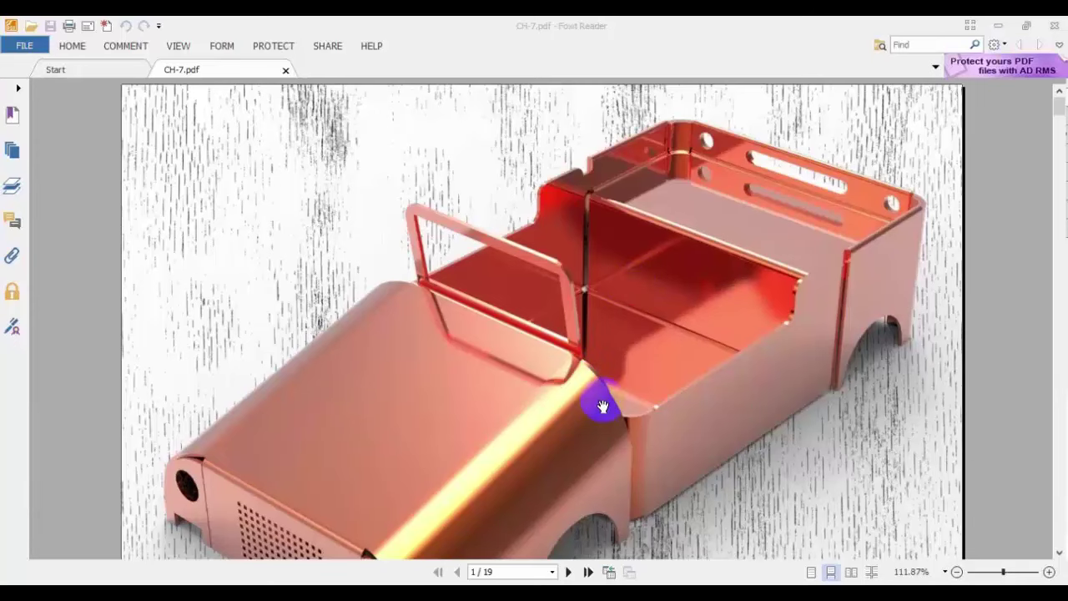
# Step: Scroll CH-7.pdf down to the bent bracket picture on page 3
pyautogui.scroll(-10, 603, 406)
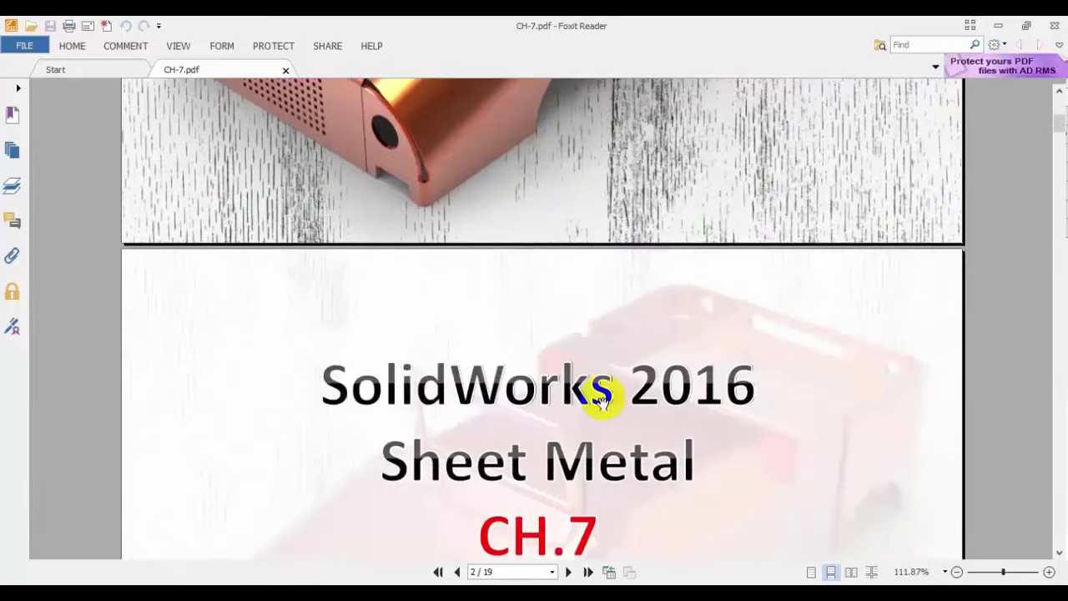
pyautogui.scroll(-5, 603, 400)
pyautogui.scroll(-7, 614, 384)
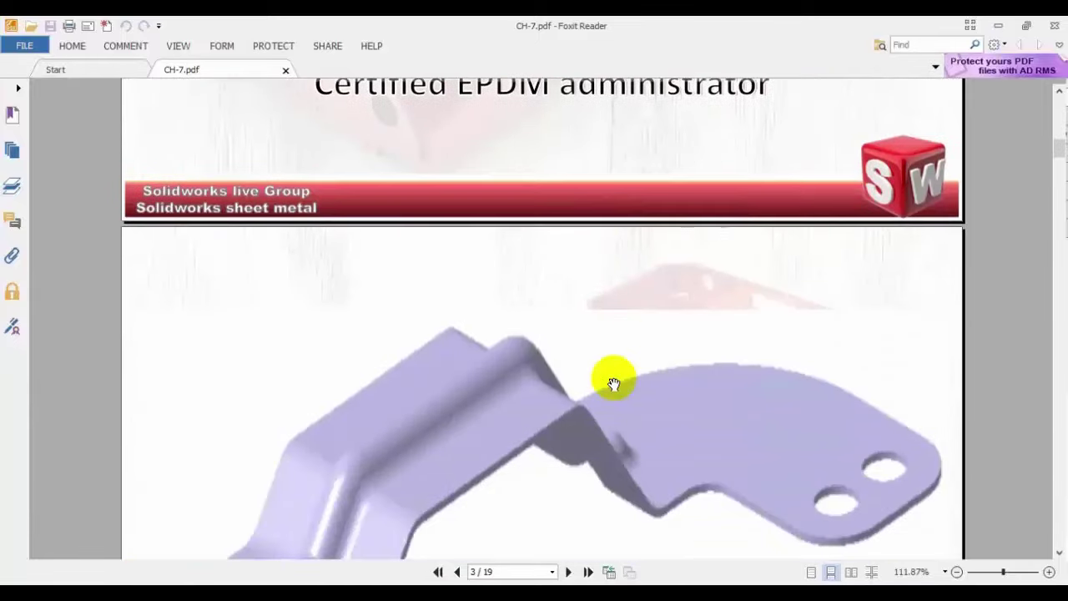
pyautogui.scroll(-3, 613, 384)
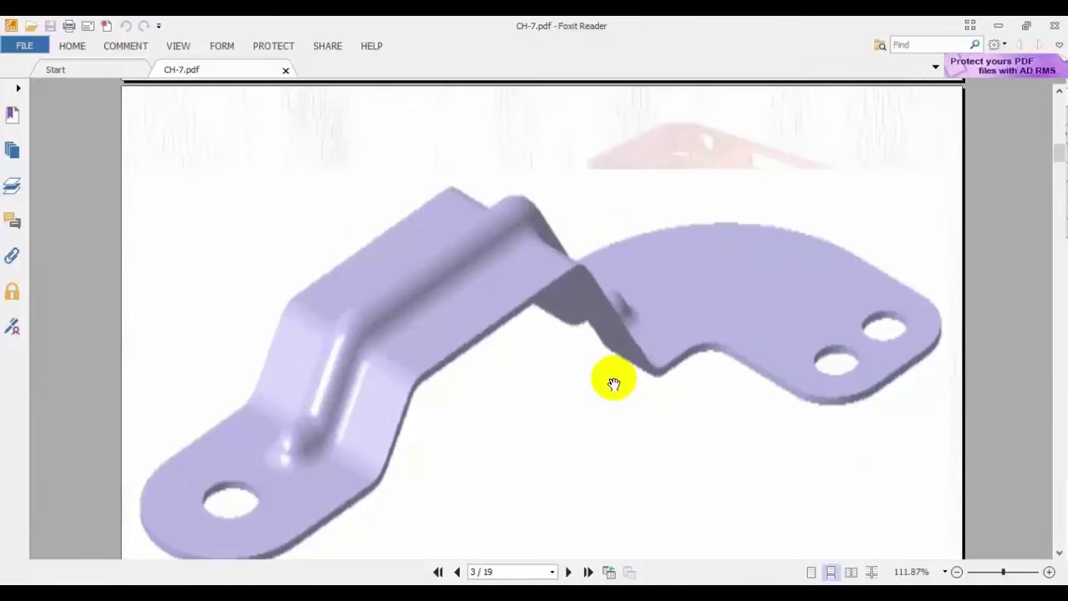
pyautogui.scroll(-1, 614, 384)
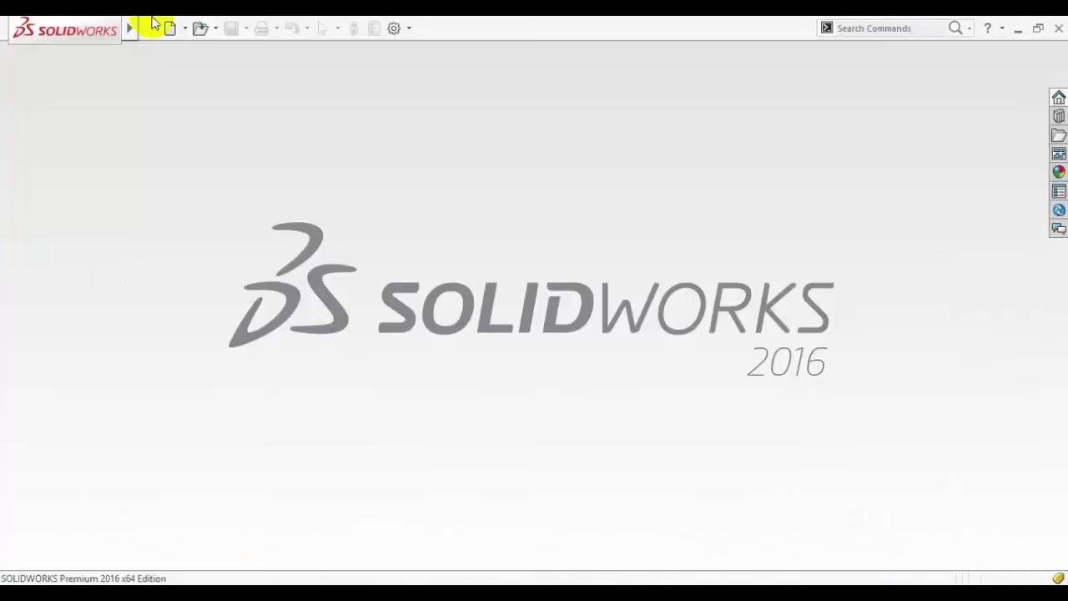
# Step: Create a new part and start a sketch on the Top Plane
pyautogui.click(179, 50)
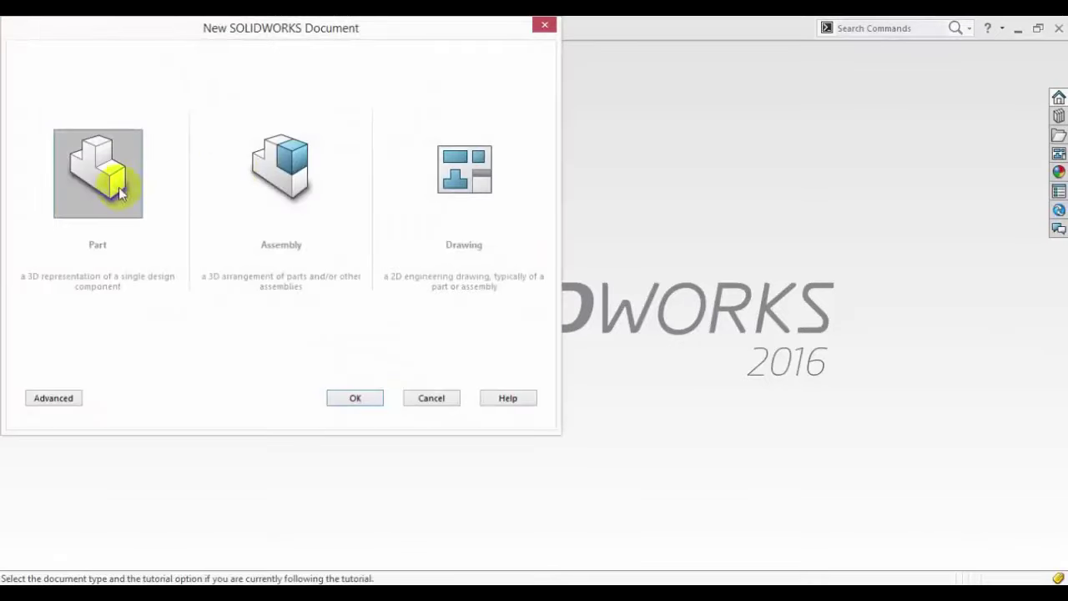
pyautogui.click(83, 178)
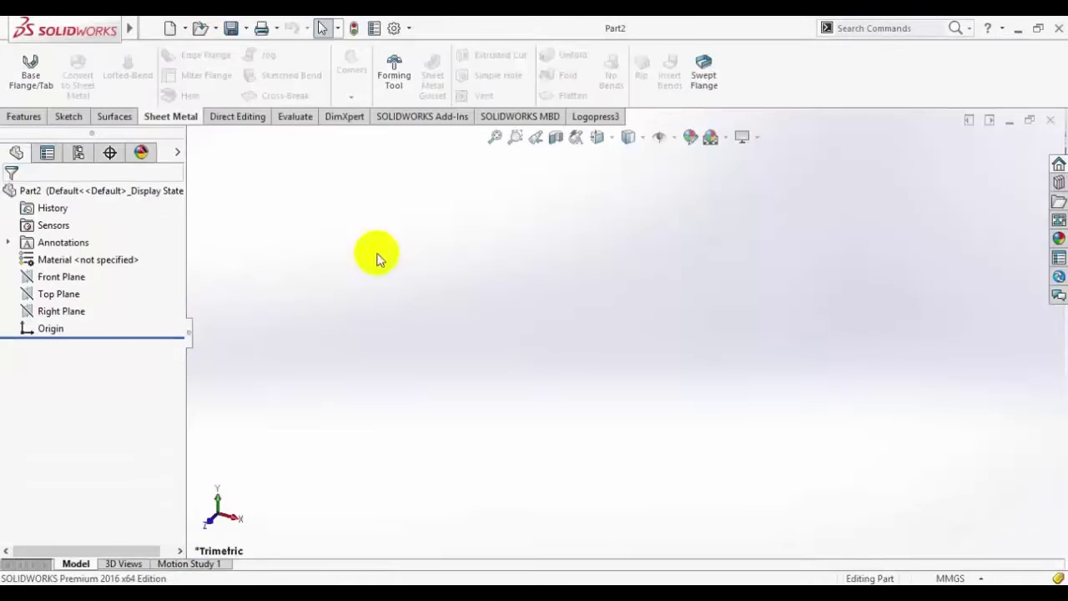
pyautogui.click(69, 122)
pyautogui.click(21, 65)
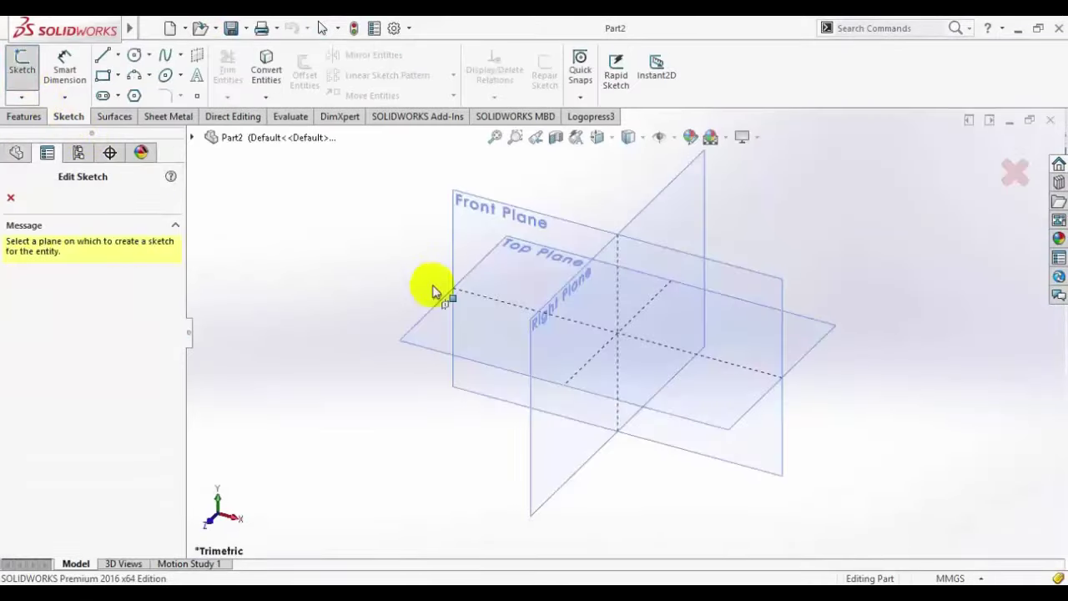
pyautogui.click(433, 316)
pyautogui.click(263, 583)
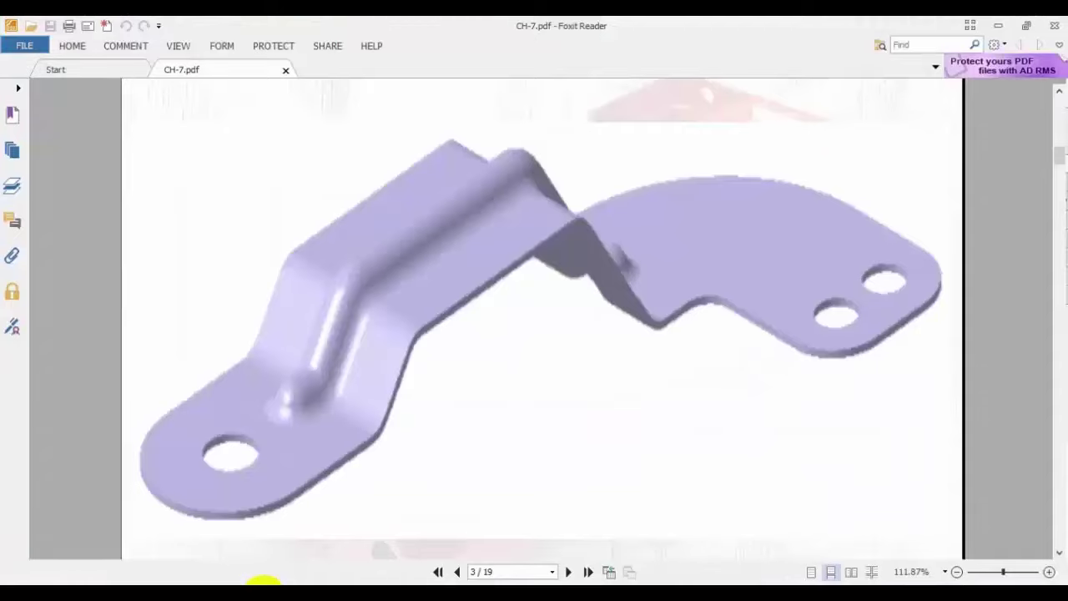
pyautogui.click(263, 583)
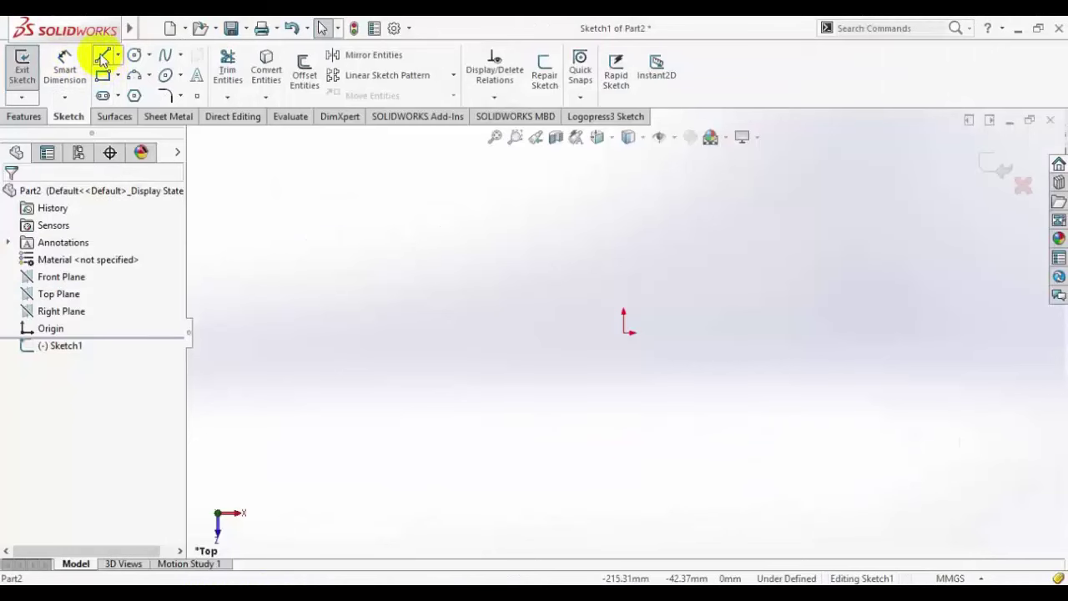
# Step: Draw a vertical line up from the origin joined to a horizontal line going right
pyautogui.click(101, 56)
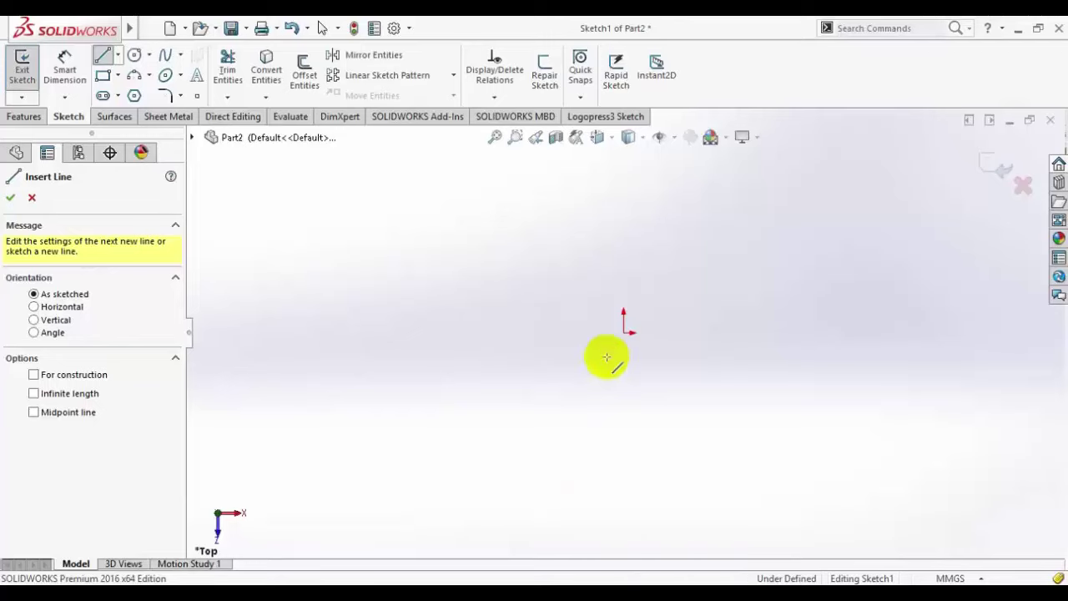
pyautogui.click(628, 332)
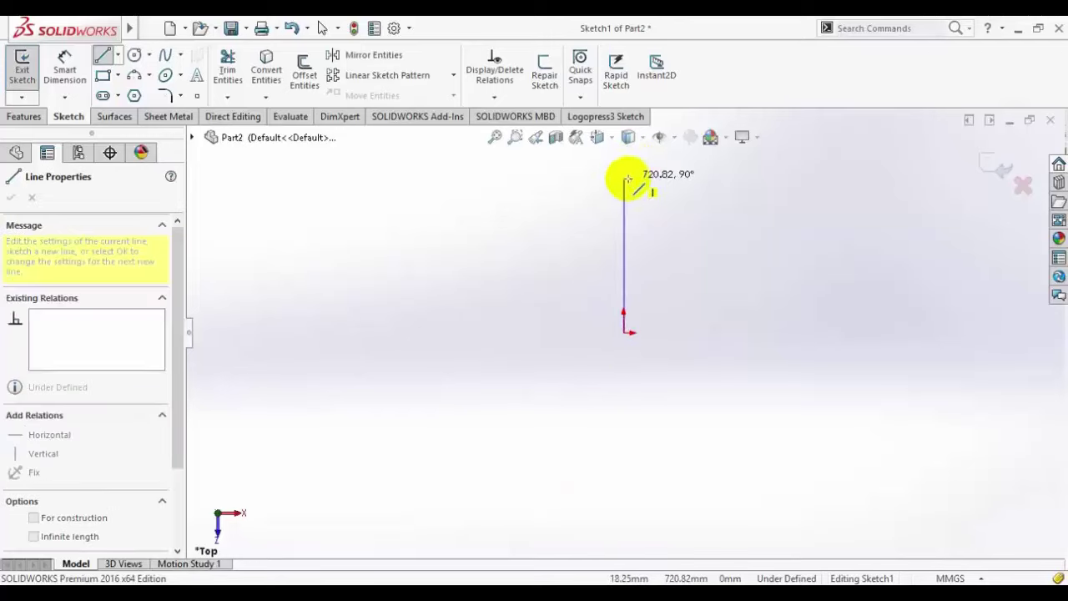
pyautogui.click(626, 177)
pyautogui.click(766, 176)
pyautogui.rightClick(747, 224)
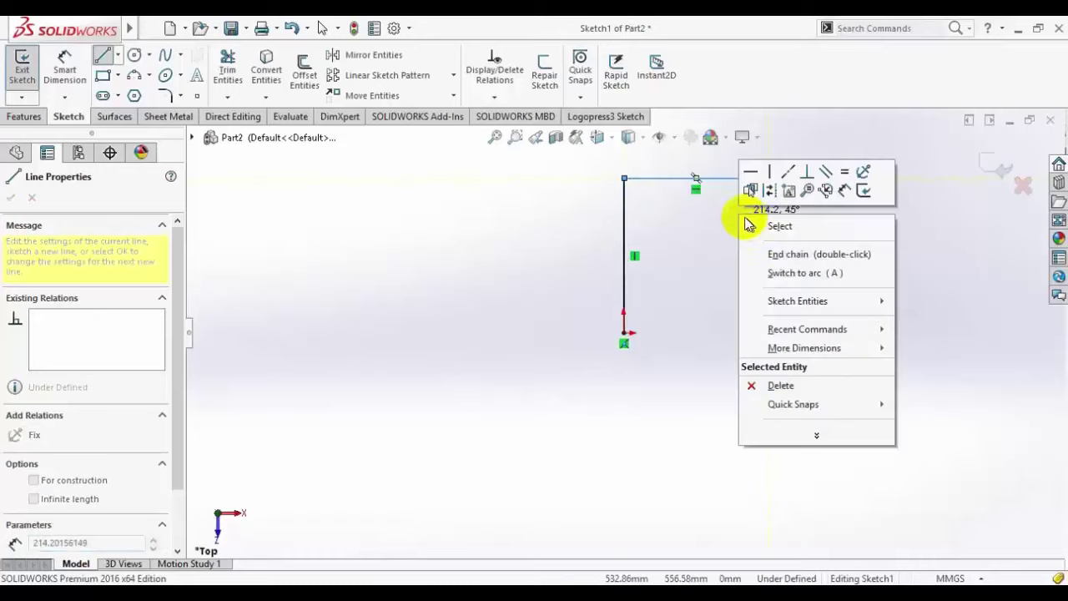
pyautogui.click(756, 225)
pyautogui.scroll(-3, 643, 339)
pyautogui.scroll(1, 626, 392)
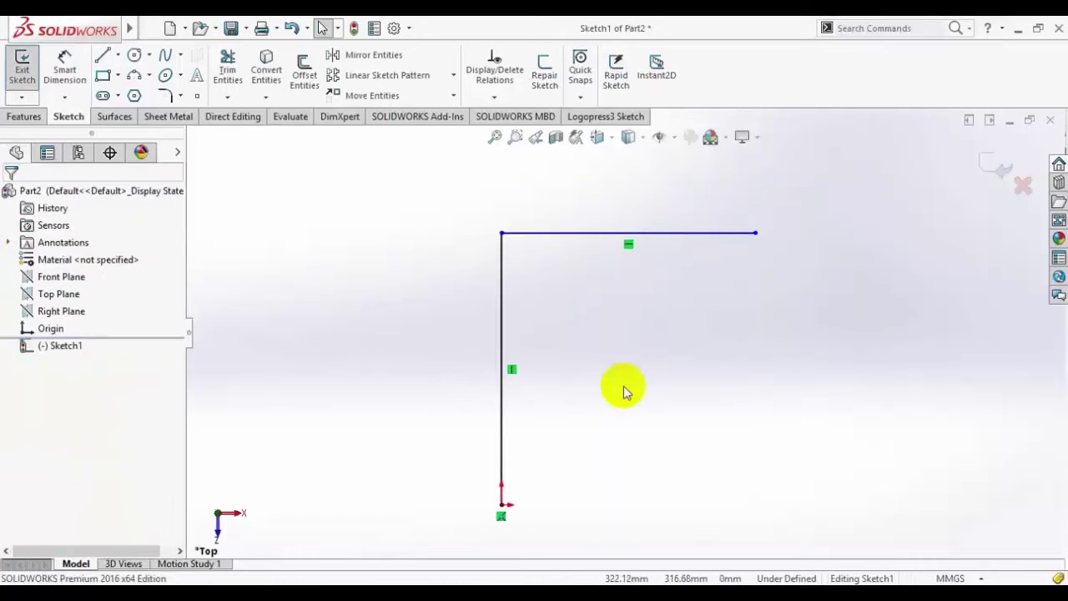
pyautogui.scroll(-1, 624, 387)
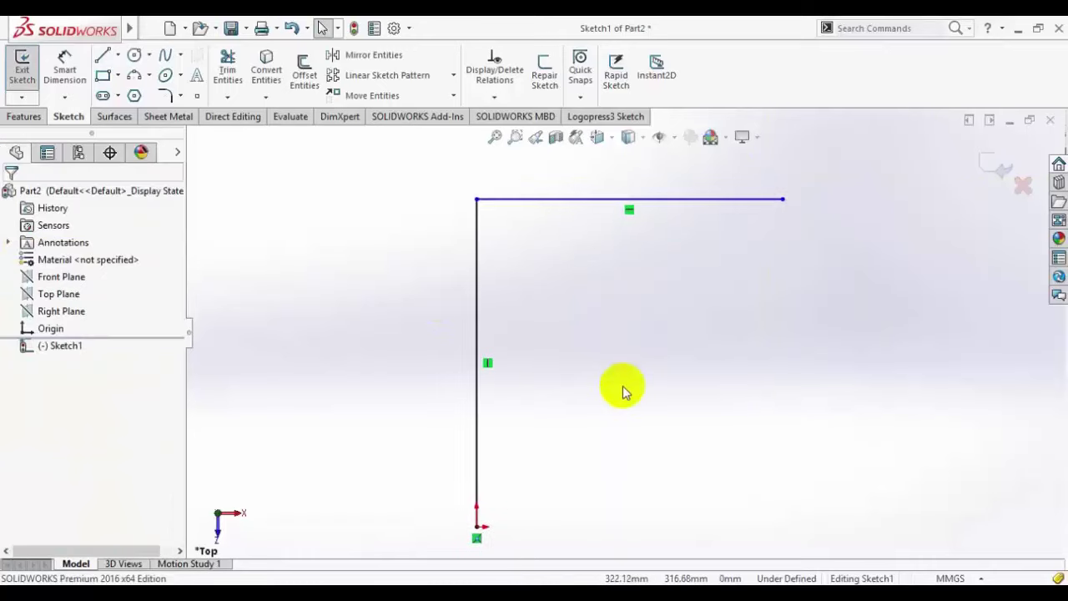
# Step: Dimension the vertical line to 300 and the top horizontal line to 120
pyautogui.click(60, 70)
pyautogui.click(477, 279)
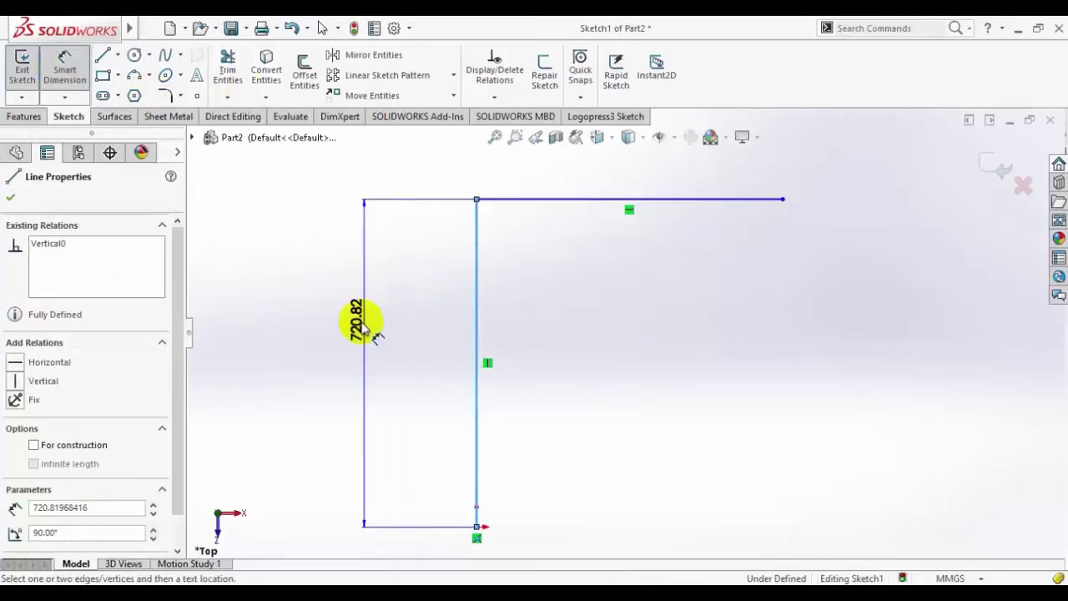
pyautogui.click(360, 330)
pyautogui.write('300')
pyautogui.press('Return')
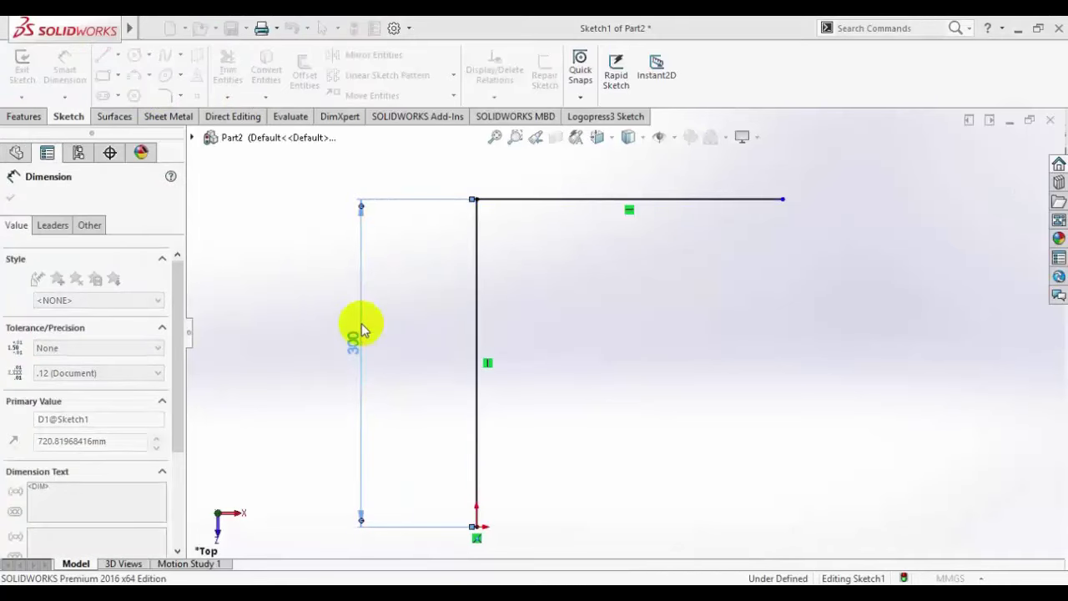
pyautogui.click(560, 200)
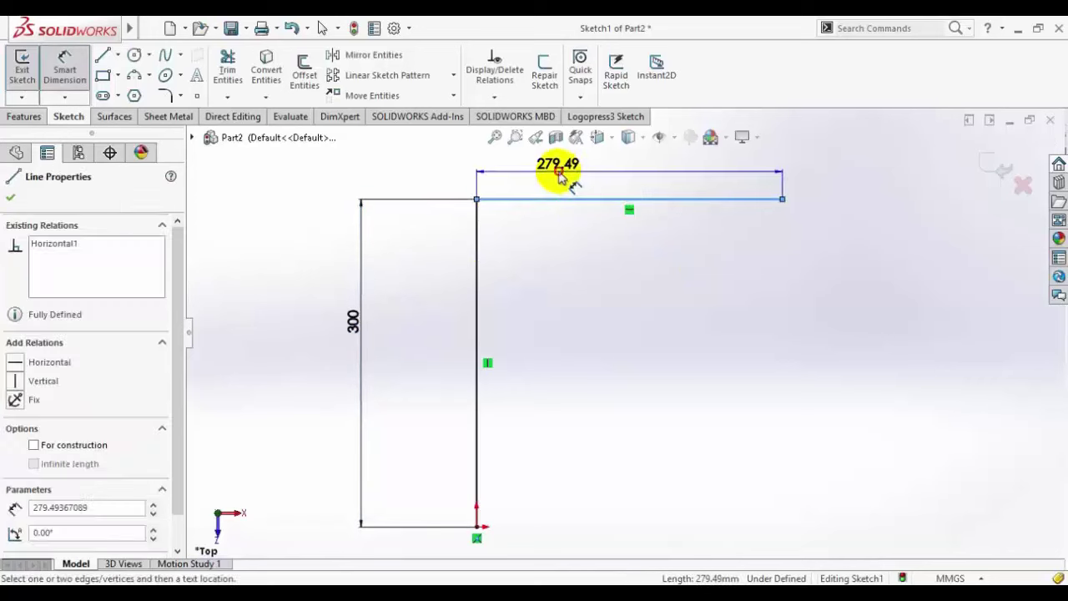
pyautogui.click(561, 182)
pyautogui.write('120')
pyautogui.press('Return')
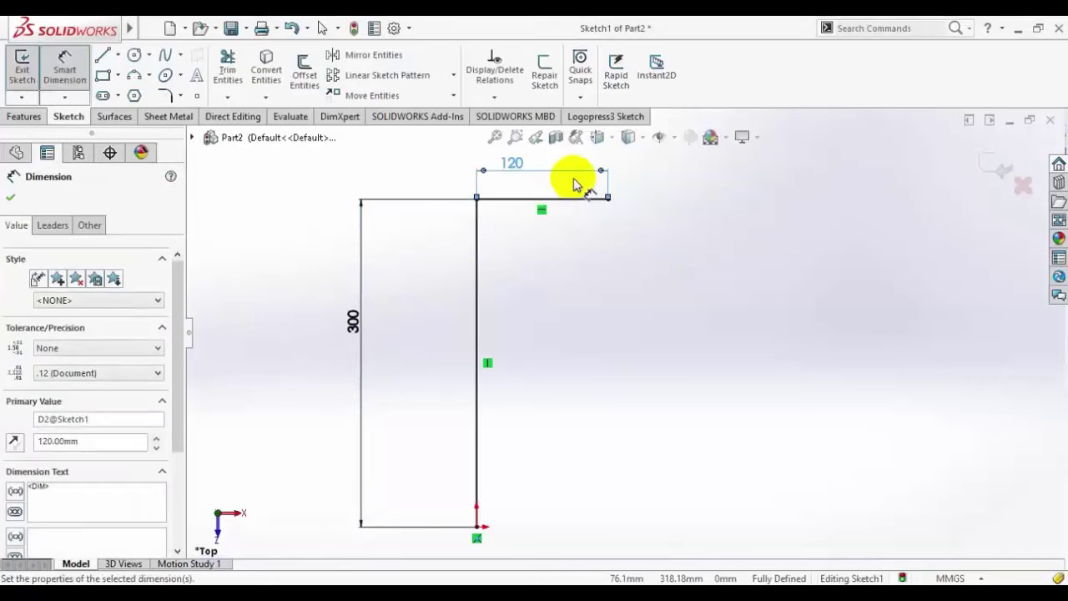
pyautogui.click(15, 199)
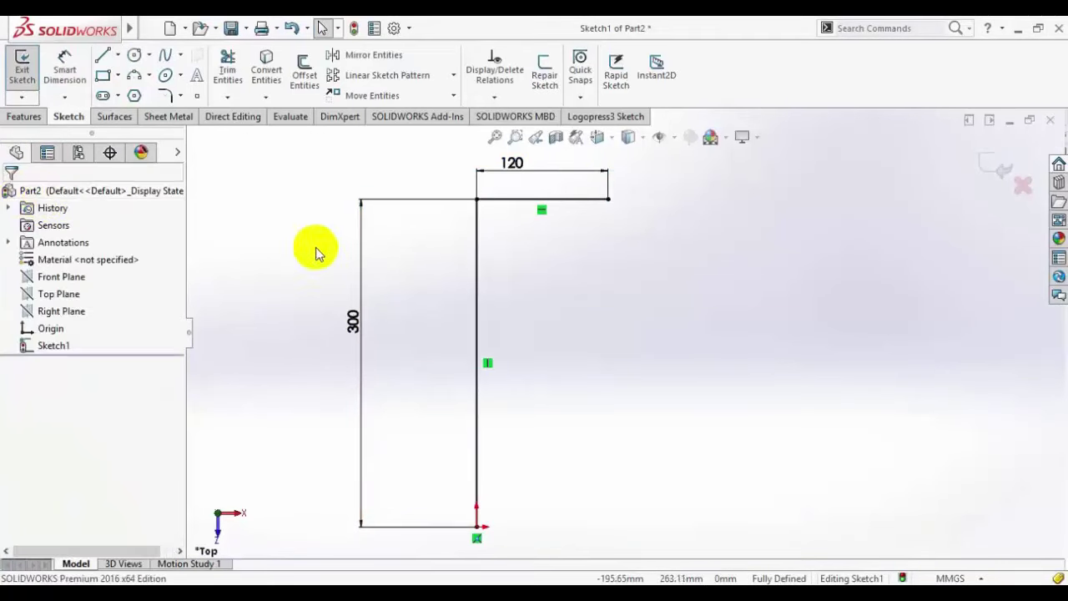
# Step: Offset the connected vertical and top lines by 50 mm
pyautogui.click(304, 72)
pyautogui.click(489, 202)
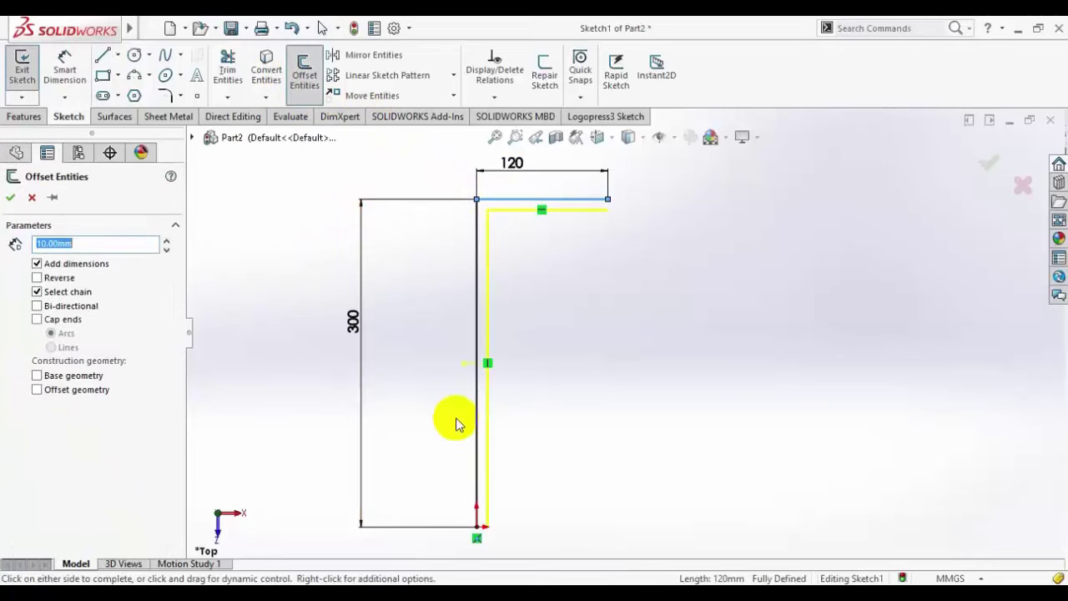
pyautogui.click(165, 240)
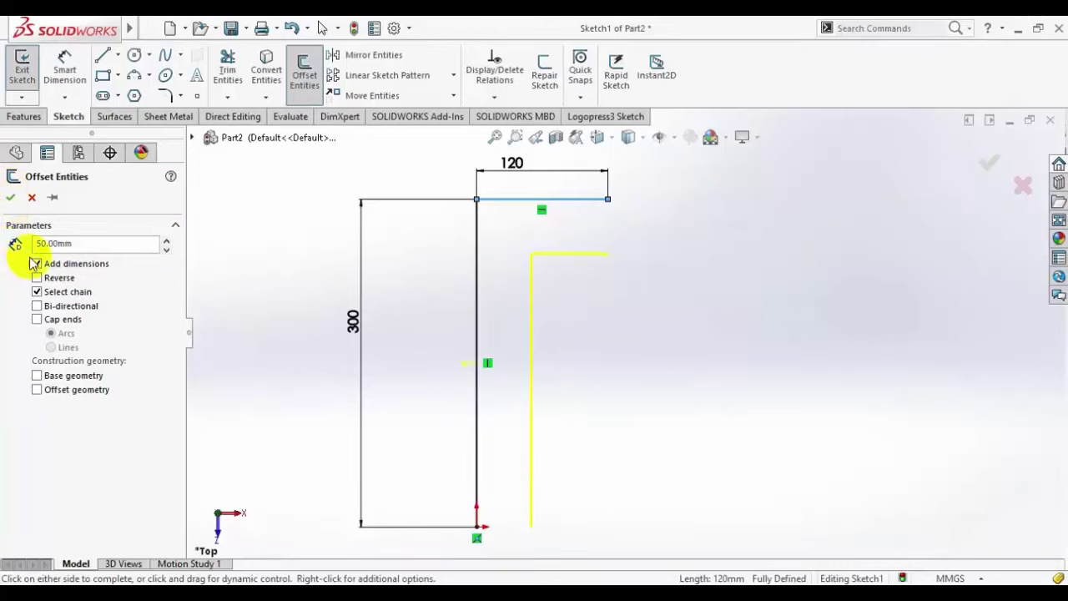
pyautogui.click(10, 200)
# Step: Close the top and bottom ends between the original lines and the offset copy
pyautogui.click(103, 56)
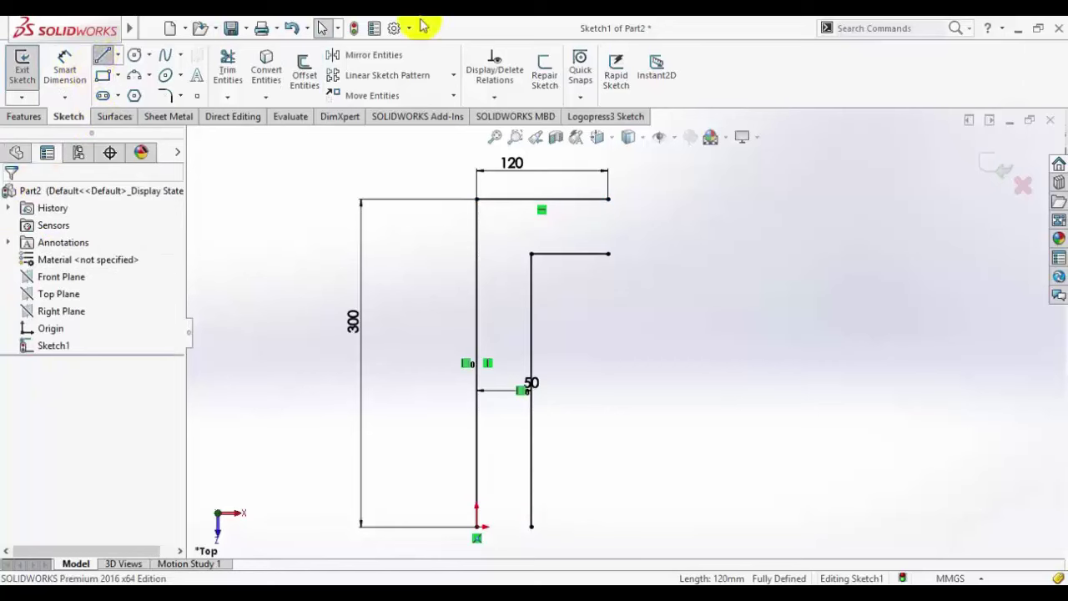
pyautogui.moveTo(608, 199); pyautogui.dragTo(607, 254)
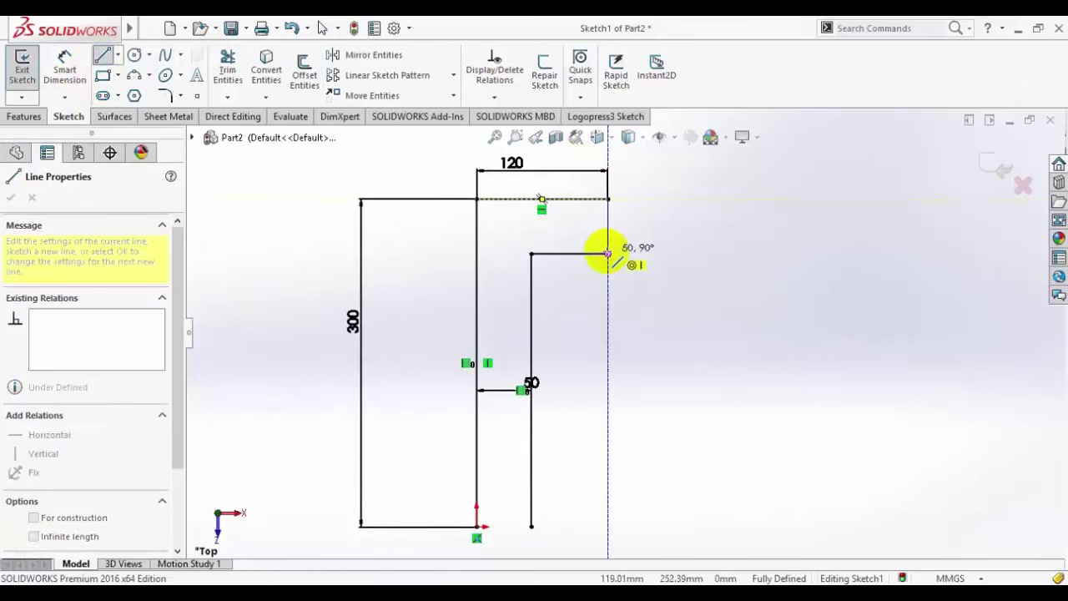
pyautogui.moveTo(532, 526); pyautogui.dragTo(477, 525)
pyautogui.rightClick(644, 301)
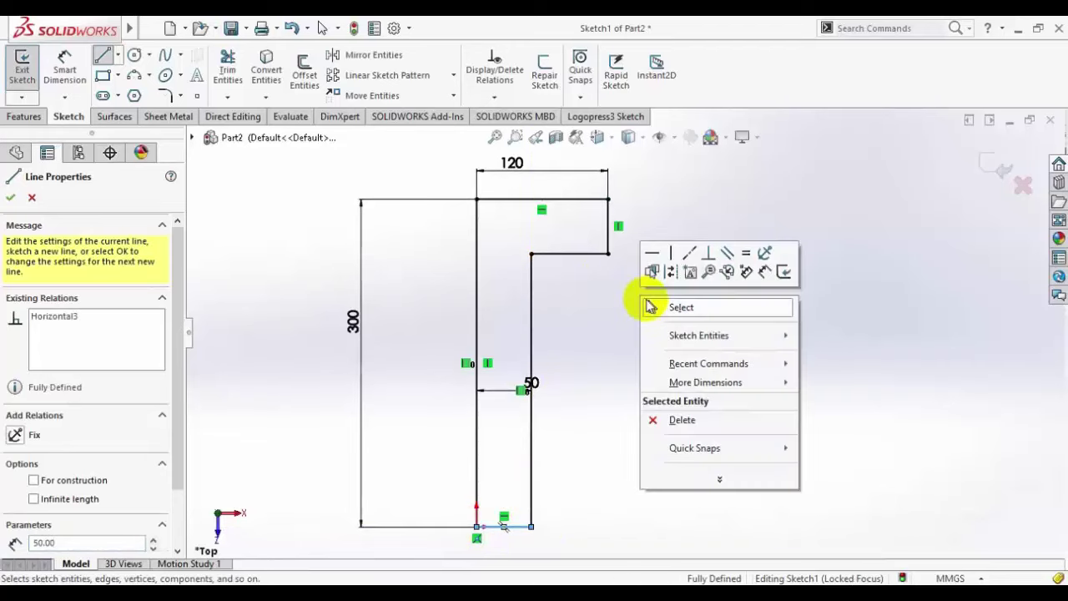
pyautogui.click(672, 305)
pyautogui.scroll(2, 448, 470)
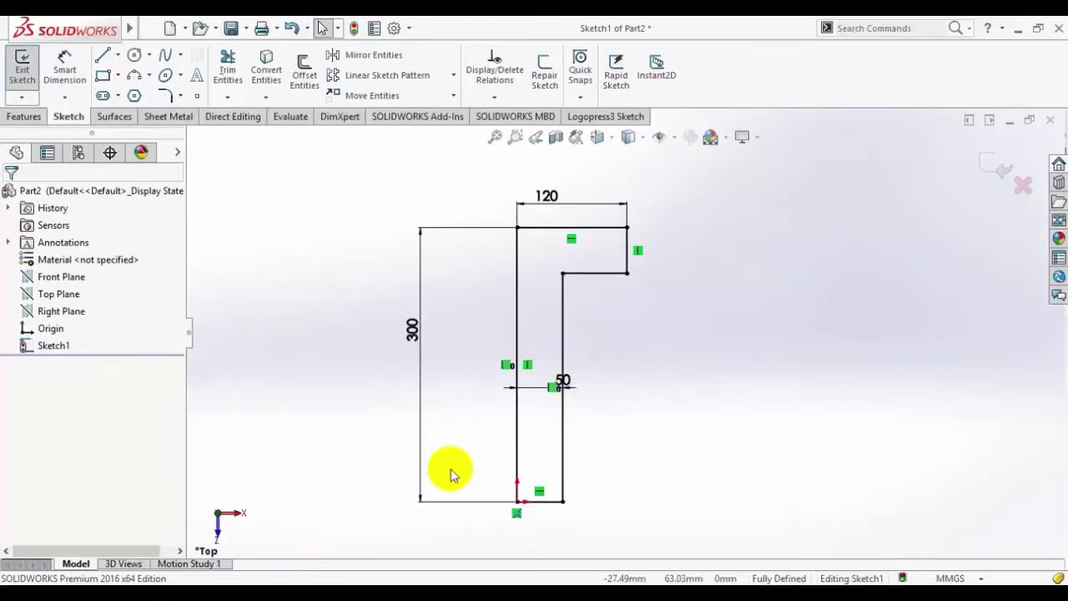
pyautogui.click(264, 579)
# Step: Draw a three-point arc across the bottom between the two side lines
pyautogui.click(264, 578)
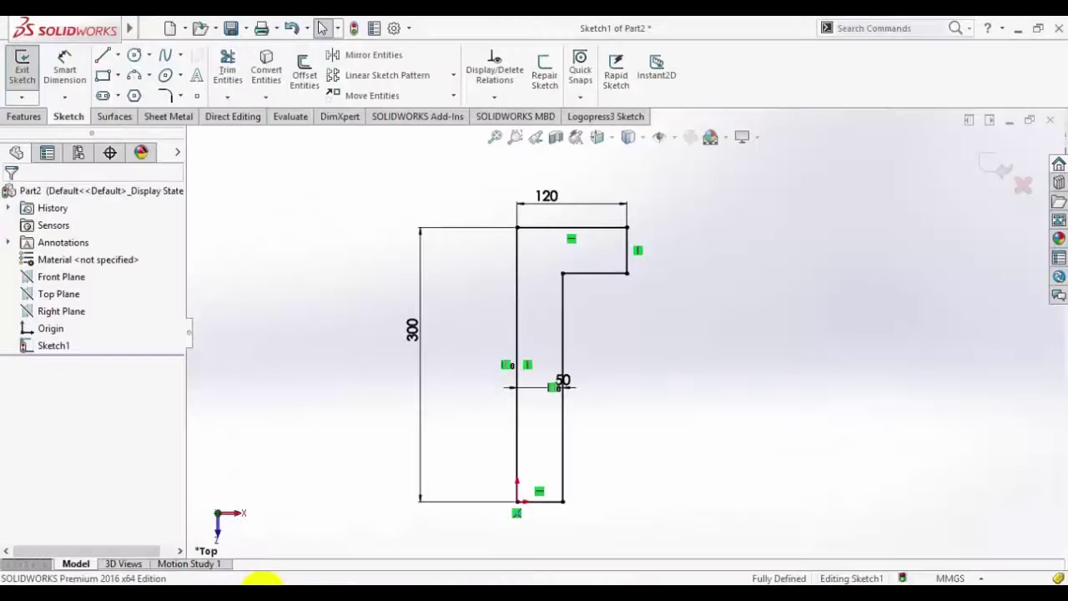
pyautogui.scroll(-3, 521, 505)
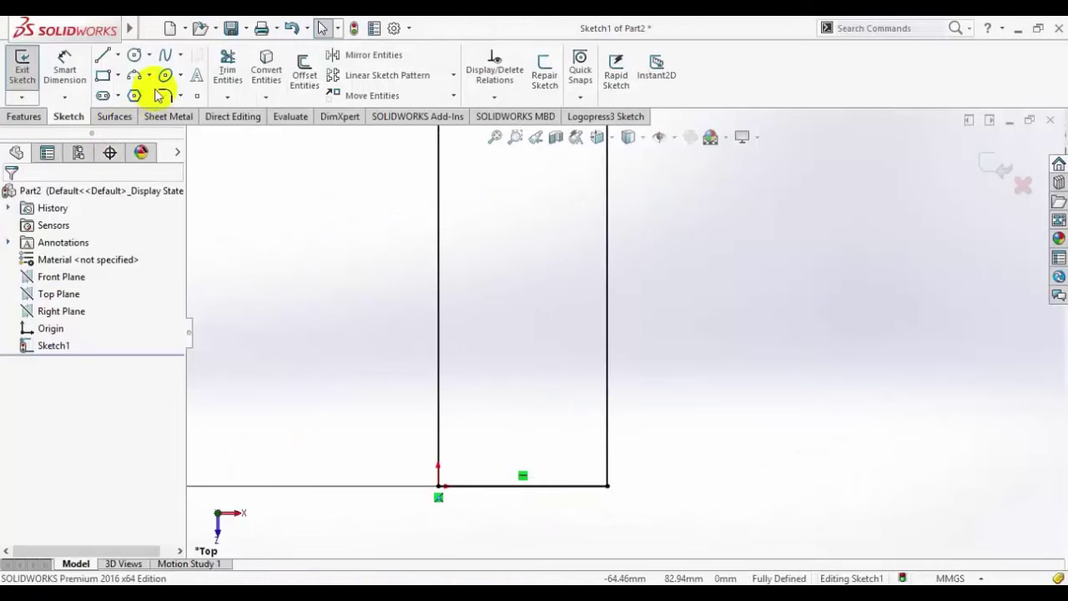
pyautogui.click(134, 76)
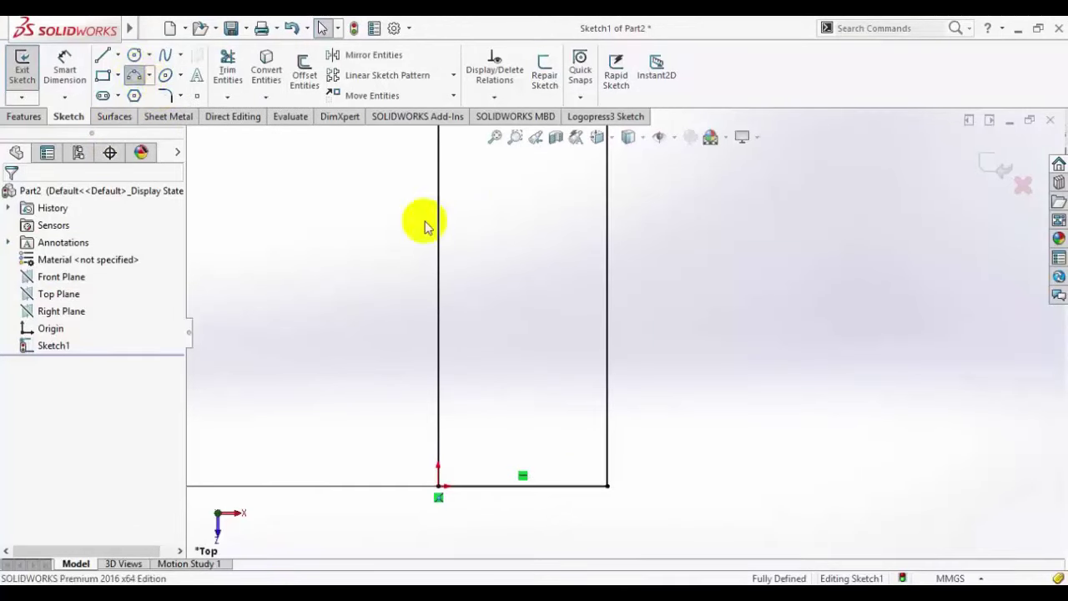
pyautogui.click(608, 384)
pyautogui.click(438, 384)
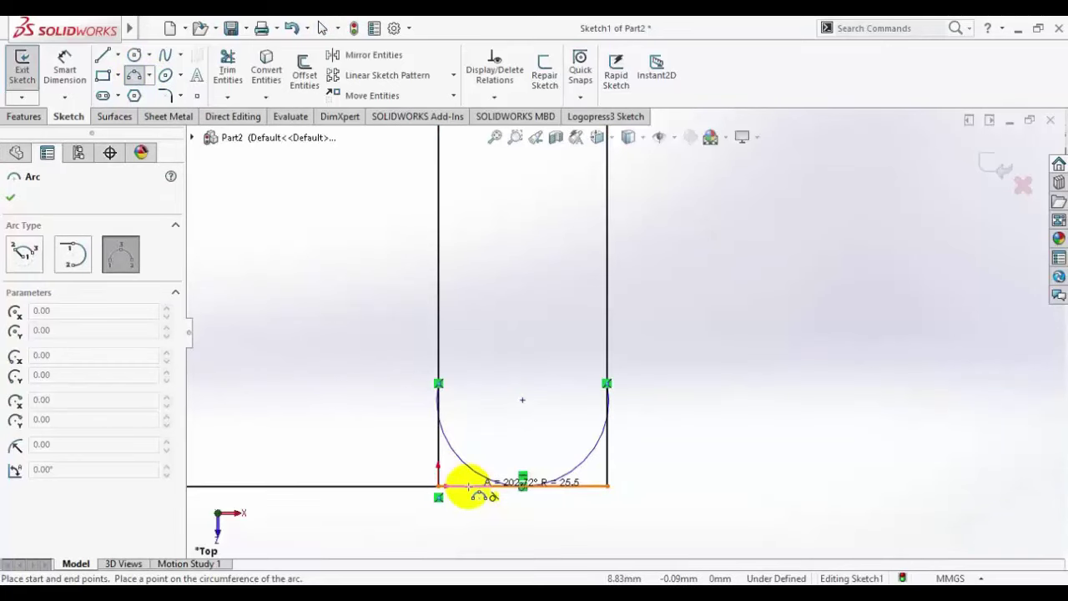
pyautogui.click(470, 488)
pyautogui.rightClick(667, 342)
pyautogui.click(676, 346)
pyautogui.scroll(-2, 607, 443)
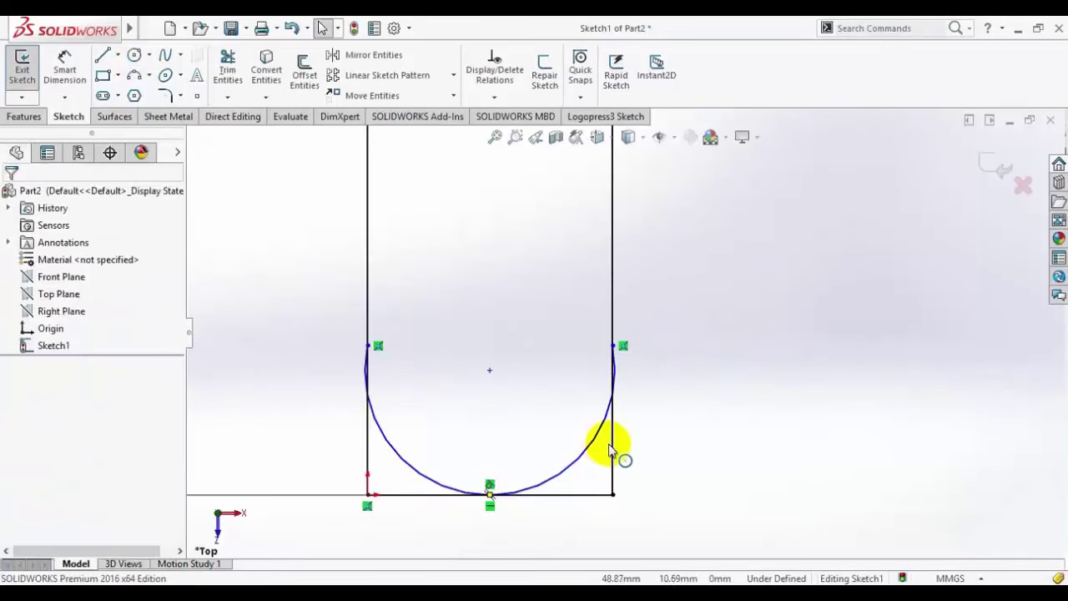
# Step: Make the arc tangent to the right line and its two endpoints horizontal
pyautogui.click(614, 454)
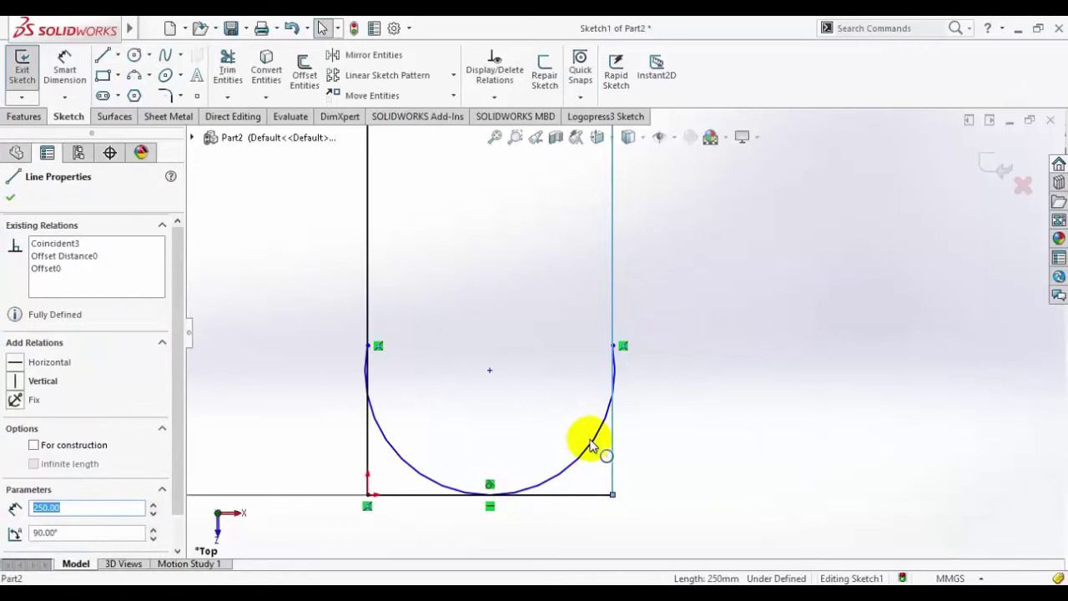
pyautogui.click(592, 442)
pyautogui.keyDown('ctrl'); pyautogui.click(614, 393); pyautogui.keyUp('ctrl')
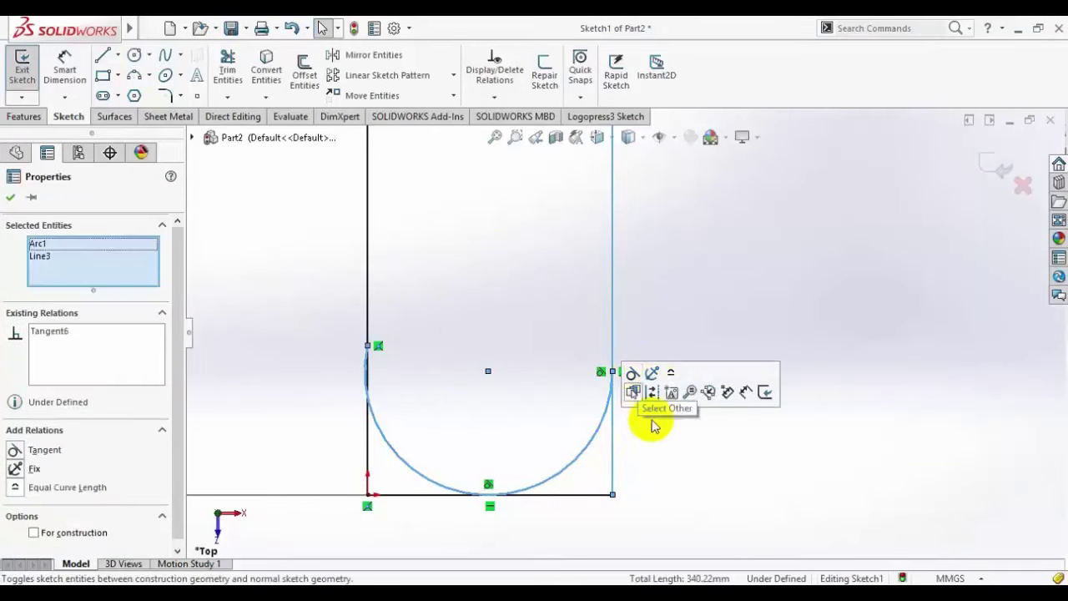
pyautogui.click(641, 392)
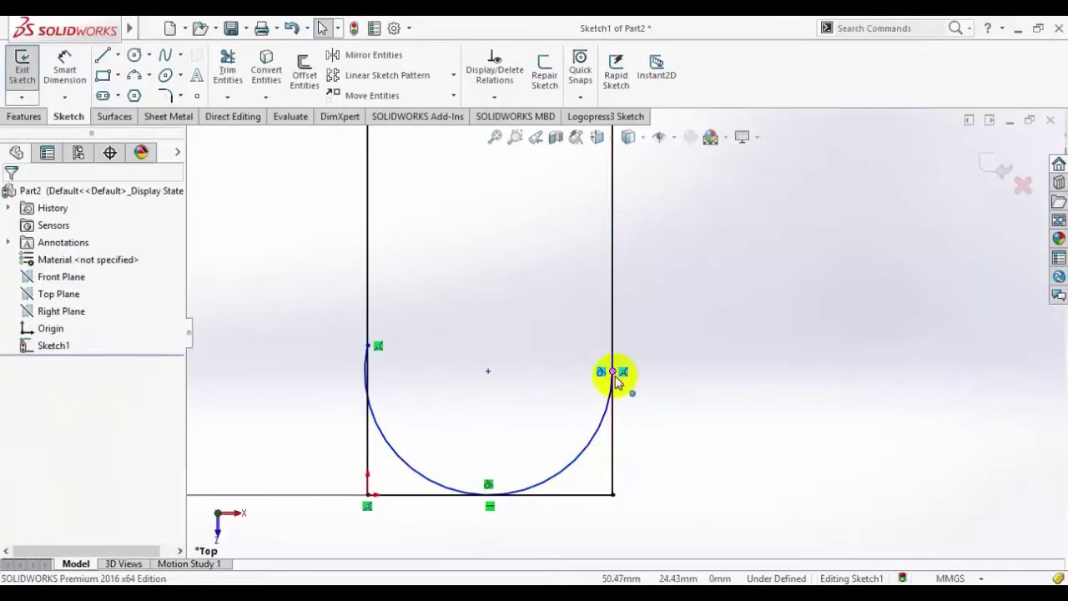
pyautogui.click(613, 372)
pyautogui.keyDown('ctrl'); pyautogui.click(368, 345); pyautogui.keyUp('ctrl')
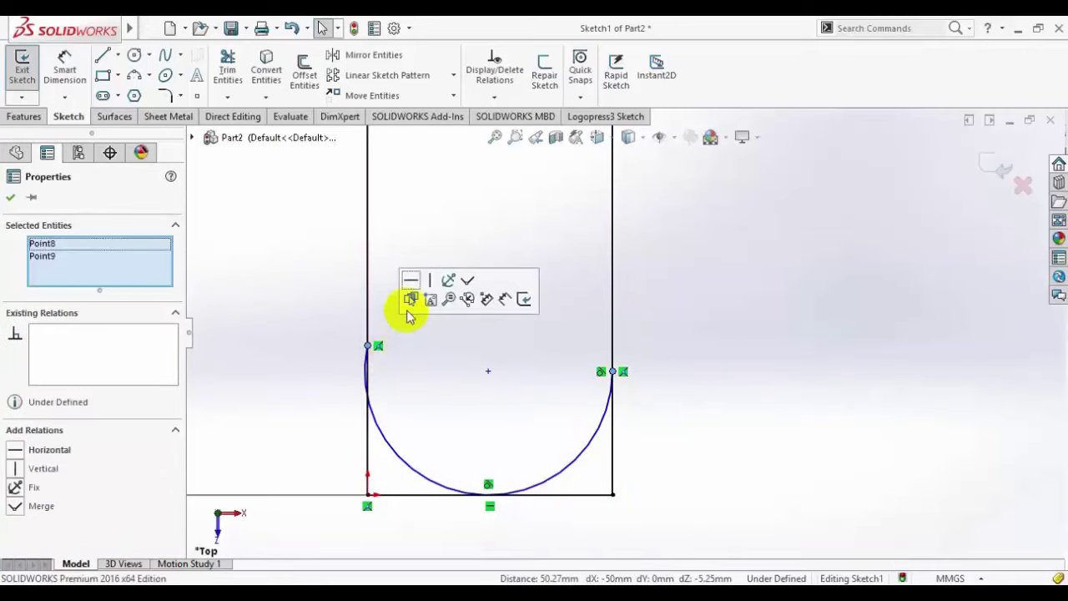
pyautogui.click(410, 281)
pyautogui.click(696, 346)
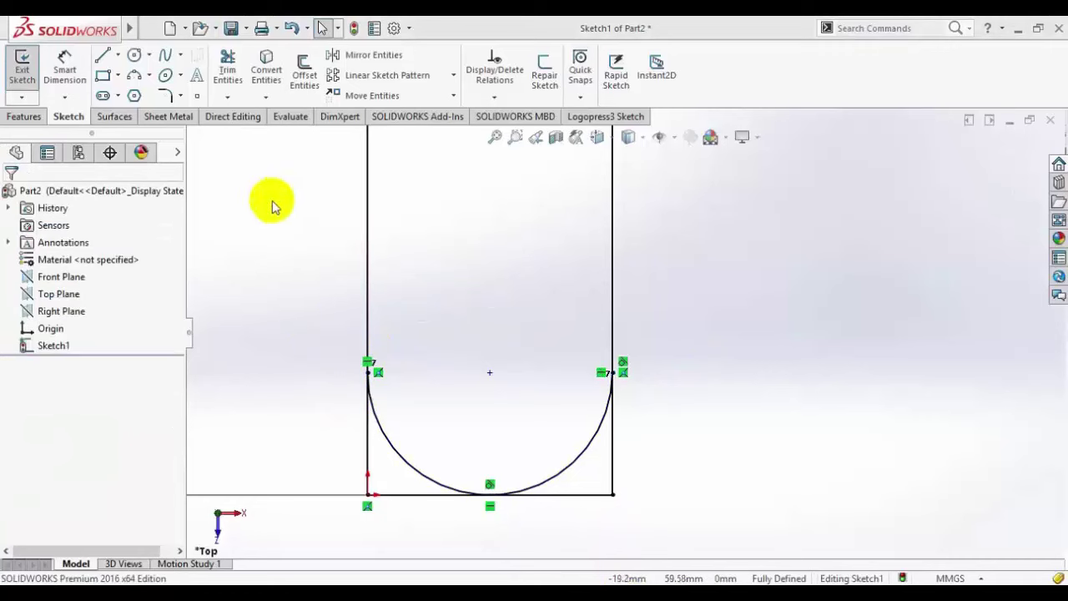
pyautogui.click(231, 76)
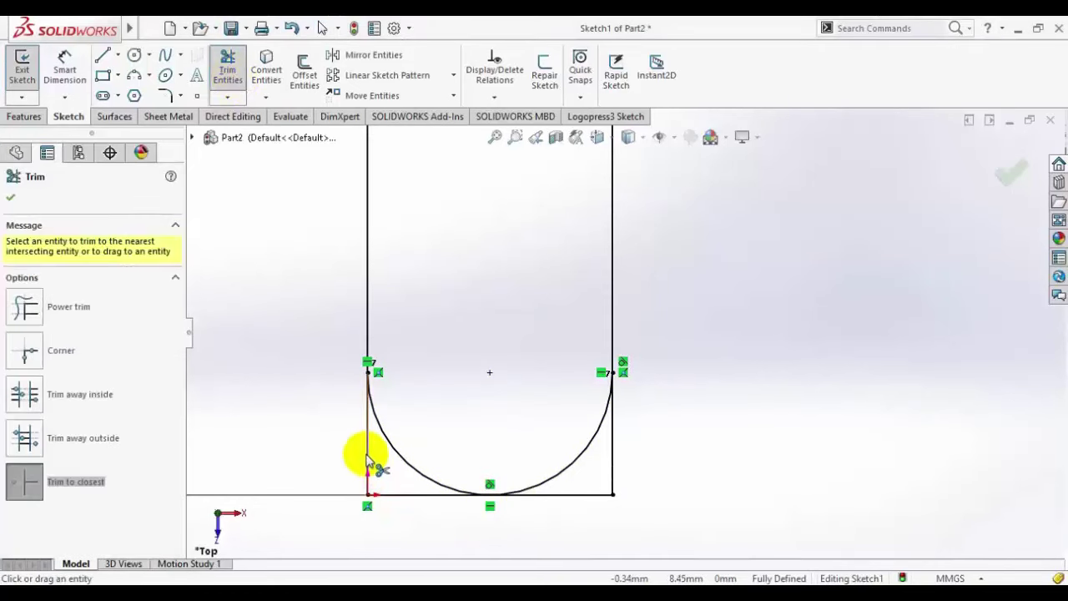
# Step: Trim away the bottom line and the lower ends of both side lines
pyautogui.click(368, 459)
pyautogui.click(538, 495)
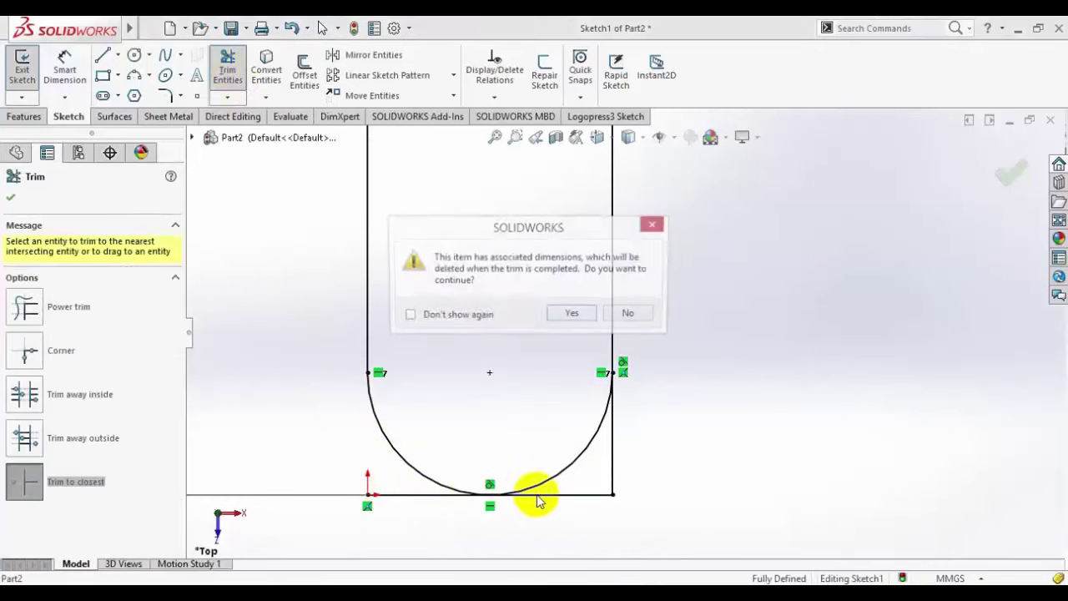
pyautogui.click(574, 315)
pyautogui.click(579, 496)
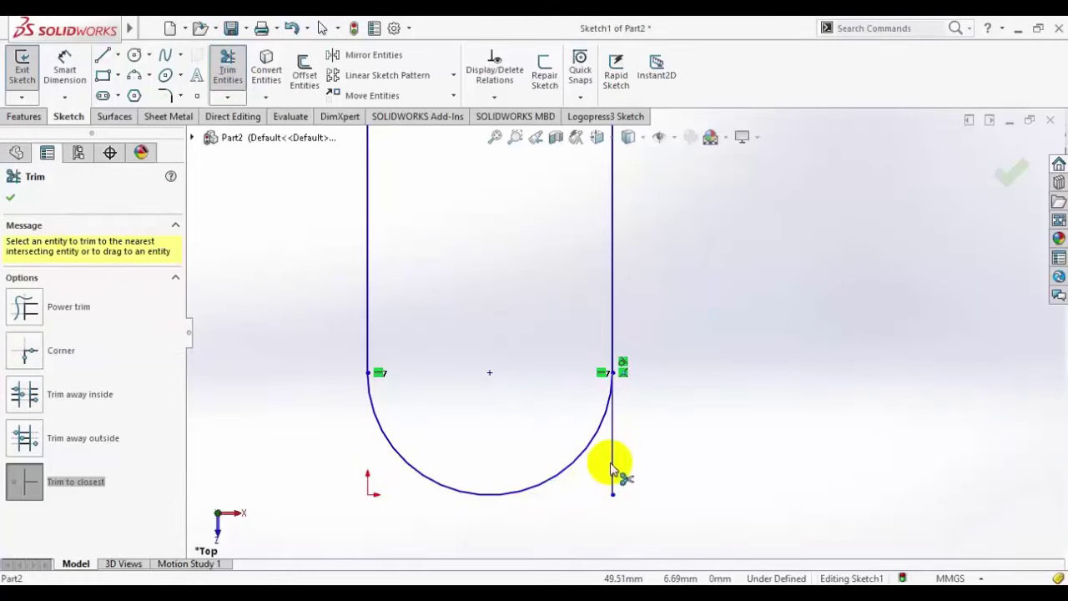
pyautogui.click(614, 468)
pyautogui.click(11, 198)
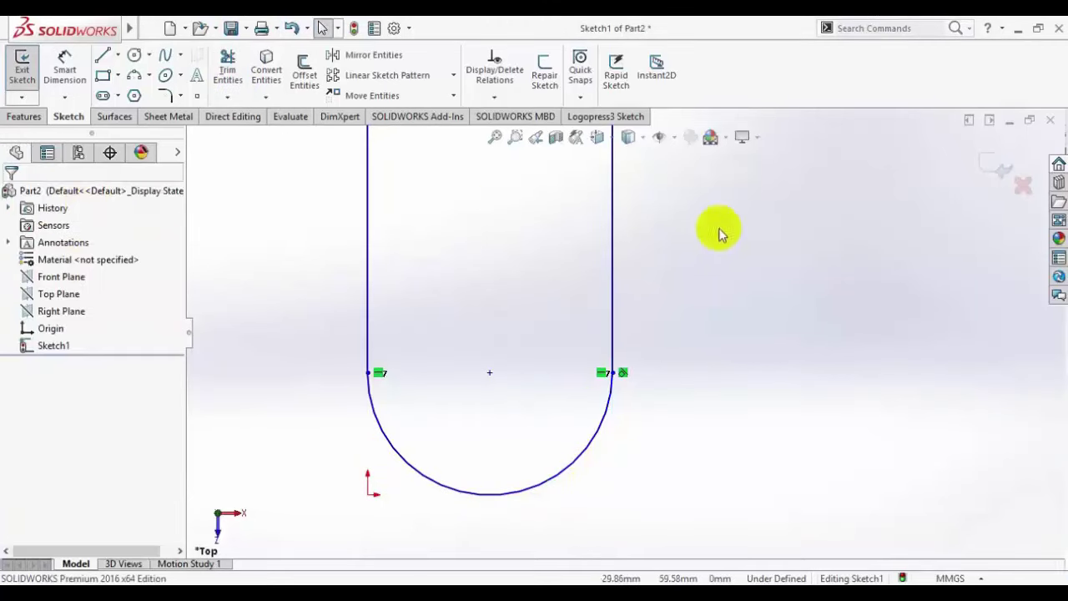
pyautogui.scroll(5, 720, 231)
pyautogui.scroll(-3, 585, 318)
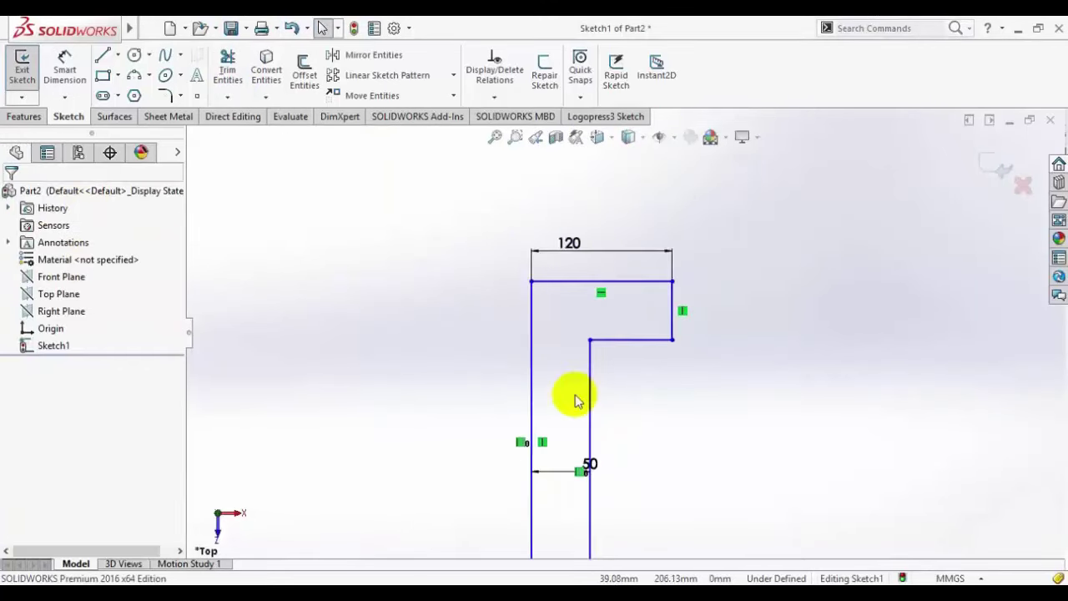
pyautogui.click(263, 584)
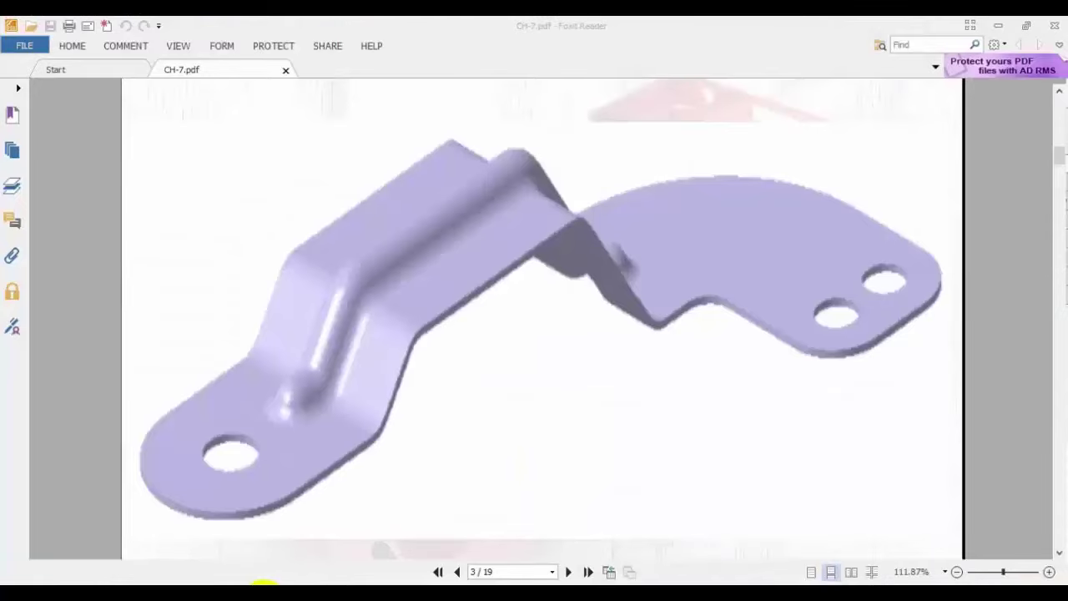
pyautogui.click(263, 584)
# Step: Fillet the top-left outer corner R60 and the inner and two right corners R15
pyautogui.click(163, 97)
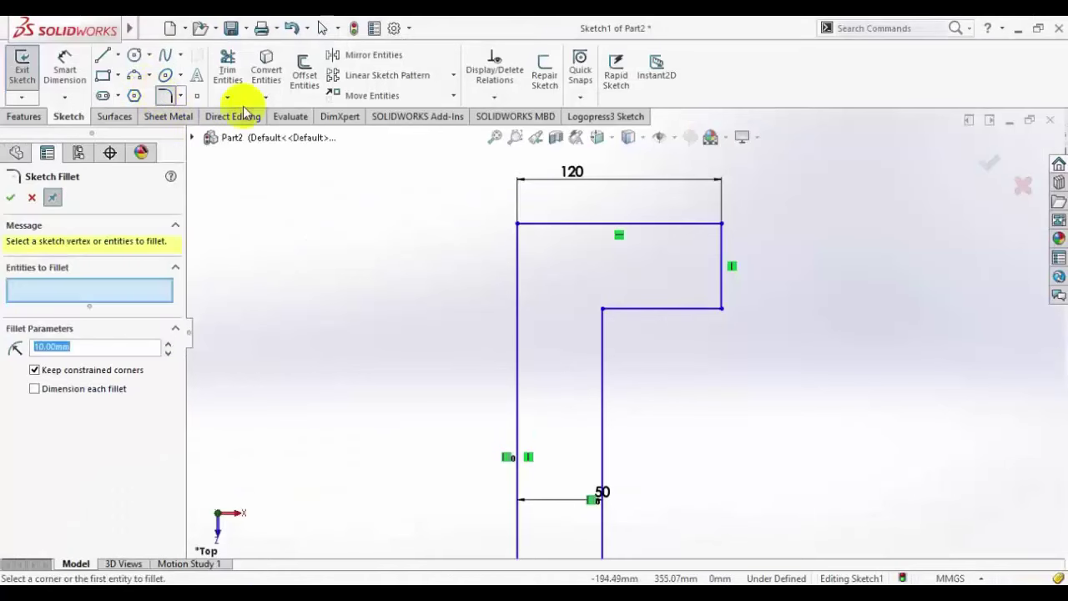
pyautogui.click(516, 225)
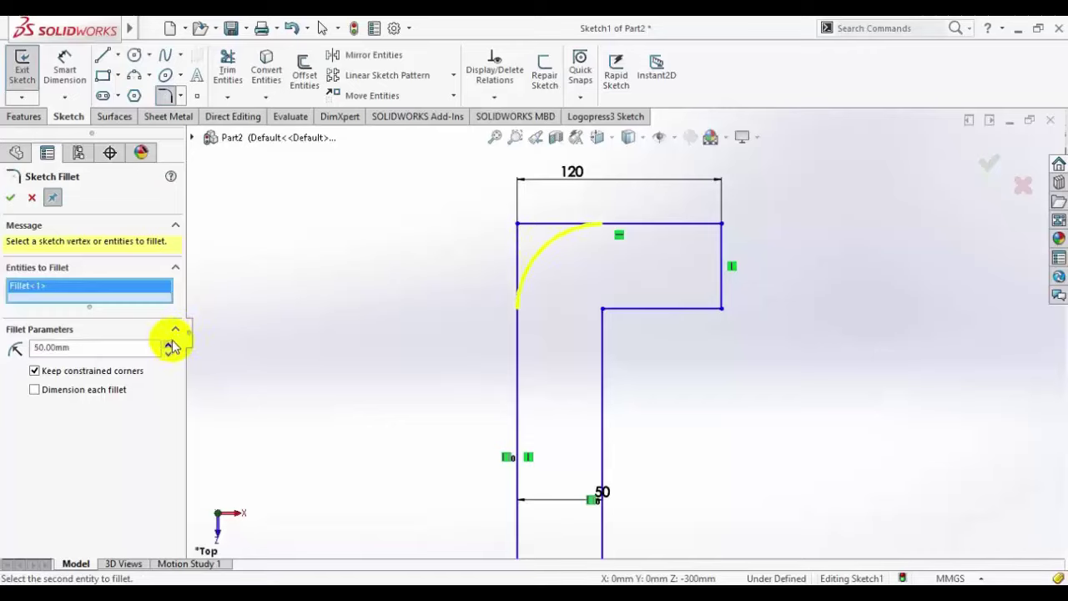
pyautogui.click(10, 197)
pyautogui.scroll(-3, 709, 298)
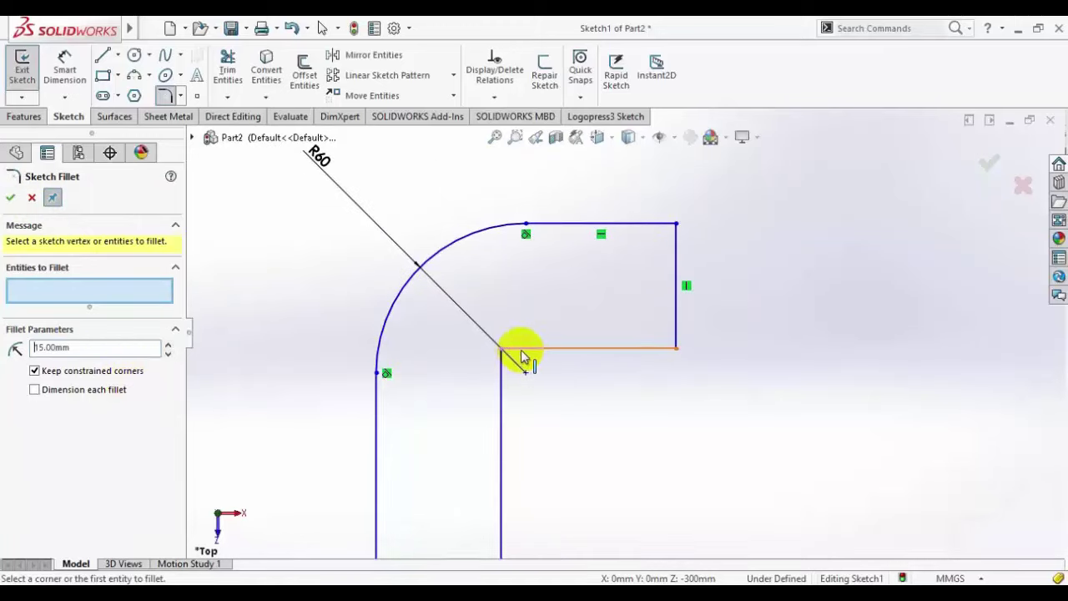
pyautogui.click(502, 351)
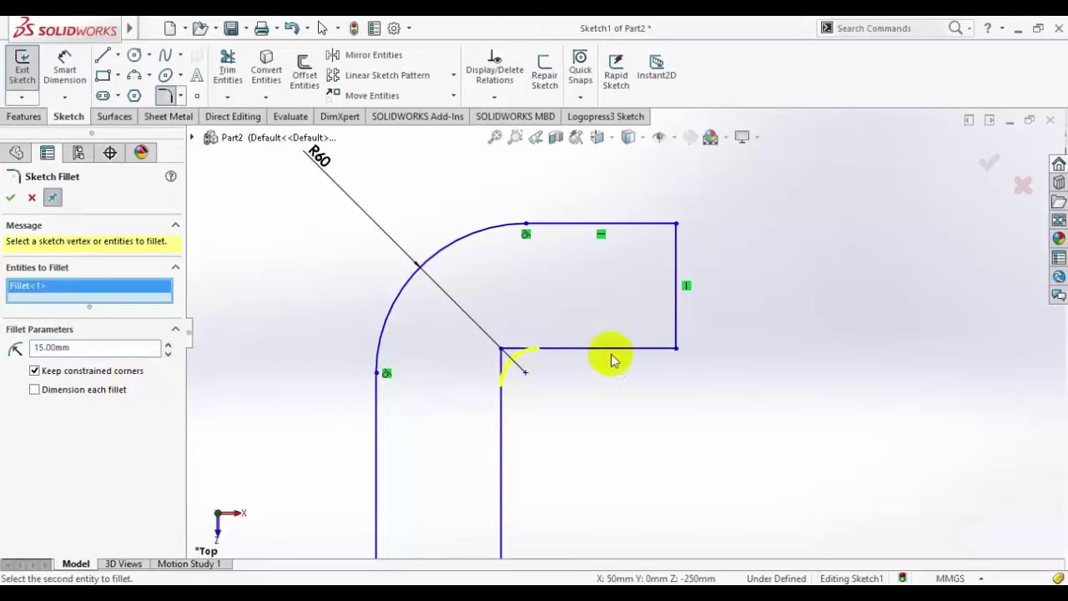
pyautogui.click(676, 350)
pyautogui.click(676, 225)
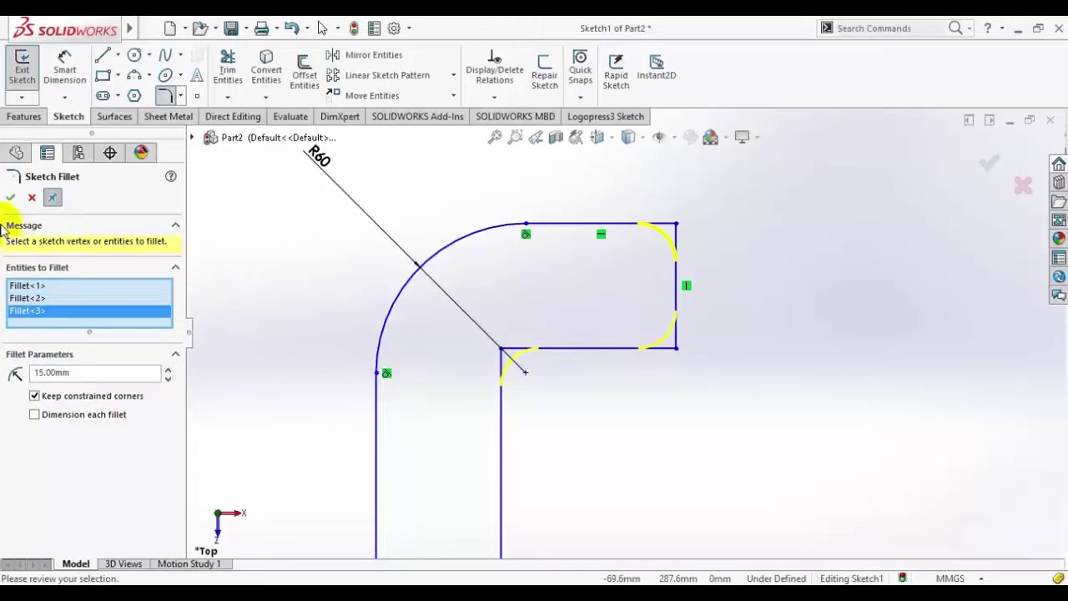
pyautogui.click(9, 200)
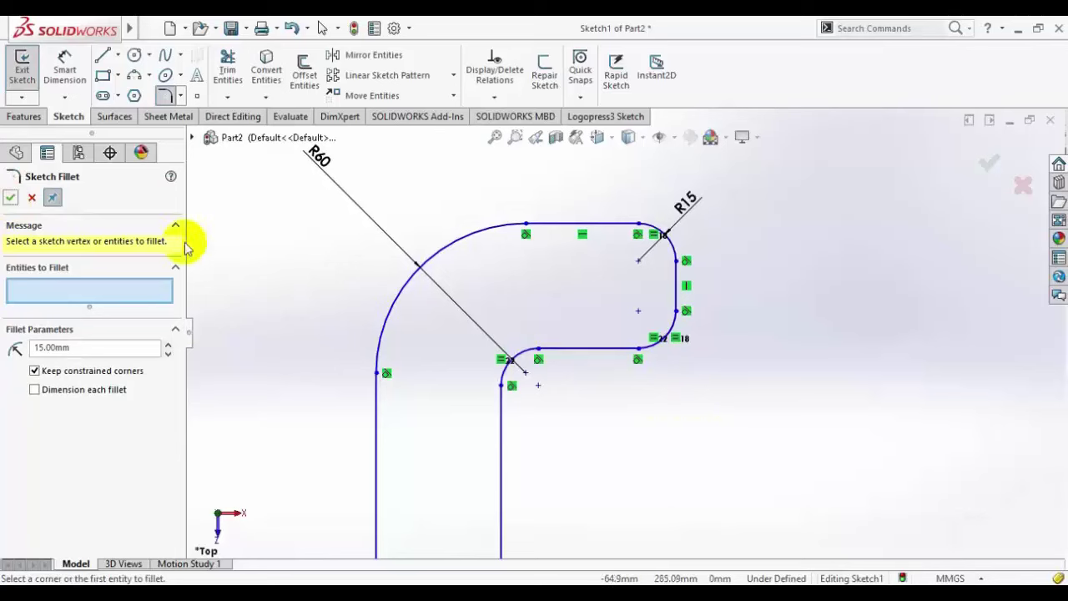
# Step: Draw hole circles near the top end and one at the slot's lower end
pyautogui.click(12, 200)
pyautogui.click(131, 56)
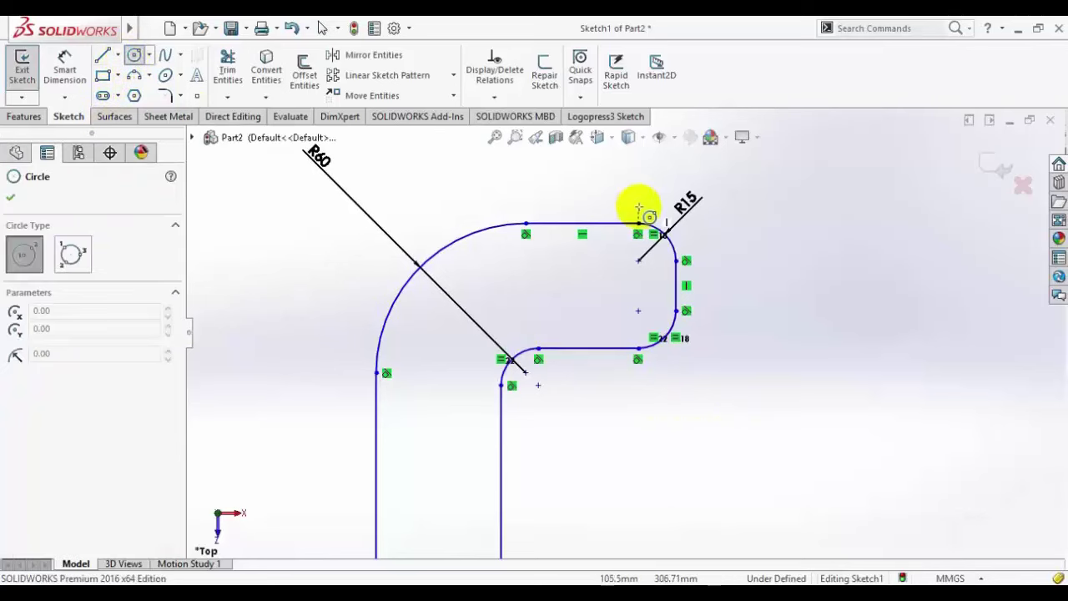
pyautogui.scroll(-3, 641, 213)
pyautogui.click(650, 345)
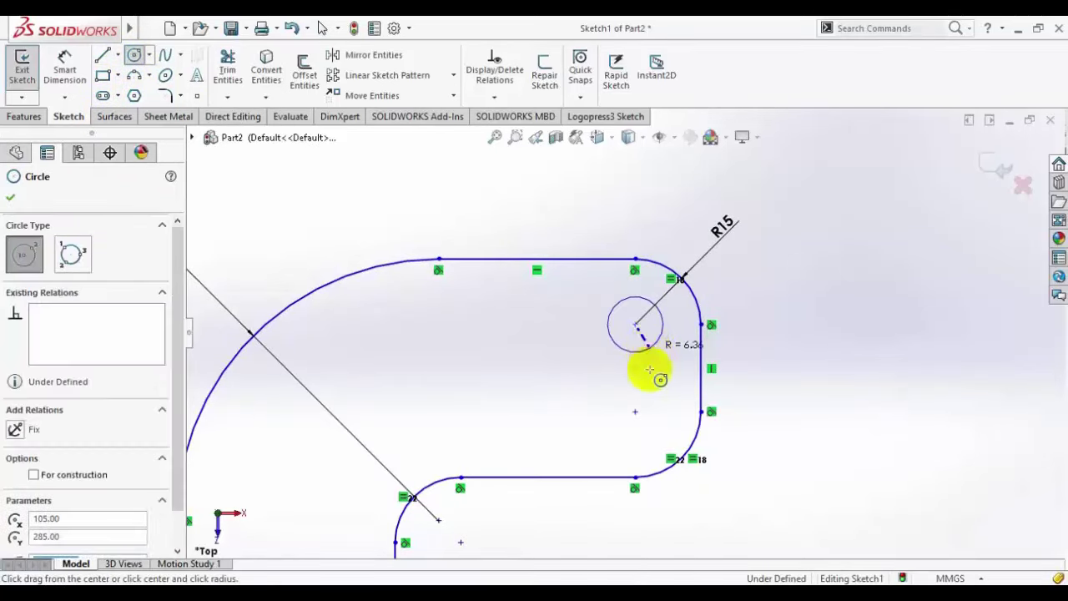
pyautogui.click(636, 411)
pyautogui.click(650, 431)
pyautogui.scroll(4, 610, 477)
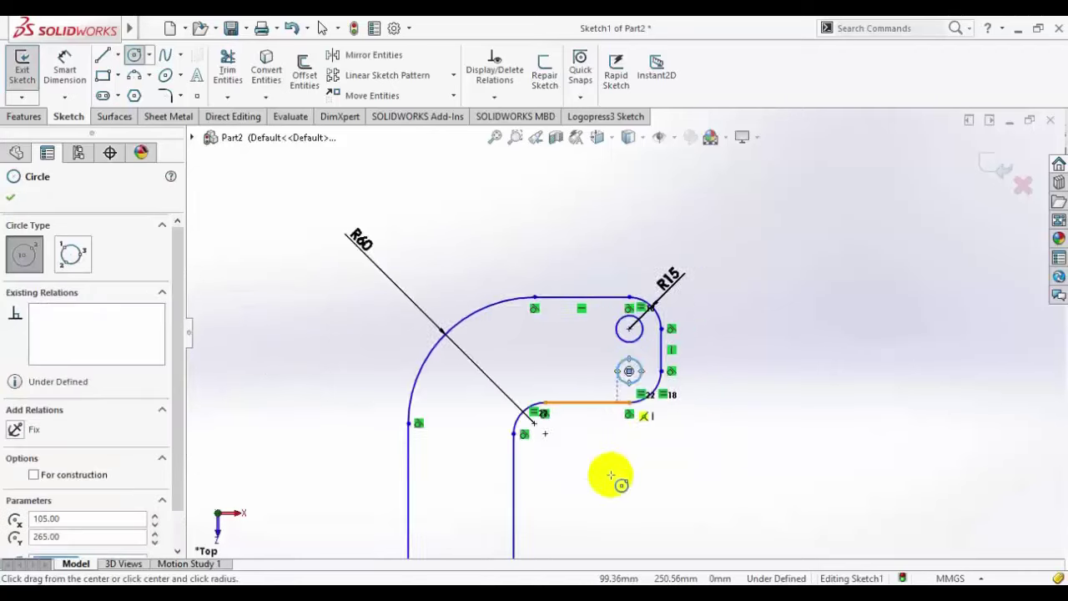
pyautogui.scroll(-4, 573, 453)
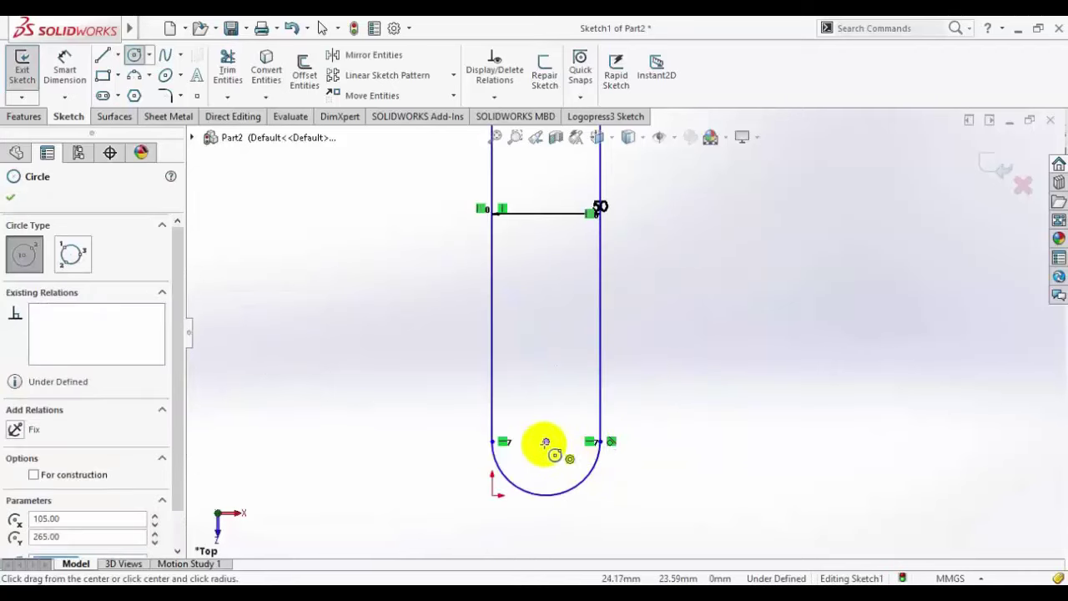
pyautogui.click(545, 443)
pyautogui.click(558, 456)
pyautogui.rightClick(689, 315)
pyautogui.click(709, 324)
# Step: Make the two top holes and the bottom hole equal in size
pyautogui.scroll(4, 666, 289)
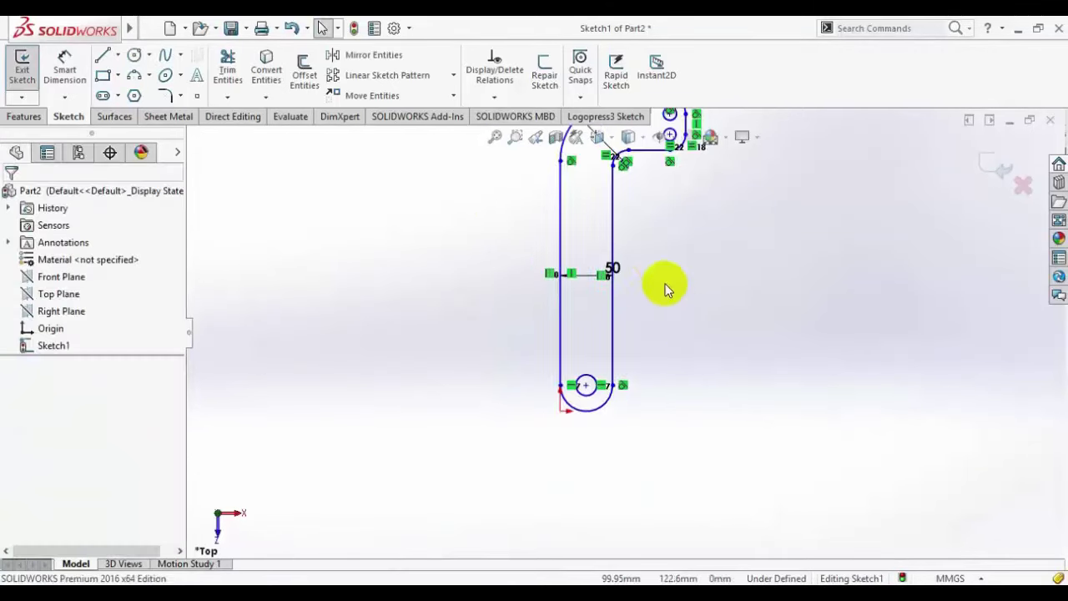
pyautogui.moveTo(666, 290)
pyautogui.keyDown('ctrl'); pyautogui.mouseDown(button='middle')
pyautogui.moveTo(615, 167)
pyautogui.moveTo(663, 190)
pyautogui.mouseUp(button='middle'); pyautogui.keyUp('ctrl')
pyautogui.click(663, 210)
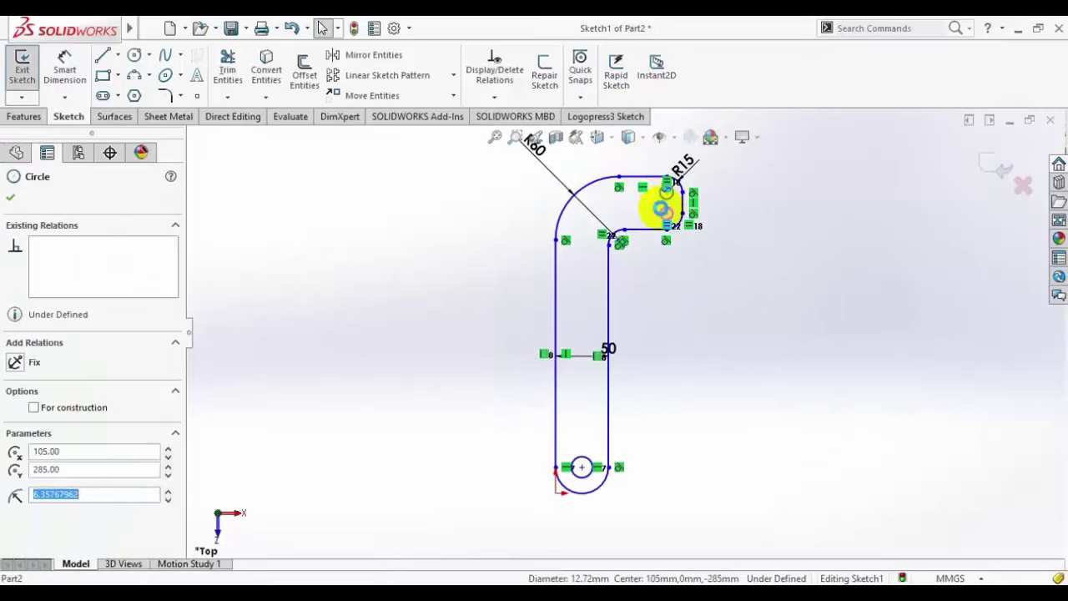
pyautogui.keyDown('ctrl'); pyautogui.click(666, 192); pyautogui.keyUp('ctrl')
pyautogui.keyDown('ctrl'); pyautogui.click(581, 466); pyautogui.keyUp('ctrl')
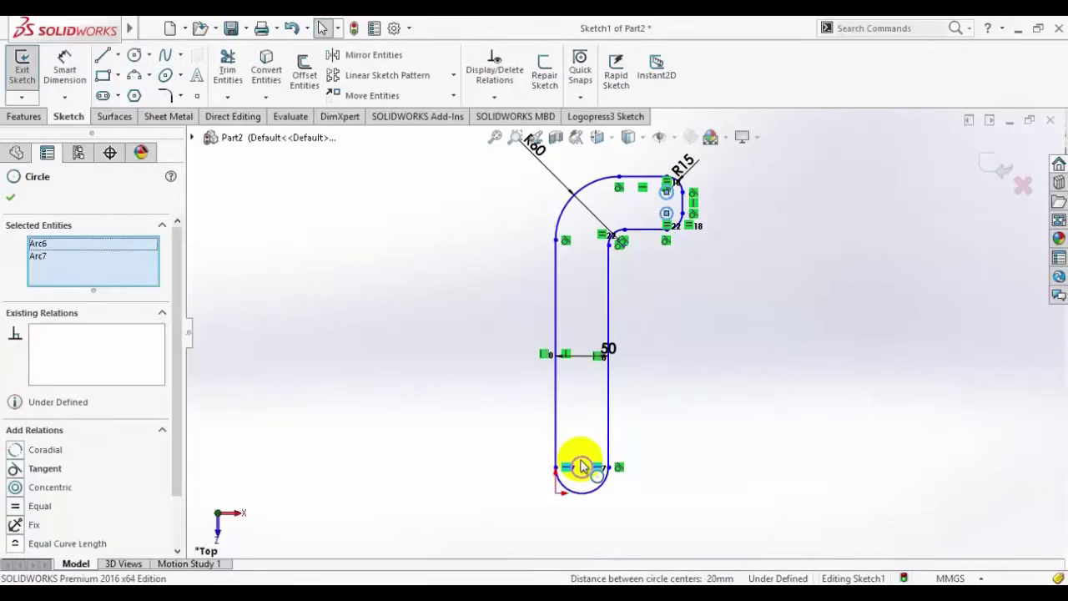
pyautogui.click(661, 393)
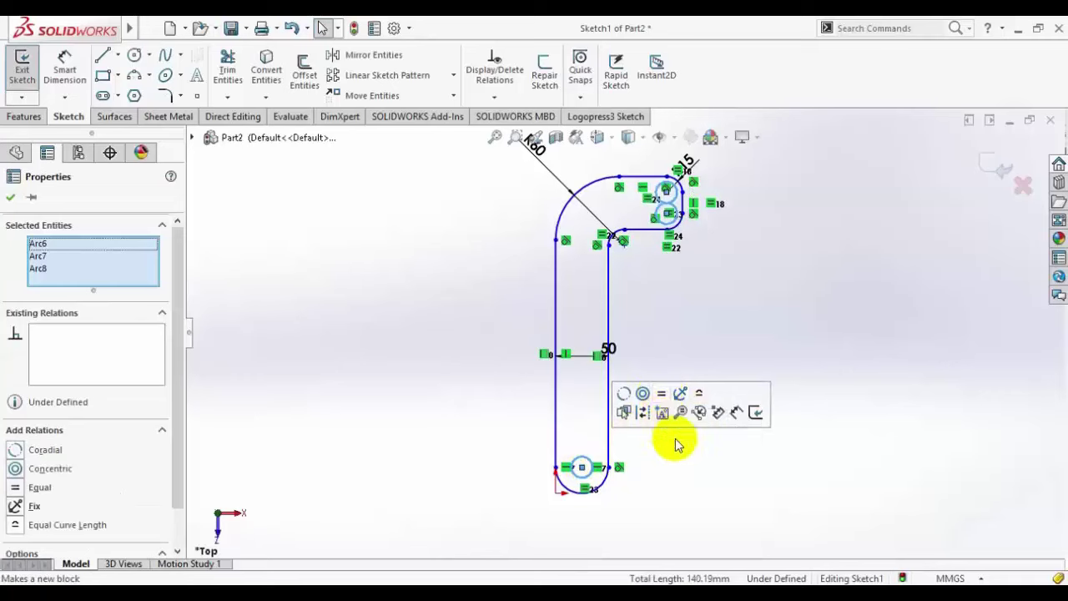
pyautogui.scroll(-5, 619, 464)
# Step: Dimension the bottom hole's diameter to 20 mm
pyautogui.click(64, 70)
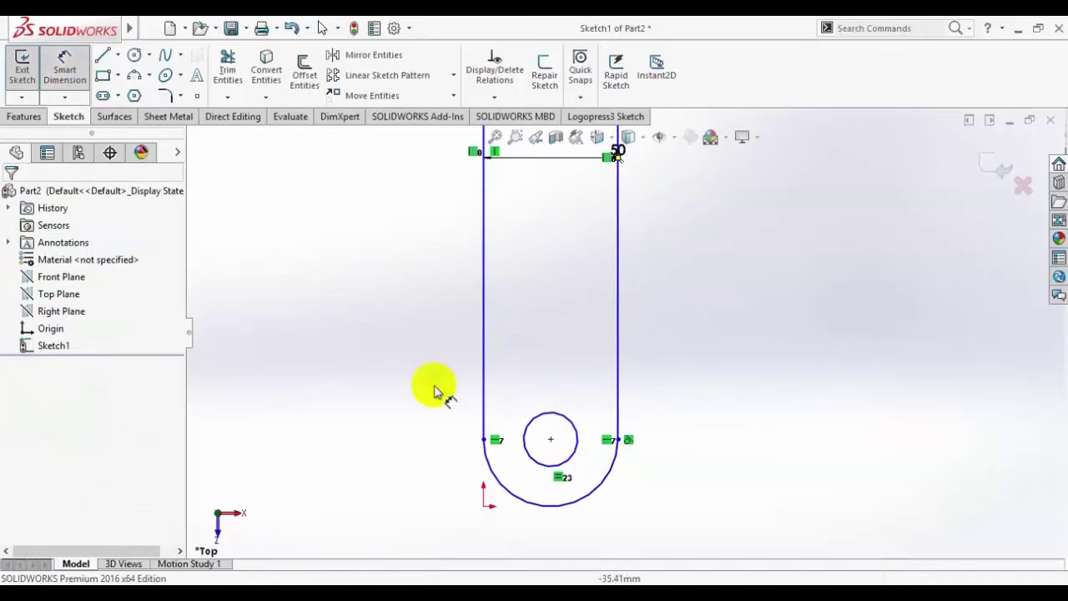
pyautogui.click(530, 427)
pyautogui.click(427, 424)
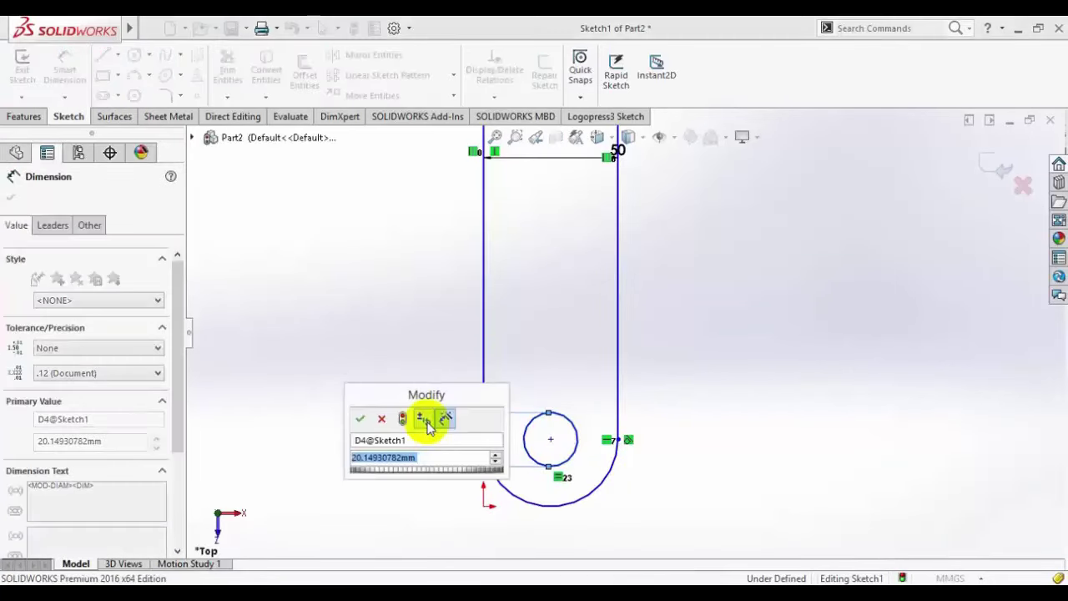
pyautogui.write('20')
pyautogui.press('Return')
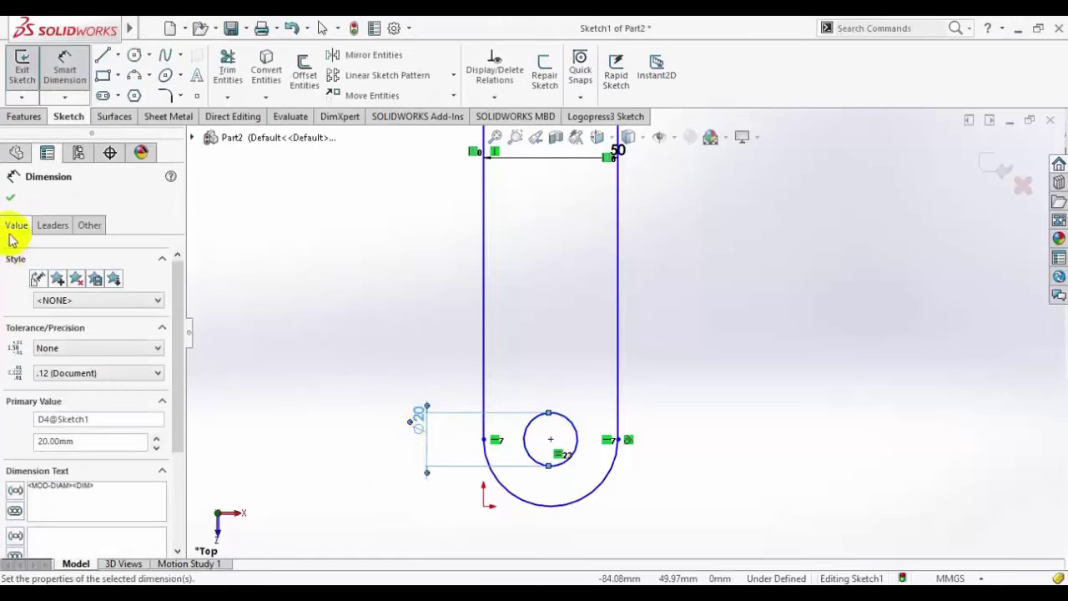
pyautogui.click(11, 199)
pyautogui.press('f')
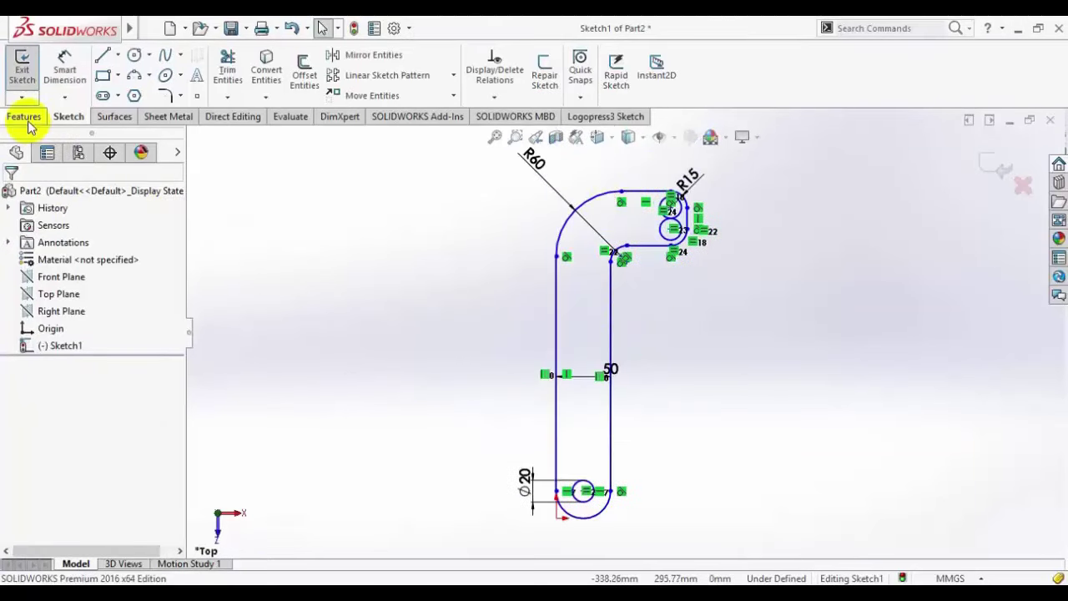
# Step: Change the bottom hole's diameter dimension from 20 to 15 mm
pyautogui.click(168, 116)
pyautogui.scroll(-3, 647, 209)
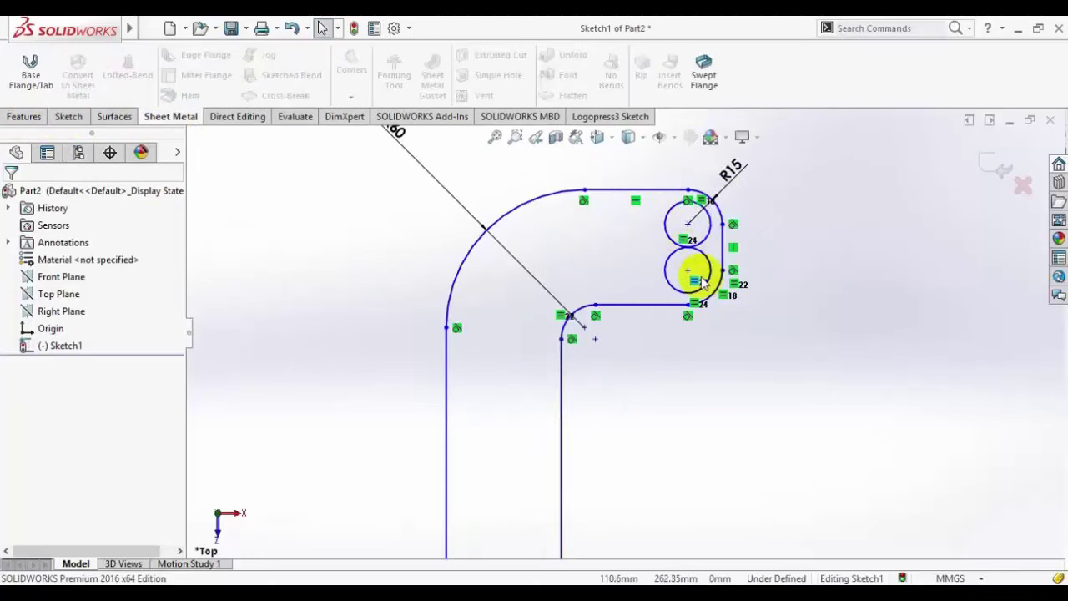
pyautogui.scroll(-2, 697, 276)
pyautogui.scroll(5, 632, 297)
pyautogui.scroll(-5, 524, 553)
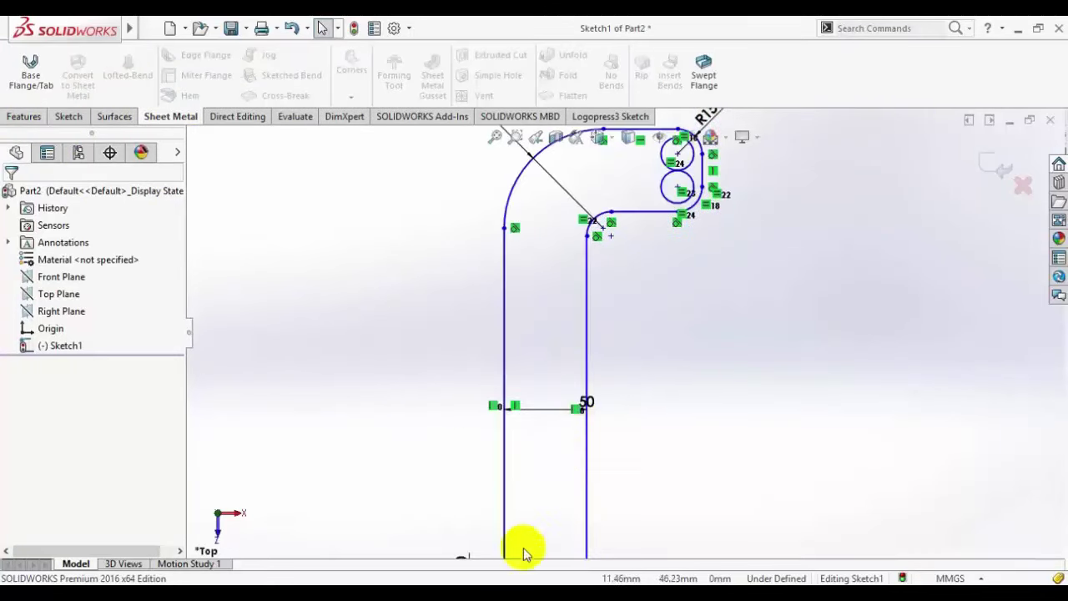
pyautogui.doubleClick(525, 393)
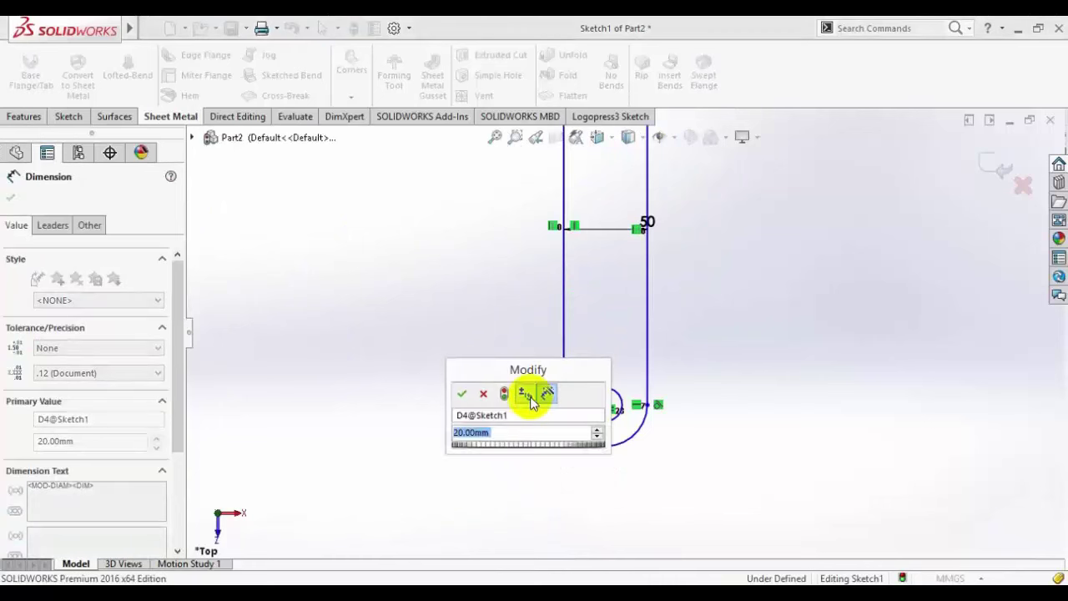
pyautogui.write('15')
pyautogui.press('Return')
pyautogui.scroll(1, 737, 306)
pyautogui.scroll(2, 653, 216)
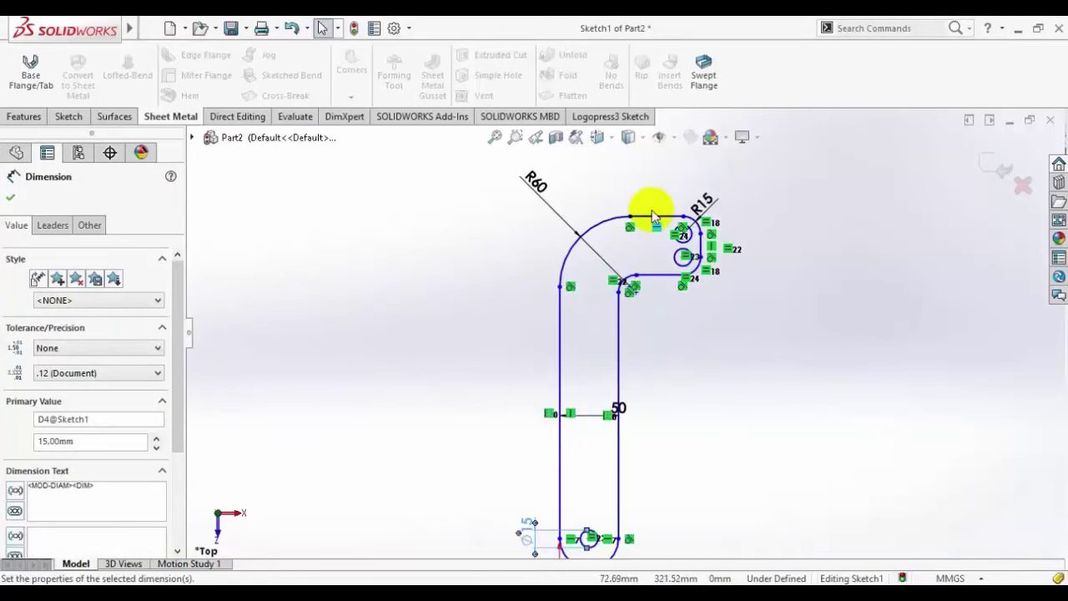
pyautogui.scroll(-3, 667, 242)
pyautogui.scroll(4, 625, 448)
pyautogui.scroll(-1, 589, 459)
pyautogui.scroll(1, 550, 438)
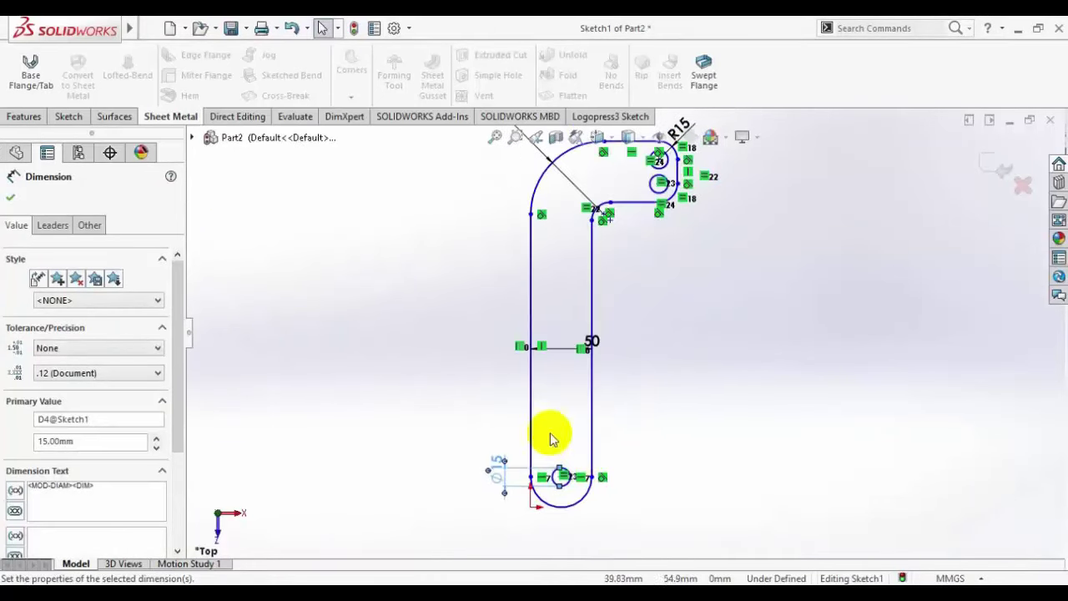
# Step: Create a 0.5 mm thick Base Flange from the sketch and view it normal to its face
pyautogui.click(49, 82)
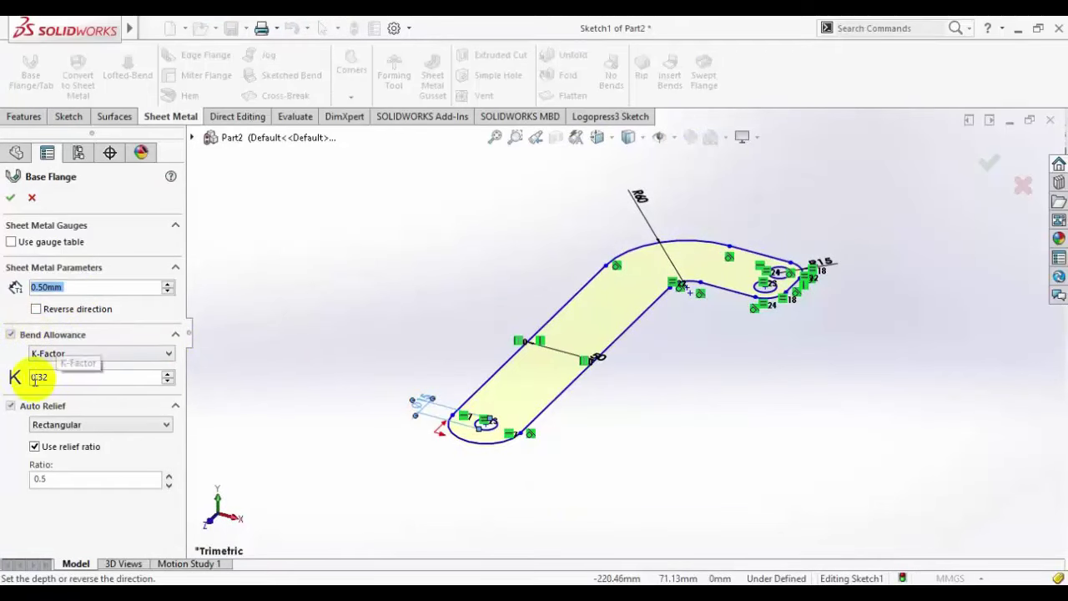
pyautogui.click(11, 199)
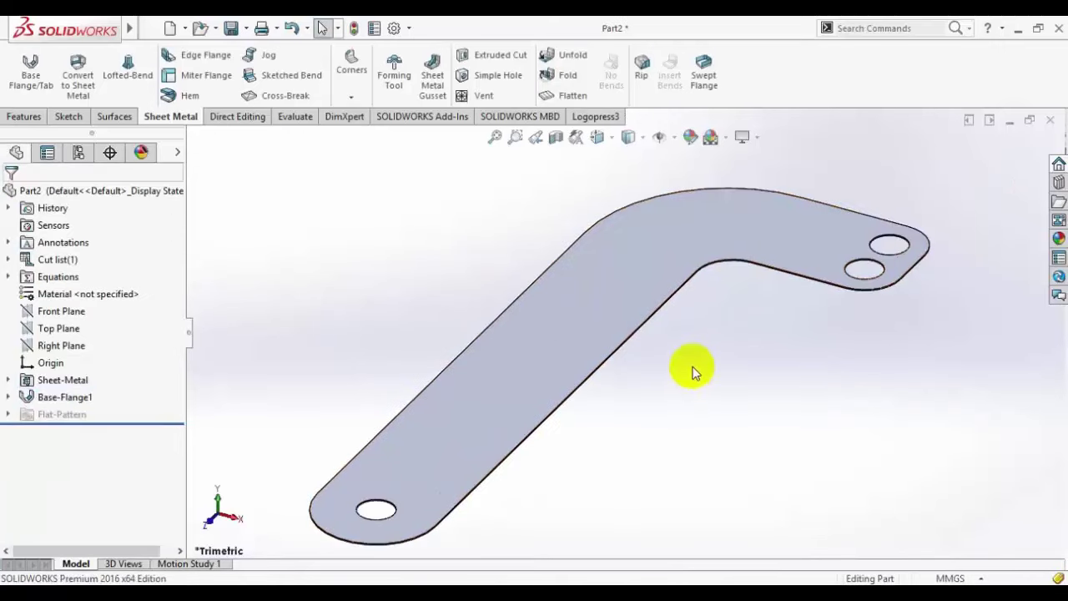
pyautogui.press('f')
pyautogui.click(632, 582)
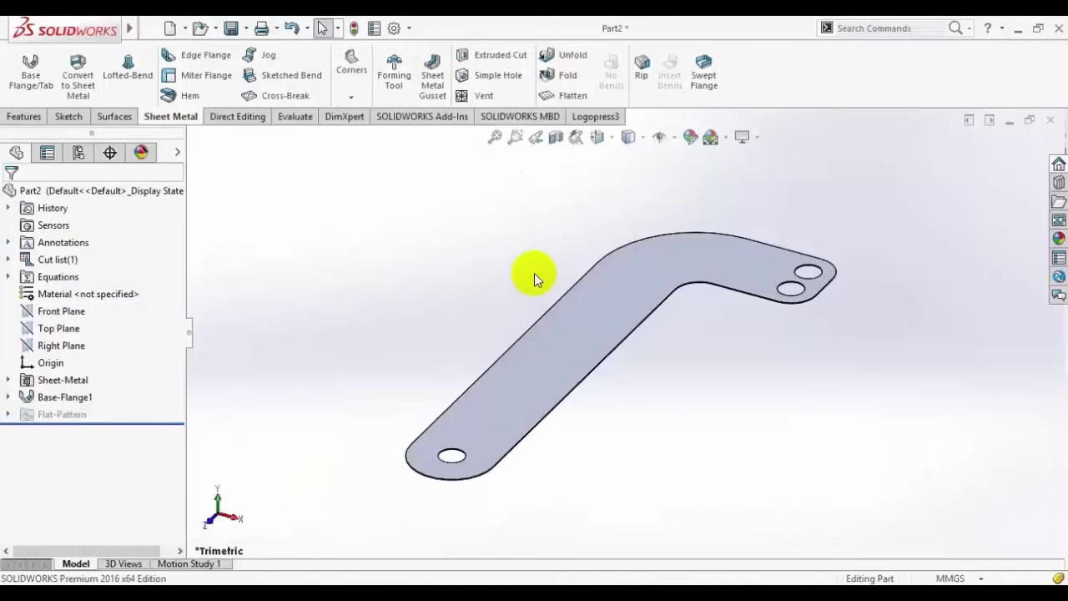
pyautogui.click(576, 306)
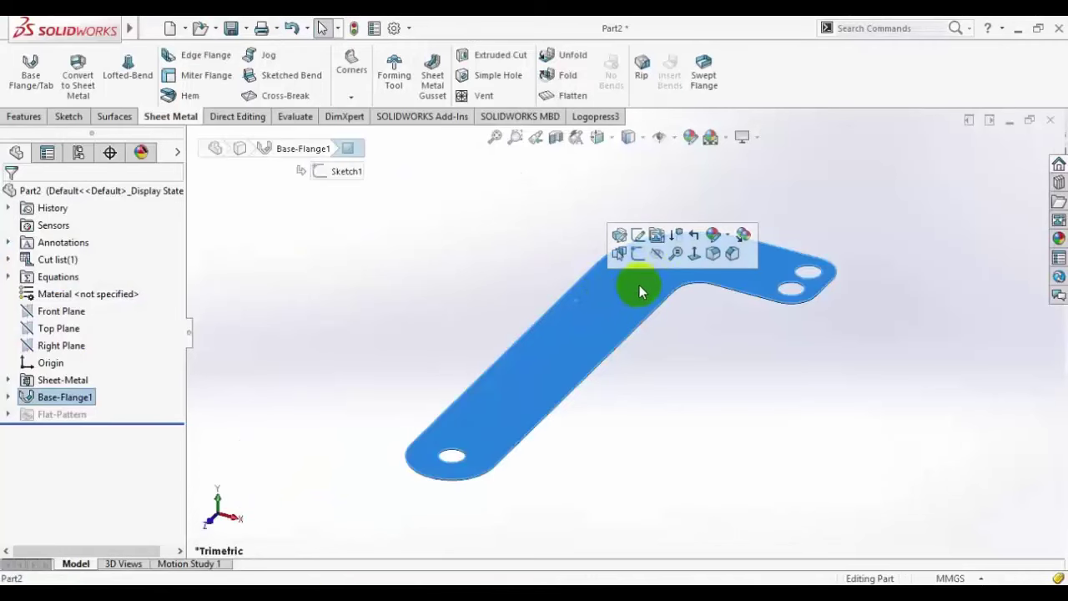
pyautogui.click(692, 253)
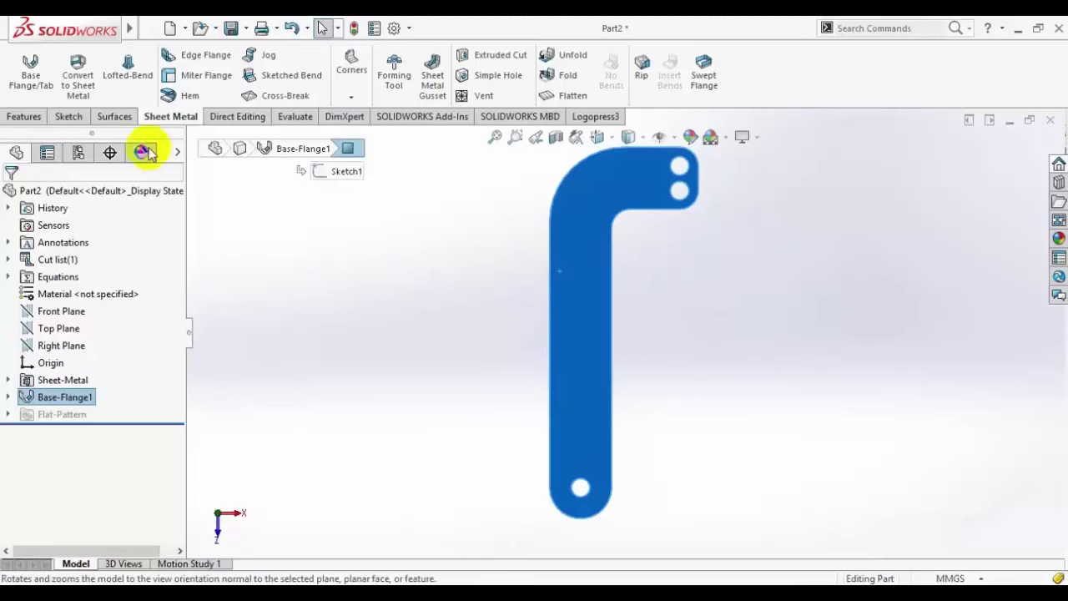
# Step: Sketch a straight line across the flange's leg from its right edge to its left edge
pyautogui.click(68, 117)
pyautogui.click(22, 69)
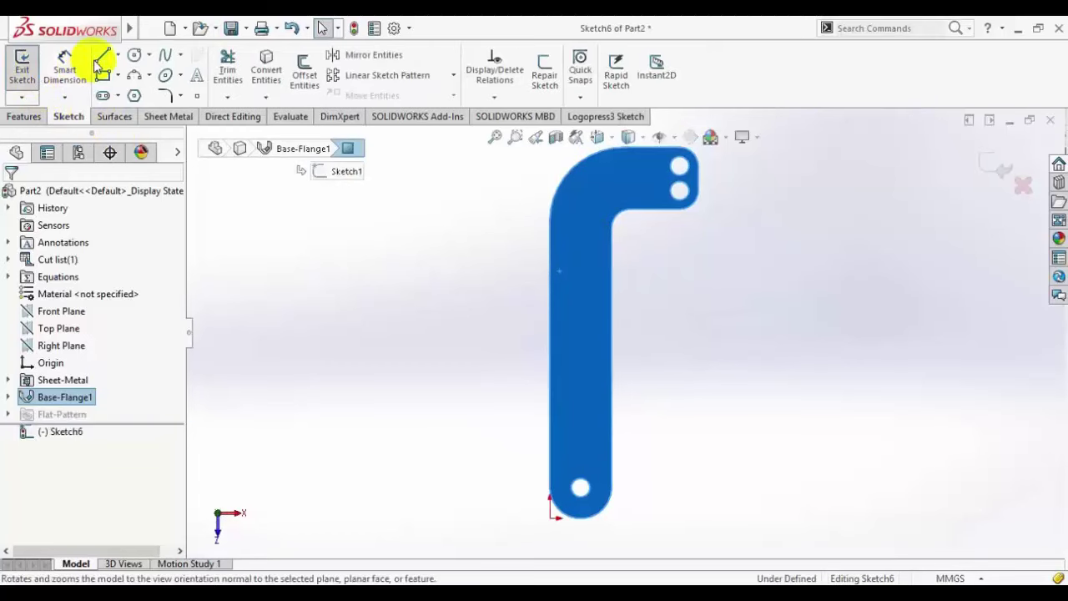
pyautogui.click(101, 56)
pyautogui.scroll(-3, 655, 382)
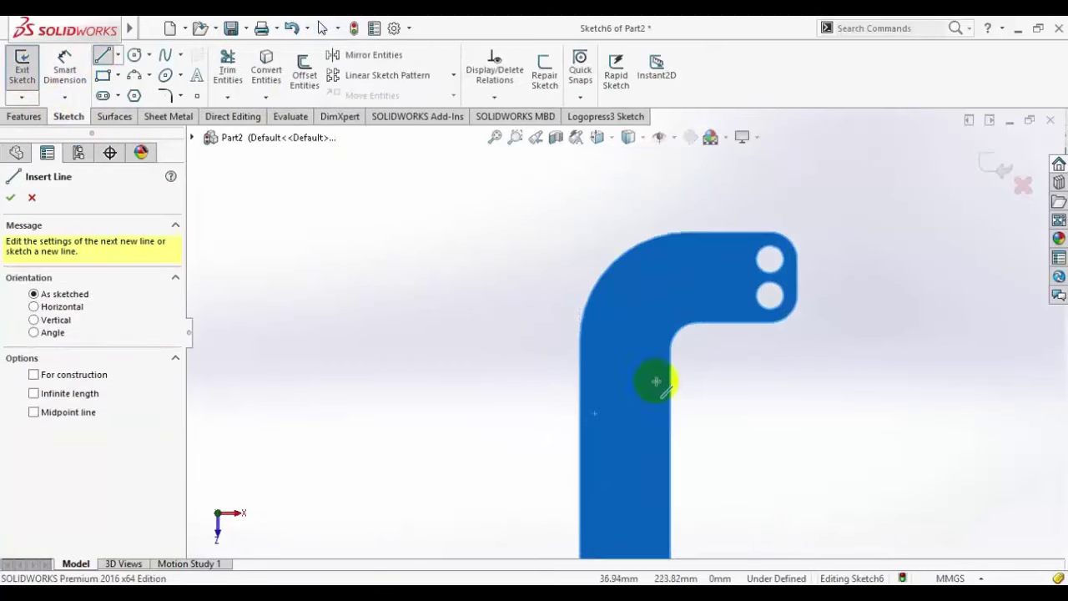
pyautogui.click(673, 381)
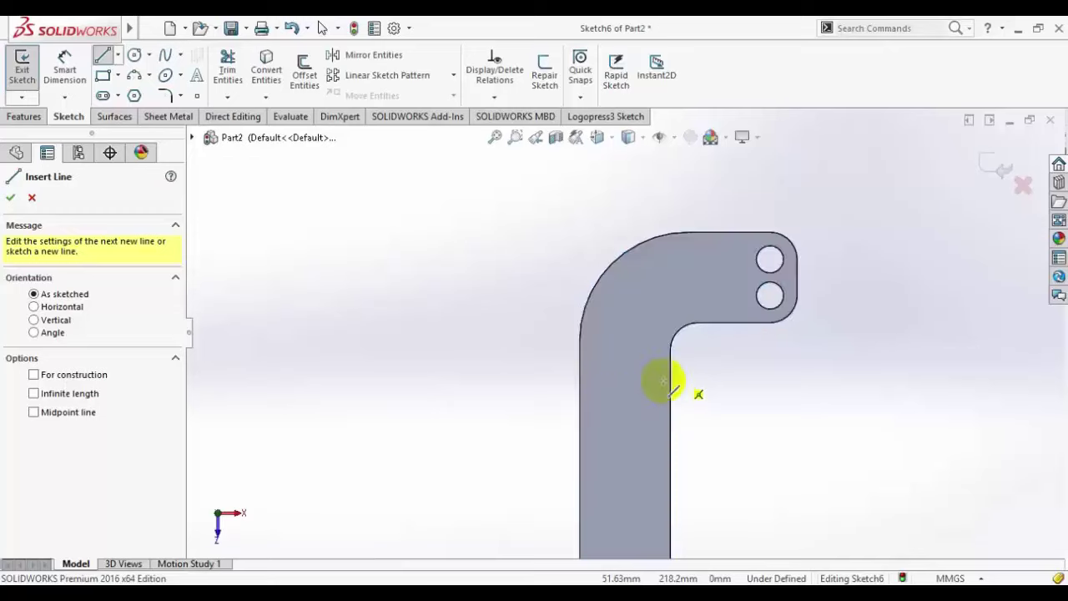
pyautogui.click(581, 383)
pyautogui.rightClick(459, 286)
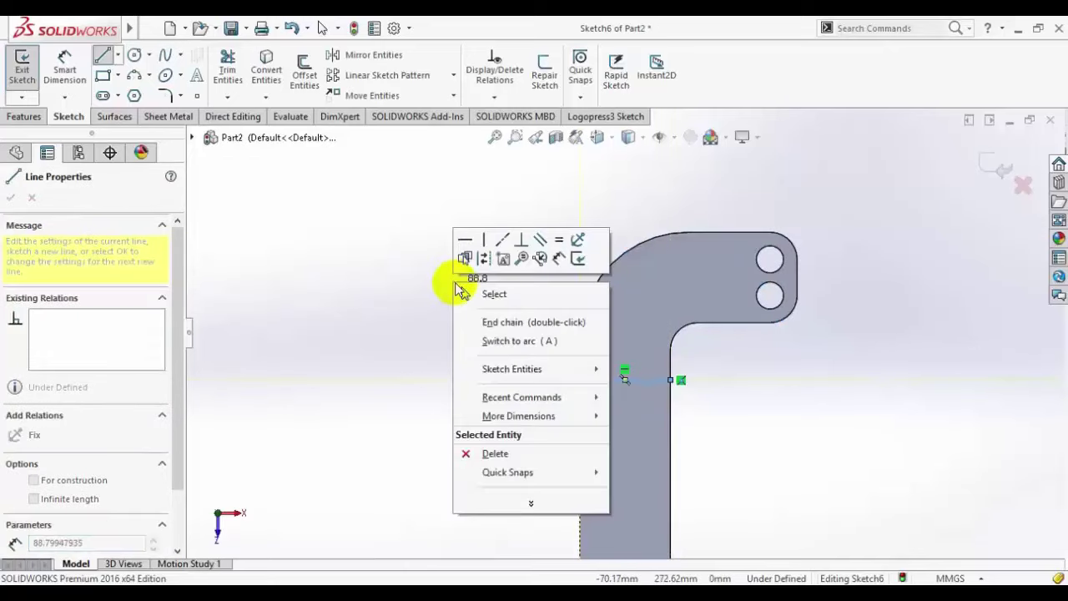
pyautogui.click(464, 292)
pyautogui.scroll(-2, 659, 325)
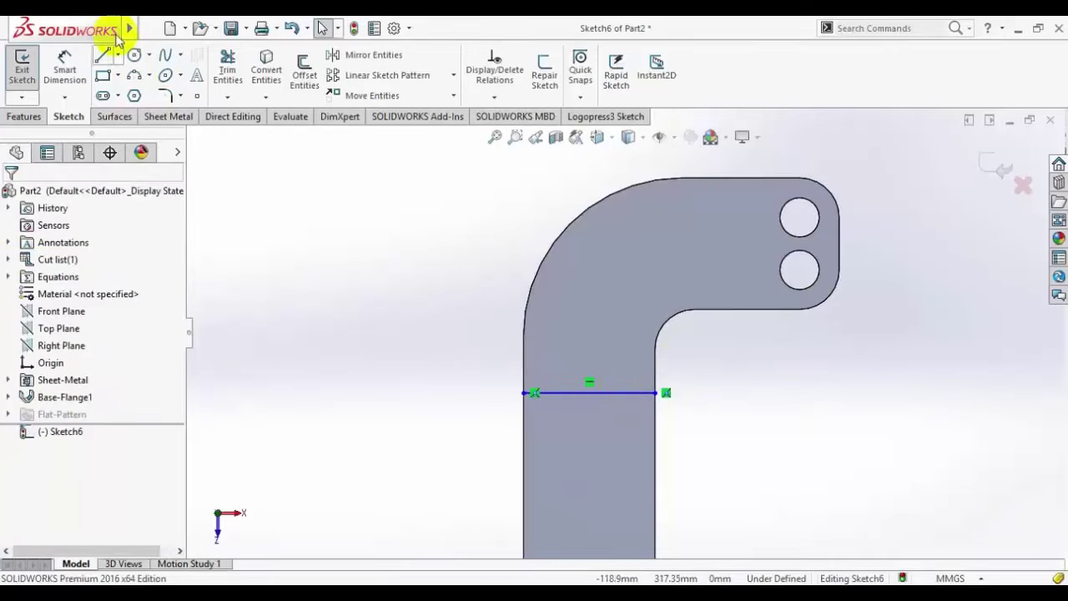
# Step: Dimension the line 80 mm below the leg's top edge and exit the sketch
pyautogui.click(69, 53)
pyautogui.click(692, 177)
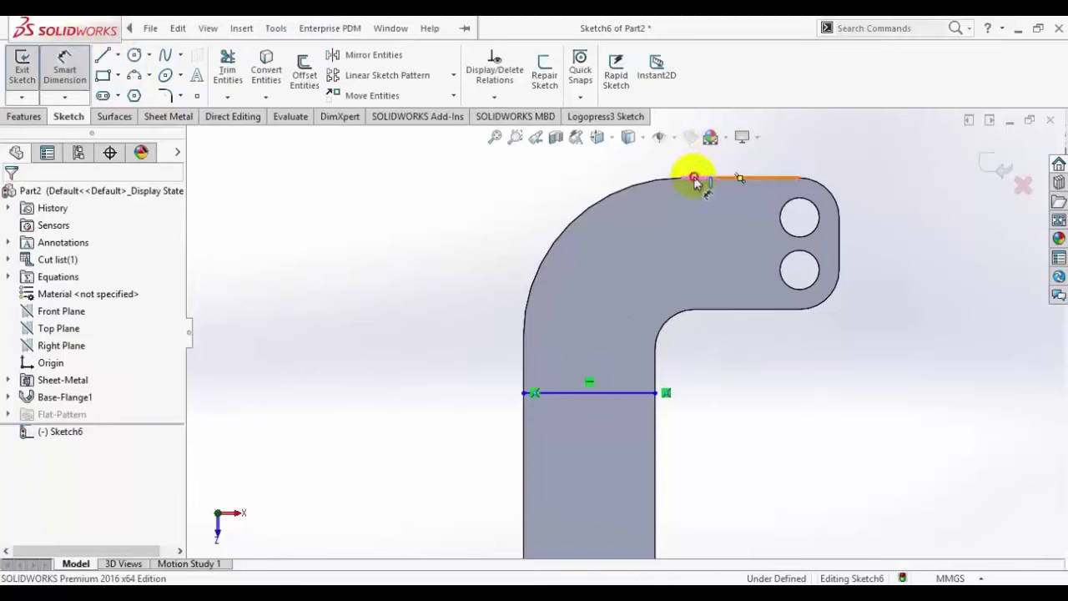
pyautogui.click(616, 393)
pyautogui.click(444, 298)
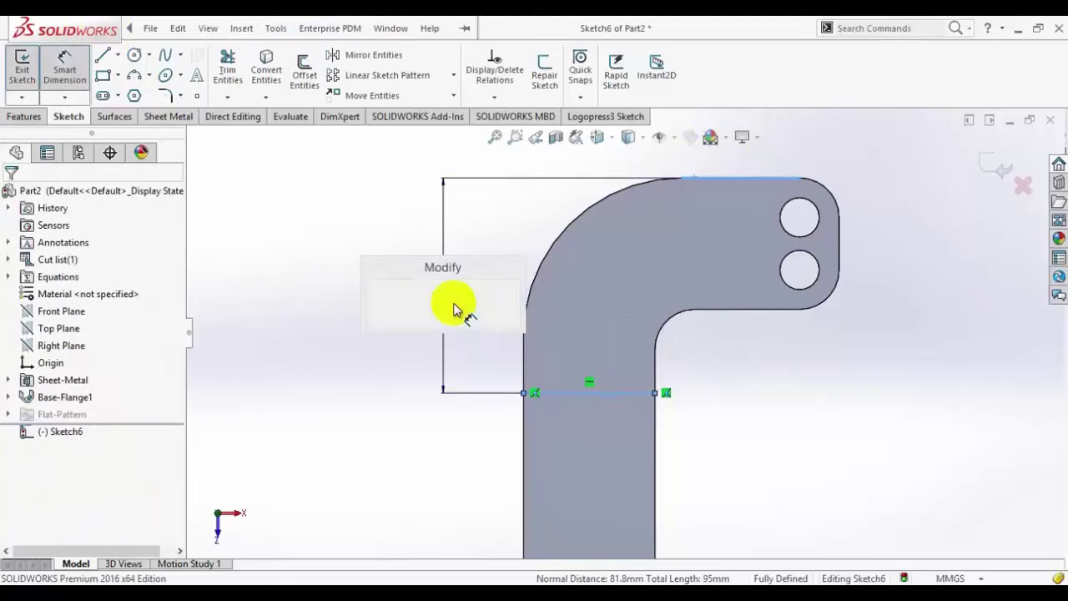
pyautogui.write('80')
pyautogui.press('Return')
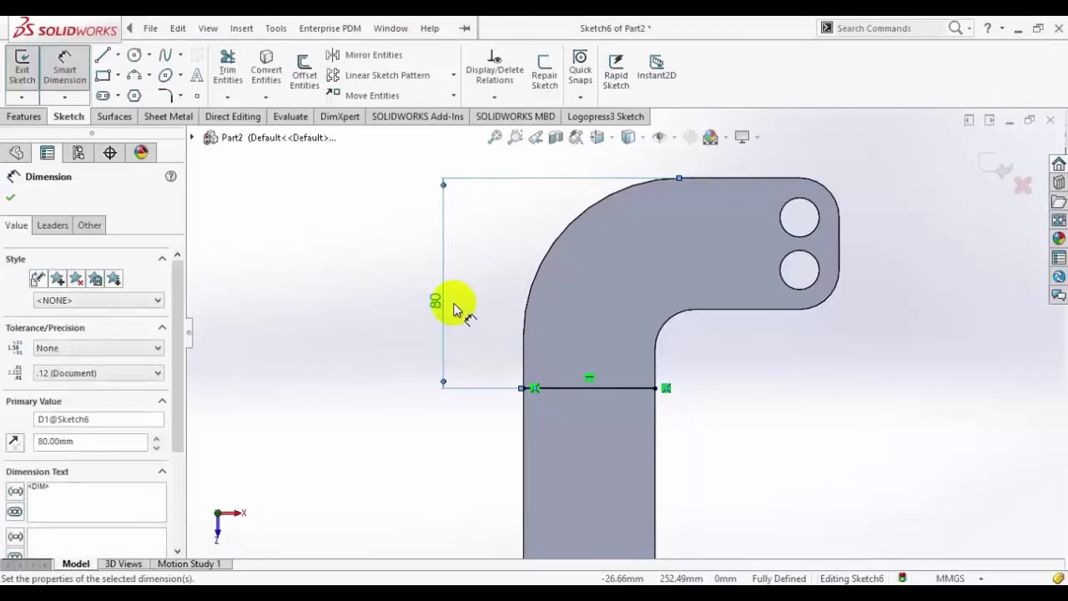
pyautogui.click(11, 203)
pyautogui.scroll(4, 676, 432)
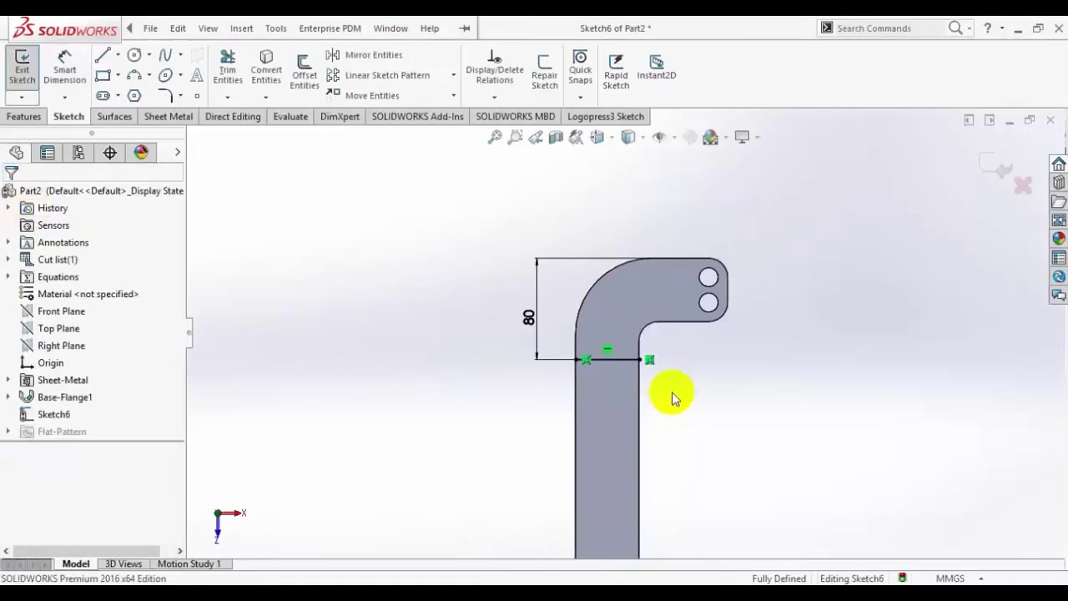
pyautogui.click(994, 171)
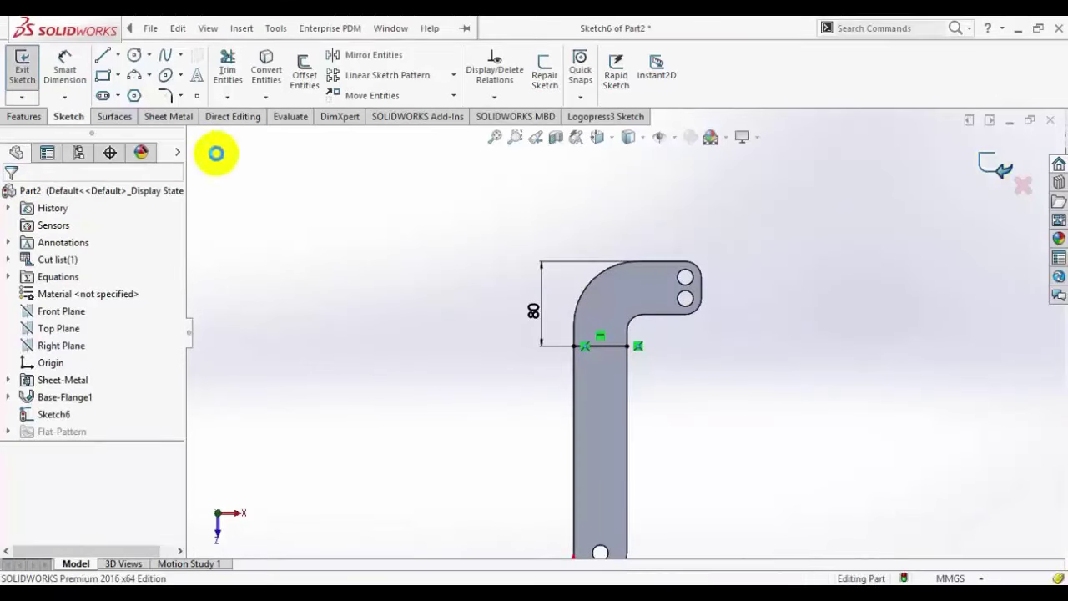
pyautogui.click(167, 117)
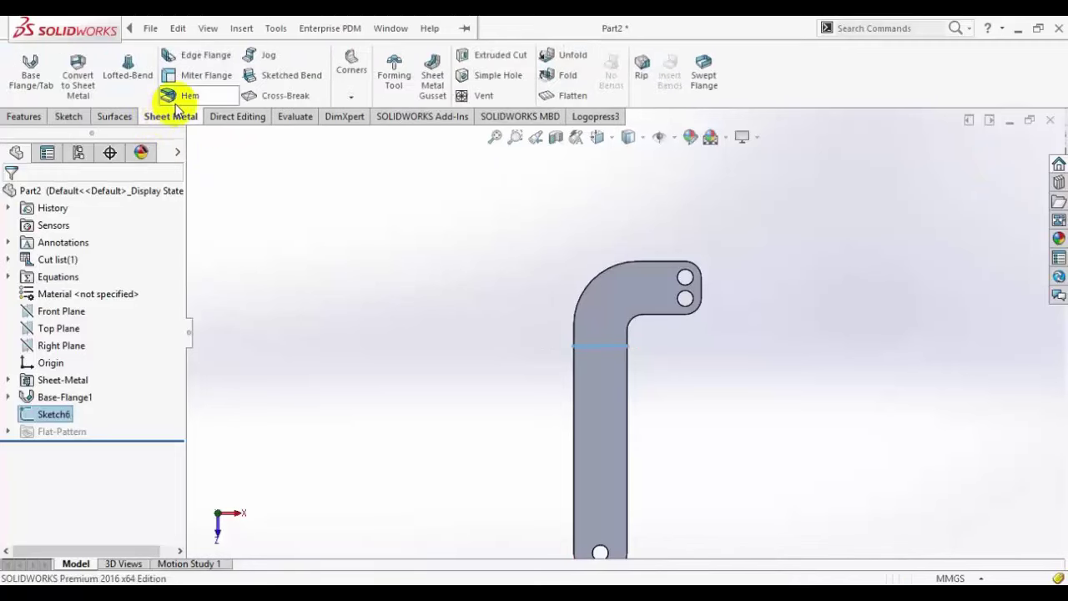
# Step: Create a sketched bend along the line at 80° with a 1 mm radius, keeping the flange face fixed
pyautogui.click(250, 76)
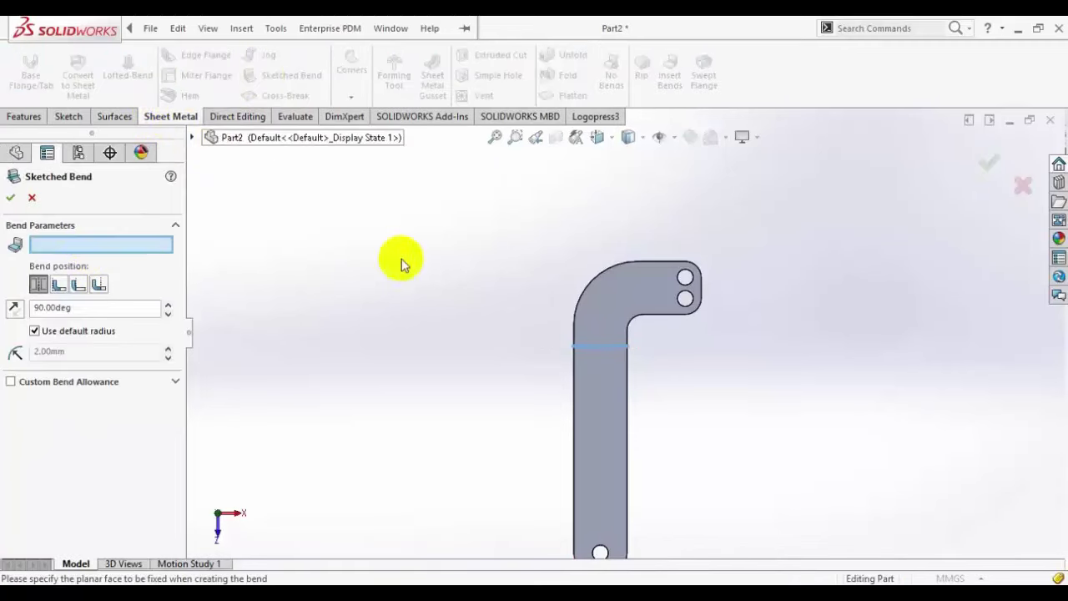
pyautogui.click(612, 295)
pyautogui.hotkey('ctrl', '4')
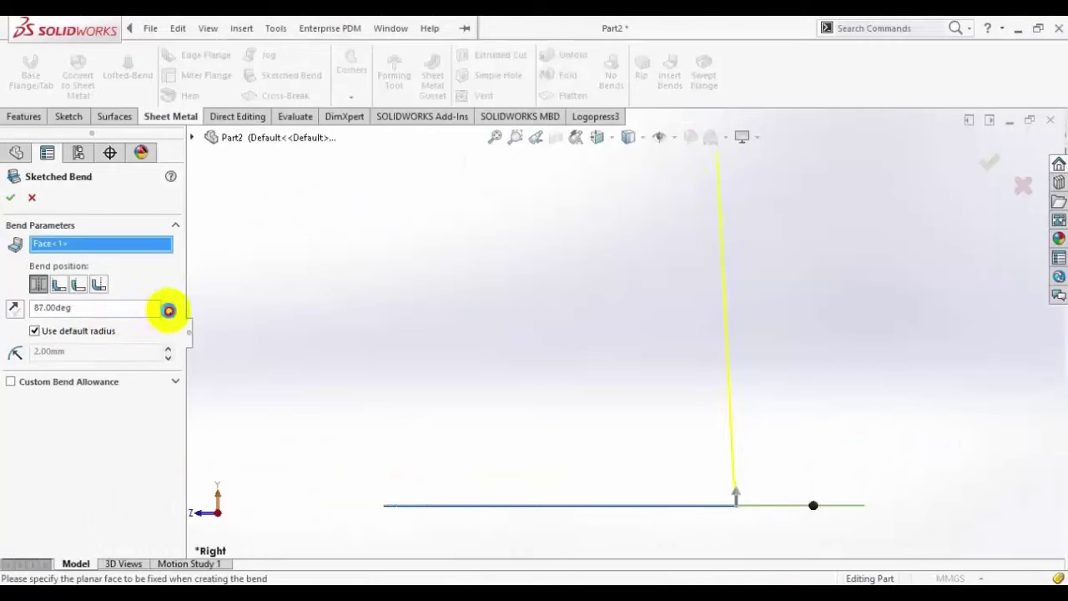
pyautogui.click(168, 313)
pyautogui.click(168, 314)
pyautogui.click(168, 314)
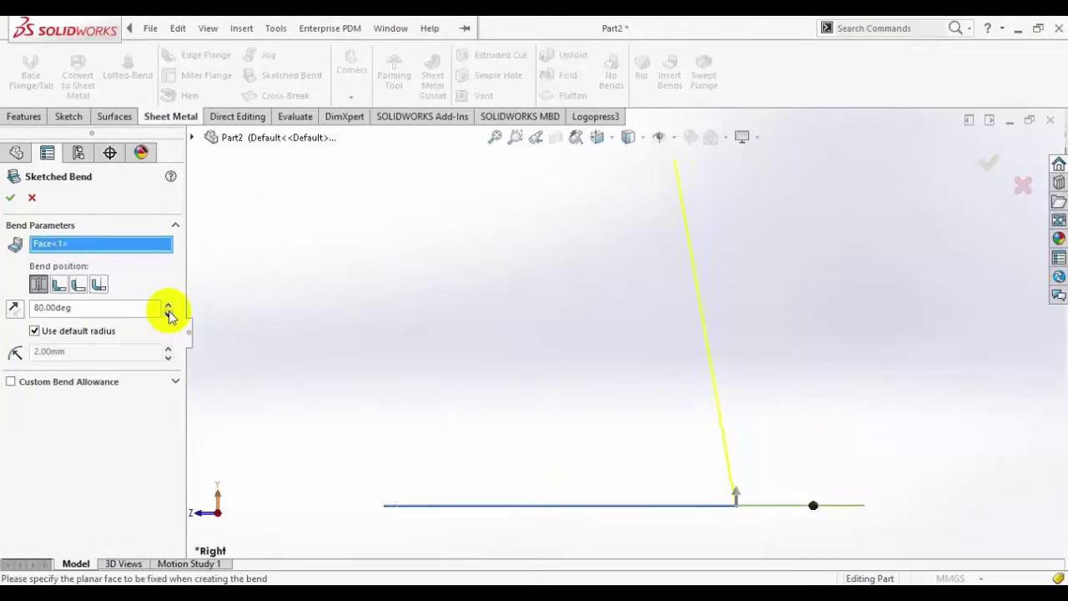
pyautogui.click(35, 332)
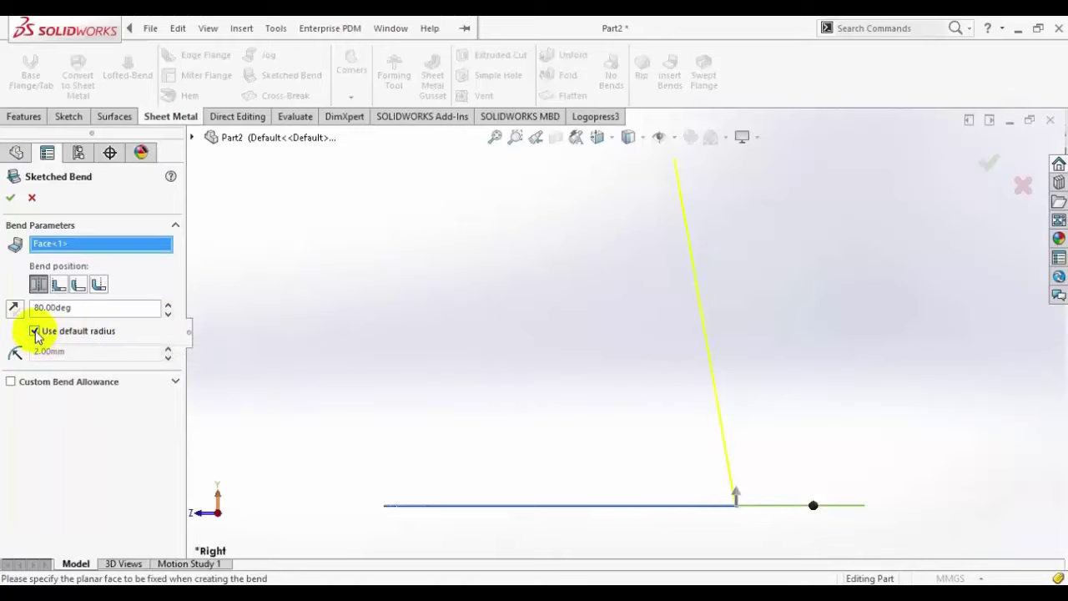
pyautogui.click(49, 351)
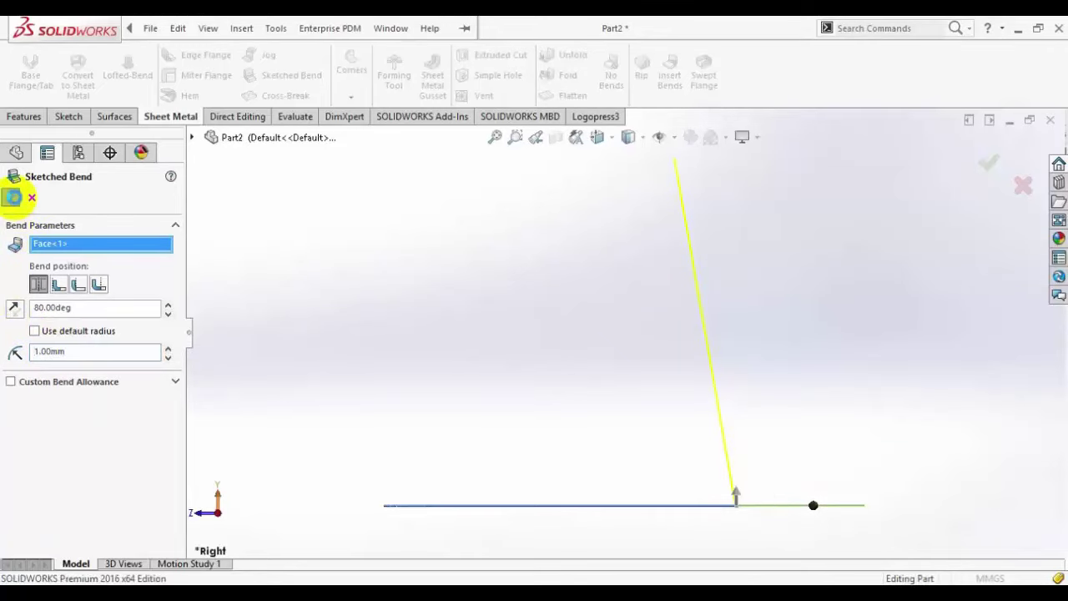
pyautogui.click(14, 197)
# Step: Start a sketch on the upright flange face, viewed normal to it, and draw a horizontal line across it
pyautogui.moveTo(700, 347); pyautogui.dragTo(615, 365, button='middle')
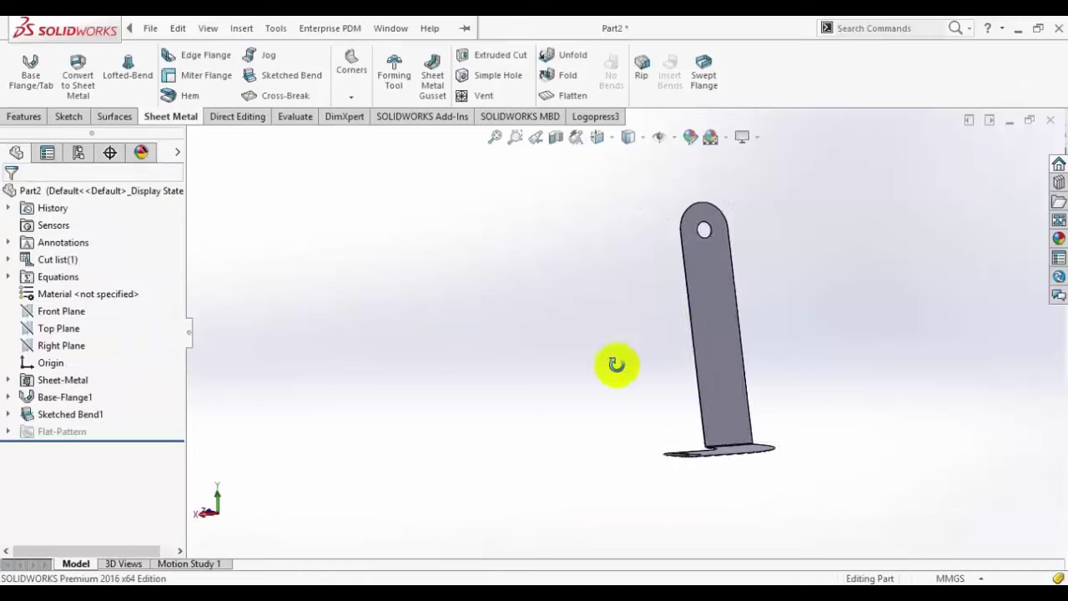
pyautogui.click(735, 364)
pyautogui.click(839, 318)
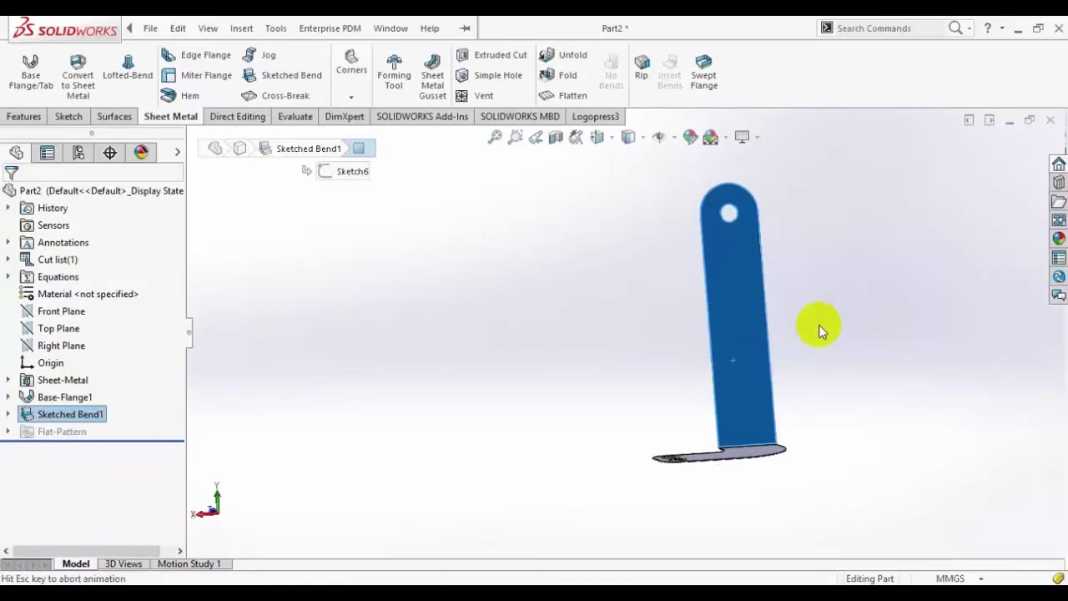
pyautogui.click(70, 116)
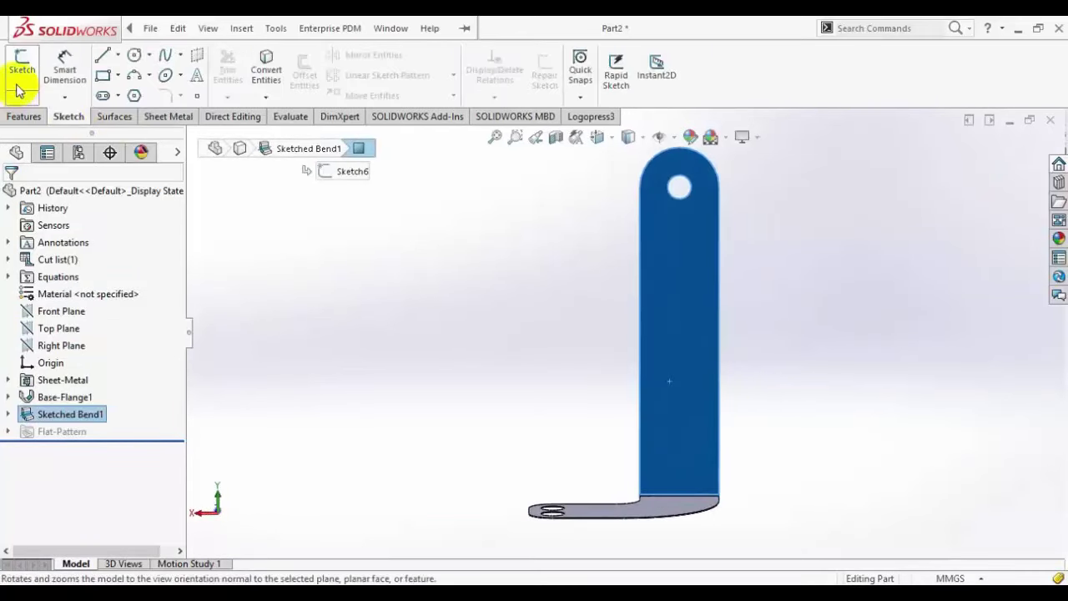
pyautogui.click(21, 79)
pyautogui.click(102, 56)
pyautogui.scroll(-4, 751, 355)
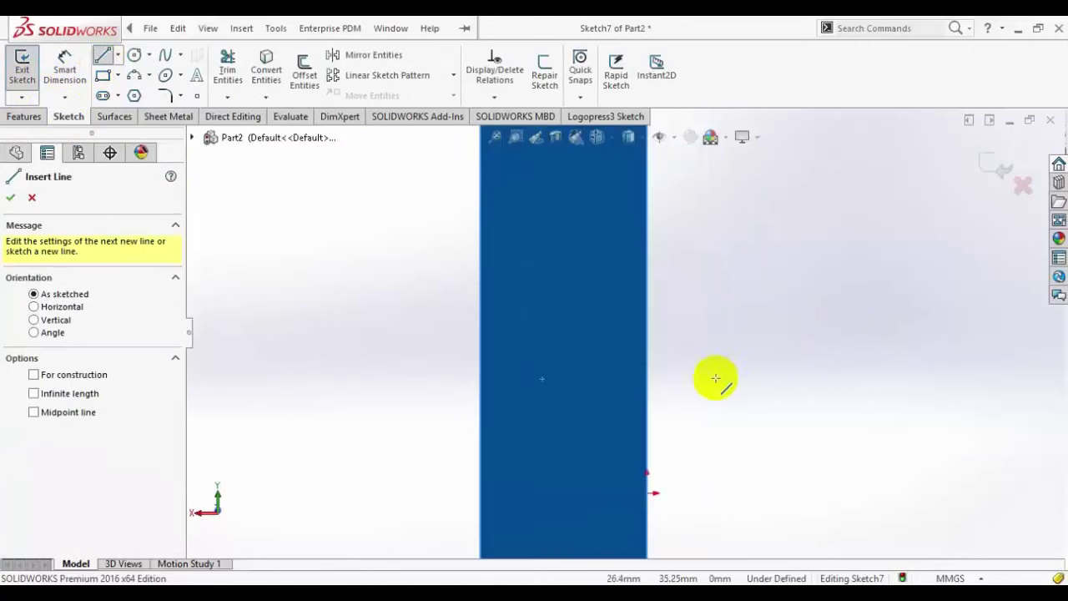
pyautogui.click(644, 420)
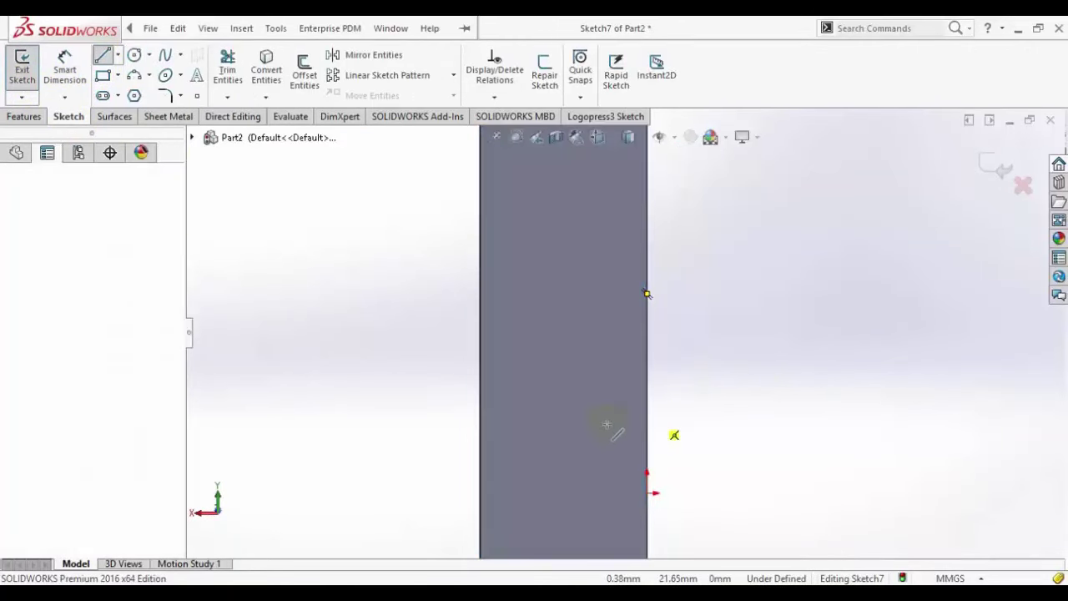
pyautogui.click(479, 420)
pyautogui.rightClick(411, 324)
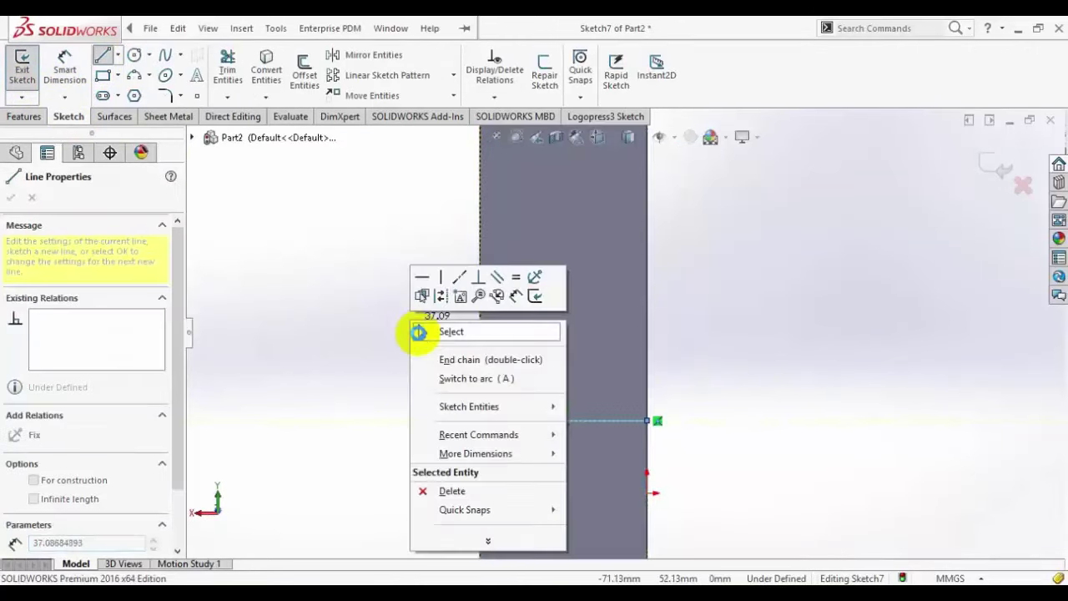
pyautogui.click(424, 331)
pyautogui.scroll(3, 639, 418)
# Step: Dimension the line 60 mm above the bend edge to fully define it
pyautogui.click(73, 75)
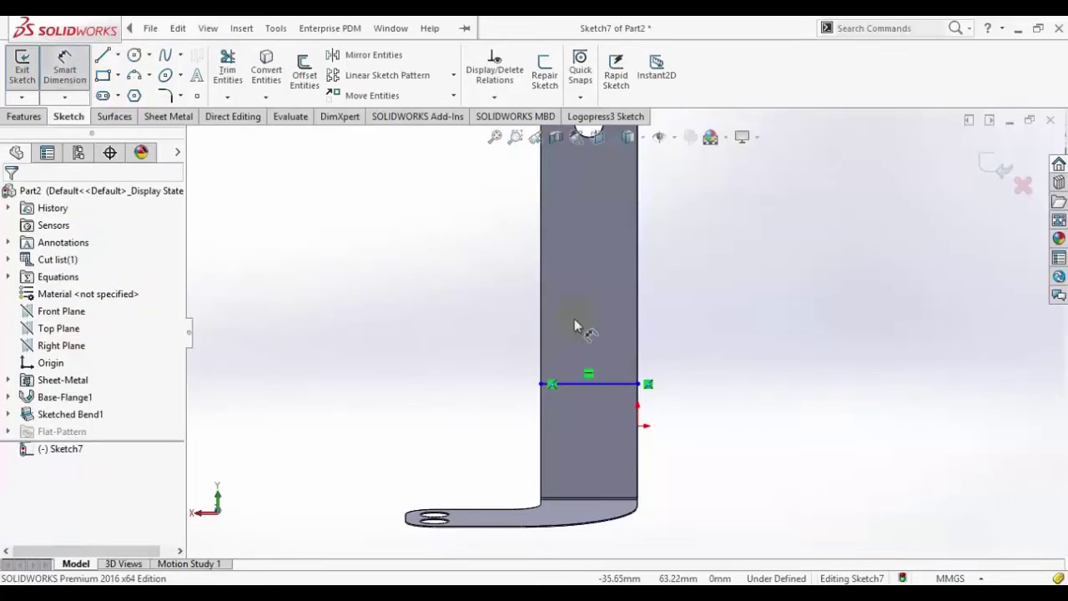
pyautogui.scroll(-2, 569, 322)
pyautogui.click(562, 413)
pyautogui.scroll(-3, 601, 418)
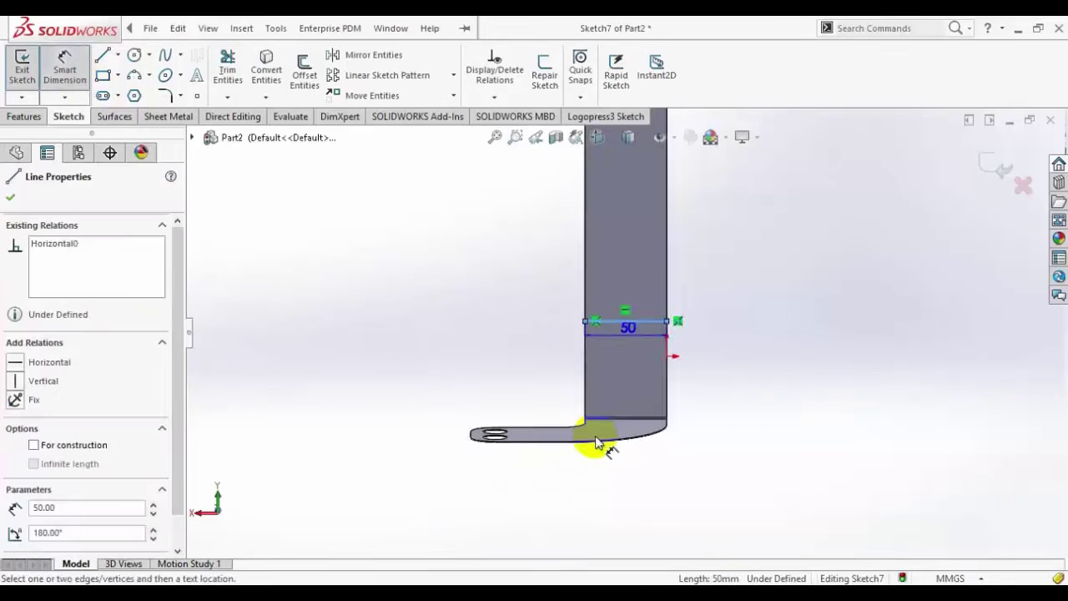
pyautogui.click(608, 366)
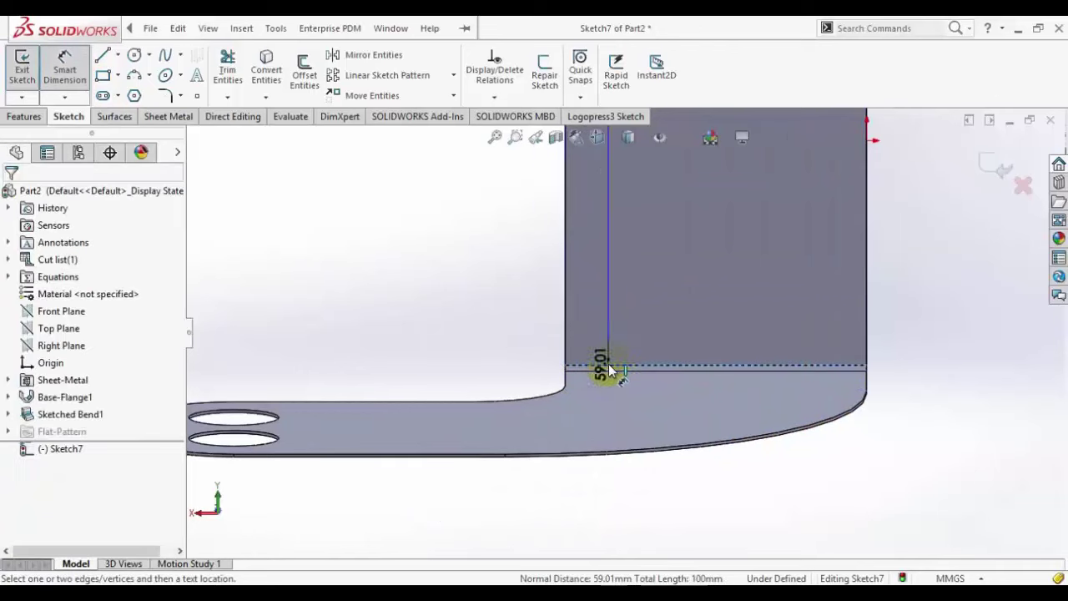
pyautogui.scroll(3, 589, 261)
pyautogui.click(589, 261)
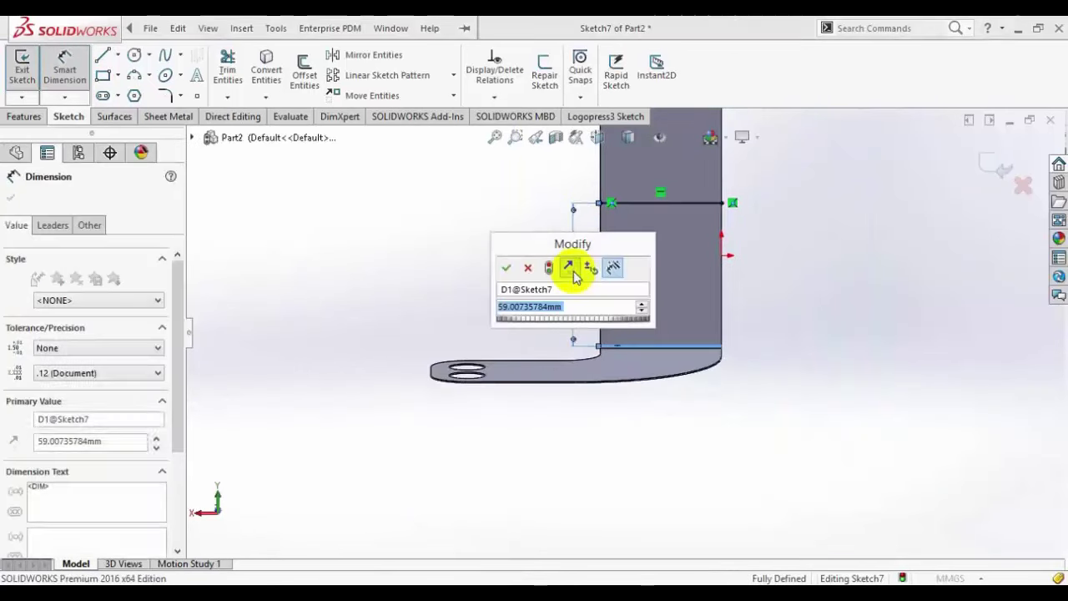
pyautogui.write('60')
pyautogui.press('Return')
pyautogui.scroll(2, 674, 269)
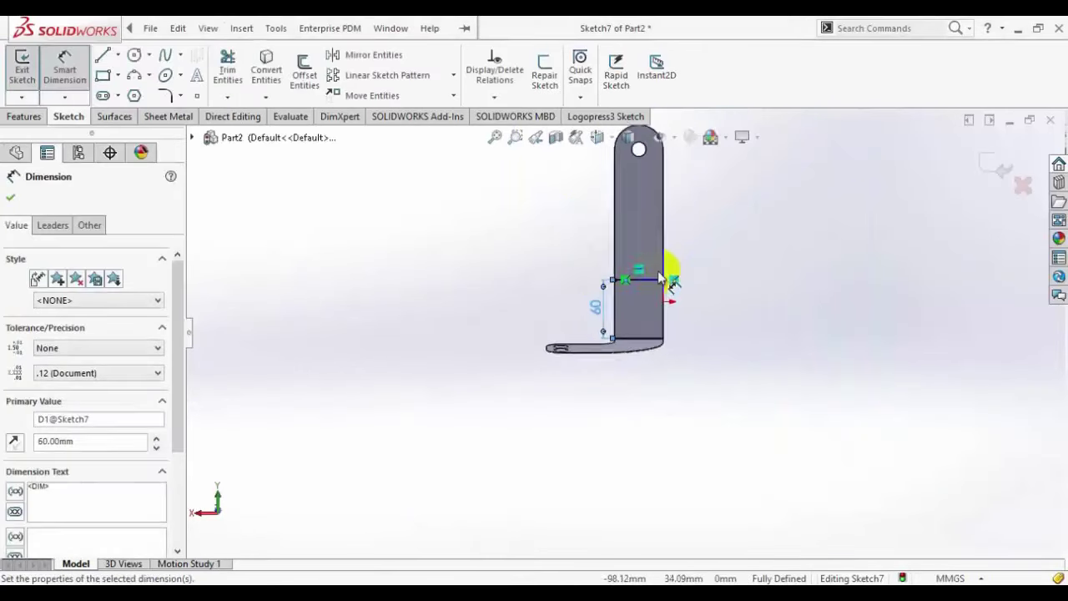
pyautogui.click(11, 197)
pyautogui.scroll(-3, 622, 315)
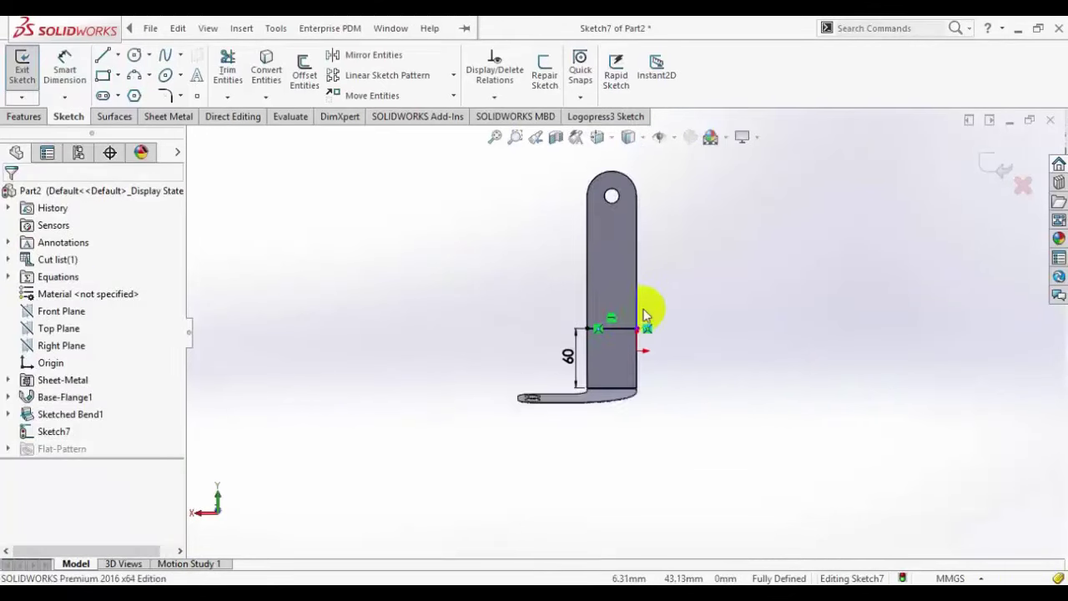
pyautogui.click(165, 116)
# Step: Bend the leg along Sketch7 at 80° with a 1 mm radius, keeping the lower portion fixed
pyautogui.click(997, 184)
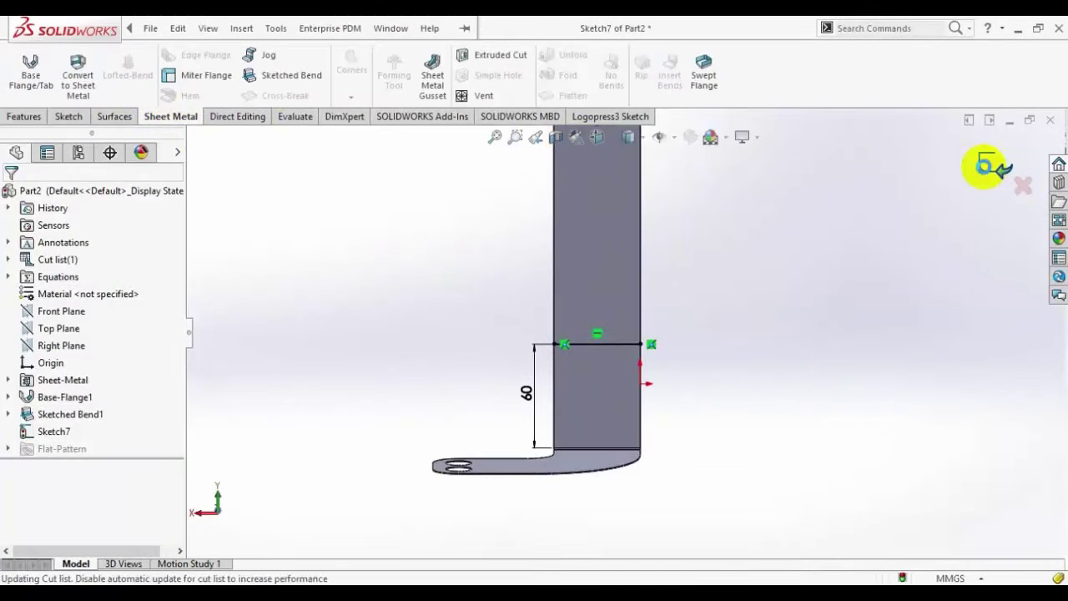
pyautogui.click(292, 75)
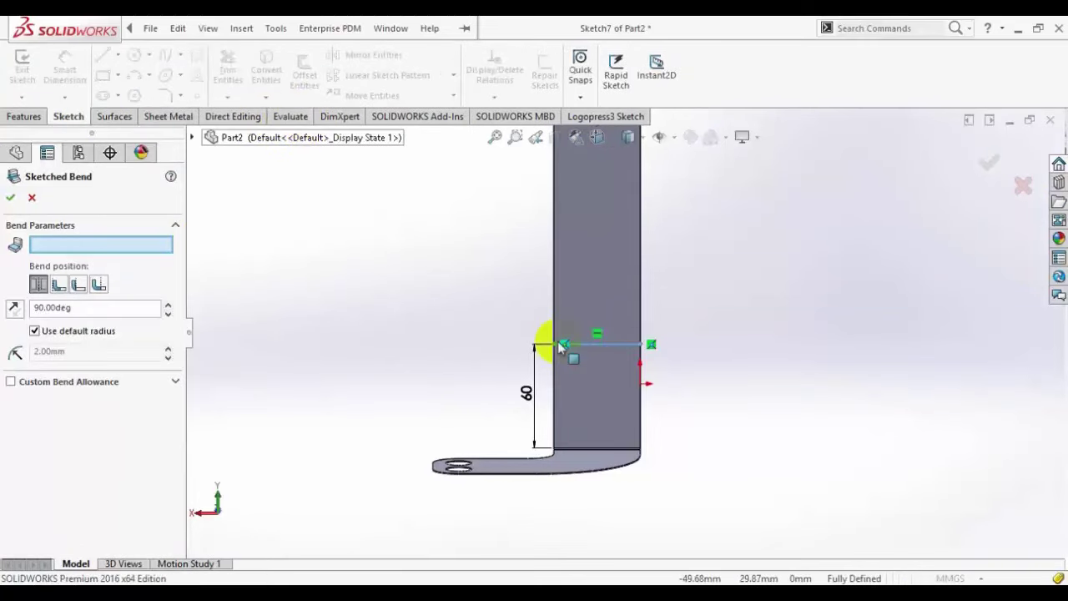
pyautogui.click(576, 398)
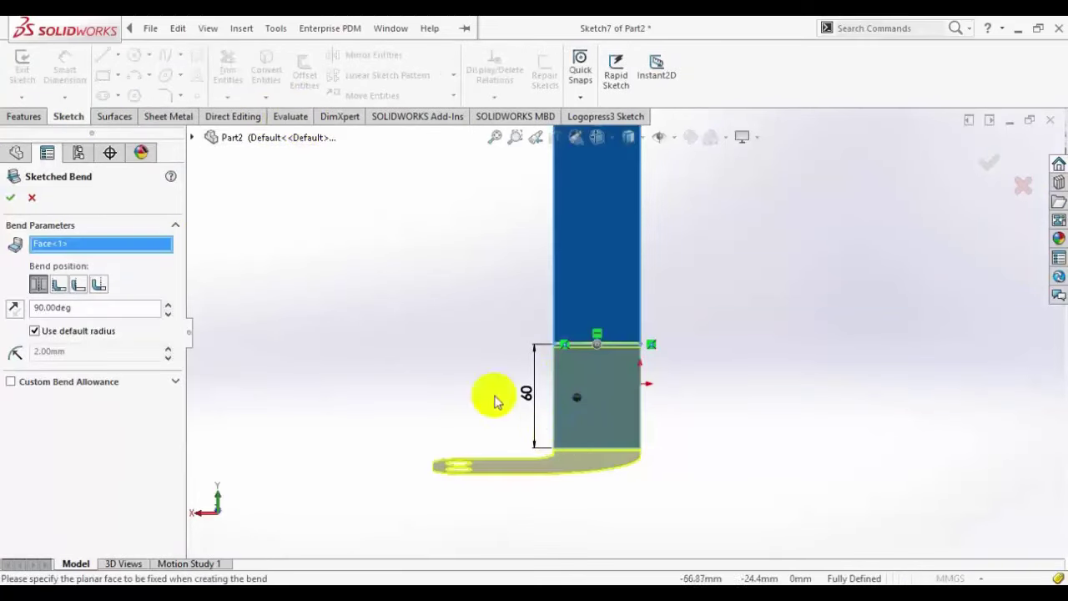
pyautogui.press('f')
pyautogui.moveTo(496, 322); pyautogui.dragTo(565, 197, button='middle')
pyautogui.click(598, 136)
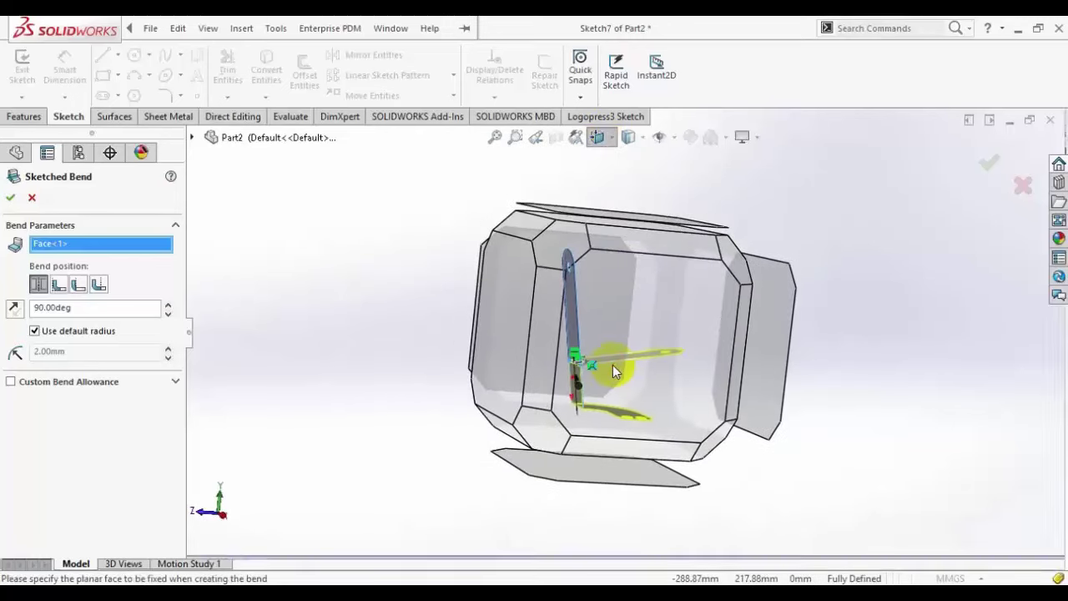
pyautogui.click(613, 364)
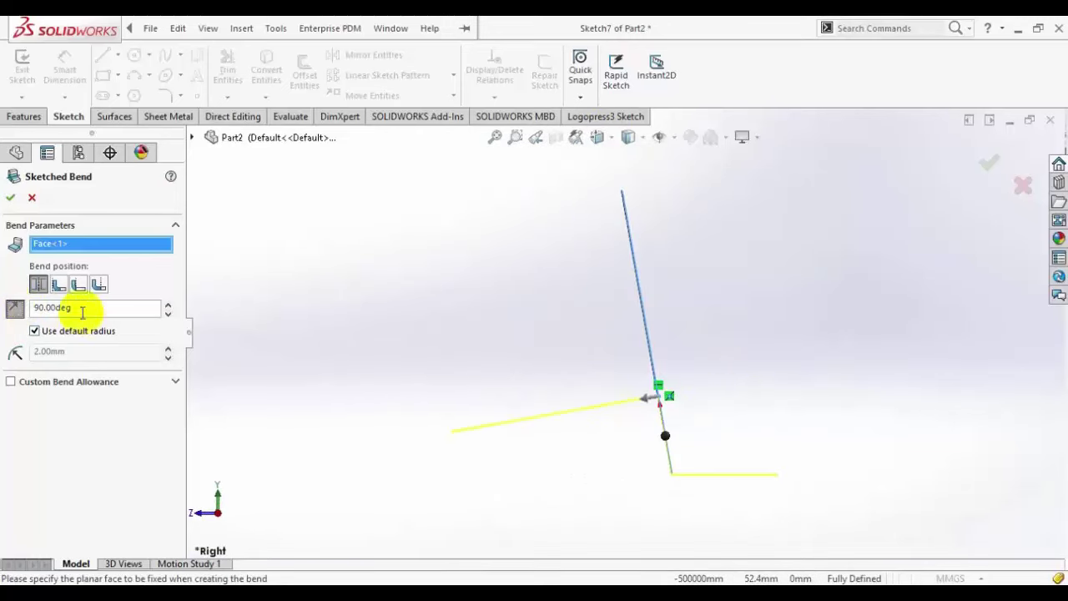
pyautogui.click(168, 314)
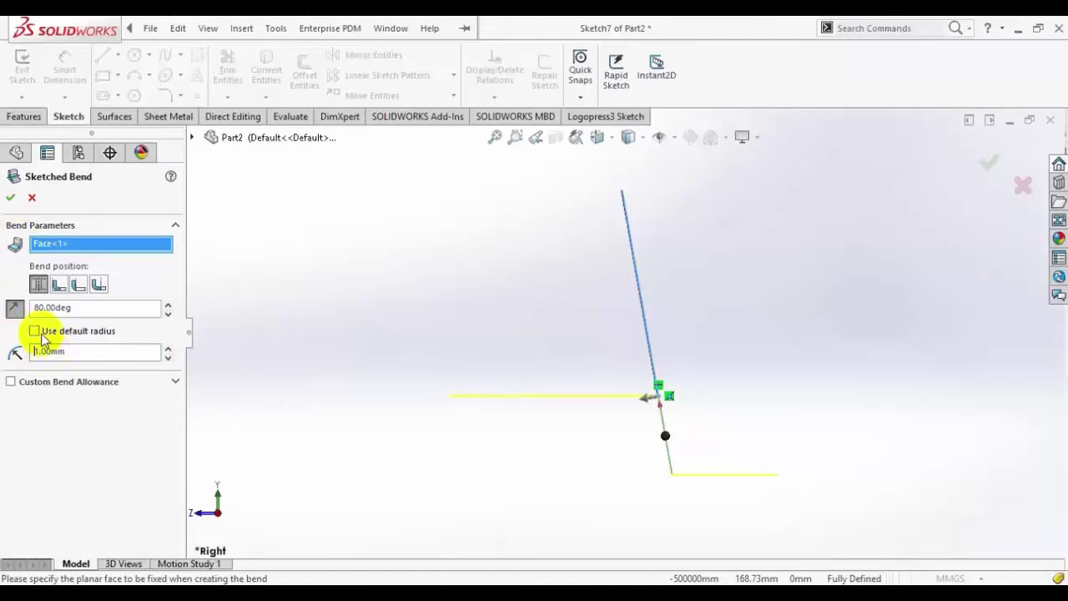
pyautogui.click(11, 199)
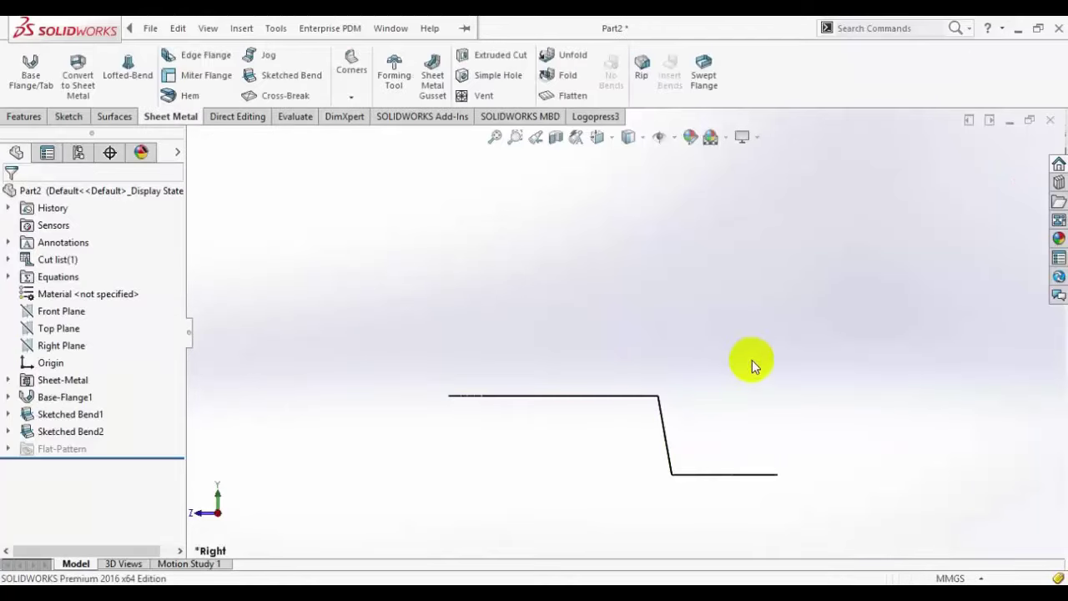
pyautogui.moveTo(733, 373); pyautogui.dragTo(656, 425, button='middle')
# Step: Start a sketch on the lower long face, viewed normal to it, and draw a line across it
pyautogui.click(668, 381)
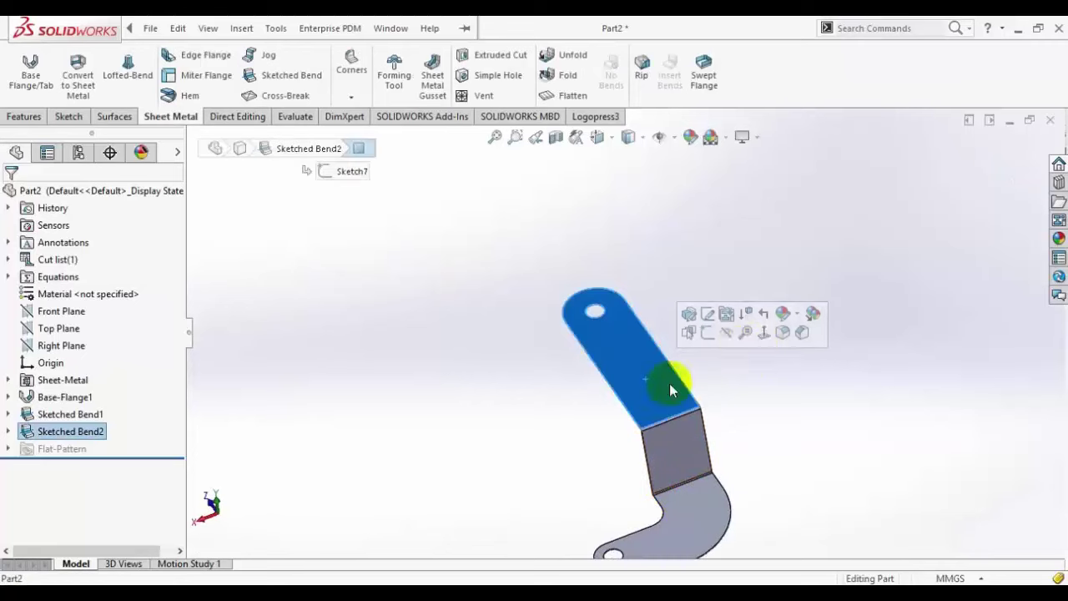
pyautogui.click(767, 335)
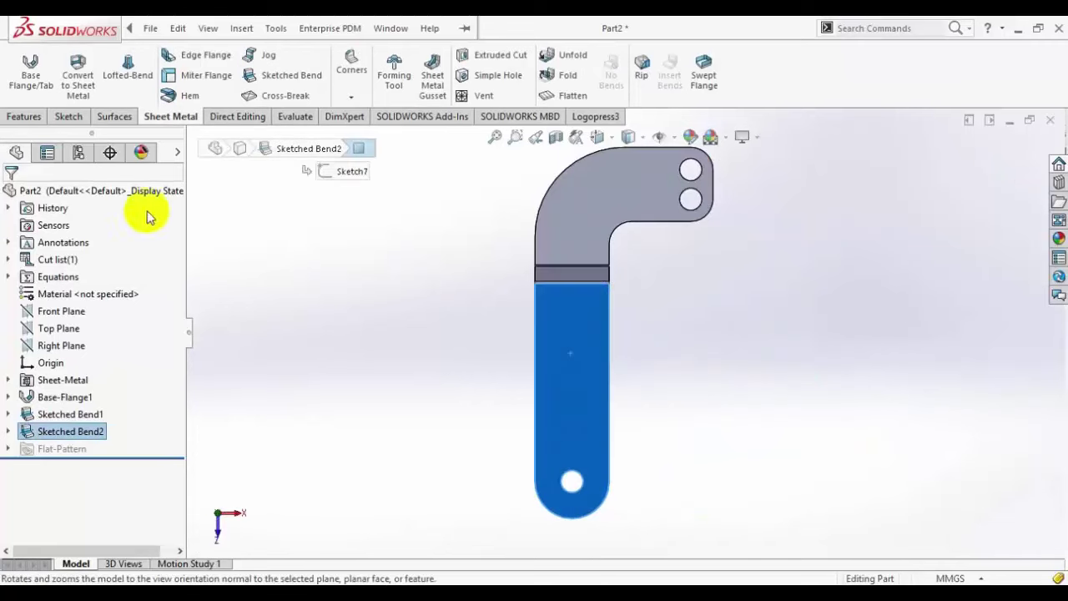
pyautogui.click(68, 116)
pyautogui.click(22, 67)
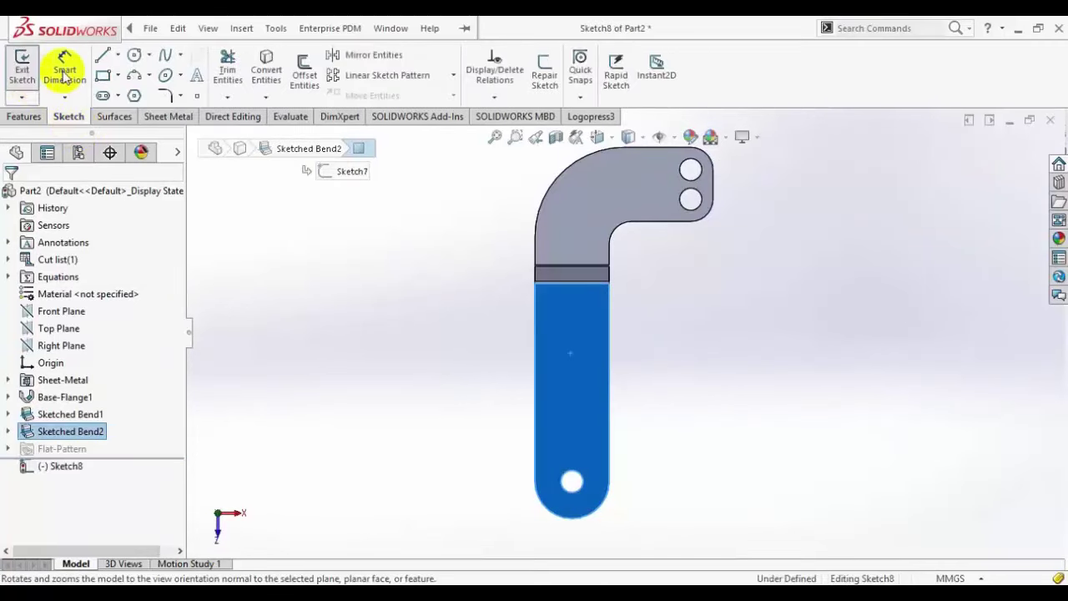
pyautogui.click(103, 55)
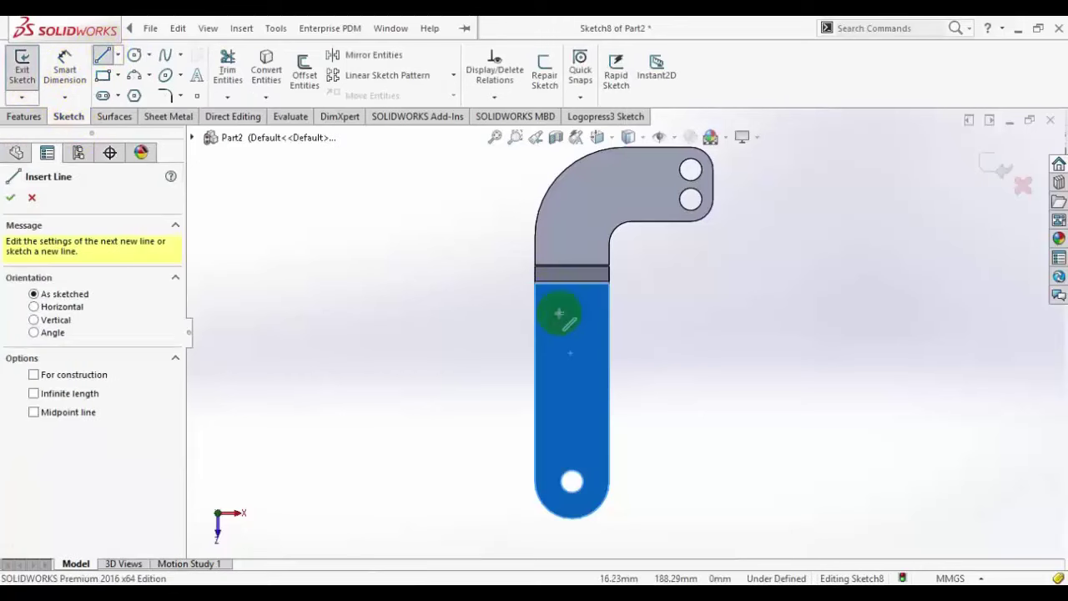
pyautogui.click(612, 373)
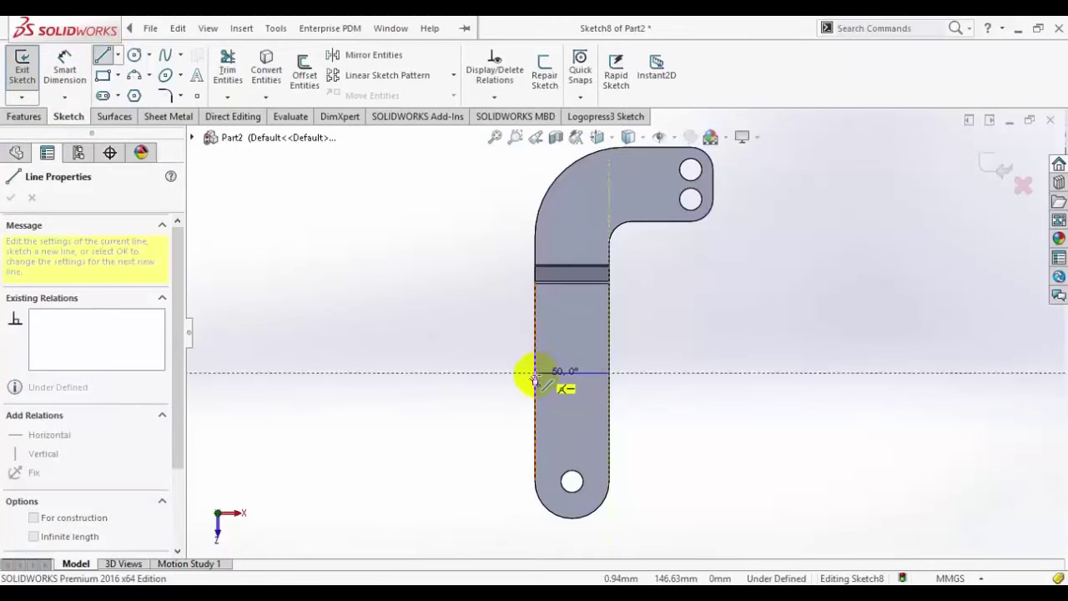
pyautogui.click(536, 373)
pyautogui.rightClick(440, 298)
pyautogui.click(516, 306)
pyautogui.scroll(-1, 516, 306)
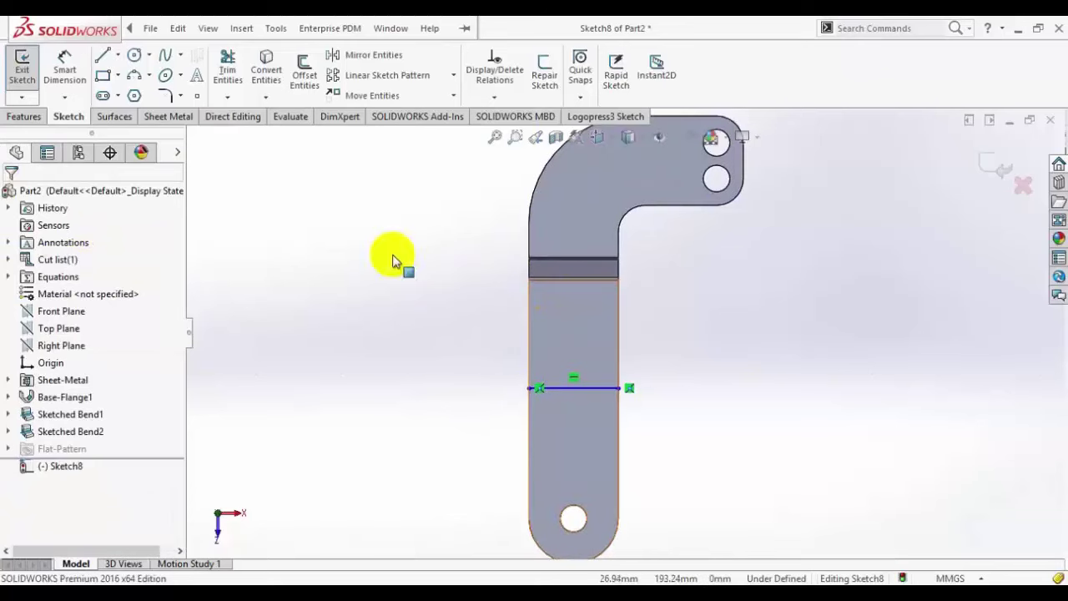
# Step: Dimension the line 50 mm from the bend edge, then orbit the part to an oblique view
pyautogui.click(64, 60)
pyautogui.scroll(-3, 587, 295)
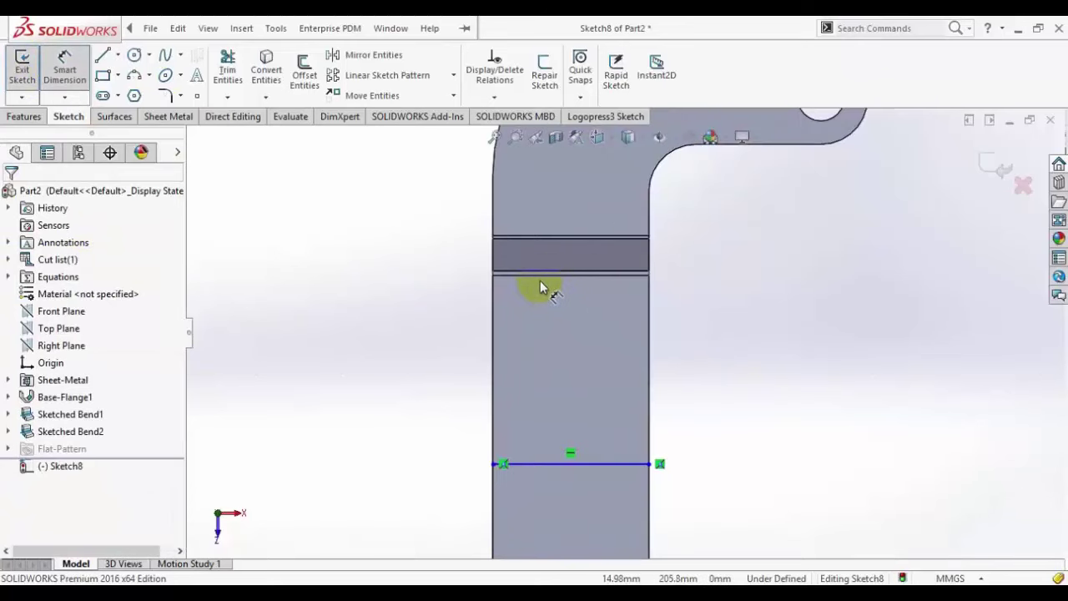
pyautogui.click(529, 465)
pyautogui.click(497, 274)
pyautogui.click(432, 360)
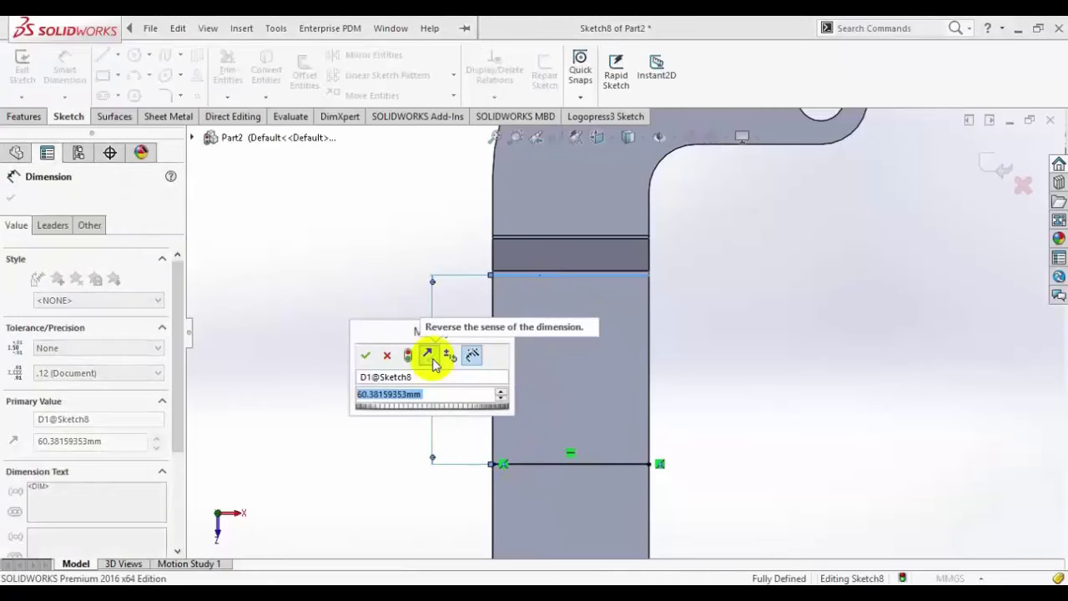
pyautogui.write('50')
pyautogui.press('Return')
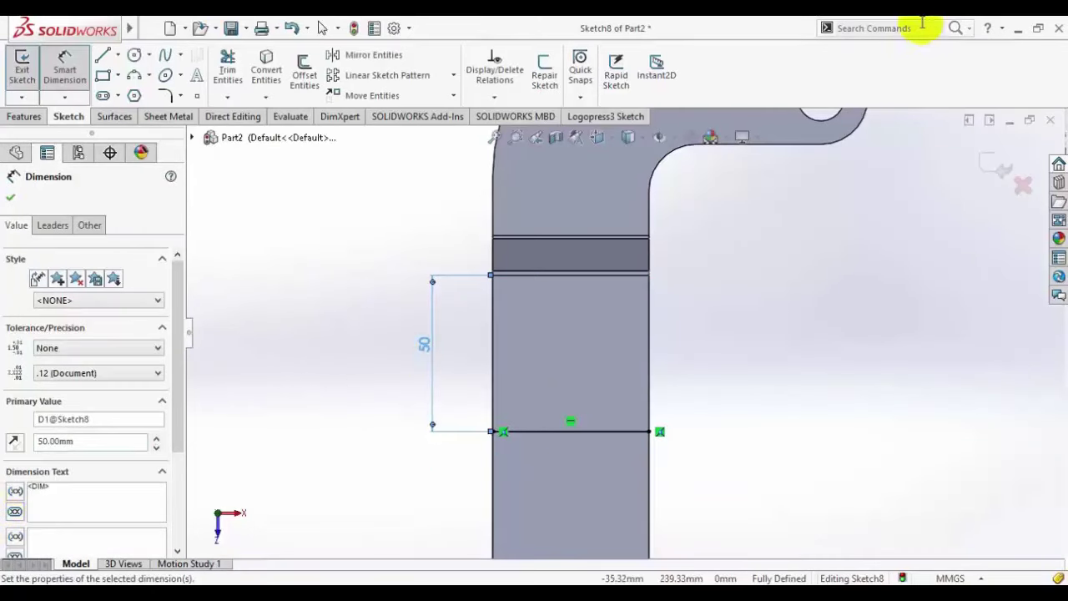
pyautogui.click(10, 200)
pyautogui.scroll(5, 736, 384)
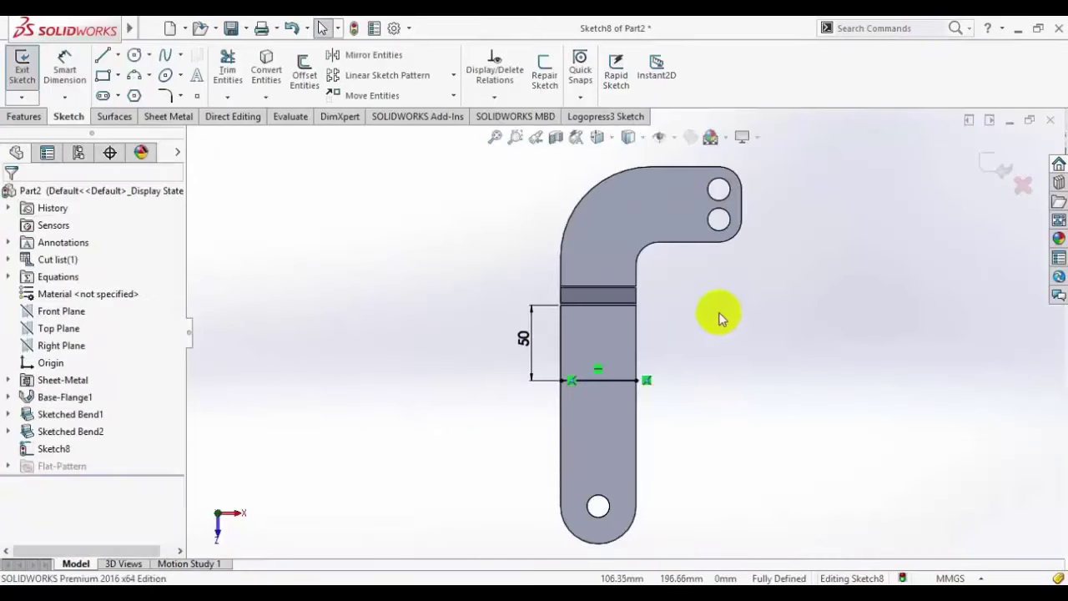
pyautogui.moveTo(744, 389); pyautogui.dragTo(492, 477, button='middle')
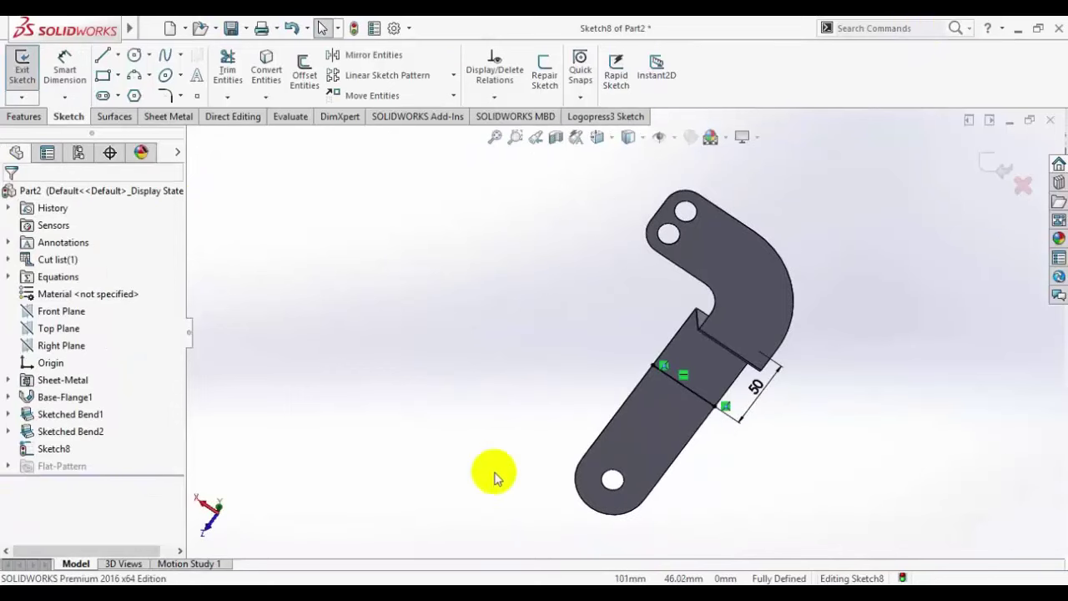
pyautogui.moveTo(782, 219); pyautogui.dragTo(816, 476, button='middle')
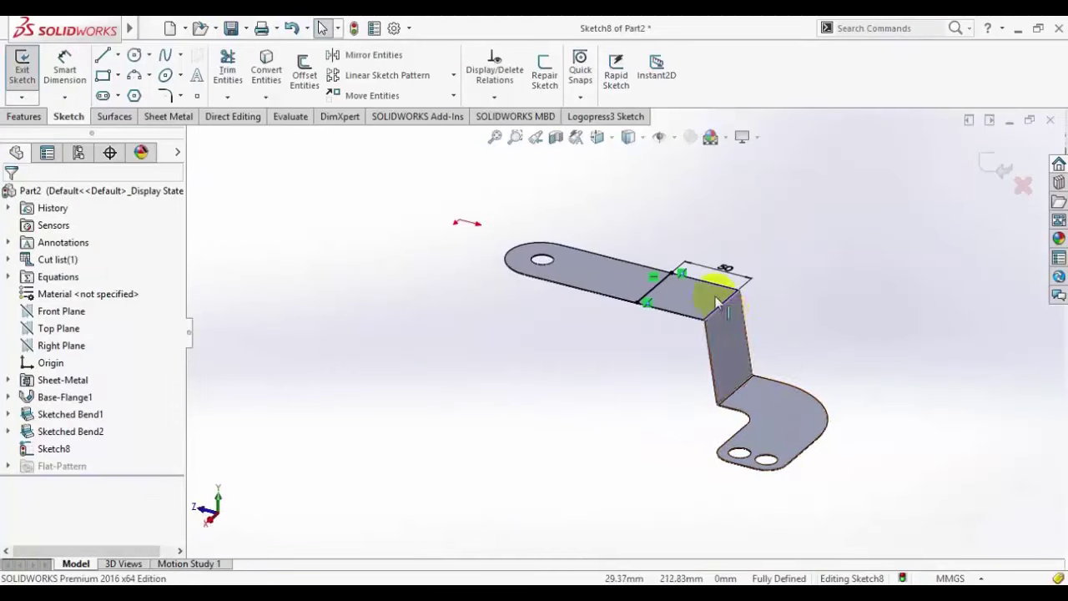
pyautogui.moveTo(711, 281); pyautogui.dragTo(930, 209, button='middle')
# Step: Fold the end tab downward along Sketch8 at 80° with a reversed bend direction
pyautogui.click(989, 167)
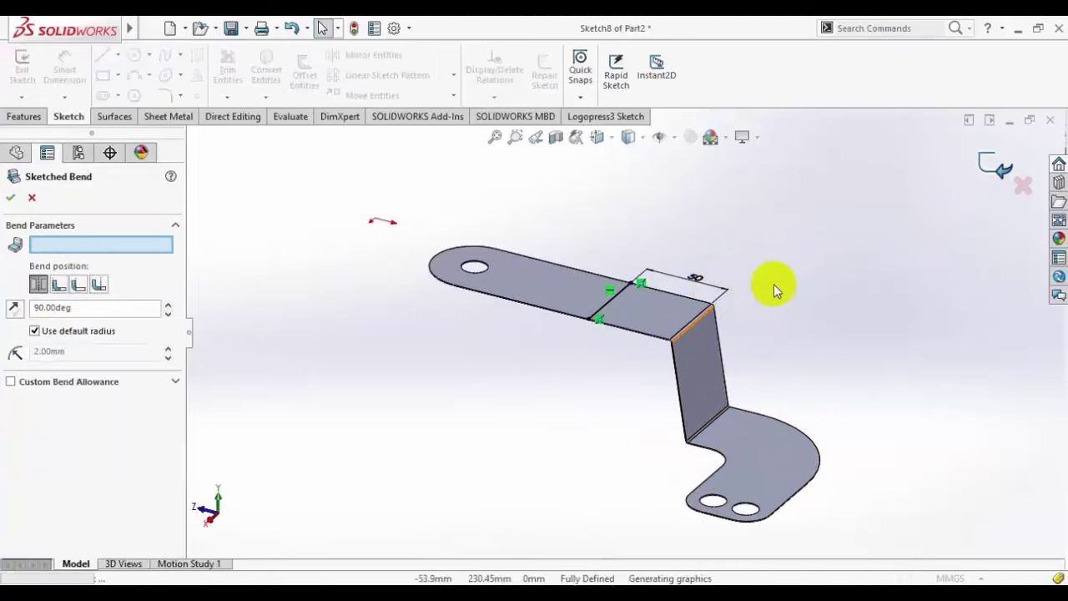
pyautogui.scroll(2, 710, 300)
pyautogui.click(643, 313)
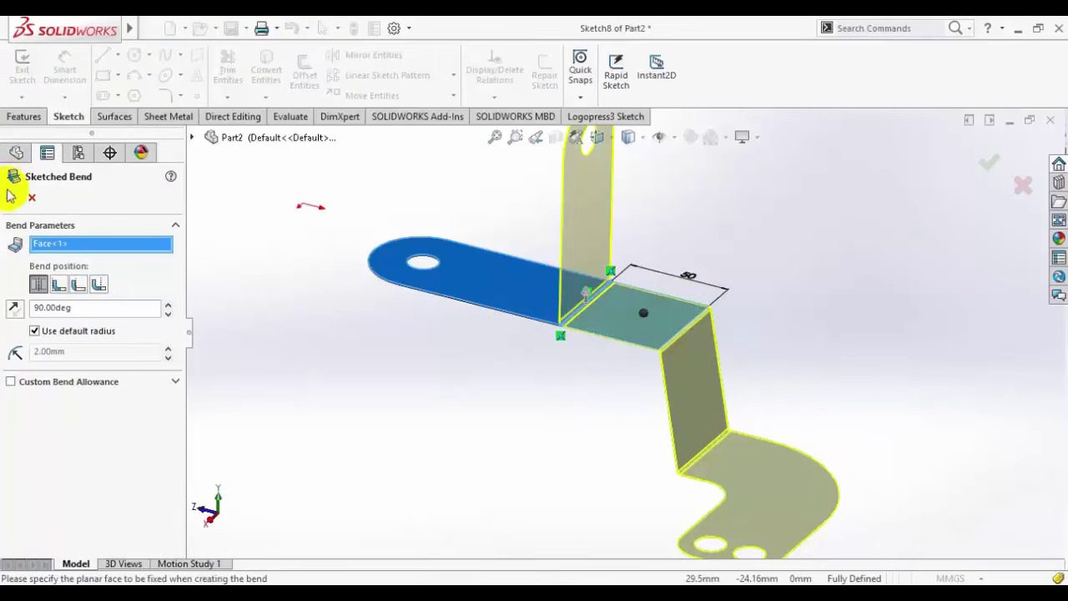
pyautogui.click(18, 308)
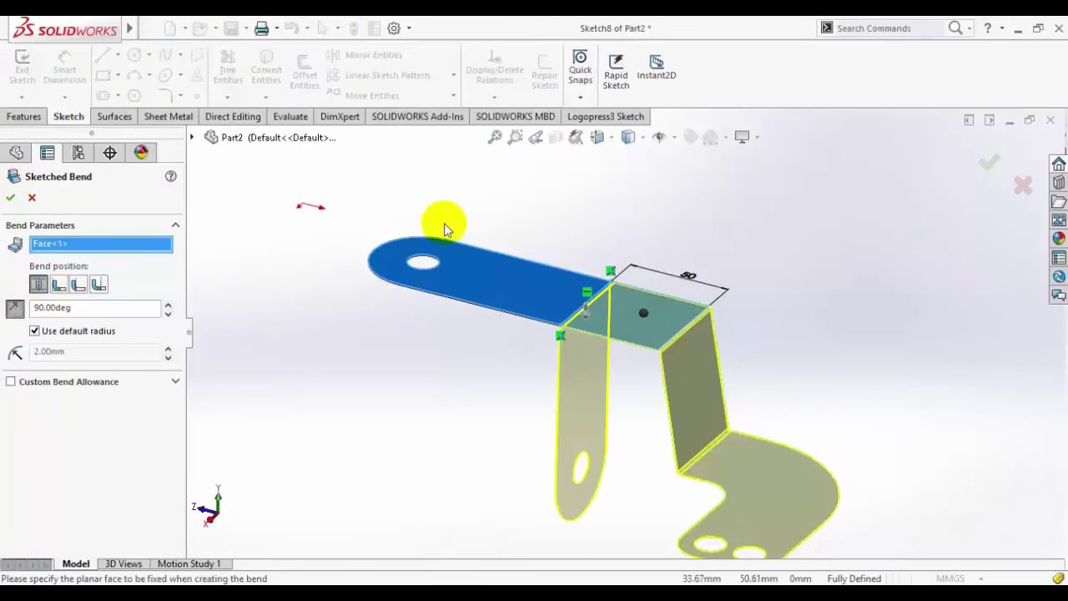
pyautogui.click(605, 137)
pyautogui.click(591, 349)
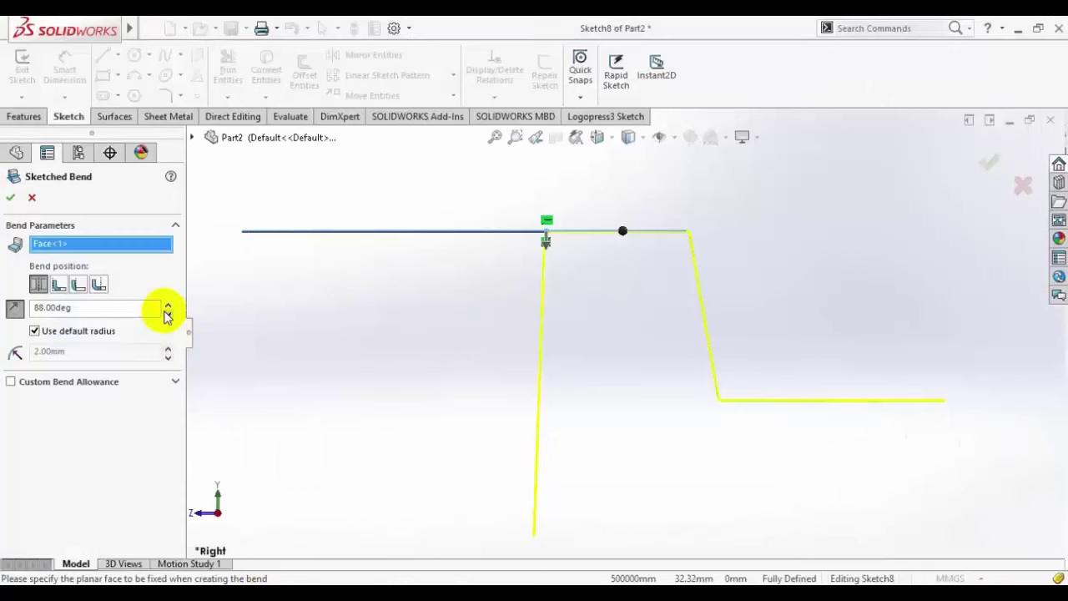
pyautogui.click(167, 312)
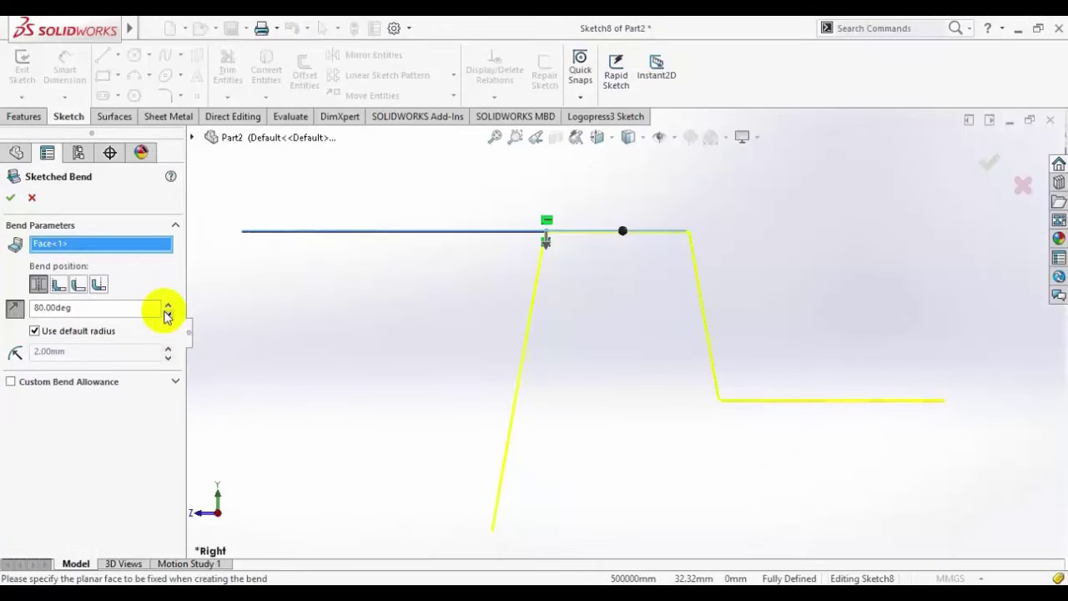
pyautogui.click(11, 202)
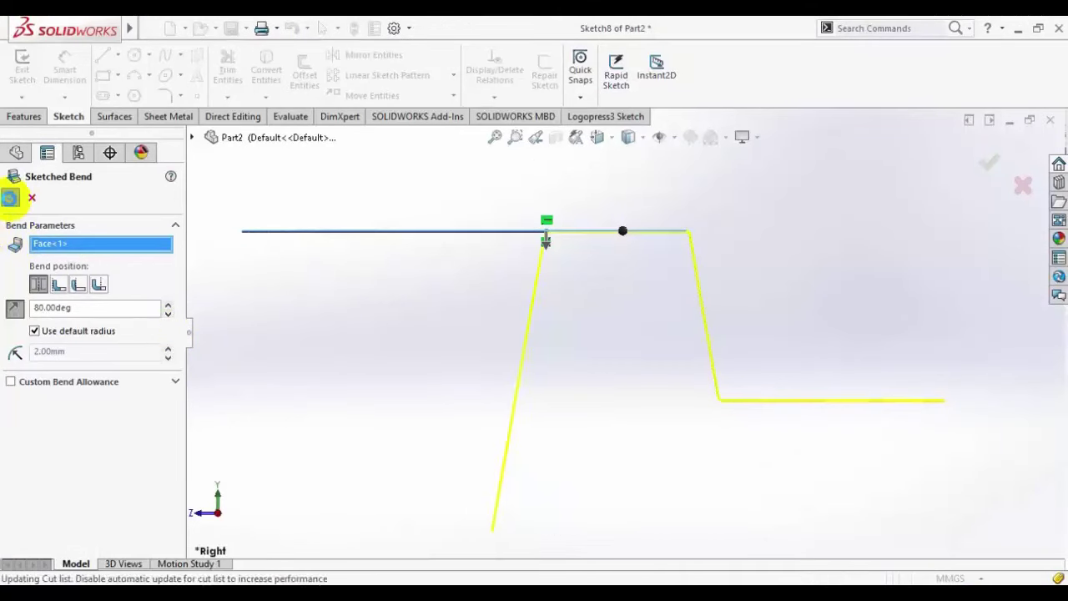
pyautogui.click(97, 443)
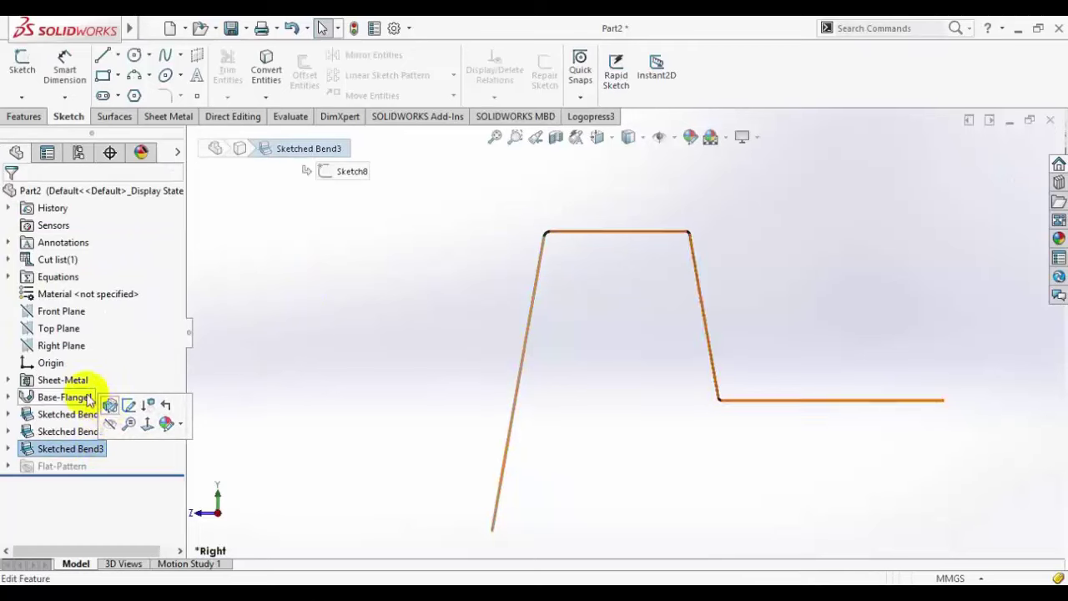
# Step: Change Sketched Bend3 from the default radius to a custom 1.00 mm bend radius
pyautogui.click(109, 406)
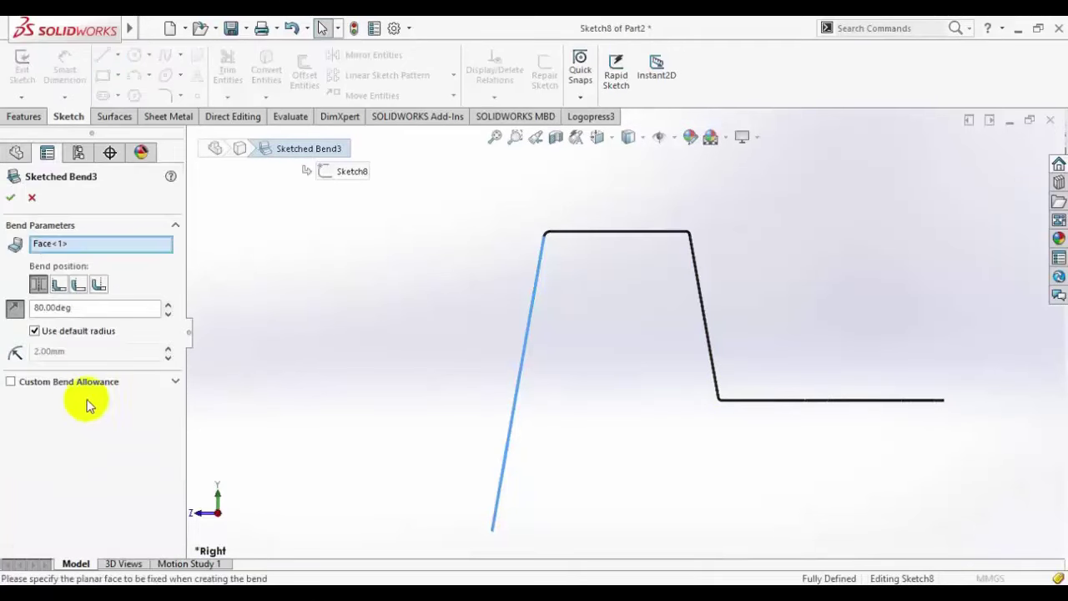
pyautogui.click(34, 331)
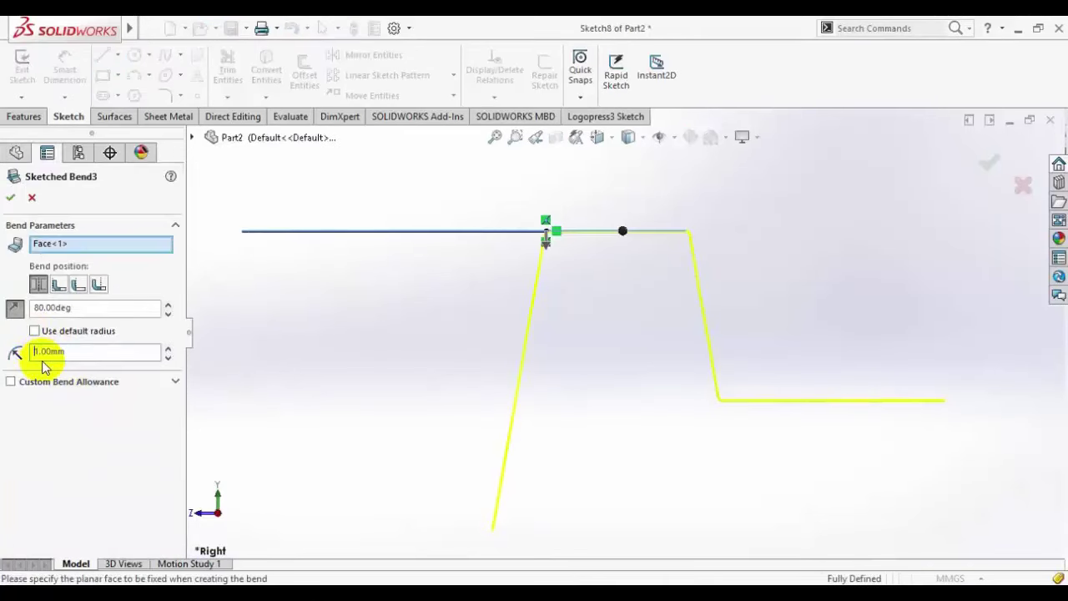
pyautogui.click(5, 199)
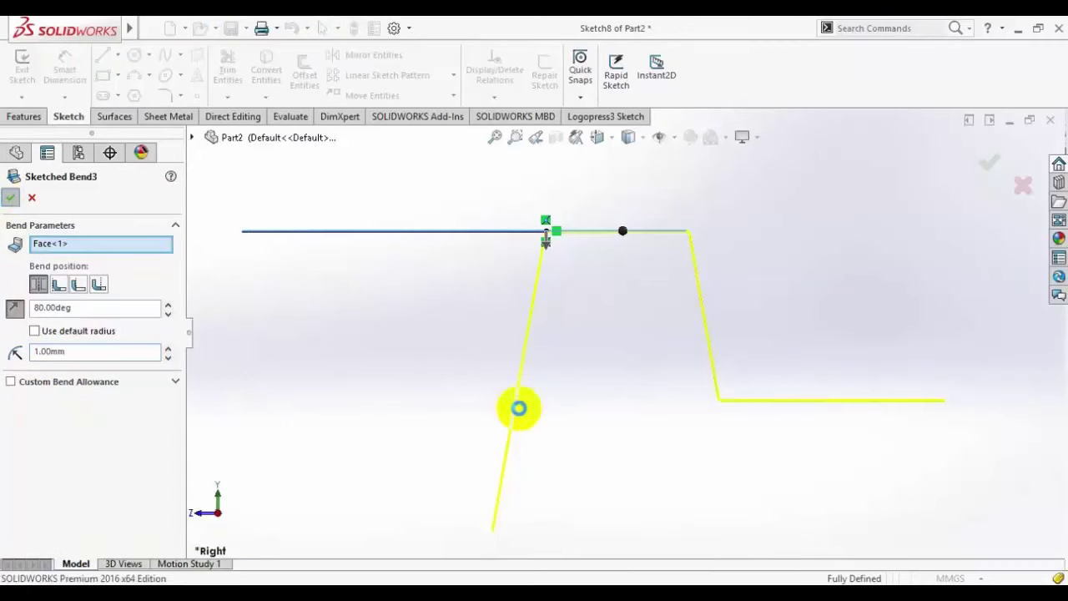
# Step: Start a new sketch on the hanging tab's flat face, viewed face-on
pyautogui.scroll(3, 676, 261)
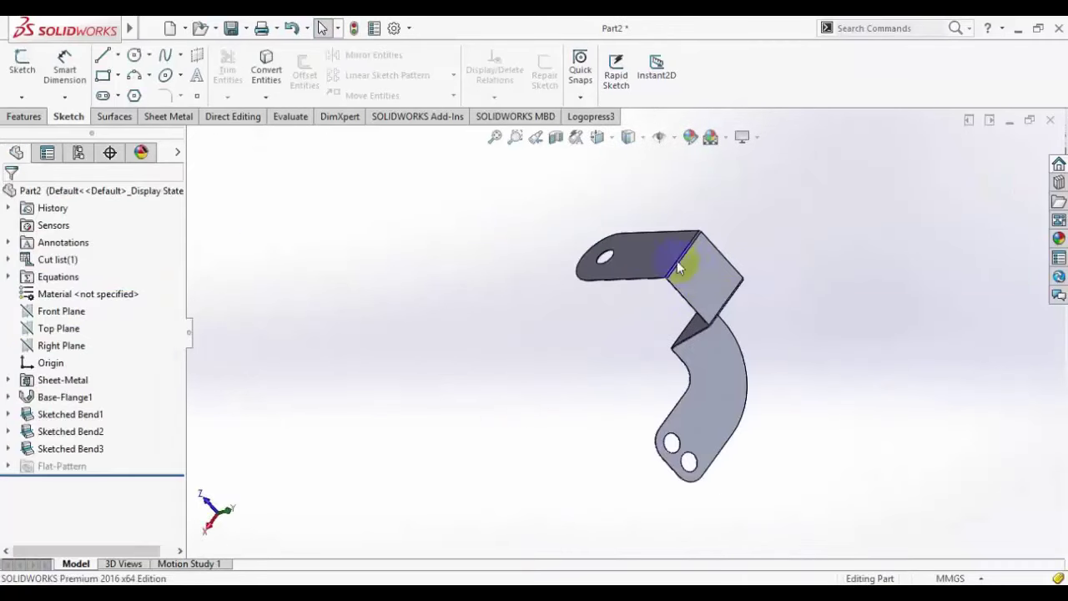
pyautogui.click(702, 233)
pyautogui.click(758, 202)
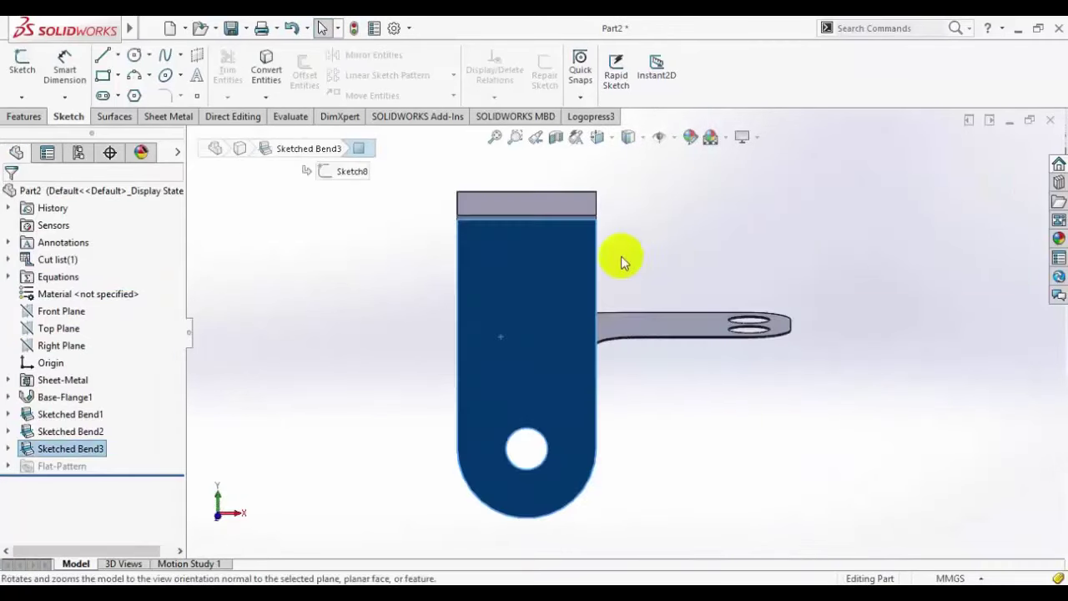
pyautogui.click(22, 63)
# Step: Draw a horizontal line across the tab and dimension it 50 mm below the top
pyautogui.click(103, 57)
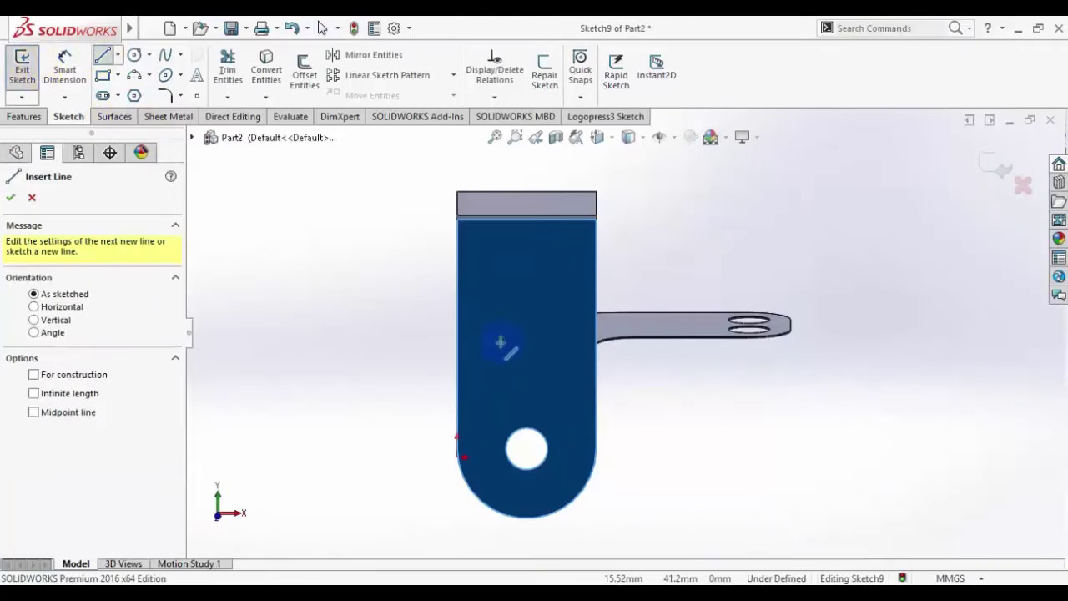
pyautogui.click(597, 378)
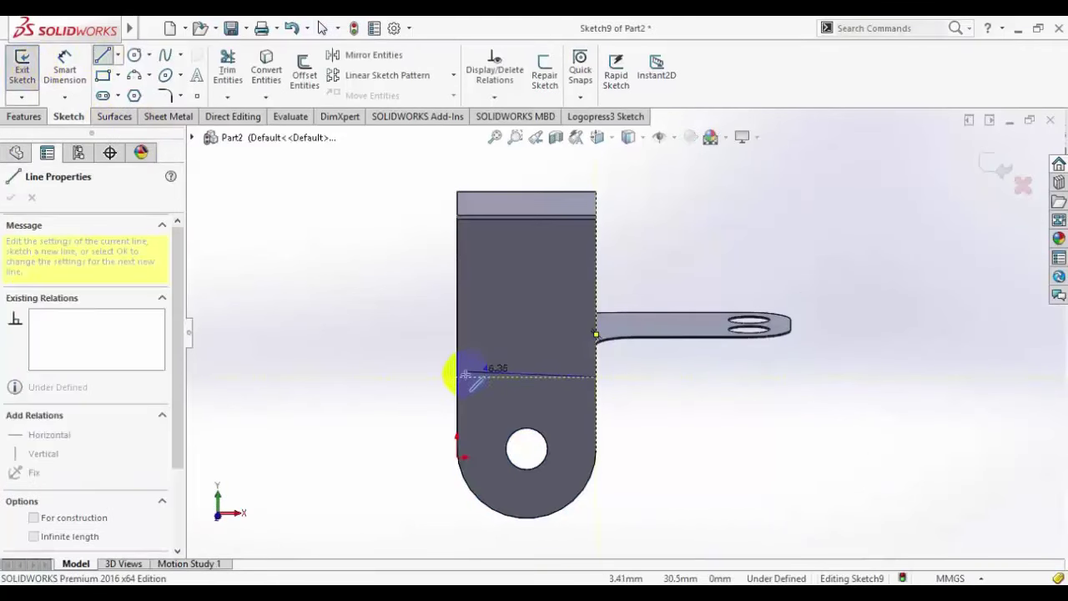
pyautogui.rightClick(341, 260)
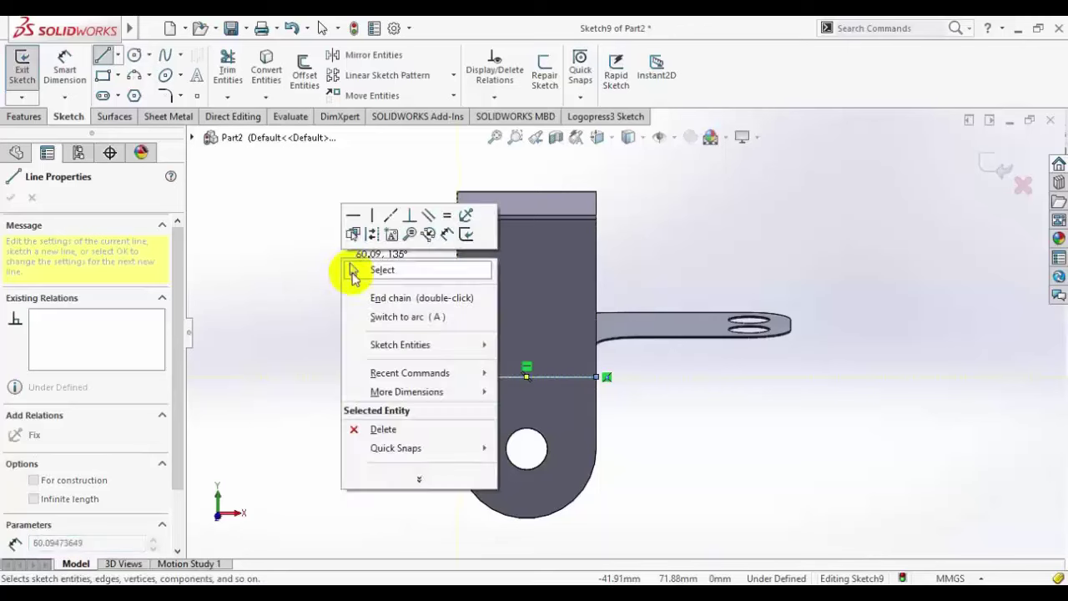
pyautogui.click(360, 267)
pyautogui.click(74, 60)
pyautogui.scroll(-2, 501, 289)
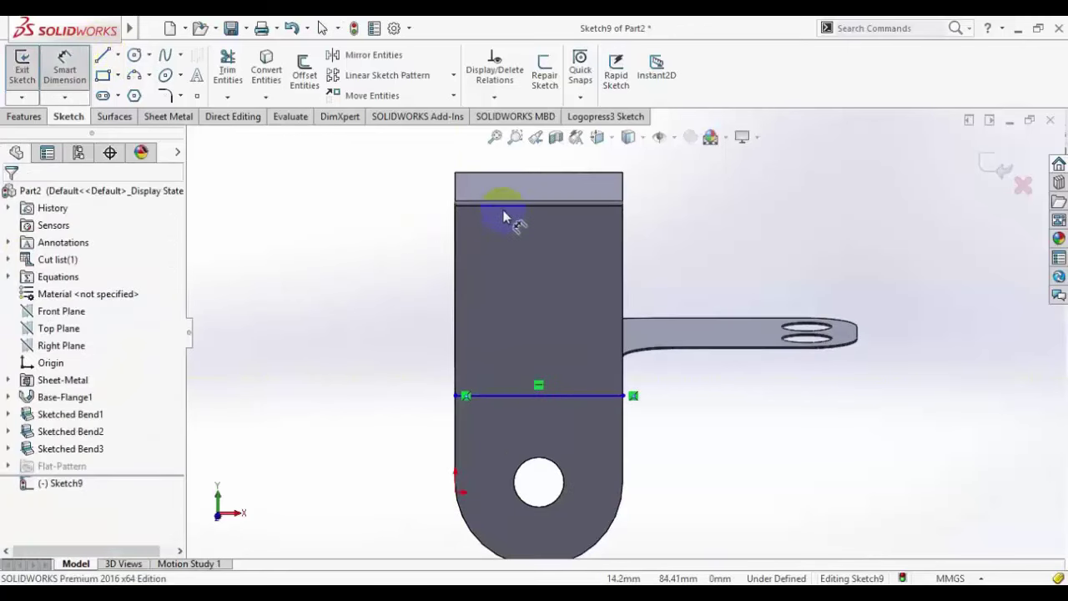
pyautogui.click(494, 398)
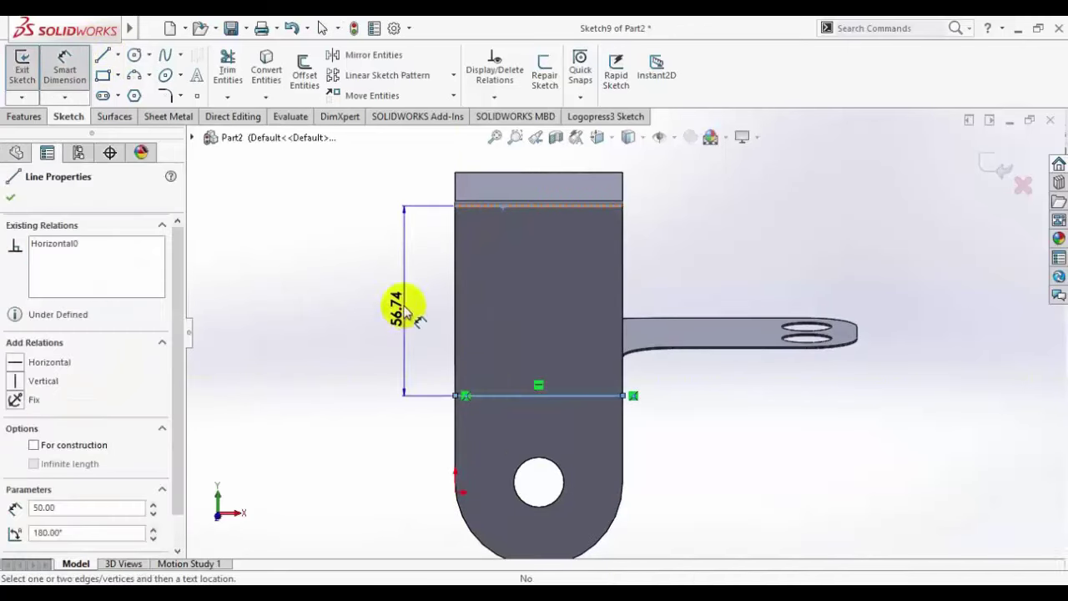
pyautogui.click(407, 301)
pyautogui.write('50')
pyautogui.press('Return')
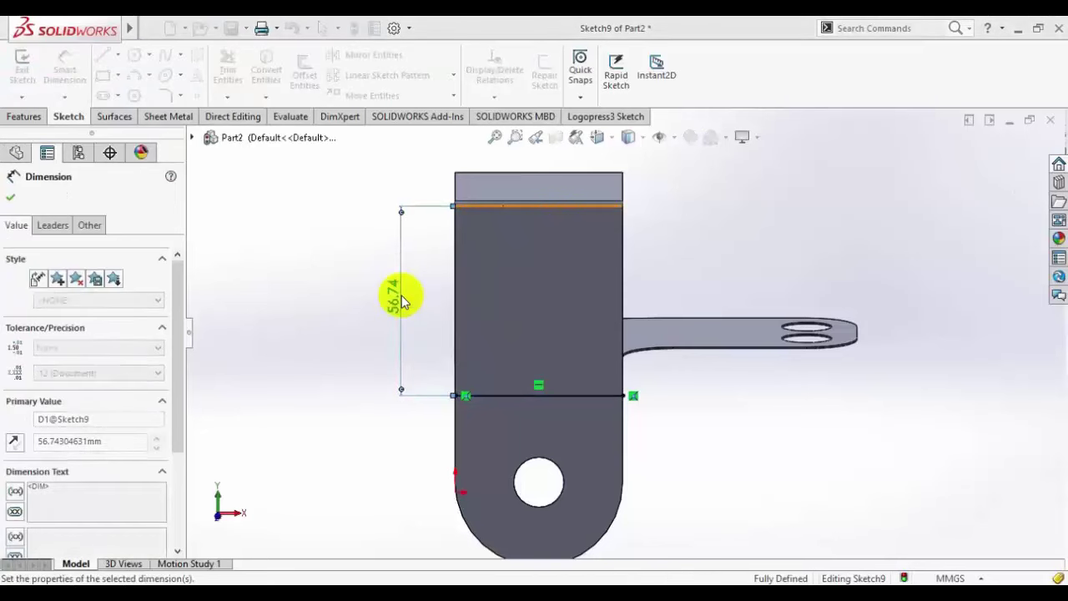
pyautogui.click(10, 199)
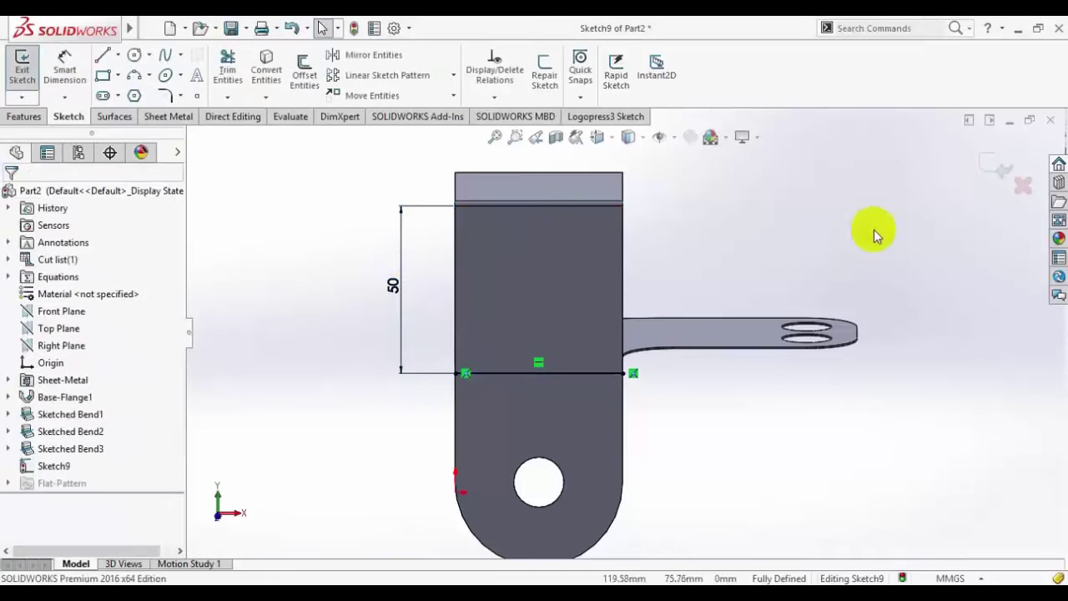
# Step: Bend the tab along Sketch9 at 80° with a 1.00 mm radius, creating Sketched Bend4
pyautogui.click(990, 162)
pyautogui.moveTo(933, 434); pyautogui.dragTo(826, 509, button='middle')
pyautogui.click(466, 198)
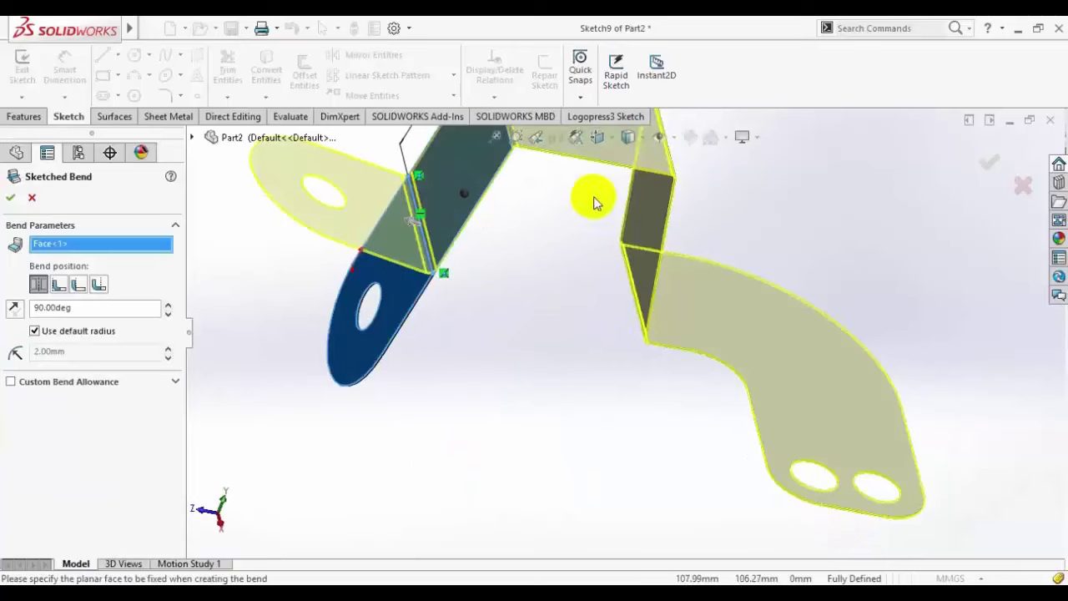
pyautogui.click(598, 137)
pyautogui.click(622, 368)
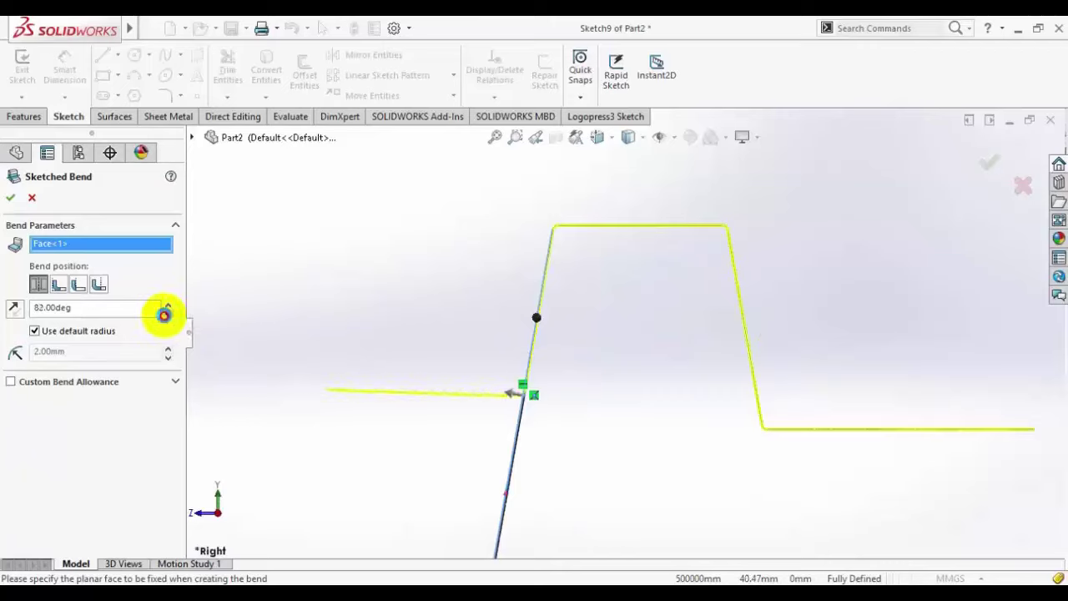
pyautogui.click(48, 334)
pyautogui.click(48, 352)
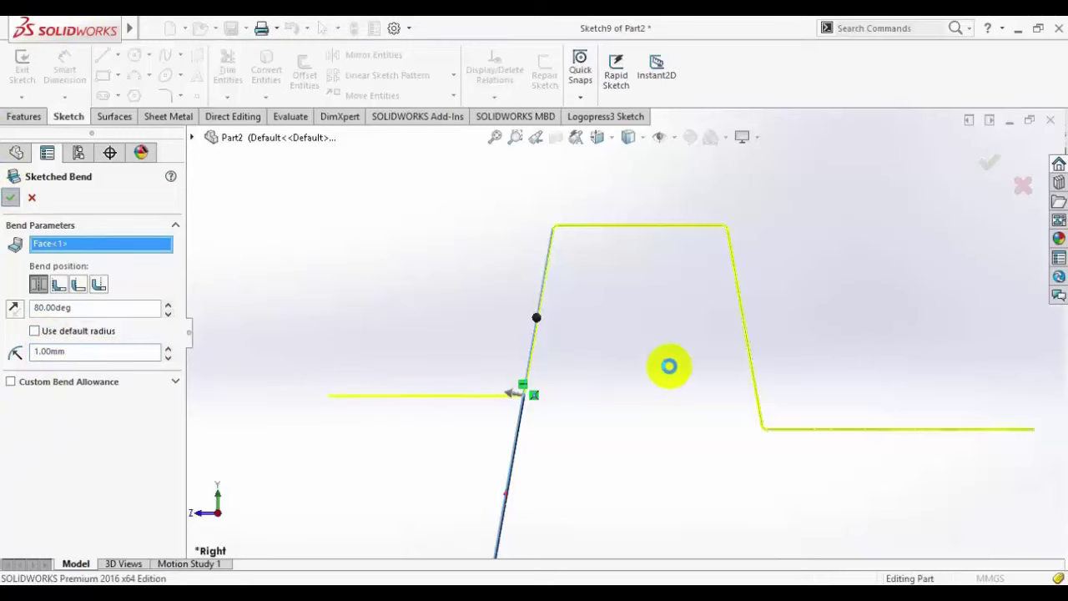
pyautogui.moveTo(757, 346); pyautogui.dragTo(759, 489, button='middle')
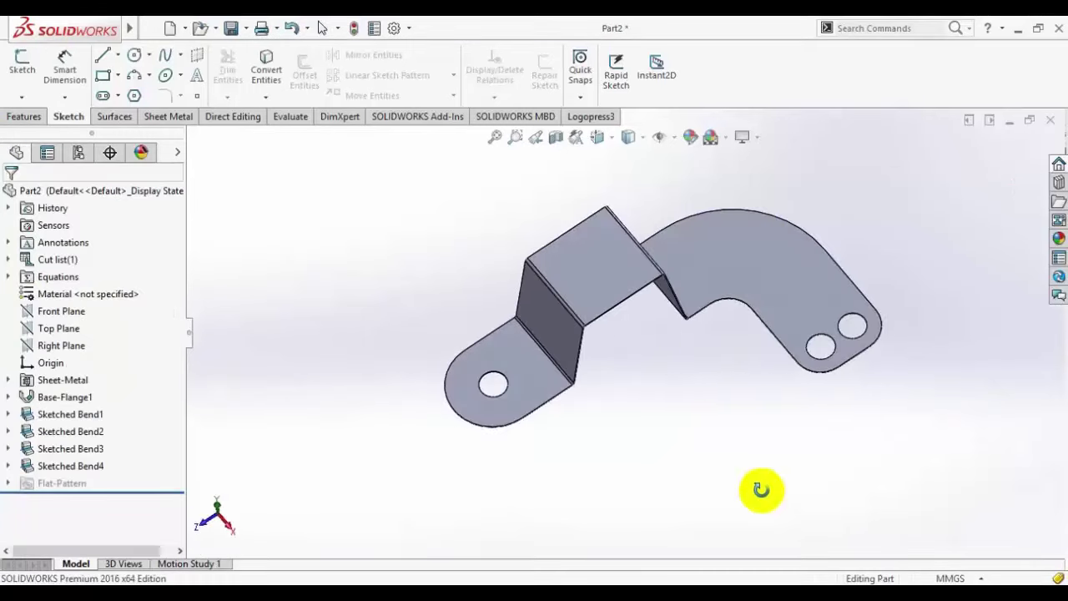
pyautogui.scroll(2, 675, 281)
pyautogui.scroll(-3, 630, 329)
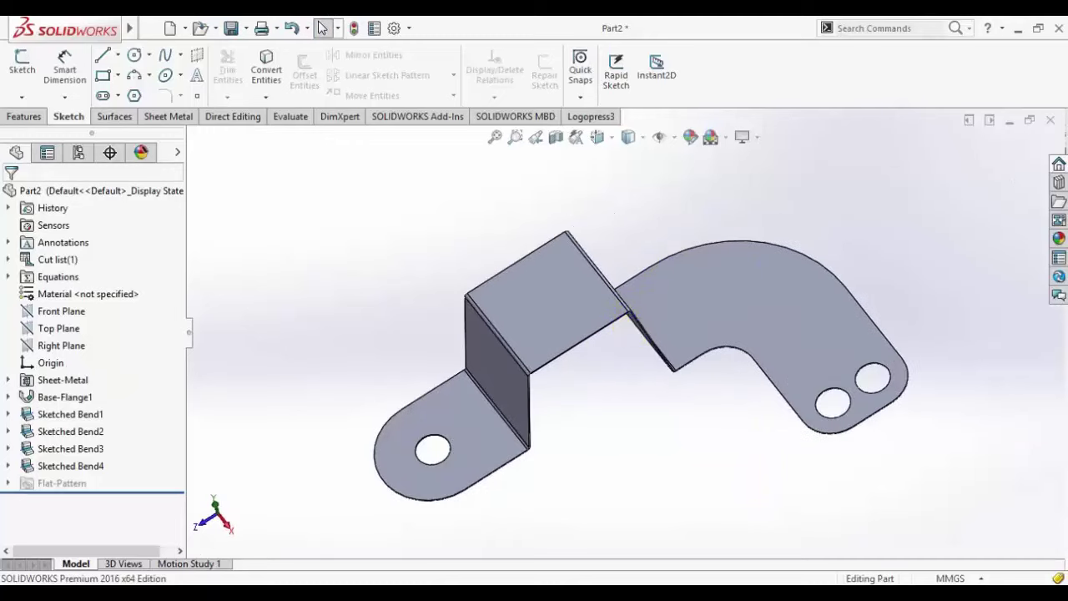
pyautogui.hotkey('alt', 'Tab')
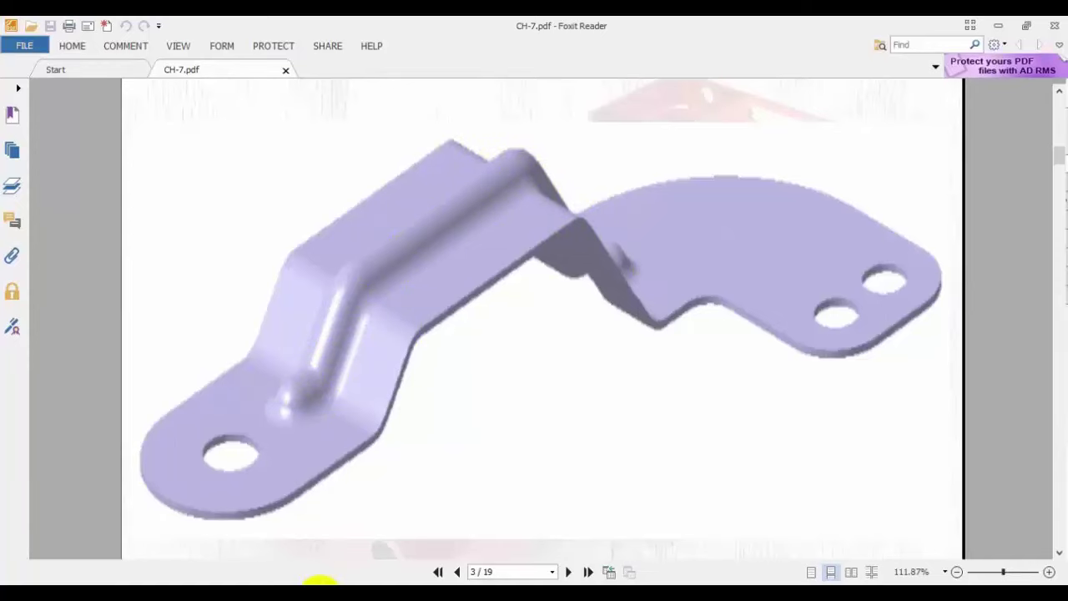
pyautogui.hotkey('alt', 'Tab')
pyautogui.scroll(-2, 667, 332)
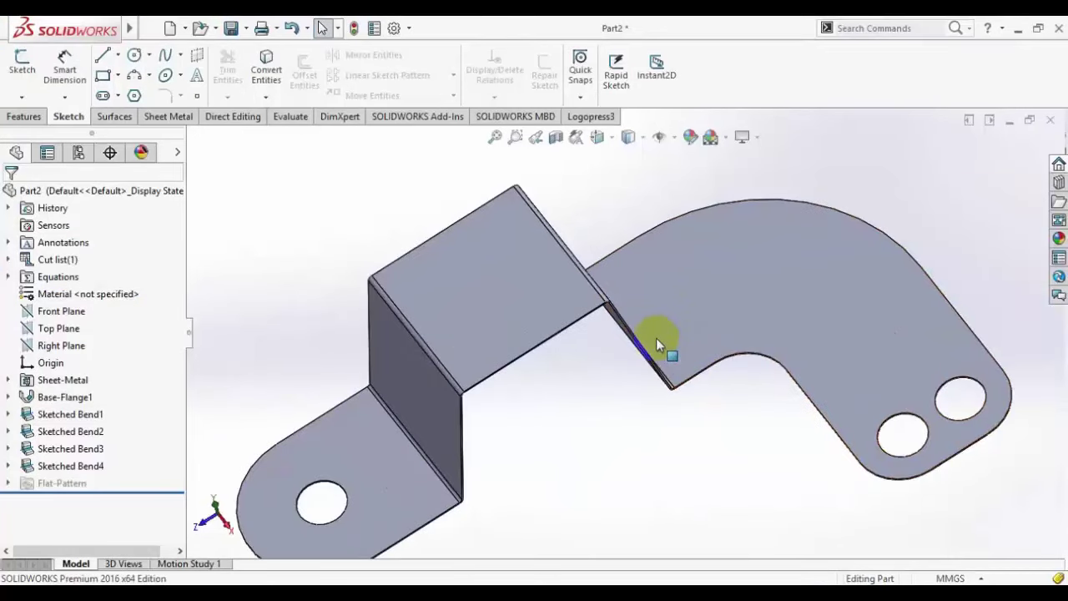
# Step: Create reference plane Plane1 from the bracket's top face and its thin edge face
pyautogui.scroll(2, 656, 340)
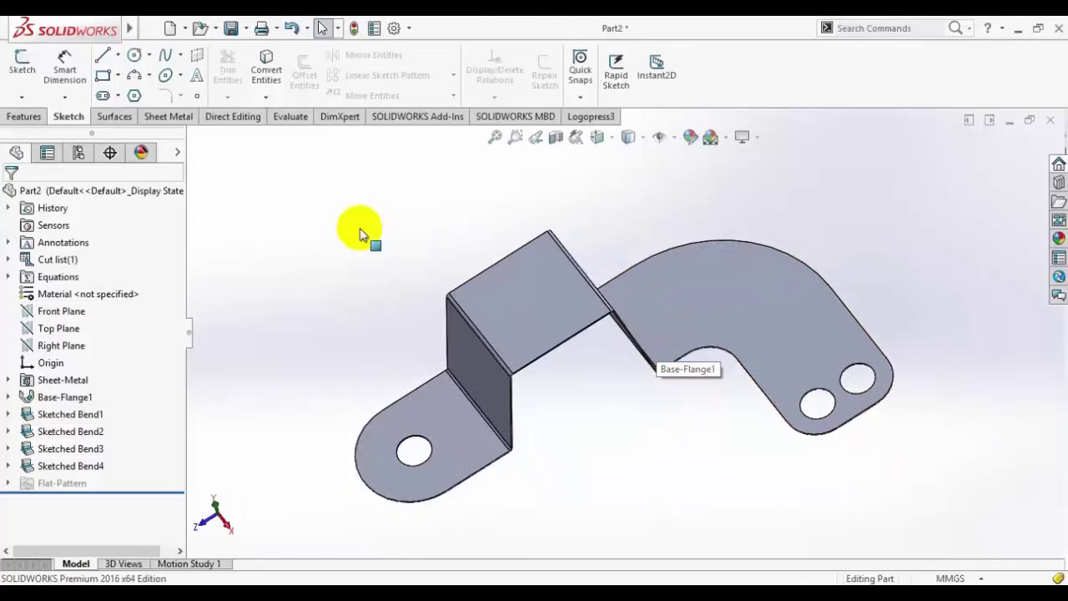
pyautogui.click(169, 117)
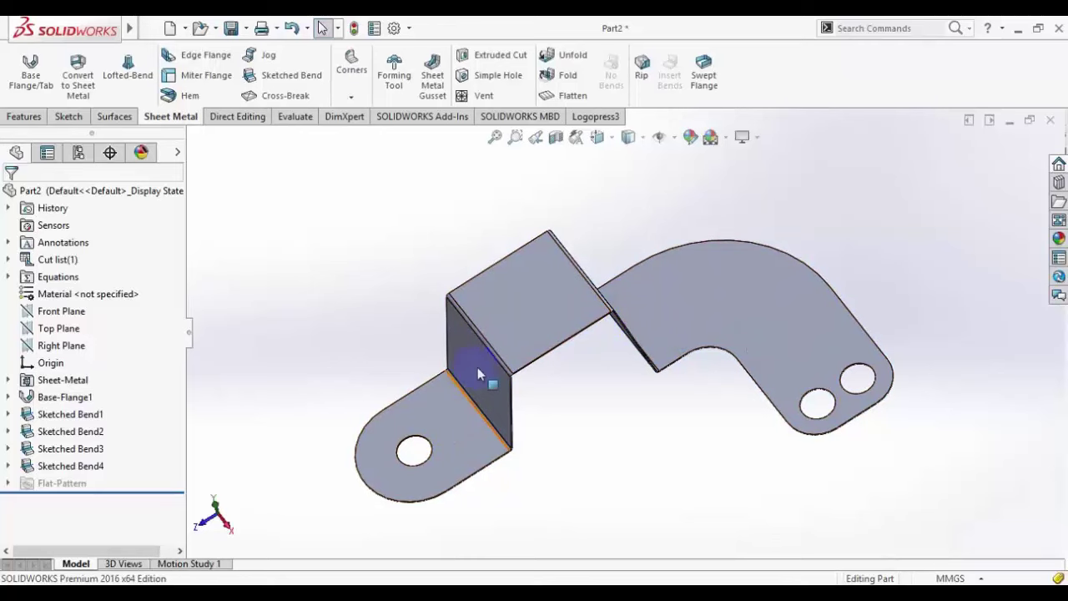
pyautogui.moveTo(477, 373); pyautogui.dragTo(615, 306, button='middle')
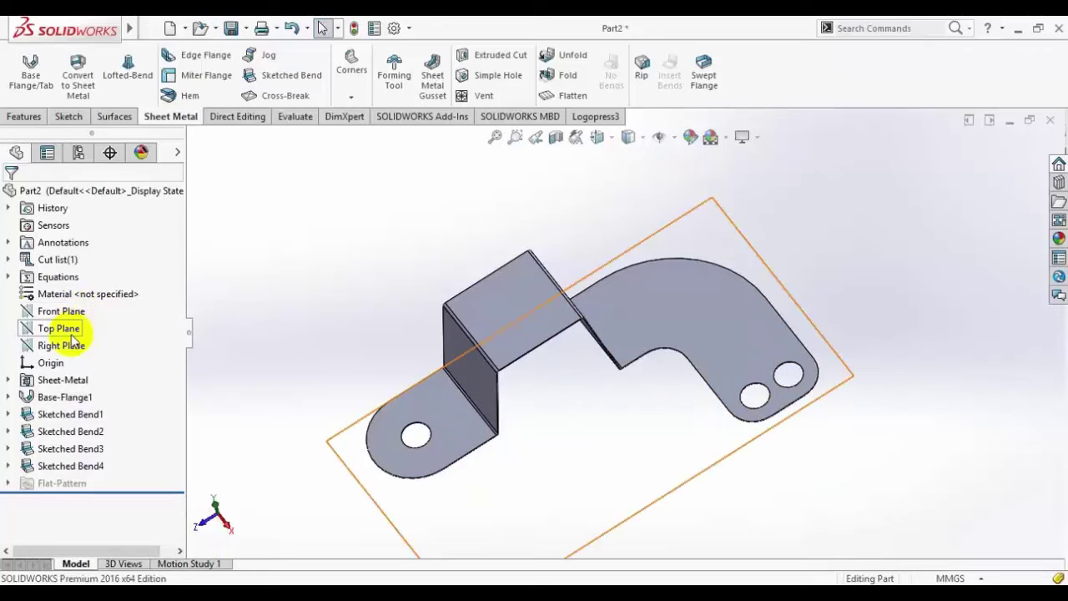
pyautogui.click(24, 116)
pyautogui.click(633, 92)
pyautogui.click(647, 115)
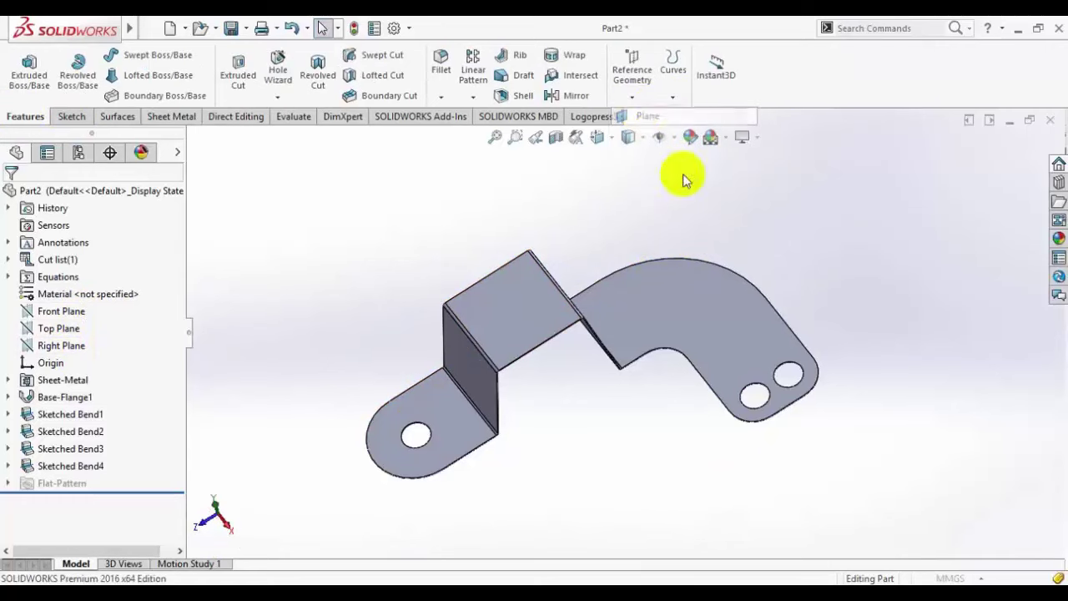
pyautogui.scroll(-8, 573, 339)
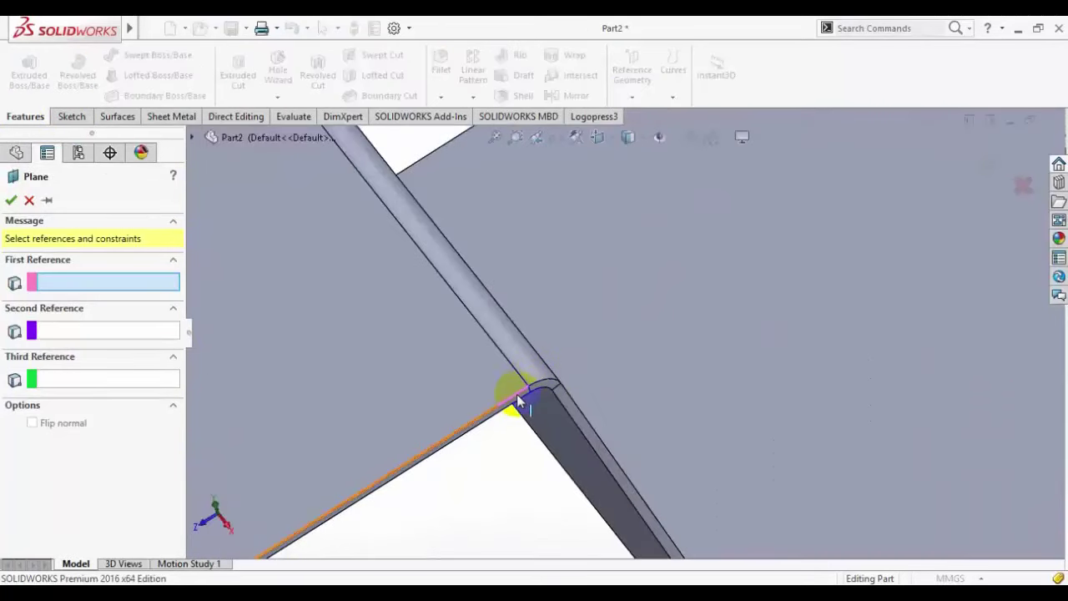
pyautogui.click(518, 406)
pyautogui.scroll(10, 500, 421)
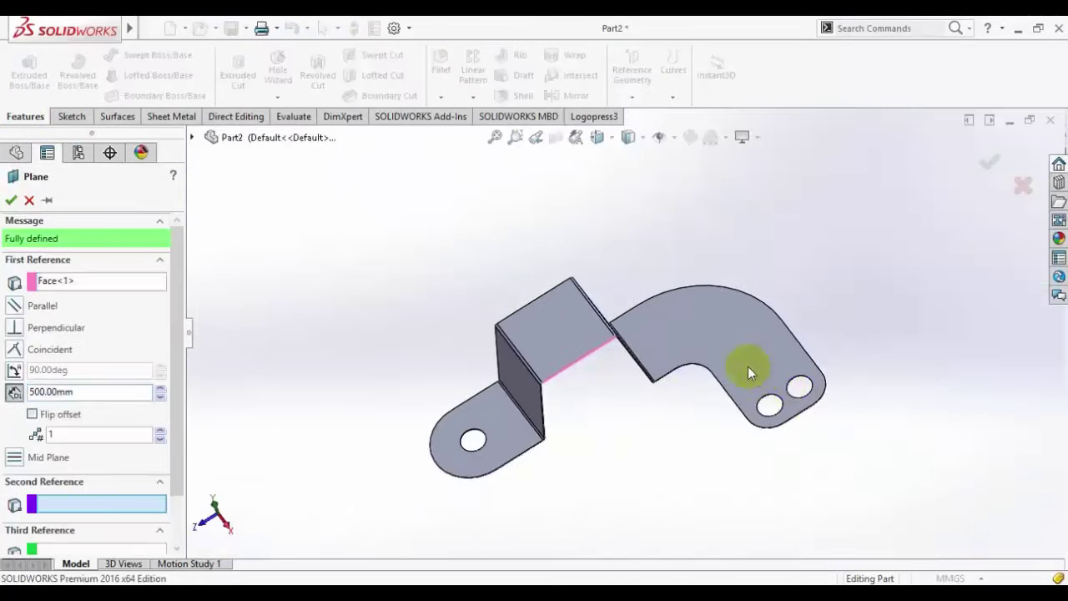
pyautogui.moveTo(641, 373); pyautogui.dragTo(631, 424, button='middle')
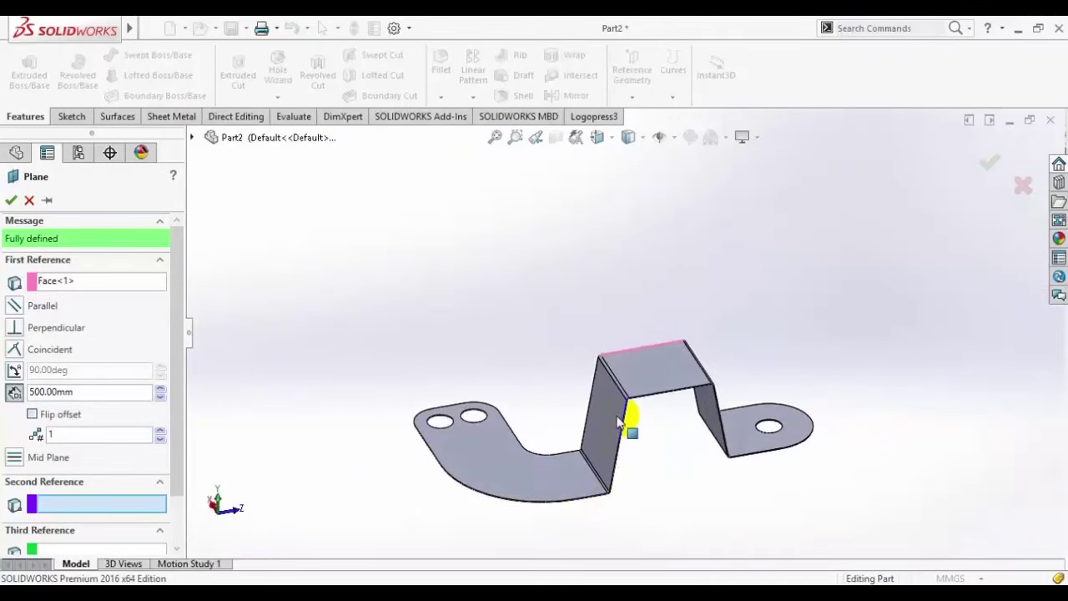
pyautogui.scroll(-6, 642, 357)
pyautogui.scroll(-3, 649, 371)
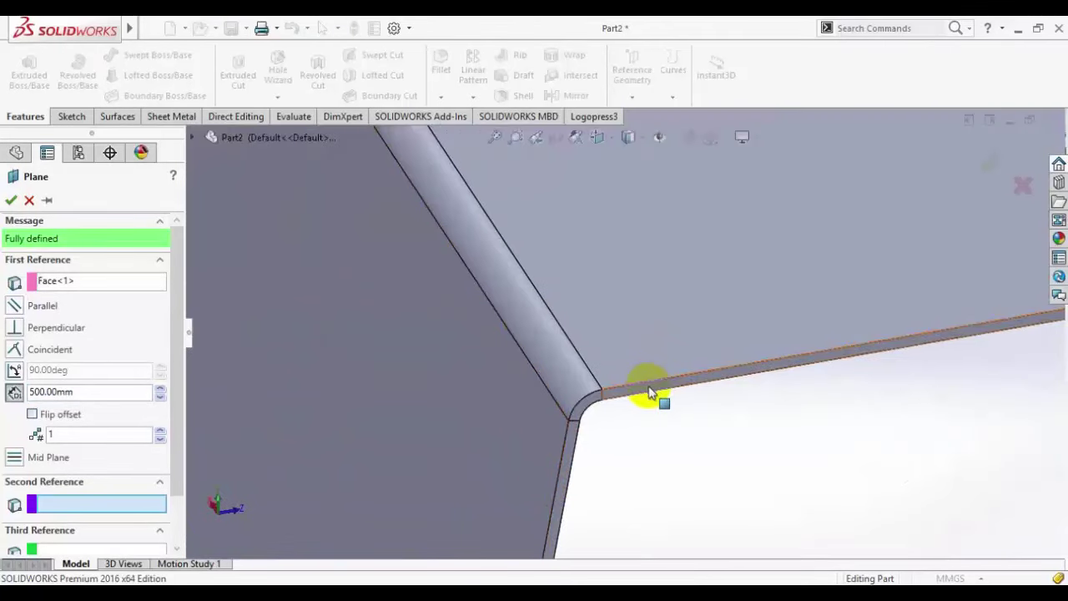
pyautogui.click(655, 390)
pyautogui.scroll(8, 626, 372)
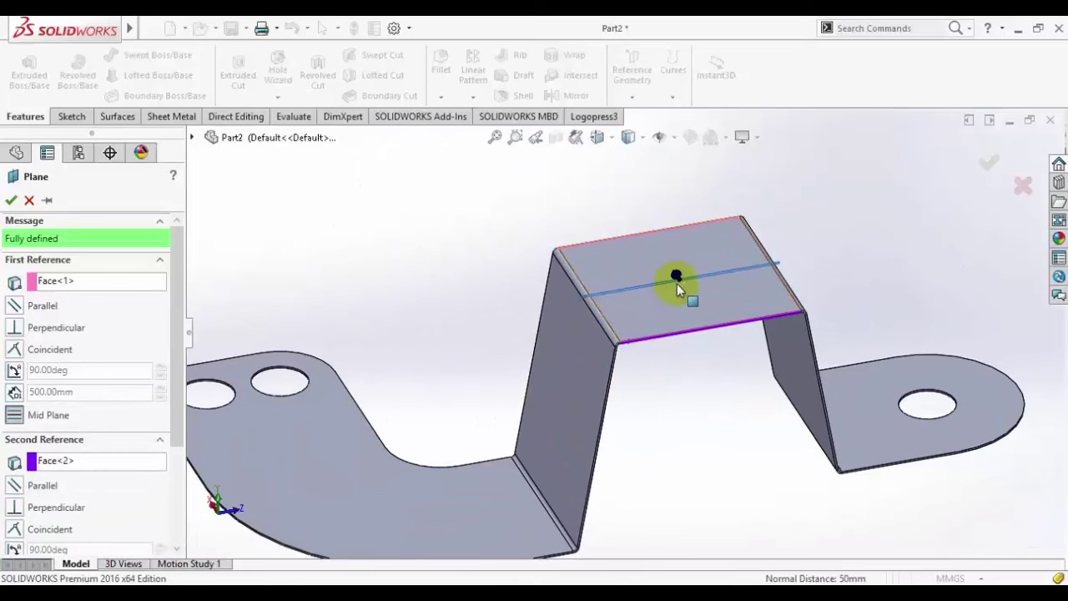
pyautogui.click(11, 201)
# Step: Drag Plane1's corners outward so it spans the whole part
pyautogui.scroll(5, 677, 385)
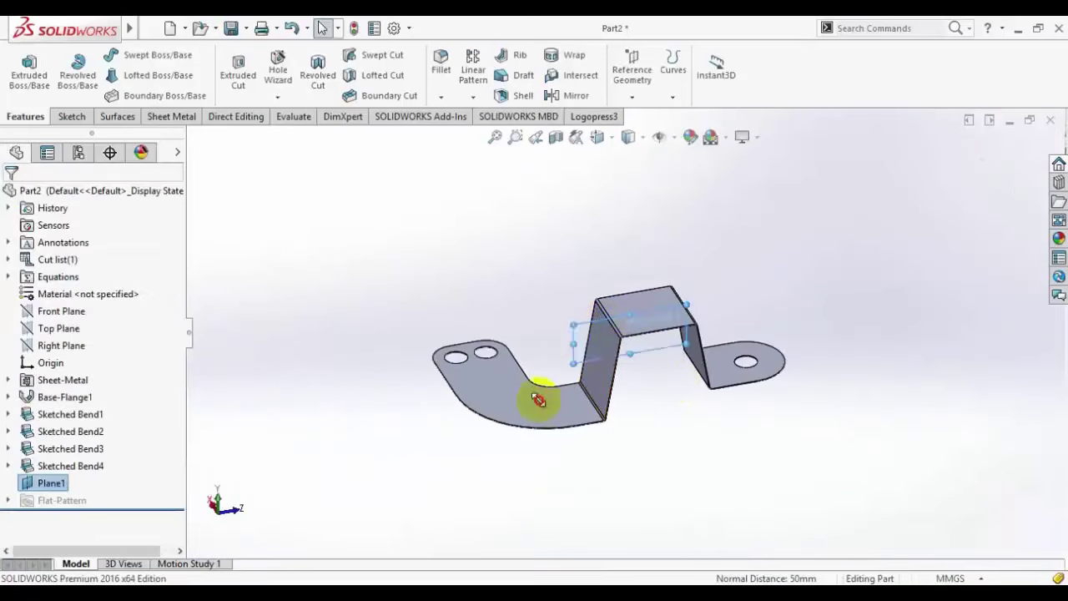
pyautogui.moveTo(574, 363); pyautogui.dragTo(445, 479)
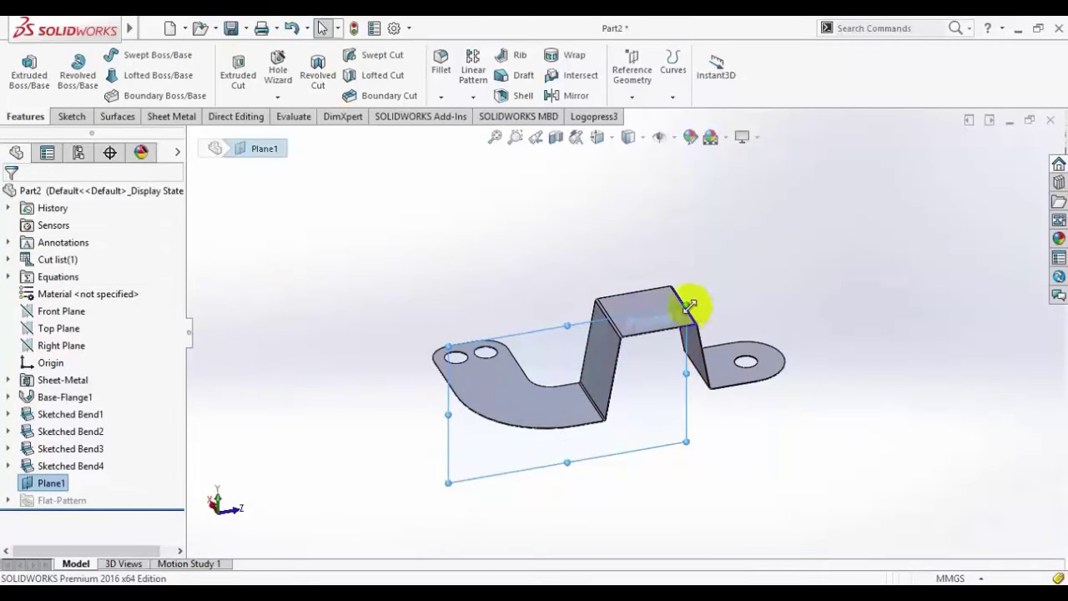
pyautogui.moveTo(689, 305); pyautogui.dragTo(846, 247)
# Step: Hide Plane1, view it normal-to, and start a new sketch on it
pyautogui.press('f')
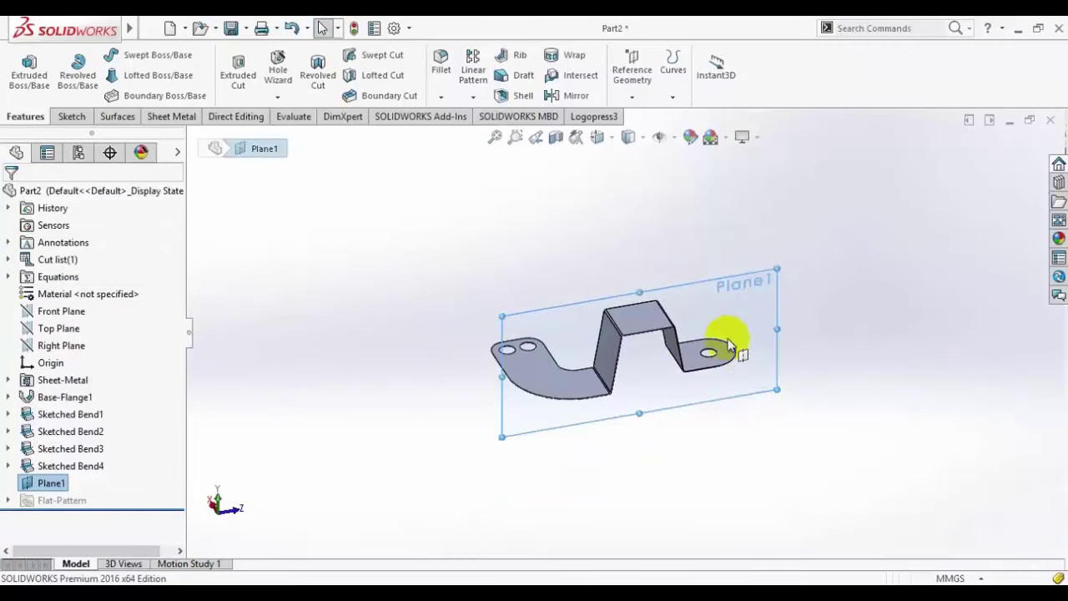
pyautogui.click(739, 314)
pyautogui.click(818, 269)
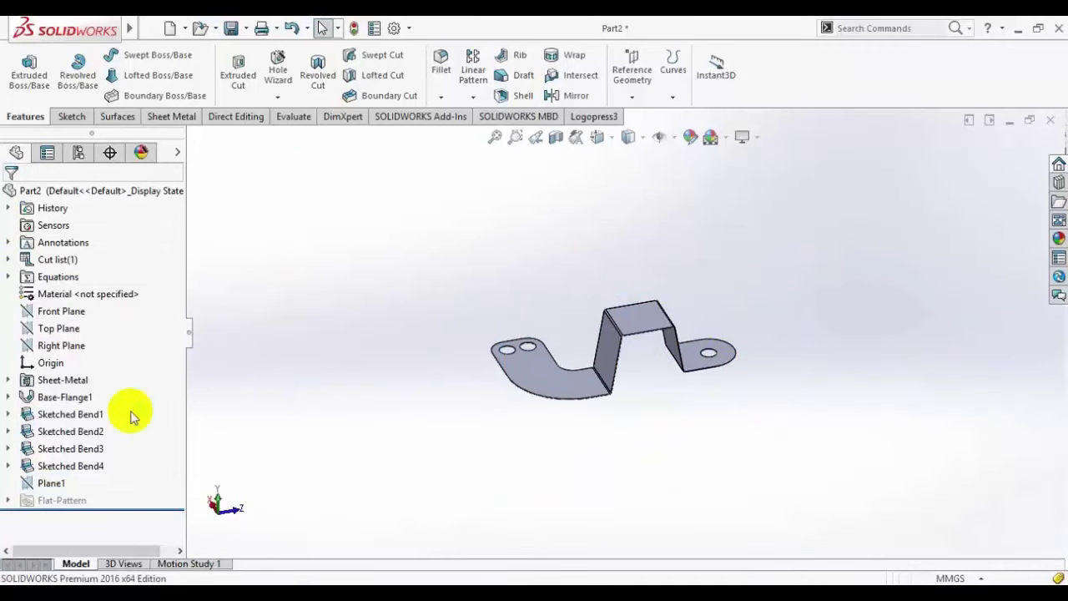
pyautogui.click(52, 482)
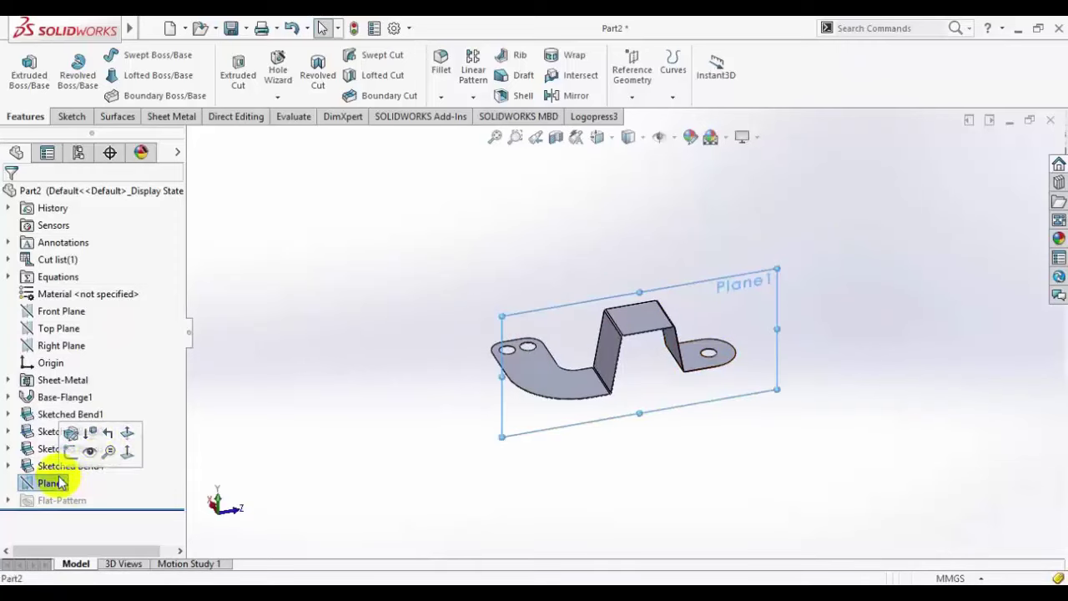
pyautogui.click(127, 452)
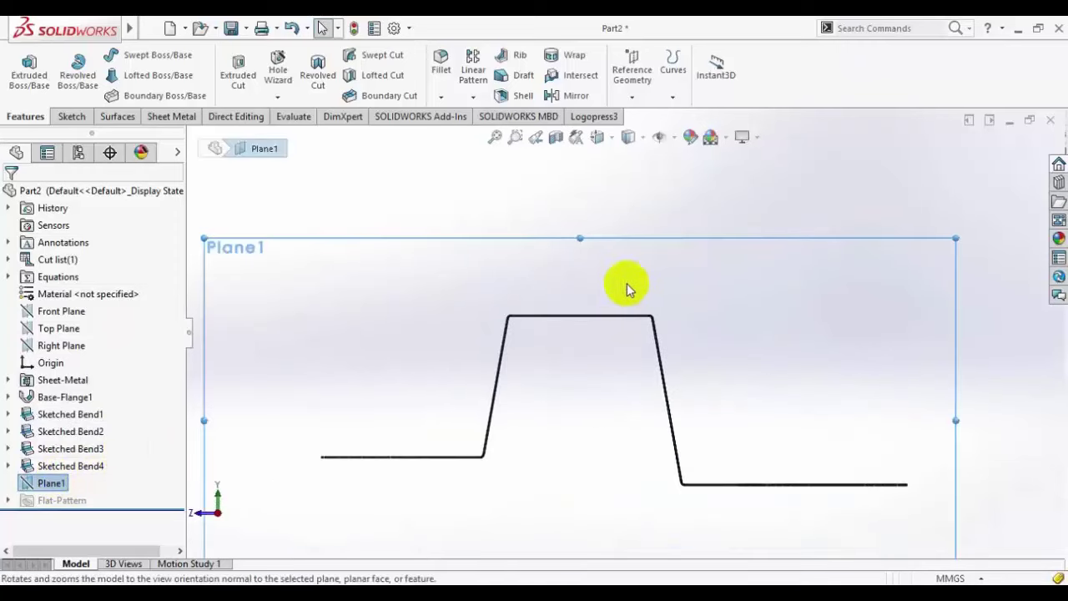
pyautogui.click(72, 117)
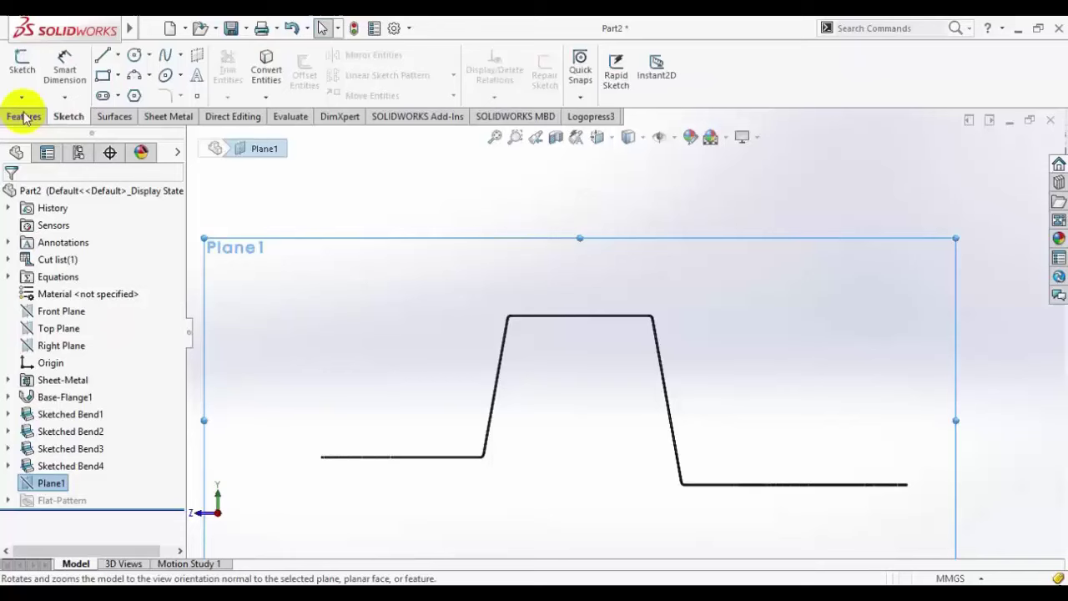
pyautogui.click(21, 63)
pyautogui.click(610, 374)
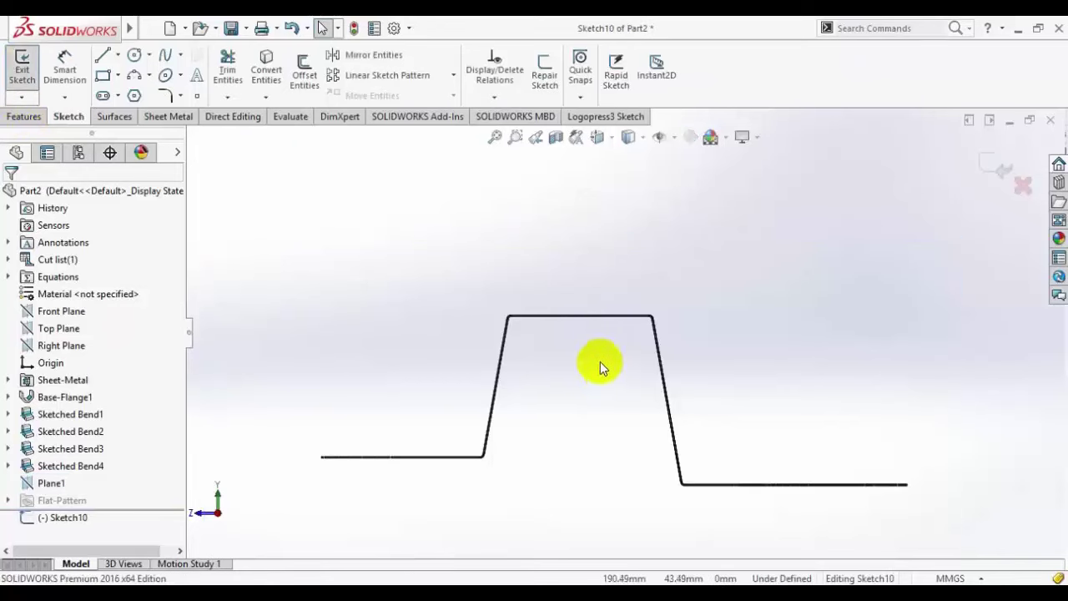
# Step: Convert the bottom-left flat edge, lower-left bend fillet and left inclined edge into the sketch
pyautogui.scroll(-2, 564, 366)
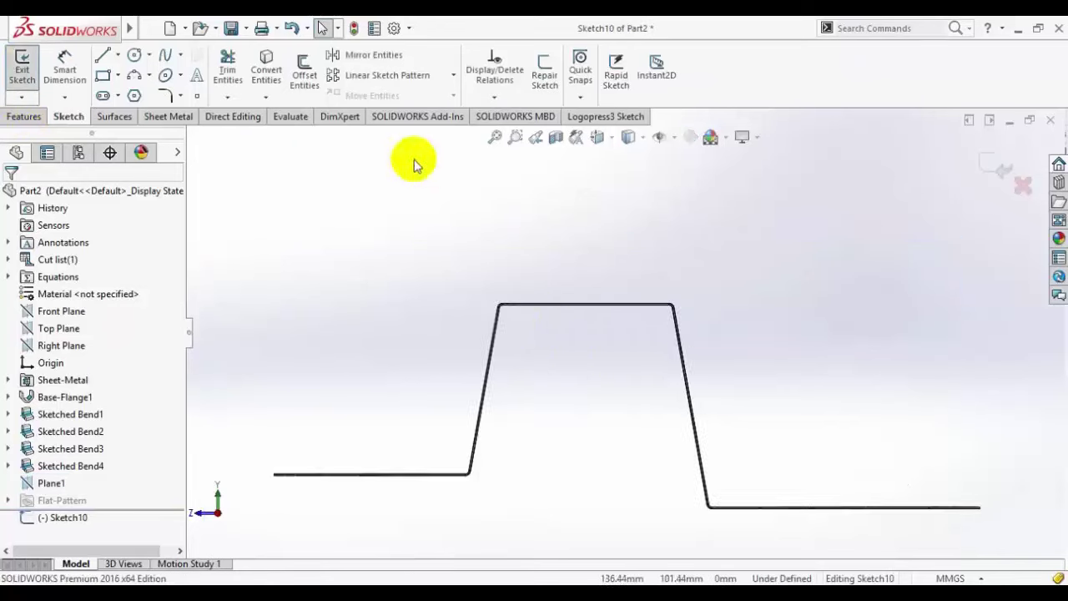
pyautogui.click(264, 67)
pyautogui.scroll(-2, 458, 459)
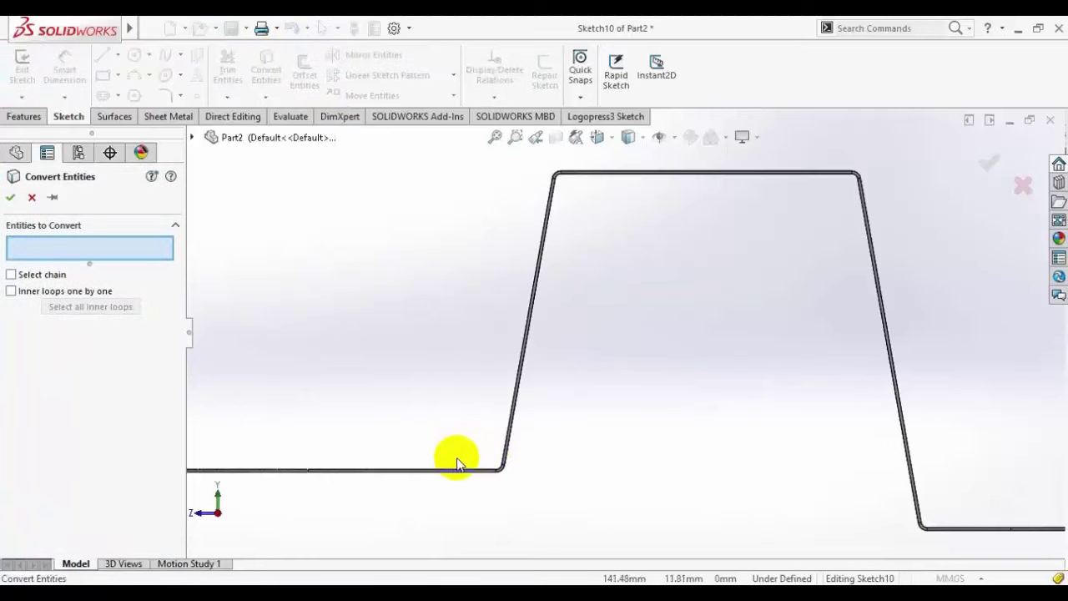
pyautogui.scroll(-3, 462, 472)
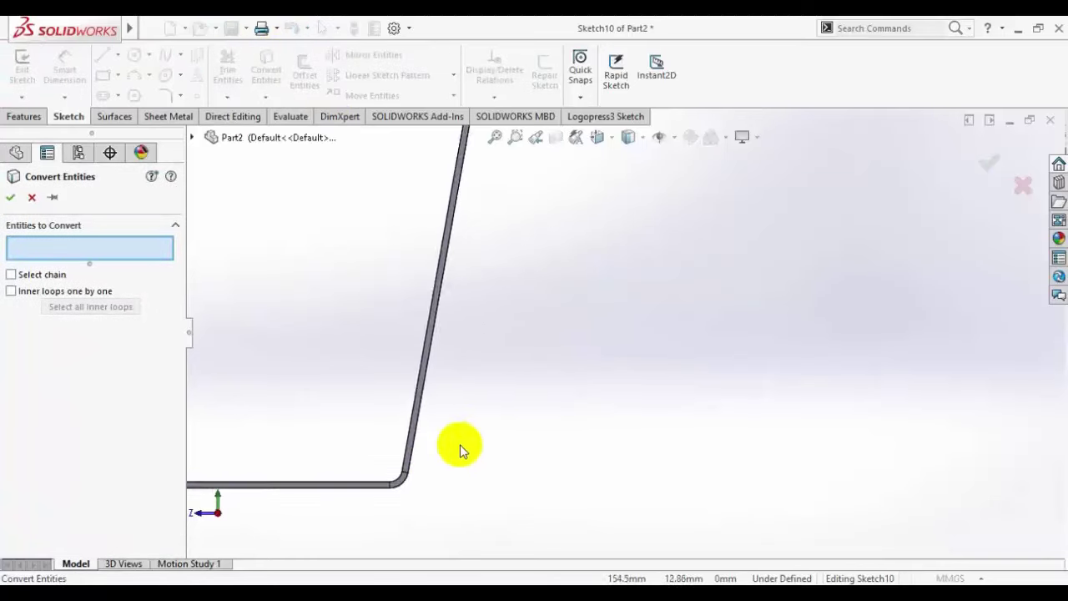
pyautogui.click(396, 514)
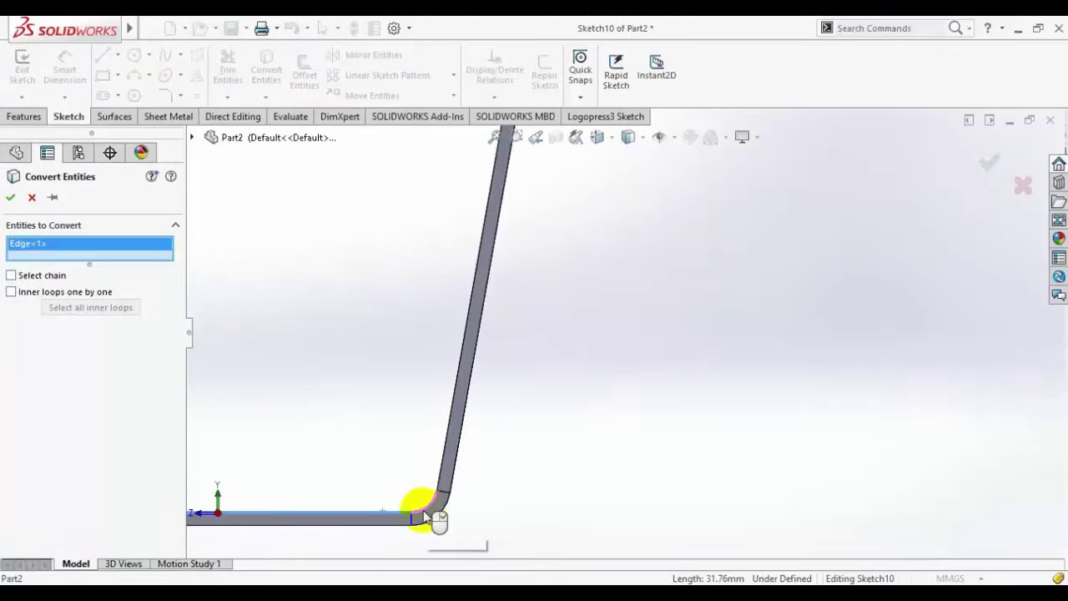
pyautogui.click(426, 514)
pyautogui.click(436, 470)
pyautogui.scroll(3, 699, 241)
pyautogui.scroll(-3, 654, 200)
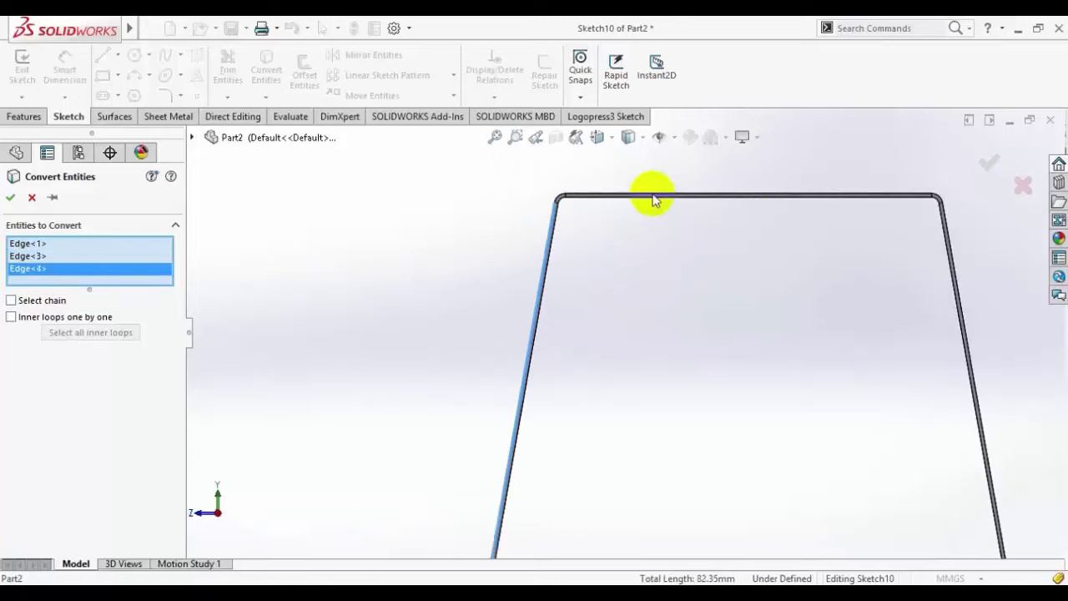
pyautogui.scroll(-3, 585, 191)
# Step: Convert the top fillets, top edge, right slanted edge, lower-right fillet and bottom-right edge, then confirm
pyautogui.click(518, 316)
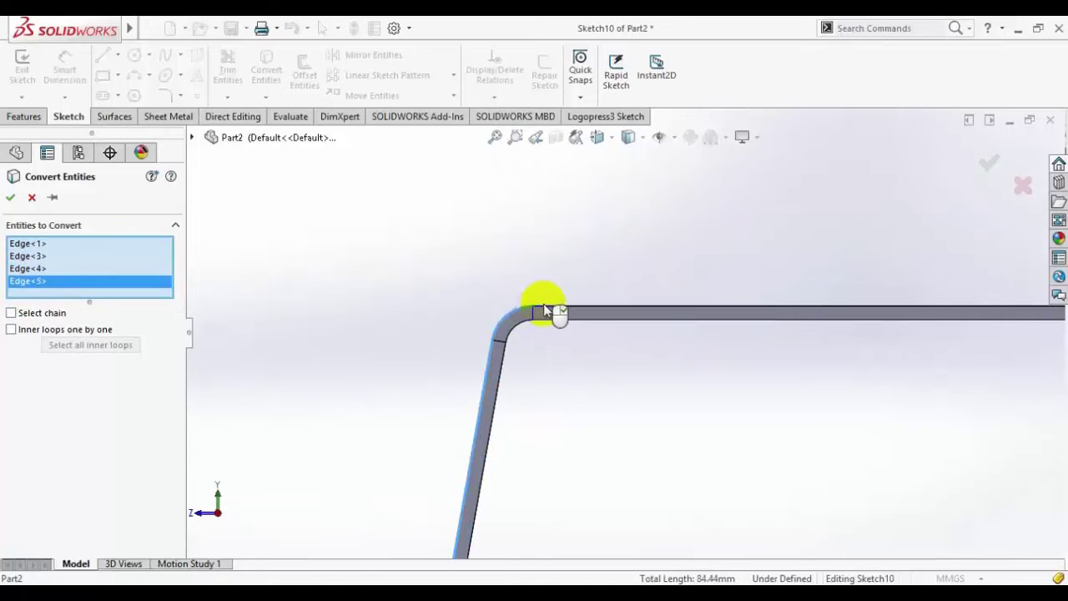
pyautogui.click(544, 307)
pyautogui.scroll(3, 871, 458)
pyautogui.scroll(-5, 796, 410)
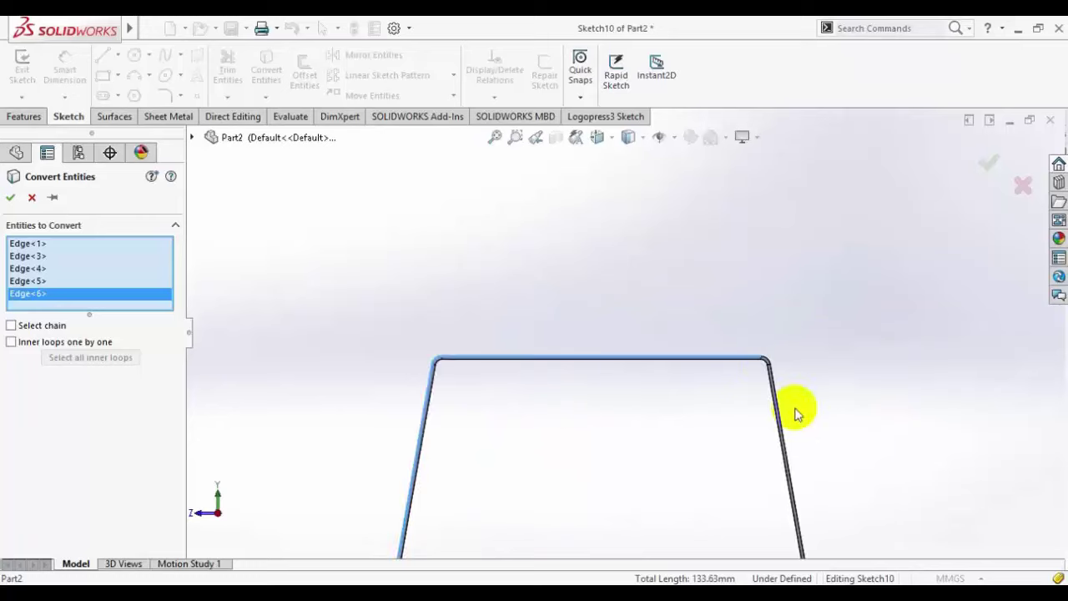
pyautogui.click(607, 254)
pyautogui.click(606, 272)
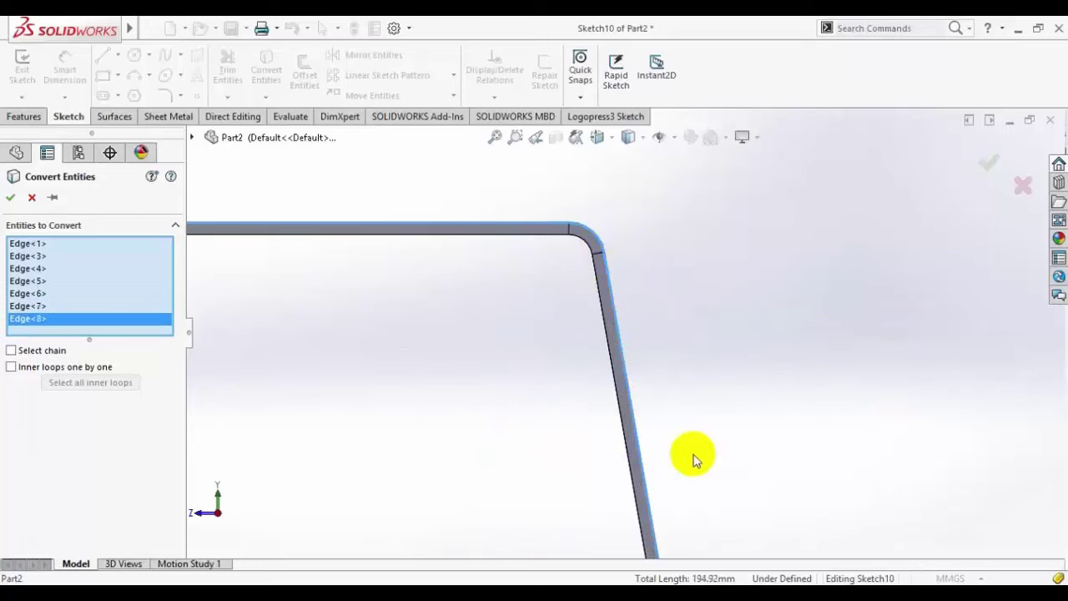
pyautogui.scroll(3, 718, 475)
pyautogui.scroll(-4, 624, 435)
pyautogui.moveTo(624, 434); pyautogui.dragTo(477, 359, button='middle')
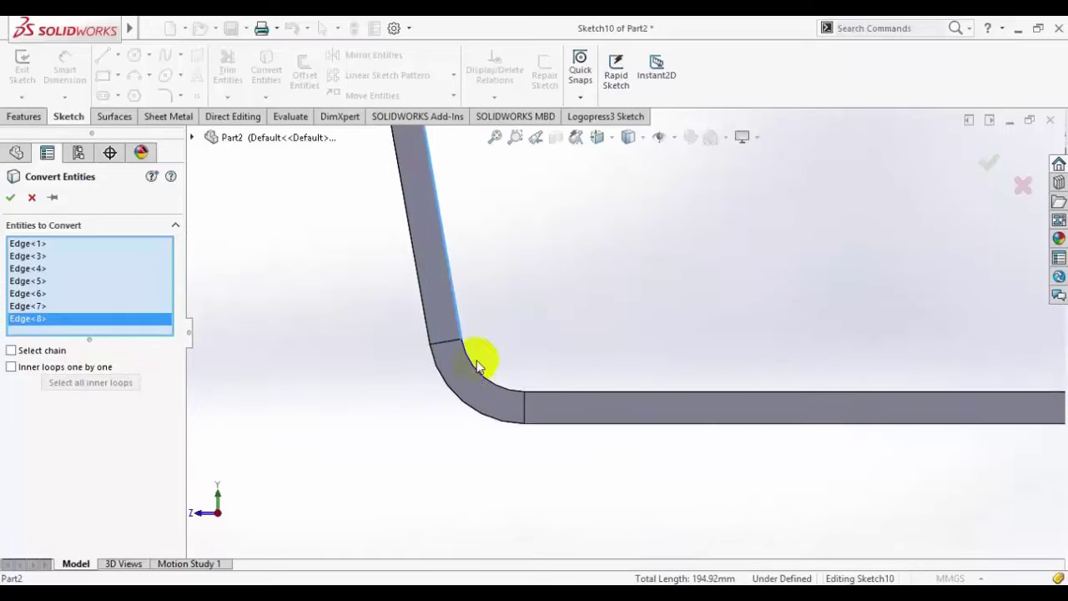
pyautogui.click(479, 371)
pyautogui.click(535, 392)
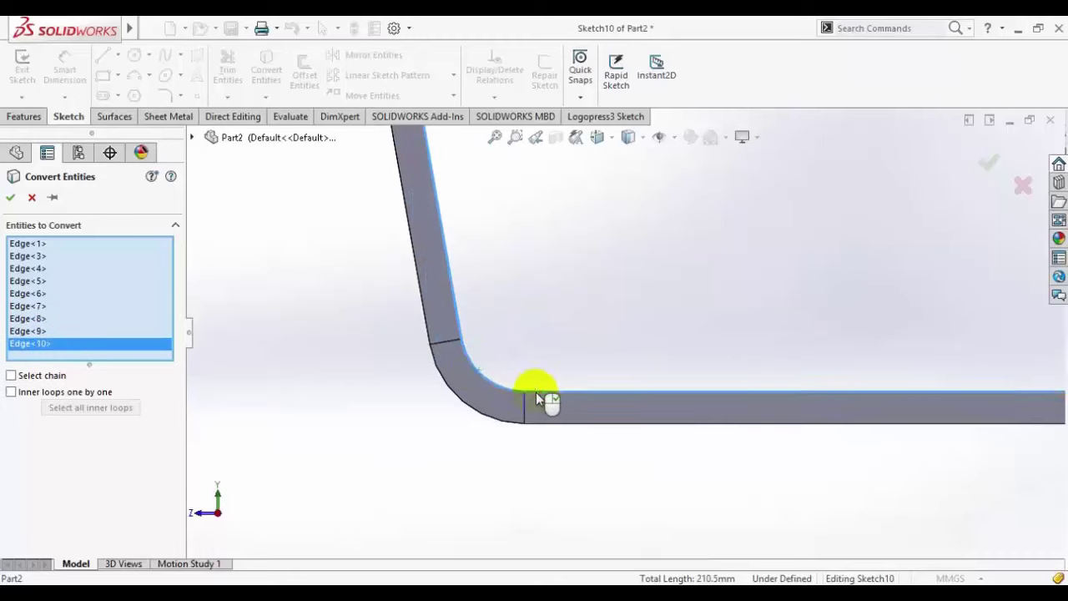
pyautogui.moveTo(535, 391); pyautogui.dragTo(587, 322, button='middle')
pyautogui.scroll(3, 710, 342)
pyautogui.scroll(-3, 668, 326)
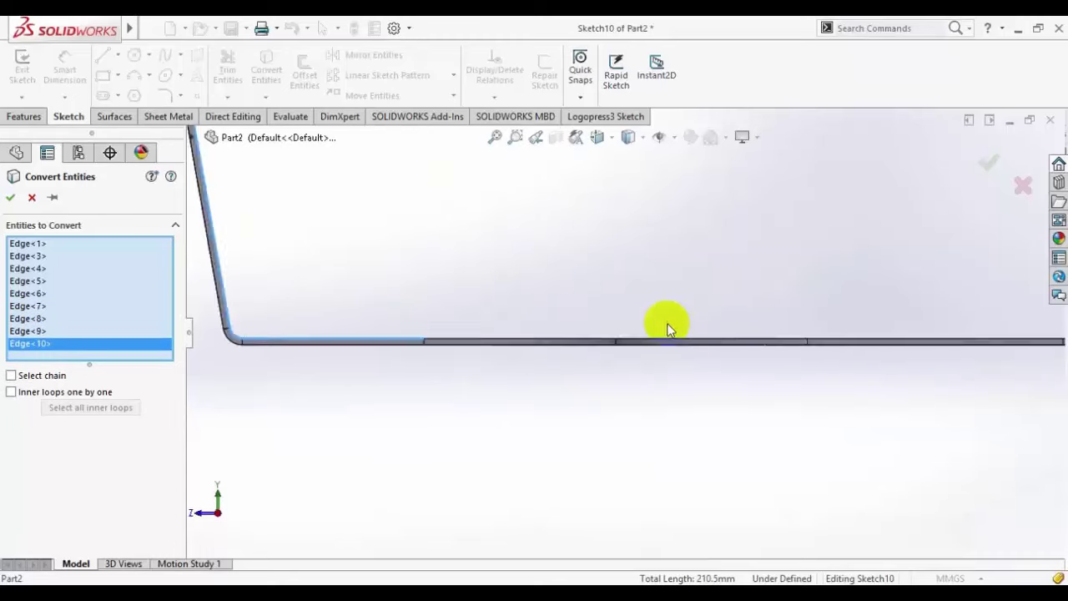
pyautogui.moveTo(668, 326); pyautogui.dragTo(460, 220, button='middle')
pyautogui.scroll(3, 542, 440)
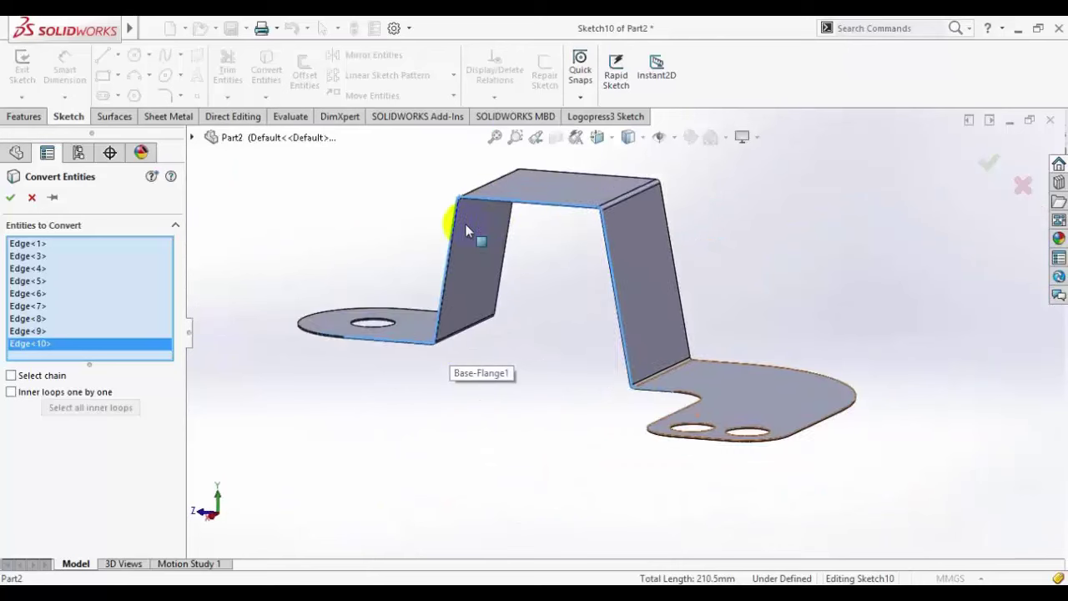
pyautogui.click(13, 199)
# Step: Switch to the Right view and draw a vertical centerline left of the bead
pyautogui.click(597, 137)
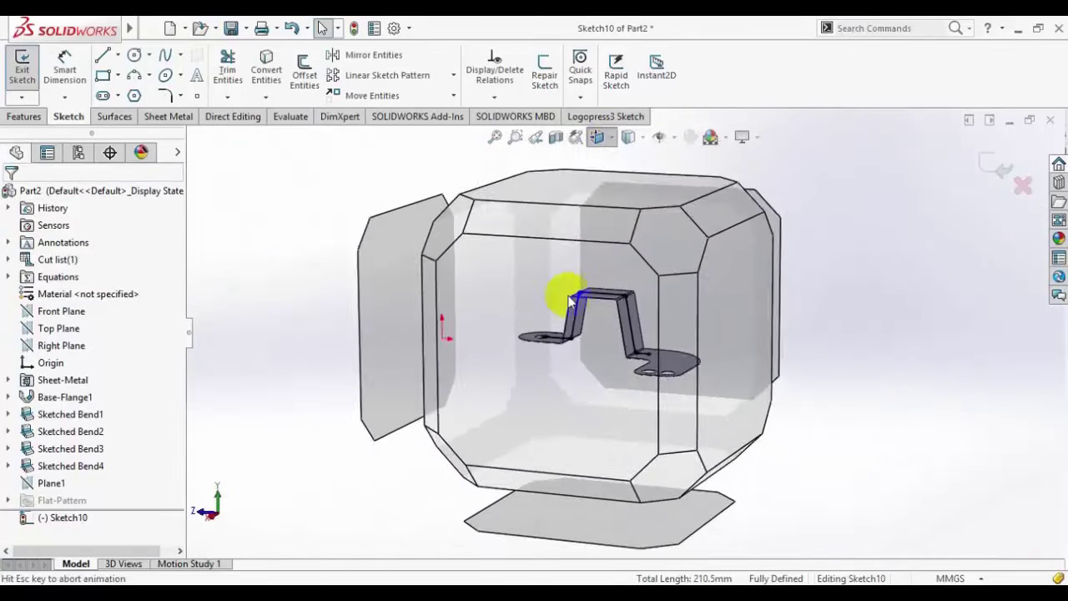
pyautogui.click(569, 302)
pyautogui.scroll(-1, 647, 288)
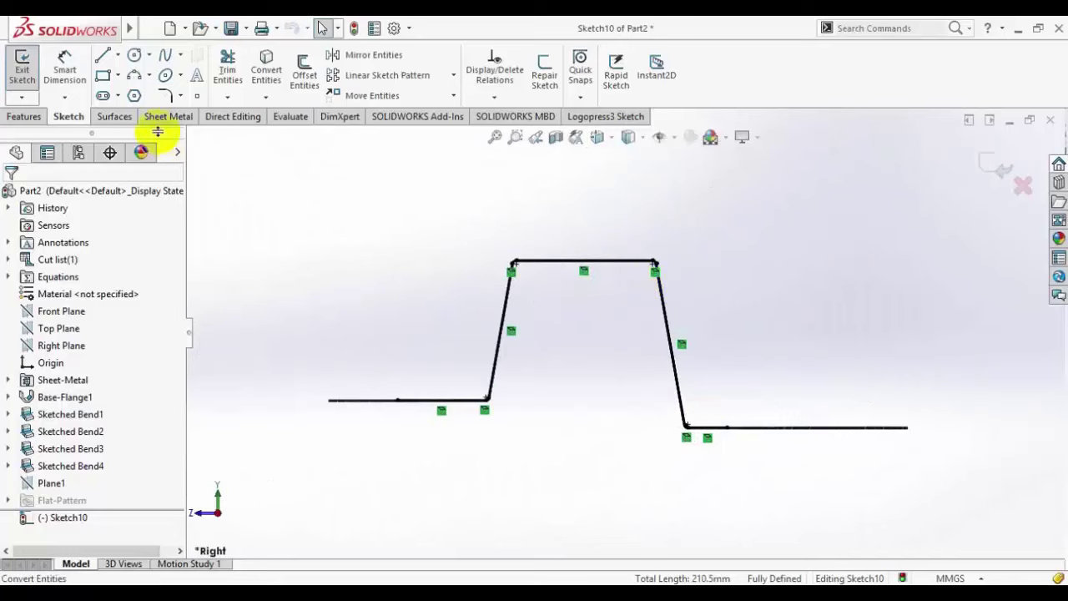
pyautogui.click(118, 56)
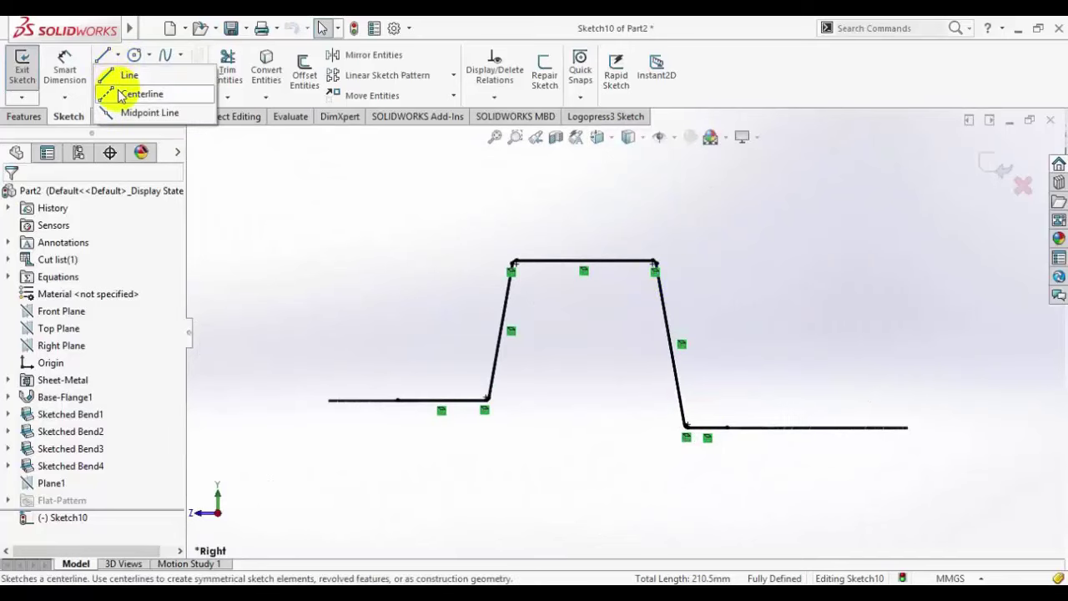
pyautogui.click(143, 93)
pyautogui.scroll(-1, 401, 307)
pyautogui.click(436, 451)
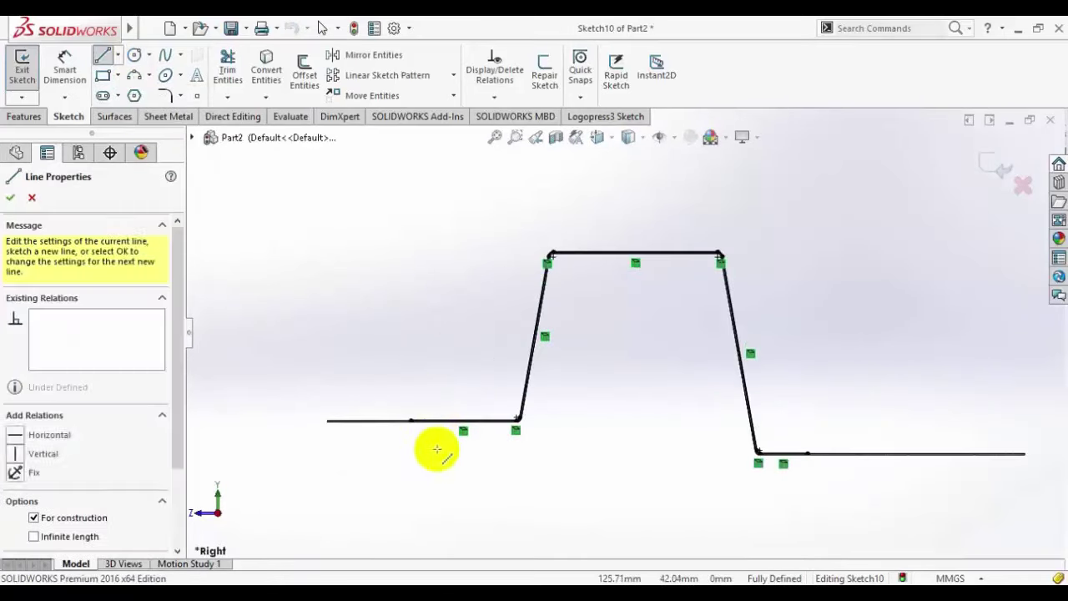
pyautogui.click(440, 492)
pyautogui.rightClick(309, 233)
pyautogui.click(345, 242)
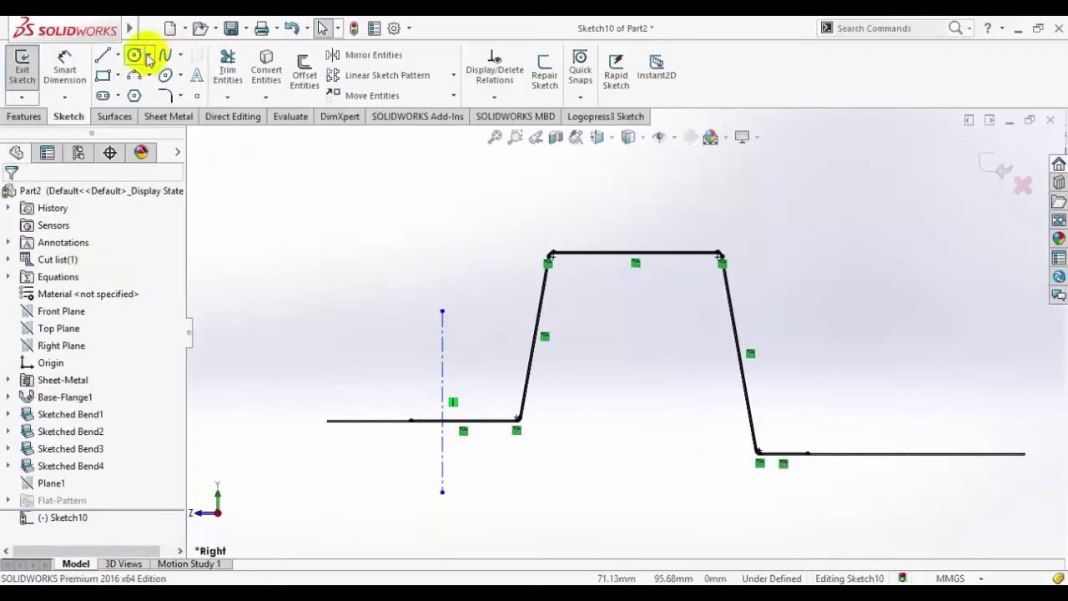
# Step: Draw a second vertical centerline to the right of the bead
pyautogui.click(118, 56)
pyautogui.click(137, 92)
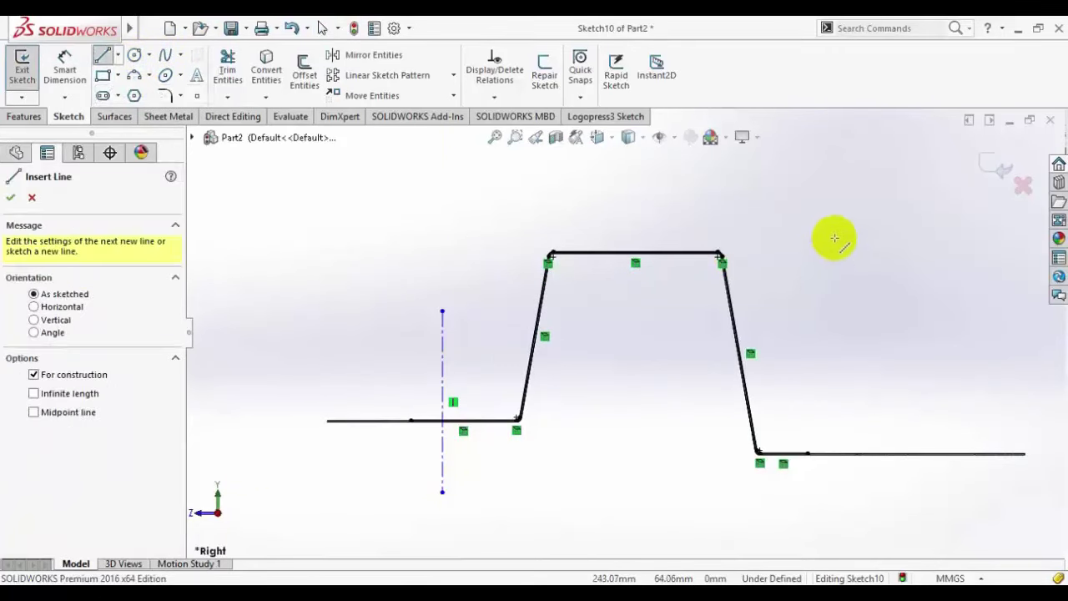
pyautogui.click(782, 234)
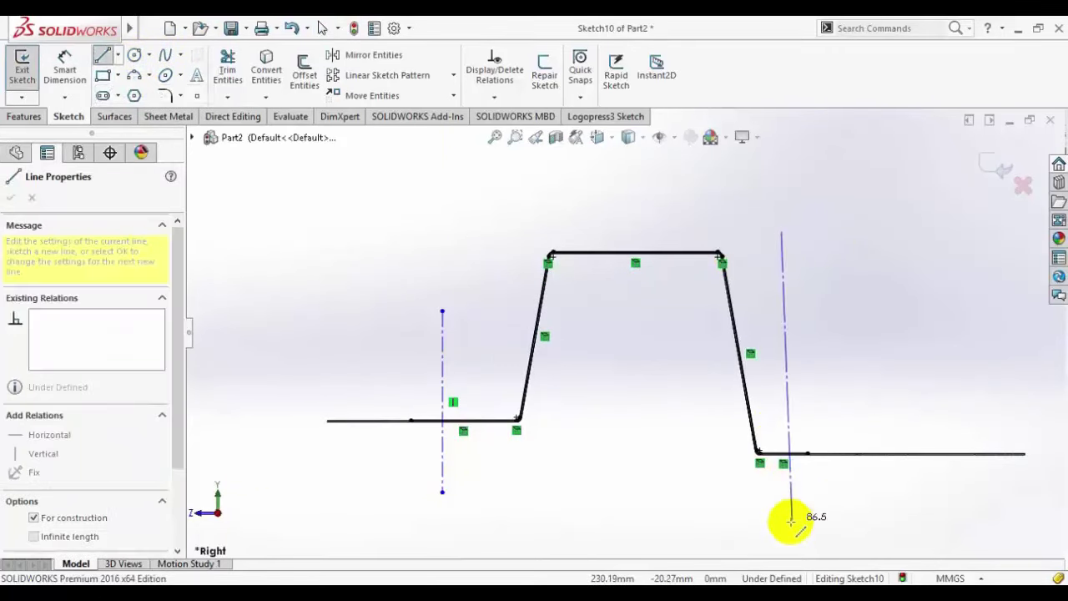
pyautogui.click(782, 523)
pyautogui.rightClick(893, 294)
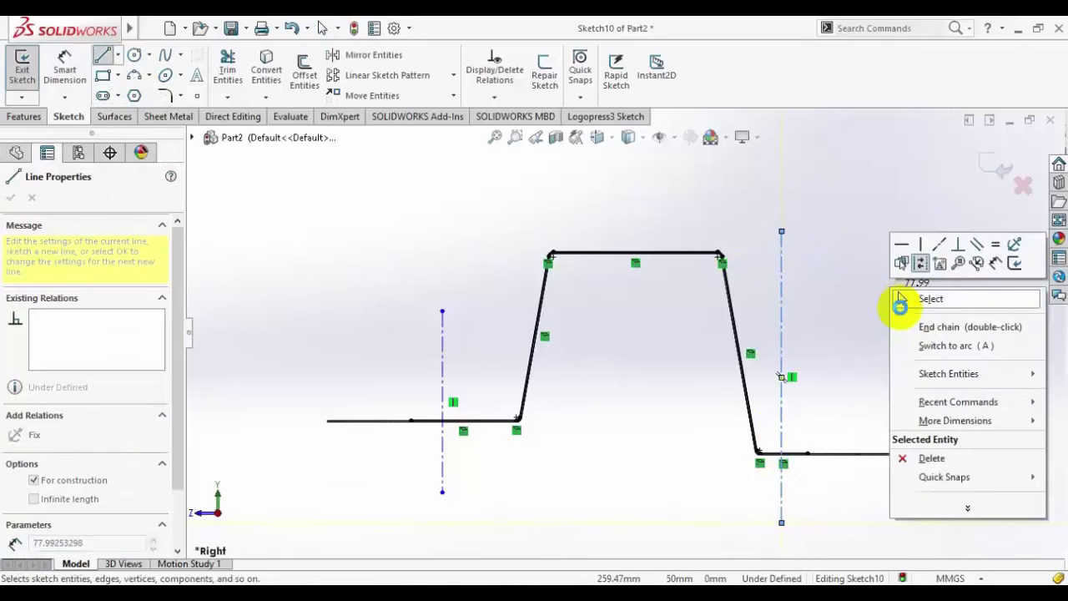
pyautogui.click(905, 297)
# Step: Dimension the two centerlines 100 mm apart
pyautogui.click(64, 68)
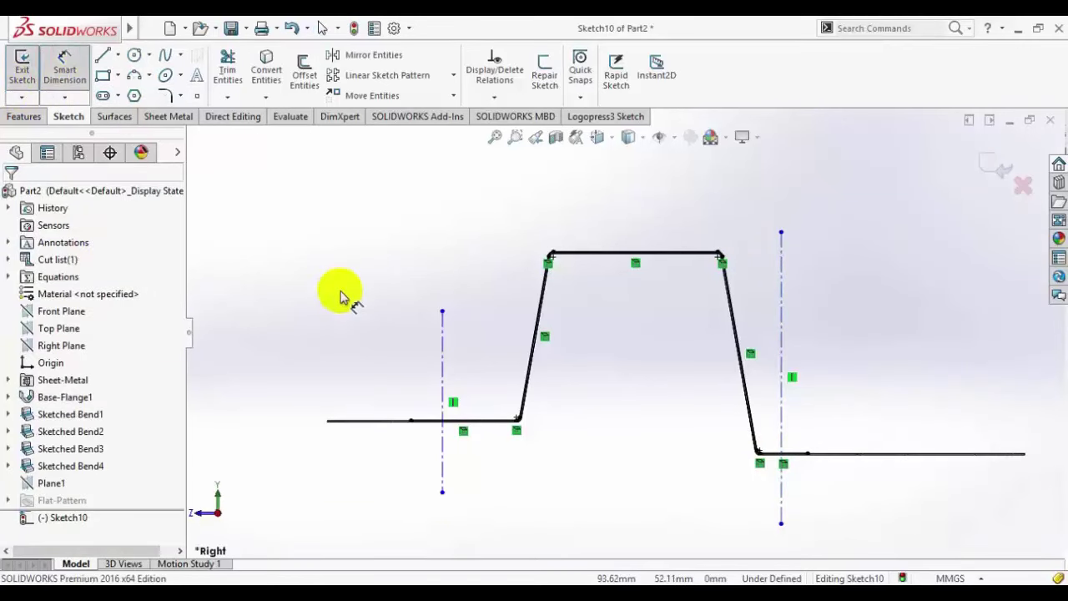
pyautogui.click(443, 330)
pyautogui.click(782, 321)
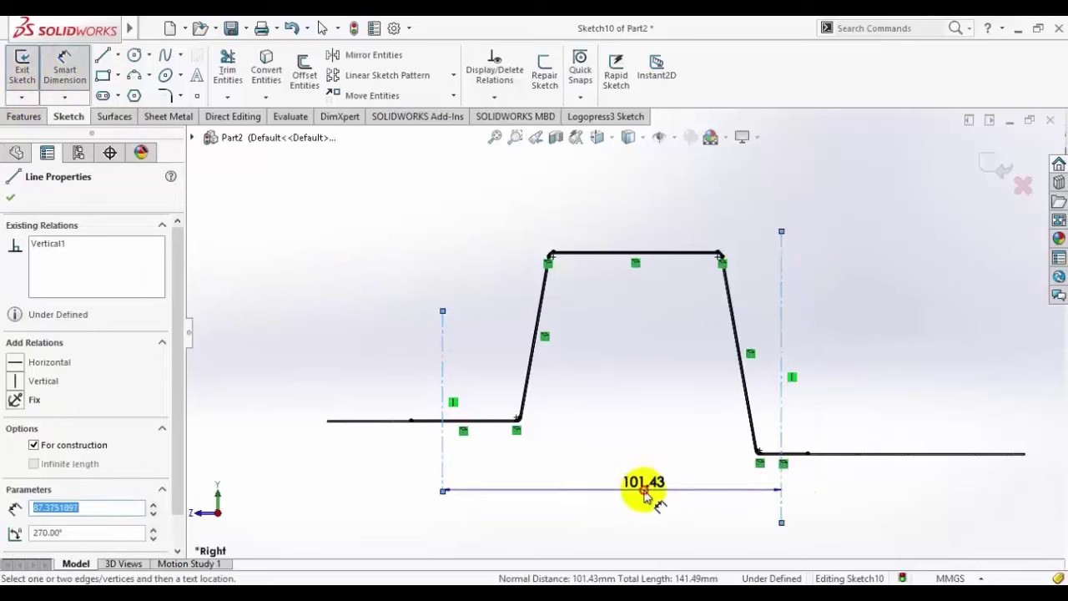
pyautogui.click(644, 493)
pyautogui.write('100')
pyautogui.press('Return')
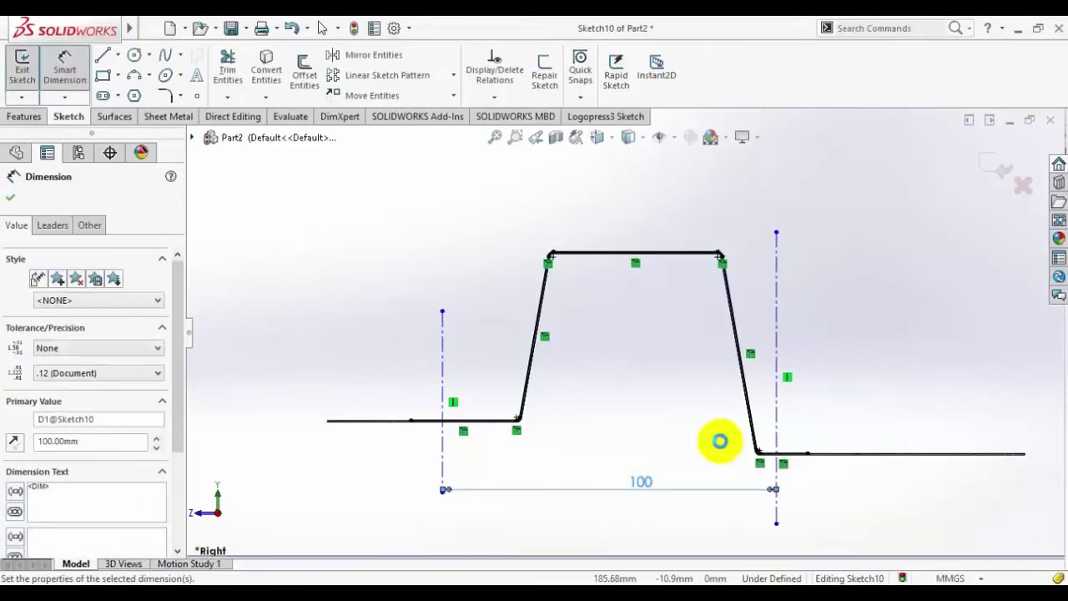
pyautogui.click(10, 198)
pyautogui.scroll(-2, 581, 350)
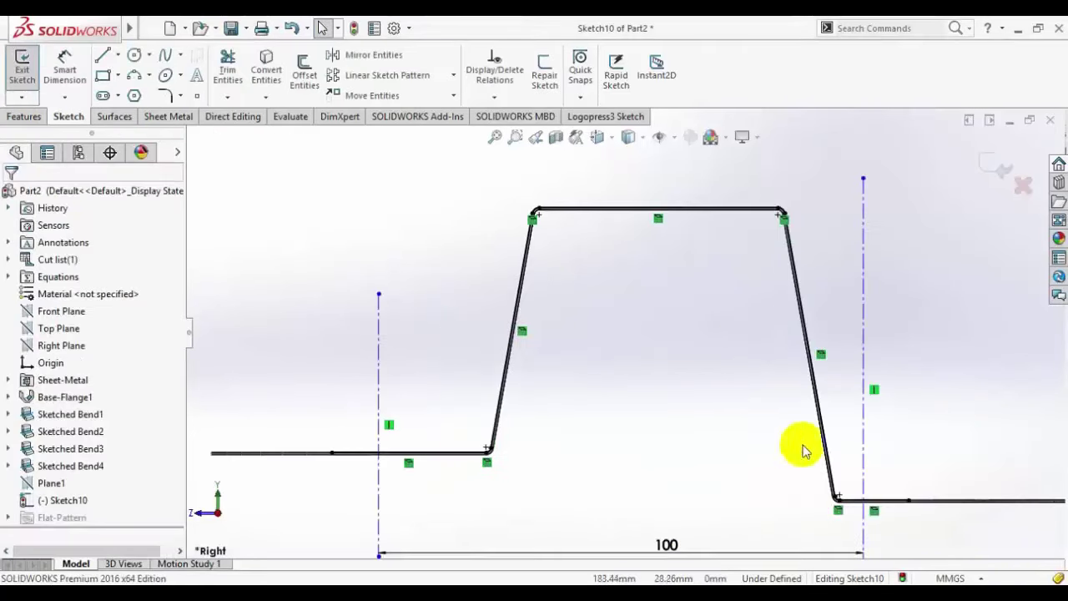
pyautogui.moveTo(863, 457); pyautogui.dragTo(877, 463)
pyautogui.press('z')
pyautogui.press('Escape')
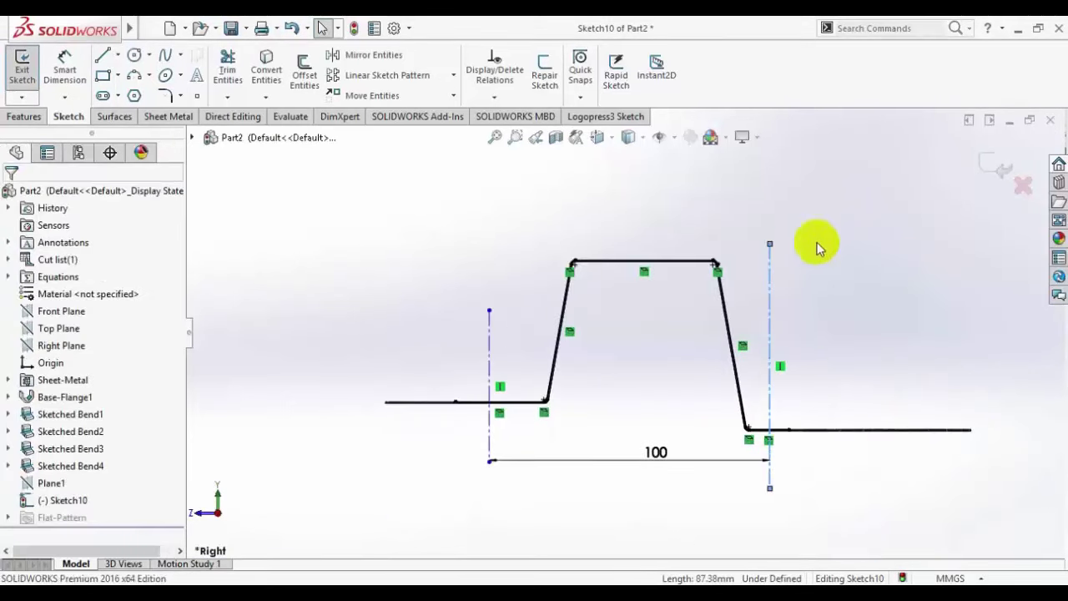
# Step: Trim the hat profile to the span between the two centerlines
pyautogui.click(228, 67)
pyautogui.scroll(-3, 576, 413)
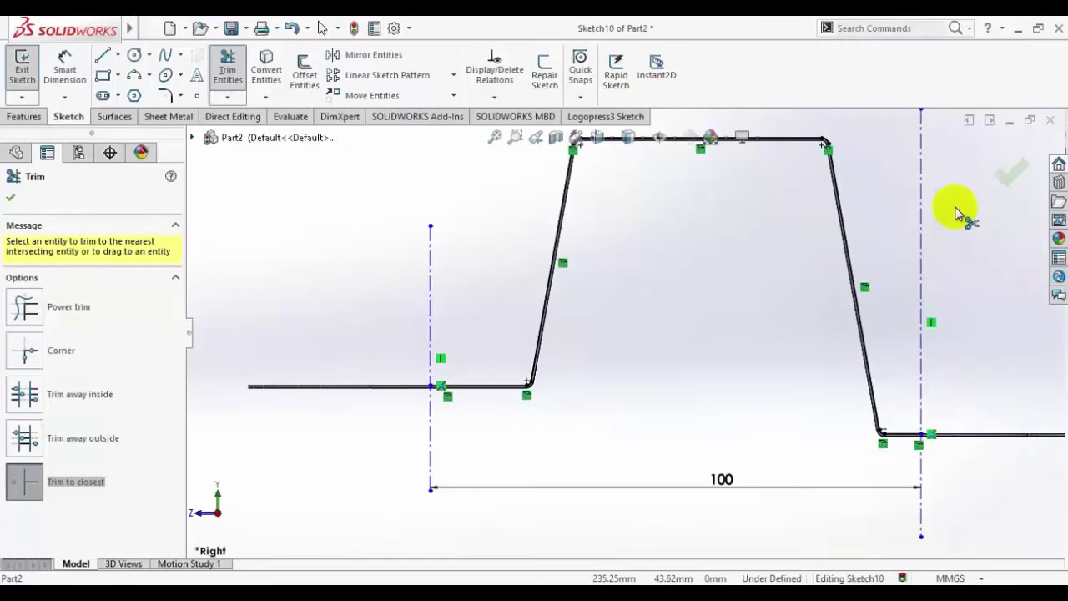
pyautogui.click(1006, 177)
pyautogui.press('z')
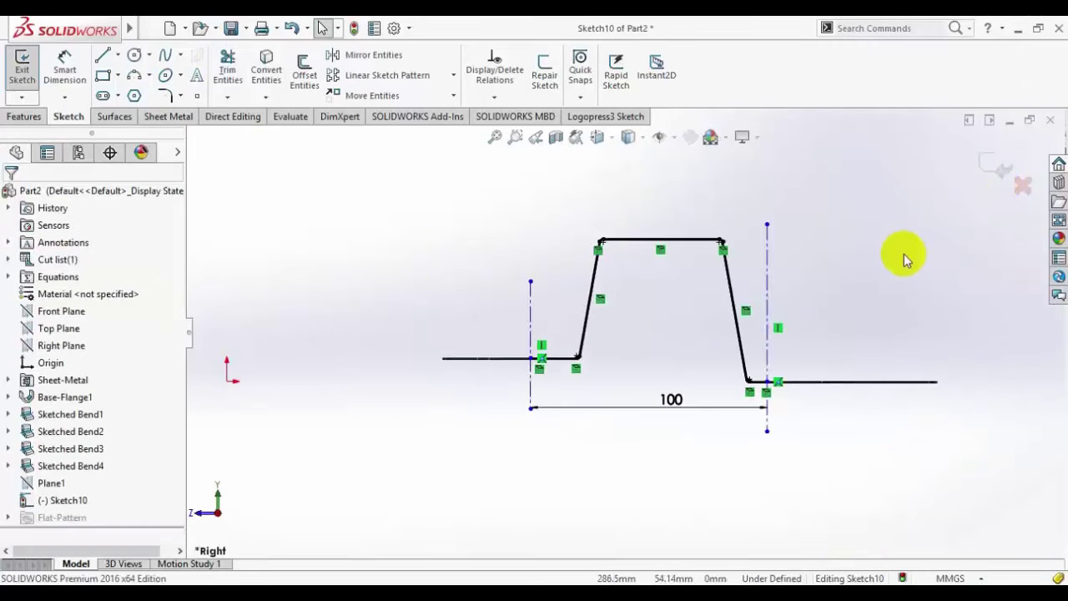
pyautogui.moveTo(791, 328)
pyautogui.mouseDown(button='middle')
pyautogui.moveTo(811, 287)
pyautogui.moveTo(762, 381)
pyautogui.moveTo(701, 291)
pyautogui.mouseUp(button='middle')
pyautogui.scroll(-3, 517, 294)
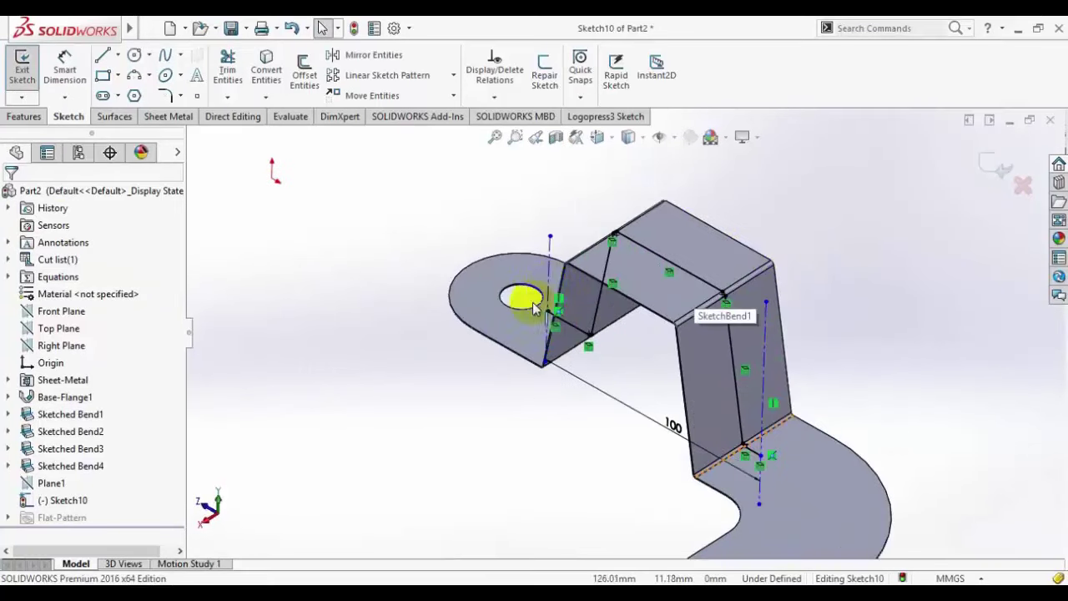
pyautogui.click(25, 117)
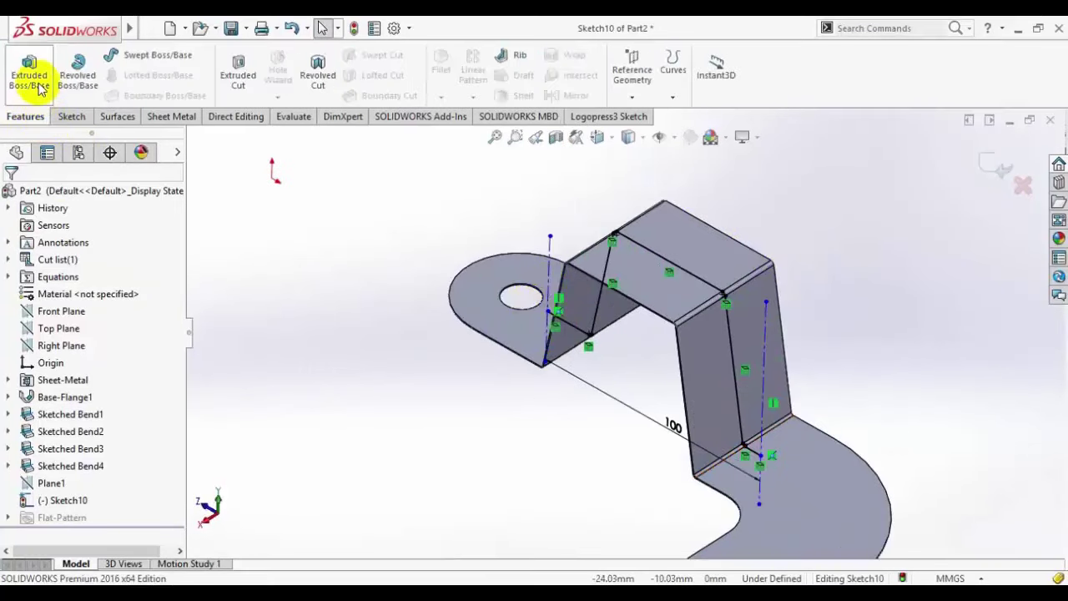
# Step: Extrude Sketch10 Mid Plane 10 mm as a 2 mm thick thin feature
pyautogui.click(38, 87)
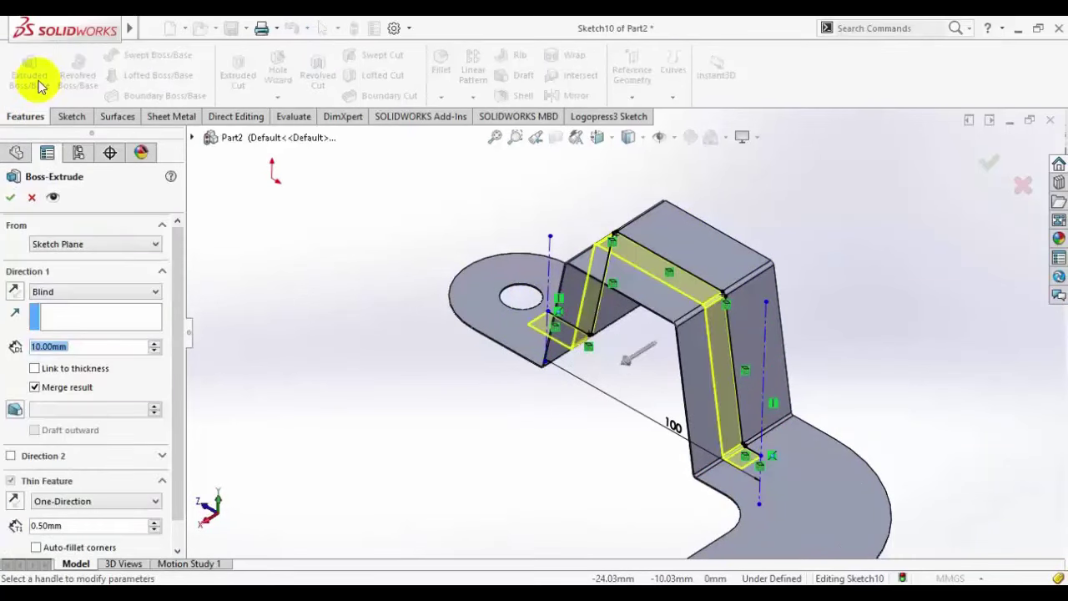
pyautogui.click(38, 292)
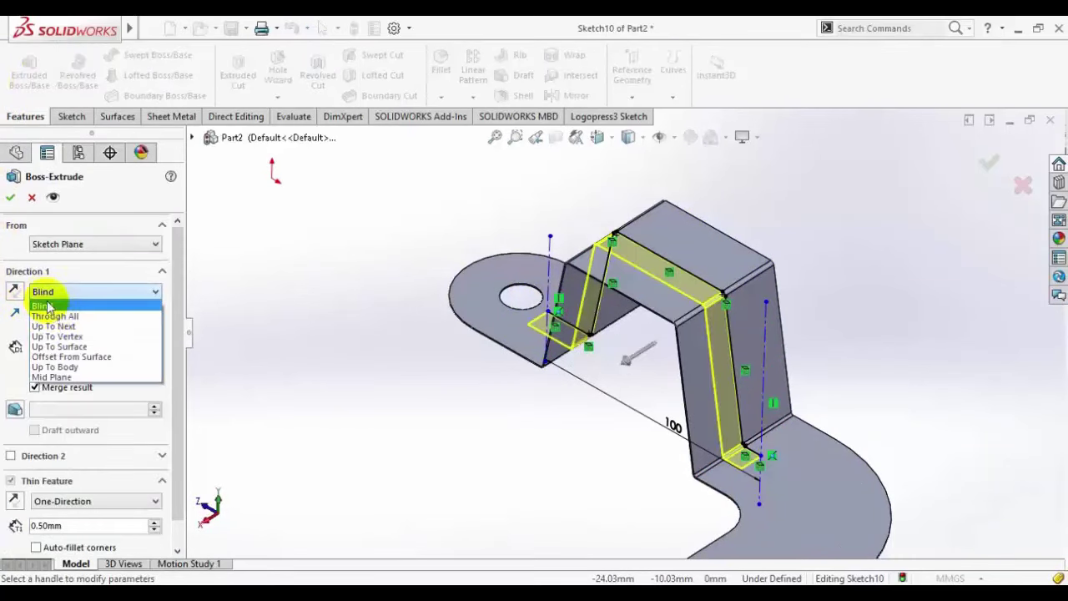
pyautogui.click(67, 378)
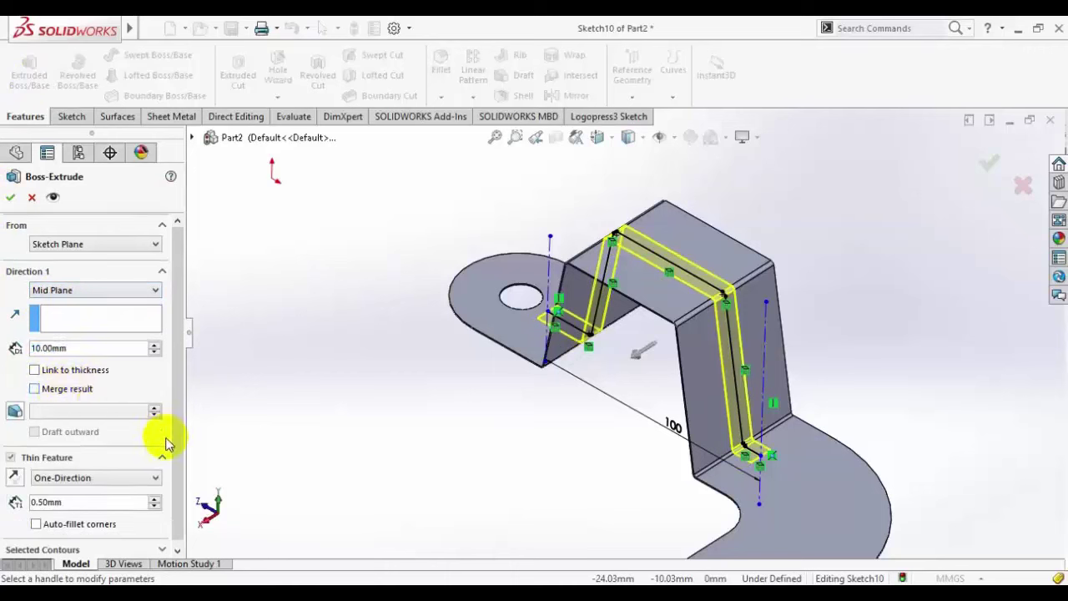
pyautogui.scroll(-3, 686, 276)
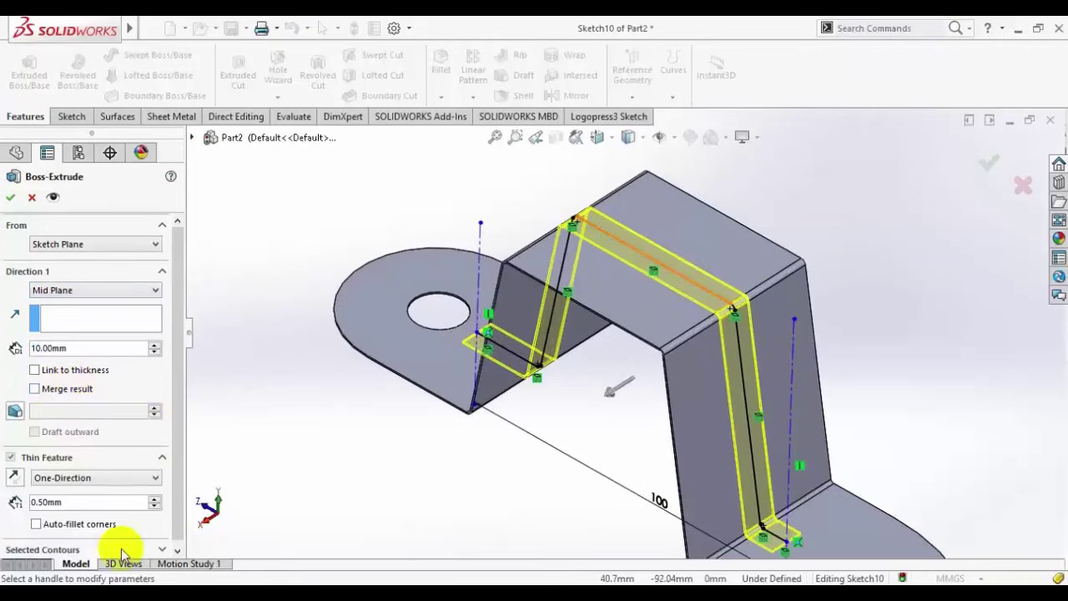
pyautogui.write('2')
pyautogui.press('Return')
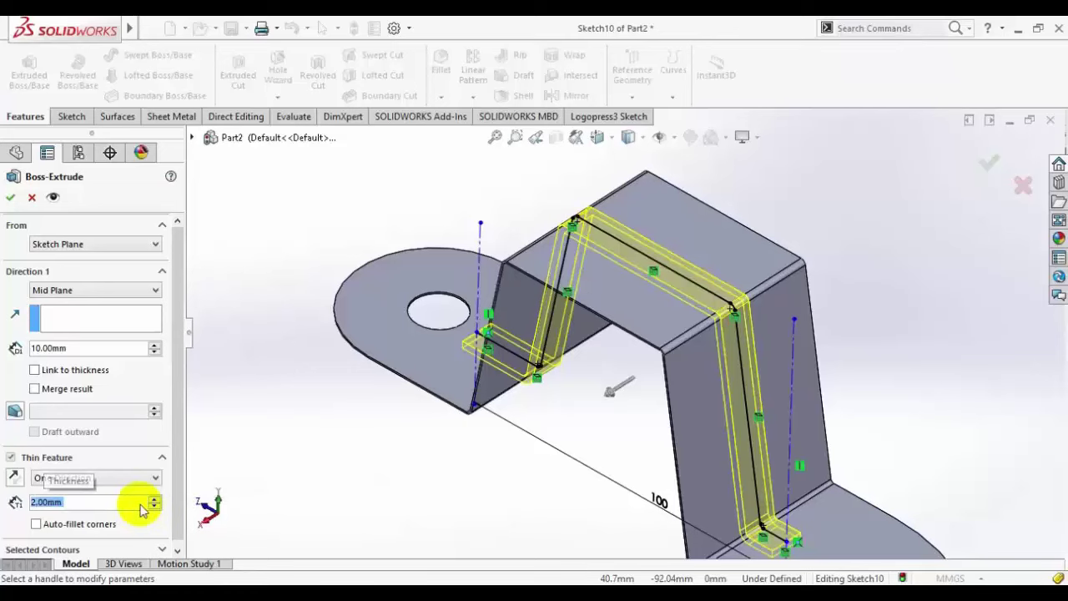
pyautogui.click(597, 137)
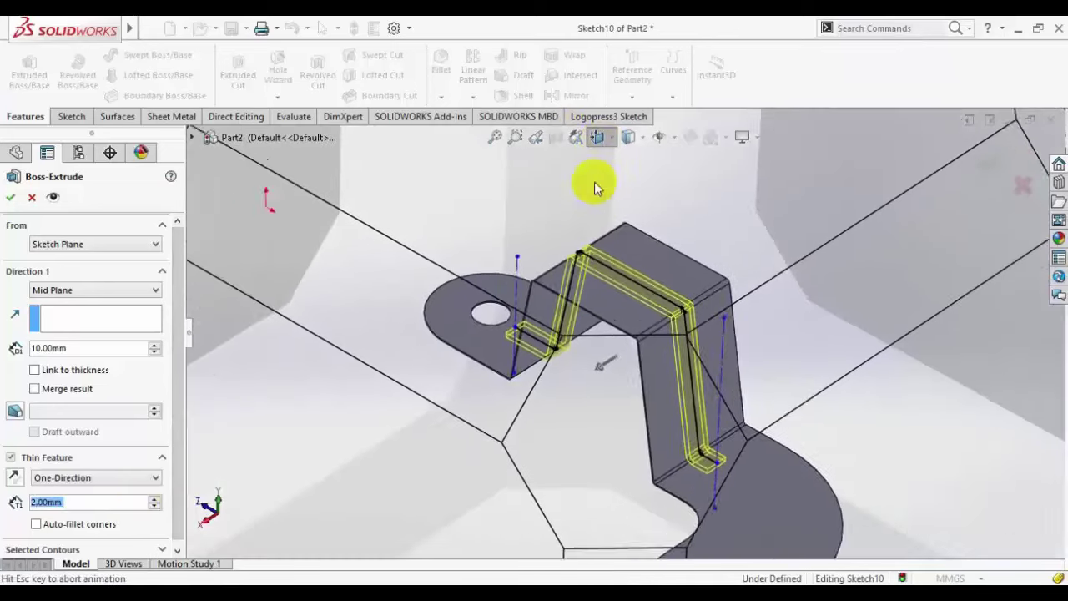
pyautogui.click(540, 360)
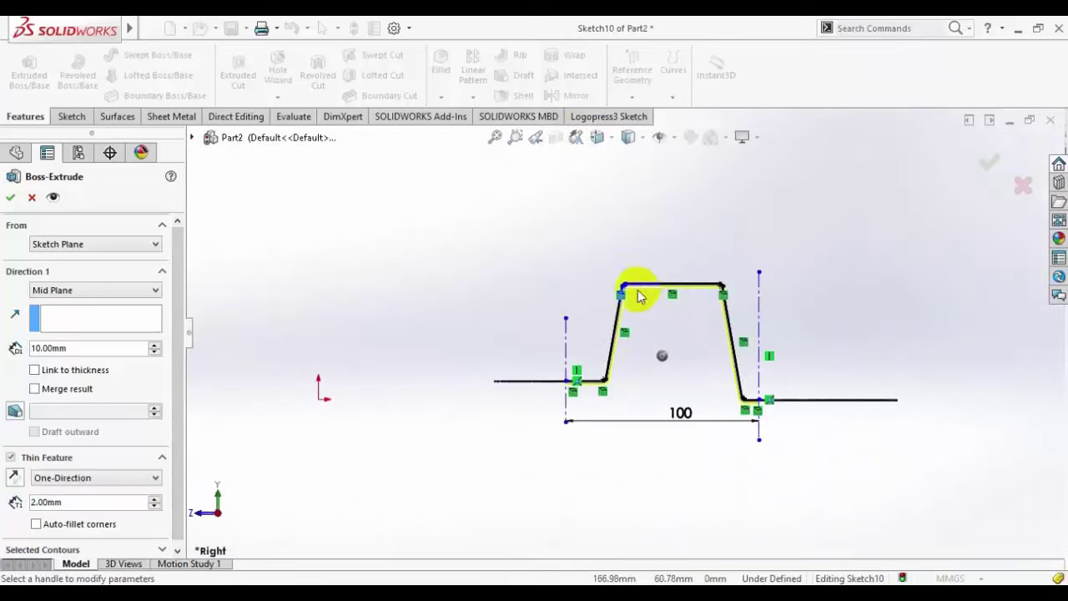
pyautogui.scroll(-5, 636, 284)
pyautogui.scroll(5, 762, 464)
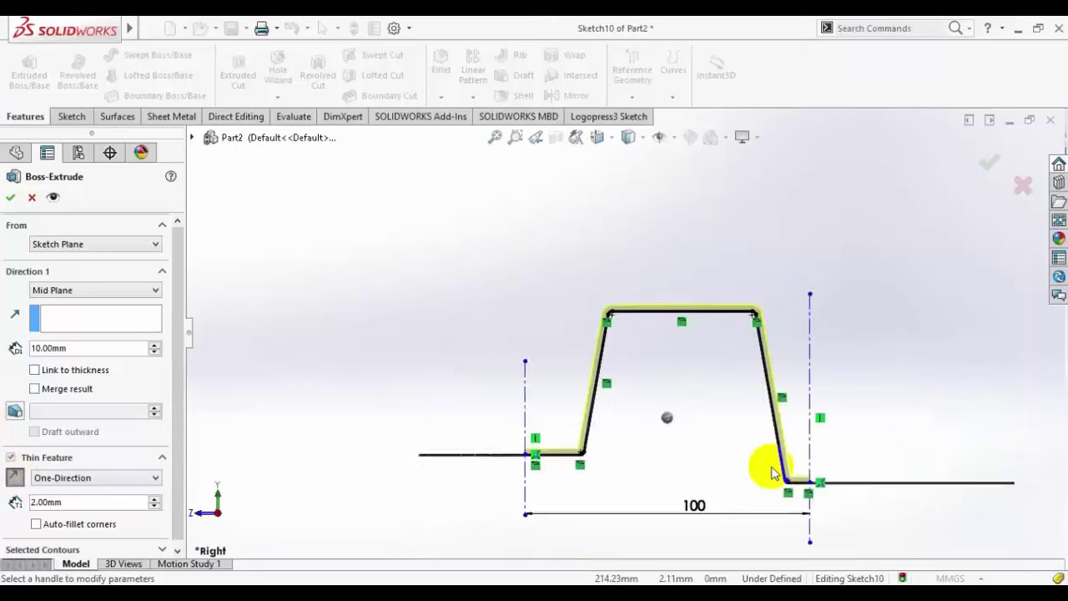
pyautogui.moveTo(715, 441); pyautogui.dragTo(658, 520, button='middle')
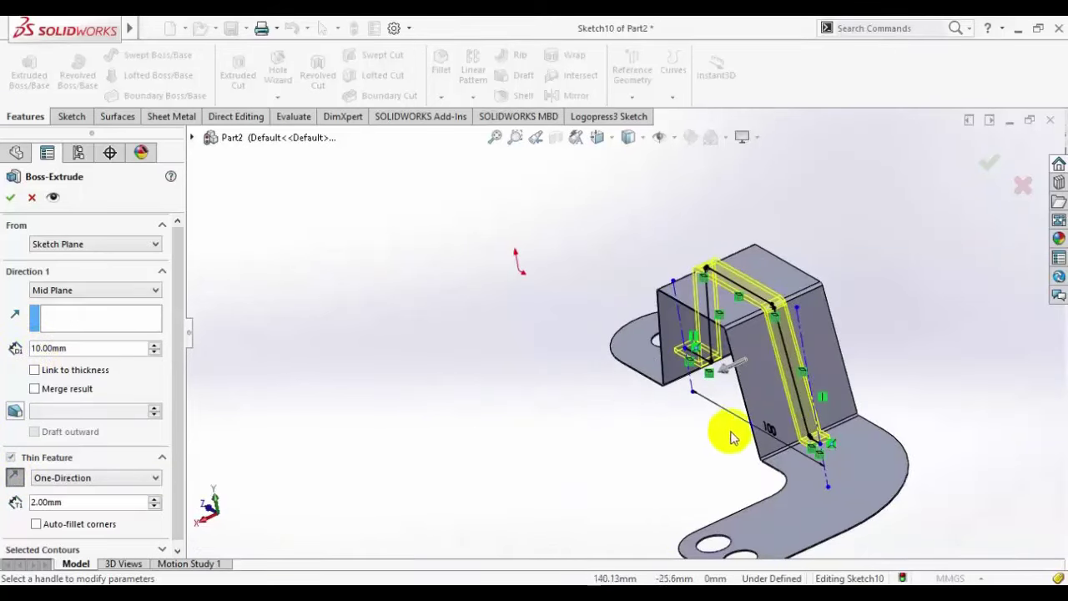
pyautogui.scroll(-3, 673, 272)
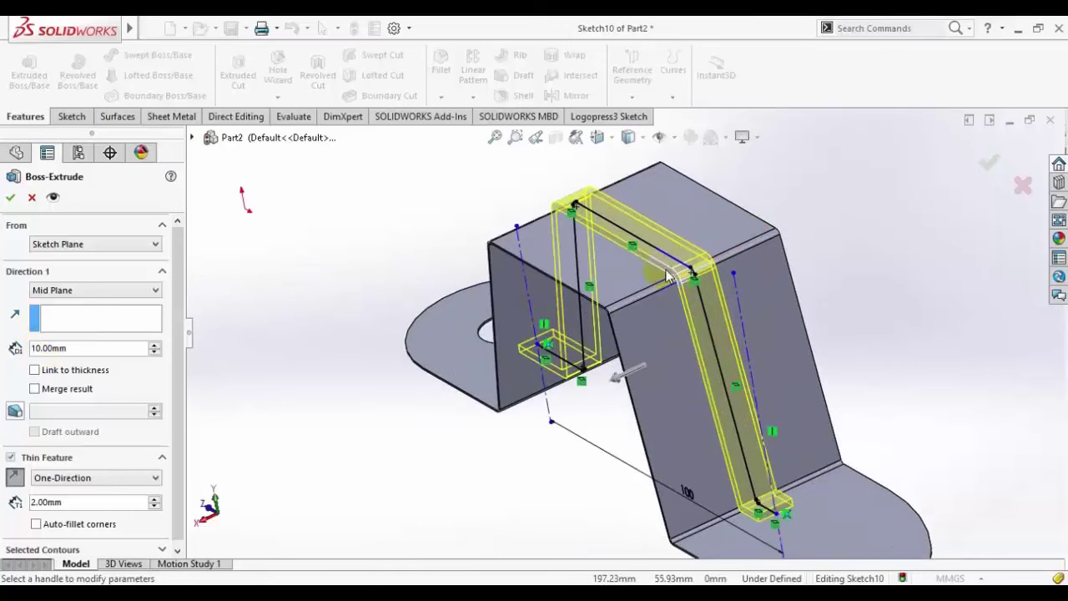
pyautogui.scroll(-1, 668, 276)
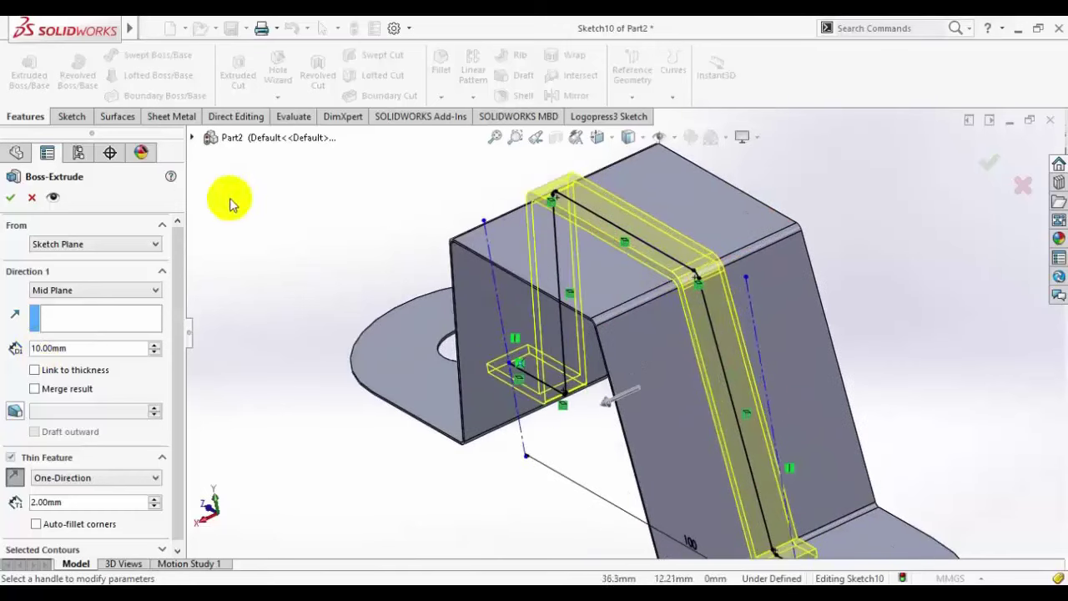
pyautogui.click(11, 200)
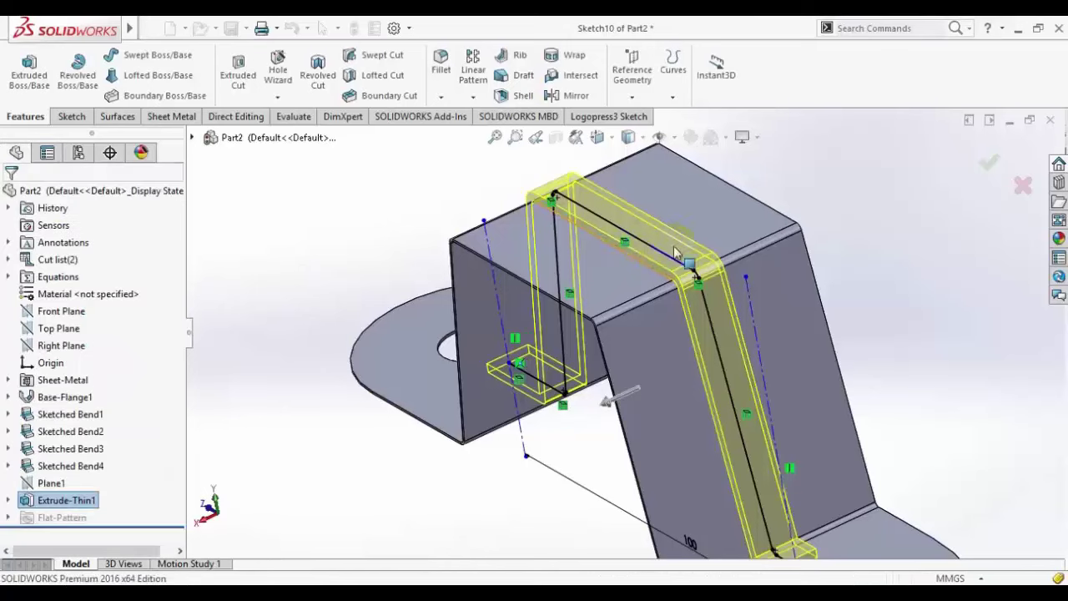
# Step: Inspect the rib strip's edges, exit the 3D sketch, and select the strip's 10 mm bend edge
pyautogui.press('f')
pyautogui.scroll(1, 222, 150)
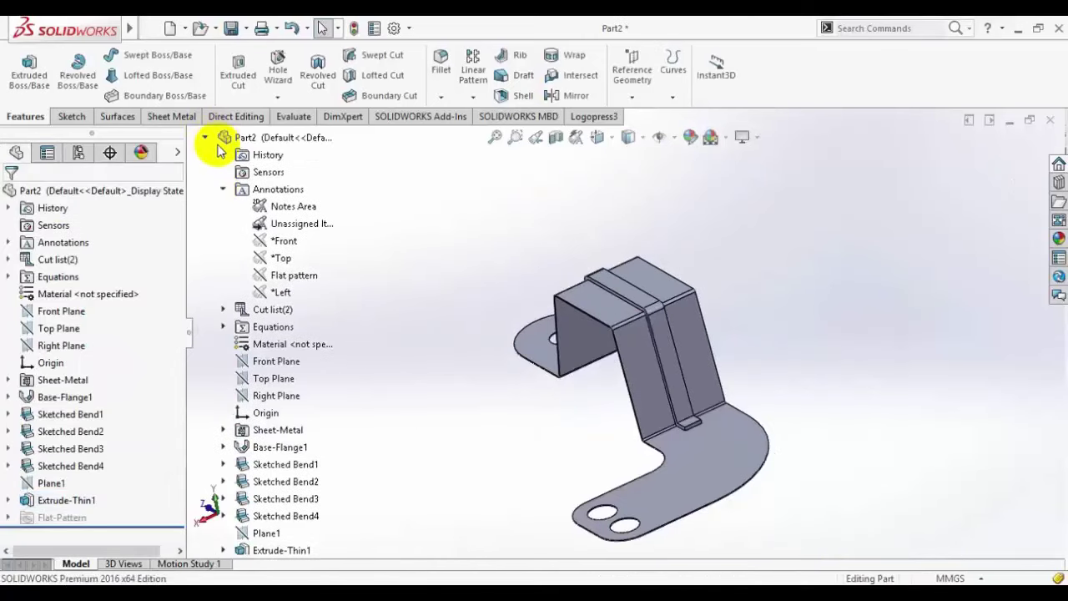
pyautogui.click(204, 139)
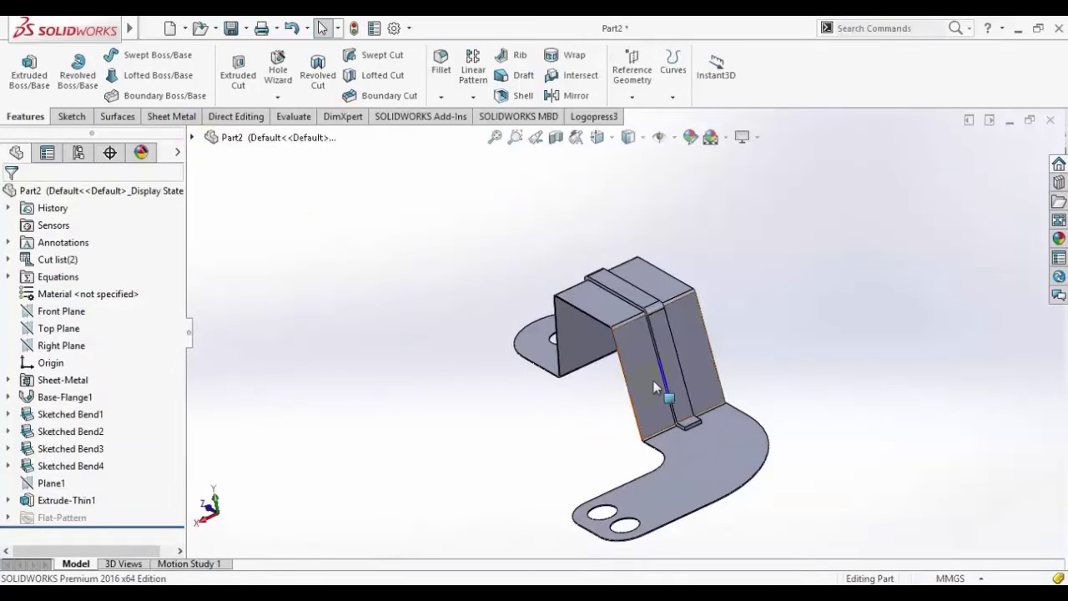
pyautogui.scroll(-5, 615, 367)
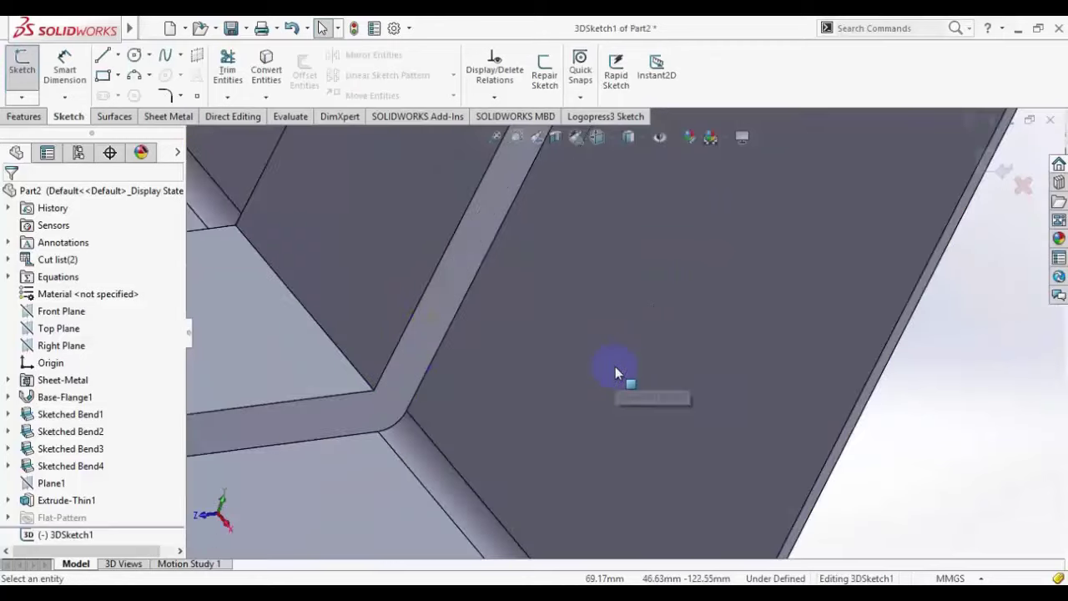
pyautogui.click(345, 362)
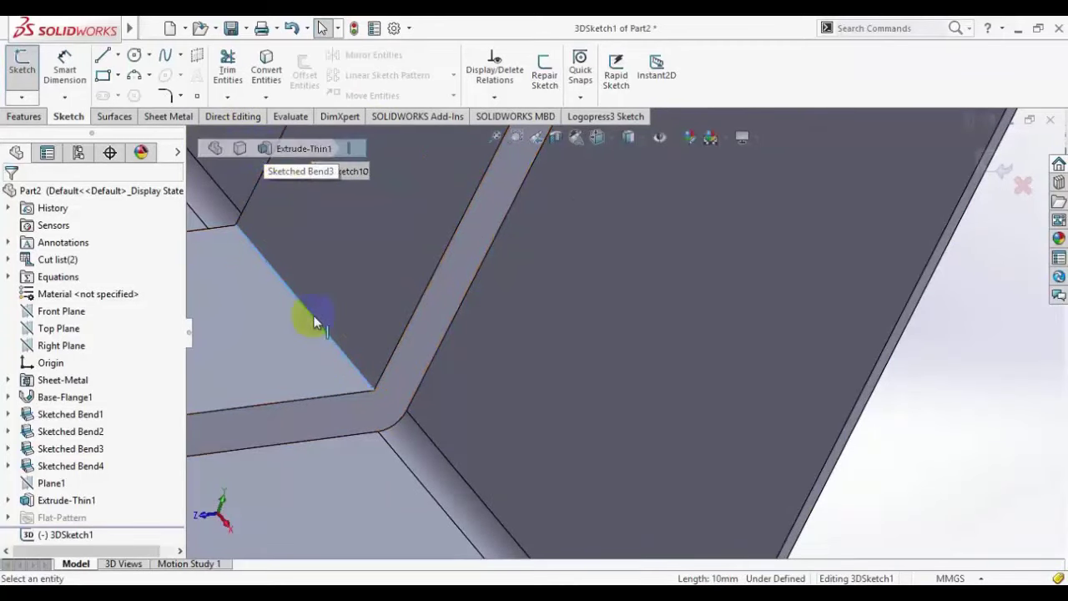
pyautogui.keyDown('ctrl'); pyautogui.moveTo(310, 318); pyautogui.dragTo(439, 312, button='middle'); pyautogui.keyUp('ctrl')
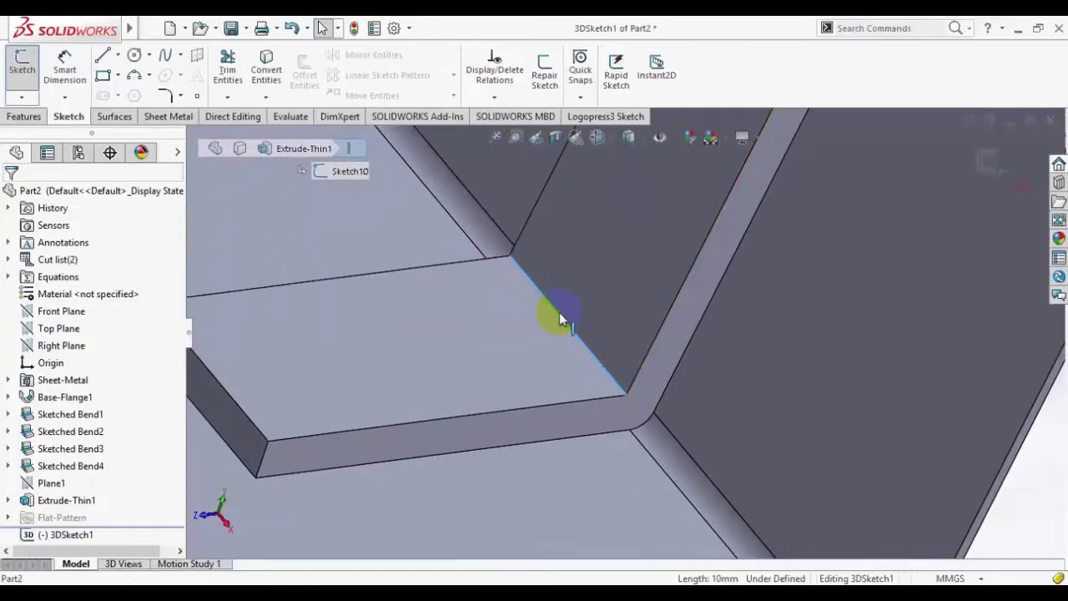
pyautogui.scroll(3, 561, 312)
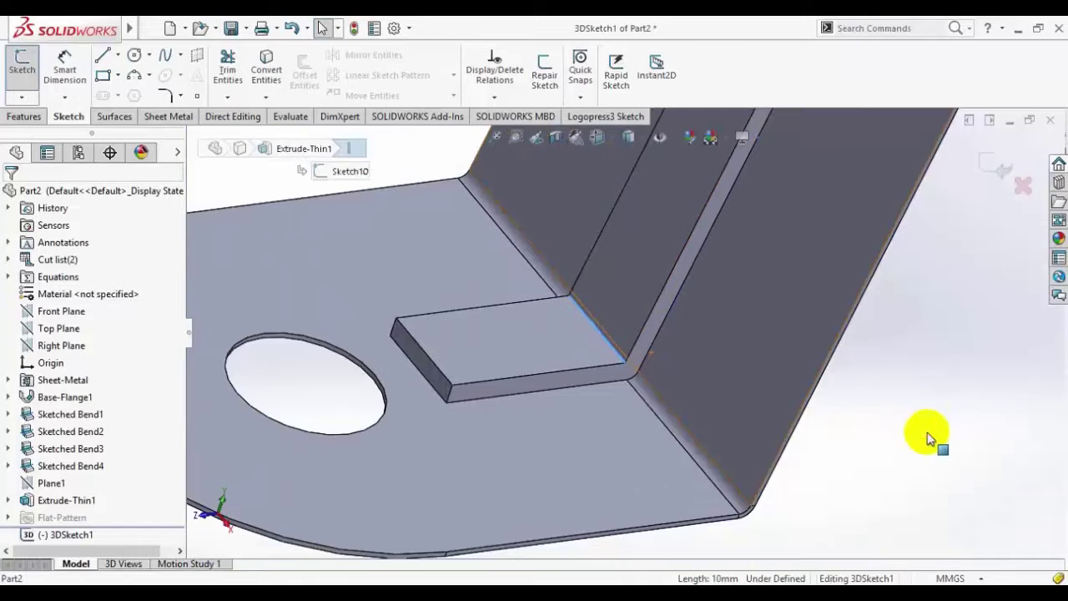
pyautogui.click(596, 334)
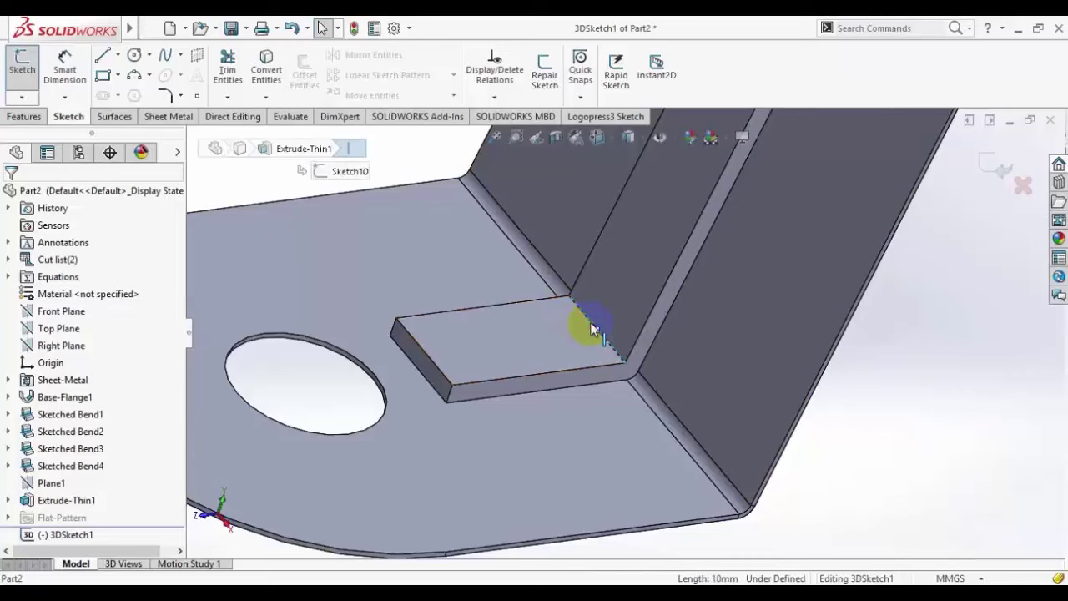
pyautogui.rightClick(593, 329)
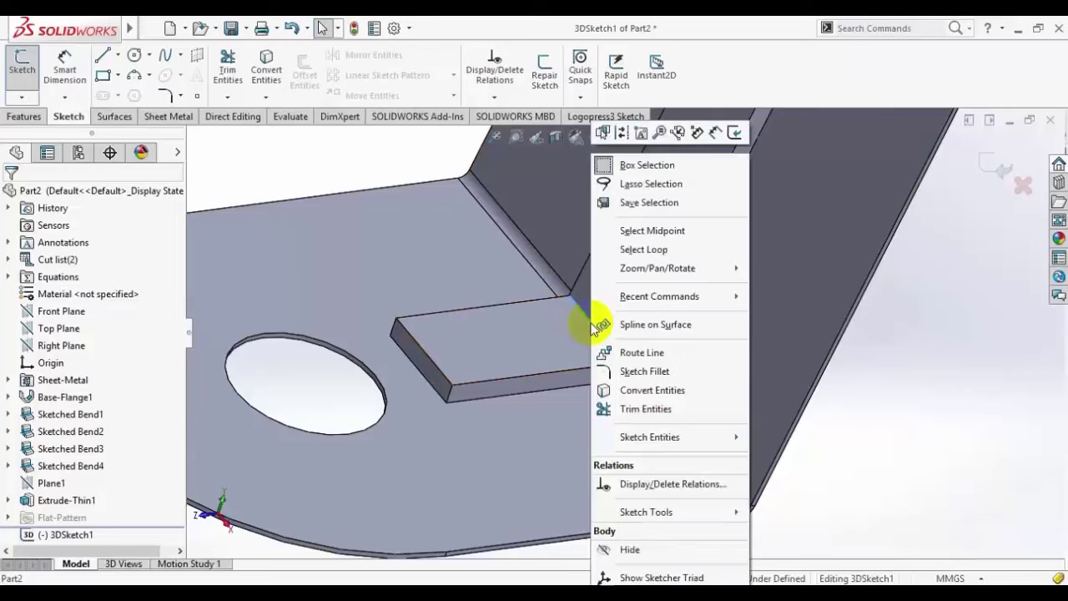
pyautogui.click(954, 488)
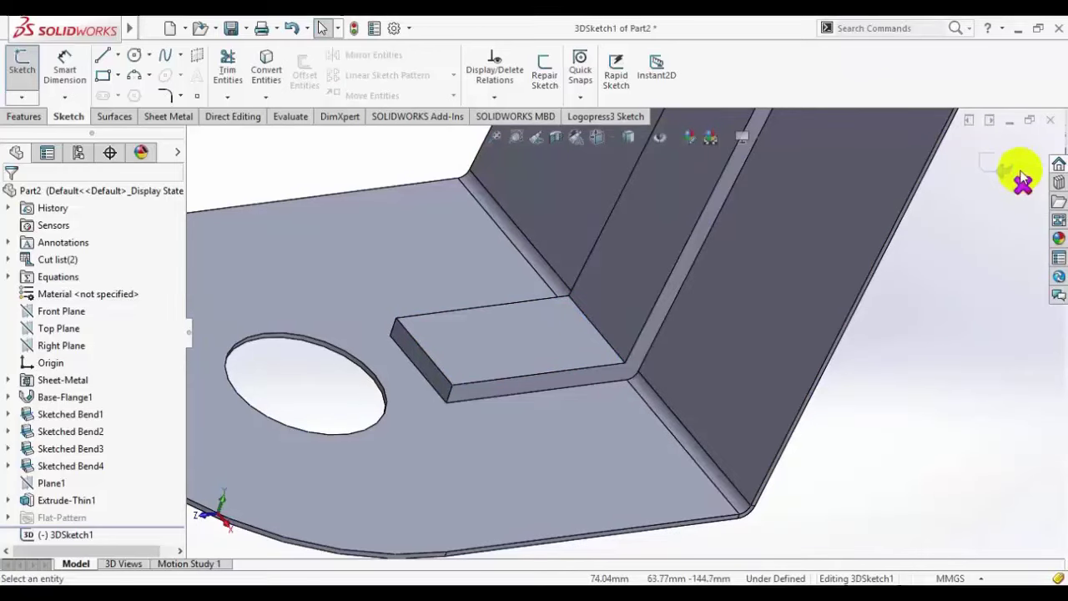
pyautogui.click(596, 329)
# Step: Start a 2 mm fillet on the strip edge and add two edges at the strip's other end
pyautogui.click(711, 279)
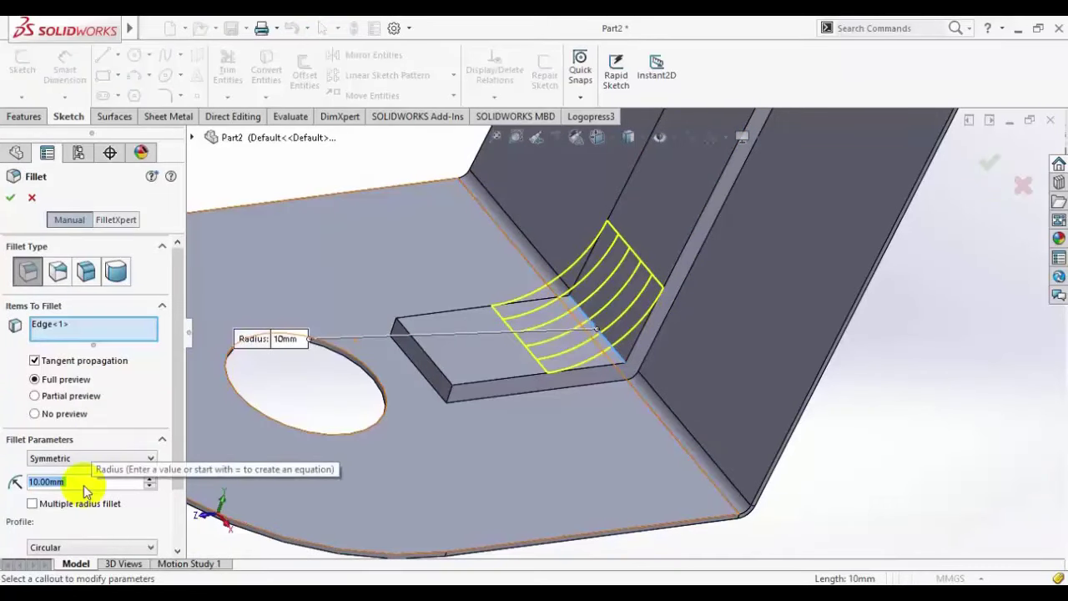
pyautogui.write('2')
pyautogui.press('Return')
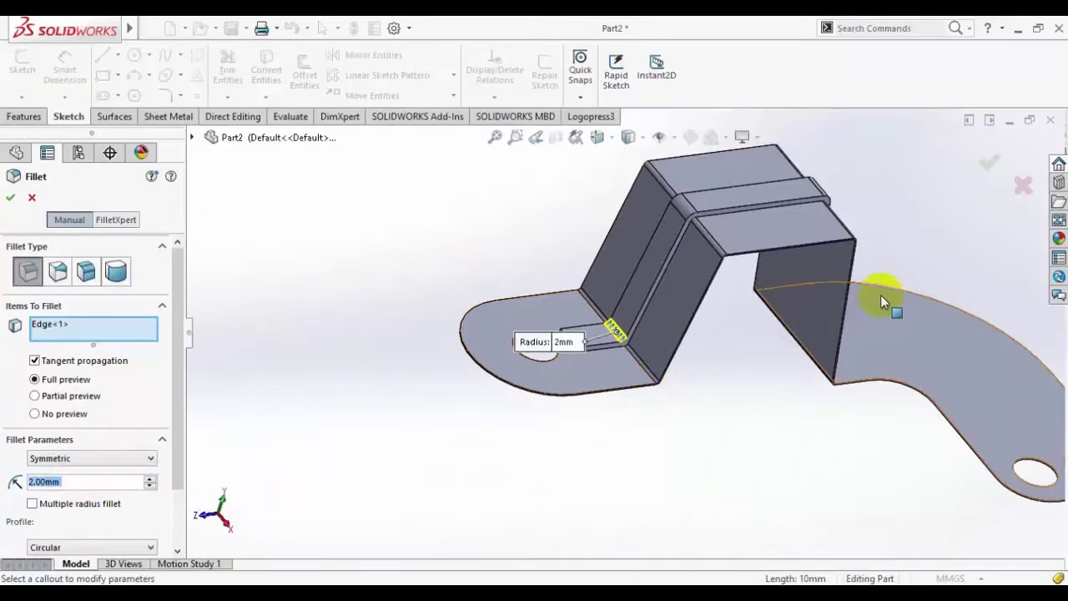
pyautogui.moveTo(909, 212); pyautogui.dragTo(849, 380, button='middle')
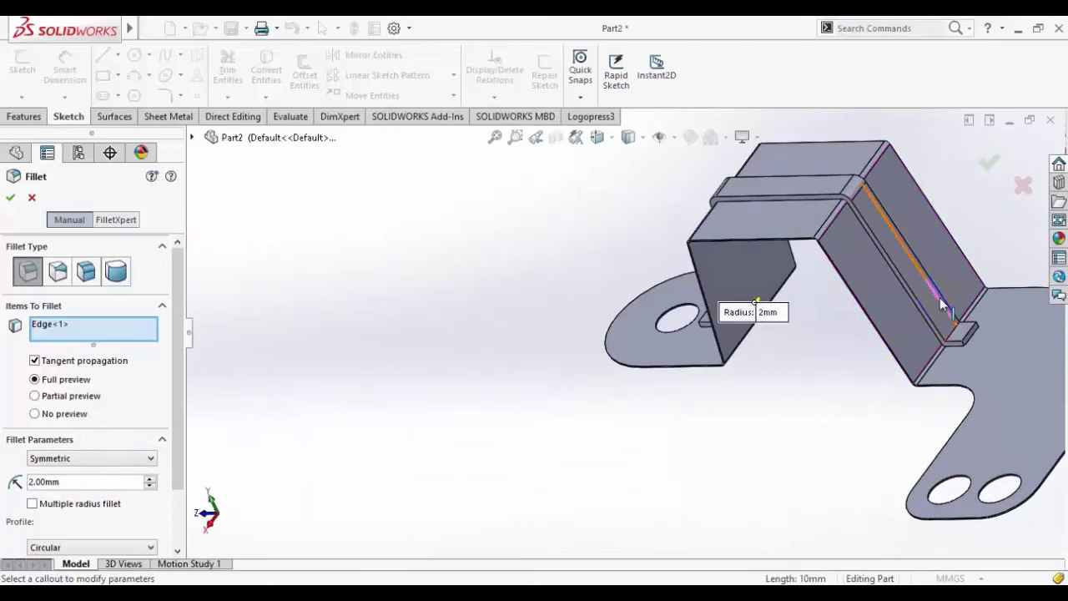
pyautogui.scroll(5, 849, 380)
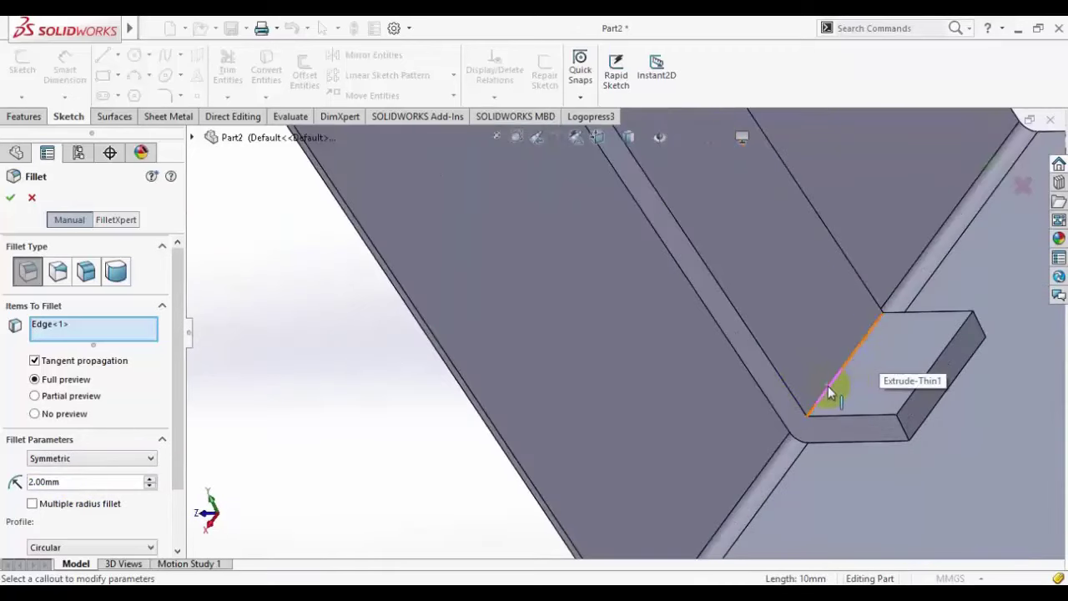
pyautogui.click(830, 391)
pyautogui.click(916, 397)
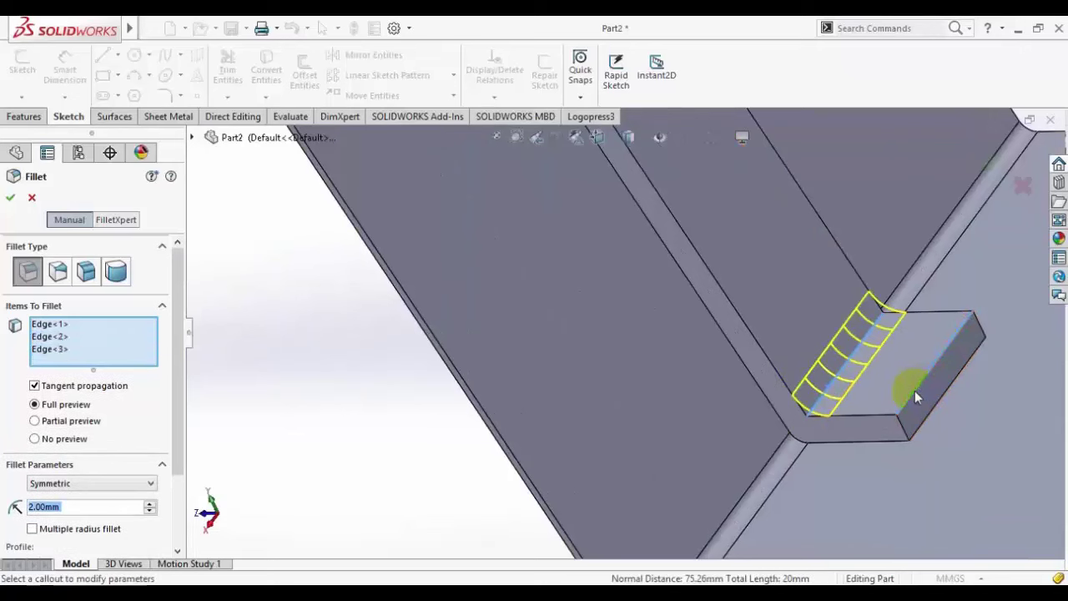
# Step: Add the strip's remaining bottom edge at the first end and apply the 2 mm fillet
pyautogui.scroll(-5, 624, 384)
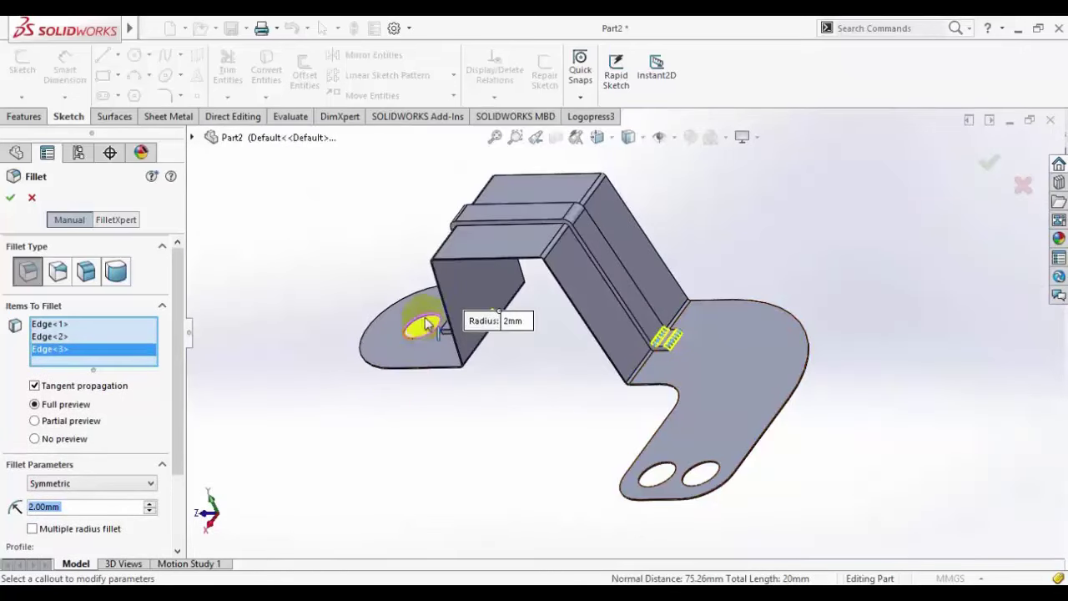
pyautogui.moveTo(496, 434); pyautogui.dragTo(358, 437, button='middle')
pyautogui.scroll(5, 443, 407)
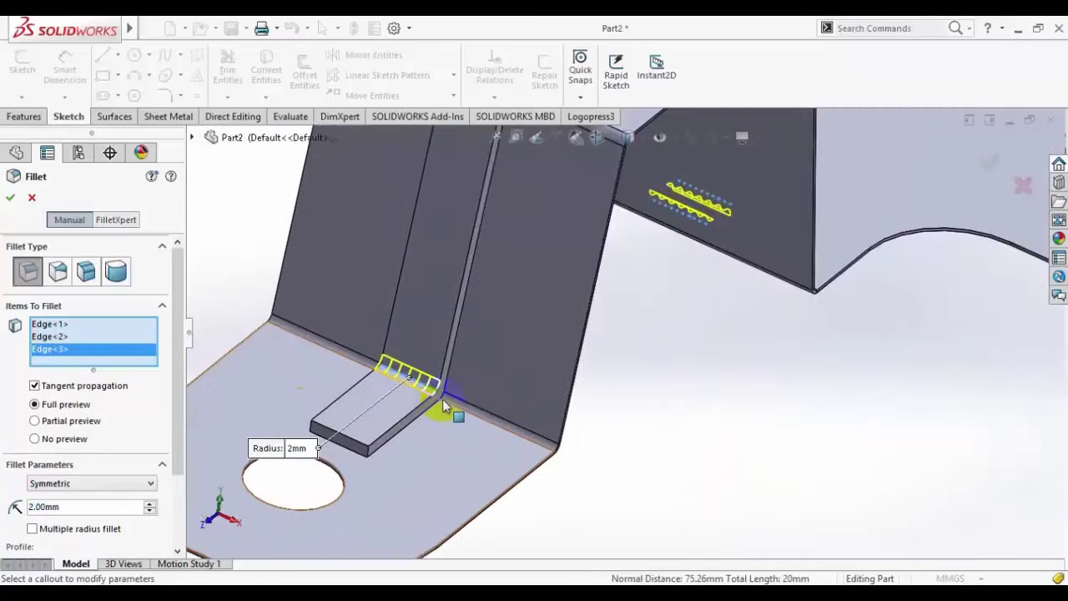
pyautogui.scroll(3, 443, 406)
pyautogui.click(327, 455)
pyautogui.scroll(-1, 704, 297)
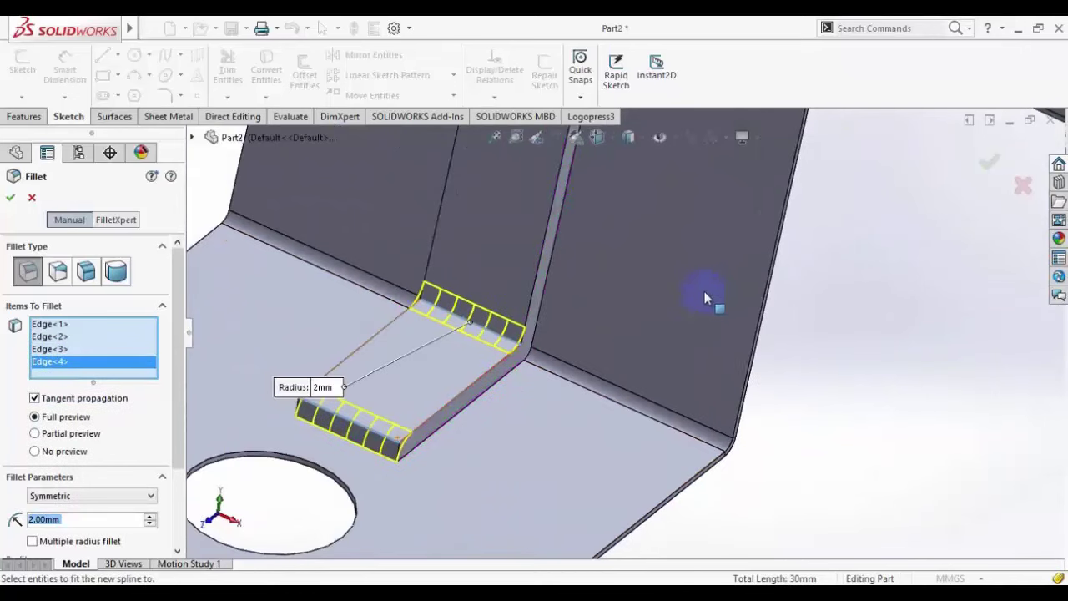
pyautogui.scroll(-4, 704, 298)
pyautogui.scroll(2, 730, 259)
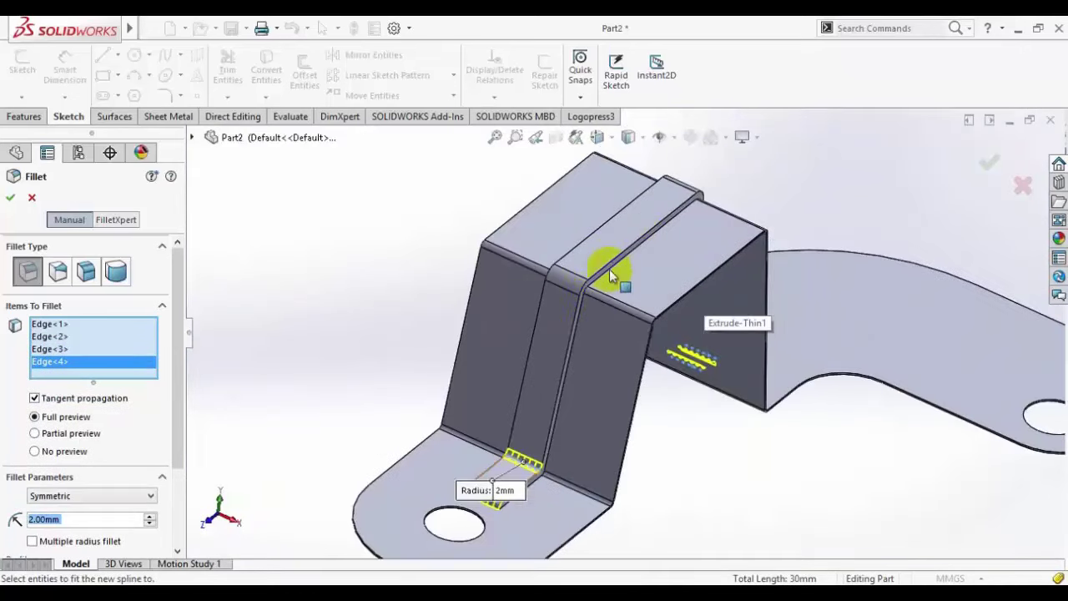
pyautogui.click(11, 199)
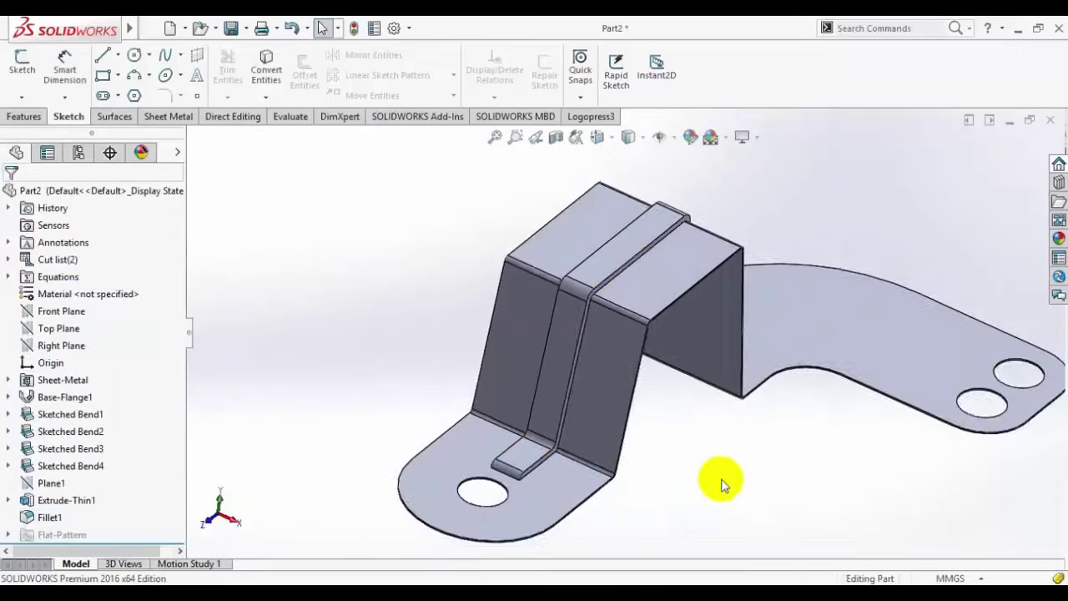
# Step: Orbit the part to inspect the filleted strip and the top bend
pyautogui.moveTo(723, 486); pyautogui.dragTo(565, 363, button='middle')
pyautogui.scroll(4, 647, 237)
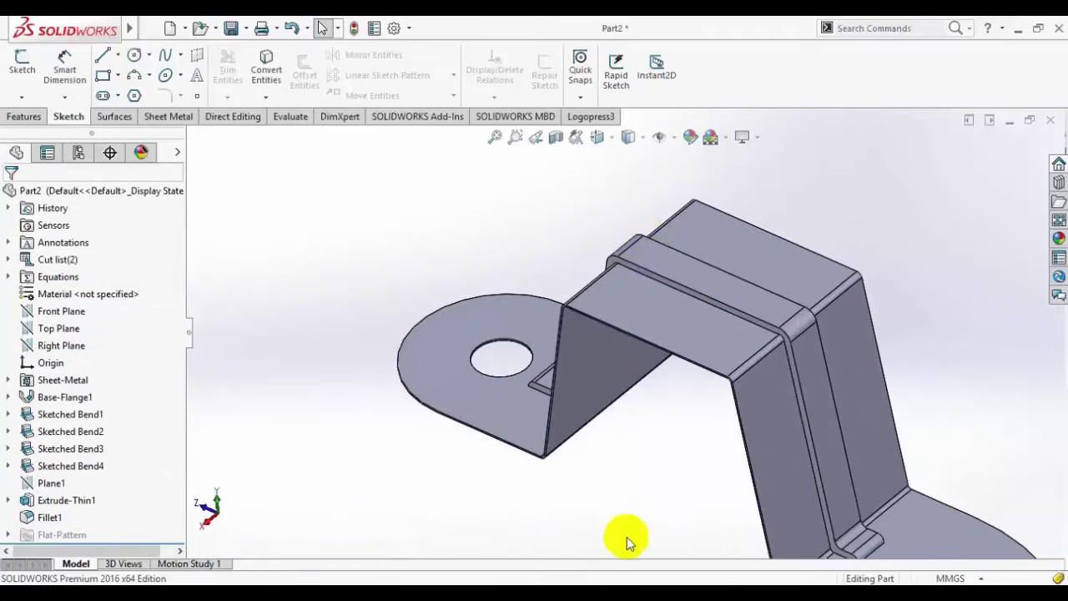
pyautogui.scroll(-2, 659, 526)
pyautogui.moveTo(693, 479); pyautogui.dragTo(763, 437, button='middle')
pyautogui.scroll(3, 591, 334)
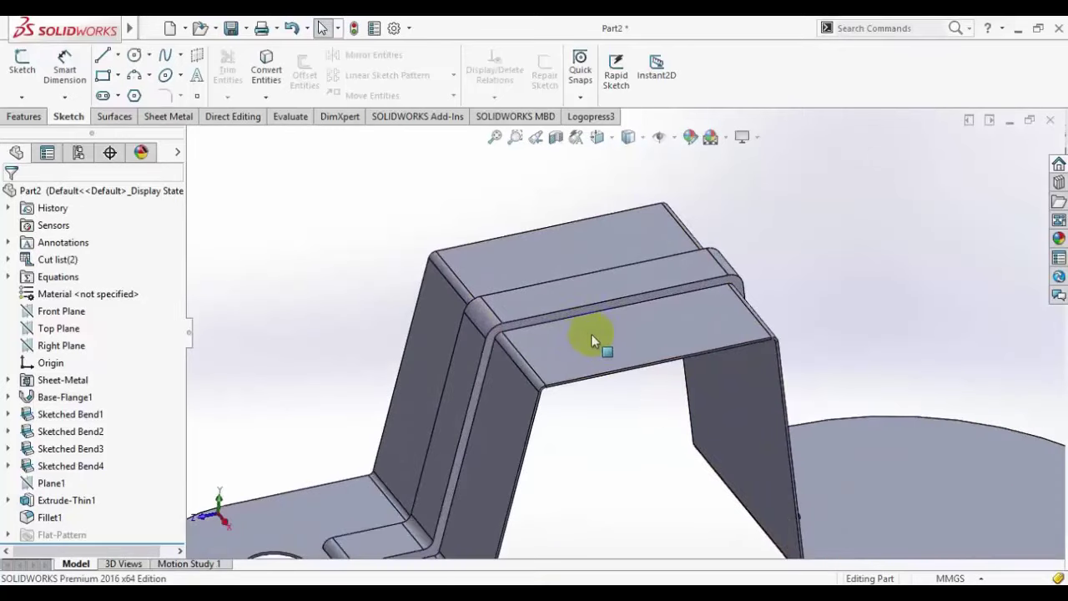
pyautogui.scroll(-2, 608, 358)
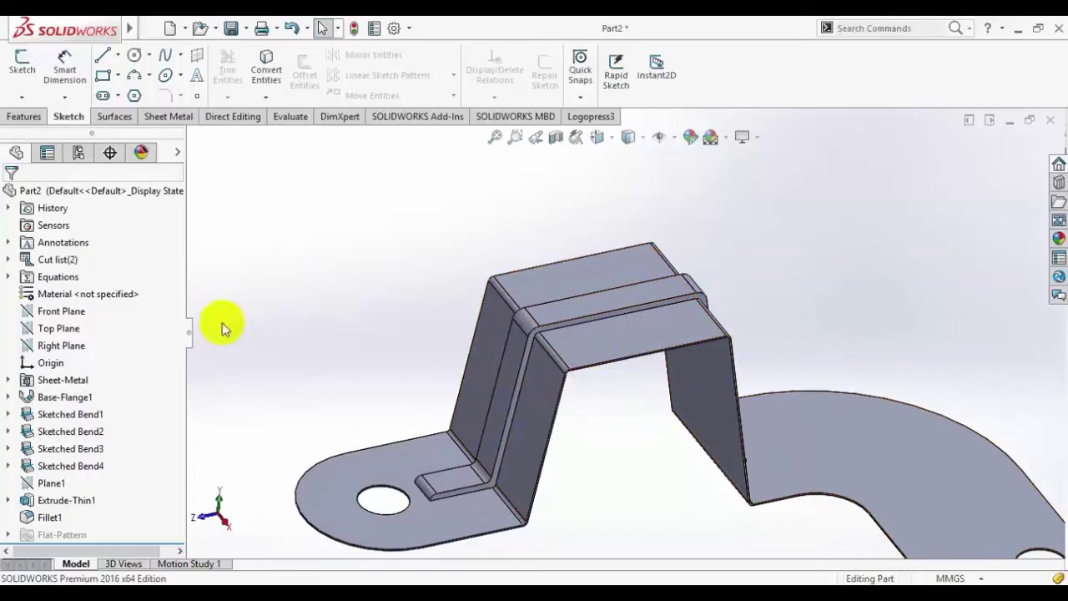
# Step: Expand the Cut list and highlight the Sheet<1> and Cut-List-Item2 bodies
pyautogui.click(7, 260)
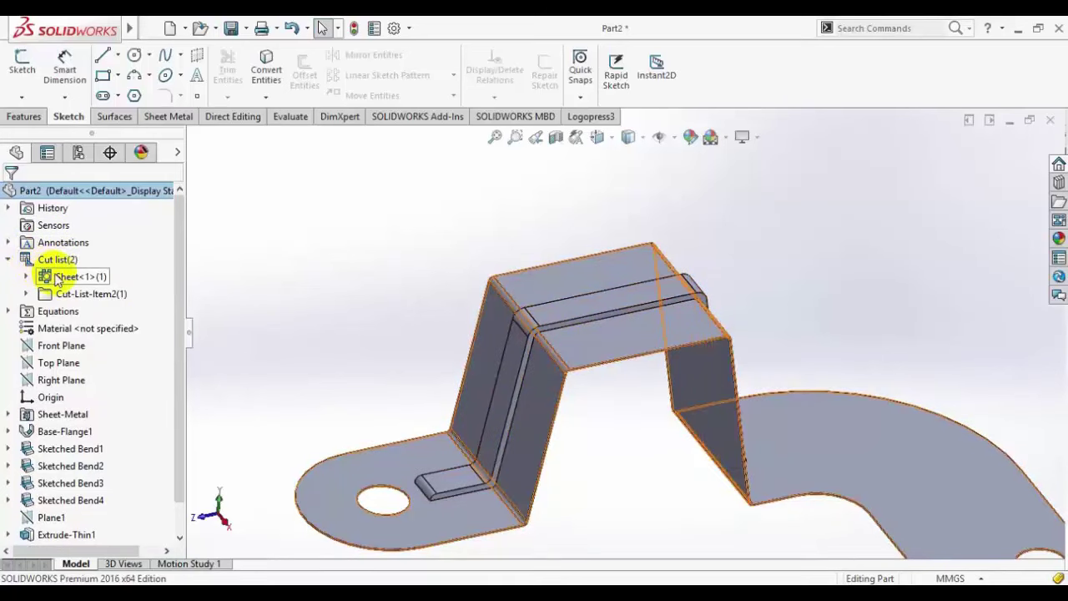
pyautogui.click(80, 277)
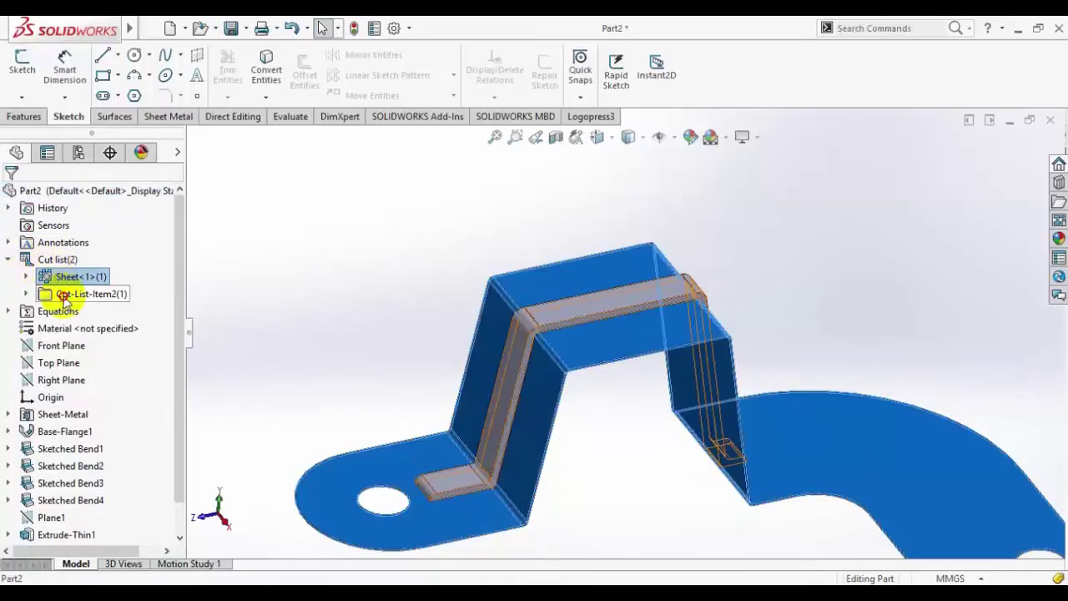
pyautogui.click(65, 299)
pyautogui.click(363, 266)
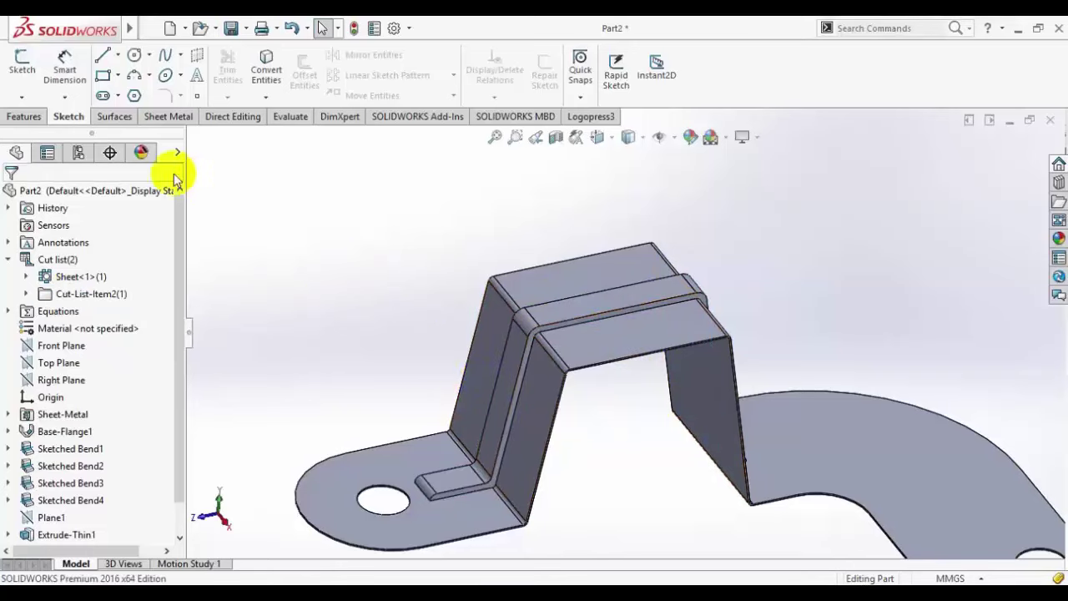
pyautogui.click(23, 116)
# Step: Start an Indent feature with the bracket as target body and the rib strip as tool region
pyautogui.moveTo(134, 25)
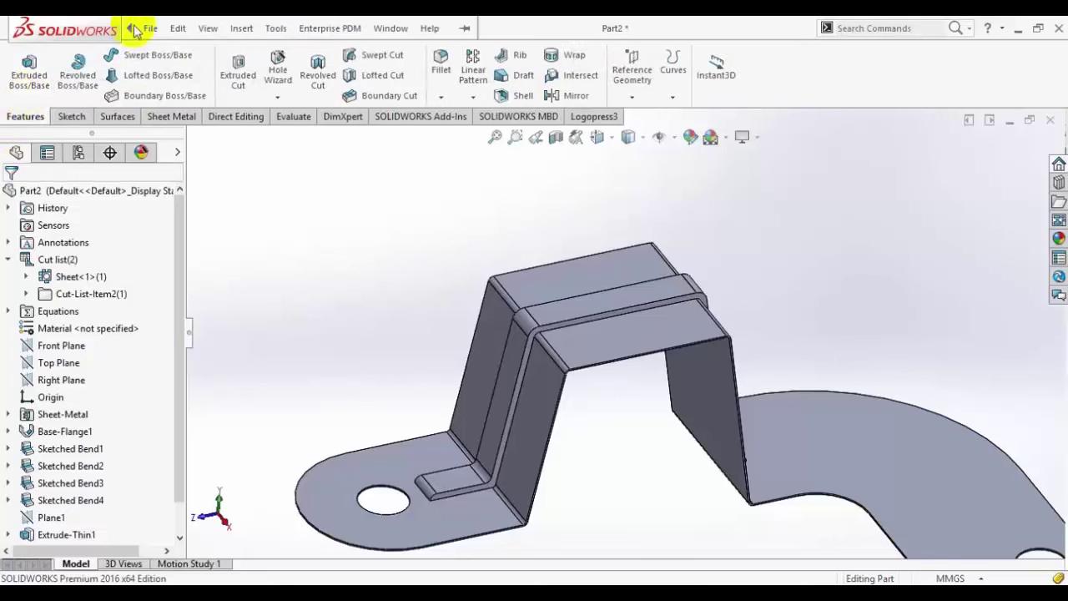
pyautogui.click(276, 28)
pyautogui.moveTo(241, 28)
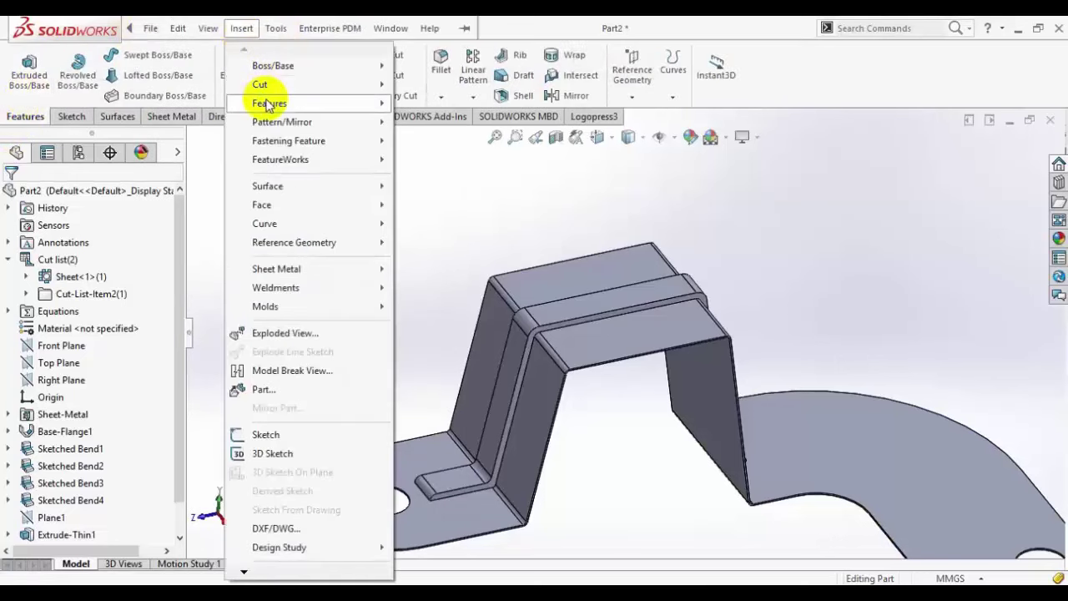
pyautogui.moveTo(269, 103)
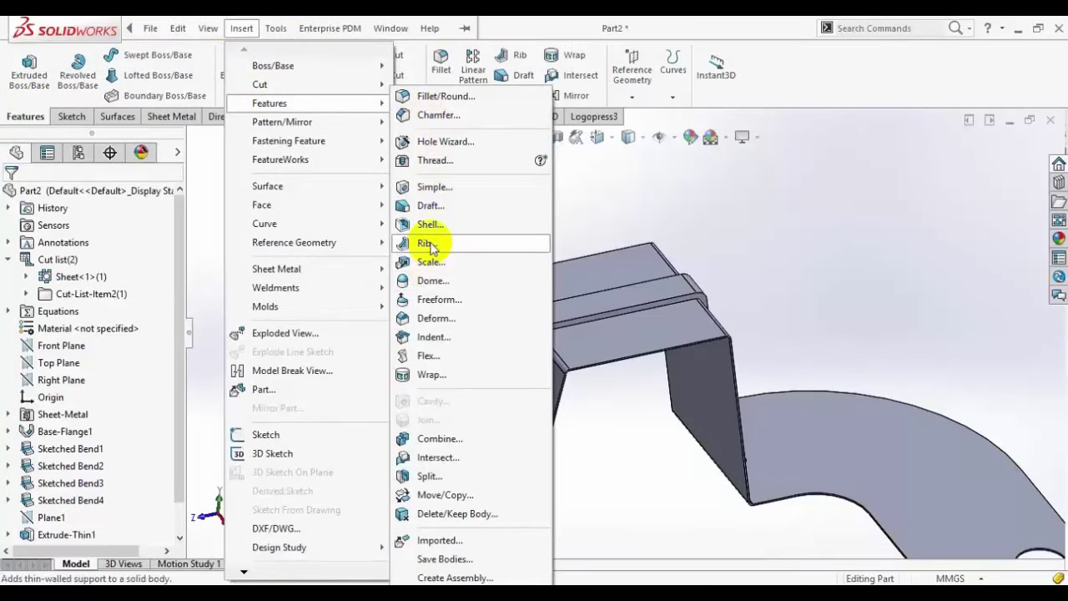
pyautogui.click(421, 337)
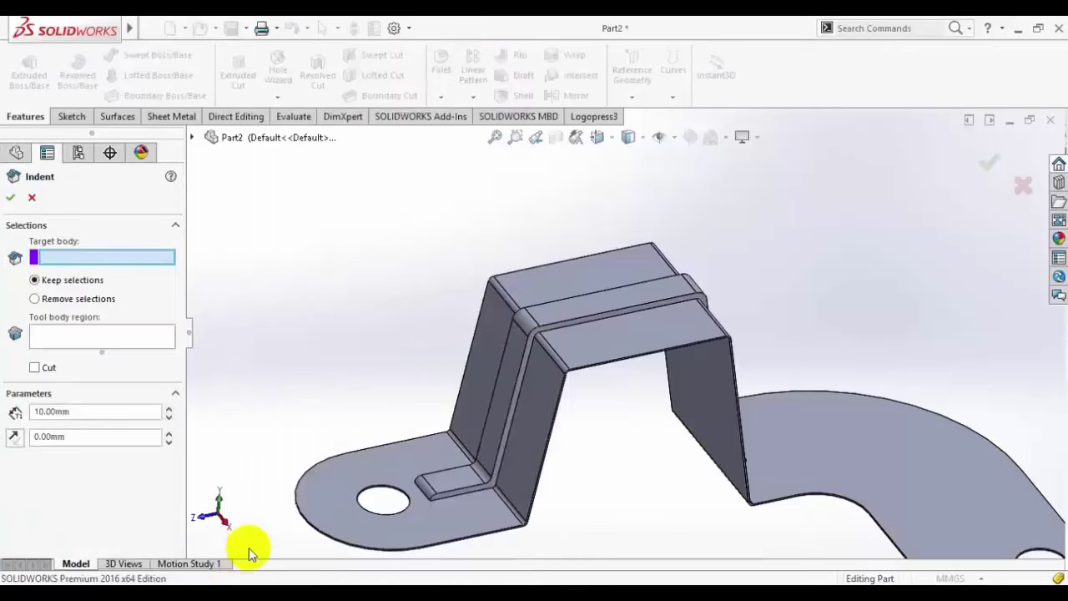
pyautogui.click(520, 455)
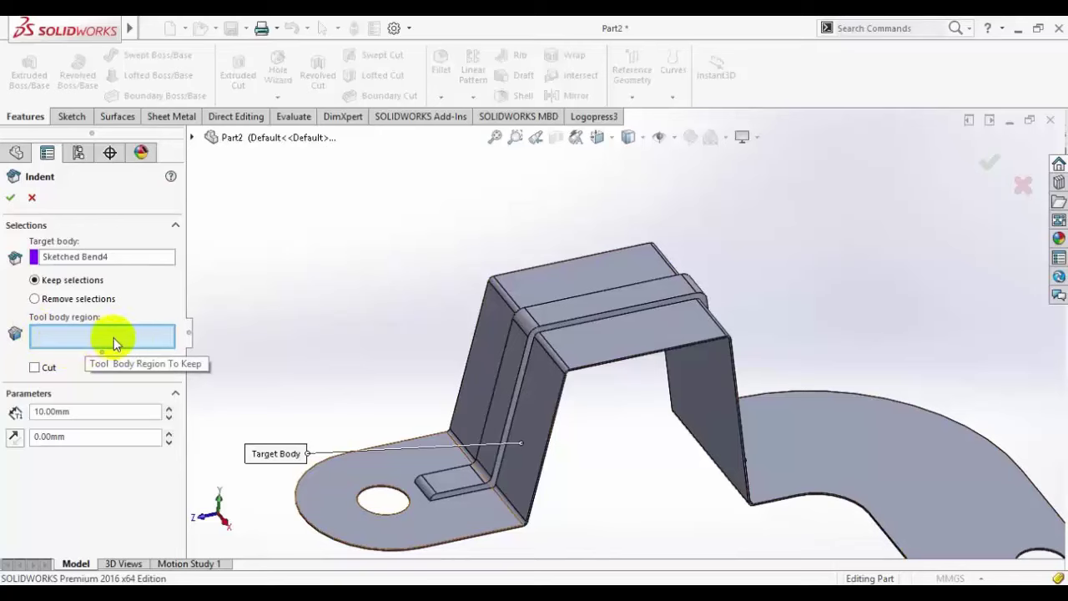
pyautogui.click(549, 313)
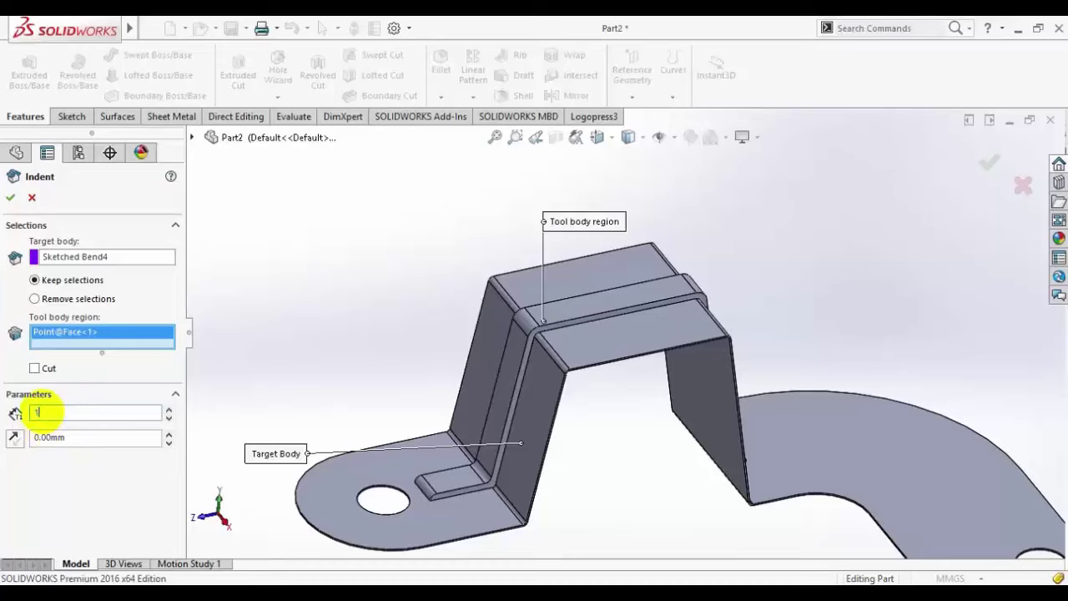
# Step: Set indent thickness 1 mm and clearance 1 mm with reversed clearance direction, then confirm
pyautogui.click(37, 413)
pyautogui.write('1')
pyautogui.press('Return')
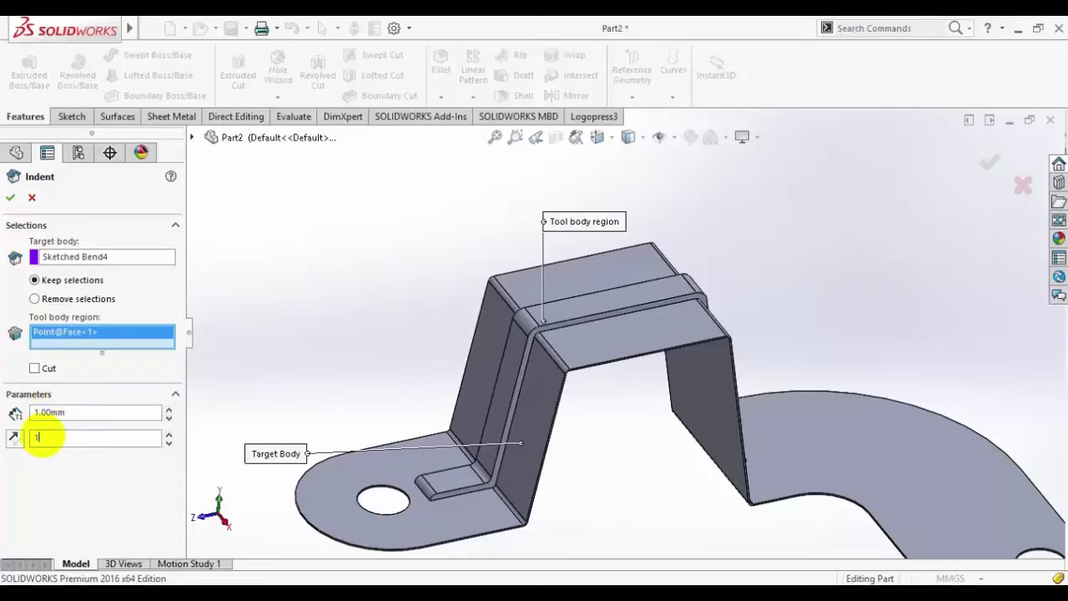
pyautogui.click(38, 436)
pyautogui.write('1')
pyautogui.press('Return')
pyautogui.moveTo(575, 489); pyautogui.dragTo(513, 476, button='middle')
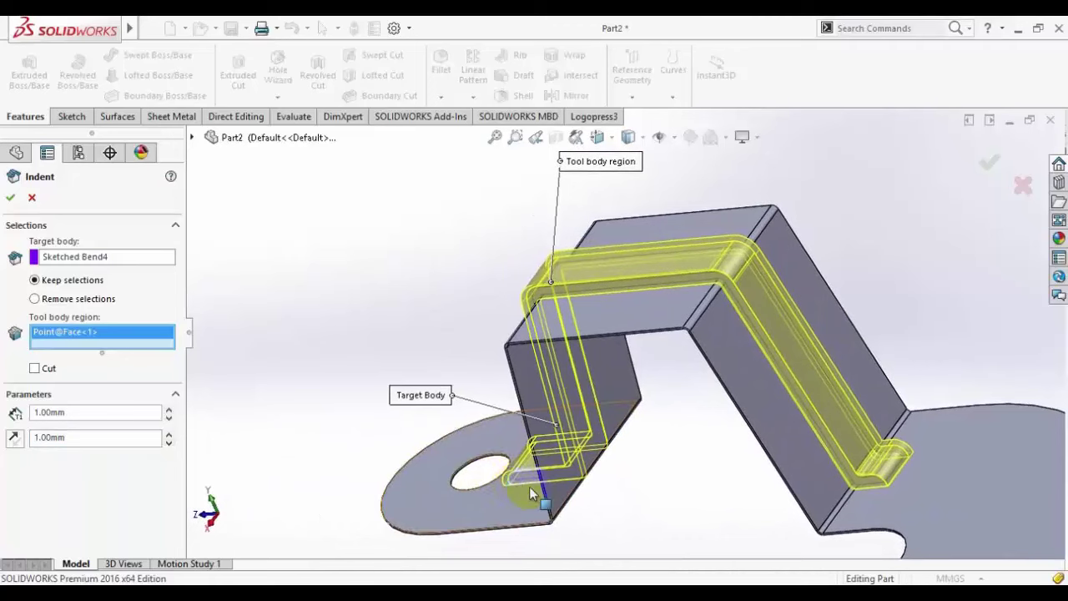
pyautogui.scroll(3, 675, 426)
pyautogui.scroll(-3, 643, 393)
pyautogui.scroll(3, 662, 424)
pyautogui.scroll(-2, 650, 420)
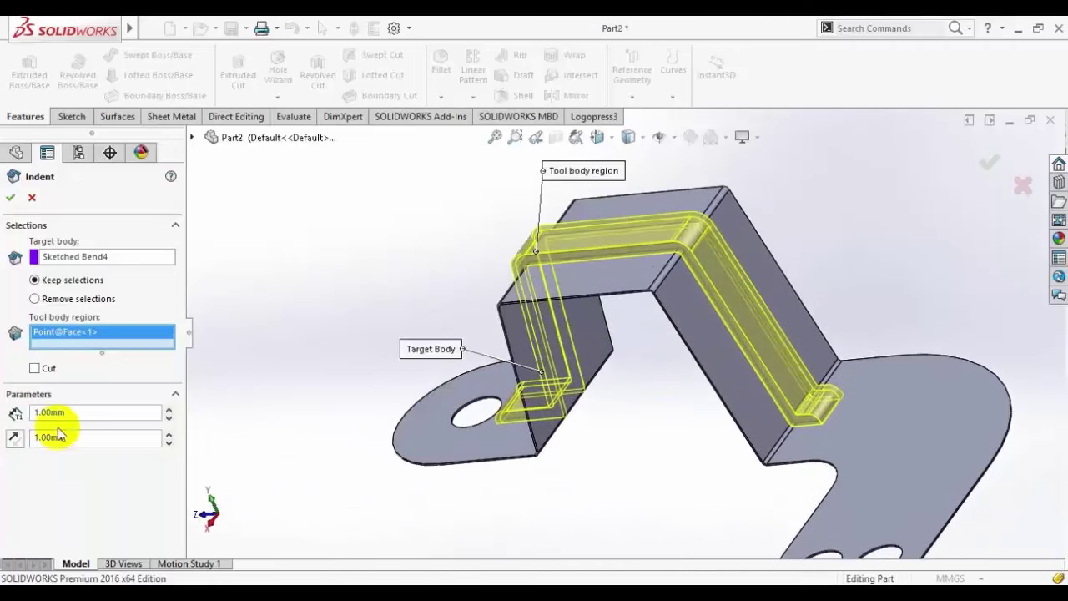
pyautogui.click(14, 437)
pyautogui.keyDown('ctrl'); pyautogui.moveTo(737, 317); pyautogui.dragTo(714, 321, button='middle'); pyautogui.keyUp('ctrl')
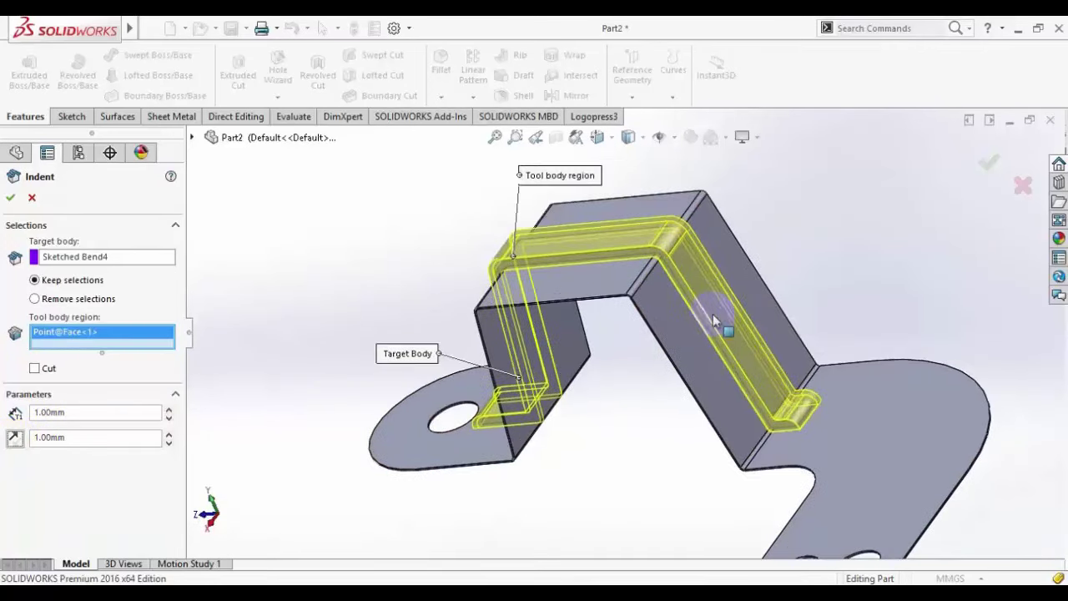
pyautogui.click(13, 200)
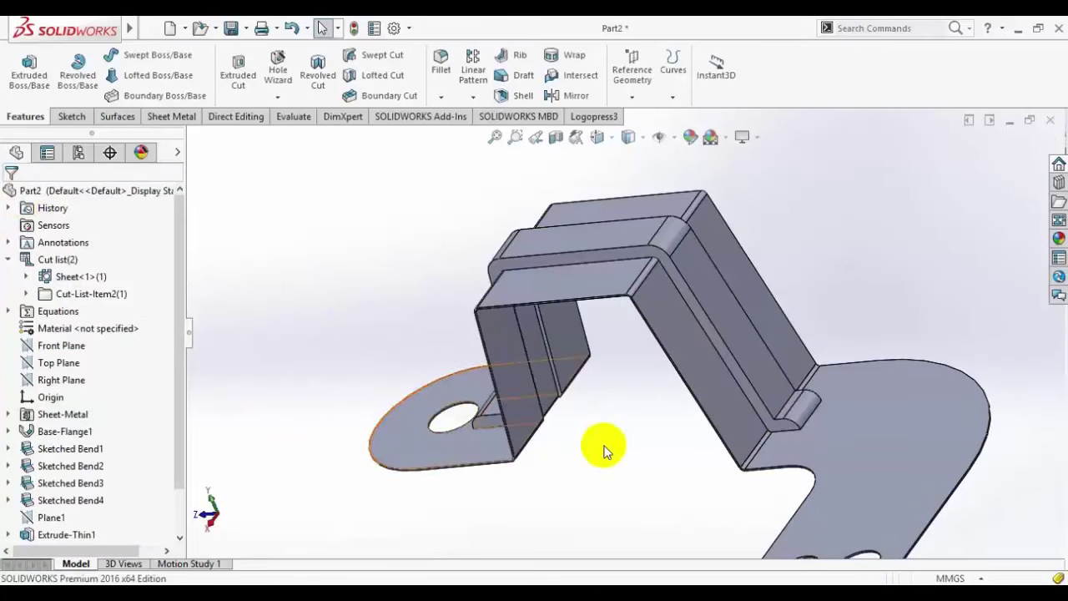
# Step: Hide the Fillet1 rib body listed under Cut-List-Item2
pyautogui.click(79, 295)
pyautogui.click(26, 294)
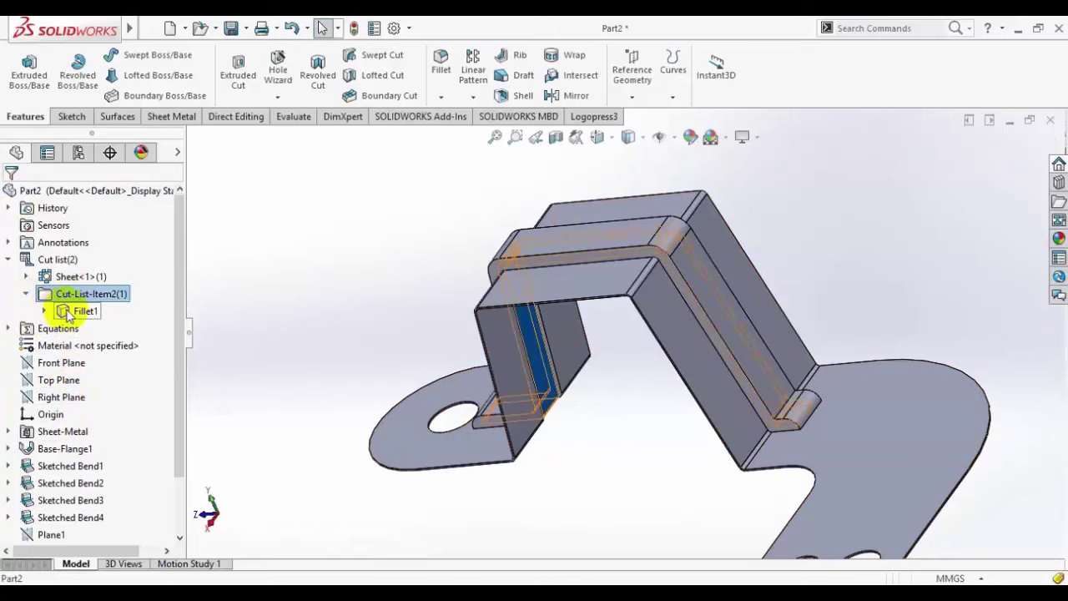
pyautogui.click(73, 311)
pyautogui.click(79, 286)
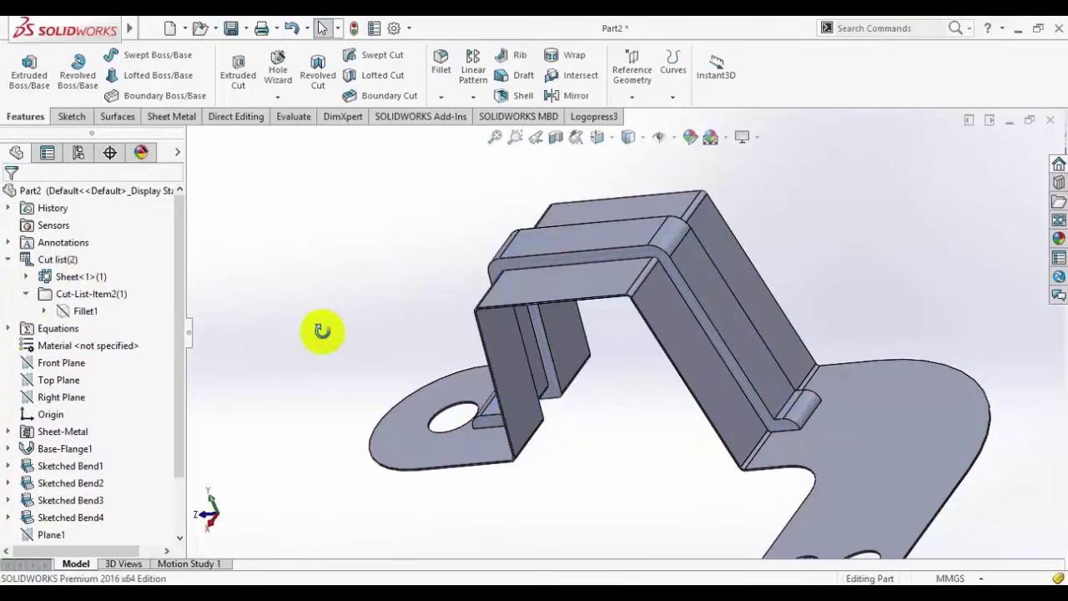
pyautogui.moveTo(322, 331)
pyautogui.mouseDown(button='middle')
pyautogui.moveTo(339, 293)
pyautogui.moveTo(395, 248)
pyautogui.moveTo(441, 324)
pyautogui.moveTo(603, 250)
pyautogui.moveTo(696, 374)
pyautogui.moveTo(673, 387)
pyautogui.moveTo(635, 187)
pyautogui.moveTo(644, 131)
pyautogui.moveTo(676, 136)
pyautogui.moveTo(612, 573)
pyautogui.mouseUp(button='middle')
pyautogui.scroll(-2, 603, 249)
pyautogui.scroll(-3, 557, 437)
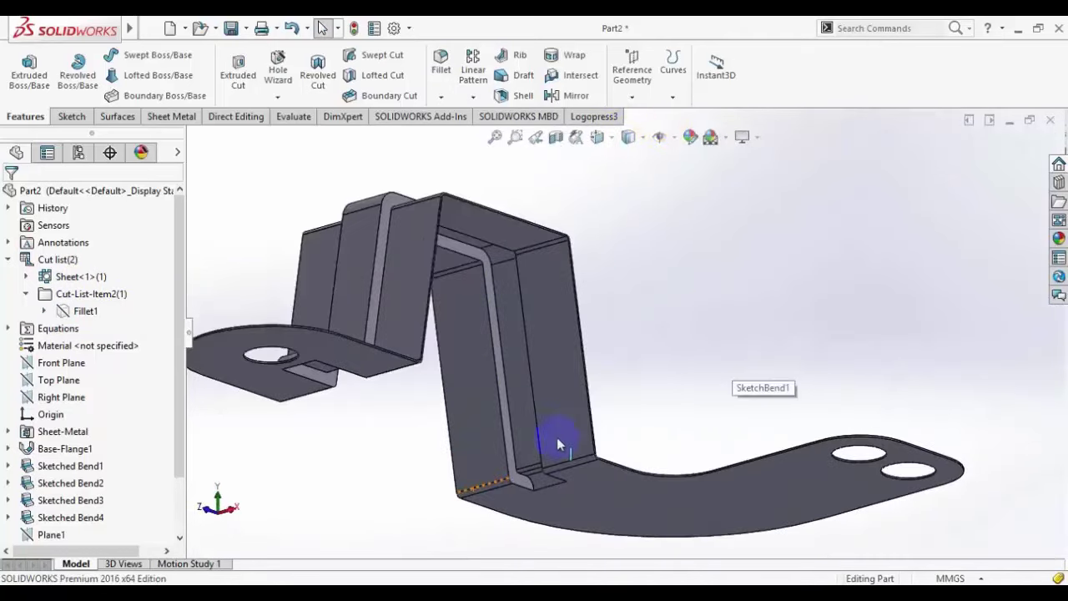
pyautogui.scroll(-3, 557, 443)
pyautogui.scroll(6, 506, 455)
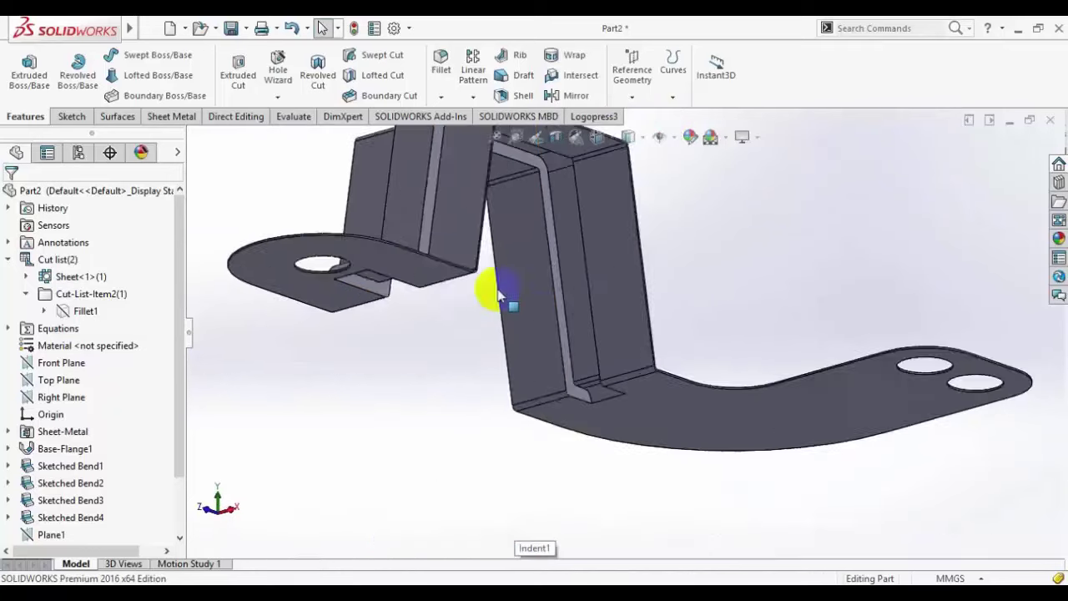
# Step: Orbit the bracket through several angles to inspect the flanges and indent
pyautogui.moveTo(565, 350); pyautogui.dragTo(460, 241, button='middle')
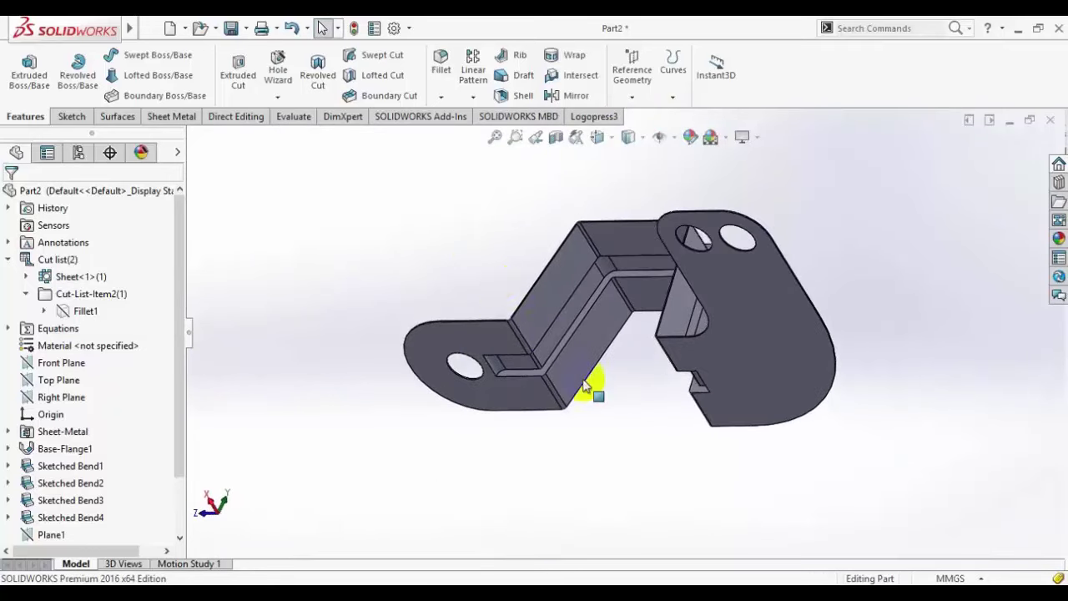
pyautogui.scroll(-2, 548, 350)
pyautogui.scroll(2, 608, 365)
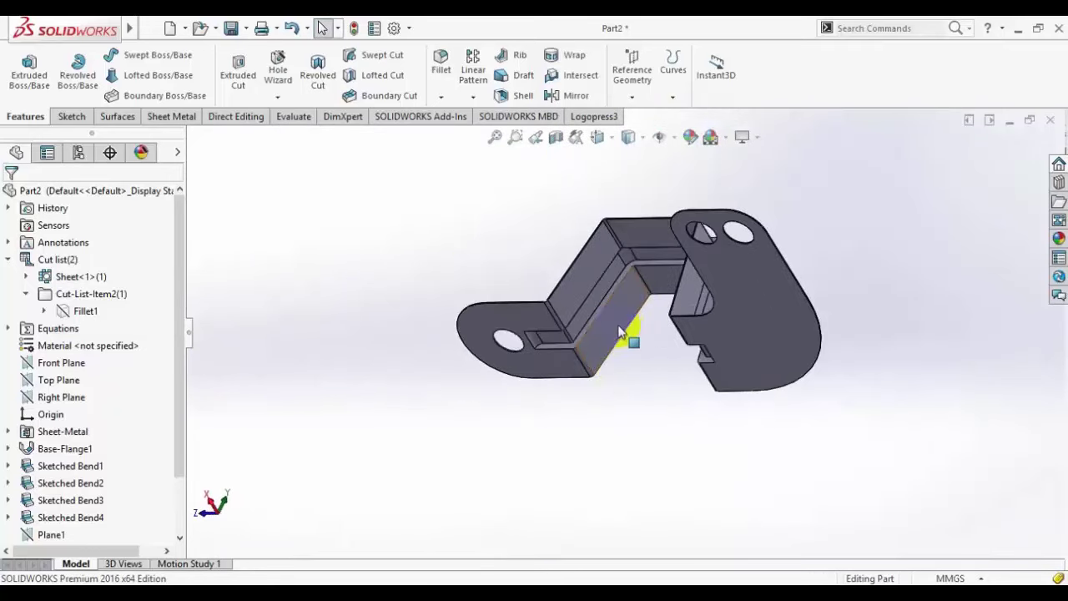
pyautogui.click(724, 330)
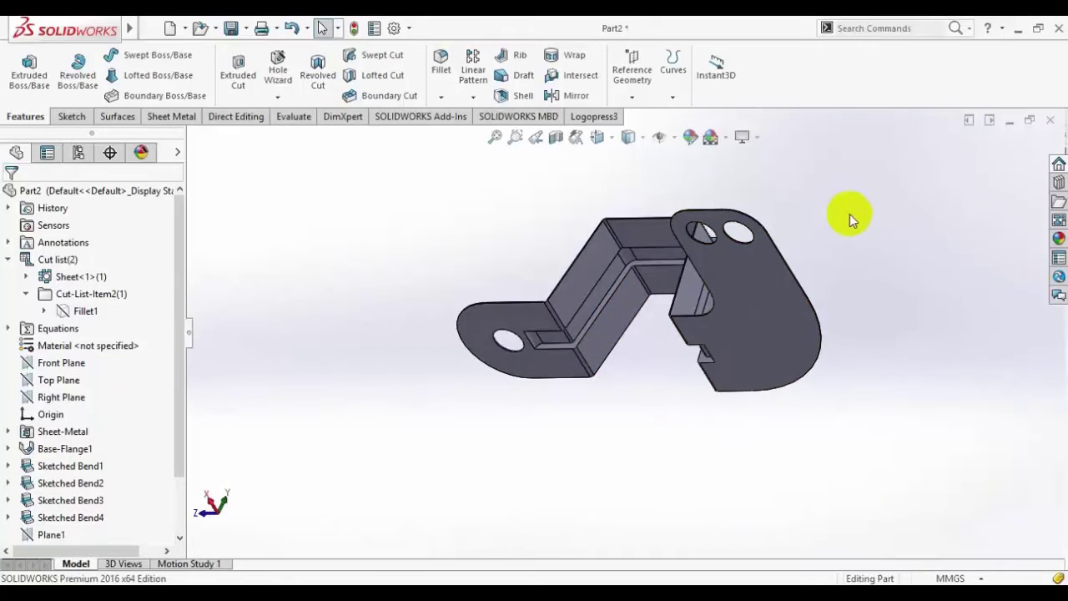
pyautogui.click(680, 272)
pyautogui.moveTo(680, 271); pyautogui.dragTo(684, 404, button='middle')
pyautogui.scroll(3, 626, 251)
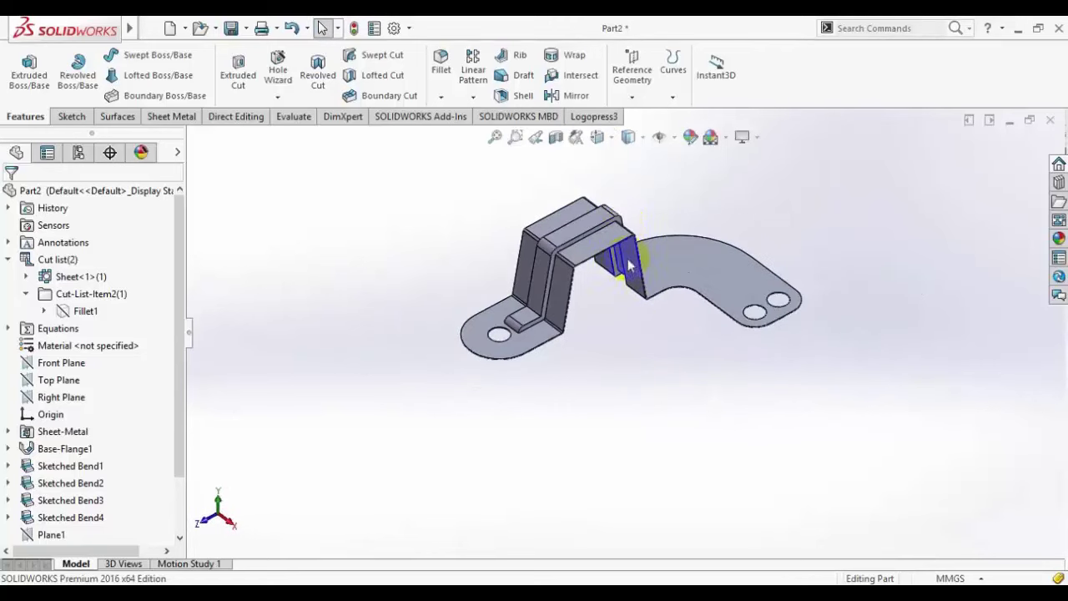
pyautogui.scroll(-4, 618, 219)
pyautogui.moveTo(520, 208); pyautogui.dragTo(490, 253, button='middle')
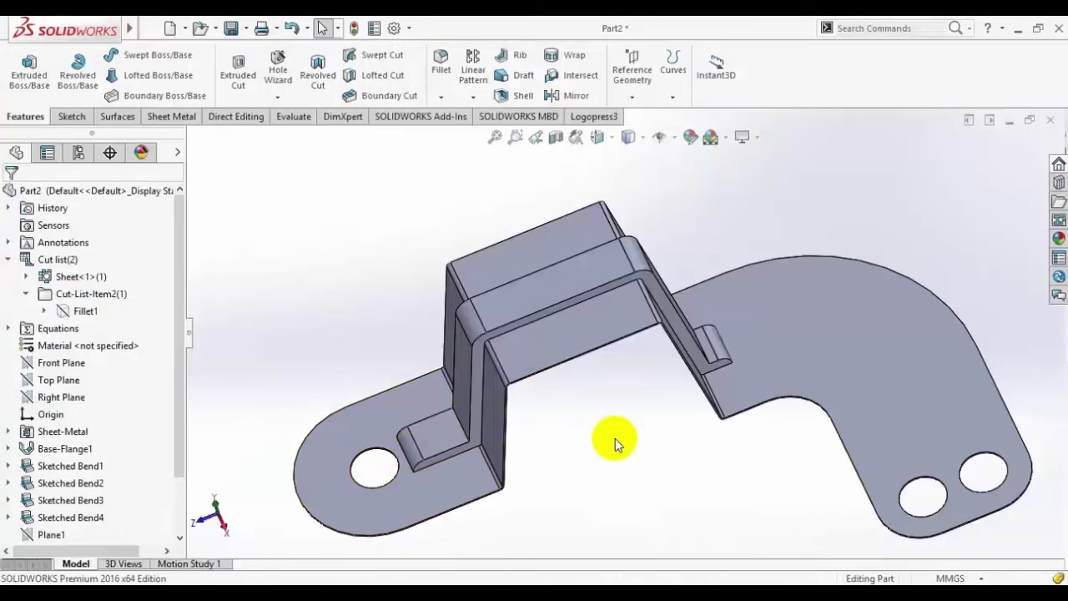
pyautogui.moveTo(613, 439); pyautogui.dragTo(630, 399, button='middle')
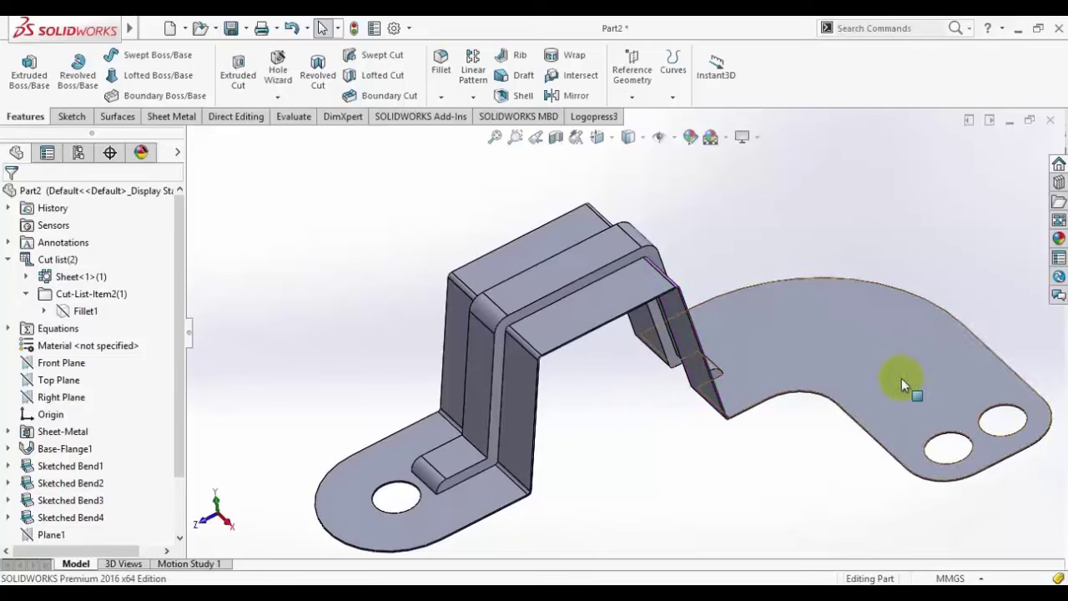
# Step: Collapse the cut list in the feature tree
pyautogui.click(462, 305)
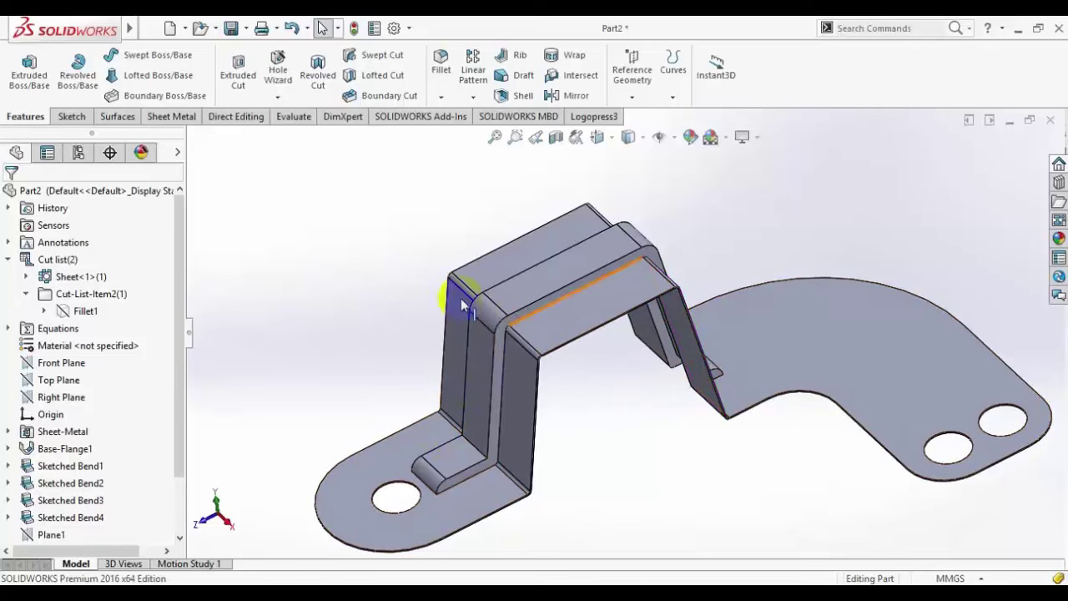
pyautogui.click(8, 260)
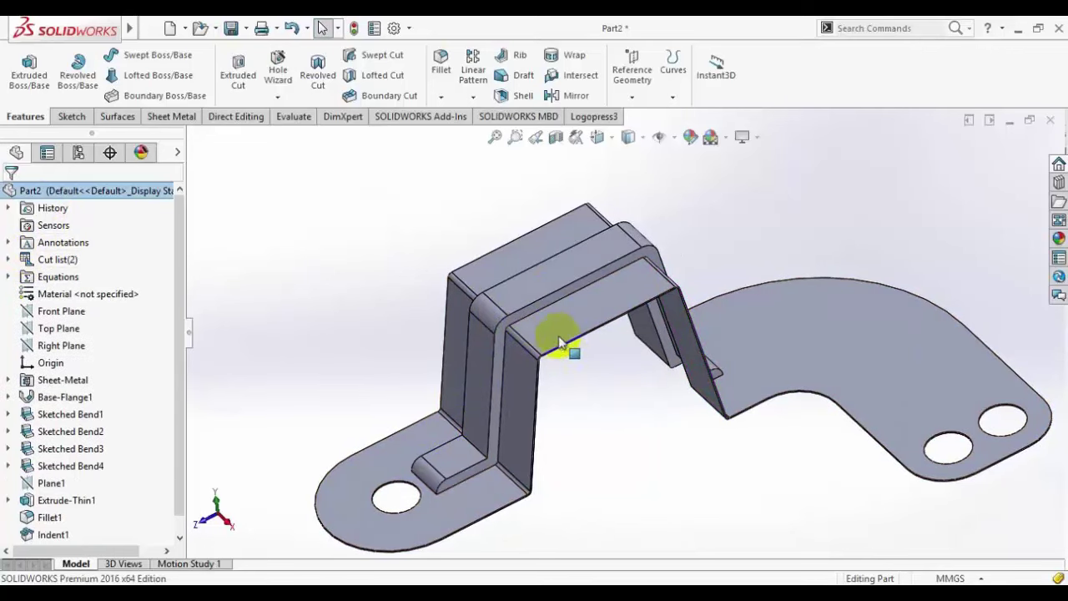
pyautogui.click(727, 415)
pyautogui.scroll(2, 787, 277)
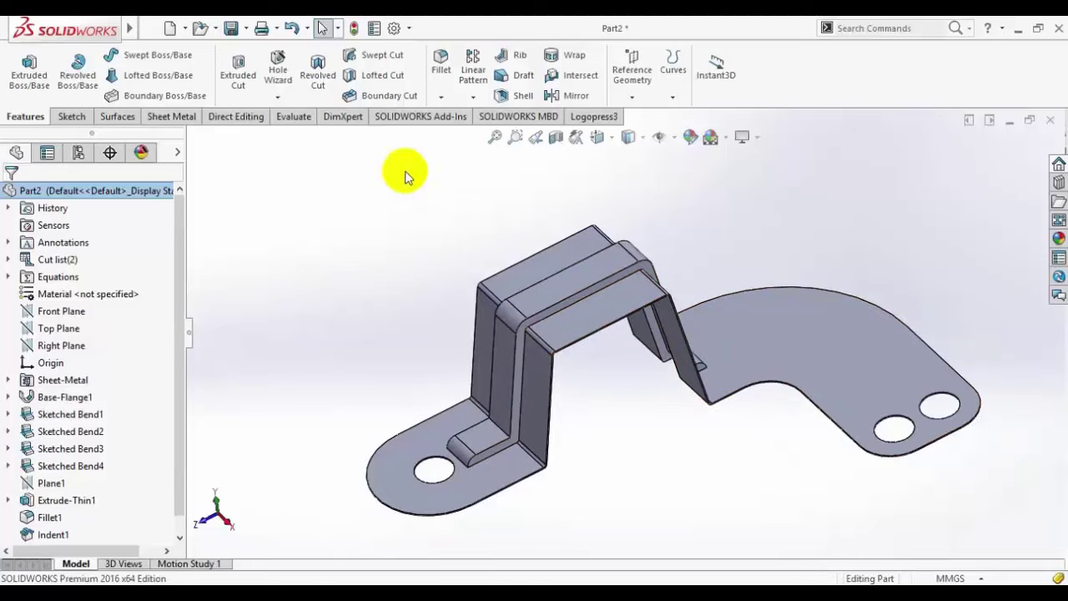
# Step: Show the Sheet Metal CommandManager tab and zoom in on the bracket
pyautogui.click(167, 117)
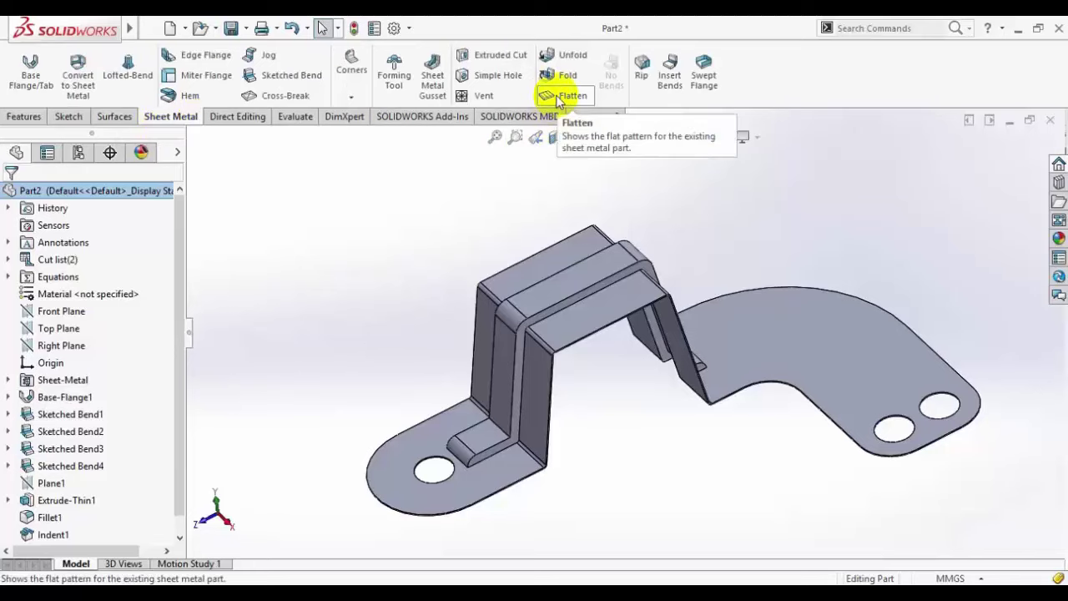
pyautogui.scroll(-3, 548, 334)
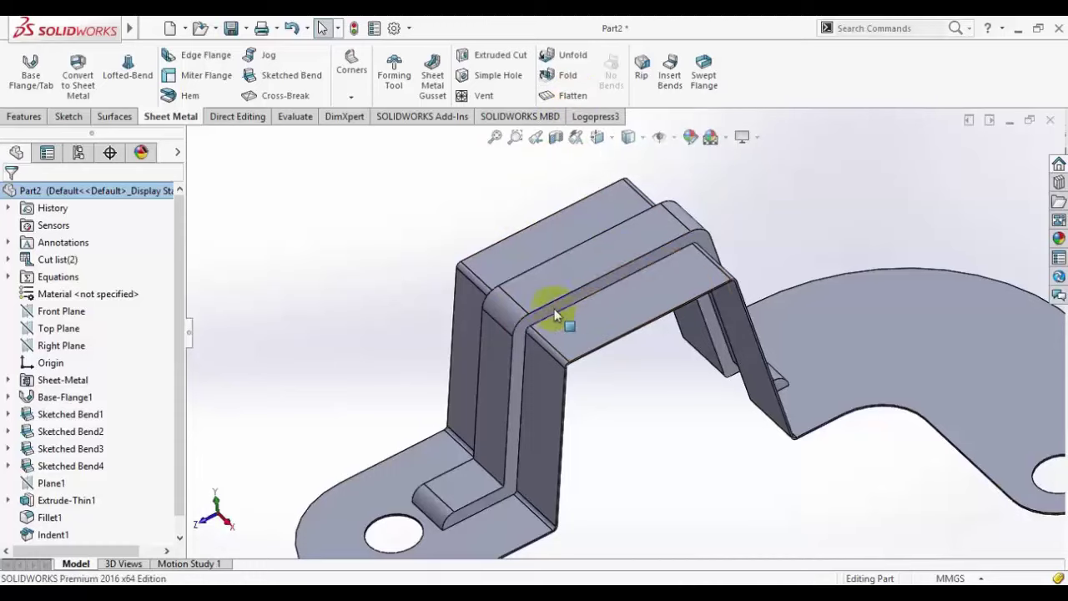
pyautogui.click(689, 225)
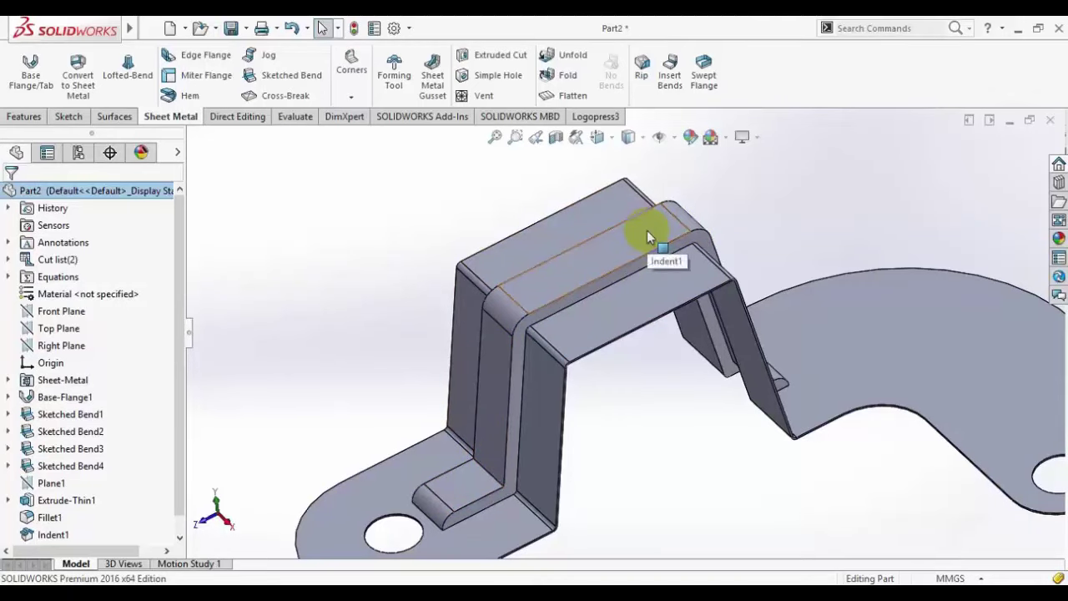
pyautogui.click(599, 384)
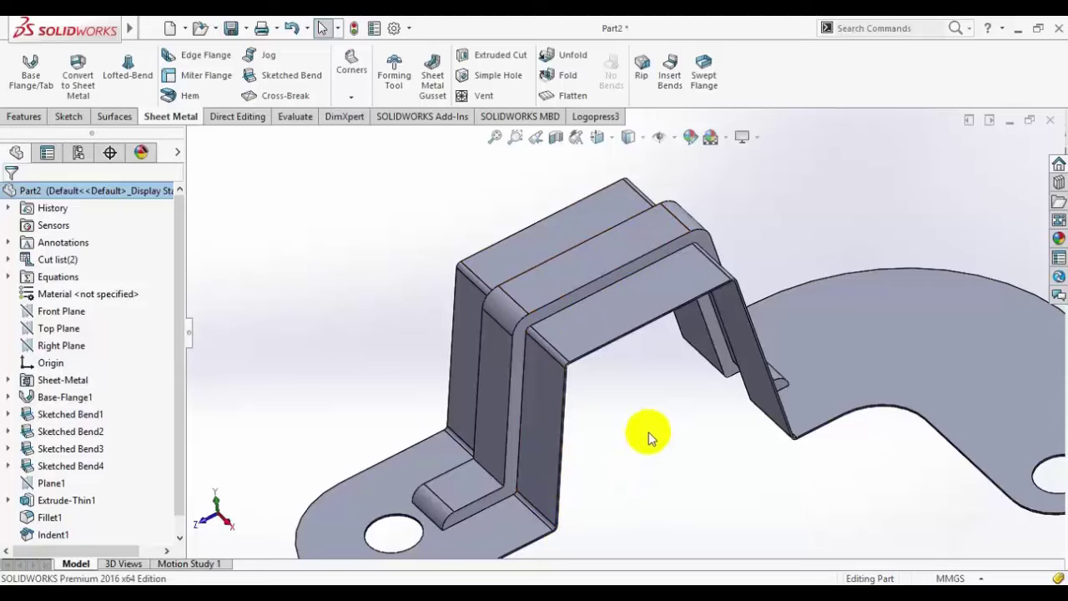
pyautogui.scroll(1, 650, 434)
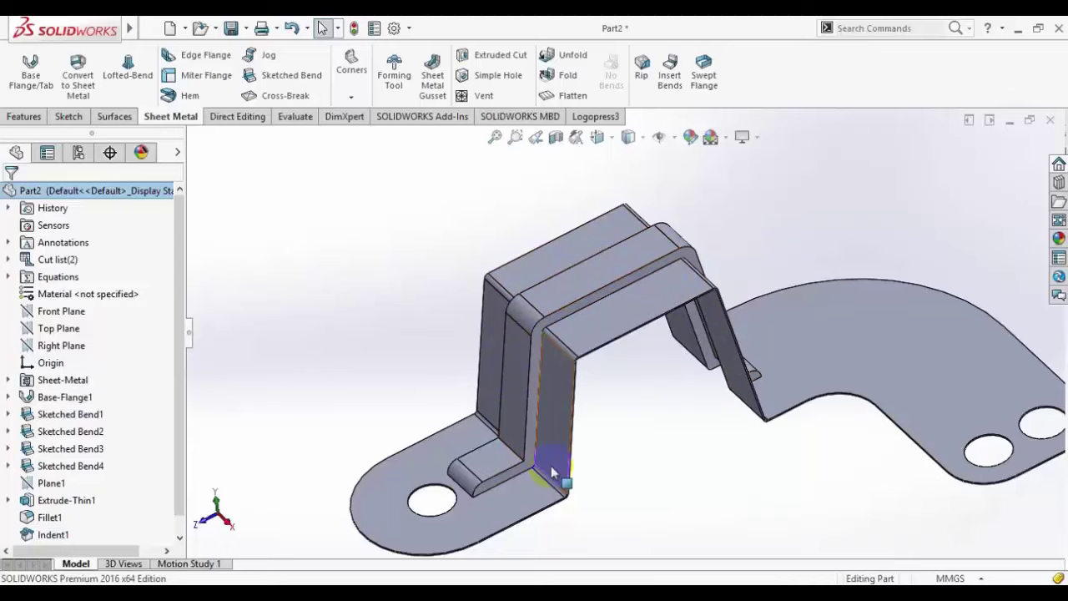
pyautogui.scroll(-2, 551, 469)
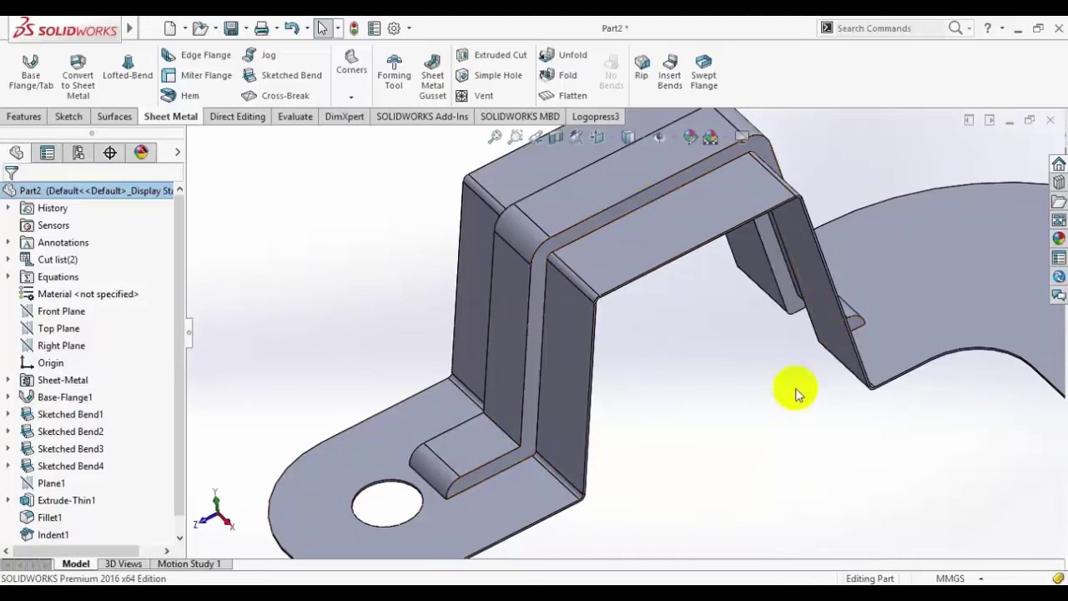
# Step: Orbit the part to view the pressed-in stiffening bead
pyautogui.moveTo(754, 393); pyautogui.dragTo(677, 401, button='middle')
pyautogui.scroll(5, 643, 274)
pyautogui.scroll(-3, 701, 283)
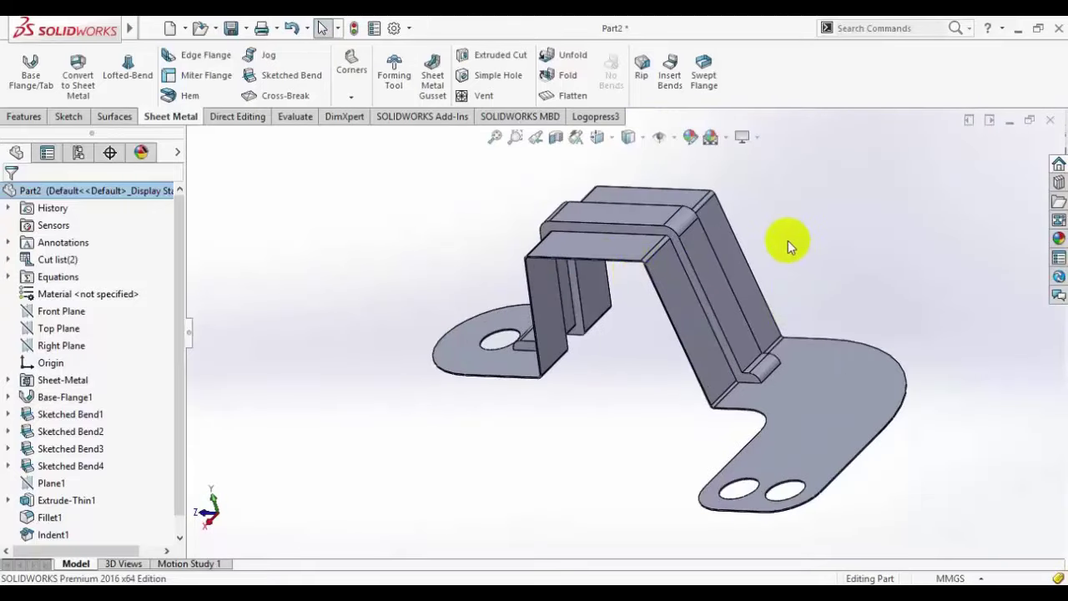
pyautogui.moveTo(788, 241); pyautogui.dragTo(745, 297, button='middle')
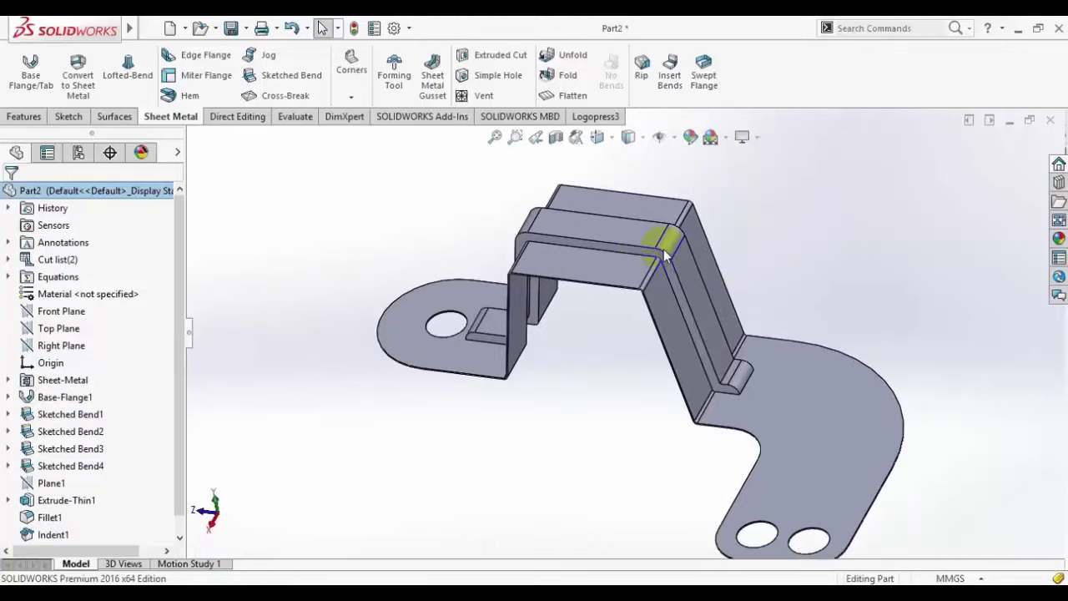
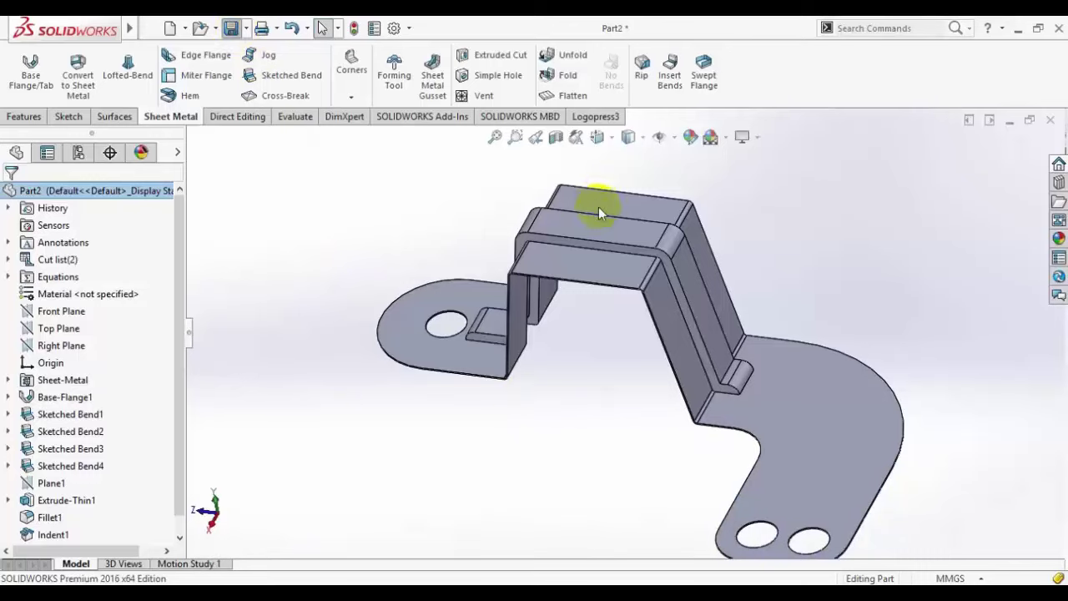
# Step: Save the bracket as 1.SLDPRT in Training parts, then bring up the CH-7.pdf exercise
pyautogui.hotkey('ctrl', 's')
pyautogui.doubleClick(454, 230)
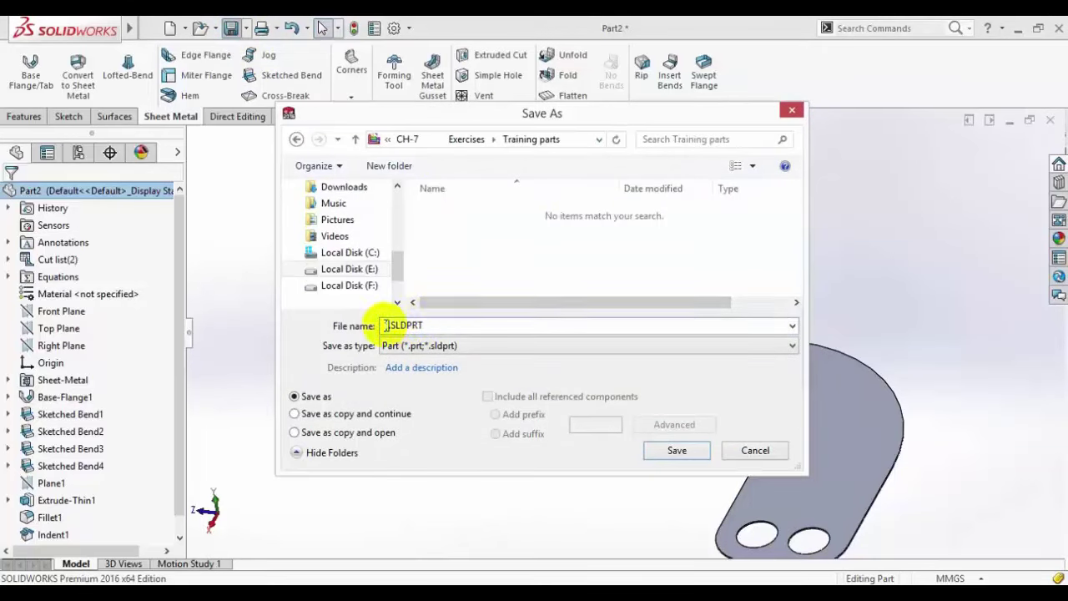
pyautogui.click(676, 452)
pyautogui.scroll(2, 734, 383)
pyautogui.scroll(-2, 798, 323)
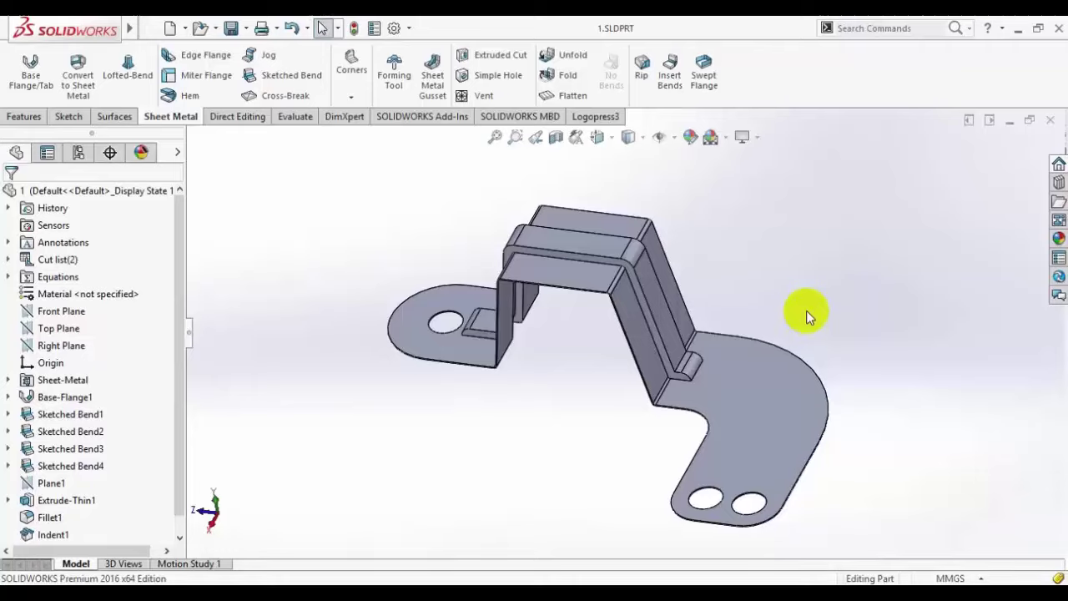
pyautogui.click(618, 589)
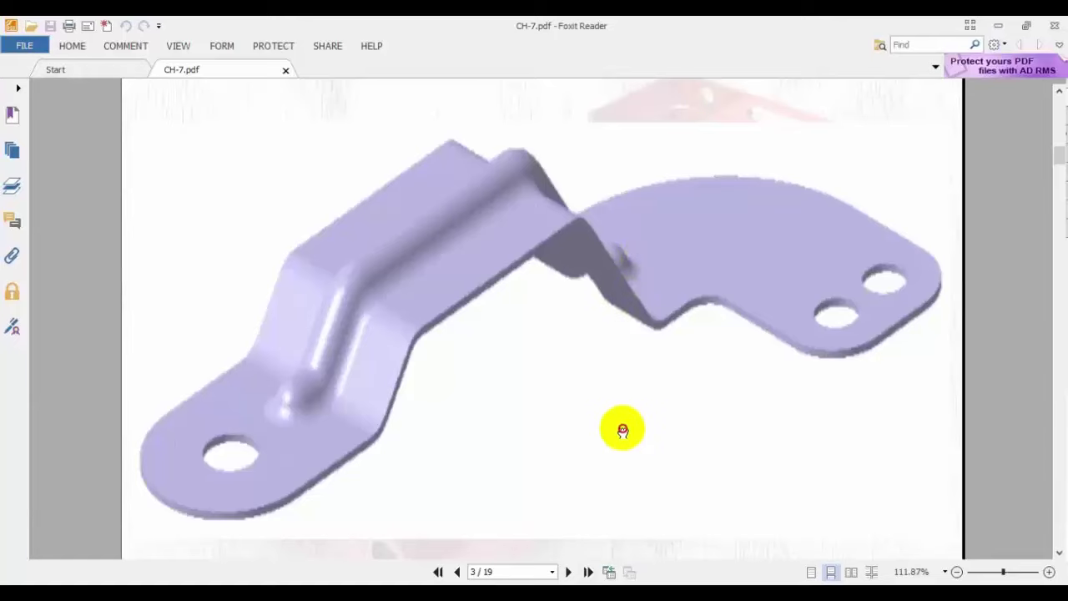
# Step: Page CH-7.pdf to the slotted sheet-metal exercise on page 4, then return to SOLIDWORKS
pyautogui.scroll(-5, 625, 333)
pyautogui.scroll(-8, 624, 289)
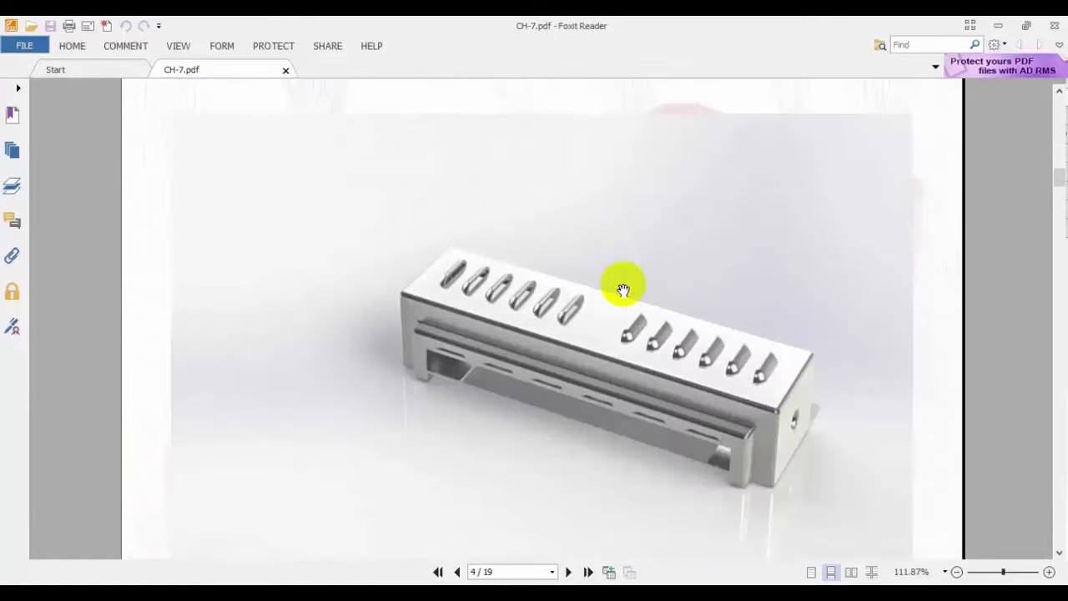
pyautogui.scroll(1, 587, 335)
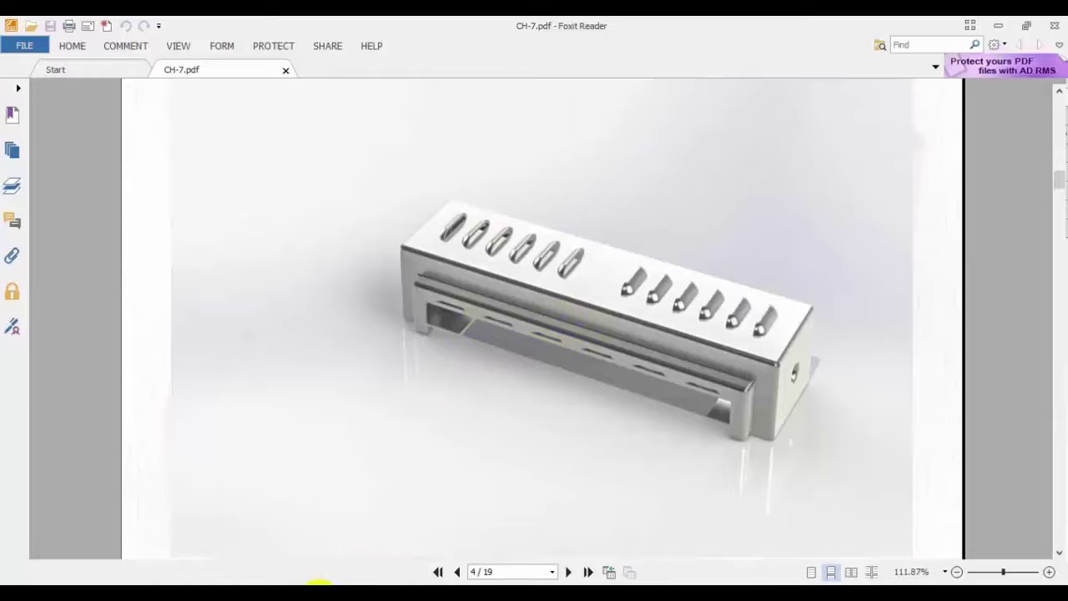
pyautogui.click(320, 584)
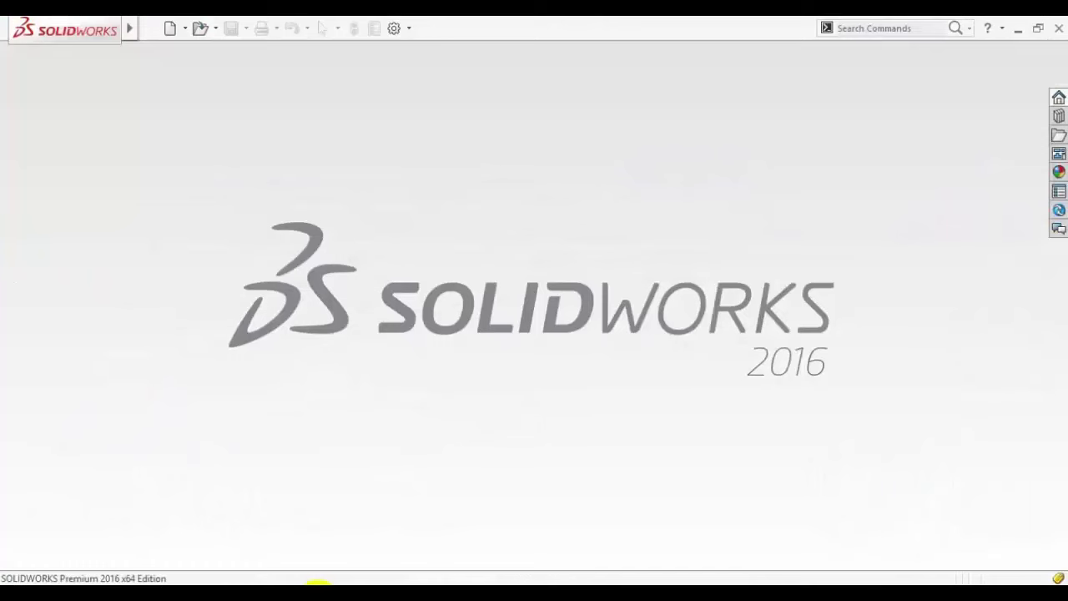
# Step: Create a new part and start a sketch on the Front Plane
pyautogui.click(168, 31)
pyautogui.doubleClick(108, 266)
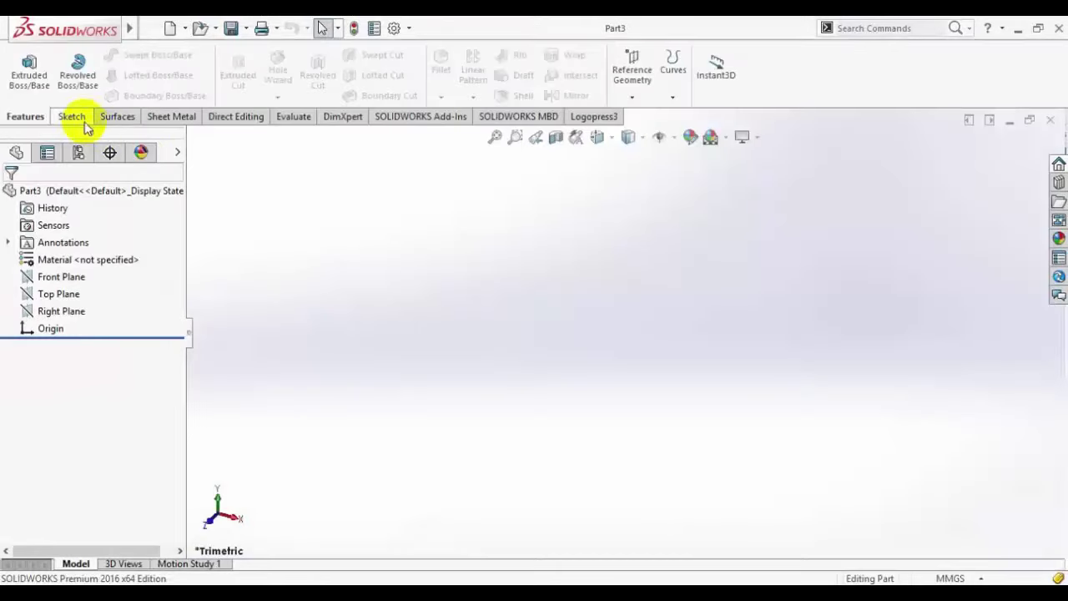
pyautogui.click(73, 117)
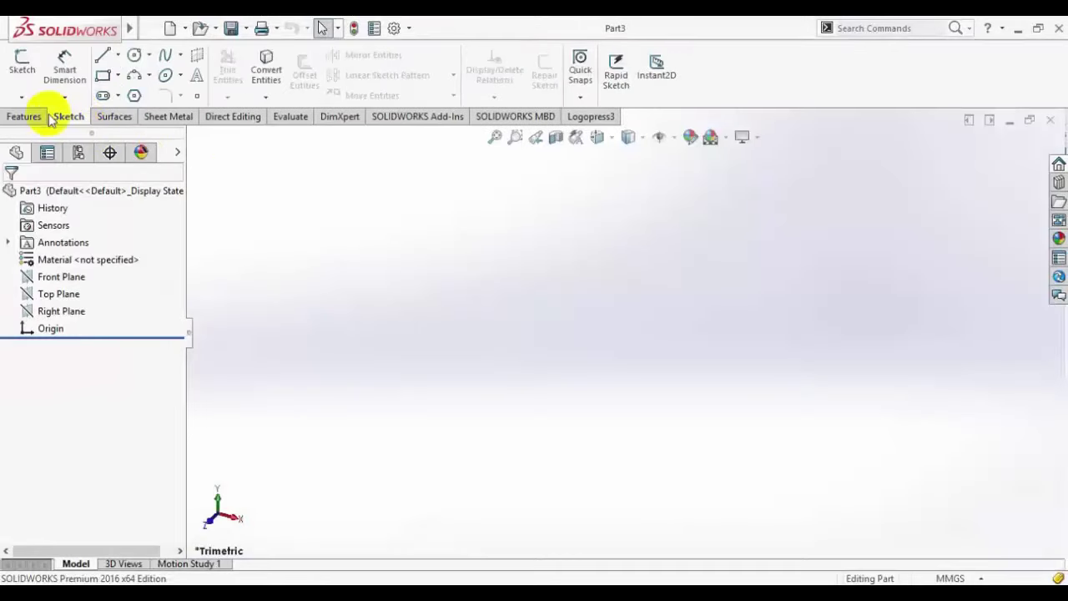
pyautogui.click(22, 64)
pyautogui.click(450, 215)
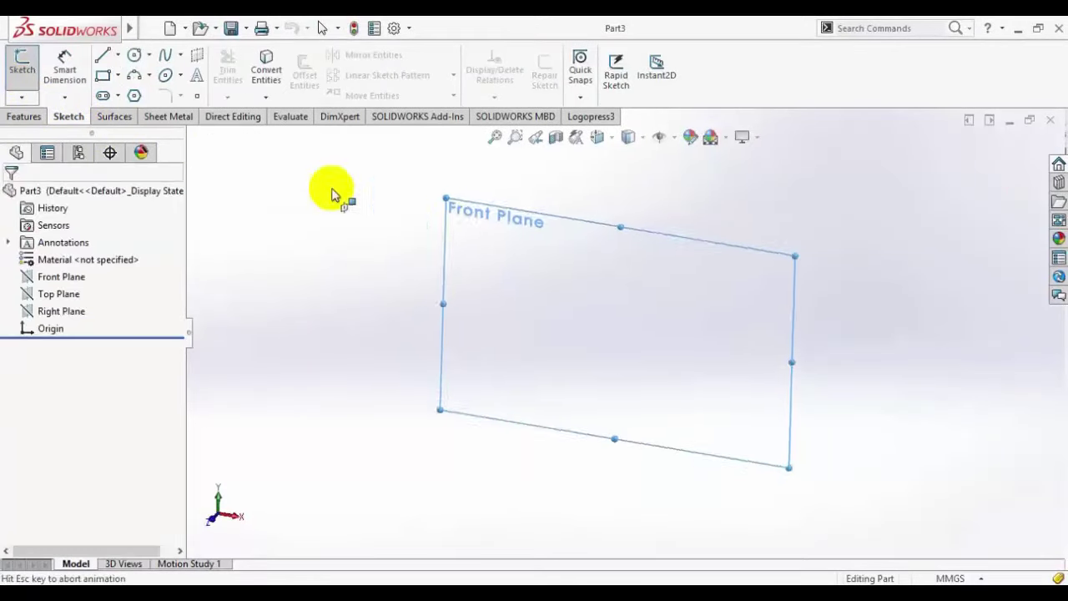
# Step: Draw three connected lines forming an open inverted-U profile
pyautogui.click(104, 56)
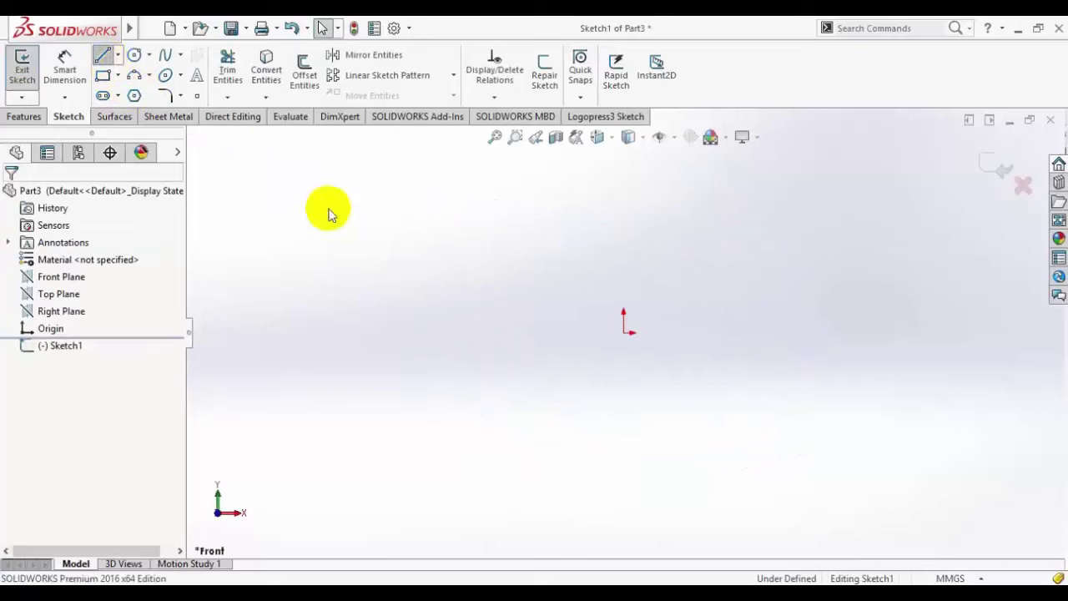
pyautogui.click(363, 426)
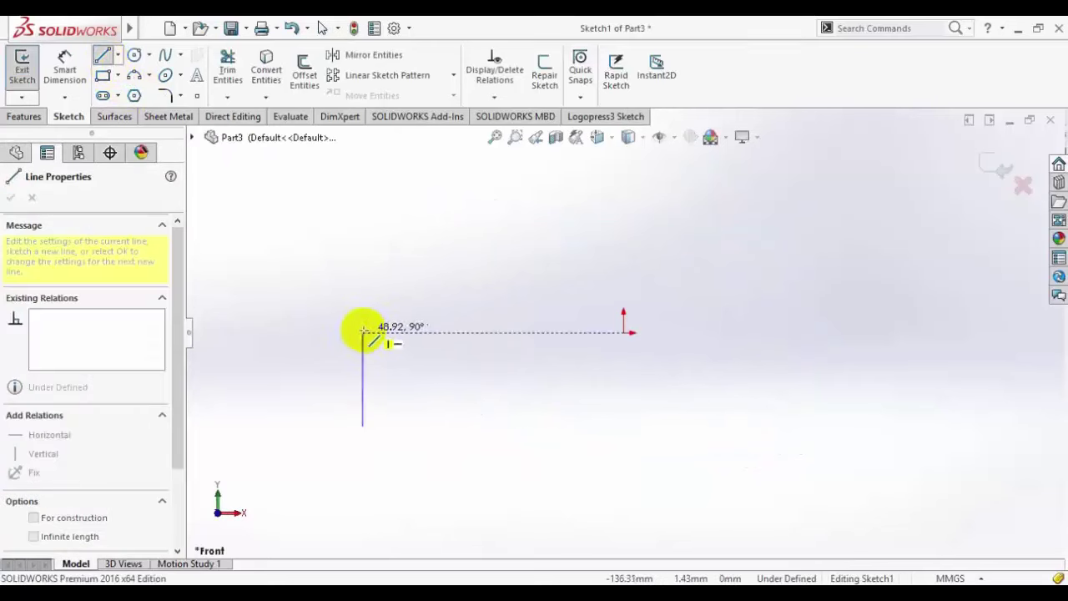
pyautogui.click(364, 332)
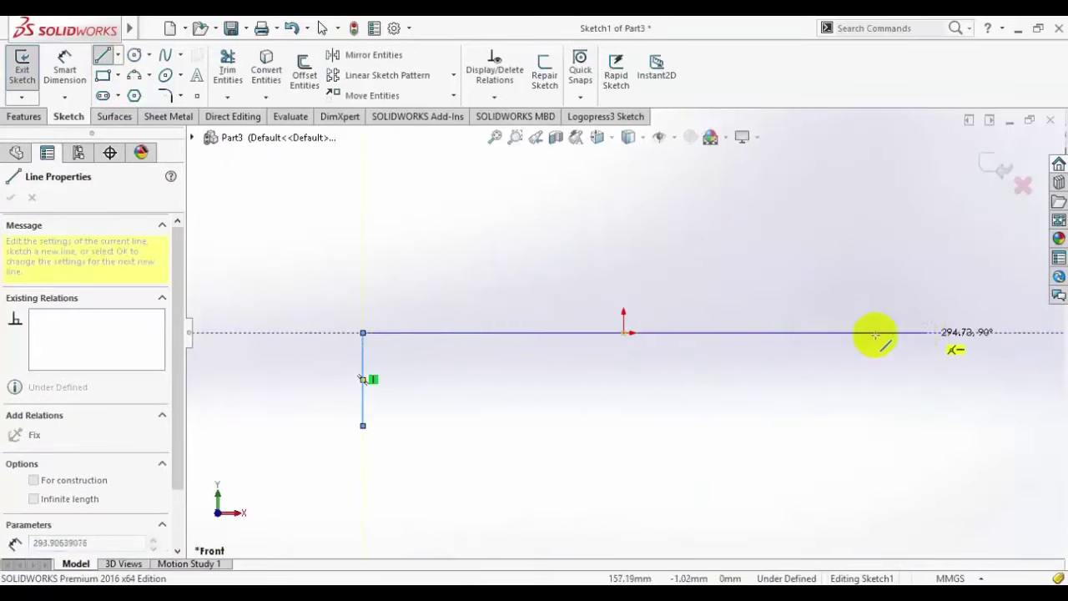
pyautogui.click(825, 332)
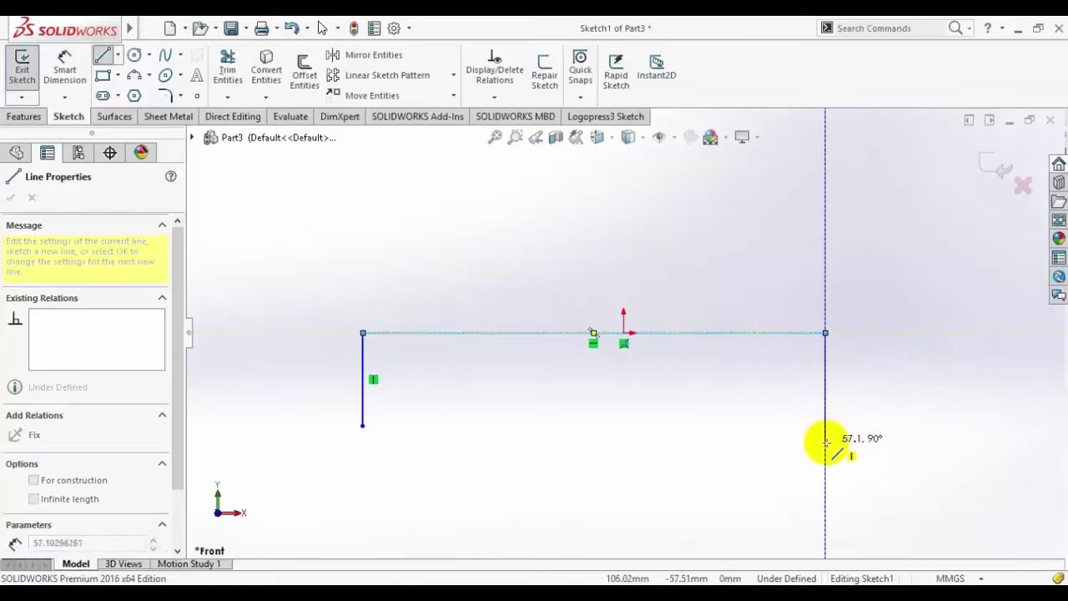
pyautogui.click(826, 426)
pyautogui.rightClick(628, 249)
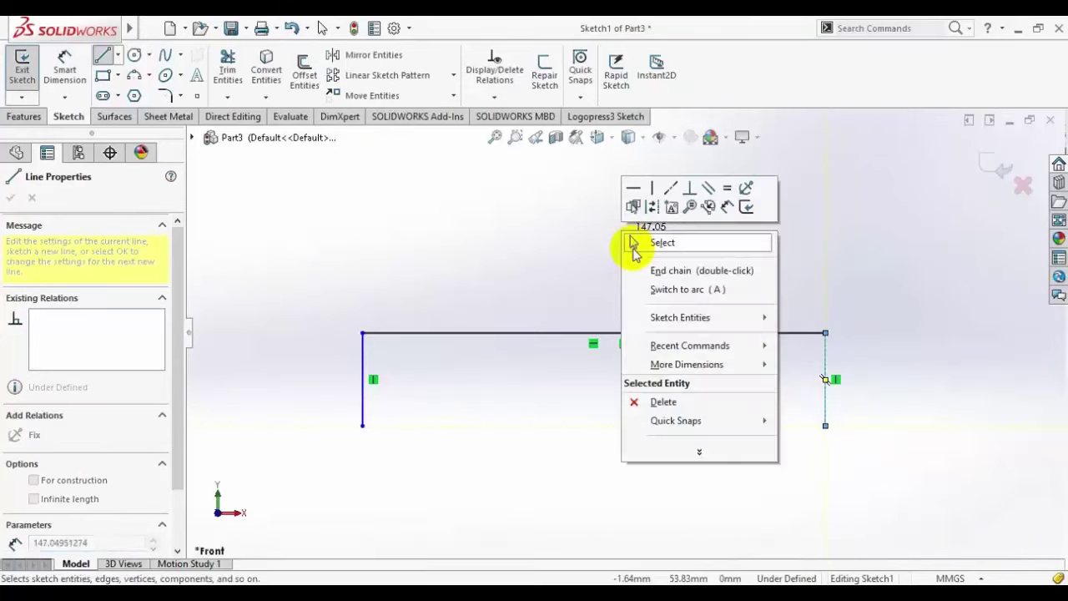
pyautogui.click(633, 244)
# Step: Select the left and right legs' lower endpoints together
pyautogui.click(826, 426)
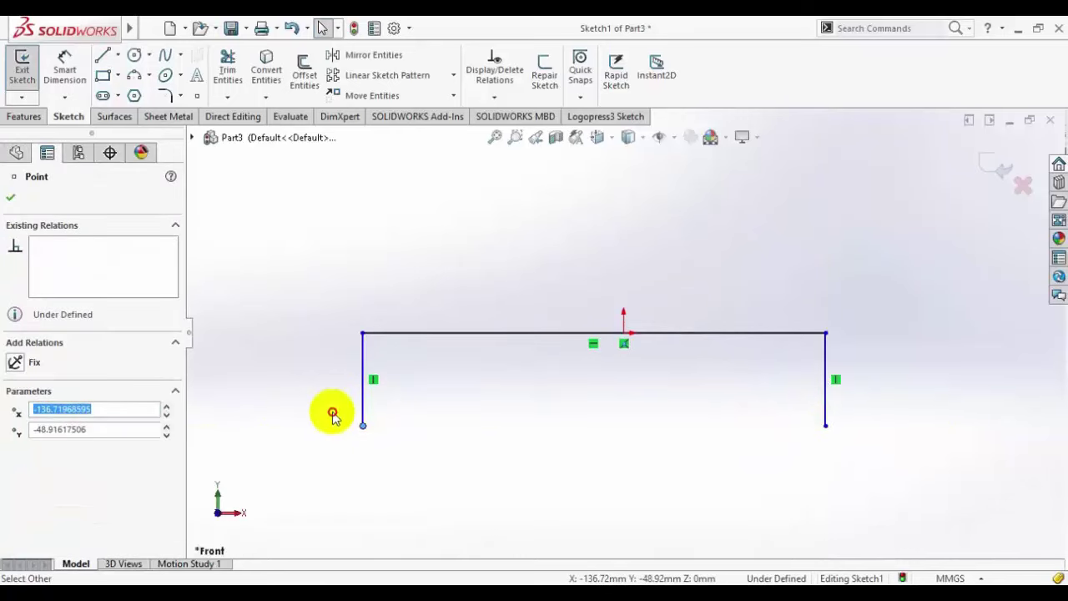
pyautogui.click(372, 438)
pyautogui.click(367, 429)
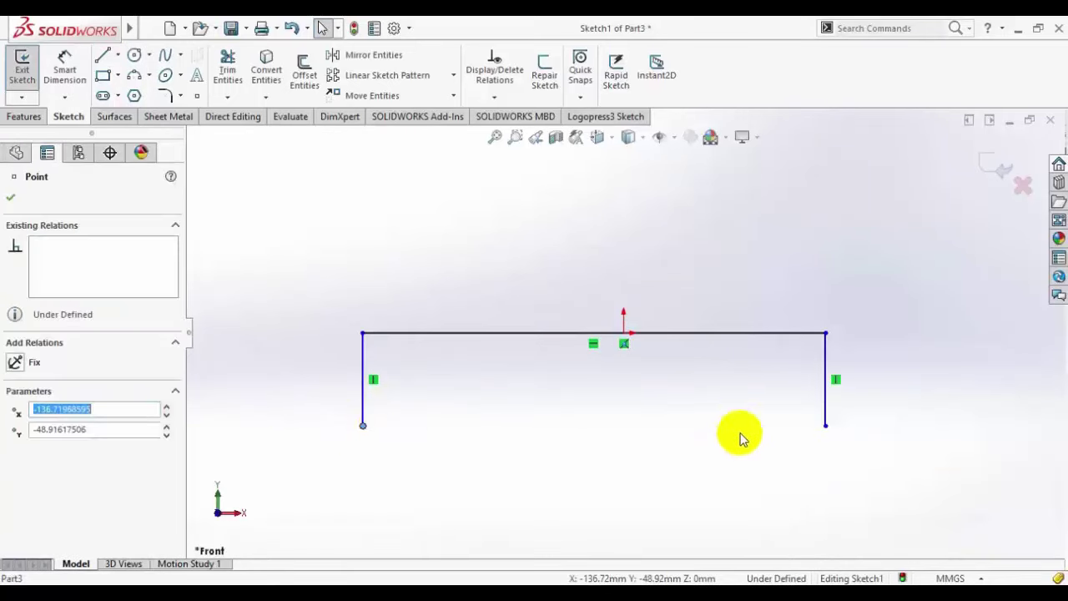
pyautogui.keyDown('ctrl'); pyautogui.click(825, 425); pyautogui.keyUp('ctrl')
# Step: Make the lower endpoints Horizontal and the top line's midpoint Coincident with the origin
pyautogui.click(865, 363)
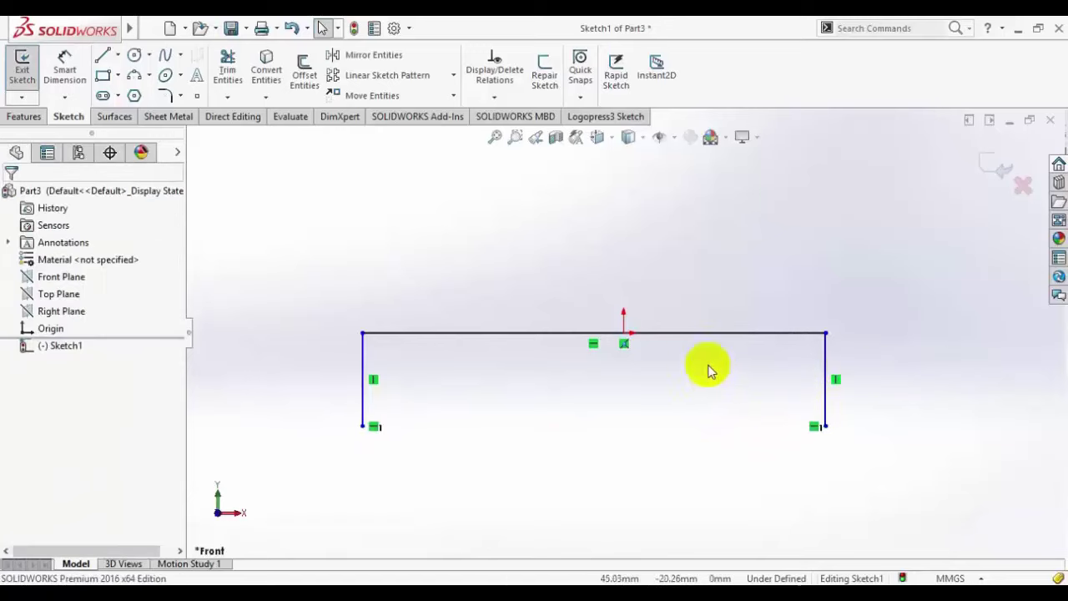
pyautogui.click(592, 334)
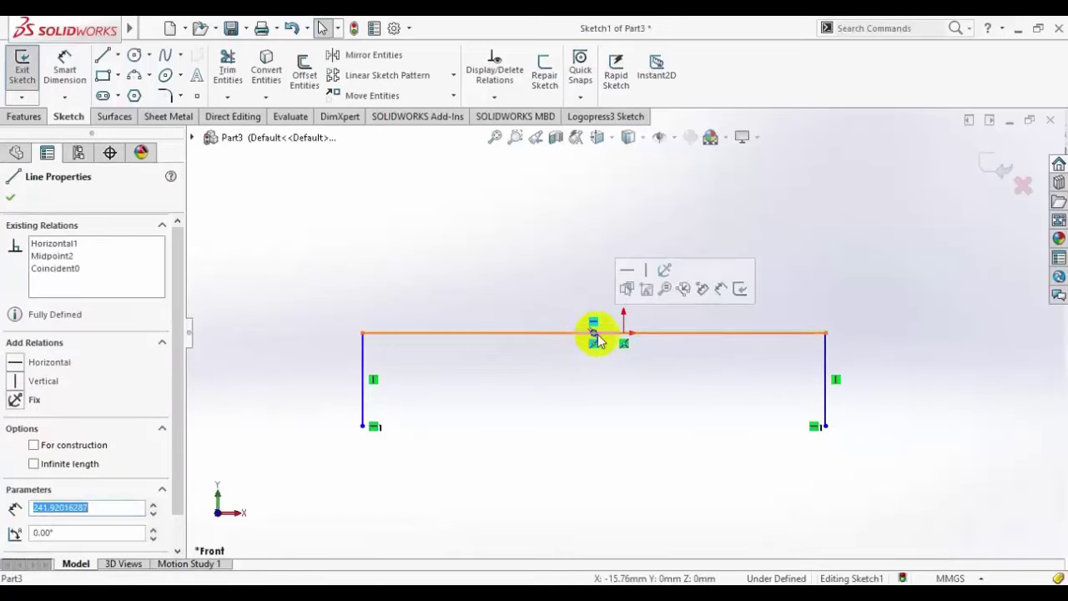
pyautogui.click(595, 334)
pyautogui.keyDown('ctrl'); pyautogui.click(624, 333); pyautogui.keyUp('ctrl')
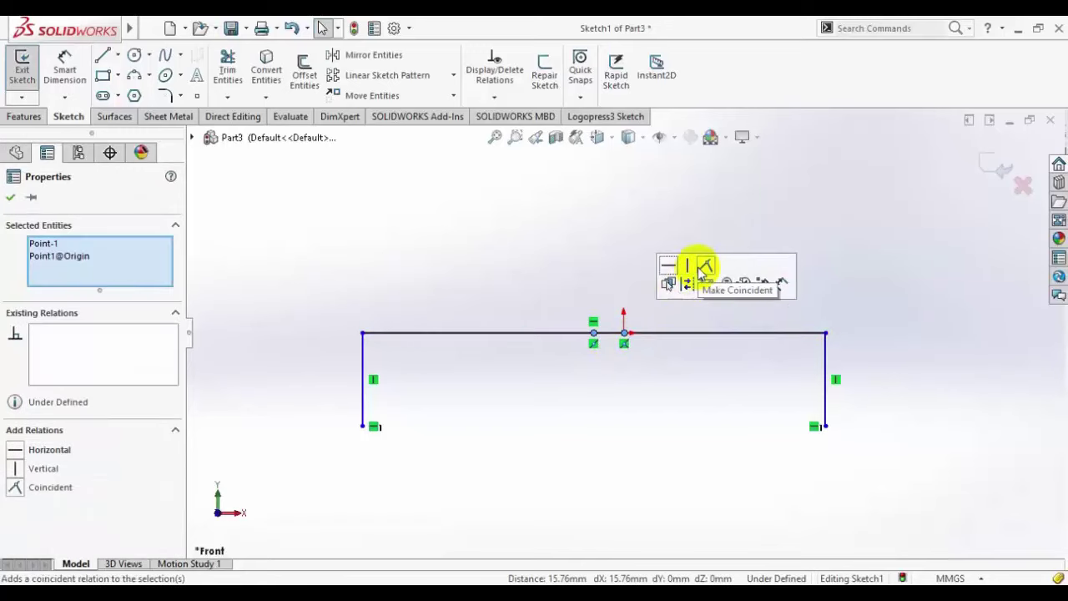
pyautogui.click(704, 270)
pyautogui.click(601, 392)
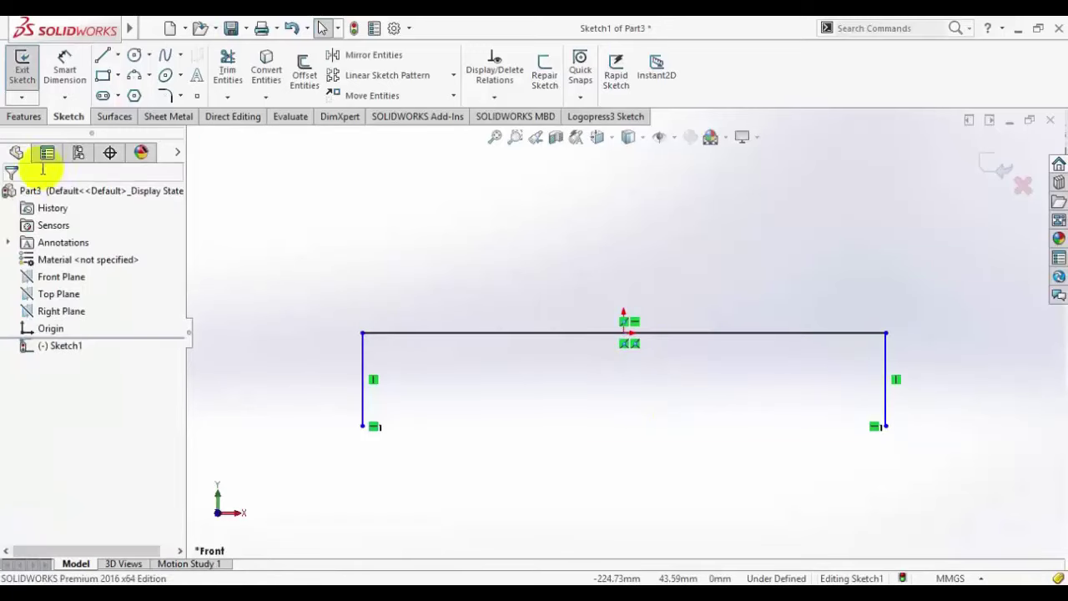
# Step: Dimension the top line to 200 mm and the left leg to 70 mm
pyautogui.click(67, 75)
pyautogui.click(398, 332)
pyautogui.click(440, 286)
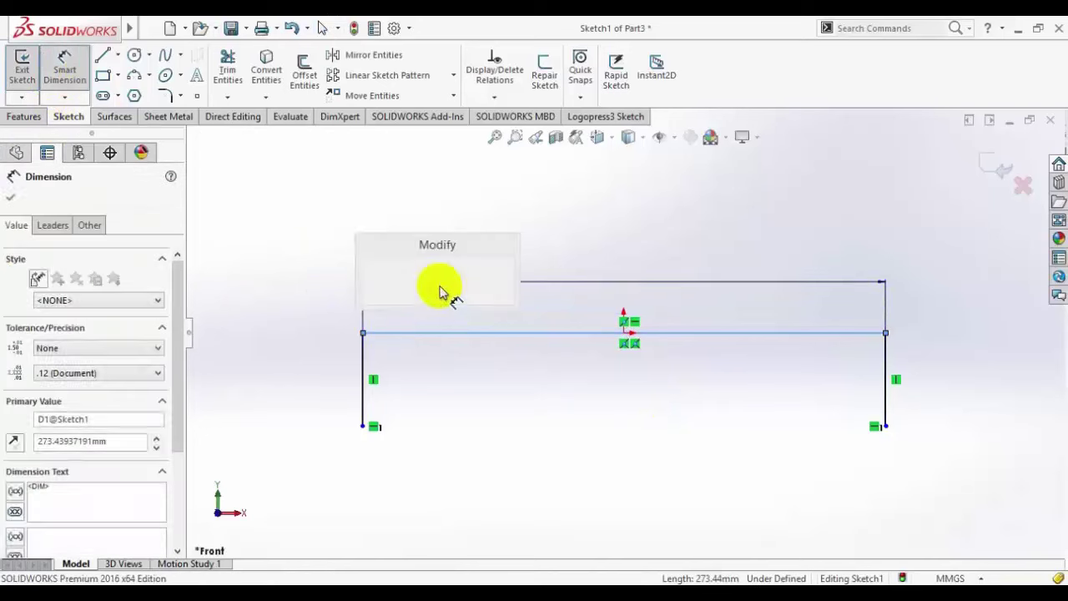
pyautogui.write('200')
pyautogui.press('Return')
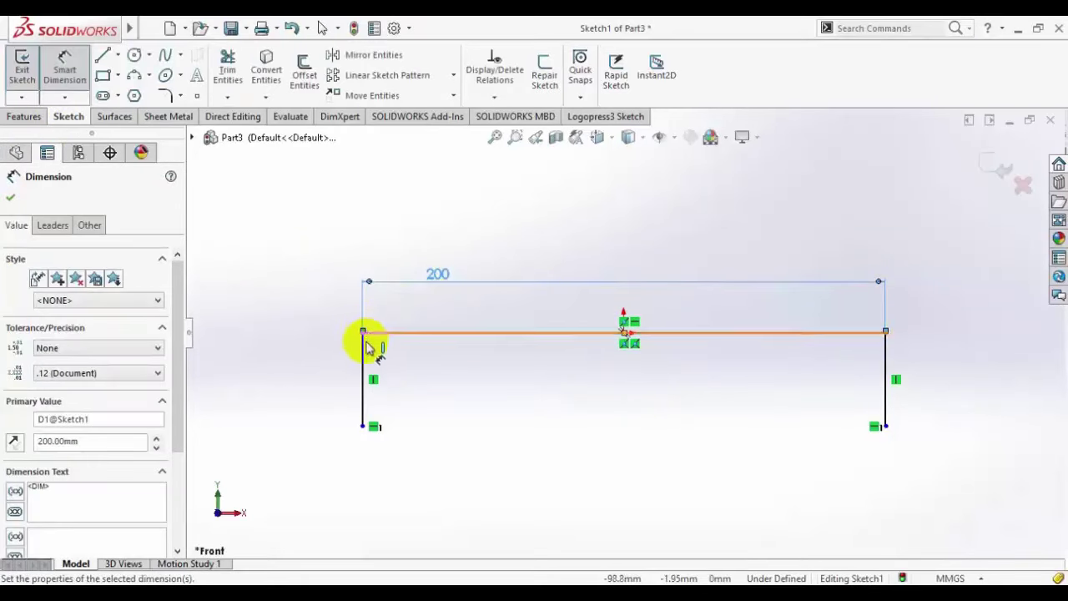
pyautogui.click(363, 354)
pyautogui.click(298, 357)
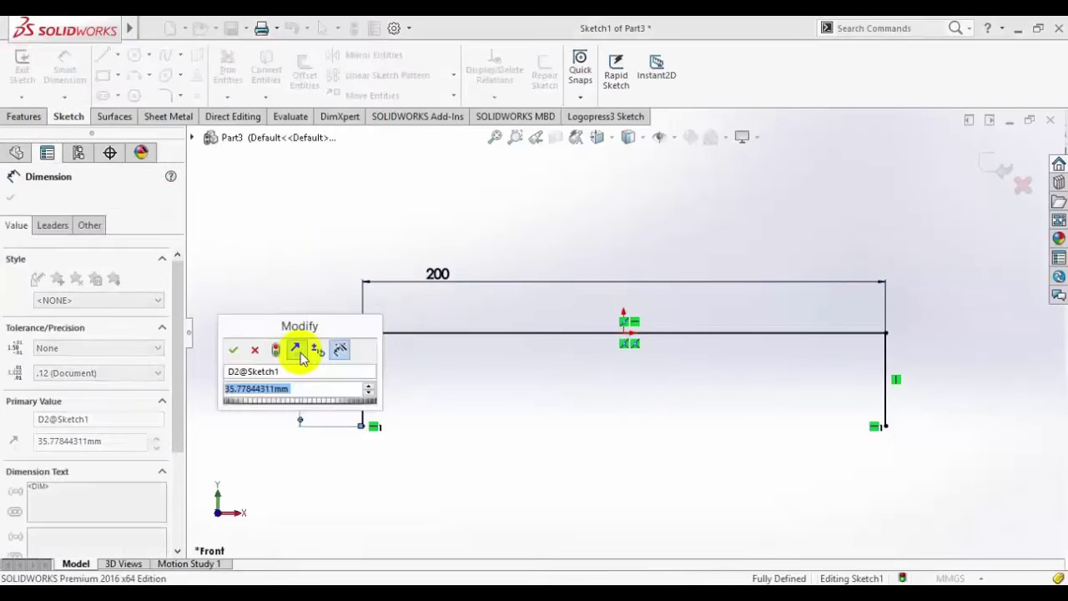
pyautogui.write('70')
pyautogui.press('Return')
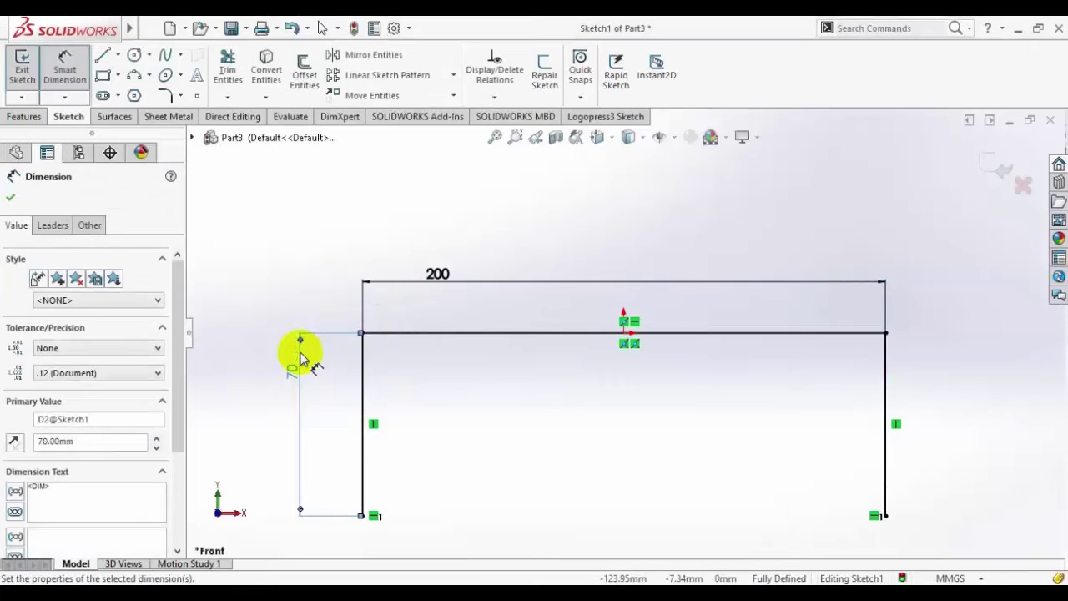
pyautogui.click(10, 198)
# Step: Convert Sketch1 into Base-Flange1 with 1 mm thickness and 1 mm bend radius
pyautogui.press('f')
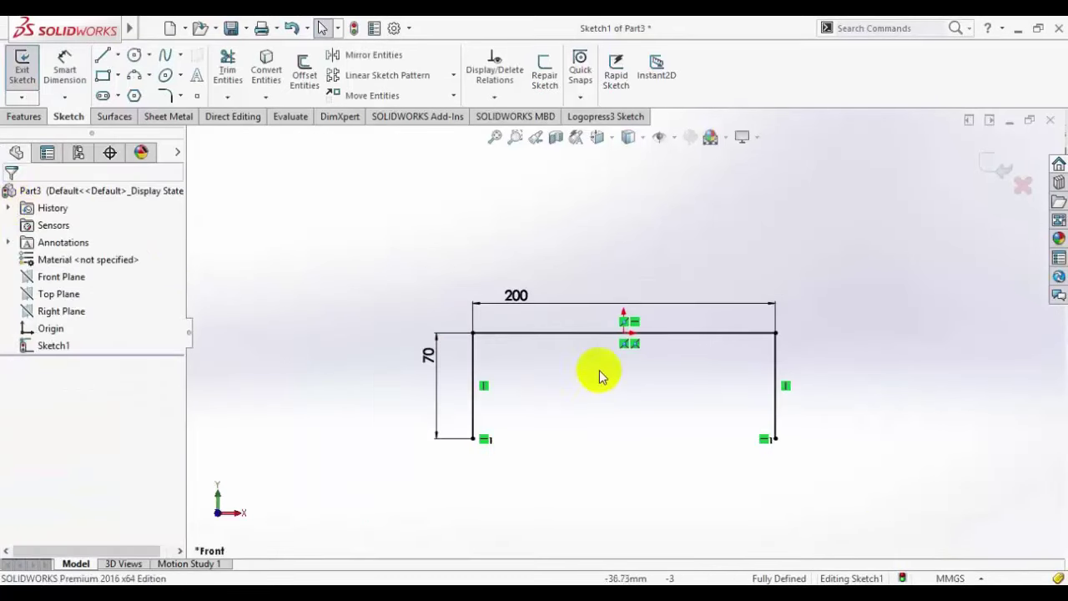
pyautogui.scroll(-2, 612, 370)
pyautogui.click(276, 584)
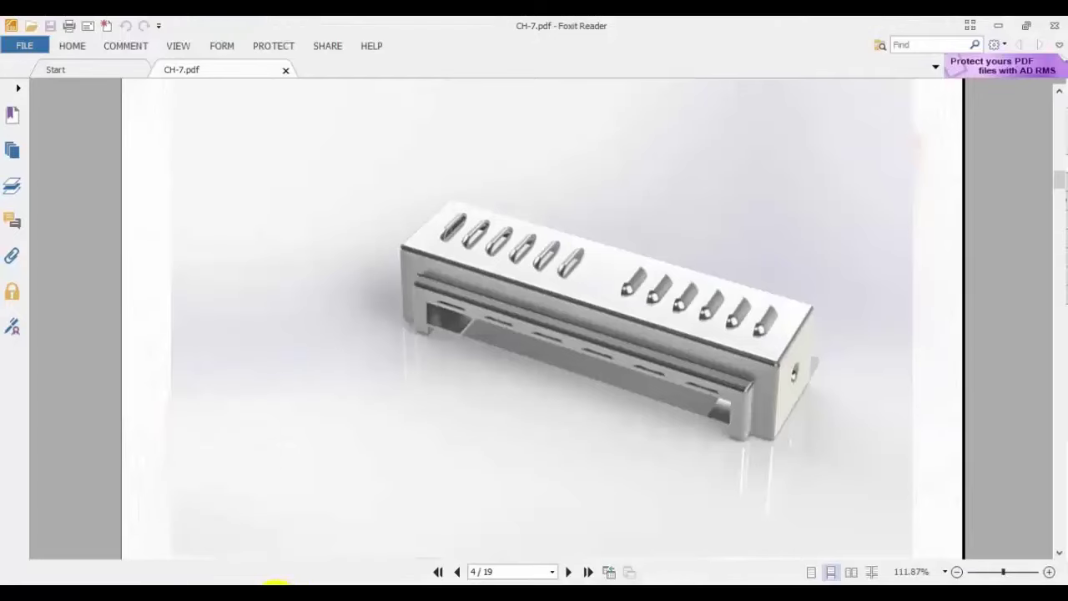
pyautogui.click(276, 584)
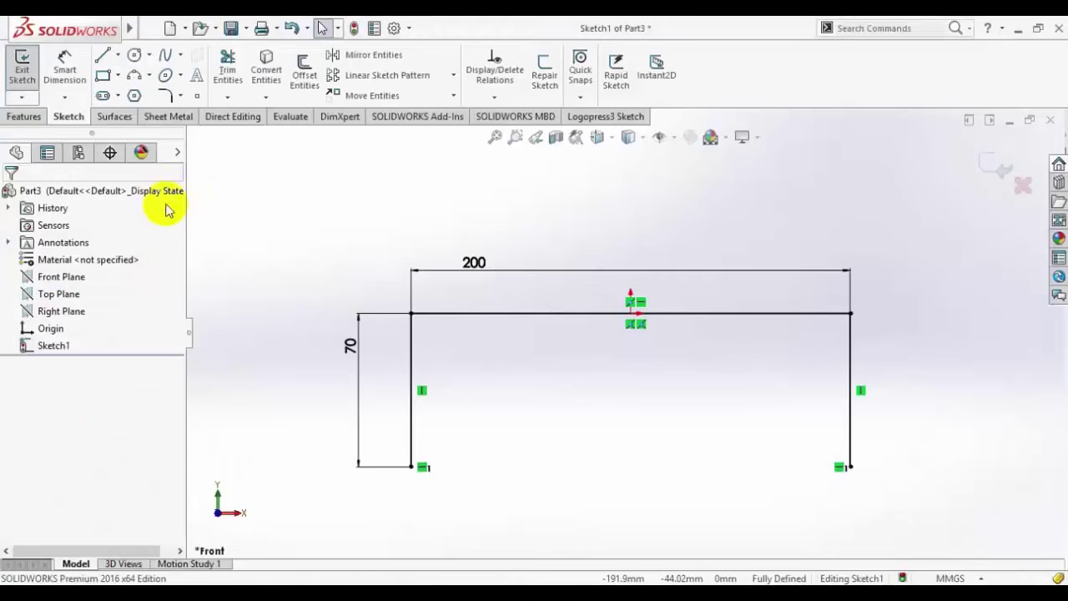
pyautogui.click(157, 119)
pyautogui.click(31, 68)
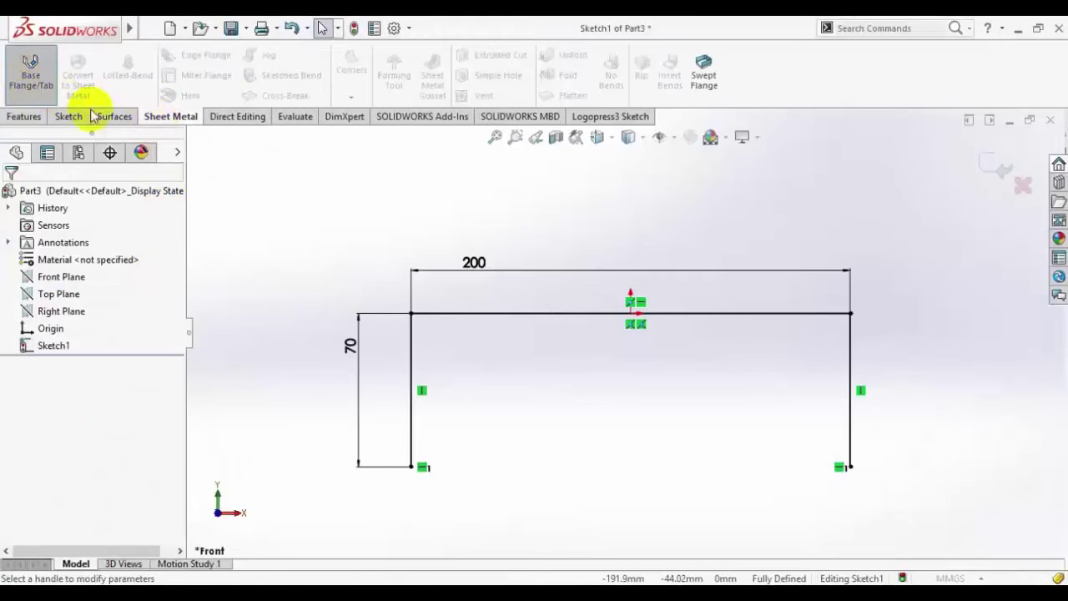
pyautogui.click(598, 136)
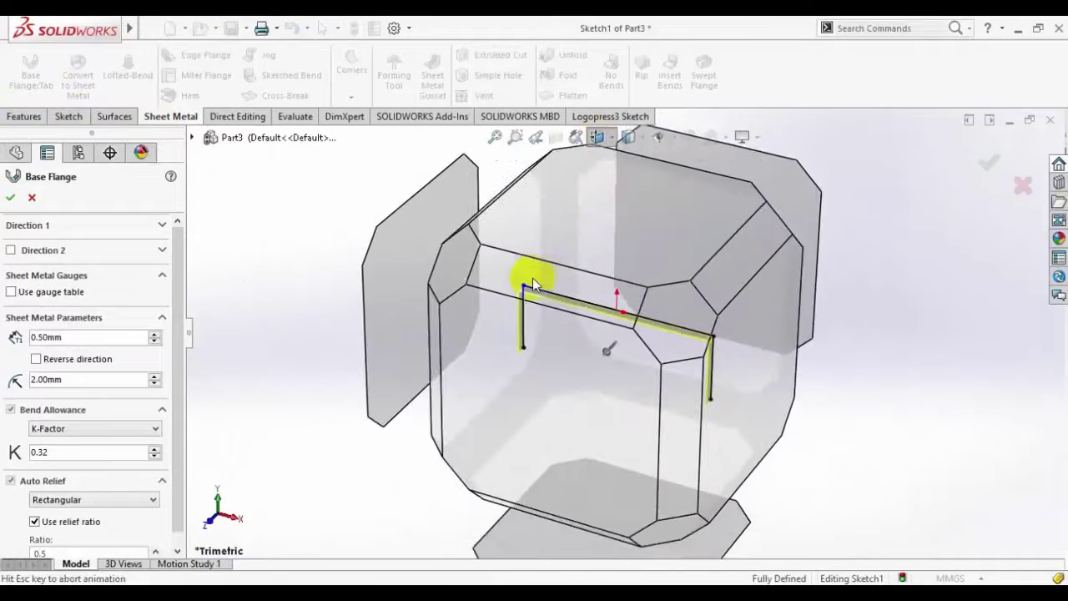
pyautogui.doubleClick(51, 337)
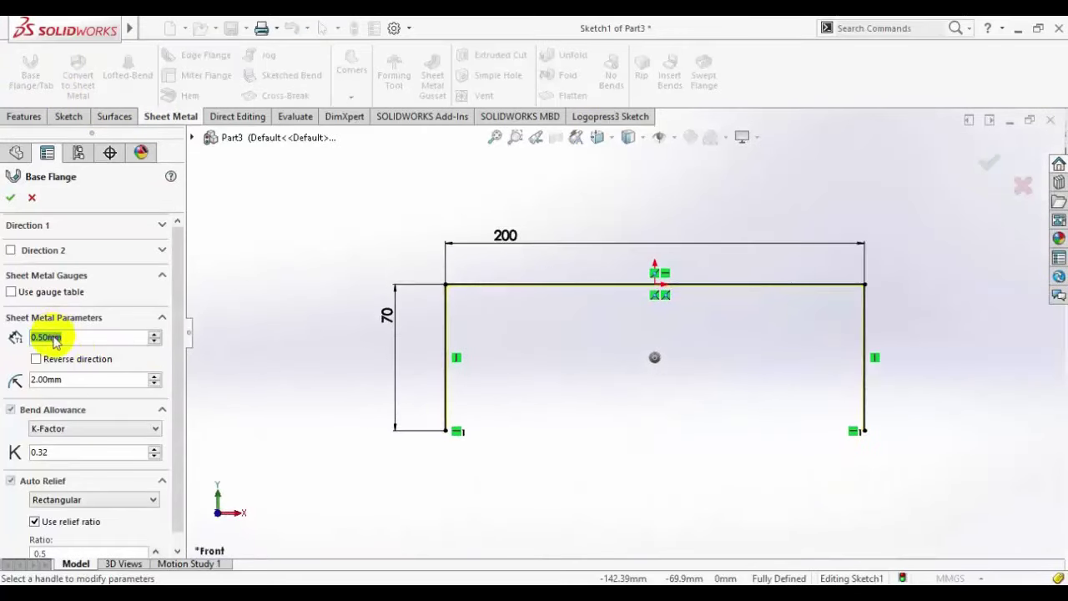
pyautogui.write('1.')
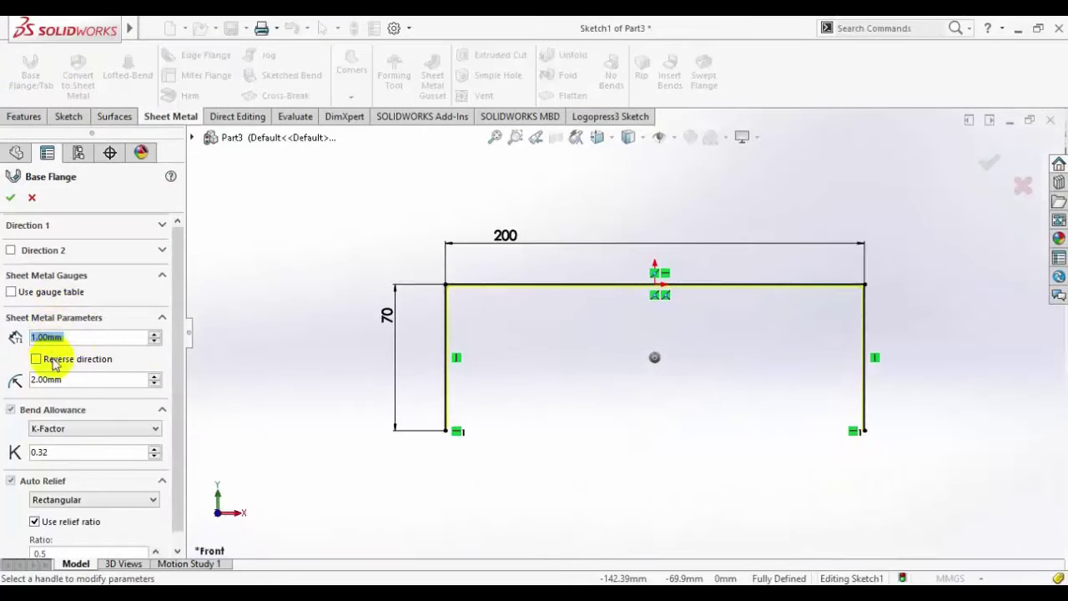
pyautogui.click(61, 379)
pyautogui.write('1')
pyautogui.press('Return')
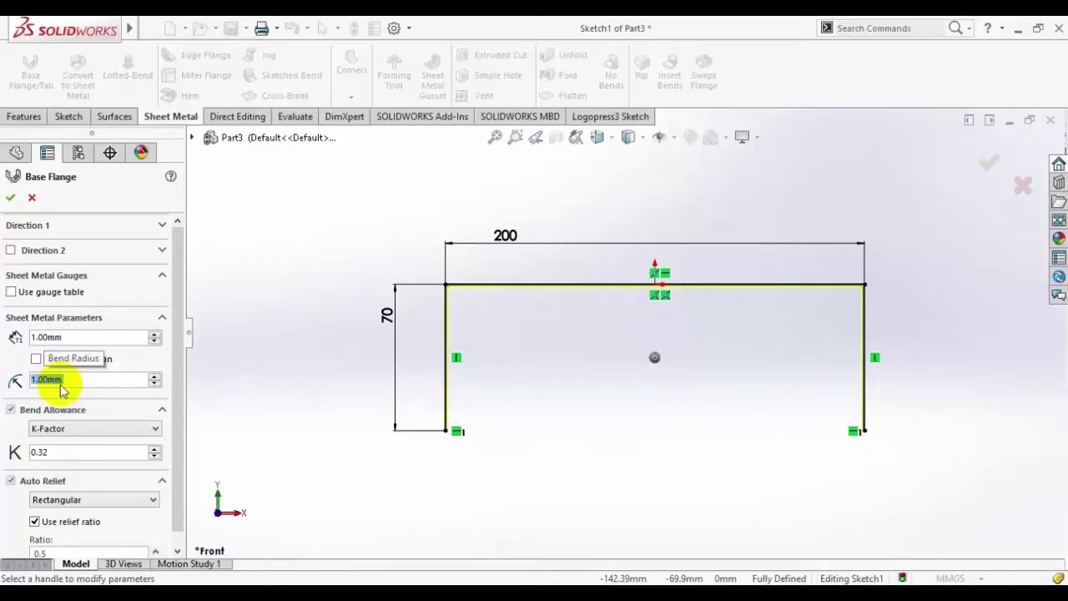
pyautogui.click(10, 197)
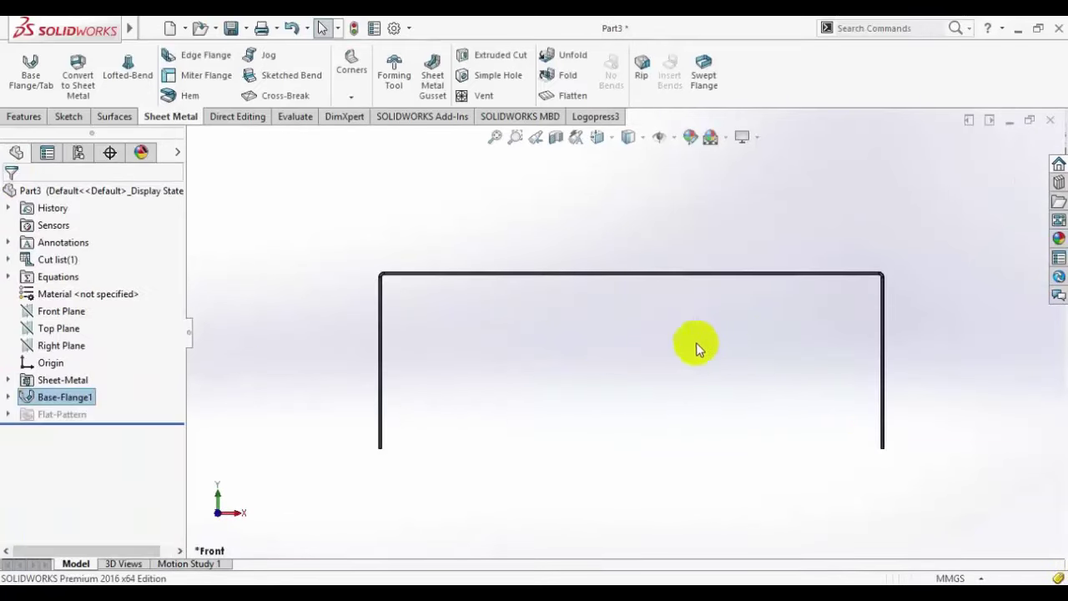
# Step: Edit Base-Flange1 to a 50 mm depth and orbit to an isometric view
pyautogui.rightClick(83, 396)
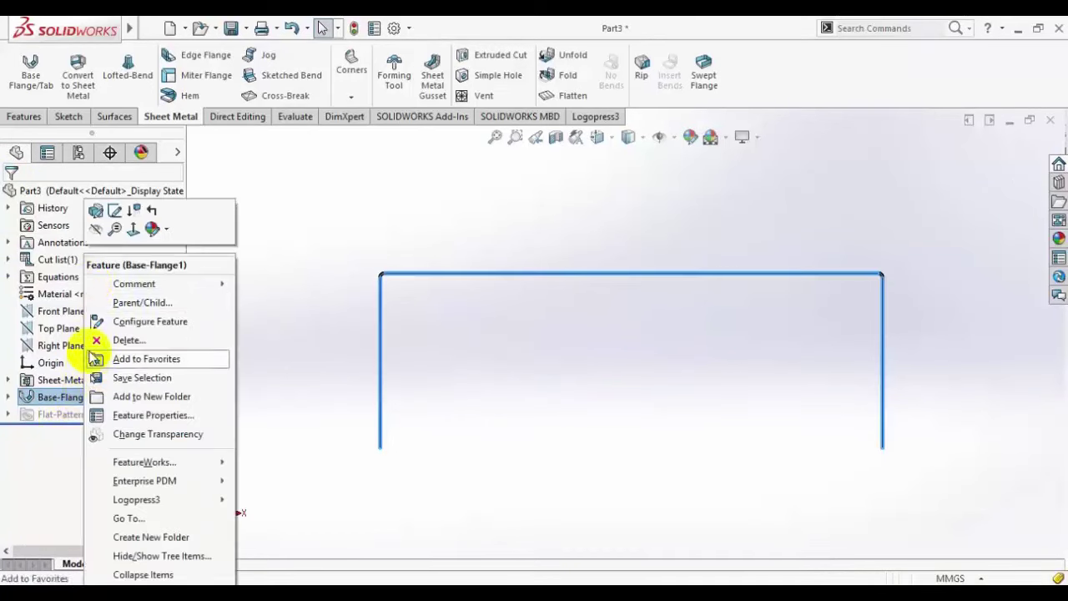
pyautogui.click(96, 215)
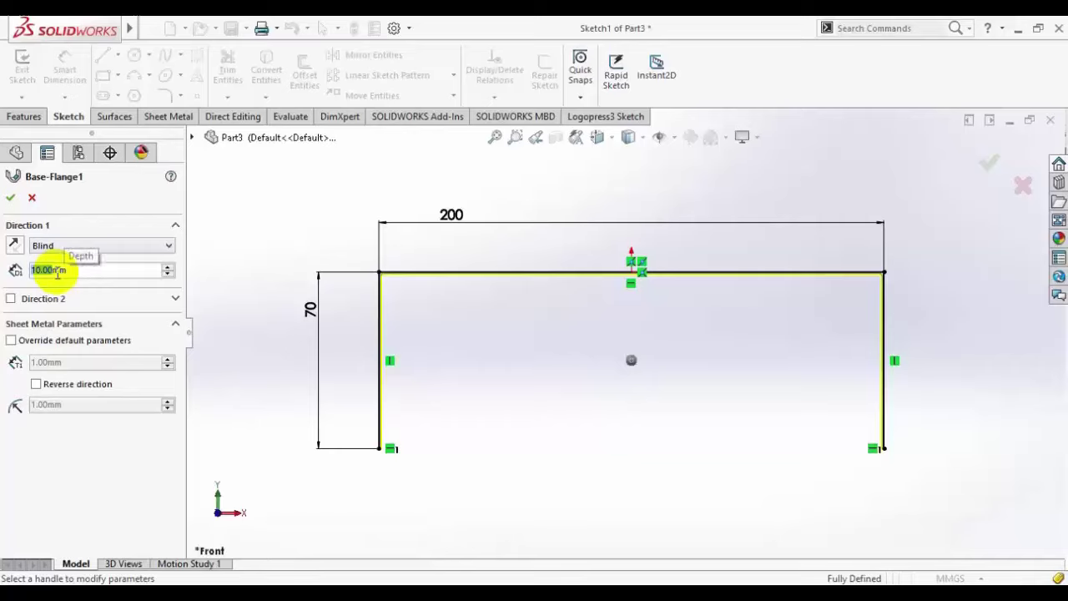
pyautogui.write('50')
pyautogui.press('Return')
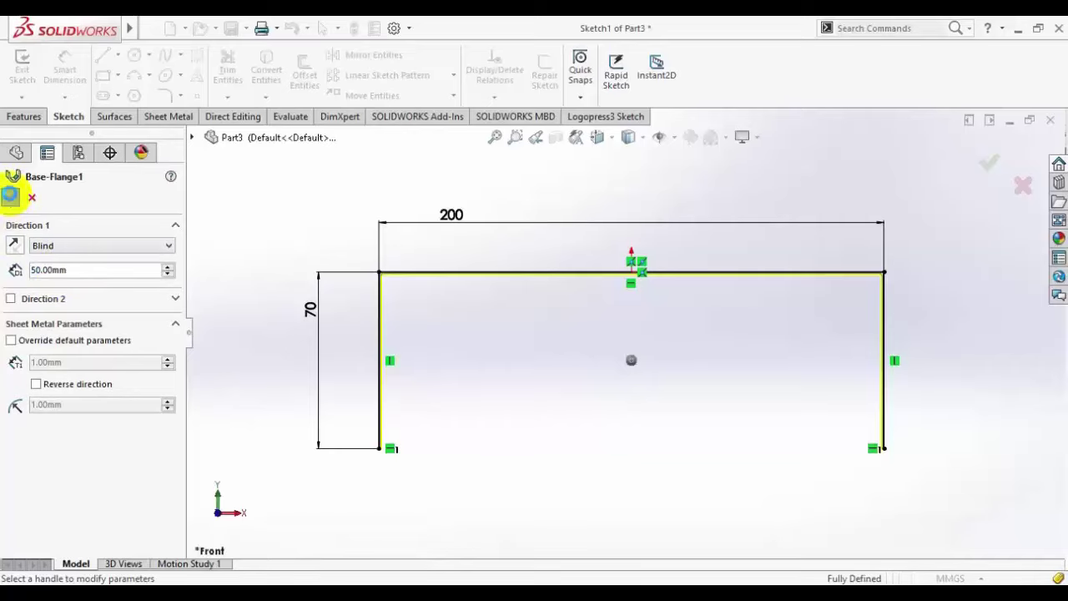
pyautogui.click(10, 195)
pyautogui.moveTo(437, 330); pyautogui.dragTo(371, 417, button='middle')
pyautogui.click(267, 584)
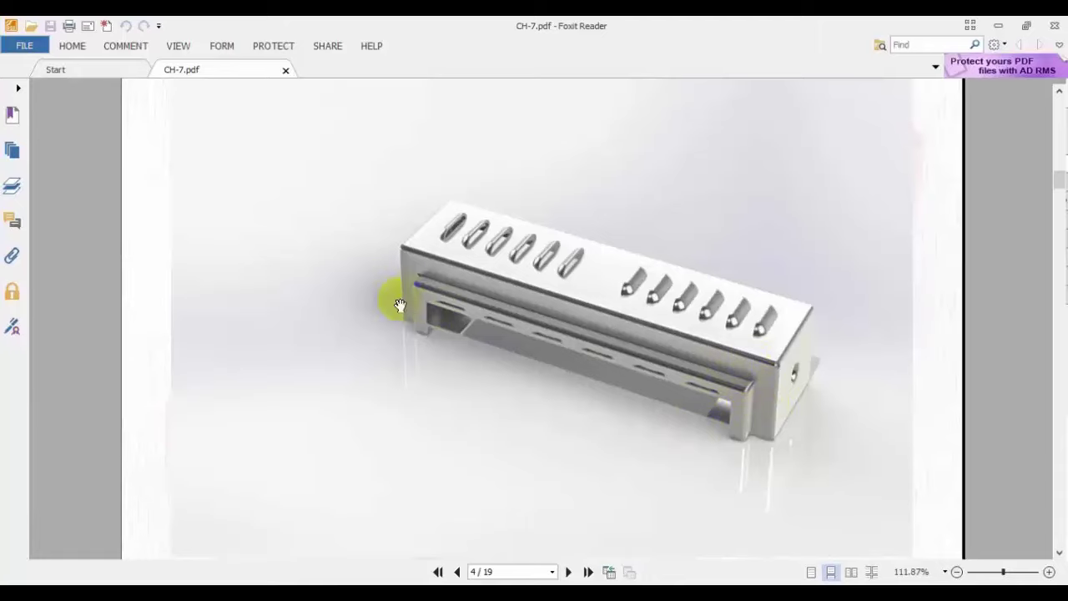
# Step: Start an edge flange on the front face's left leg, top and right leg edges
pyautogui.click(288, 585)
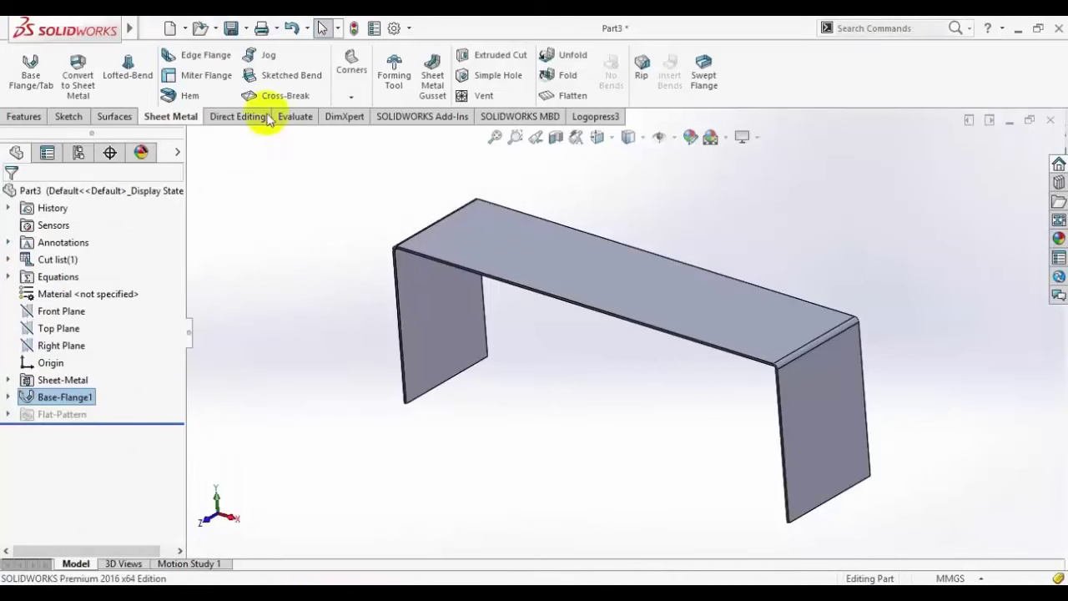
pyautogui.click(203, 53)
pyautogui.scroll(-3, 404, 263)
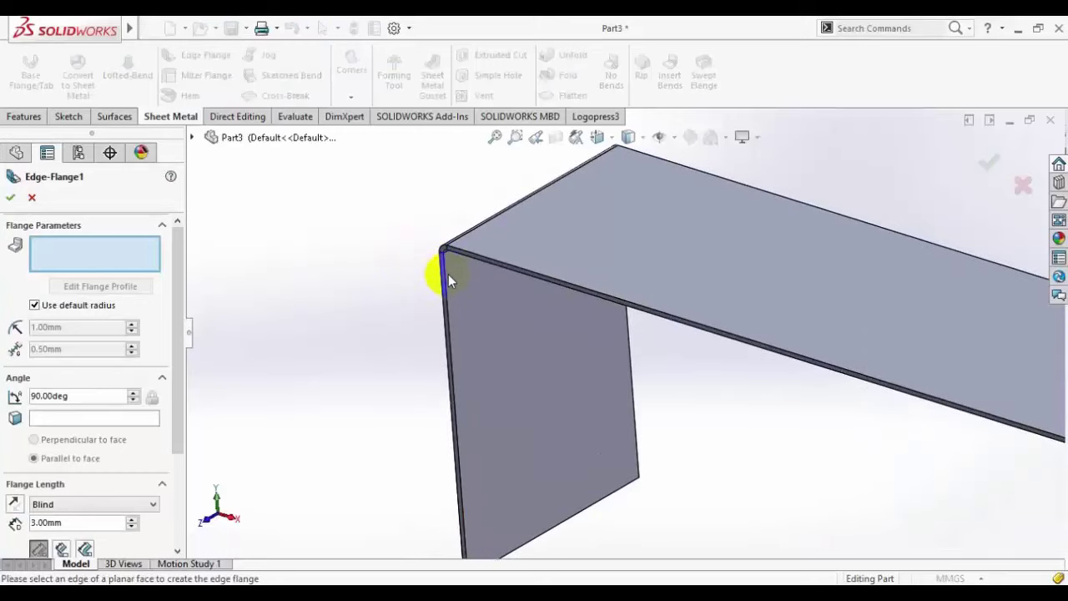
pyautogui.click(448, 284)
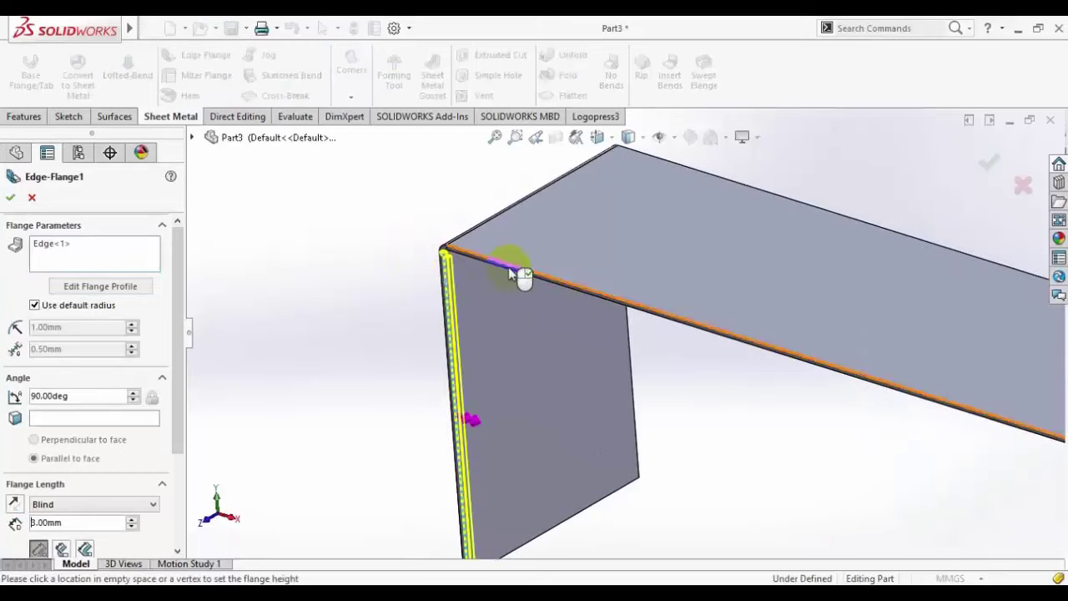
pyautogui.click(519, 355)
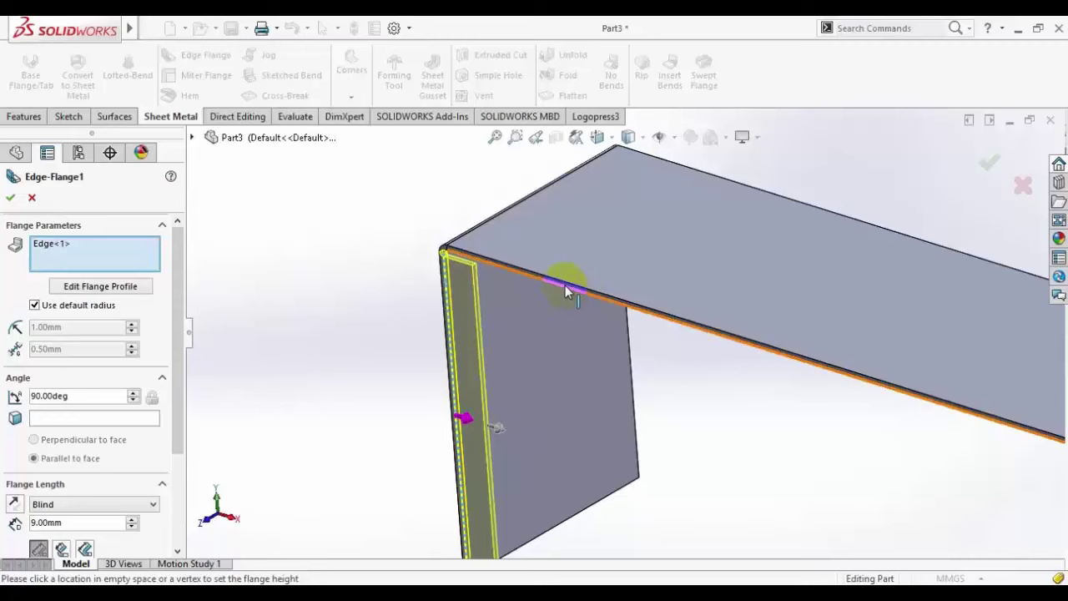
pyautogui.click(567, 291)
pyautogui.scroll(3, 865, 503)
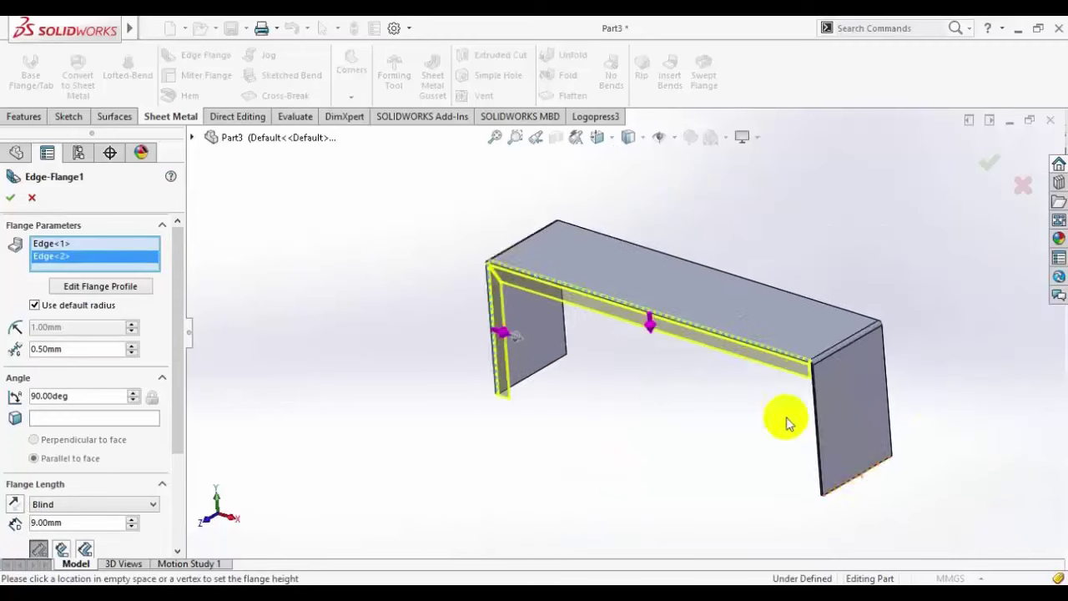
pyautogui.moveTo(785, 422); pyautogui.dragTo(739, 310, button='middle')
pyautogui.click(751, 324)
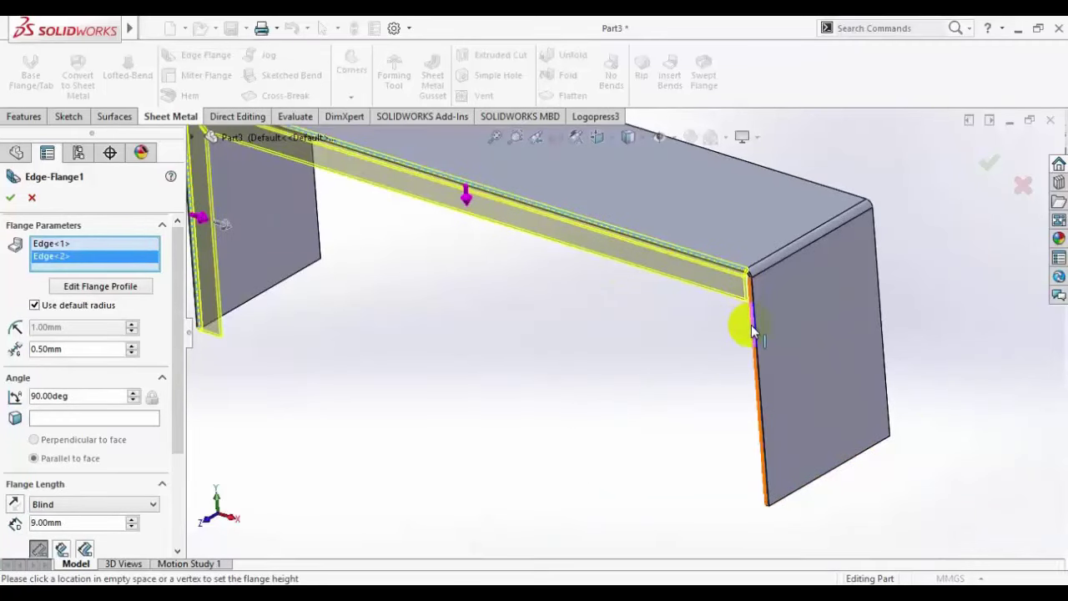
pyautogui.scroll(2, 460, 334)
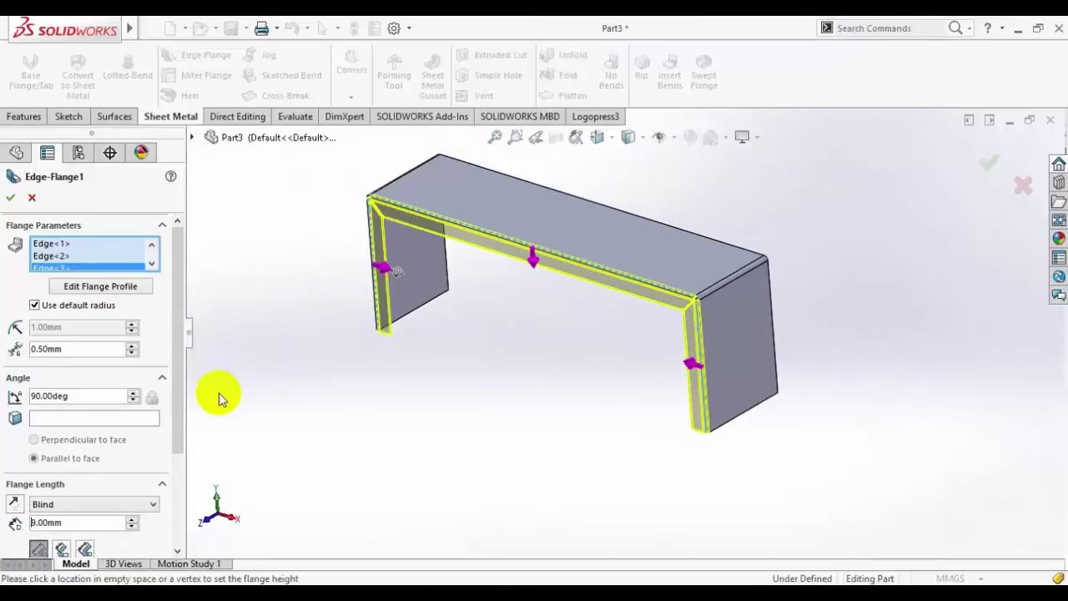
pyautogui.scroll(-3, 178, 434)
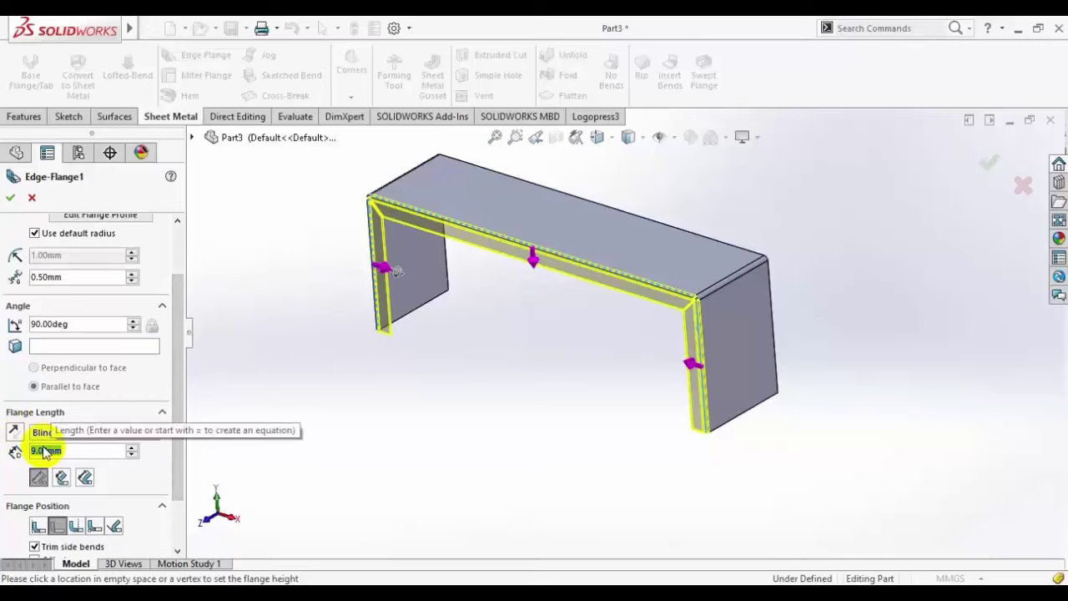
# Step: Set the flange length to 15 mm to create Edge-Flange1
pyautogui.write('15')
pyautogui.press('Return')
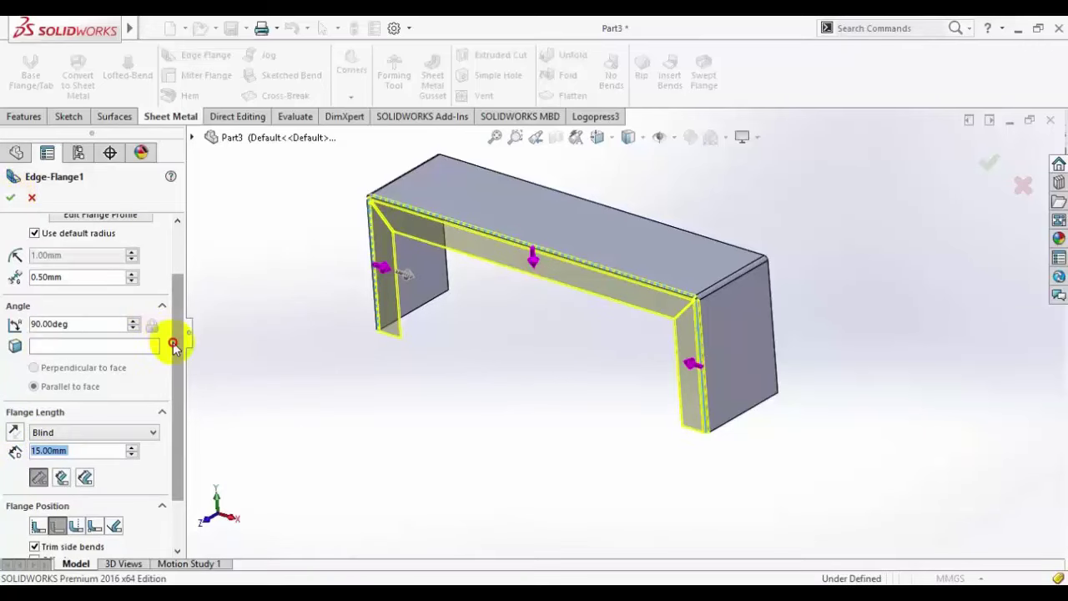
pyautogui.moveTo(173, 342); pyautogui.dragTo(172, 309)
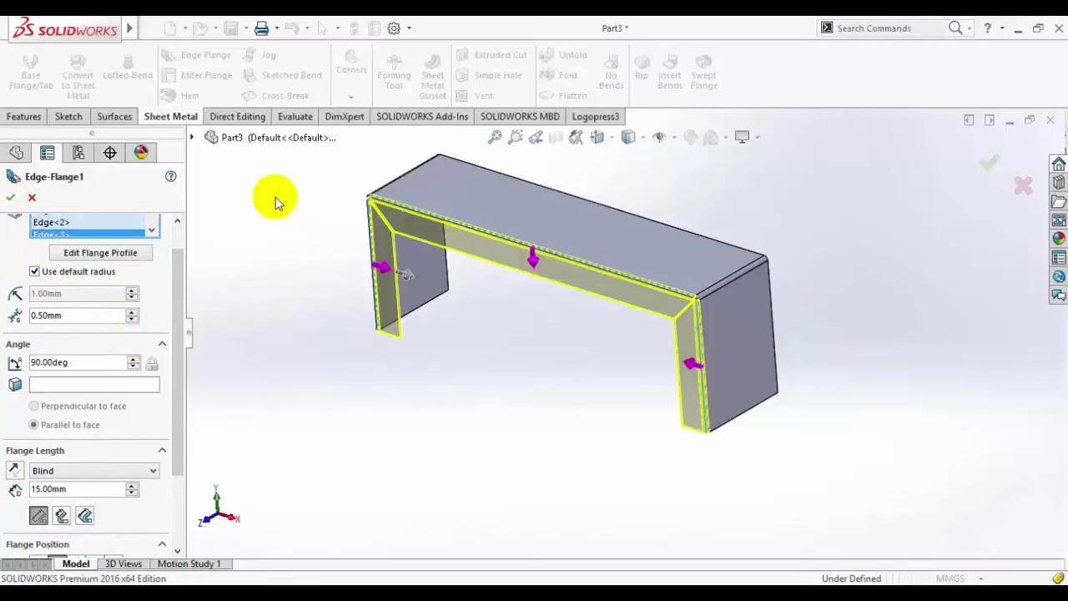
pyautogui.scroll(-5, 534, 234)
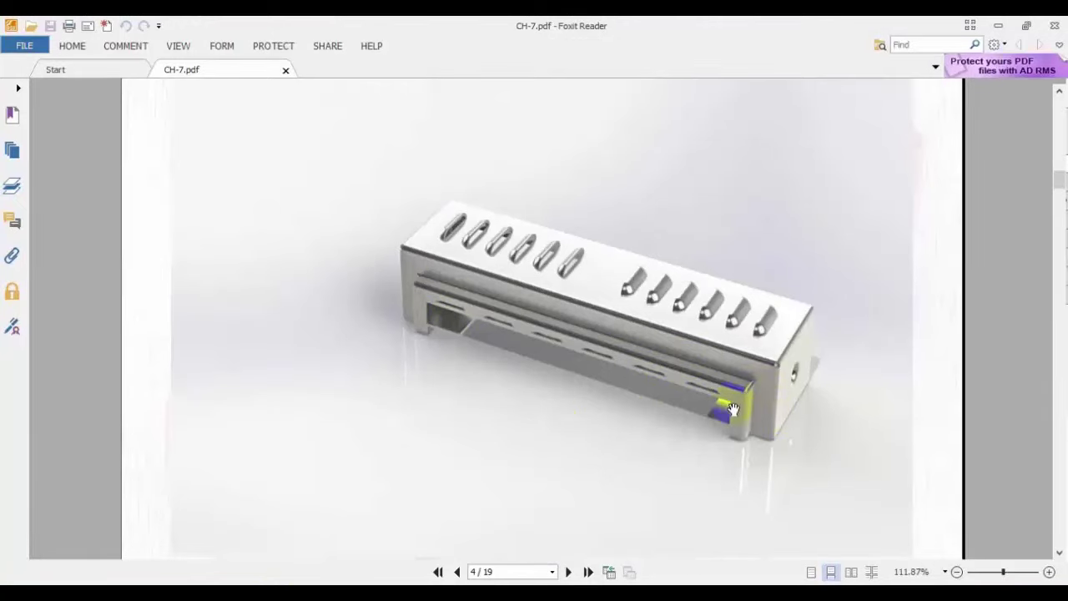
pyautogui.click(313, 582)
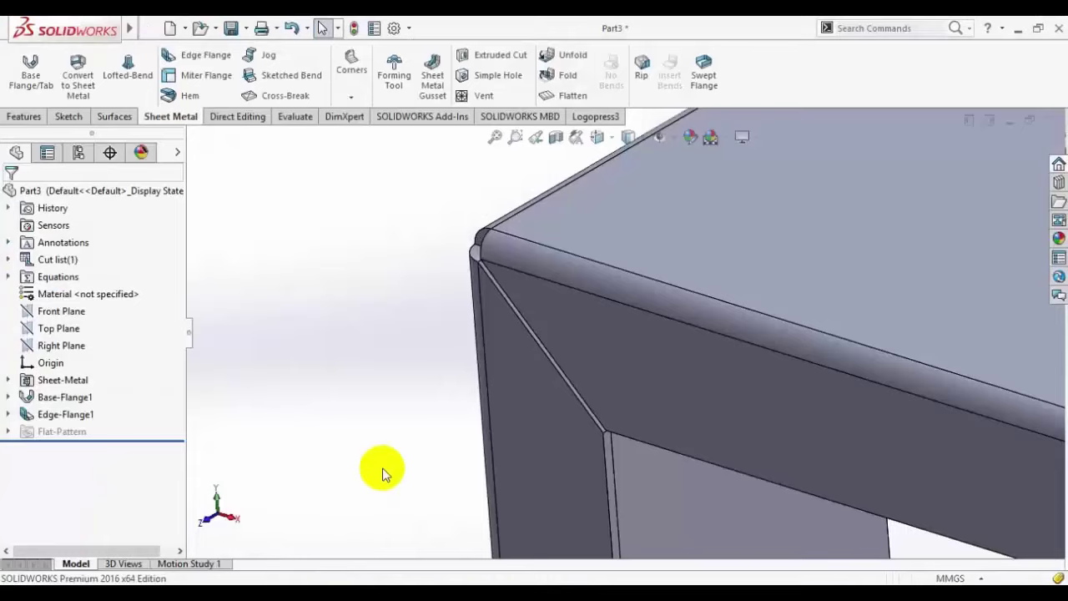
# Step: Start a second edge flange on Edge-Flange1's left, top and right edges
pyautogui.press('f')
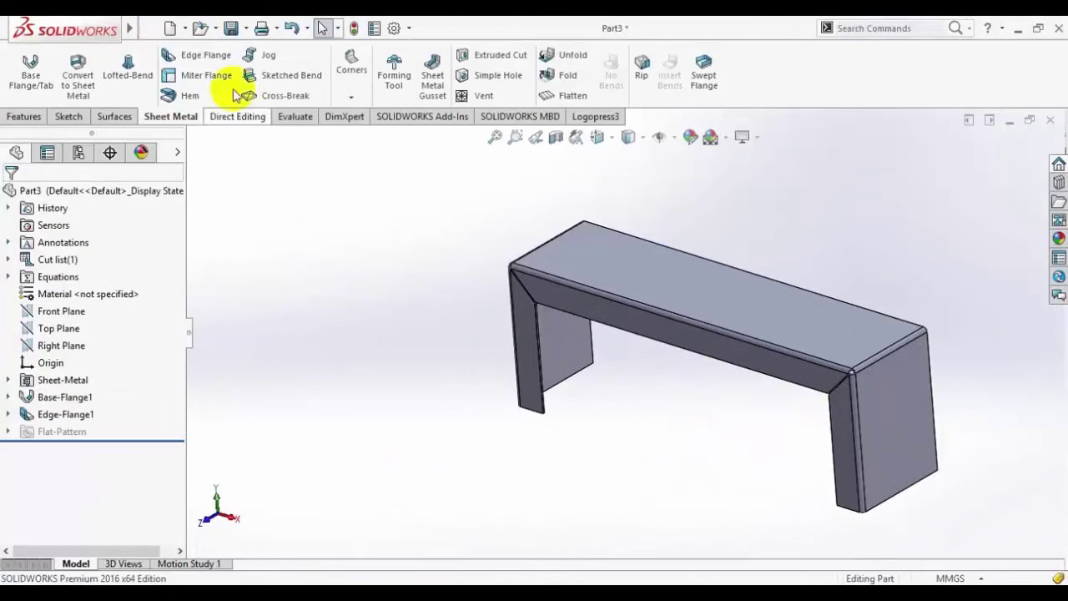
pyautogui.click(211, 55)
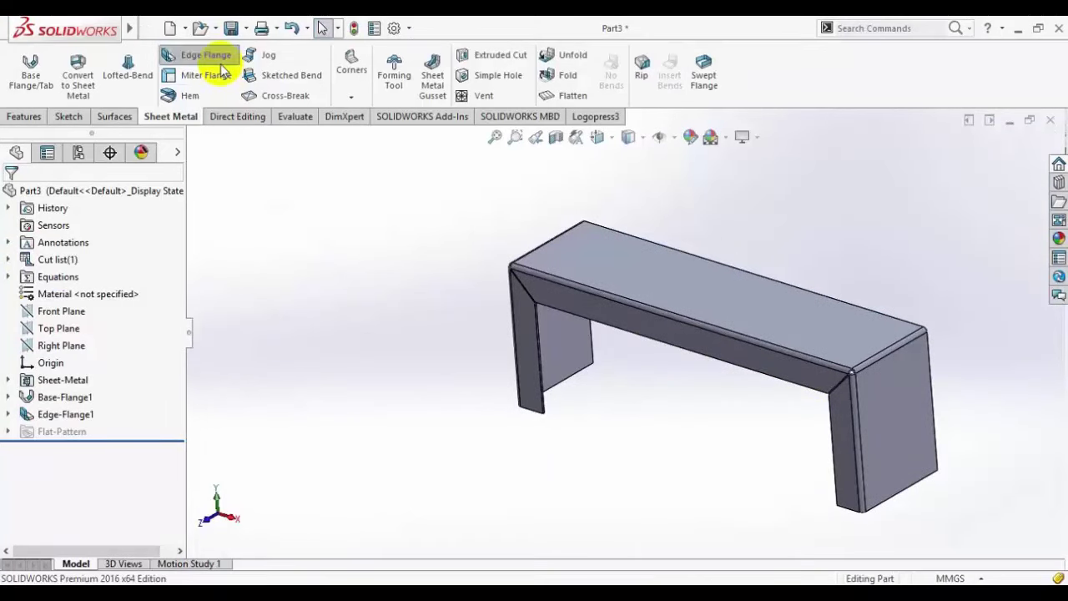
pyautogui.click(538, 347)
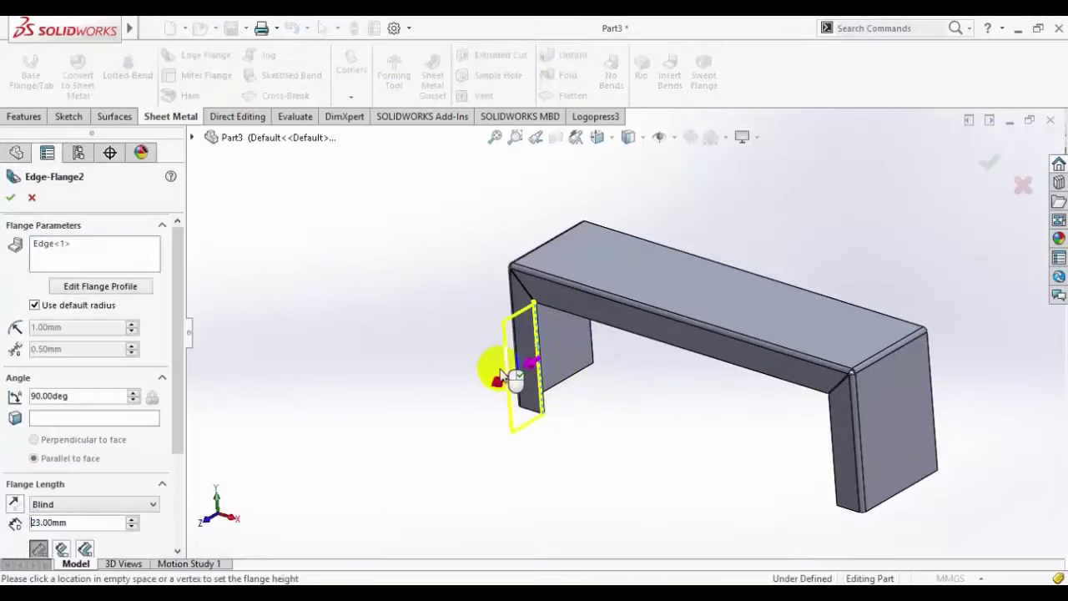
pyautogui.click(517, 367)
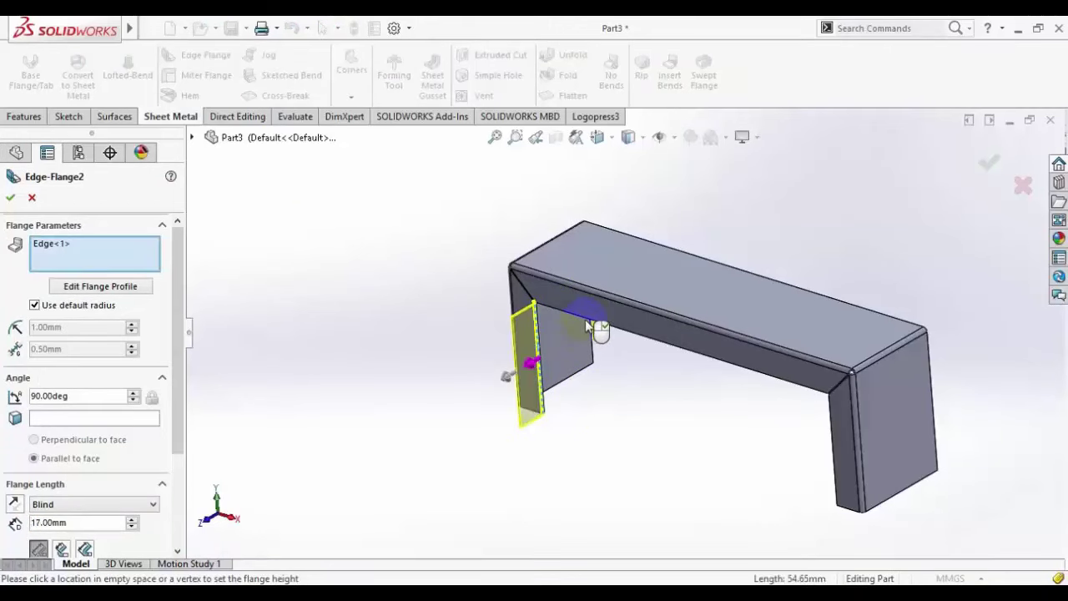
pyautogui.click(713, 373)
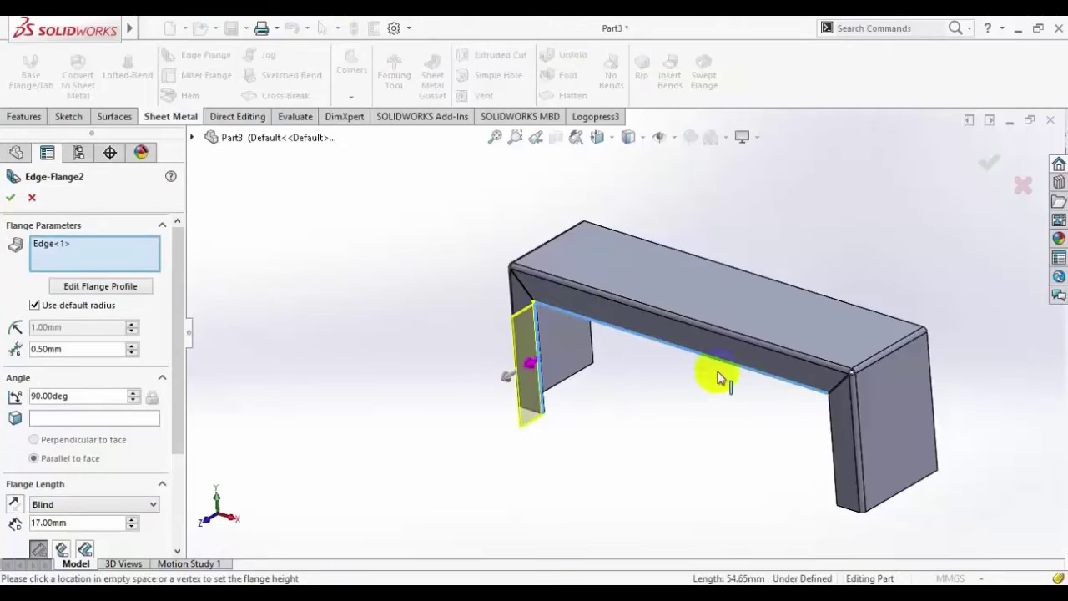
pyautogui.click(830, 430)
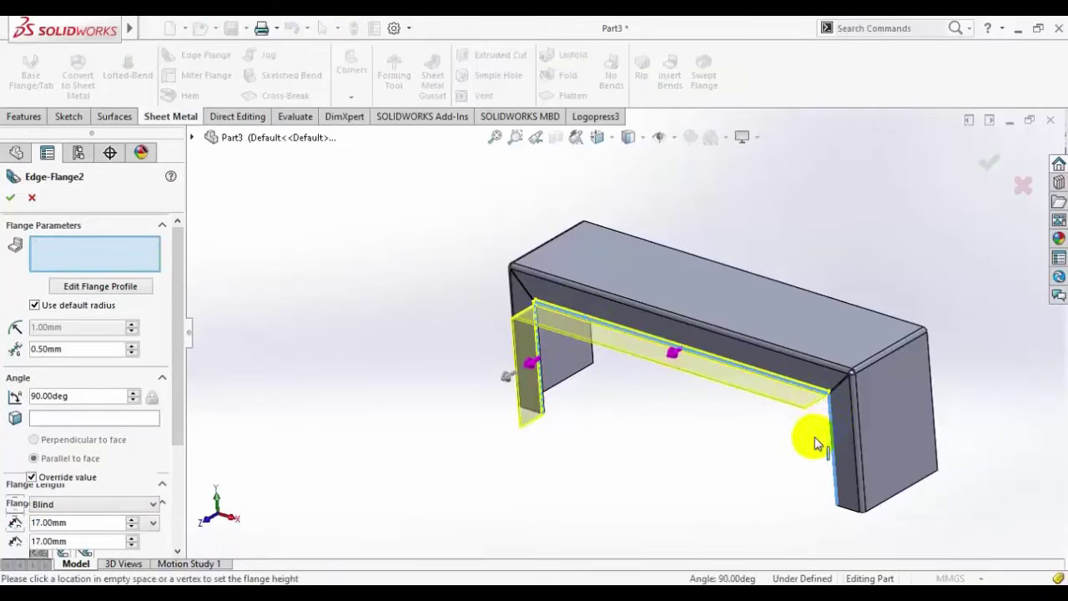
# Step: Set the flange length to 10 mm and accept Edge-Flange2
pyautogui.doubleClick(69, 522)
pyautogui.write('10')
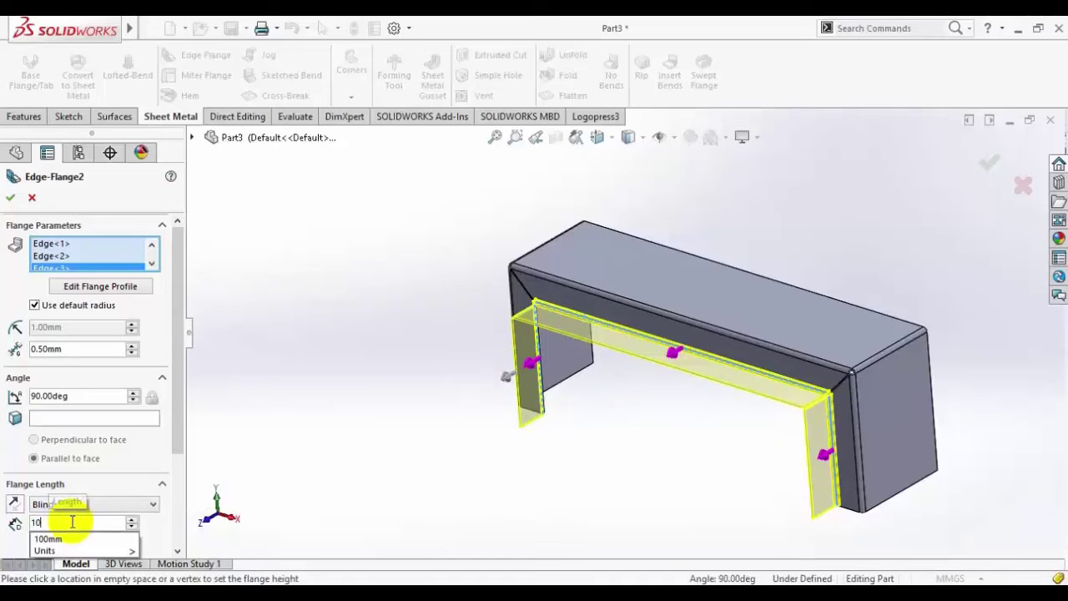
pyautogui.press('Return')
pyautogui.scroll(2, 667, 418)
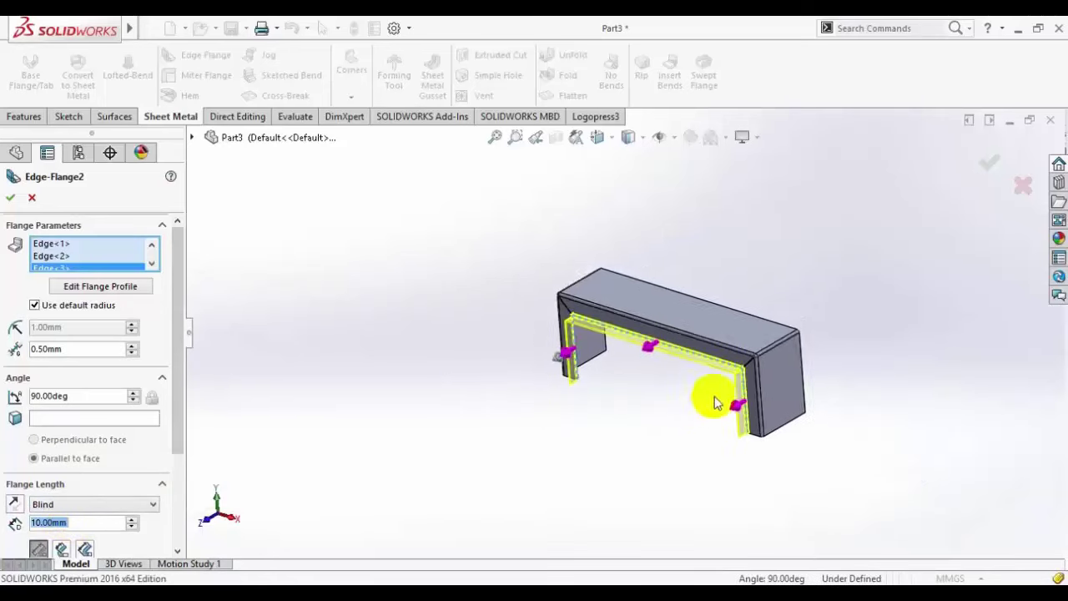
pyautogui.scroll(-2, 599, 315)
pyautogui.scroll(-1, 599, 314)
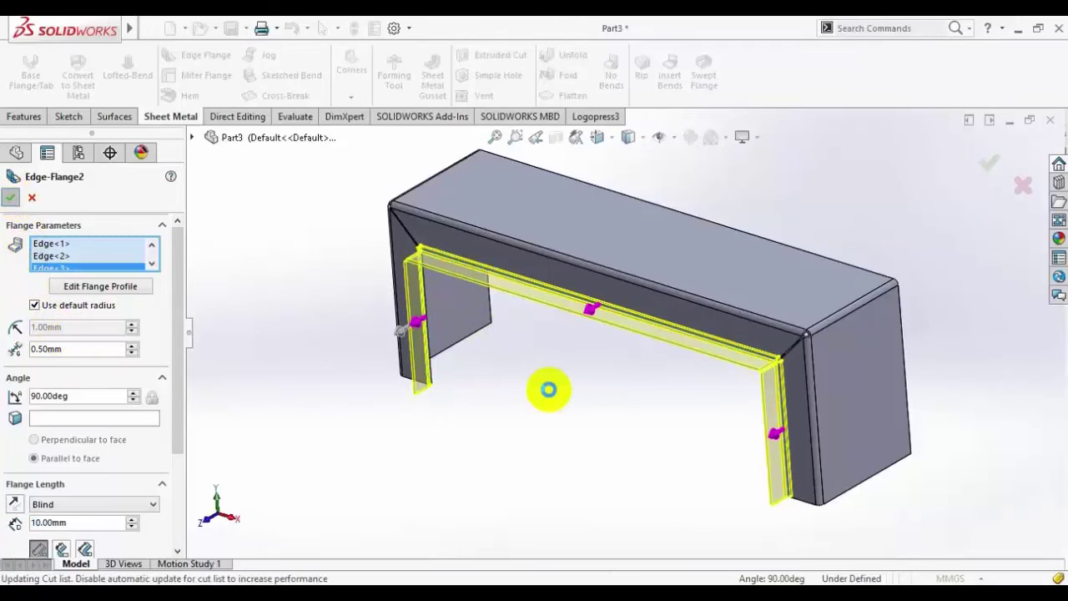
pyautogui.rightClick(556, 398)
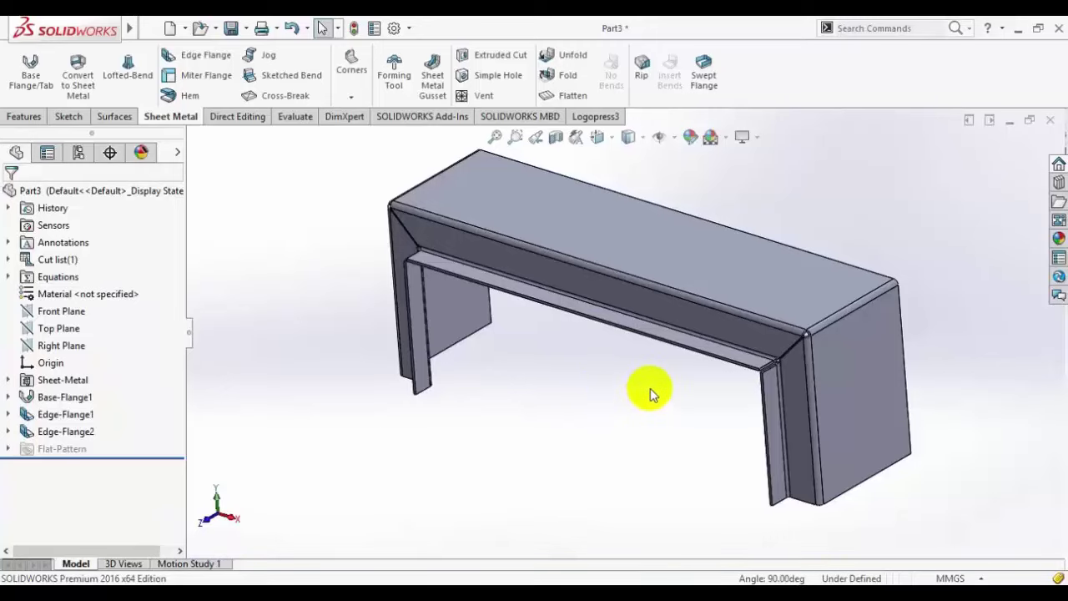
# Step: Start a third edge flange on the inner left edge, top edge and right post edge
pyautogui.click(199, 58)
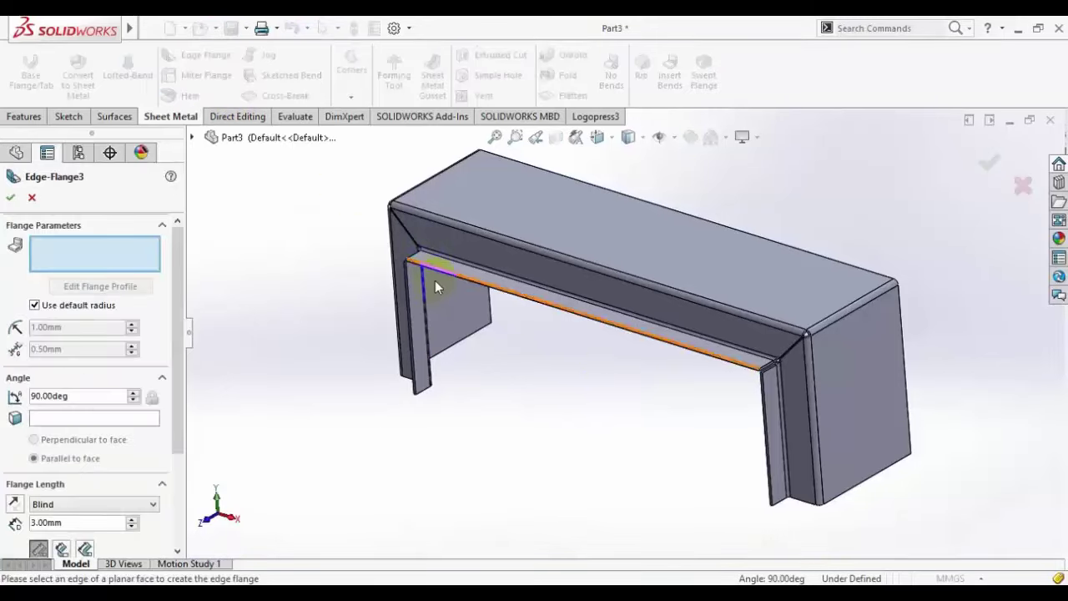
pyautogui.scroll(-5, 435, 280)
pyautogui.click(436, 275)
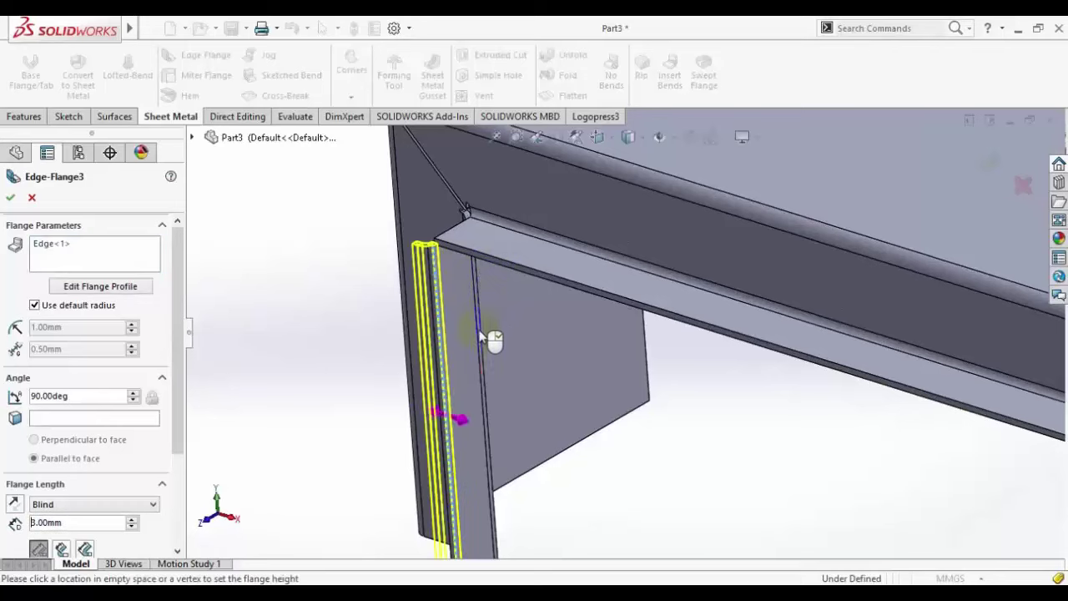
pyautogui.click(598, 295)
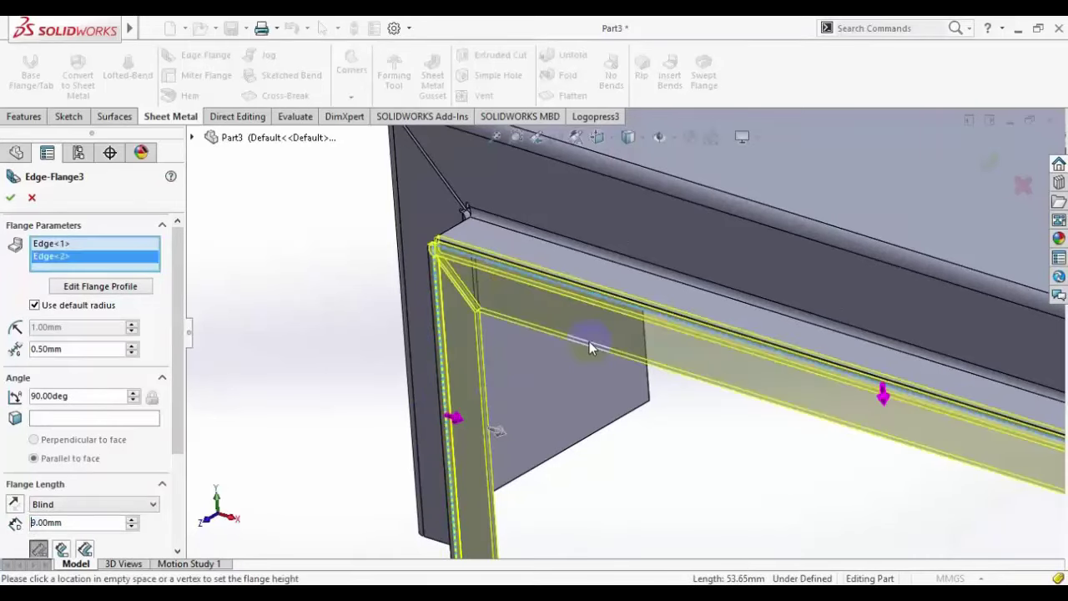
pyautogui.scroll(3, 894, 506)
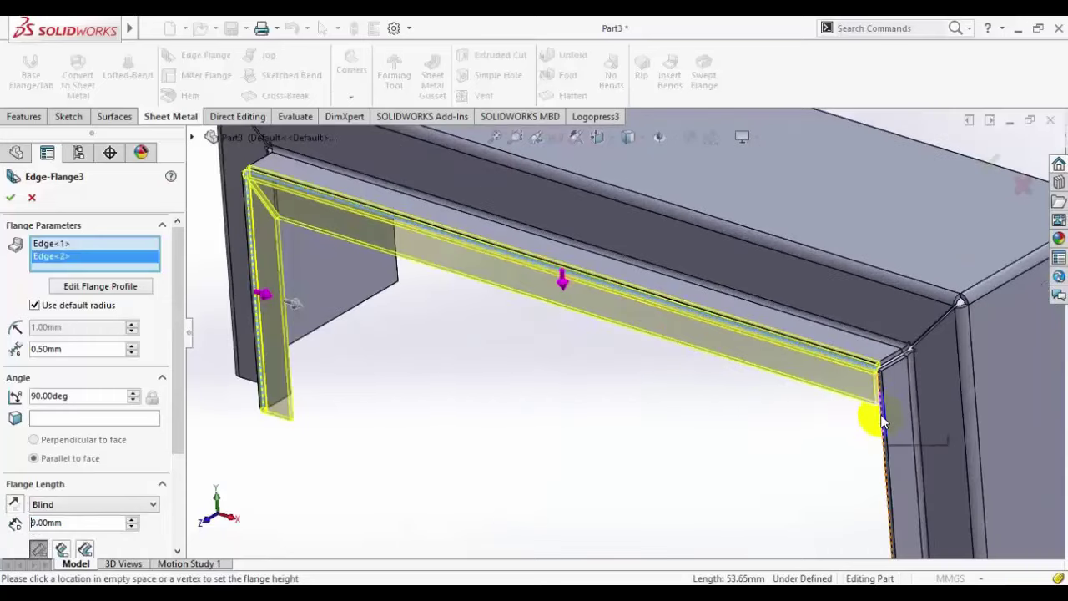
pyautogui.click(882, 421)
pyautogui.scroll(3, 521, 474)
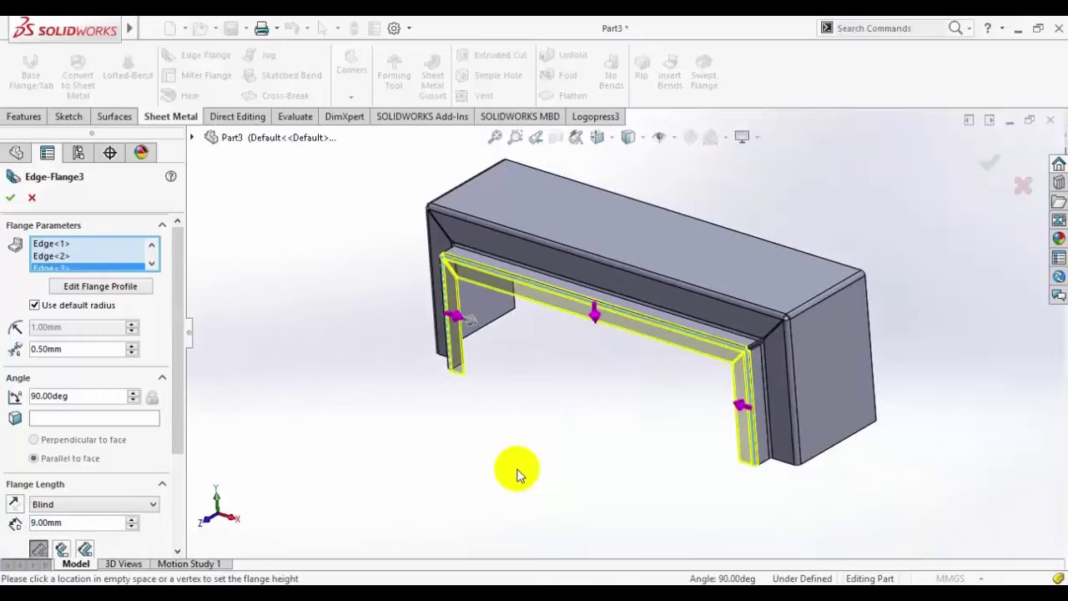
# Step: Set the flange length to Blind 15 mm, finish Edge-Flange3 and compare with the PDF
pyautogui.click(275, 584)
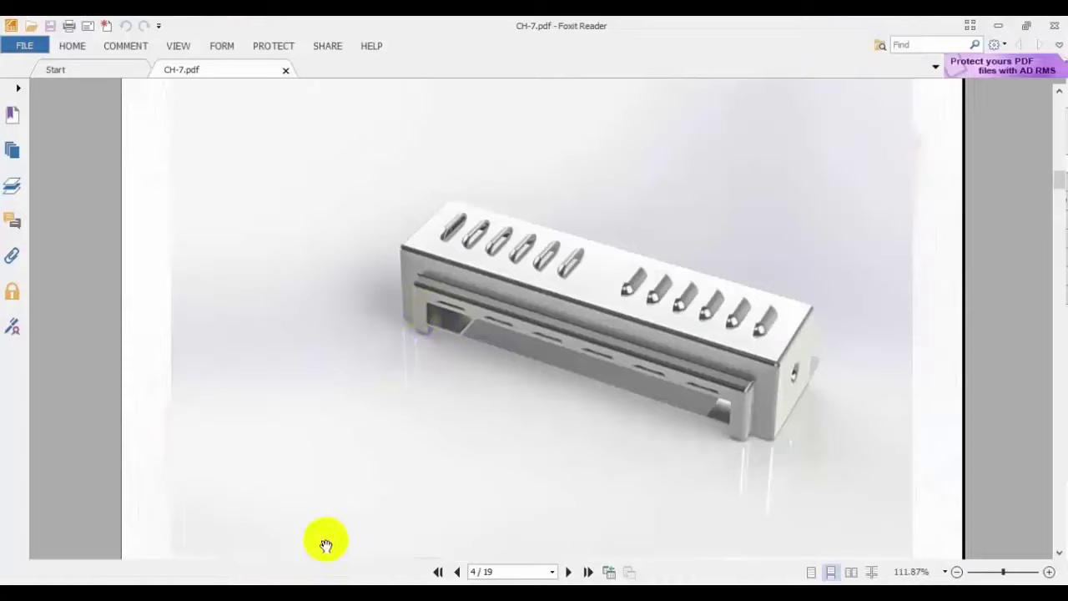
pyautogui.click(296, 577)
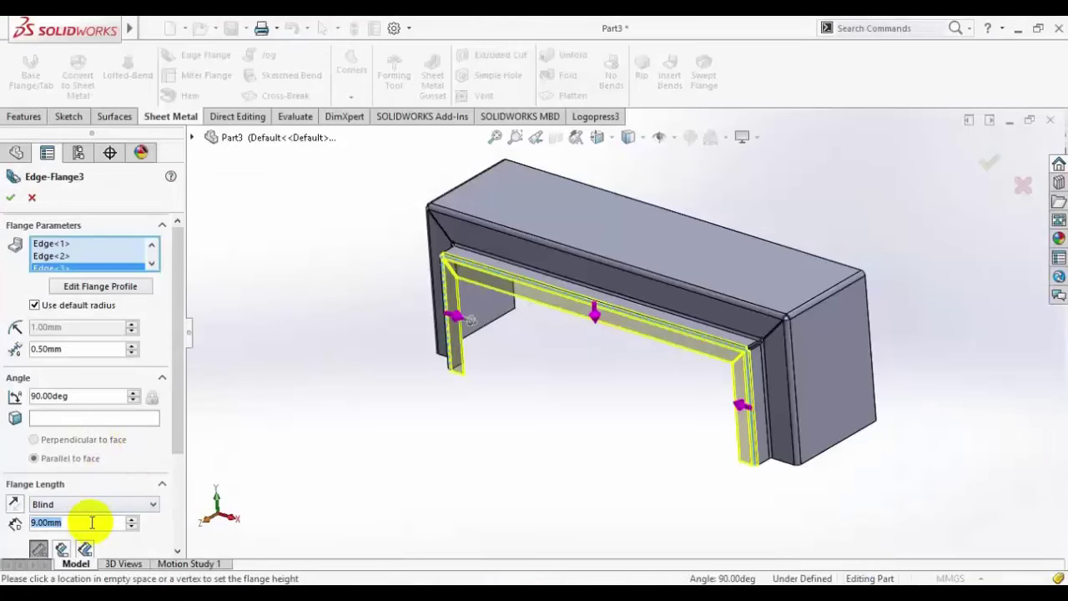
pyautogui.write('15')
pyautogui.press('Return')
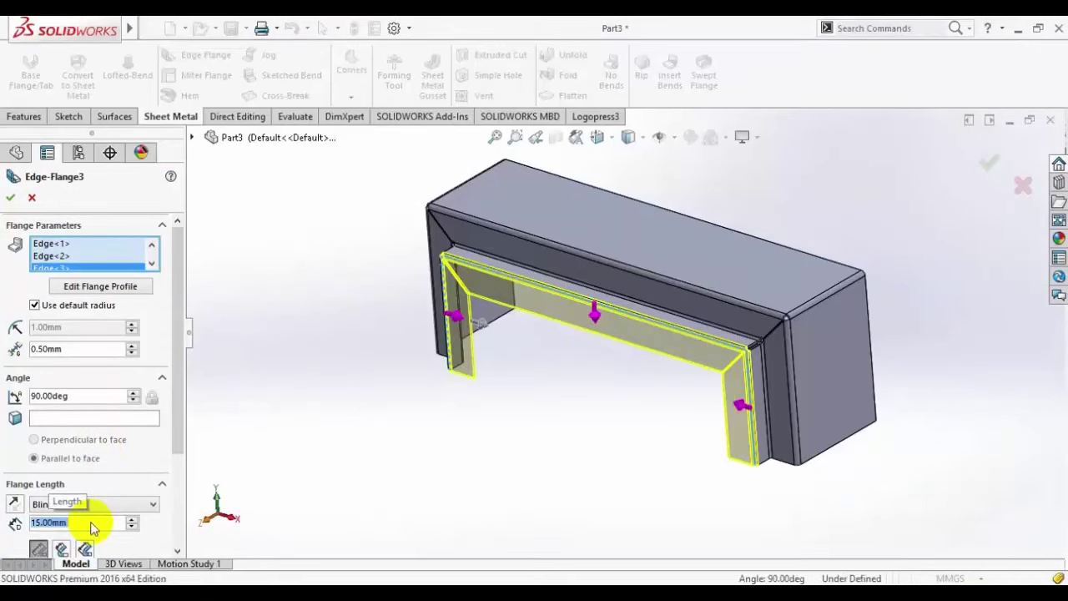
pyautogui.click(10, 198)
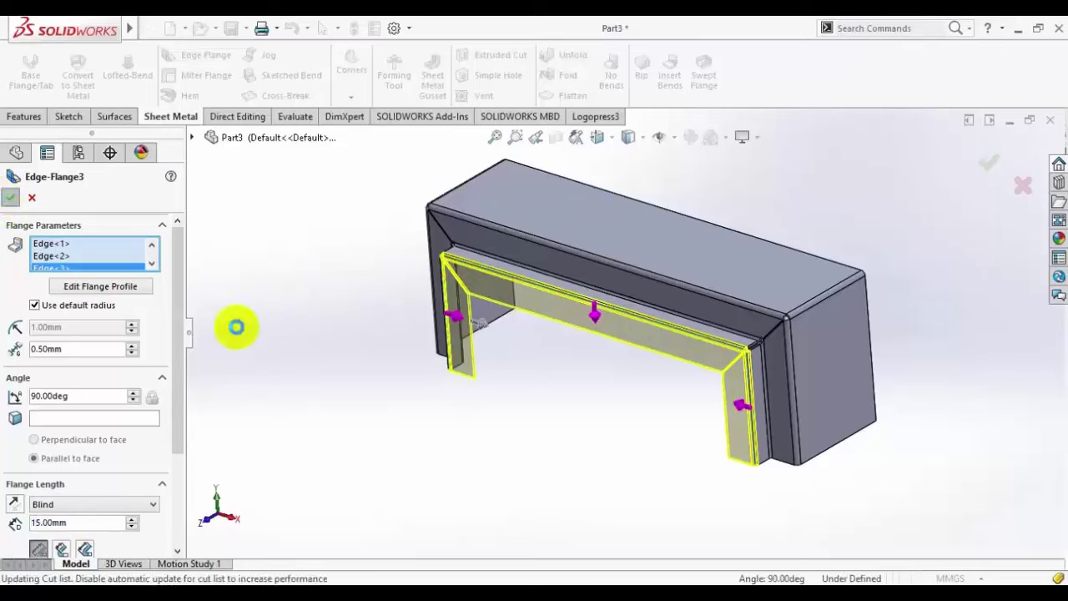
pyautogui.click(584, 338)
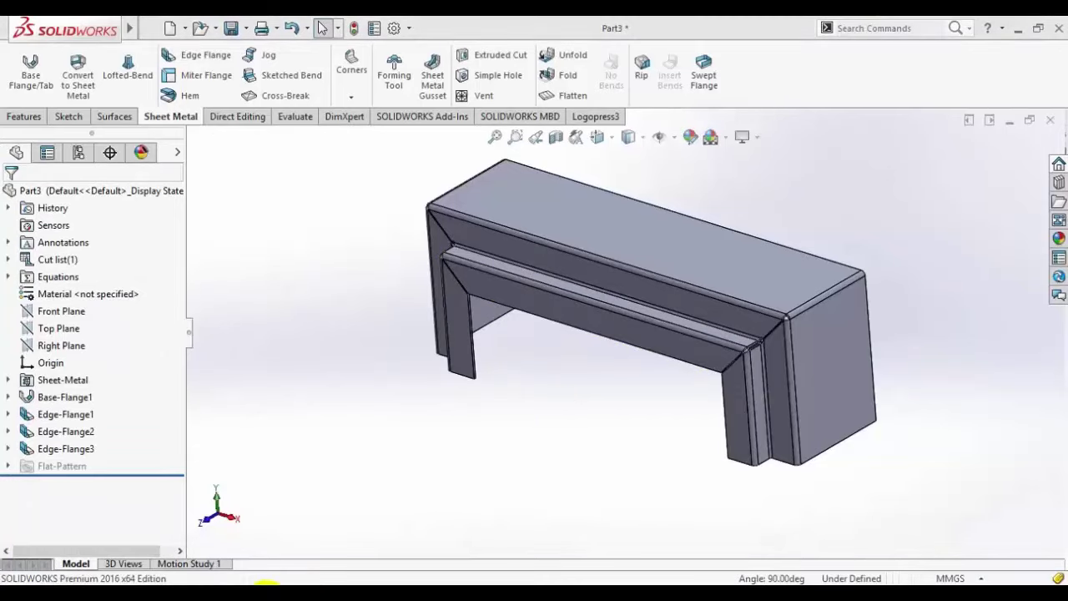
pyautogui.click(278, 580)
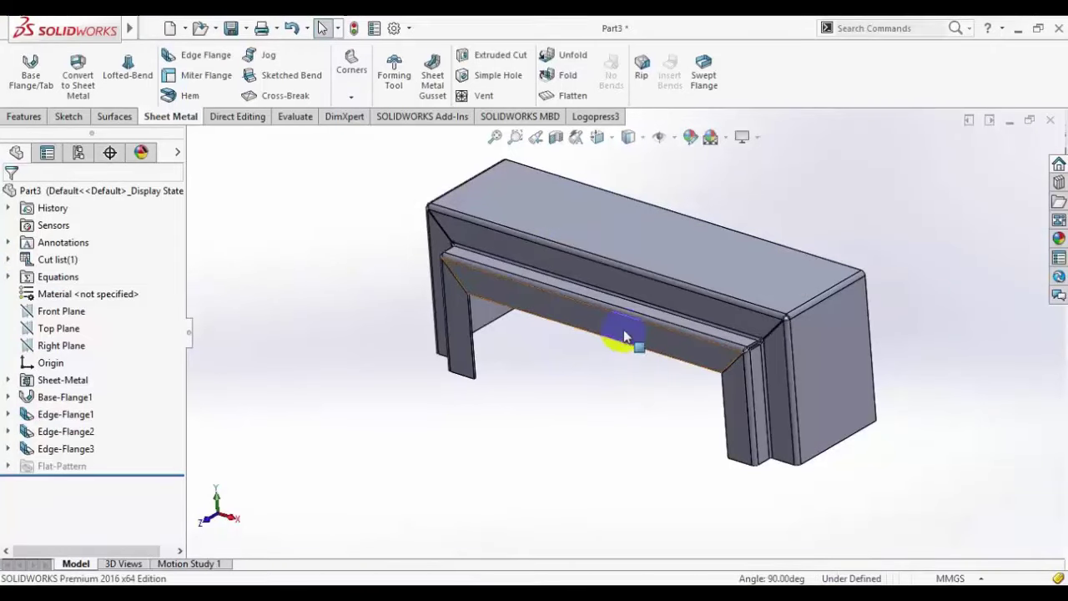
# Step: View the inner flange face Normal To and browse the Design Library to the lance forming tools
pyautogui.click(625, 336)
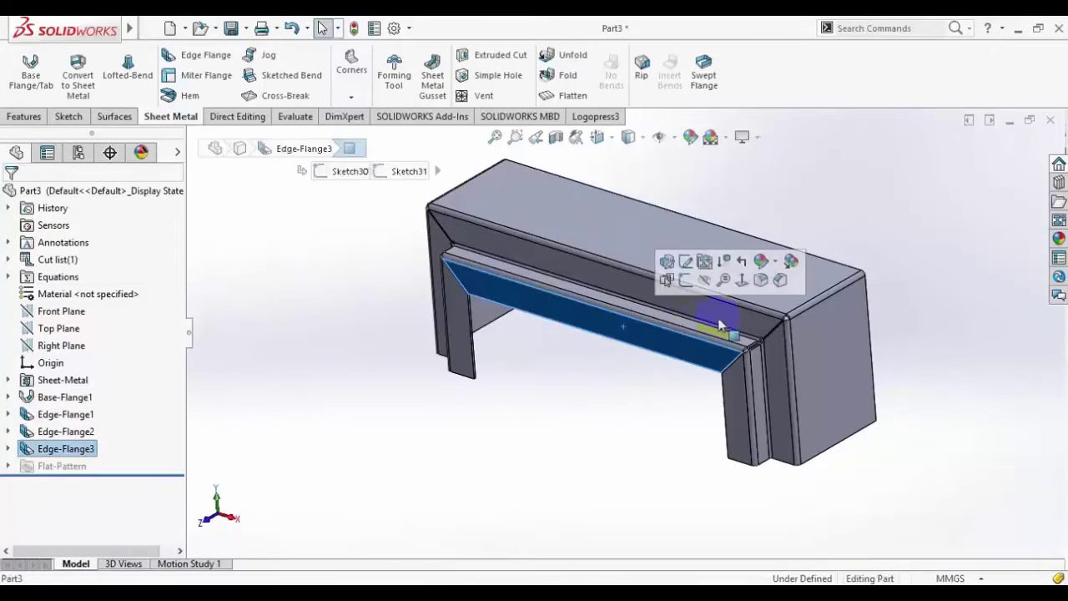
pyautogui.click(737, 281)
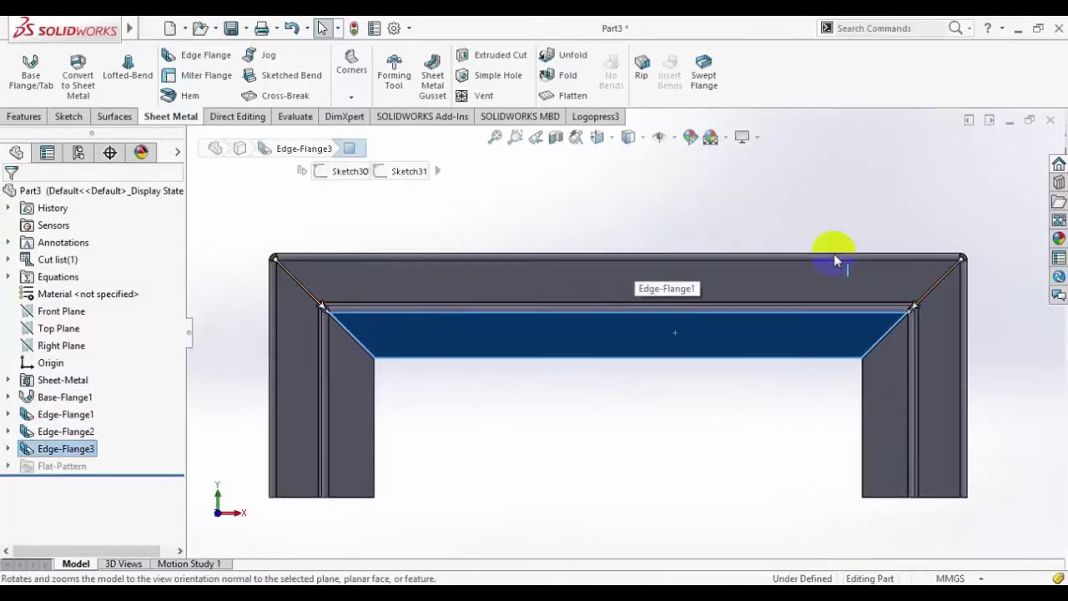
pyautogui.click(1060, 181)
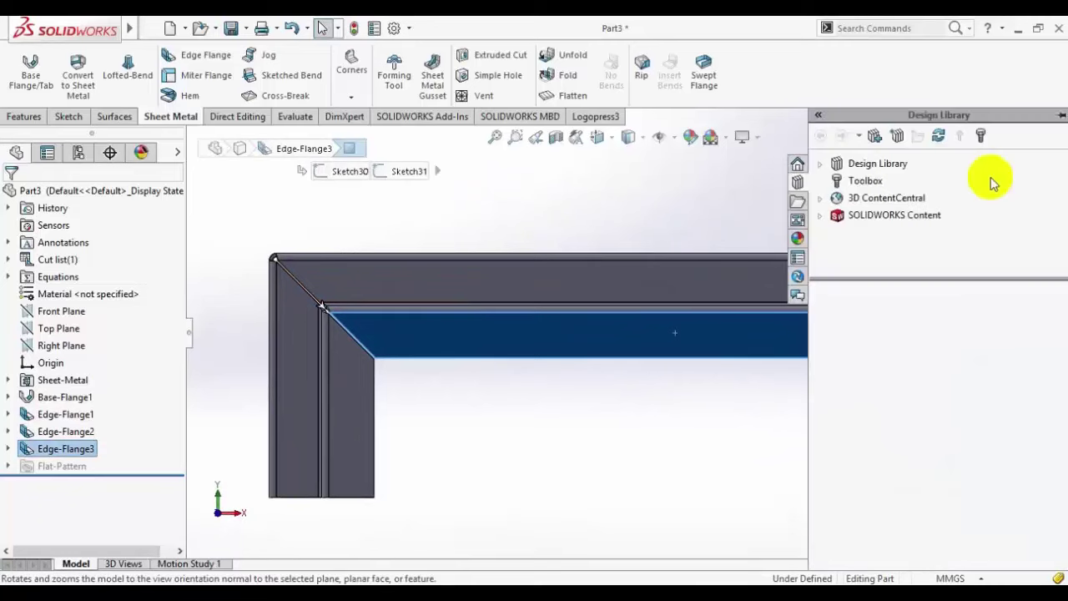
pyautogui.click(873, 163)
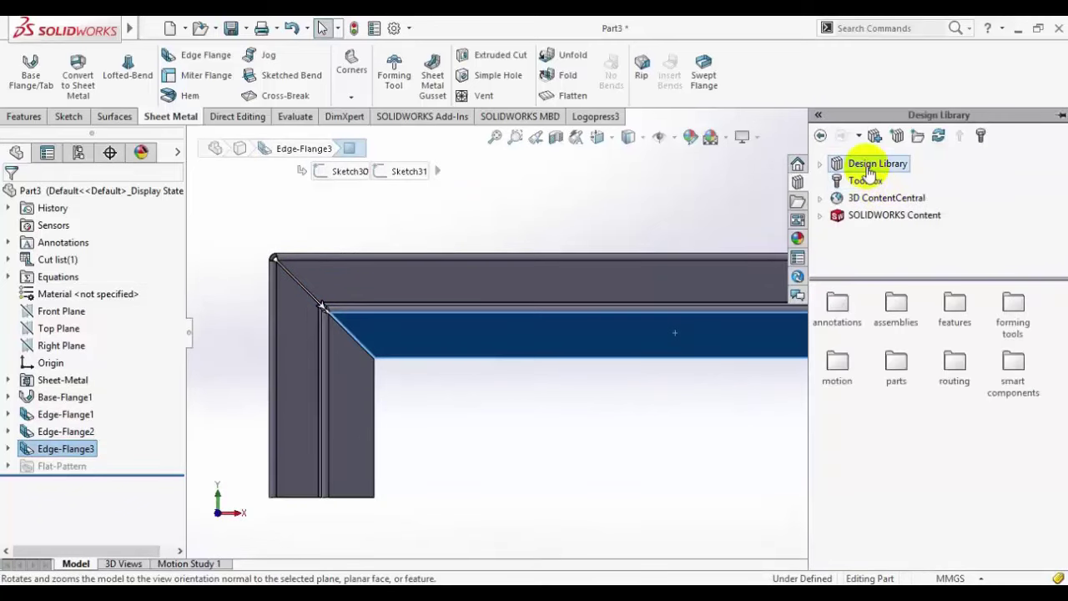
pyautogui.doubleClick(1012, 330)
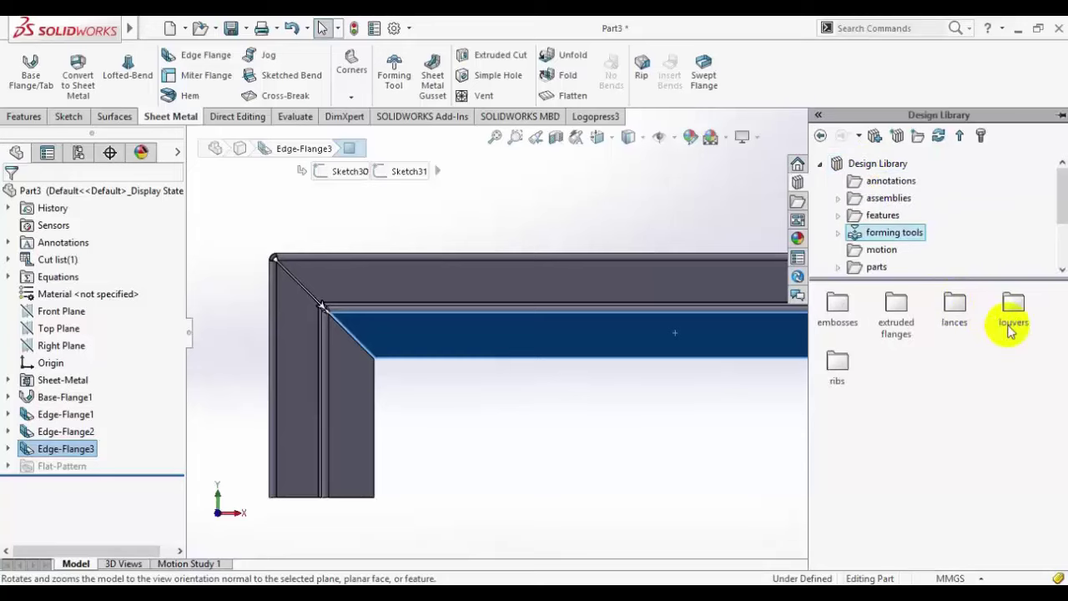
pyautogui.doubleClick(837, 309)
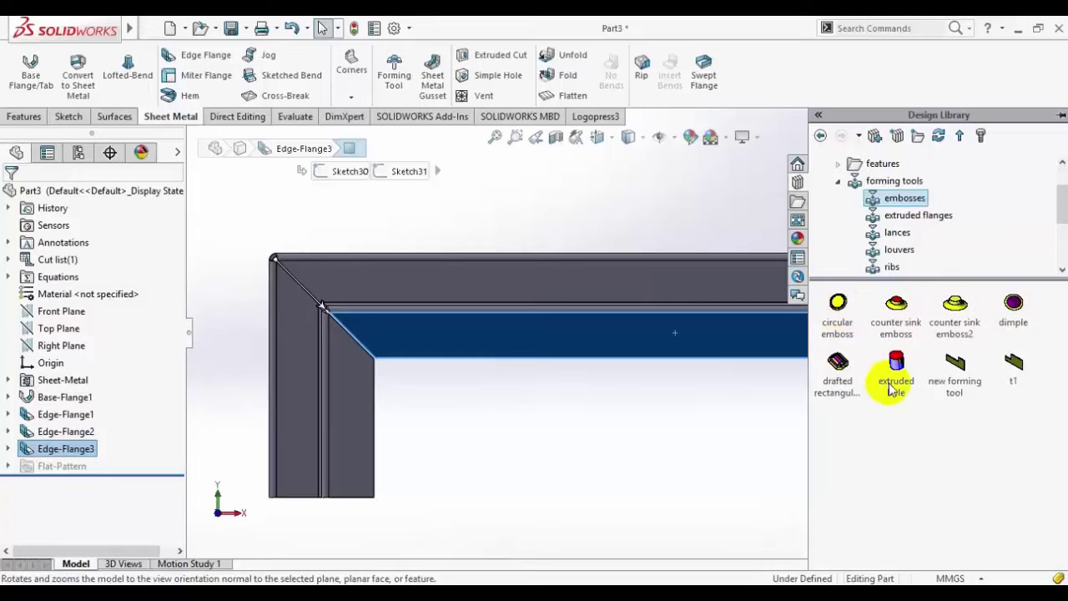
pyautogui.click(904, 219)
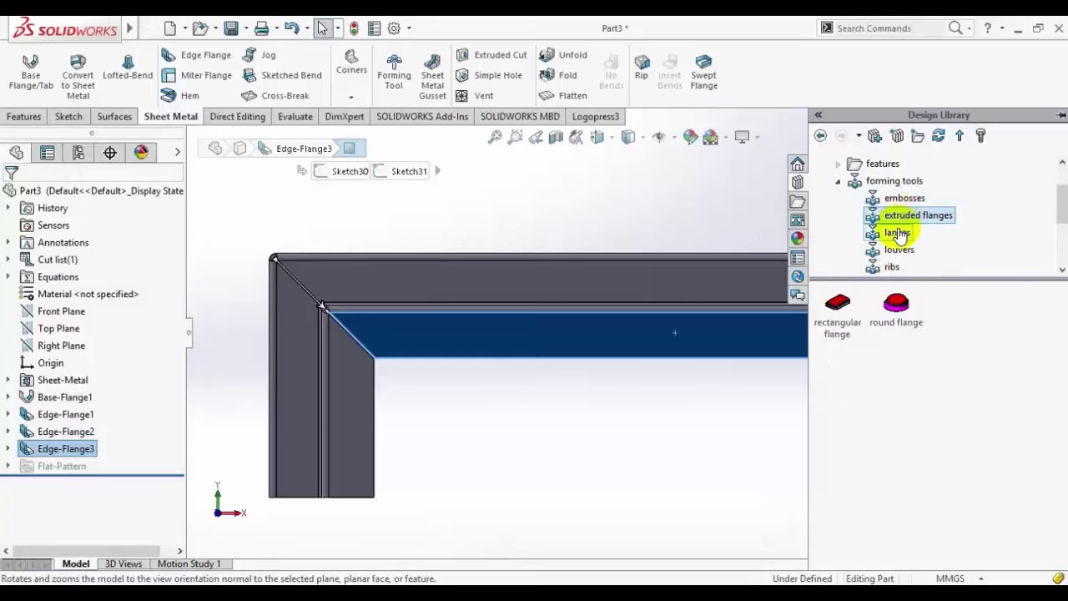
pyautogui.hotkey('ctrl', '8')
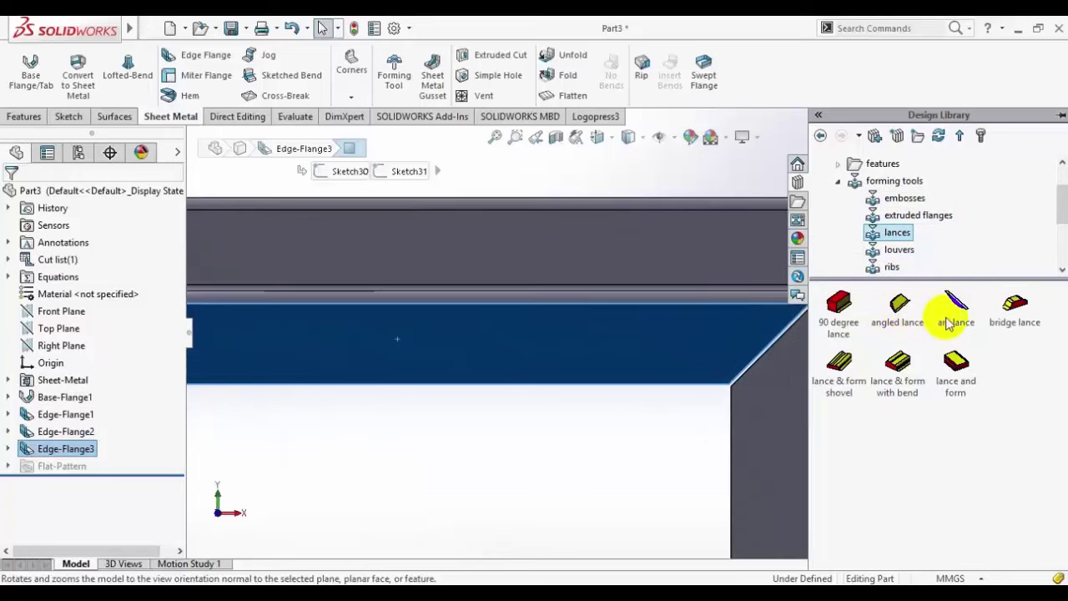
# Step: Drag the arc lance tool onto Edge-Flange3's face at 0° rotation
pyautogui.moveTo(954, 316); pyautogui.dragTo(692, 342)
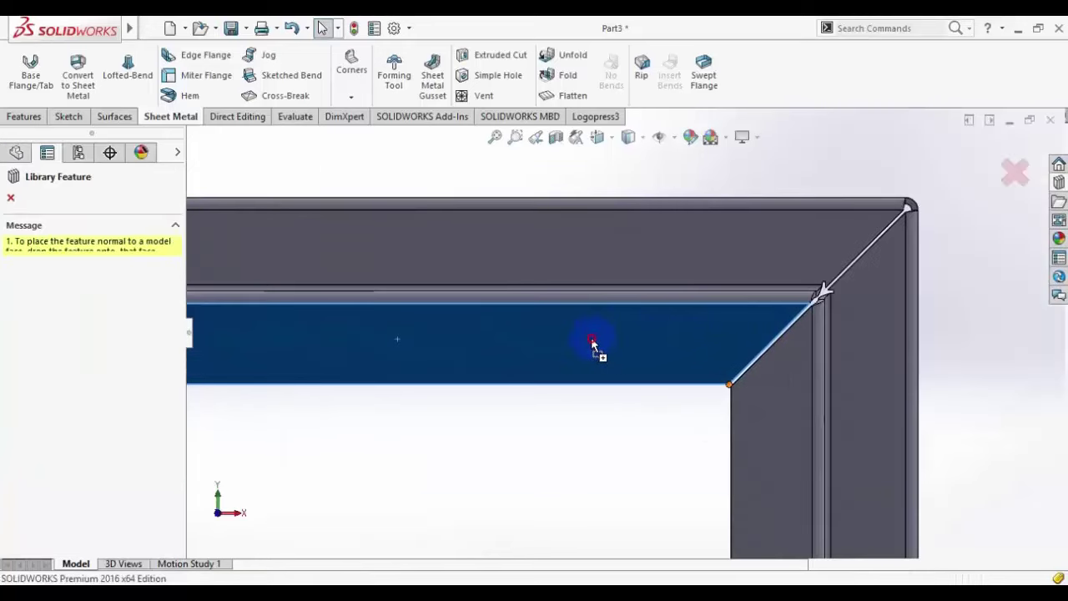
pyautogui.moveTo(593, 343); pyautogui.dragTo(490, 360)
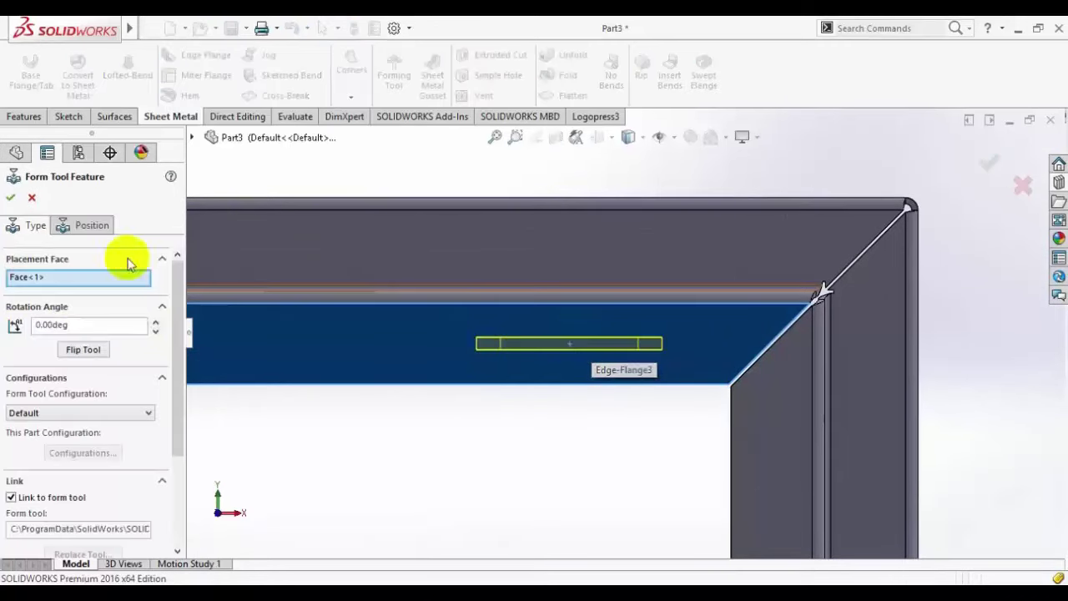
pyautogui.scroll(5, 532, 437)
pyautogui.scroll(-2, 467, 350)
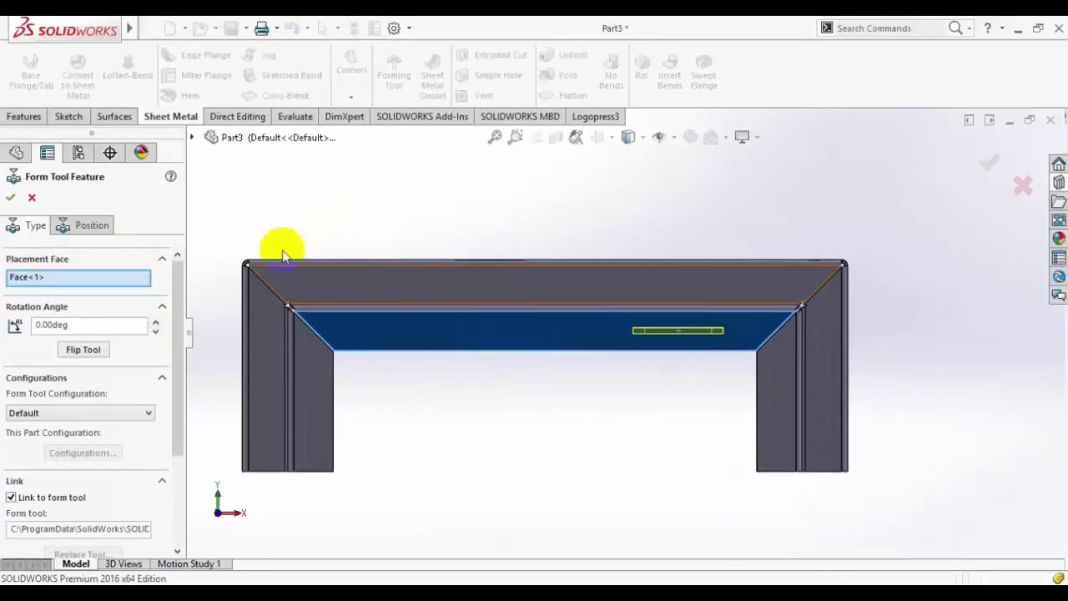
# Step: Pattern the arc lance point into 3 instances 50 mm apart, reversed leftward, and finish the lance
pyautogui.click(102, 227)
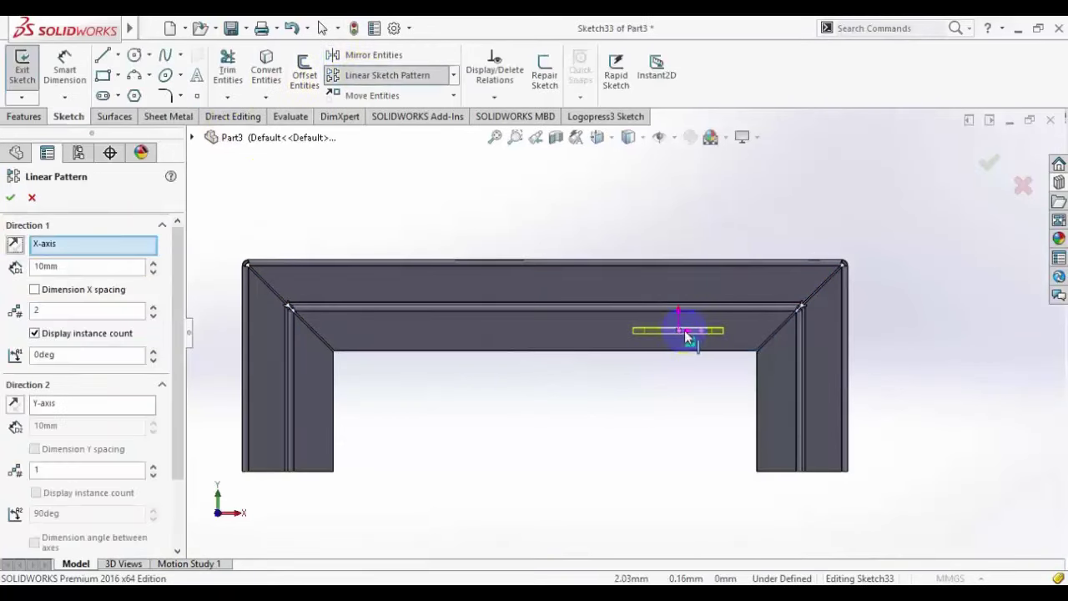
pyautogui.click(646, 347)
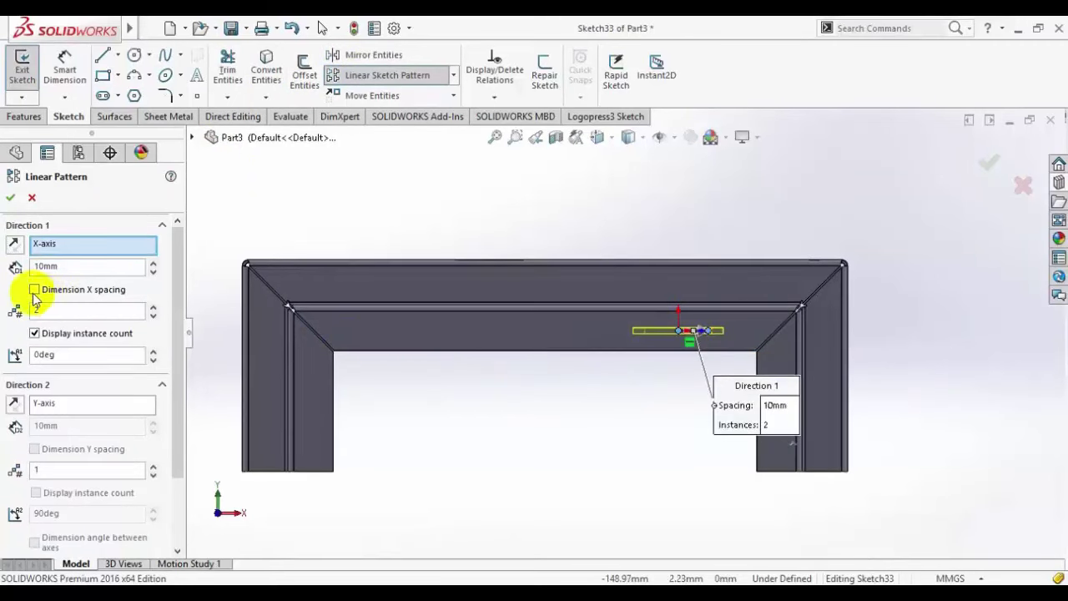
pyautogui.click(13, 244)
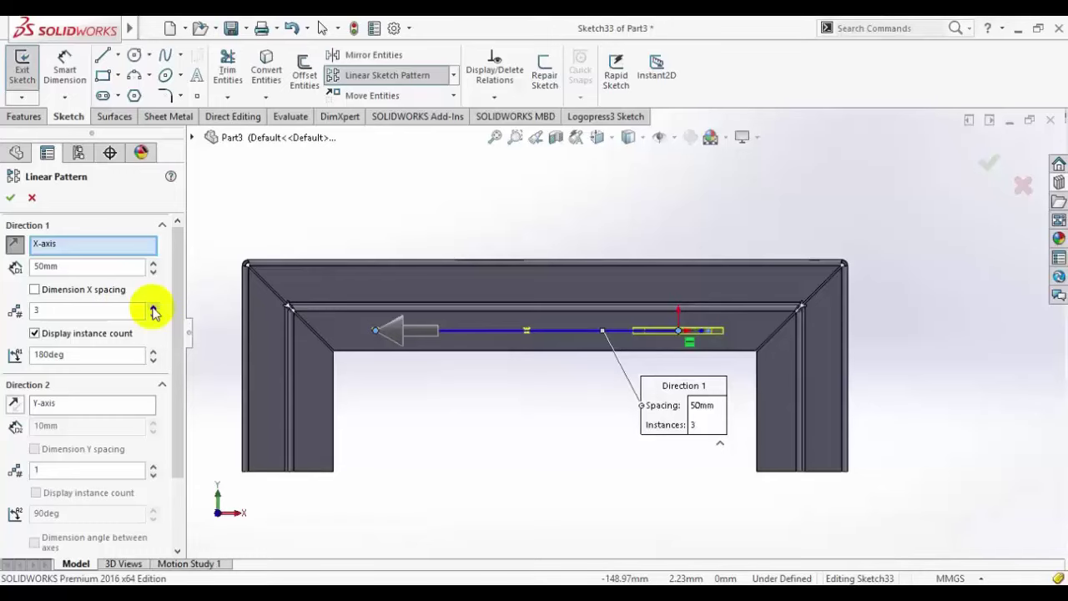
pyautogui.click(11, 199)
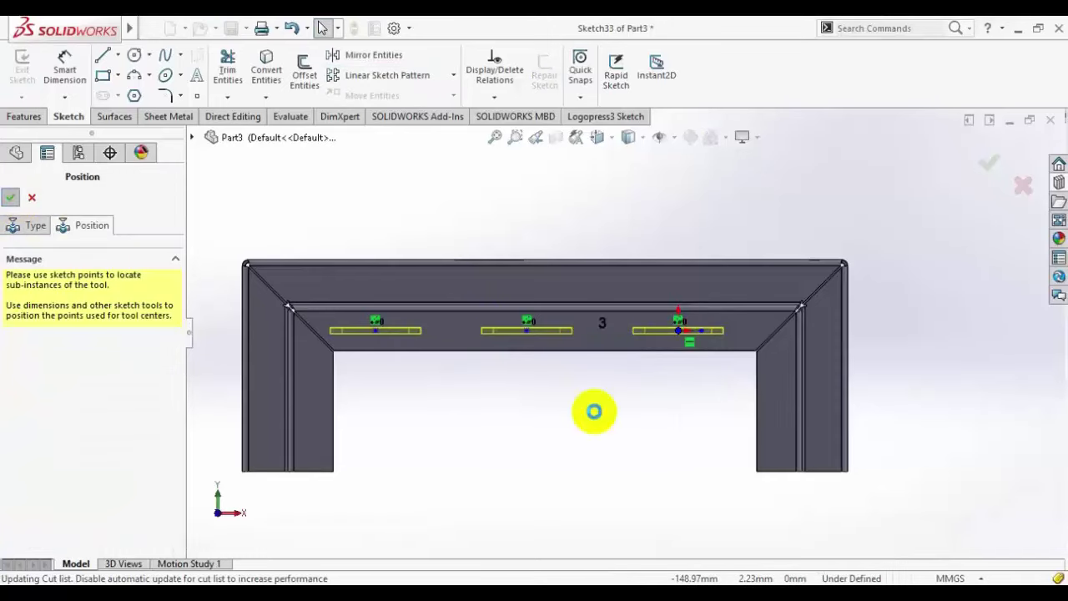
pyautogui.press('Return')
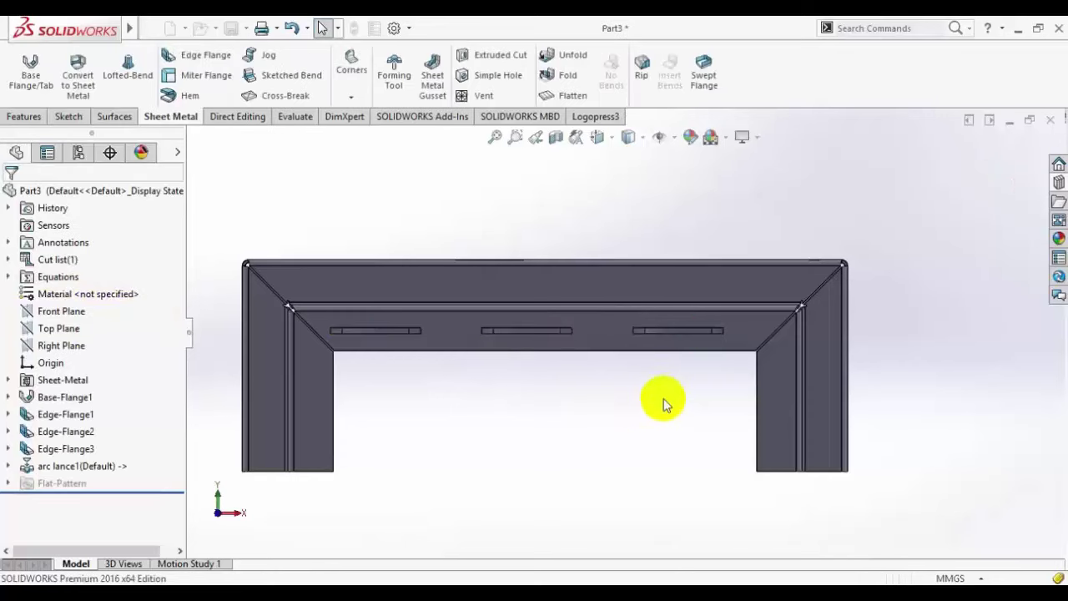
pyautogui.moveTo(663, 398); pyautogui.dragTo(501, 392, button='middle')
# Step: Check the reference PDF, then select the bracket's top face and view it straight on
pyautogui.click(283, 578)
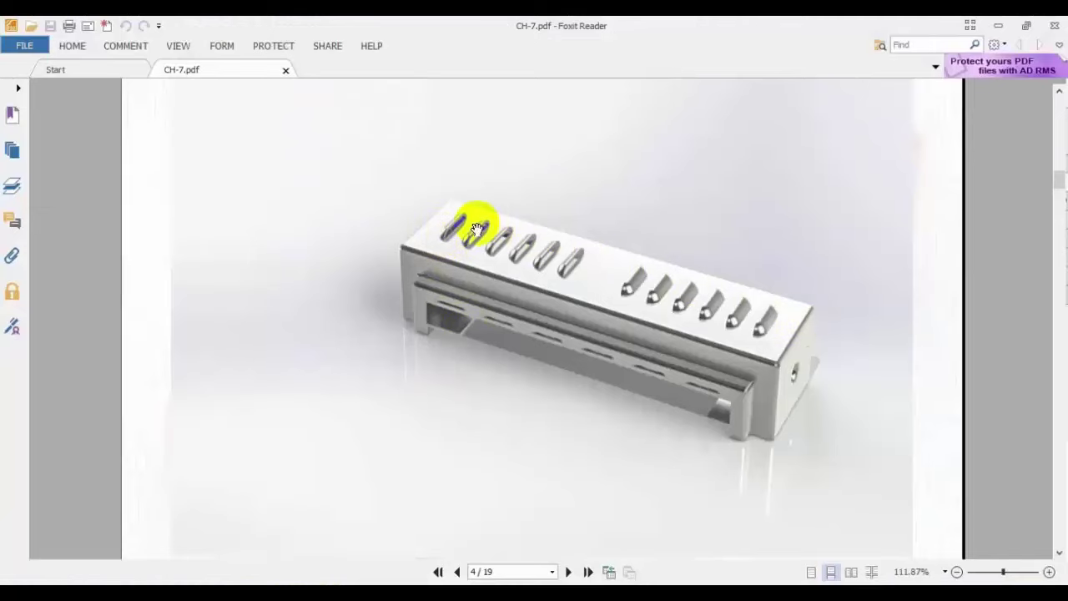
pyautogui.click(307, 583)
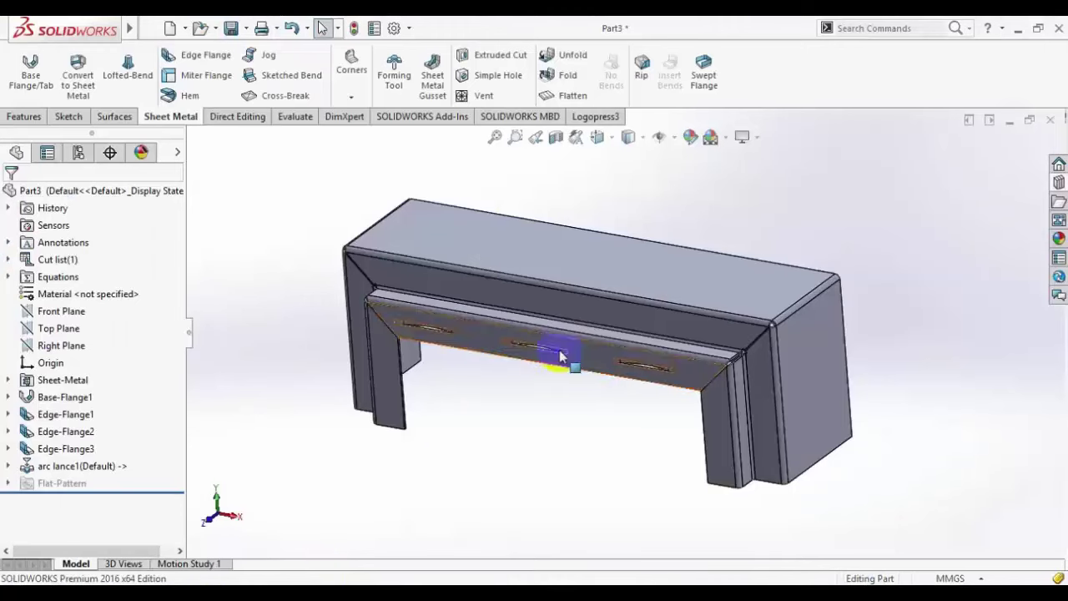
pyautogui.scroll(-3, 572, 281)
pyautogui.click(571, 278)
pyautogui.click(682, 237)
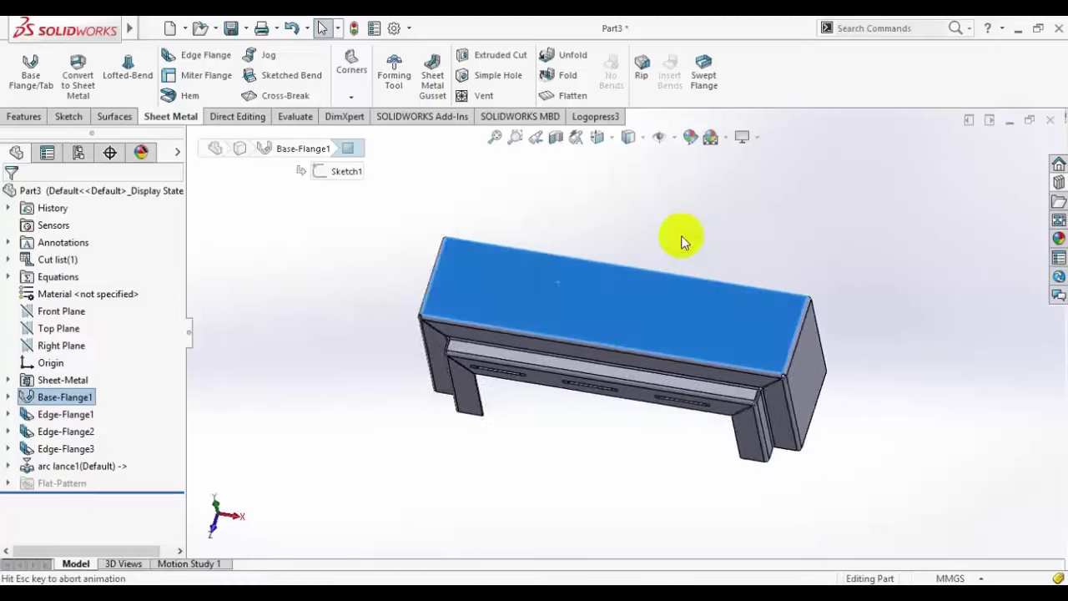
# Step: Drag the louver forming tool from the Design Library onto the right end of the top face
pyautogui.click(1058, 183)
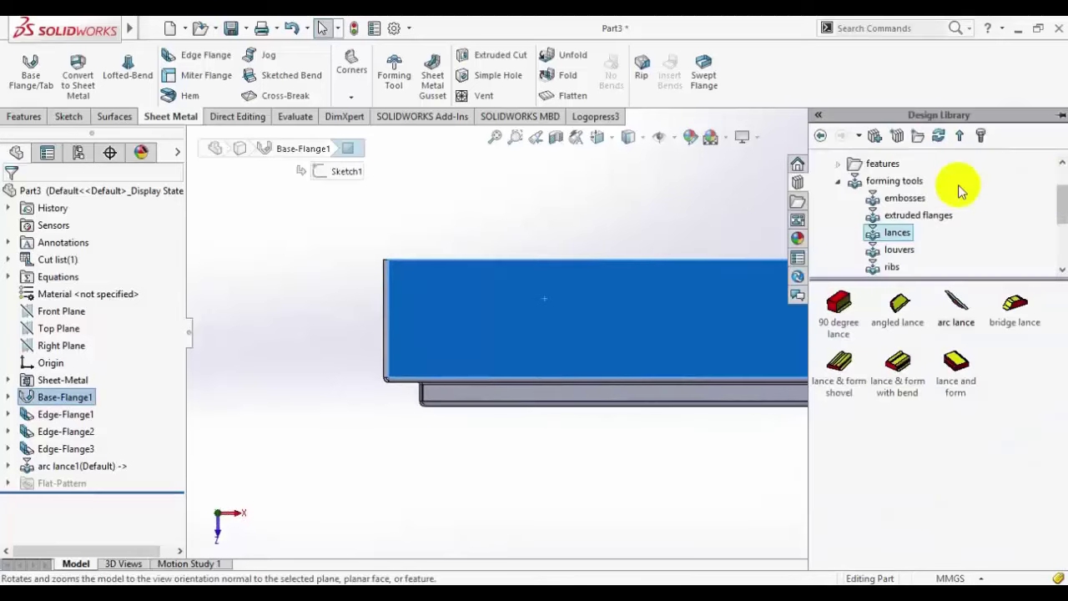
pyautogui.click(898, 250)
pyautogui.click(571, 306)
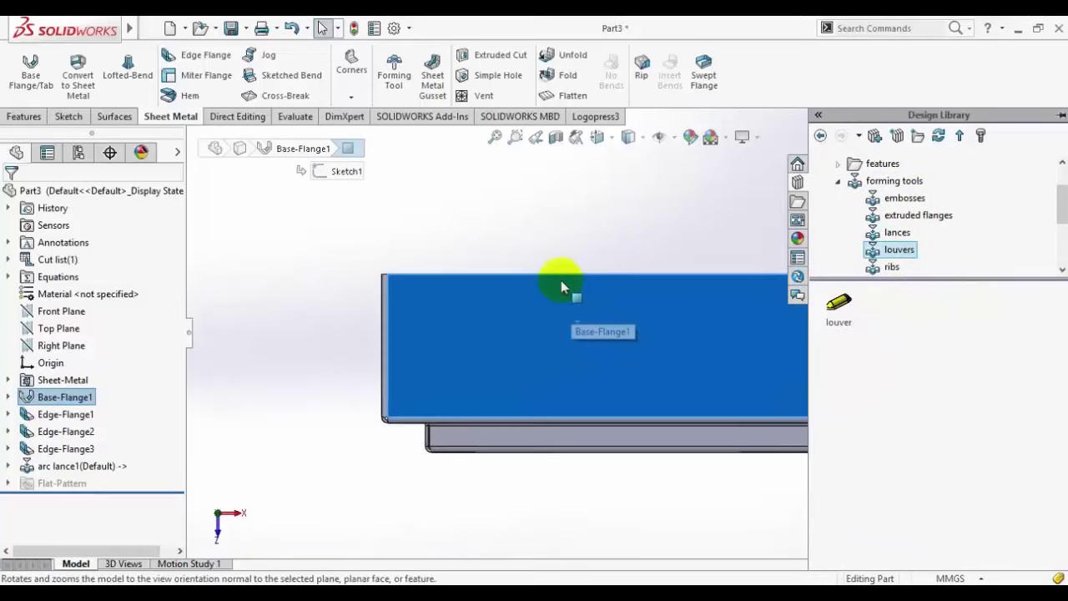
pyautogui.moveTo(567, 355); pyautogui.dragTo(481, 349)
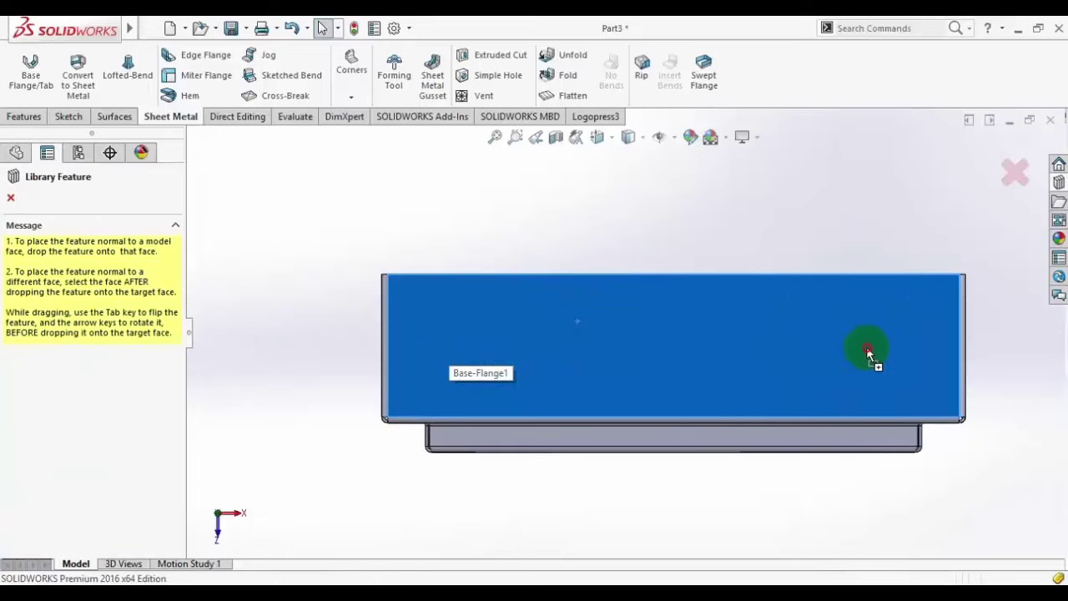
pyautogui.moveTo(868, 348); pyautogui.dragTo(914, 353)
pyautogui.moveTo(942, 487); pyautogui.dragTo(897, 347, button='middle')
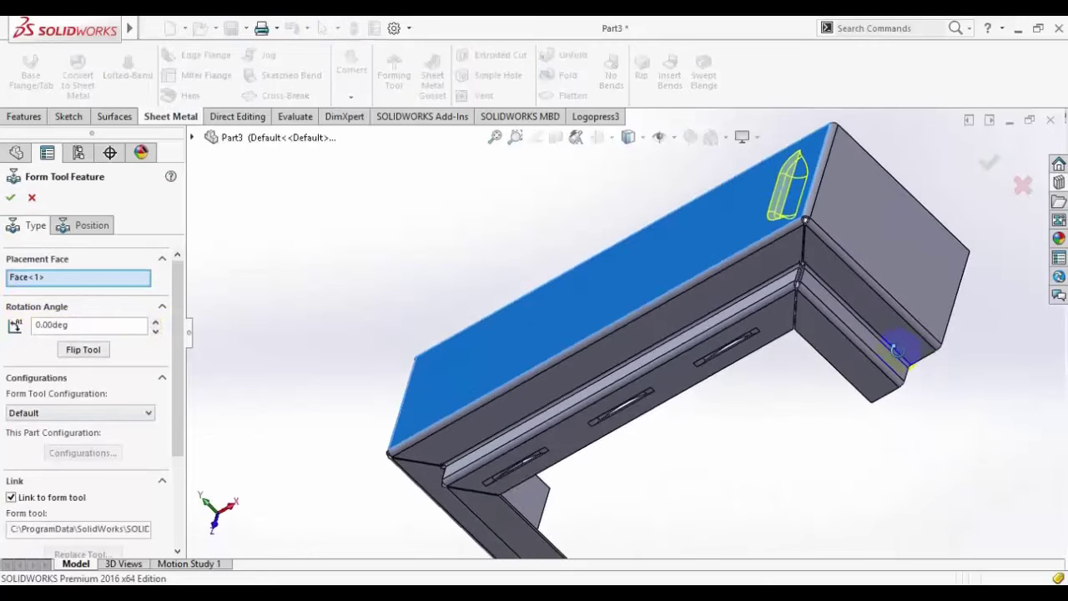
pyautogui.hotkey('alt', 'Tab')
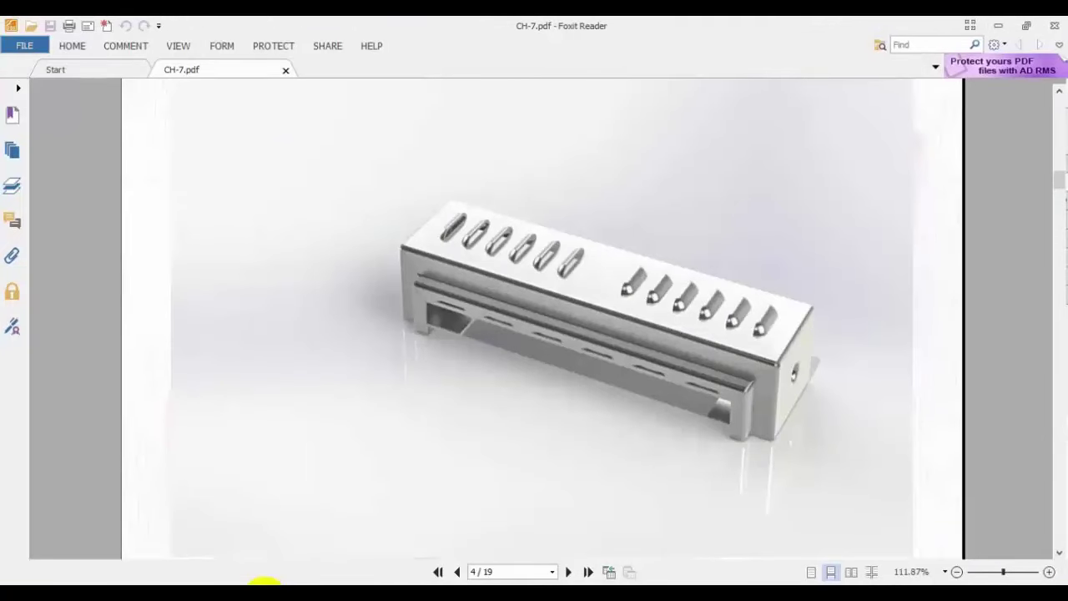
pyautogui.hotkey('alt', 'Tab')
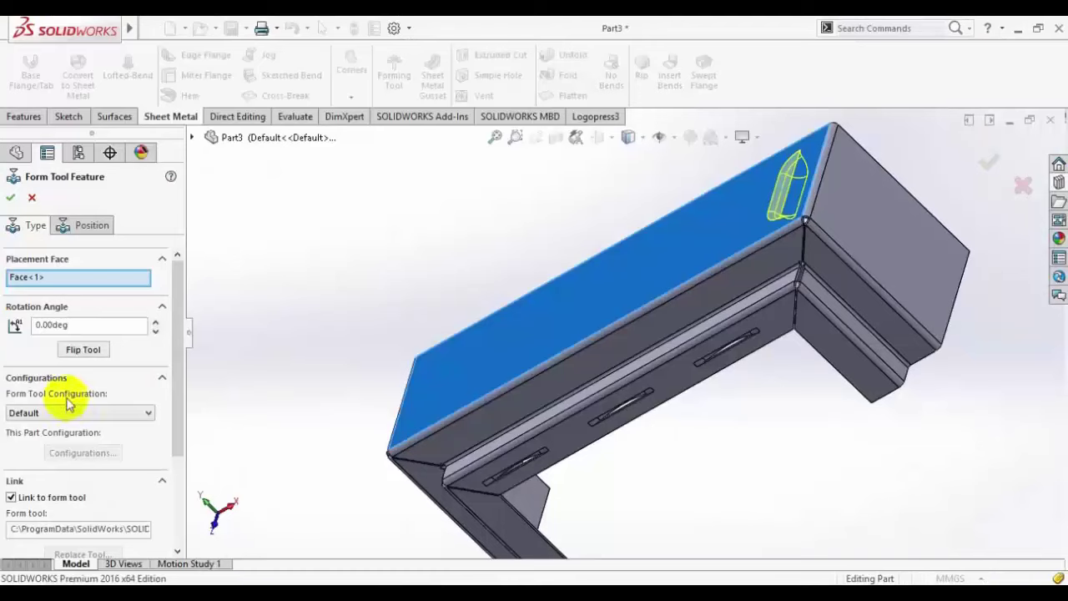
# Step: Flip the louver so it forms the other way and begin positioning it
pyautogui.click(91, 354)
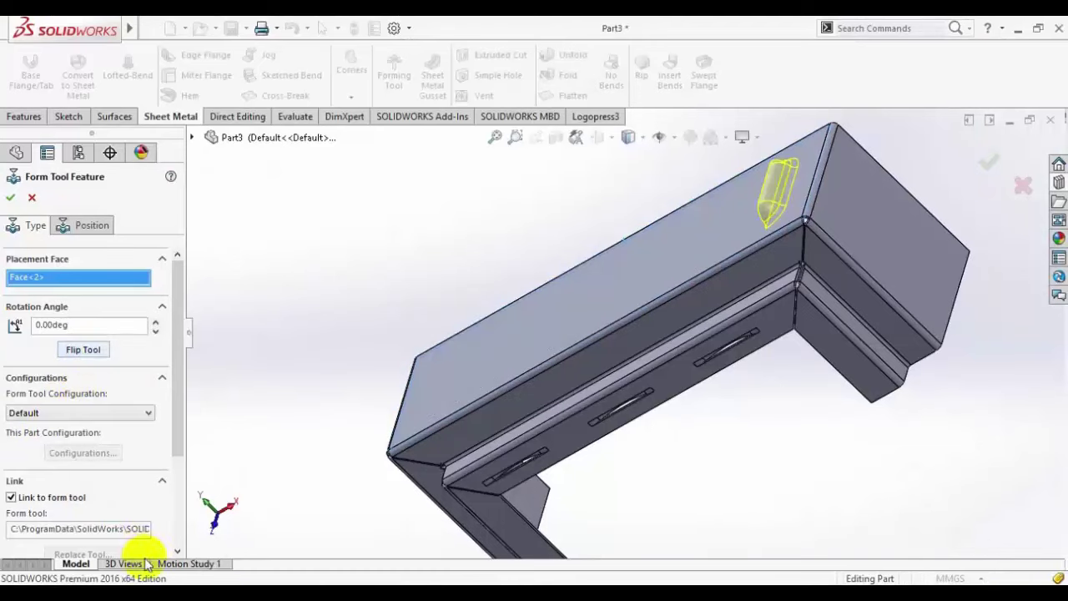
pyautogui.hotkey('alt', 'Tab')
pyautogui.hotkey('alt', 'Tab')
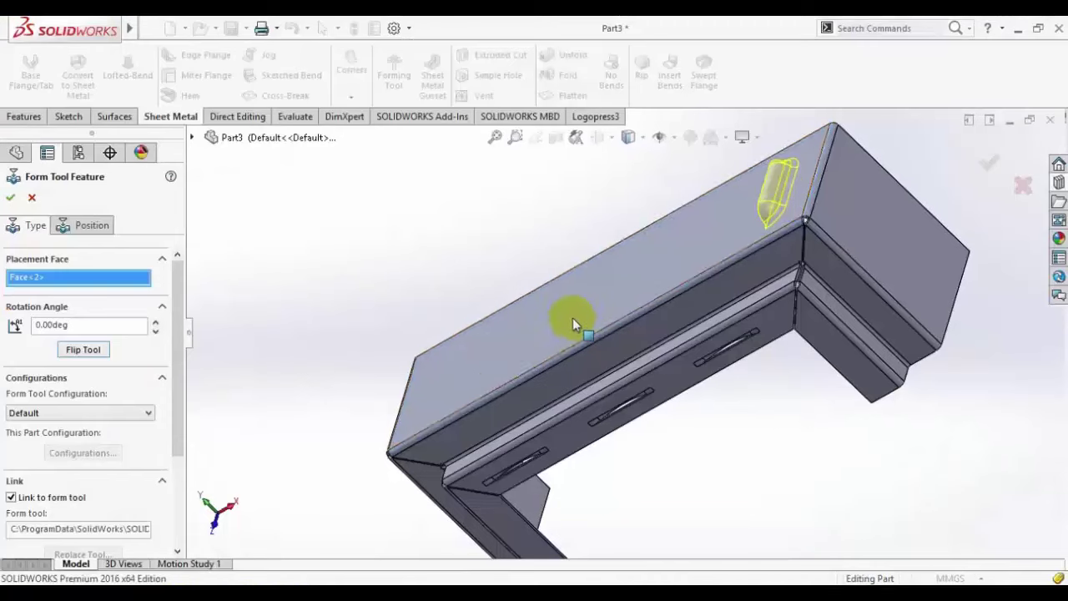
pyautogui.moveTo(572, 314); pyautogui.dragTo(587, 174, button='middle')
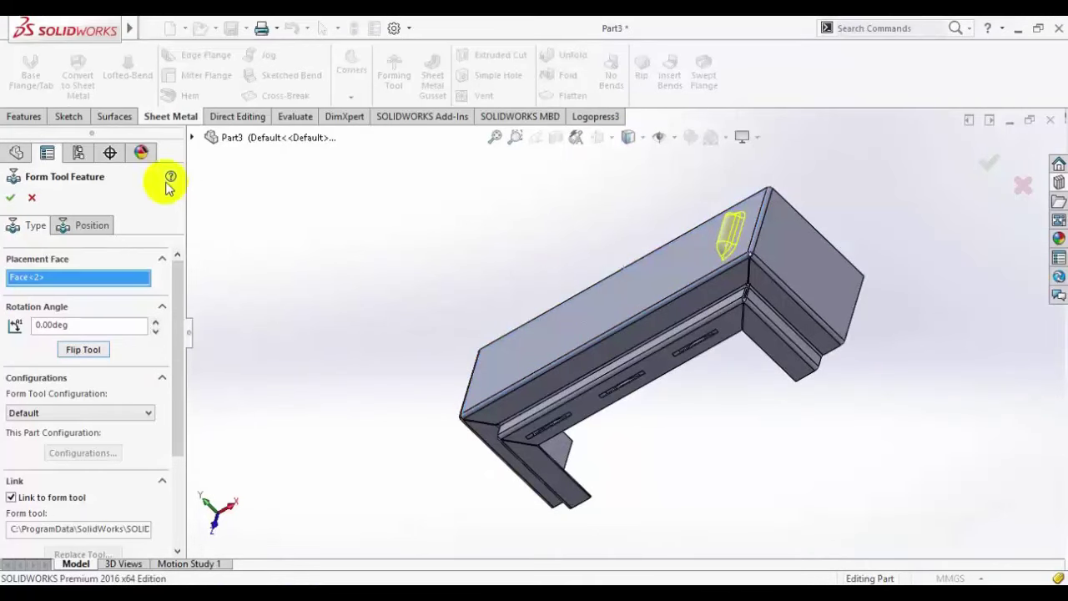
pyautogui.click(93, 225)
pyautogui.moveTo(305, 275)
pyautogui.mouseDown(button='middle')
pyautogui.moveTo(377, 291)
pyautogui.moveTo(509, 233)
pyautogui.mouseUp(button='middle')
pyautogui.click(597, 146)
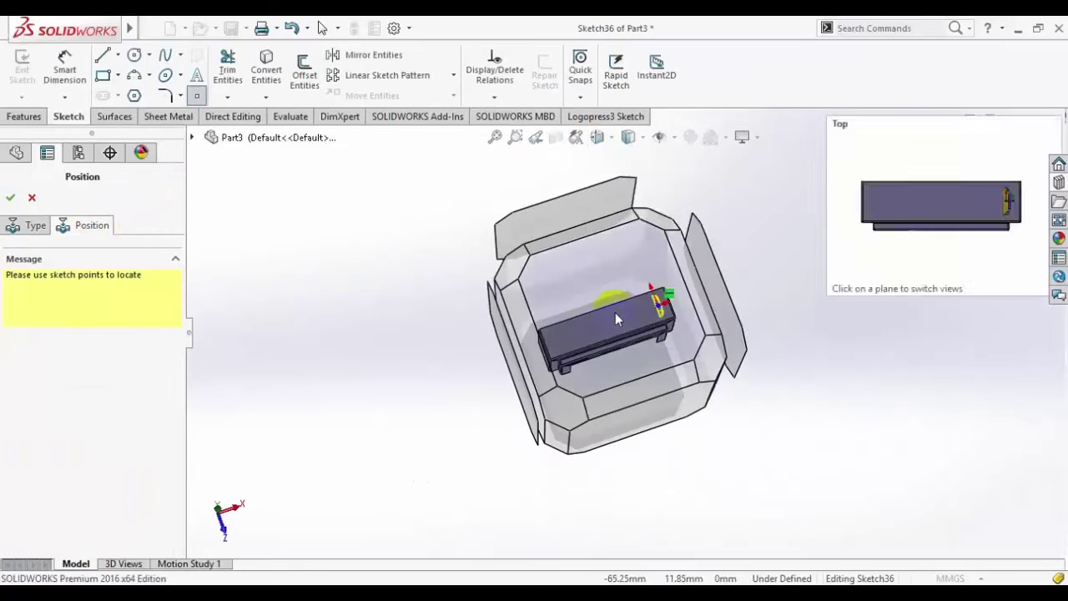
# Step: In Top view, pattern the louver point leftward into 4 instances spaced 15 mm apart
pyautogui.click(615, 312)
pyautogui.click(372, 75)
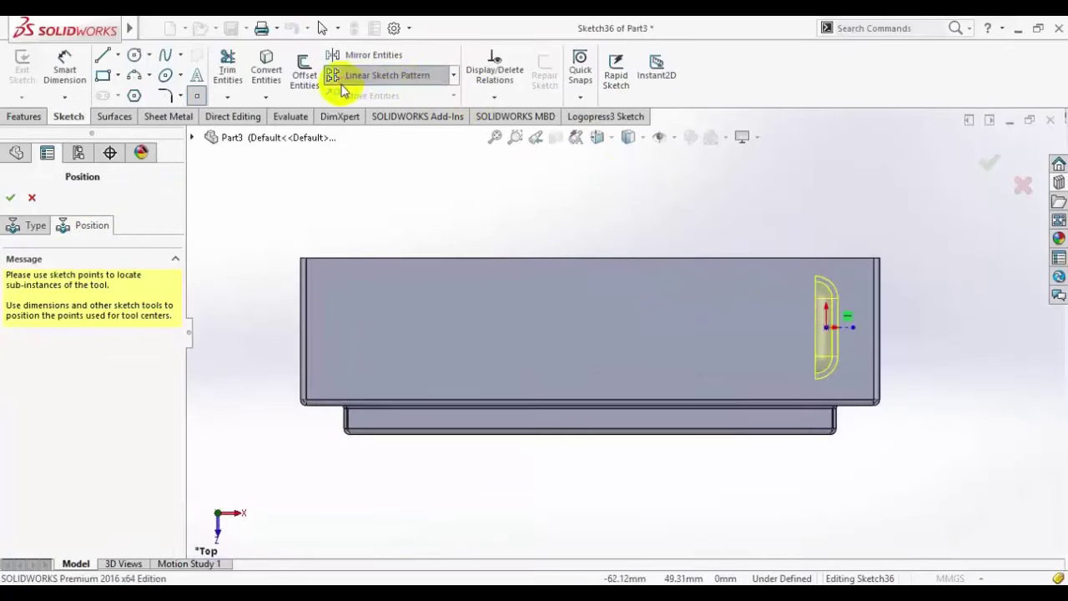
pyautogui.click(826, 334)
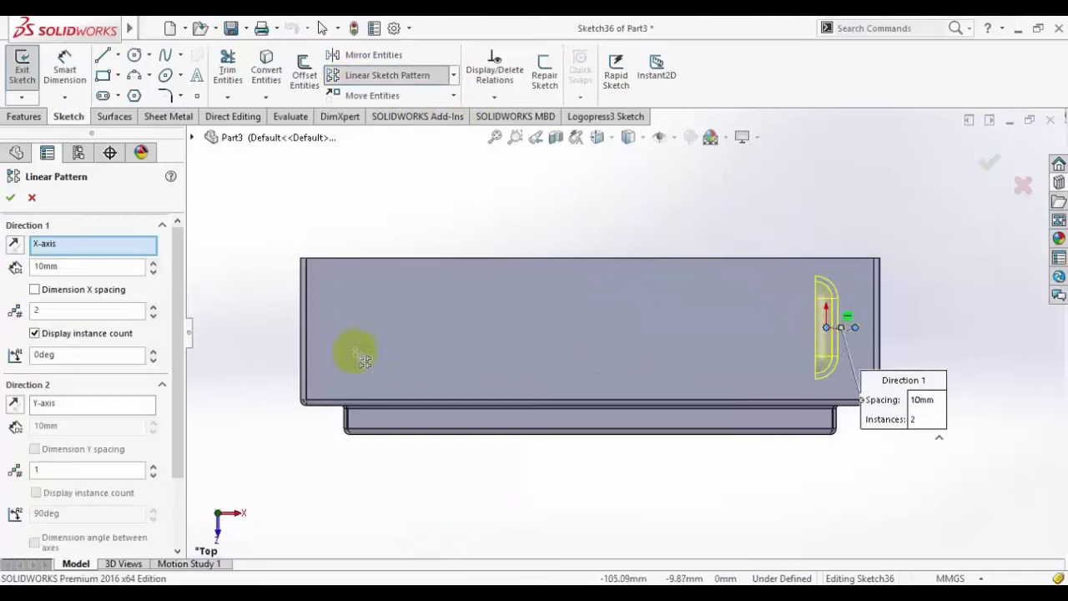
pyautogui.click(13, 251)
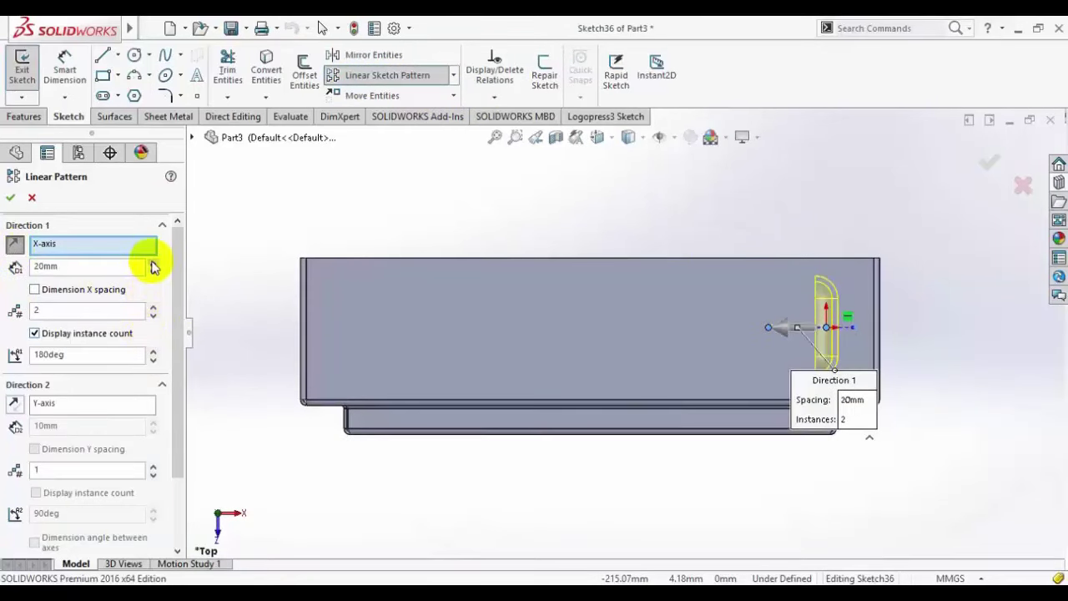
pyautogui.click(92, 266)
pyautogui.write('1')
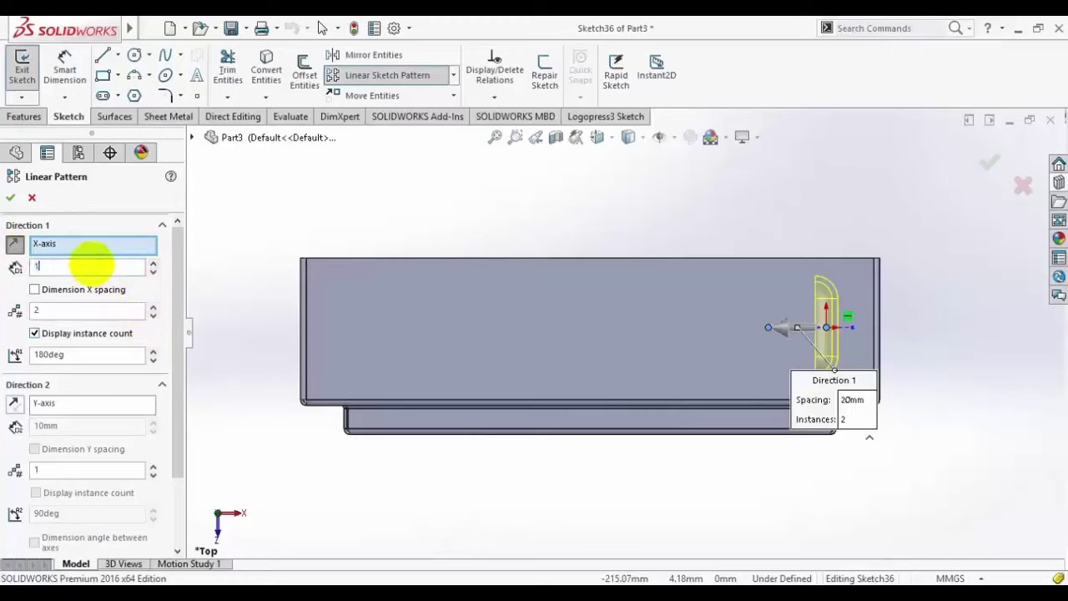
pyautogui.write('5mm')
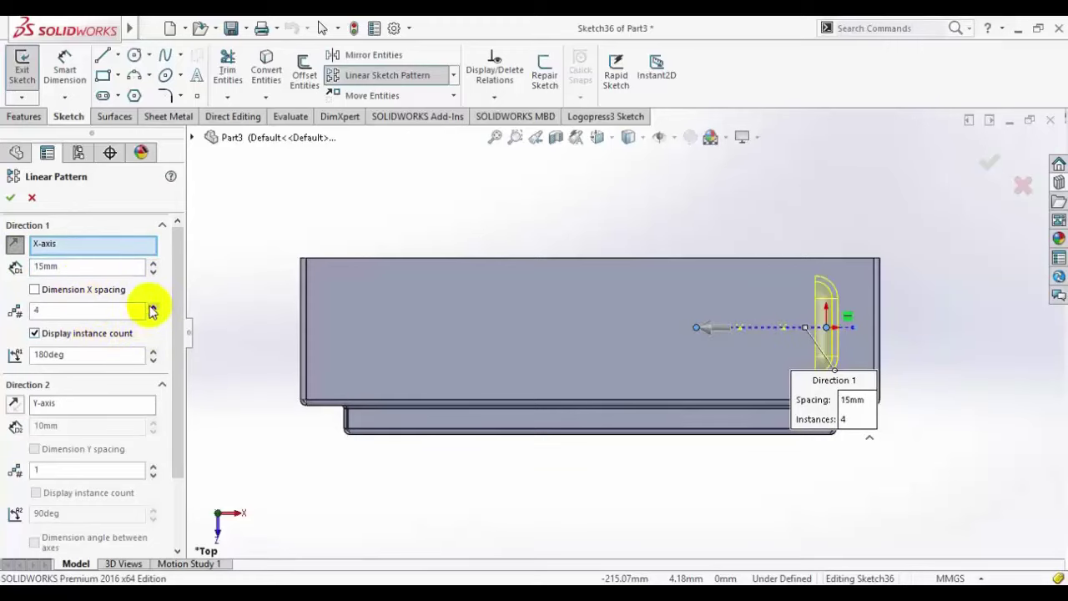
pyautogui.click(11, 198)
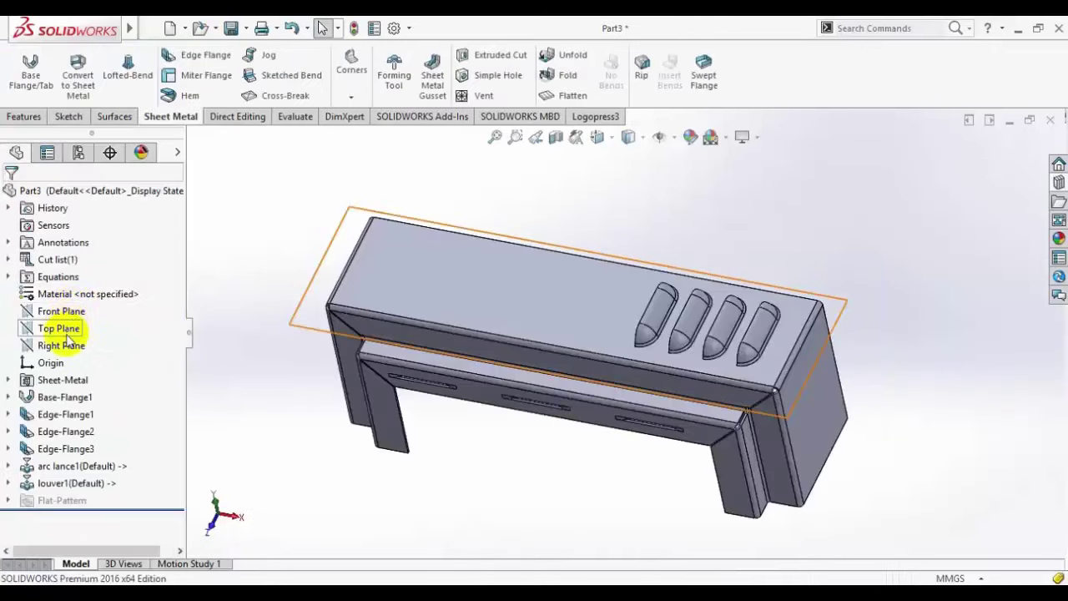
# Step: Create Mirror1, copying louver1 across the Right Plane
pyautogui.click(71, 345)
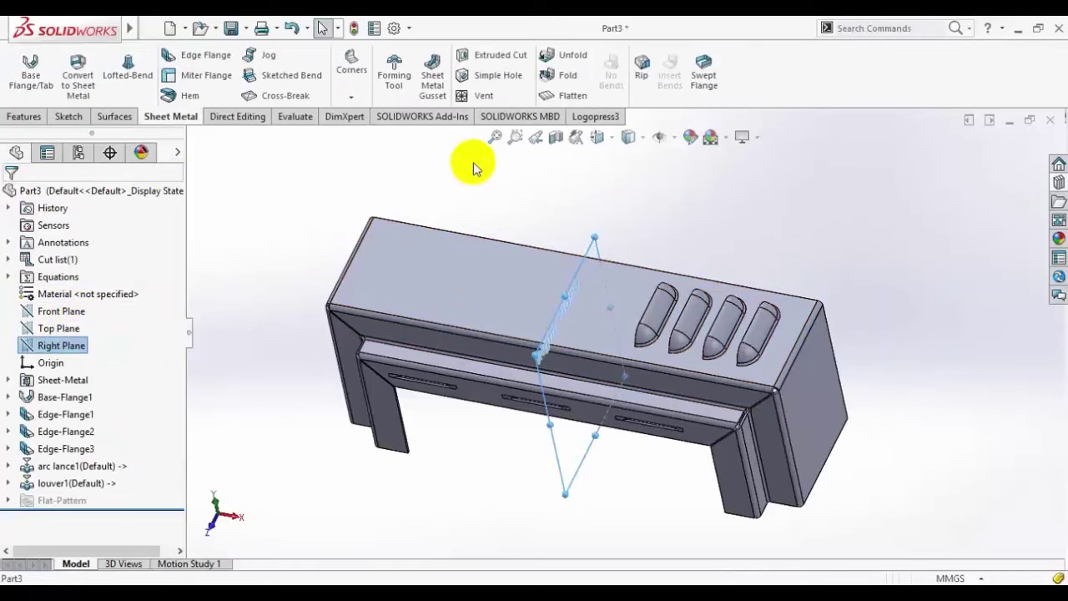
pyautogui.click(23, 116)
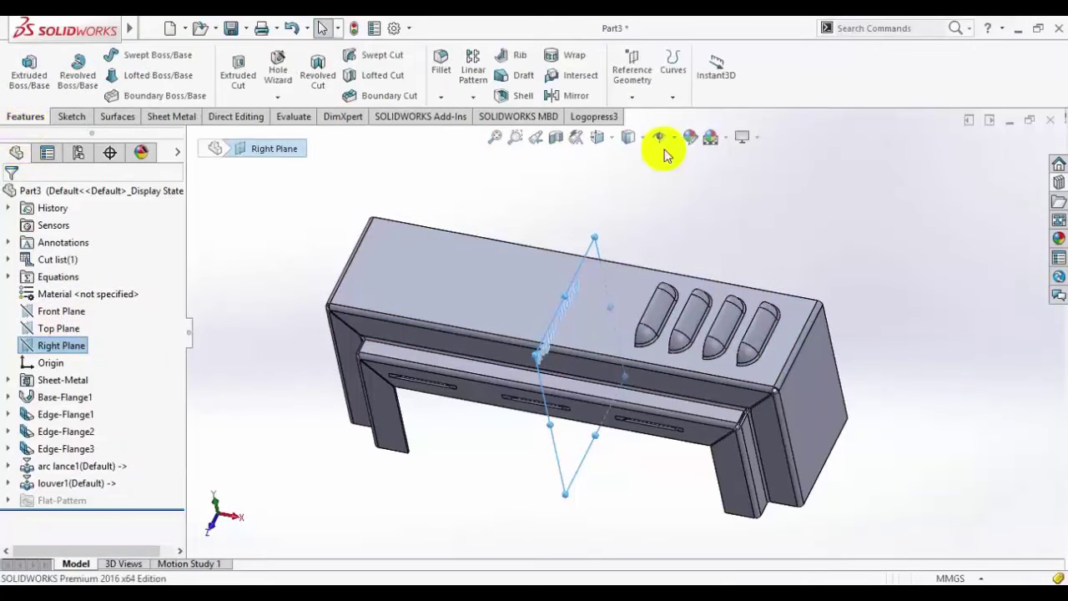
pyautogui.click(574, 95)
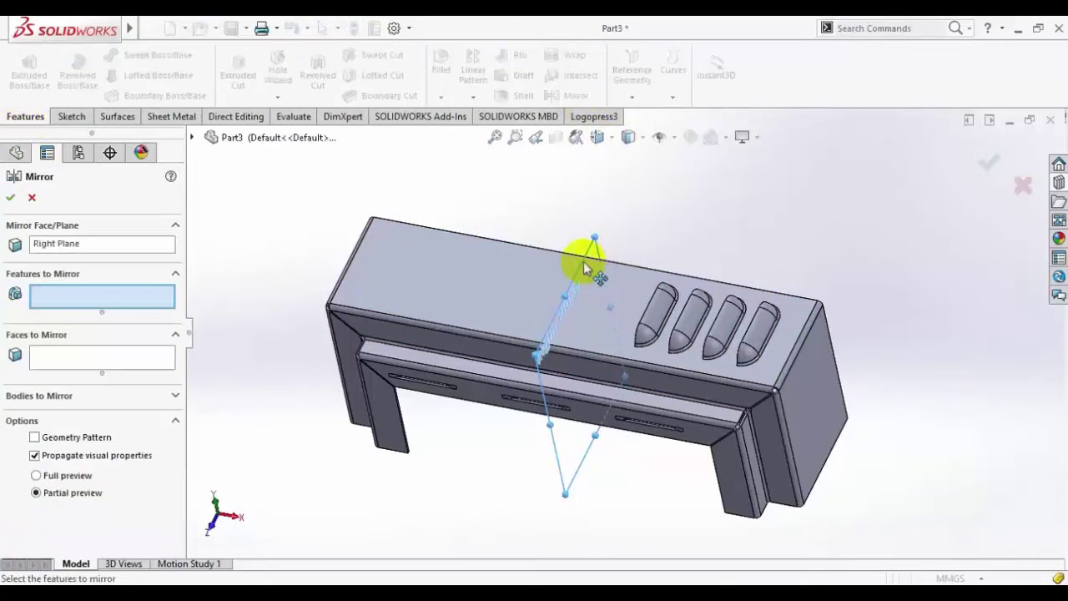
pyautogui.scroll(-5, 667, 326)
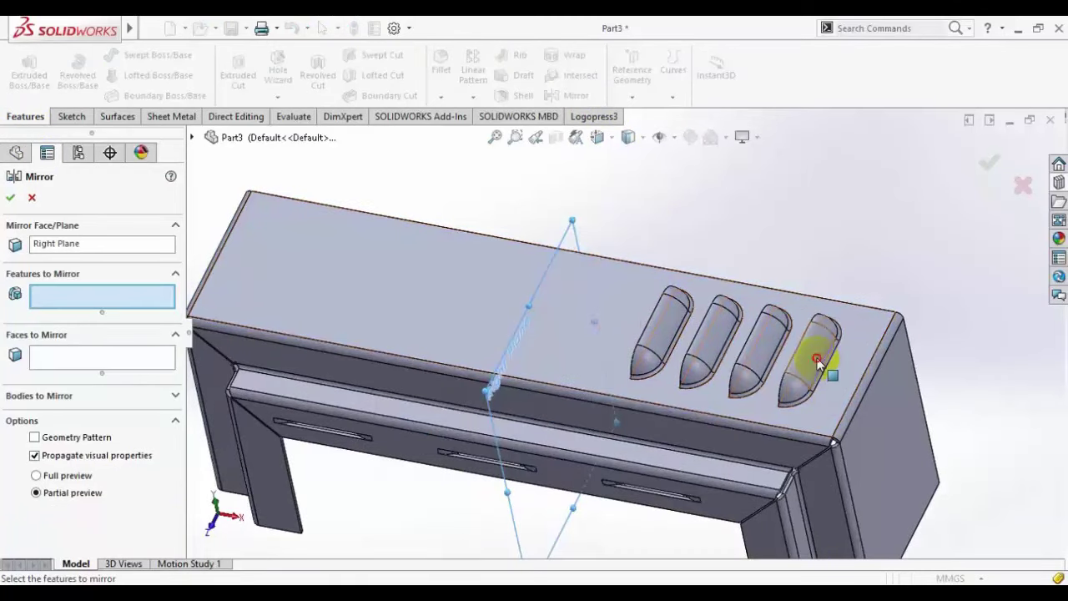
pyautogui.click(818, 362)
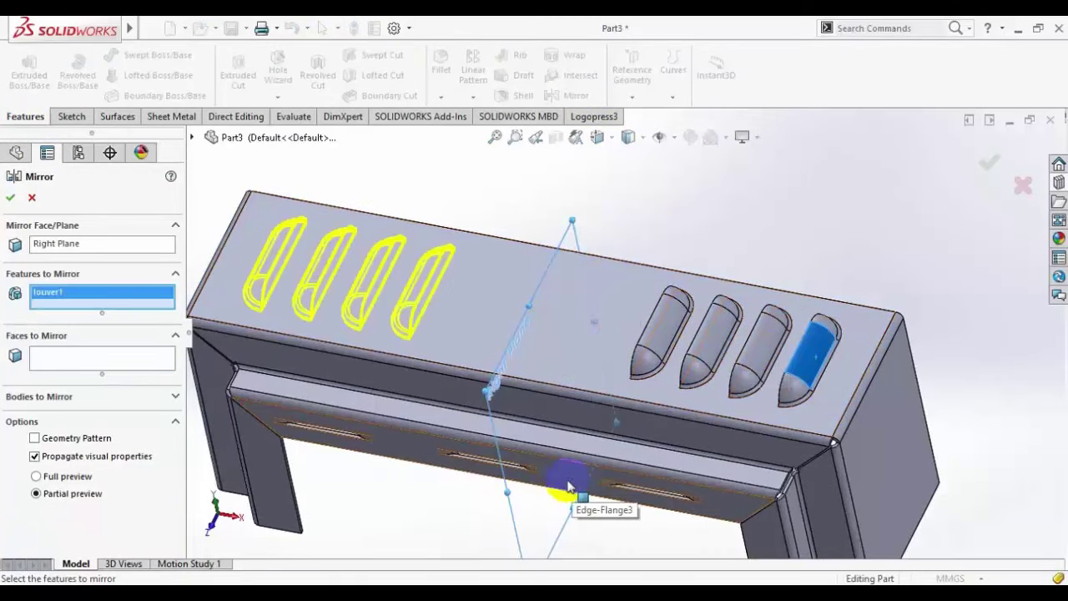
pyautogui.click(10, 197)
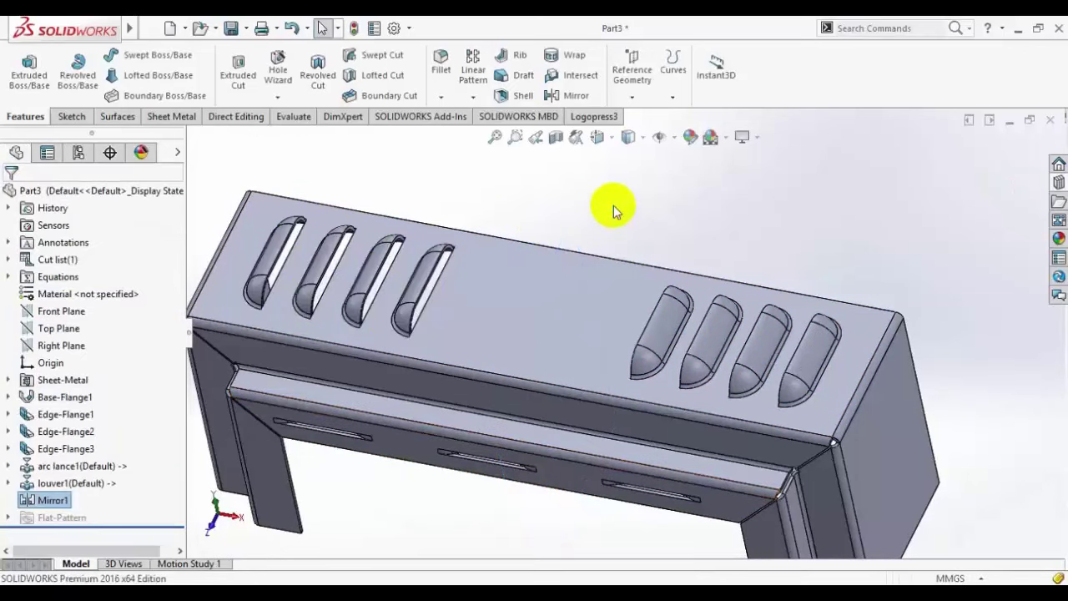
pyautogui.scroll(4, 614, 209)
pyautogui.scroll(-2, 617, 370)
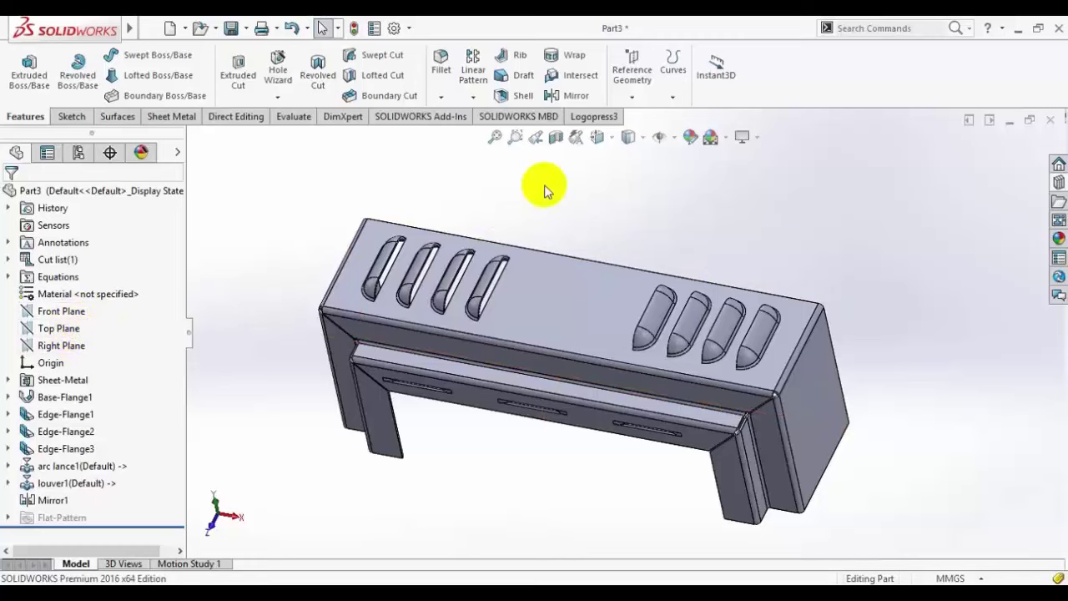
# Step: Start a new reference plane and remove the wrongly picked leg-face reference
pyautogui.click(632, 96)
pyautogui.click(639, 118)
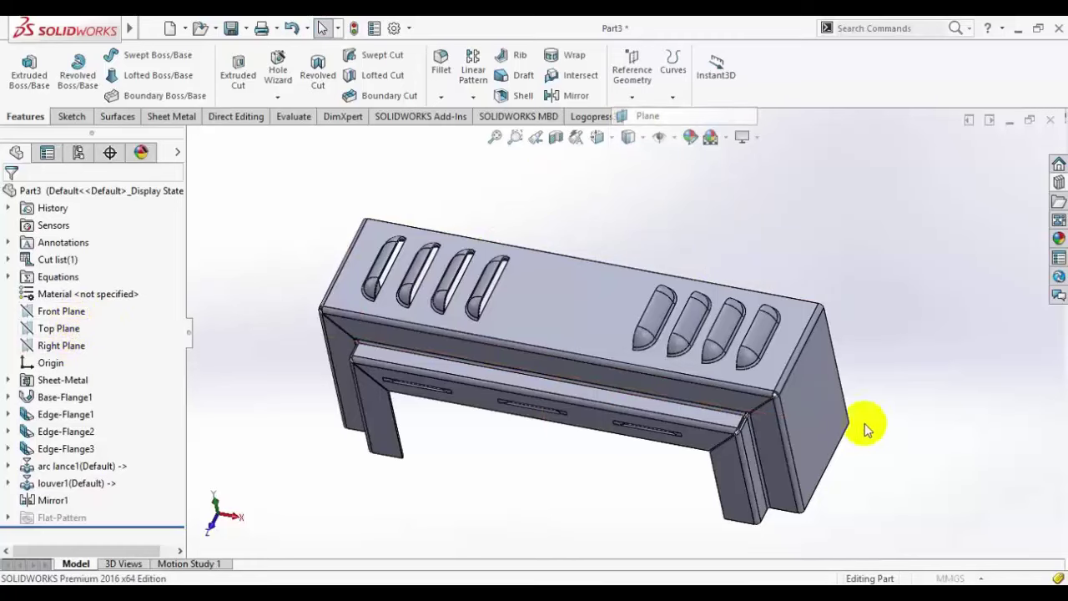
pyautogui.click(774, 445)
pyautogui.moveTo(968, 394); pyautogui.dragTo(938, 481, button='middle')
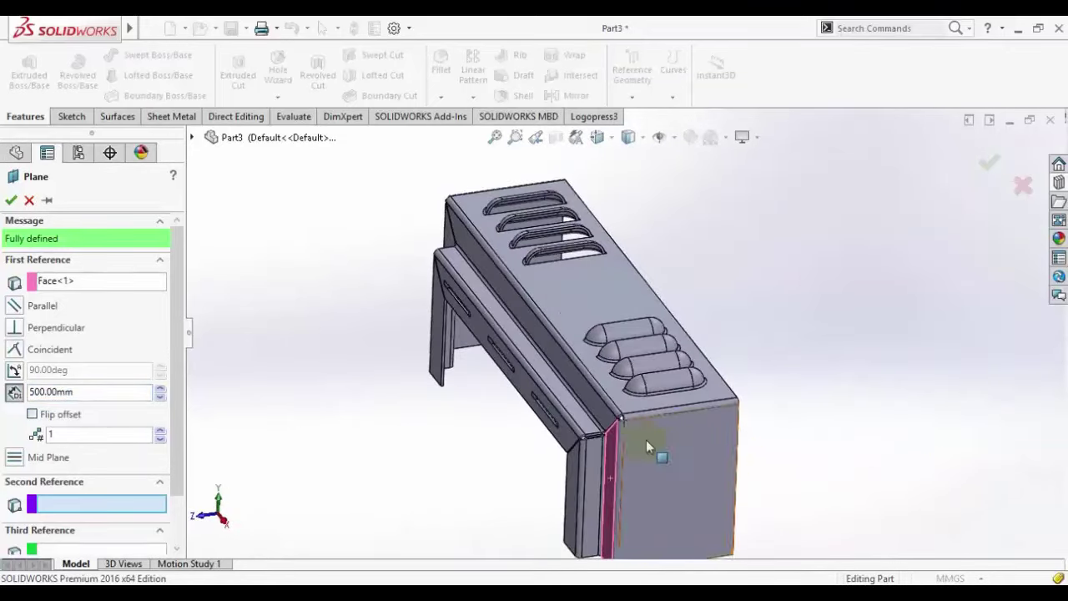
pyautogui.scroll(-5, 626, 420)
pyautogui.moveTo(584, 400); pyautogui.dragTo(615, 454, button='middle')
pyautogui.click(66, 435)
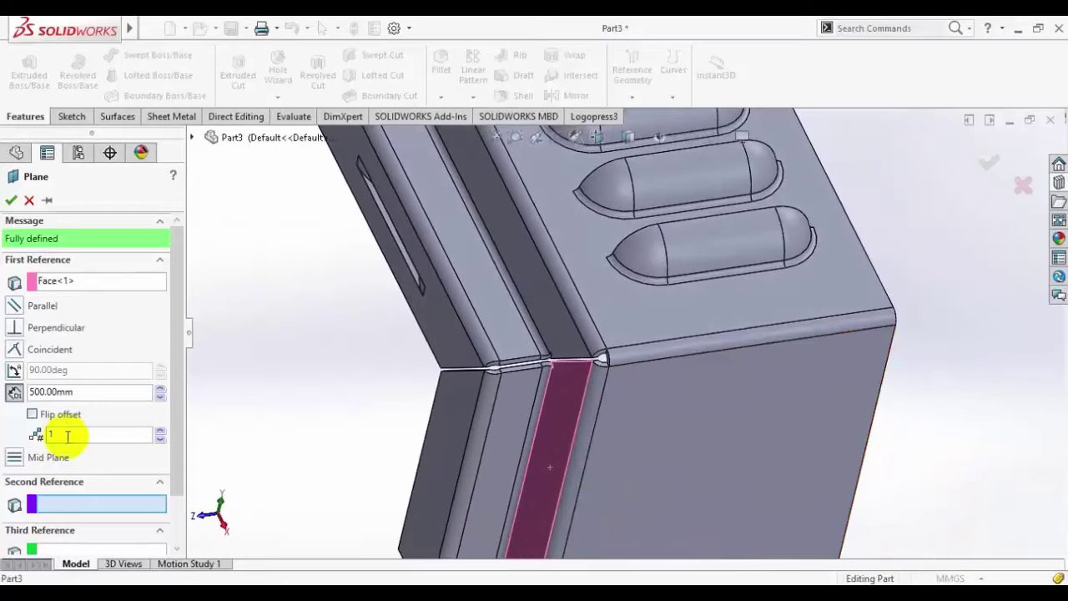
pyautogui.click(107, 281)
pyautogui.press('Delete')
pyautogui.scroll(-8, 630, 357)
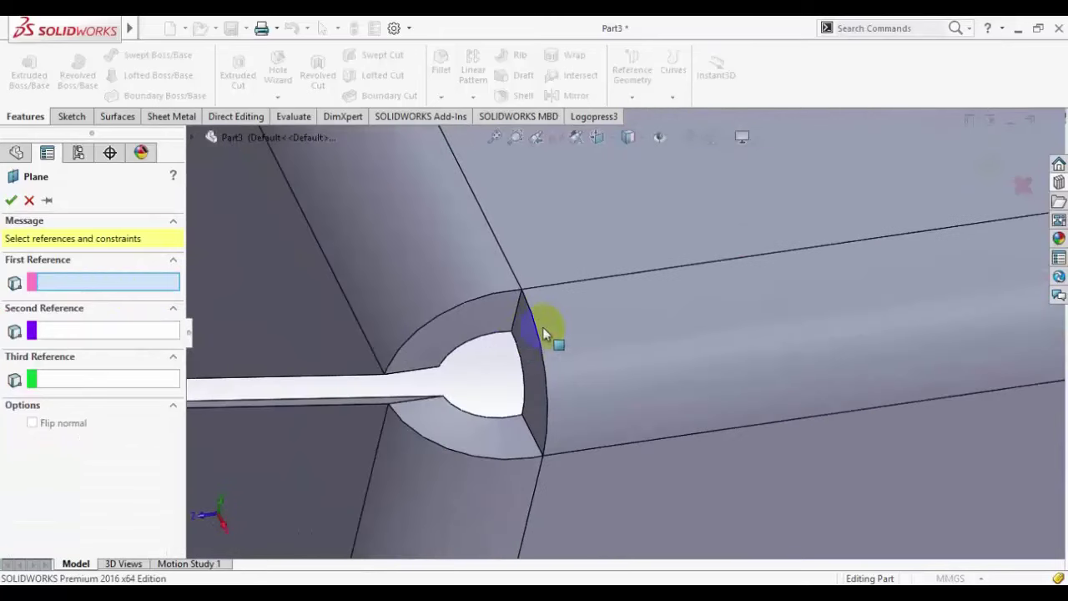
# Step: Define Plane1 from the narrow fold face and the opposite fold face
pyautogui.click(526, 348)
pyautogui.scroll(5, 622, 424)
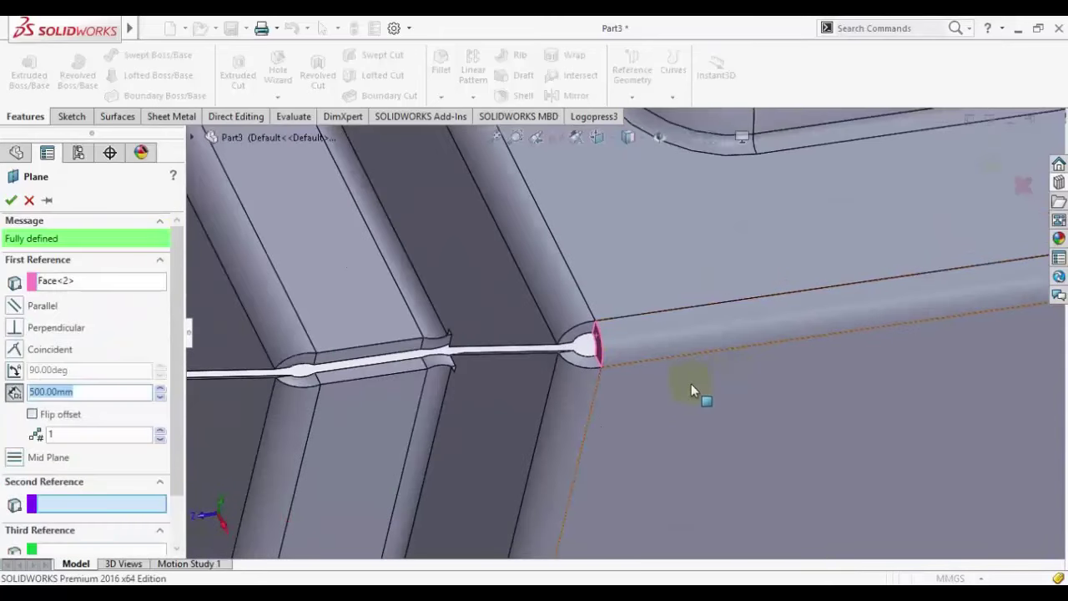
pyautogui.scroll(6, 691, 388)
pyautogui.moveTo(840, 349); pyautogui.dragTo(787, 369, button='middle')
pyautogui.scroll(-6, 699, 292)
pyautogui.click(664, 431)
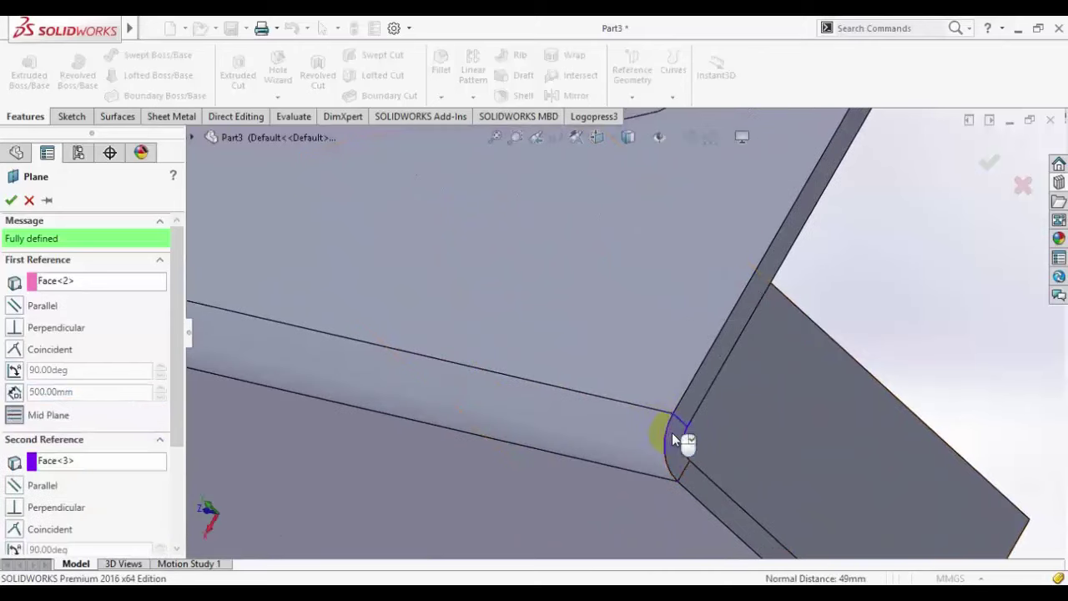
pyautogui.scroll(8, 500, 342)
pyautogui.click(11, 200)
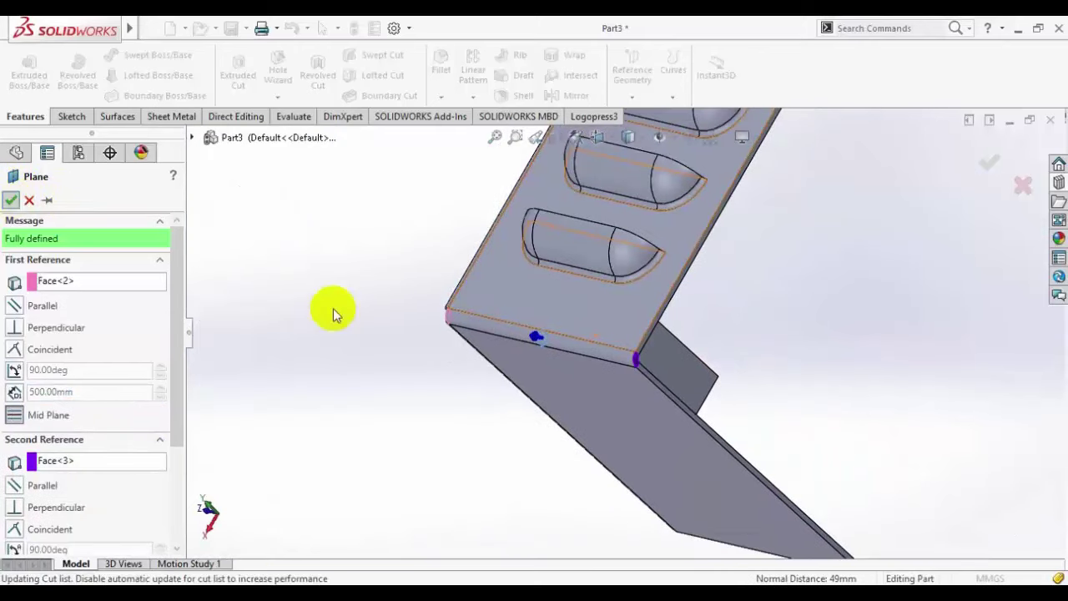
# Step: Start a Mirror feature across the new plane and rotate the part
pyautogui.click(585, 101)
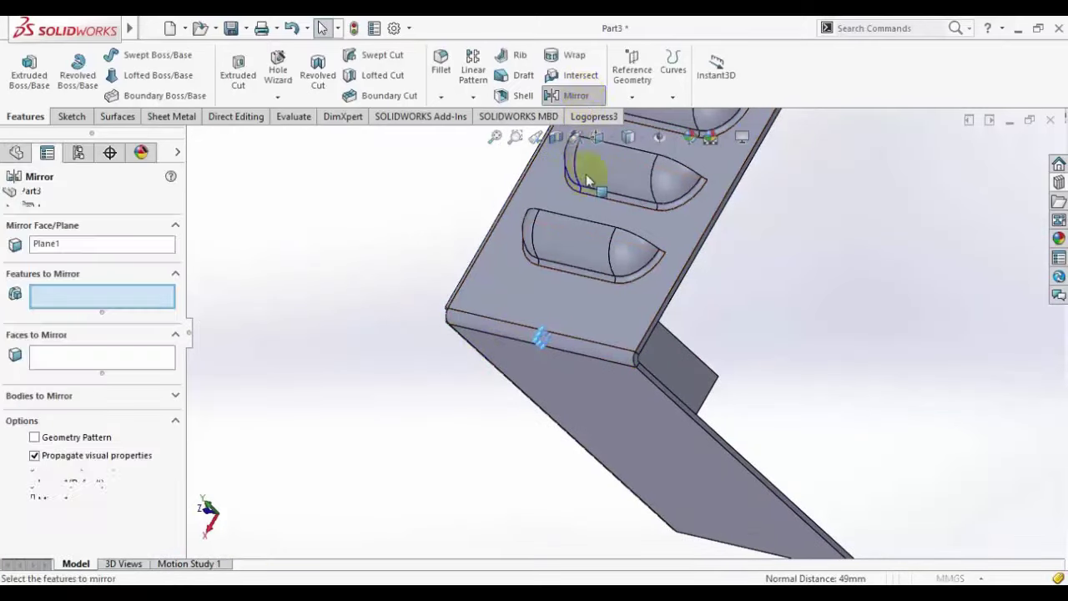
pyautogui.scroll(5, 760, 368)
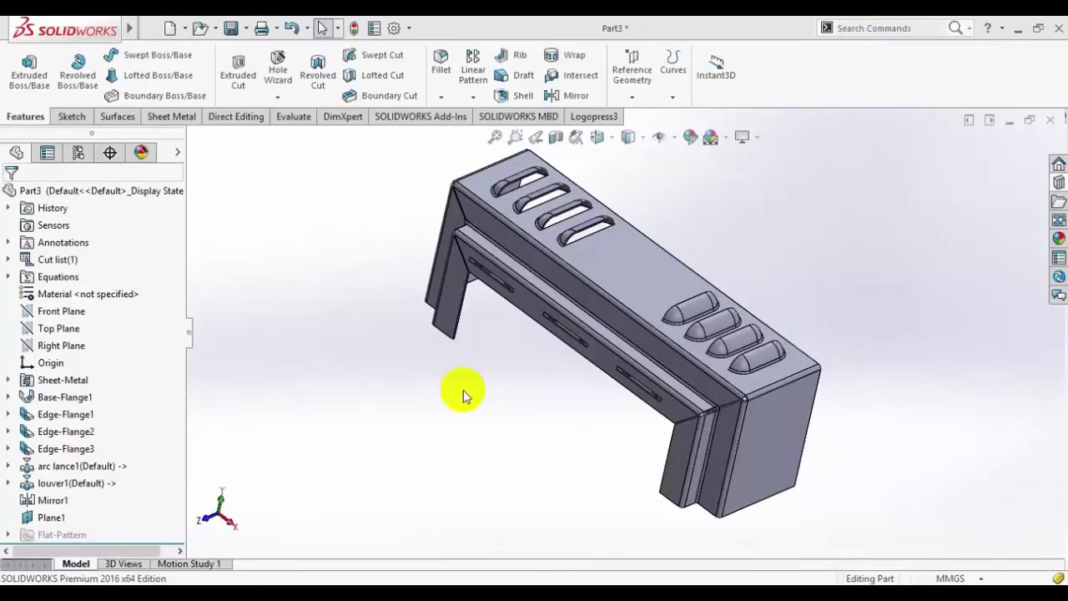
pyautogui.moveTo(868, 365); pyautogui.dragTo(710, 382, button='middle')
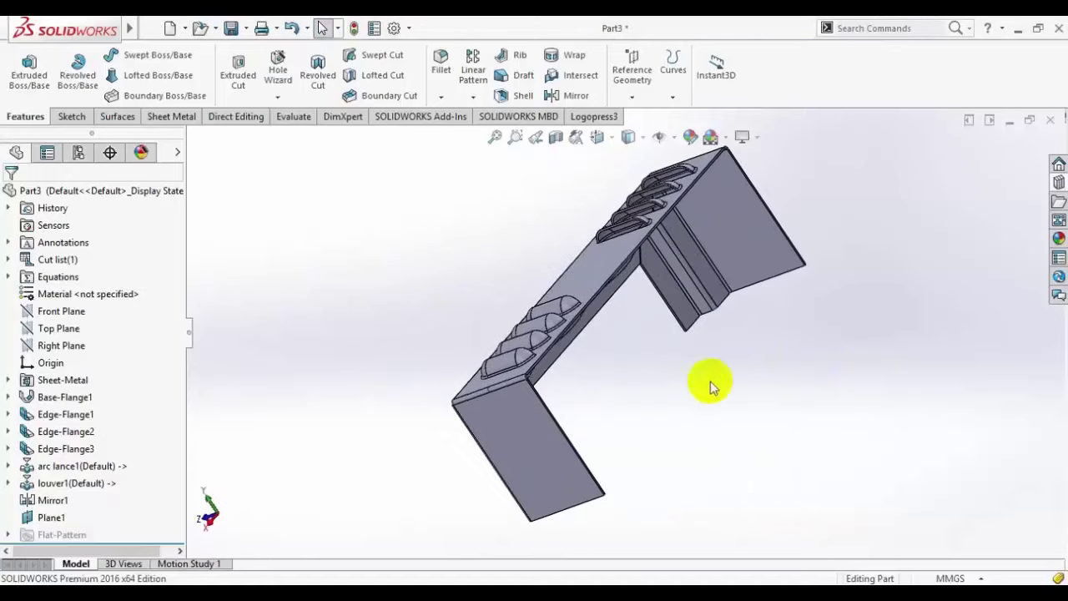
# Step: Start an edge flange on three connected edges of the bracket's rim
pyautogui.click(171, 117)
pyautogui.click(189, 60)
pyautogui.scroll(-5, 612, 351)
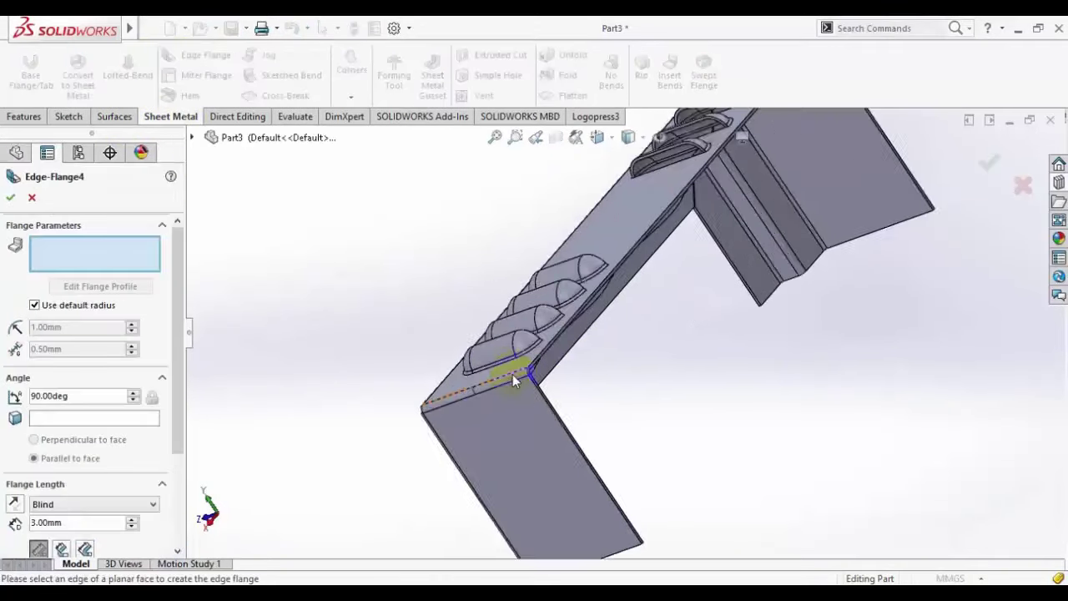
pyautogui.click(527, 333)
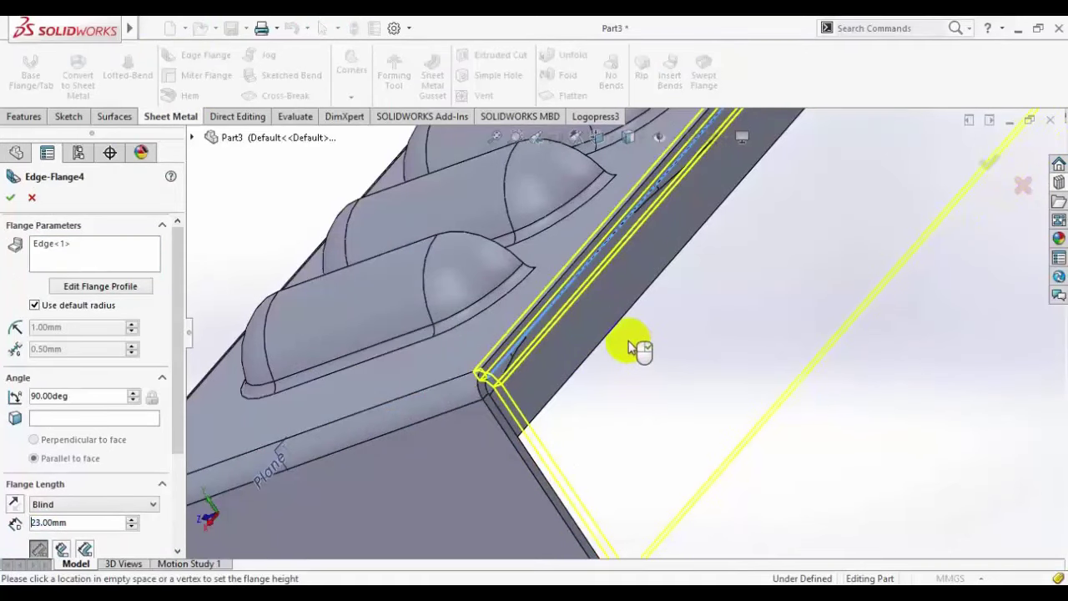
pyautogui.click(746, 513)
pyautogui.moveTo(746, 513); pyautogui.dragTo(666, 544, button='middle')
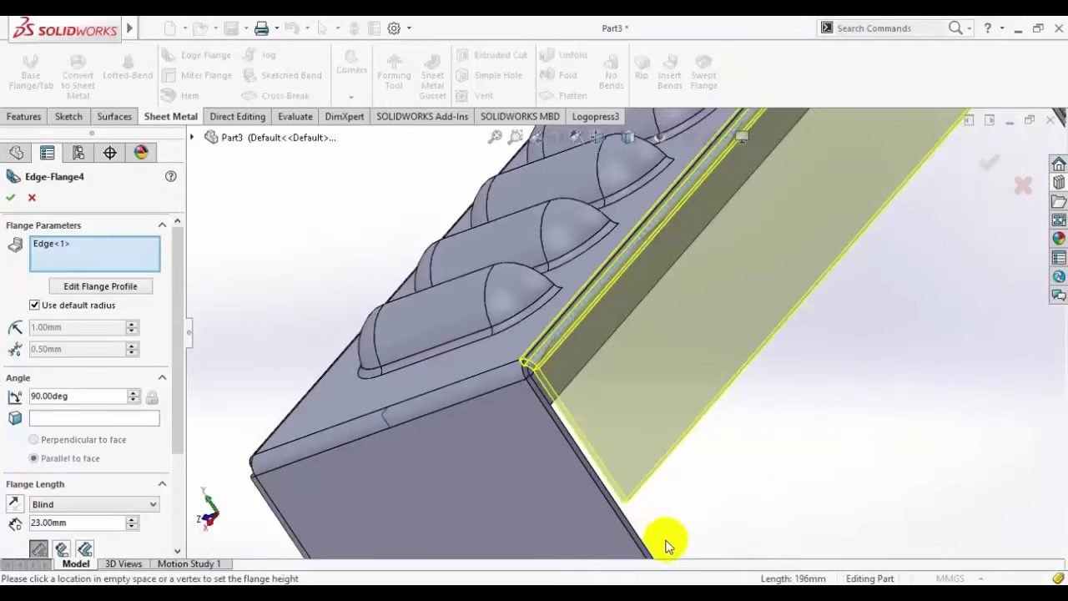
pyautogui.click(787, 410)
pyautogui.moveTo(787, 409); pyautogui.dragTo(773, 188, button='middle')
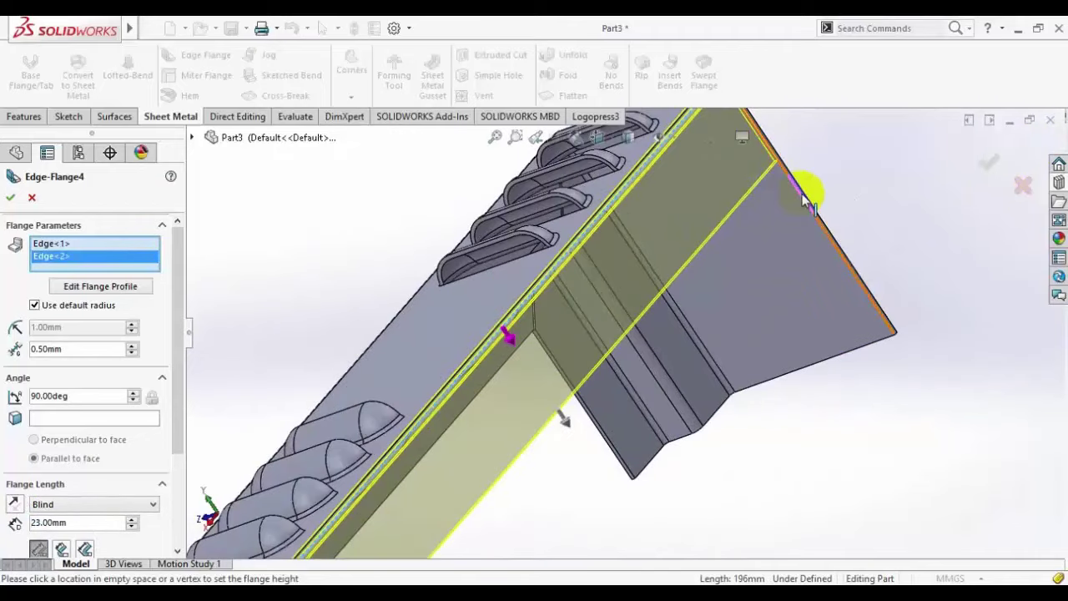
pyautogui.click(802, 194)
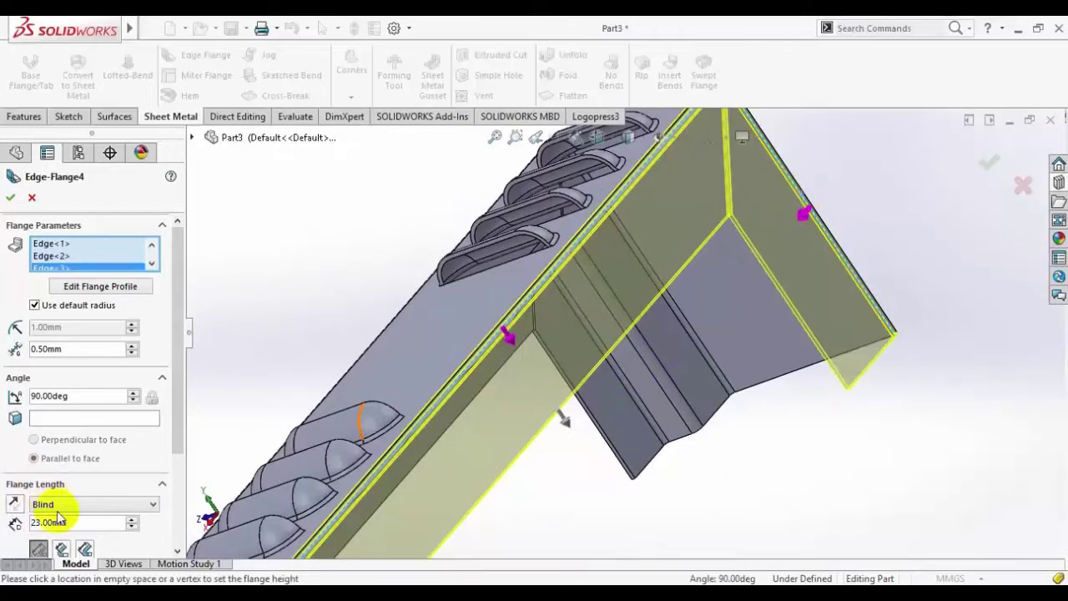
# Step: Set the flange length to 10 mm and create Edge-Flange4
pyautogui.write('10000')
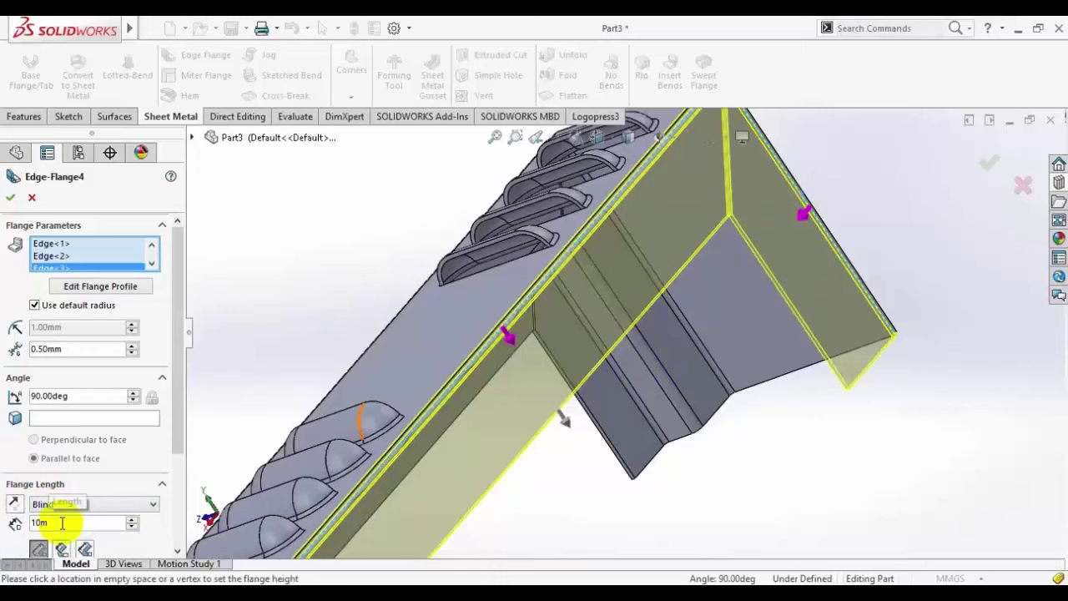
pyautogui.press('Return')
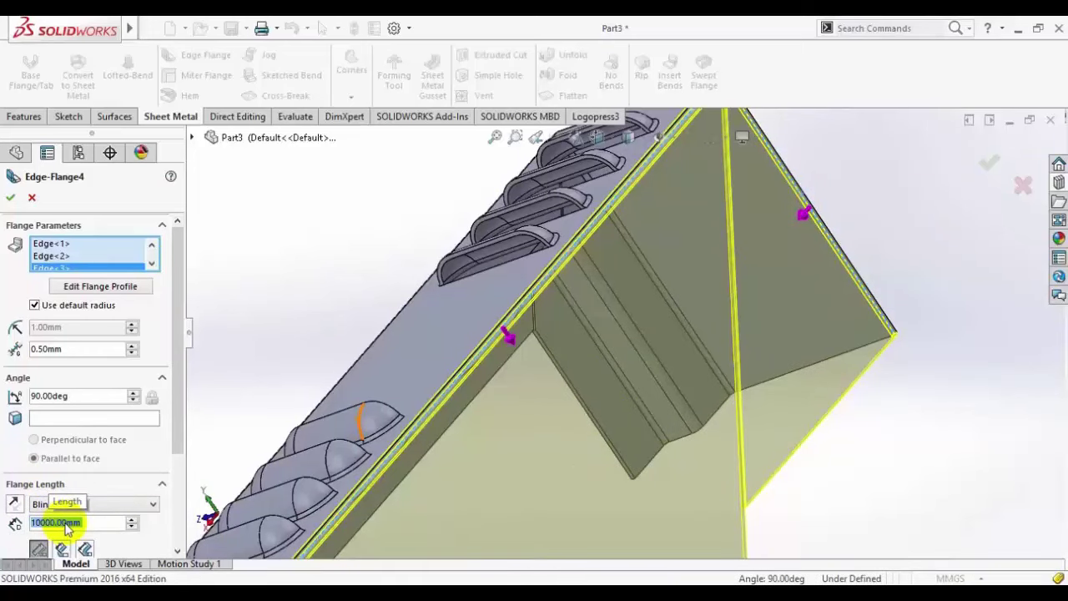
pyautogui.write('10')
pyautogui.press('Return')
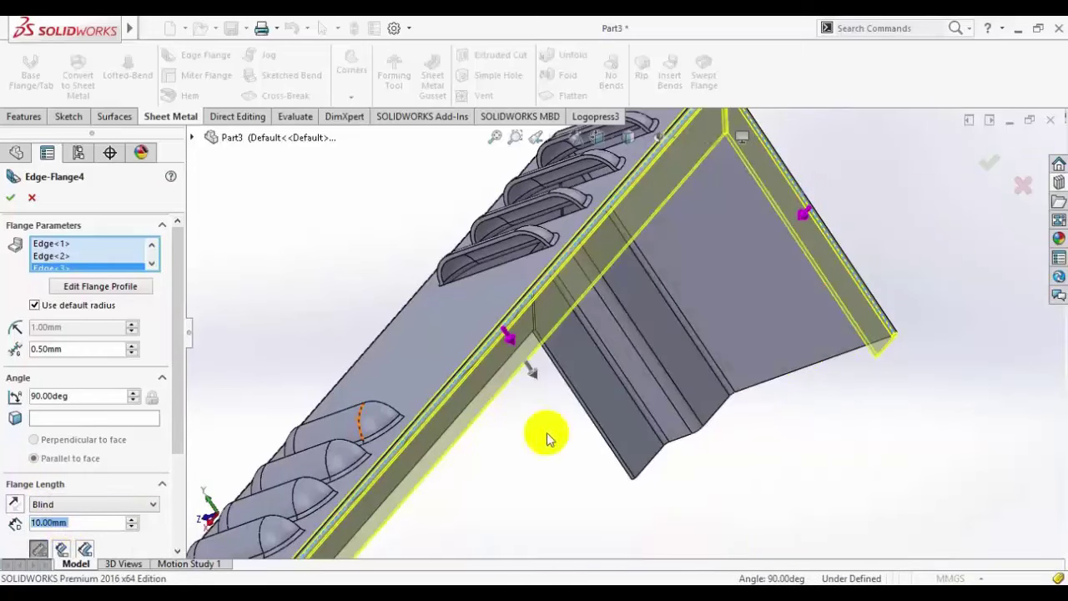
pyautogui.click(10, 197)
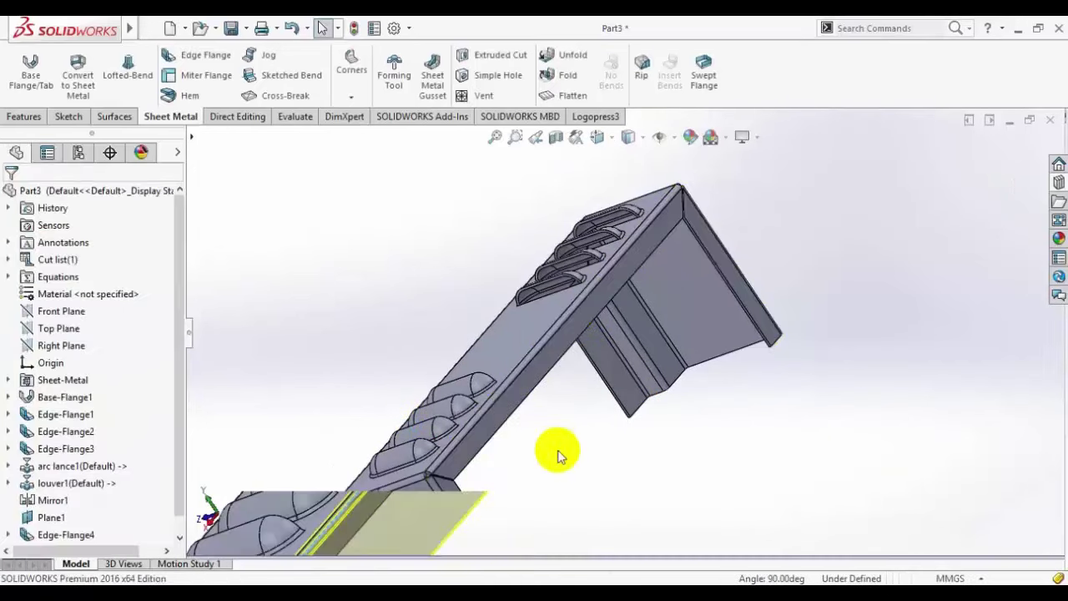
# Step: Create Edge-Flange5: 10 mm flanges on the wall's outer edge, a second edge and the vertical corner edge
pyautogui.click(196, 56)
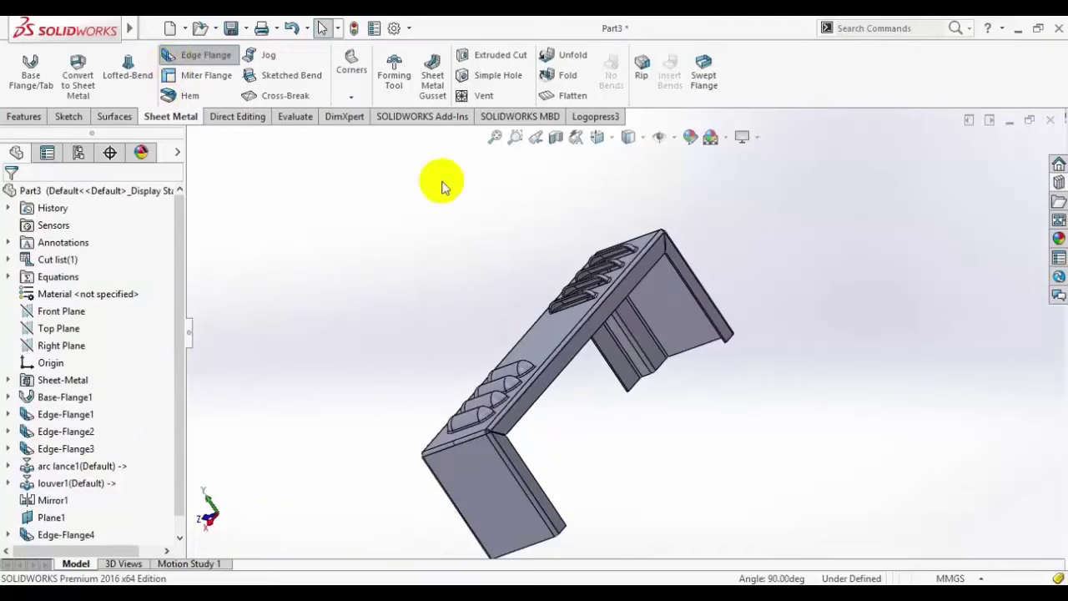
pyautogui.scroll(-3, 664, 294)
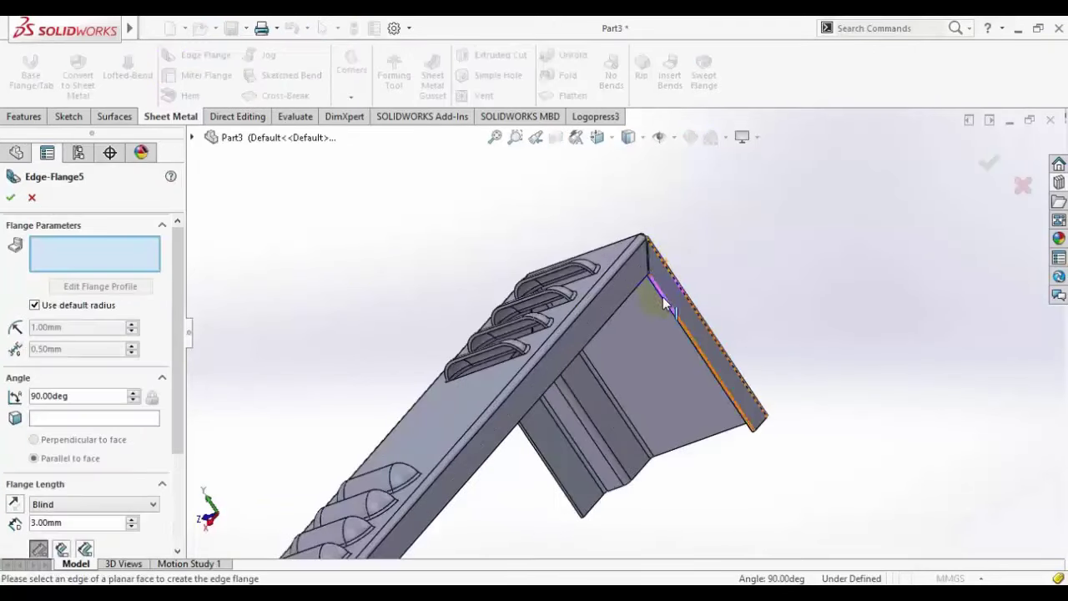
pyautogui.click(665, 305)
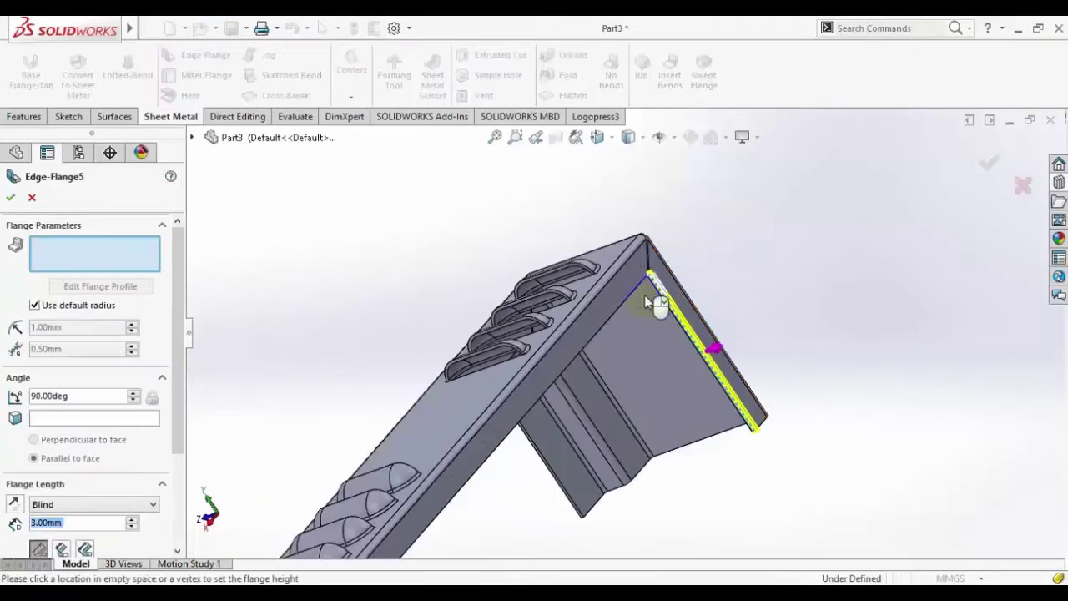
pyautogui.click(703, 286)
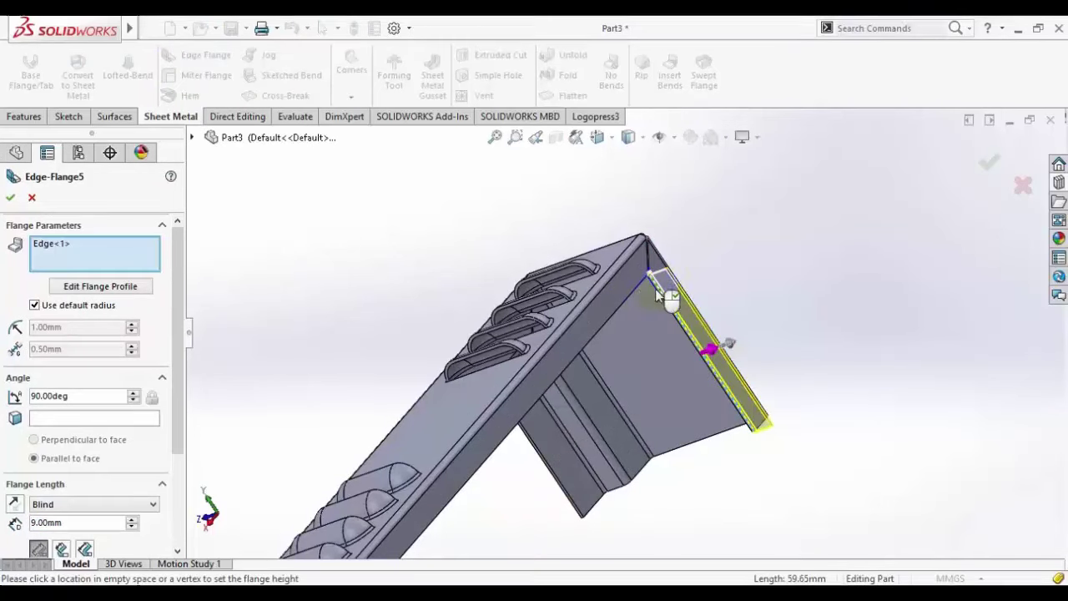
pyautogui.click(609, 441)
pyautogui.moveTo(610, 440); pyautogui.dragTo(495, 456, button='middle')
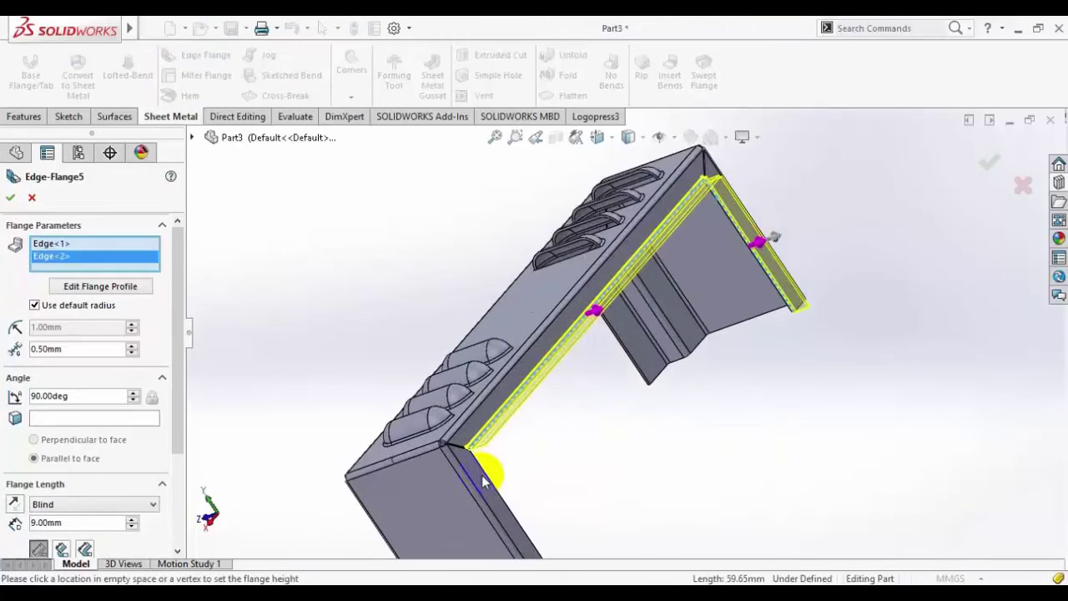
pyautogui.click(487, 477)
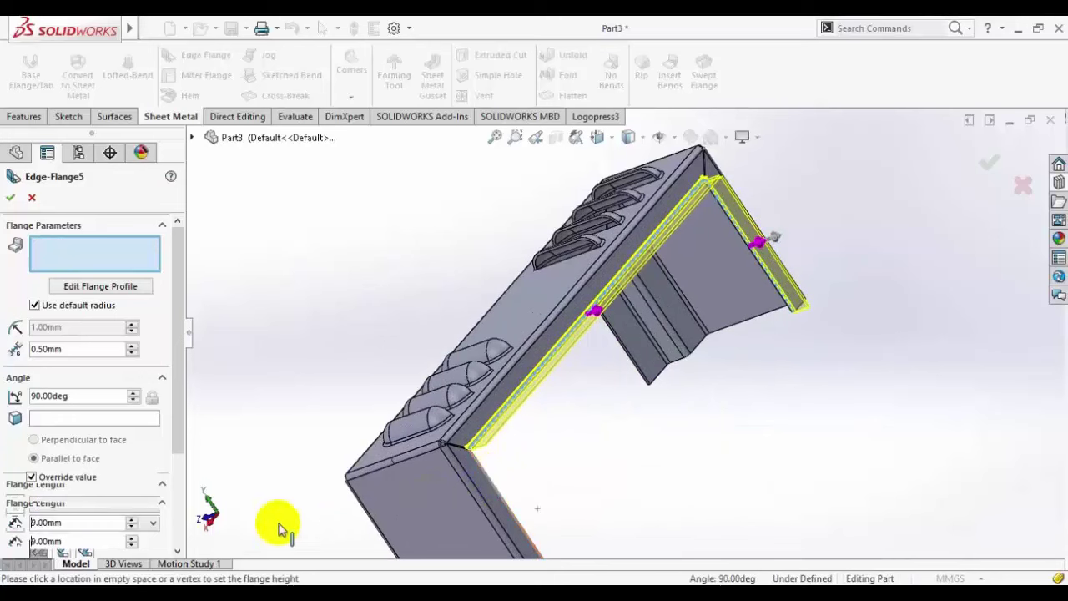
pyautogui.click(105, 532)
pyautogui.write('10')
pyautogui.press('Return')
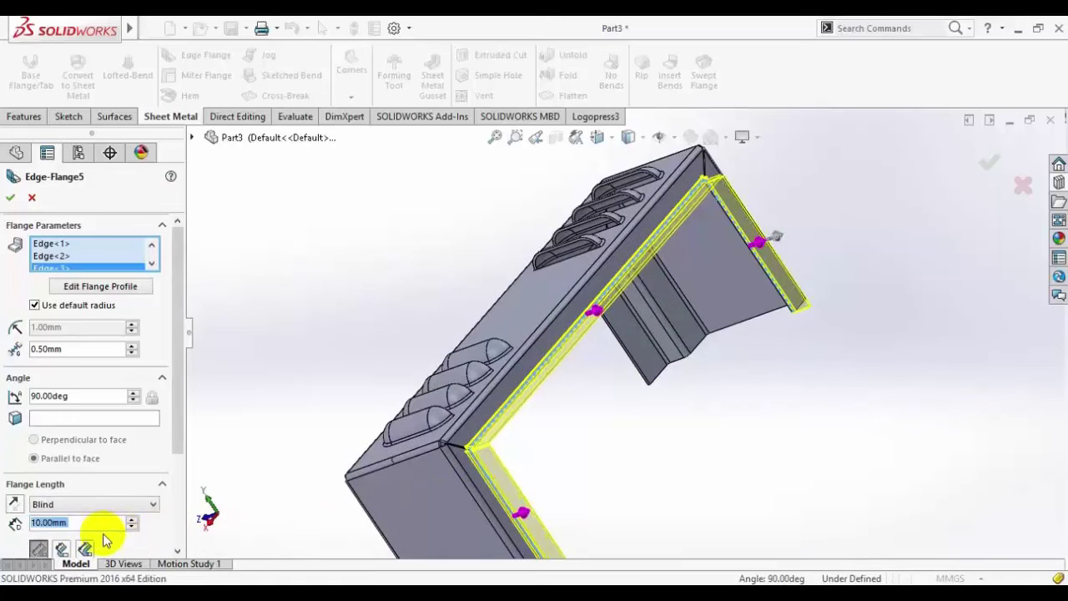
pyautogui.click(8, 199)
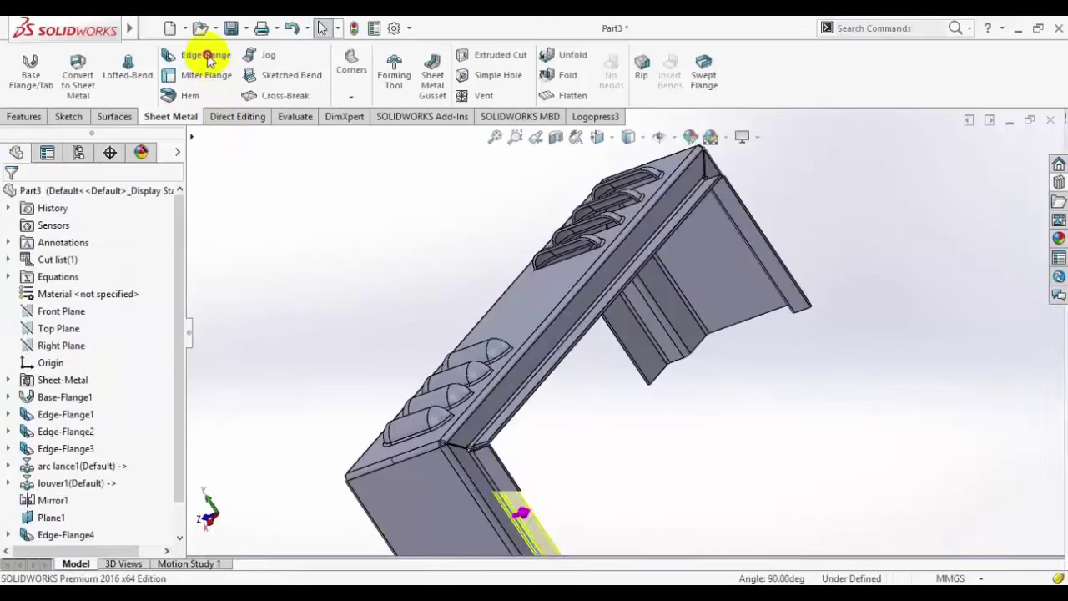
# Step: Create Edge-Flange6 with 15 mm flanges on three edges, including the long top edge
pyautogui.click(207, 56)
pyautogui.click(749, 214)
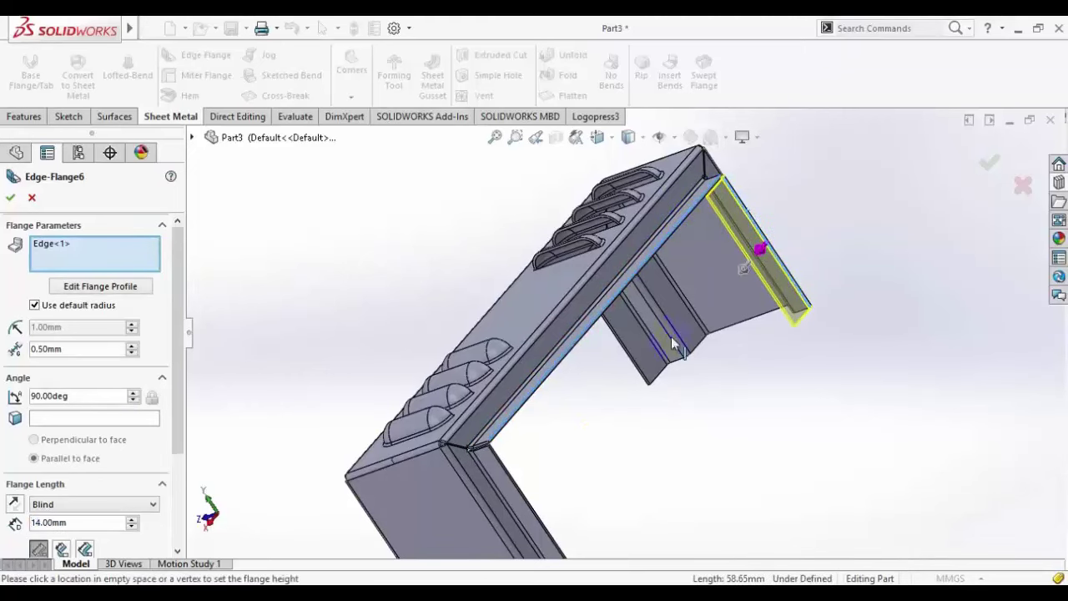
pyautogui.click(538, 476)
pyautogui.click(524, 493)
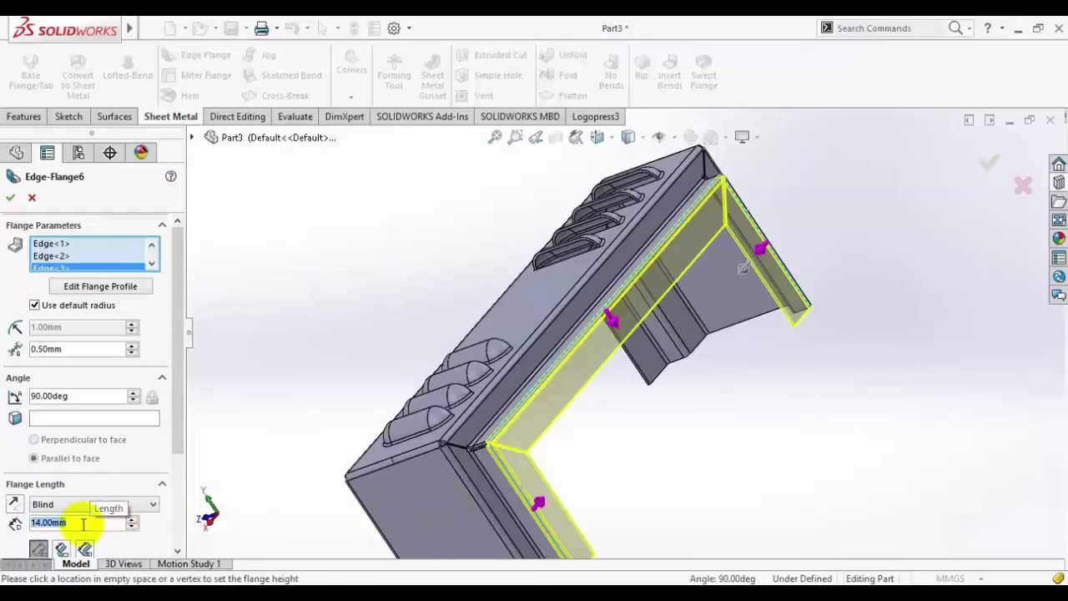
pyautogui.write('15')
pyautogui.press('Return')
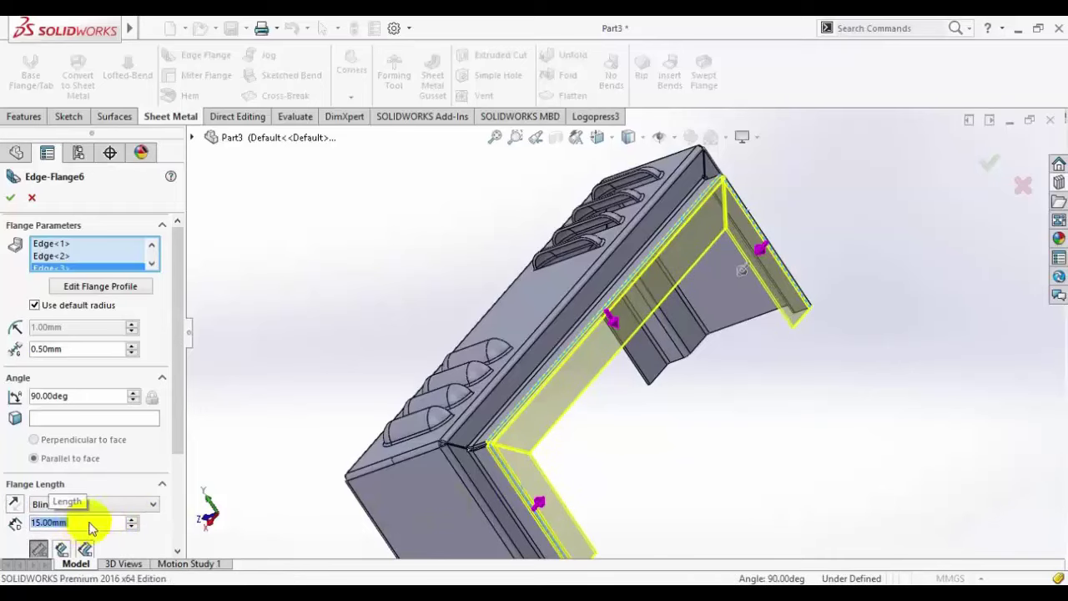
pyautogui.click(11, 200)
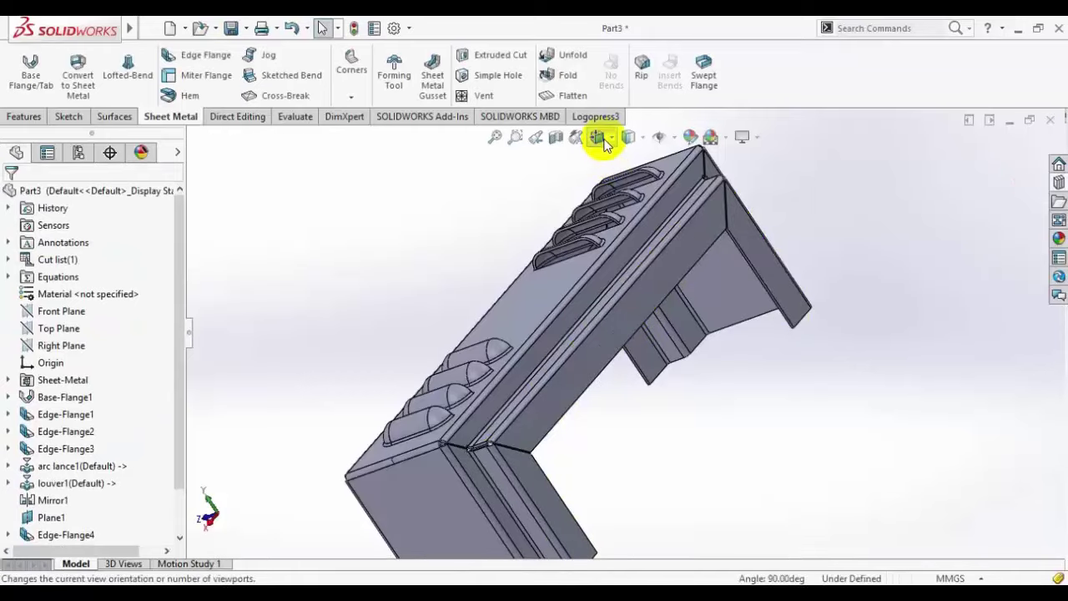
# Step: From the Right view, edit Edge-Flange4 and change its flange length to 15 mm
pyautogui.click(607, 144)
pyautogui.click(570, 351)
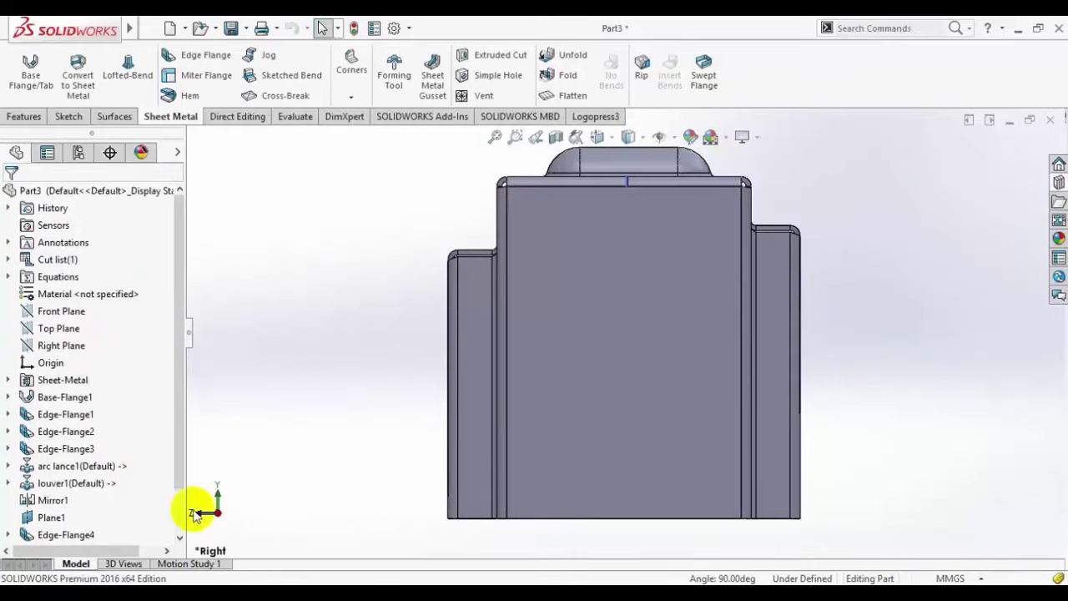
pyautogui.scroll(-1, 67, 534)
pyautogui.click(75, 483)
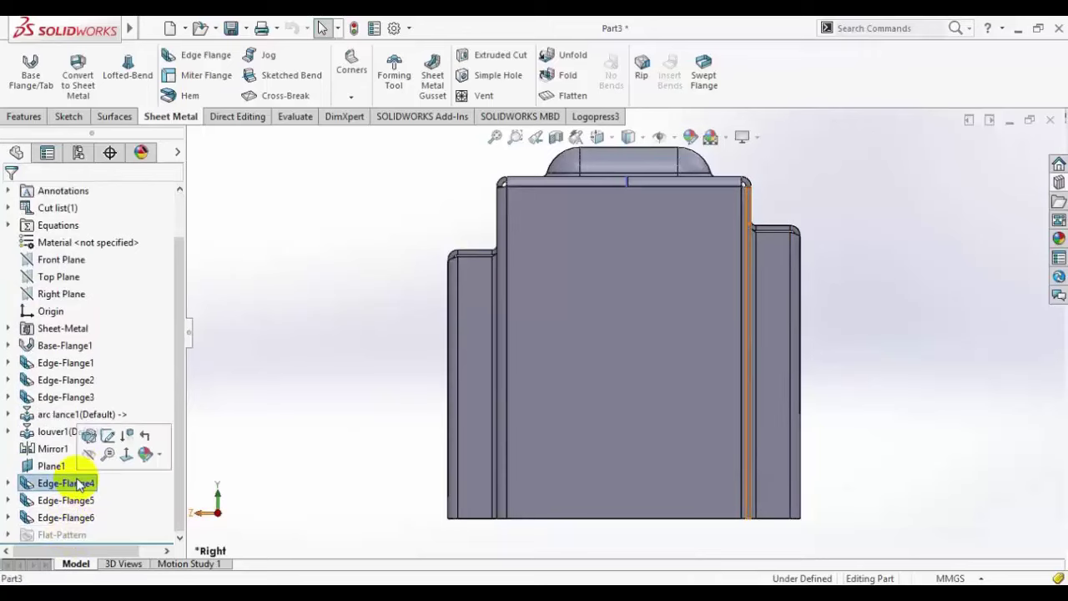
pyautogui.click(90, 435)
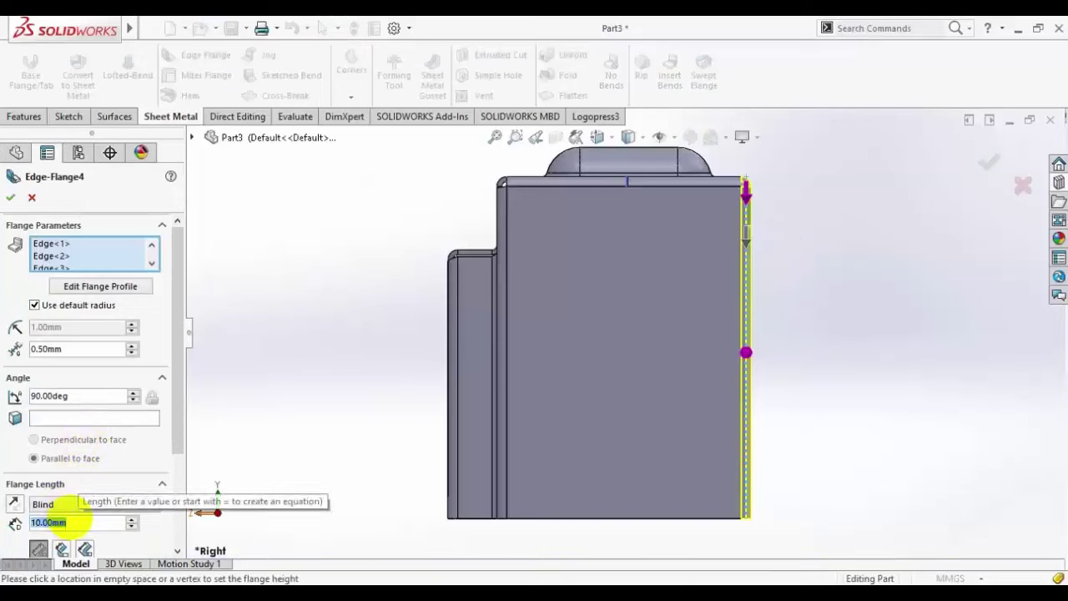
pyautogui.write('15')
pyautogui.press('Return')
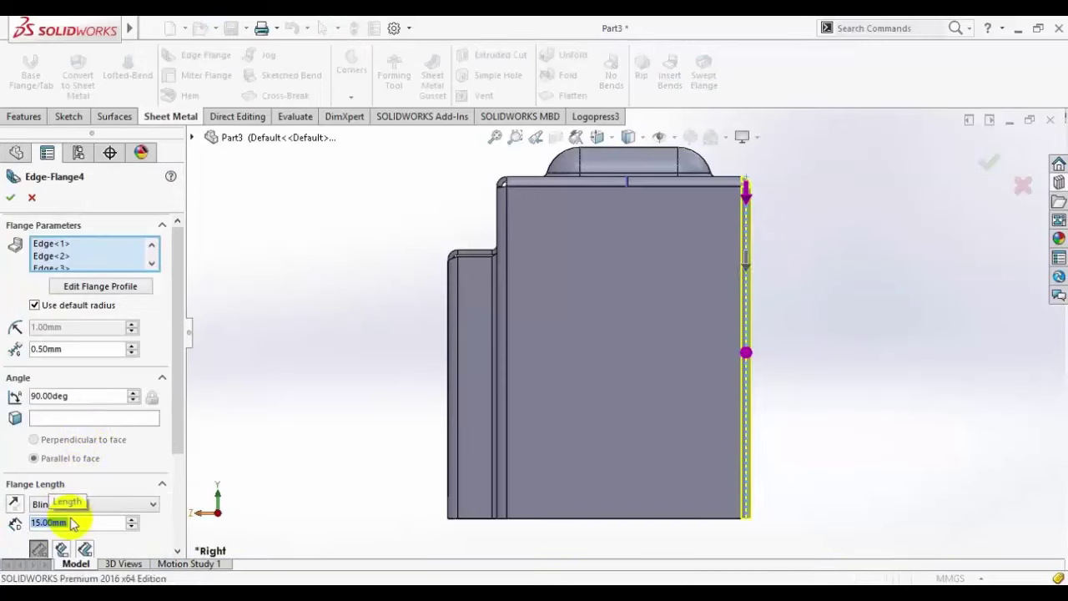
pyautogui.click(10, 197)
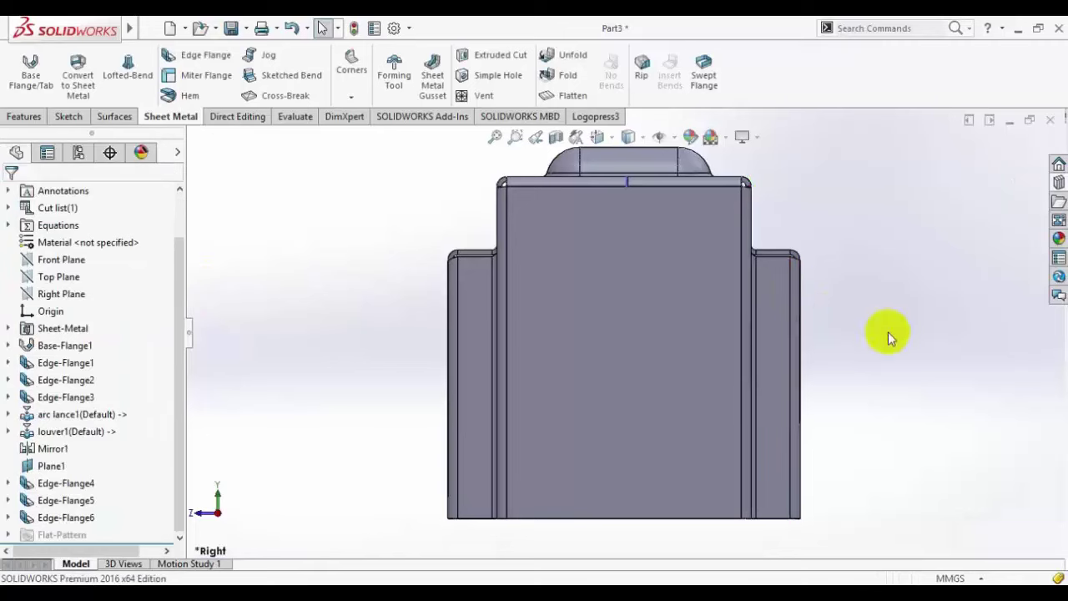
# Step: Mirror arc lance1 across Plane1 as Mirror11, then zoom out to view the whole bracket
pyautogui.scroll(2, 888, 331)
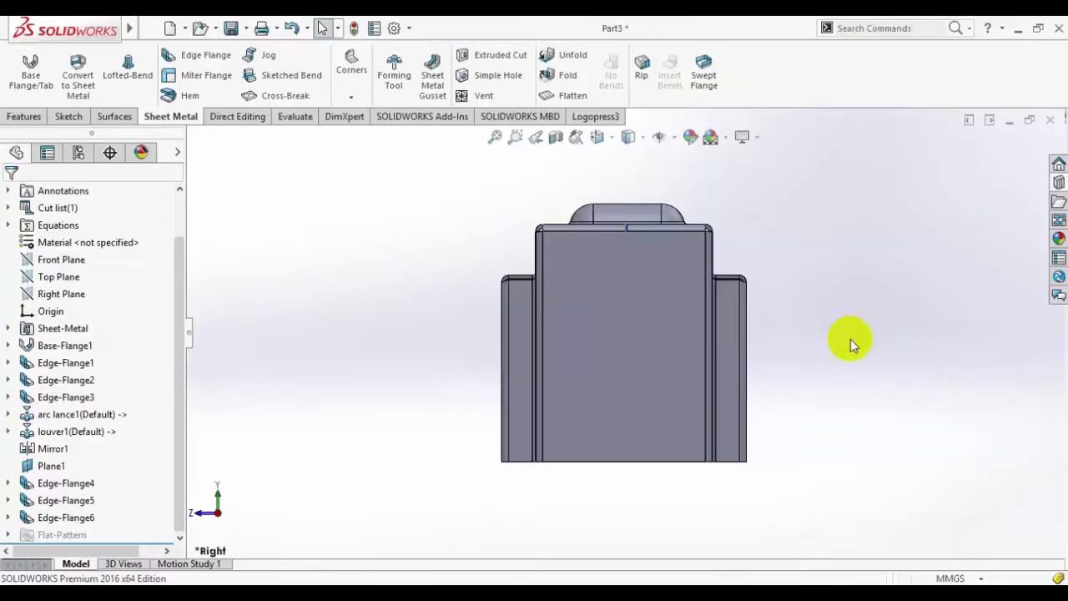
pyautogui.click(55, 468)
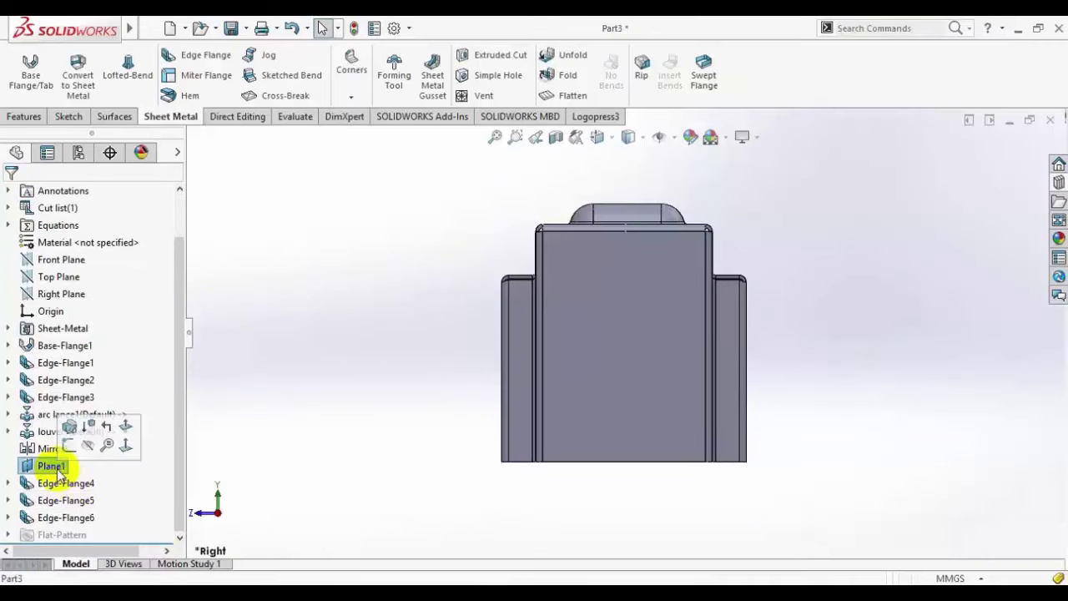
pyautogui.hotkey('ctrl', '8')
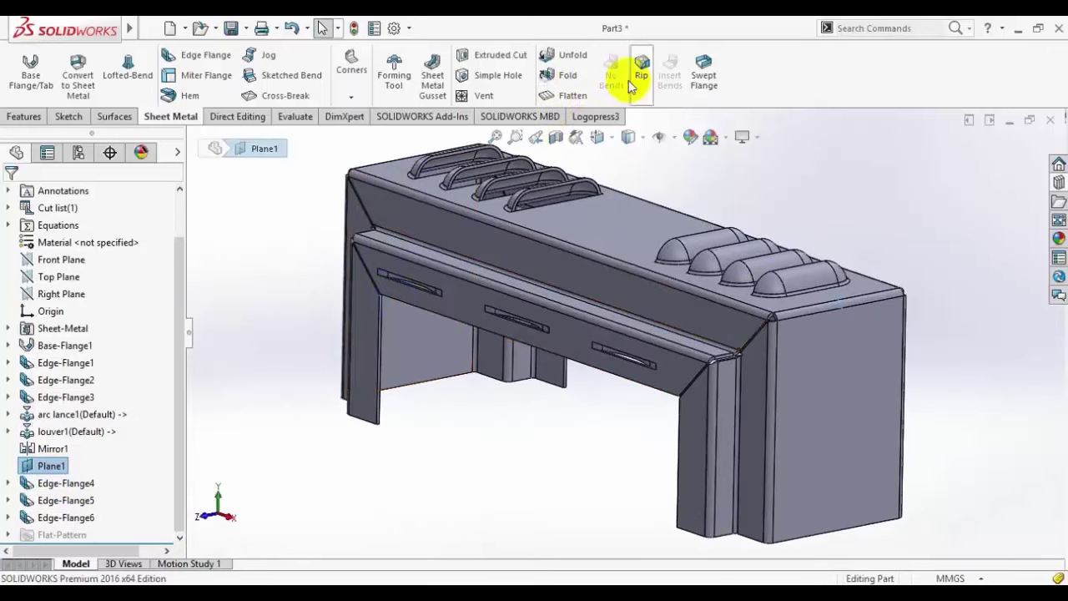
pyautogui.click(25, 116)
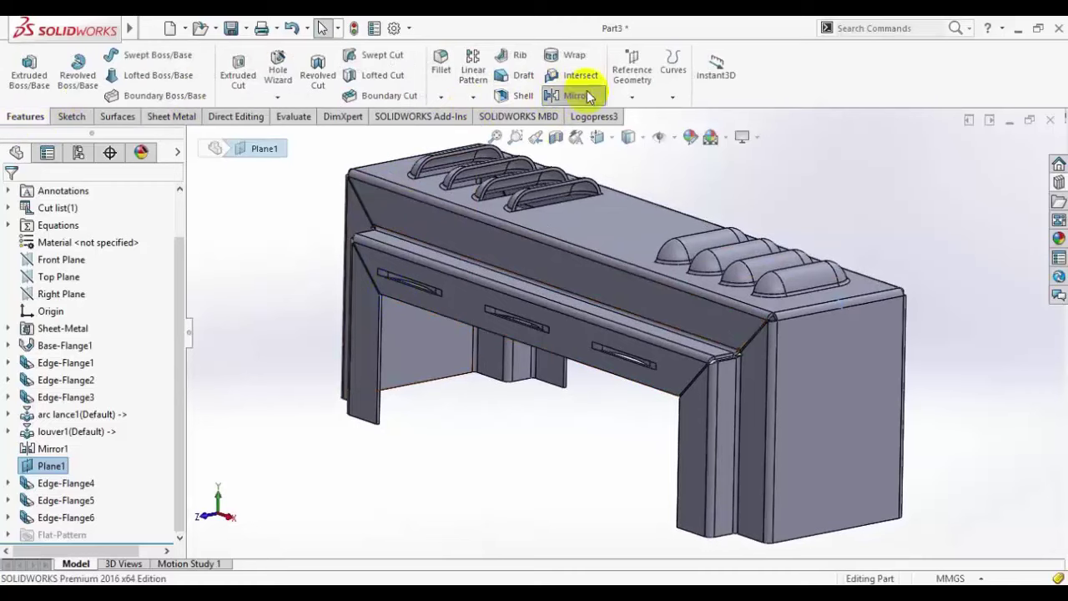
pyautogui.click(587, 96)
pyautogui.scroll(-5, 600, 405)
pyautogui.click(603, 404)
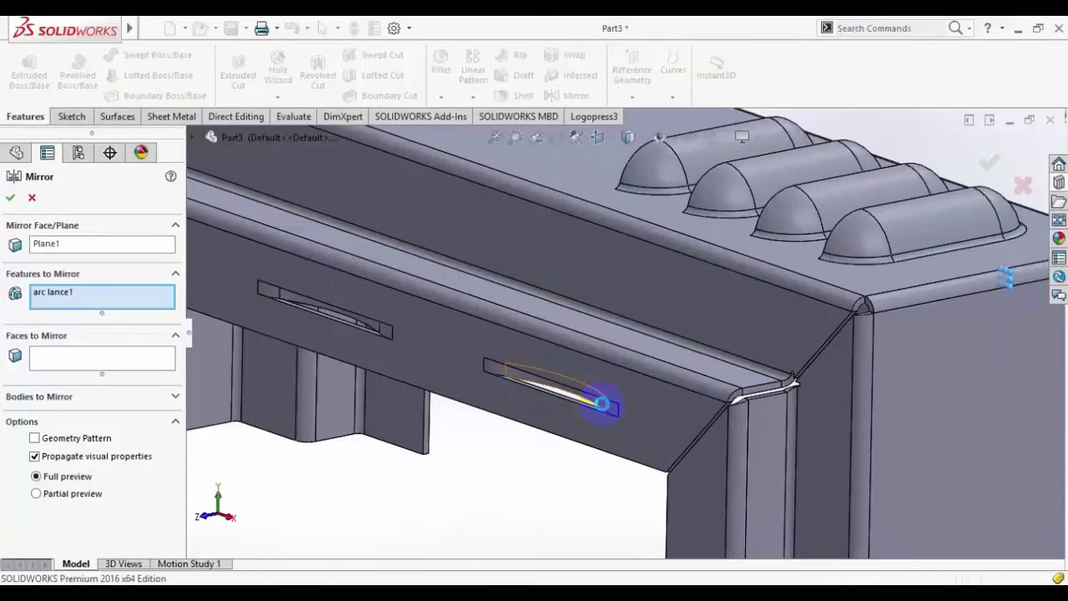
pyautogui.scroll(5, 601, 405)
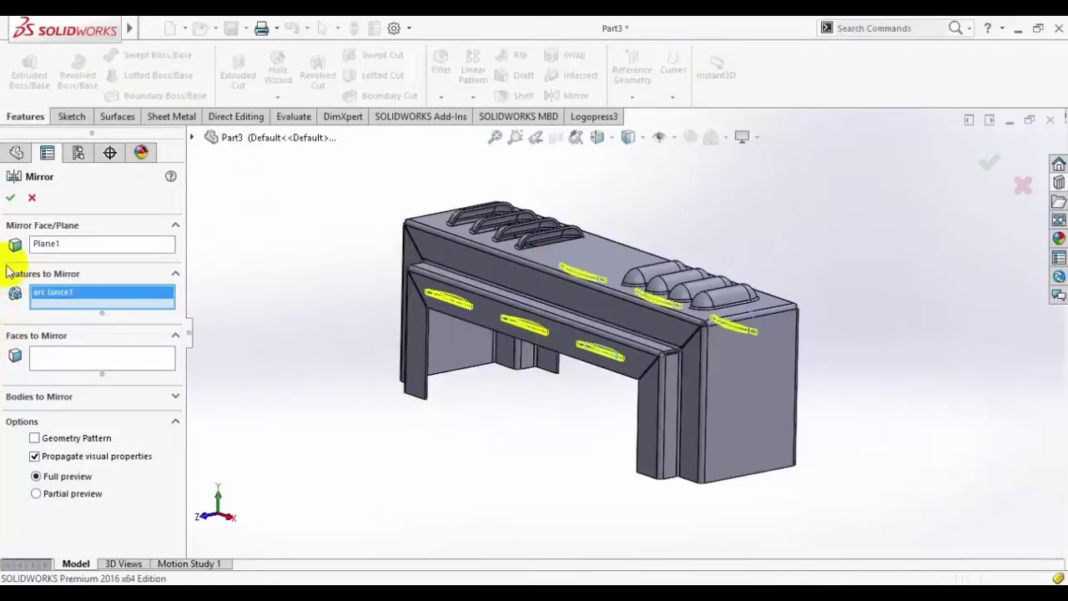
pyautogui.click(12, 198)
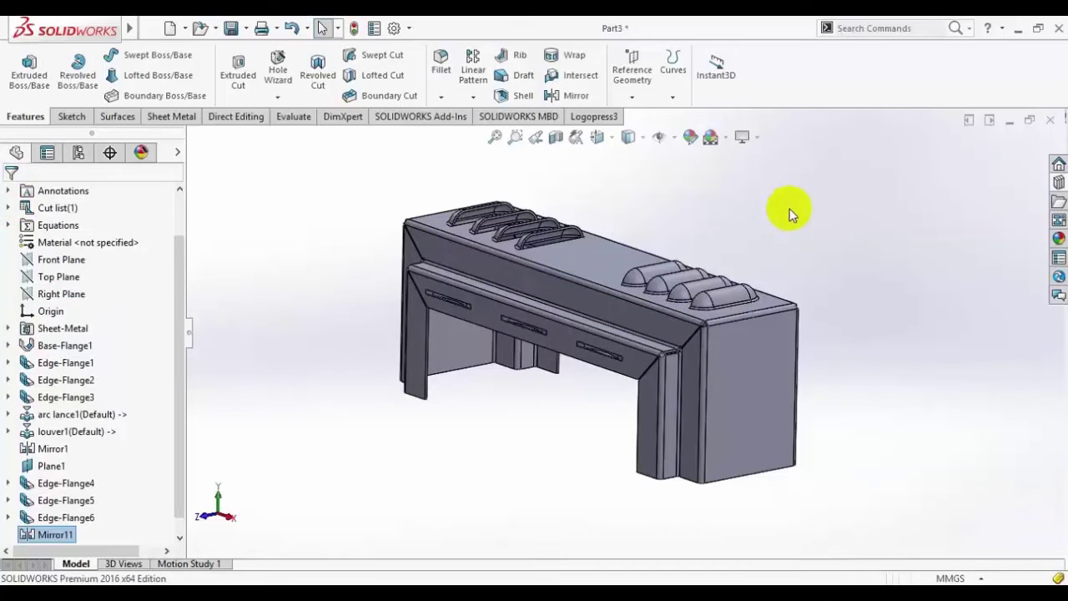
pyautogui.press('z')
pyautogui.moveTo(778, 223); pyautogui.dragTo(526, 367, button='middle')
# Step: Save the finished bracket under the file name 2 in the Training parts folder
pyautogui.click(232, 30)
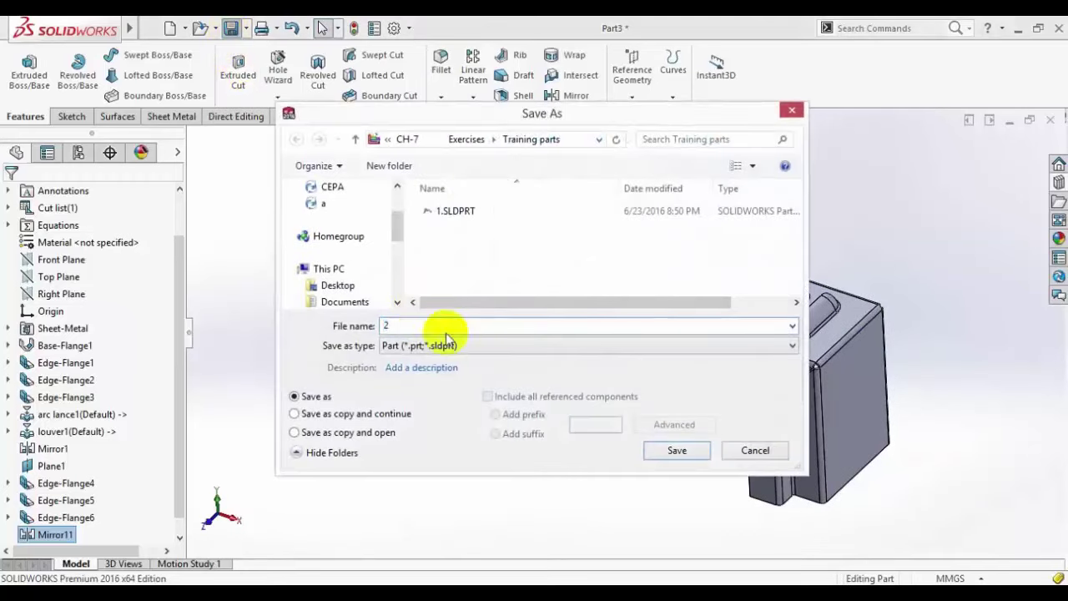
pyautogui.write('2')
pyautogui.click(668, 451)
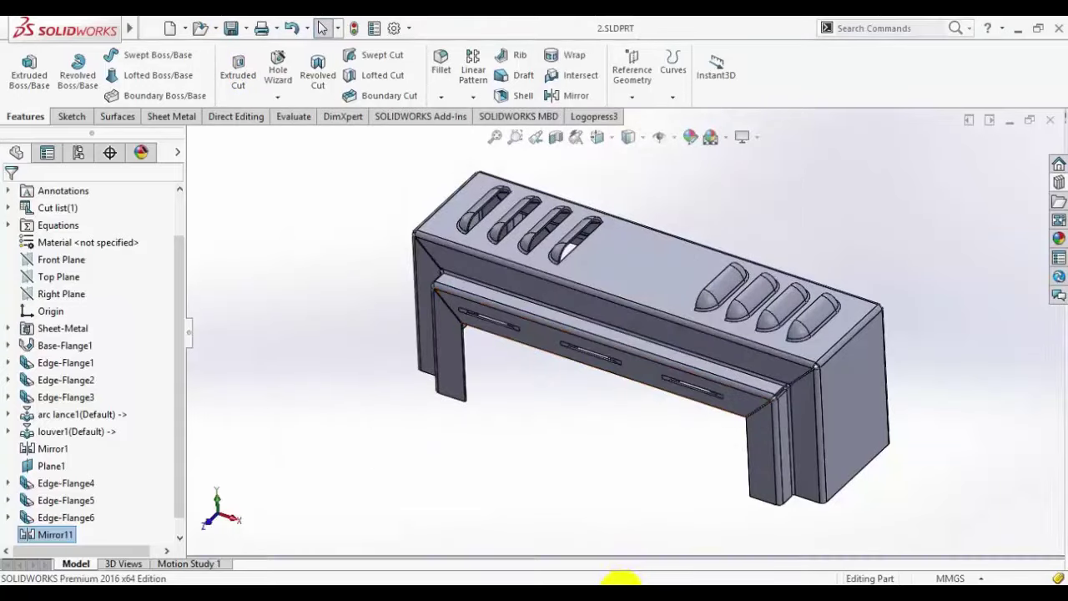
# Step: Review the page 5 bracket examples in CH-7.pdf, then return to a new SOLIDWORKS part
pyautogui.click(631, 584)
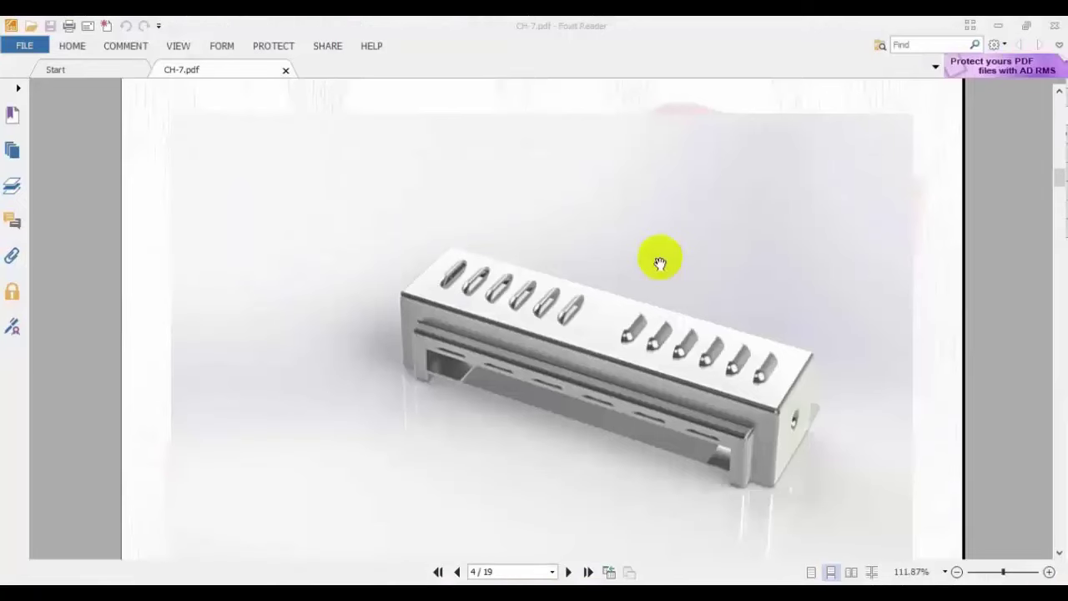
pyautogui.scroll(-5, 635, 325)
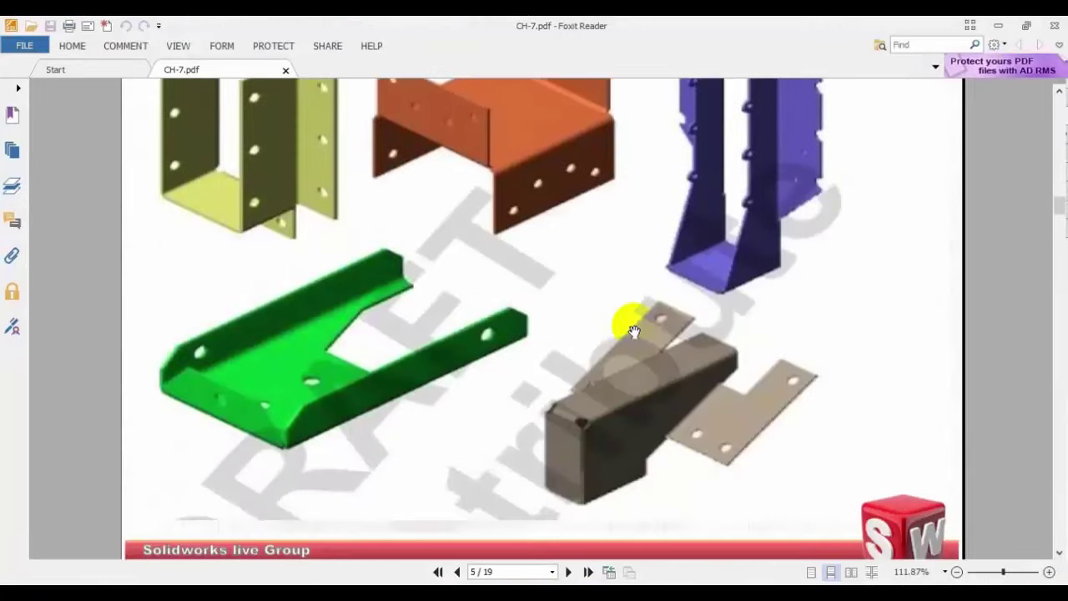
pyautogui.scroll(2, 634, 330)
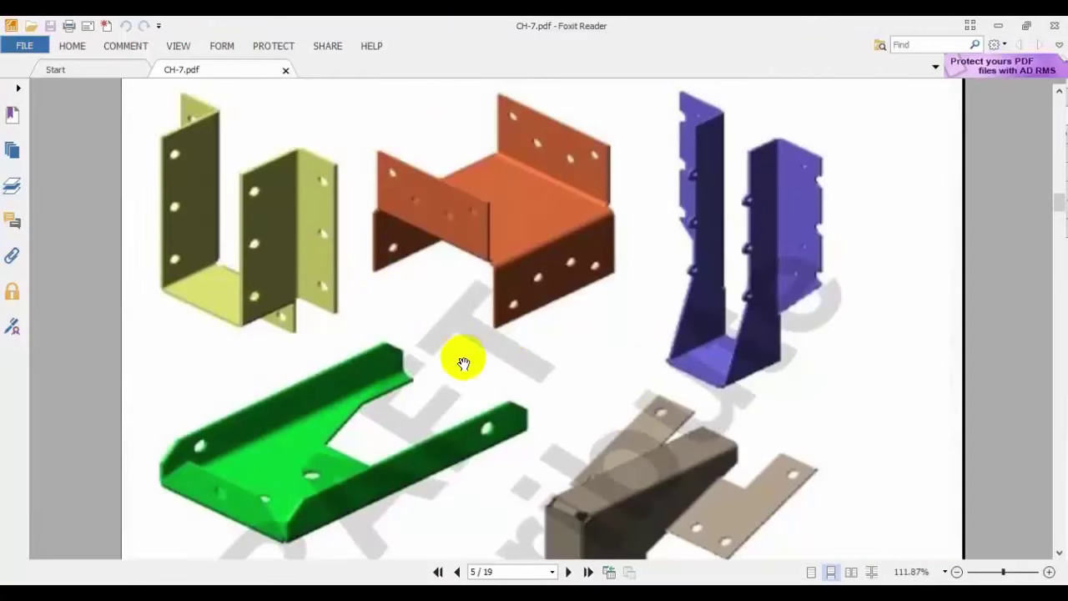
pyautogui.click(393, 348)
pyautogui.click(505, 280)
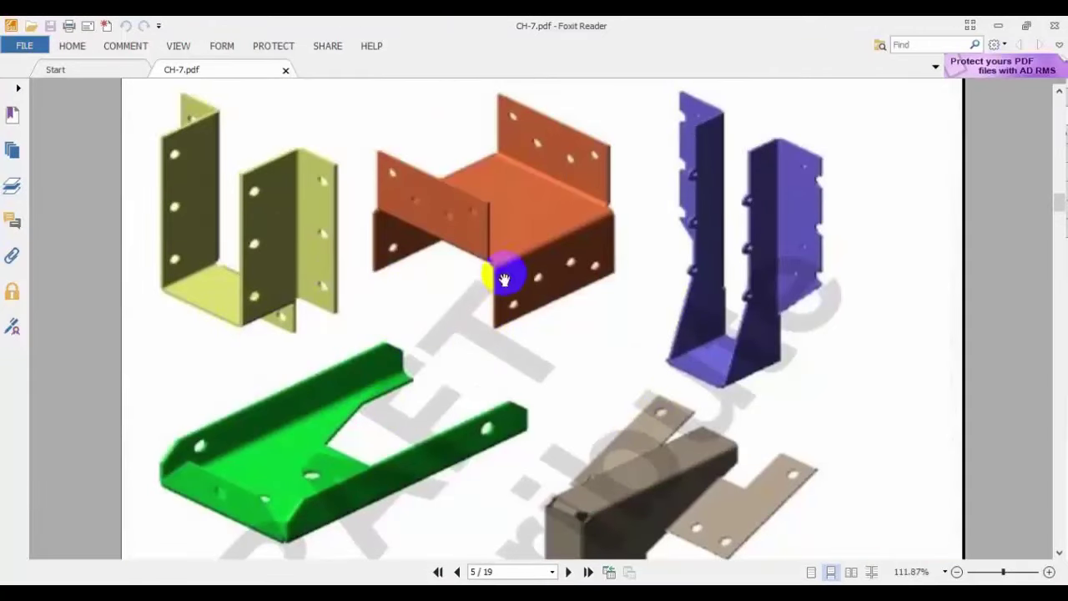
pyautogui.click(342, 443)
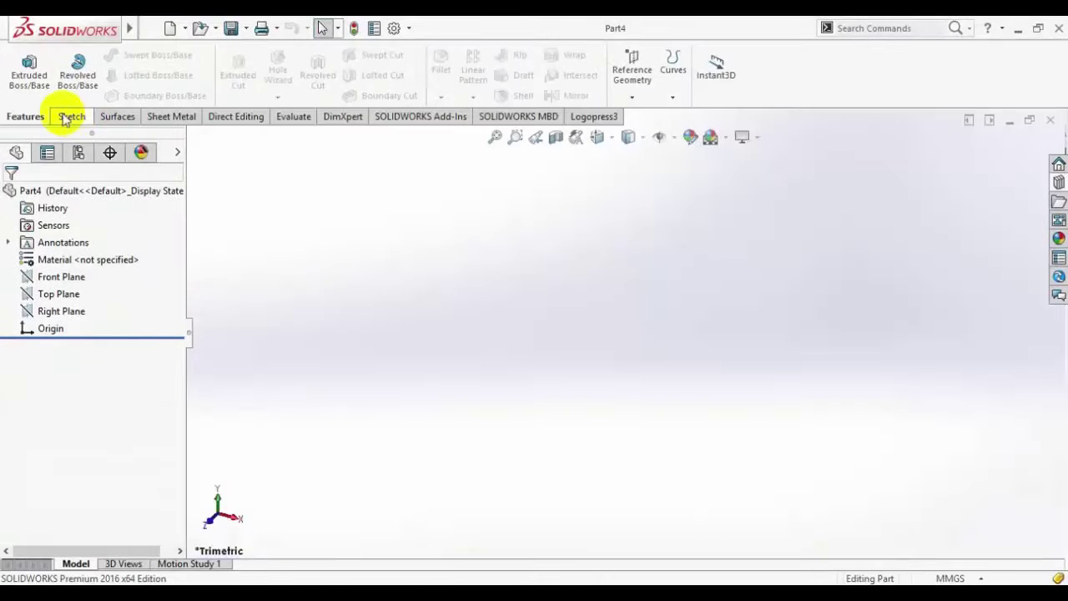
# Step: Start a sketch on the Front Plane and draw an open U of three lines
pyautogui.click(69, 116)
pyautogui.click(21, 59)
pyautogui.click(477, 237)
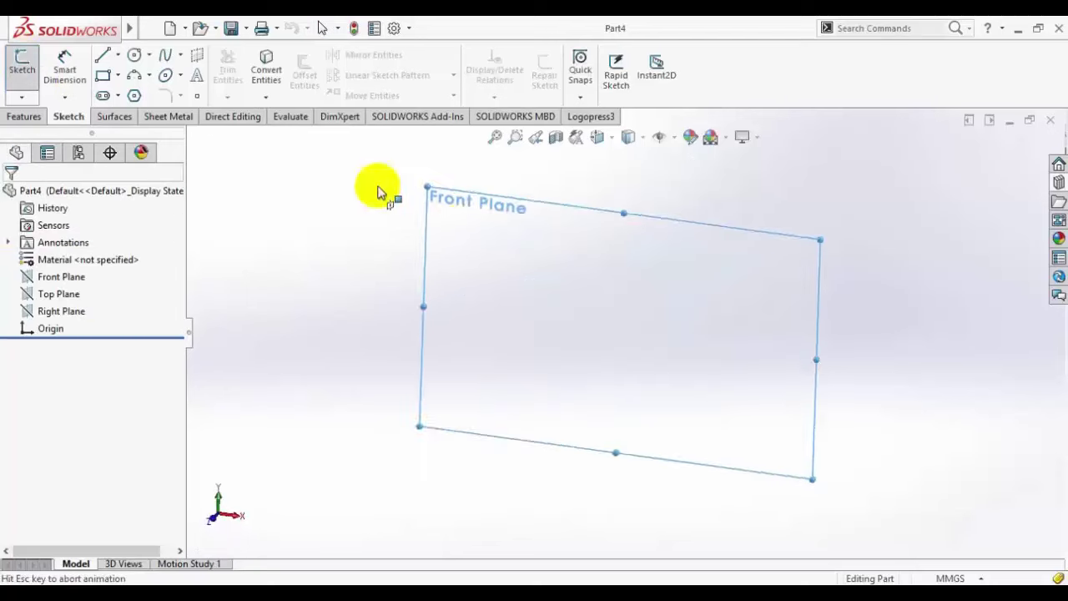
pyautogui.click(102, 60)
pyautogui.click(532, 194)
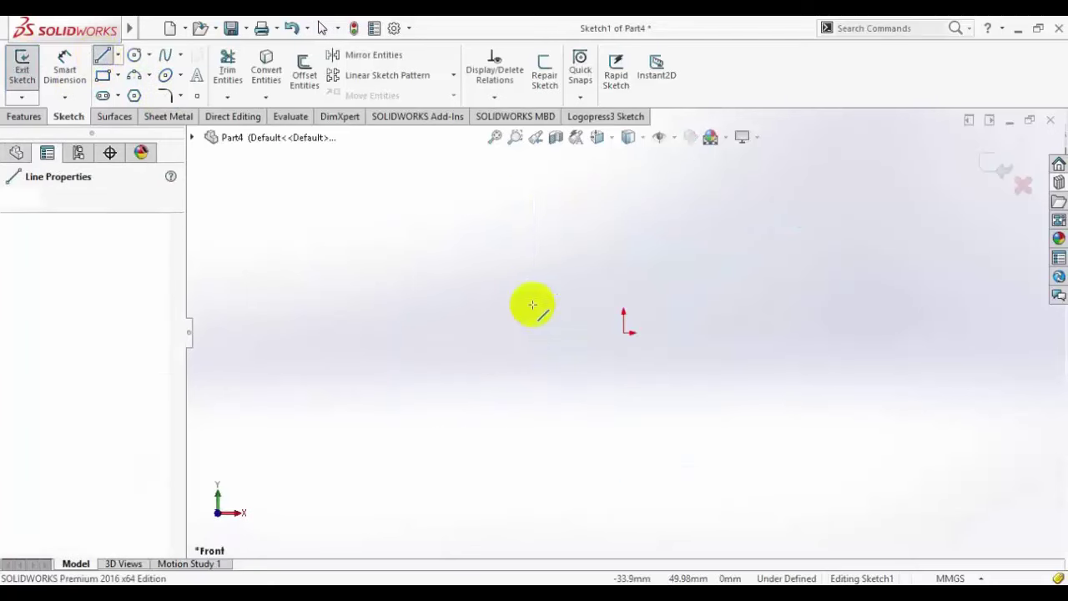
pyautogui.click(532, 332)
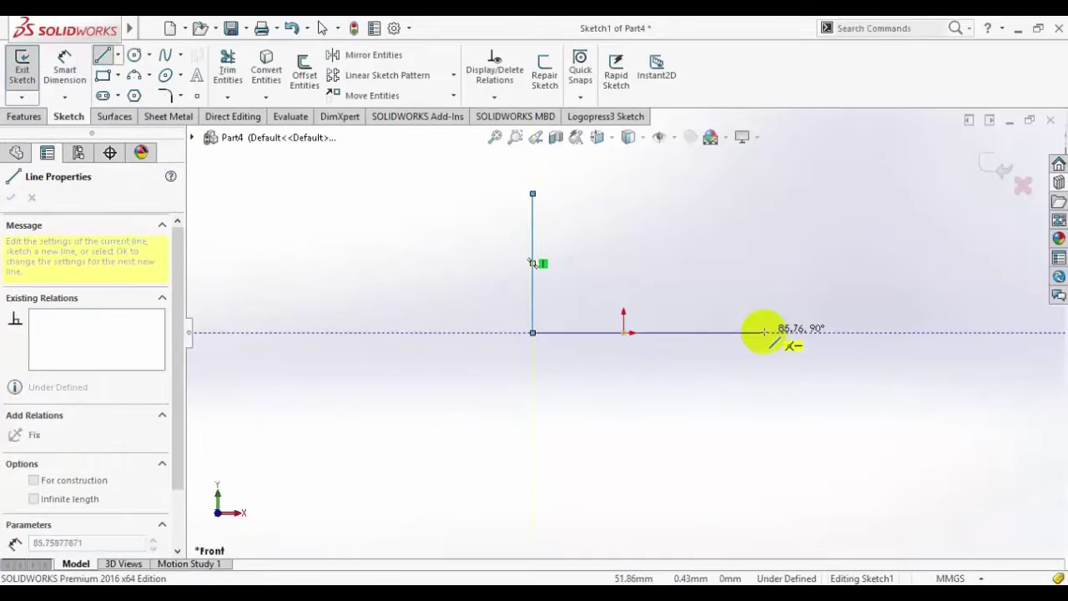
pyautogui.click(765, 332)
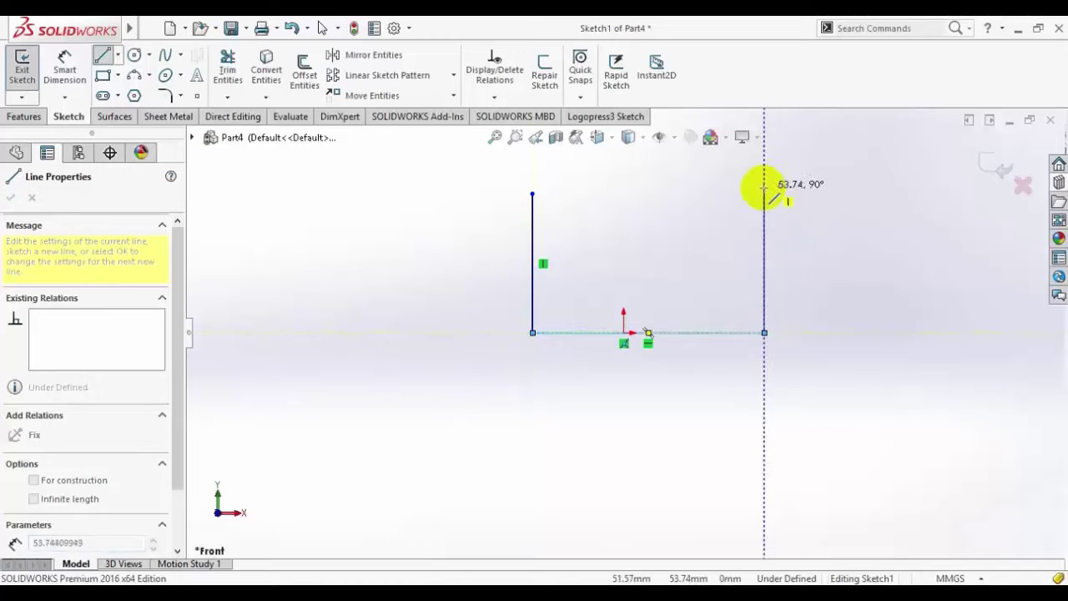
pyautogui.click(764, 193)
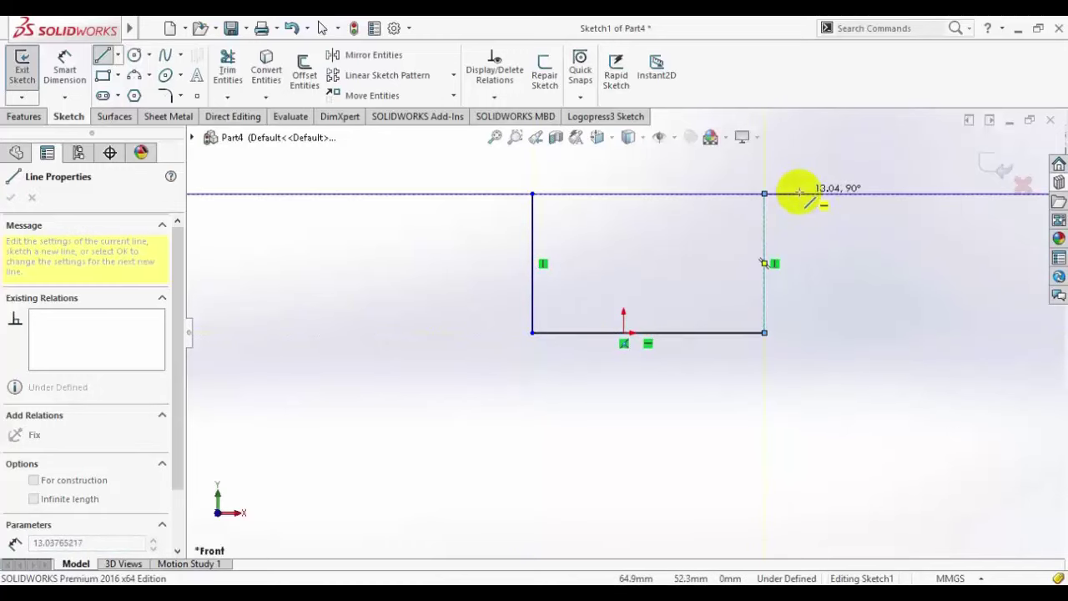
pyautogui.rightClick(801, 198)
pyautogui.press('Escape')
pyautogui.rightClick(813, 206)
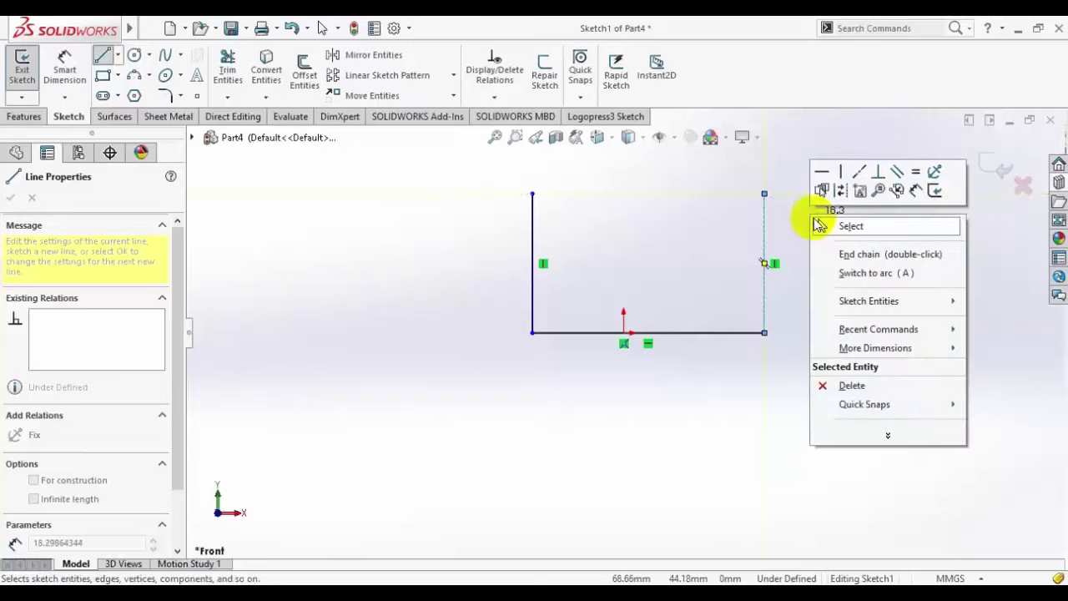
pyautogui.click(843, 224)
# Step: Make the two vertical wall lines of the U equal in length
pyautogui.scroll(2, 736, 200)
pyautogui.scroll(-2, 698, 219)
pyautogui.scroll(2, 698, 219)
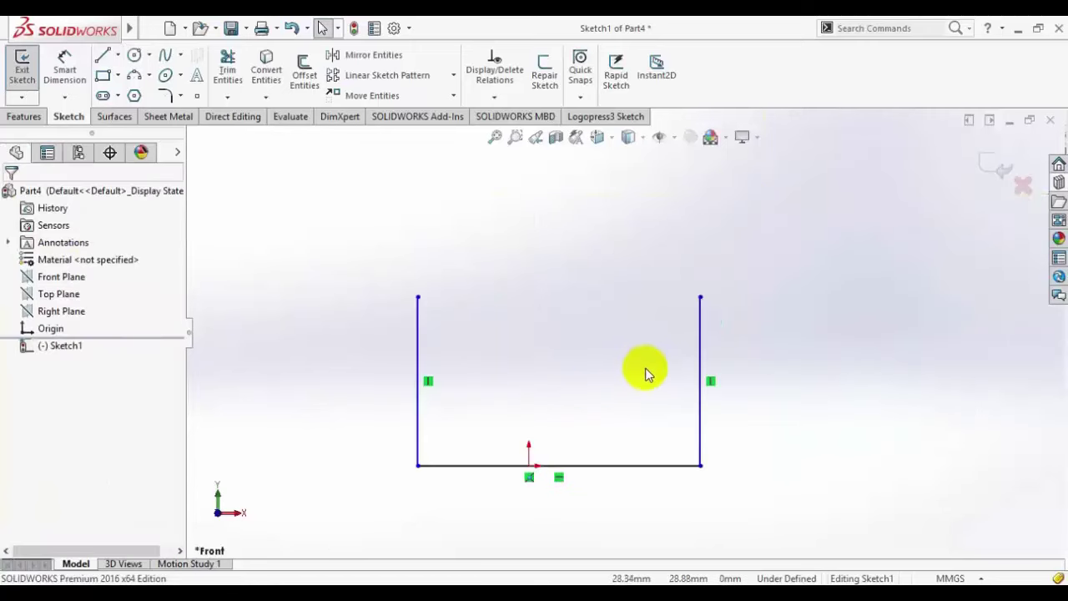
pyautogui.moveTo(727, 327); pyautogui.dragTo(375, 339)
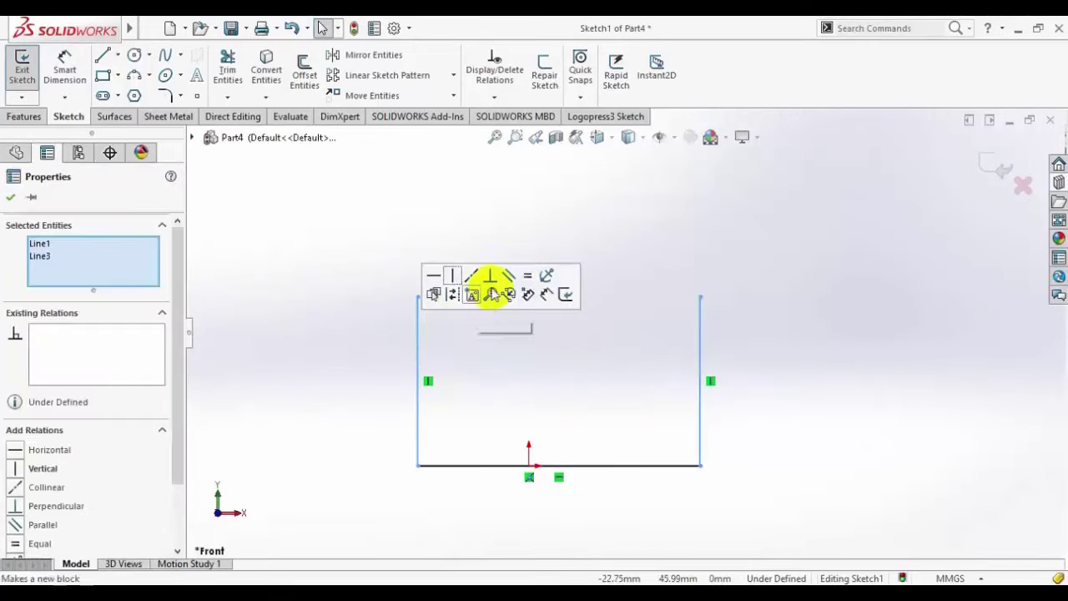
pyautogui.click(528, 276)
pyautogui.click(768, 353)
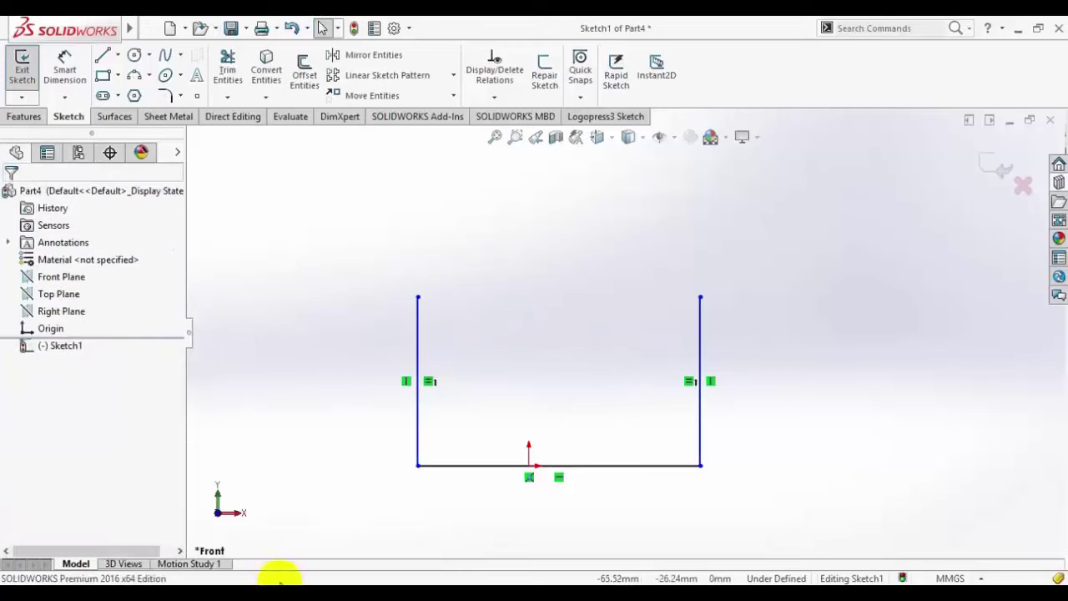
pyautogui.click(259, 584)
pyautogui.click(259, 584)
# Step: Dimension the wall height as 100 mm and the base width as 75 mm
pyautogui.click(63, 66)
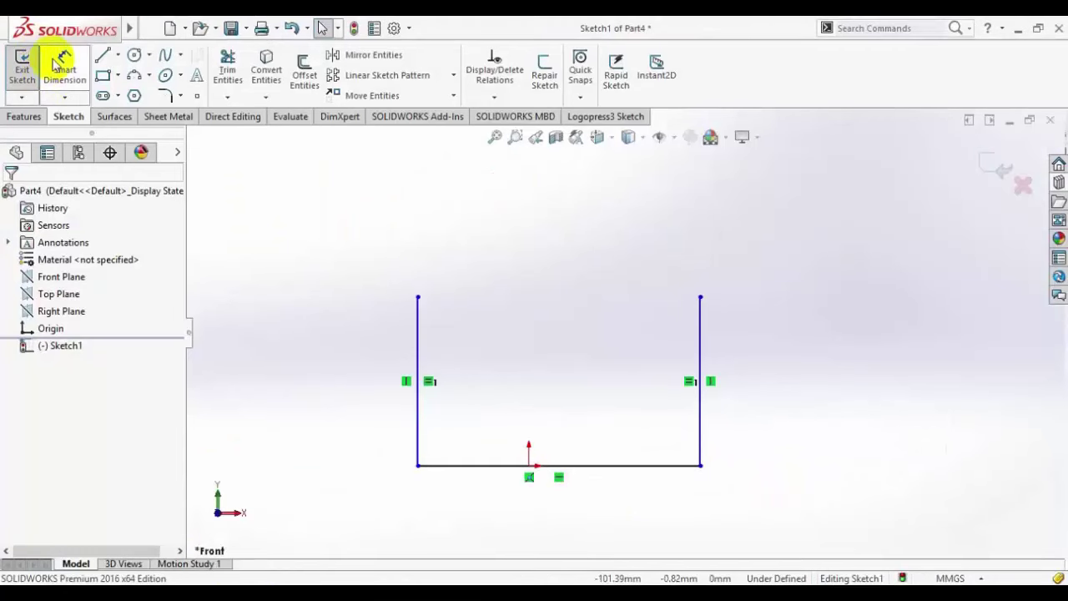
pyautogui.click(422, 331)
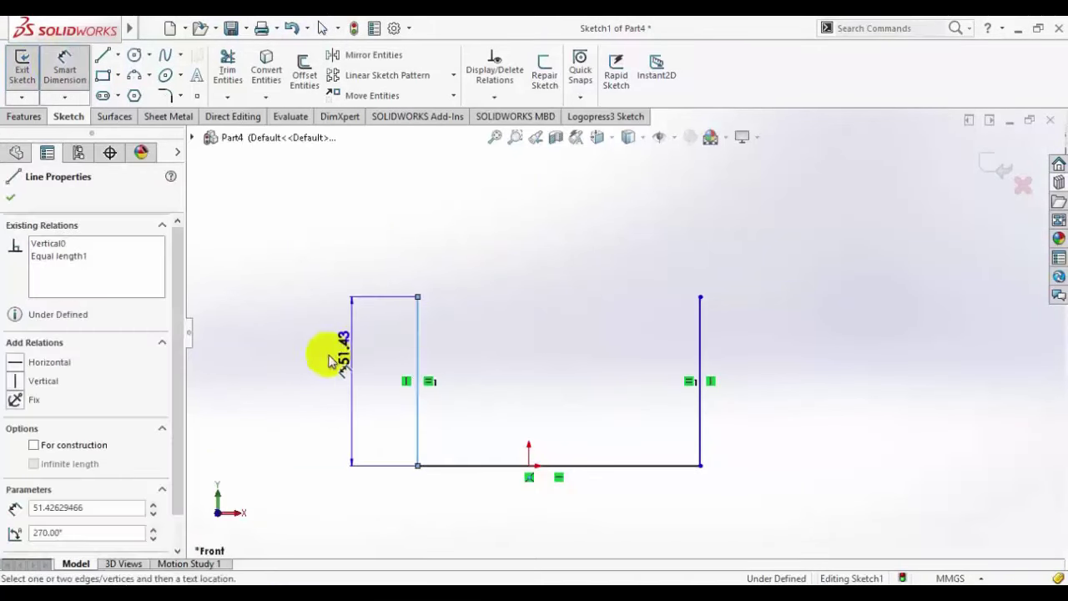
pyautogui.click(326, 358)
pyautogui.write('1')
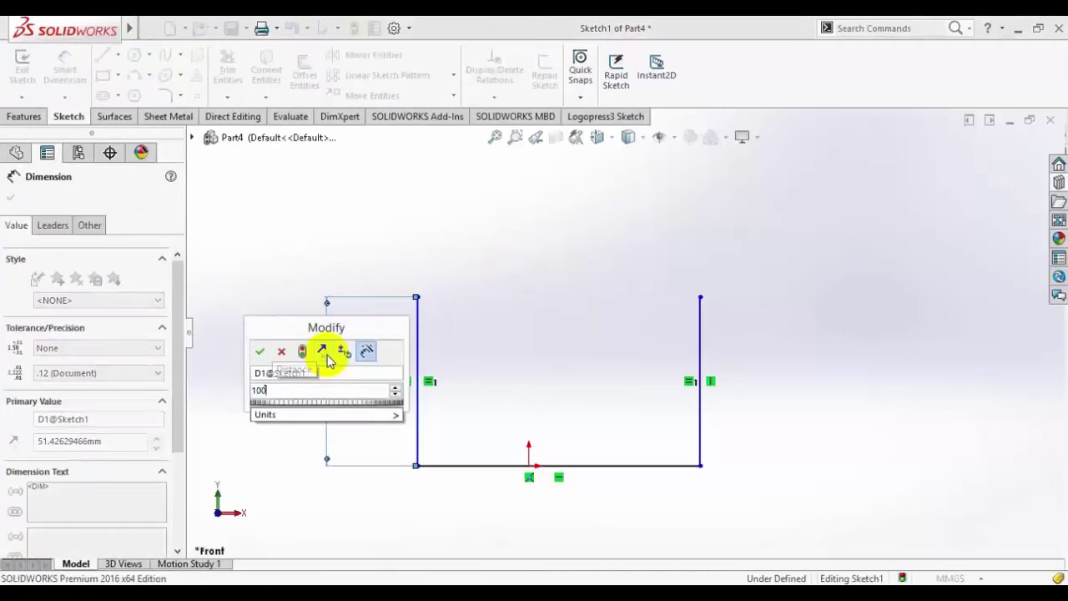
pyautogui.write('00')
pyautogui.press('Return')
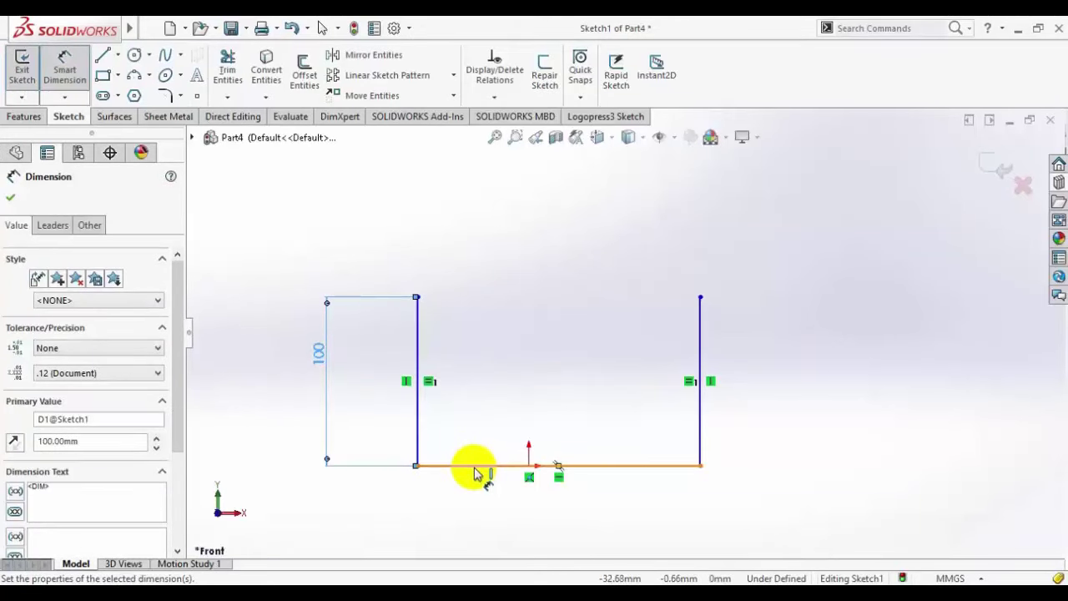
pyautogui.click(474, 473)
pyautogui.click(485, 508)
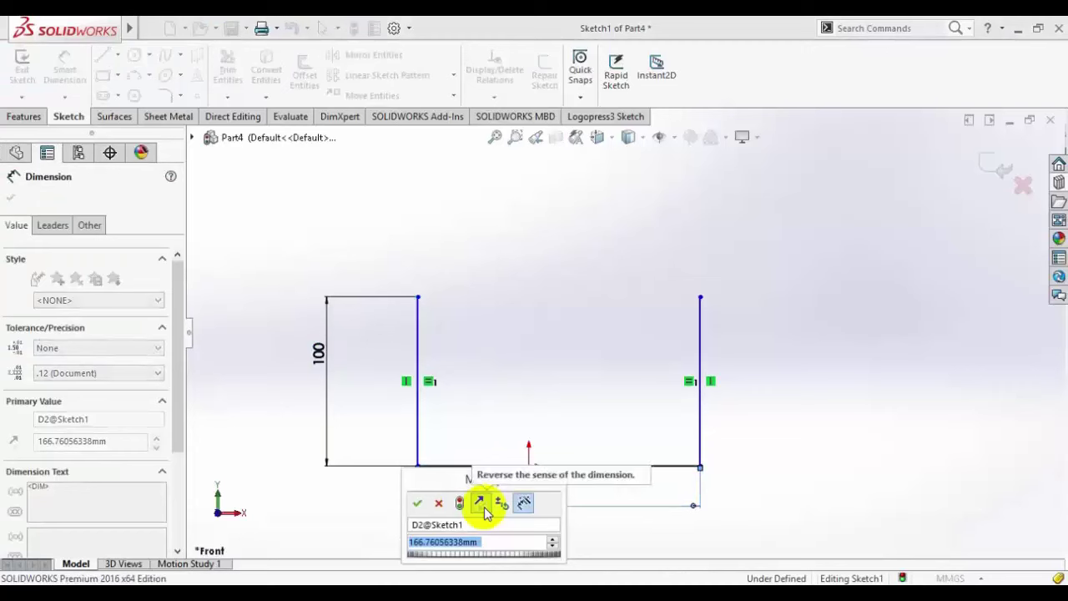
pyautogui.write('75')
pyautogui.press('Return')
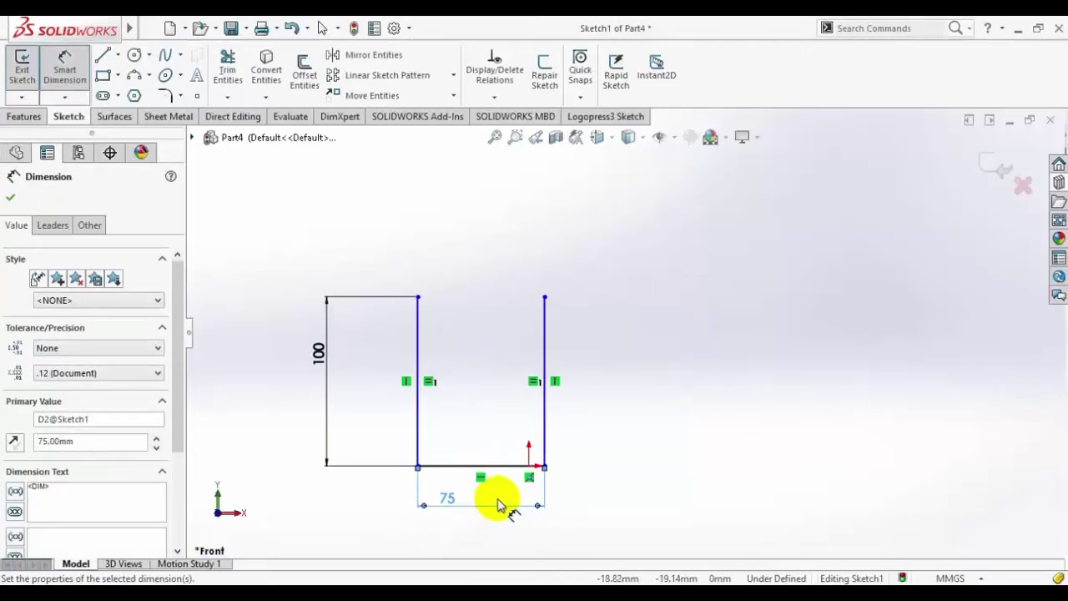
pyautogui.click(10, 197)
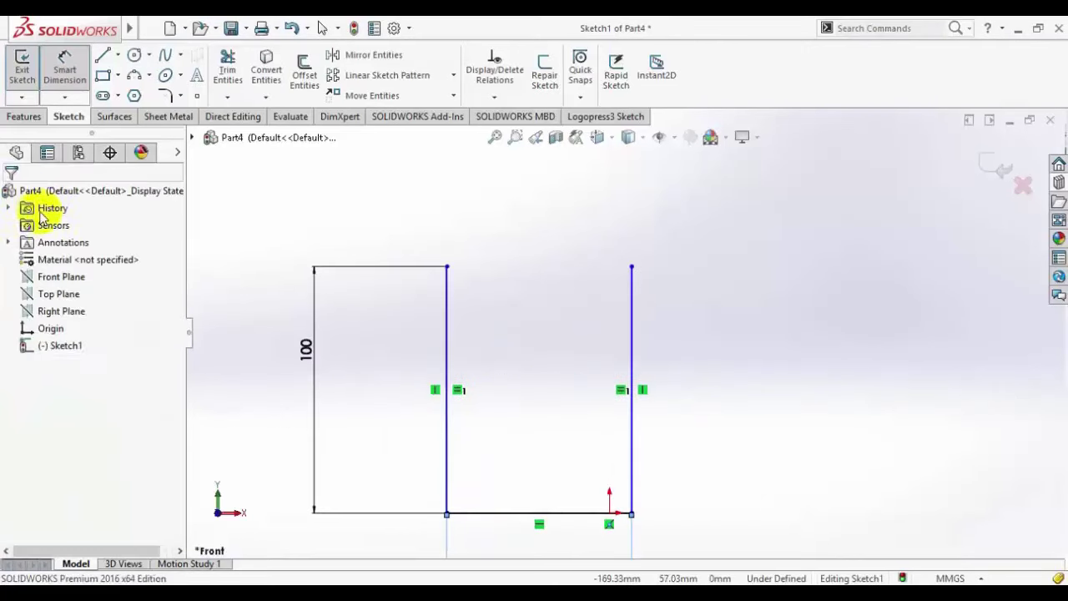
pyautogui.scroll(-2, 618, 384)
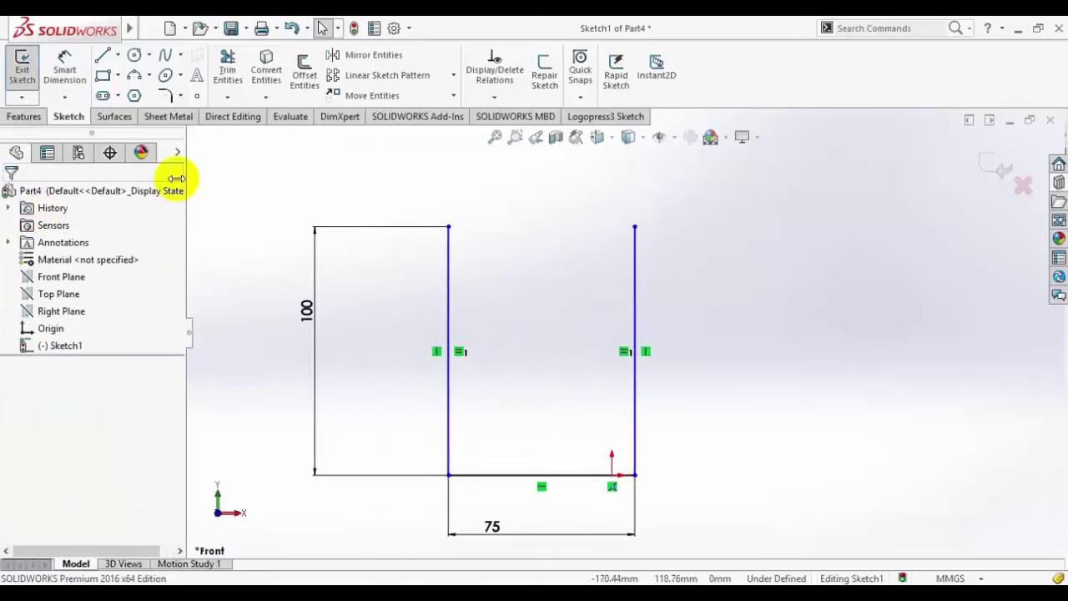
pyautogui.click(168, 116)
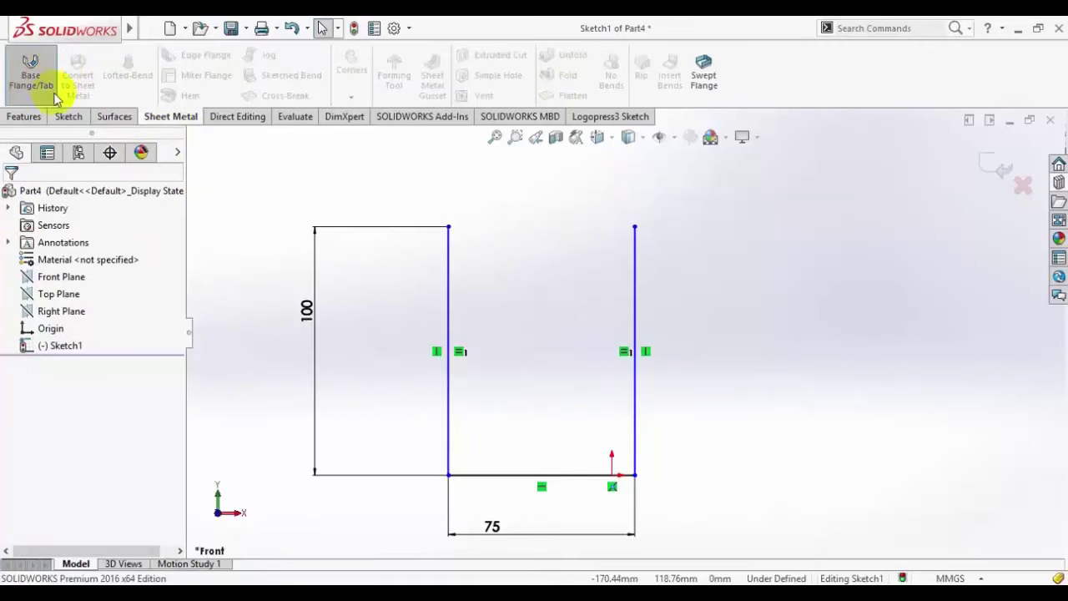
# Step: Create a Base Flange from the U sketch with a 50 mm Direction 1 depth
pyautogui.click(37, 77)
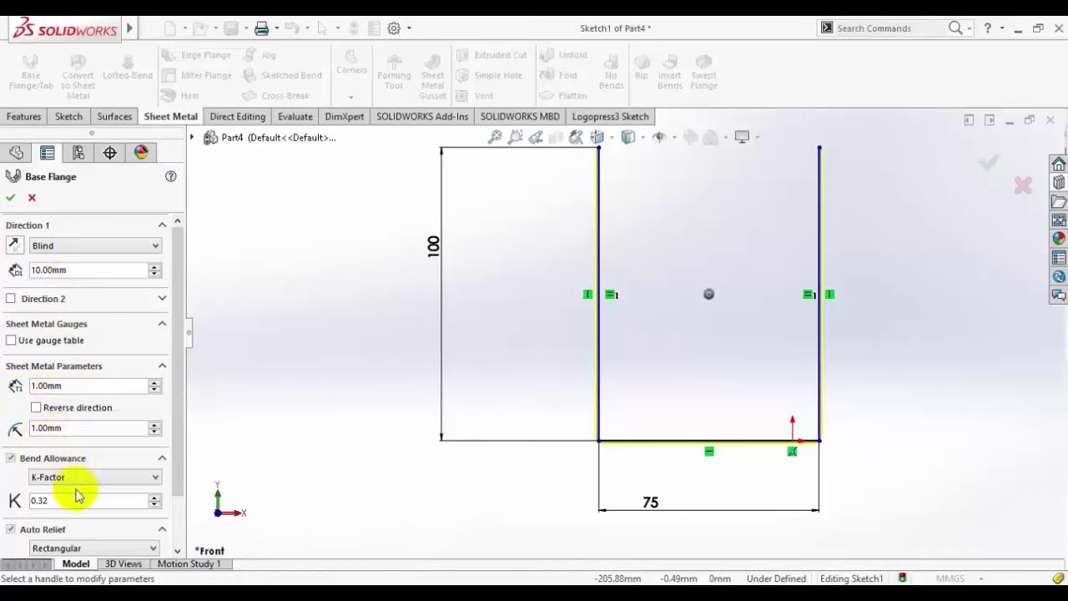
pyautogui.click(103, 270)
pyautogui.write('50')
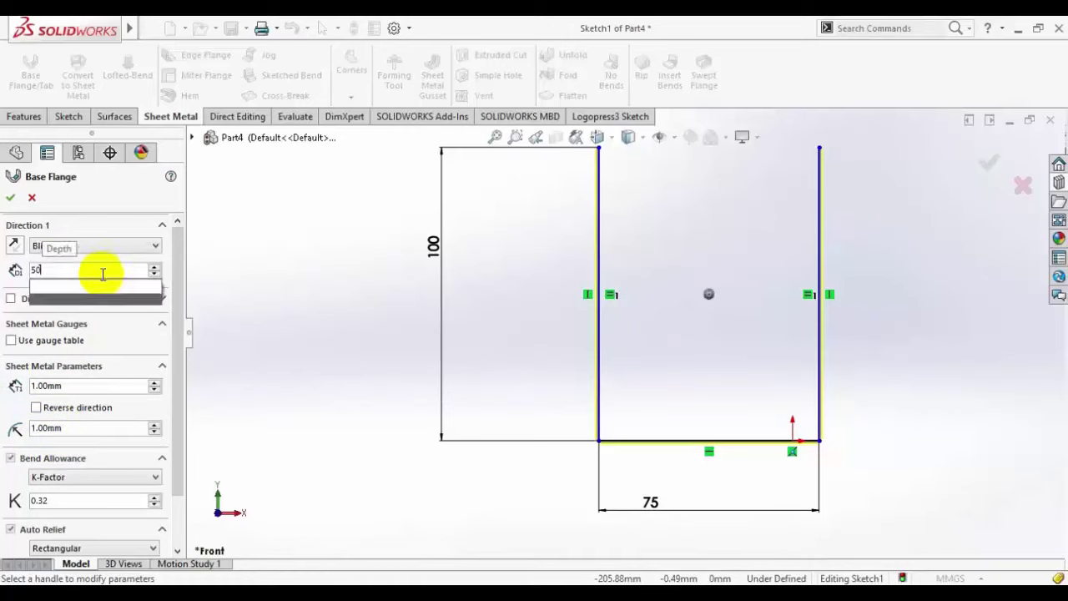
pyautogui.press('Return')
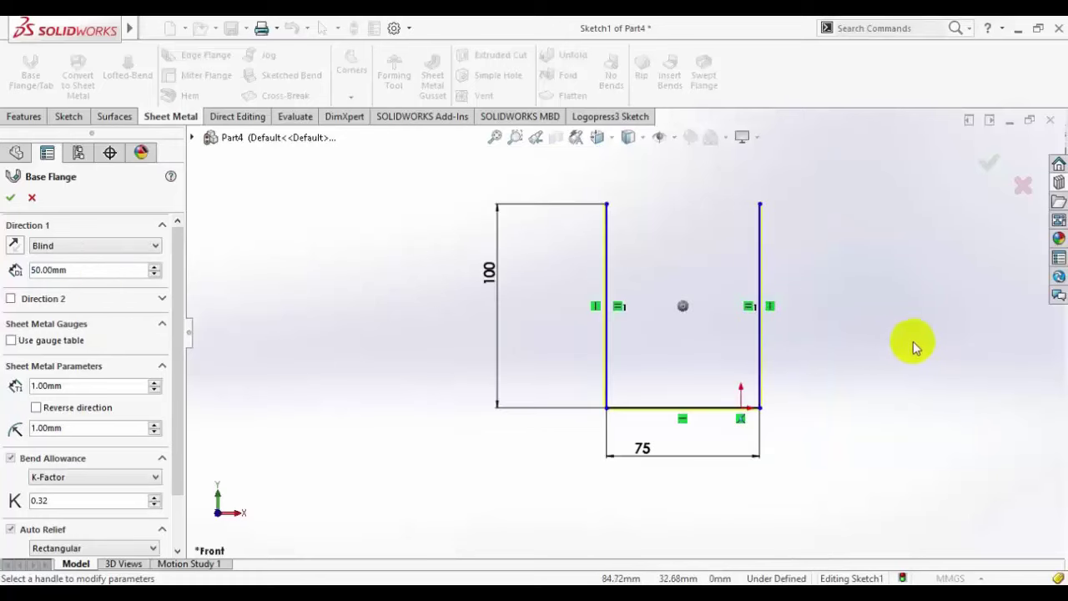
pyautogui.moveTo(885, 353); pyautogui.dragTo(827, 429, button='middle')
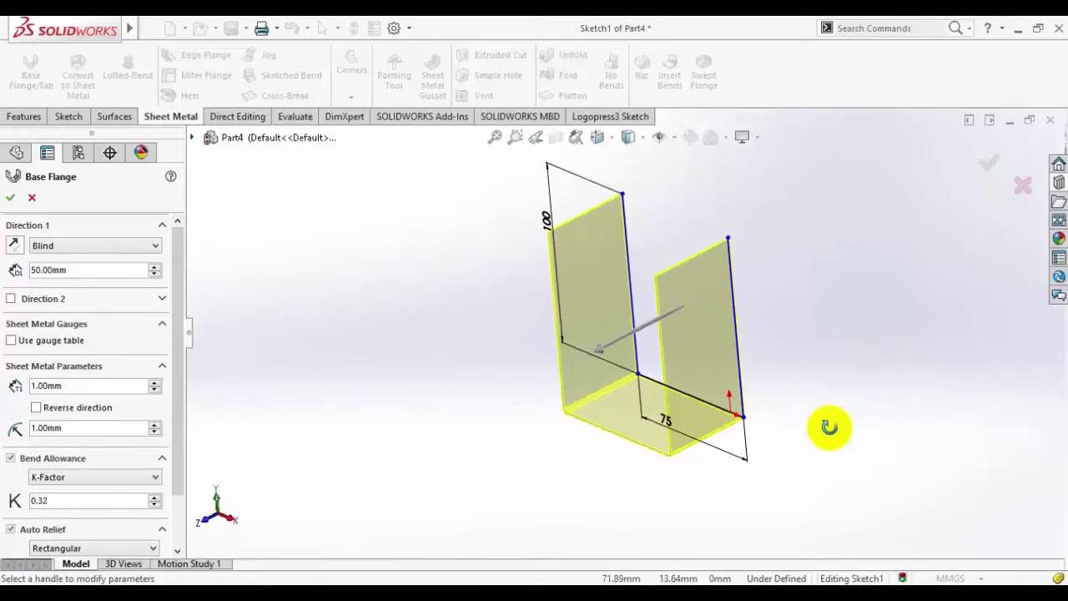
pyautogui.click(249, 581)
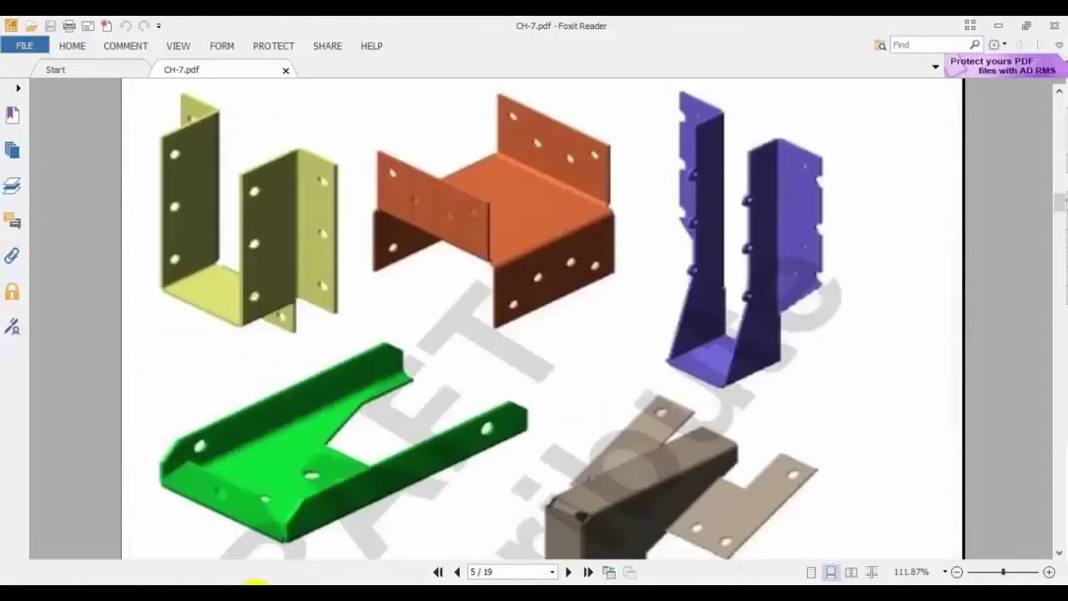
pyautogui.click(255, 584)
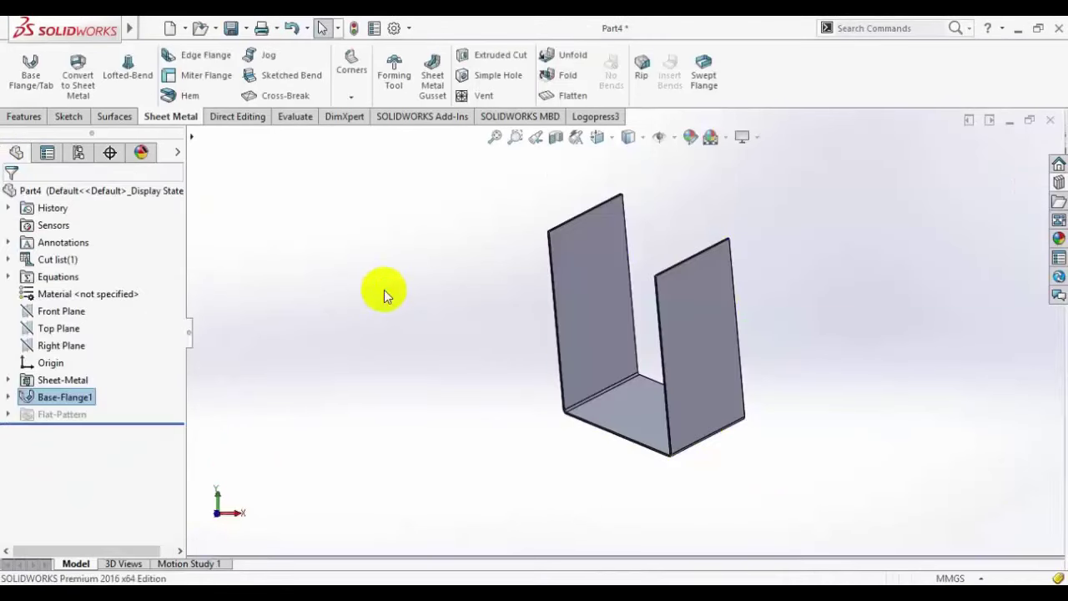
# Step: Add 30 mm, 90° edge flanges on the right wall, base and left wall outer edges
pyautogui.click(201, 57)
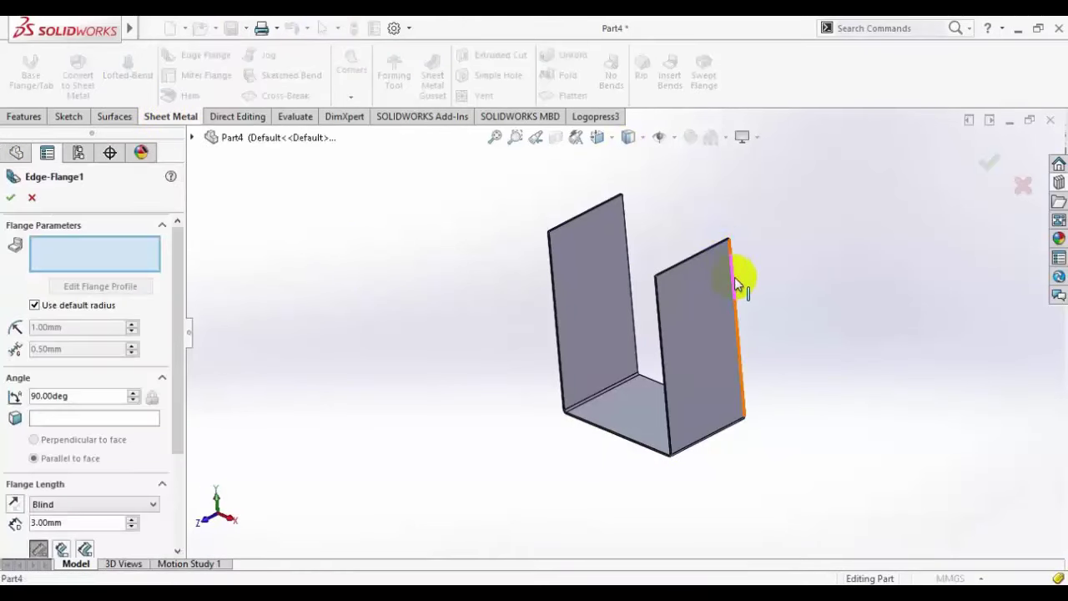
pyautogui.click(735, 278)
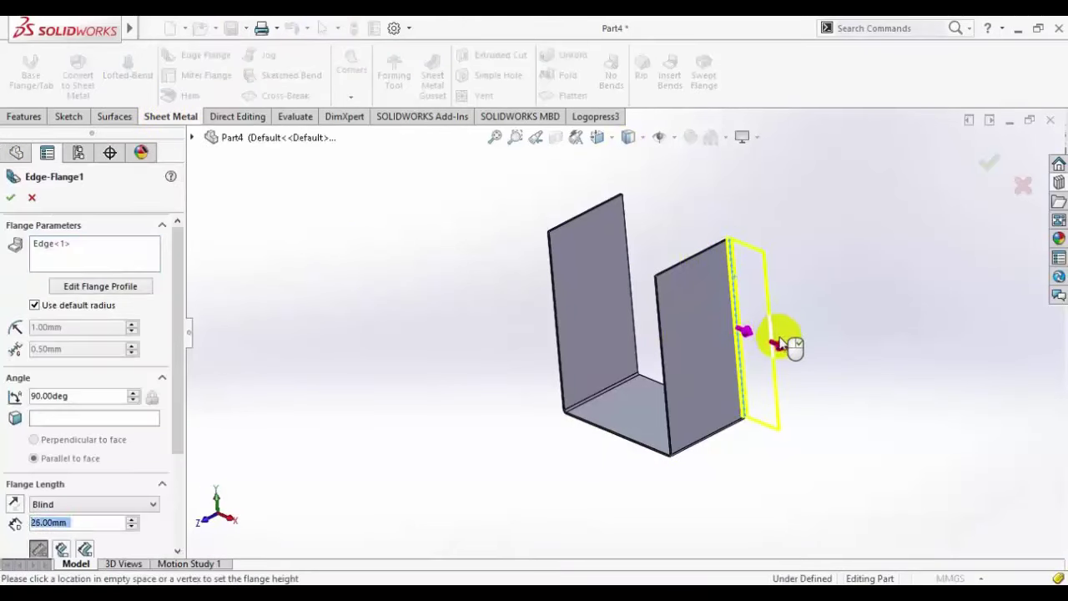
pyautogui.moveTo(858, 334)
pyautogui.mouseDown(button='middle')
pyautogui.moveTo(796, 436)
pyautogui.moveTo(808, 269)
pyautogui.moveTo(736, 425)
pyautogui.mouseUp(button='middle')
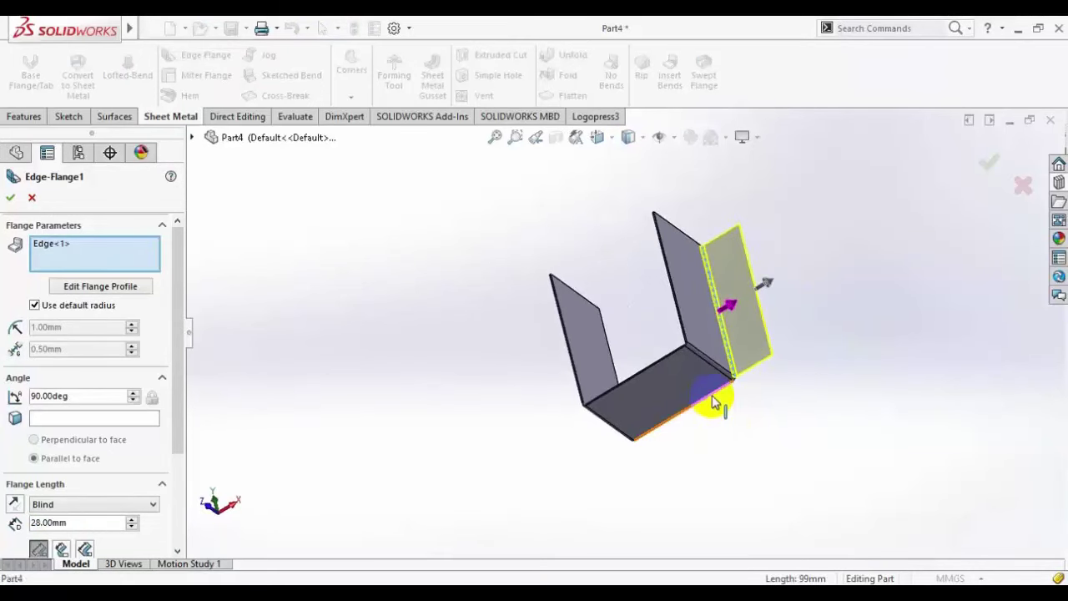
pyautogui.click(713, 403)
pyautogui.moveTo(762, 489); pyautogui.dragTo(595, 357, button='middle')
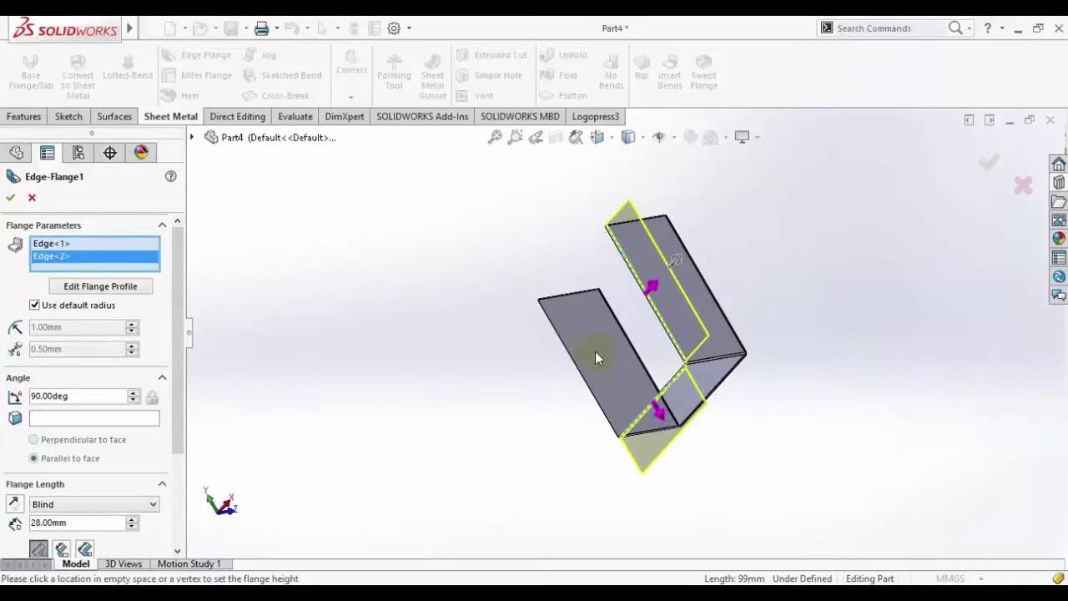
pyautogui.click(567, 353)
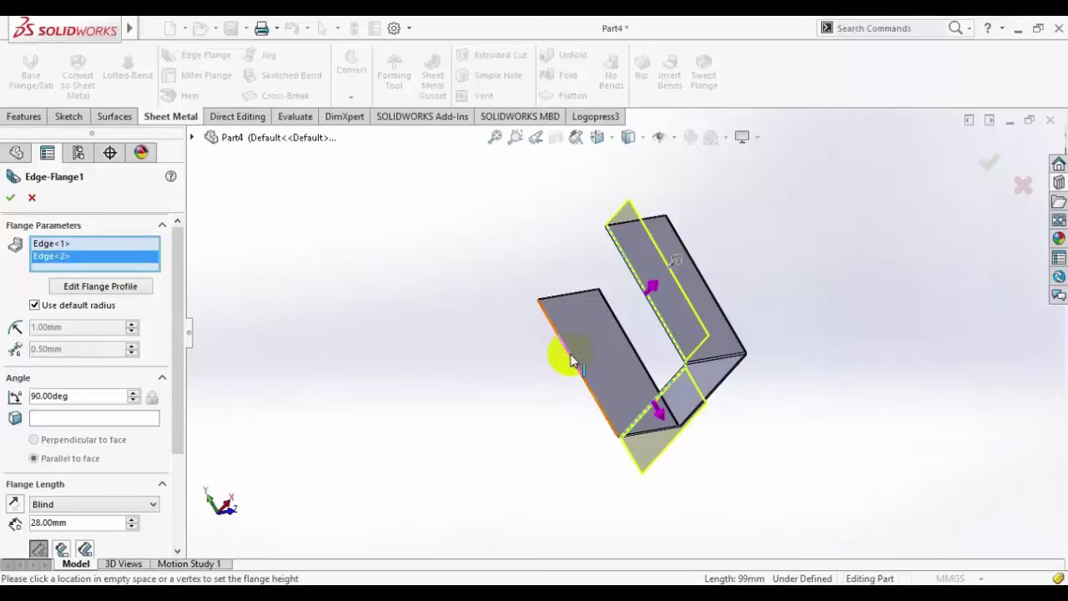
pyautogui.click(596, 137)
pyautogui.click(662, 308)
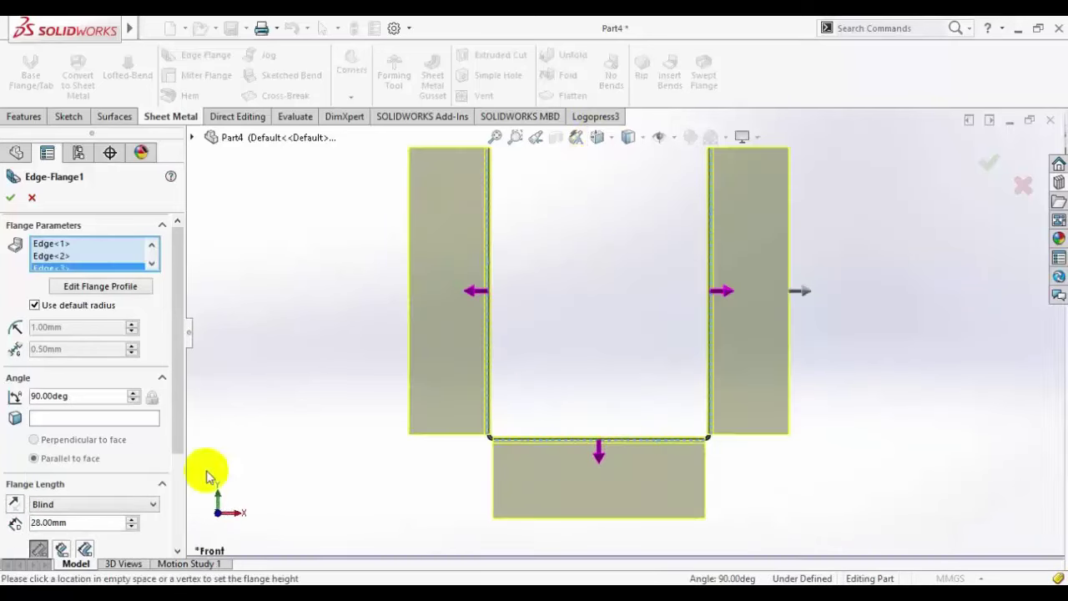
pyautogui.doubleClick(90, 523)
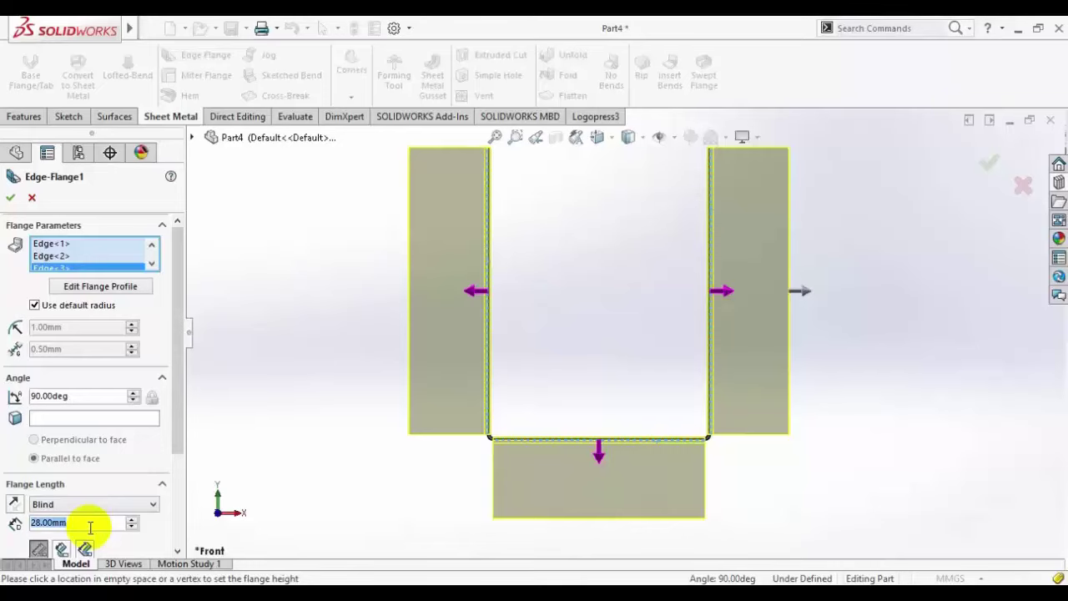
pyautogui.write('30')
pyautogui.press('Return')
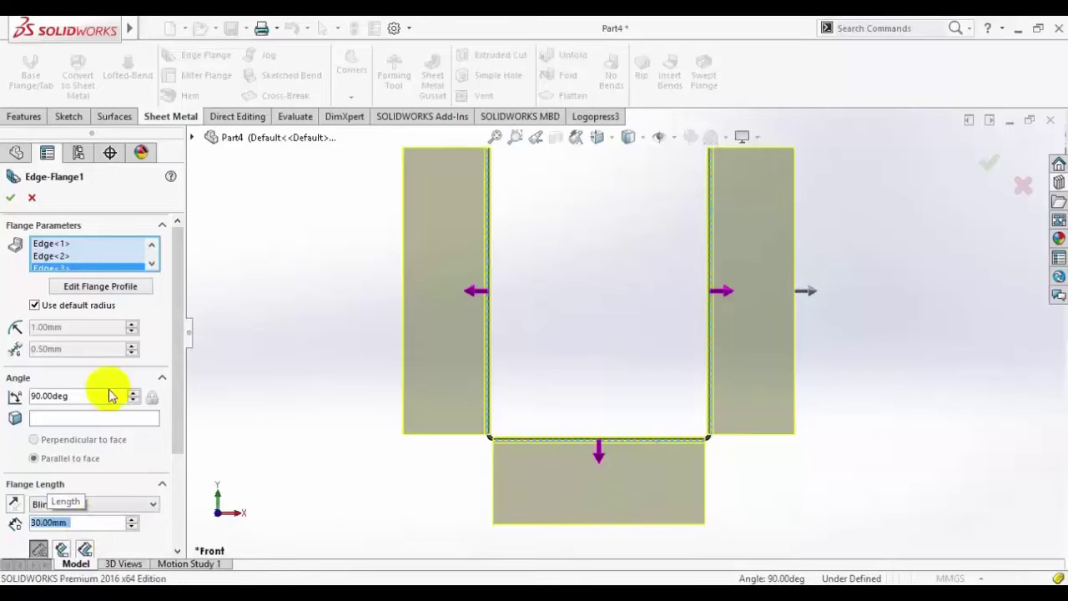
pyautogui.press('z')
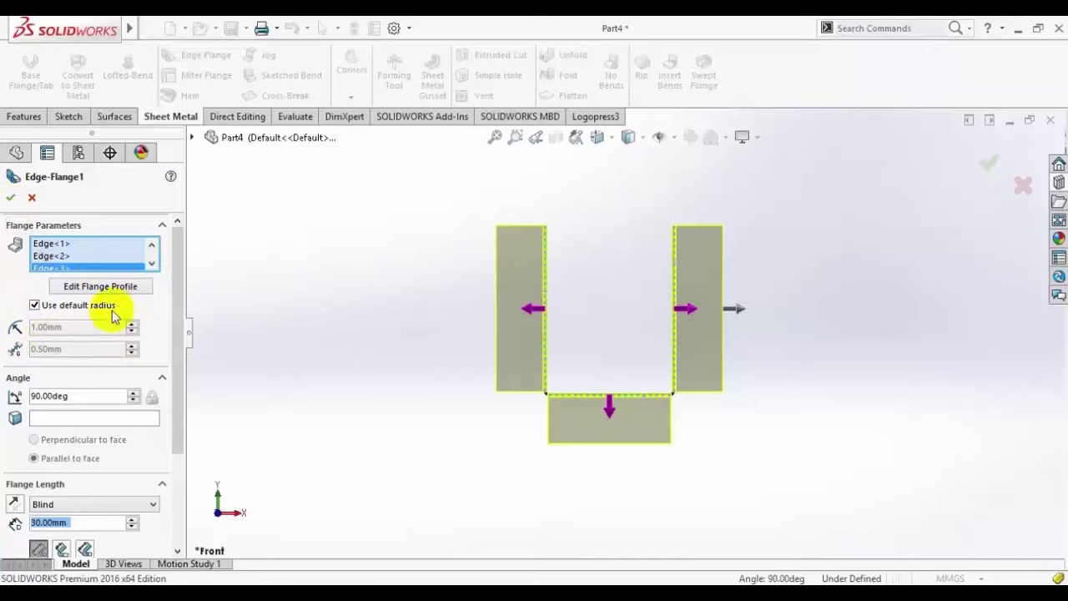
pyautogui.click(10, 197)
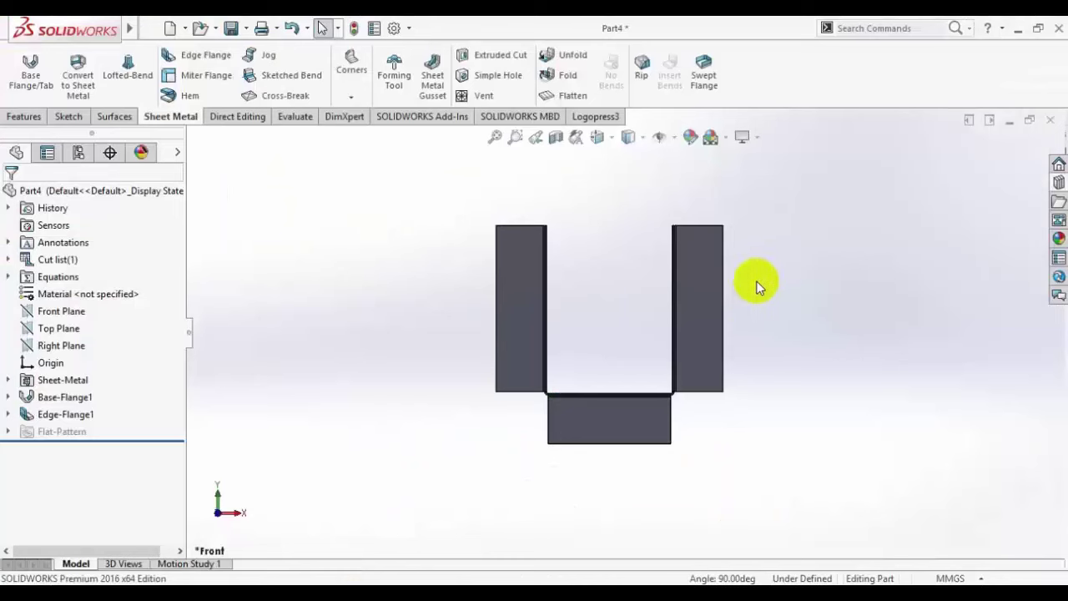
# Step: Sketch a small circle near the top corner of the right side flange face
pyautogui.moveTo(757, 286); pyautogui.dragTo(705, 376, button='middle')
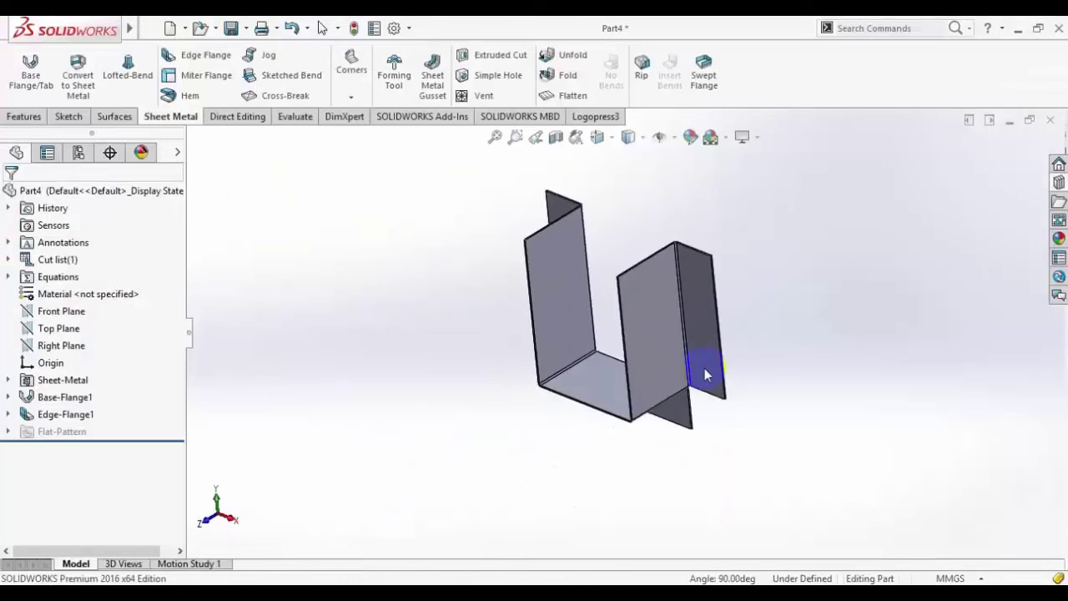
pyautogui.click(635, 334)
pyautogui.click(749, 290)
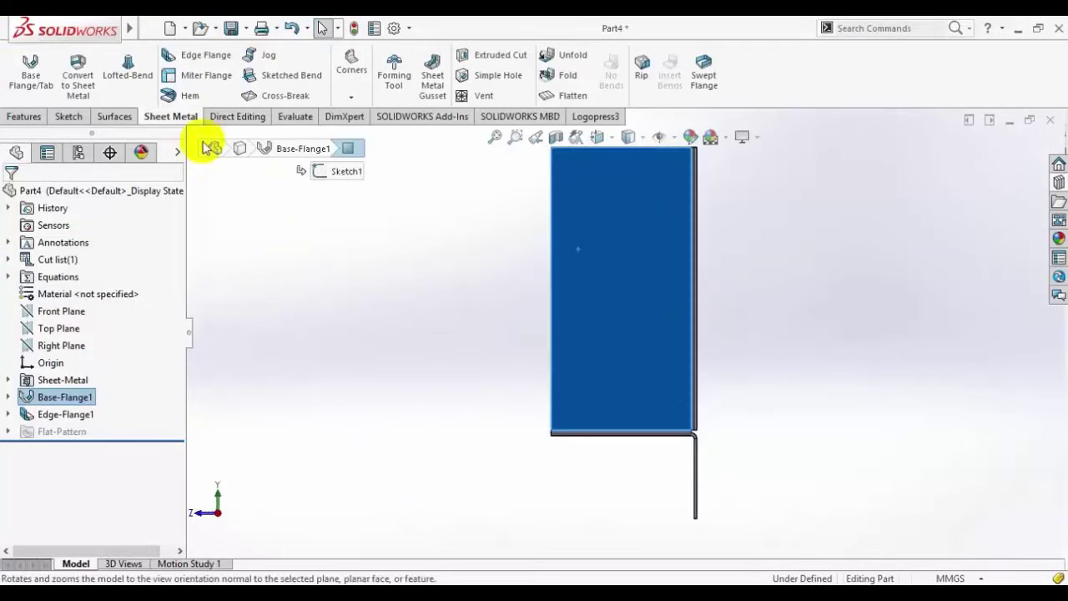
pyautogui.click(69, 116)
pyautogui.click(21, 80)
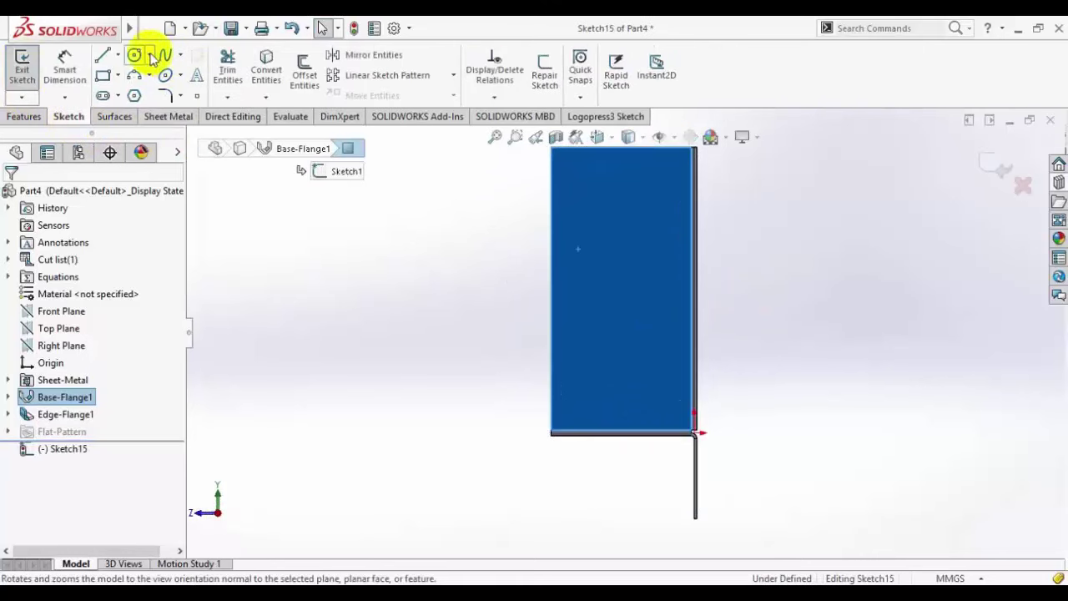
pyautogui.click(136, 54)
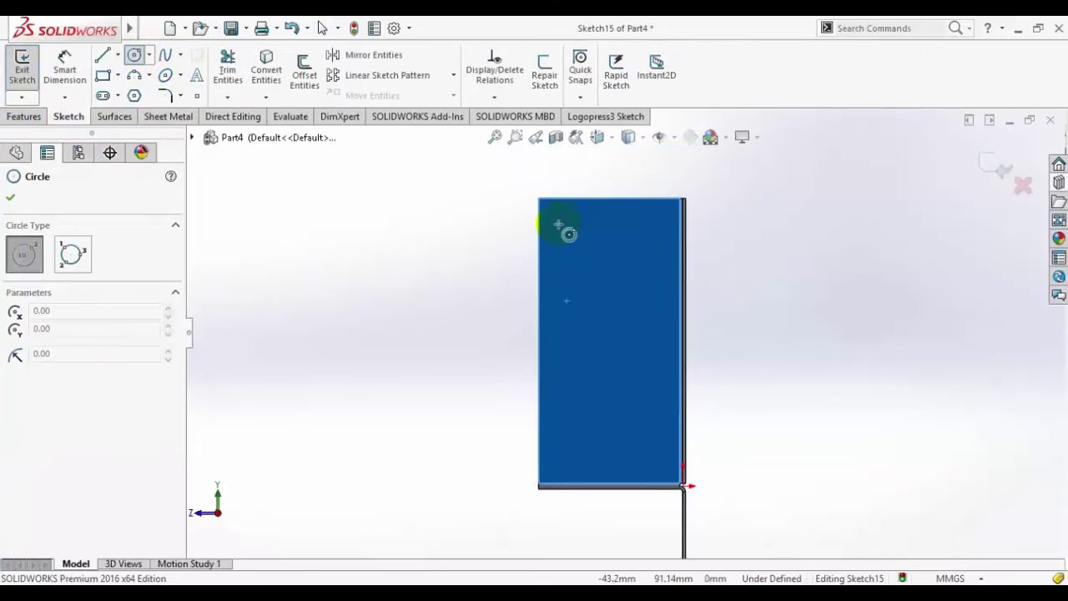
pyautogui.click(561, 224)
pyautogui.click(574, 225)
pyautogui.rightClick(404, 184)
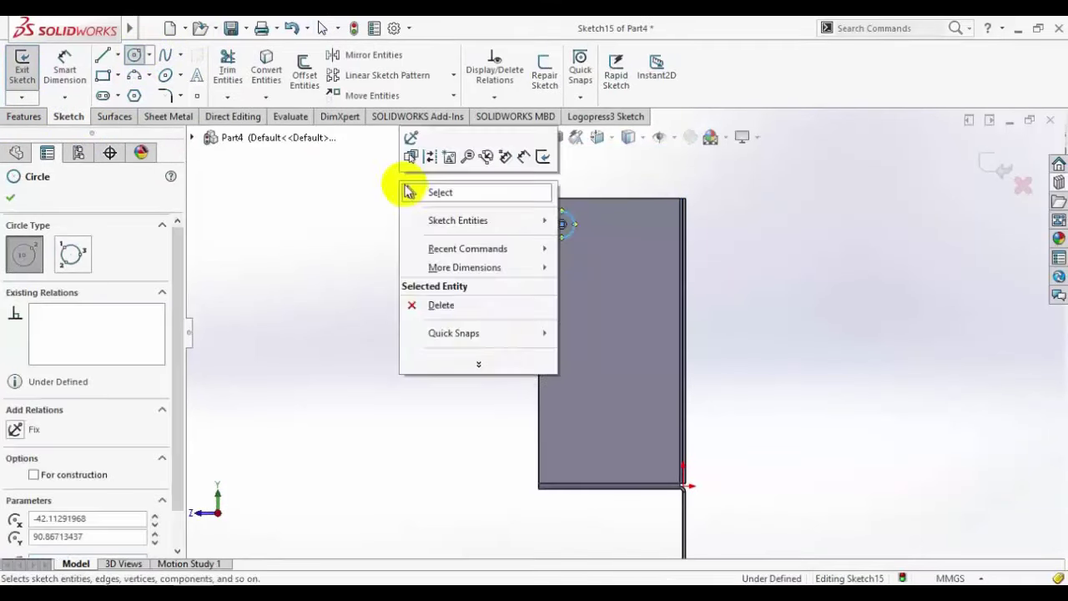
pyautogui.click(410, 192)
# Step: Linear-pattern the circle downward into 5 instances spaced 20 mm apart
pyautogui.click(209, 29)
pyautogui.click(393, 53)
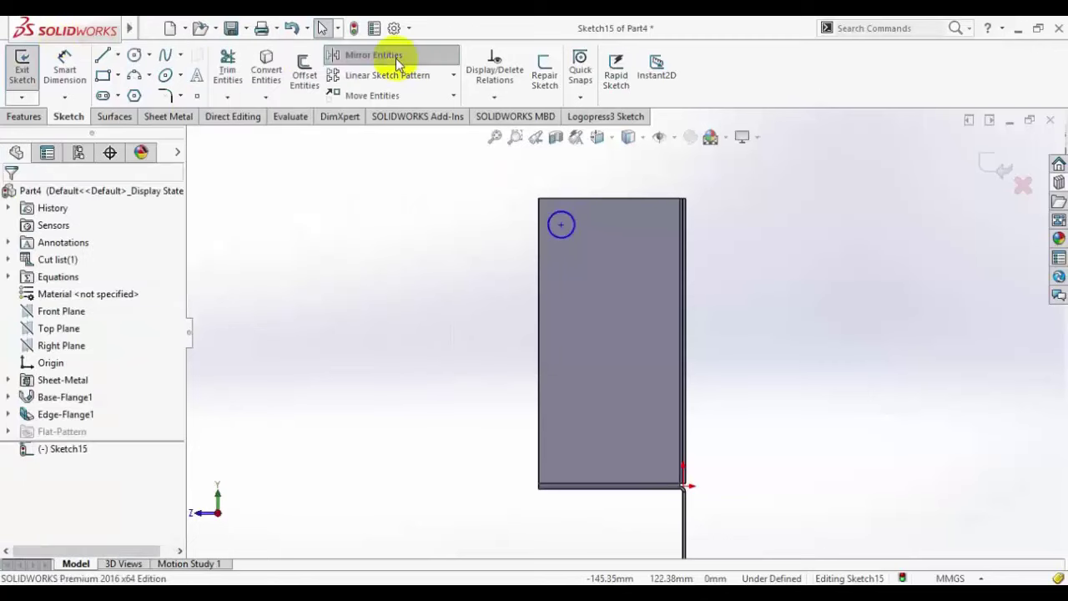
pyautogui.click(389, 55)
pyautogui.click(32, 197)
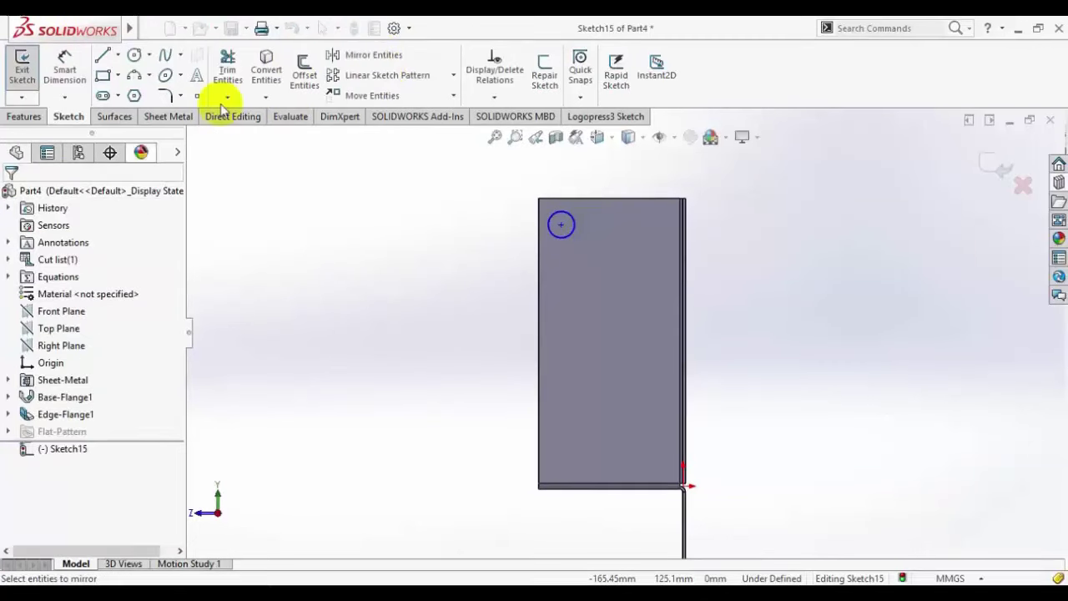
pyautogui.click(379, 75)
pyautogui.scroll(-3, 613, 237)
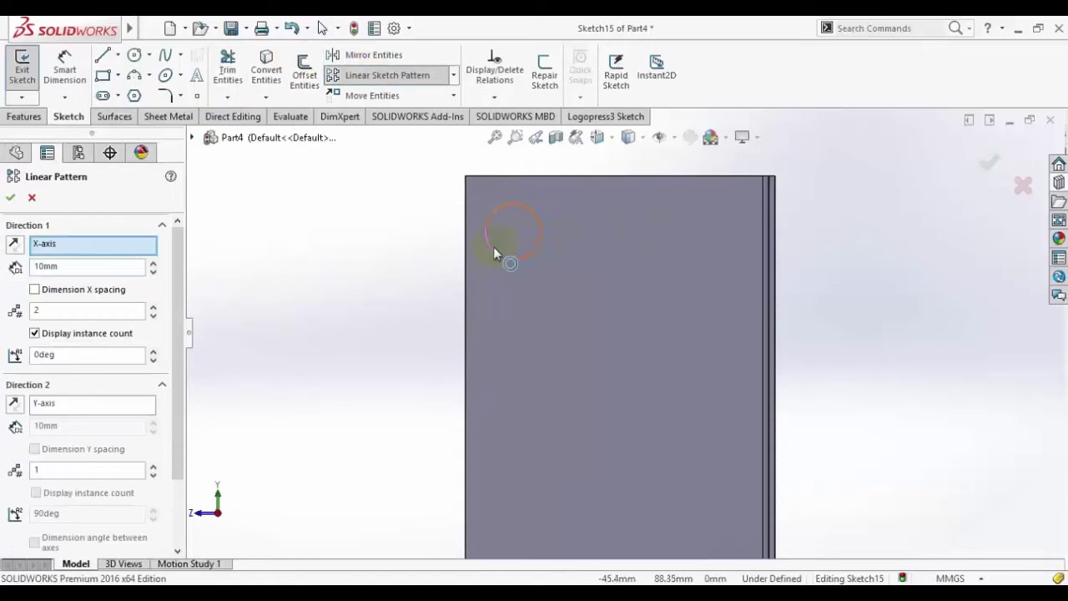
pyautogui.click(495, 249)
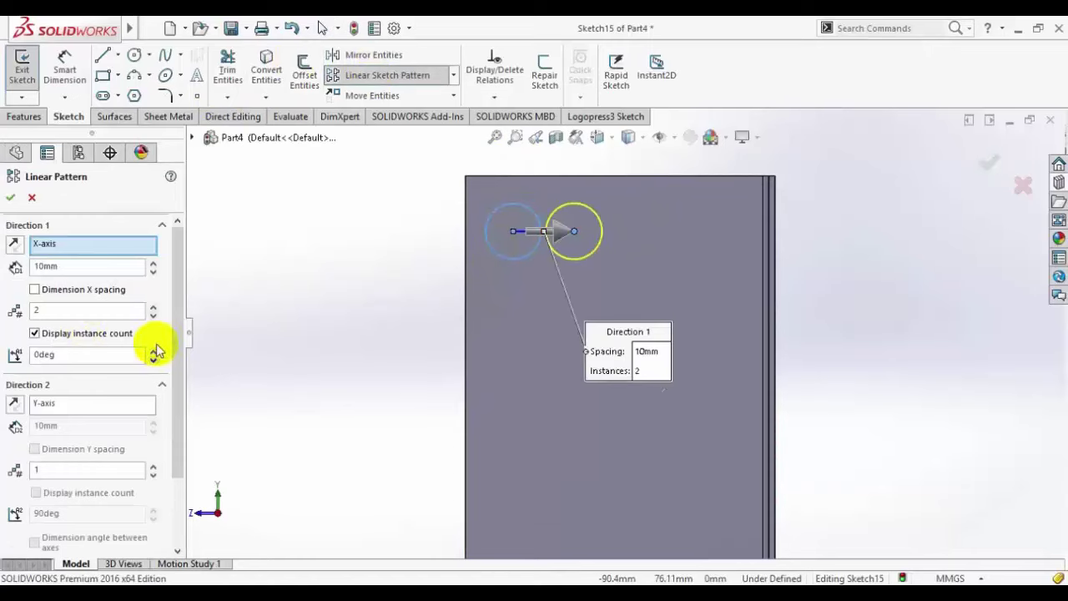
pyautogui.click(153, 314)
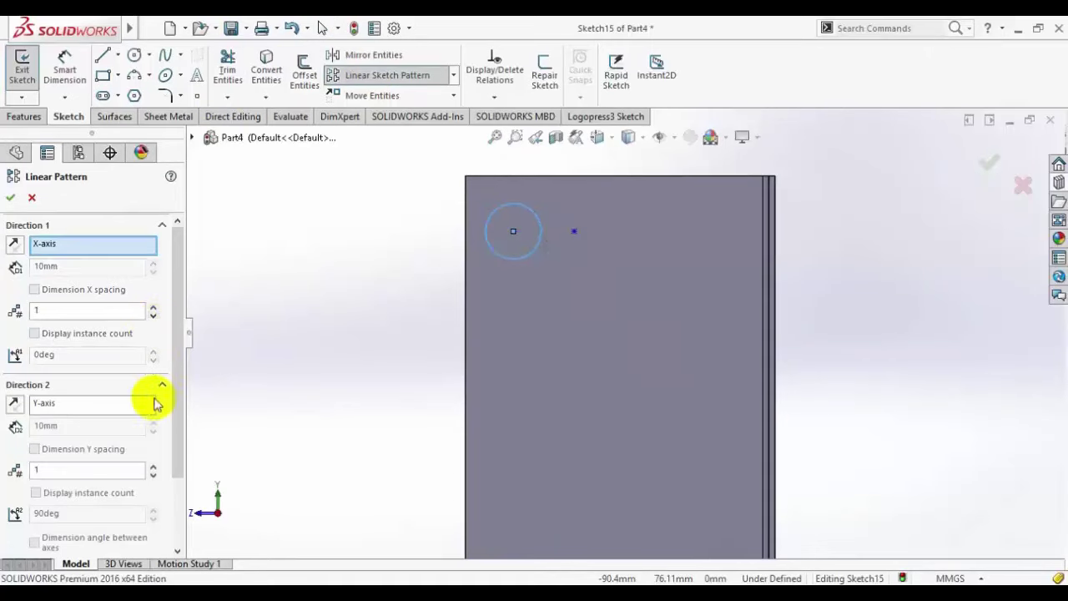
pyautogui.click(152, 466)
pyautogui.click(22, 408)
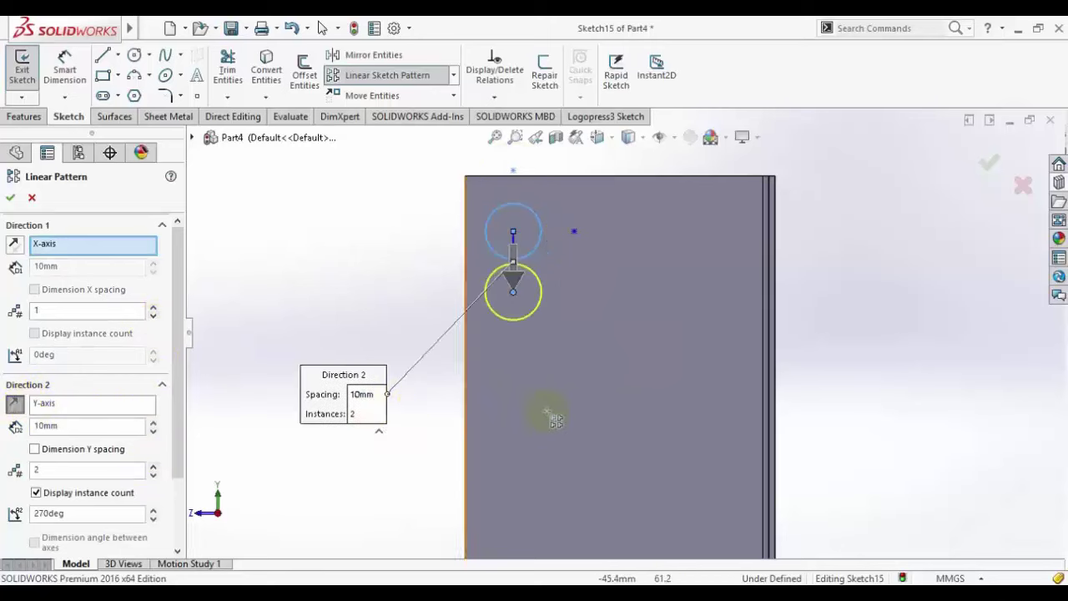
pyautogui.scroll(3, 624, 443)
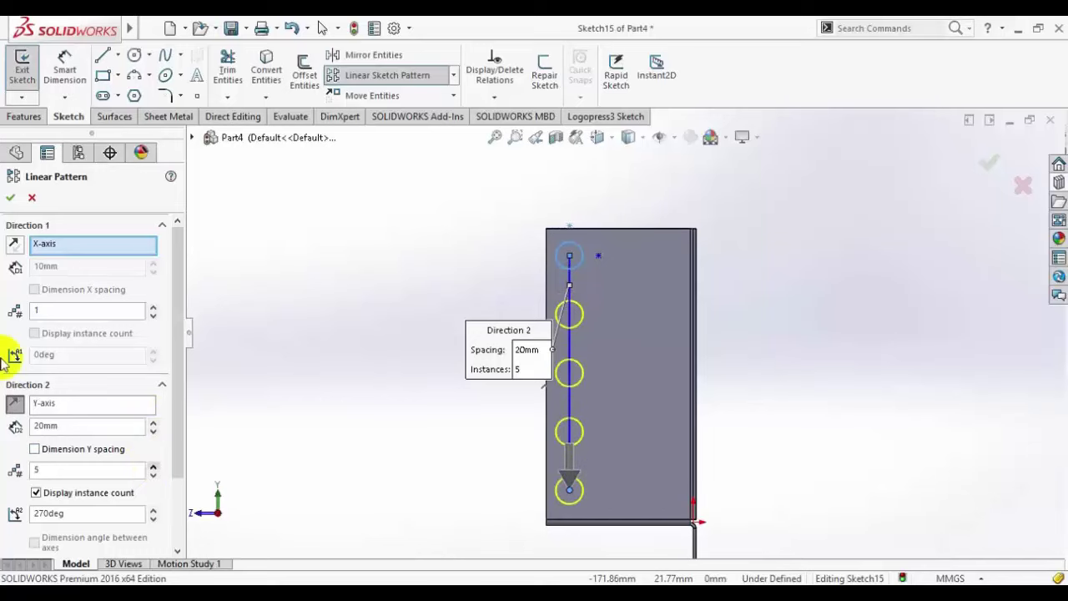
pyautogui.click(10, 197)
pyautogui.moveTo(437, 298); pyautogui.dragTo(401, 250, button='middle')
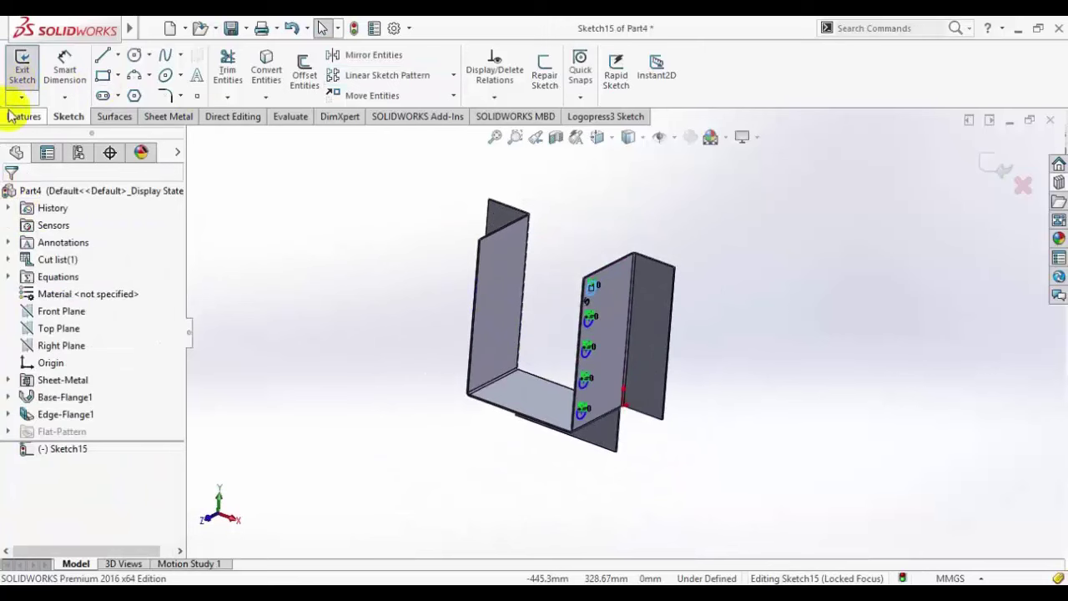
pyautogui.click(19, 116)
# Step: Extrude-cut the circles as holes with a 100 mm blind depth
pyautogui.click(169, 116)
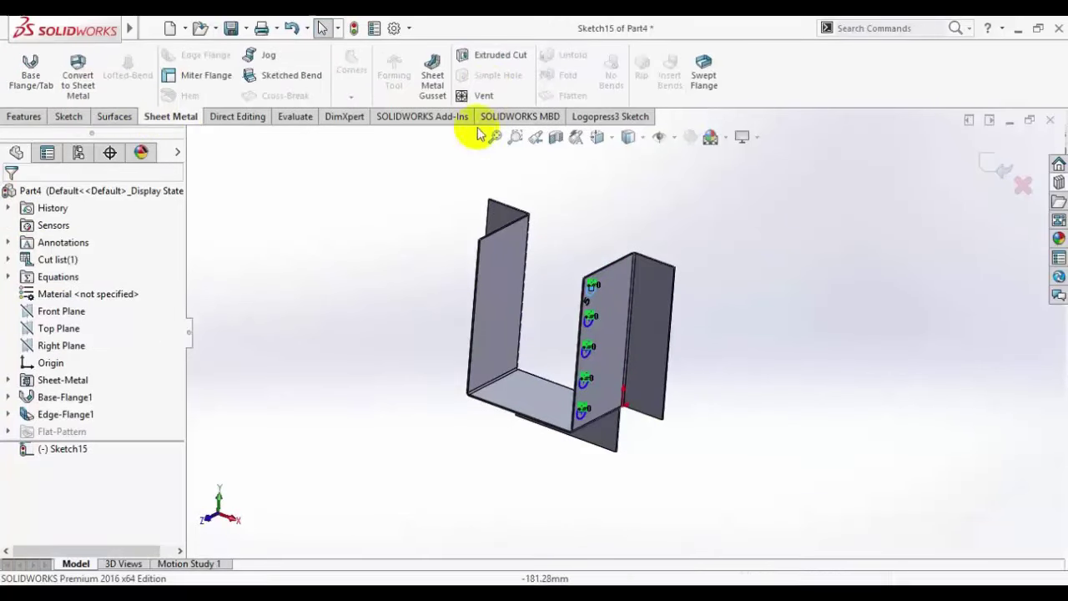
pyautogui.click(492, 58)
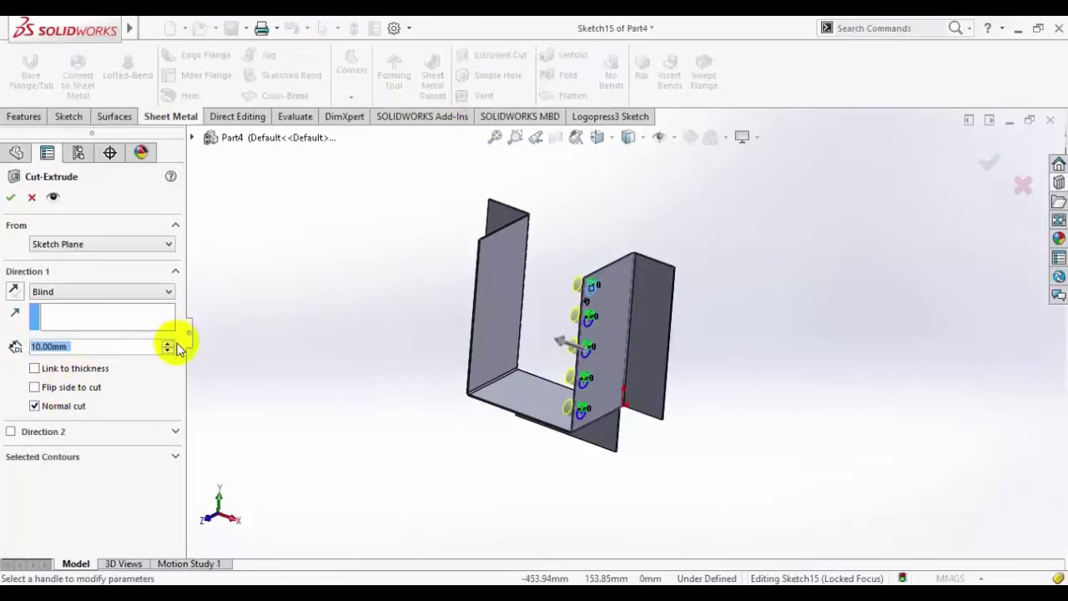
pyautogui.moveTo(169, 345); pyautogui.dragTo(169, 345)
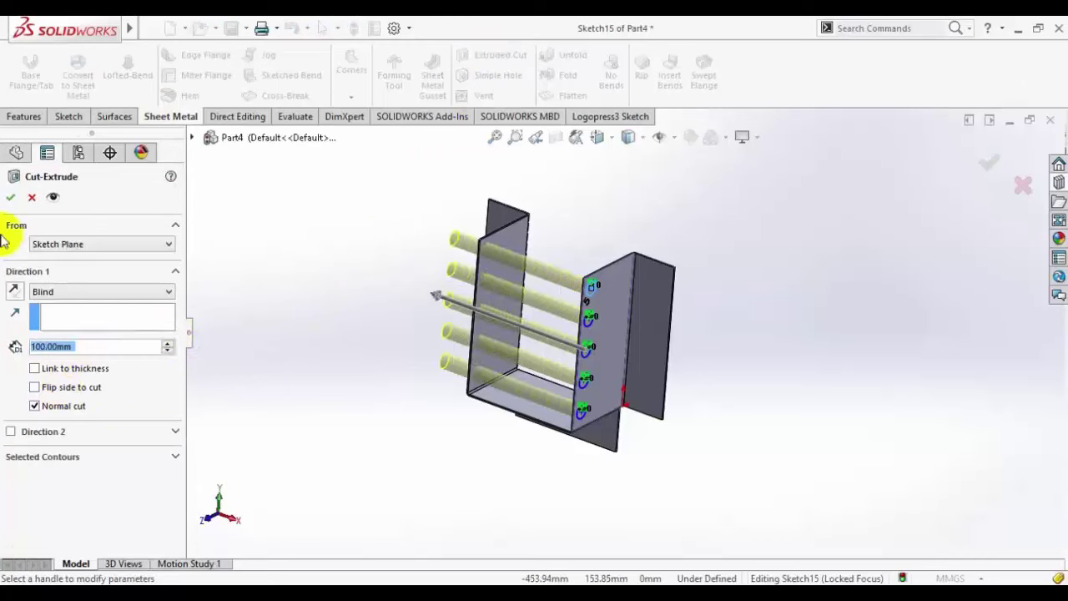
pyautogui.click(768, 418)
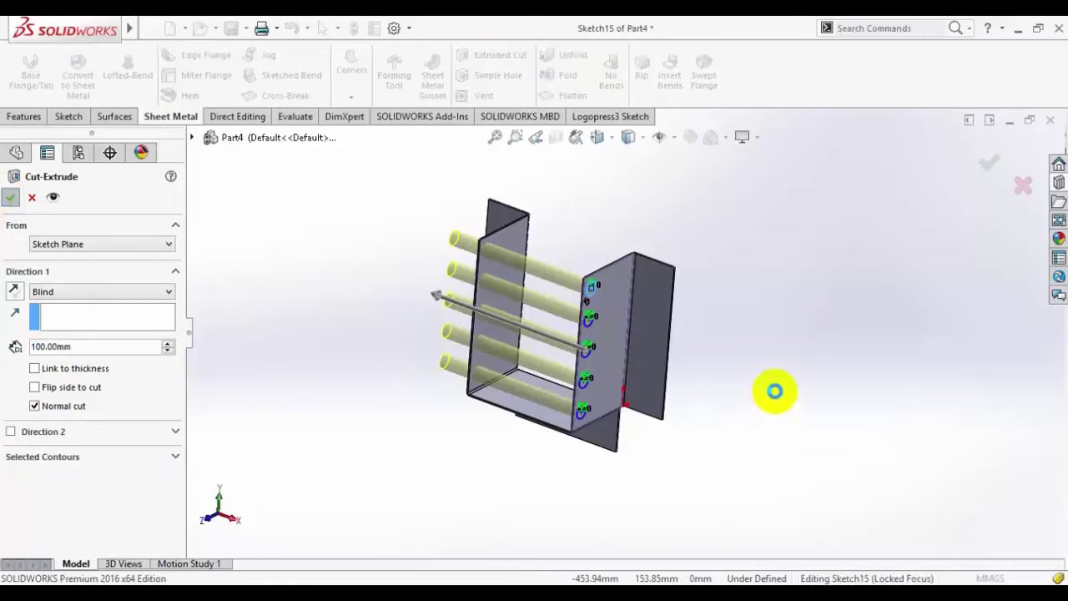
pyautogui.press('Return')
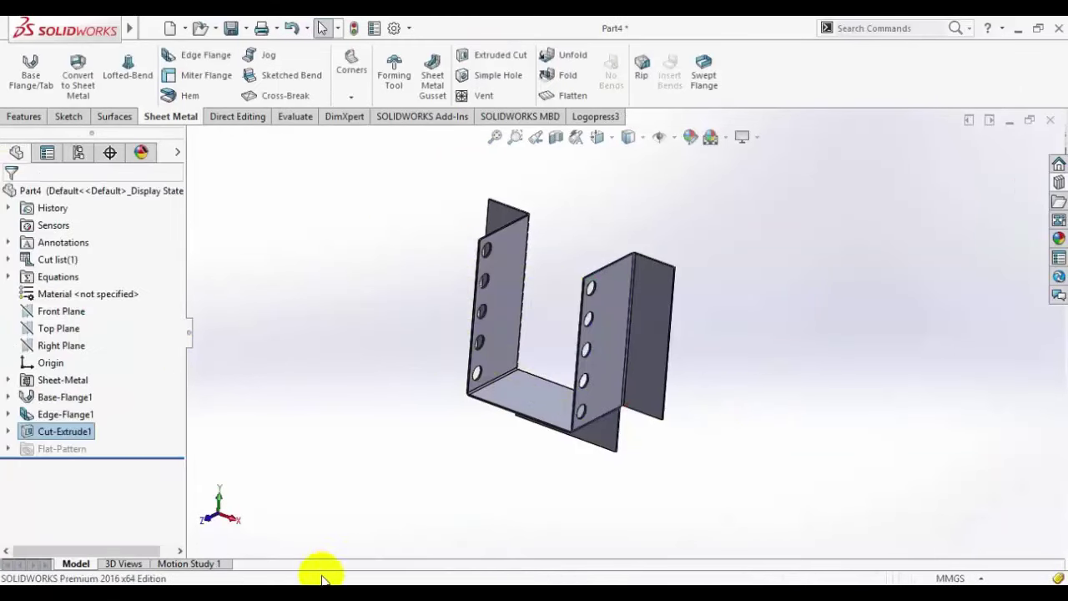
# Step: Check the CH-7.pdf bracket examples in Foxit Reader and return to the model
pyautogui.click(274, 582)
pyautogui.click(274, 582)
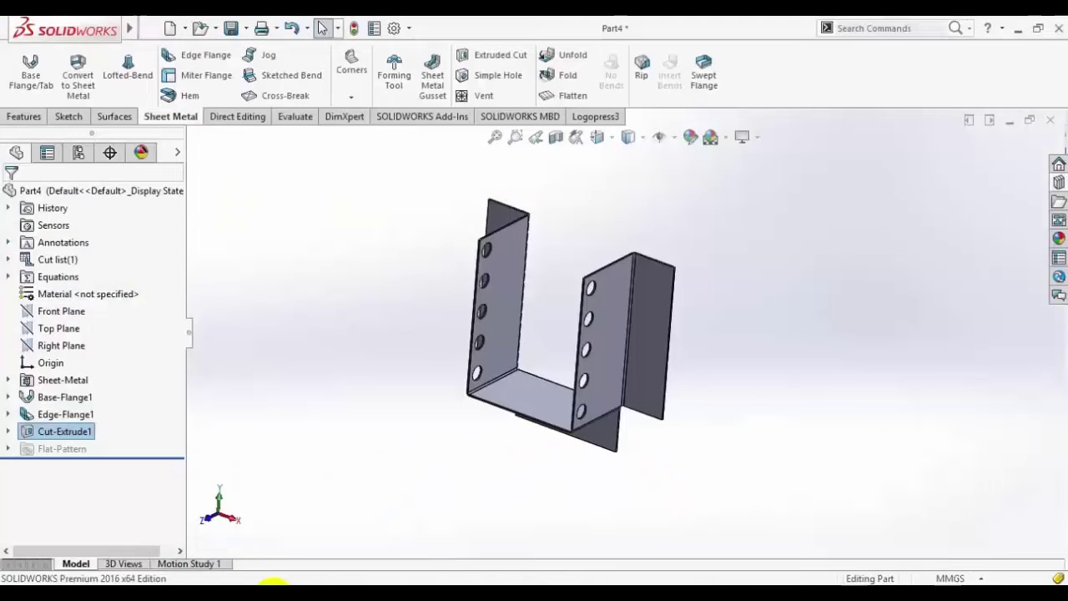
pyautogui.click(254, 582)
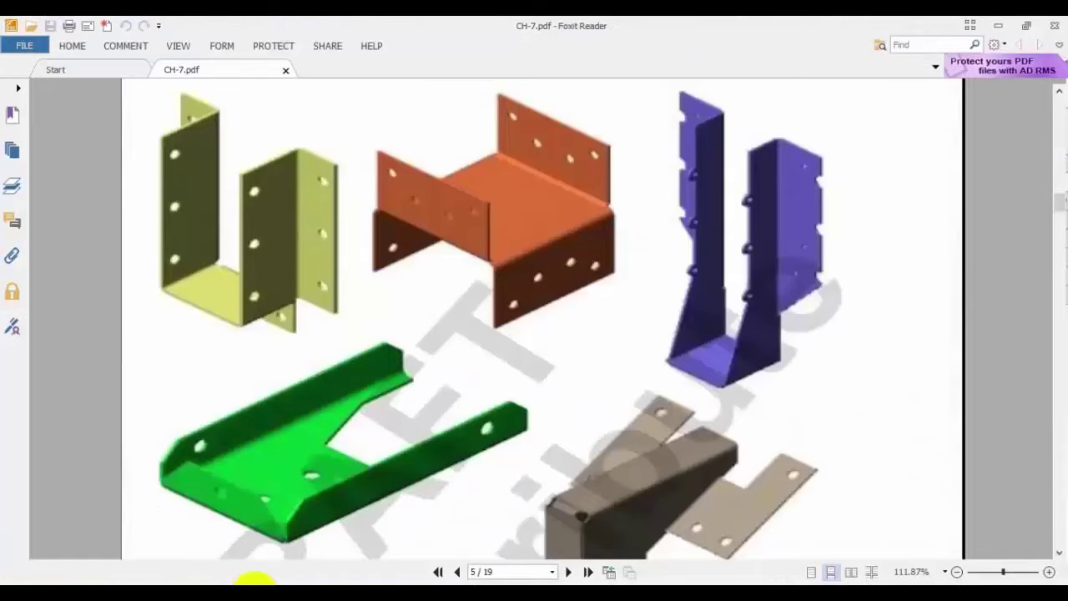
pyautogui.click(254, 582)
# Step: Start a sketch on the right wall face and draw the first hole circle near its top
pyautogui.click(646, 308)
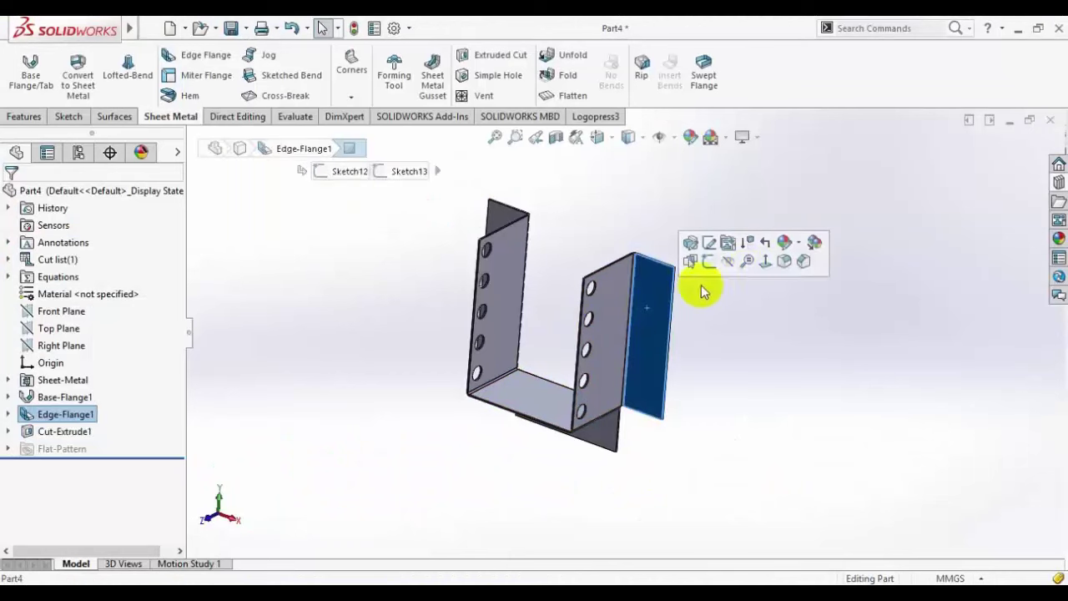
pyautogui.click(764, 266)
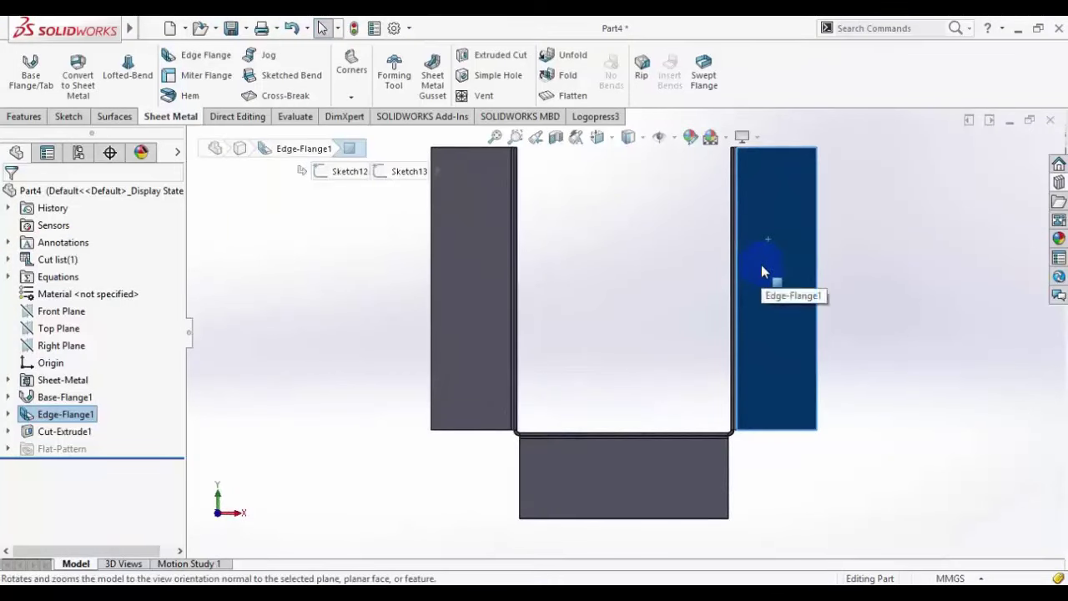
pyautogui.click(67, 117)
pyautogui.click(21, 62)
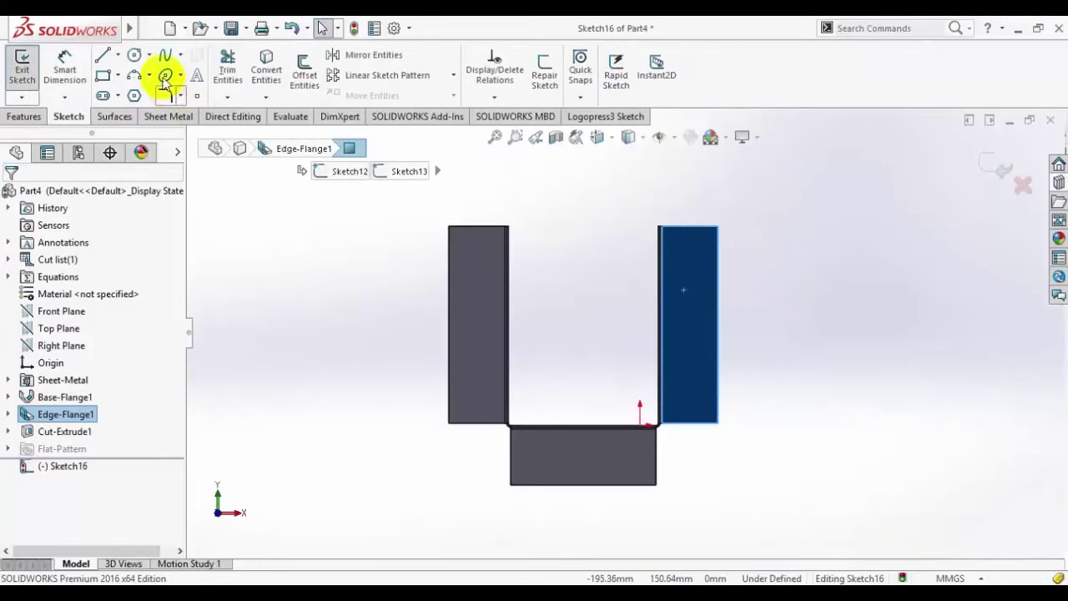
pyautogui.click(133, 54)
pyautogui.scroll(-4, 709, 230)
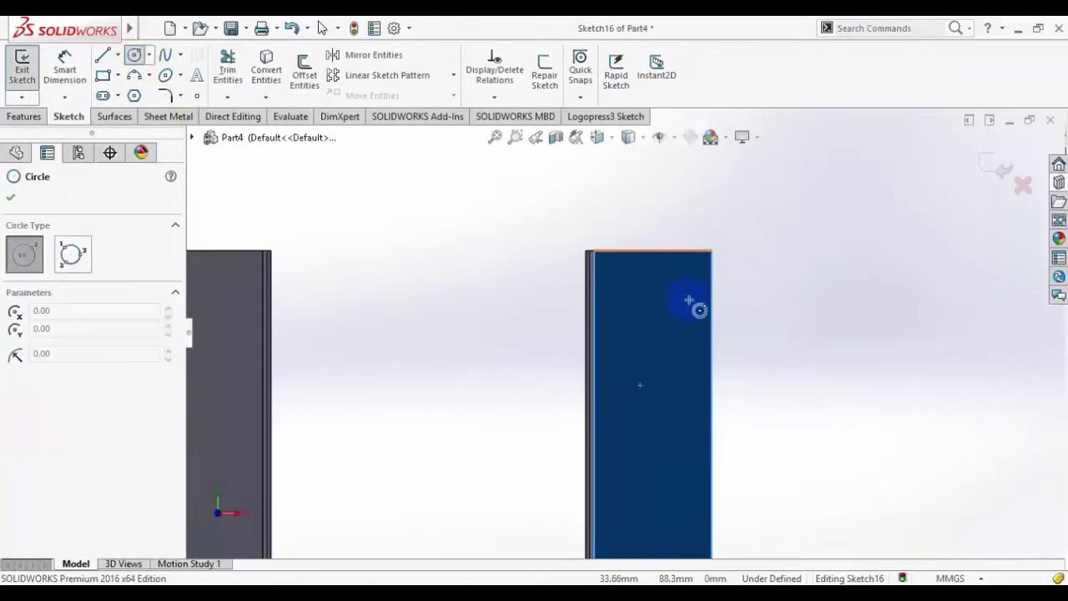
pyautogui.click(688, 299)
pyautogui.click(706, 324)
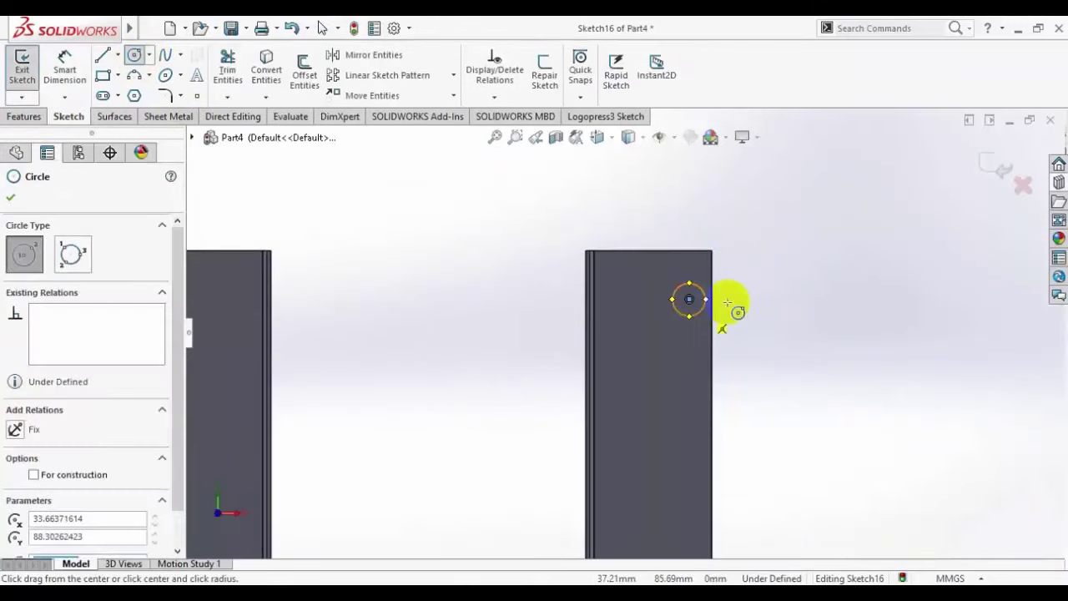
pyautogui.rightClick(780, 279)
pyautogui.click(797, 278)
pyautogui.scroll(3, 655, 436)
pyautogui.scroll(-1, 651, 433)
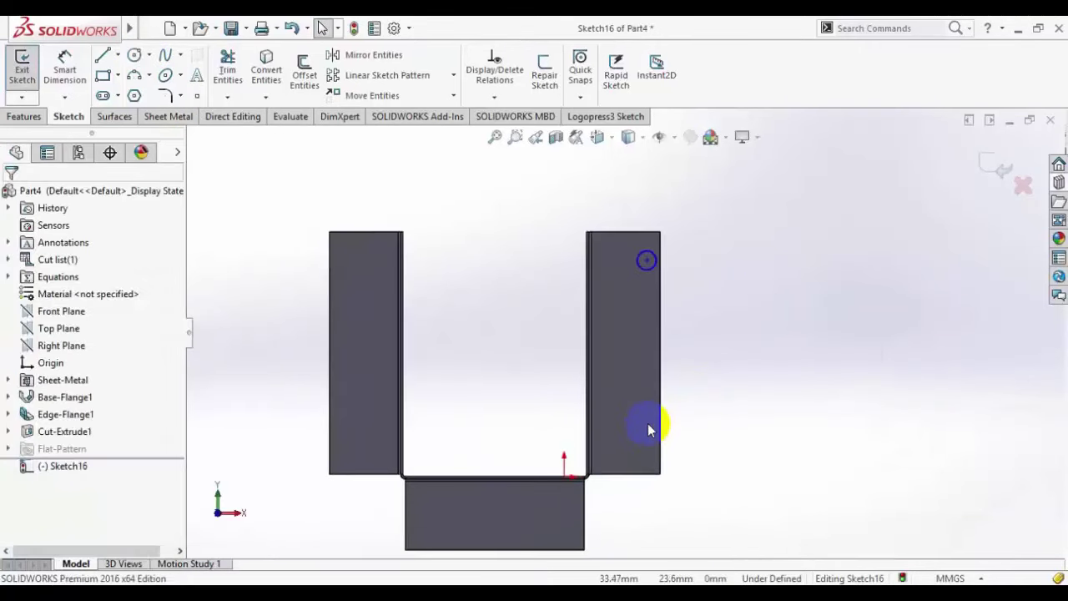
# Step: Pattern the circle into a column of five, 20 mm apart, down the wall
pyautogui.click(362, 77)
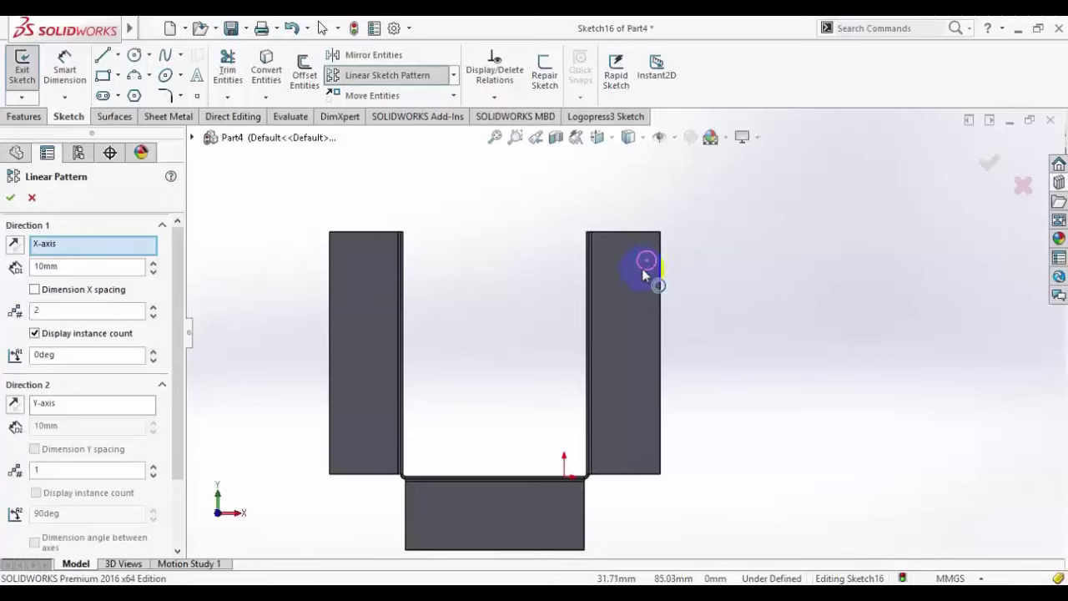
pyautogui.click(644, 271)
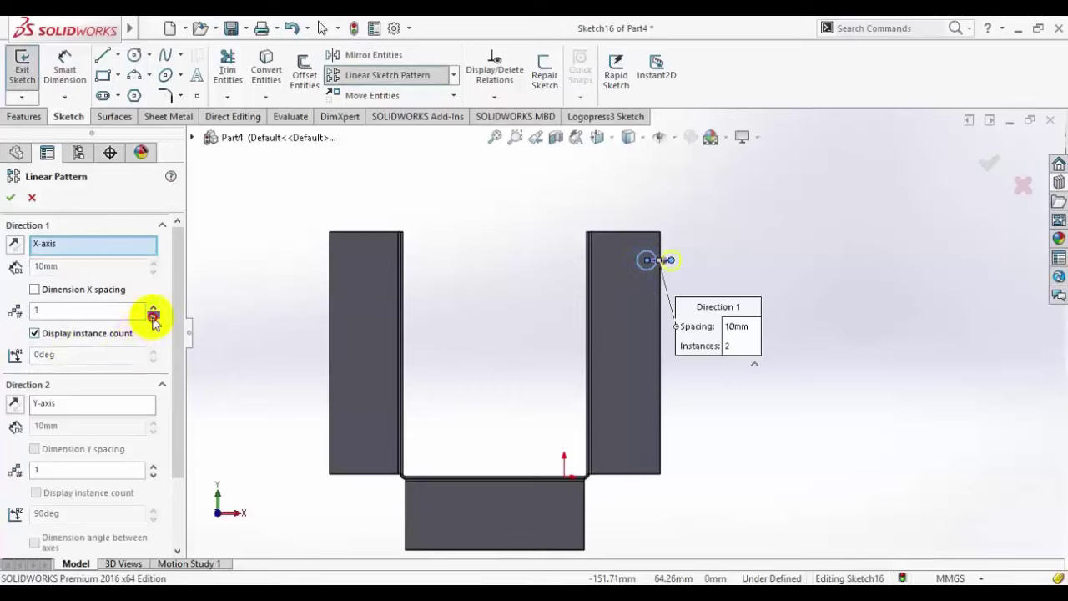
pyautogui.click(153, 465)
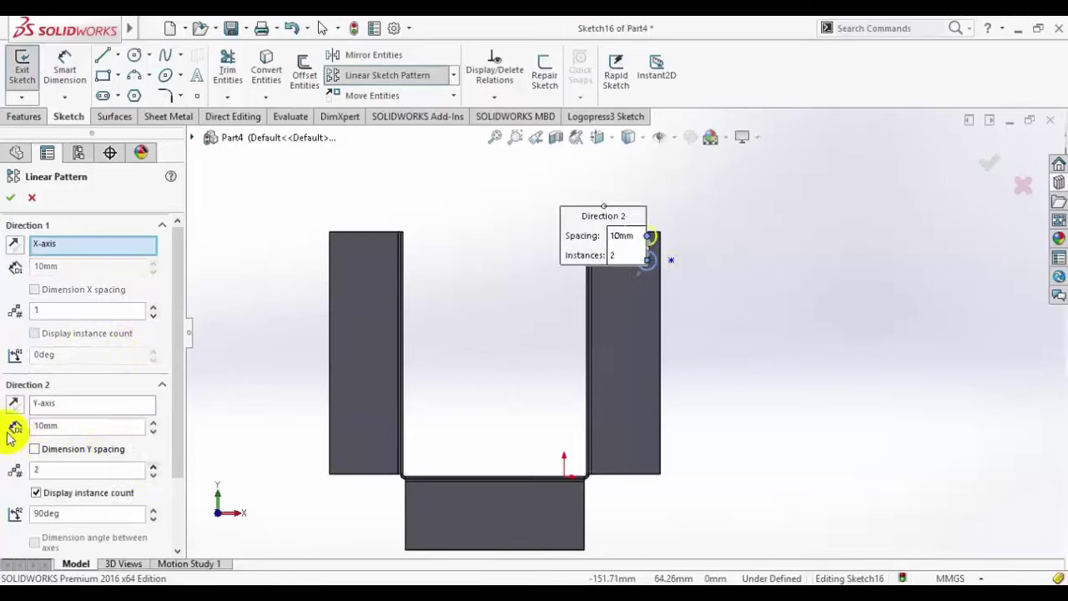
pyautogui.click(16, 405)
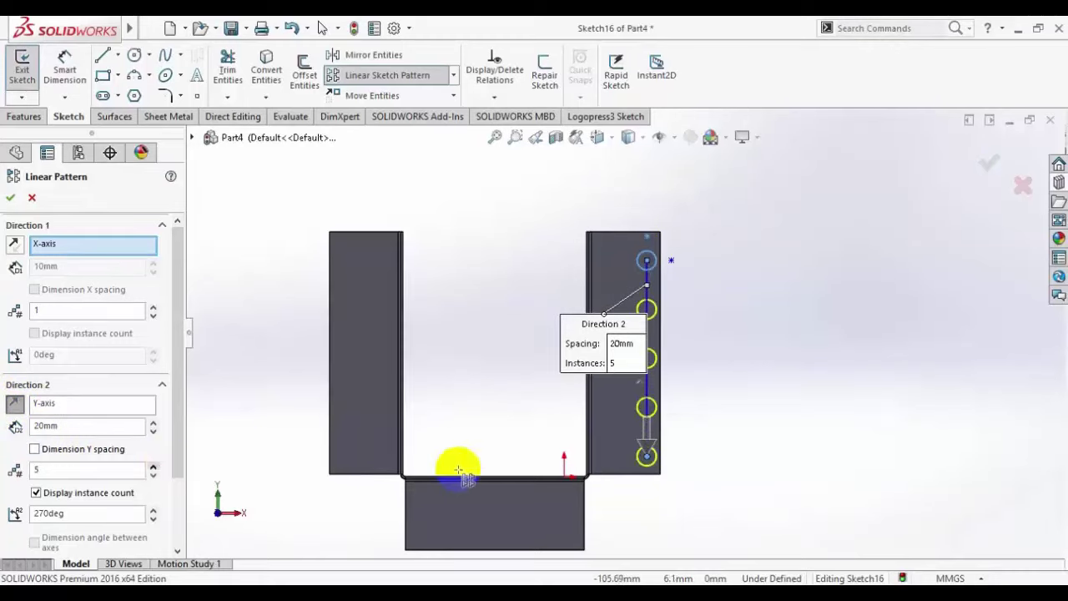
pyautogui.scroll(2, 534, 434)
pyautogui.click(10, 199)
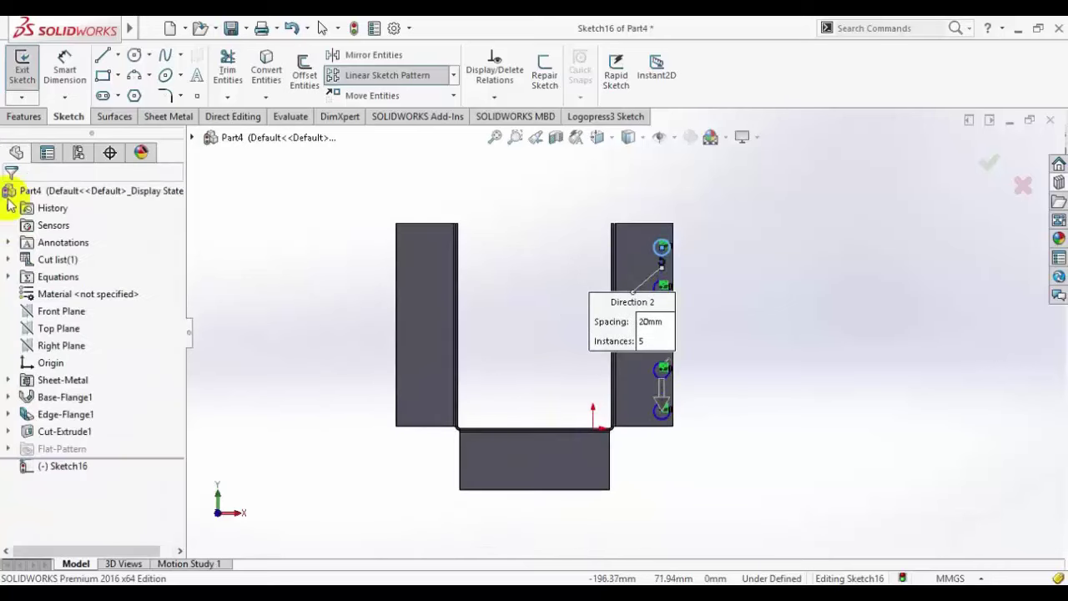
# Step: Draw a vertical centerline through the middle of the base
pyautogui.click(118, 55)
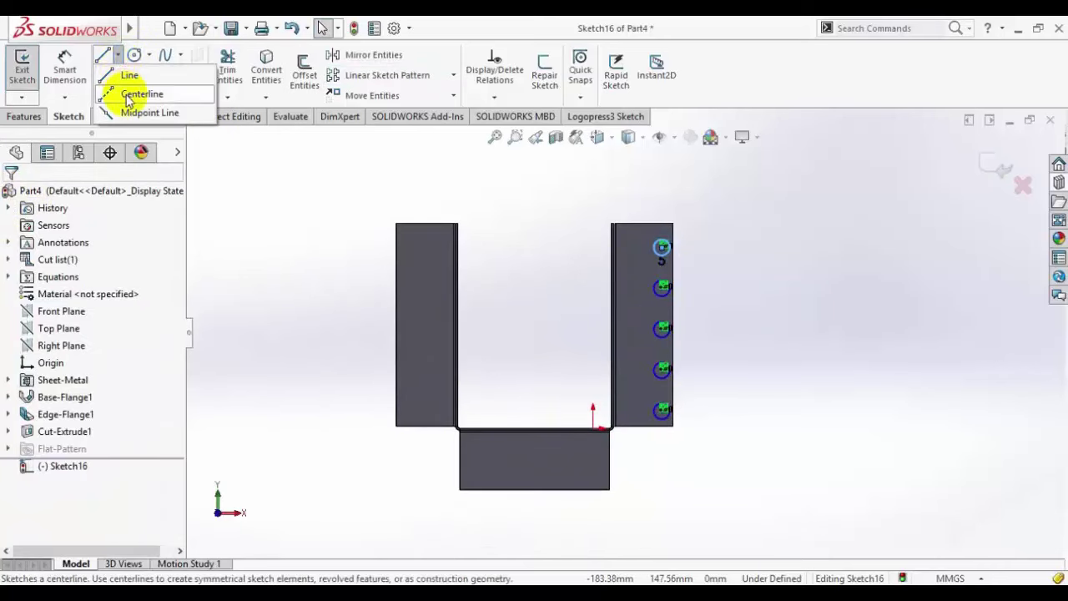
pyautogui.click(109, 91)
pyautogui.scroll(-2, 501, 379)
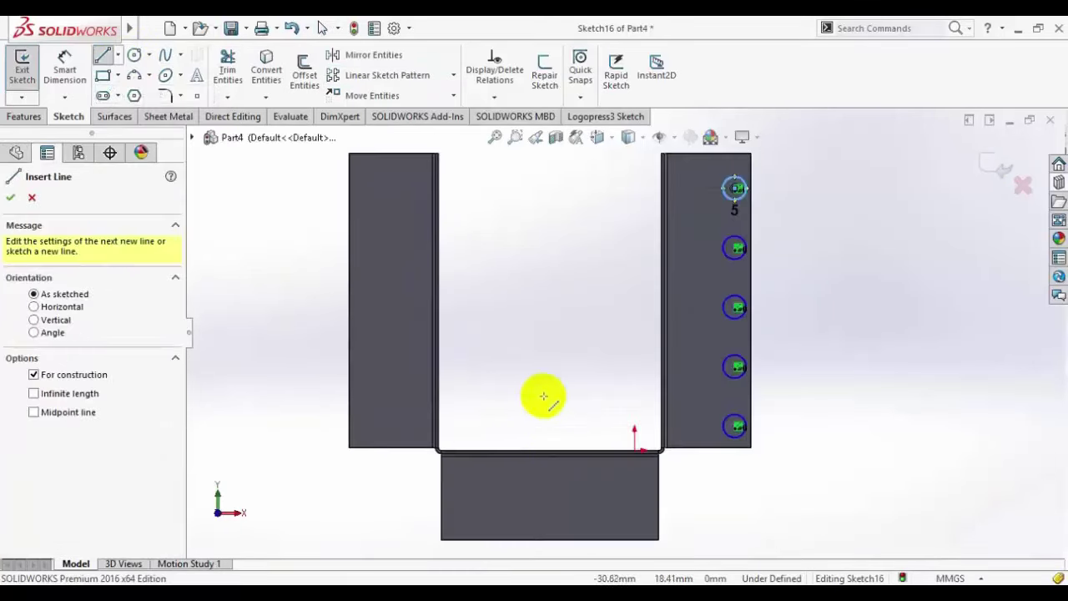
pyautogui.click(549, 450)
pyautogui.click(549, 233)
pyautogui.rightClick(508, 209)
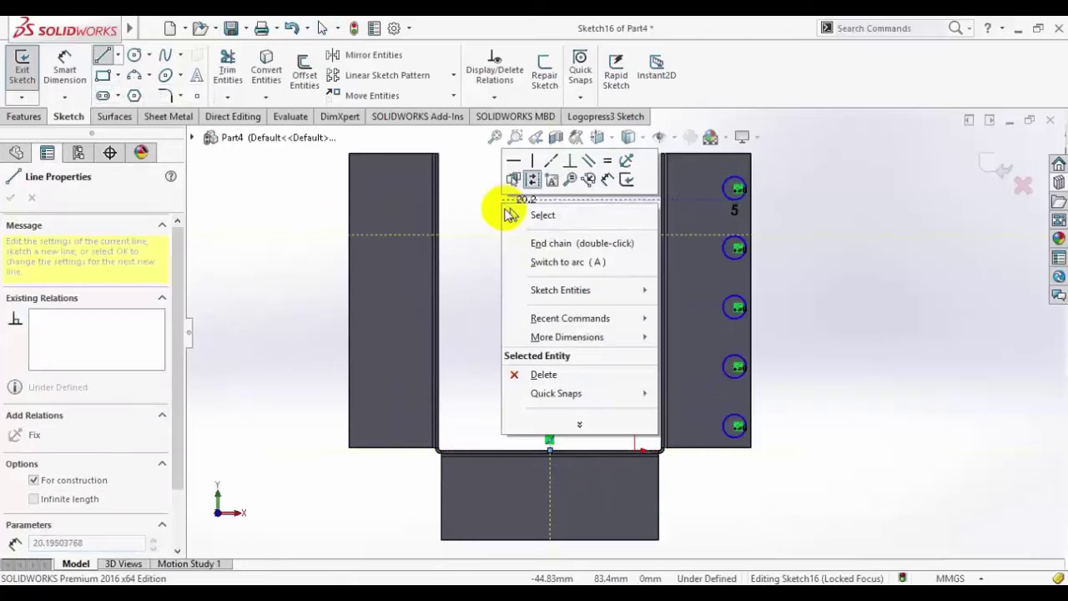
pyautogui.click(478, 195)
# Step: Mirror the five circles about the centerline onto the opposite wall
pyautogui.click(373, 54)
pyautogui.scroll(1, 625, 330)
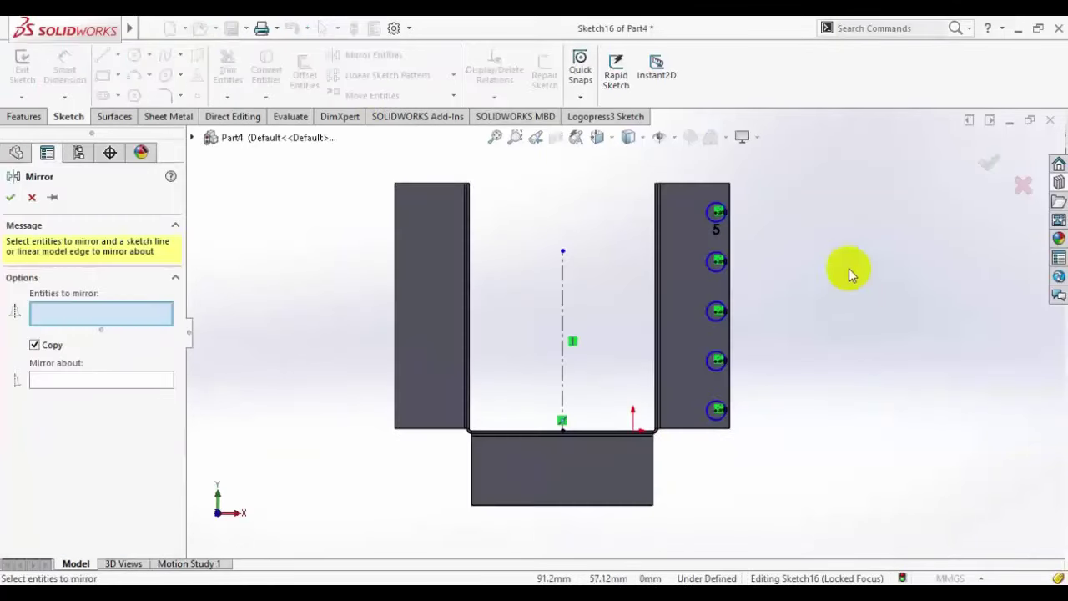
pyautogui.moveTo(809, 187); pyautogui.dragTo(692, 448)
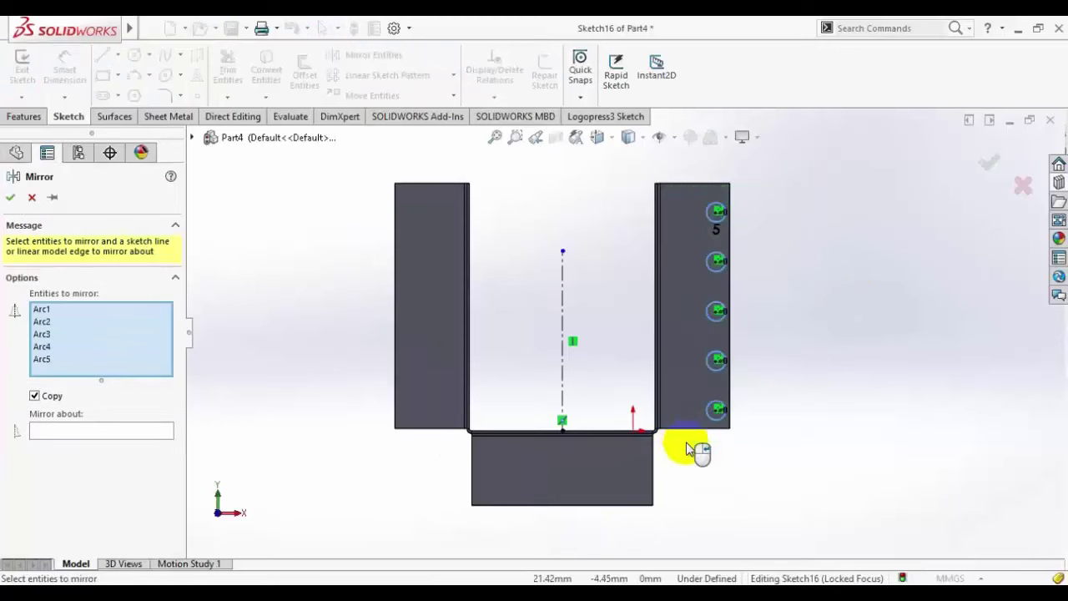
pyautogui.click(567, 361)
pyautogui.press('Return')
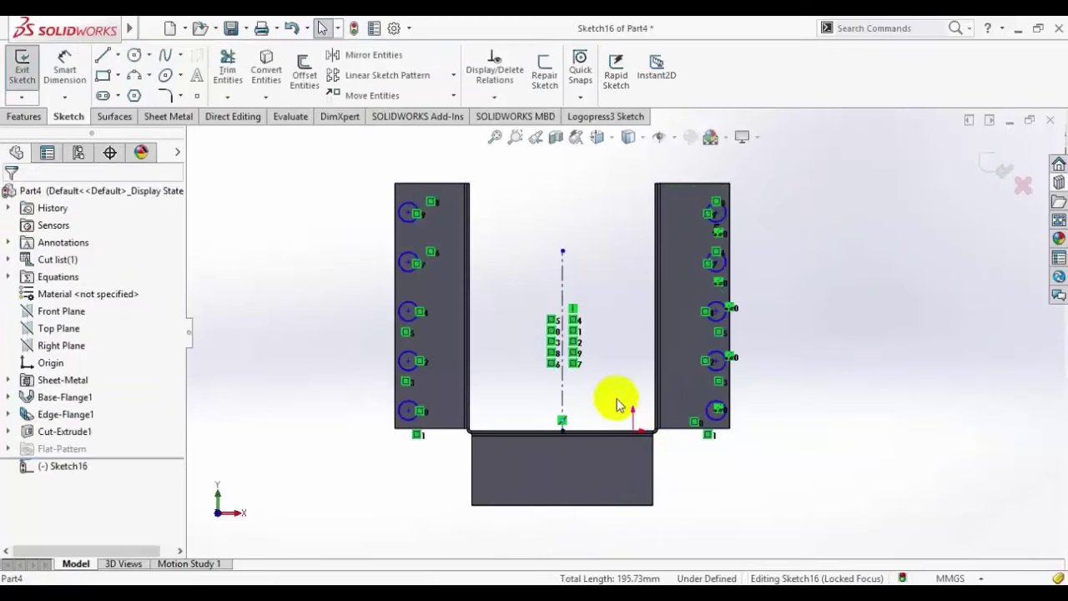
pyautogui.scroll(1, 621, 426)
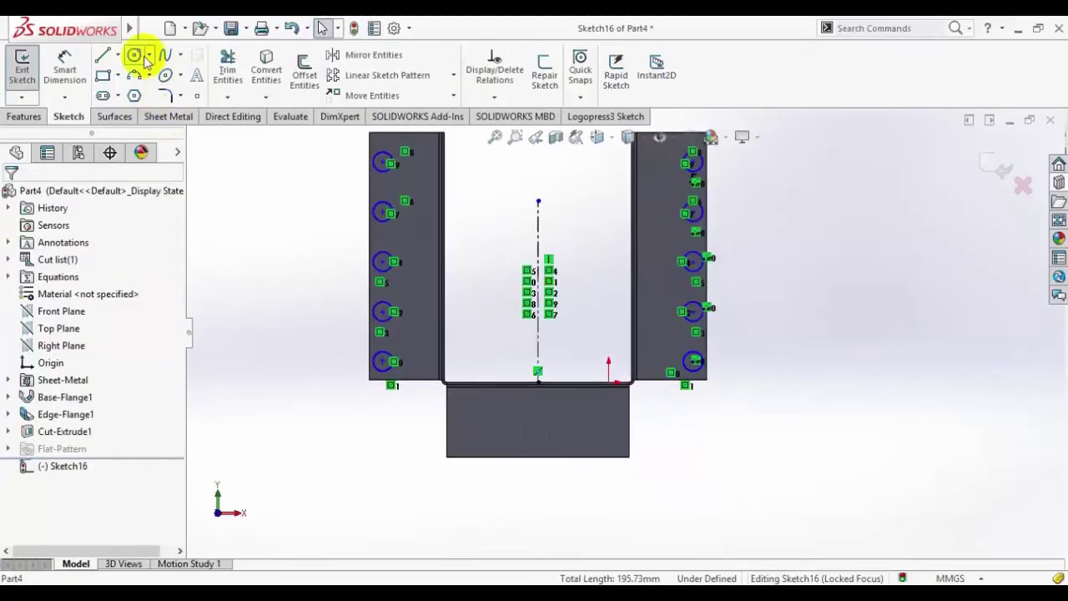
# Step: Draw a hole circle on the centerline in the bottom tab
pyautogui.click(135, 54)
pyautogui.scroll(3, 686, 386)
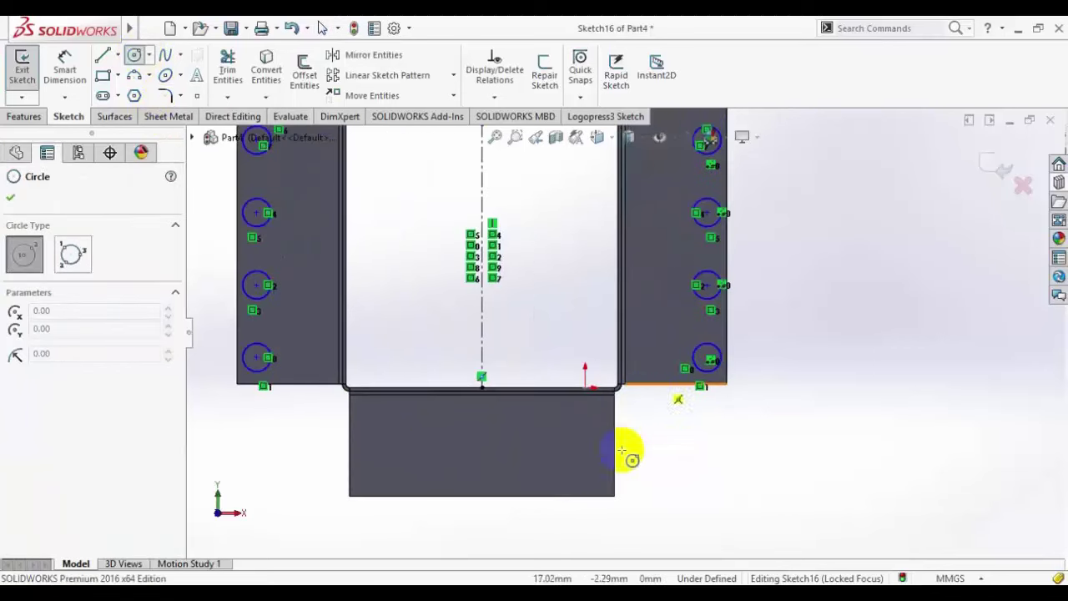
pyautogui.click(587, 476)
pyautogui.click(598, 482)
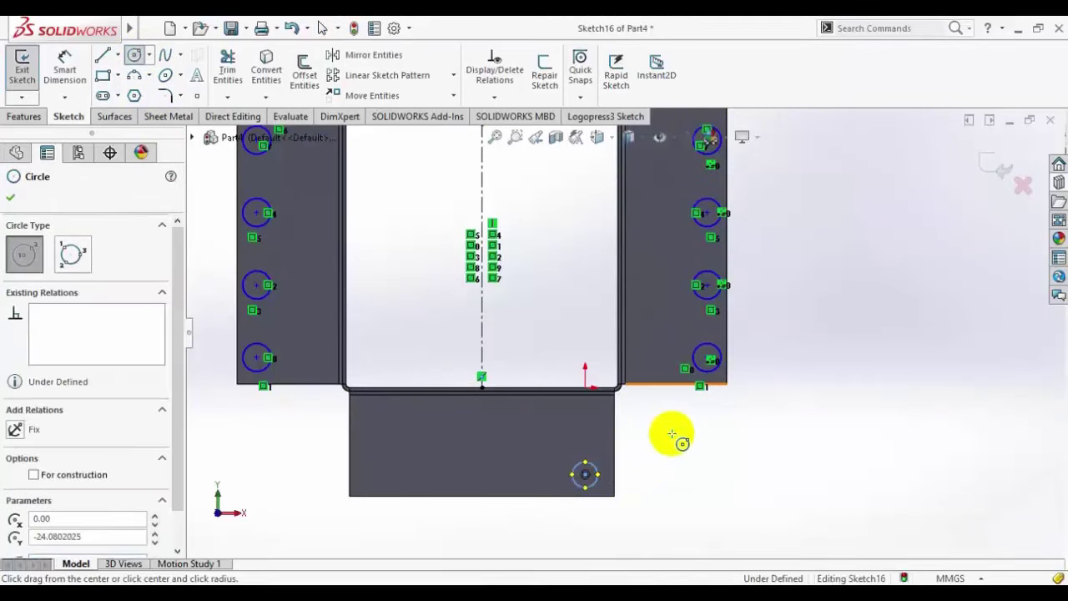
pyautogui.rightClick(676, 437)
pyautogui.click(679, 436)
# Step: Pattern the bottom hole into a row of four, 20 mm apart, along the tab
pyautogui.click(391, 76)
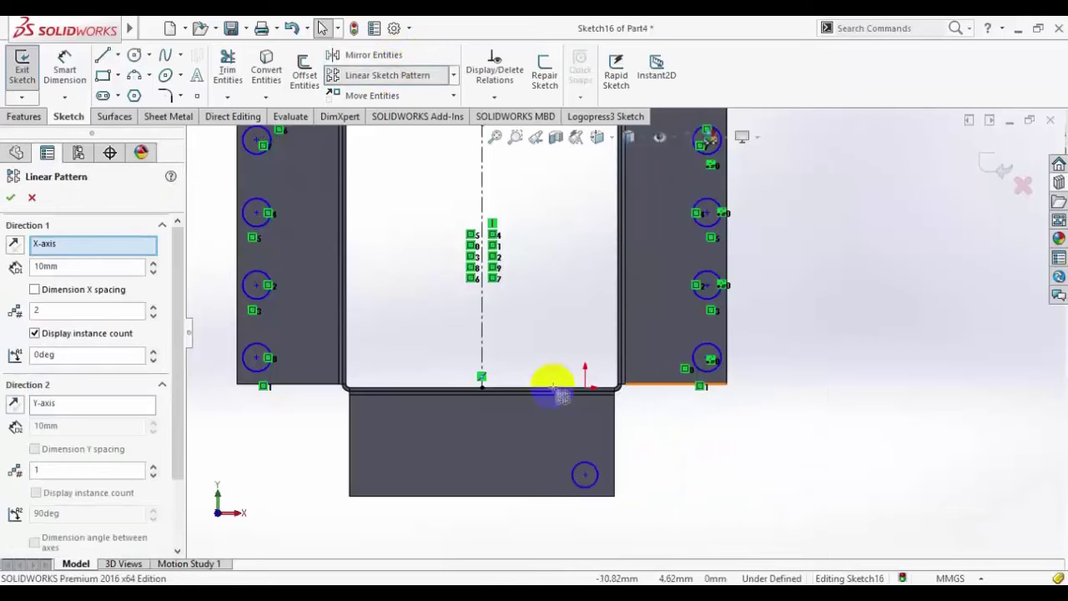
pyautogui.click(572, 464)
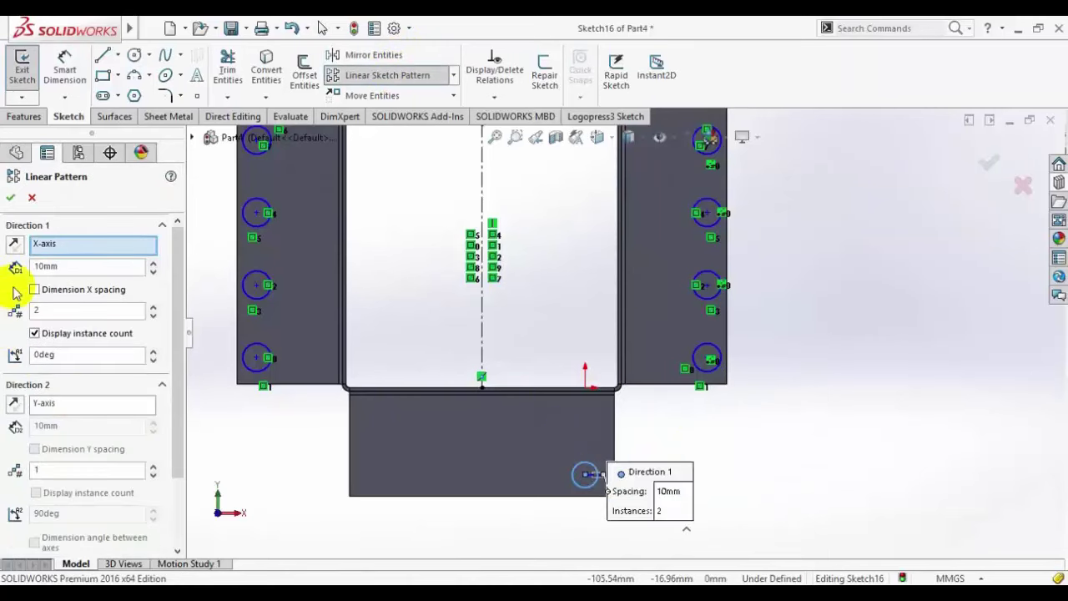
pyautogui.click(13, 244)
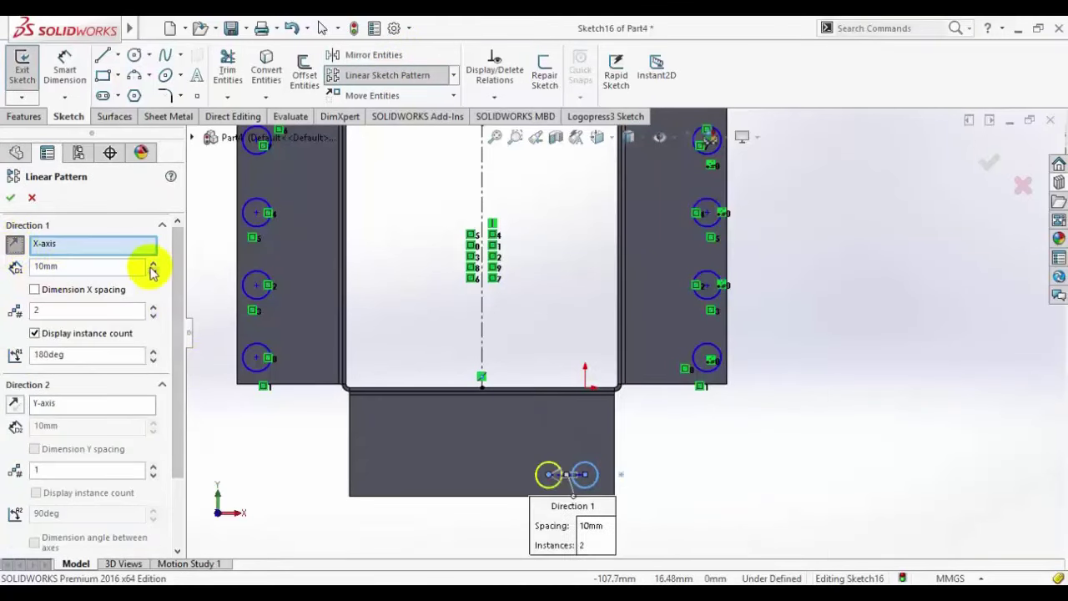
pyautogui.click(152, 263)
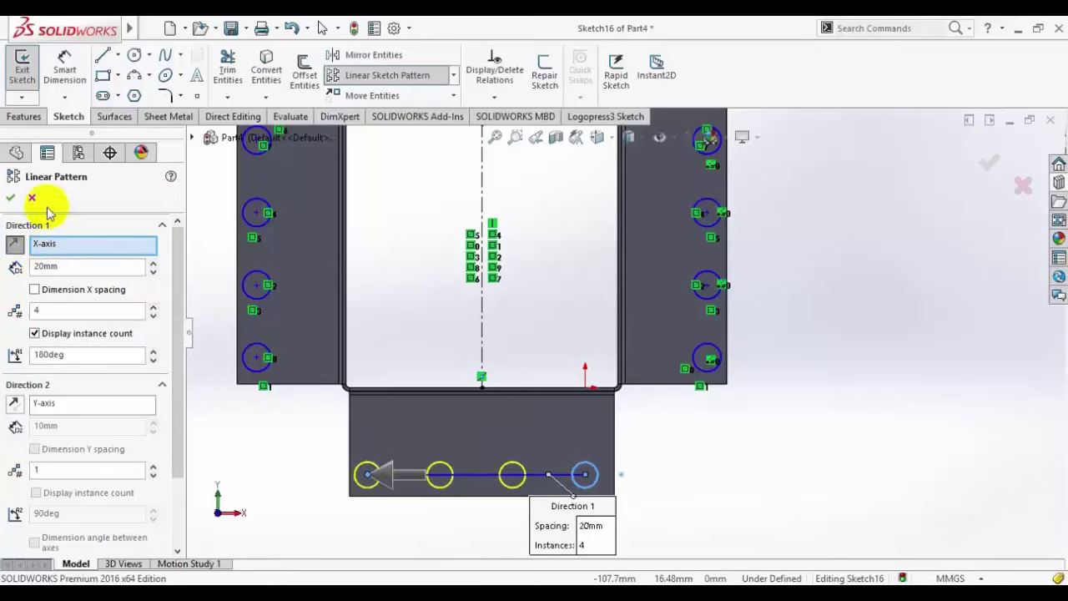
pyautogui.click(10, 198)
pyautogui.scroll(2, 851, 231)
pyautogui.moveTo(851, 231); pyautogui.dragTo(710, 284, button='middle')
pyautogui.scroll(1, 710, 284)
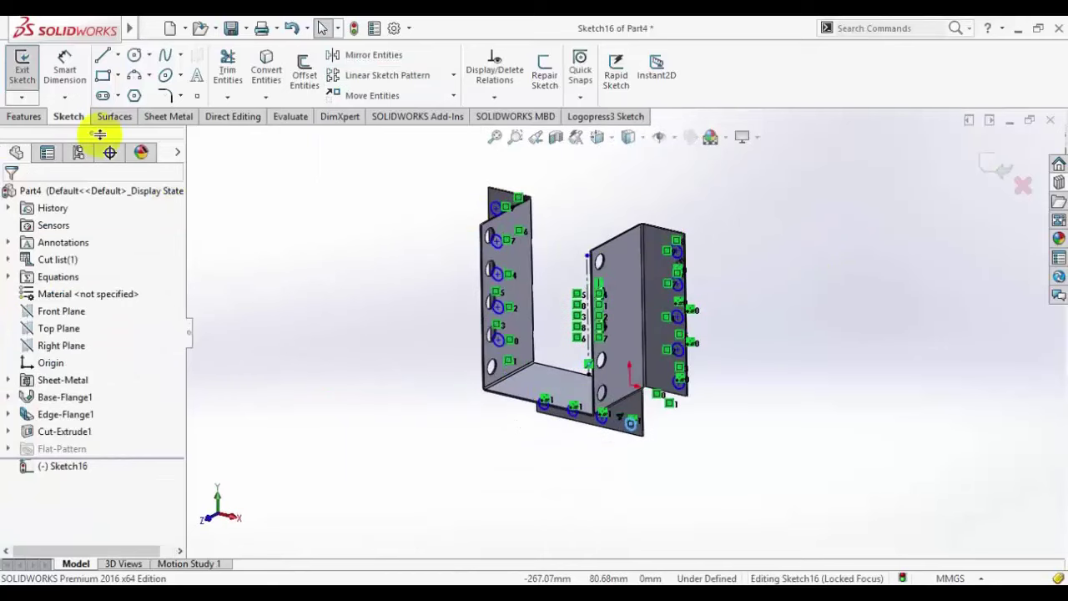
pyautogui.click(168, 116)
# Step: Cut the sketched circles through the bracket at sheet thickness to make the holes
pyautogui.click(512, 56)
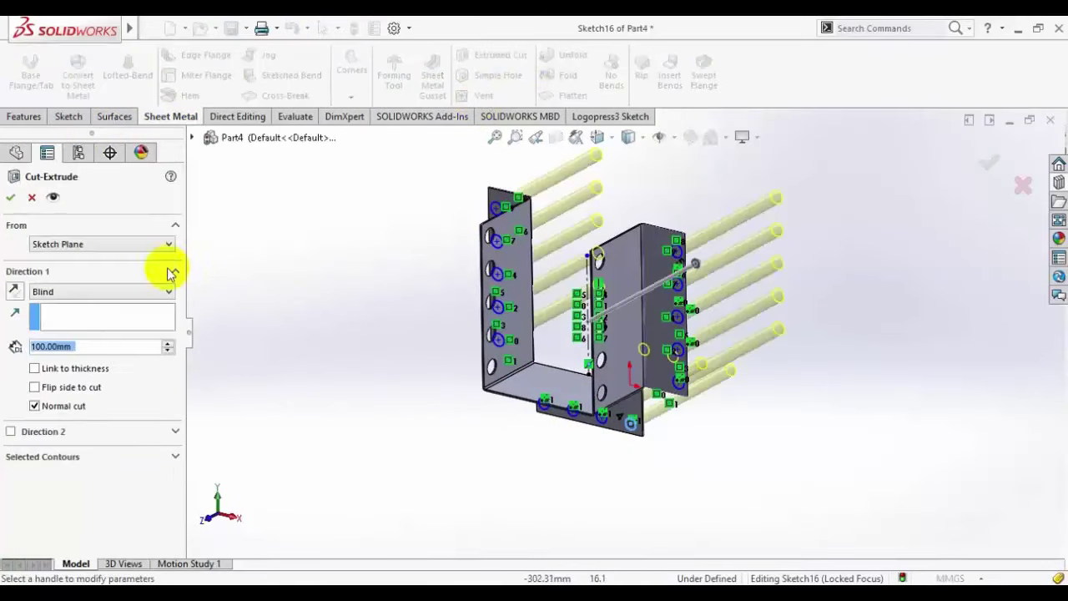
pyautogui.click(34, 367)
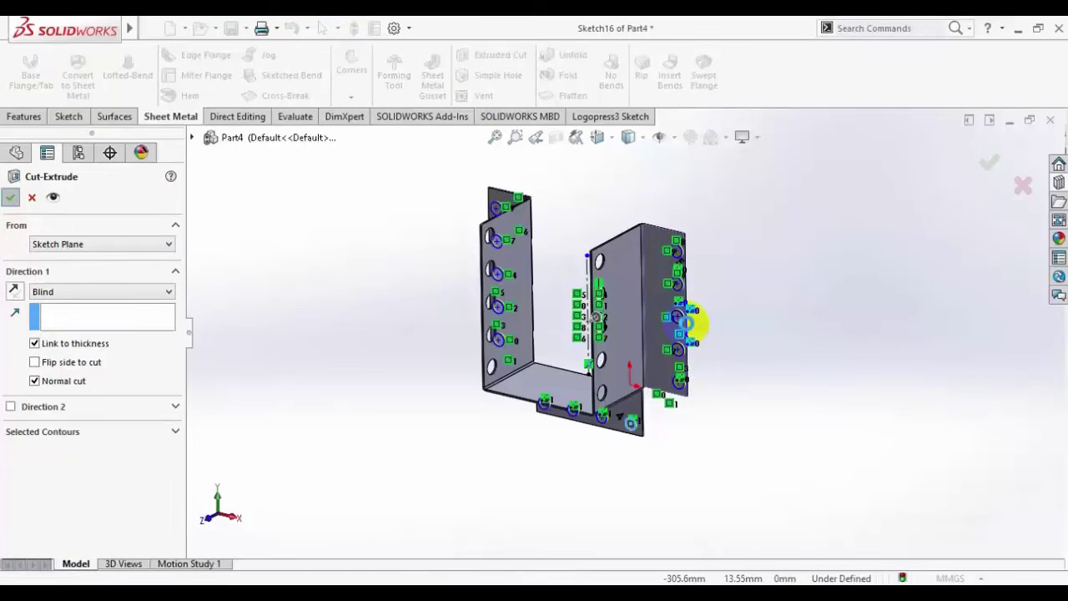
pyautogui.press('Return')
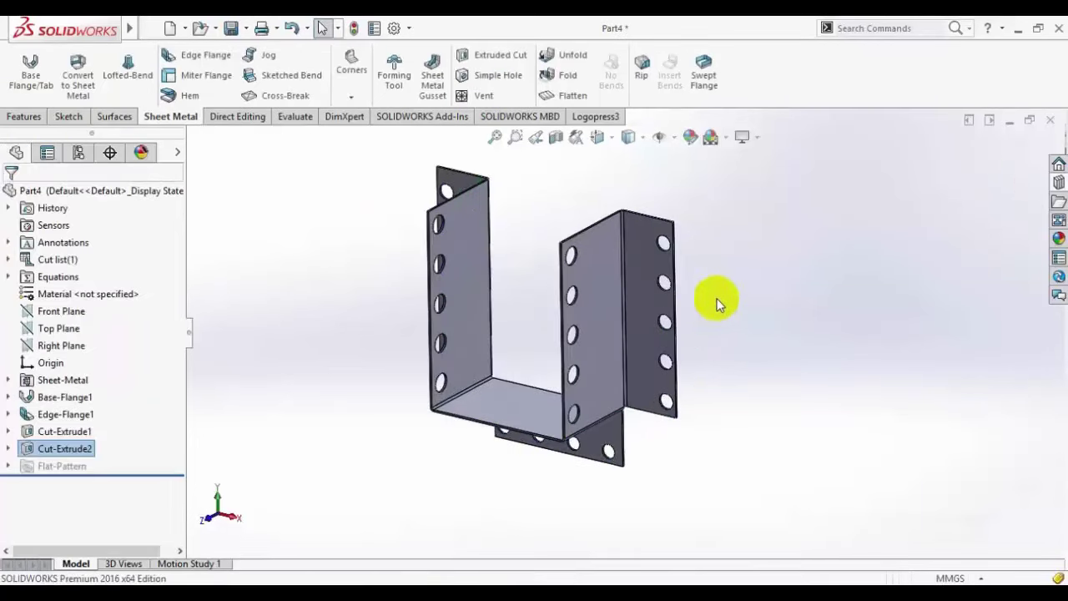
pyautogui.moveTo(728, 299); pyautogui.dragTo(758, 270, button='middle')
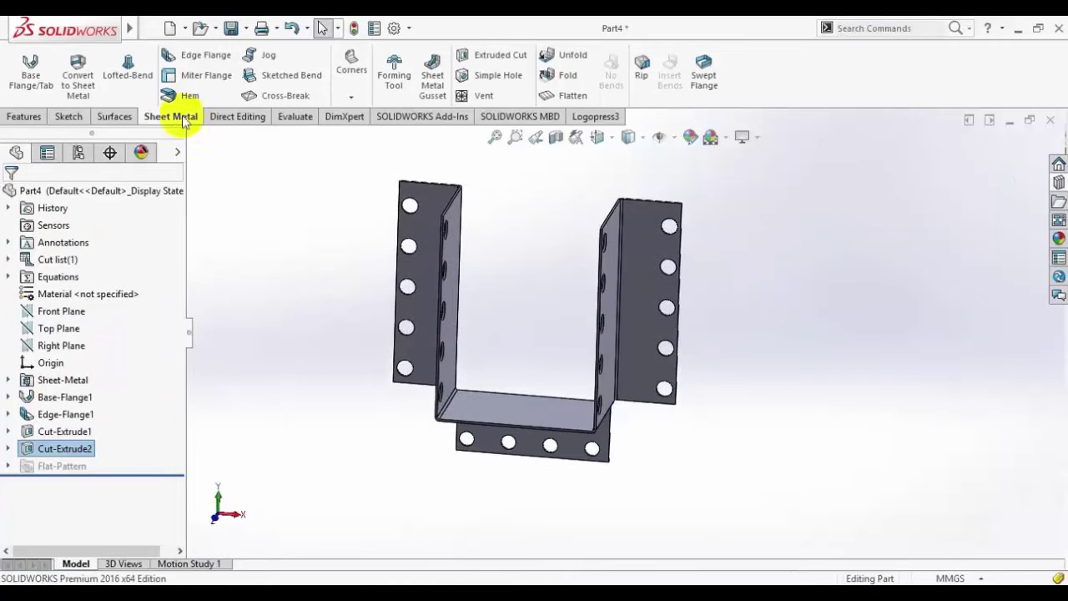
# Step: Save the bracket as 3.SLDPRT and return from the PDF to SOLIDWORKS
pyautogui.click(233, 29)
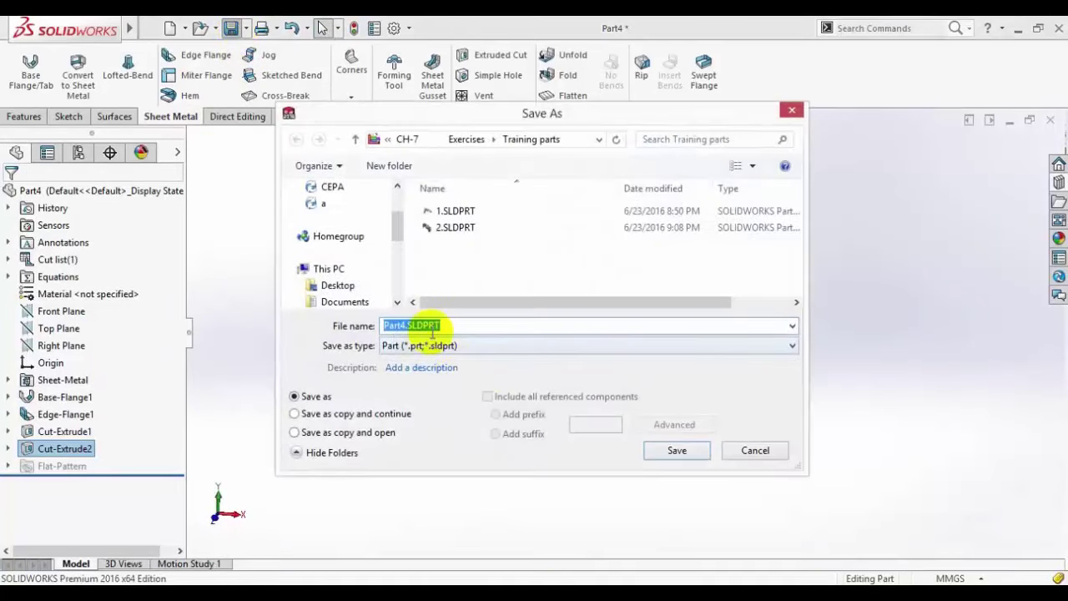
pyautogui.write('3')
pyautogui.press('Return')
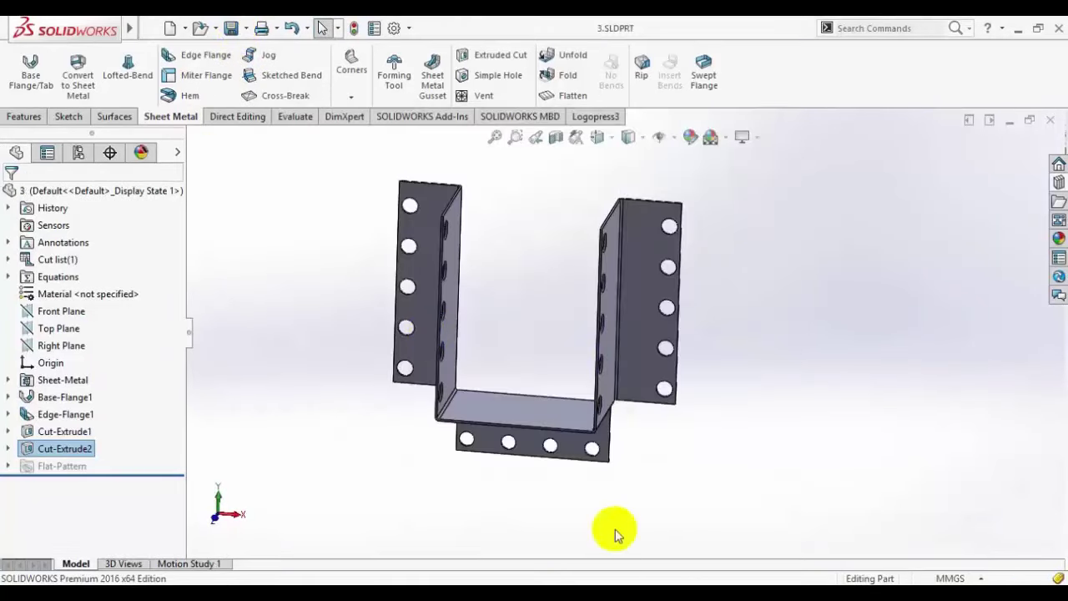
pyautogui.click(628, 584)
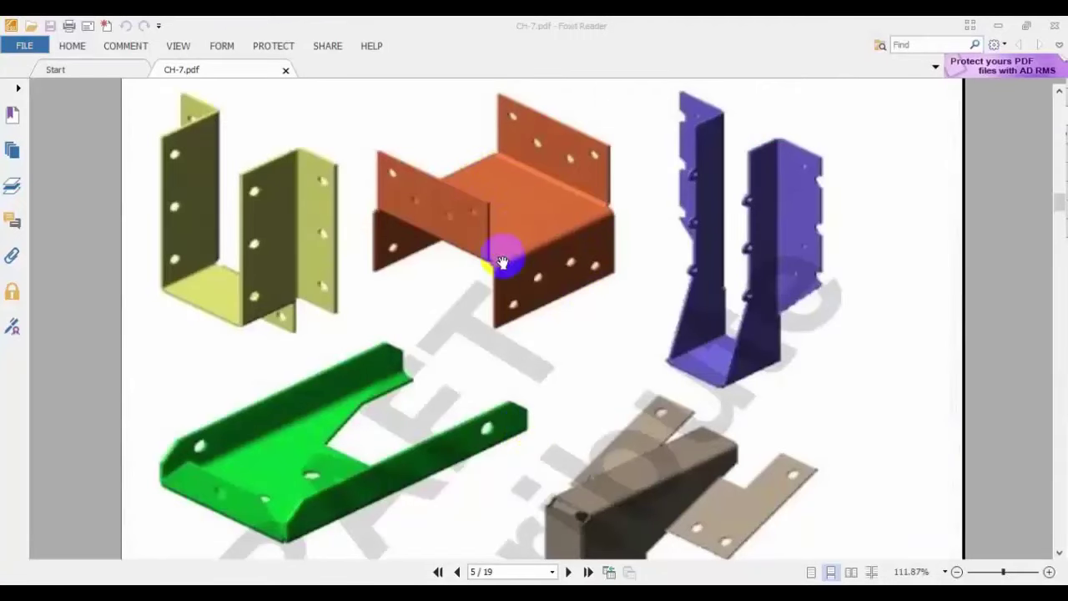
pyautogui.click(294, 584)
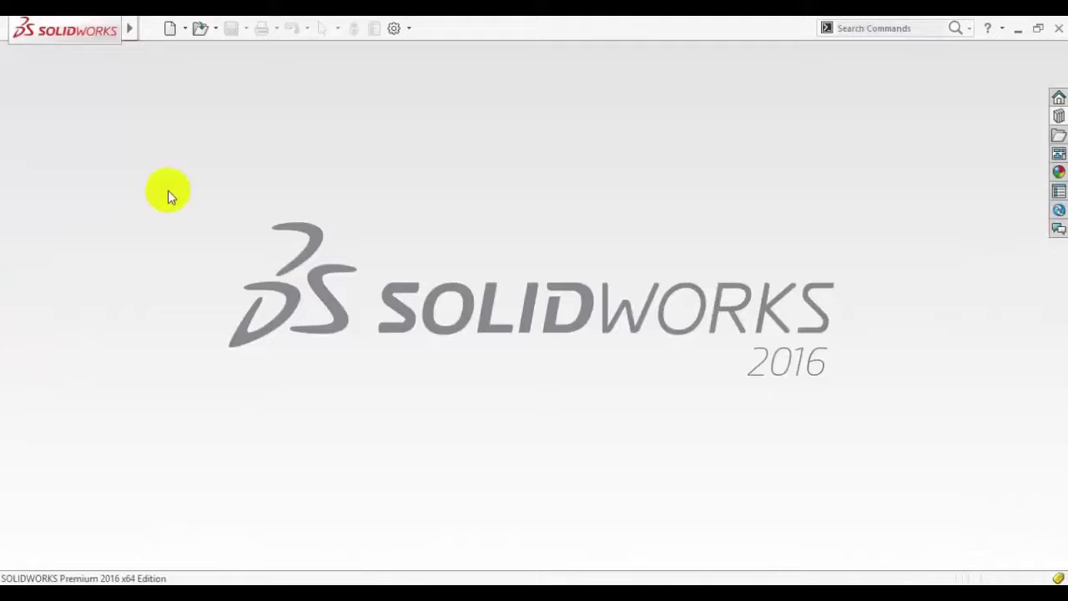
# Step: Create a new part and start a sketch on the Front Plane
pyautogui.click(170, 29)
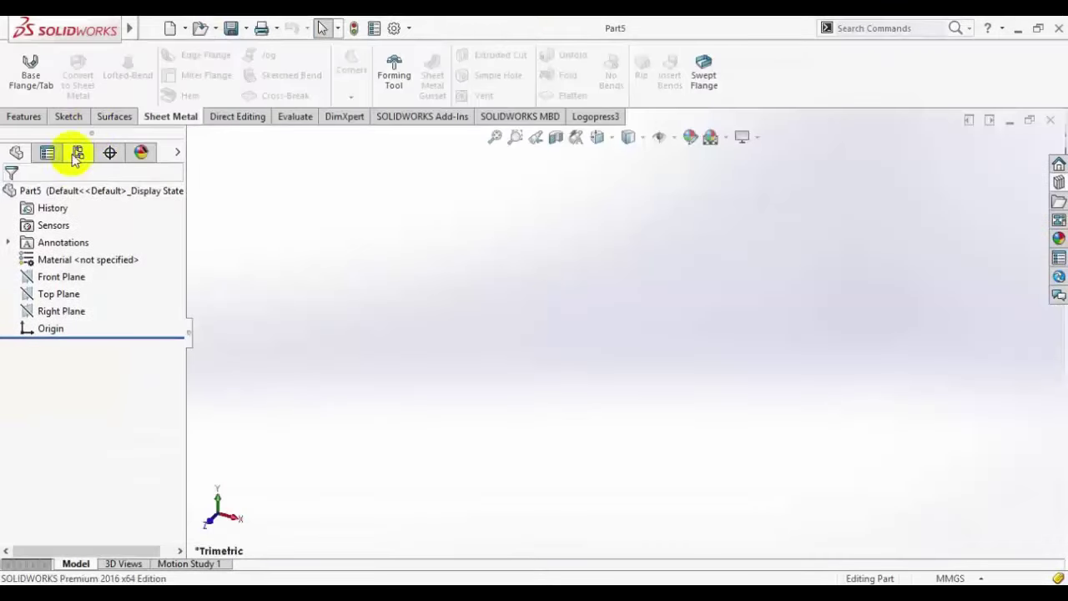
pyautogui.click(67, 117)
pyautogui.click(22, 63)
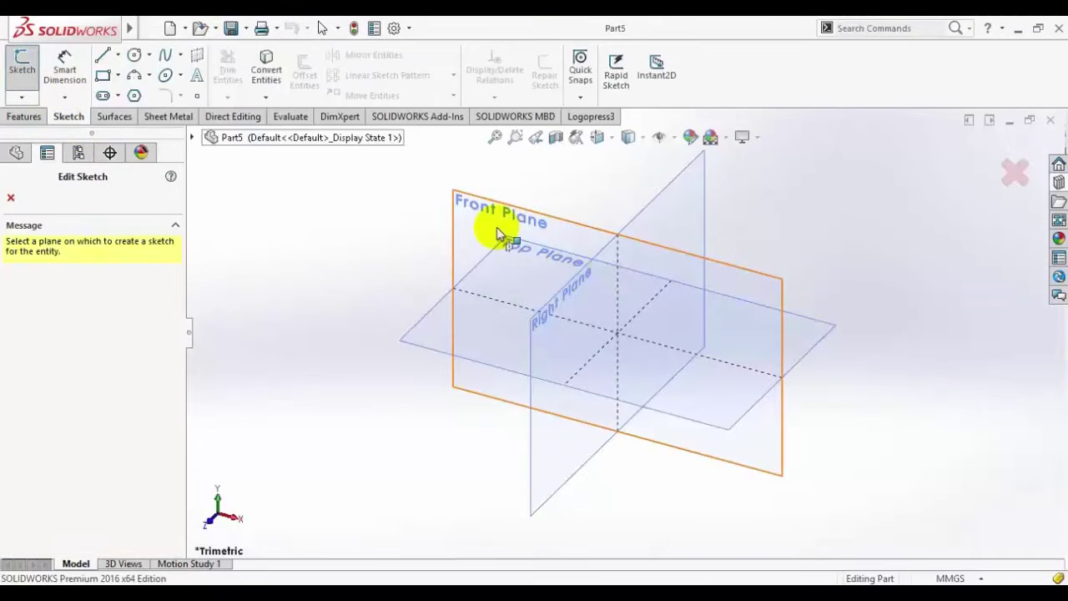
pyautogui.click(497, 227)
# Step: Draw an inverted-U of three lines and make both vertical legs equal
pyautogui.click(103, 55)
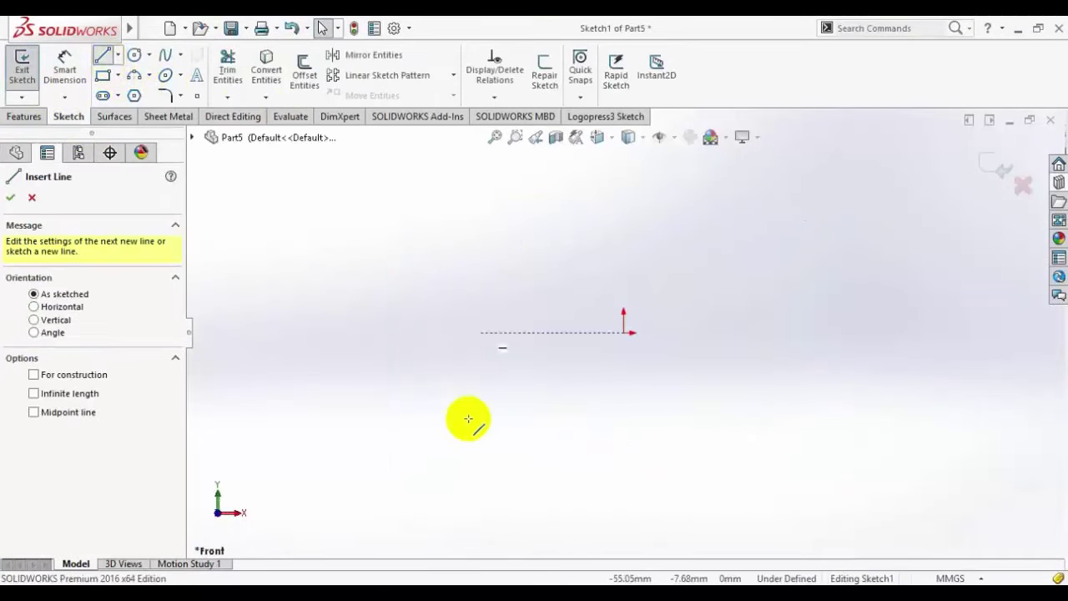
pyautogui.click(437, 446)
pyautogui.click(449, 334)
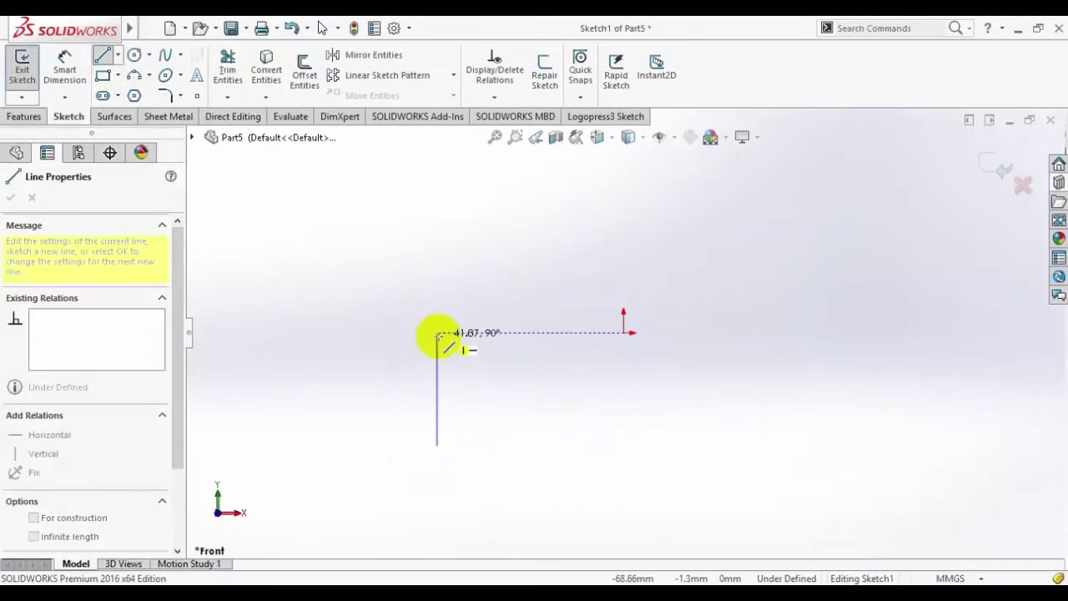
pyautogui.click(437, 334)
pyautogui.click(796, 333)
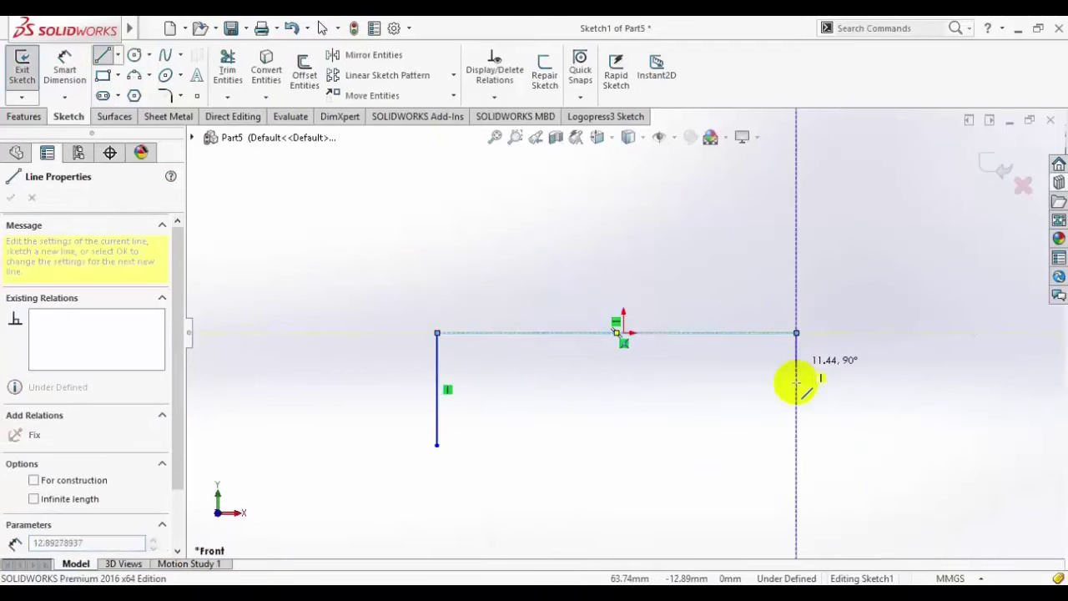
pyautogui.click(796, 445)
pyautogui.press('Escape')
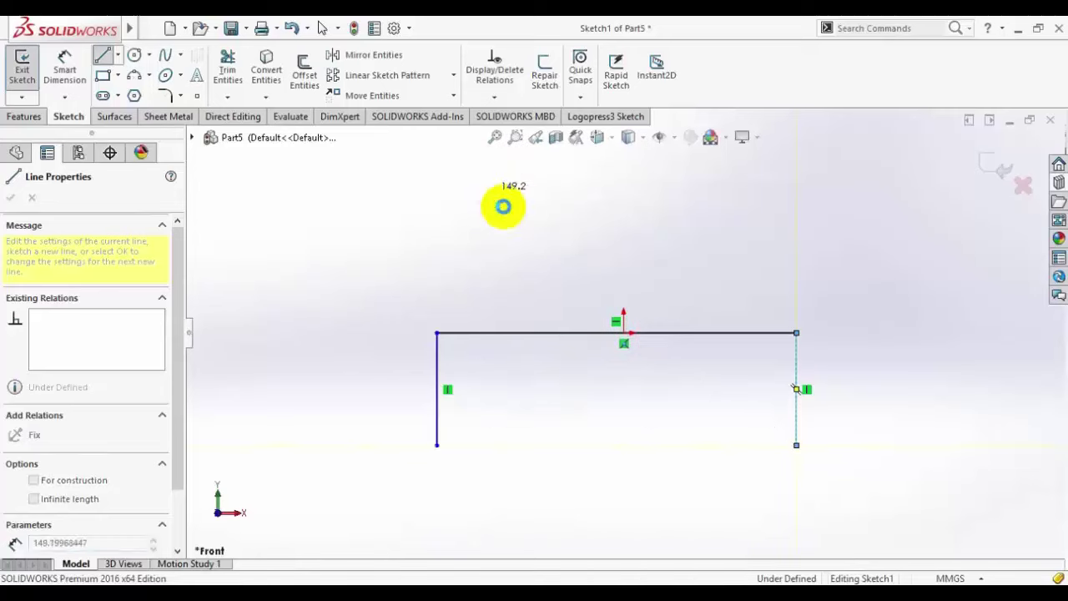
pyautogui.moveTo(861, 512); pyautogui.dragTo(361, 388)
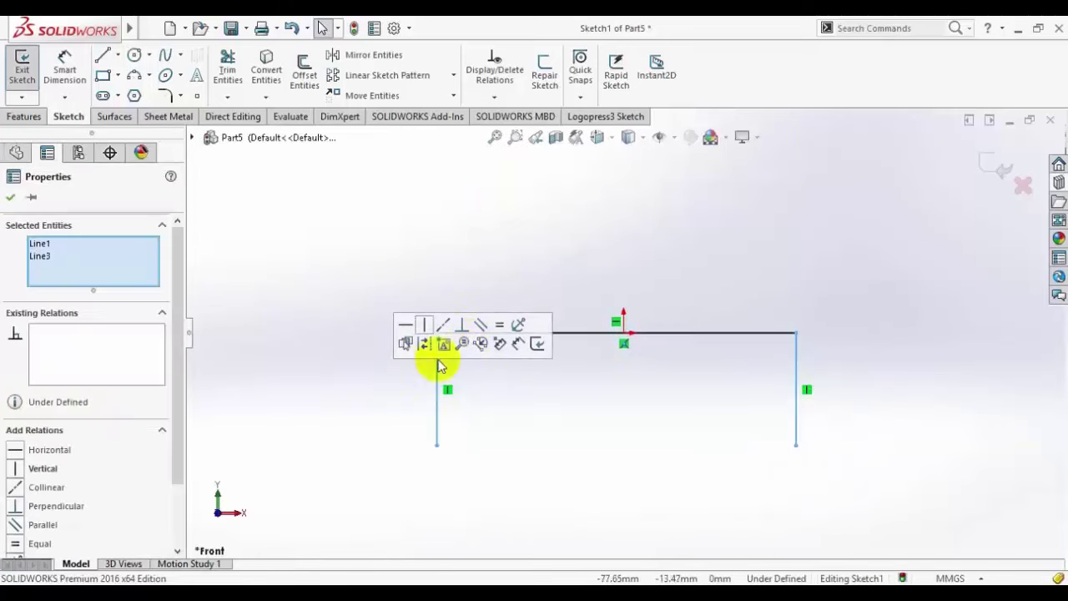
pyautogui.click(499, 325)
pyautogui.click(530, 433)
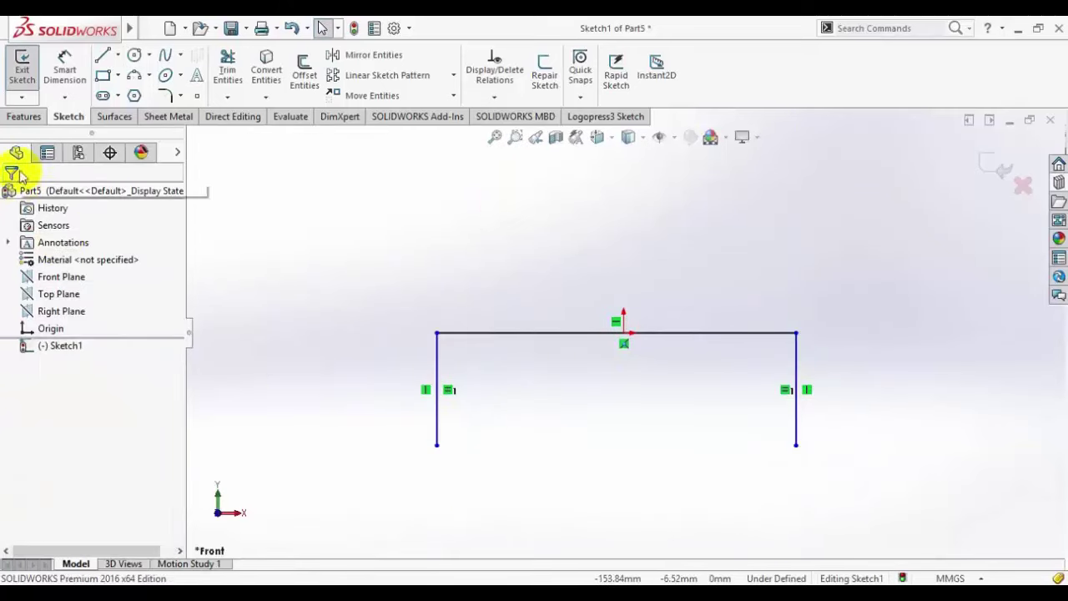
# Step: Dimension the top line 200 wide and the left leg 100 tall
pyautogui.click(64, 68)
pyautogui.click(520, 333)
pyautogui.click(548, 280)
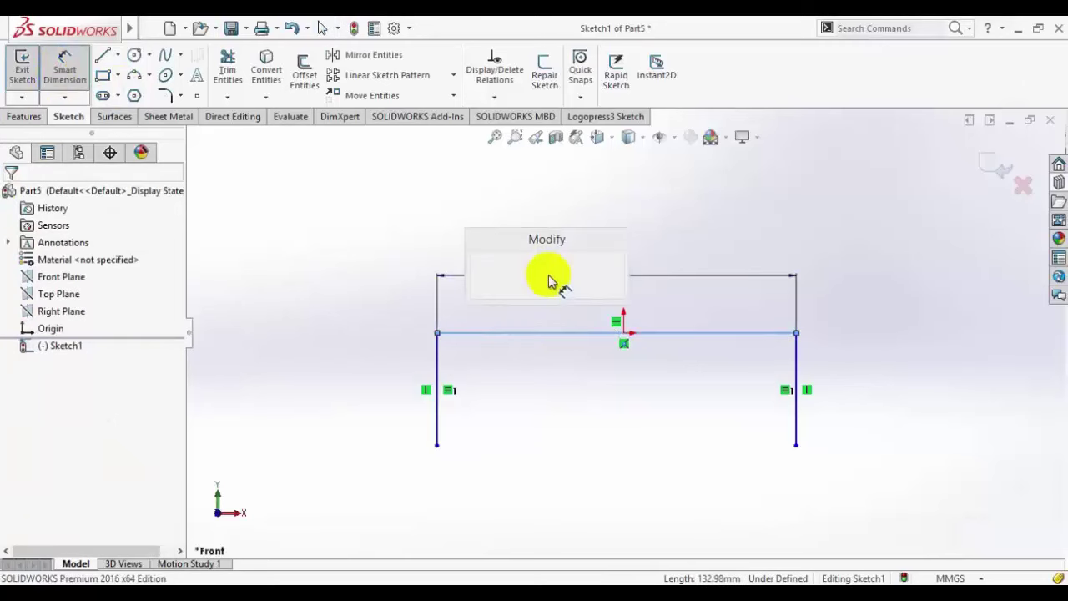
pyautogui.write('200')
pyautogui.press('Return')
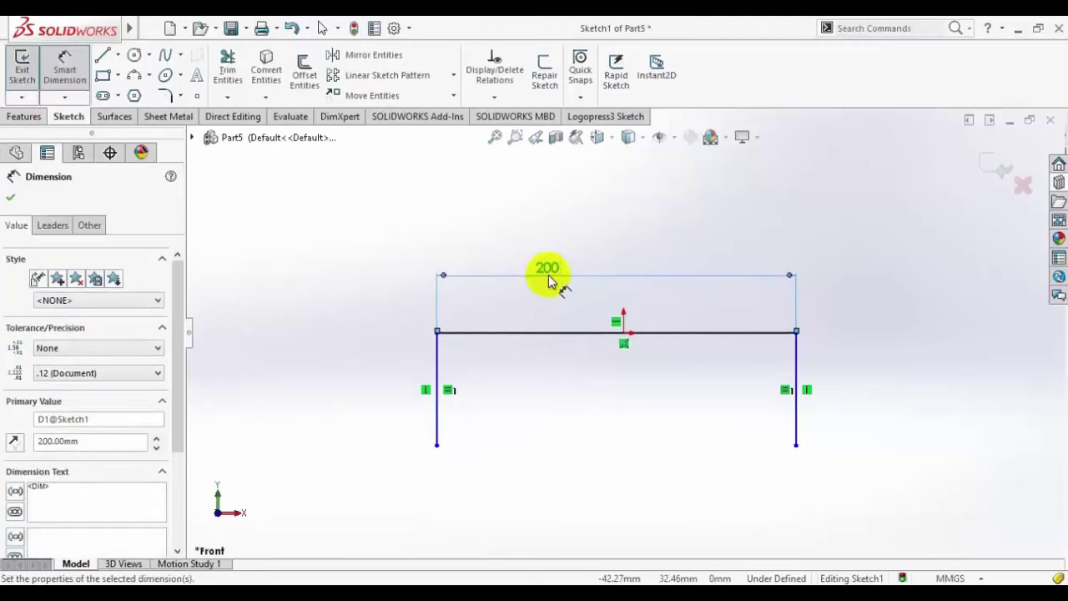
pyautogui.click(437, 373)
pyautogui.click(400, 376)
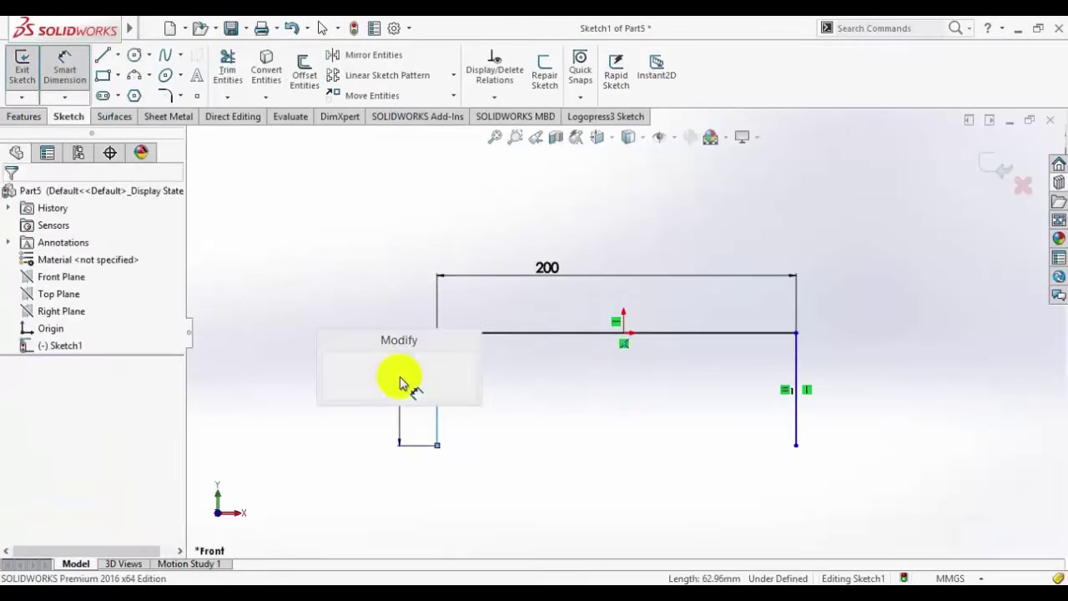
pyautogui.press('BackSpace')
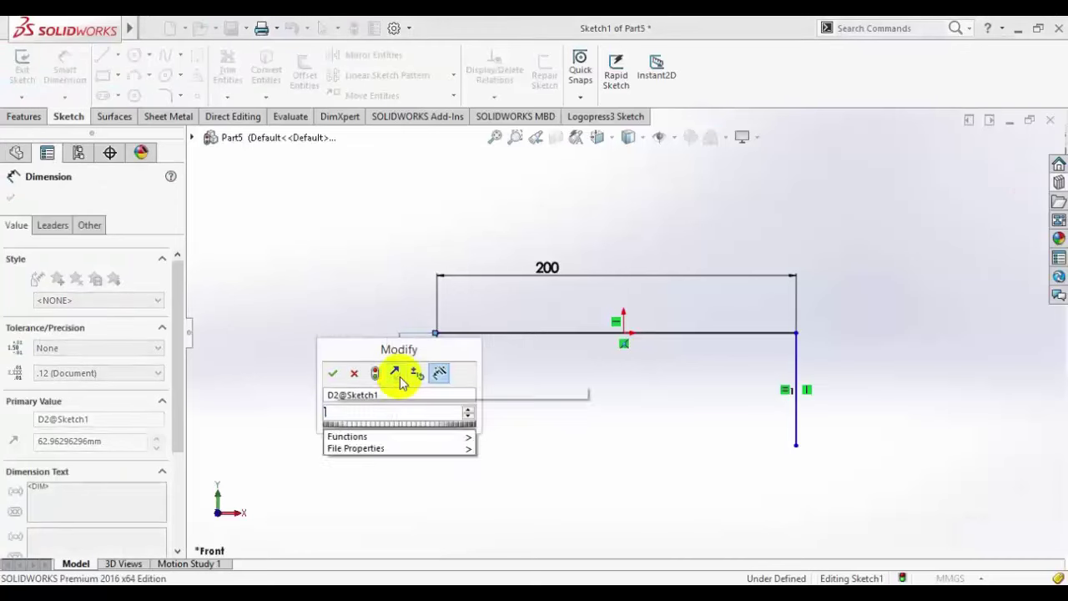
pyautogui.write('100')
pyautogui.press('Return')
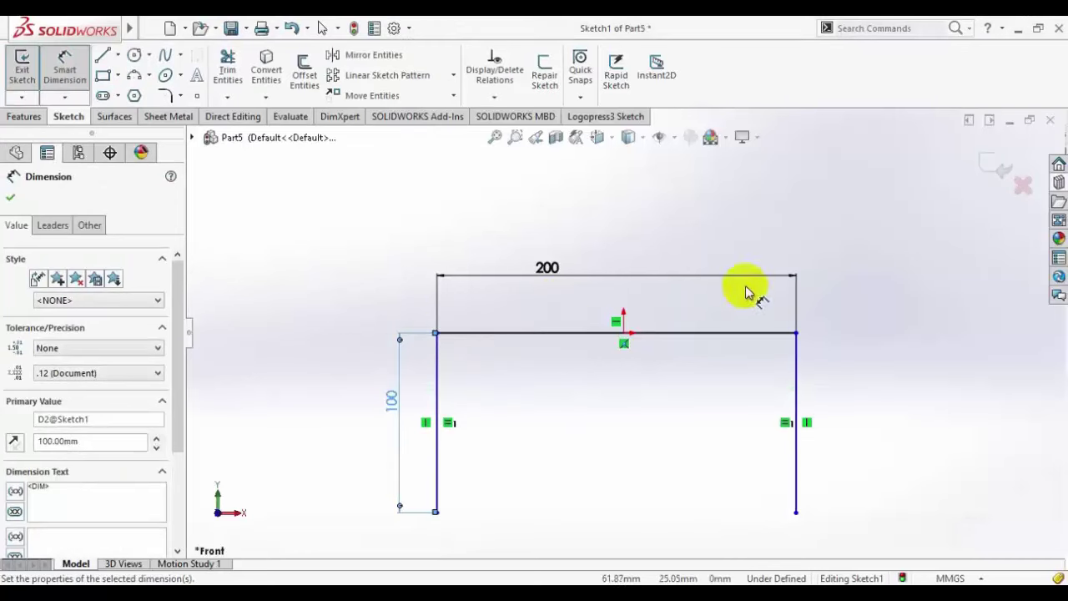
# Step: Make the top line's midpoint coincident with the origin to fully define the sketch
pyautogui.rightClick(912, 317)
pyautogui.click(927, 361)
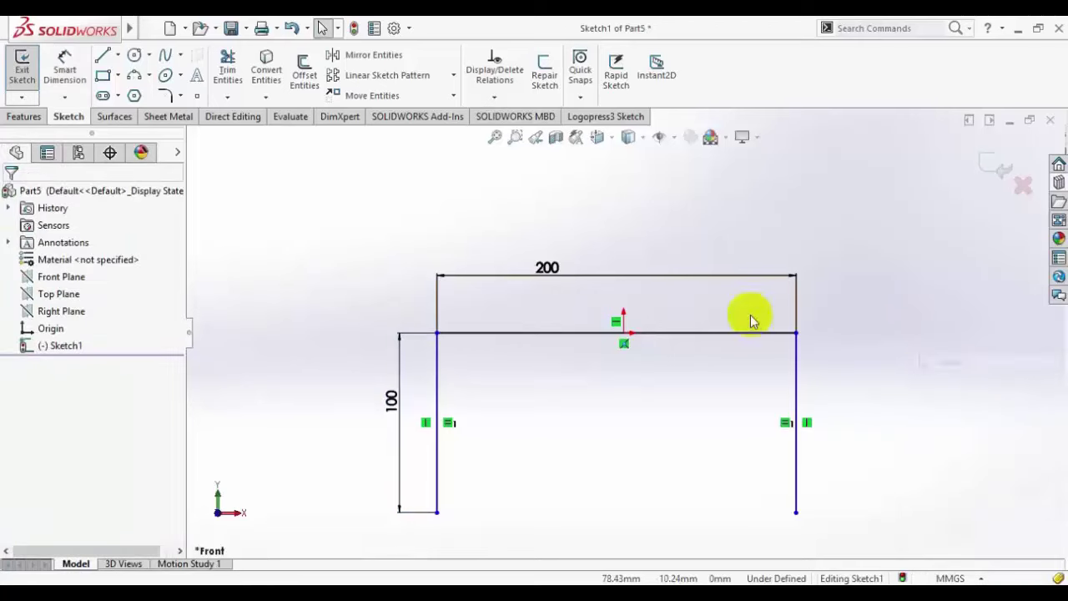
pyautogui.click(616, 336)
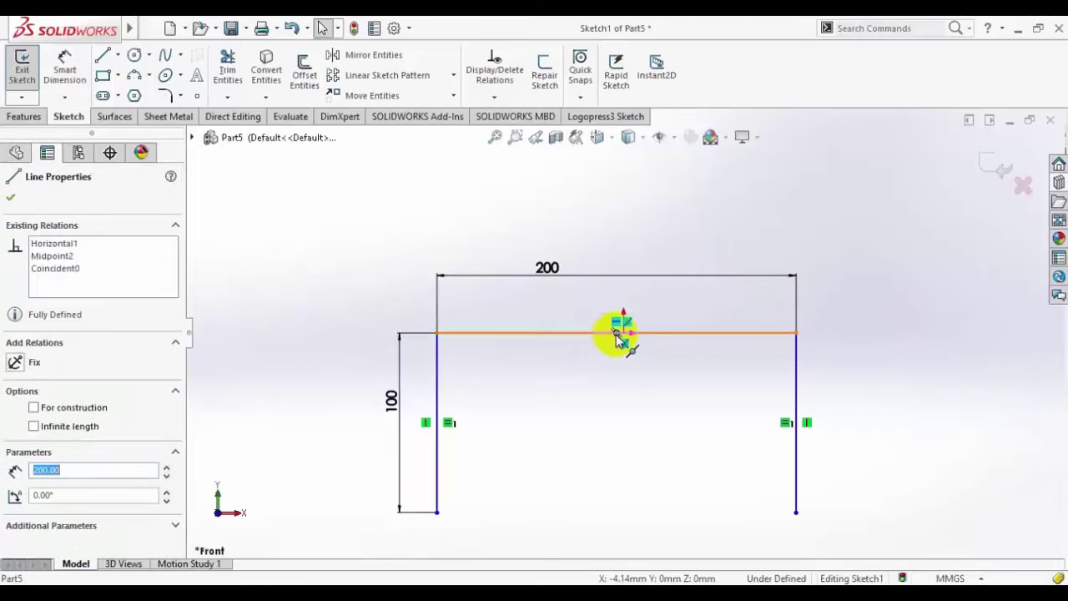
pyautogui.click(623, 333)
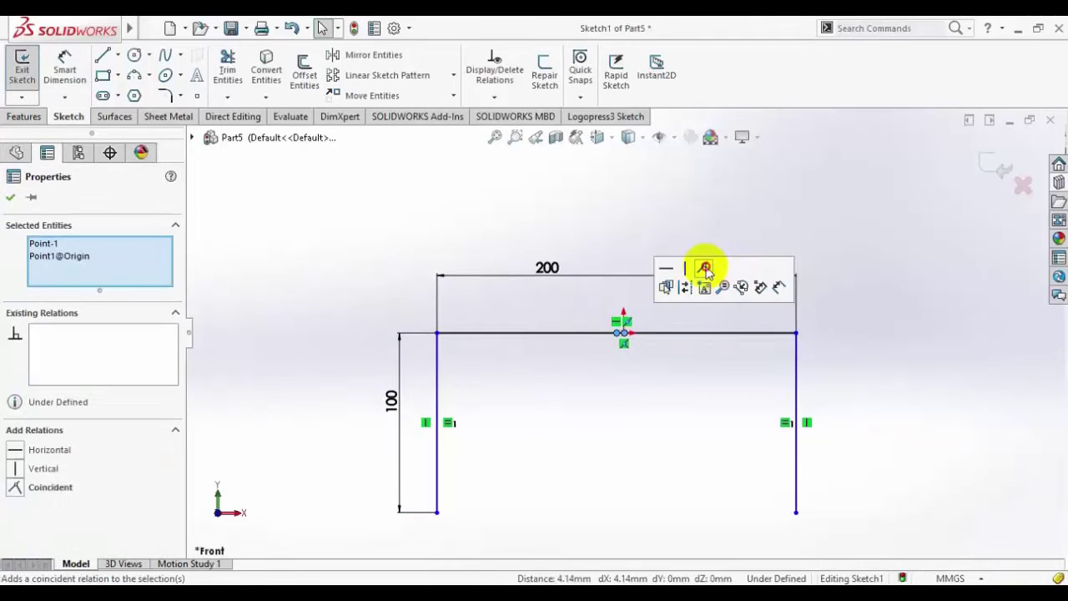
pyautogui.click(706, 269)
pyautogui.scroll(3, 667, 409)
pyautogui.scroll(-3, 689, 377)
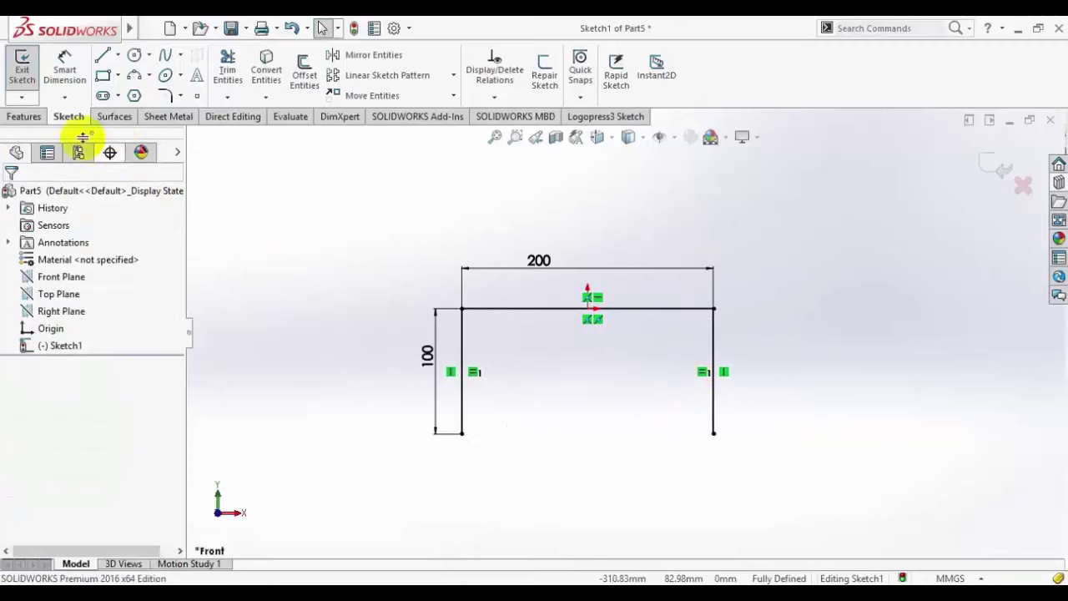
pyautogui.click(167, 117)
# Step: Create a Mid Plane base flange from the U sketch with 100 mm depth
pyautogui.click(22, 66)
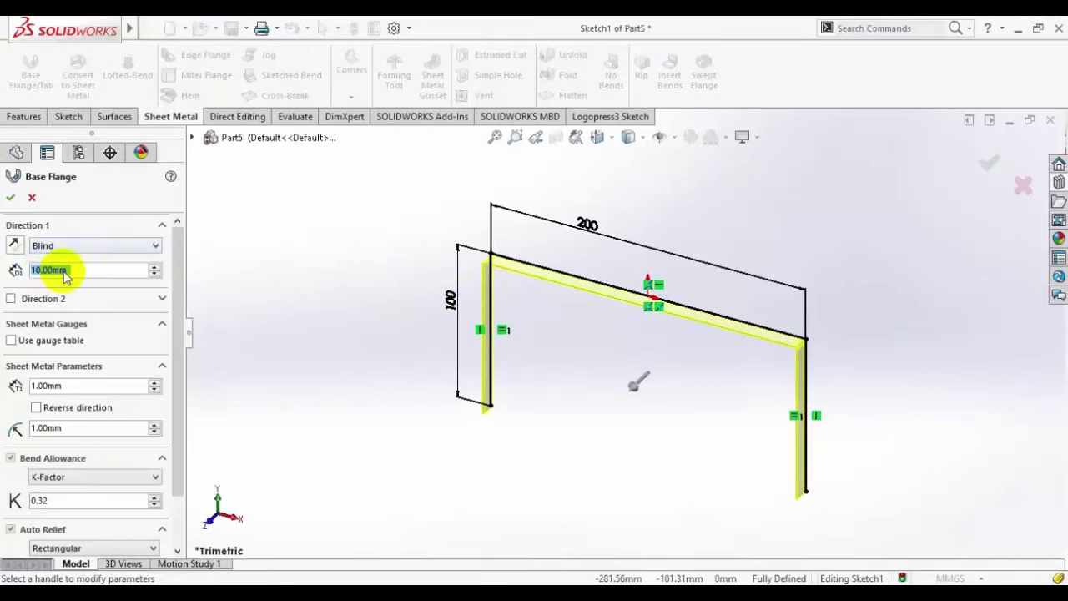
pyautogui.write('100')
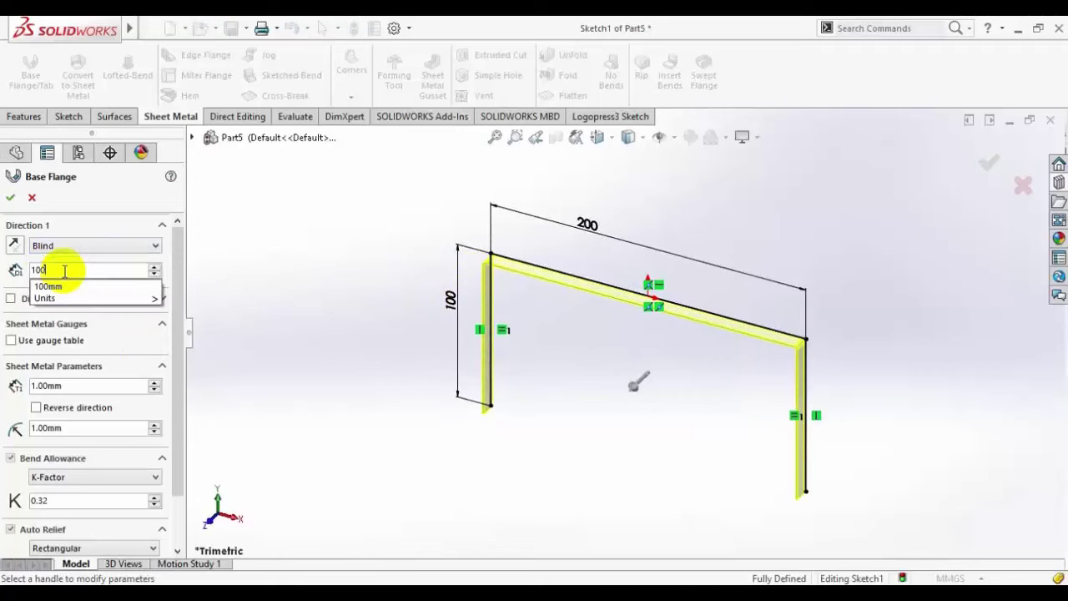
pyautogui.press('Return')
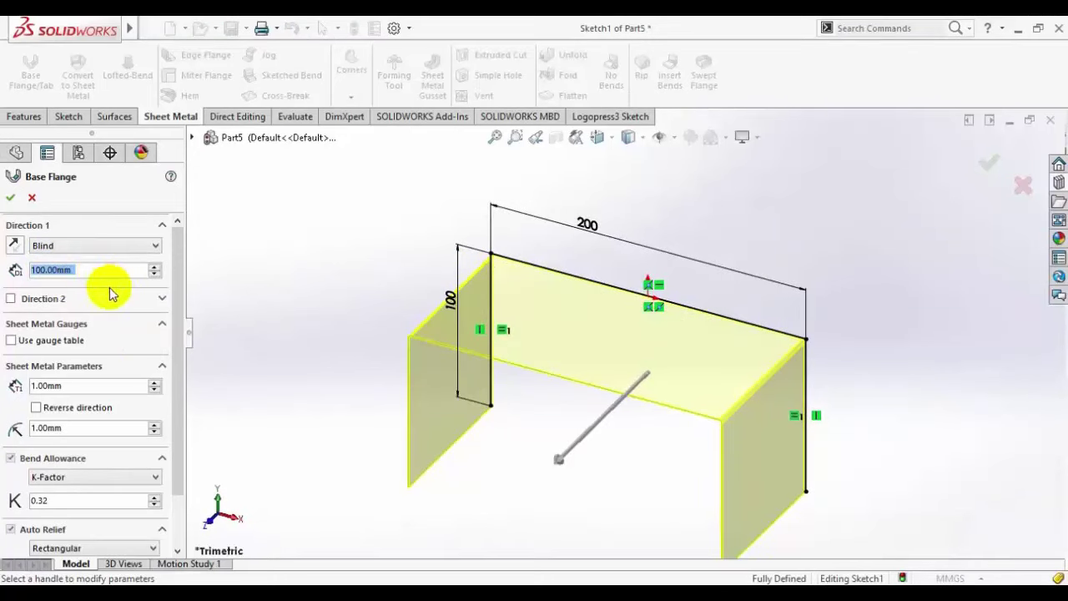
pyautogui.click(97, 244)
pyautogui.click(61, 302)
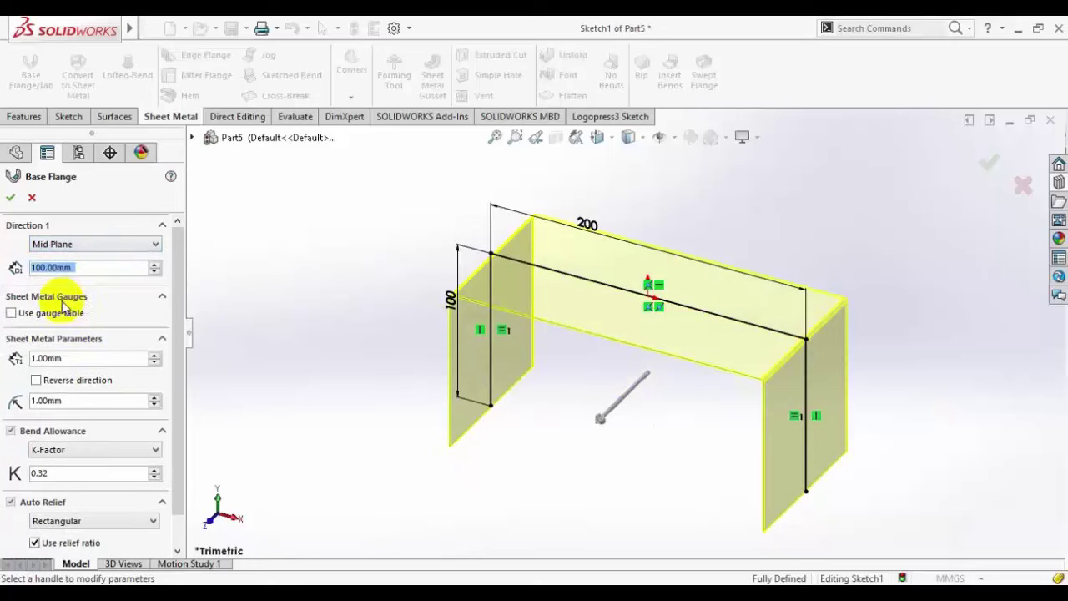
pyautogui.click(50, 400)
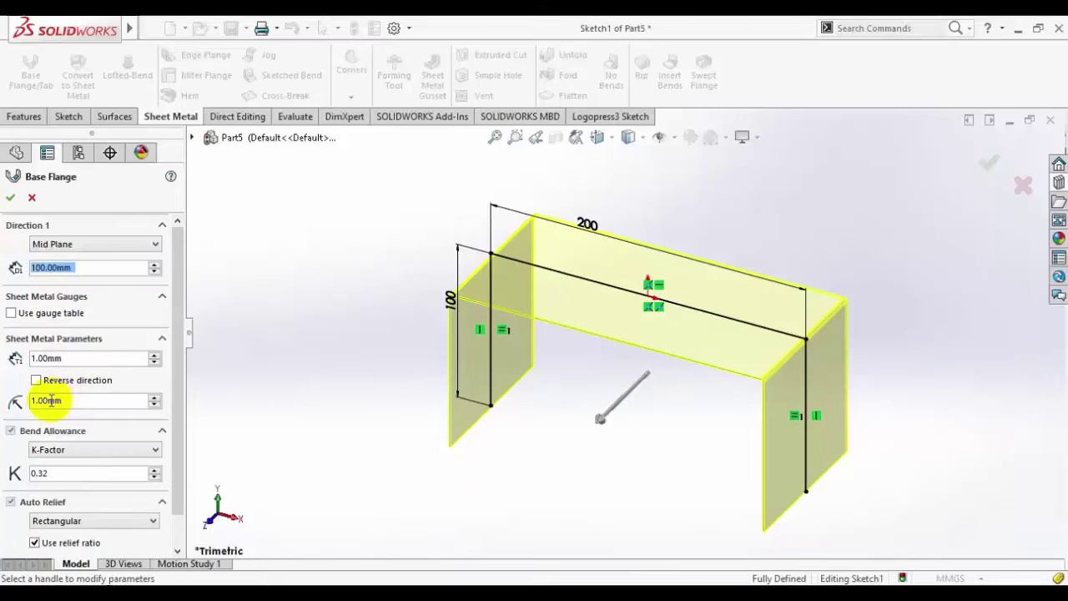
pyautogui.click(9, 198)
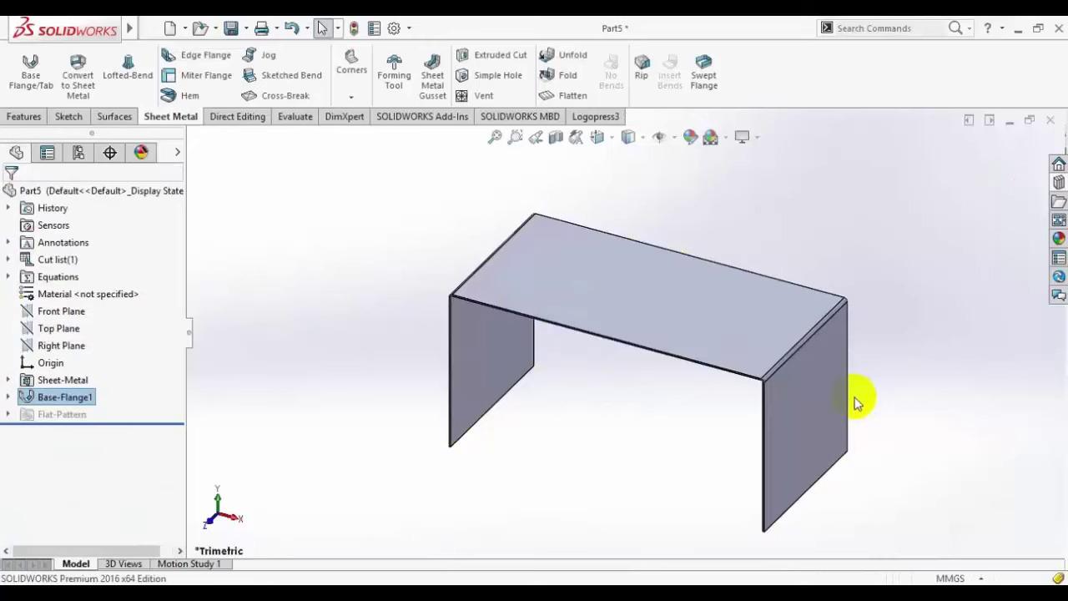
pyautogui.press('f')
# Step: Change Base-Flange1's depth dimension to 200 mm and rebuild
pyautogui.doubleClick(65, 399)
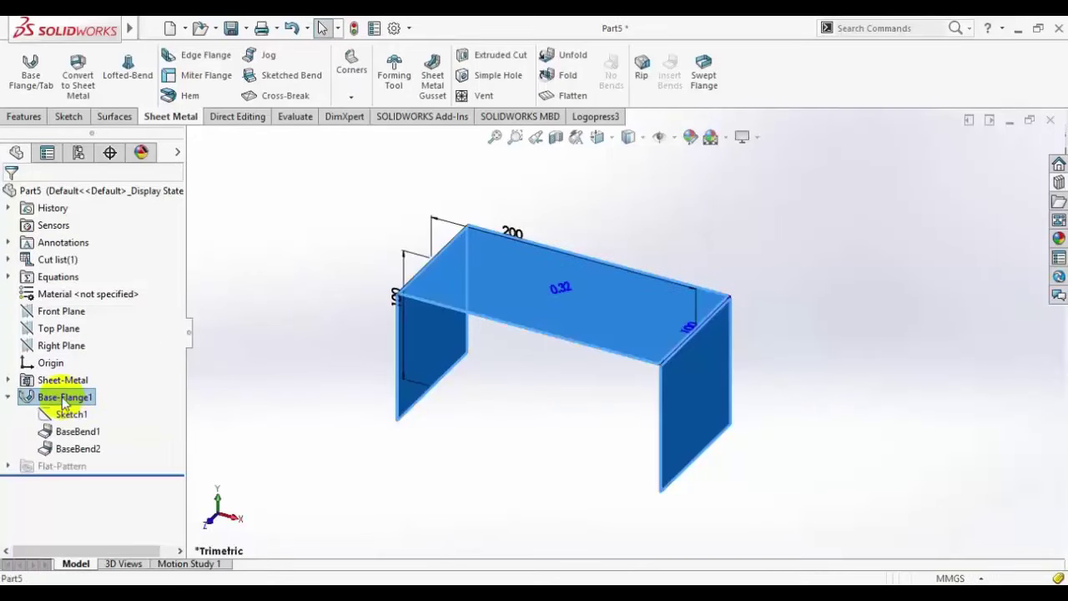
pyautogui.doubleClick(689, 334)
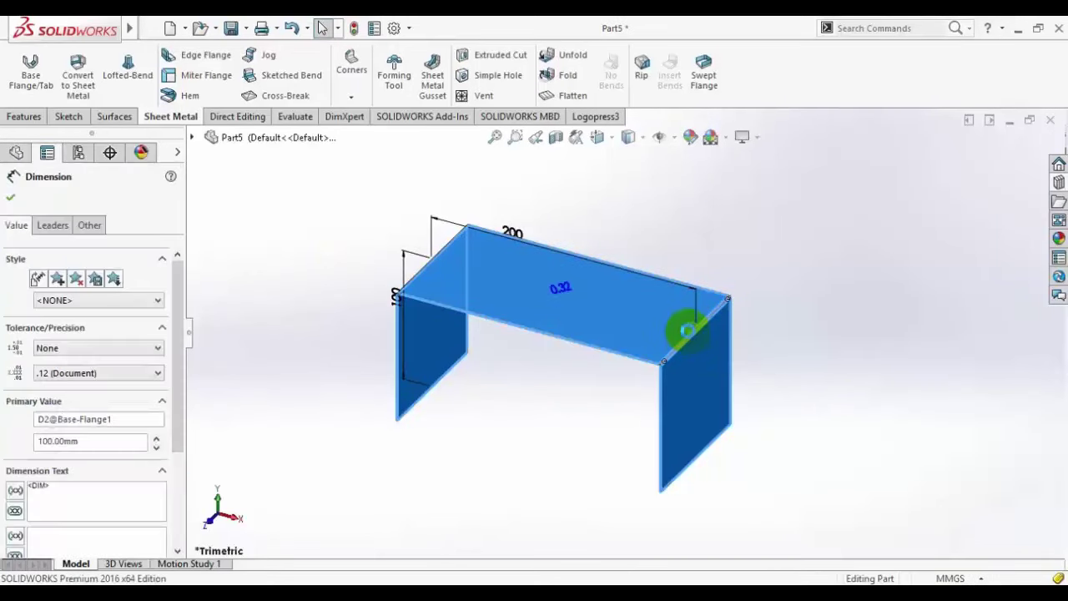
pyautogui.press('Escape')
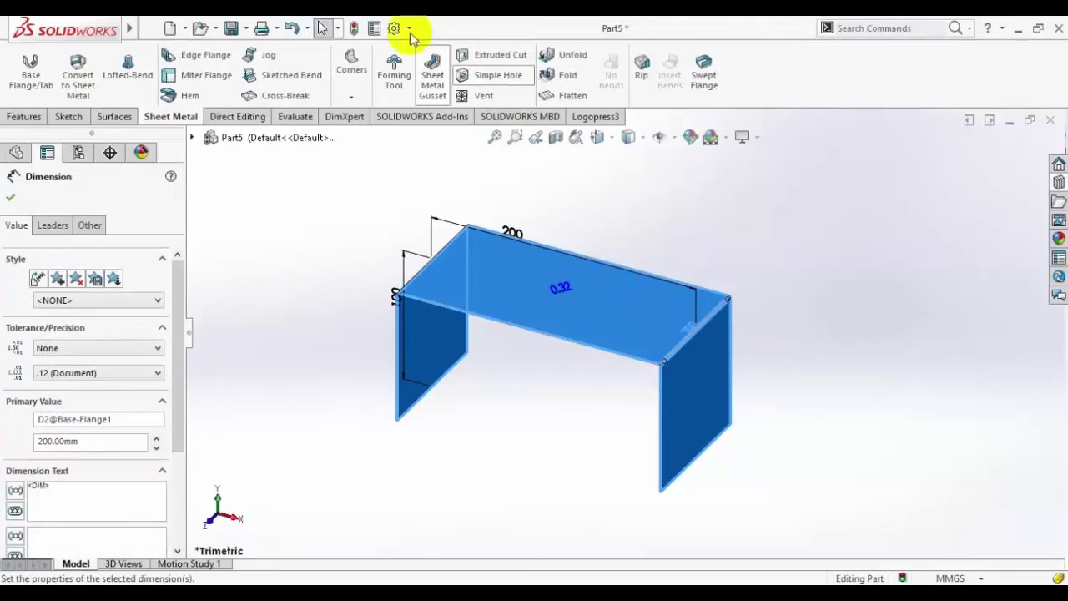
pyautogui.click(322, 256)
pyautogui.hotkey('ctrl', 'b')
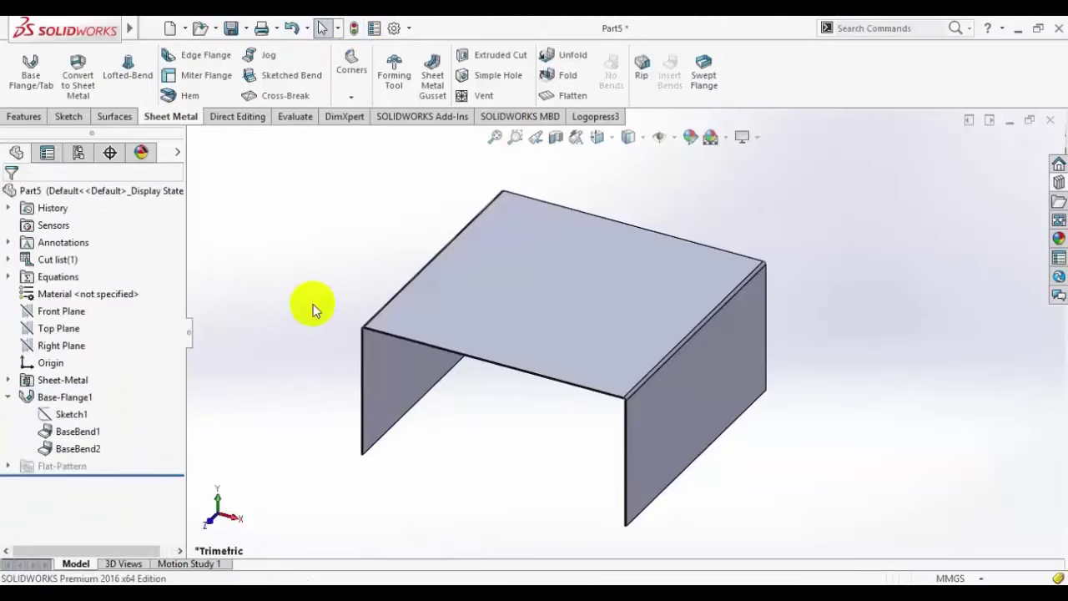
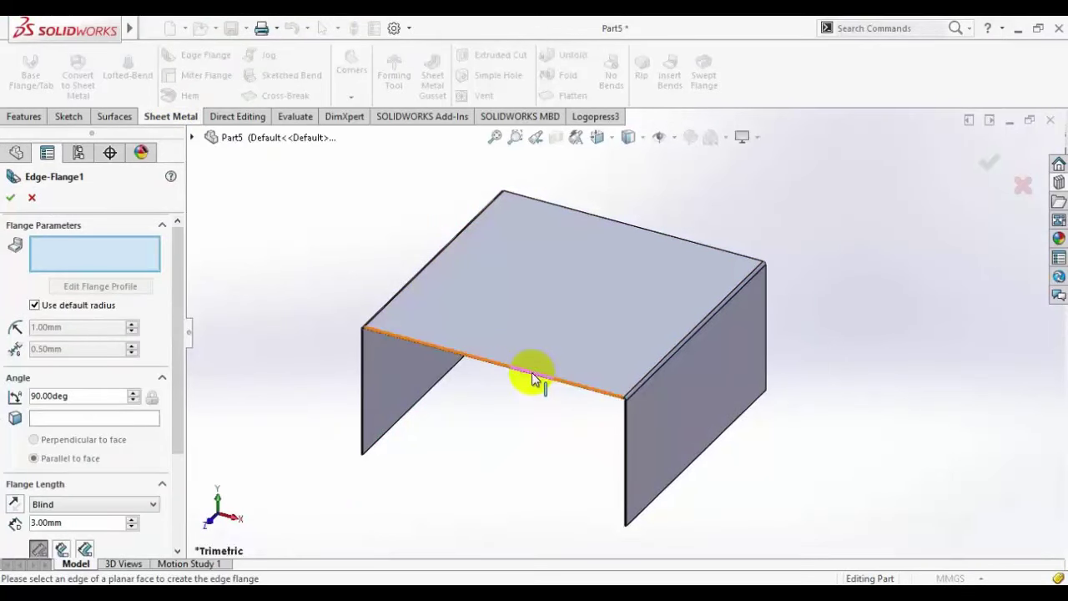
# Step: Add 100 mm upward edge flanges on the front and back top edges and accept Edge-Flange1
pyautogui.click(532, 372)
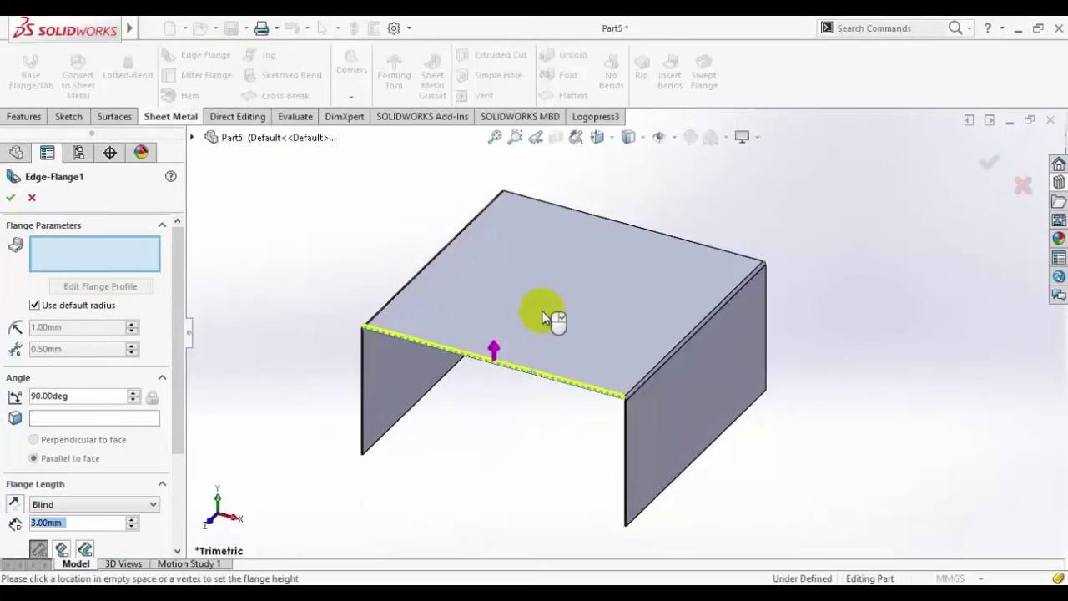
pyautogui.click(646, 232)
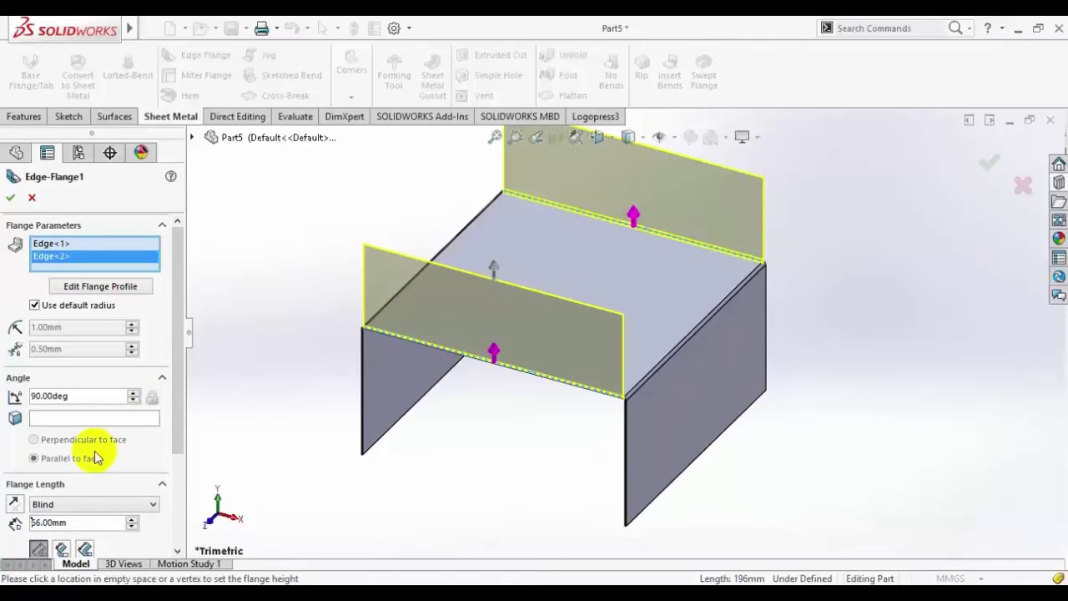
pyautogui.write('100')
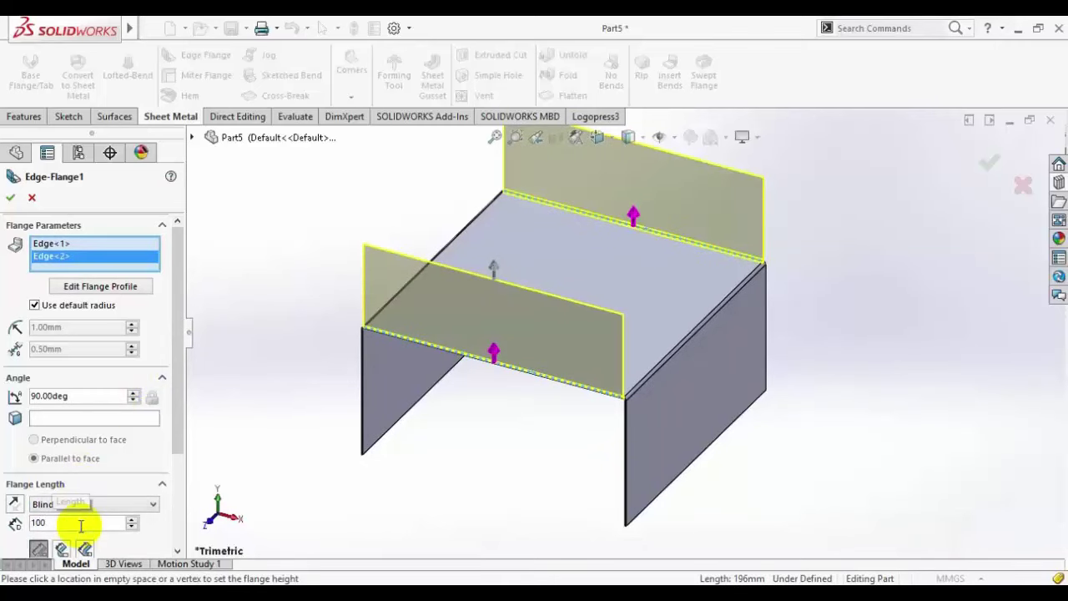
pyautogui.press('Return')
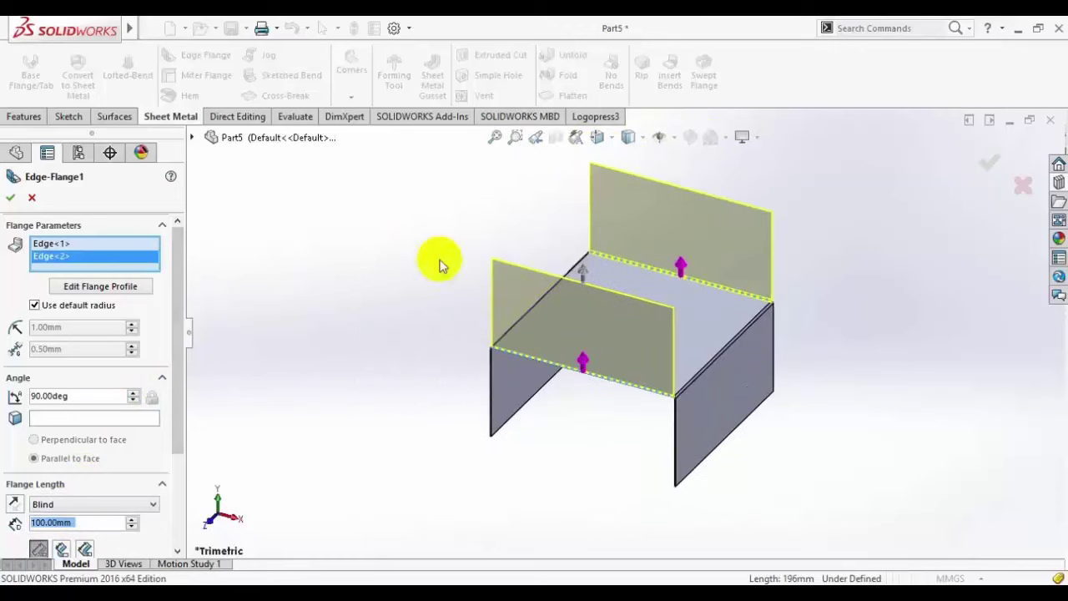
pyautogui.scroll(-2, 554, 273)
pyautogui.click(10, 198)
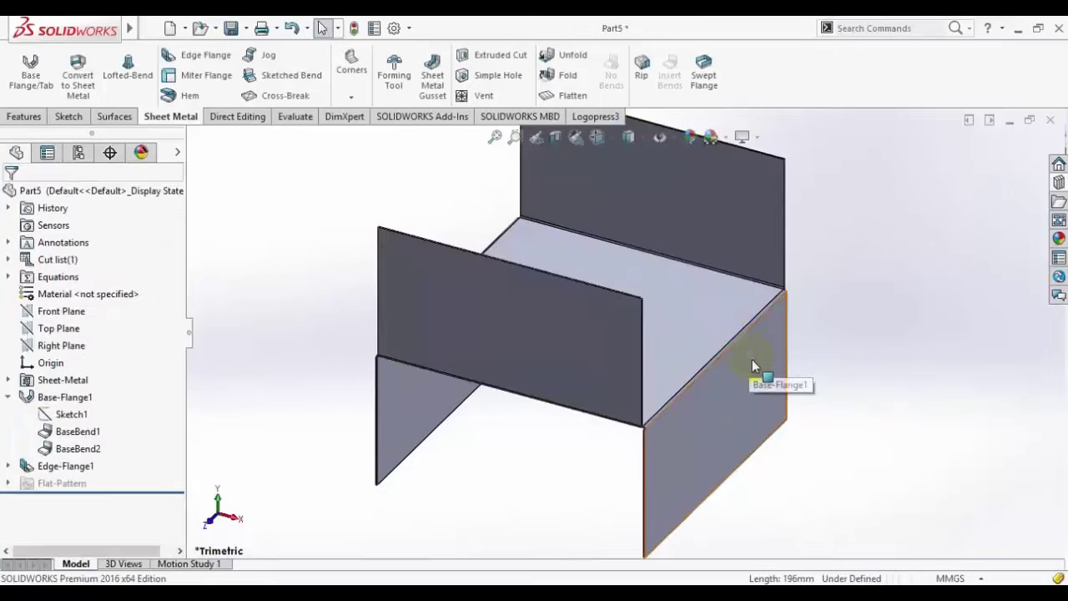
# Step: Start a new sketch on the right side wall, viewed normal to the face
pyautogui.scroll(4, 752, 359)
pyautogui.scroll(-3, 713, 293)
pyautogui.click(643, 380)
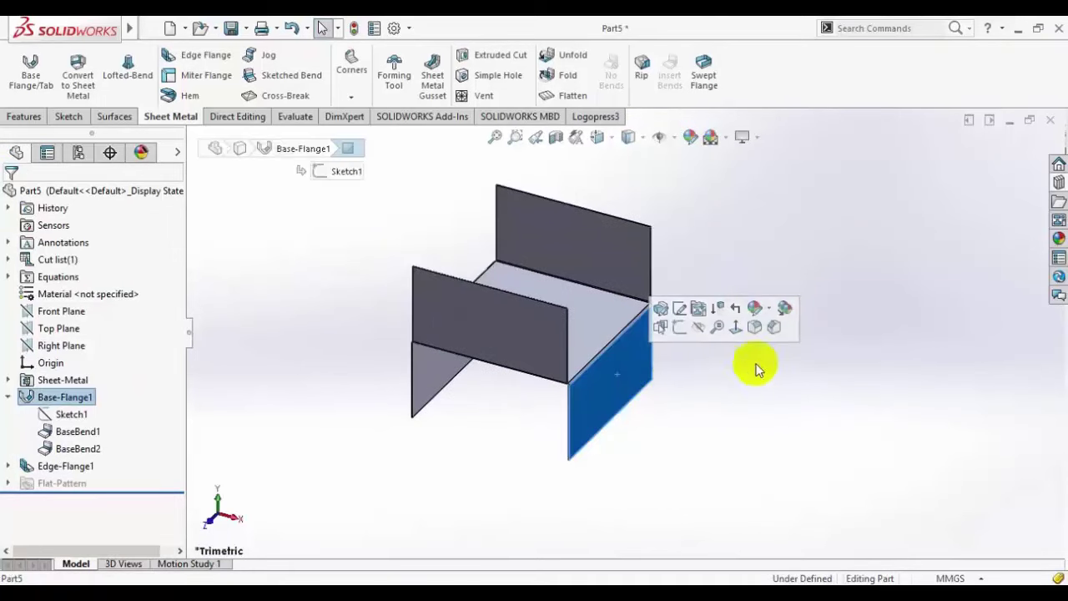
pyautogui.click(746, 329)
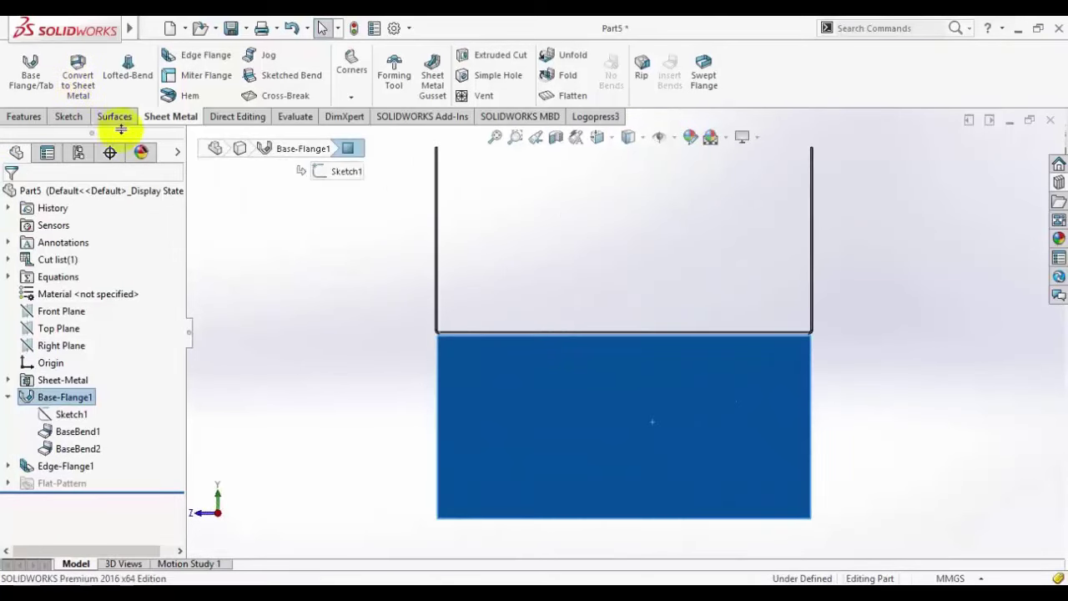
pyautogui.click(68, 116)
pyautogui.click(23, 65)
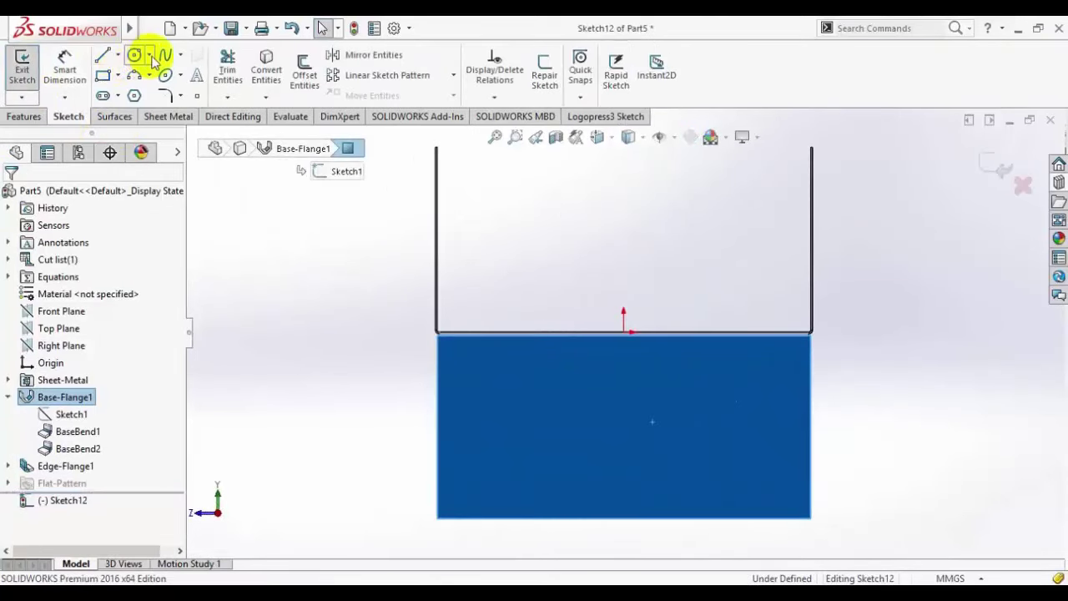
# Step: Draw two circles on the side wall, an upper one and a lower one
pyautogui.click(134, 55)
pyautogui.click(764, 379)
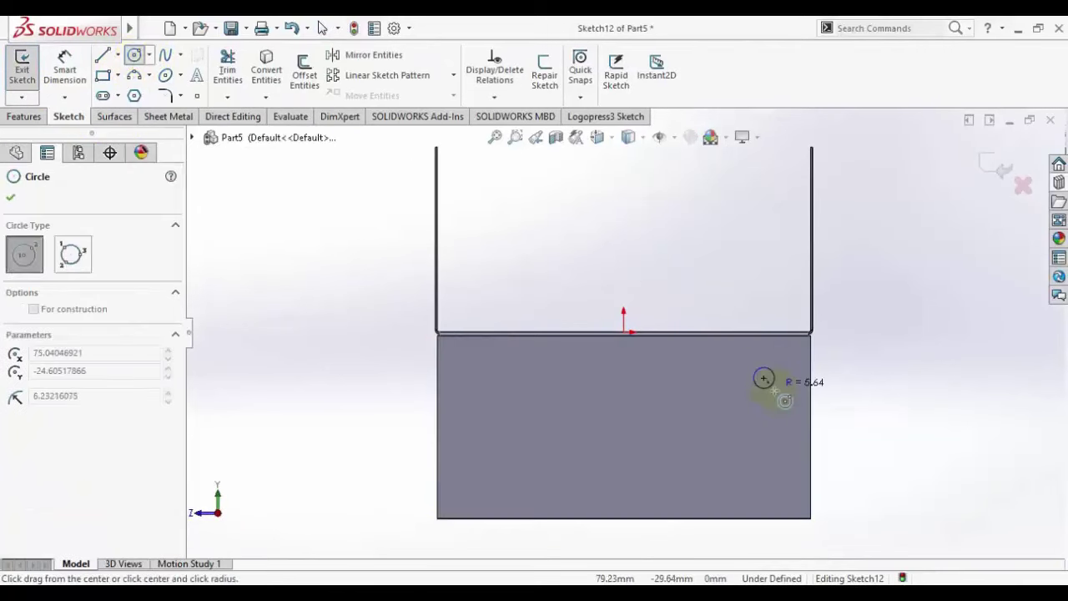
pyautogui.click(777, 390)
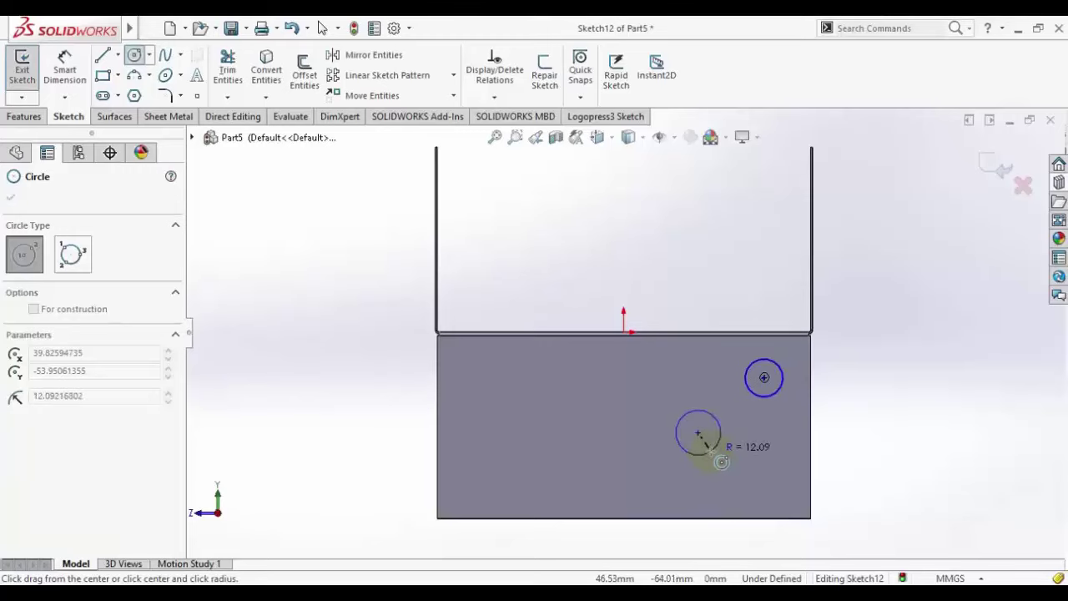
pyautogui.click(710, 451)
pyautogui.rightClick(925, 278)
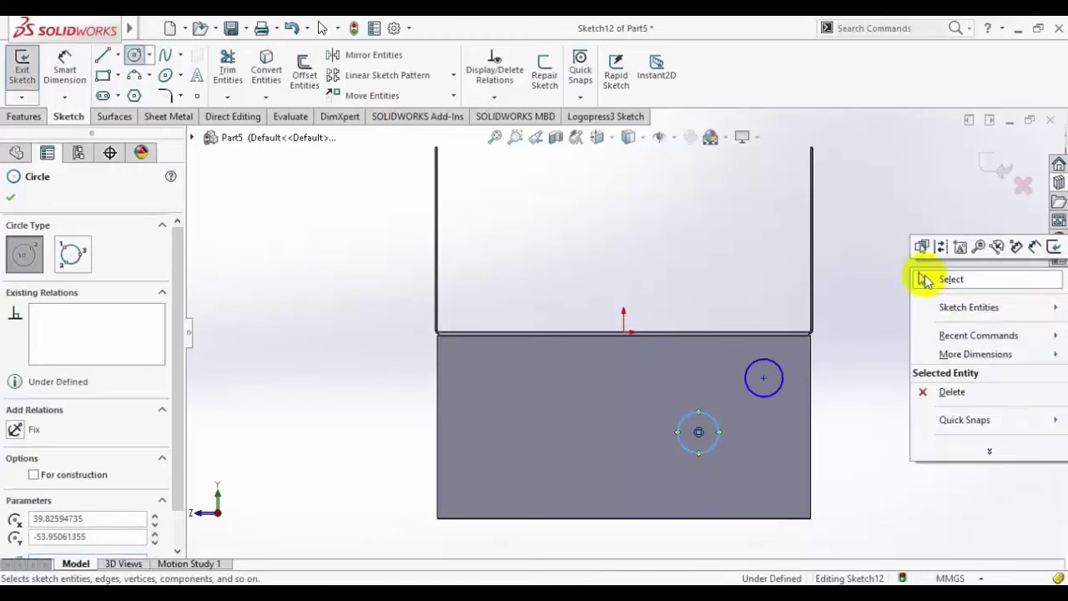
pyautogui.click(927, 284)
# Step: Draw a vertical construction centerline from the top edge midpoint and mirror both circles across it
pyautogui.click(119, 55)
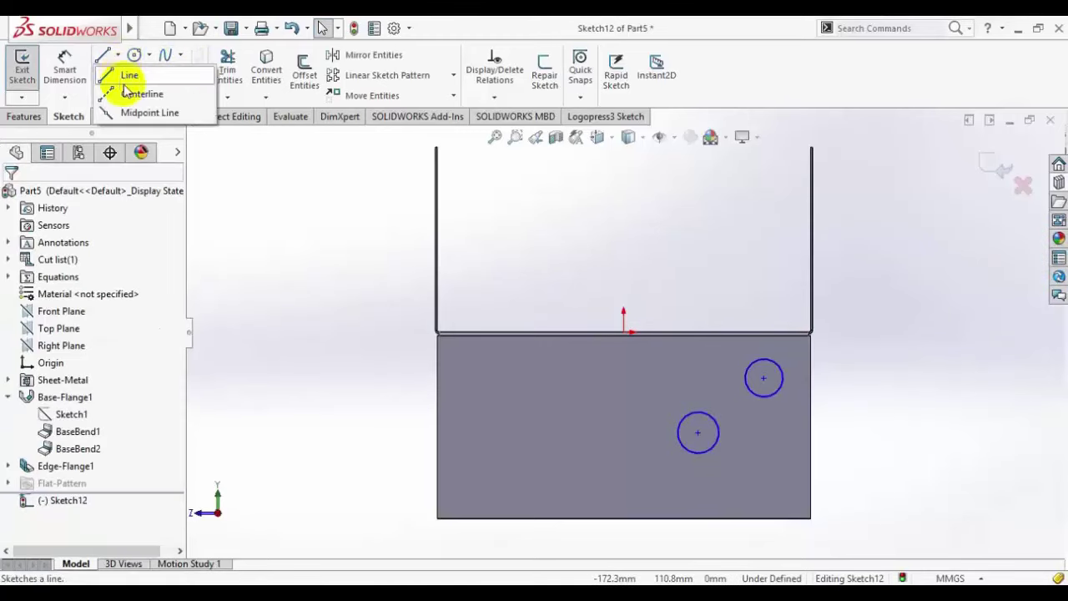
pyautogui.click(144, 90)
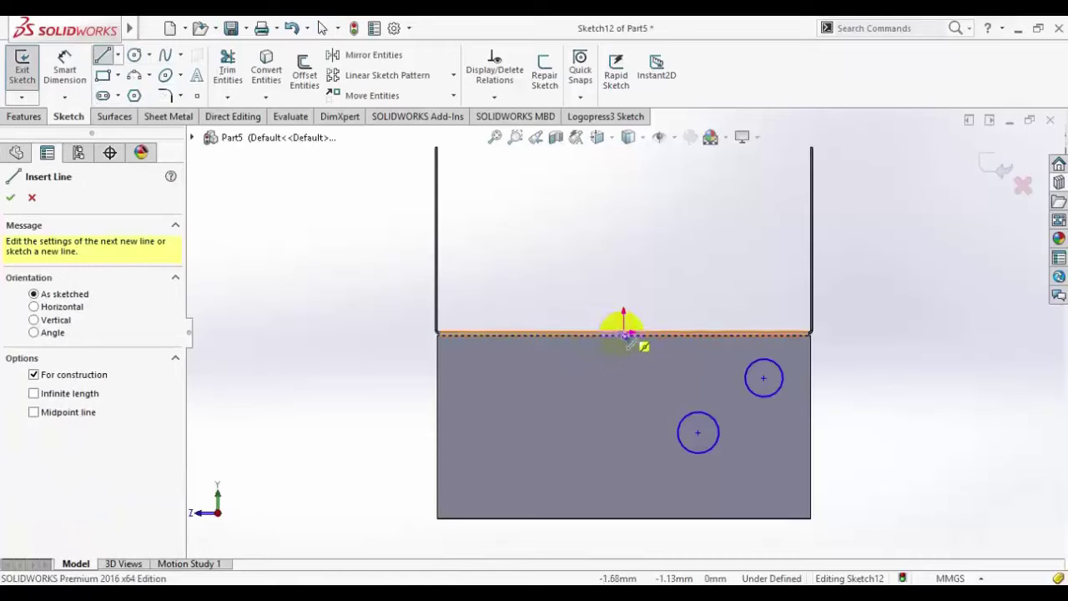
pyautogui.click(626, 332)
pyautogui.click(625, 221)
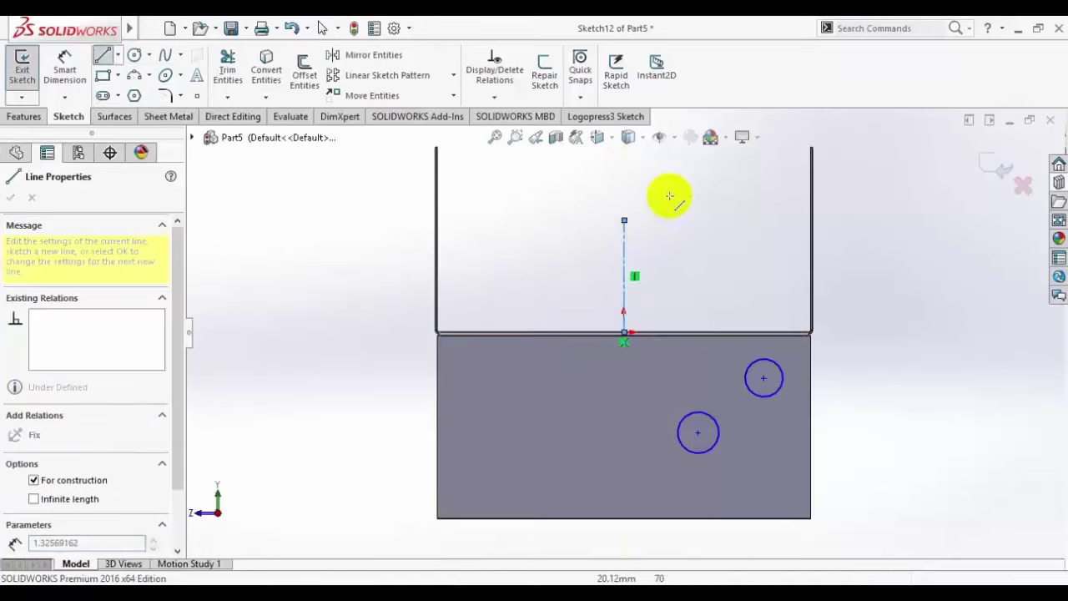
pyautogui.rightClick(689, 201)
pyautogui.click(702, 205)
pyautogui.click(365, 56)
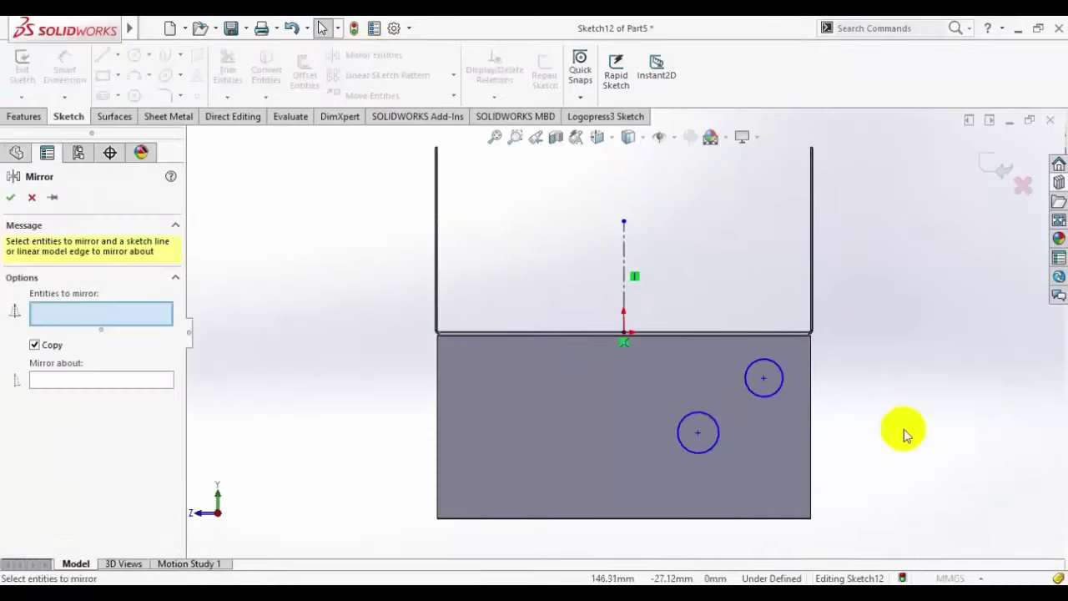
pyautogui.moveTo(668, 354); pyautogui.dragTo(668, 355)
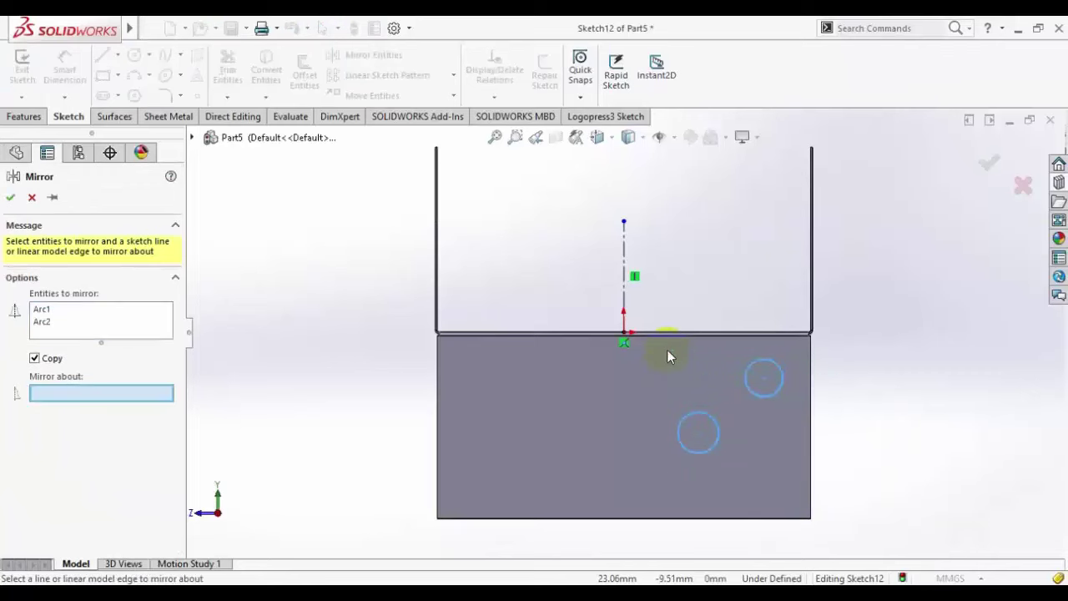
pyautogui.click(632, 296)
pyautogui.rightClick(632, 288)
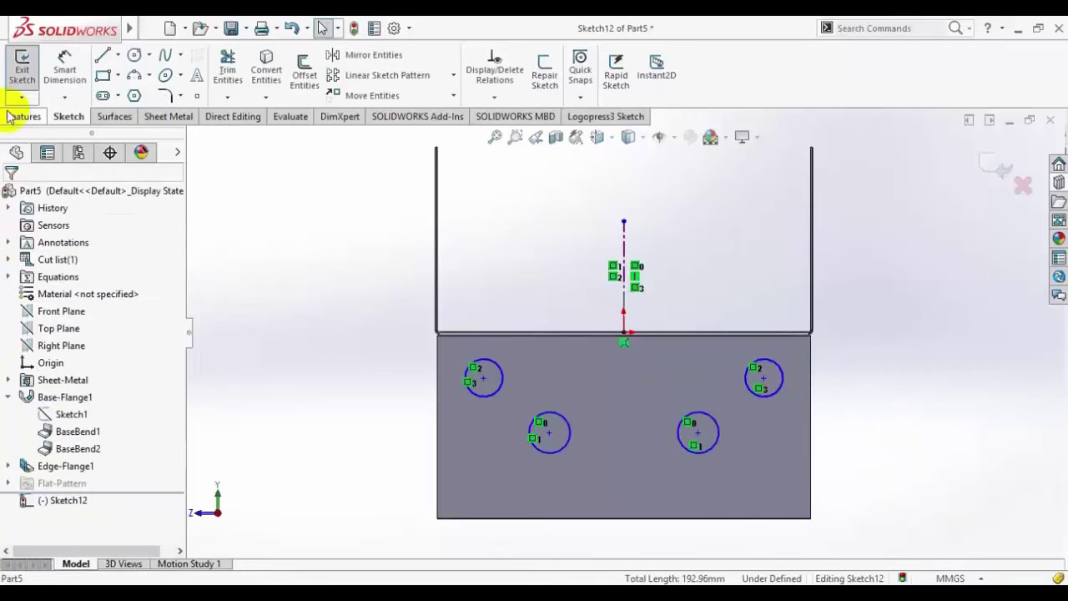
# Step: Extrude-cut the four circles 282 mm deep, unlinked from sheet thickness, through both side walls
pyautogui.click(167, 116)
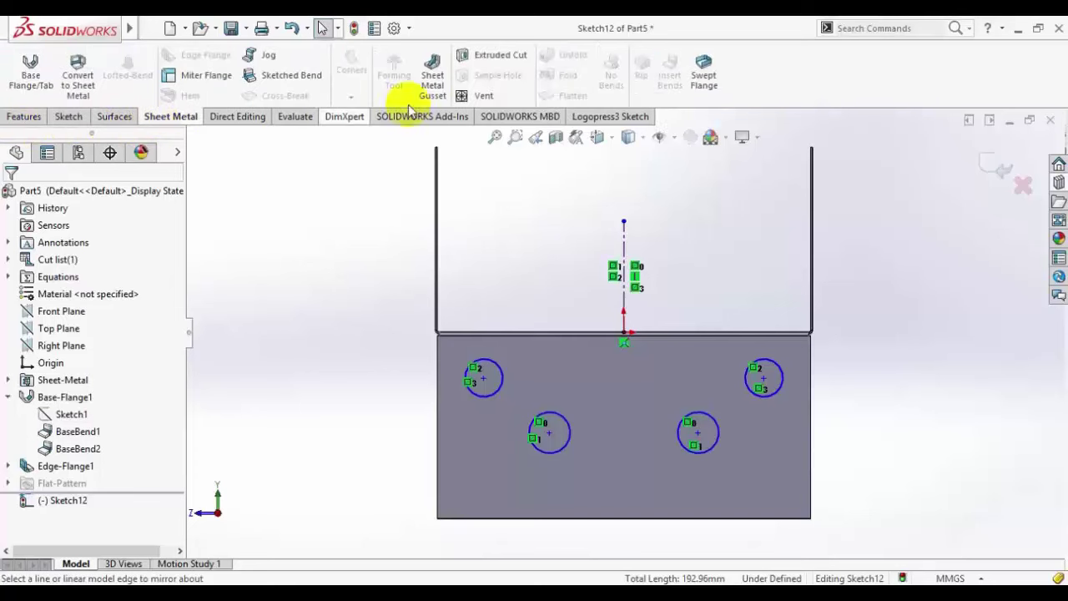
pyautogui.click(499, 54)
pyautogui.hotkey('ctrl', '7')
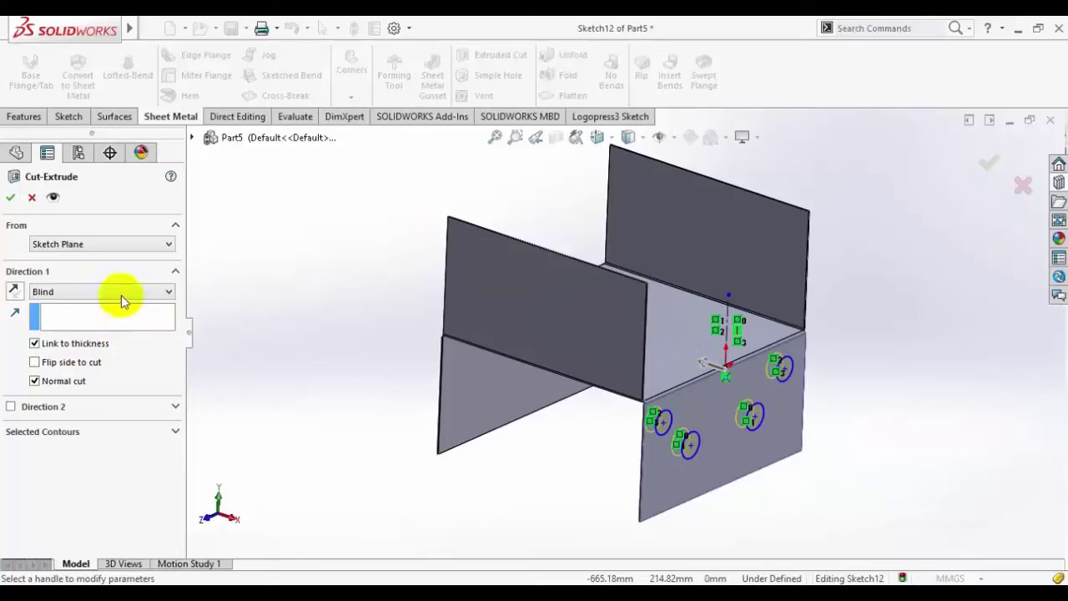
pyautogui.click(73, 349)
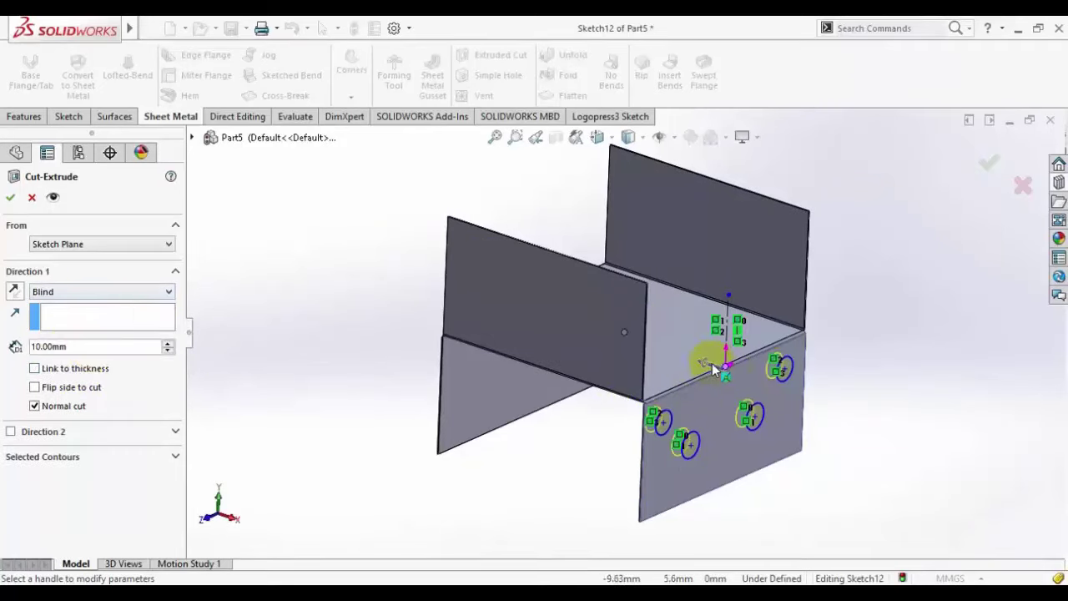
pyautogui.moveTo(707, 362); pyautogui.dragTo(425, 269)
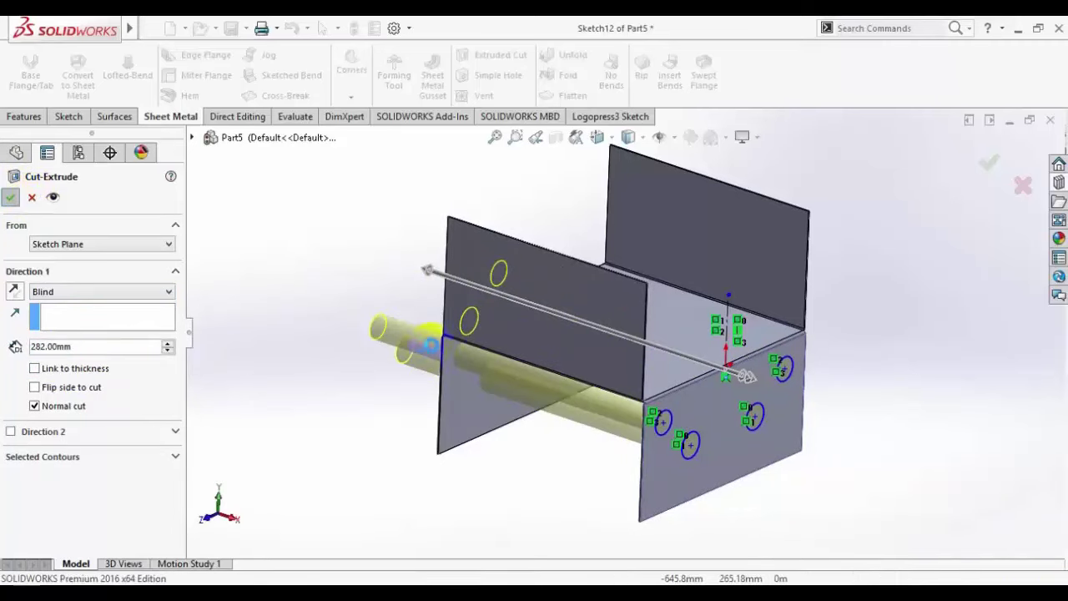
pyautogui.click(450, 319)
pyautogui.press('Return')
# Step: Start a new sketch on the front flange face, viewed normal to it
pyautogui.click(603, 281)
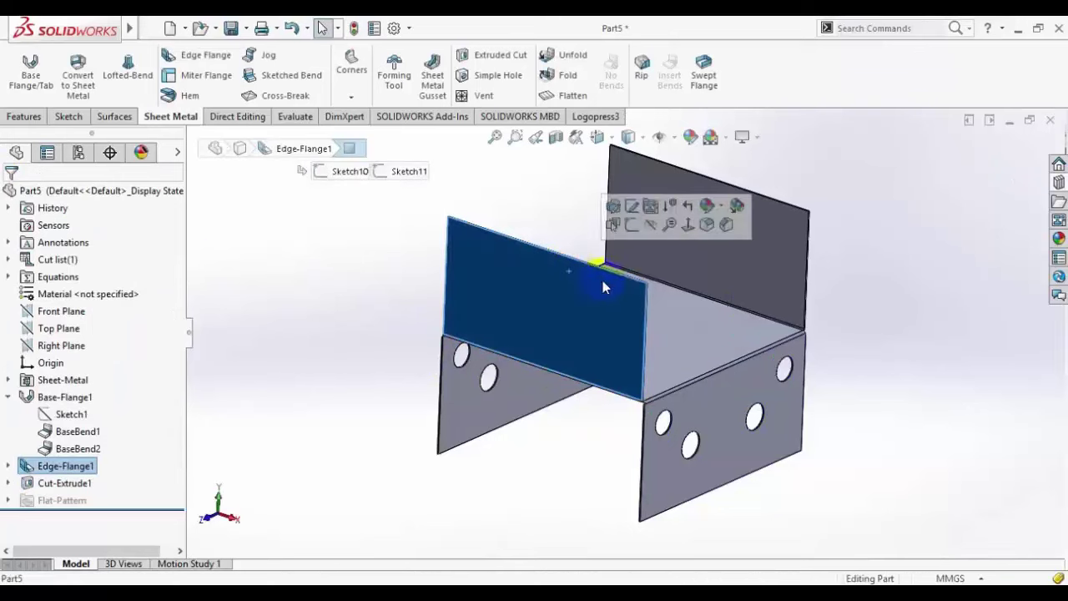
pyautogui.click(687, 232)
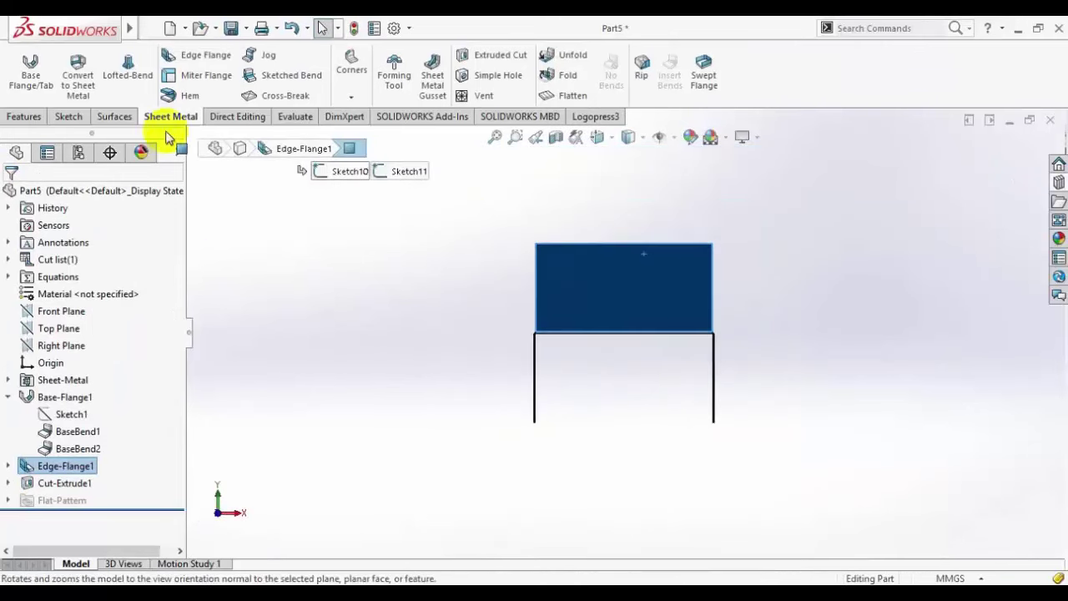
pyautogui.click(68, 116)
pyautogui.click(22, 63)
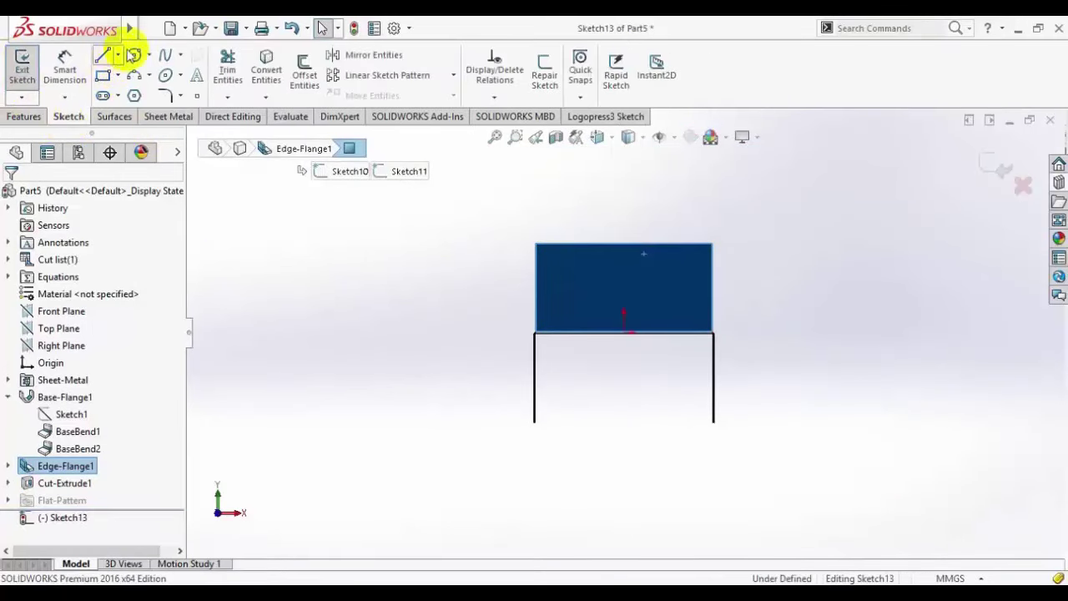
# Step: Draw two circles on the flange, one upper right and one lower left
pyautogui.click(133, 55)
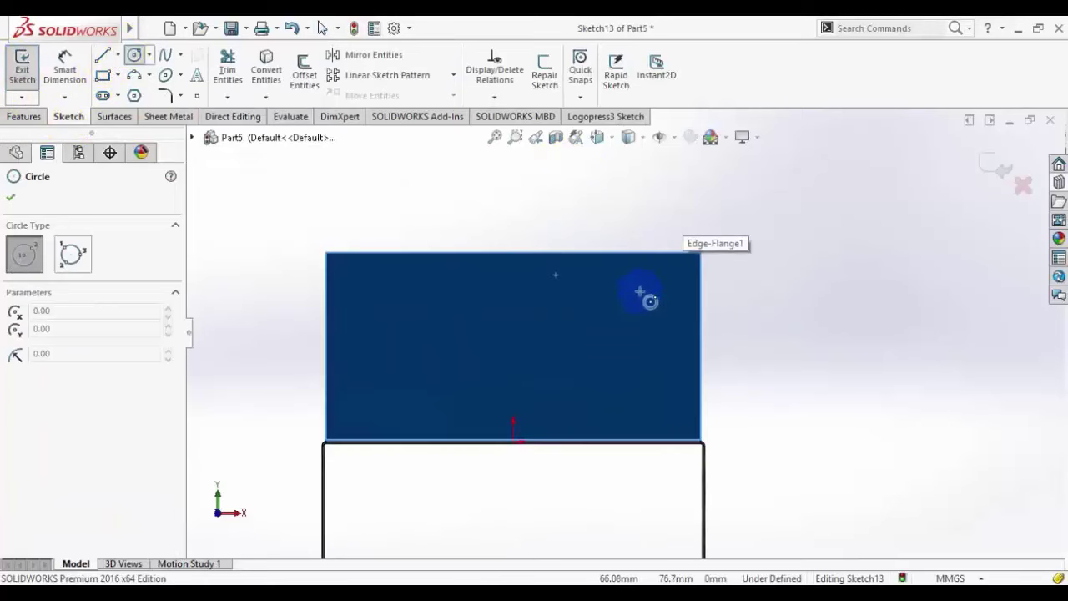
pyautogui.click(651, 290)
pyautogui.click(644, 307)
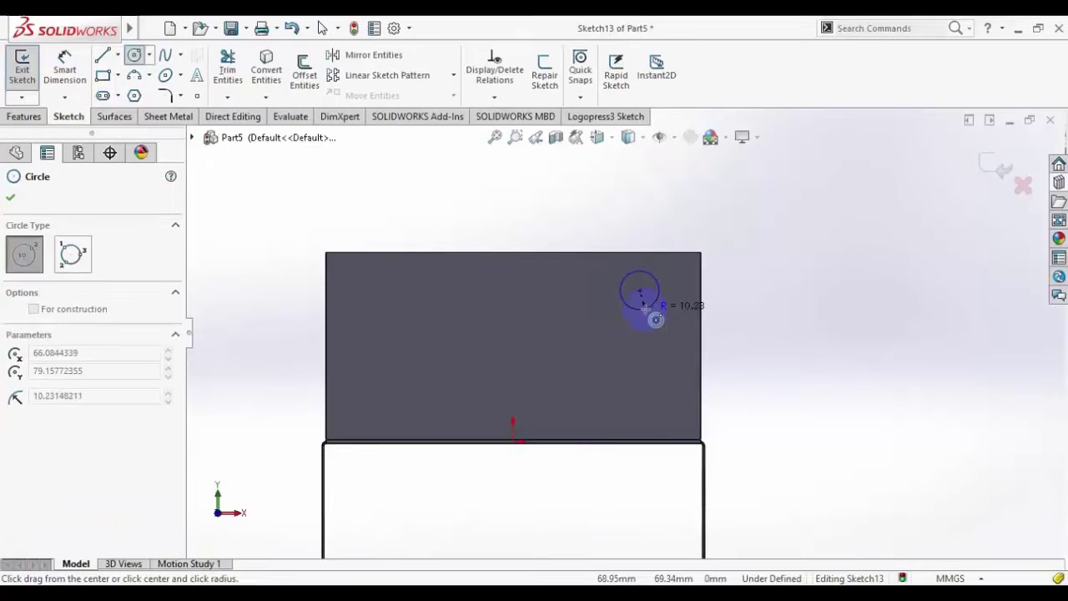
pyautogui.click(591, 342)
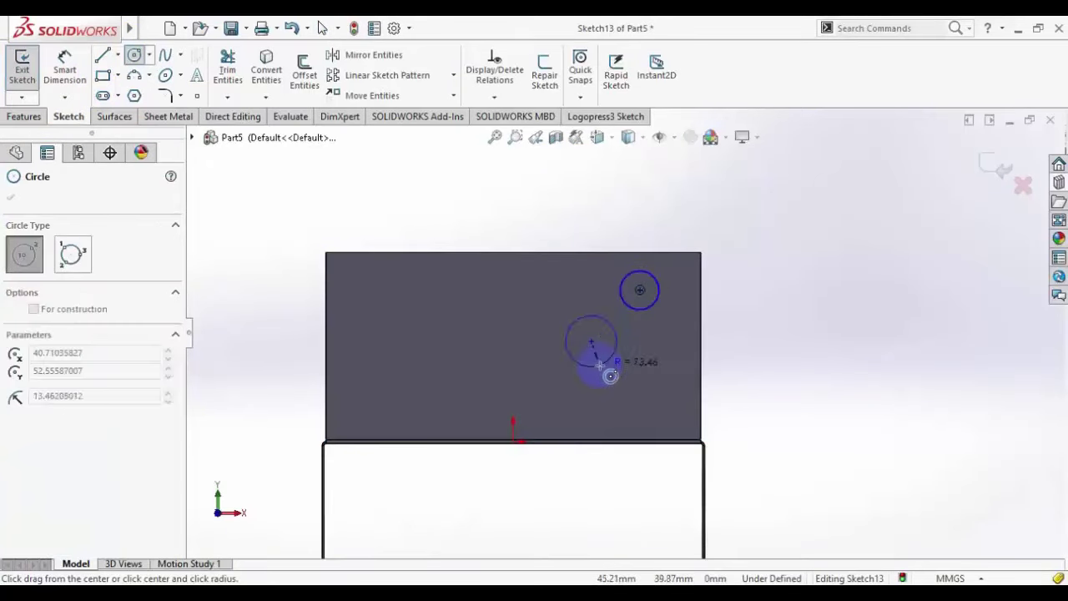
pyautogui.click(598, 365)
pyautogui.rightClick(705, 294)
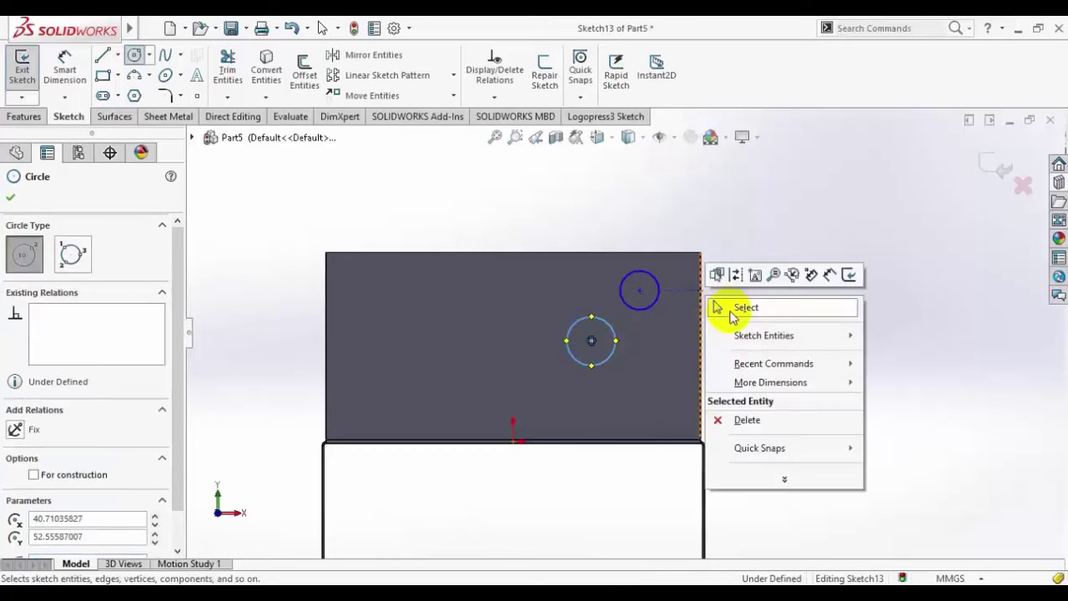
pyautogui.click(747, 308)
# Step: Draw a vertical construction centerline from the edge midpoint and mirror both circles across it
pyautogui.click(118, 55)
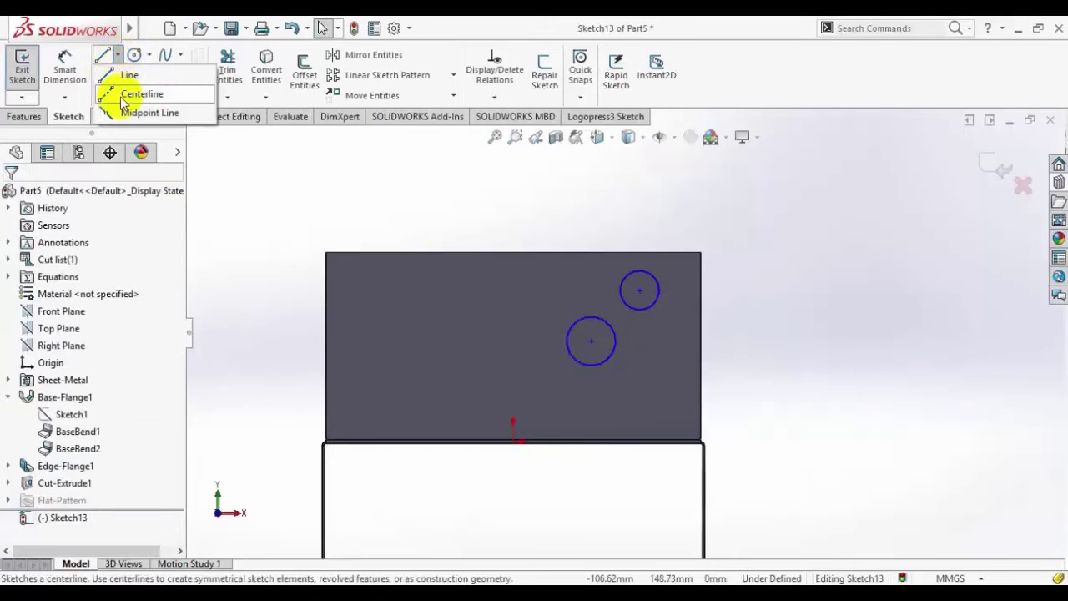
pyautogui.click(125, 90)
pyautogui.moveTo(512, 440); pyautogui.dragTo(511, 190)
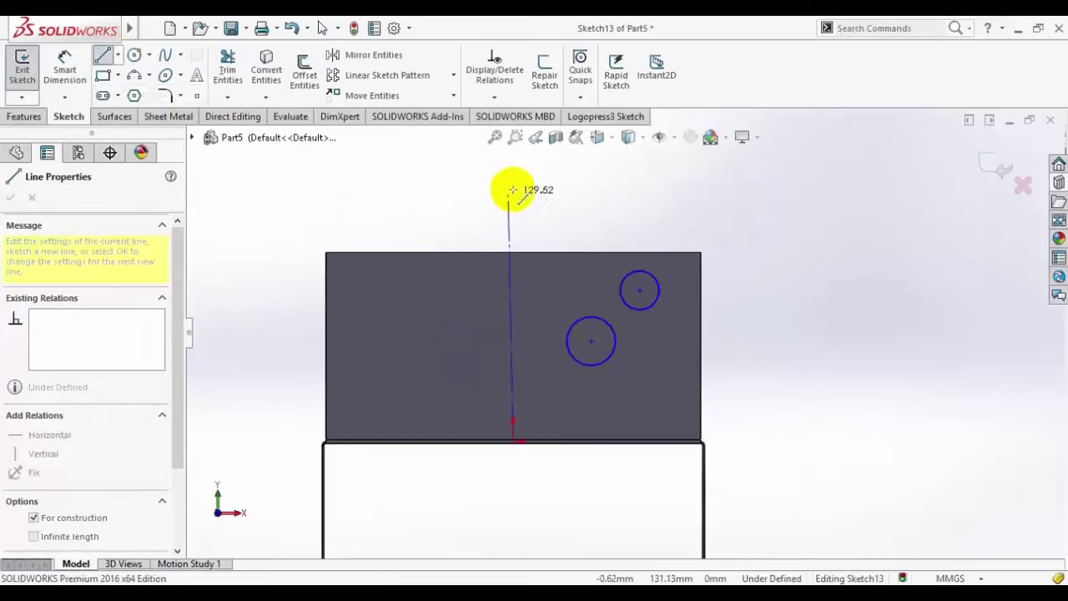
pyautogui.click(513, 191)
pyautogui.rightClick(412, 167)
pyautogui.click(436, 178)
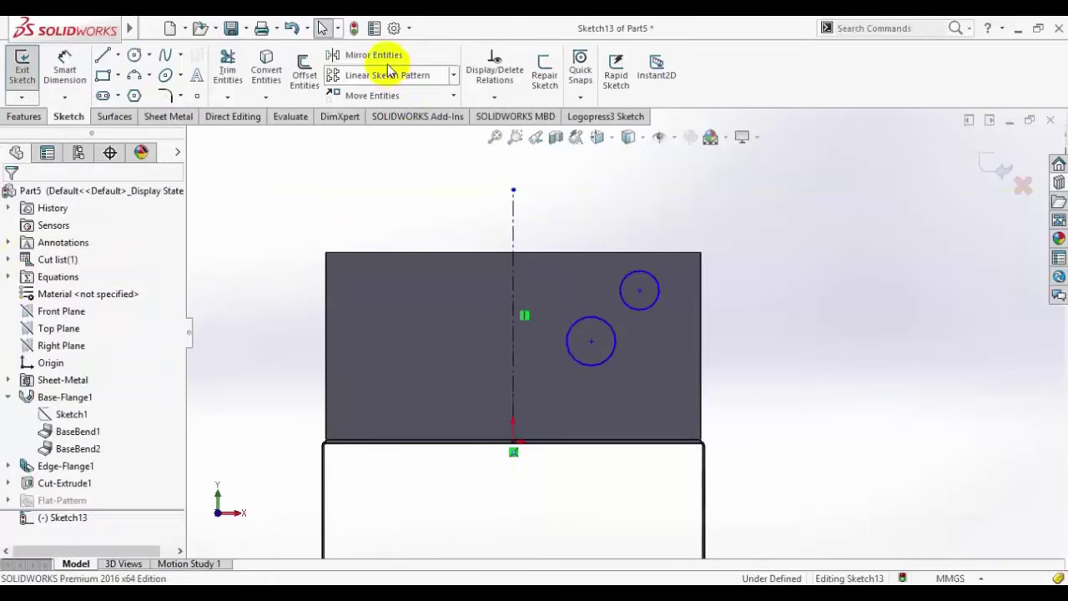
pyautogui.click(373, 54)
pyautogui.moveTo(708, 255); pyautogui.dragTo(568, 386)
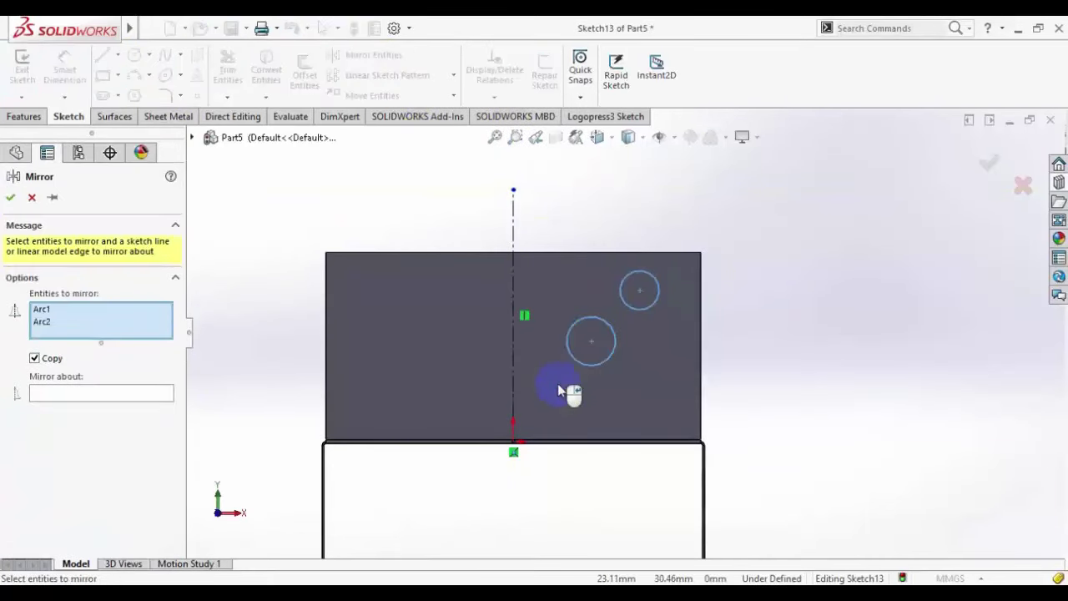
pyautogui.click(513, 384)
pyautogui.press('Return')
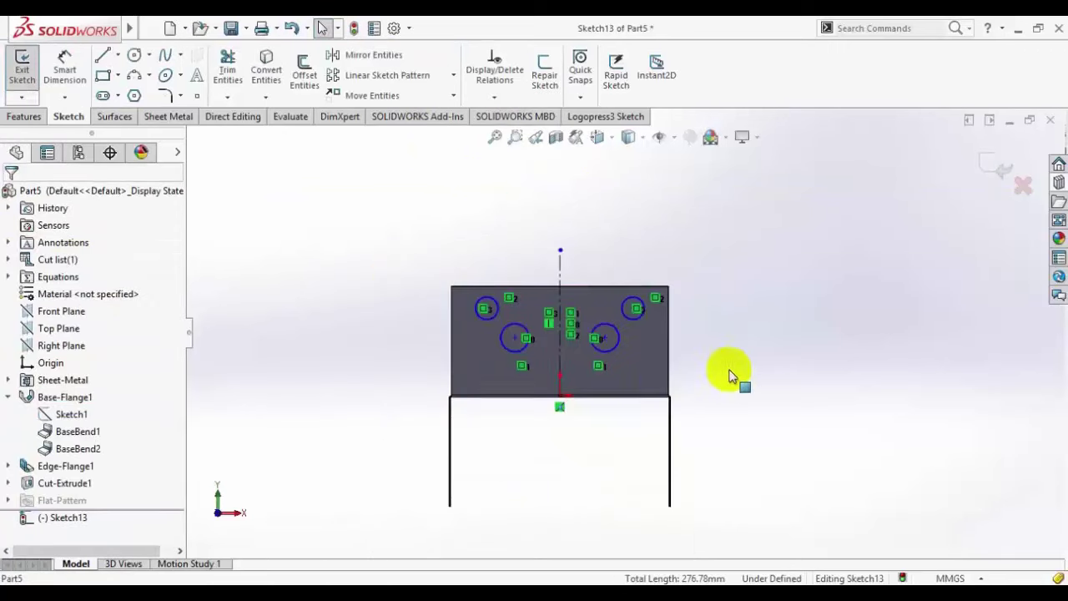
pyautogui.moveTo(742, 351); pyautogui.dragTo(692, 441, button='middle')
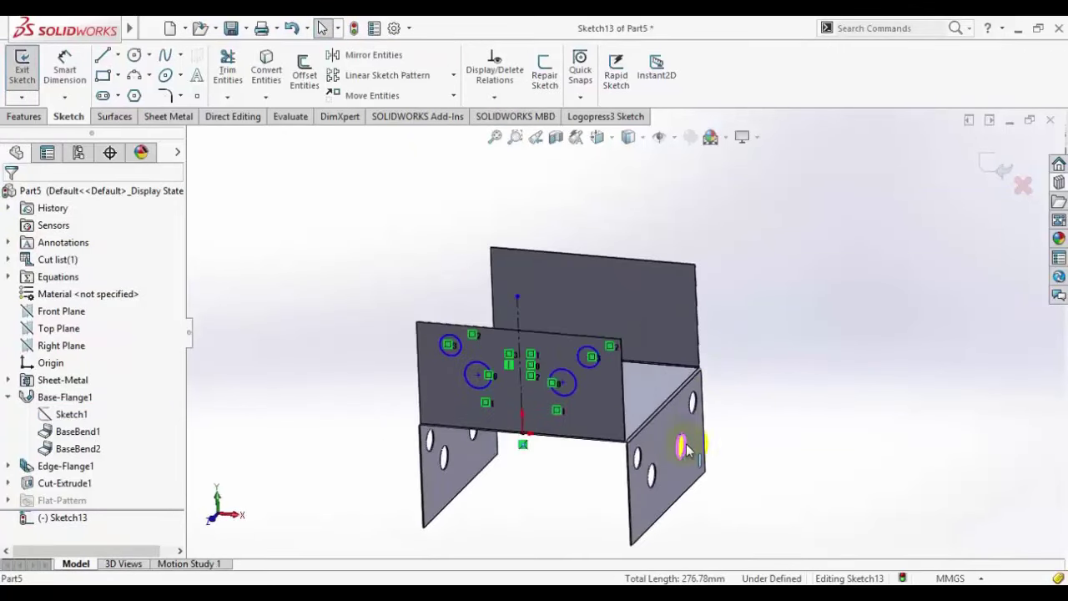
# Step: Cut the four flange circles with a 282 mm blind extruded cut and compare against the PDF
pyautogui.click(166, 119)
pyautogui.click(480, 54)
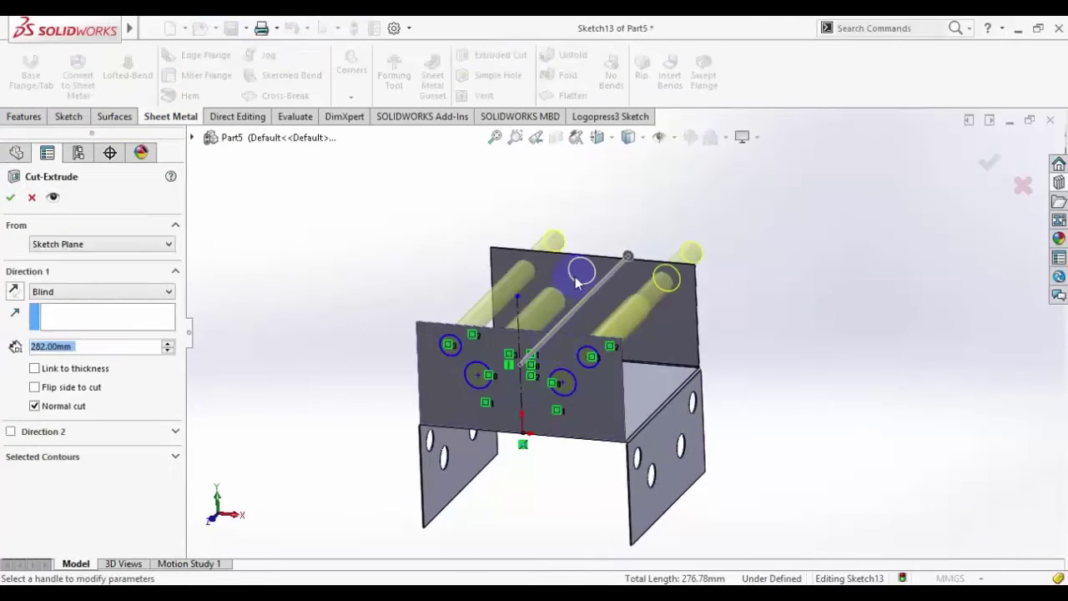
pyautogui.click(12, 198)
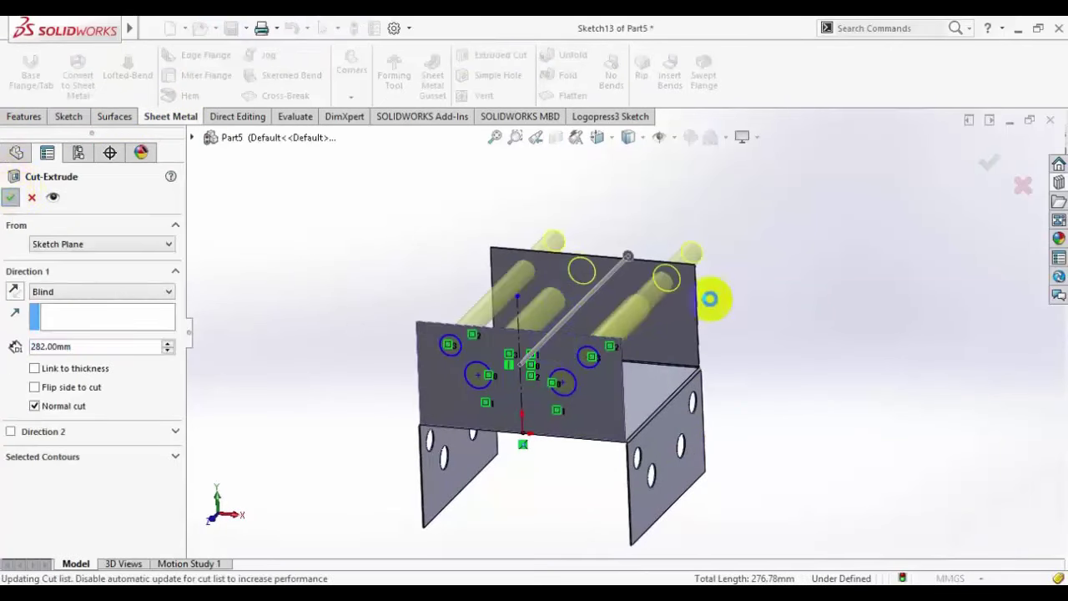
pyautogui.moveTo(779, 386); pyautogui.dragTo(523, 448, button='middle')
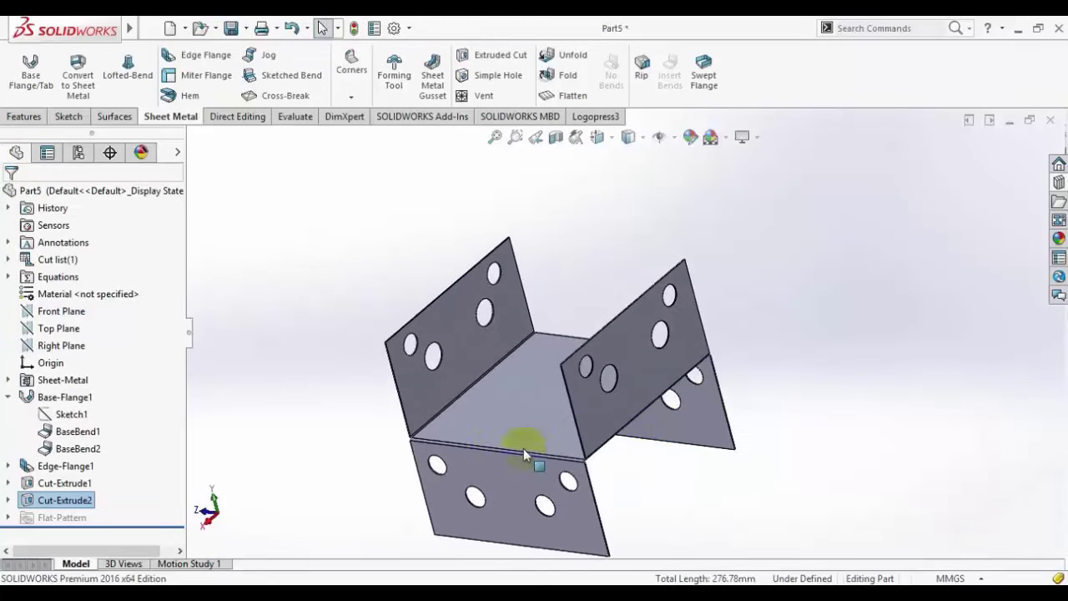
pyautogui.click(292, 583)
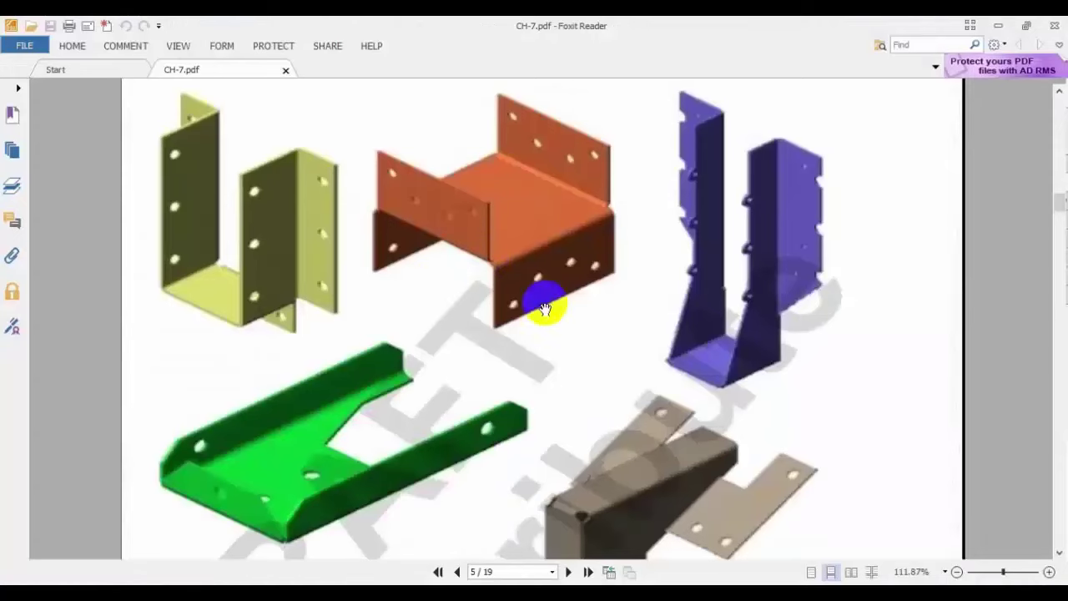
pyautogui.click(297, 583)
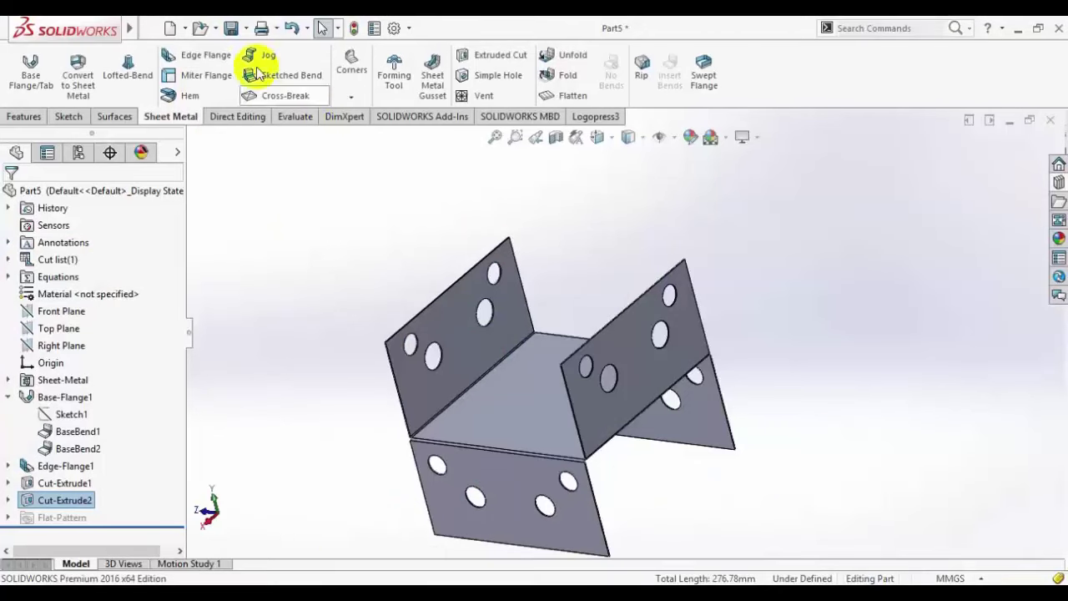
# Step: Save the part as 4.SLDPRT and bring the CH-7.pdf reference back up
pyautogui.click(232, 30)
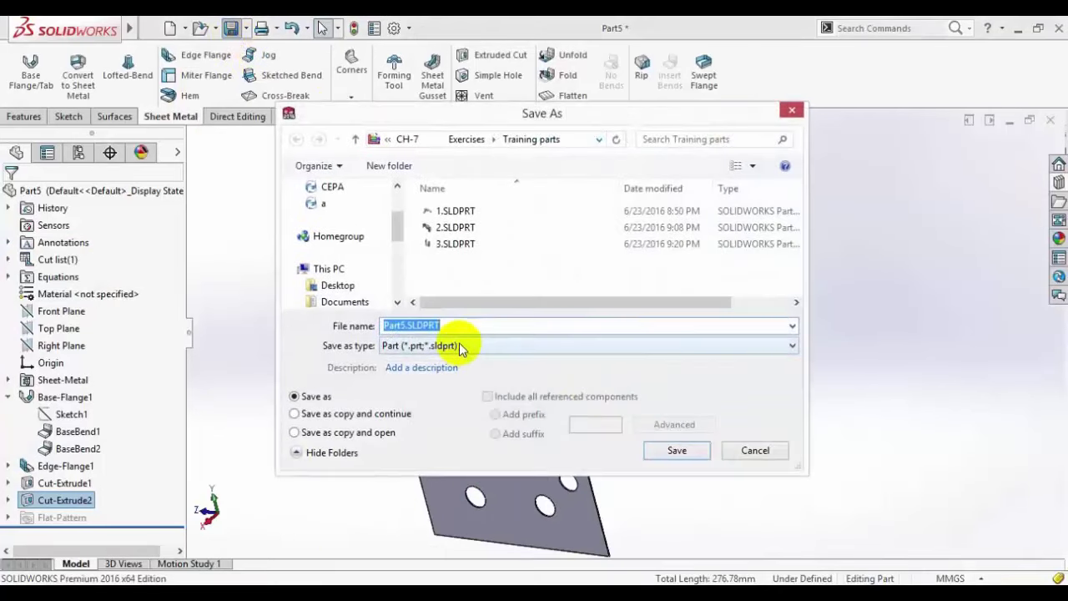
pyautogui.write('4')
pyautogui.press('Return')
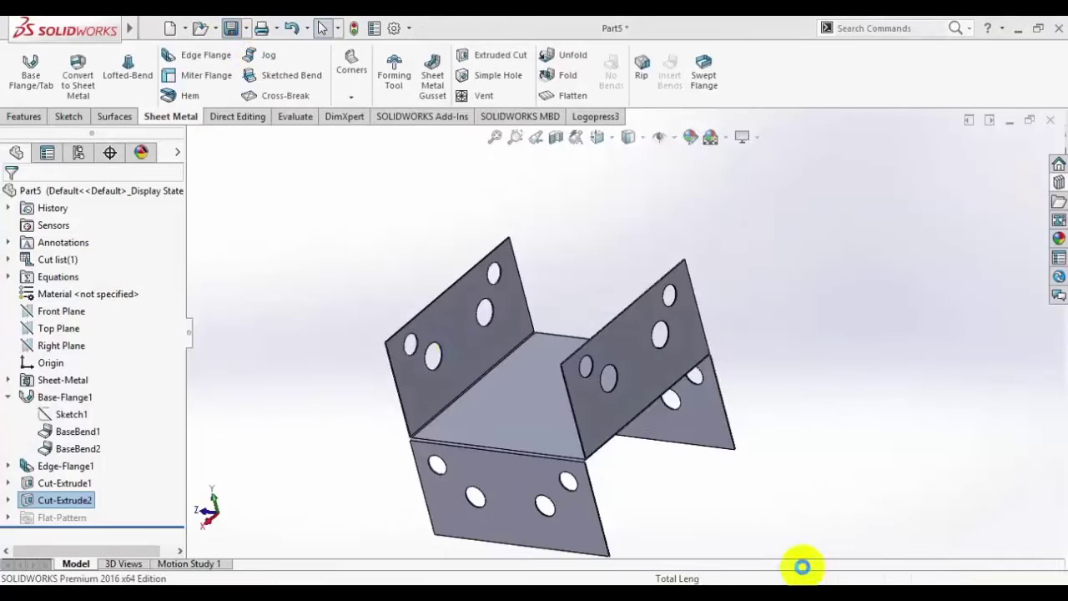
pyautogui.click(615, 583)
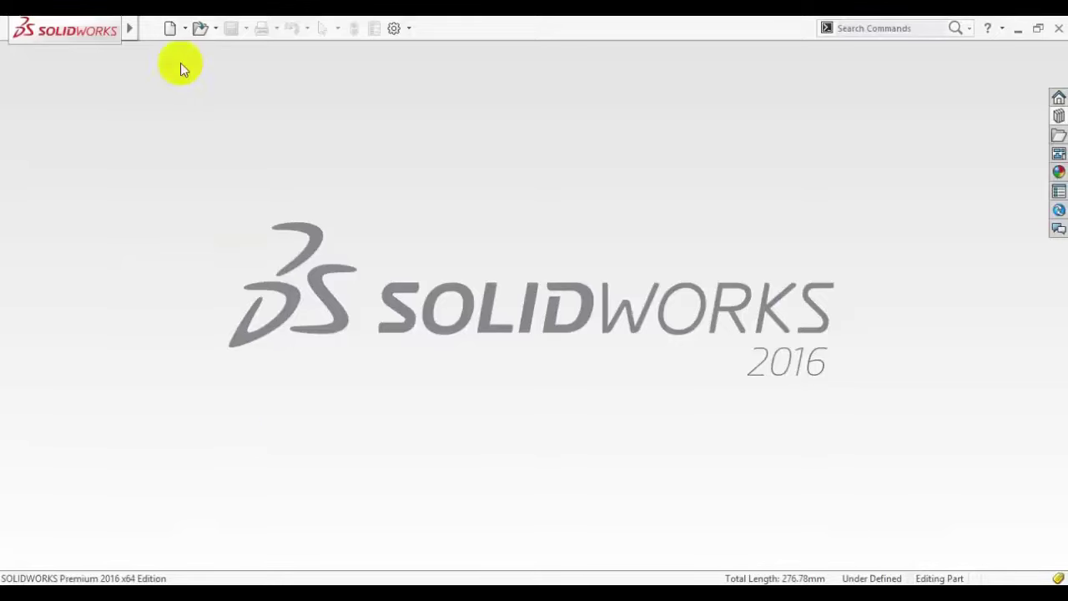
# Step: Create a new part and draw a centre rectangle from the origin on the Top Plane
pyautogui.click(171, 30)
pyautogui.doubleClick(108, 165)
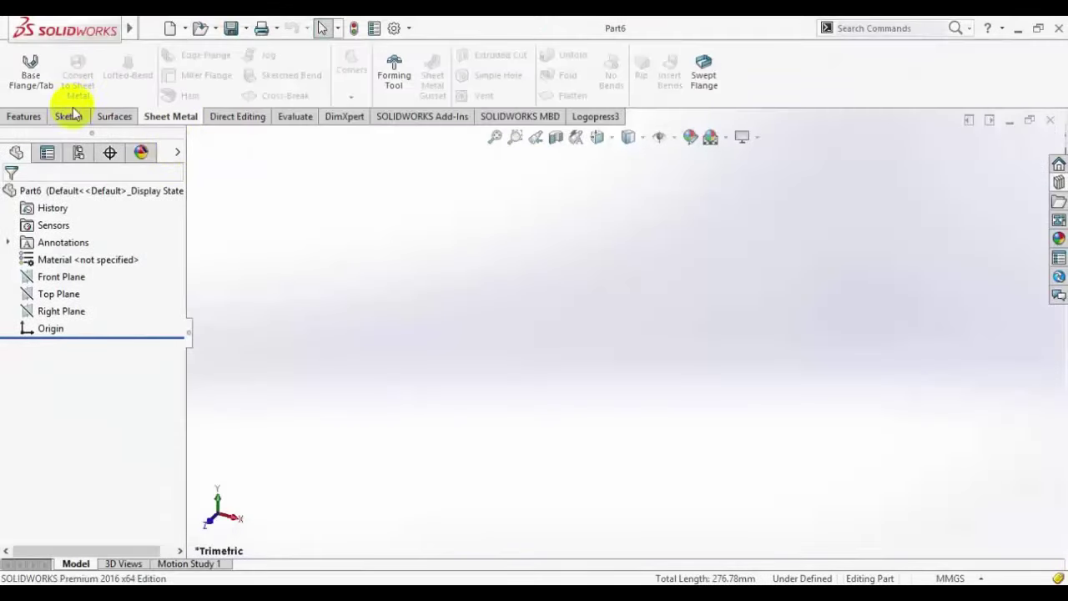
pyautogui.click(70, 115)
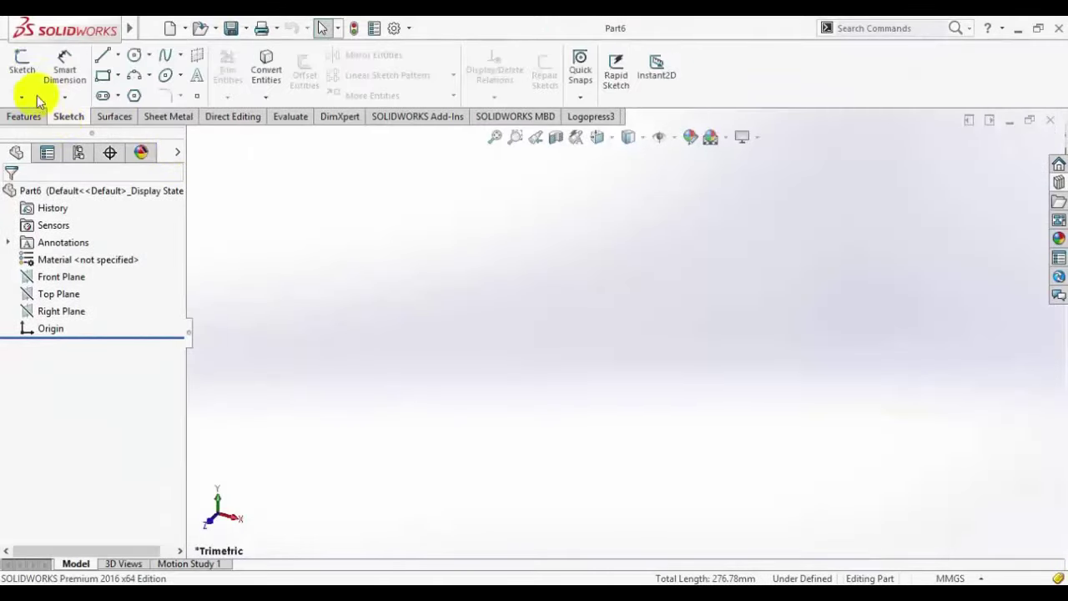
pyautogui.click(25, 73)
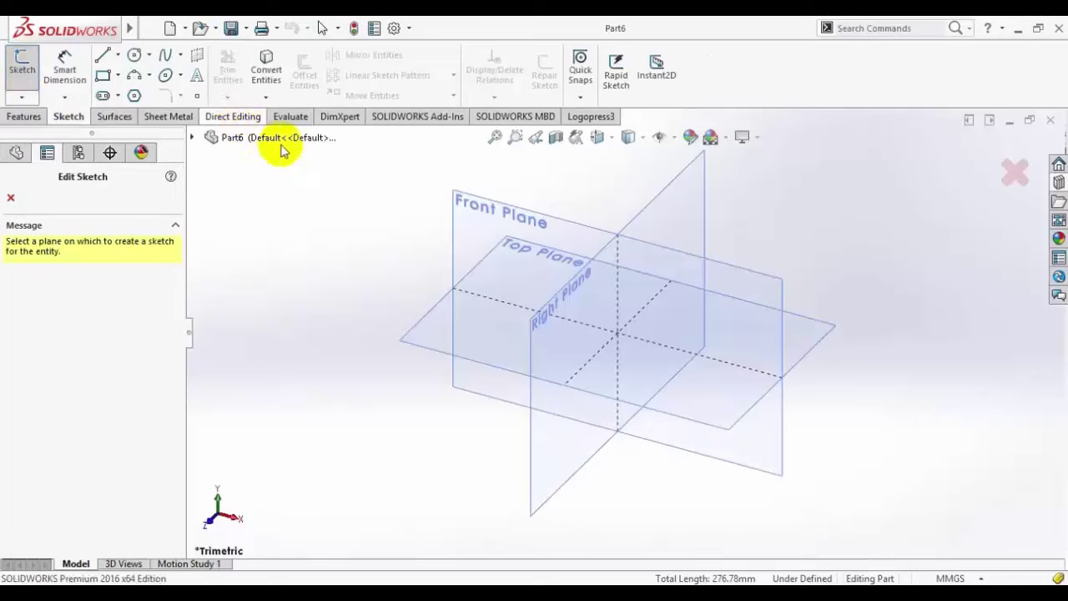
pyautogui.click(410, 330)
pyautogui.click(116, 75)
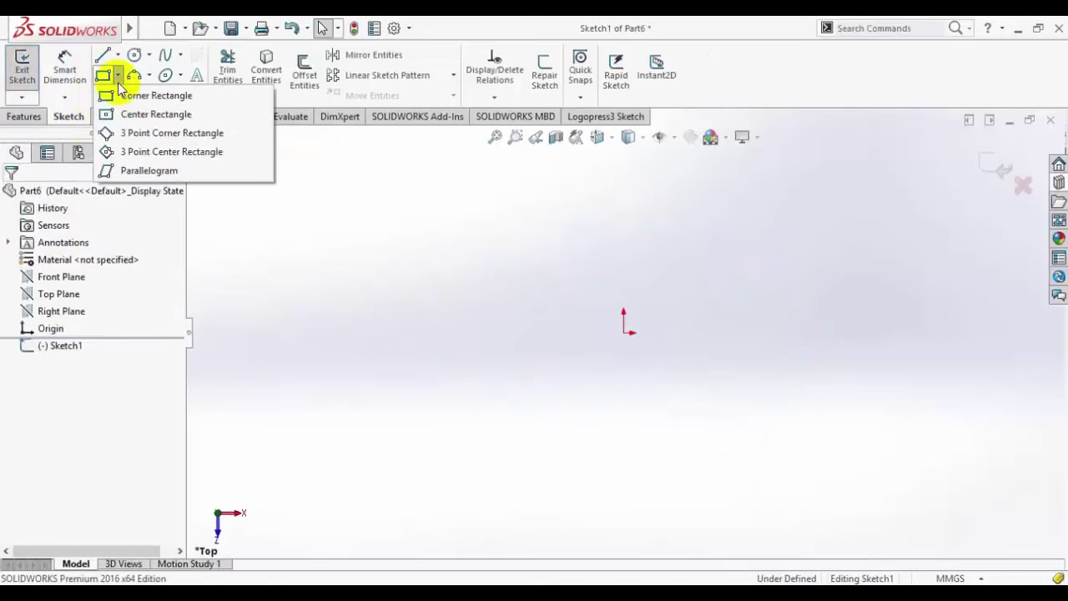
pyautogui.click(111, 115)
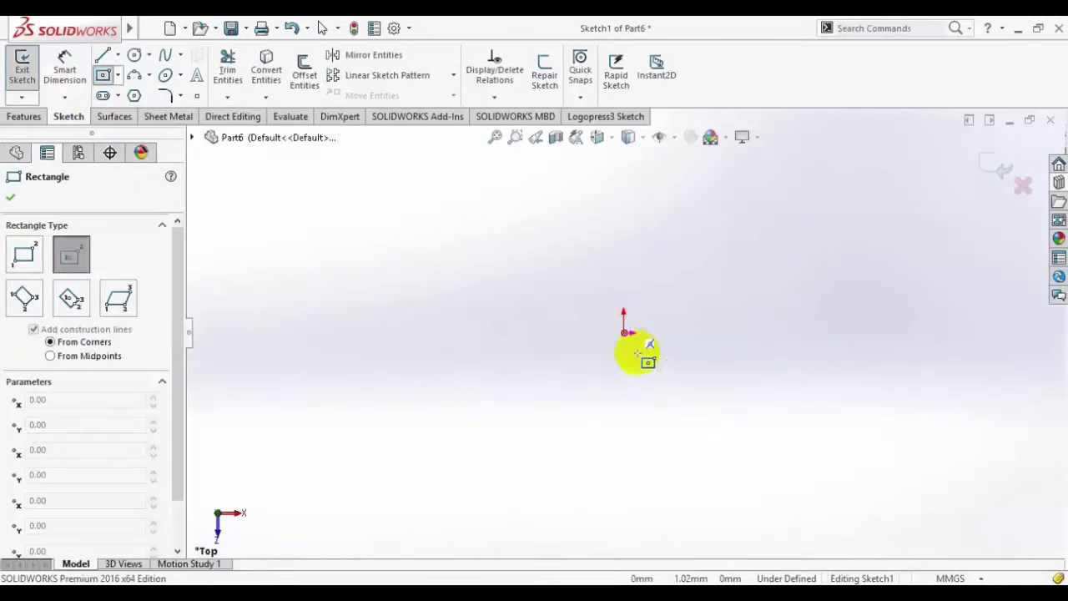
pyautogui.click(626, 334)
pyautogui.click(766, 458)
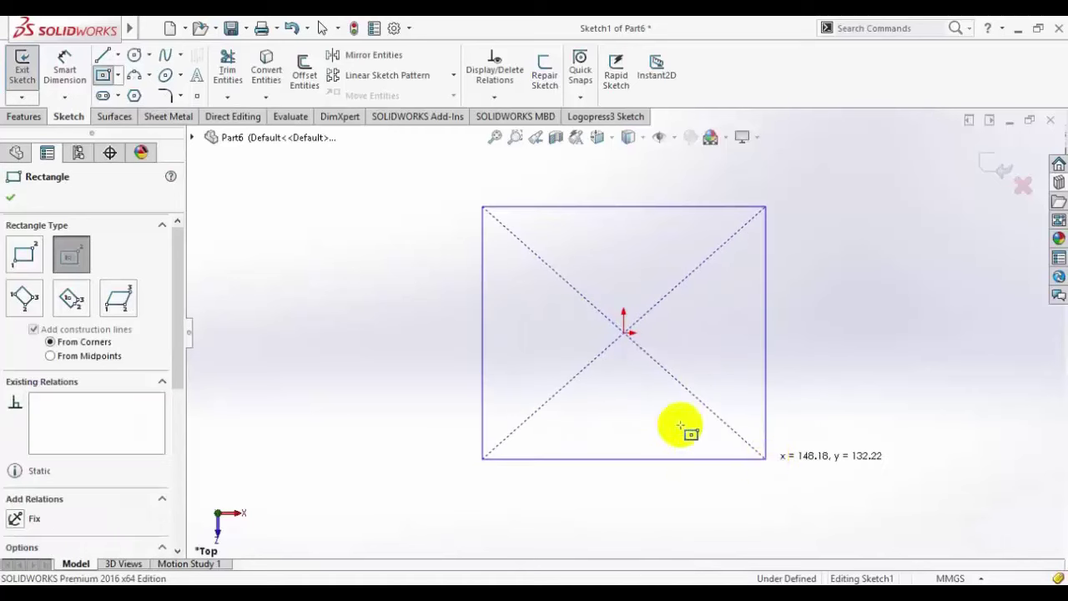
# Step: Dimension the rectangle's height and width to 150 mm each
pyautogui.click(79, 84)
pyautogui.click(482, 286)
pyautogui.click(423, 306)
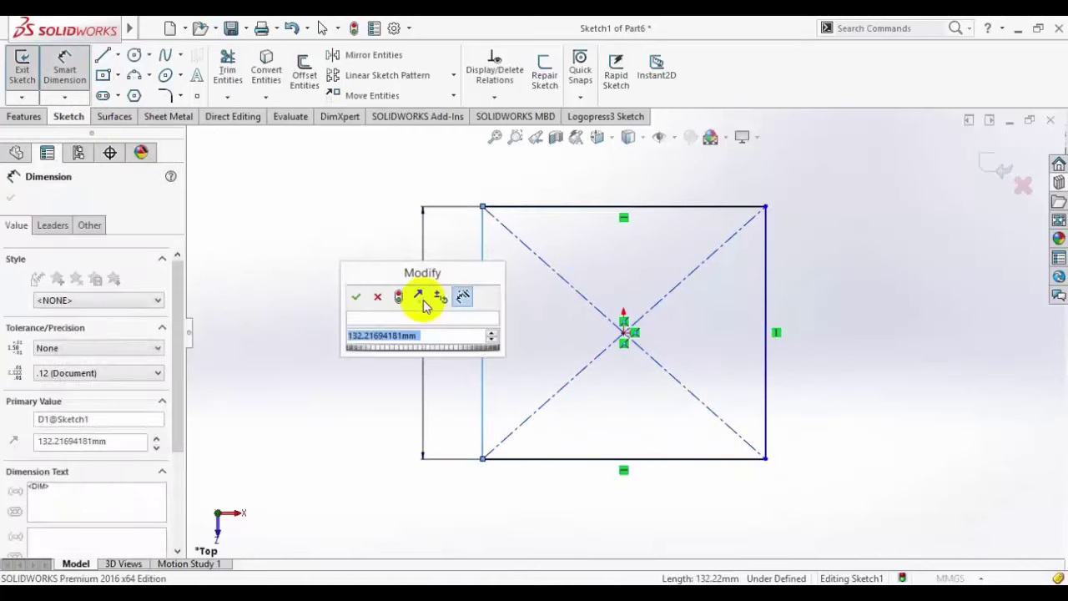
pyautogui.write('150')
pyautogui.press('Return')
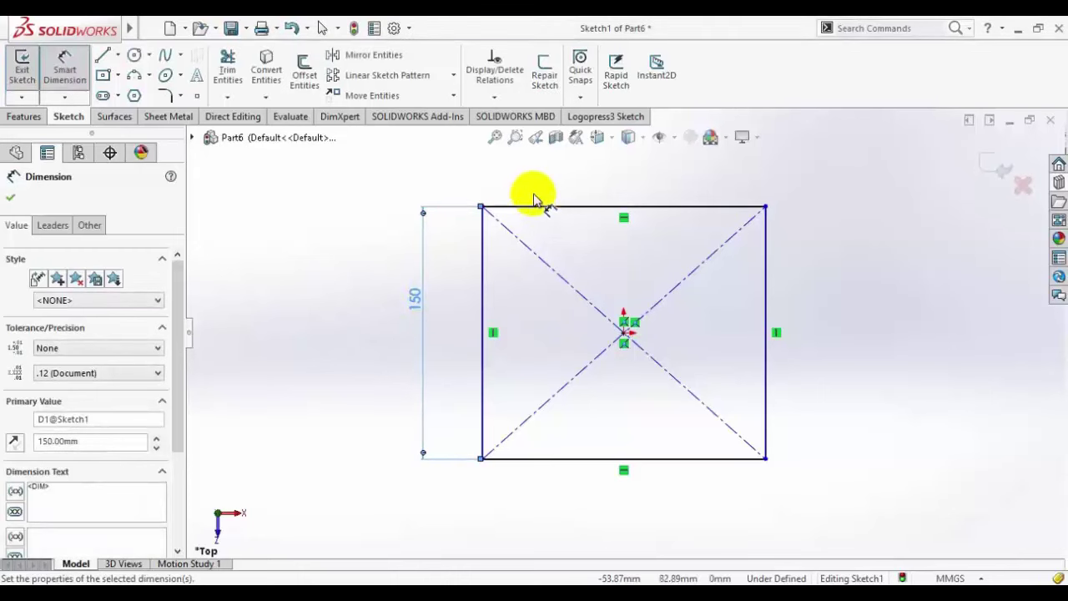
pyautogui.click(532, 207)
pyautogui.click(537, 179)
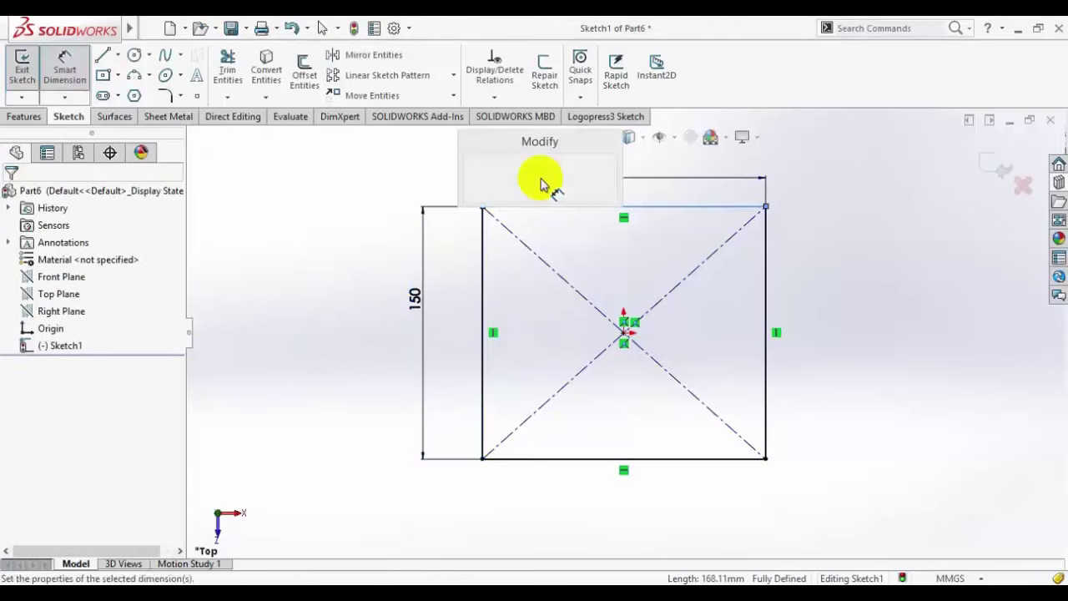
pyautogui.write('150')
pyautogui.press('Return')
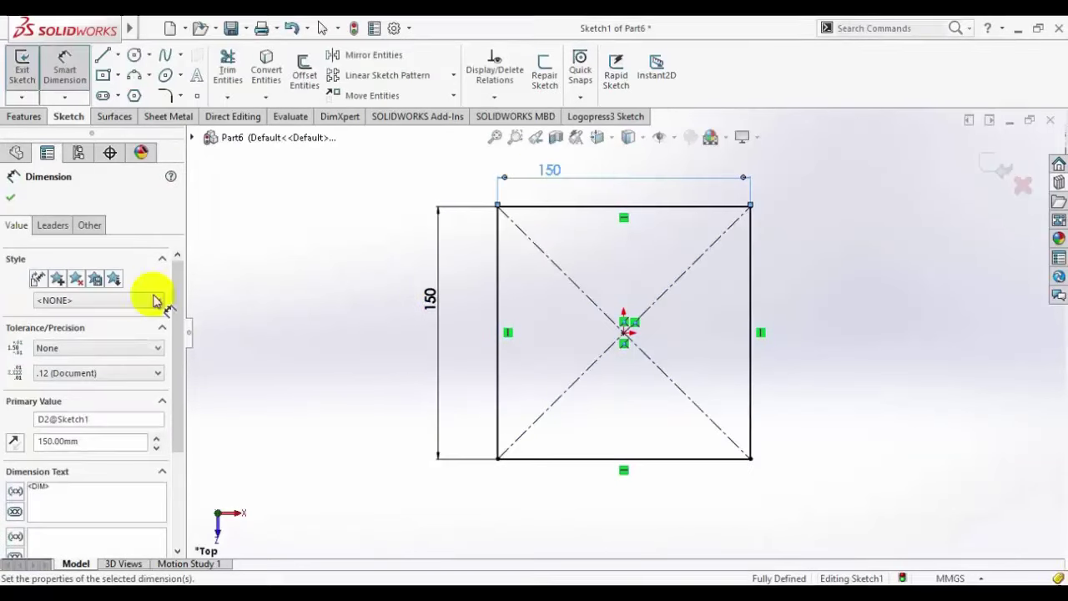
# Step: Convert the square sketch into a flat Base-Flange1 sheet-metal plate
pyautogui.click(158, 117)
pyautogui.click(33, 79)
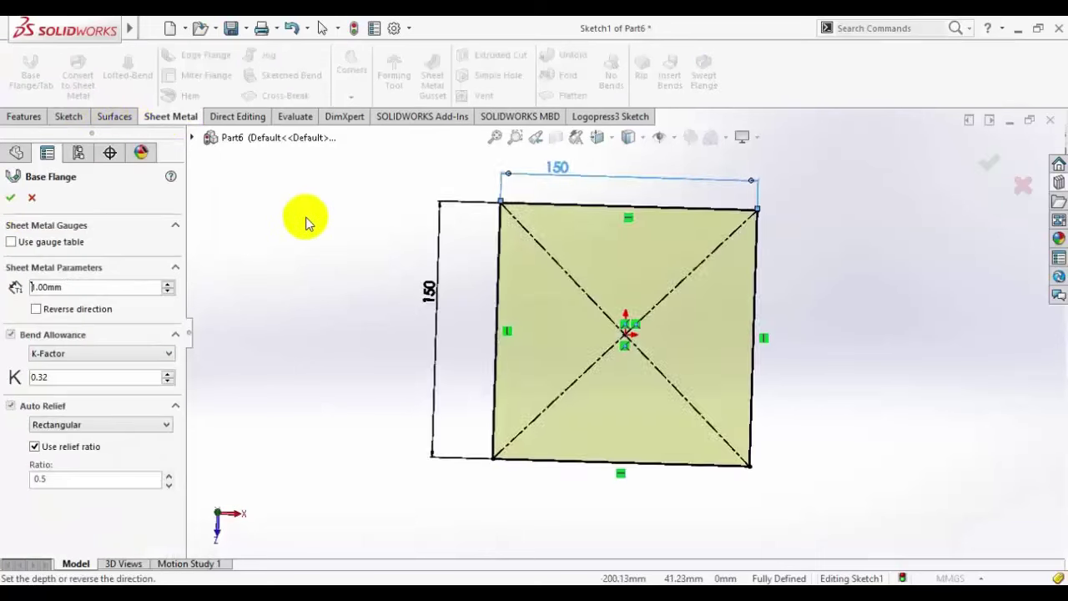
pyautogui.click(11, 197)
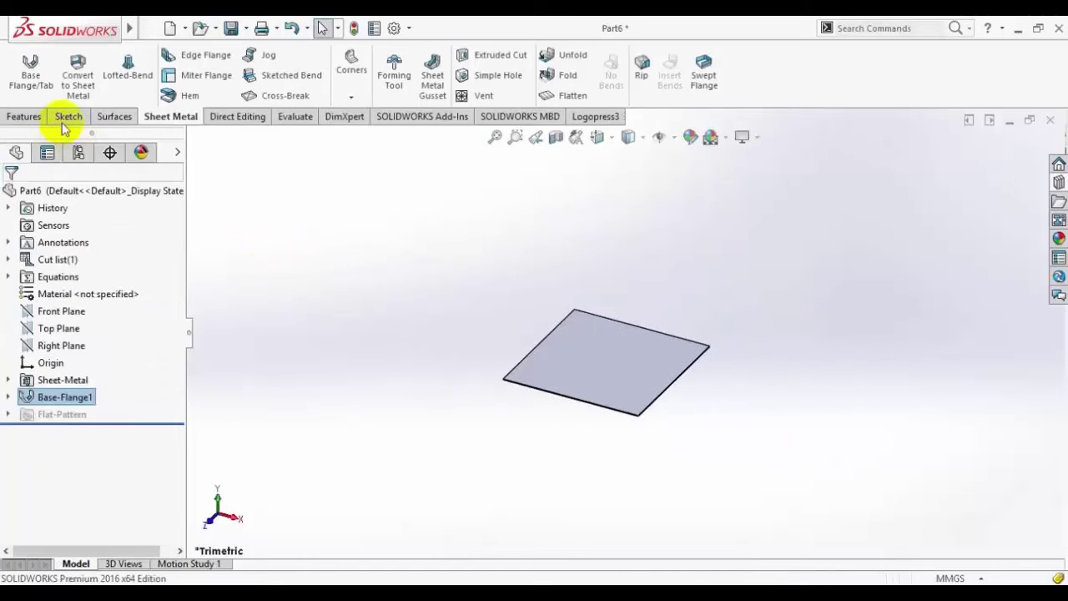
# Step: Start an edge flange on one plate edge and edit its profile from the Right view
pyautogui.click(190, 55)
pyautogui.click(655, 412)
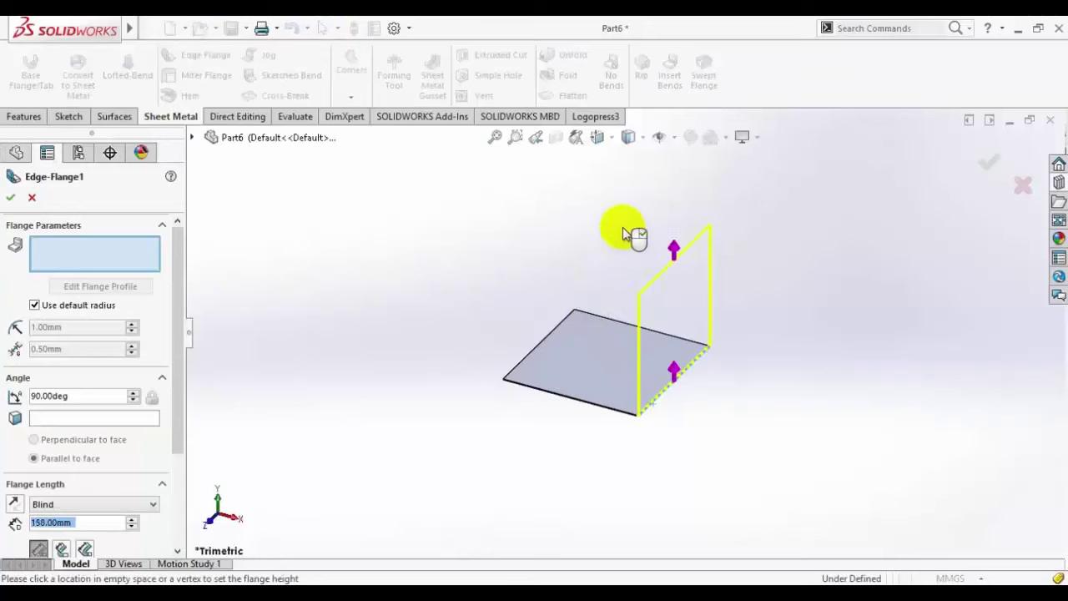
pyautogui.scroll(5, 626, 238)
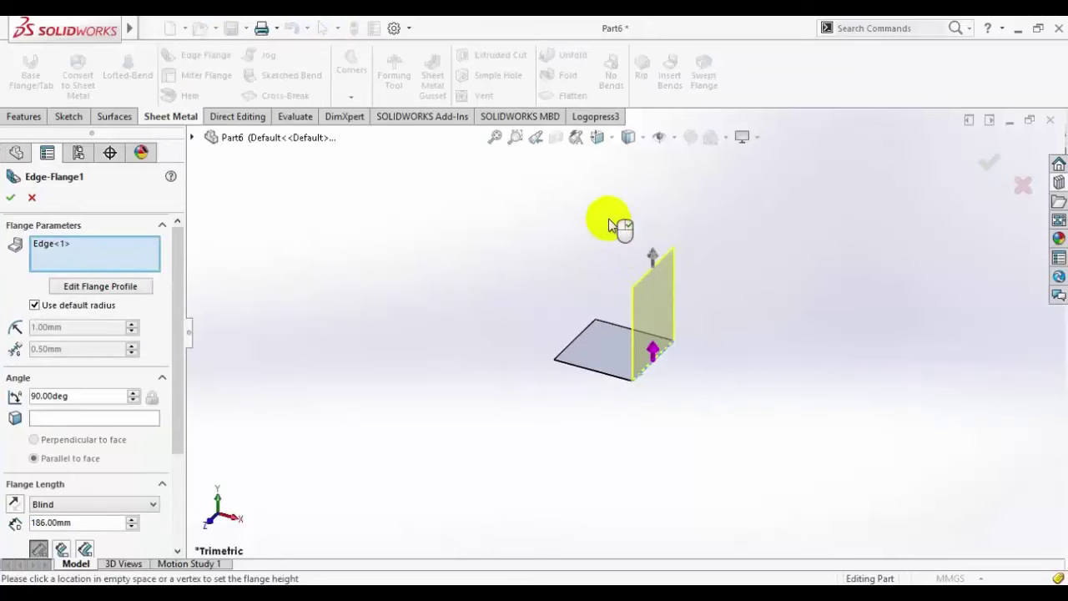
pyautogui.scroll(-2, 616, 188)
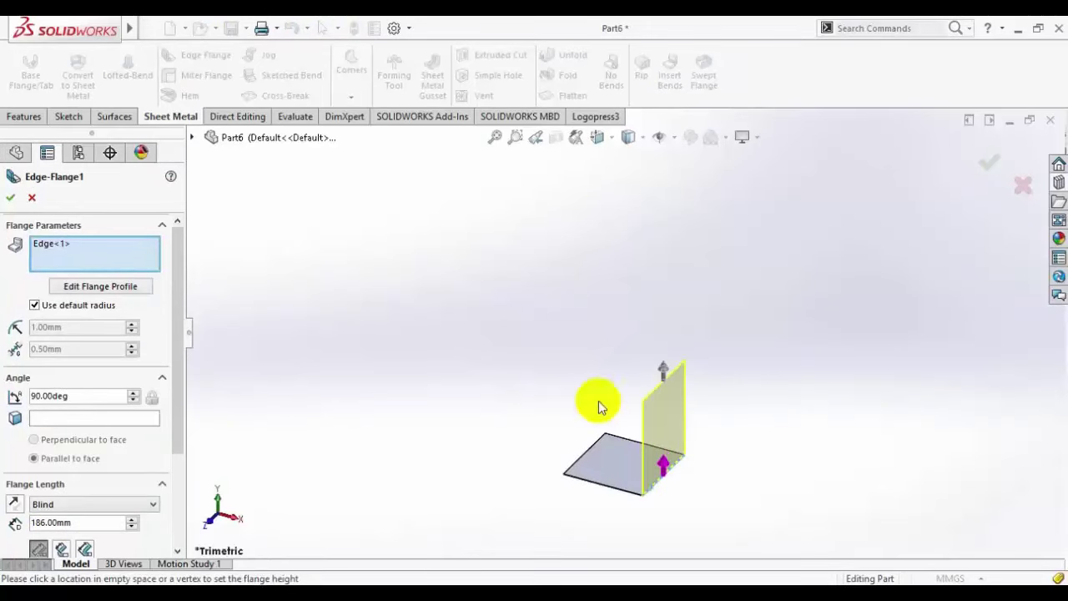
pyautogui.click(599, 138)
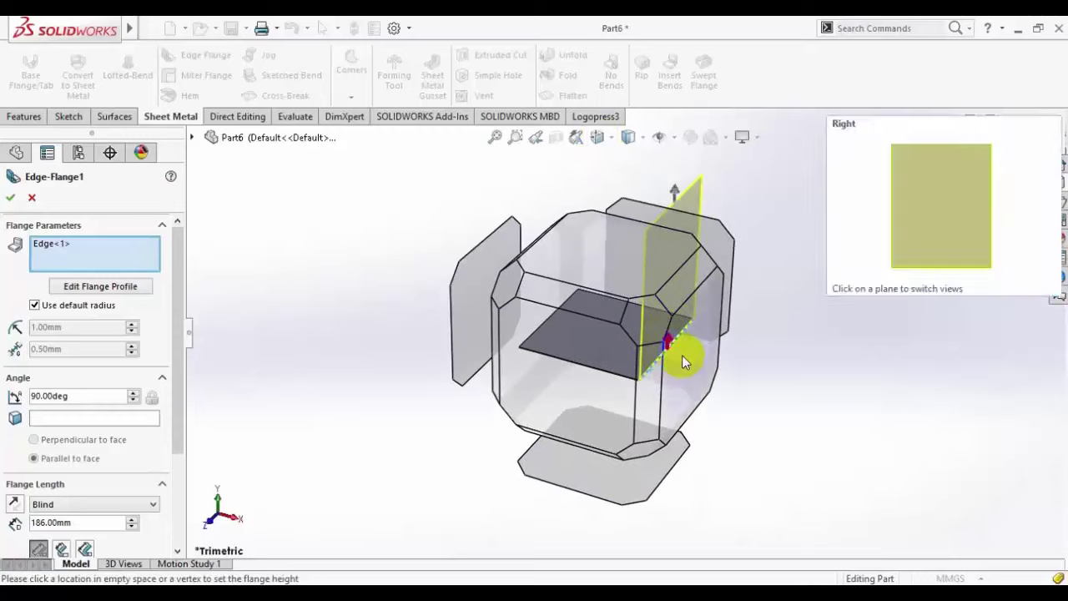
pyautogui.click(682, 355)
pyautogui.scroll(-2, 668, 393)
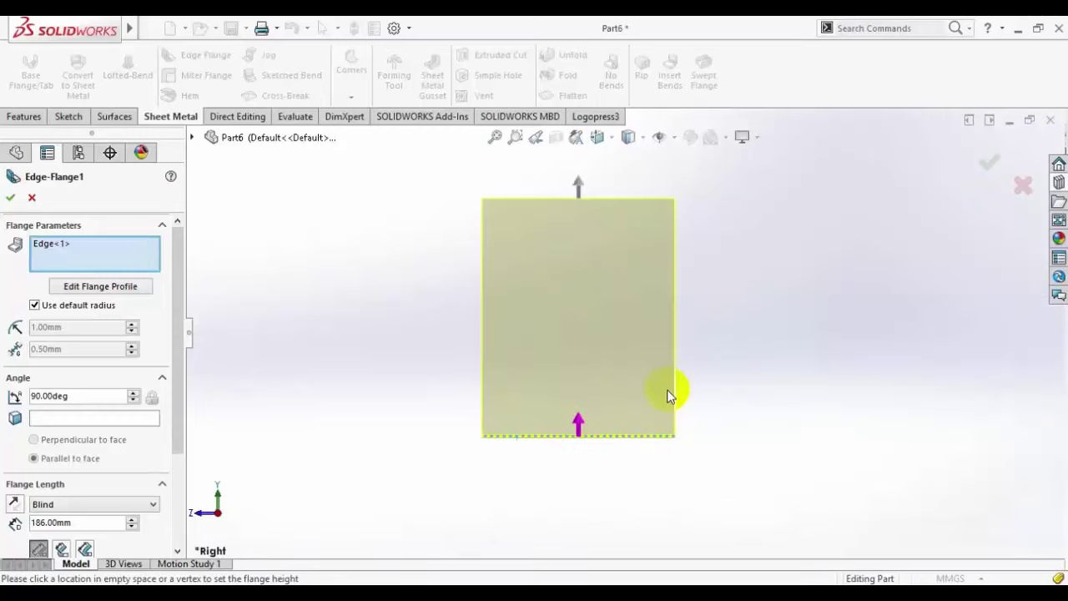
pyautogui.click(94, 289)
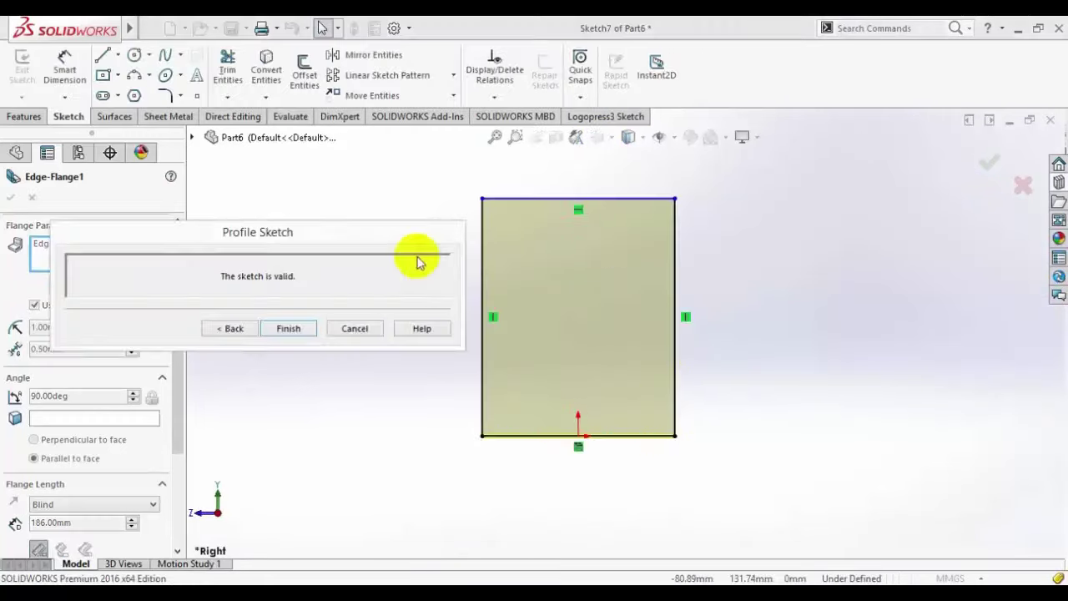
# Step: Draw a diagonal line from the profile's left edge to its top edge, then check the PDF reference
pyautogui.moveTo(370, 231); pyautogui.dragTo(316, 237)
pyautogui.scroll(3, 704, 323)
pyautogui.scroll(-2, 591, 327)
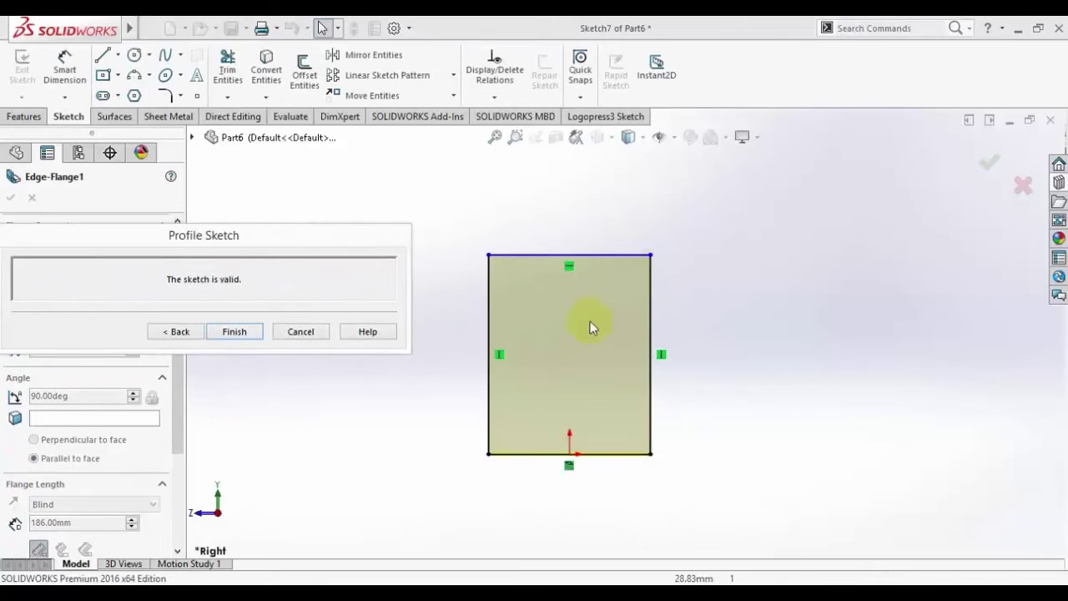
pyautogui.scroll(-2, 563, 364)
pyautogui.scroll(1, 550, 317)
pyautogui.scroll(-2, 549, 308)
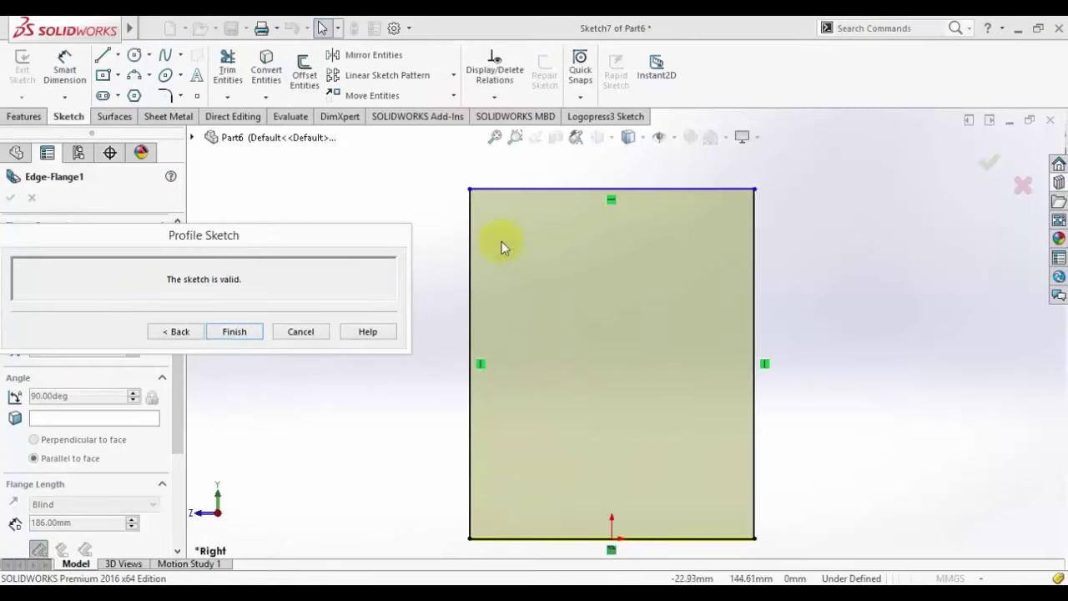
pyautogui.click(103, 55)
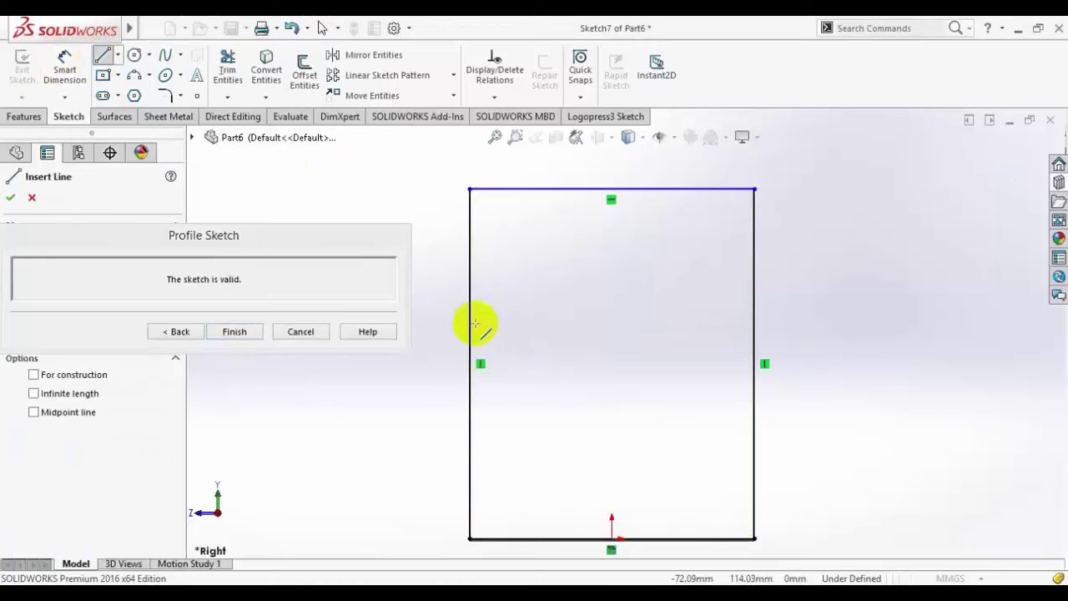
pyautogui.click(469, 335)
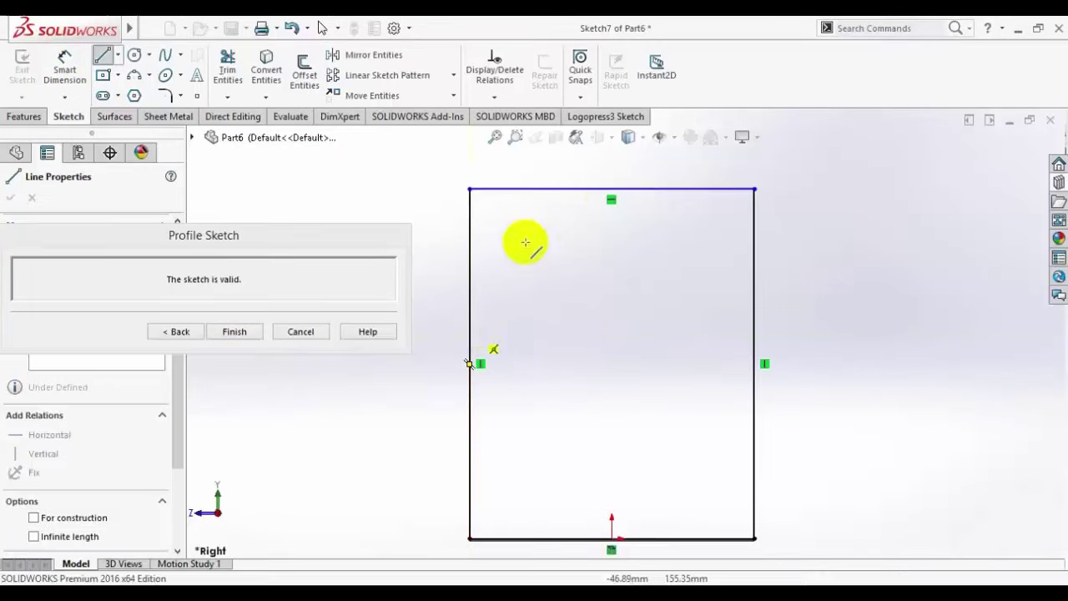
pyautogui.click(570, 189)
pyautogui.rightClick(853, 247)
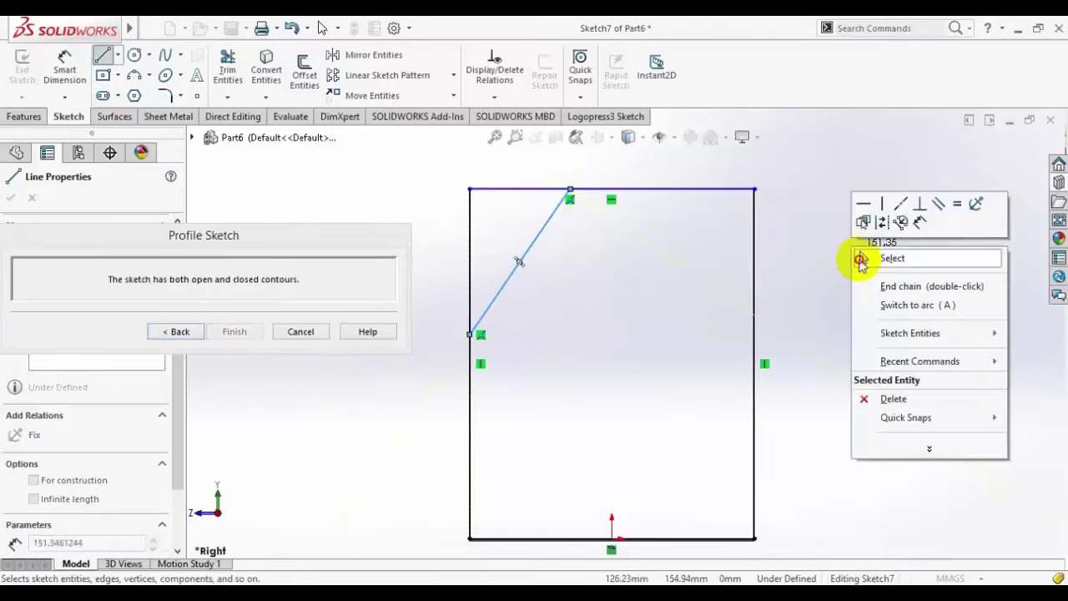
pyautogui.click(864, 259)
pyautogui.click(275, 584)
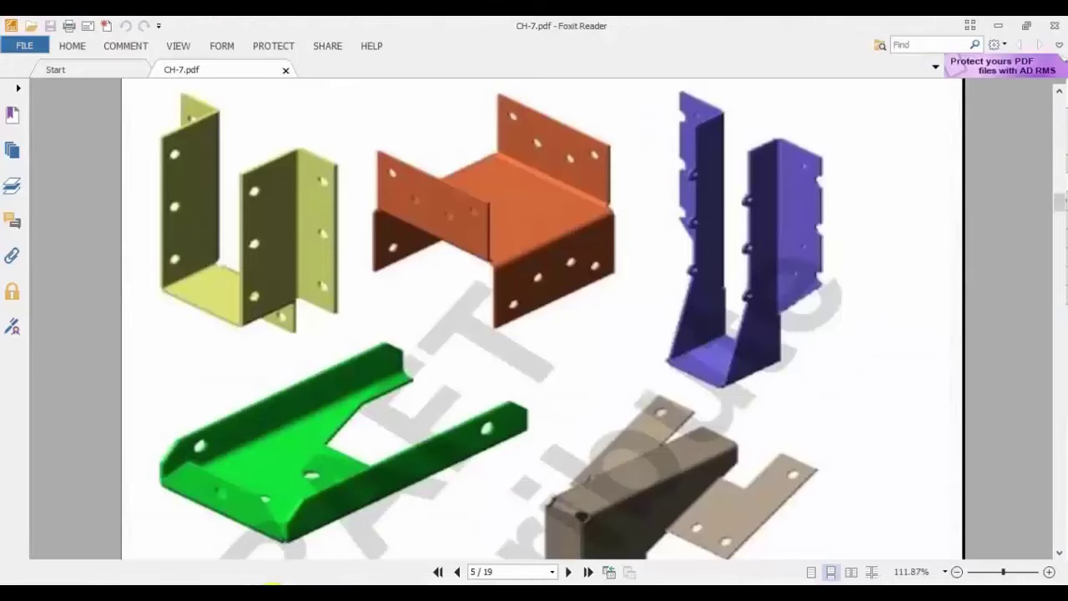
pyautogui.click(274, 584)
# Step: Trim the profile's left and top edges off above the diagonal
pyautogui.scroll(3, 624, 334)
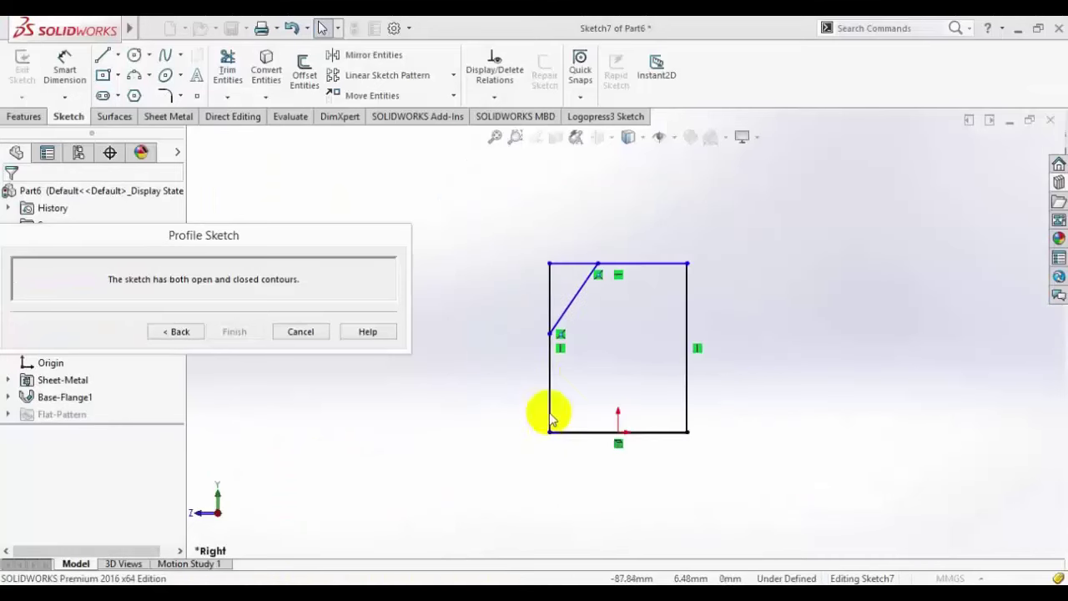
pyautogui.scroll(-1, 618, 329)
pyautogui.scroll(1, 634, 267)
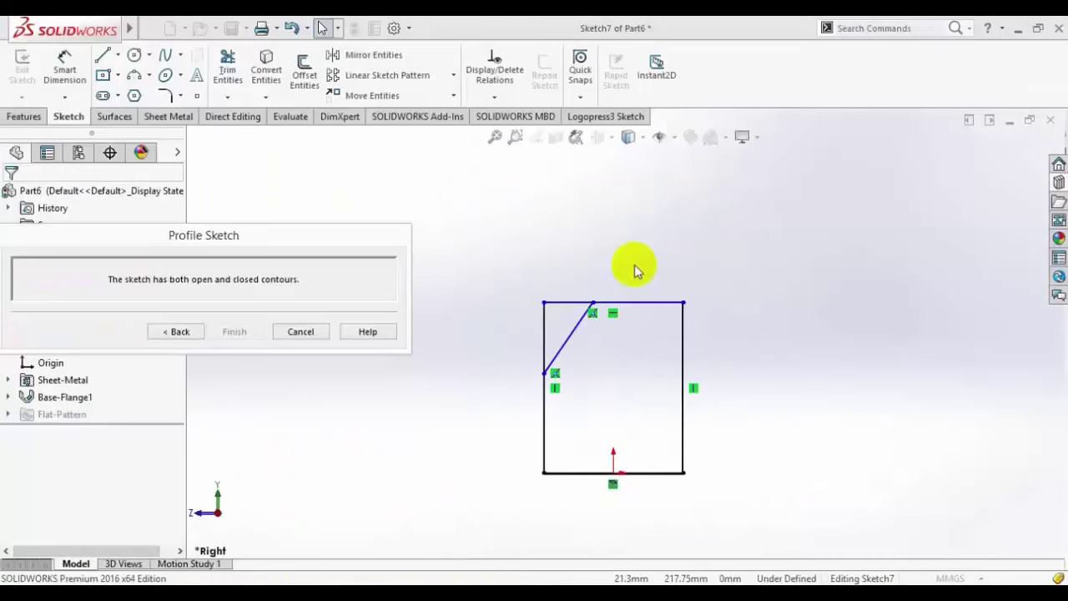
pyautogui.scroll(-3, 635, 267)
pyautogui.click(228, 71)
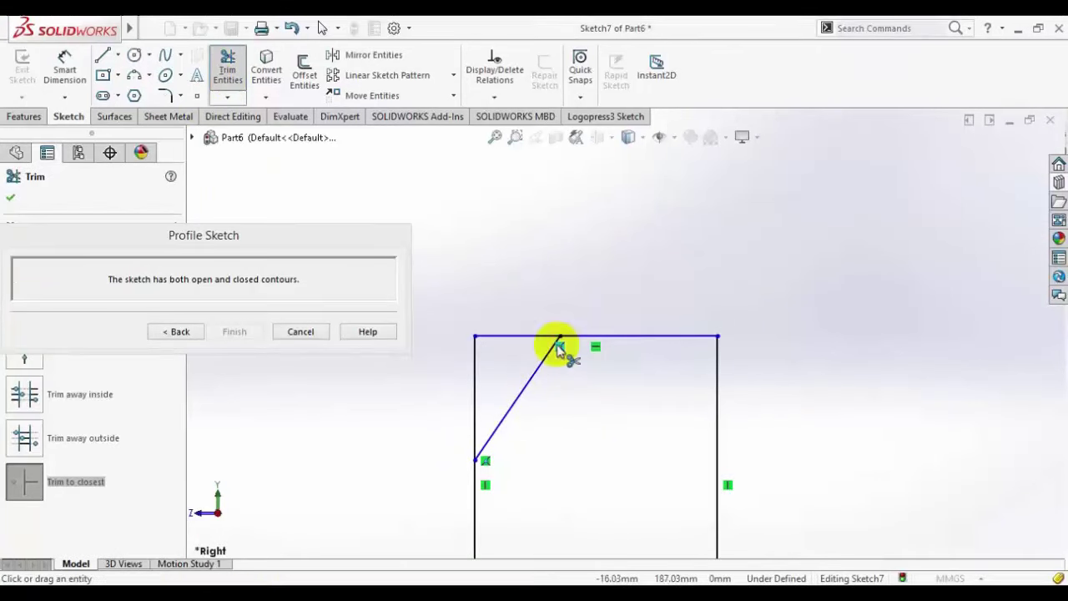
pyautogui.click(471, 396)
pyautogui.click(507, 337)
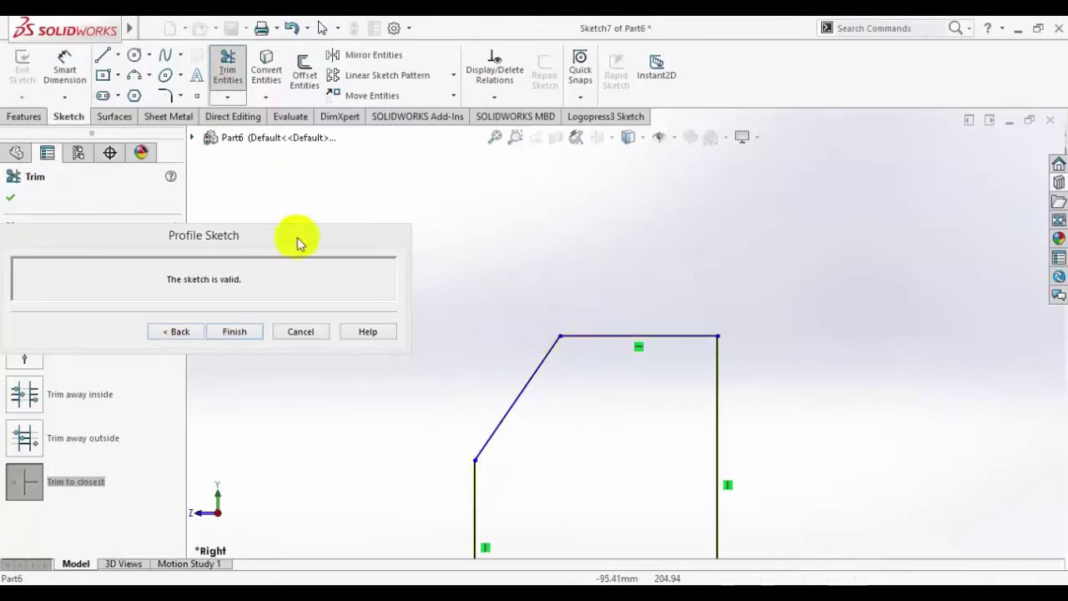
# Step: Draw a new upper rectangle from the diagonal's top end, making its right edge vertical
pyautogui.click(104, 55)
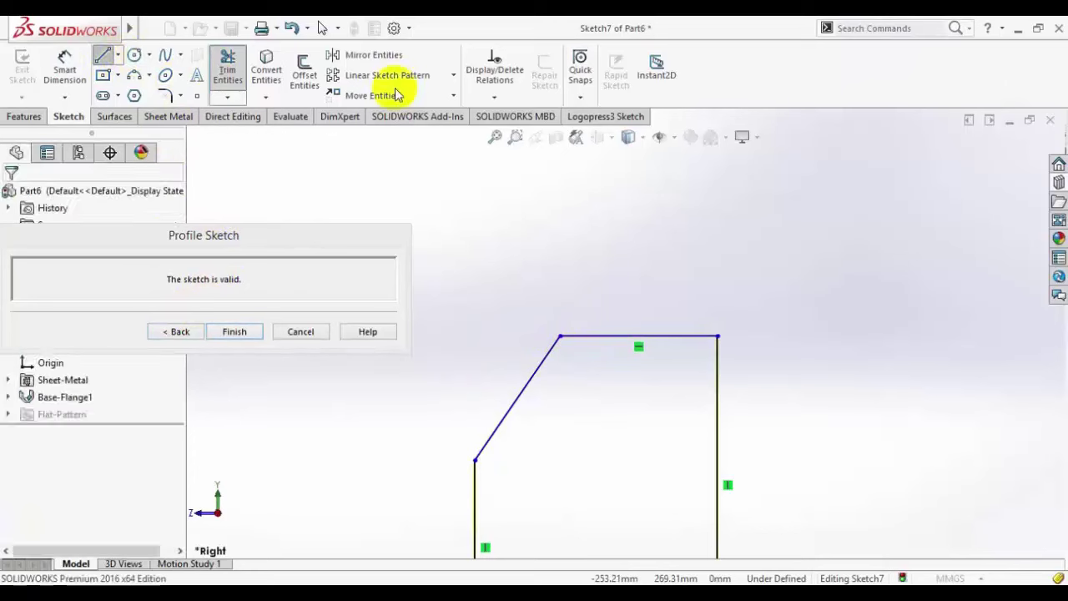
pyautogui.click(559, 338)
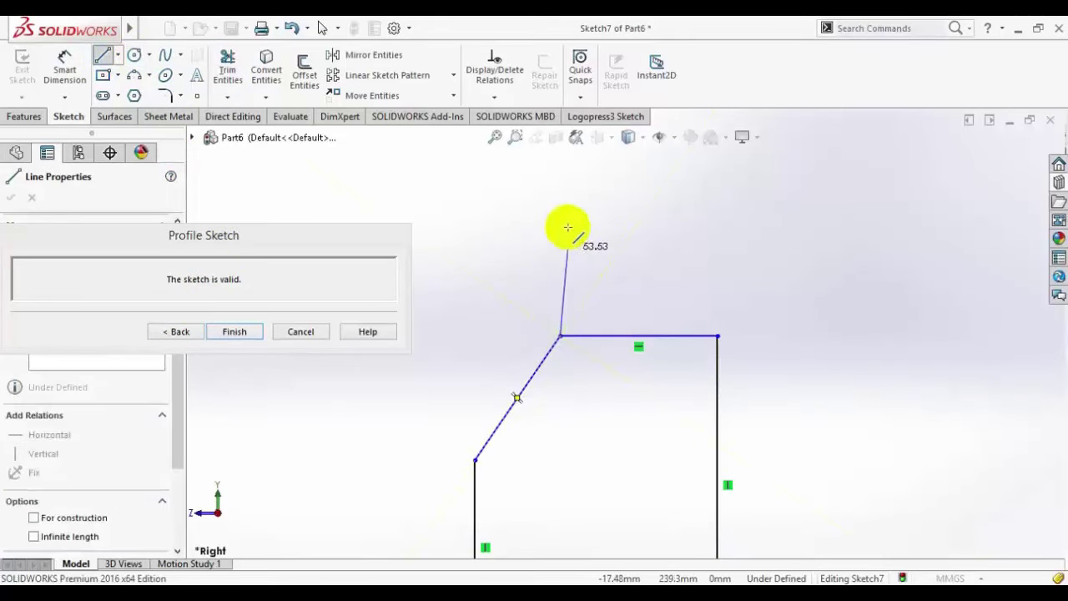
pyautogui.click(560, 180)
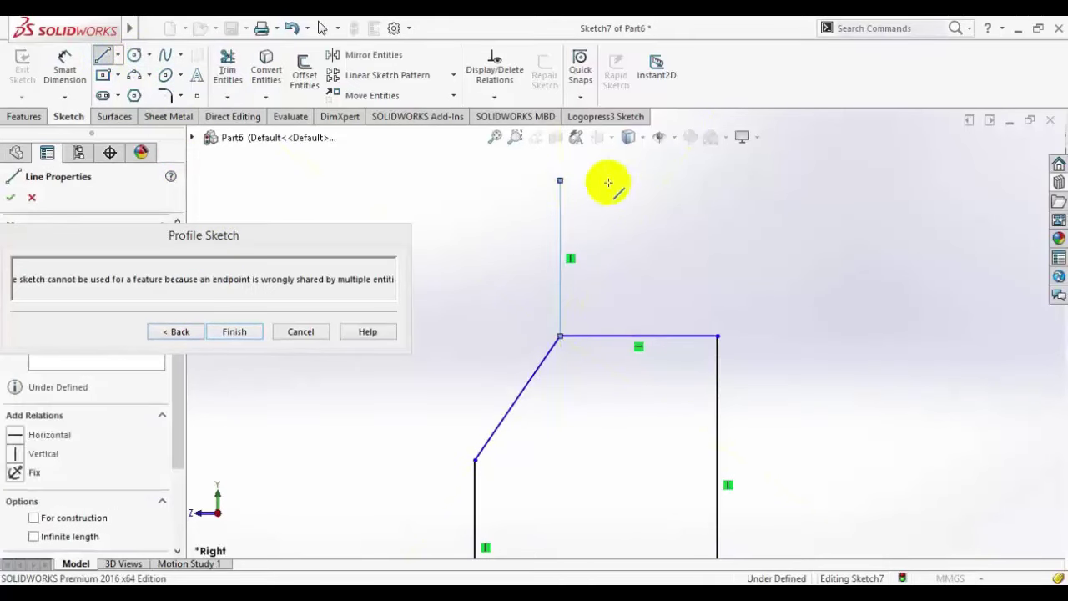
pyautogui.click(722, 180)
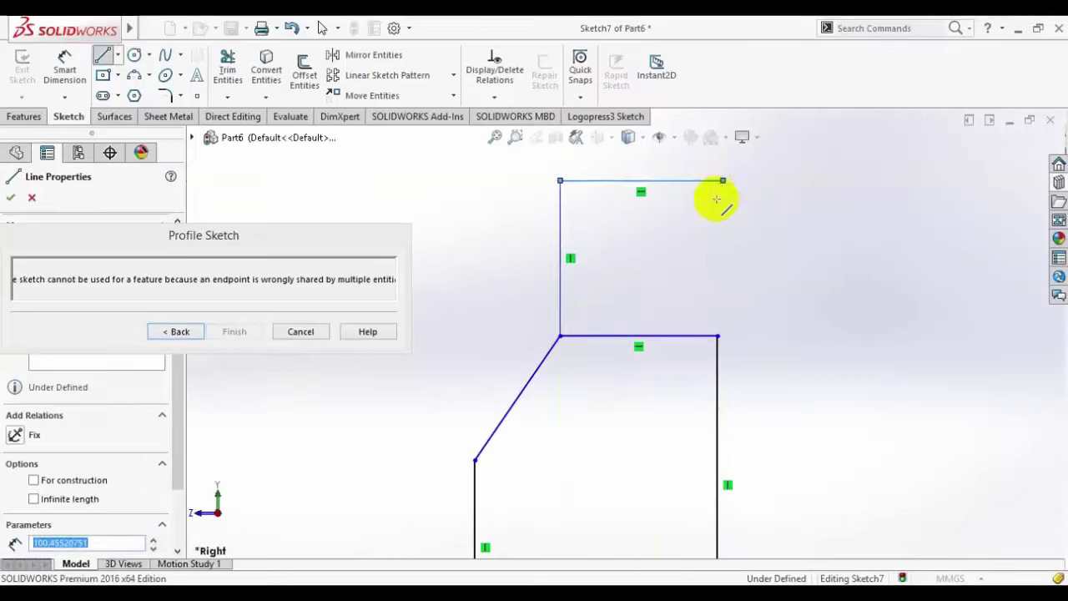
pyautogui.click(717, 337)
pyautogui.rightClick(770, 231)
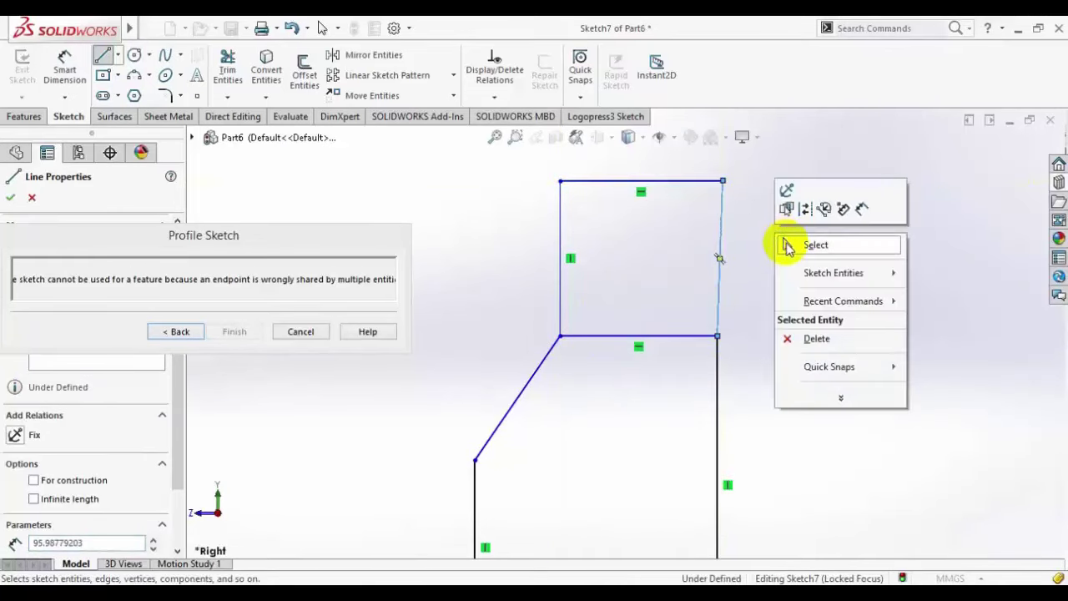
pyautogui.click(789, 242)
pyautogui.click(725, 243)
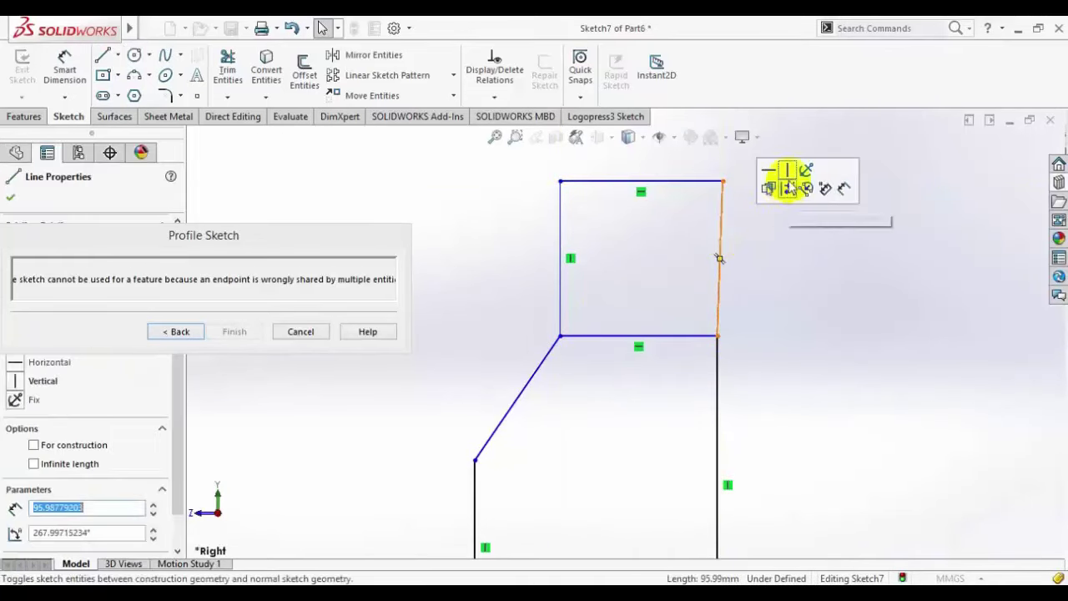
pyautogui.click(798, 173)
# Step: Trim away the leftover middle horizontal line of the profile
pyautogui.click(228, 70)
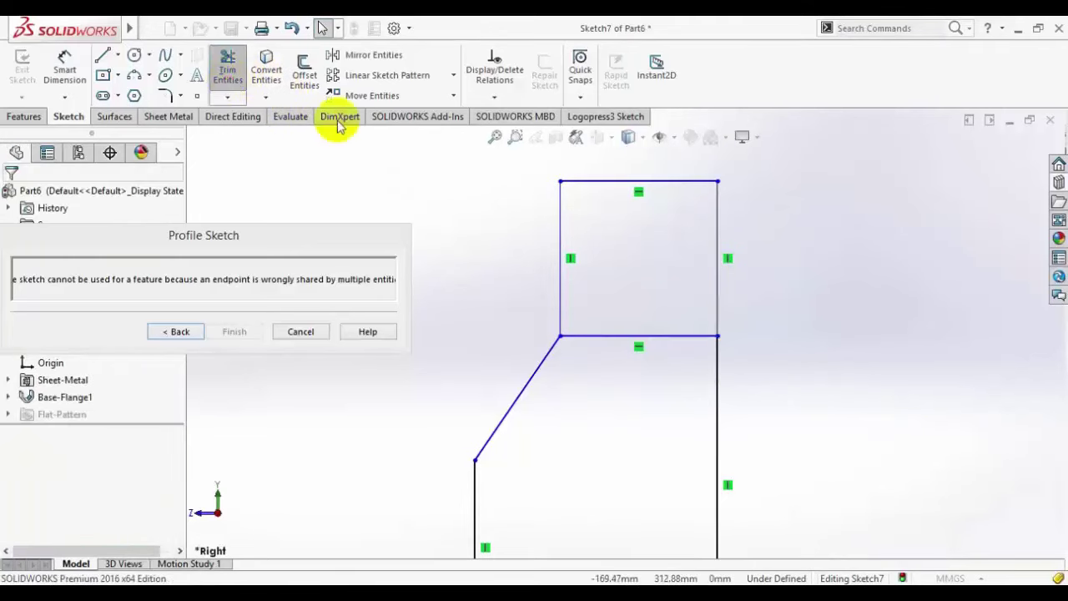
pyautogui.click(635, 336)
pyautogui.scroll(5, 624, 326)
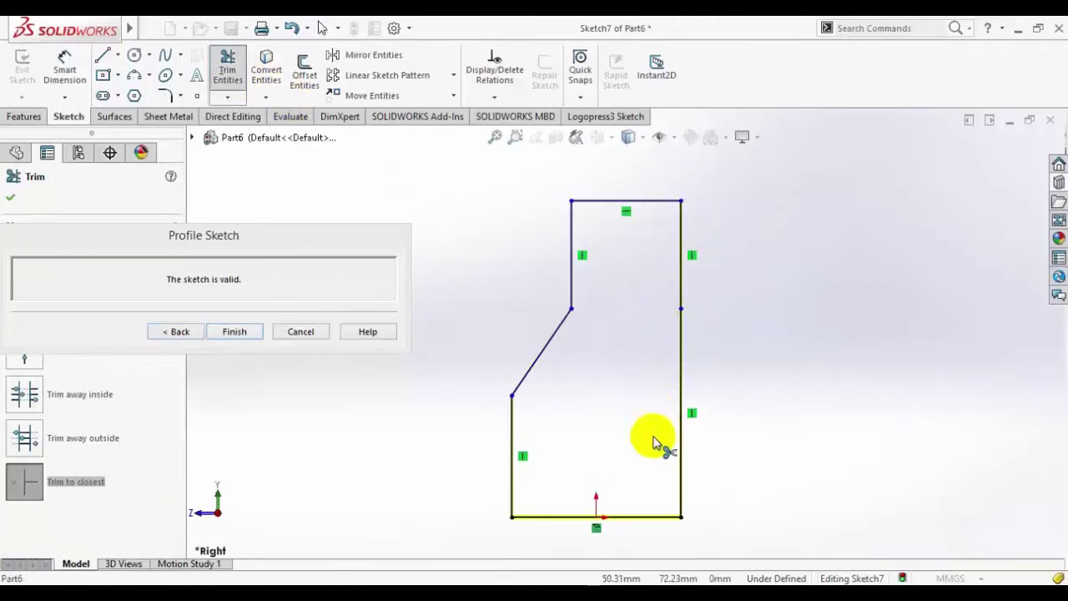
pyautogui.scroll(-4, 704, 417)
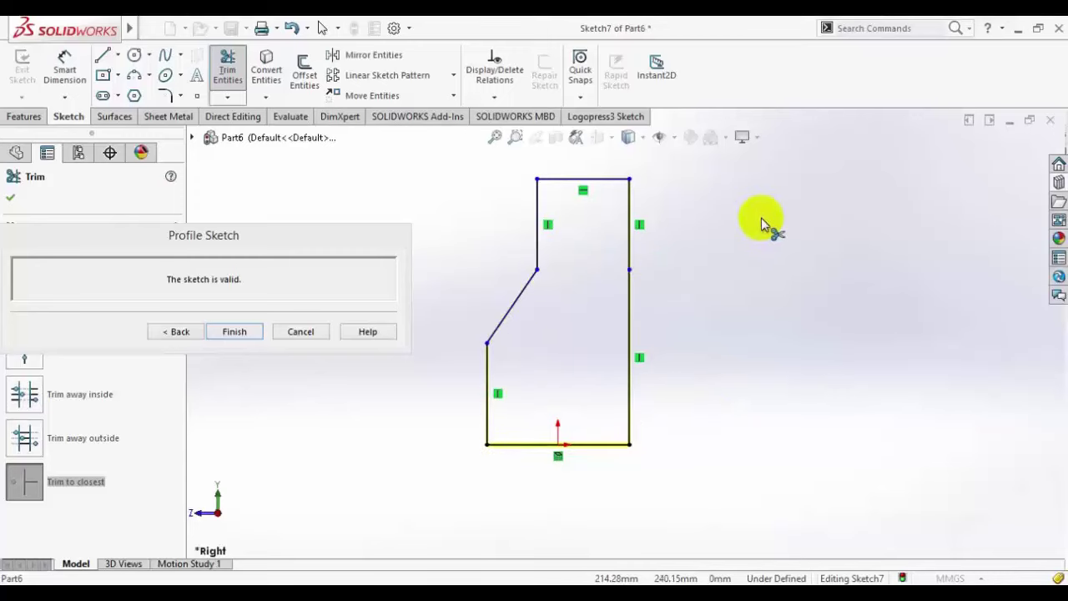
pyautogui.click(225, 71)
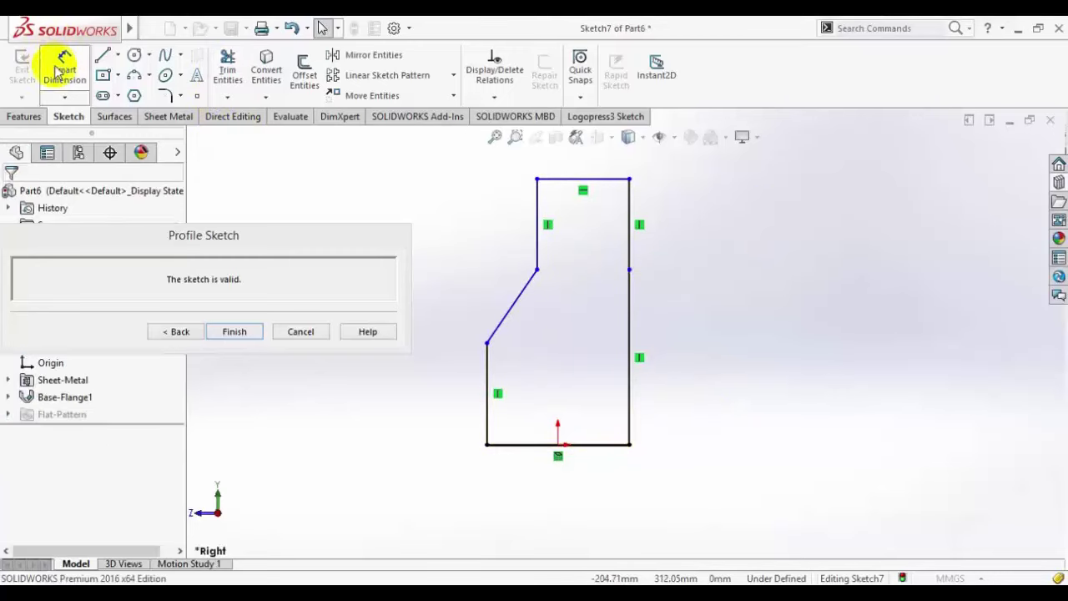
# Step: Dimension the profile's overall height, top line to bottom edge, as 300 mm
pyautogui.click(64, 67)
pyautogui.scroll(2, 589, 262)
pyautogui.scroll(-2, 582, 338)
pyautogui.scroll(-2, 582, 338)
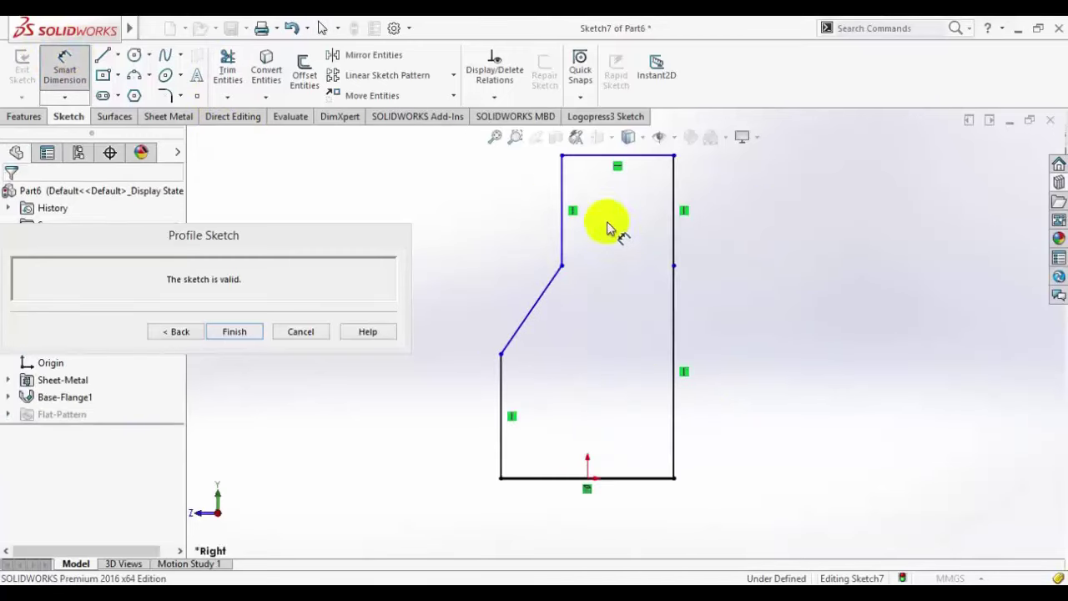
pyautogui.click(613, 157)
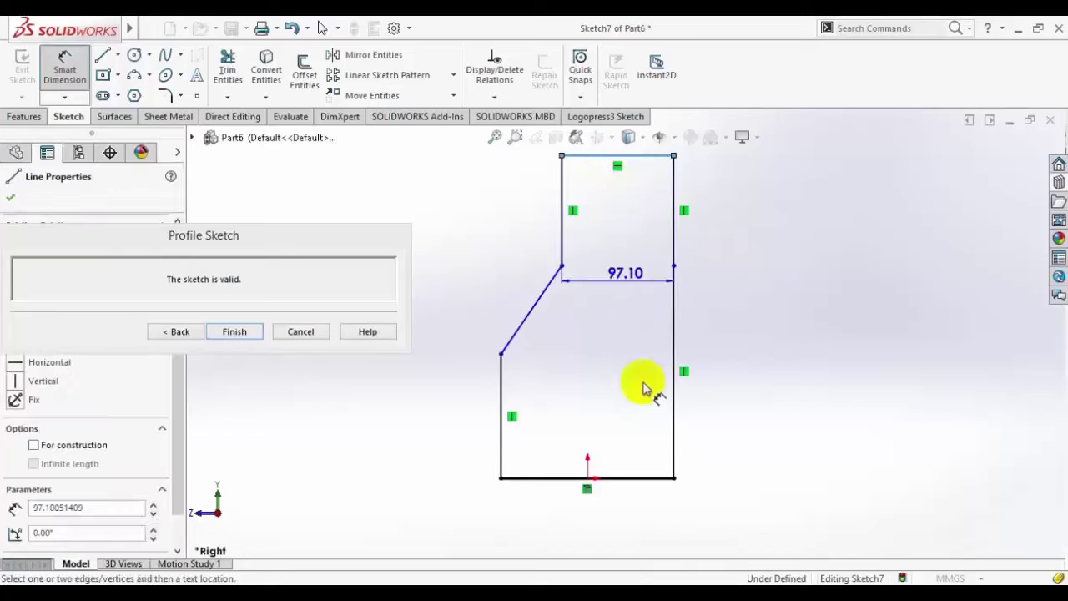
pyautogui.click(651, 480)
pyautogui.click(776, 313)
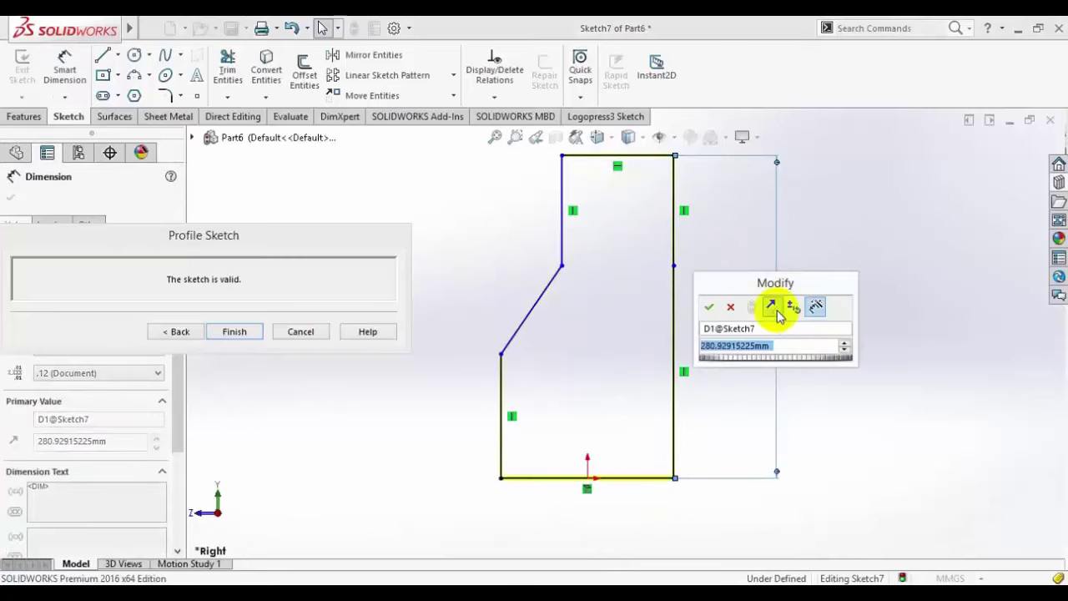
pyautogui.write('300')
pyautogui.press('Return')
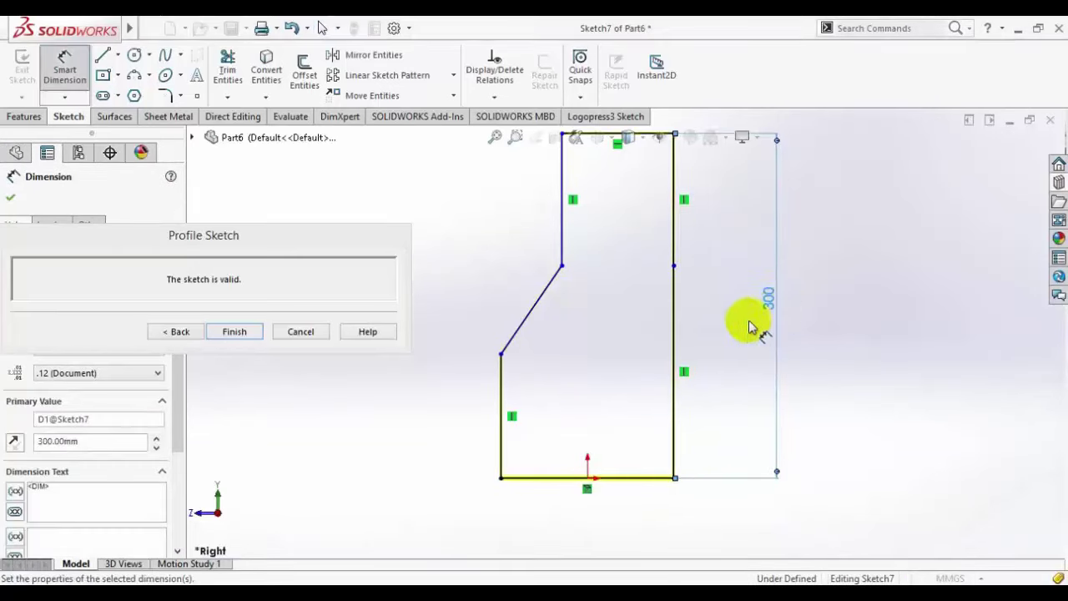
# Step: Dimension the short left vertical line at 50 mm and the slant's vertical rise at 50 mm
pyautogui.scroll(2, 588, 338)
pyautogui.scroll(-2, 584, 300)
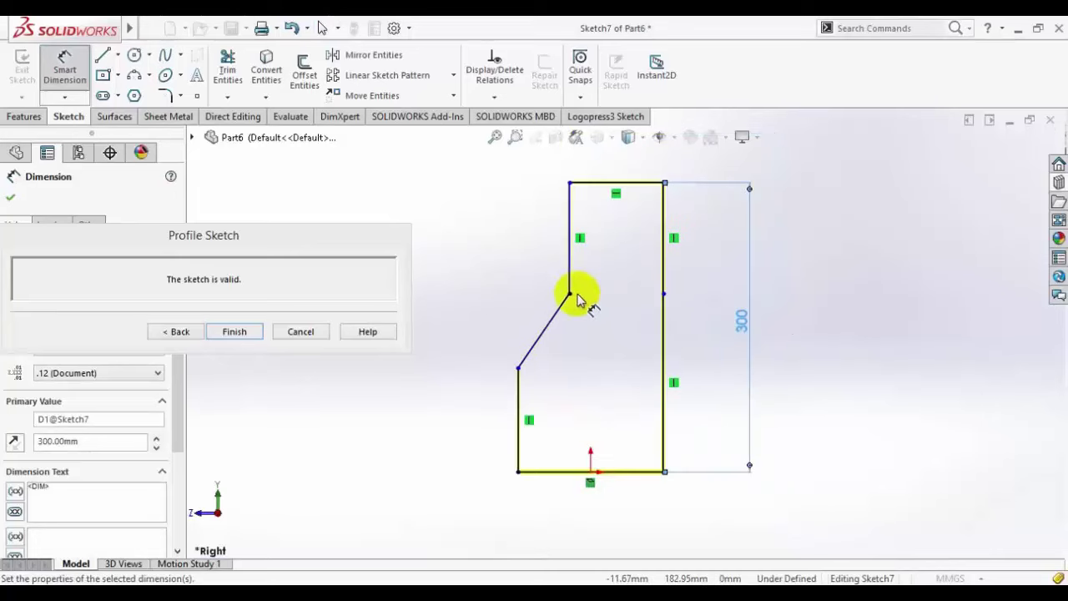
pyautogui.click(517, 392)
pyautogui.click(473, 417)
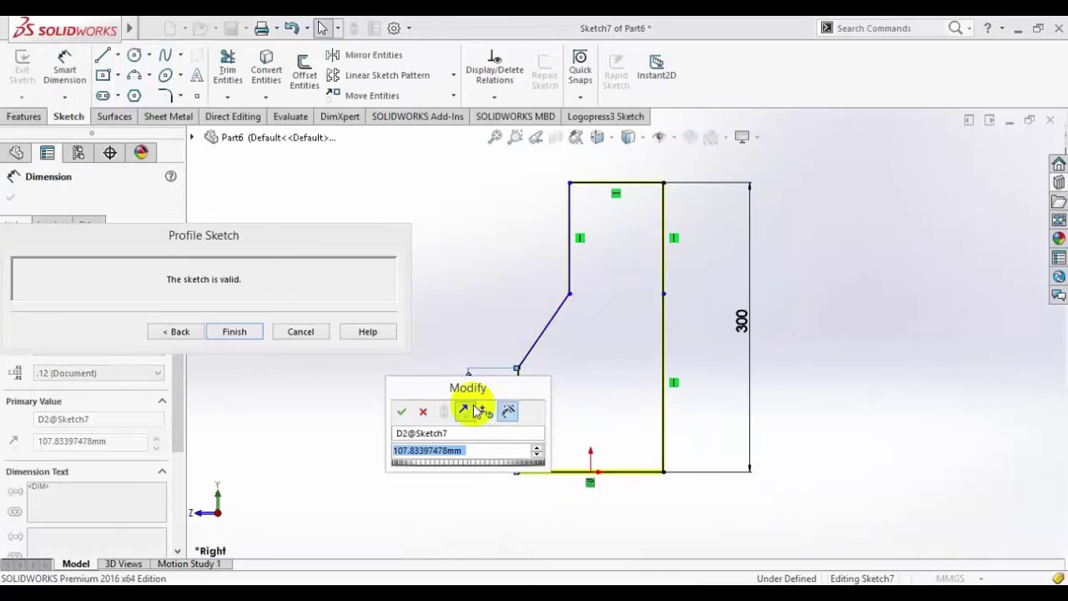
pyautogui.write('50')
pyautogui.press('Return')
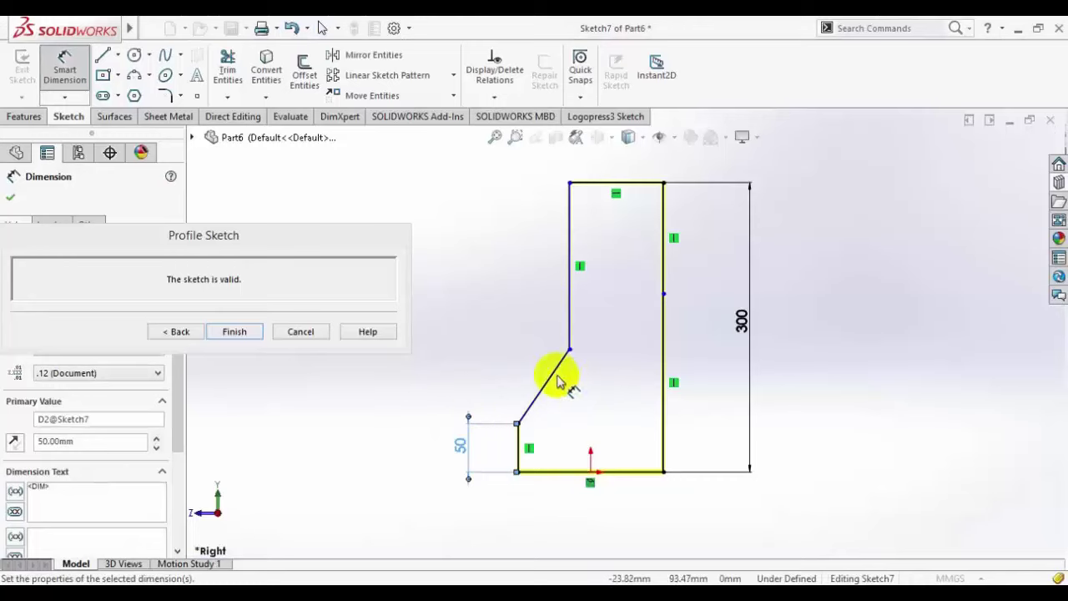
pyautogui.click(569, 351)
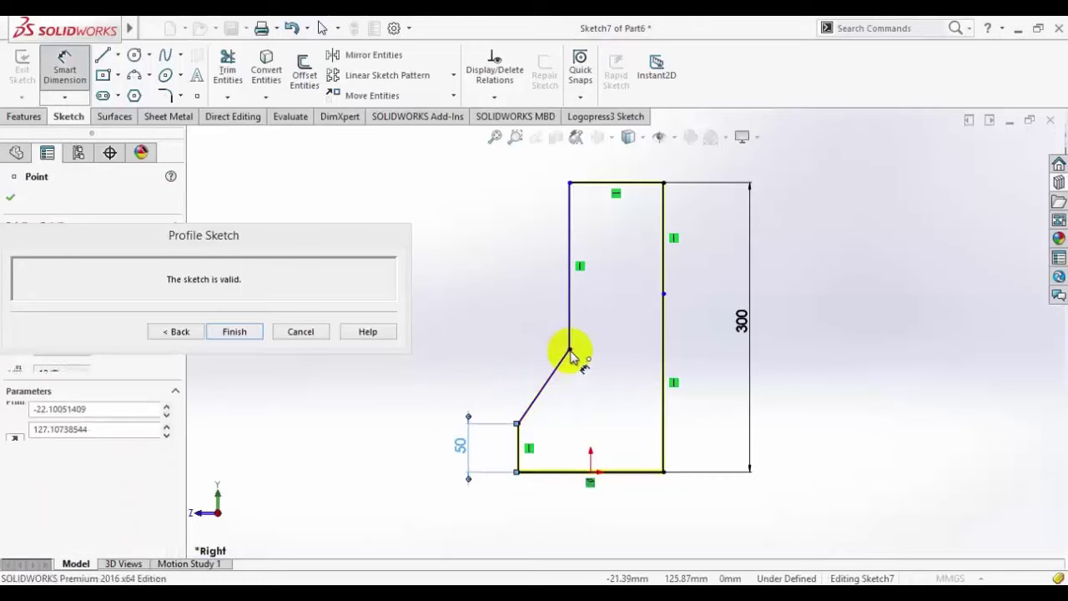
pyautogui.click(518, 426)
pyautogui.click(489, 394)
pyautogui.write('50')
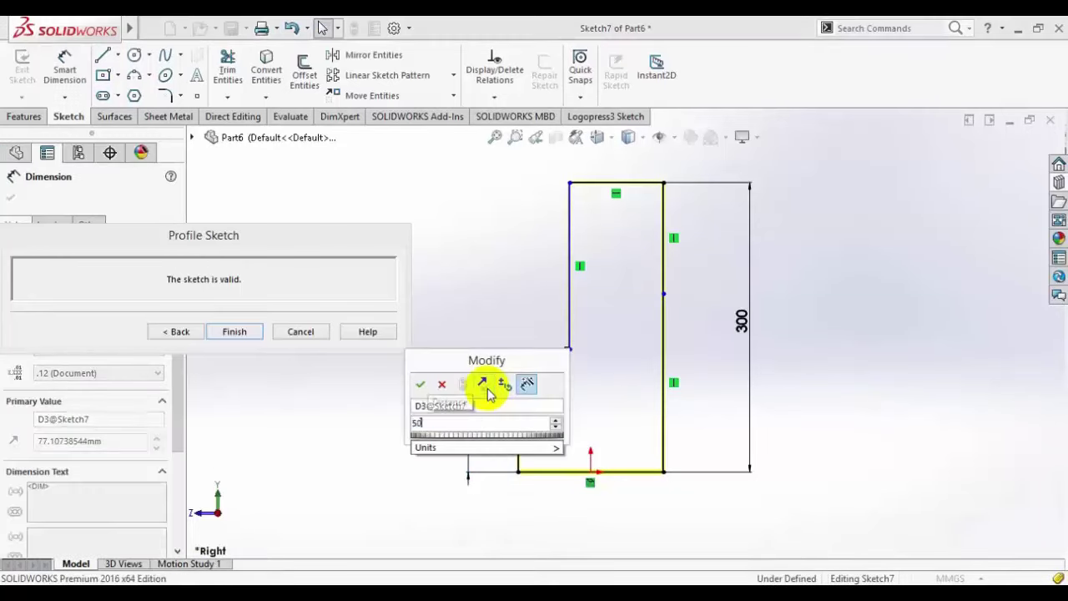
pyautogui.press('Return')
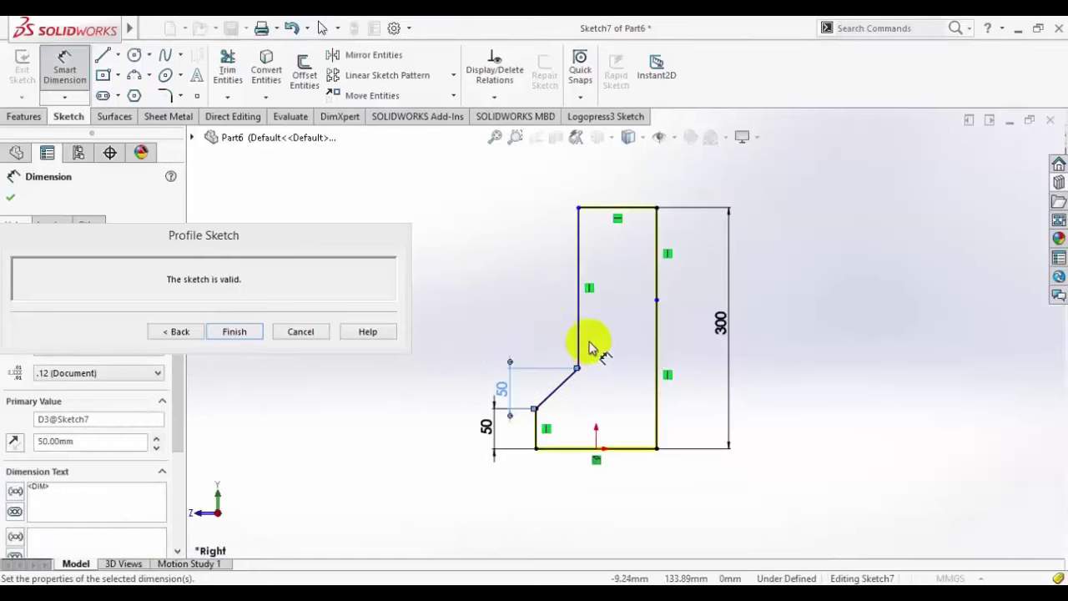
# Step: Dimension the width between the upper and lower vertical lines as 40 mm
pyautogui.scroll(-2, 678, 371)
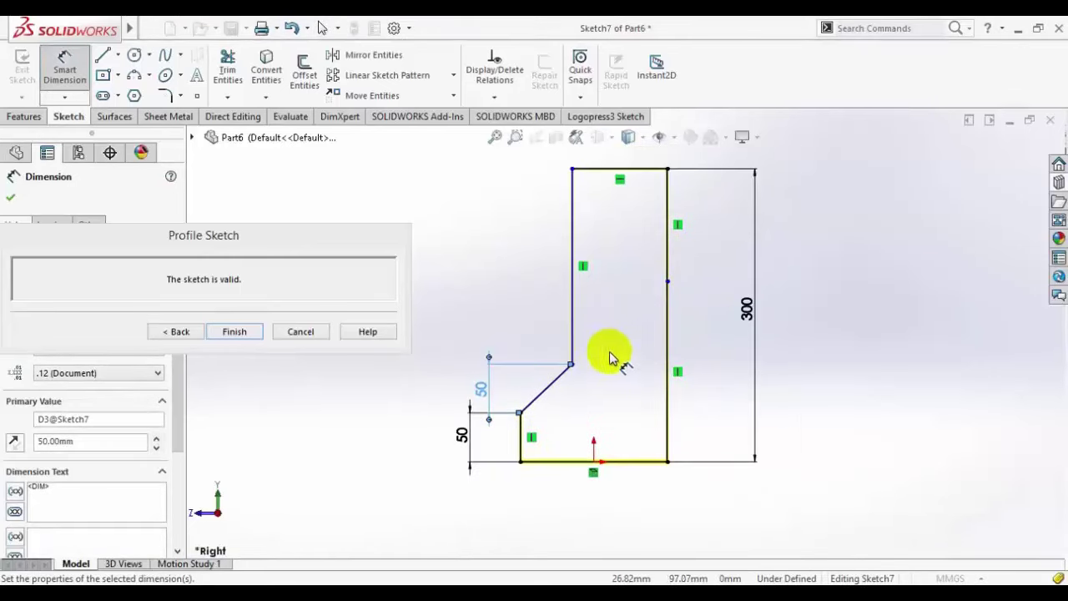
pyautogui.scroll(-2, 567, 363)
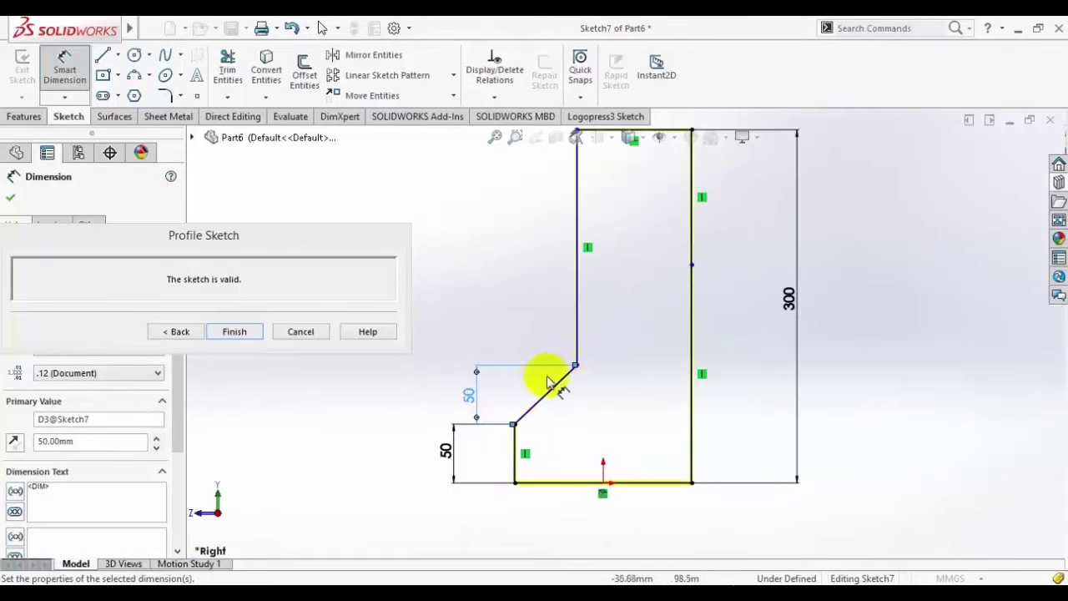
pyautogui.press('Escape')
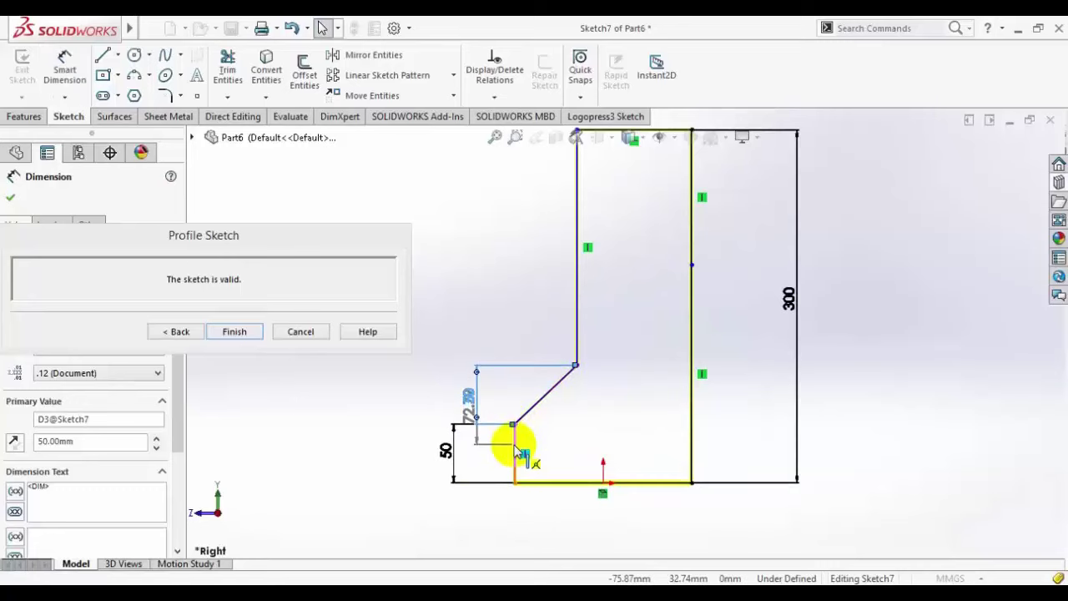
pyautogui.click(514, 431)
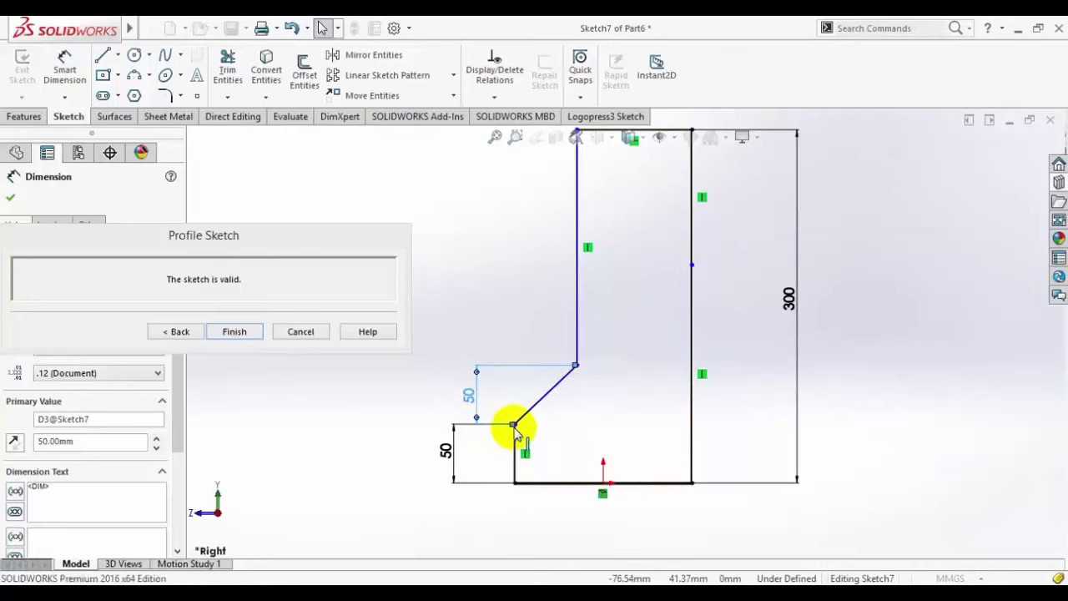
pyautogui.click(576, 237)
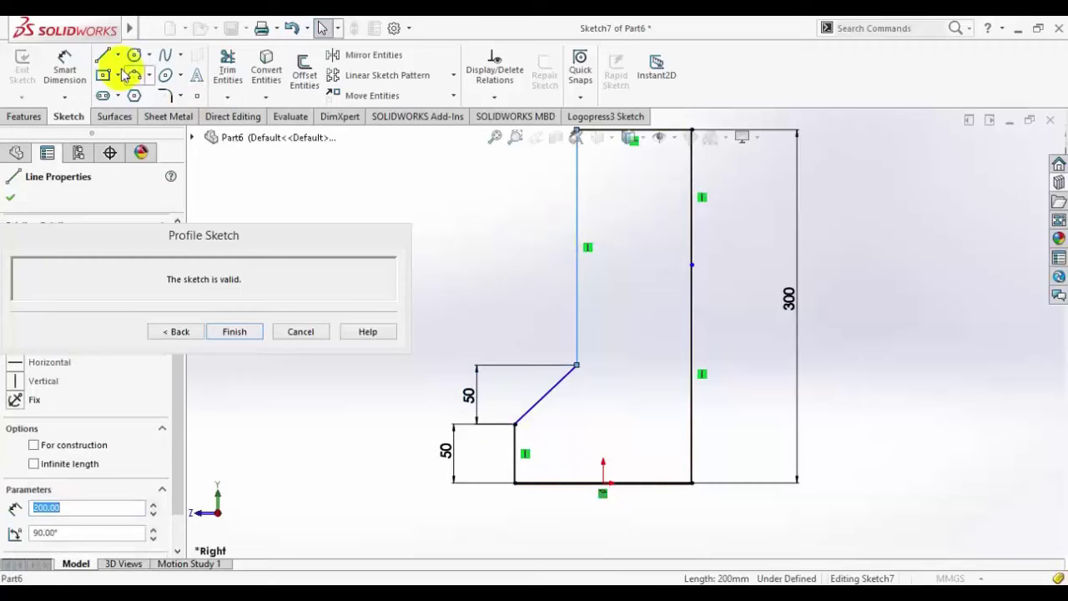
pyautogui.click(64, 70)
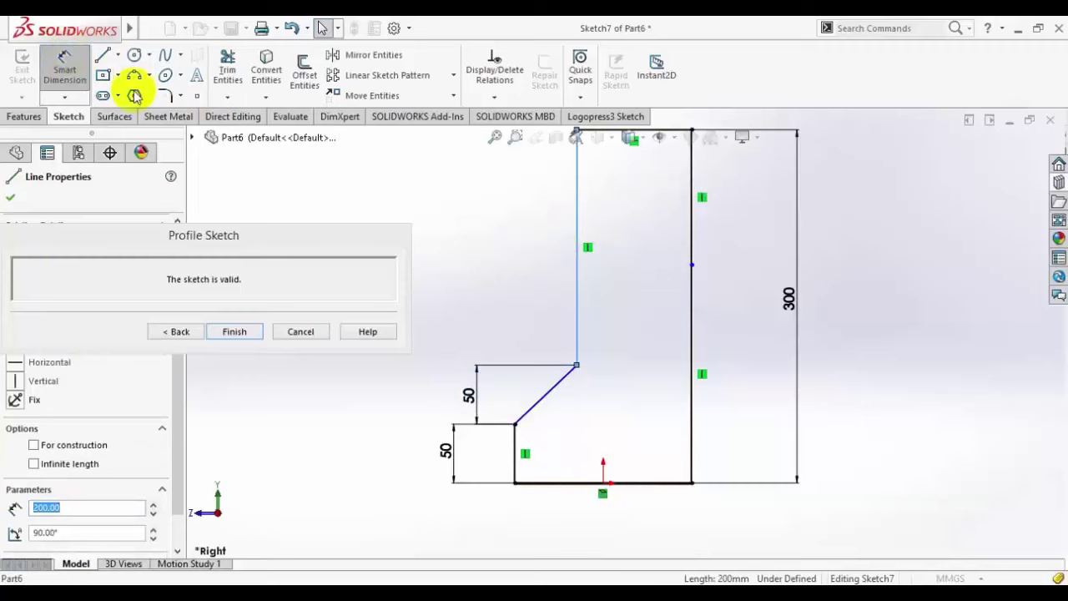
pyautogui.click(514, 447)
pyautogui.click(530, 307)
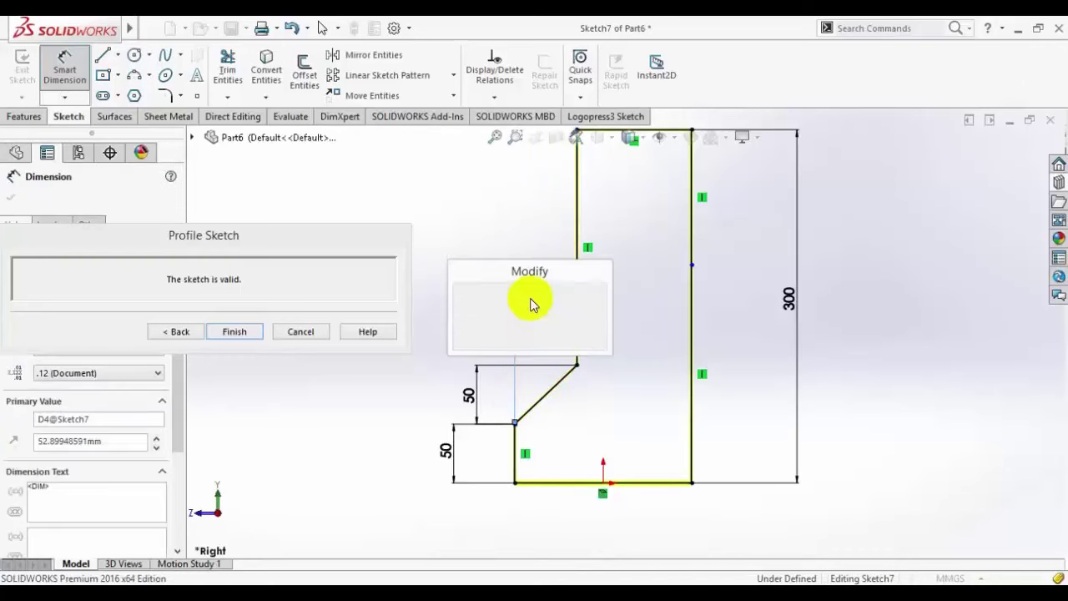
pyautogui.write('40')
pyautogui.write('40')
pyautogui.press('Return')
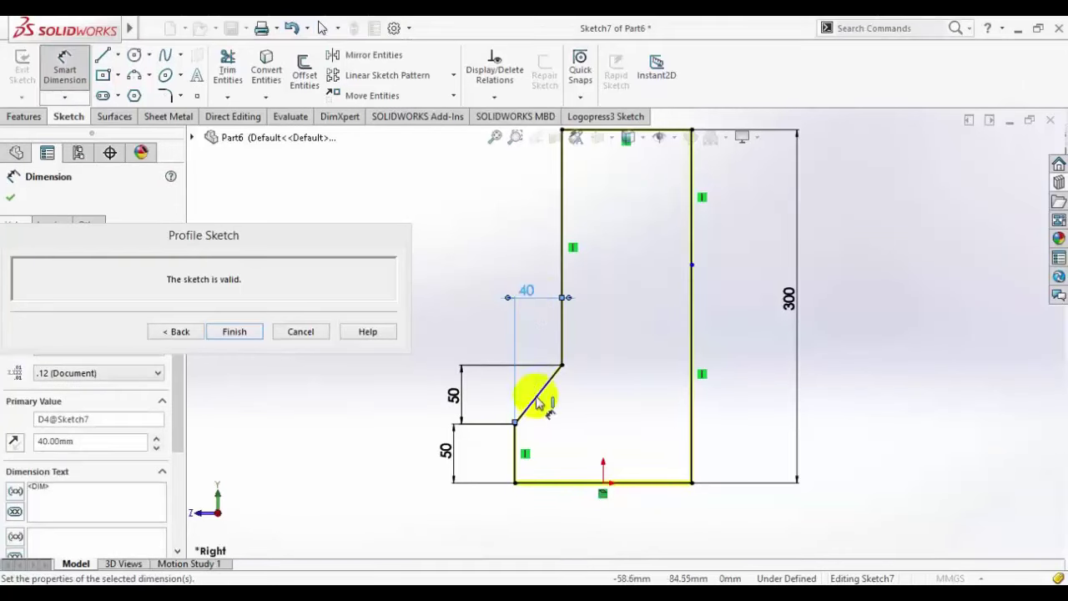
pyautogui.scroll(3, 787, 239)
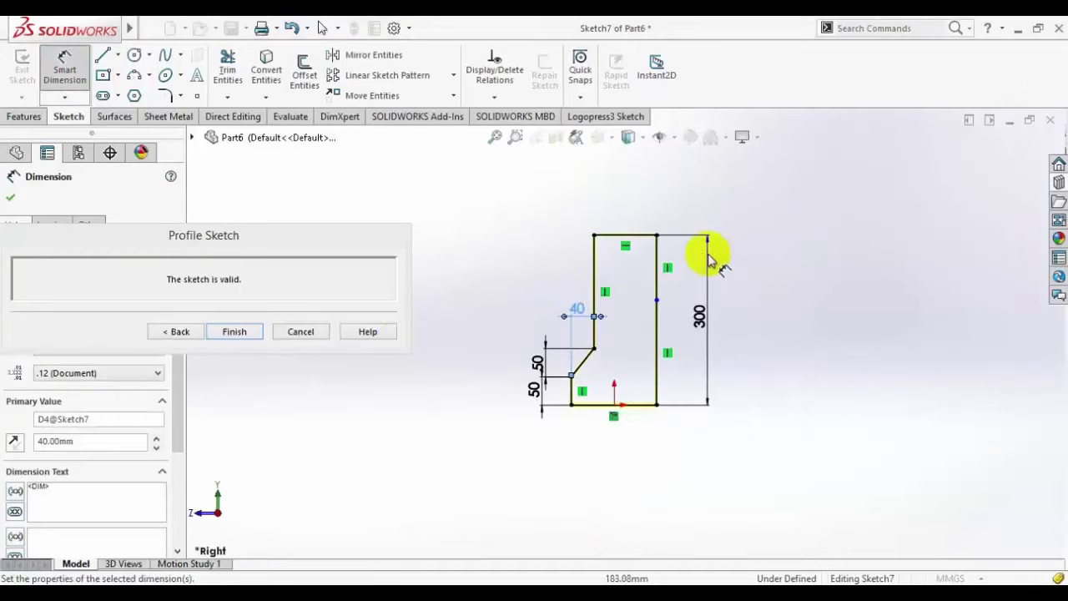
pyautogui.scroll(-2, 601, 351)
pyautogui.scroll(-2, 551, 351)
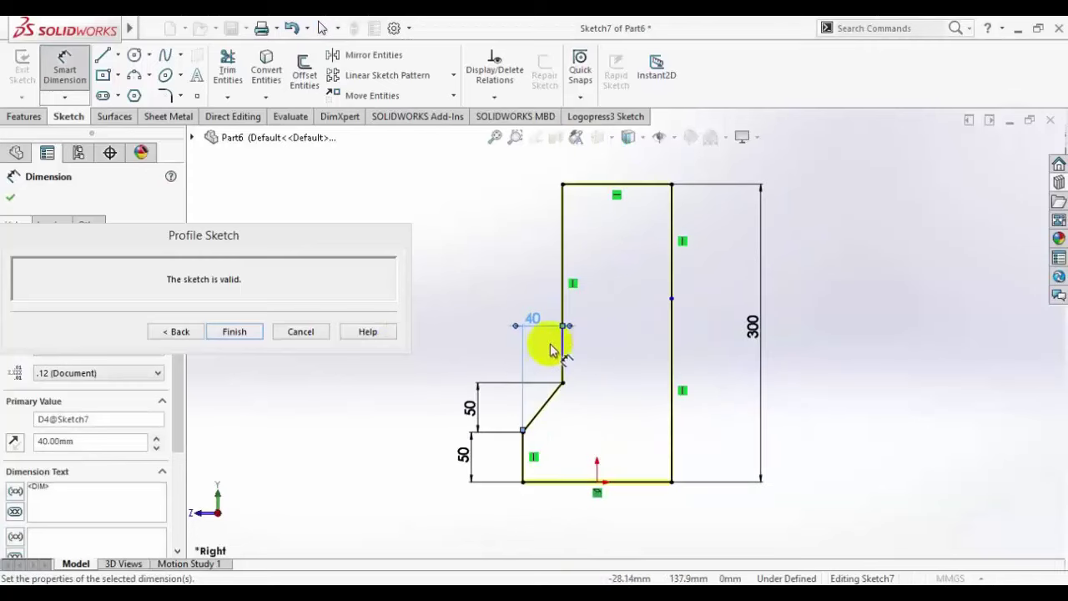
# Step: Finish the chamfered Edge-Flange1 profile sketch and view the part in 3D
pyautogui.click(233, 334)
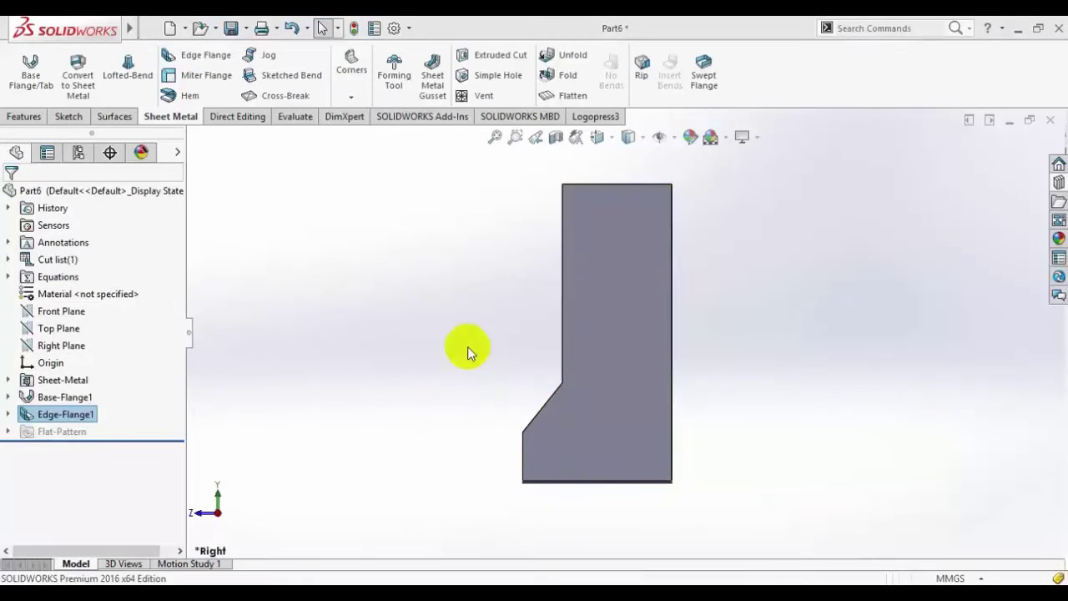
pyautogui.moveTo(467, 346); pyautogui.dragTo(627, 351, button='middle')
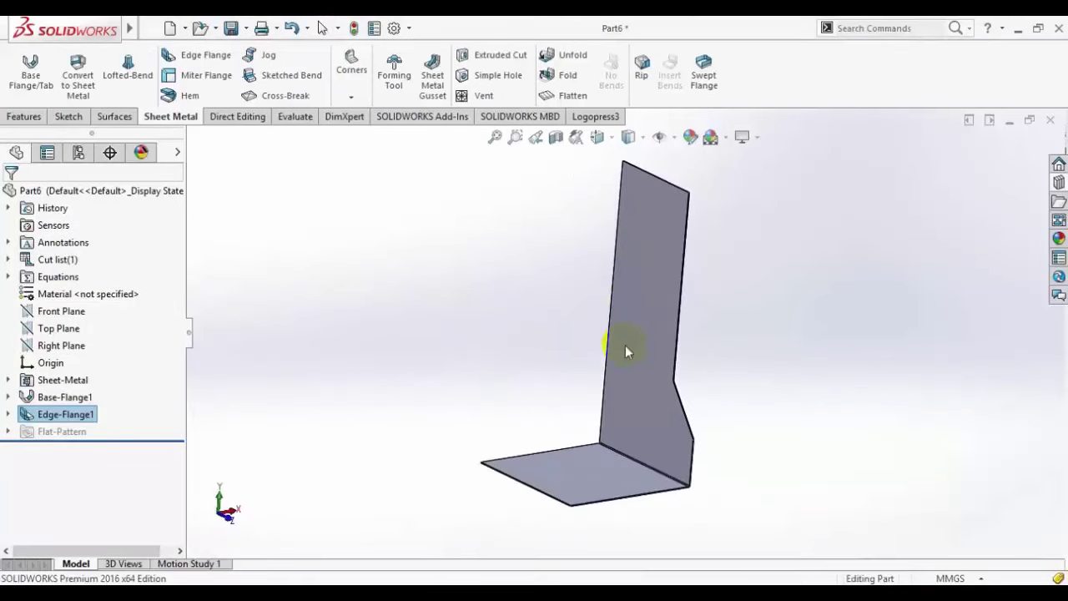
pyautogui.scroll(3, 627, 351)
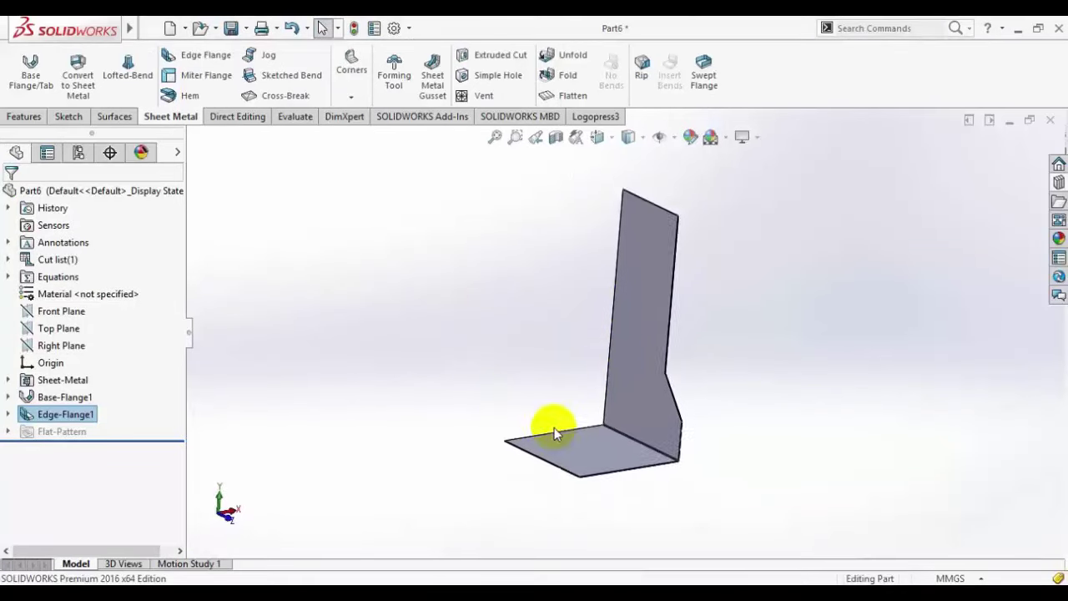
# Step: Mirror Edge-Flange1 across the Right Plane to form the U-bracket
pyautogui.click(62, 344)
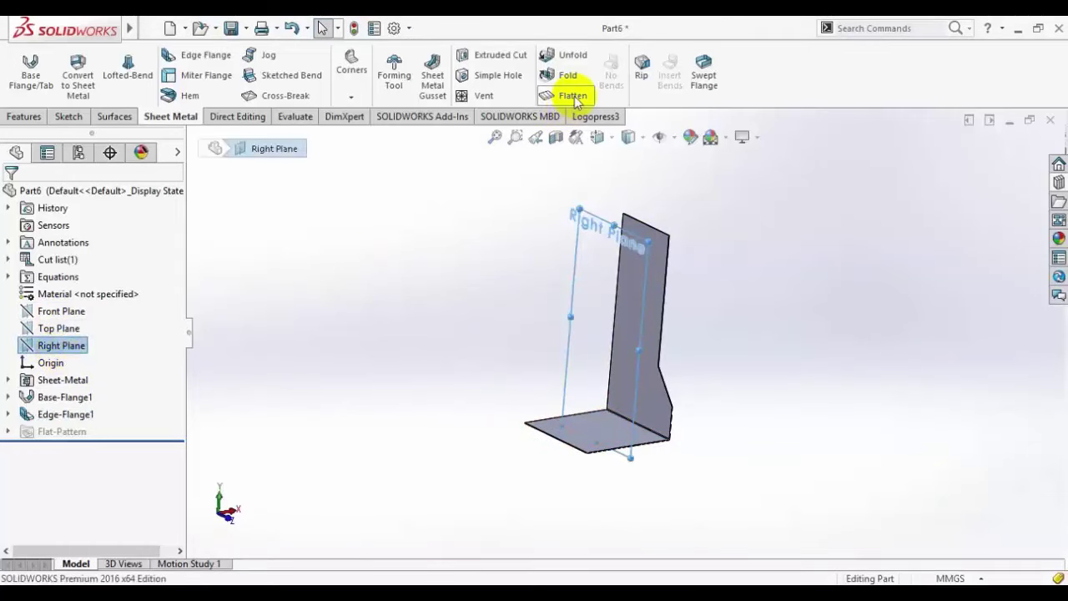
pyautogui.click(17, 118)
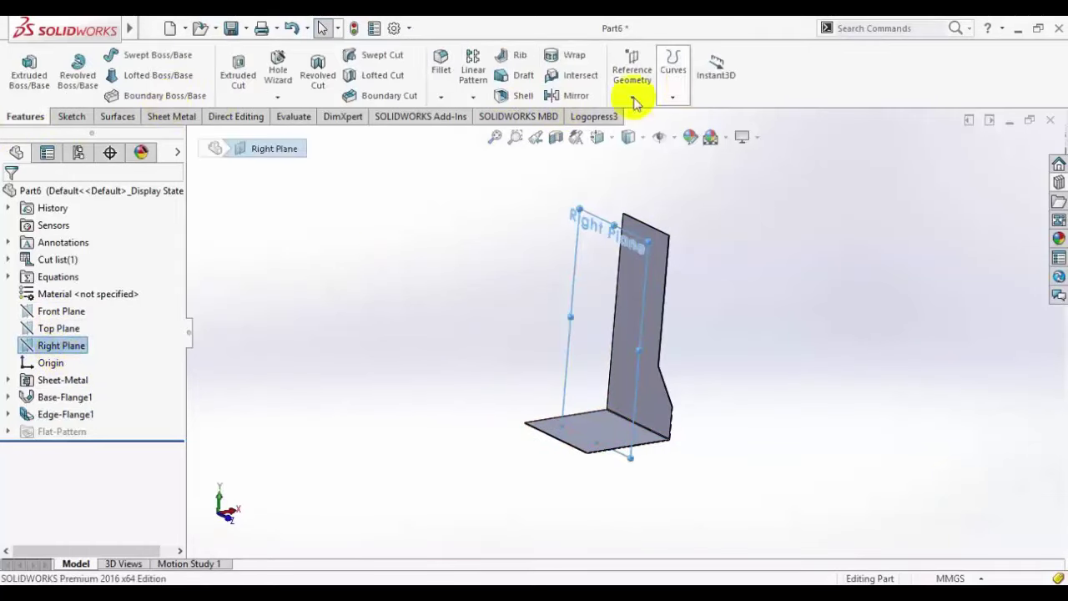
pyautogui.click(563, 95)
pyautogui.click(646, 386)
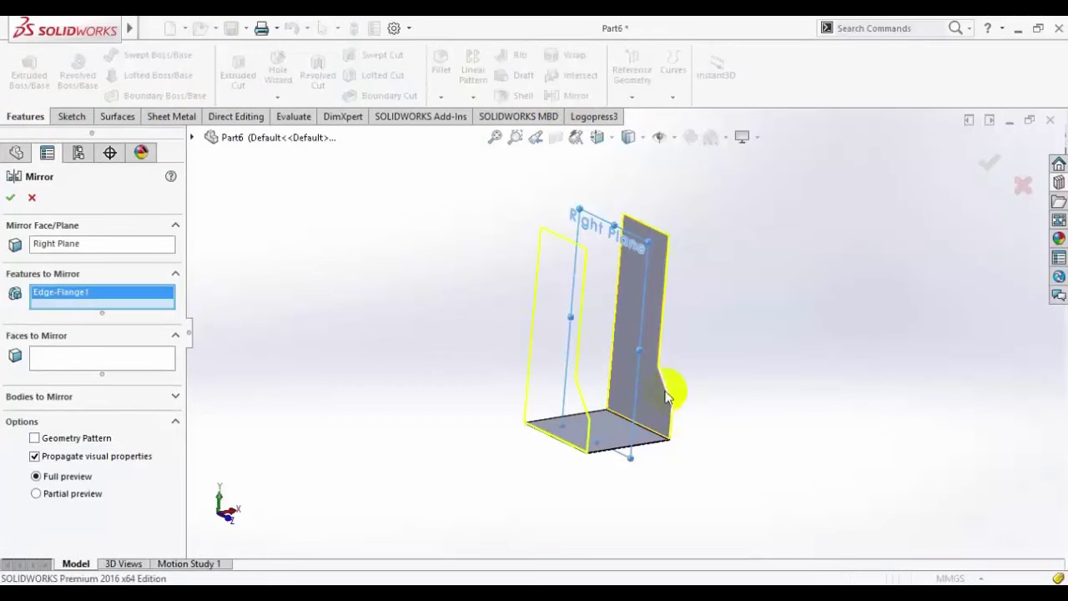
pyautogui.scroll(-2, 672, 386)
pyautogui.click(9, 197)
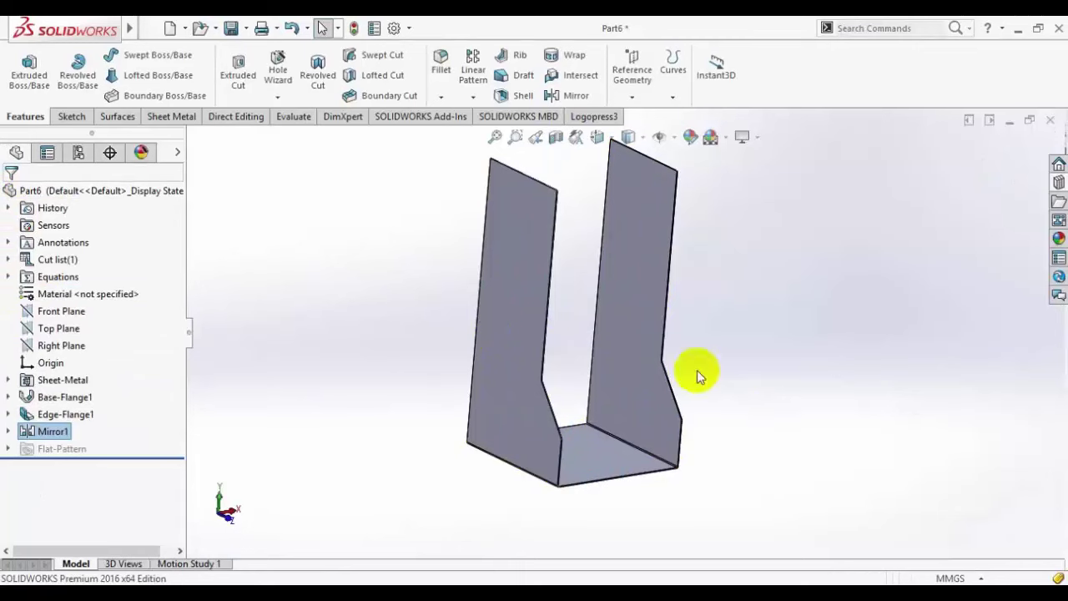
pyautogui.moveTo(697, 370); pyautogui.dragTo(585, 351, button='middle')
pyautogui.click(275, 584)
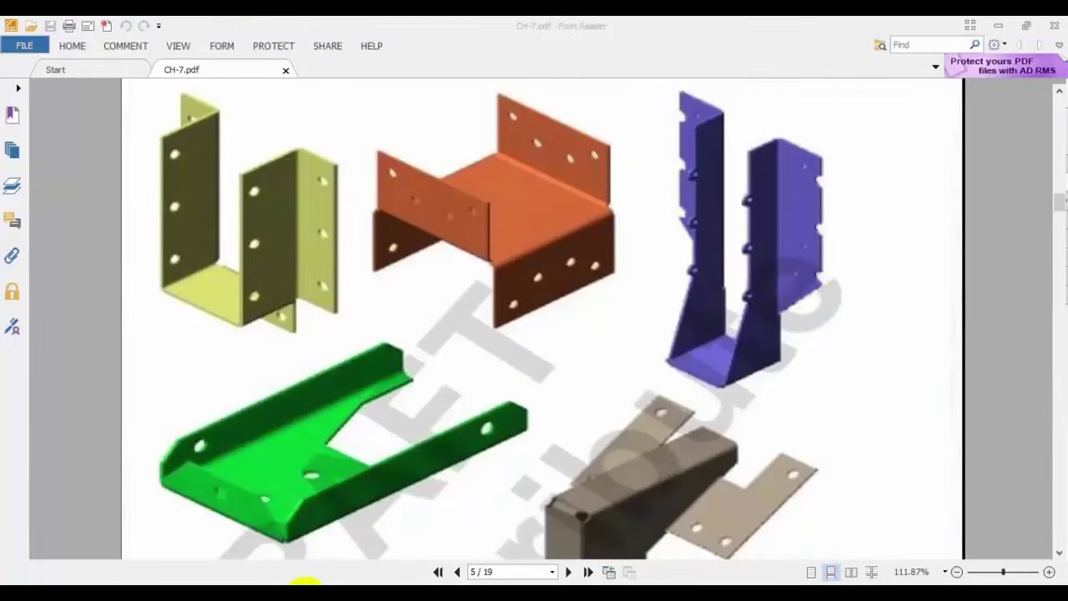
# Step: Check the bracket examples on CH-7.pdf page 5, then go back to the Part6 U-bracket
pyautogui.click(304, 584)
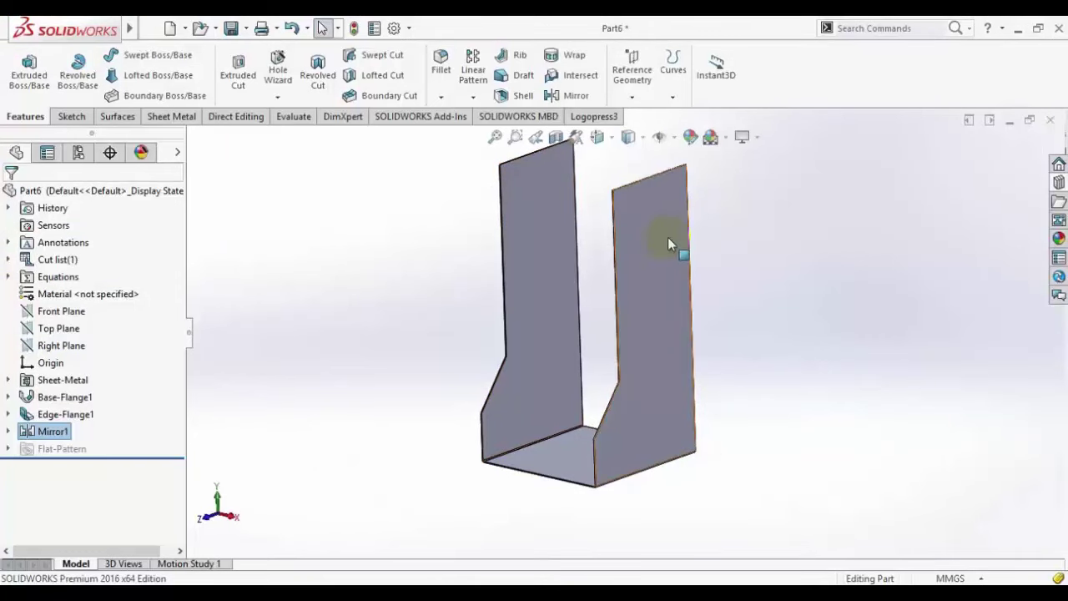
# Step: Start Edge-Flange2 on the right upright's outer vertical edge at 120 mm, viewed from the Front
pyautogui.click(161, 120)
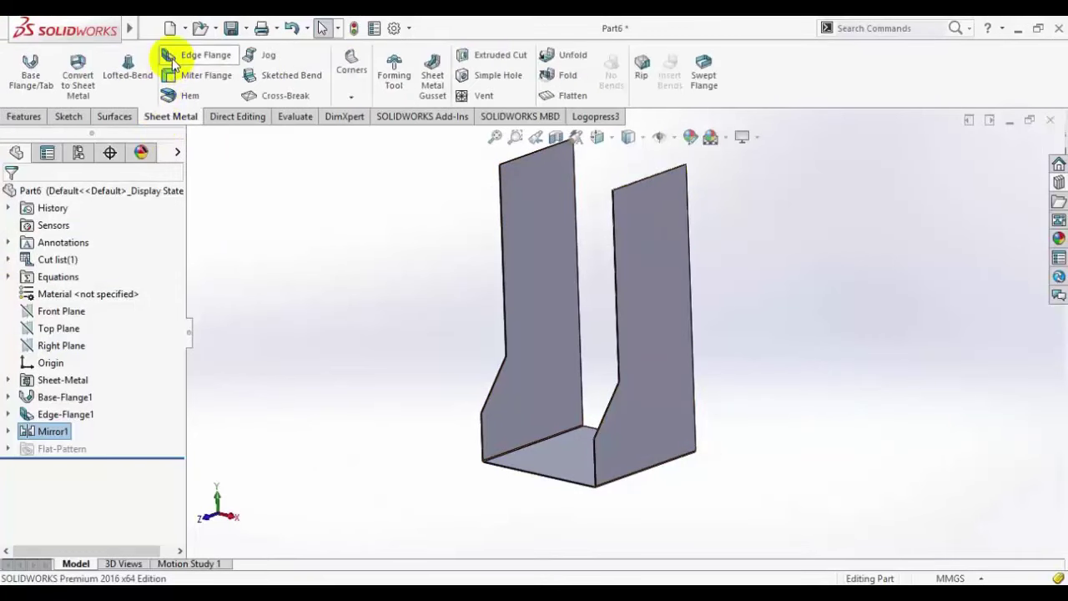
pyautogui.click(688, 236)
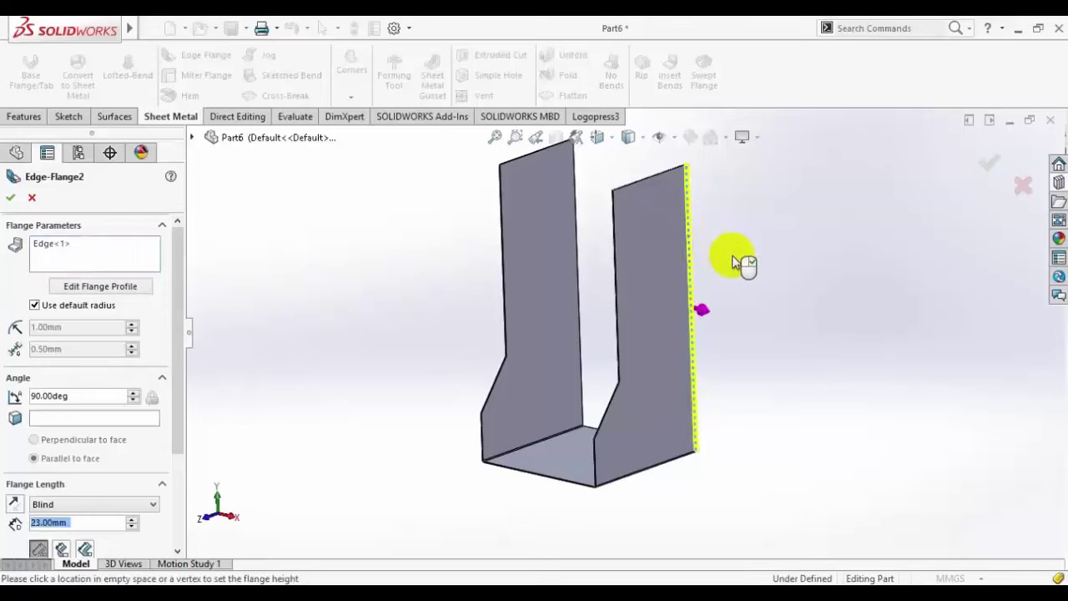
pyautogui.click(783, 306)
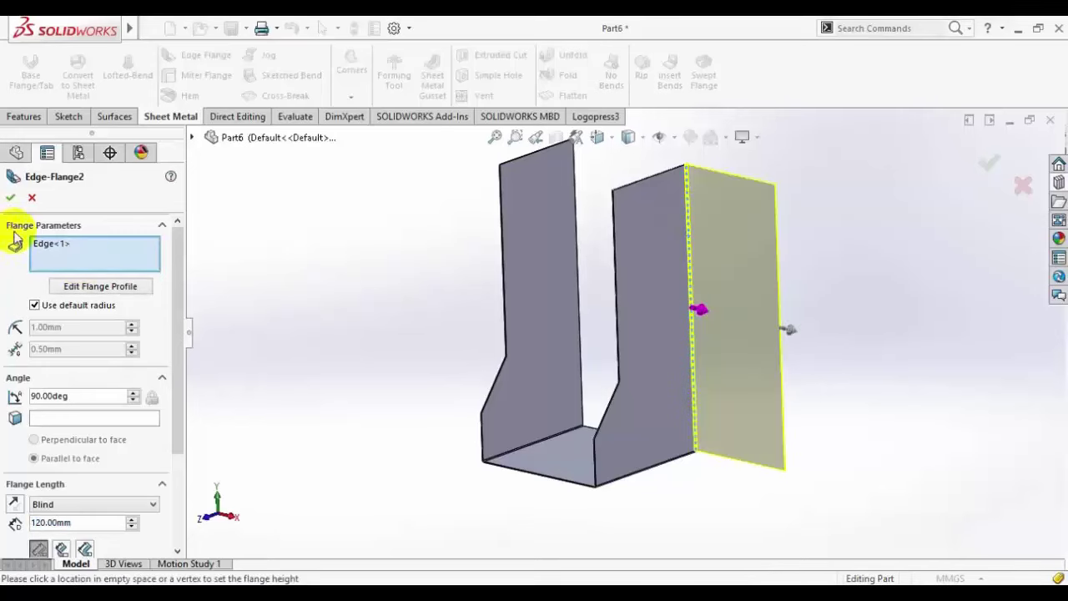
pyautogui.click(598, 137)
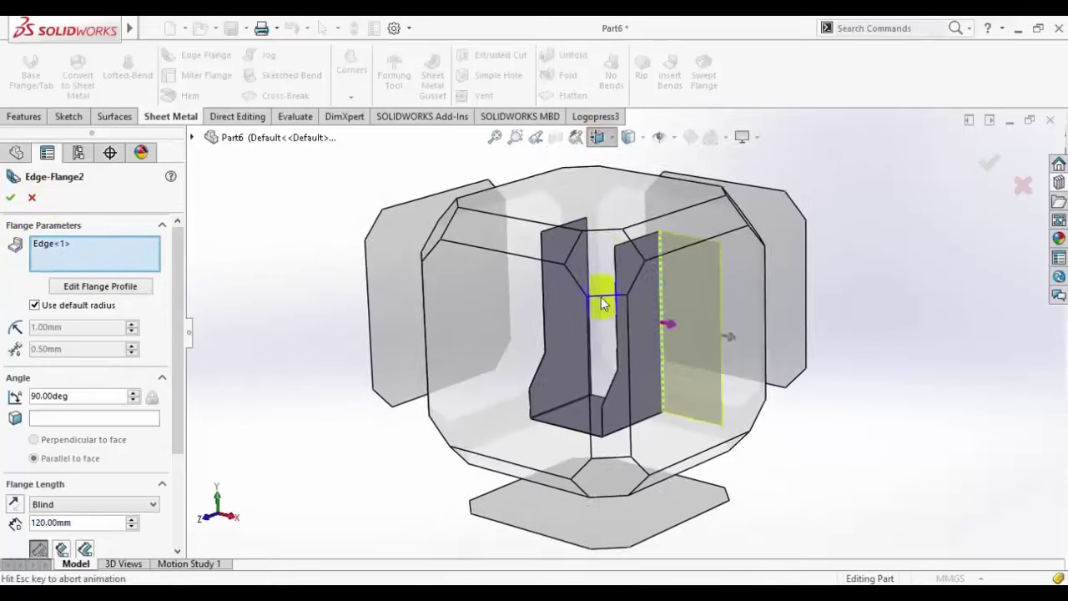
pyautogui.click(572, 351)
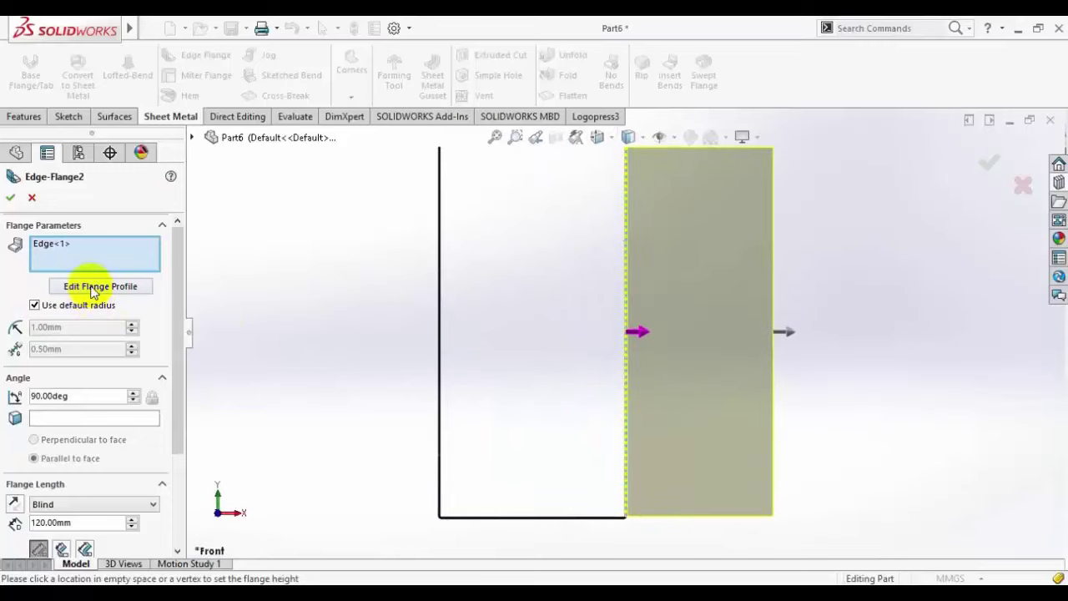
# Step: Edit Edge-Flange2's profile and draw a slanted line from the right edge's midpoint to the left edge
pyautogui.click(94, 287)
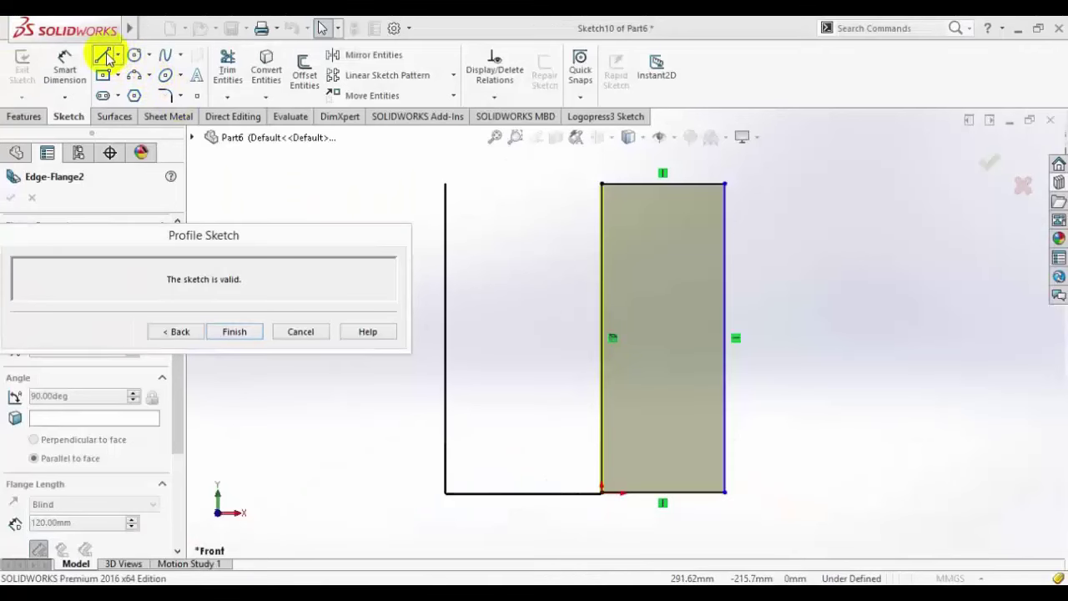
pyautogui.click(104, 56)
pyautogui.click(724, 338)
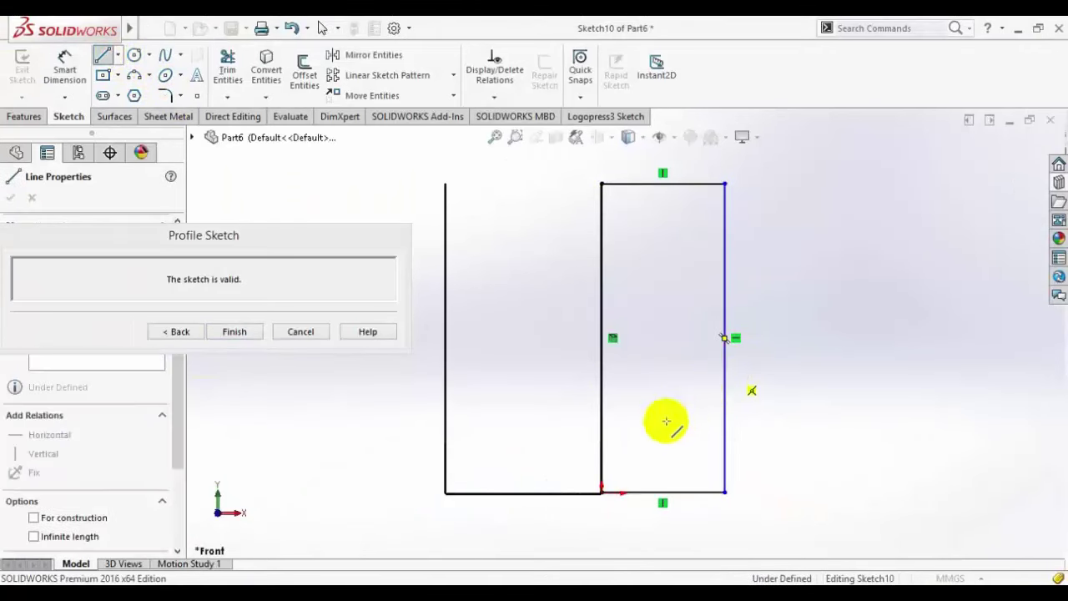
pyautogui.click(603, 448)
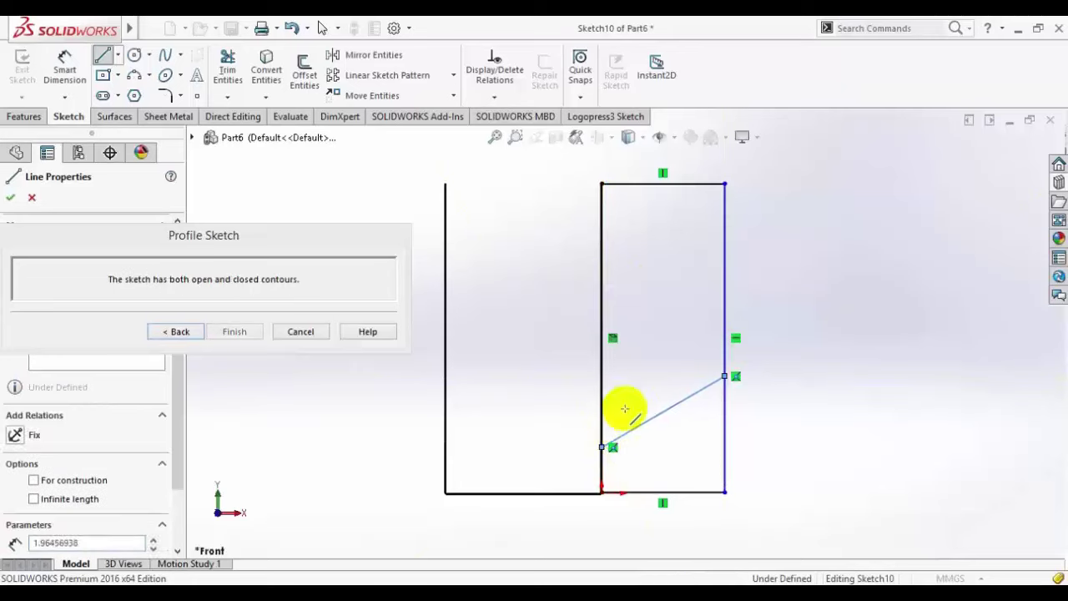
pyautogui.rightClick(673, 281)
pyautogui.click(685, 285)
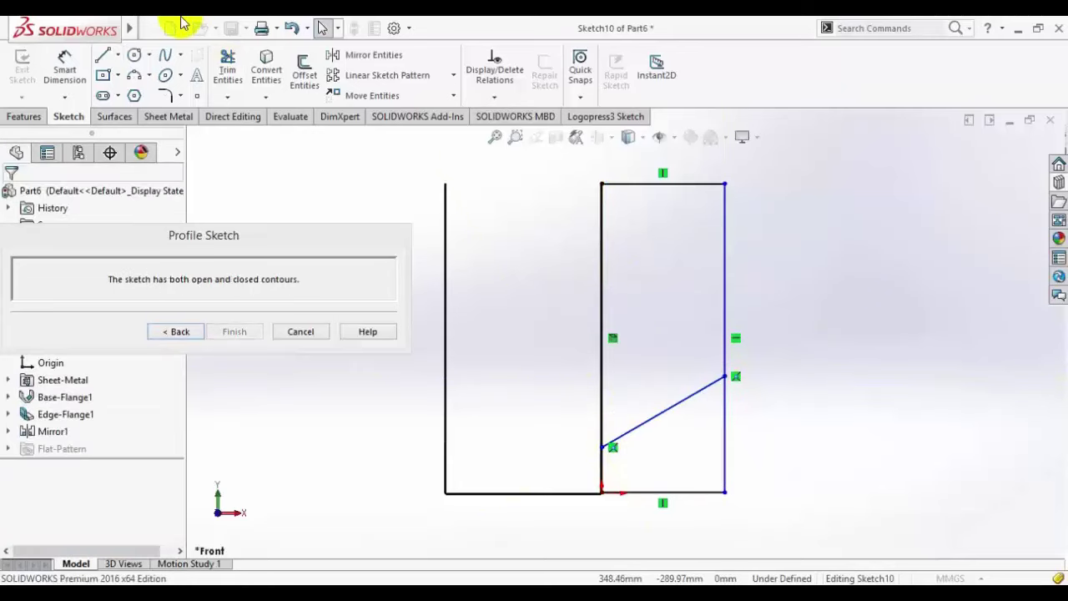
# Step: Trim away the profile's bottom line and both lower vertical segments
pyautogui.click(227, 71)
pyautogui.click(639, 492)
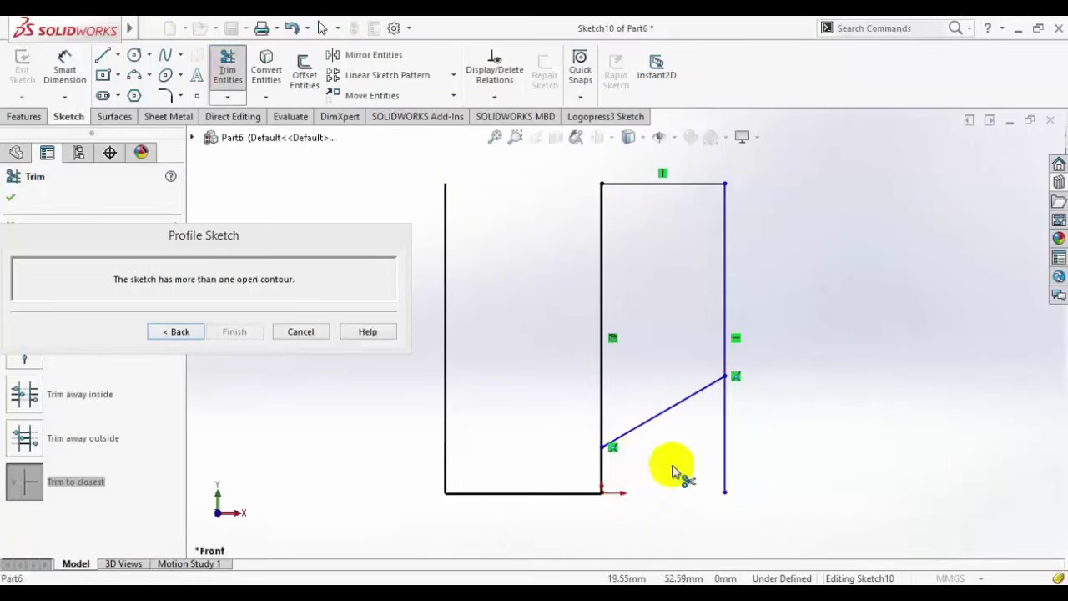
pyautogui.click(725, 472)
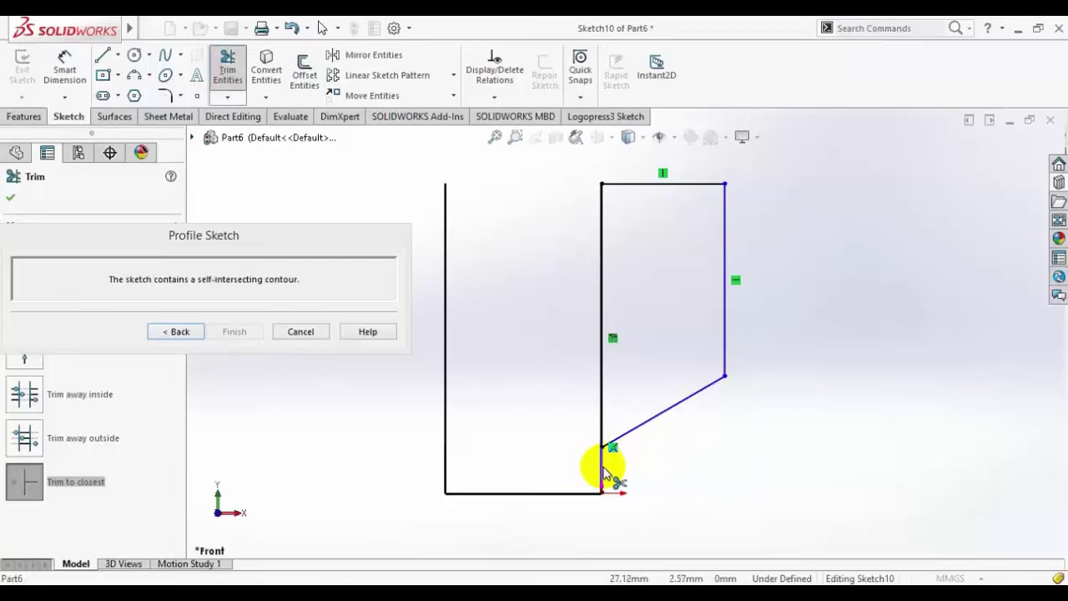
pyautogui.click(603, 472)
pyautogui.scroll(2, 625, 332)
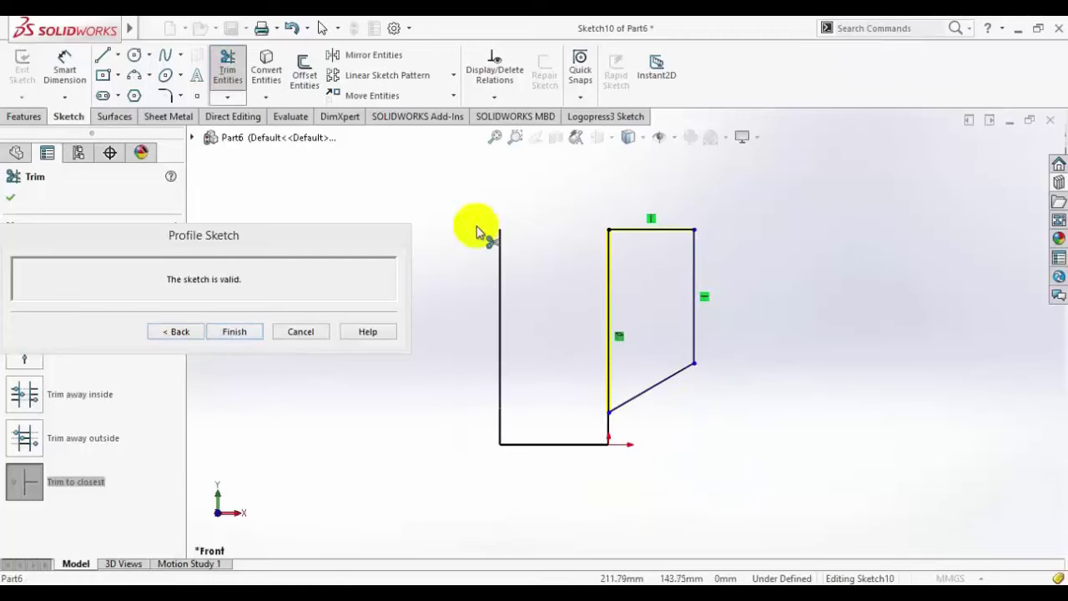
# Step: Dimension the profile's right edge at 150 mm and top width at 100 mm
pyautogui.click(64, 65)
pyautogui.scroll(-2, 647, 315)
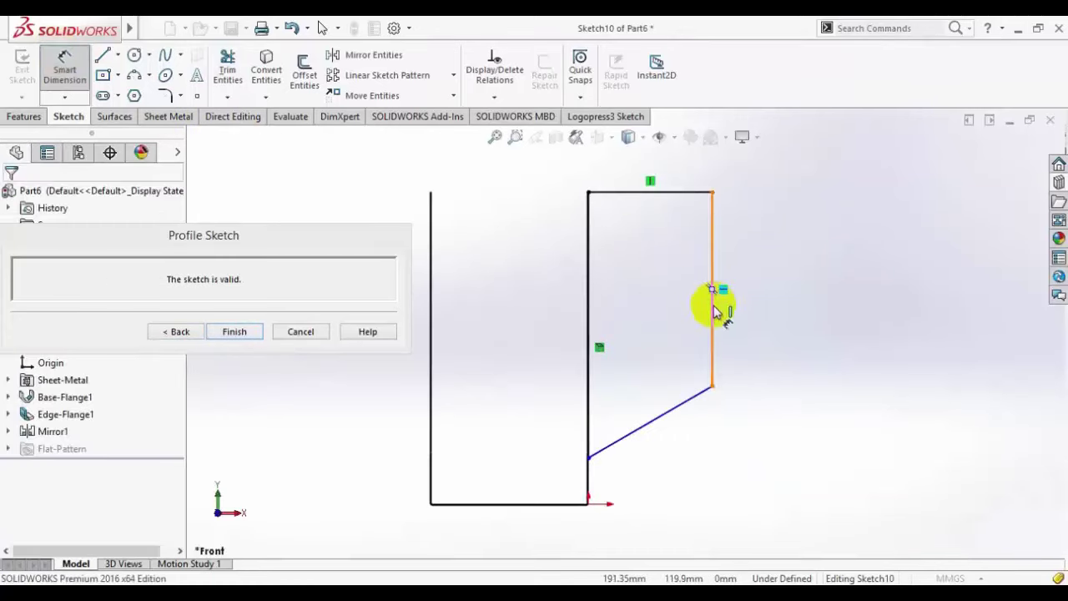
pyautogui.click(711, 299)
pyautogui.click(786, 305)
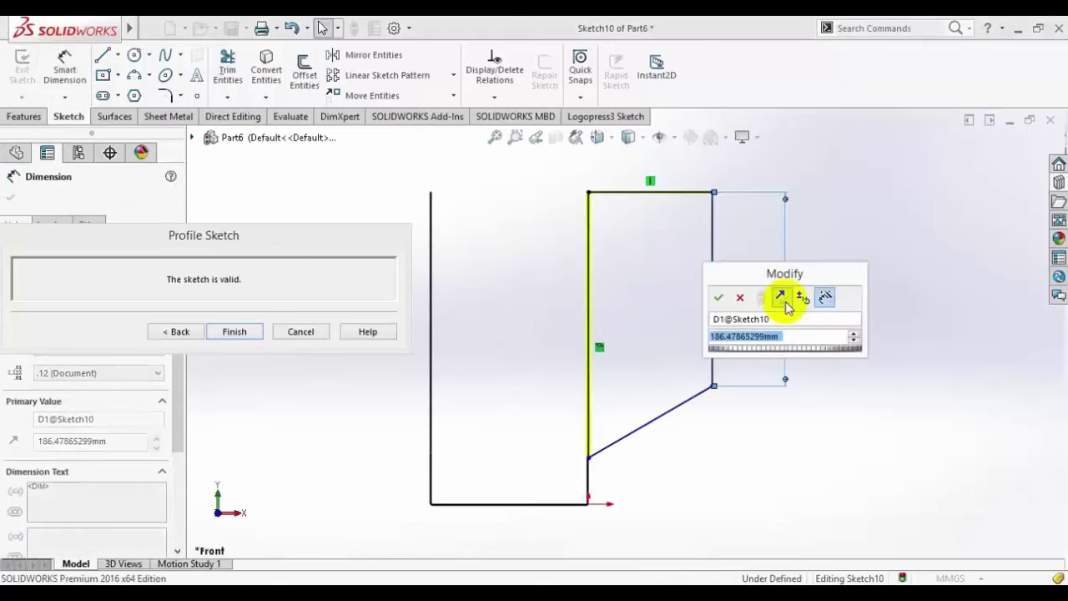
pyautogui.write('150')
pyautogui.press('Return')
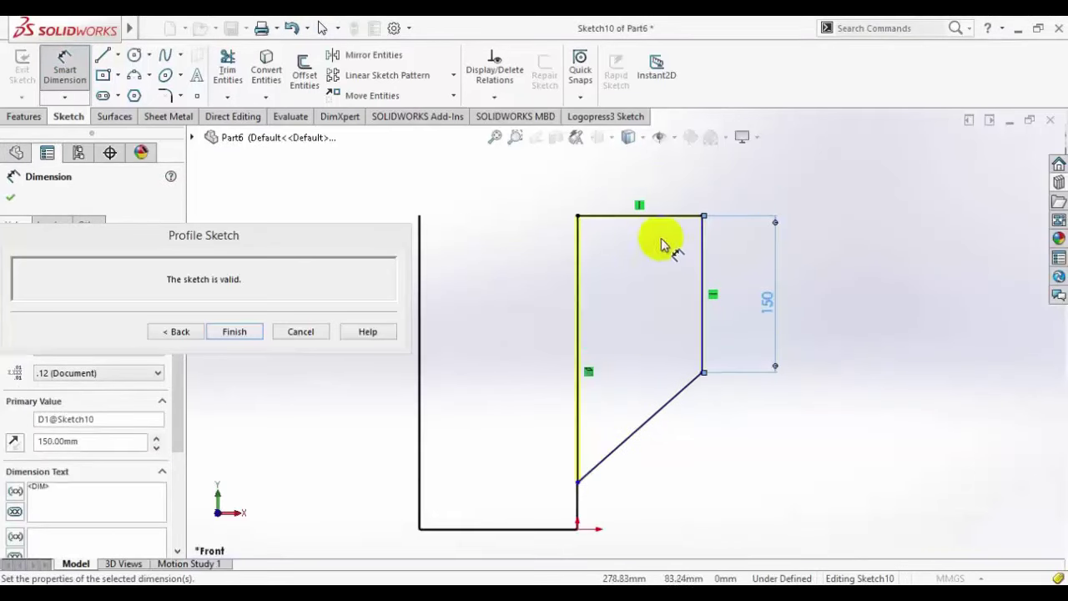
pyautogui.click(658, 219)
pyautogui.click(640, 174)
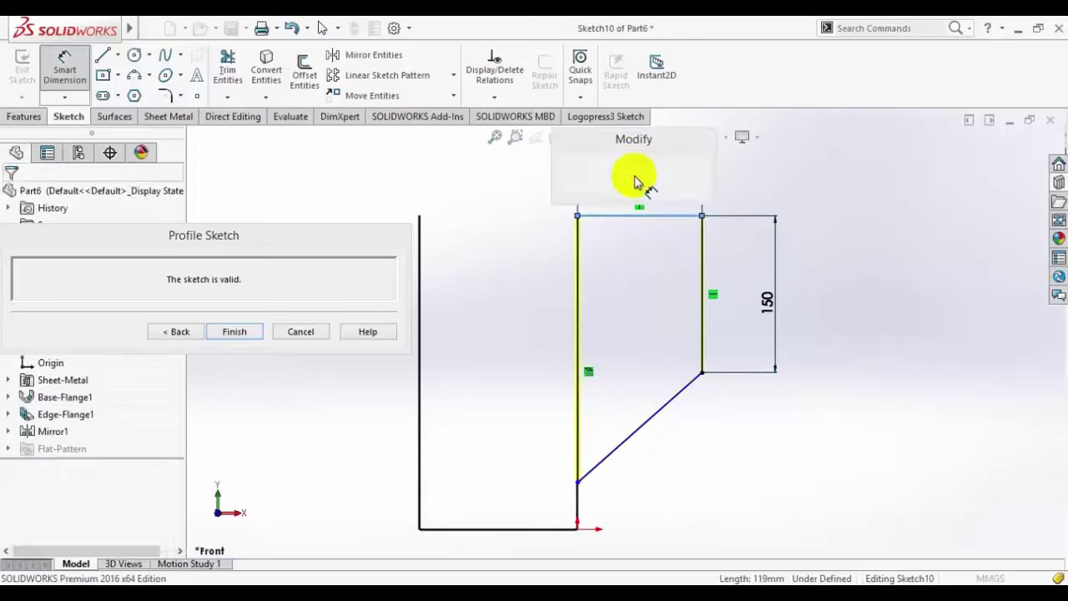
pyautogui.write('100')
pyautogui.press('Return')
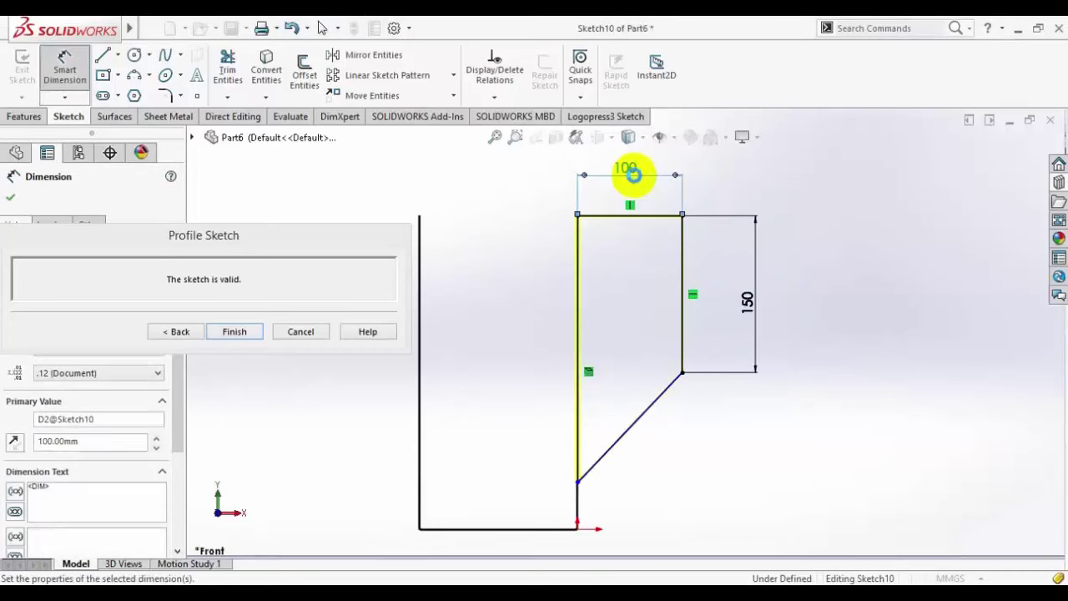
# Step: Set the profile's left line to 250 mm and accept the profile sketch
pyautogui.click(577, 336)
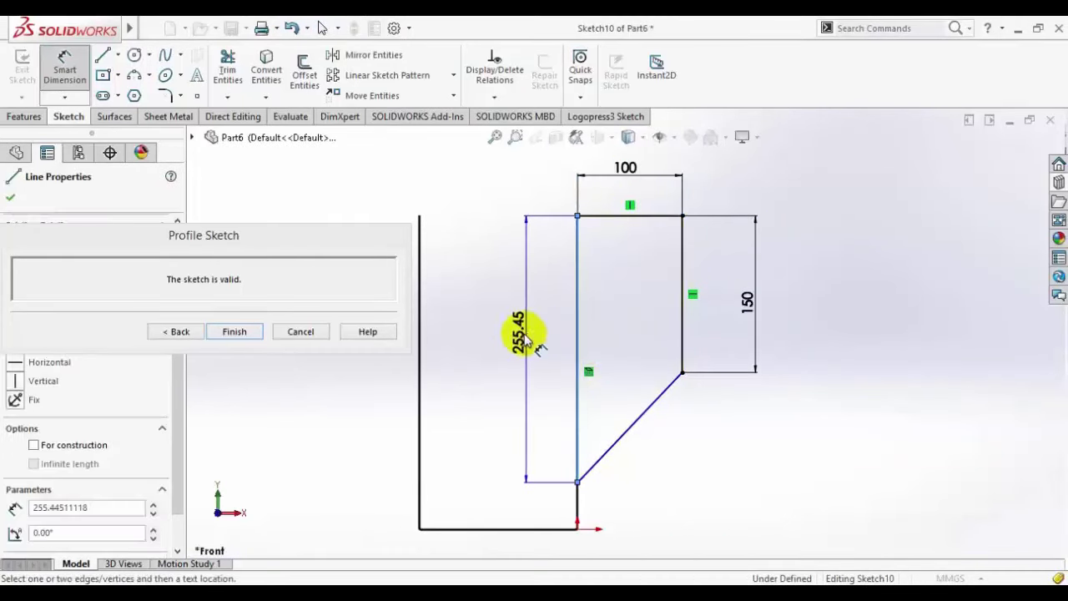
pyautogui.click(529, 333)
pyautogui.write('250')
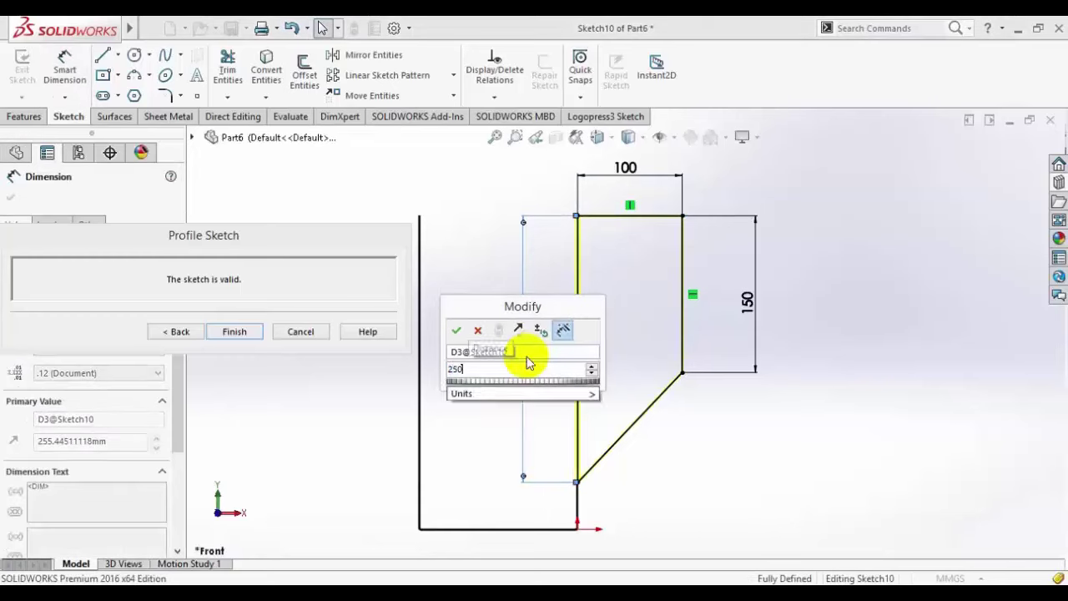
pyautogui.press('Return')
pyautogui.press('f')
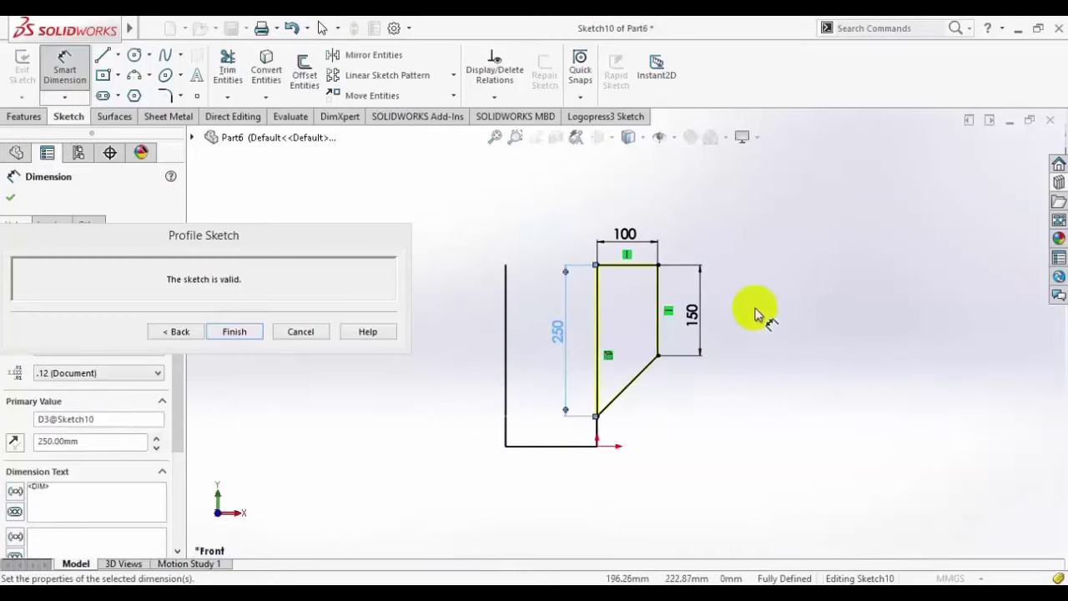
pyautogui.click(235, 332)
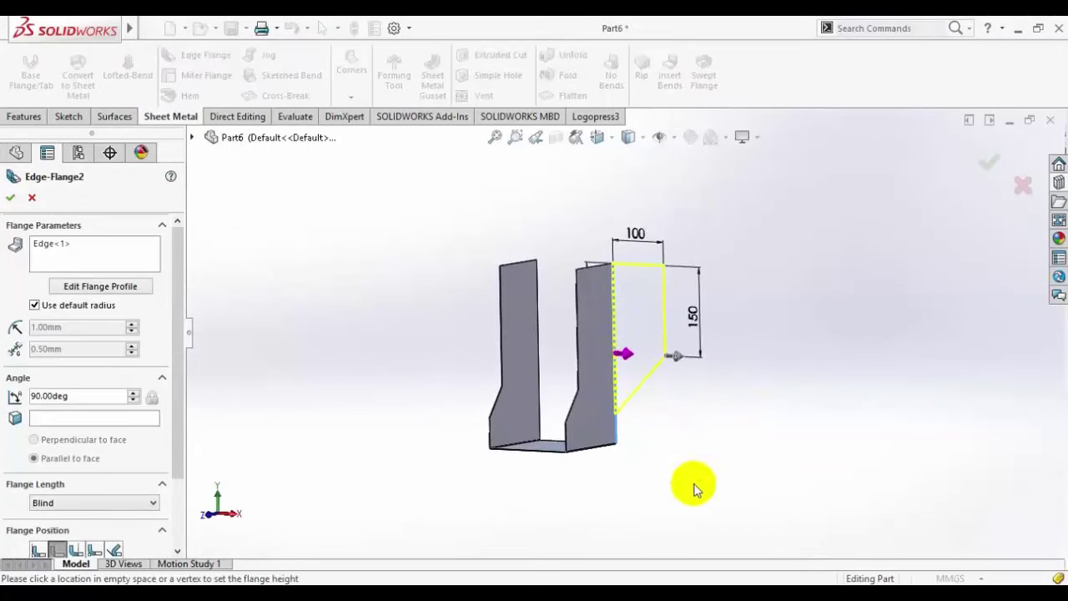
# Step: Finish Edge-Flange2 and mirror it across the Right Plane as Mirror2
pyautogui.scroll(-3, 545, 301)
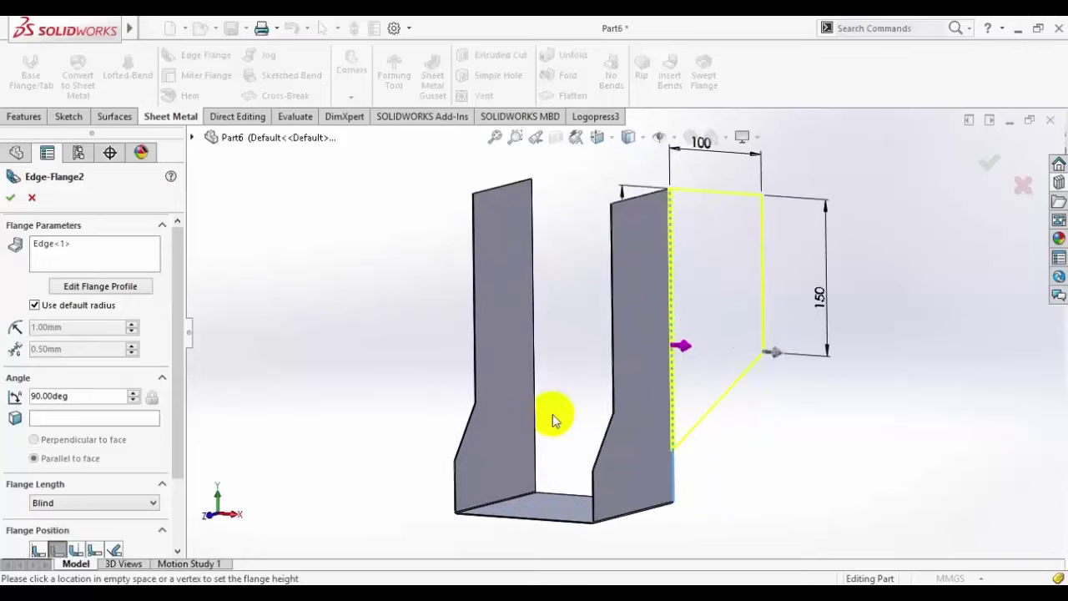
pyautogui.click(15, 201)
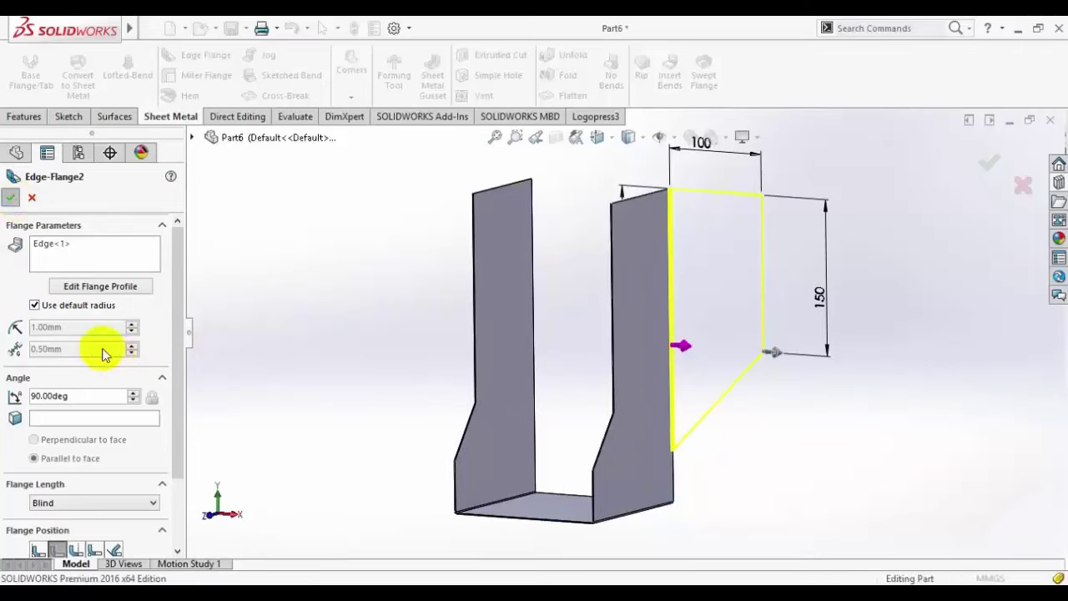
pyautogui.click(64, 344)
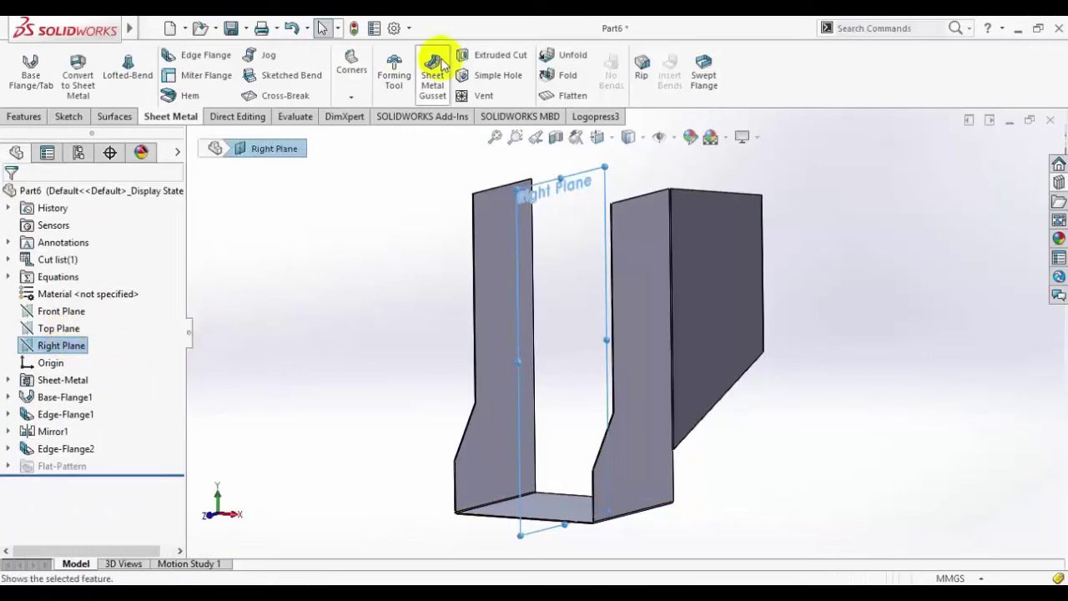
pyautogui.click(22, 116)
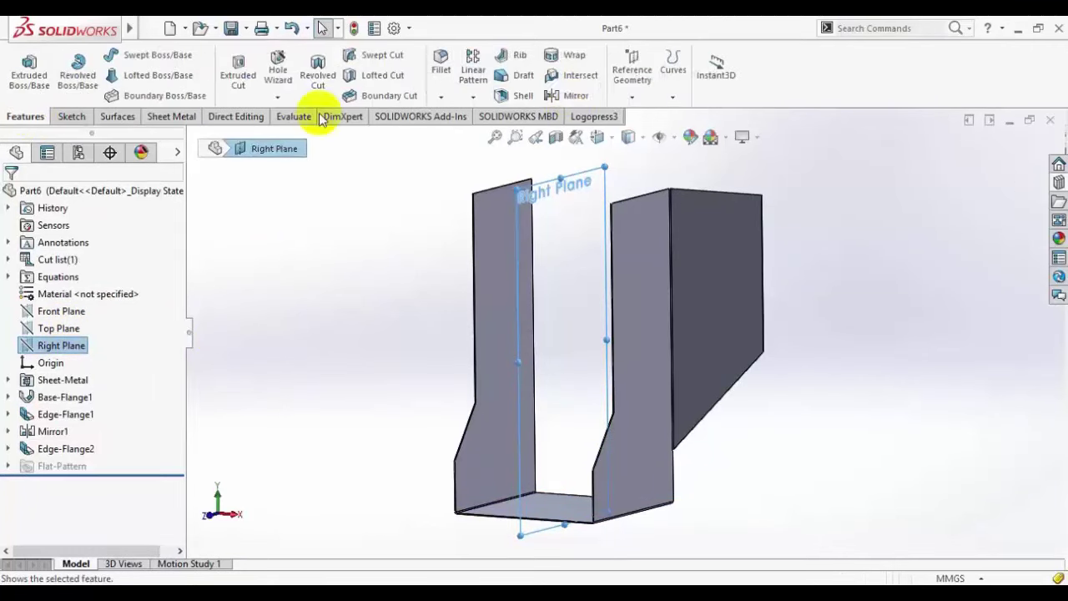
pyautogui.click(584, 96)
pyautogui.click(716, 274)
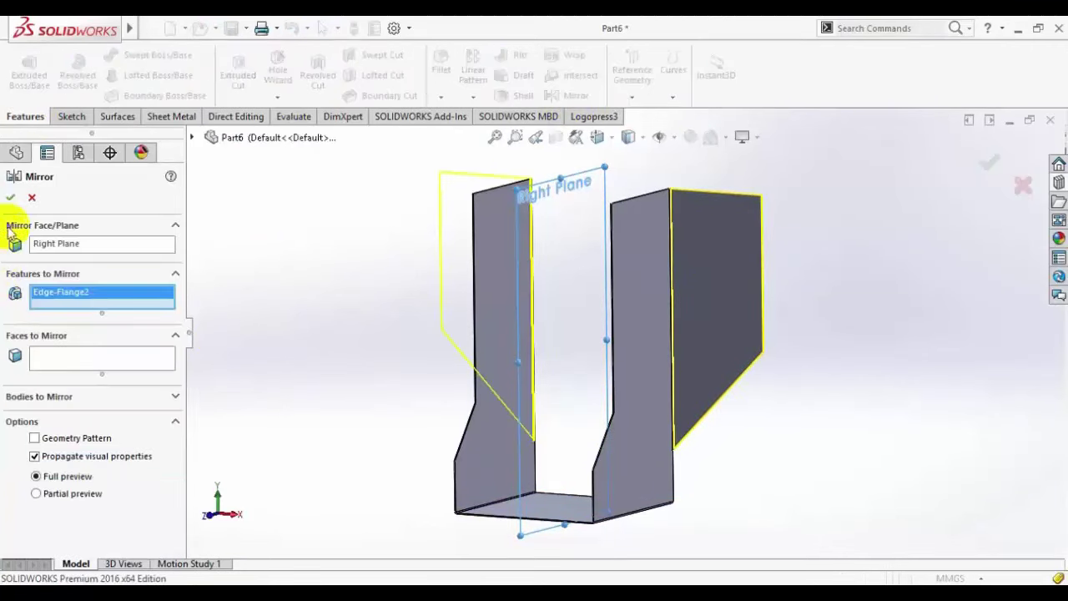
pyautogui.click(10, 198)
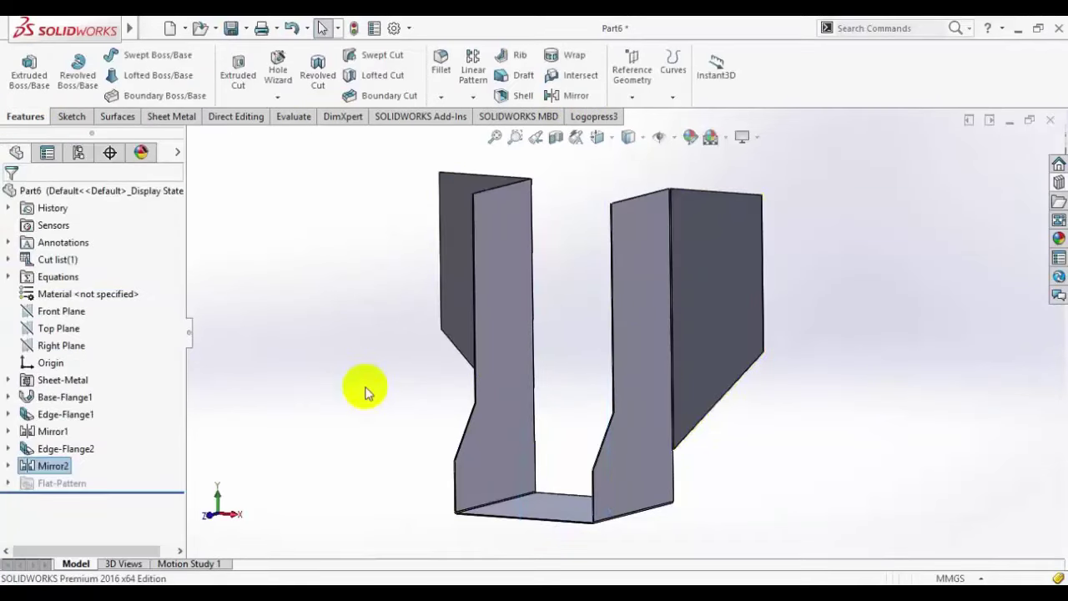
pyautogui.click(294, 580)
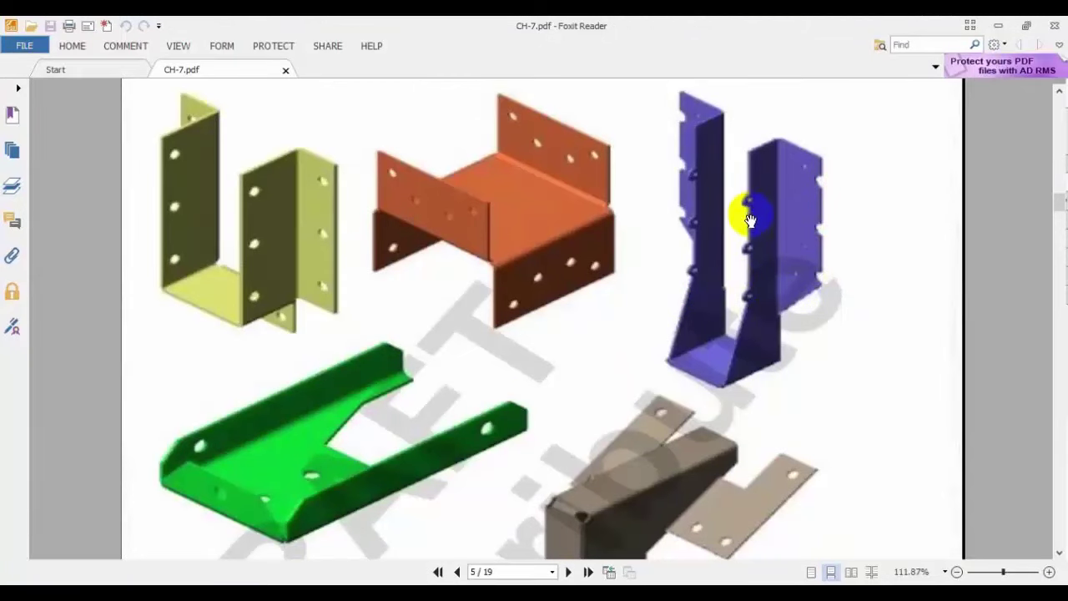
# Step: Look over the bracket images on CH-7.pdf page 5, then go back to Part6
pyautogui.click(324, 582)
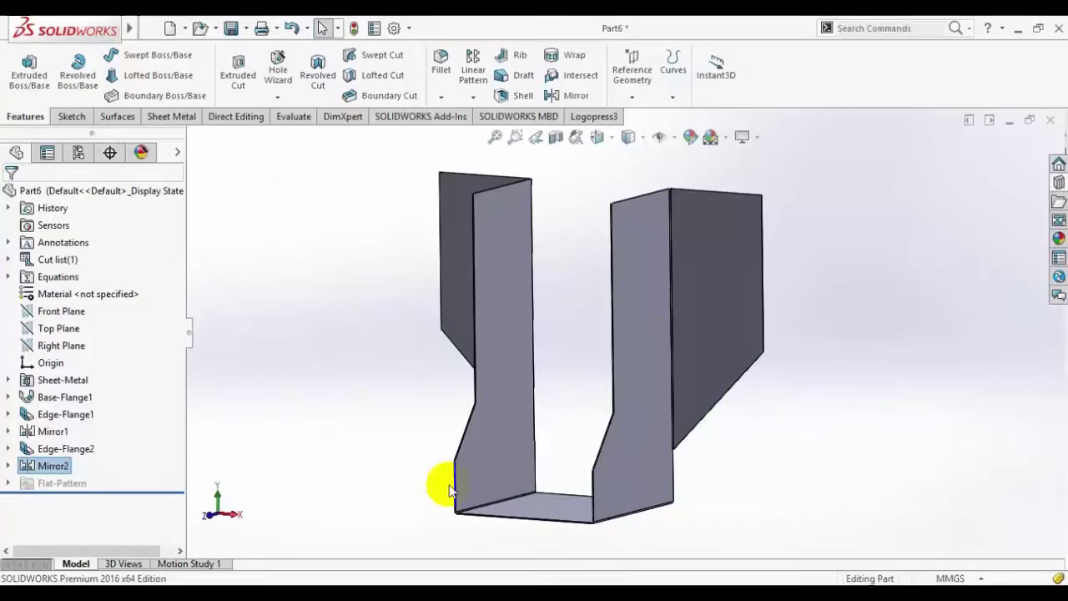
# Step: Start a new sketch on the side flange face, viewed normal to it
pyautogui.click(647, 306)
pyautogui.click(771, 258)
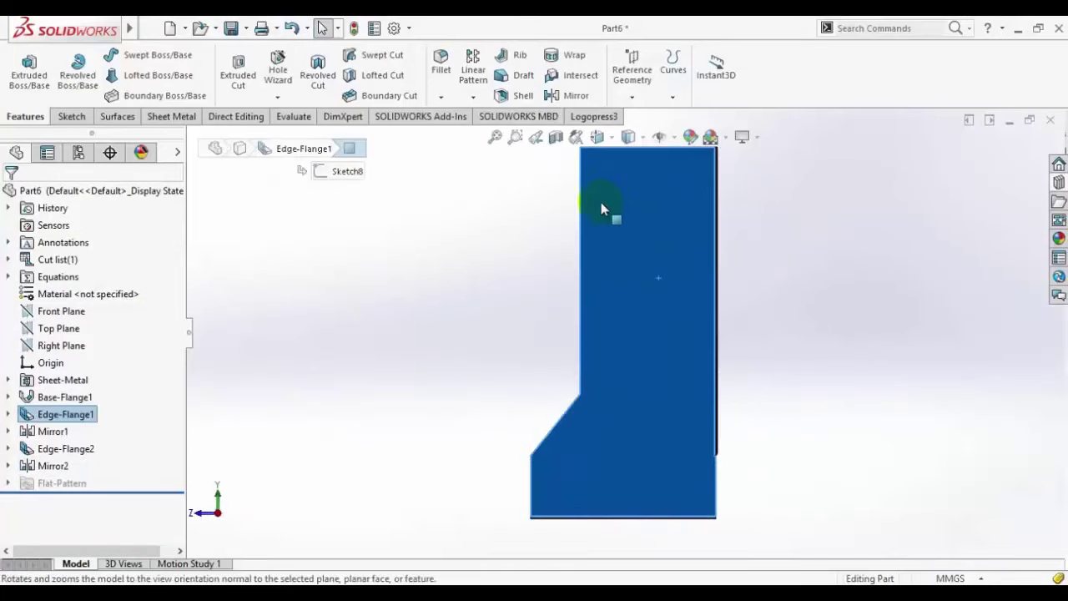
pyautogui.click(72, 116)
pyautogui.click(25, 70)
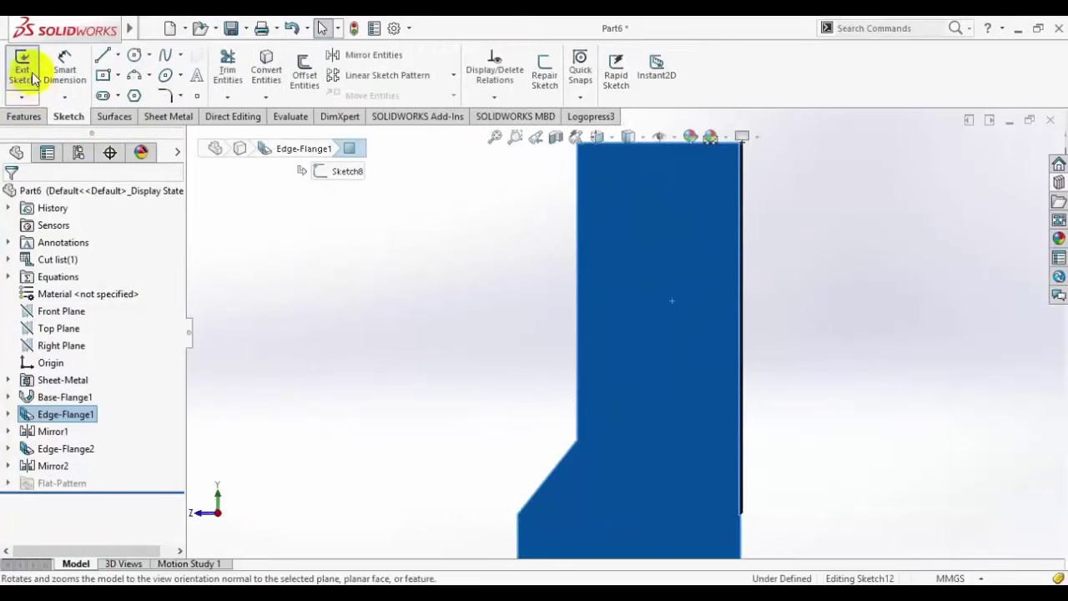
# Step: Draw a three-point arc bulging out from the flange's left edge
pyautogui.click(133, 75)
pyautogui.scroll(2, 622, 250)
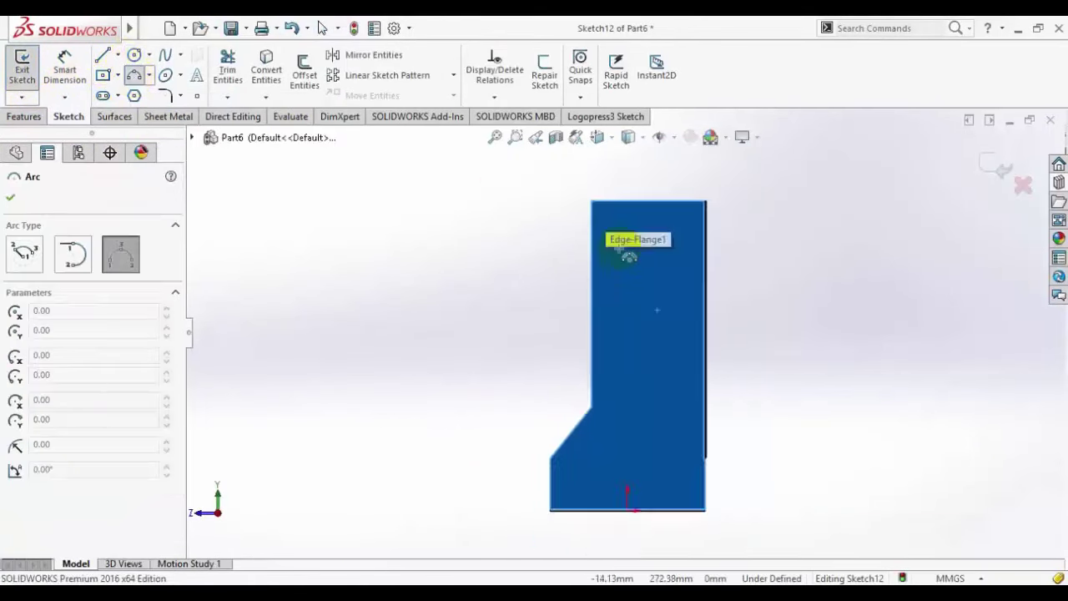
pyautogui.scroll(-5, 620, 248)
pyautogui.click(555, 208)
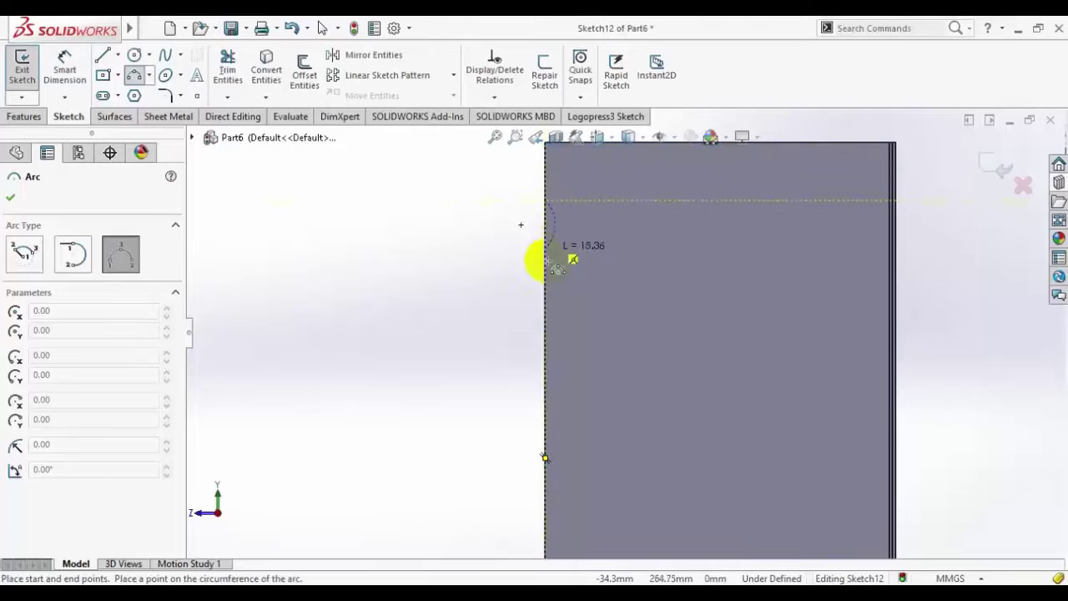
pyautogui.click(548, 276)
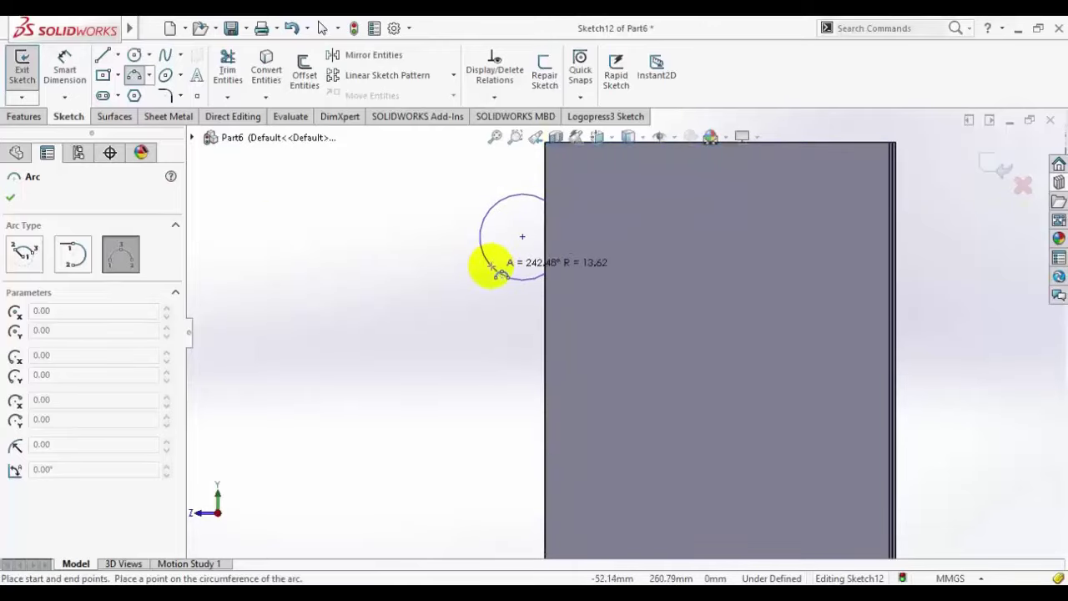
pyautogui.click(501, 268)
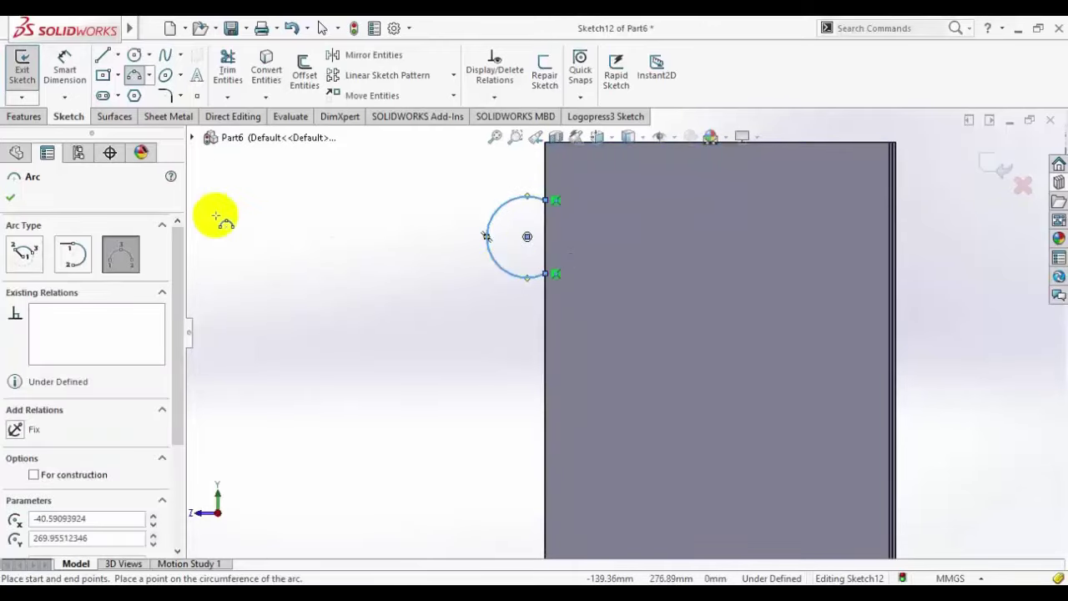
pyautogui.rightClick(218, 217)
pyautogui.click(229, 226)
pyautogui.scroll(-2, 514, 219)
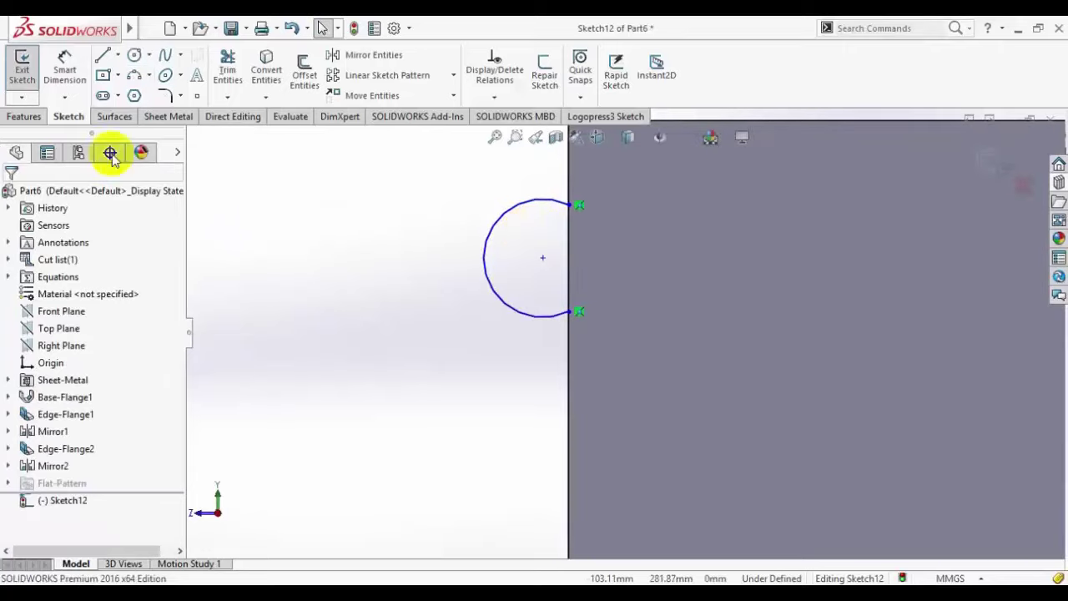
# Step: Add a 6.35 mm radius hole circle inside the arc
pyautogui.click(139, 62)
pyautogui.scroll(-3, 542, 246)
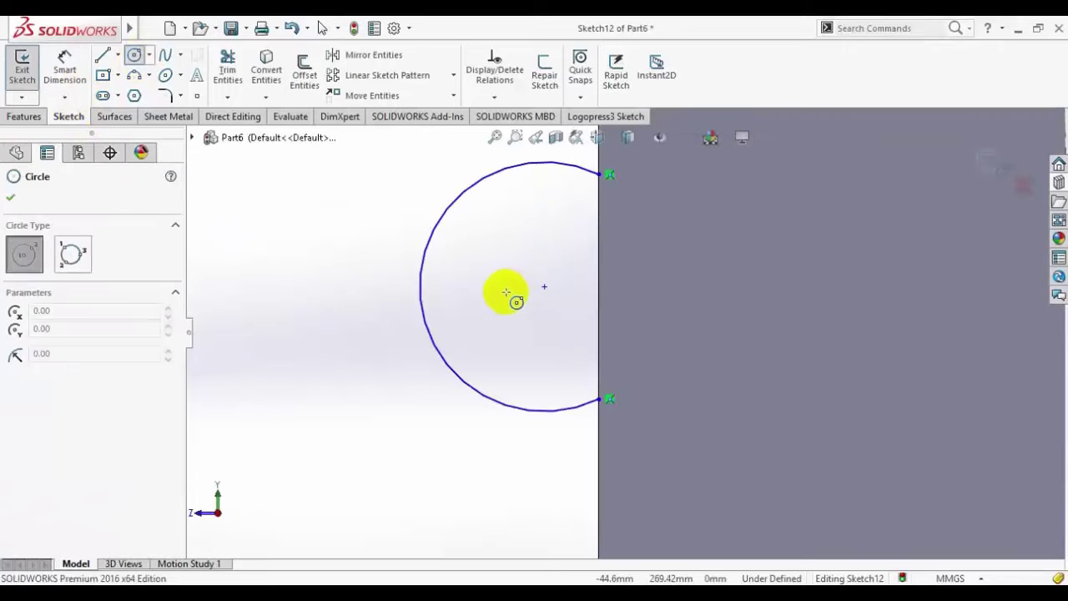
pyautogui.click(517, 288)
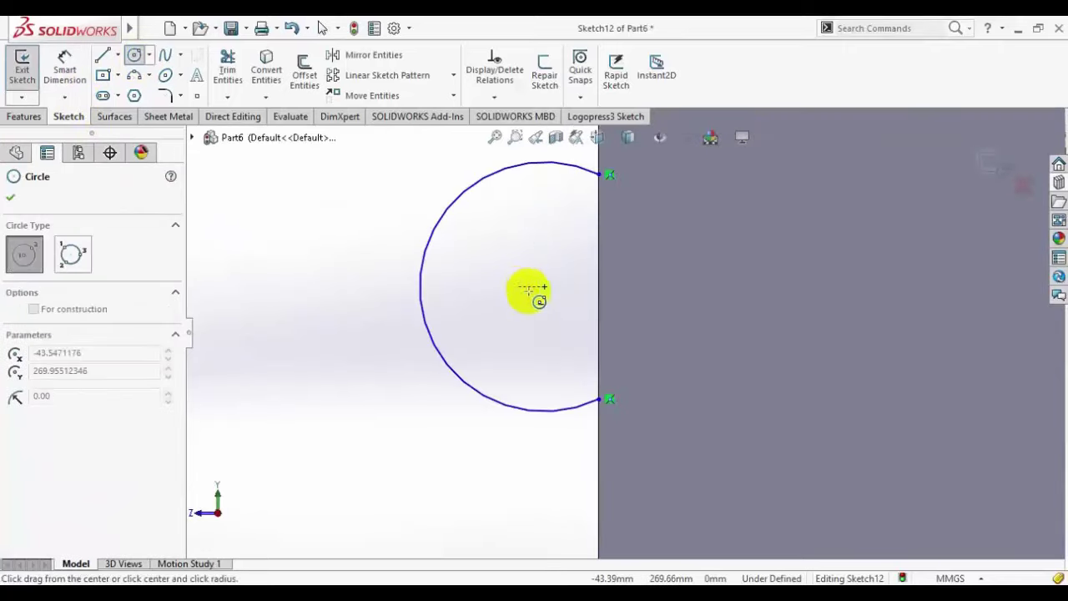
pyautogui.click(561, 323)
pyautogui.click(12, 198)
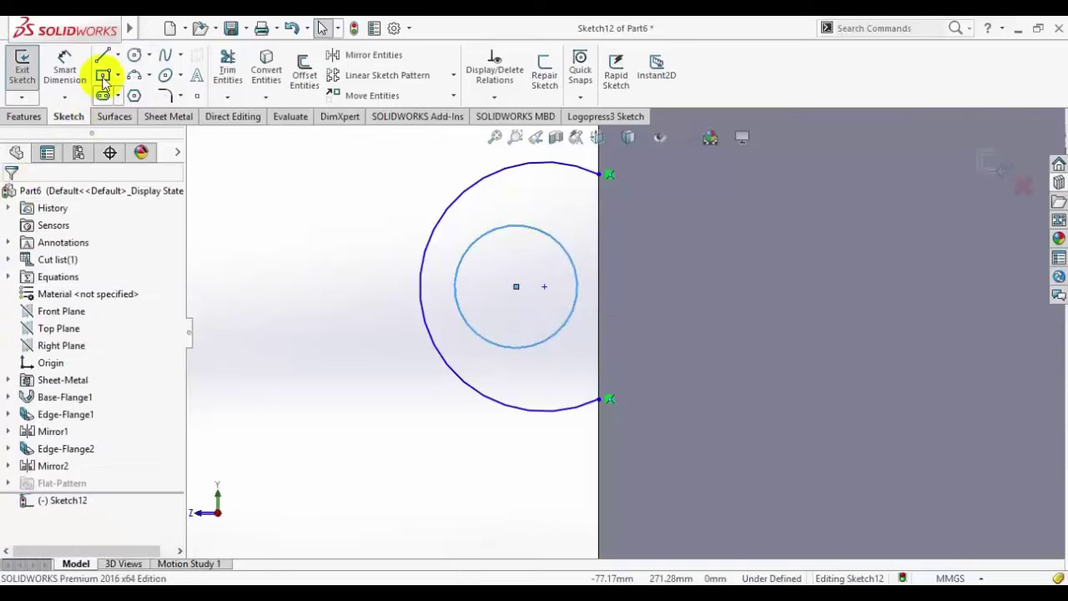
# Step: Draw a vertical line along the edge closing off the tab arc
pyautogui.click(103, 55)
pyautogui.moveTo(599, 399); pyautogui.dragTo(599, 175)
pyautogui.rightClick(287, 226)
pyautogui.click(291, 232)
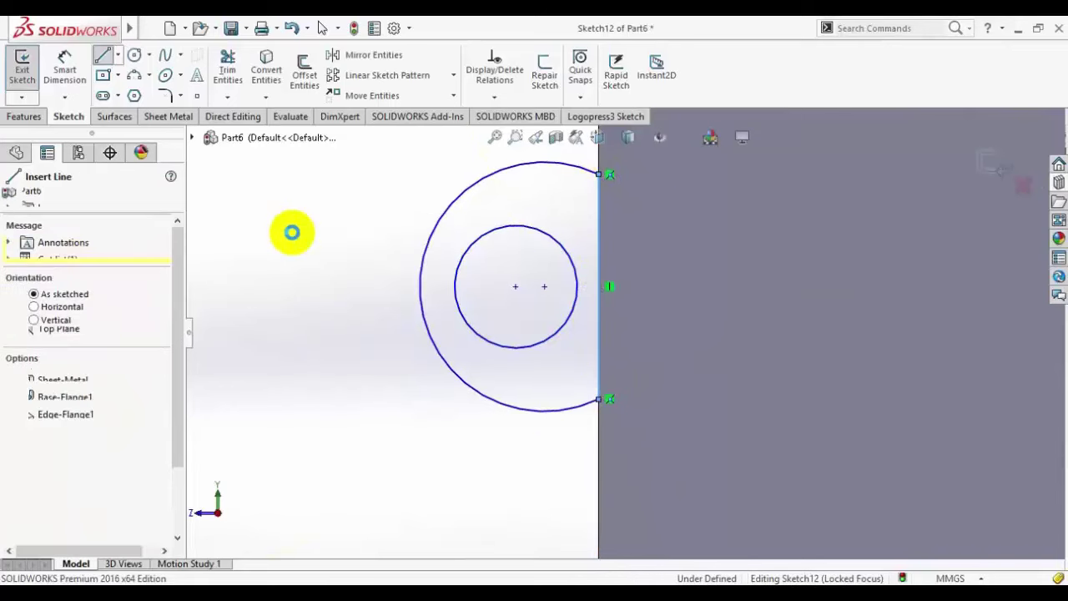
# Step: Linear-pattern the circle, line and arc: Direction 1 count 1, Direction 2 count 4 at 50 mm
pyautogui.click(360, 75)
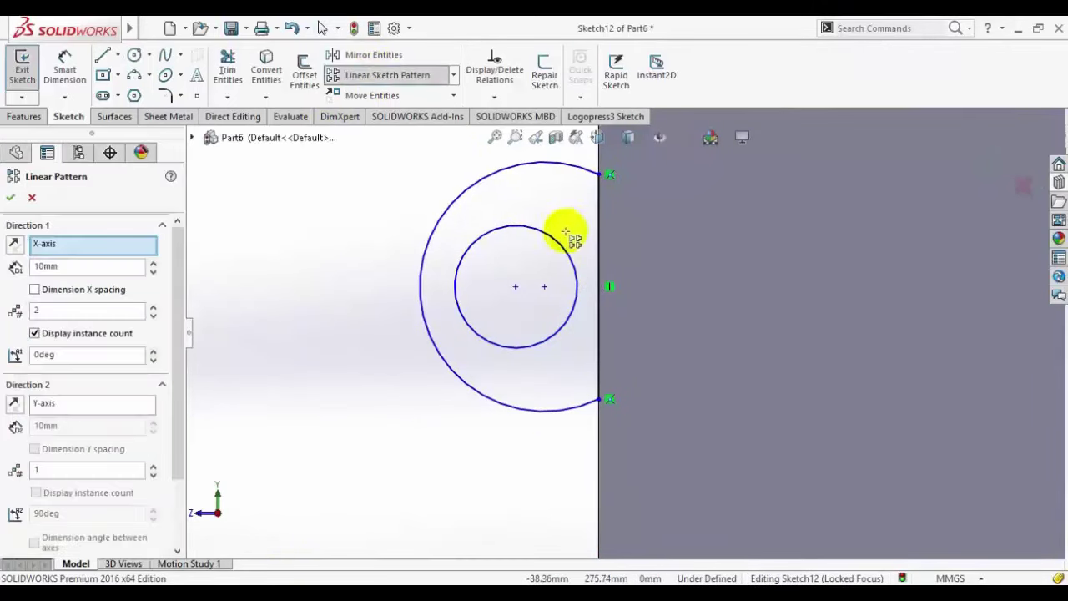
pyautogui.click(553, 239)
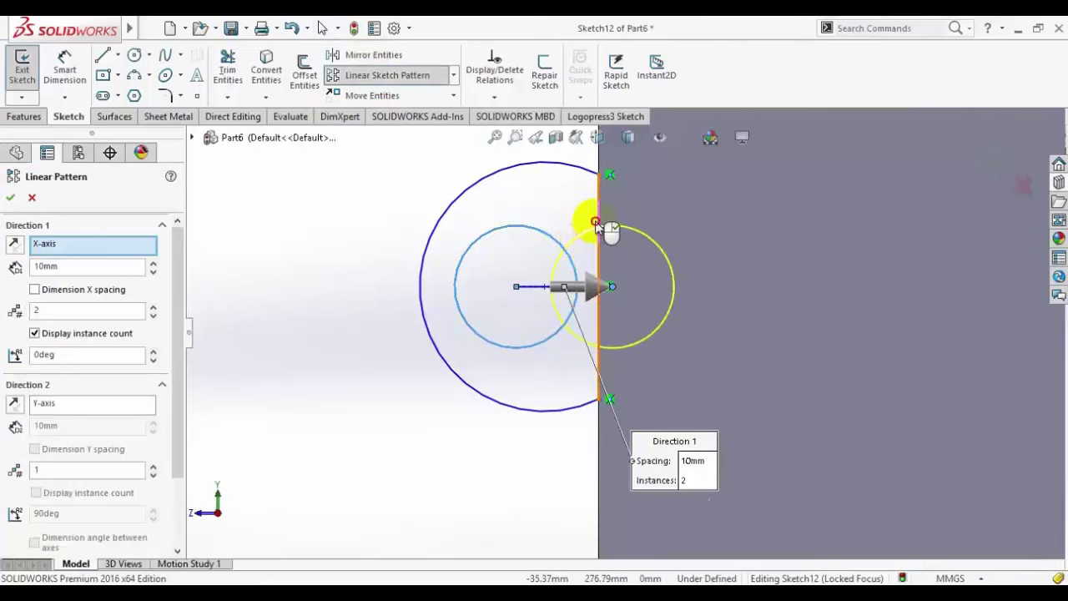
pyautogui.click(596, 223)
pyautogui.click(556, 162)
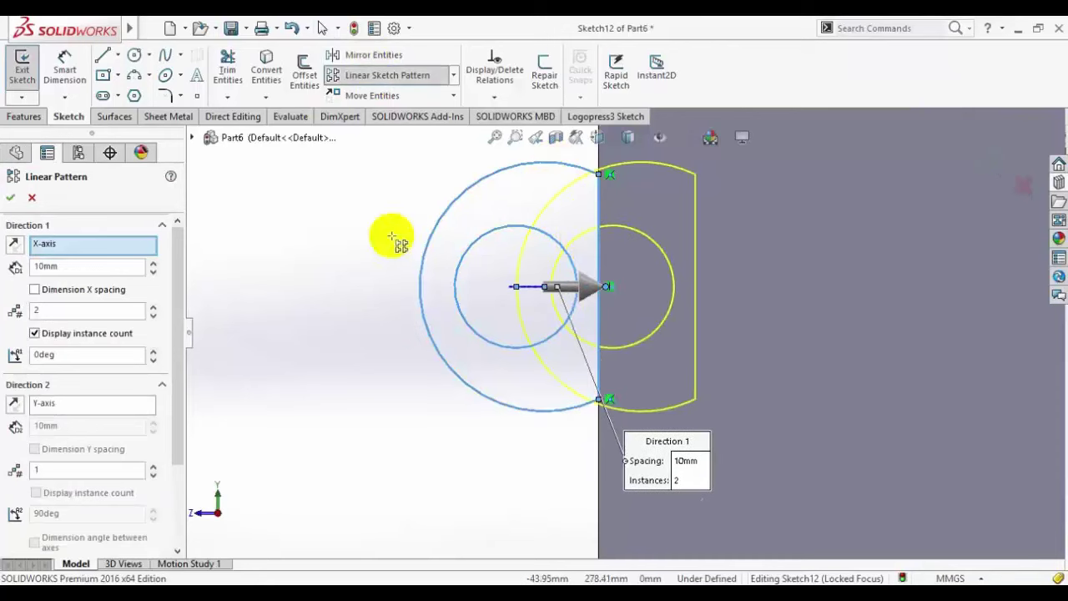
pyautogui.click(152, 315)
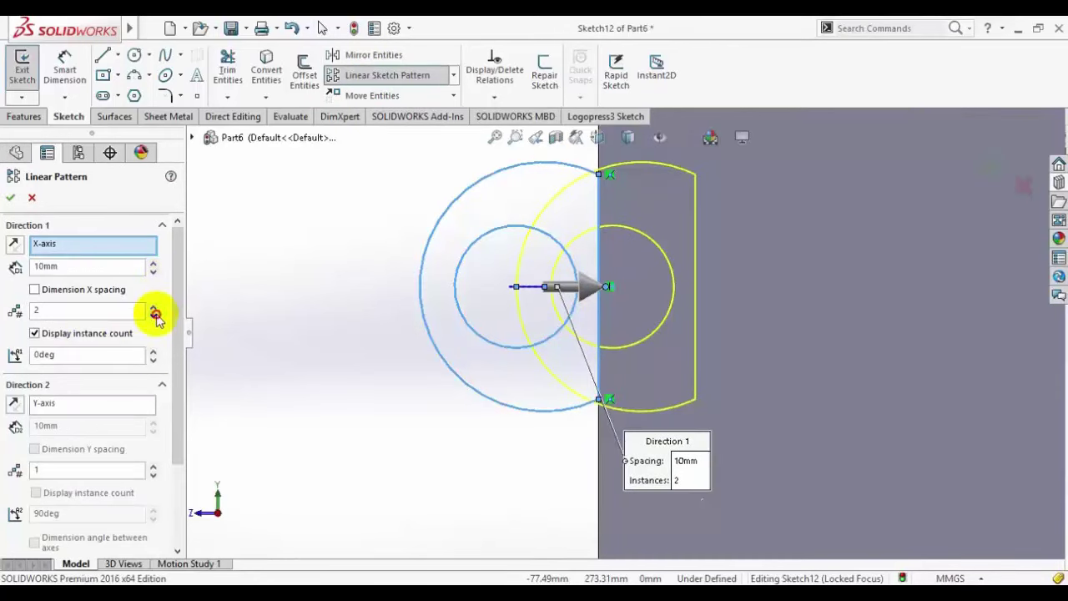
pyautogui.click(153, 466)
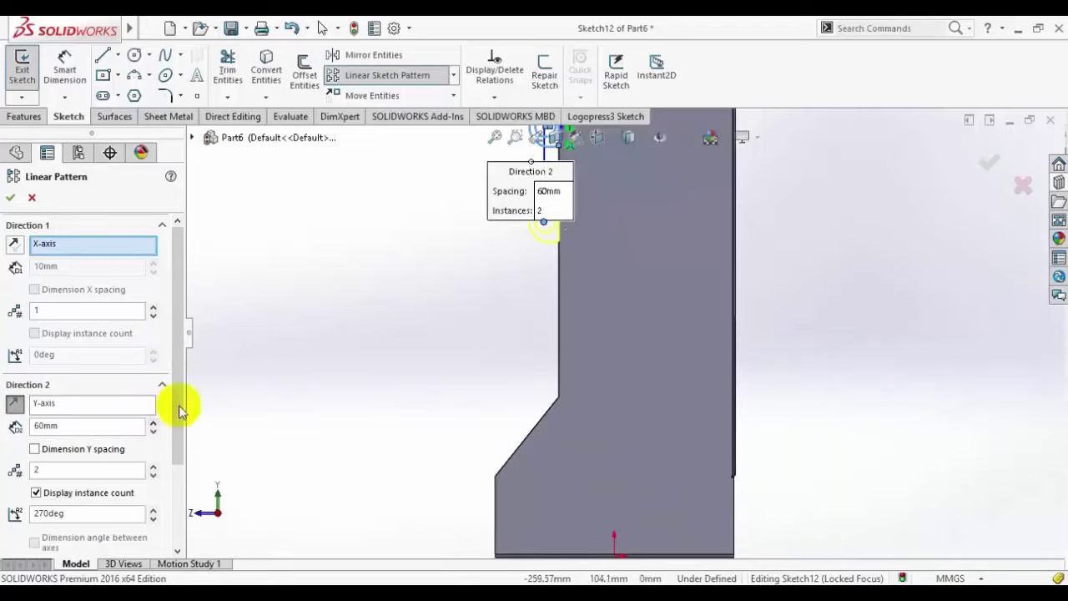
pyautogui.click(155, 465)
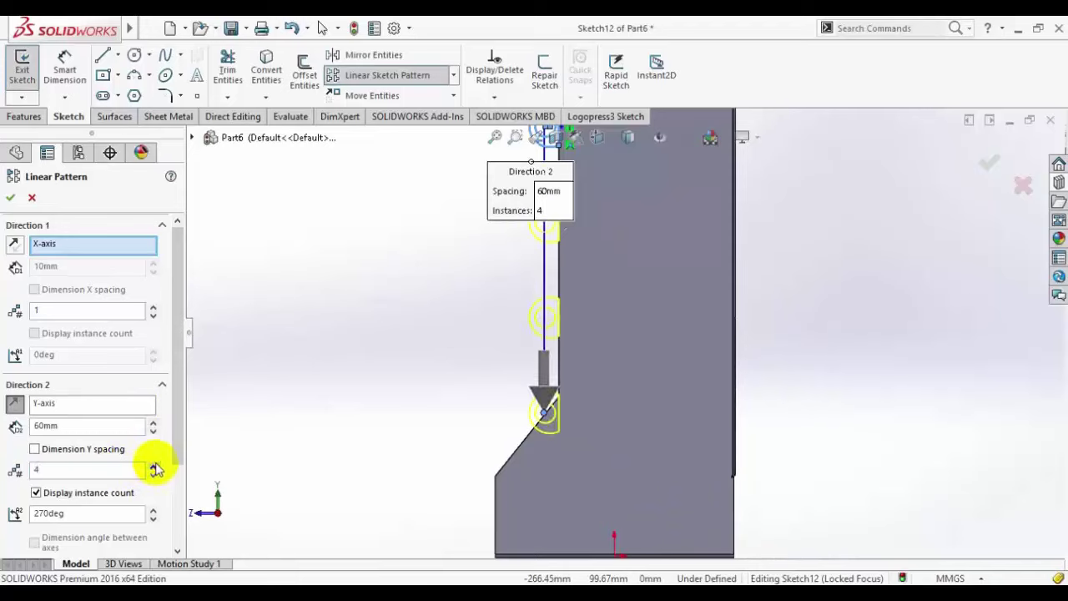
pyautogui.click(153, 432)
pyautogui.click(153, 431)
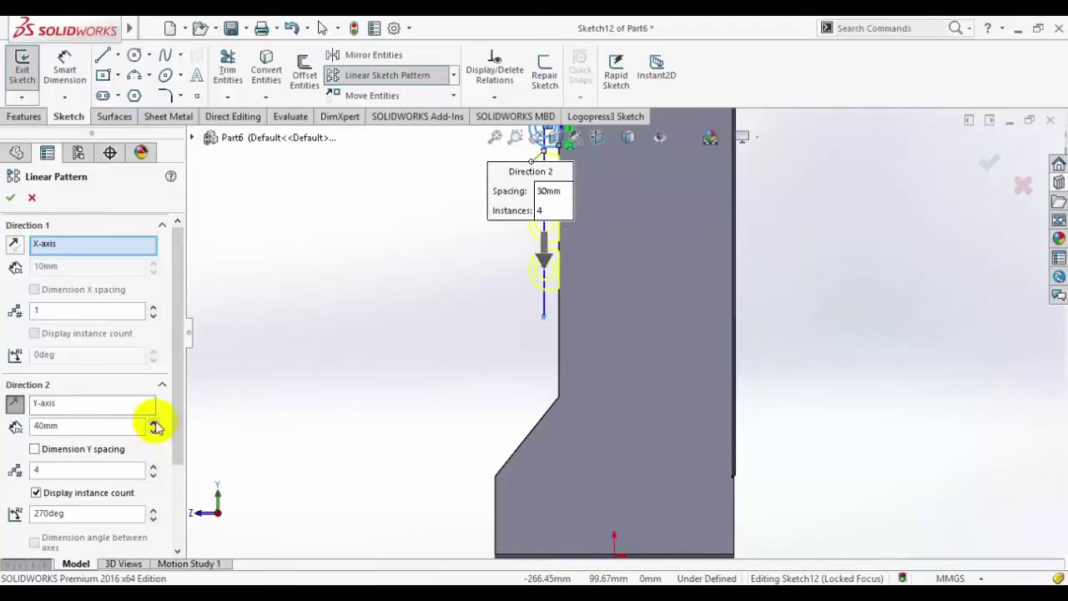
pyautogui.press('f')
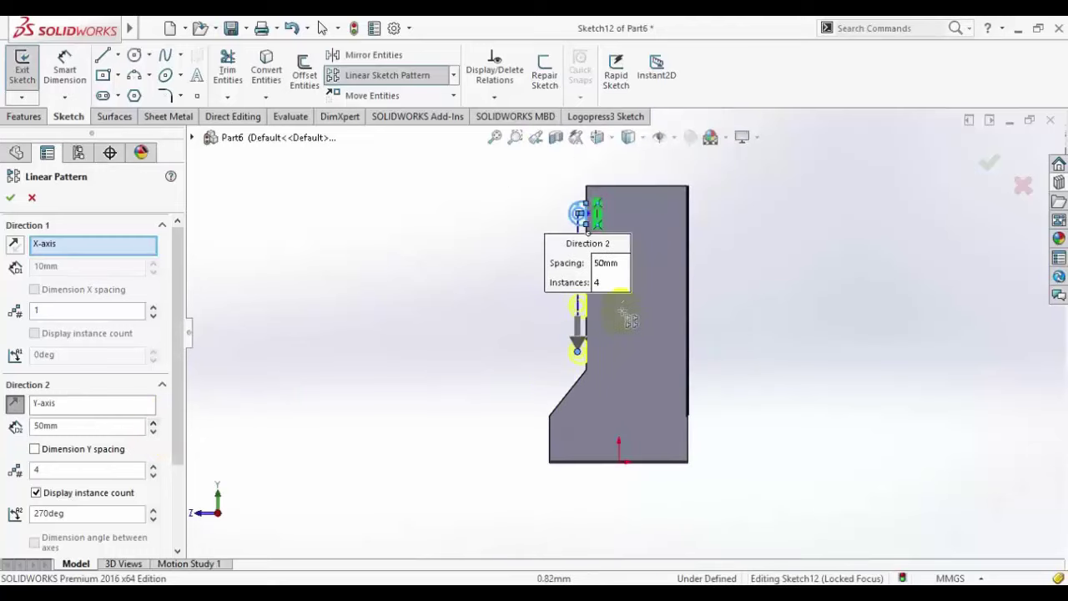
pyautogui.click(10, 200)
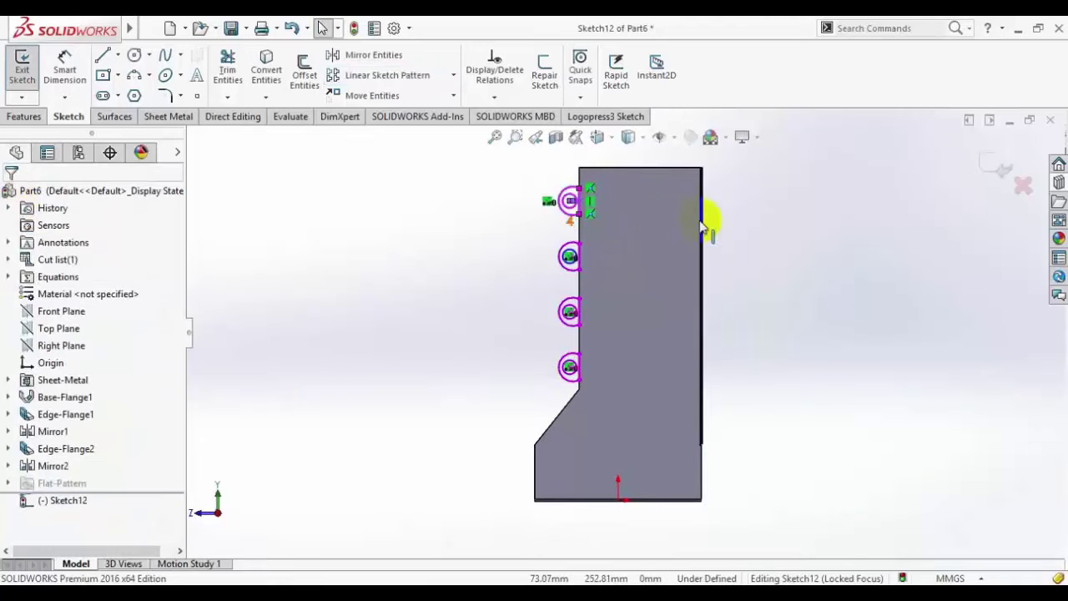
# Step: Create Tab1 from Sketch12, adding four holed tabs, then orbit to a 3D view
pyautogui.click(167, 116)
pyautogui.click(31, 71)
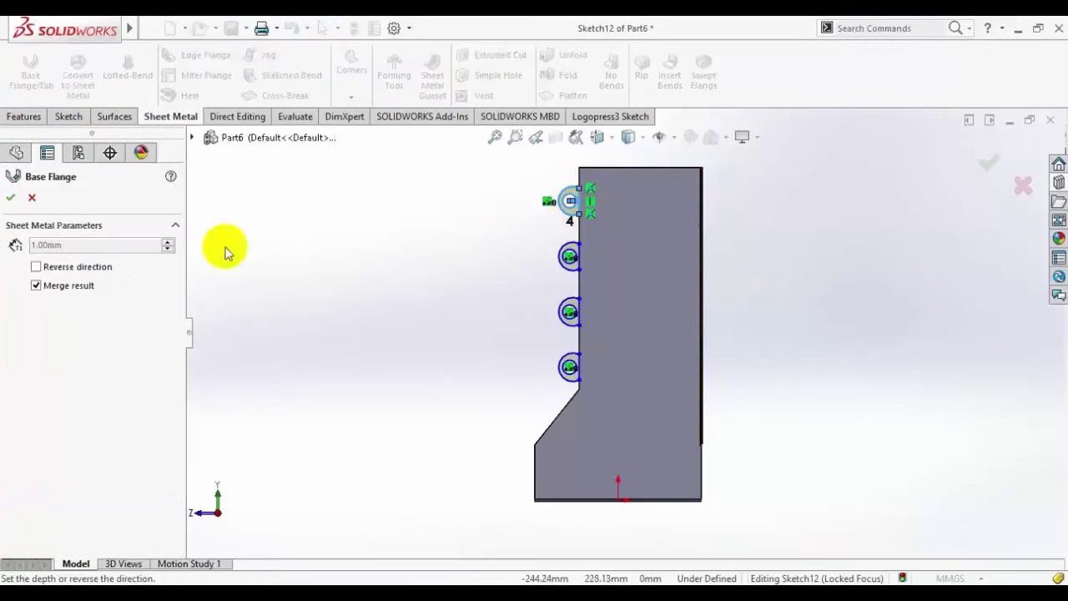
pyautogui.click(10, 196)
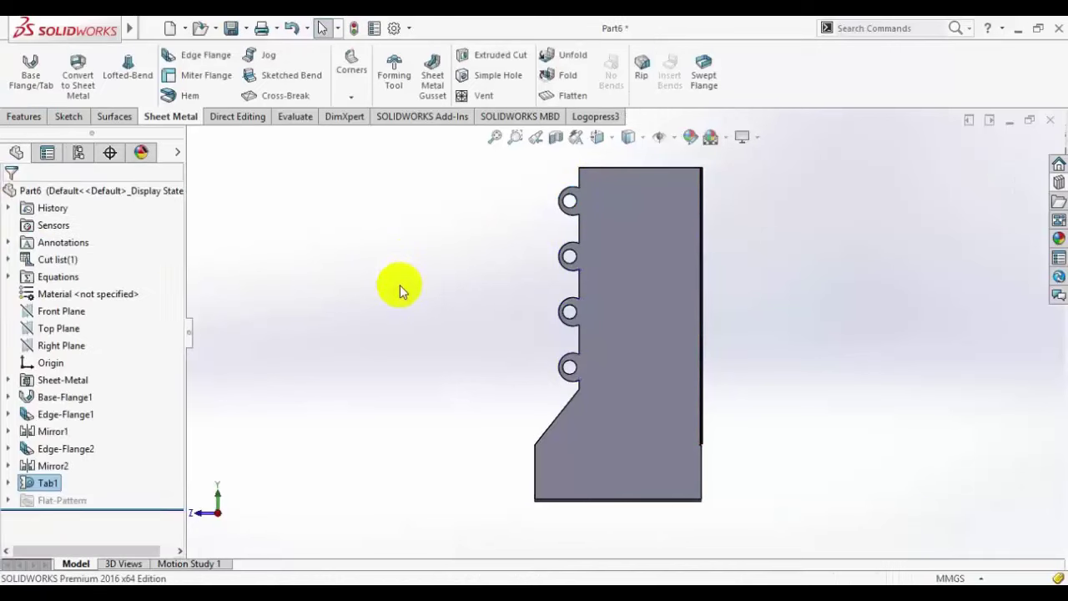
pyautogui.moveTo(400, 284); pyautogui.dragTo(476, 331, button='middle')
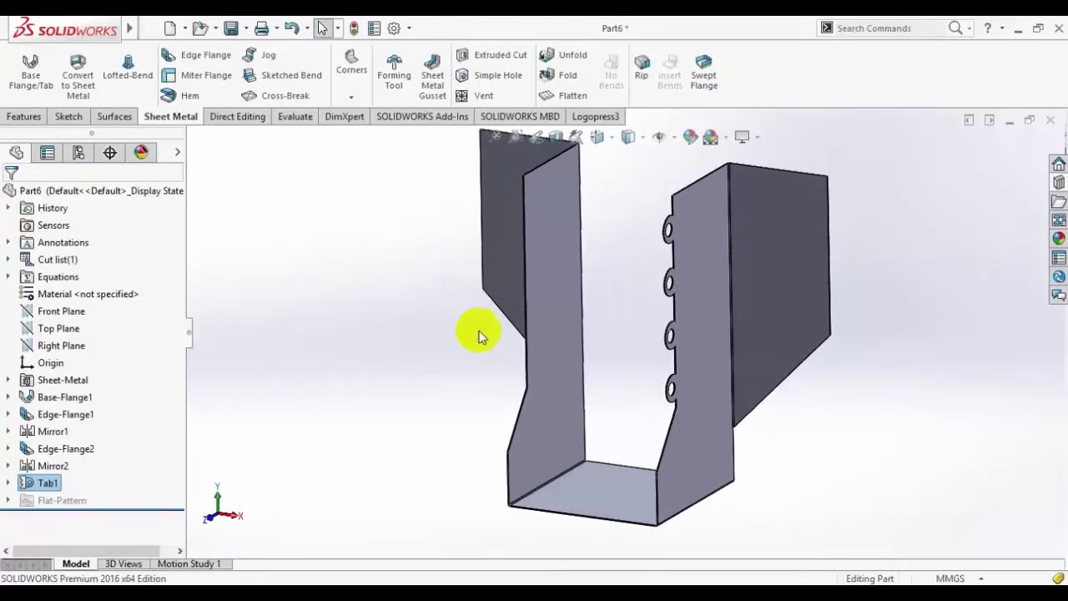
# Step: Mirror Tab1 across the Right Plane as Mirror3 and zoom to fit the part
pyautogui.click(76, 349)
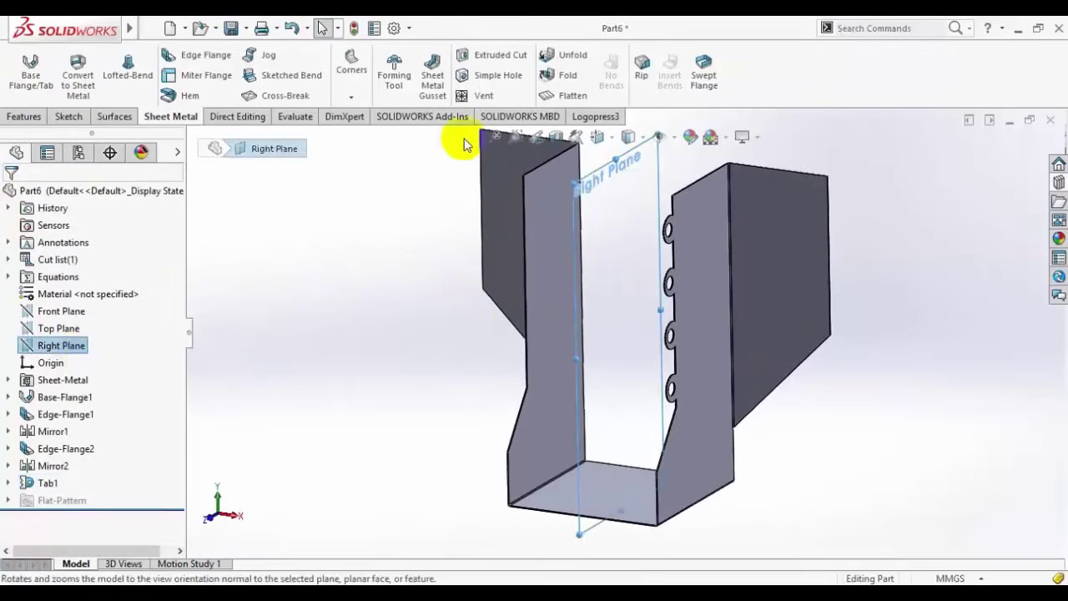
pyautogui.click(23, 116)
pyautogui.click(556, 95)
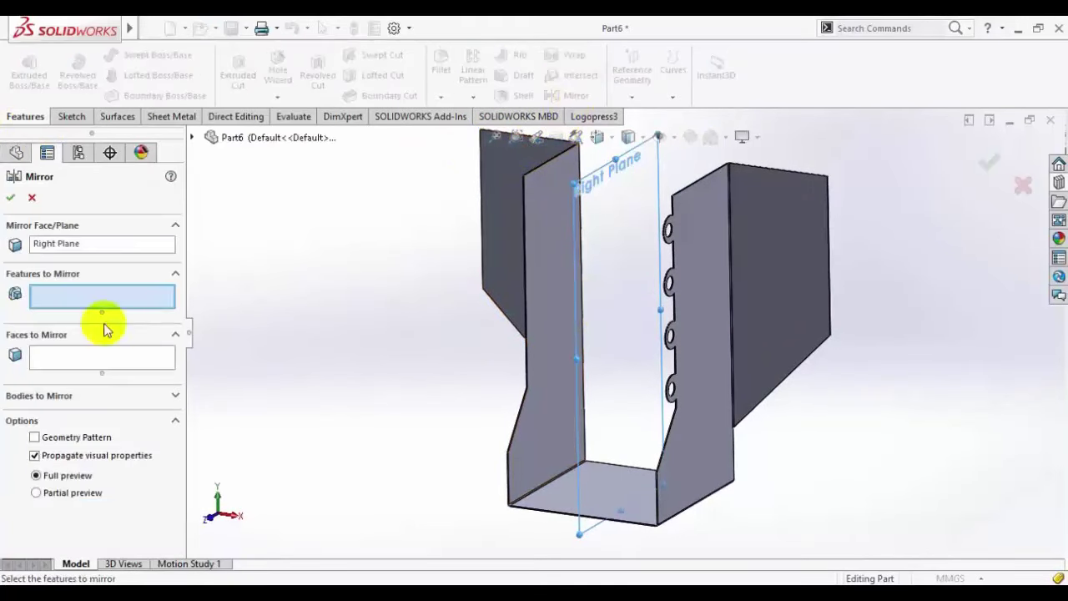
pyautogui.scroll(-6, 666, 246)
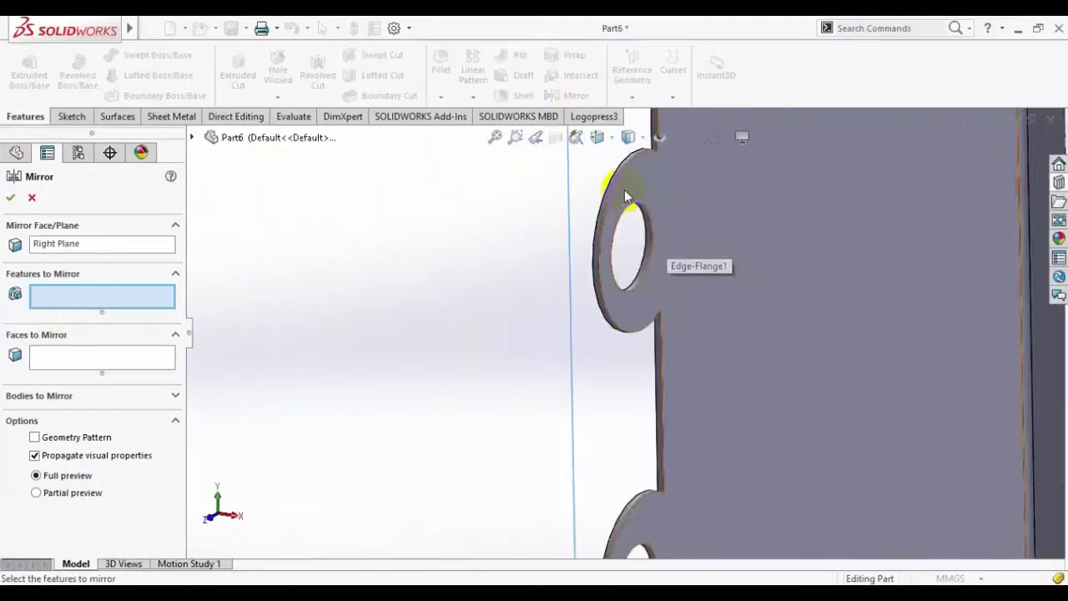
pyautogui.click(614, 183)
pyautogui.scroll(8, 546, 295)
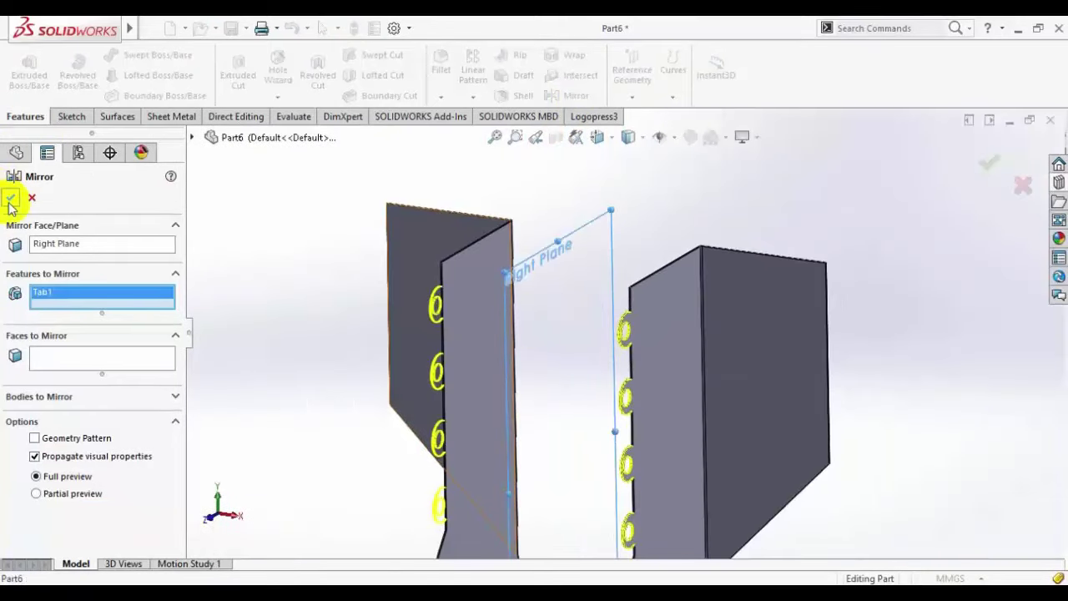
pyautogui.click(10, 198)
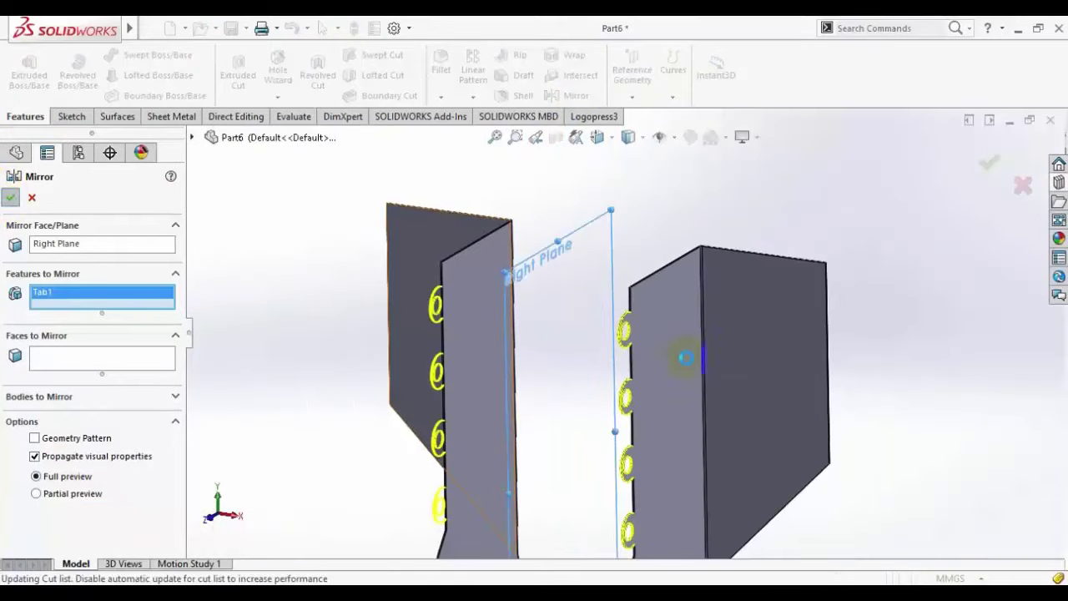
pyautogui.press('f')
pyautogui.scroll(-4, 615, 400)
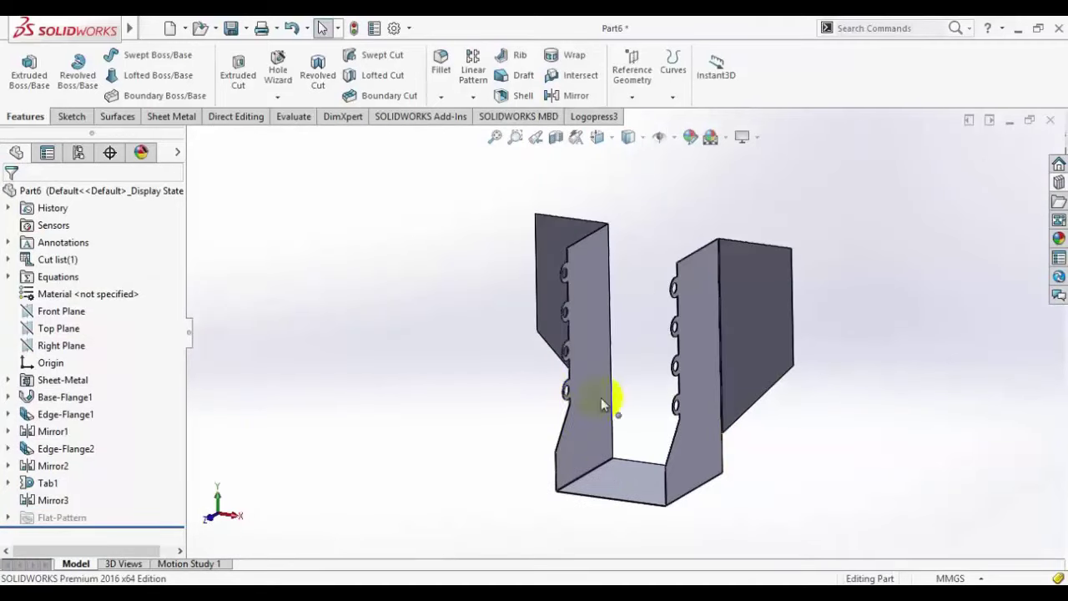
pyautogui.scroll(2, 786, 269)
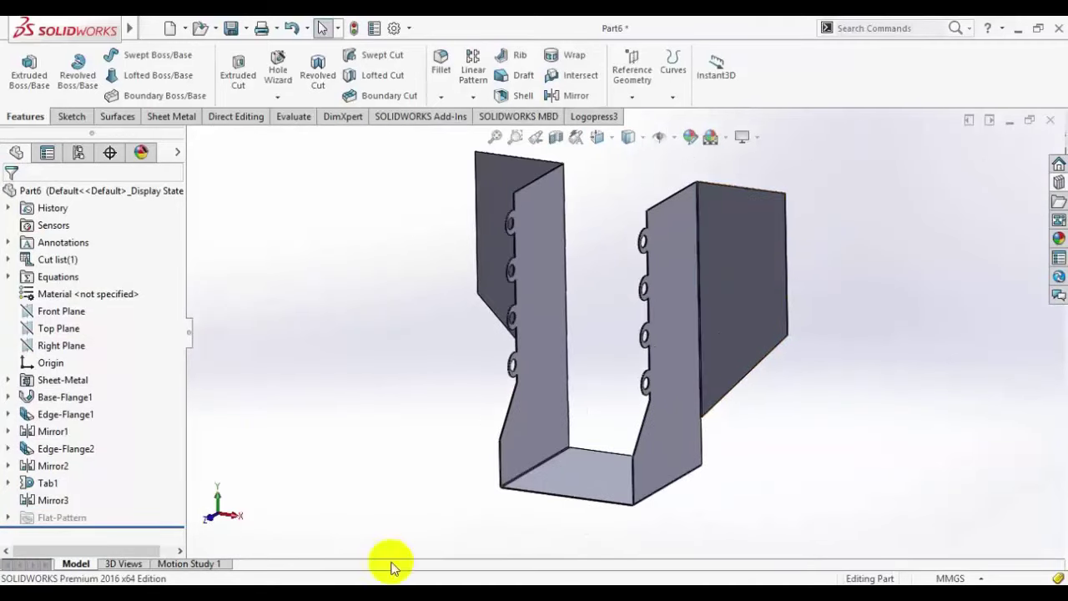
# Step: Glance at the reference PDF, then return to the Part6 model
pyautogui.click(275, 586)
pyautogui.moveTo(294, 575)
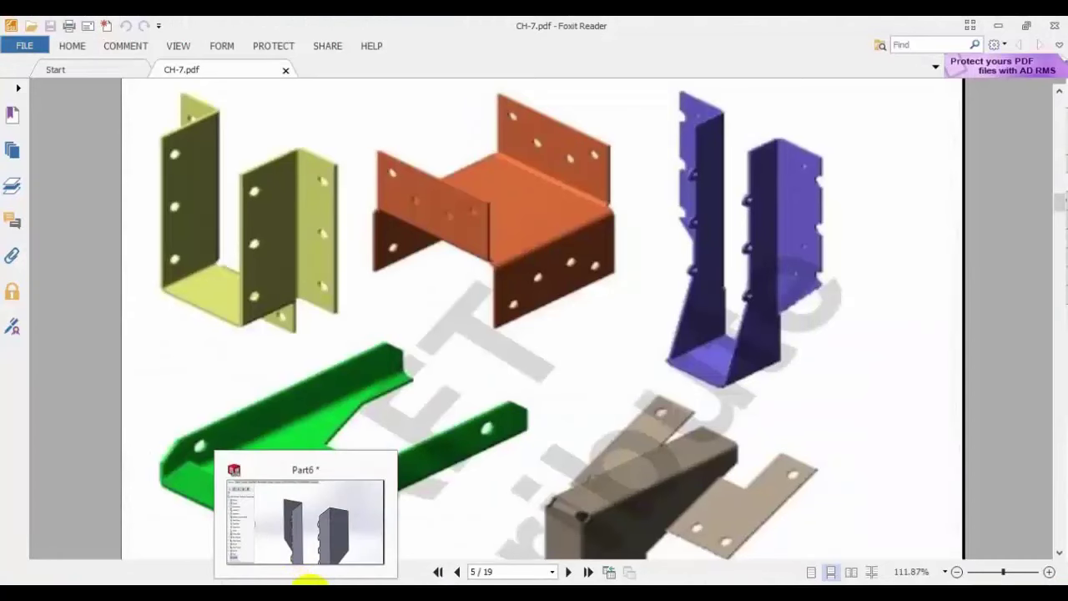
pyautogui.click(305, 520)
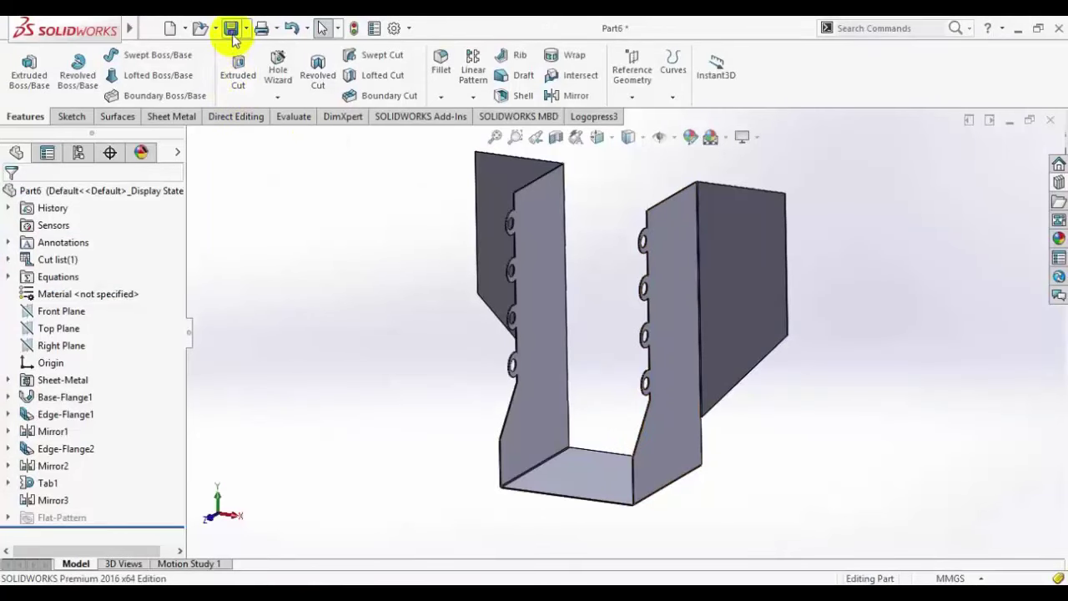
# Step: Save the part as 5.SLDPRT and bring the CH-7.pdf reference back up
pyautogui.hotkey('ctrl', 's')
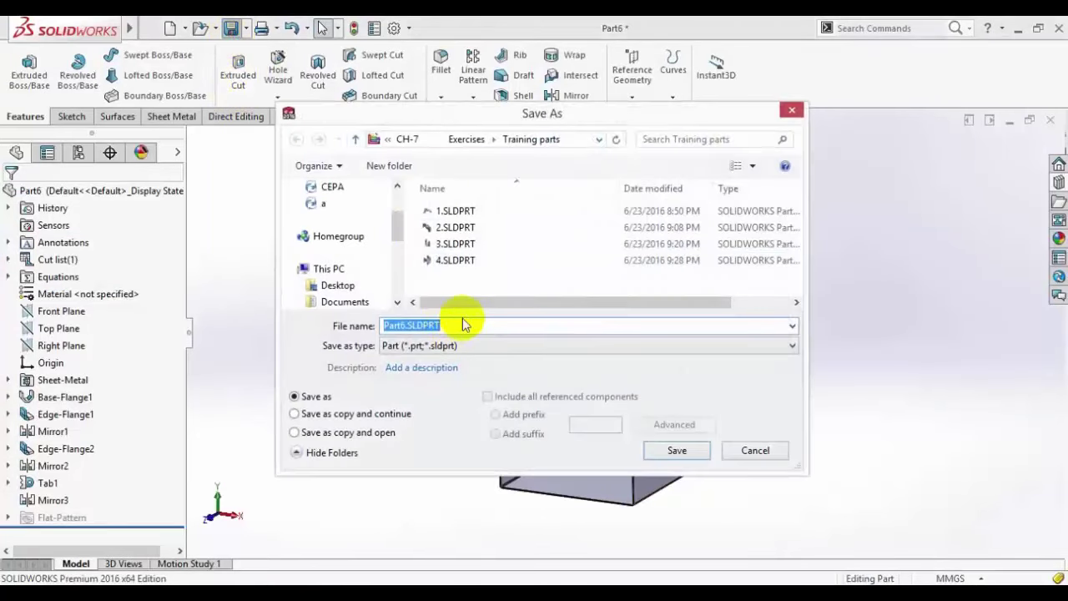
pyautogui.write('5')
pyautogui.press('Return')
pyautogui.click(509, 275)
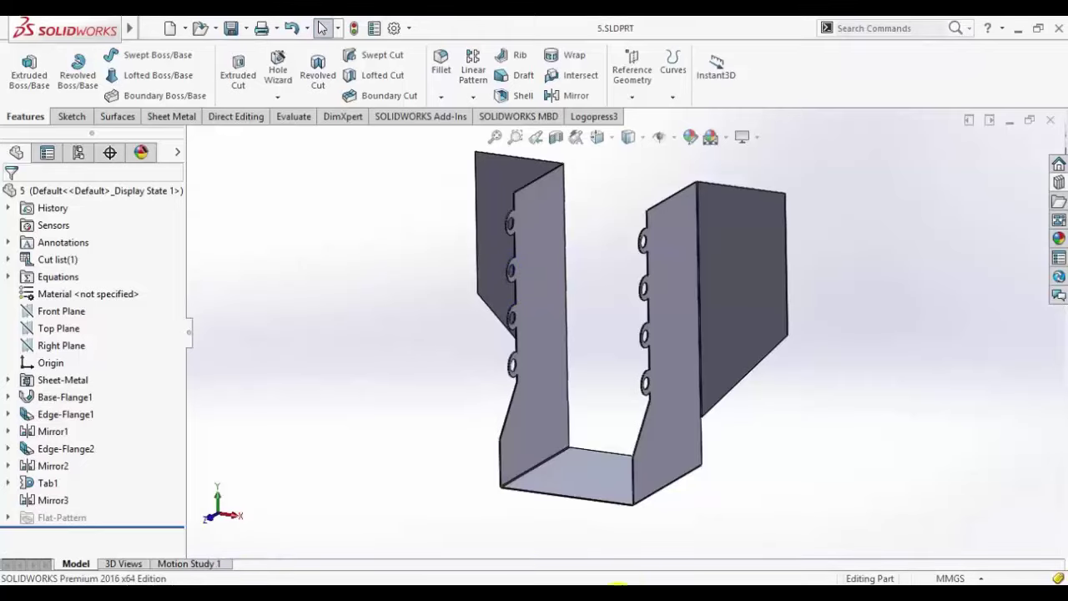
pyautogui.click(630, 580)
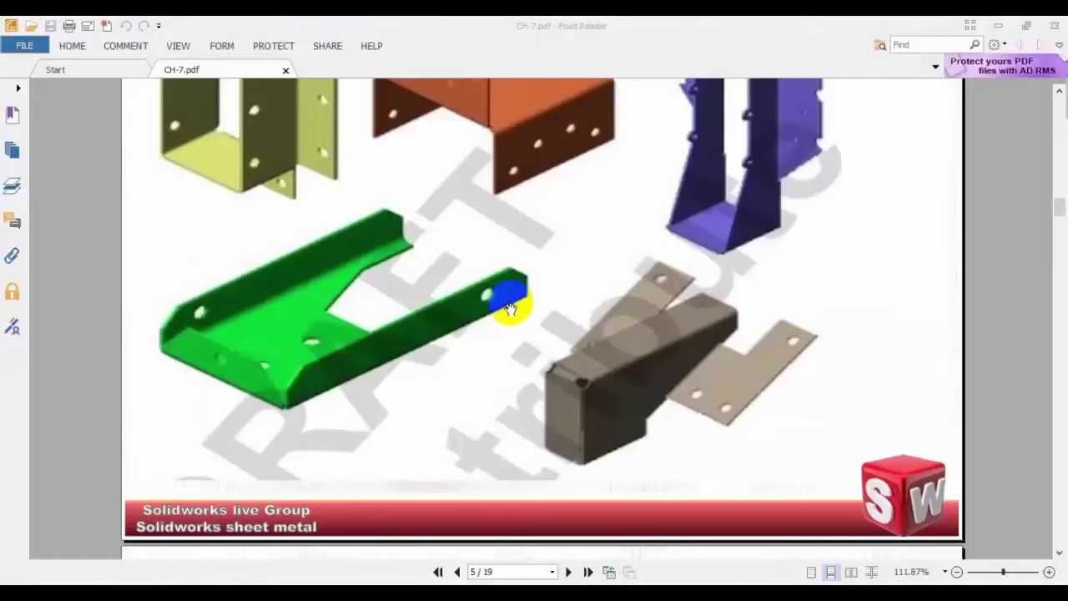
pyautogui.click(261, 381)
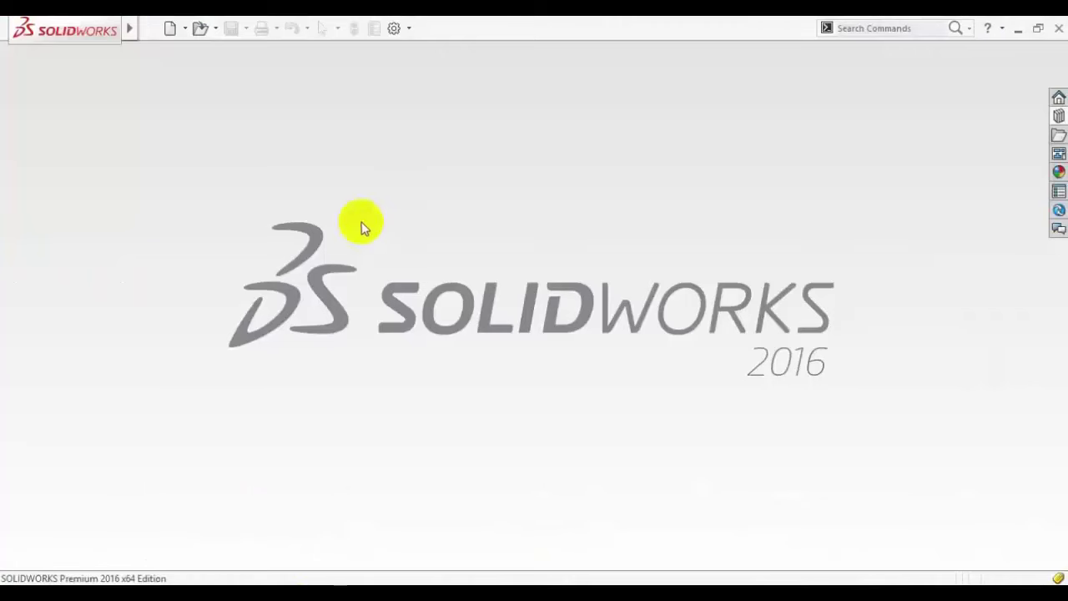
# Step: Create a new part and draw a centre rectangle from the origin on the Top Plane
pyautogui.hotkey('ctrl', 'n')
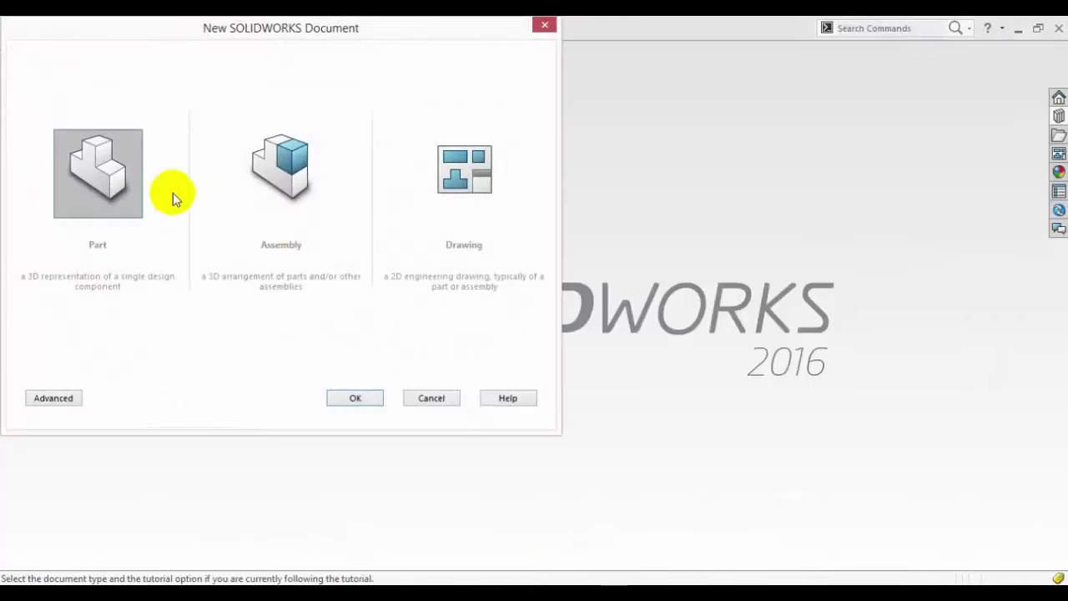
pyautogui.doubleClick(156, 195)
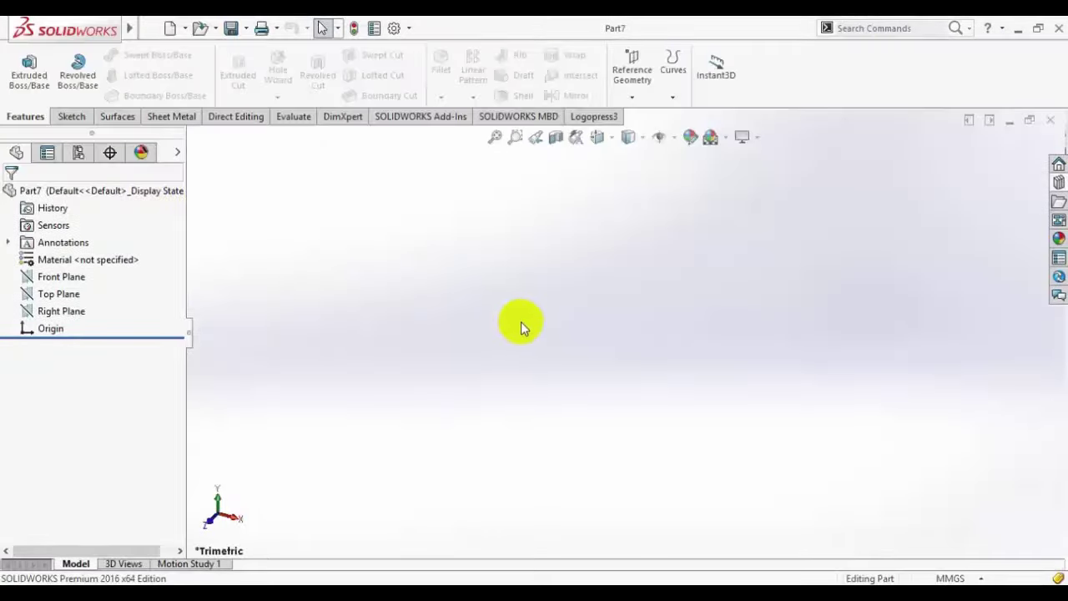
pyautogui.click(66, 298)
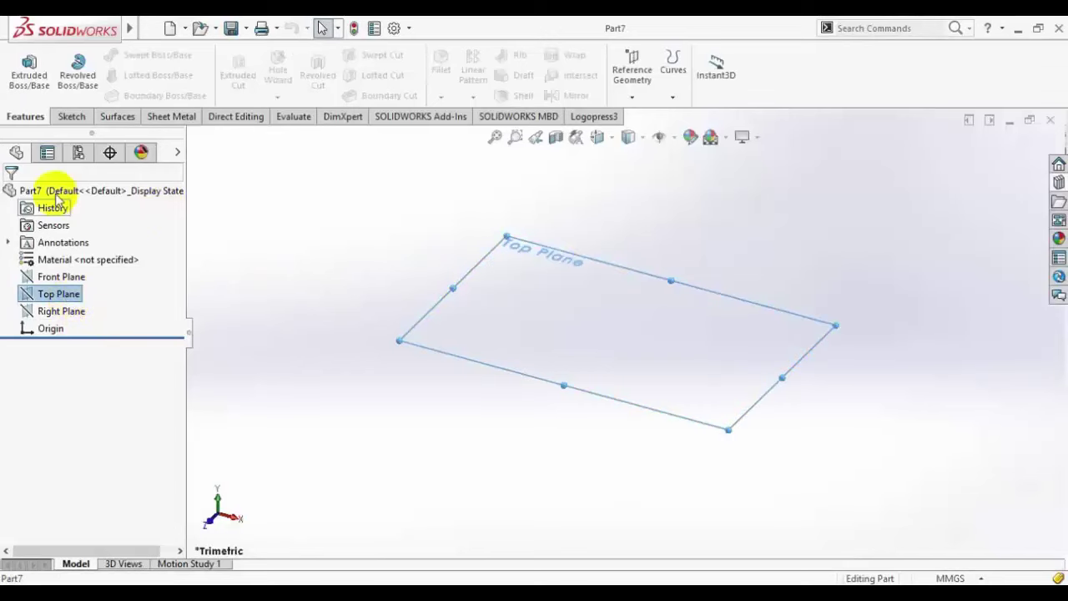
pyautogui.click(67, 118)
pyautogui.click(22, 67)
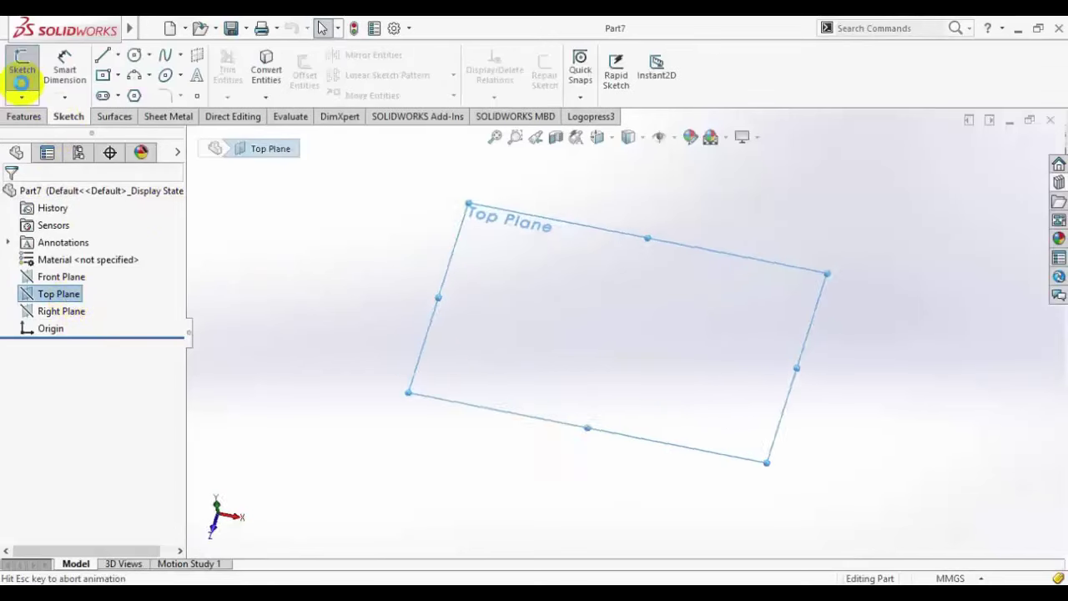
pyautogui.click(101, 75)
pyautogui.click(624, 331)
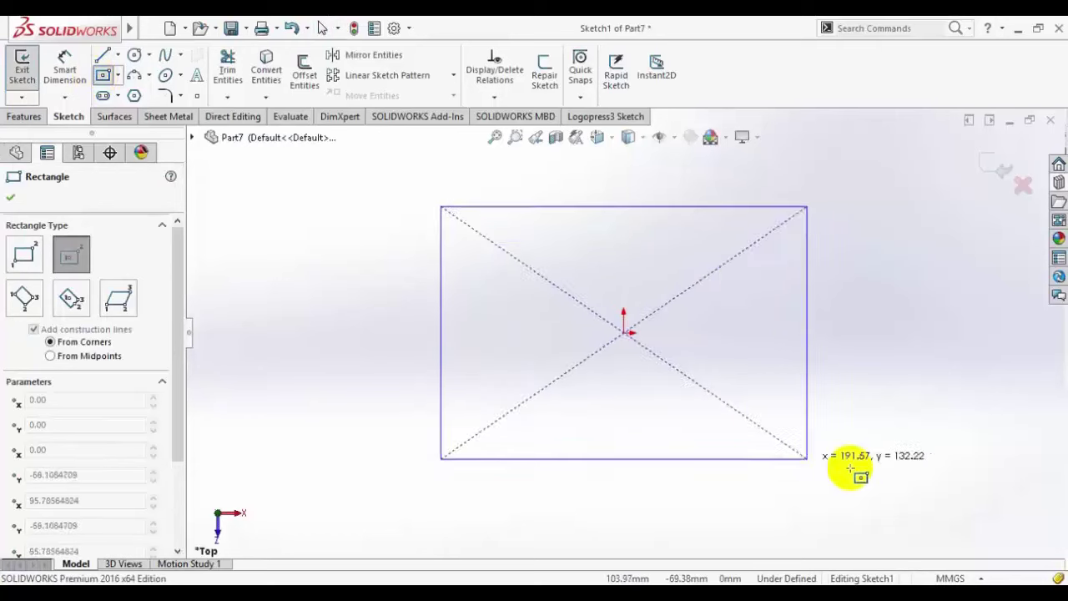
pyautogui.click(872, 460)
# Step: Dimension the rectangle 300 mm wide and 150 mm tall
pyautogui.click(64, 68)
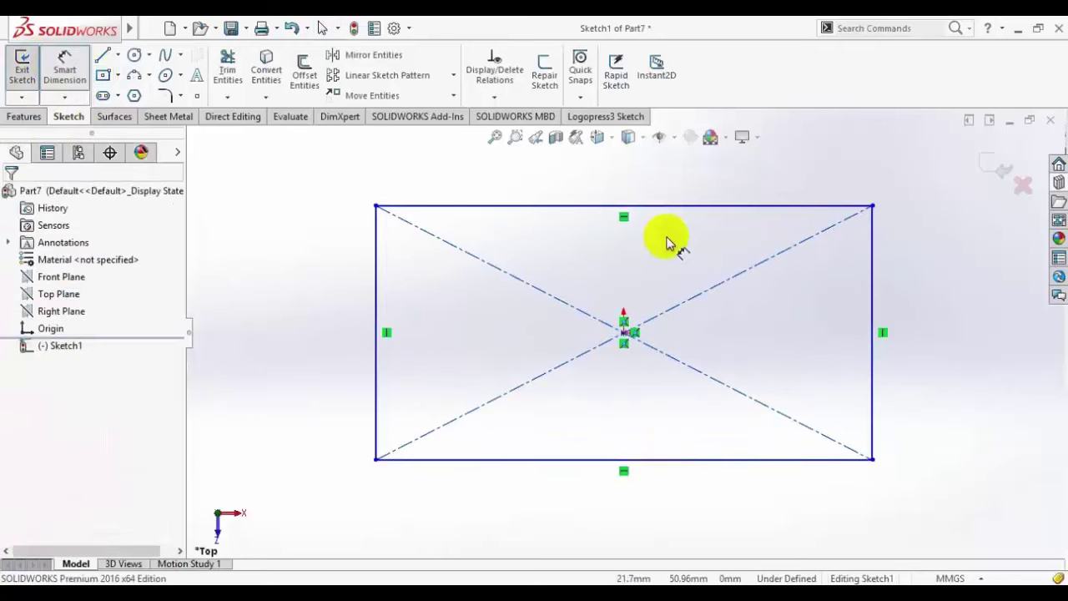
pyautogui.click(615, 209)
pyautogui.click(584, 181)
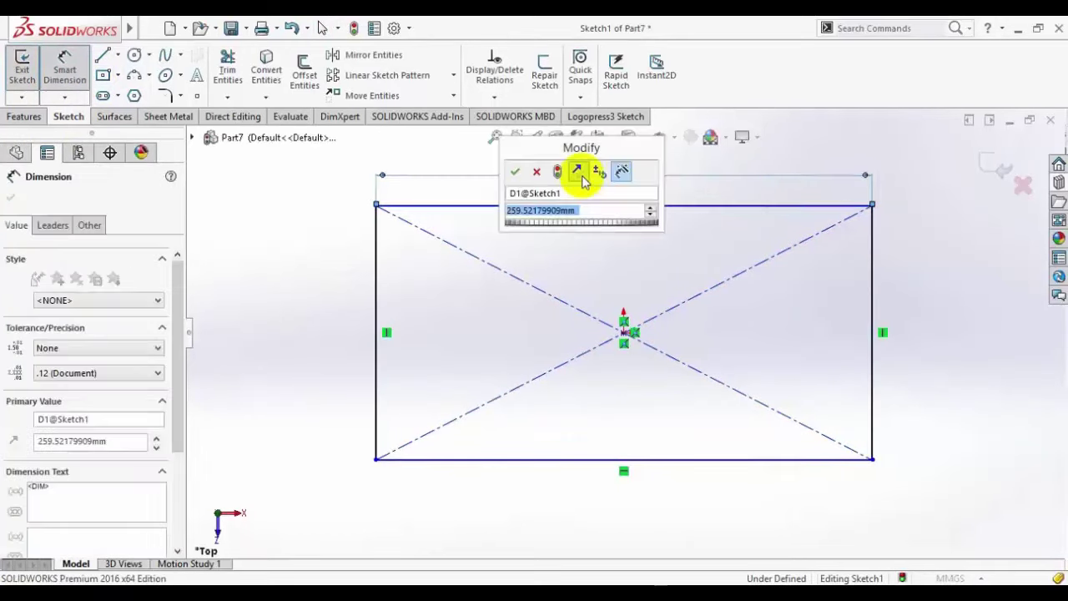
pyautogui.write('300')
pyautogui.press('Return')
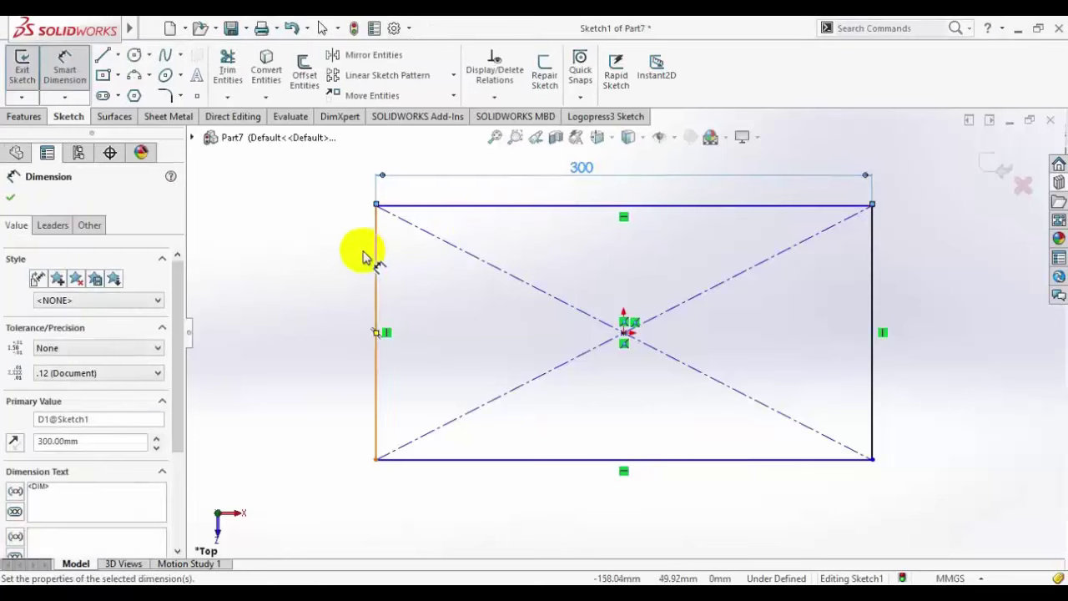
pyautogui.click(375, 260)
pyautogui.click(335, 281)
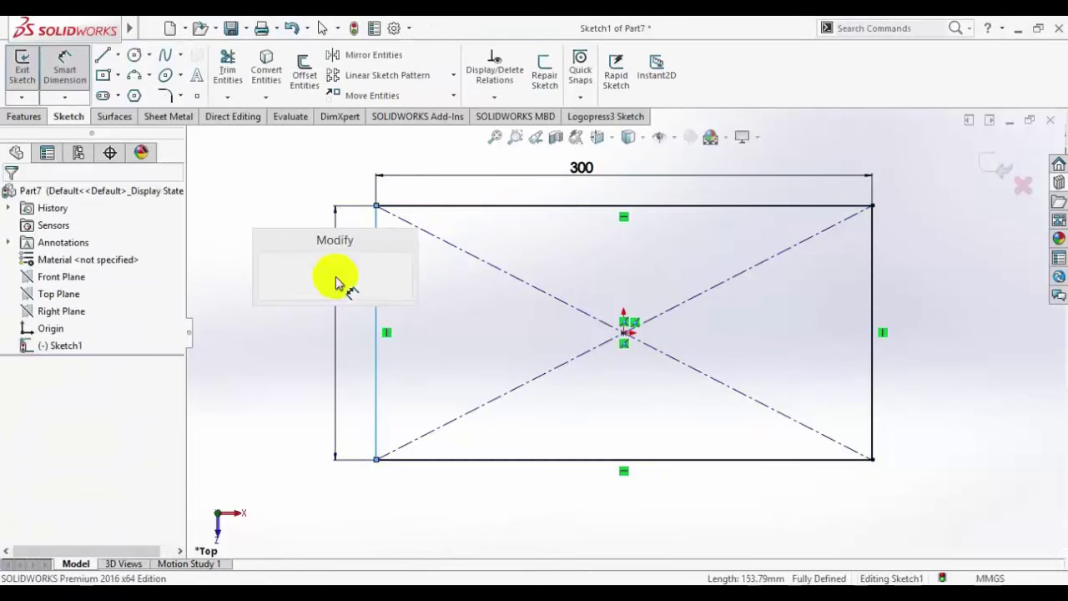
pyautogui.write('150')
pyautogui.press('Return')
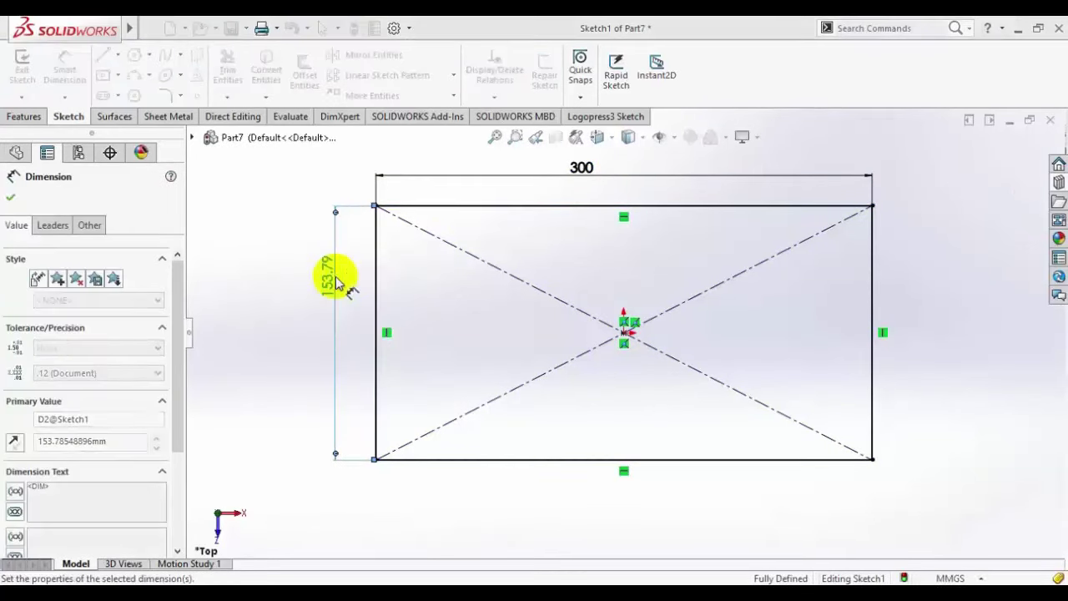
pyautogui.click(10, 198)
# Step: After checking the reference PDF, correct the rectangle height to 200 mm
pyautogui.click(251, 583)
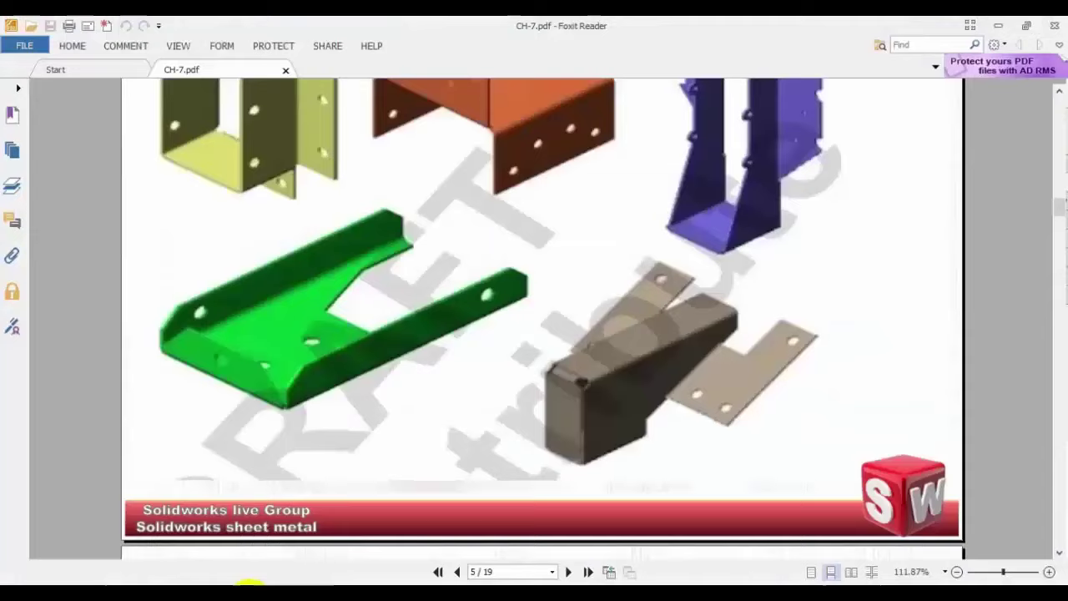
pyautogui.click(250, 583)
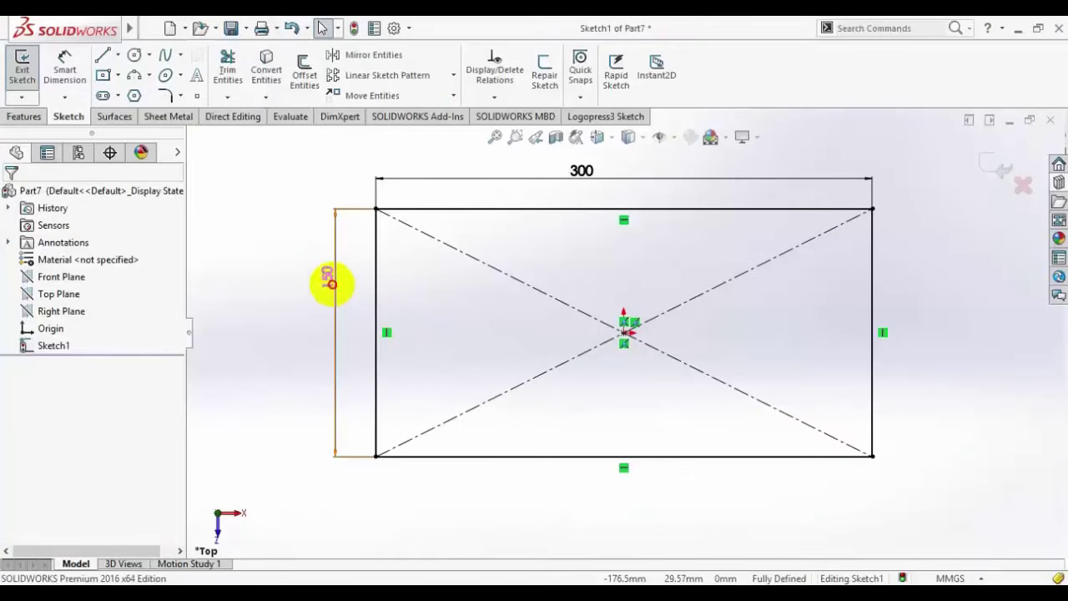
pyautogui.doubleClick(331, 278)
pyautogui.write('250')
pyautogui.press('Return')
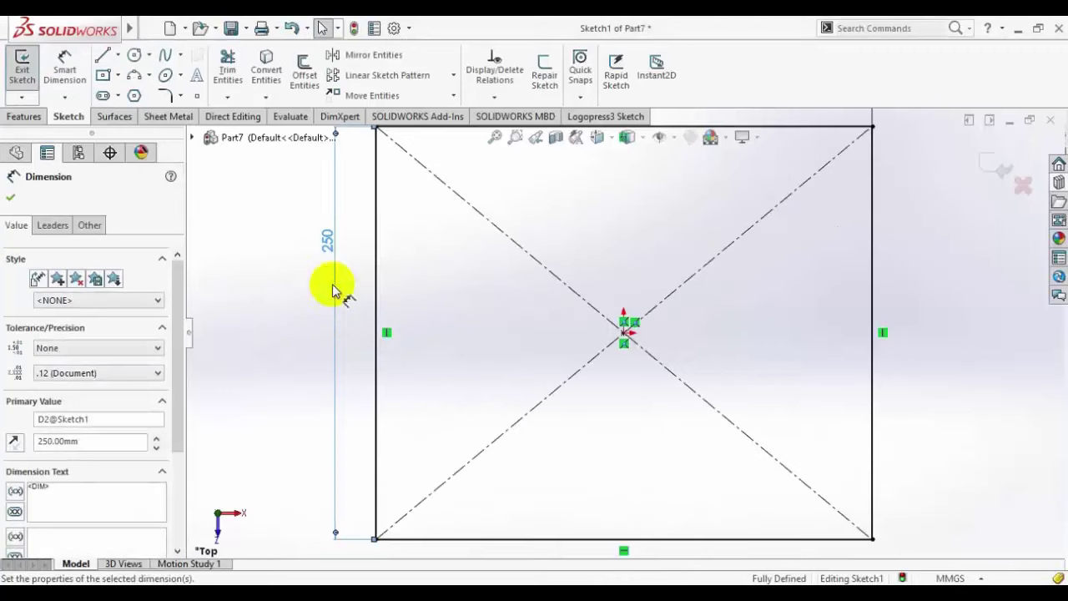
pyautogui.press('f')
pyautogui.doubleClick(420, 274)
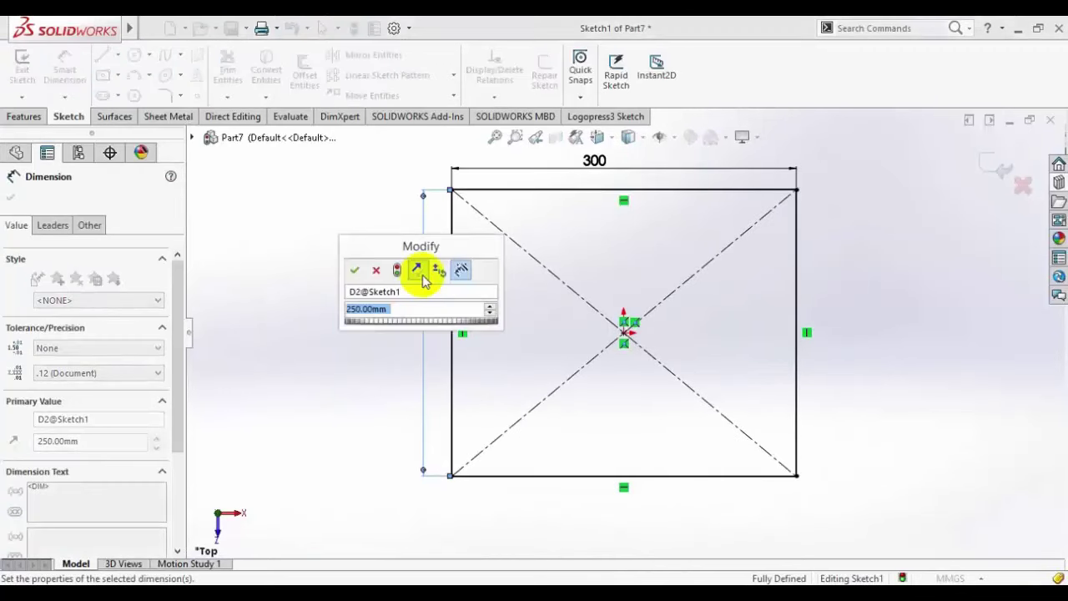
pyautogui.write('200')
pyautogui.press('Return')
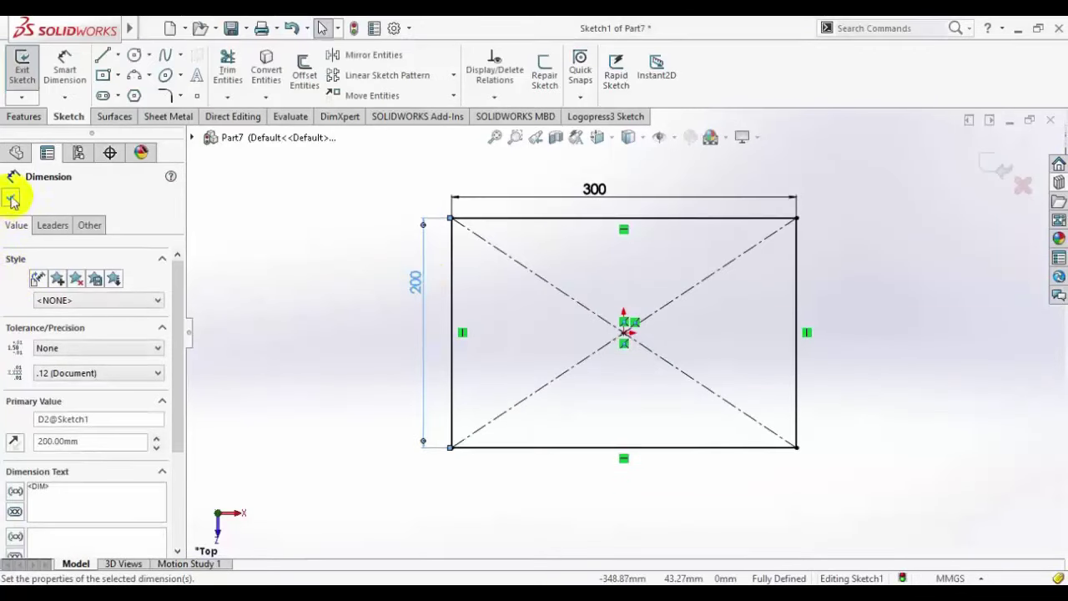
pyautogui.click(11, 200)
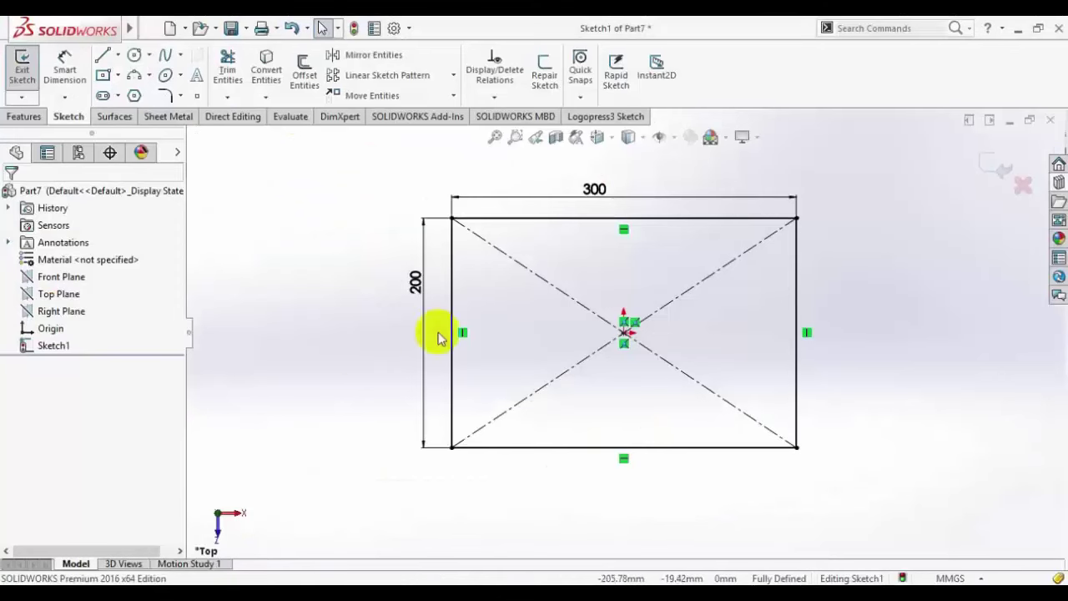
# Step: Draw a three-segment stepped line from the rectangle's right edge toward the centre
pyautogui.click(103, 54)
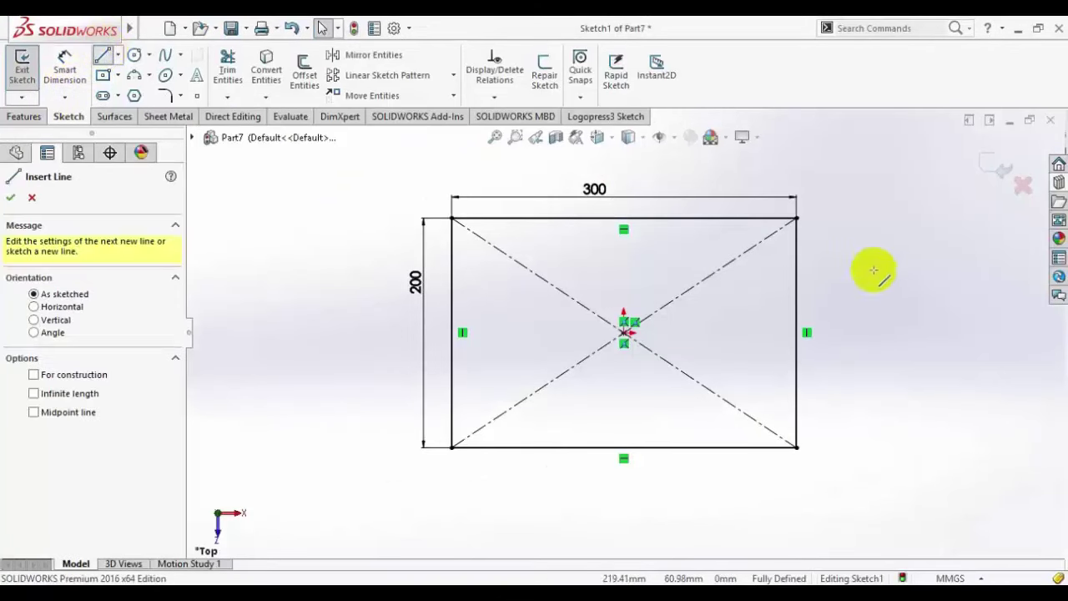
pyautogui.click(799, 269)
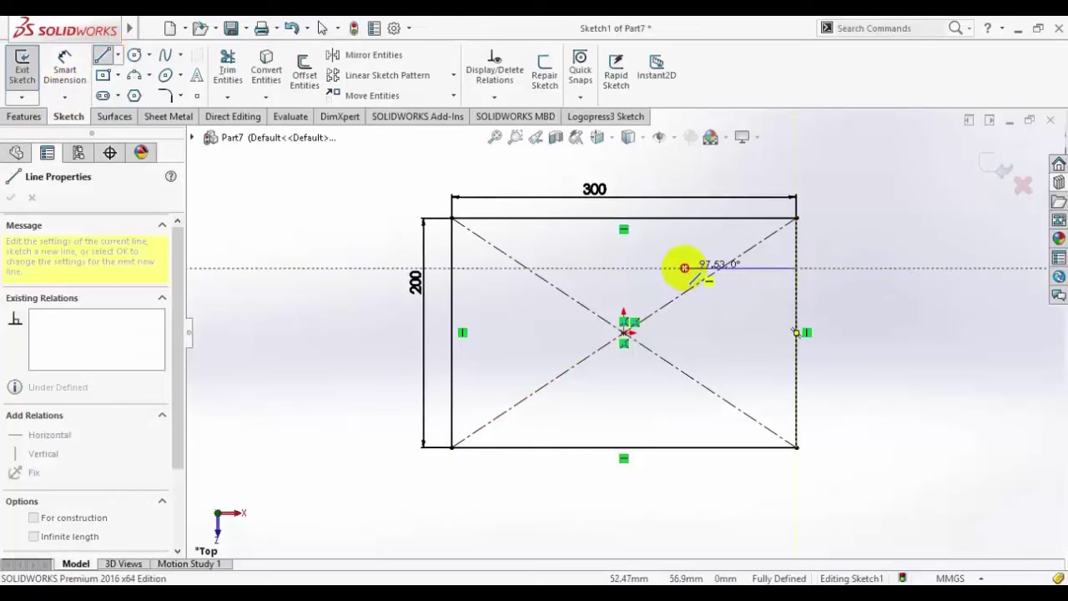
pyautogui.click(685, 268)
pyautogui.click(608, 297)
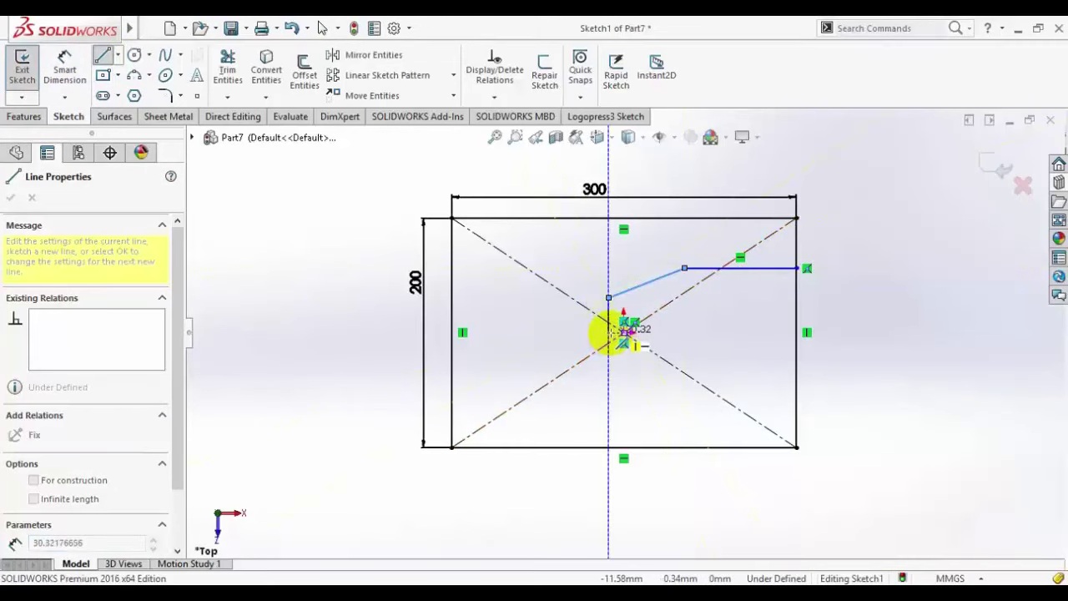
pyautogui.click(609, 332)
pyautogui.rightClick(715, 317)
pyautogui.click(733, 326)
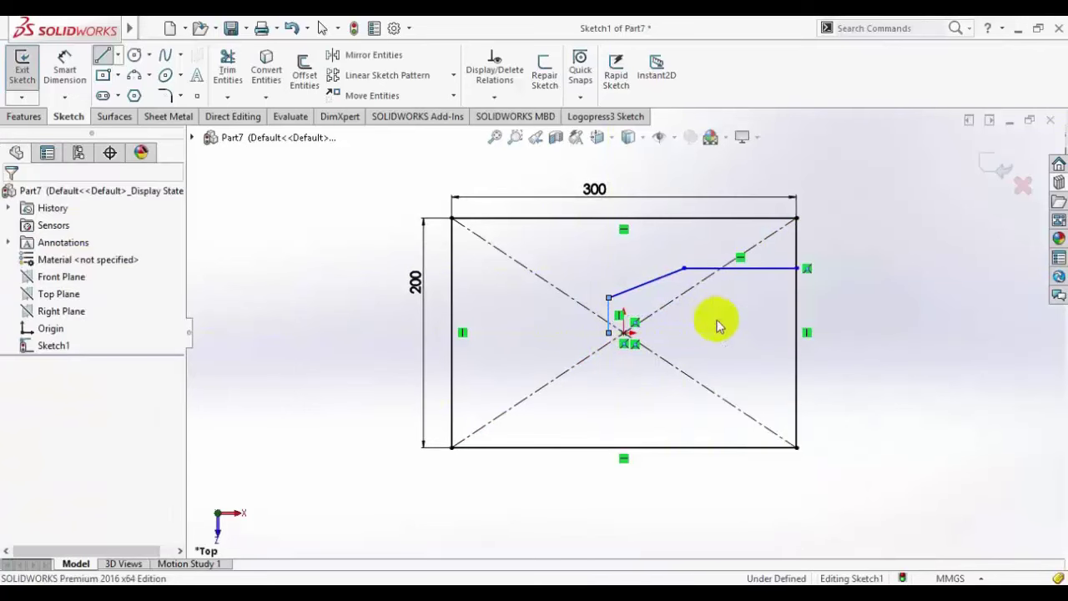
pyautogui.scroll(-2, 649, 335)
# Step: Add a horizontal centerline running left from the sketch centre
pyautogui.click(118, 55)
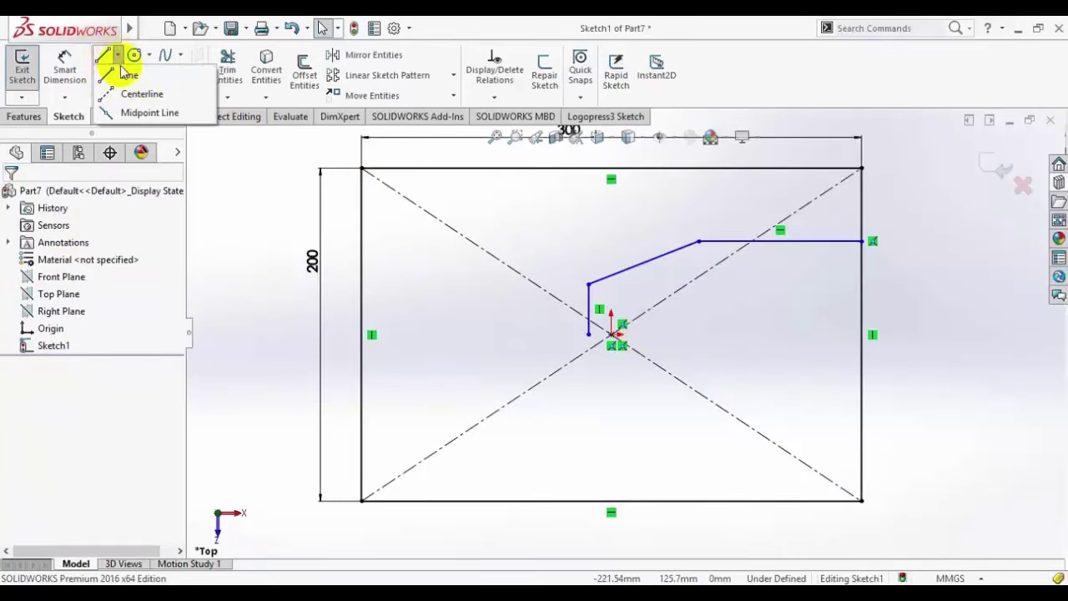
pyautogui.click(126, 94)
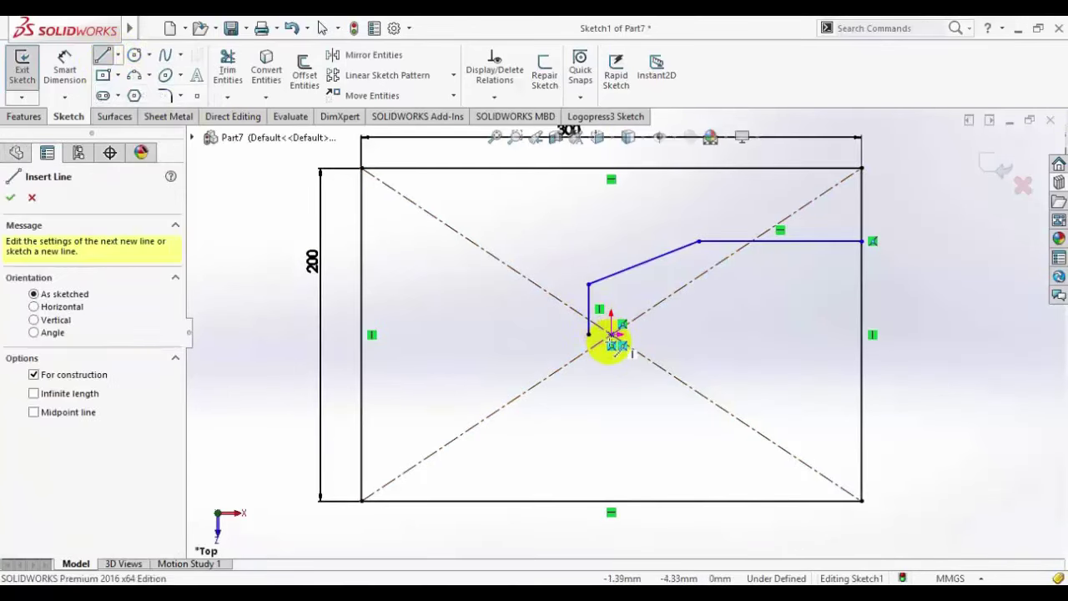
pyautogui.click(610, 334)
pyautogui.click(496, 334)
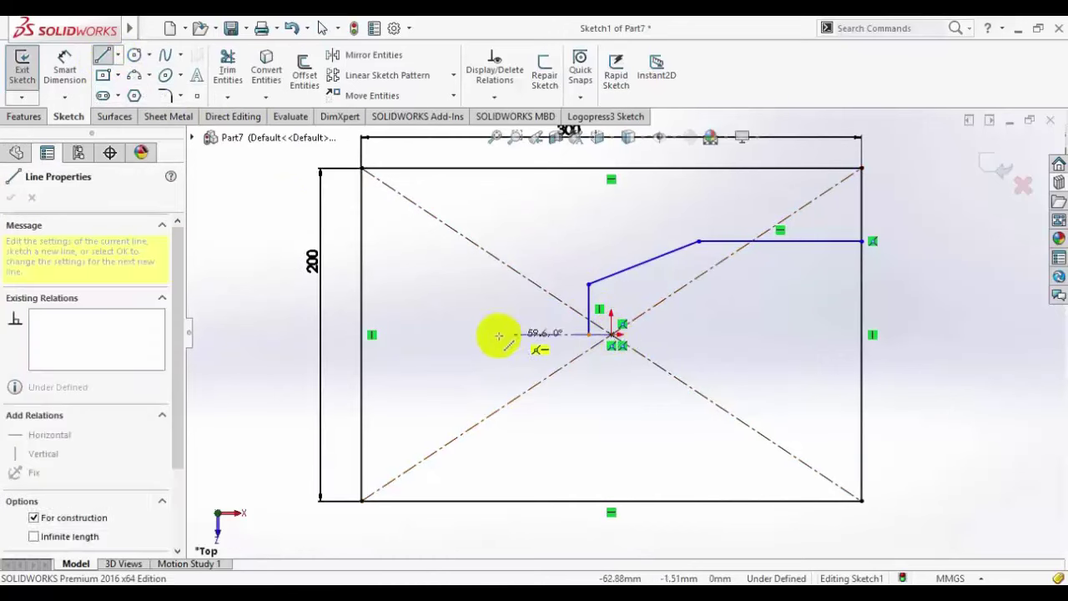
pyautogui.rightClick(430, 272)
pyautogui.click(465, 276)
pyautogui.scroll(-3, 604, 322)
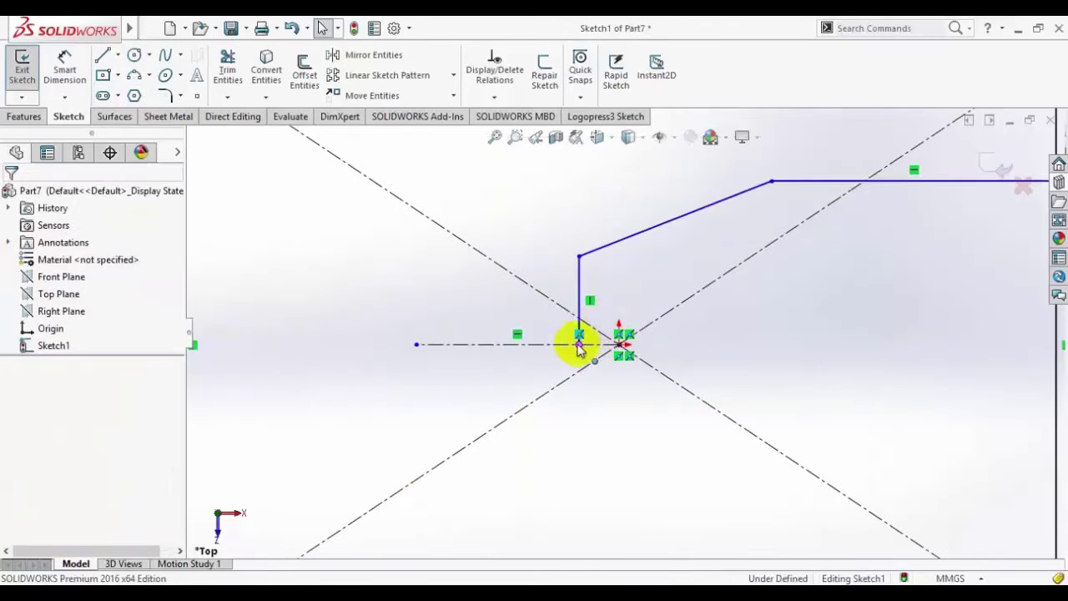
# Step: Make the vertical line's lower endpoint coincident with the centerline
pyautogui.click(578, 344)
pyautogui.keyDown('ctrl'); pyautogui.click(555, 344); pyautogui.keyUp('ctrl')
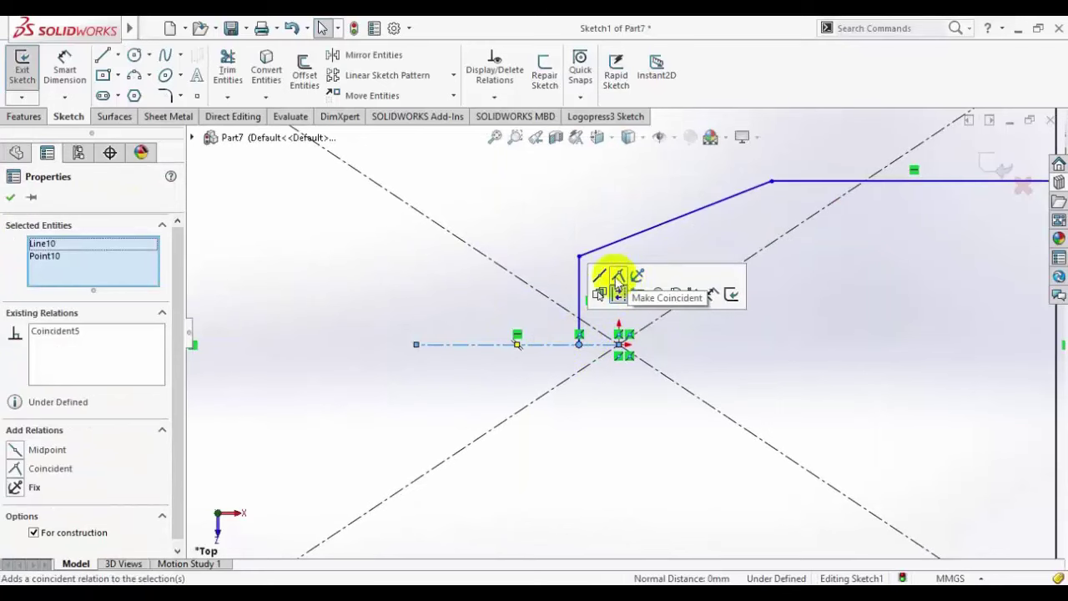
pyautogui.click(617, 284)
pyautogui.click(897, 400)
pyautogui.scroll(3, 881, 320)
pyautogui.scroll(-3, 440, 214)
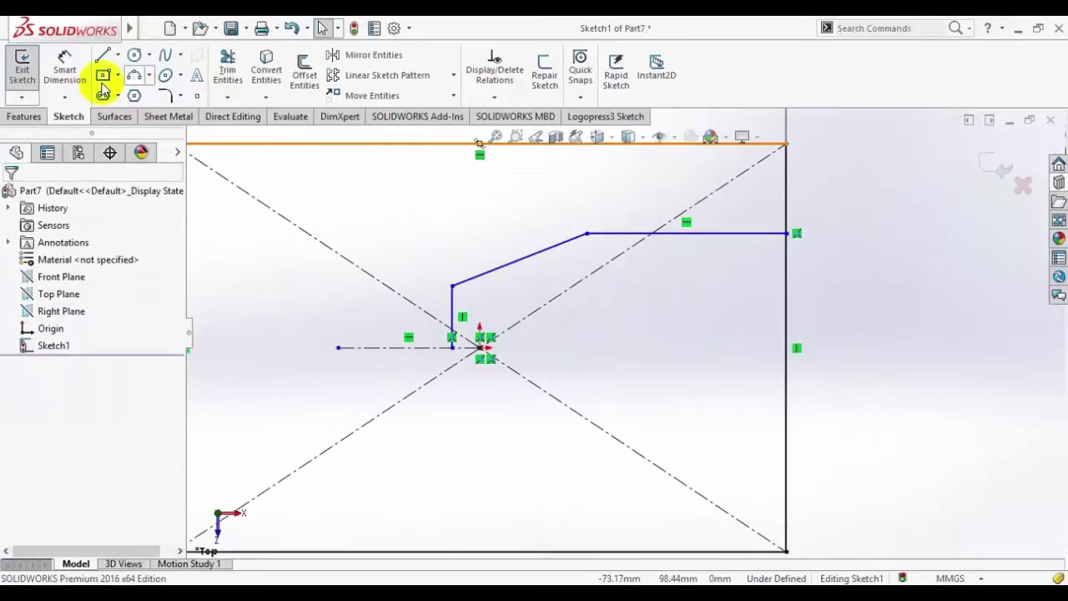
# Step: Dimension the upper line 60 mm from the centerline and 100 mm long
pyautogui.click(65, 68)
pyautogui.scroll(1, 668, 267)
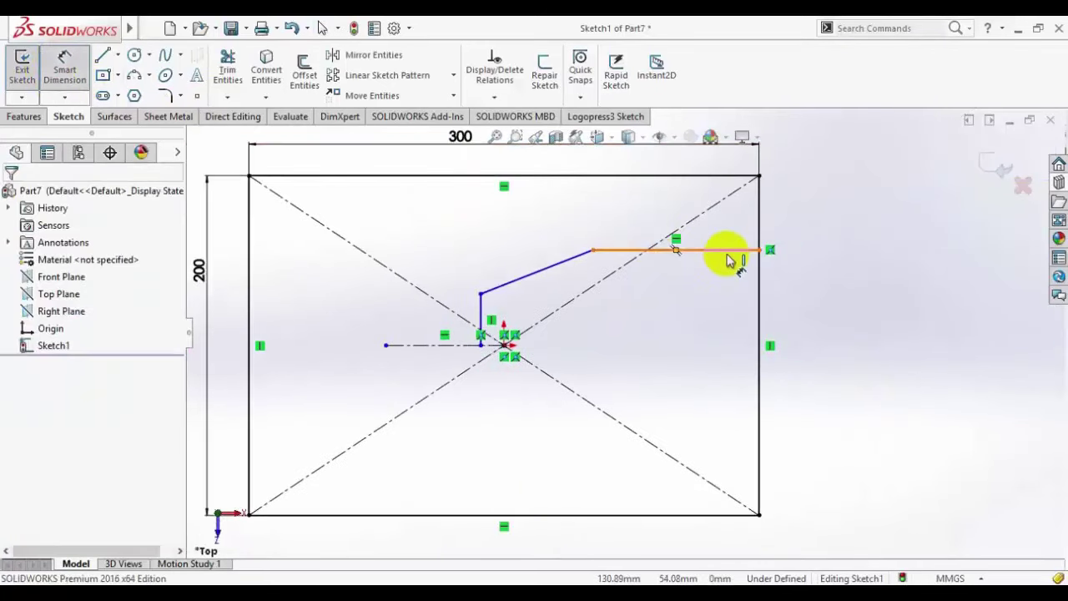
pyautogui.click(728, 258)
pyautogui.click(422, 345)
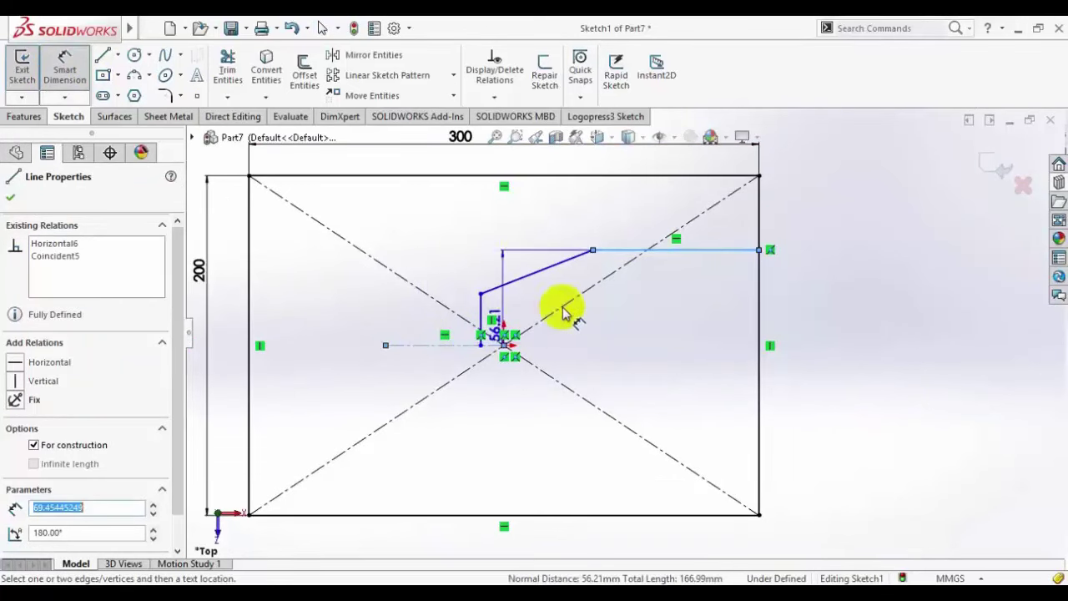
pyautogui.click(668, 298)
pyautogui.write('60')
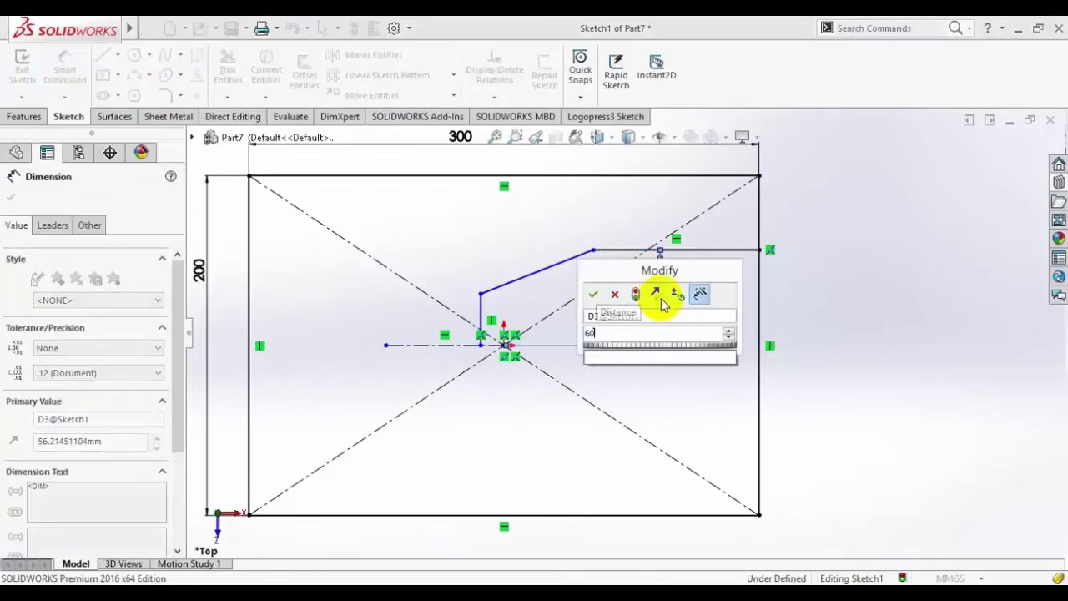
pyautogui.press('Return')
pyautogui.click(624, 245)
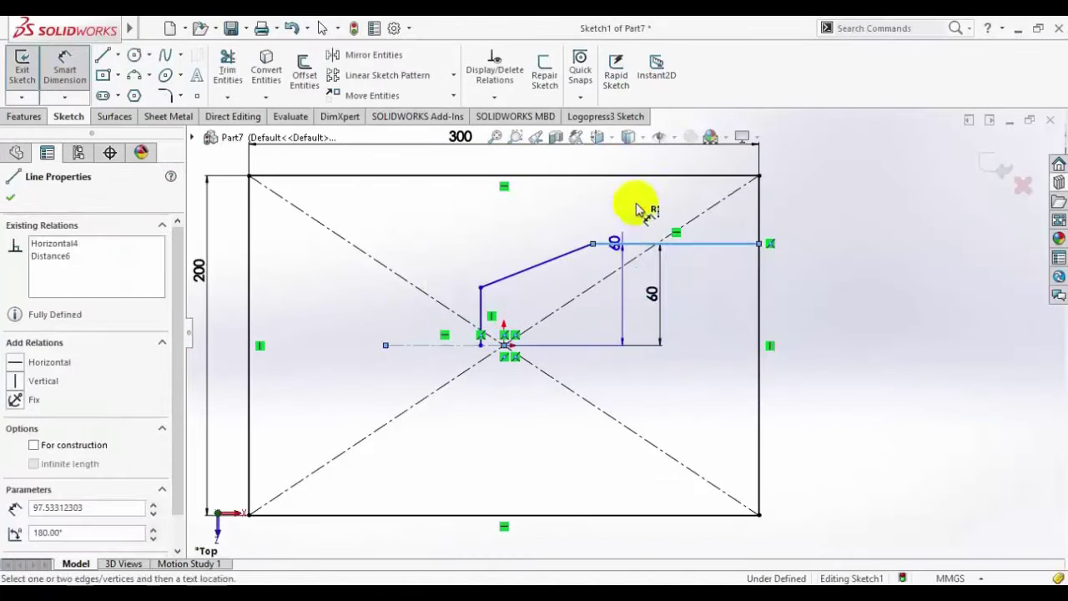
pyautogui.click(640, 201)
pyautogui.press('Escape')
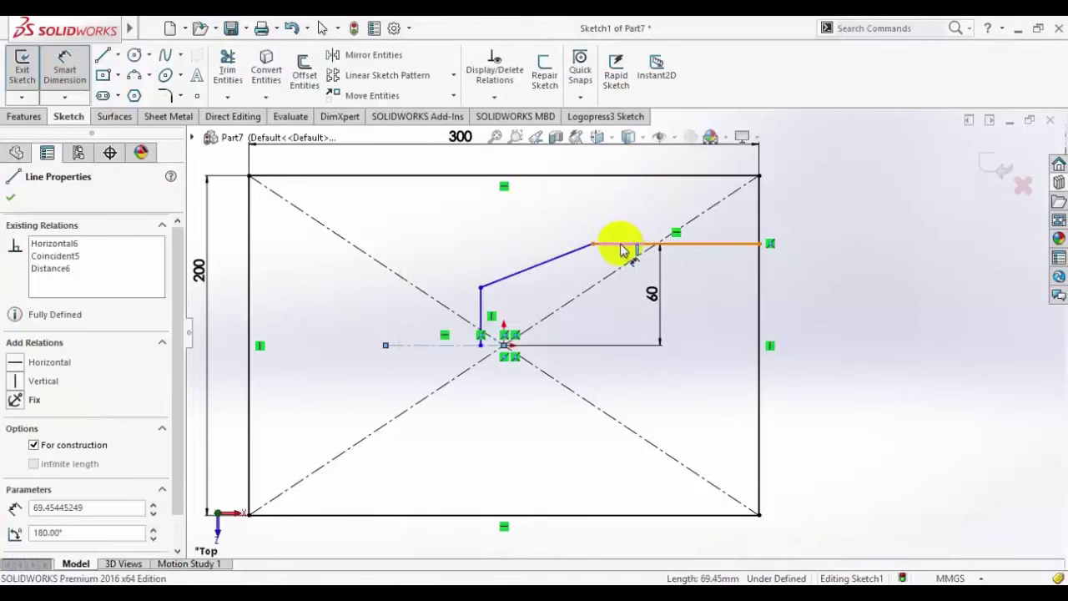
pyautogui.click(614, 242)
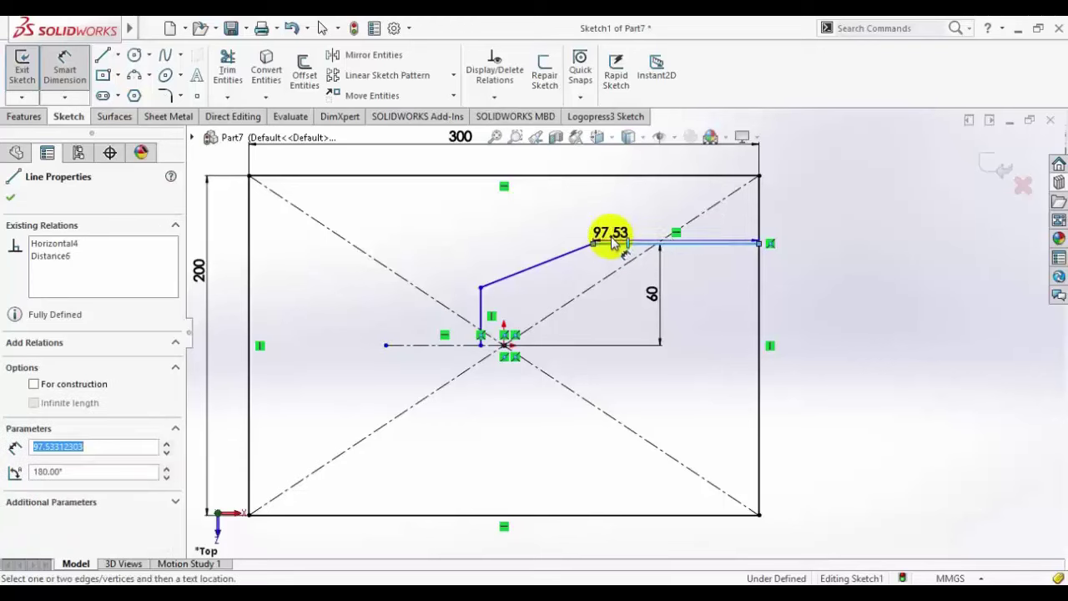
pyautogui.click(627, 221)
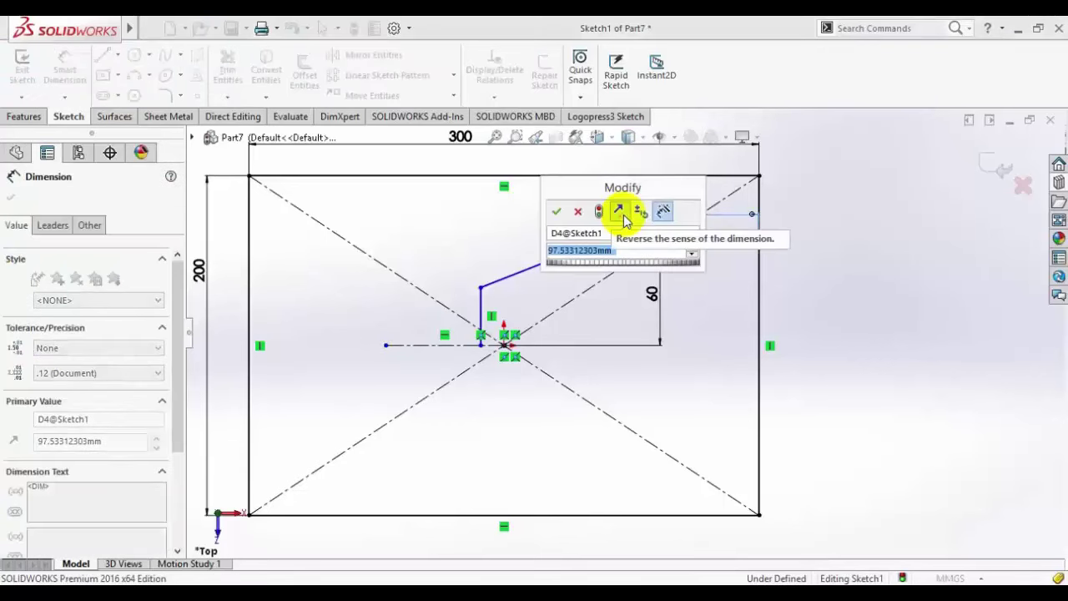
pyautogui.write('100')
pyautogui.press('Return')
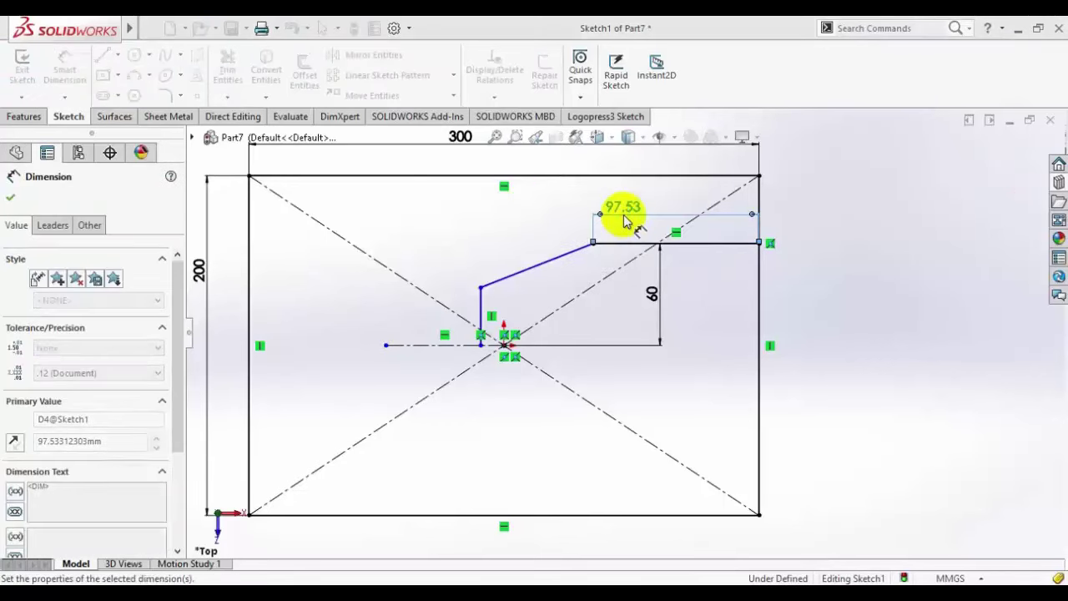
# Step: Dimension the 50 mm horizontal offset and the 20 mm vertical drop
pyautogui.click(478, 308)
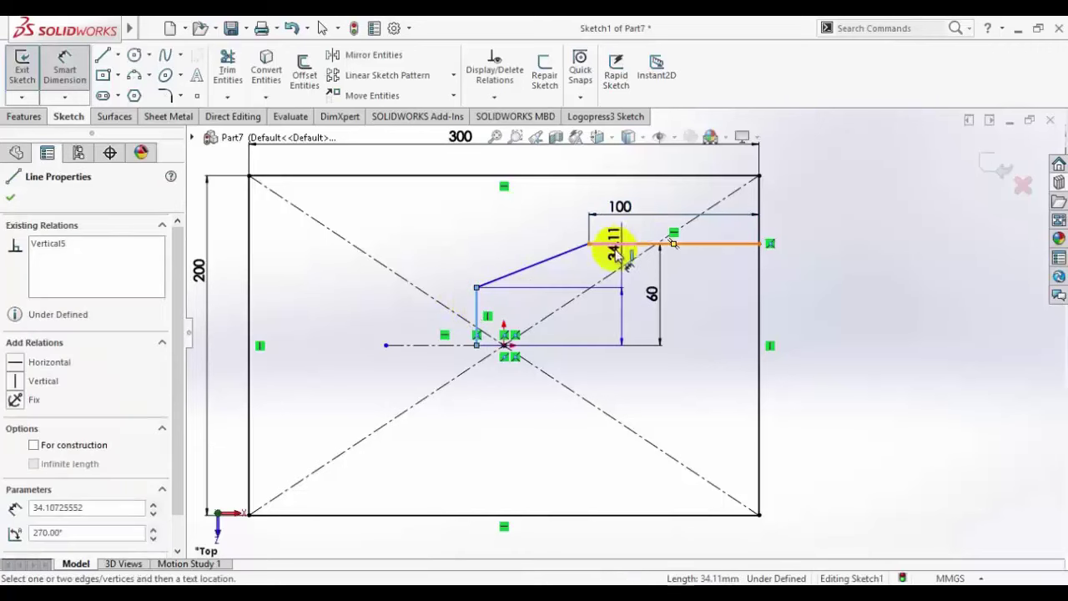
pyautogui.click(588, 243)
pyautogui.click(542, 235)
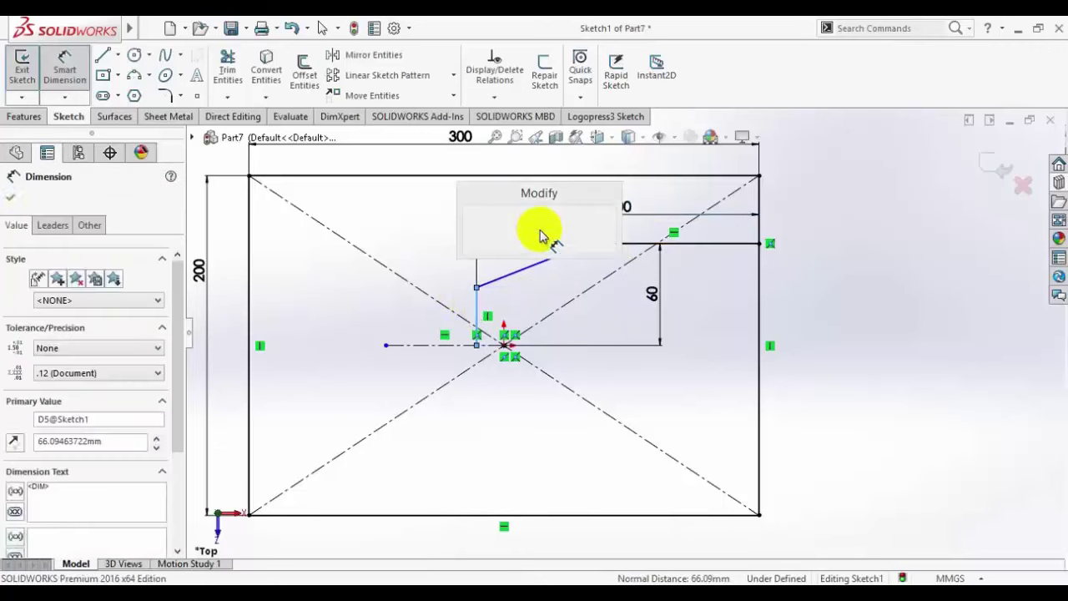
pyautogui.write('50')
pyautogui.press('Return')
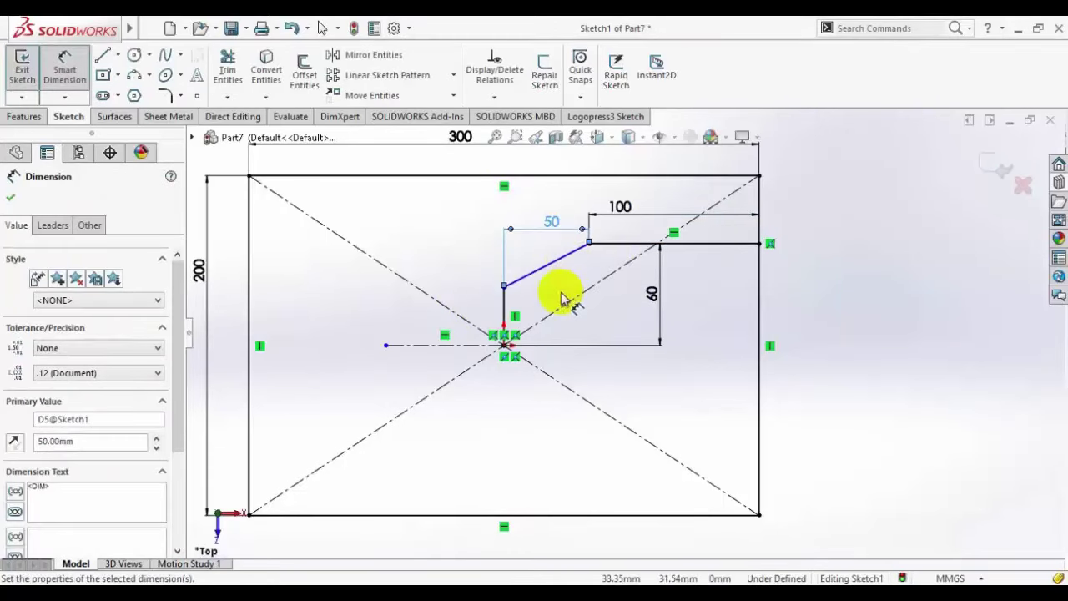
pyautogui.click(590, 244)
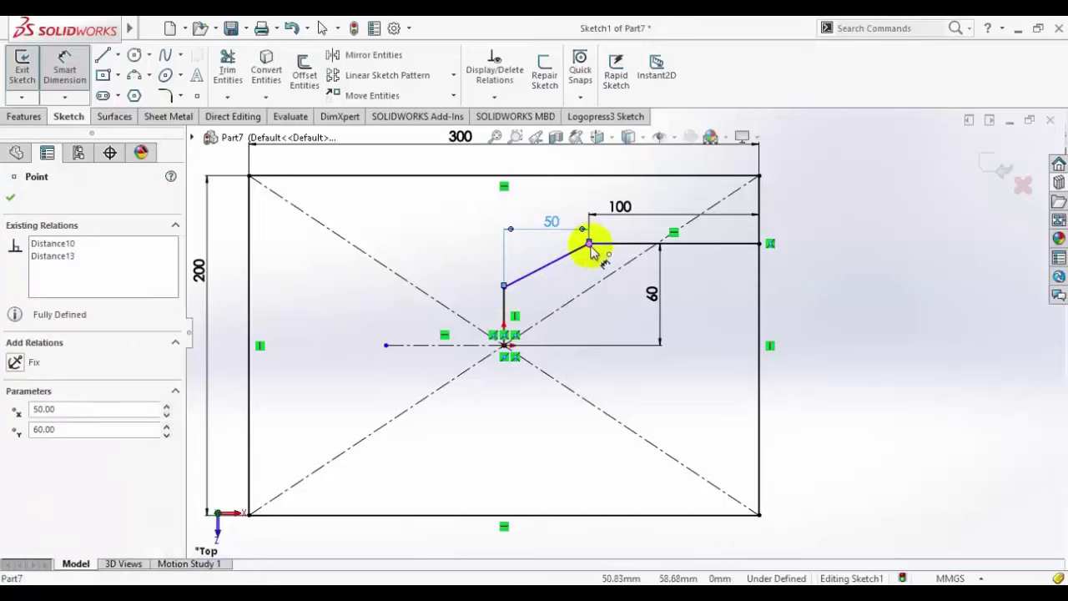
pyautogui.click(505, 292)
pyautogui.click(491, 254)
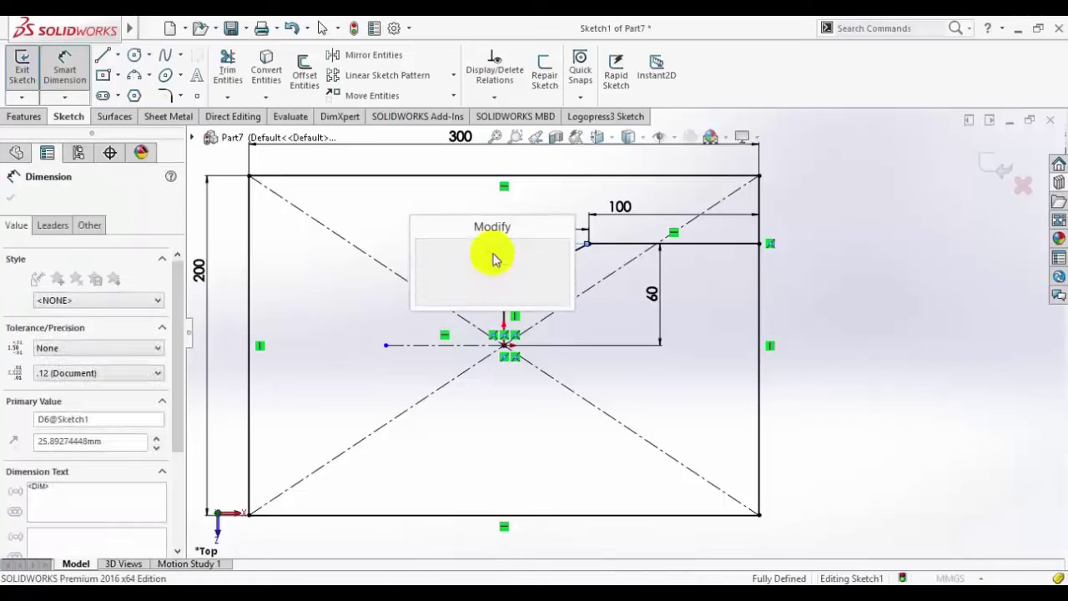
pyautogui.write('20')
pyautogui.press('Return')
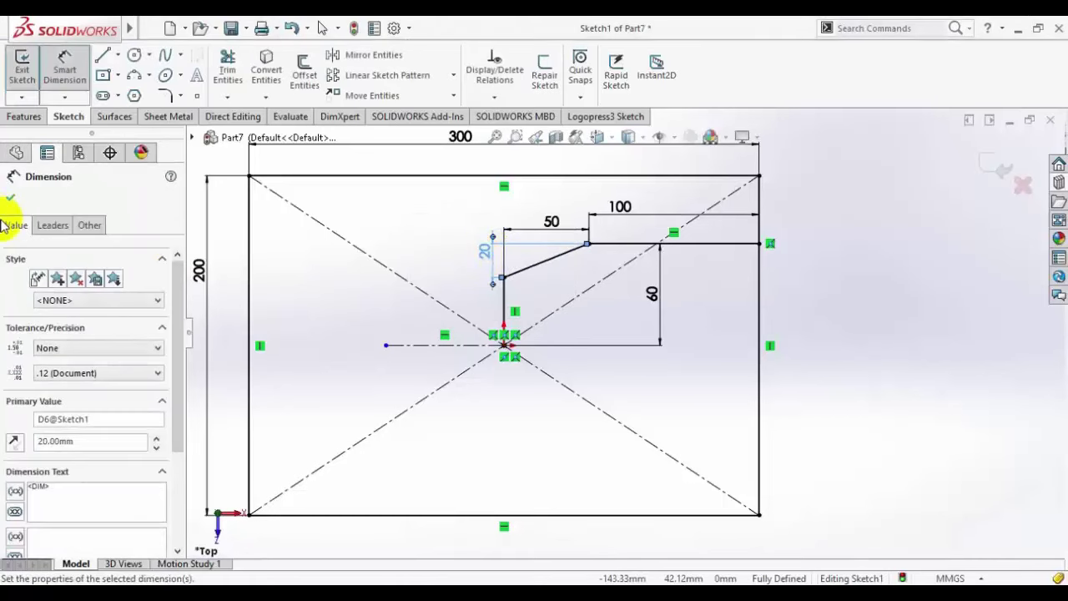
pyautogui.click(12, 202)
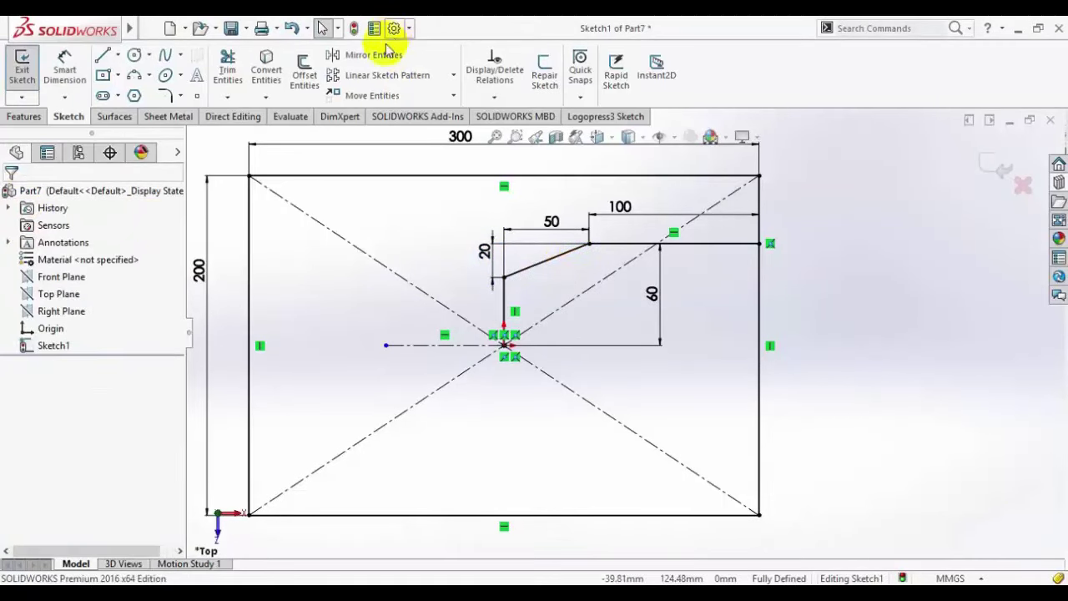
# Step: Mirror the 100 mm, slanted and vertical lines about the centerline
pyautogui.click(739, 244)
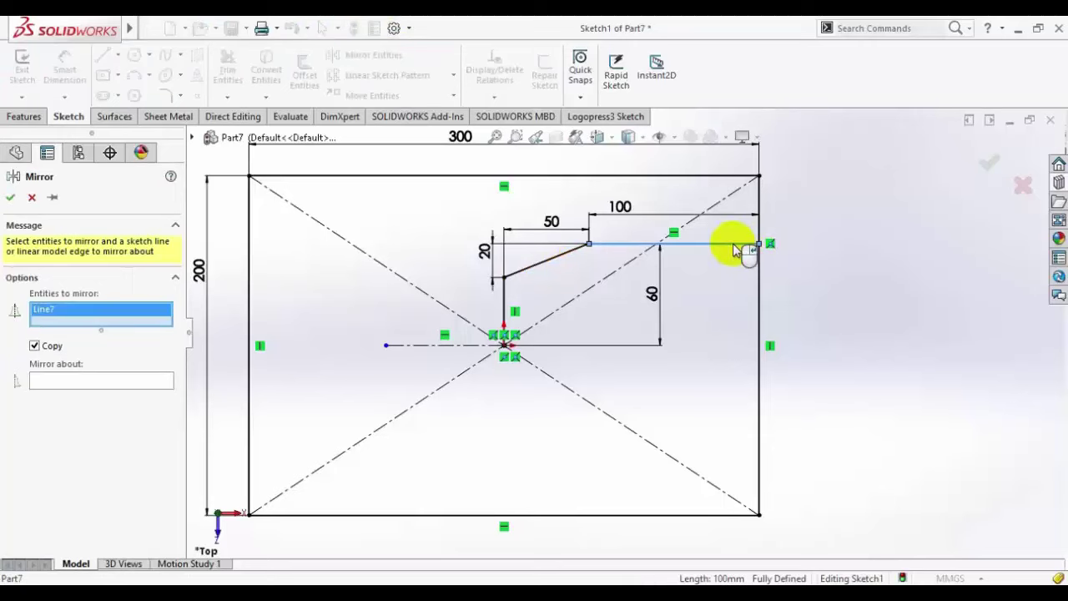
pyautogui.click(561, 260)
pyautogui.click(505, 302)
pyautogui.rightClick(509, 308)
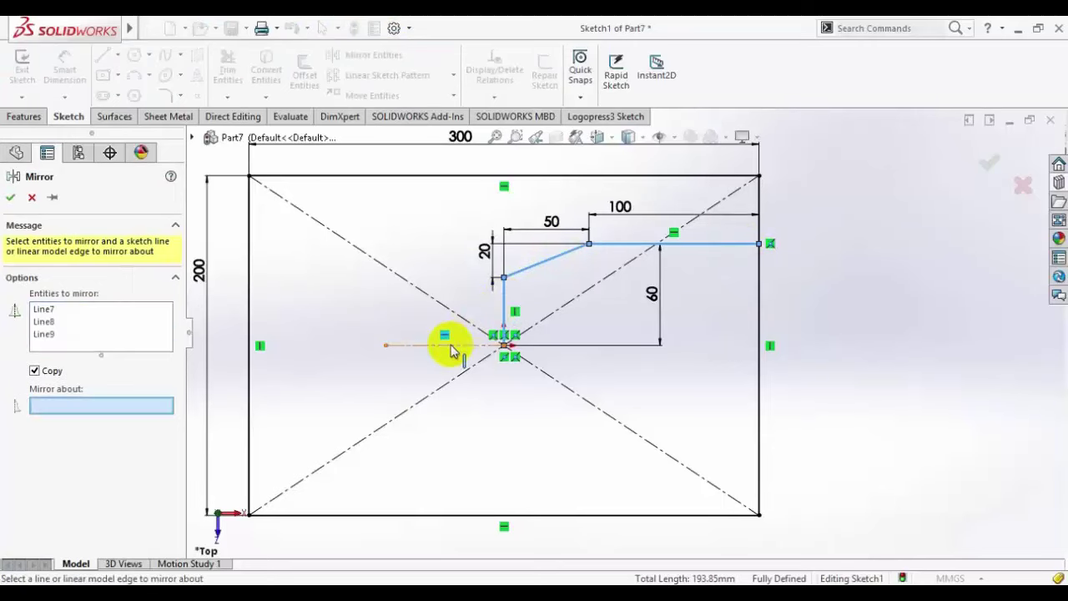
pyautogui.click(447, 344)
pyautogui.rightClick(451, 350)
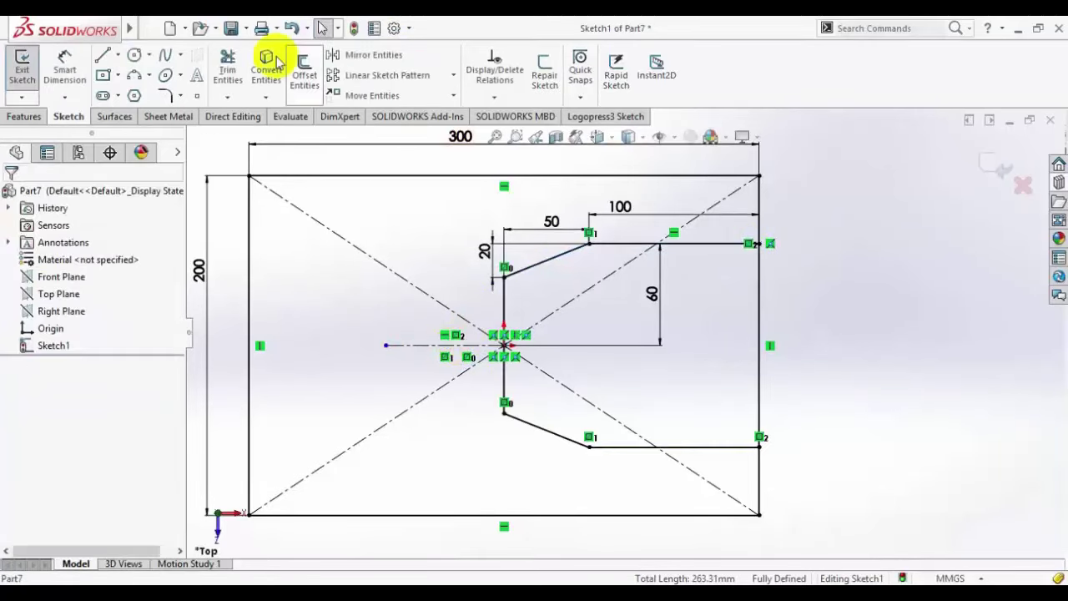
# Step: Trim away the right edge between the slot arms
pyautogui.click(225, 70)
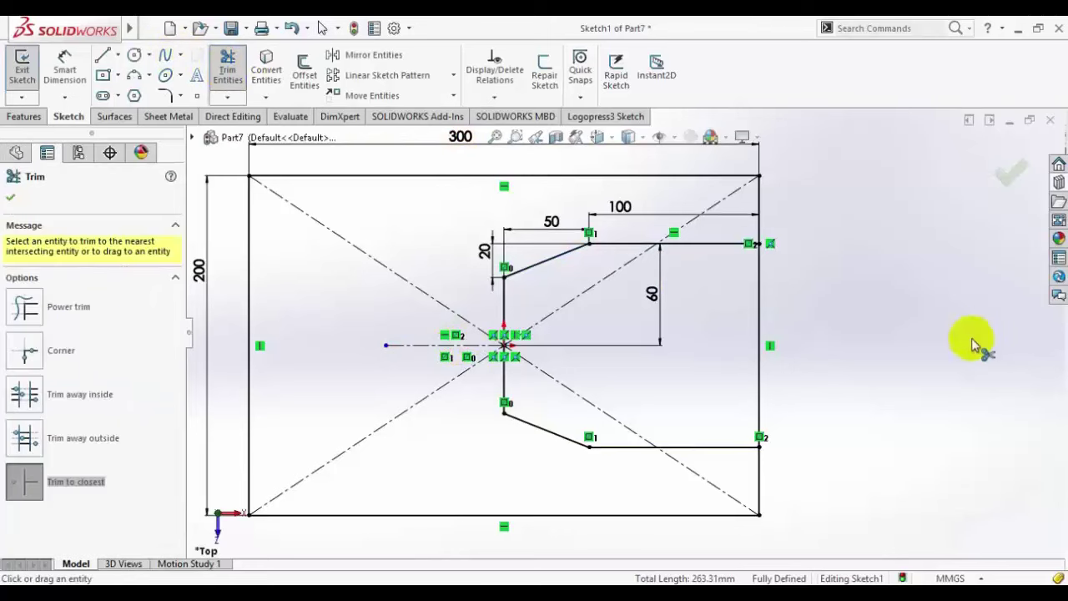
pyautogui.click(757, 307)
pyautogui.click(10, 198)
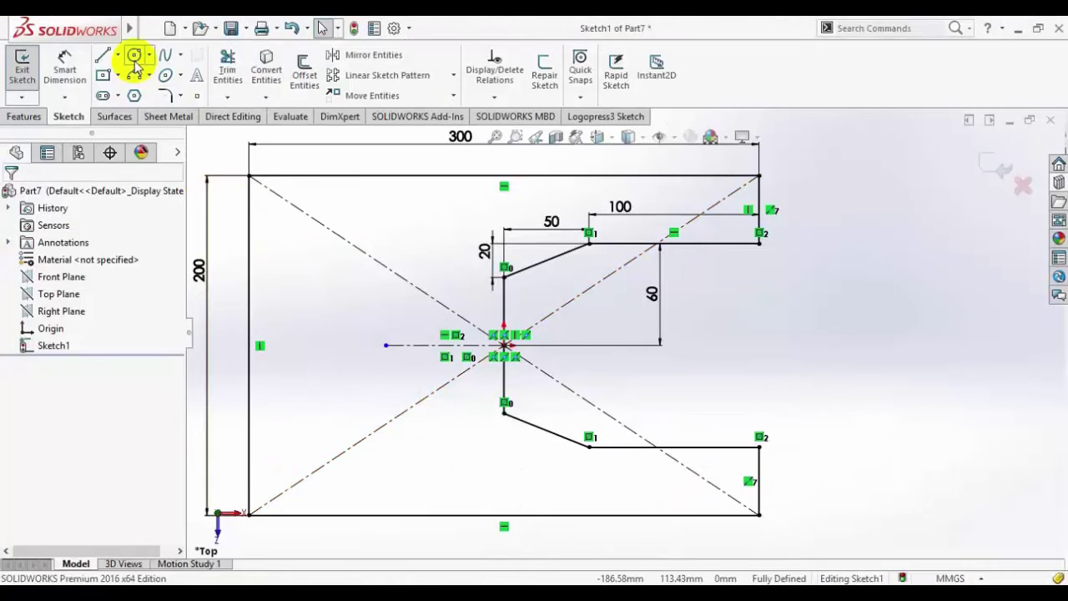
# Step: Draw two hole circles centred on the centerline
pyautogui.click(418, 345)
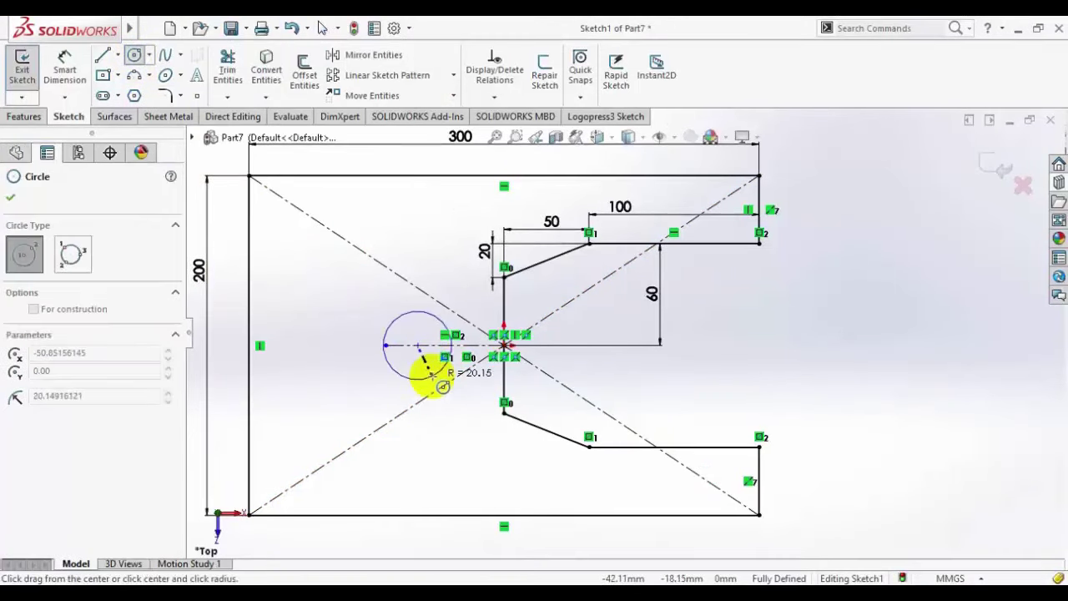
pyautogui.click(427, 372)
pyautogui.click(321, 345)
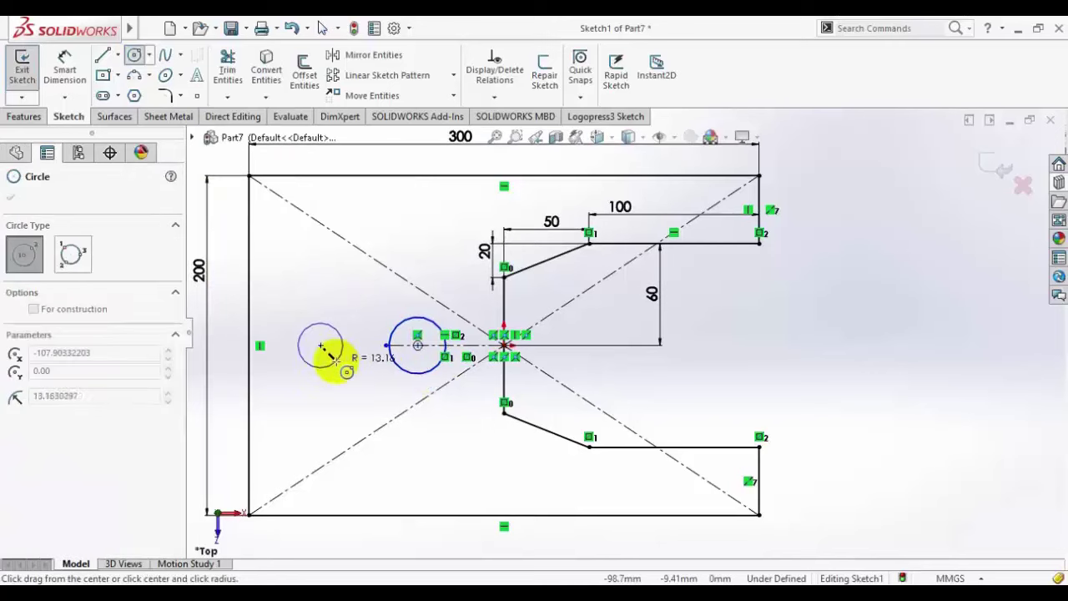
pyautogui.click(333, 358)
pyautogui.click(11, 196)
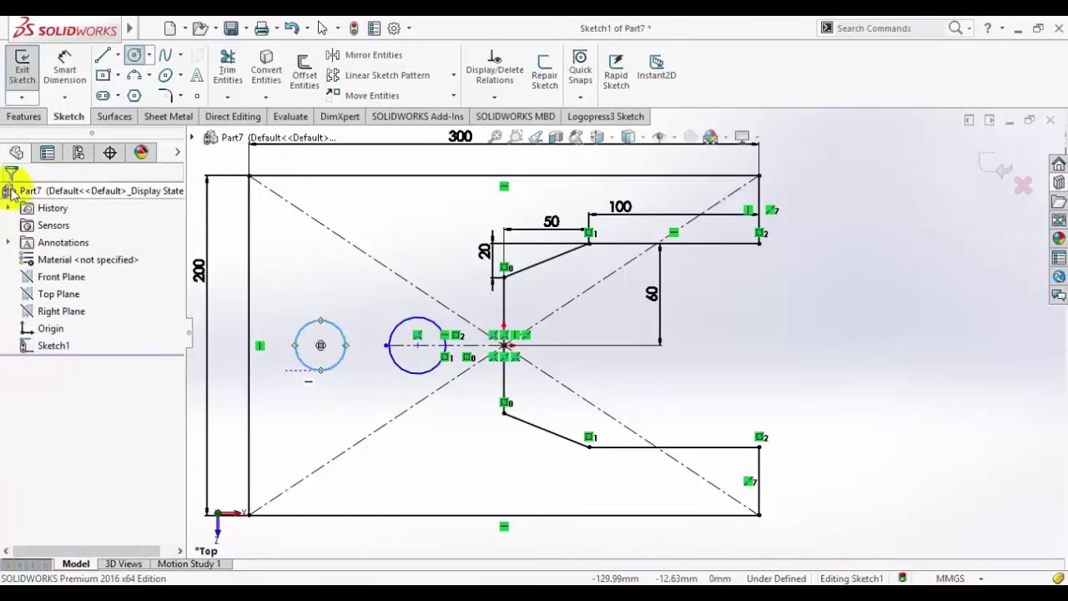
# Step: Create a 1 mm Base-Flange1 from Sketch1, then glance at the reference PDF
pyautogui.click(167, 116)
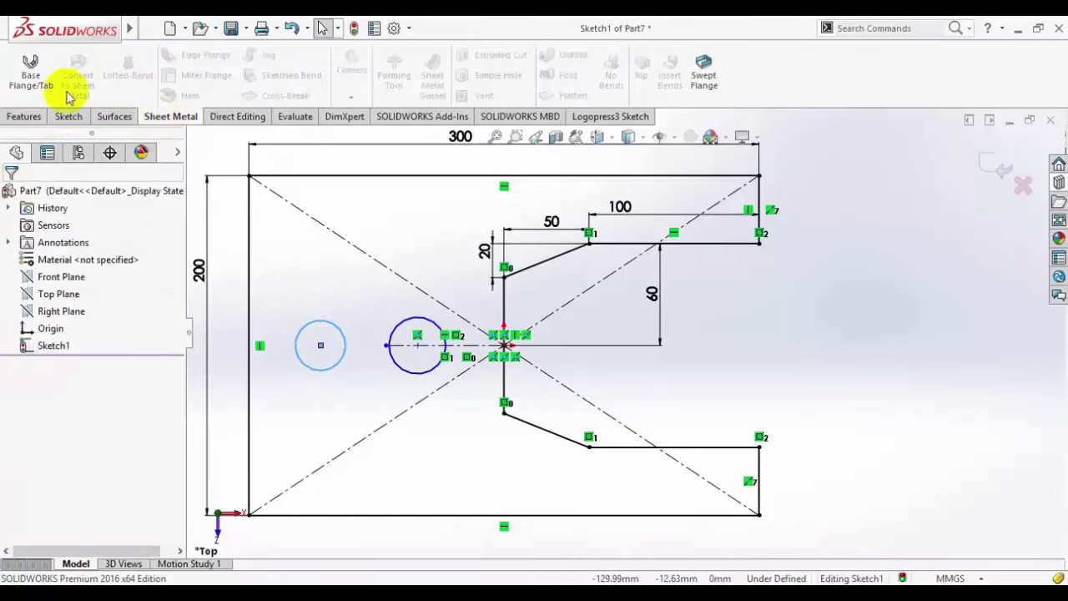
pyautogui.click(30, 66)
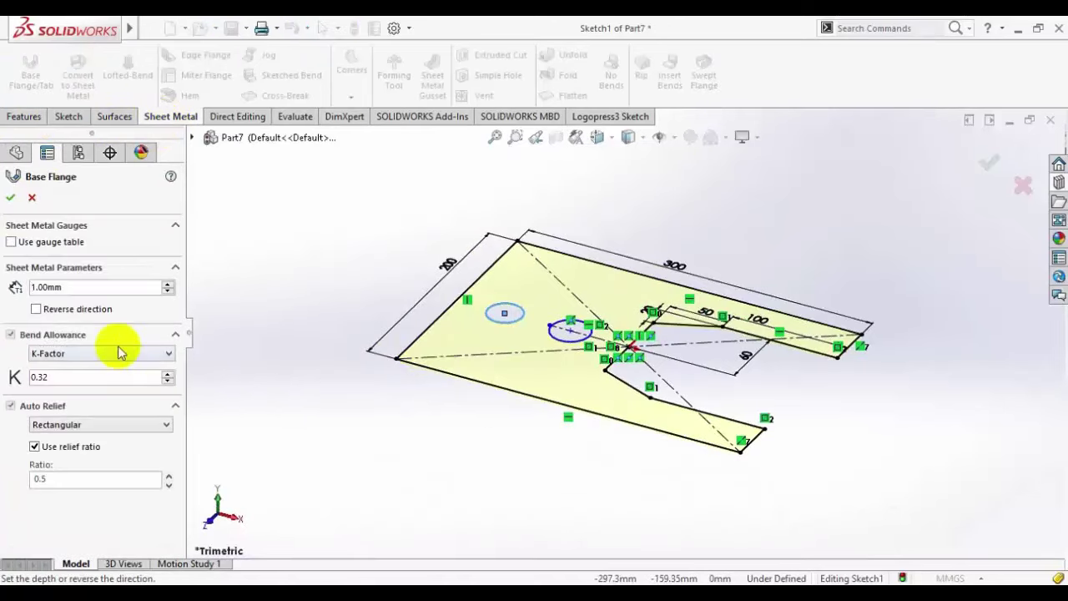
pyautogui.click(10, 197)
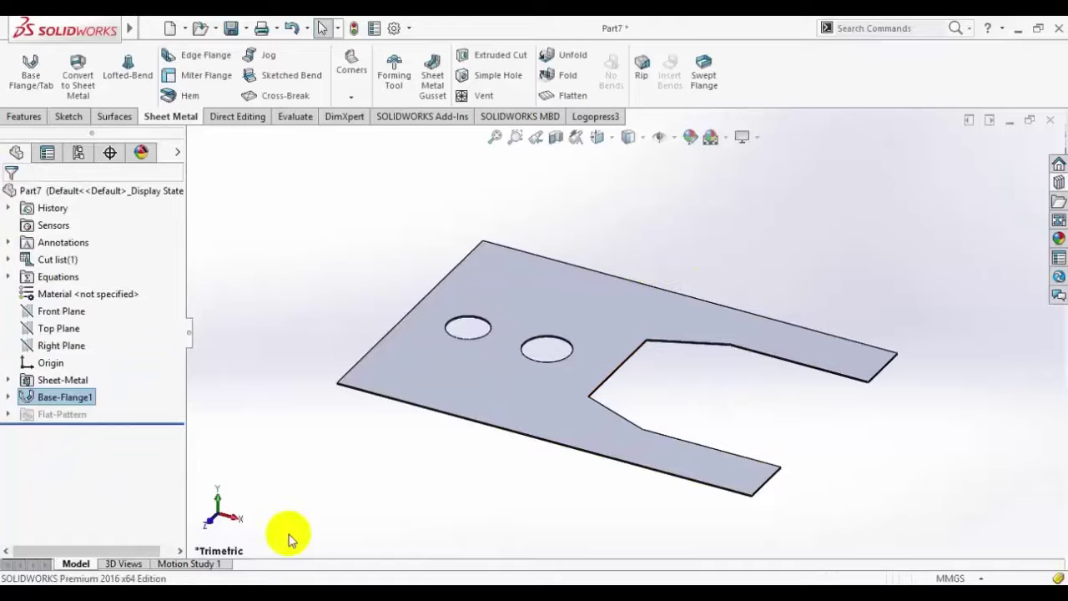
pyautogui.click(263, 581)
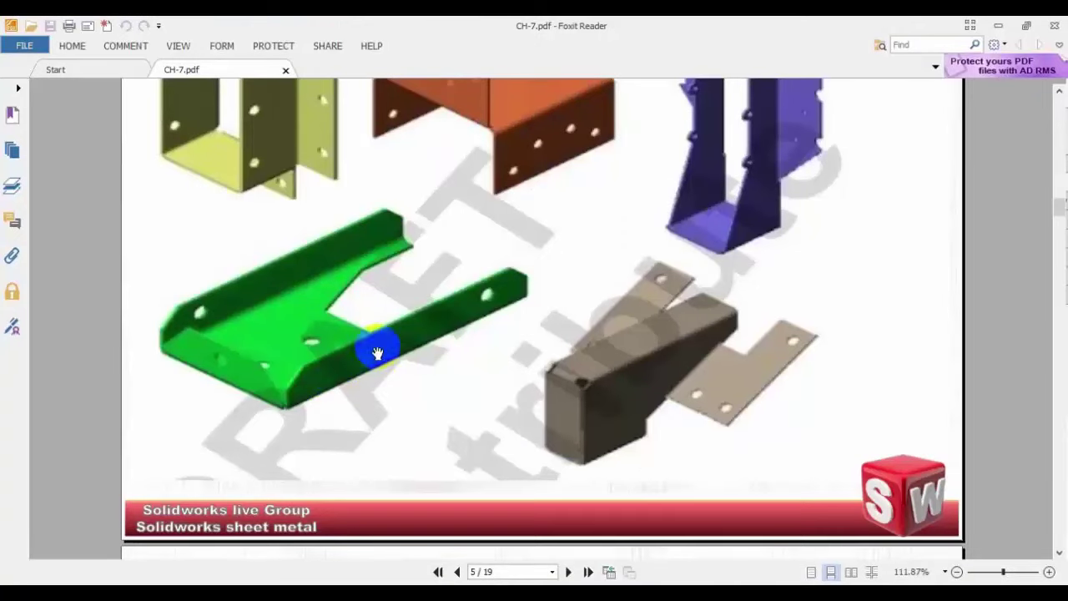
pyautogui.click(264, 581)
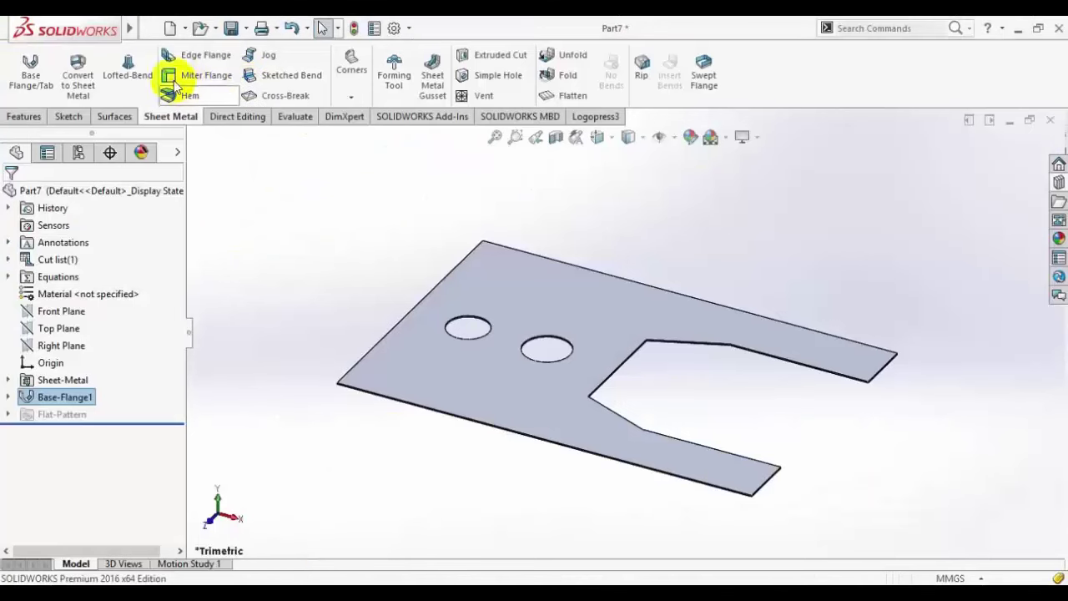
# Step: Start an edge flange on the long near edge, view it from the front, and edit its profile
pyautogui.click(190, 55)
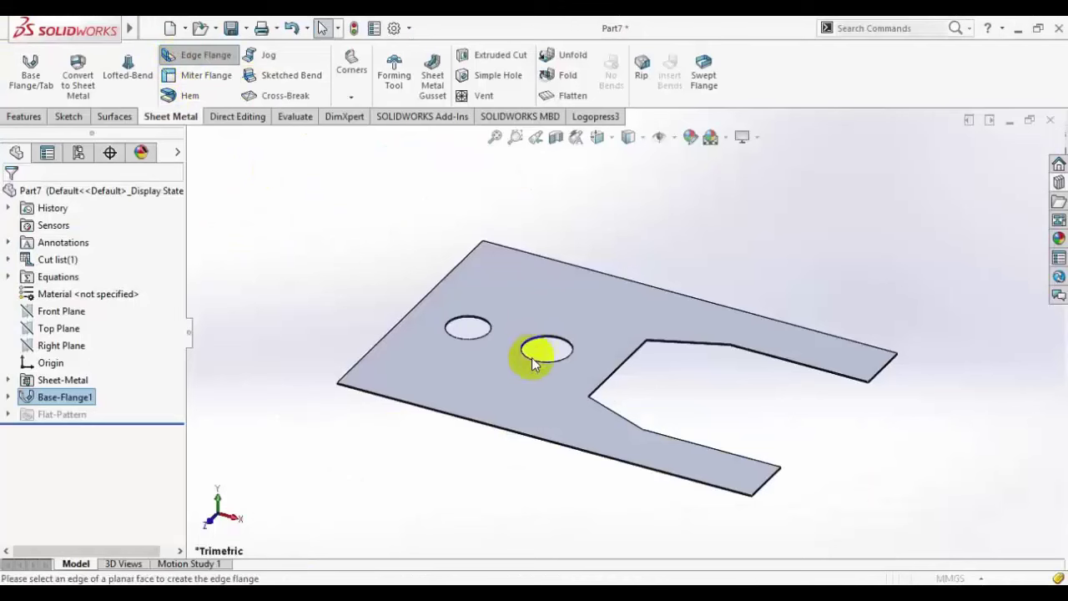
pyautogui.click(519, 438)
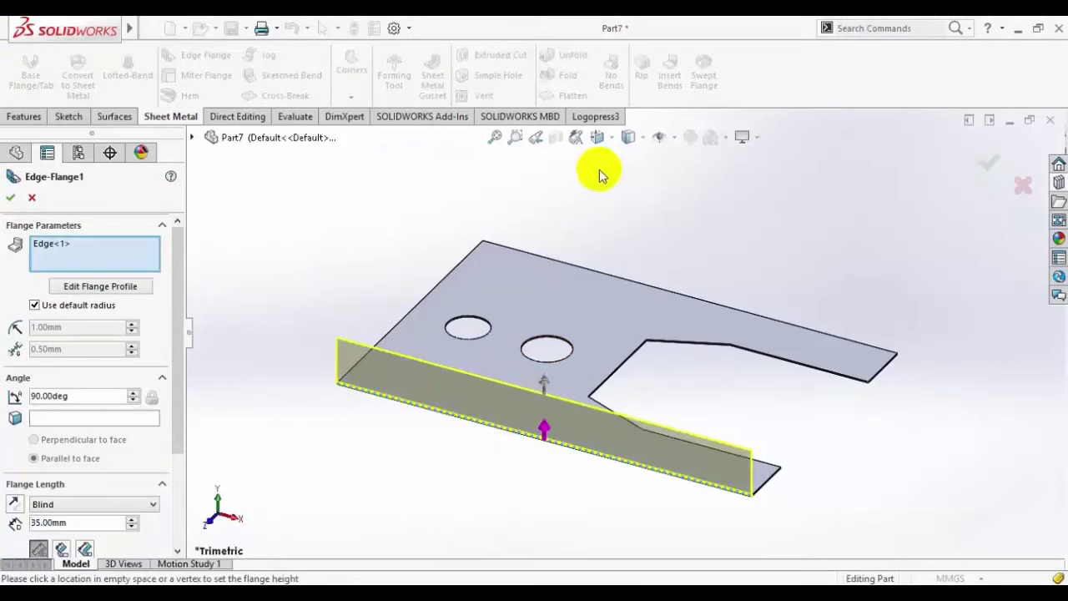
pyautogui.click(598, 137)
pyautogui.click(563, 370)
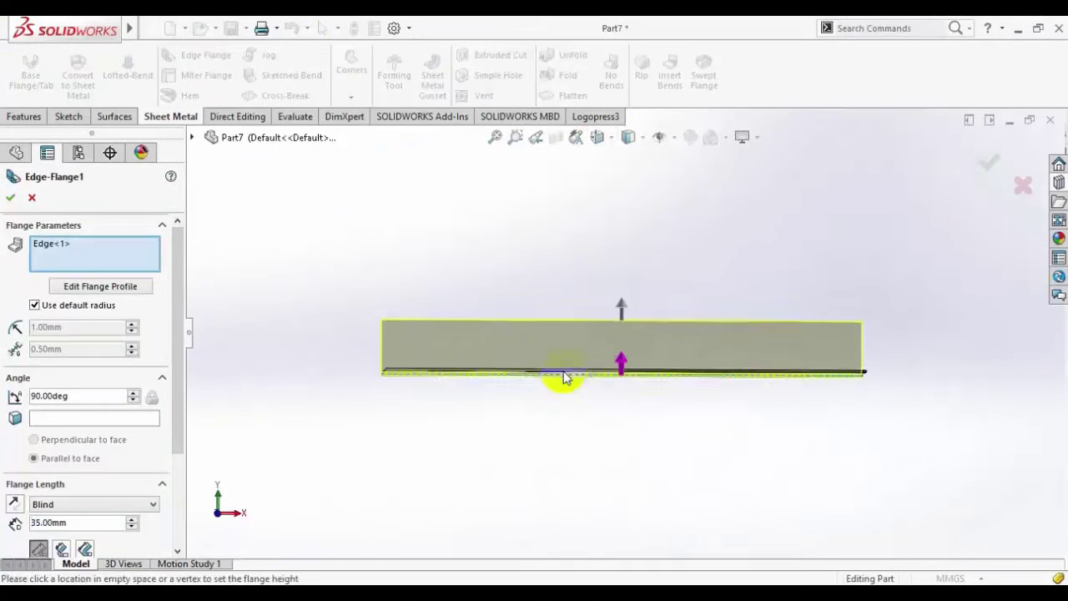
pyautogui.click(83, 288)
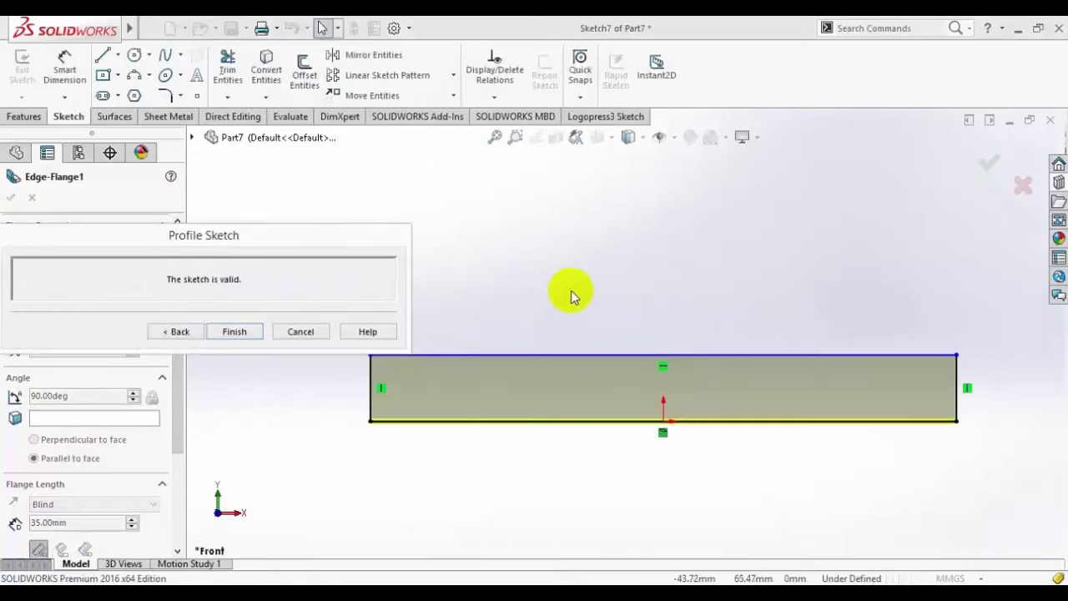
# Step: Add sketch chamfers to both top corners of the flange profile
pyautogui.click(167, 97)
pyautogui.click(180, 96)
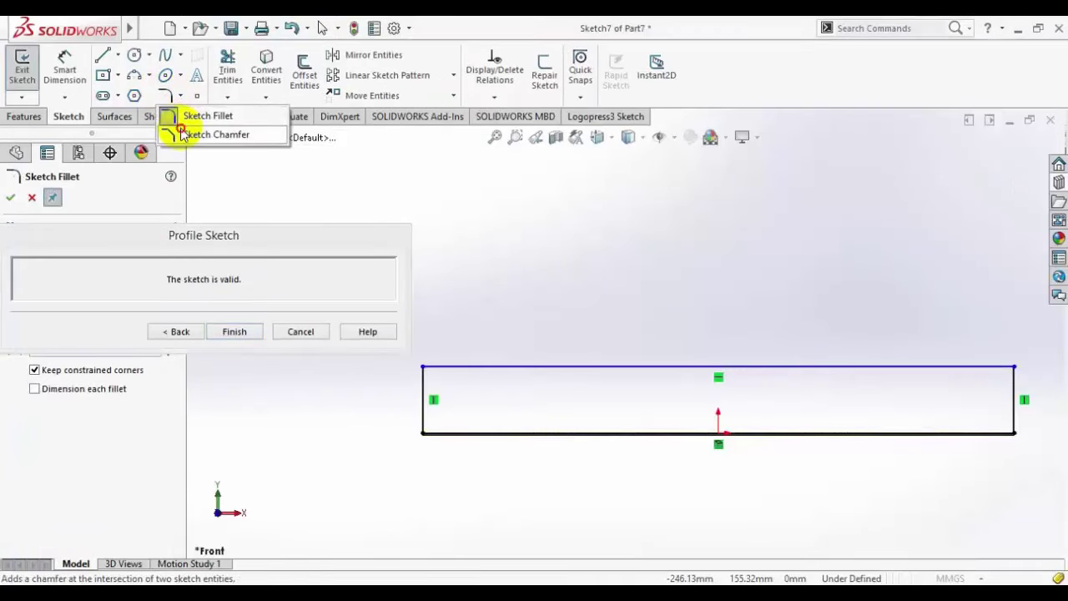
pyautogui.click(201, 131)
pyautogui.click(425, 367)
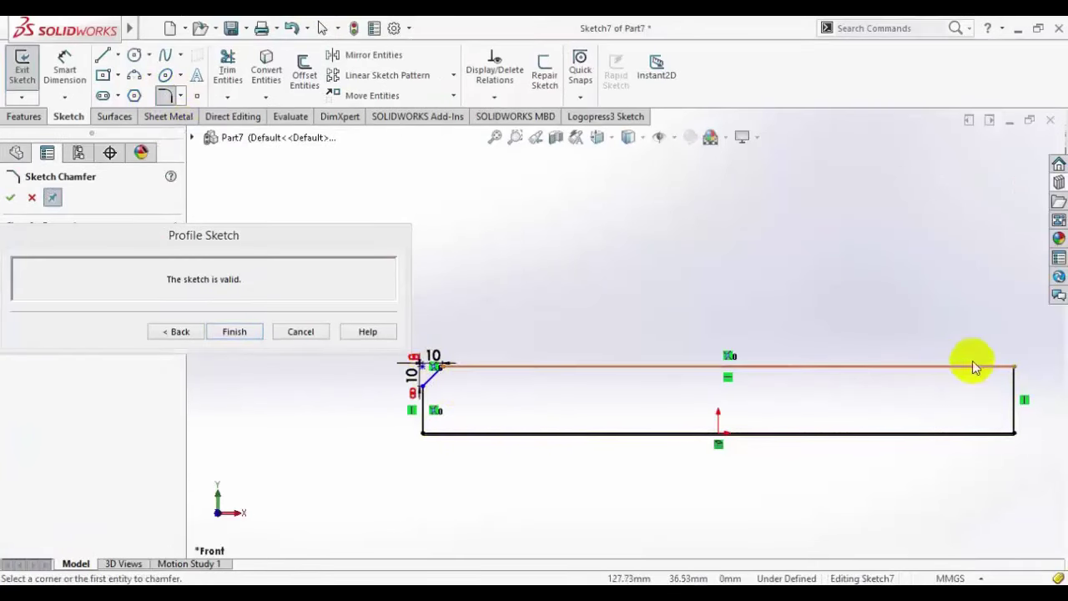
pyautogui.click(1014, 369)
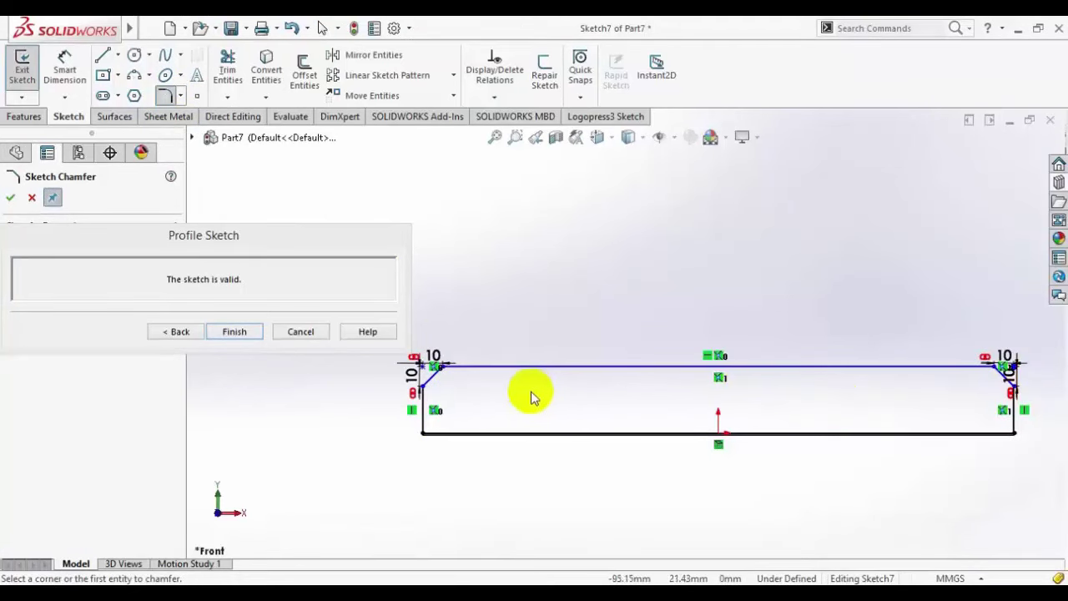
pyautogui.scroll(-2, 501, 393)
pyautogui.scroll(3, 656, 346)
pyautogui.moveTo(209, 252); pyautogui.dragTo(648, 110)
# Step: Set both the left and right chamfer distances to 20 mm
pyautogui.click(75, 298)
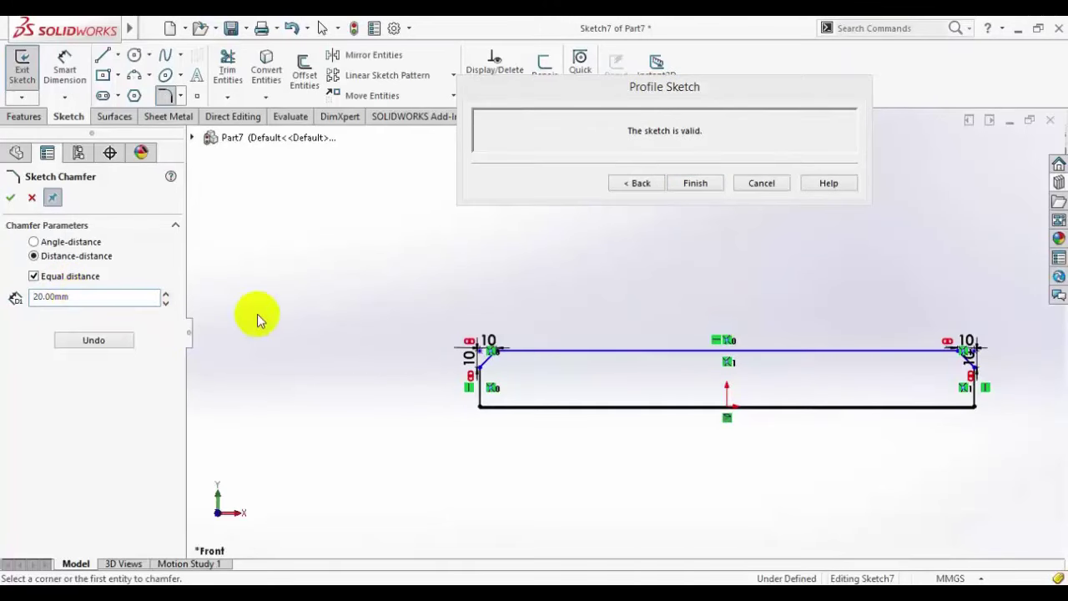
pyautogui.scroll(-3, 480, 347)
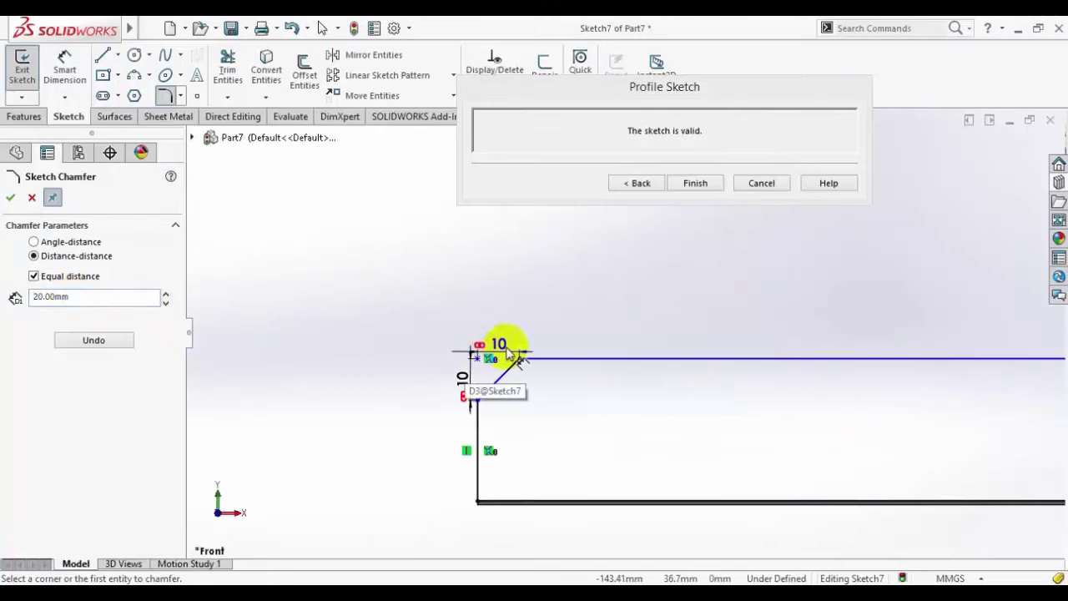
pyautogui.doubleClick(501, 344)
pyautogui.write('2')
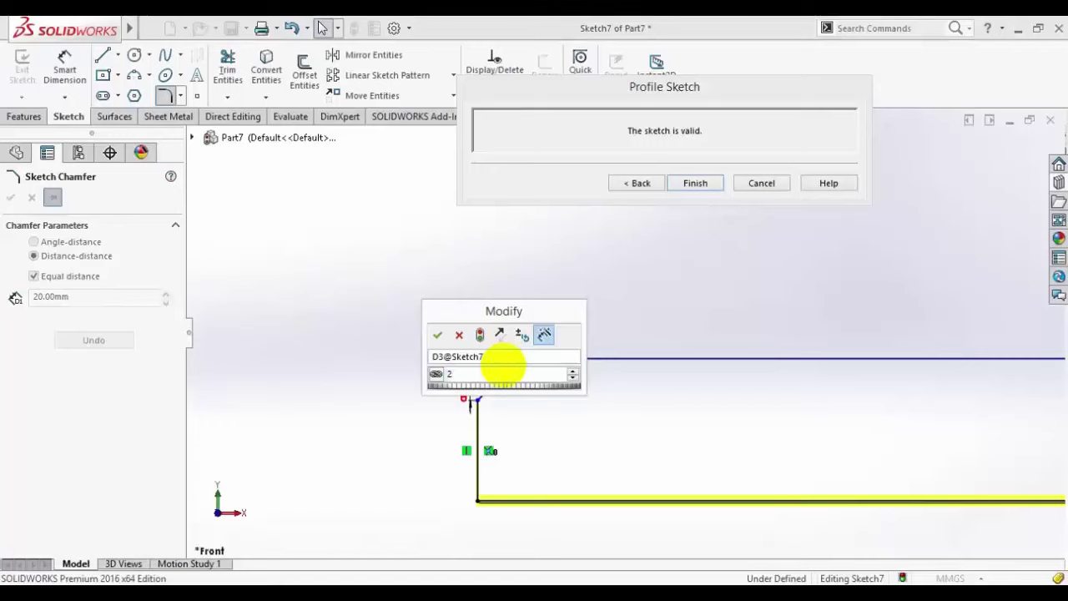
pyautogui.write('0')
pyautogui.press('Return')
pyautogui.press('f')
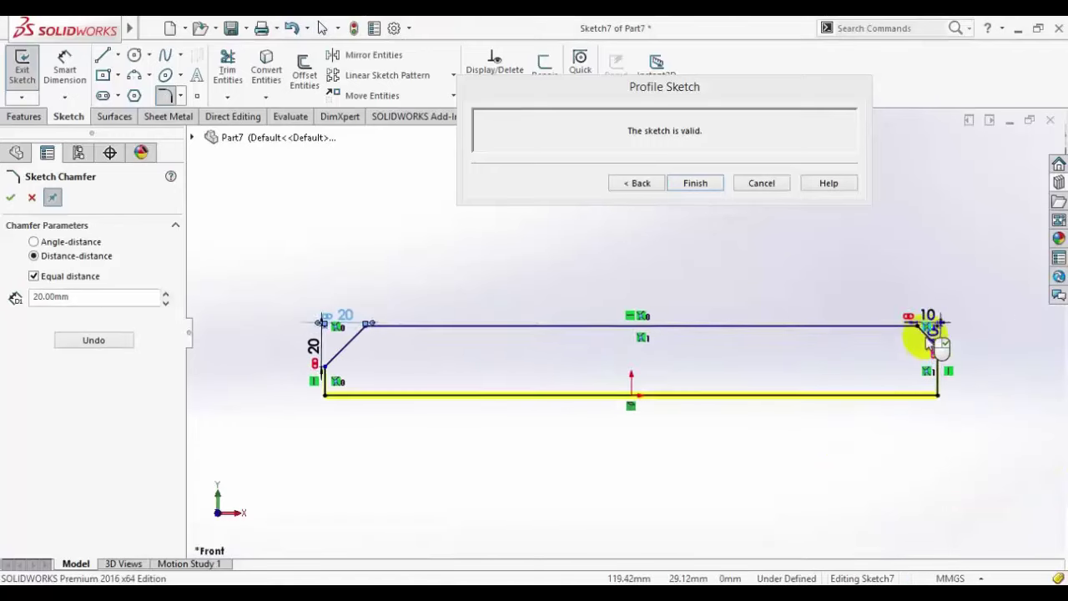
pyautogui.scroll(-2, 928, 334)
pyautogui.doubleClick(822, 314)
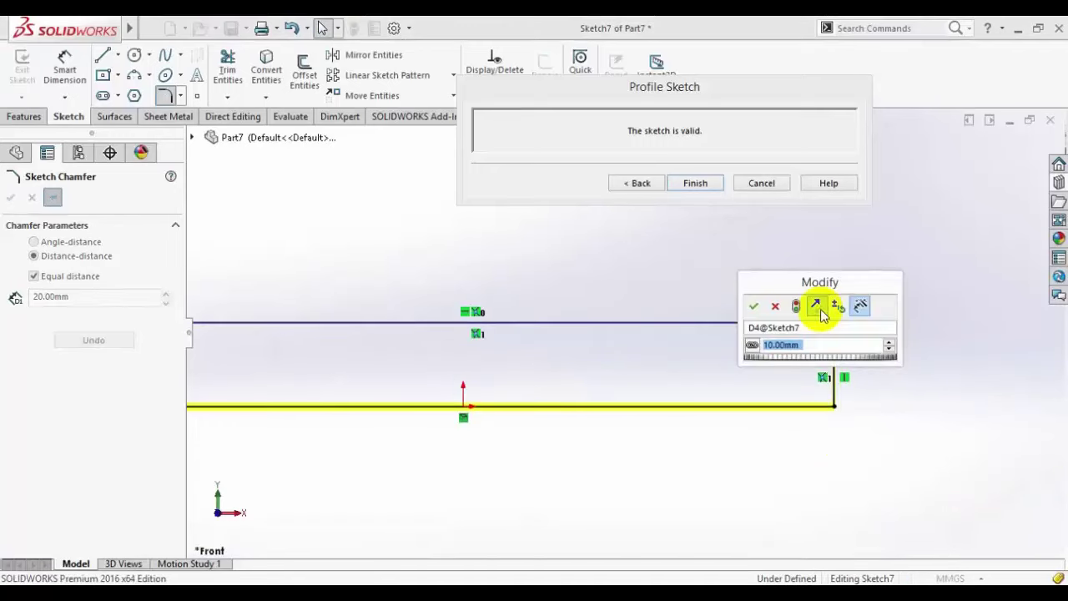
pyautogui.write('20')
pyautogui.press('Return')
pyautogui.press('f')
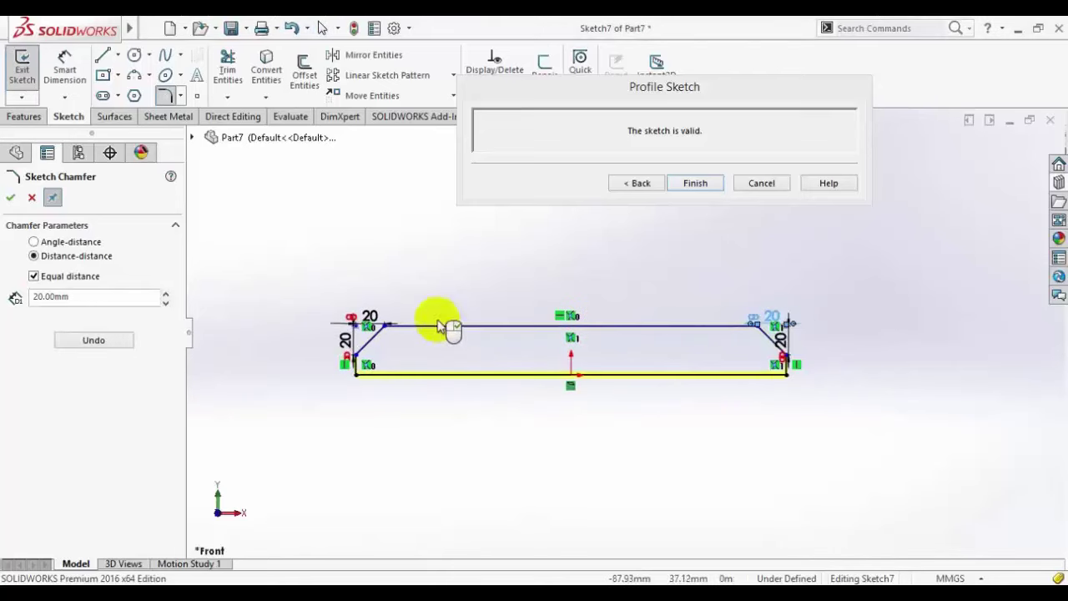
pyautogui.click(9, 198)
# Step: Dimension the profile height between top line and bottom edge to 50 mm
pyautogui.click(64, 65)
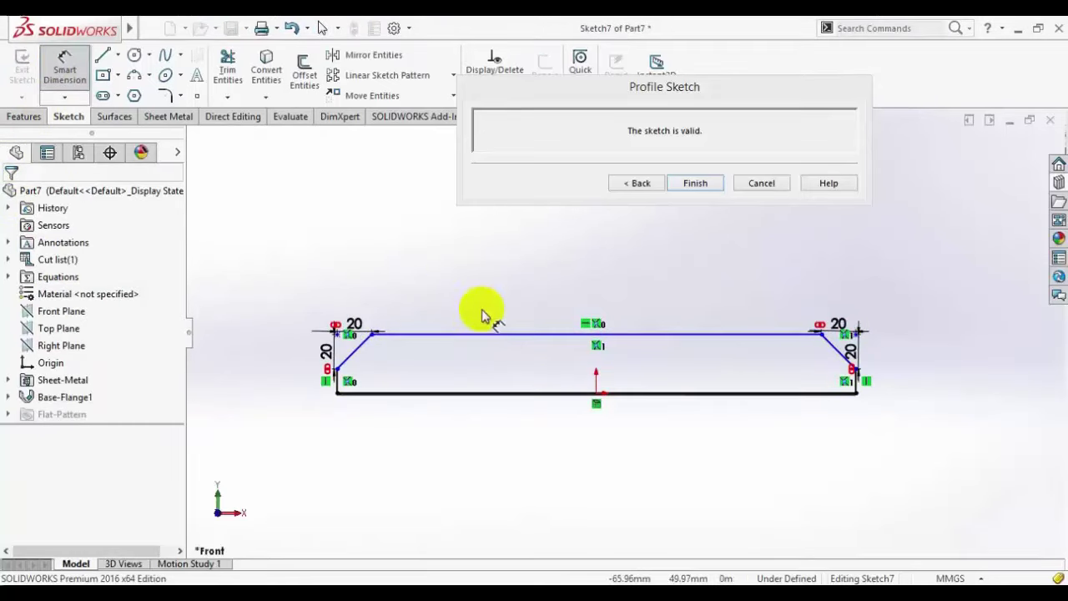
pyautogui.click(442, 334)
pyautogui.click(405, 393)
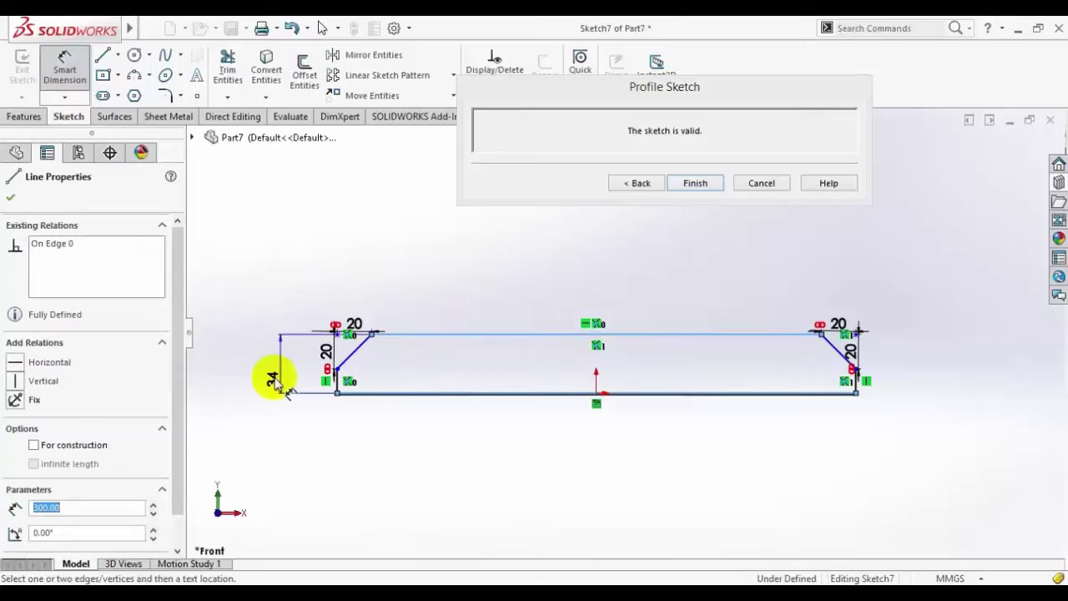
pyautogui.click(275, 377)
pyautogui.write('5')
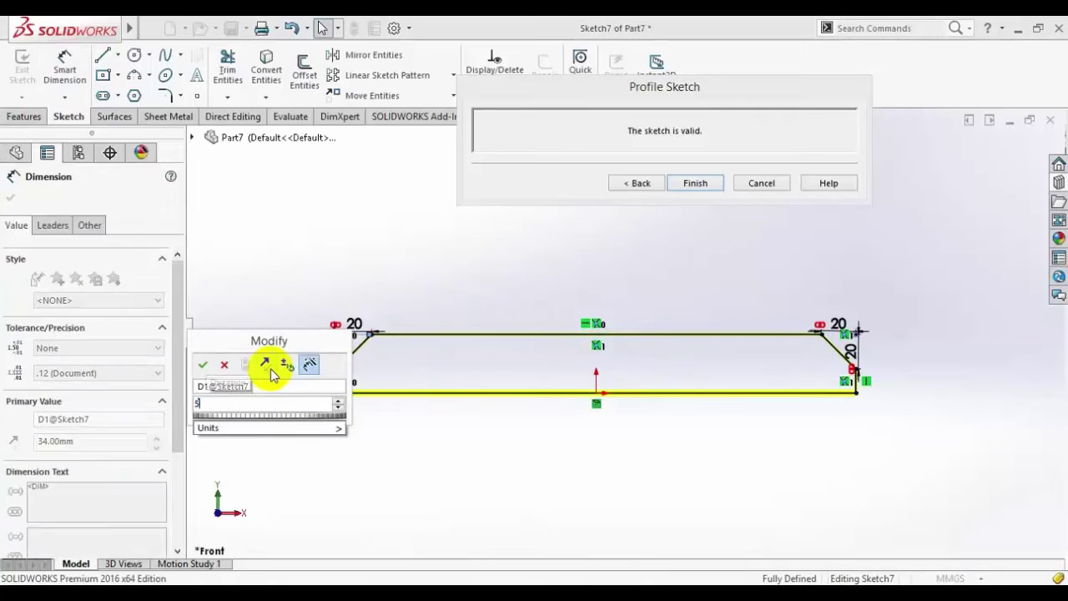
pyautogui.write('0')
pyautogui.press('Return')
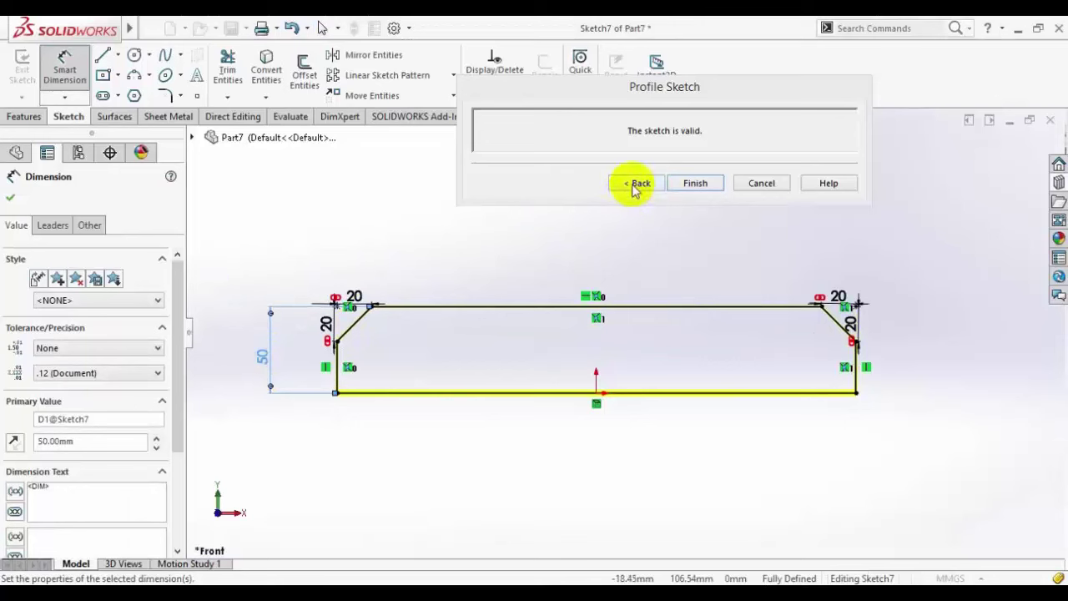
# Step: Accept the chamfered profile sketch and orbit to view the whole plate
pyautogui.click(639, 182)
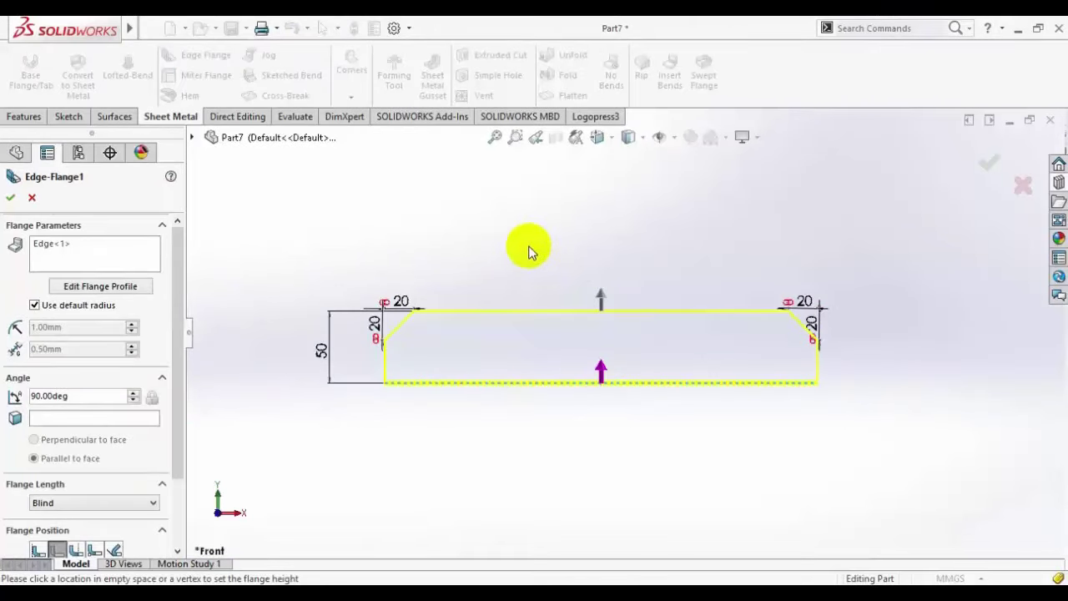
pyautogui.scroll(3, 668, 318)
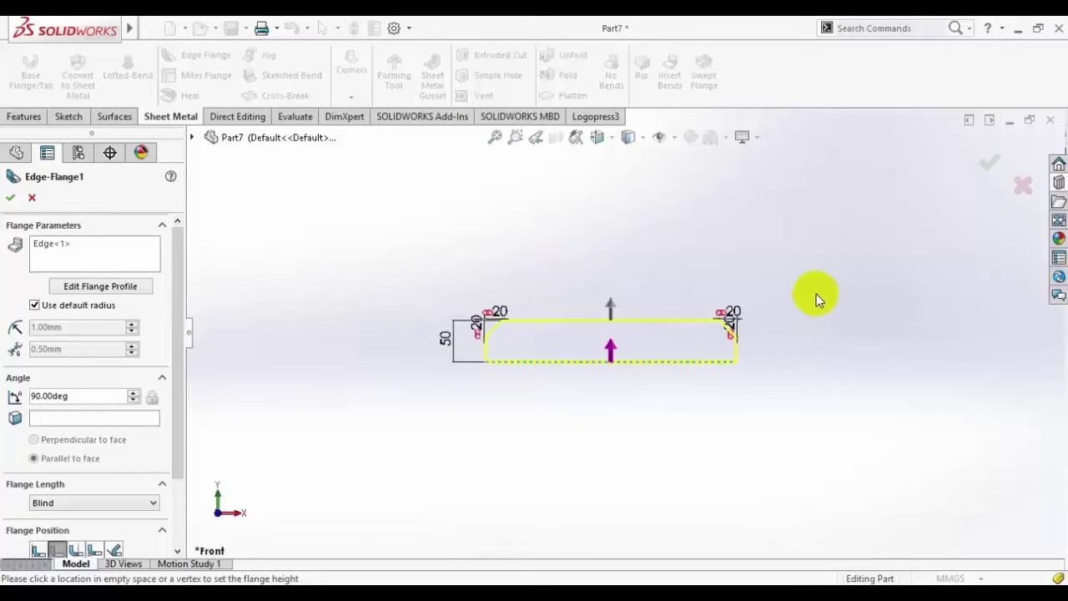
pyautogui.moveTo(816, 294); pyautogui.dragTo(609, 338, button='middle')
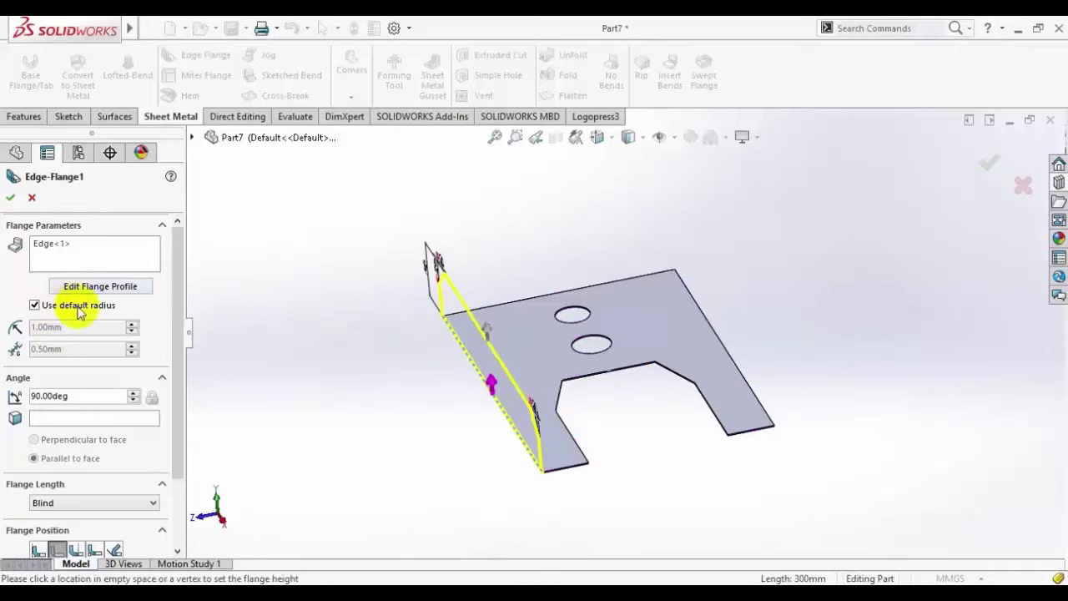
# Step: Add the plate's opposite long 300 mm edge to the edge flange
pyautogui.click(122, 257)
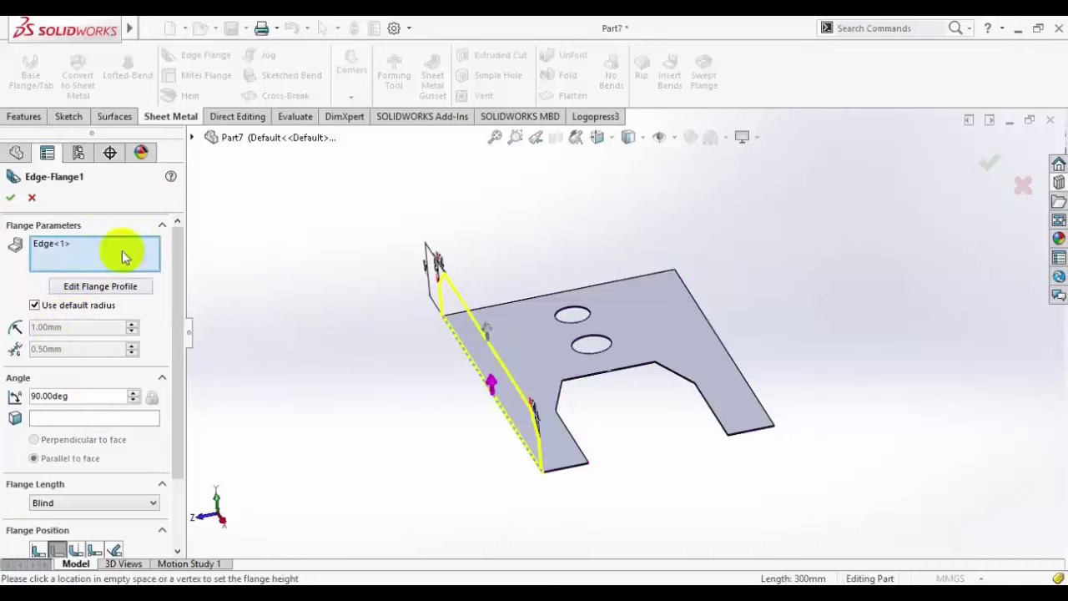
pyautogui.click(700, 313)
pyautogui.scroll(-2, 752, 308)
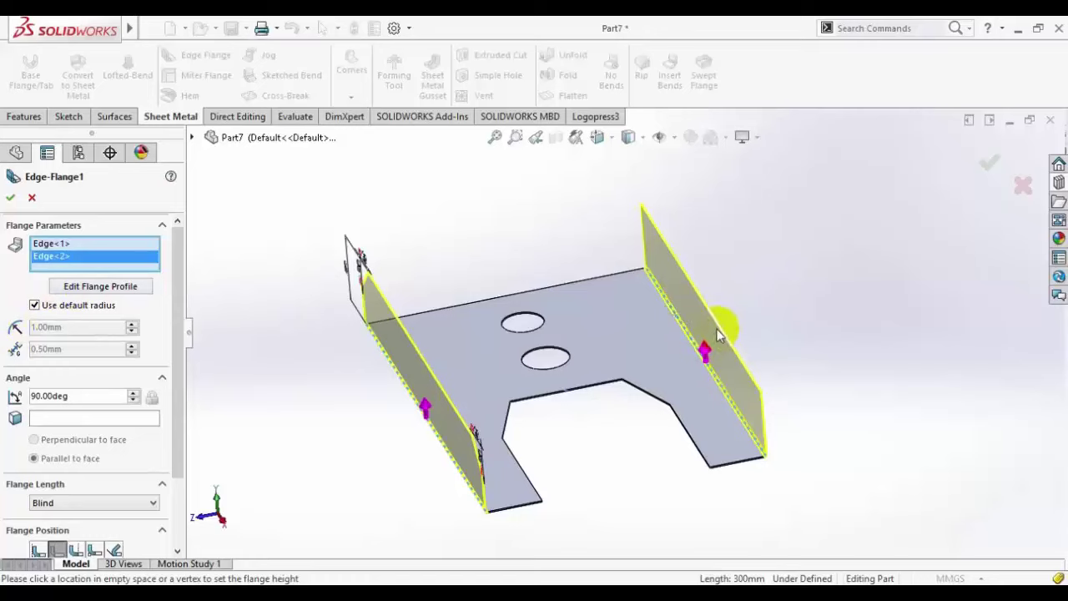
# Step: Delete Edge<2> so only one side flange remains, and confirm
pyautogui.rightClick(81, 259)
pyautogui.click(94, 284)
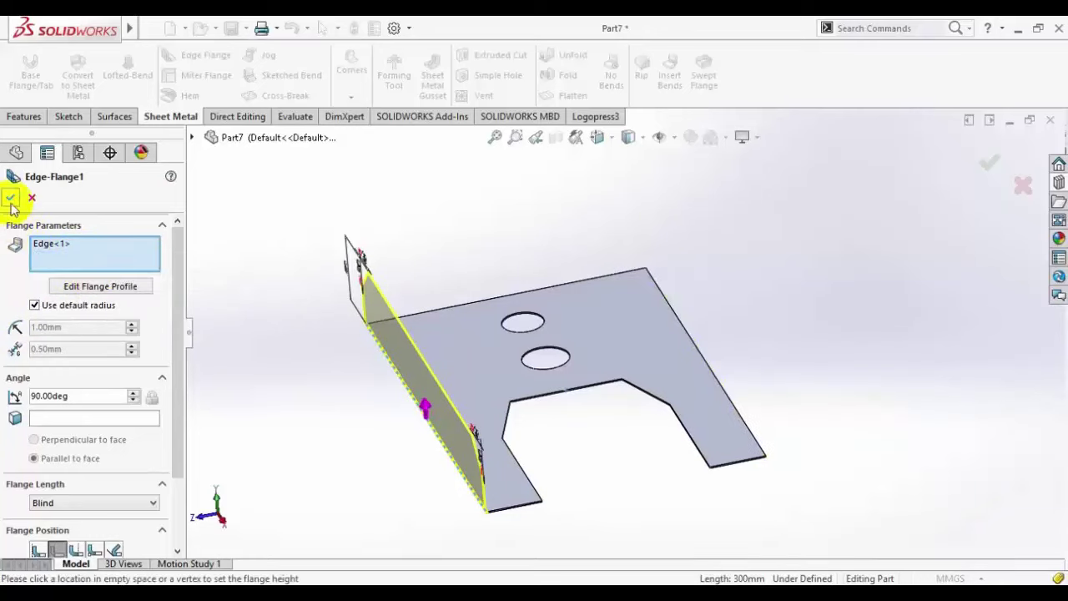
pyautogui.click(10, 198)
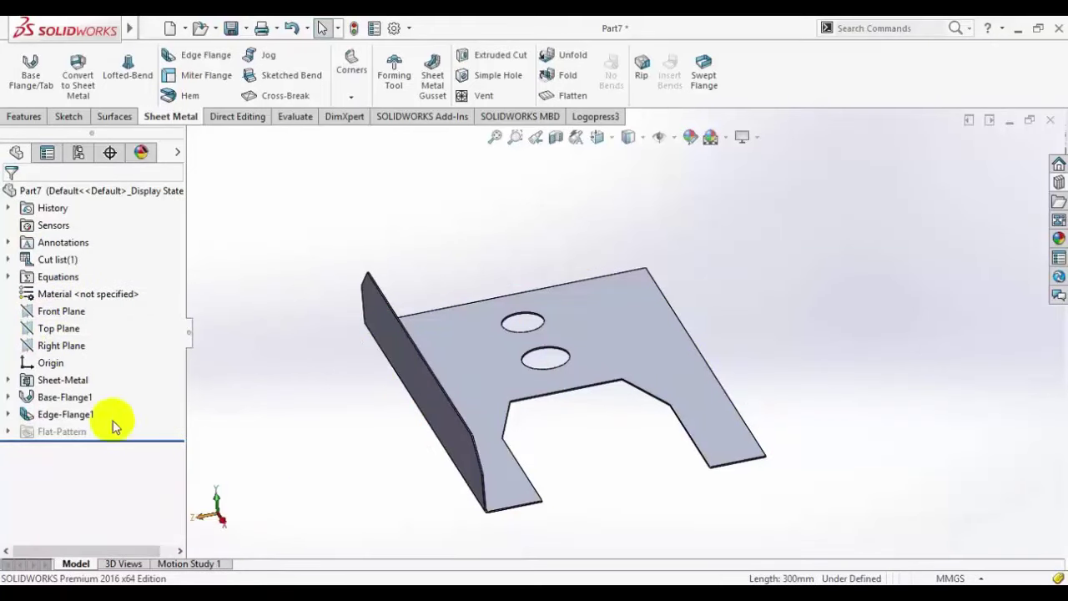
# Step: Mirror Edge-Flange1 across the Front Plane and check it against the reference PDF
pyautogui.click(66, 313)
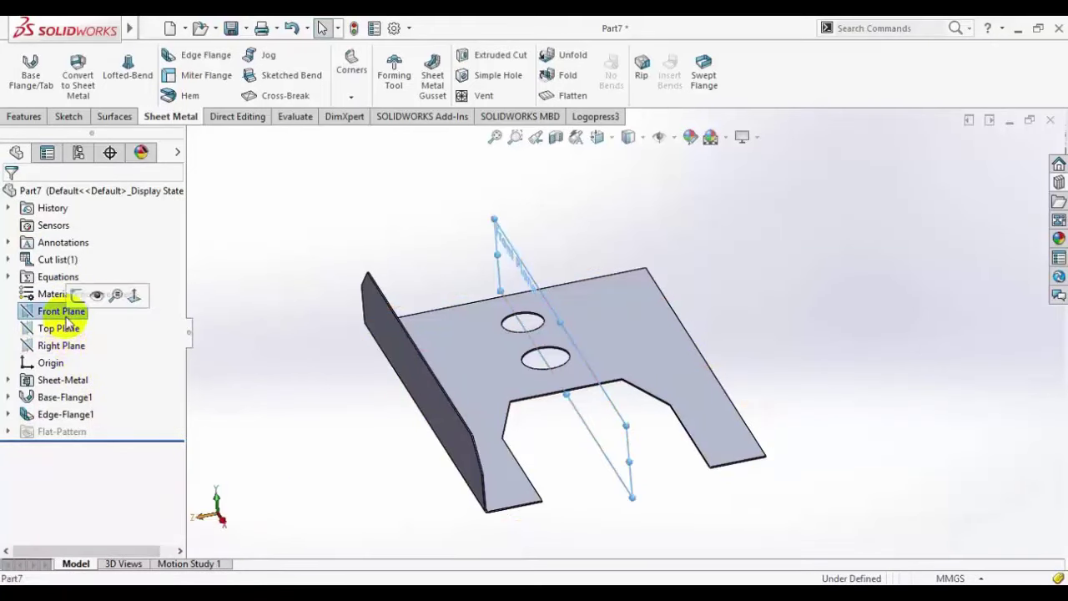
pyautogui.click(24, 116)
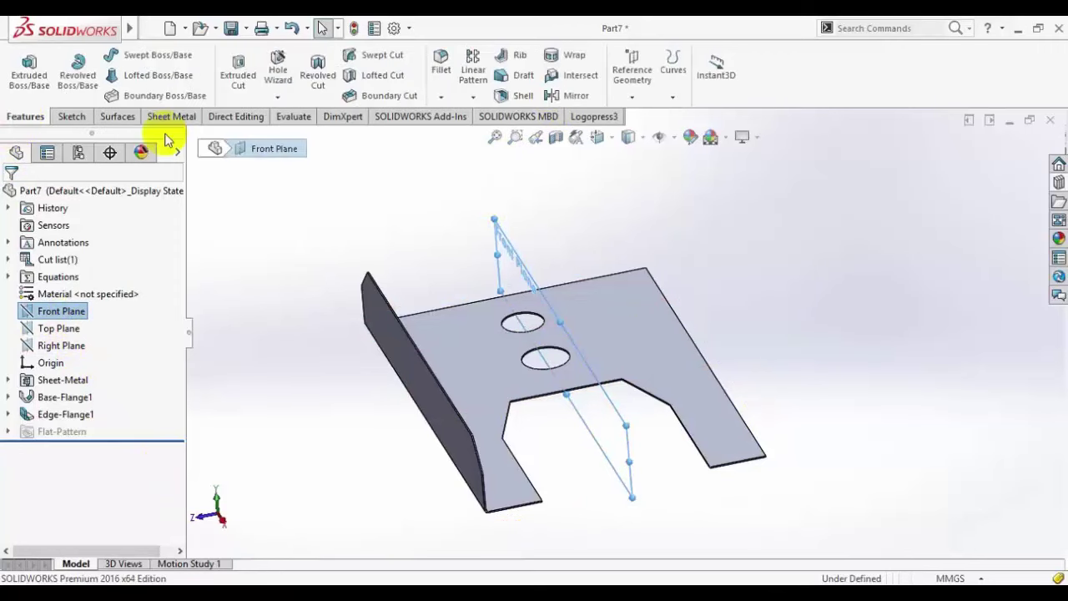
pyautogui.click(576, 95)
pyautogui.click(373, 325)
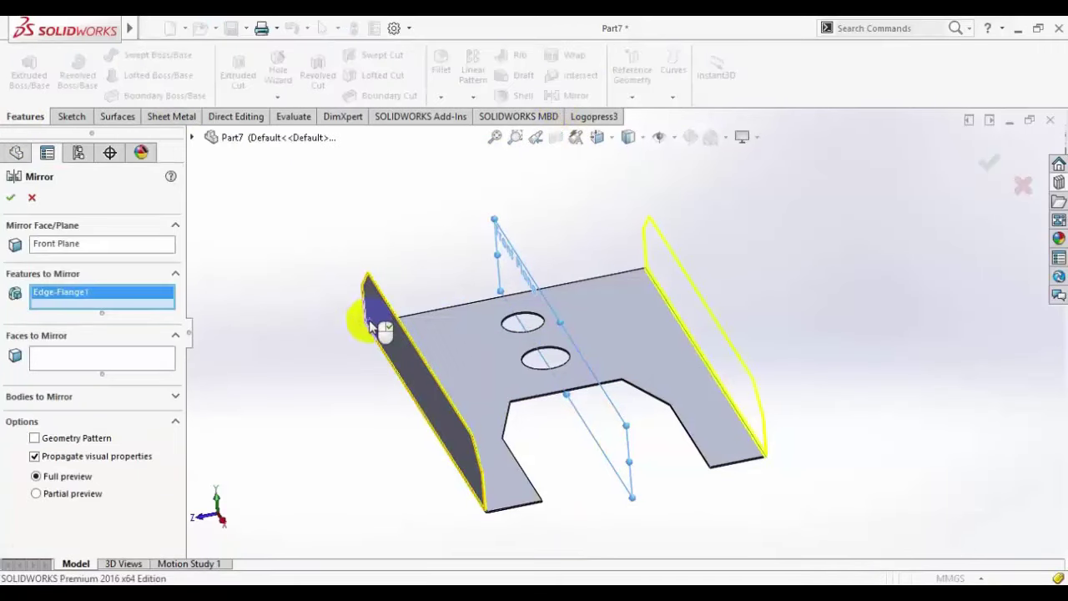
pyautogui.click(10, 197)
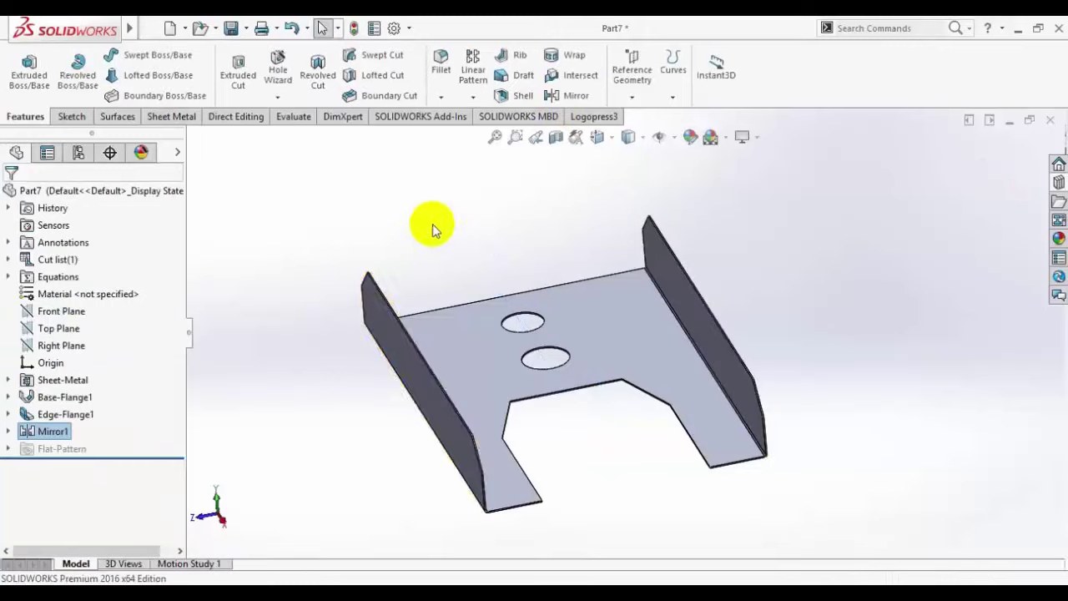
pyautogui.hotkey('alt', 'Tab')
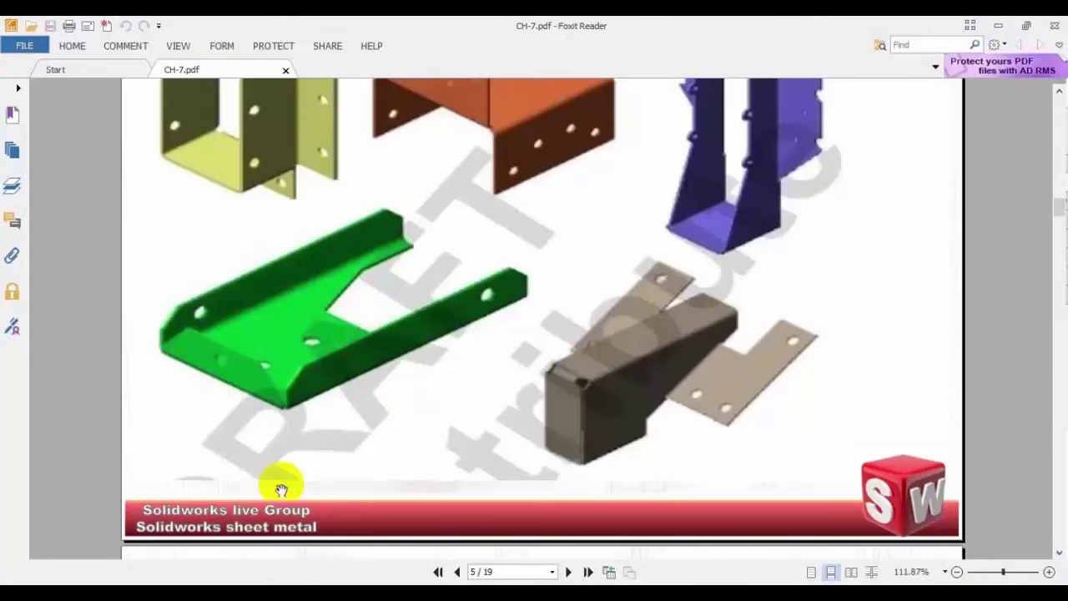
pyautogui.hotkey('alt', 'Tab')
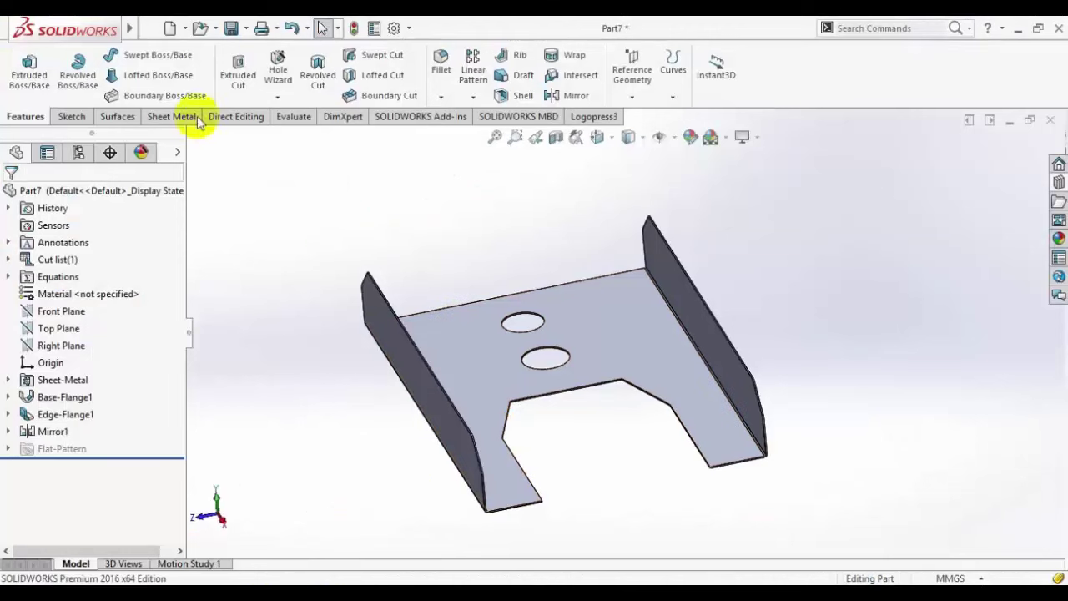
# Step: Start an edge flange on the back edge, sized Up To Vertex at the side flange tip
pyautogui.click(169, 118)
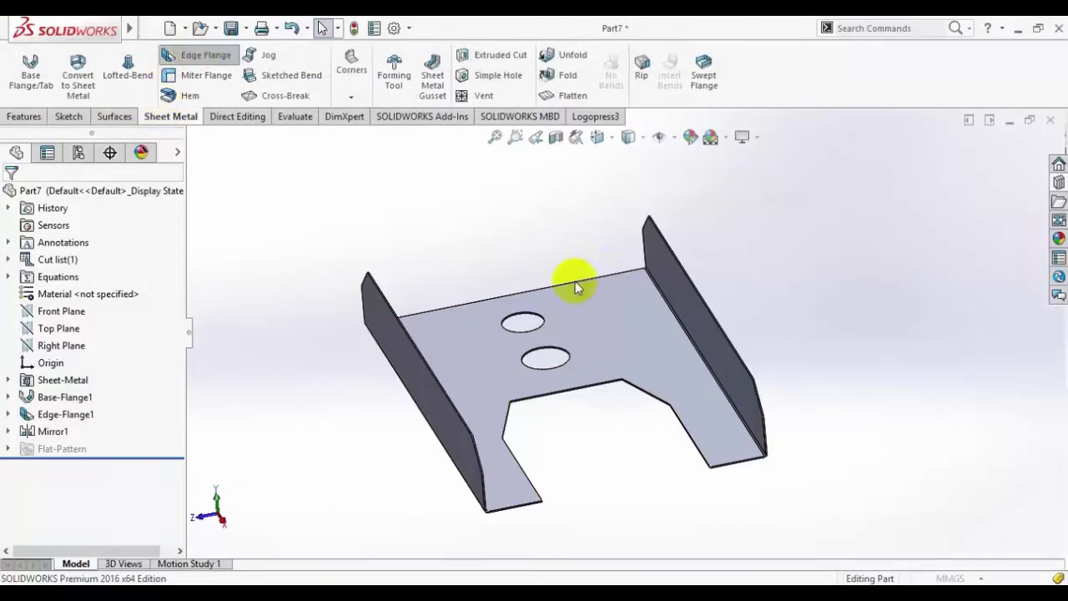
pyautogui.click(524, 292)
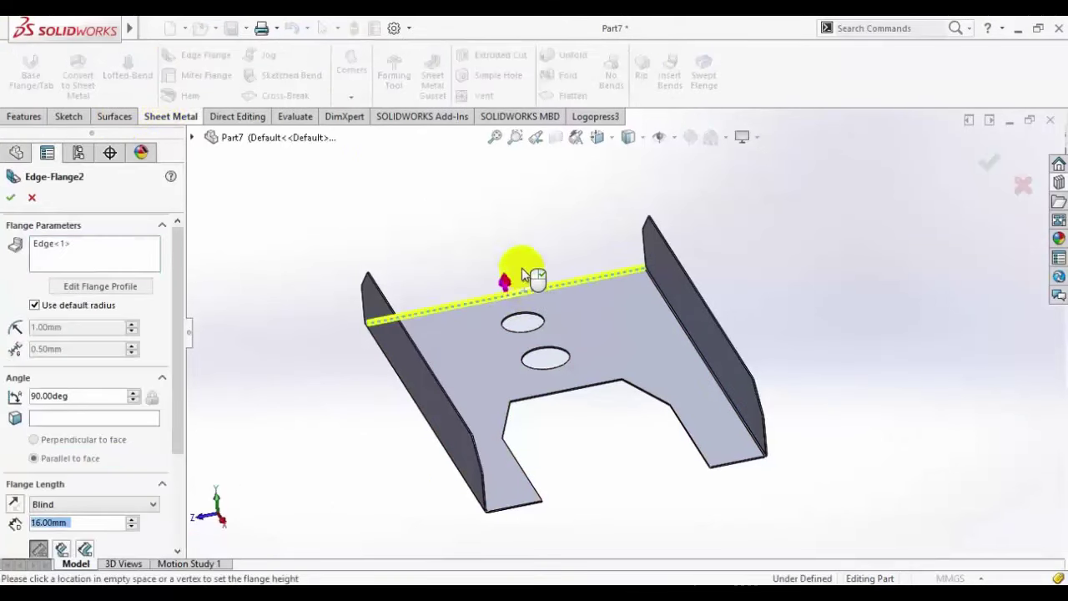
pyautogui.scroll(-3, 374, 322)
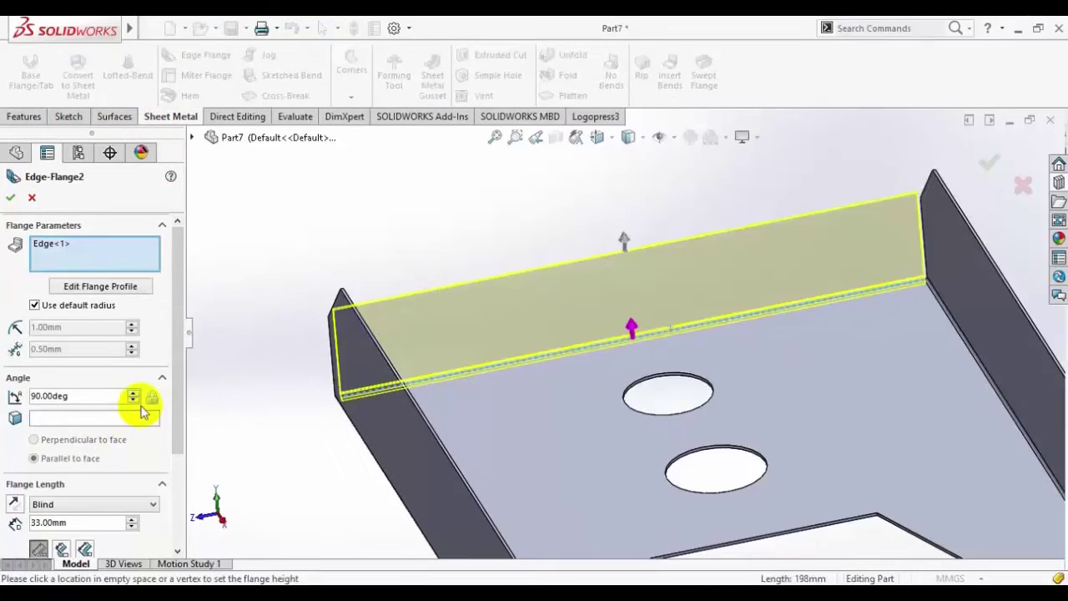
pyautogui.scroll(-5, 167, 409)
pyautogui.click(94, 409)
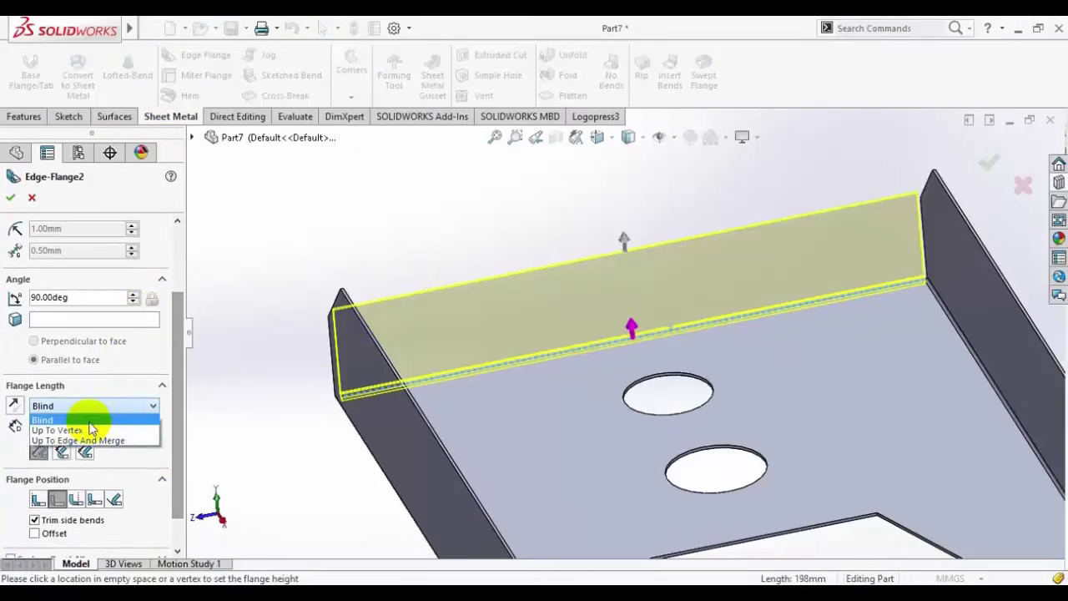
pyautogui.click(90, 429)
pyautogui.scroll(-5, 389, 267)
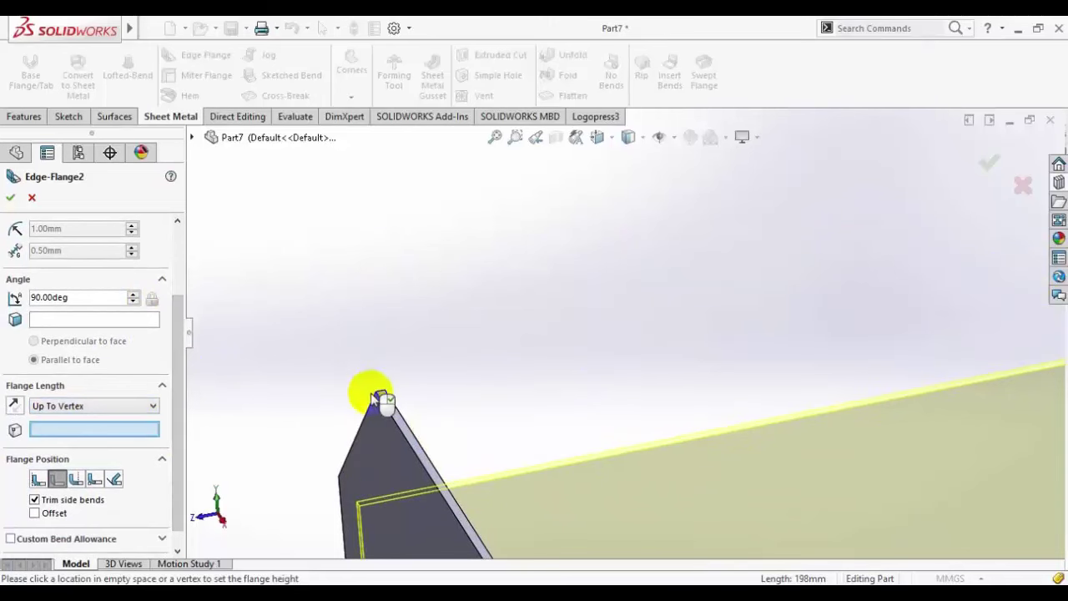
pyautogui.click(378, 397)
# Step: Switch to the Left view and open the new flange's profile sketch
pyautogui.scroll(5, 417, 258)
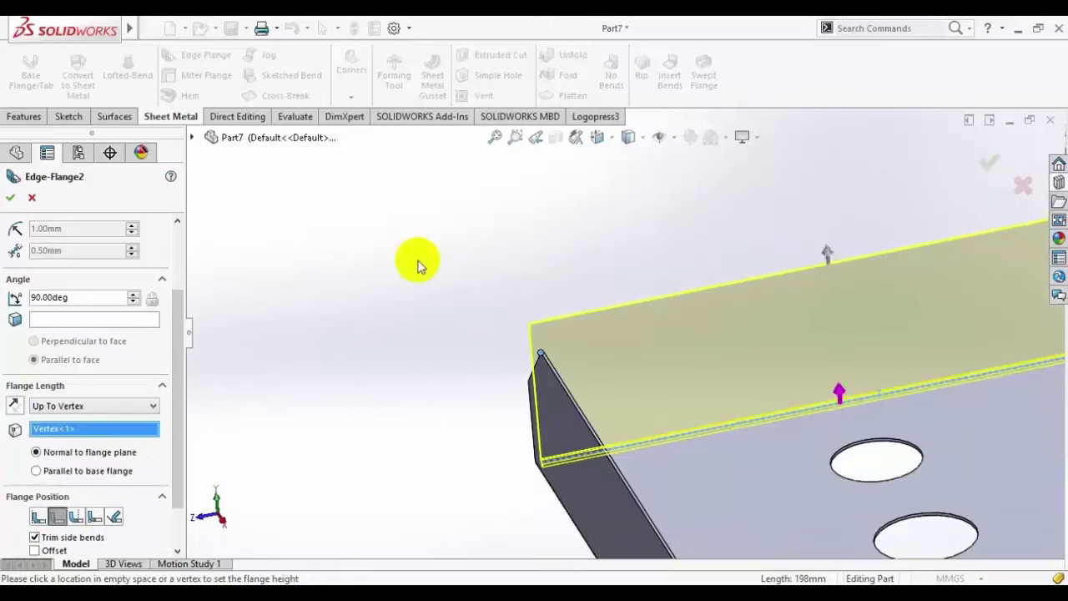
pyautogui.scroll(-2, 792, 383)
pyautogui.moveTo(530, 369); pyautogui.dragTo(625, 226, button='middle')
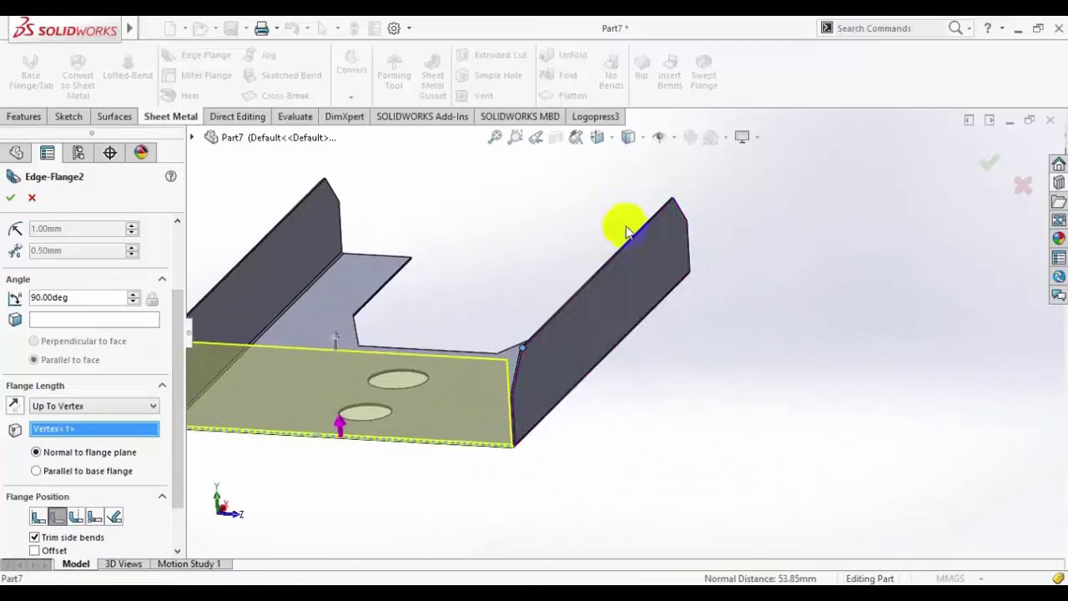
pyautogui.click(600, 136)
pyautogui.click(564, 213)
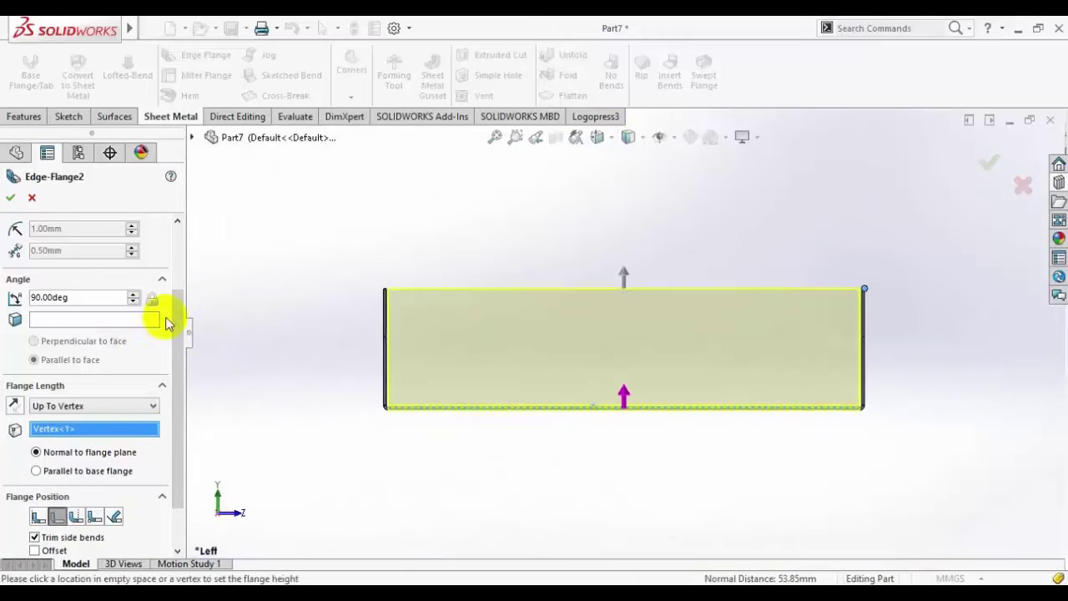
pyautogui.scroll(3, 183, 285)
pyautogui.click(111, 266)
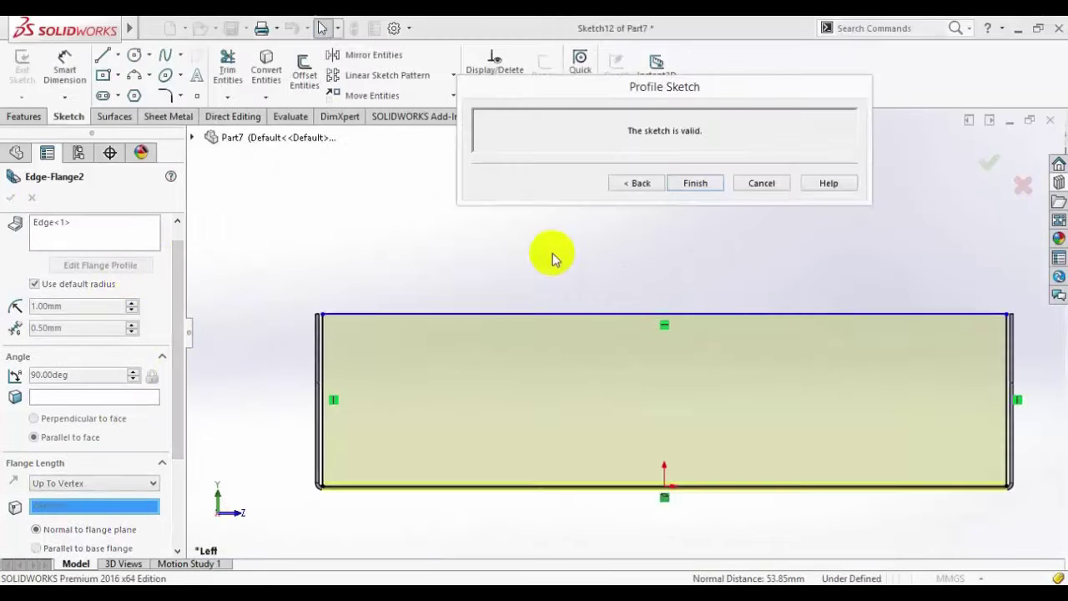
# Step: Chamfer the profile's top-left and top-right corners by 20 mm equal distance
pyautogui.click(178, 99)
pyautogui.click(174, 134)
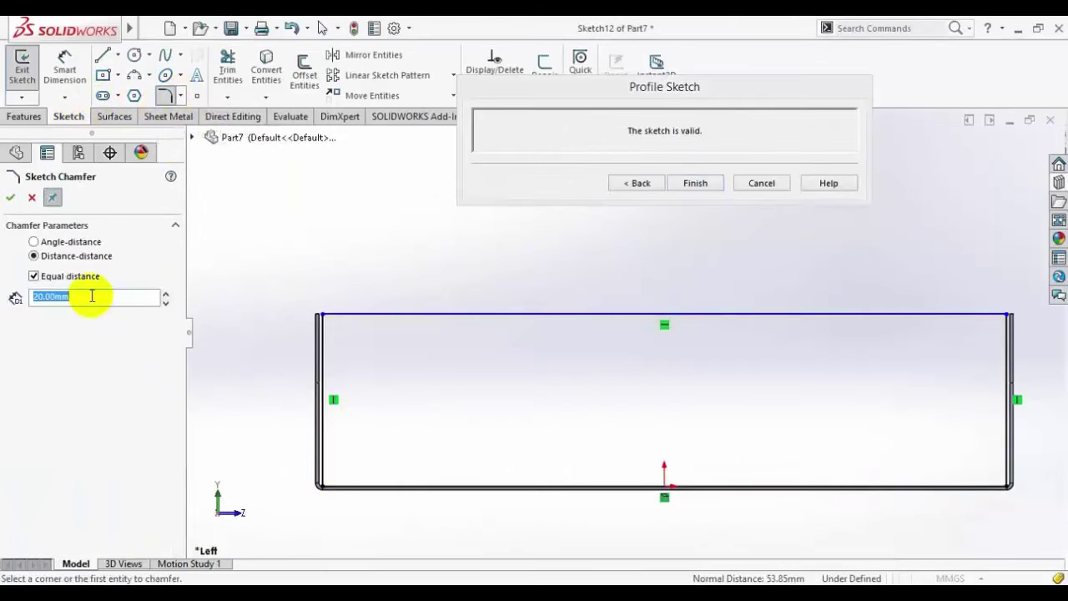
pyautogui.click(321, 316)
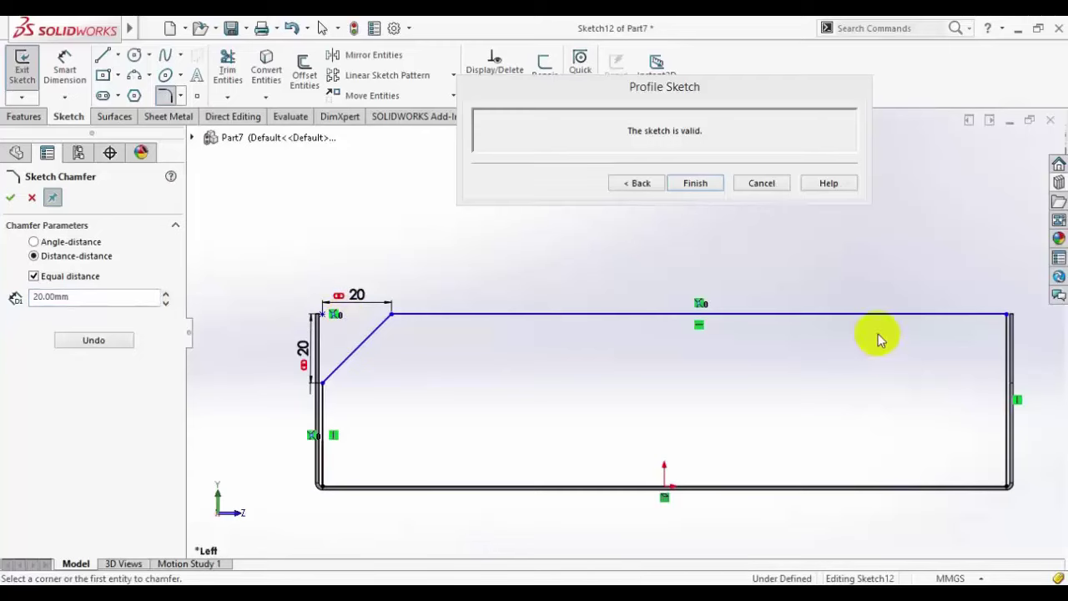
pyautogui.click(1007, 317)
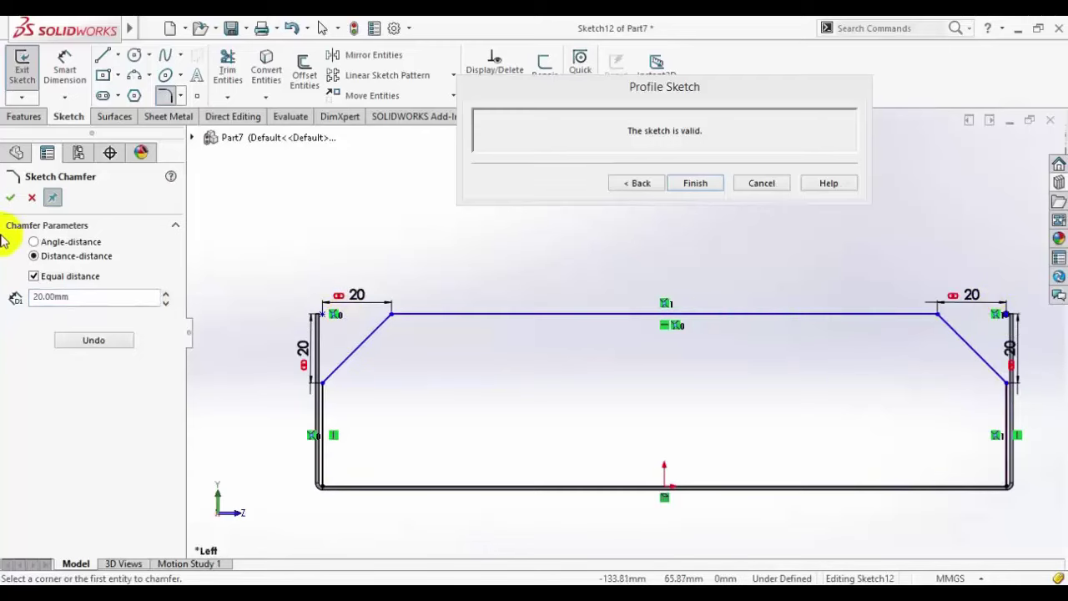
pyautogui.click(10, 200)
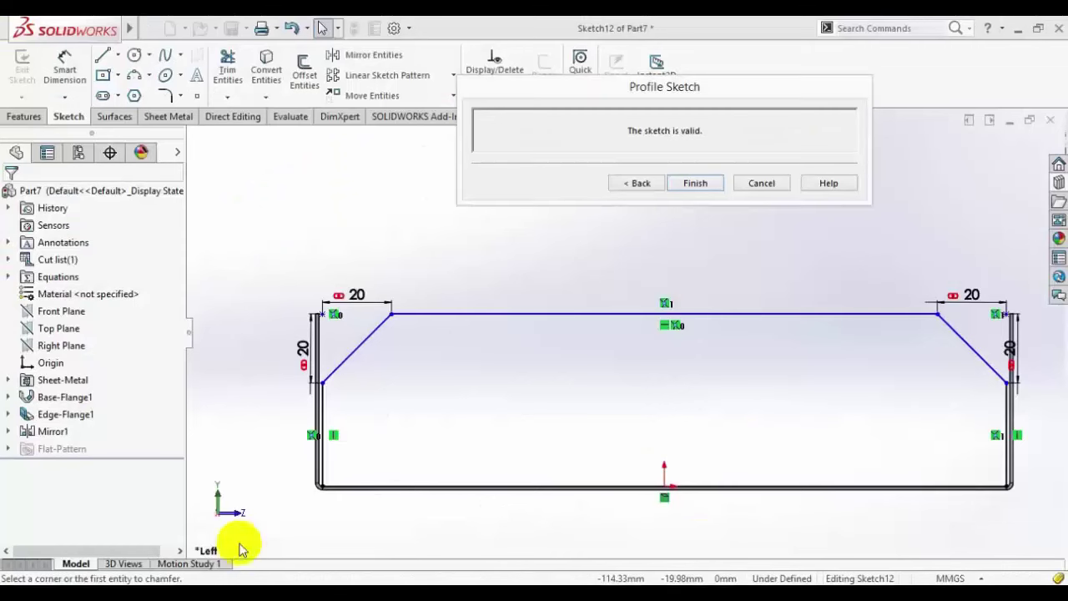
# Step: Add a roughly 20 mm diameter circle on the centreline and finish the profile sketch
pyautogui.click(133, 54)
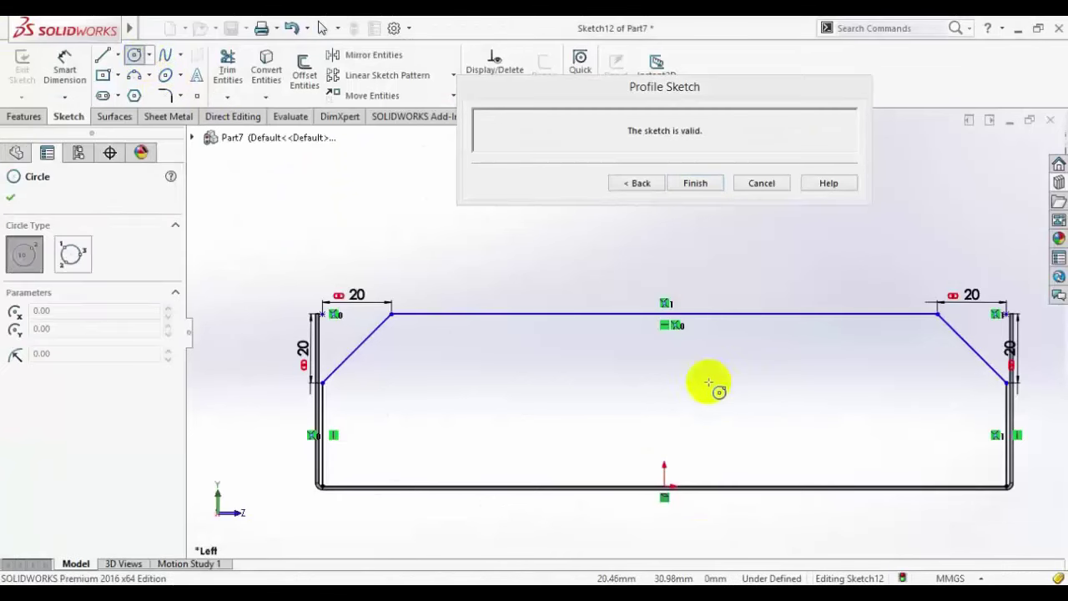
pyautogui.click(666, 385)
pyautogui.click(684, 410)
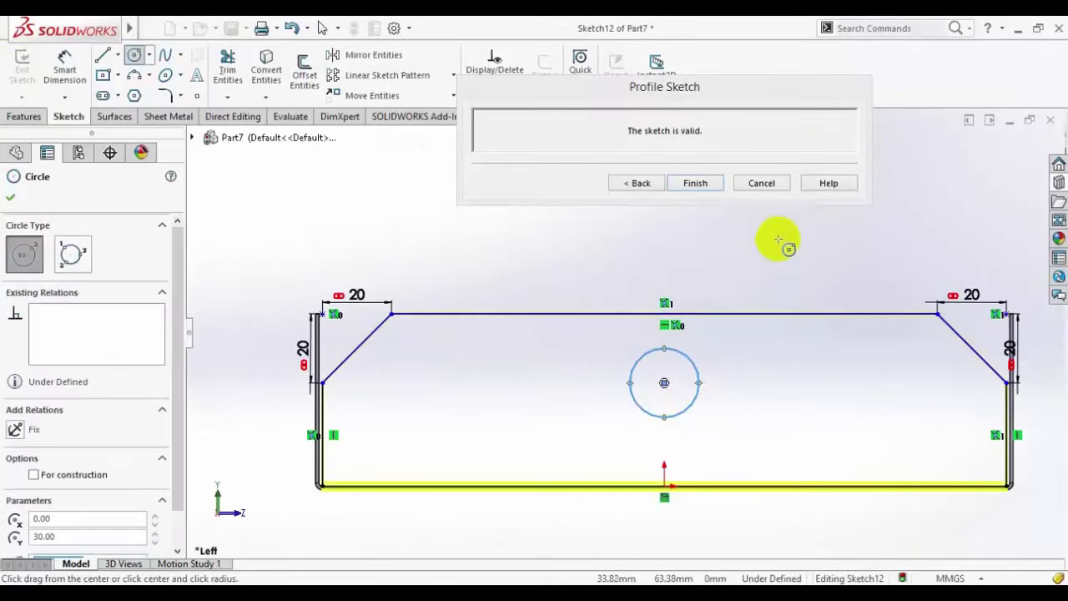
pyautogui.click(695, 183)
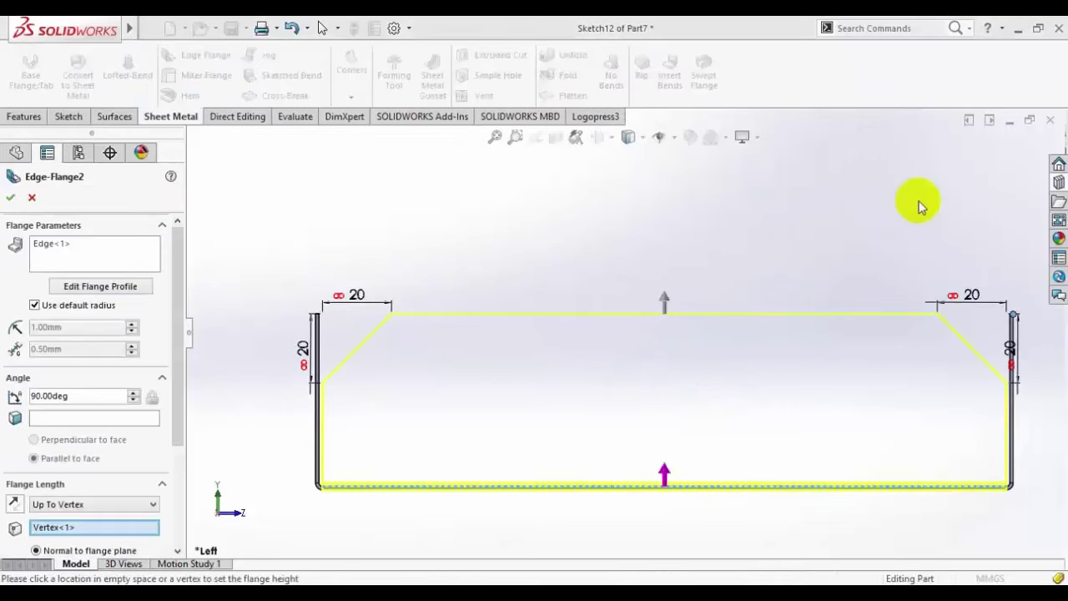
pyautogui.scroll(3, 699, 257)
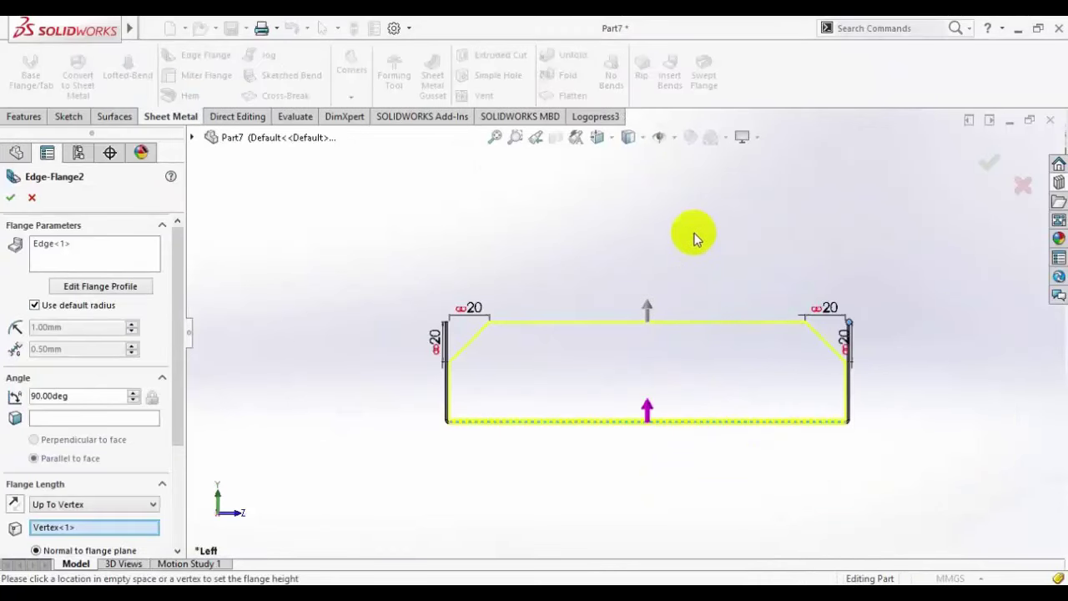
pyautogui.moveTo(646, 238)
pyautogui.mouseDown(button='middle')
pyautogui.moveTo(615, 238)
pyautogui.moveTo(529, 422)
pyautogui.mouseUp(button='middle')
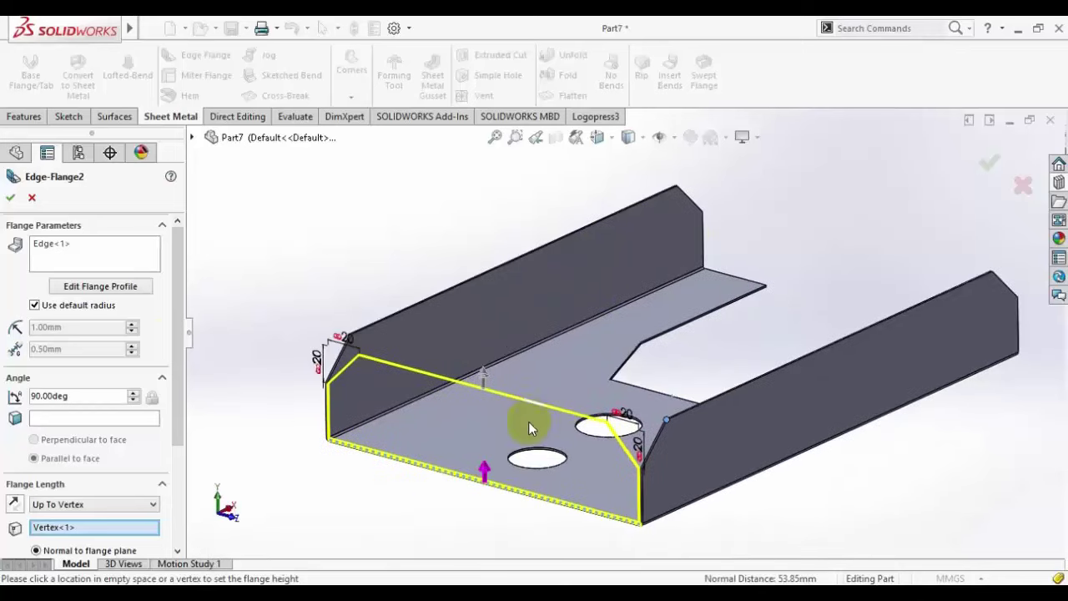
pyautogui.click(115, 285)
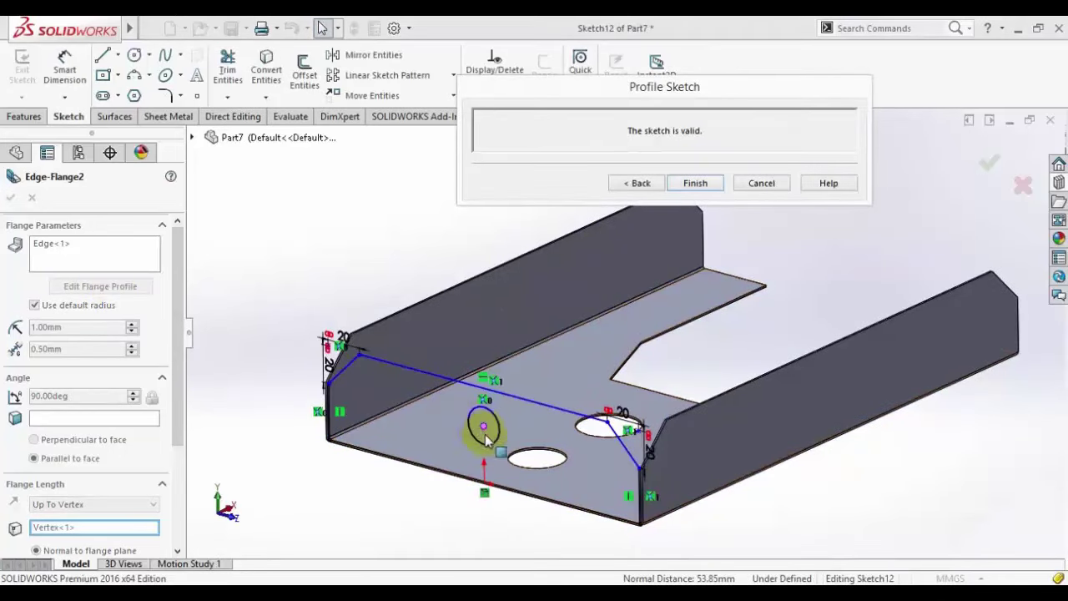
pyautogui.click(489, 443)
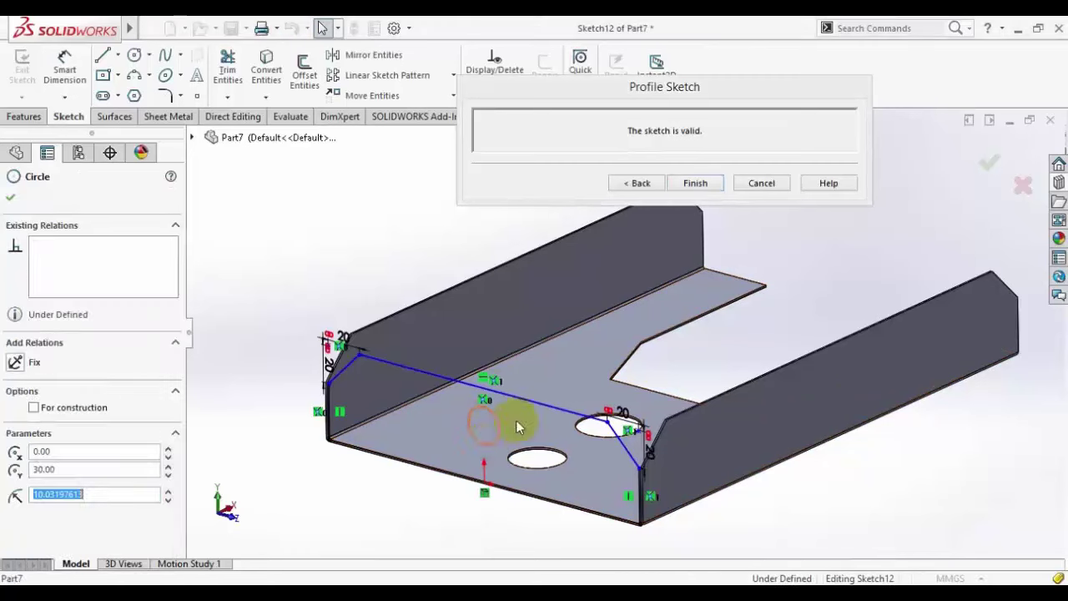
pyautogui.click(691, 183)
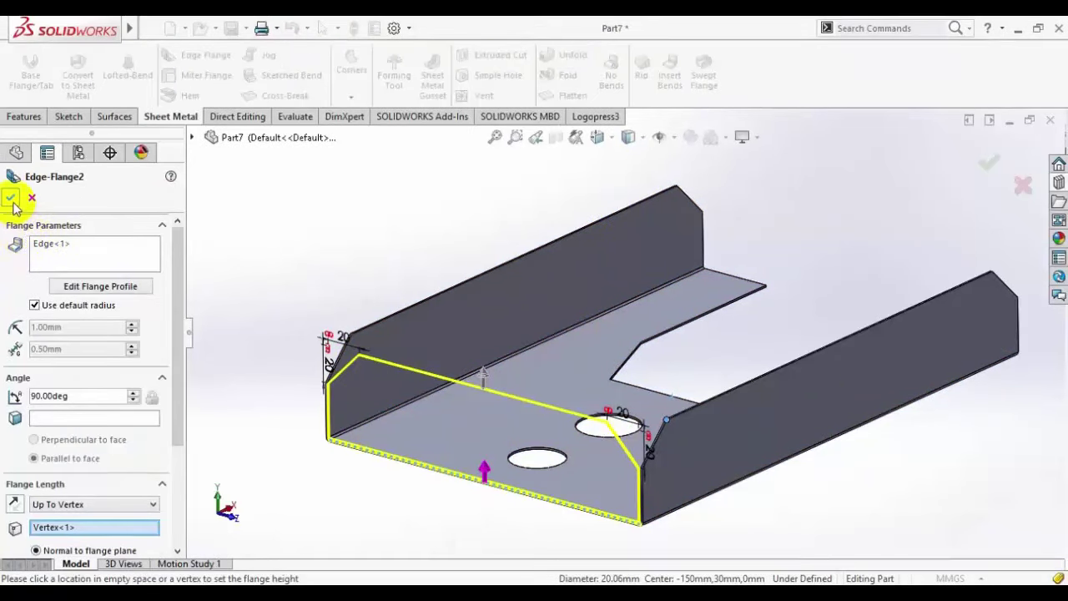
# Step: Confirm Edge-Flange2 and inspect the part's holed underside
pyautogui.press('Return')
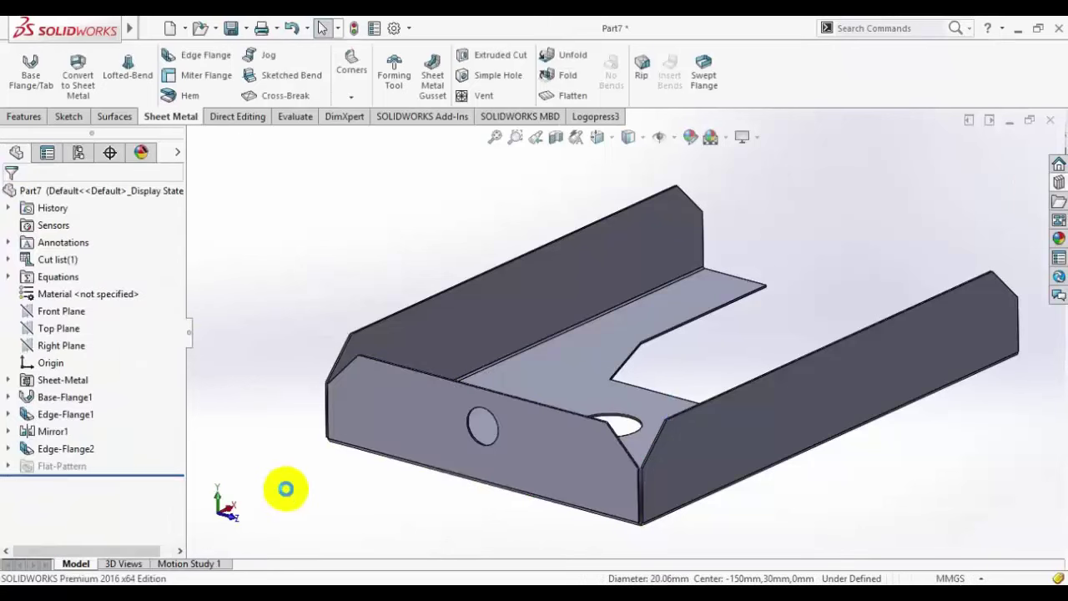
pyautogui.scroll(-3, 534, 438)
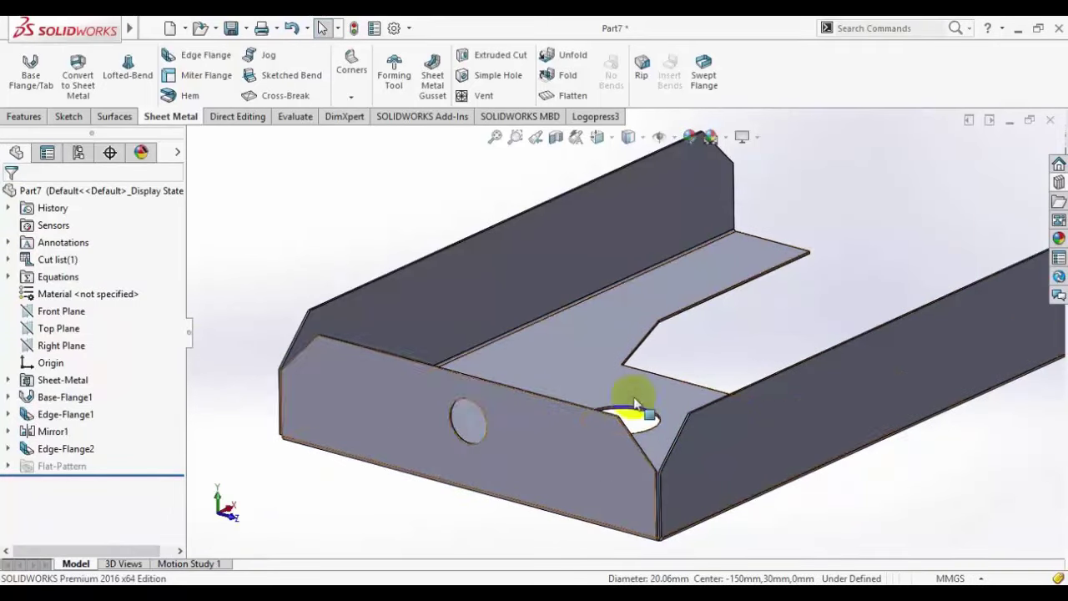
pyautogui.scroll(4, 751, 392)
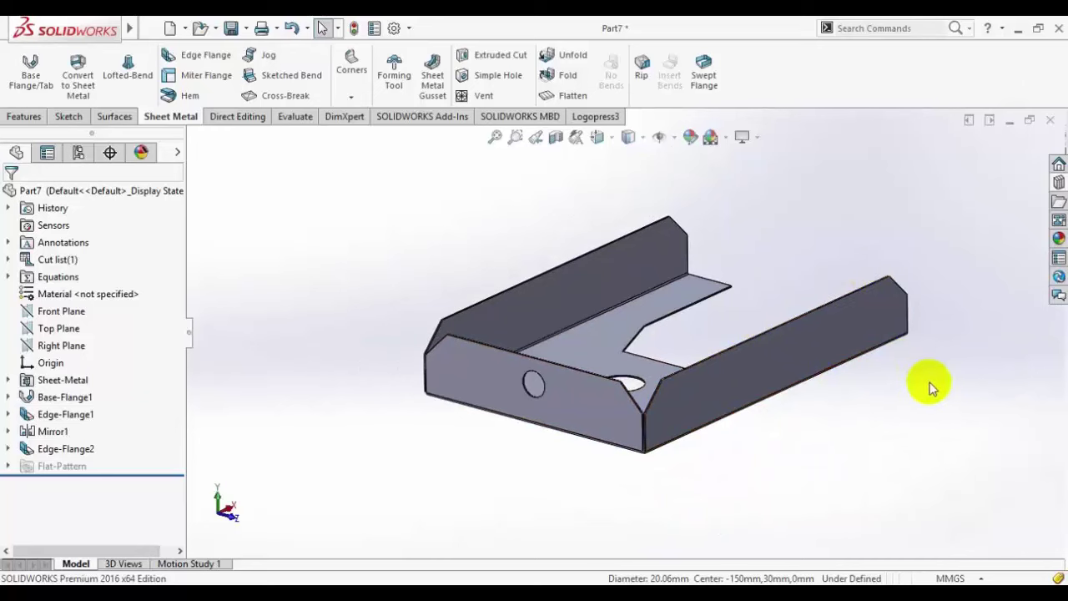
pyautogui.moveTo(930, 387); pyautogui.dragTo(802, 429, button='middle')
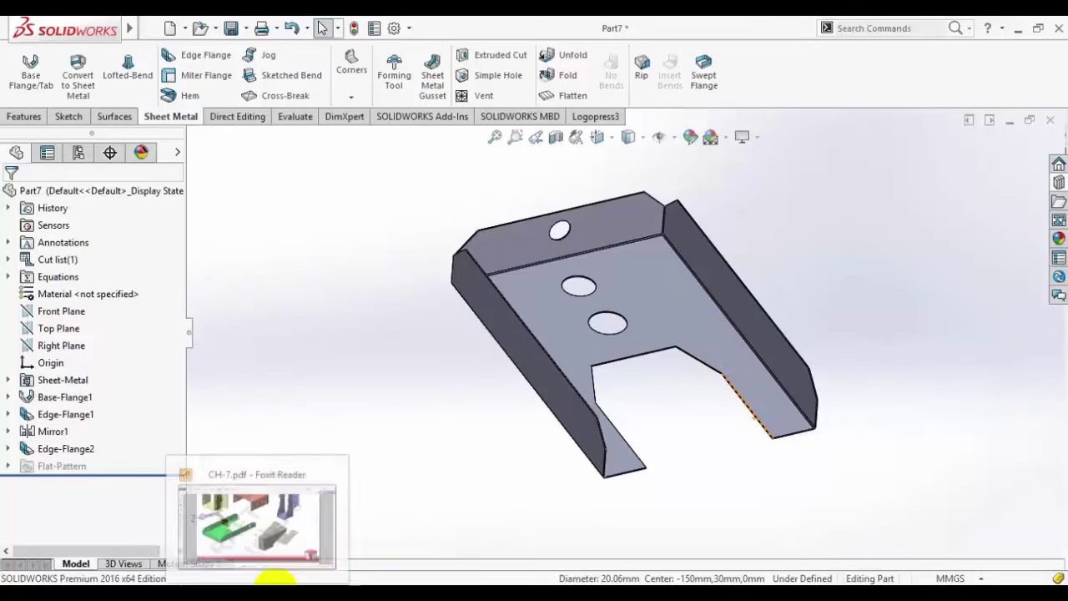
pyautogui.click(276, 578)
pyautogui.click(275, 578)
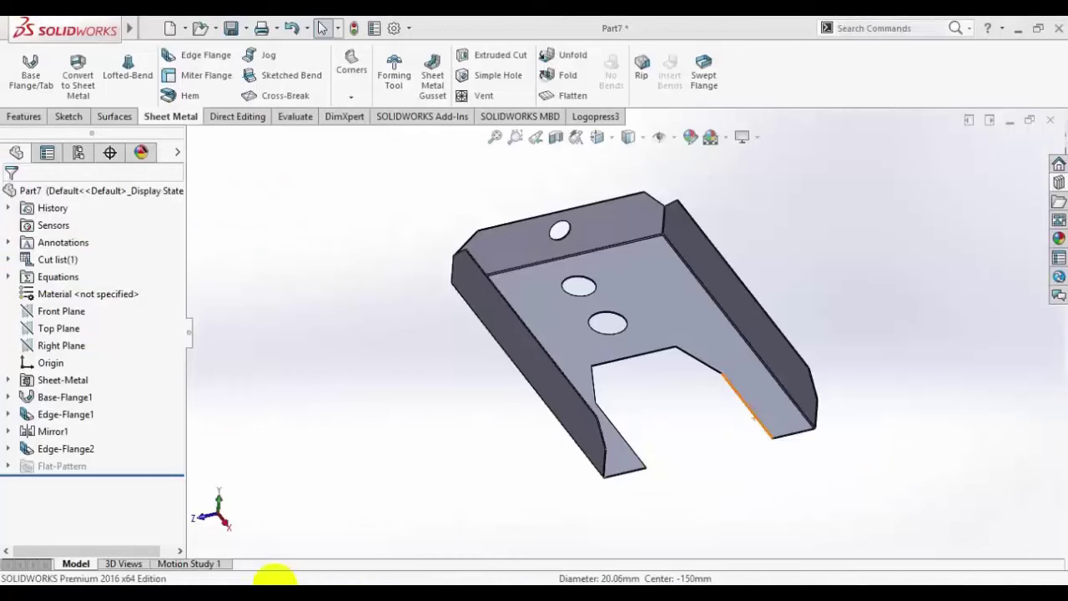
# Step: Save the part as 6.SLDPRT, close it, and switch to the reference PDF
pyautogui.hotkey('ctrl', 's')
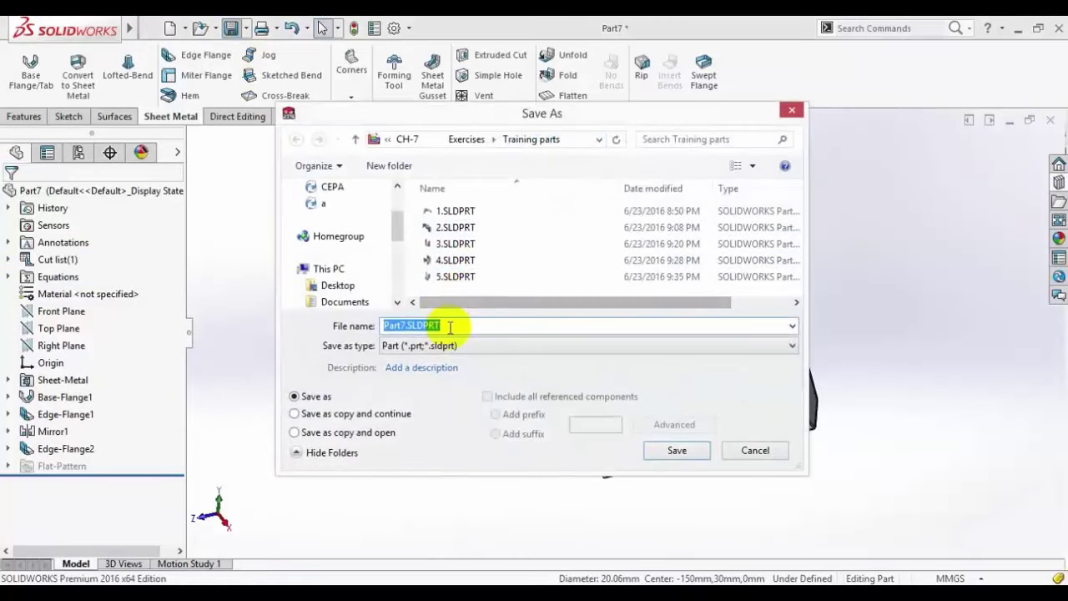
pyautogui.press('Return')
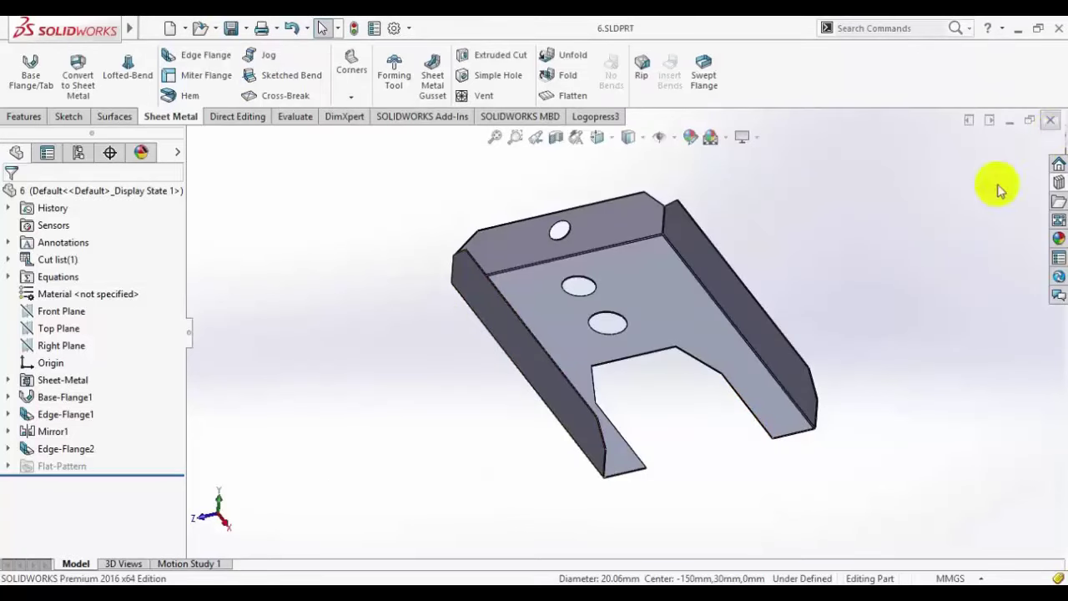
pyautogui.hotkey('ctrl', 'w')
pyautogui.hotkey('alt', 'Tab')
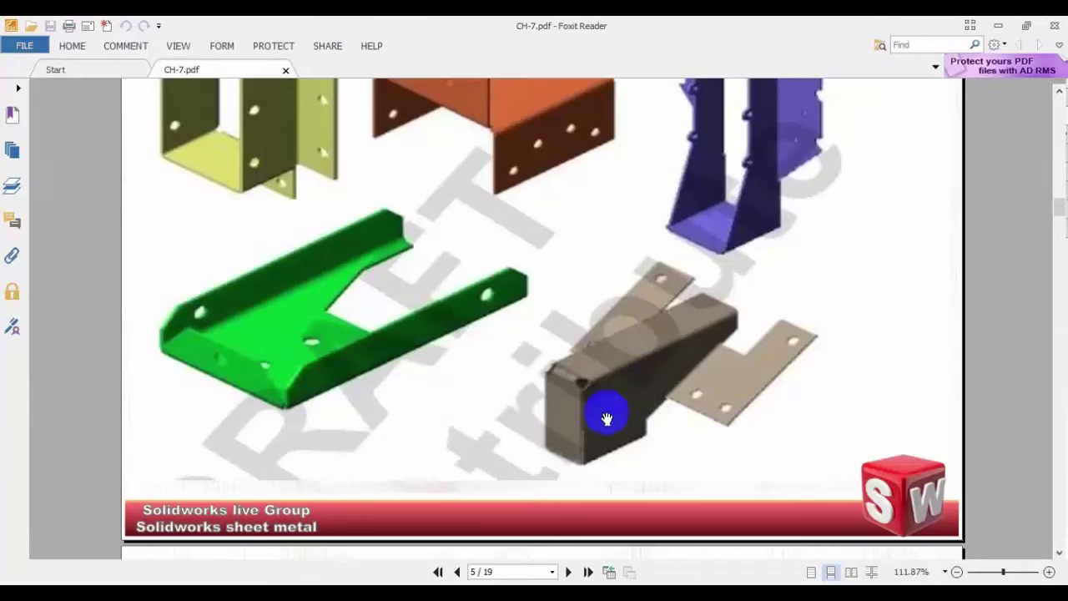
# Step: Create a new part and draw a center rectangle from the origin on the Top Plane
pyautogui.click(334, 584)
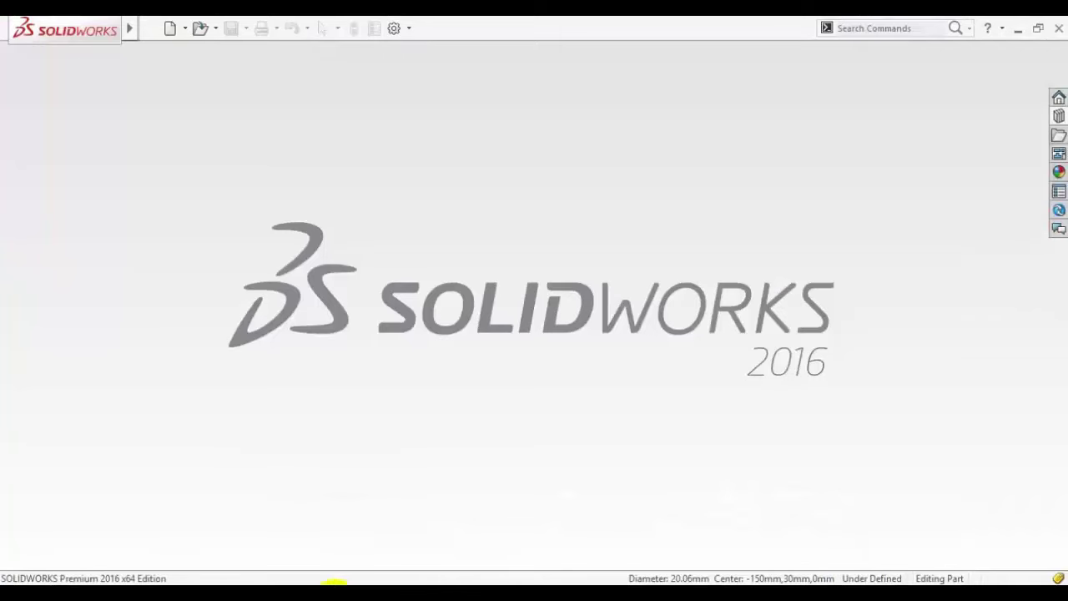
pyautogui.click(173, 30)
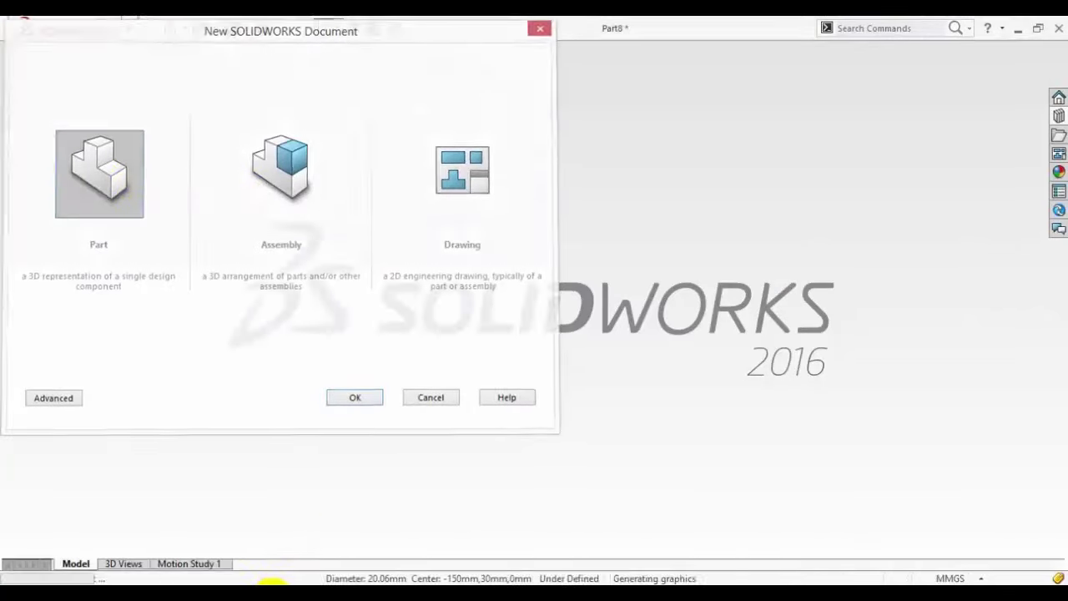
pyautogui.click(271, 583)
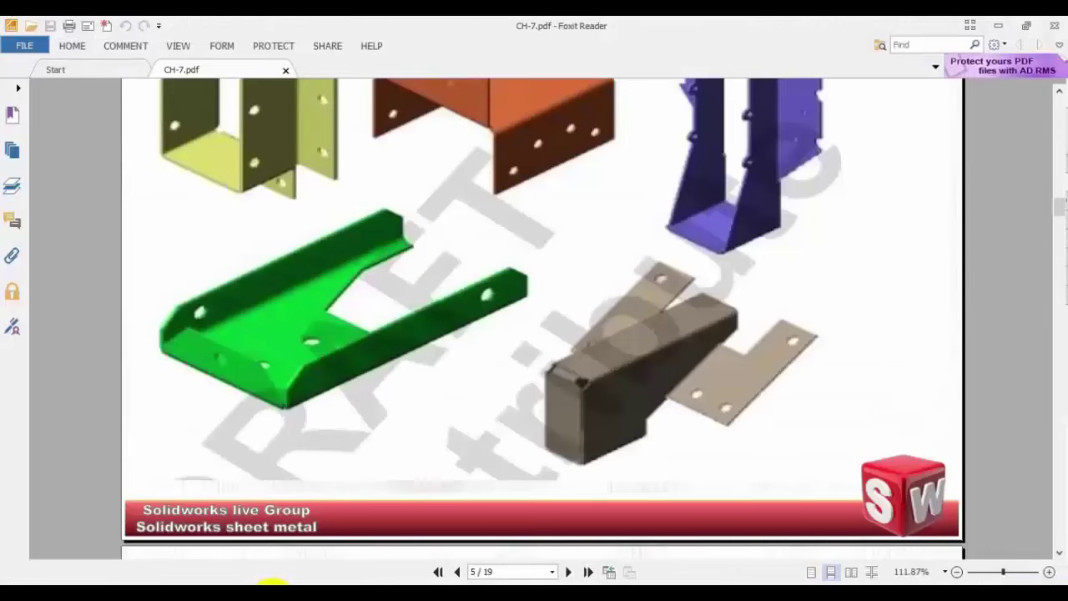
pyautogui.click(272, 583)
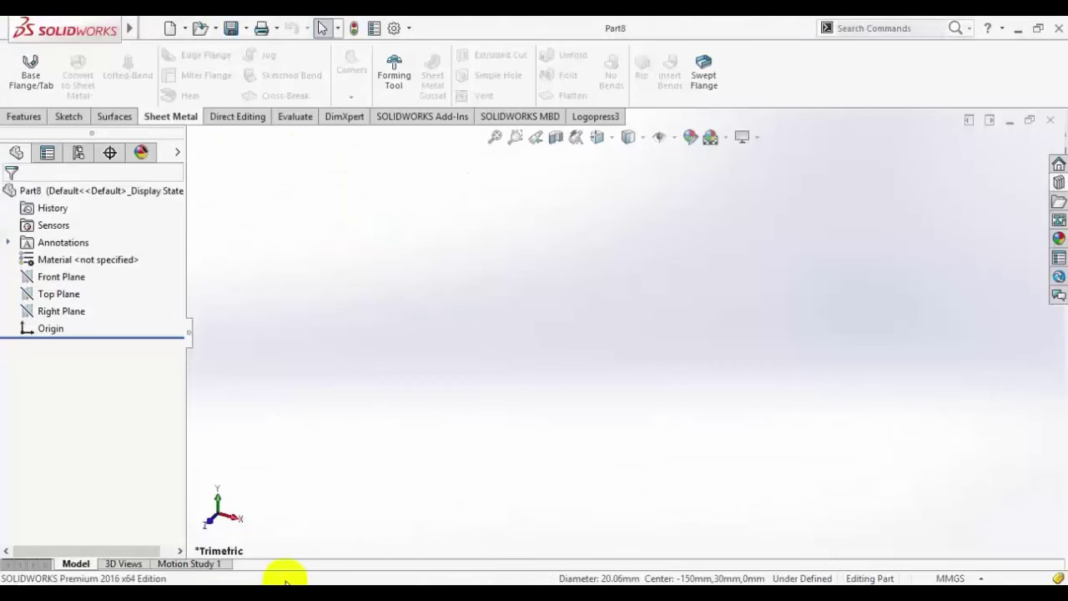
pyautogui.click(69, 116)
pyautogui.click(23, 67)
pyautogui.click(423, 312)
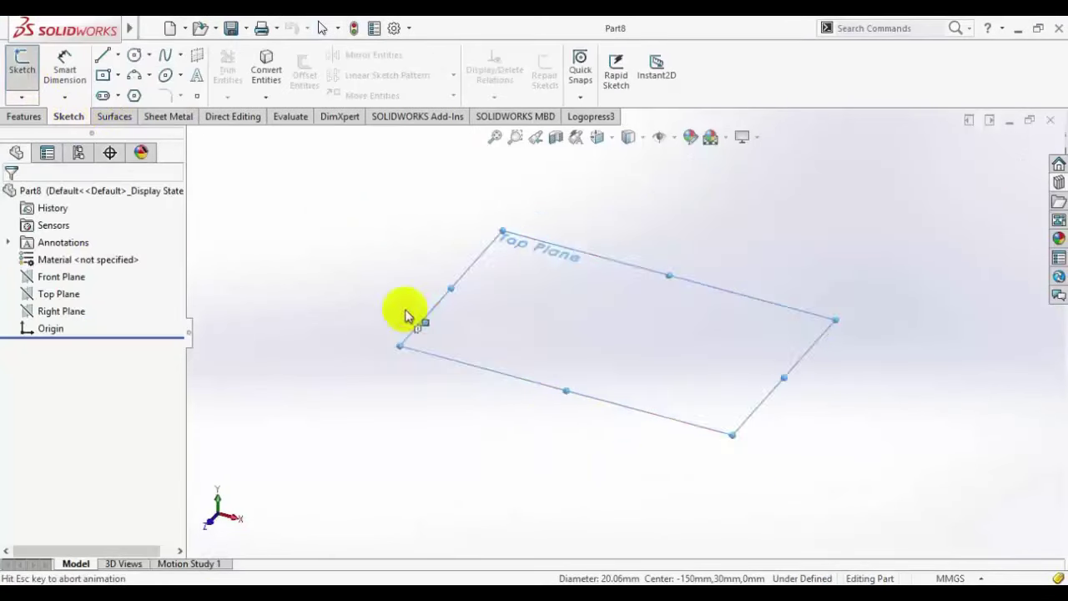
pyautogui.click(105, 76)
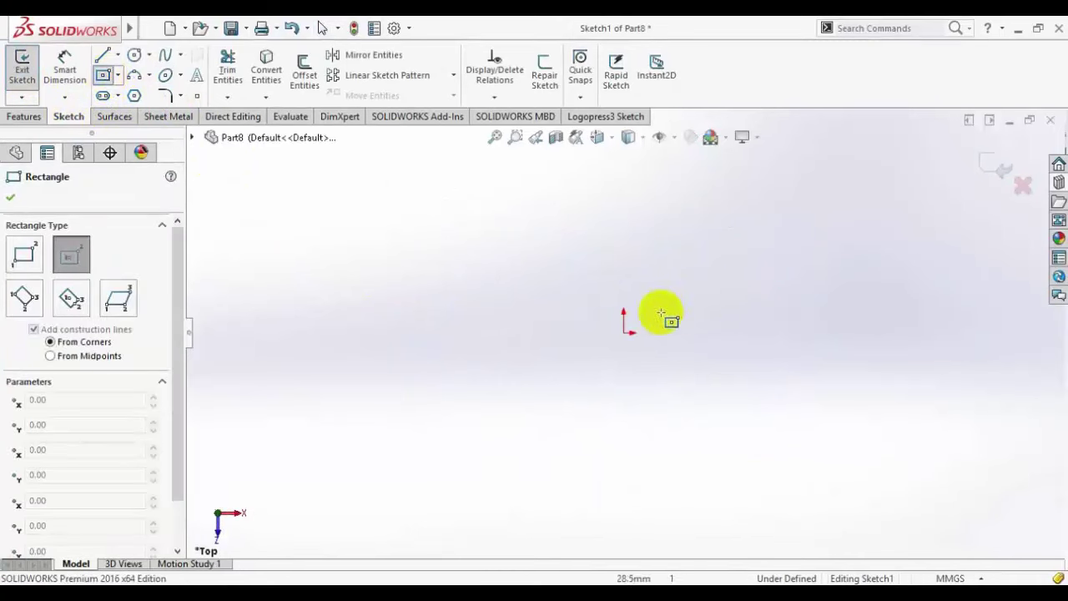
pyautogui.click(624, 333)
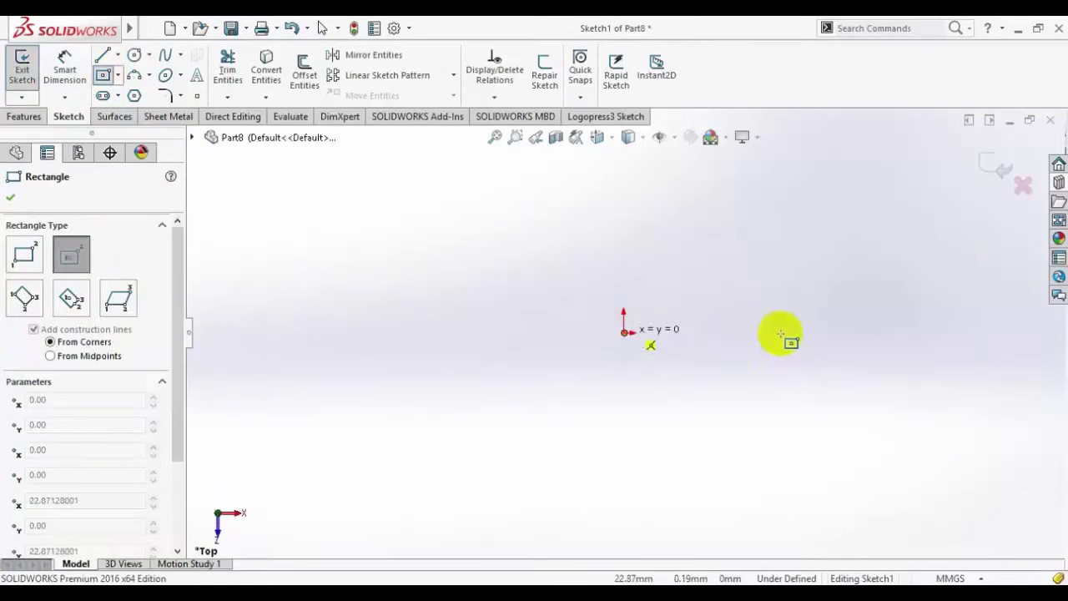
pyautogui.click(877, 390)
# Step: Dimension the rectangle 200 mm wide and 60 mm high
pyautogui.click(64, 69)
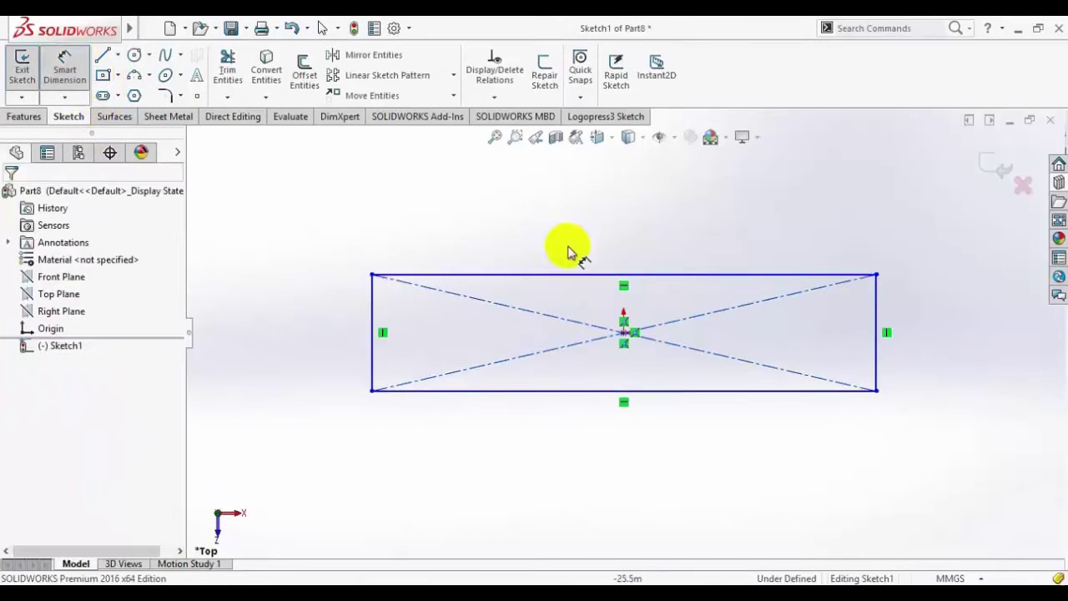
pyautogui.click(551, 274)
pyautogui.click(574, 240)
pyautogui.write('2')
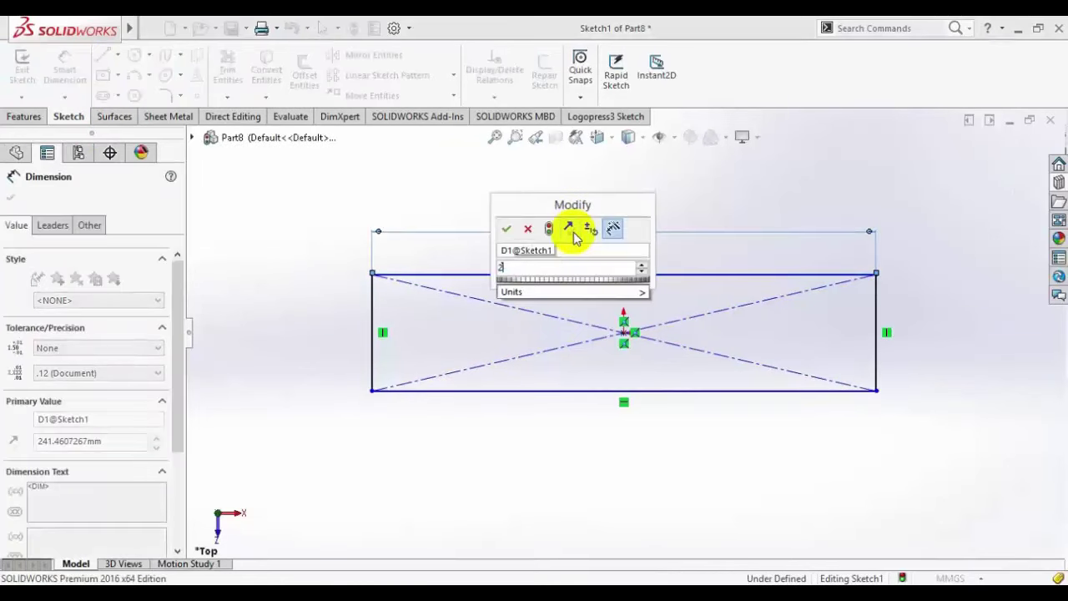
pyautogui.write('00')
pyautogui.press('Return')
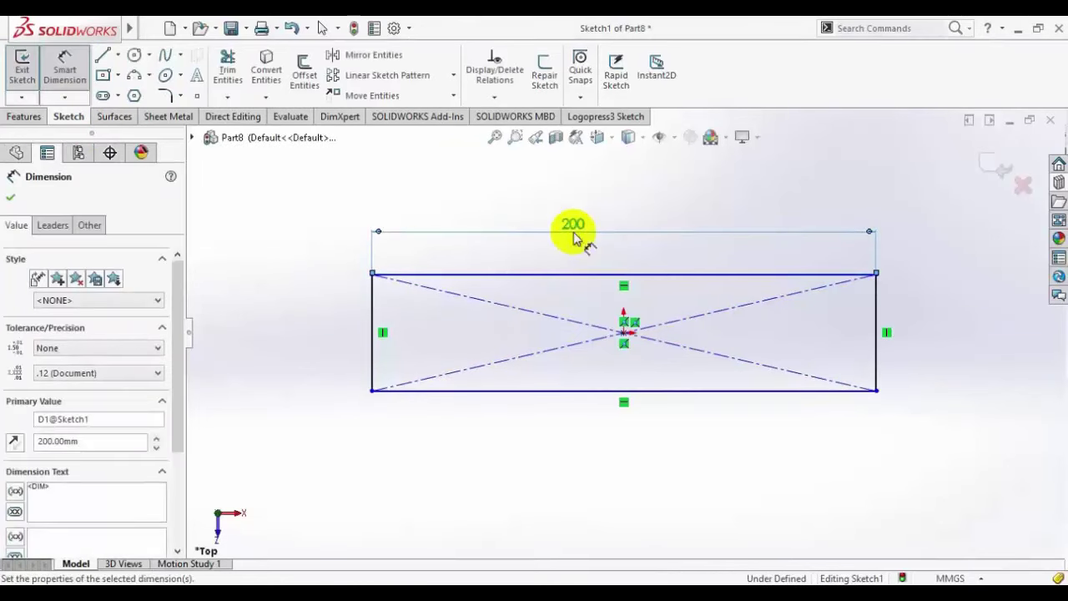
pyautogui.click(368, 309)
pyautogui.click(337, 313)
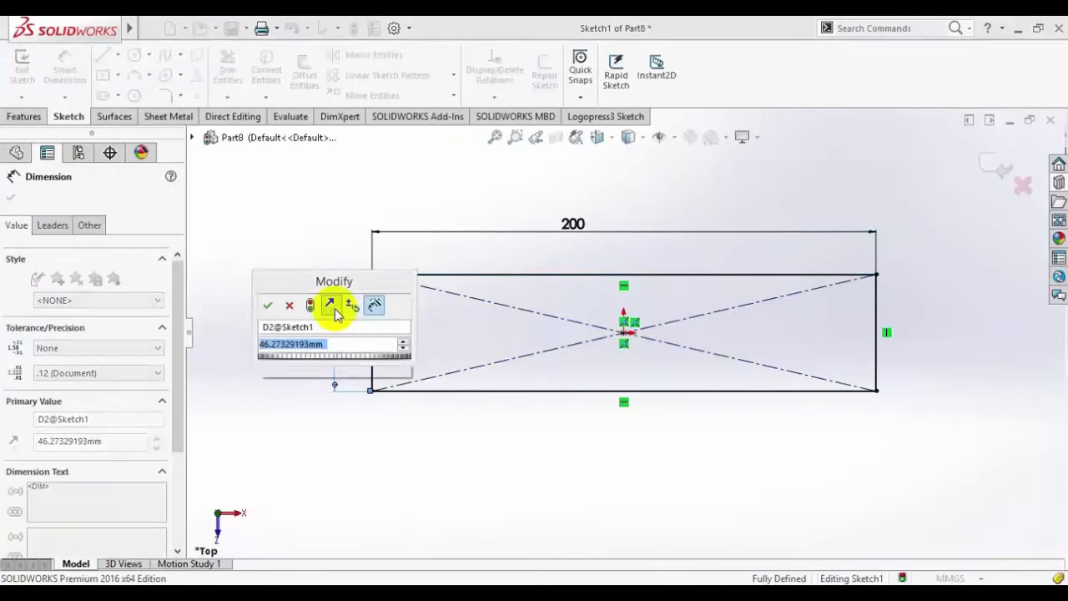
pyautogui.write('60')
pyautogui.press('Return')
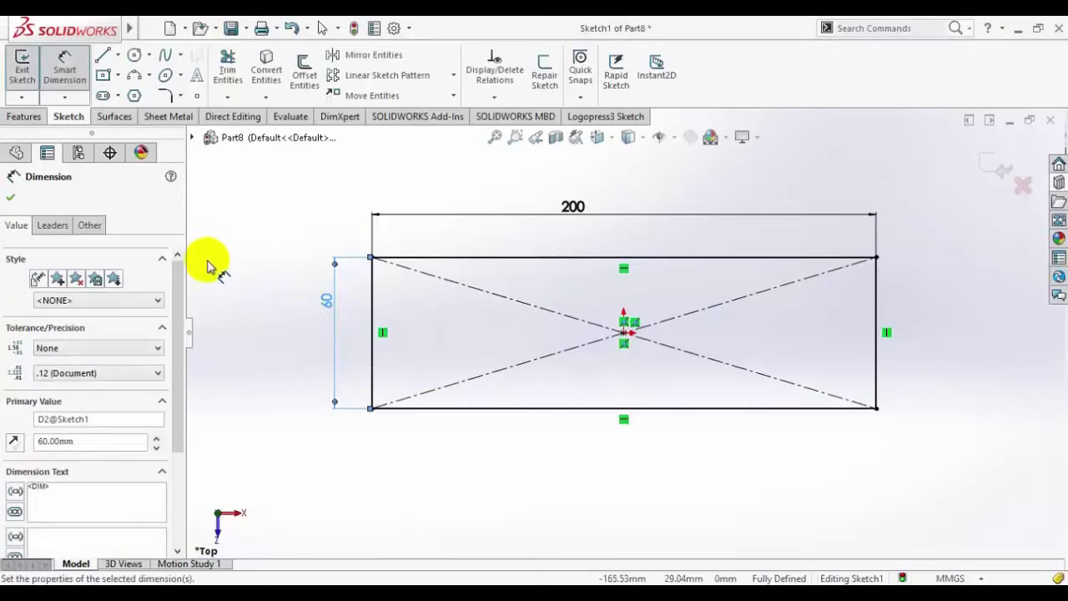
pyautogui.click(11, 200)
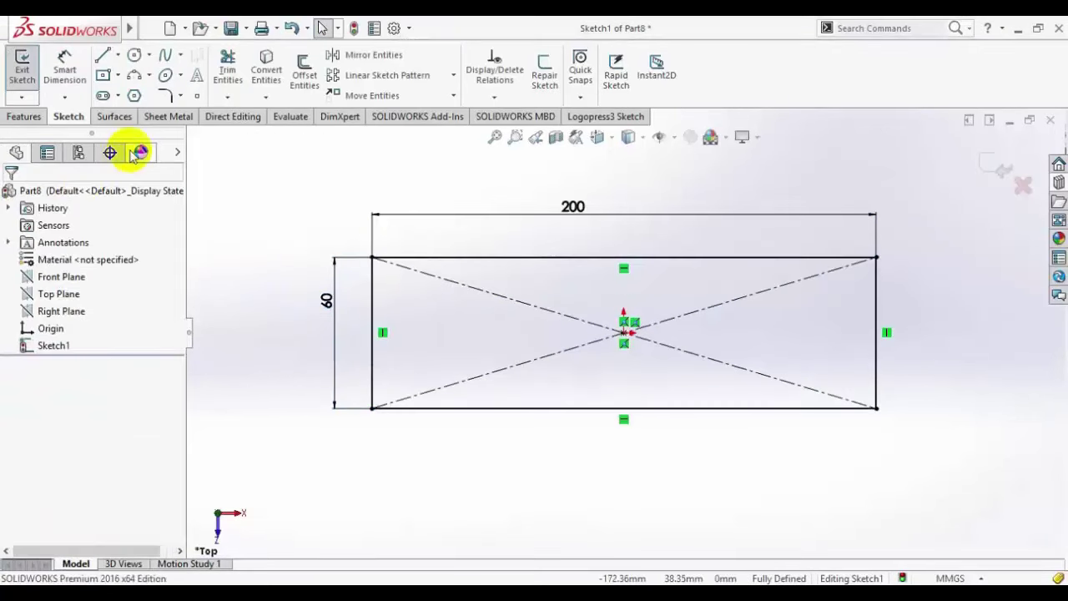
# Step: Turn the sketch into a 1 mm Base-Flange1 plate
pyautogui.click(147, 118)
pyautogui.click(33, 77)
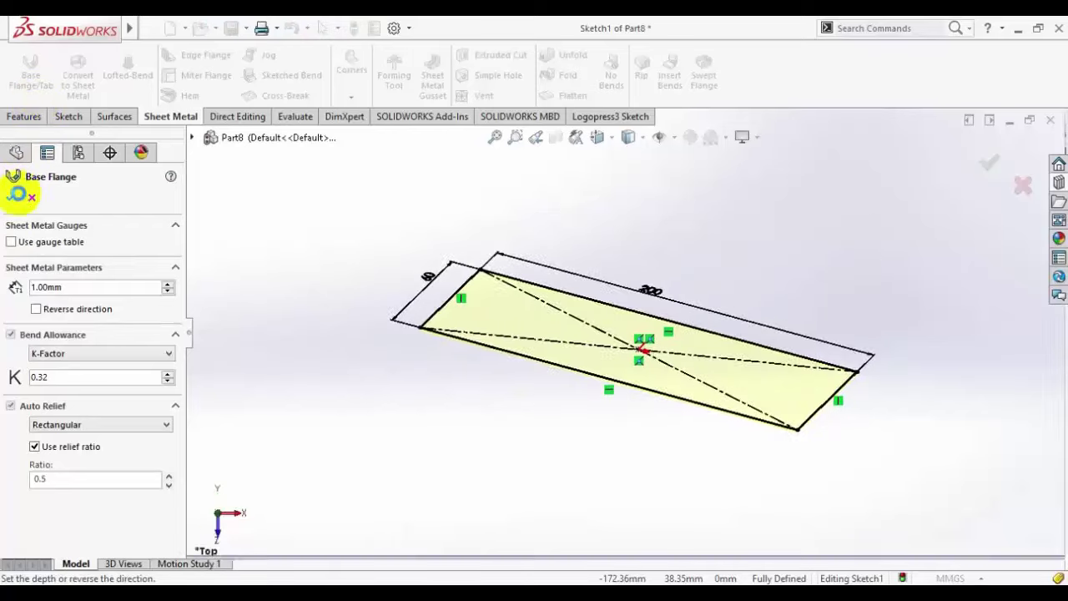
pyautogui.click(10, 197)
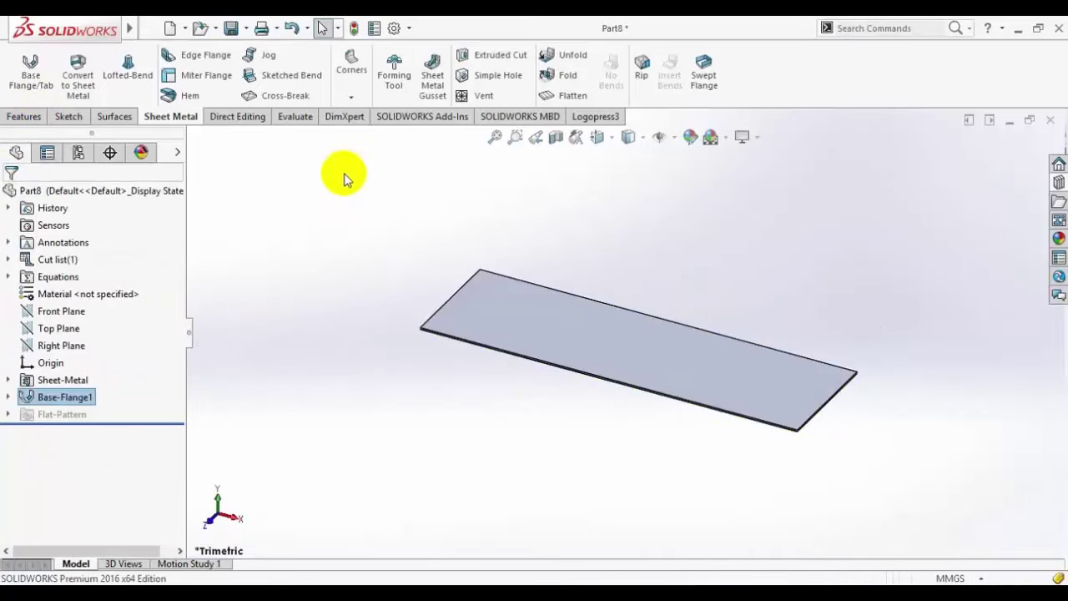
pyautogui.click(274, 582)
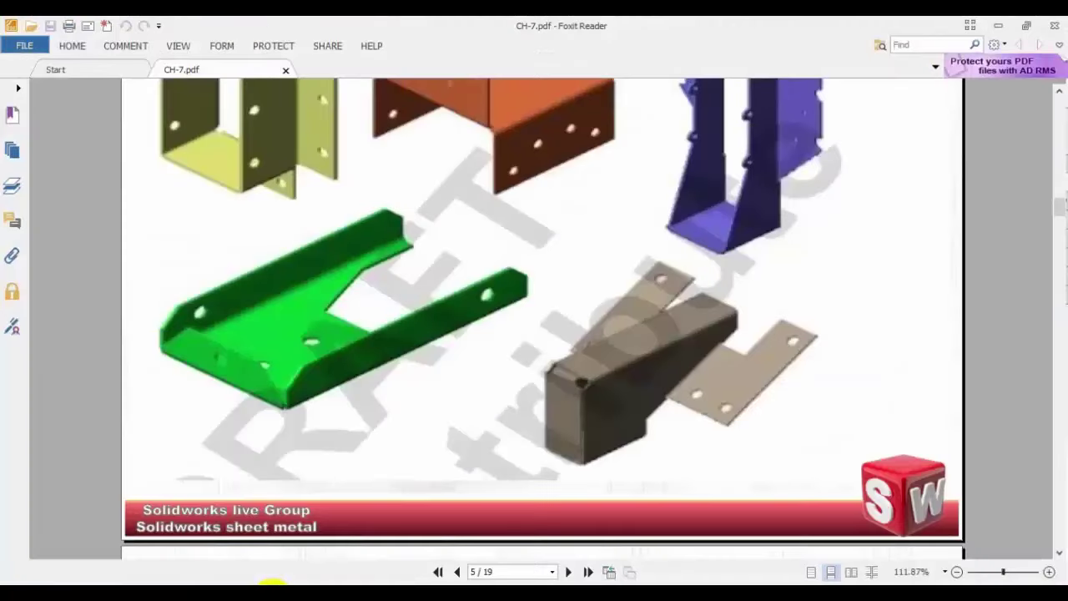
pyautogui.click(276, 581)
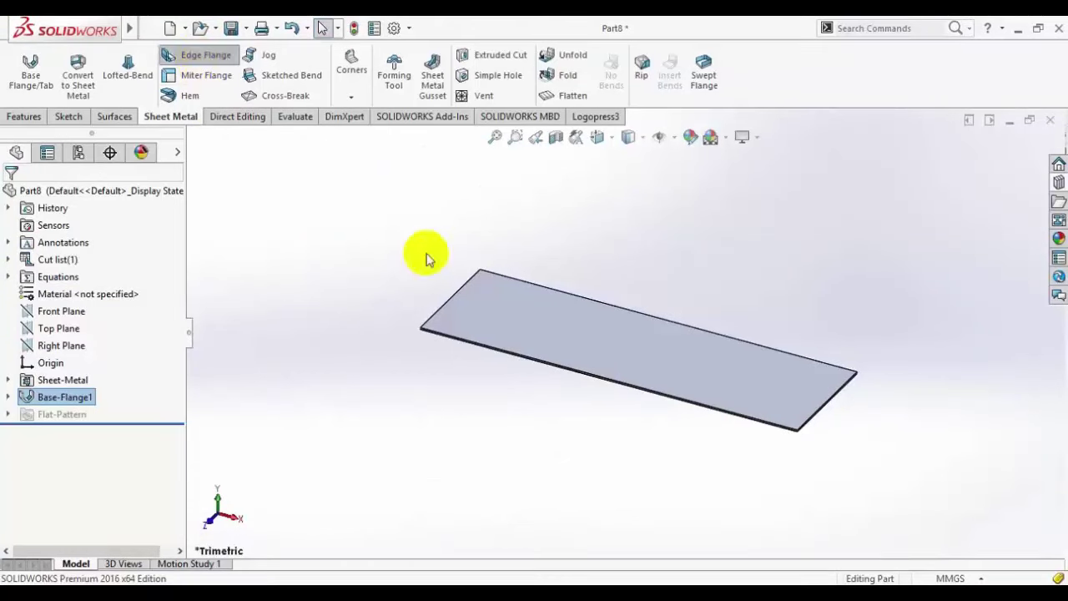
# Step: Add an 80 mm edge flange on the plate's short edge with Bend Outside position
pyautogui.click(451, 297)
pyautogui.click(419, 464)
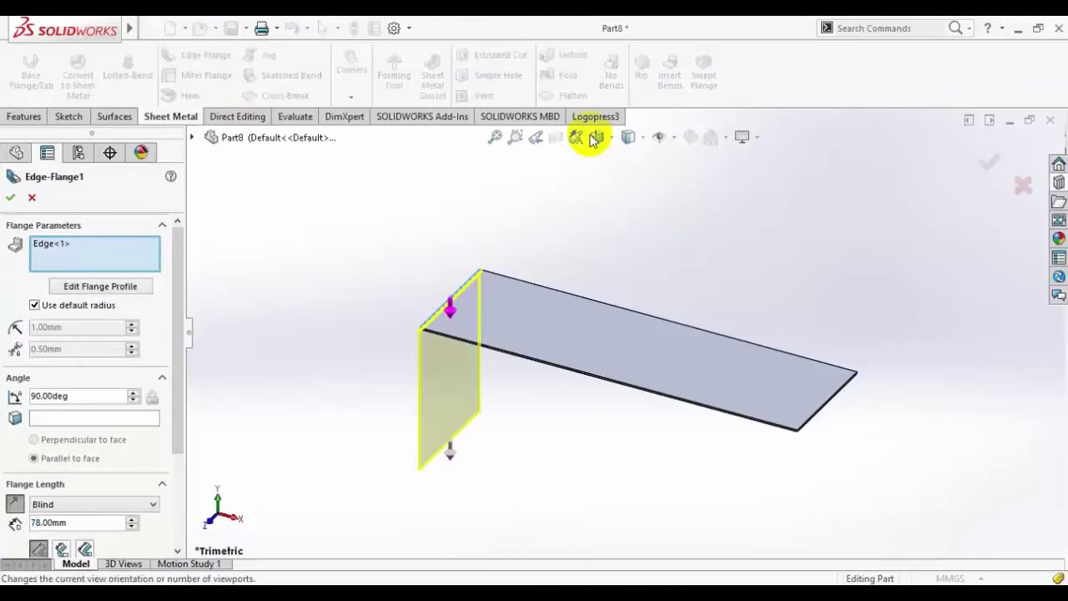
pyautogui.click(591, 141)
pyautogui.click(558, 357)
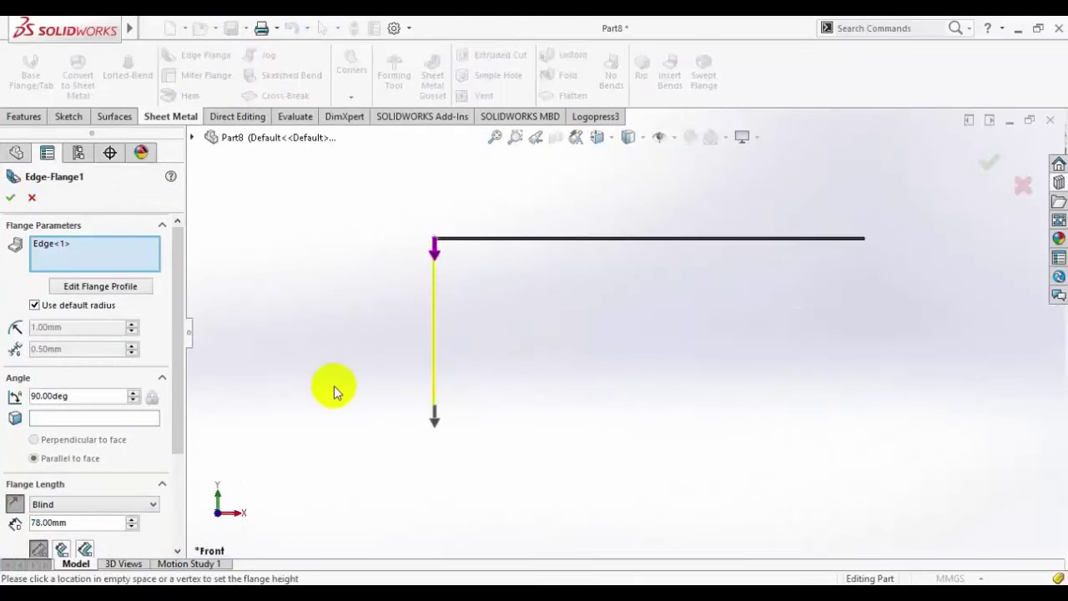
pyautogui.doubleClick(97, 521)
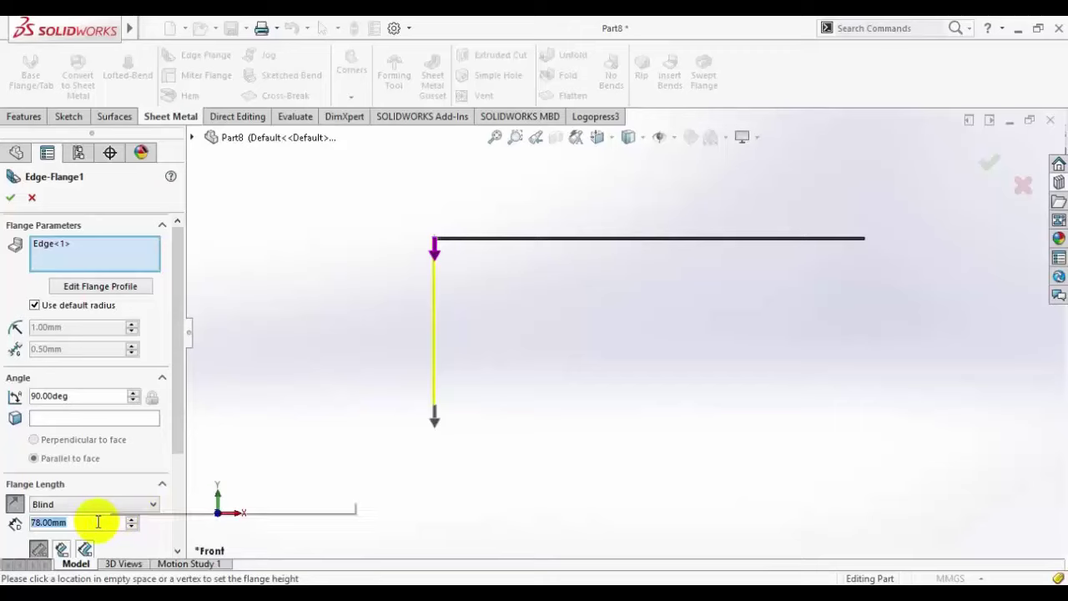
pyautogui.write('80')
pyautogui.press('Return')
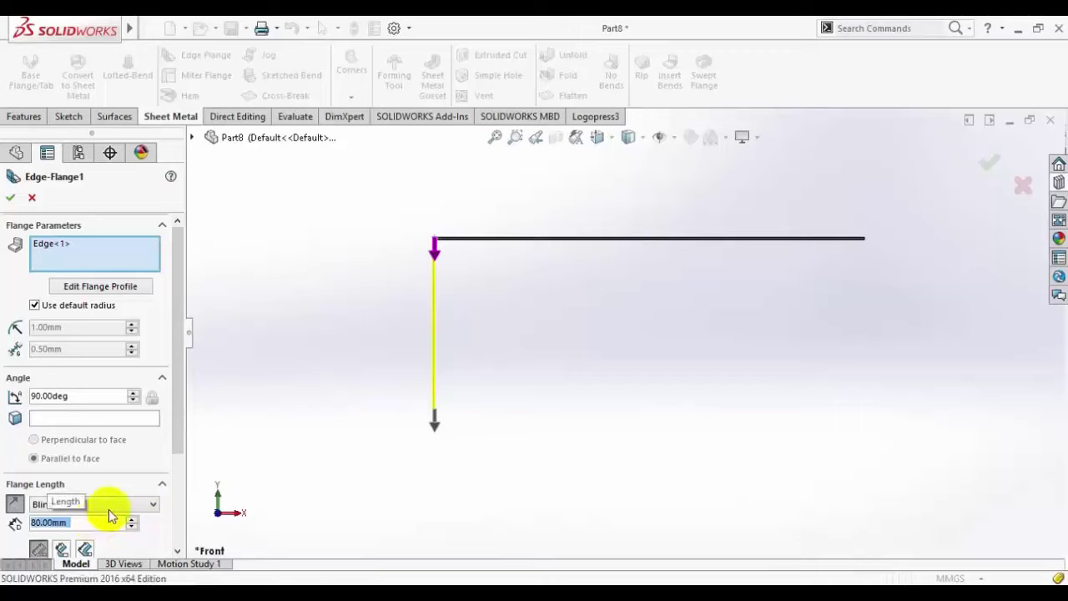
pyautogui.moveTo(179, 437); pyautogui.dragTo(178, 472)
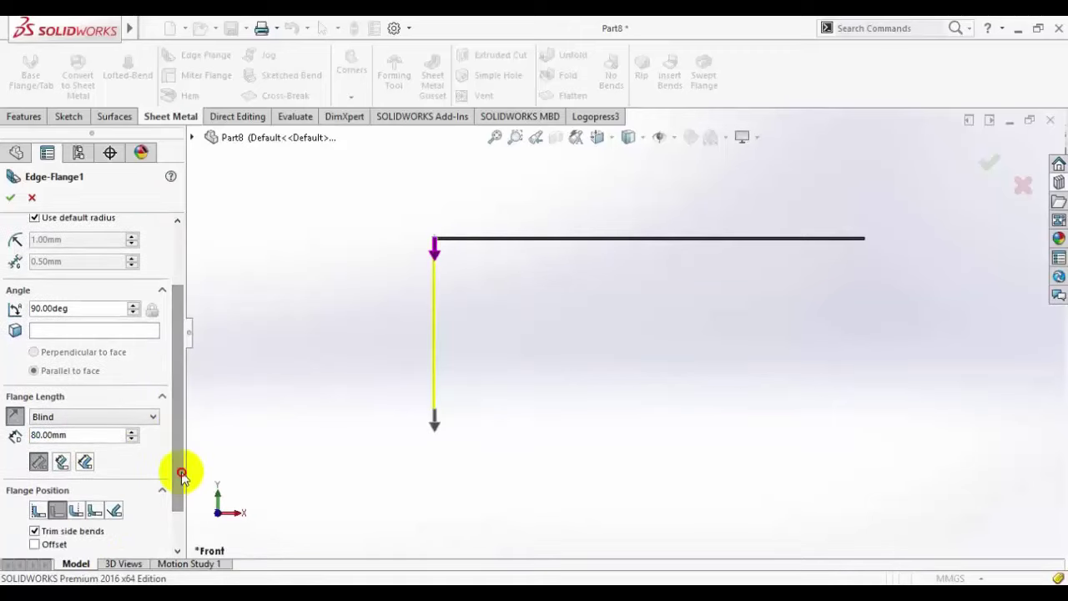
pyautogui.click(75, 512)
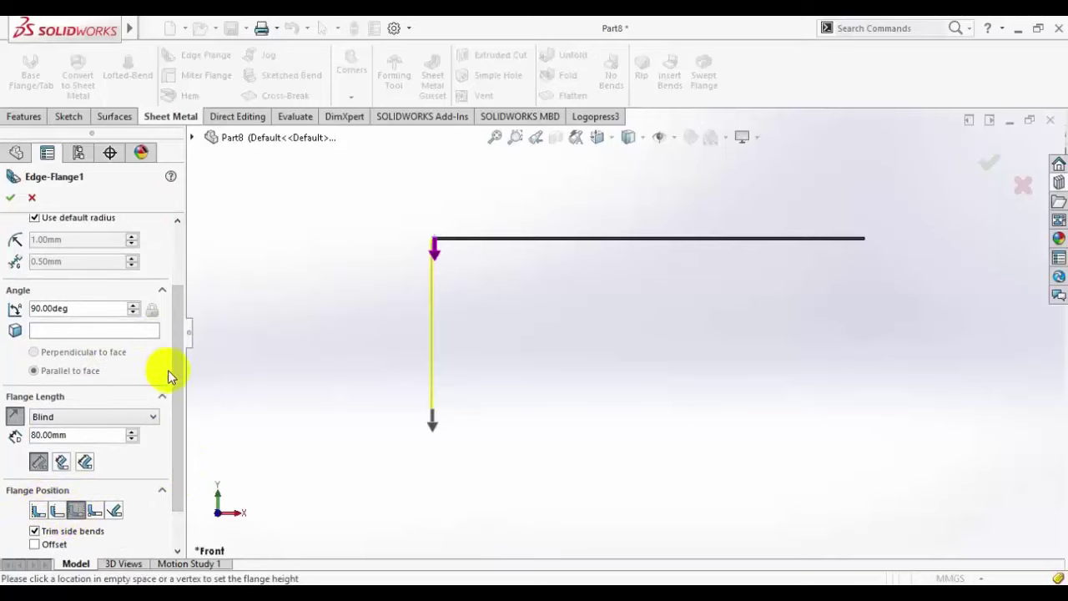
pyautogui.click(10, 197)
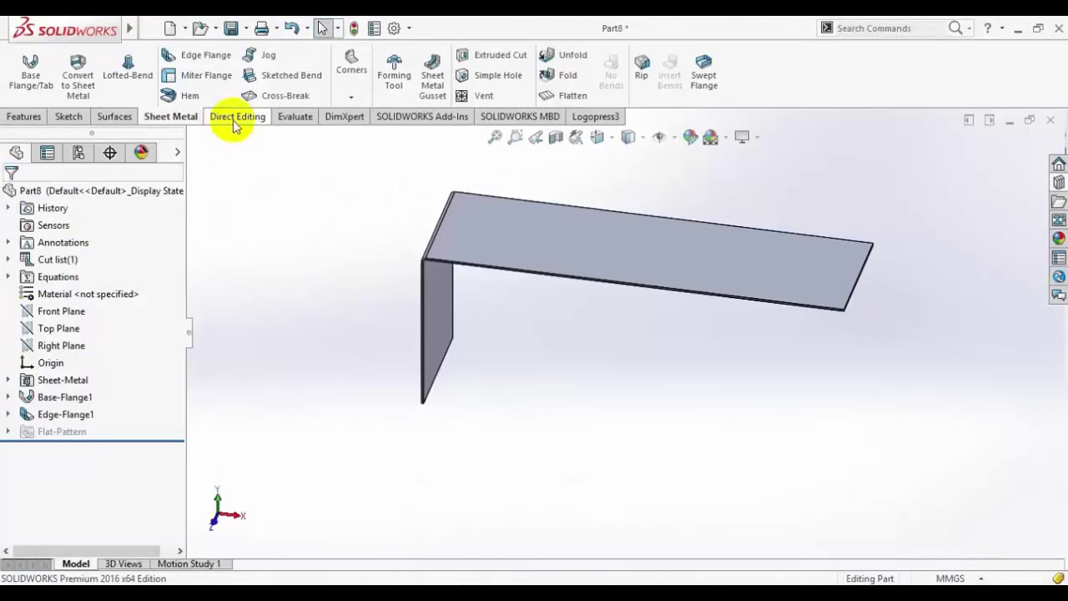
# Step: Start Edge-Flange2 on the plate's long top edge at 34 mm, viewed from the front
pyautogui.click(194, 54)
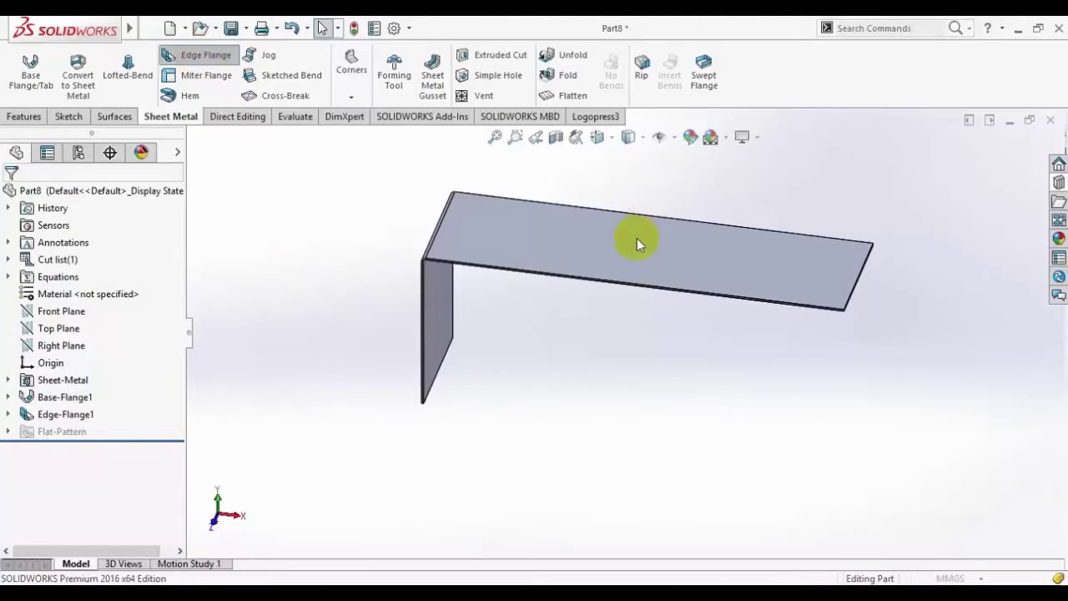
pyautogui.click(597, 285)
pyautogui.click(603, 358)
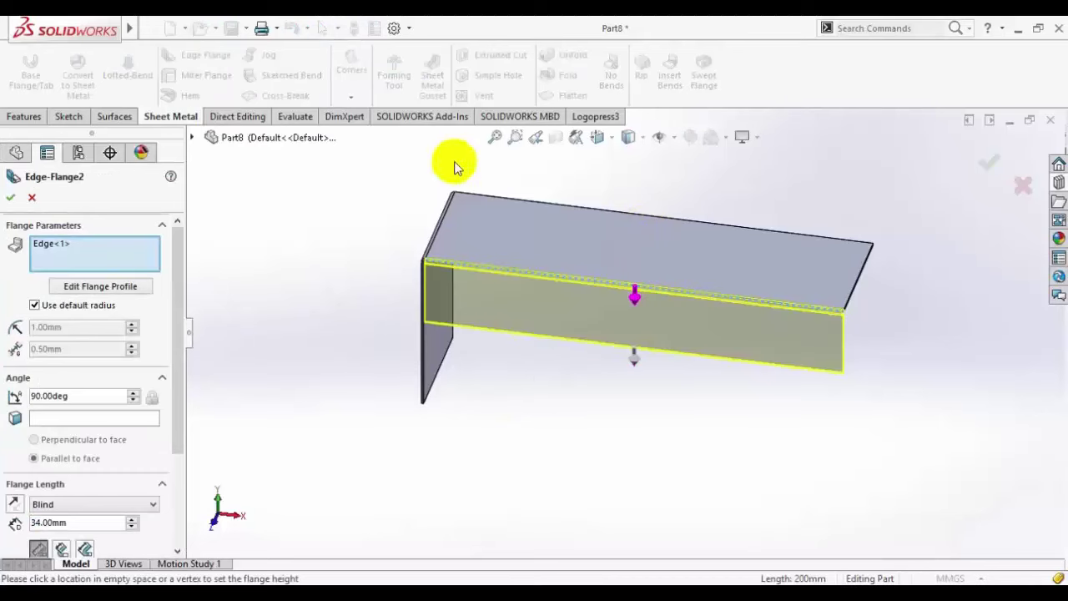
pyautogui.click(596, 137)
pyautogui.click(600, 389)
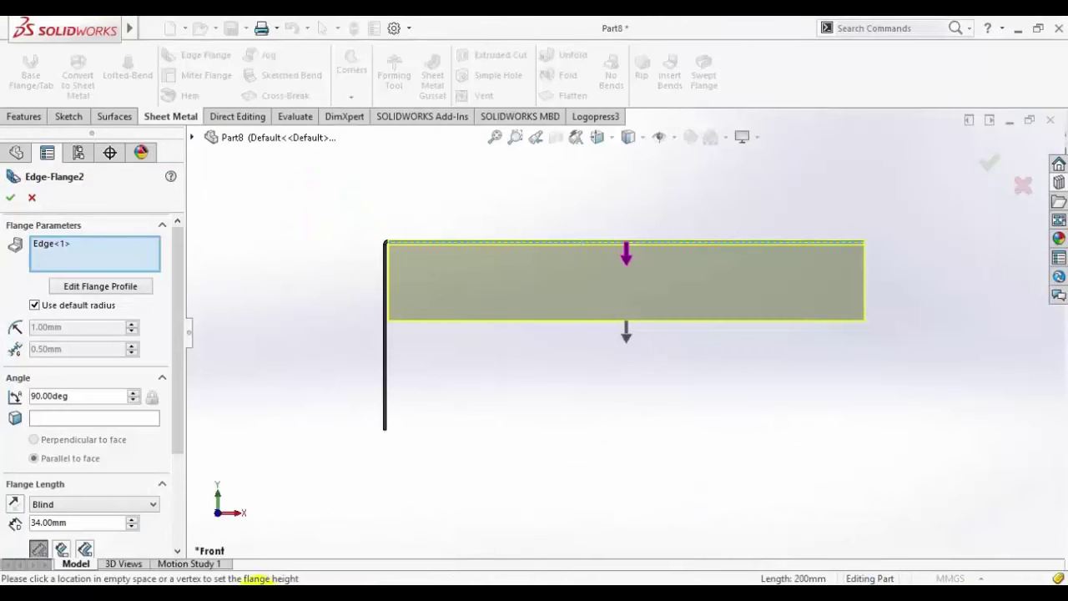
# Step: Open Edge-Flange2's profile sketch and make its corner Horizontal with the flange vertex
pyautogui.click(90, 288)
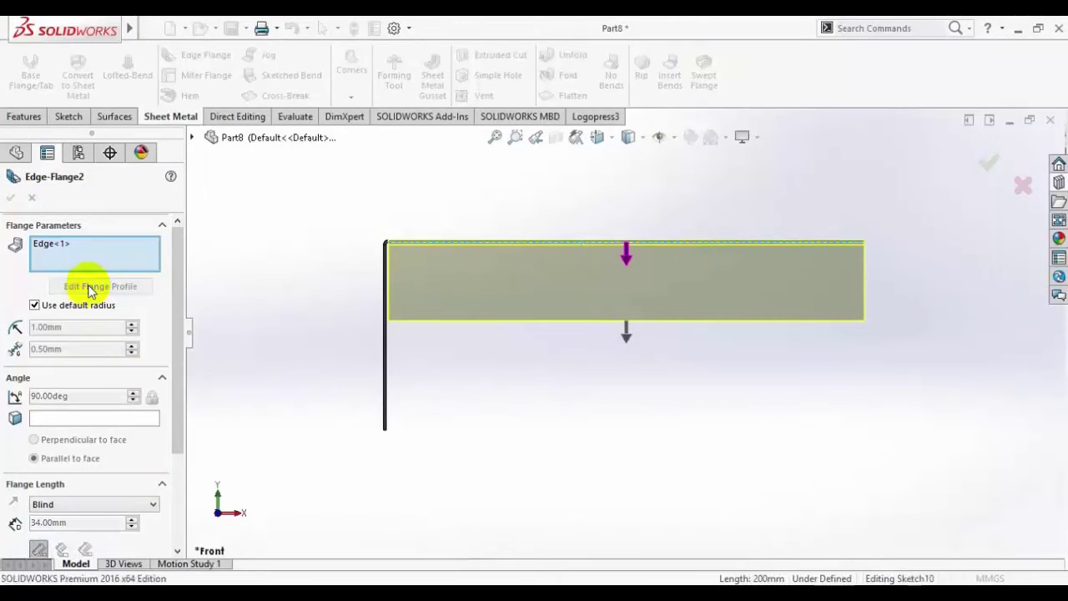
pyautogui.moveTo(390, 324)
pyautogui.mouseDown()
pyautogui.moveTo(399, 433)
pyautogui.moveTo(403, 415)
pyautogui.mouseUp()
pyautogui.scroll(-4, 413, 430)
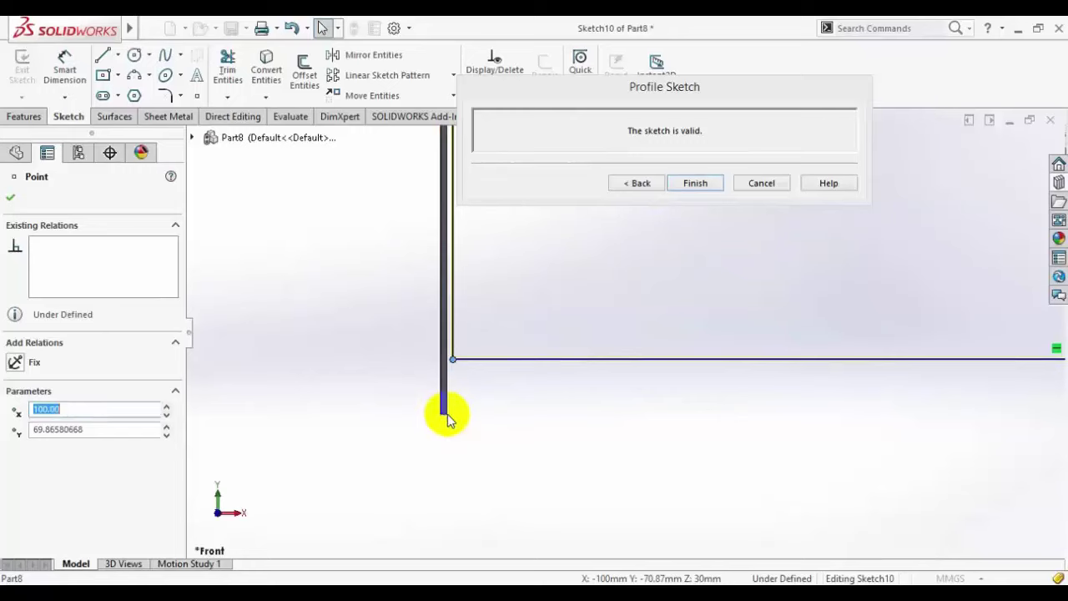
pyautogui.scroll(-3, 458, 406)
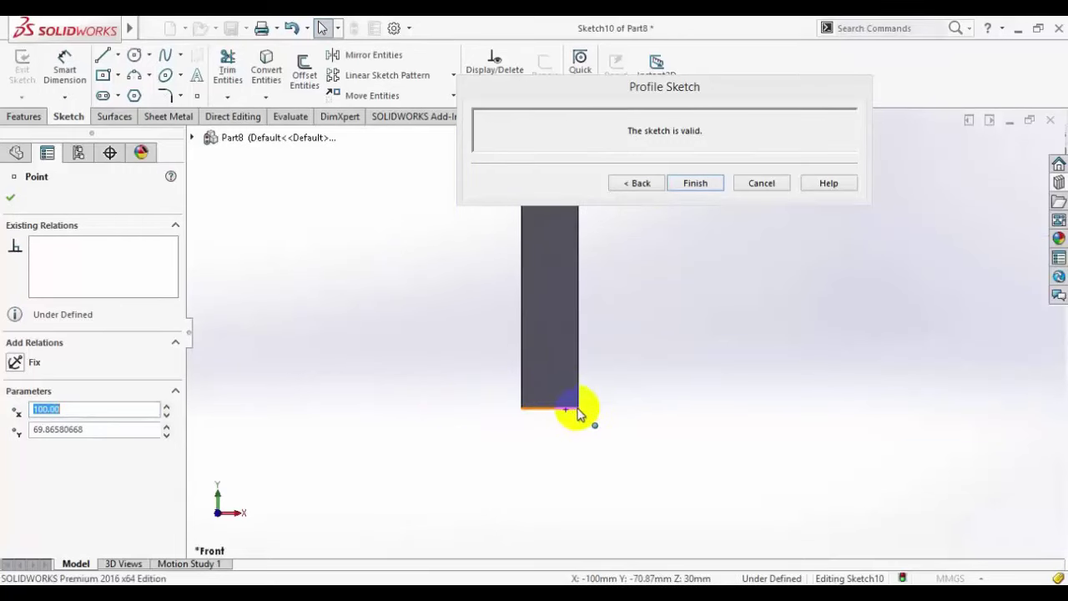
pyautogui.keyDown('ctrl'); pyautogui.click(581, 413); pyautogui.keyUp('ctrl')
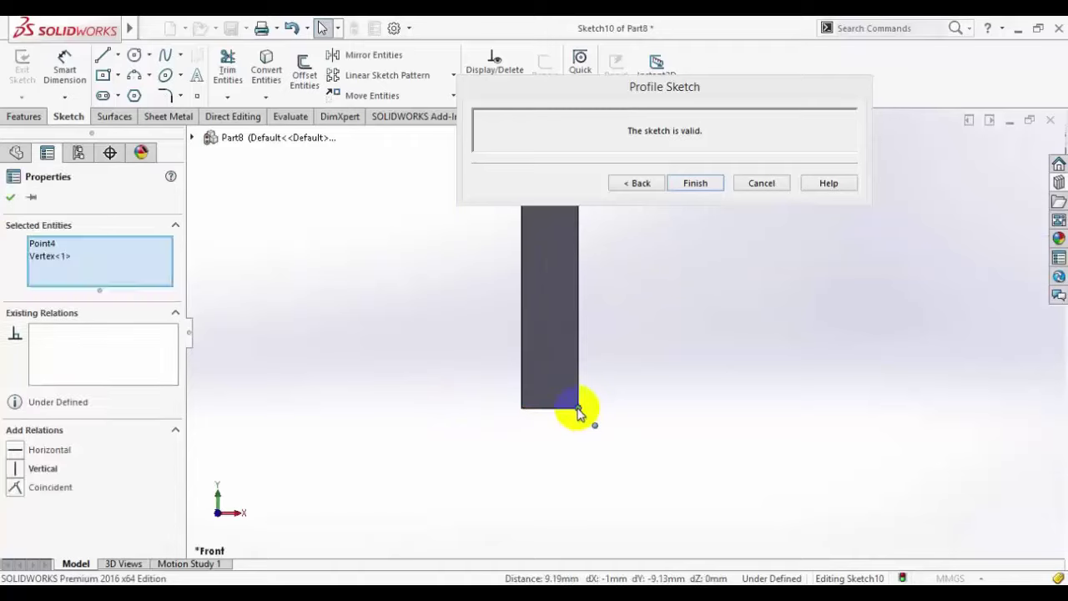
pyautogui.click(23, 455)
pyautogui.click(546, 429)
pyautogui.scroll(5, 615, 429)
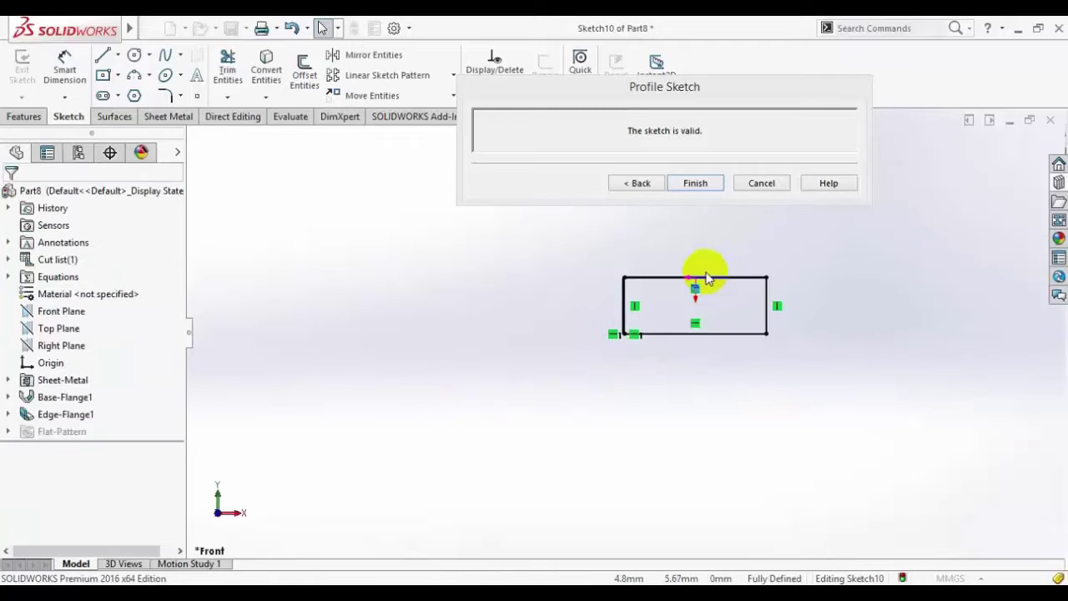
pyautogui.scroll(-6, 706, 334)
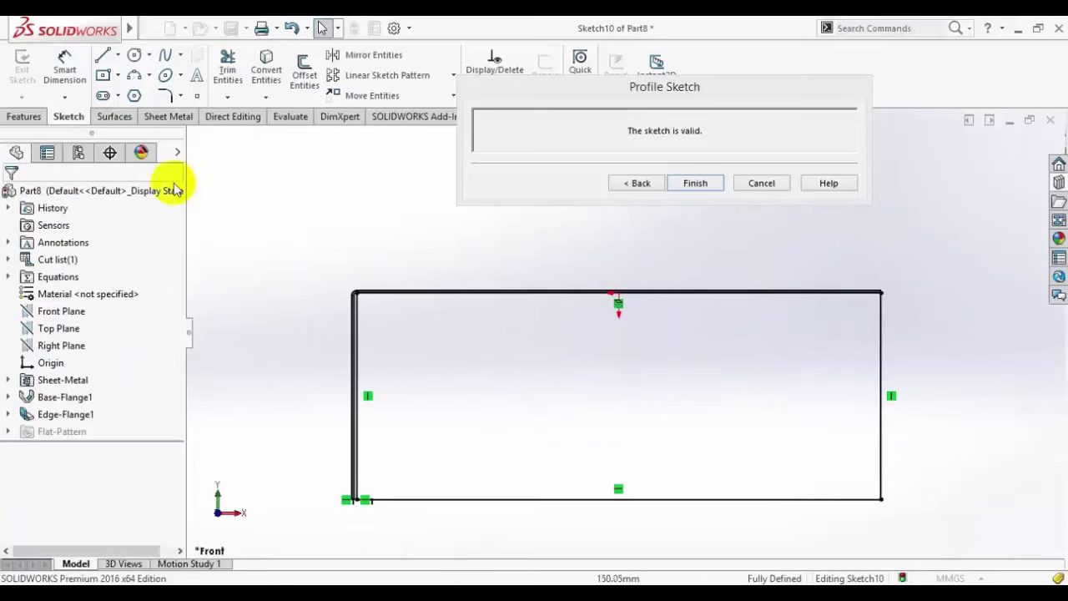
# Step: Draw a sloped line and a vertical line down to the profile's bottom edge
pyautogui.click(102, 55)
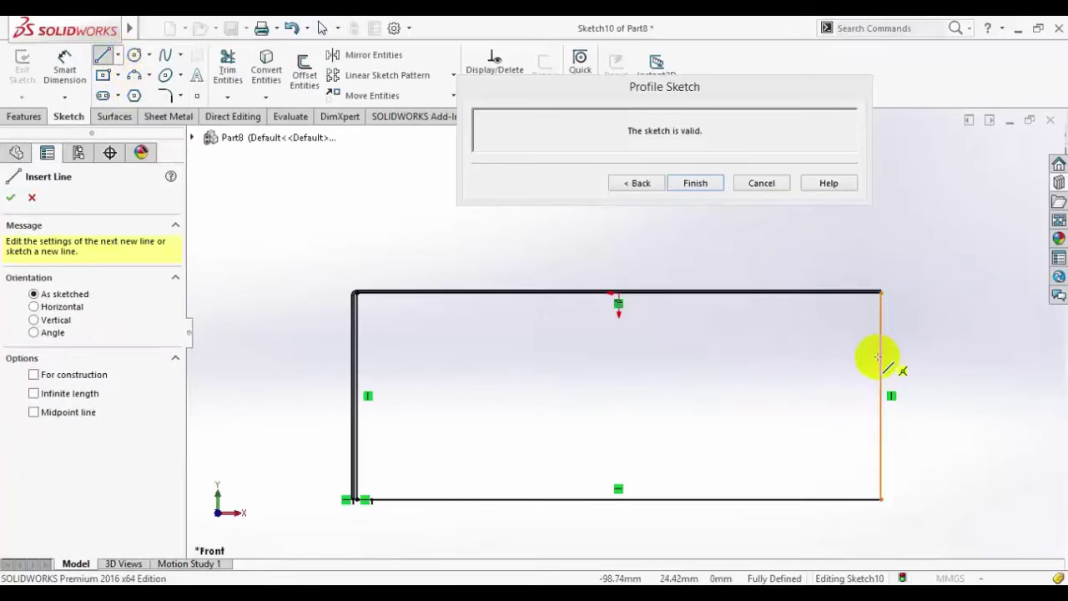
pyautogui.click(880, 361)
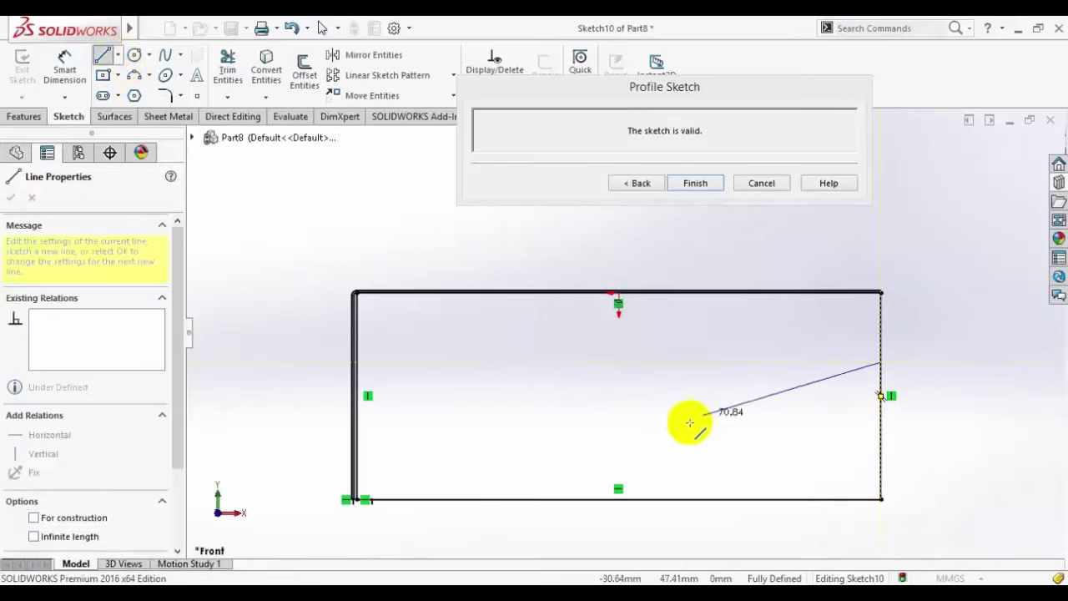
pyautogui.click(565, 425)
pyautogui.click(565, 498)
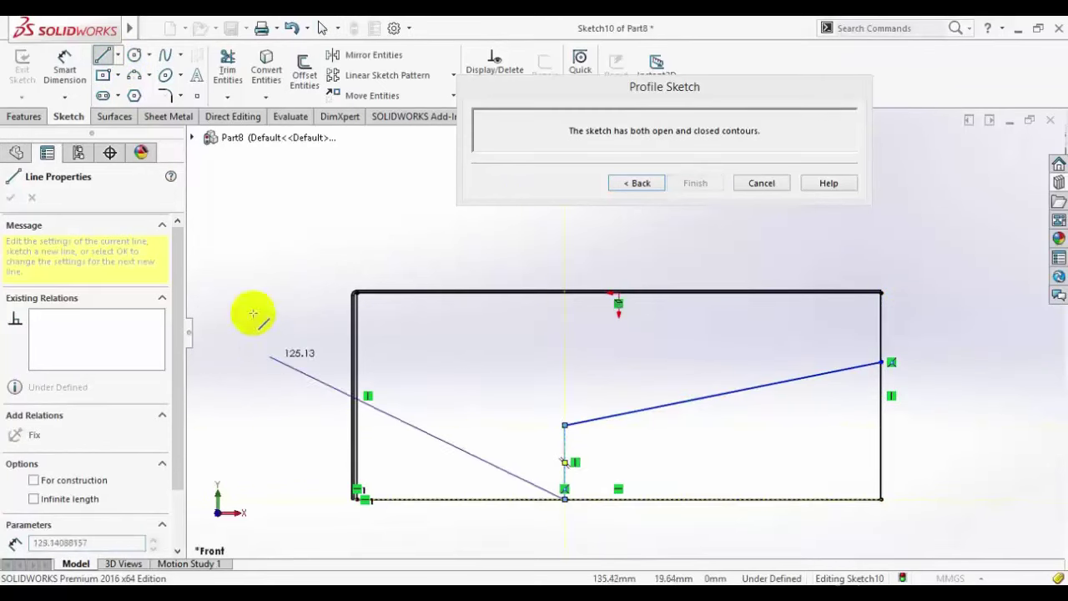
pyautogui.rightClick(257, 311)
pyautogui.click(256, 310)
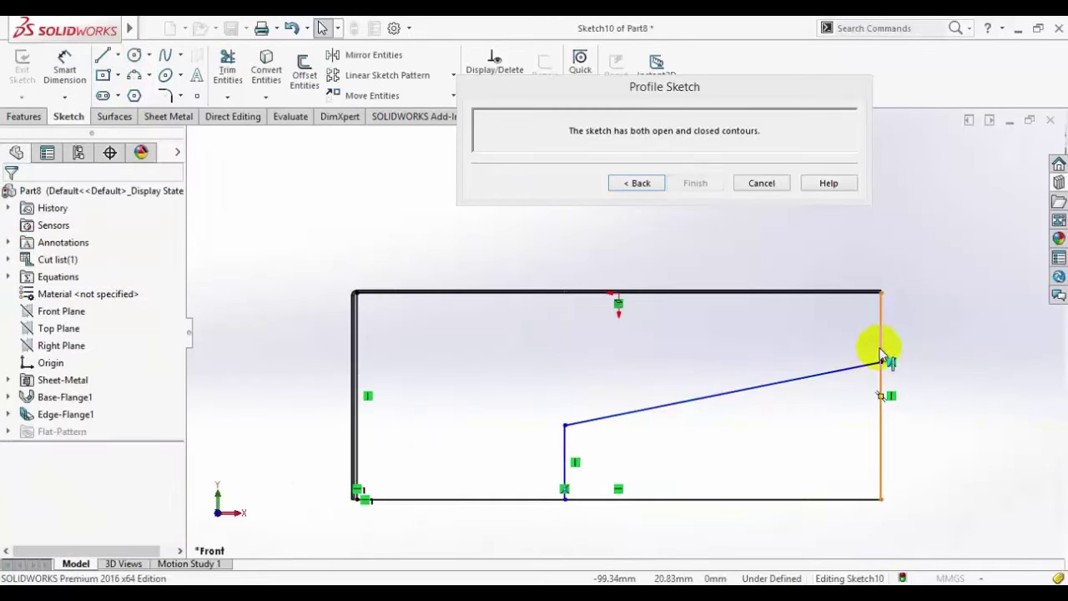
# Step: Dimension the vertical line 30 mm high and the slope's endpoint 30 mm below the top
pyautogui.click(565, 450)
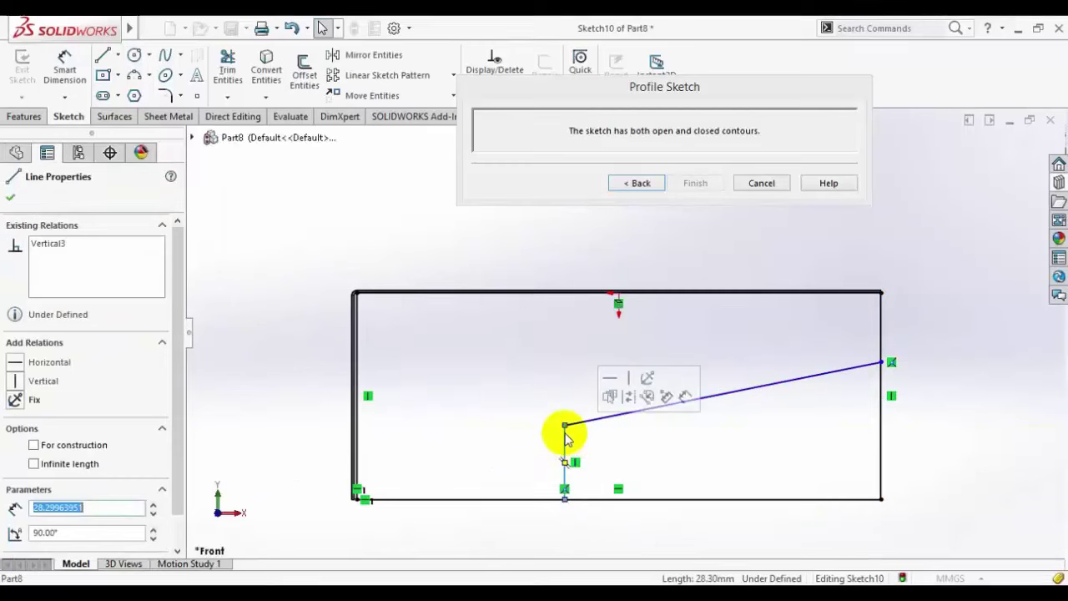
pyautogui.click(67, 75)
pyautogui.click(489, 459)
pyautogui.write('30.00mm')
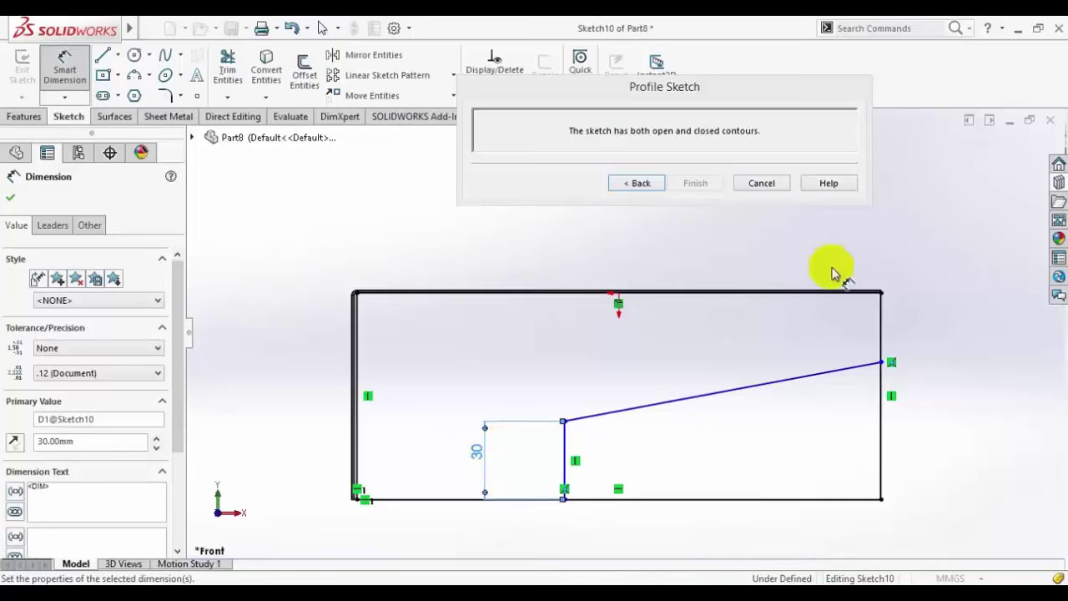
pyautogui.click(881, 365)
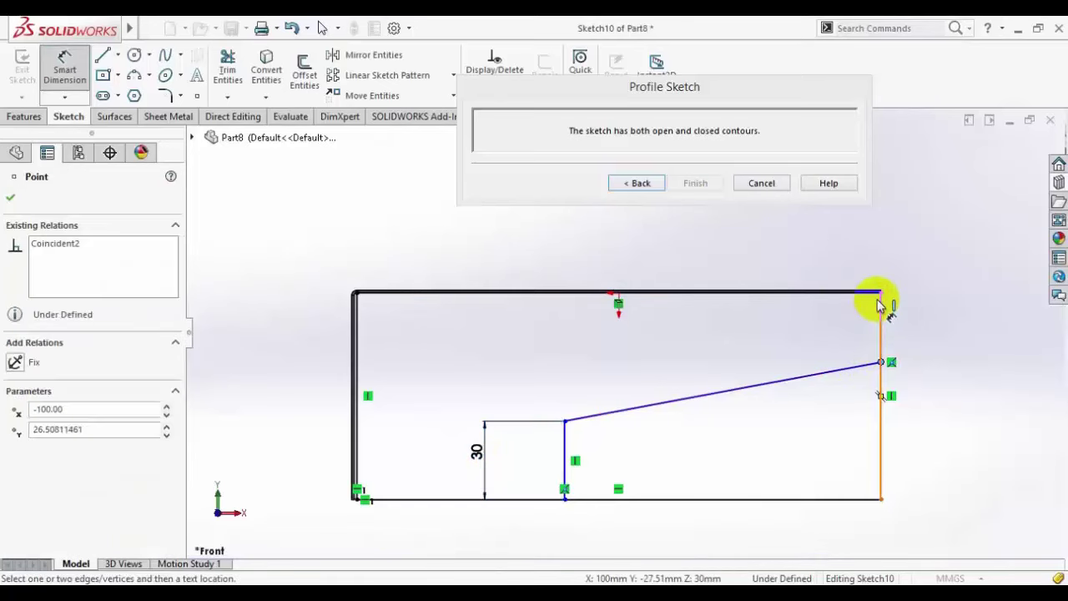
pyautogui.click(885, 294)
pyautogui.click(939, 324)
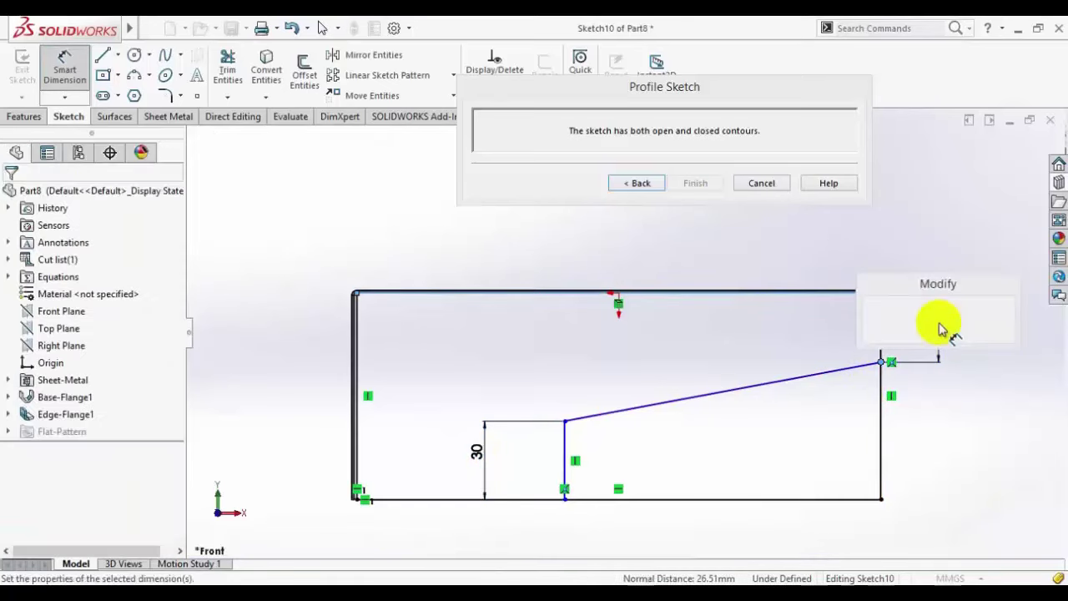
pyautogui.write('30')
pyautogui.press('Return')
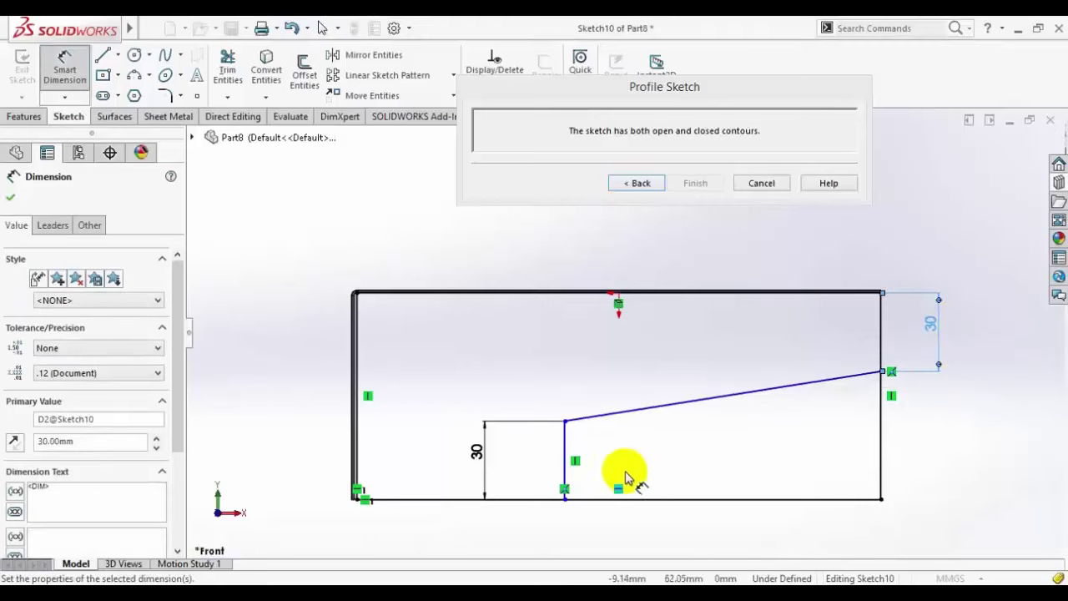
# Step: Dimension the 120 mm width from the vertical line to the profile's right edge
pyautogui.click(591, 462)
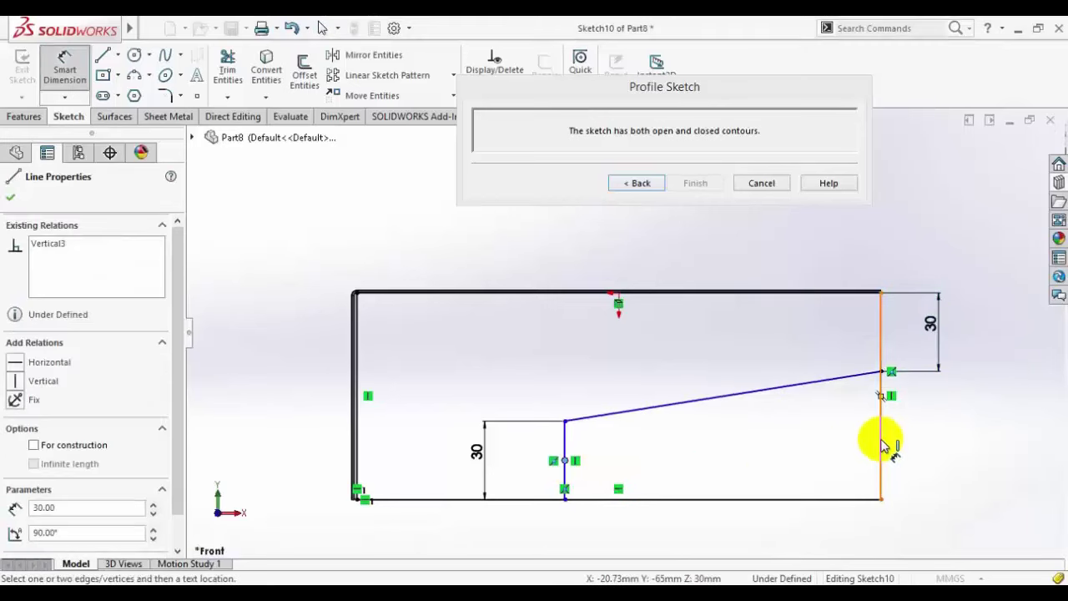
pyautogui.click(883, 446)
pyautogui.click(706, 538)
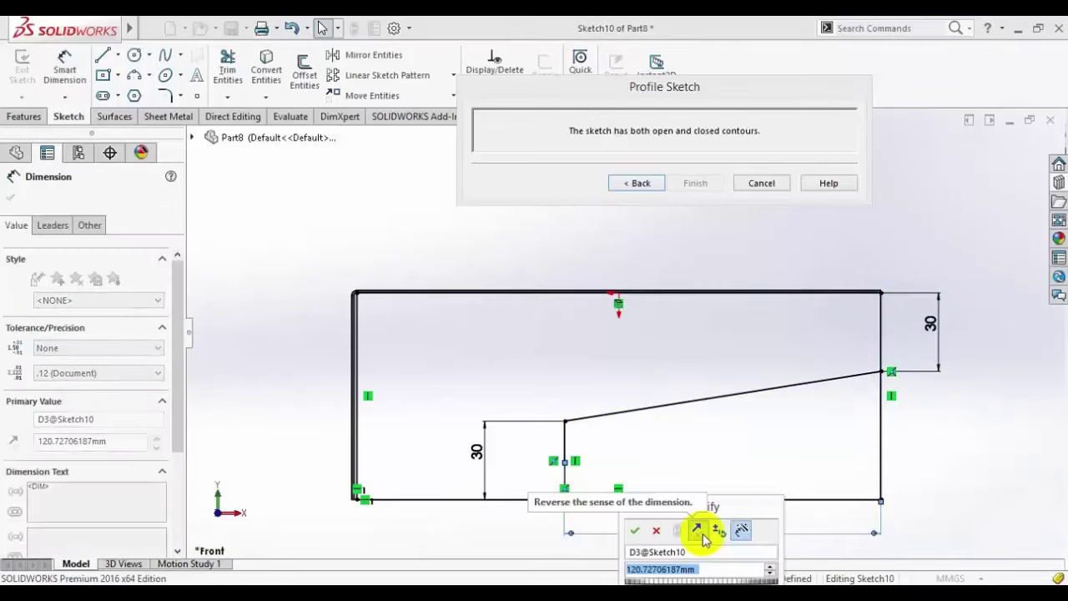
pyautogui.write('120')
pyautogui.press('Return')
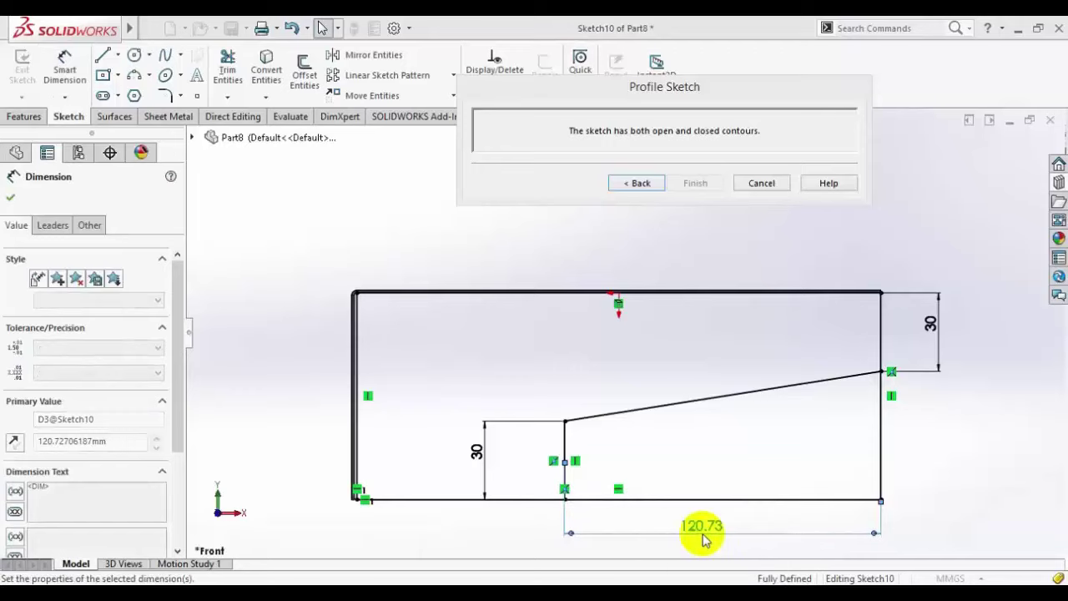
pyautogui.click(13, 202)
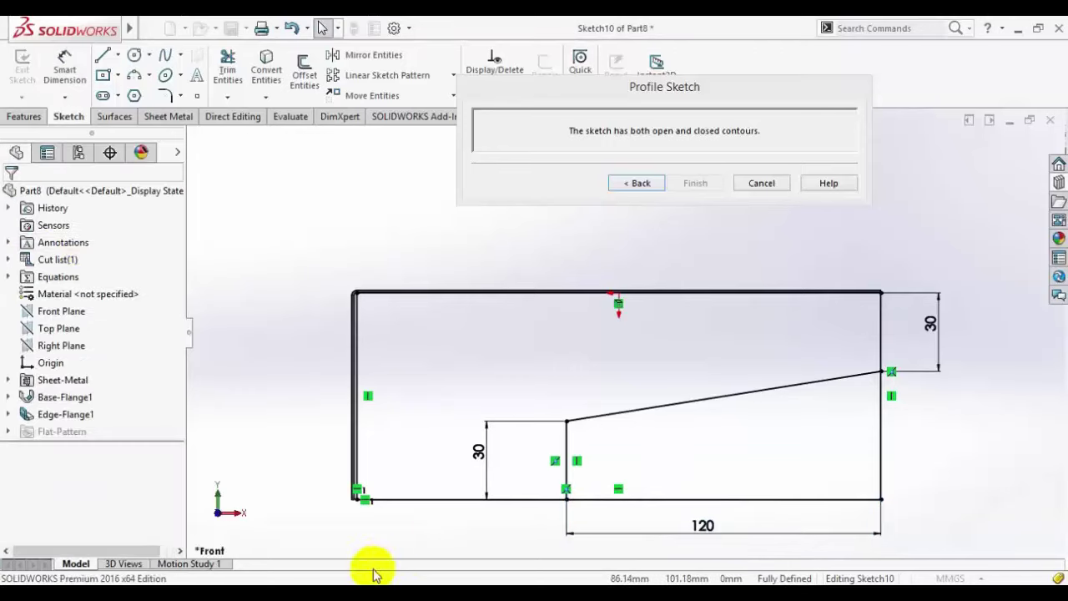
pyautogui.click(271, 582)
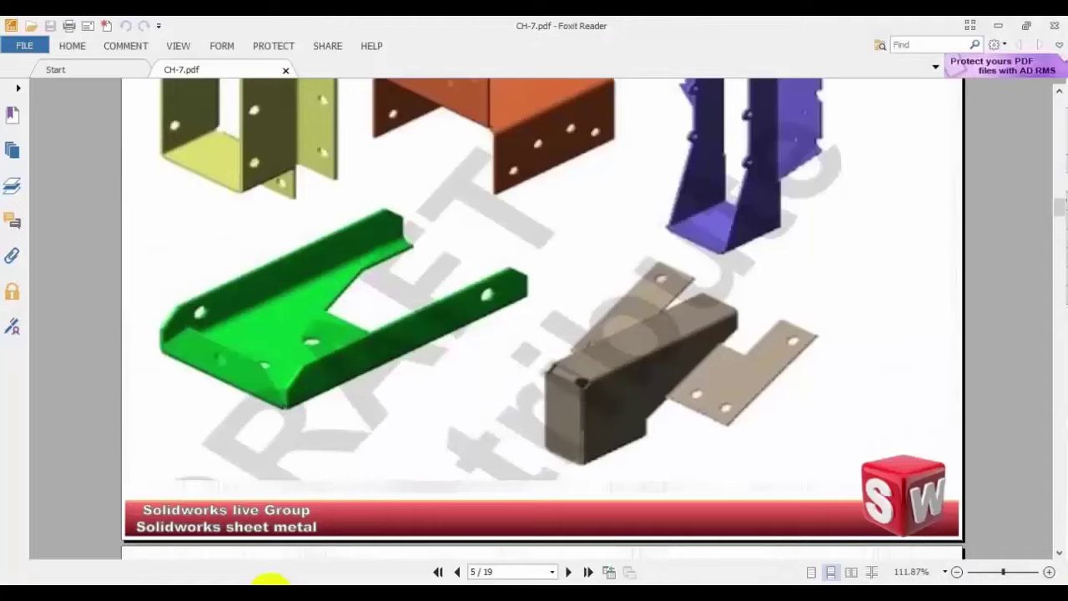
# Step: Trim the right edge and bottom segment below the slope, then accept the flange profile
pyautogui.click(271, 582)
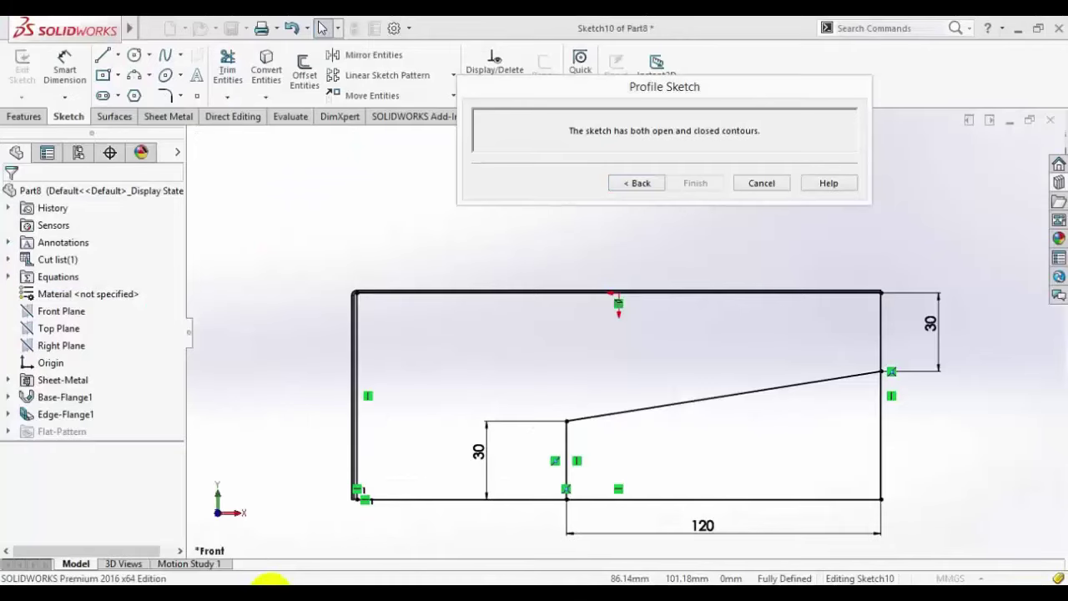
pyautogui.scroll(3, 684, 436)
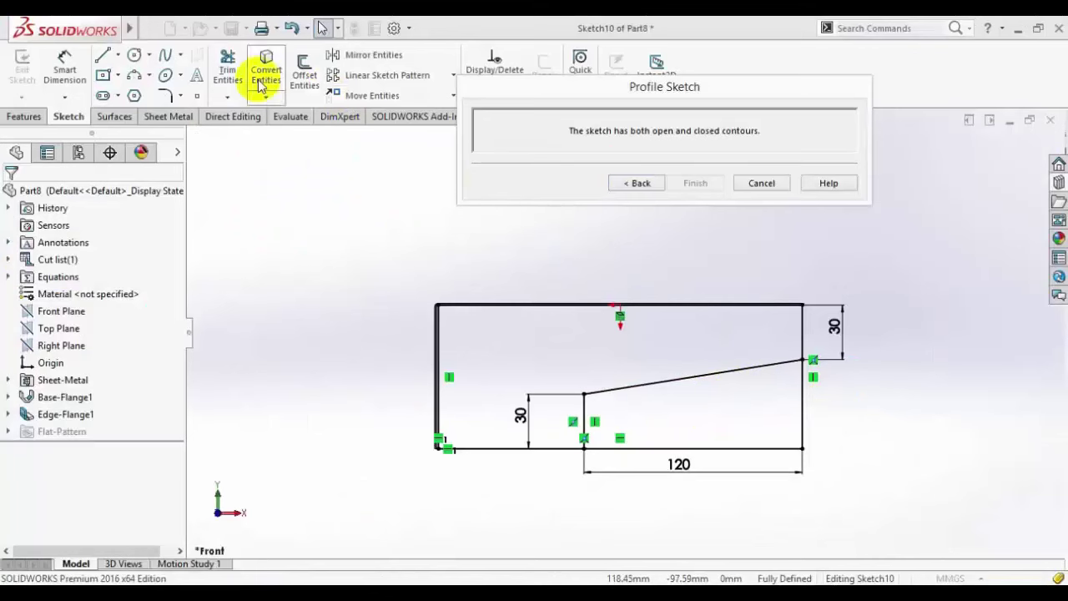
pyautogui.click(228, 67)
pyautogui.click(799, 399)
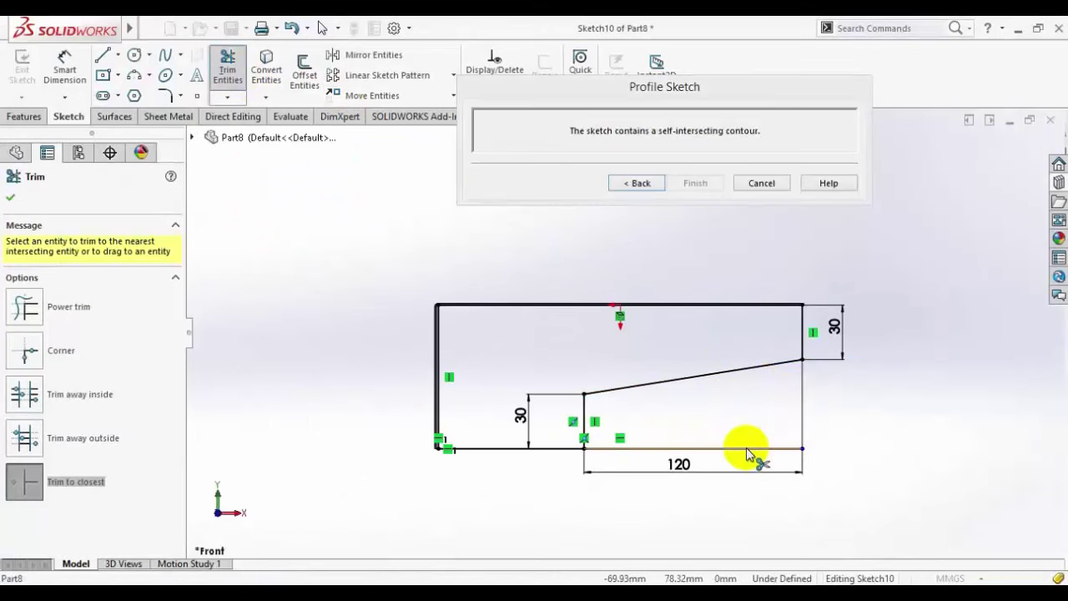
pyautogui.click(746, 448)
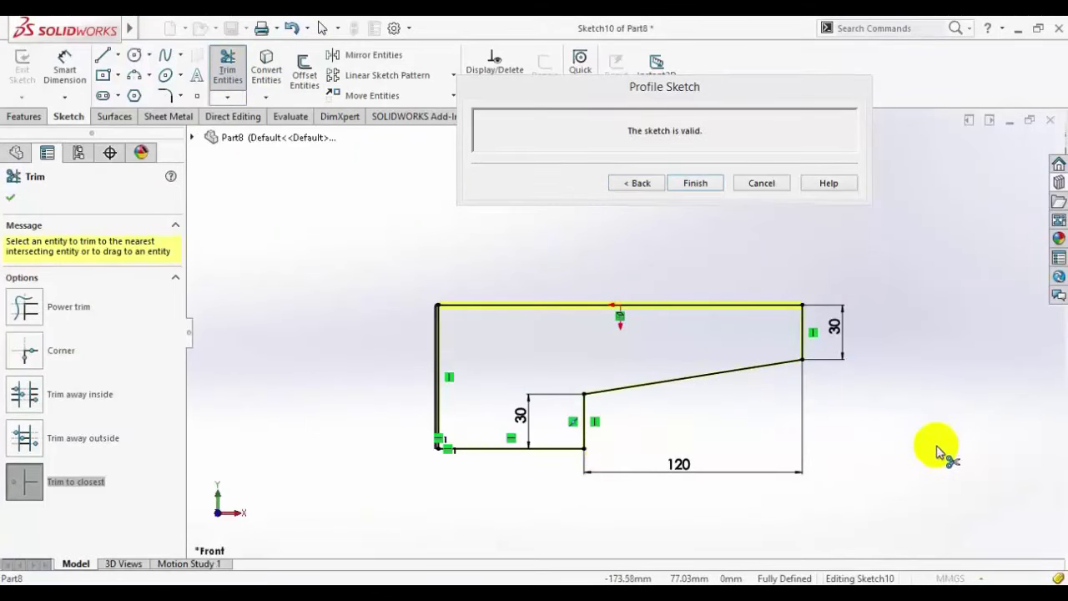
pyautogui.click(12, 199)
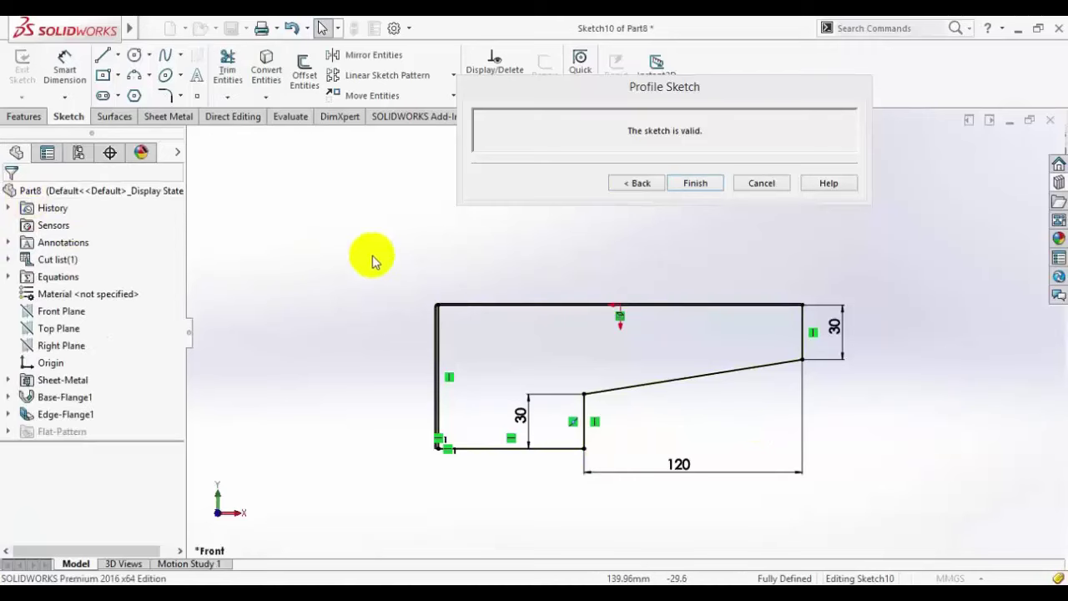
pyautogui.click(695, 183)
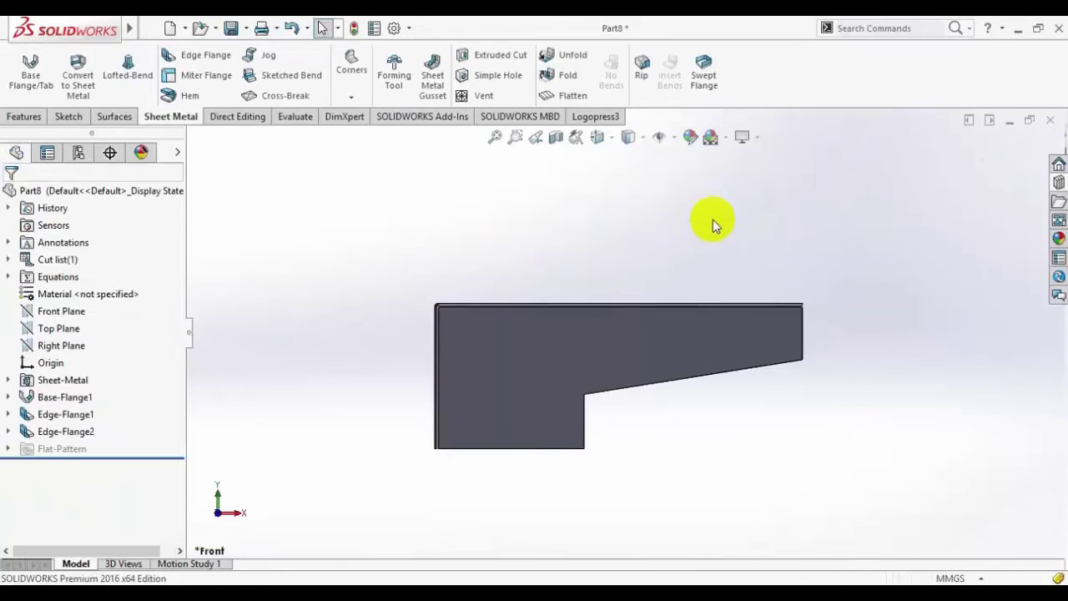
pyautogui.moveTo(713, 219); pyautogui.dragTo(789, 321, button='middle')
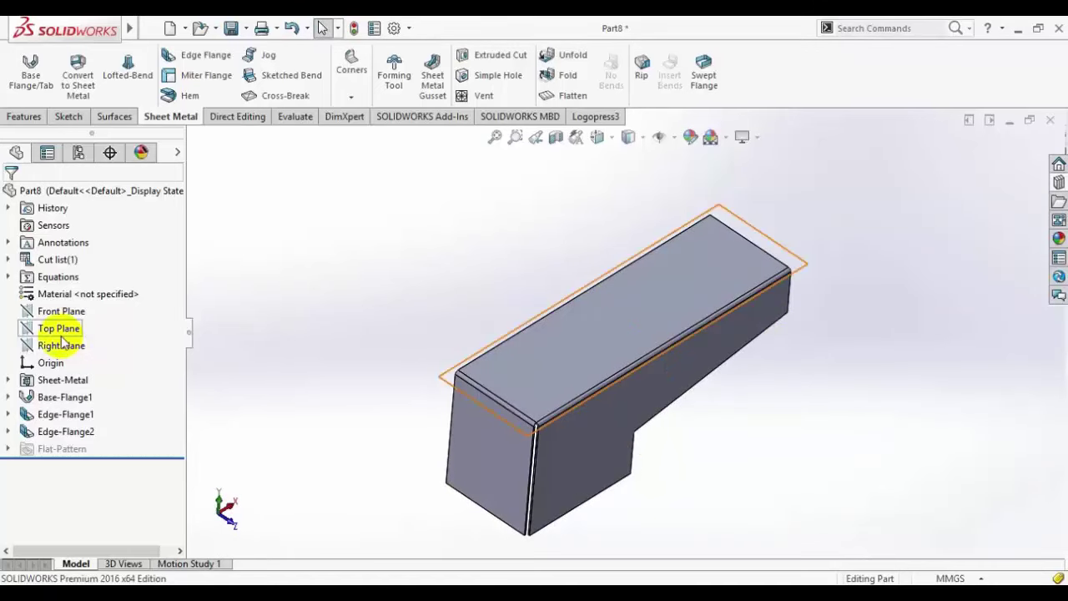
# Step: Mirror Edge-Flange2 about the Front Plane so both long sides get matching sloped flanges
pyautogui.click(58, 312)
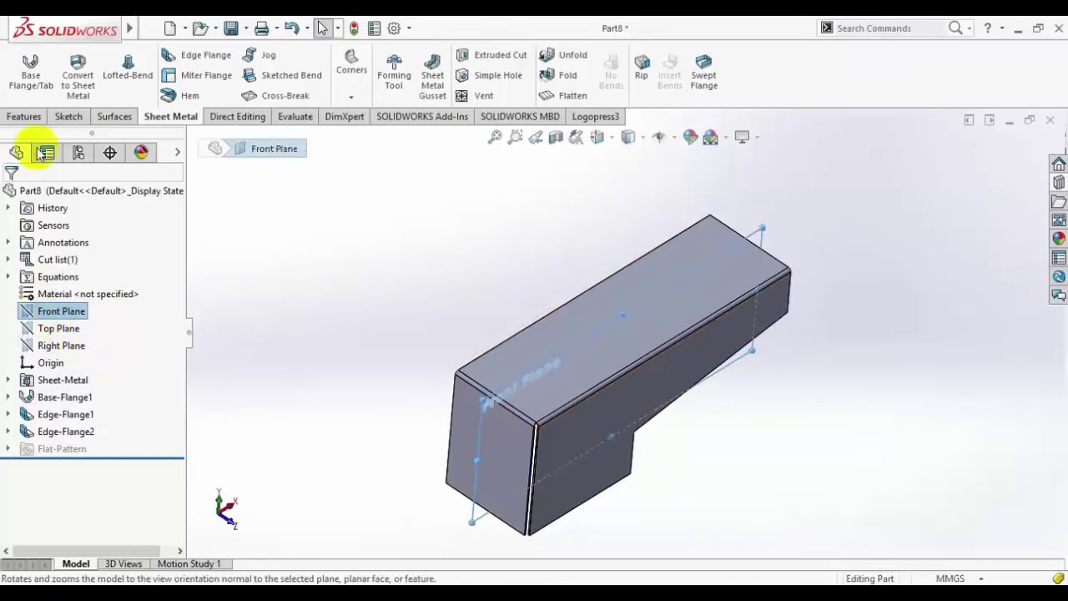
pyautogui.click(23, 117)
pyautogui.click(573, 95)
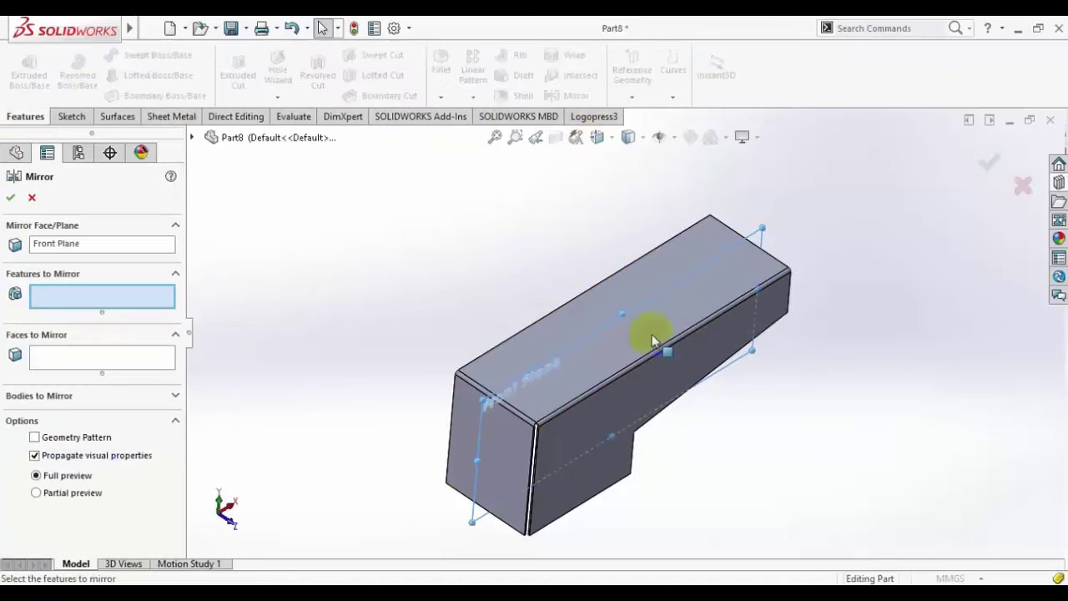
pyautogui.click(599, 422)
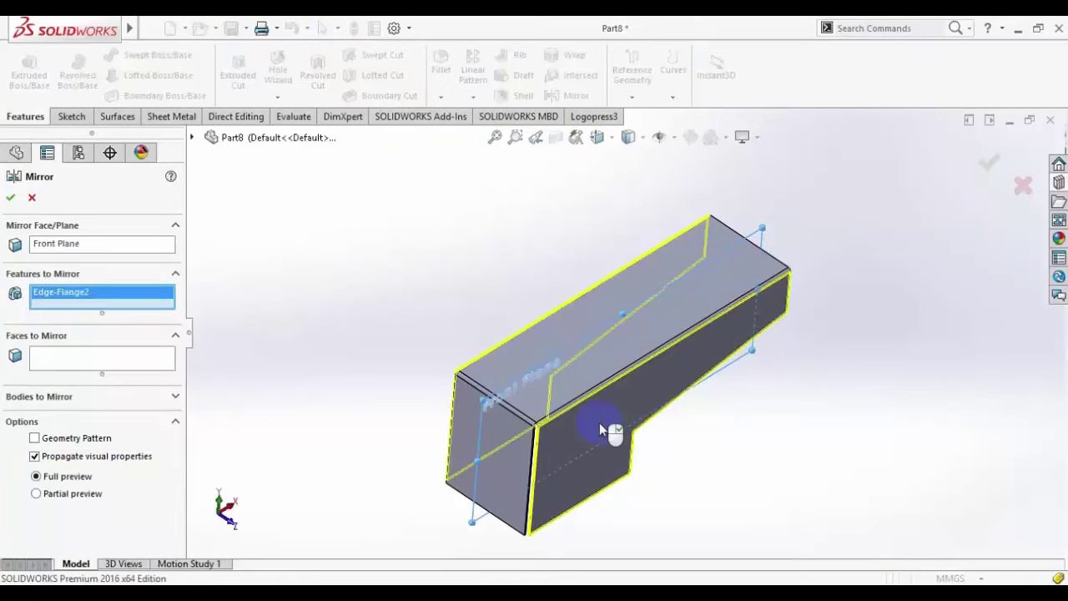
pyautogui.click(10, 199)
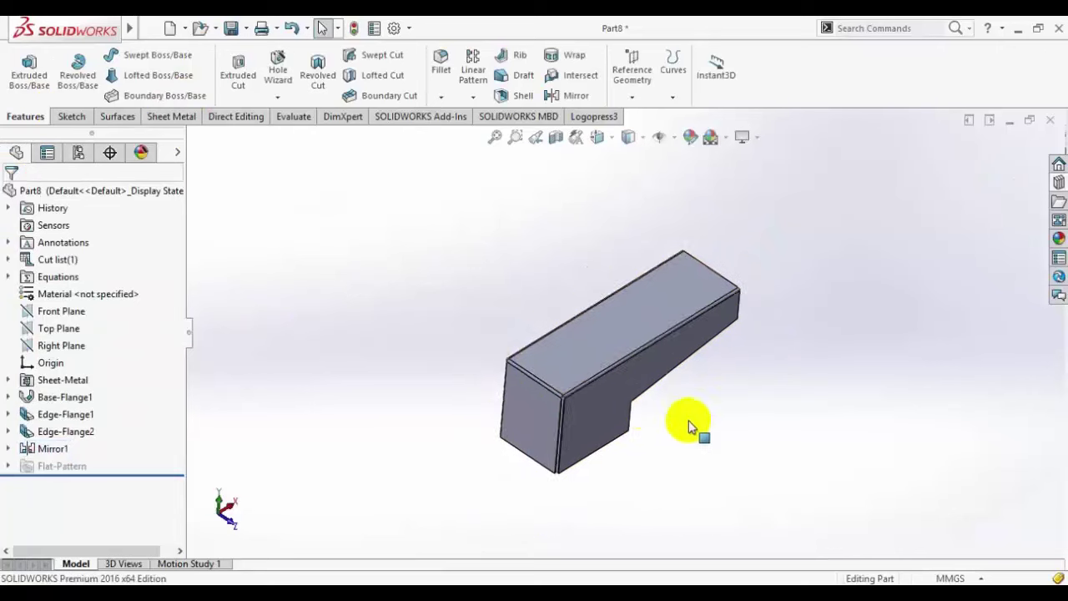
pyautogui.scroll(-1, 688, 426)
pyautogui.scroll(-1, 453, 351)
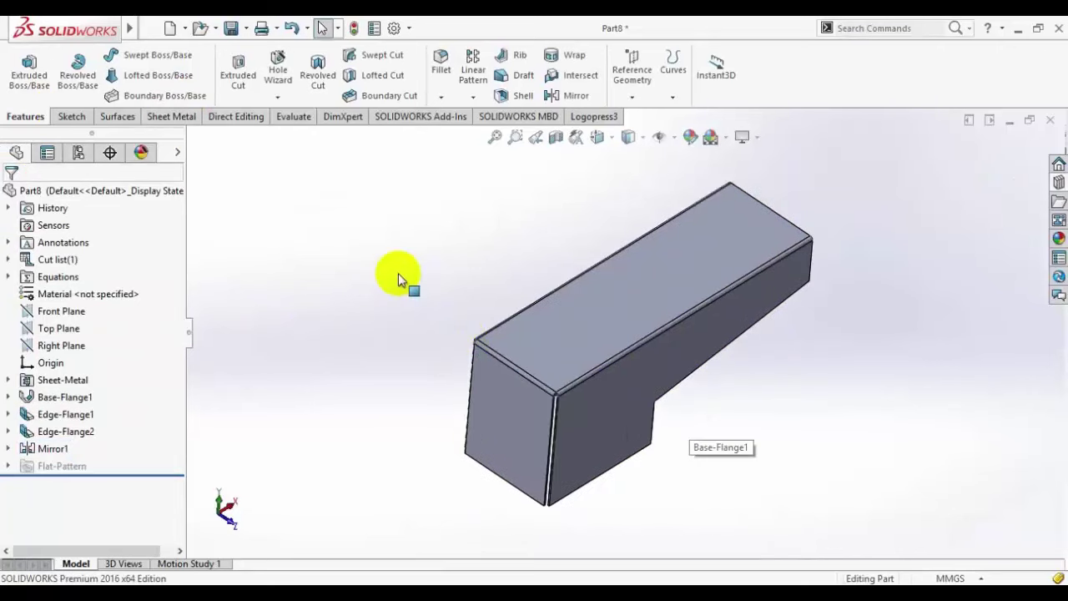
# Step: Apply circular corner reliefs of 6.00 mm radius to all collected corners
pyautogui.click(155, 122)
pyautogui.click(351, 94)
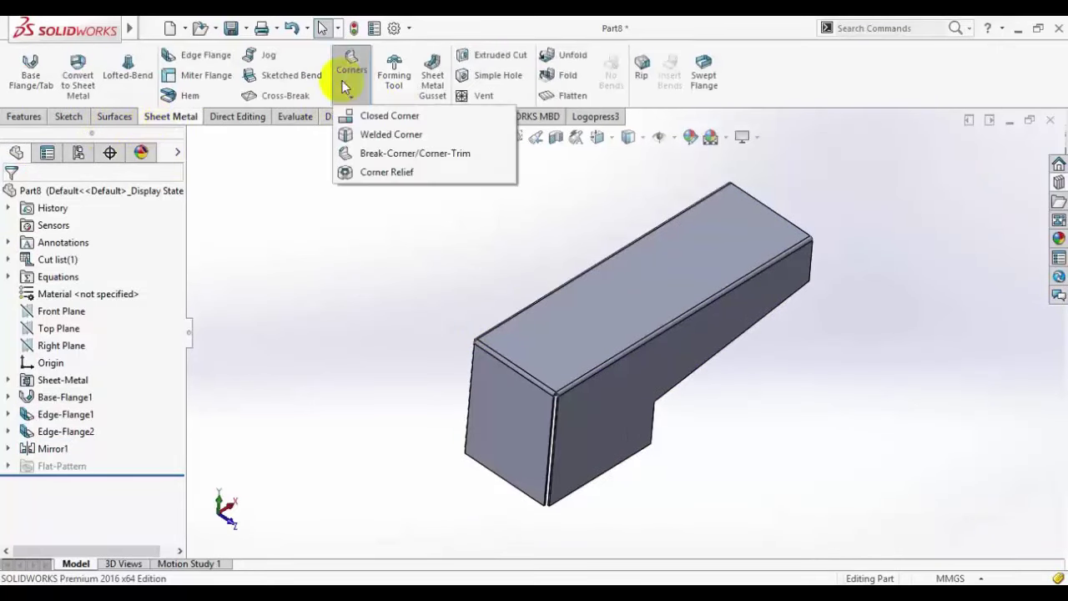
pyautogui.click(369, 178)
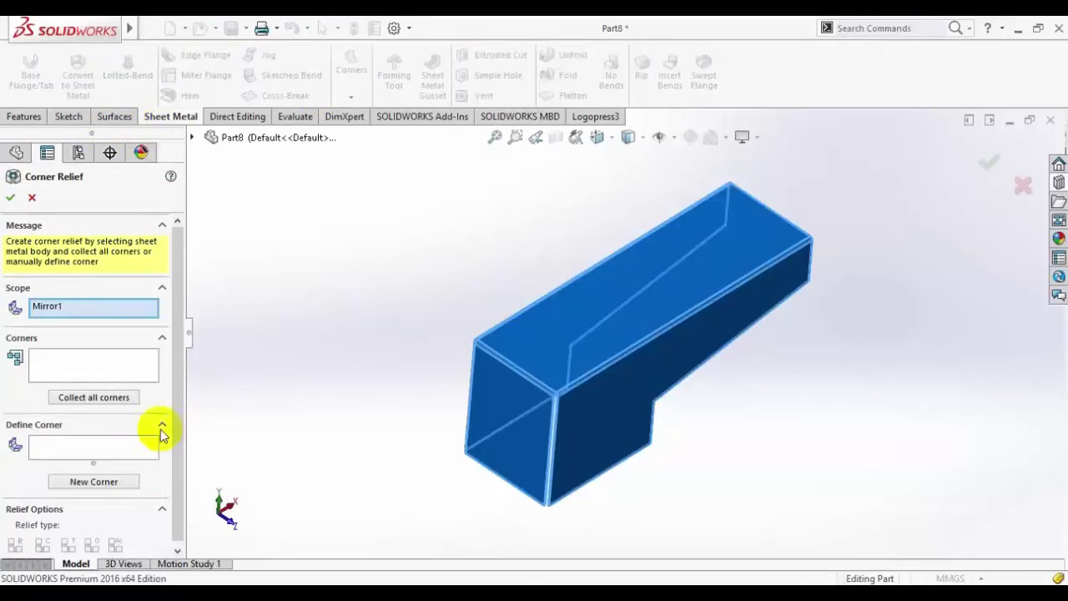
pyautogui.click(93, 397)
pyautogui.scroll(-3, 504, 419)
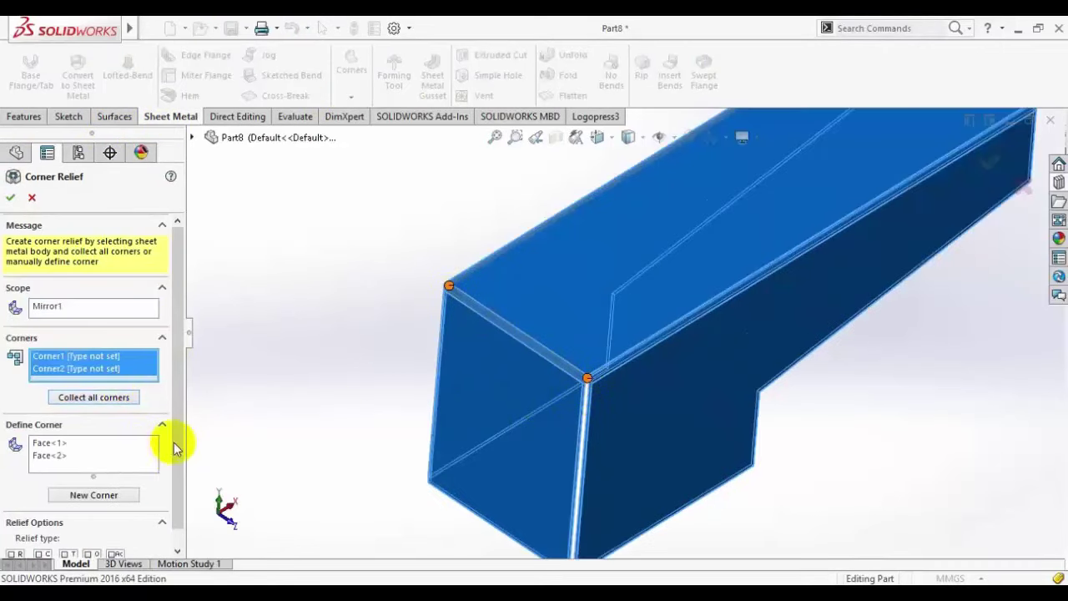
pyautogui.scroll(-2, 175, 459)
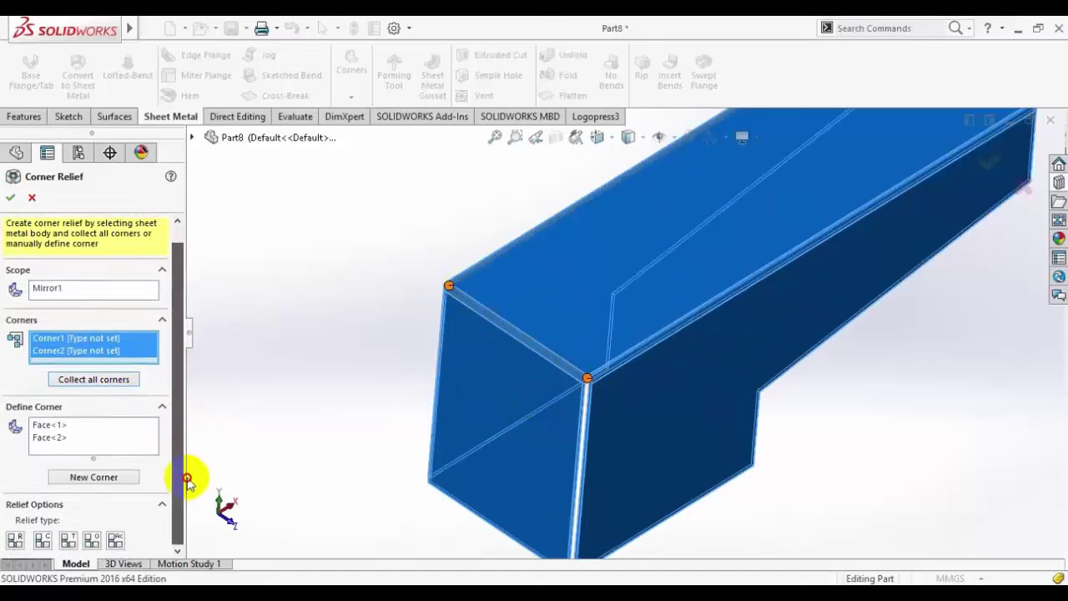
pyautogui.click(41, 541)
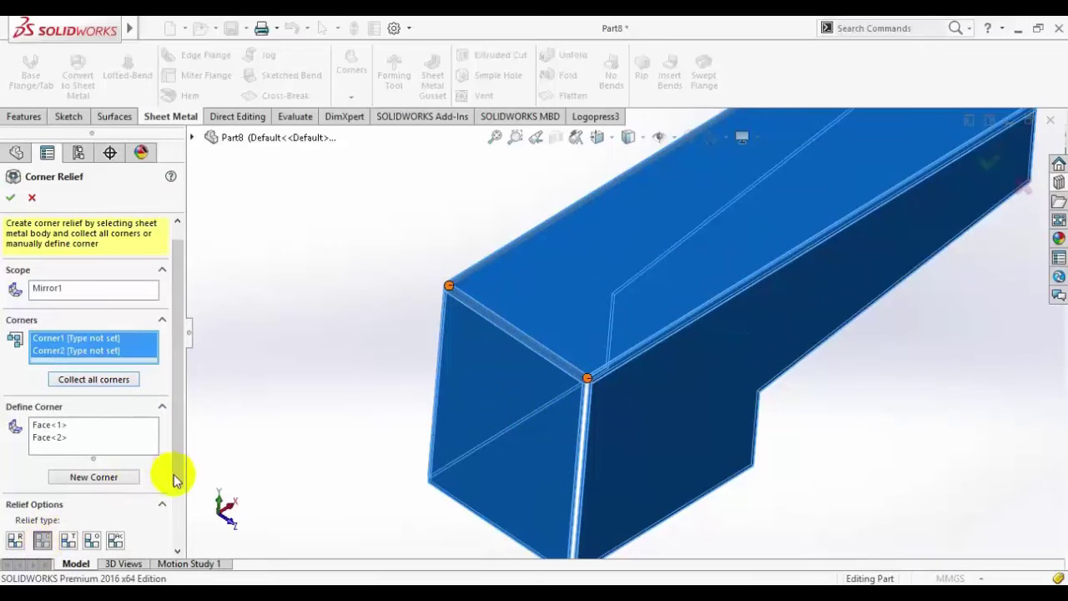
pyautogui.click(182, 510)
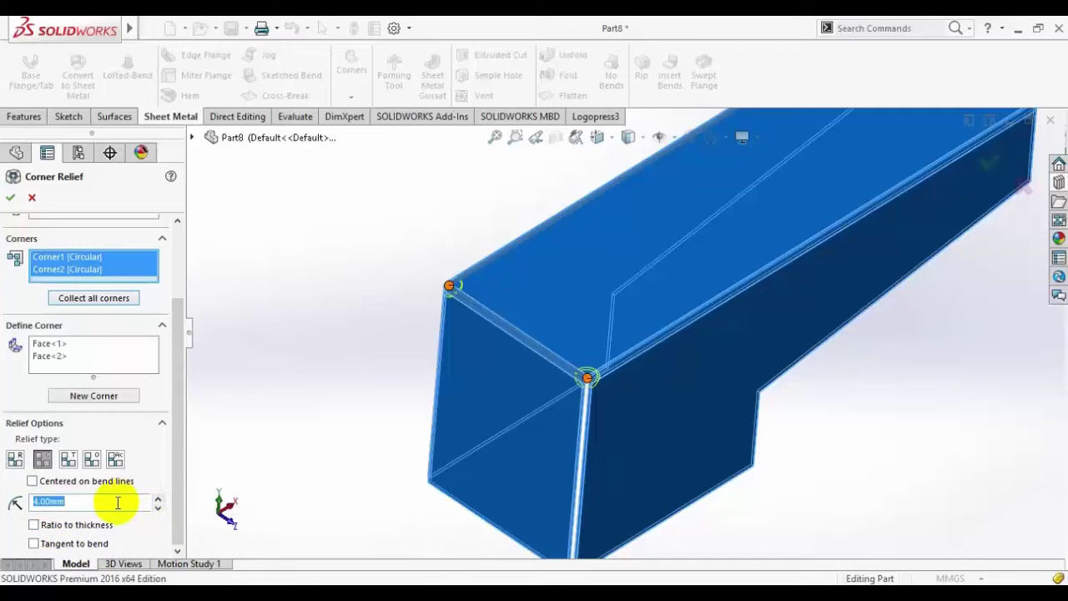
pyautogui.scroll(-3, 567, 381)
pyautogui.scroll(-2, 627, 415)
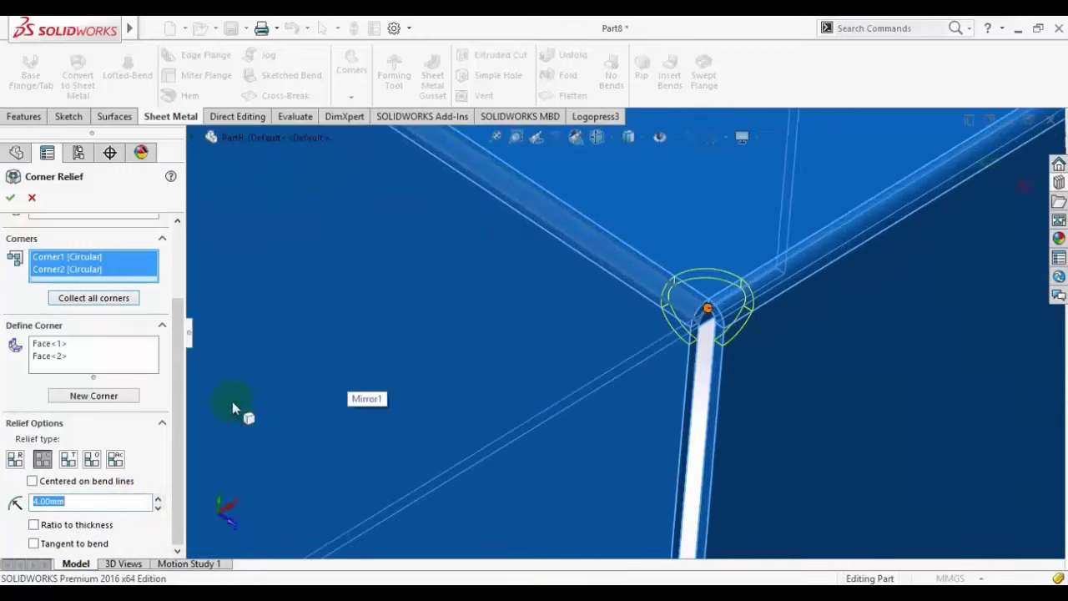
pyautogui.click(158, 499)
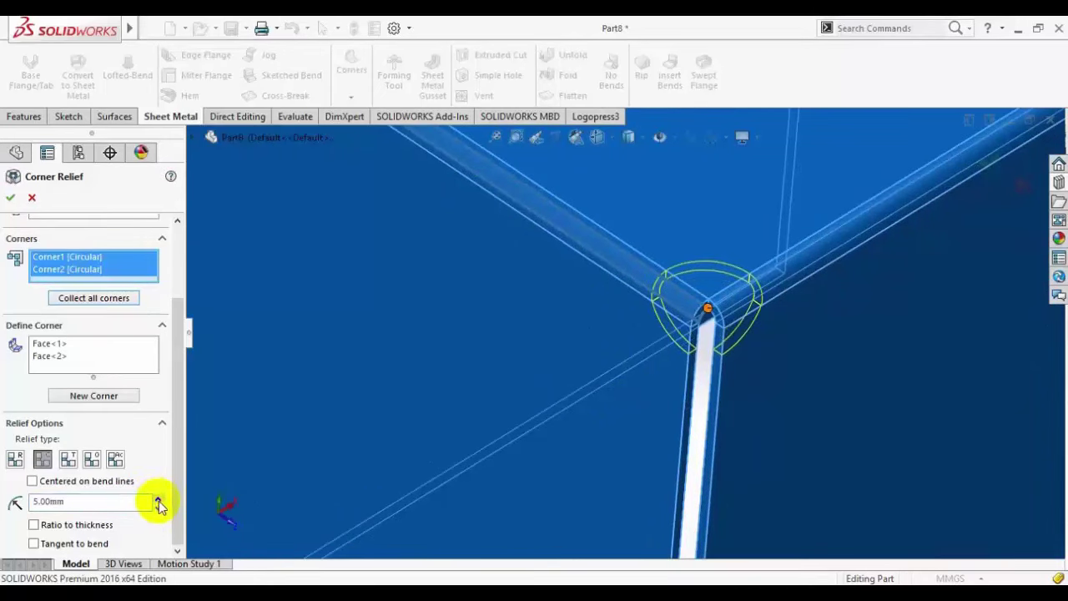
pyautogui.click(158, 498)
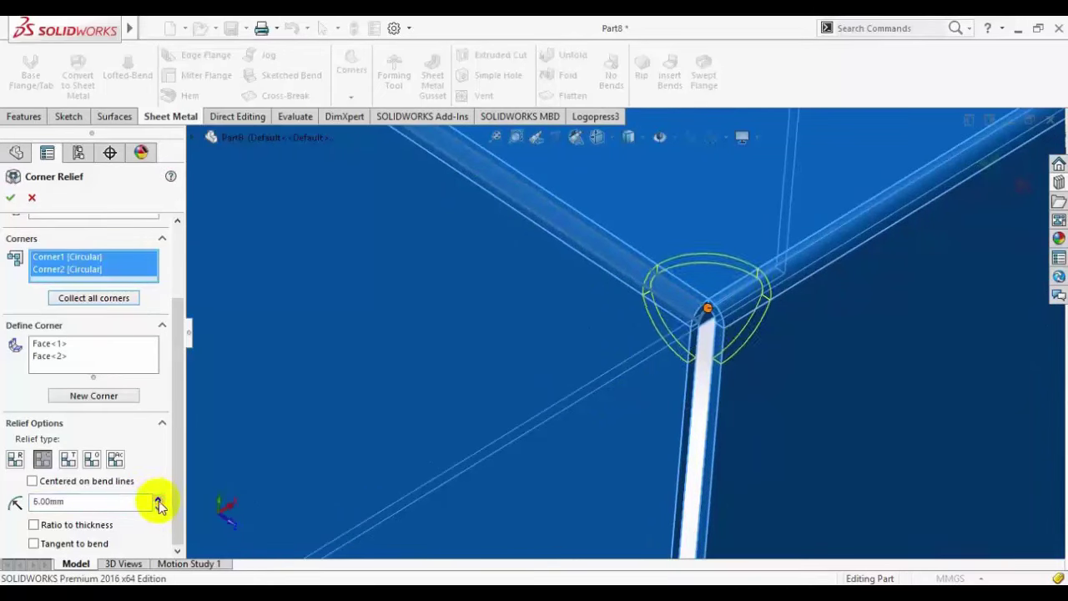
pyautogui.click(9, 197)
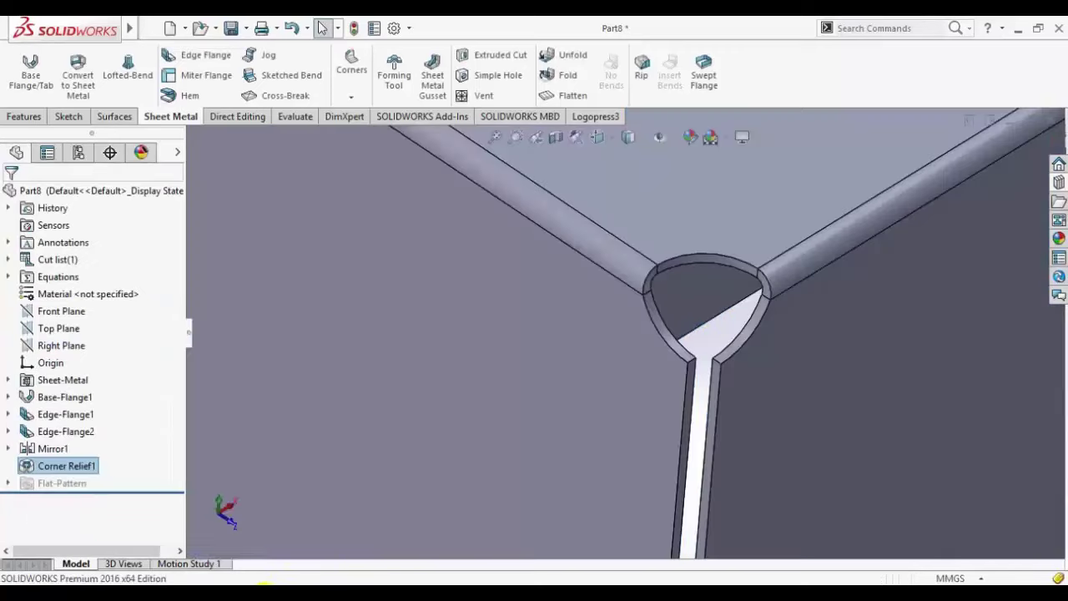
# Step: Fit the part in view and check the reference PDF before returning to Part8
pyautogui.scroll(3, 576, 351)
pyautogui.click(902, 351)
pyautogui.press('f')
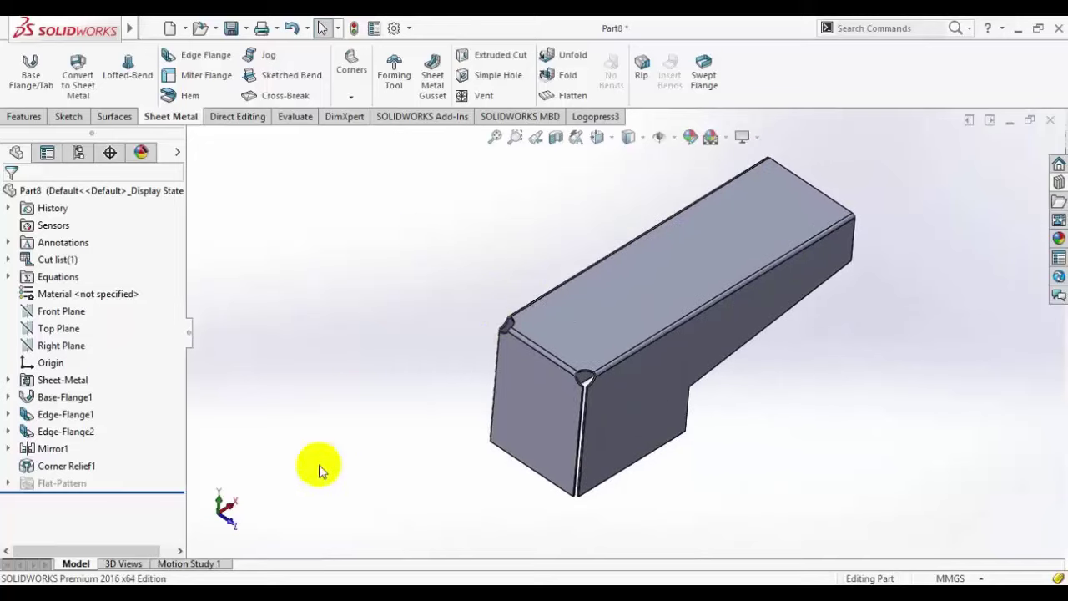
pyautogui.click(253, 585)
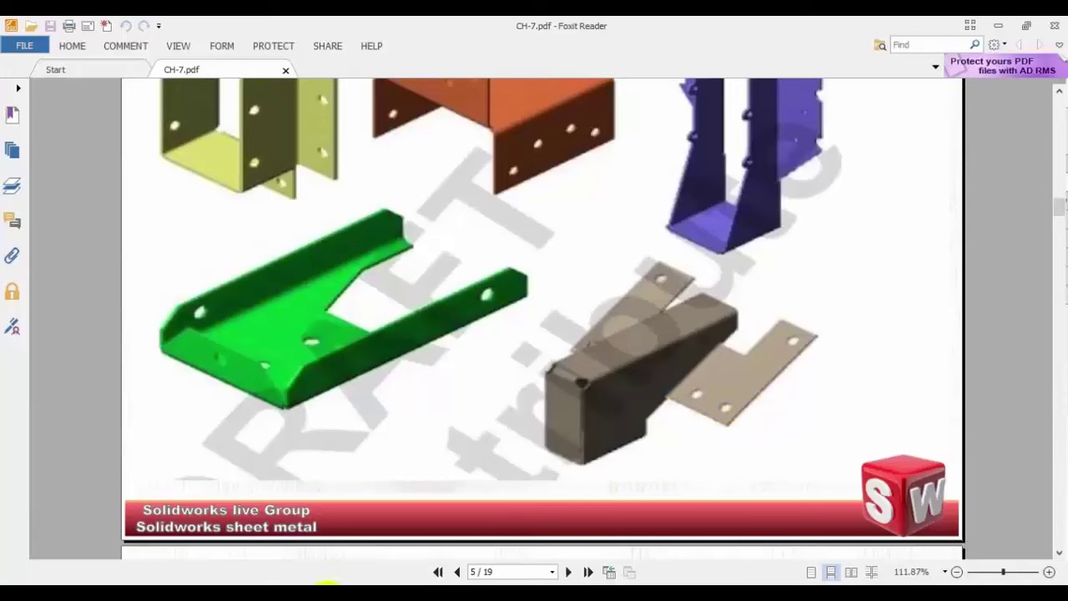
pyautogui.moveTo(303, 584)
pyautogui.click(303, 515)
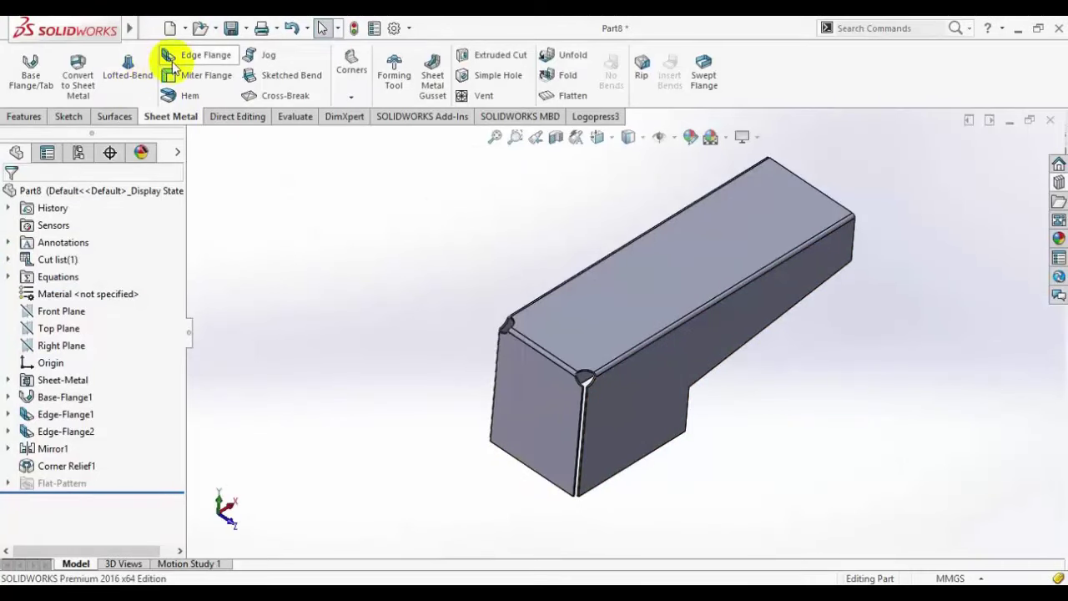
# Step: Create a 53.00 mm edge flange on the lower sloped edge and open its profile sketch
pyautogui.click(201, 54)
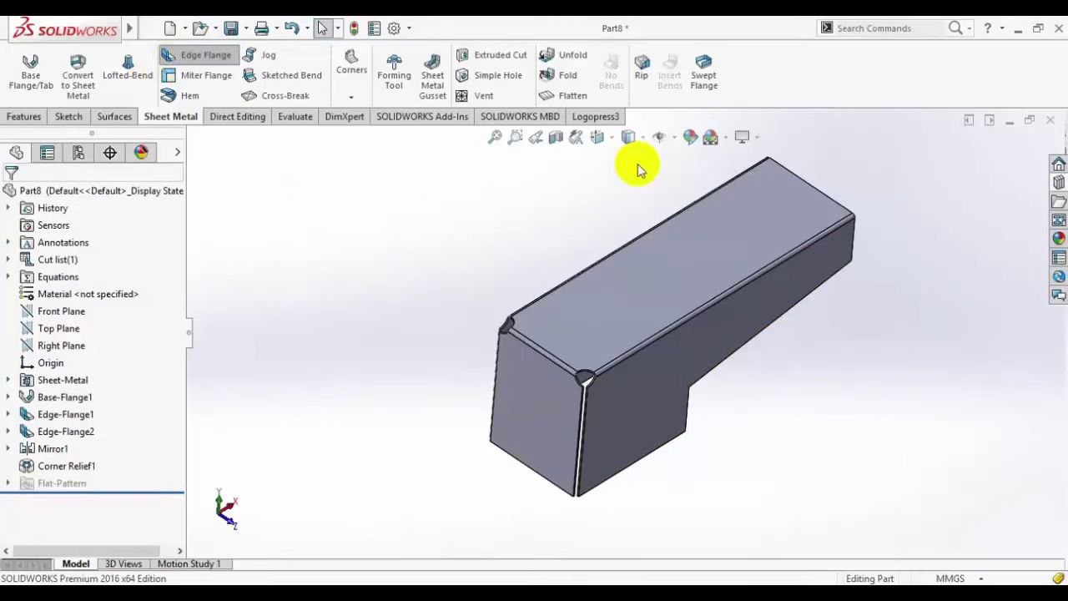
pyautogui.click(773, 324)
pyautogui.click(831, 405)
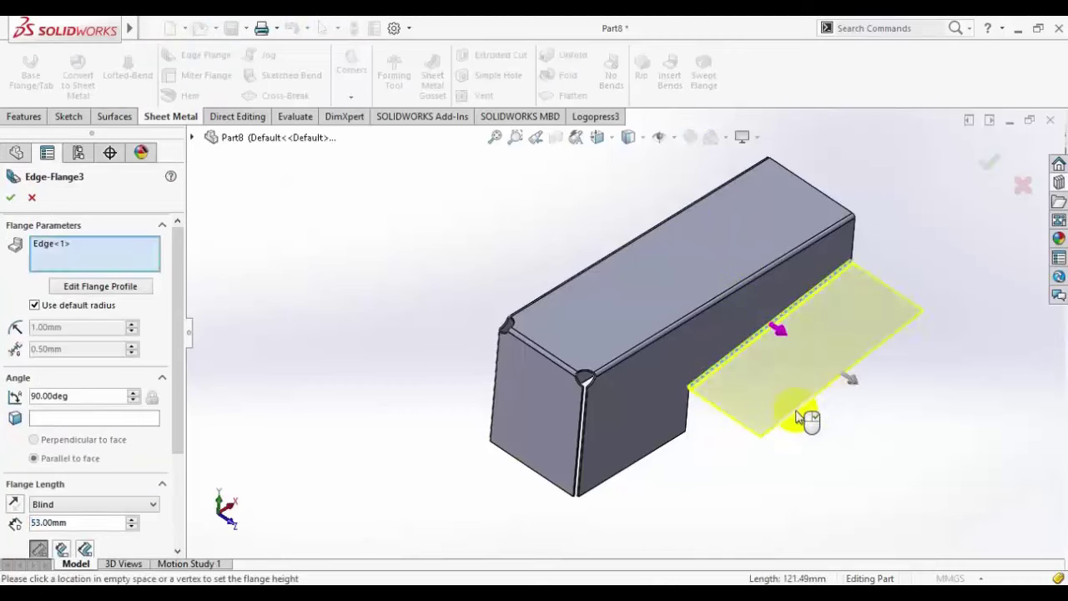
pyautogui.click(72, 286)
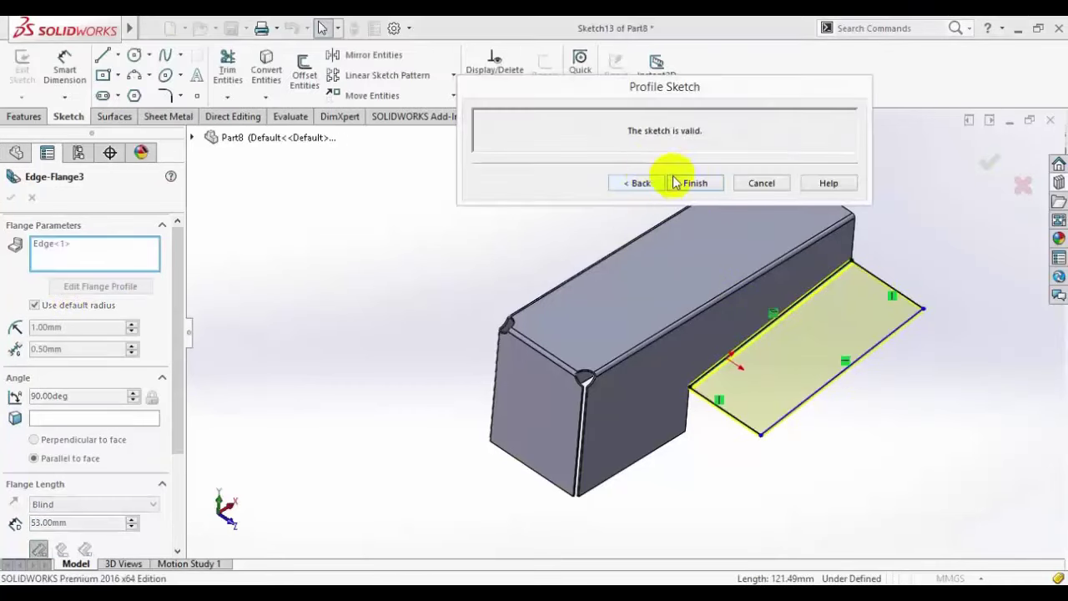
pyautogui.moveTo(715, 98)
pyautogui.mouseDown()
pyautogui.moveTo(553, 132)
pyautogui.moveTo(324, 136)
pyautogui.mouseUp()
pyautogui.scroll(-3, 887, 249)
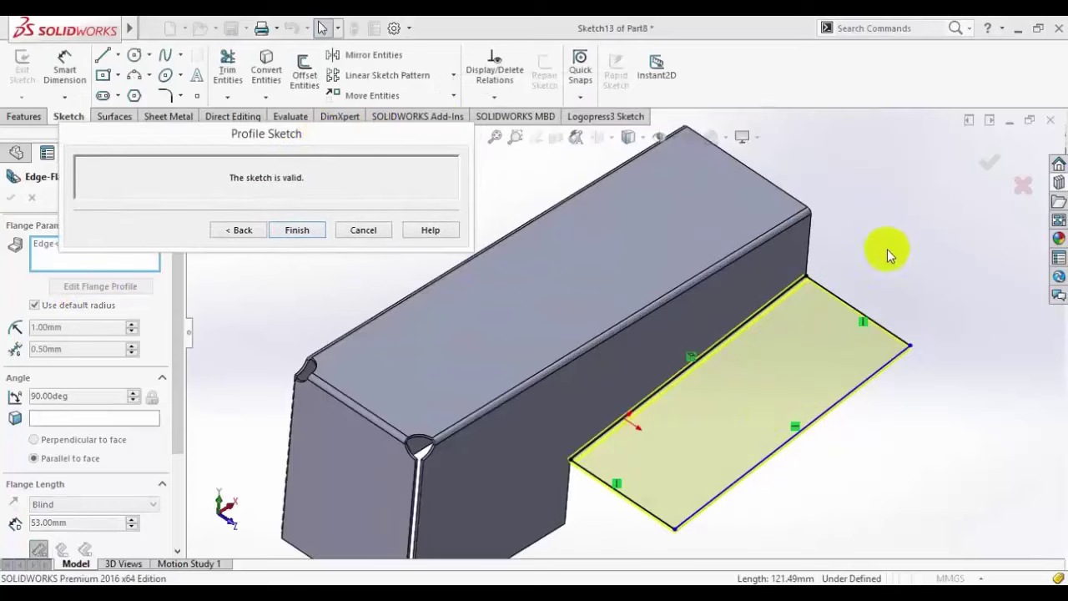
# Step: Compare the flange profile sketch against the reference PDF drawing
pyautogui.click(269, 585)
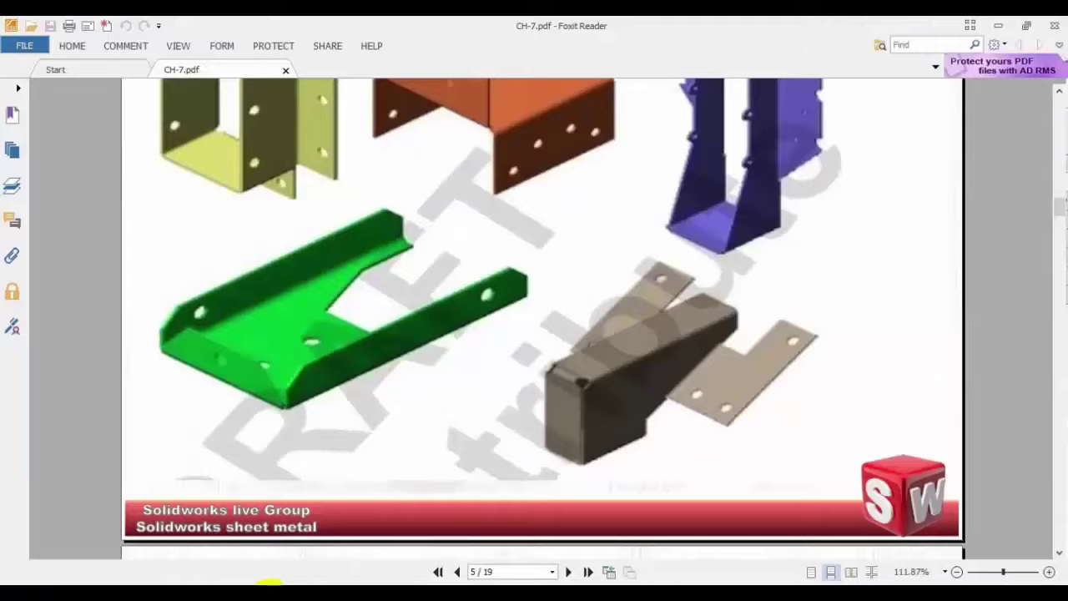
pyautogui.click(269, 584)
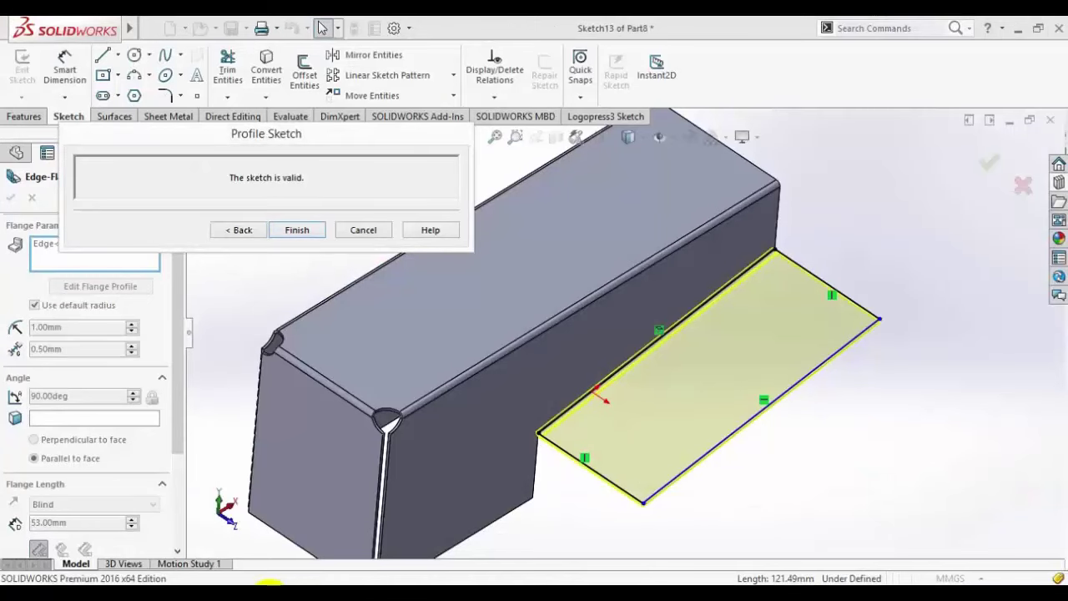
pyautogui.click(270, 585)
pyautogui.click(269, 585)
# Step: Shorten the flange profile and dimension its offset to 20 mm
pyautogui.moveTo(574, 462)
pyautogui.mouseDown()
pyautogui.moveTo(643, 405)
pyautogui.moveTo(594, 461)
pyautogui.mouseUp()
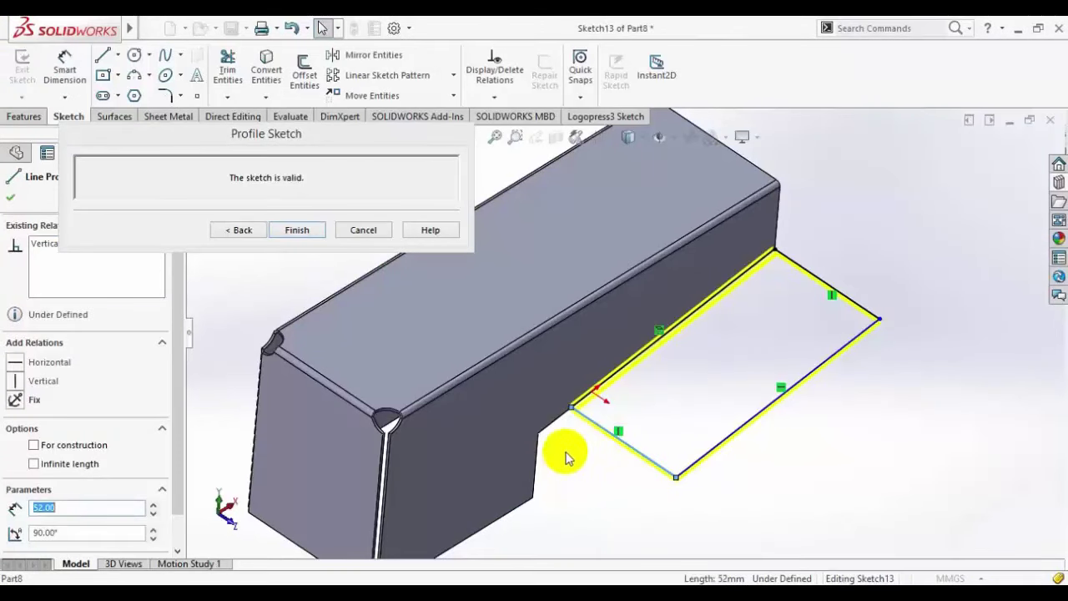
pyautogui.click(70, 66)
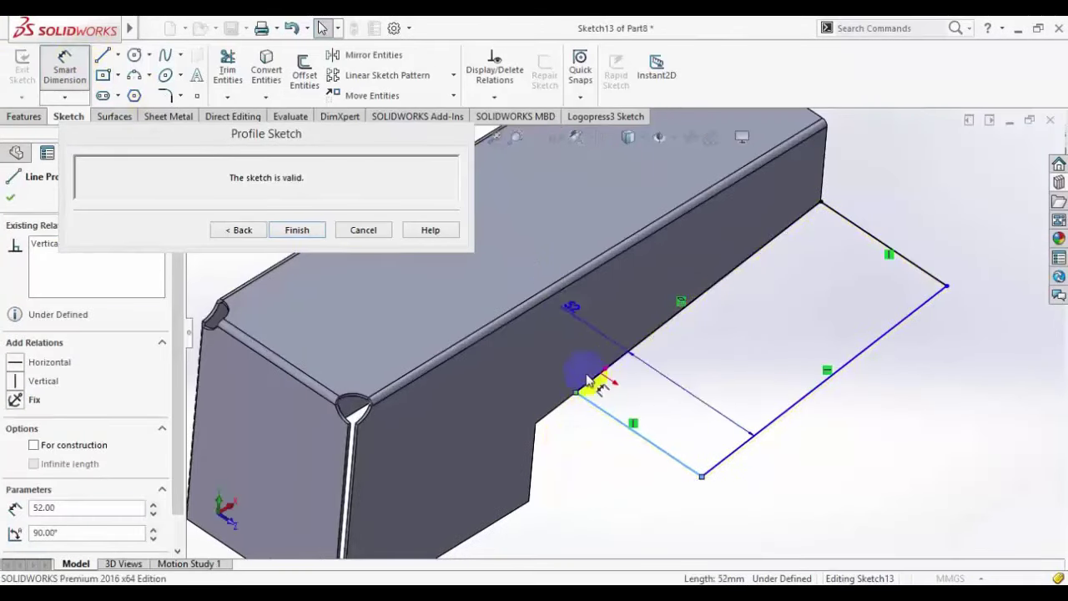
pyautogui.scroll(-2, 584, 382)
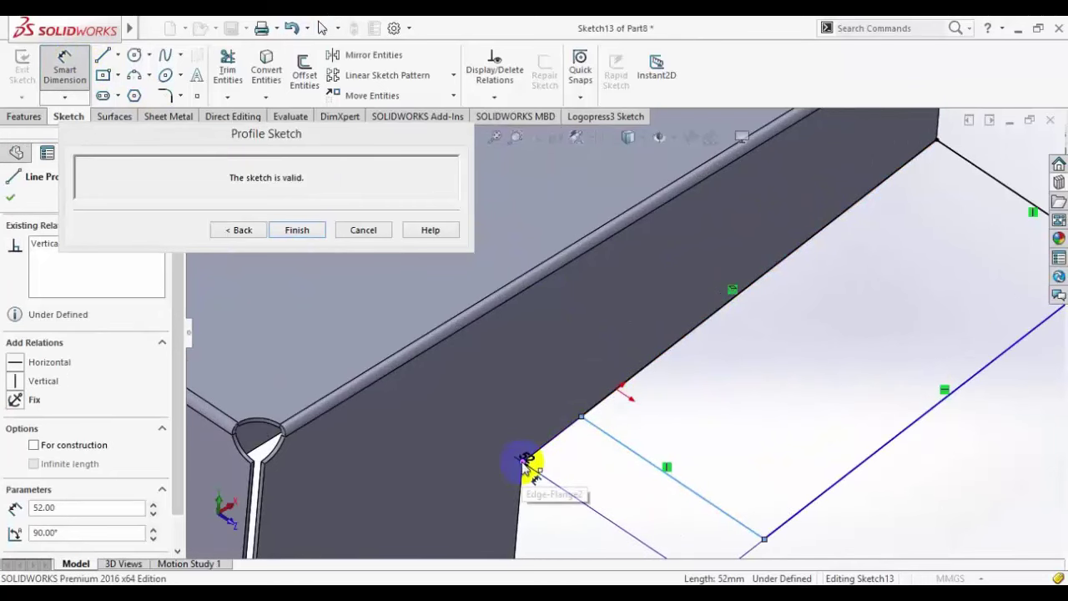
pyautogui.click(531, 465)
pyautogui.click(589, 487)
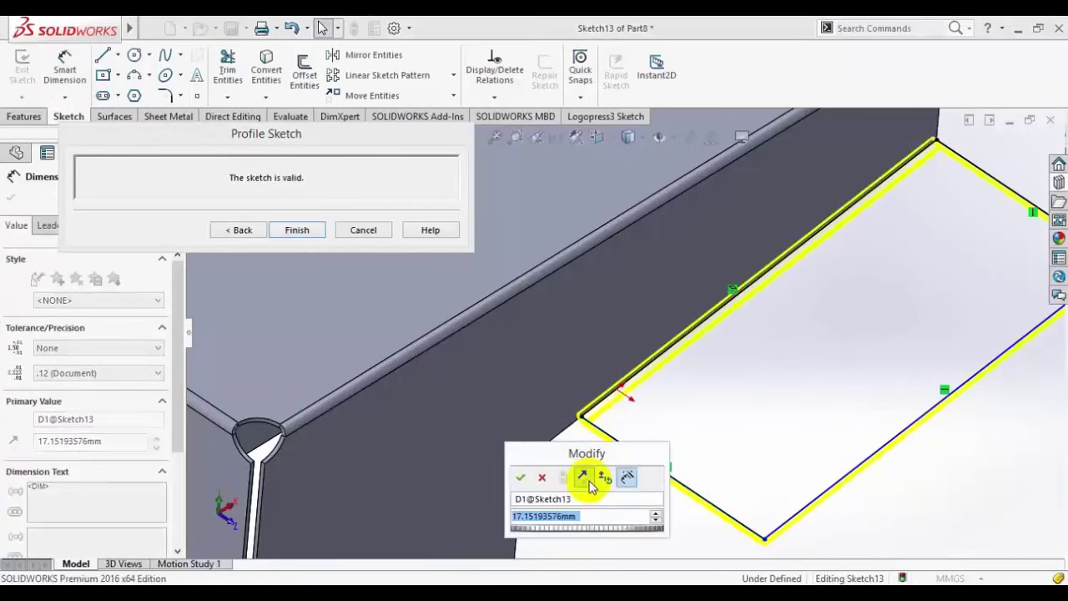
pyautogui.write('20')
pyautogui.press('Return')
pyautogui.scroll(3, 810, 274)
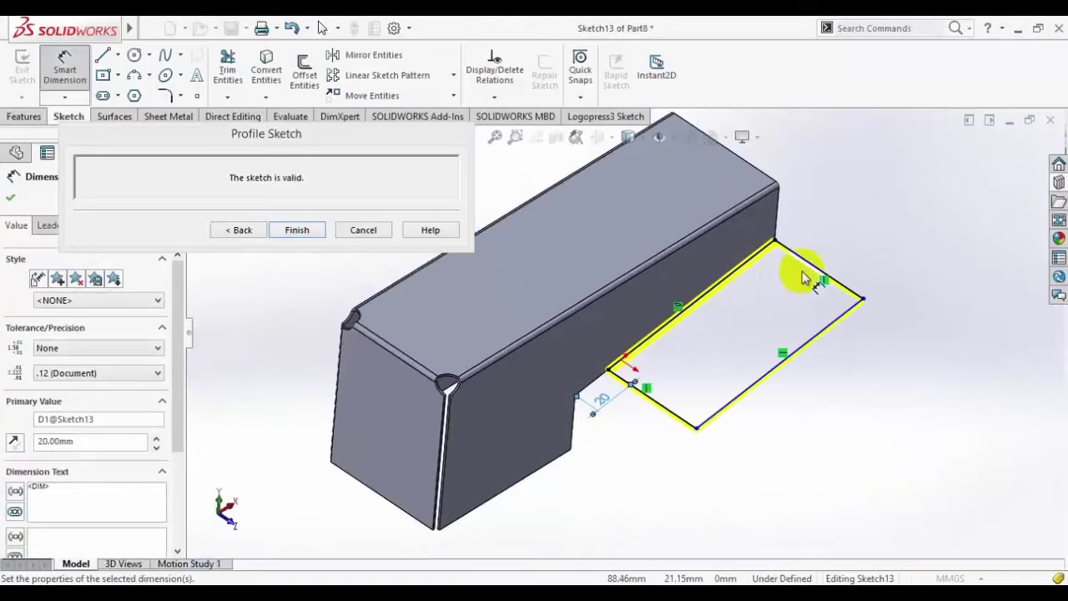
pyautogui.scroll(-3, 806, 281)
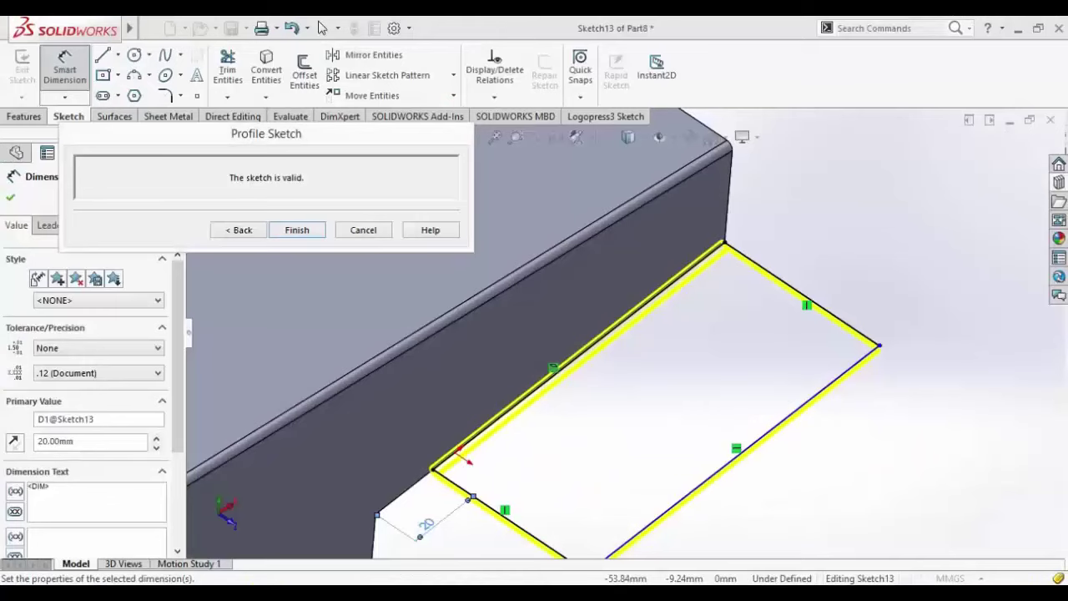
# Step: Draw two lines forming a V-shaped notch on the profile's outer edge
pyautogui.press('l')
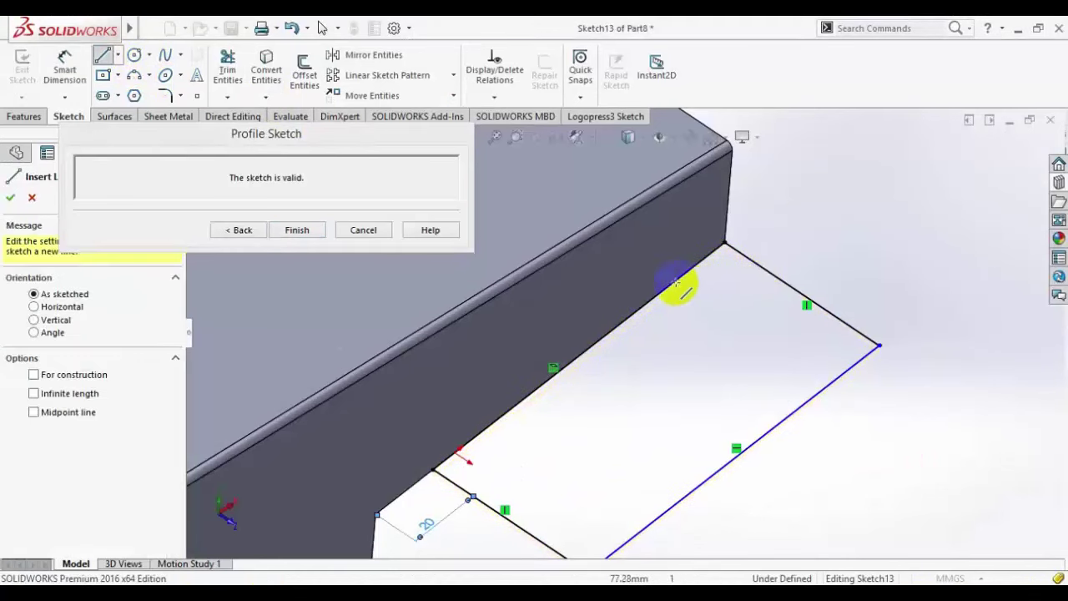
pyautogui.click(663, 293)
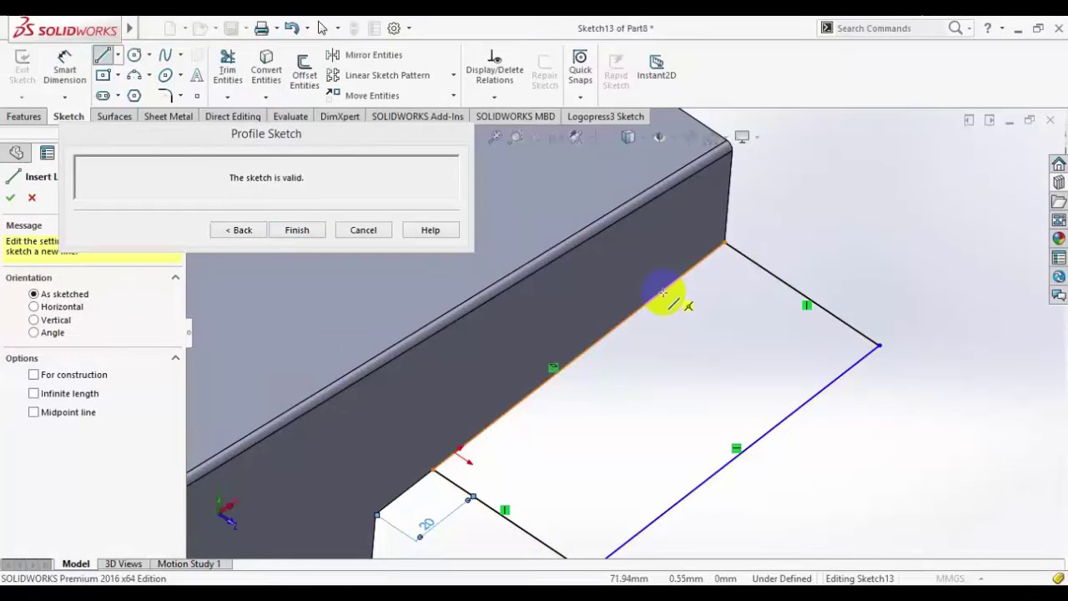
pyautogui.click(727, 335)
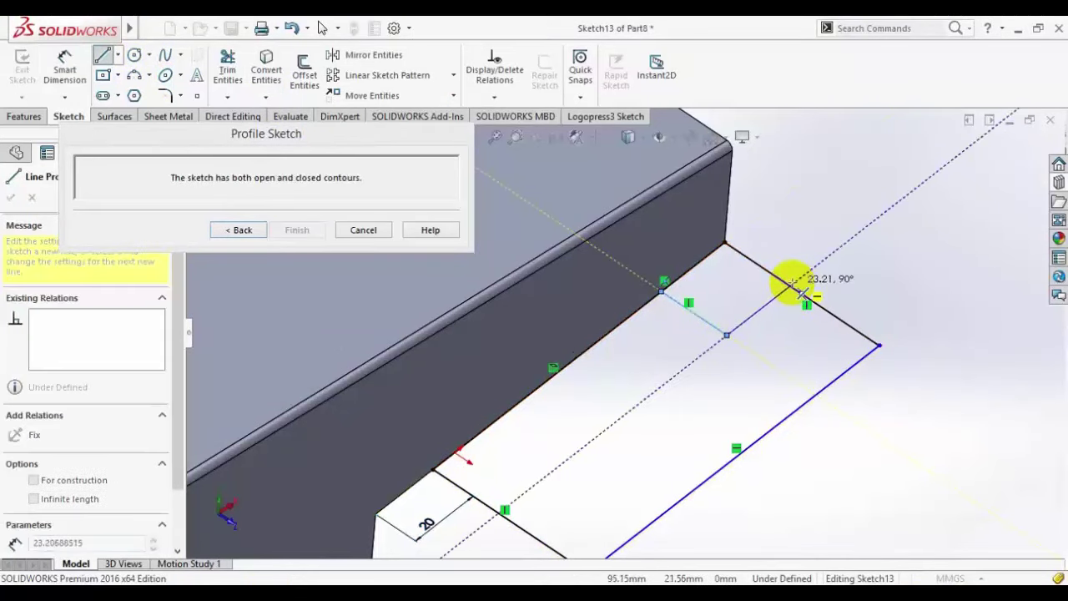
pyautogui.click(794, 288)
pyautogui.rightClick(841, 133)
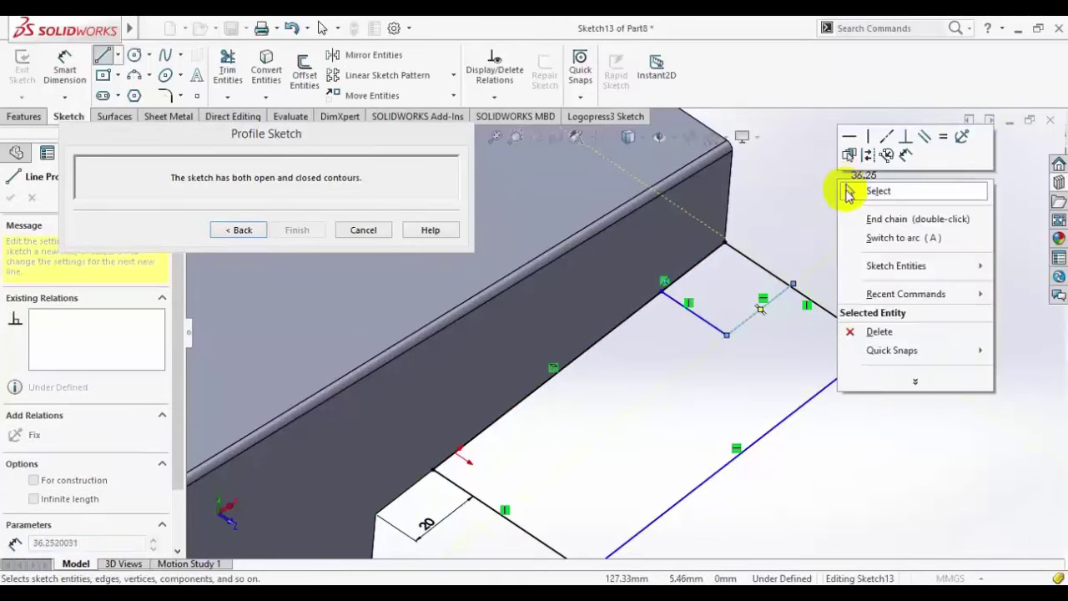
pyautogui.click(850, 191)
pyautogui.scroll(-3, 797, 286)
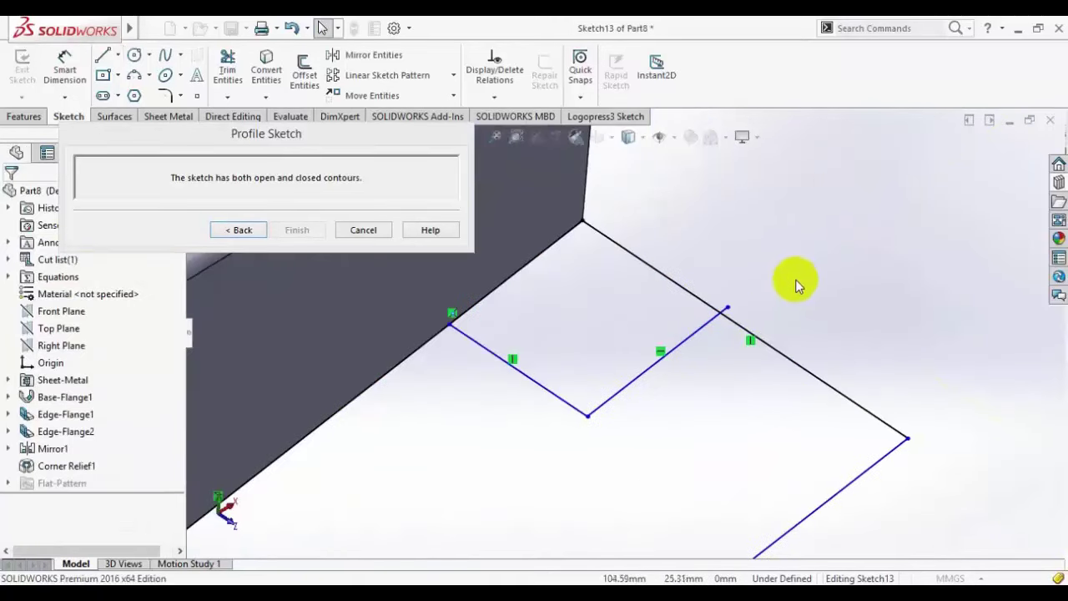
# Step: Make the notch endpoint coincident with the outer edge and delete the conflicting Fixed relation
pyautogui.click(727, 310)
pyautogui.keyDown('ctrl'); pyautogui.click(743, 327); pyautogui.keyUp('ctrl')
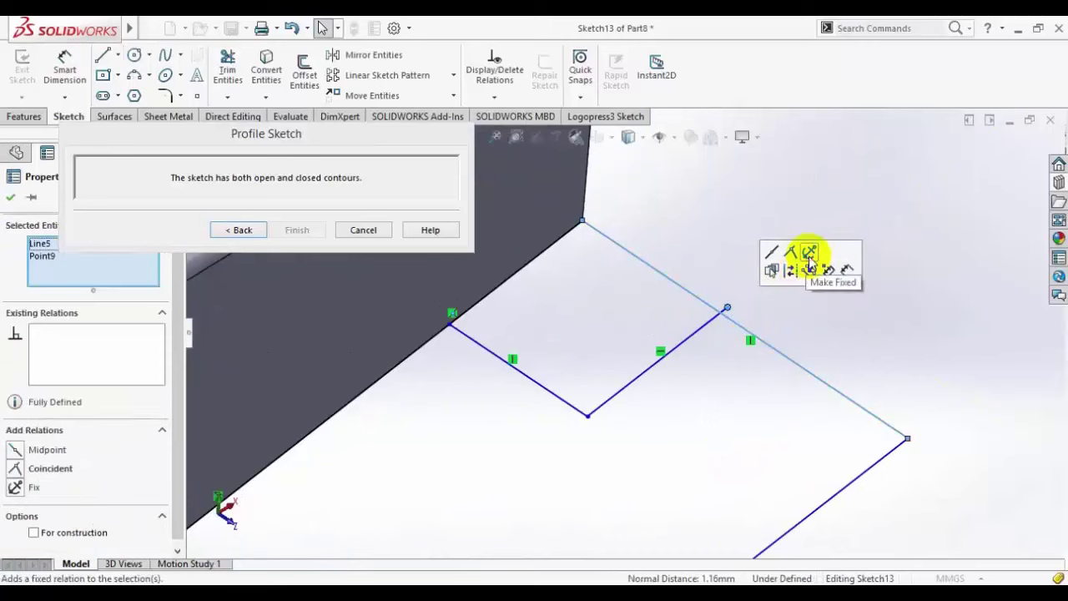
pyautogui.click(809, 254)
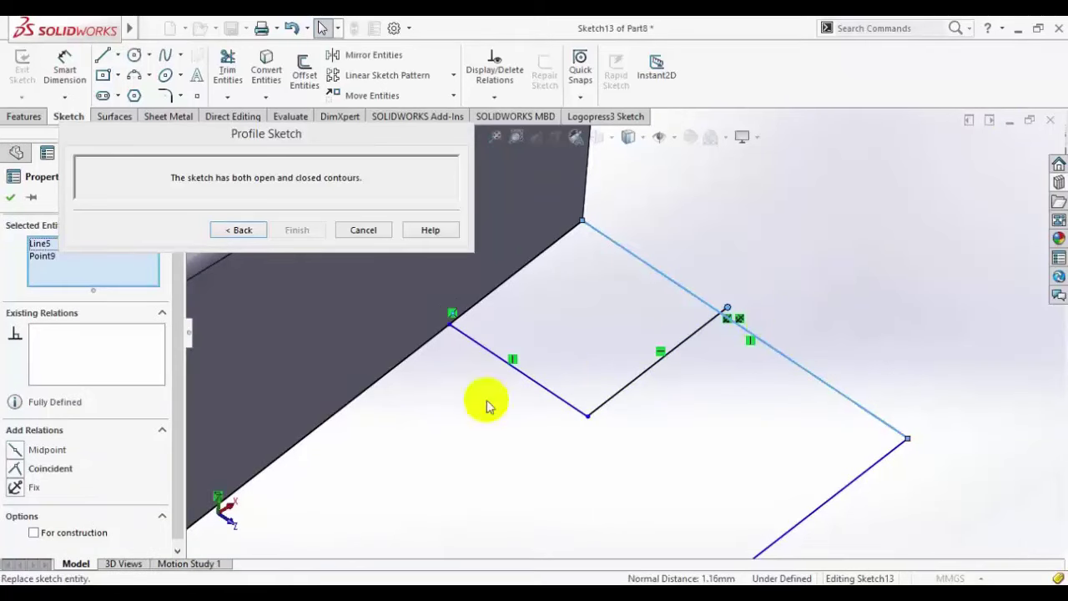
pyautogui.click(25, 469)
pyautogui.click(820, 262)
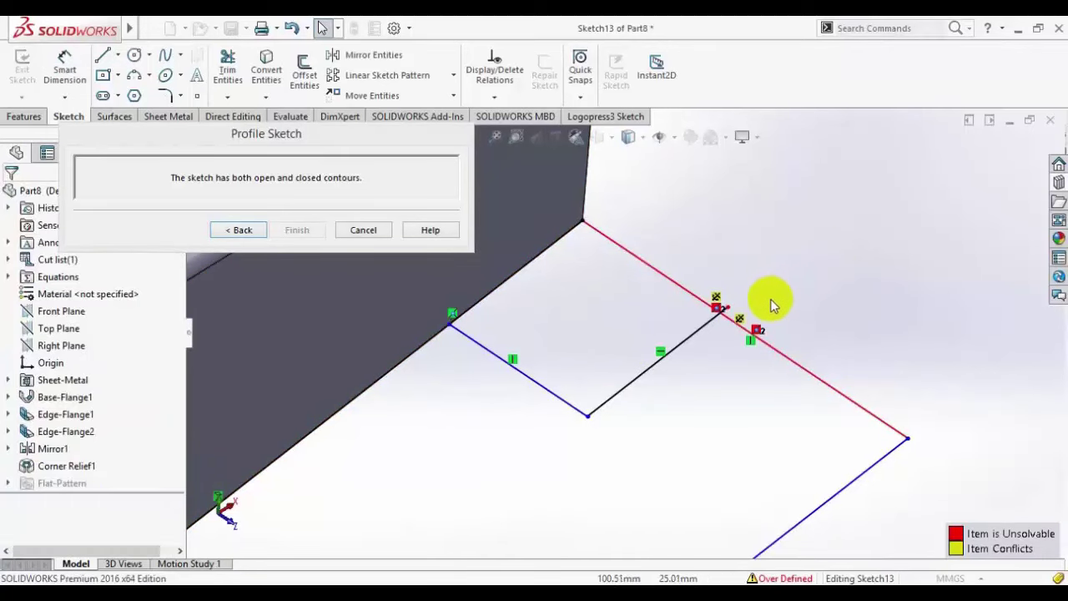
pyautogui.scroll(-3, 699, 310)
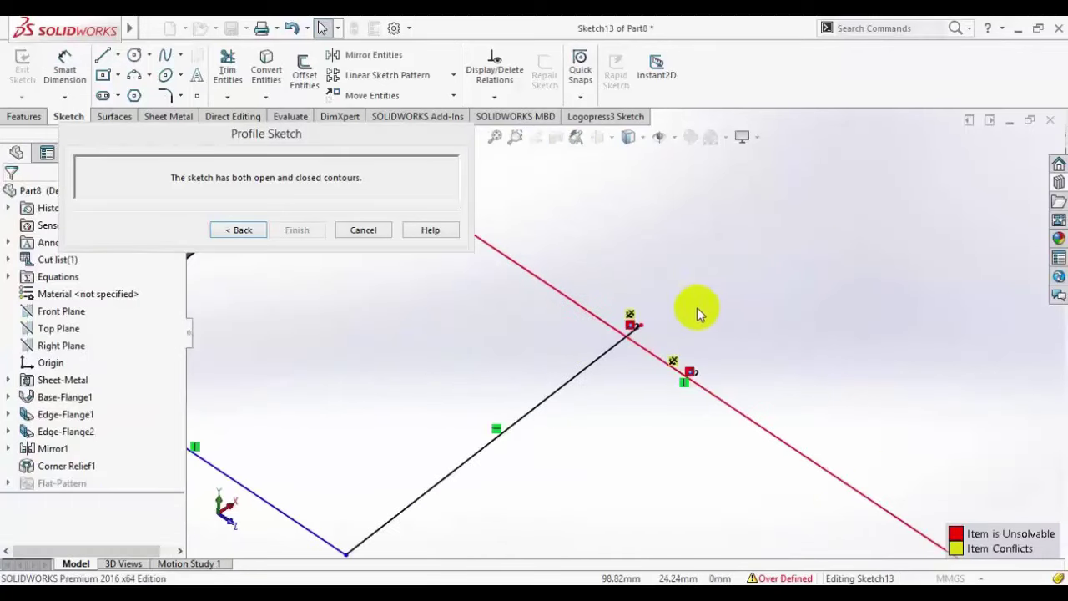
pyautogui.click(625, 320)
pyautogui.press('Delete')
pyautogui.scroll(4, 556, 458)
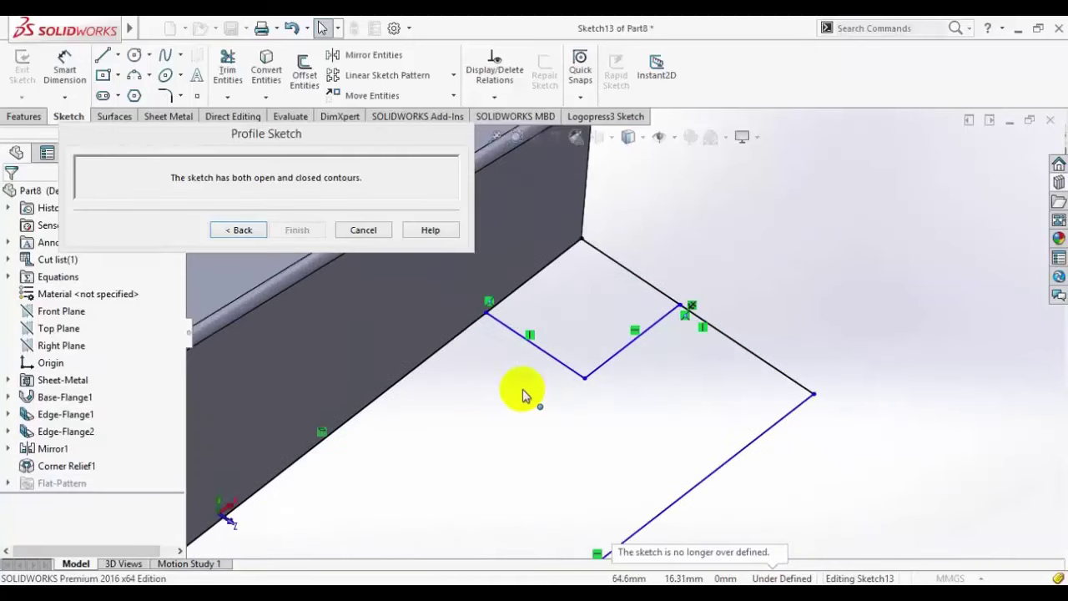
# Step: Trim the outer edge segments inside the notch, then check the sketch against the reference PDF
pyautogui.click(228, 69)
pyautogui.click(546, 265)
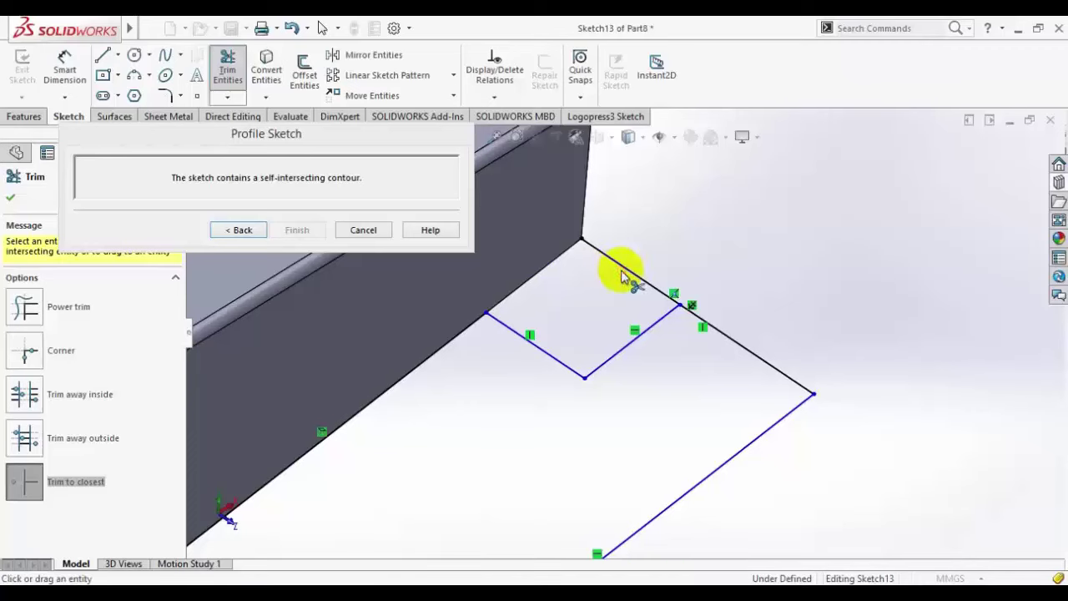
pyautogui.click(631, 273)
pyautogui.press('z')
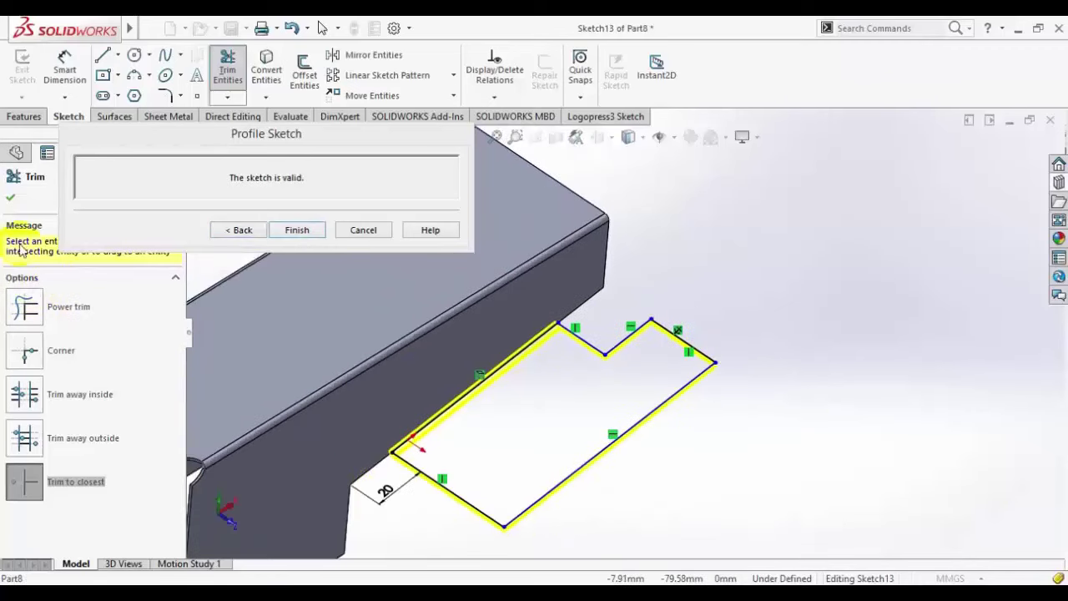
pyautogui.click(8, 200)
pyautogui.moveTo(631, 389); pyautogui.dragTo(393, 465, button='middle')
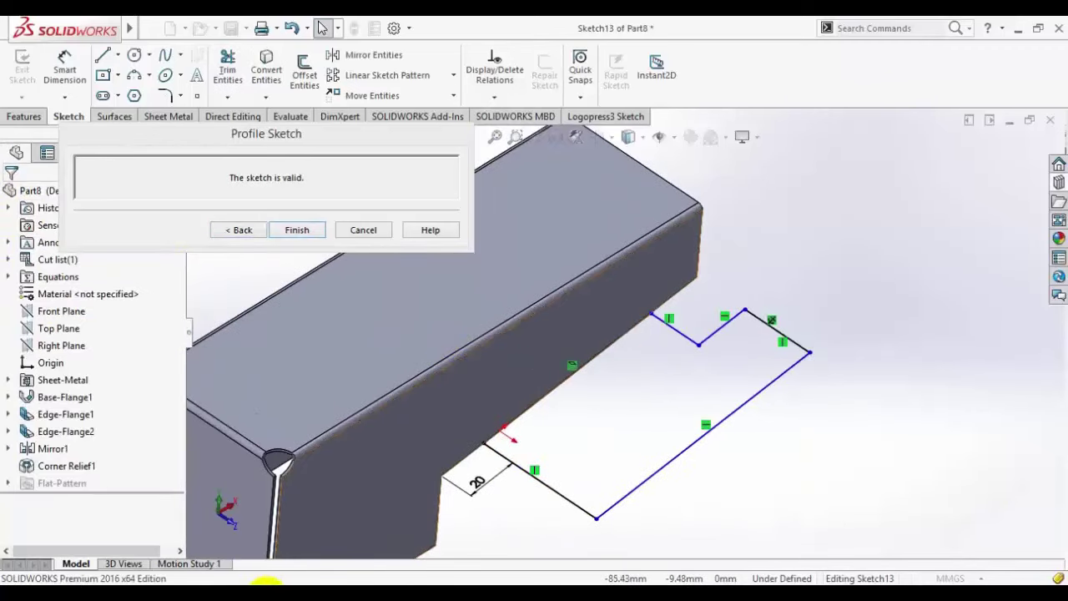
pyautogui.click(267, 584)
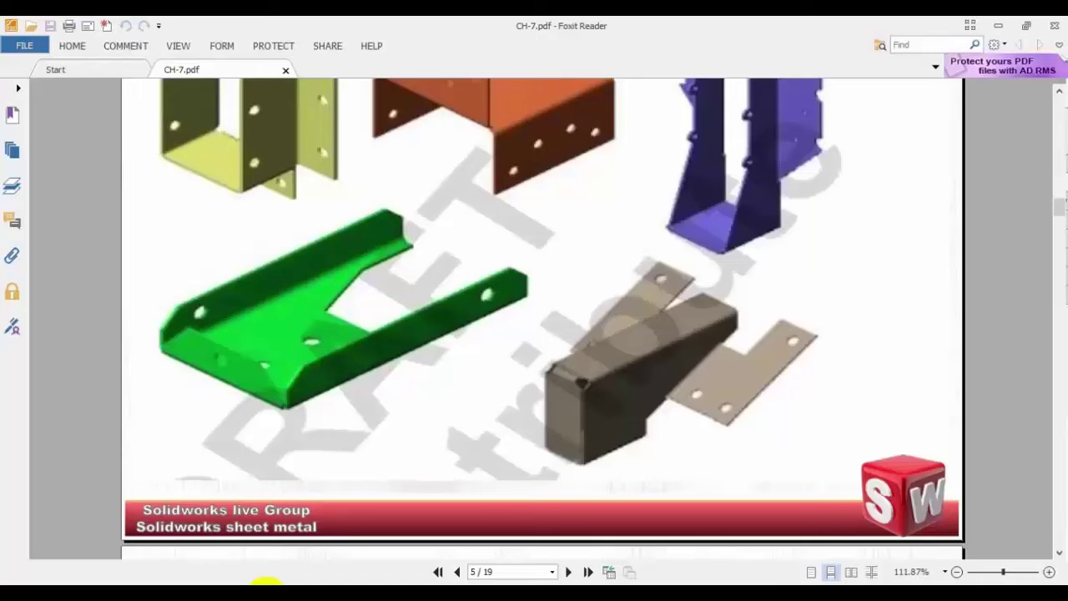
pyautogui.click(267, 583)
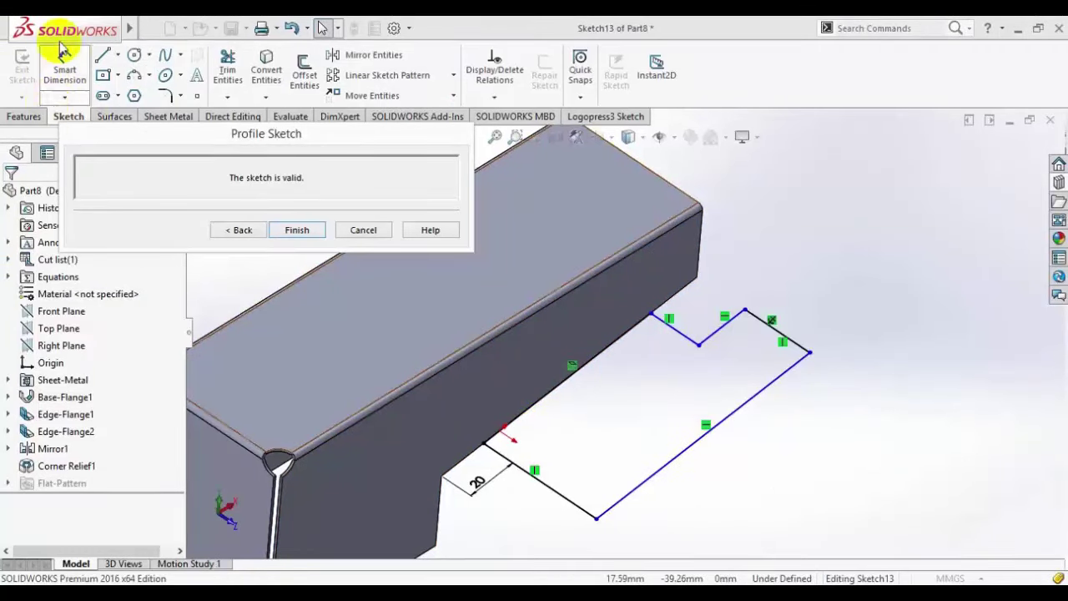
# Step: Dimension the profile's bottom line to 80 mm and the notch lines to 30 and 50 mm
pyautogui.click(64, 69)
pyautogui.click(566, 507)
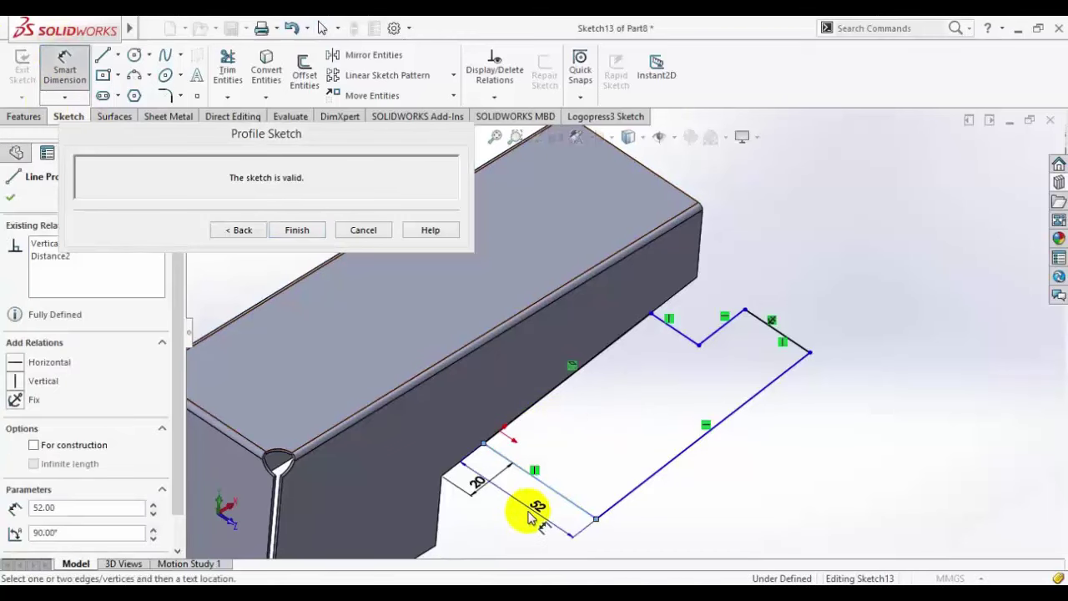
pyautogui.click(527, 508)
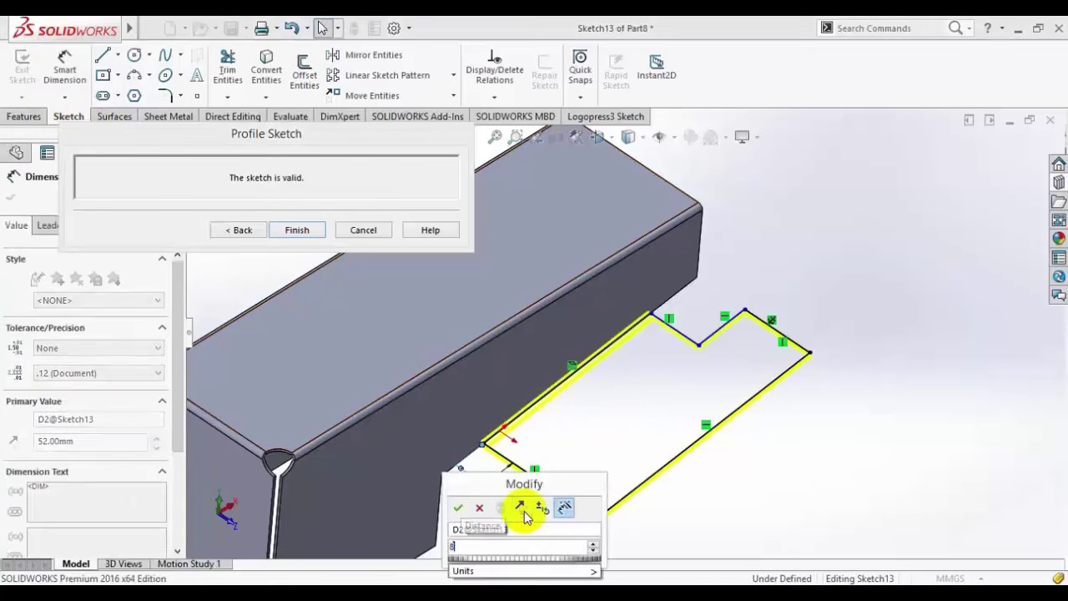
pyautogui.write('80')
pyautogui.press('Return')
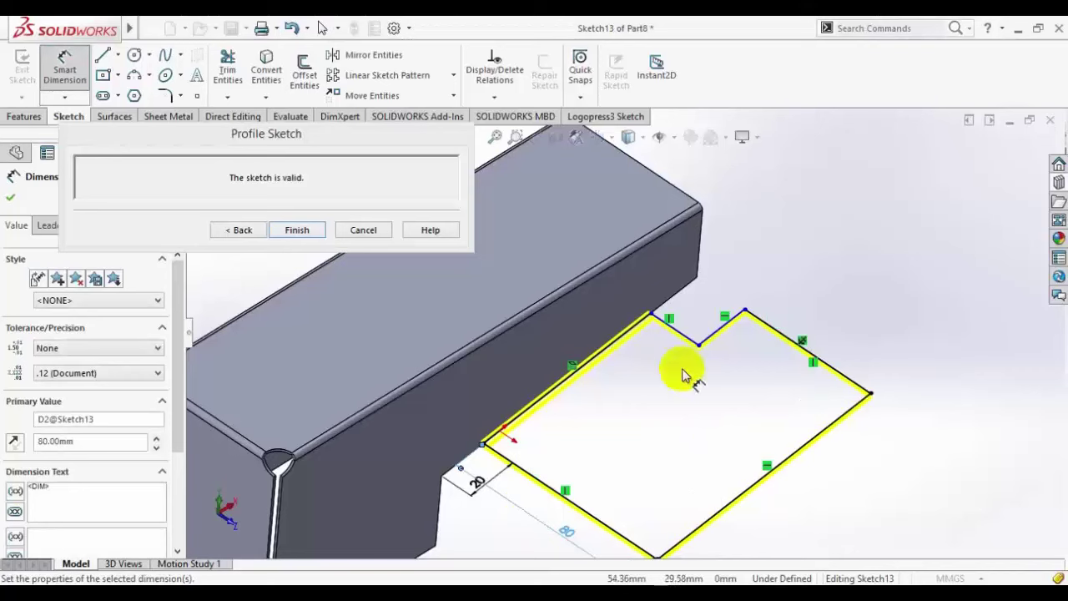
pyautogui.click(685, 335)
pyautogui.click(774, 259)
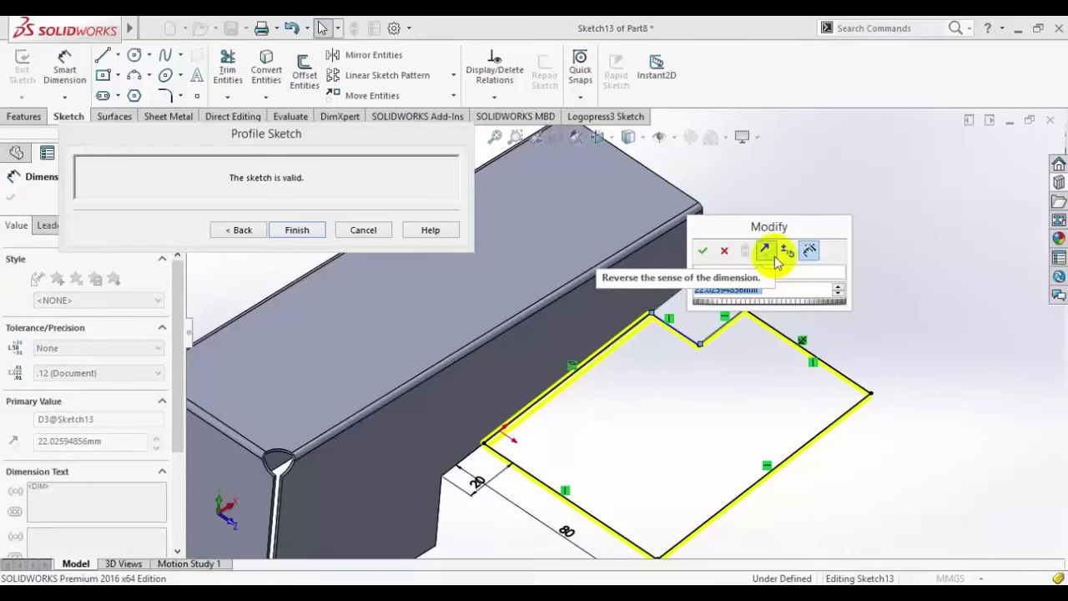
pyautogui.write('30')
pyautogui.press('Return')
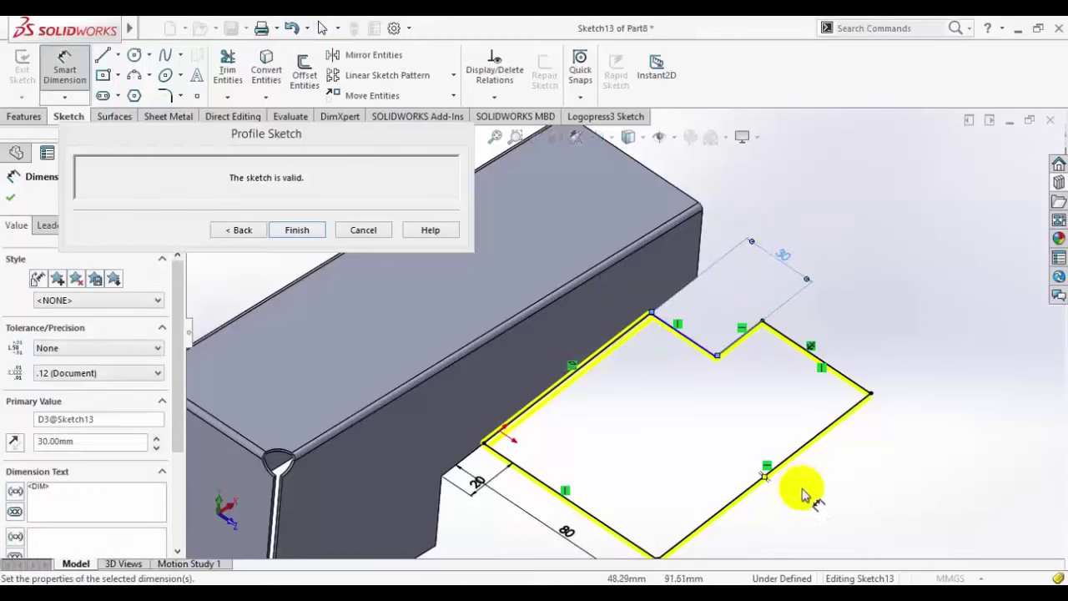
pyautogui.click(757, 339)
pyautogui.click(860, 449)
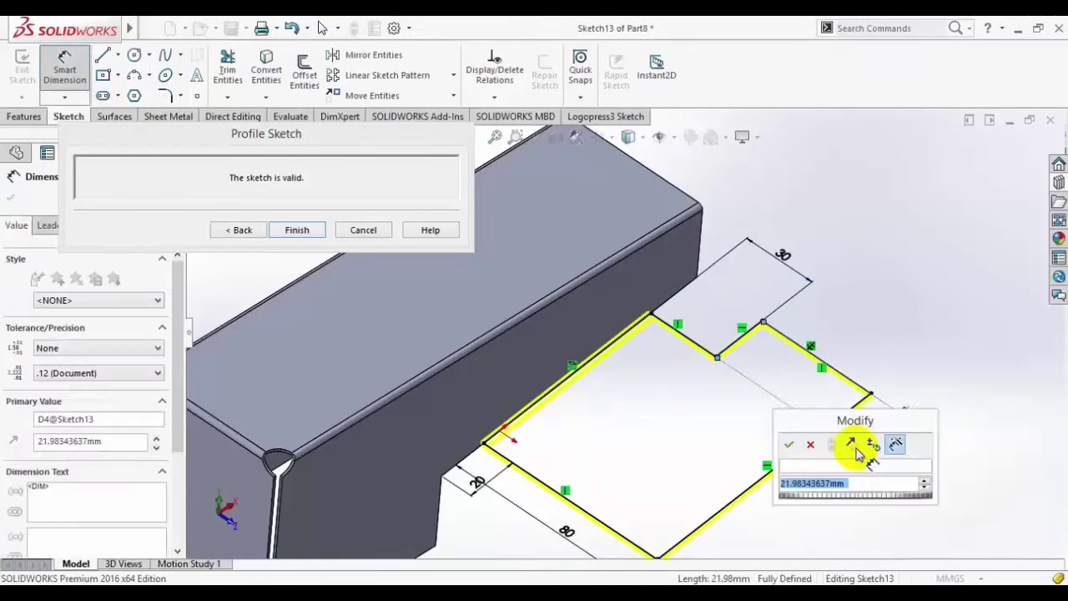
pyautogui.write('50')
pyautogui.press('Return')
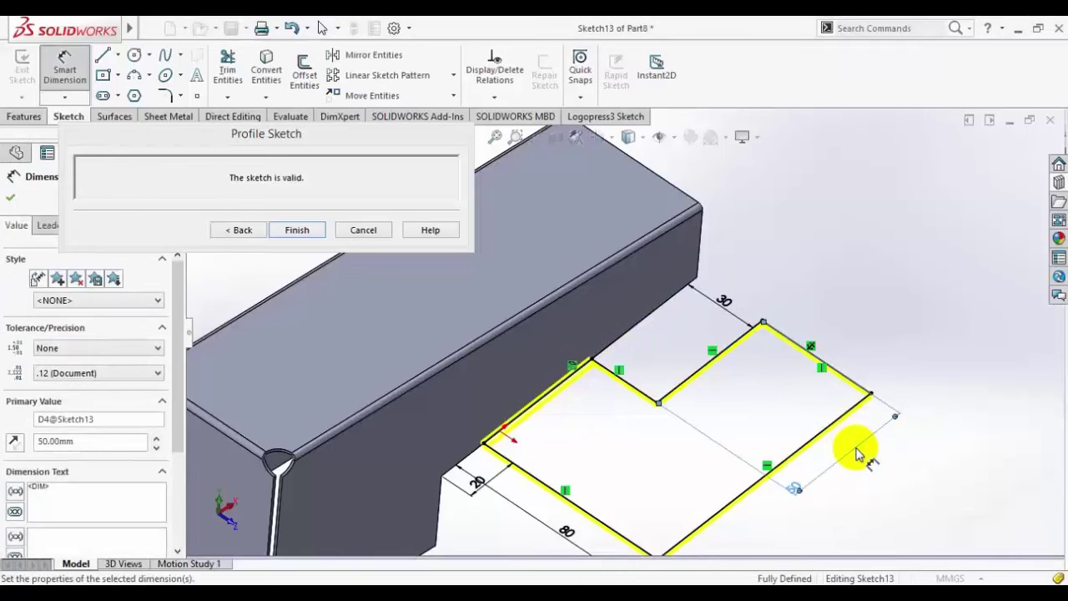
pyautogui.click(10, 197)
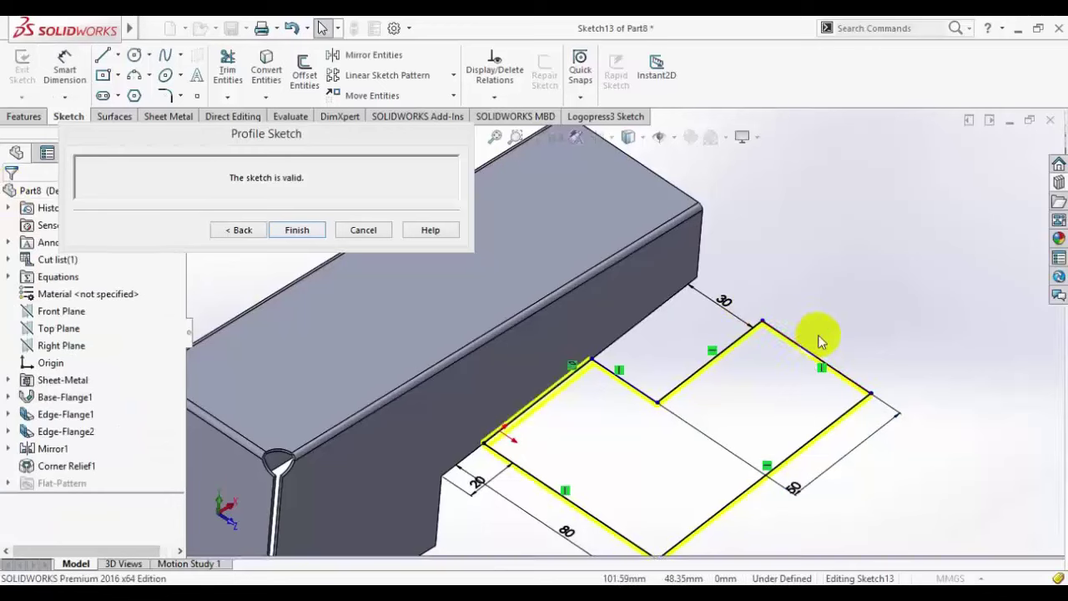
# Step: Drag the profile's outer line and endpoint to reshape the stepped outline while keeping it valid
pyautogui.moveTo(807, 352)
pyautogui.mouseDown()
pyautogui.moveTo(913, 277)
pyautogui.moveTo(851, 333)
pyautogui.mouseUp()
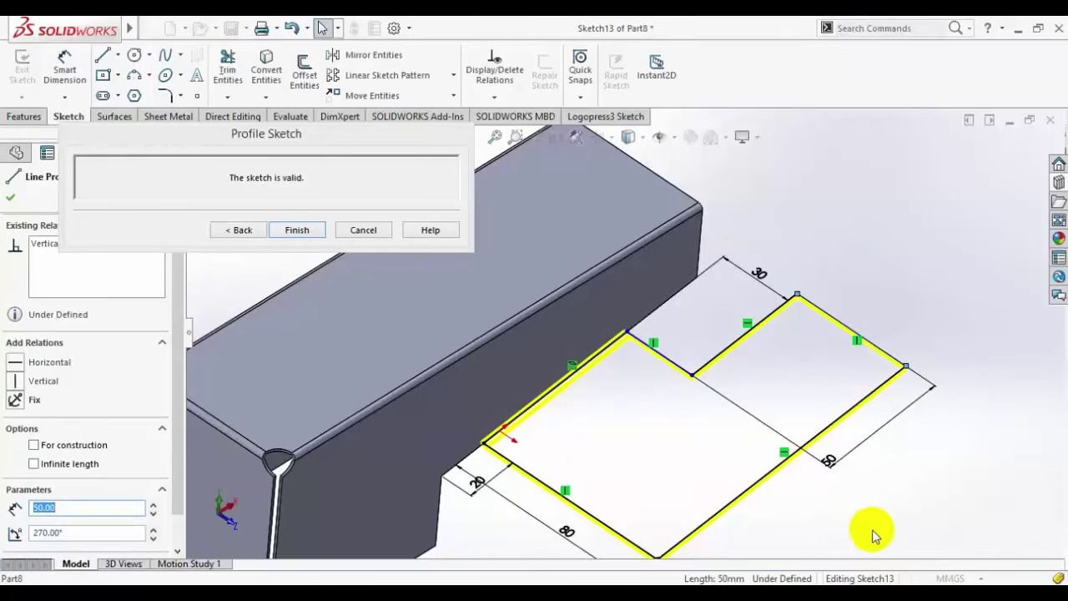
pyautogui.press('Escape')
pyautogui.scroll(2, 622, 393)
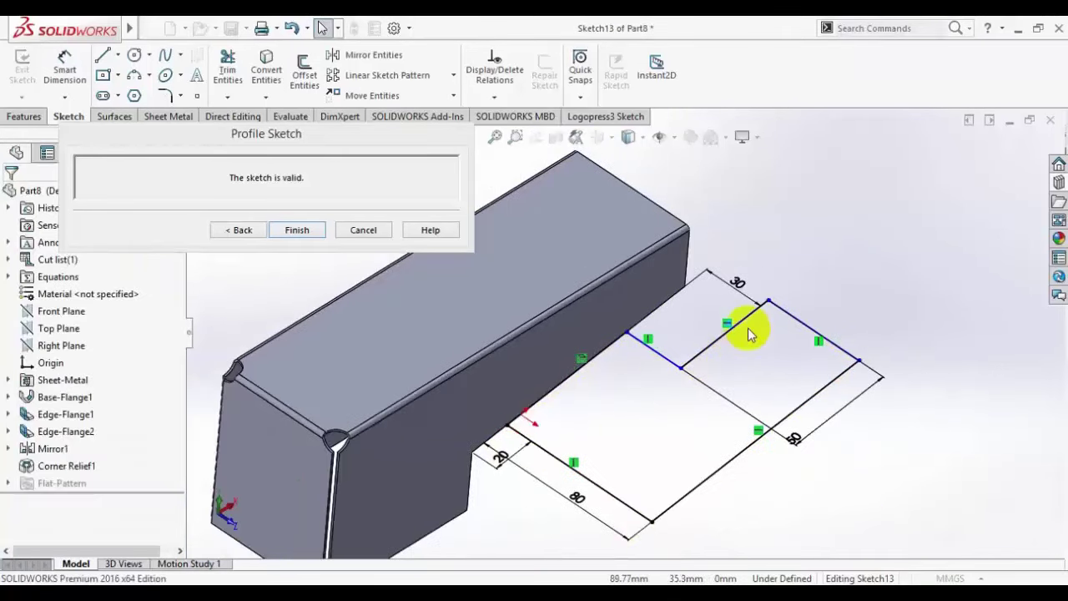
pyautogui.moveTo(630, 337)
pyautogui.mouseDown()
pyautogui.moveTo(550, 419)
pyautogui.moveTo(629, 353)
pyautogui.moveTo(618, 344)
pyautogui.mouseUp()
pyautogui.click(878, 411)
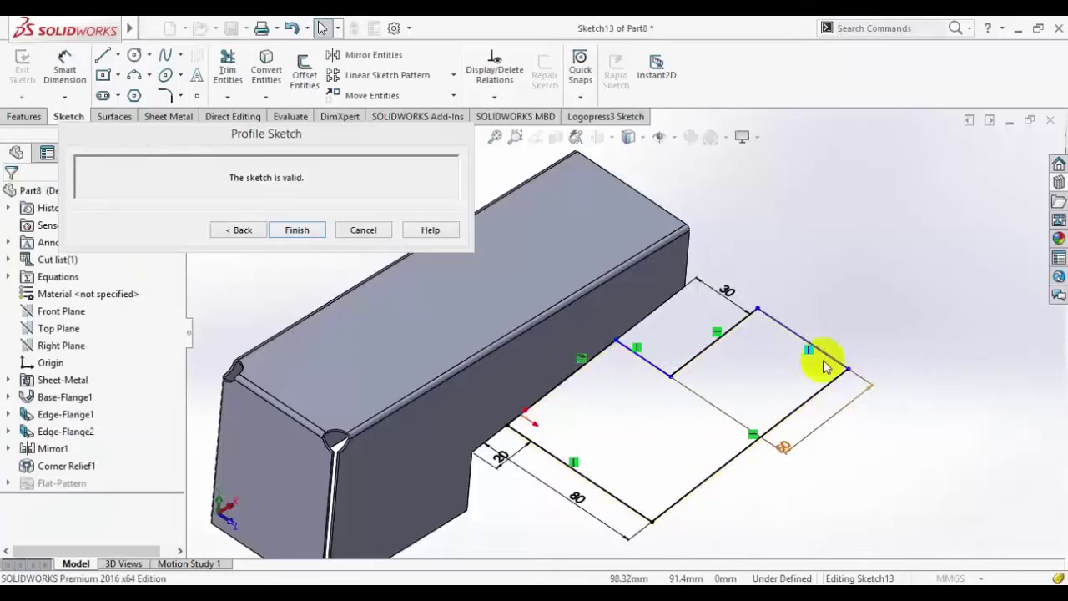
pyautogui.moveTo(797, 340)
pyautogui.mouseDown()
pyautogui.moveTo(818, 307)
pyautogui.moveTo(832, 308)
pyautogui.mouseUp()
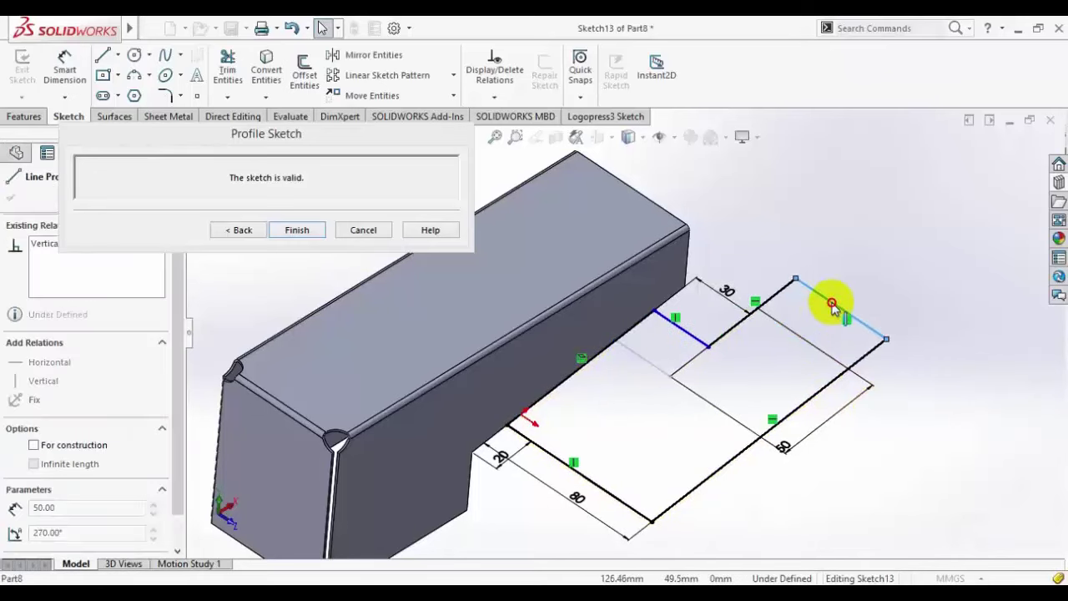
pyautogui.click(906, 422)
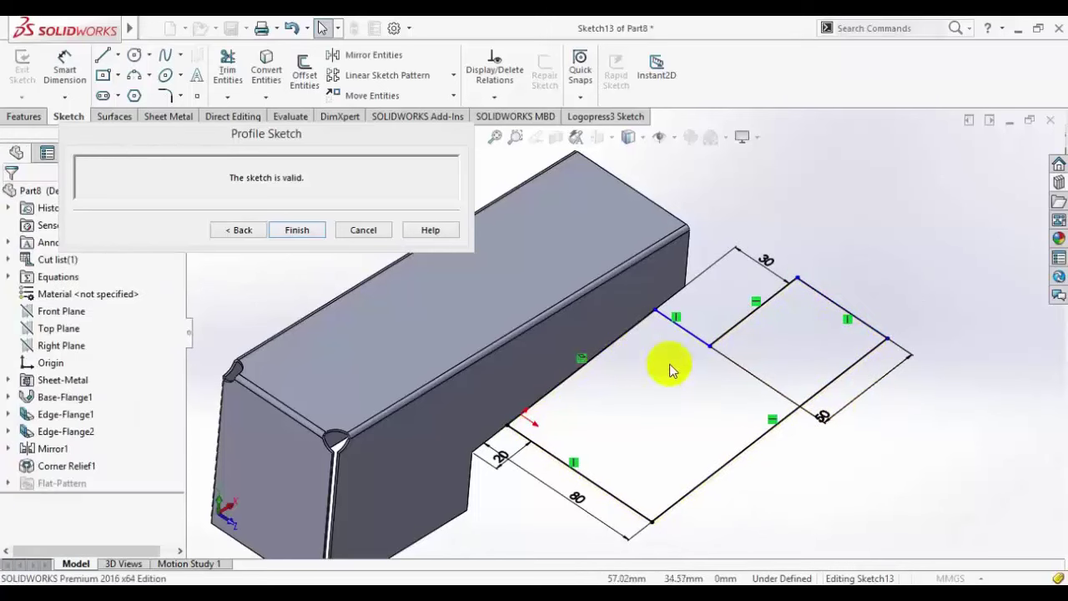
pyautogui.scroll(-3, 659, 354)
pyautogui.scroll(3, 632, 409)
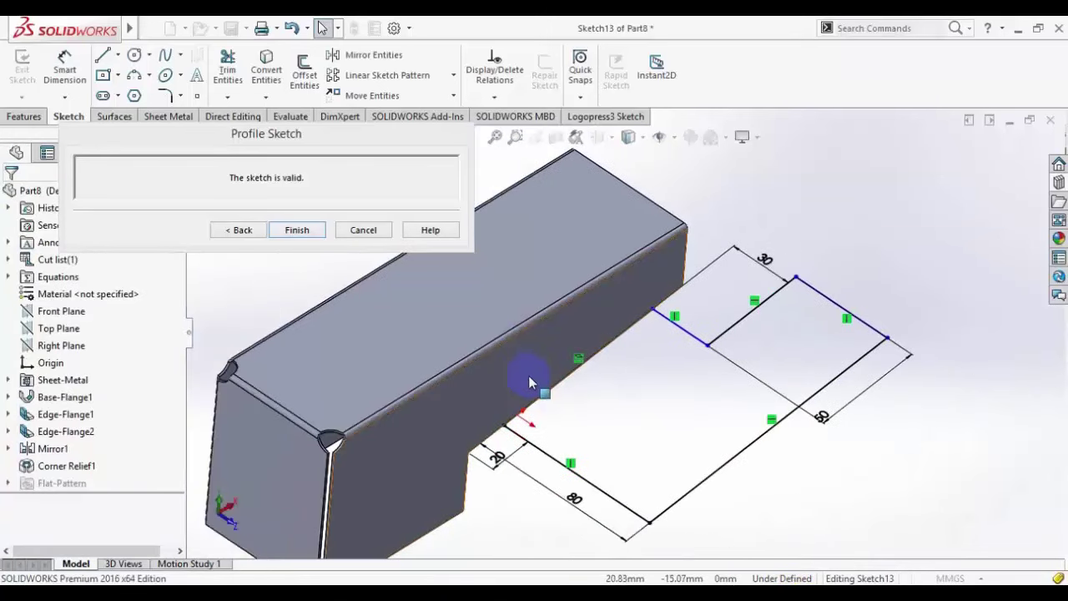
# Step: Draw three circular holes in the flange profile, the third in the narrow tab
pyautogui.click(517, 364)
pyautogui.click(134, 54)
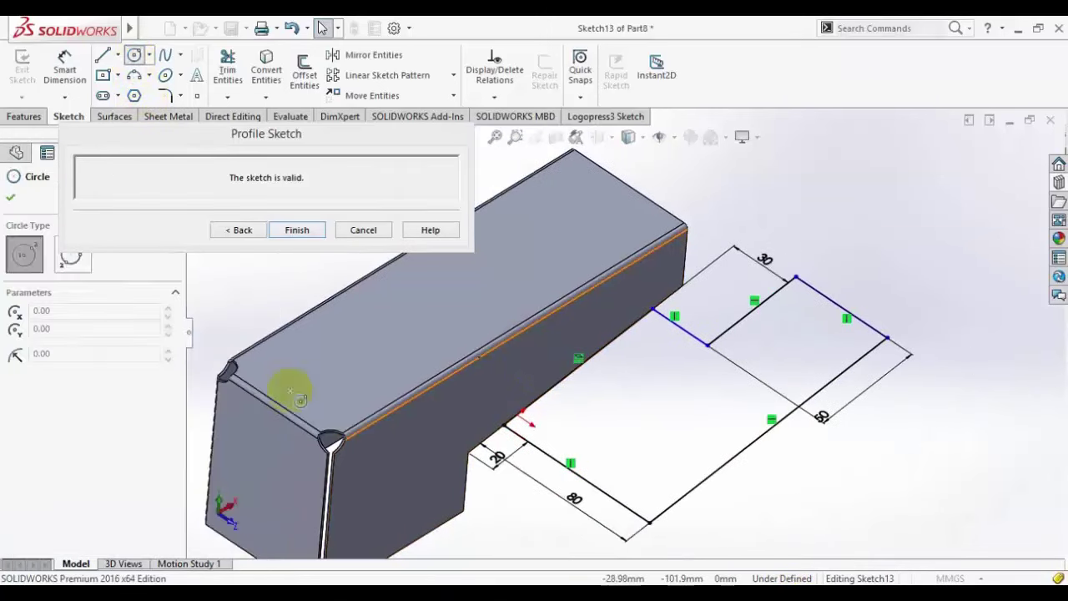
pyautogui.click(261, 580)
pyautogui.click(261, 580)
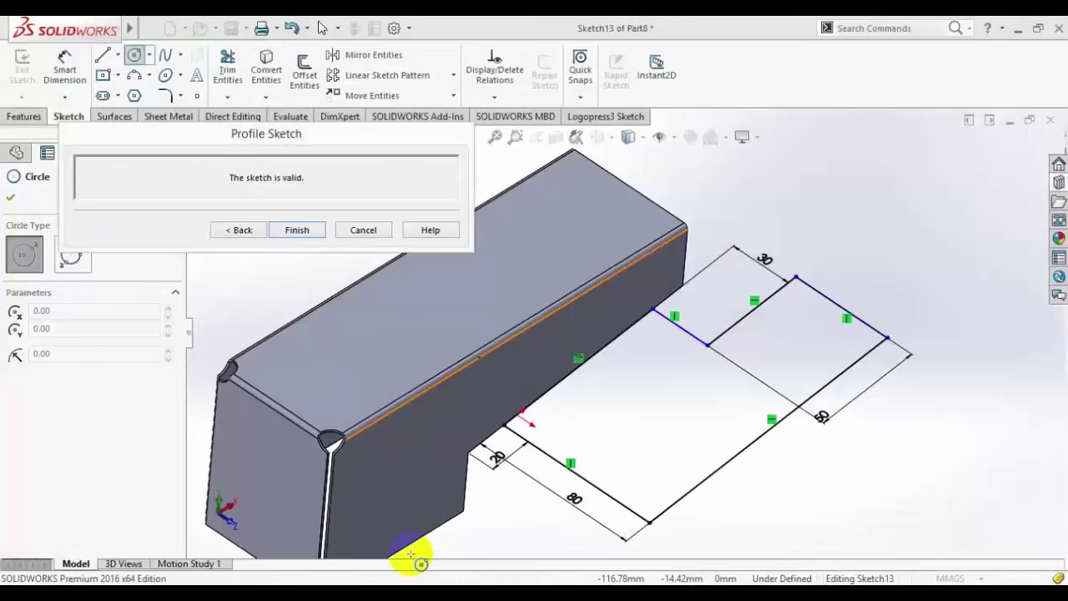
pyautogui.click(561, 426)
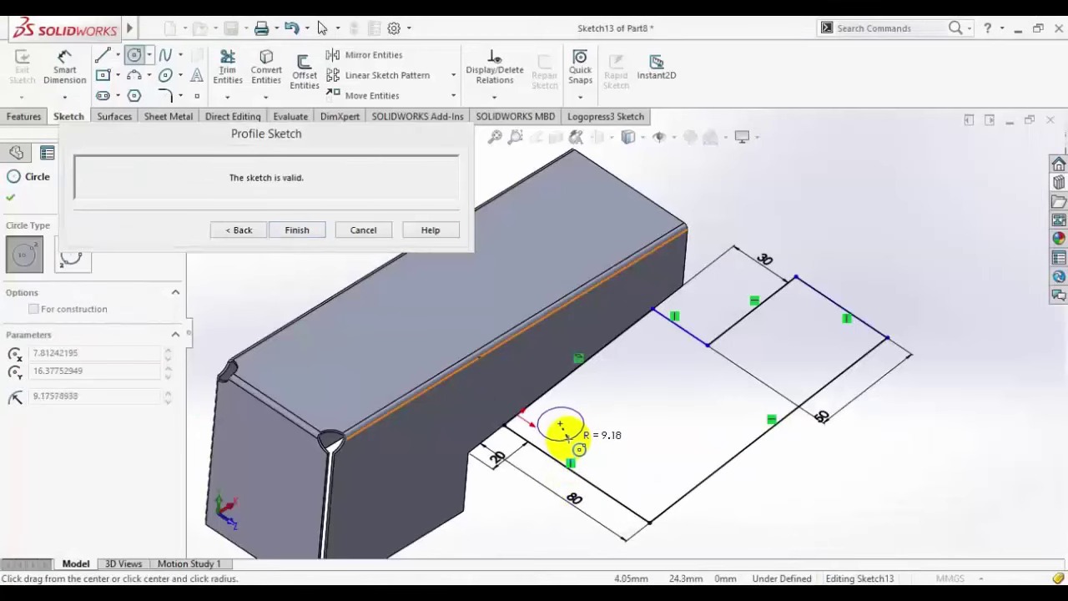
pyautogui.click(574, 441)
pyautogui.click(635, 478)
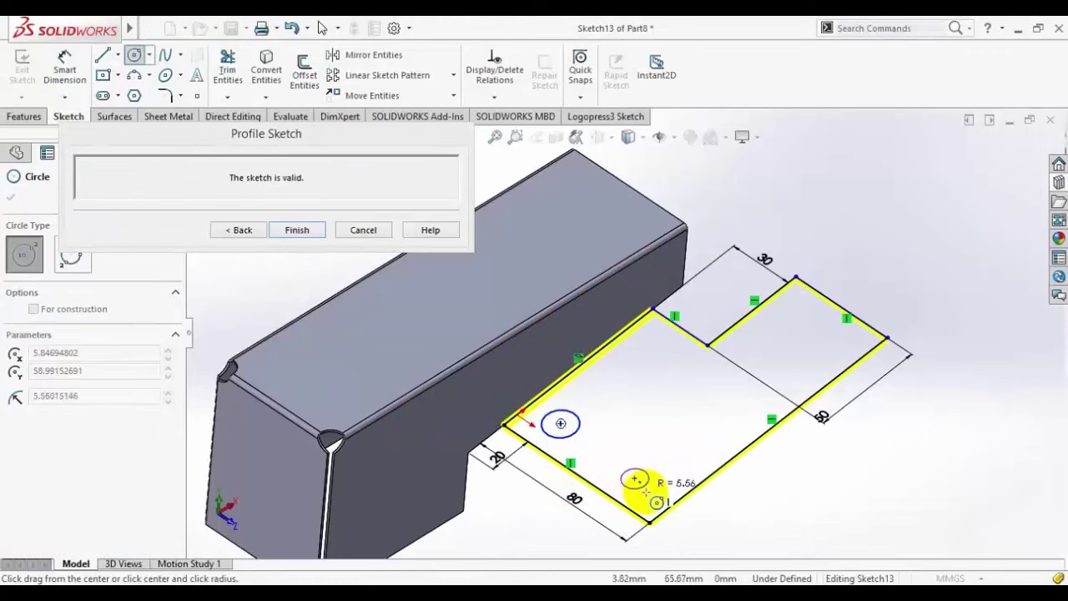
pyautogui.click(647, 491)
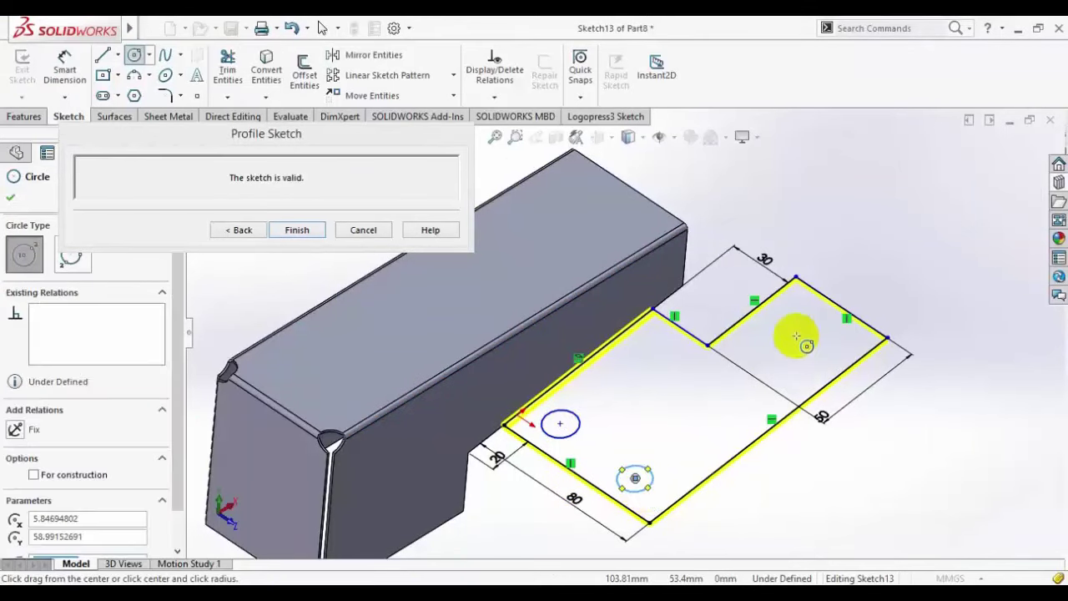
pyautogui.click(805, 336)
pyautogui.click(811, 349)
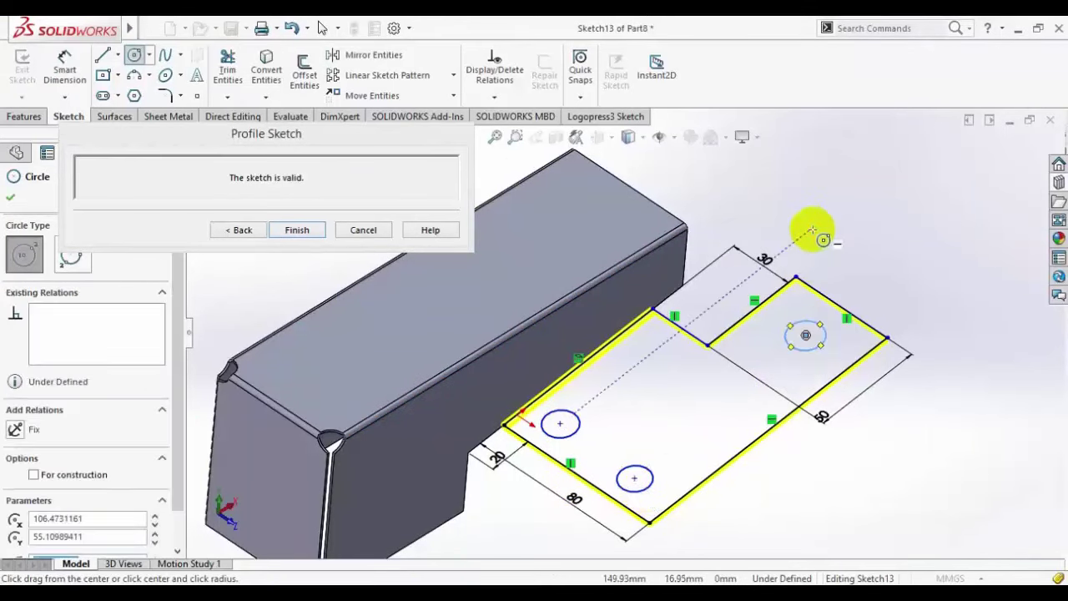
pyautogui.rightClick(821, 239)
pyautogui.click(827, 240)
# Step: Finish the profile sketch and accept Edge-Flange3 with its holes
pyautogui.scroll(5, 629, 328)
pyautogui.scroll(-3, 458, 264)
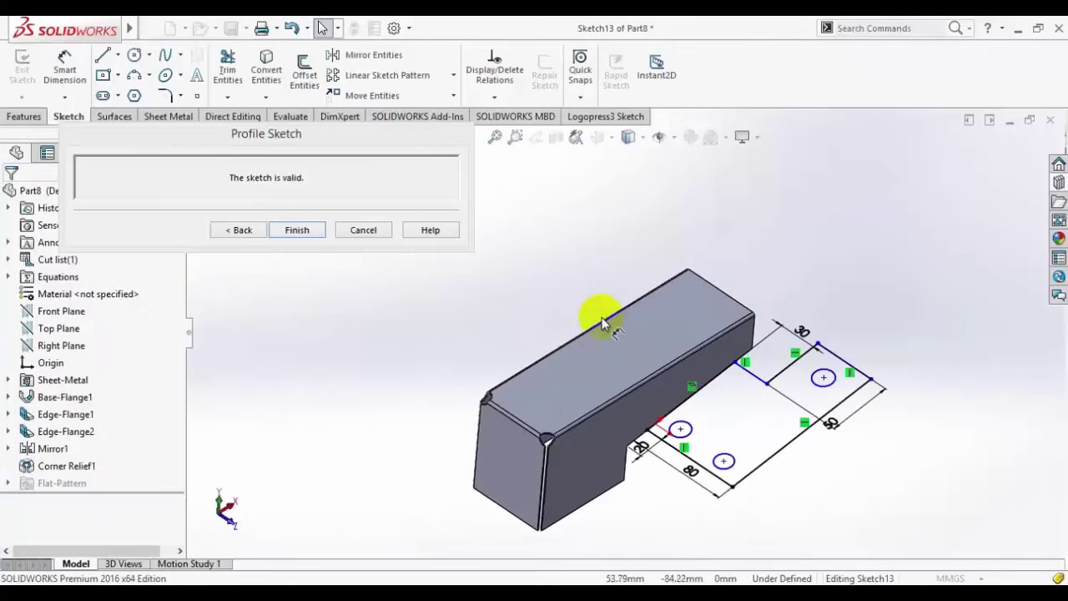
pyautogui.click(239, 231)
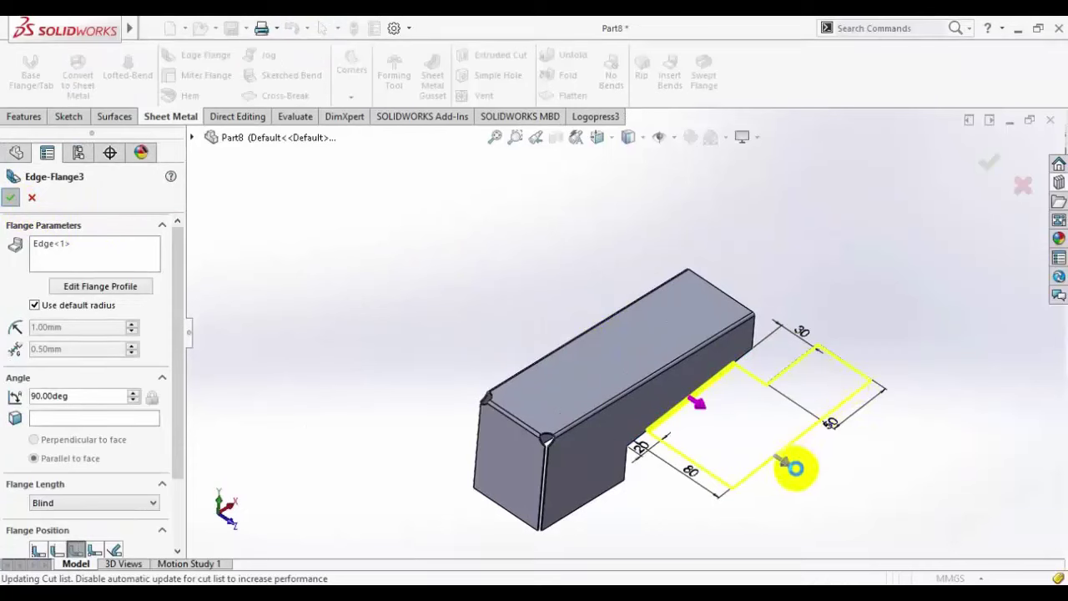
pyautogui.rightClick(830, 425)
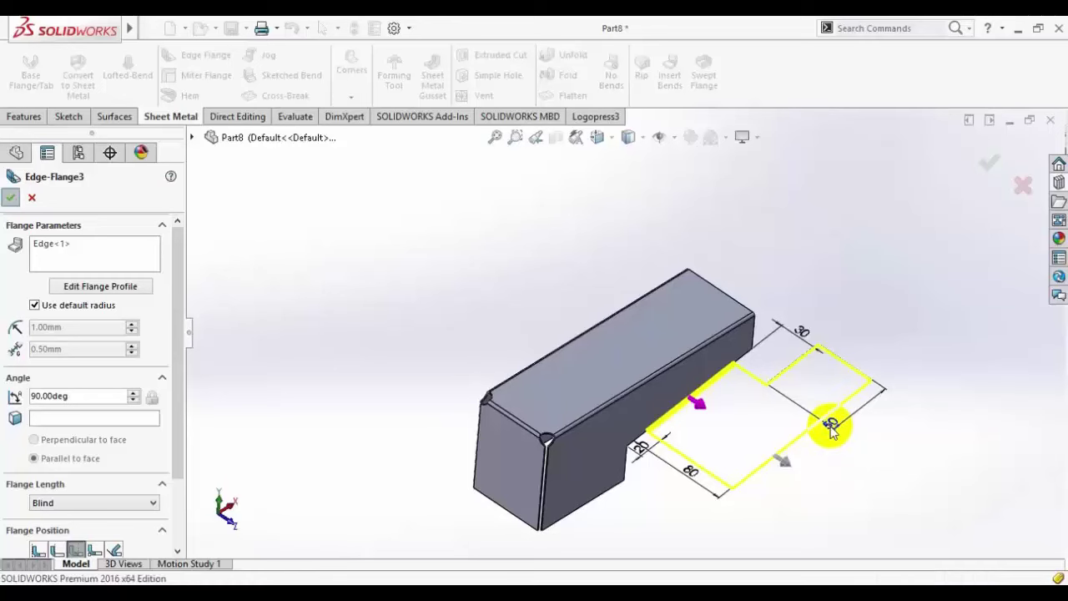
pyautogui.scroll(-2, 772, 426)
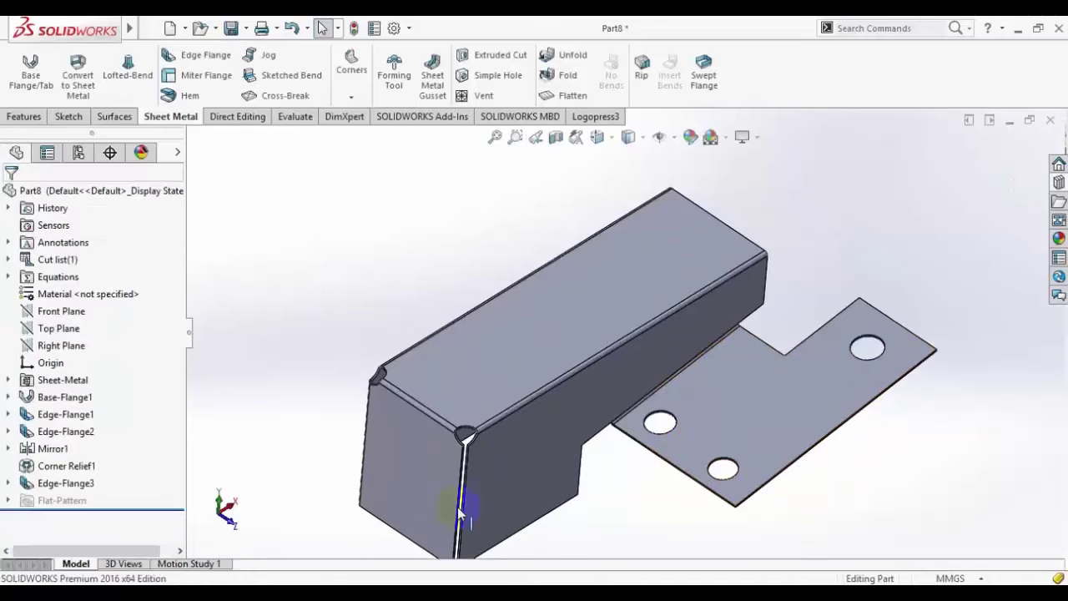
# Step: Mirror Edge-Flange3 about the Front Plane as Mirror2 and orbit to inspect both holed flanges
pyautogui.click(271, 584)
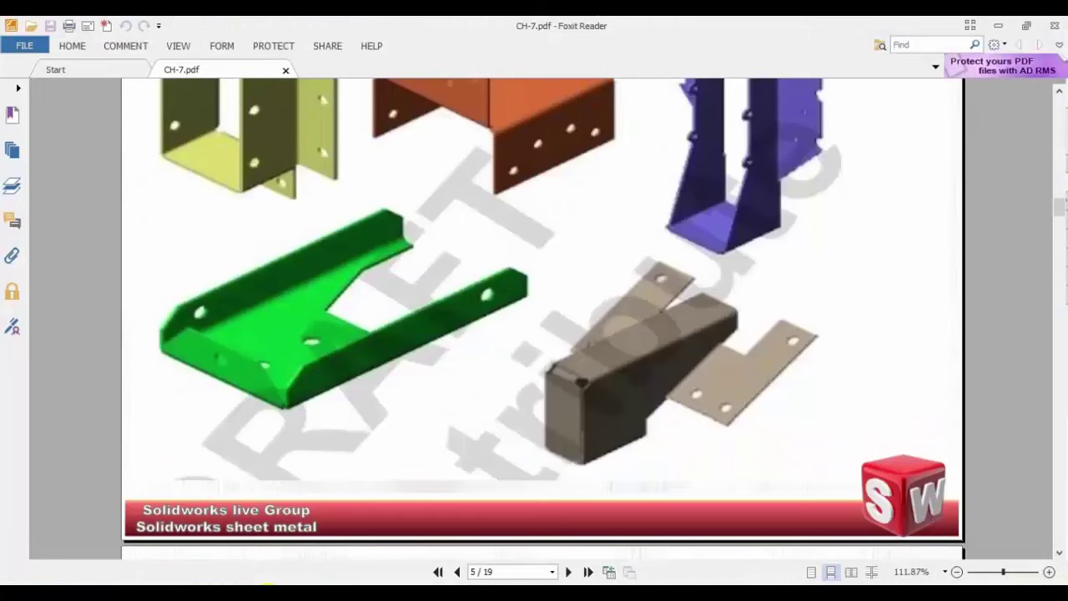
pyautogui.click(269, 585)
pyautogui.click(67, 313)
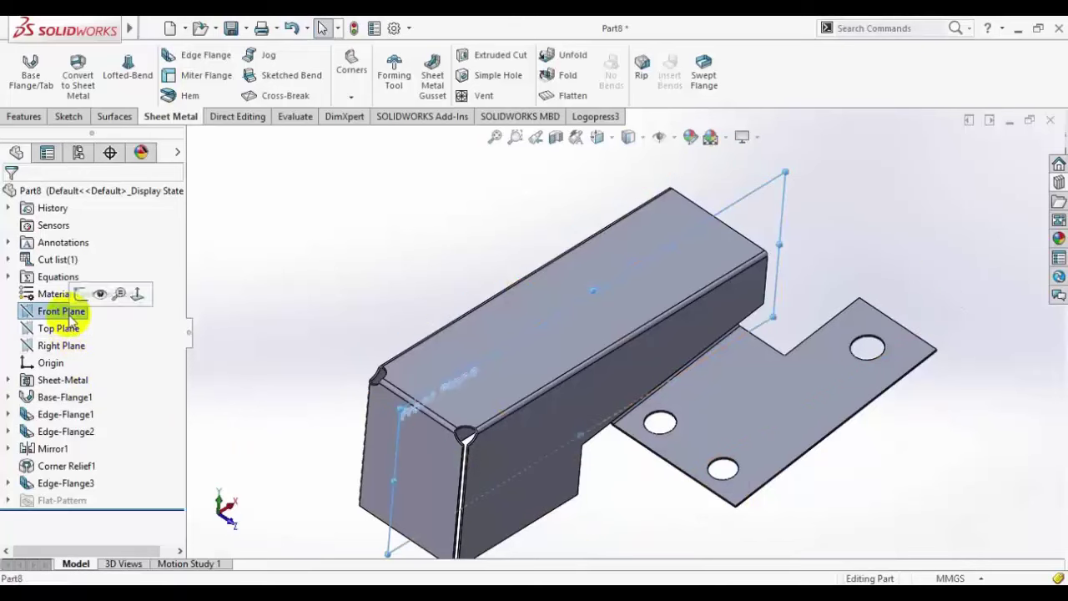
pyautogui.click(24, 116)
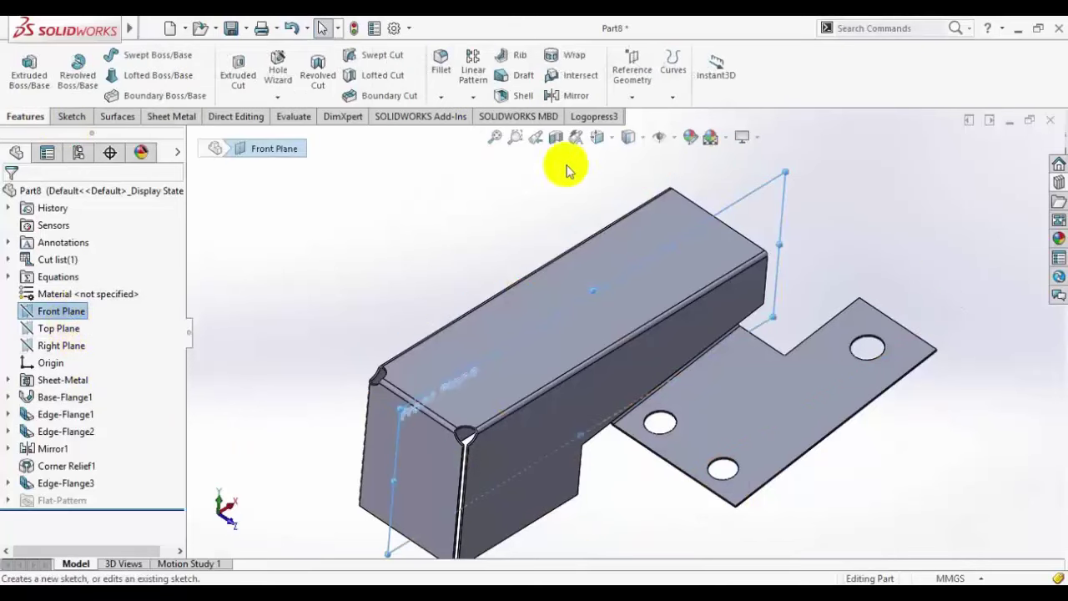
pyautogui.click(596, 102)
pyautogui.click(806, 393)
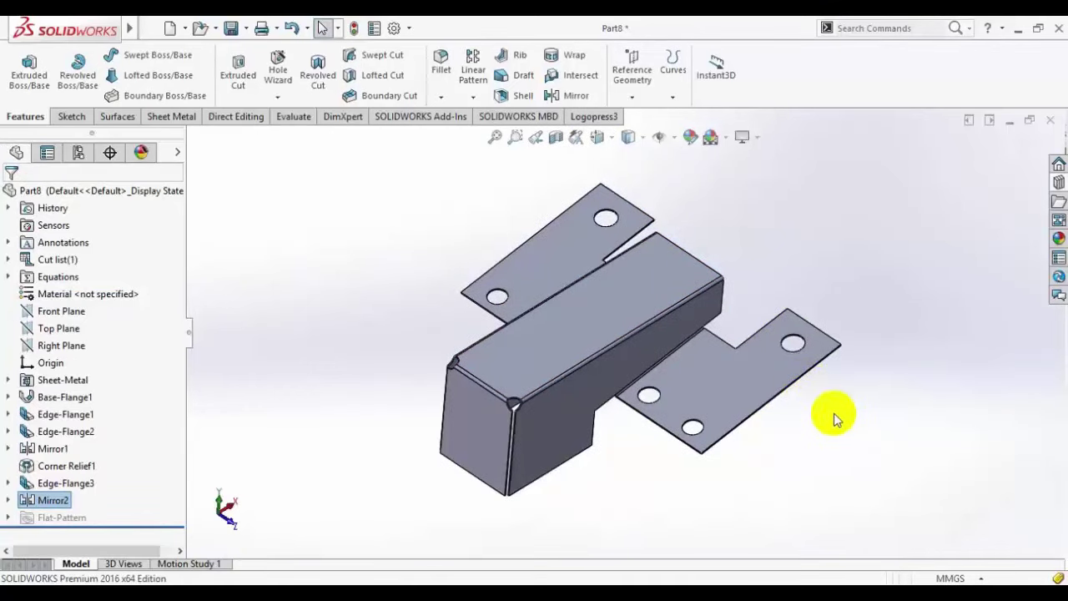
pyautogui.moveTo(829, 417); pyautogui.dragTo(868, 410, button='middle')
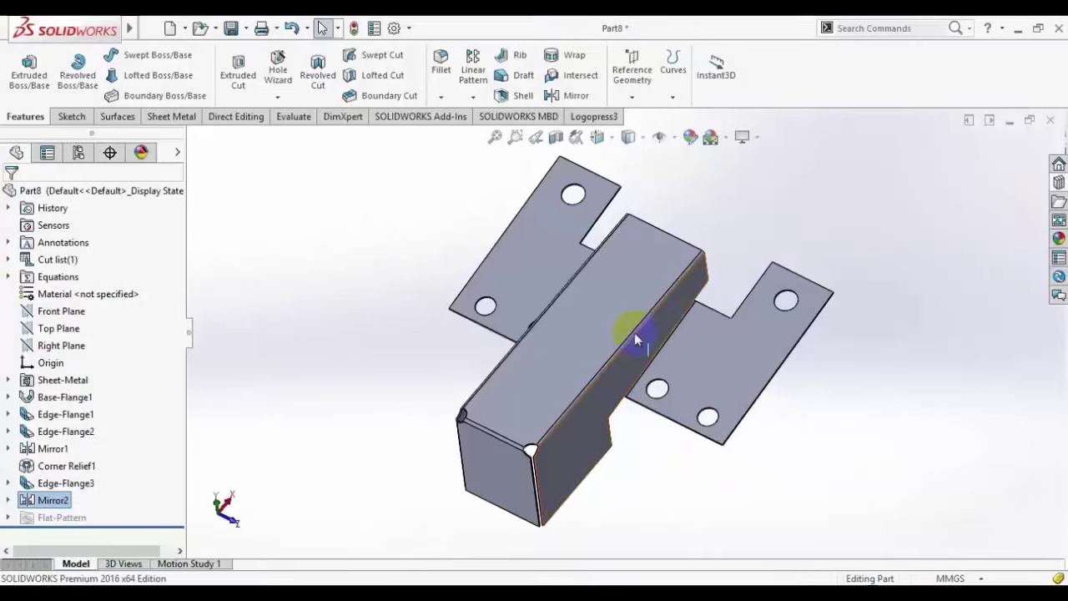
pyautogui.moveTo(639, 341); pyautogui.dragTo(542, 303, button='middle')
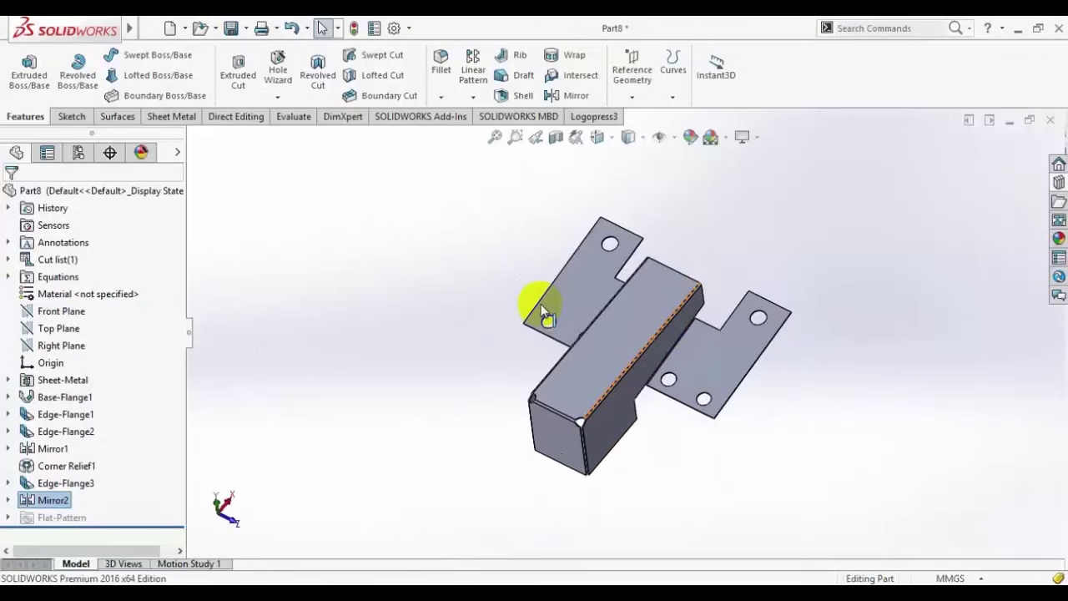
pyautogui.scroll(-2, 607, 316)
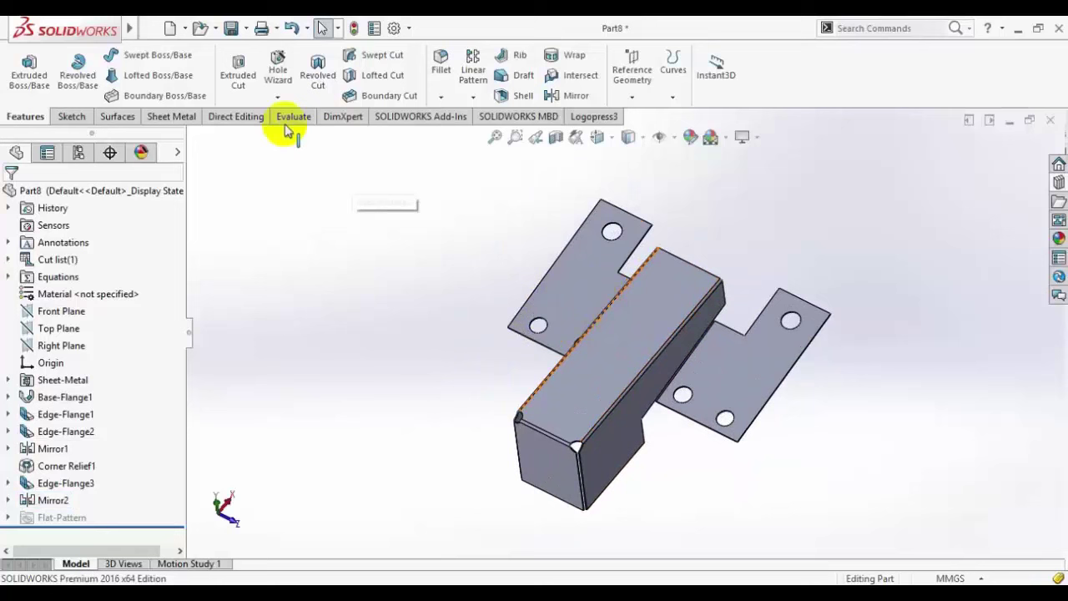
# Step: Save the part as 7.SLDPRT and switch back to the reference PDF
pyautogui.click(233, 29)
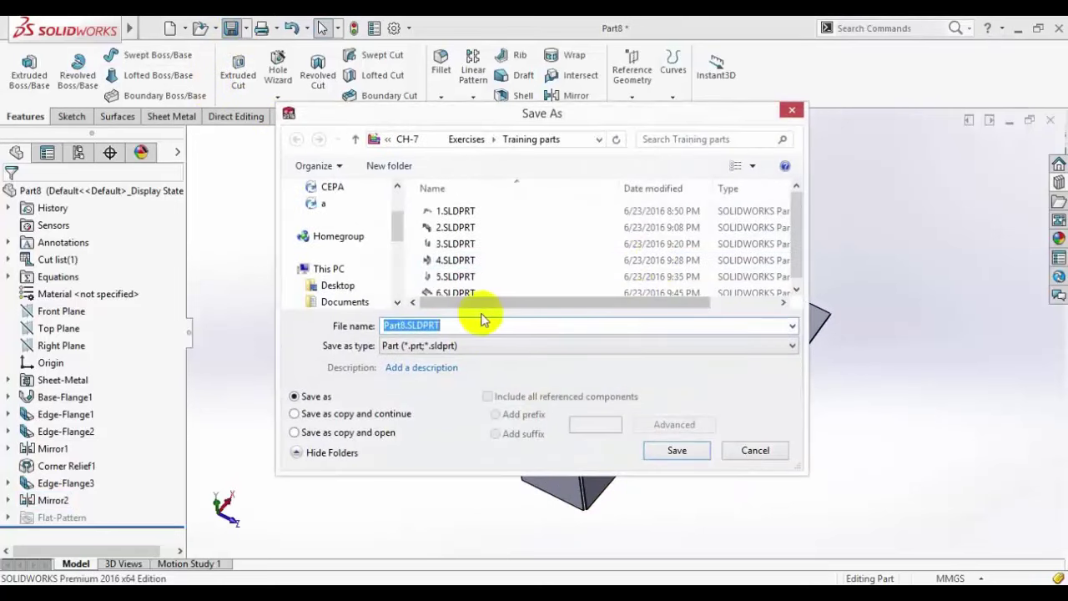
pyautogui.click(453, 325)
pyautogui.doubleClick(453, 325)
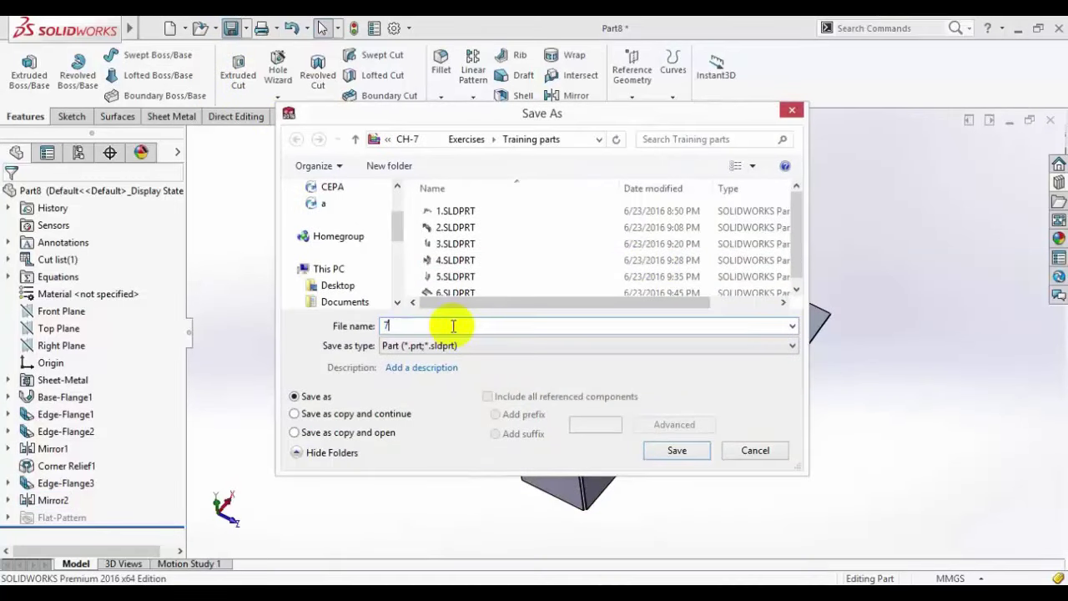
pyautogui.write('7')
pyautogui.press('Return')
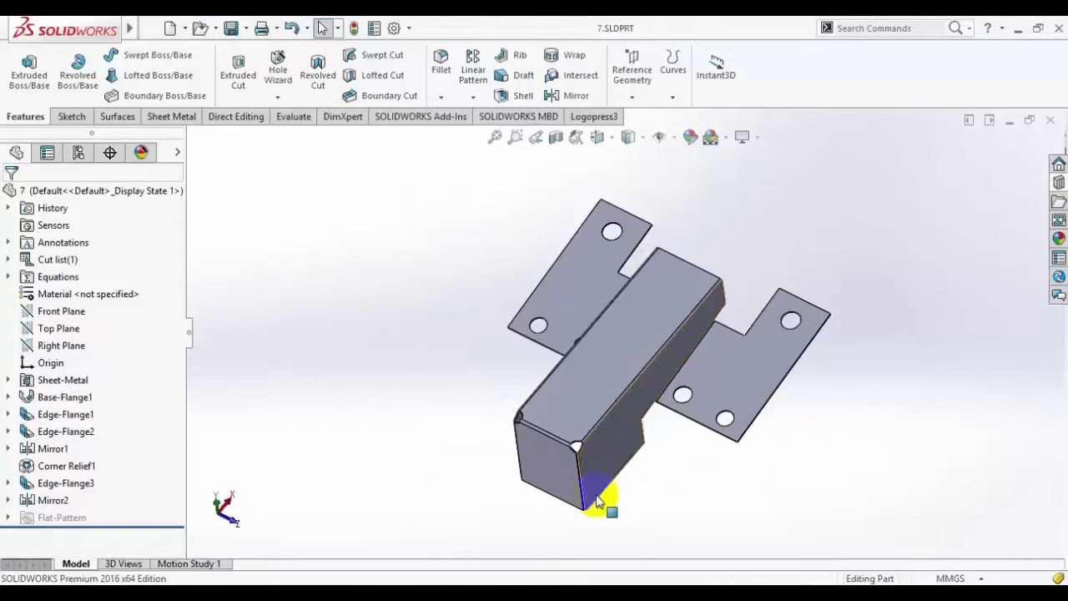
pyautogui.click(625, 584)
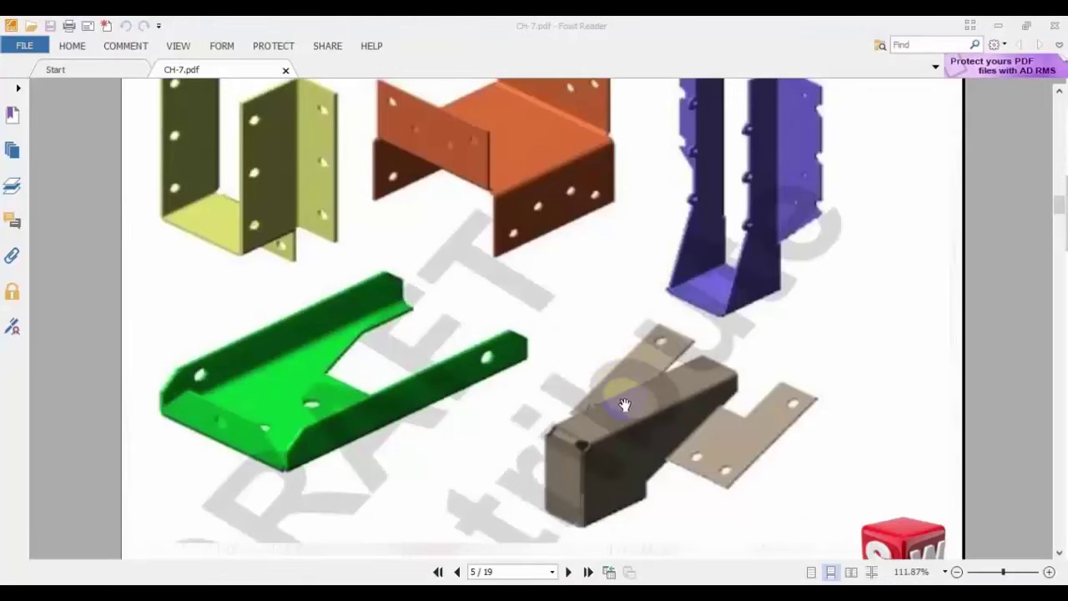
pyautogui.scroll(-10, 638, 376)
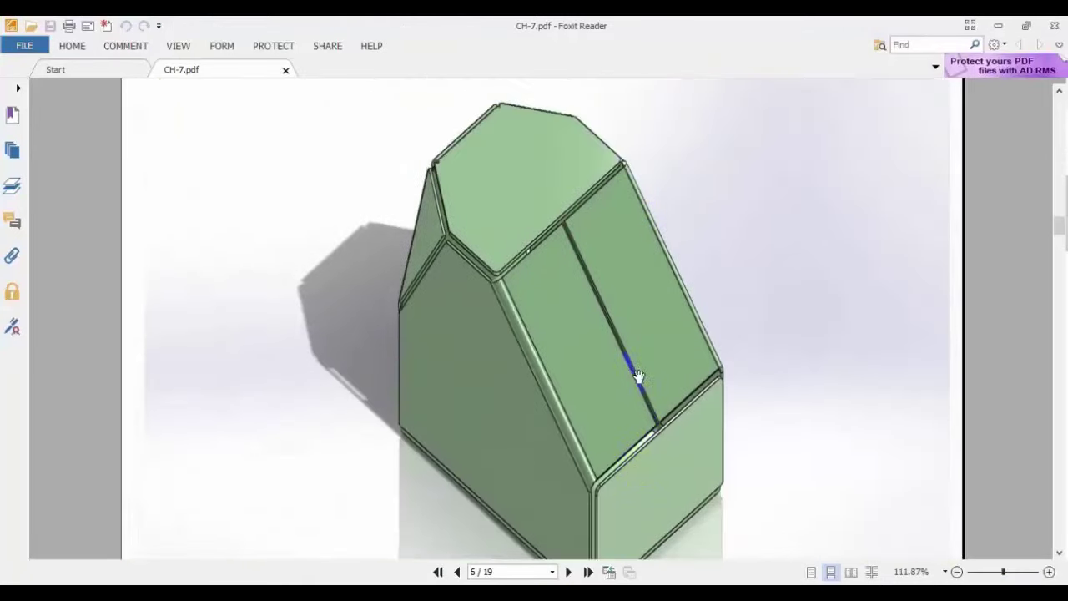
# Step: Zoom out on the next exercise's model in the PDF, then create a new blank part, Part9
pyautogui.click(956, 572)
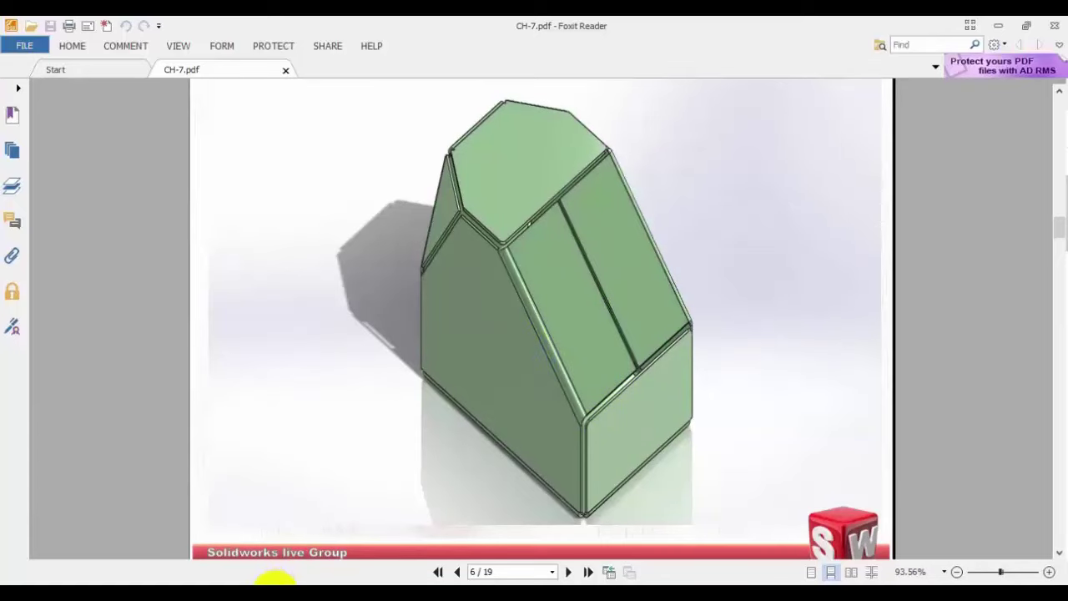
pyautogui.click(286, 586)
pyautogui.click(170, 28)
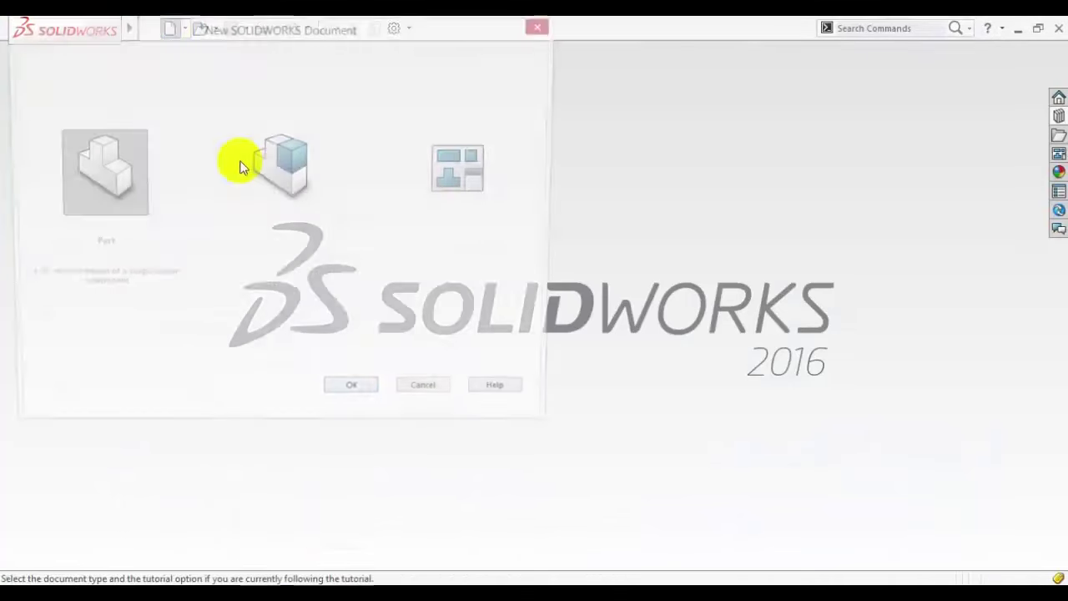
pyautogui.doubleClick(139, 180)
pyautogui.hotkey('alt', 'Tab')
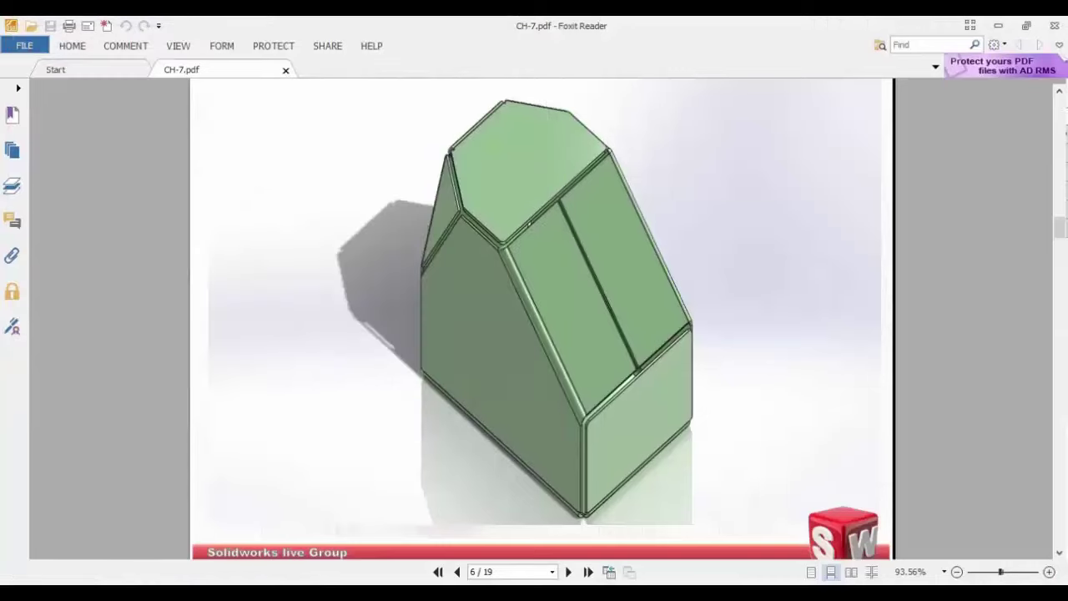
pyautogui.click(288, 584)
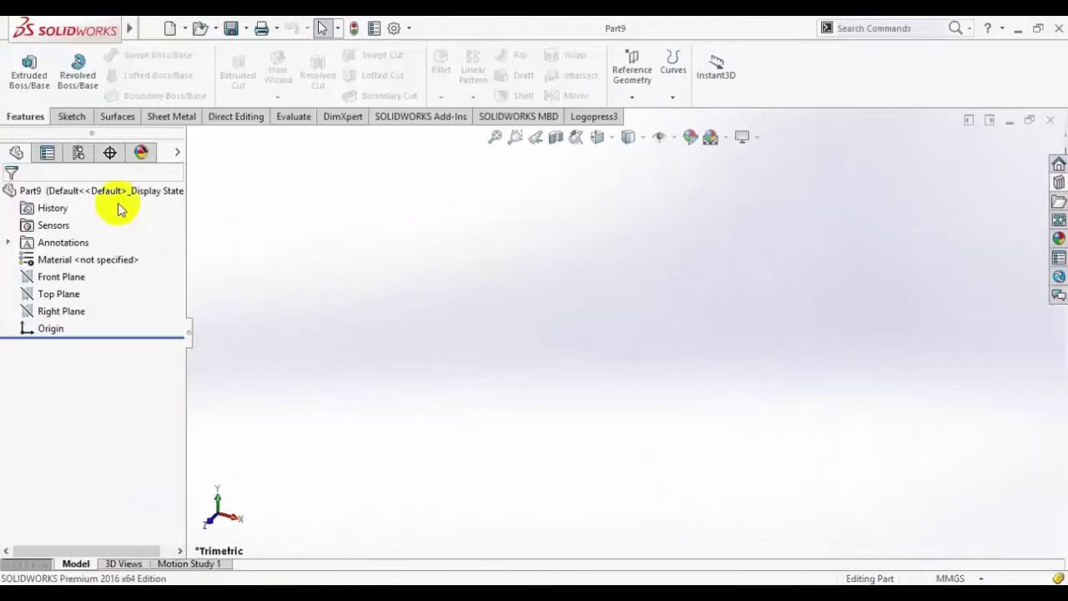
# Step: Start a new sketch on the Front Plane
pyautogui.click(74, 277)
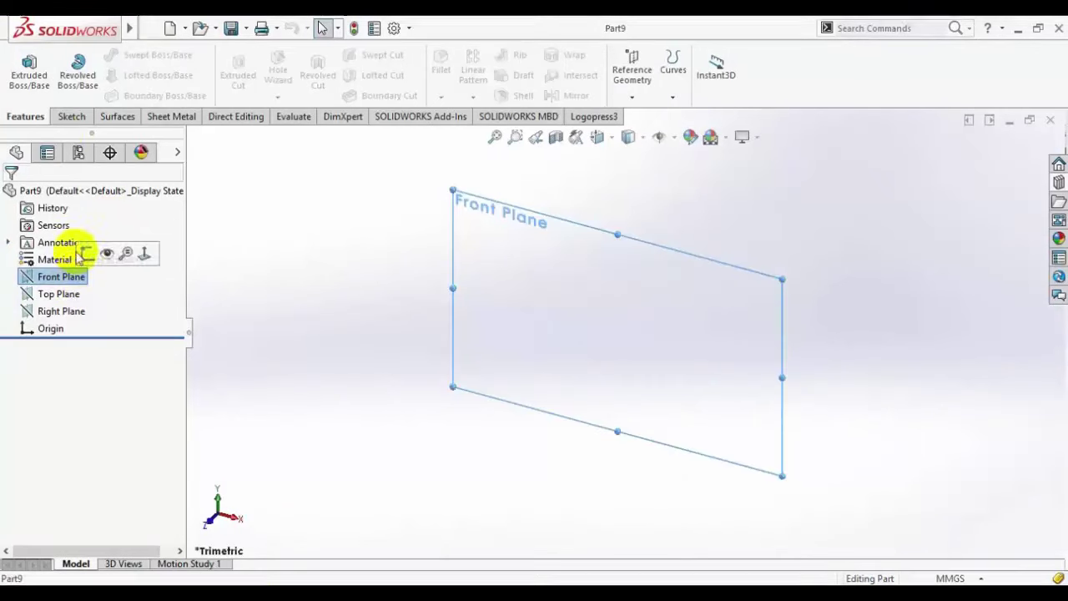
pyautogui.click(70, 117)
pyautogui.click(20, 53)
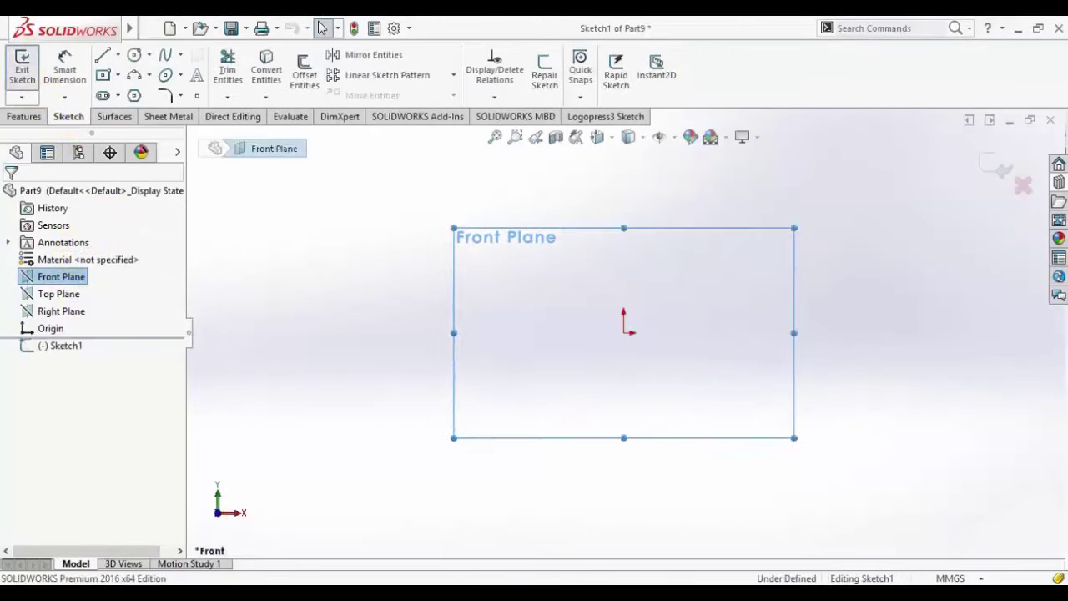
pyautogui.hotkey('alt', 'Tab')
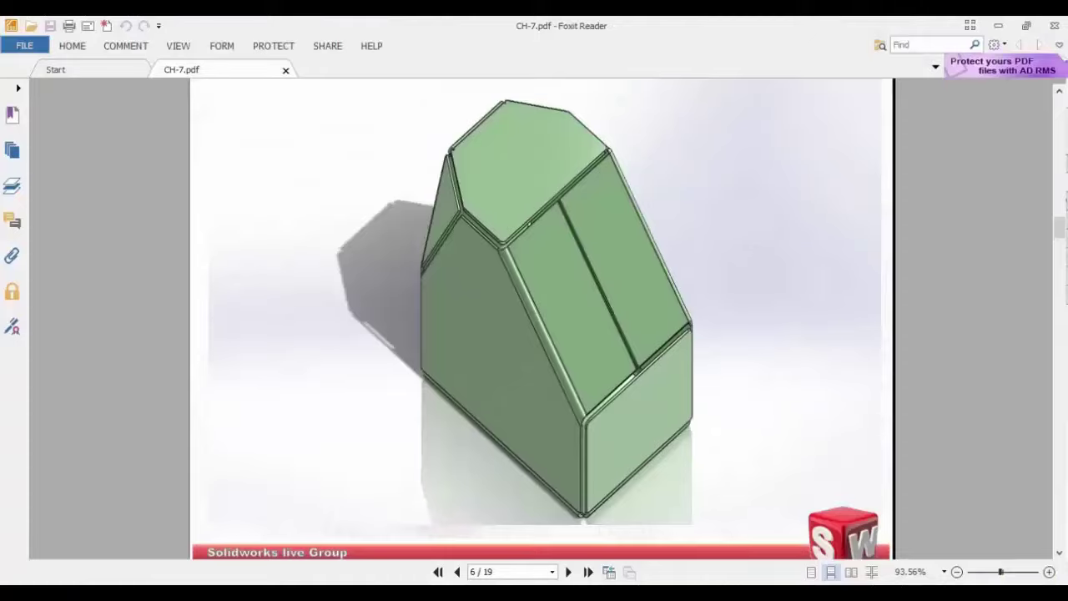
pyautogui.hotkey('alt', 'Tab')
# Step: Draw a closed line outline from the origin: bottom, left, short top, slanted and right edges
pyautogui.click(103, 56)
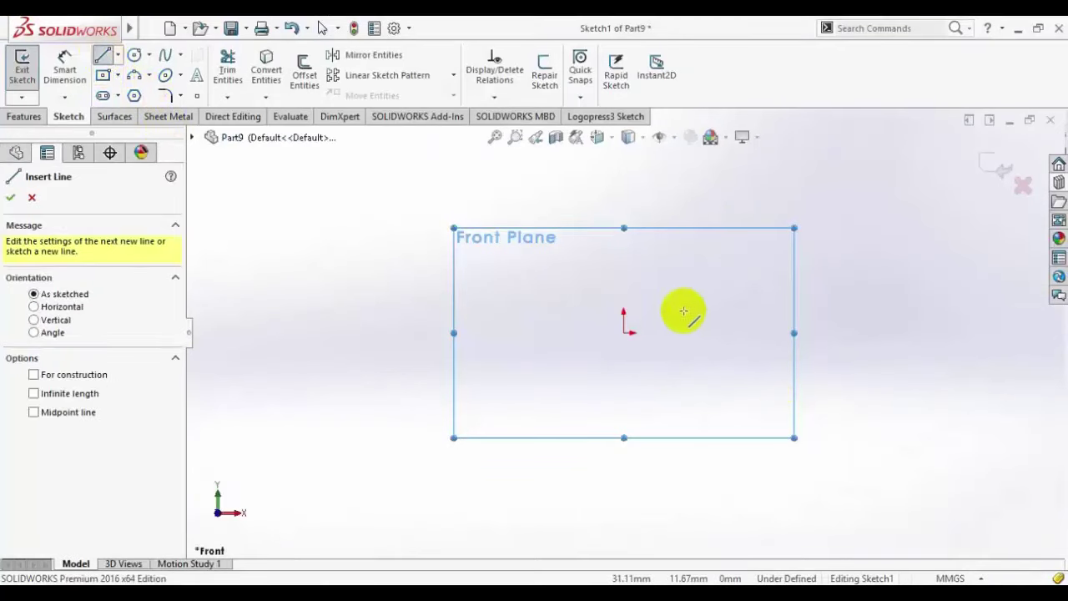
pyautogui.click(624, 333)
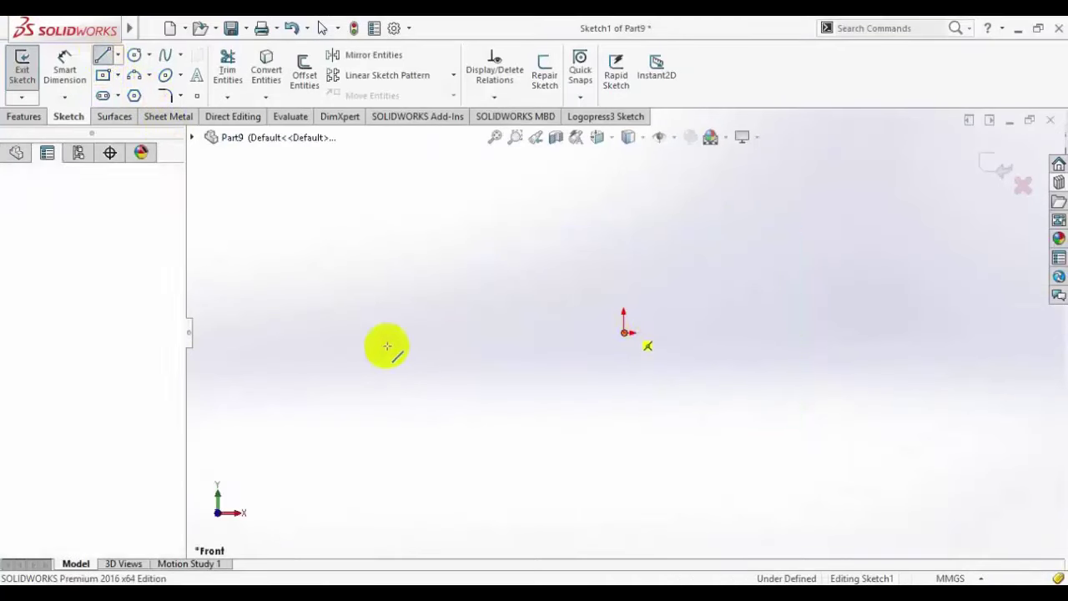
pyautogui.click(332, 333)
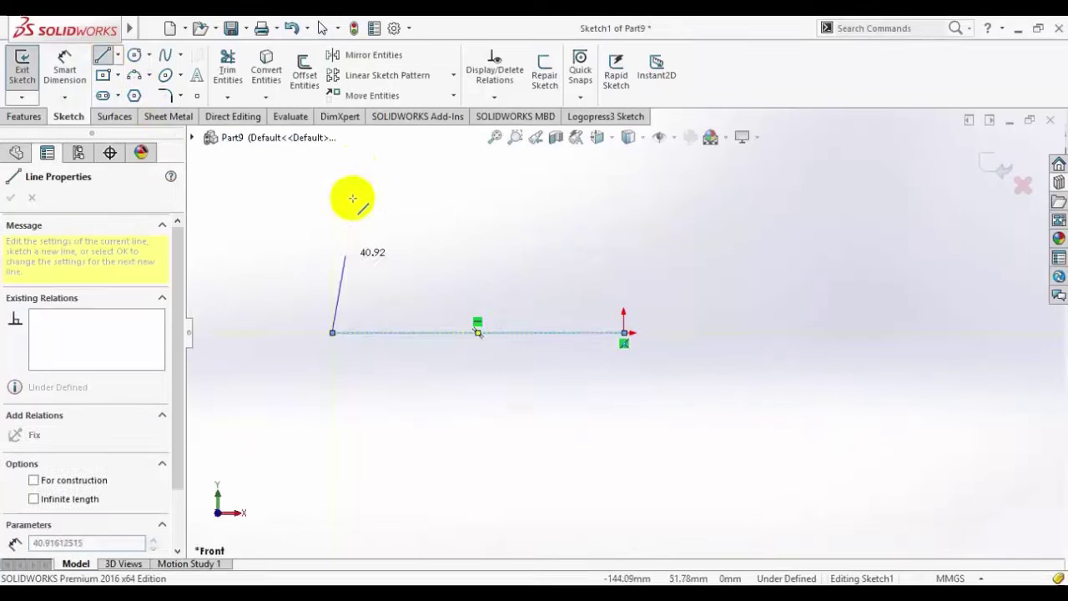
pyautogui.click(332, 156)
pyautogui.click(383, 156)
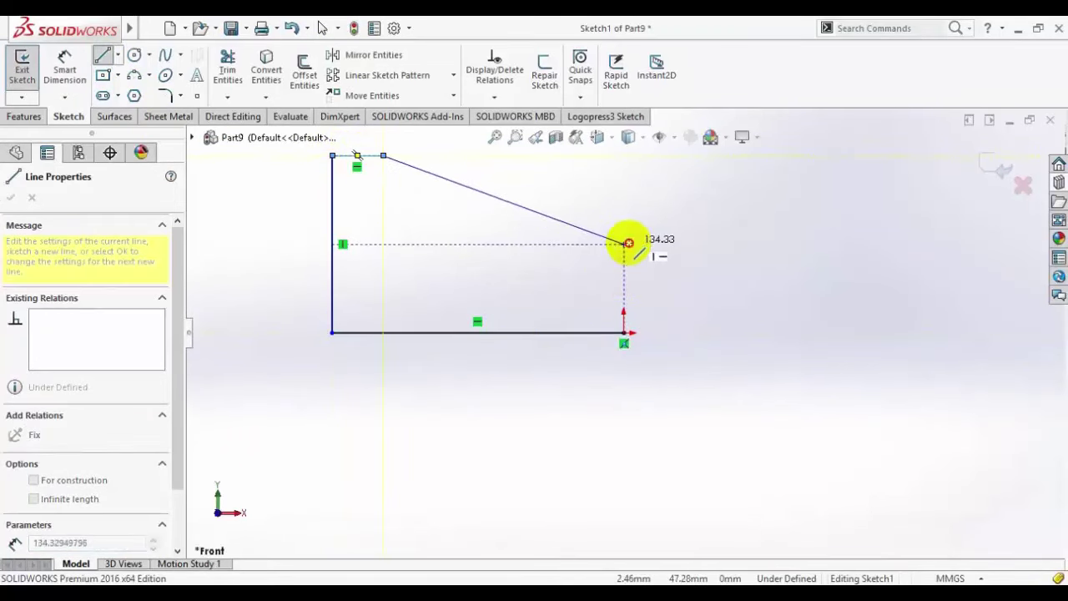
pyautogui.click(624, 243)
pyautogui.click(624, 333)
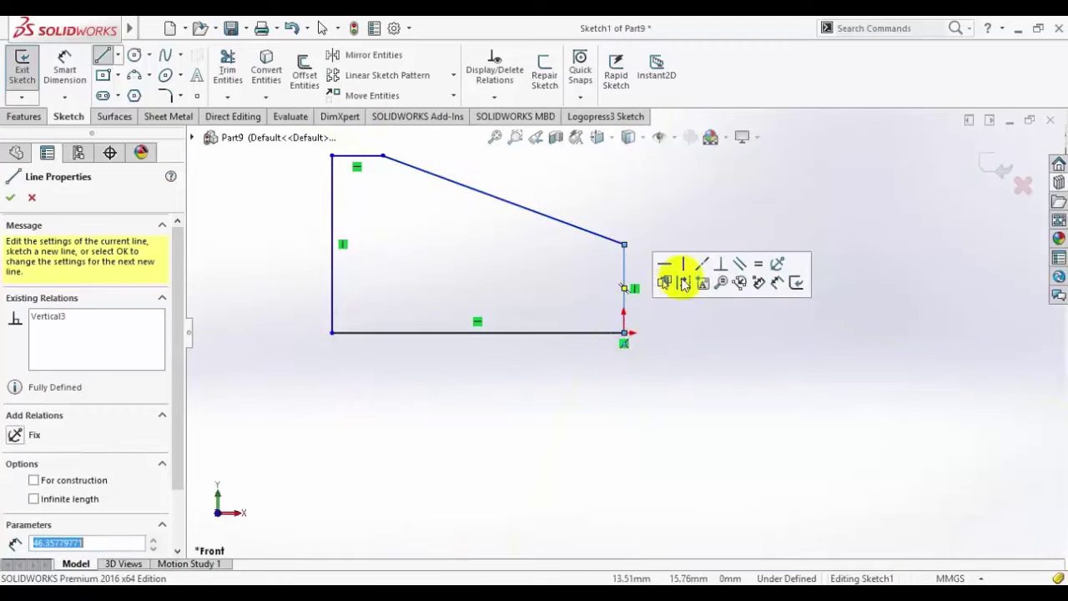
pyautogui.rightClick(775, 206)
pyautogui.click(812, 195)
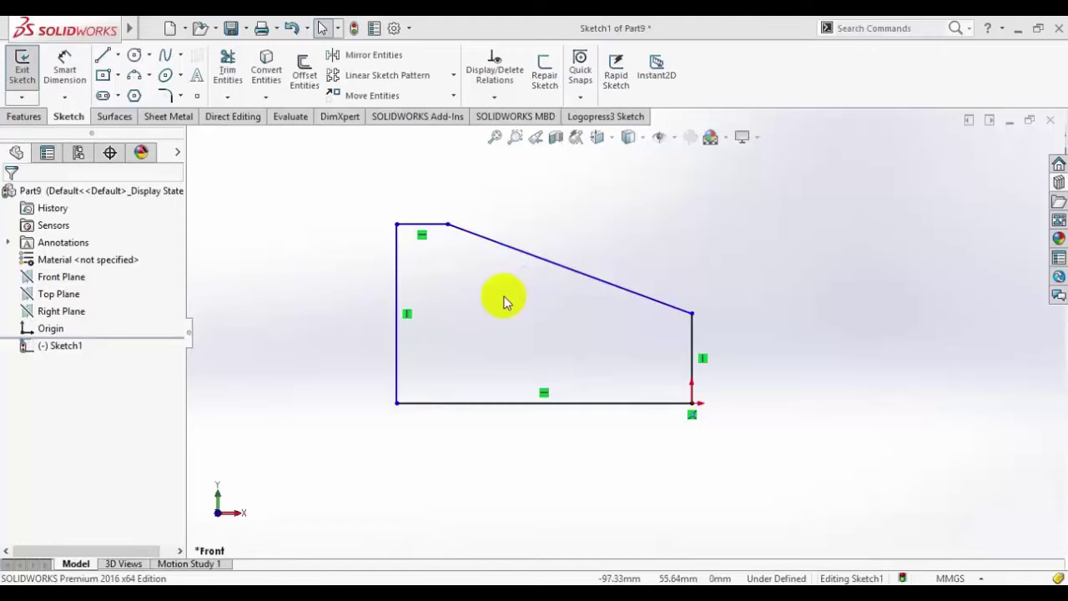
# Step: Dimension the bottom edge 150 and the left edge 100
pyautogui.scroll(-2, 326, 183)
pyautogui.click(64, 69)
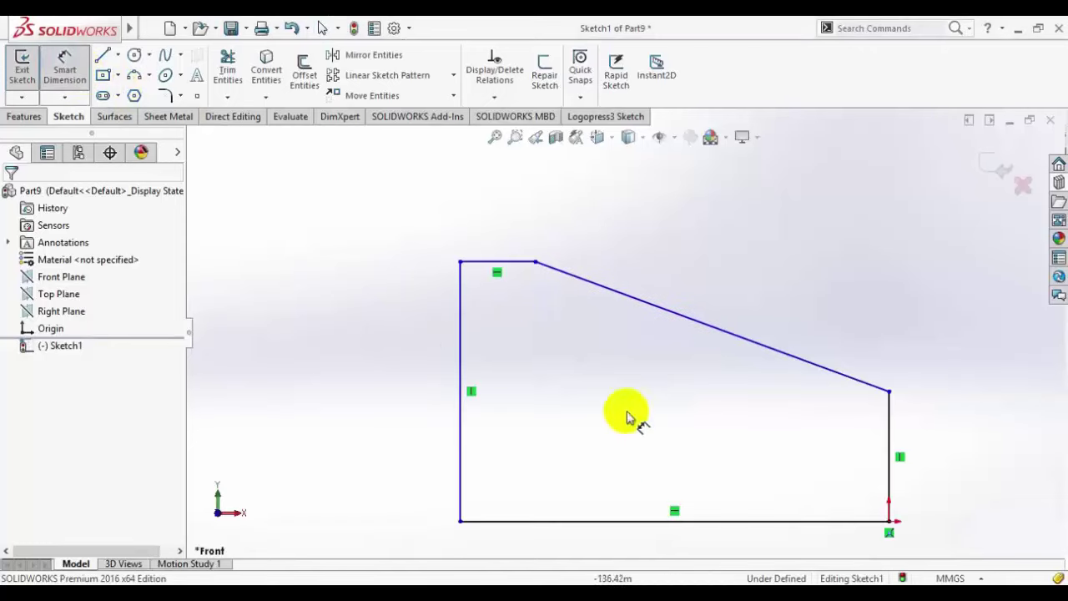
pyautogui.scroll(3, 610, 459)
pyautogui.click(596, 442)
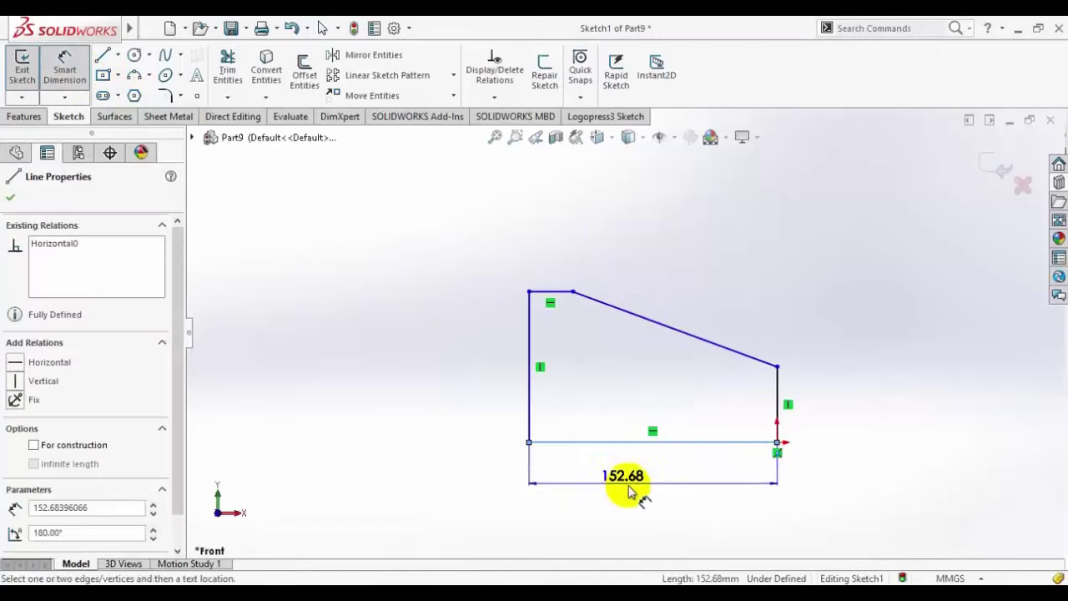
pyautogui.click(630, 493)
pyautogui.write('150')
pyautogui.press('Return')
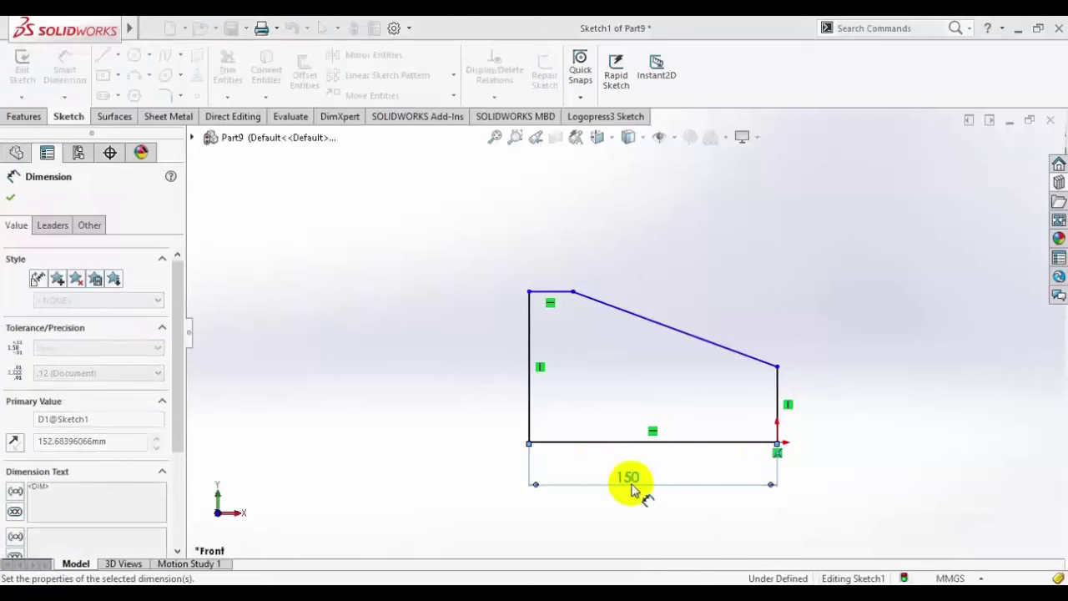
pyautogui.click(529, 355)
pyautogui.click(501, 371)
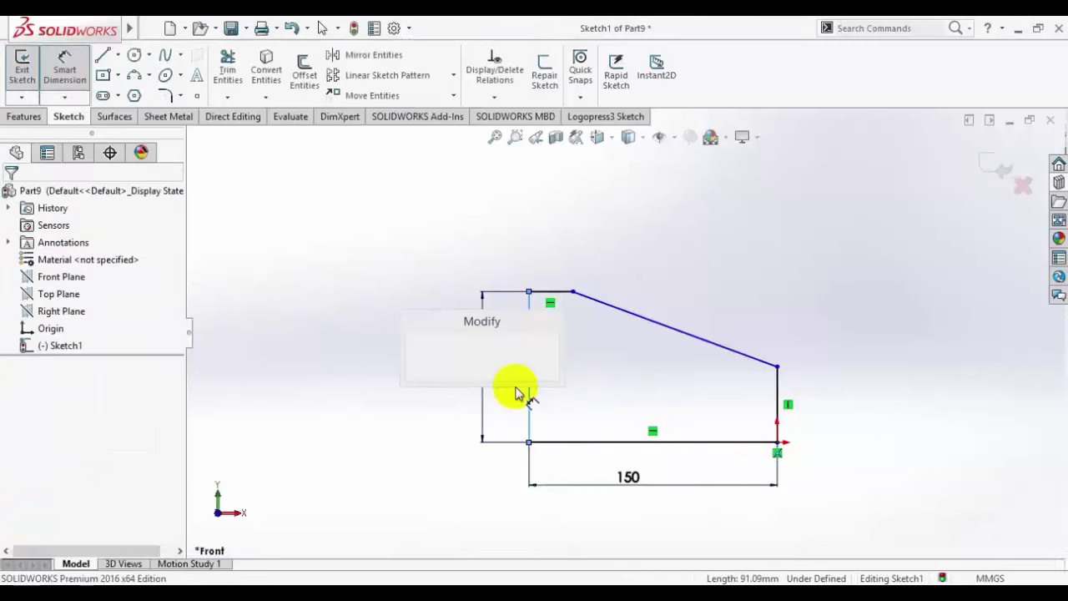
pyautogui.write('100')
pyautogui.press('Return')
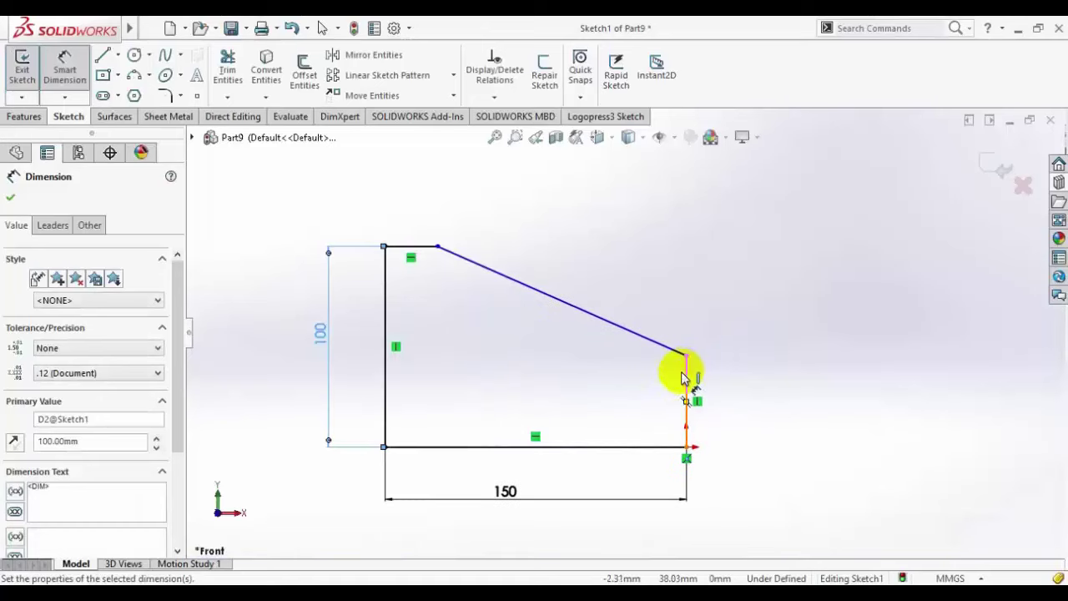
# Step: Dimension the right edge 40 and the short top edge 30
pyautogui.click(689, 381)
pyautogui.click(728, 387)
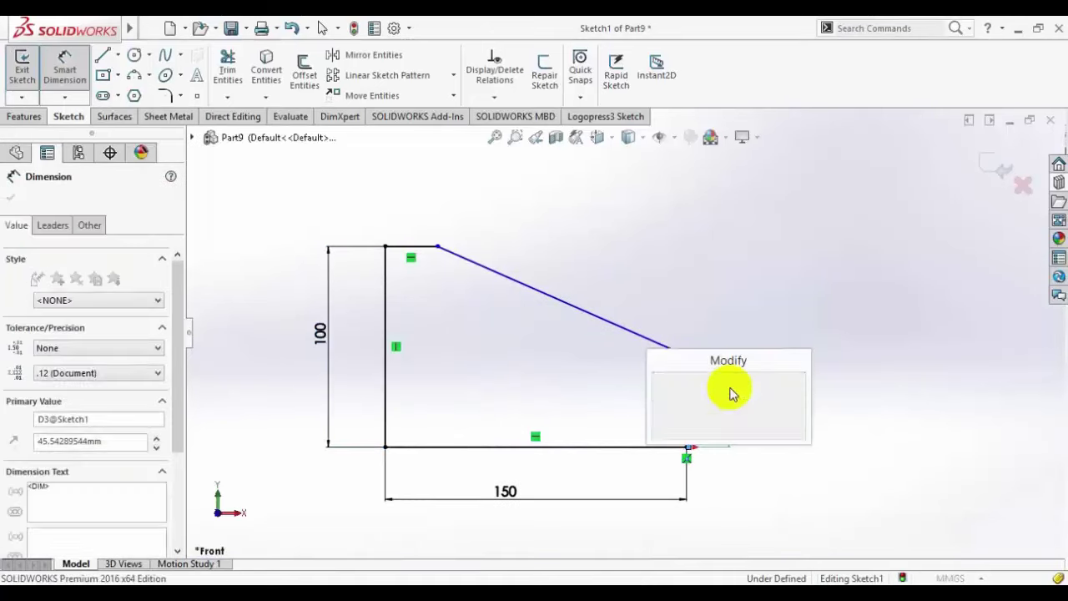
pyautogui.write('40')
pyautogui.press('Return')
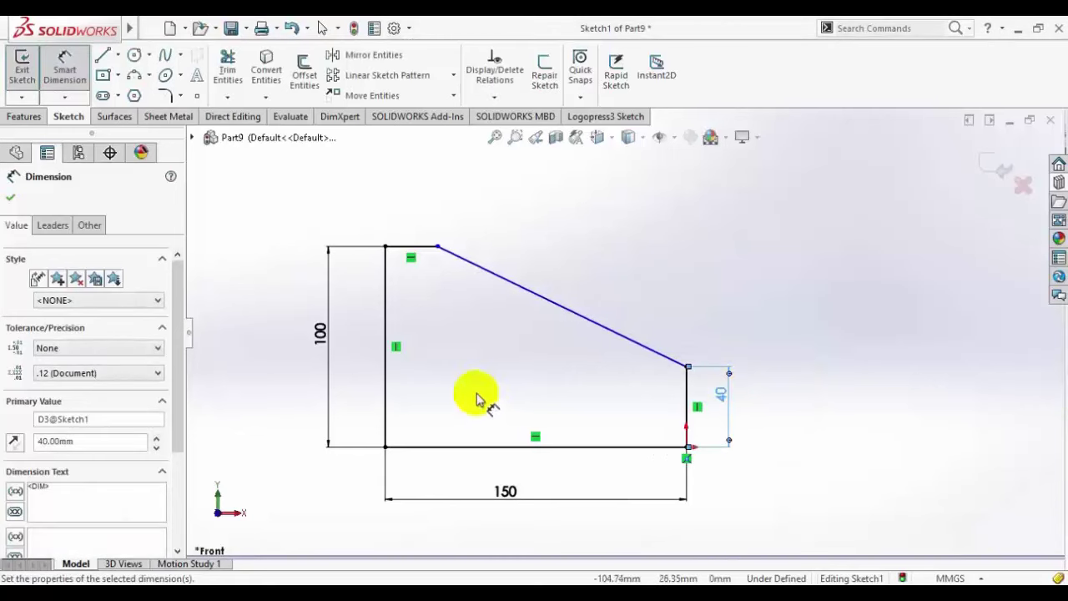
pyautogui.click(430, 249)
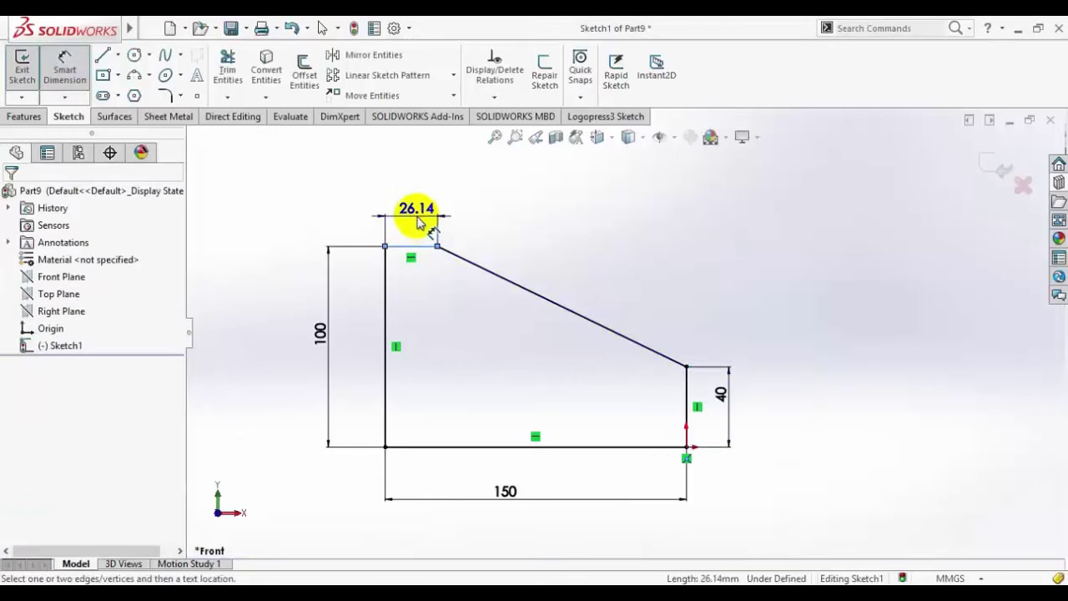
pyautogui.click(417, 219)
pyautogui.write('30')
pyautogui.press('Return')
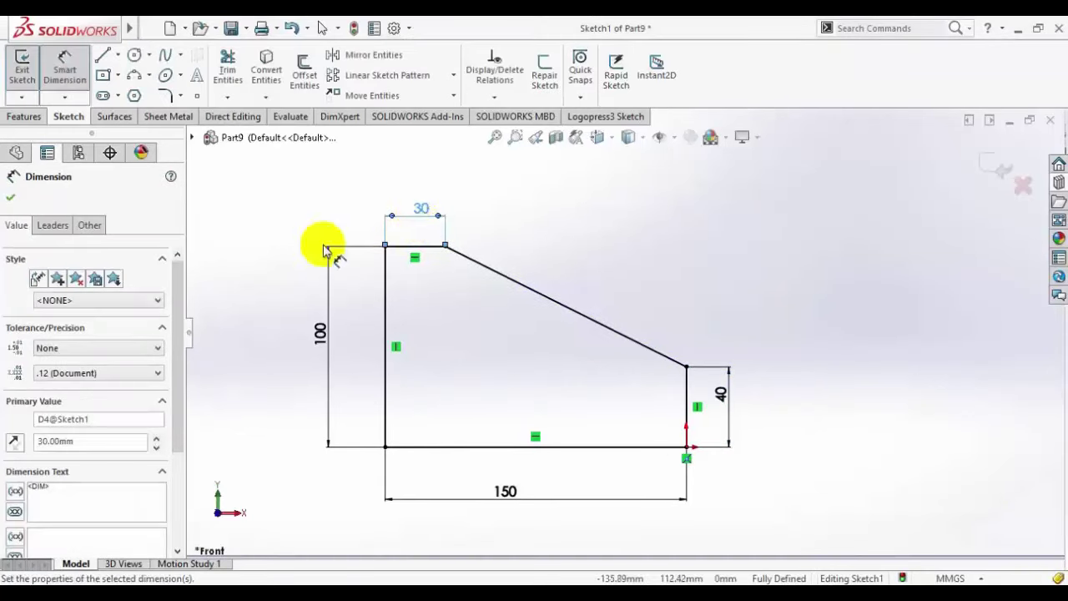
pyautogui.click(9, 198)
# Step: Extrude Sketch1 100 mm with a Mid Plane end condition
pyautogui.click(21, 116)
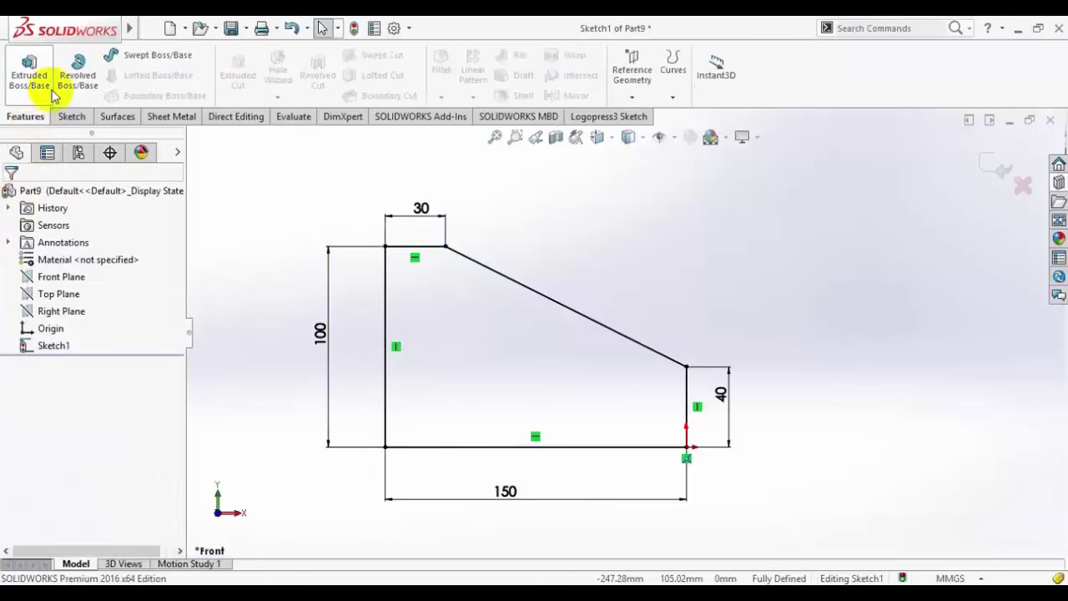
pyautogui.click(46, 77)
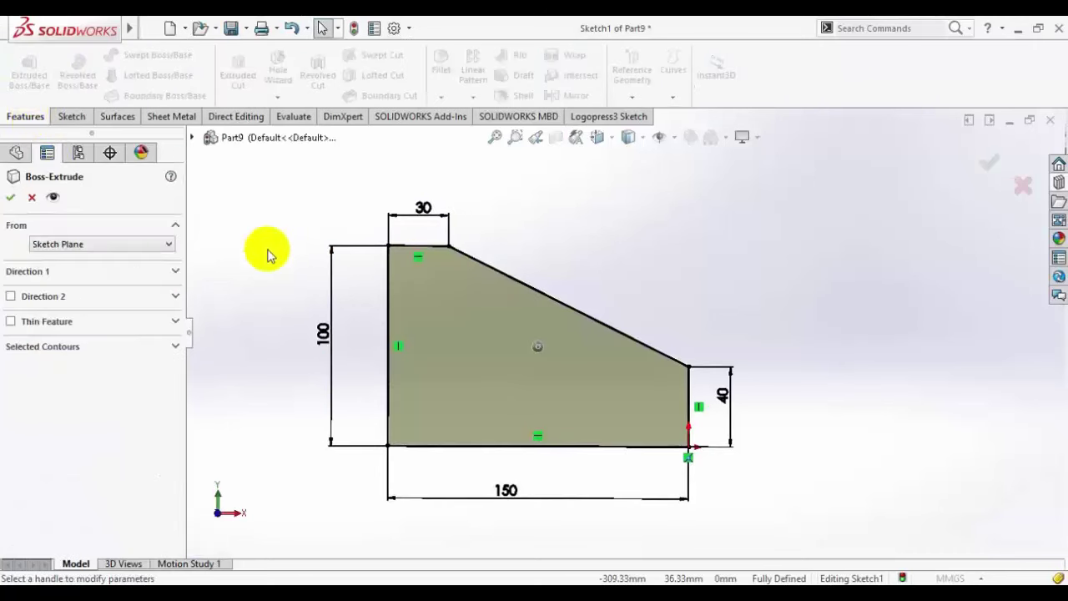
pyautogui.click(33, 274)
pyautogui.click(66, 290)
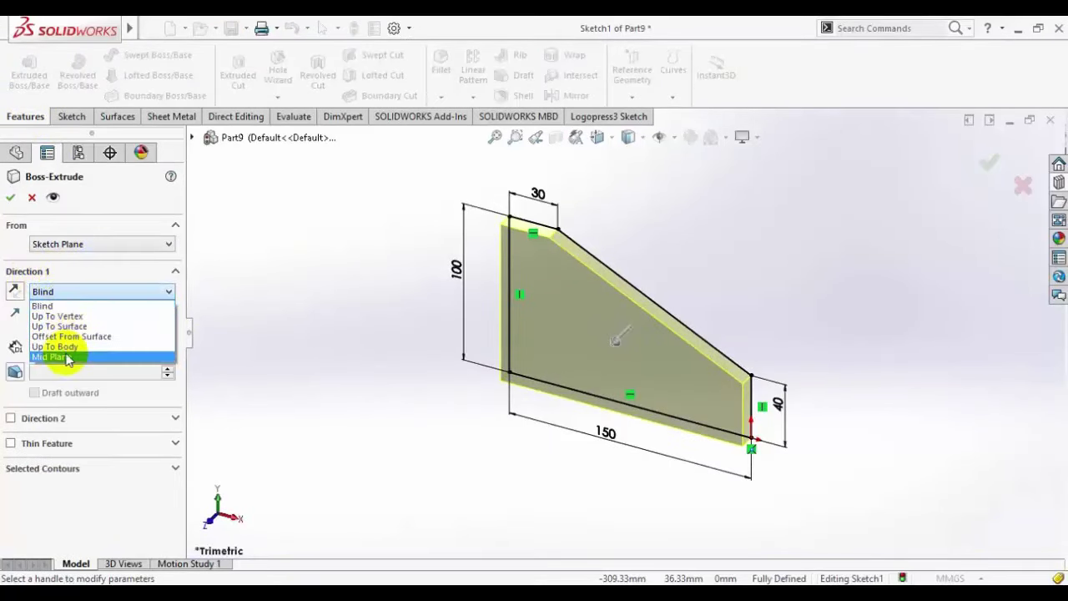
pyautogui.click(72, 356)
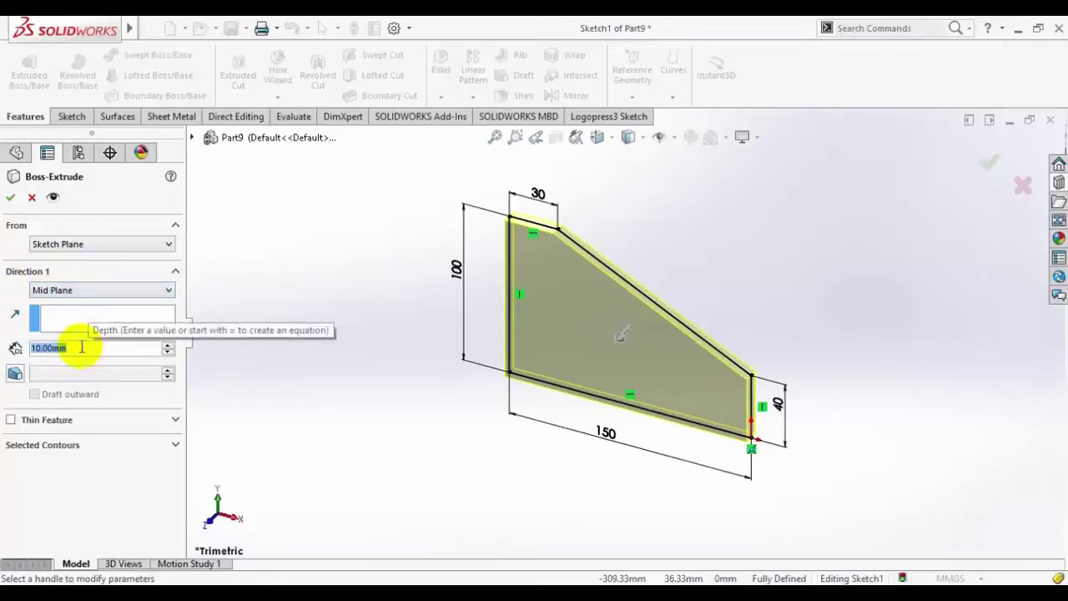
pyautogui.write('60')
pyautogui.press('Return')
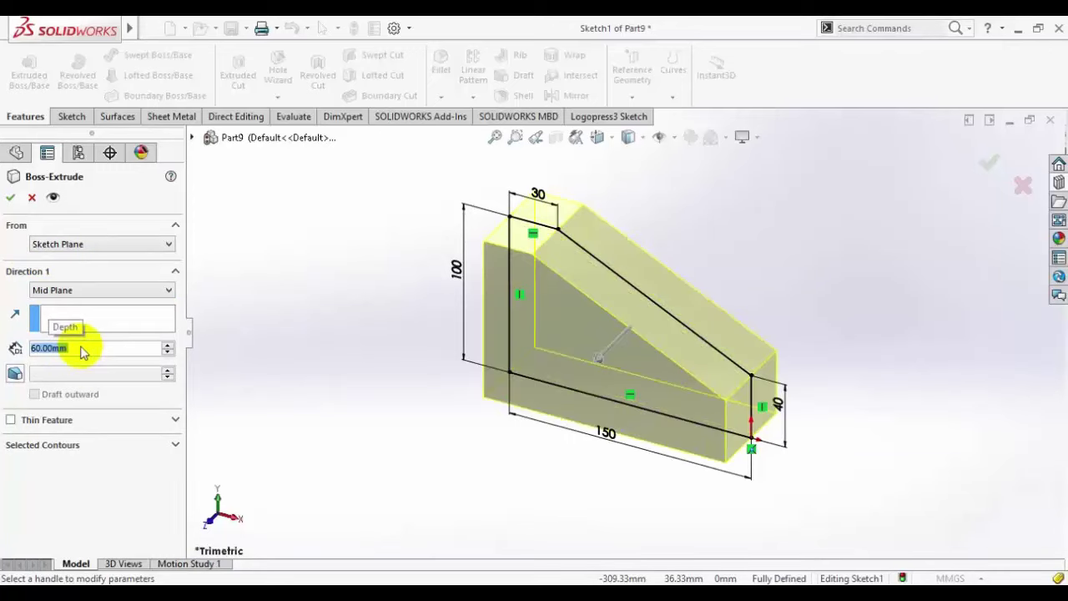
pyautogui.write('100')
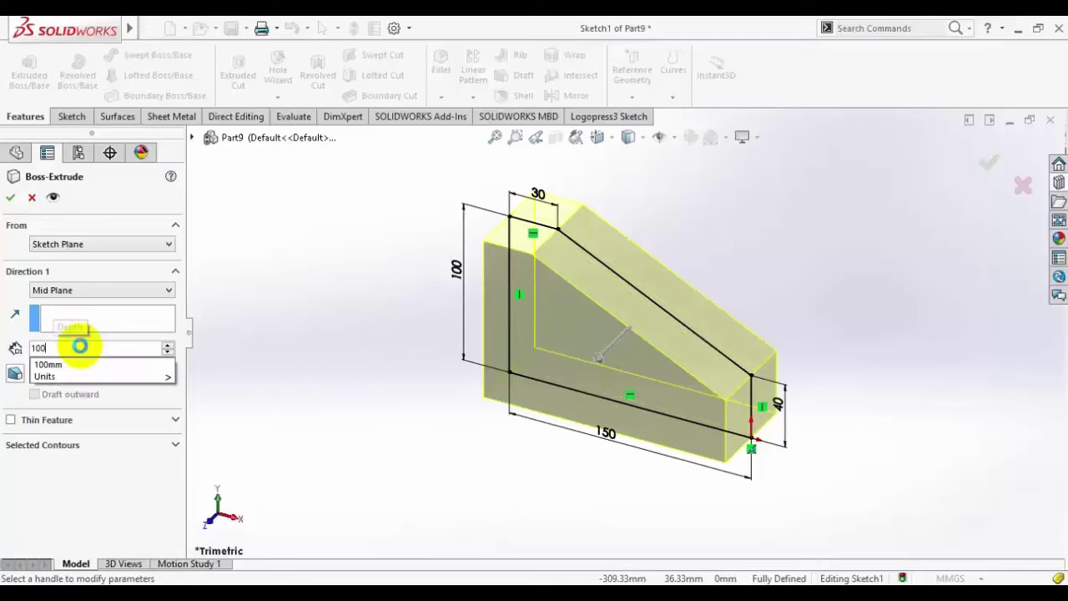
pyautogui.press('Return')
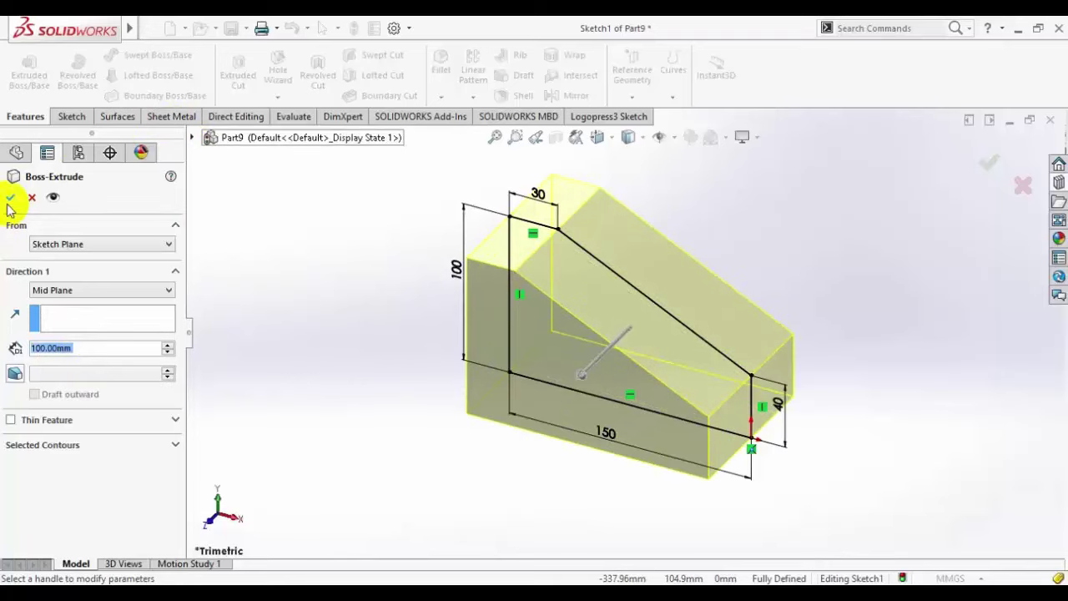
pyautogui.click(10, 199)
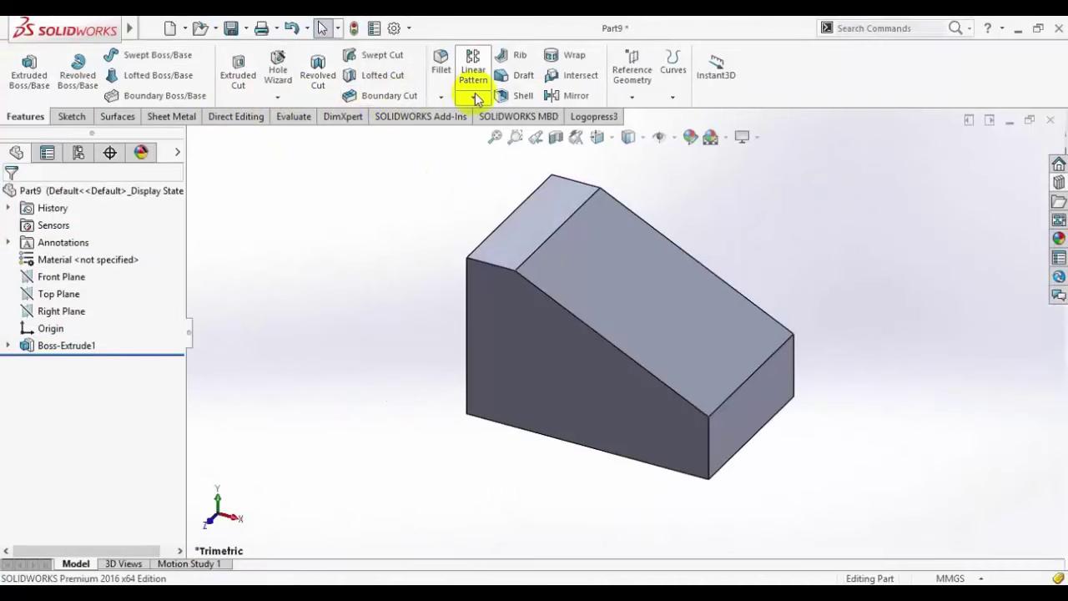
# Step: Add a 20 mm vertex chamfer at the block's top back corner
pyautogui.click(442, 98)
pyautogui.click(471, 135)
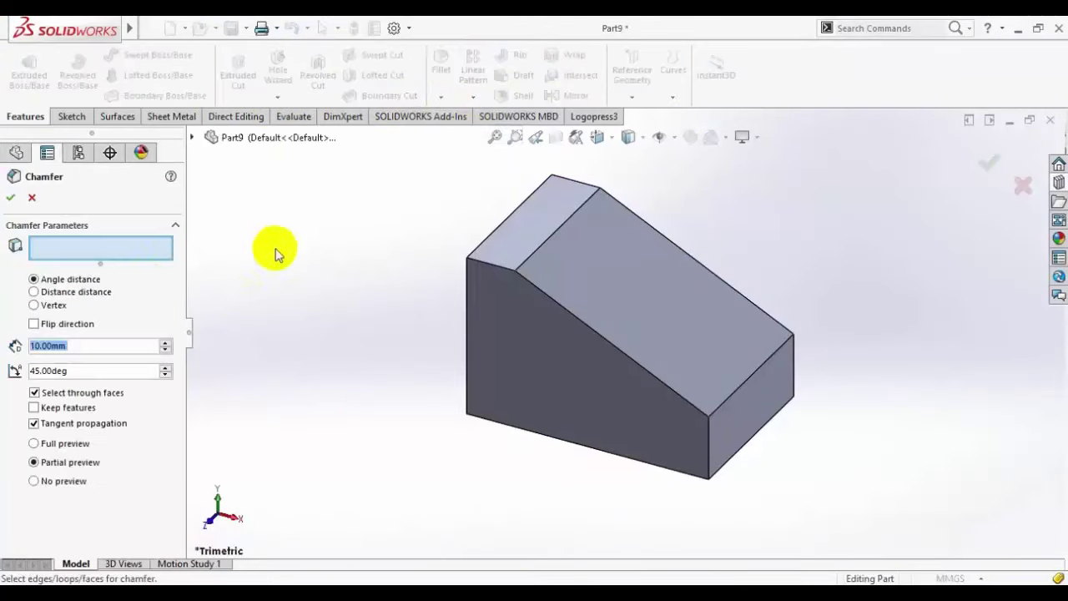
pyautogui.click(35, 305)
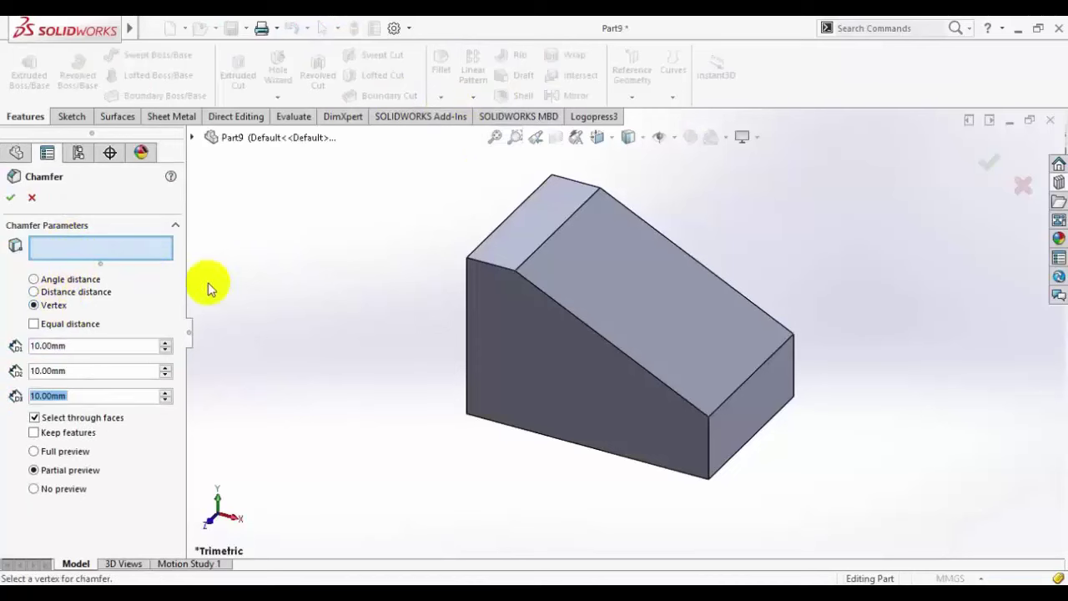
pyautogui.scroll(-2, 461, 248)
pyautogui.click(490, 277)
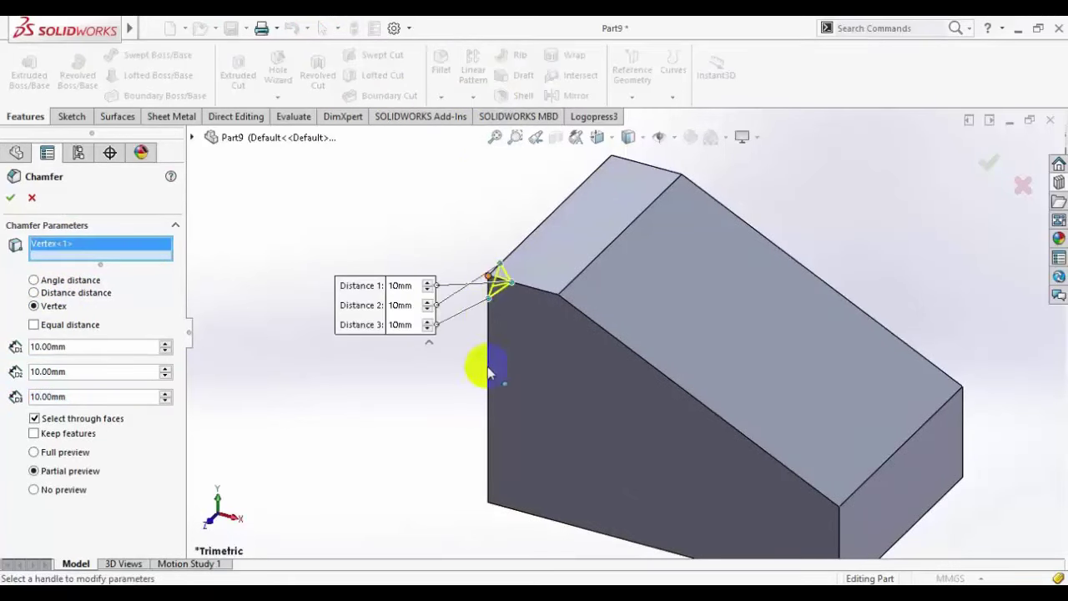
pyautogui.scroll(-2, 530, 325)
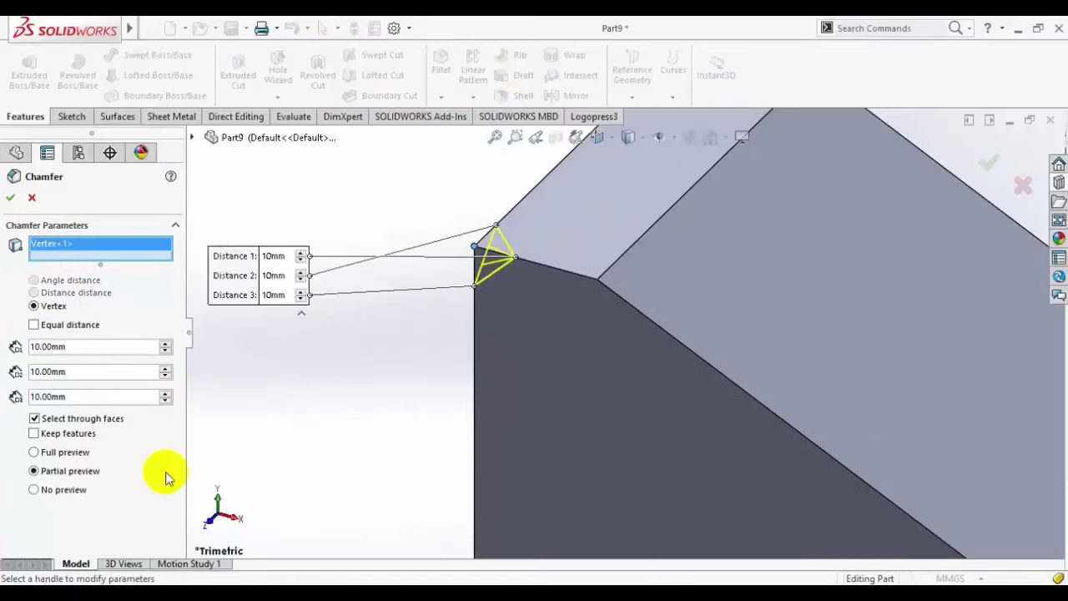
pyautogui.click(166, 368)
pyautogui.click(166, 394)
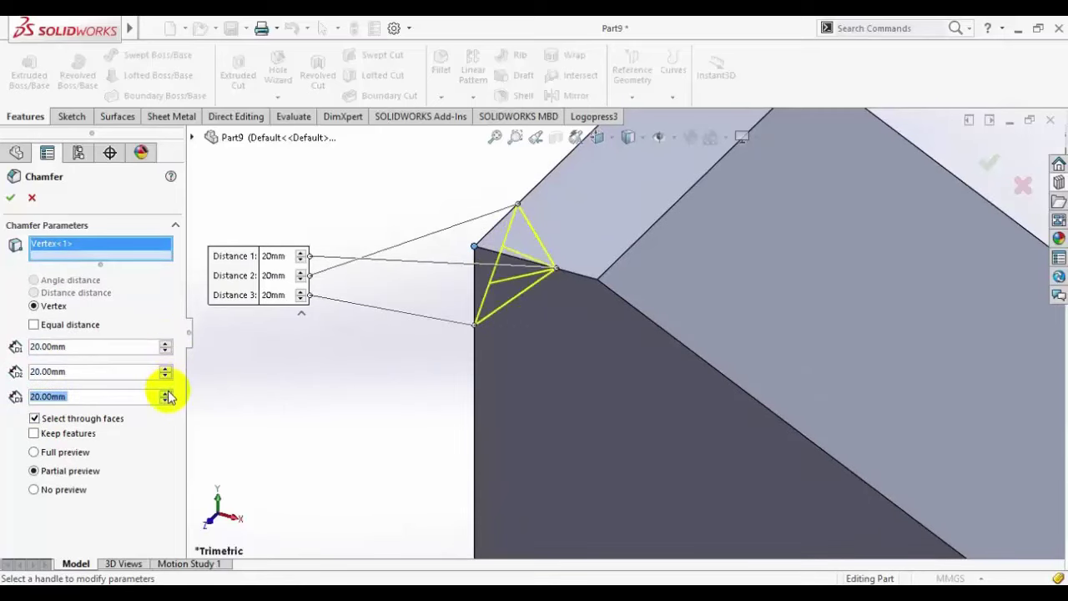
pyautogui.scroll(5, 634, 336)
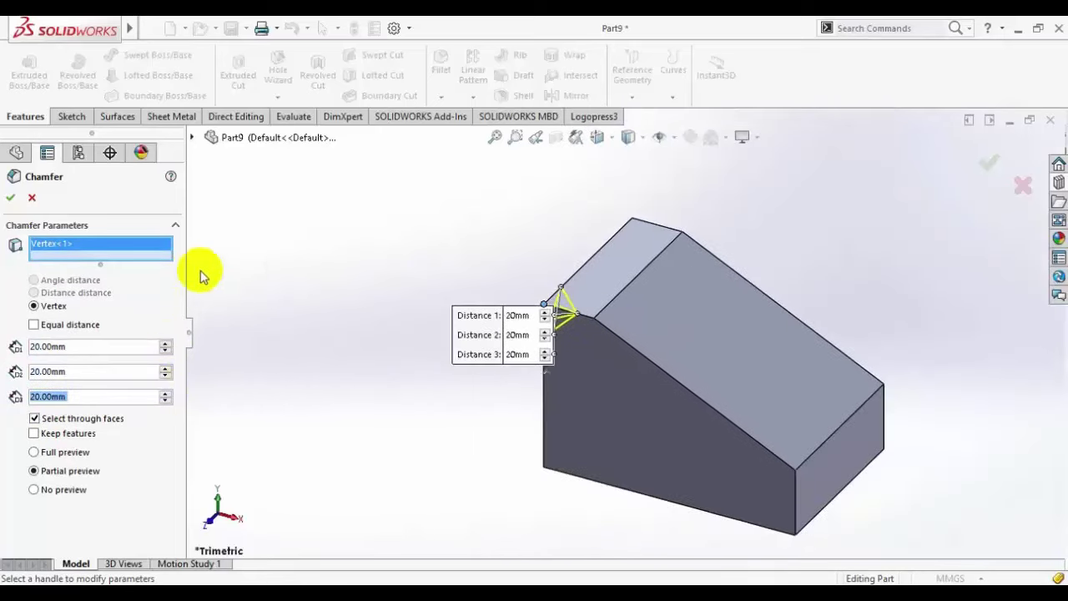
pyautogui.click(634, 220)
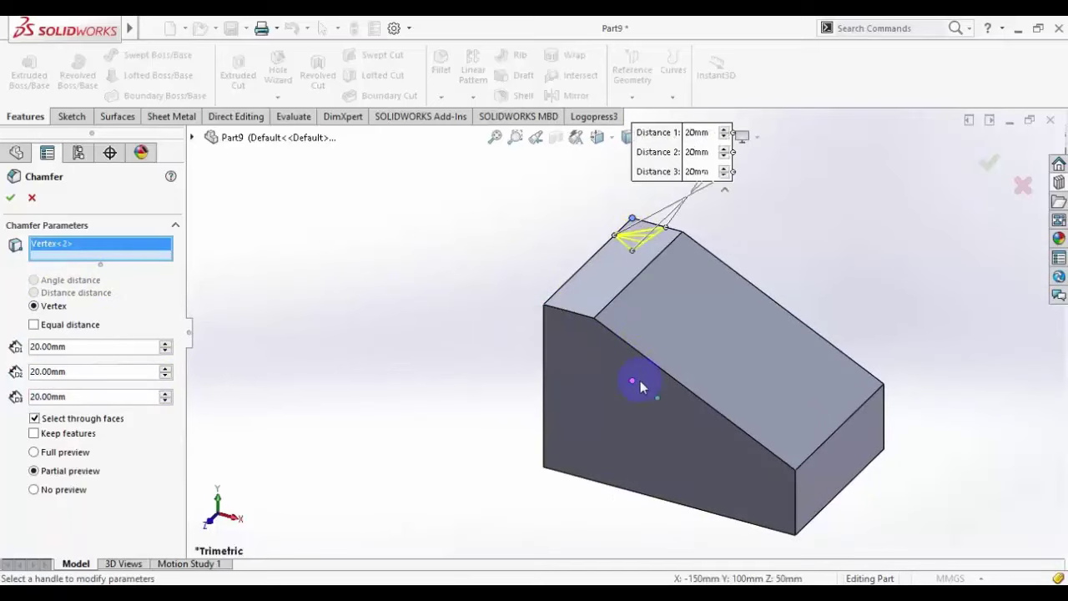
pyautogui.scroll(-2, 609, 322)
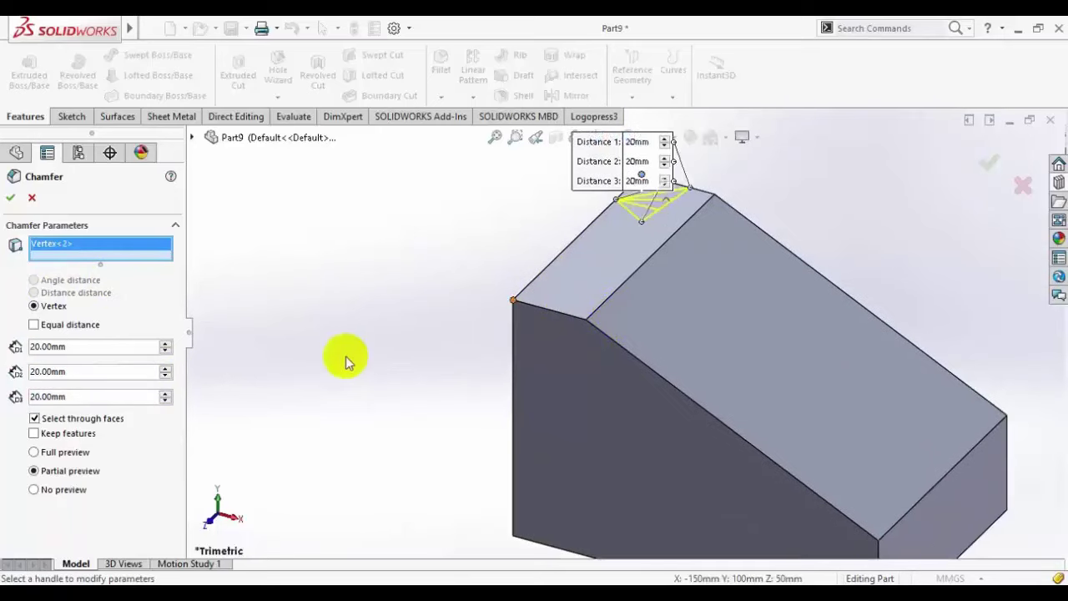
pyautogui.click(45, 452)
pyautogui.click(10, 197)
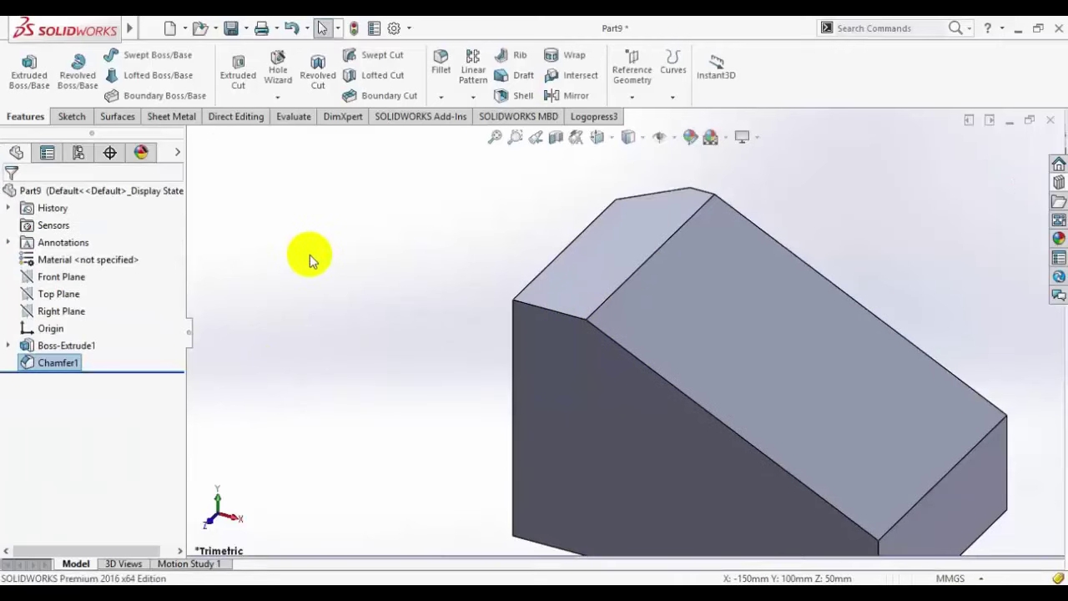
# Step: Start a second vertex chamfer and pick the upper front corner vertex
pyautogui.click(442, 97)
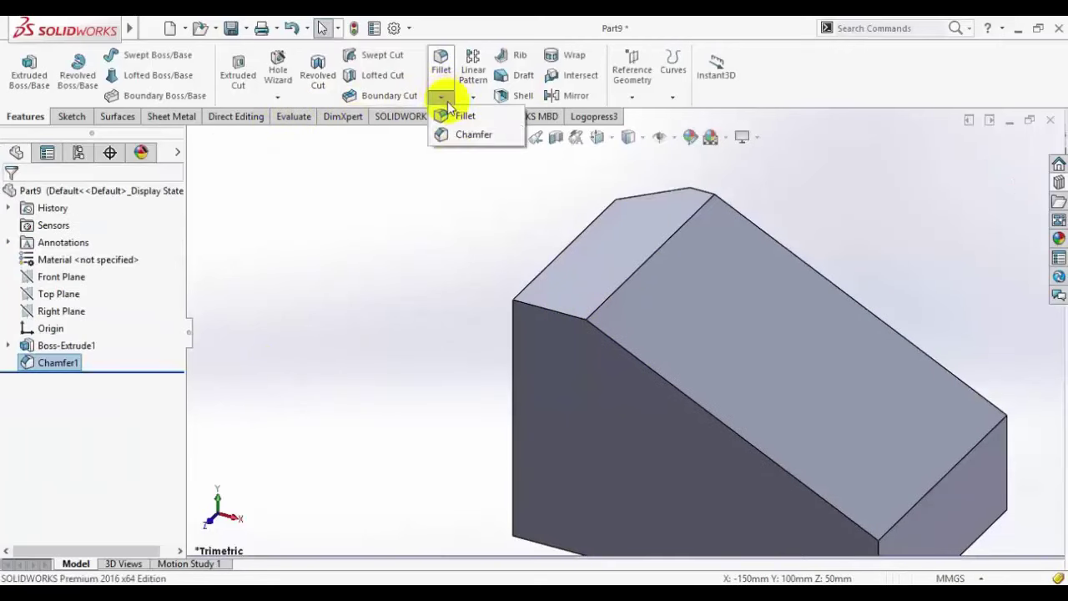
pyautogui.click(450, 133)
pyautogui.click(515, 307)
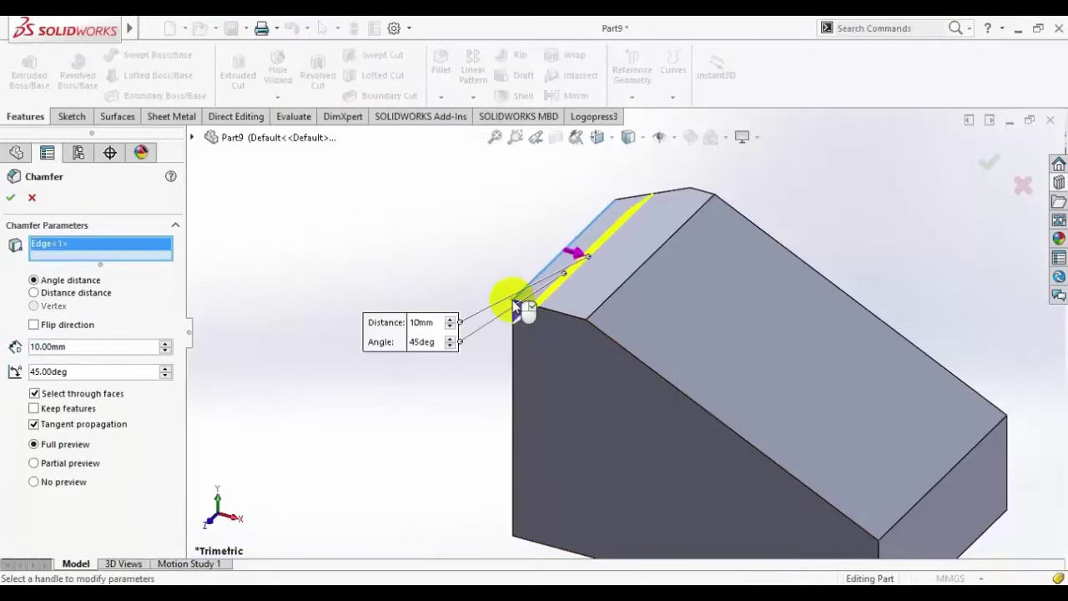
pyautogui.click(515, 305)
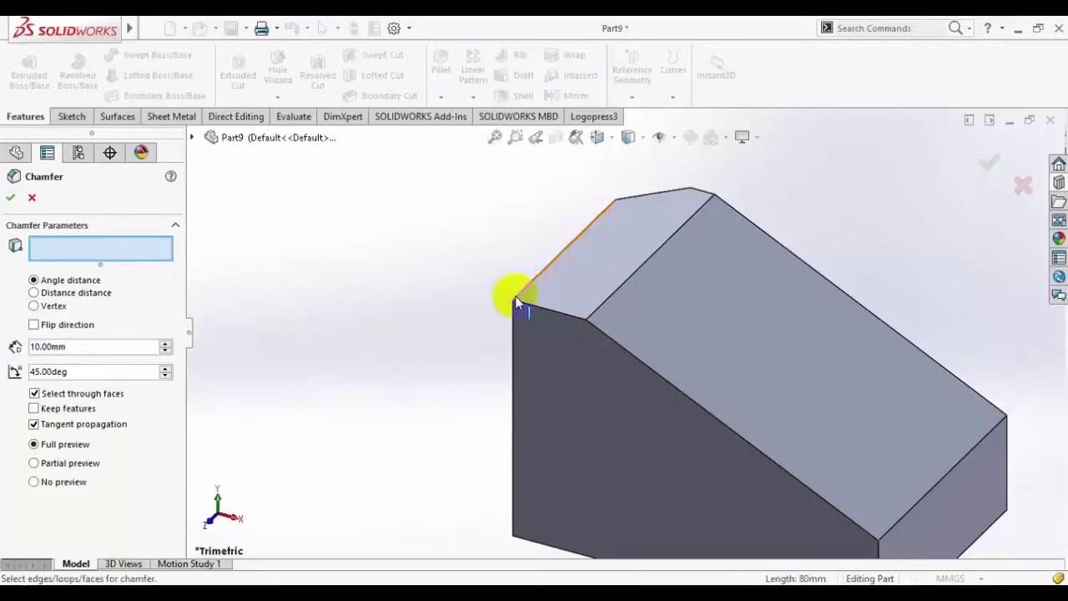
pyautogui.click(515, 306)
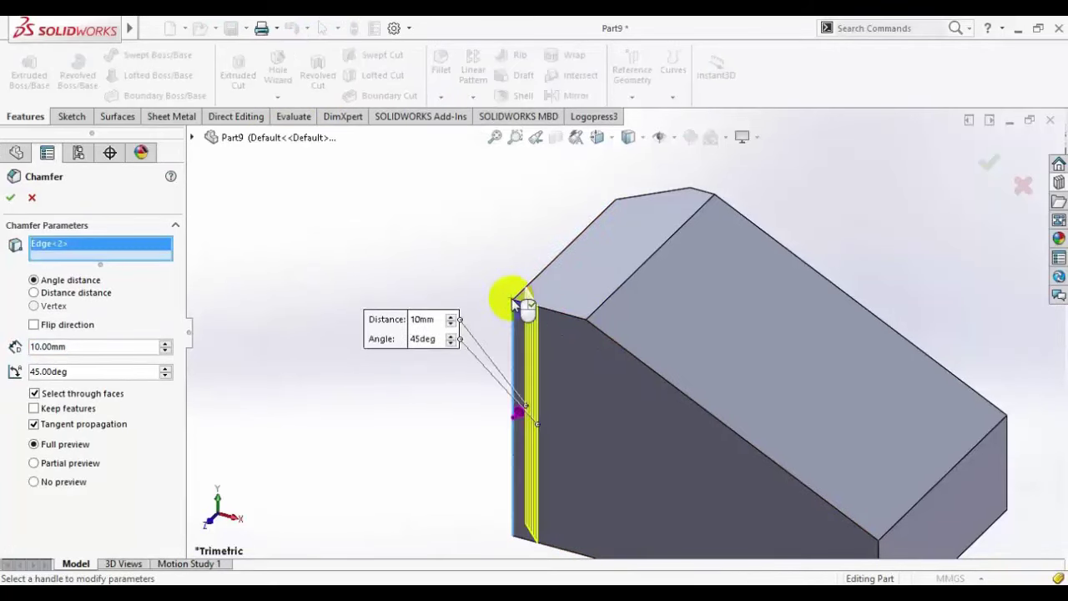
pyautogui.click(515, 305)
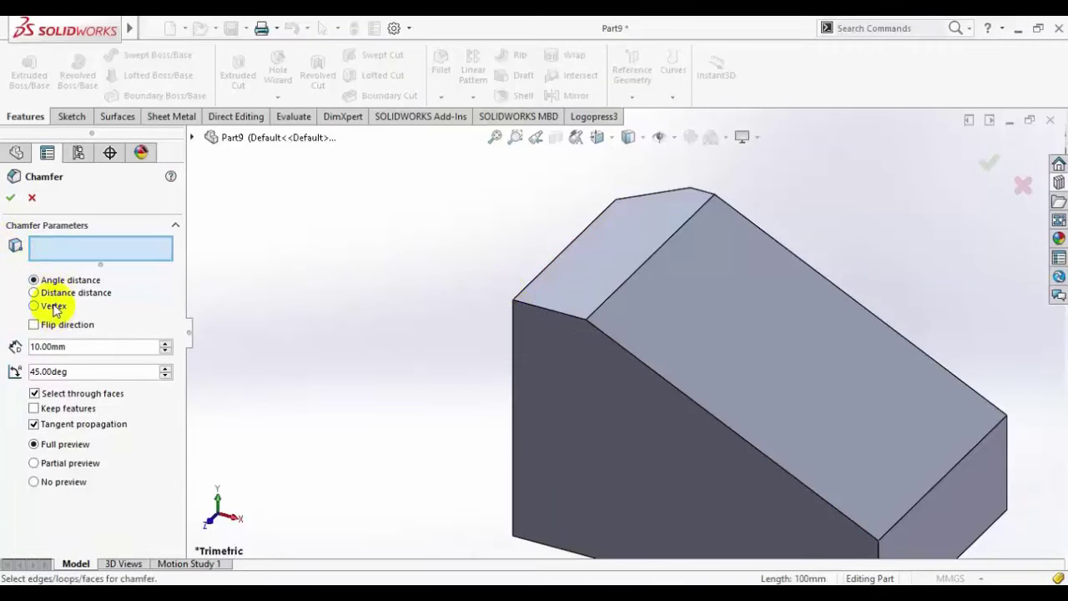
pyautogui.click(35, 305)
pyautogui.click(516, 301)
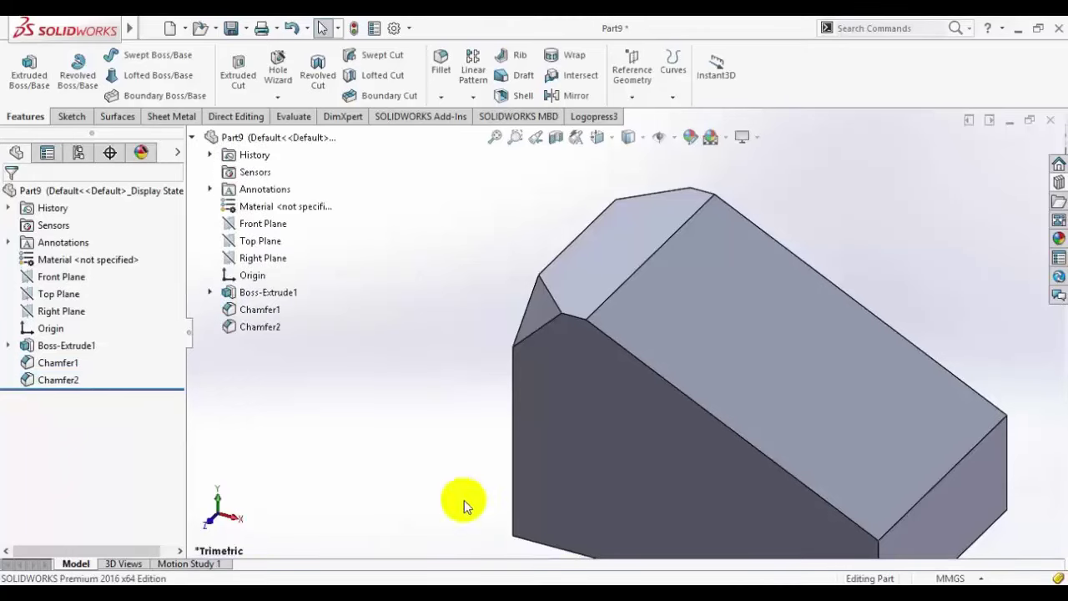
# Step: Change Boss-Extrude1's 150 mm length to 120 mm and rebuild
pyautogui.press('f')
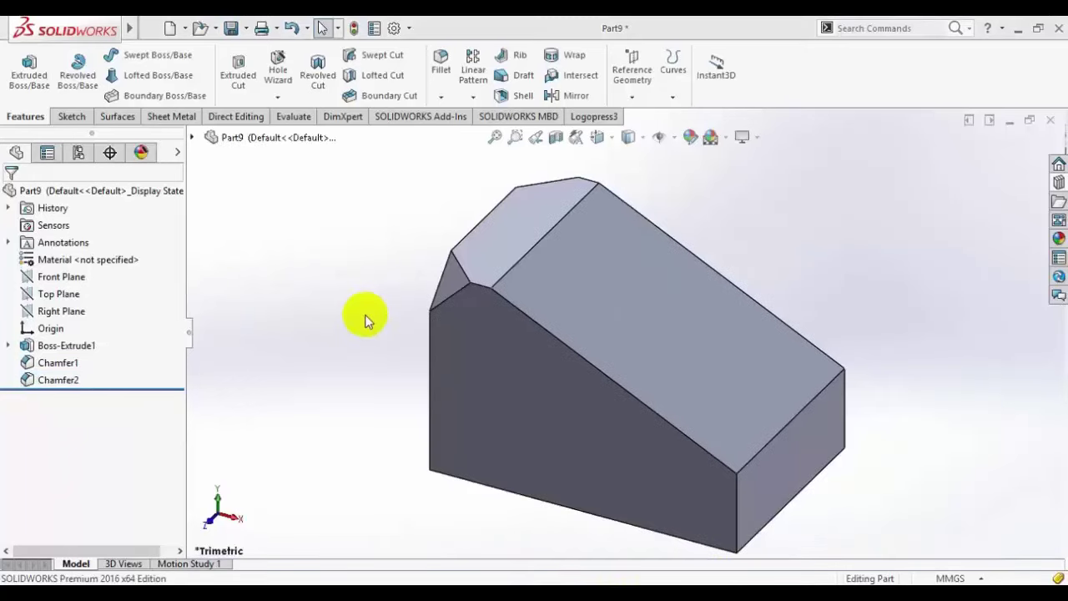
pyautogui.doubleClick(520, 444)
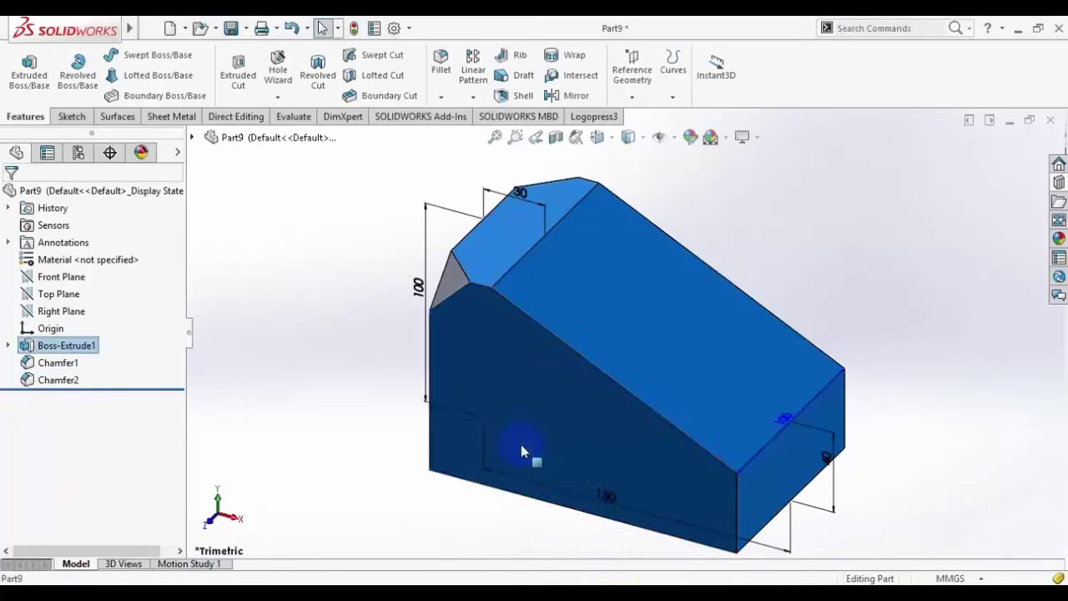
pyautogui.doubleClick(611, 469)
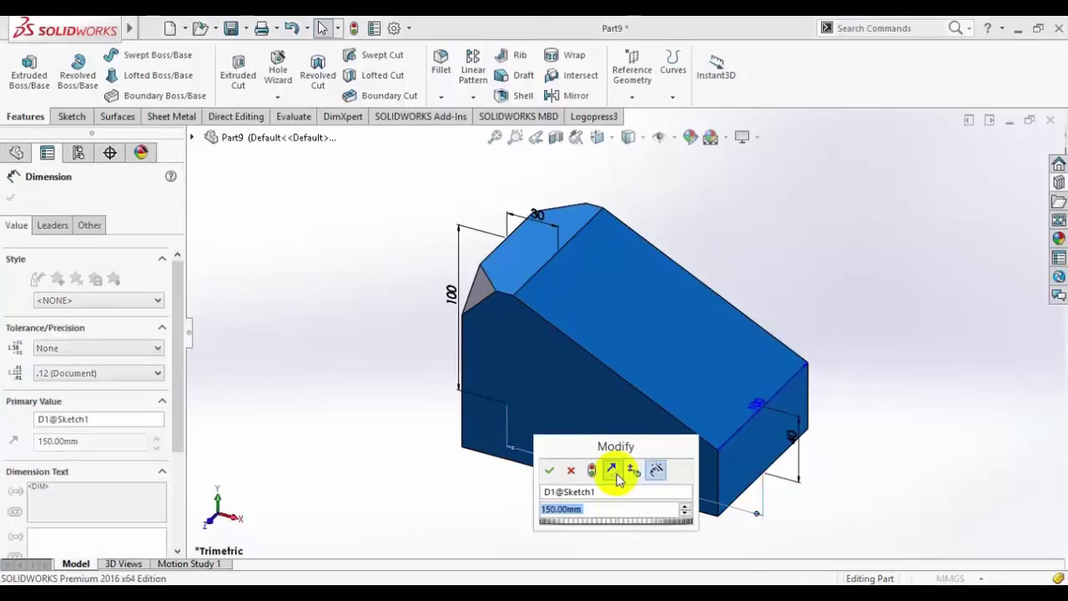
pyautogui.write('120')
pyautogui.press('Return')
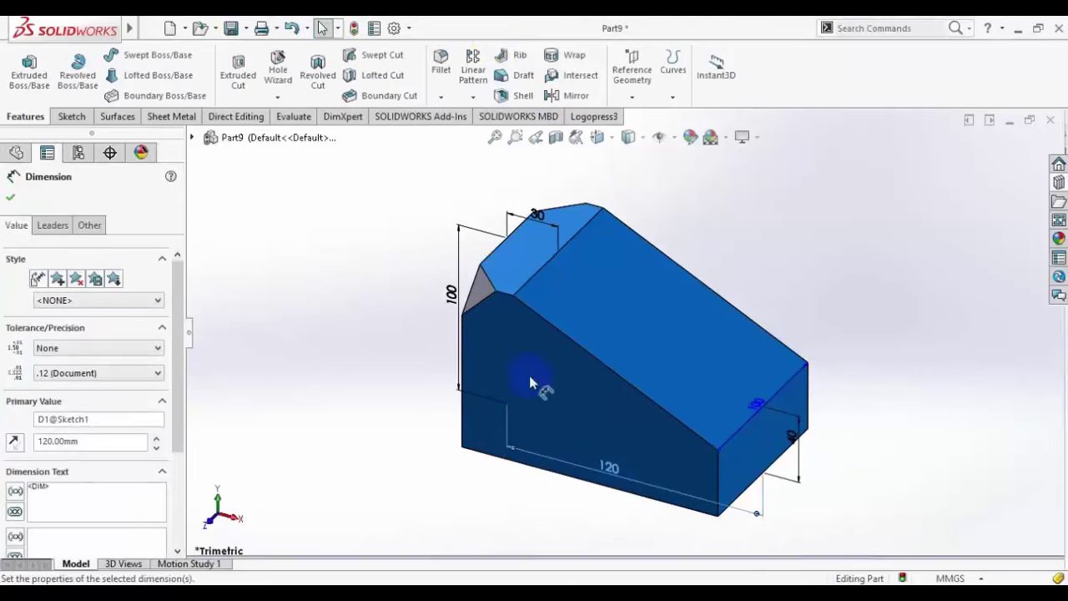
pyautogui.click(357, 29)
pyautogui.scroll(2, 835, 418)
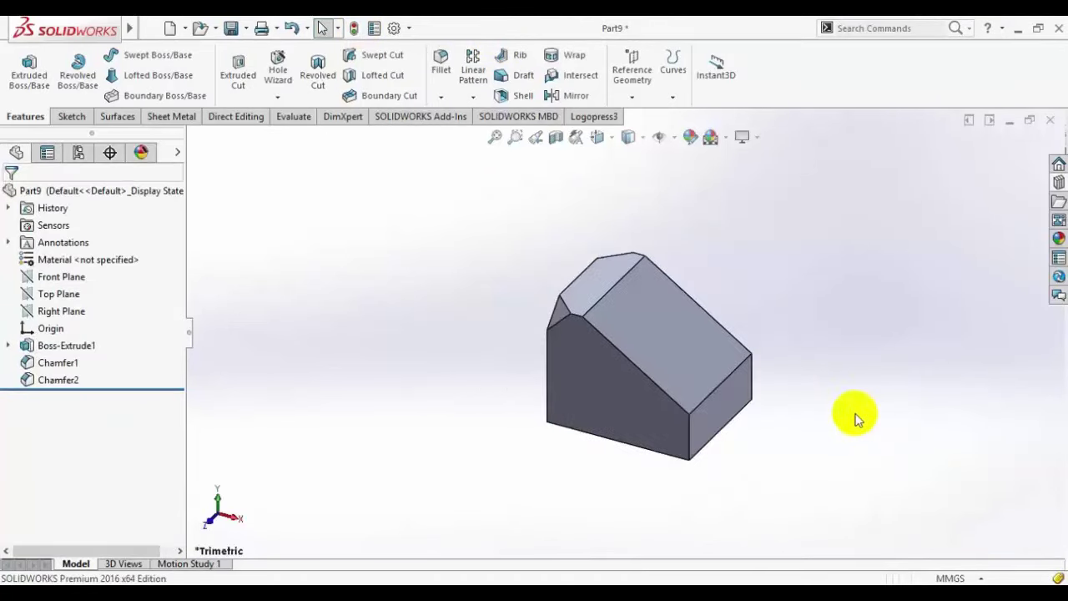
pyautogui.scroll(-3, 817, 359)
# Step: Sketch a single line on the sloped face from its upper edge to the lower front edge
pyautogui.click(439, 236)
pyautogui.scroll(-1, 436, 234)
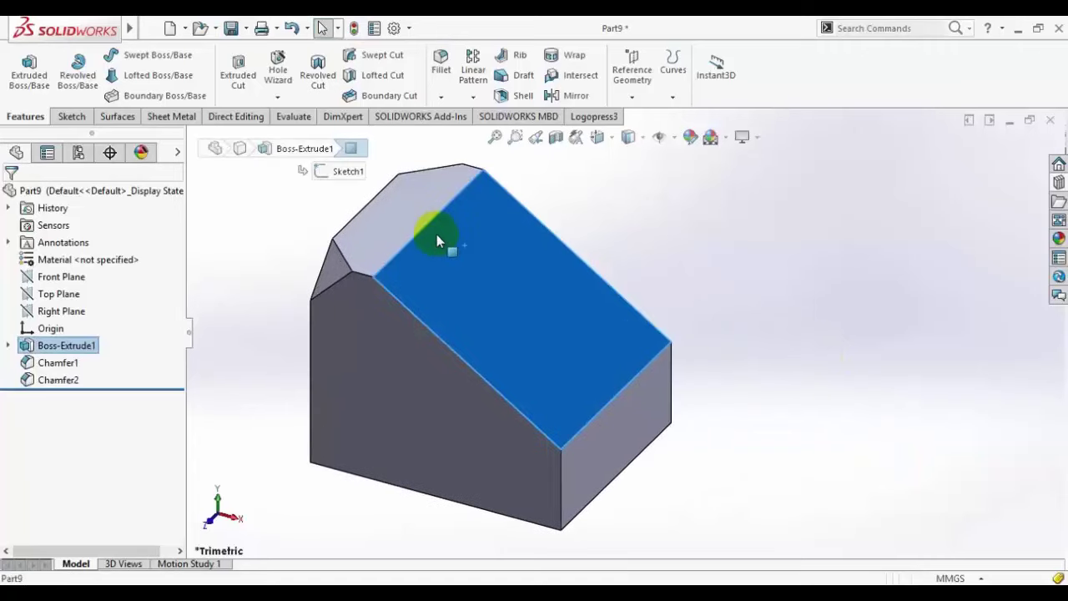
pyautogui.click(73, 116)
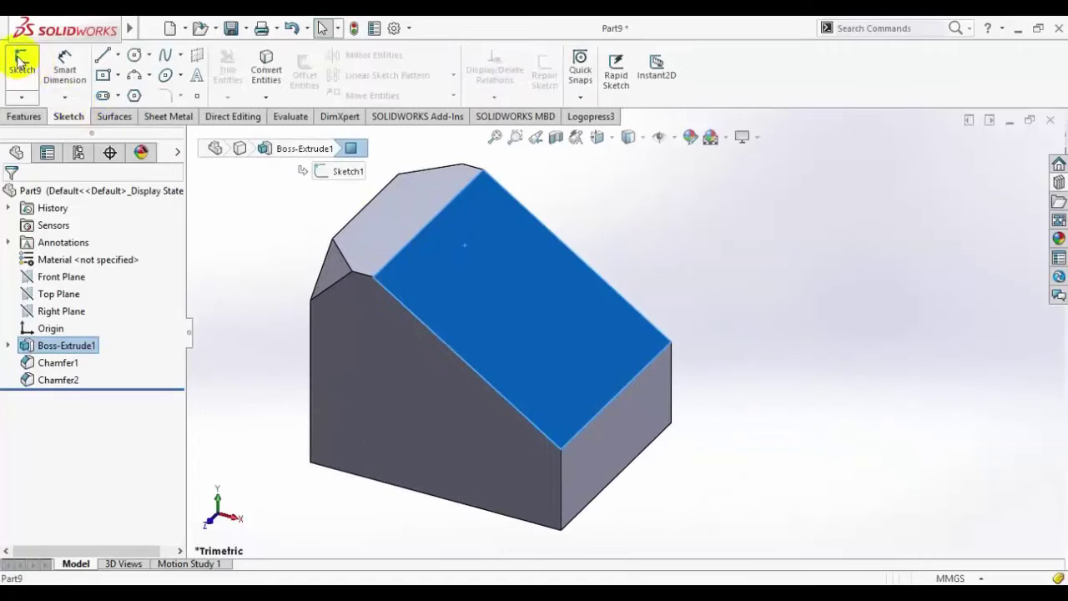
pyautogui.click(21, 58)
pyautogui.click(103, 55)
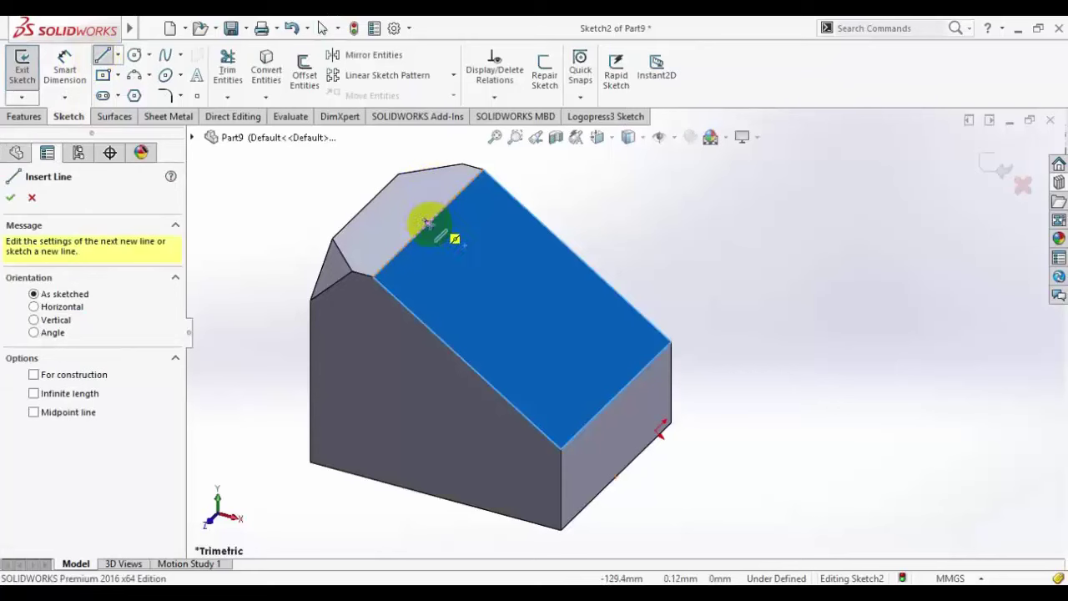
pyautogui.click(427, 224)
pyautogui.click(615, 393)
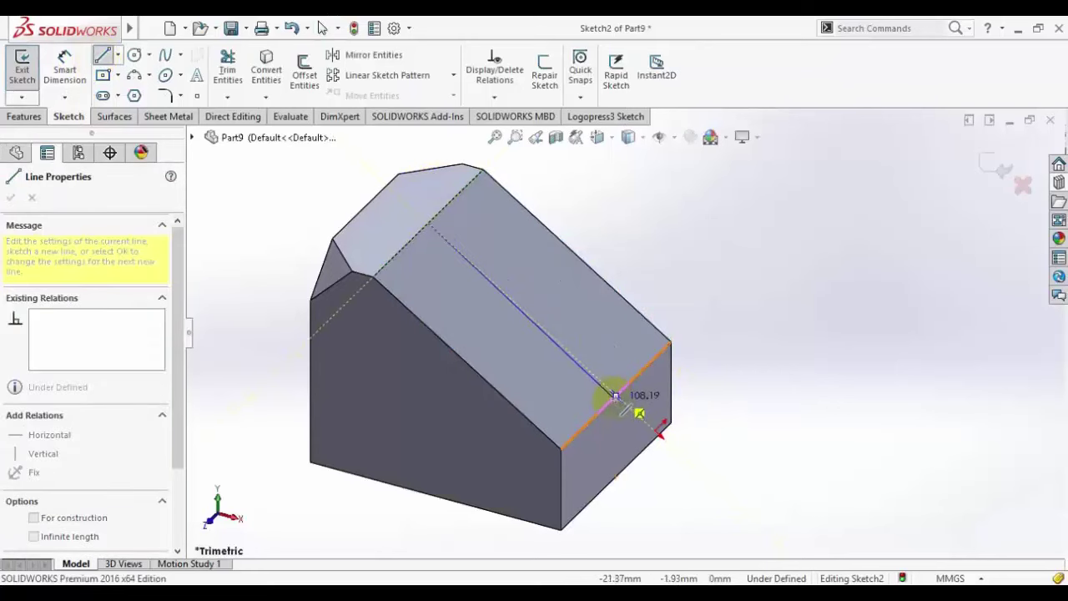
pyautogui.rightClick(680, 250)
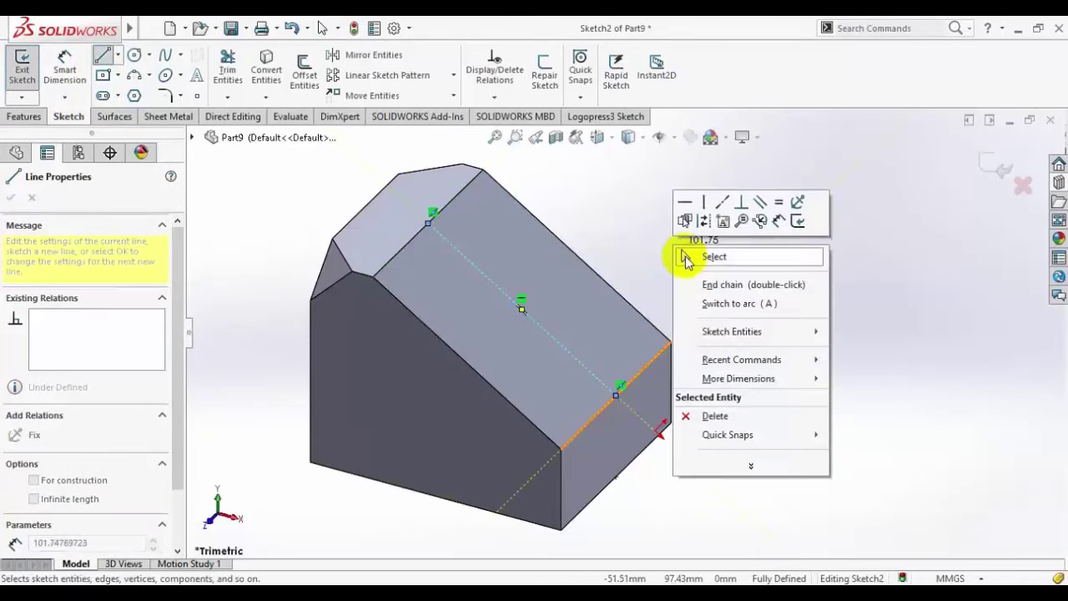
pyautogui.click(687, 254)
pyautogui.click(997, 166)
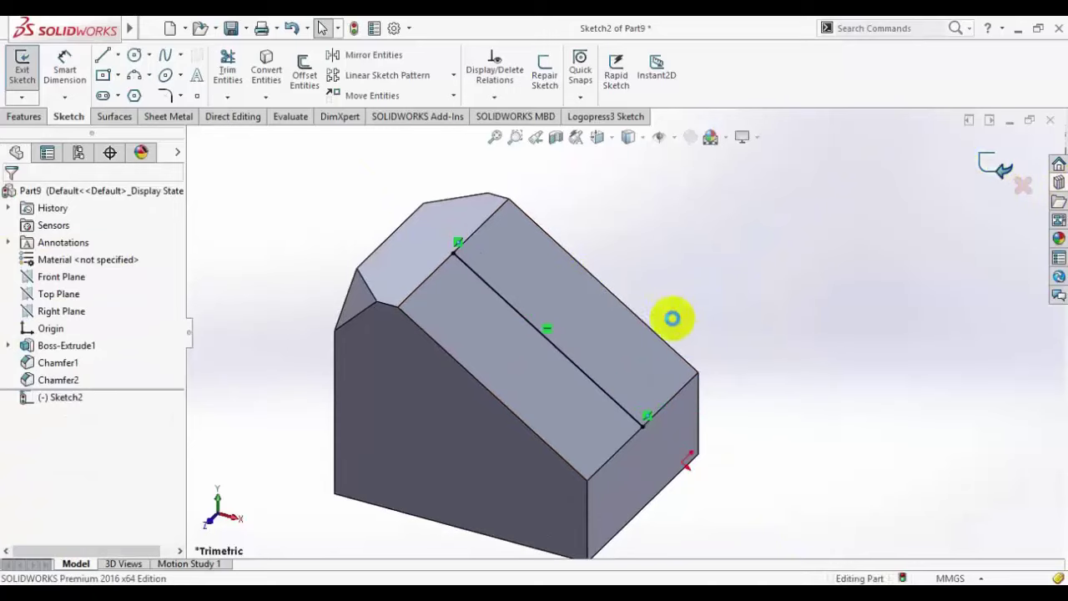
pyautogui.scroll(-2, 497, 345)
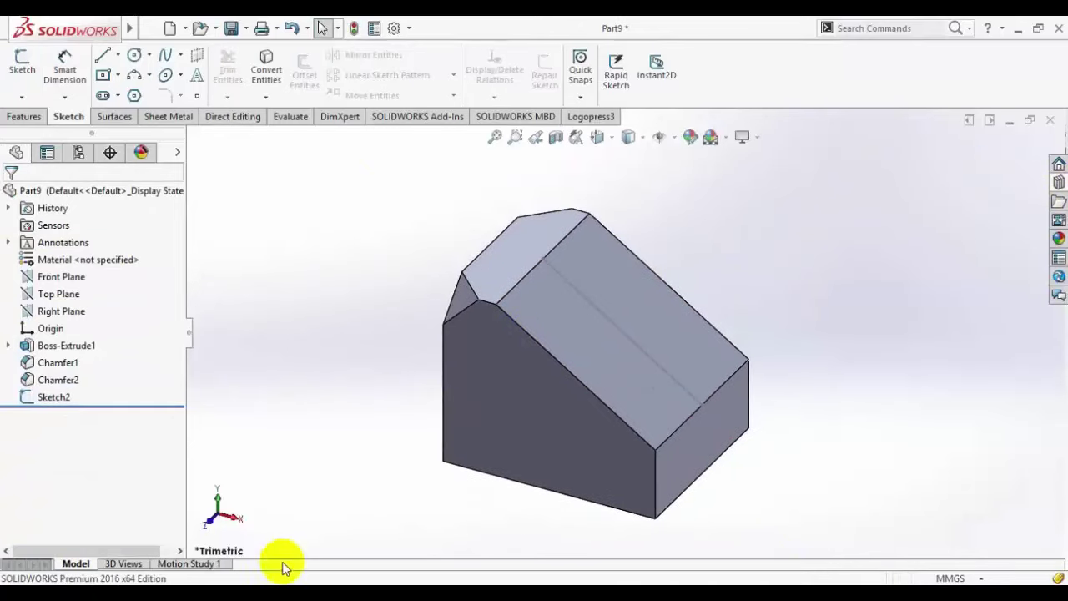
pyautogui.click(269, 586)
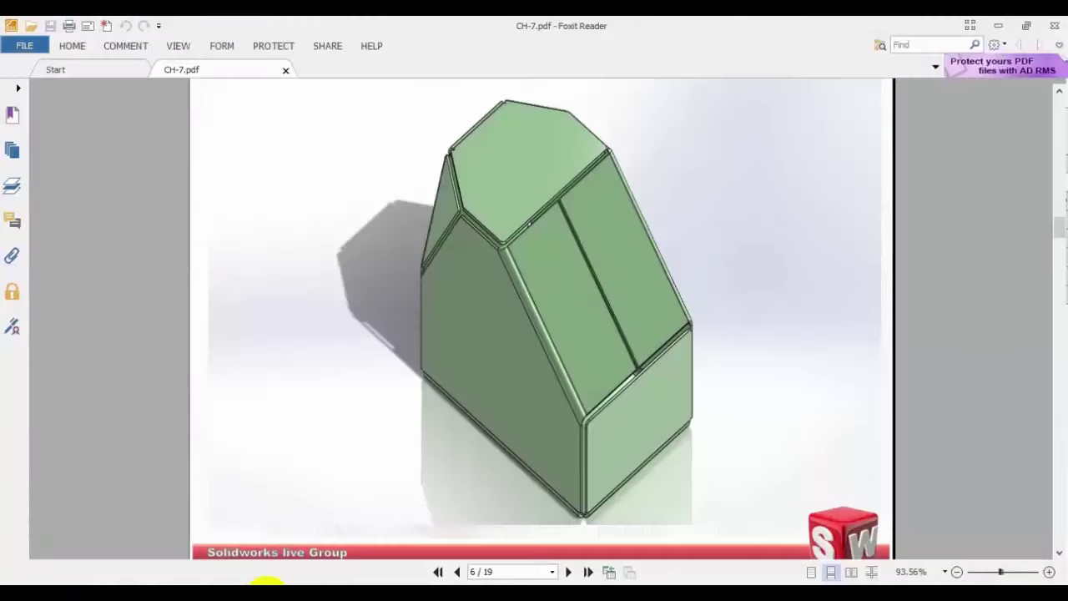
pyautogui.click(269, 586)
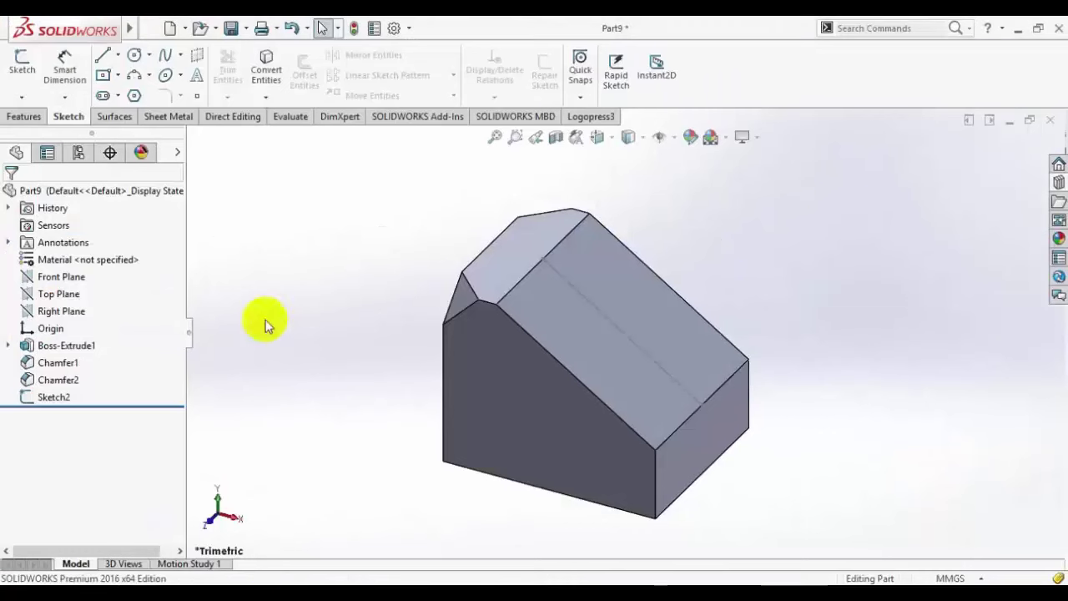
# Step: Start Convert to Sheet Metal with the block's bottom face as the fixed face
pyautogui.click(162, 118)
pyautogui.click(77, 73)
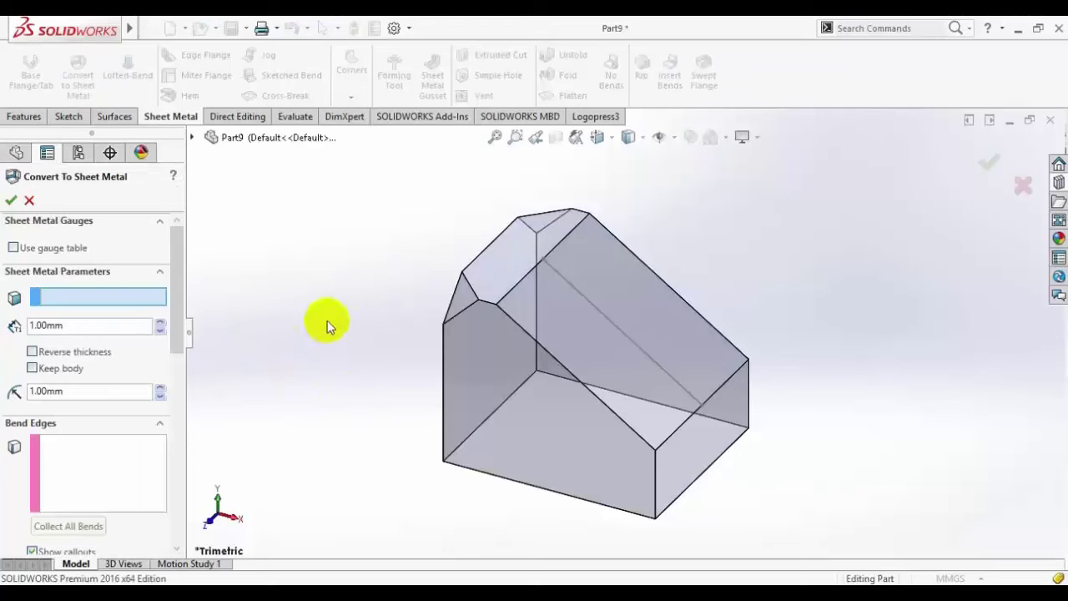
pyautogui.moveTo(342, 457); pyautogui.dragTo(434, 361, button='middle')
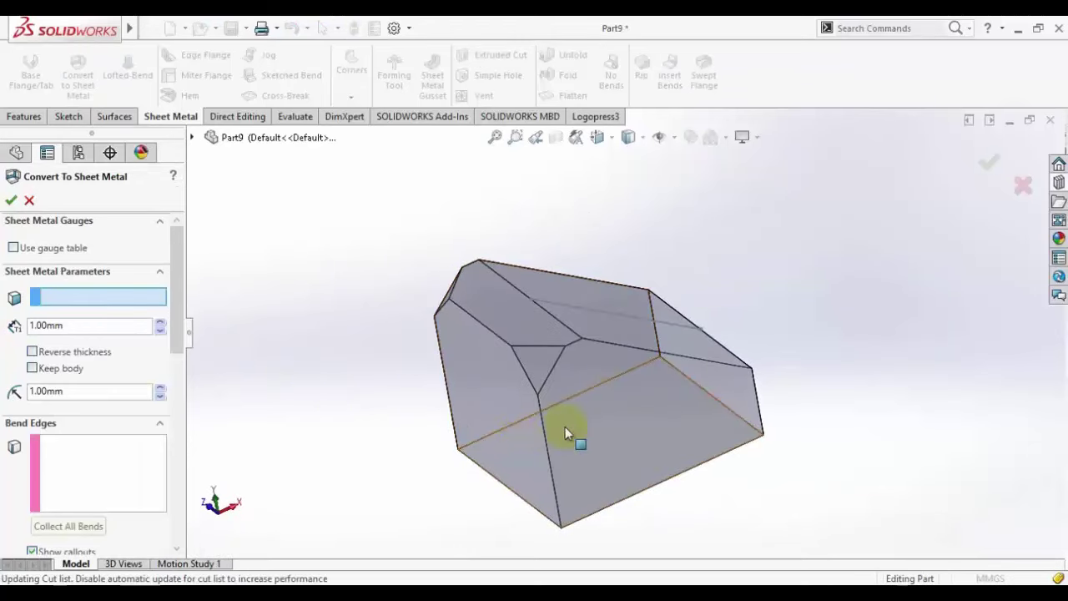
pyautogui.click(573, 437)
pyautogui.moveTo(721, 264); pyautogui.dragTo(715, 381, button='middle')
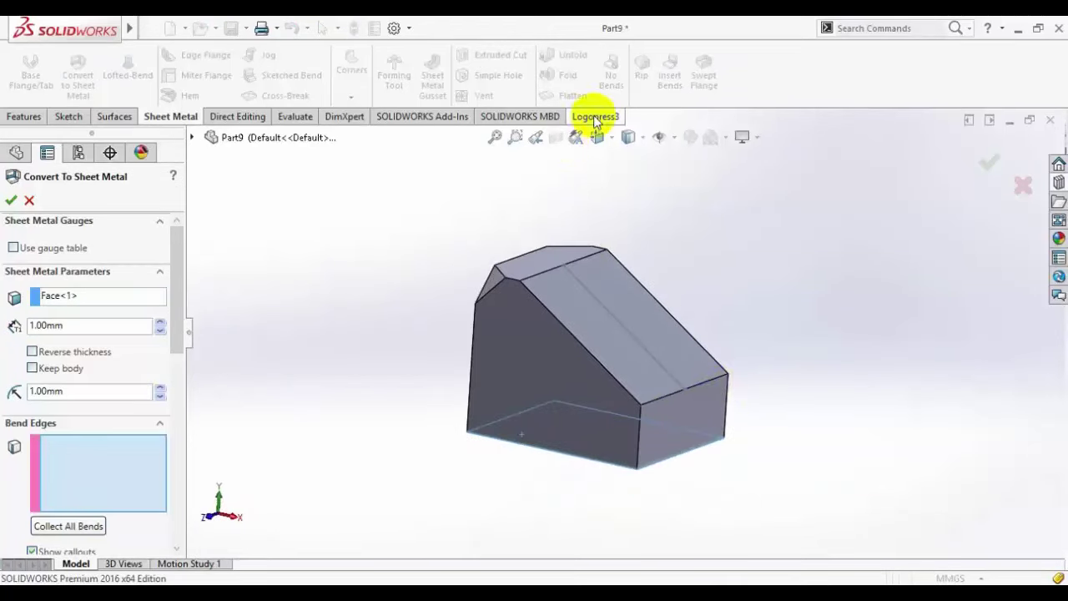
pyautogui.click(601, 138)
pyautogui.click(577, 300)
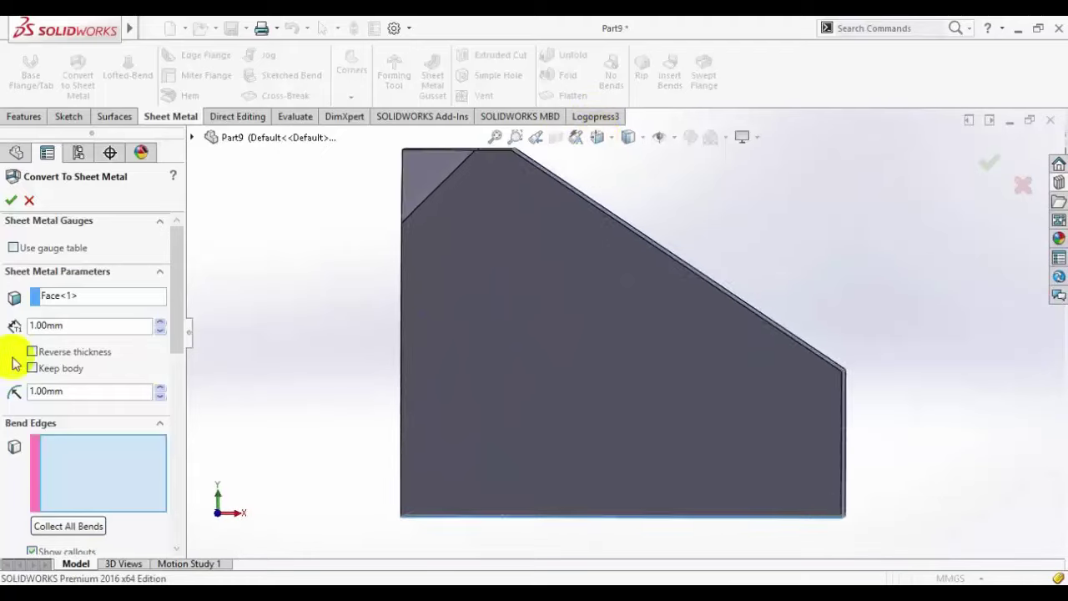
# Step: Set the sheet thickness to 2 mm and select the bend radius value
pyautogui.doubleClick(44, 326)
pyautogui.write('2')
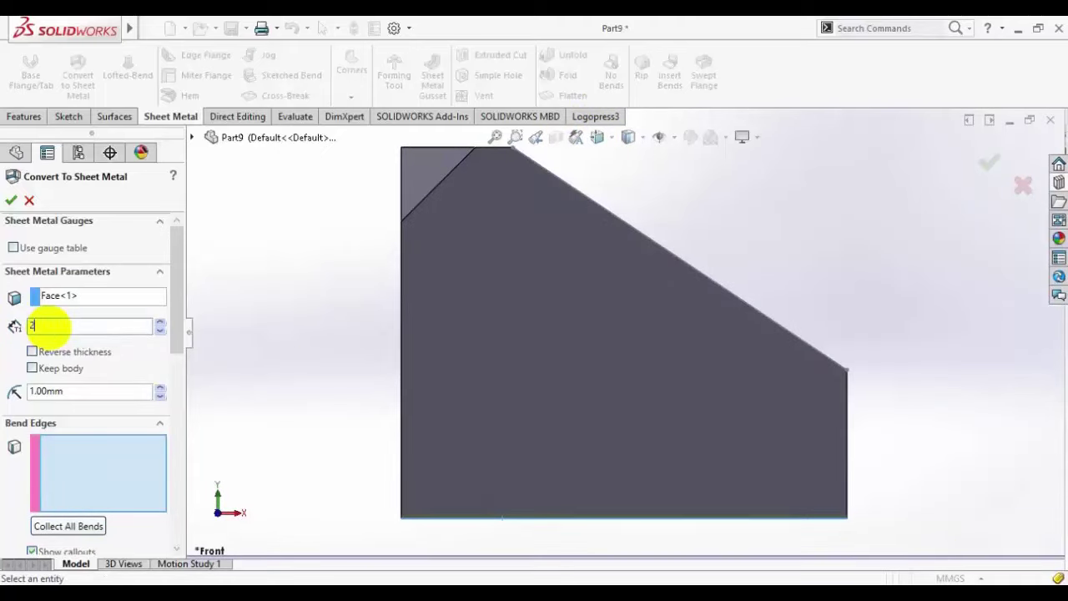
pyautogui.press('Return')
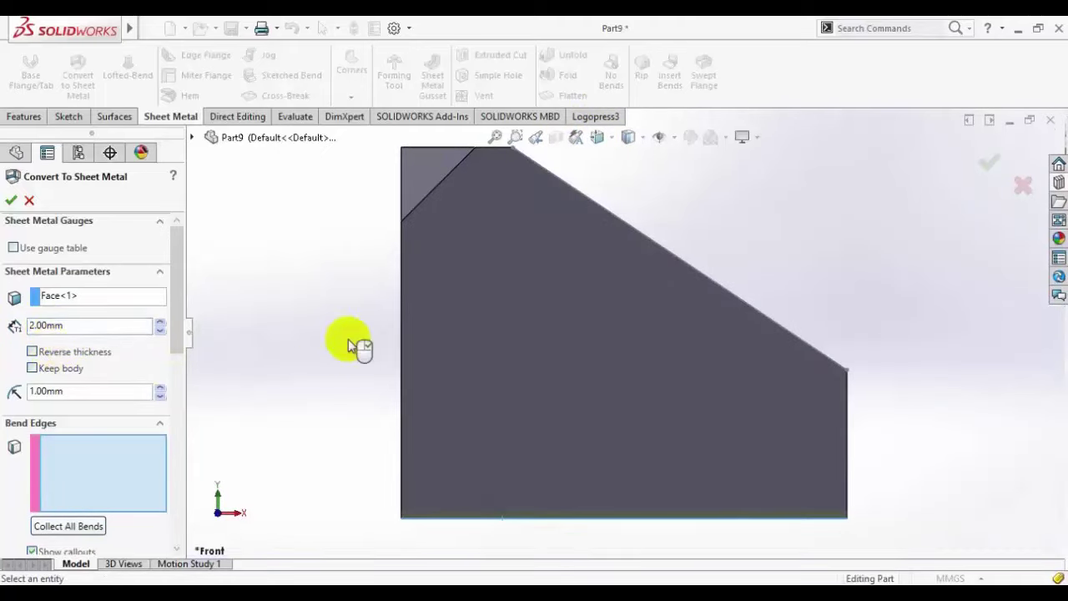
pyautogui.scroll(4, 658, 474)
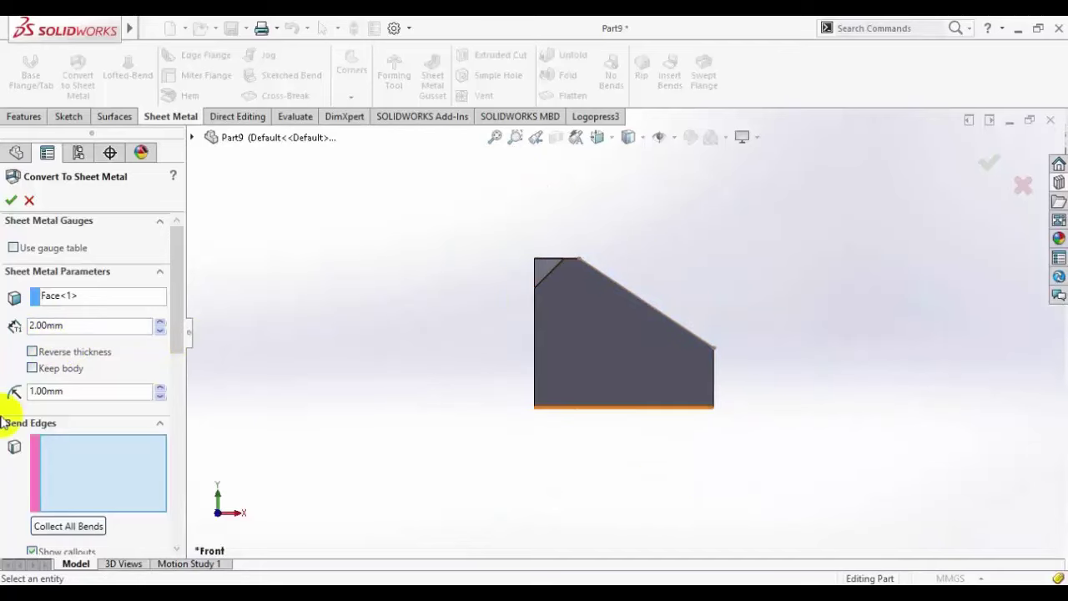
pyautogui.doubleClick(42, 391)
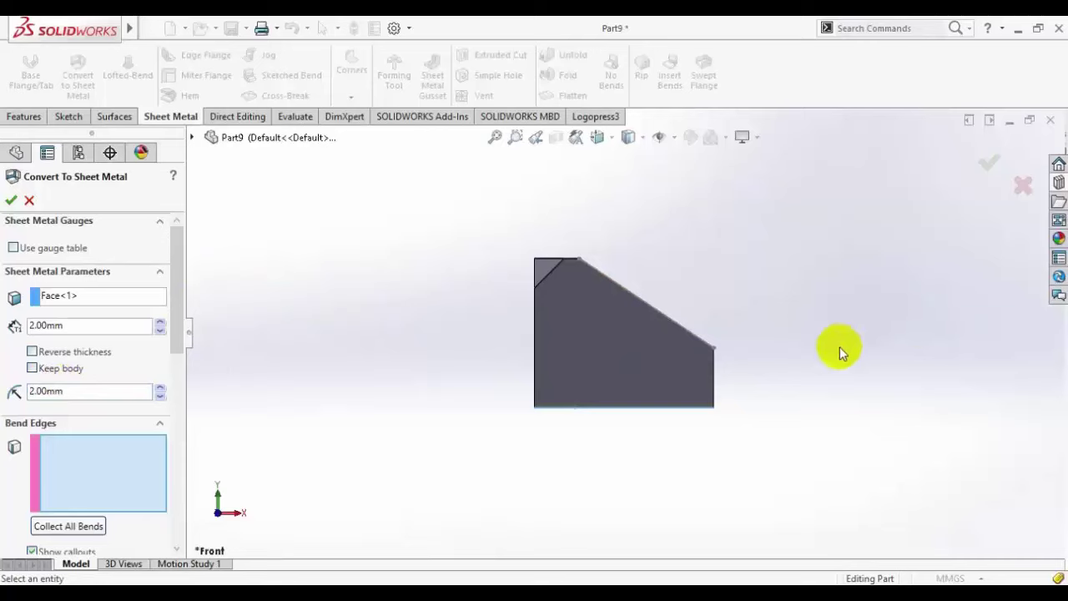
pyautogui.moveTo(839, 346); pyautogui.dragTo(768, 405, button='middle')
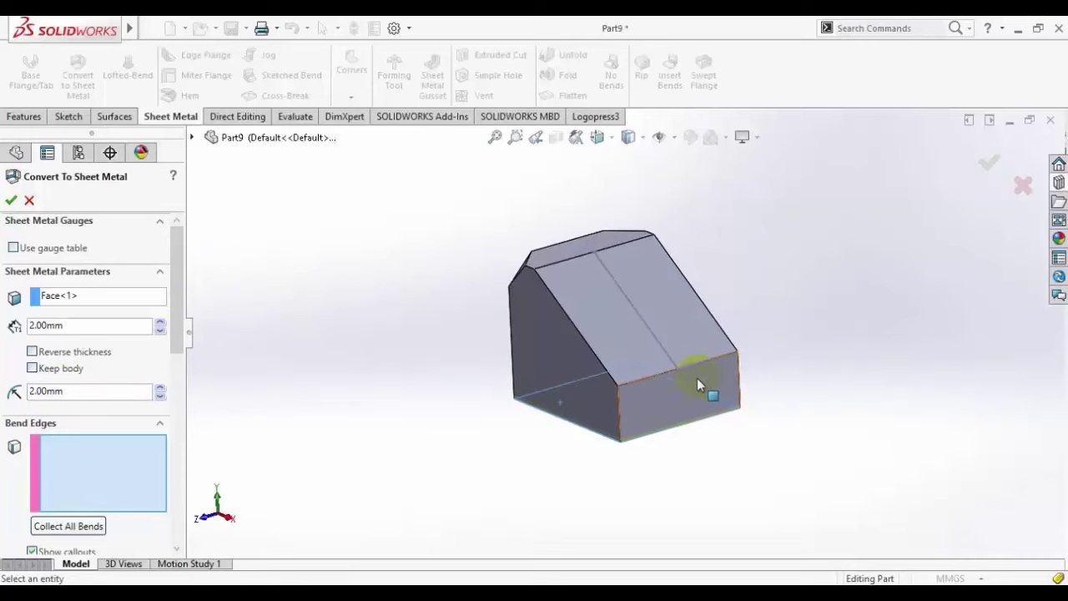
pyautogui.scroll(-2, 700, 384)
# Step: Pick four block edges as bend edges, accepting the chamfer-removal warning
pyautogui.click(629, 462)
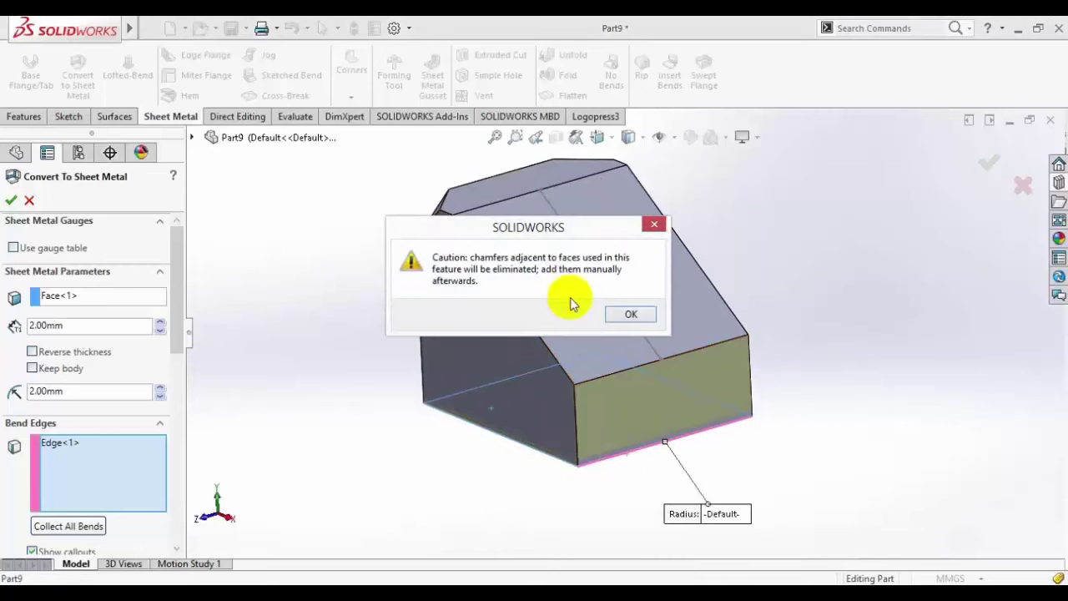
pyautogui.click(630, 313)
pyautogui.click(575, 443)
pyautogui.moveTo(789, 393); pyautogui.dragTo(668, 448, button='middle')
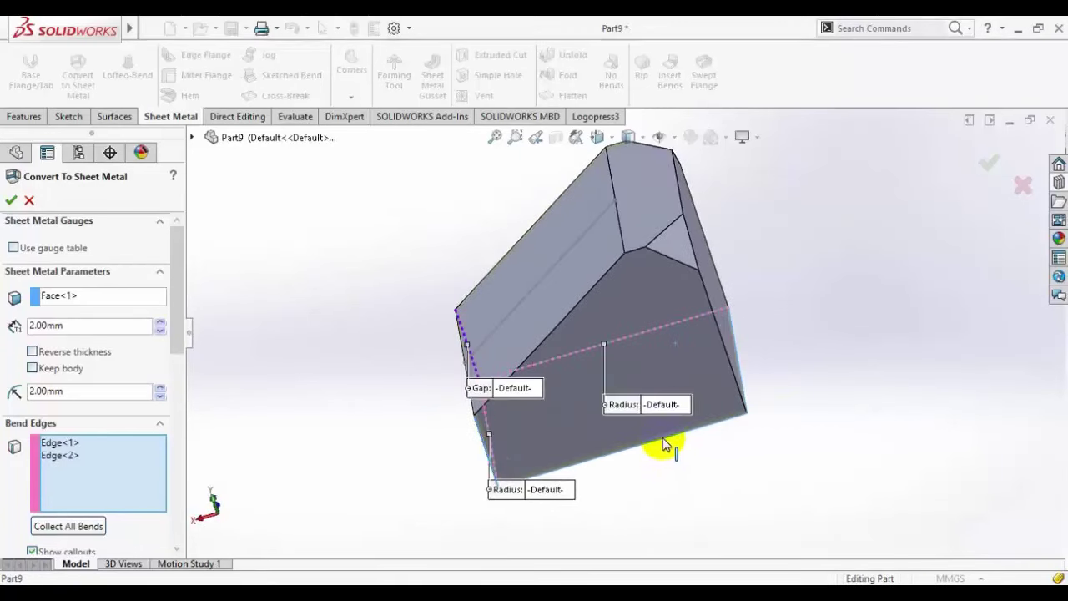
pyautogui.click(663, 438)
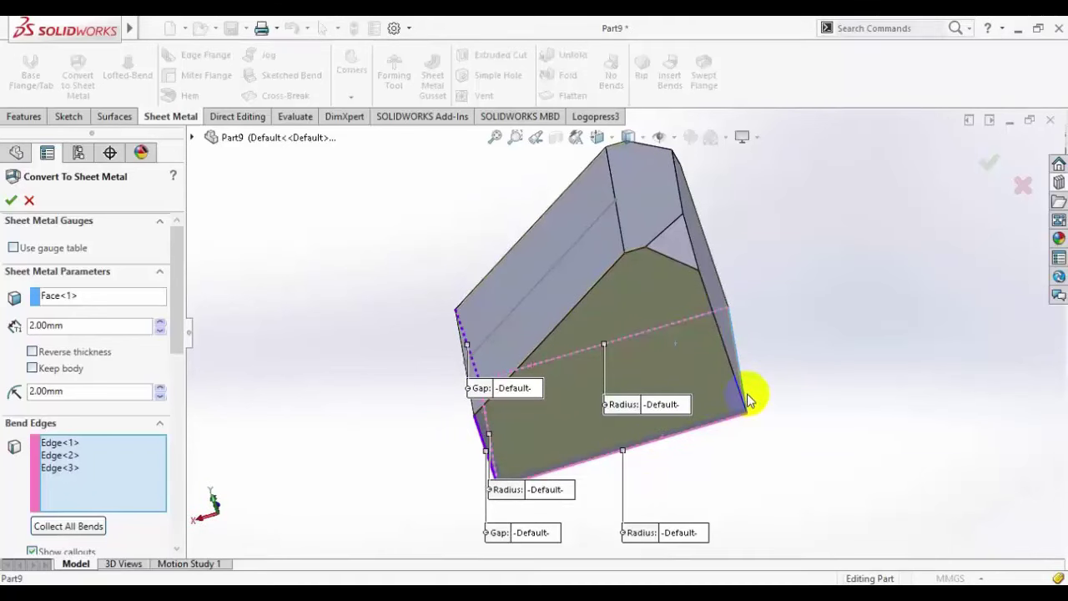
pyautogui.click(739, 368)
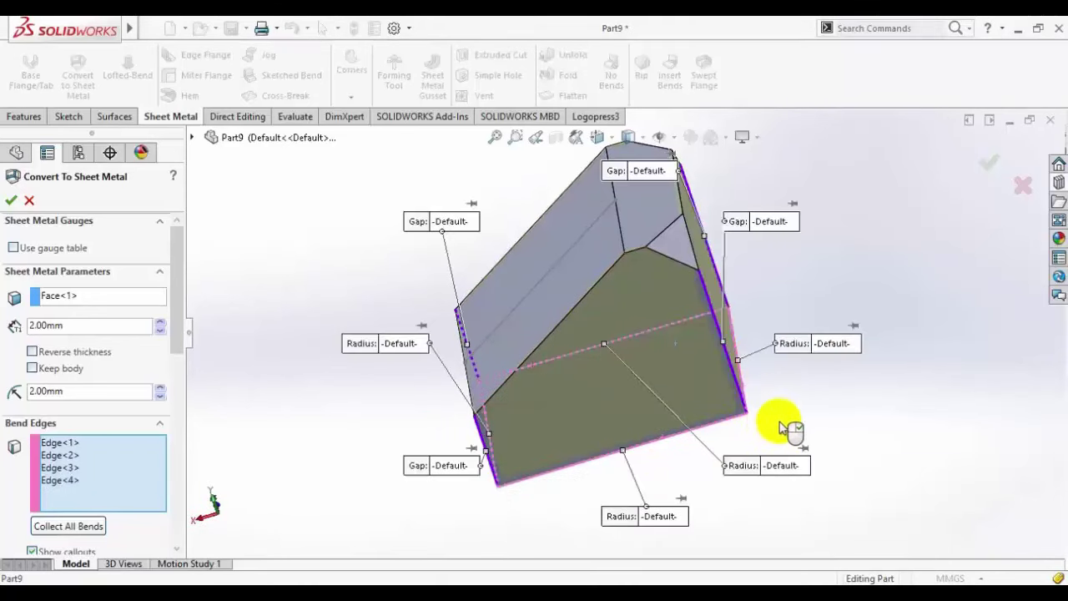
pyautogui.moveTo(781, 428); pyautogui.dragTo(935, 349, button='middle')
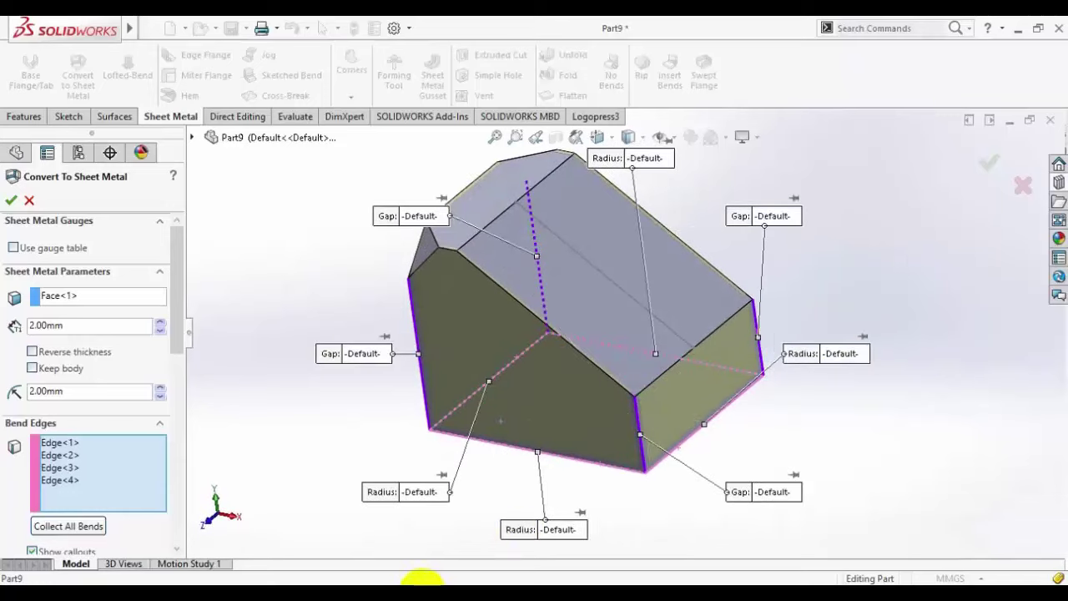
pyautogui.click(263, 582)
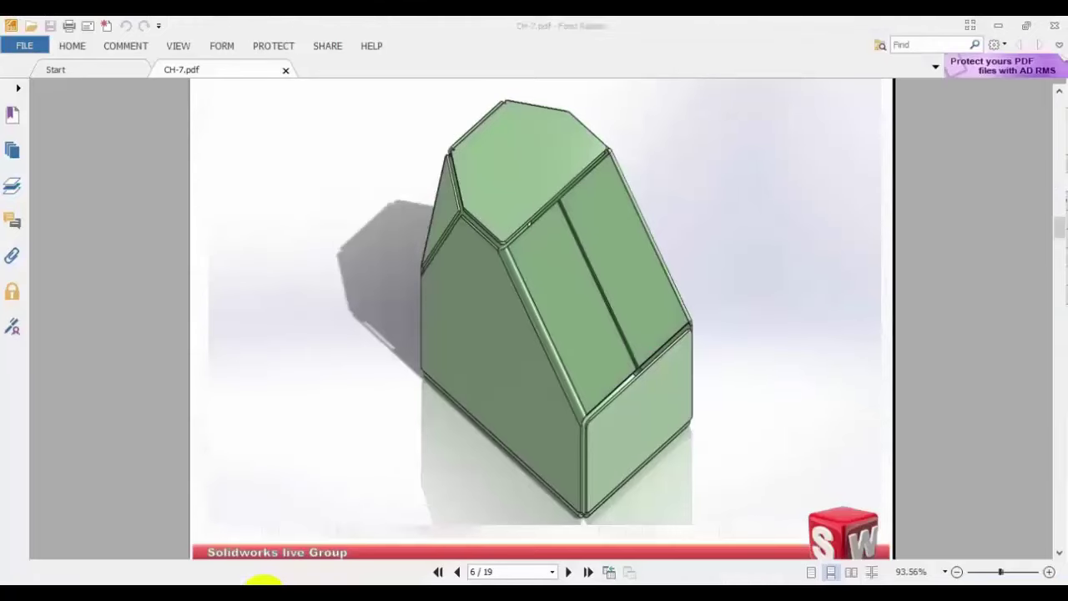
pyautogui.hotkey('alt', 'Tab')
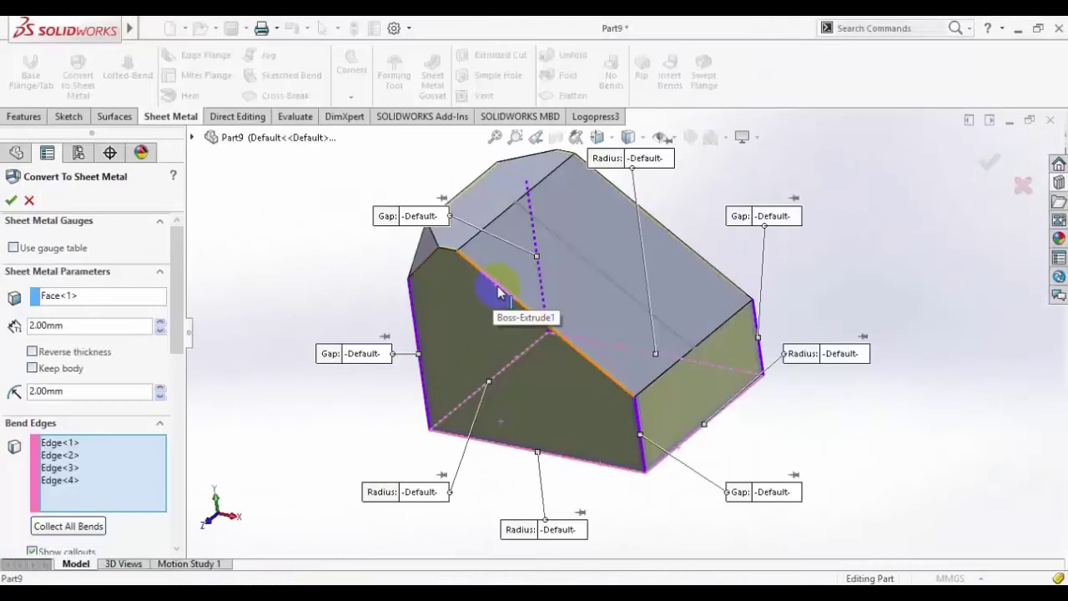
# Step: Use Sketch2 as the rip sketch and add a top edge and a vertical edge as bends
pyautogui.moveTo(178, 334); pyautogui.dragTo(178, 453)
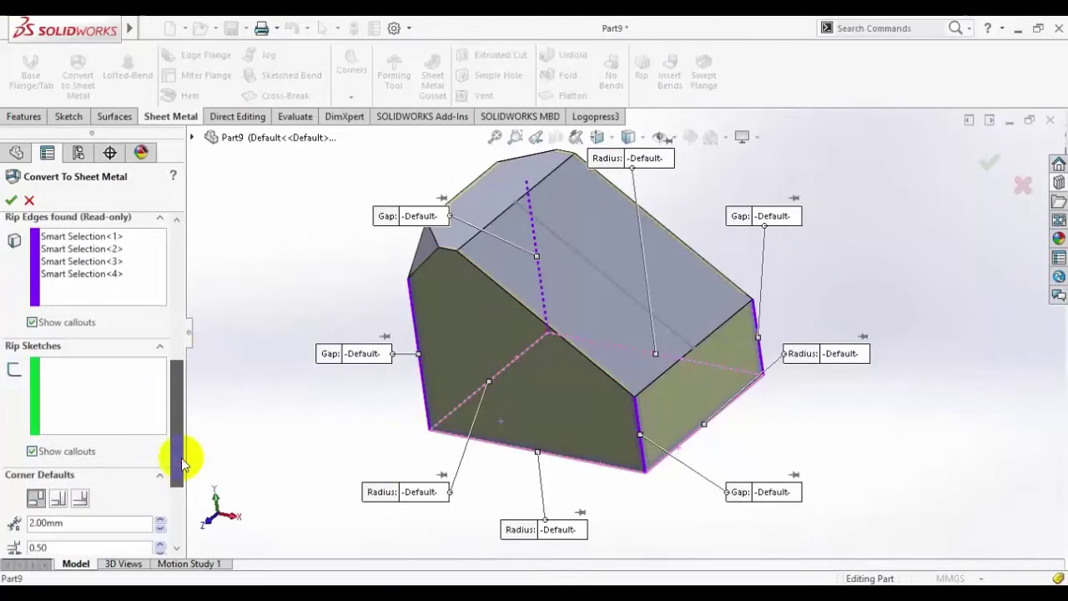
pyautogui.click(79, 380)
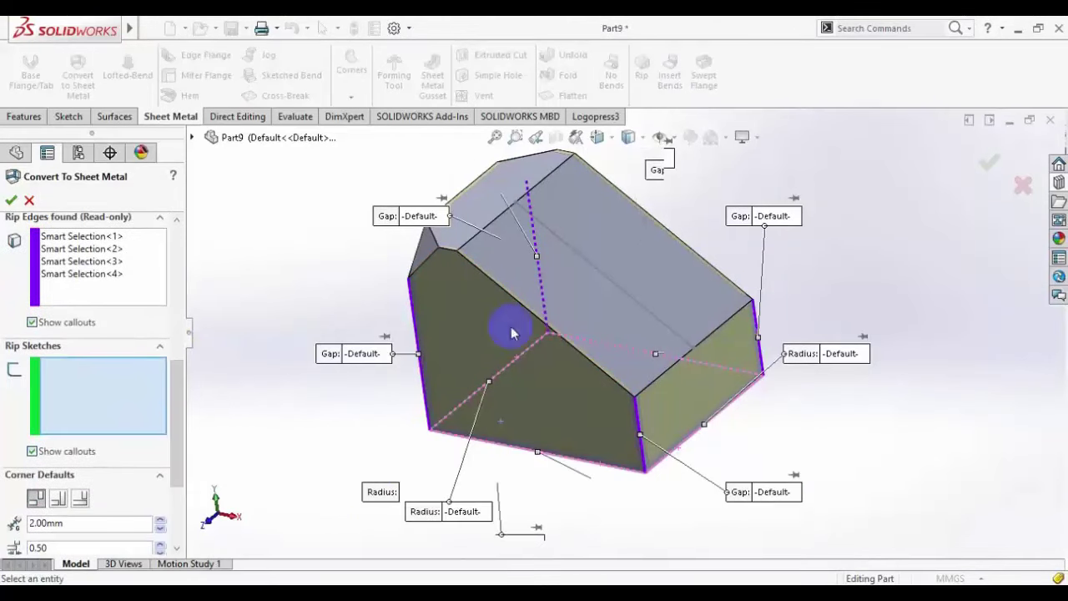
pyautogui.click(571, 332)
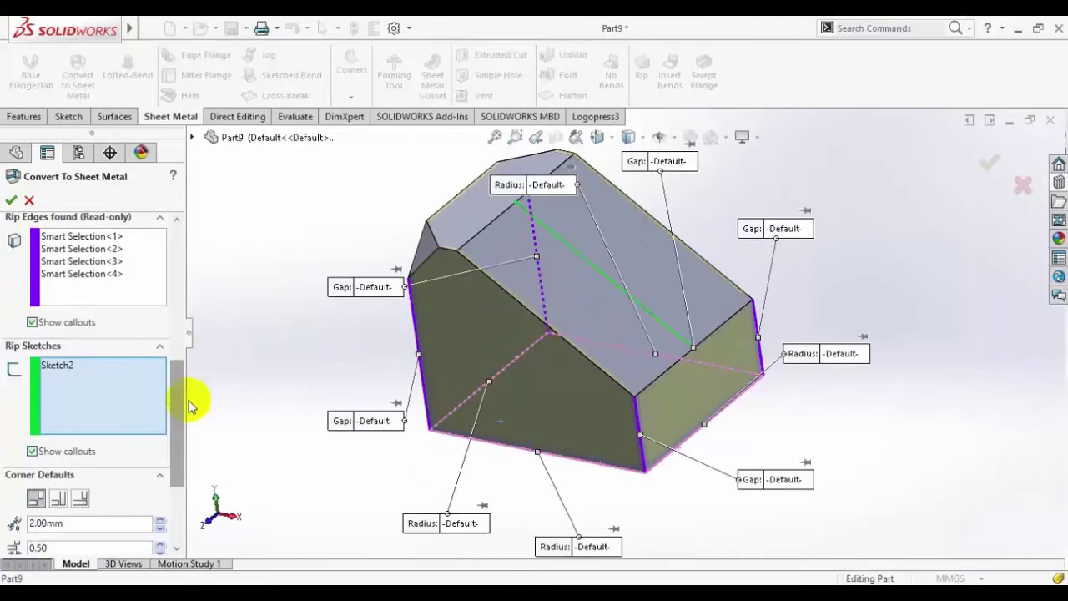
pyautogui.moveTo(175, 401); pyautogui.dragTo(175, 330)
pyautogui.click(112, 302)
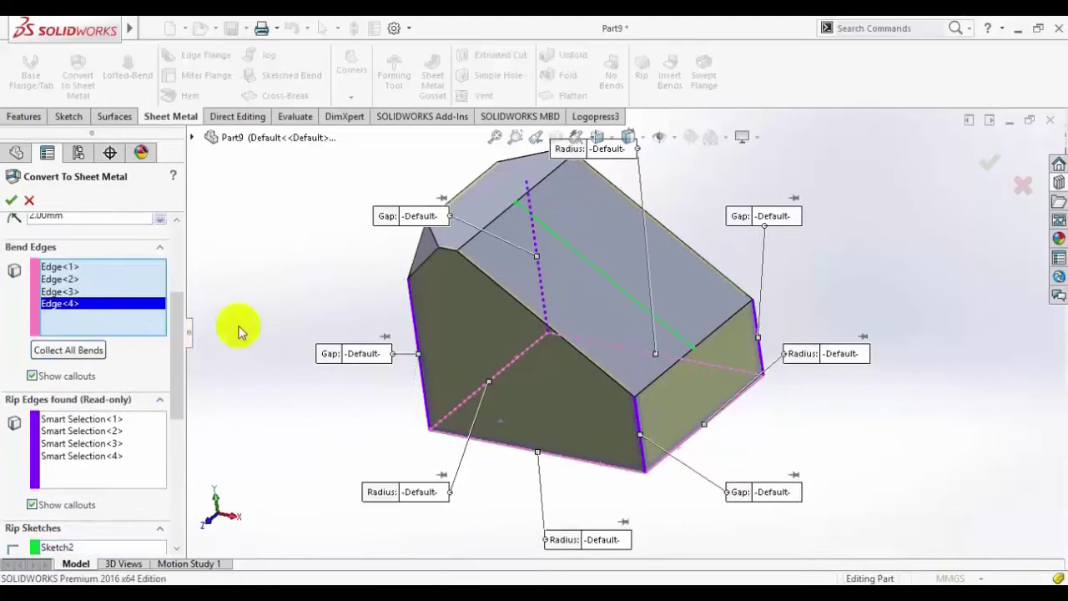
pyautogui.click(578, 352)
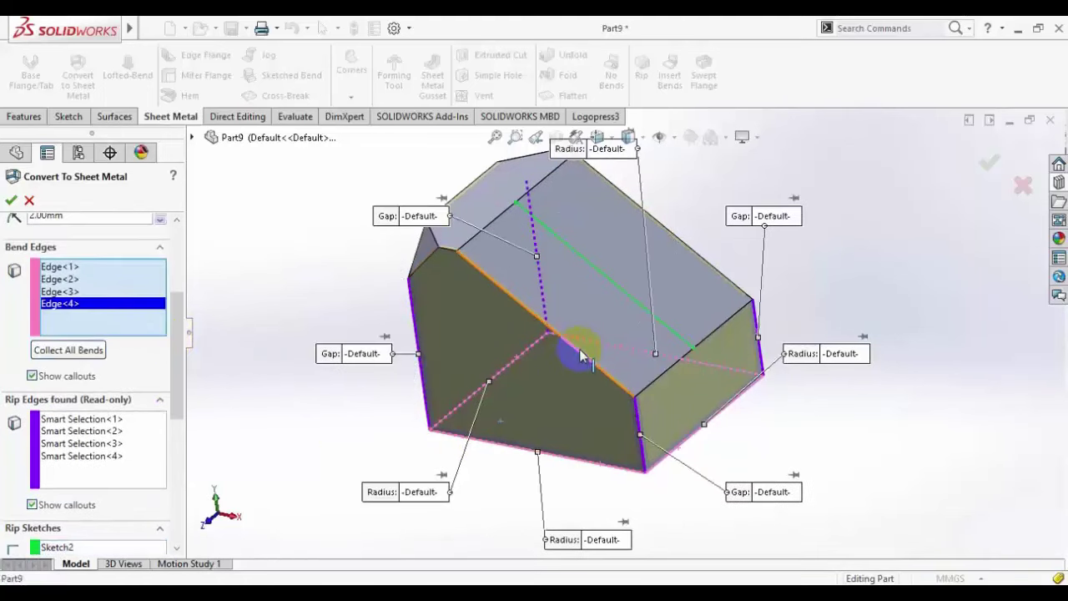
pyautogui.click(748, 327)
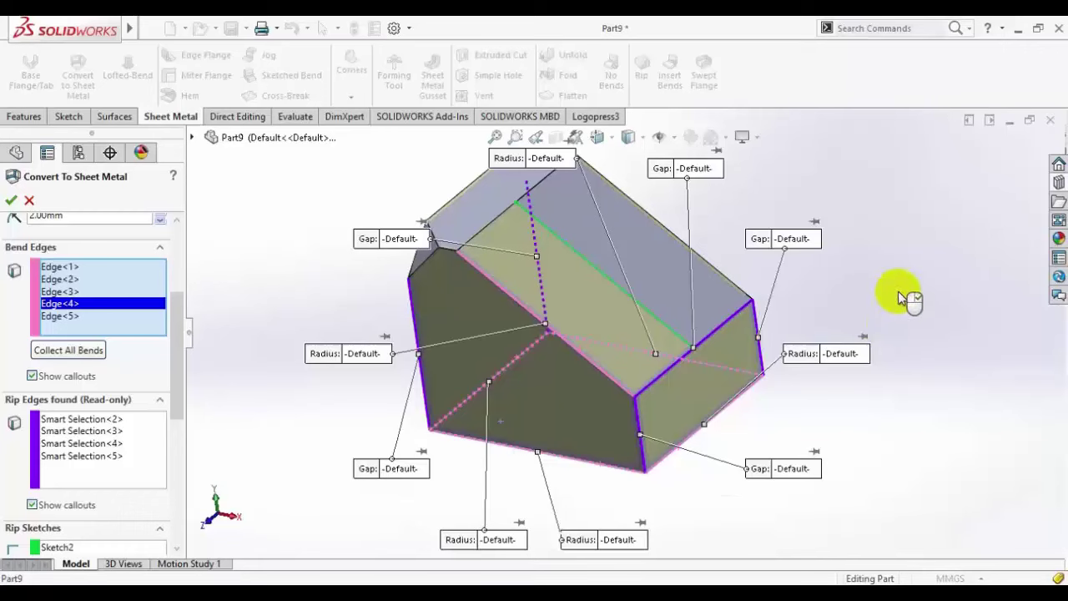
pyautogui.moveTo(898, 295); pyautogui.dragTo(647, 378, button='middle')
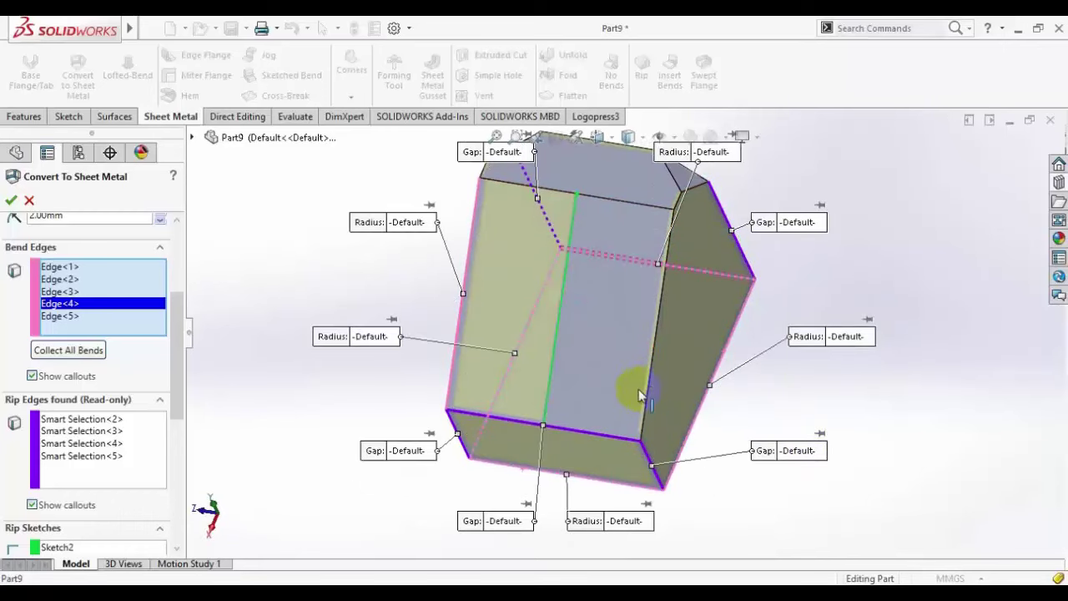
pyautogui.click(641, 397)
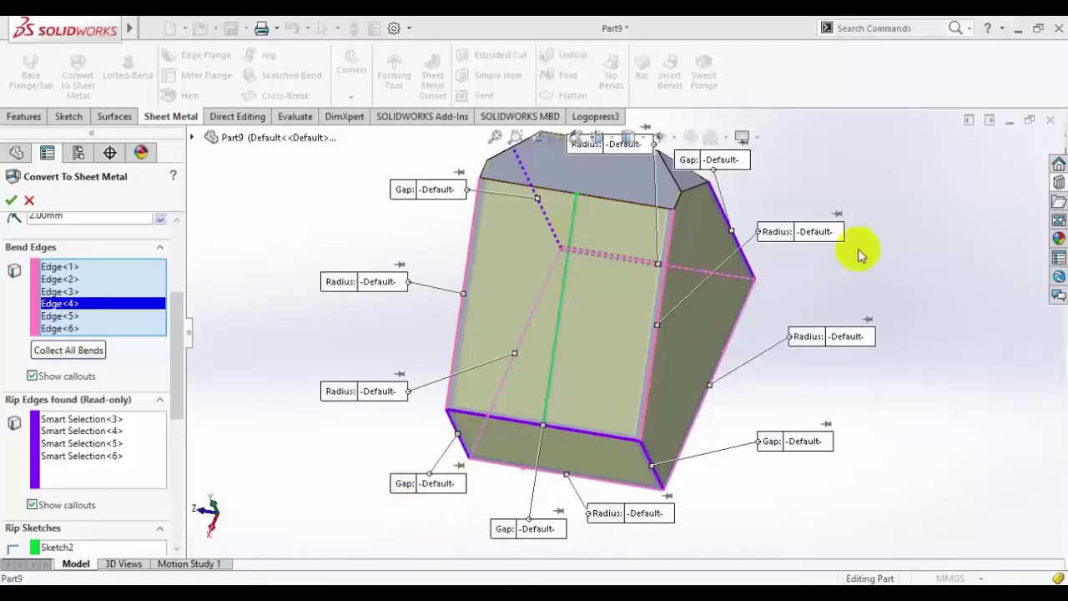
# Step: Add the triangular chamfer edge and the top chamfer edge as further bends
pyautogui.hotkey('ctrl', '7')
pyautogui.scroll(-2, 632, 222)
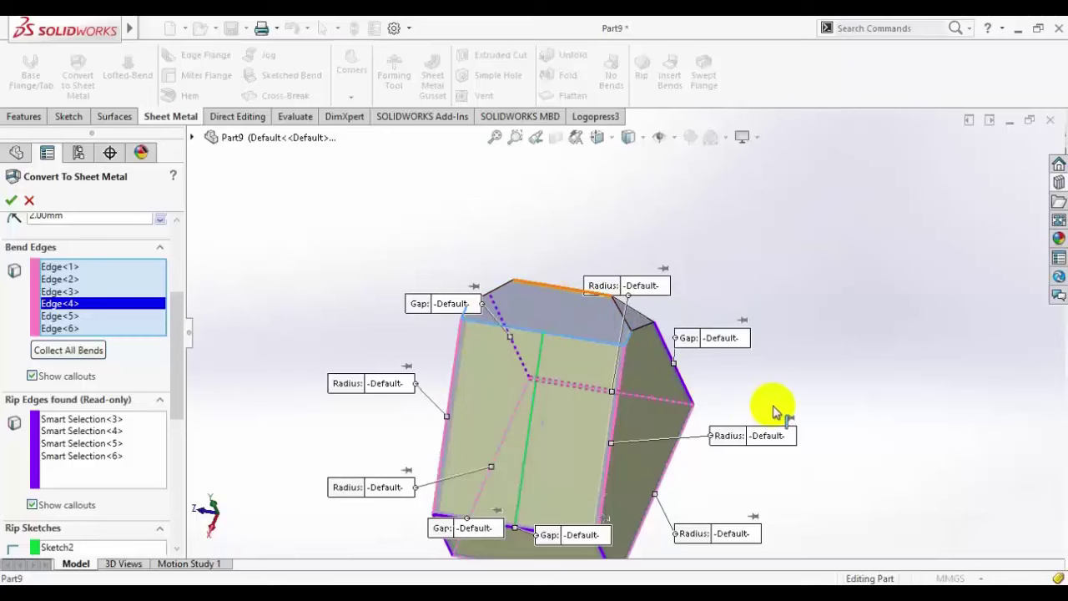
pyautogui.moveTo(774, 410); pyautogui.dragTo(358, 548, button='middle')
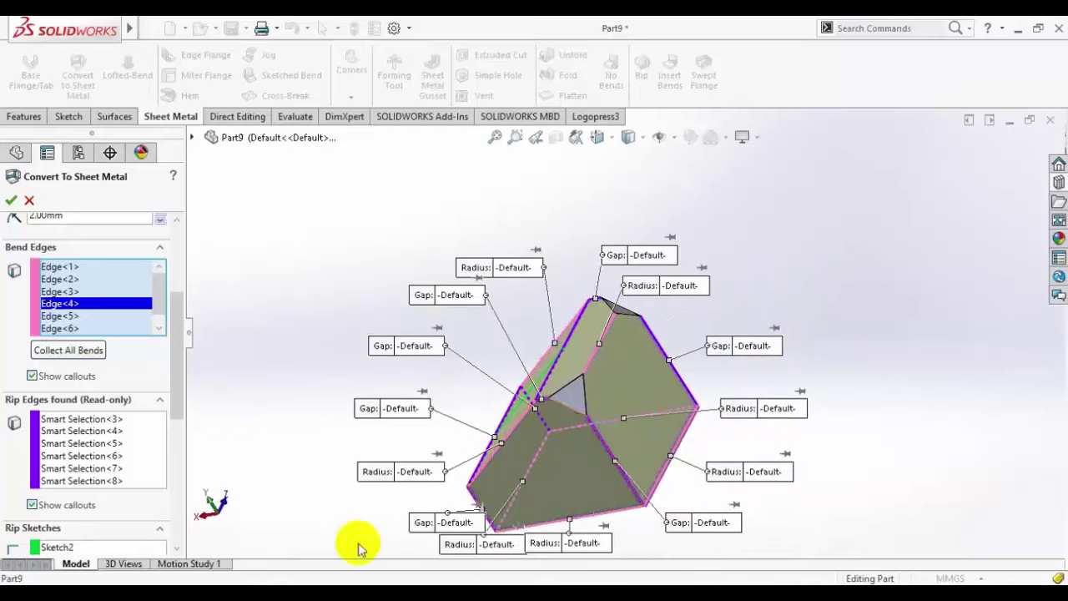
pyautogui.click(260, 586)
pyautogui.click(260, 586)
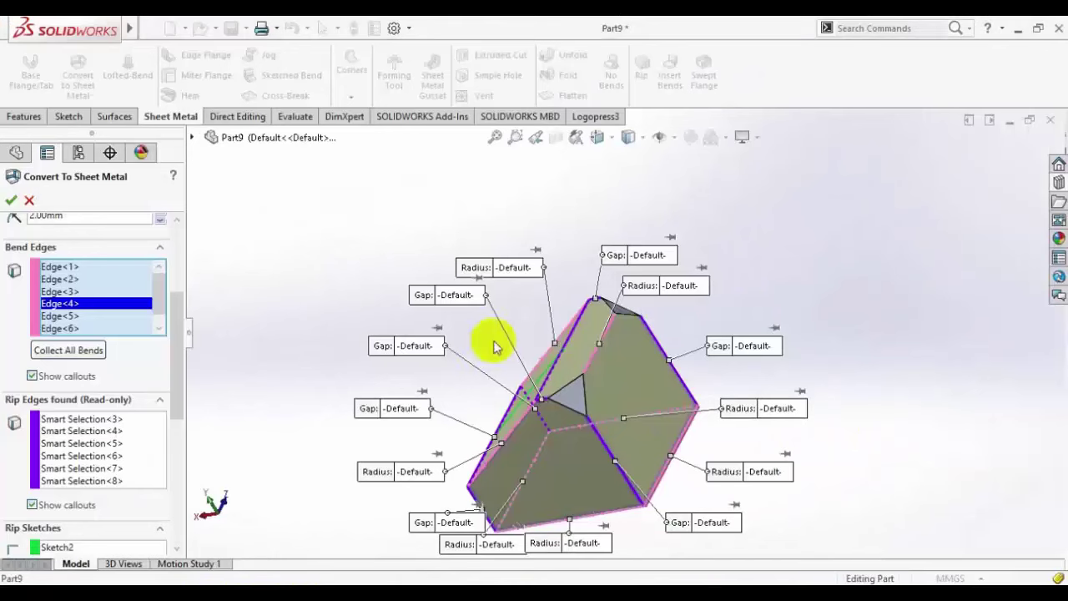
pyautogui.scroll(-3, 601, 334)
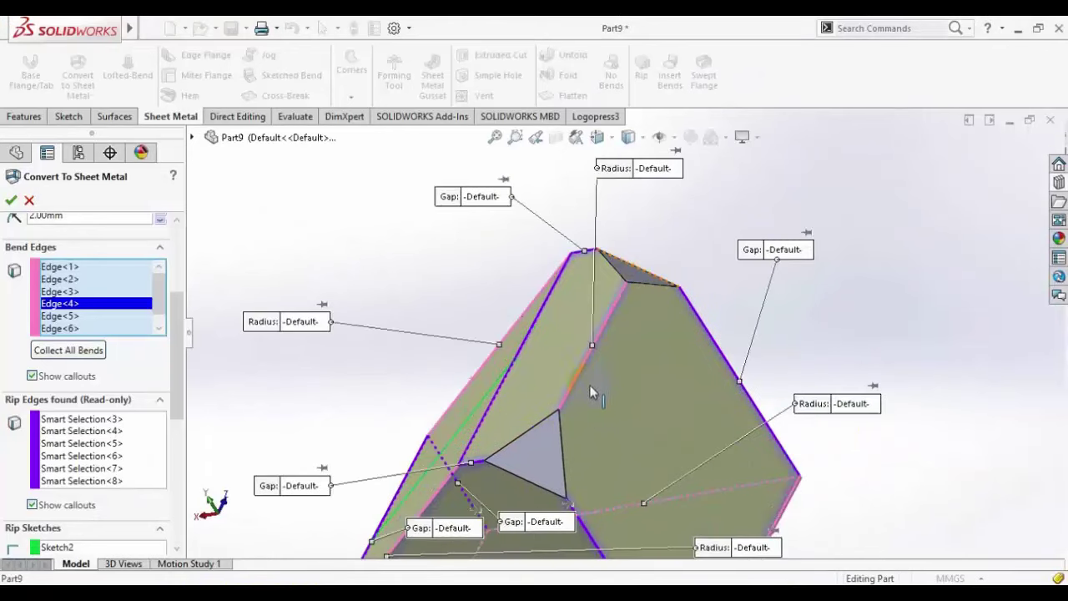
pyautogui.click(520, 477)
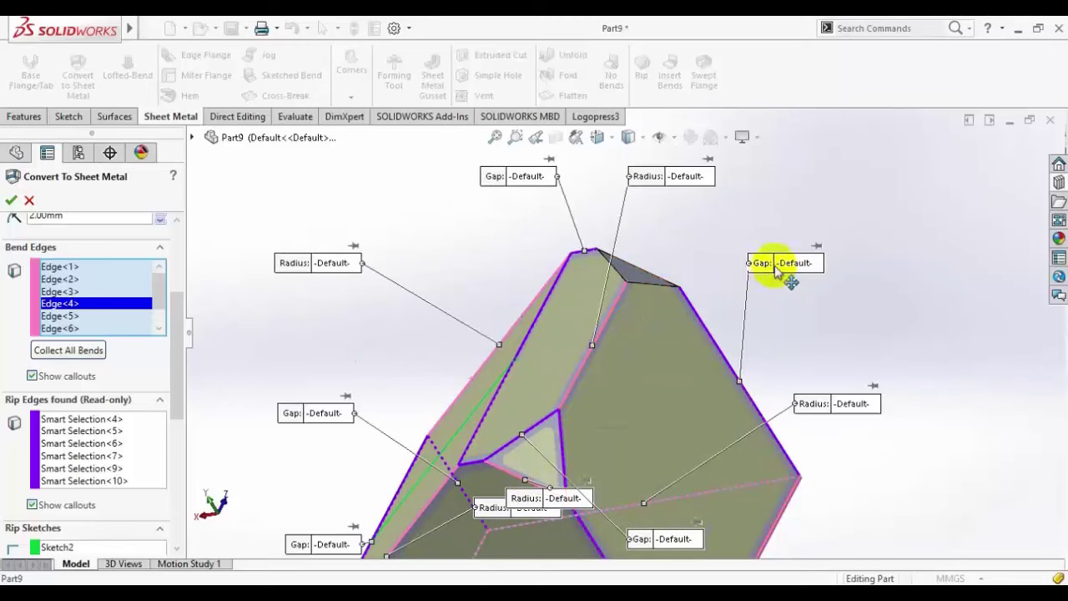
pyautogui.click(658, 281)
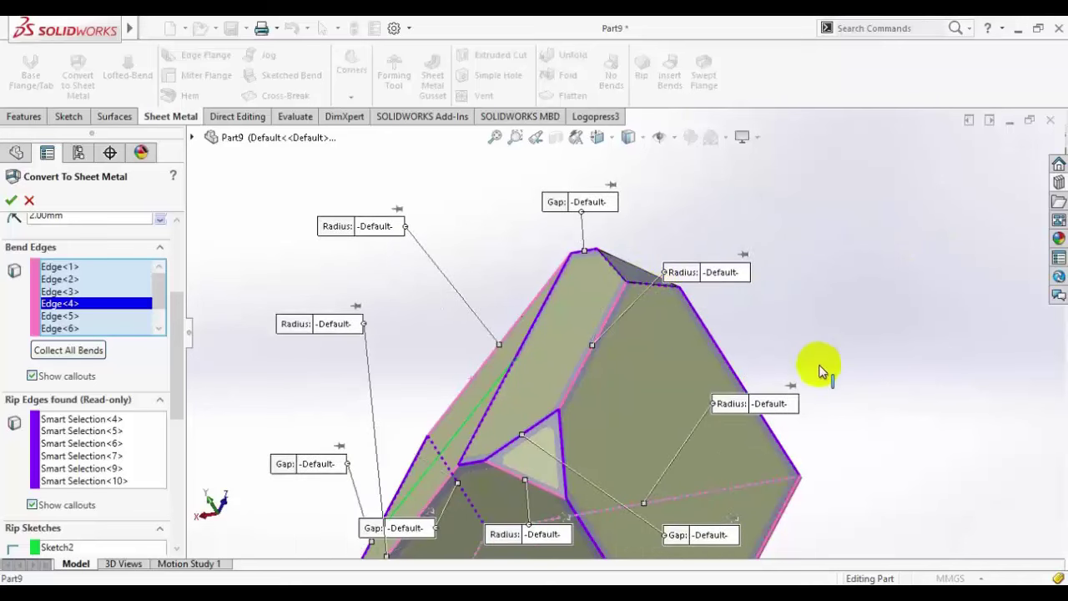
pyautogui.scroll(5, 822, 374)
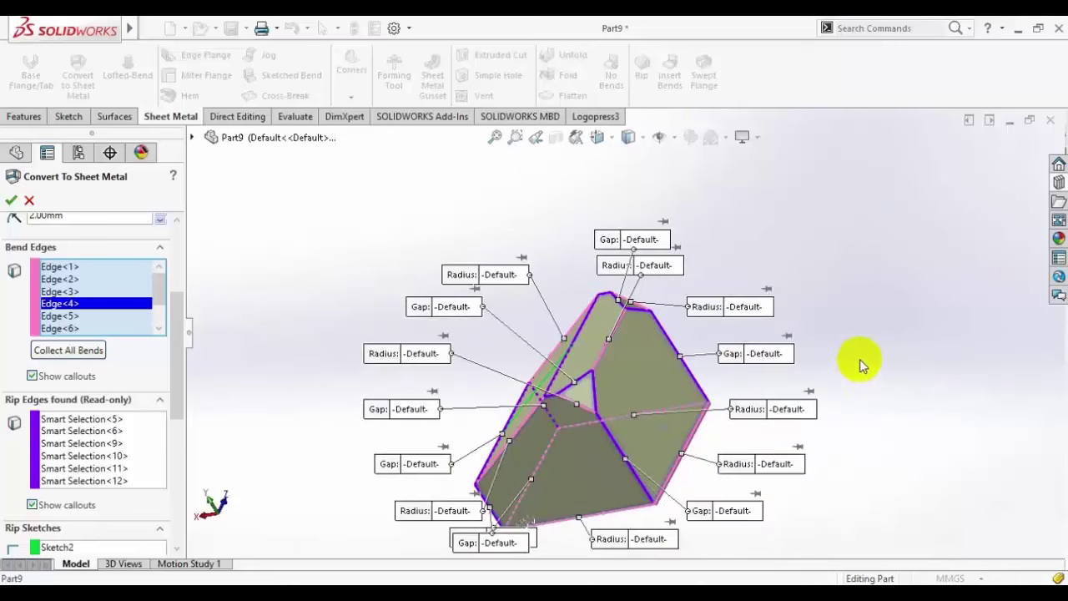
pyautogui.moveTo(868, 322); pyautogui.dragTo(608, 470, button='middle')
pyautogui.scroll(-3, 632, 474)
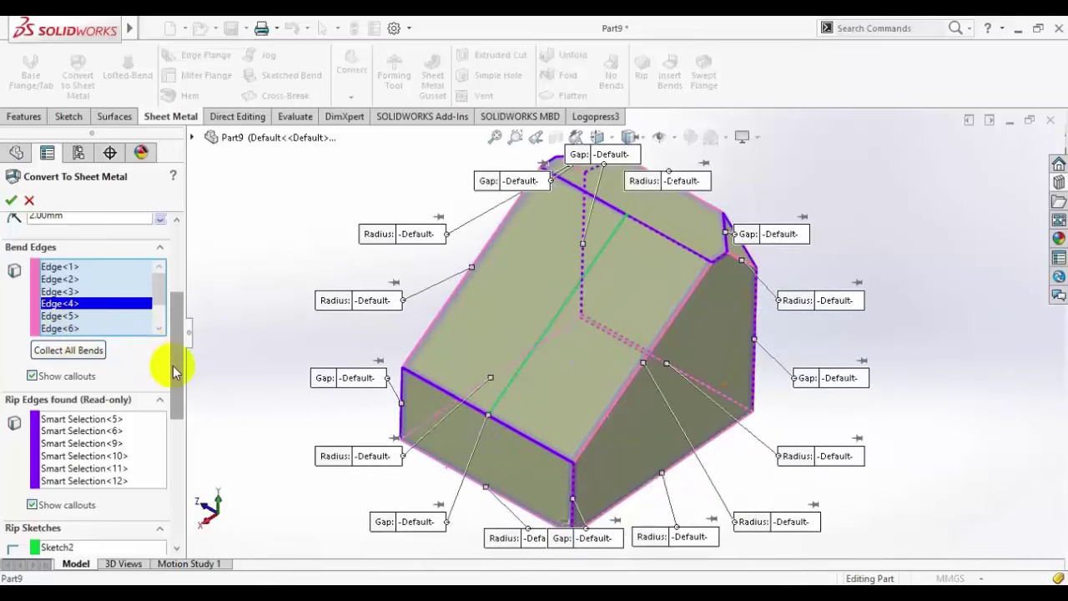
pyautogui.moveTo(174, 370); pyautogui.dragTo(170, 484)
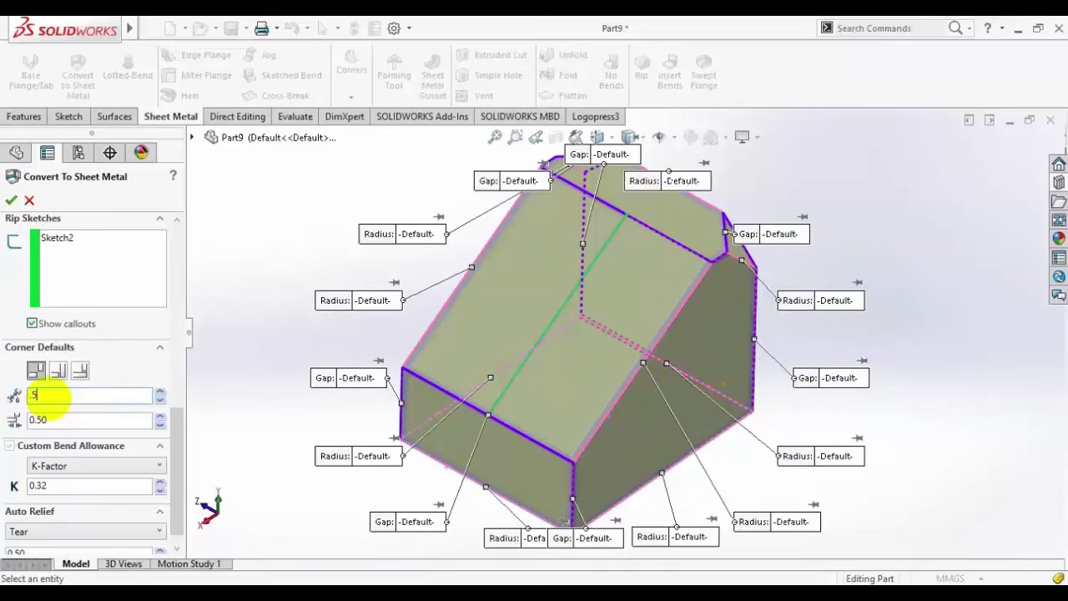
# Step: Set a 0.50 mm rip gap and Rectangular auto relief
pyautogui.press('Return')
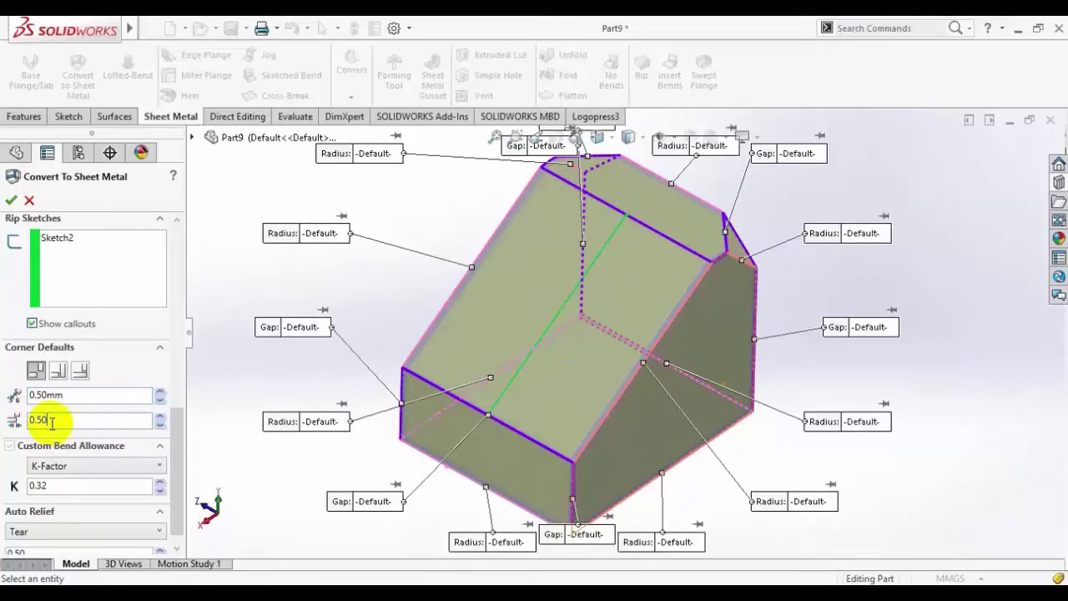
pyautogui.scroll(-1, 158, 475)
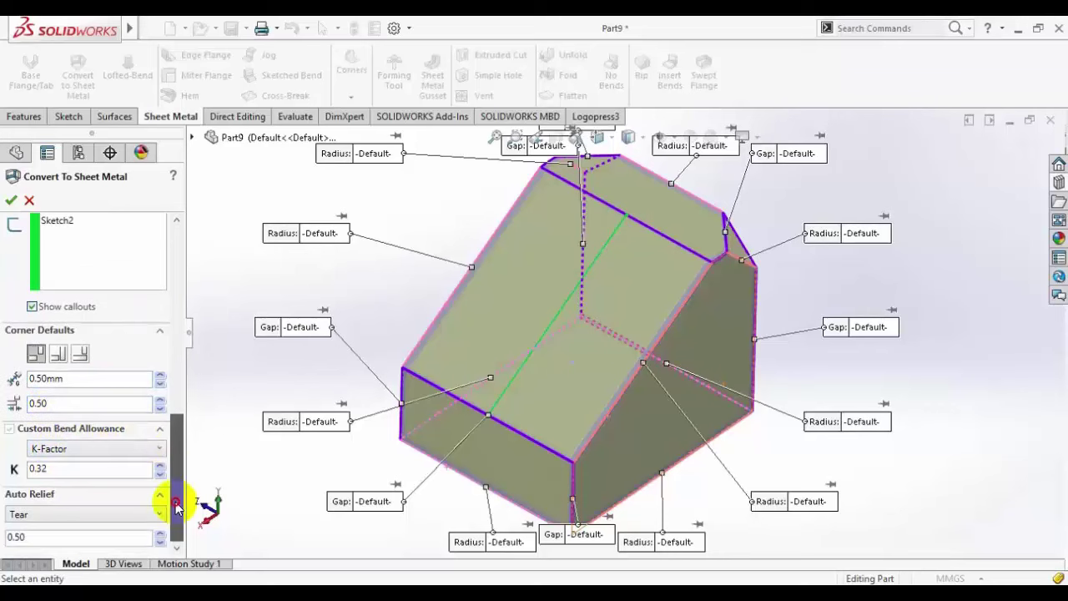
pyautogui.click(58, 513)
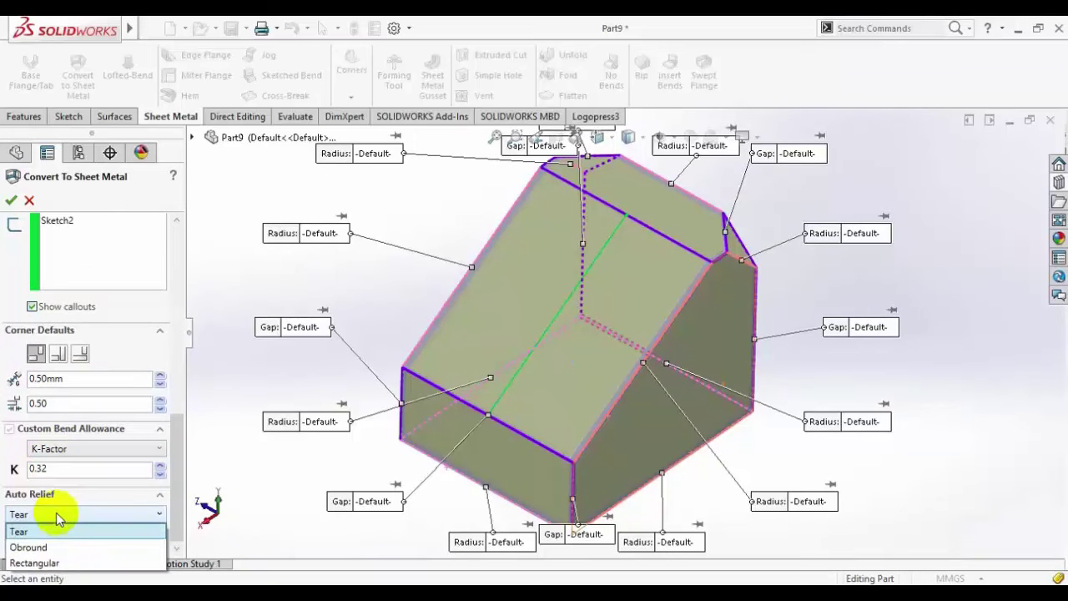
pyautogui.click(48, 561)
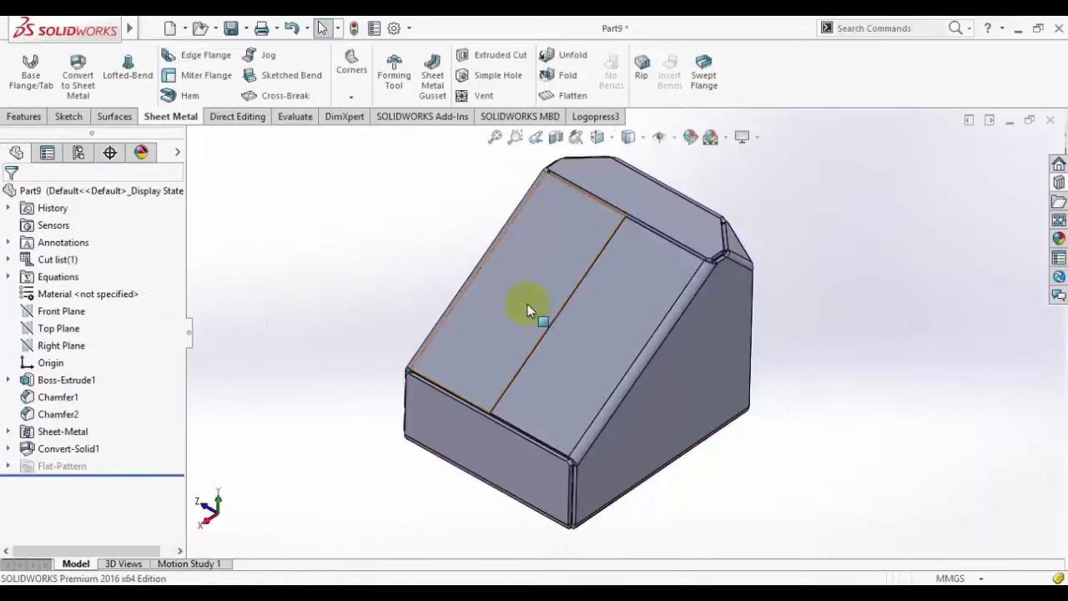
pyautogui.moveTo(782, 293); pyautogui.dragTo(625, 289, button='middle')
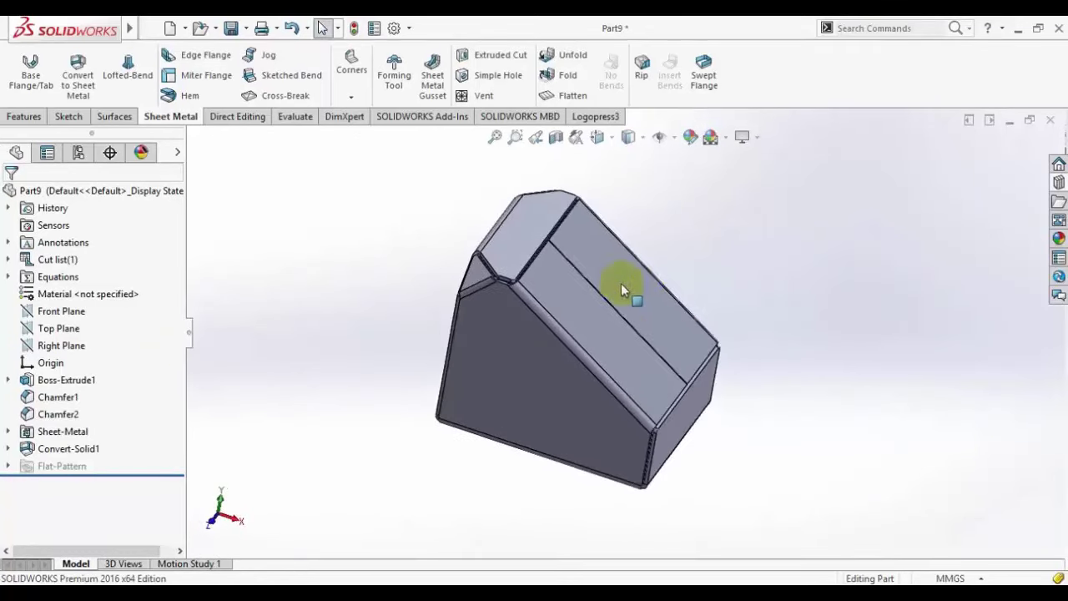
pyautogui.scroll(-3, 584, 280)
pyautogui.hotkey('alt', 'Tab')
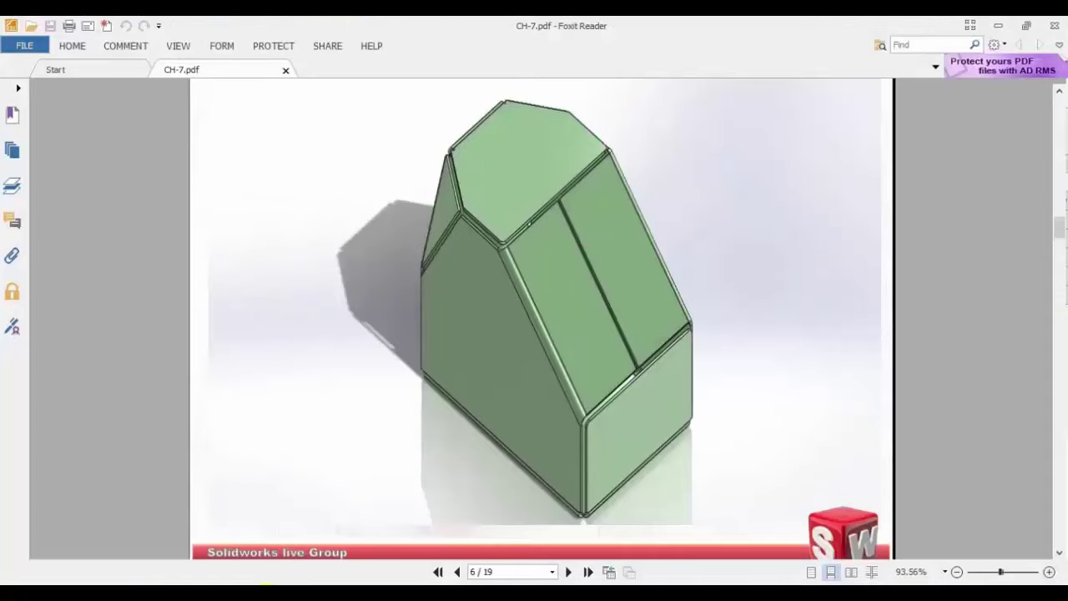
pyautogui.hotkey('alt', 'Tab')
pyautogui.hotkey('alt', 'Tab')
pyautogui.hotkey('alt', 'Tab')
pyautogui.hotkey('alt', 'Tab')
pyautogui.hotkey('alt', 'Tab')
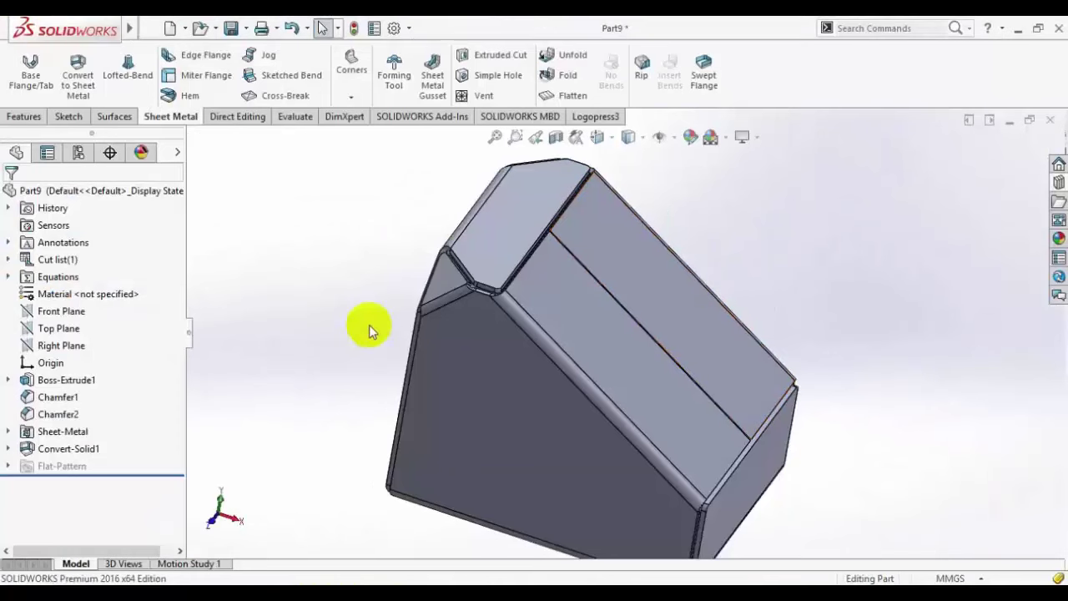
# Step: Reopen Convert-Solid1 for editing and toggle the chamfer edge off and back on as a bend
pyautogui.click(70, 448)
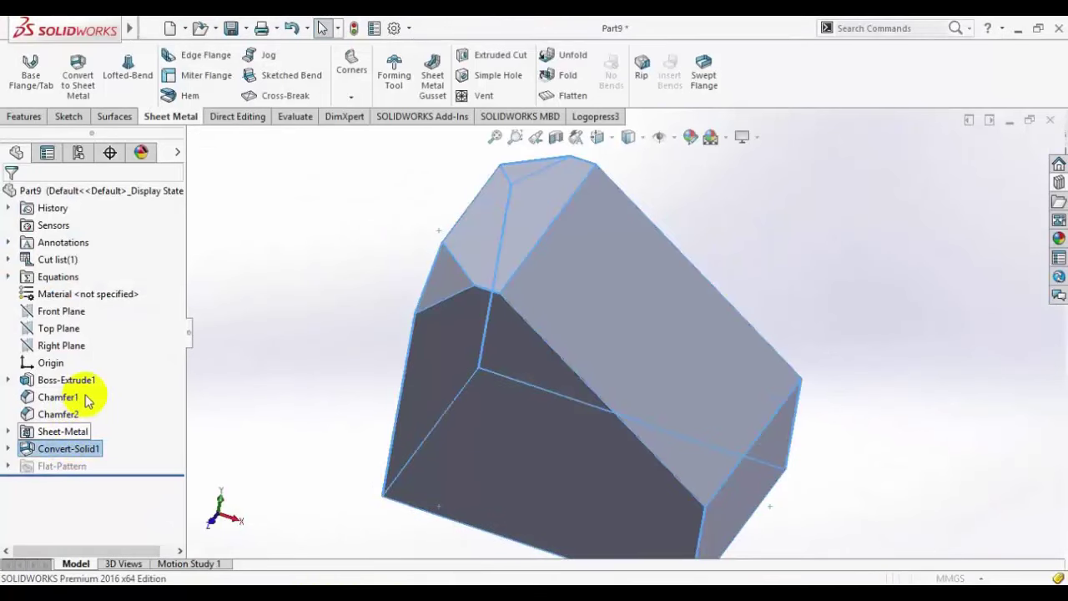
pyautogui.click(433, 300)
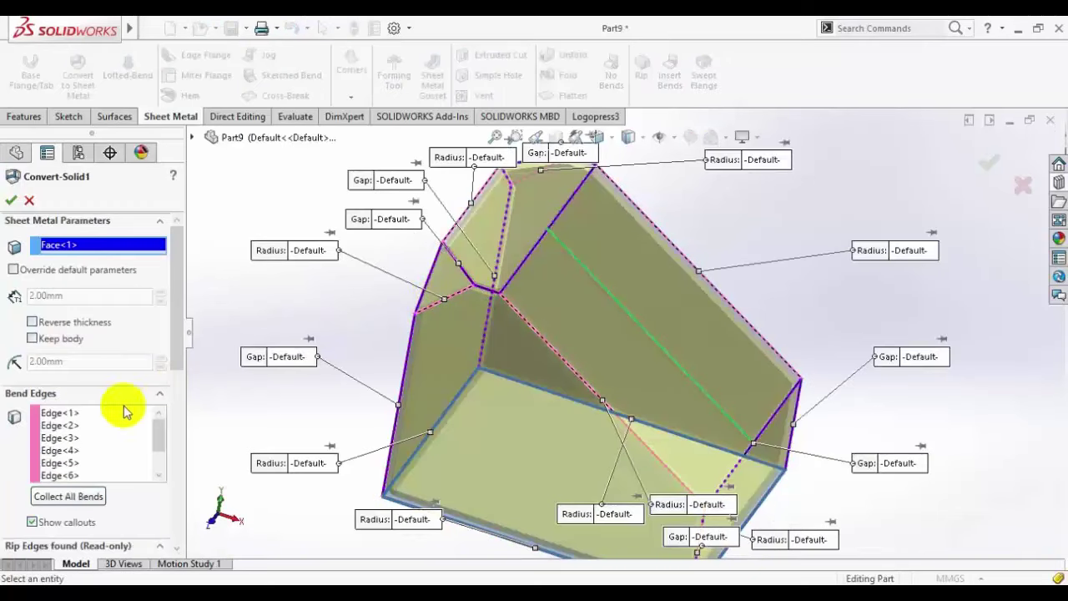
pyautogui.click(60, 437)
pyautogui.scroll(-4, 428, 312)
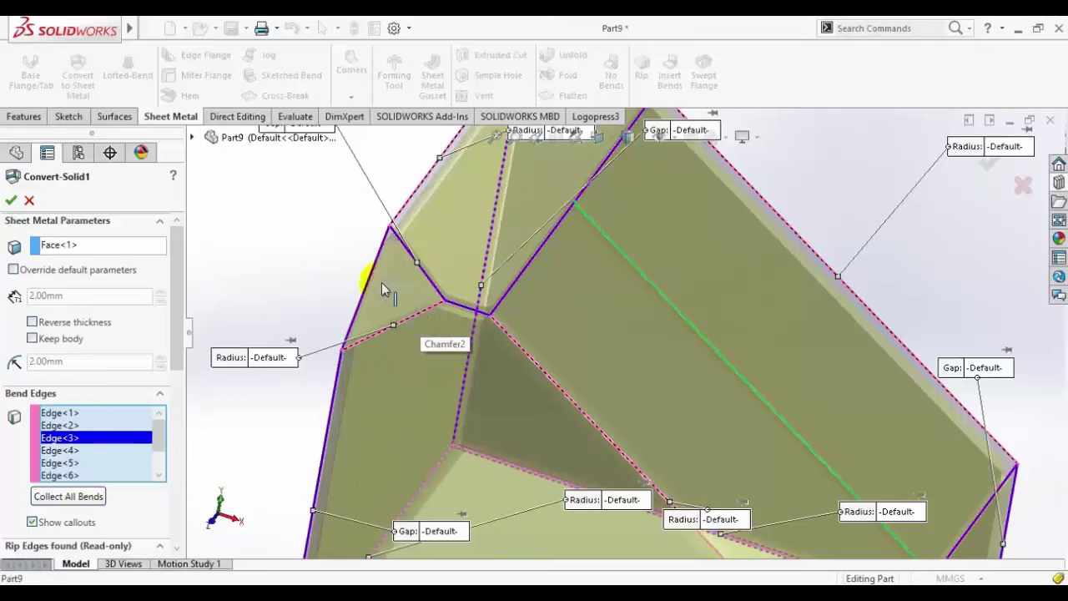
pyautogui.click(357, 304)
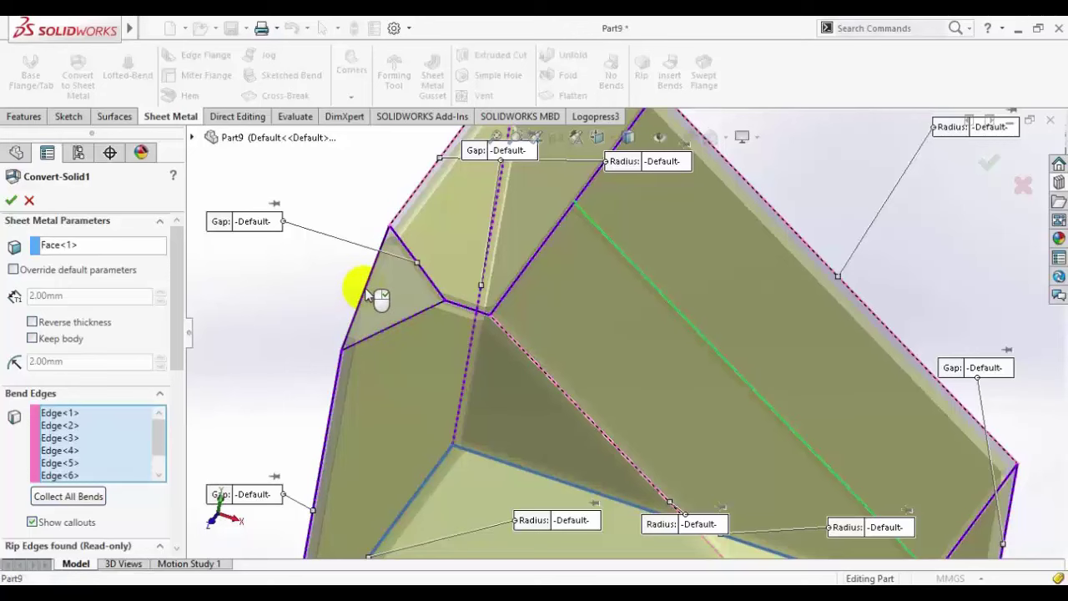
pyautogui.click(364, 292)
# Step: Replace the diagonal top-face bend edge with the chamfer face's top edge
pyautogui.scroll(5, 696, 225)
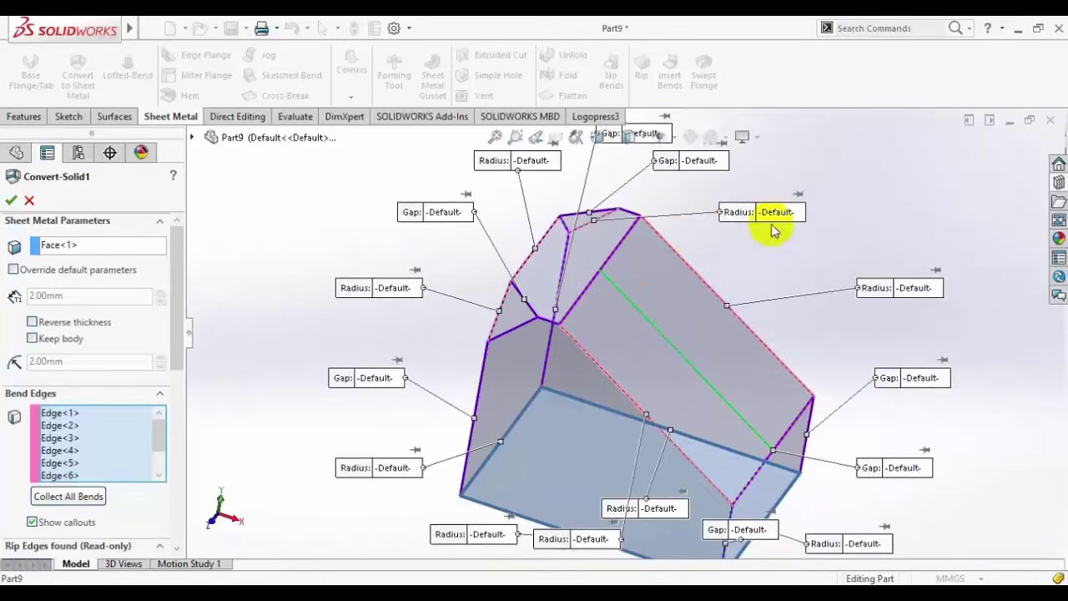
pyautogui.scroll(-3, 507, 226)
pyautogui.scroll(-2, 438, 268)
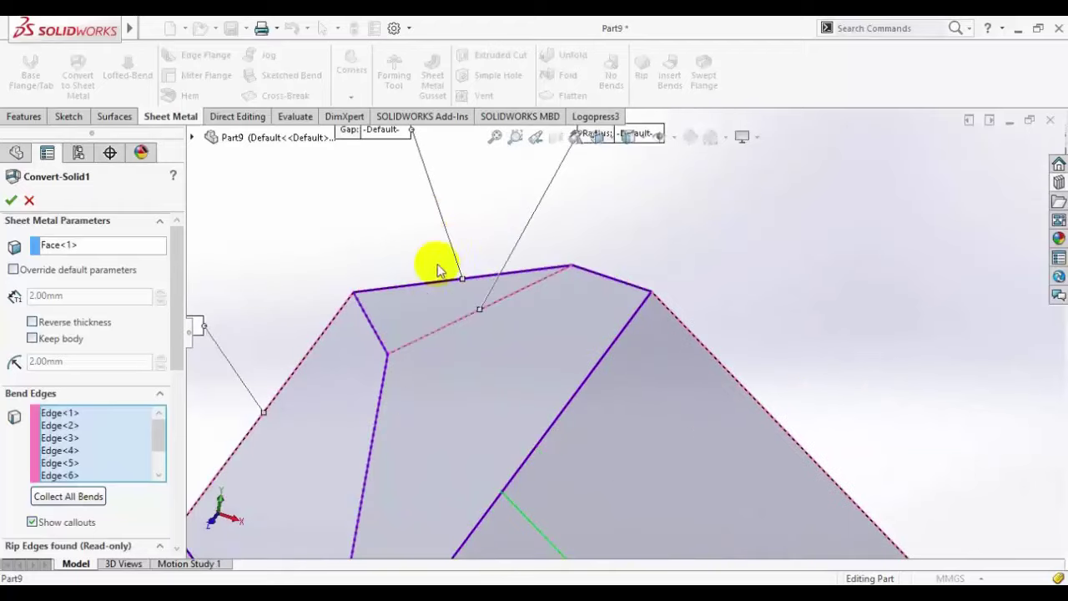
pyautogui.click(426, 336)
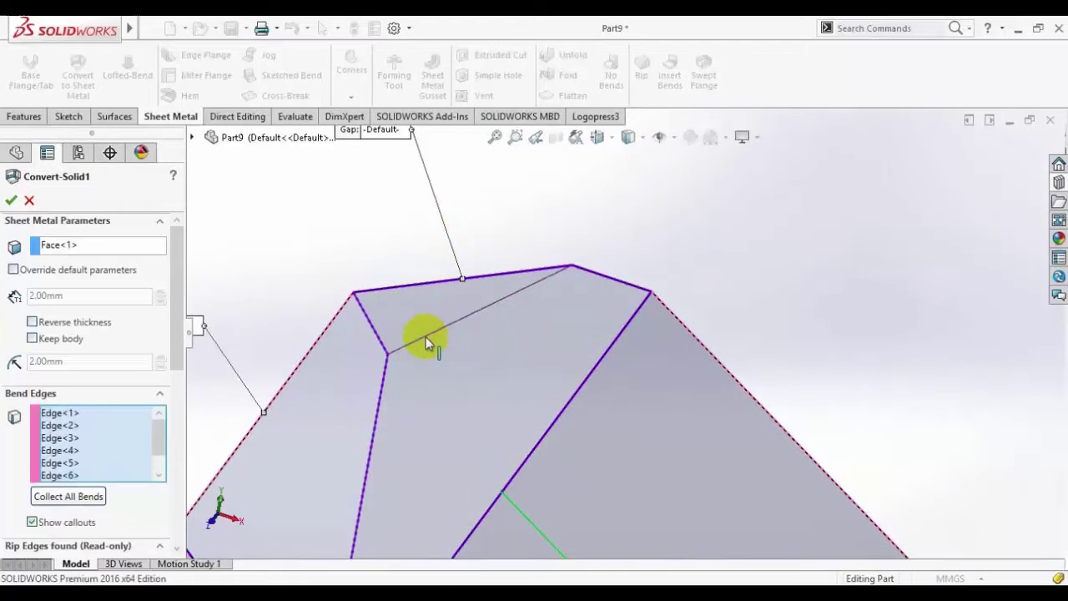
pyautogui.click(421, 288)
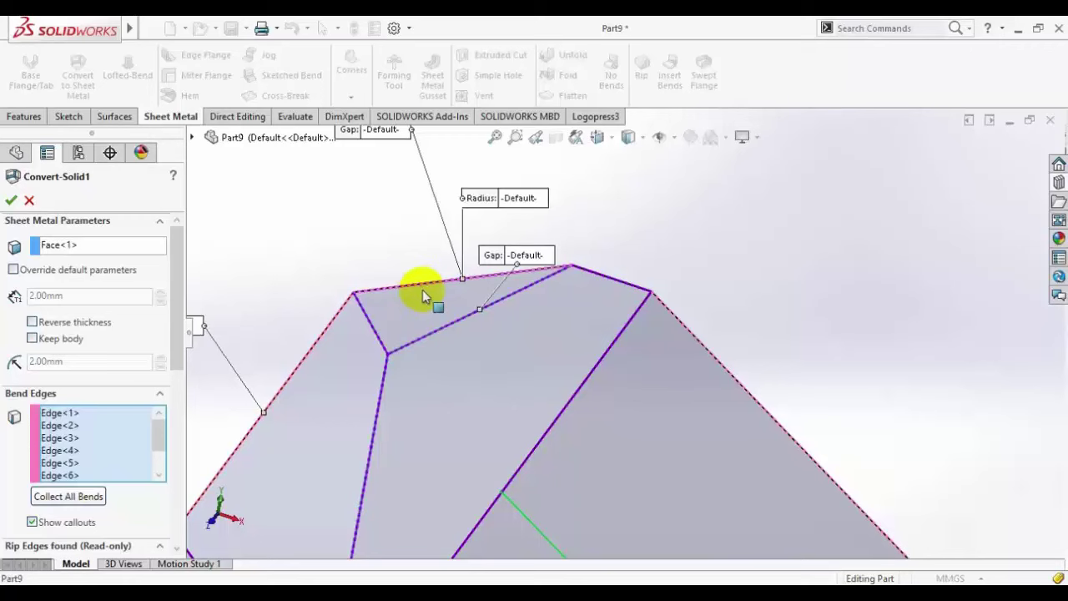
# Step: Orbit and fit the model to check all the bend callouts
pyautogui.moveTo(429, 301); pyautogui.dragTo(564, 463, button='middle')
pyautogui.scroll(-8, 595, 318)
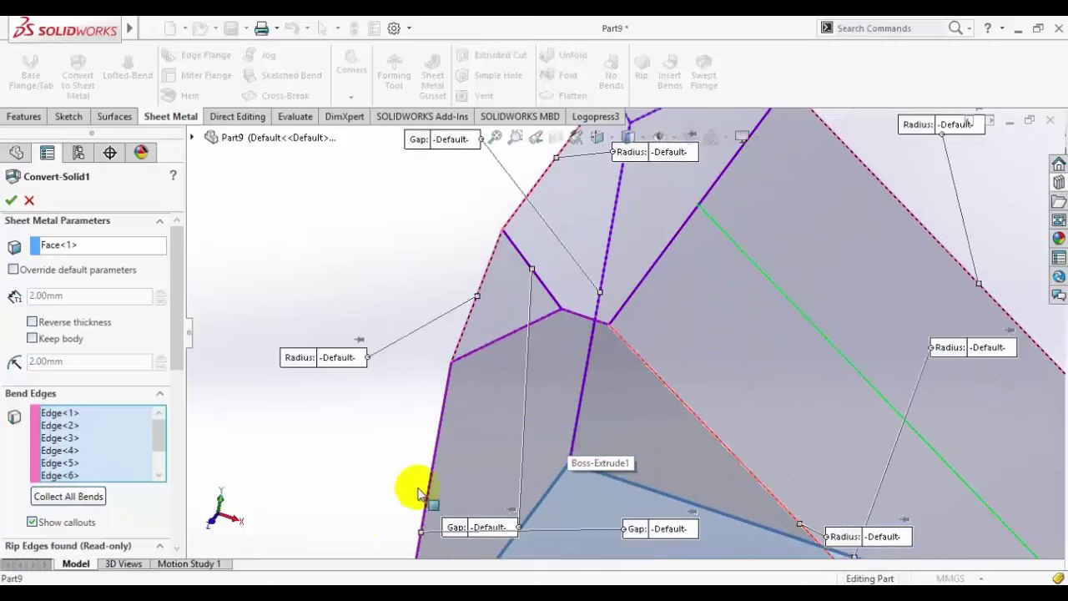
pyautogui.moveTo(386, 379)
pyautogui.mouseDown(button='middle')
pyautogui.moveTo(425, 351)
pyautogui.moveTo(432, 405)
pyautogui.moveTo(388, 389)
pyautogui.mouseUp(button='middle')
pyautogui.press('f')
pyautogui.moveTo(752, 377); pyautogui.dragTo(601, 242, button='middle')
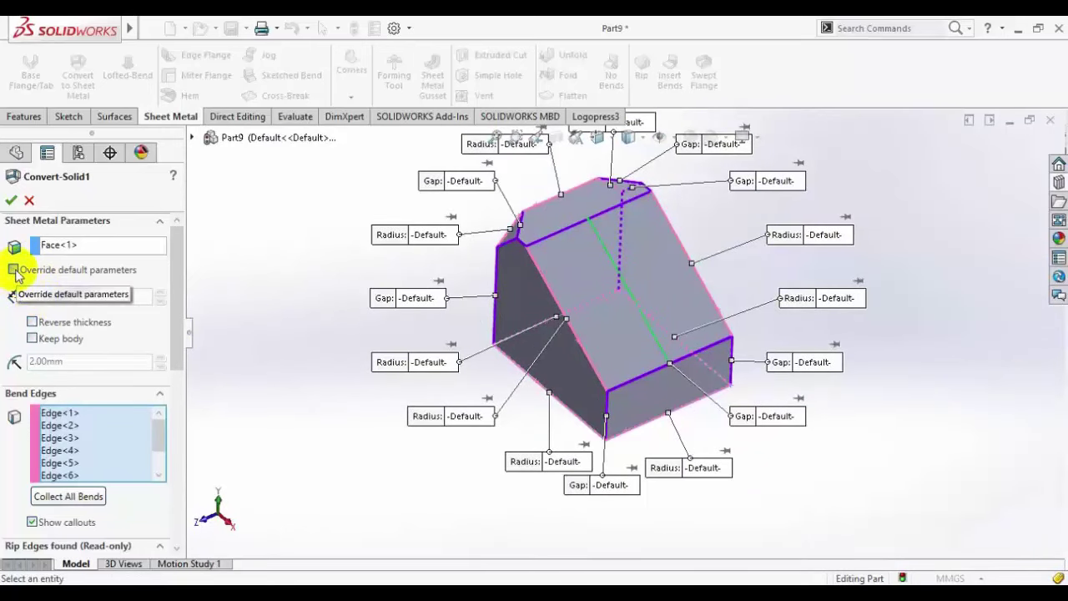
# Step: Override the default parameters with 1.5 mm sheet thickness and 1.5 mm bend radius
pyautogui.click(15, 271)
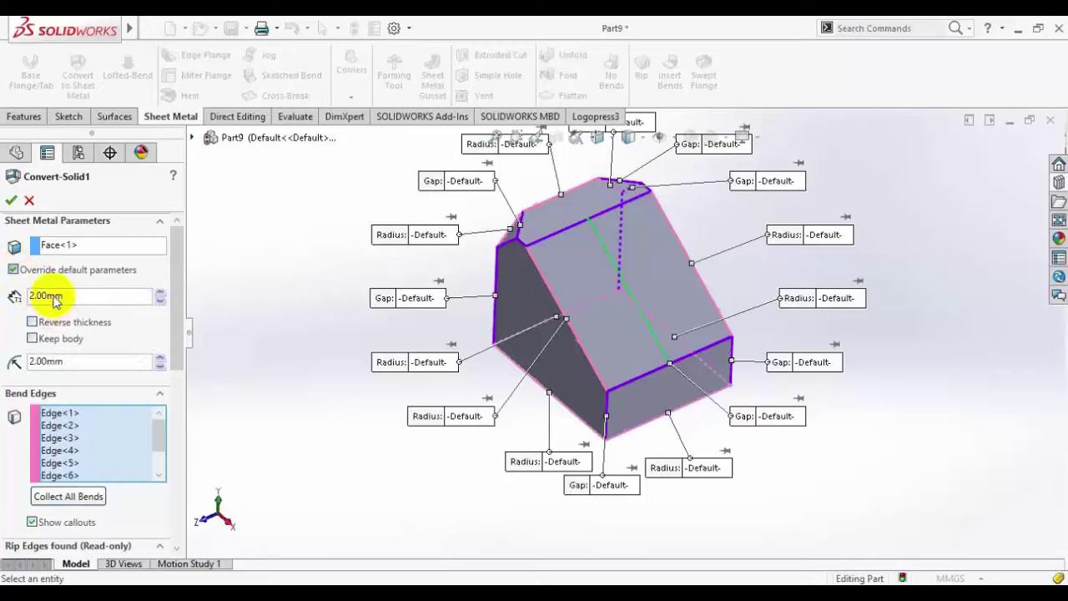
pyautogui.click(13, 271)
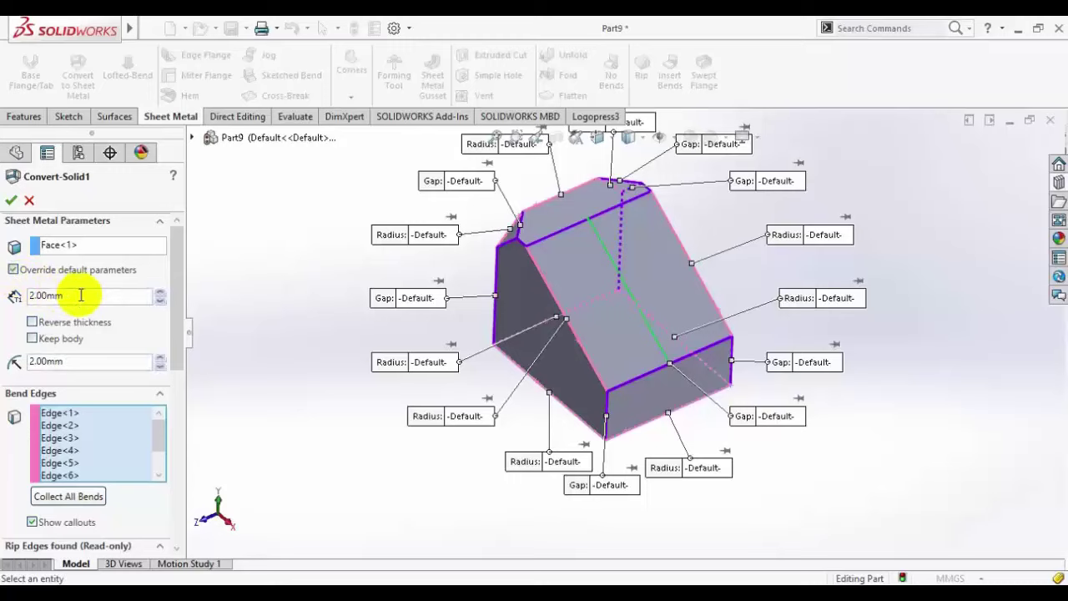
pyautogui.doubleClick(81, 294)
pyautogui.write('1')
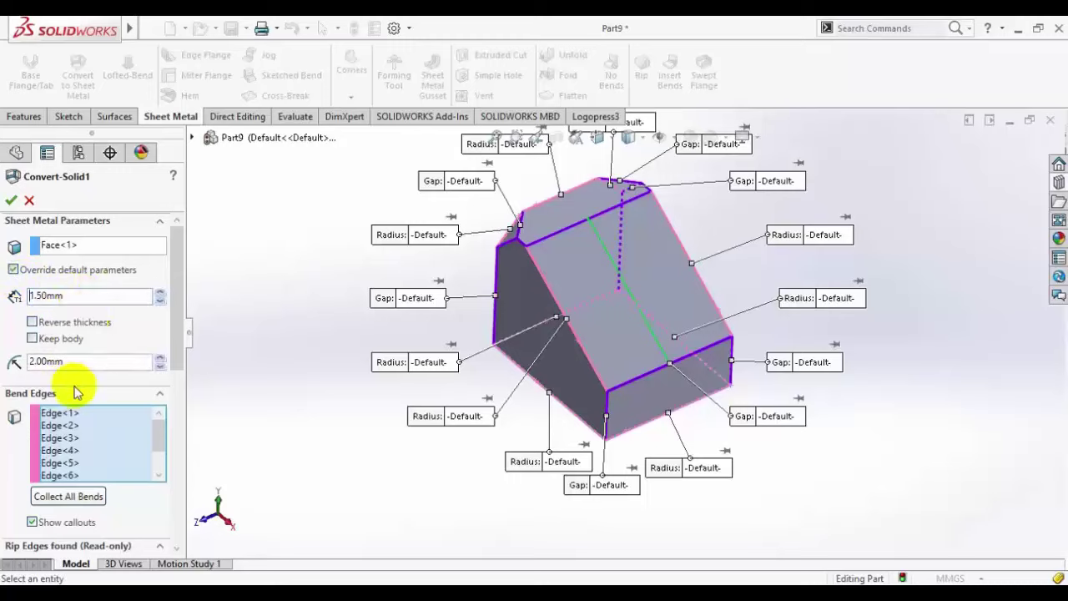
pyautogui.click(72, 362)
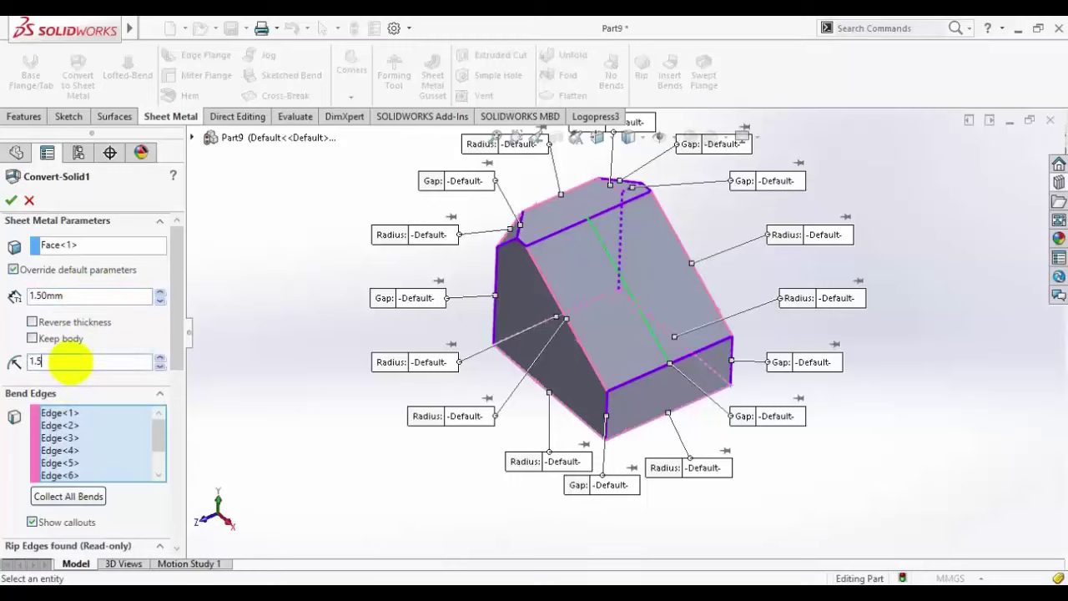
pyautogui.write('1.5')
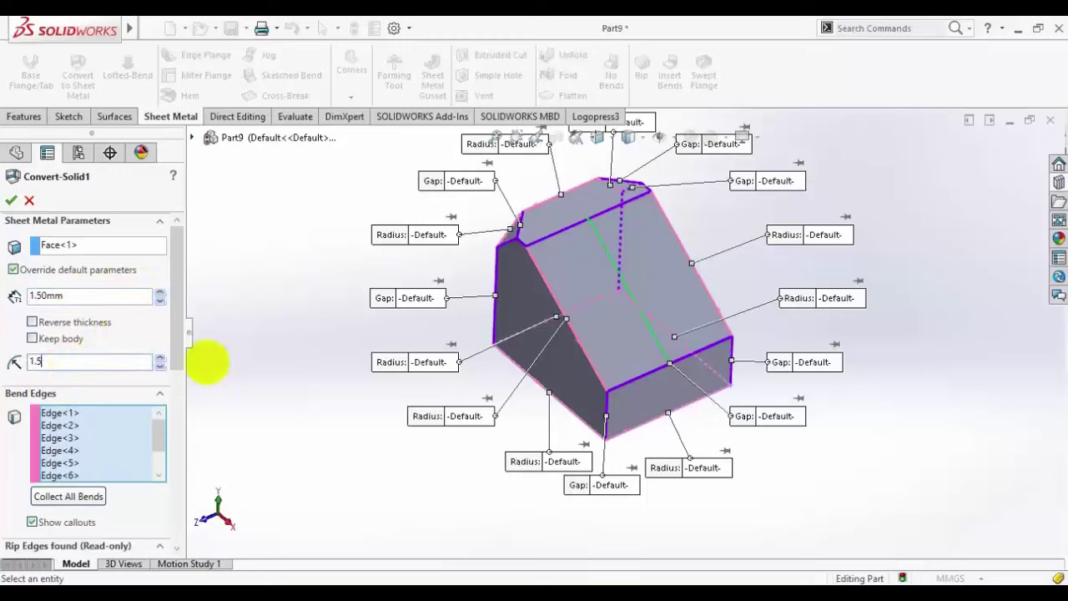
pyautogui.press('Return')
pyautogui.scroll(2, 623, 293)
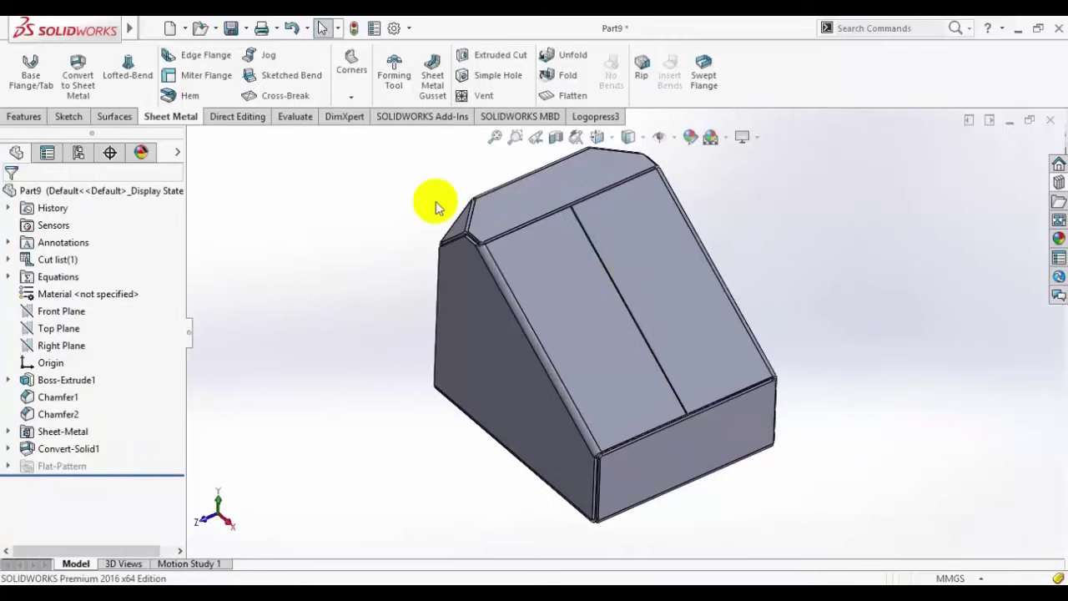
# Step: Compare the converted part against the reference PDF, then bring up the Save As window
pyautogui.moveTo(435, 206); pyautogui.dragTo(478, 395, button='middle')
pyautogui.hotkey('alt', 'Tab')
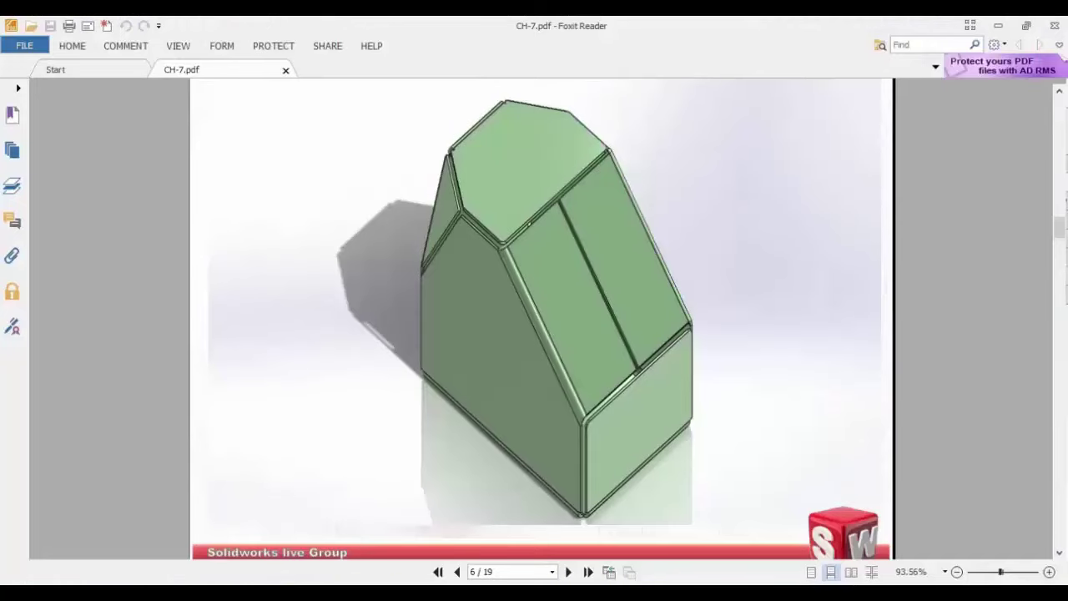
pyautogui.hotkey('alt', 'Tab')
pyautogui.moveTo(584, 362); pyautogui.dragTo(794, 425, button='middle')
pyautogui.scroll(-3, 793, 425)
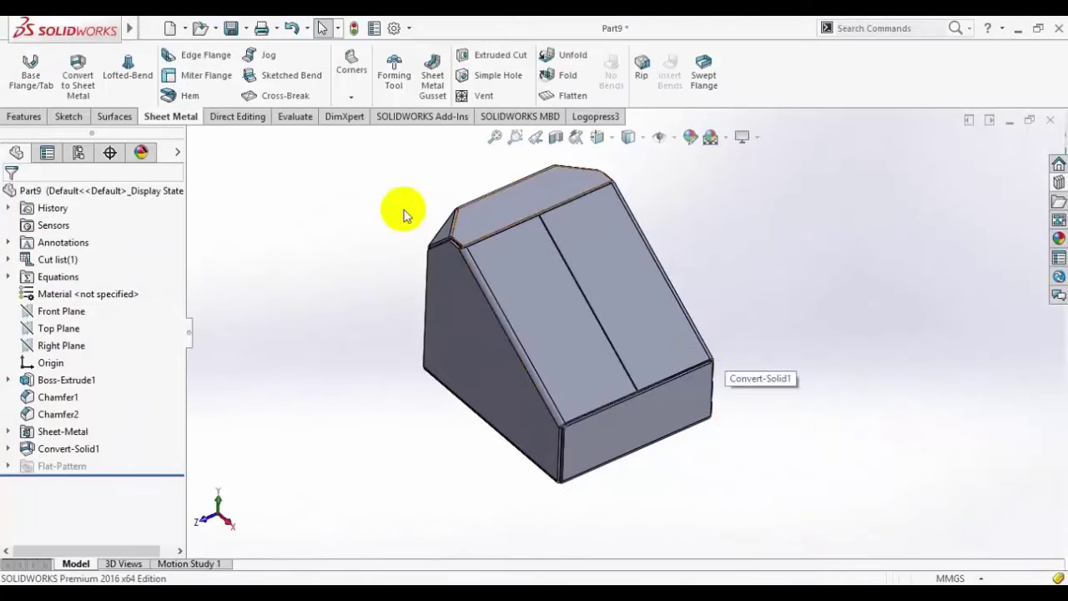
pyautogui.click(232, 30)
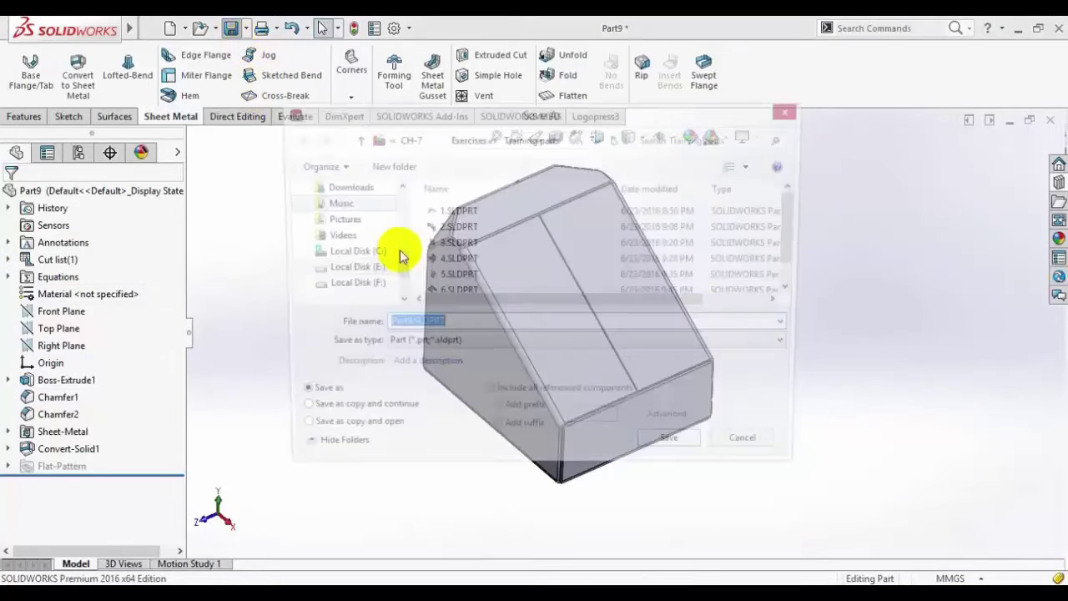
pyautogui.moveTo(797, 234); pyautogui.dragTo(797, 247)
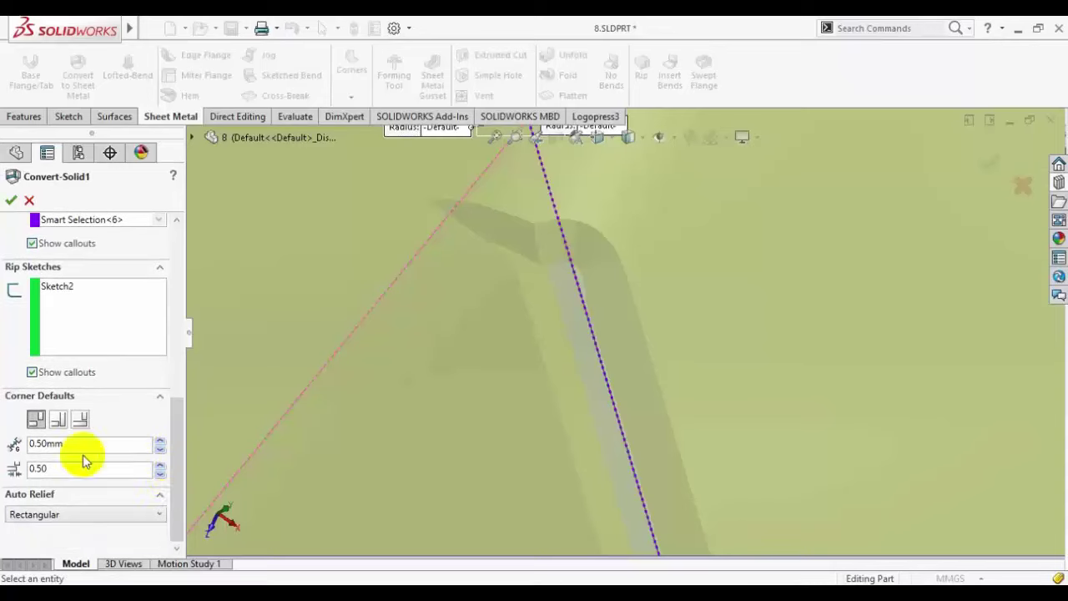
# Step: Change the Corner Defaults rip gap from 0.50 mm to 1.00 mm
pyautogui.doubleClick(48, 443)
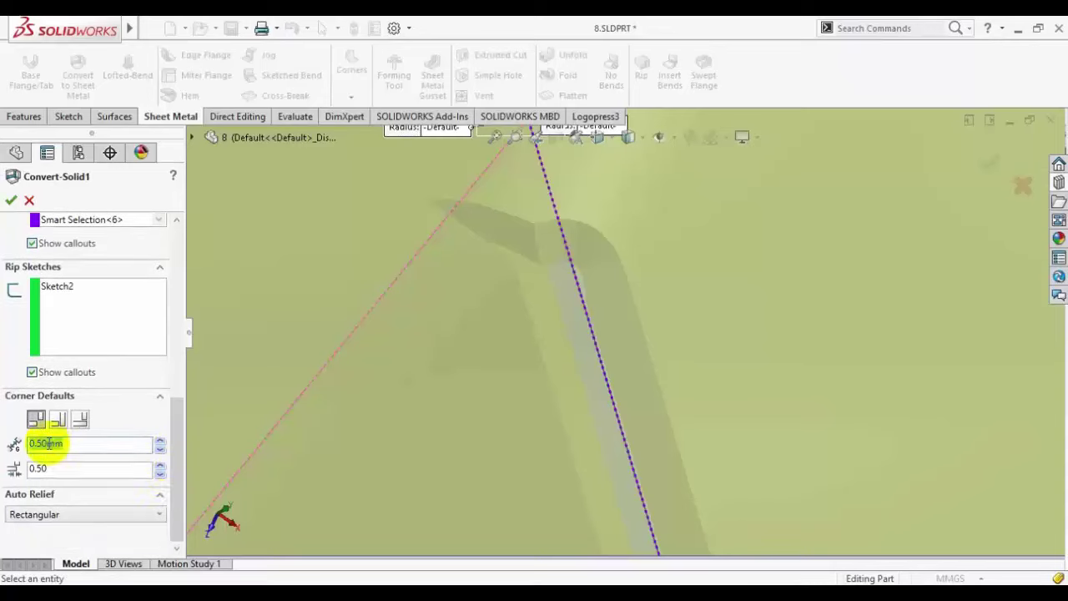
pyautogui.write('1')
pyautogui.press('Return')
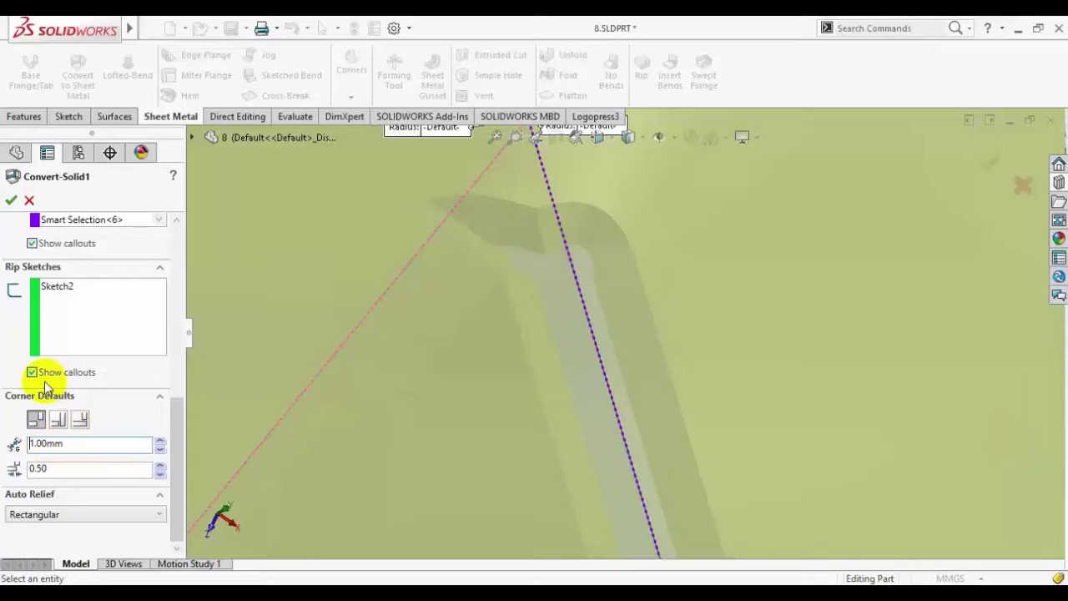
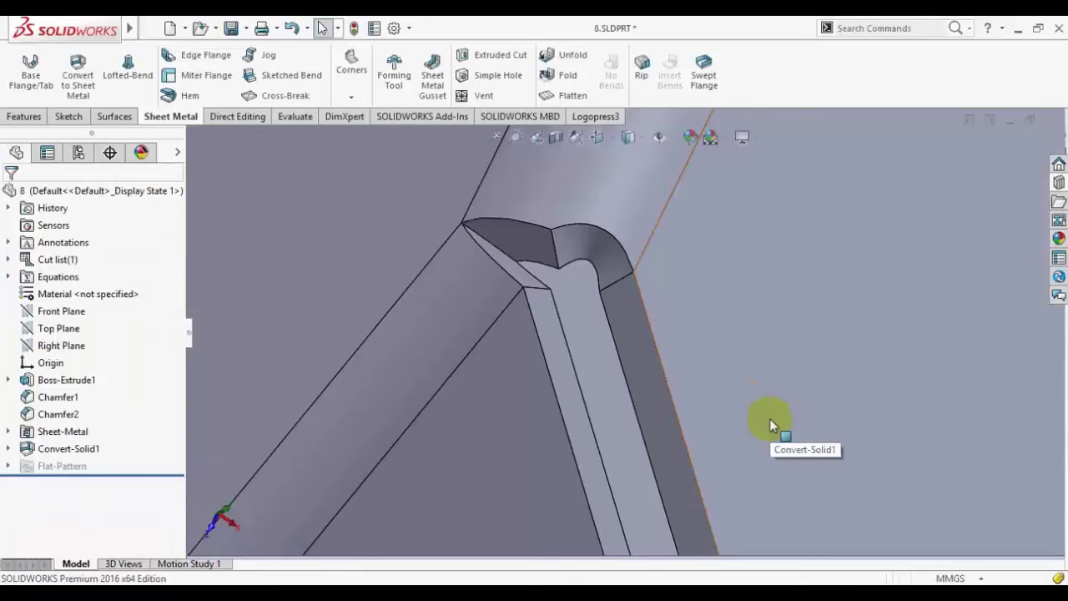
# Step: Rotate the tray upright and flatten it to show its flat pattern with bend lines
pyautogui.scroll(5, 789, 400)
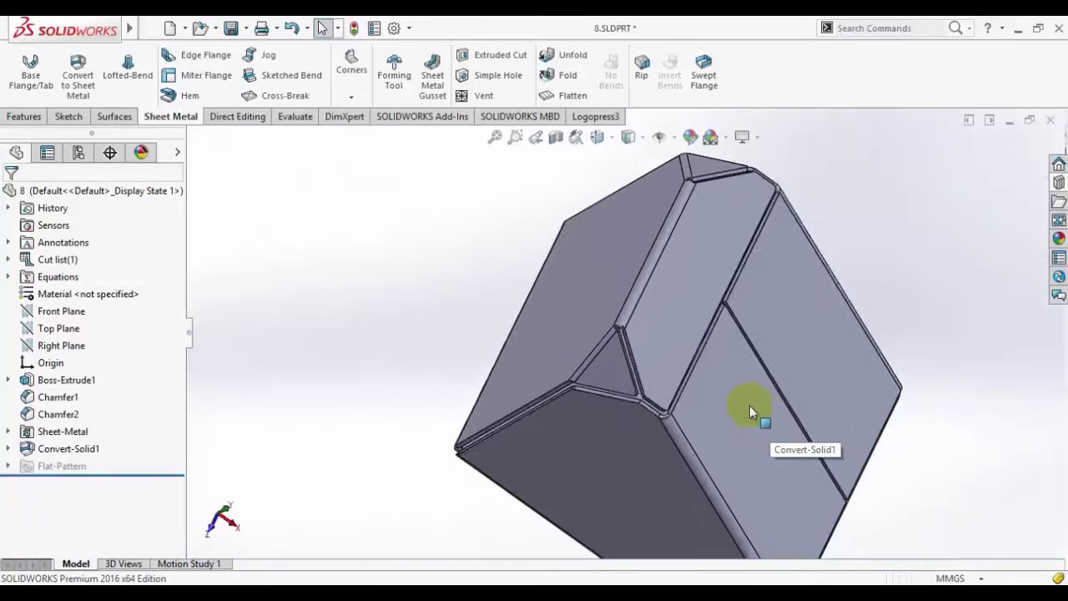
pyautogui.scroll(1, 749, 406)
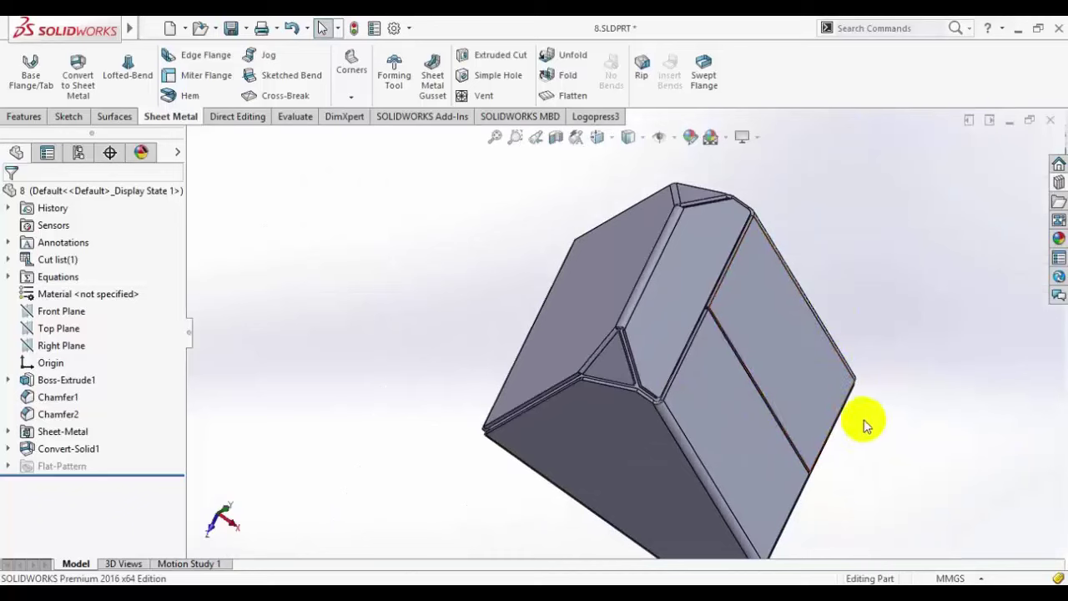
pyautogui.moveTo(863, 426); pyautogui.dragTo(739, 293, button='middle')
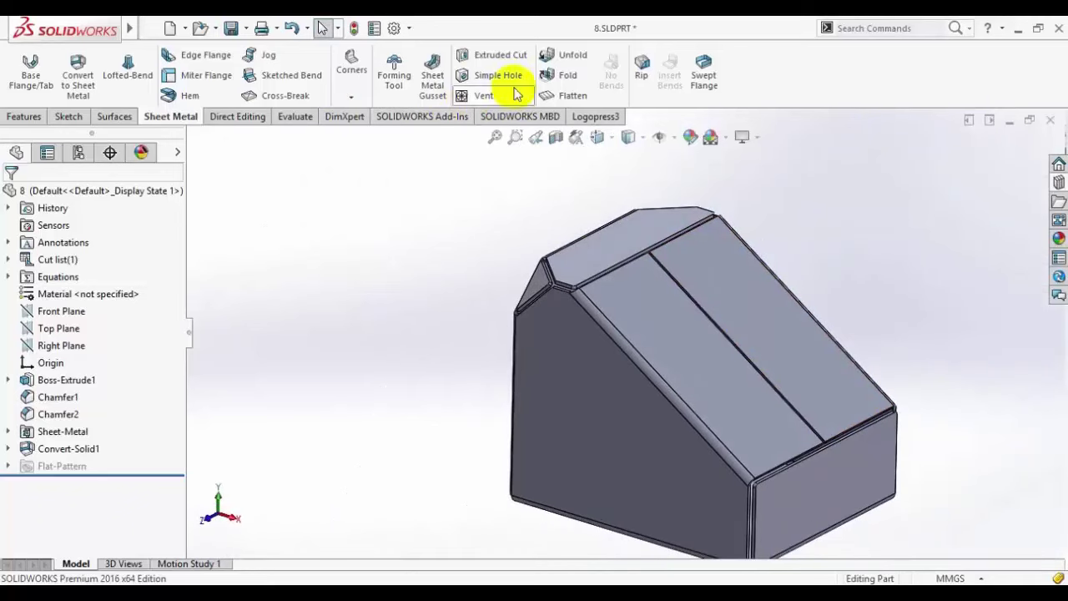
pyautogui.click(546, 96)
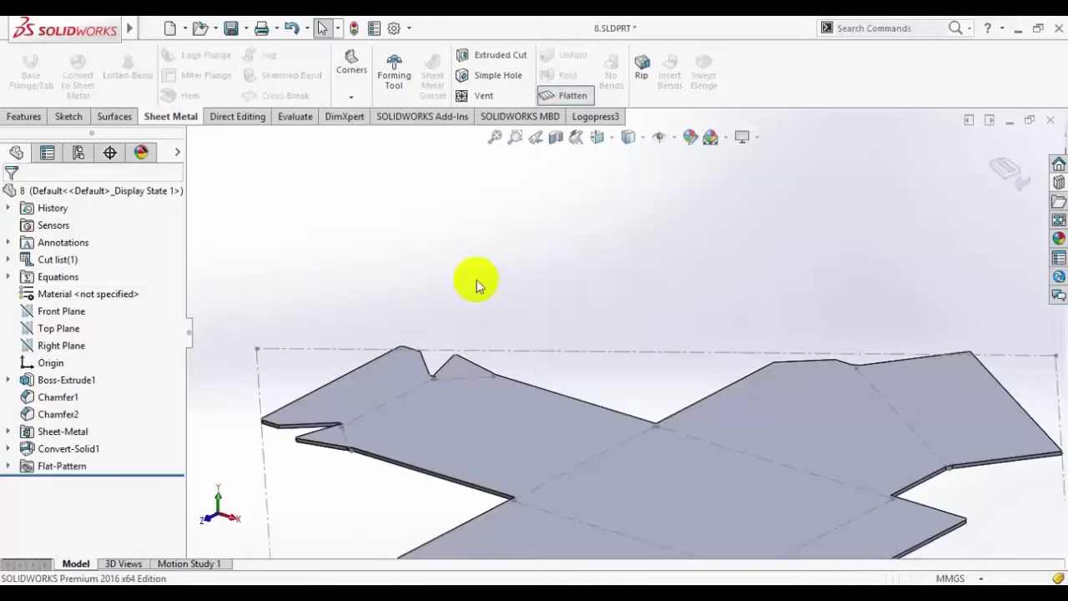
# Step: Inspect the flat pattern from above and save the part
pyautogui.scroll(2, 656, 402)
pyautogui.moveTo(655, 402); pyautogui.dragTo(677, 338, button='middle')
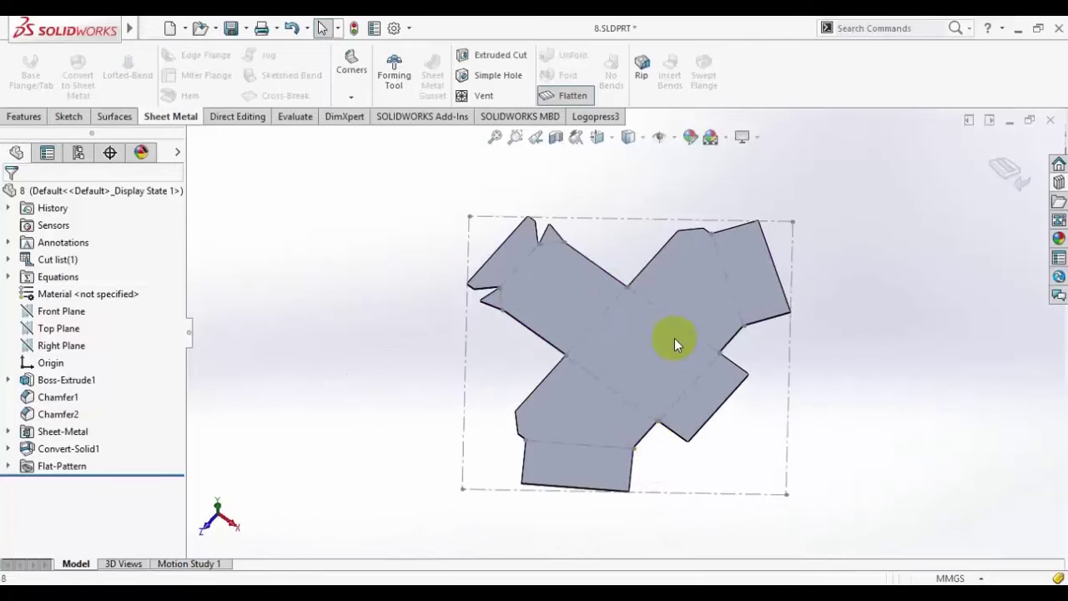
pyautogui.scroll(-1, 599, 276)
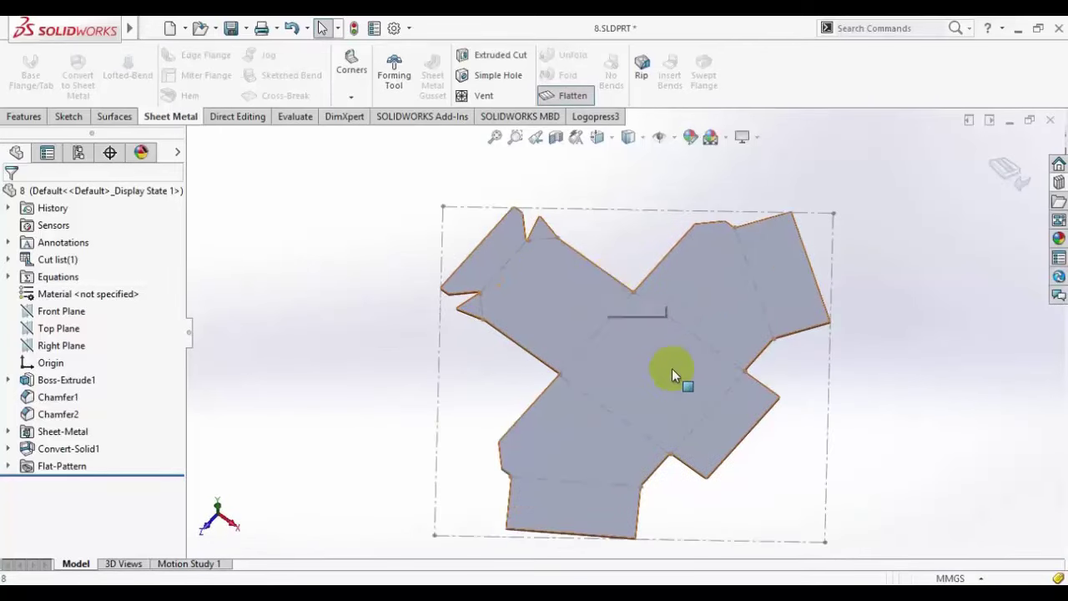
pyautogui.scroll(1, 672, 368)
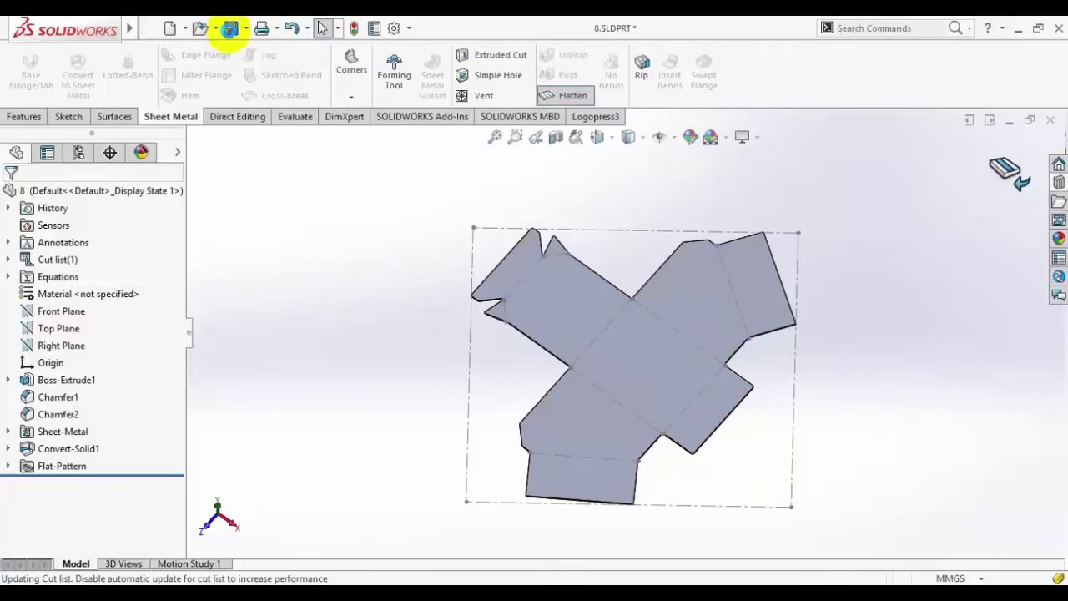
pyautogui.click(230, 28)
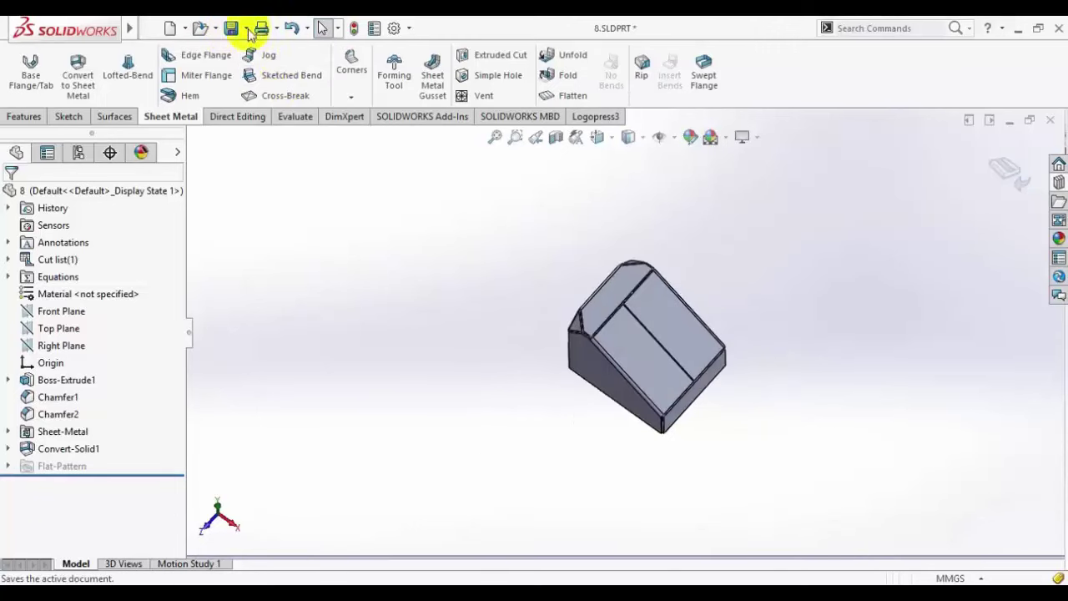
# Step: Reopen the Convert-Solid1 feature to edit its bend and rip settings
pyautogui.click(71, 448)
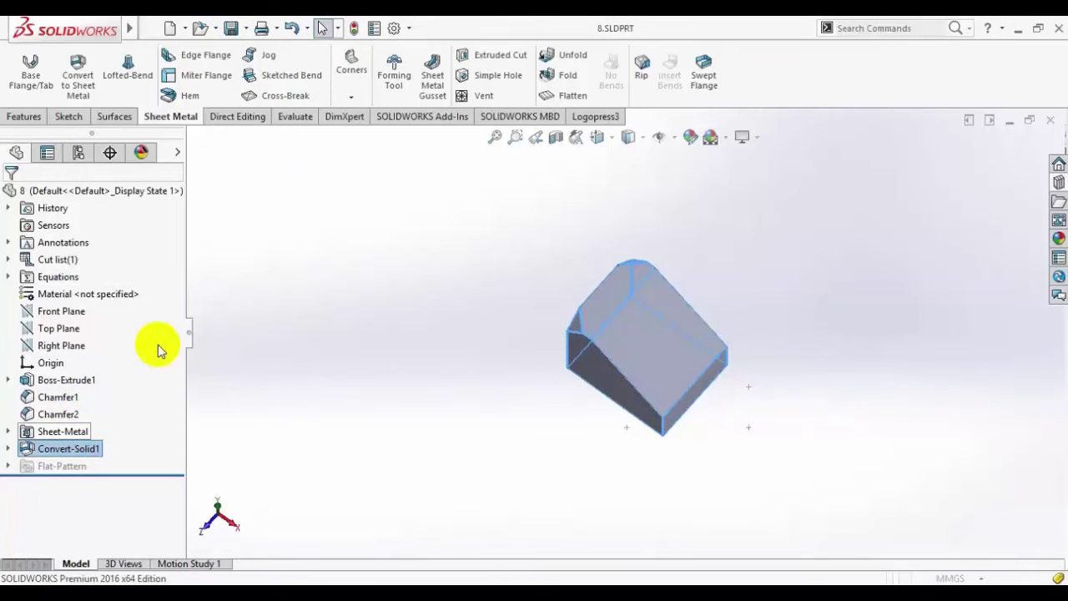
pyautogui.press('Return')
pyautogui.moveTo(173, 336); pyautogui.dragTo(167, 510)
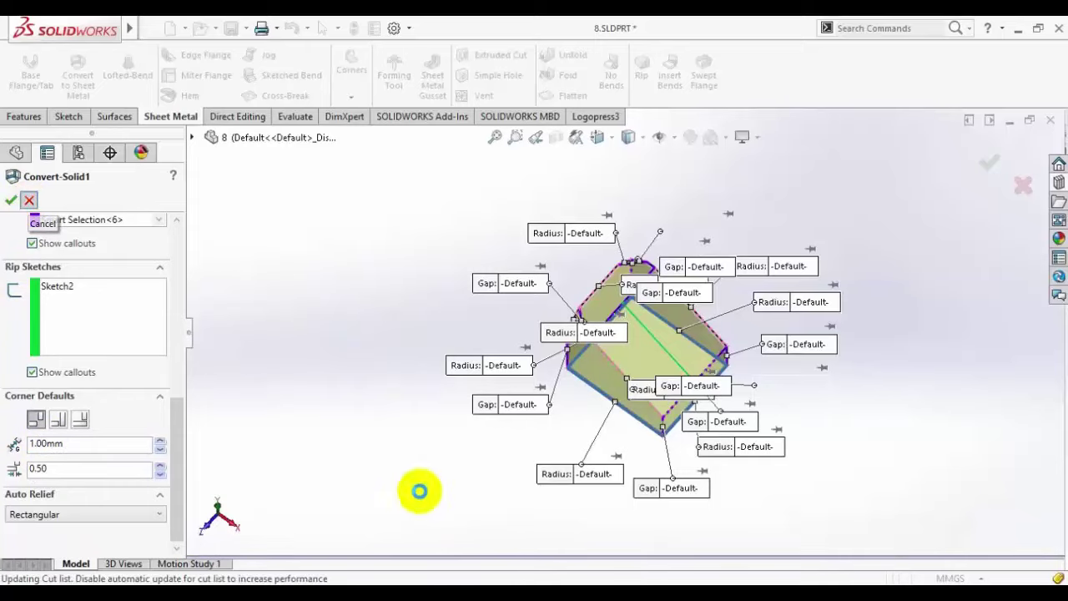
# Step: Scroll CH-7.pdf in Foxit Reader to page 7's bracket, then return to SOLIDWORKS Part1
pyautogui.click(625, 578)
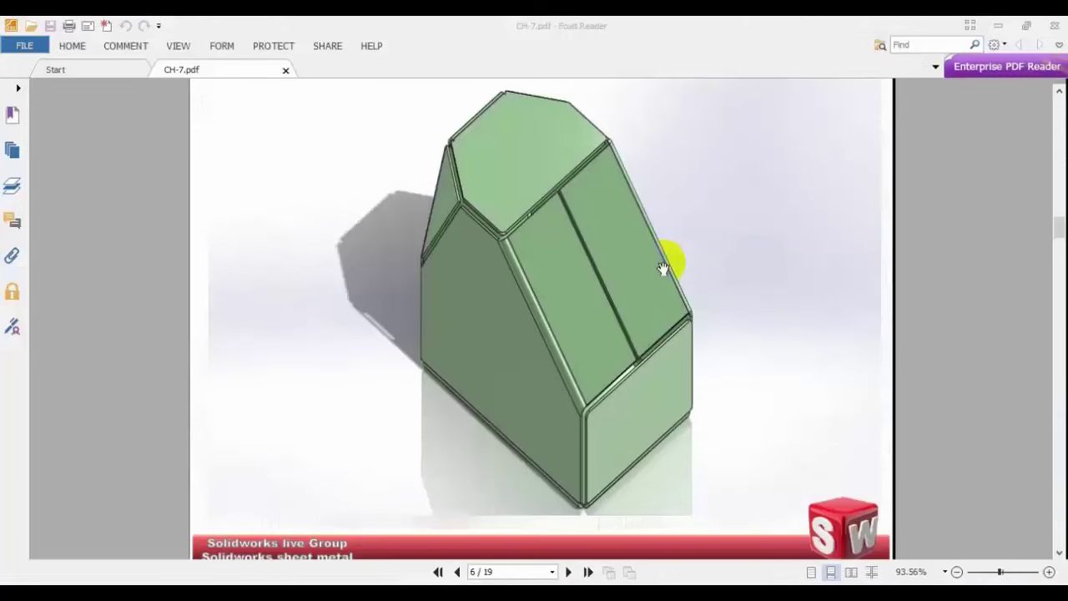
pyautogui.scroll(-8, 653, 302)
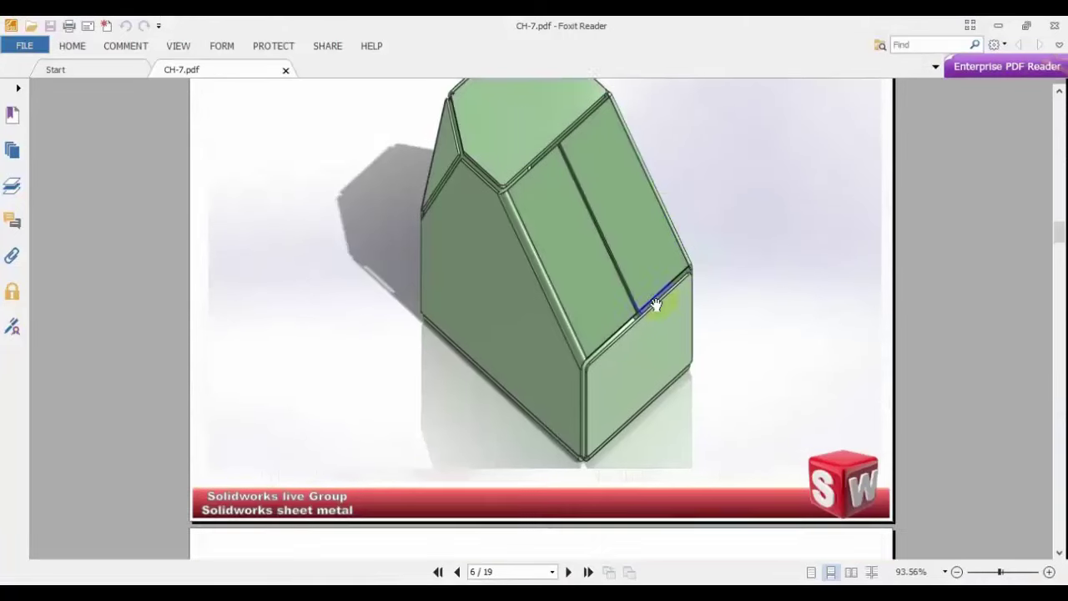
pyautogui.scroll(-2, 519, 388)
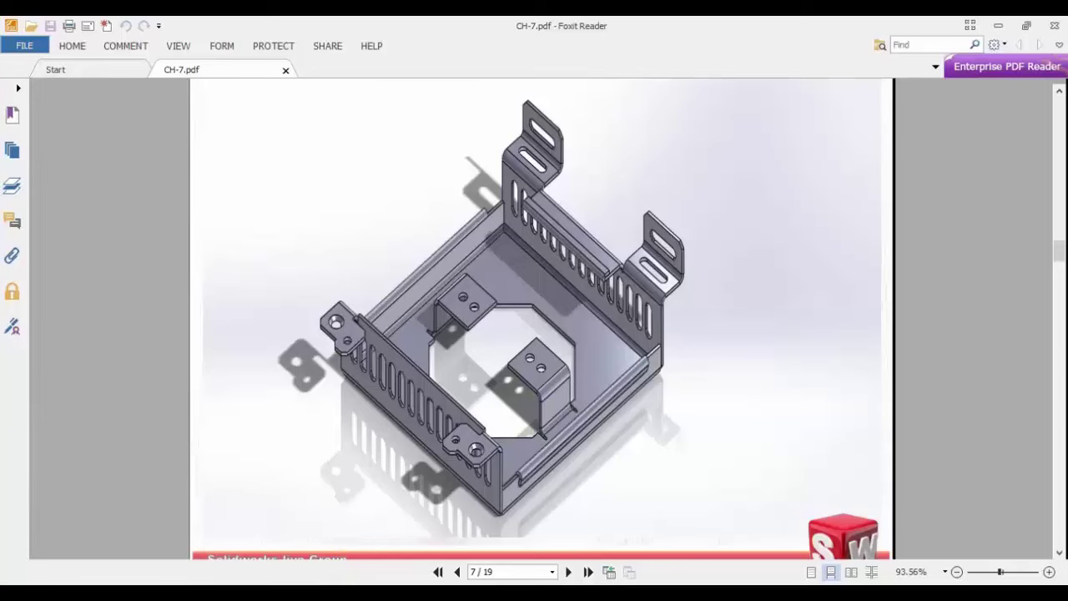
pyautogui.click(286, 579)
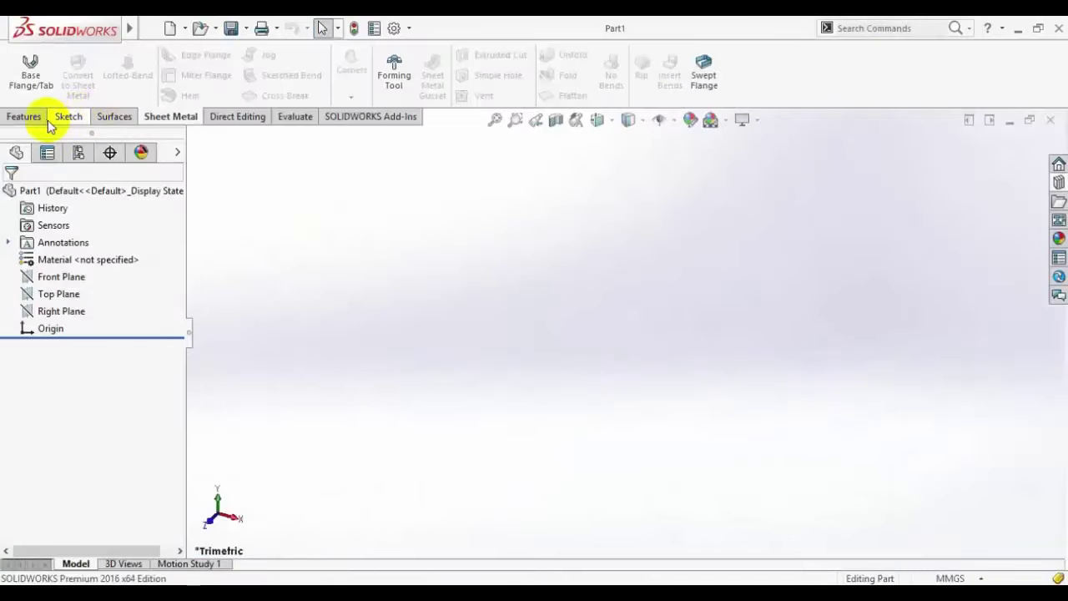
# Step: Sketch a center rectangle on the Top Plane, centred on the origin
pyautogui.click(58, 293)
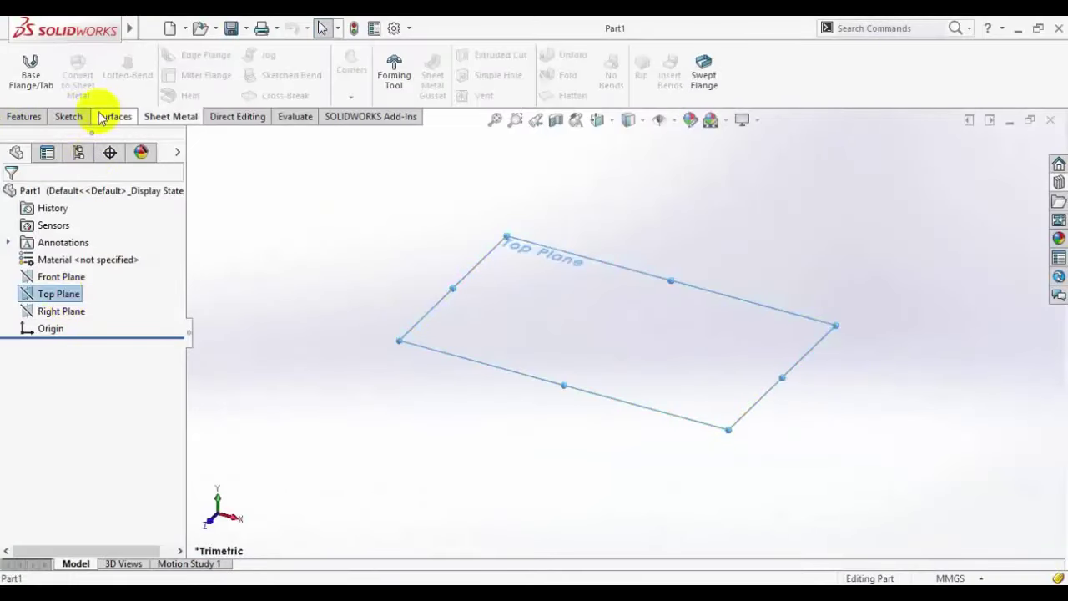
pyautogui.click(66, 116)
pyautogui.click(31, 83)
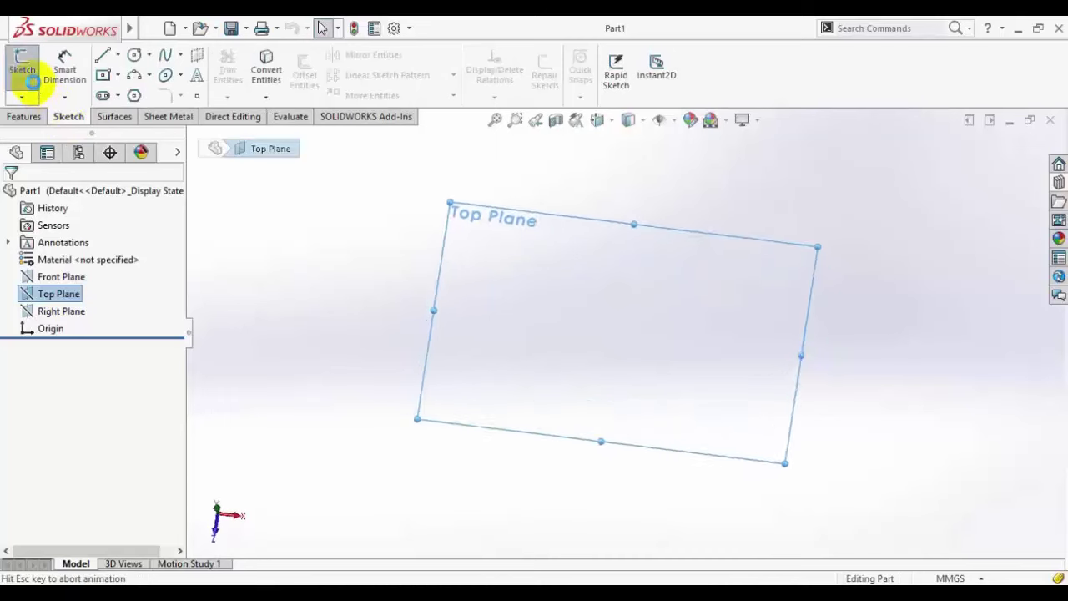
pyautogui.click(102, 76)
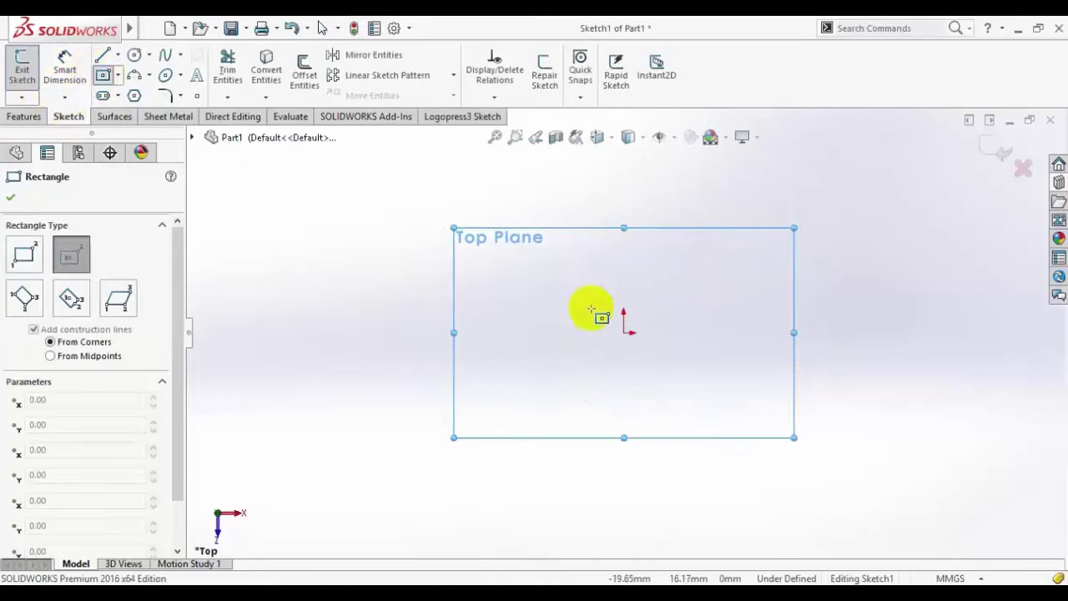
pyautogui.click(624, 332)
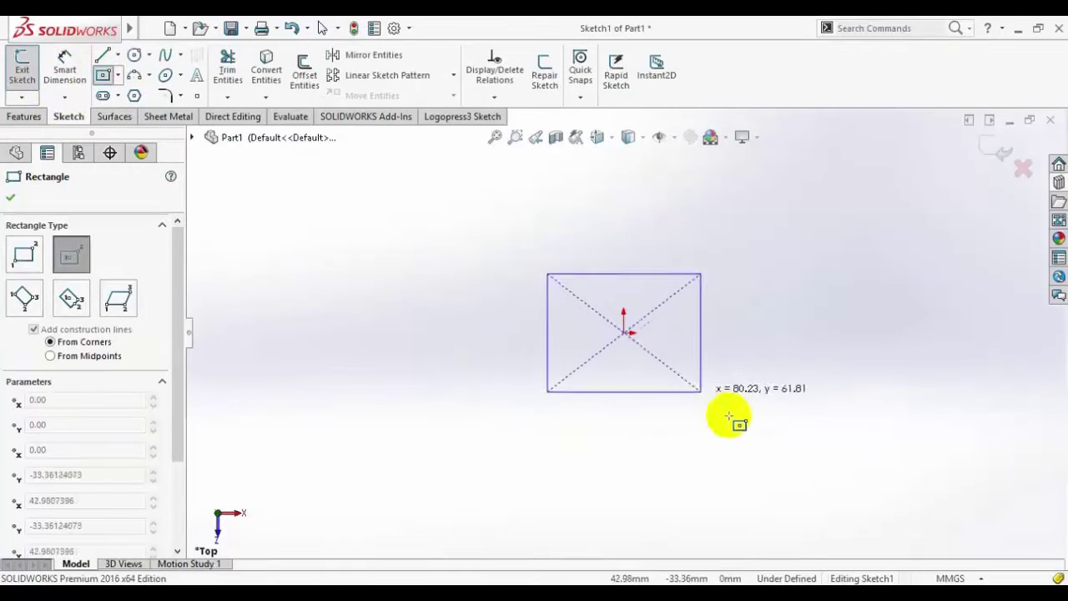
pyautogui.click(784, 455)
# Step: Dimension the rectangle's width and height to 200 each, fully defining the square
pyautogui.click(65, 67)
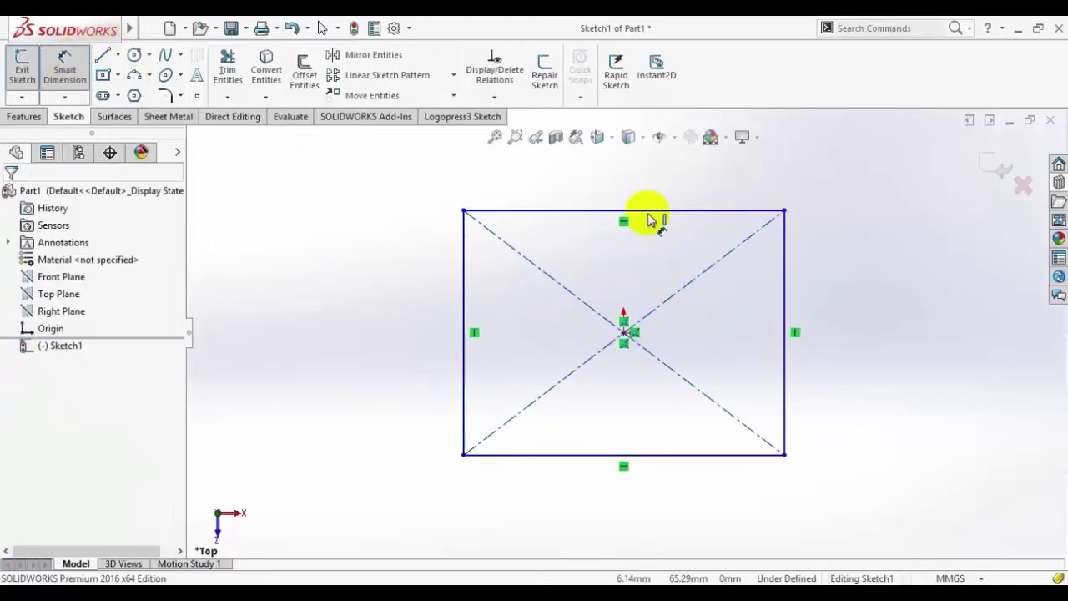
pyautogui.click(583, 219)
pyautogui.click(572, 191)
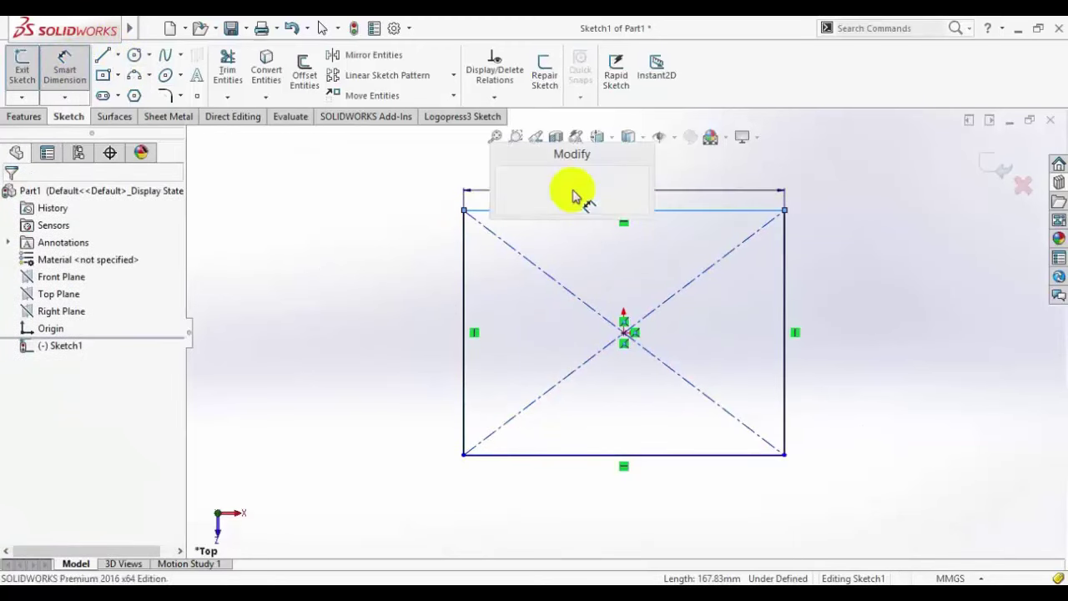
pyautogui.write('200')
pyautogui.press('Return')
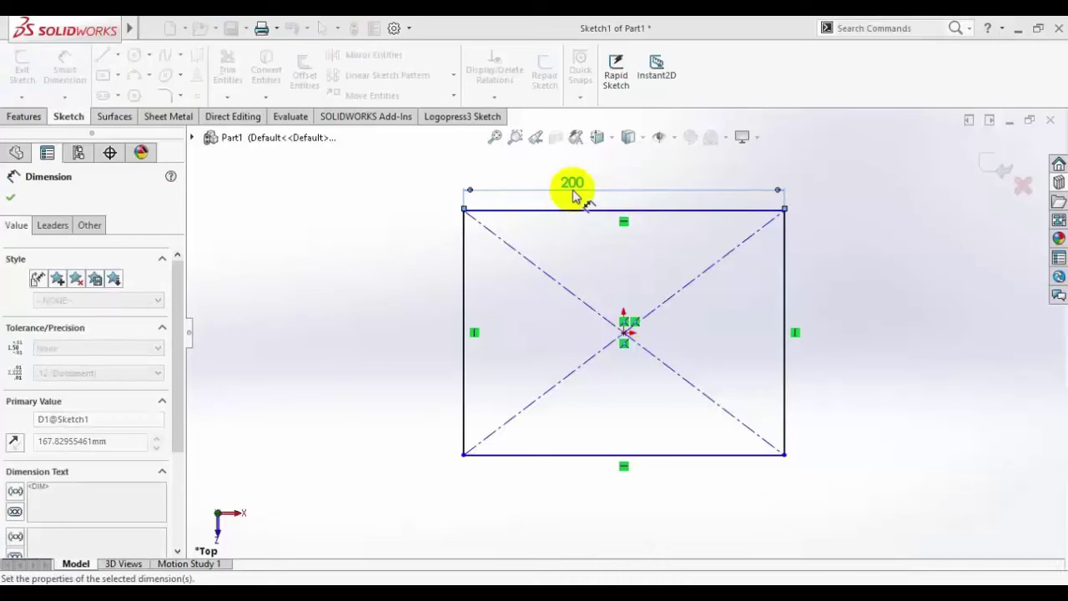
pyautogui.click(463, 267)
pyautogui.click(401, 288)
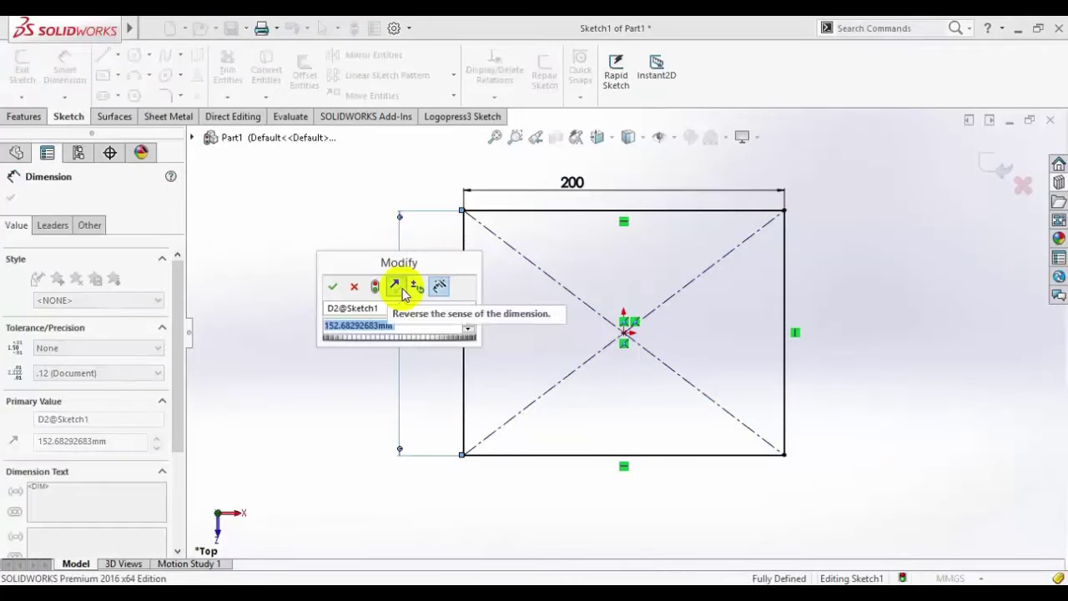
pyautogui.write('200')
pyautogui.press('Return')
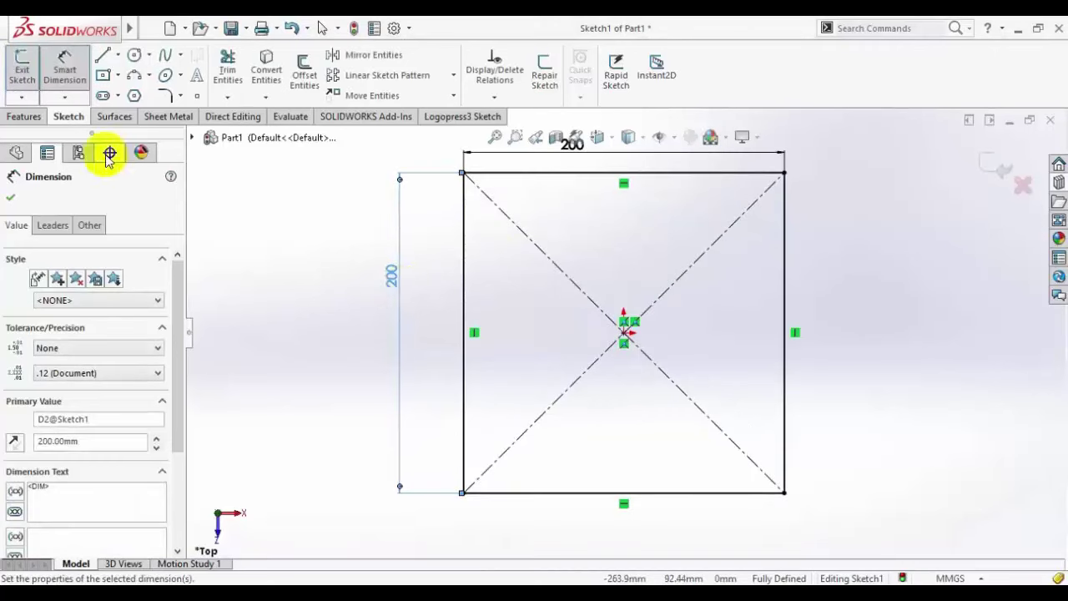
pyautogui.click(10, 197)
pyautogui.scroll(2, 584, 292)
pyautogui.scroll(-1, 689, 317)
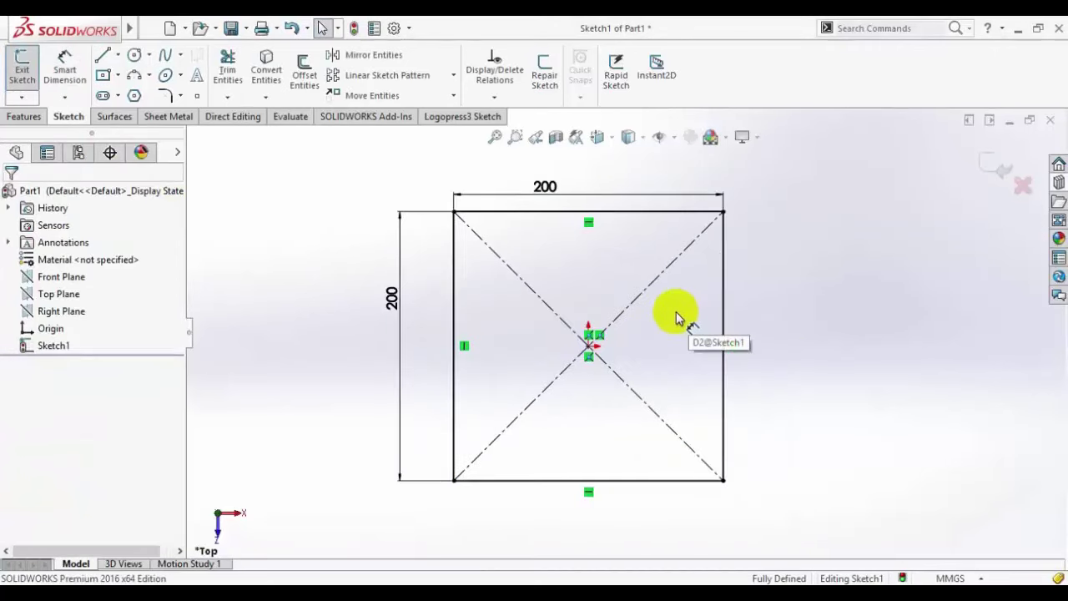
pyautogui.click(166, 117)
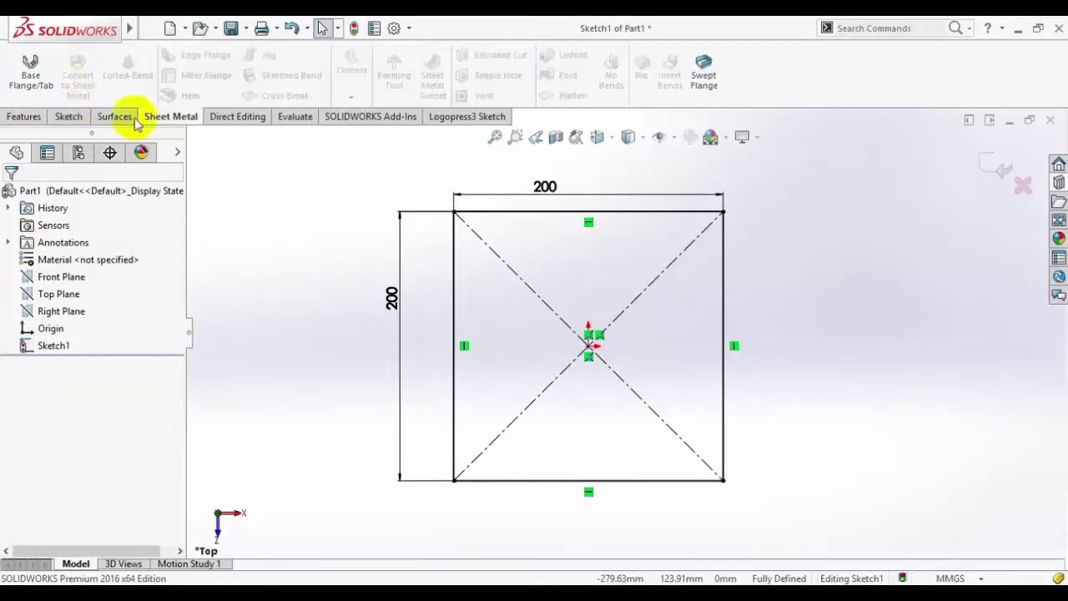
# Step: Create Base-Flange1 from the square sketch with a 1.5 mm sheet thickness
pyautogui.click(35, 74)
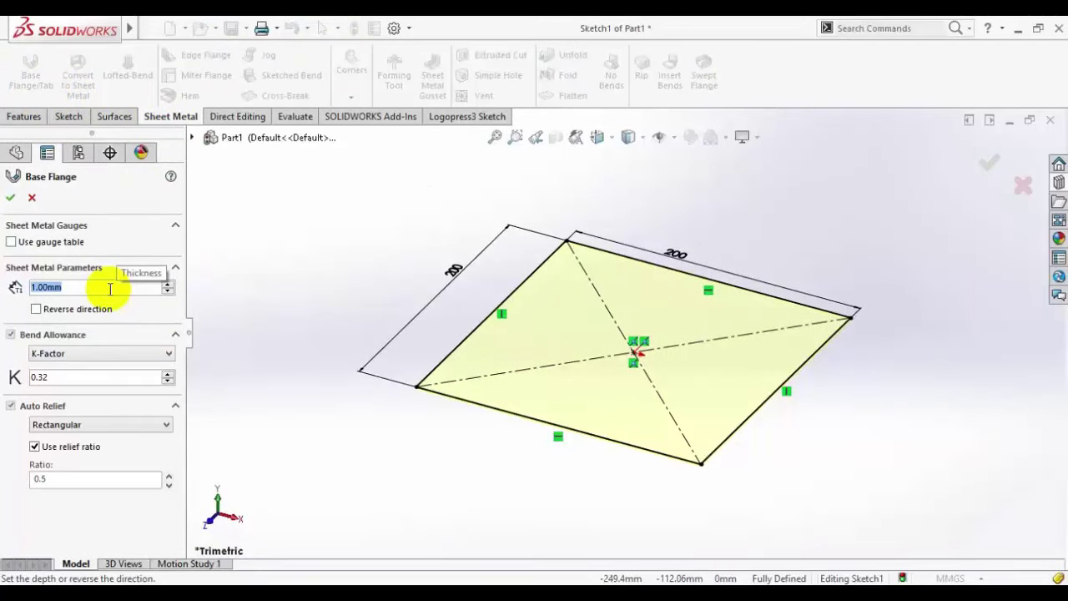
pyautogui.write('2')
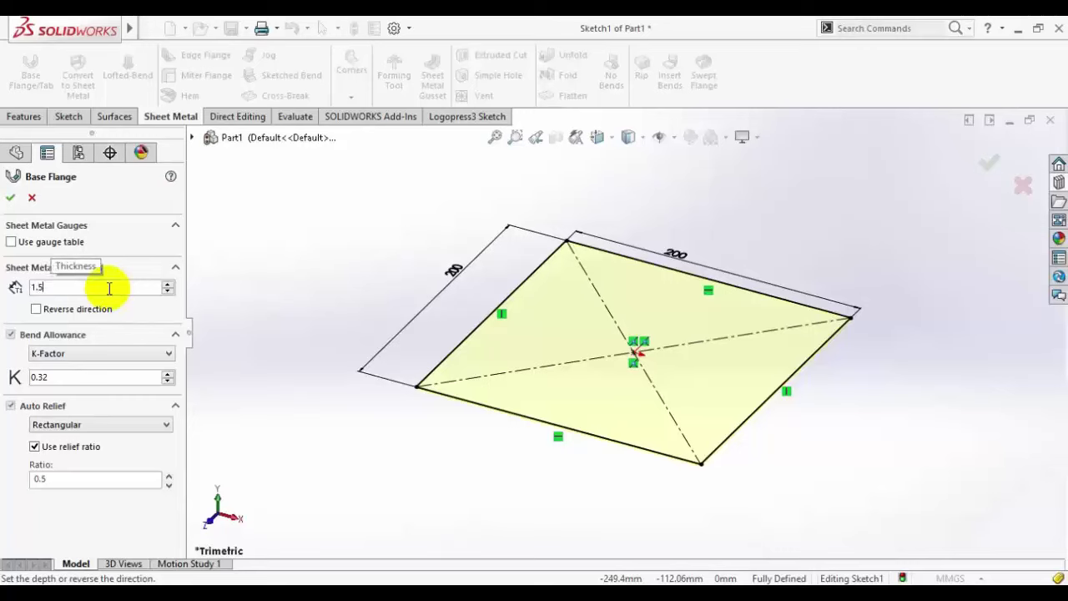
pyautogui.press('Return')
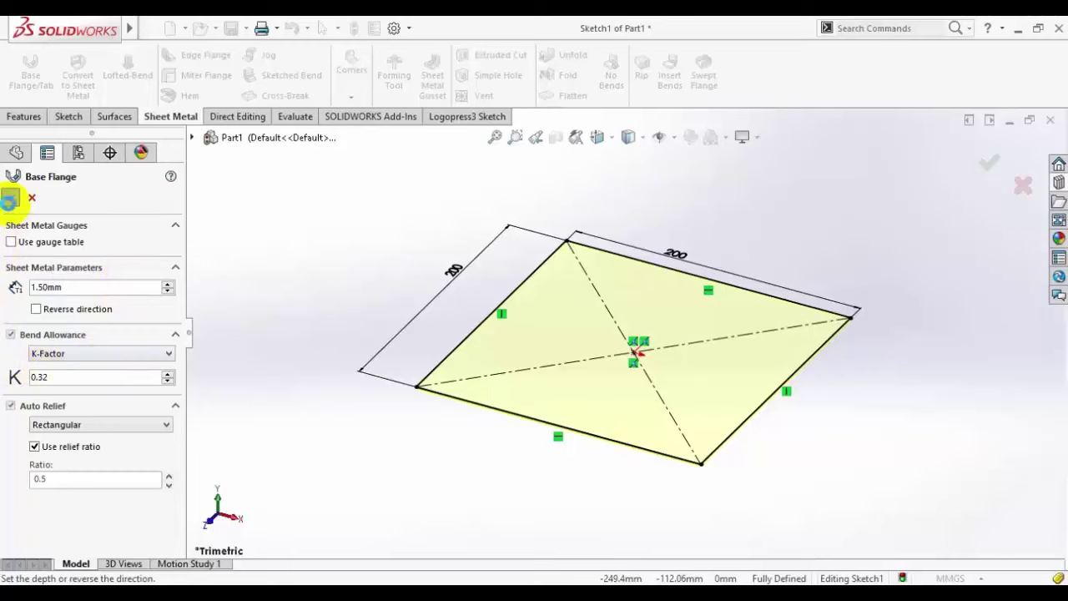
pyautogui.click(9, 198)
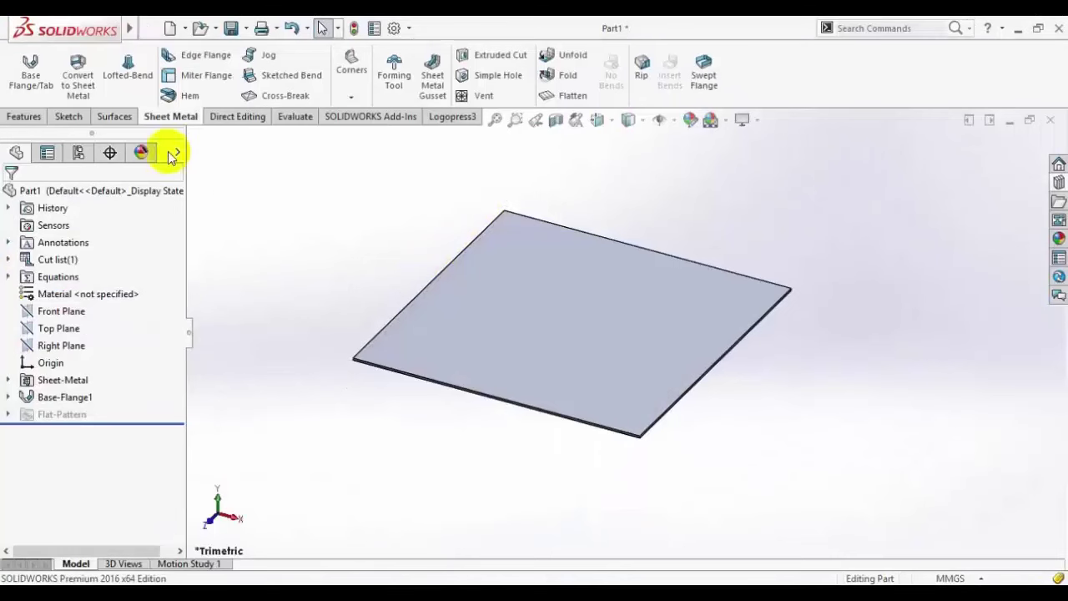
# Step: Start an edge flange on the plate's right and left edges
pyautogui.click(214, 55)
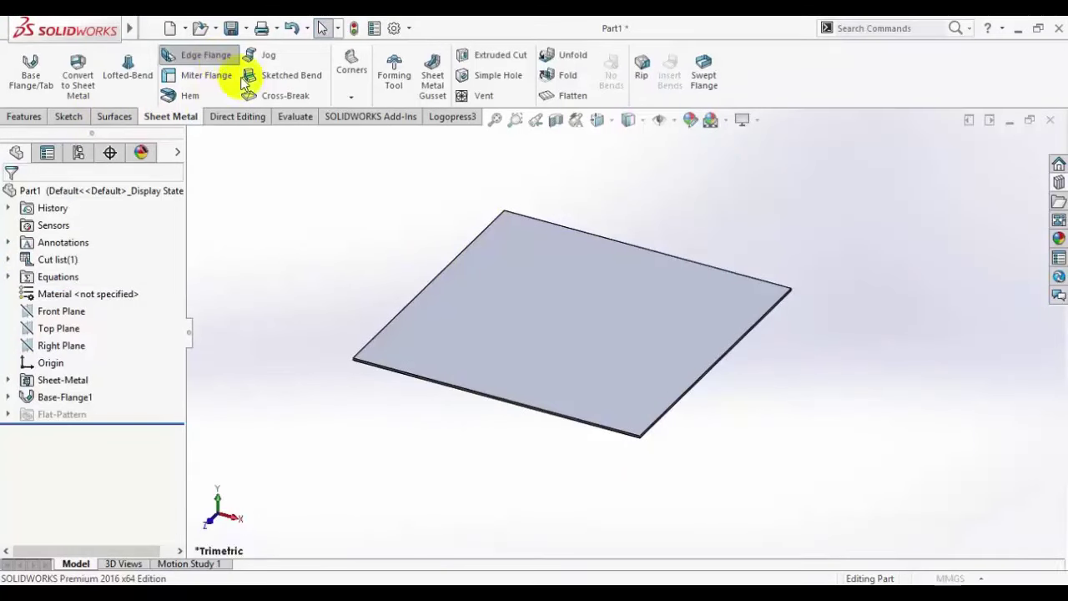
pyautogui.click(732, 356)
pyautogui.click(722, 314)
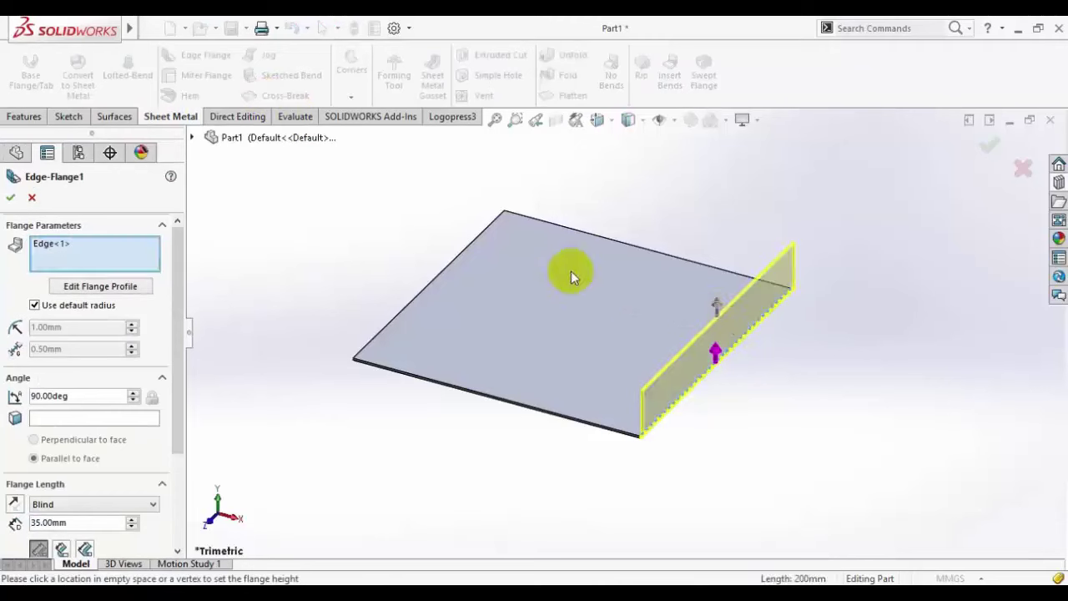
pyautogui.click(439, 276)
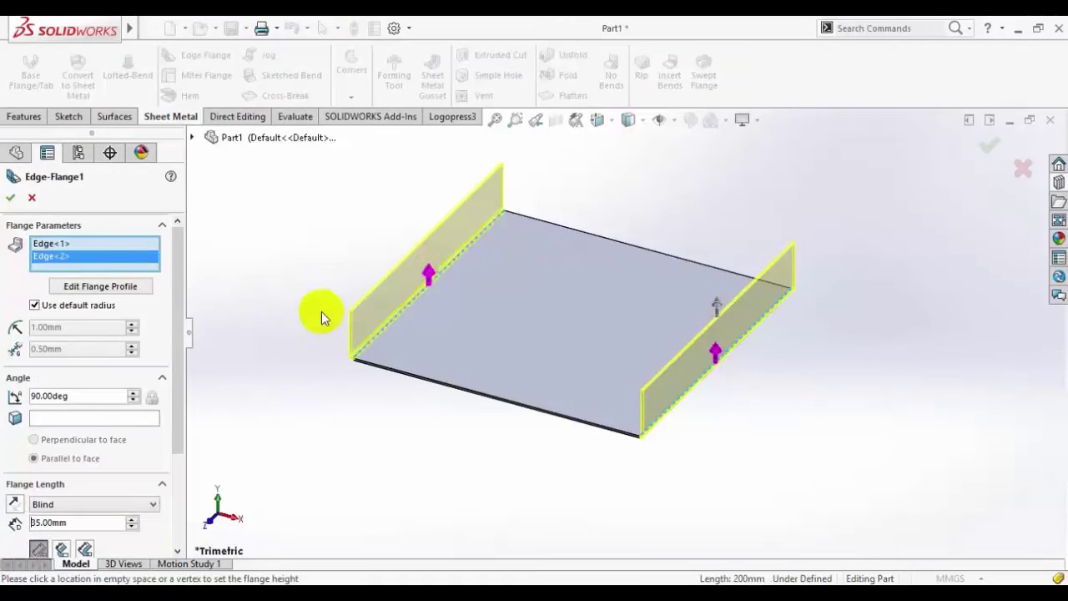
pyautogui.scroll(-2, 432, 237)
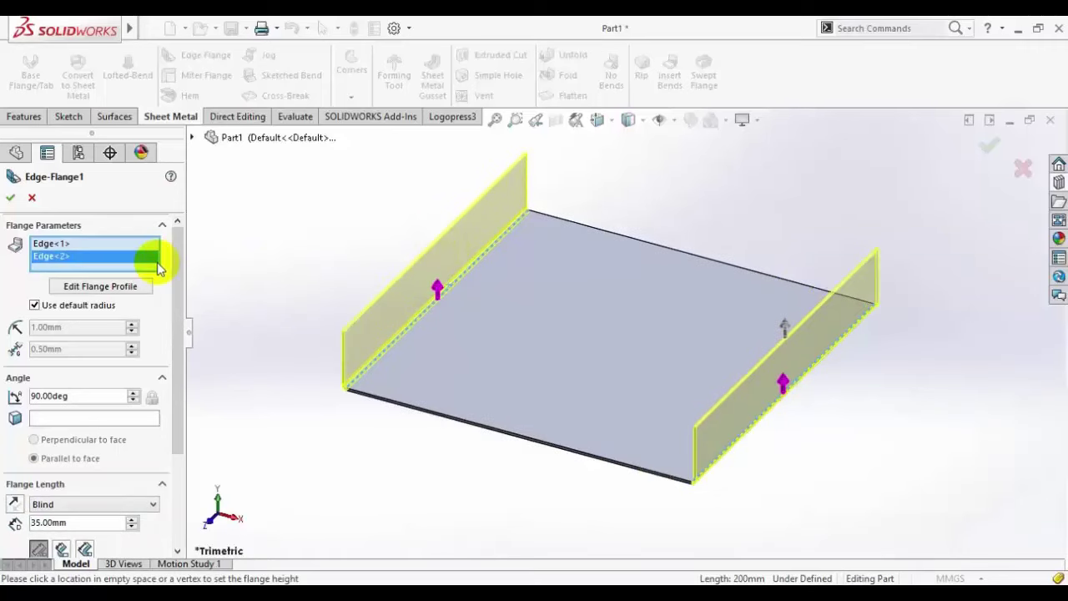
pyautogui.moveTo(174, 289); pyautogui.dragTo(136, 351)
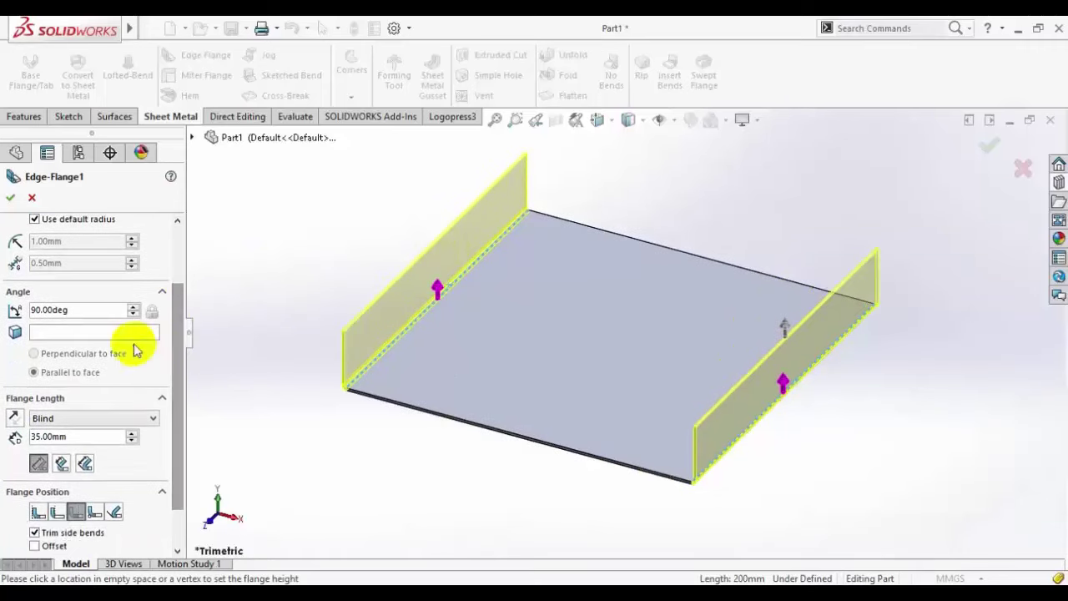
# Step: Set the flange length to 40 mm with Material Outside and confirm both flanges
pyautogui.doubleClick(100, 438)
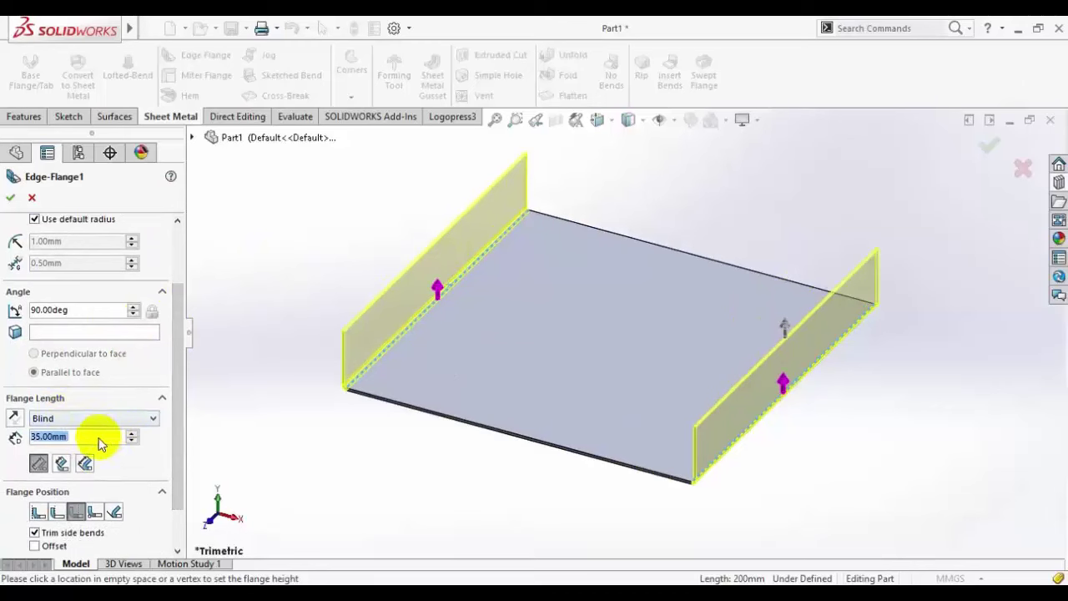
pyautogui.write('40')
pyautogui.press('Return')
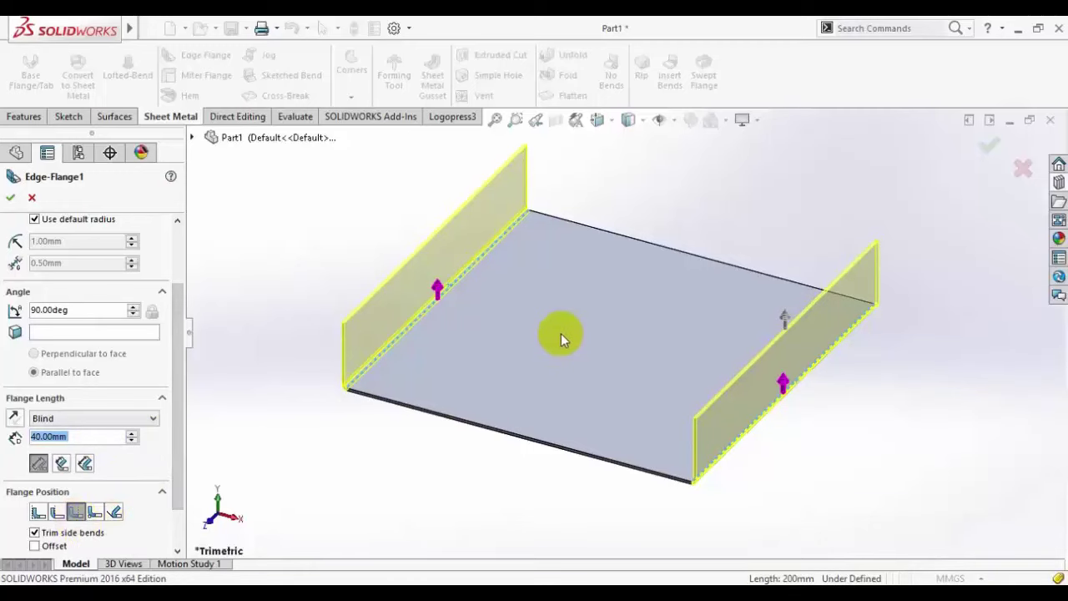
pyautogui.scroll(-1, 562, 332)
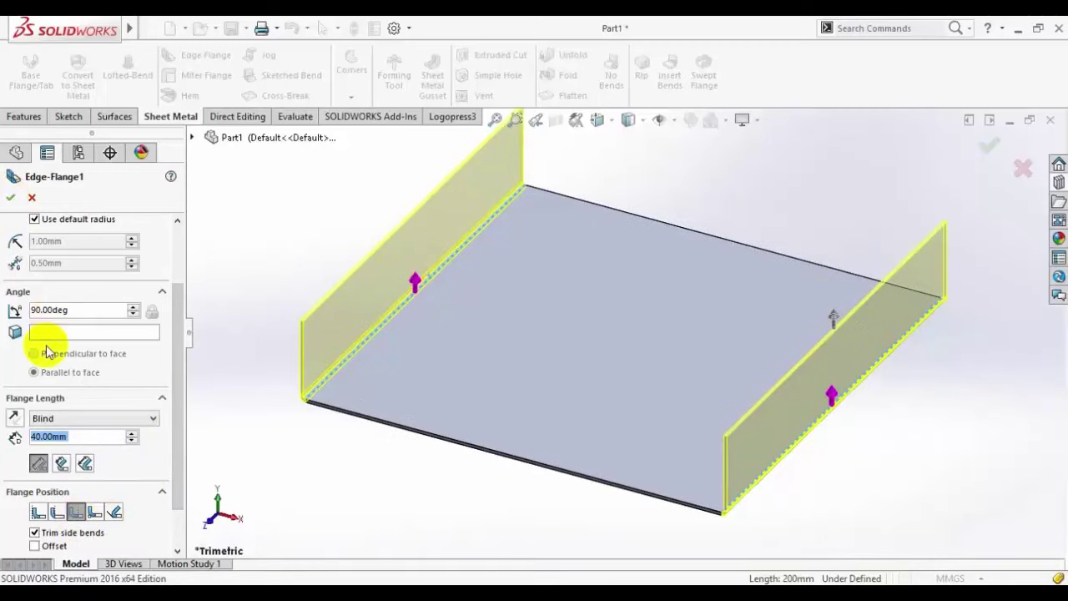
pyautogui.click(57, 511)
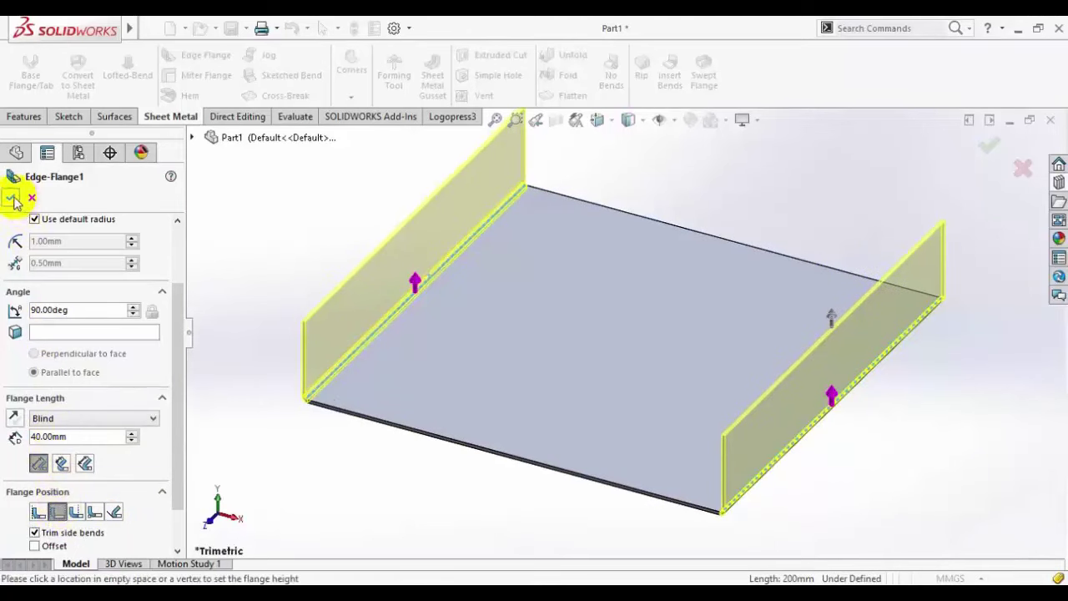
pyautogui.press('Return')
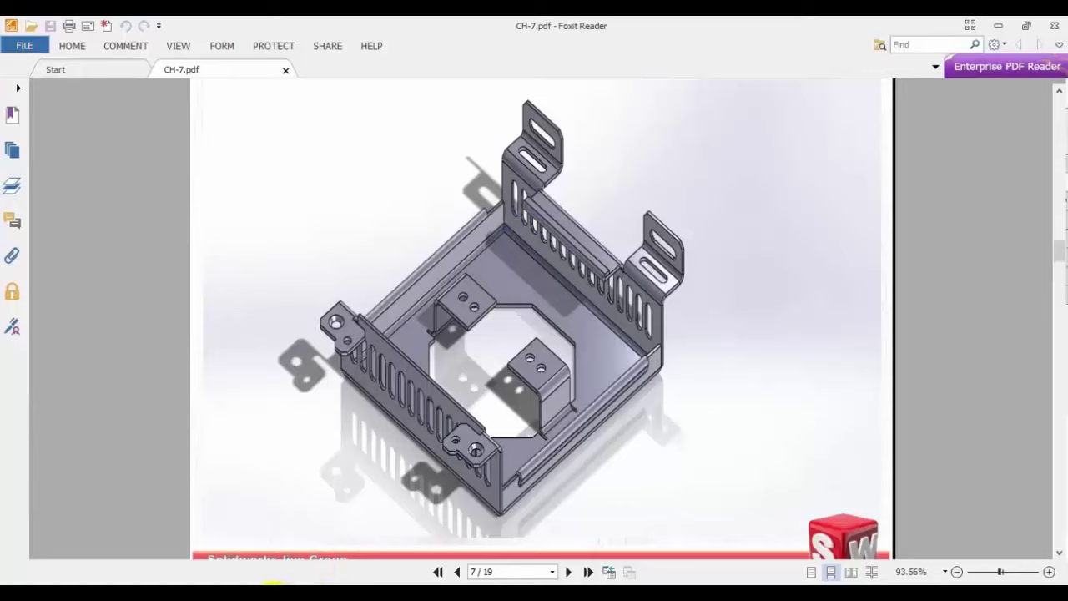
# Step: Return from Foxit Reader's tray picture to the SOLIDWORKS Part1 window
pyautogui.moveTo(306, 586)
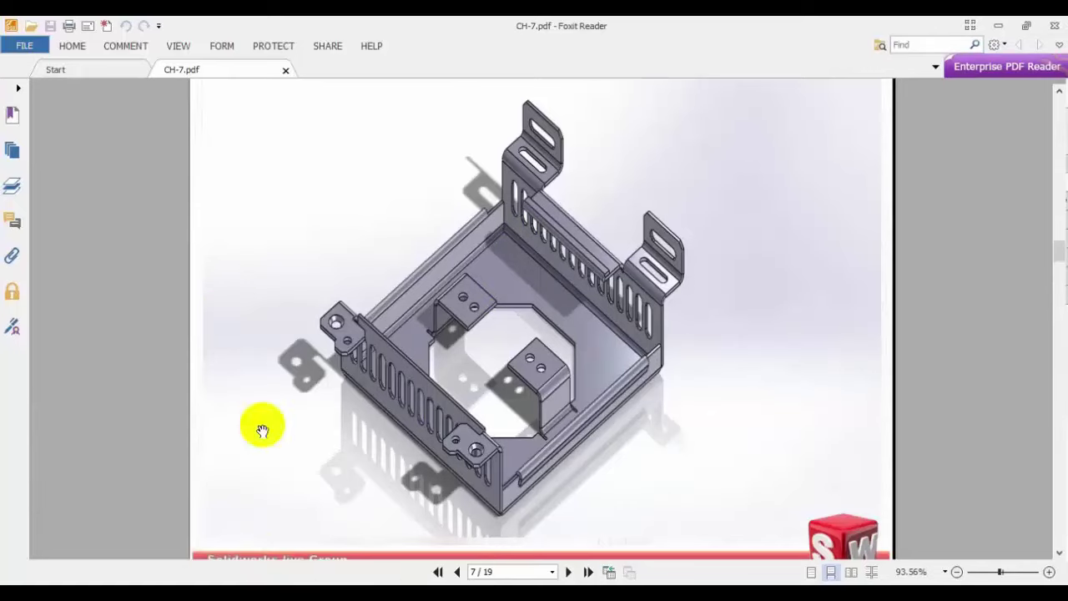
pyautogui.click(305, 513)
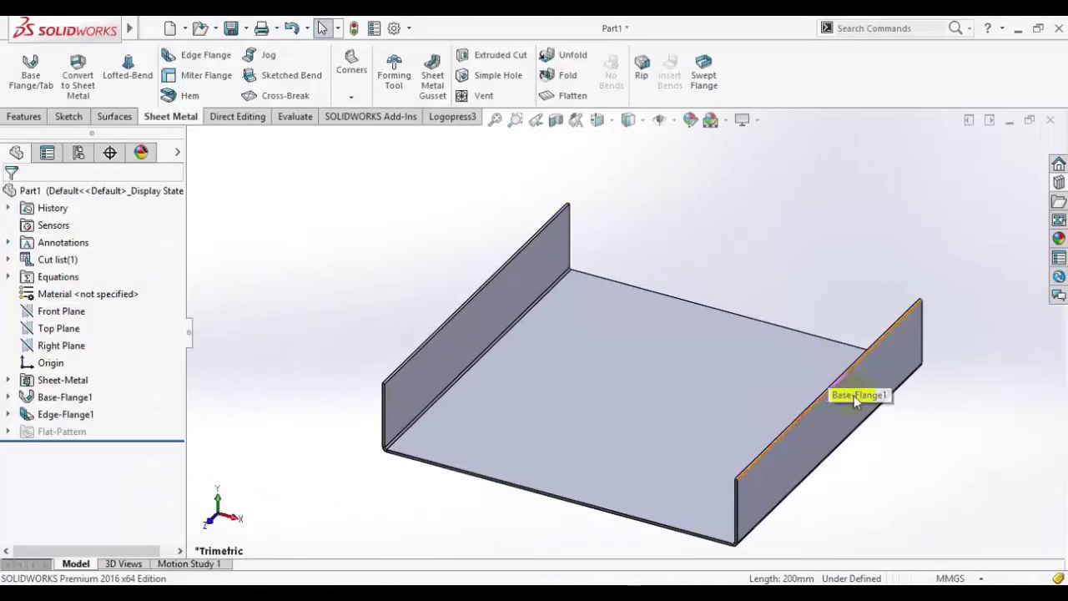
# Step: Add a closed hem of 15 mm length on the right flange's top edge
pyautogui.click(179, 95)
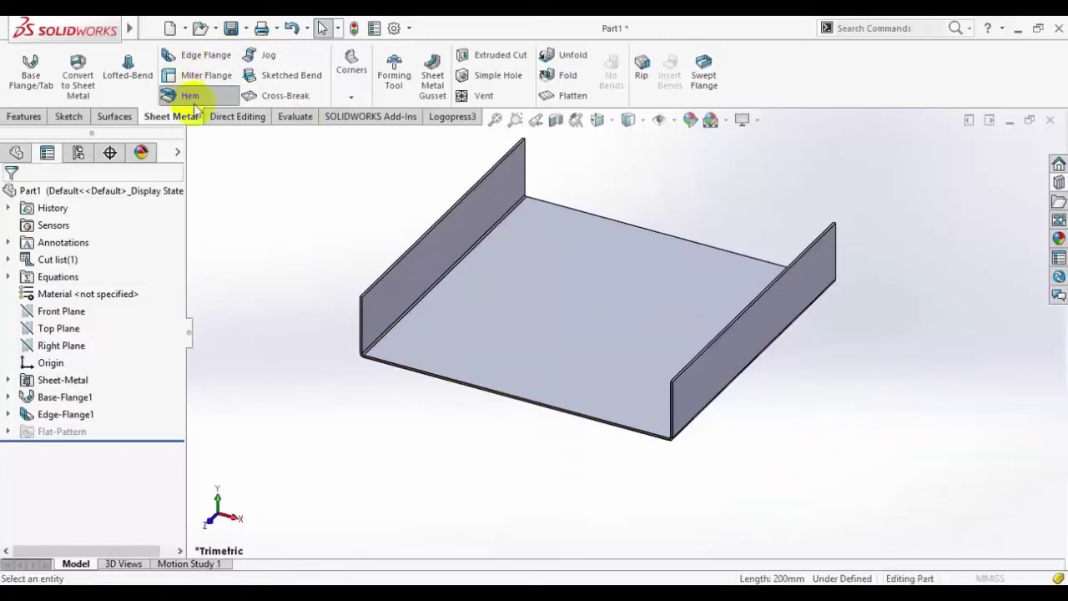
pyautogui.click(740, 315)
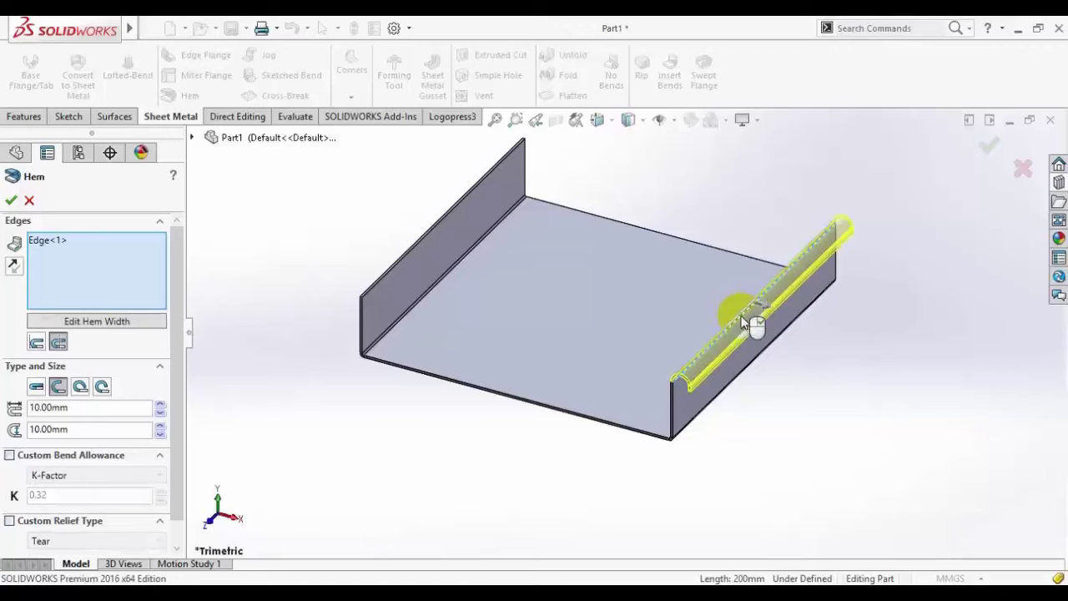
pyautogui.scroll(-2, 736, 317)
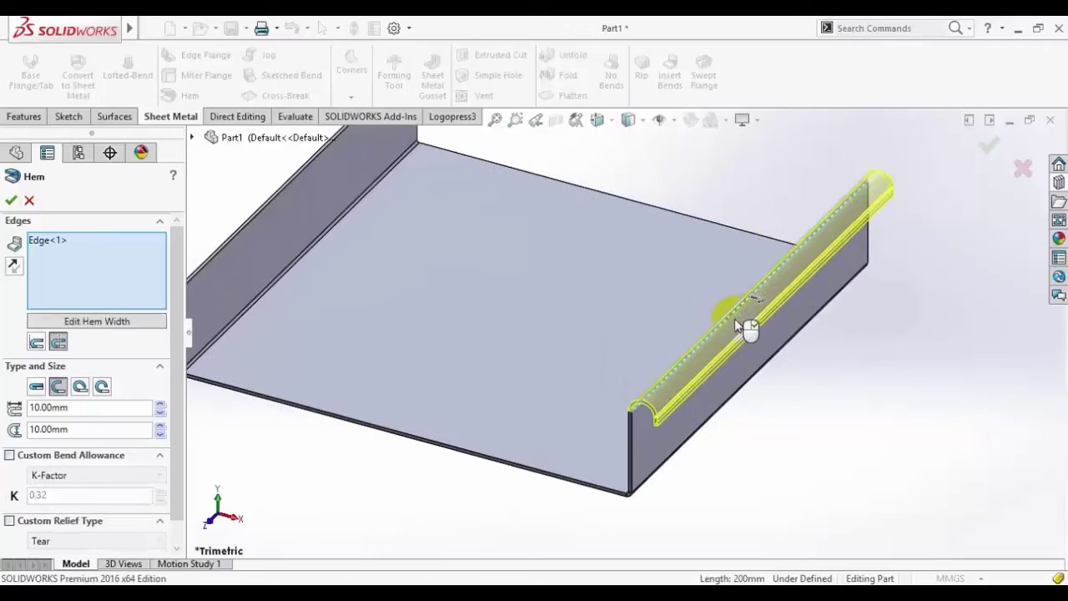
pyautogui.click(36, 387)
pyautogui.scroll(-3, 569, 343)
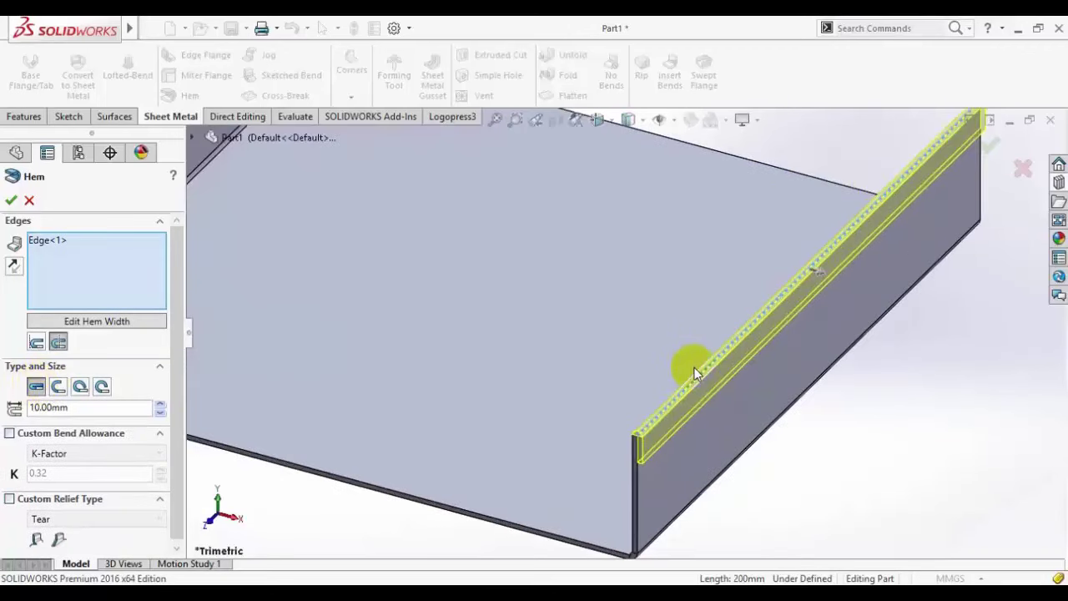
pyautogui.doubleClick(83, 404)
pyautogui.write('1')
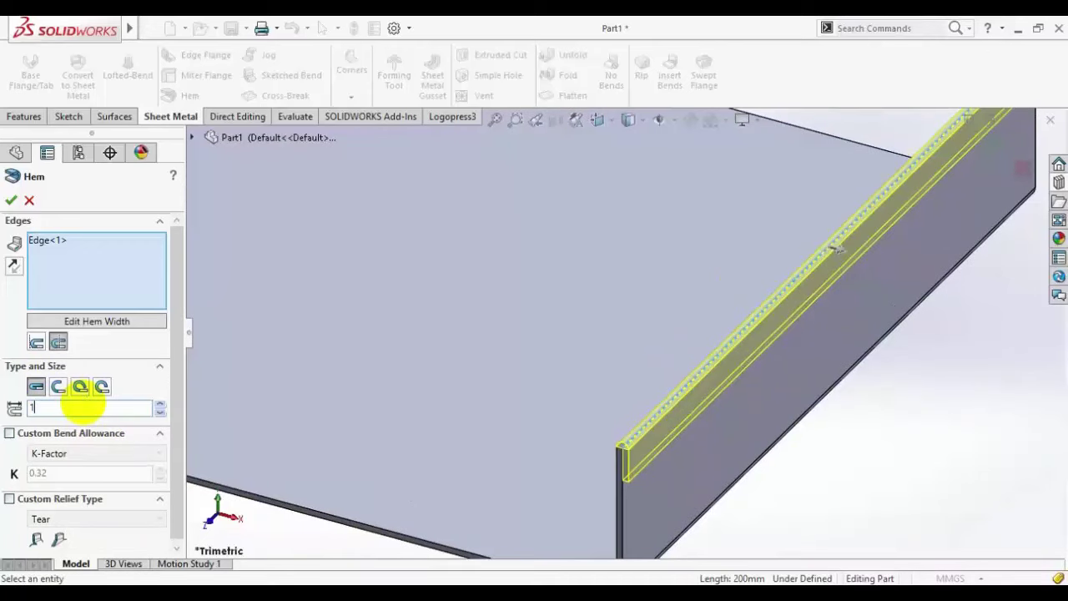
pyautogui.write('5')
pyautogui.press('Return')
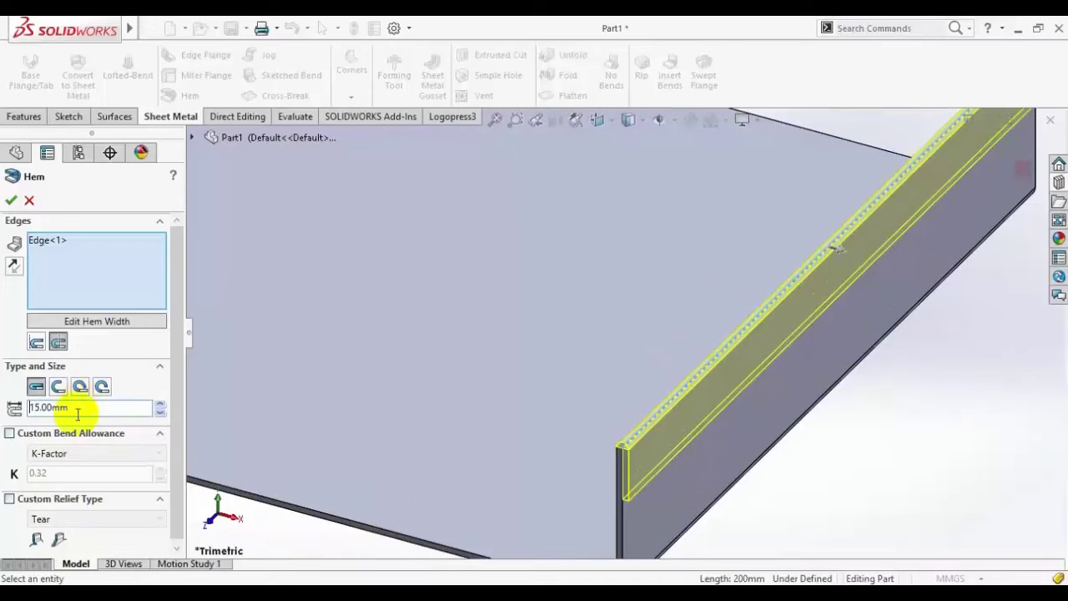
# Step: Edit the hem profile sketch, pulling the hem line's ends inward along the edge
pyautogui.click(95, 321)
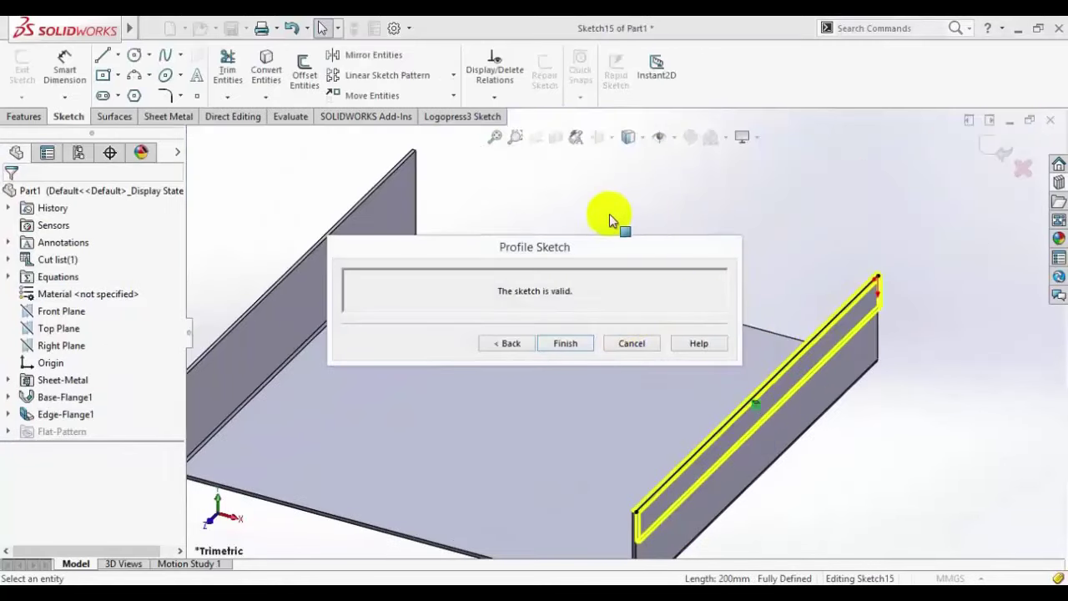
pyautogui.moveTo(596, 249); pyautogui.dragTo(455, 193)
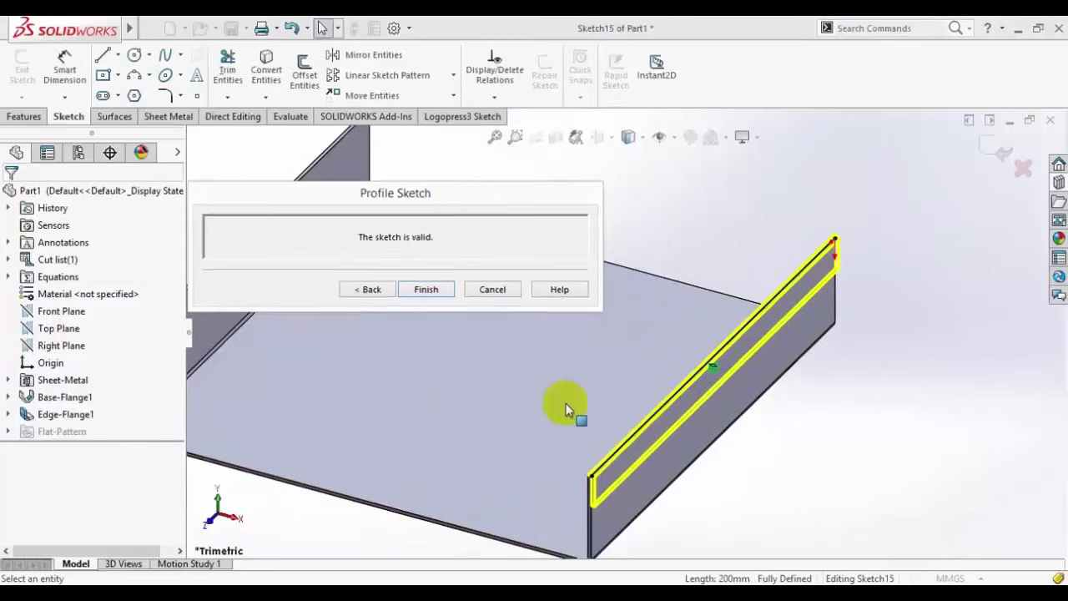
pyautogui.scroll(-1, 552, 409)
pyautogui.click(622, 461)
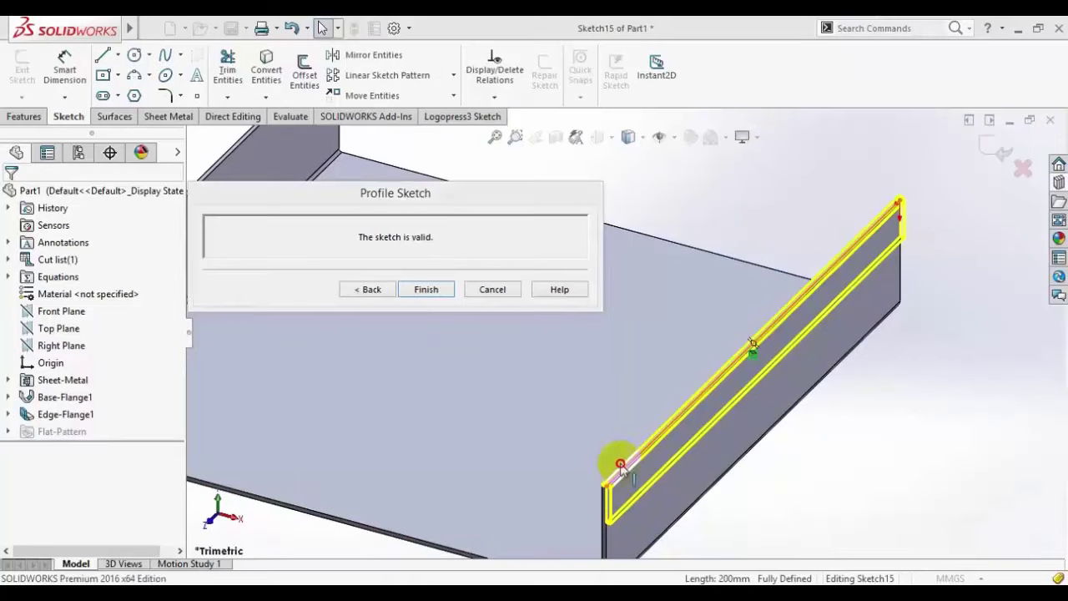
pyautogui.moveTo(607, 490); pyautogui.dragTo(676, 419)
pyautogui.moveTo(895, 205); pyautogui.dragTo(828, 273)
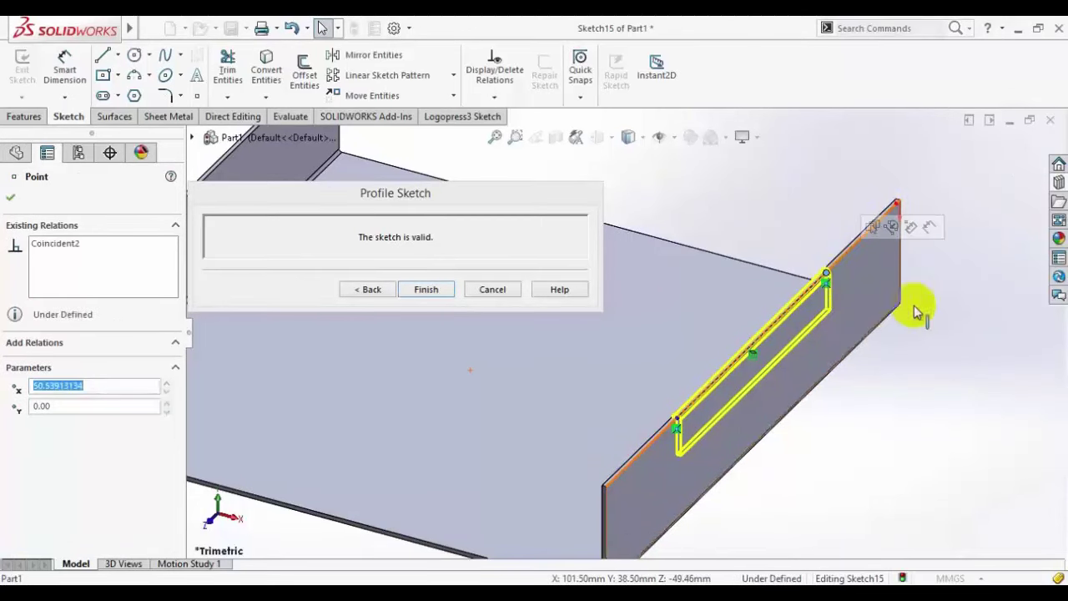
pyautogui.click(934, 334)
pyautogui.scroll(3, 656, 353)
pyautogui.scroll(-4, 632, 356)
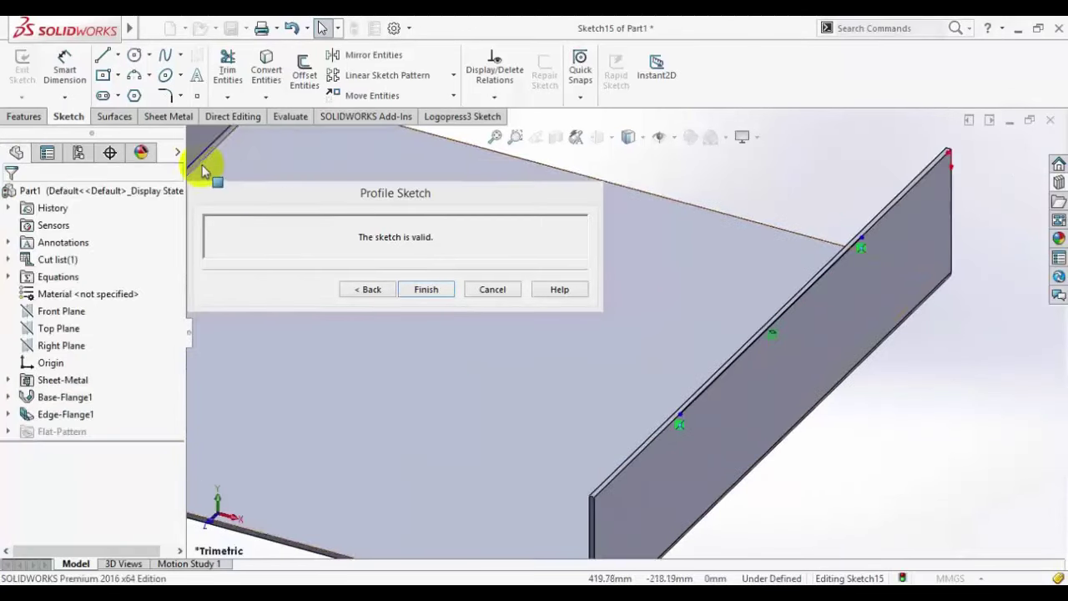
# Step: Dimension the hem line's endpoints: 45 mm for the lower end, 0 for the top
pyautogui.click(64, 62)
pyautogui.scroll(-2, 602, 500)
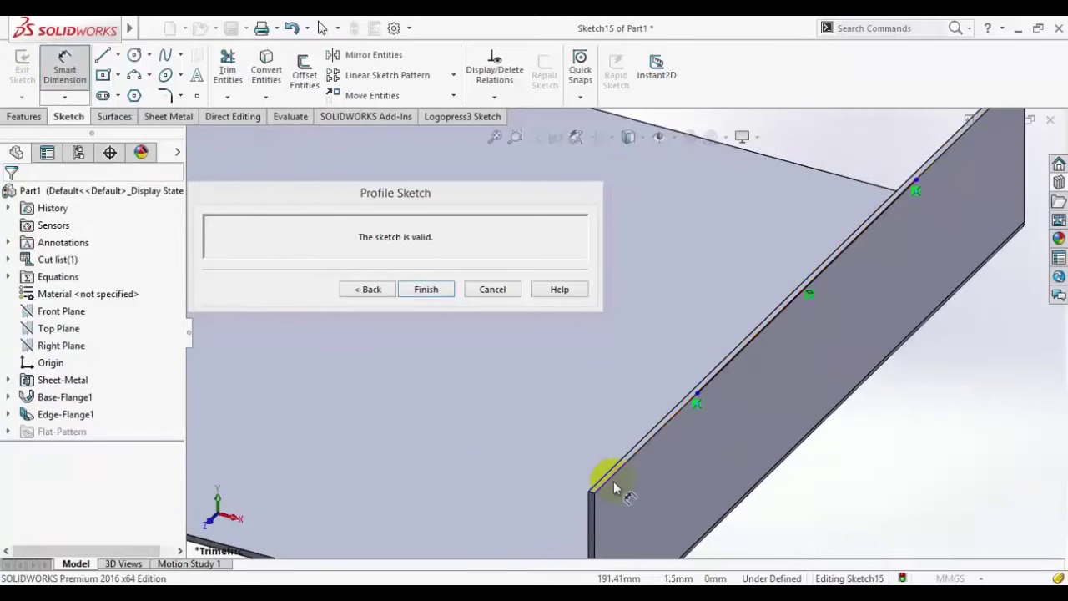
pyautogui.click(696, 404)
pyautogui.click(655, 491)
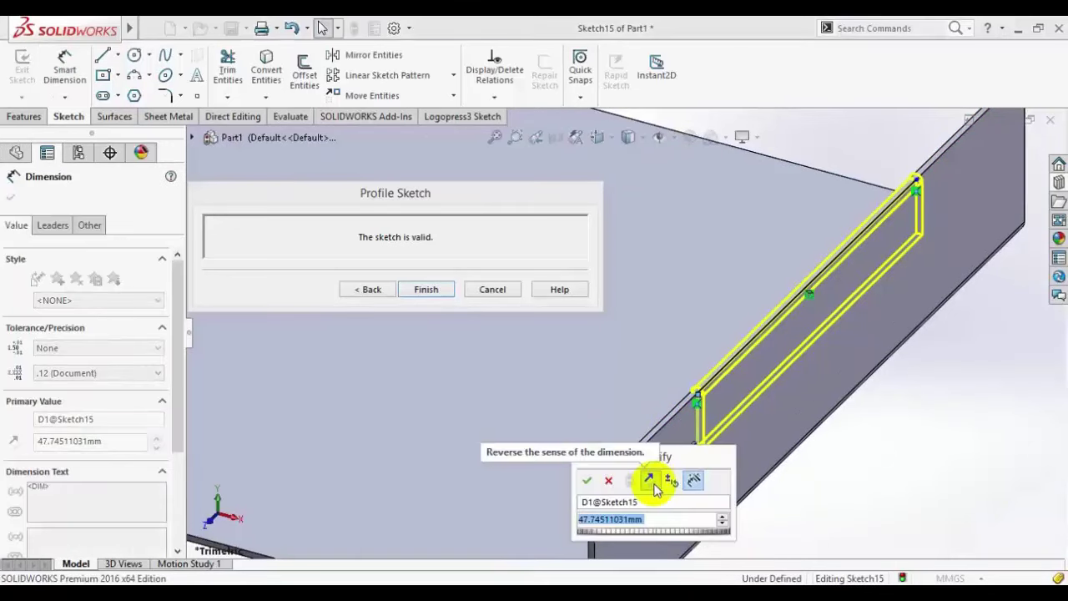
pyautogui.write('45')
pyautogui.press('Return')
pyautogui.scroll(1, 682, 442)
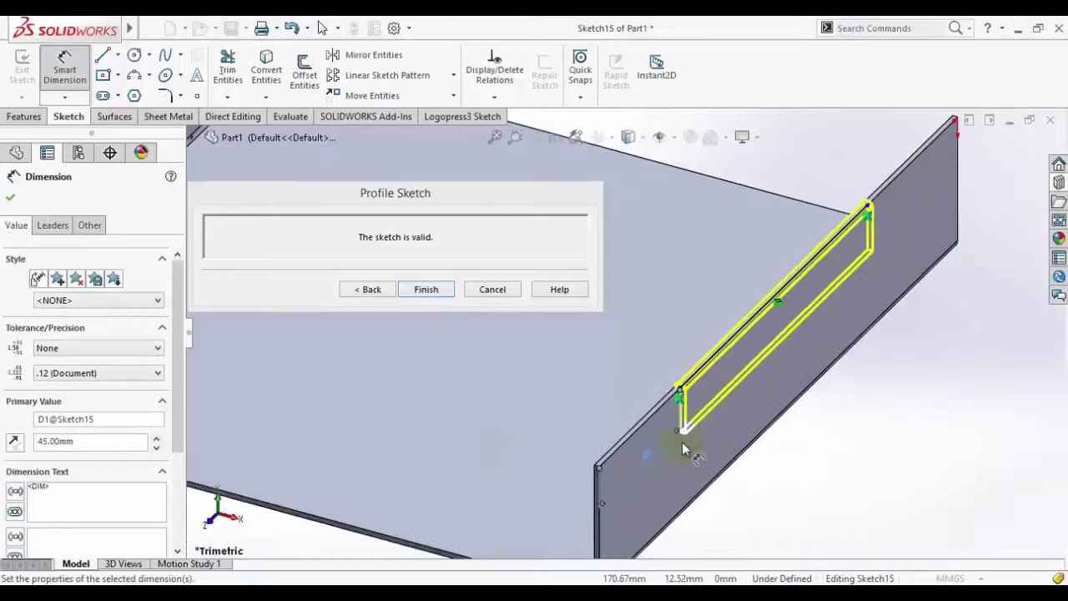
pyautogui.scroll(2, 768, 214)
pyautogui.scroll(-5, 744, 310)
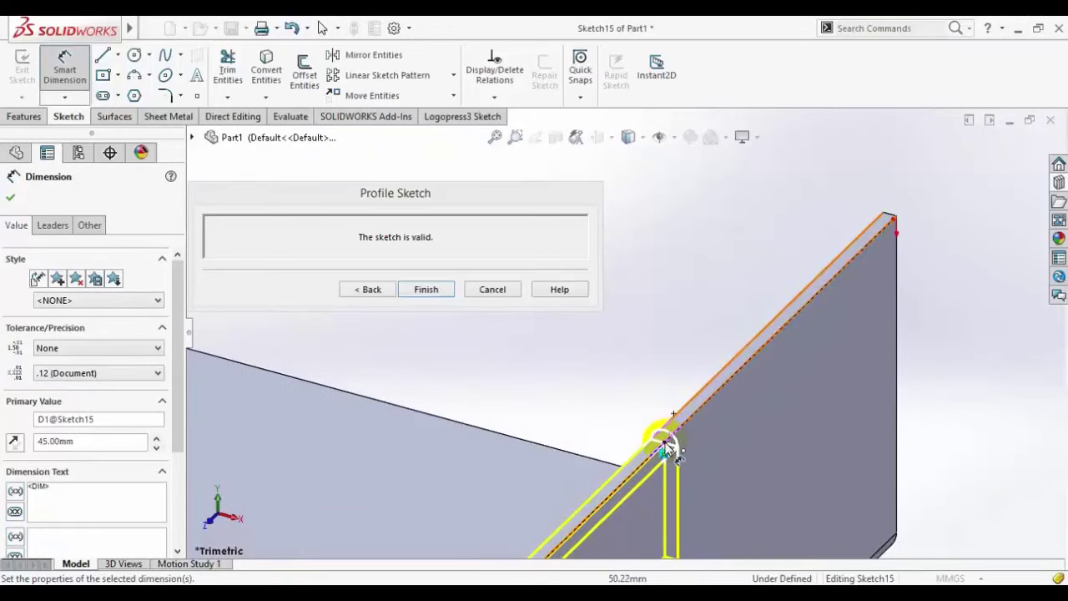
pyautogui.click(908, 241)
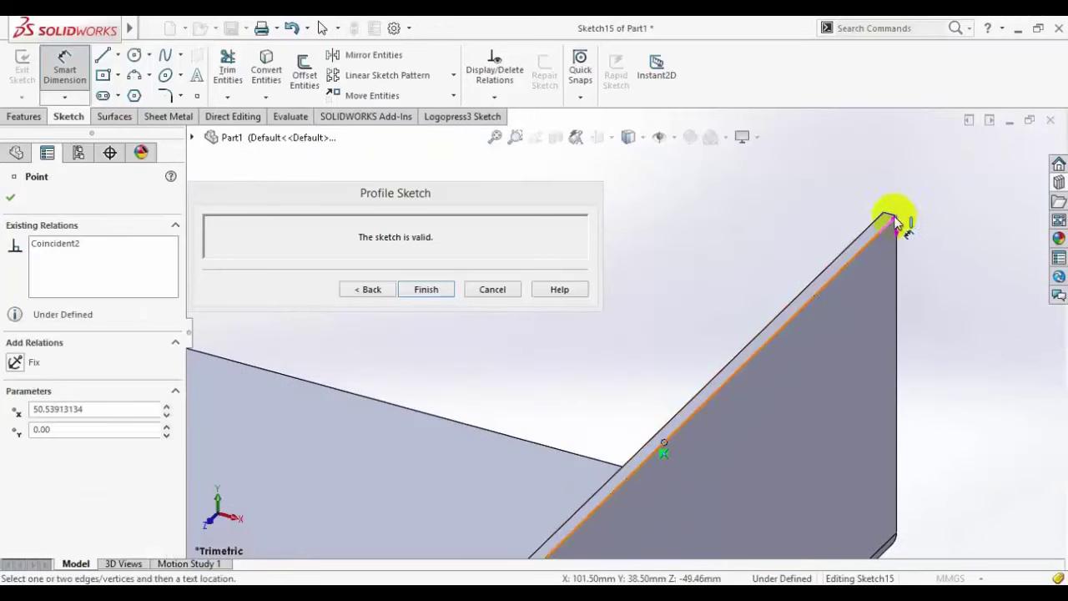
pyautogui.click(890, 220)
pyautogui.click(839, 320)
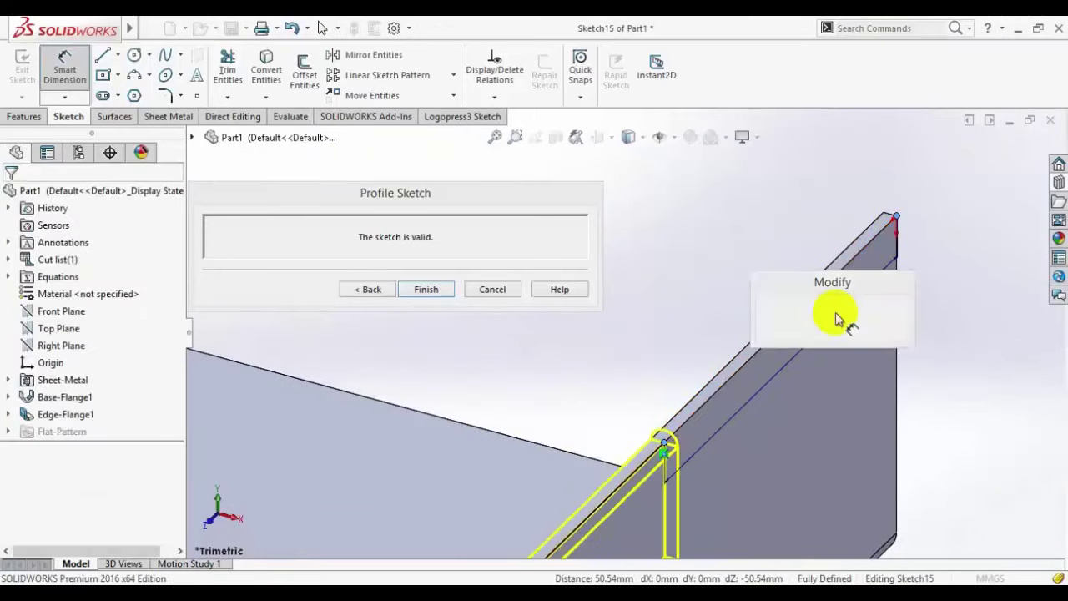
pyautogui.write('0')
pyautogui.press('Return')
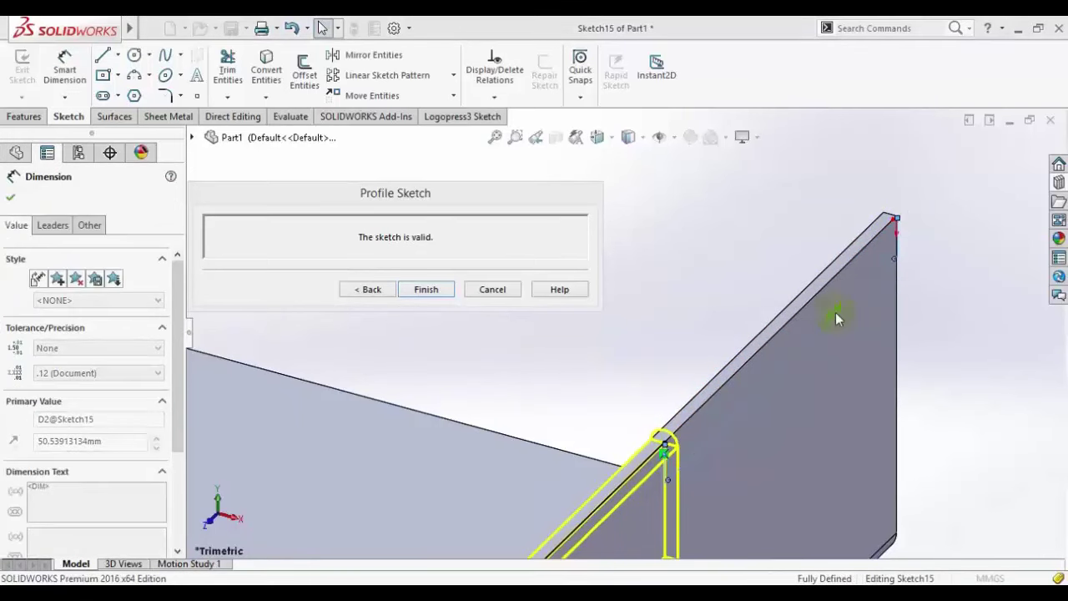
# Step: Exit the hem profile sketch and confirm Hem1 on the right wall
pyautogui.moveTo(783, 405); pyautogui.dragTo(340, 426, button='middle')
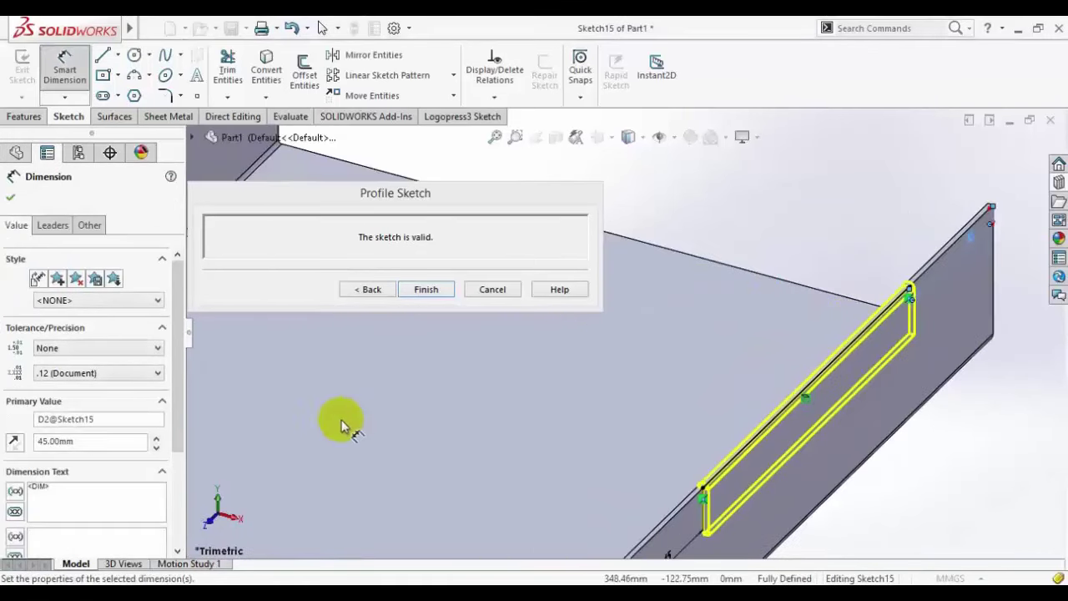
pyautogui.click(394, 292)
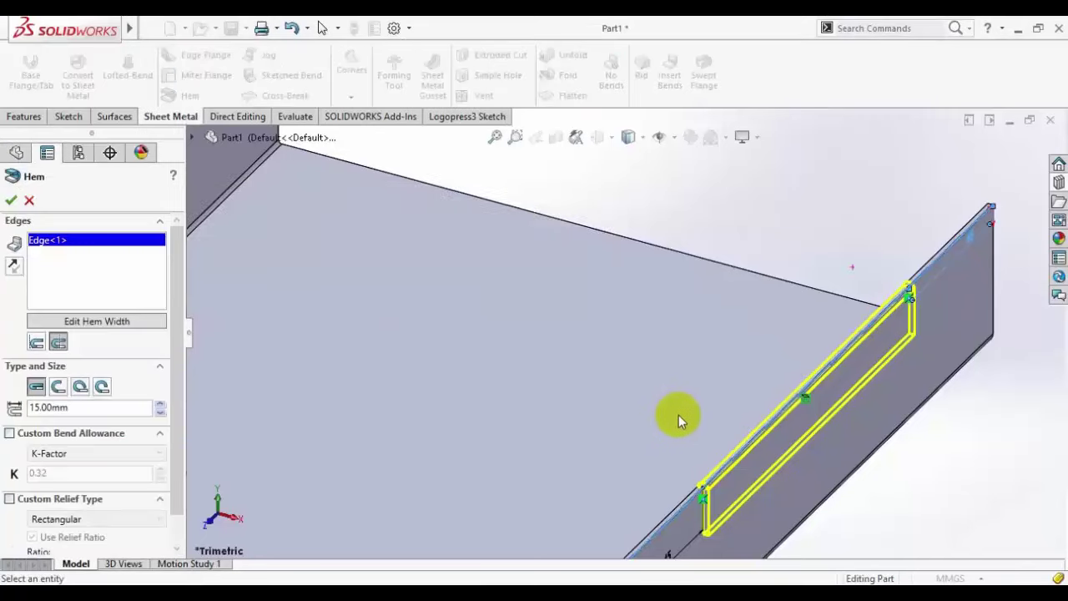
pyautogui.scroll(5, 634, 405)
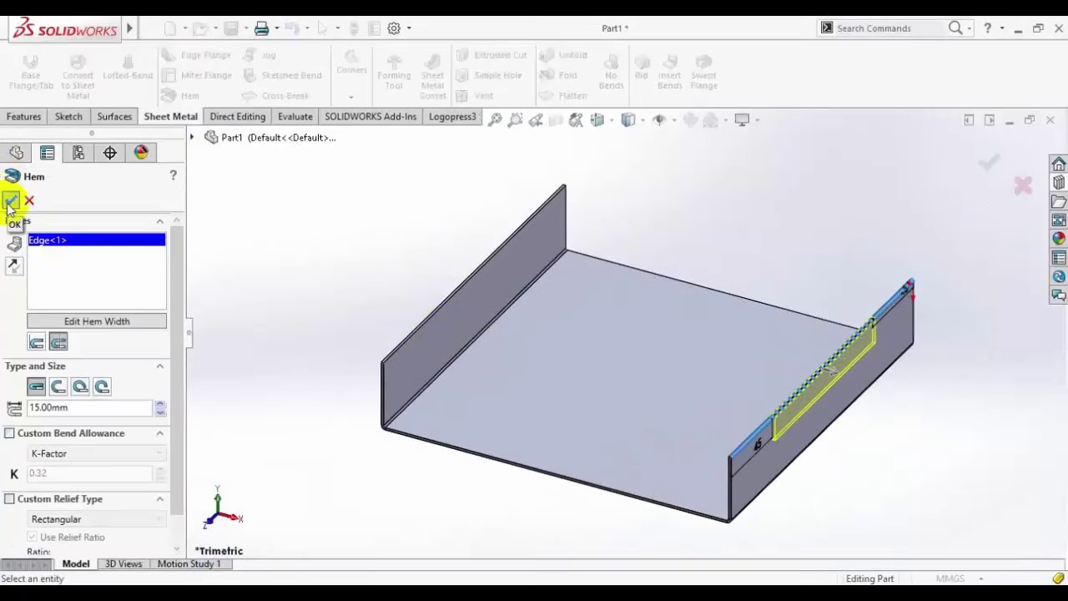
pyautogui.click(10, 202)
pyautogui.scroll(-3, 713, 361)
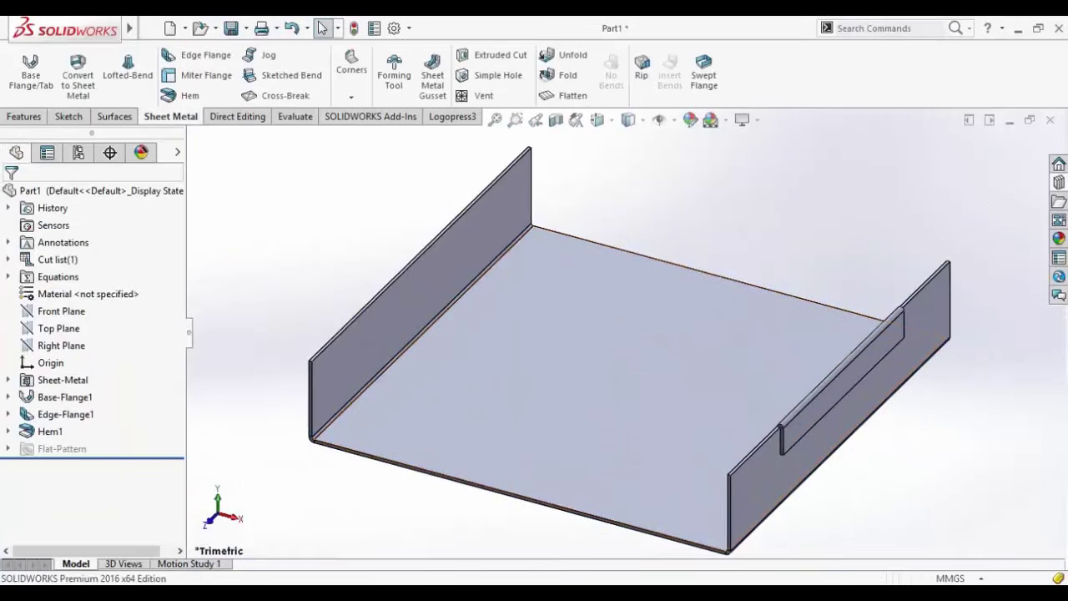
# Step: After checking the reference PDF, mirror Hem1 across the Right Plane onto the left wall
pyautogui.hotkey('alt', 'Tab')
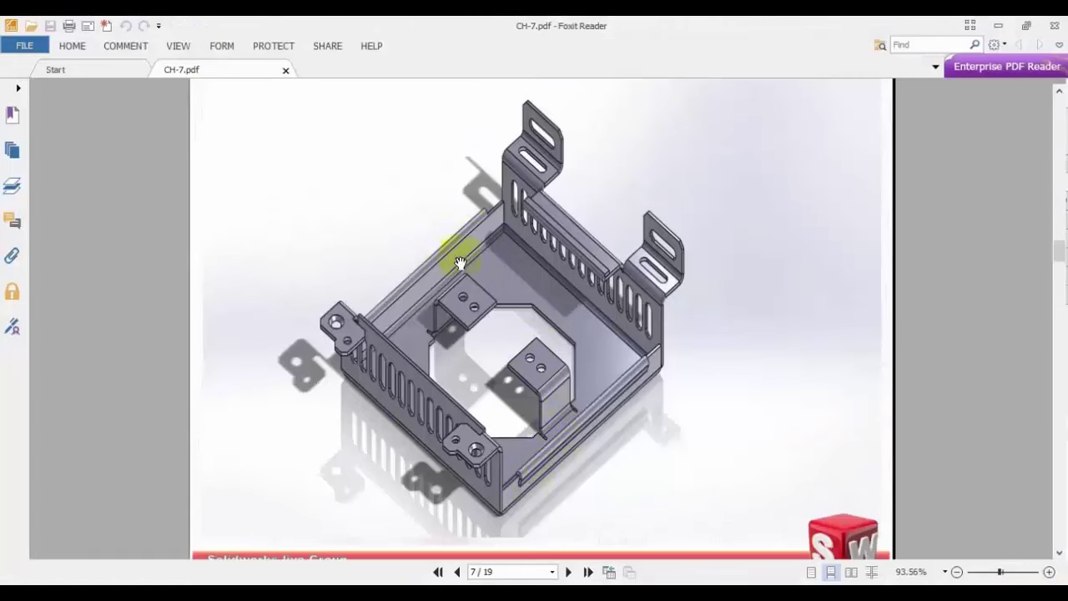
pyautogui.hotkey('alt', 'Tab')
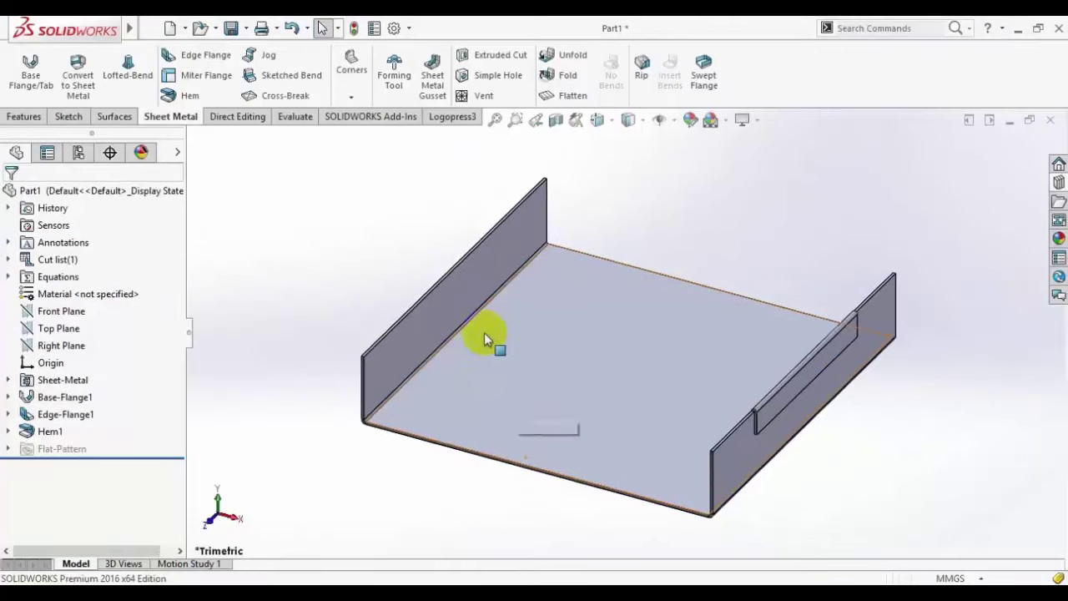
pyautogui.click(58, 344)
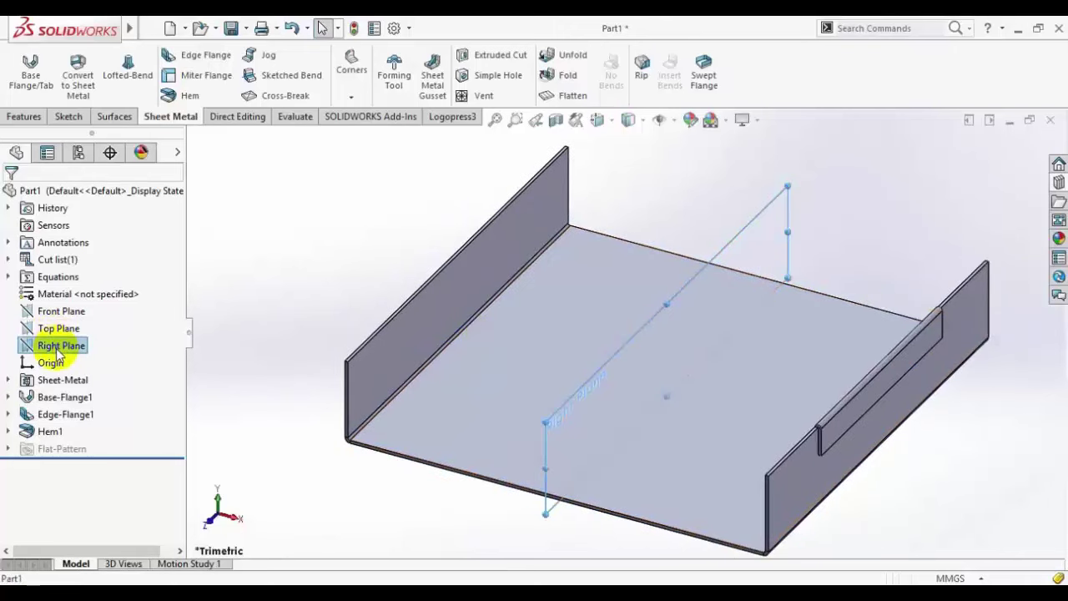
pyautogui.click(27, 117)
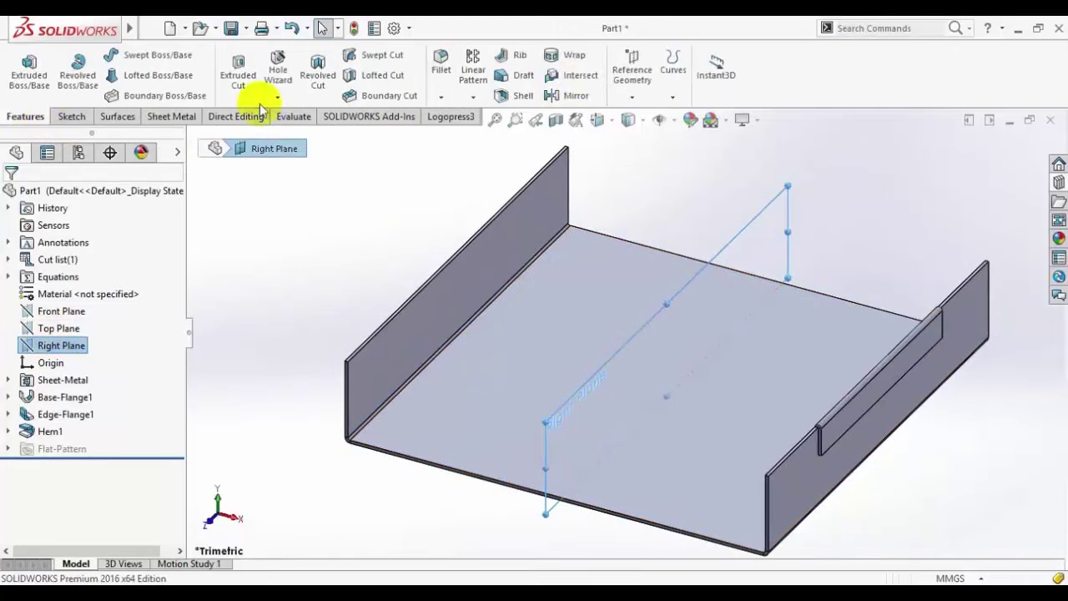
pyautogui.click(576, 96)
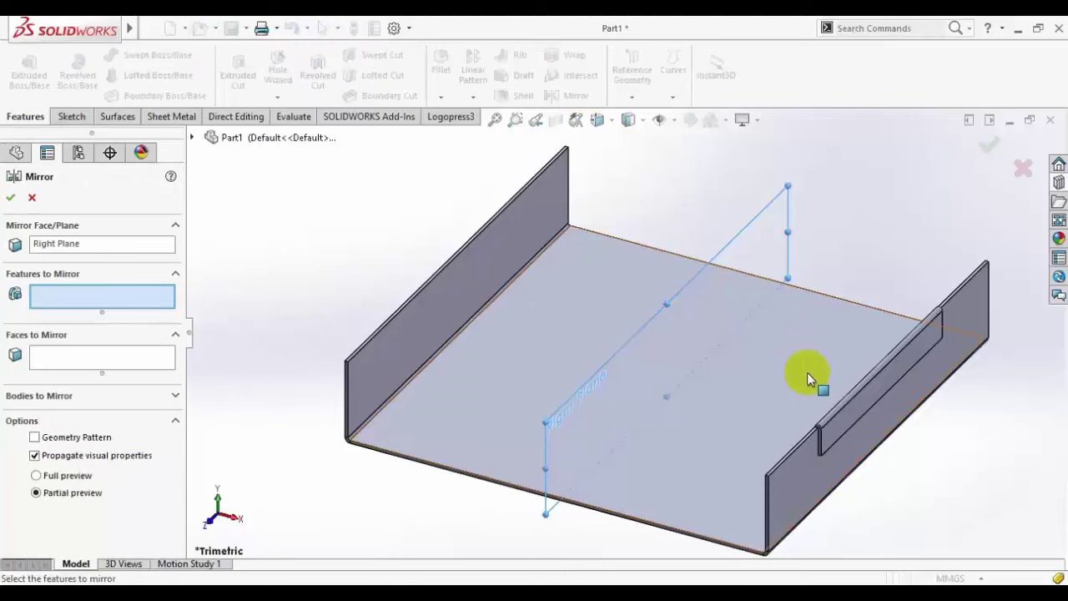
pyautogui.click(847, 430)
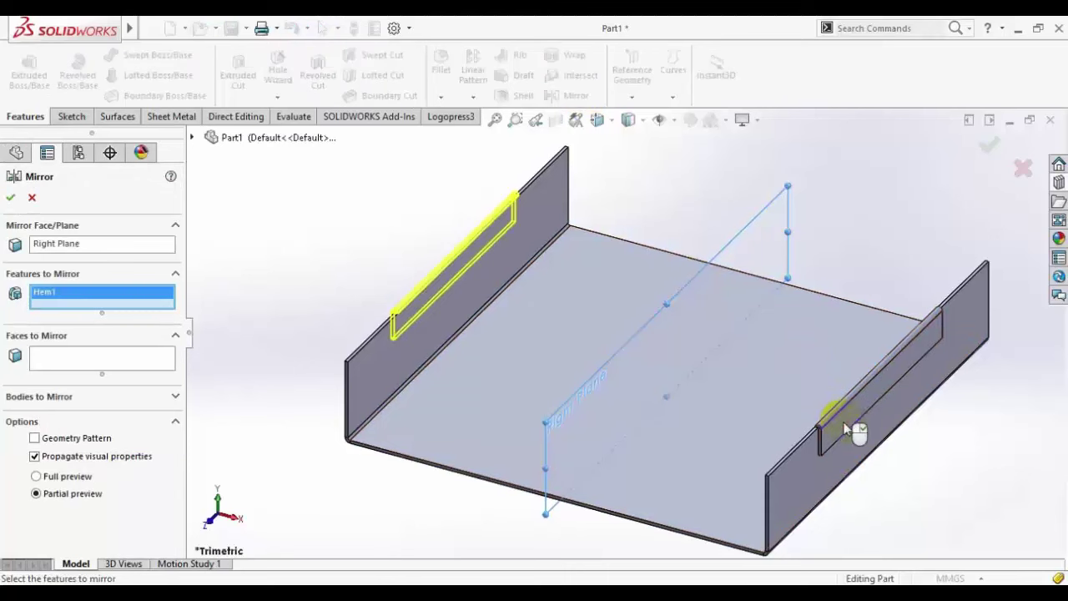
pyautogui.click(14, 200)
pyautogui.scroll(2, 619, 338)
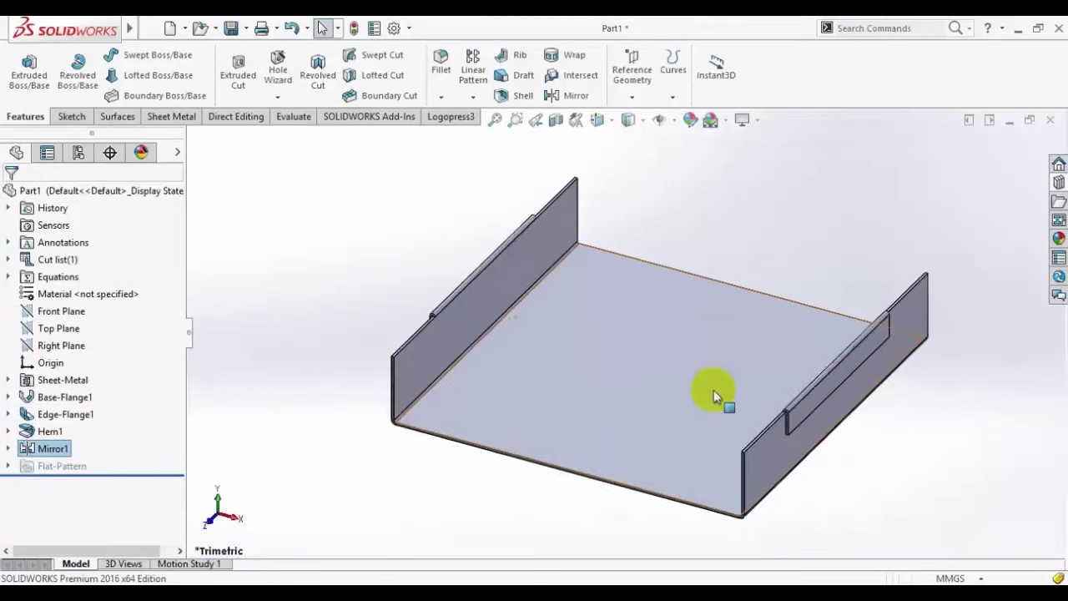
pyautogui.click(265, 584)
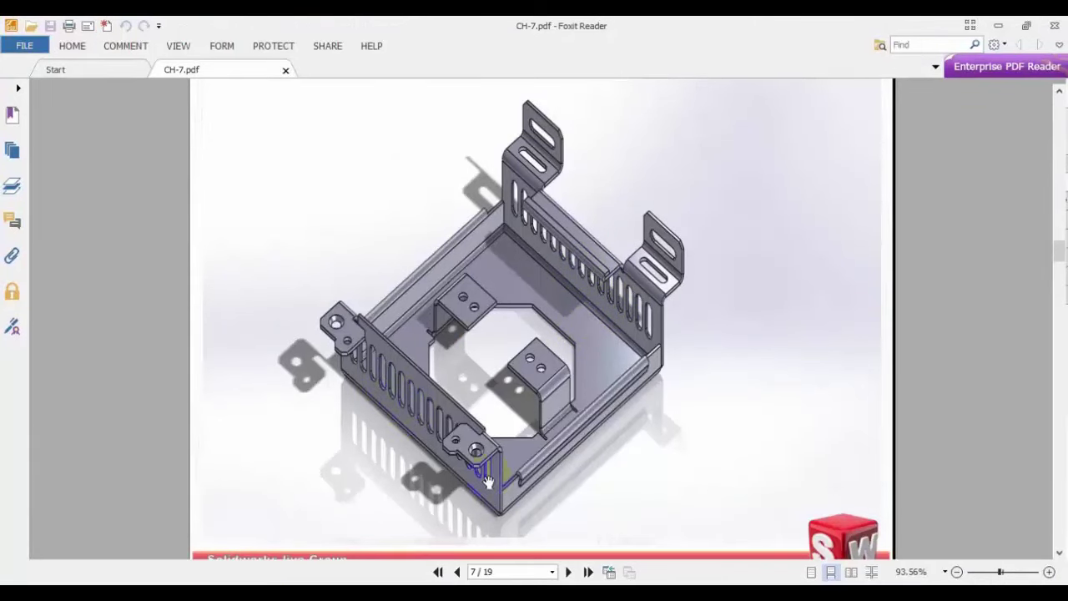
pyautogui.moveTo(306, 588)
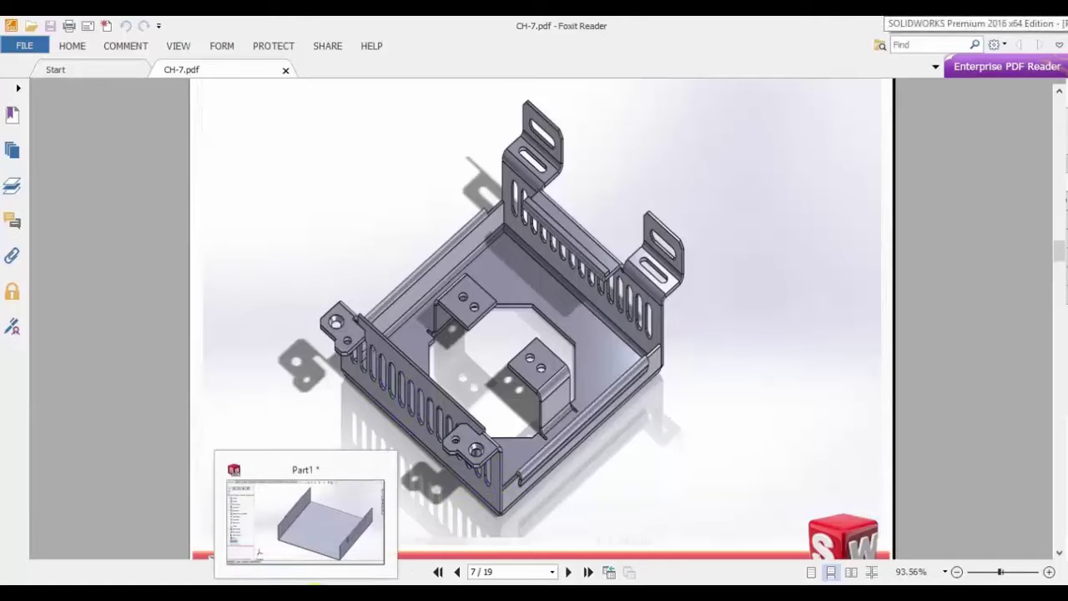
pyautogui.click(306, 589)
pyautogui.scroll(-2, 642, 312)
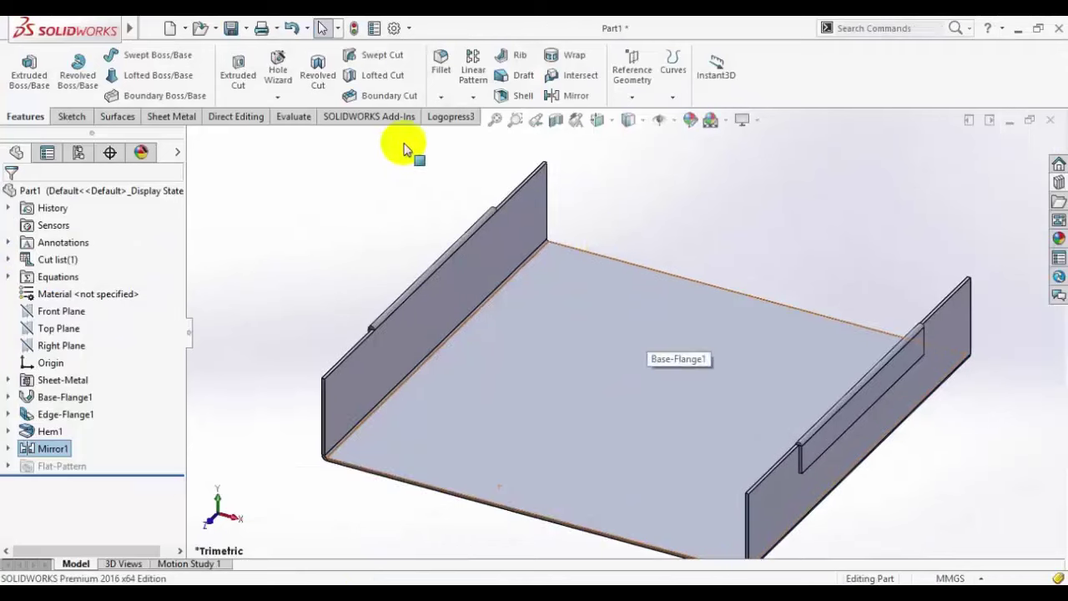
# Step: Raise an 85 mm edge flange along the base's rear edge, then check the reference PDF
pyautogui.click(170, 121)
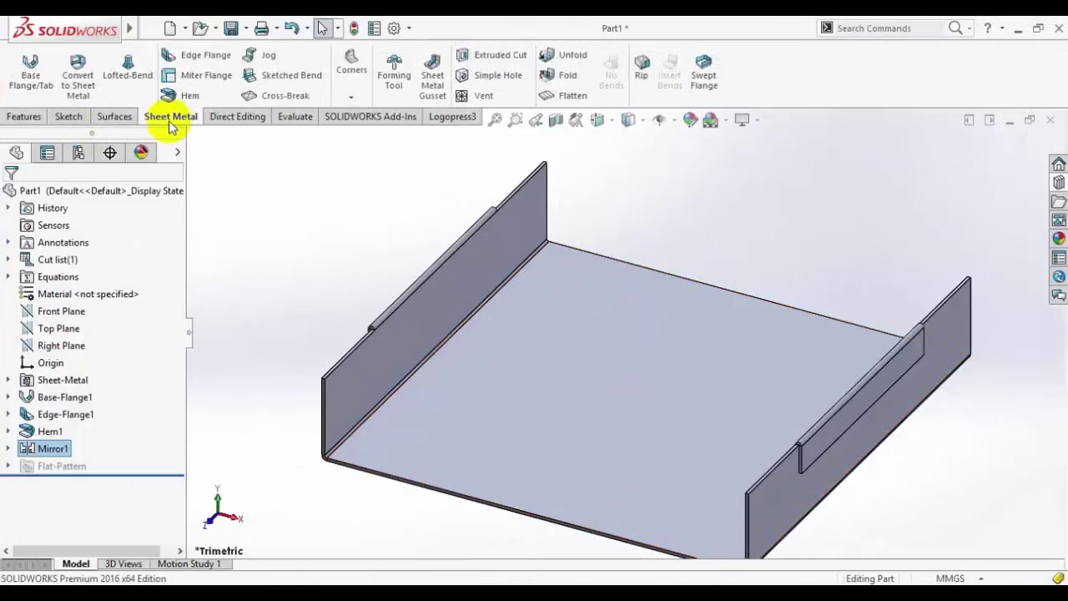
pyautogui.click(191, 55)
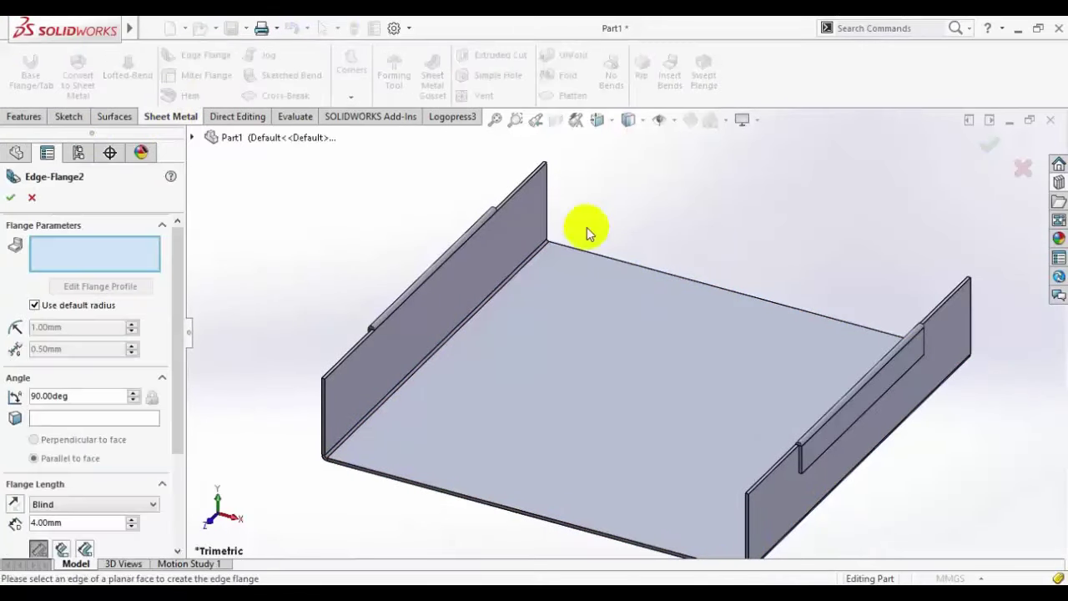
pyautogui.click(622, 261)
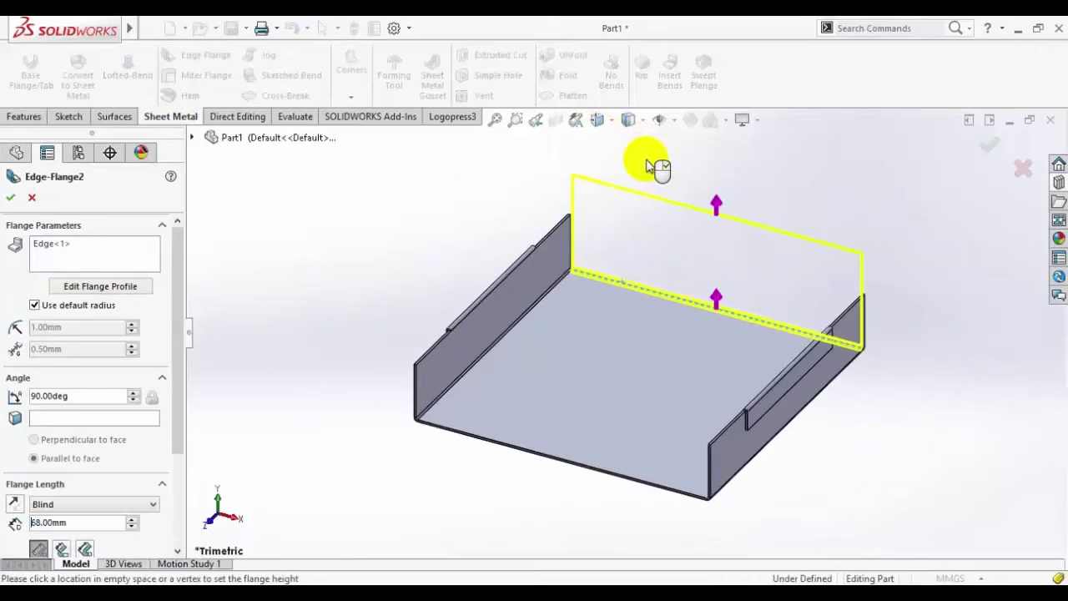
pyautogui.click(658, 197)
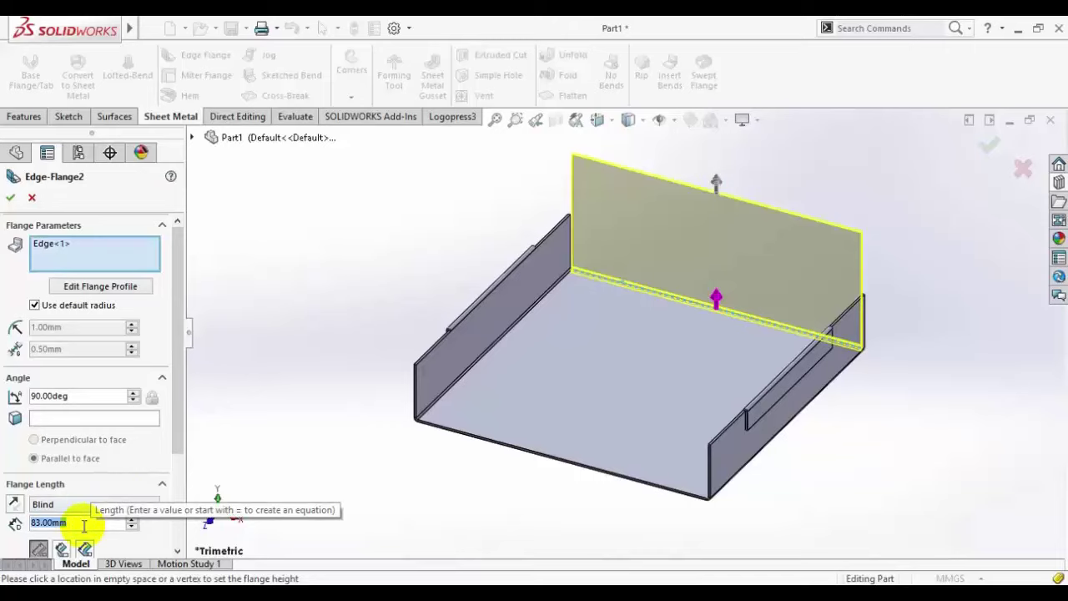
pyautogui.write('85')
pyautogui.press('Return')
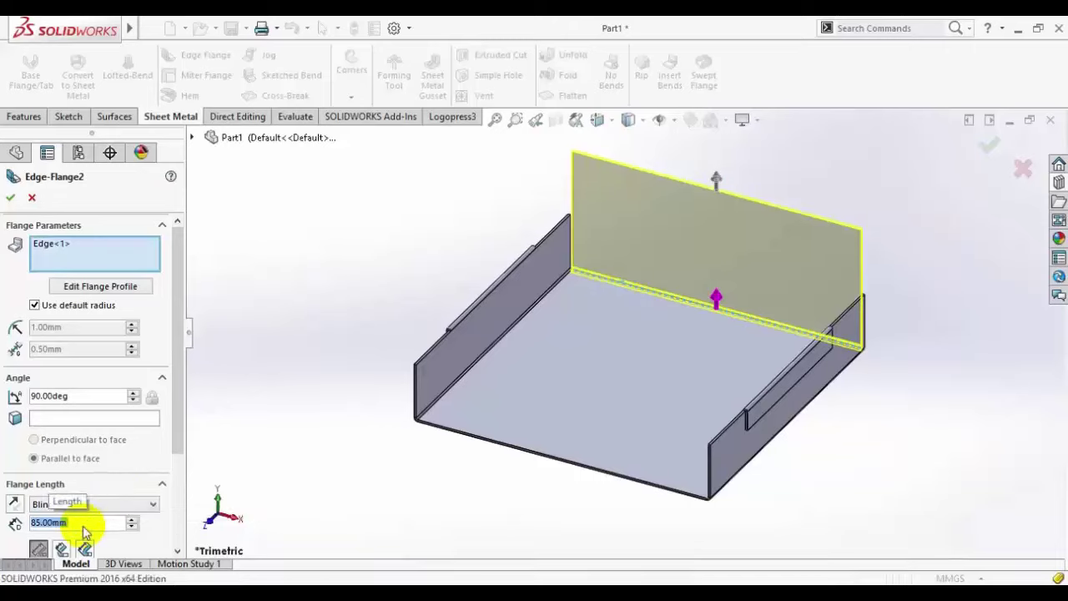
pyautogui.click(10, 198)
pyautogui.hotkey('alt', 'Tab')
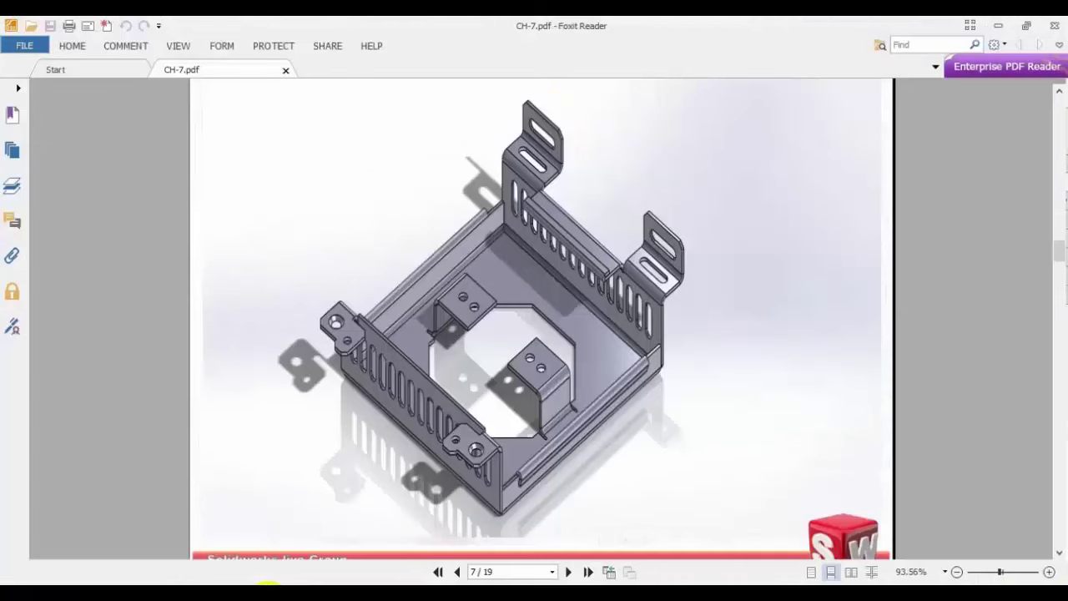
pyautogui.click(268, 591)
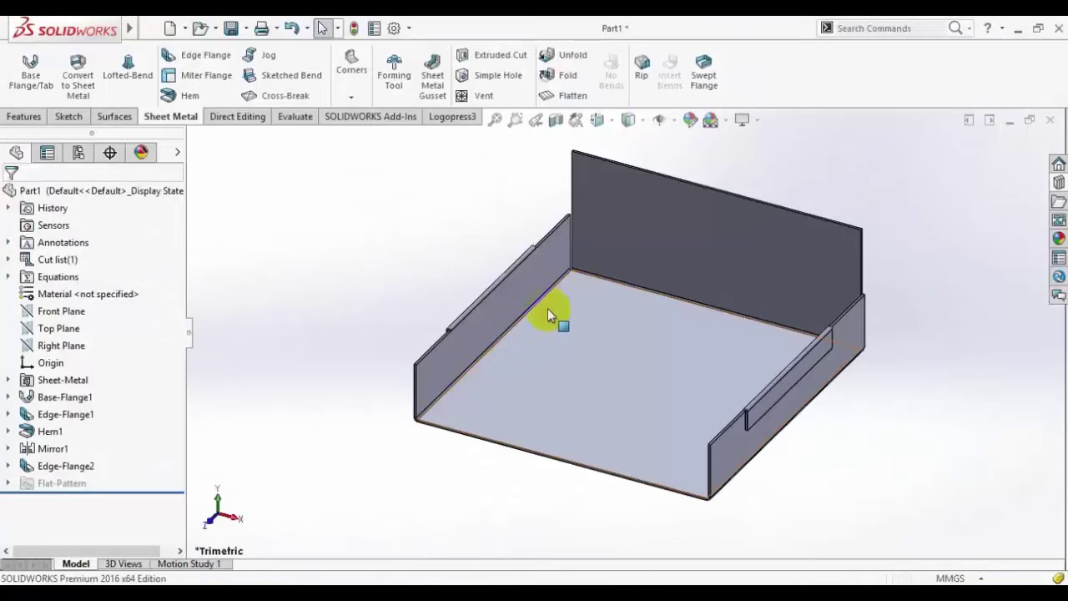
# Step: Start a Closed Corner at the open flange corner, picking the flange face with a 0.50 mm gap
pyautogui.scroll(-5, 581, 274)
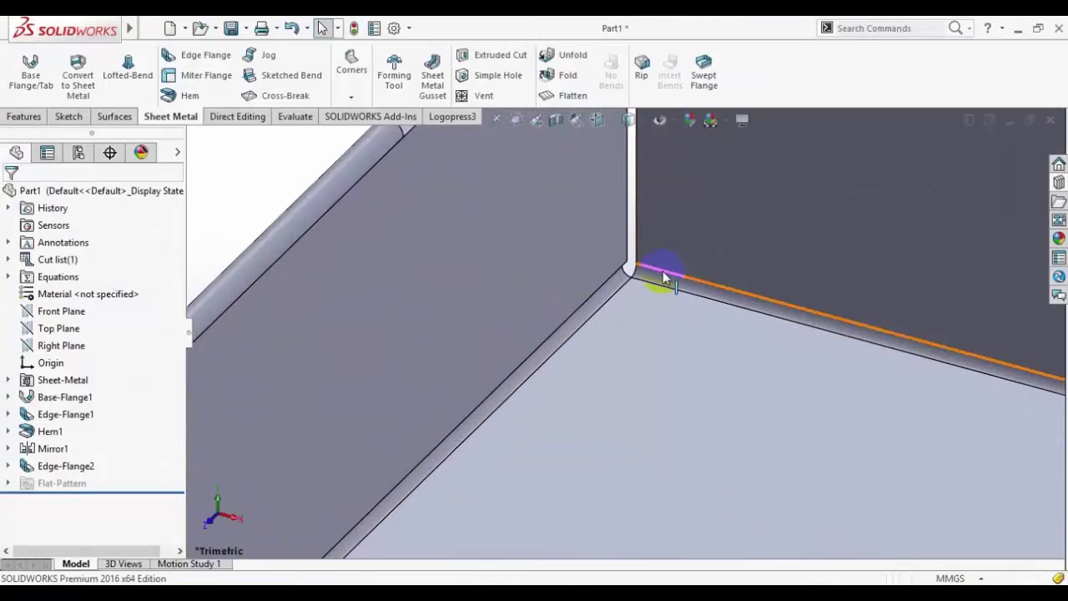
pyautogui.scroll(-2, 663, 269)
pyautogui.scroll(2, 634, 281)
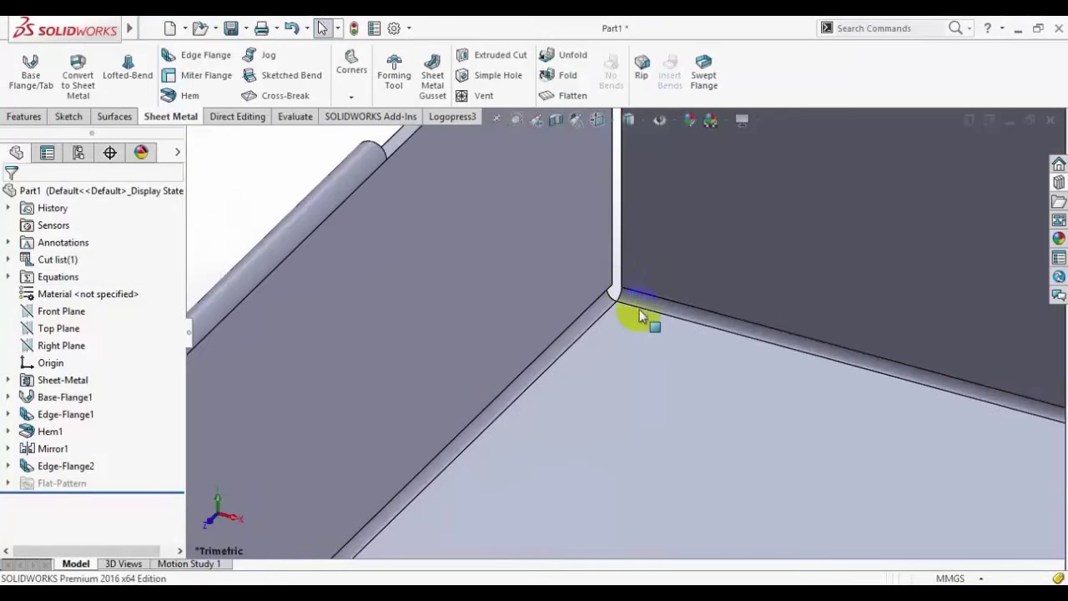
pyautogui.scroll(5, 628, 302)
pyautogui.moveTo(1022, 371); pyautogui.dragTo(871, 453, button='middle')
pyautogui.moveTo(954, 429); pyautogui.dragTo(908, 360, button='middle')
pyautogui.scroll(-5, 780, 365)
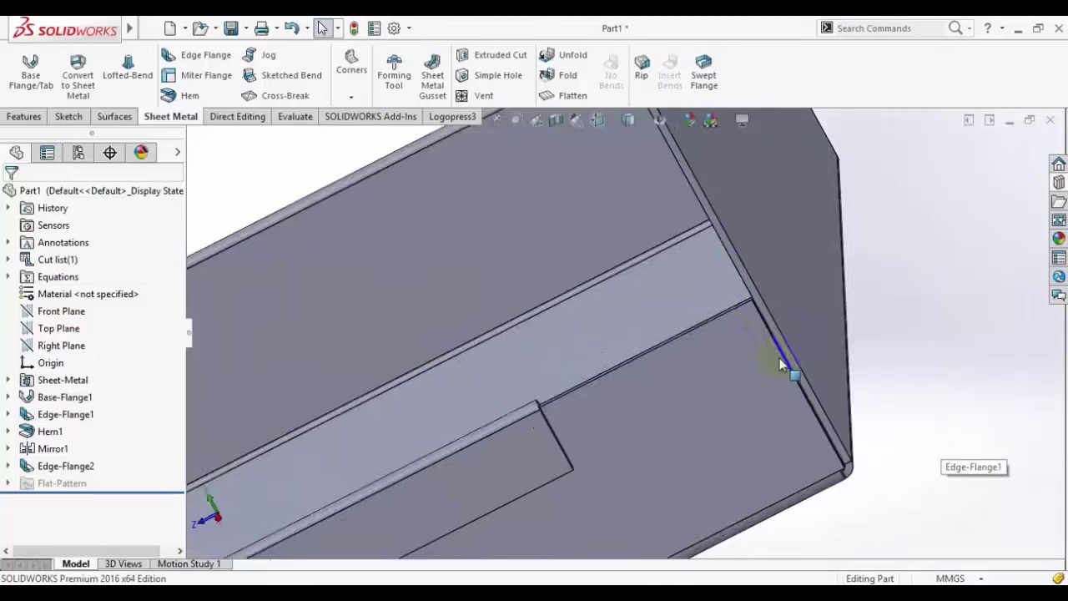
pyautogui.moveTo(700, 293); pyautogui.dragTo(685, 362, button='middle')
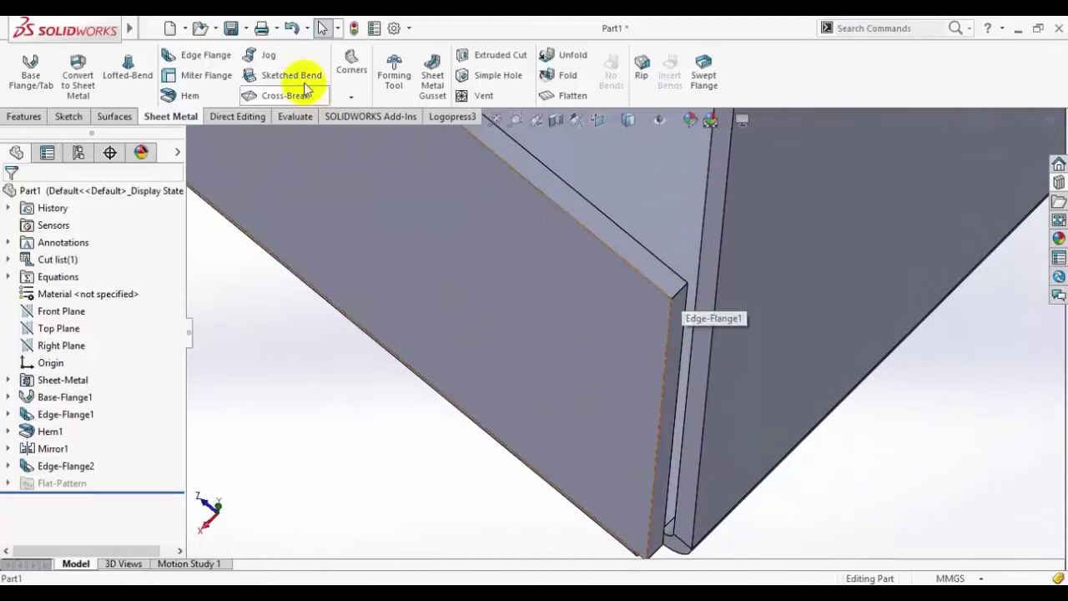
pyautogui.click(352, 93)
pyautogui.click(361, 124)
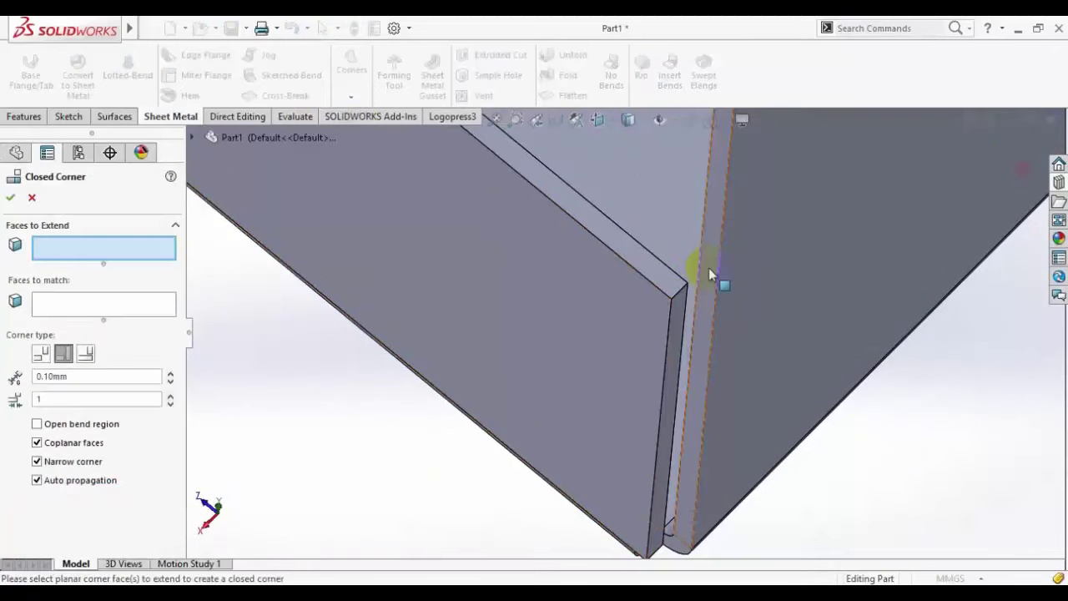
pyautogui.click(678, 476)
pyautogui.scroll(1, 822, 283)
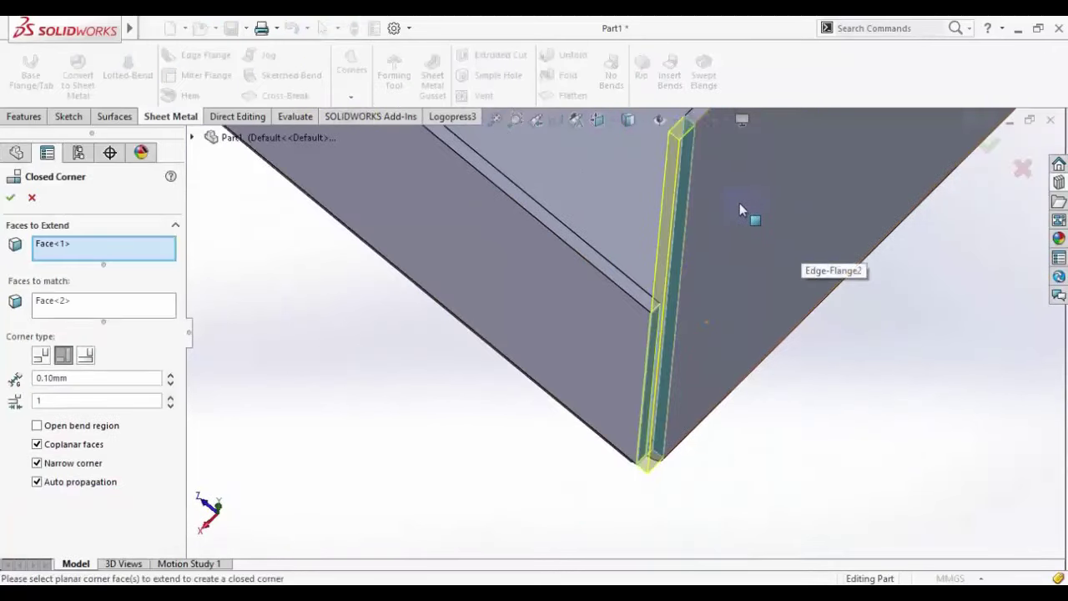
pyautogui.scroll(-4, 668, 317)
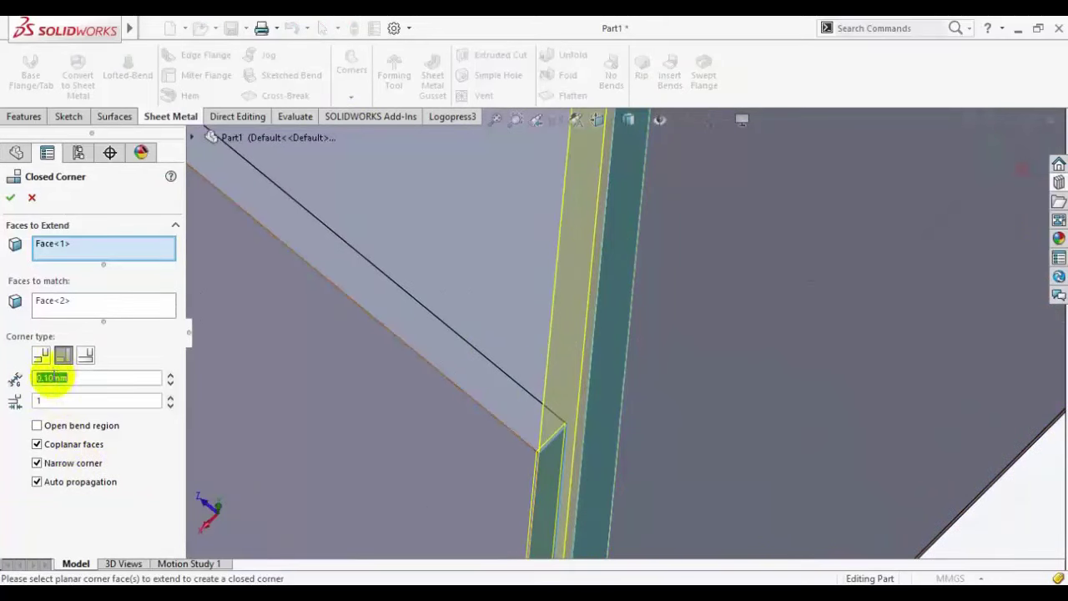
pyautogui.press('Return')
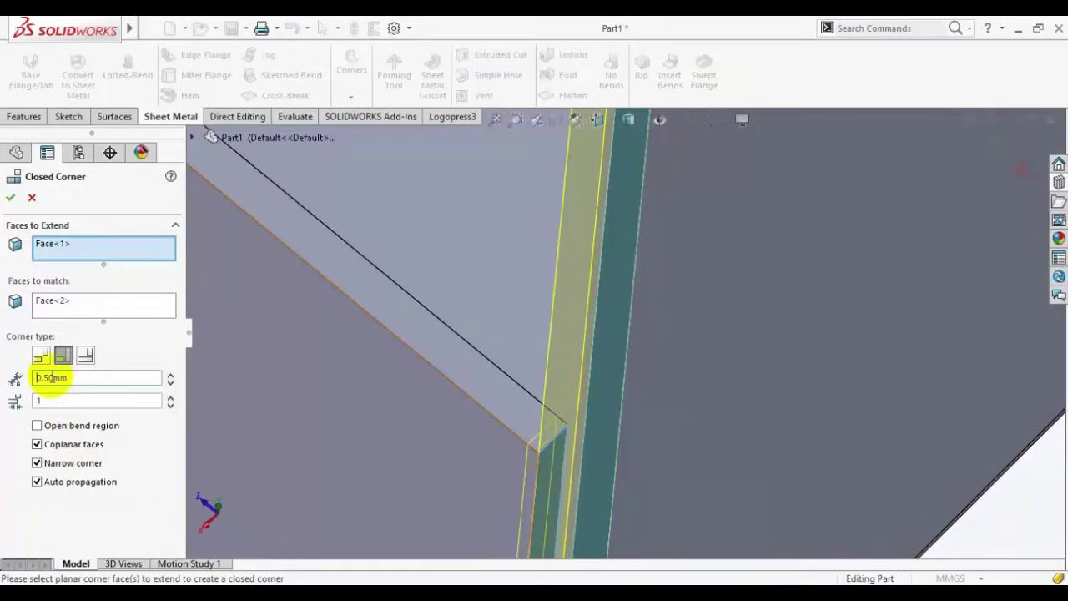
# Step: Add the remaining flange edge face and apply Closed Corner1
pyautogui.scroll(3, 936, 337)
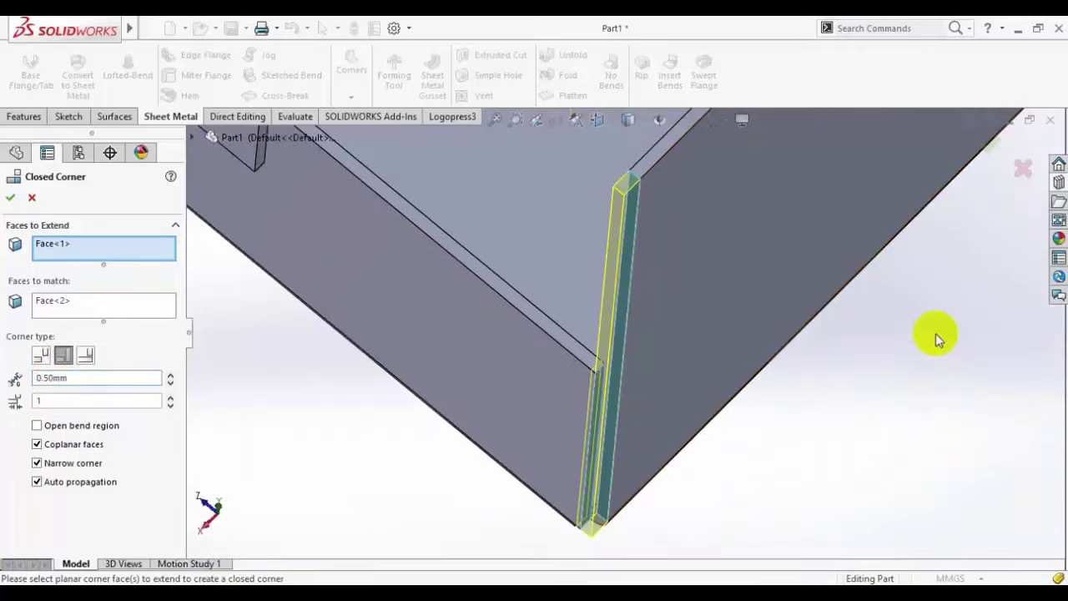
pyautogui.scroll(5, 961, 286)
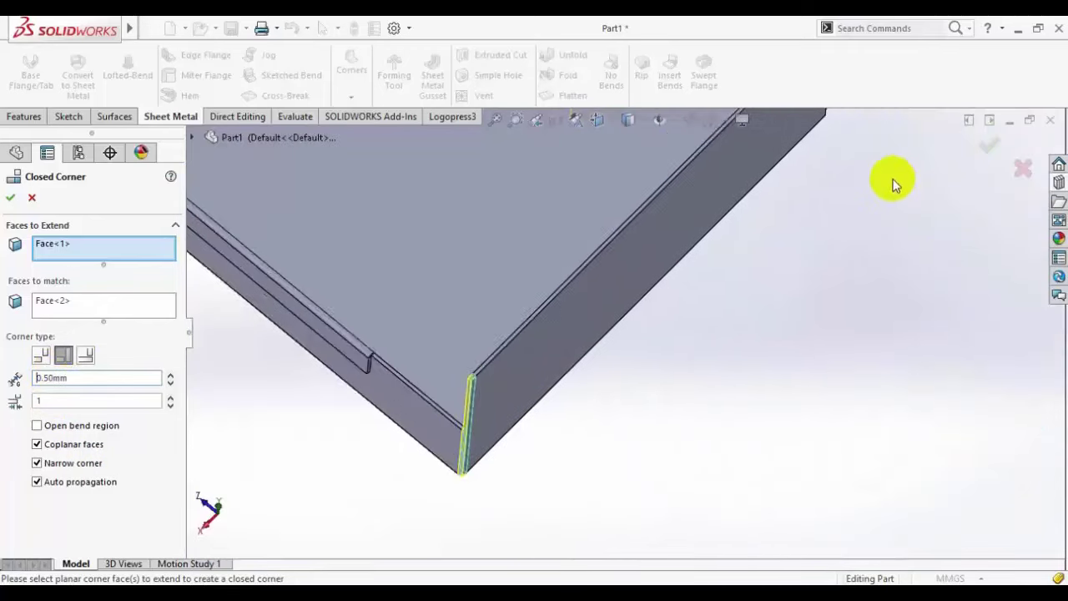
pyautogui.scroll(-2, 882, 248)
pyautogui.moveTo(882, 248); pyautogui.dragTo(846, 215, button='middle')
pyautogui.scroll(-4, 832, 276)
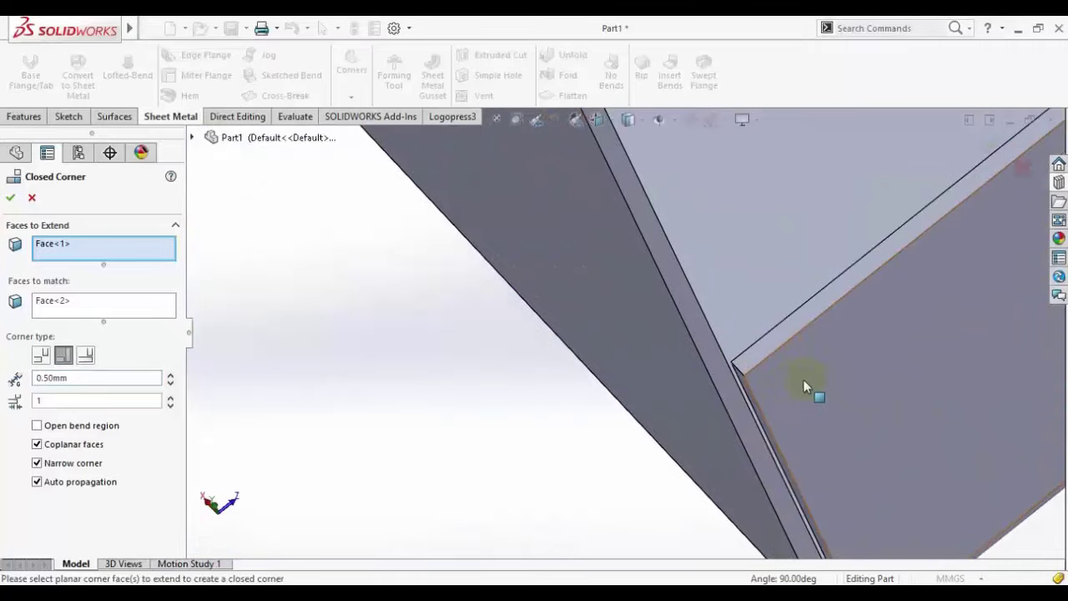
pyautogui.click(730, 397)
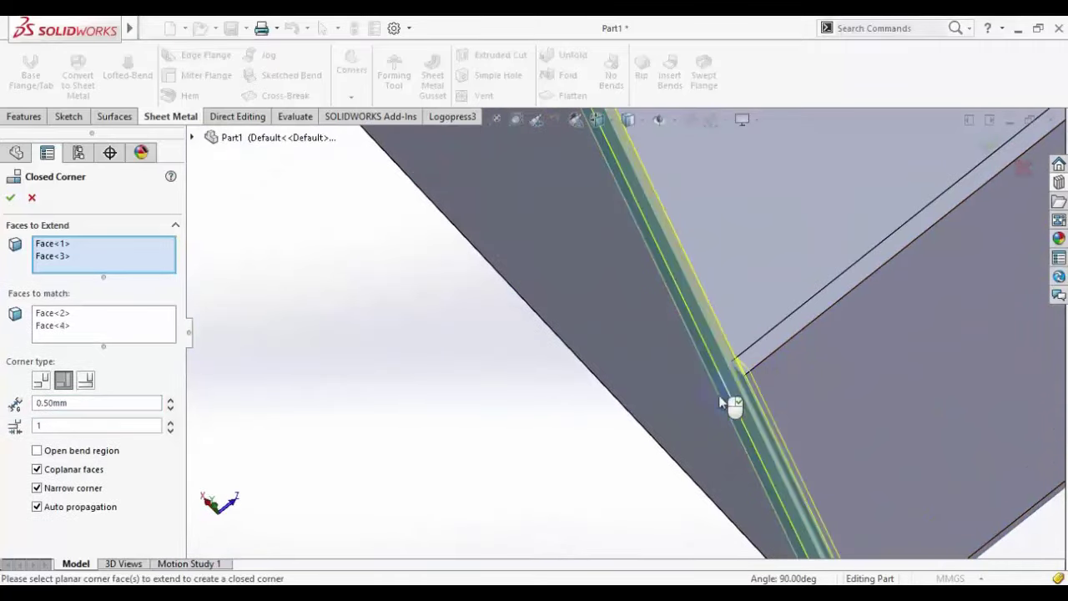
pyautogui.click(32, 201)
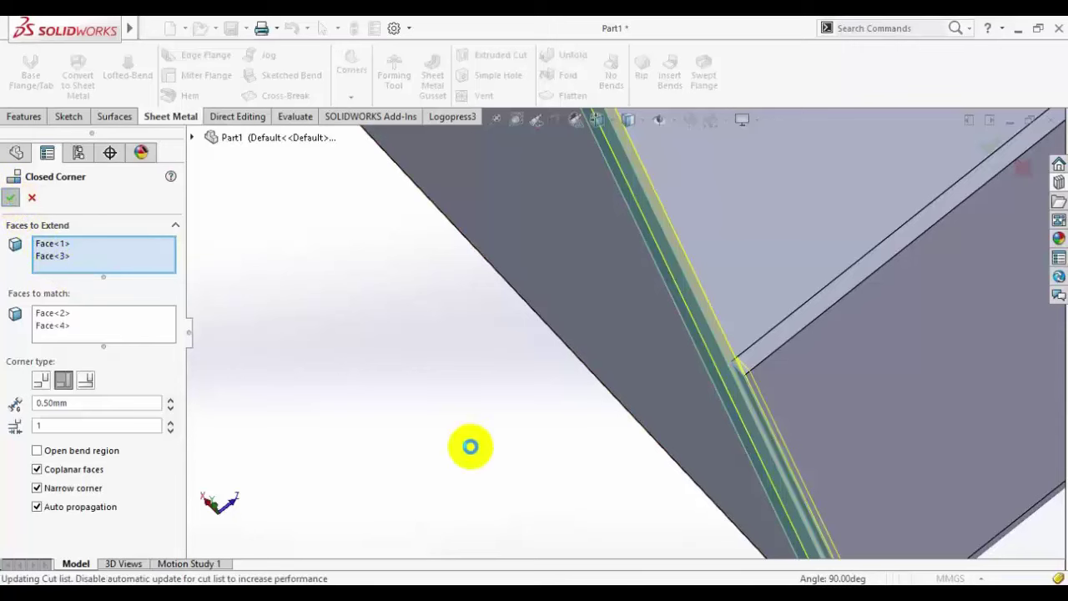
# Step: Orbit around the closed corners and compare the part with the reference PDF drawing
pyautogui.scroll(5, 501, 426)
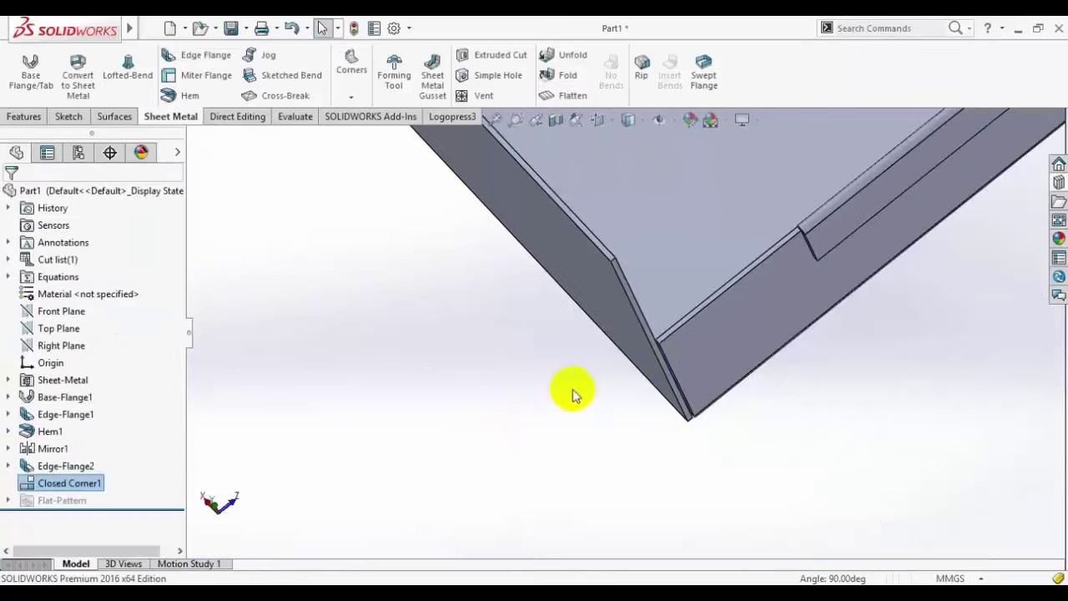
pyautogui.scroll(-5, 592, 271)
pyautogui.moveTo(625, 281); pyautogui.dragTo(726, 376, button='middle')
pyautogui.scroll(6, 725, 376)
pyautogui.moveTo(756, 427); pyautogui.dragTo(678, 372, button='middle')
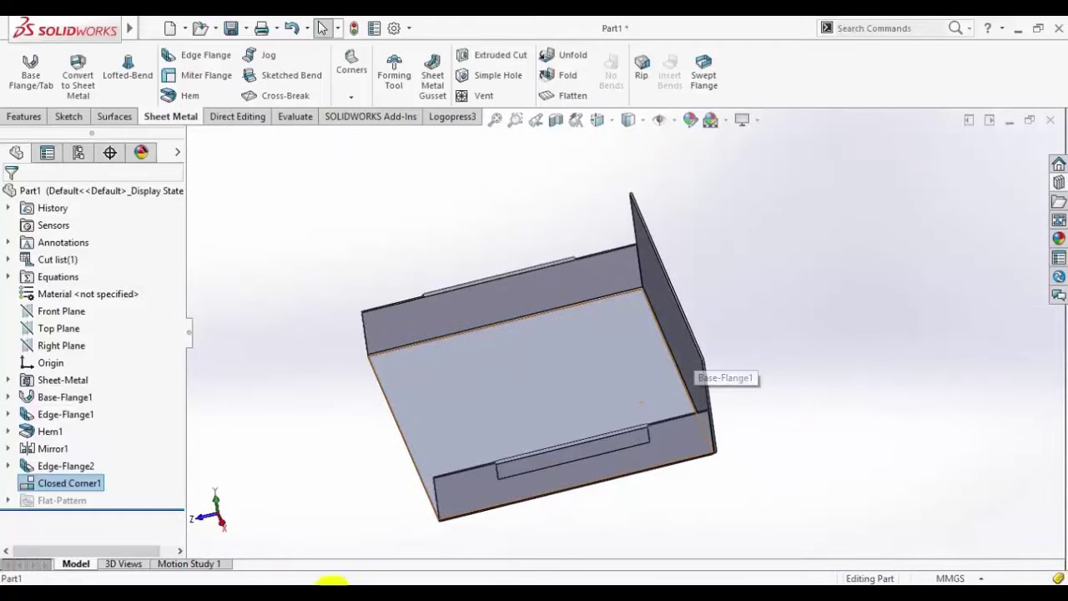
pyautogui.click(257, 583)
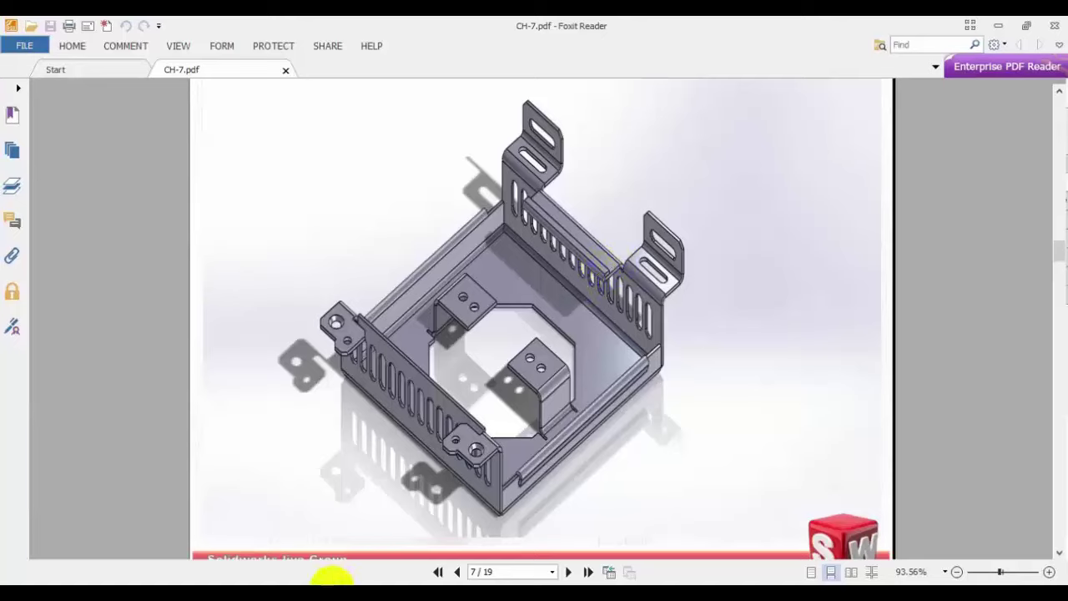
pyautogui.click(321, 583)
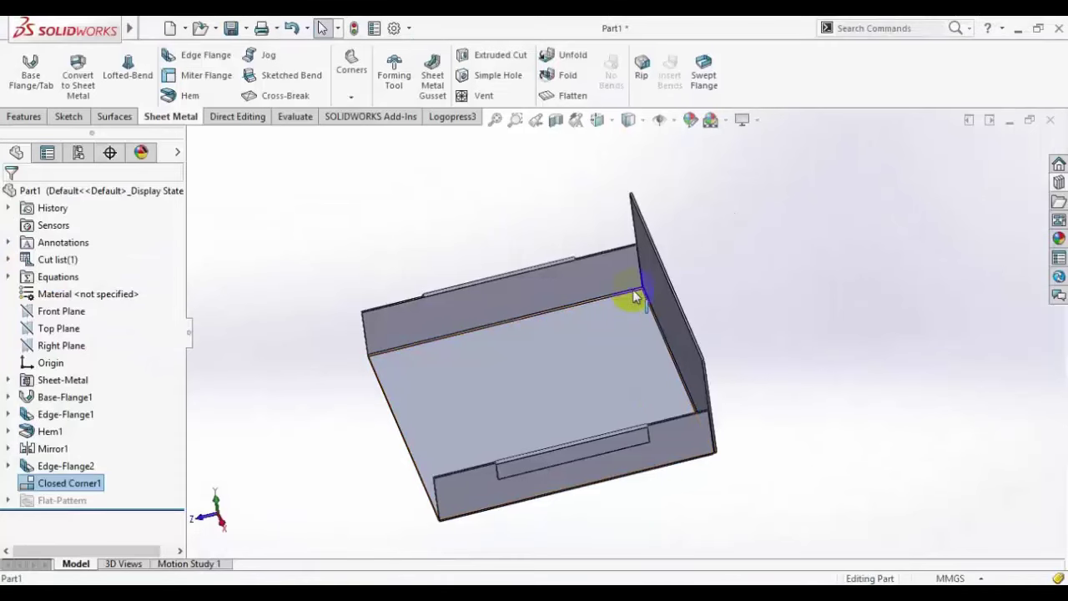
pyautogui.scroll(-2, 672, 243)
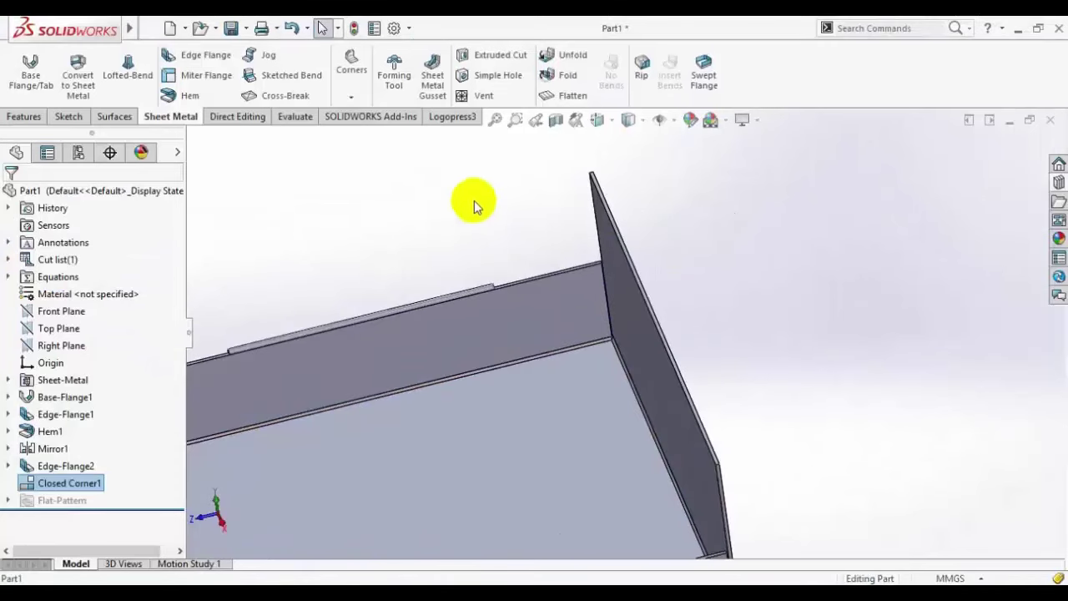
# Step: Start an edge flange on the tall end flange's edge and edit its flange profile
pyautogui.click(202, 57)
pyautogui.click(643, 302)
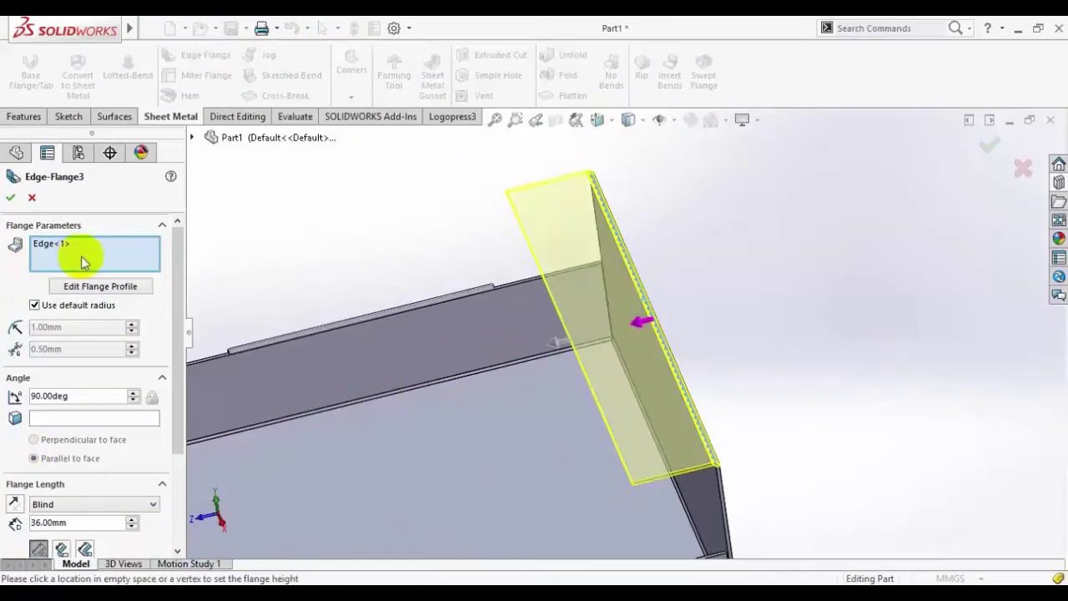
pyautogui.click(105, 287)
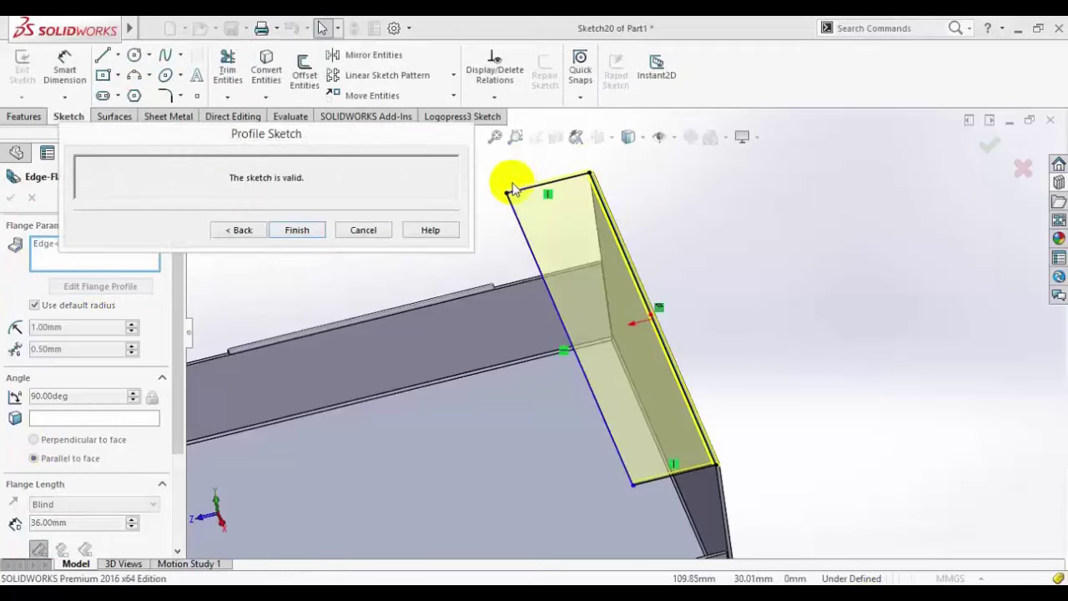
# Step: Pull the profile's top and bottom lines inward and select the left line's midpoint to narrow the tab
pyautogui.moveTo(510, 193); pyautogui.dragTo(526, 234)
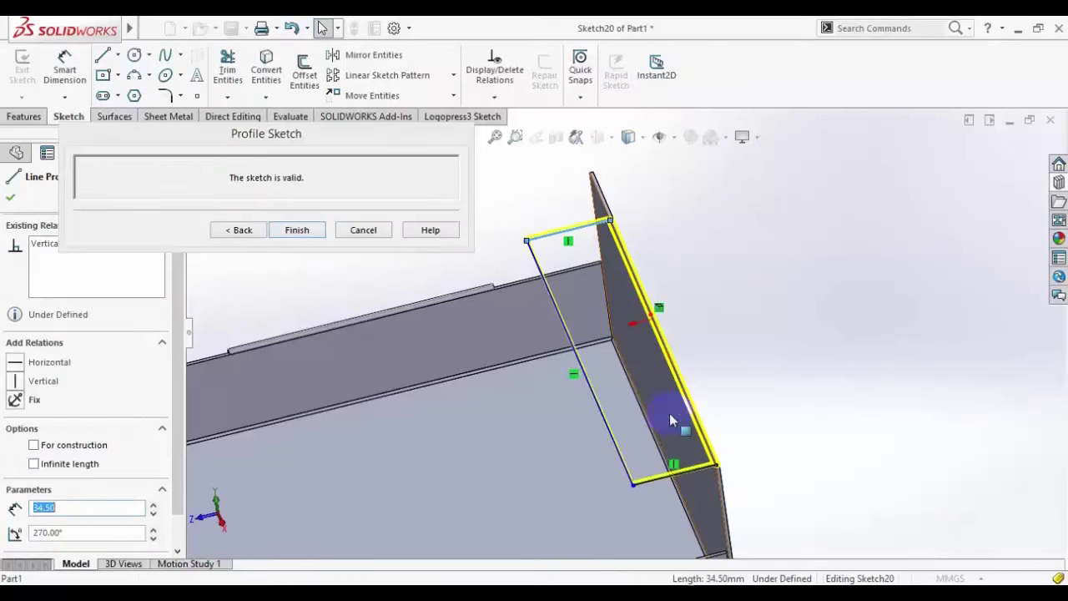
pyautogui.click(652, 490)
pyautogui.moveTo(652, 486); pyautogui.dragTo(634, 423)
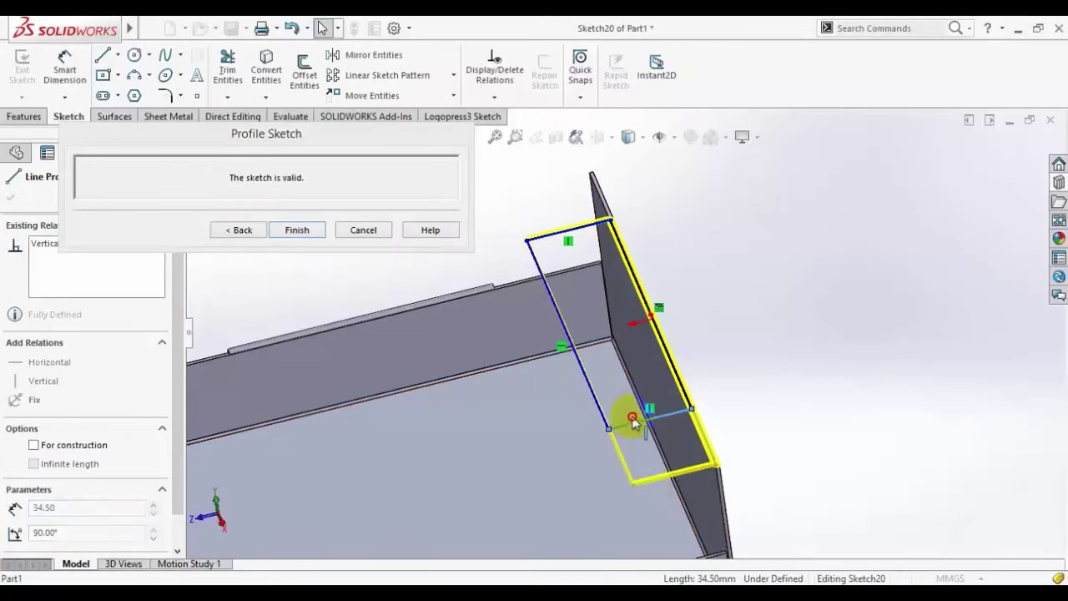
pyautogui.click(810, 353)
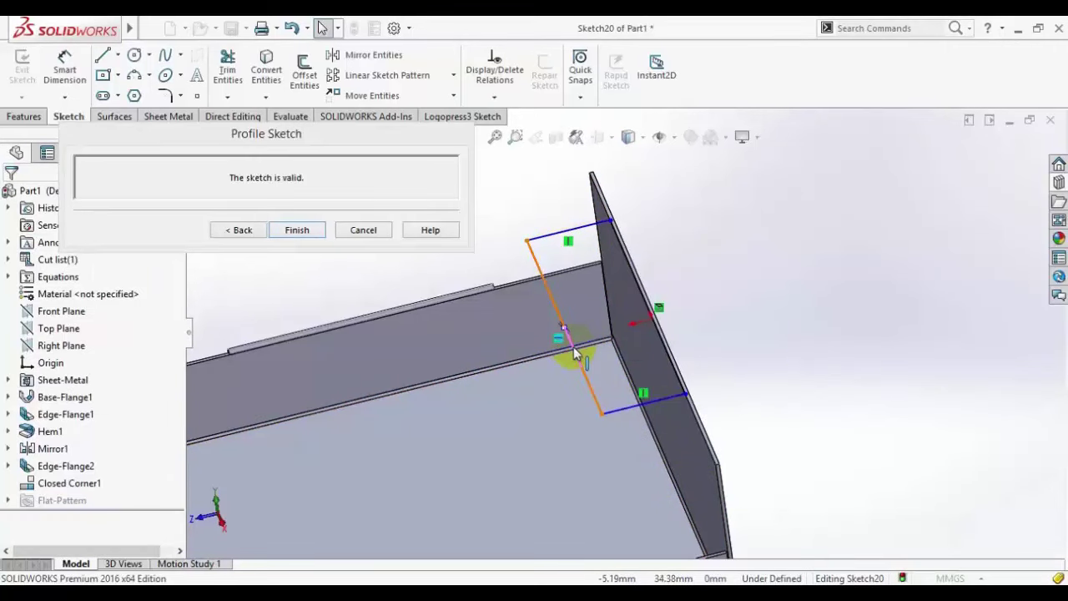
pyautogui.rightClick(574, 346)
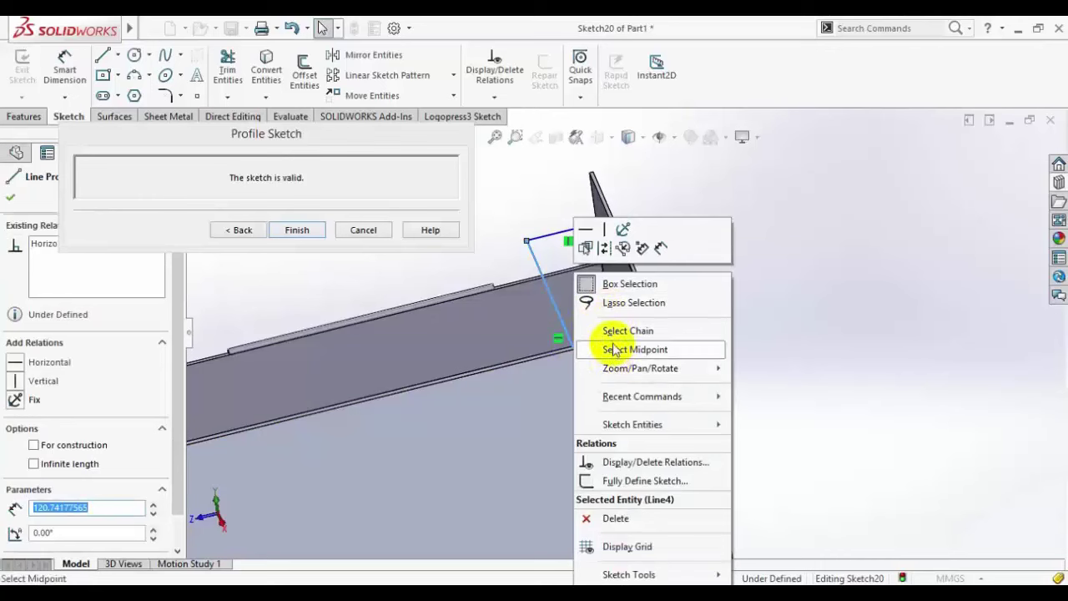
pyautogui.click(634, 349)
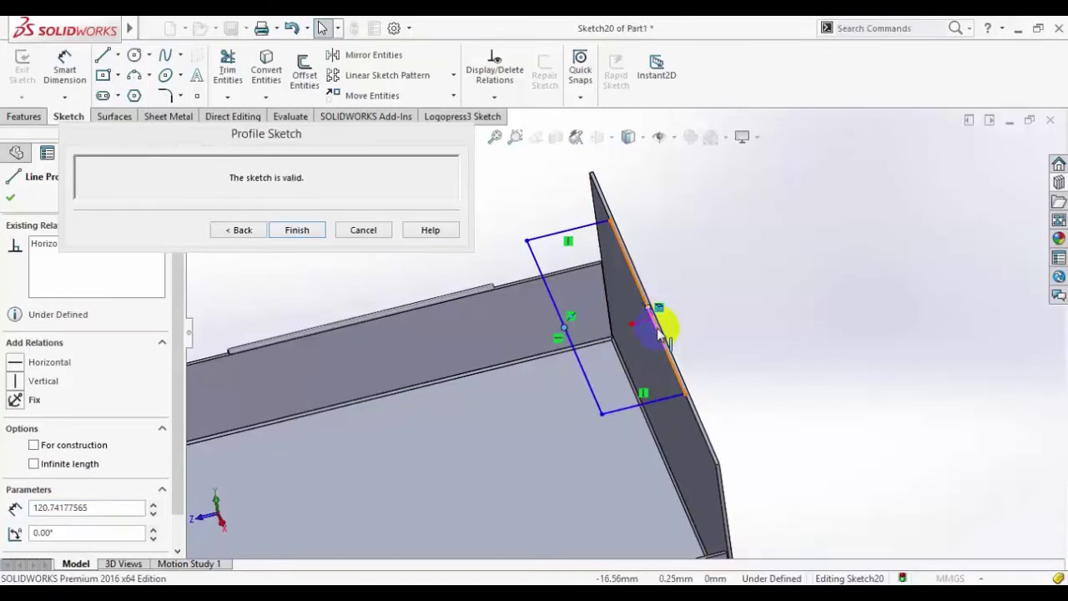
pyautogui.scroll(-3, 678, 321)
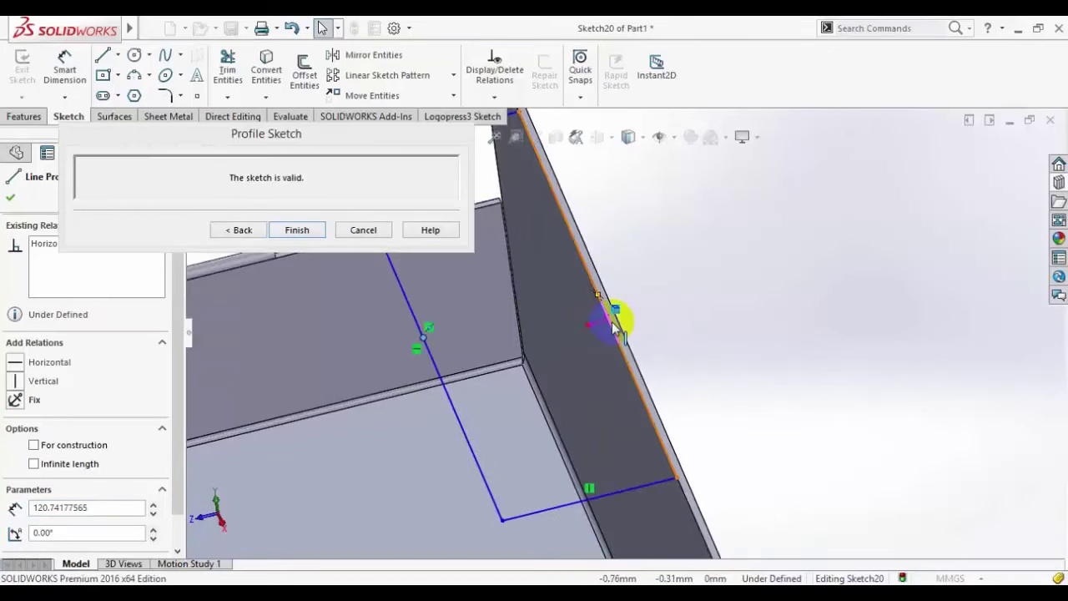
pyautogui.scroll(-4, 614, 318)
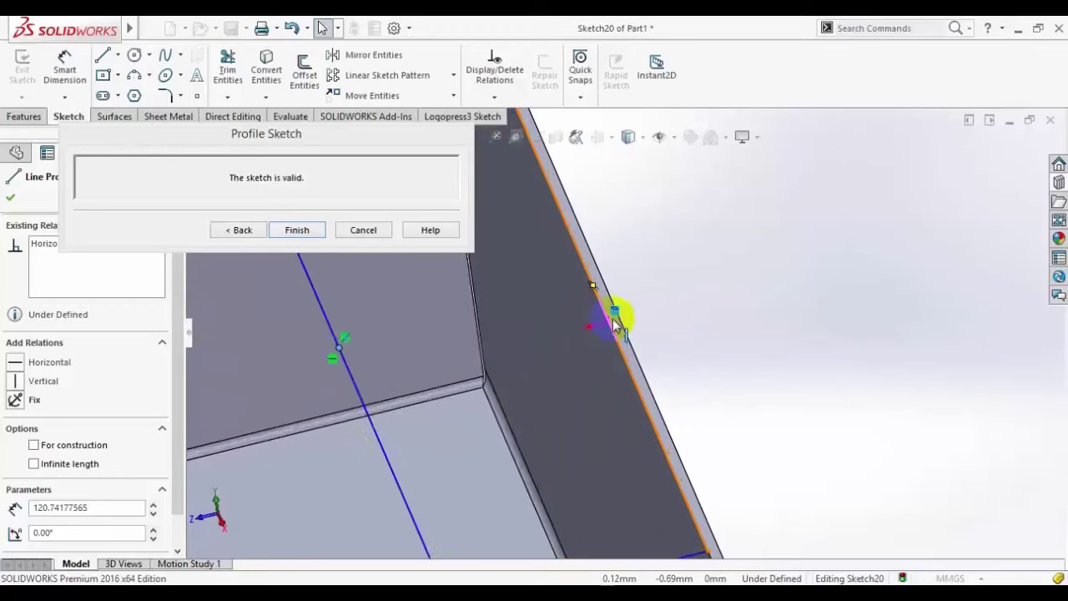
pyautogui.click(852, 293)
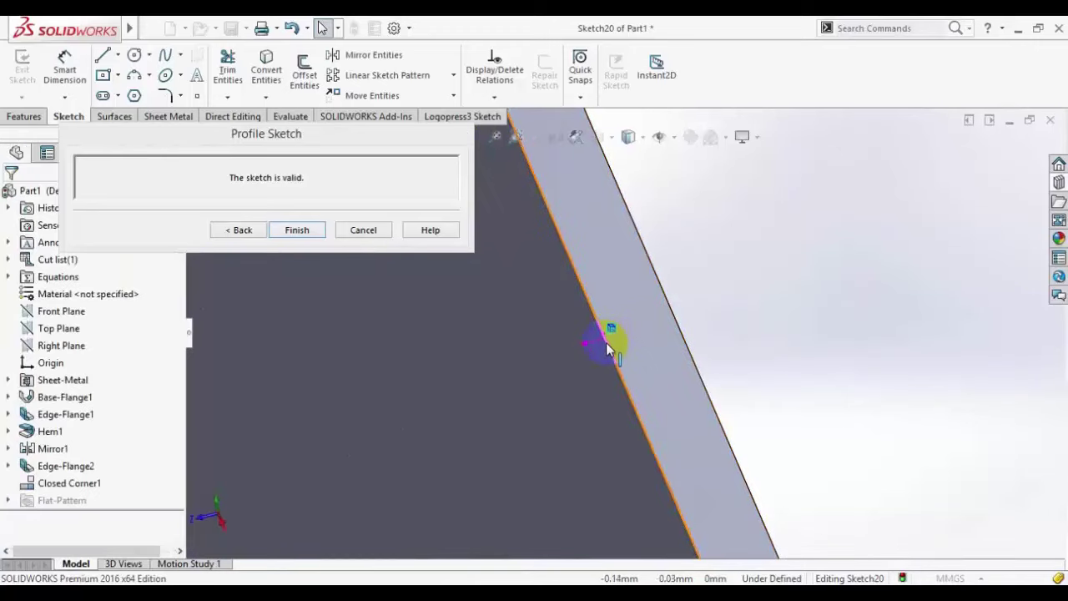
pyautogui.scroll(2, 612, 362)
pyautogui.scroll(2, 614, 359)
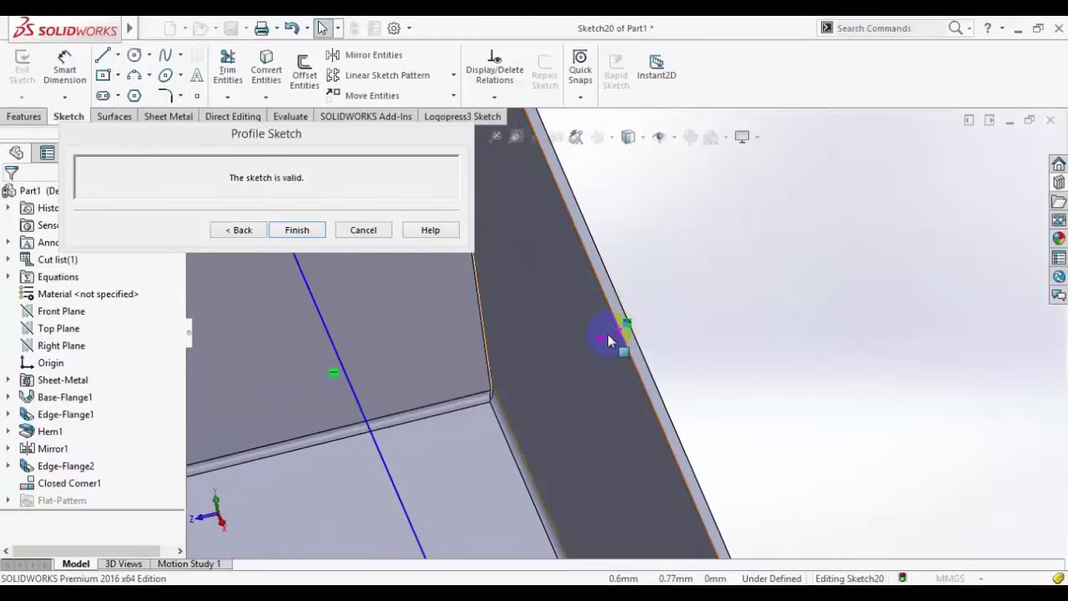
pyautogui.scroll(3, 722, 332)
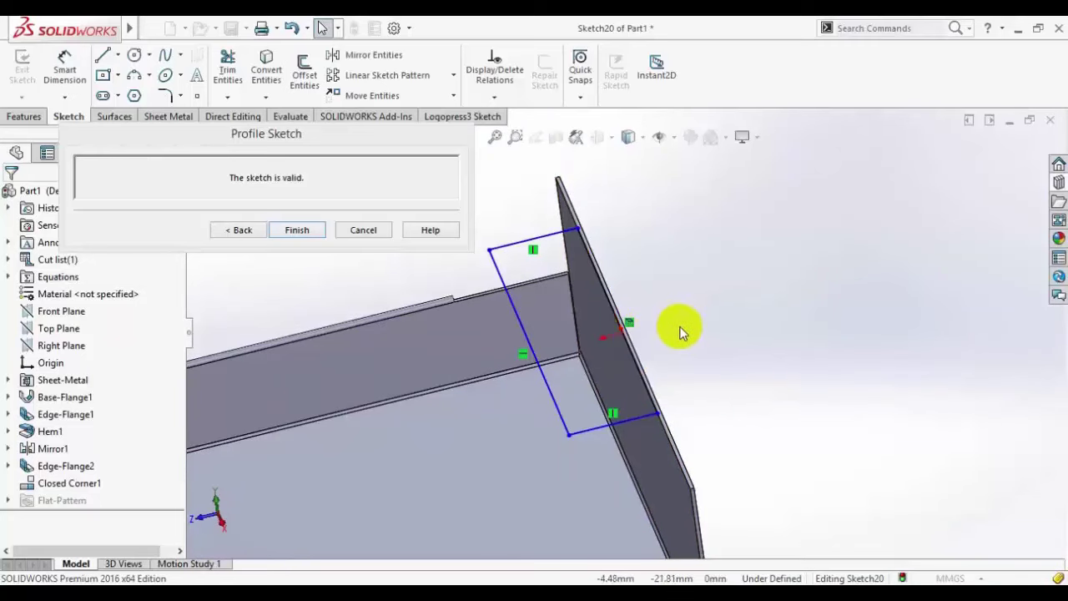
pyautogui.scroll(2, 680, 332)
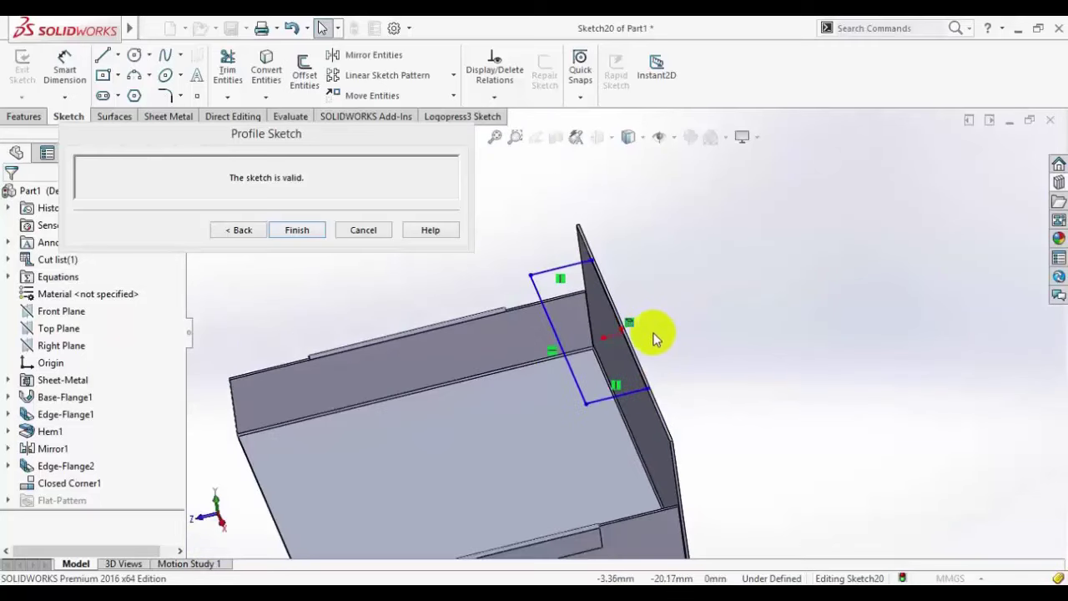
# Step: Dimension the profile line 35 mm from the end flange's top corner
pyautogui.click(66, 71)
pyautogui.scroll(-5, 583, 224)
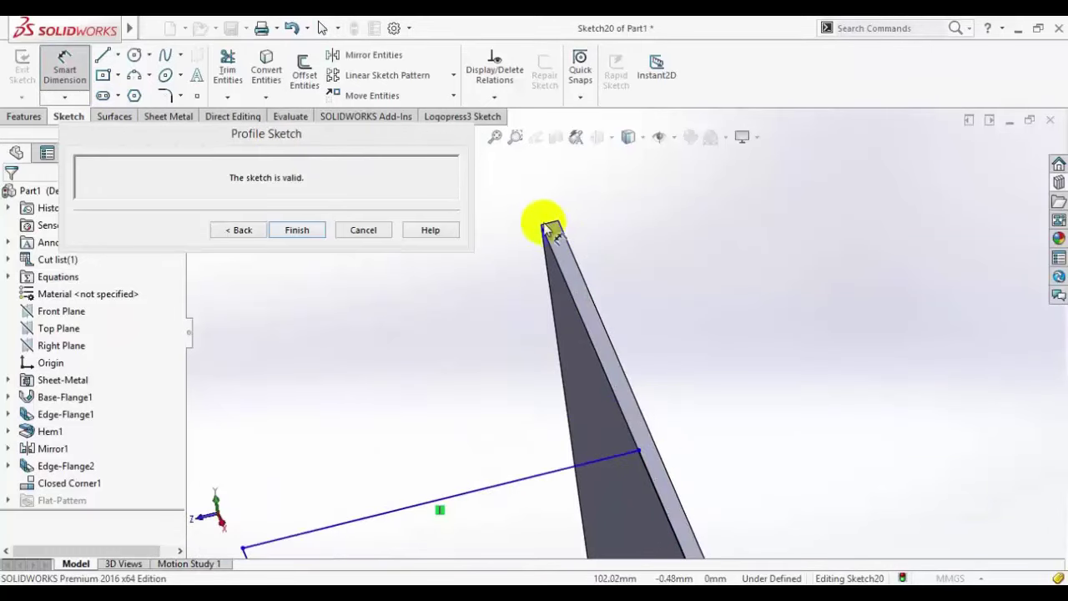
pyautogui.click(543, 227)
pyautogui.click(531, 477)
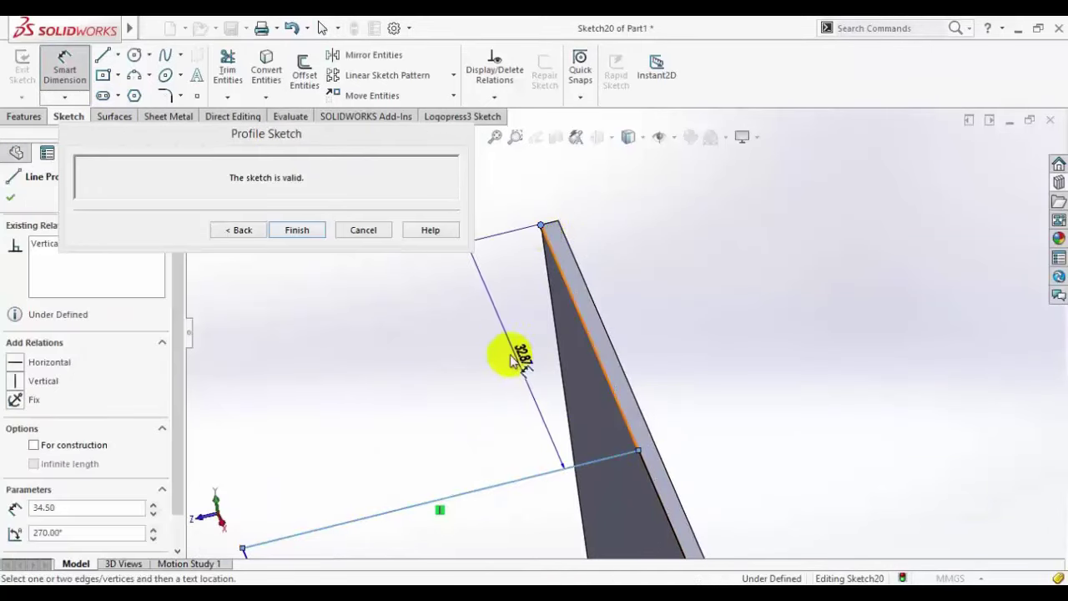
pyautogui.click(491, 358)
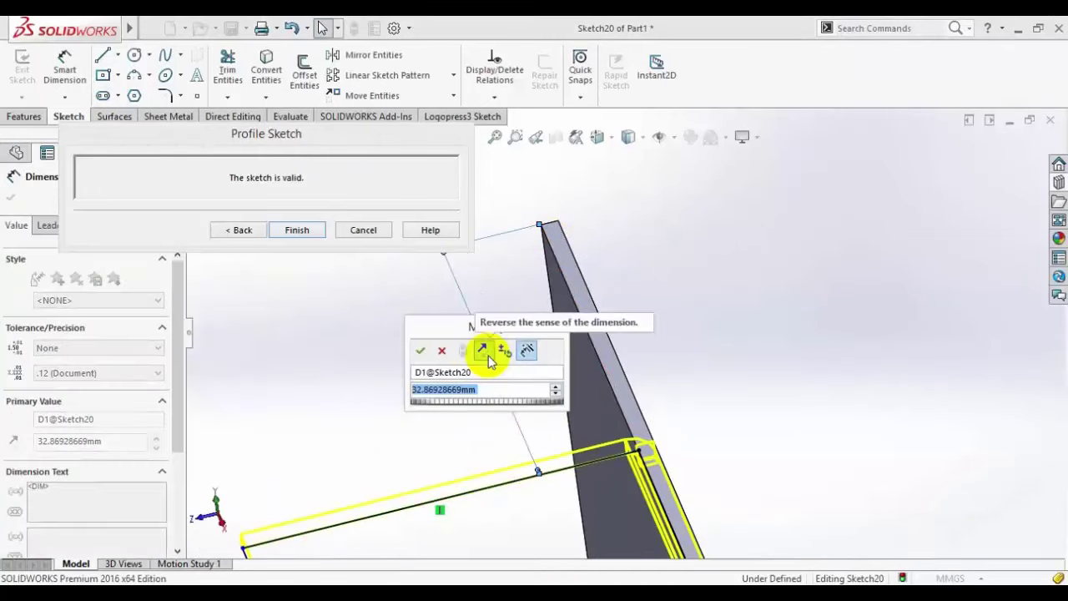
pyautogui.write('35')
pyautogui.press('Return')
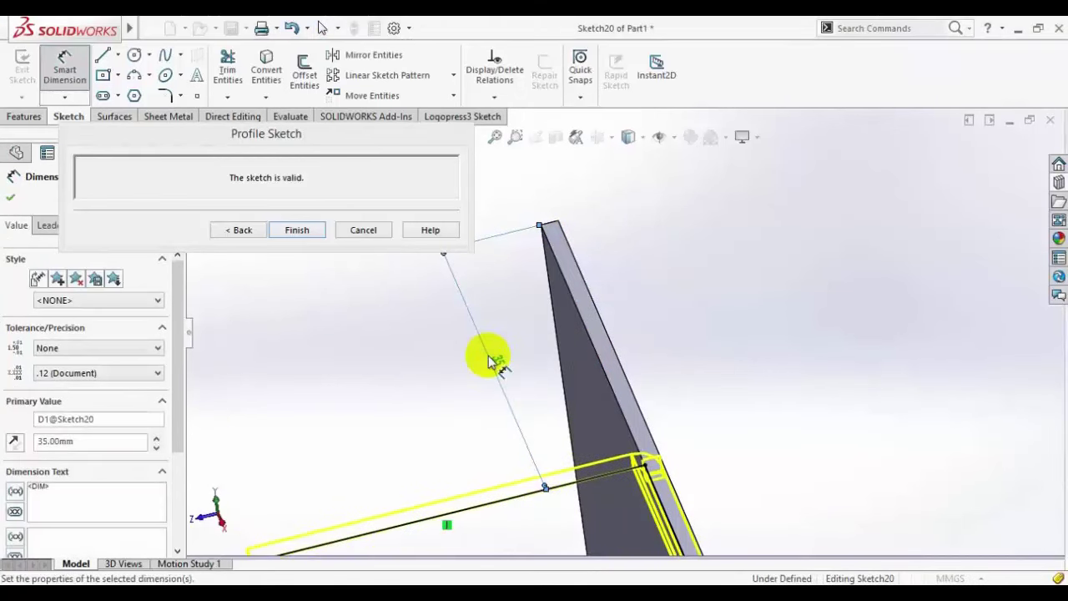
# Step: Dimension the lower profile line 35 mm from the bottom corner and leave the profile sketch
pyautogui.moveTo(491, 358)
pyautogui.mouseDown(button='middle')
pyautogui.moveTo(613, 429)
pyautogui.moveTo(661, 437)
pyautogui.moveTo(651, 437)
pyautogui.moveTo(719, 523)
pyautogui.mouseUp(button='middle')
pyautogui.click(743, 545)
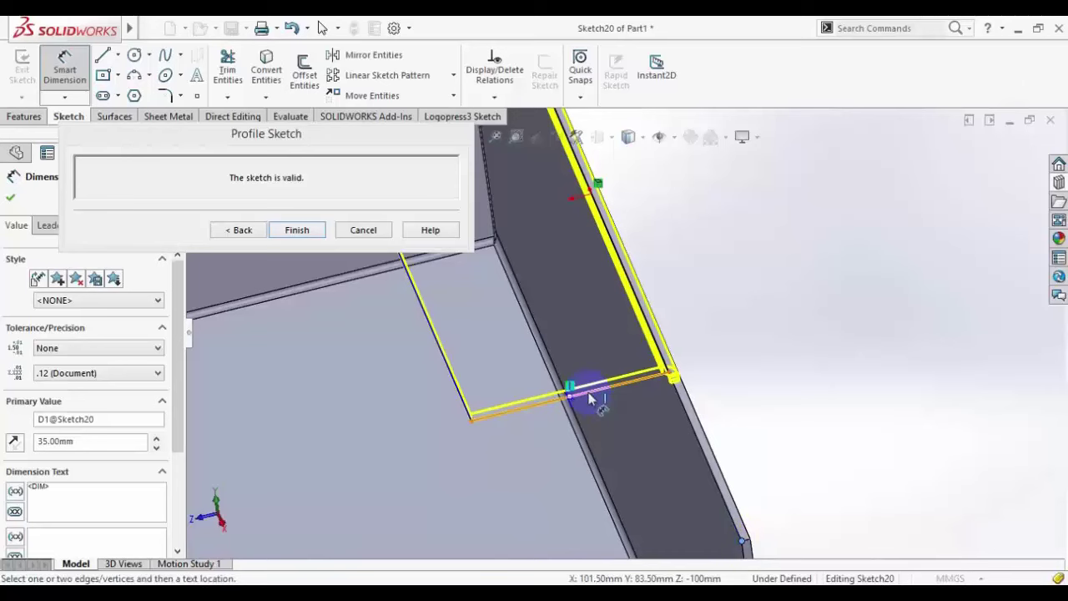
pyautogui.click(644, 379)
pyautogui.click(608, 470)
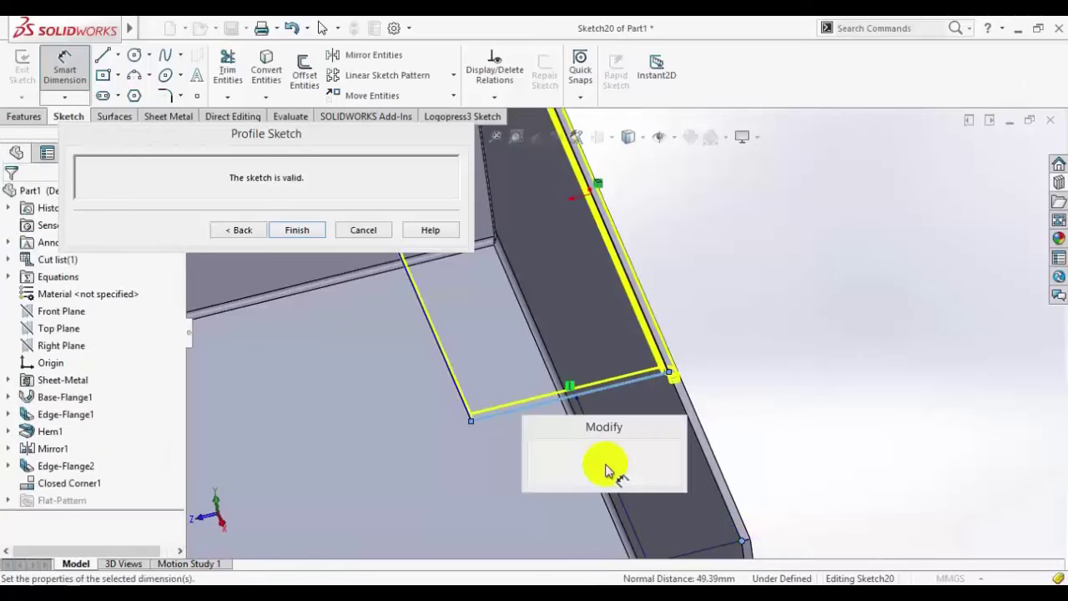
pyautogui.write('35')
pyautogui.press('Return')
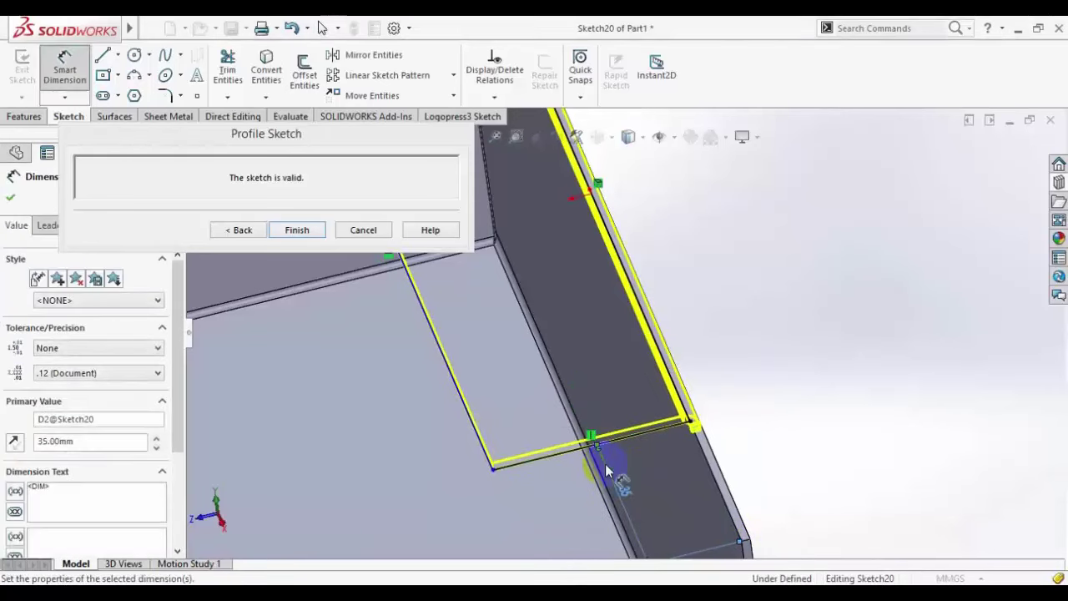
pyautogui.moveTo(615, 477); pyautogui.dragTo(587, 266, button='middle')
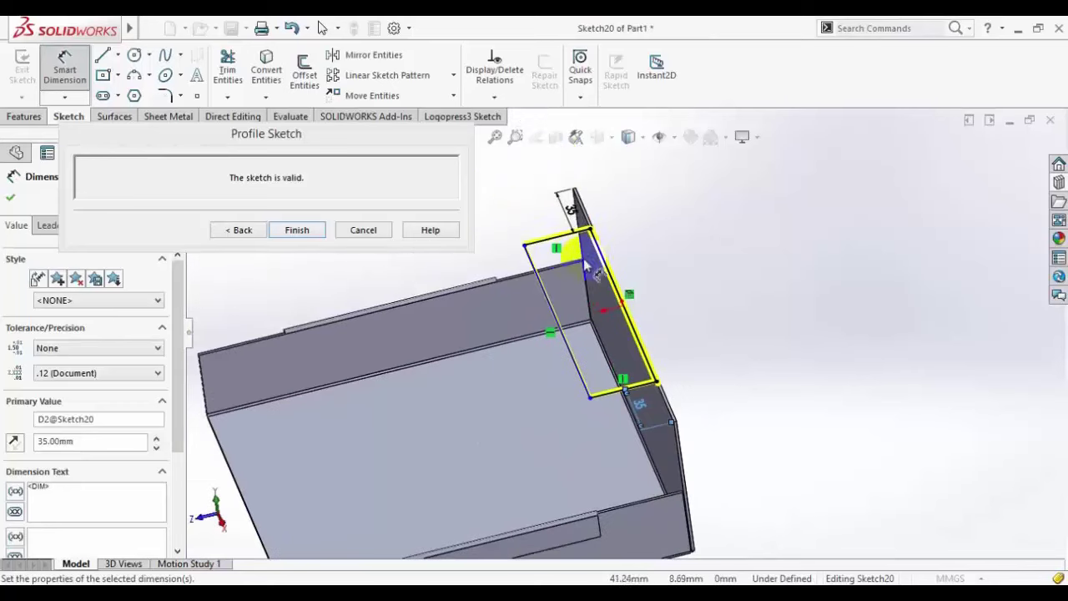
pyautogui.click(239, 230)
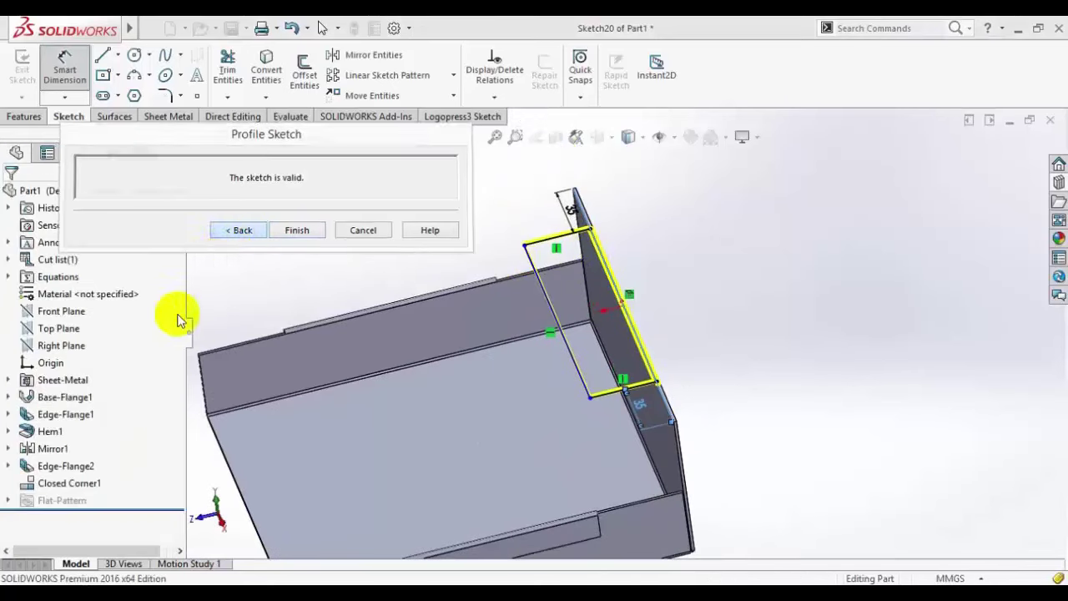
pyautogui.moveTo(172, 340); pyautogui.dragTo(172, 393)
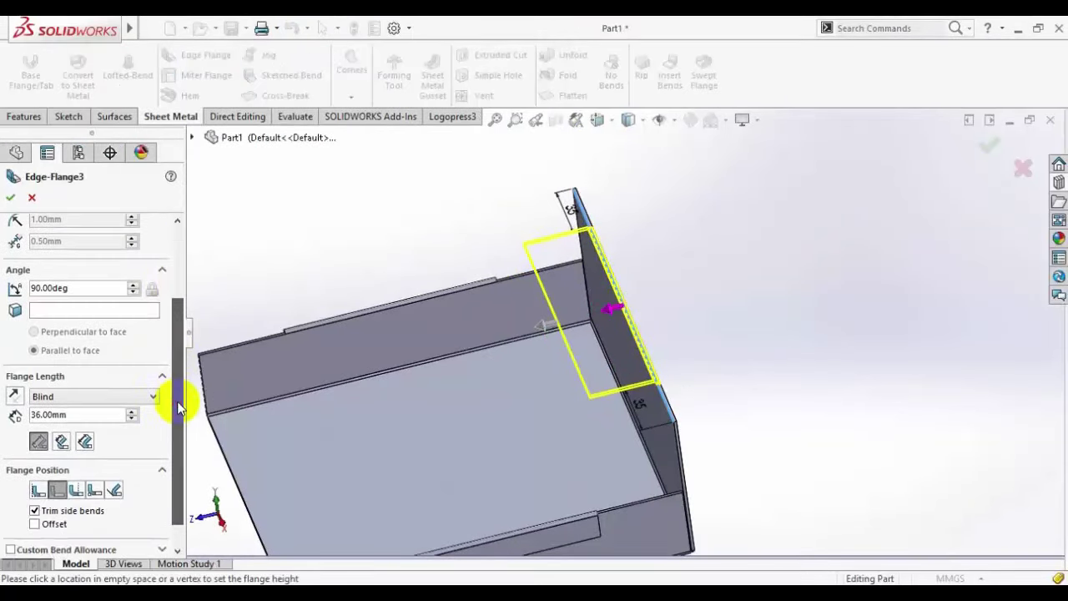
# Step: Set Edge-Flange3's length to 20 mm after checking the reference drawing, and confirm it
pyautogui.doubleClick(89, 414)
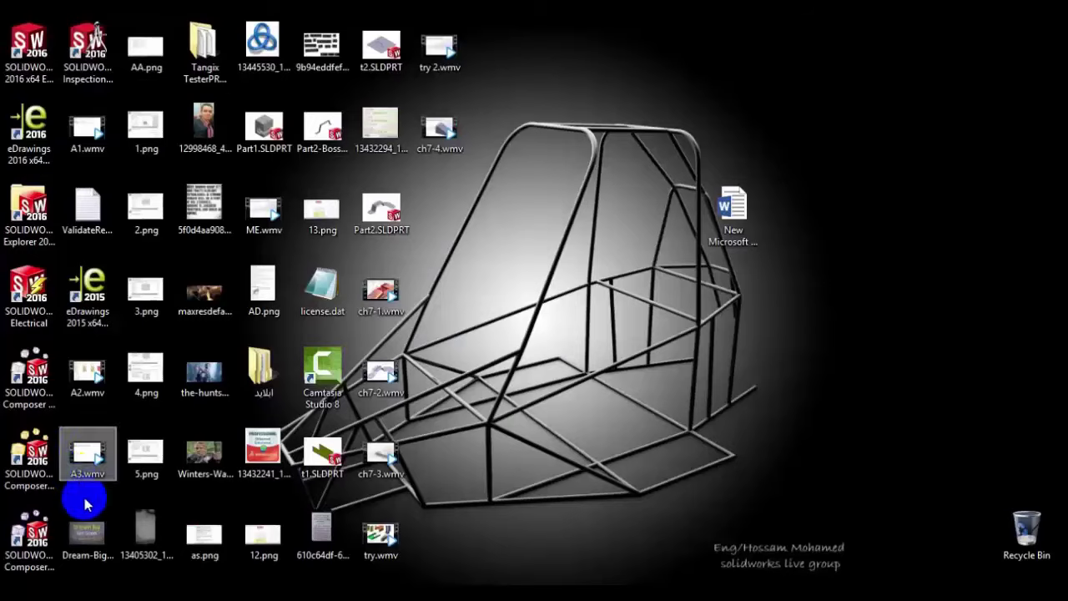
pyautogui.click(258, 584)
pyautogui.click(286, 584)
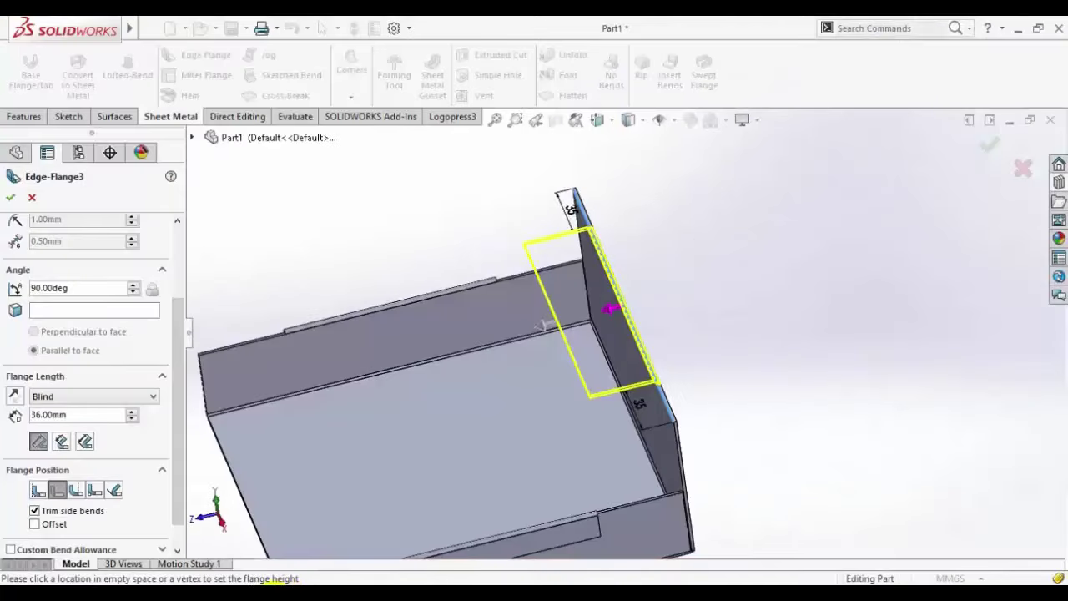
pyautogui.click(275, 585)
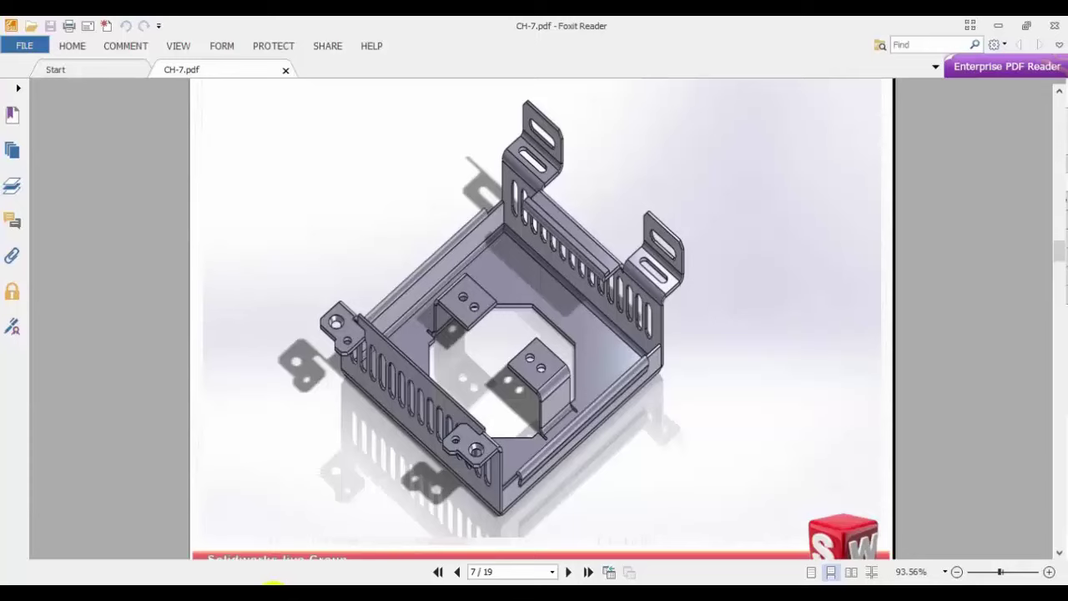
pyautogui.click(274, 584)
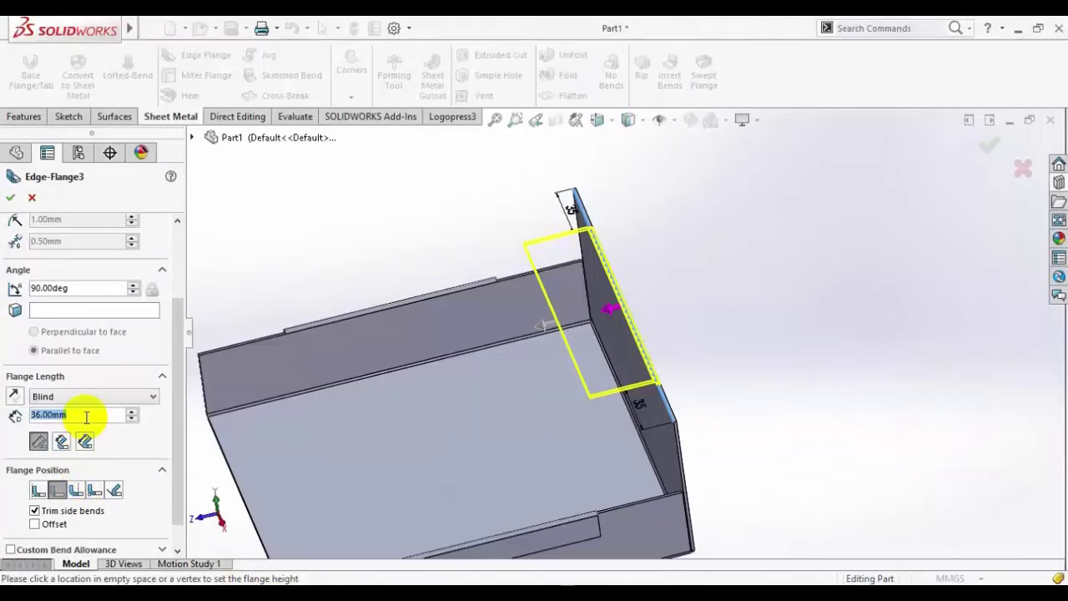
pyautogui.write('20')
pyautogui.press('Return')
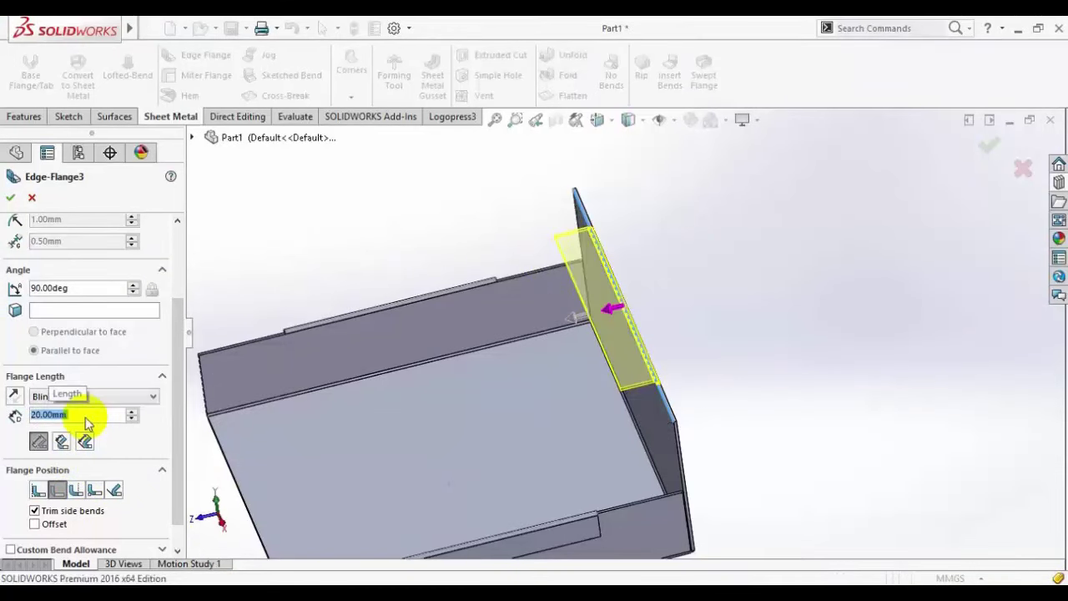
pyautogui.click(10, 197)
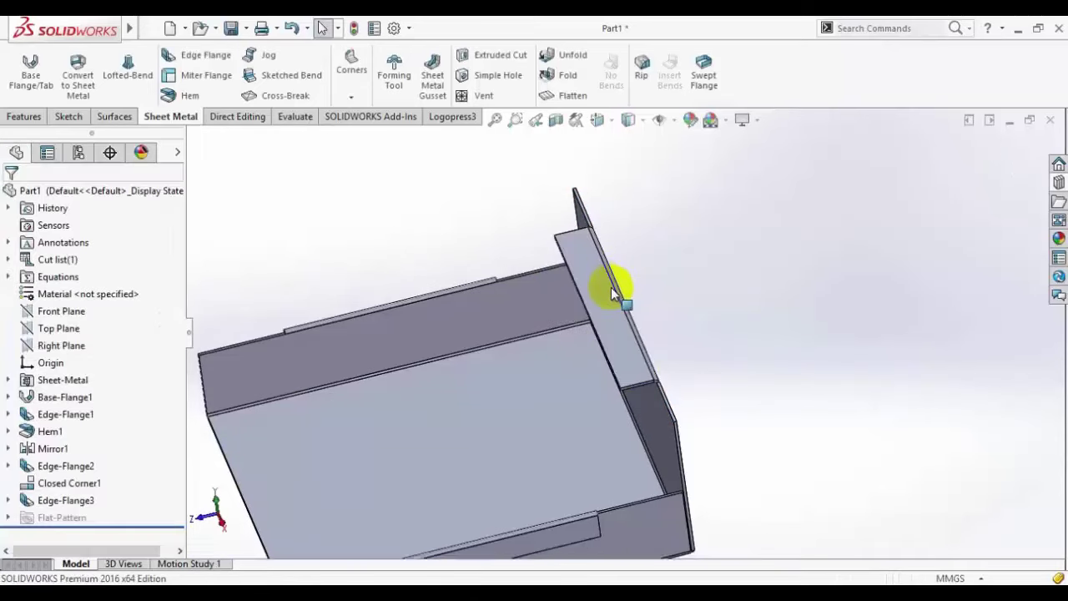
pyautogui.scroll(-2, 614, 294)
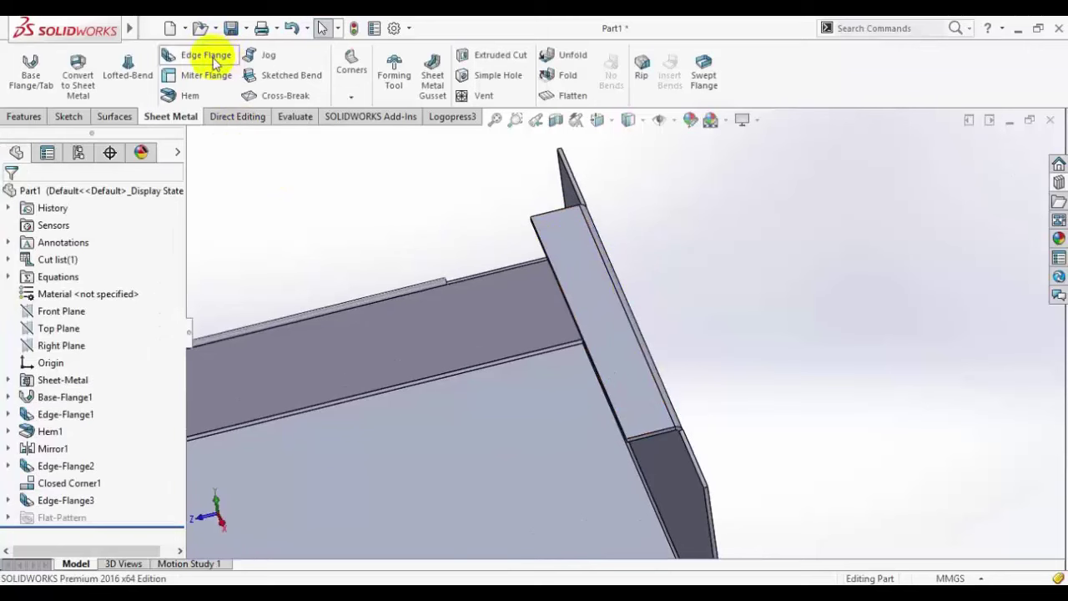
# Step: Fold a 10 mm Closed hem along the back flange's top edge, checking the reference drawing
pyautogui.click(190, 95)
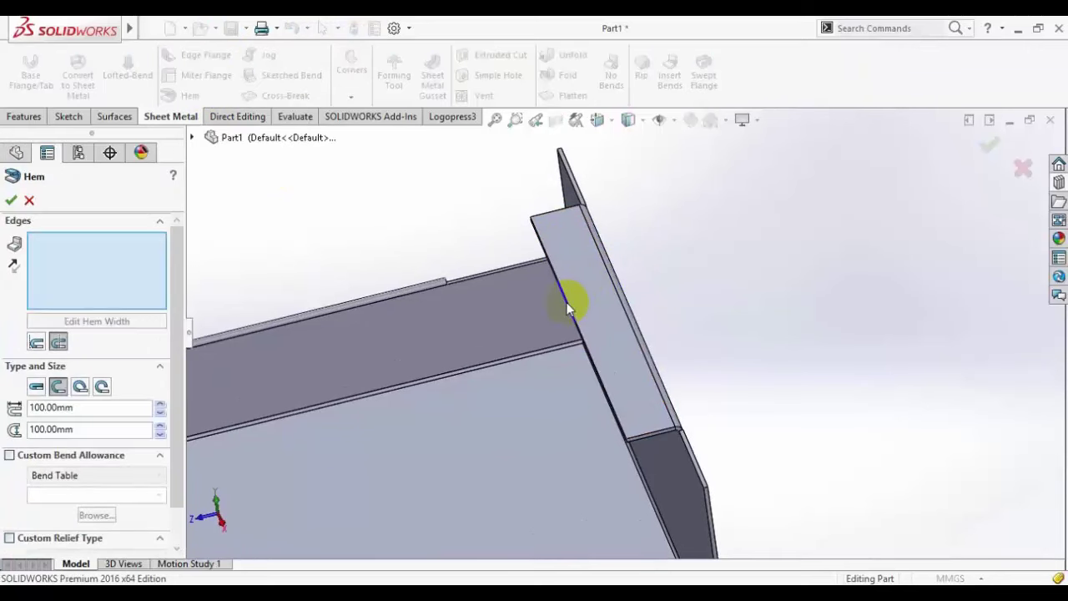
pyautogui.click(570, 307)
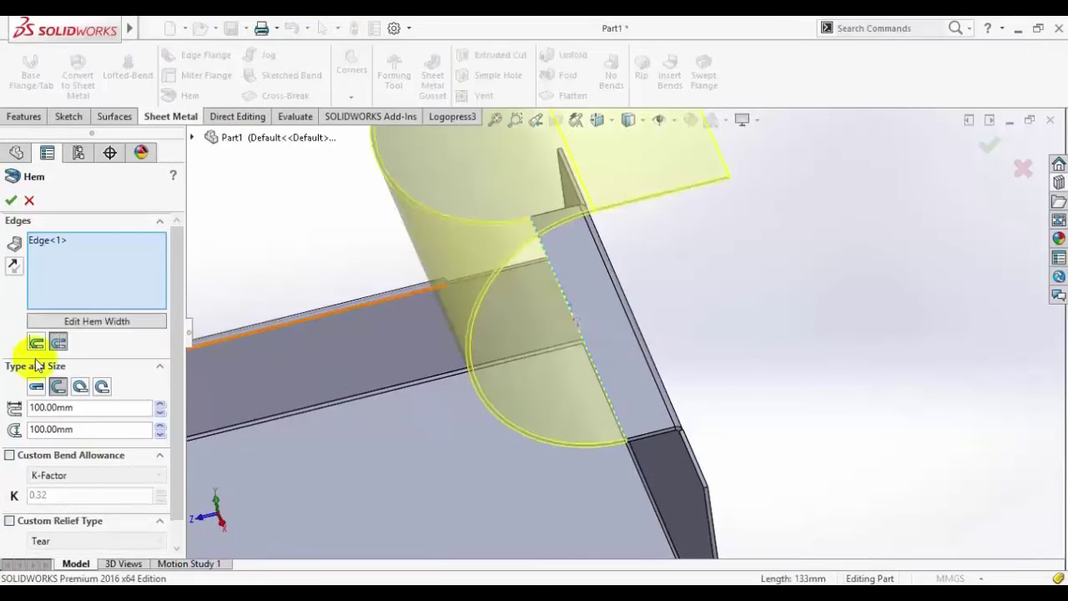
pyautogui.click(36, 386)
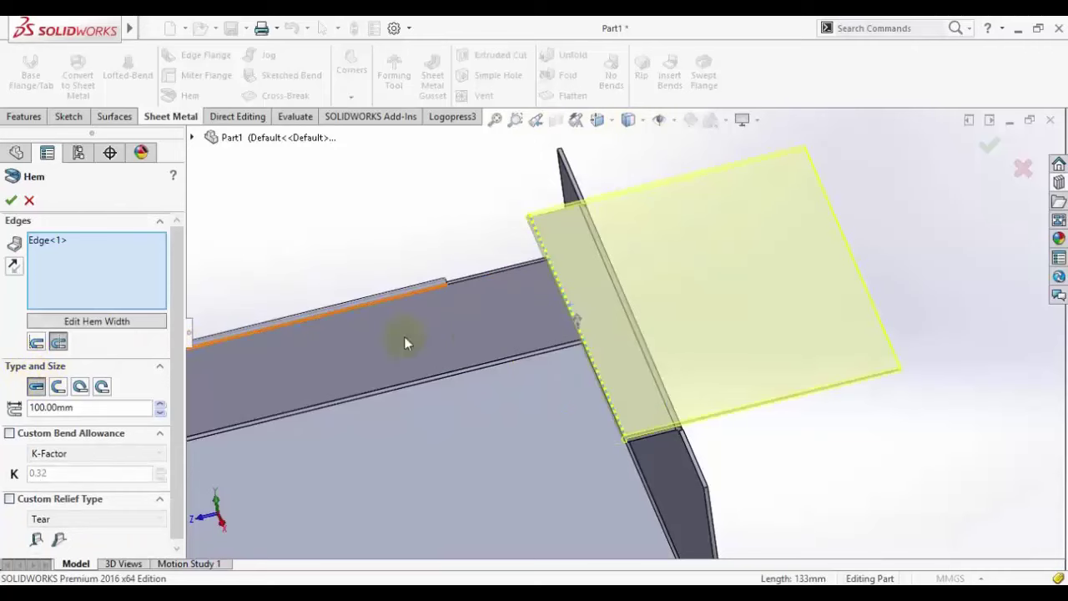
pyautogui.scroll(-1, 627, 351)
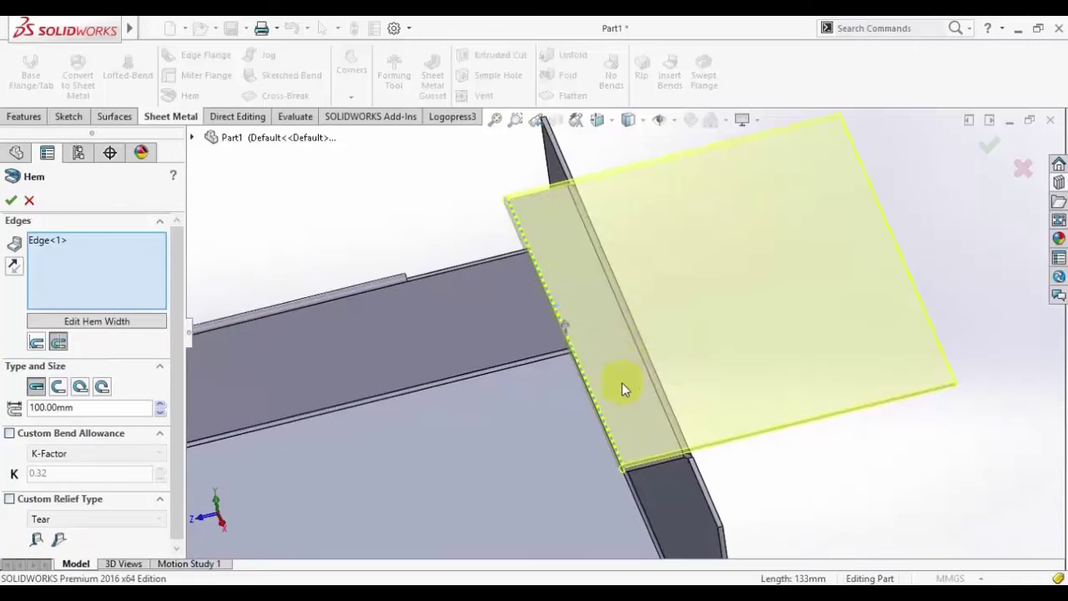
pyautogui.click(251, 582)
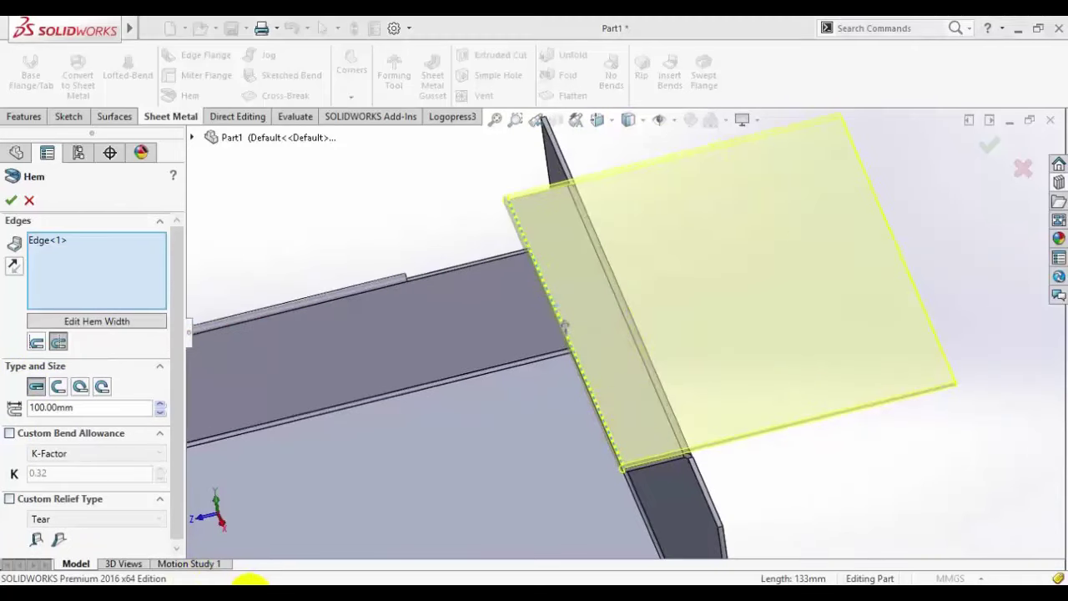
pyautogui.click(251, 582)
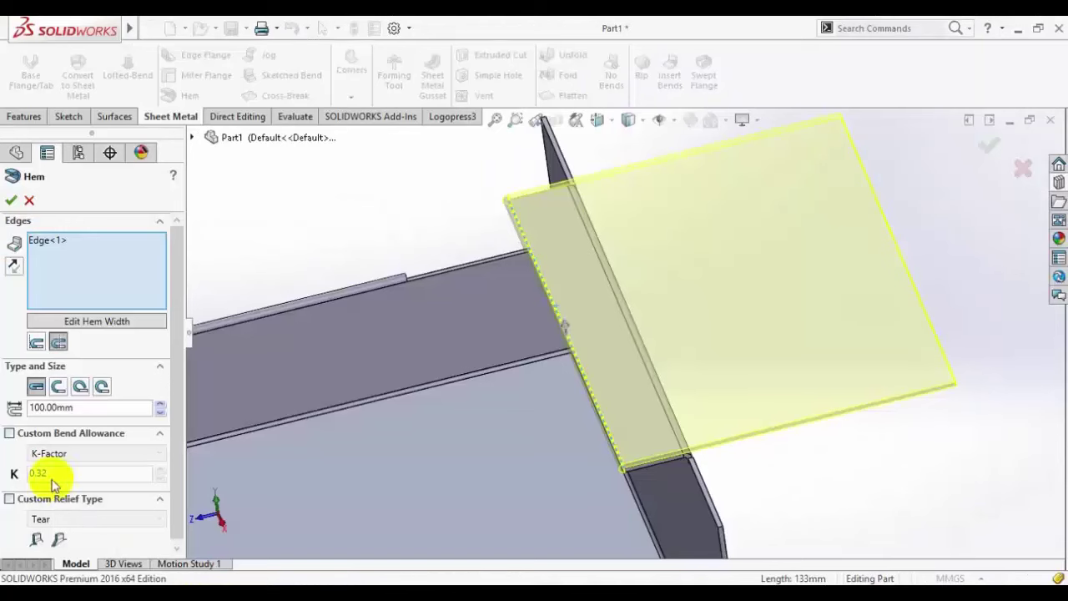
pyautogui.click(54, 408)
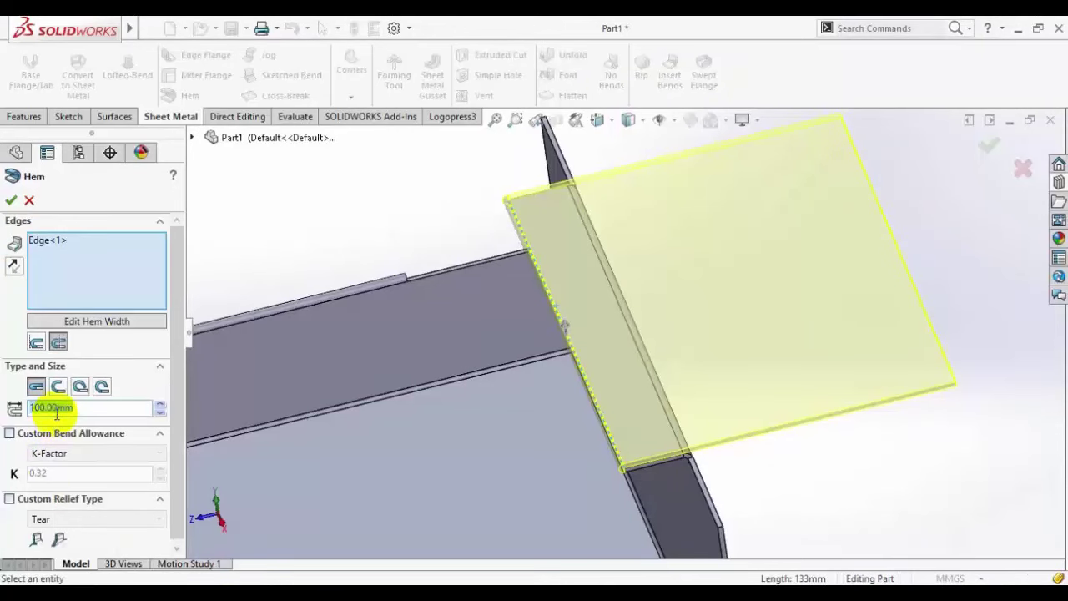
pyautogui.press('Return')
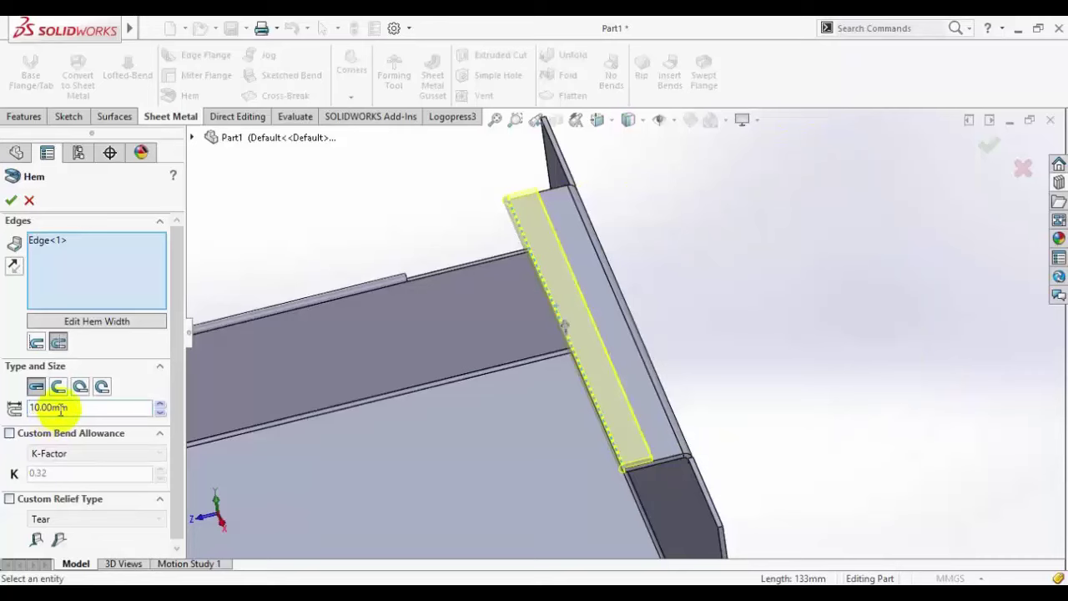
pyautogui.click(11, 202)
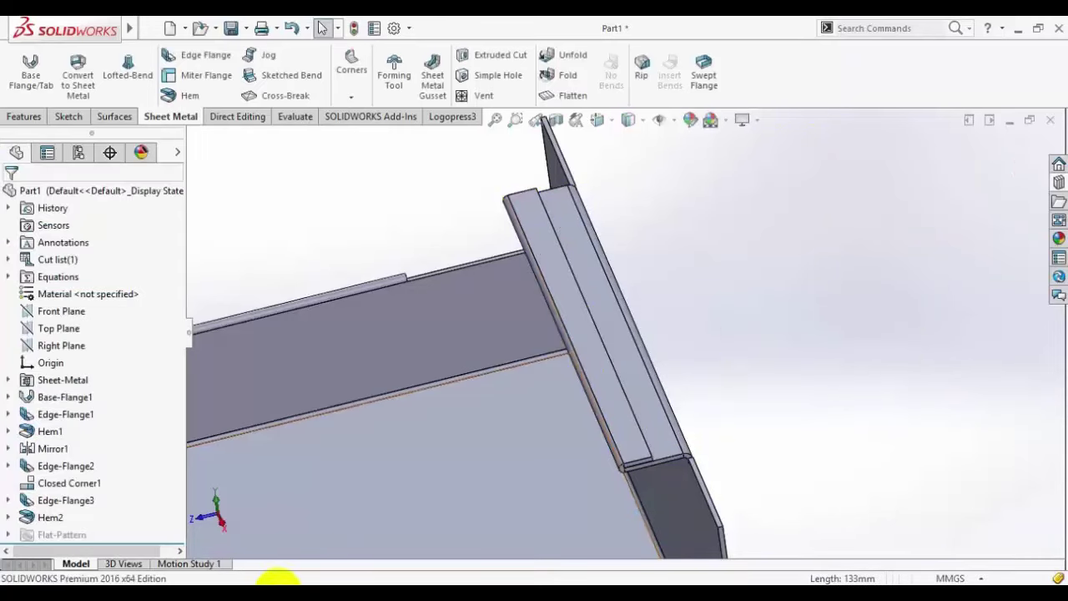
pyautogui.click(271, 578)
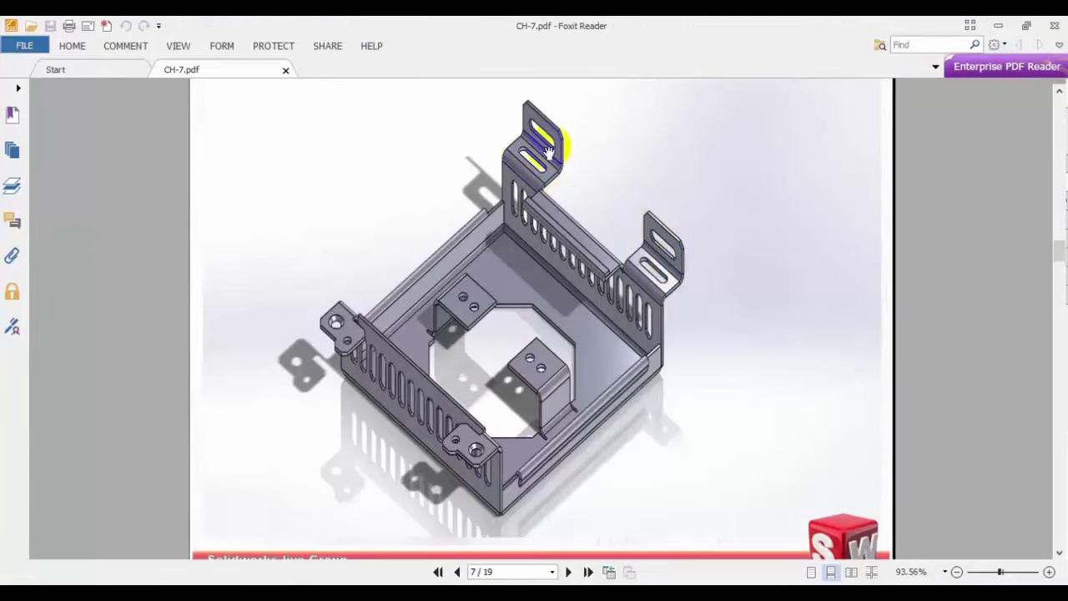
pyautogui.click(307, 582)
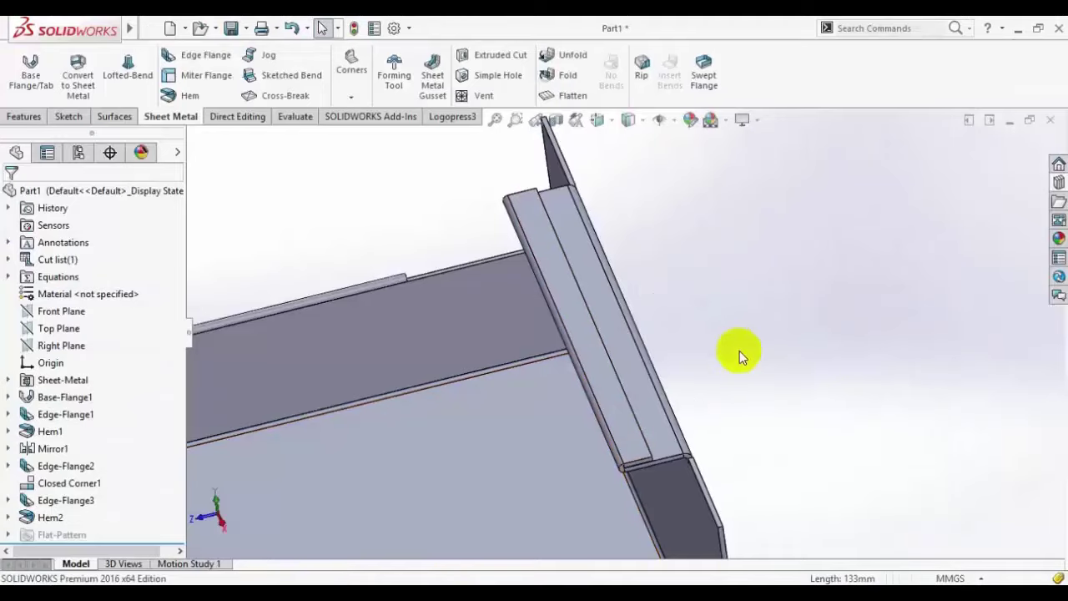
# Step: Add Edge-Flange4 on the upper and lower end edges, 50 mm long at 90°
pyautogui.click(204, 55)
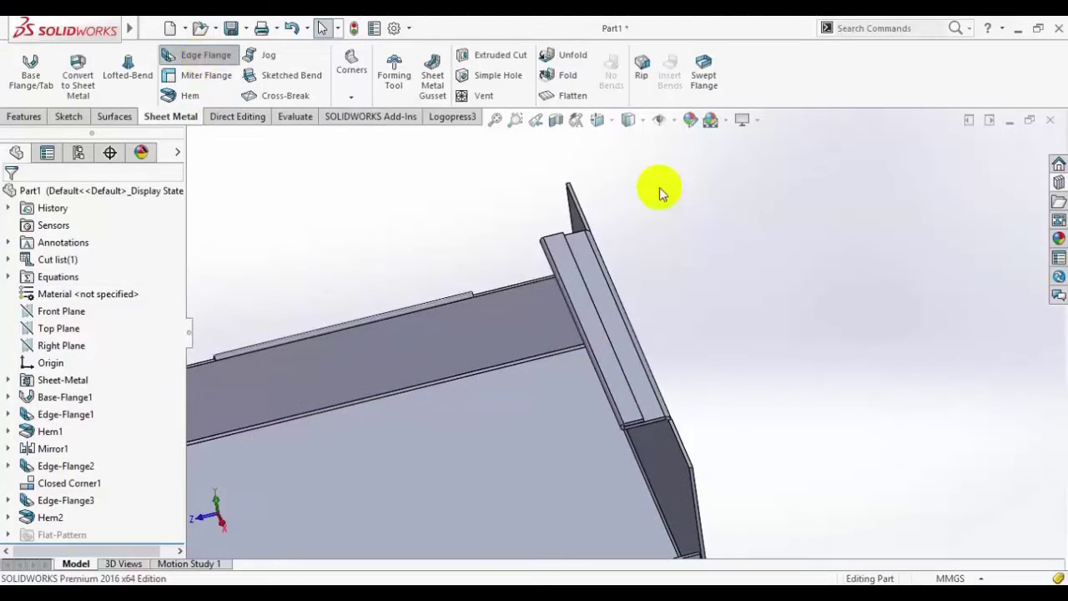
pyautogui.click(585, 213)
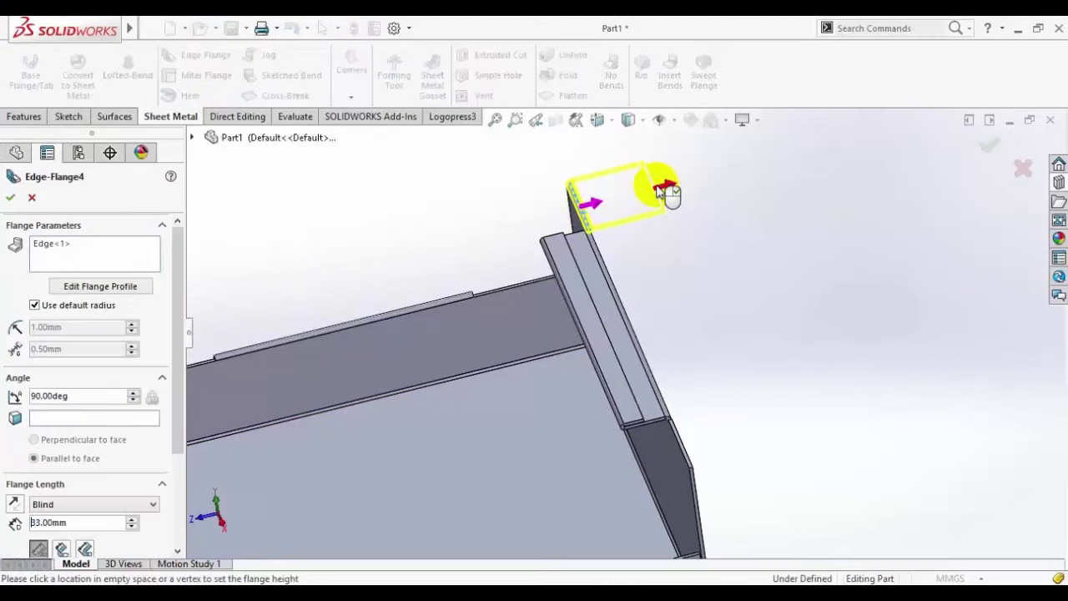
pyautogui.click(700, 184)
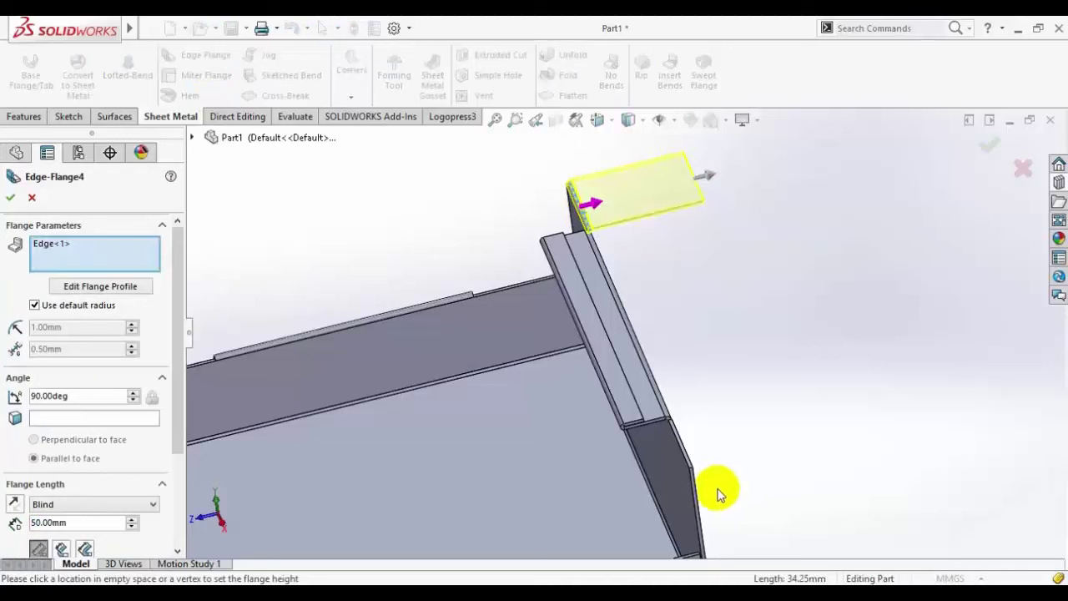
pyautogui.click(697, 455)
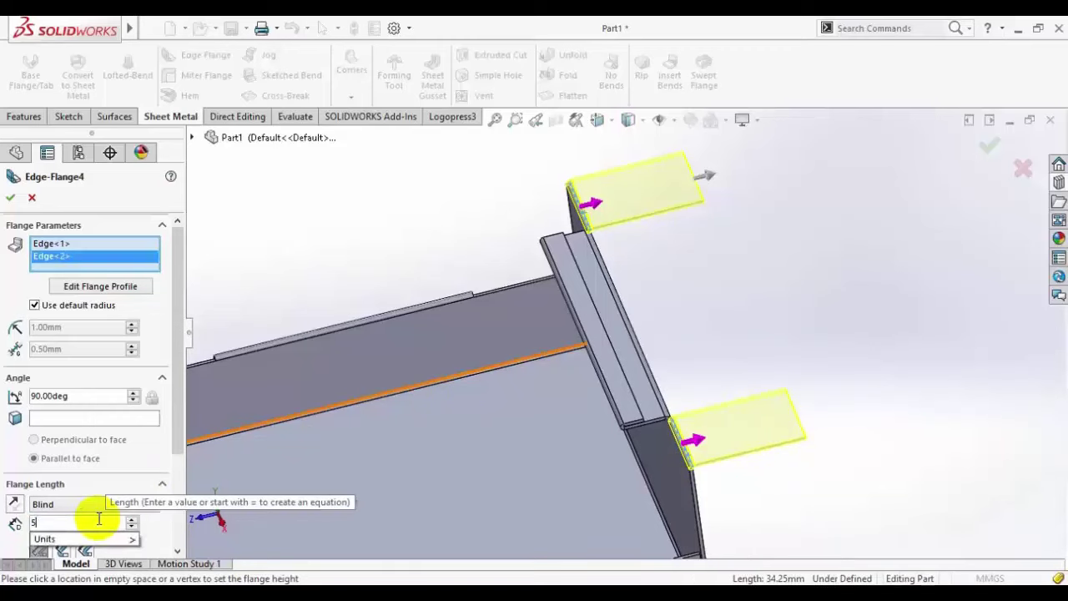
pyautogui.click(11, 198)
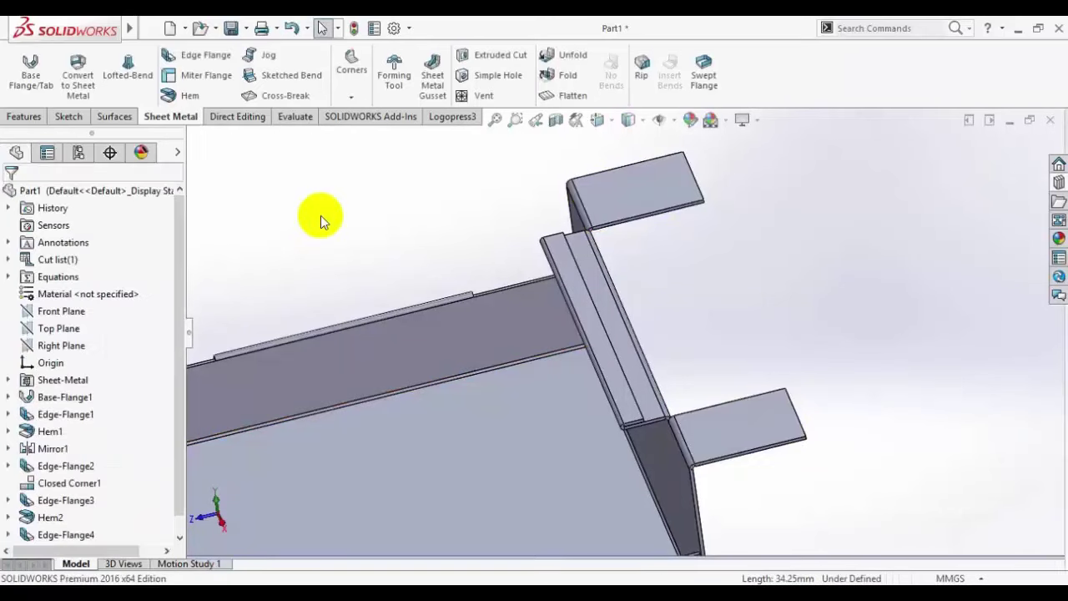
pyautogui.hotkey('alt', 'Tab')
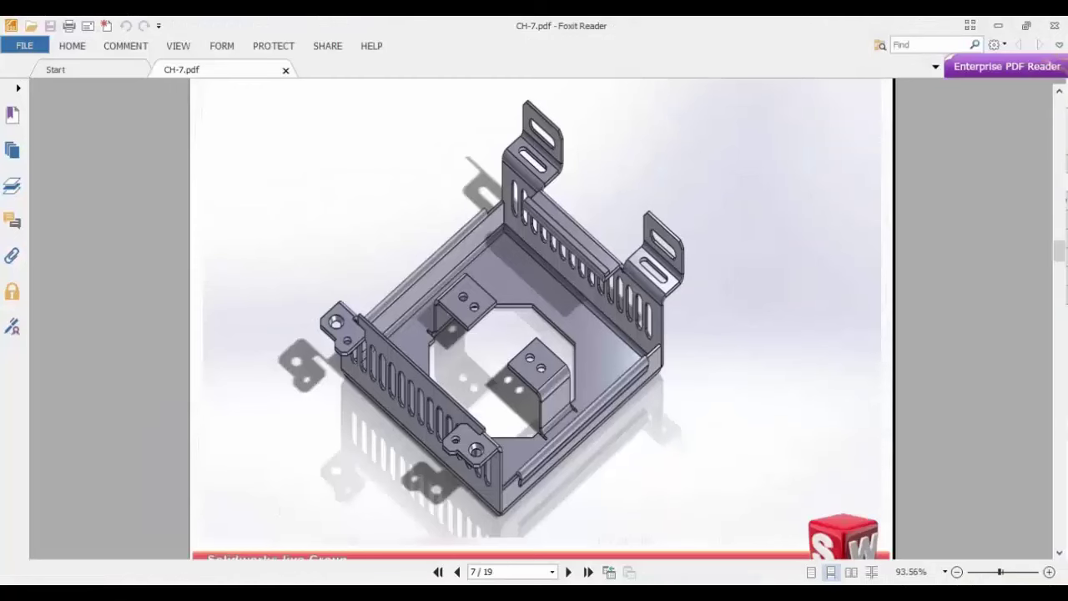
pyautogui.hotkey('alt', 'Tab')
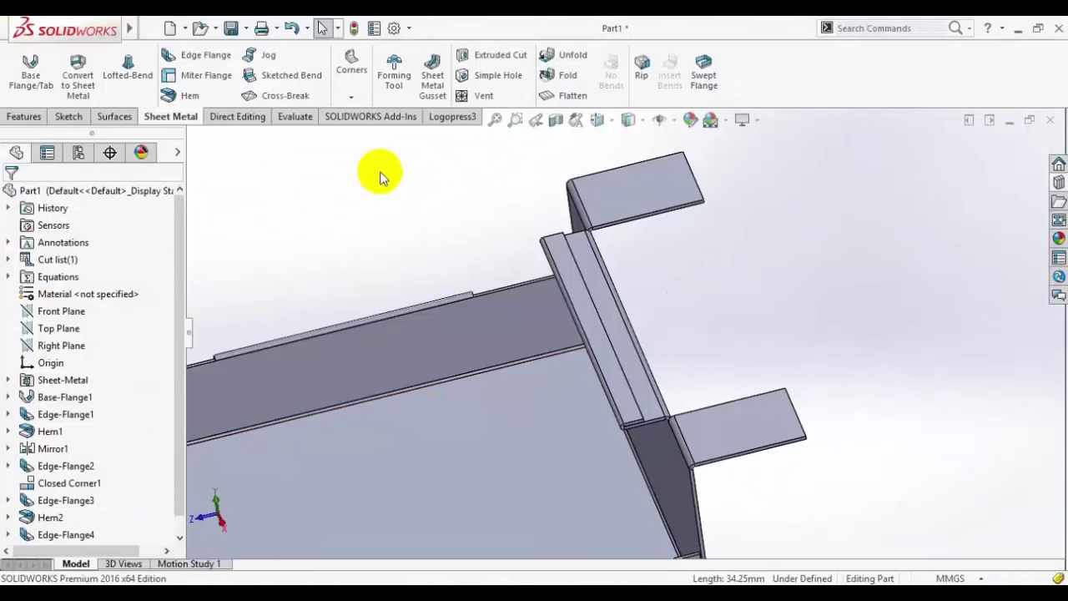
# Step: Apply a 5 mm chamfer Break Corner to both tabs' outer corners and the tab face
pyautogui.click(361, 98)
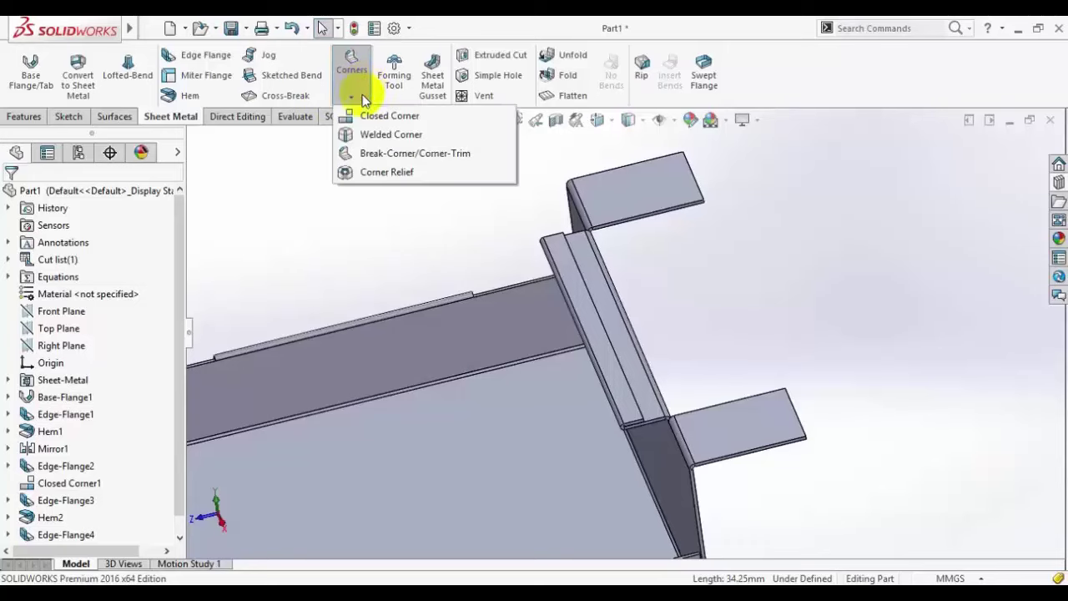
pyautogui.click(367, 153)
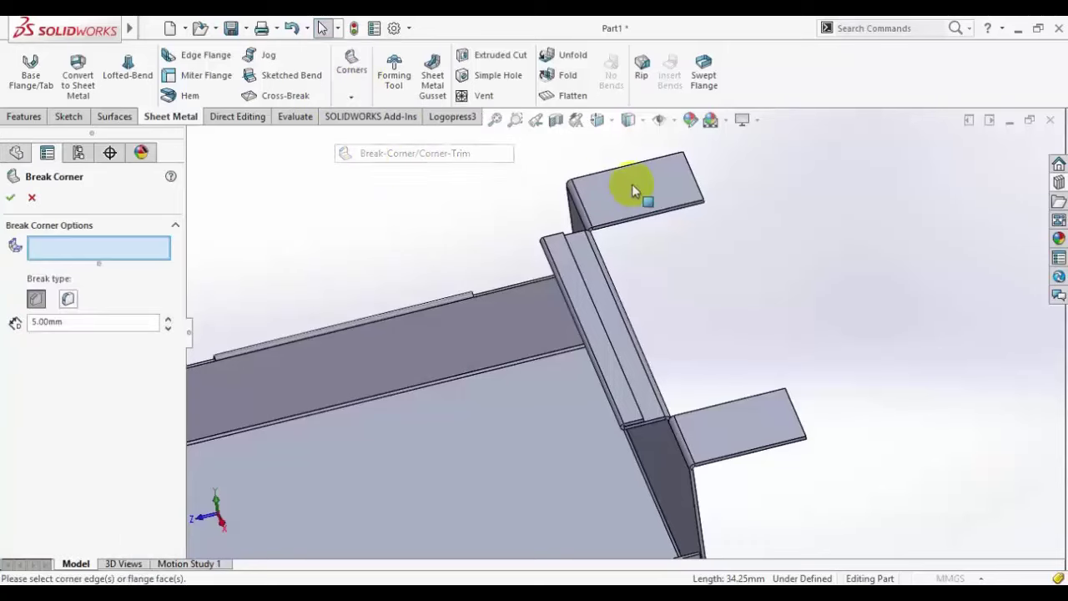
pyautogui.scroll(-6, 635, 183)
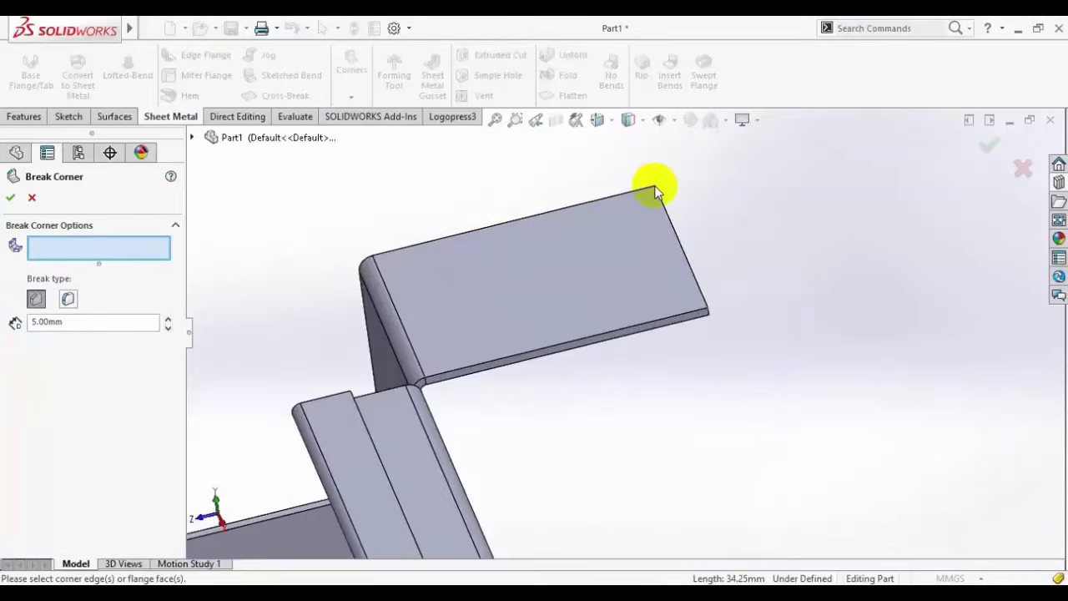
pyautogui.click(655, 187)
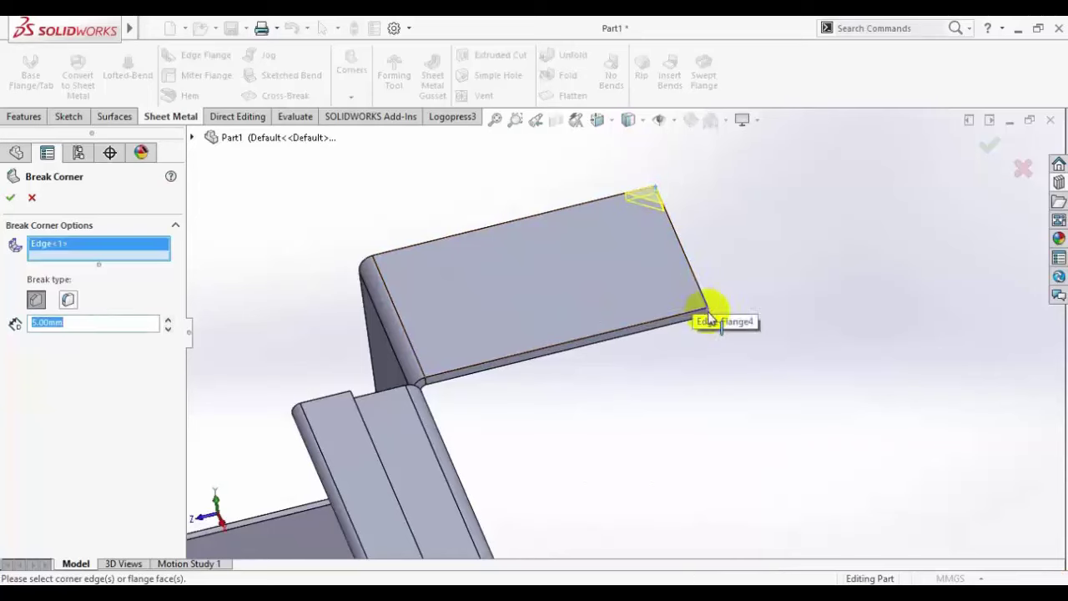
pyautogui.click(707, 319)
pyautogui.scroll(3, 746, 434)
pyautogui.scroll(-5, 718, 455)
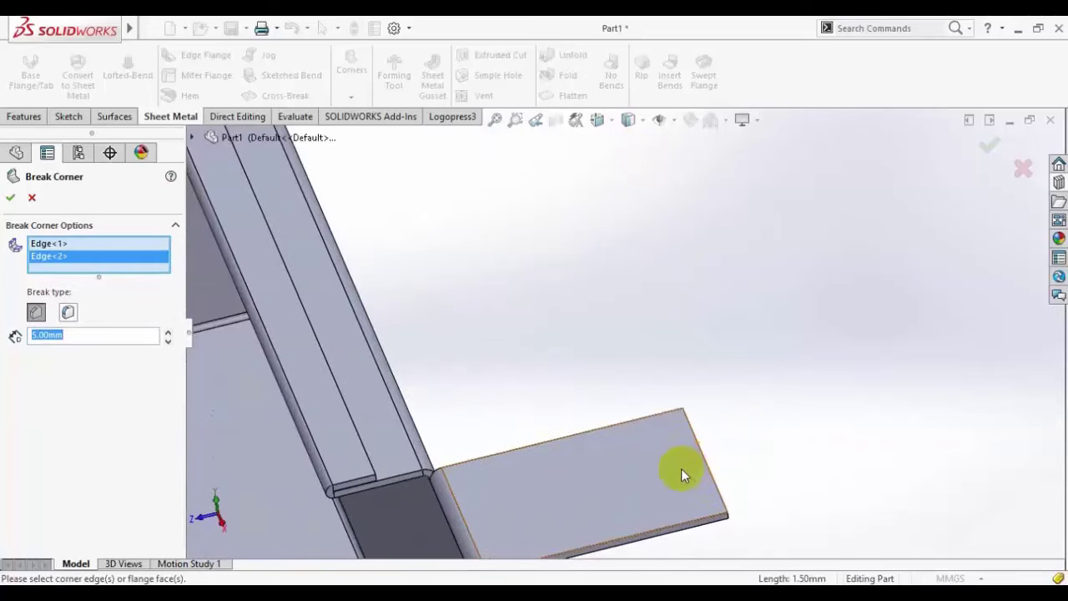
pyautogui.click(683, 417)
pyautogui.scroll(2, 414, 382)
pyautogui.scroll(2, 414, 382)
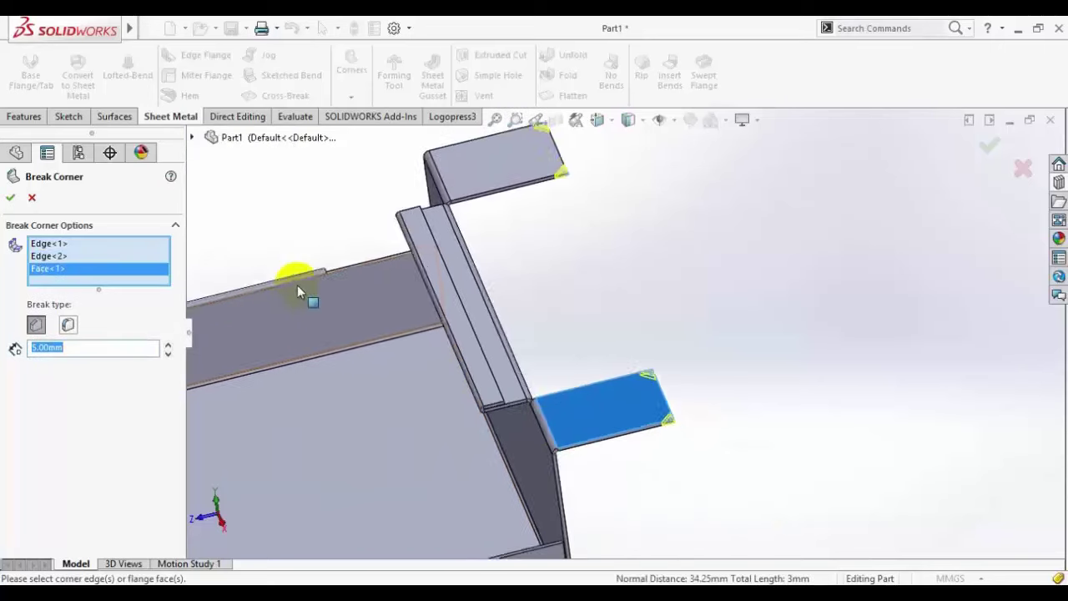
pyautogui.scroll(-2, 282, 269)
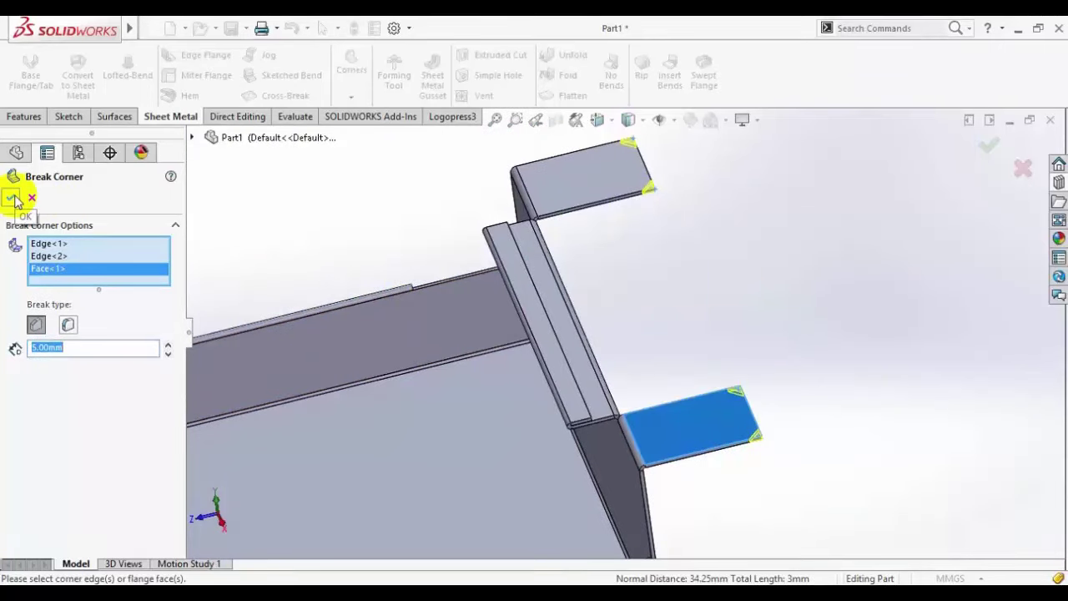
pyautogui.click(12, 198)
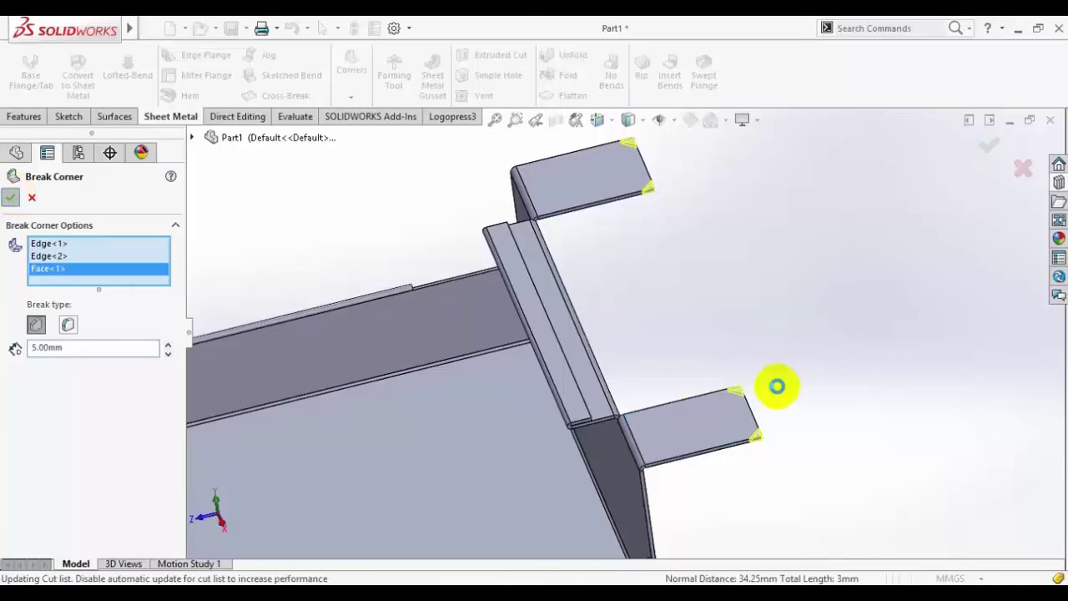
pyautogui.moveTo(777, 387); pyautogui.dragTo(577, 223, button='middle')
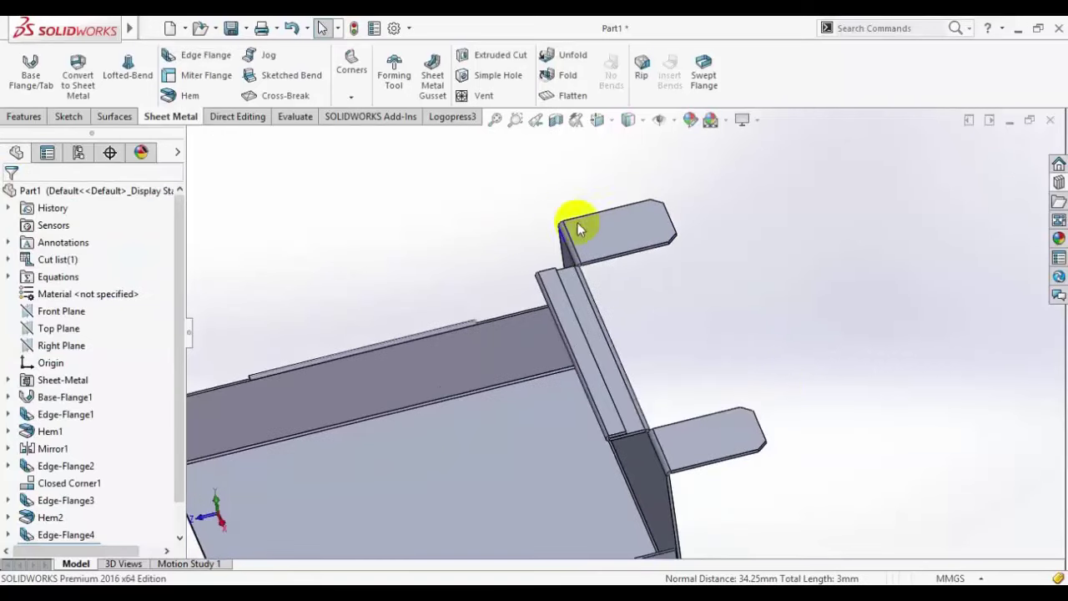
# Step: Start a sketch on the upper tab's face and draw a line across it edge to edge
pyautogui.click(610, 231)
pyautogui.click(70, 116)
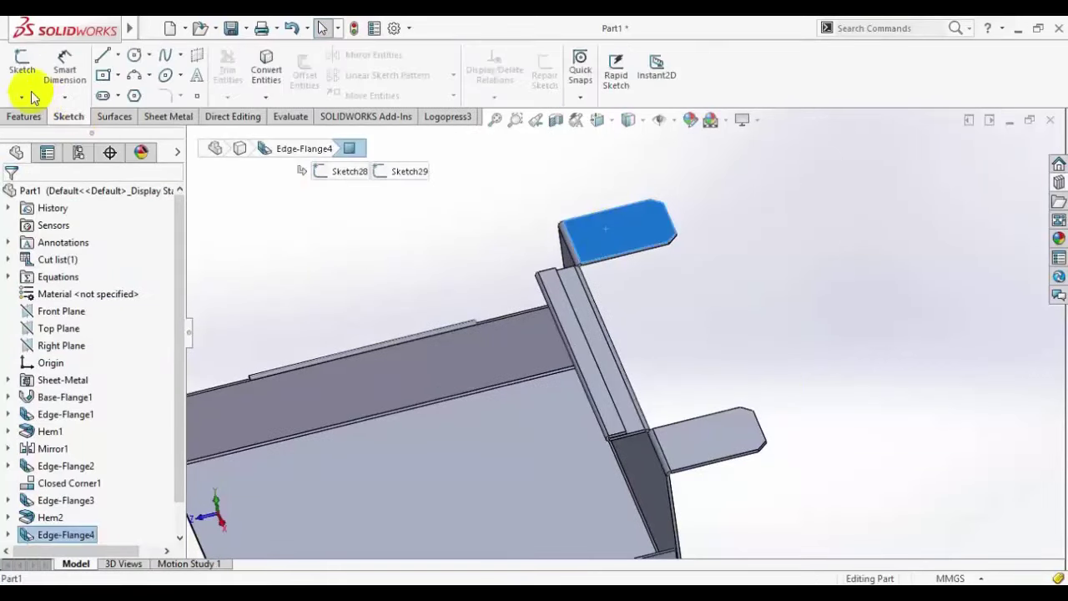
pyautogui.click(22, 64)
pyautogui.click(102, 55)
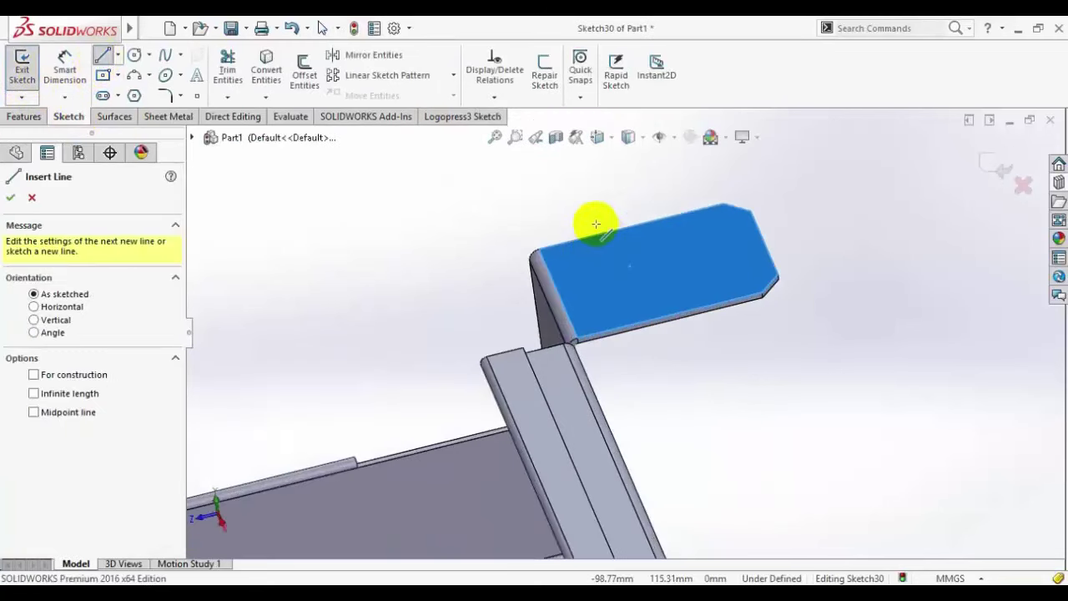
pyautogui.scroll(-3, 596, 224)
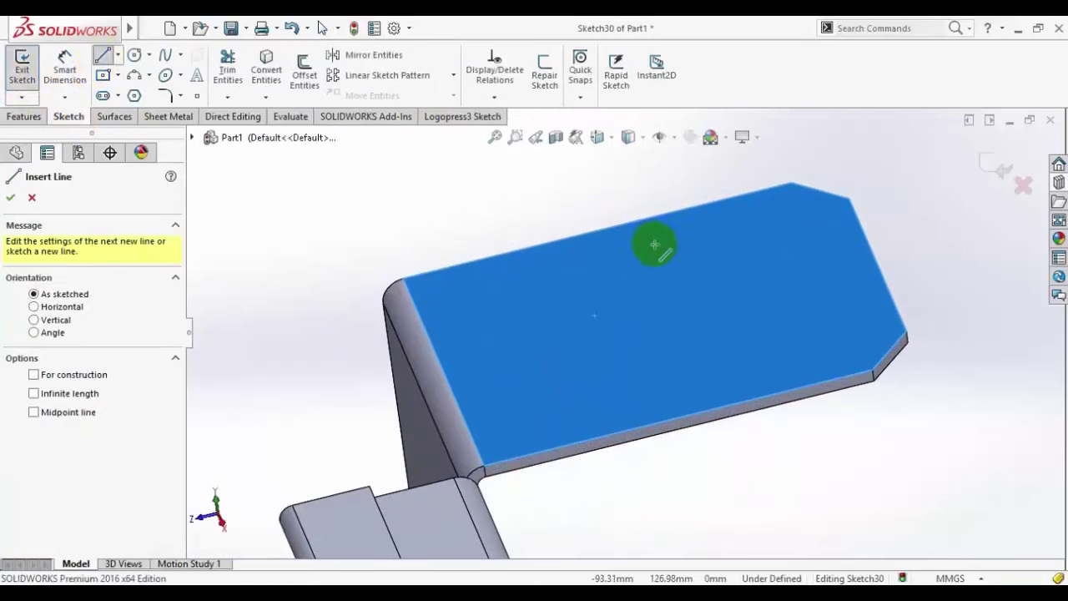
pyautogui.click(596, 230)
pyautogui.click(674, 425)
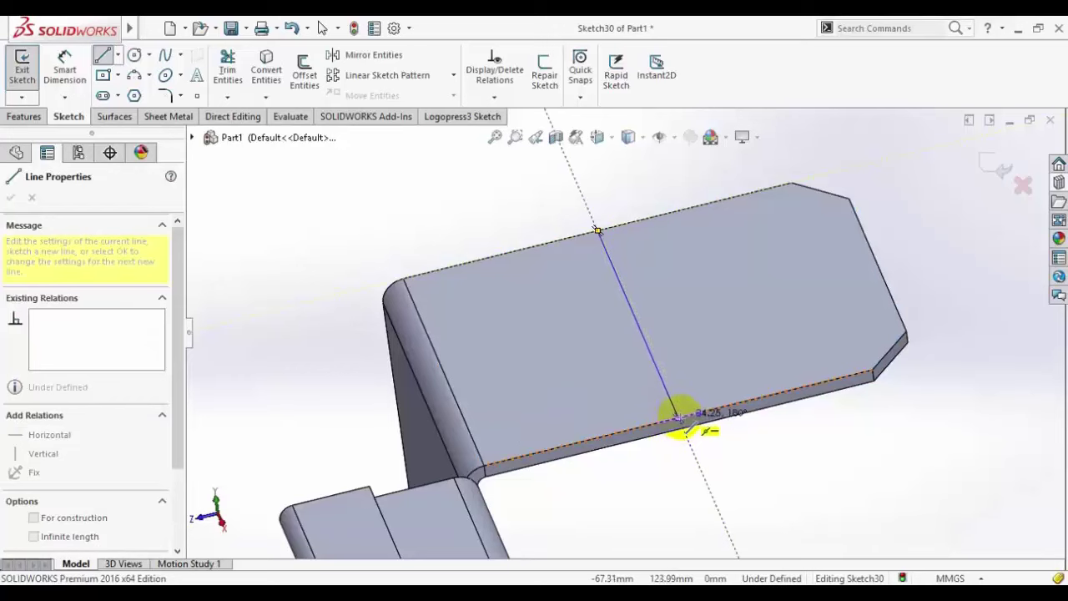
pyautogui.rightClick(391, 164)
pyautogui.click(418, 172)
pyautogui.scroll(3, 751, 455)
# Step: Draw a matching line across the lower tab, exit the sketch, and check the reference PDF
pyautogui.moveTo(751, 455); pyautogui.dragTo(568, 393, button='middle')
pyautogui.click(568, 394)
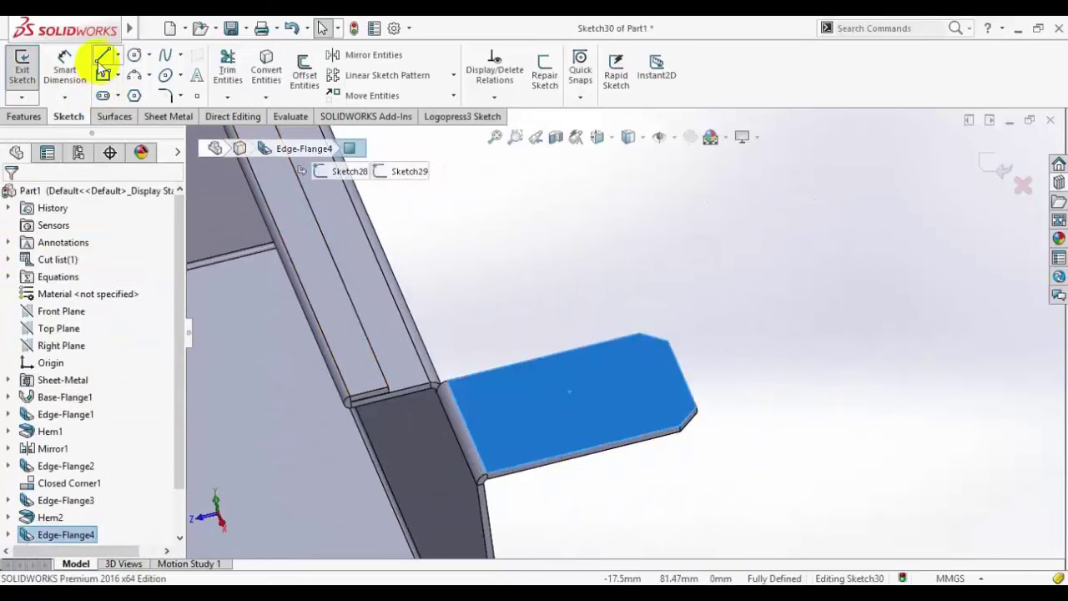
pyautogui.click(103, 55)
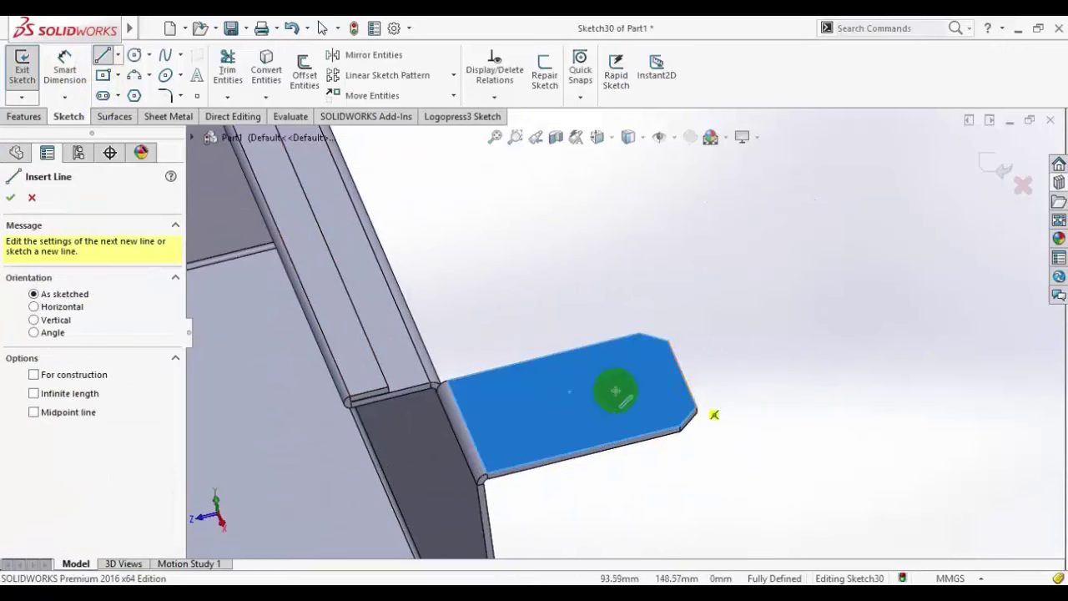
pyautogui.click(544, 358)
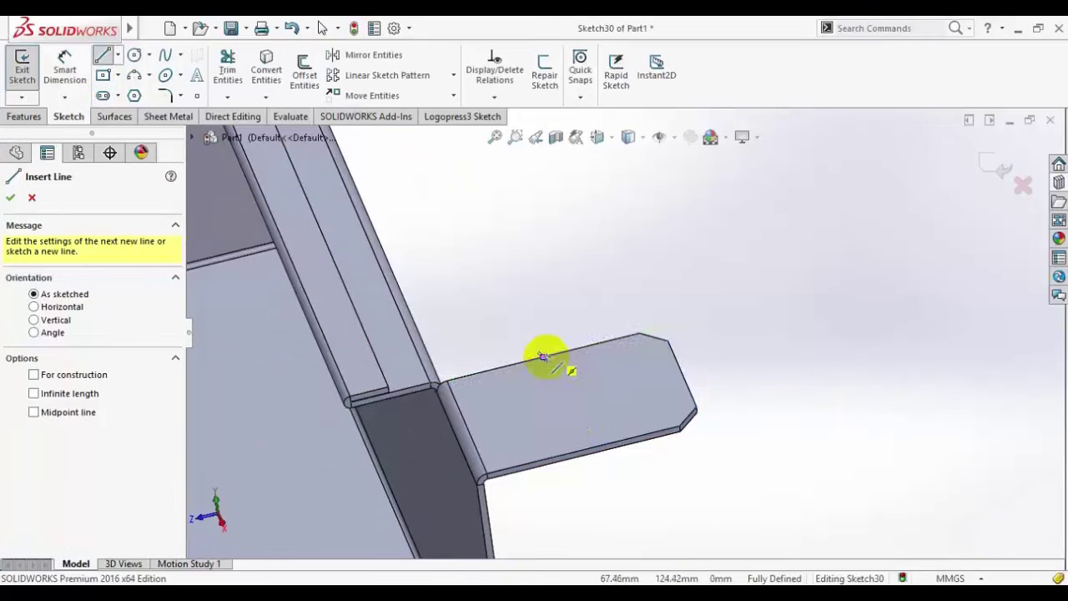
pyautogui.click(584, 448)
pyautogui.rightClick(608, 240)
pyautogui.click(627, 254)
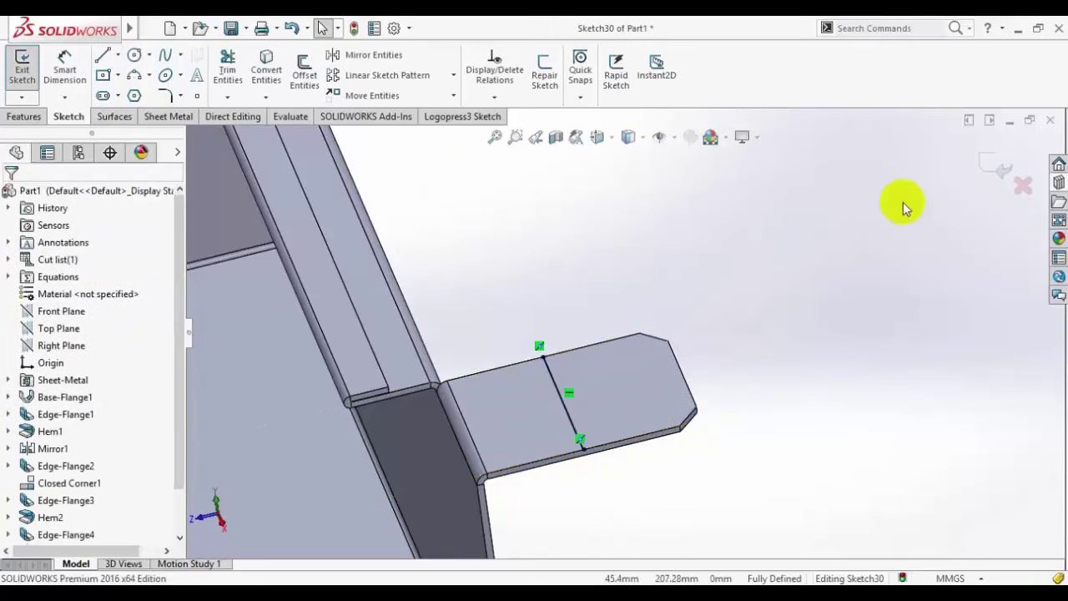
pyautogui.click(990, 165)
pyautogui.scroll(5, 584, 267)
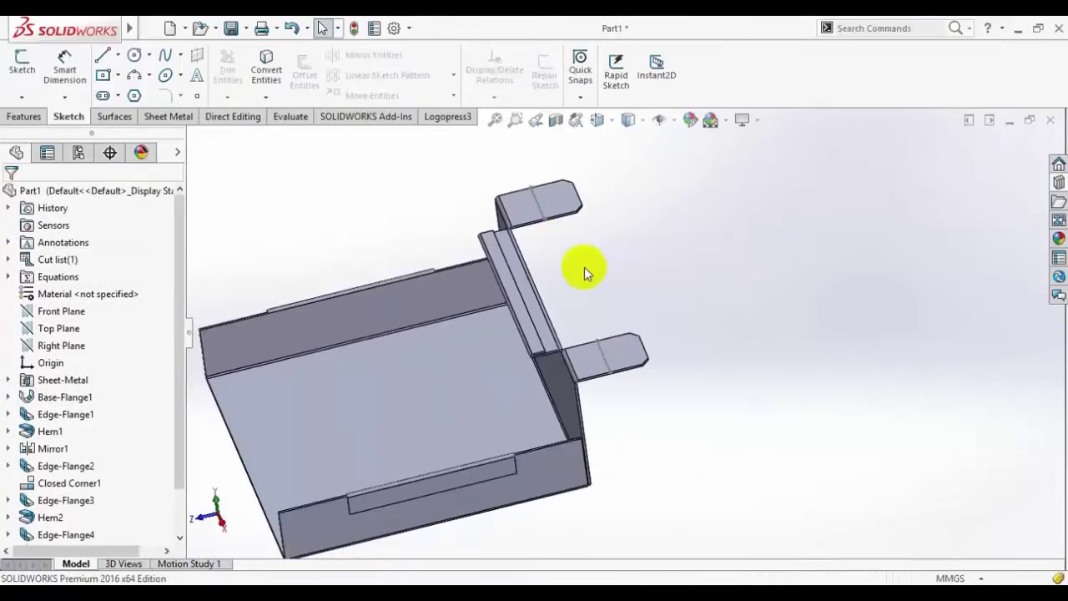
pyautogui.scroll(-3, 545, 243)
pyautogui.click(238, 586)
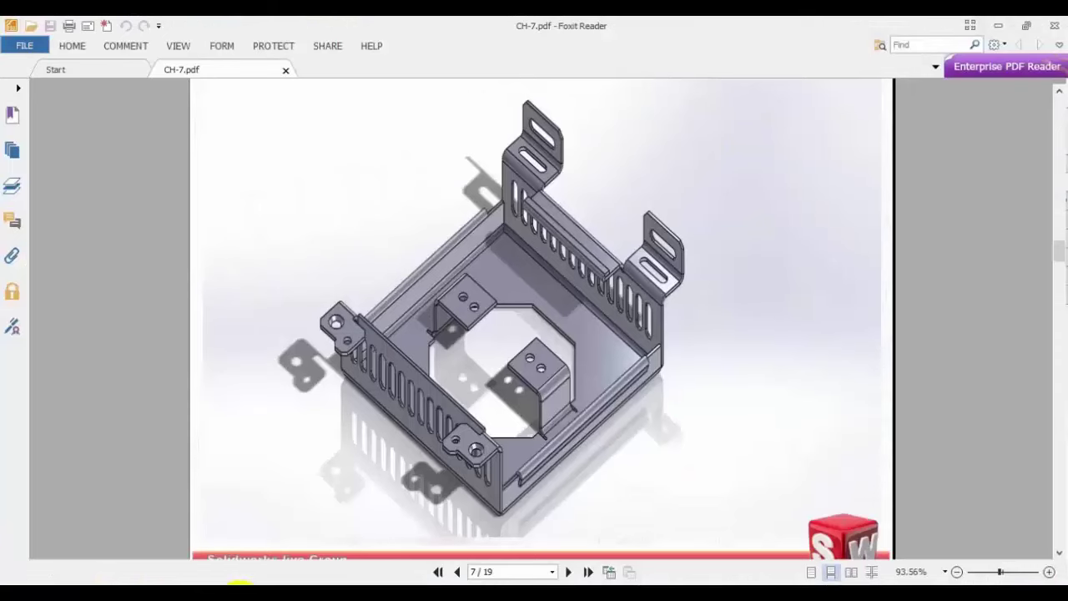
pyautogui.click(238, 586)
# Step: Sketch a straight slot on the upper mounting tab's face in a new sketch
pyautogui.click(572, 207)
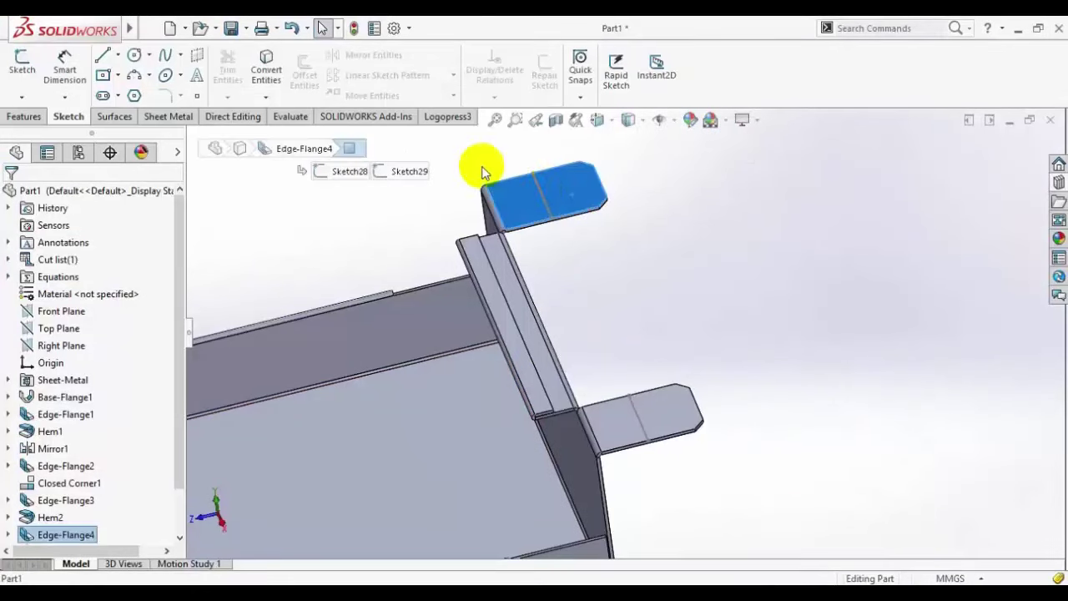
pyautogui.scroll(-2, 482, 188)
pyautogui.scroll(-1, 482, 188)
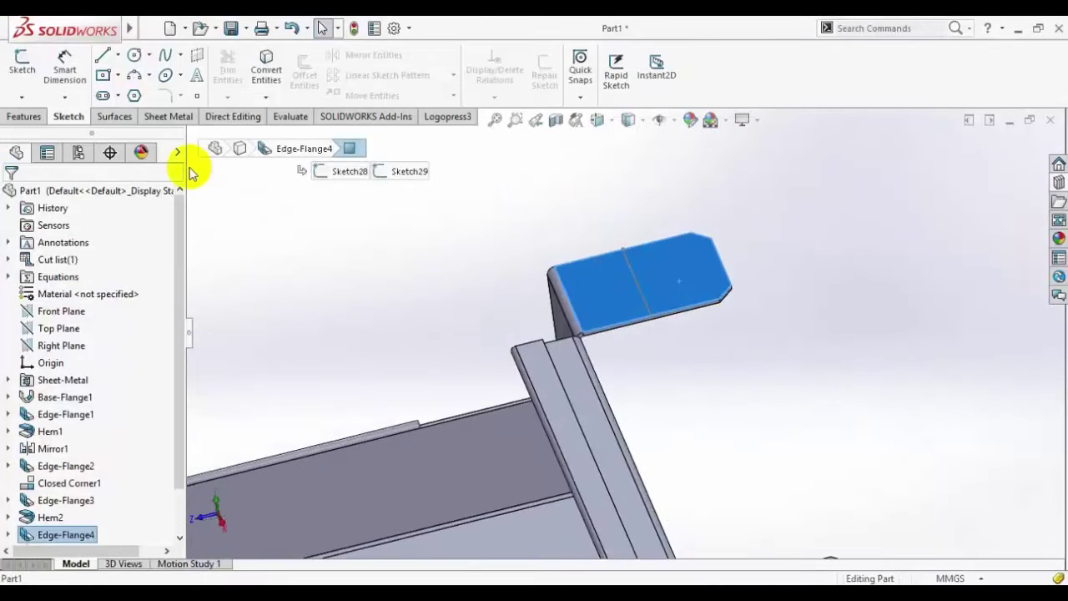
pyautogui.click(21, 71)
pyautogui.click(104, 96)
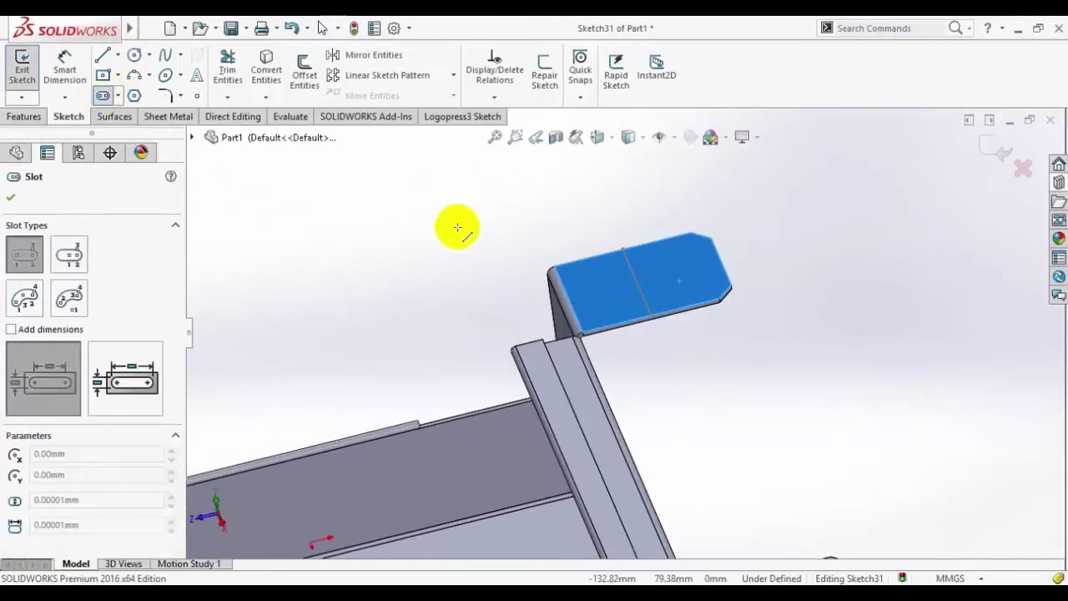
pyautogui.scroll(-3, 656, 262)
pyautogui.click(641, 204)
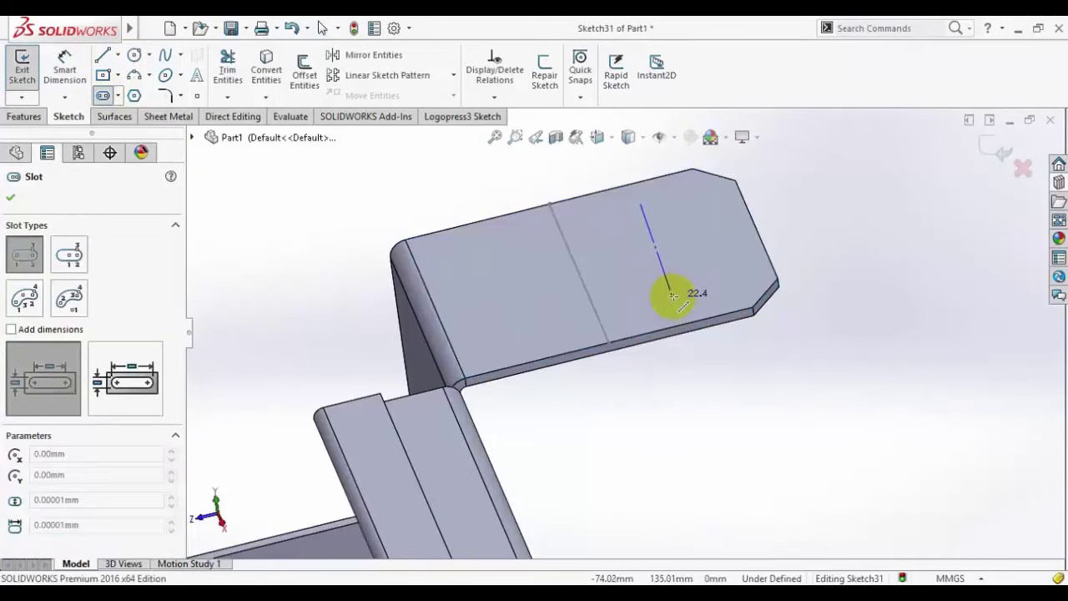
pyautogui.click(684, 295)
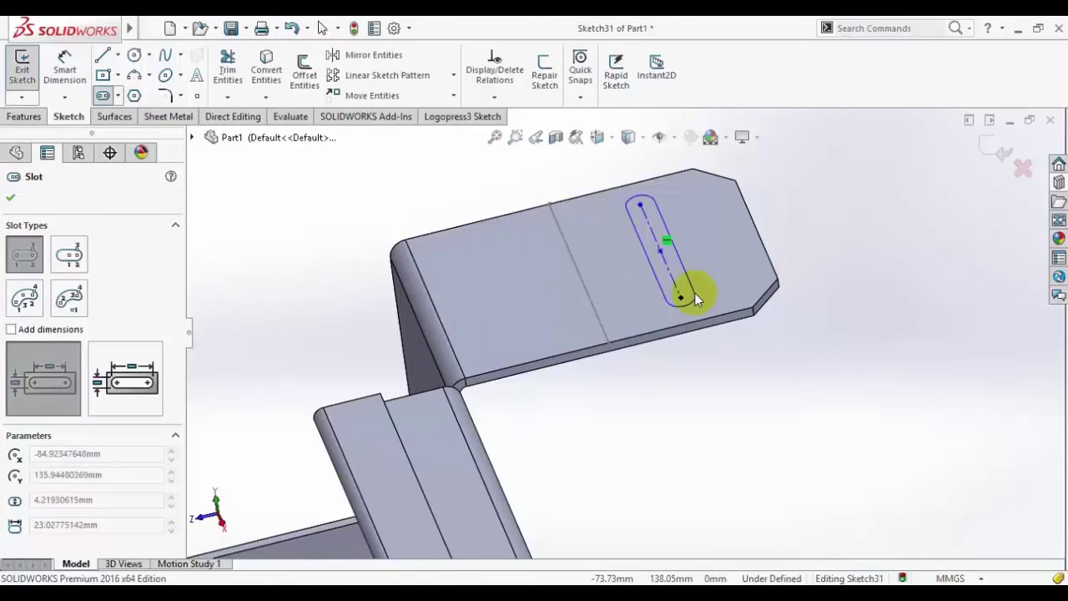
pyautogui.click(694, 293)
pyautogui.rightClick(327, 166)
pyautogui.click(342, 175)
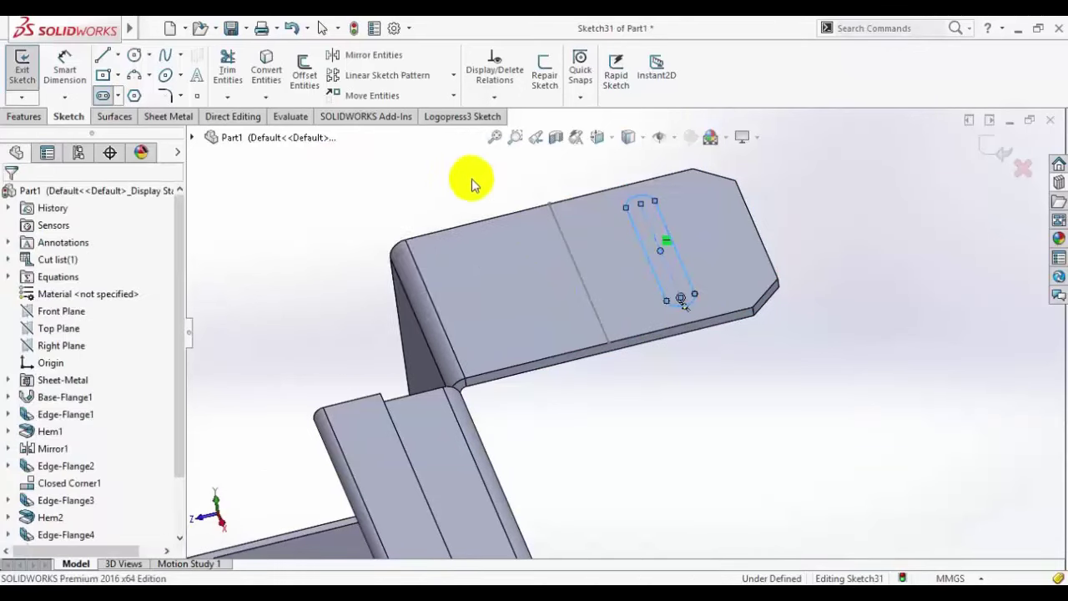
# Step: Draw a construction centerline along the tab's bend line
pyautogui.moveTo(472, 186); pyautogui.dragTo(535, 208, button='middle')
pyautogui.scroll(-2, 534, 208)
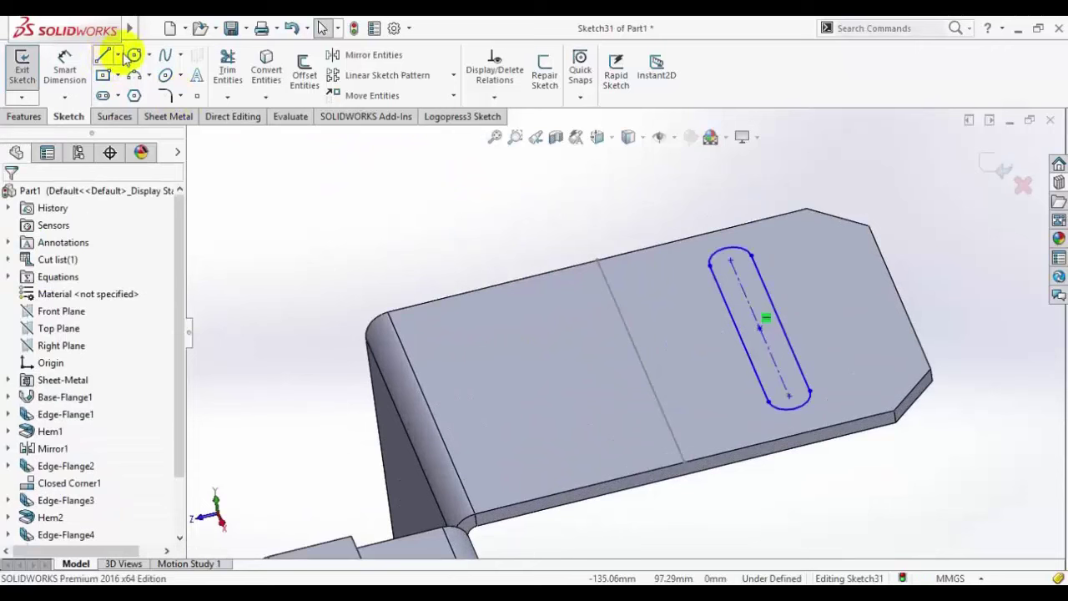
pyautogui.click(118, 55)
pyautogui.click(137, 91)
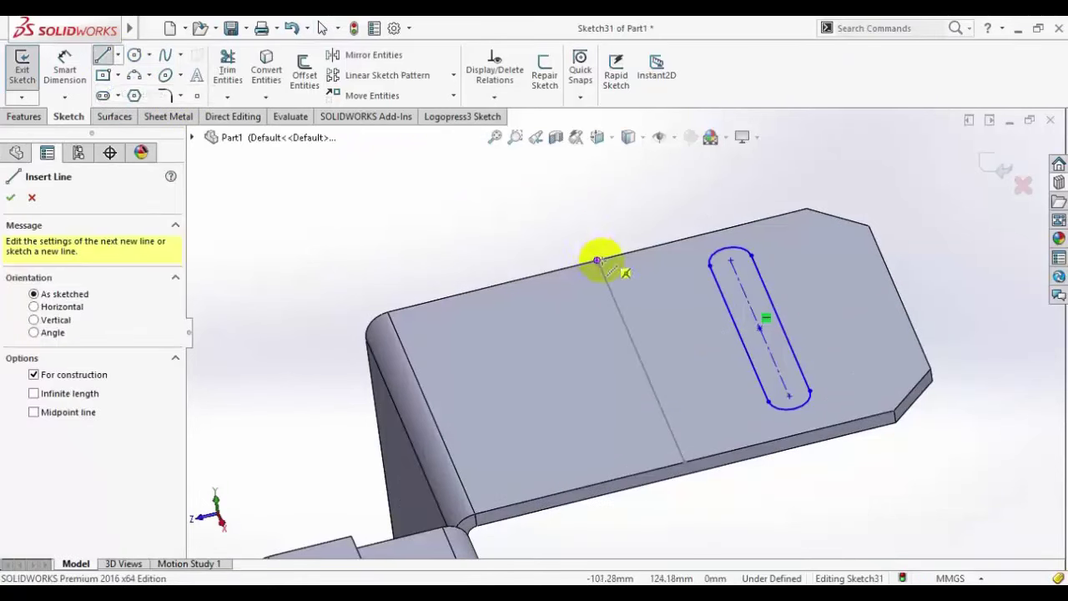
pyautogui.moveTo(601, 261); pyautogui.dragTo(664, 412)
pyautogui.rightClick(421, 200)
pyautogui.click(455, 207)
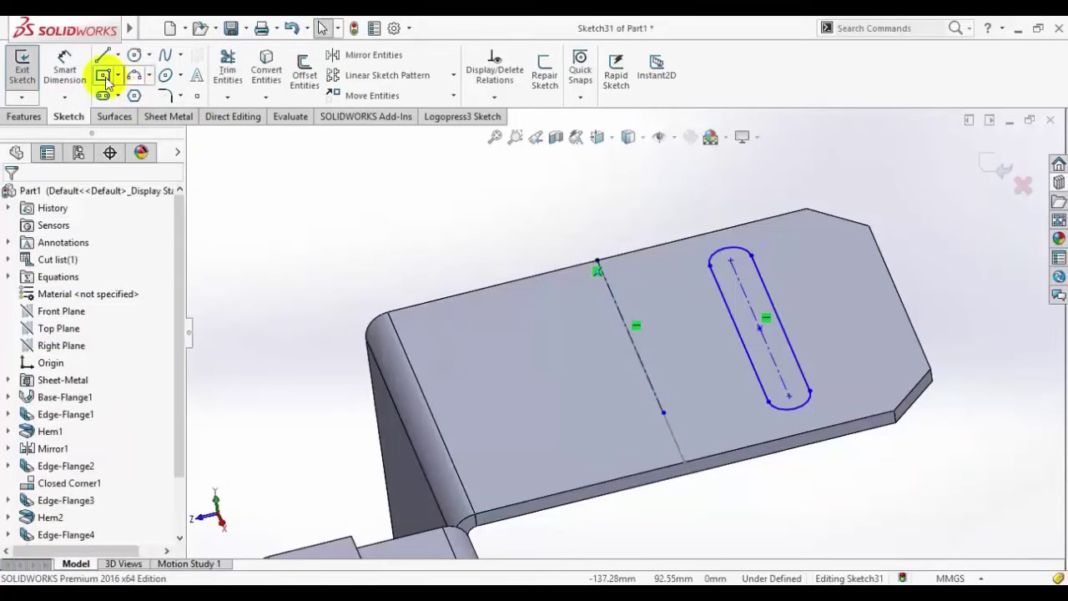
# Step: Dimension the slot with a 22 mm length and an R2.5 end radius
pyautogui.click(64, 62)
pyautogui.click(754, 310)
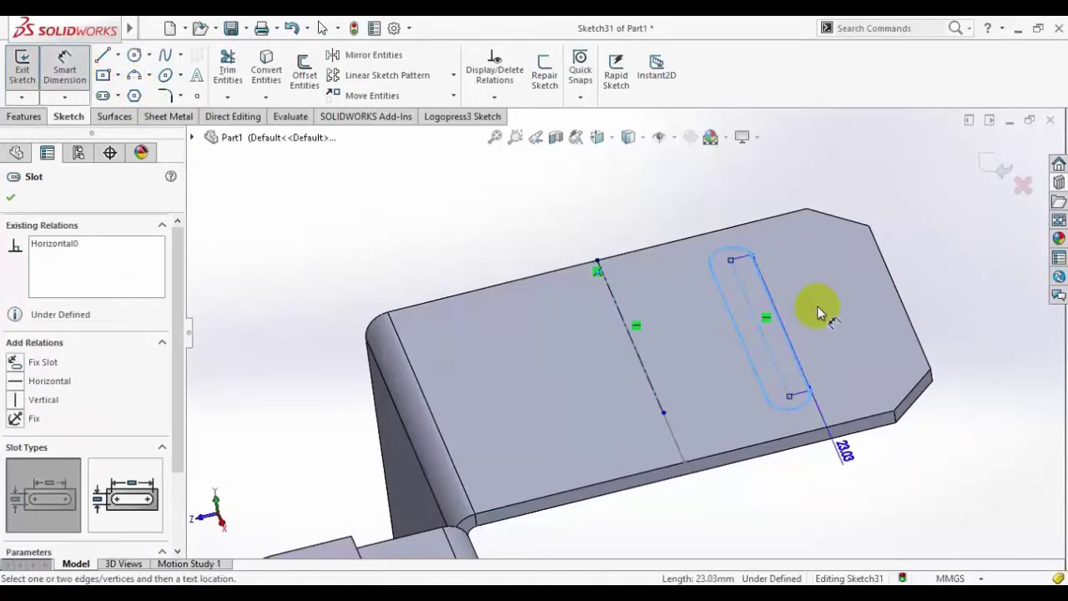
pyautogui.click(829, 292)
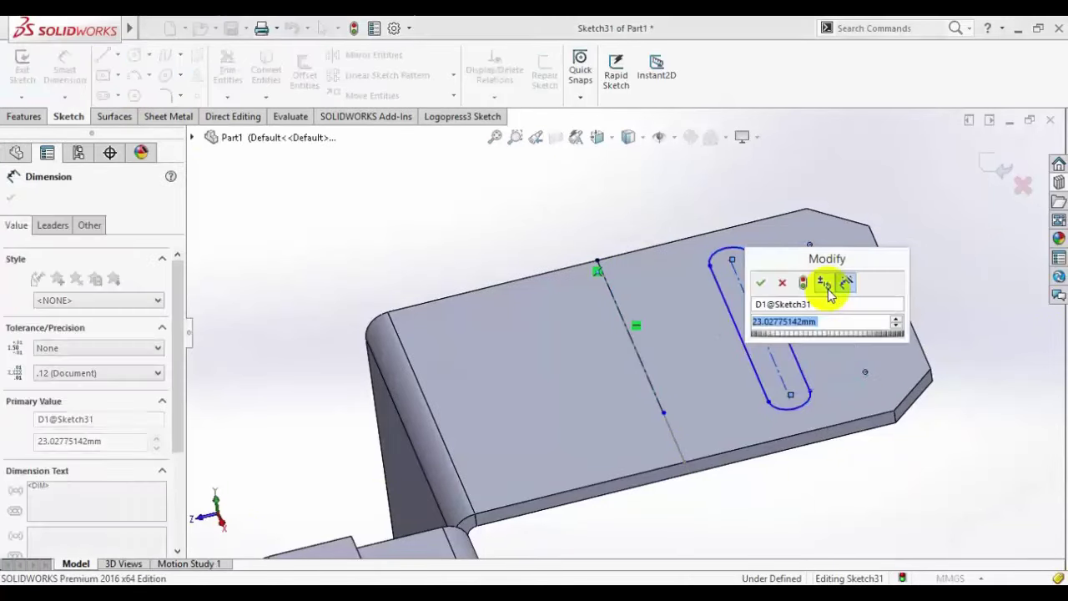
pyautogui.write('22')
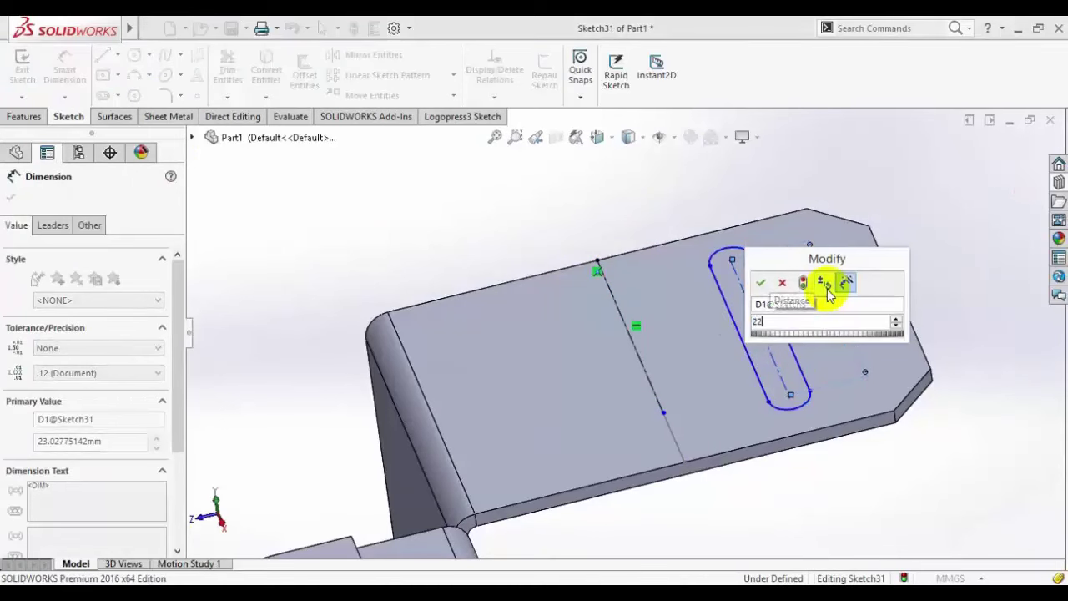
pyautogui.press('Return')
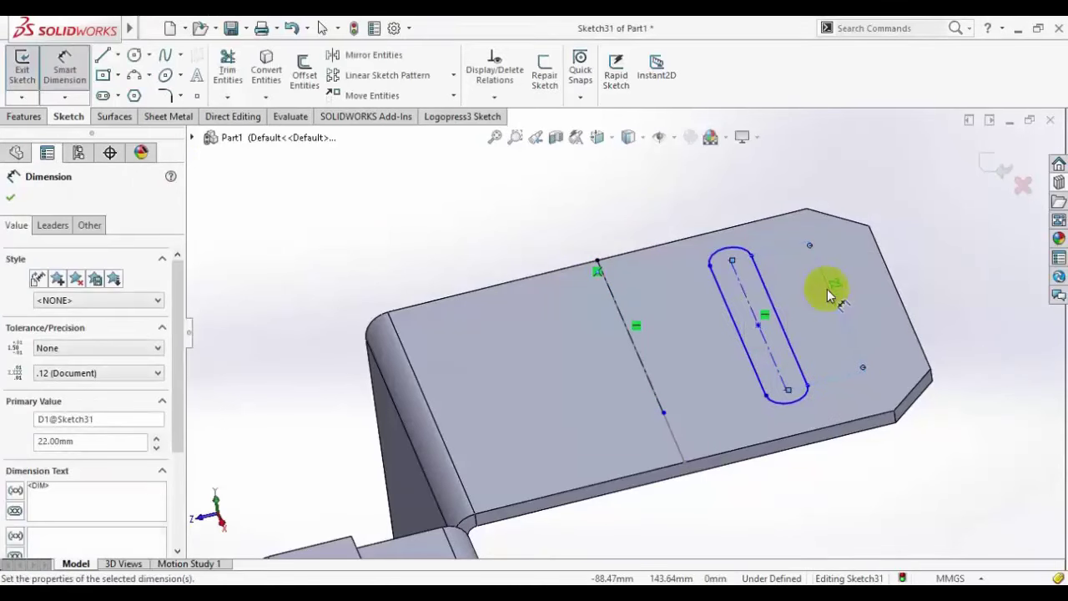
pyautogui.click(739, 256)
pyautogui.click(731, 202)
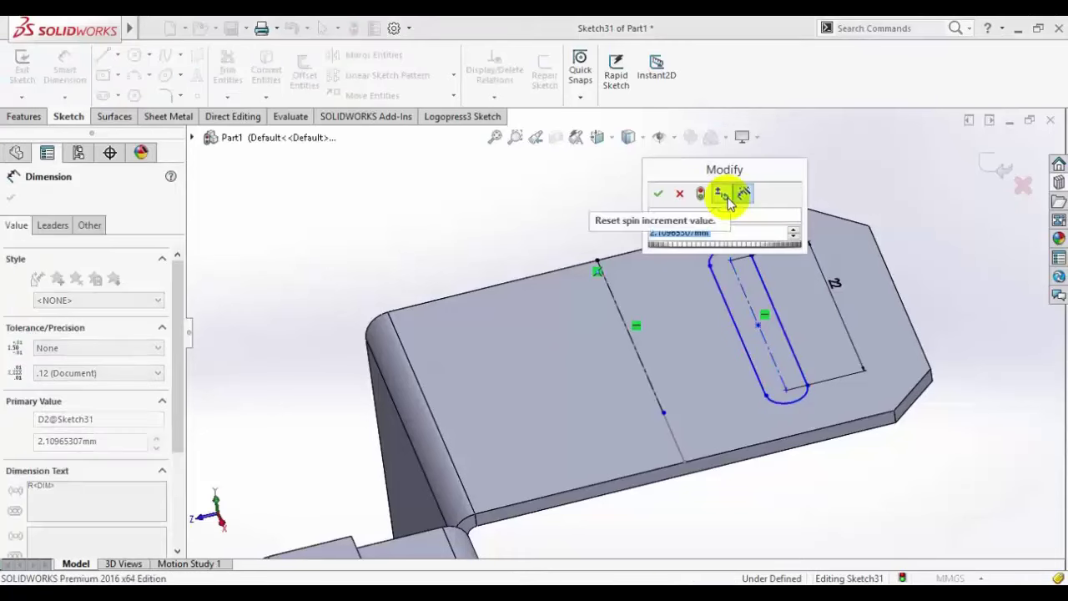
pyautogui.write('2.5')
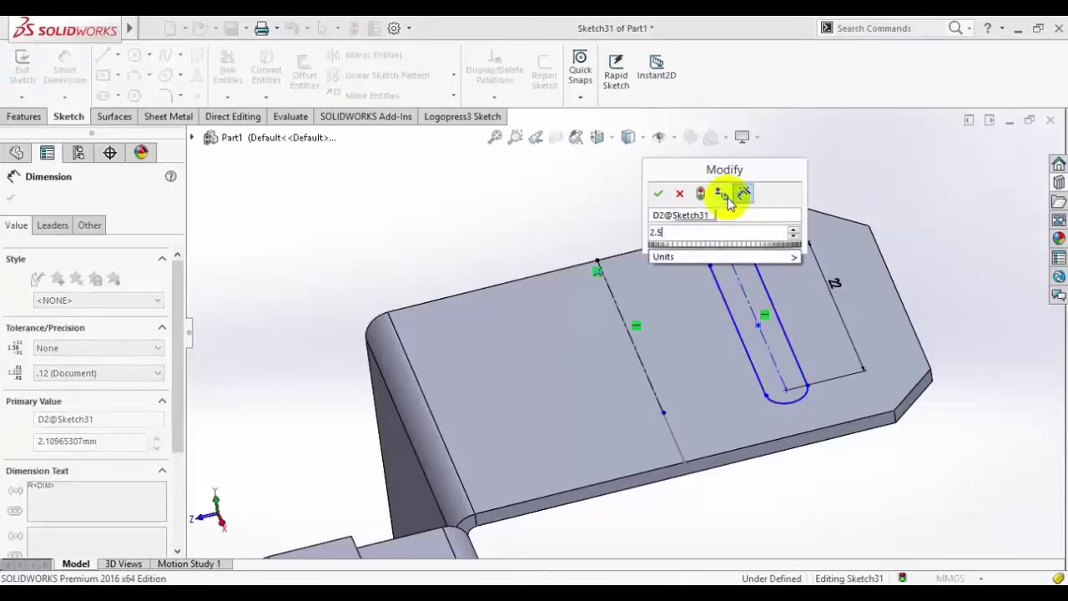
pyautogui.press('Return')
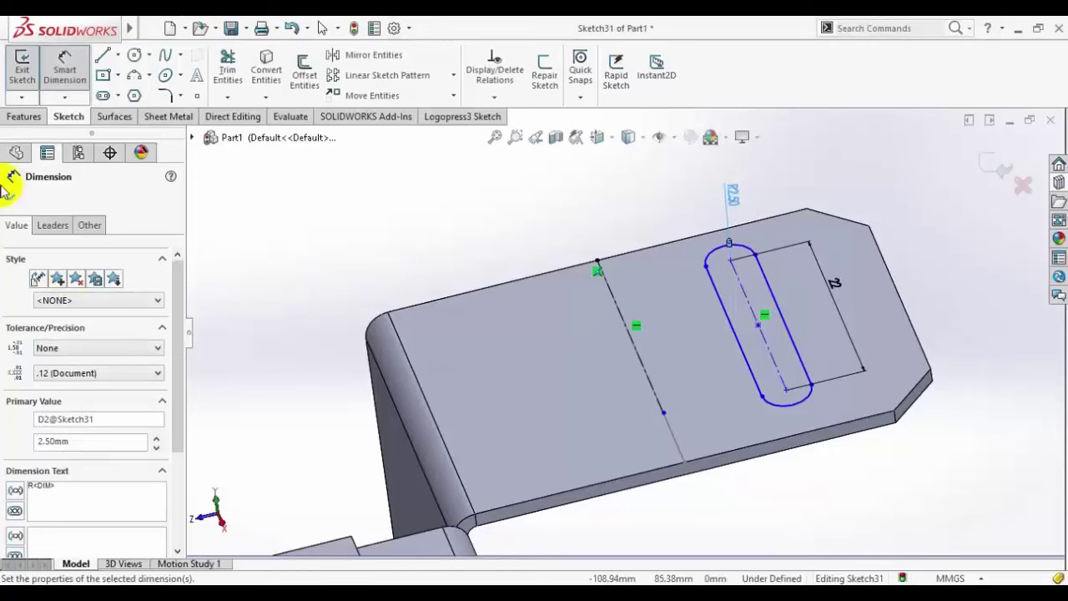
pyautogui.click(12, 197)
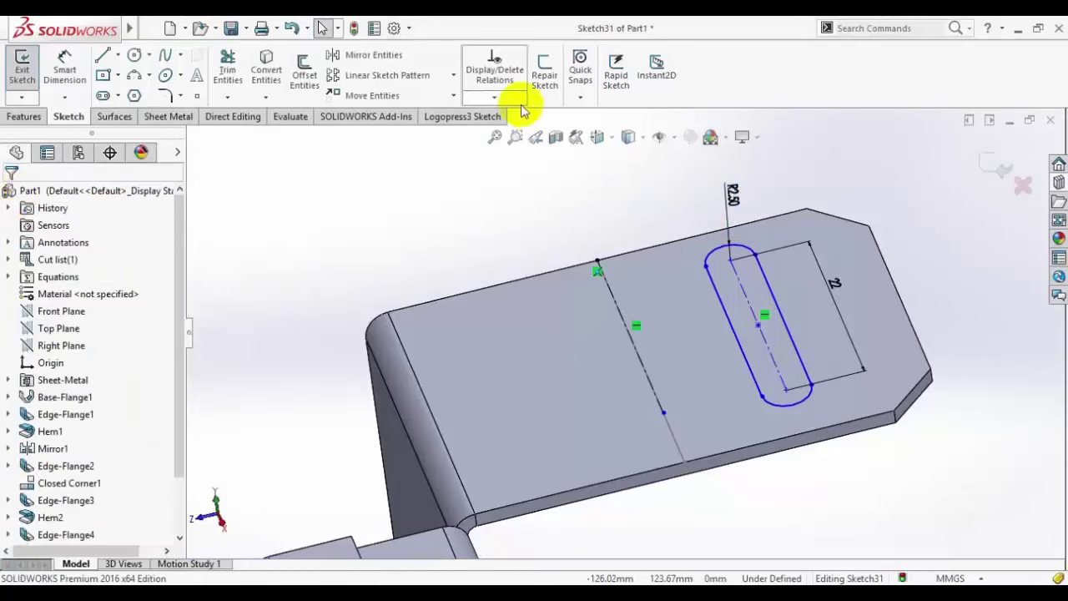
# Step: Mirror the slot about the tab's centre line to make a second slot
pyautogui.click(361, 55)
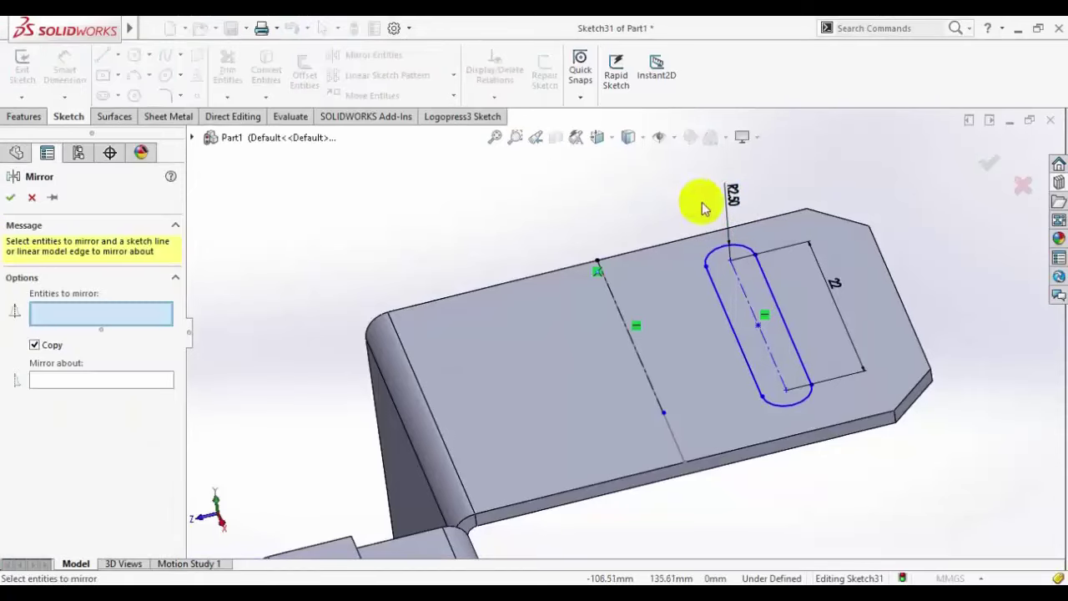
pyautogui.click(716, 256)
pyautogui.rightClick(716, 255)
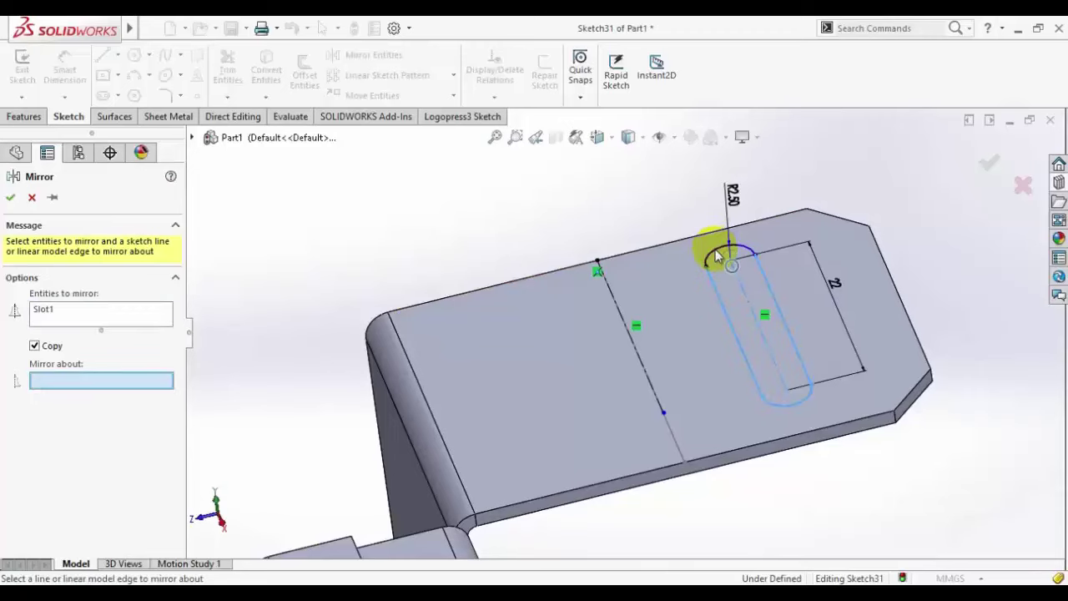
pyautogui.click(620, 320)
pyautogui.rightClick(627, 325)
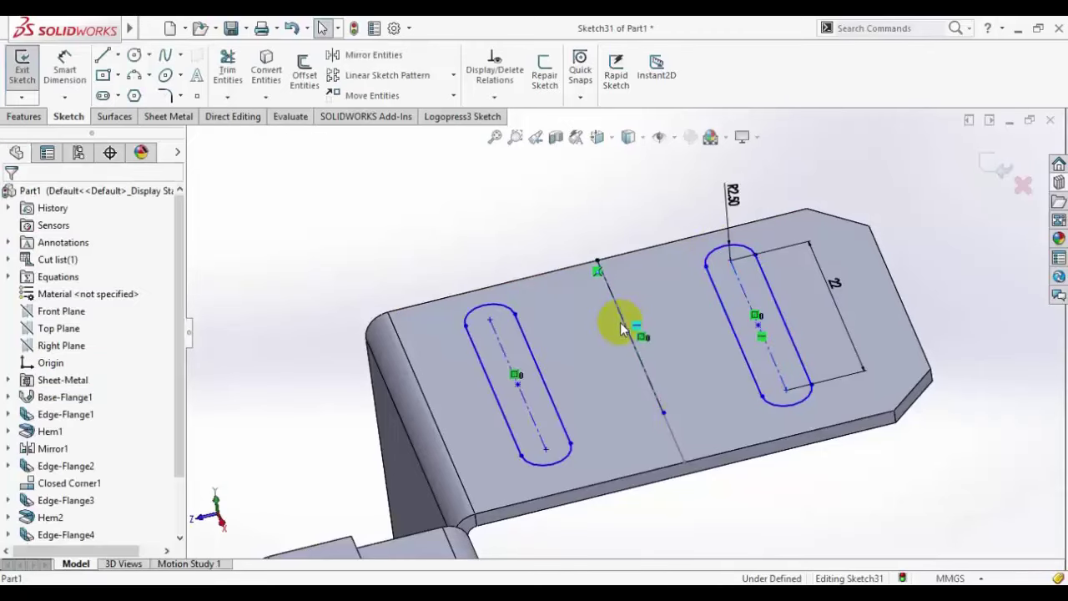
pyautogui.scroll(5, 677, 429)
pyautogui.moveTo(676, 429); pyautogui.dragTo(676, 440, button='middle')
pyautogui.scroll(-3, 676, 440)
pyautogui.scroll(-2, 623, 293)
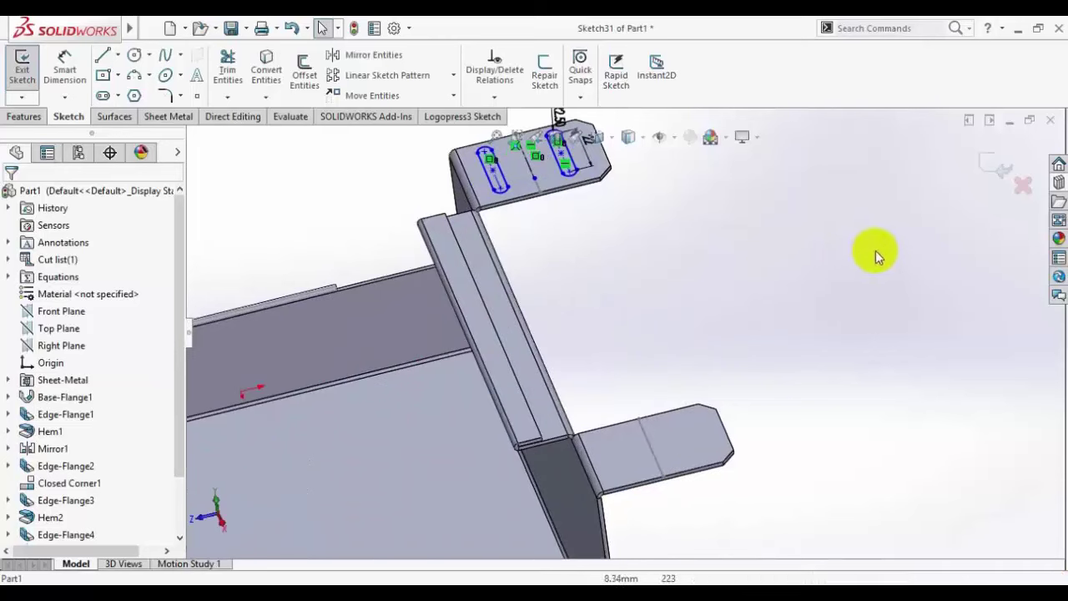
# Step: Draw a construction centreline from the sketch origin past the back flange
pyautogui.click(118, 55)
pyautogui.click(121, 91)
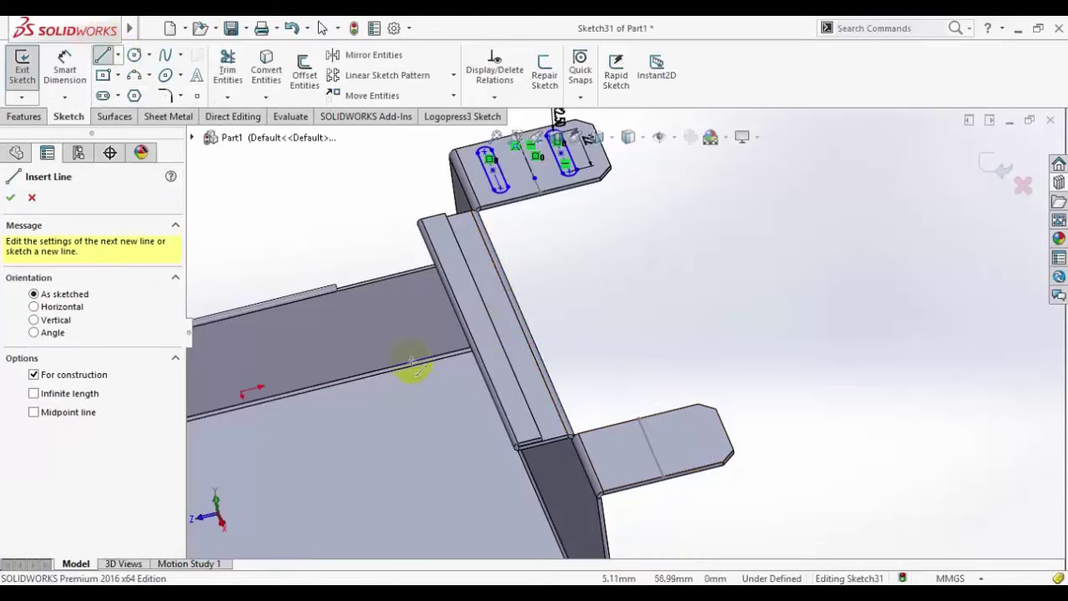
pyautogui.click(241, 393)
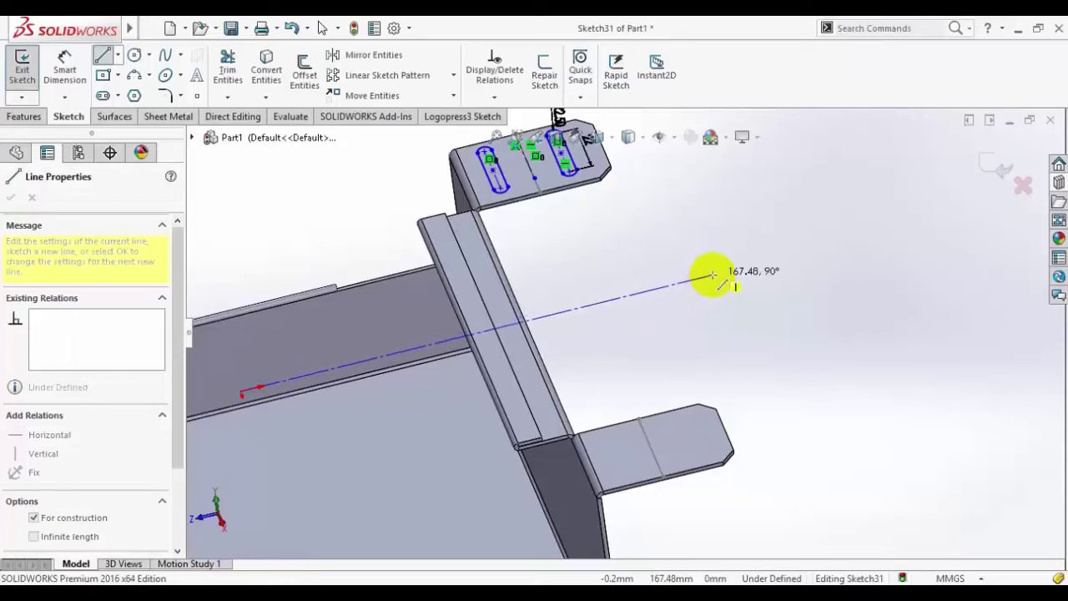
pyautogui.click(713, 276)
pyautogui.rightClick(722, 220)
pyautogui.click(778, 262)
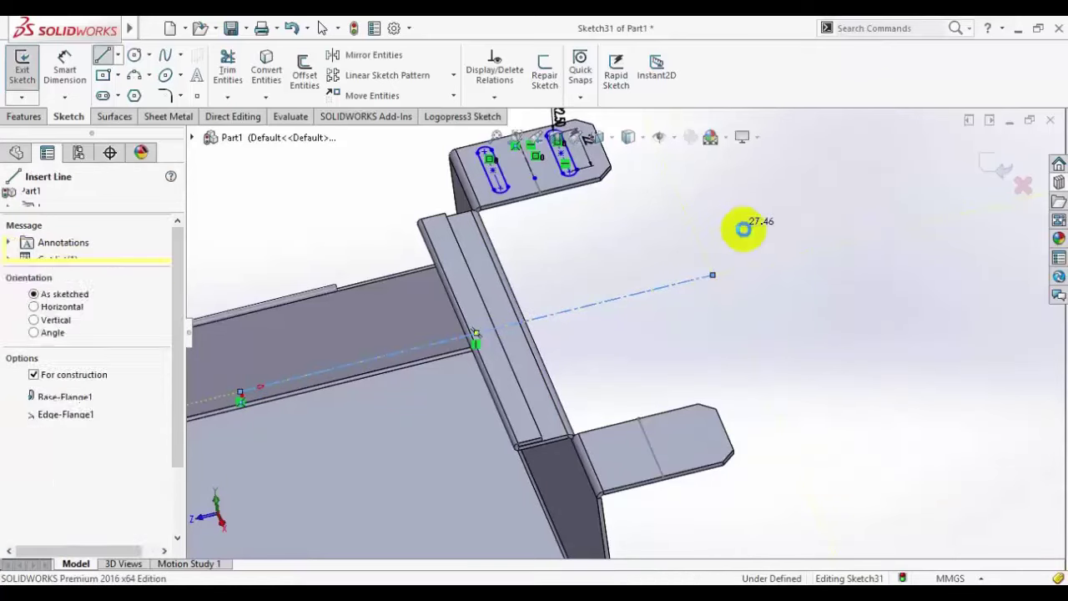
pyautogui.press('Escape')
# Step: Mirror both slots across the new centreline onto the lower tab and exit the sketch
pyautogui.click(367, 55)
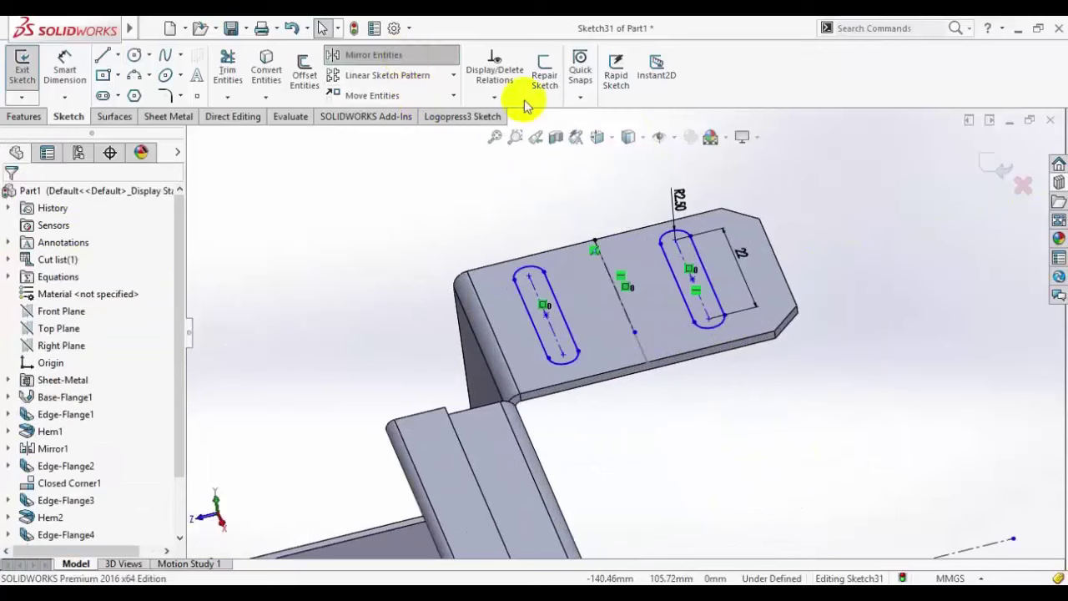
pyautogui.click(675, 276)
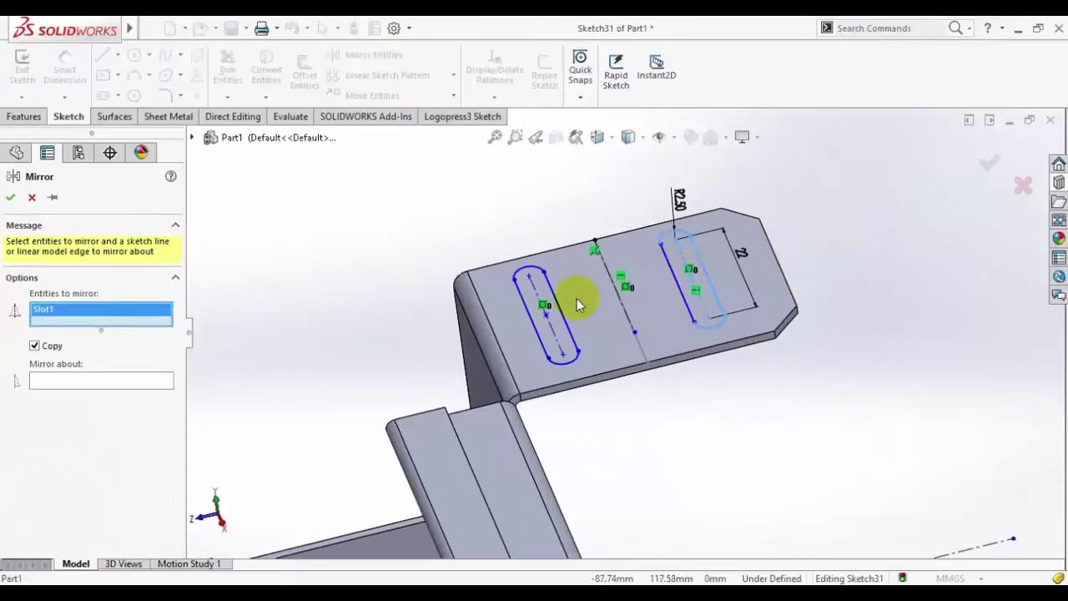
pyautogui.click(564, 312)
pyautogui.rightClick(564, 312)
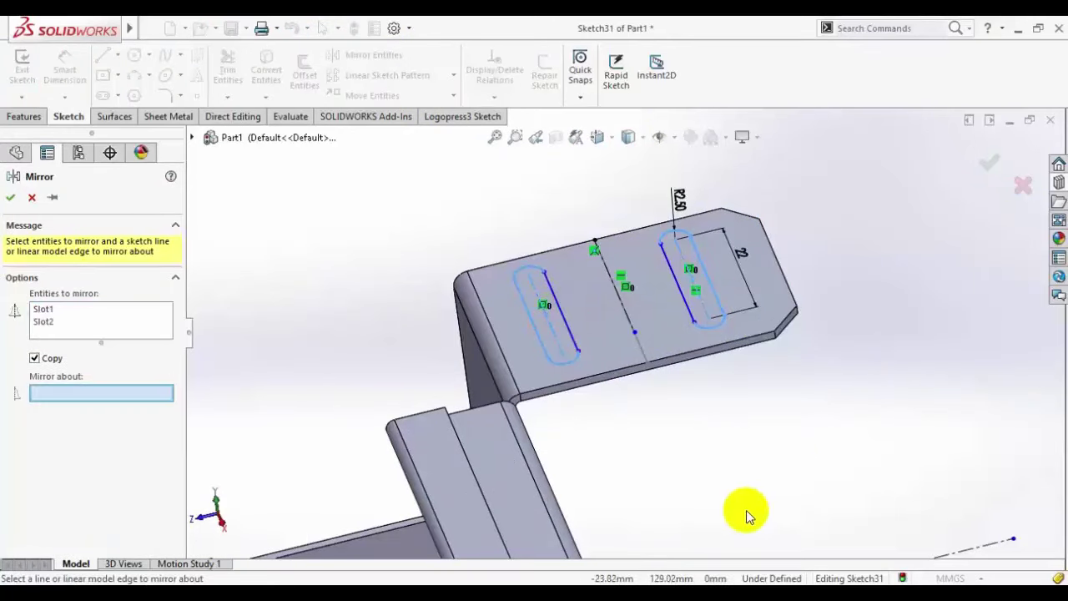
pyautogui.scroll(5, 746, 508)
pyautogui.click(722, 417)
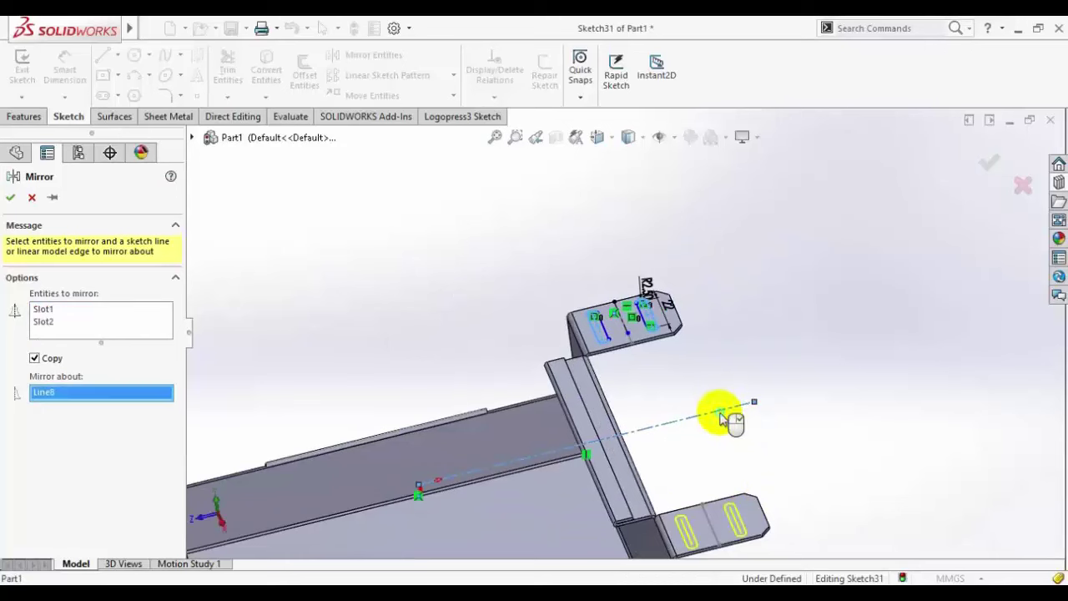
pyautogui.rightClick(716, 424)
pyautogui.scroll(-4, 640, 430)
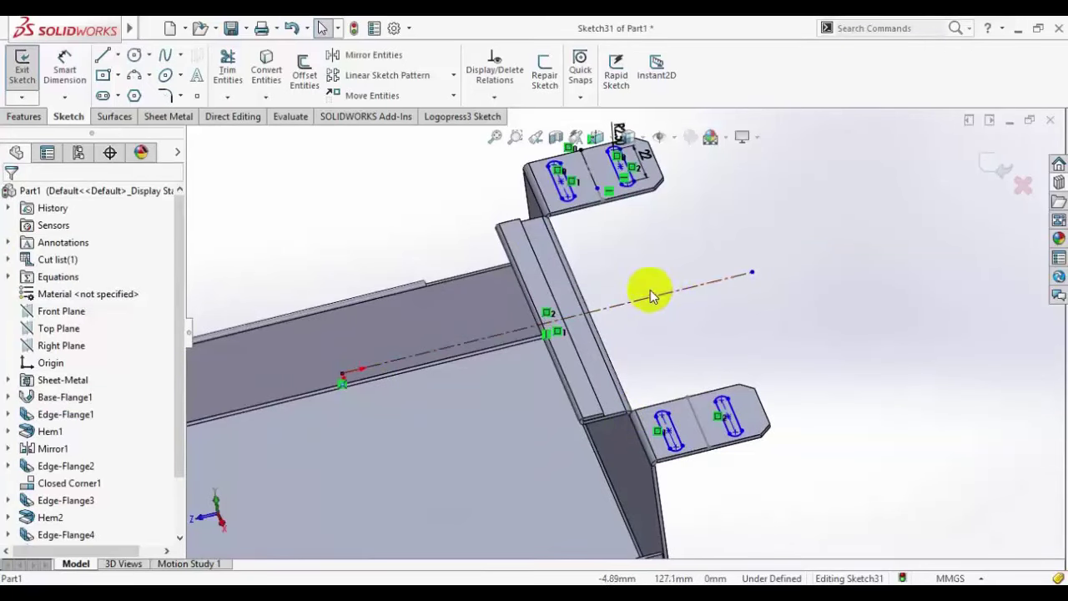
pyautogui.click(995, 165)
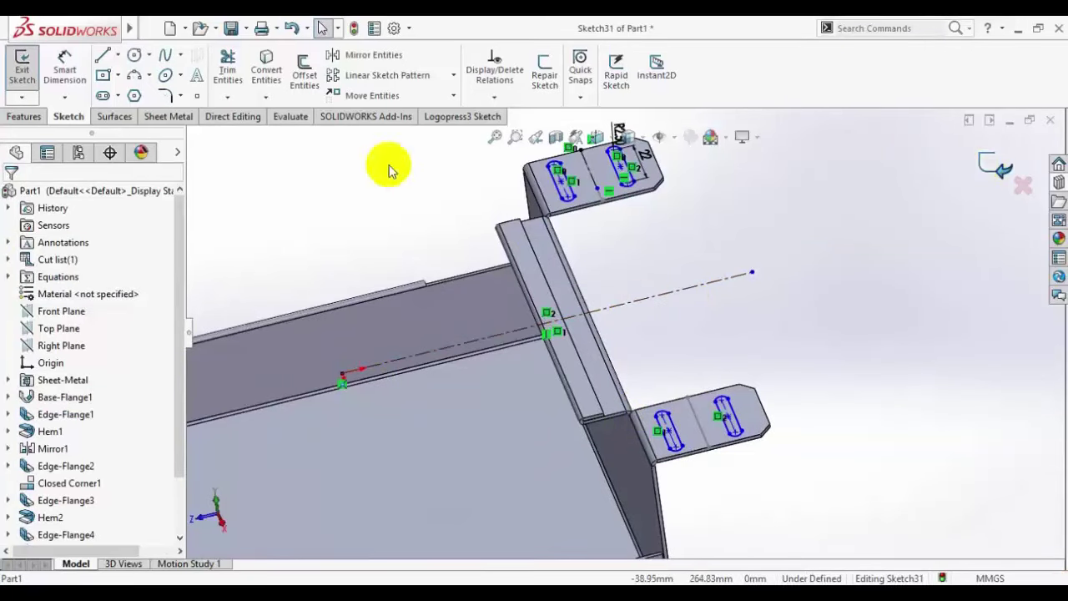
# Step: Cut the slot sketch through both tabs with depth linked to sheet thickness
pyautogui.click(159, 120)
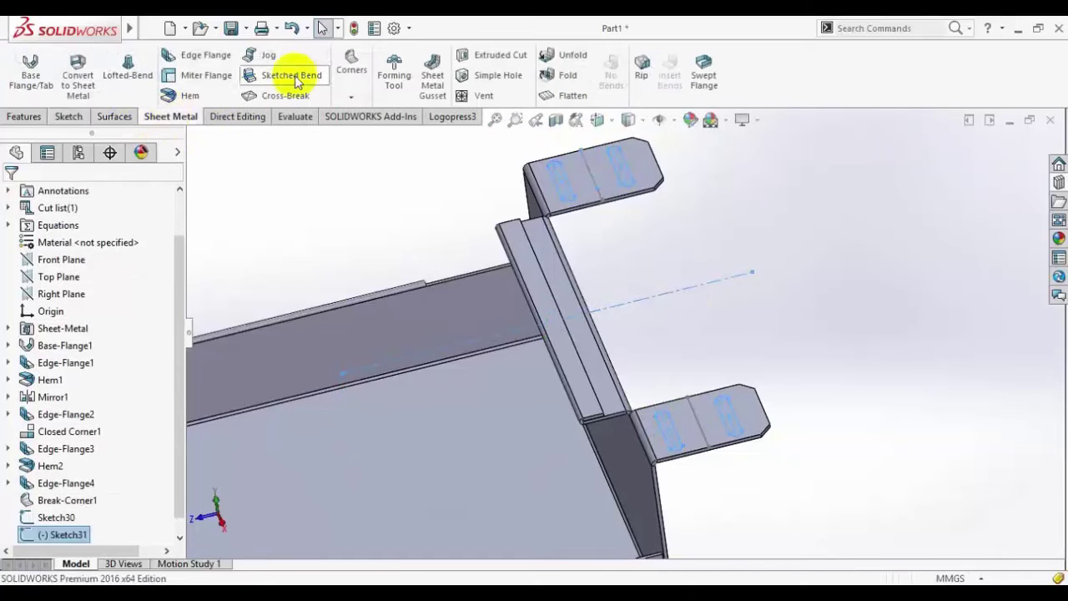
pyautogui.click(484, 60)
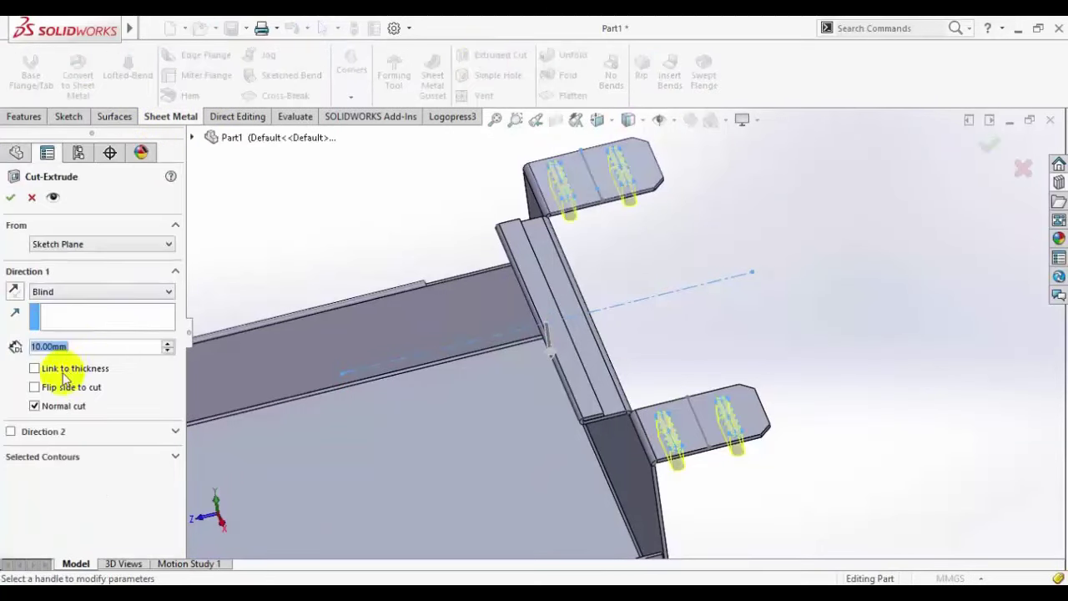
pyautogui.click(57, 345)
pyautogui.click(10, 198)
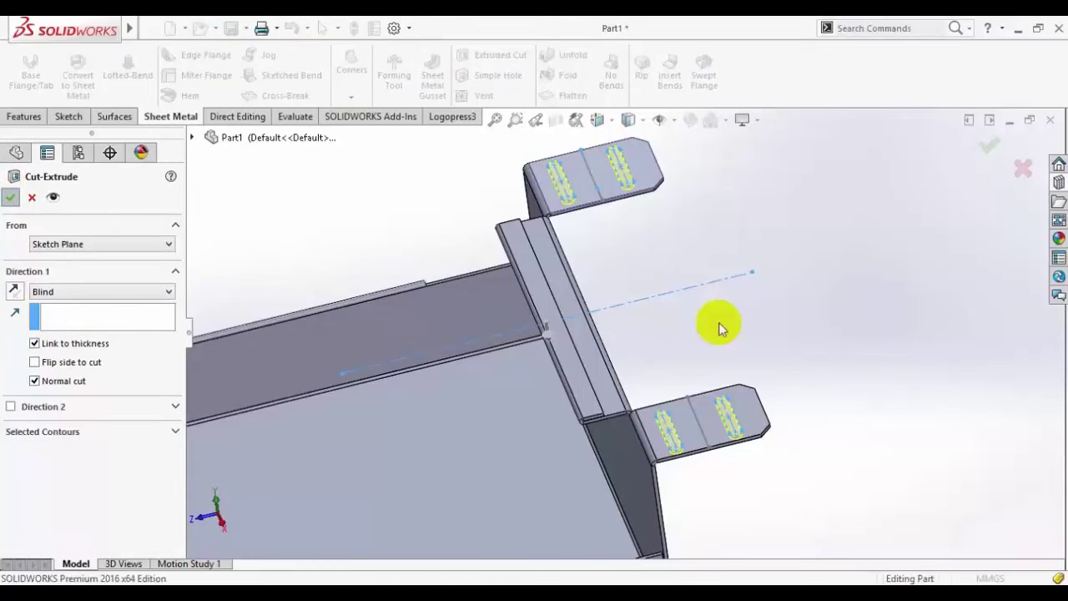
# Step: Bend the tabs 90° along the sketched bend line, keeping the picked face fixed
pyautogui.moveTo(535, 244); pyautogui.dragTo(255, 73, button='middle')
pyautogui.click(280, 84)
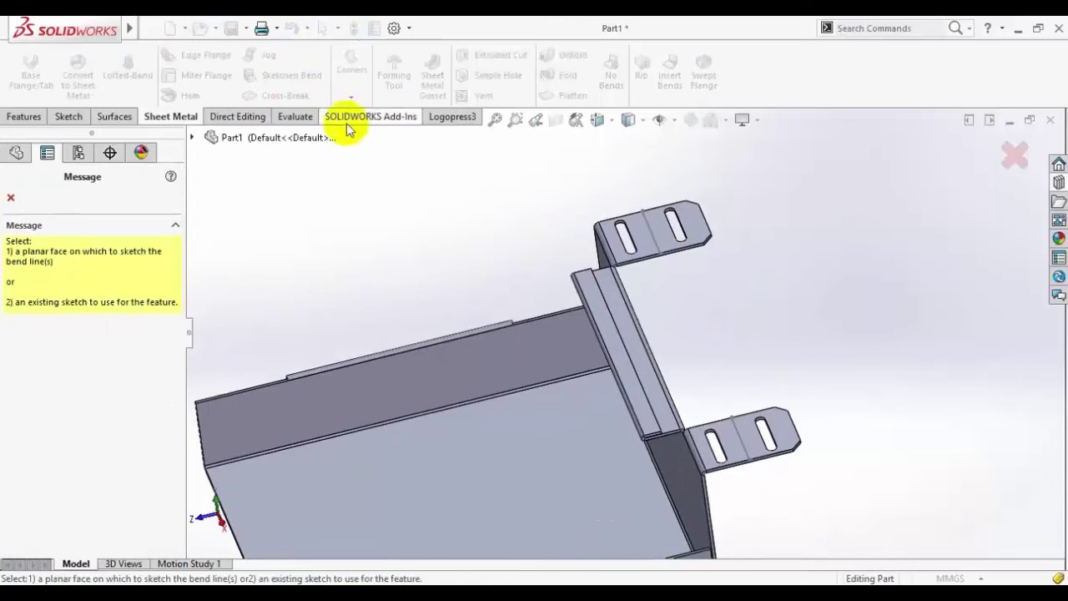
pyautogui.moveTo(351, 124); pyautogui.dragTo(456, 136, button='middle')
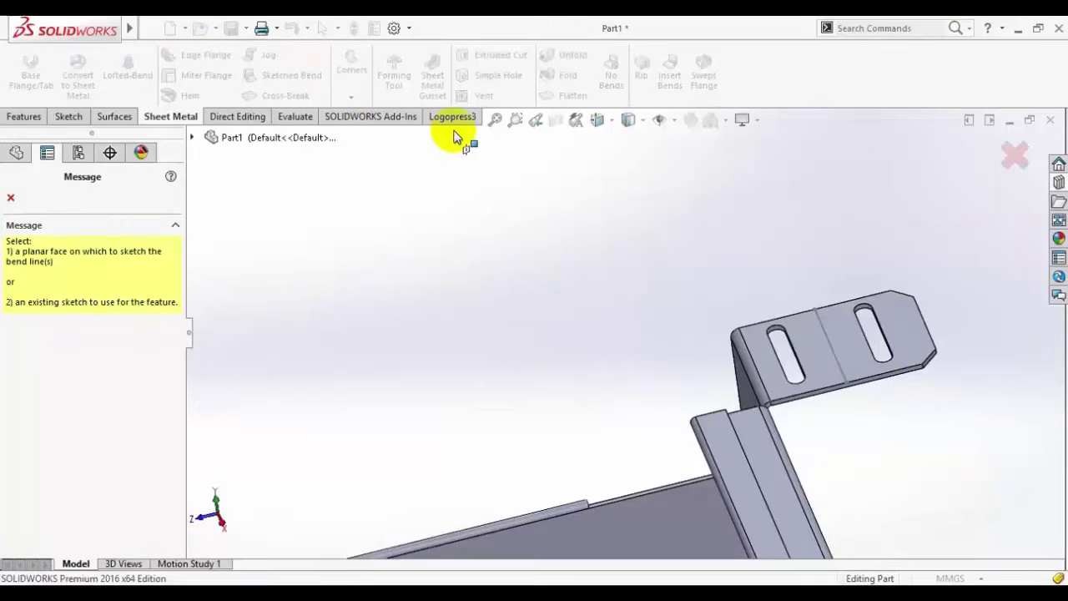
pyautogui.click(827, 337)
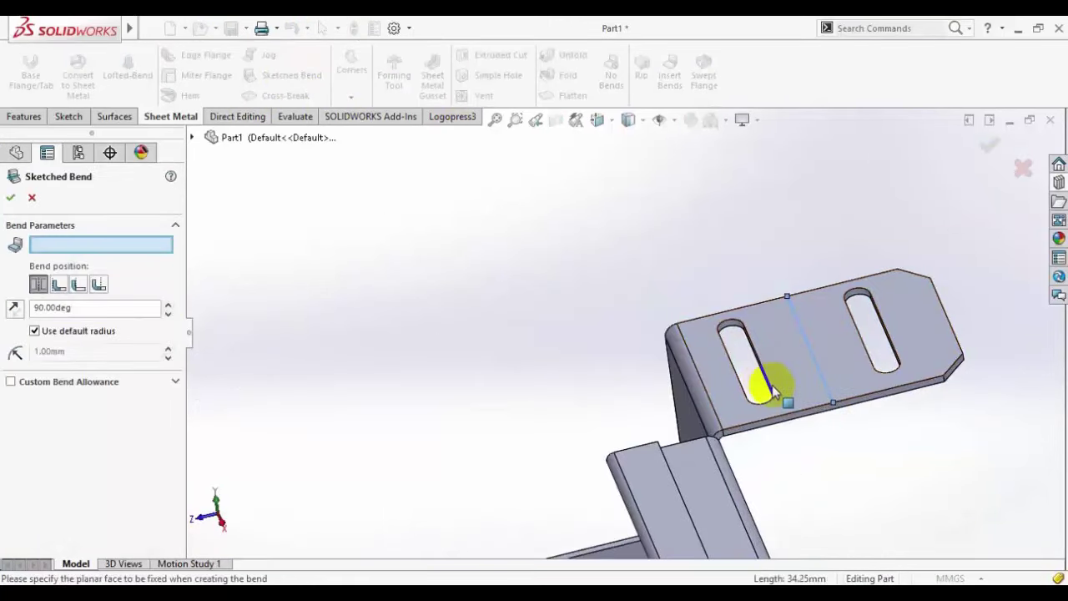
pyautogui.click(801, 388)
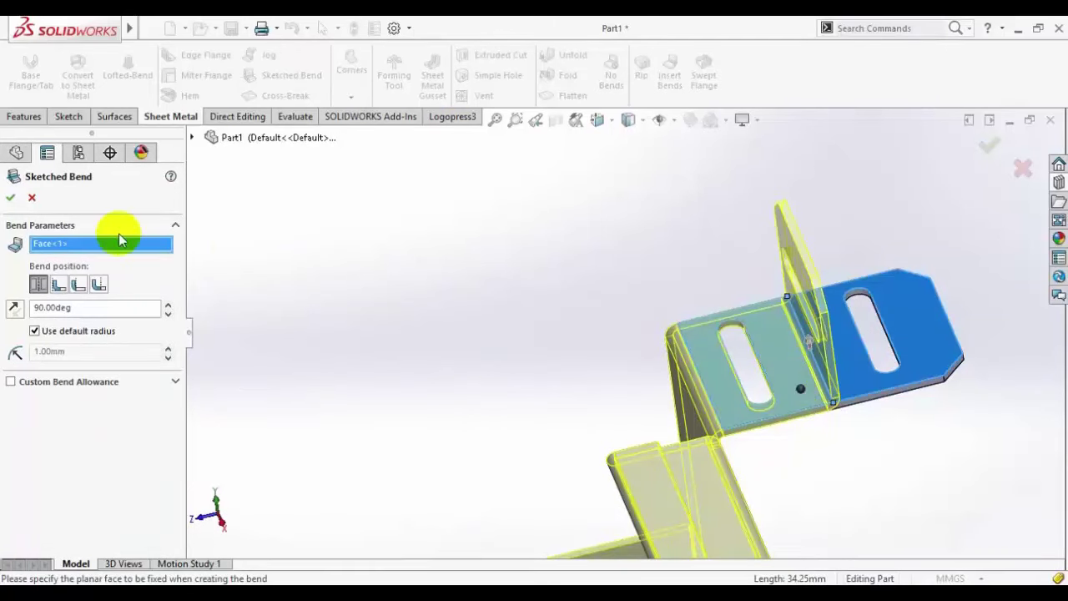
pyautogui.click(8, 198)
pyautogui.click(271, 579)
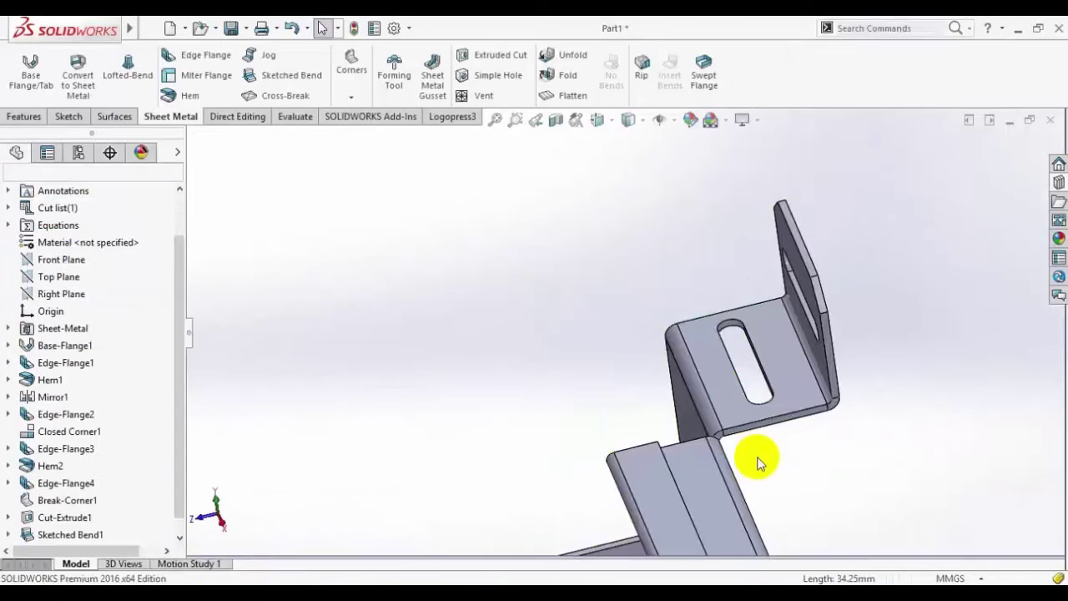
pyautogui.scroll(-5, 751, 456)
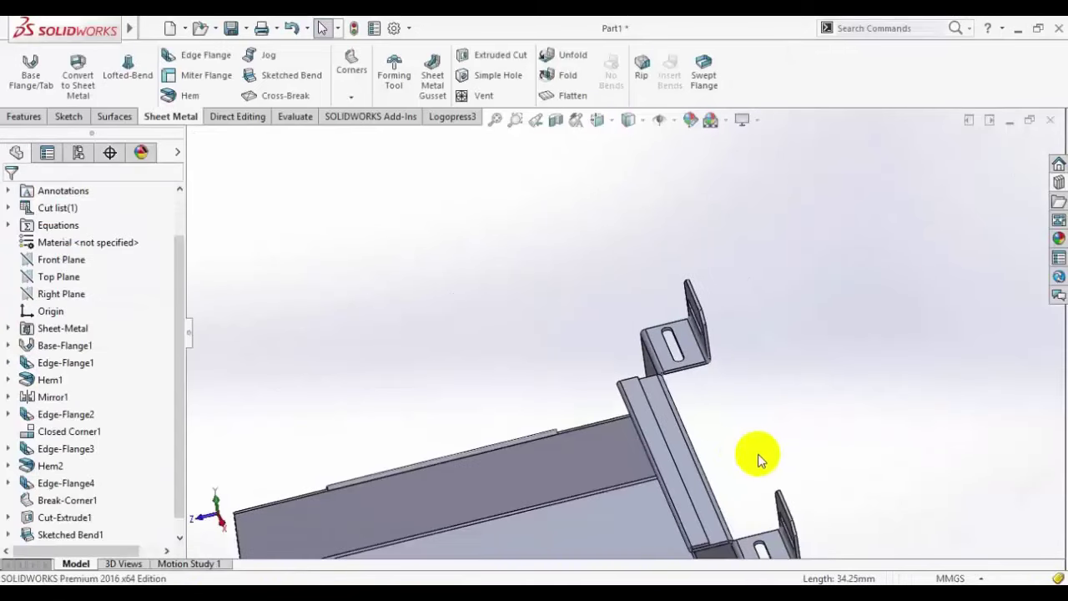
pyautogui.moveTo(737, 451)
pyautogui.mouseDown(button='middle')
pyautogui.moveTo(710, 389)
pyautogui.moveTo(782, 382)
pyautogui.moveTo(809, 297)
pyautogui.moveTo(818, 346)
pyautogui.mouseUp(button='middle')
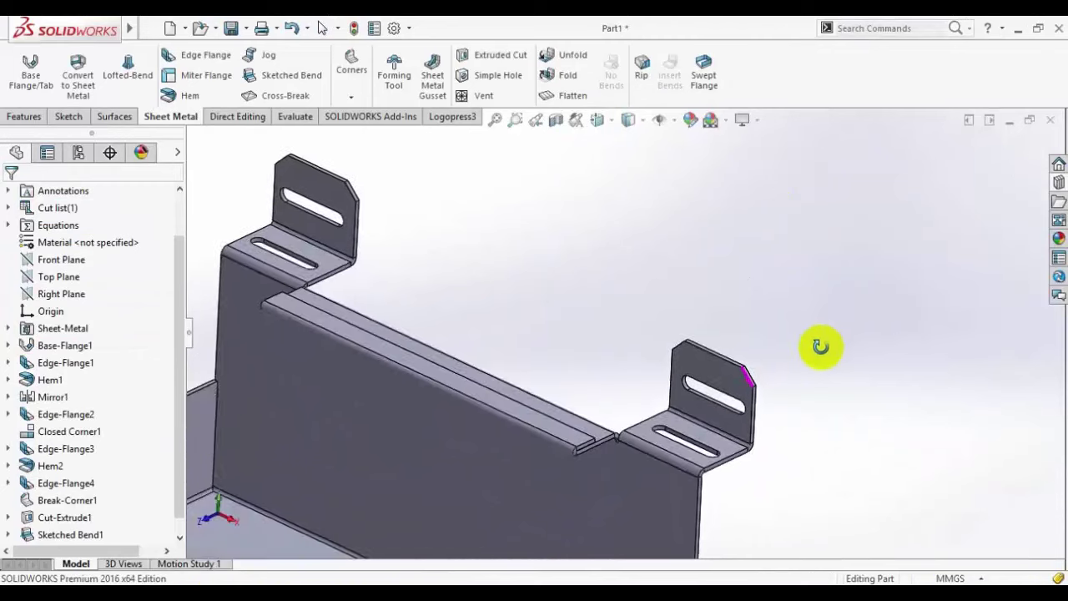
pyautogui.click(736, 440)
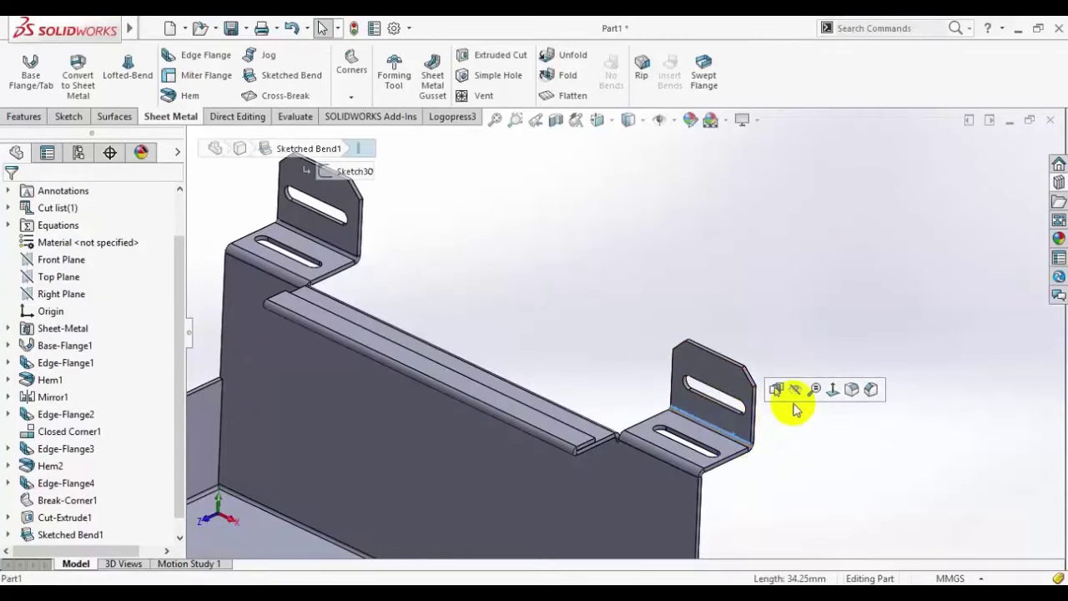
pyautogui.click(818, 432)
pyautogui.scroll(-1, 12, 509)
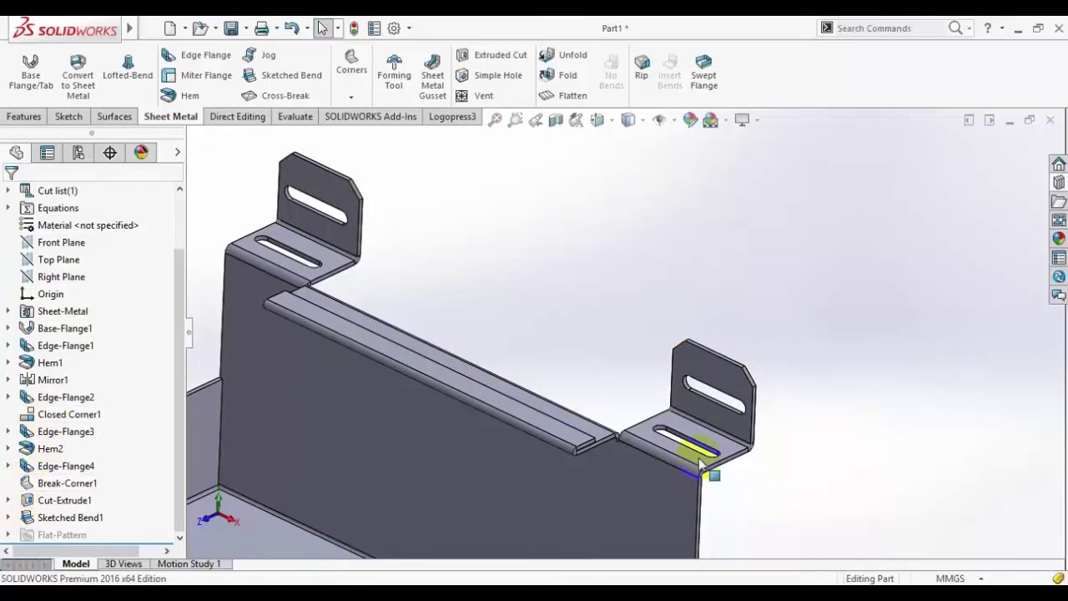
pyautogui.scroll(4, 711, 400)
pyautogui.scroll(-3, 627, 446)
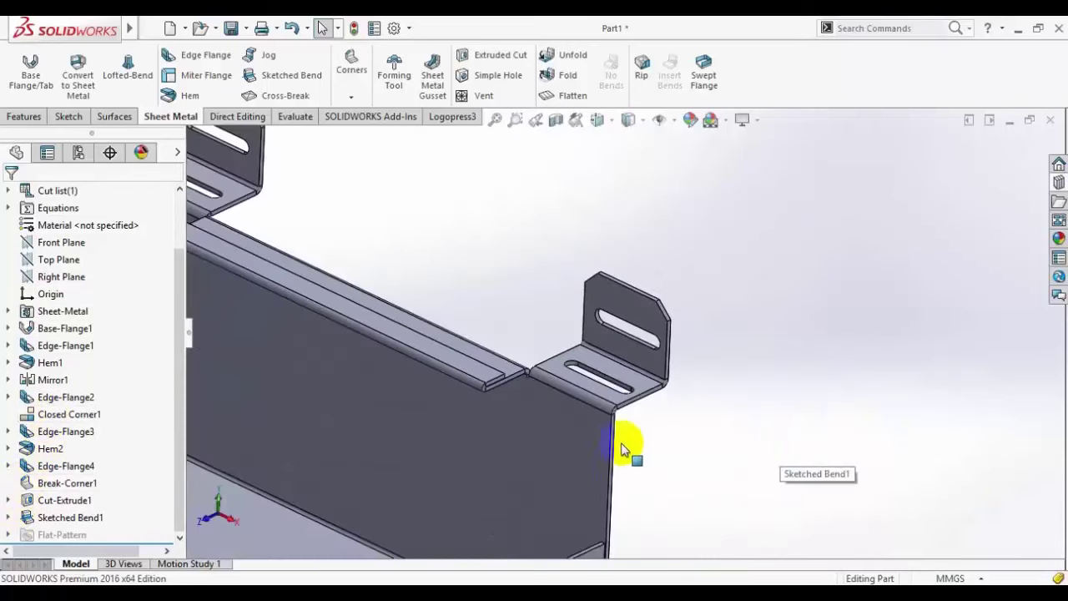
pyautogui.scroll(-3, 520, 437)
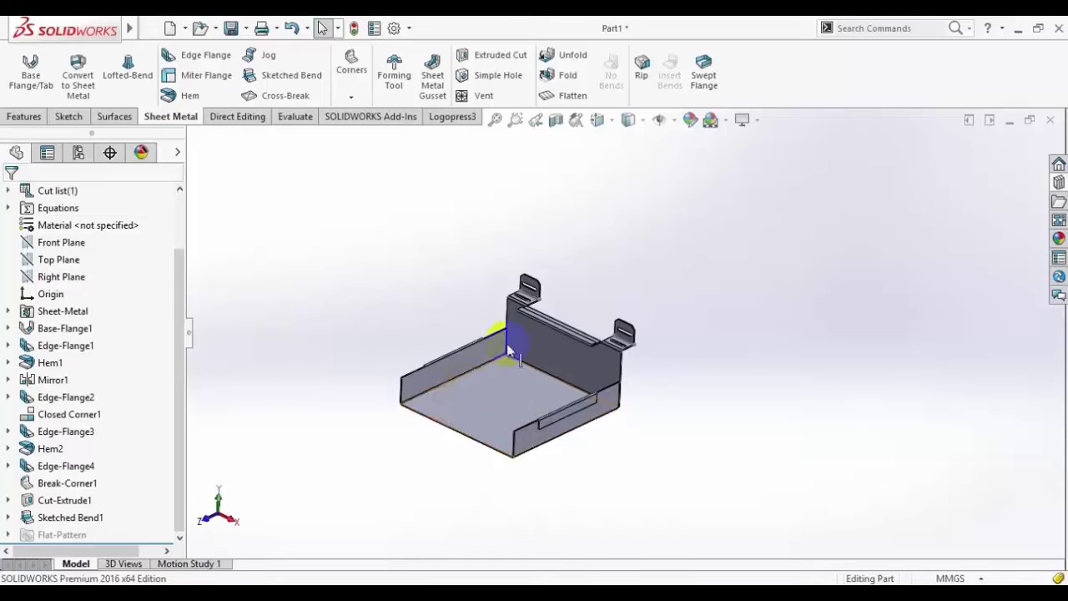
pyautogui.scroll(5, 573, 294)
pyautogui.scroll(-3, 584, 350)
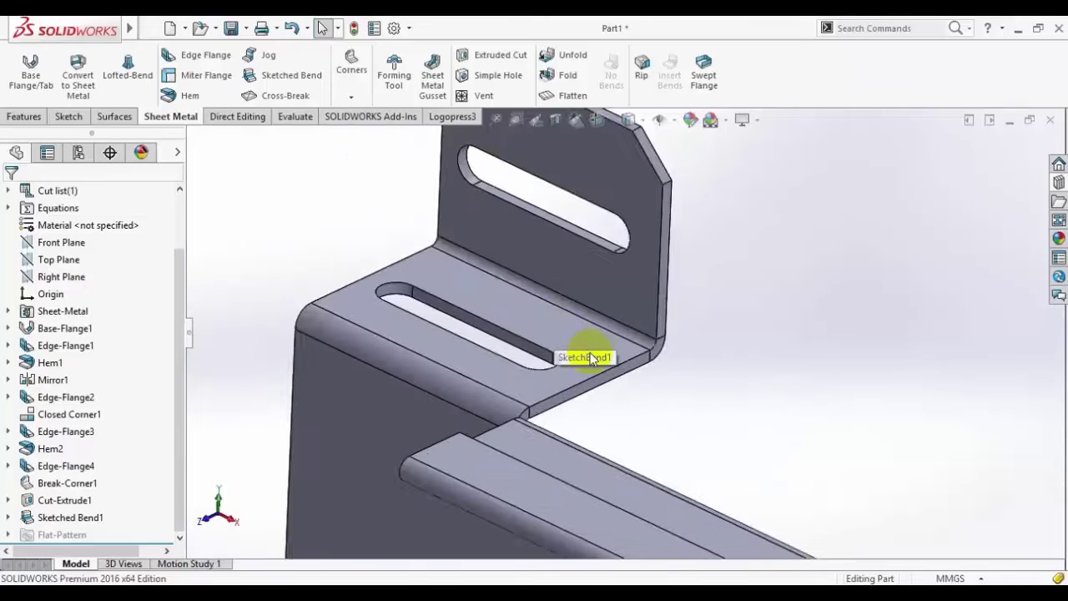
pyautogui.scroll(6, 618, 352)
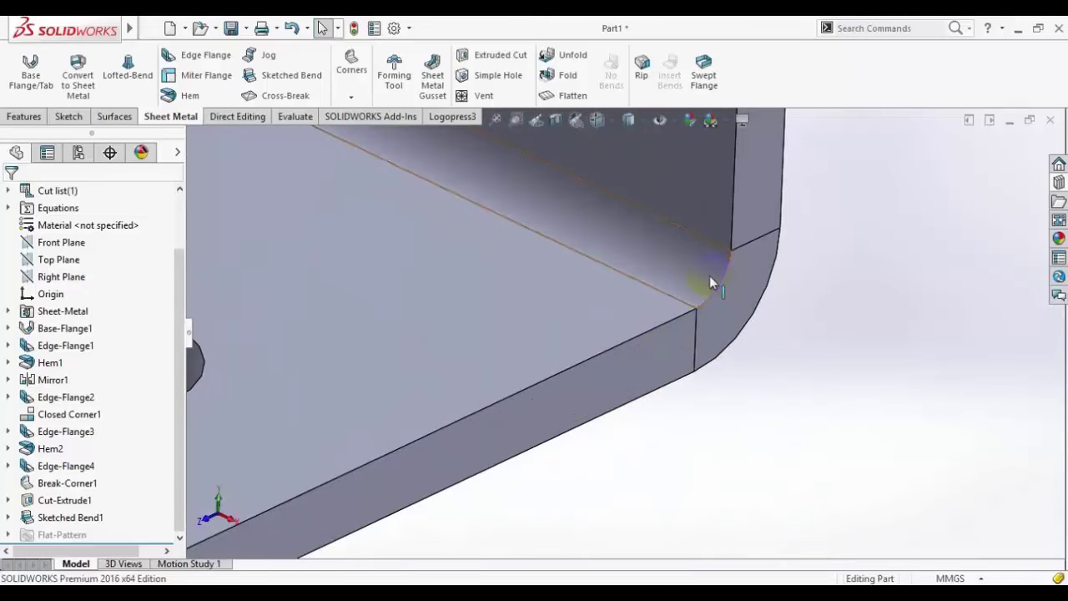
pyautogui.click(709, 284)
pyautogui.scroll(-5, 823, 468)
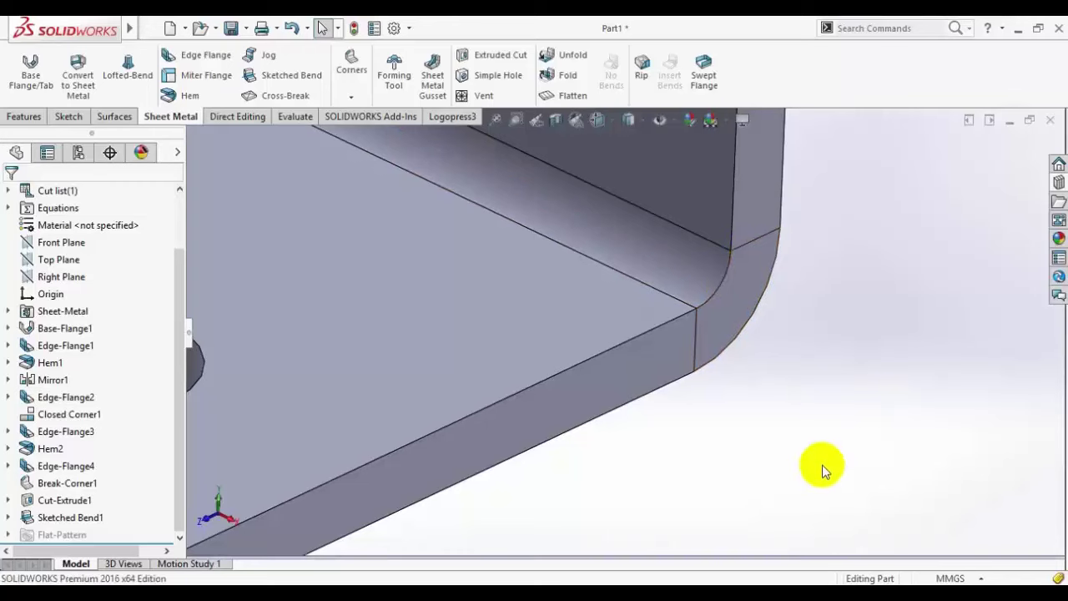
pyautogui.scroll(4, 951, 479)
pyautogui.scroll(2, 951, 479)
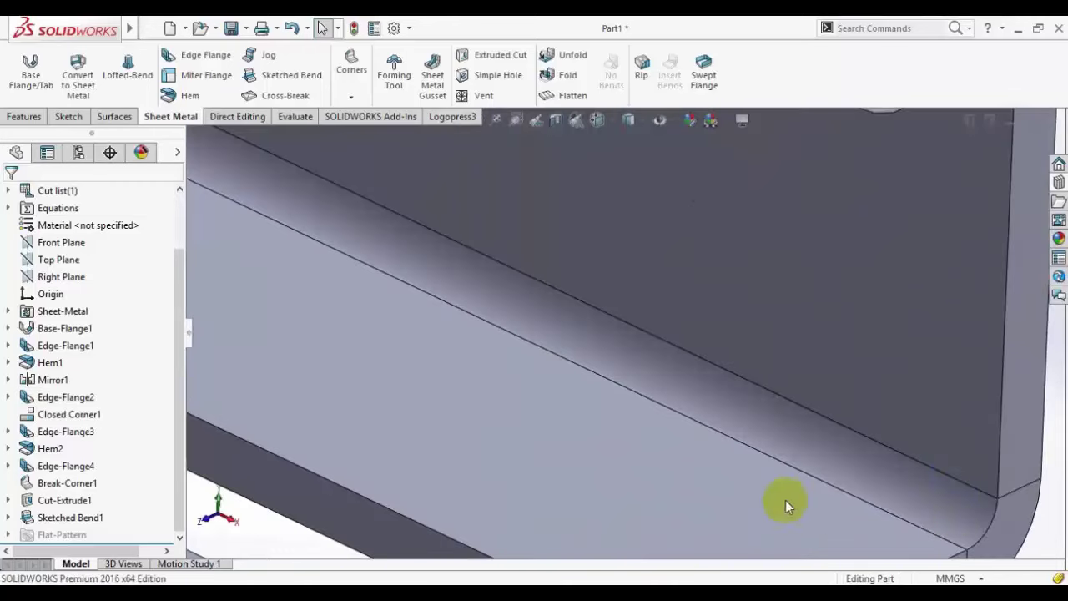
pyautogui.scroll(-8, 786, 500)
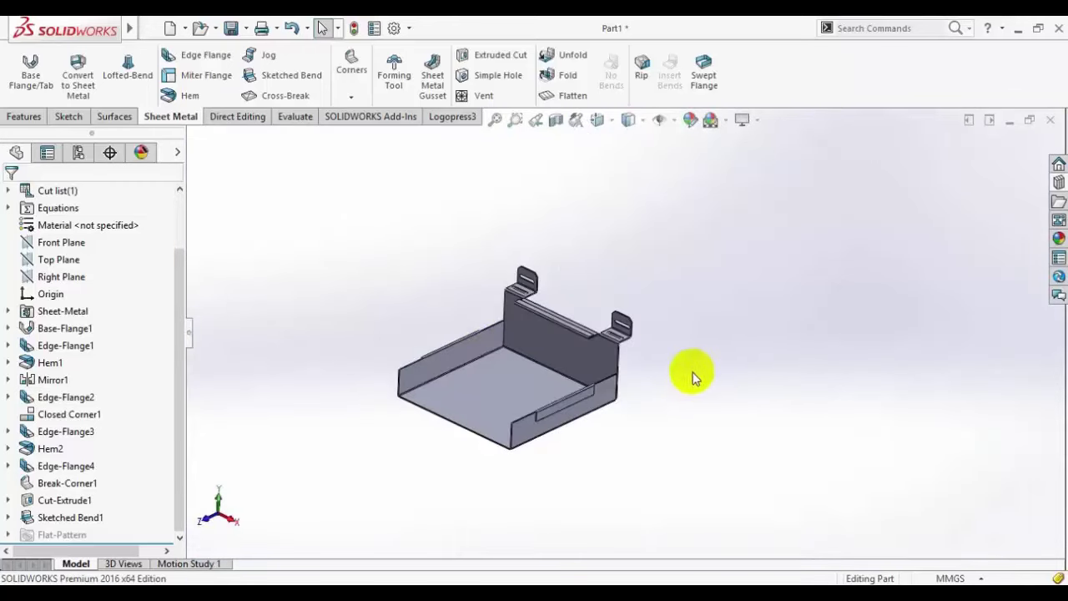
pyautogui.moveTo(686, 369); pyautogui.dragTo(740, 418, button='middle')
pyautogui.scroll(3, 507, 345)
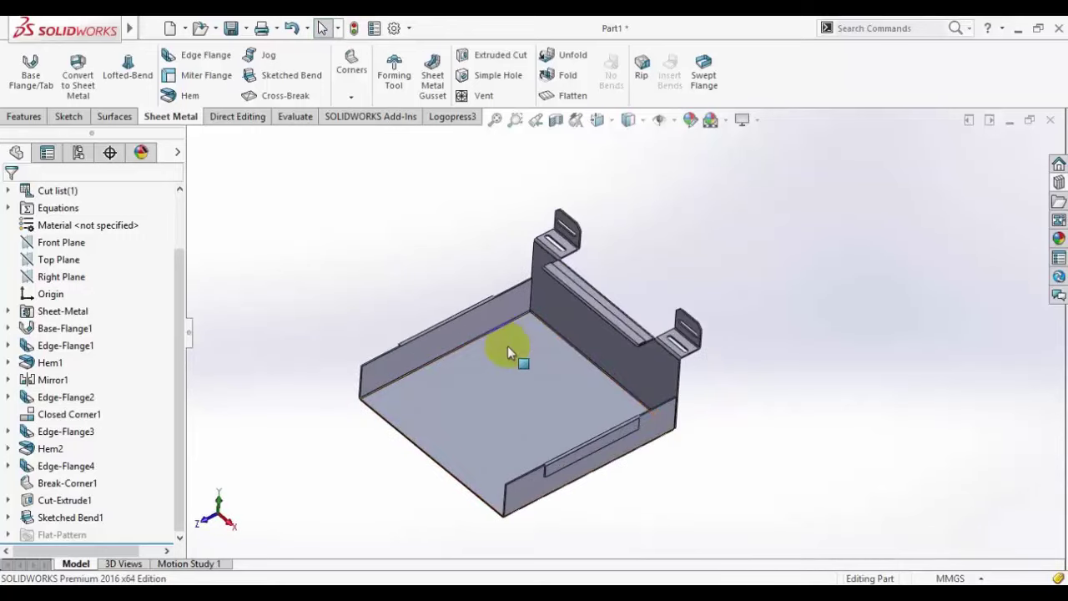
pyautogui.hotkey('alt', 'Tab')
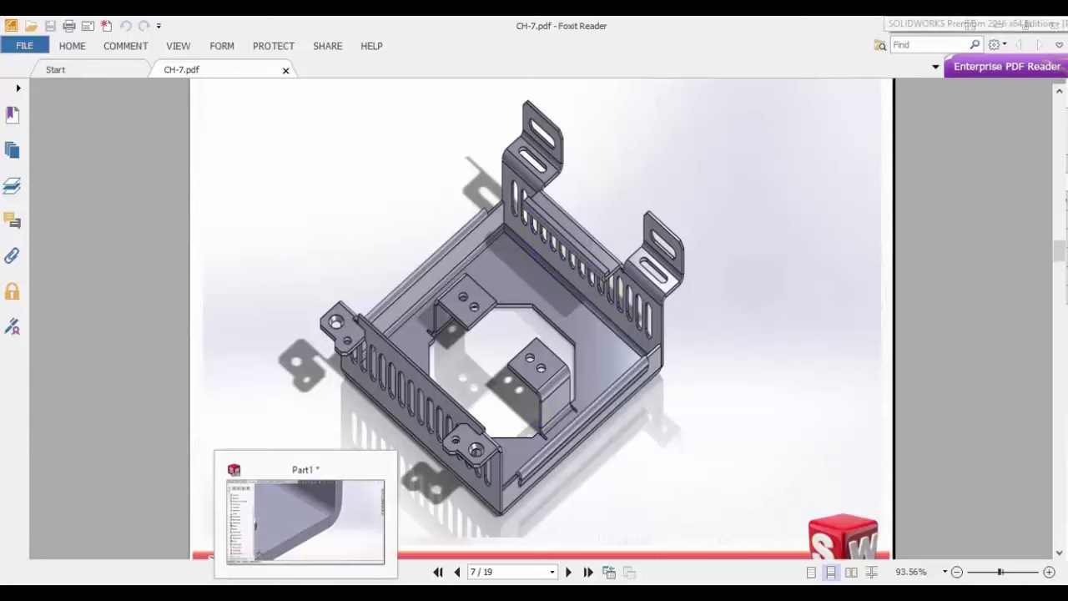
pyautogui.click(306, 591)
# Step: Start a sketch on the back flange's outer face, viewed face-on
pyautogui.click(630, 354)
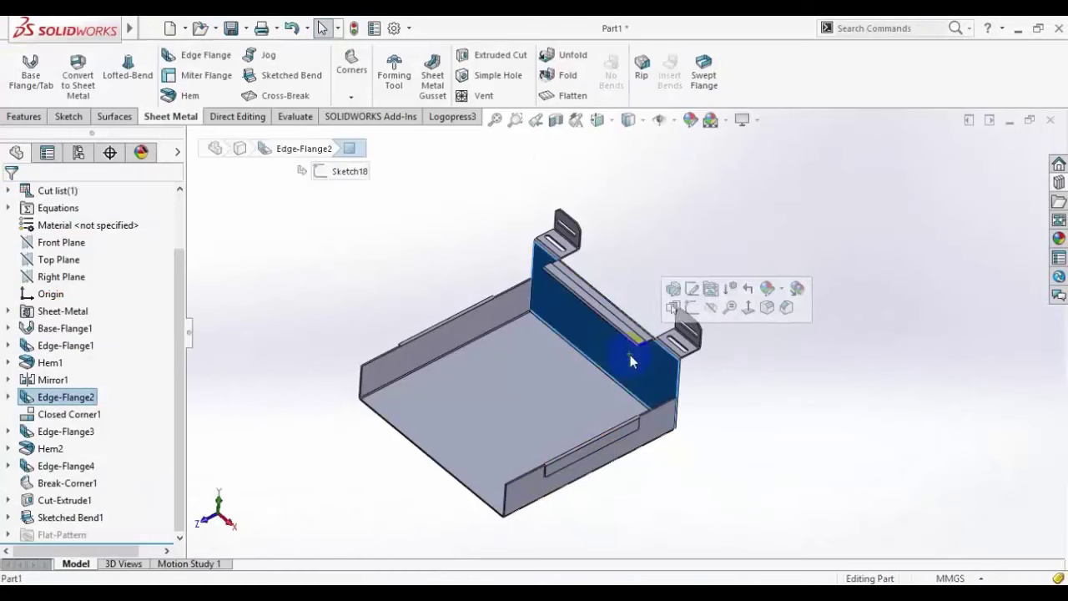
pyautogui.moveTo(757, 383); pyautogui.dragTo(628, 432, button='middle')
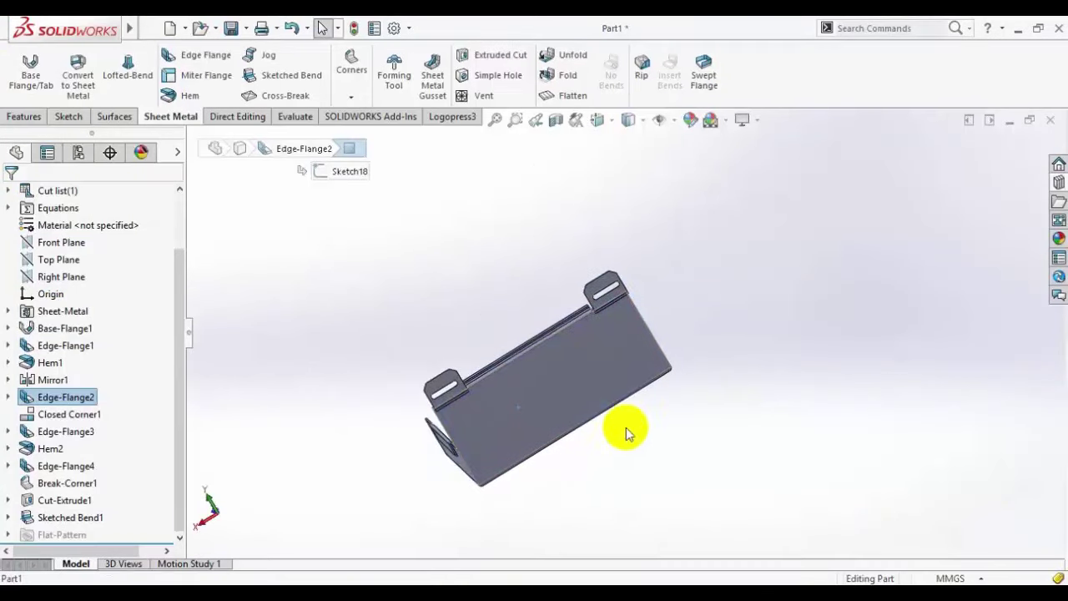
pyautogui.click(609, 362)
pyautogui.click(734, 314)
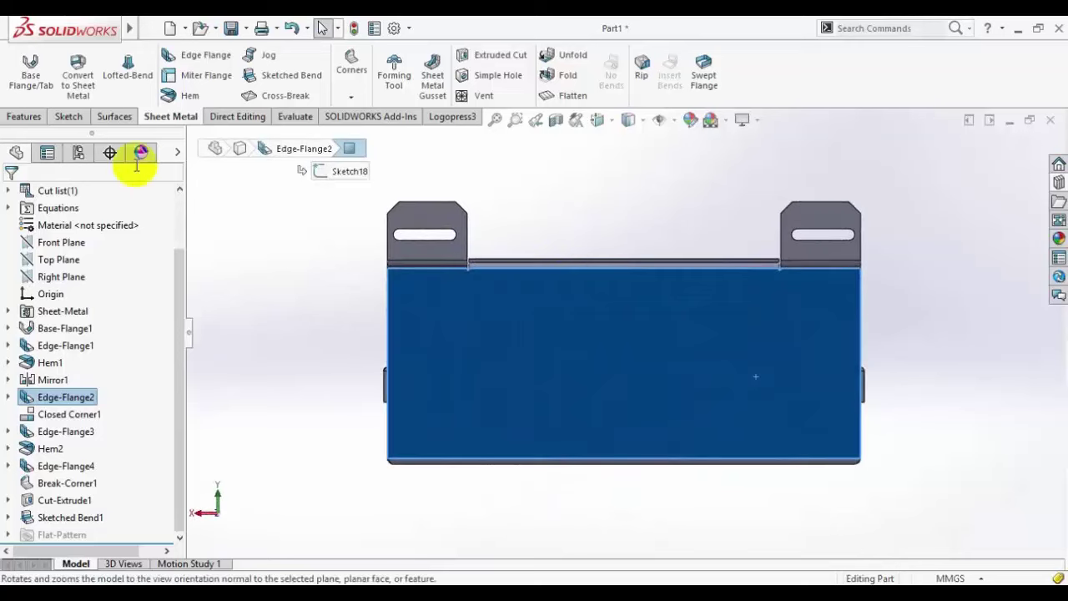
pyautogui.click(69, 116)
pyautogui.click(23, 68)
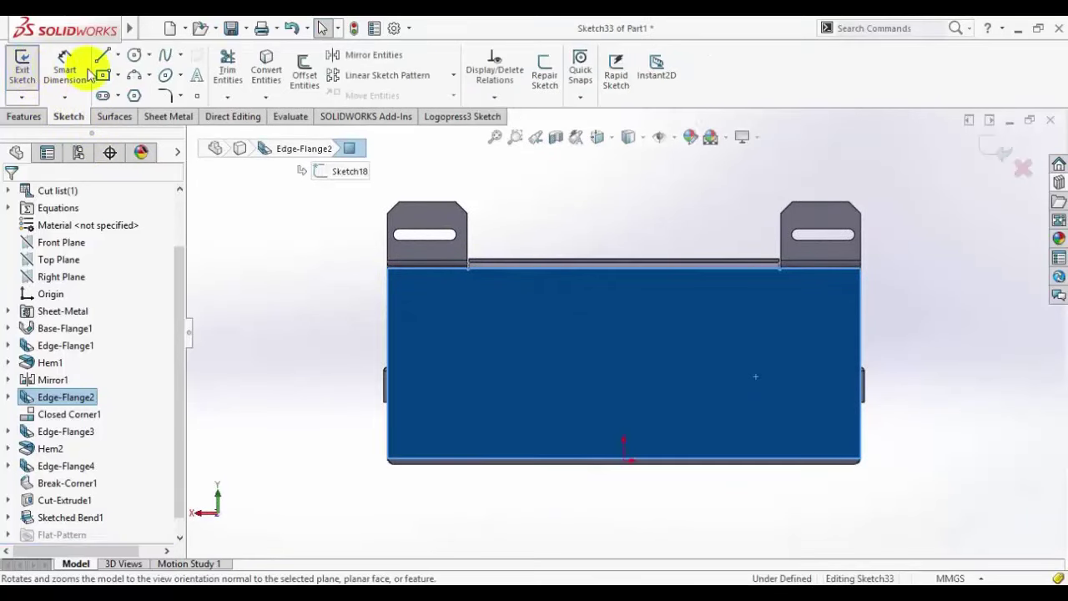
# Step: Draw one vertical straight slot on the flange
pyautogui.click(103, 95)
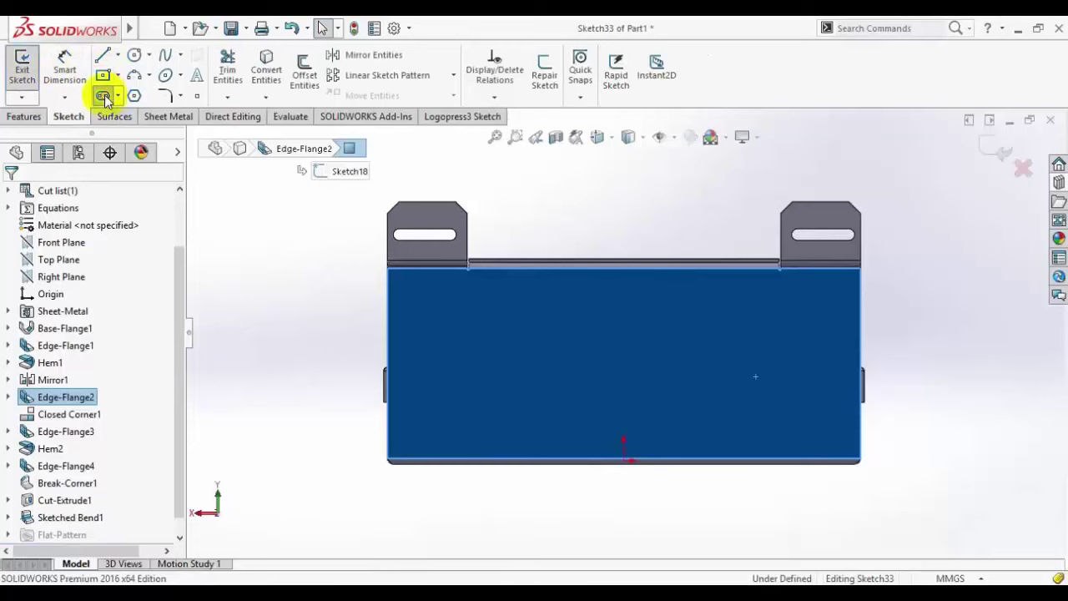
pyautogui.click(432, 316)
pyautogui.click(431, 404)
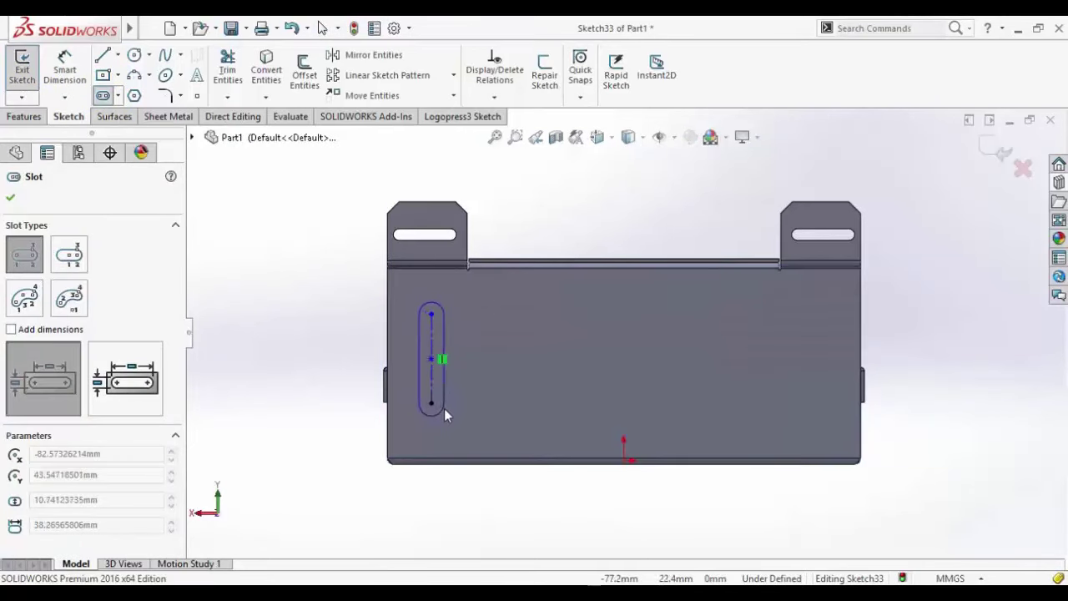
pyautogui.click(446, 410)
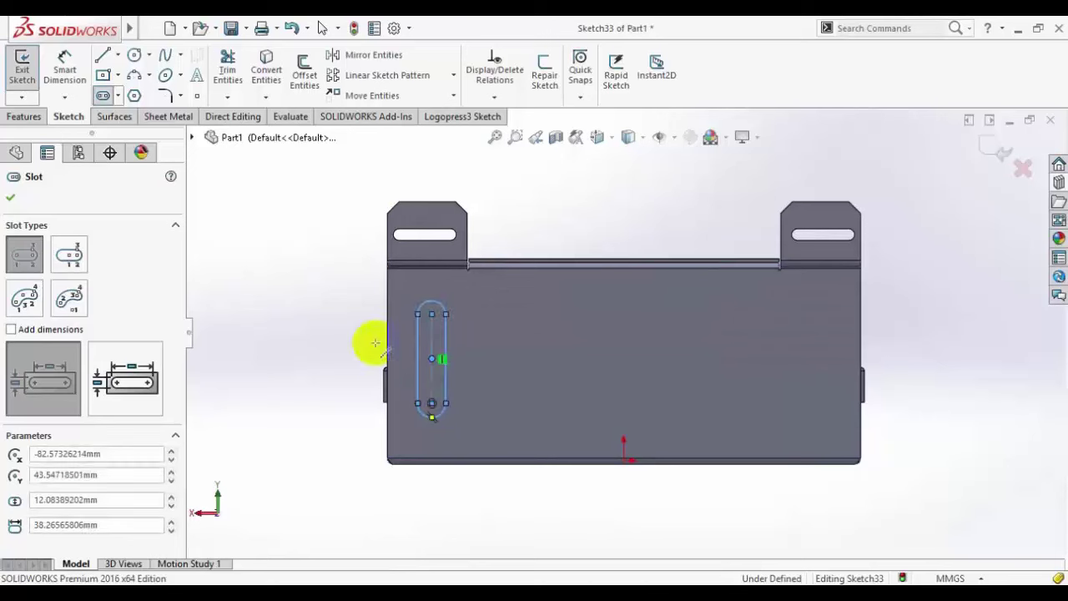
pyautogui.rightClick(311, 251)
pyautogui.click(328, 261)
pyautogui.scroll(-3, 492, 379)
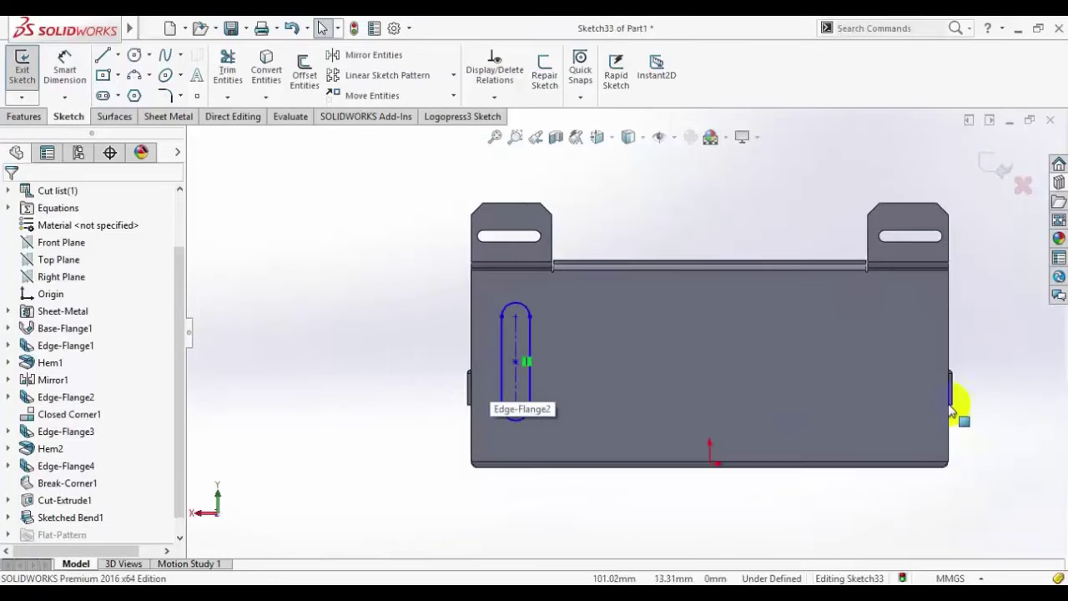
# Step: Linear-pattern the slot into 9 copies spaced 20 mm apart along X
pyautogui.click(352, 76)
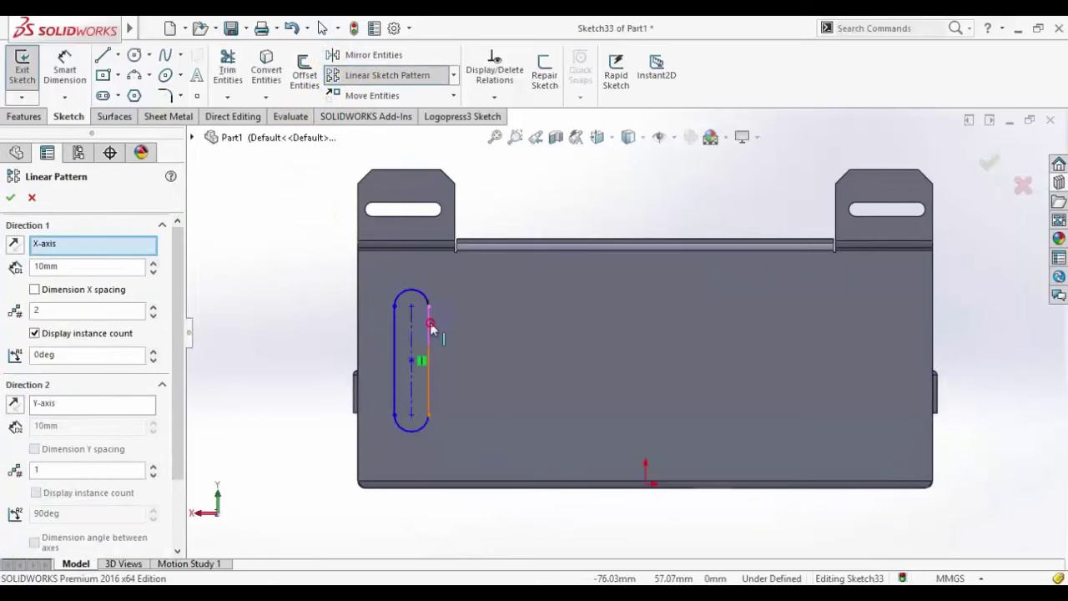
pyautogui.click(430, 325)
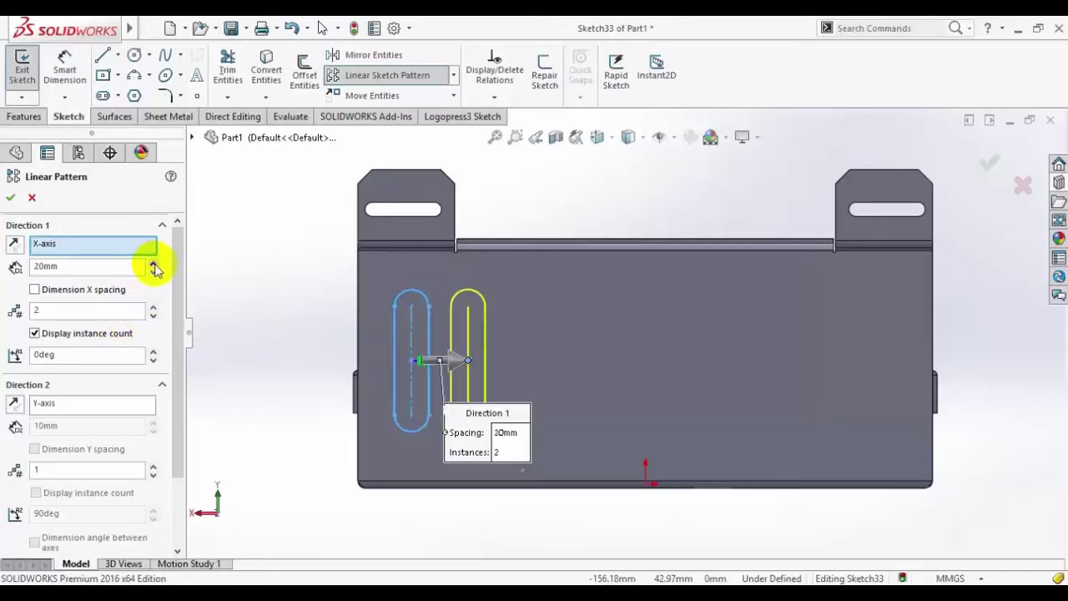
pyautogui.click(154, 306)
pyautogui.click(154, 307)
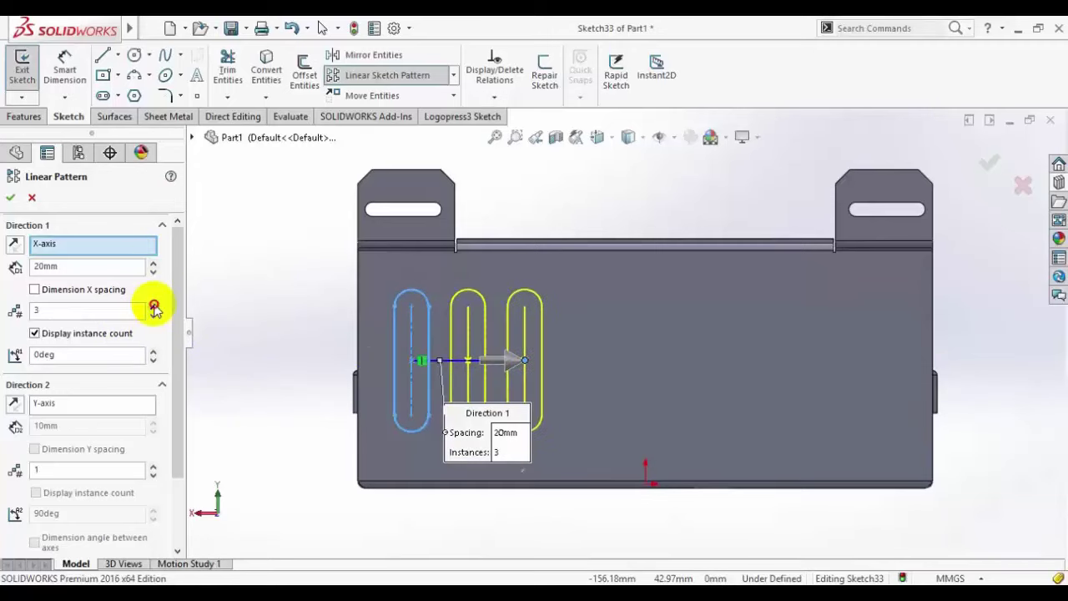
pyautogui.click(154, 307)
pyautogui.click(154, 307)
pyautogui.click(154, 306)
pyautogui.click(153, 307)
pyautogui.click(154, 307)
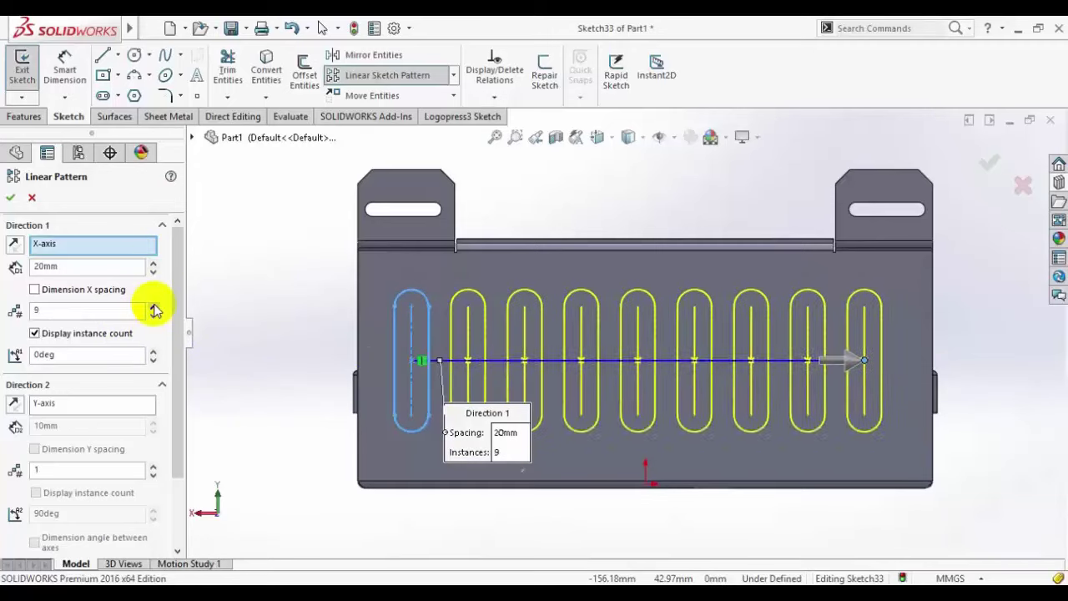
pyautogui.click(11, 201)
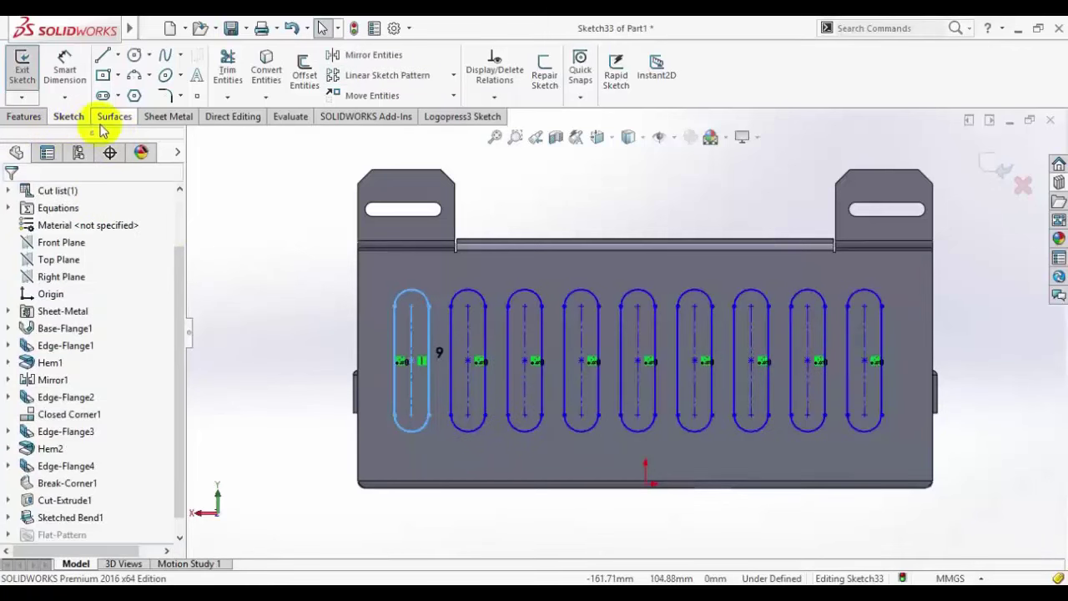
pyautogui.click(165, 118)
pyautogui.click(480, 55)
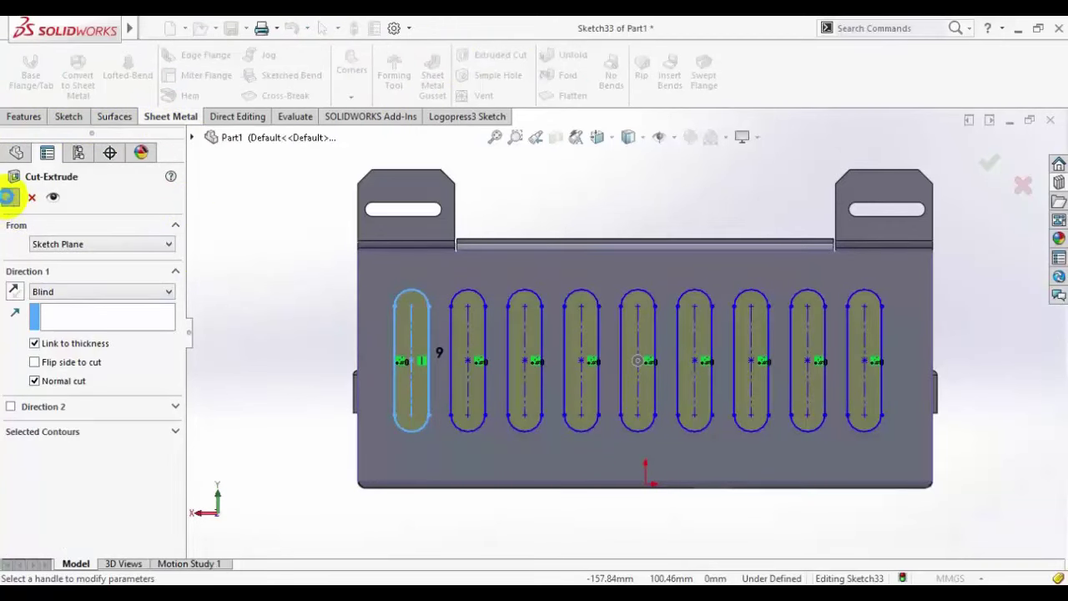
# Step: Cut the nine vent slots through the back flange, check the tray in 3D, then view the reference PDF
pyautogui.click(9, 197)
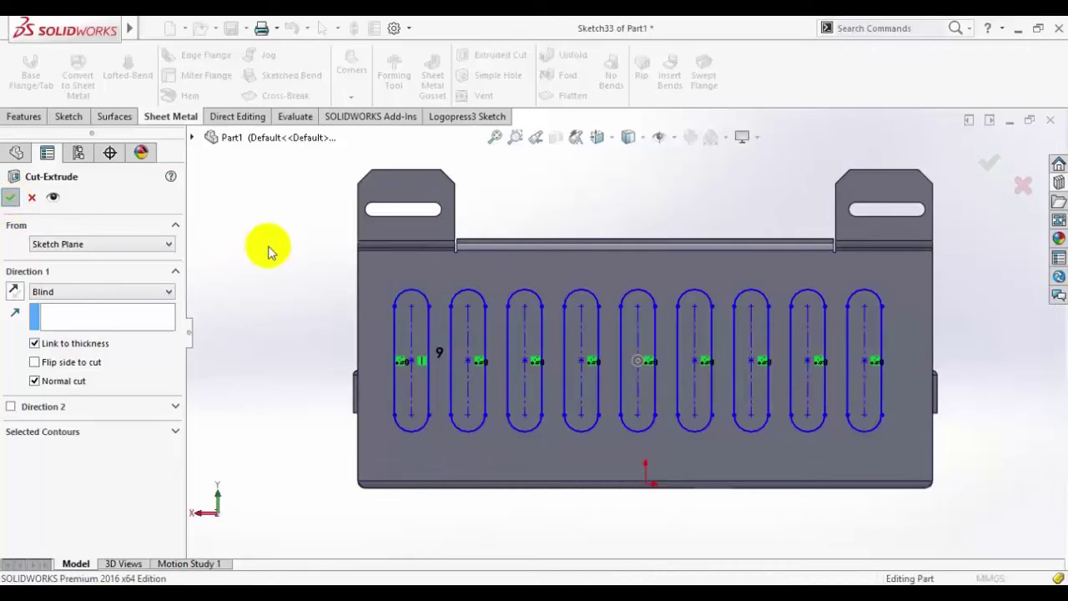
pyautogui.press('z')
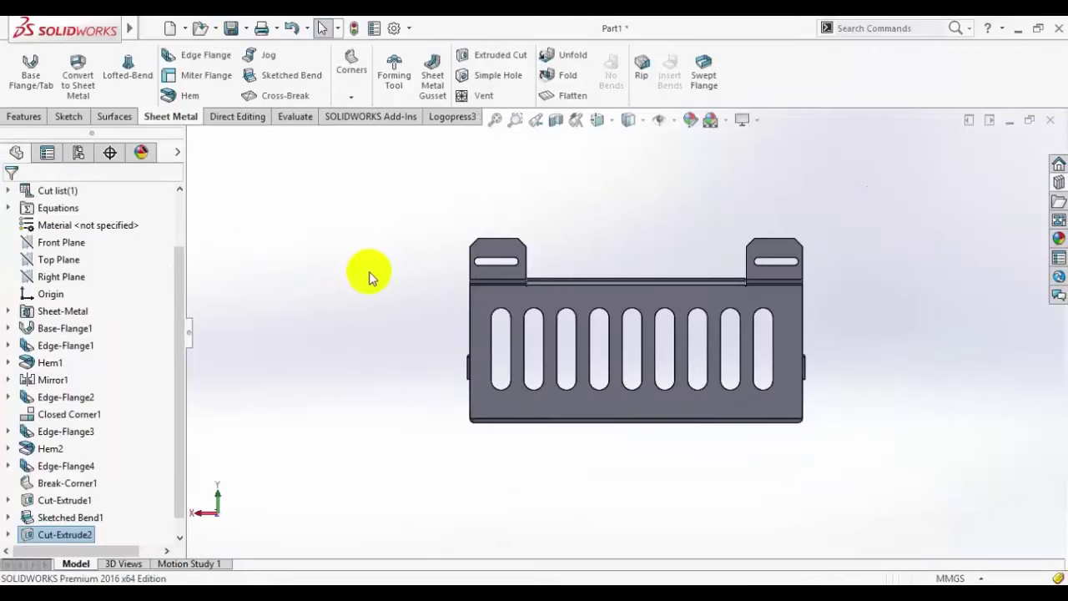
pyautogui.moveTo(336, 330); pyautogui.dragTo(617, 364, button='middle')
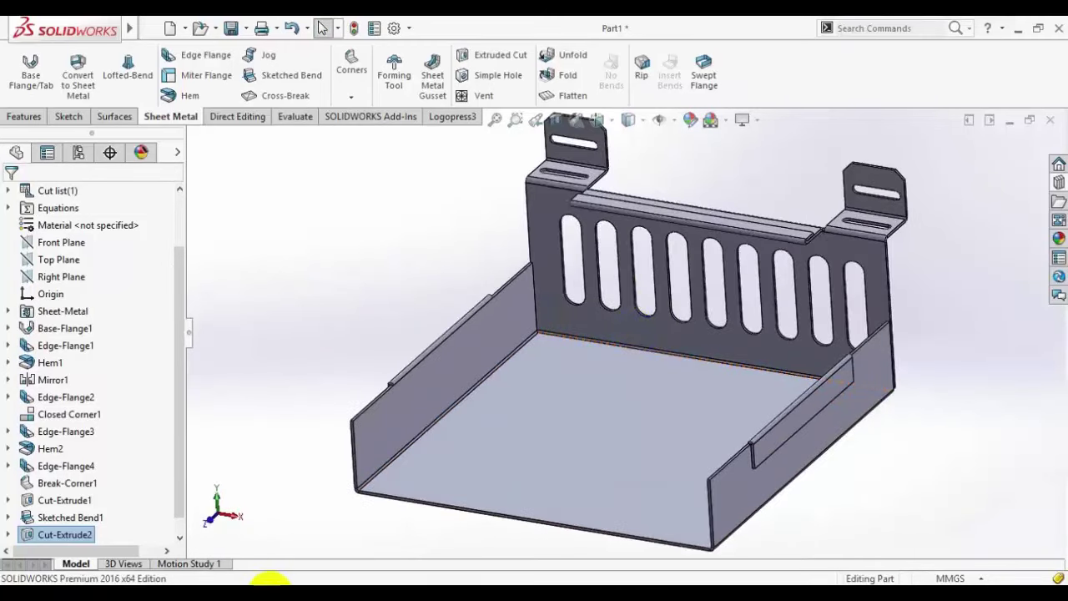
pyautogui.click(271, 577)
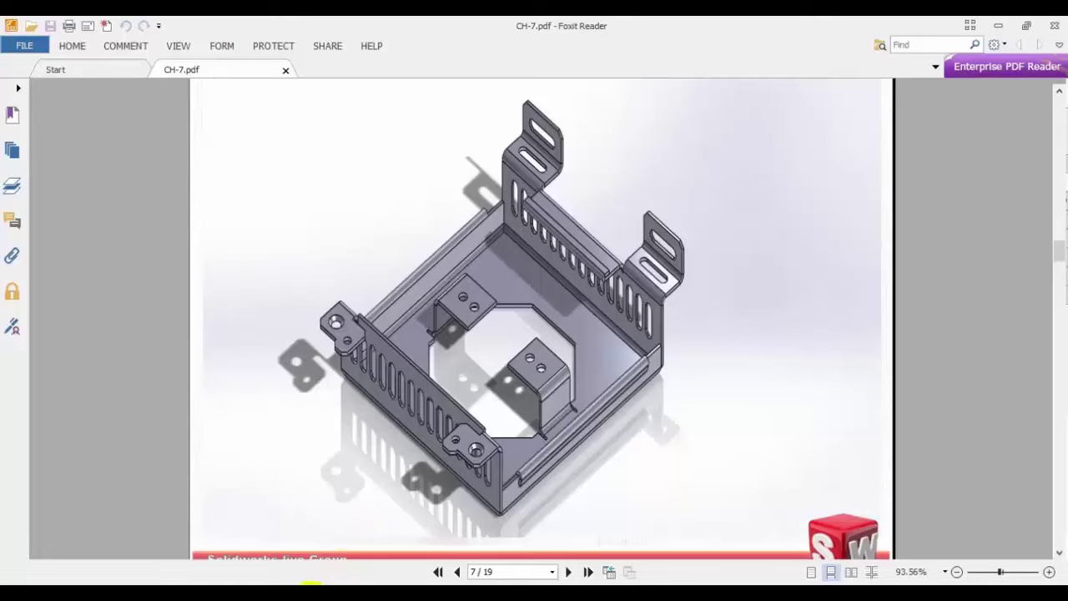
# Step: Review the finished tray on page 7 of CH-7.pdf, then go back to the SOLIDWORKS Part1 window
pyautogui.click(310, 584)
pyautogui.click(309, 584)
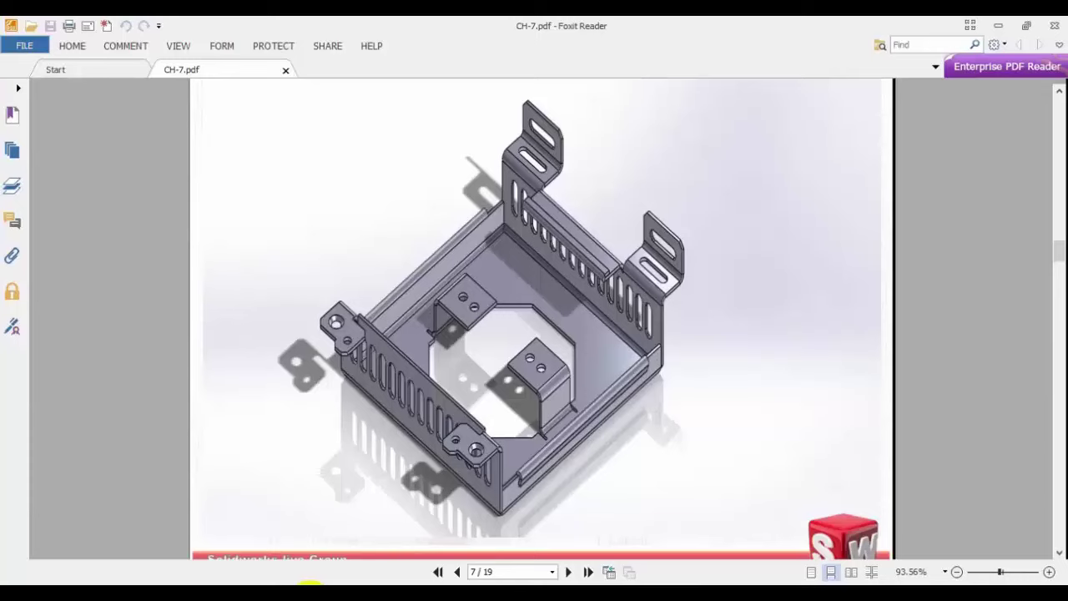
pyautogui.click(310, 583)
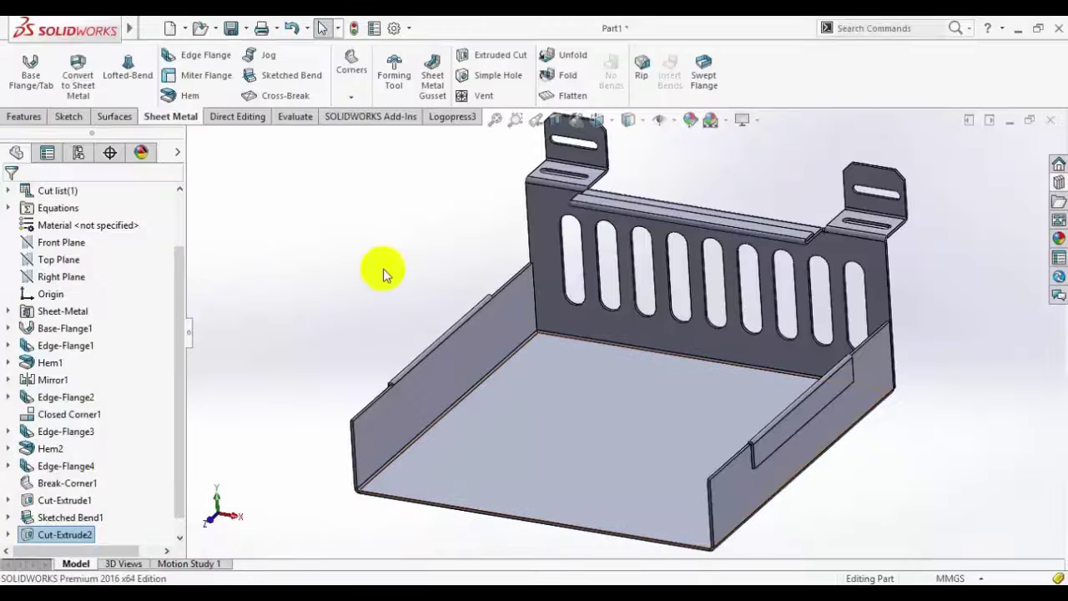
# Step: Add an 85 mm Edge Flange on the tray's front bottom edge, checked in Front view
pyautogui.click(206, 55)
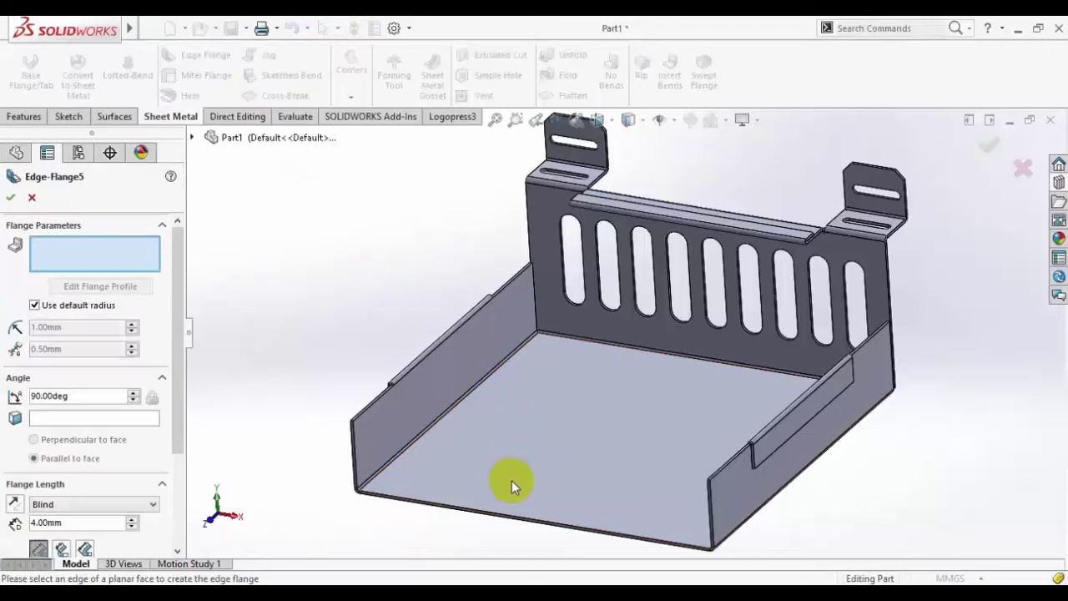
pyautogui.click(499, 521)
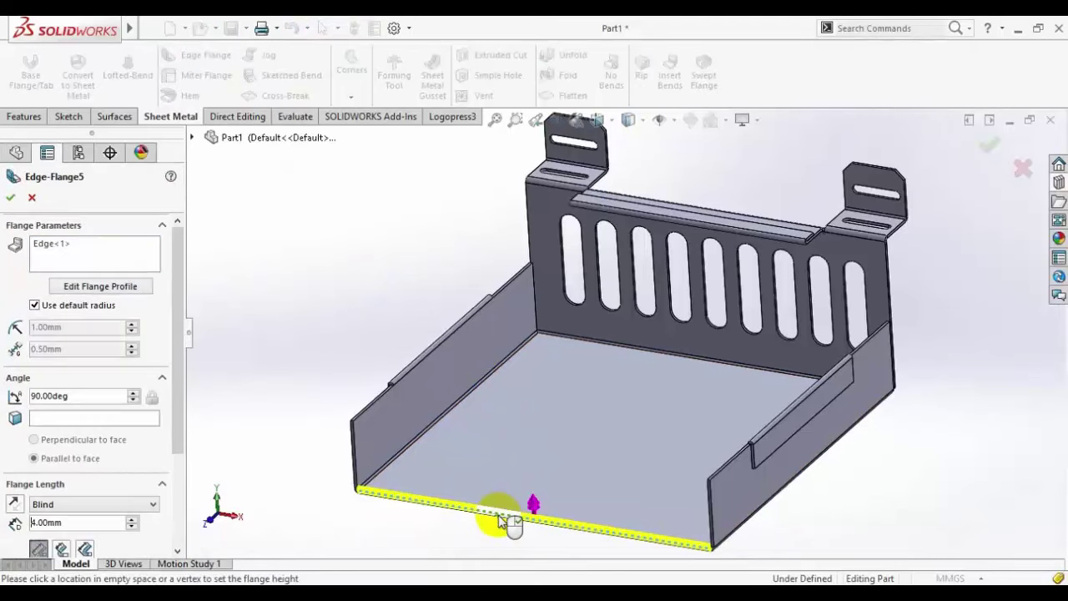
pyautogui.click(511, 374)
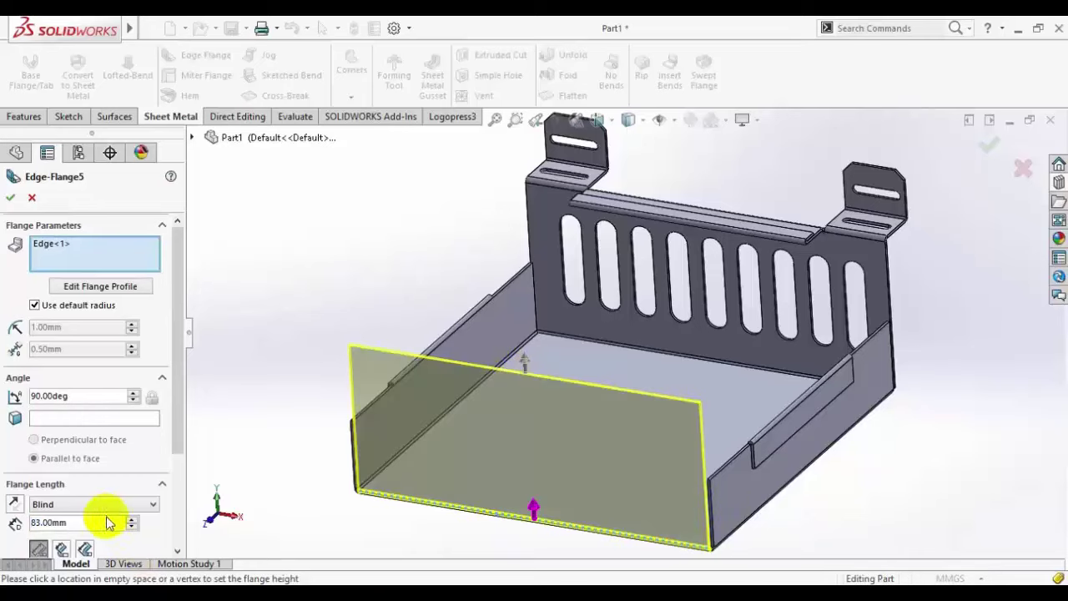
pyautogui.click(597, 119)
pyautogui.click(527, 321)
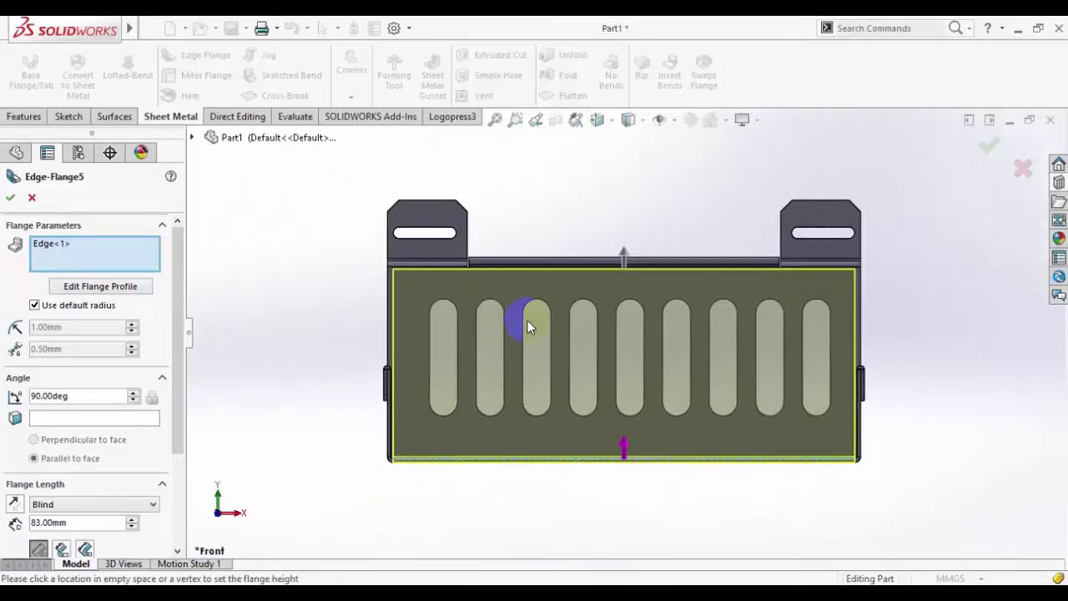
pyautogui.doubleClick(95, 520)
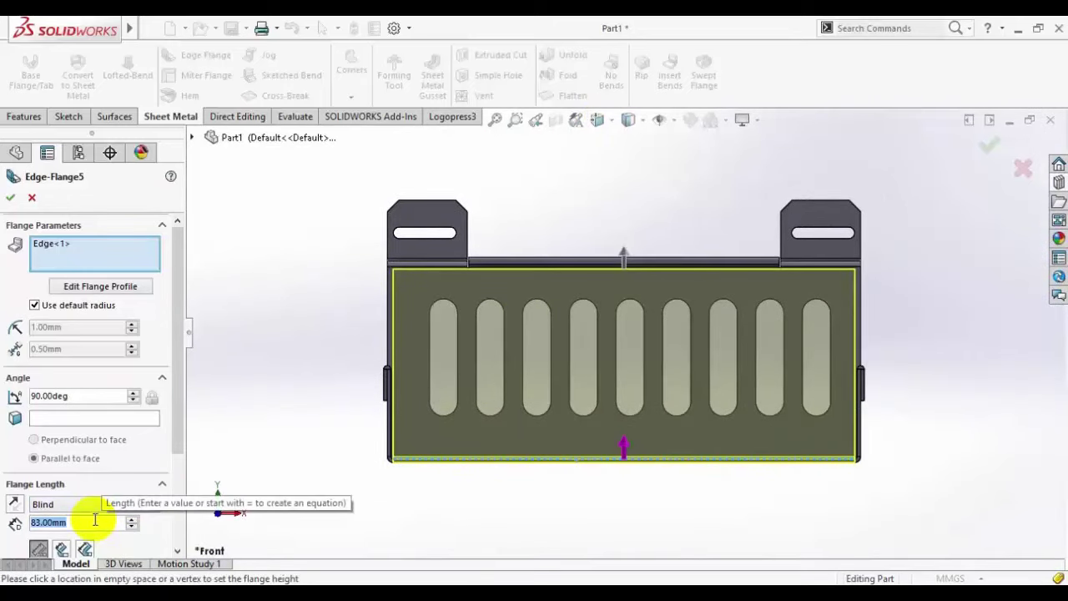
pyautogui.write('85')
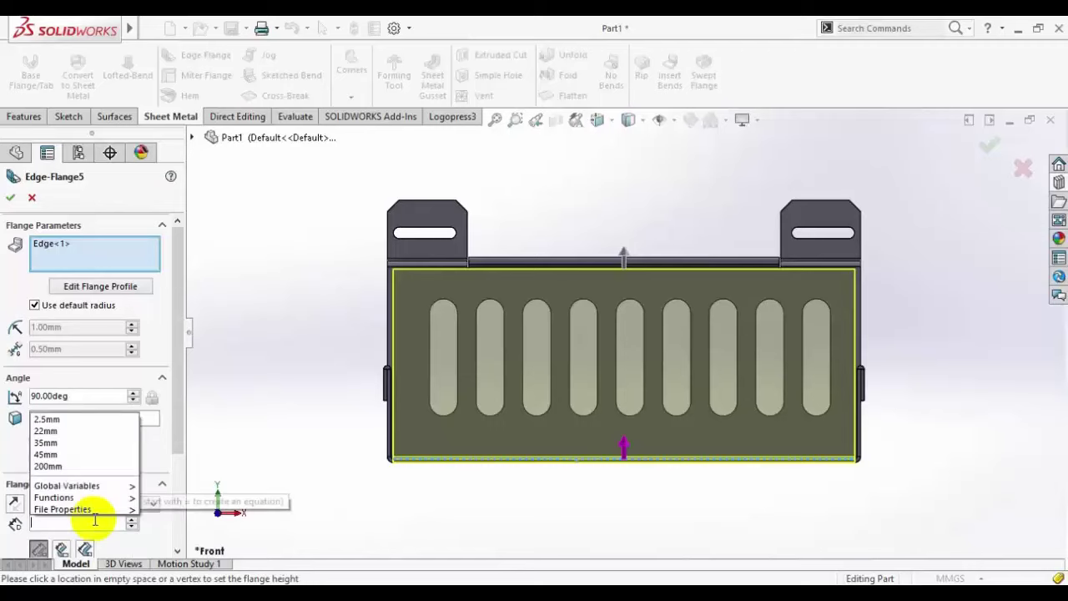
pyautogui.press('Return')
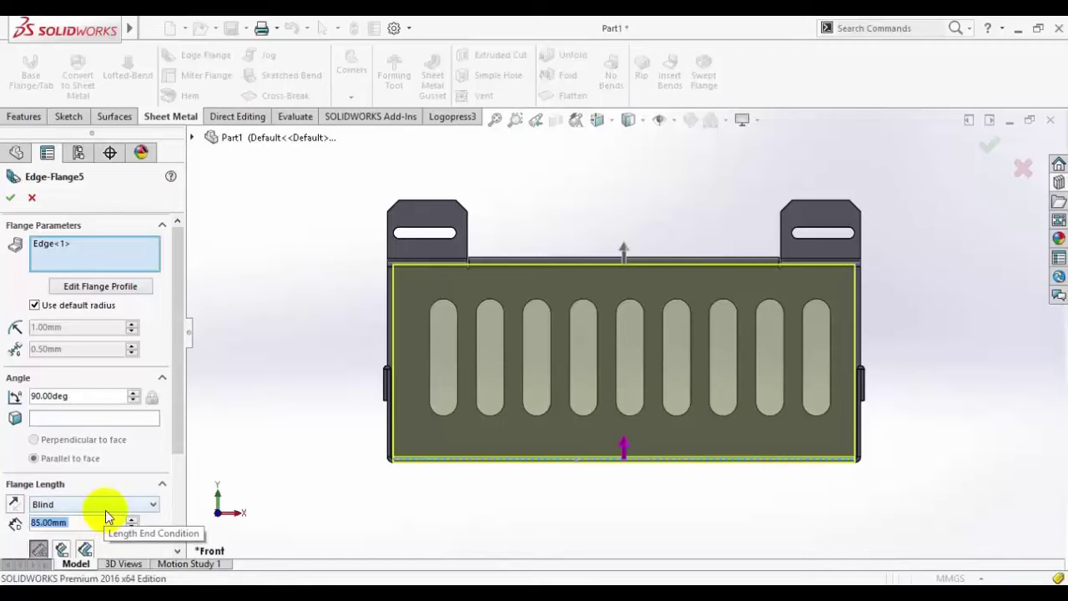
pyautogui.click(10, 198)
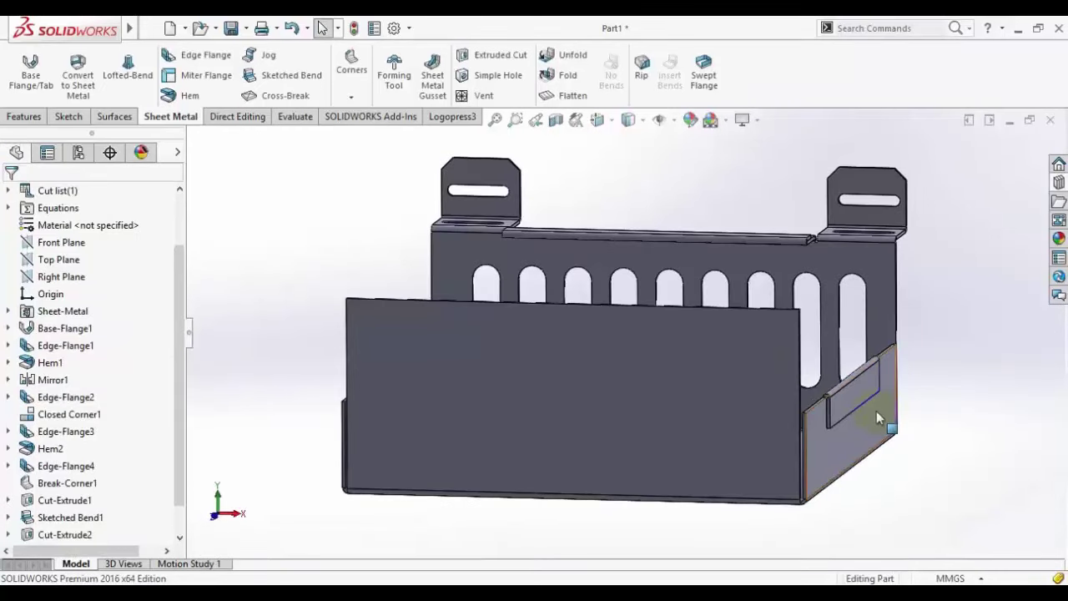
# Step: Start a Closed Corner and pick the flange face at the first front corner
pyautogui.scroll(-2, 803, 464)
pyautogui.scroll(-3, 803, 488)
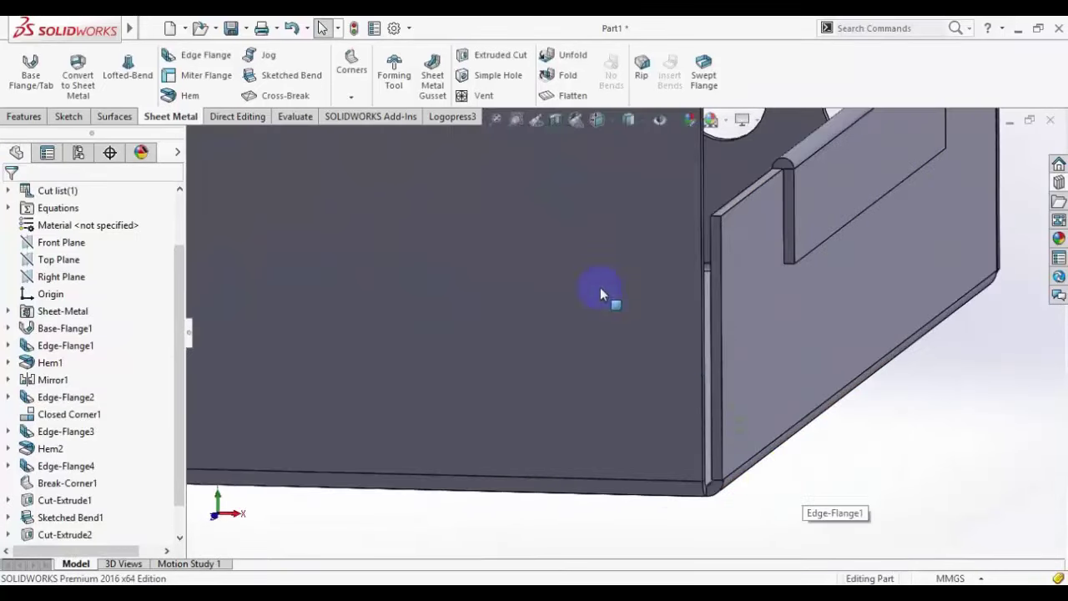
pyautogui.click(351, 69)
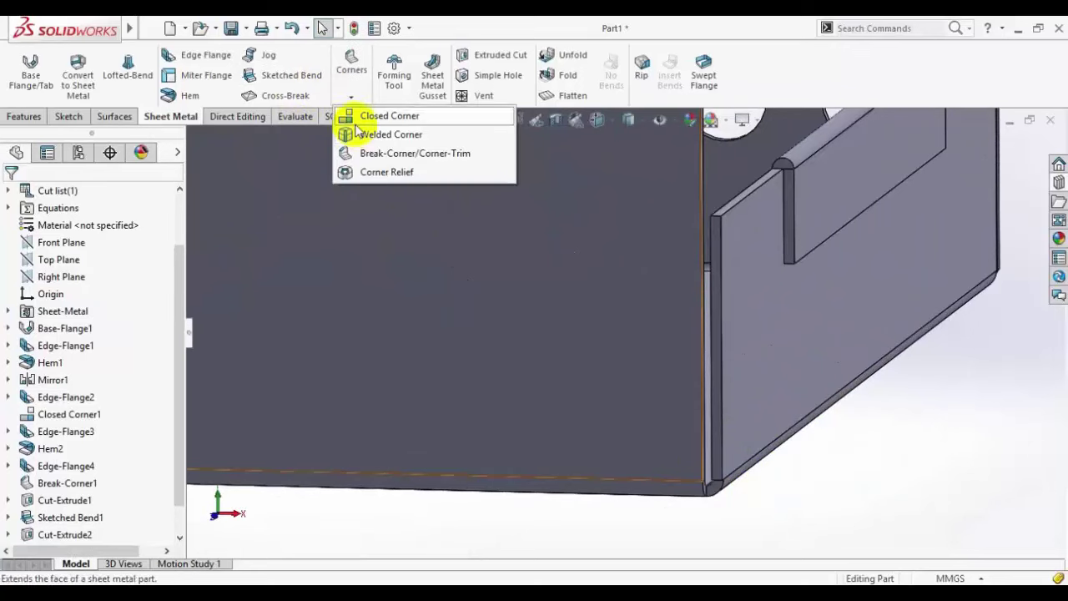
pyautogui.click(367, 114)
pyautogui.scroll(-4, 722, 490)
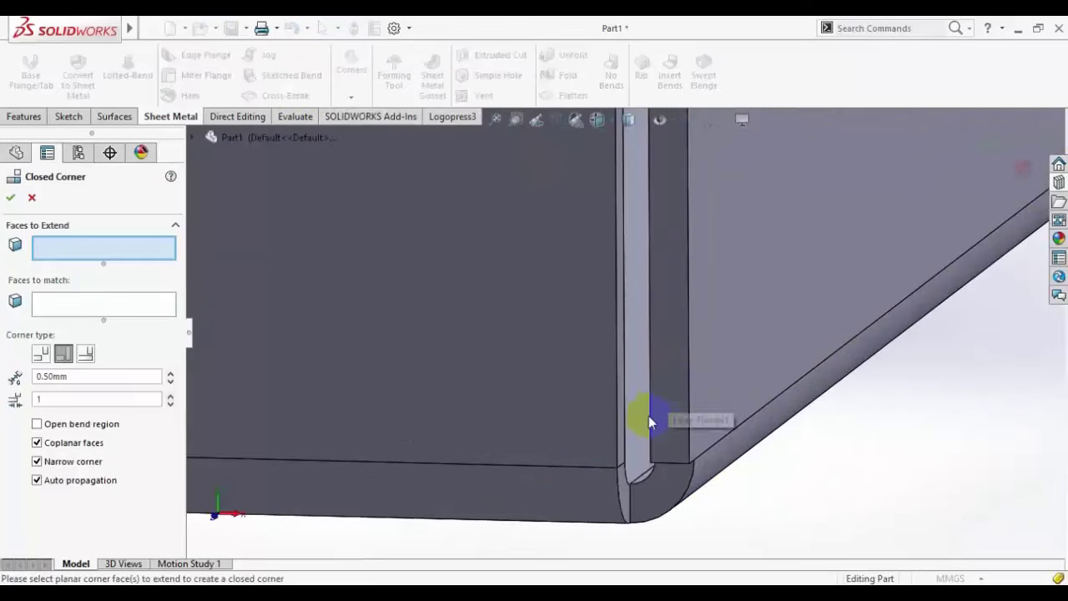
pyautogui.click(625, 437)
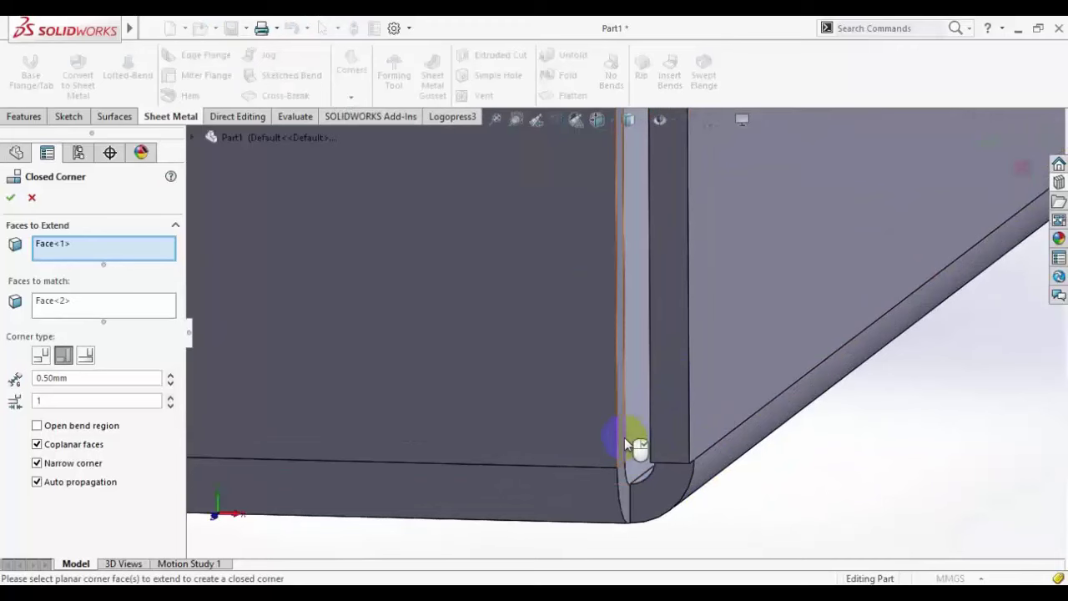
# Step: Pick the flange face at the other front corner to close it as well
pyautogui.scroll(3, 370, 330)
pyautogui.scroll(5, 370, 329)
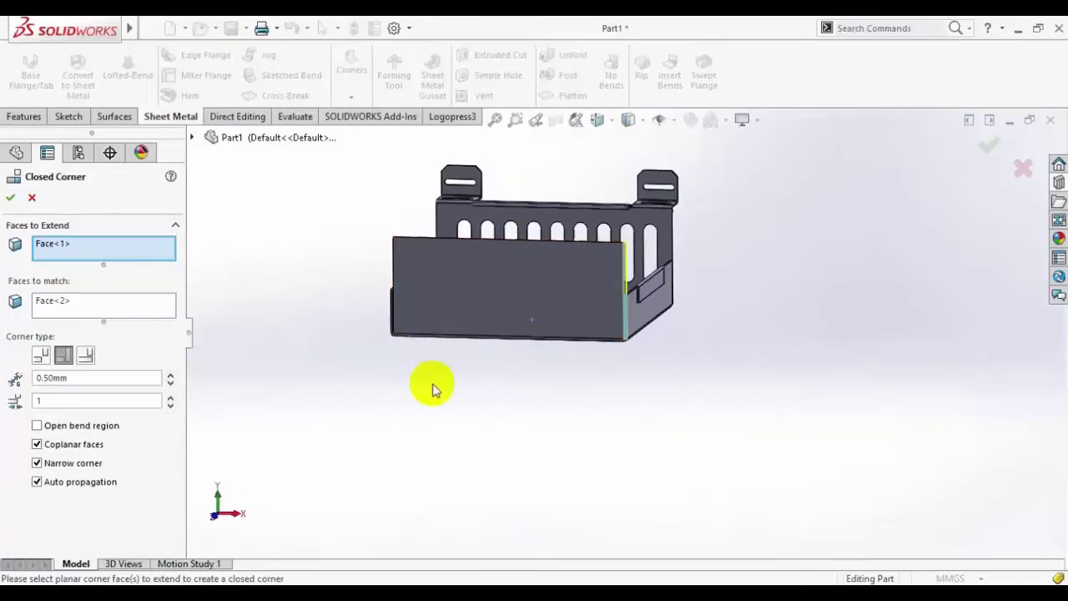
pyautogui.moveTo(509, 399); pyautogui.dragTo(680, 348, button='middle')
pyautogui.scroll(-3, 684, 342)
pyautogui.scroll(-5, 651, 313)
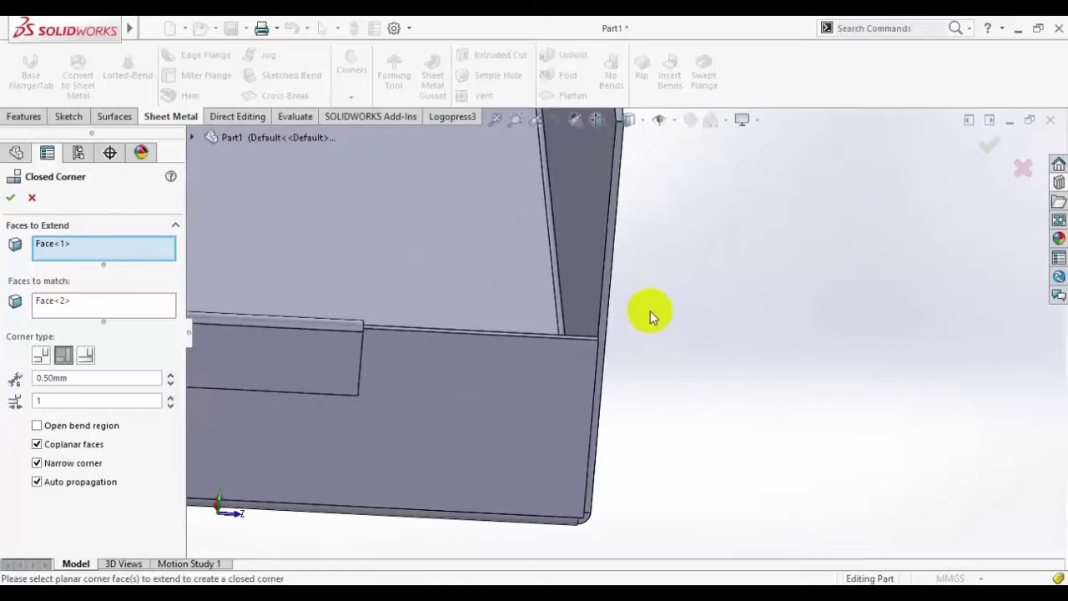
pyautogui.click(543, 345)
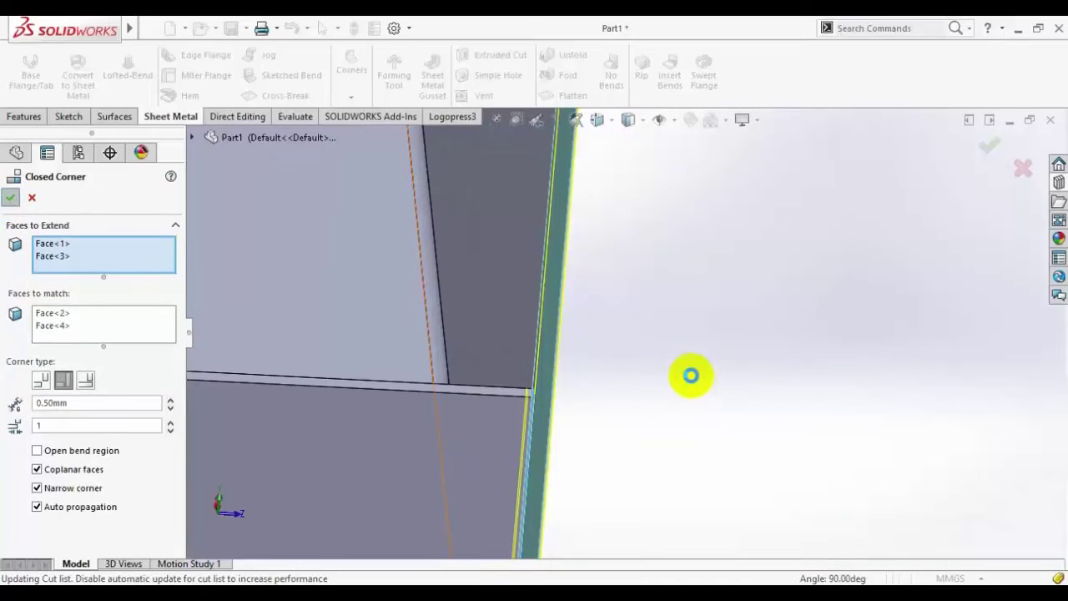
# Step: Orbit around the tray to inspect the closed corners and compare with the reference PDF
pyautogui.scroll(4, 705, 366)
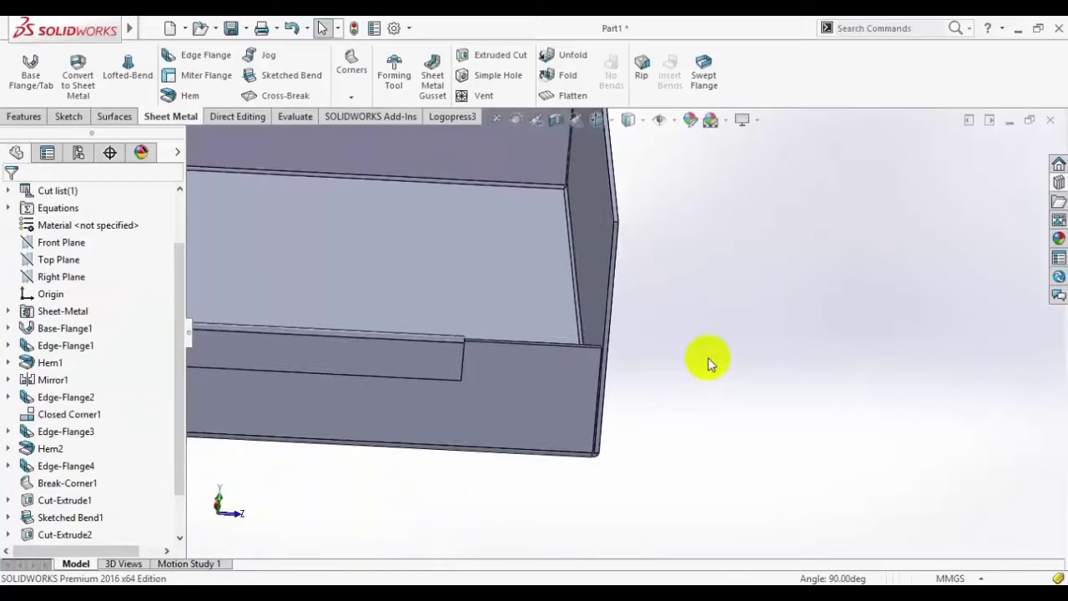
pyautogui.scroll(3, 707, 365)
pyautogui.moveTo(679, 293); pyautogui.dragTo(517, 259, button='middle')
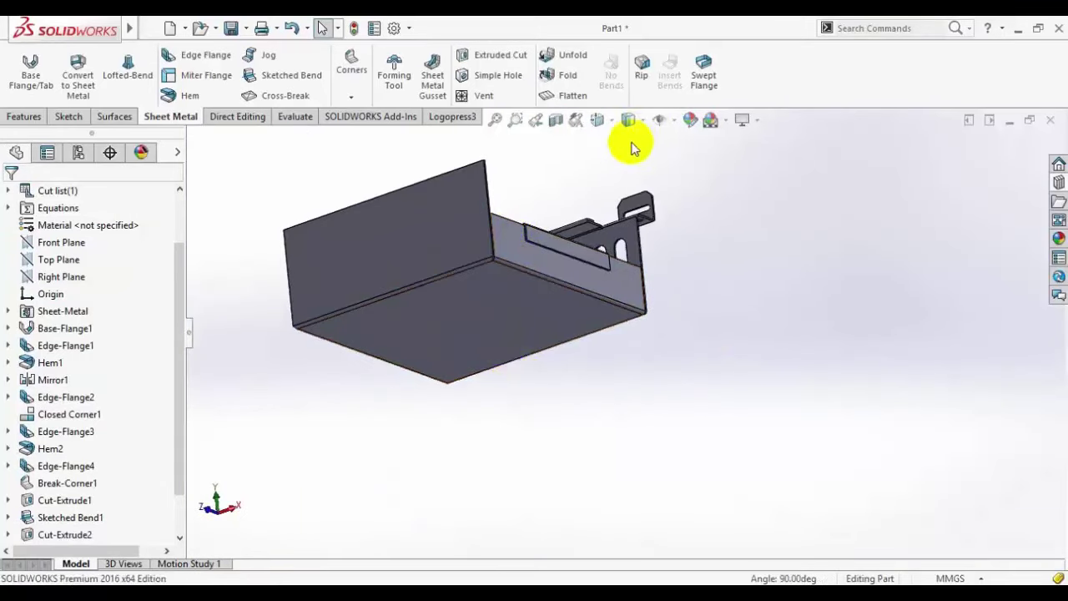
pyautogui.moveTo(613, 159); pyautogui.dragTo(407, 223, button='middle')
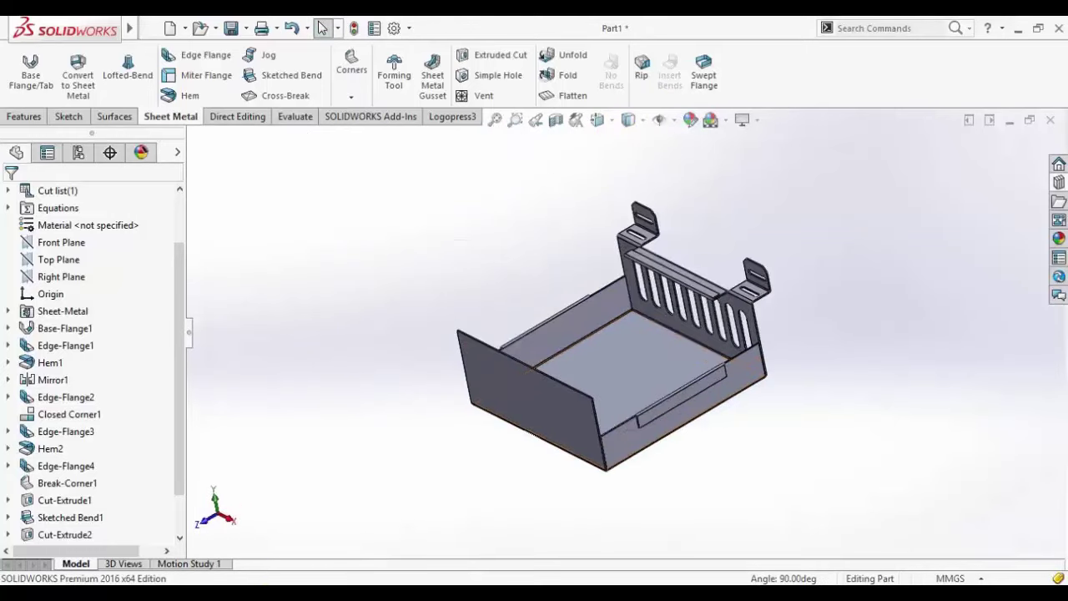
pyautogui.click(264, 579)
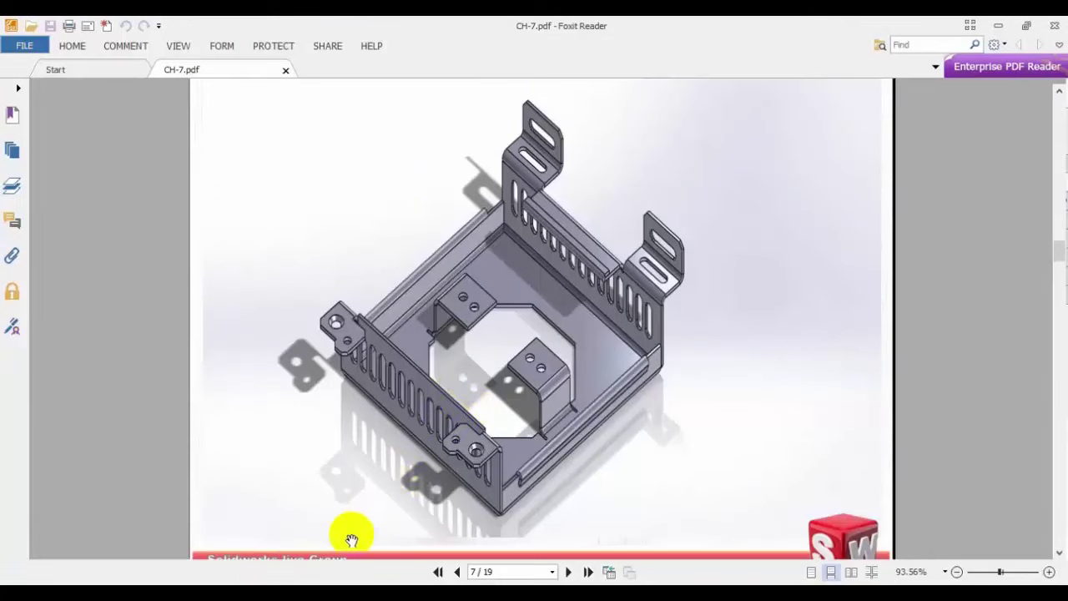
pyautogui.click(328, 589)
pyautogui.moveTo(525, 411)
pyautogui.mouseDown(button='middle')
pyautogui.moveTo(484, 434)
pyautogui.moveTo(501, 465)
pyautogui.moveTo(529, 425)
pyautogui.mouseUp(button='middle')
pyautogui.scroll(-2, 533, 410)
pyautogui.scroll(-2, 532, 410)
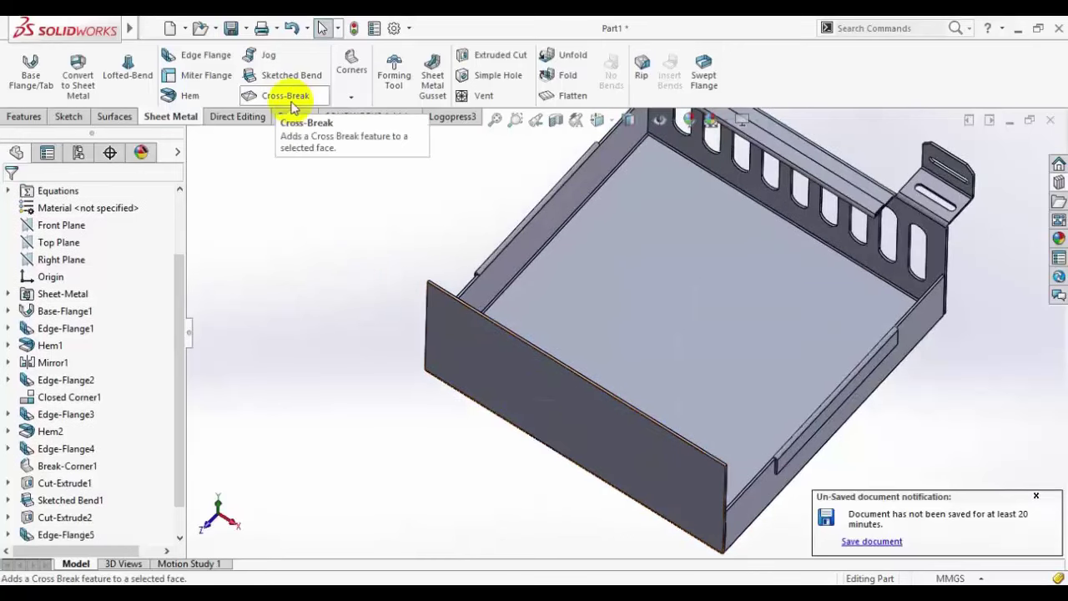
# Step: Set up a reversed, Closed-type hem of 15 mm on the front wall's top edge
pyautogui.click(197, 94)
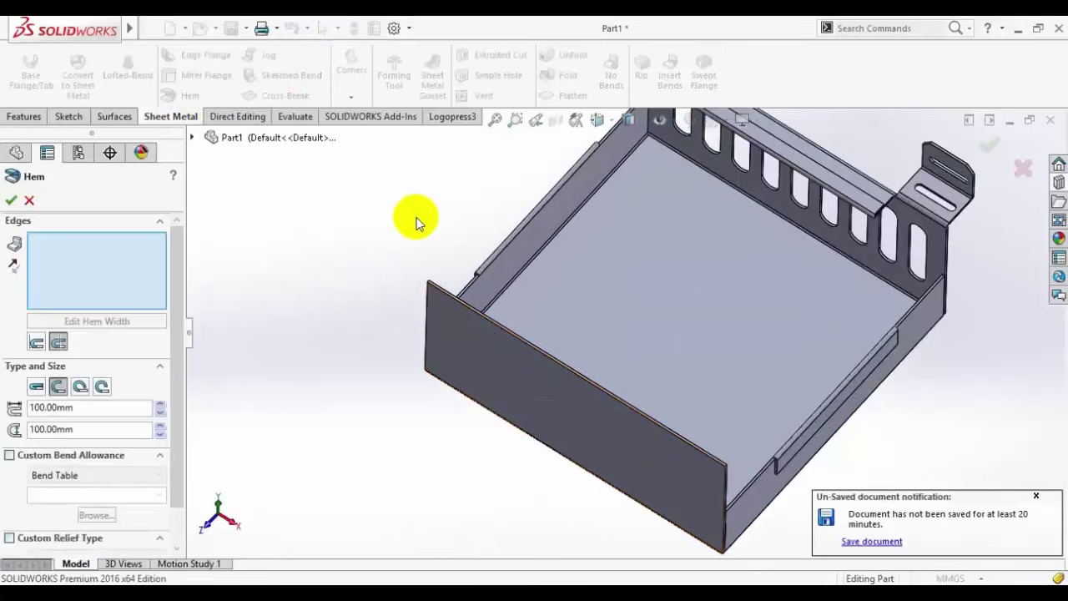
pyautogui.click(529, 345)
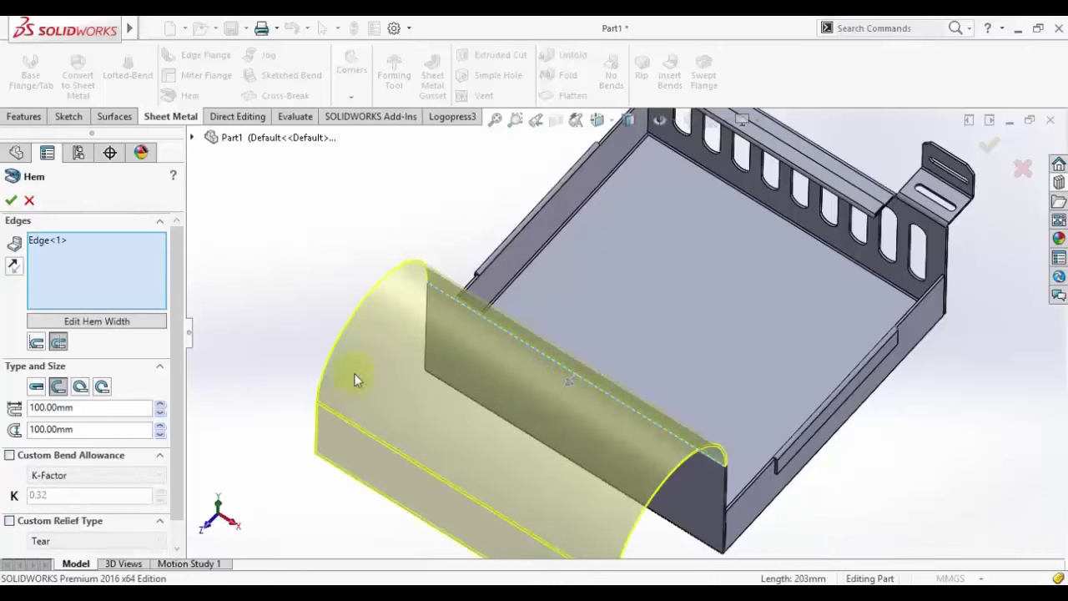
pyautogui.moveTo(819, 498); pyautogui.dragTo(869, 446, button='middle')
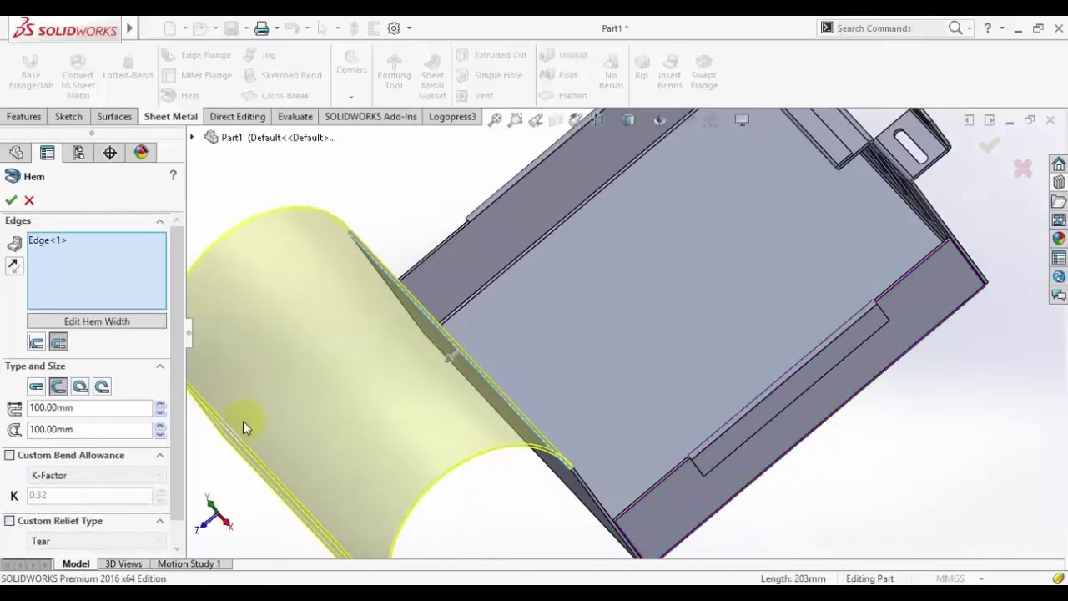
pyautogui.click(13, 265)
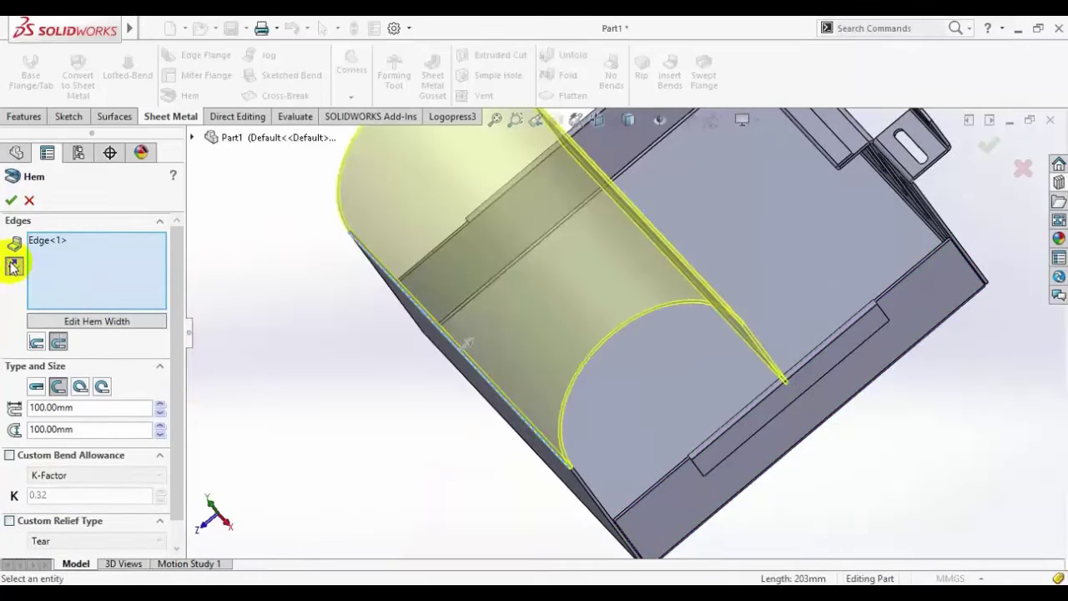
pyautogui.click(39, 387)
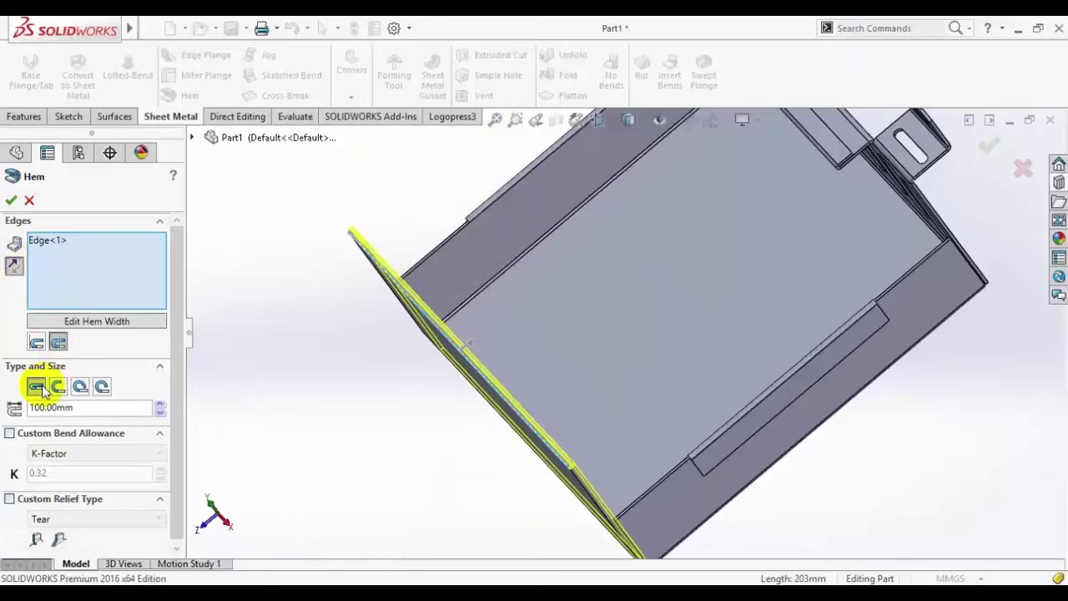
pyautogui.doubleClick(107, 411)
pyautogui.write('15')
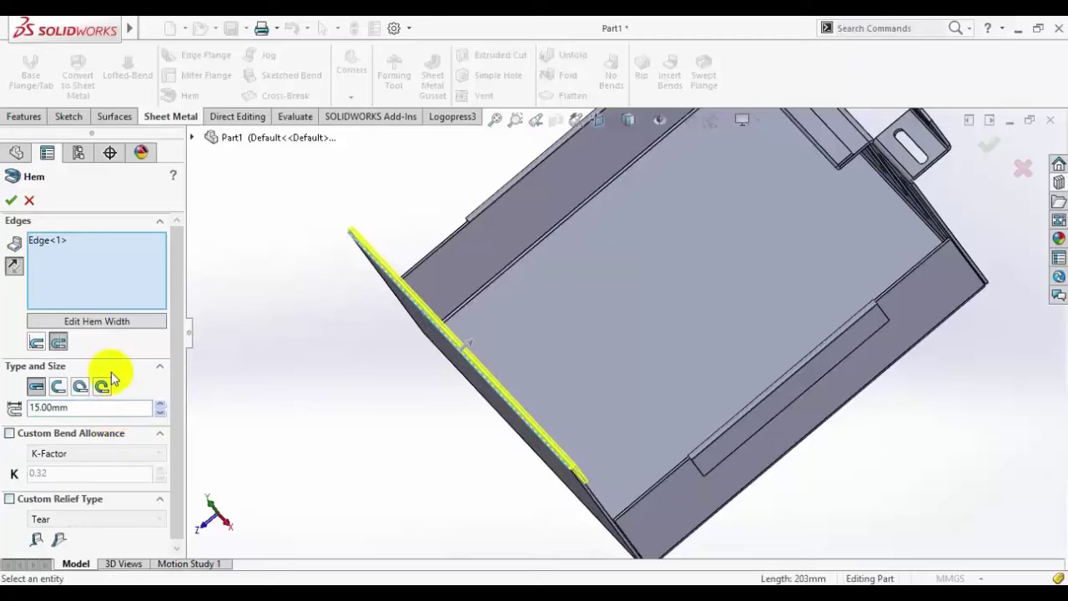
# Step: Edit the hem width profile and pull both ends of the hem line inward
pyautogui.click(115, 327)
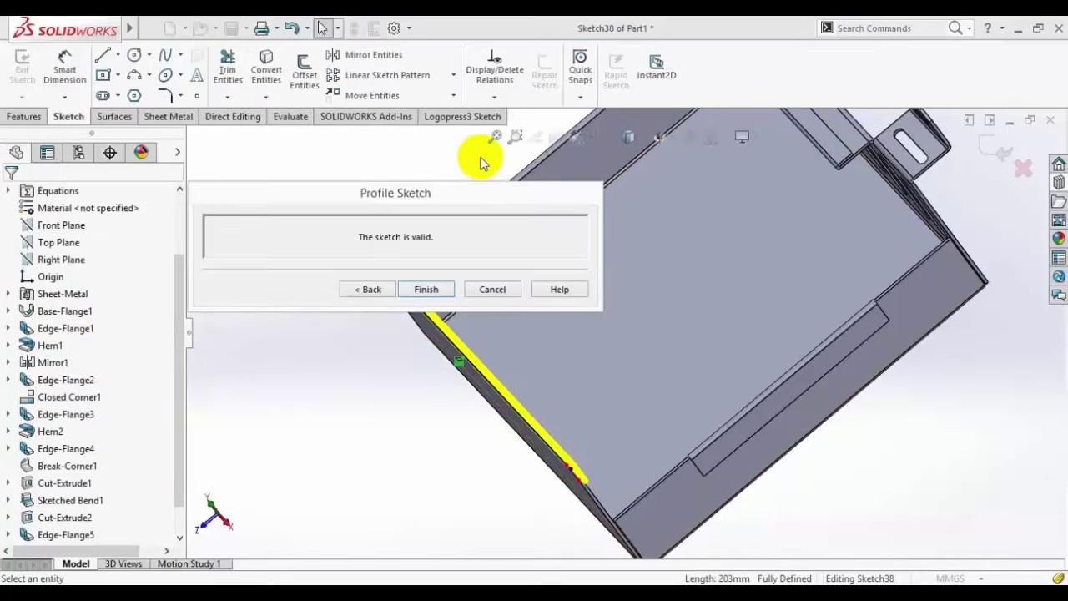
pyautogui.moveTo(480, 192)
pyautogui.mouseDown()
pyautogui.moveTo(351, 205)
pyautogui.moveTo(191, 274)
pyautogui.moveTo(199, 303)
pyautogui.mouseUp()
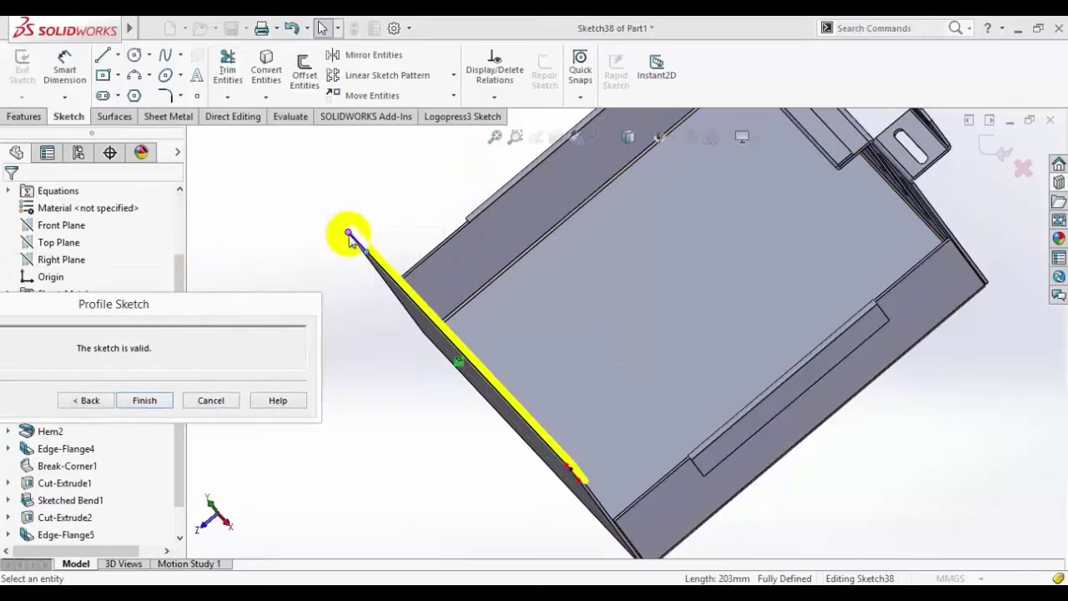
pyautogui.moveTo(348, 235); pyautogui.dragTo(393, 298)
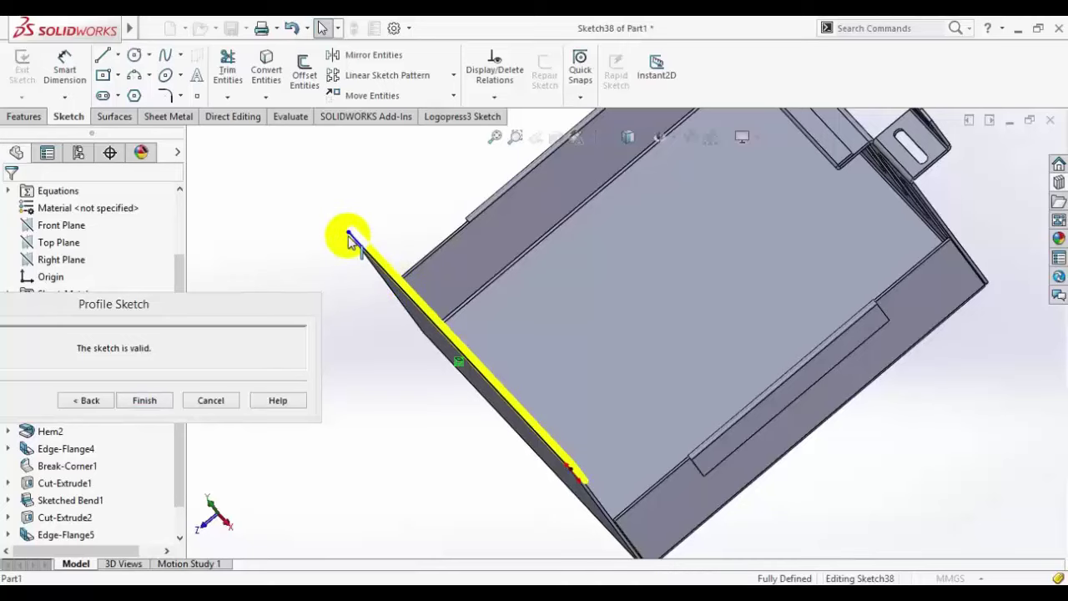
pyautogui.moveTo(352, 233)
pyautogui.mouseDown()
pyautogui.moveTo(384, 280)
pyautogui.moveTo(336, 300)
pyautogui.mouseUp()
pyautogui.moveTo(367, 342)
pyautogui.mouseDown(button='middle')
pyautogui.moveTo(388, 308)
pyautogui.moveTo(393, 229)
pyautogui.mouseUp(button='middle')
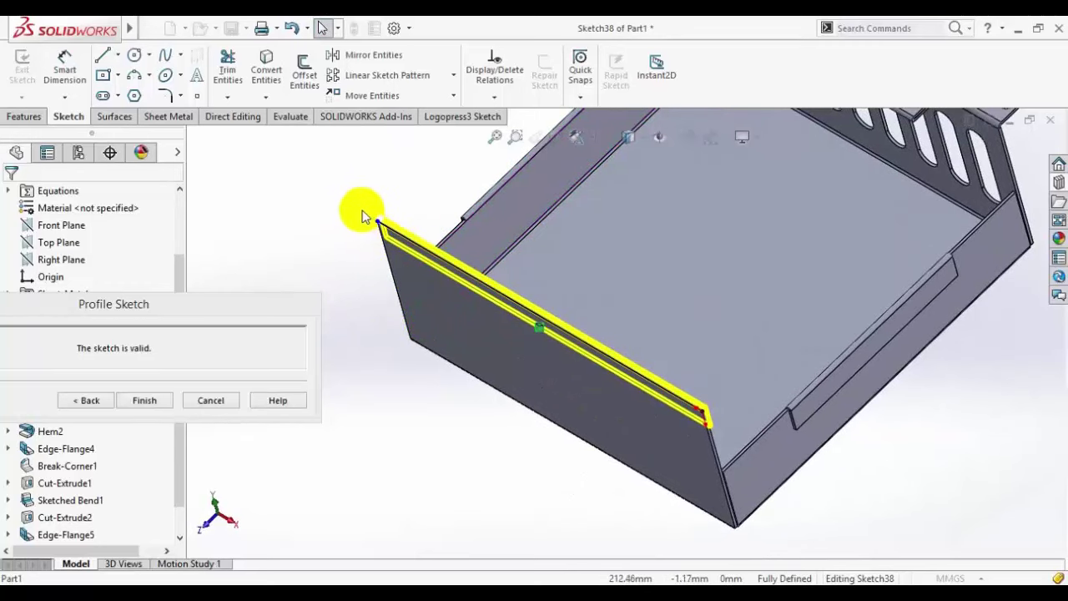
pyautogui.moveTo(376, 220); pyautogui.dragTo(470, 288)
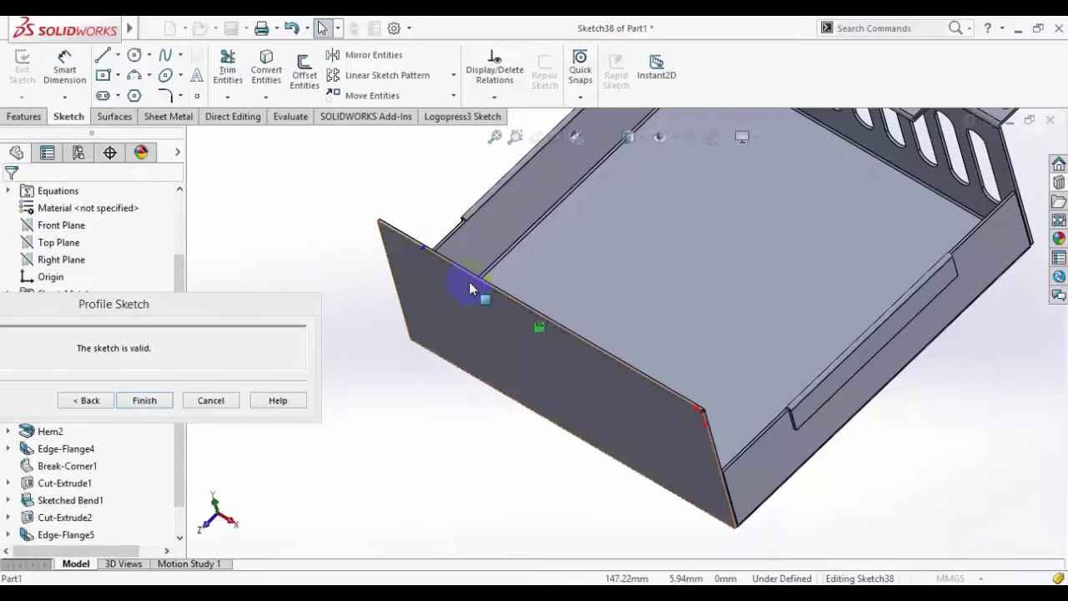
pyautogui.click(587, 393)
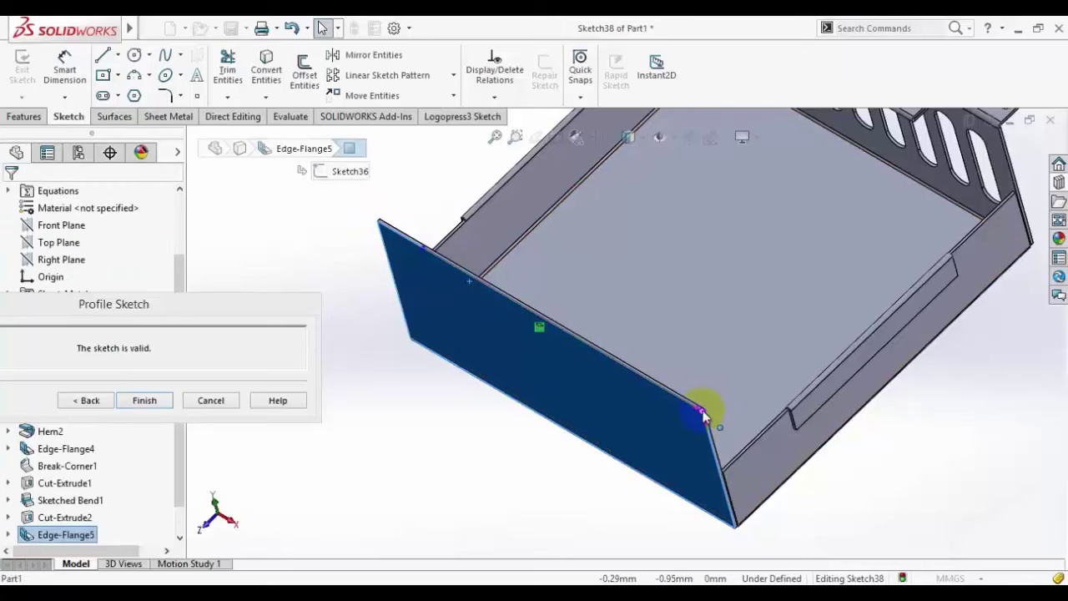
pyautogui.moveTo(704, 415)
pyautogui.mouseDown()
pyautogui.moveTo(675, 381)
pyautogui.moveTo(632, 374)
pyautogui.mouseUp()
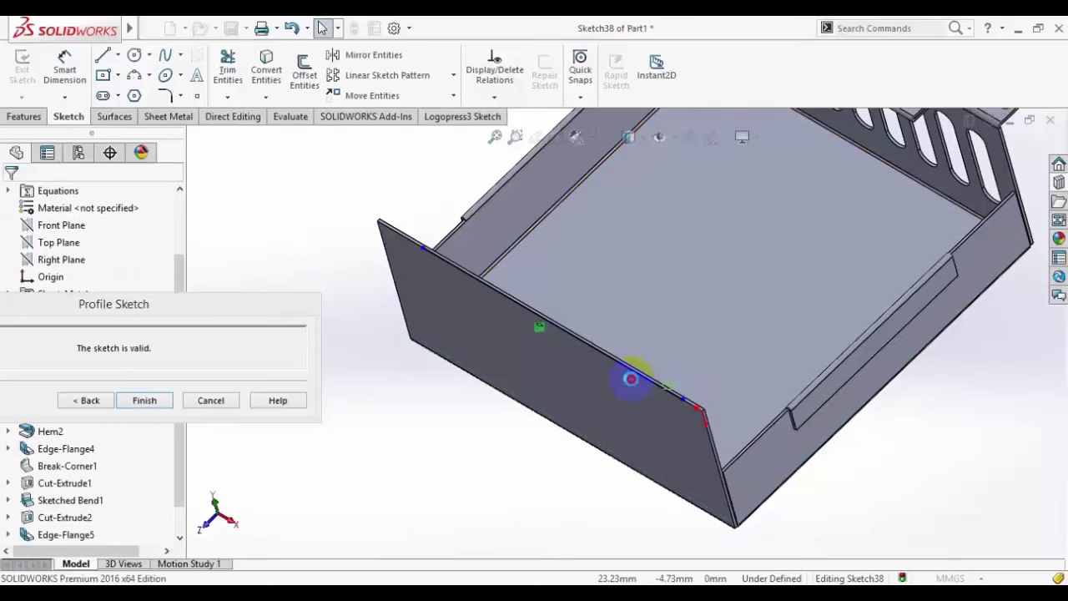
pyautogui.click(497, 493)
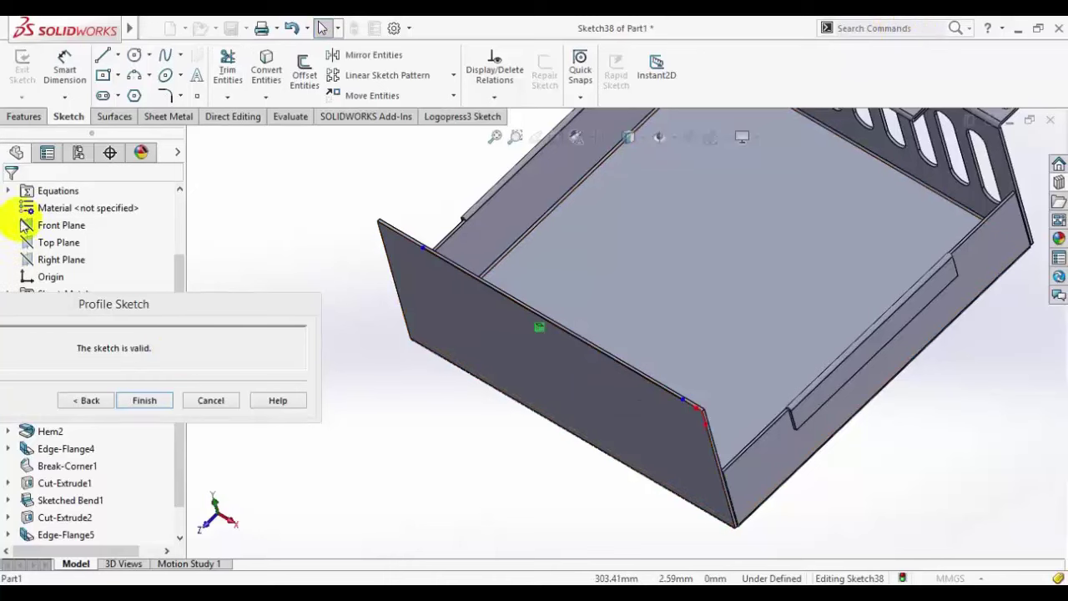
# Step: Dimension each end of the hem line 30 mm in from the wall corners
pyautogui.click(65, 58)
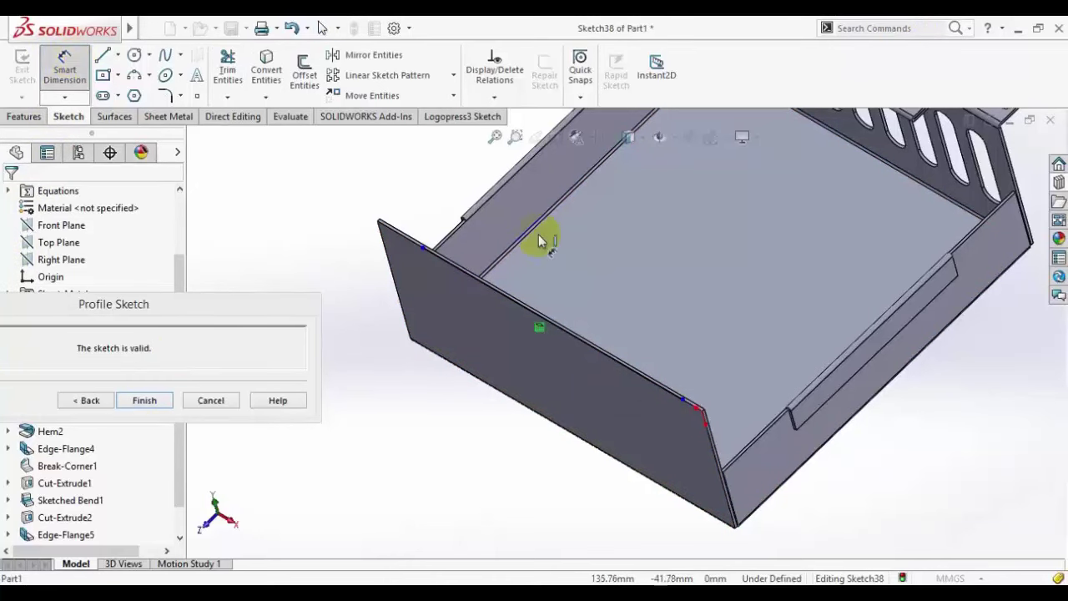
pyautogui.scroll(2, 546, 239)
pyautogui.scroll(-2, 547, 239)
pyautogui.click(464, 309)
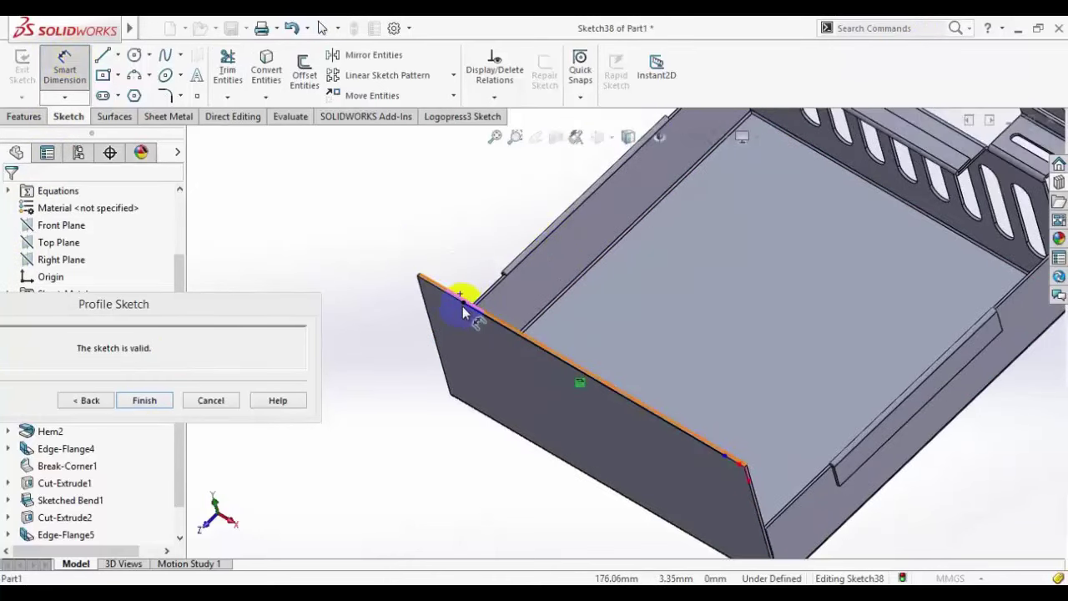
pyautogui.click(422, 289)
pyautogui.click(443, 239)
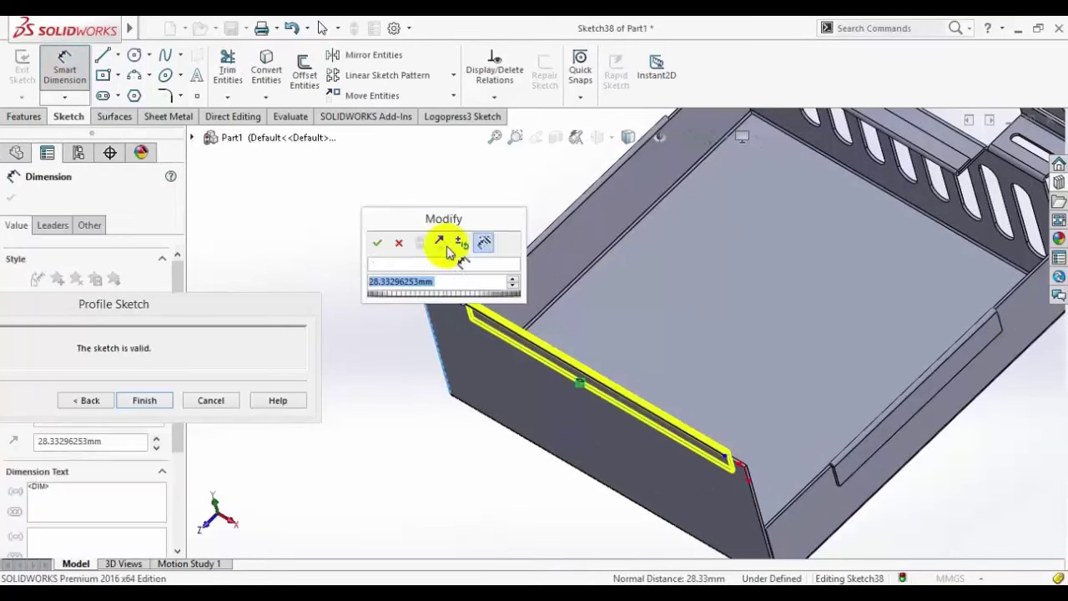
pyautogui.write('30')
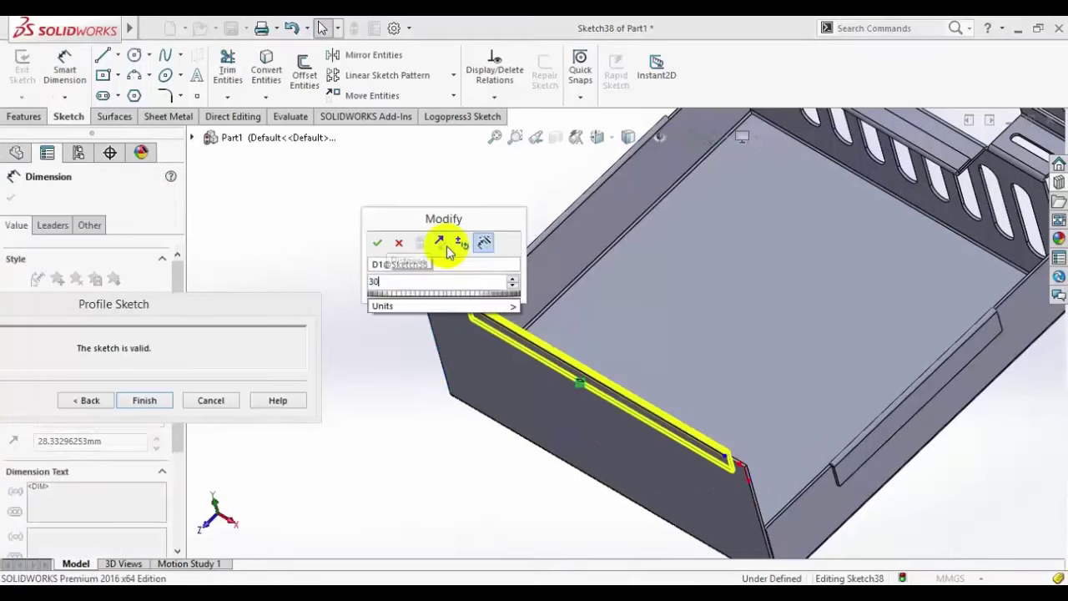
pyautogui.press('Return')
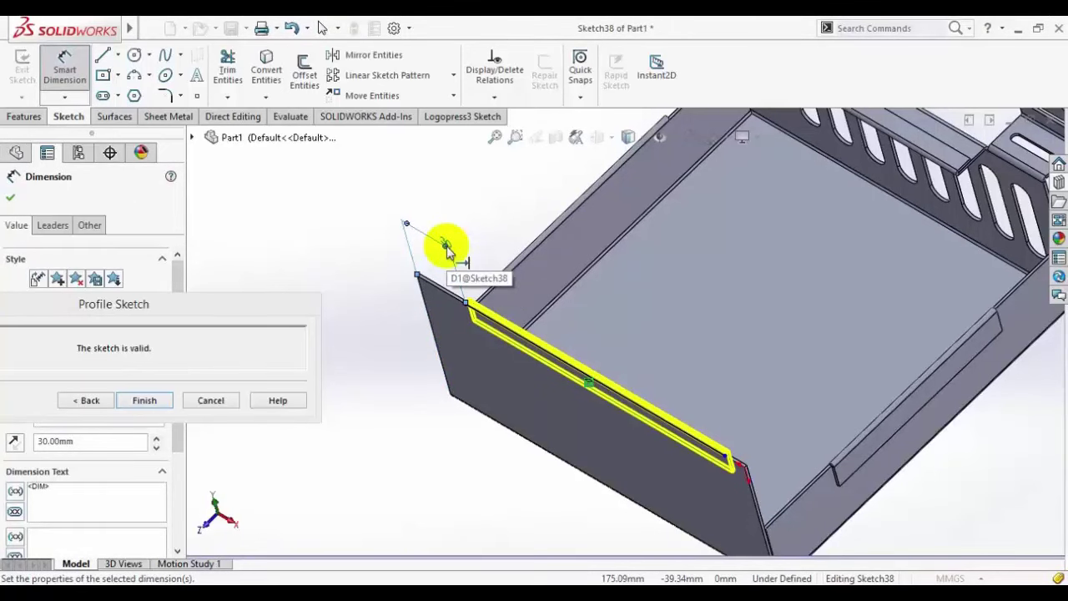
pyautogui.scroll(2, 763, 513)
pyautogui.scroll(-4, 709, 388)
pyautogui.scroll(-3, 670, 450)
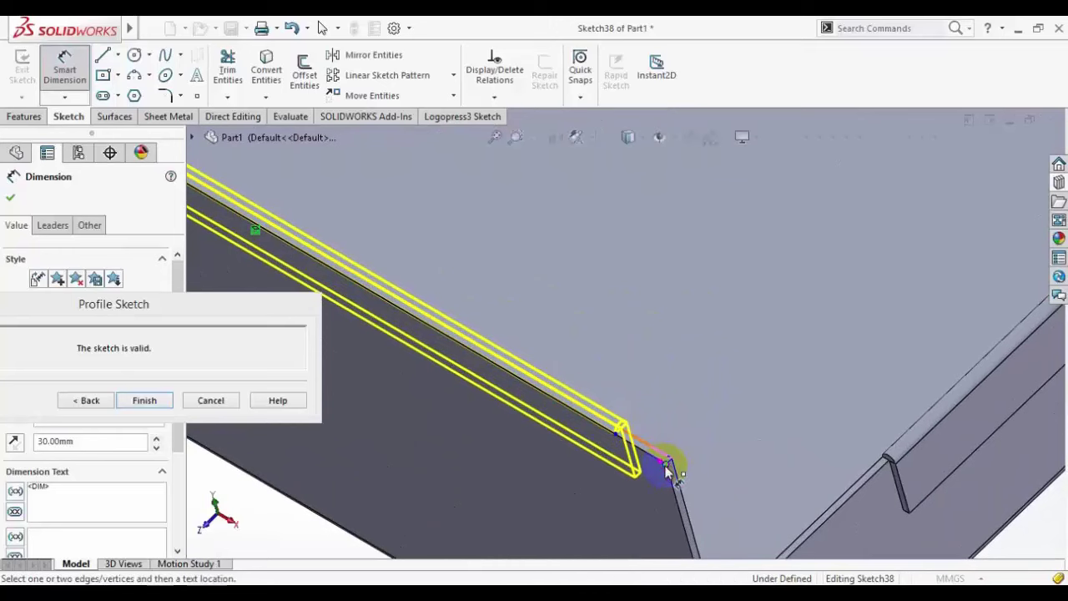
pyautogui.click(615, 435)
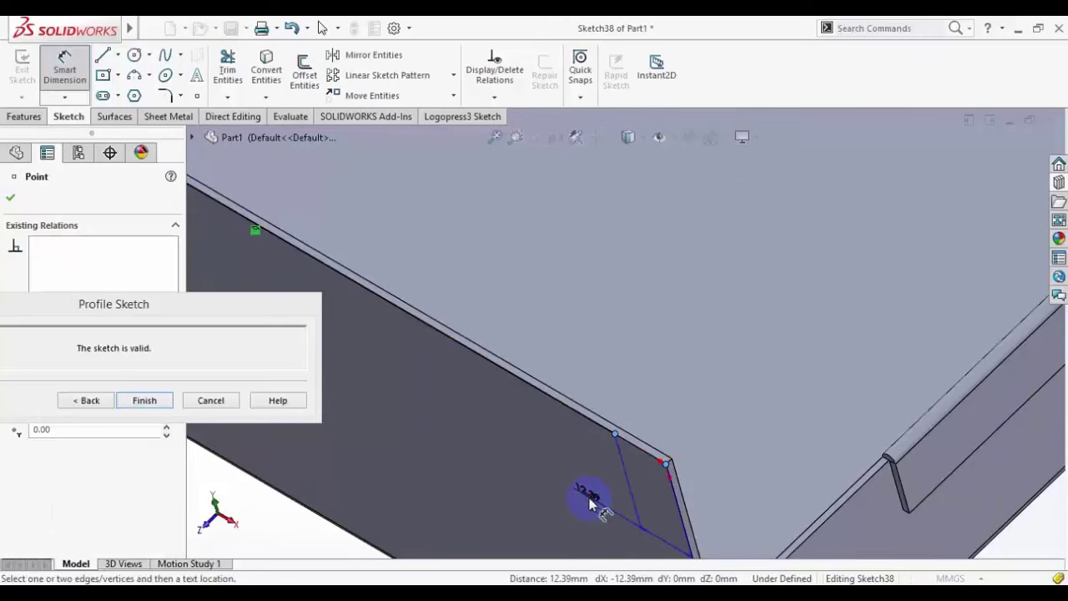
pyautogui.click(591, 501)
pyautogui.write('30')
pyautogui.press('Return')
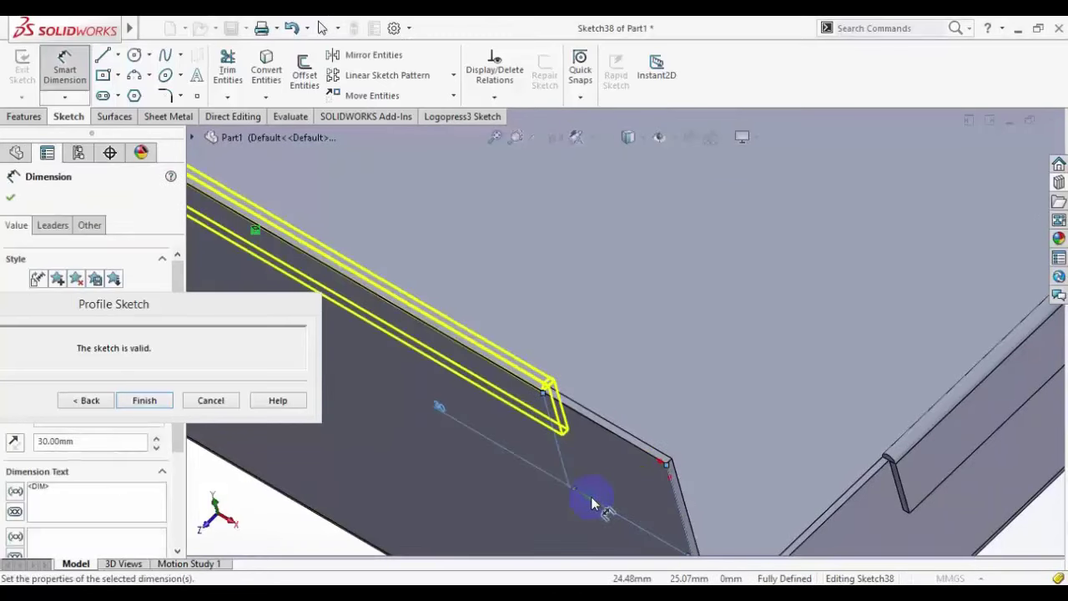
# Step: Apply the hem as Hem3, then compare the part with the reference PDF
pyautogui.press('f')
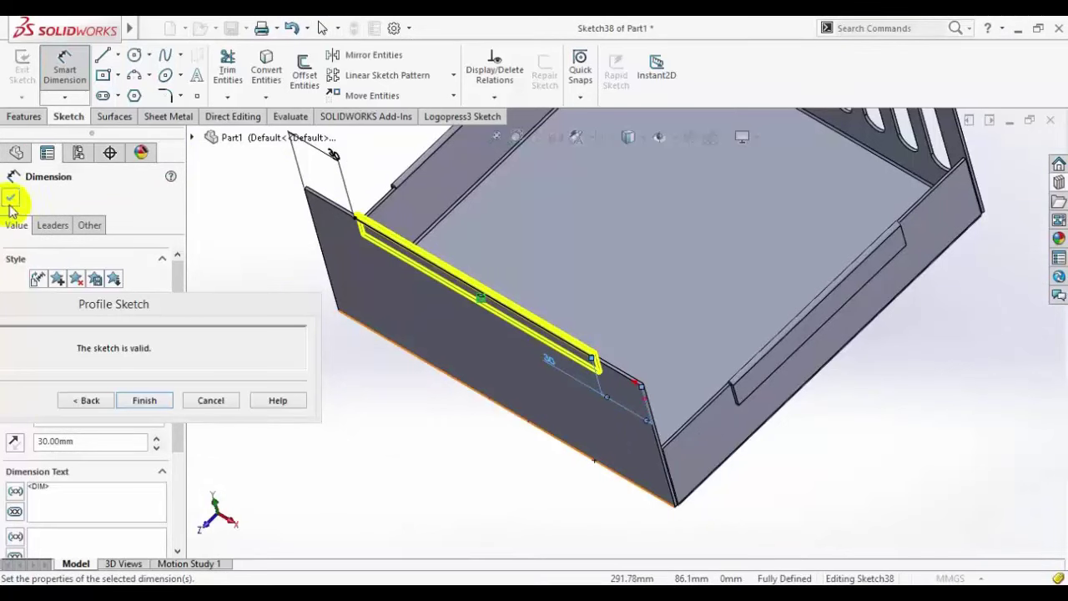
pyautogui.click(90, 404)
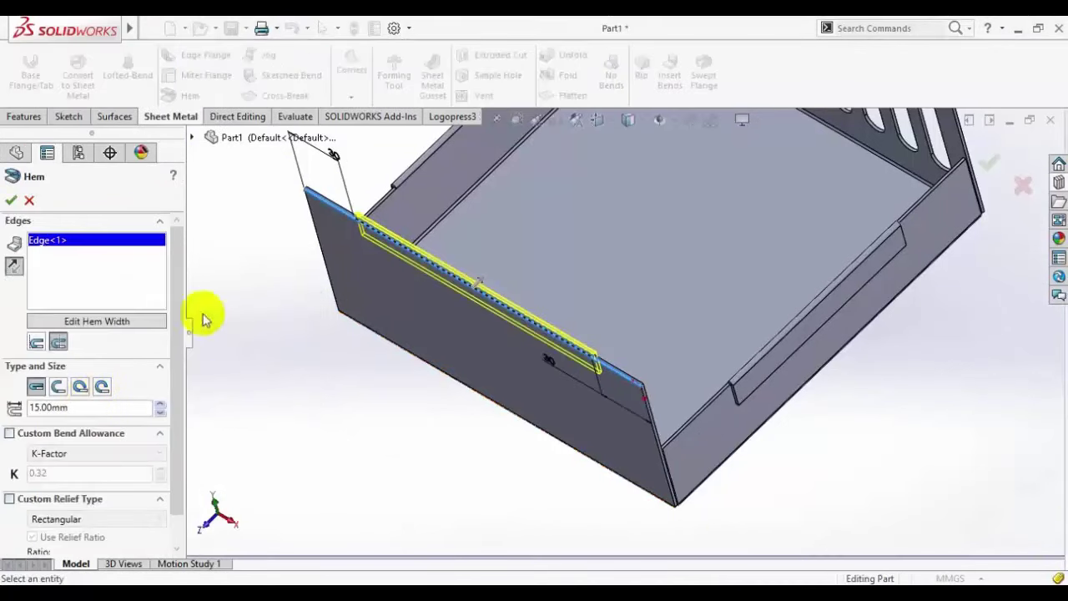
pyautogui.click(10, 201)
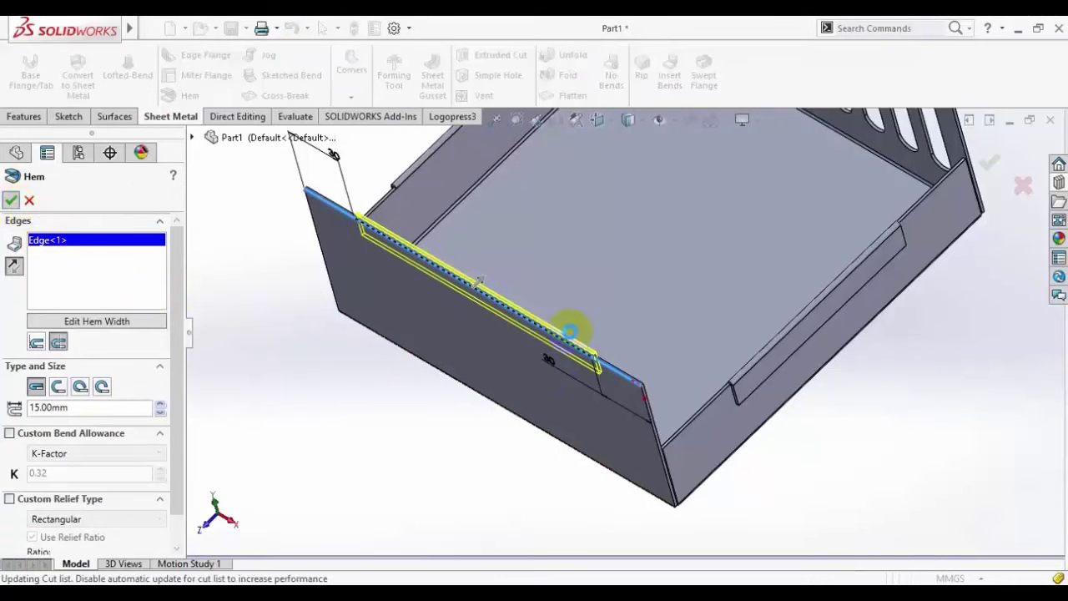
pyautogui.moveTo(257, 595)
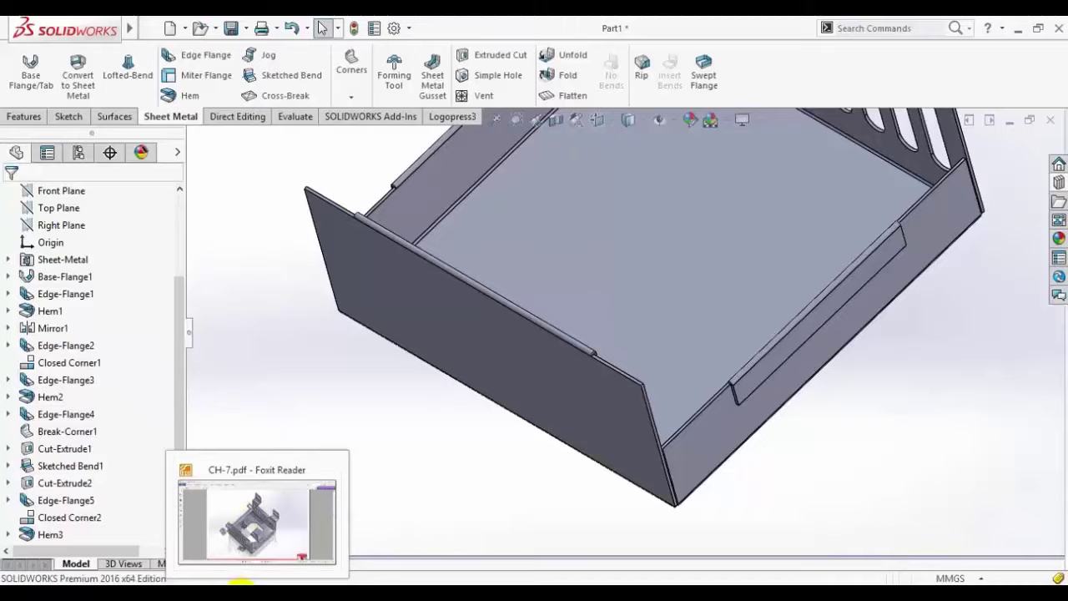
pyautogui.click(257, 509)
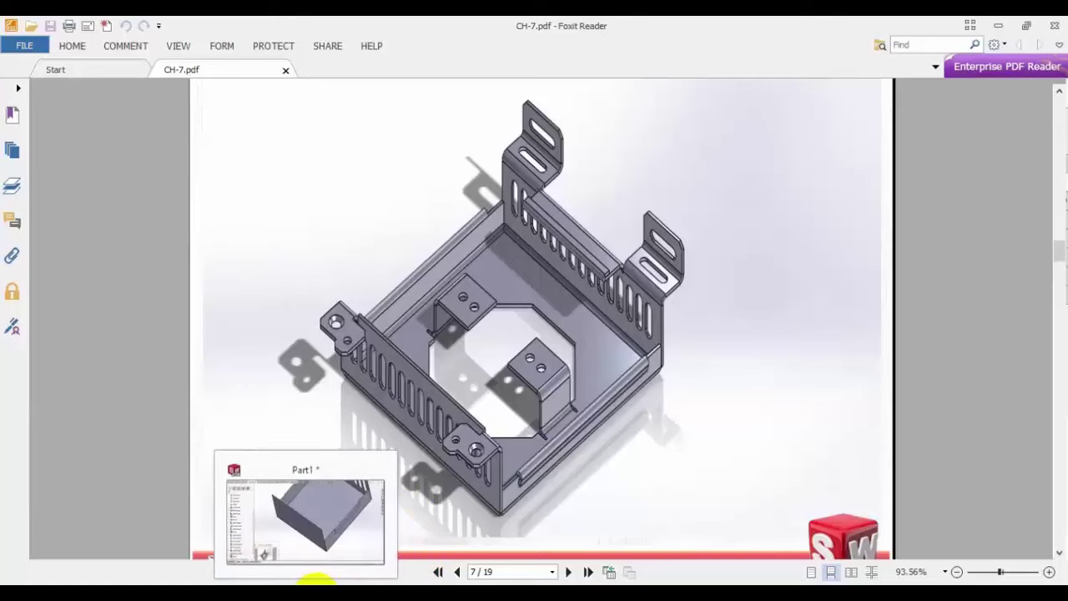
pyautogui.click(318, 582)
pyautogui.scroll(-5, 575, 352)
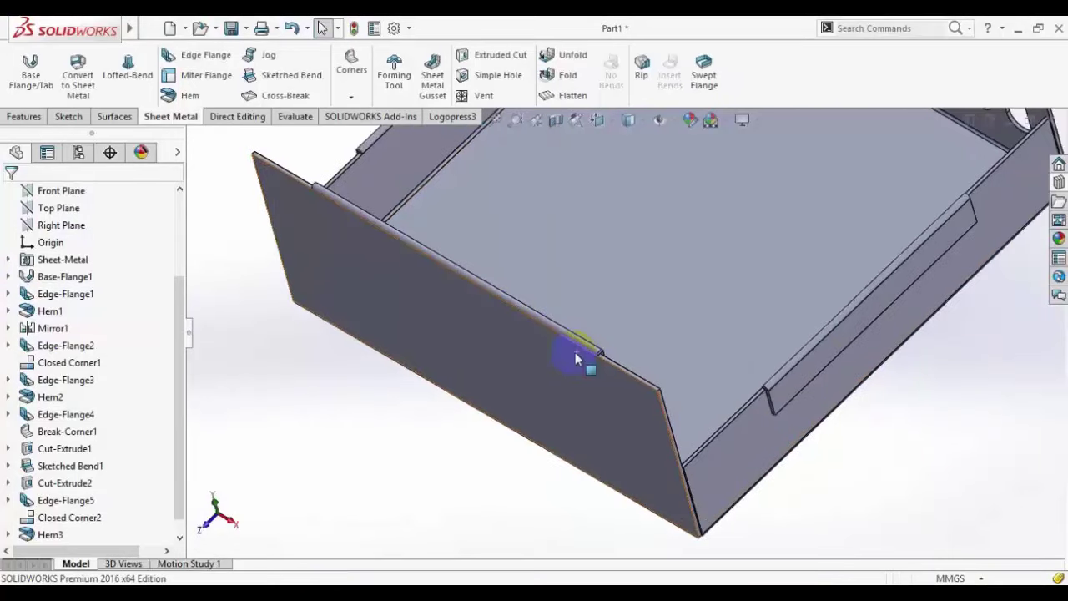
# Step: Start a 30 mm edge flange on the front wall's top edge and edit its profile
pyautogui.click(201, 57)
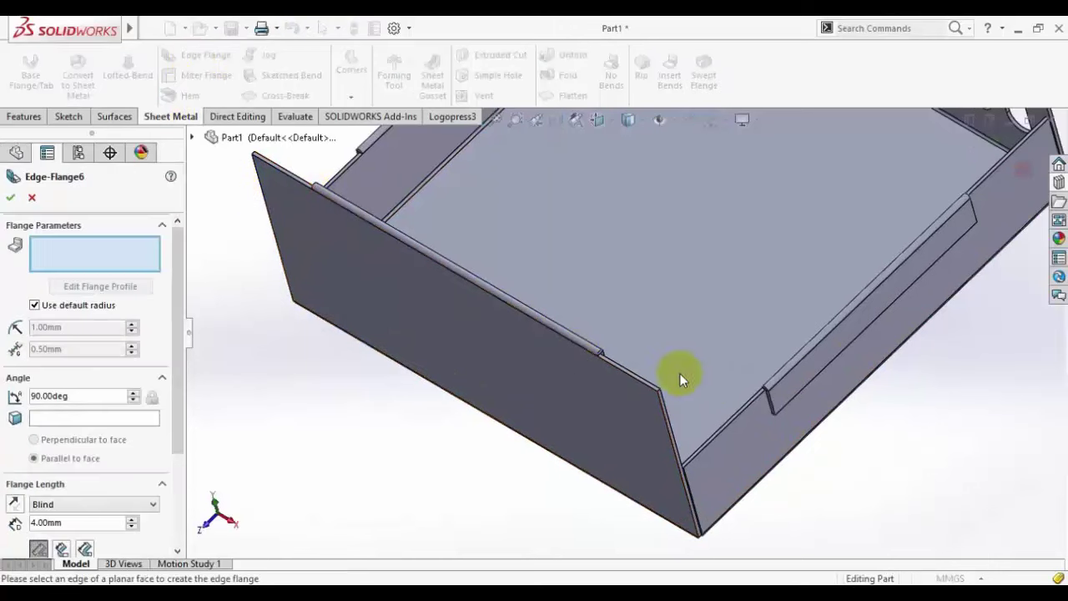
pyautogui.click(641, 379)
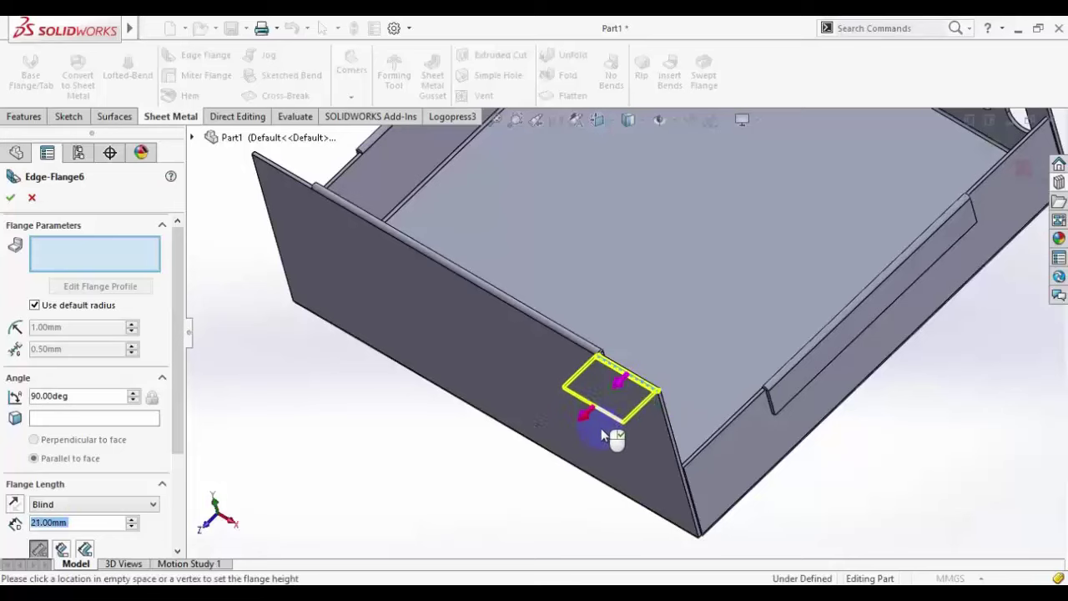
pyautogui.click(586, 441)
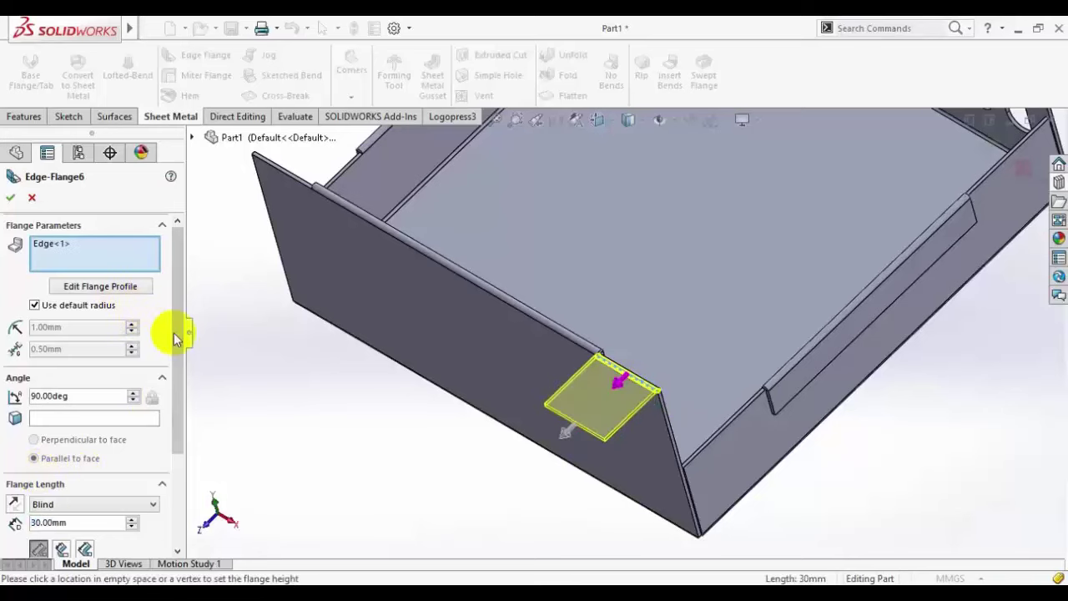
pyautogui.click(102, 286)
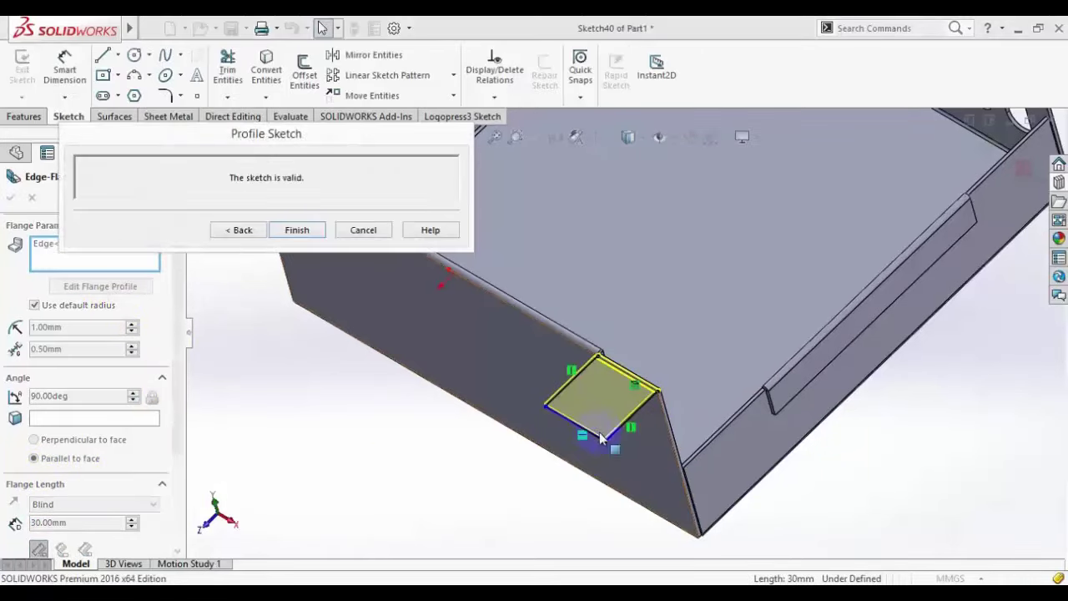
pyautogui.scroll(-2, 601, 438)
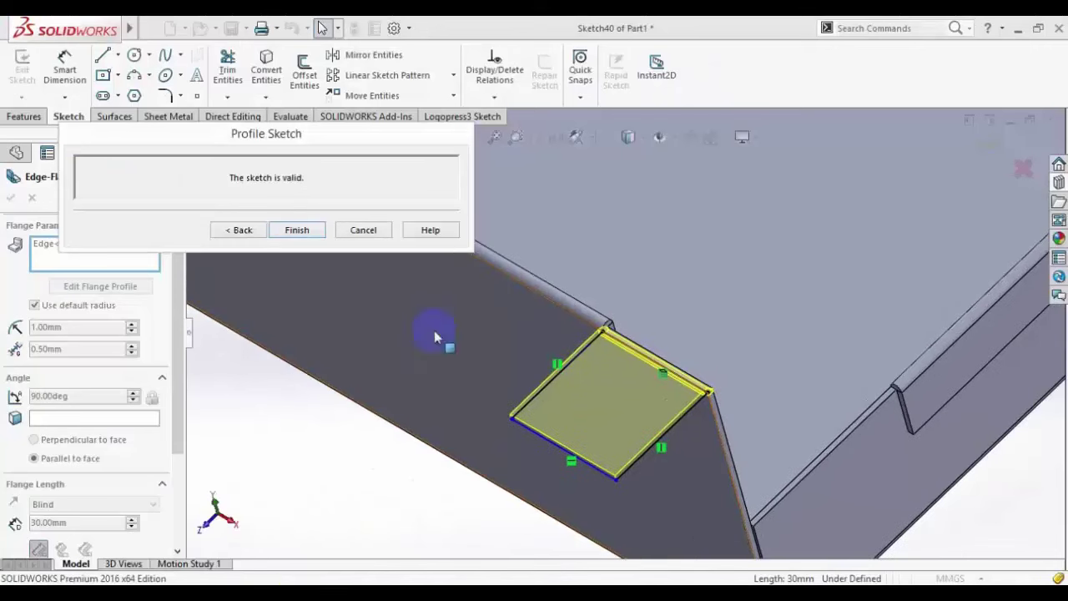
# Step: Draw a short notch line beside the hem and trim the leftover segments
pyautogui.click(106, 57)
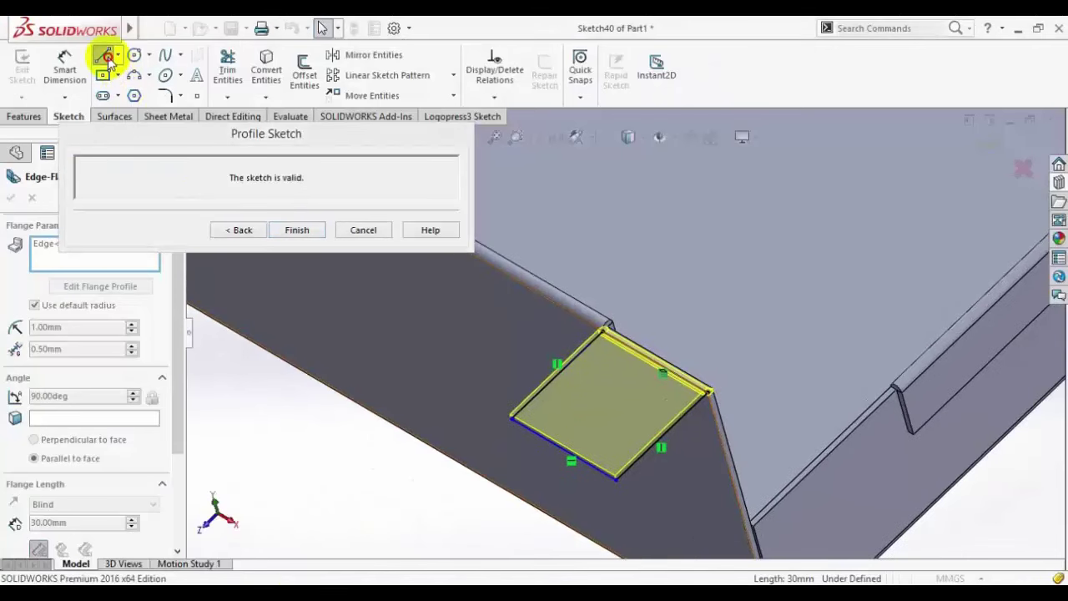
pyautogui.scroll(2, 615, 317)
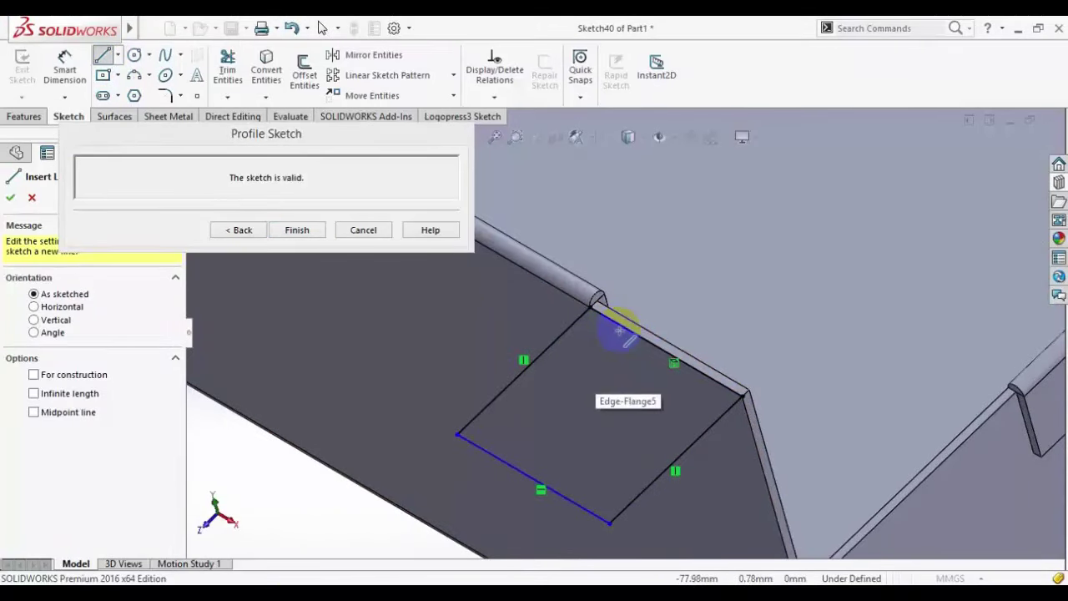
pyautogui.click(622, 332)
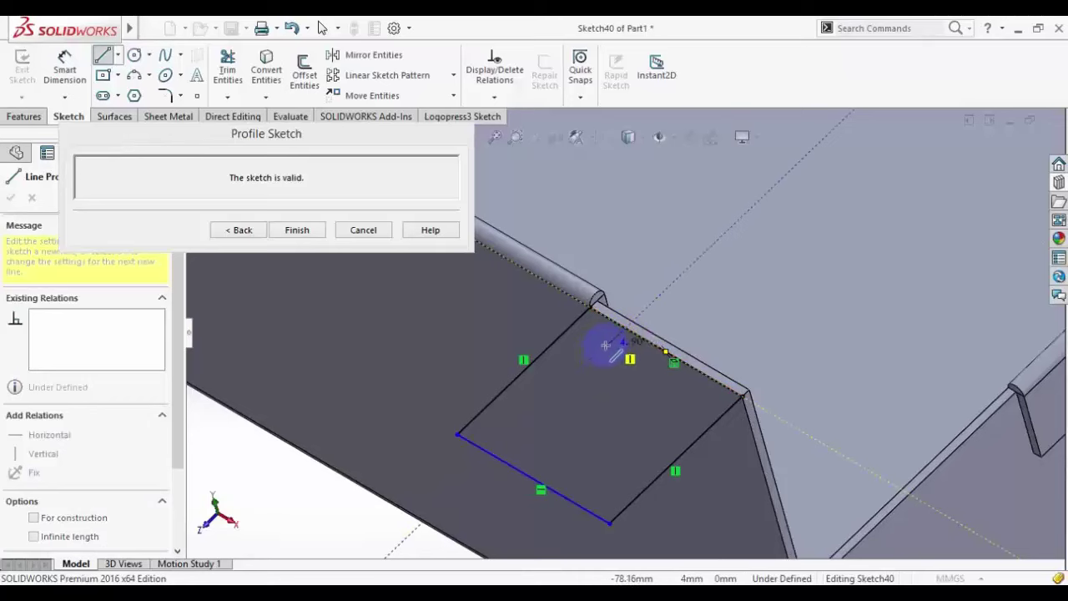
pyautogui.click(606, 344)
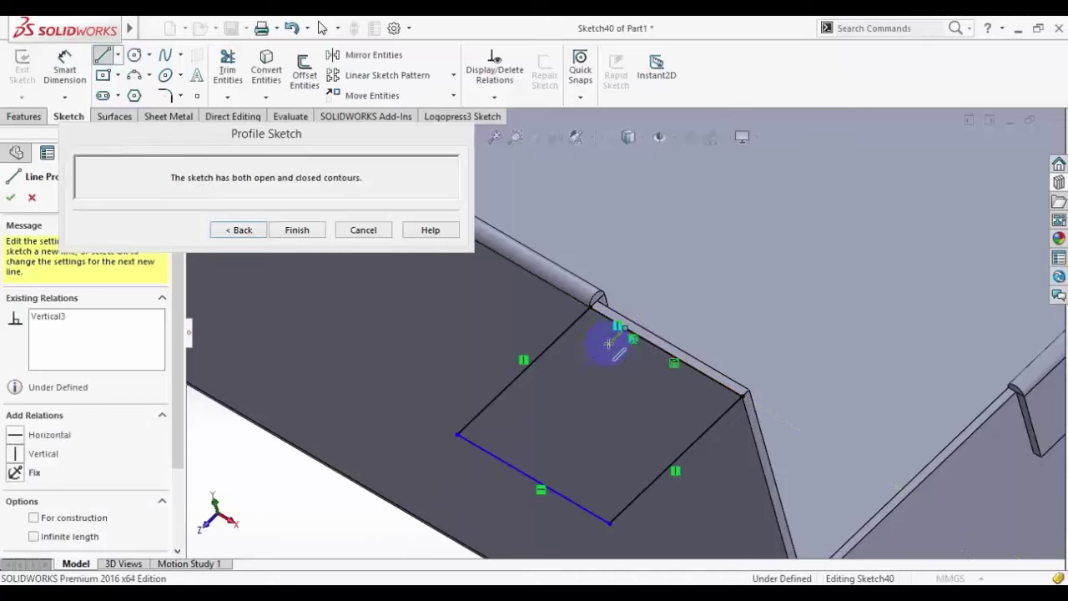
pyautogui.rightClick(651, 229)
pyautogui.click(655, 231)
pyautogui.scroll(2, 588, 299)
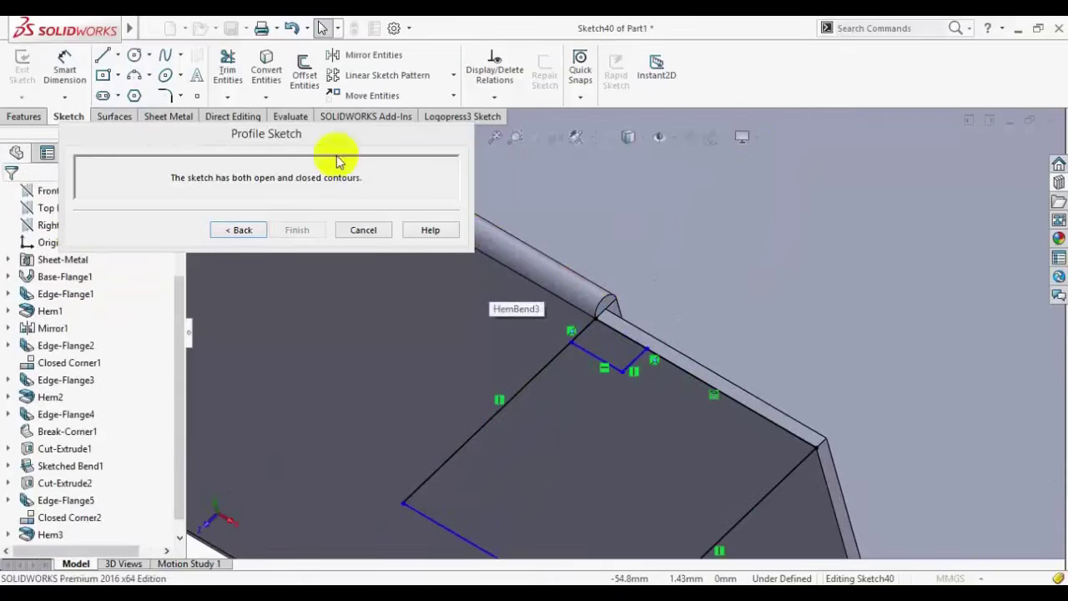
pyautogui.click(227, 65)
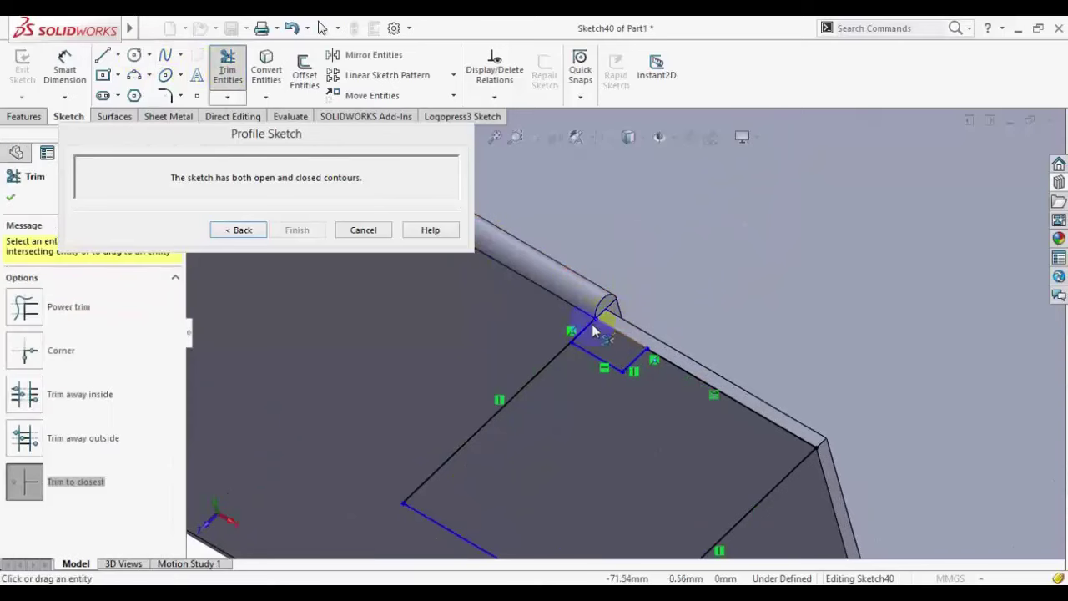
pyautogui.click(592, 332)
pyautogui.click(619, 343)
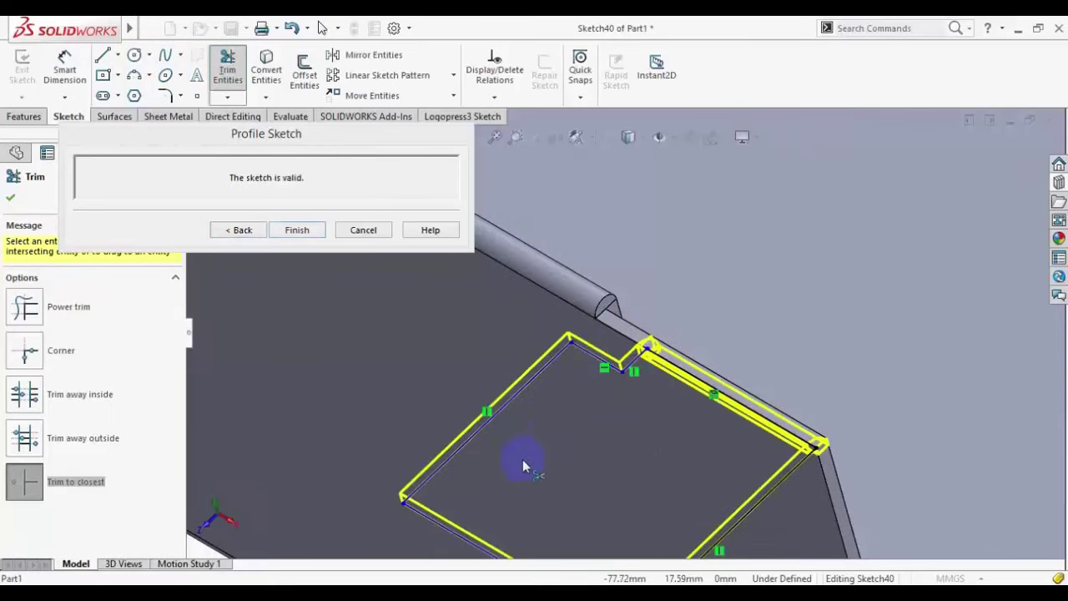
pyautogui.moveTo(522, 459); pyautogui.dragTo(418, 420, button='middle')
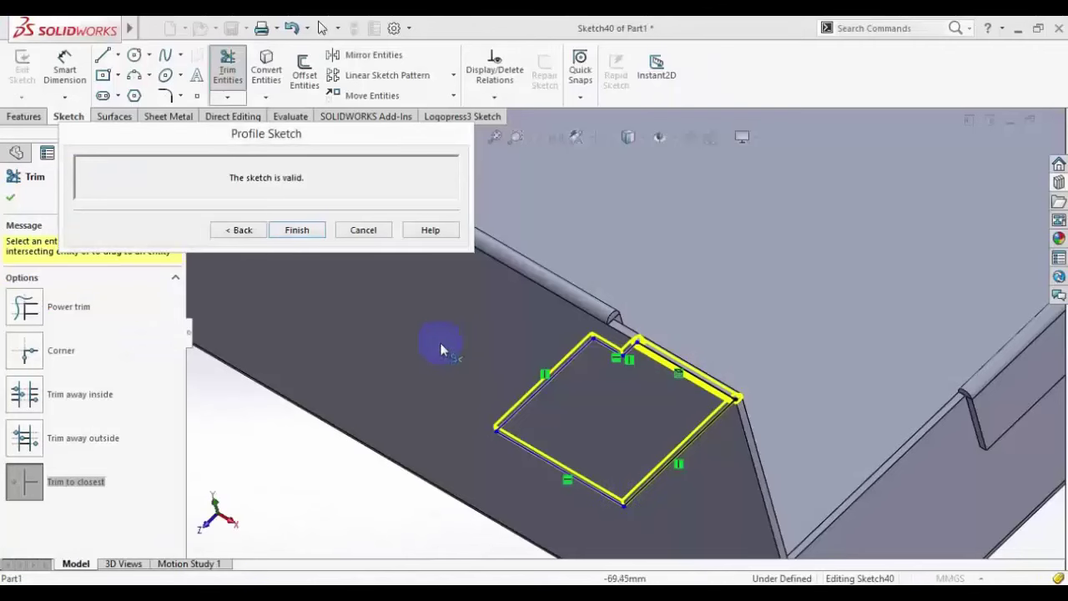
# Step: Draw the lower notch line and trim the dangling end at the lower-right corner
pyautogui.click(103, 54)
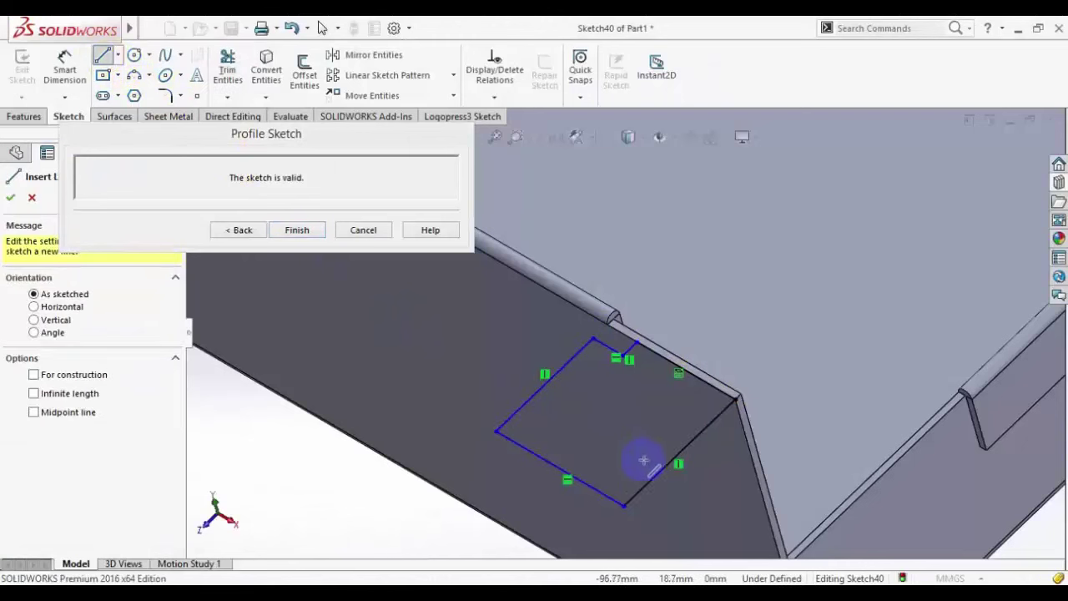
pyautogui.click(595, 457)
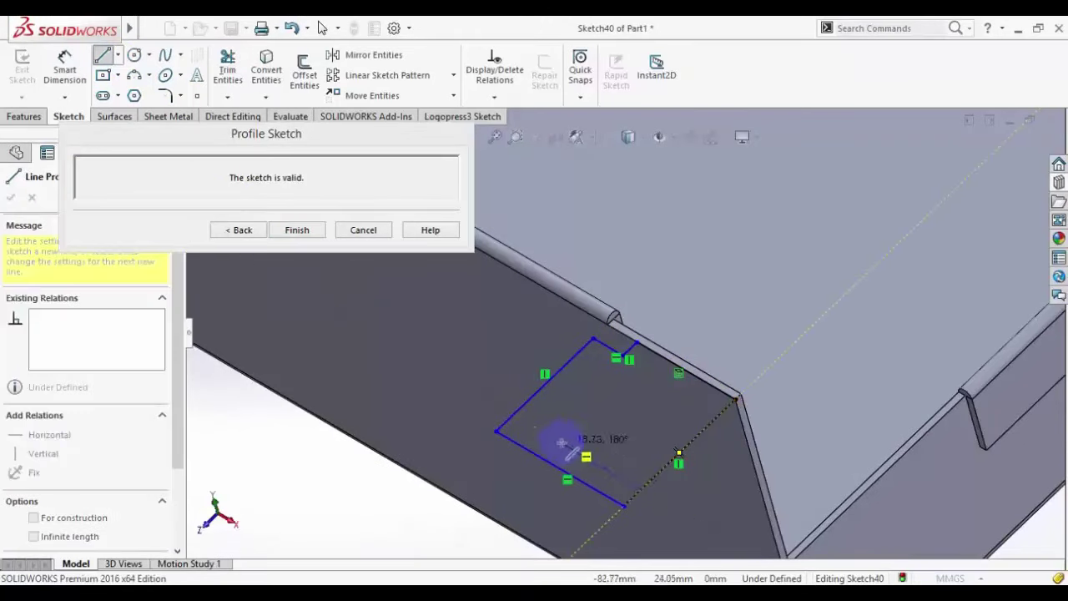
pyautogui.click(557, 448)
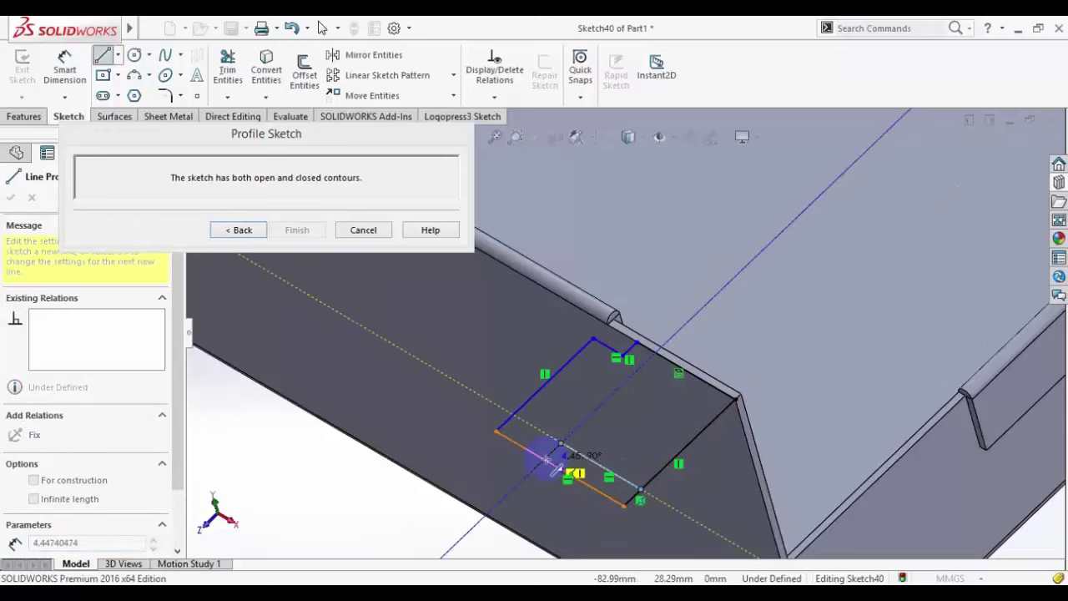
pyautogui.rightClick(445, 353)
pyautogui.click(452, 378)
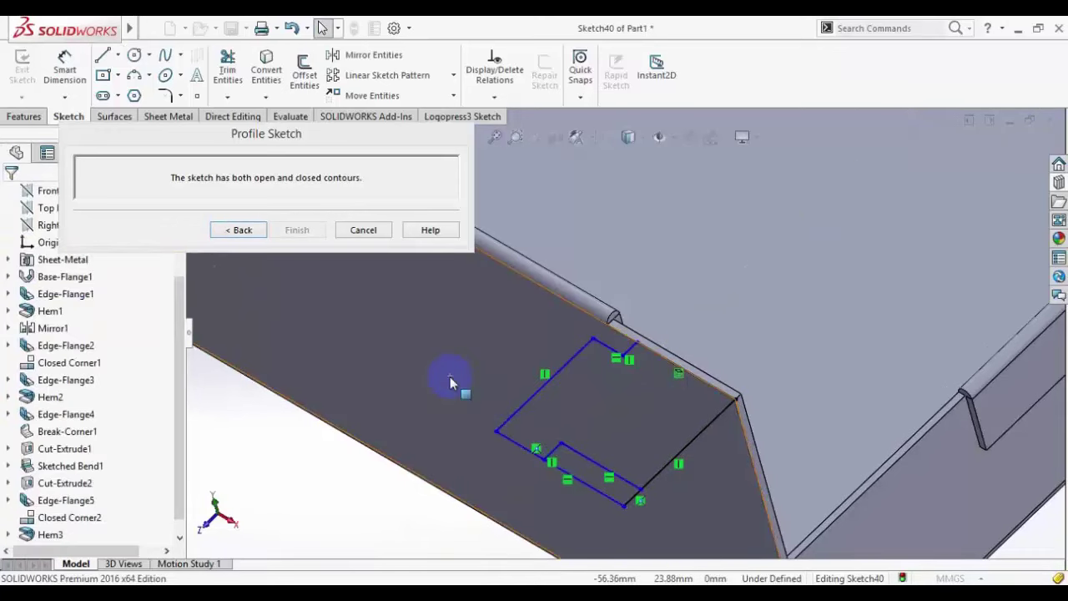
pyautogui.click(227, 71)
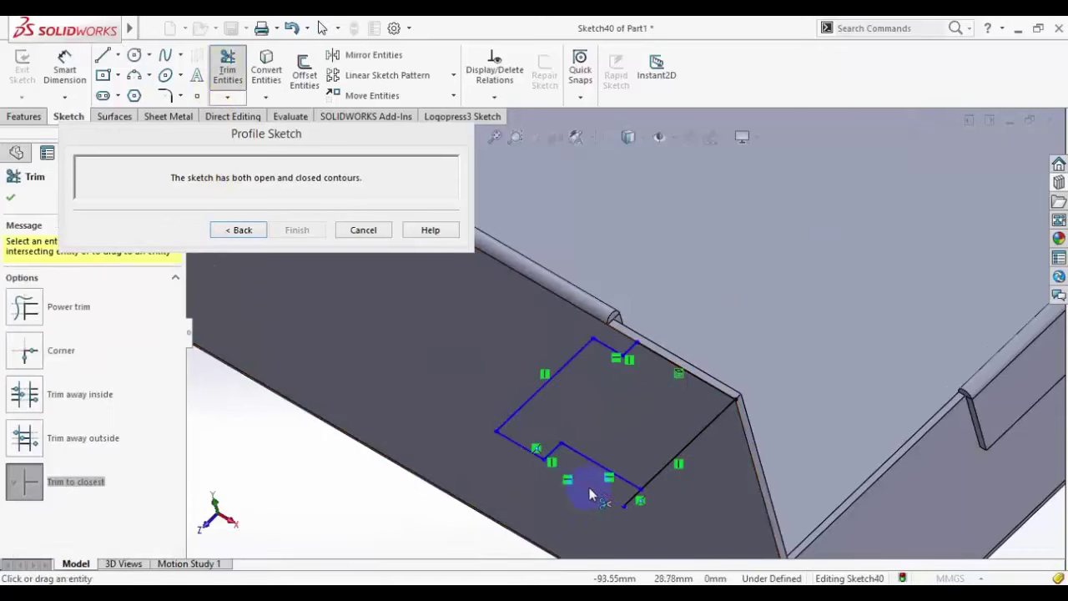
pyautogui.click(631, 500)
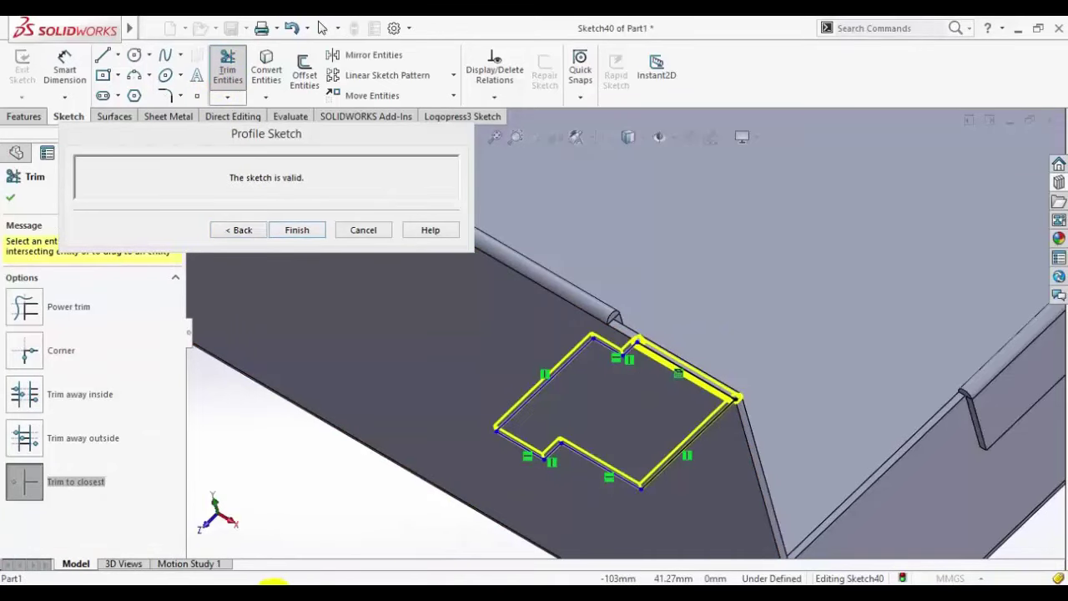
pyautogui.hotkey('alt', 'Tab')
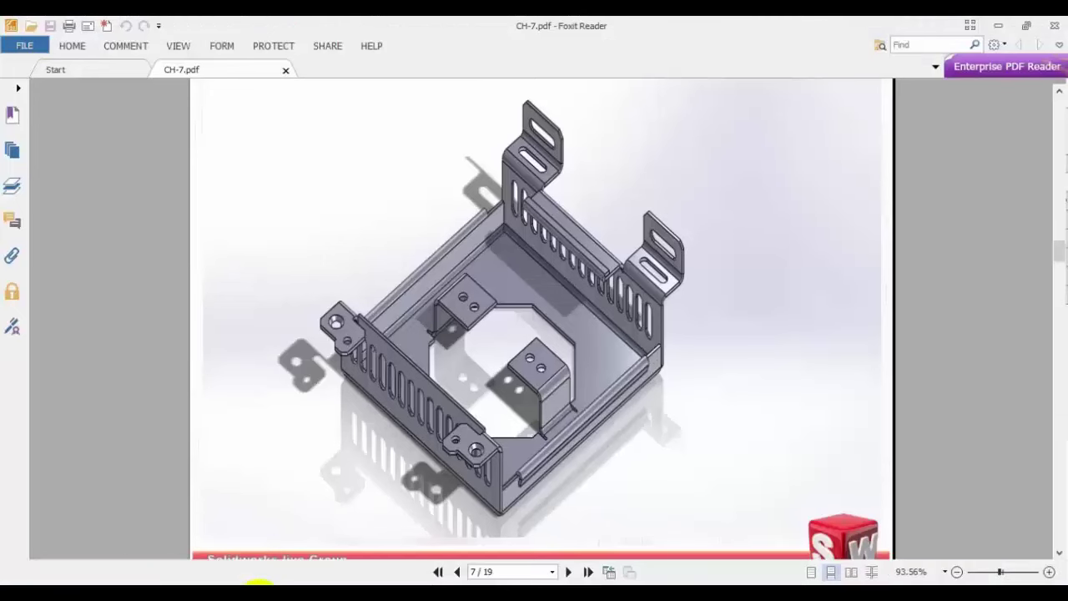
pyautogui.hotkey('alt', 'Tab')
pyautogui.hotkey('alt', 'Tab')
pyautogui.hotkey('alt', 'Tab')
pyautogui.moveTo(521, 433); pyautogui.dragTo(605, 405, button='middle')
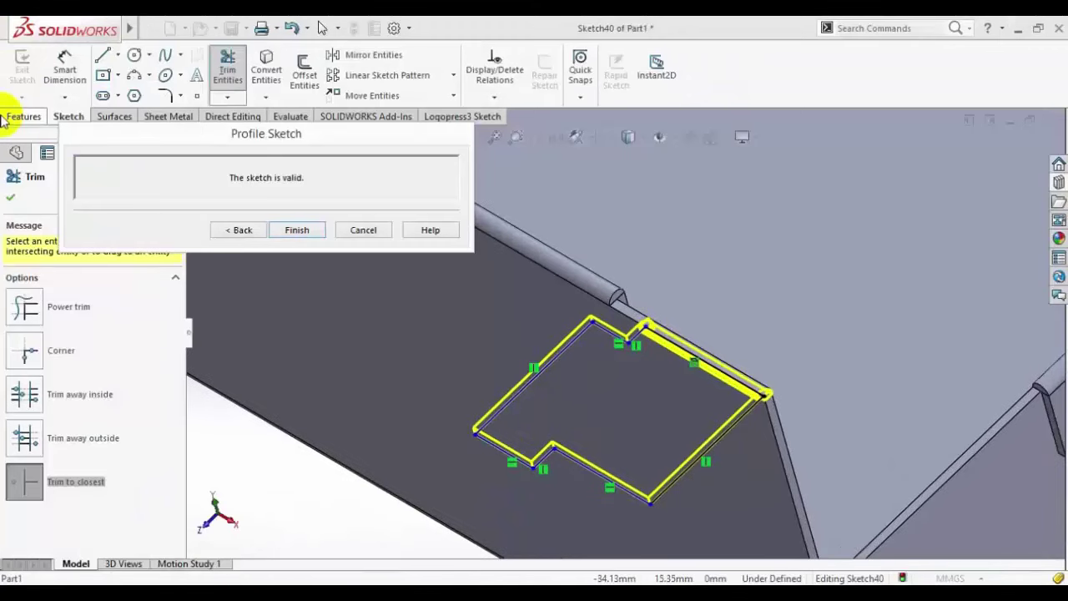
# Step: Dimension both long sides of the tab sketch at 25 mm
pyautogui.click(64, 68)
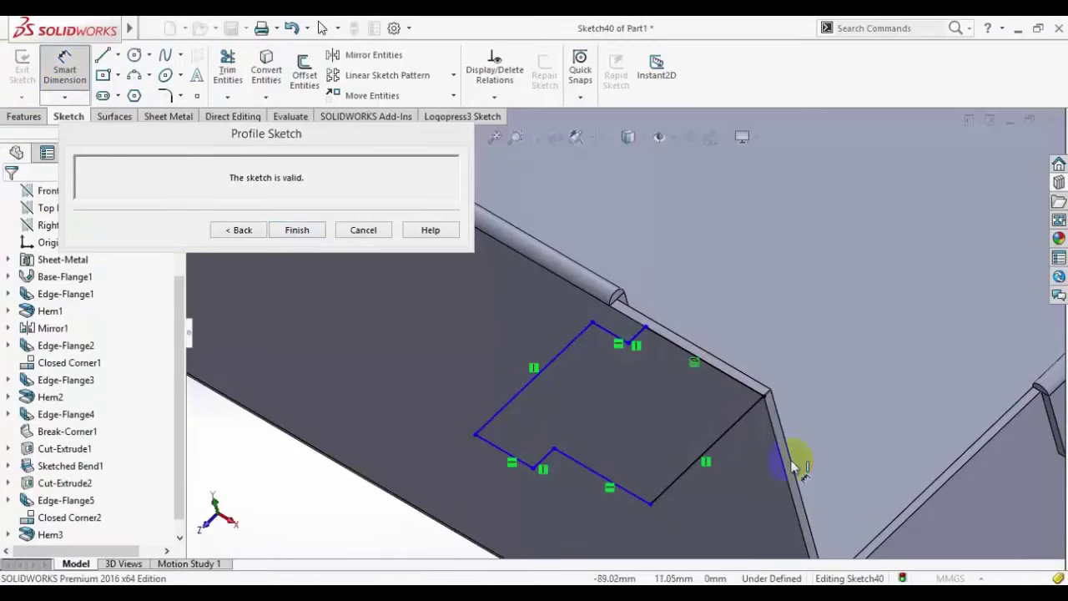
pyautogui.click(739, 464)
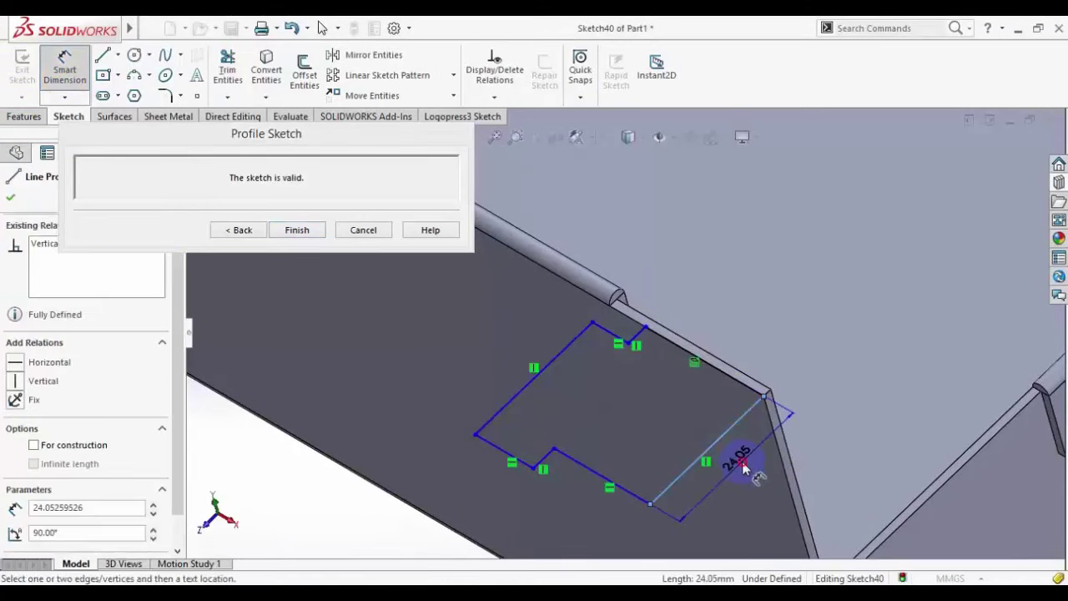
pyautogui.click(744, 469)
pyautogui.write('25.00mm')
pyautogui.press('Return')
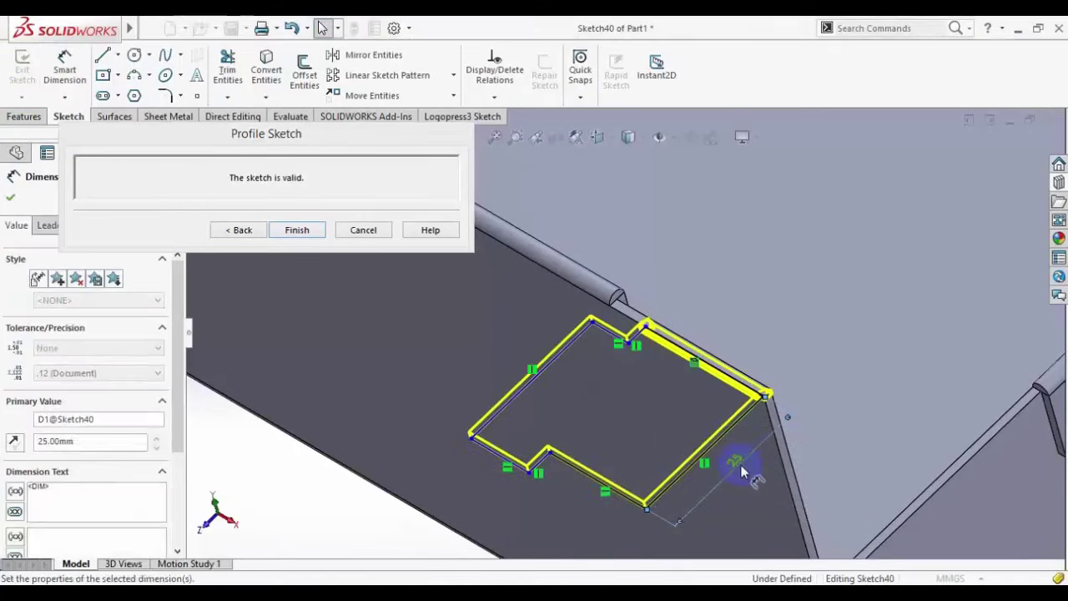
pyautogui.click(506, 404)
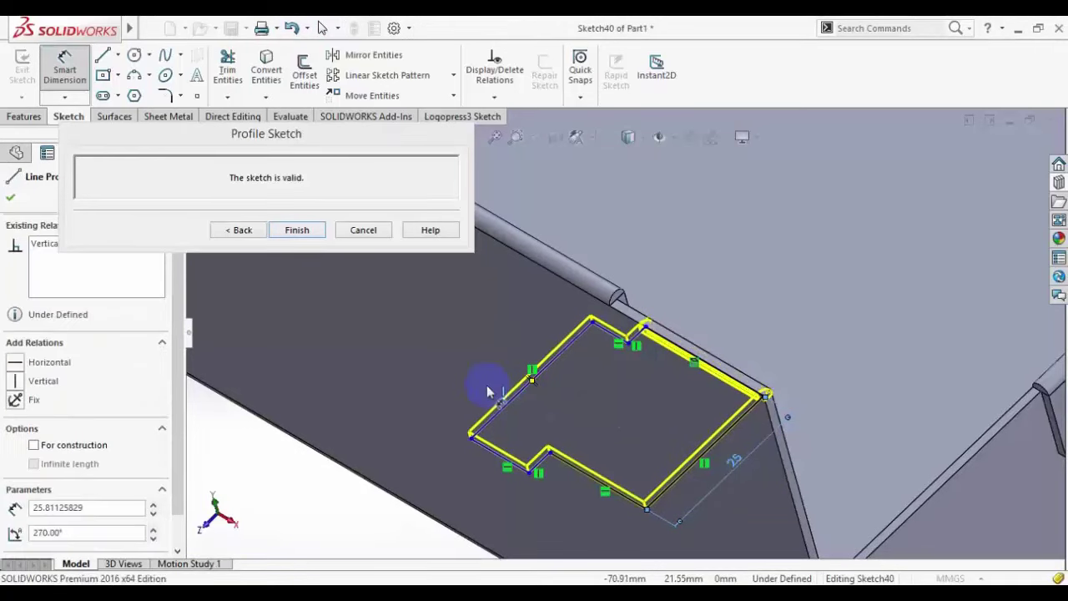
pyautogui.click(485, 383)
pyautogui.write('25')
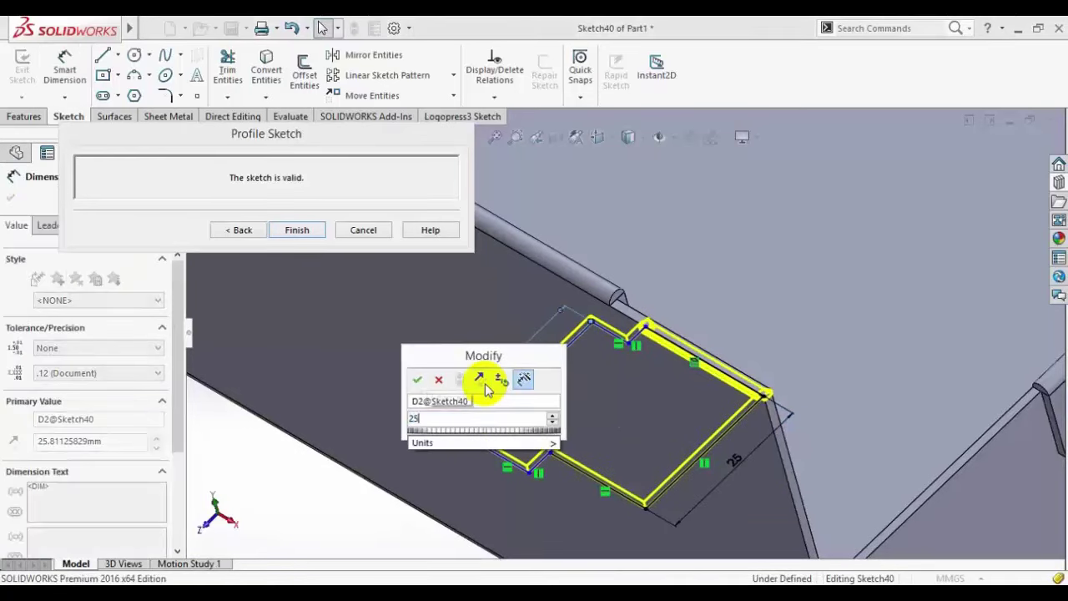
pyautogui.press('Return')
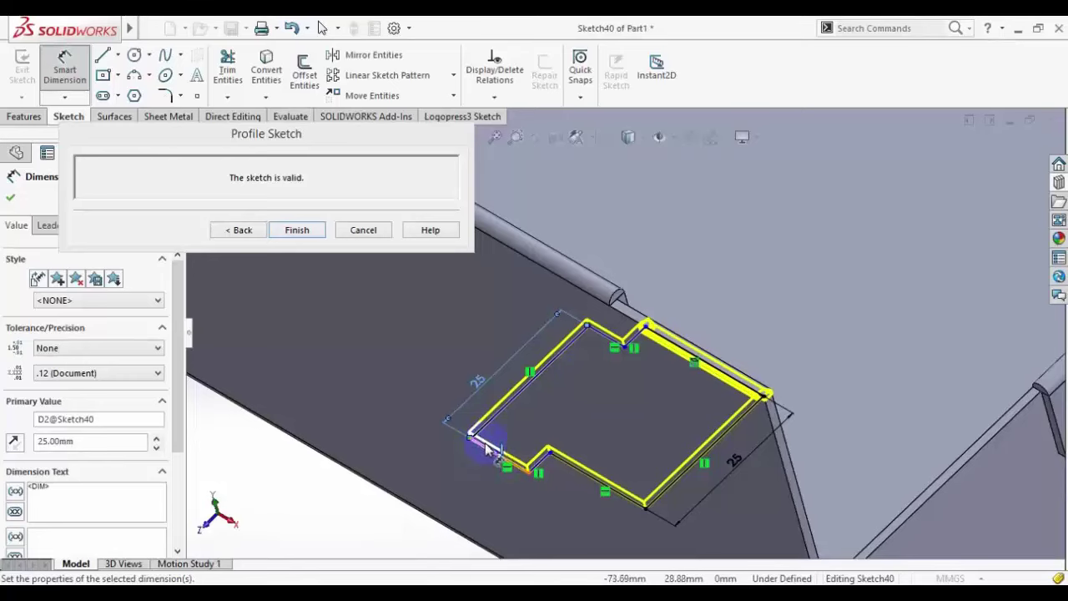
# Step: Dimension the lower notch at 12 mm and the hem notch at 8 mm
pyautogui.click(488, 449)
pyautogui.click(474, 486)
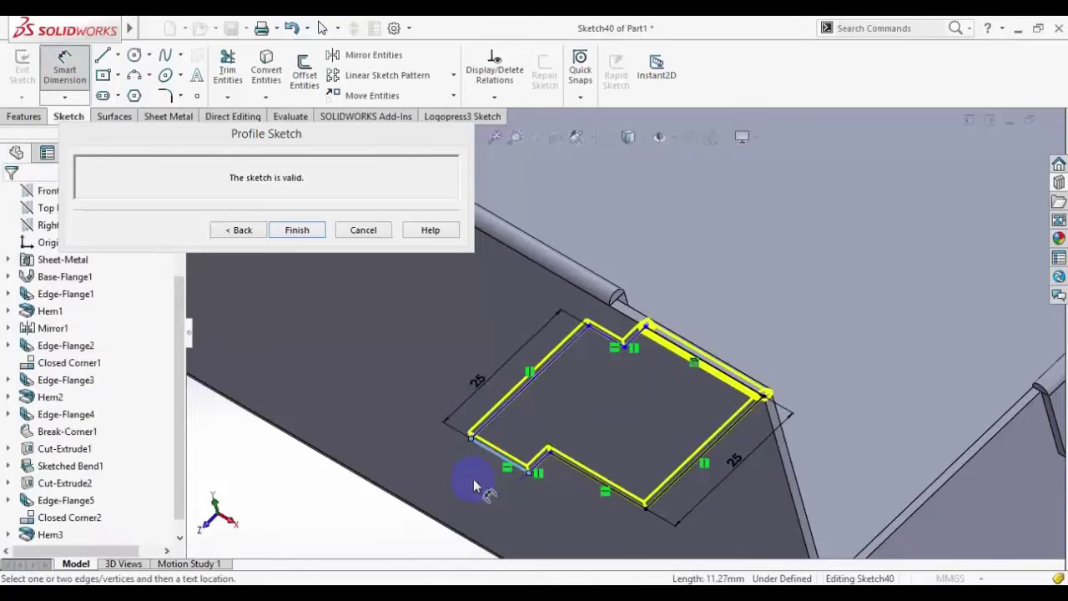
pyautogui.write('12')
pyautogui.press('Return')
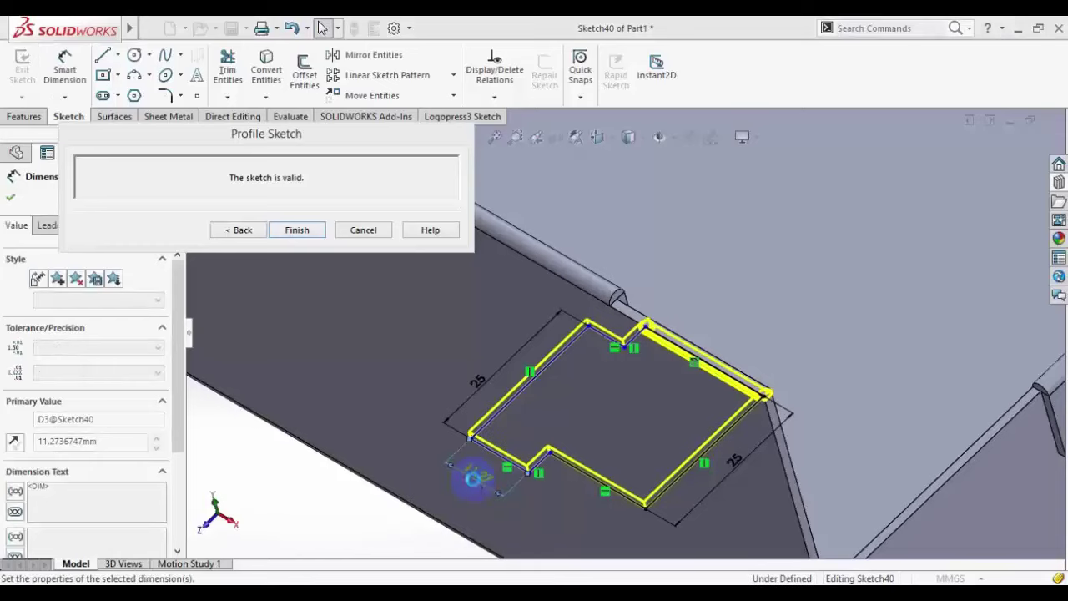
pyautogui.click(258, 584)
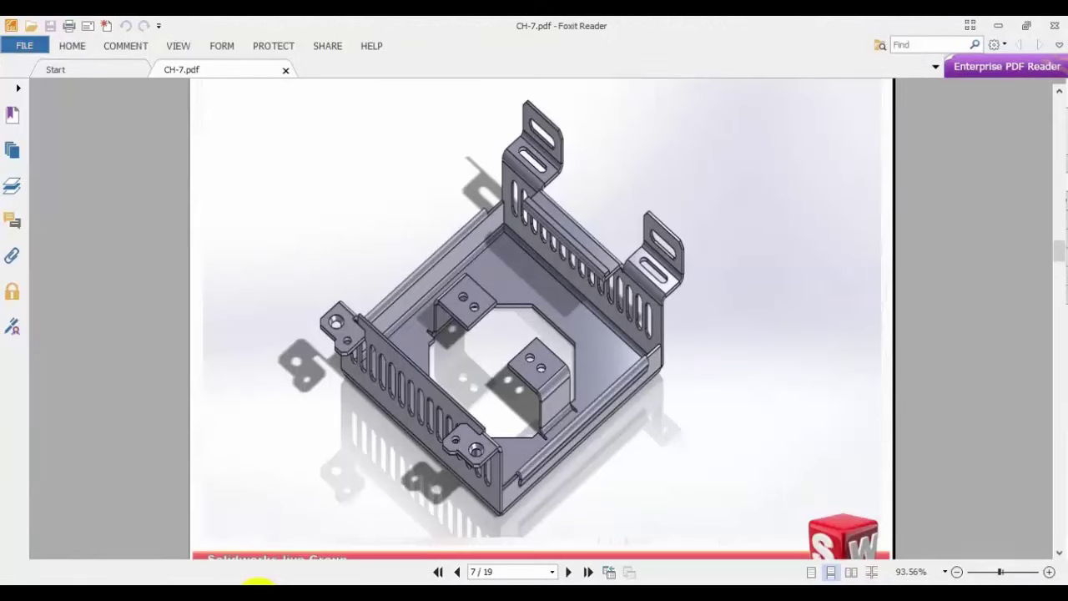
pyautogui.click(302, 579)
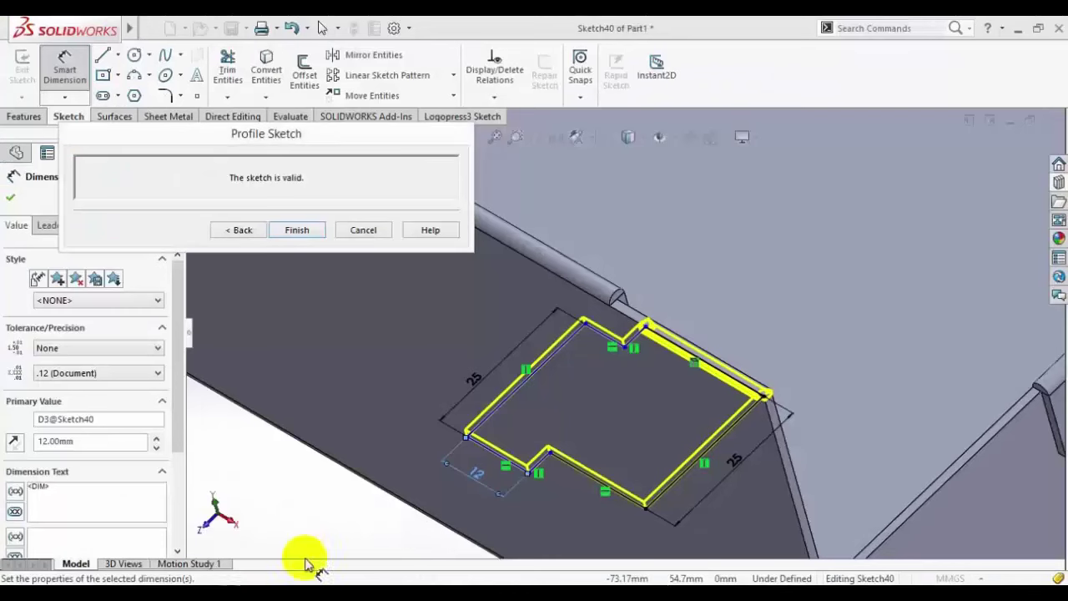
pyautogui.click(599, 337)
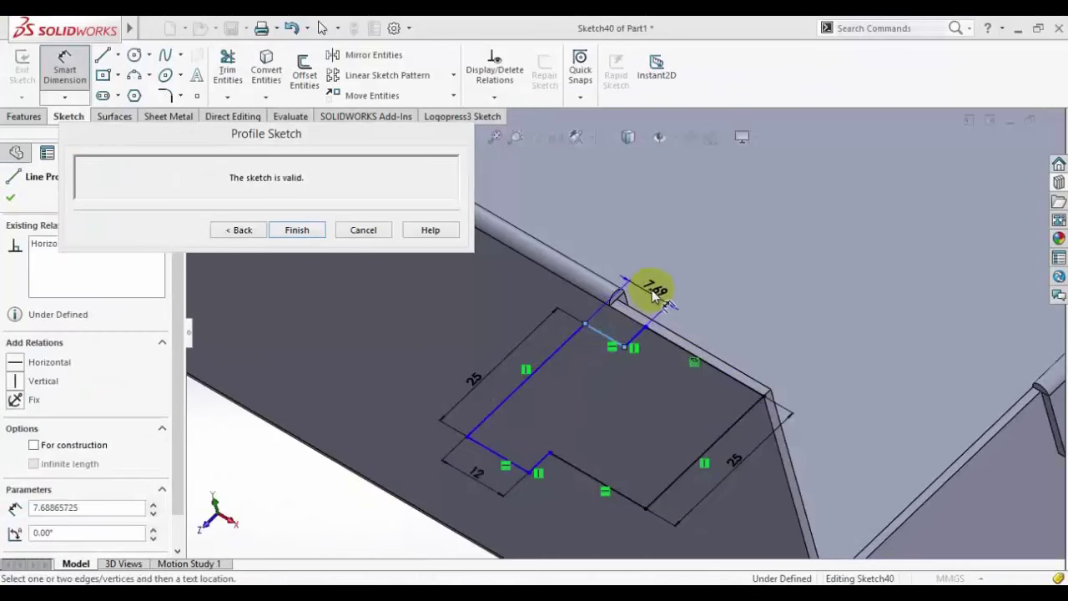
pyautogui.click(653, 287)
pyautogui.write('8')
pyautogui.press('Return')
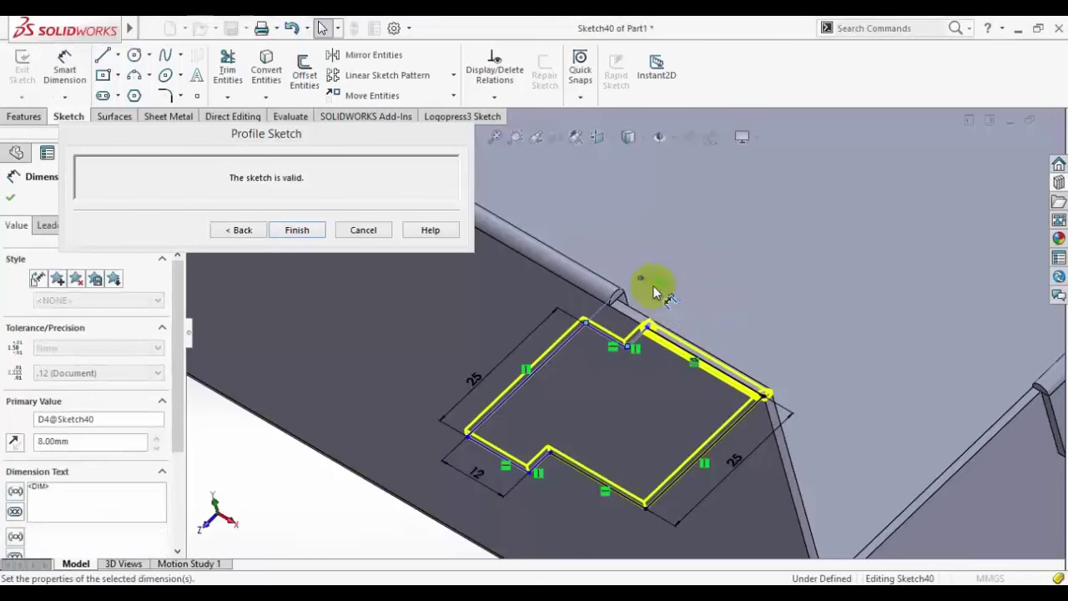
pyautogui.click(445, 404)
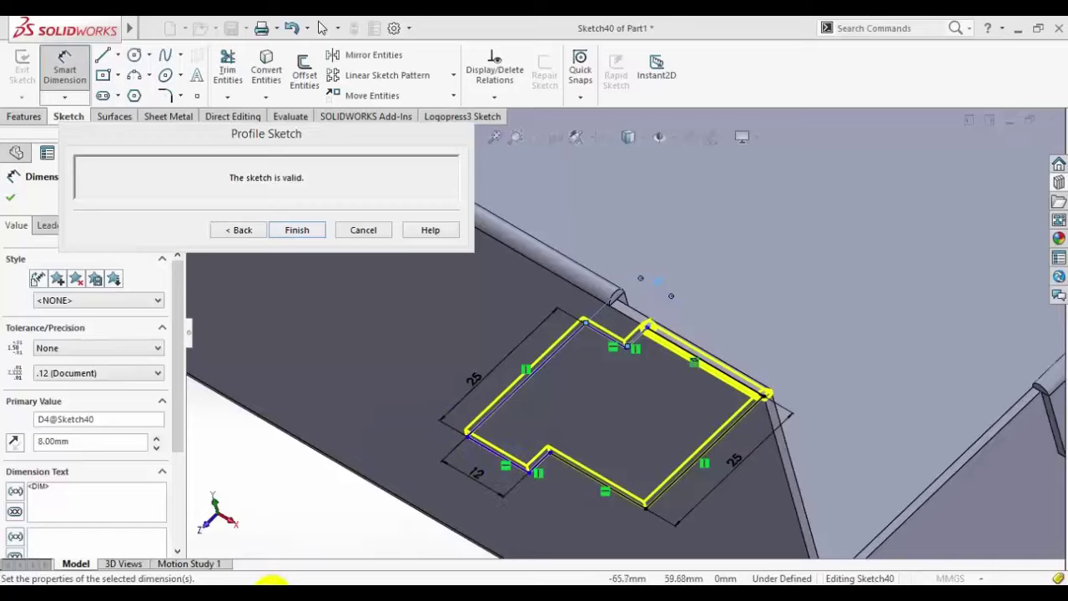
pyautogui.click(276, 582)
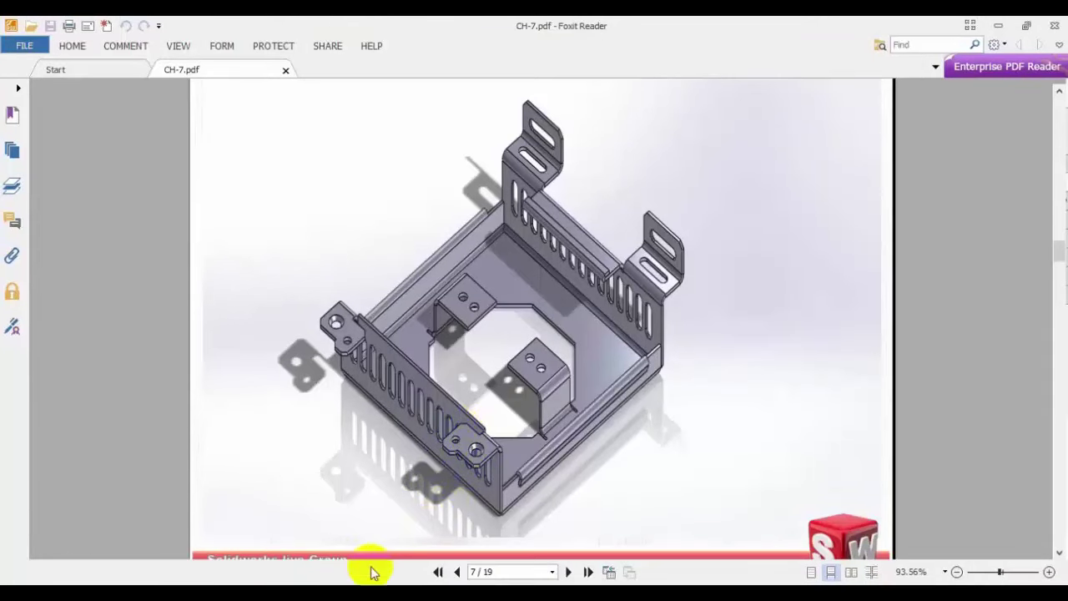
pyautogui.click(309, 586)
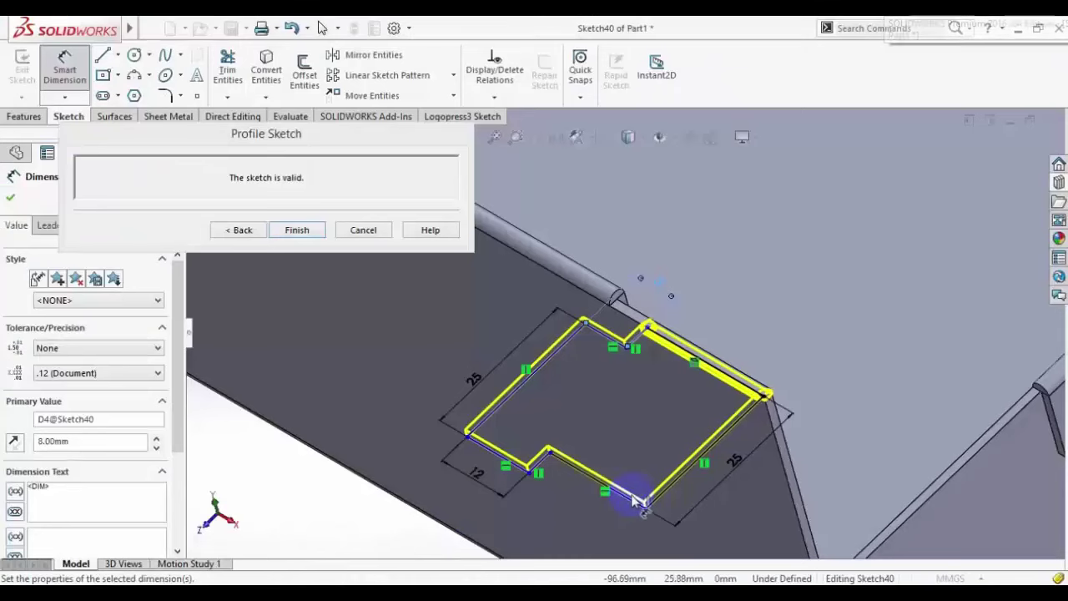
# Step: Apply 1.00 mm equal-distance sketch chamfers to four corners of the tab profile
pyautogui.click(182, 96)
pyautogui.click(213, 134)
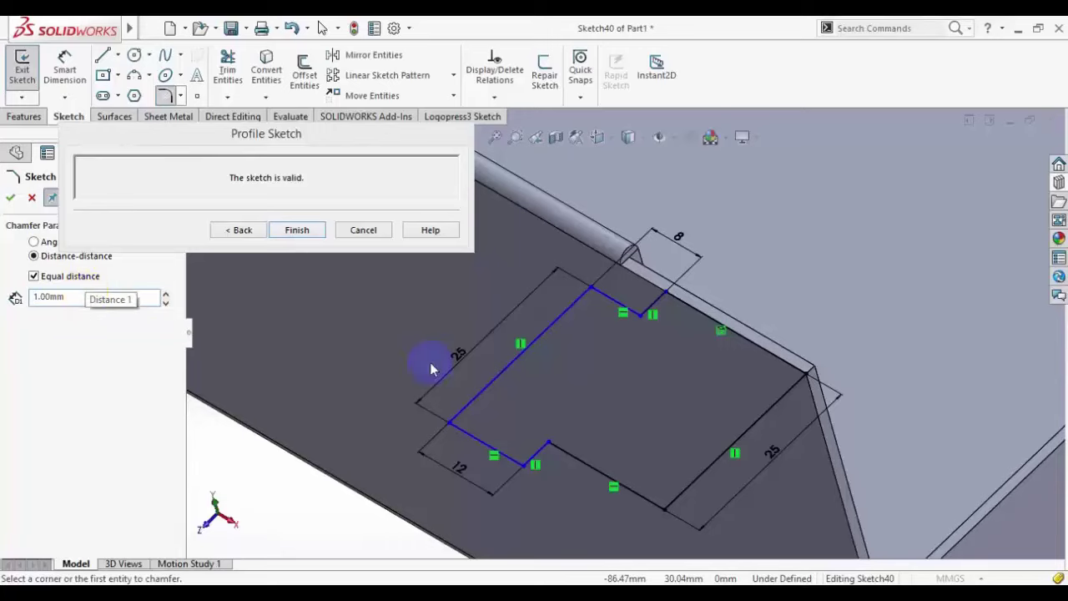
pyautogui.click(668, 507)
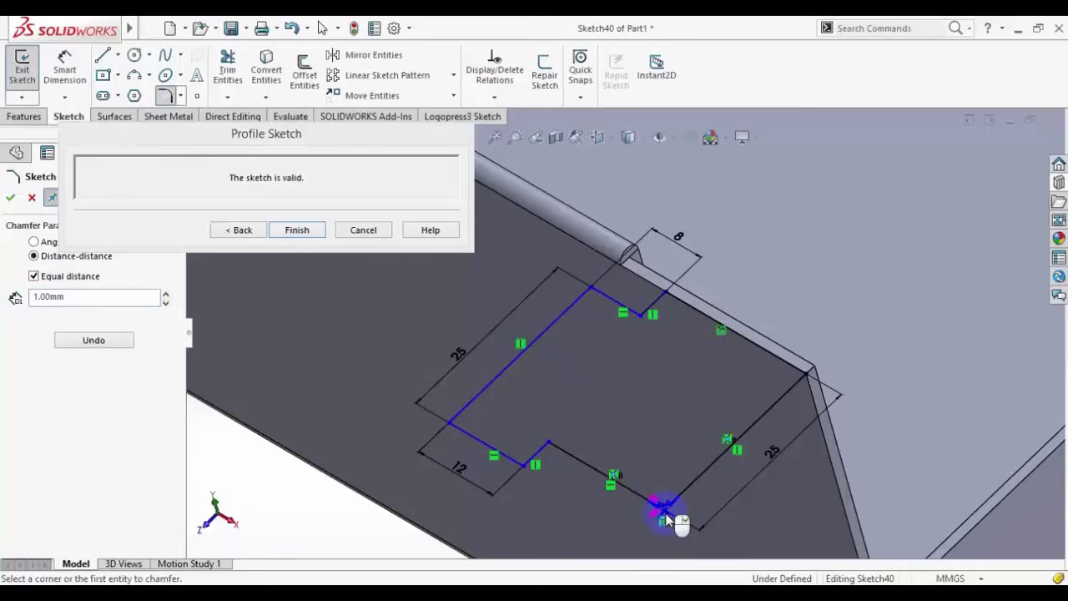
pyautogui.scroll(-3, 666, 519)
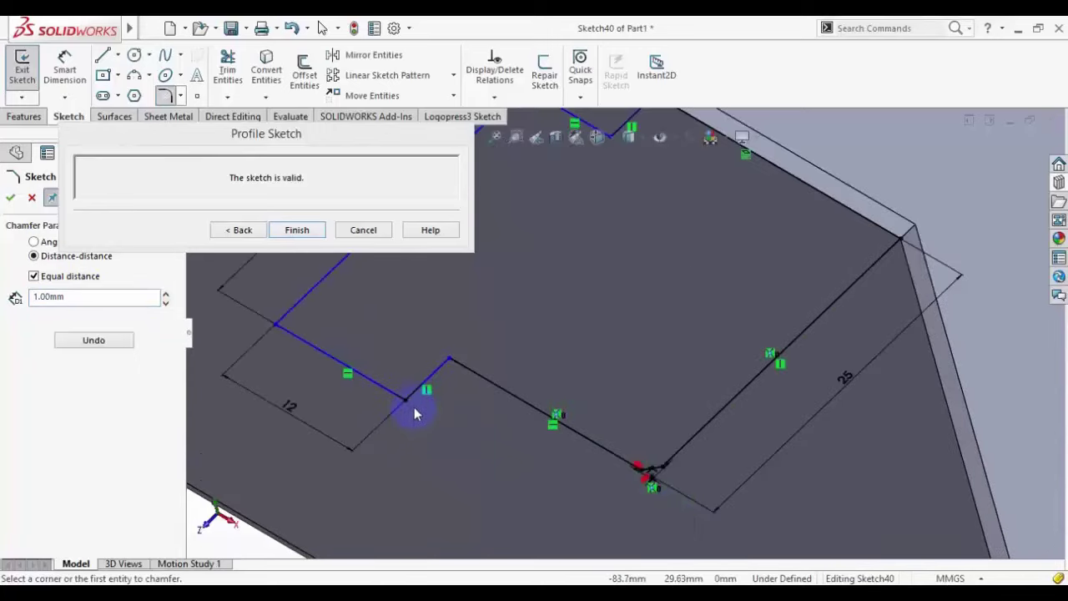
pyautogui.click(404, 399)
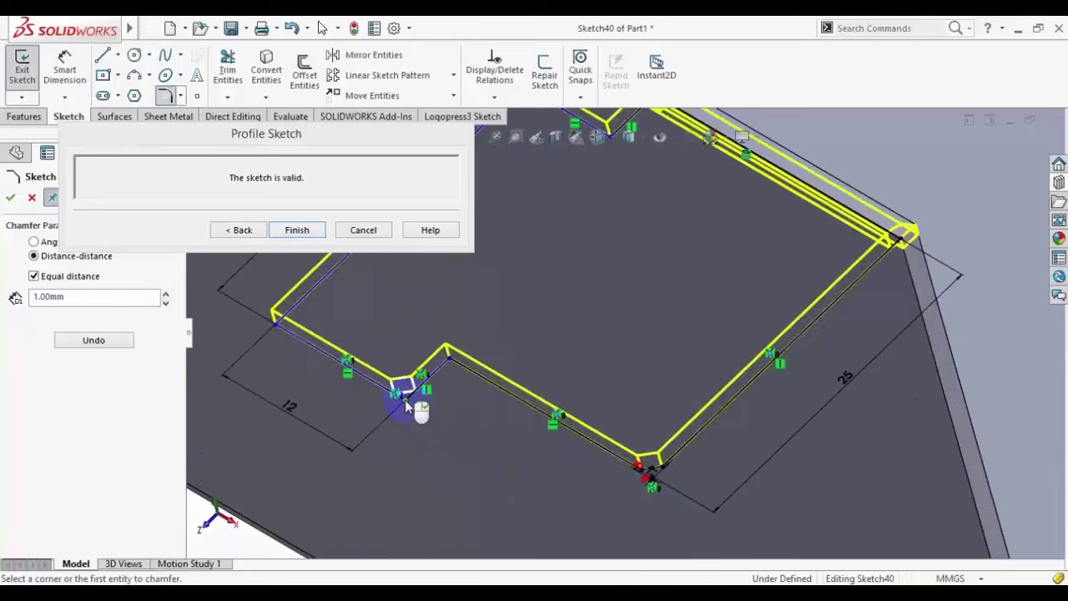
pyautogui.click(274, 325)
pyautogui.scroll(3, 562, 319)
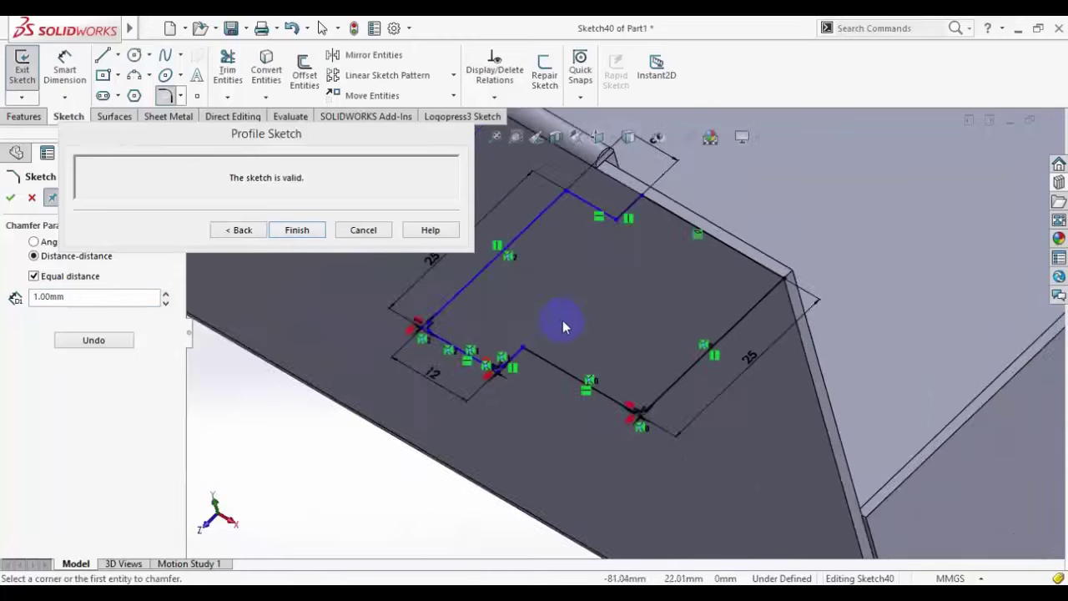
pyautogui.moveTo(563, 319); pyautogui.dragTo(603, 230, button='middle')
pyautogui.click(598, 227)
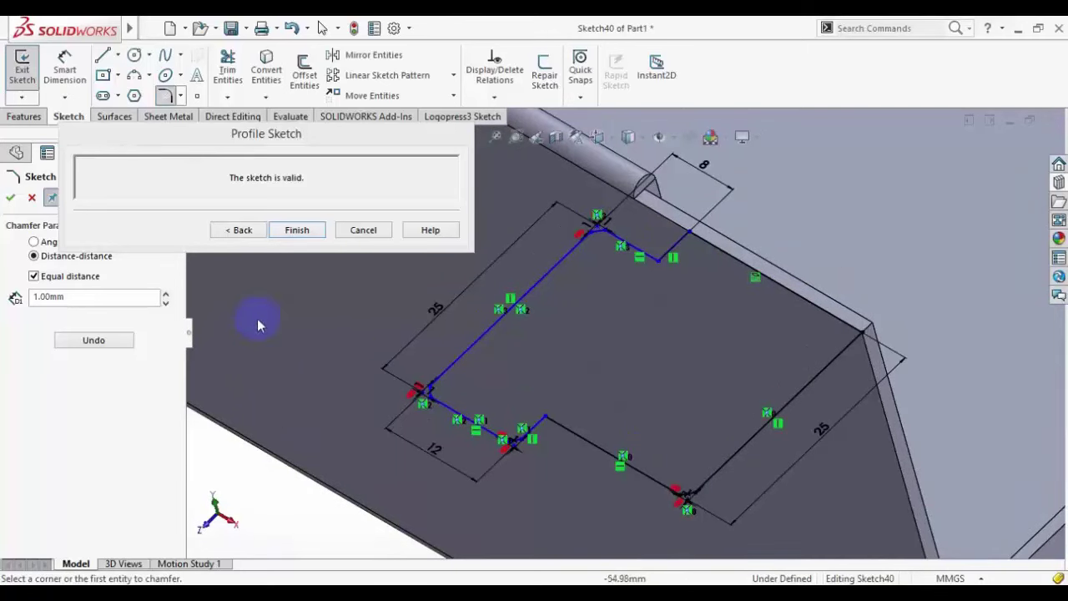
pyautogui.click(51, 200)
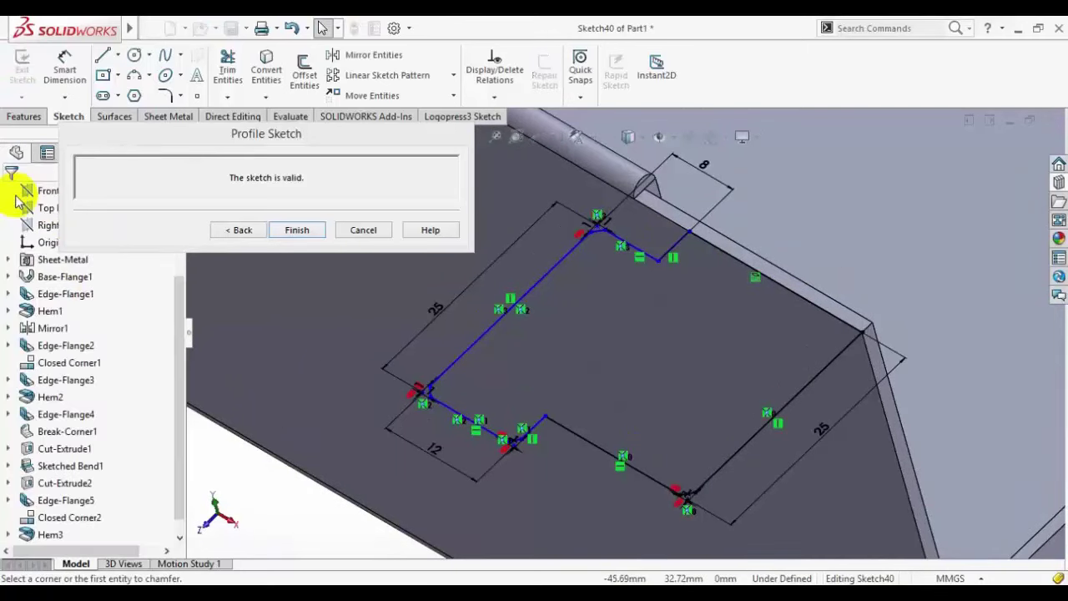
# Step: Compare the chamfered tab sketch against the tray reference PDF
pyautogui.scroll(3, 668, 348)
pyautogui.scroll(-3, 644, 362)
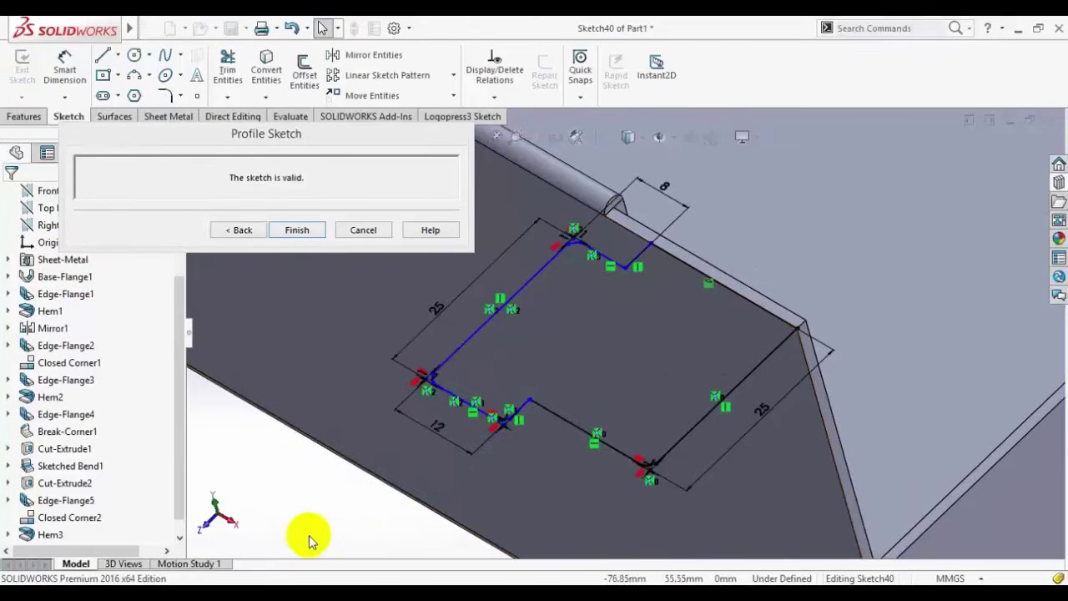
pyautogui.hotkey('alt', 'Tab')
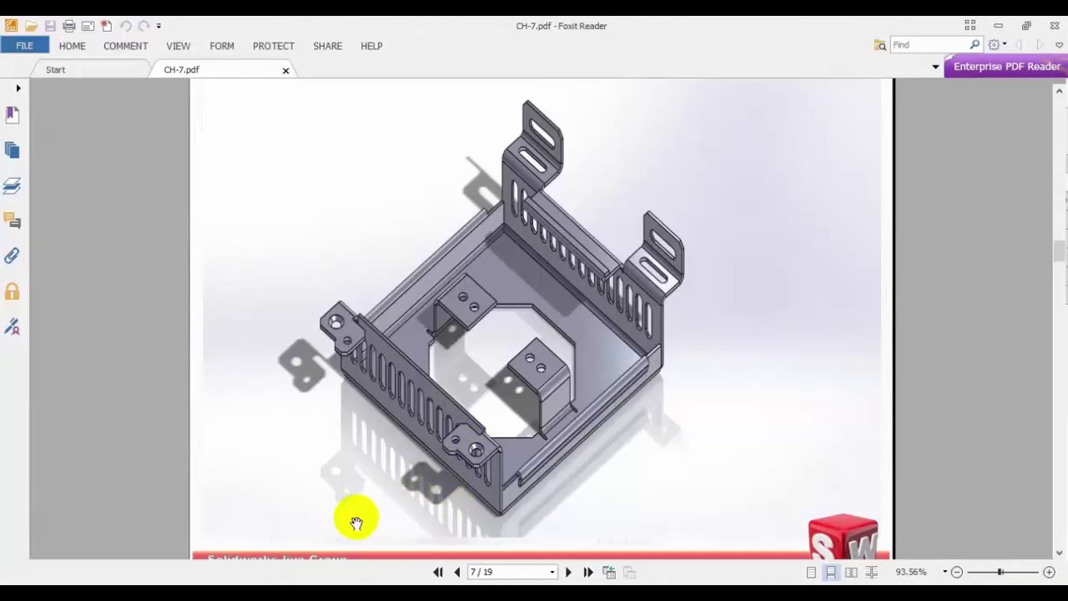
pyautogui.moveTo(306, 584)
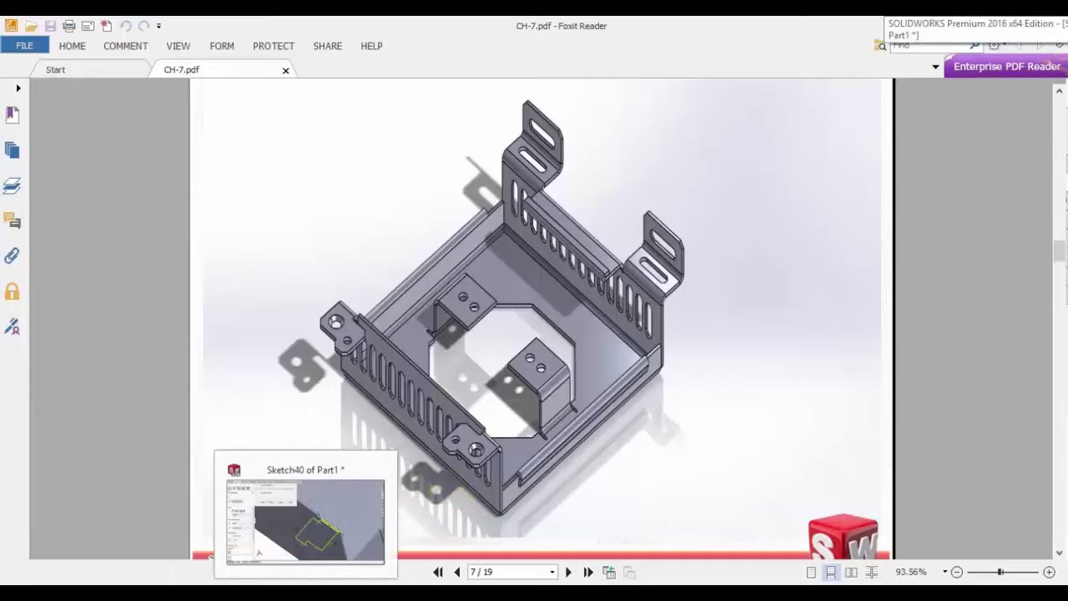
pyautogui.click(276, 582)
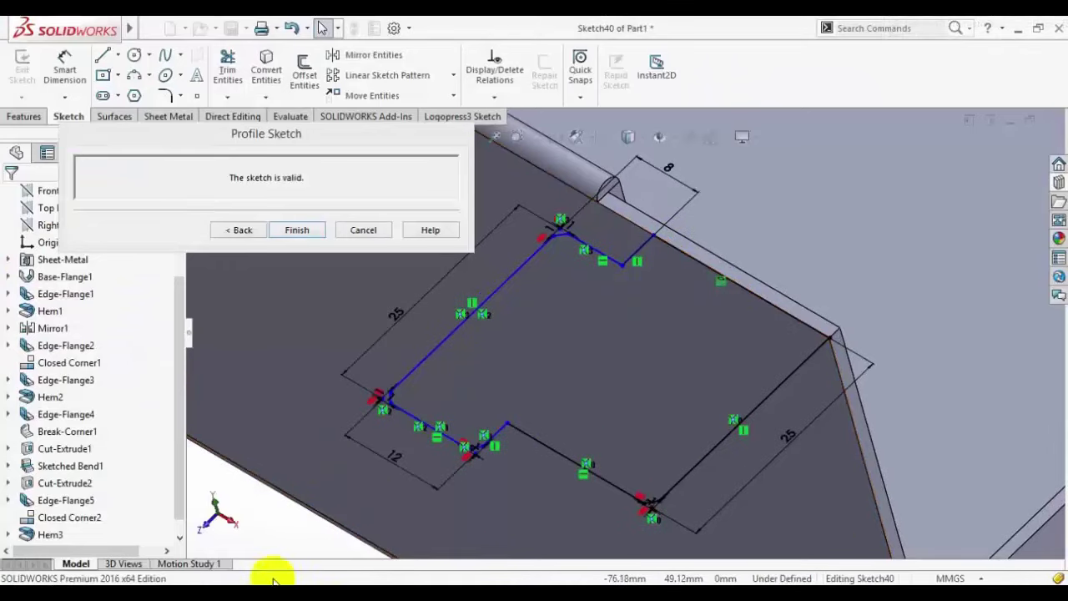
pyautogui.click(274, 582)
pyautogui.click(280, 583)
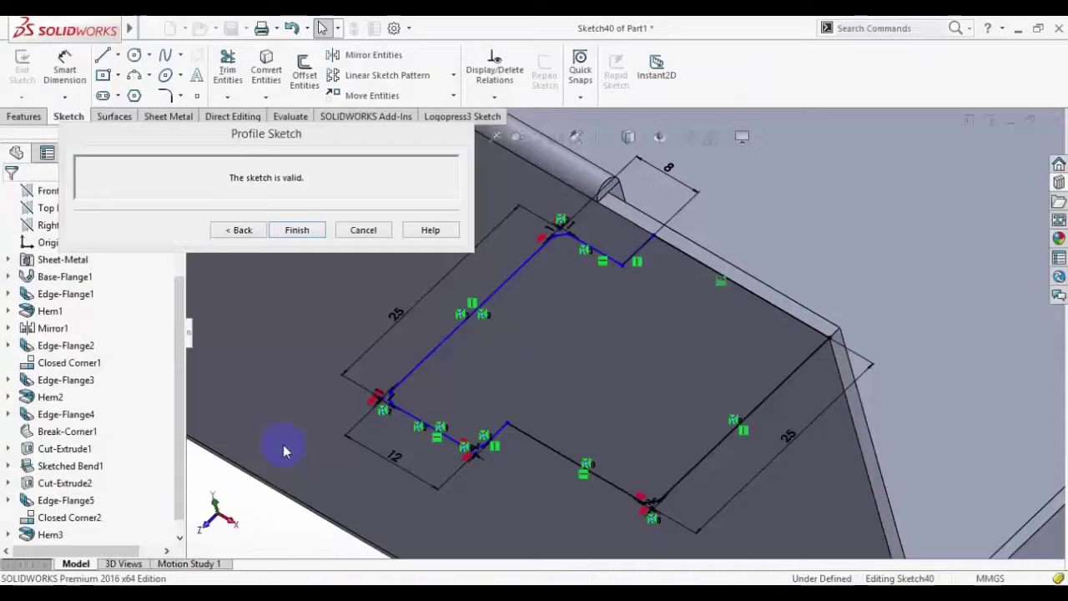
# Step: Draw a small circle inside the tab profile, beside its lower-left notch
pyautogui.click(134, 55)
pyautogui.scroll(-2, 533, 335)
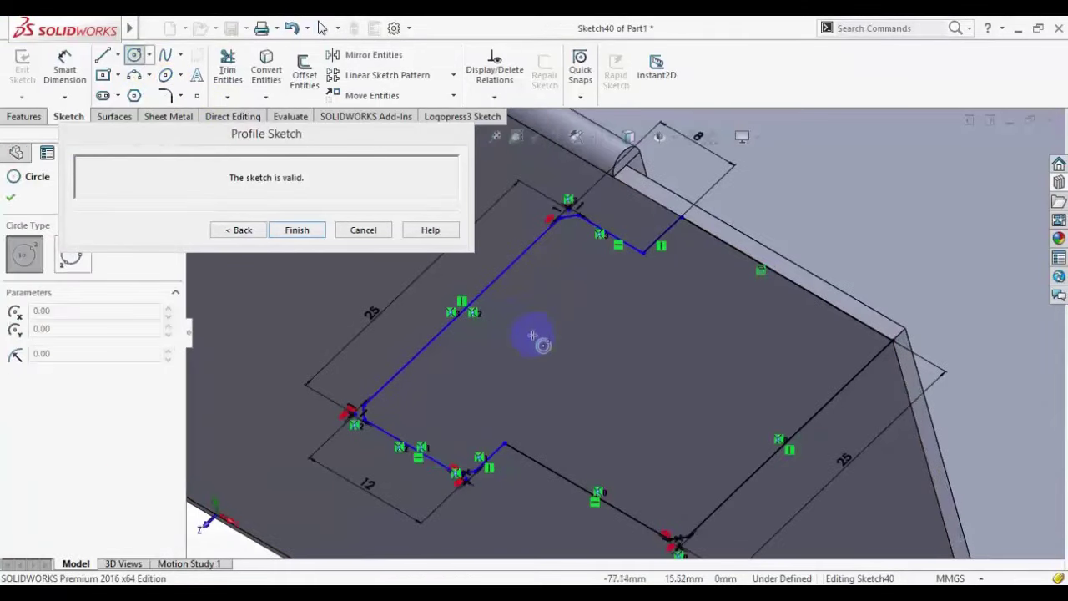
pyautogui.click(452, 400)
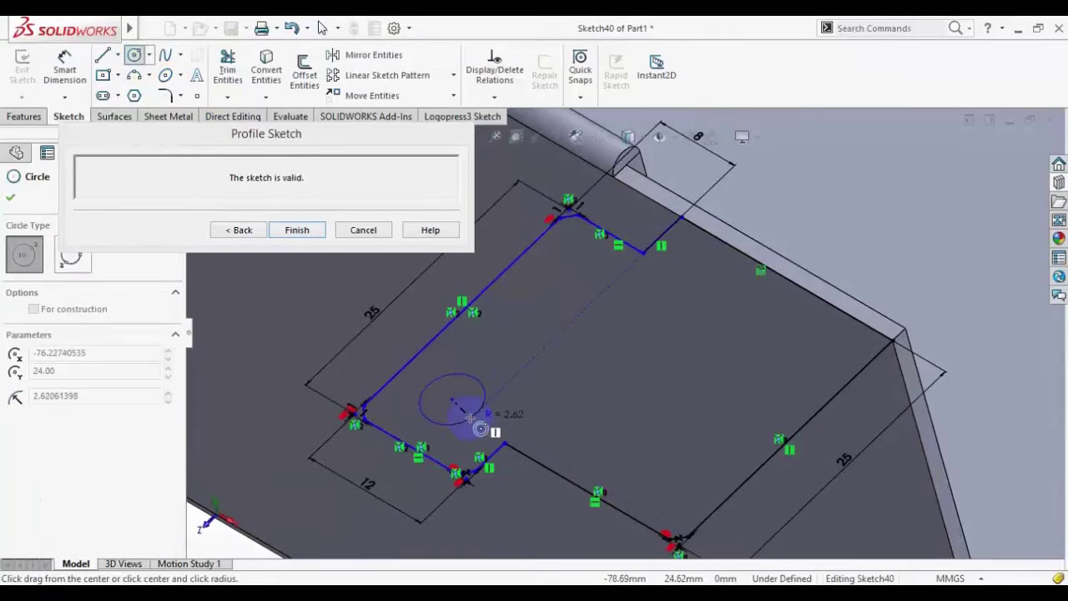
pyautogui.click(481, 428)
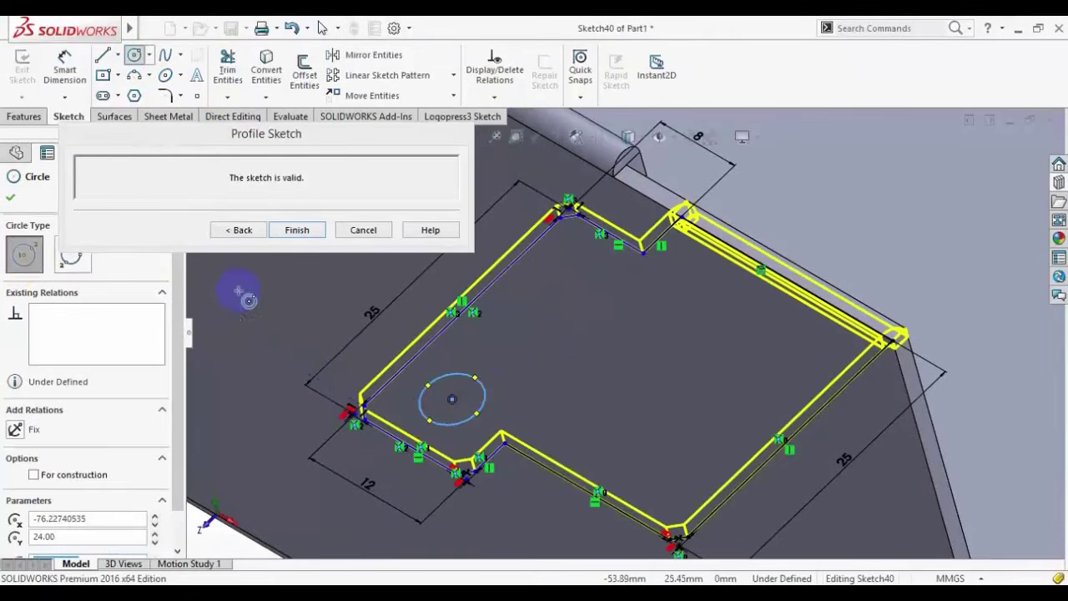
pyautogui.rightClick(263, 305)
pyautogui.click(284, 306)
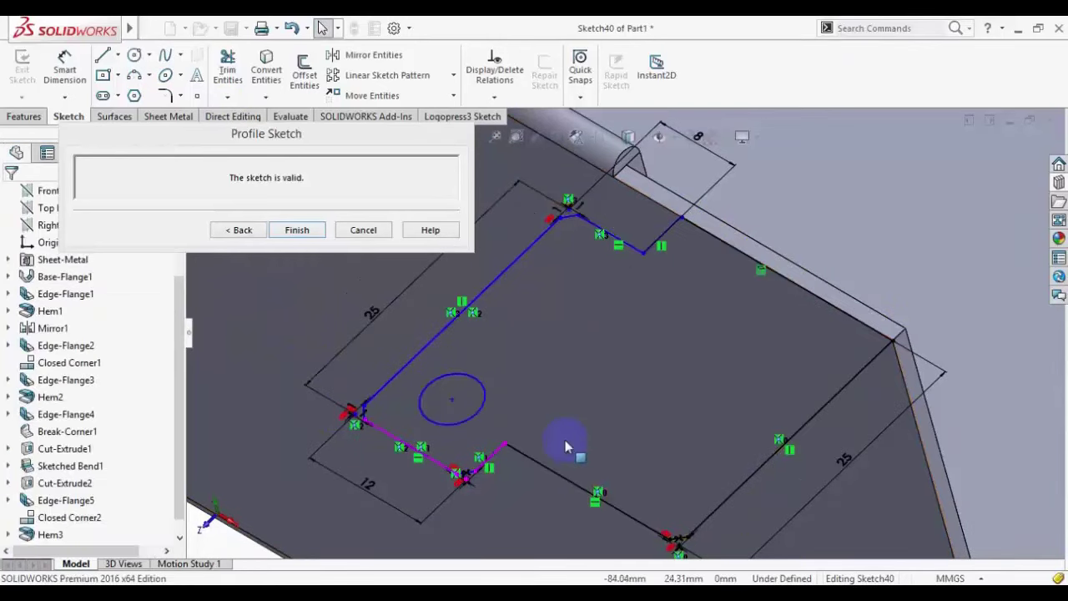
# Step: Check the tab sketch against the reference PDF of the tray
pyautogui.scroll(2, 714, 400)
pyautogui.scroll(2, 686, 326)
pyautogui.scroll(1, 612, 209)
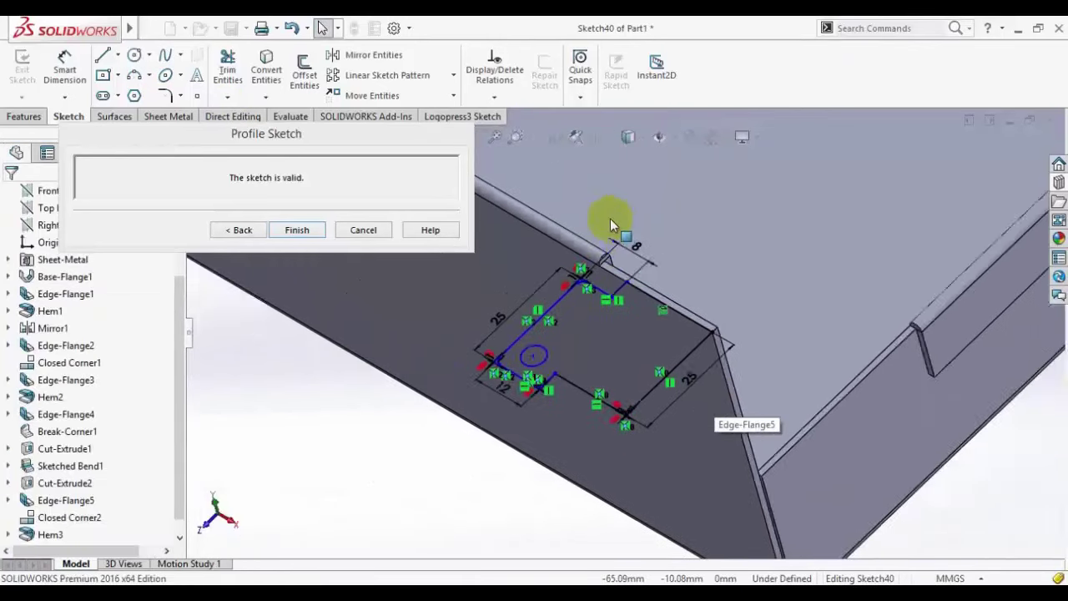
pyautogui.scroll(-3, 648, 387)
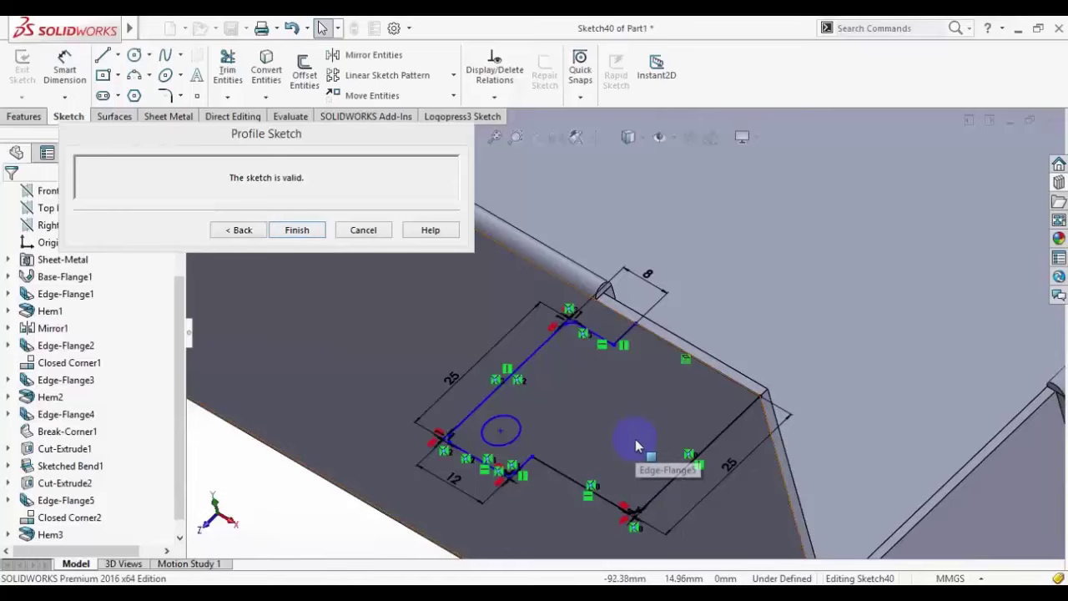
pyautogui.scroll(-1, 636, 439)
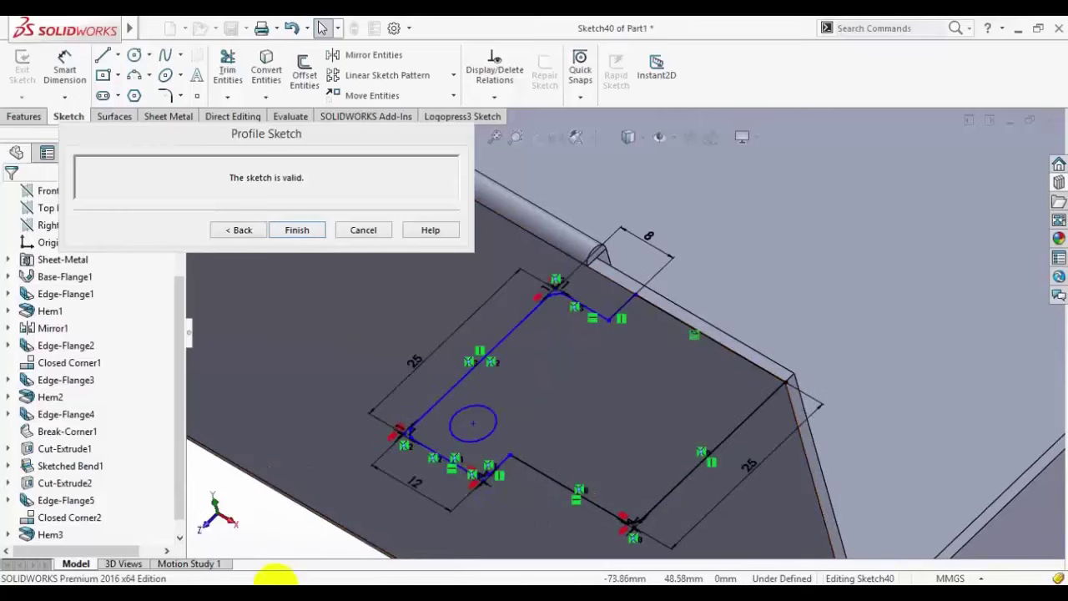
pyautogui.click(254, 585)
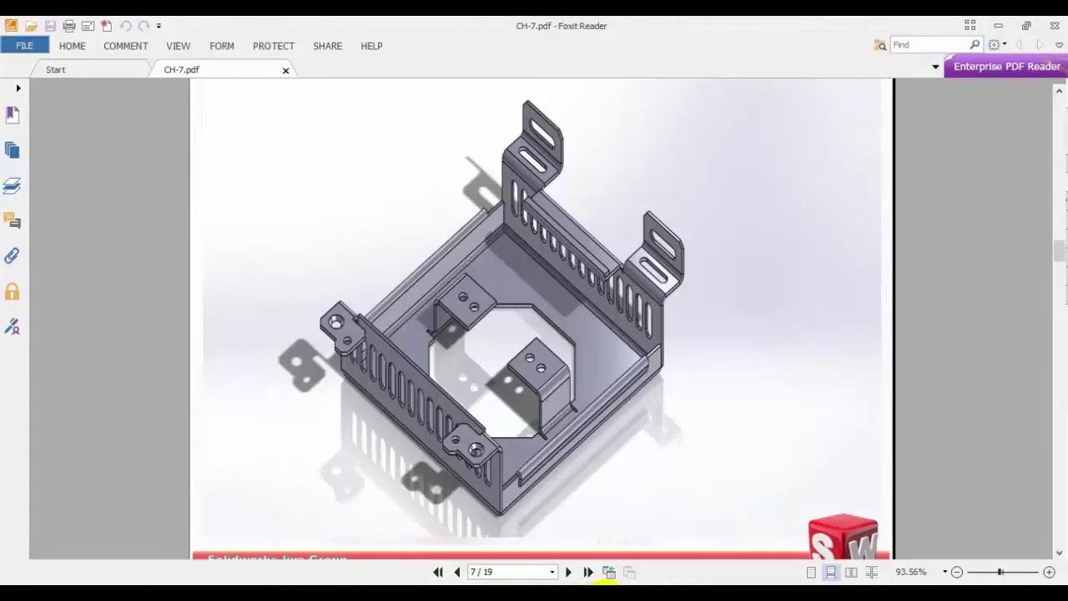
pyautogui.click(333, 584)
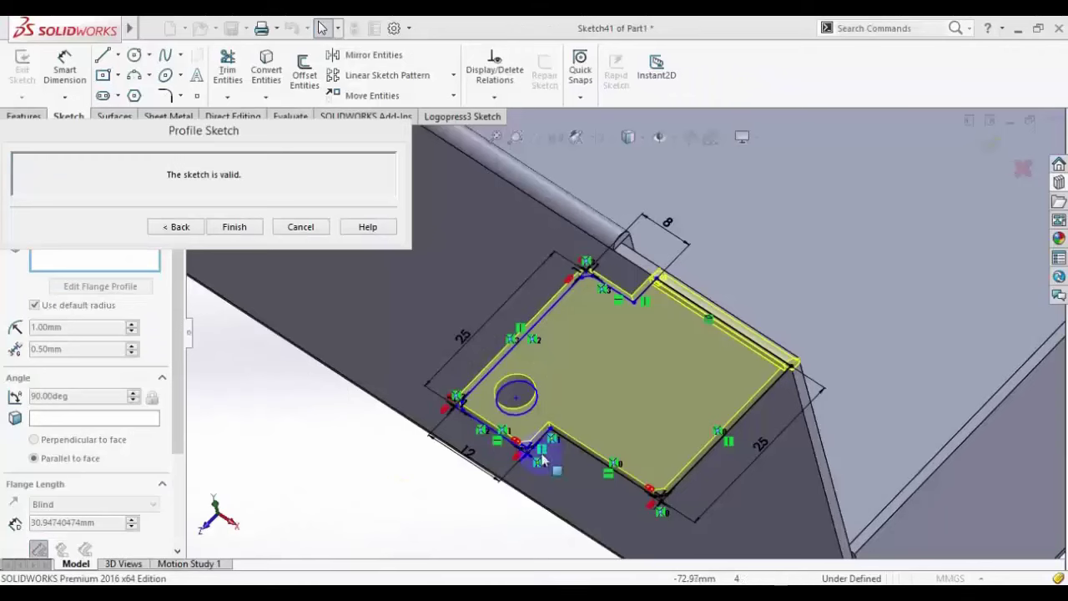
# Step: Reshape the tab profile by dragging its endpoints along the model edge
pyautogui.click(322, 460)
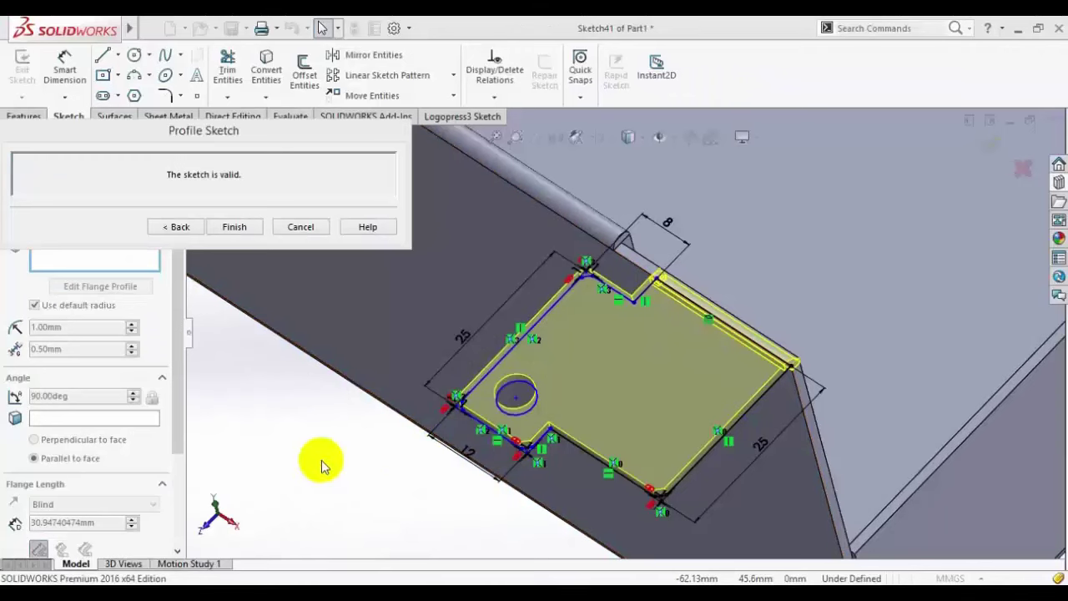
pyautogui.scroll(-5, 680, 231)
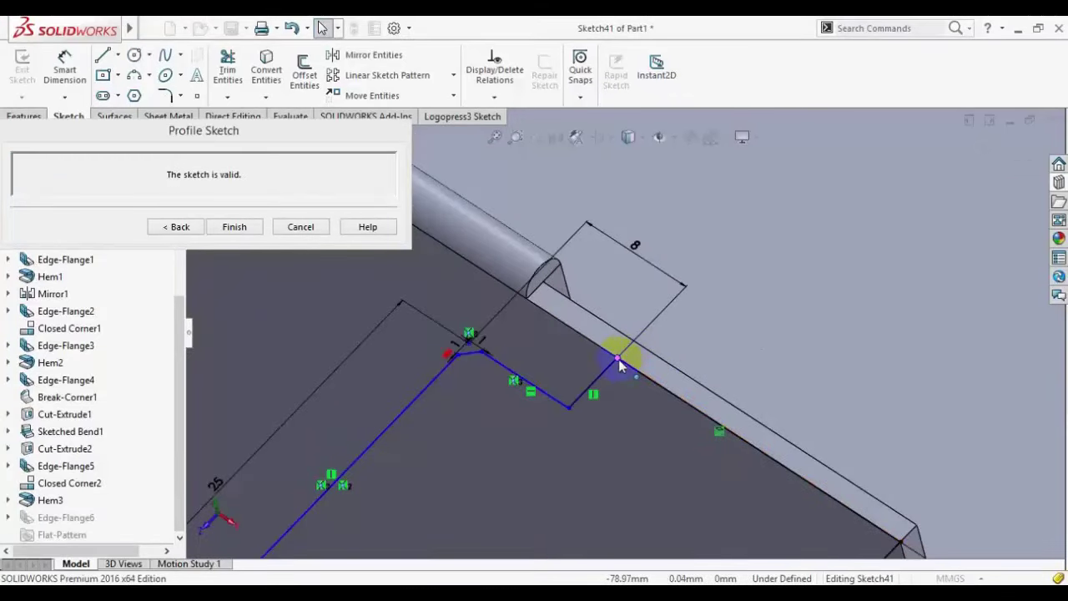
pyautogui.moveTo(619, 359); pyautogui.dragTo(527, 303)
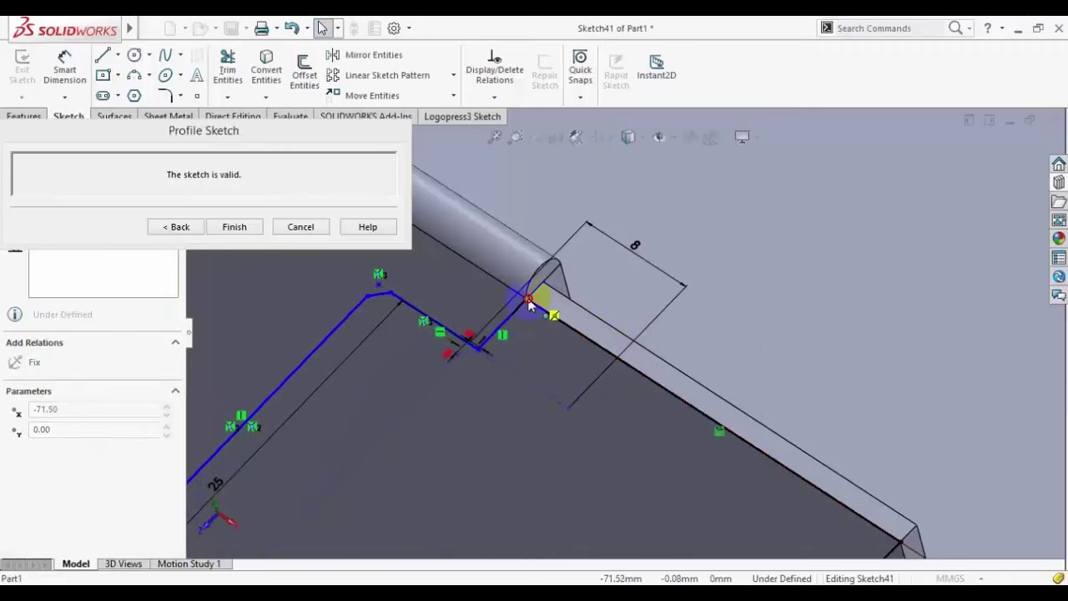
pyautogui.click(529, 395)
pyautogui.scroll(3, 529, 395)
pyautogui.scroll(2, 530, 401)
pyautogui.click(381, 448)
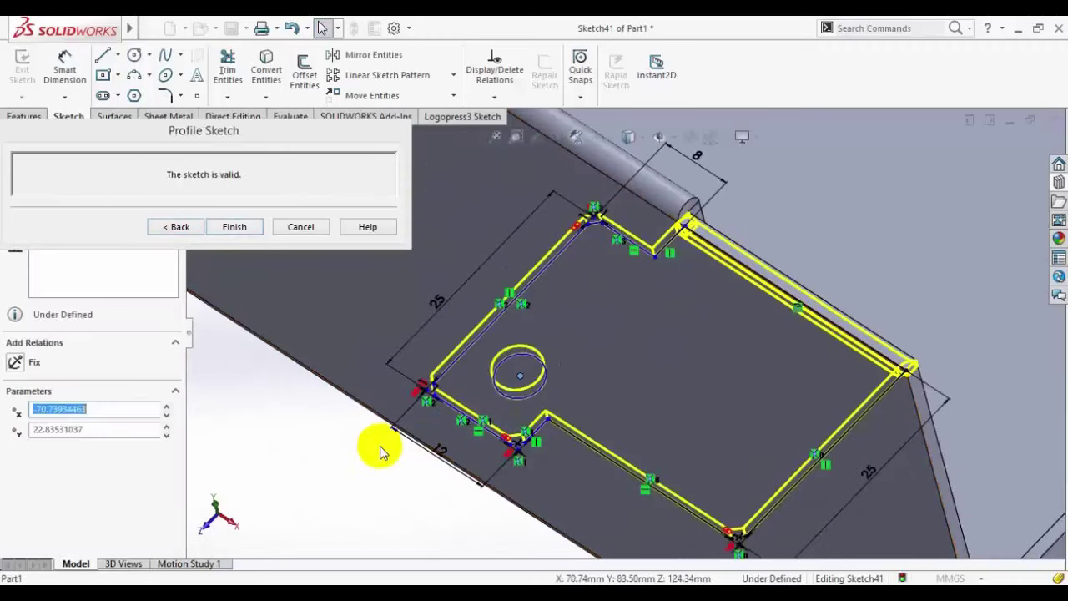
pyautogui.click(561, 355)
pyautogui.scroll(-4, 676, 246)
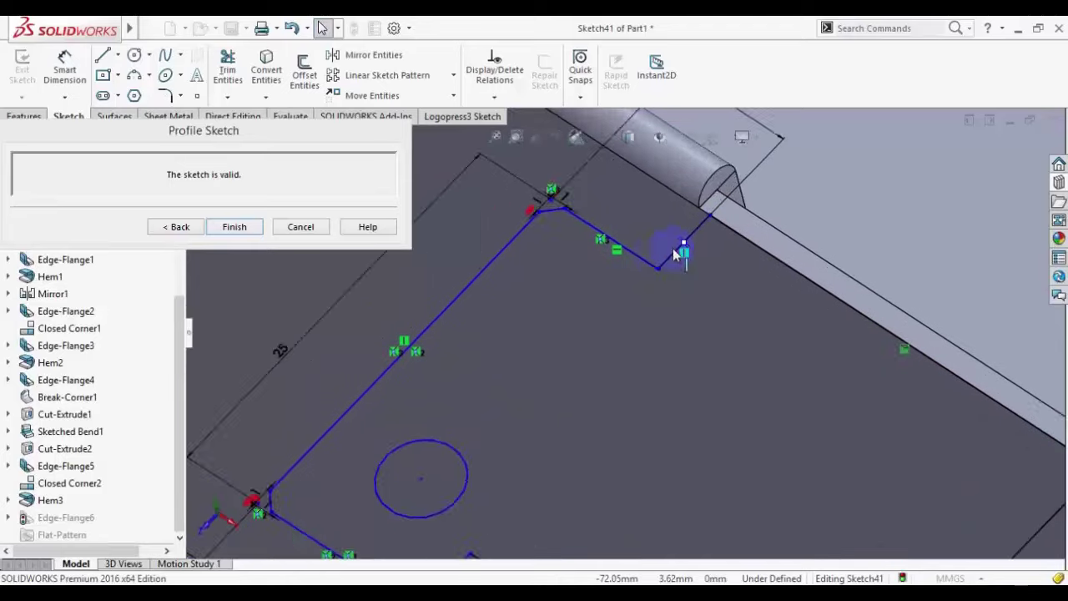
pyautogui.moveTo(726, 215); pyautogui.dragTo(713, 203)
pyautogui.scroll(5, 691, 323)
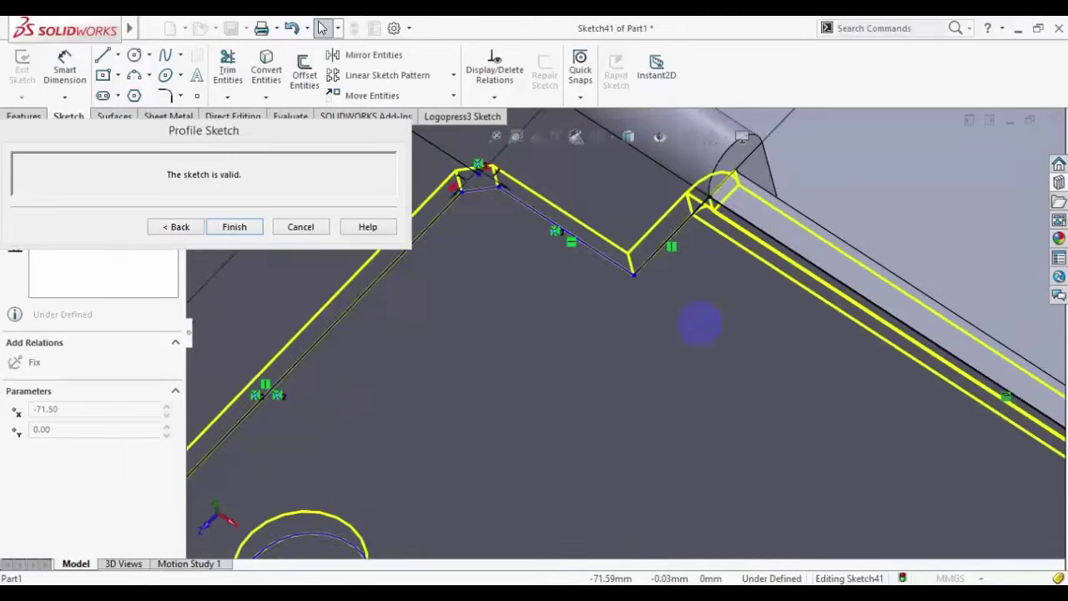
pyautogui.press('Escape')
pyautogui.scroll(2, 316, 521)
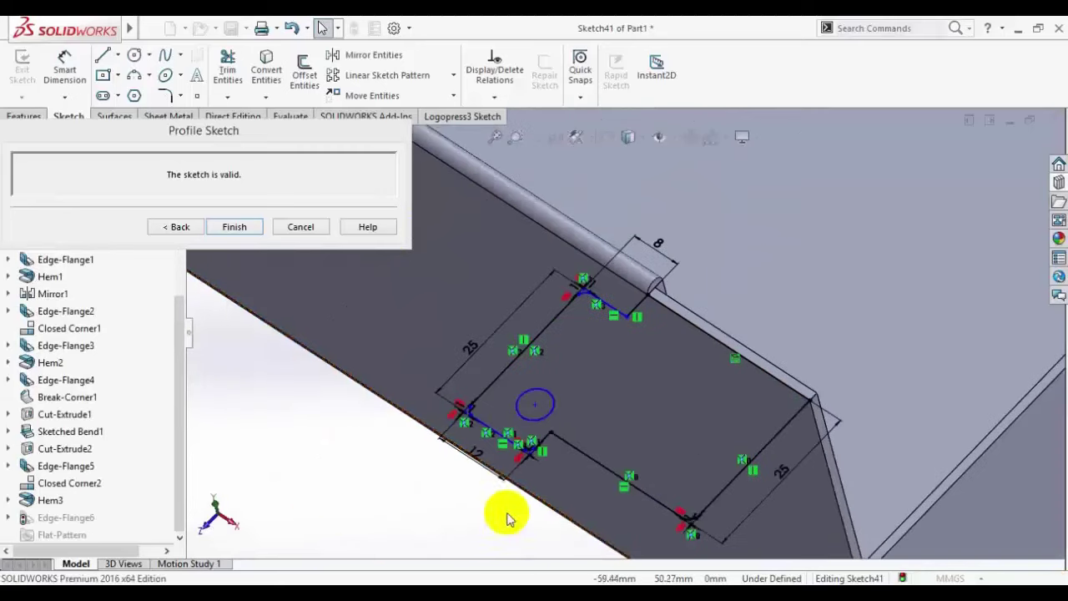
pyautogui.scroll(3, 663, 410)
pyautogui.scroll(-4, 615, 300)
# Step: Dimension the short profile edge to 5 mm and go back to the flange settings
pyautogui.click(67, 70)
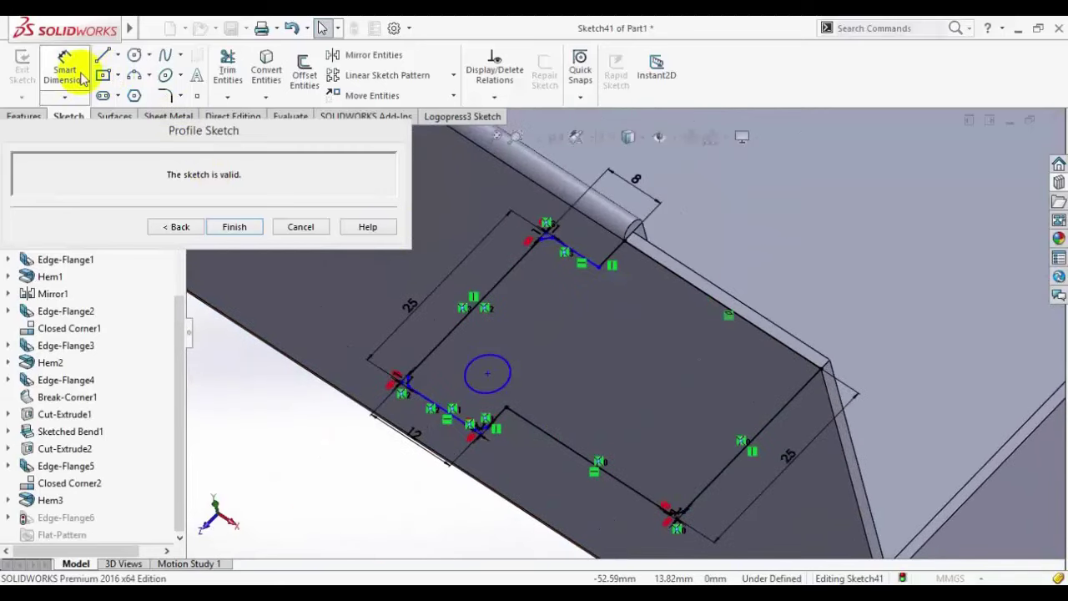
pyautogui.scroll(-2, 589, 184)
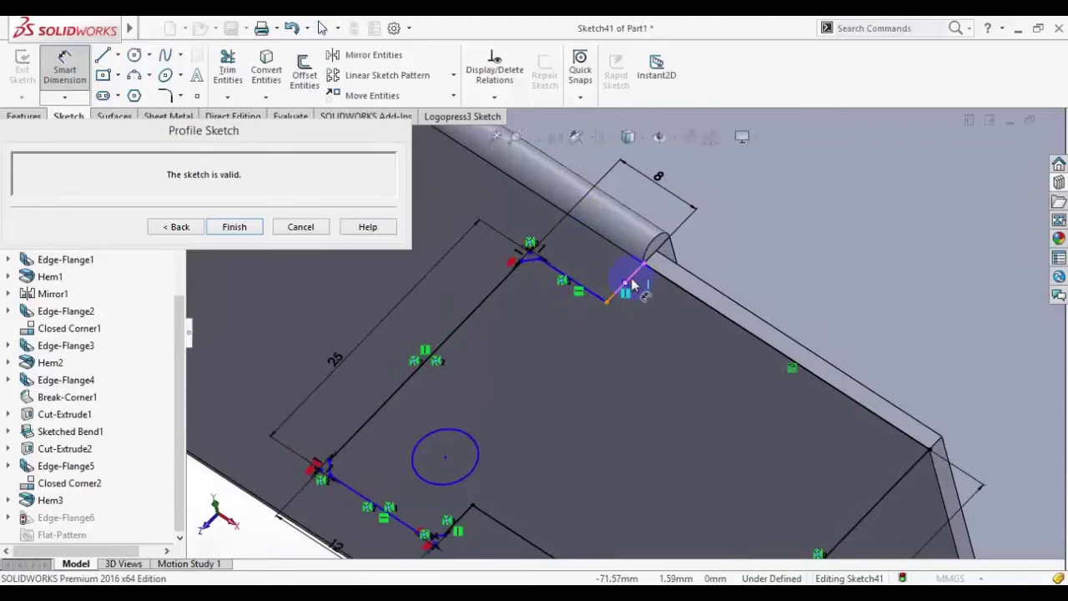
pyautogui.click(632, 285)
pyautogui.click(669, 318)
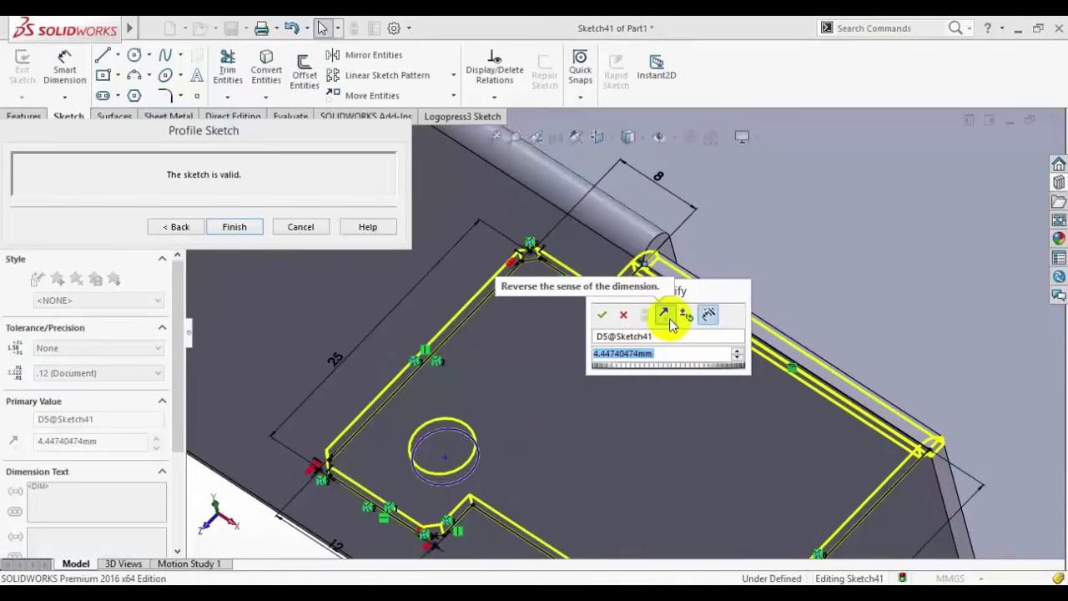
pyautogui.write('5')
pyautogui.press('Return')
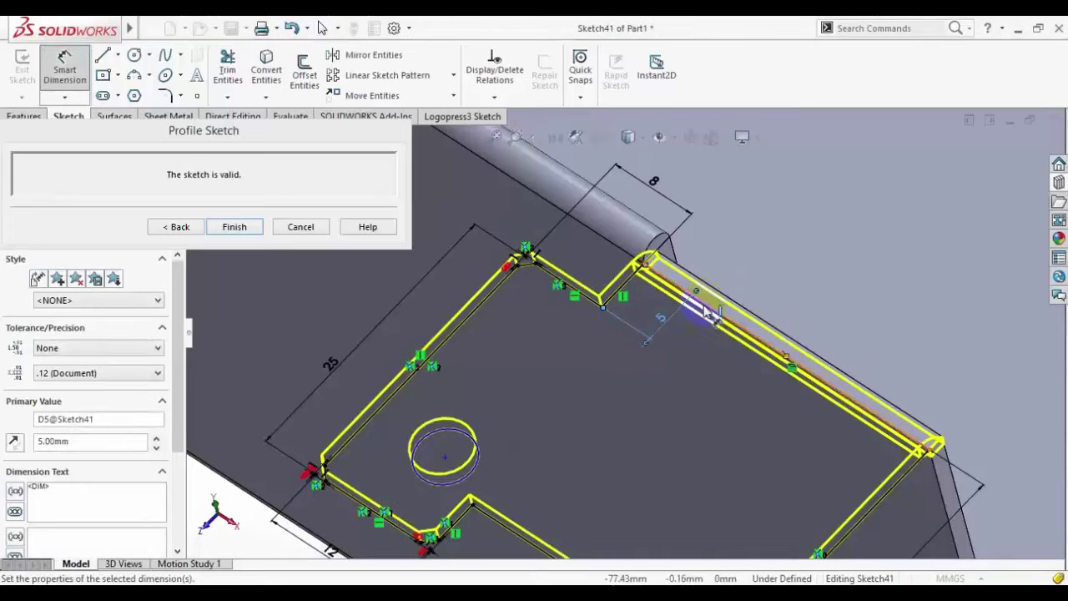
pyautogui.scroll(5, 664, 376)
pyautogui.scroll(-2, 655, 398)
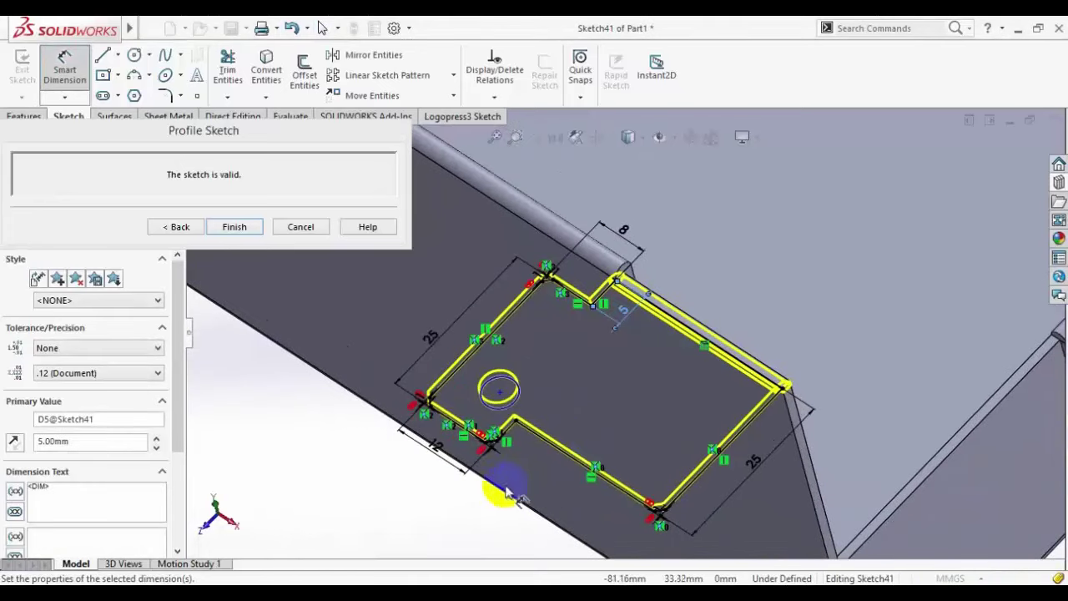
pyautogui.click(181, 226)
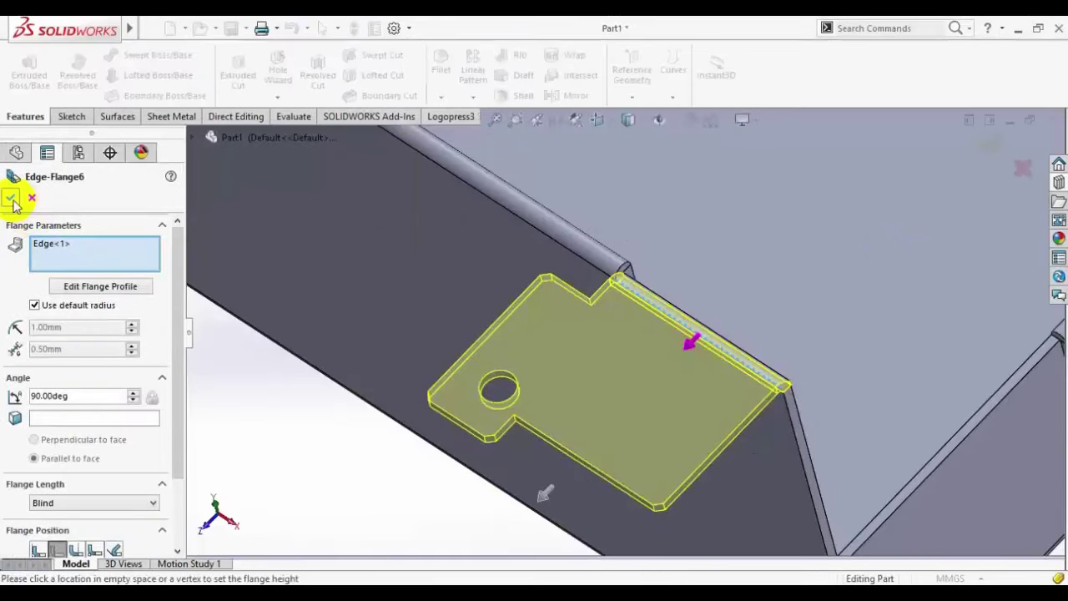
# Step: Accept Edge-Flange6 and orbit around the finished tab
pyautogui.click(264, 427)
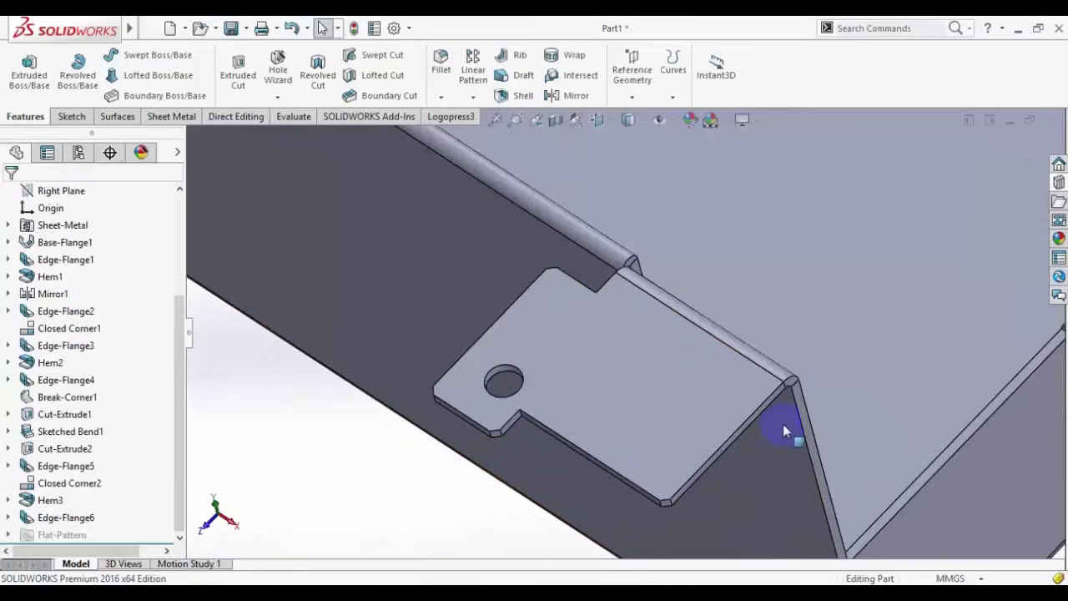
pyautogui.scroll(-5, 680, 343)
pyautogui.click(585, 273)
pyautogui.moveTo(585, 274); pyautogui.dragTo(393, 496, button='middle')
# Step: Compare the new tab with the reference PDF drawing
pyautogui.click(294, 581)
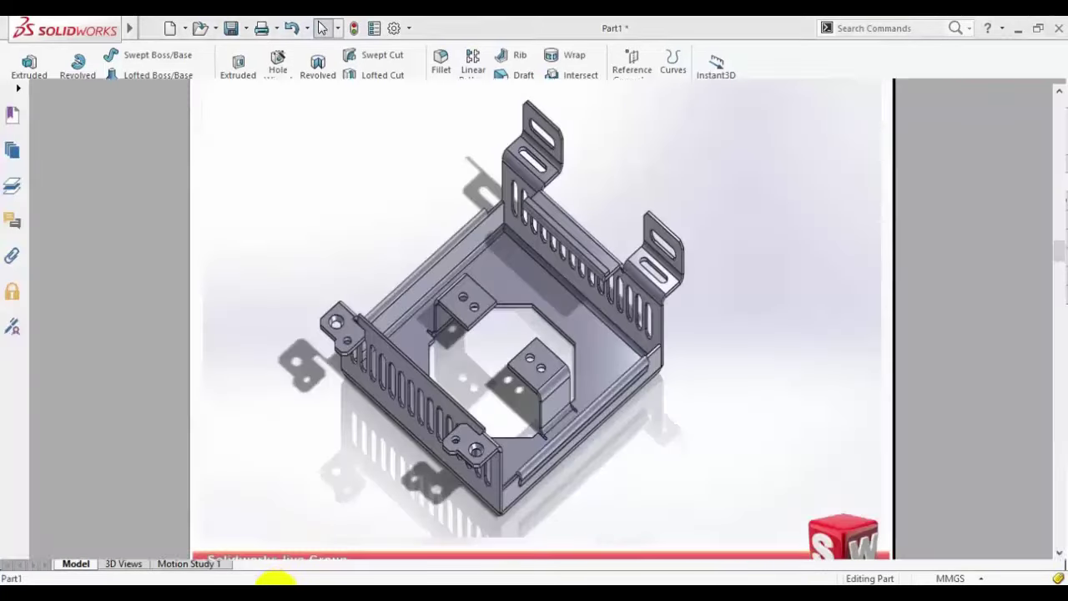
pyautogui.click(269, 585)
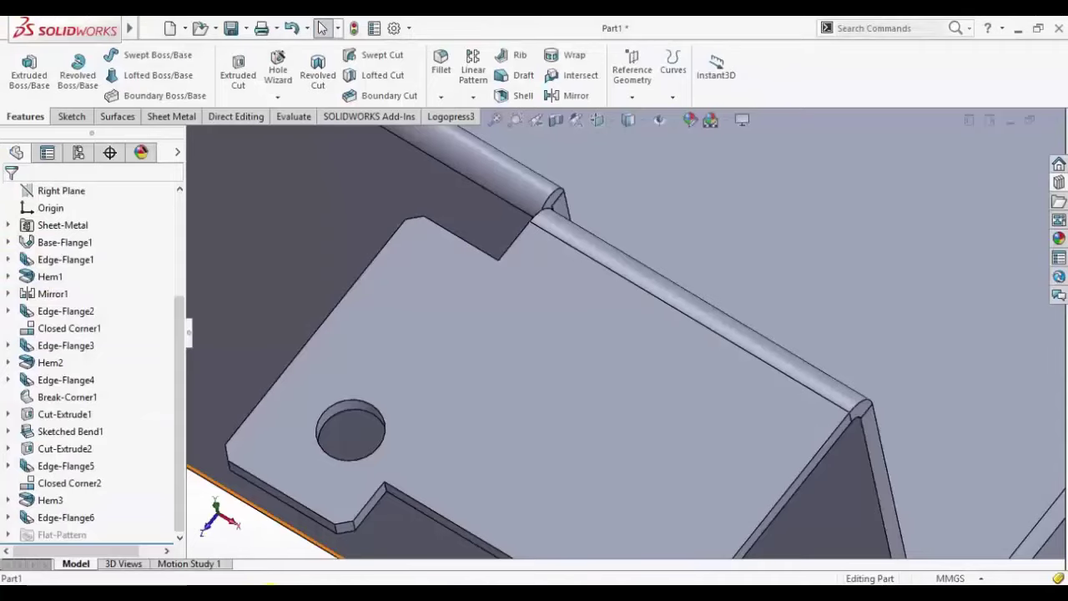
pyautogui.click(269, 585)
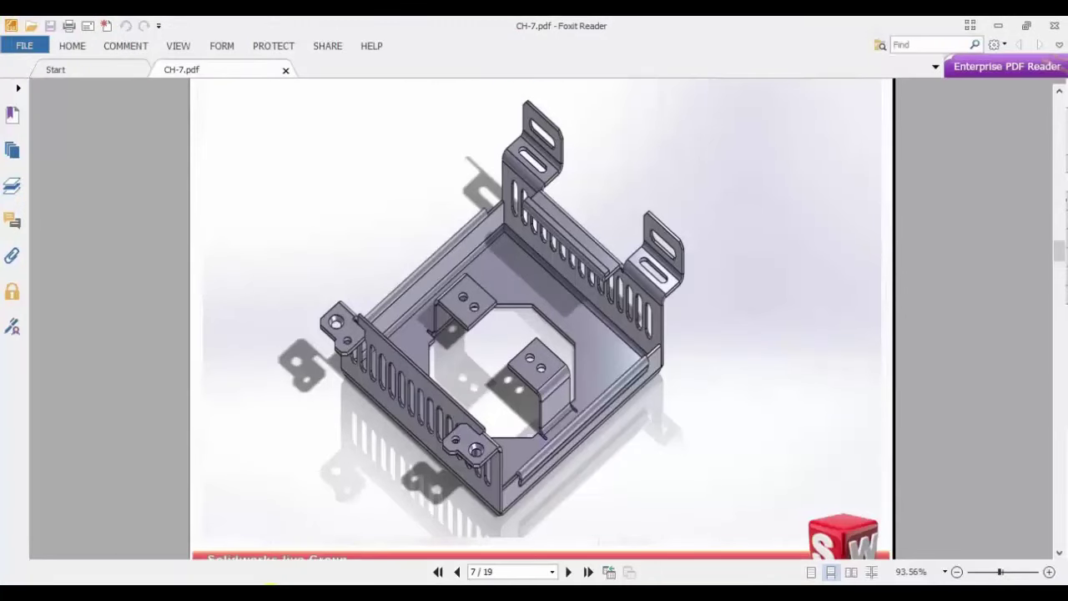
pyautogui.click(269, 584)
pyautogui.scroll(3, 605, 378)
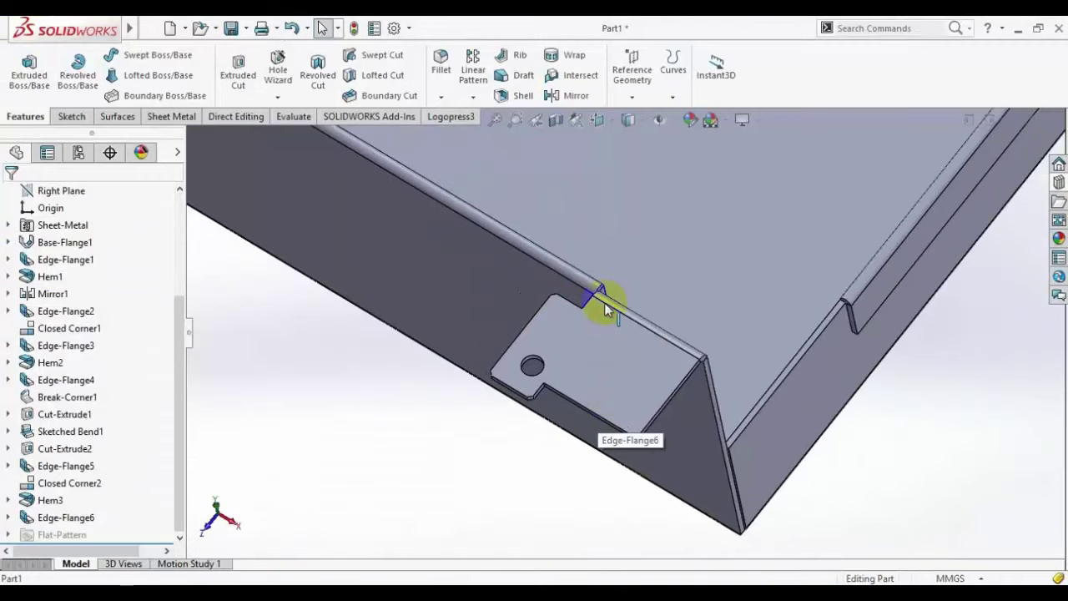
pyautogui.scroll(-4, 605, 305)
# Step: Edit Hem3, trying a 25 mm length and inside position, then reverting both
pyautogui.click(570, 274)
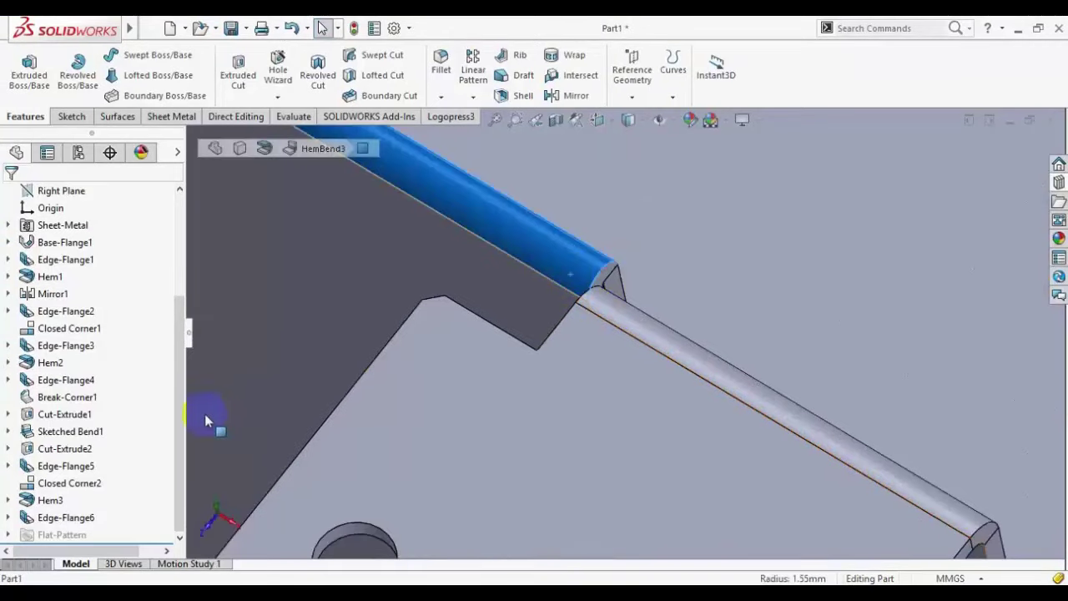
pyautogui.click(61, 501)
pyautogui.click(72, 451)
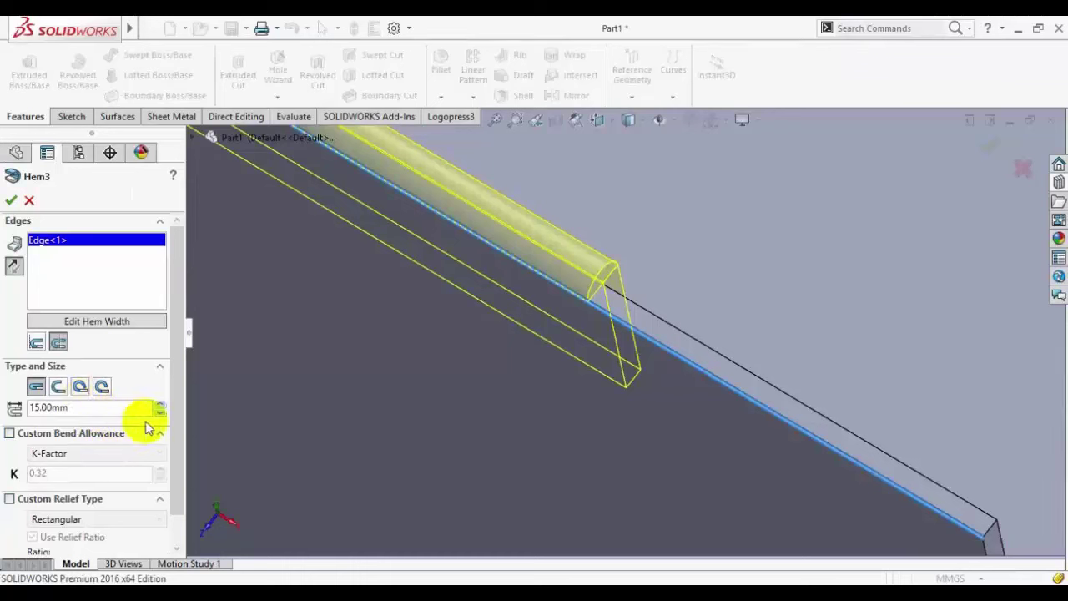
pyautogui.scroll(-1, 179, 395)
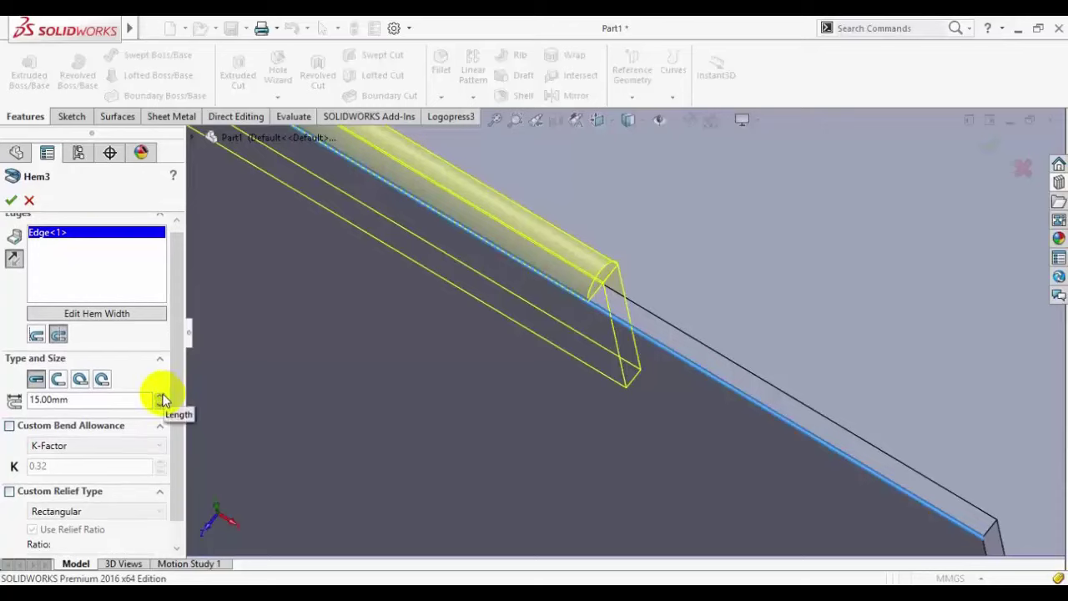
pyautogui.click(163, 397)
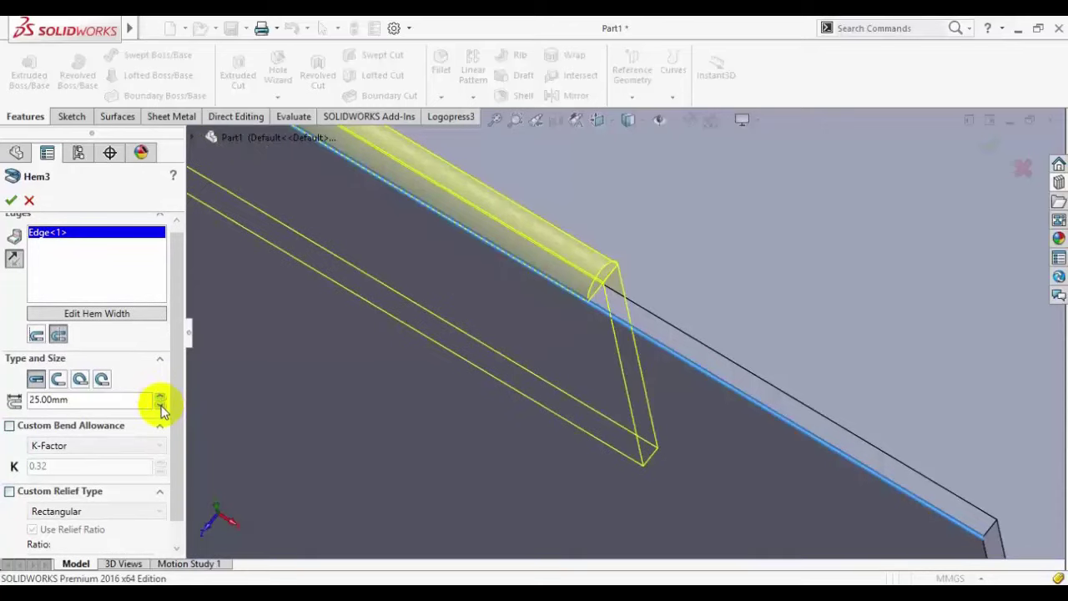
pyautogui.click(162, 406)
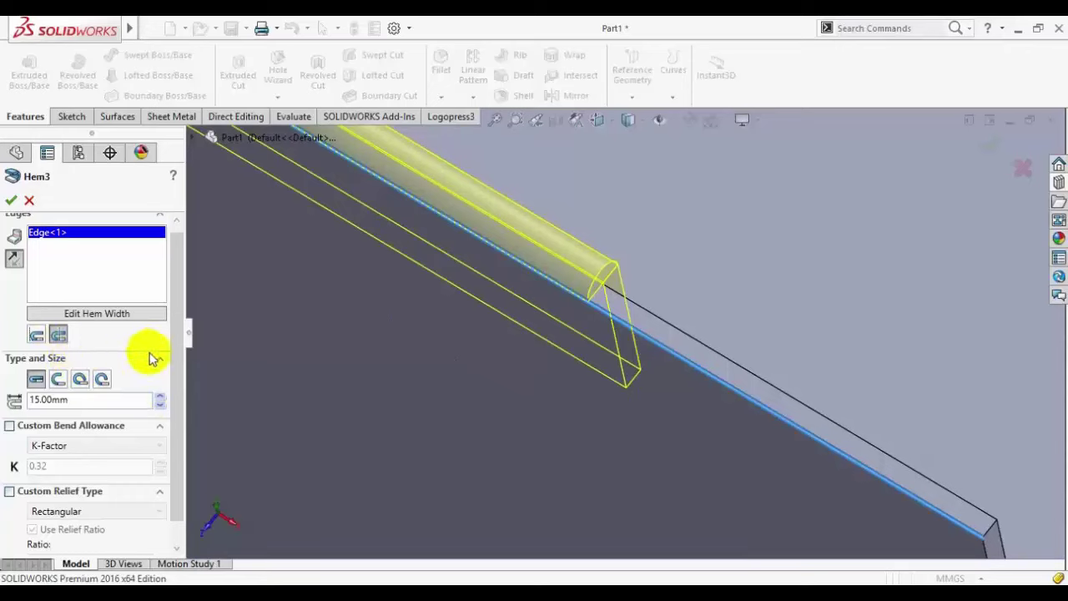
pyautogui.click(38, 338)
pyautogui.click(60, 337)
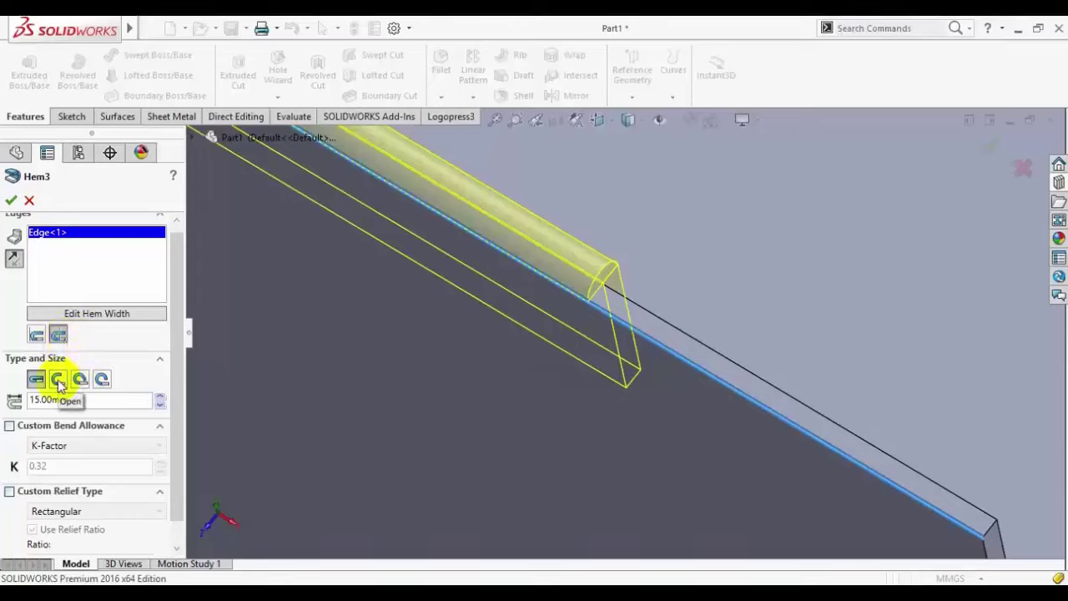
# Step: Make Hem3 an Open hem with a 1 mm gap and 15 mm length
pyautogui.click(58, 380)
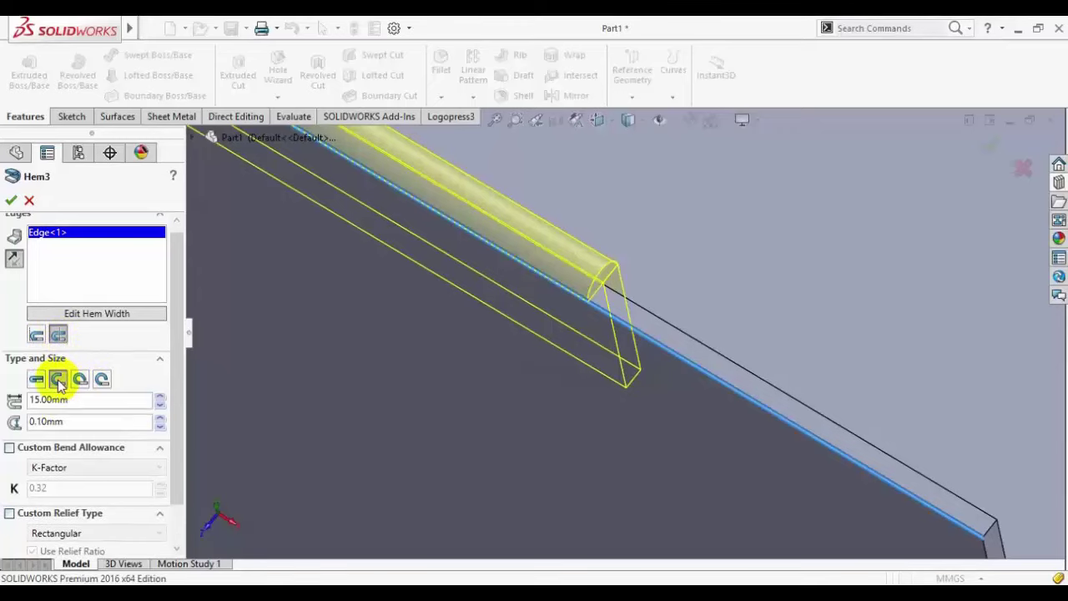
pyautogui.click(161, 419)
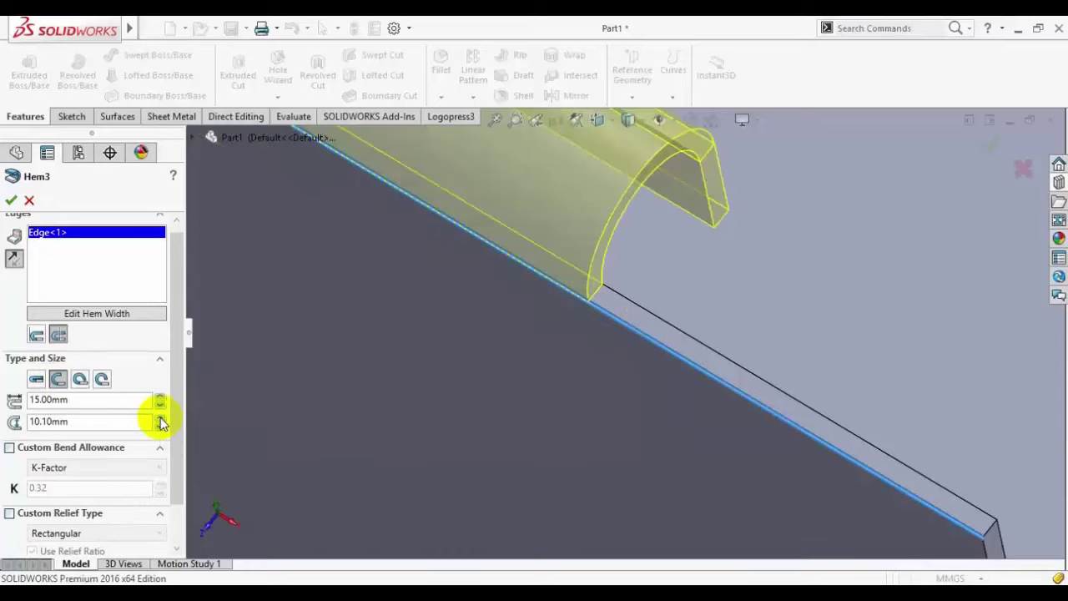
pyautogui.click(108, 424)
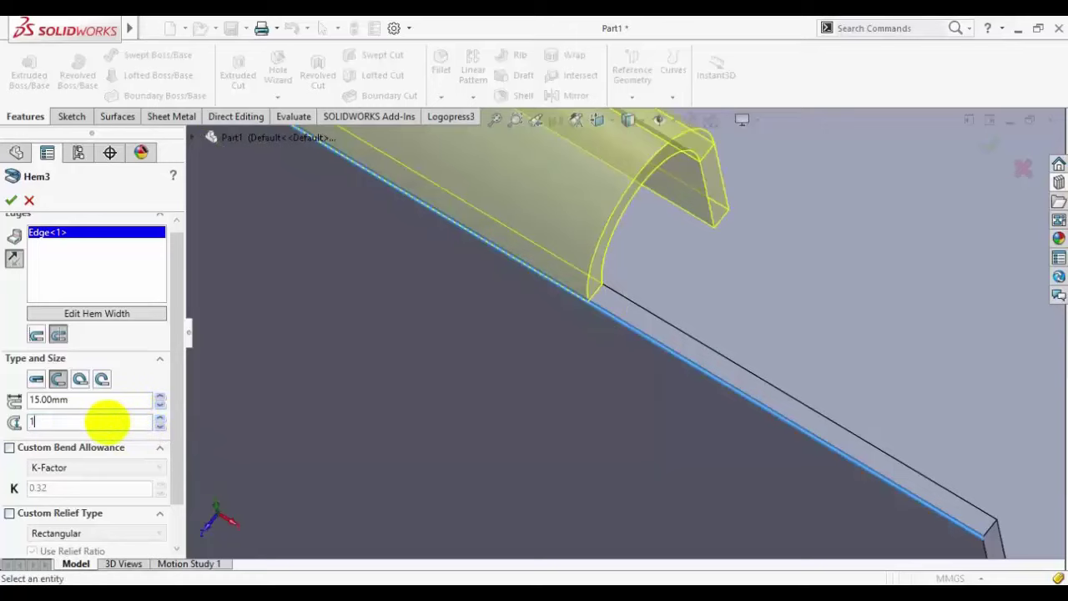
pyautogui.press('Return')
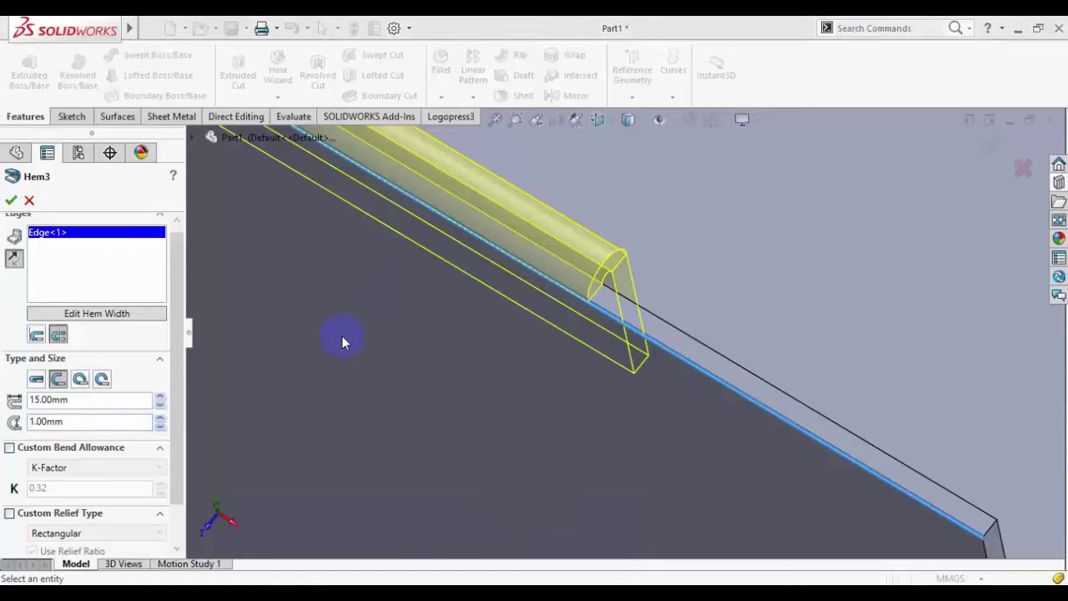
pyautogui.click(71, 401)
pyautogui.doubleClick(71, 401)
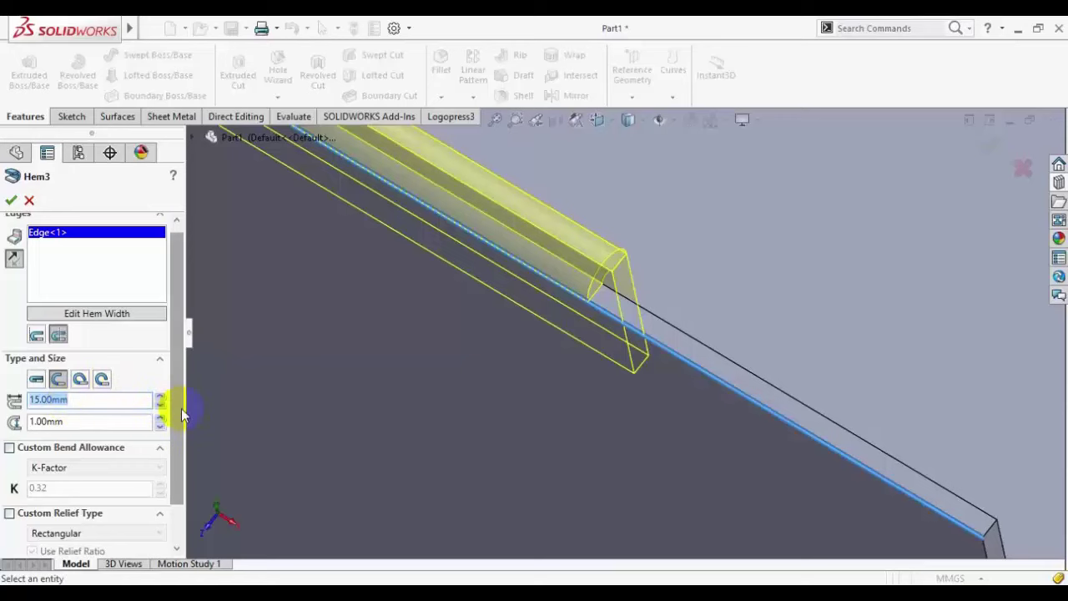
pyautogui.moveTo(182, 423); pyautogui.dragTo(162, 443)
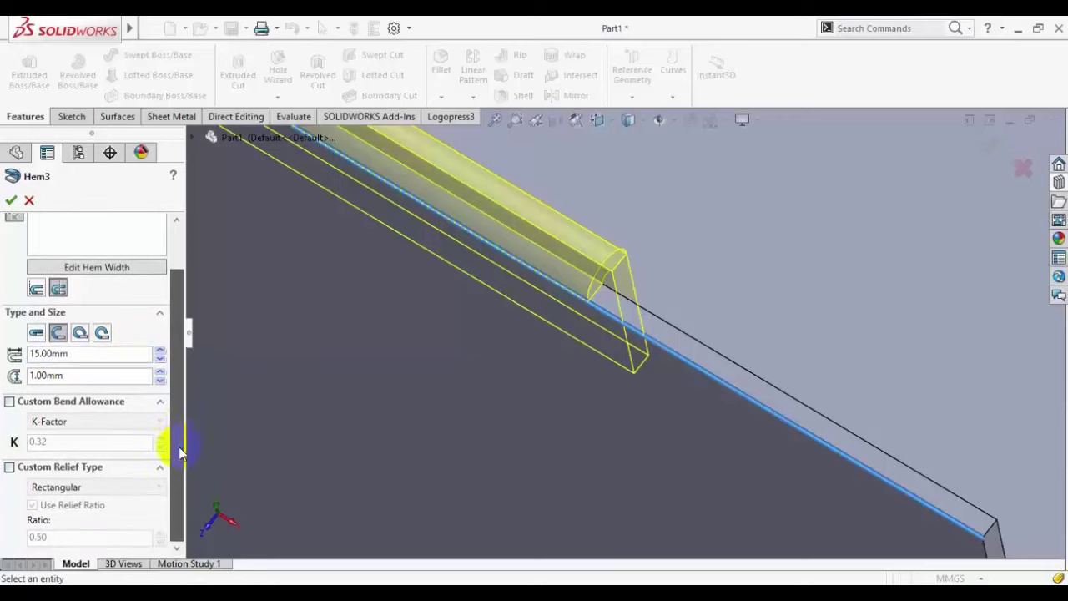
pyautogui.click(10, 201)
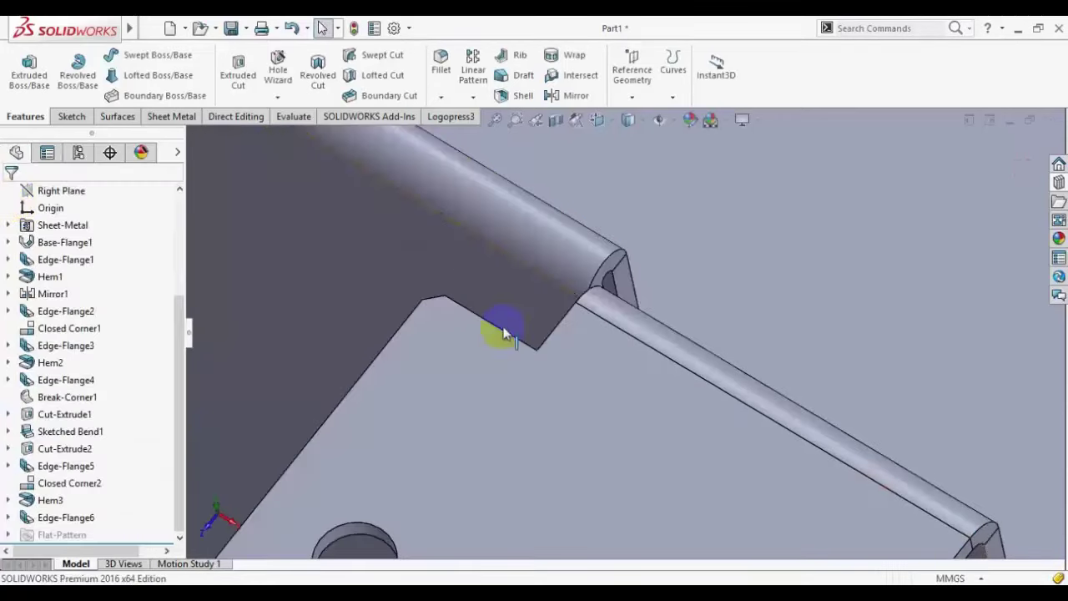
# Step: Place an ISO countersunk flat-head M6 Through All hole on the tab face
pyautogui.scroll(5, 582, 343)
pyautogui.scroll(-5, 660, 430)
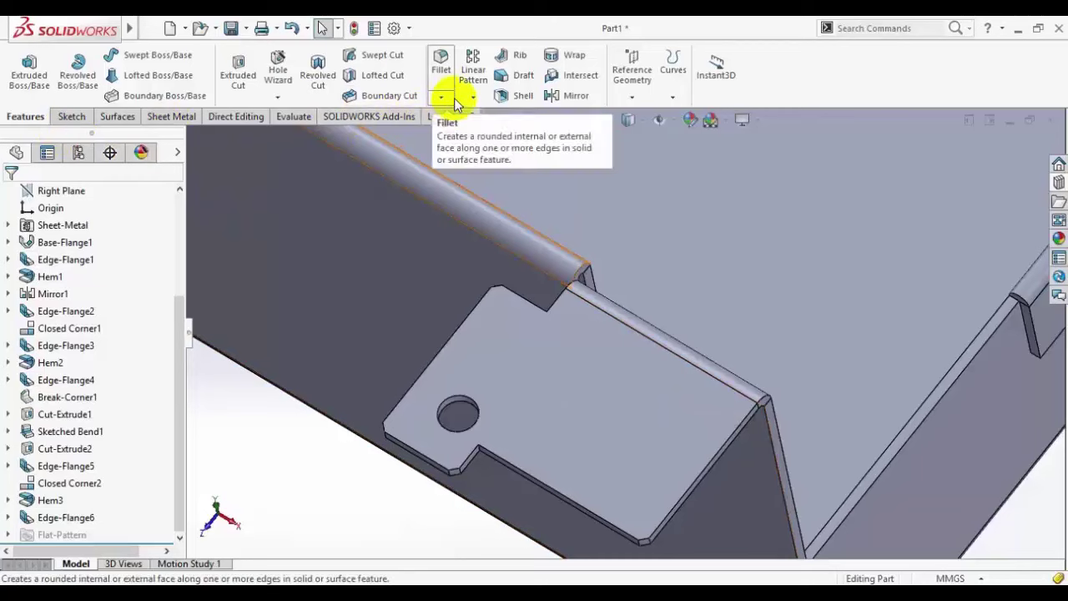
pyautogui.click(278, 71)
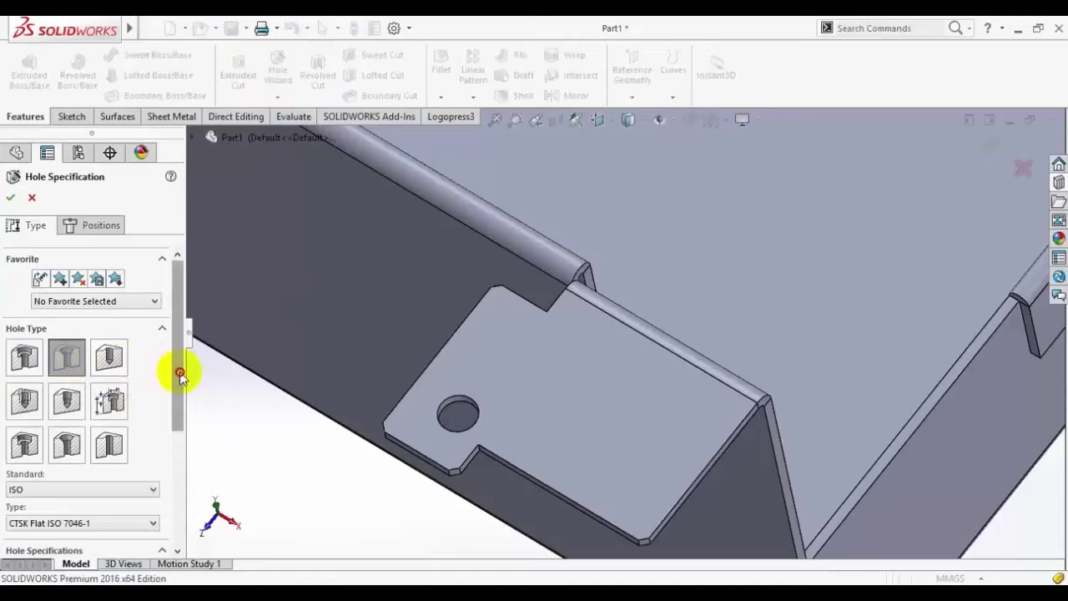
pyautogui.moveTo(176, 370); pyautogui.dragTo(178, 482)
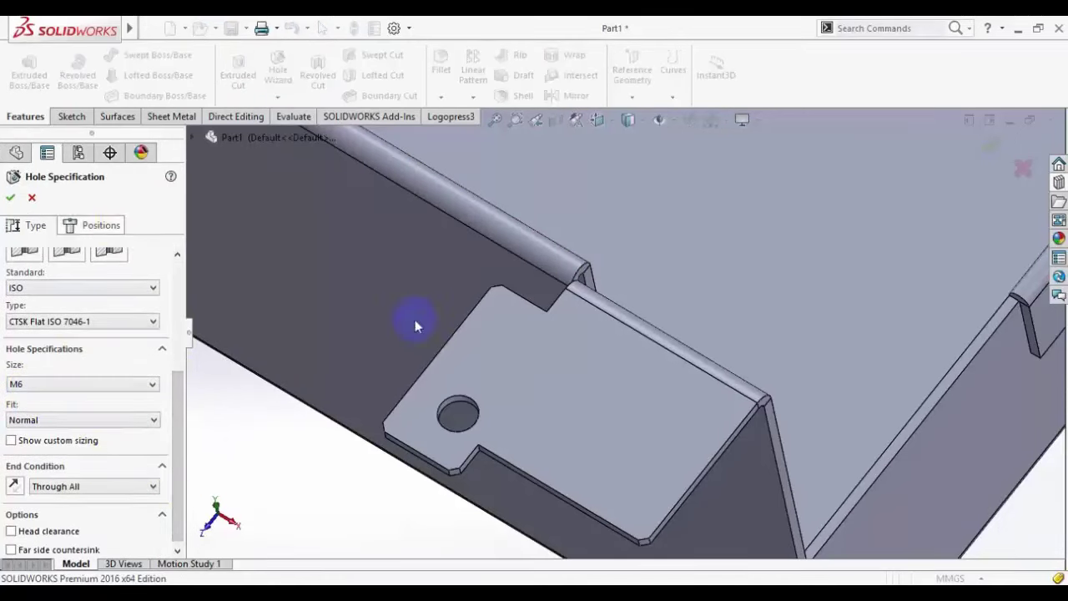
pyautogui.click(95, 225)
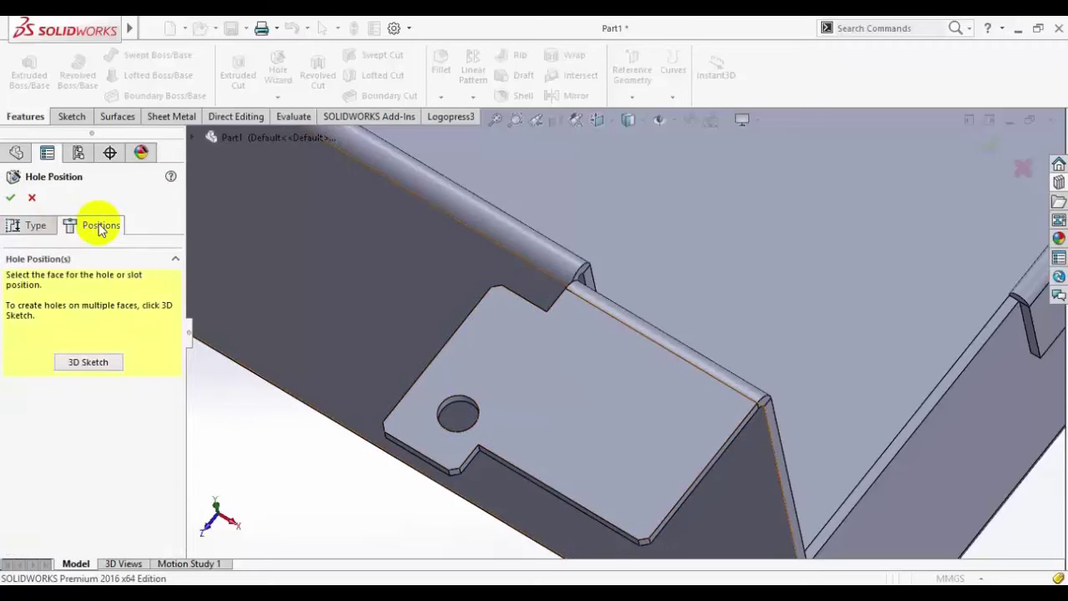
pyautogui.click(630, 431)
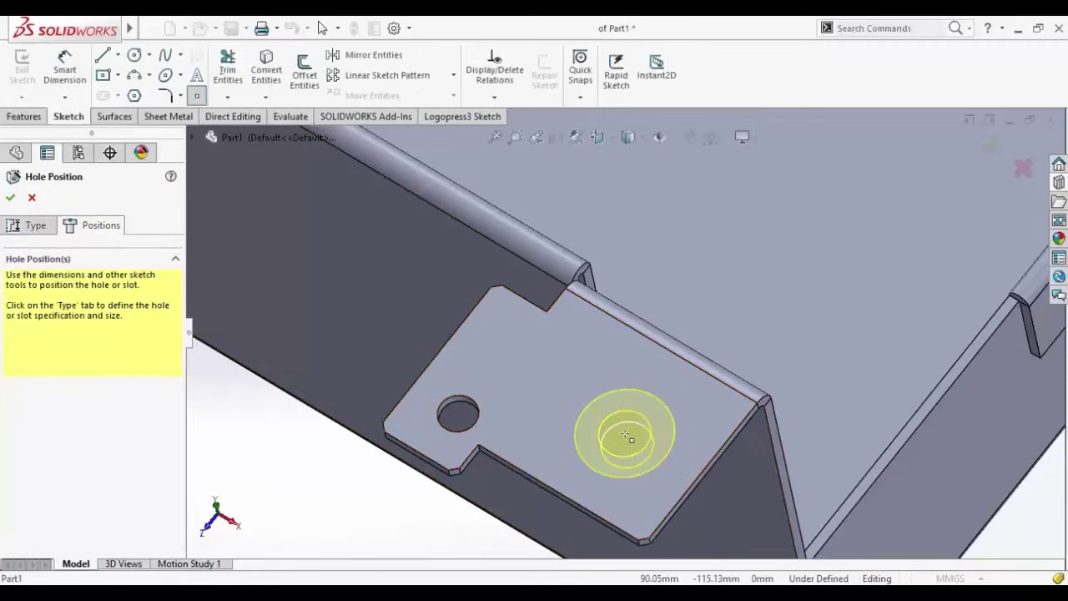
pyautogui.click(10, 197)
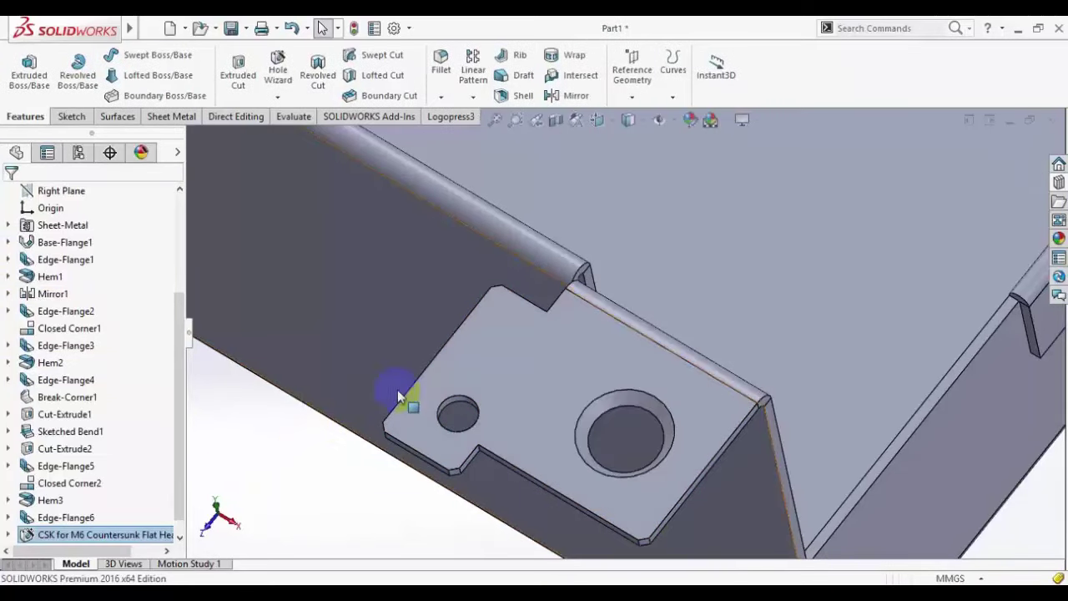
pyautogui.scroll(-5, 451, 413)
pyautogui.scroll(-8, 687, 293)
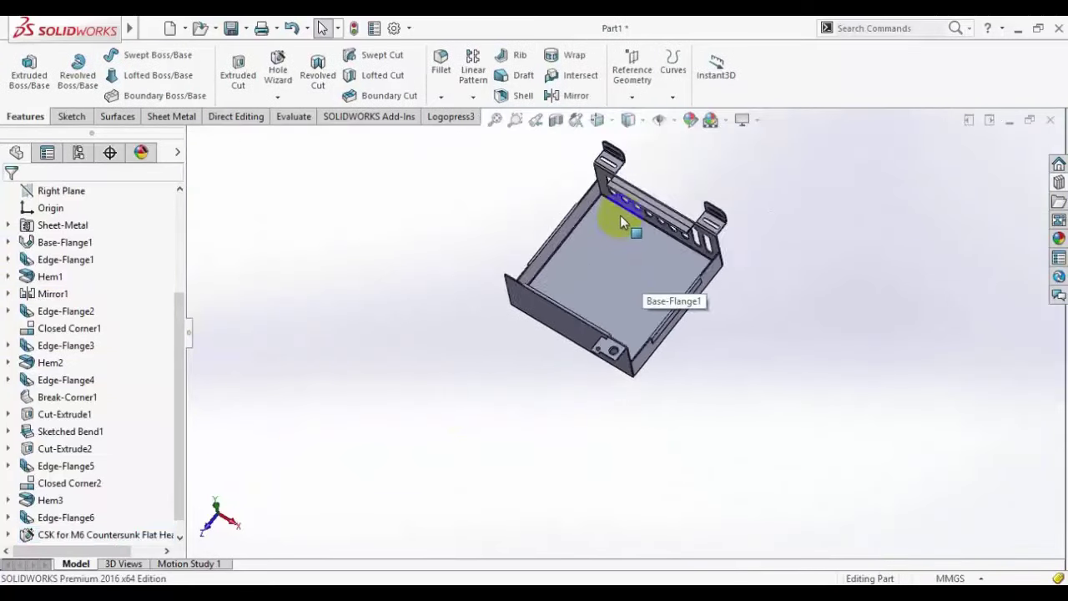
# Step: Check the reference drawing of the finished part
pyautogui.scroll(-2, 568, 284)
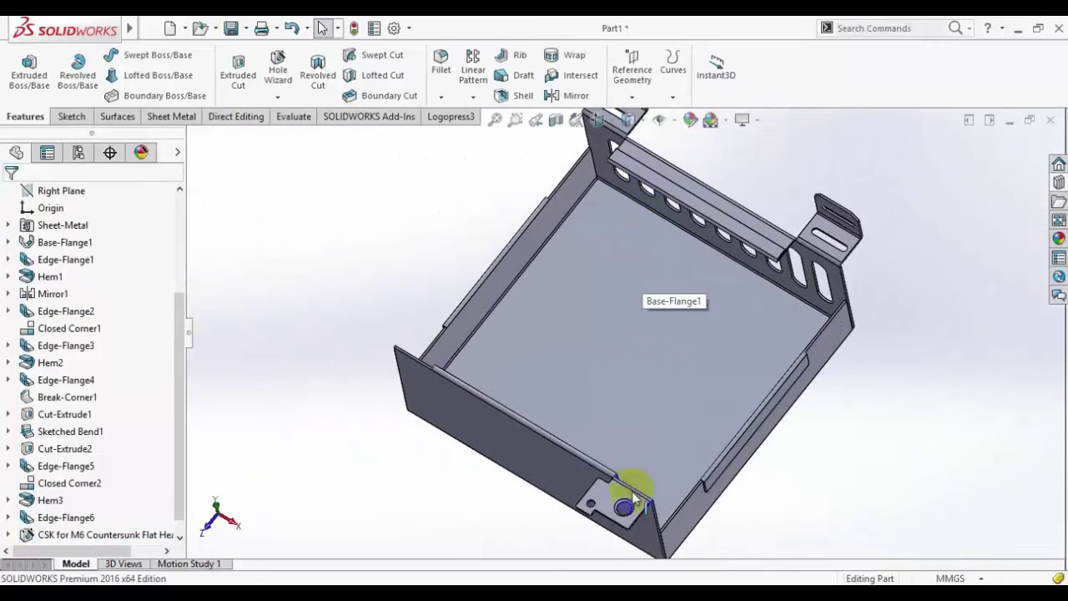
pyautogui.hotkey('alt', 'Tab')
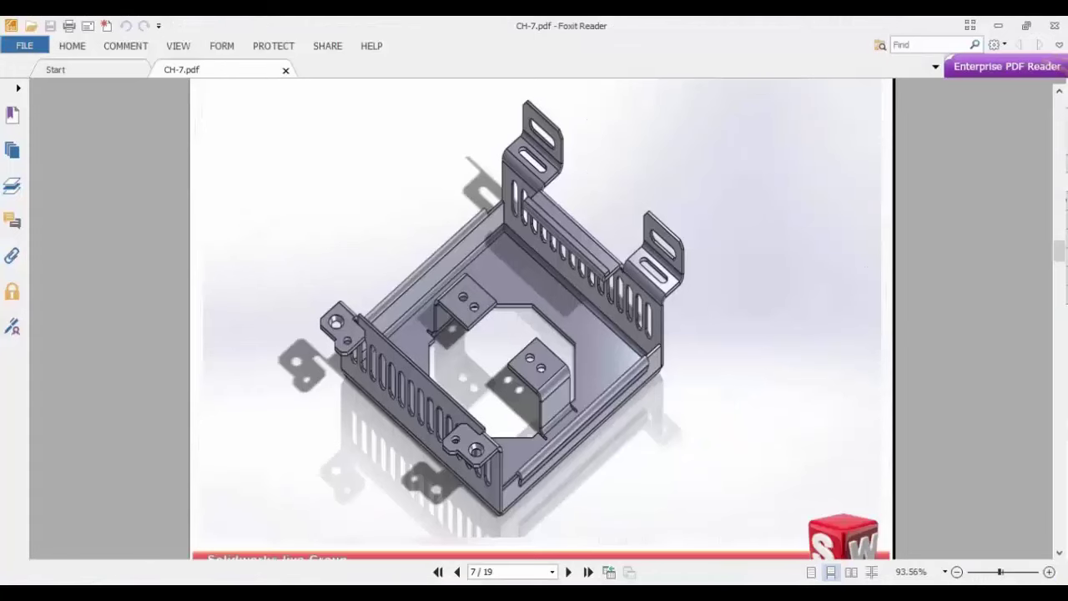
pyautogui.hotkey('alt', 'Tab')
pyautogui.scroll(2, 644, 406)
pyautogui.scroll(-4, 624, 398)
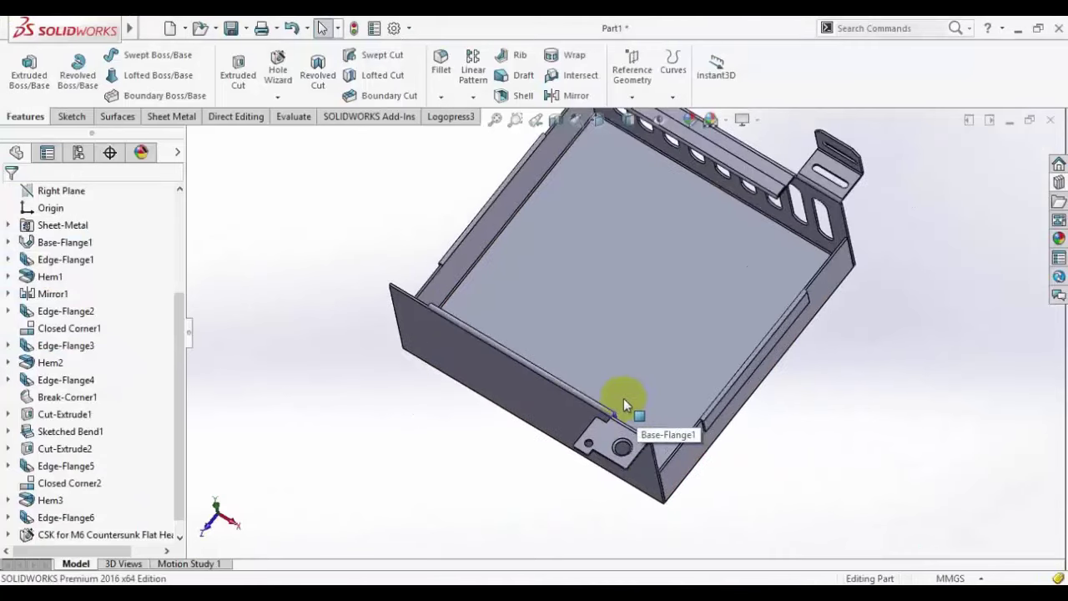
pyautogui.scroll(-1, 572, 327)
pyautogui.scroll(3, 64, 279)
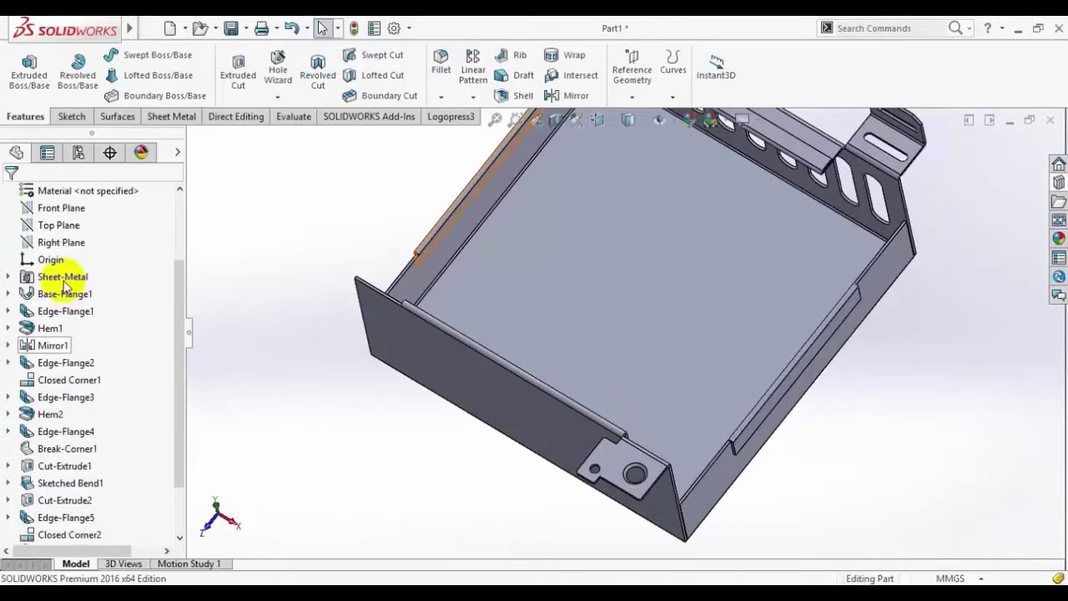
# Step: Mirror Edge-Flange6 and the CSK for M6 hole about the Right Plane
pyautogui.click(55, 346)
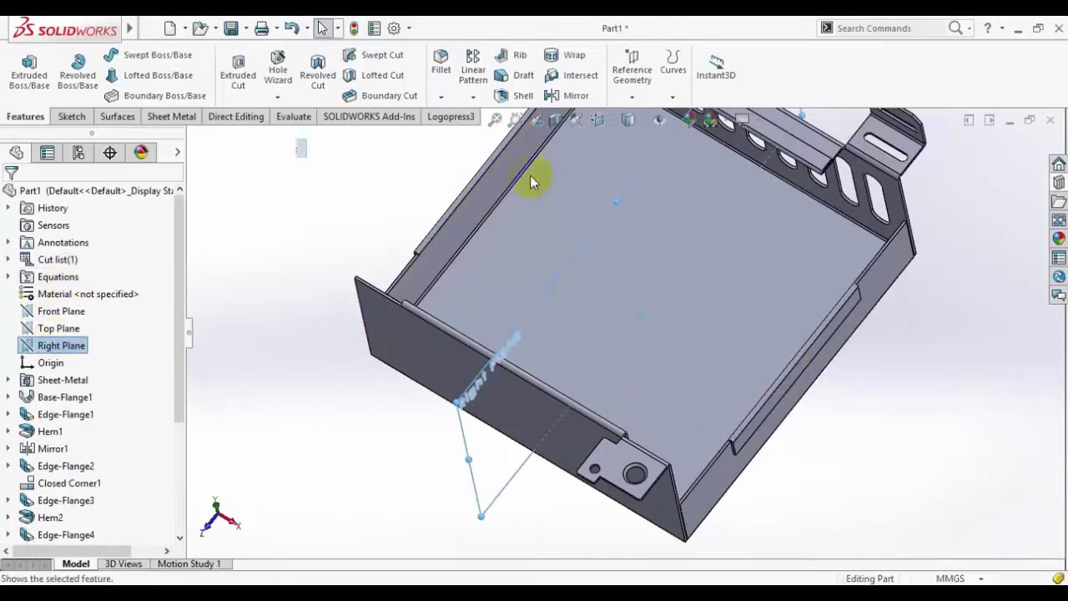
pyautogui.click(573, 97)
pyautogui.scroll(-3, 644, 476)
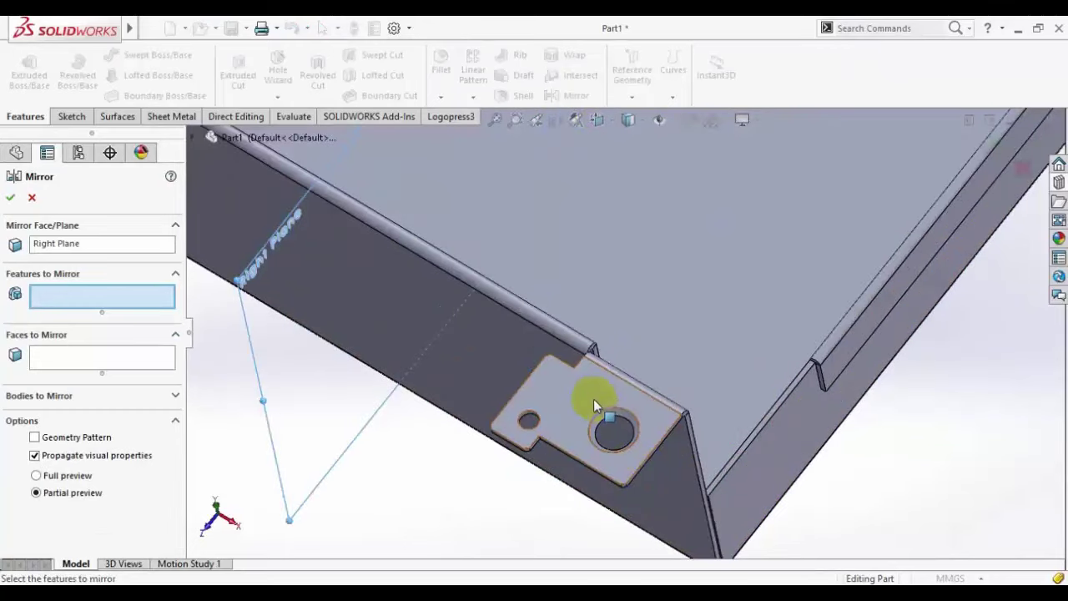
pyautogui.click(589, 406)
pyautogui.scroll(-3, 588, 405)
pyautogui.click(639, 410)
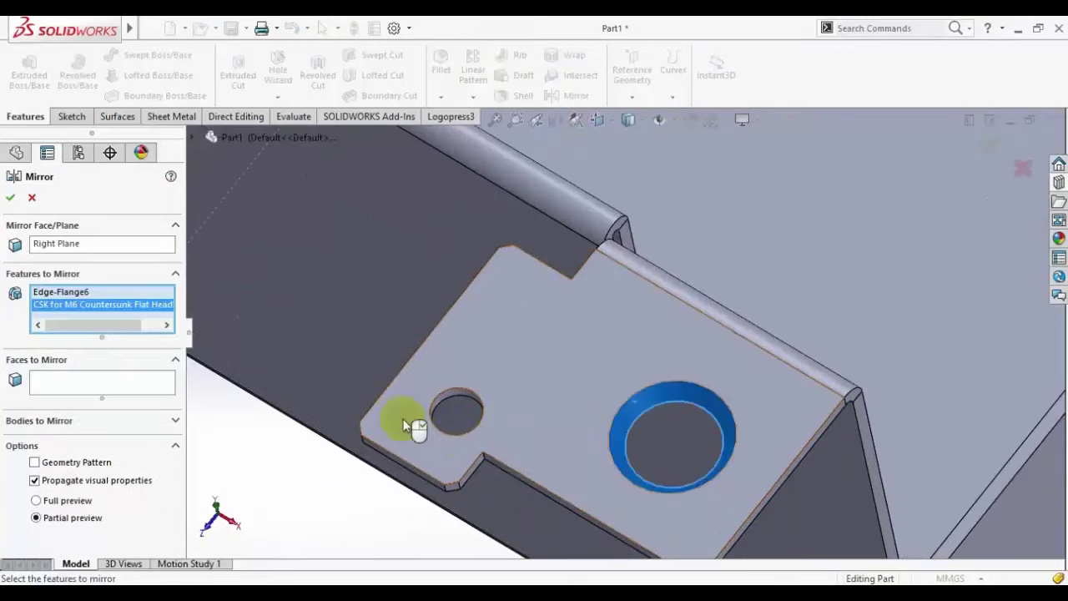
pyautogui.scroll(3, 410, 429)
pyautogui.click(11, 198)
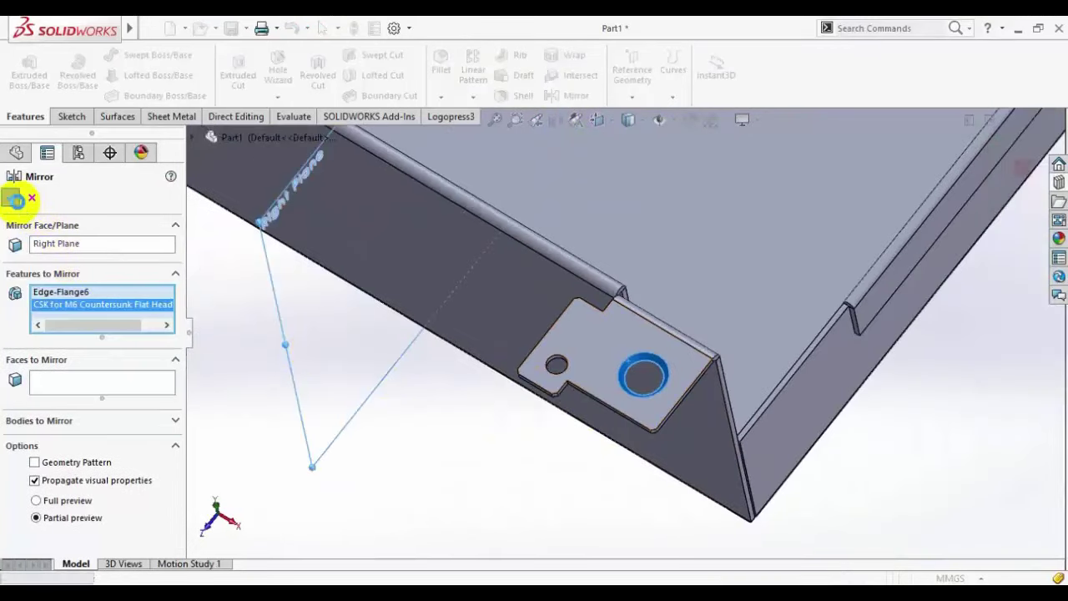
# Step: Compare the mirrored tabs against the reference drawing of the tray
pyautogui.scroll(2, 652, 244)
pyautogui.scroll(2, 652, 243)
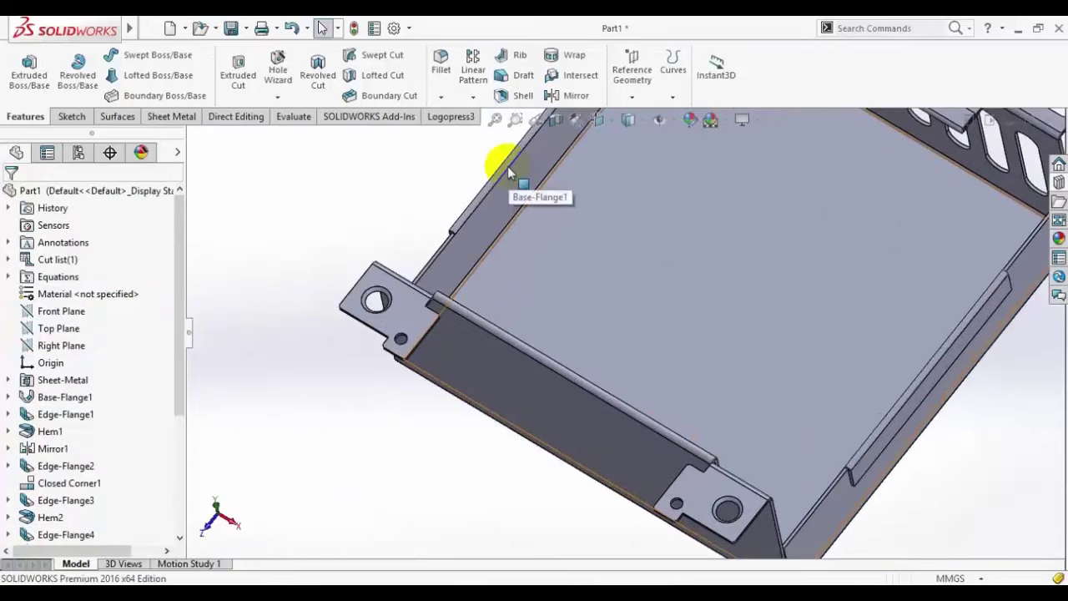
pyautogui.scroll(2, 736, 278)
pyautogui.scroll(-1, 736, 278)
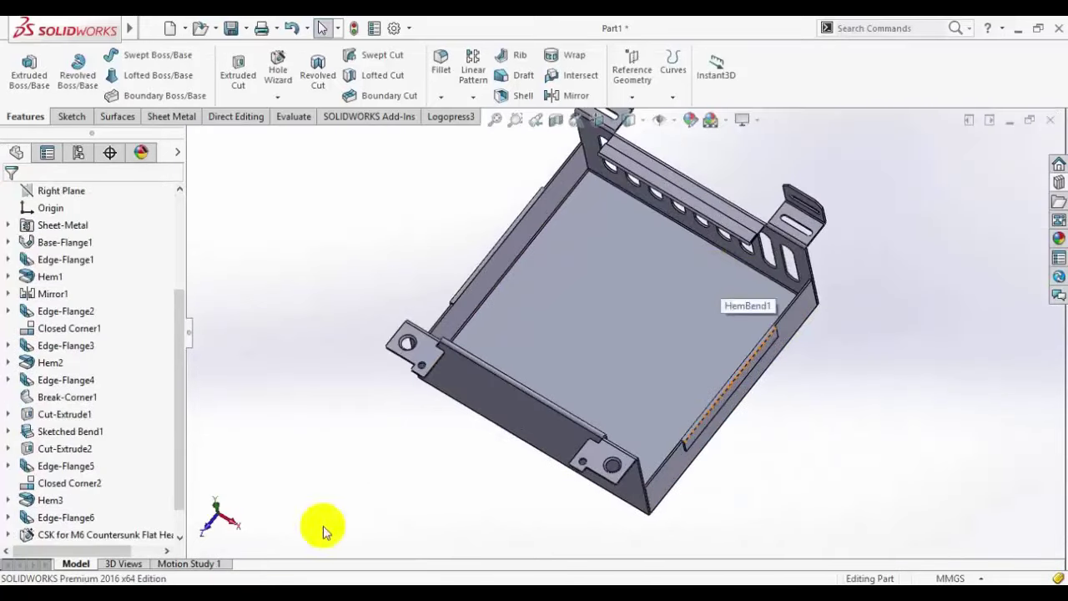
pyautogui.hotkey('alt', 'Tab')
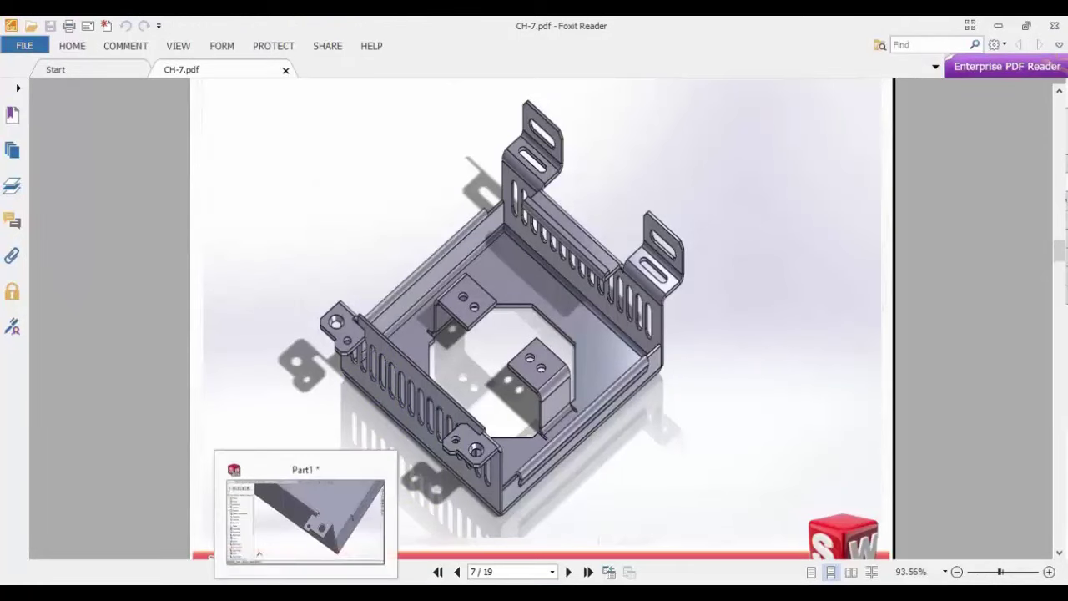
pyautogui.click(306, 591)
# Step: Sketch on the front wall face, converting the Sketch33 slot outlines into it
pyautogui.click(519, 414)
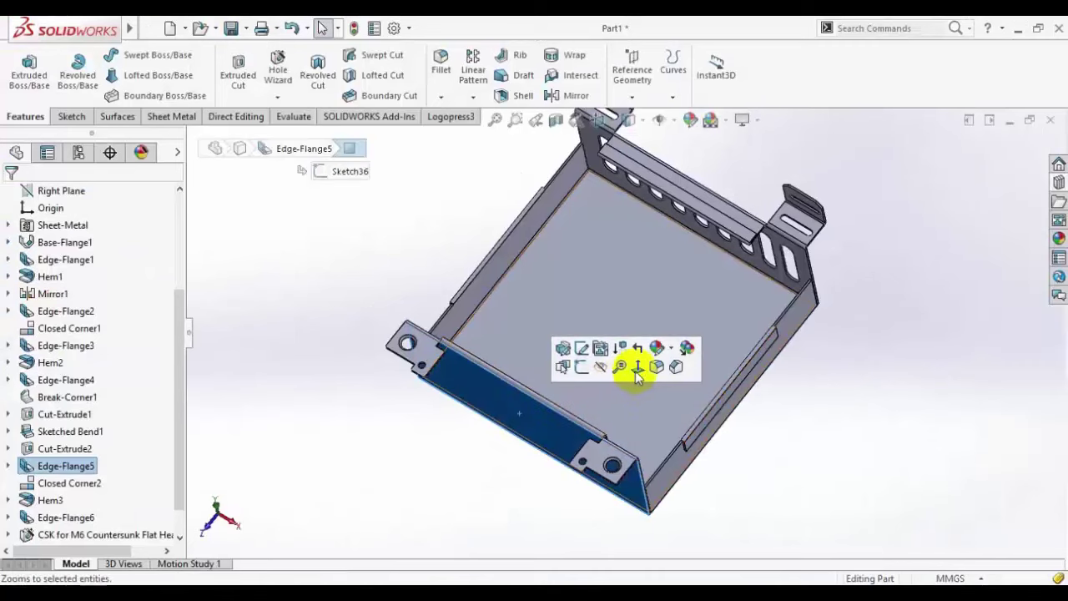
pyautogui.click(637, 369)
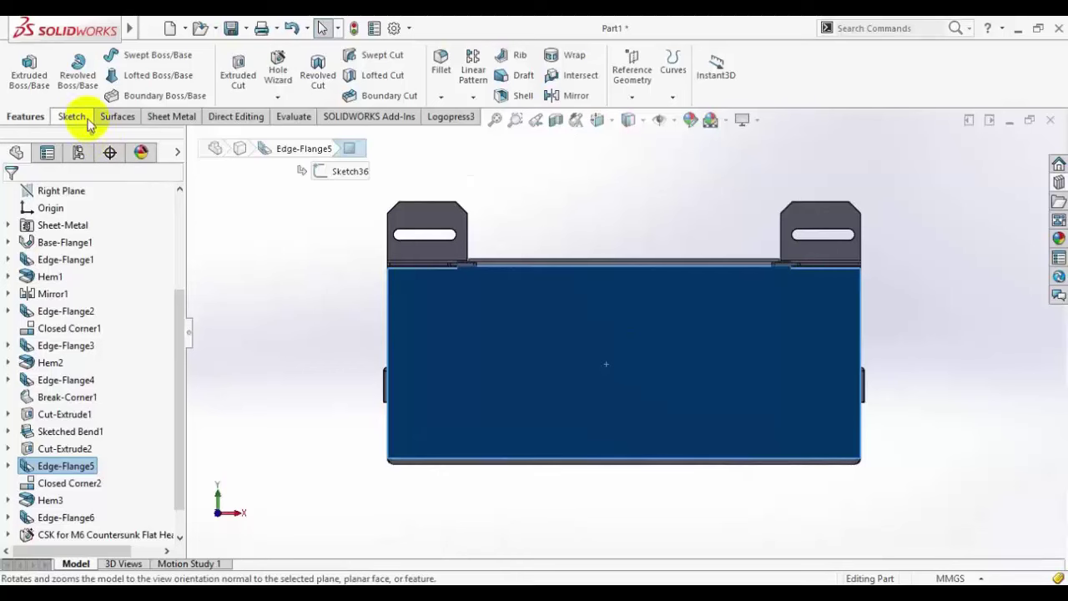
pyautogui.click(81, 117)
pyautogui.click(21, 67)
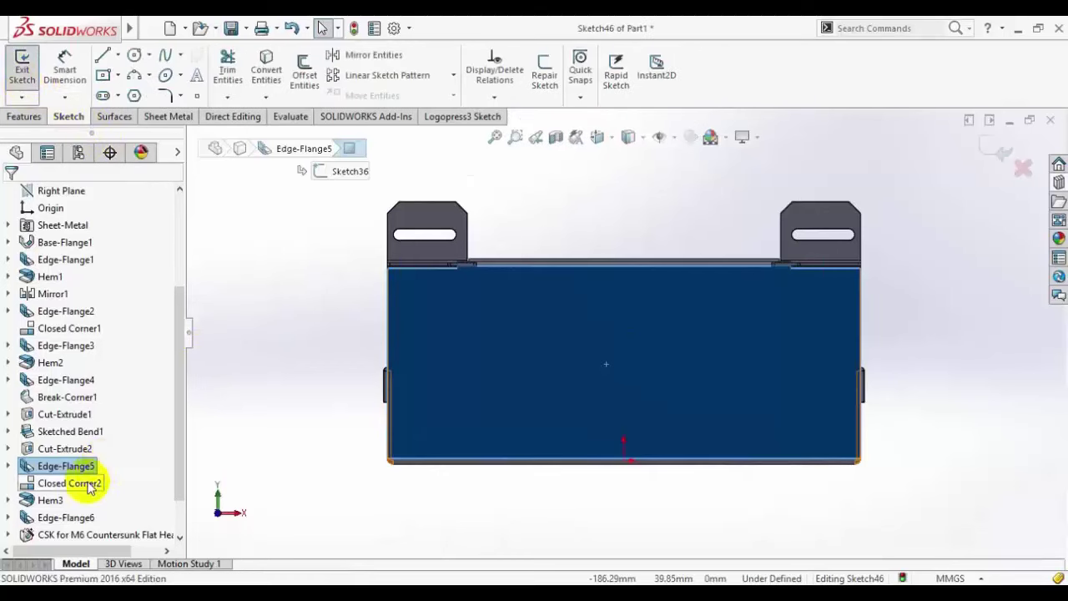
pyautogui.scroll(-1, 41, 454)
pyautogui.click(10, 397)
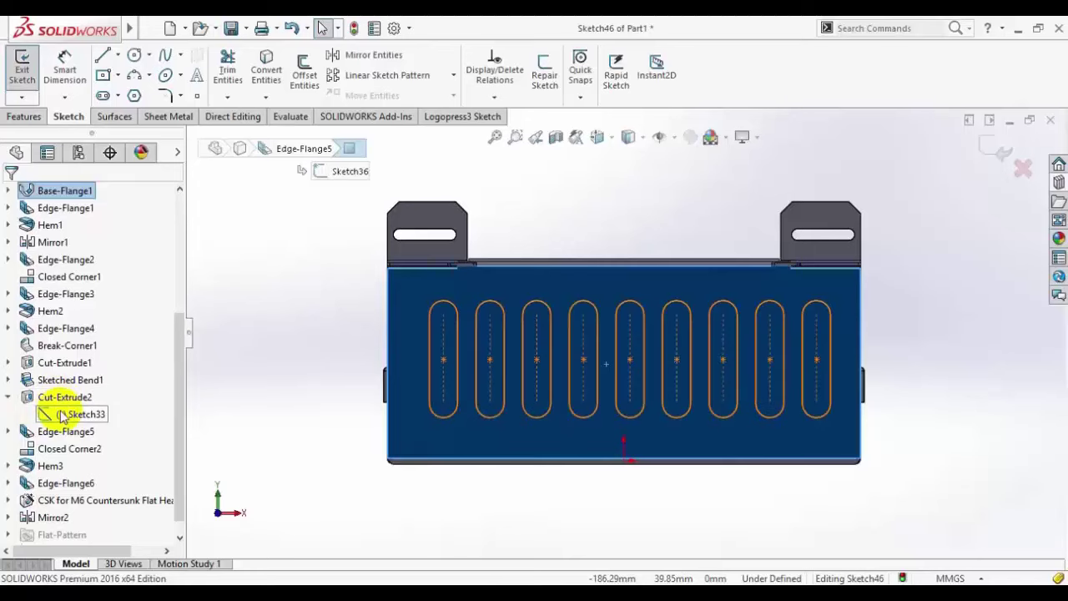
pyautogui.click(58, 414)
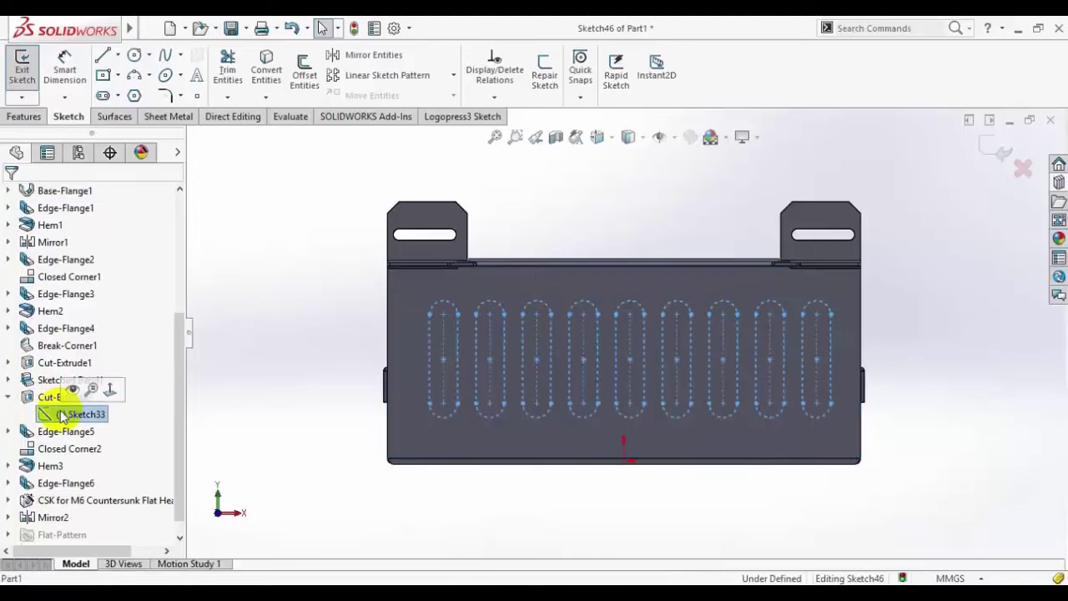
pyautogui.click(259, 67)
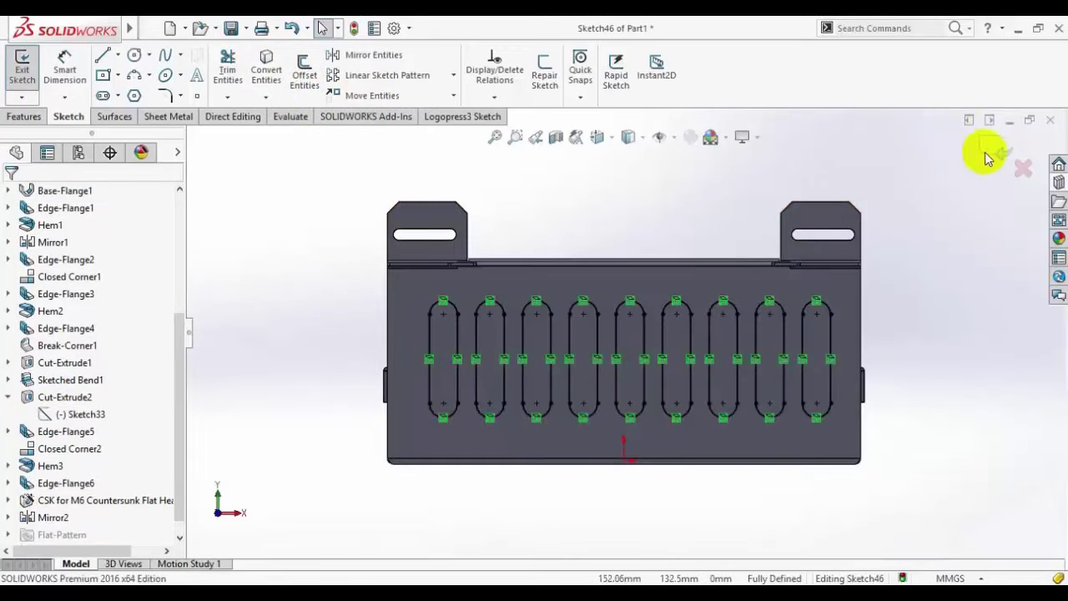
pyautogui.click(22, 71)
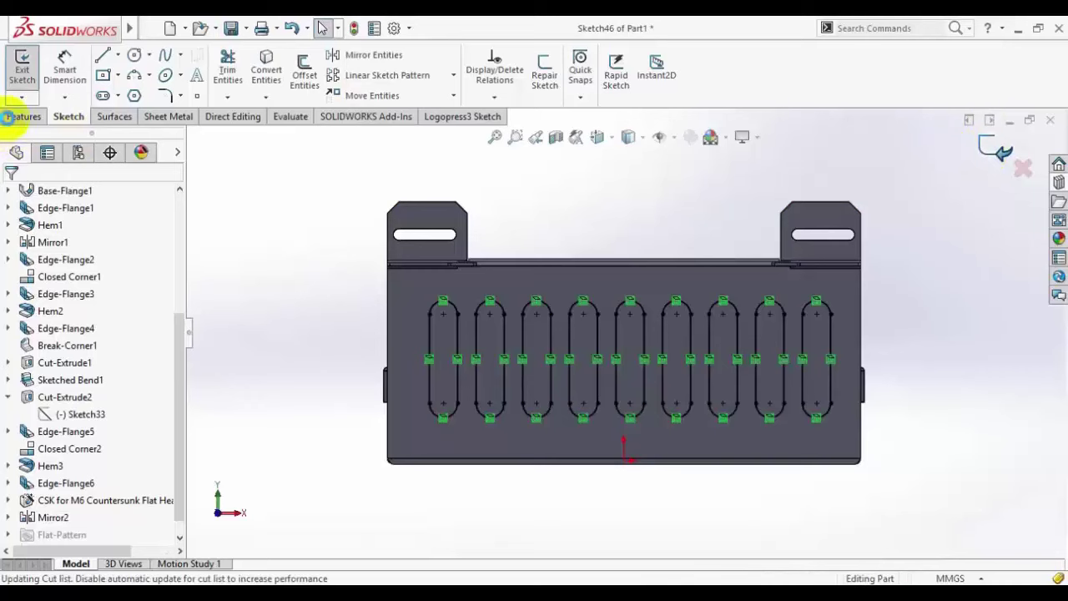
# Step: Cut the converted slots through the front wall with a sheet-metal Extruded Cut
pyautogui.click(170, 117)
pyautogui.click(493, 55)
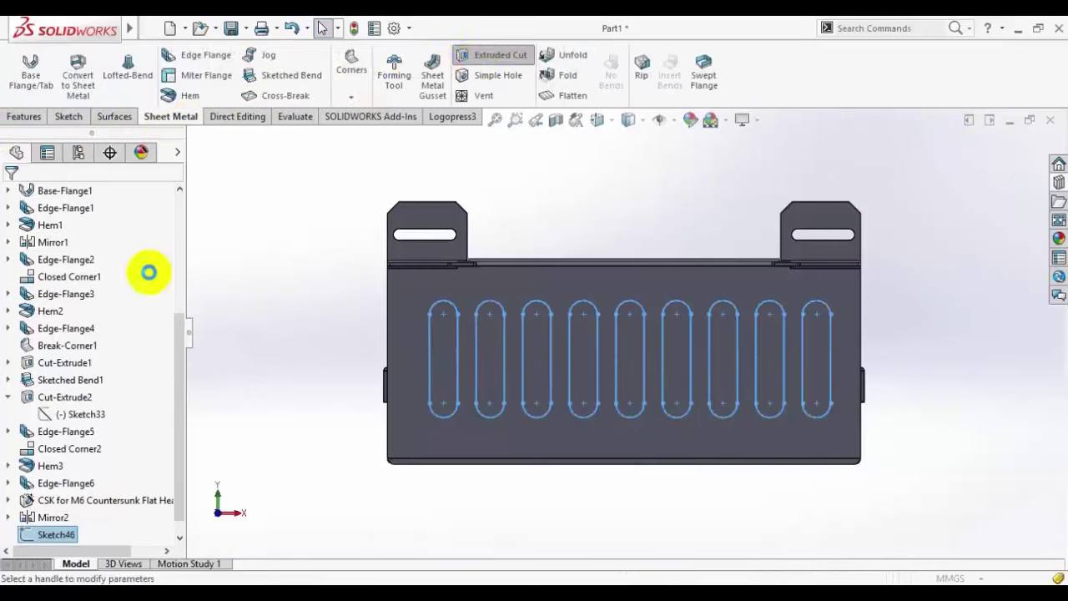
pyautogui.click(11, 196)
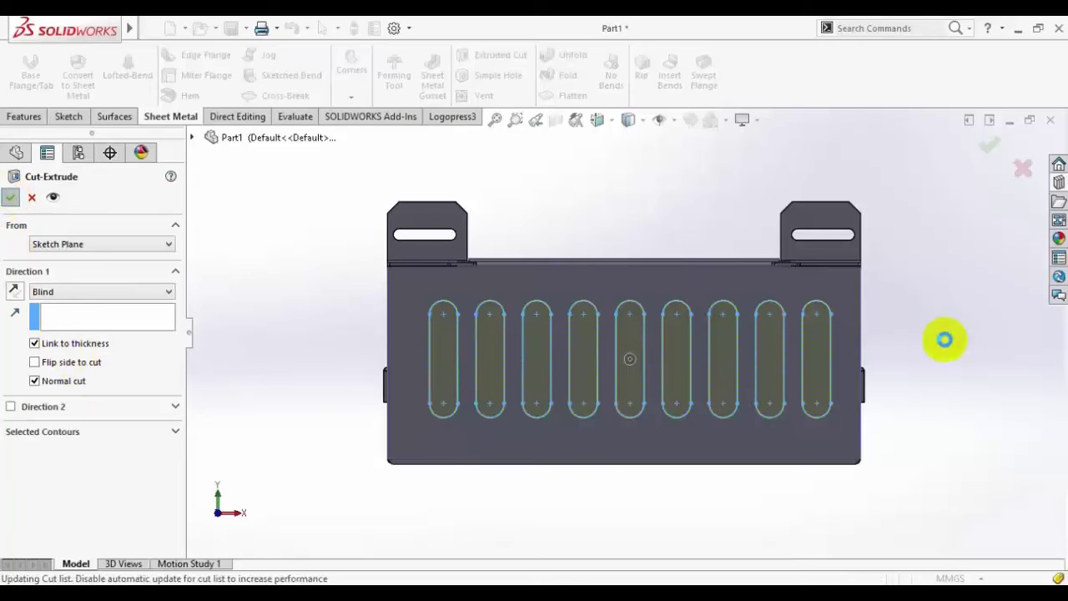
pyautogui.moveTo(954, 299); pyautogui.dragTo(718, 375, button='middle')
pyautogui.click(643, 355)
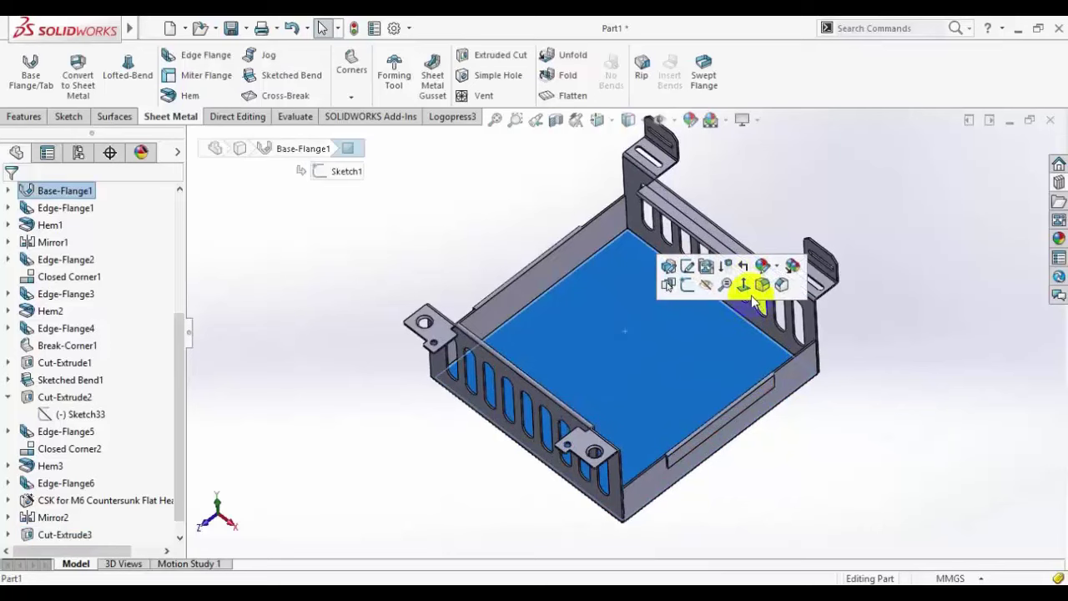
# Step: Sketch a hexagon on the tray floor centred on the origin
pyautogui.click(745, 283)
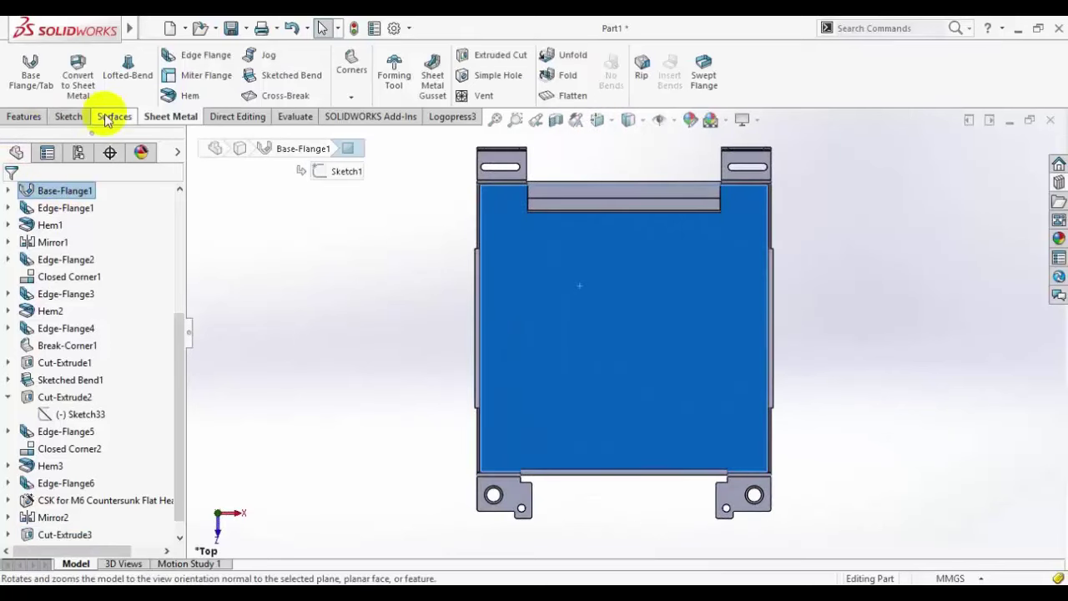
pyautogui.click(69, 116)
pyautogui.click(21, 70)
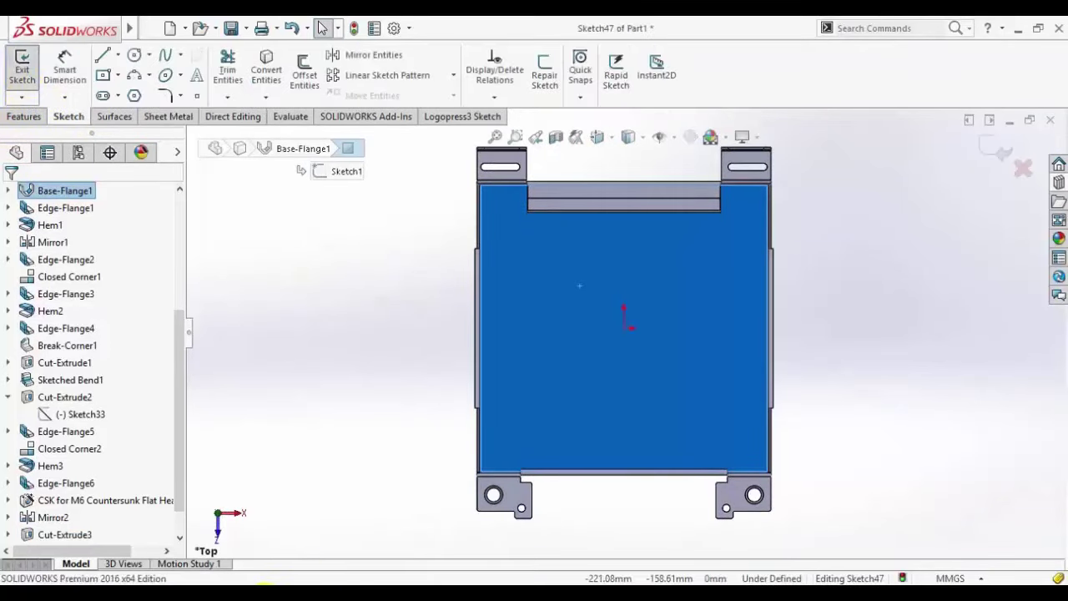
pyautogui.click(267, 589)
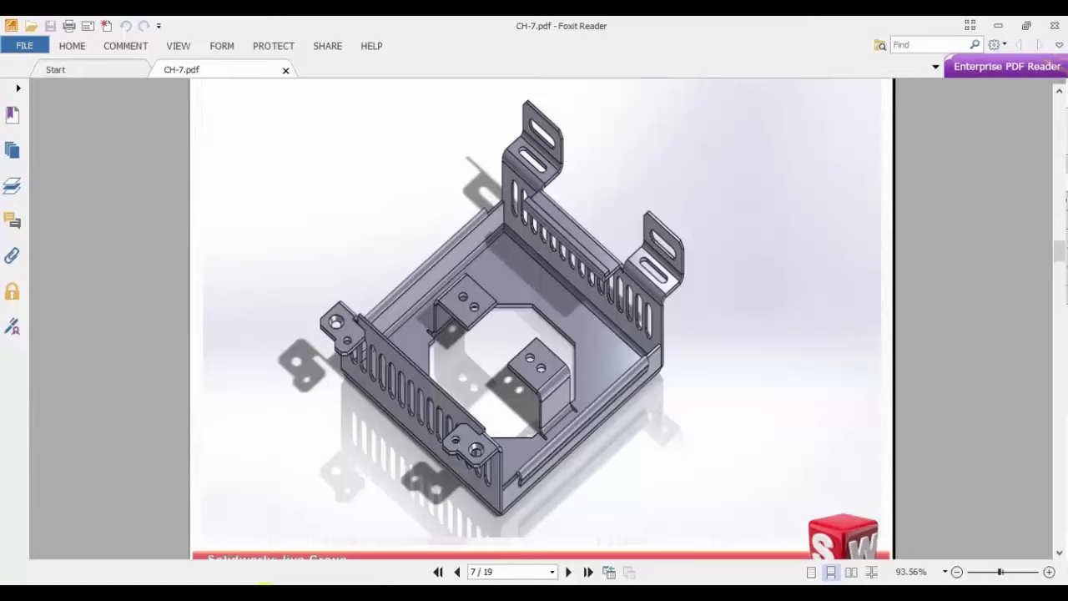
pyautogui.click(265, 588)
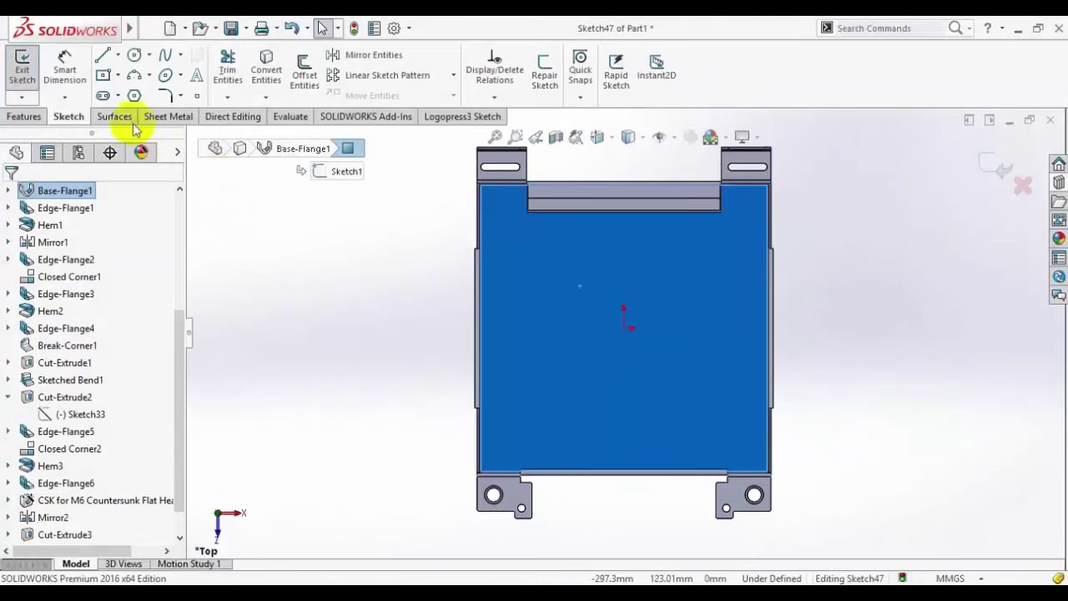
pyautogui.click(135, 97)
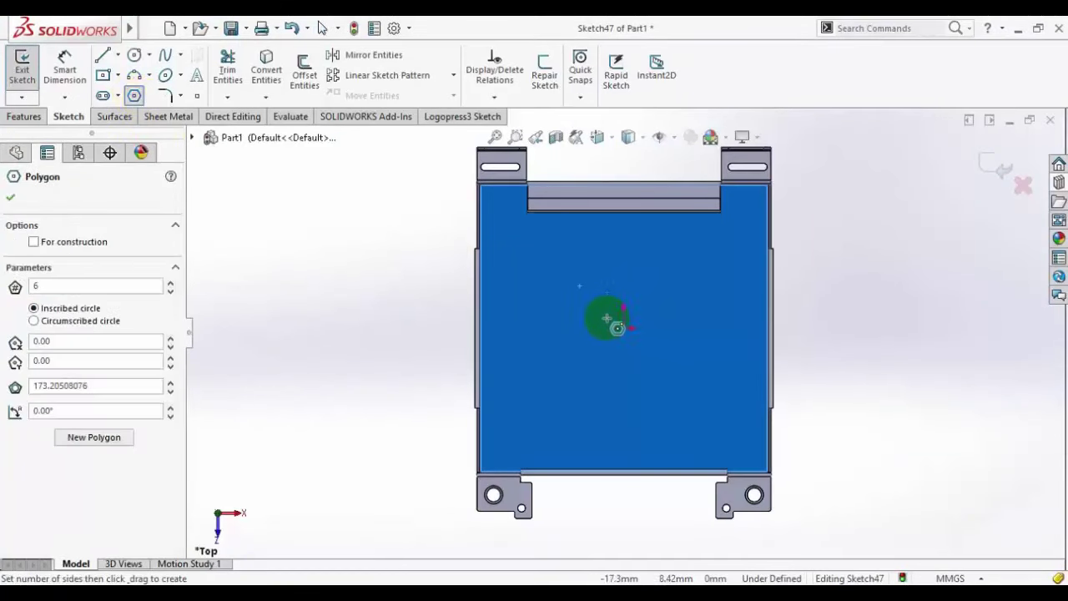
pyautogui.click(631, 329)
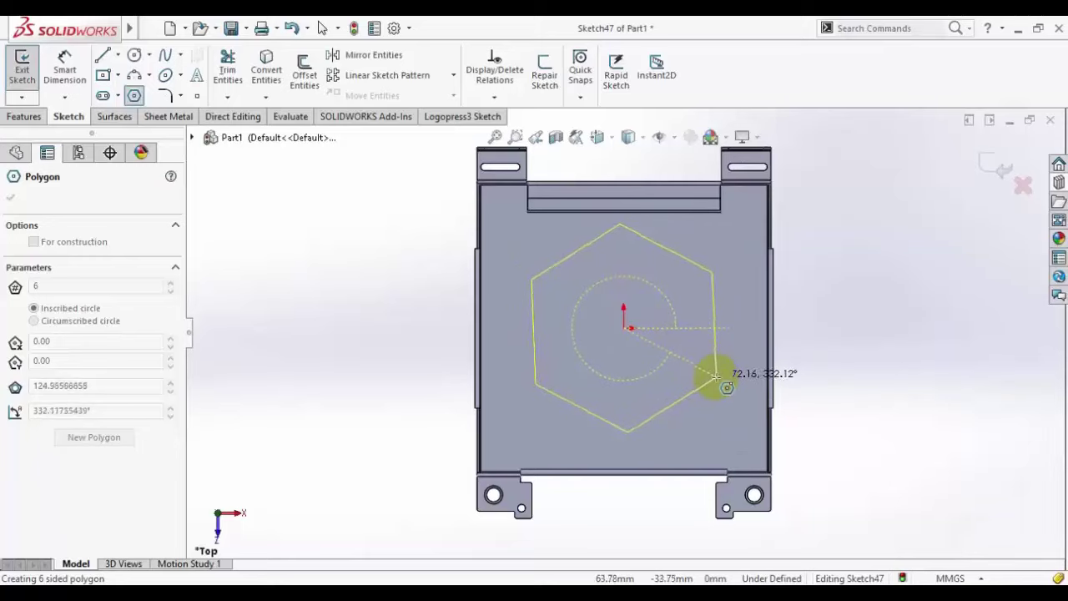
pyautogui.click(715, 379)
pyautogui.rightClick(863, 222)
pyautogui.click(870, 224)
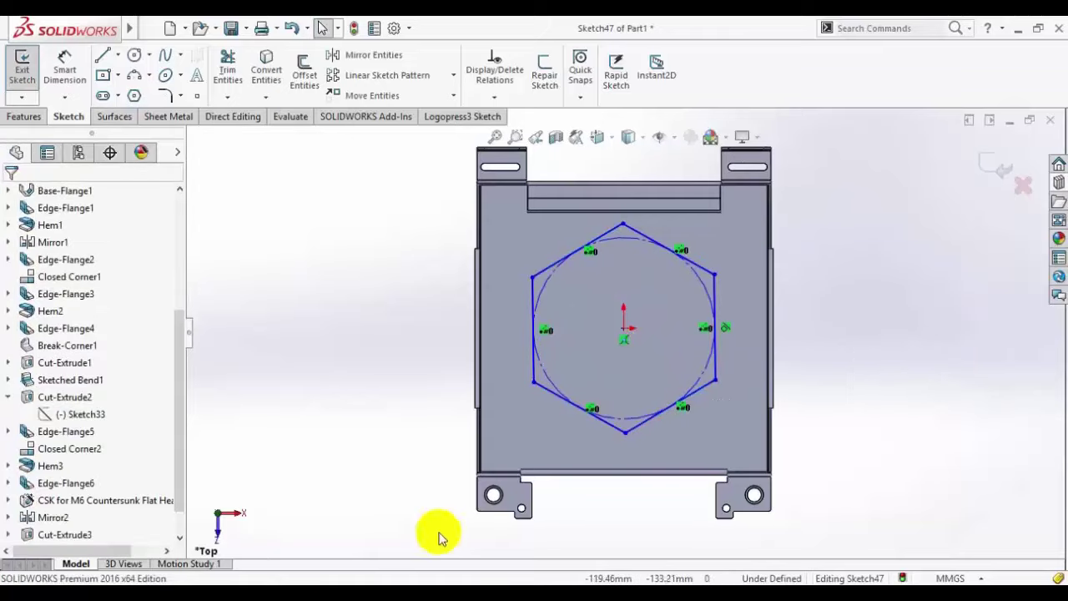
pyautogui.click(277, 583)
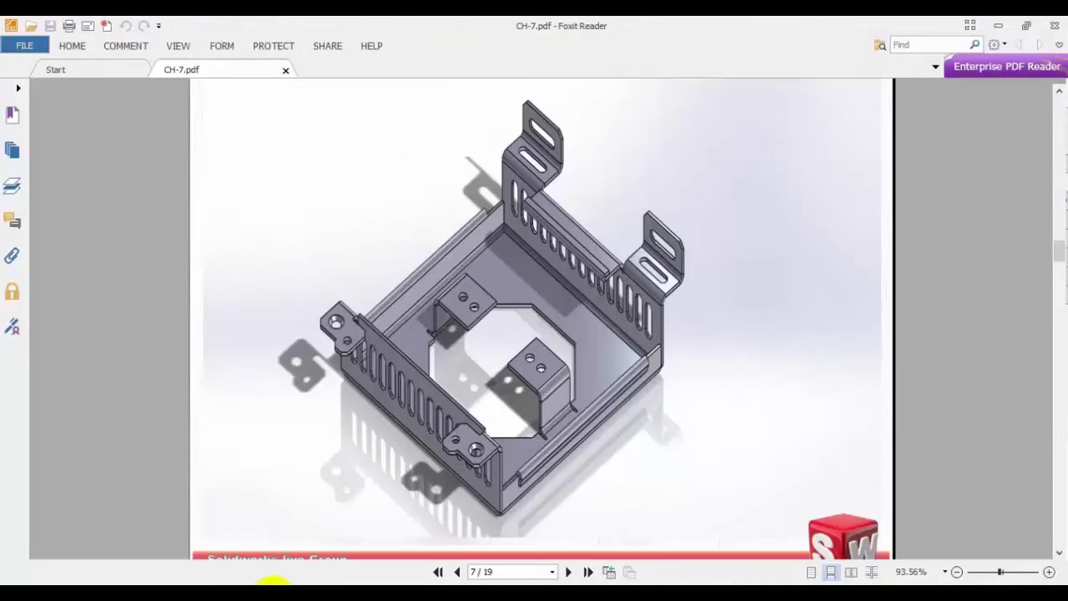
pyautogui.click(275, 583)
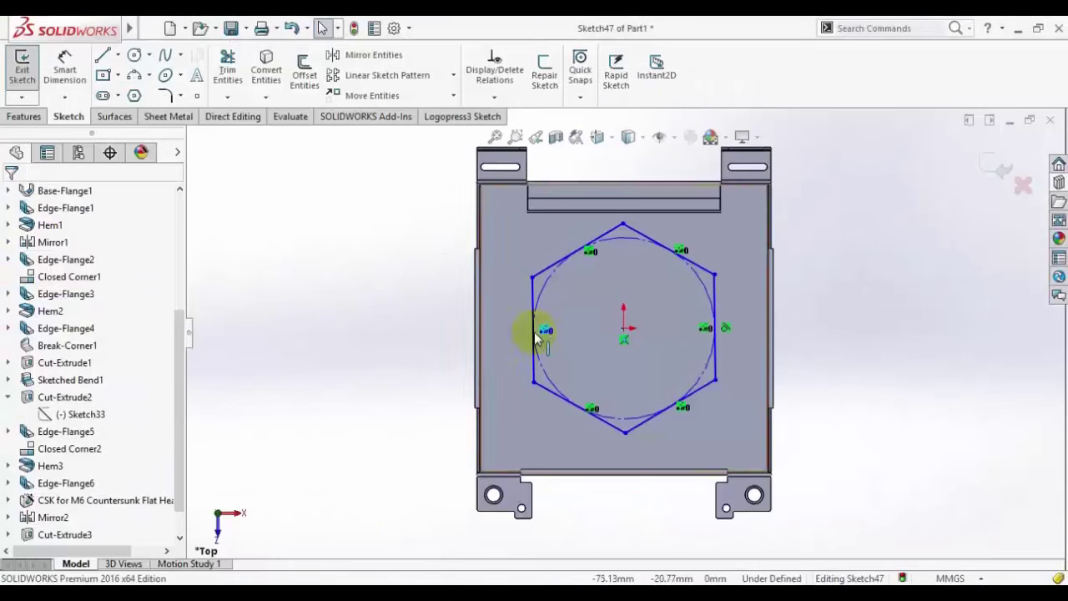
# Step: Make the top vertex vertical with the origin and set the left side to 65 mm
pyautogui.click(624, 224)
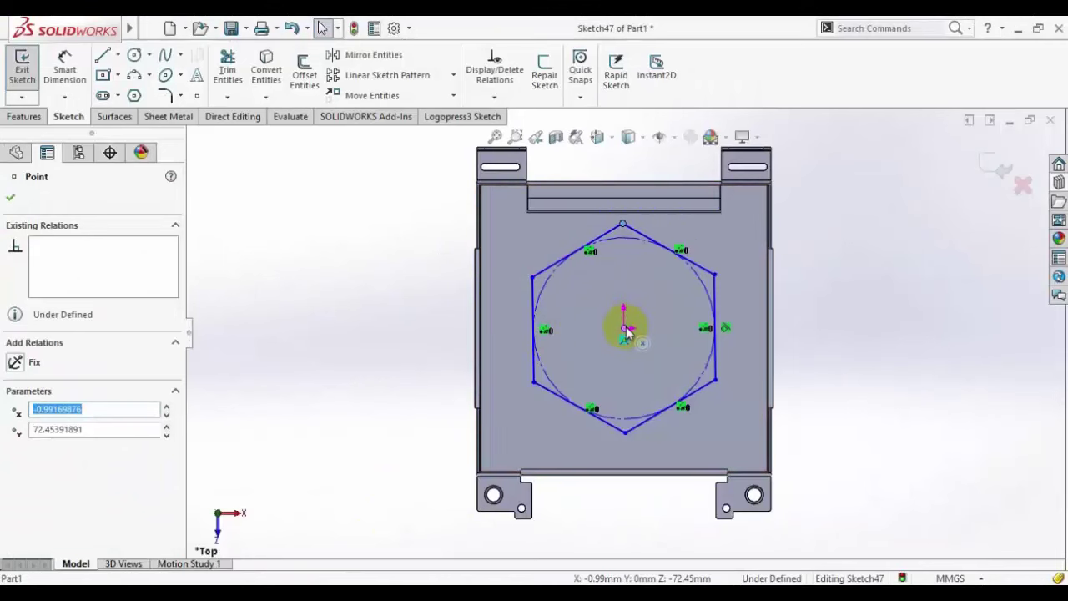
pyautogui.keyDown('ctrl'); pyautogui.click(626, 331); pyautogui.keyUp('ctrl')
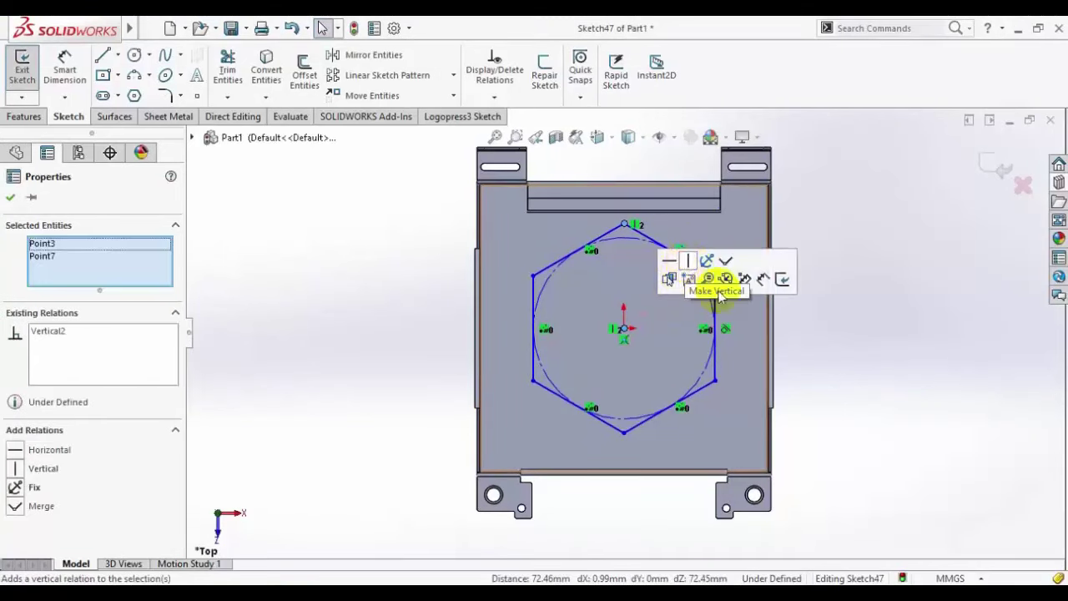
pyautogui.click(719, 292)
pyautogui.click(52, 72)
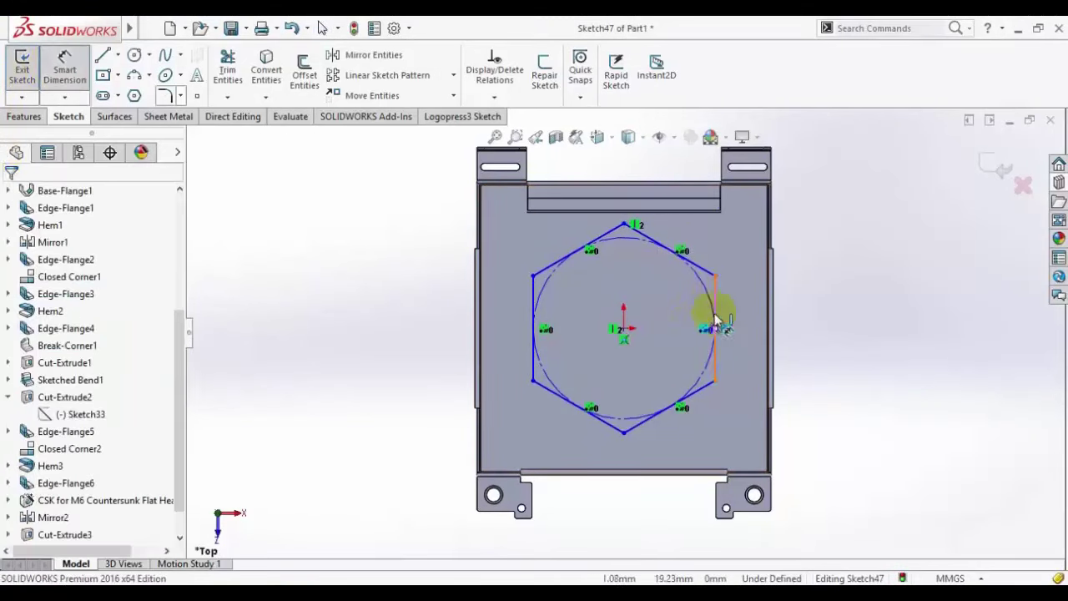
pyautogui.click(531, 307)
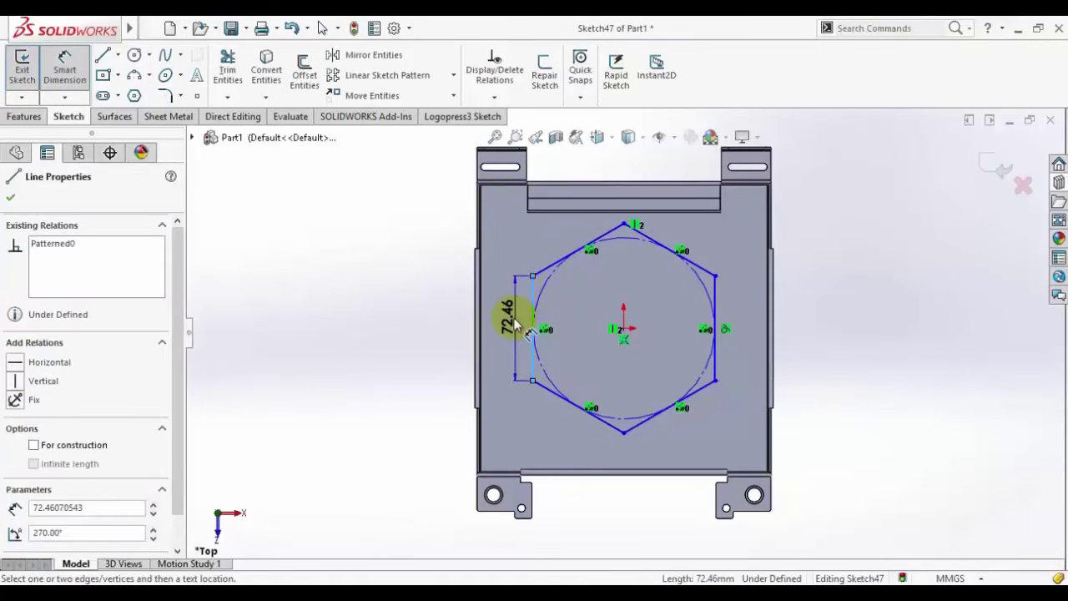
pyautogui.click(509, 314)
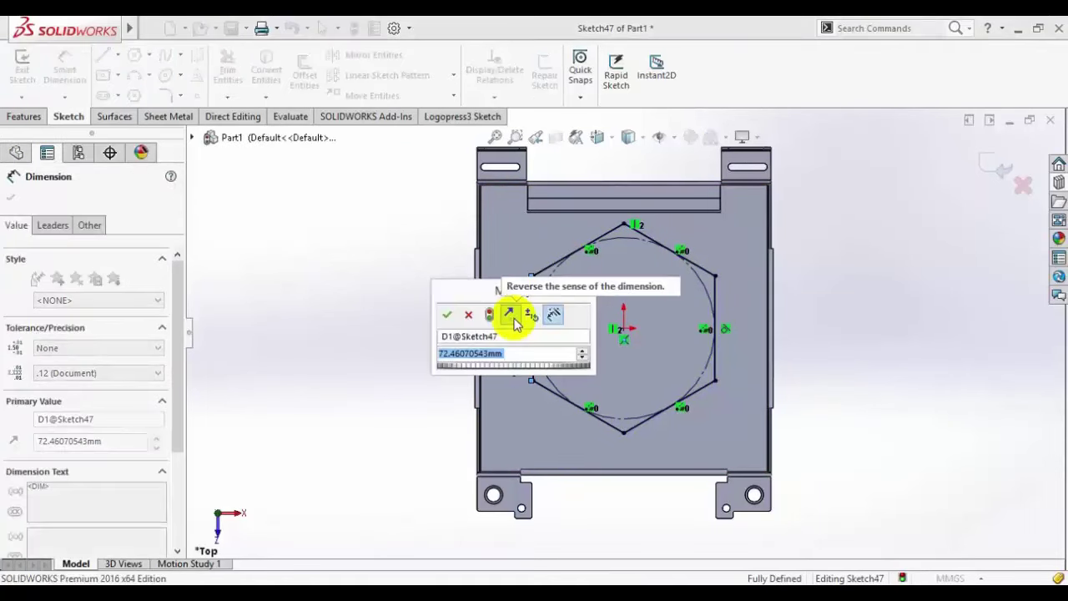
pyautogui.write('6')
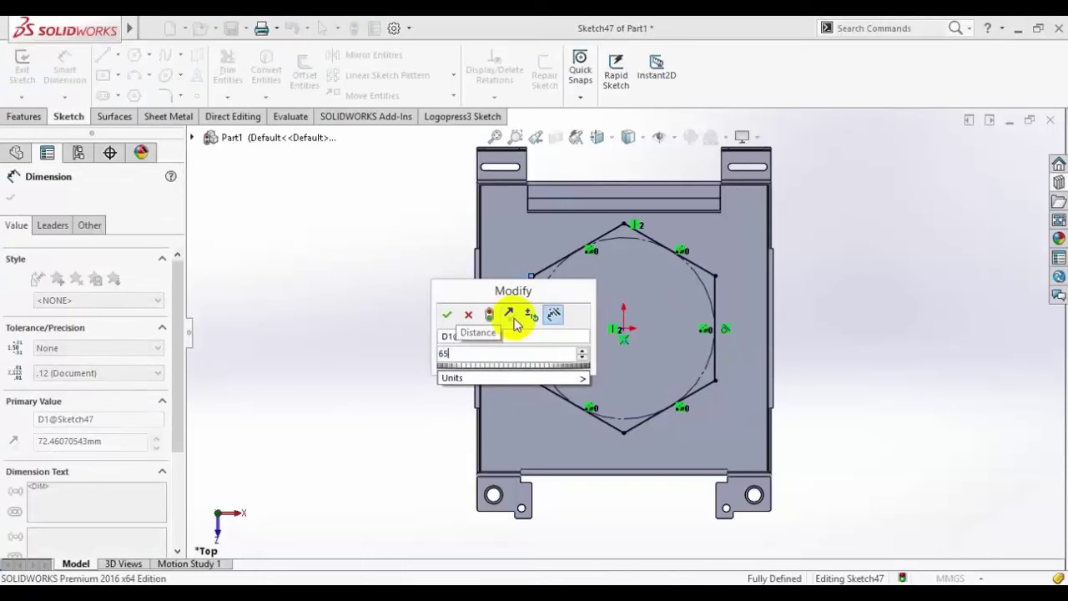
pyautogui.write('5')
pyautogui.press('Return')
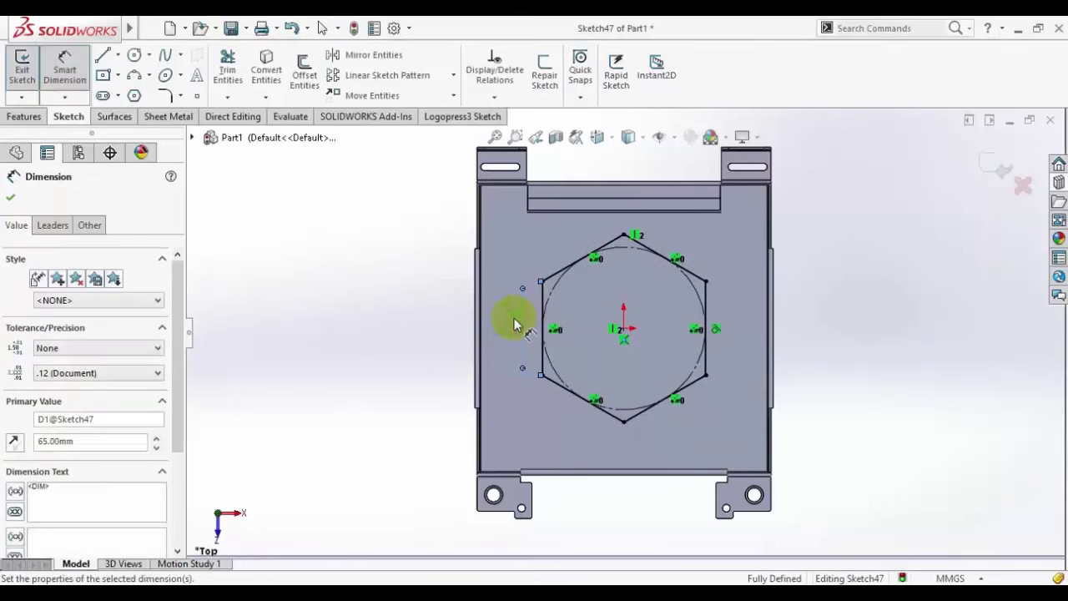
pyautogui.click(9, 198)
pyautogui.hotkey('alt', 'Tab')
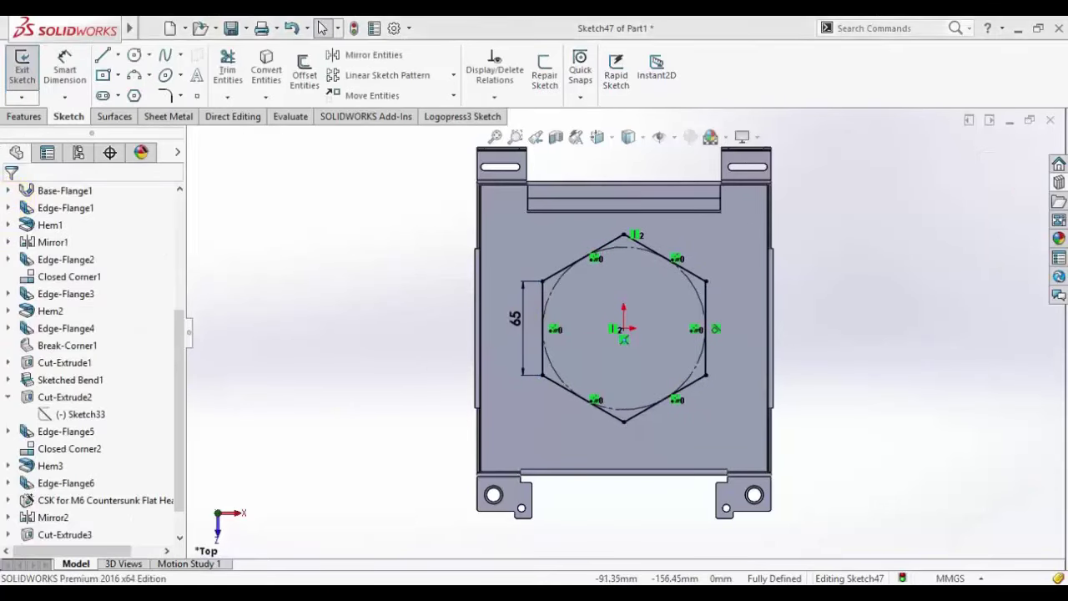
pyautogui.hotkey('alt', 'Tab')
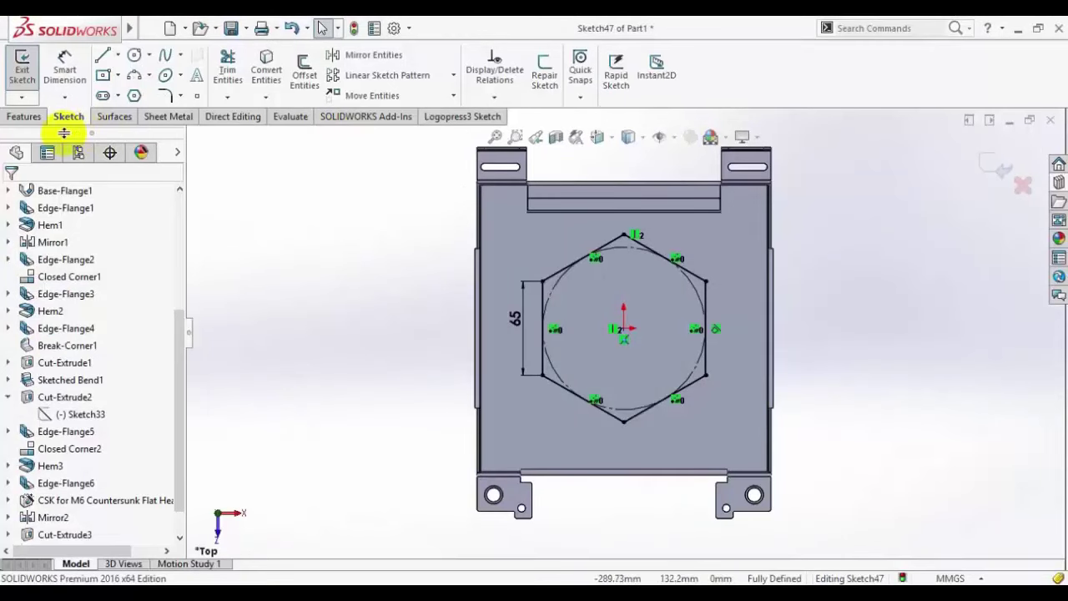
# Step: Cut the hexagon through the base with a sheet-metal Extruded Cut linked to thickness
pyautogui.click(25, 116)
pyautogui.click(171, 116)
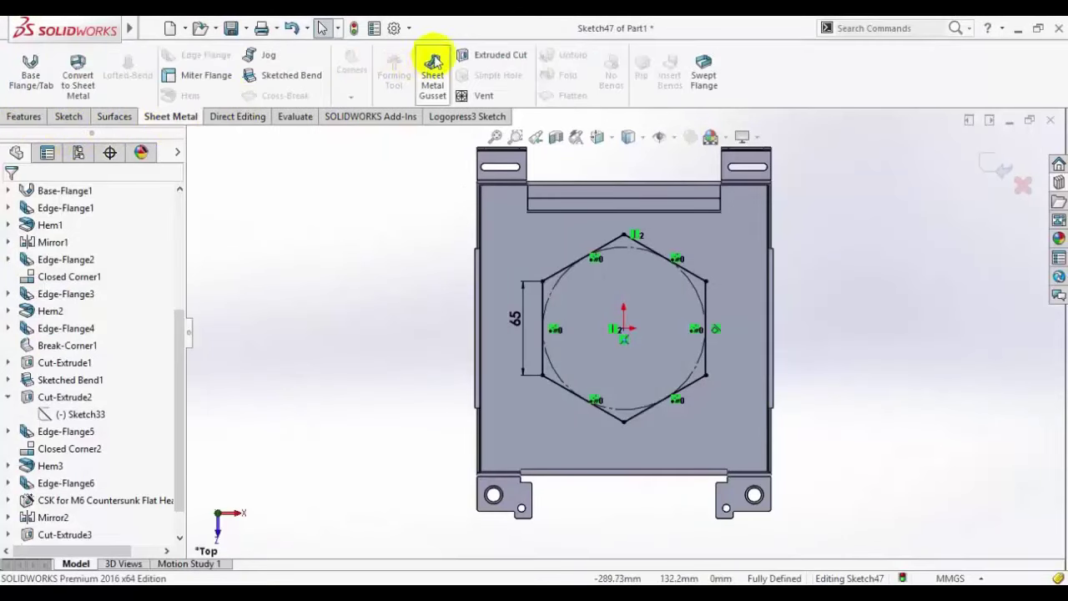
pyautogui.click(464, 57)
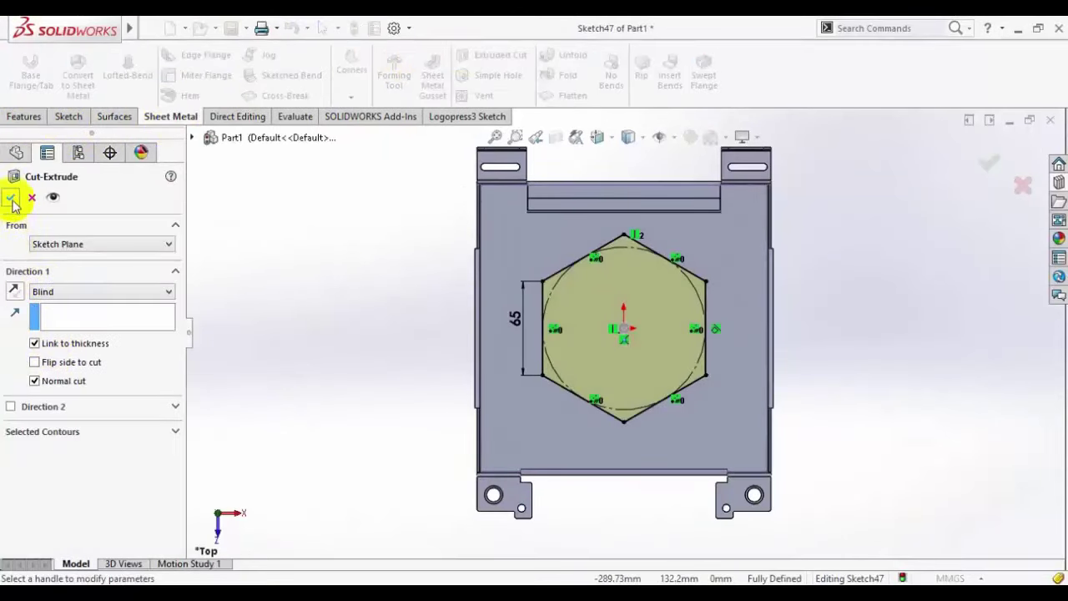
pyautogui.click(10, 197)
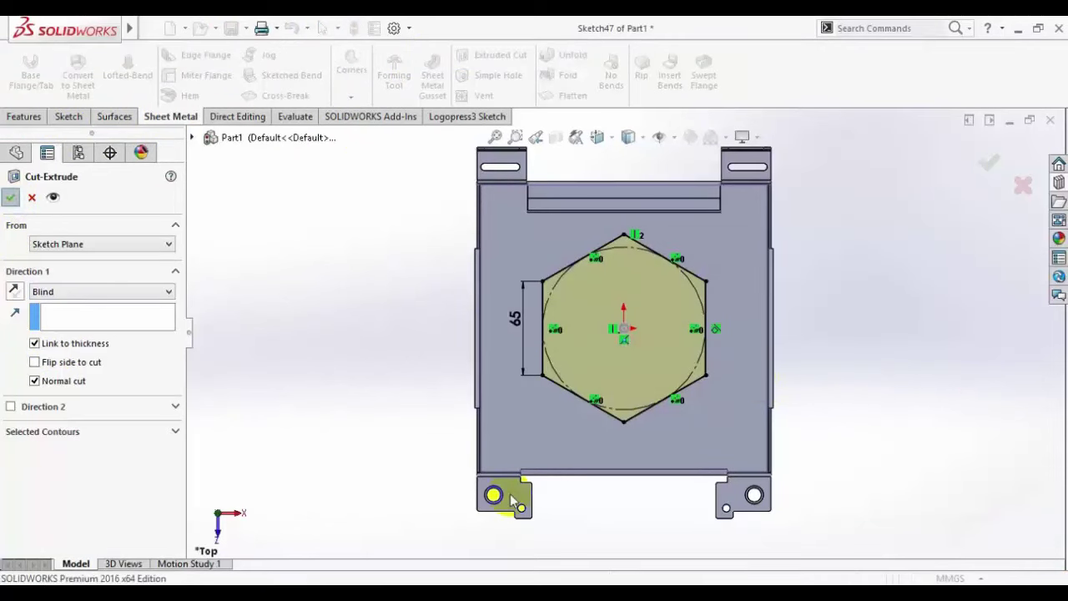
# Step: Compare the hexagonal opening with the reference PDF, then select the base face
pyautogui.click(259, 584)
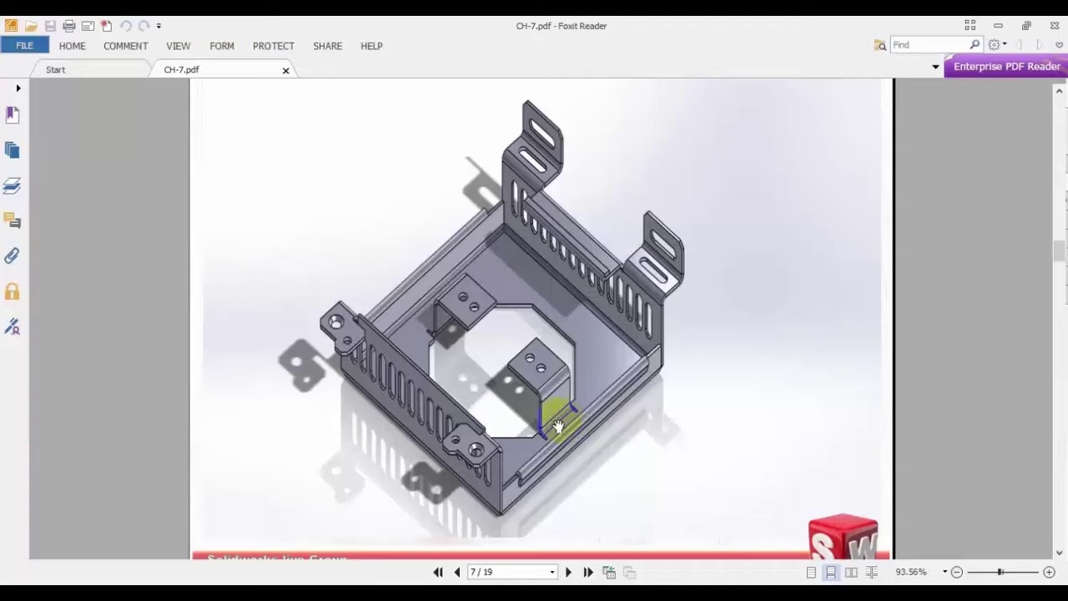
pyautogui.moveTo(304, 584)
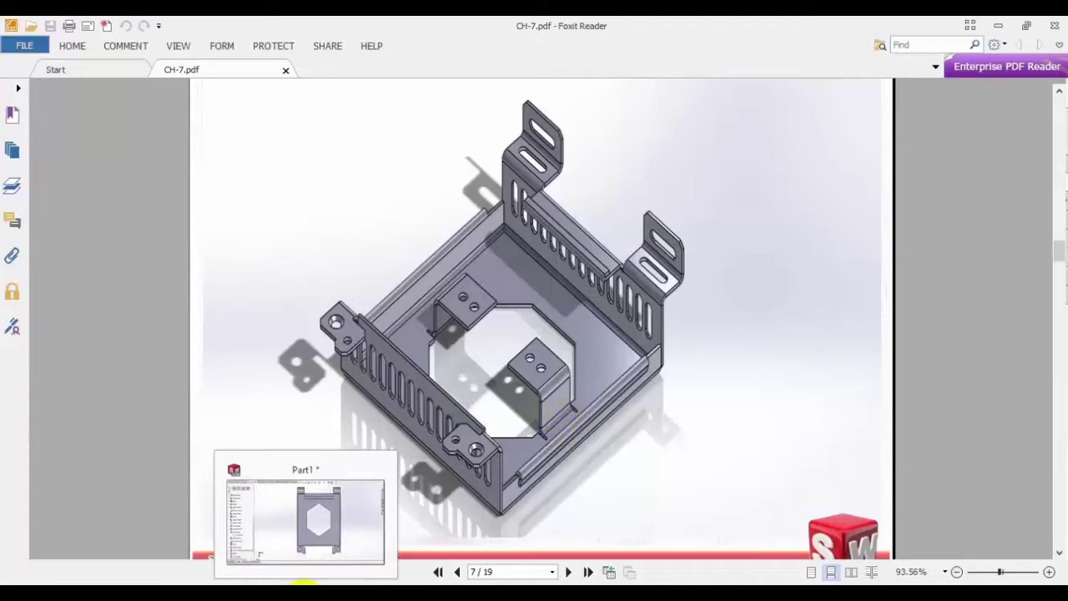
pyautogui.click(306, 517)
pyautogui.click(714, 310)
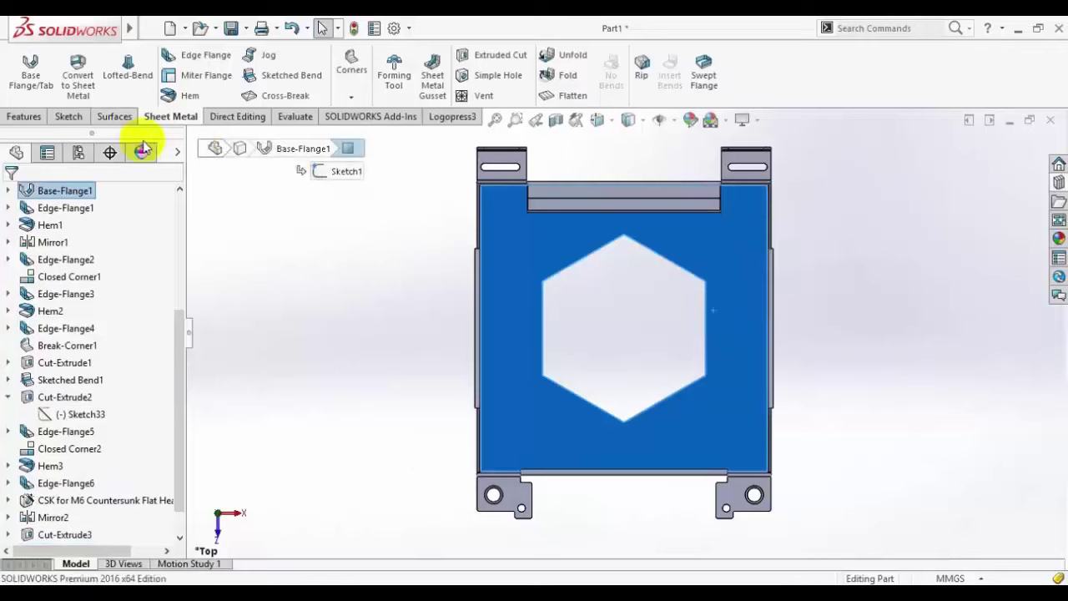
pyautogui.click(231, 257)
pyautogui.click(201, 55)
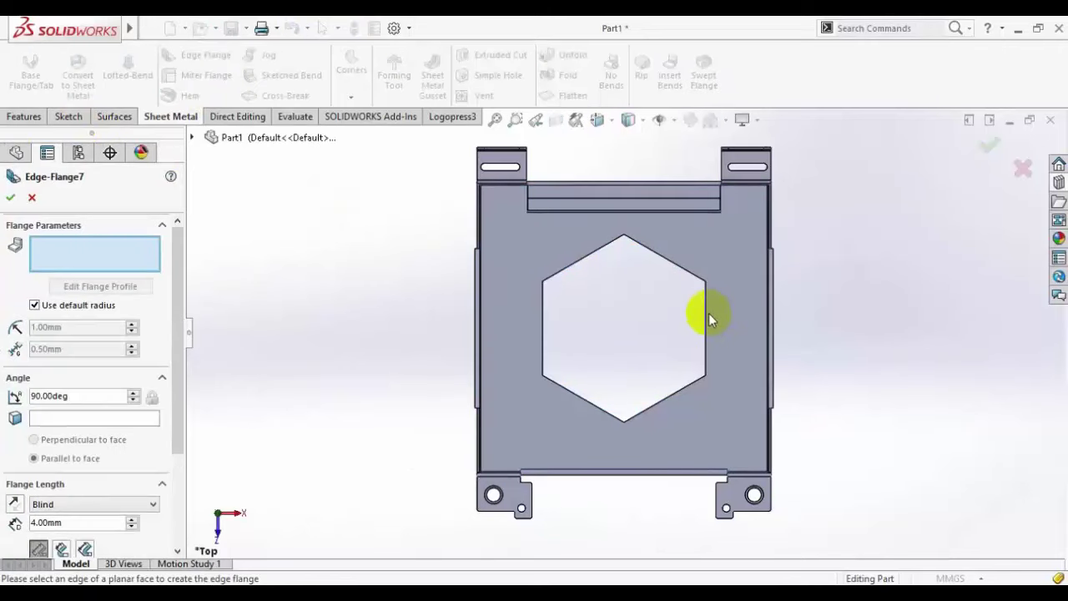
pyautogui.click(705, 314)
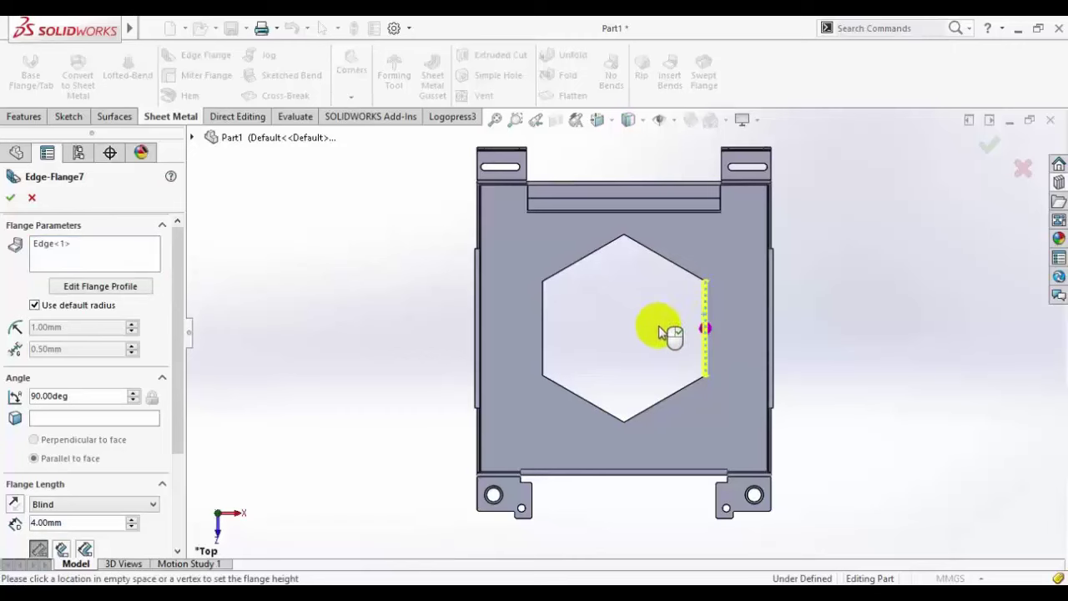
pyautogui.moveTo(785, 431)
pyautogui.mouseDown(button='middle')
pyautogui.moveTo(818, 343)
pyautogui.moveTo(798, 417)
pyautogui.moveTo(805, 433)
pyautogui.mouseUp(button='middle')
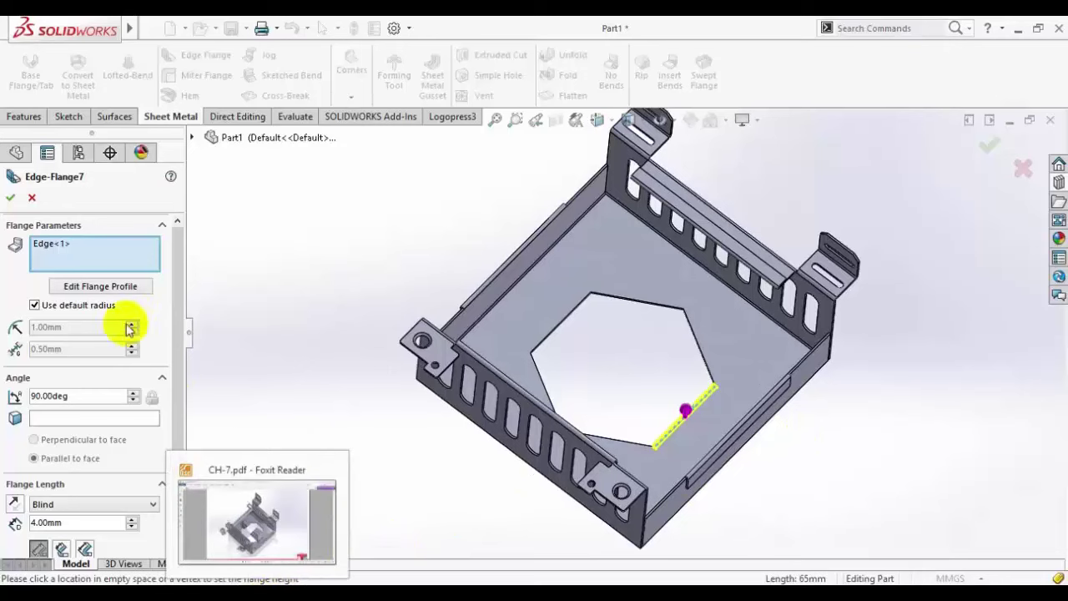
pyautogui.click(33, 197)
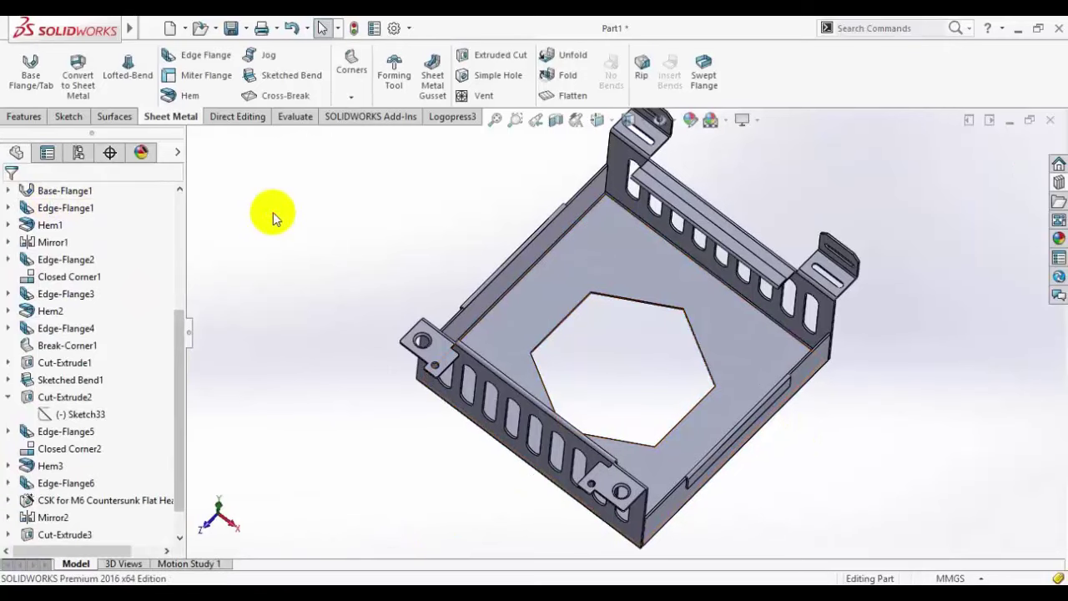
pyautogui.click(262, 585)
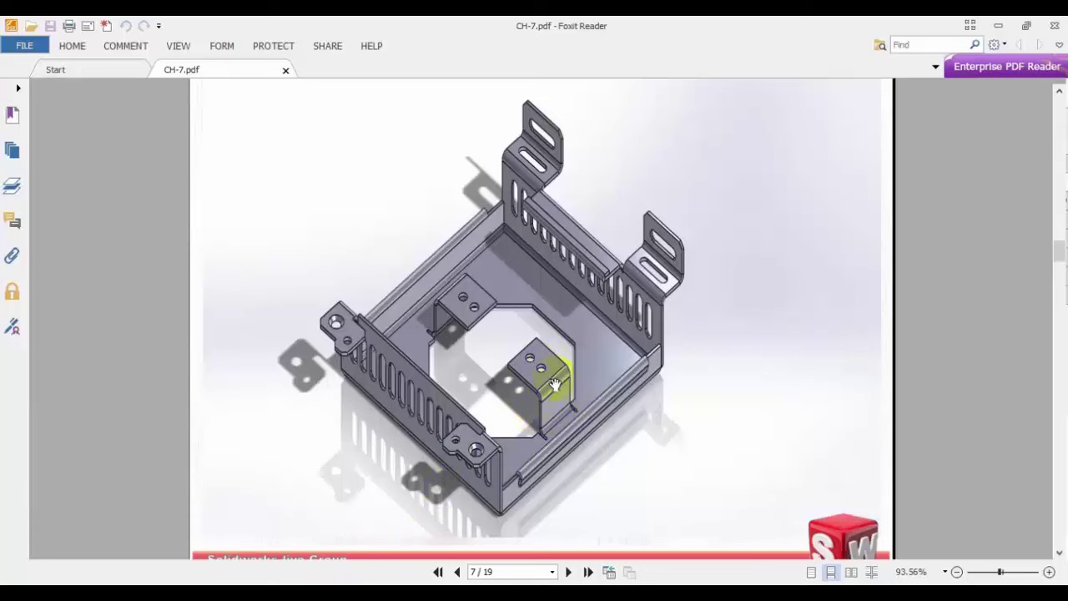
# Step: Back in SOLIDWORKS, start a new sketch on the tray's base face
pyautogui.hotkey('alt', 'Tab')
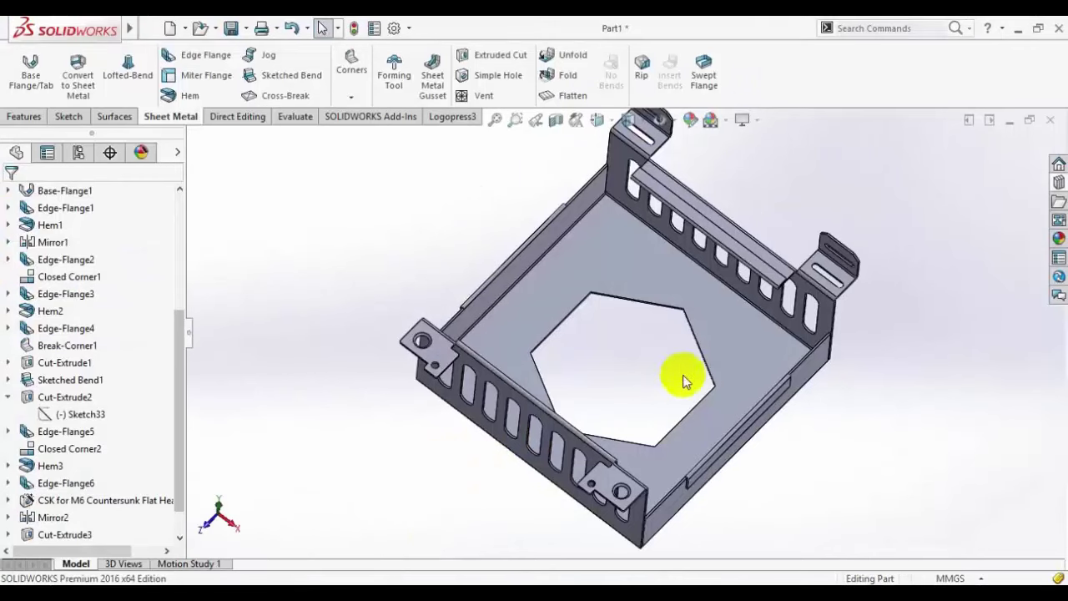
pyautogui.click(700, 410)
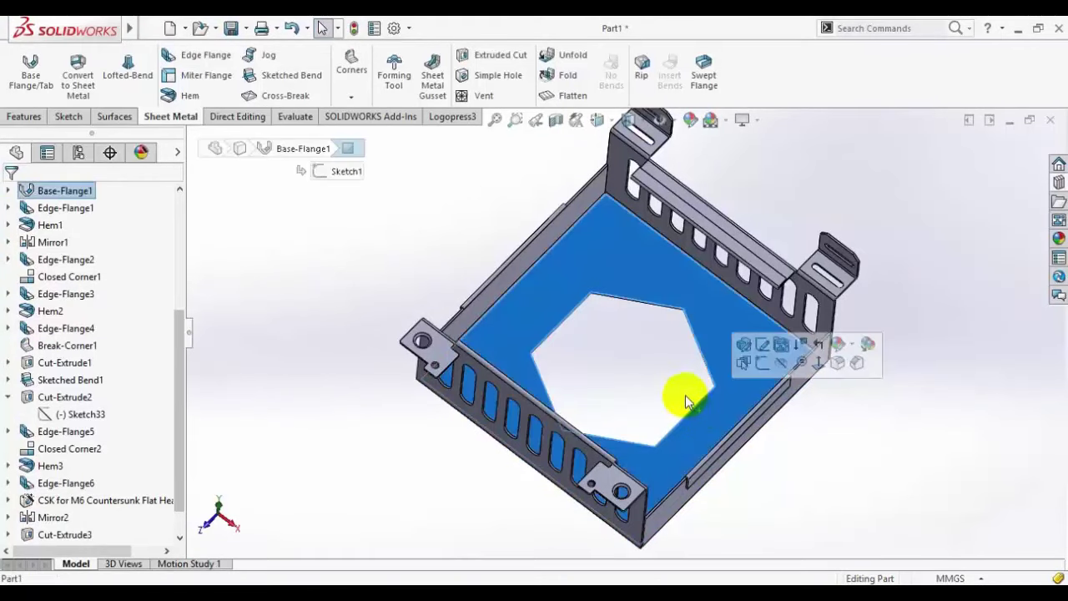
pyautogui.scroll(-2, 685, 394)
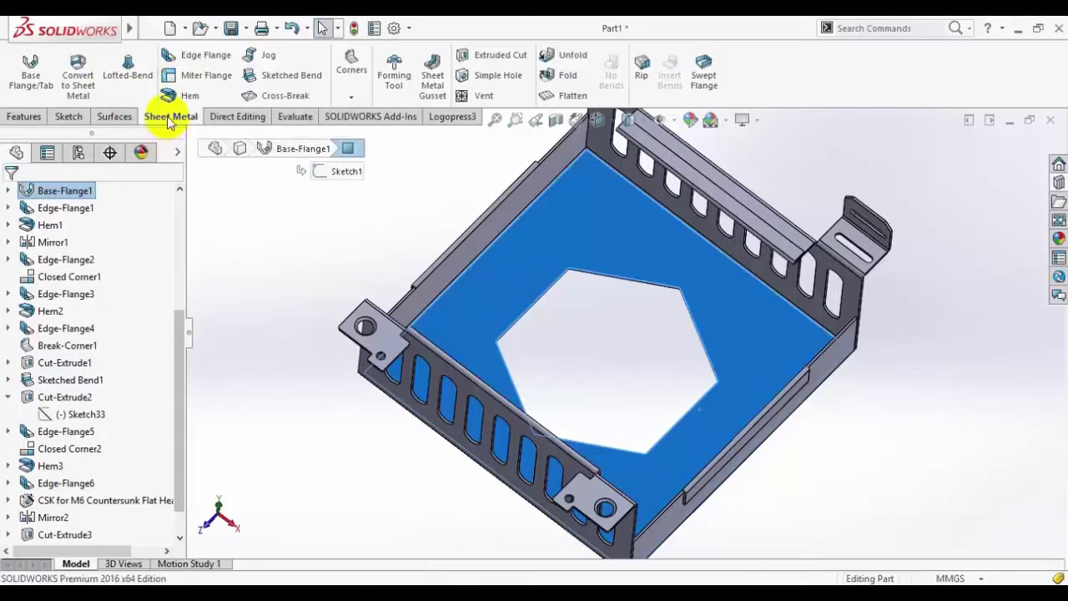
pyautogui.click(69, 116)
pyautogui.click(25, 67)
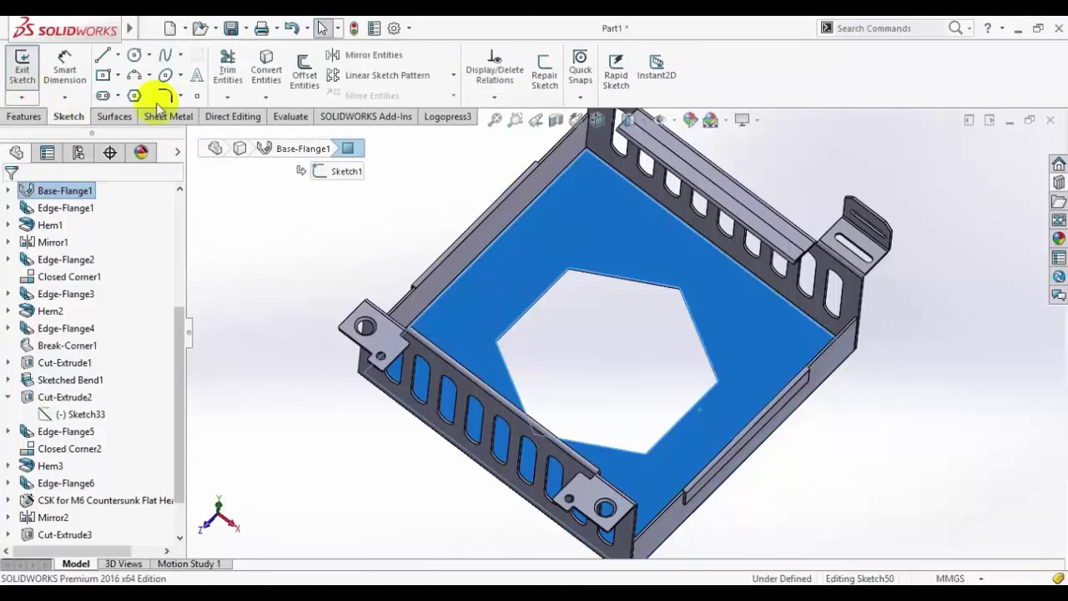
# Step: Orient to Top view to face the sketch, glancing once more at the reference PDF
pyautogui.click(596, 133)
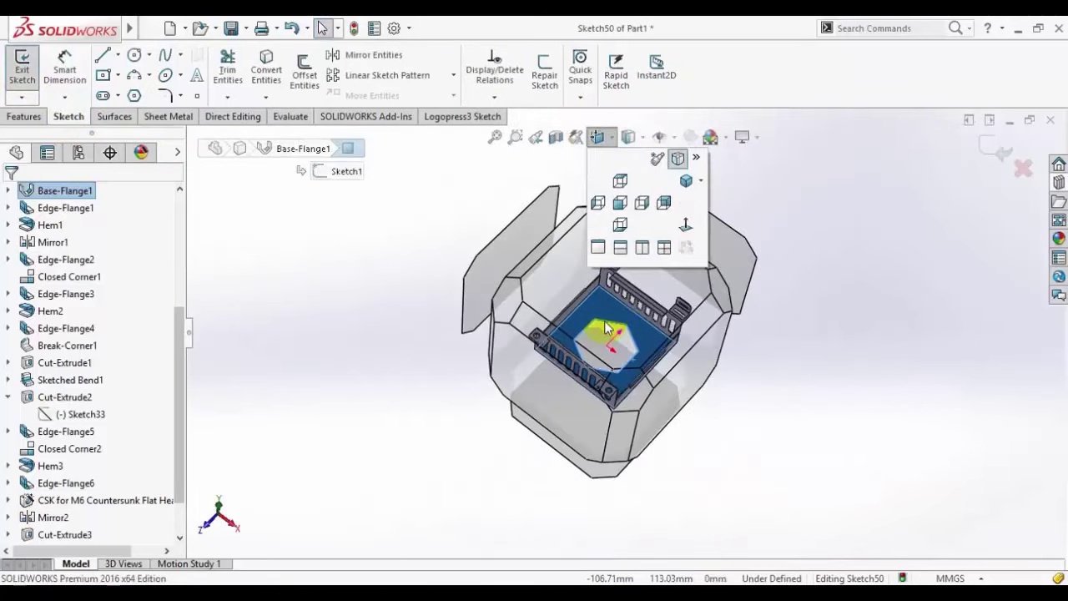
pyautogui.click(594, 324)
pyautogui.click(255, 586)
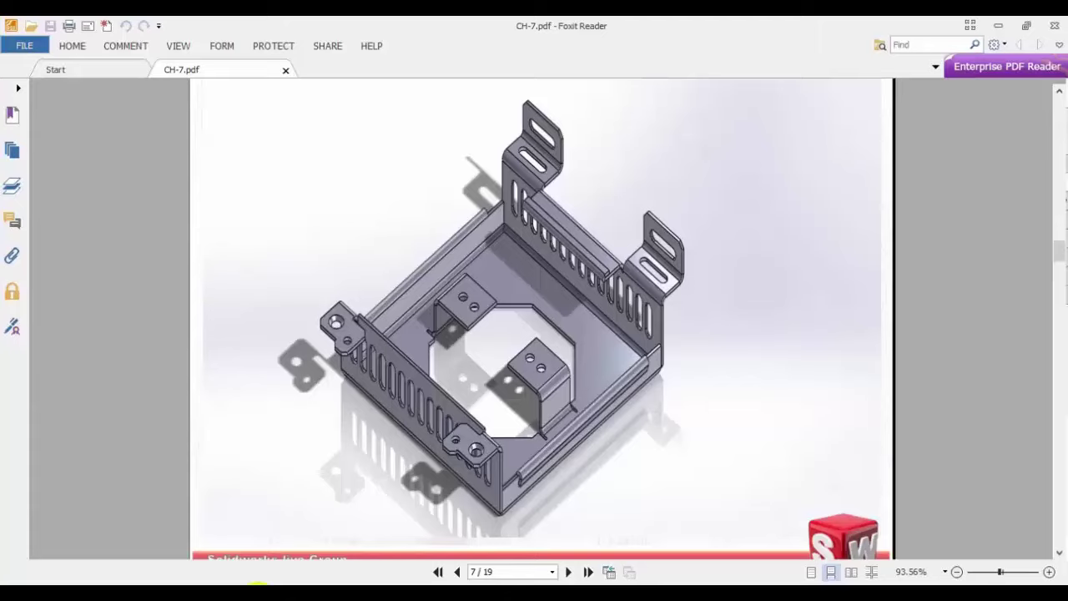
pyautogui.click(257, 586)
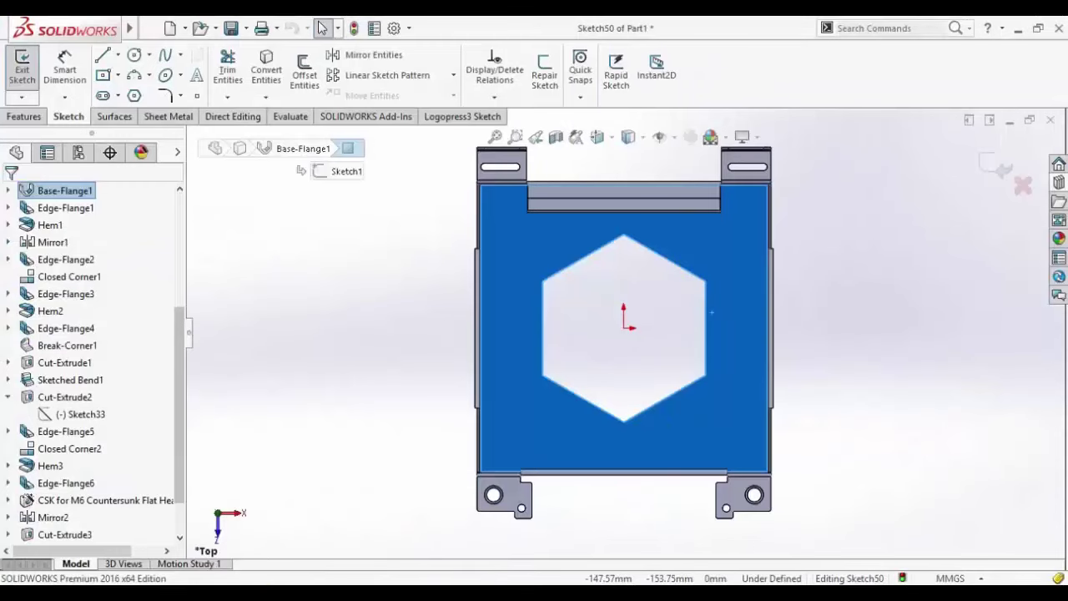
pyautogui.click(267, 586)
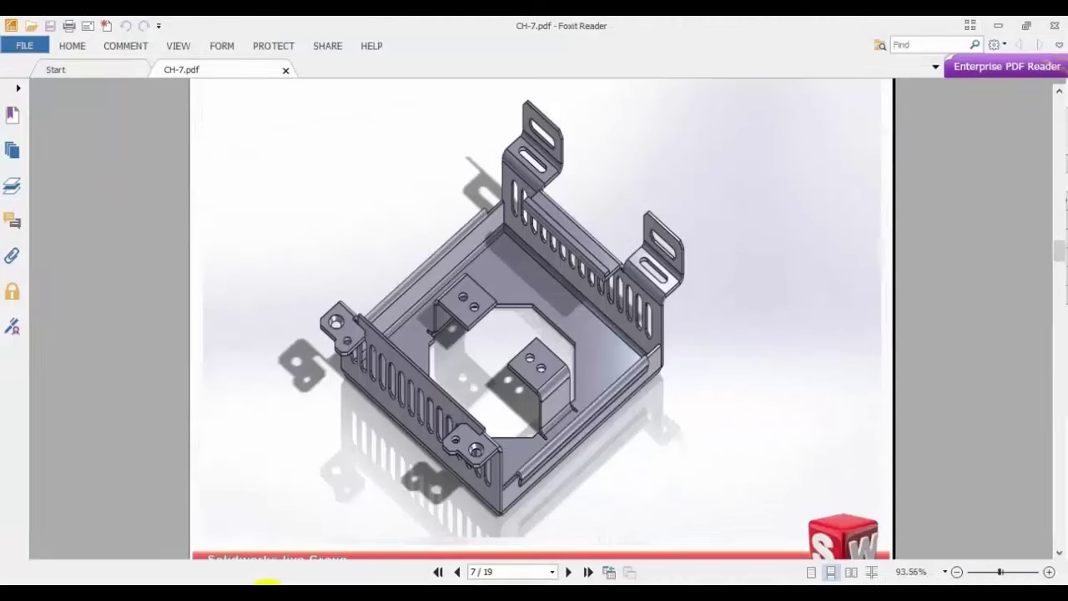
pyautogui.click(267, 586)
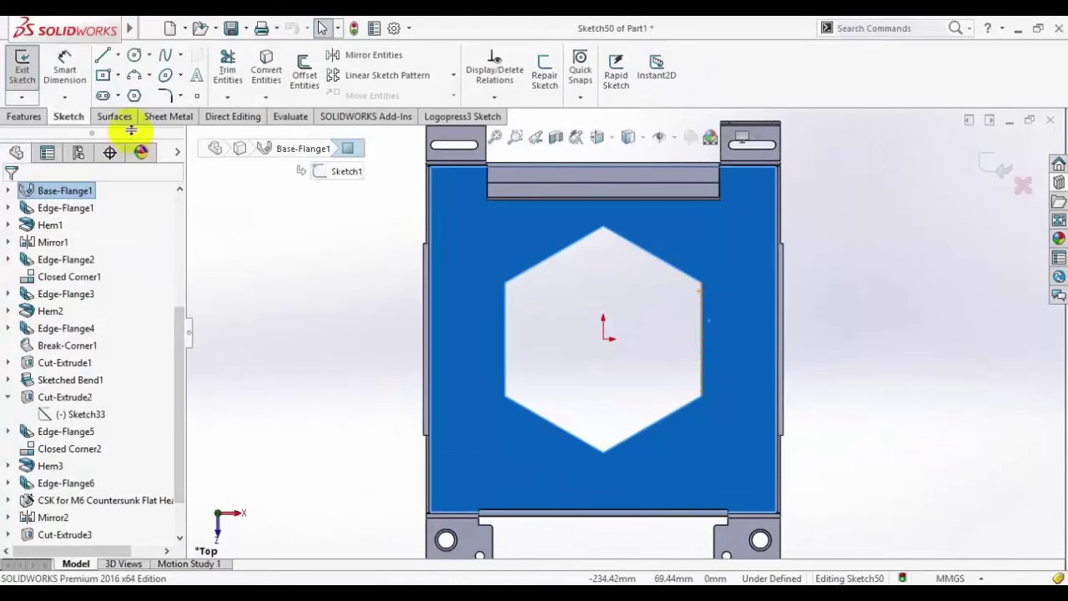
# Step: Draw a corner rectangle starting at the hexagon's right edge
pyautogui.click(118, 75)
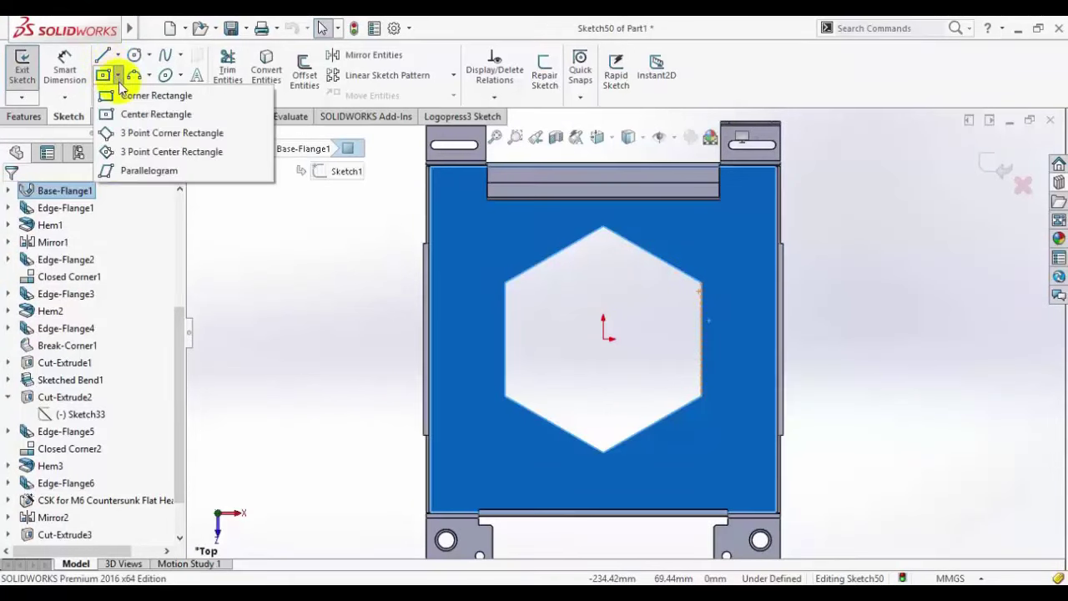
pyautogui.click(109, 95)
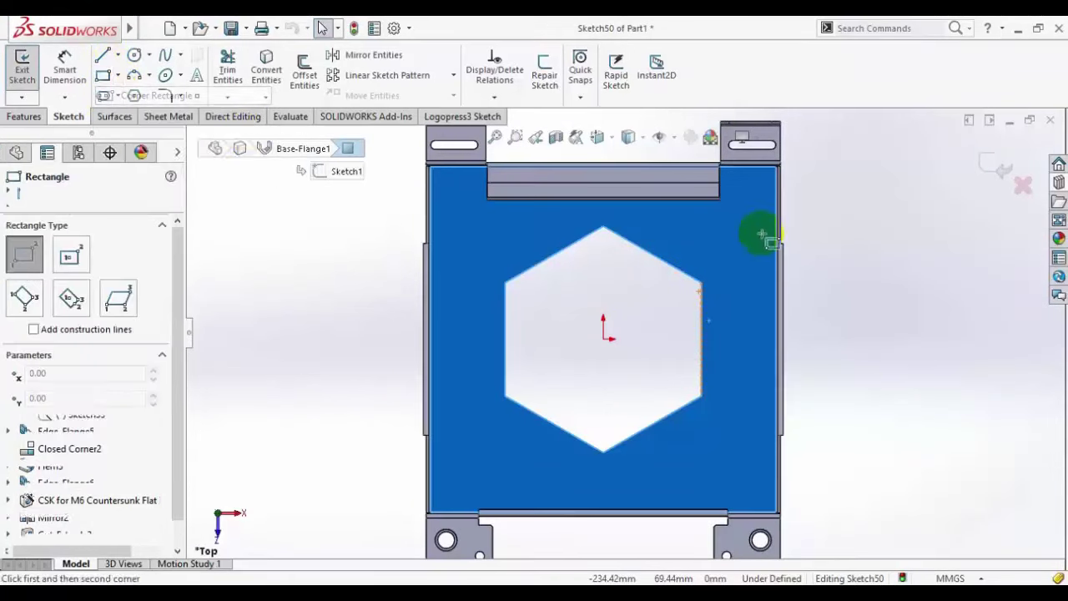
pyautogui.click(699, 292)
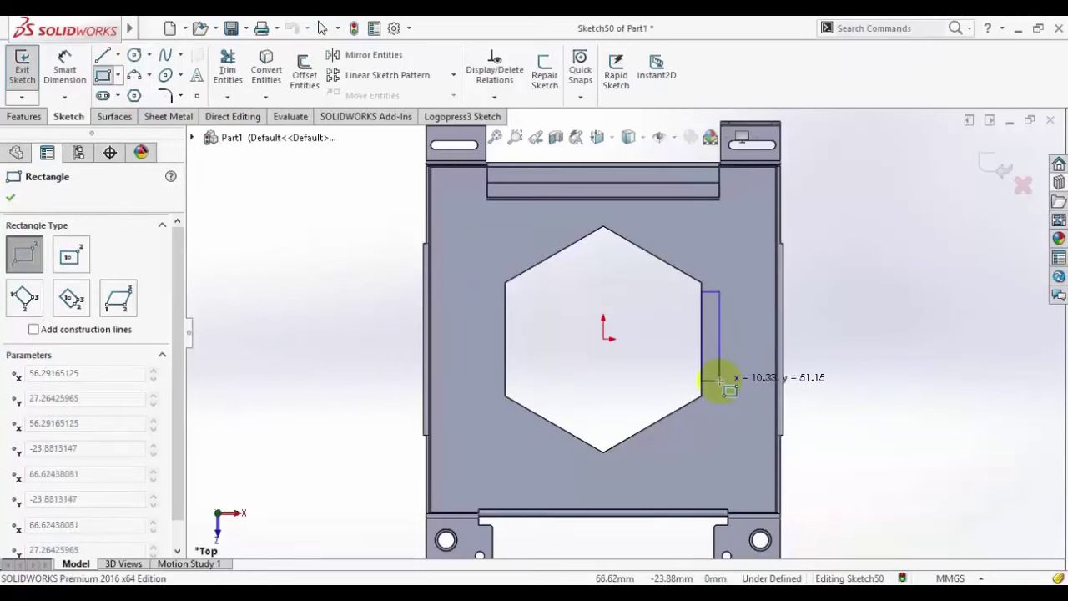
pyautogui.click(727, 382)
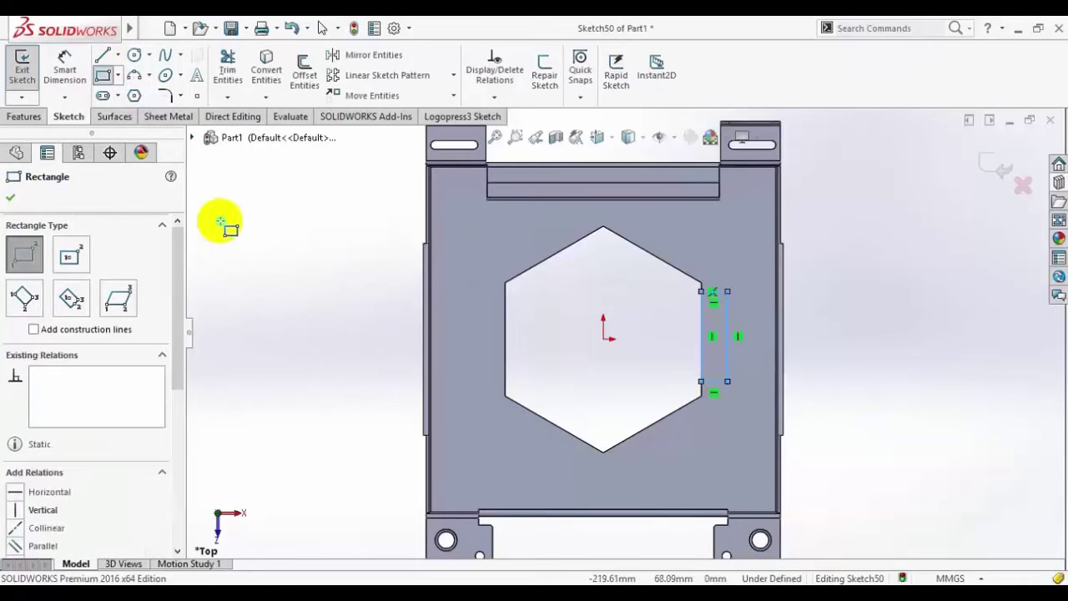
pyautogui.rightClick(221, 222)
pyautogui.click(233, 231)
# Step: Add a vertical centerline running upward from the origin
pyautogui.click(118, 55)
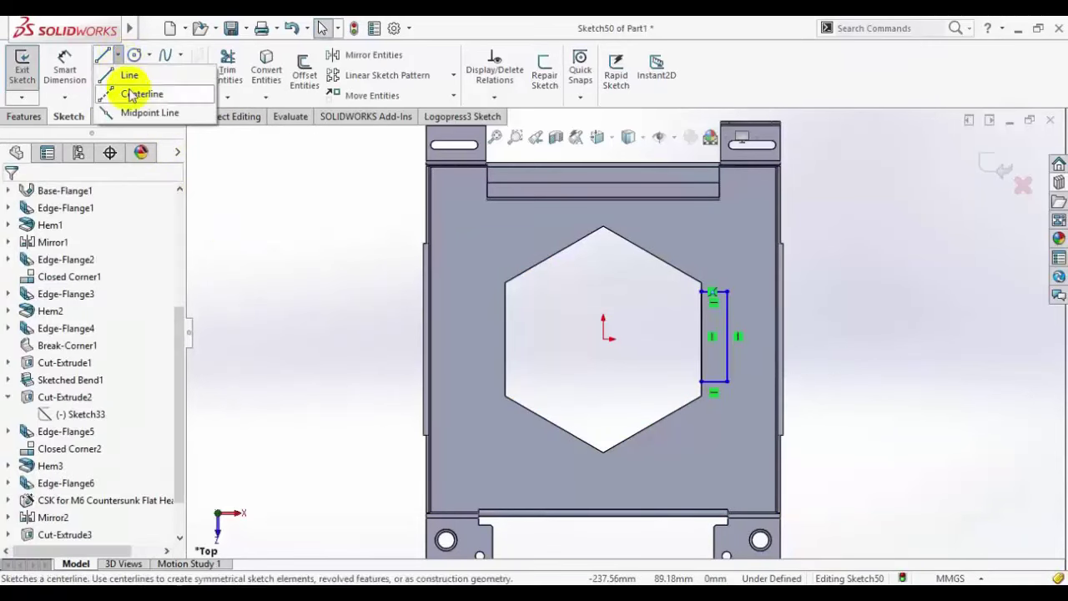
pyautogui.click(131, 95)
pyautogui.click(604, 338)
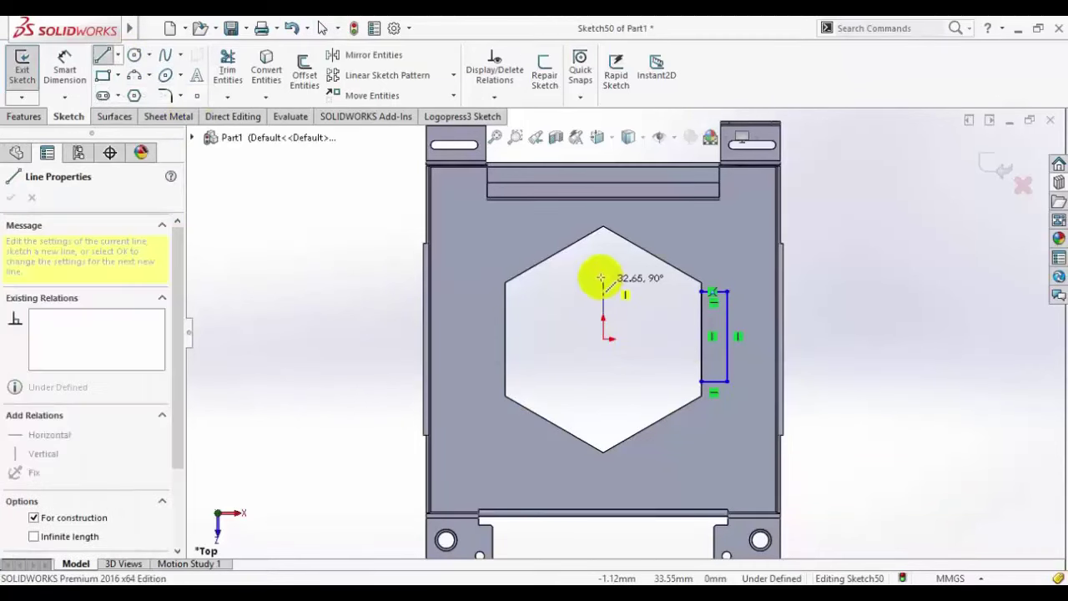
pyautogui.click(603, 271)
pyautogui.rightClick(282, 227)
pyautogui.click(292, 238)
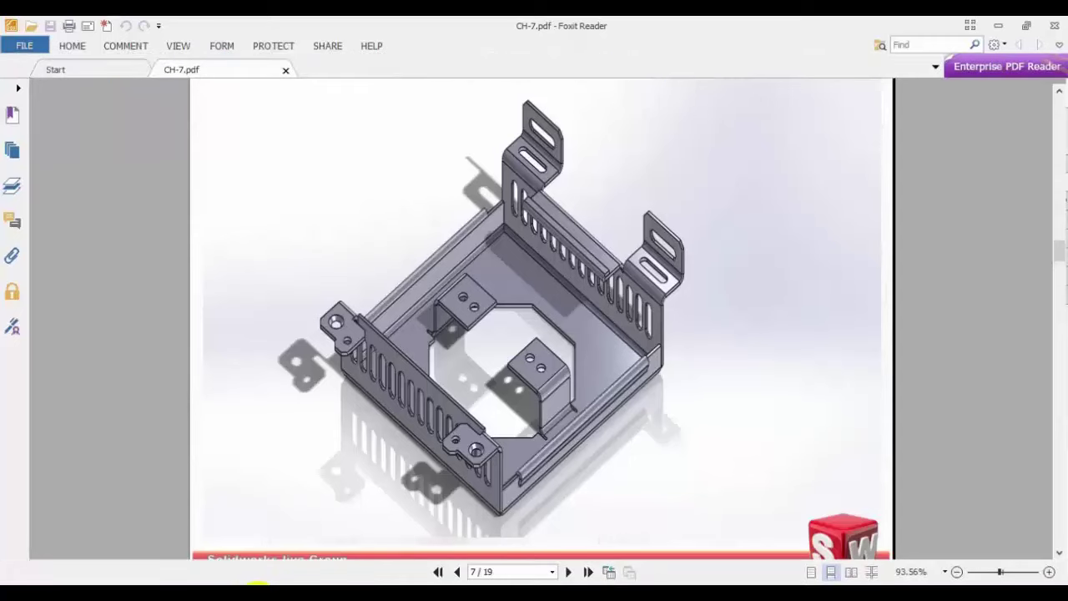
pyautogui.click(257, 591)
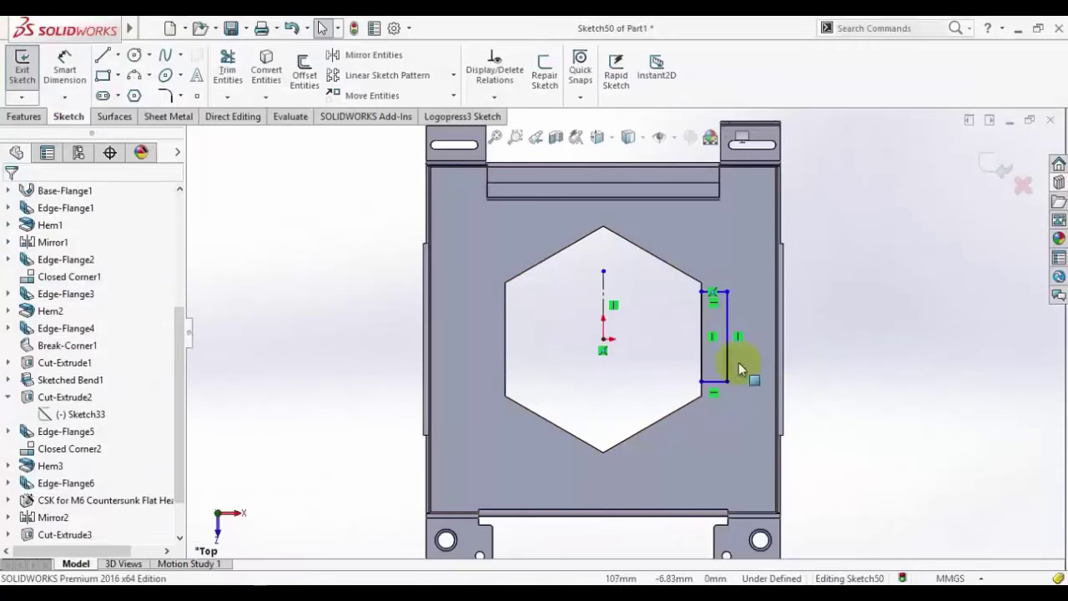
# Step: Dimension the rectangle's width to 10 mm and height to 50 mm
pyautogui.click(65, 66)
pyautogui.scroll(-3, 747, 263)
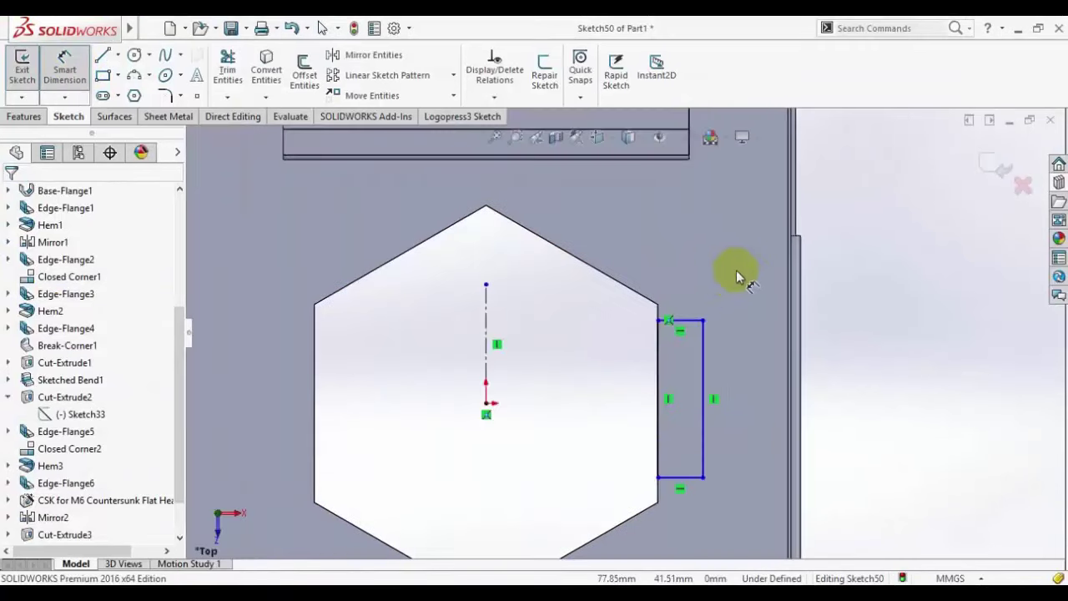
pyautogui.click(685, 321)
pyautogui.click(681, 278)
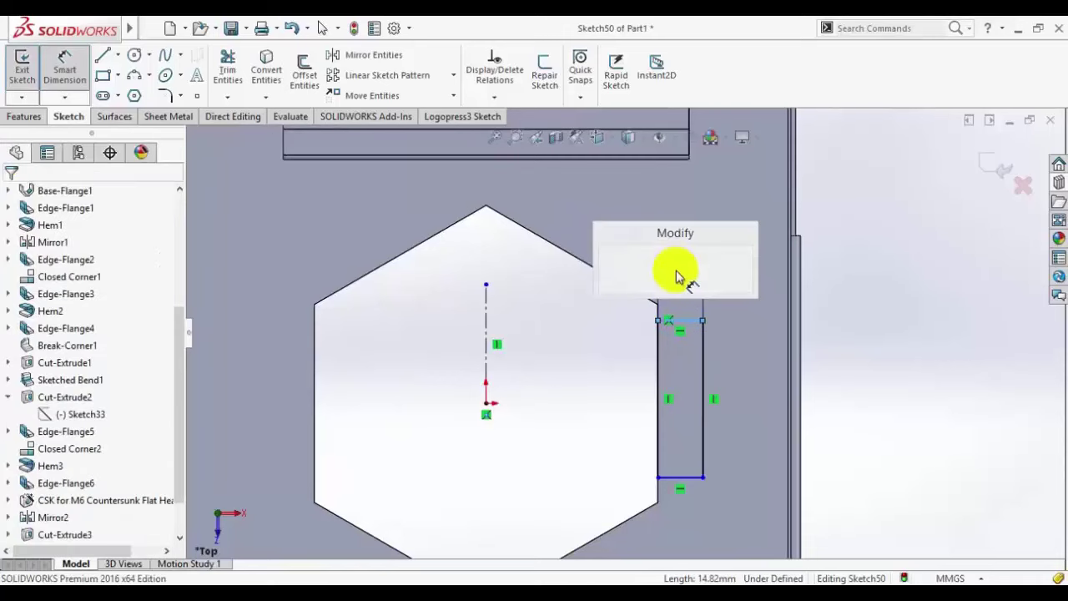
pyautogui.write('10')
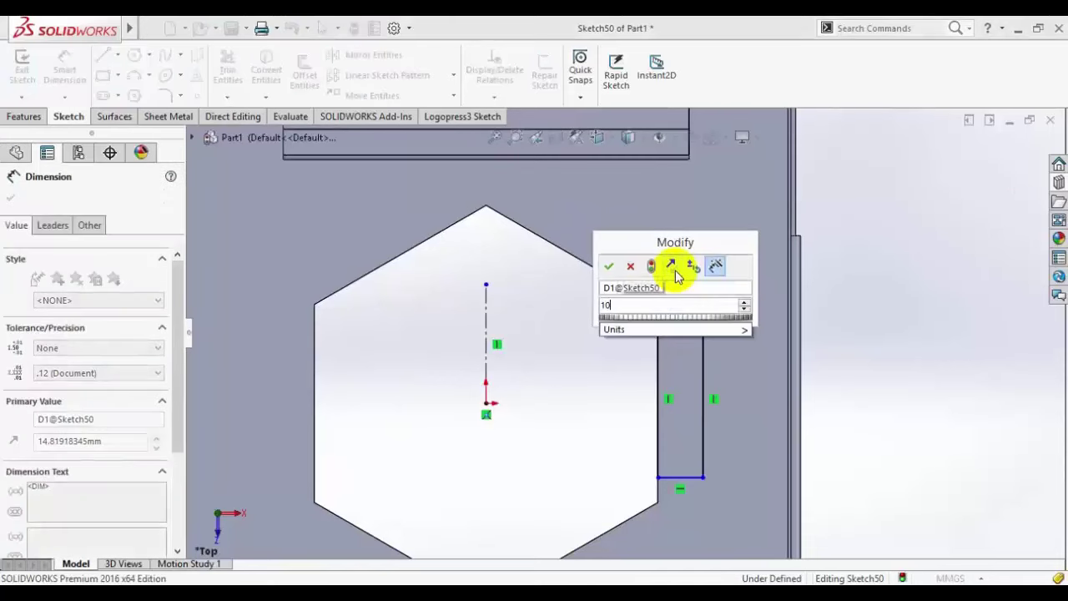
pyautogui.press('Return')
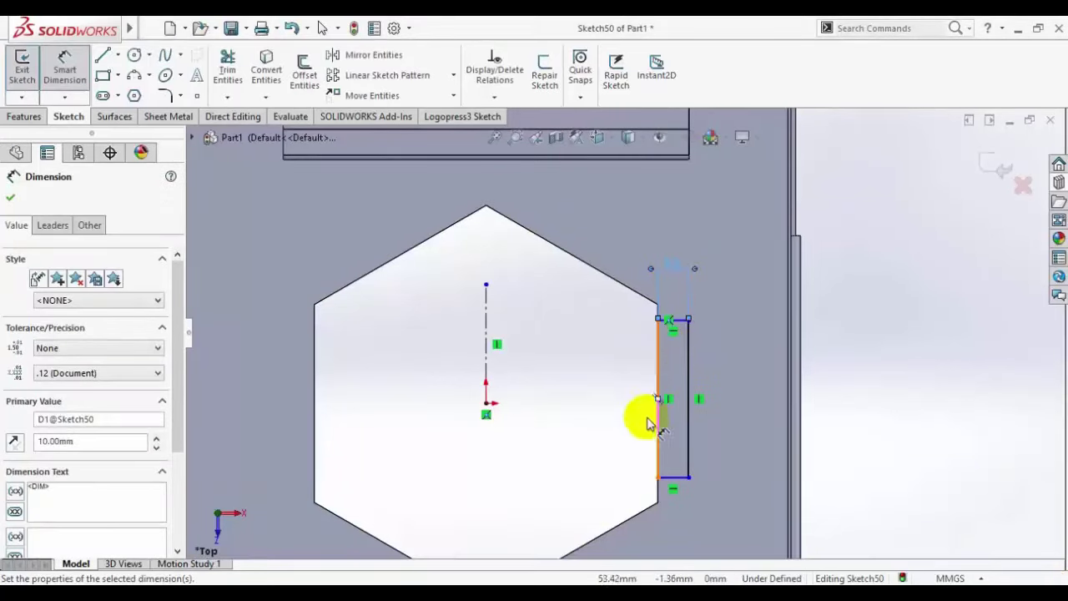
pyautogui.scroll(-1, 651, 442)
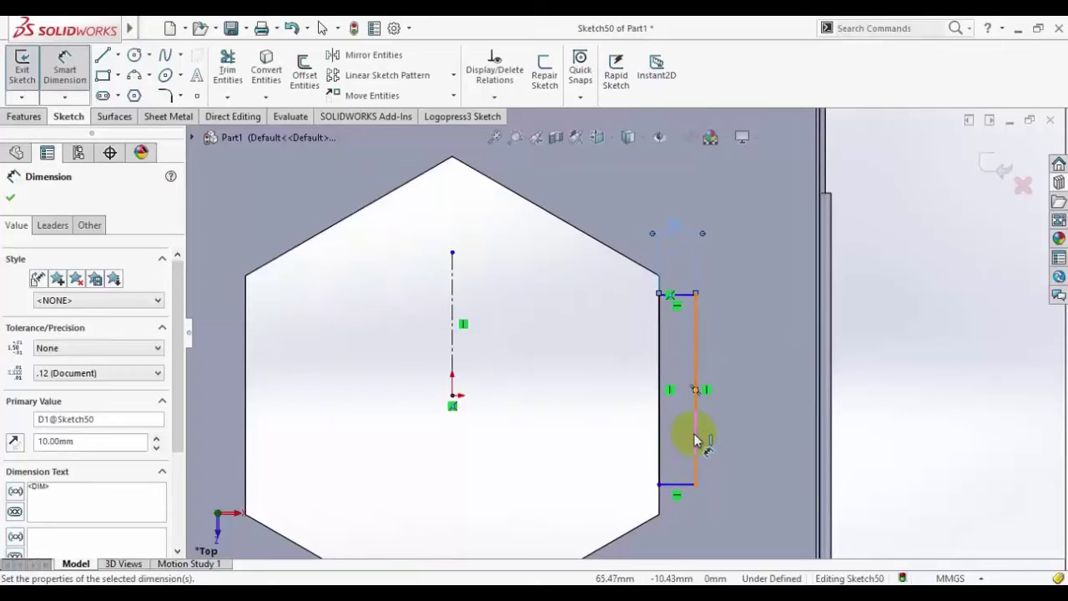
pyautogui.click(697, 436)
pyautogui.click(751, 421)
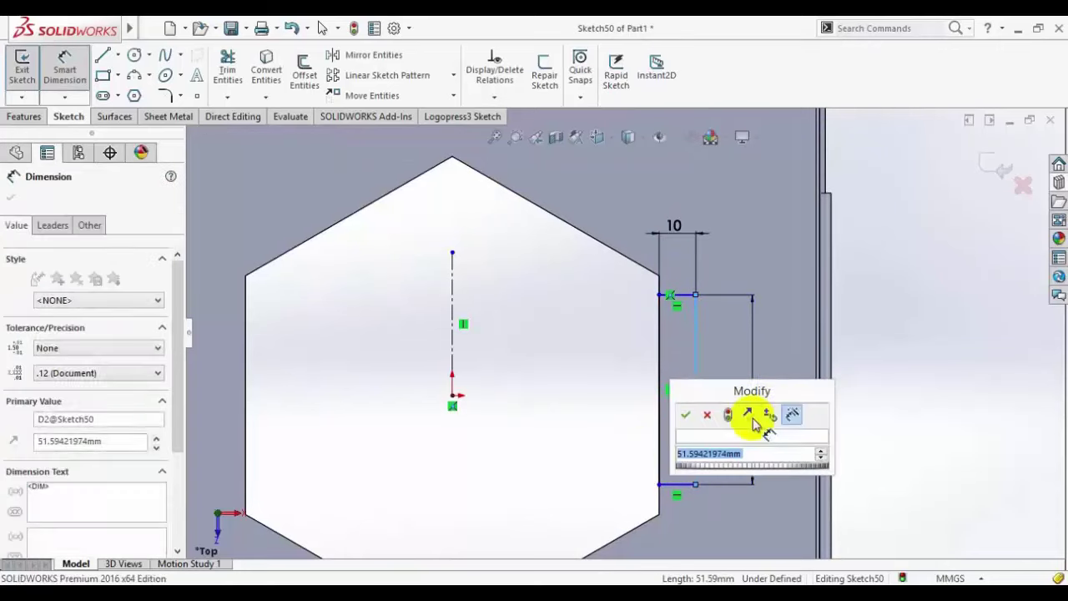
pyautogui.write('50')
pyautogui.press('Return')
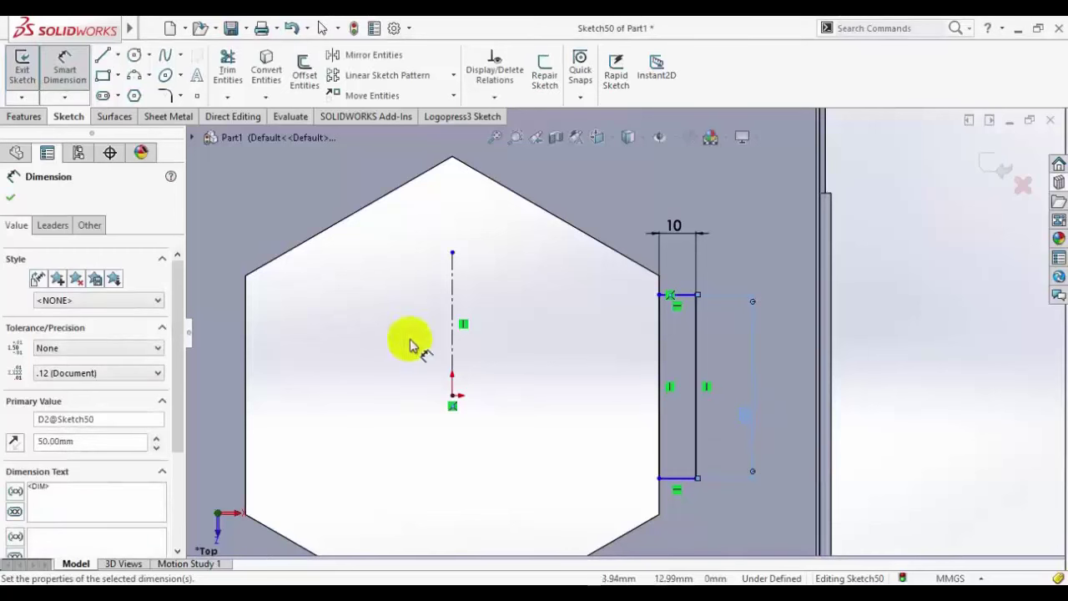
pyautogui.click(11, 200)
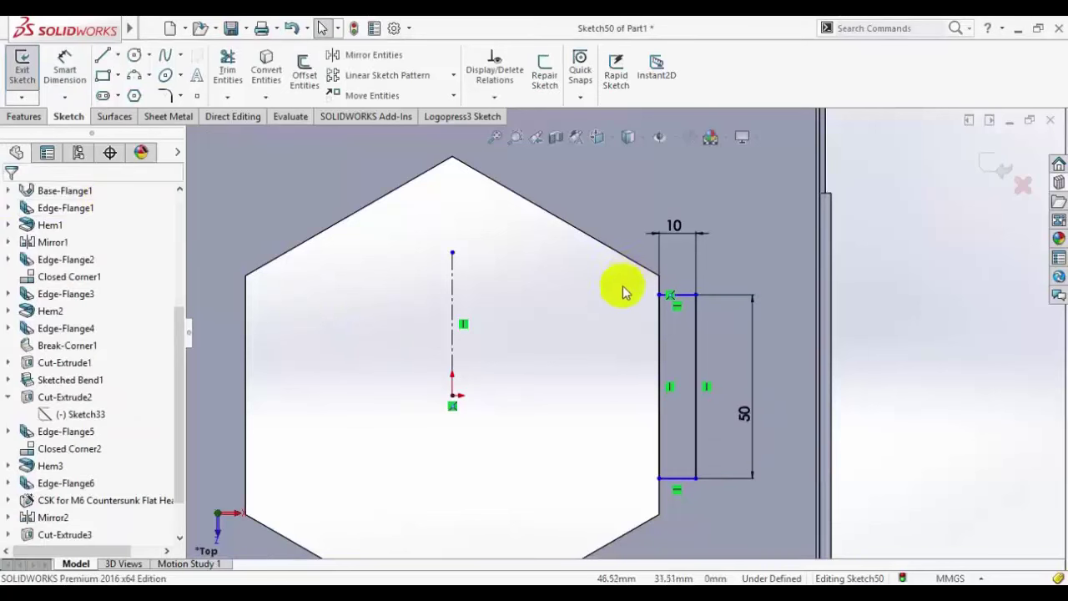
# Step: Add a Horizontal relation between the left edge's midpoint and the origin
pyautogui.click(661, 392)
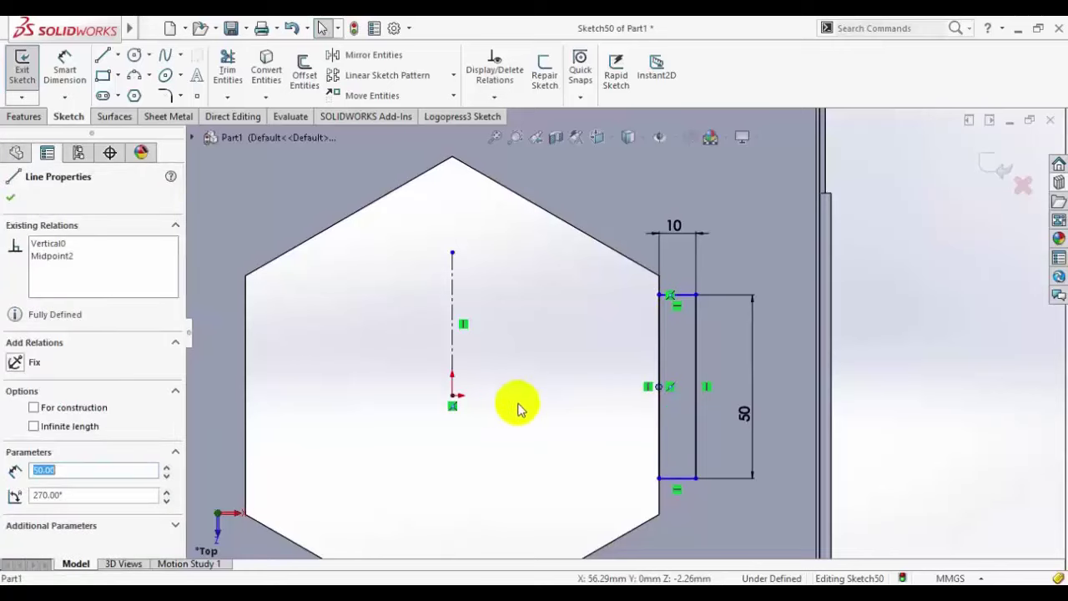
pyautogui.keyDown('ctrl'); pyautogui.click(453, 398); pyautogui.keyUp('ctrl')
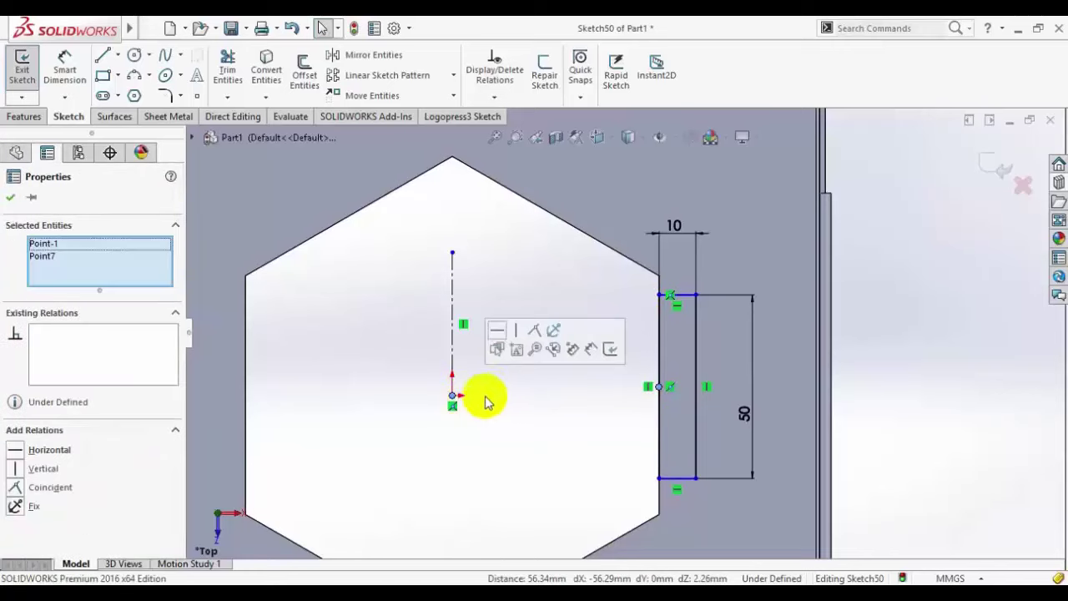
pyautogui.click(499, 330)
pyautogui.click(548, 432)
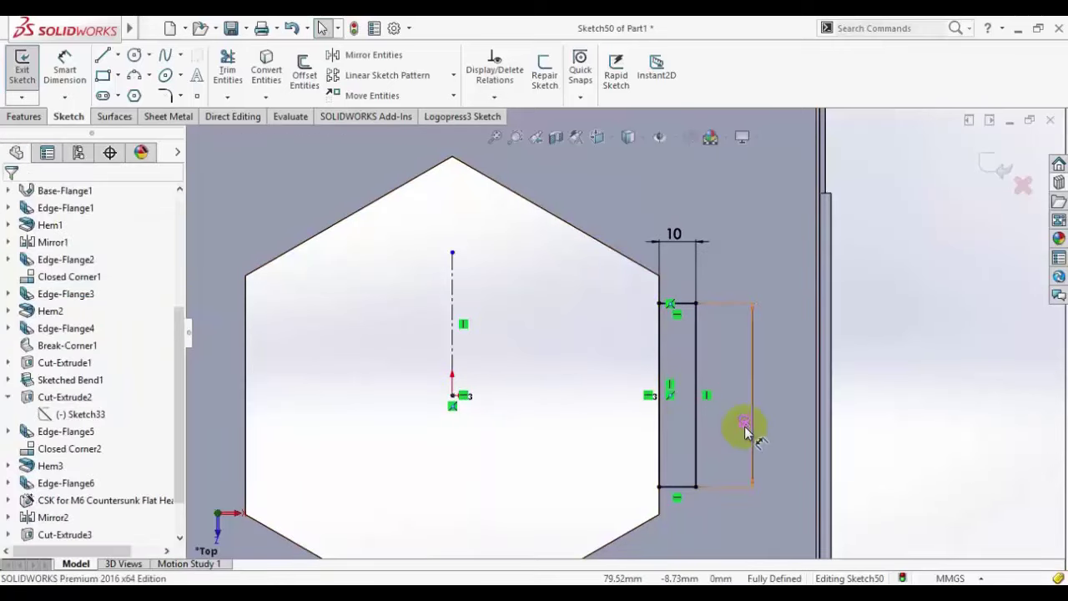
# Step: Change the rectangle's height dimension from 50 to 55 mm
pyautogui.click(745, 425)
pyautogui.write('55')
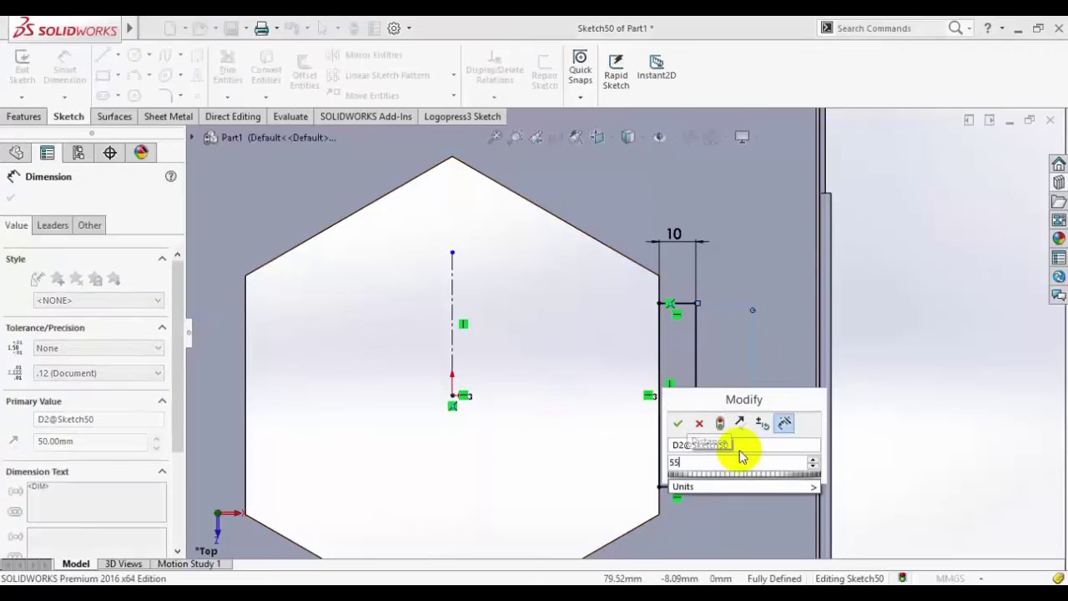
pyautogui.press('Return')
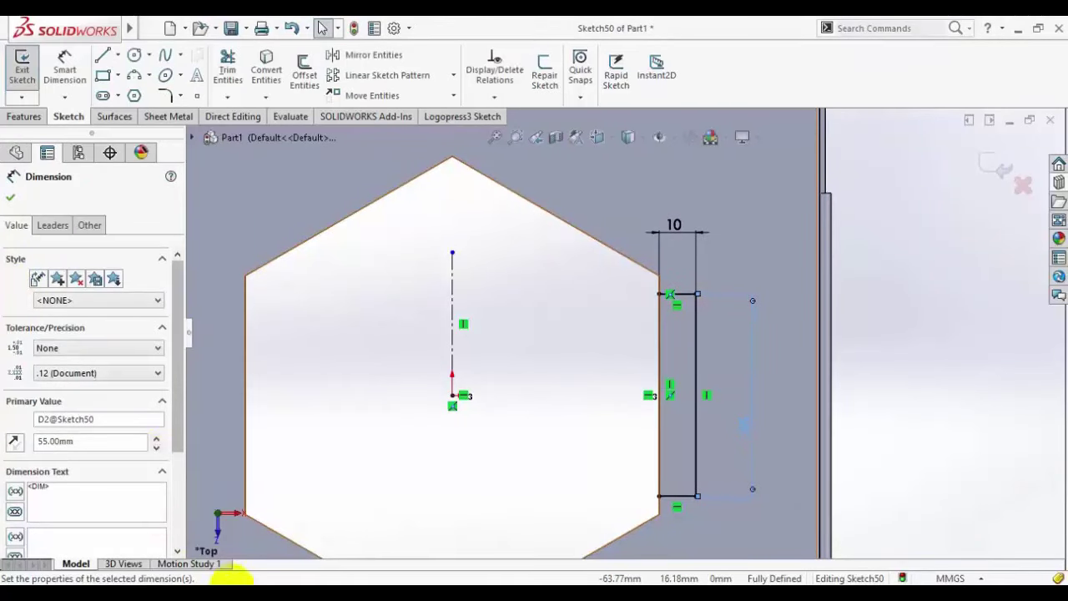
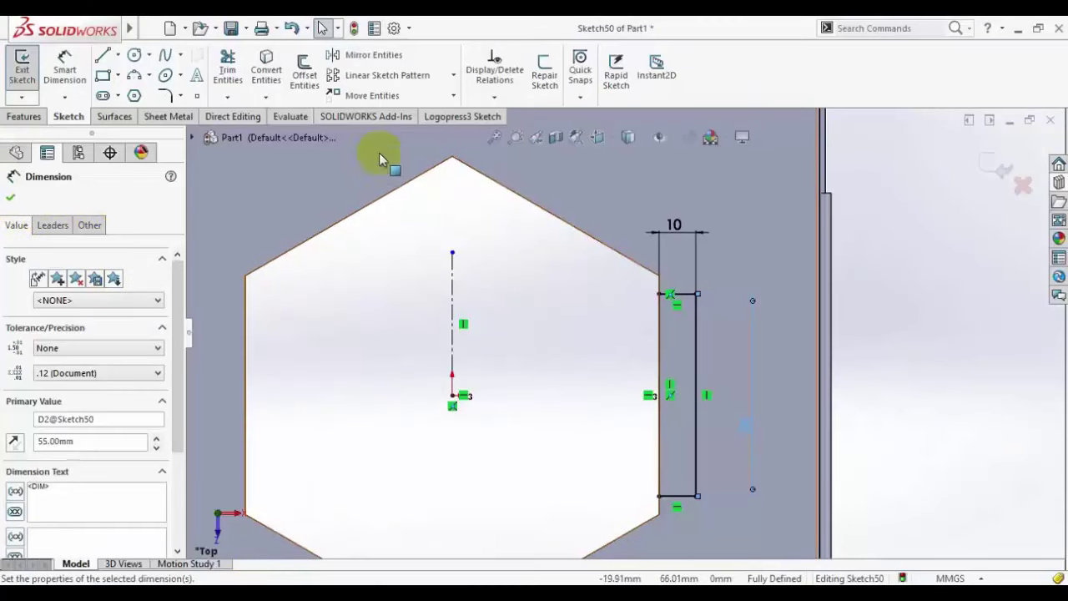
# Step: Mirror the 10 × 55 mm slot rectangle across the vertical centerline
pyautogui.click(375, 54)
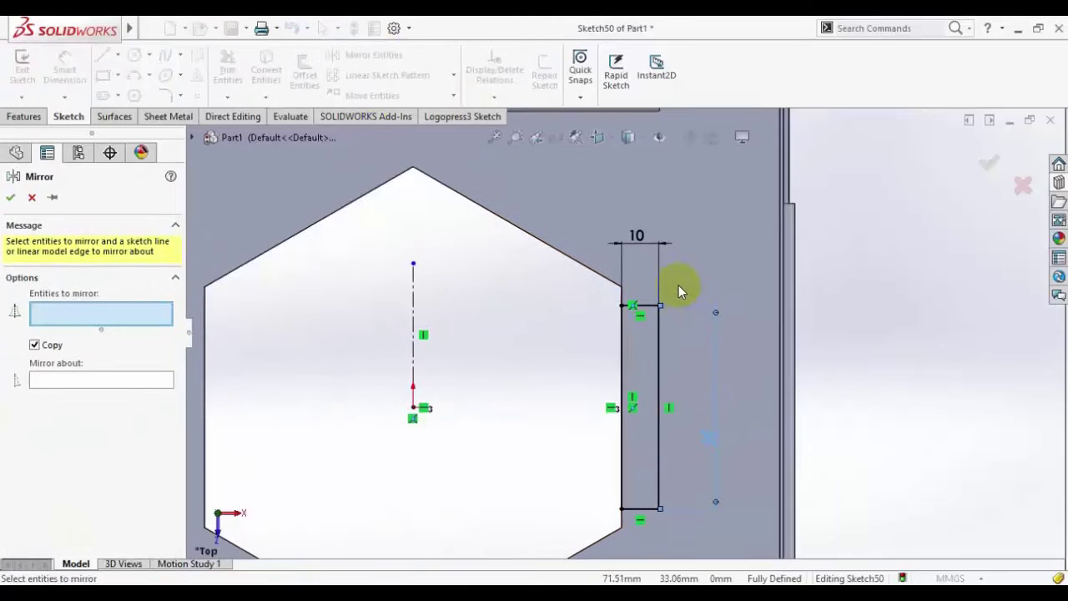
pyautogui.moveTo(679, 291); pyautogui.dragTo(588, 558)
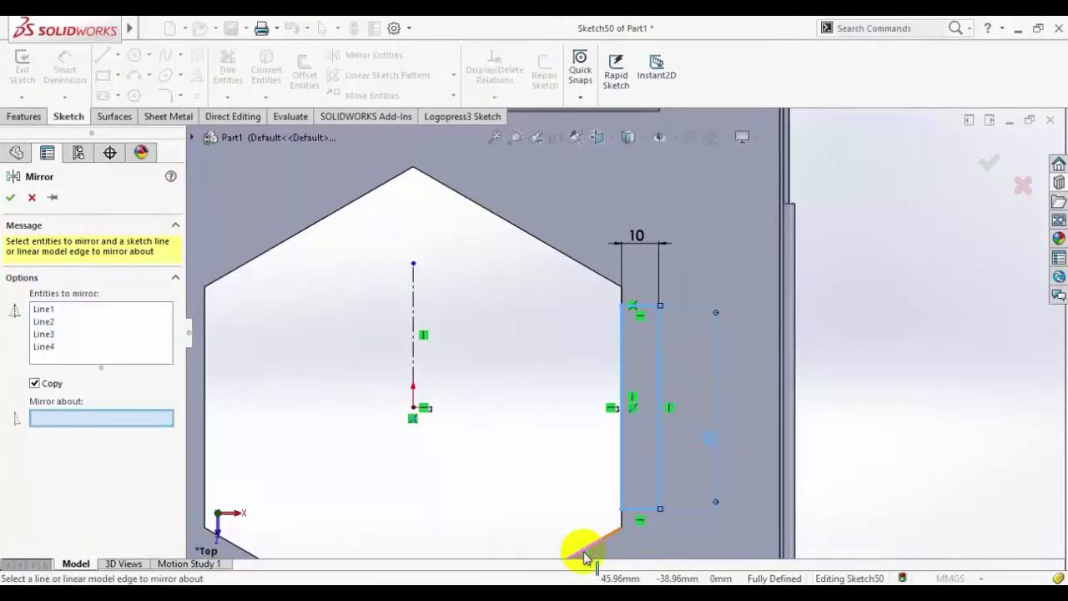
pyautogui.click(414, 359)
pyautogui.press('Return')
pyautogui.press('f')
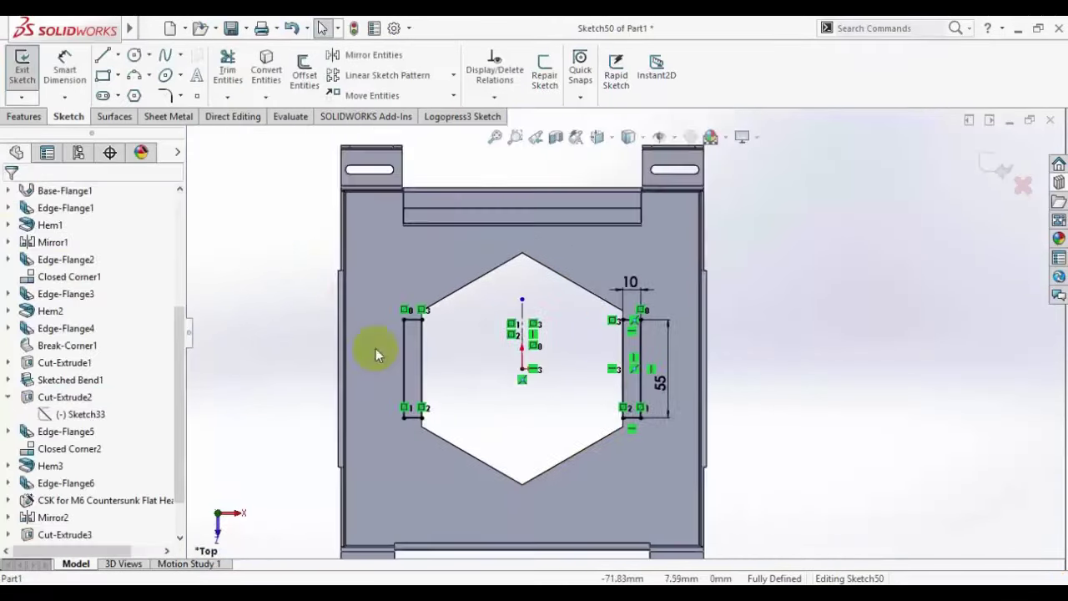
# Step: Cut both slot rectangles through the sheet with a thickness-linked Extruded Cut
pyautogui.click(167, 116)
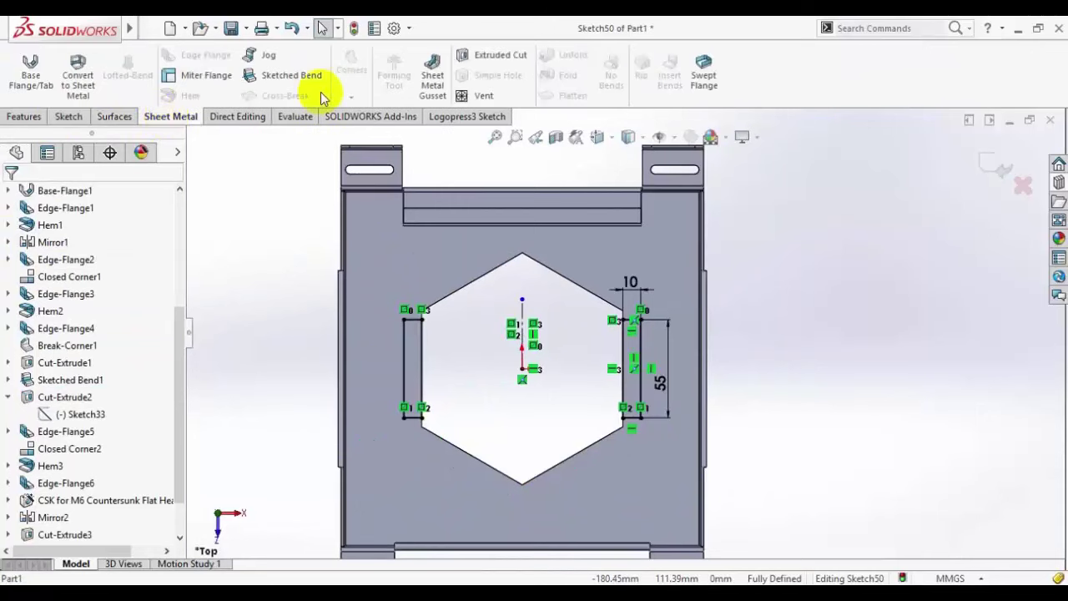
pyautogui.click(465, 55)
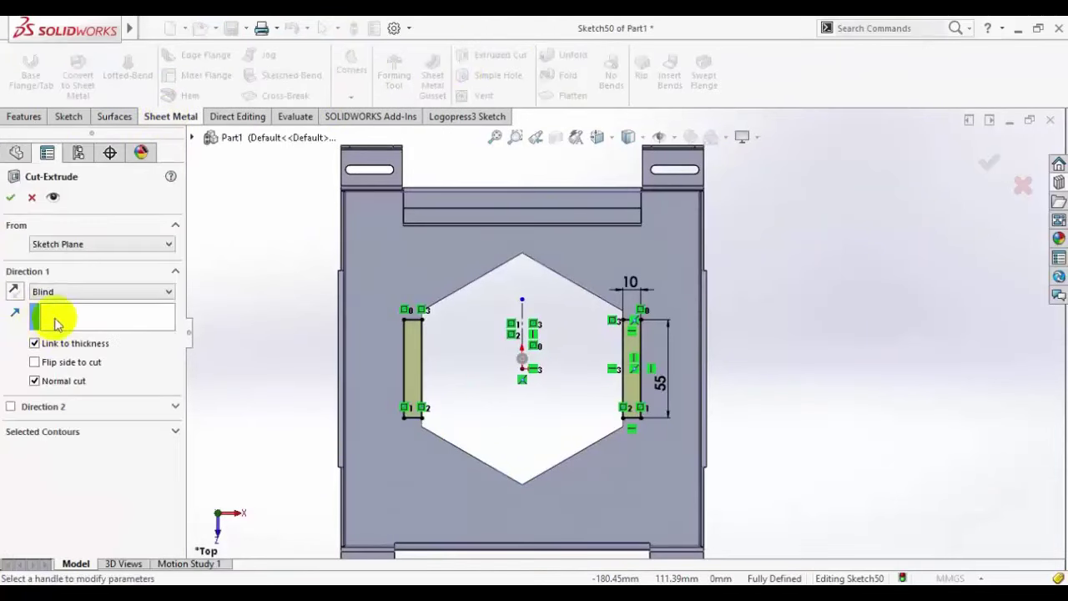
pyautogui.click(10, 197)
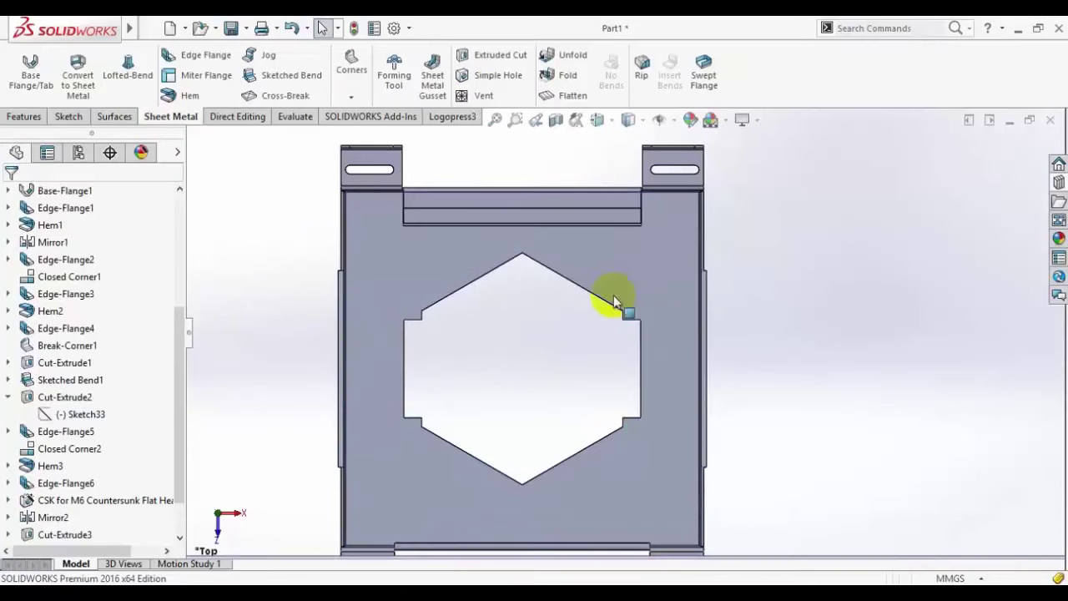
# Step: Start a new sketch on the tray's base face
pyautogui.scroll(-2, 426, 282)
pyautogui.click(788, 402)
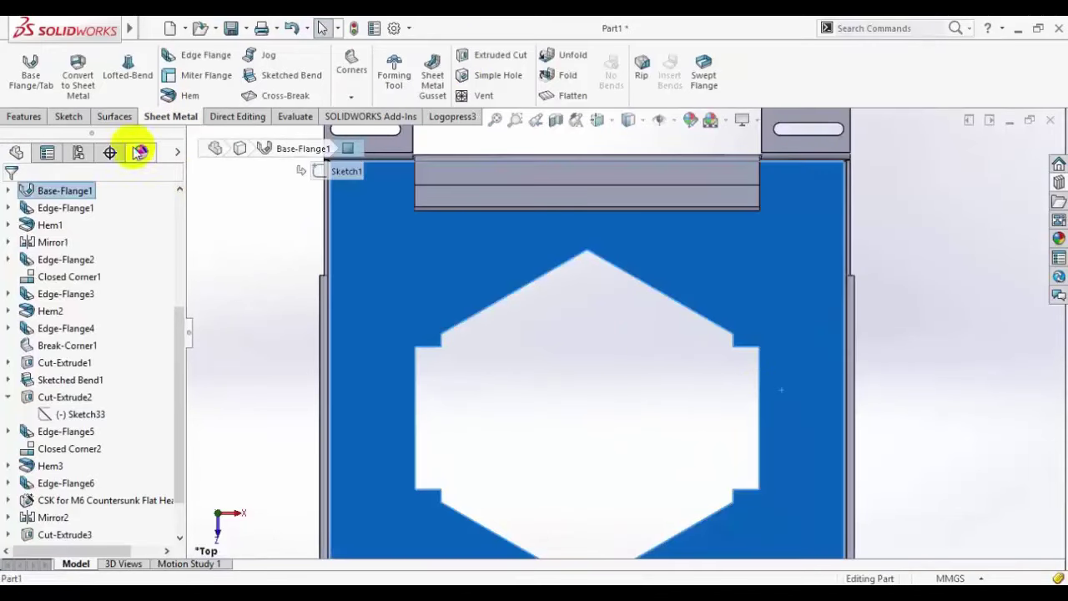
pyautogui.click(71, 120)
pyautogui.click(25, 65)
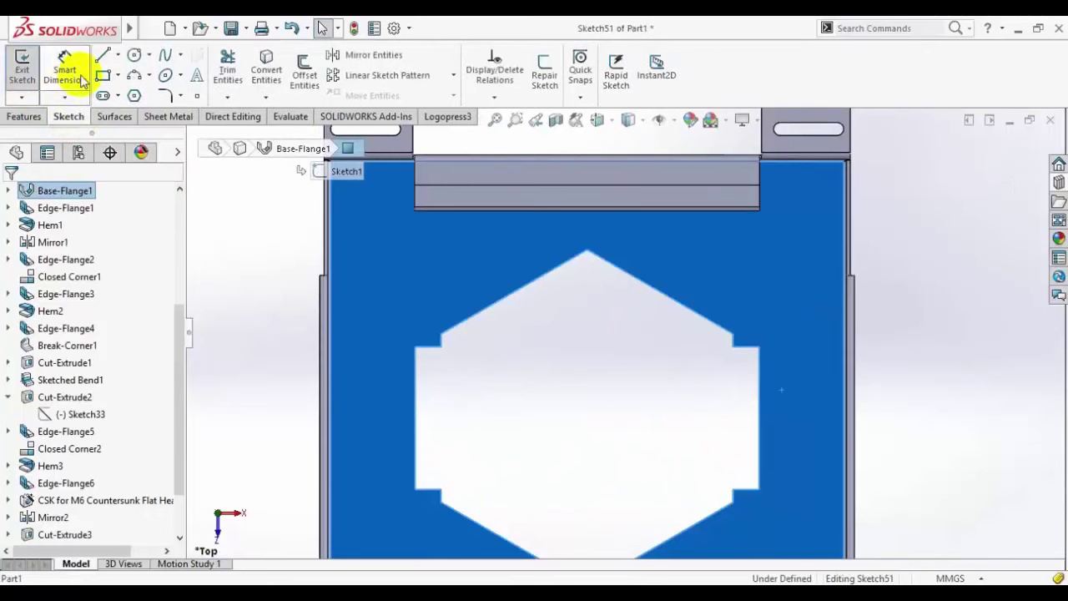
# Step: Draw a corner rectangle inside the hexagonal opening, starting from its right edge
pyautogui.click(102, 75)
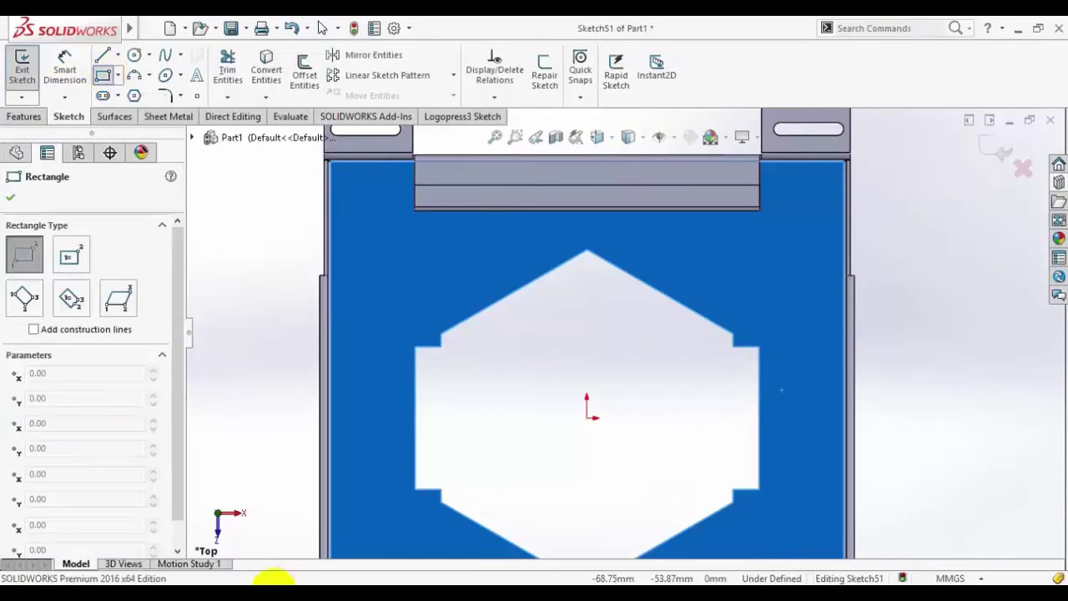
pyautogui.click(266, 583)
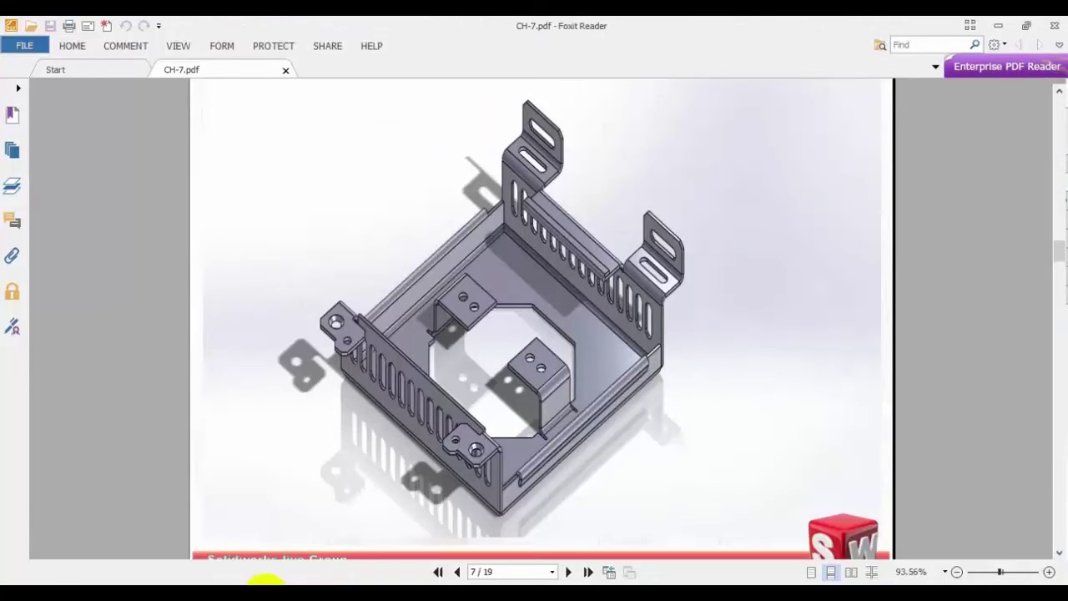
pyautogui.click(267, 584)
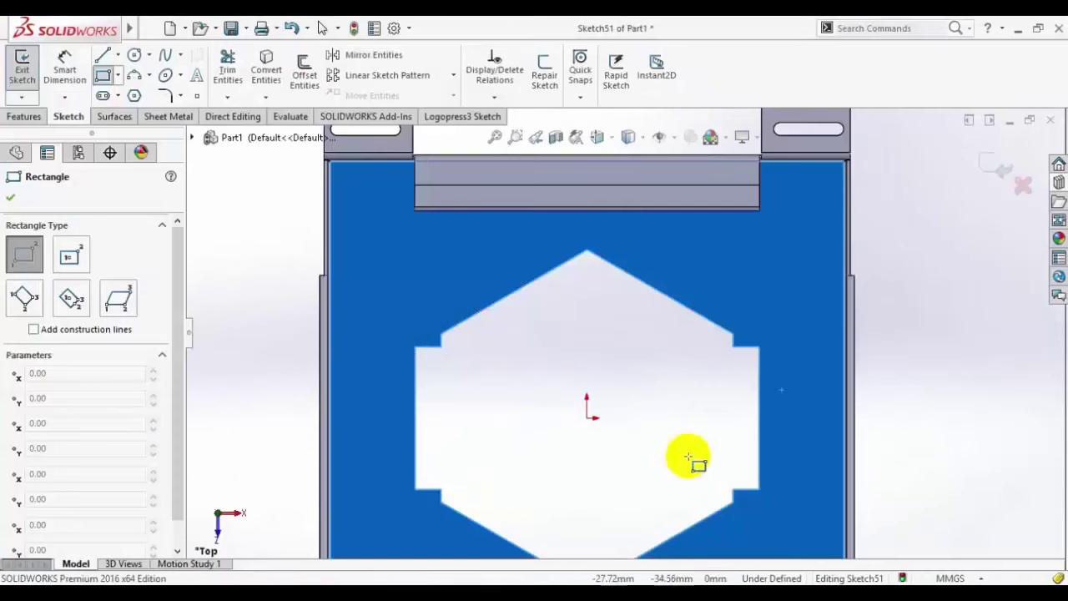
pyautogui.click(759, 360)
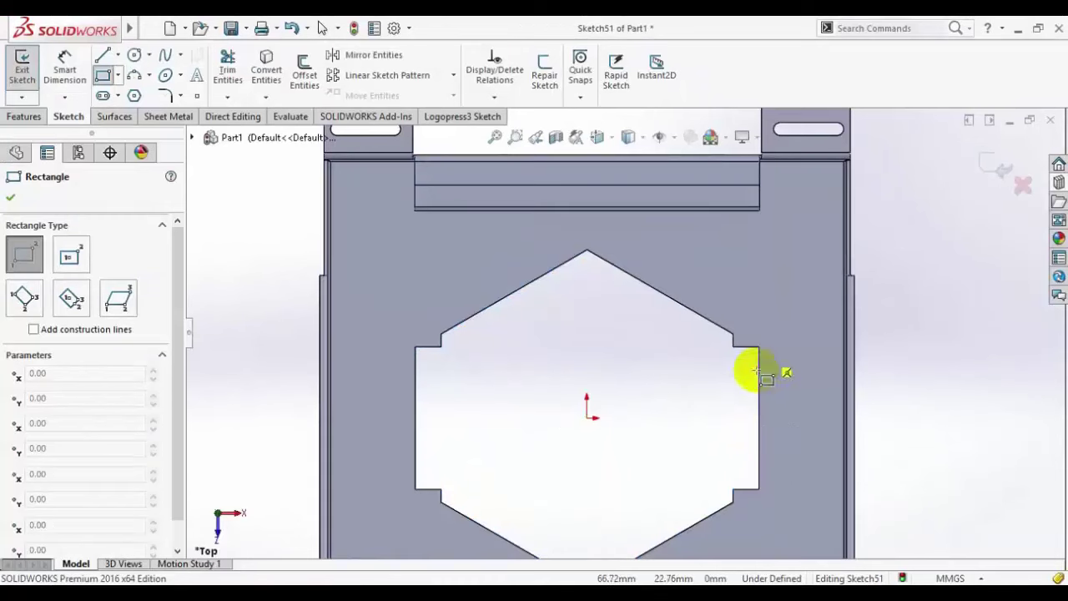
pyautogui.click(641, 468)
pyautogui.rightClick(497, 357)
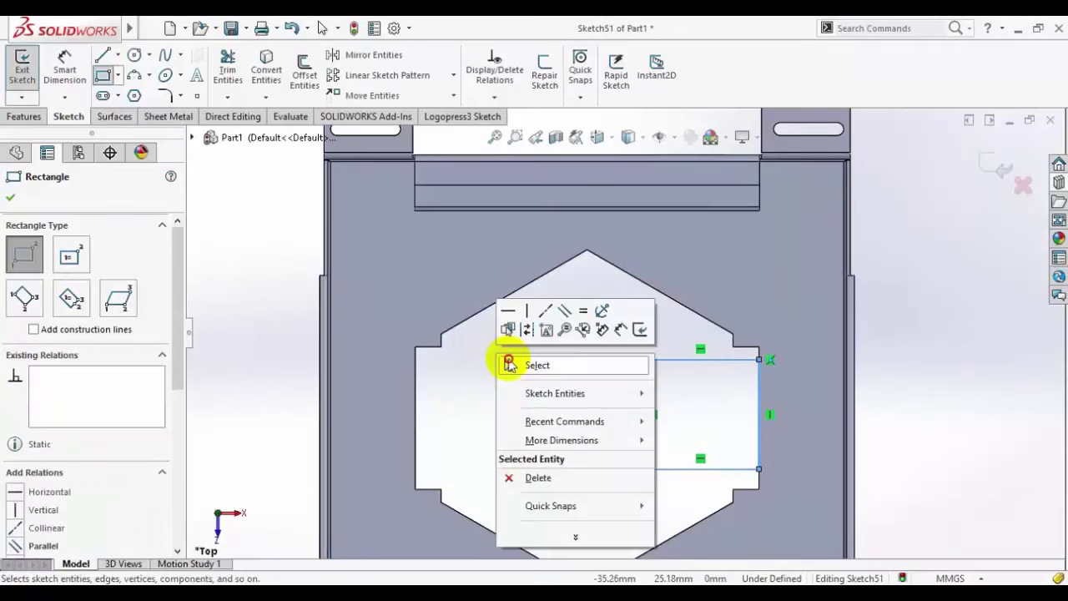
pyautogui.click(508, 363)
pyautogui.click(267, 584)
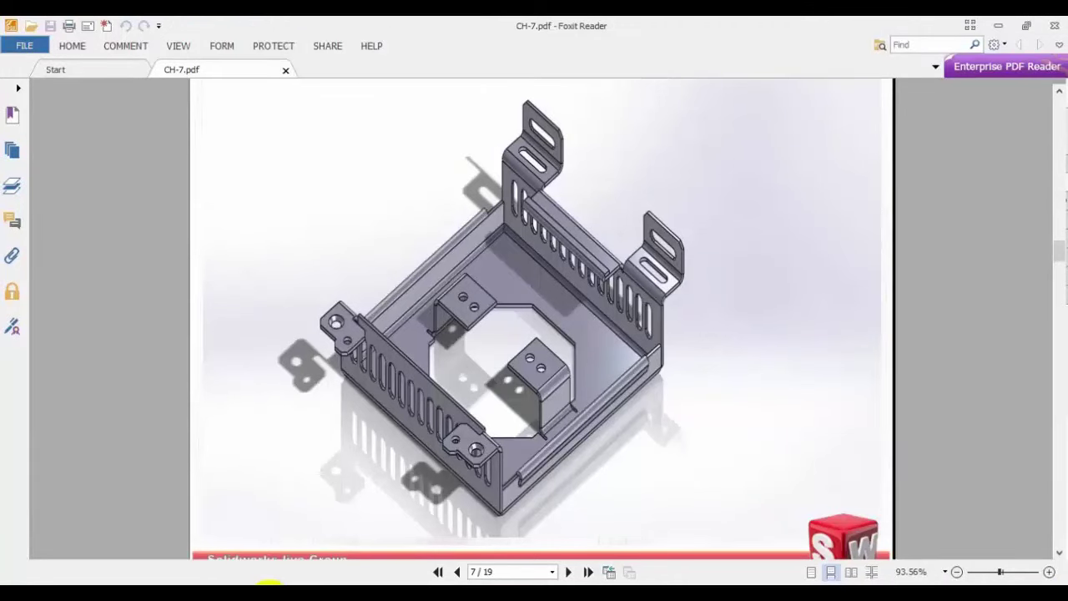
pyautogui.click(269, 585)
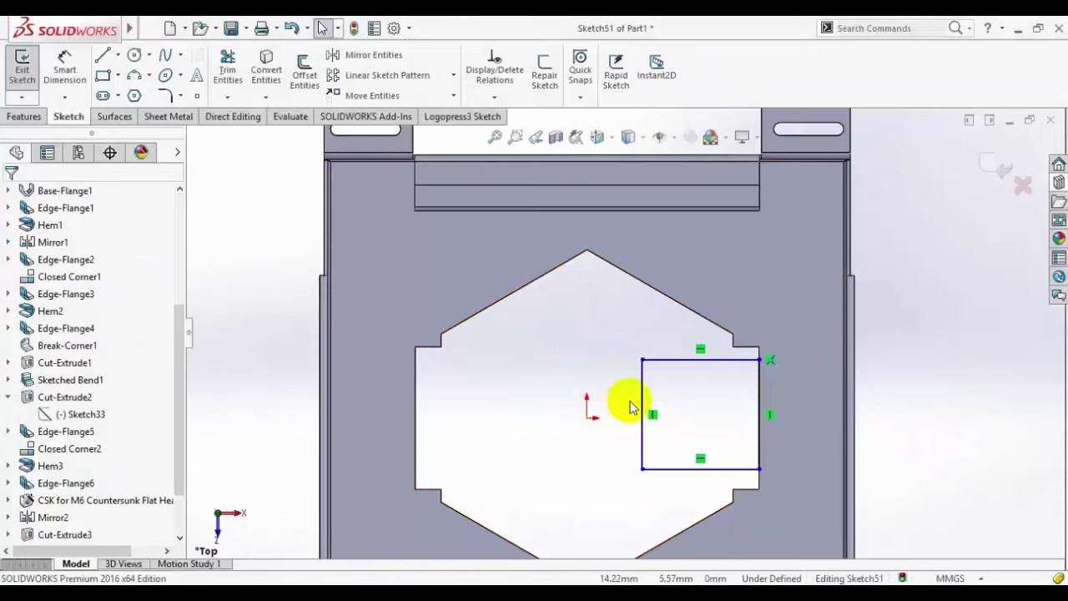
# Step: Dimension the rectangle 45 mm tall and 70 mm wide
pyautogui.click(69, 68)
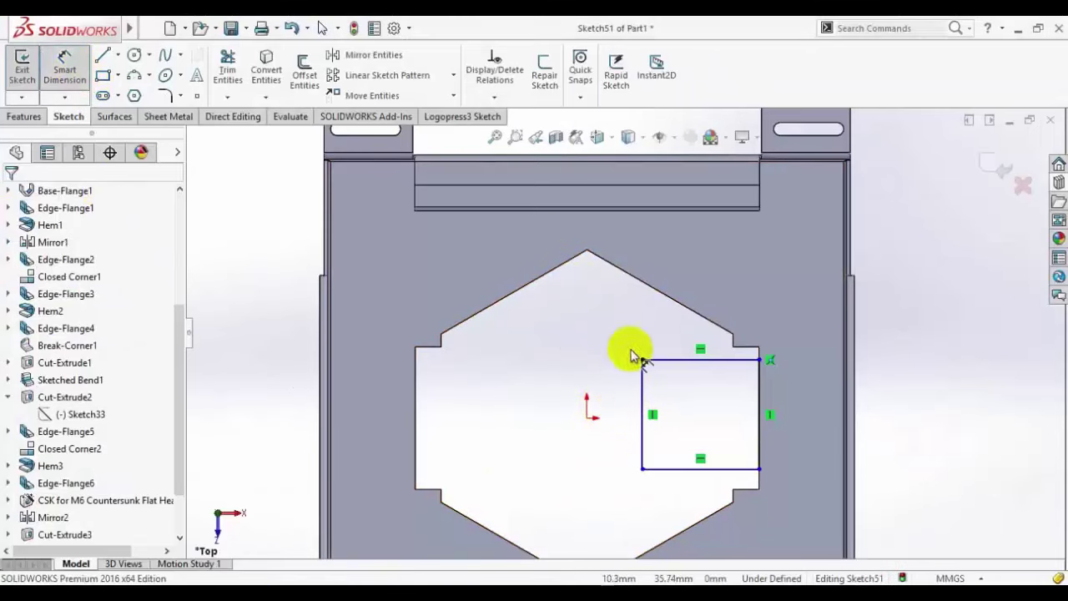
pyautogui.click(644, 381)
pyautogui.click(551, 417)
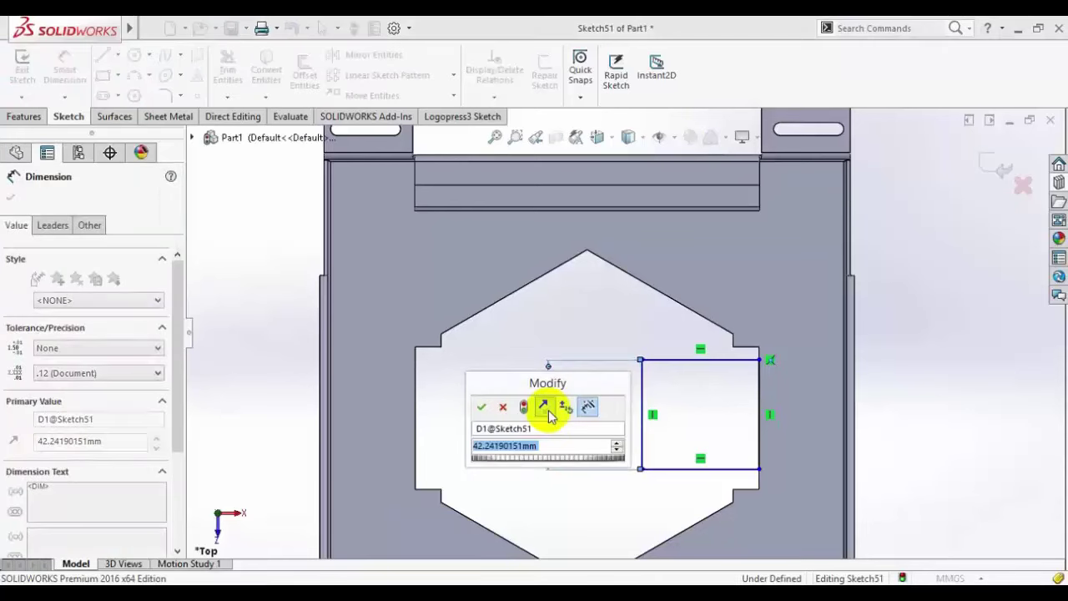
pyautogui.write('45')
pyautogui.press('Return')
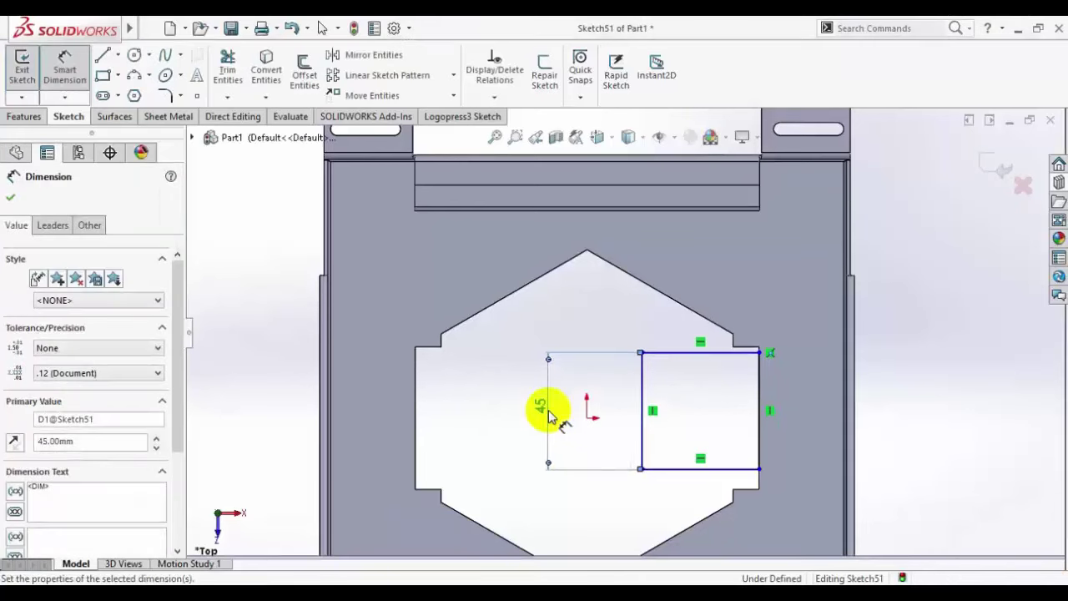
pyautogui.click(672, 469)
pyautogui.click(667, 513)
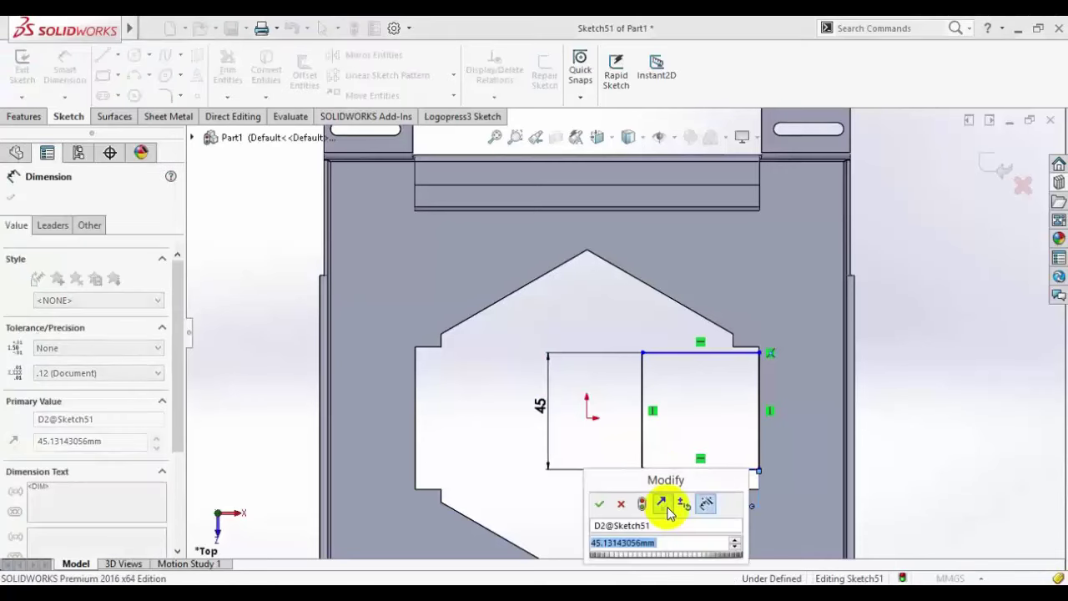
pyautogui.write('70')
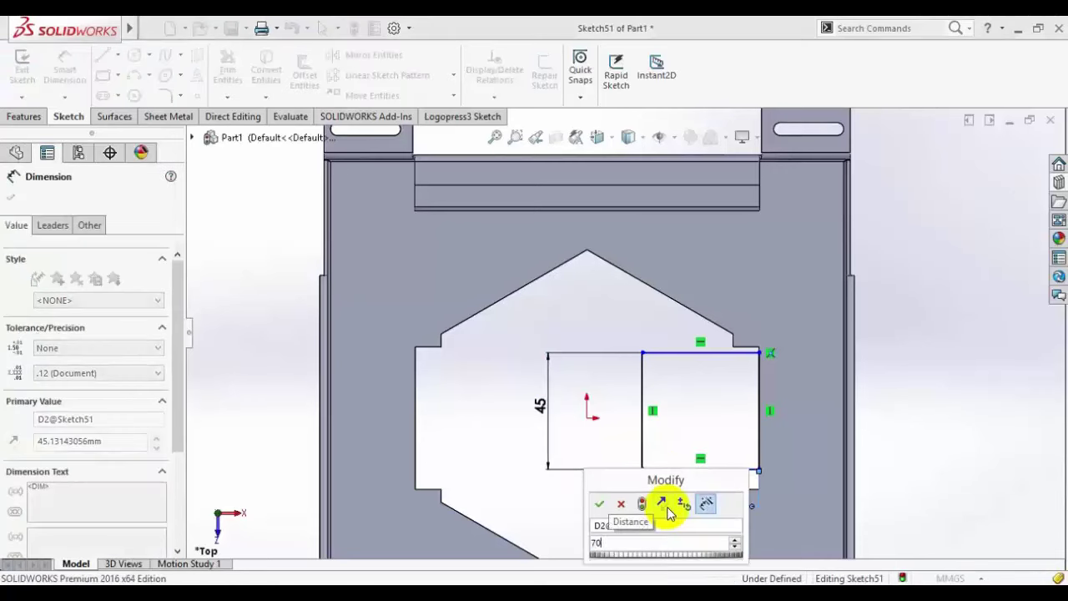
pyautogui.press('Return')
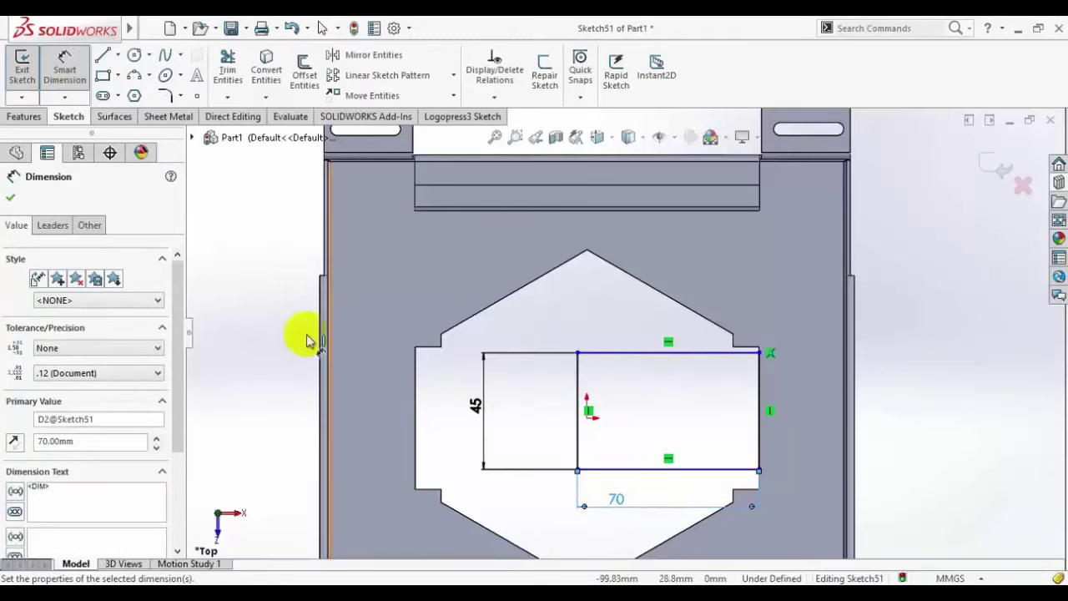
pyautogui.click(10, 199)
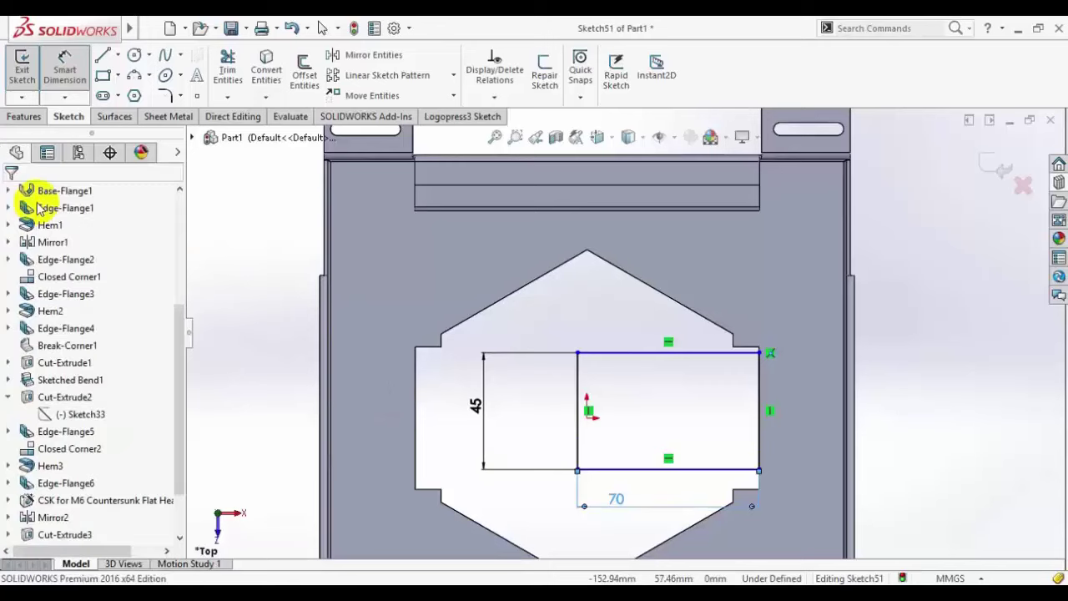
# Step: Make the left side's midpoint horizontal with the origin to fully define the sketch
pyautogui.click(584, 411)
pyautogui.keyDown('ctrl'); pyautogui.click(590, 411); pyautogui.keyUp('ctrl')
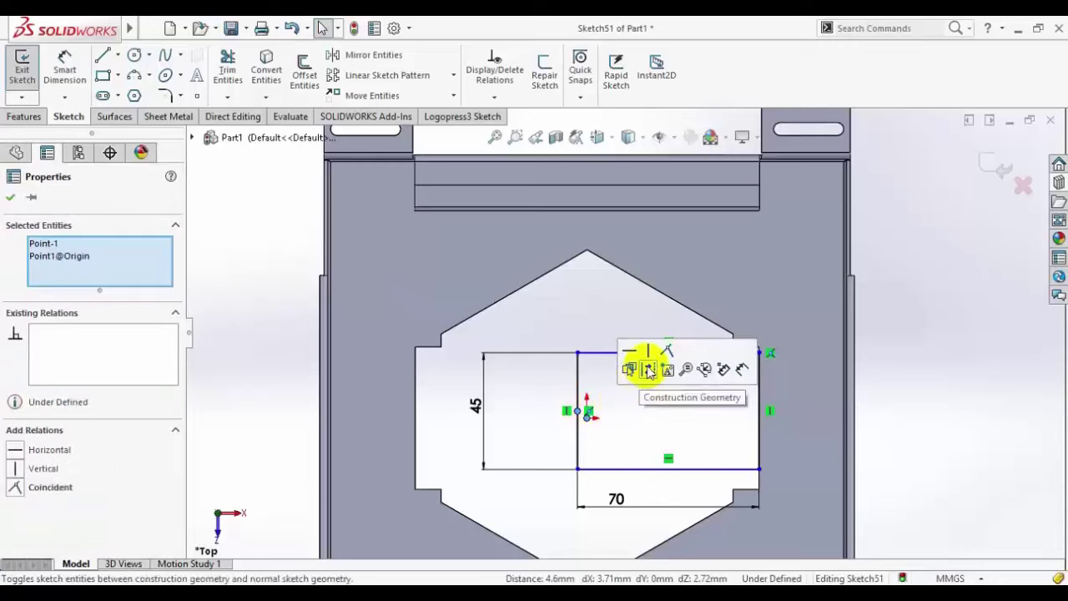
pyautogui.click(630, 352)
pyautogui.click(947, 417)
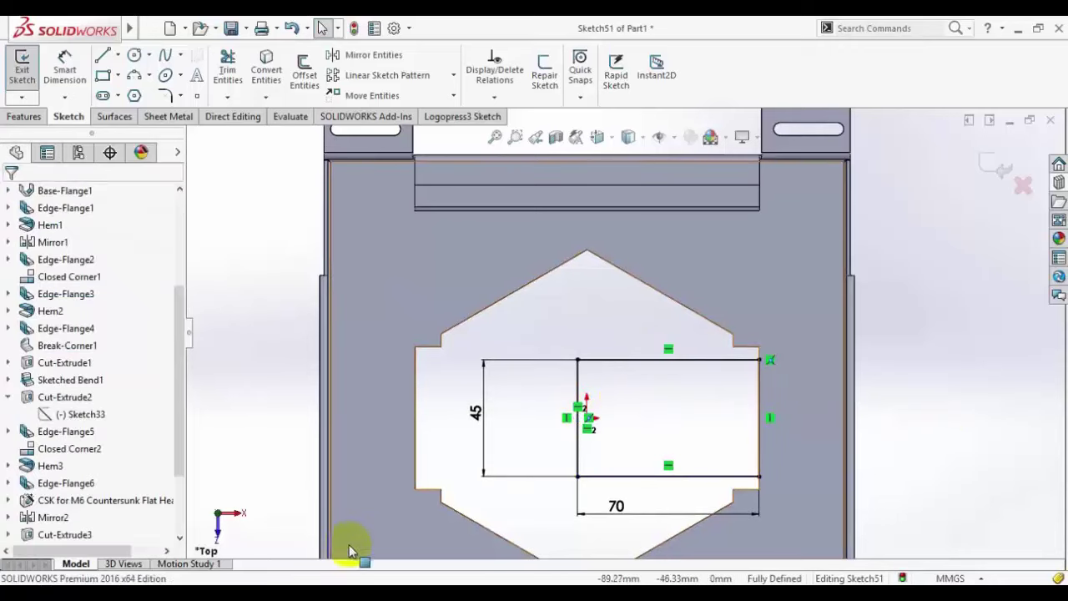
pyautogui.click(263, 582)
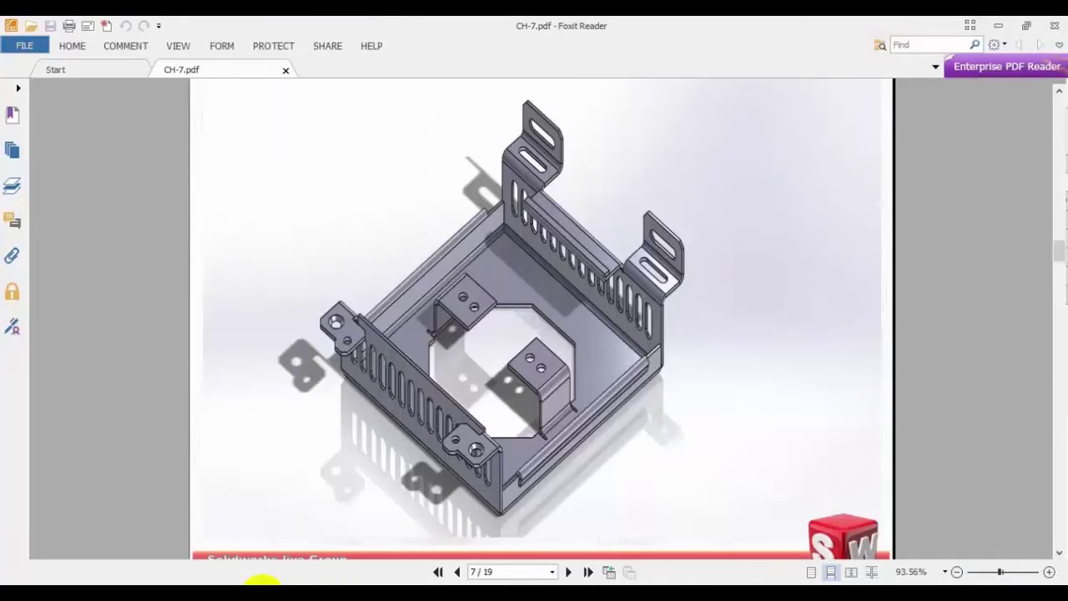
pyautogui.click(264, 582)
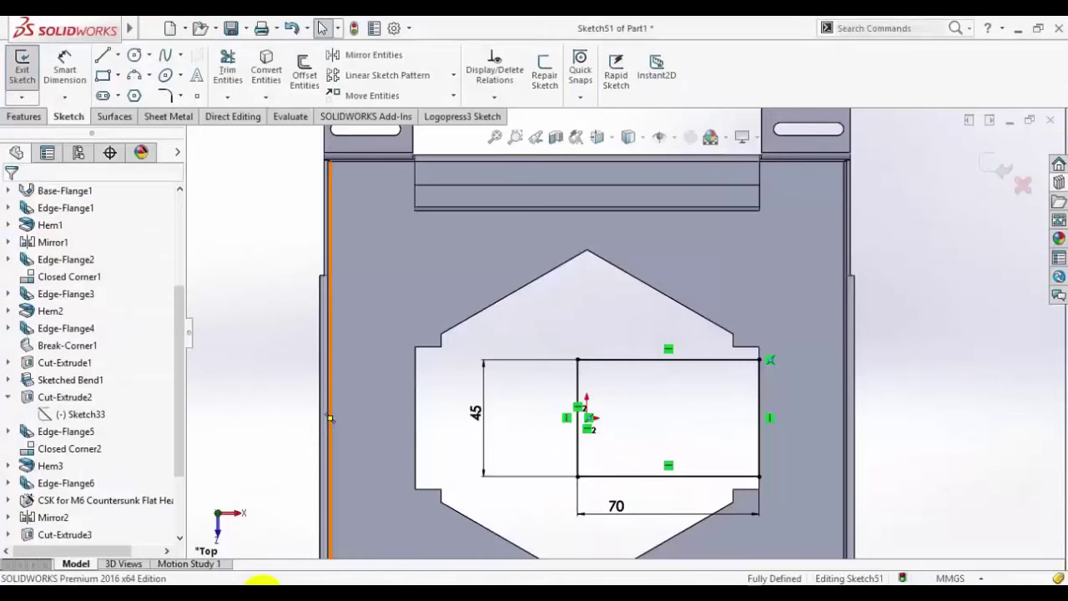
pyautogui.click(264, 583)
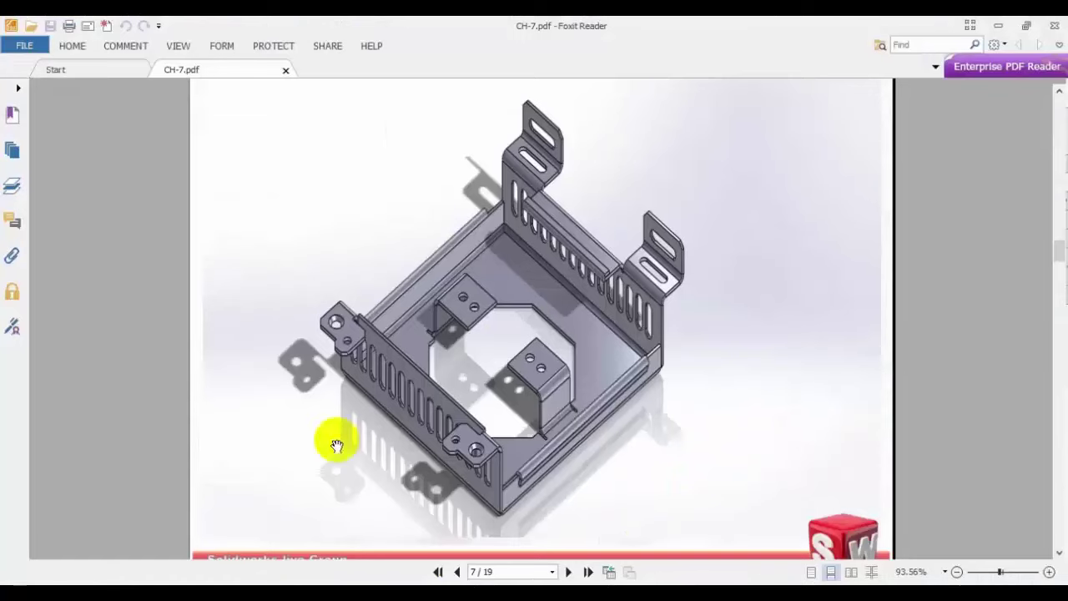
pyautogui.scroll(-3, 615, 410)
pyautogui.scroll(2, 608, 408)
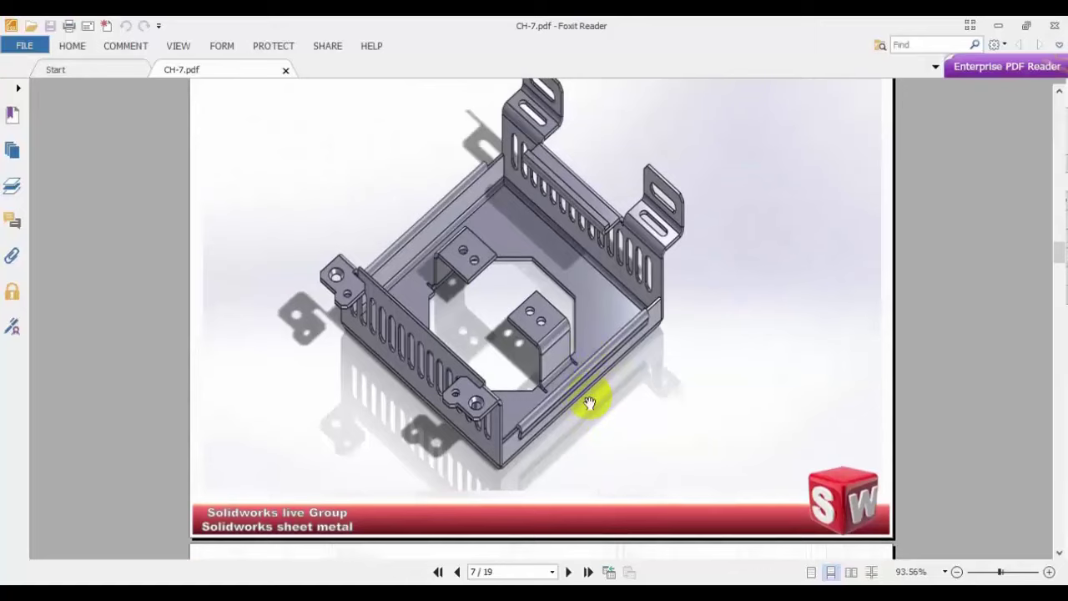
pyautogui.click(264, 582)
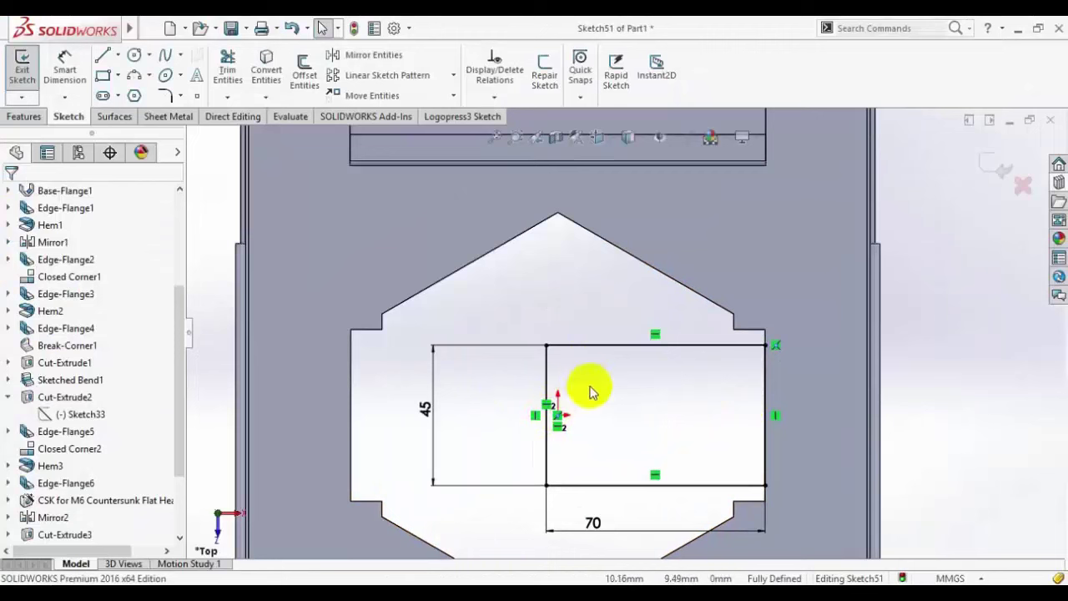
# Step: Turn the 45 × 70 mm rectangle into a 1.5 mm base-flange tab merged with the tray
pyautogui.scroll(1, 83, 217)
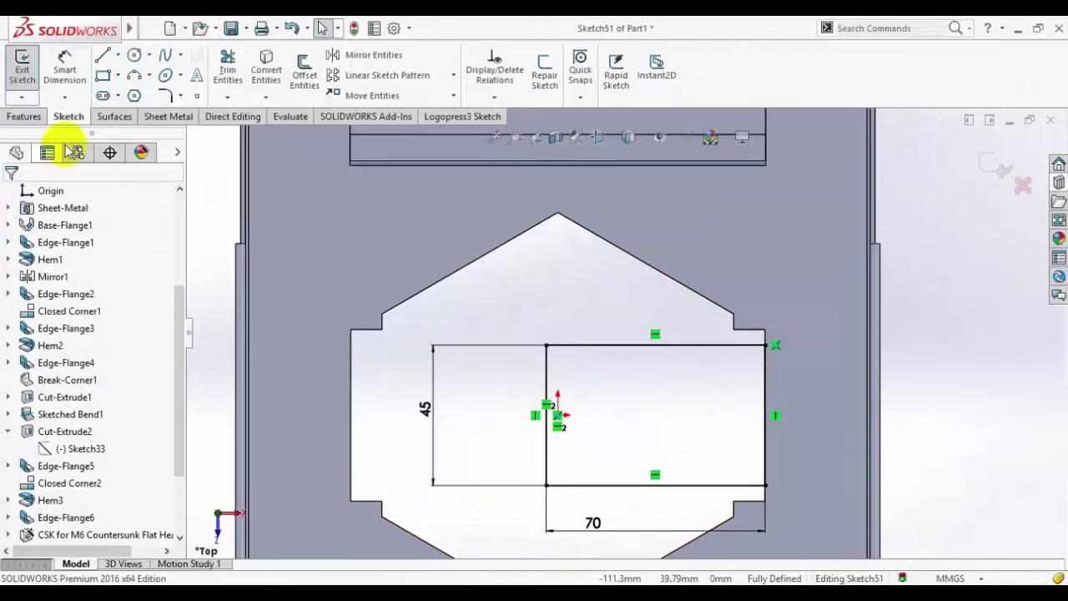
pyautogui.click(162, 116)
pyautogui.click(31, 72)
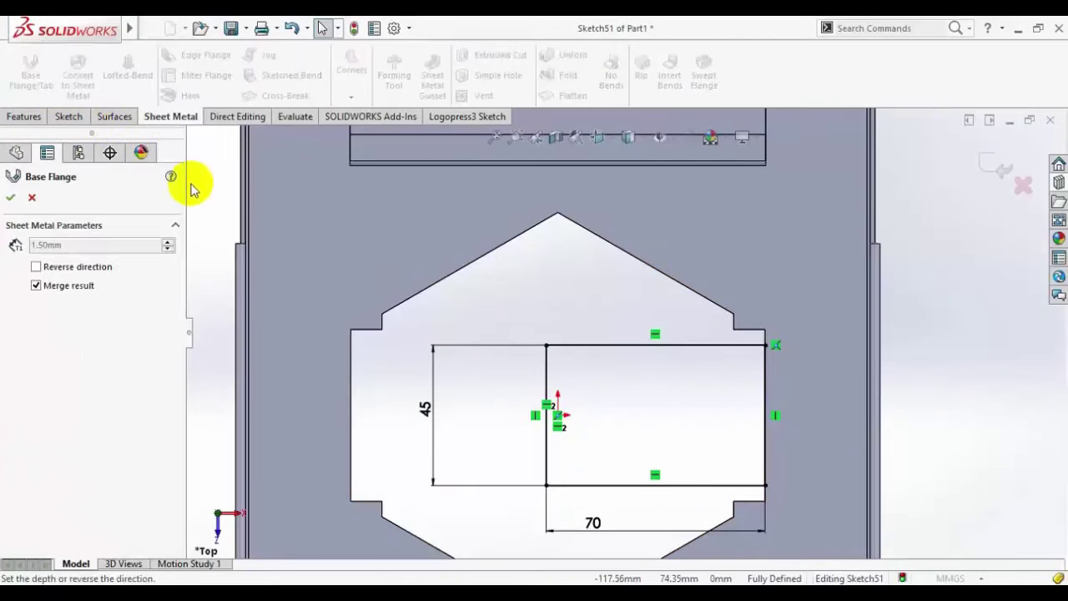
pyautogui.click(11, 198)
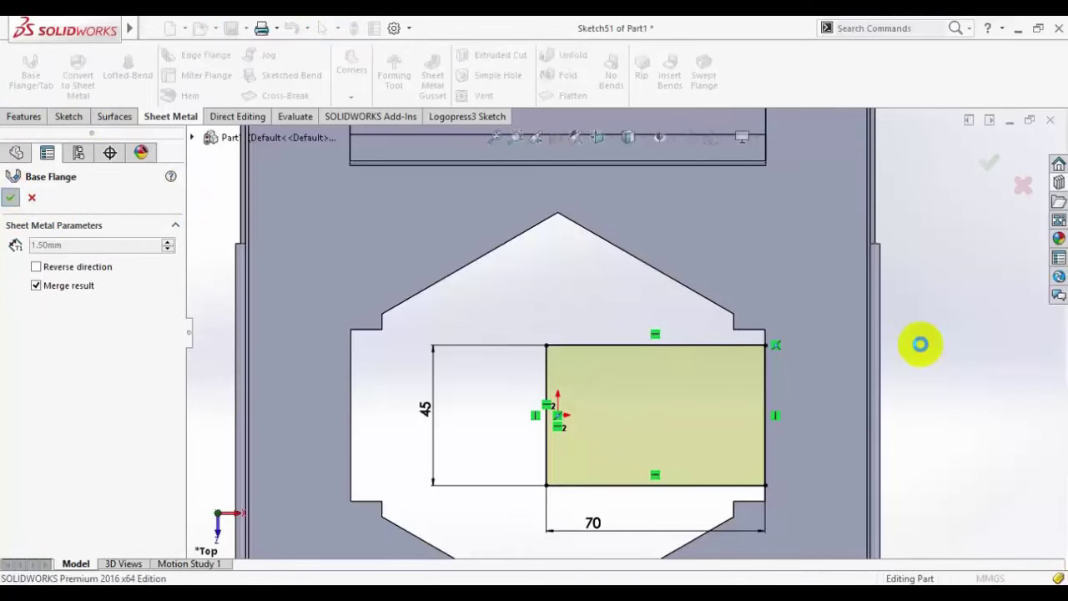
pyautogui.click(699, 379)
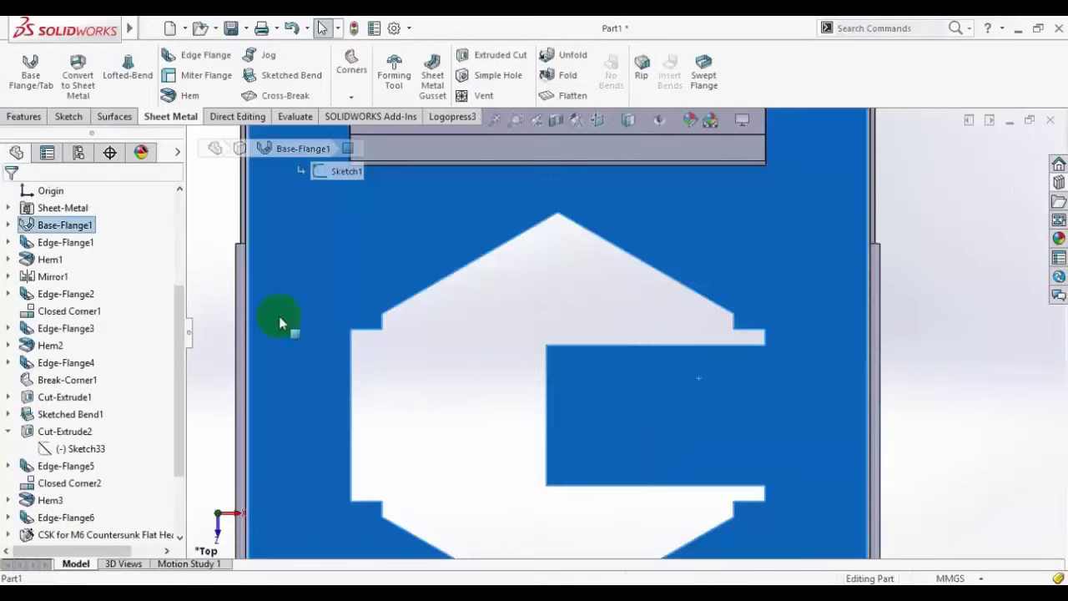
# Step: Start a sketch on the tab and draw a vertical line across it
pyautogui.click(67, 116)
pyautogui.click(22, 68)
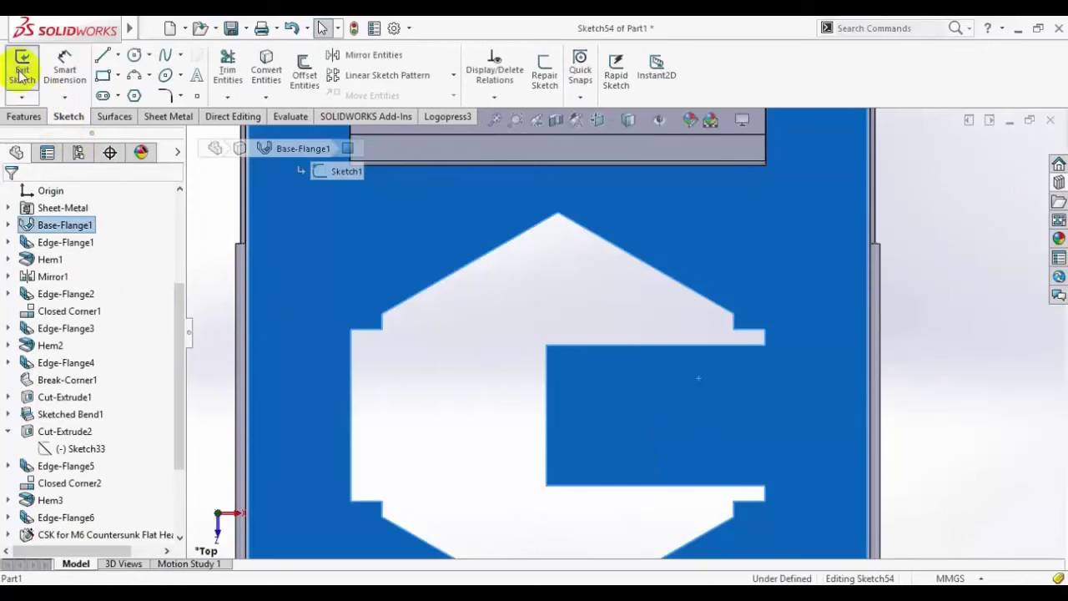
pyautogui.click(102, 55)
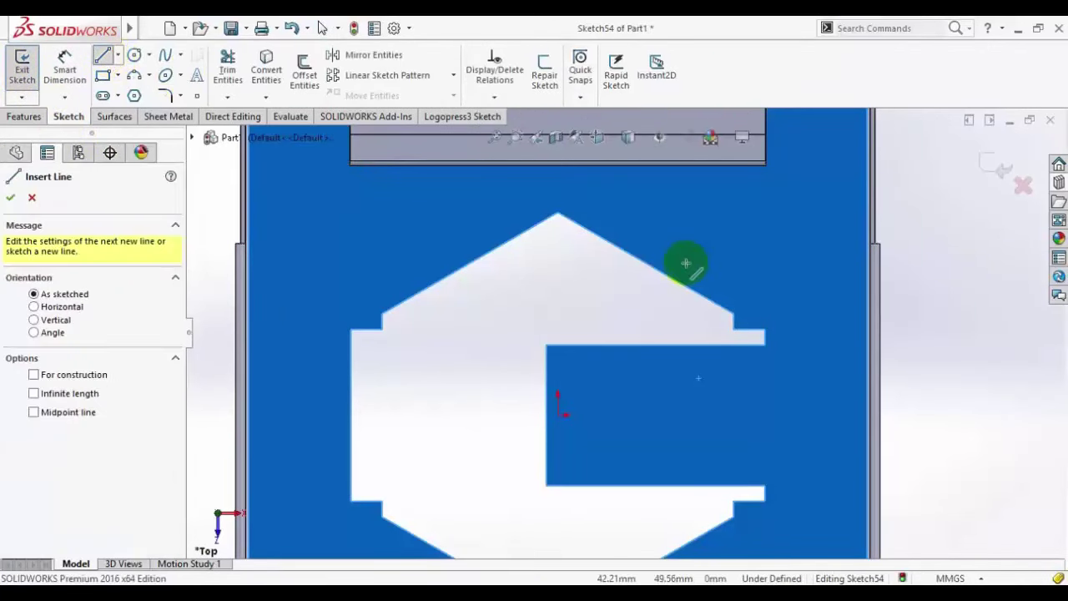
pyautogui.click(722, 347)
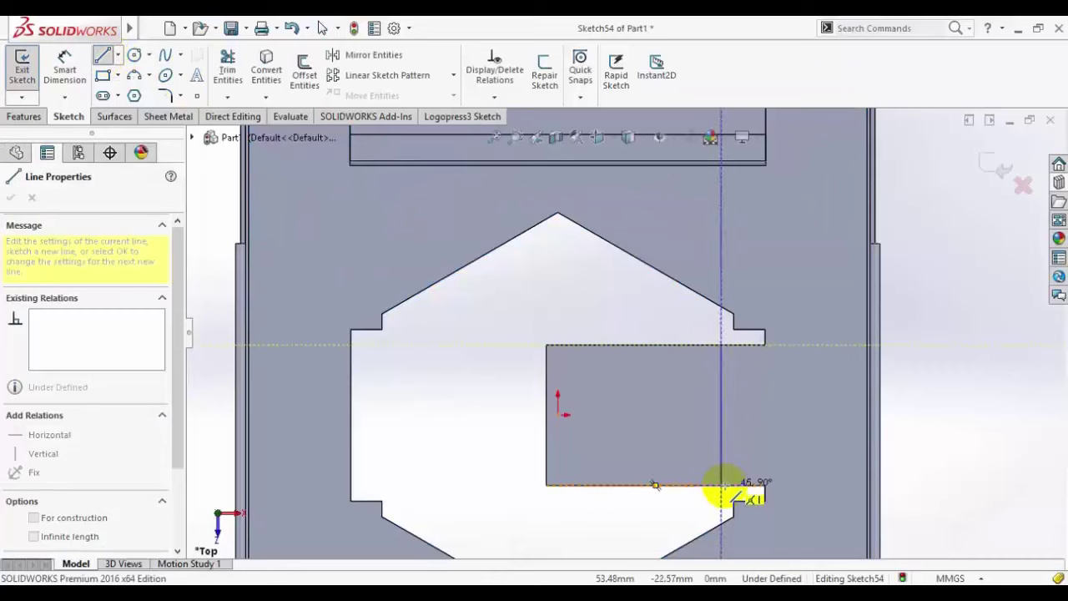
pyautogui.click(723, 486)
pyautogui.rightClick(465, 341)
pyautogui.click(469, 341)
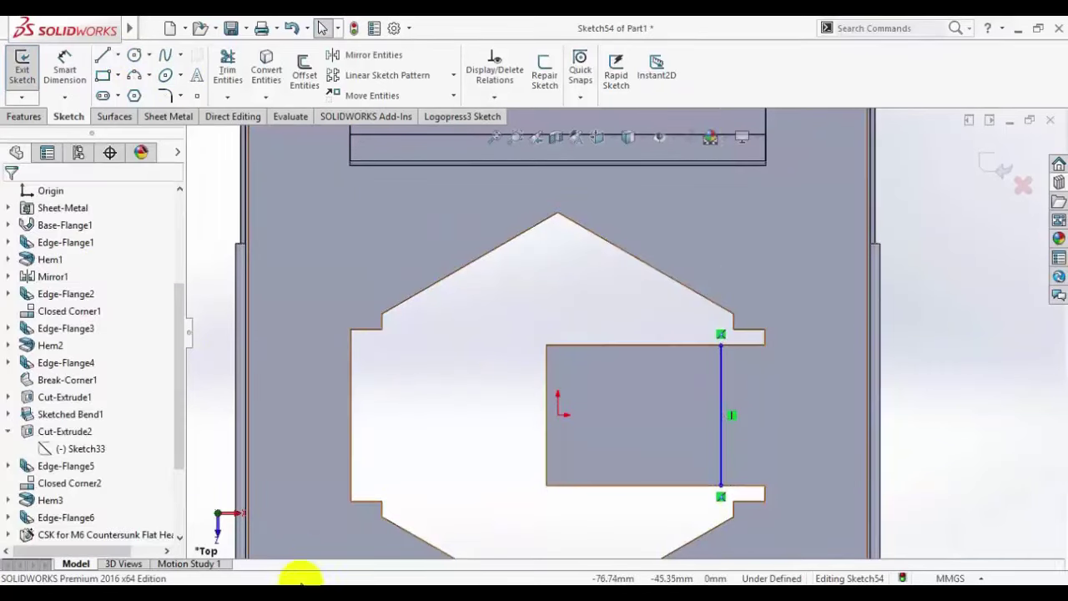
pyautogui.click(261, 582)
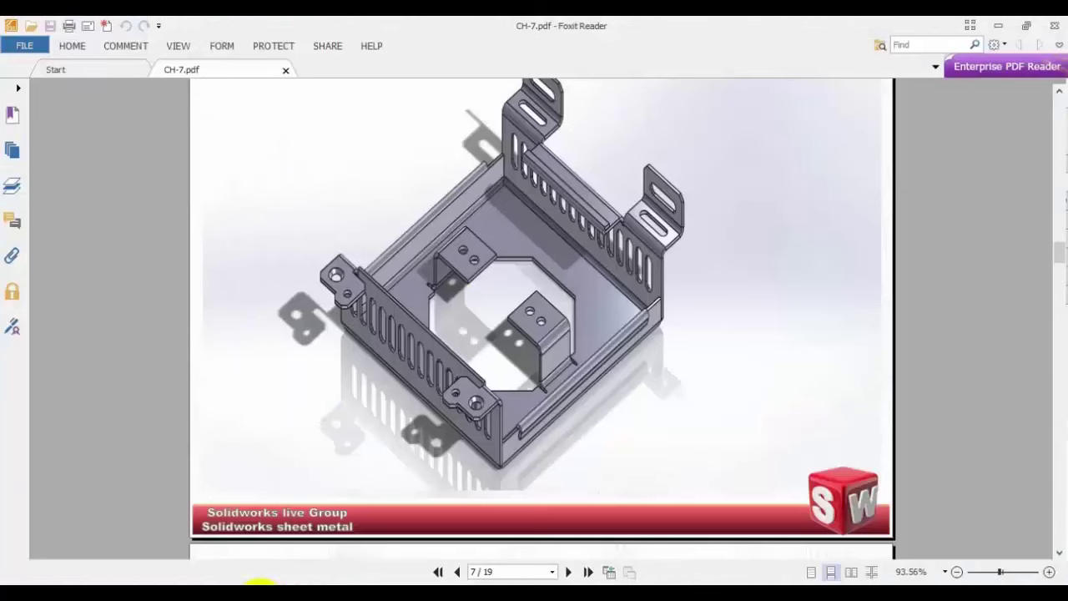
pyautogui.click(260, 582)
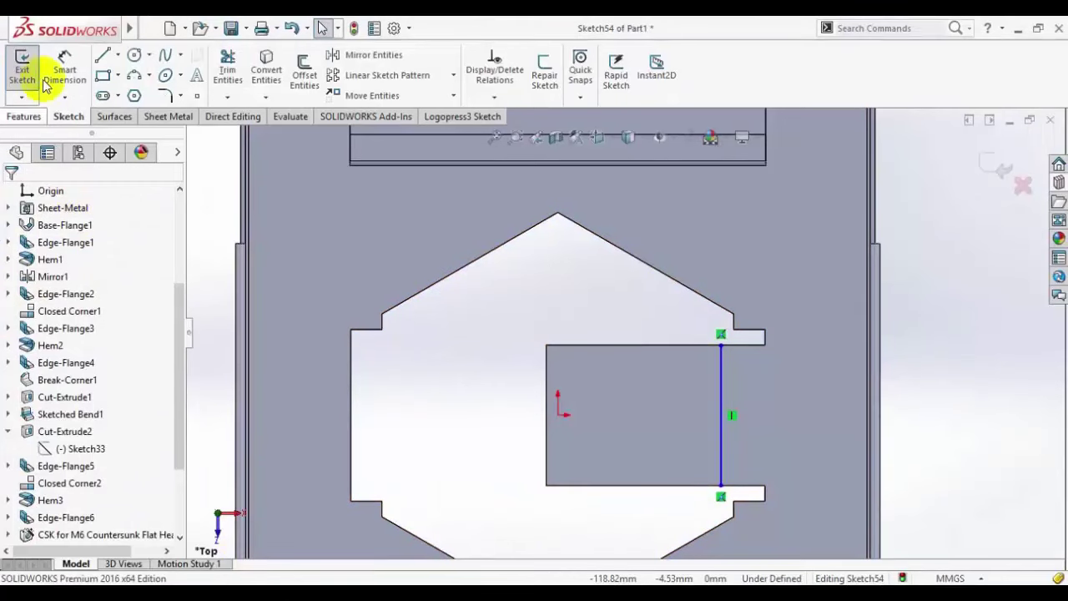
# Step: Dimension the line 6 mm from the tab's right end and exit the sketch
pyautogui.click(52, 65)
pyautogui.click(725, 392)
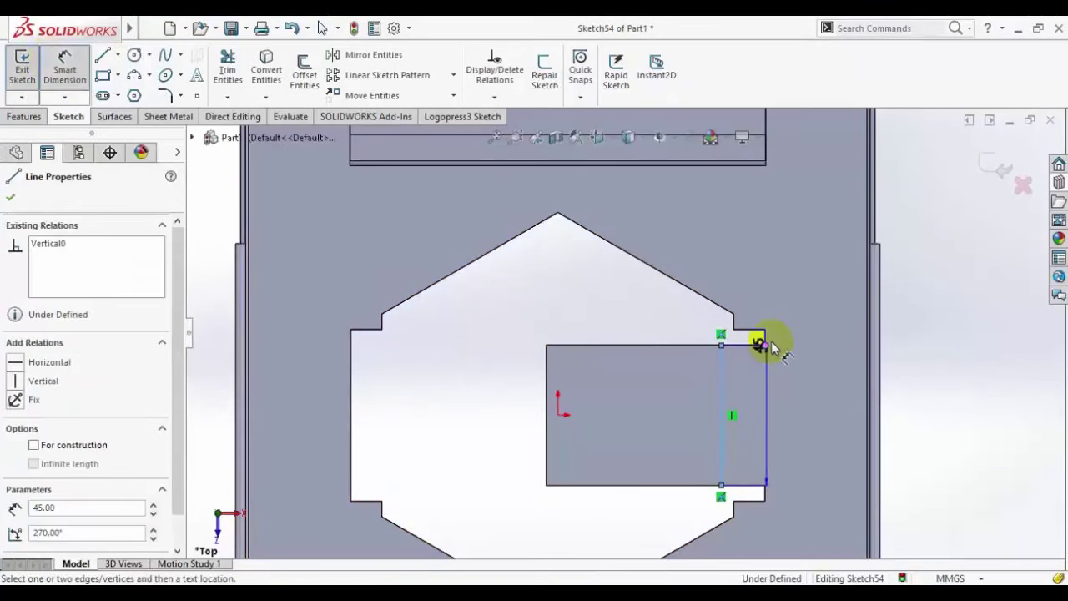
pyautogui.click(767, 347)
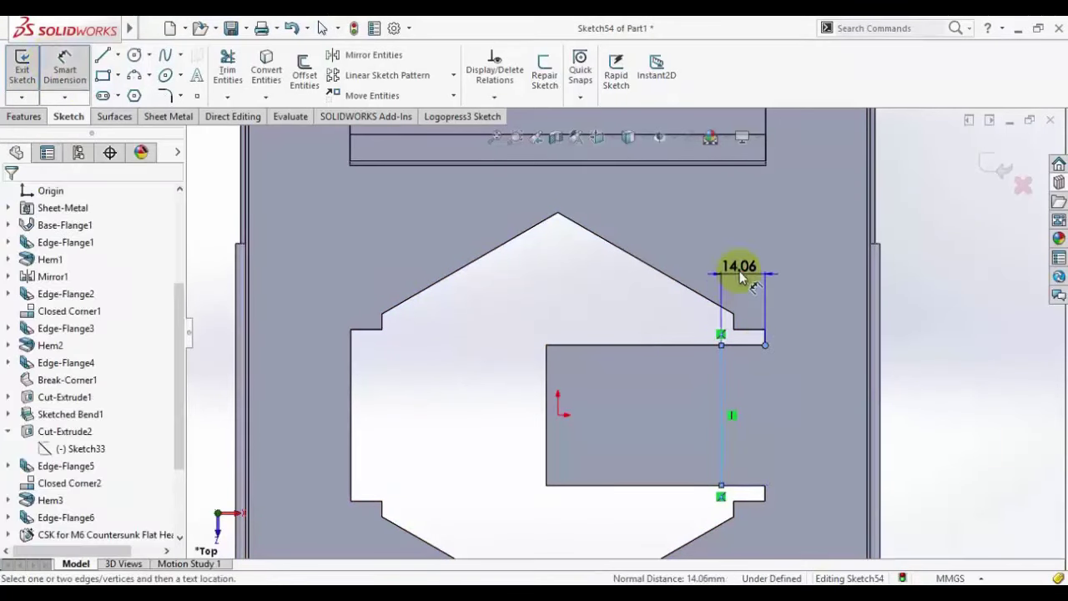
pyautogui.click(742, 277)
pyautogui.write('10')
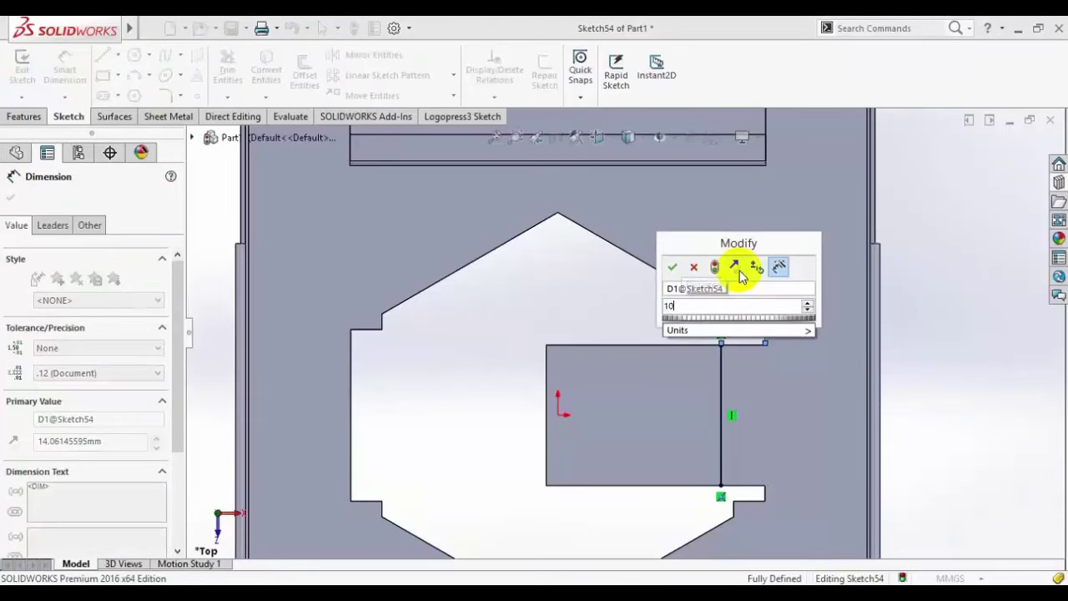
pyautogui.press('Return')
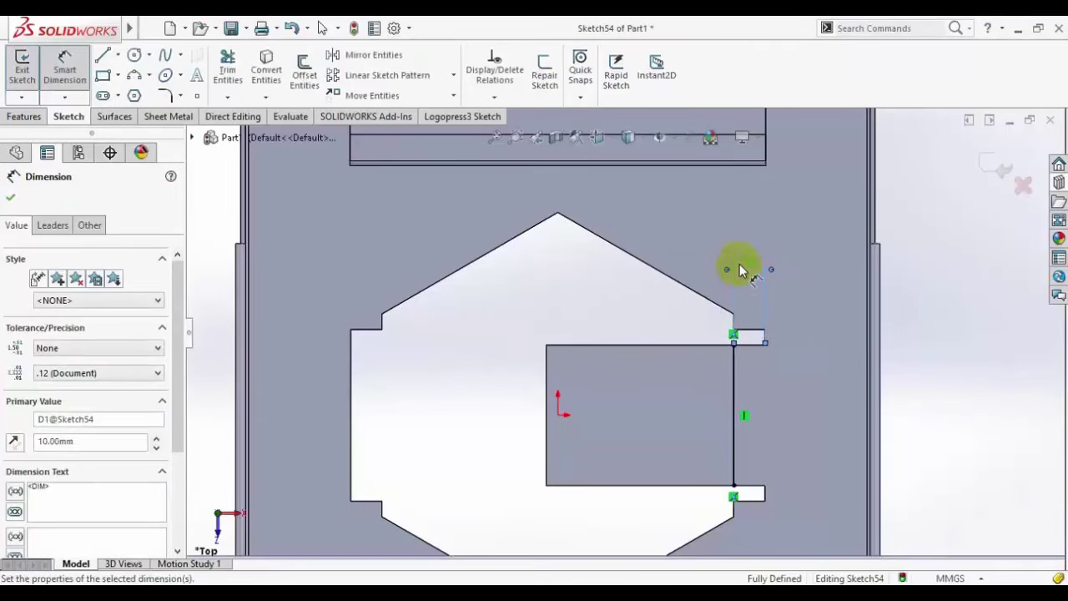
pyautogui.doubleClick(740, 264)
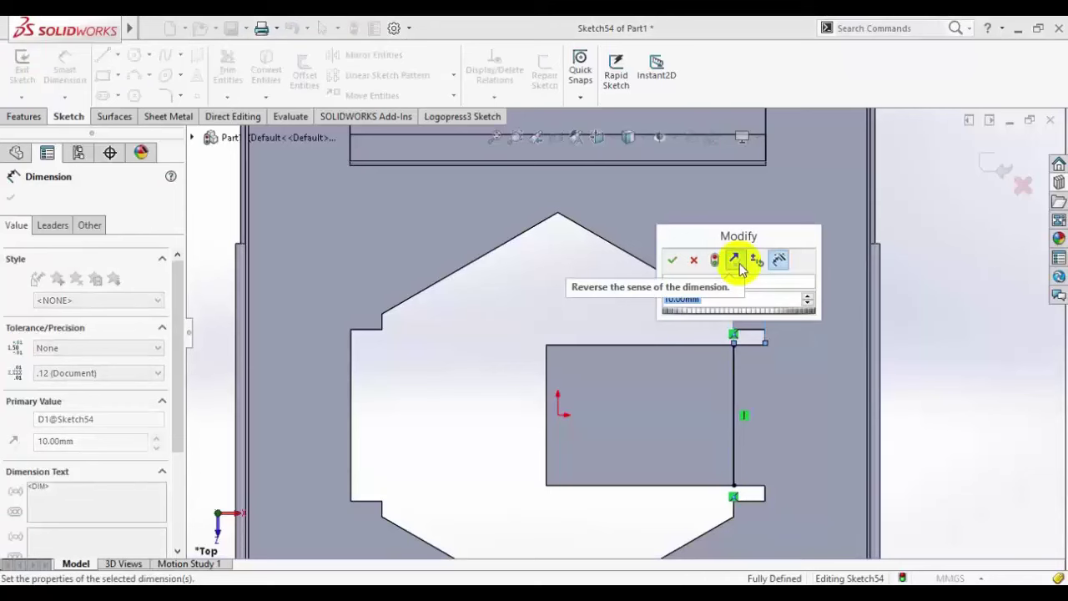
pyautogui.write('6')
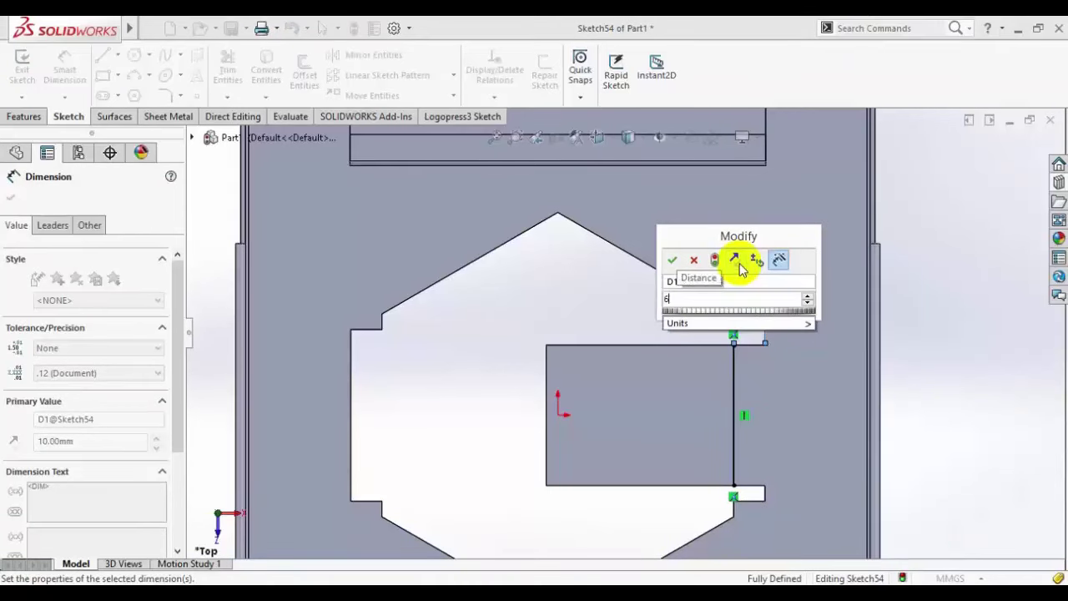
pyautogui.press('Return')
pyautogui.click(11, 196)
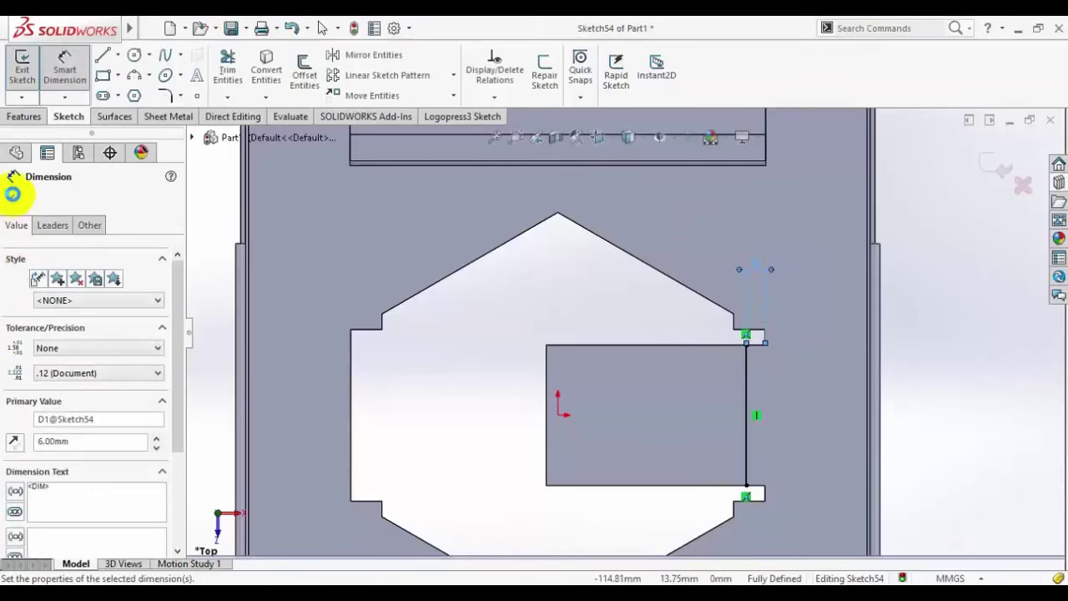
pyautogui.scroll(3, 651, 384)
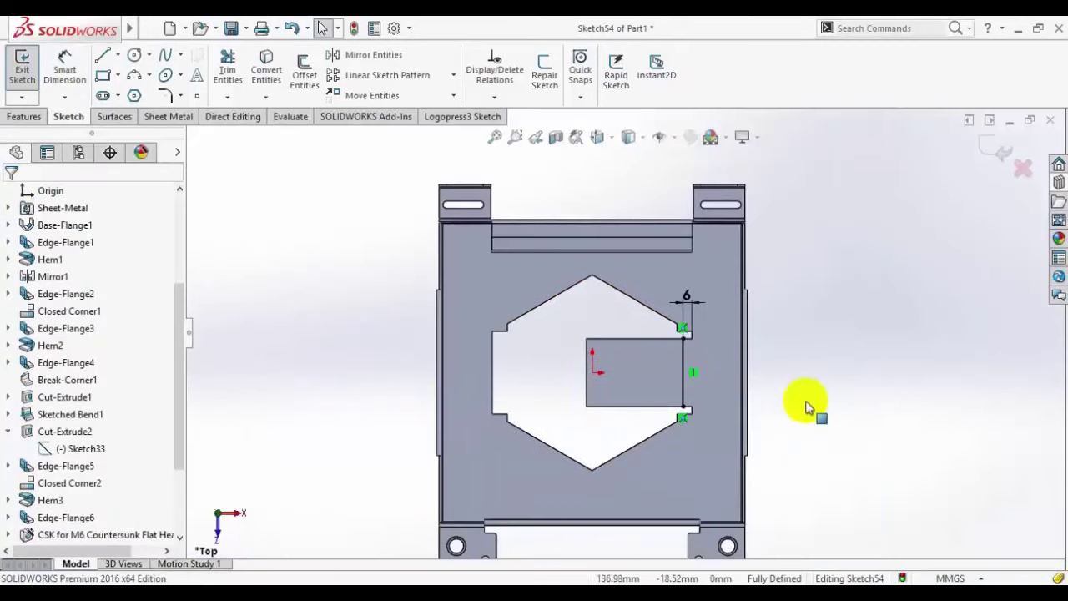
pyautogui.scroll(-1, 725, 307)
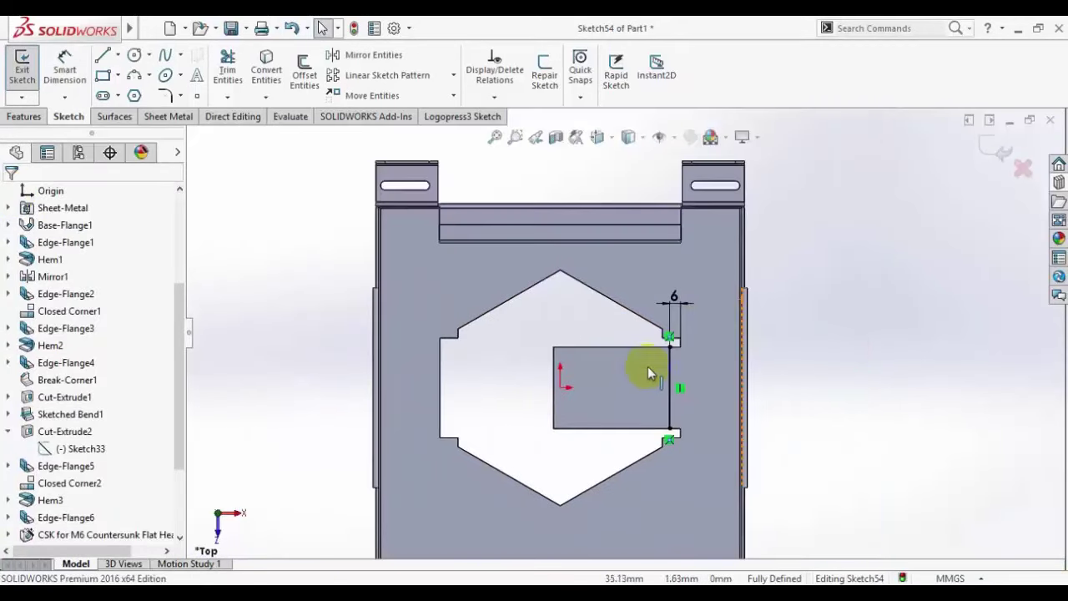
pyautogui.click(996, 151)
# Step: Start a Jog on the sketched line, choosing the tab face that stays fixed
pyautogui.click(147, 119)
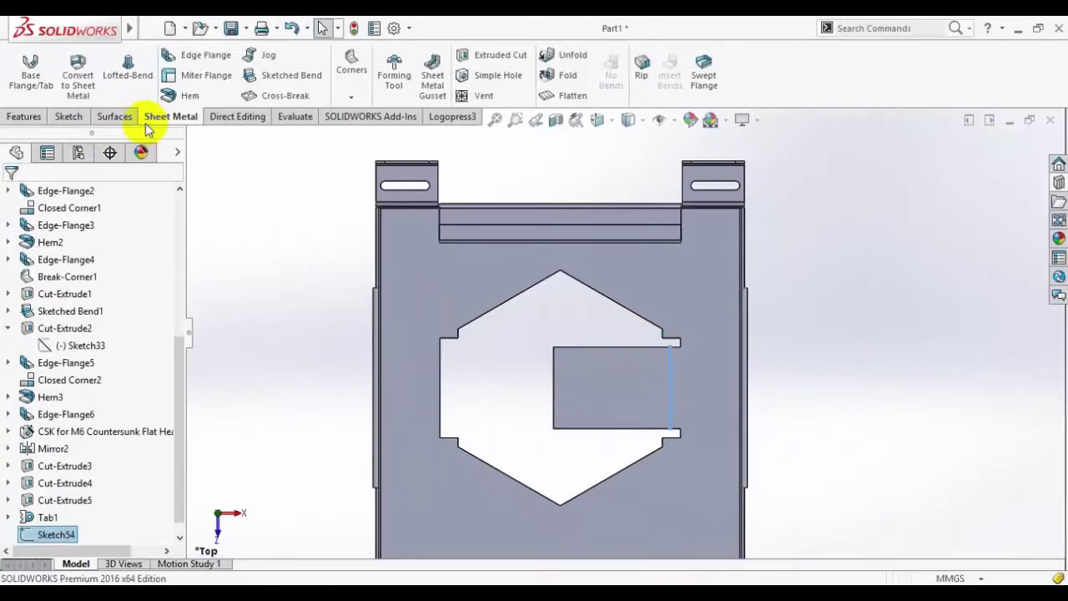
pyautogui.click(268, 54)
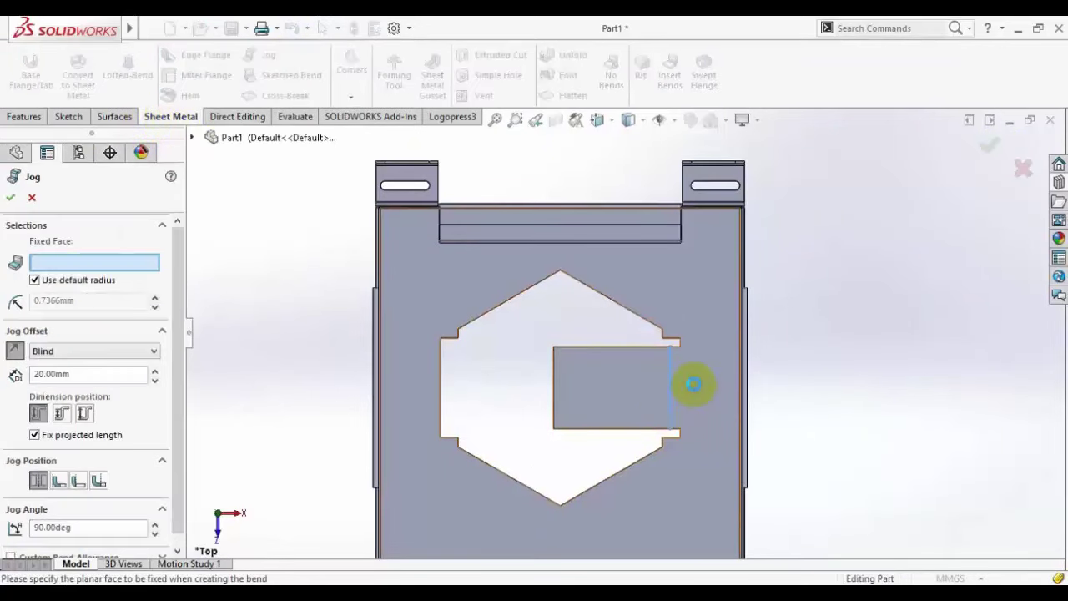
pyautogui.click(694, 384)
pyautogui.moveTo(807, 448); pyautogui.dragTo(640, 291, button='middle')
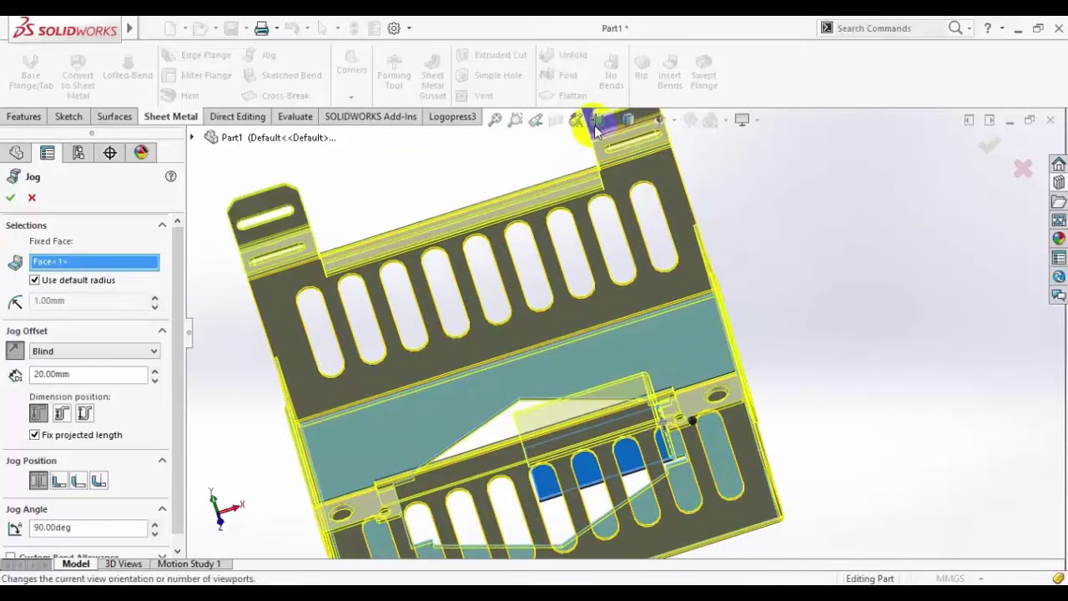
pyautogui.moveTo(492, 443); pyautogui.dragTo(496, 448, button='middle')
pyautogui.scroll(-5, 496, 449)
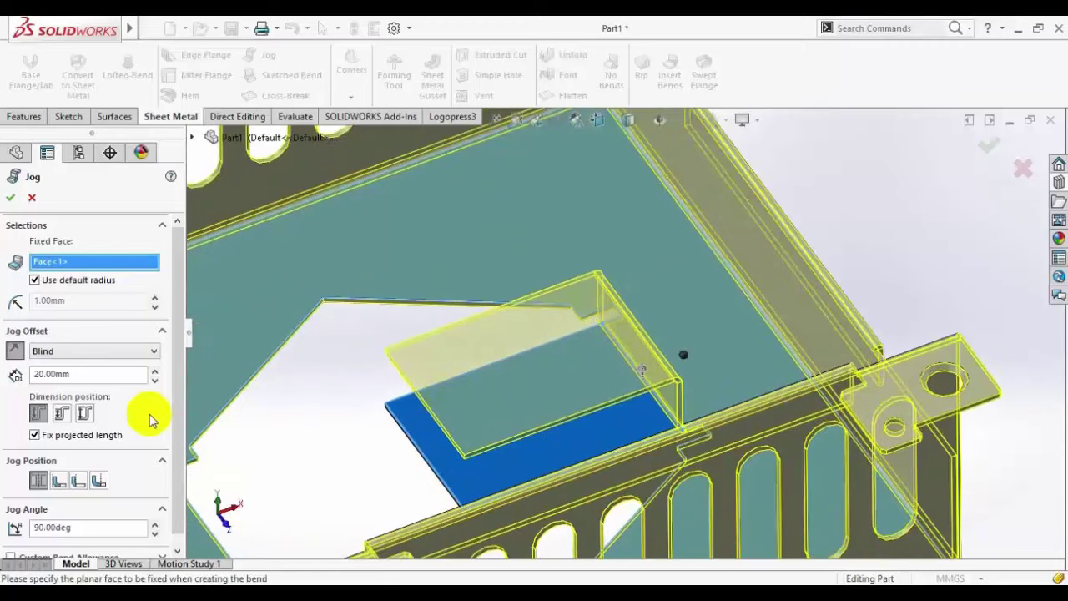
# Step: Turn off Fix projected length, set a 35 mm jog offset at 90°, and confirm
pyautogui.click(35, 434)
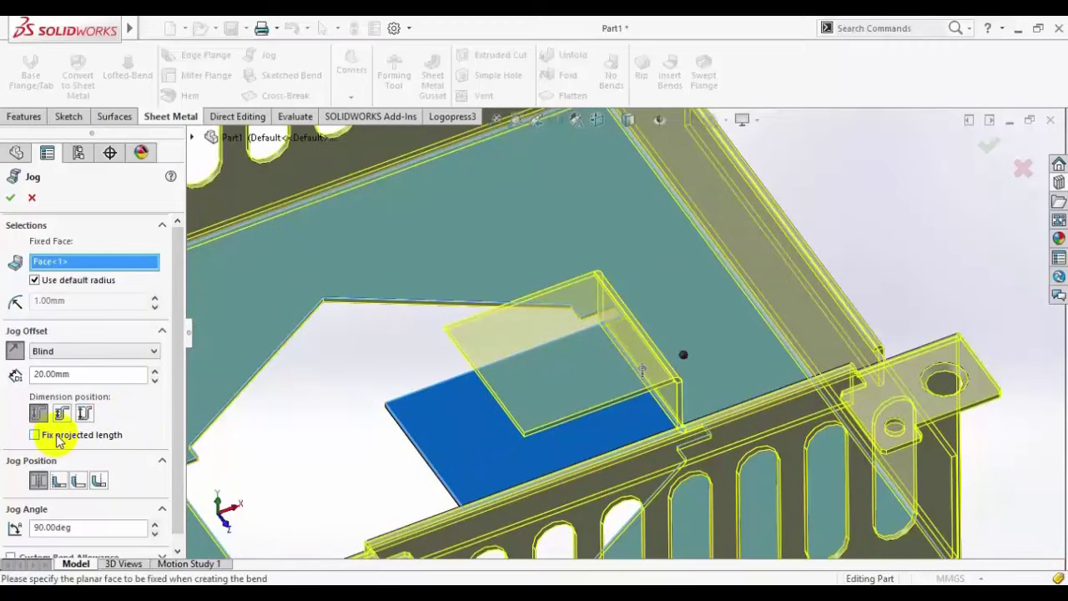
pyautogui.click(154, 369)
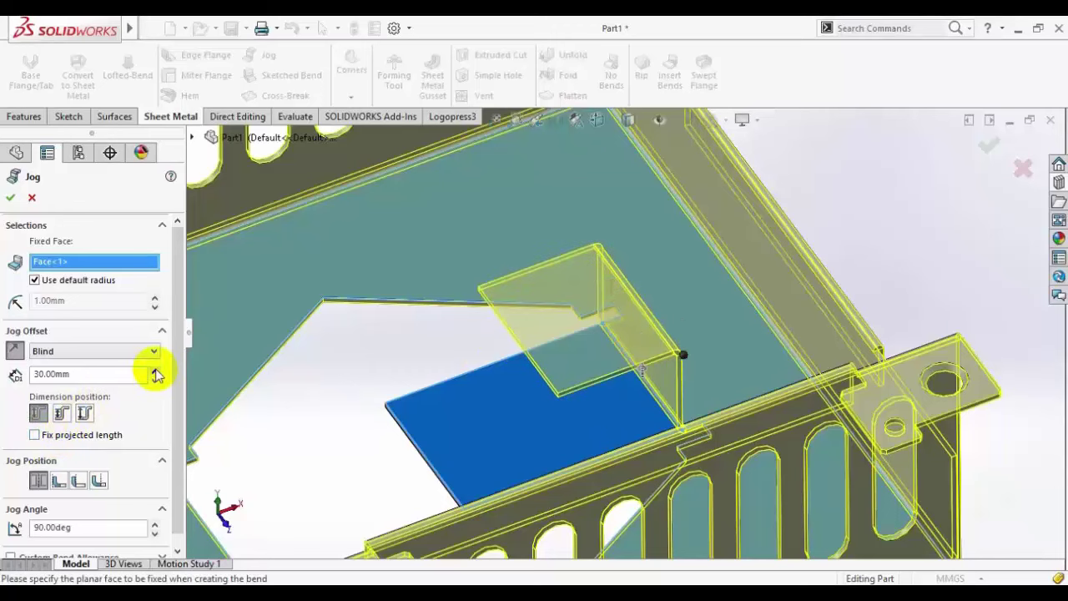
pyautogui.click(154, 369)
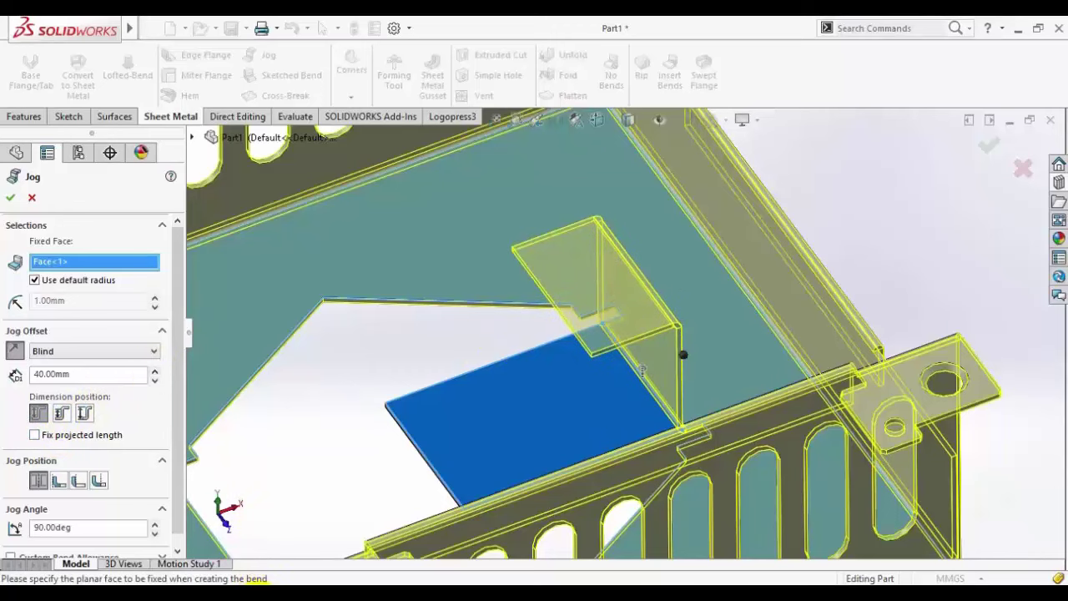
pyautogui.click(259, 584)
pyautogui.click(258, 584)
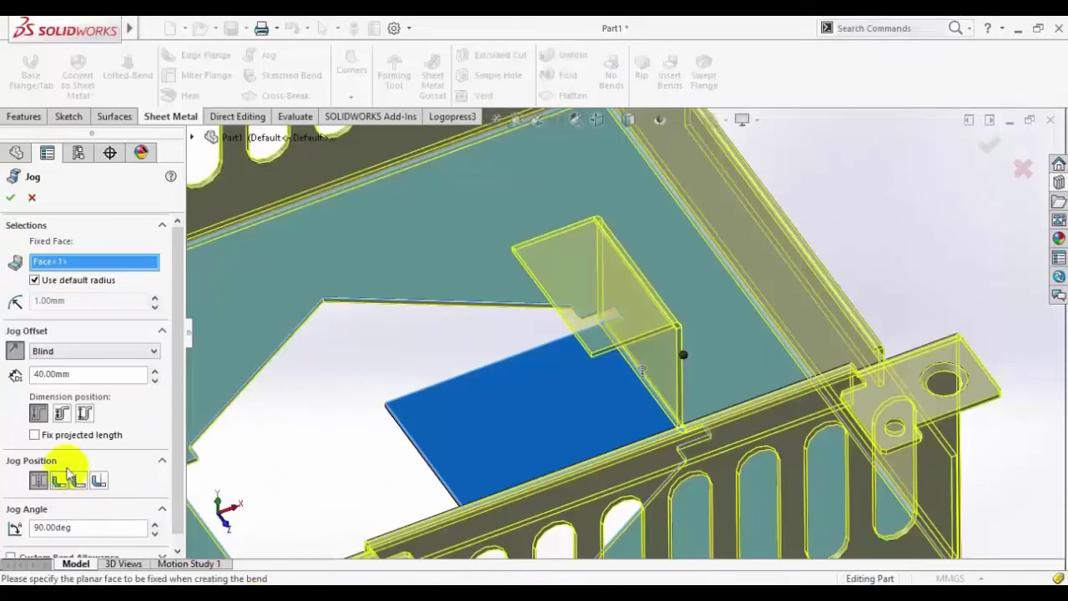
pyautogui.click(88, 374)
pyautogui.write('35')
pyautogui.press('Return')
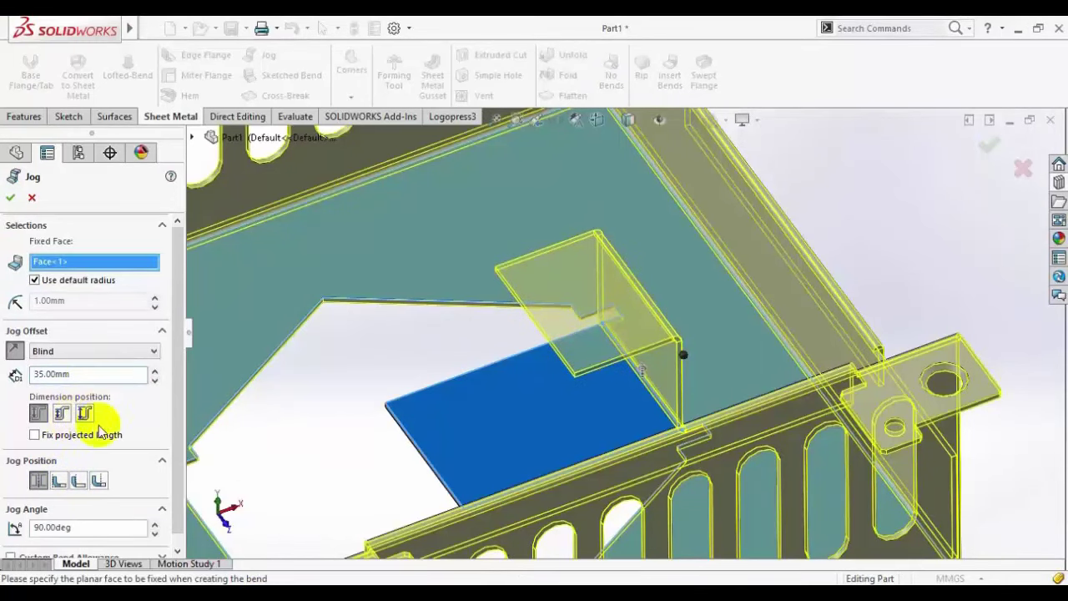
pyautogui.click(8, 198)
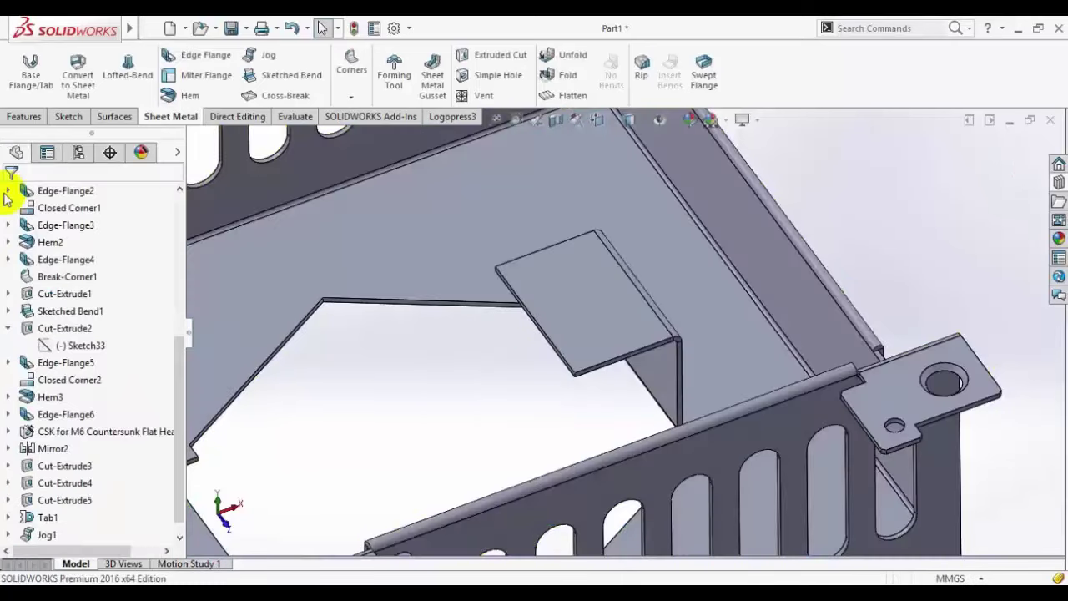
# Step: Start a sketch on the jogged tab's top face and draw two circles side by side
pyautogui.moveTo(553, 376); pyautogui.dragTo(582, 412, button='middle')
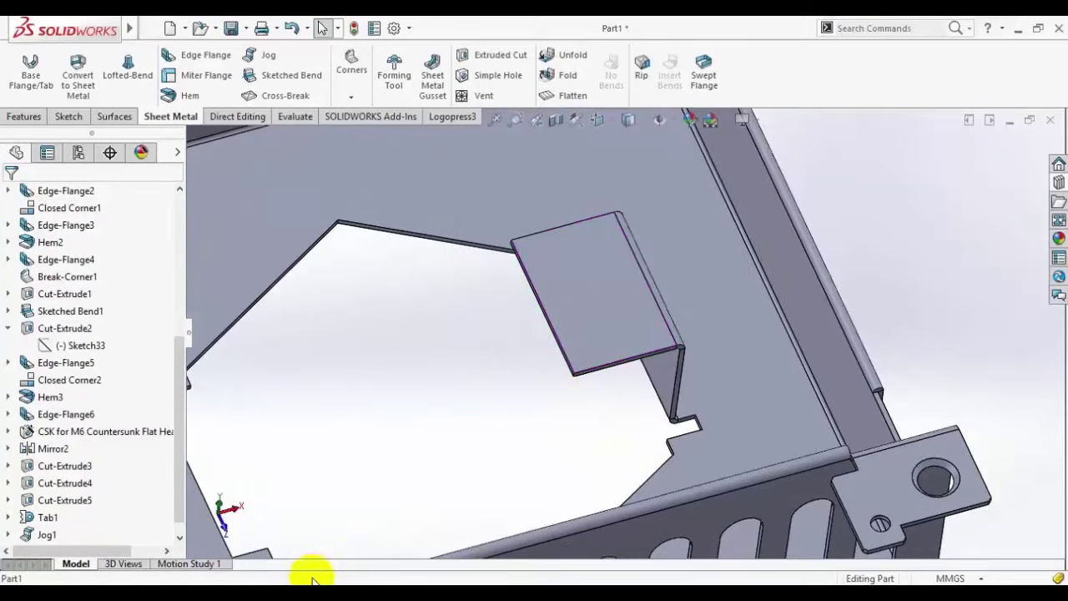
pyautogui.click(271, 578)
pyautogui.click(279, 576)
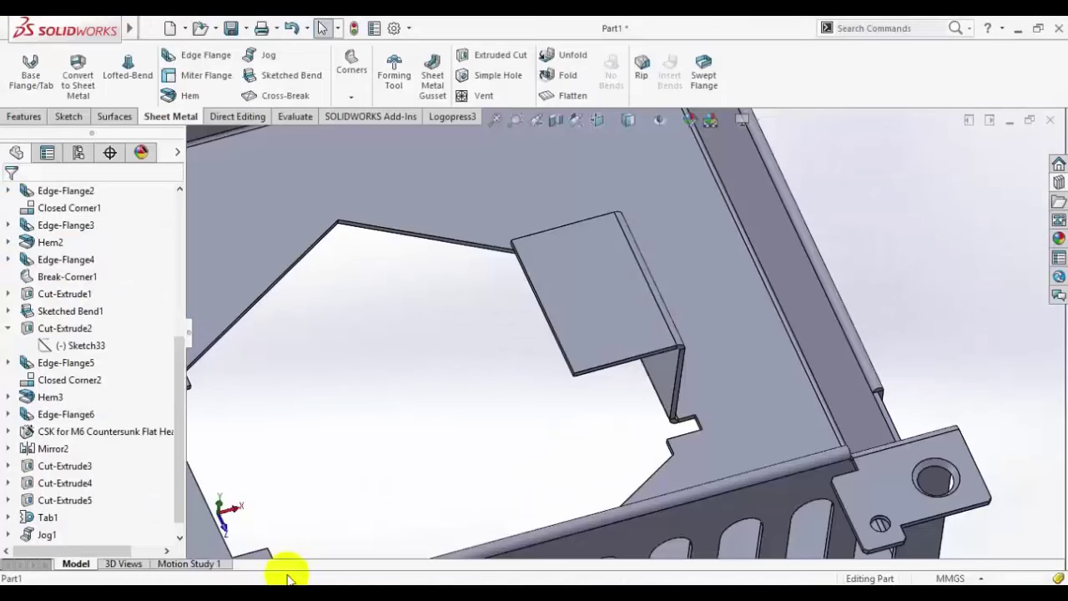
pyautogui.click(570, 297)
pyautogui.click(73, 121)
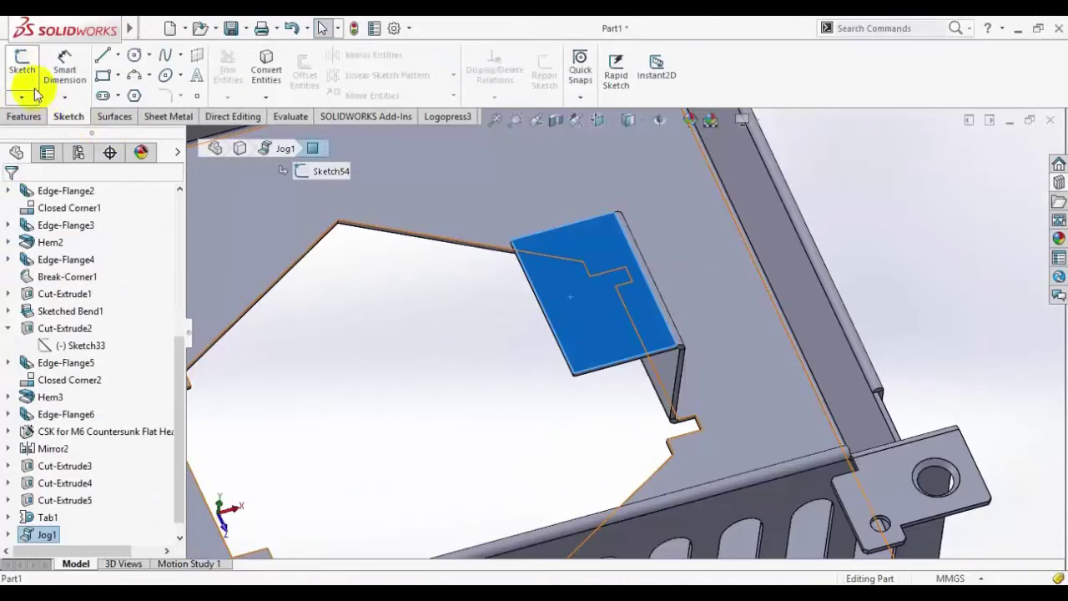
pyautogui.click(23, 66)
pyautogui.click(134, 55)
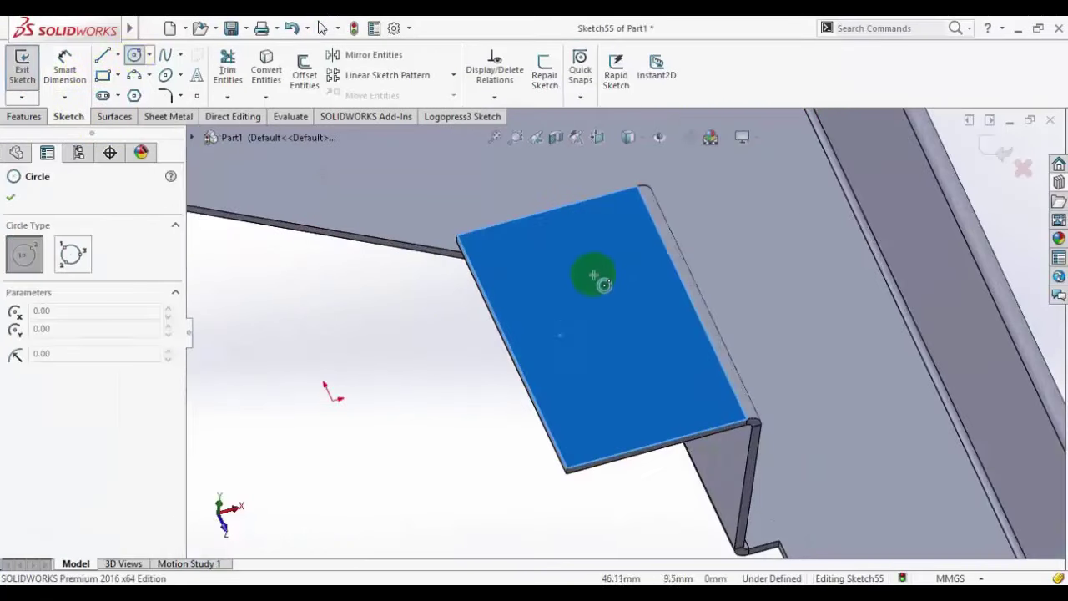
pyautogui.click(569, 357)
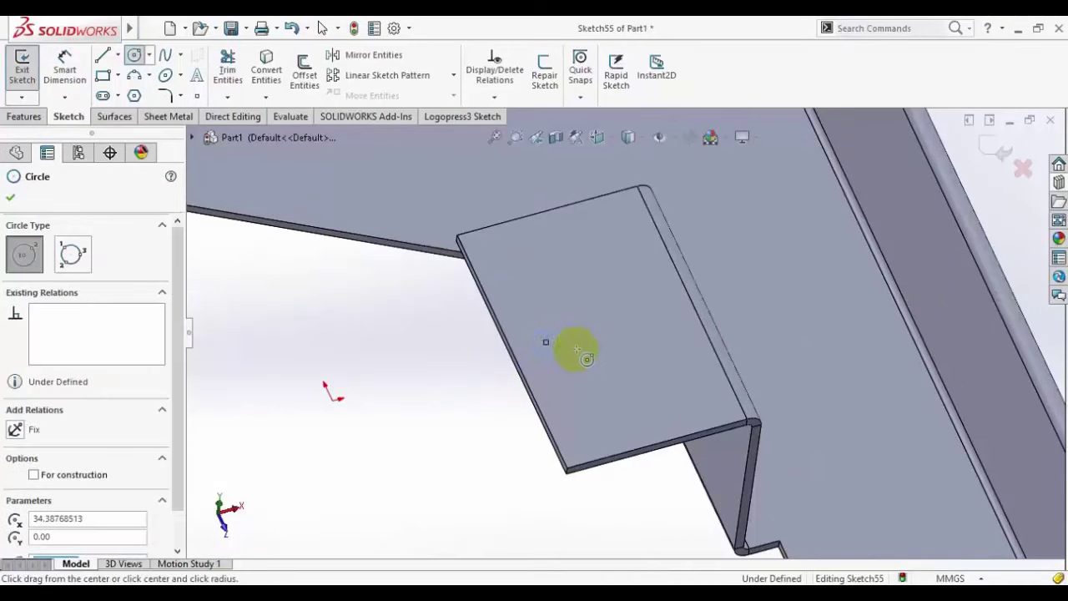
pyautogui.click(626, 324)
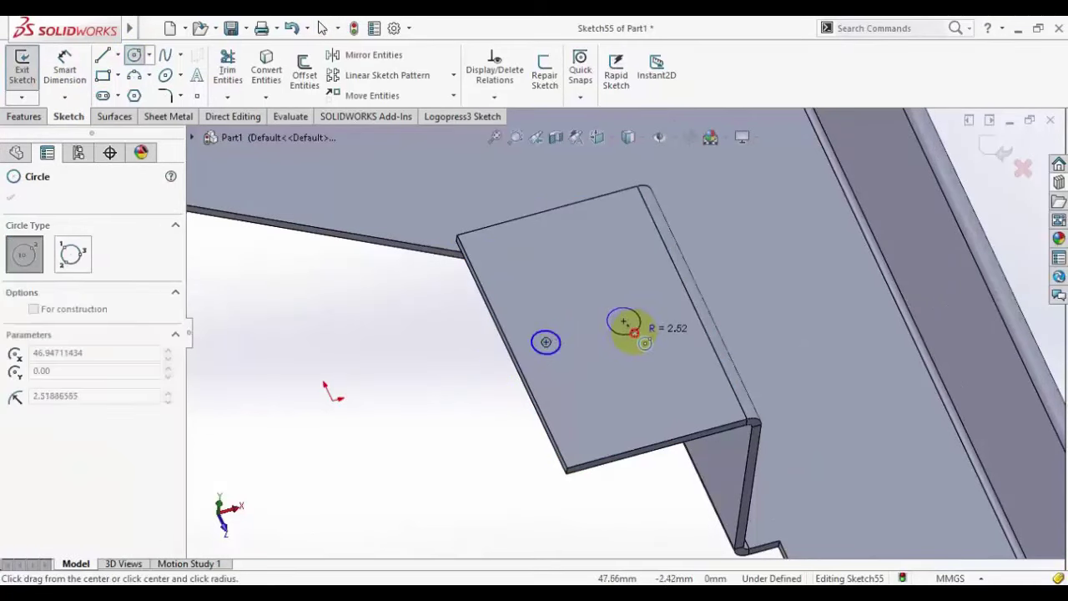
pyautogui.click(636, 332)
pyautogui.rightClick(584, 261)
pyautogui.click(599, 270)
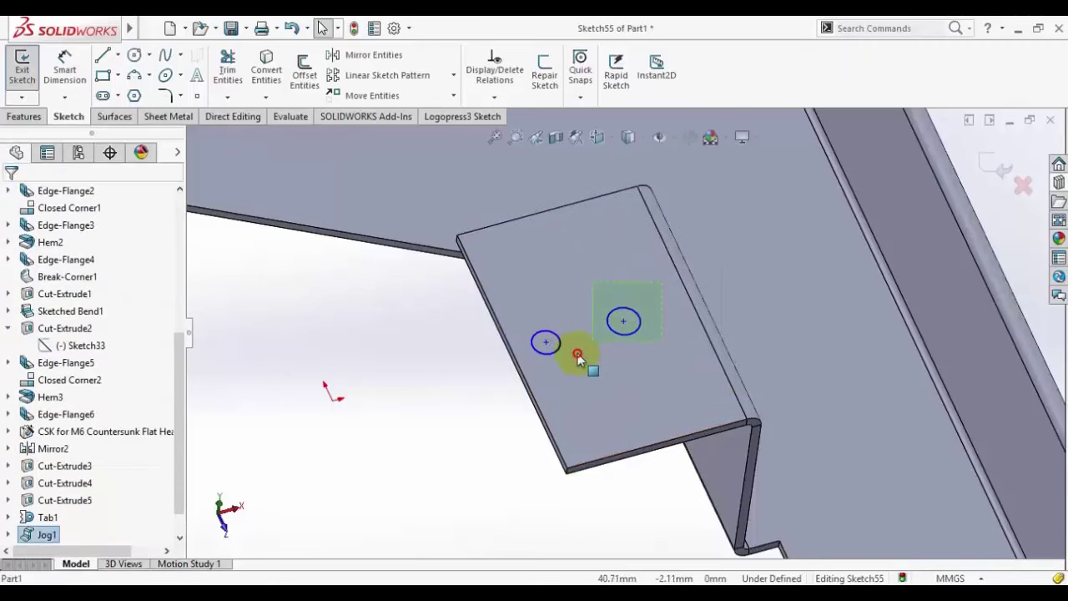
# Step: Make the two circles equal, enlarge and reposition them, then exit the sketch
pyautogui.moveTo(539, 373); pyautogui.dragTo(541, 373)
pyautogui.click(644, 298)
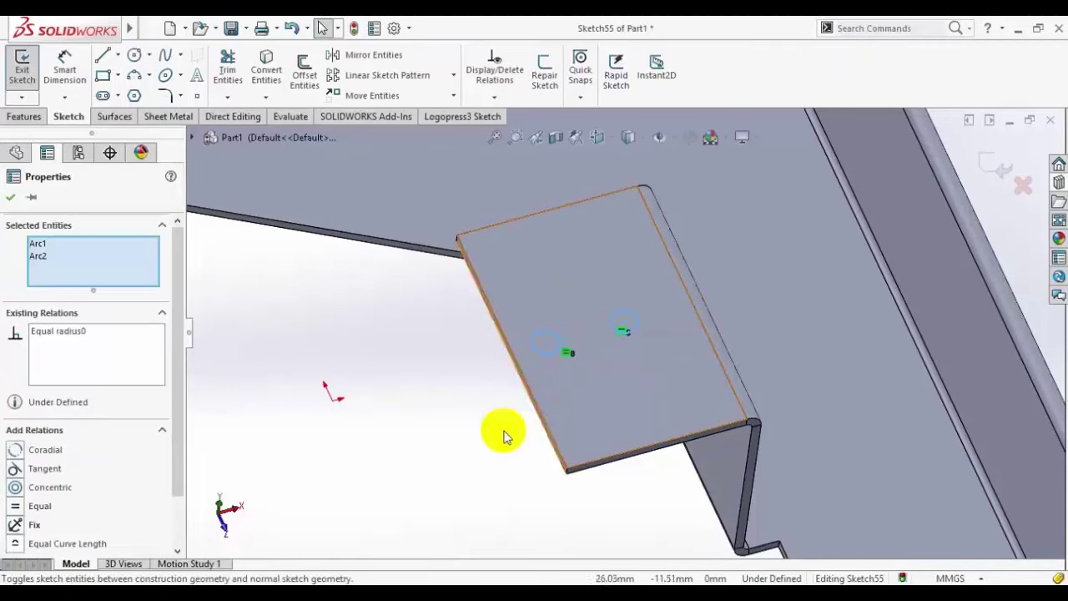
pyautogui.click(445, 451)
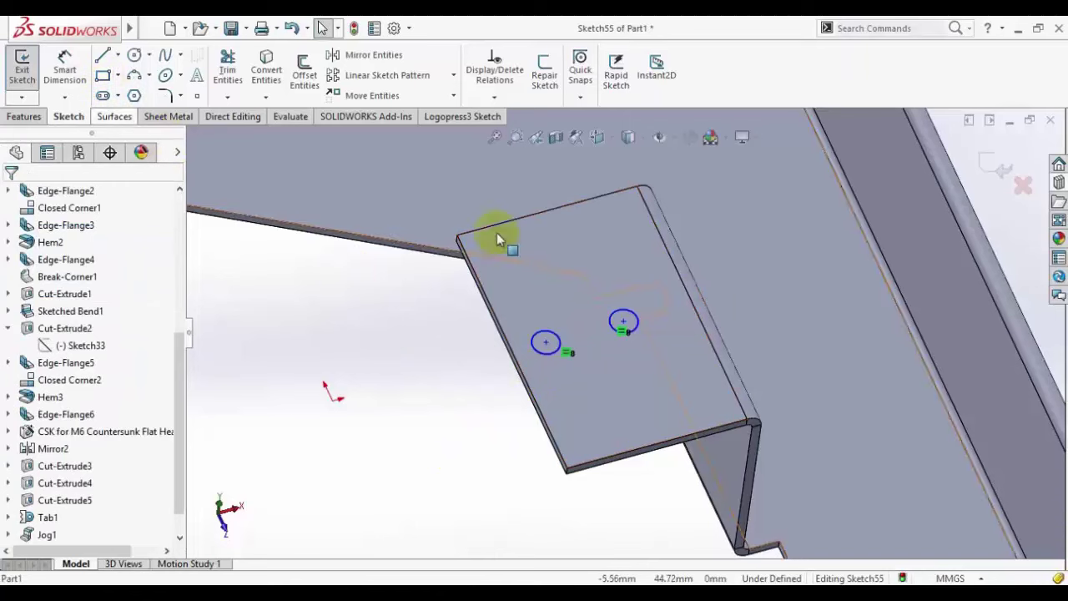
pyautogui.moveTo(558, 337)
pyautogui.mouseDown()
pyautogui.moveTo(580, 357)
pyautogui.moveTo(563, 338)
pyautogui.mouseUp()
pyautogui.click(548, 343)
pyautogui.click(484, 407)
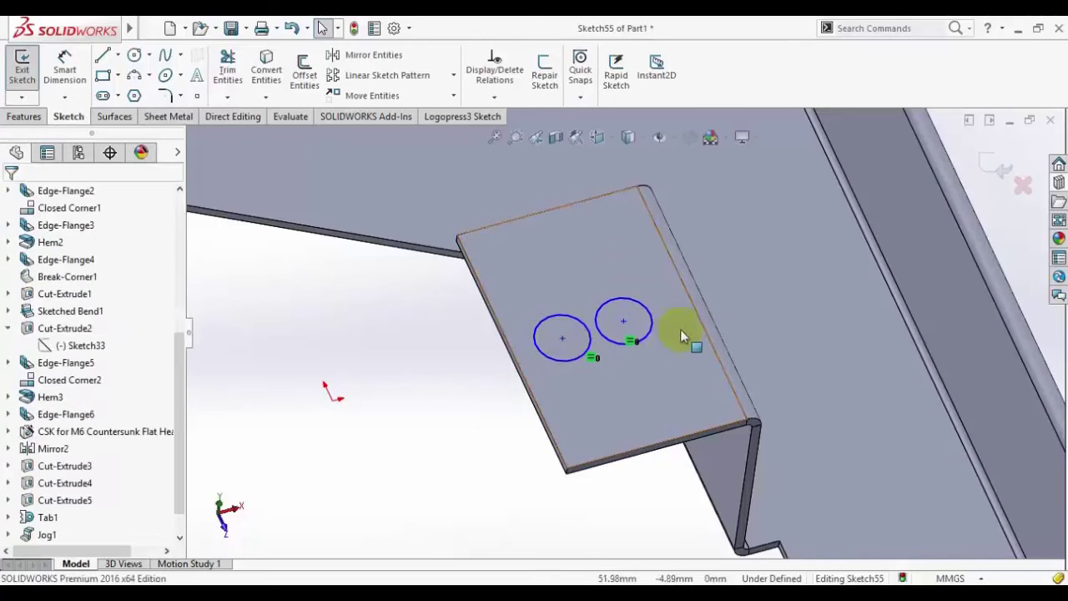
pyautogui.moveTo(644, 321); pyautogui.dragTo(645, 316)
pyautogui.click(436, 400)
pyautogui.scroll(3, 598, 381)
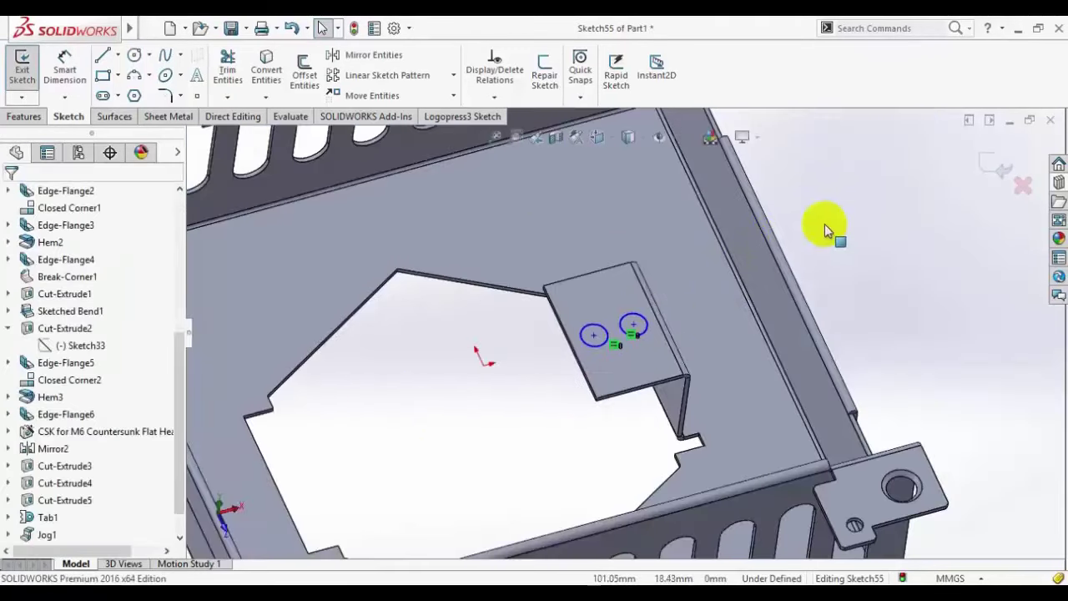
pyautogui.click(1003, 166)
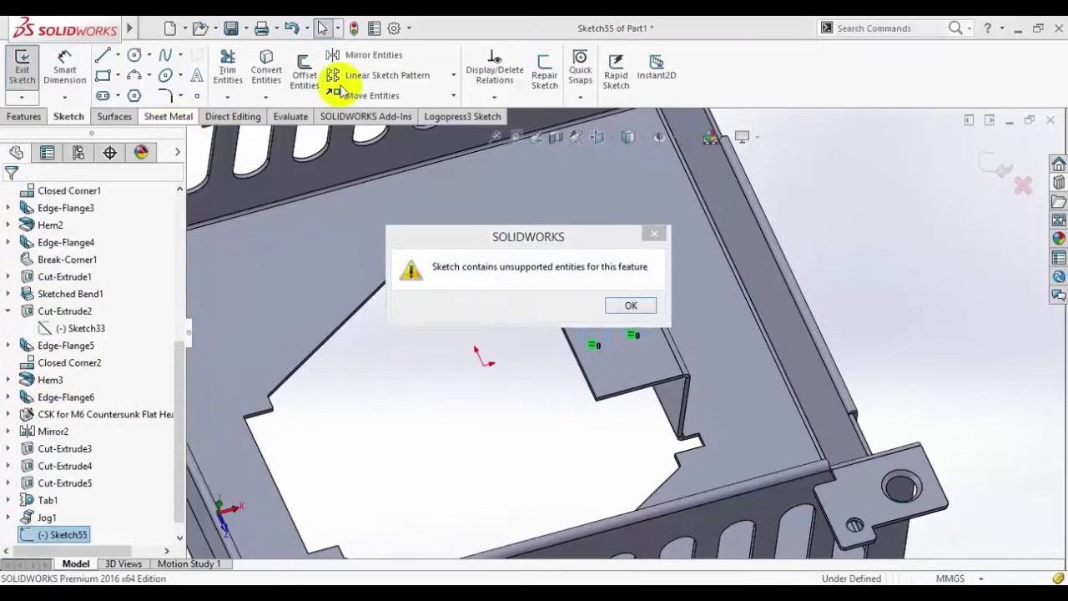
# Step: Dismiss the warning and cut one circle through the jogged tab with Extruded Cut
pyautogui.click(631, 305)
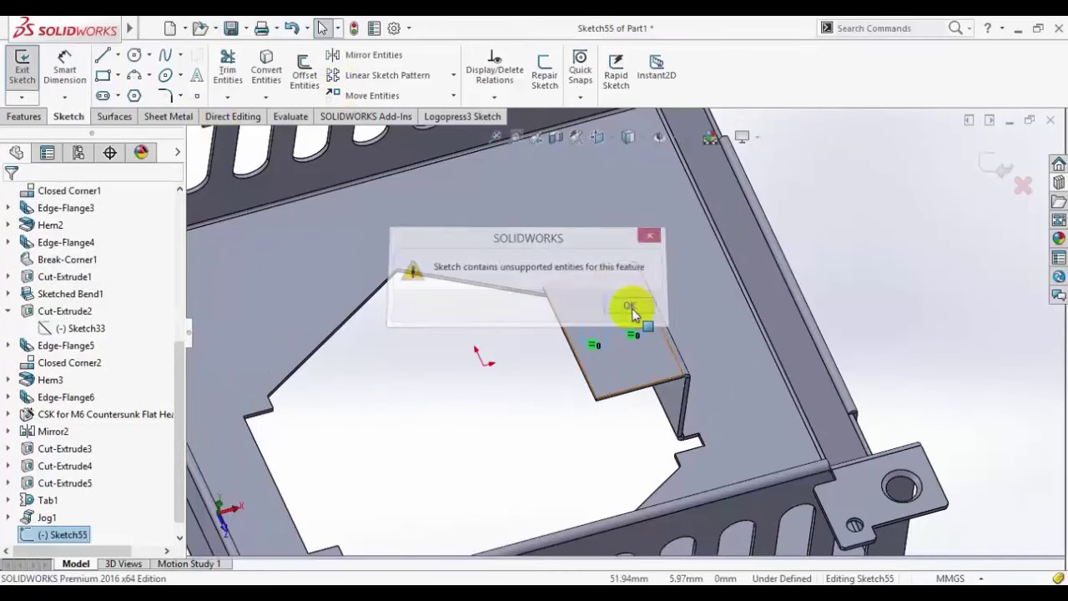
pyautogui.click(979, 165)
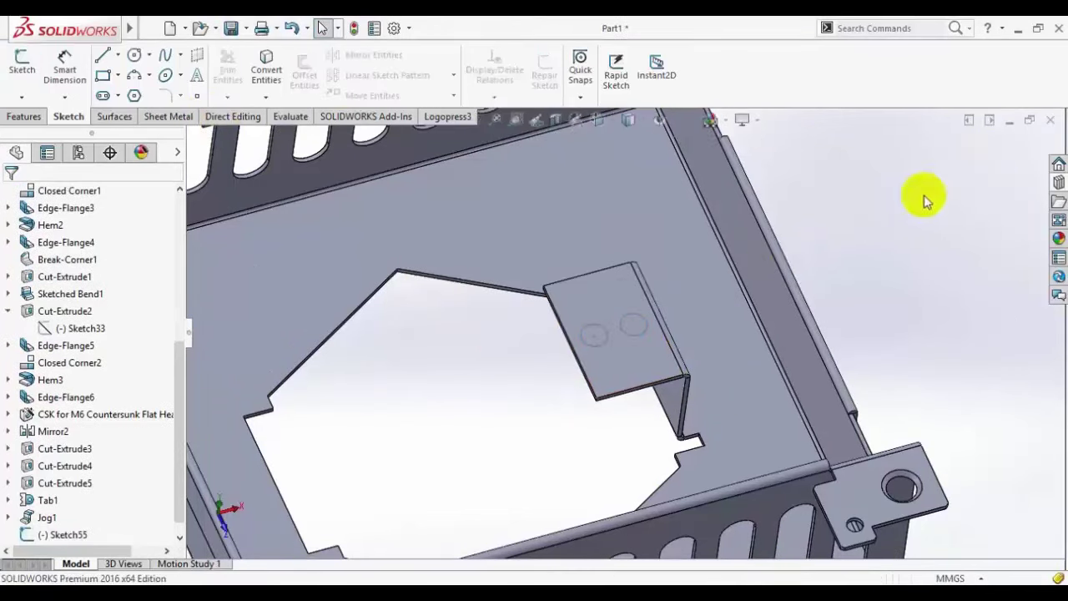
pyautogui.click(168, 116)
pyautogui.click(460, 57)
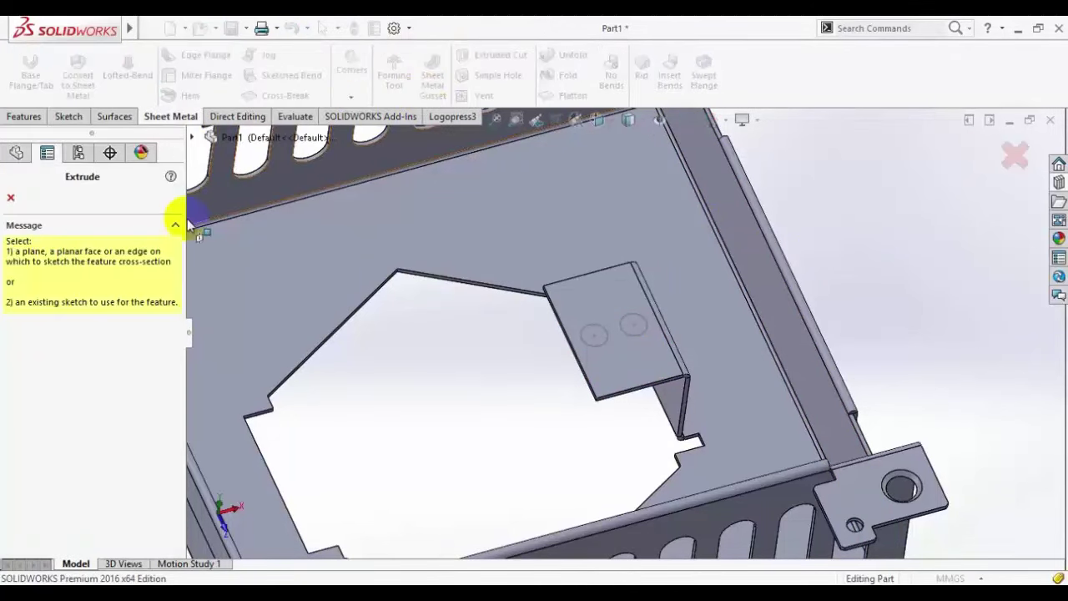
pyautogui.click(584, 337)
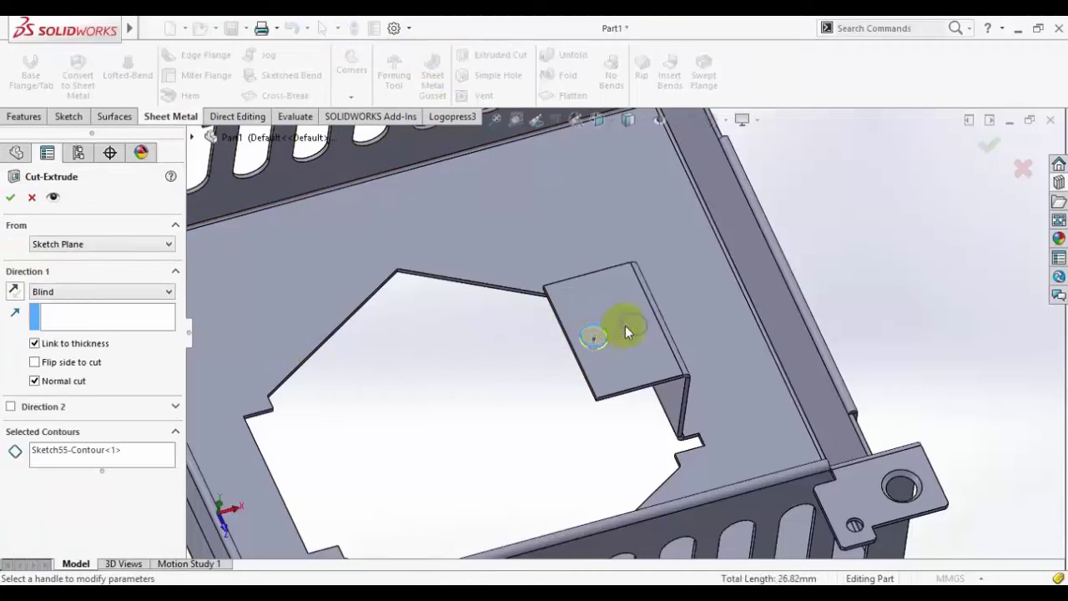
pyautogui.click(10, 199)
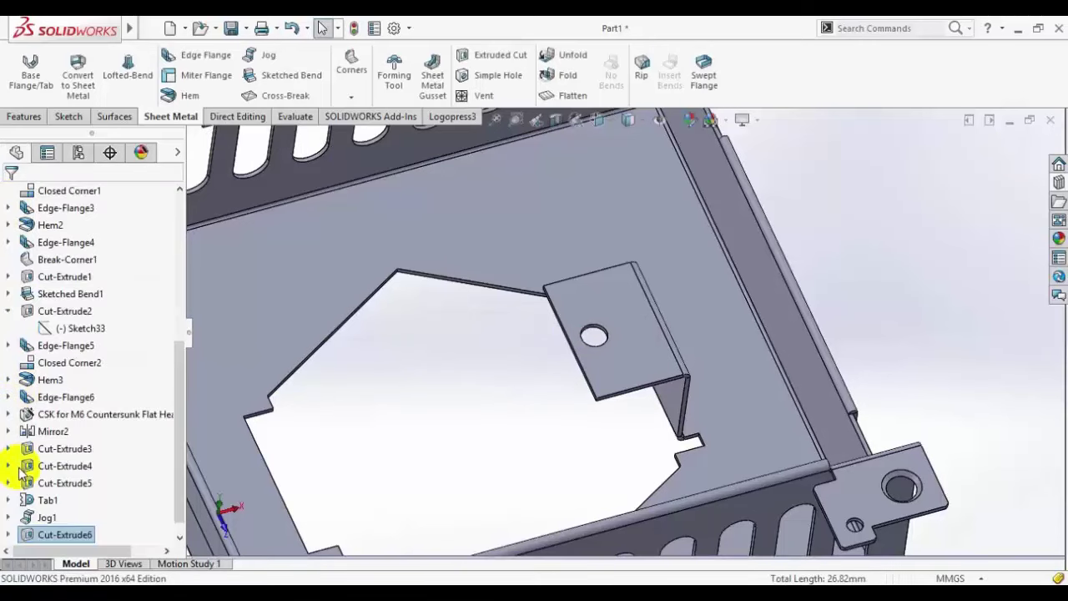
# Step: Reopen Sketch55 under Cut-Extrude6 for editing
pyautogui.scroll(-1, 23, 484)
pyautogui.click(10, 517)
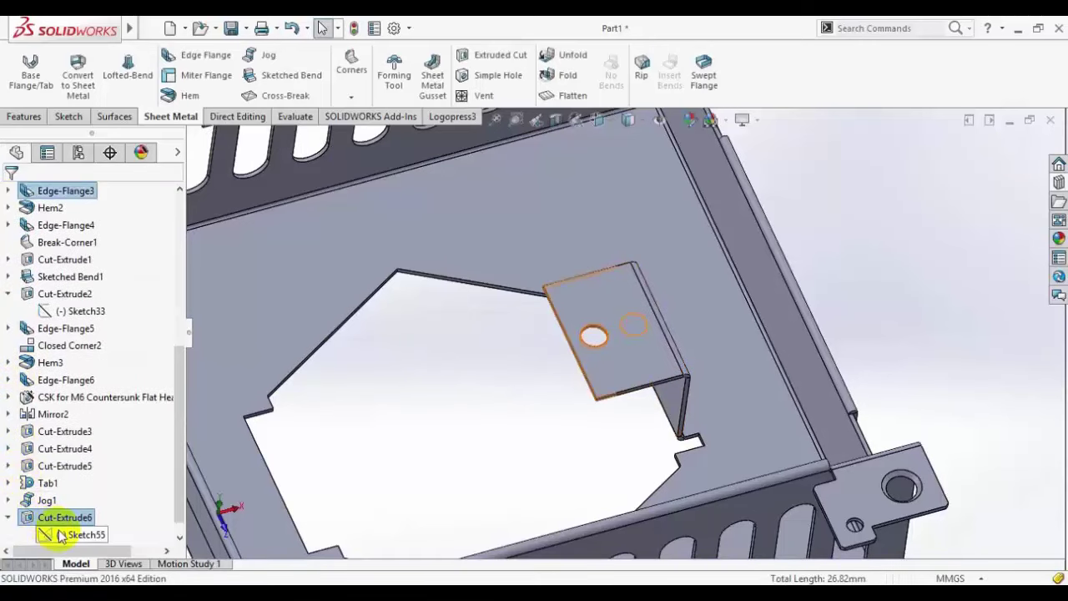
pyautogui.click(63, 534)
pyautogui.click(75, 488)
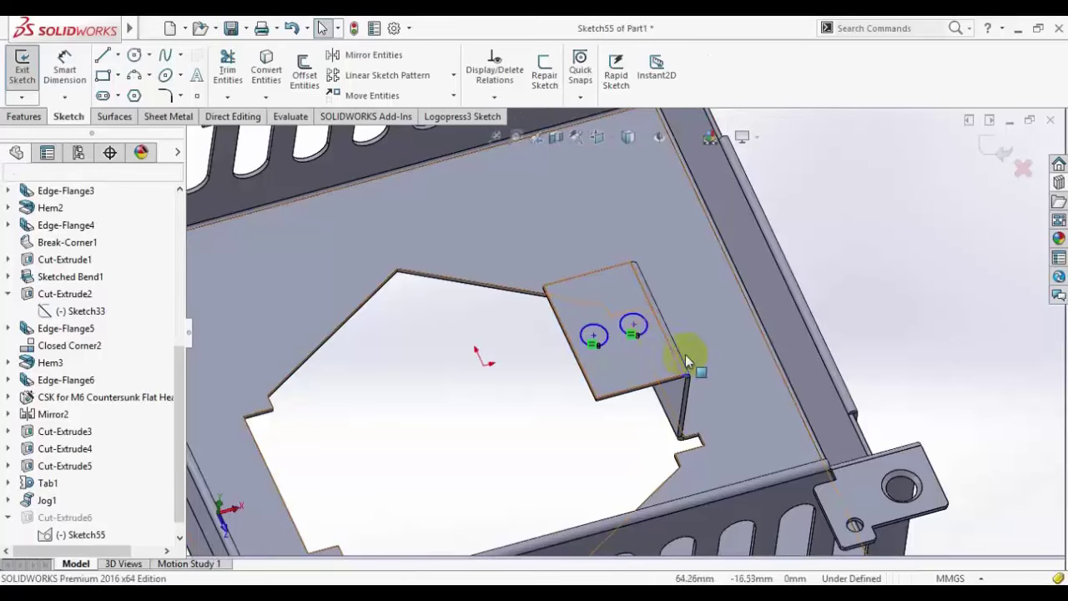
# Step: Exit Sketch55 and undo Cut-Extrude6, keeping the sketch
pyautogui.scroll(3, 685, 360)
pyautogui.scroll(4, 576, 319)
pyautogui.scroll(-4, 481, 407)
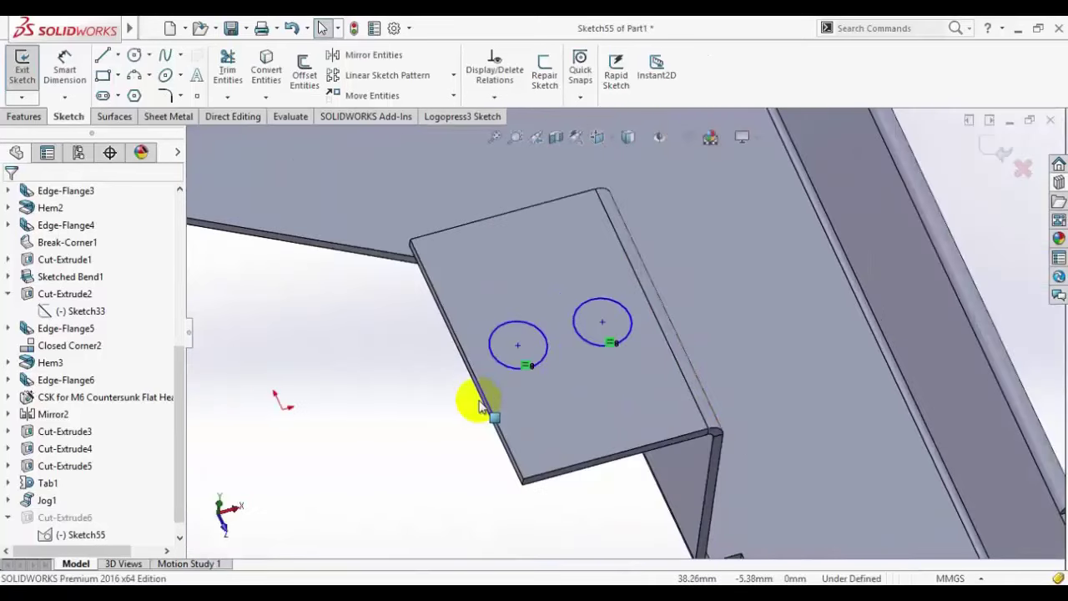
pyautogui.scroll(-2, 480, 406)
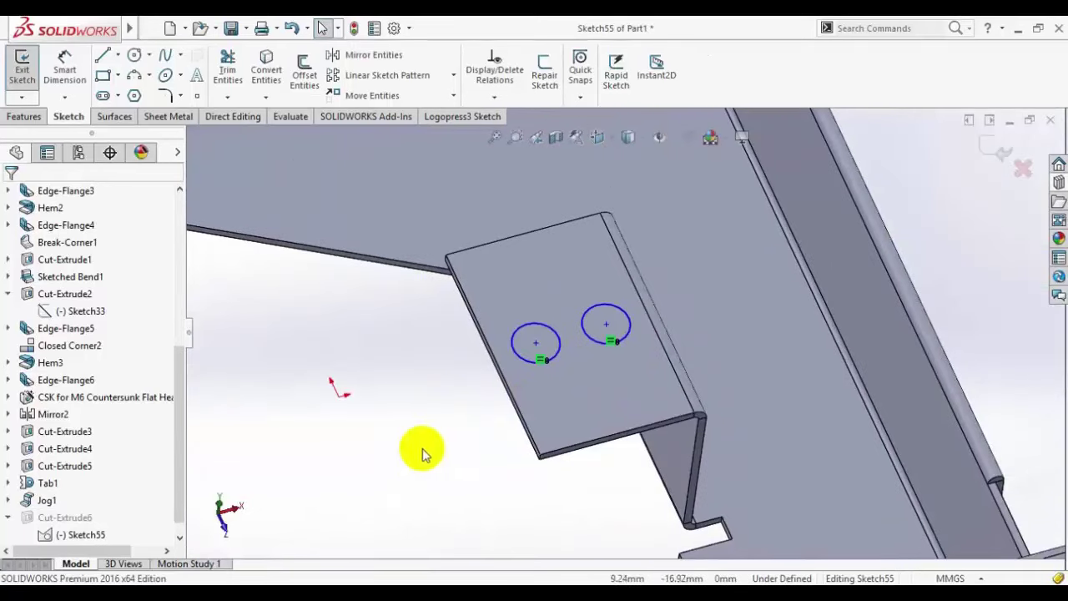
pyautogui.moveTo(421, 455); pyautogui.dragTo(410, 219, button='middle')
pyautogui.scroll(3, 613, 291)
pyautogui.scroll(2, 751, 361)
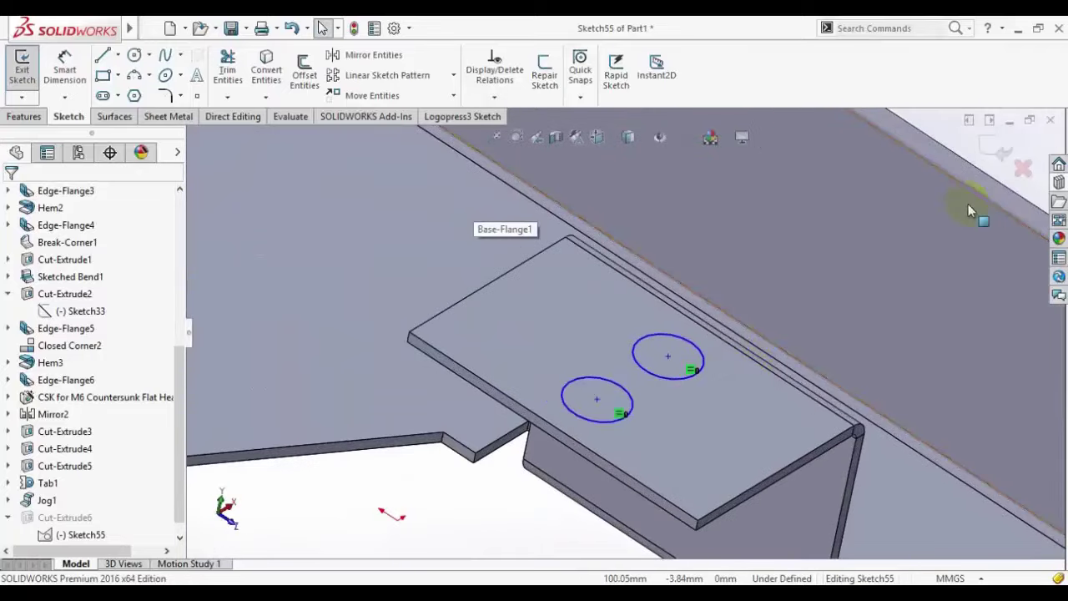
pyautogui.click(998, 148)
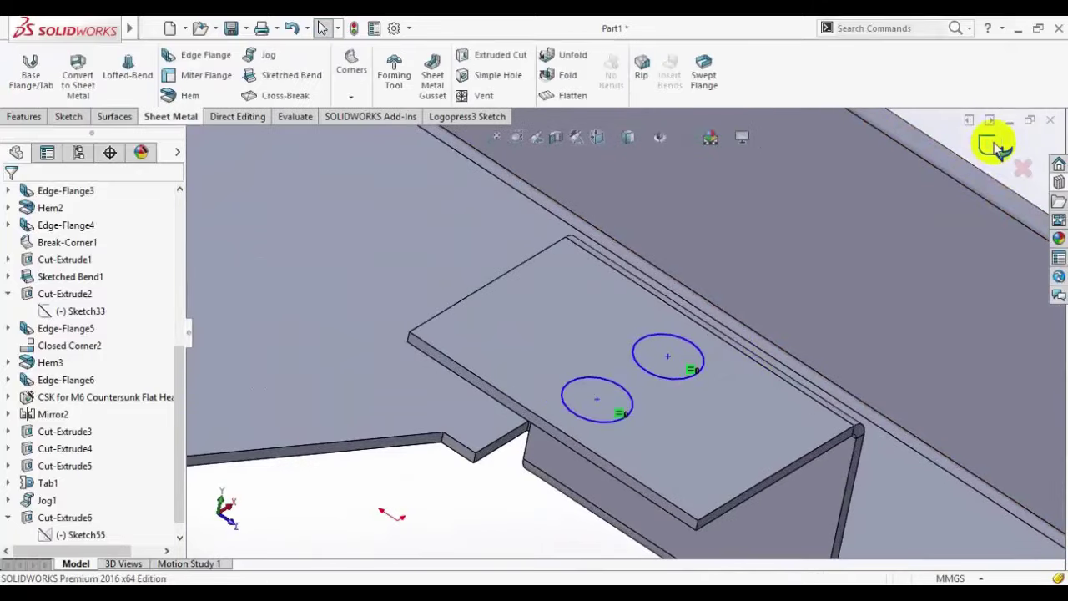
pyautogui.rightClick(60, 534)
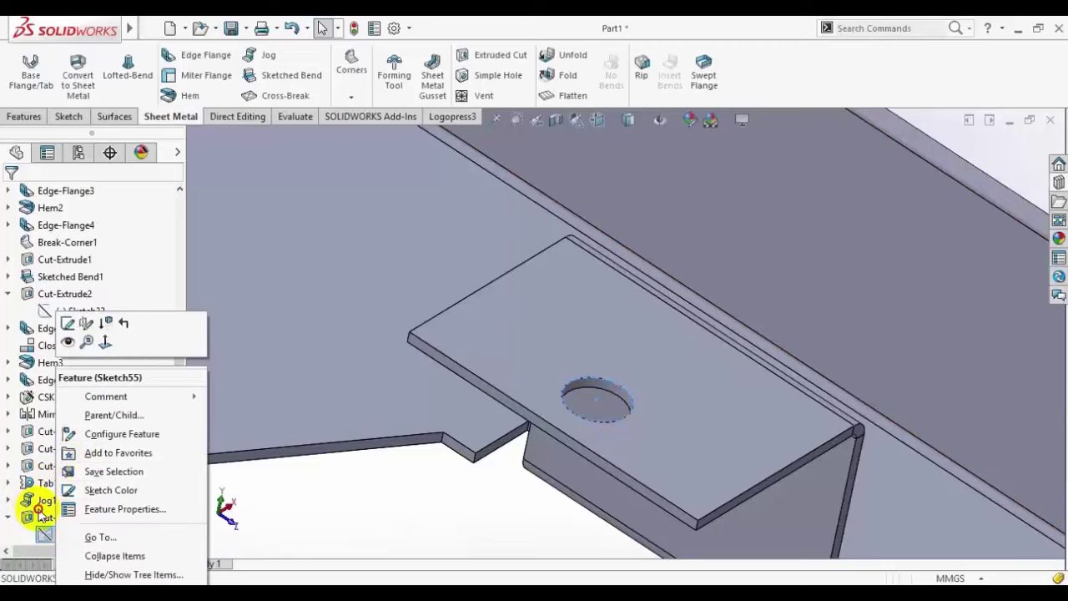
pyautogui.click(42, 516)
pyautogui.rightClick(42, 516)
pyautogui.press('Escape')
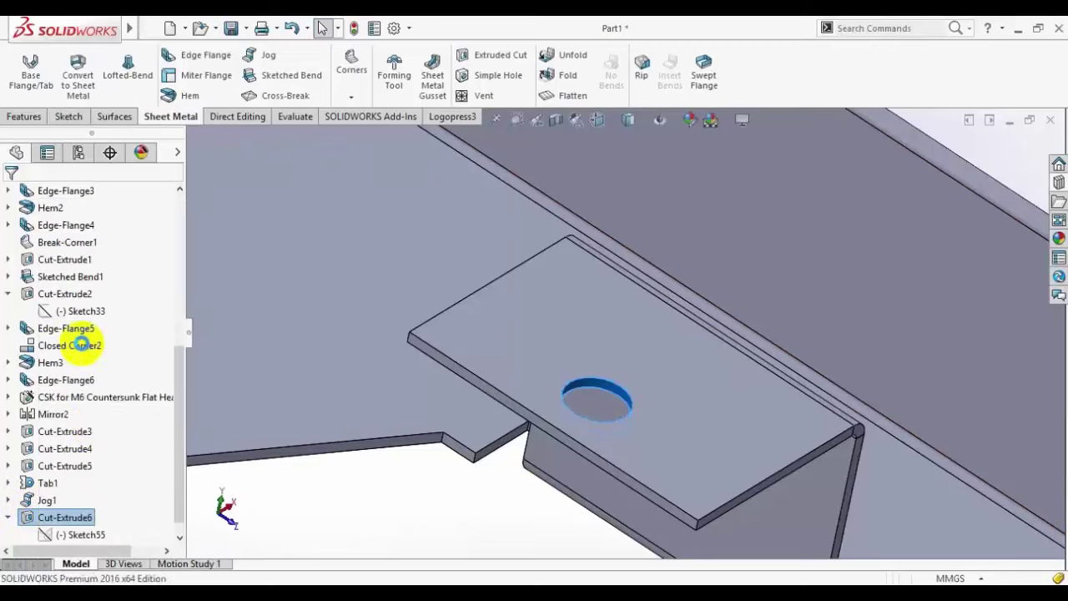
pyautogui.hotkey('ctrl', 'z')
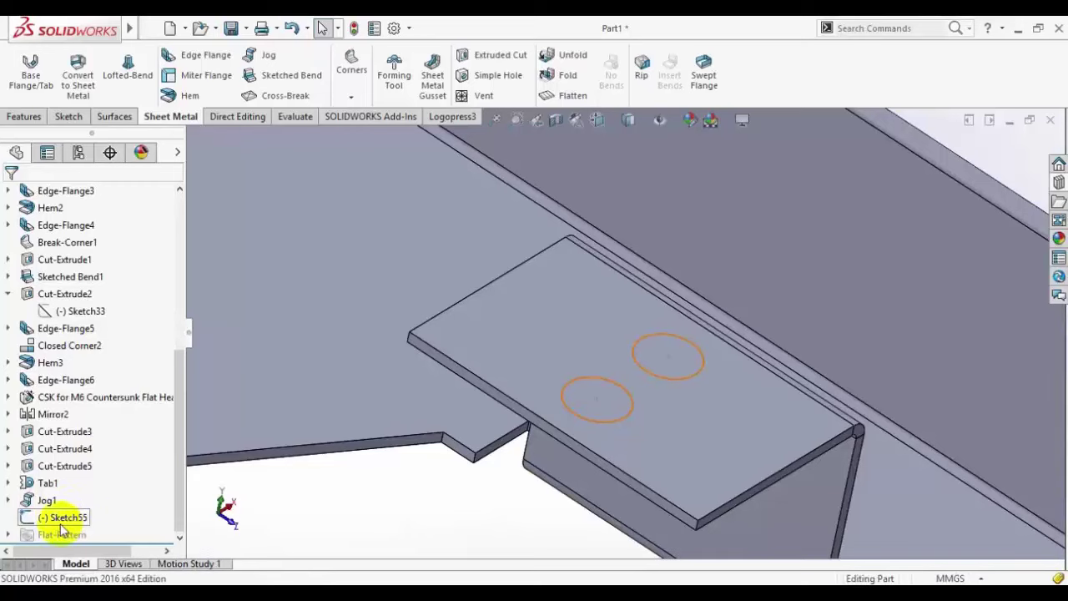
# Step: Cut both circles of Sketch55 through the tab, then bring up the Corner Trim in Flattened State part
pyautogui.click(59, 519)
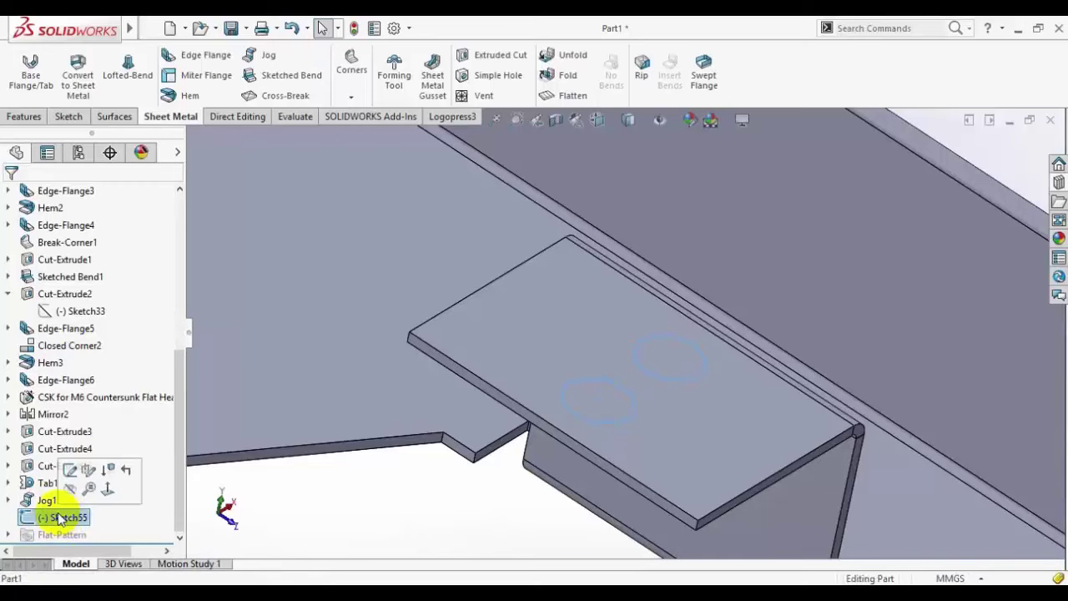
pyautogui.click(479, 54)
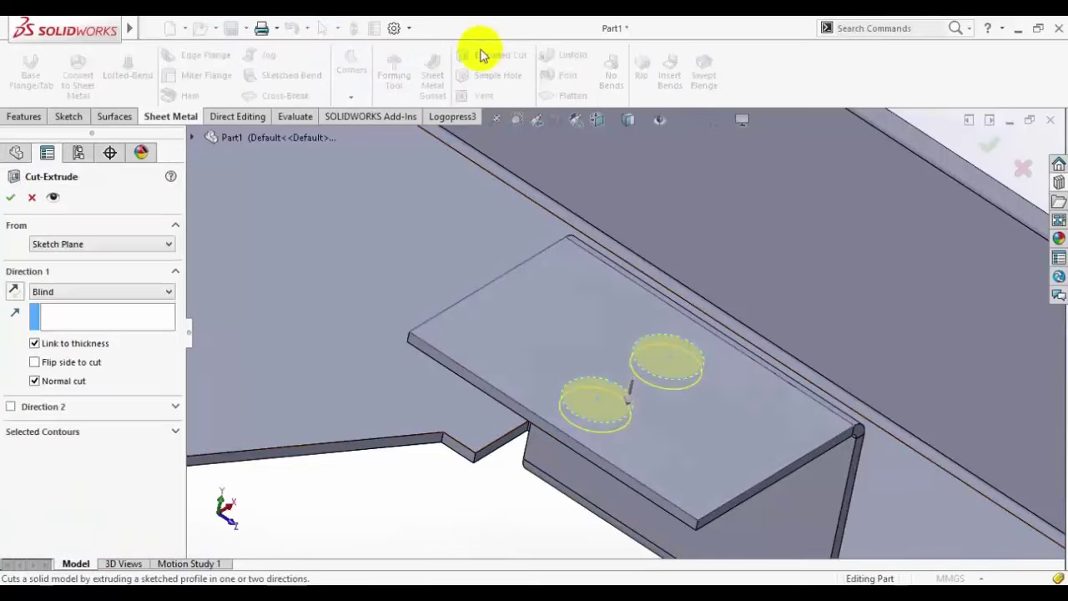
pyautogui.click(10, 197)
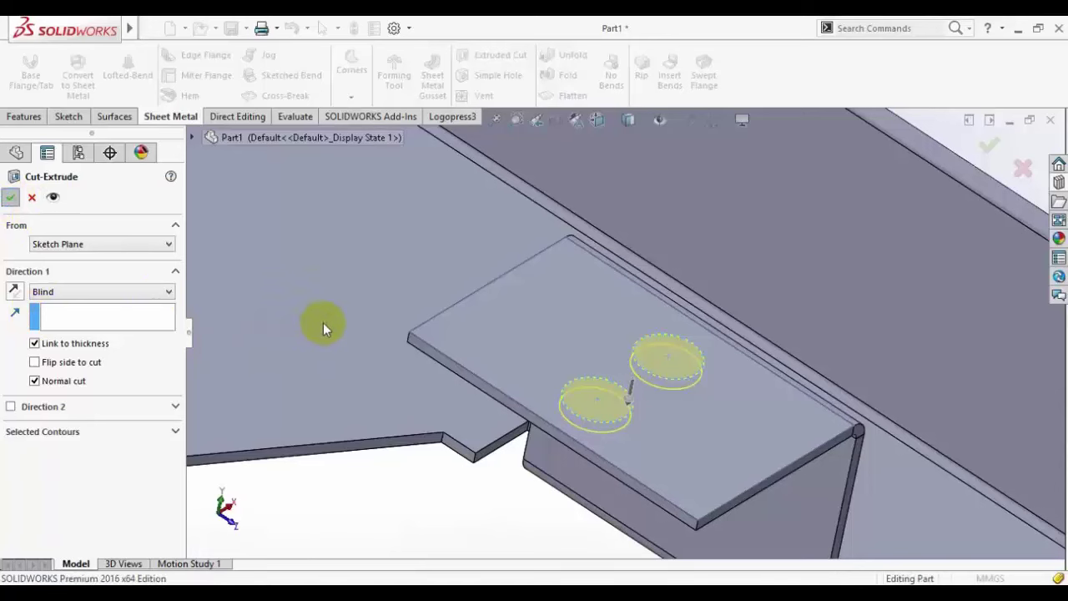
pyautogui.click(262, 584)
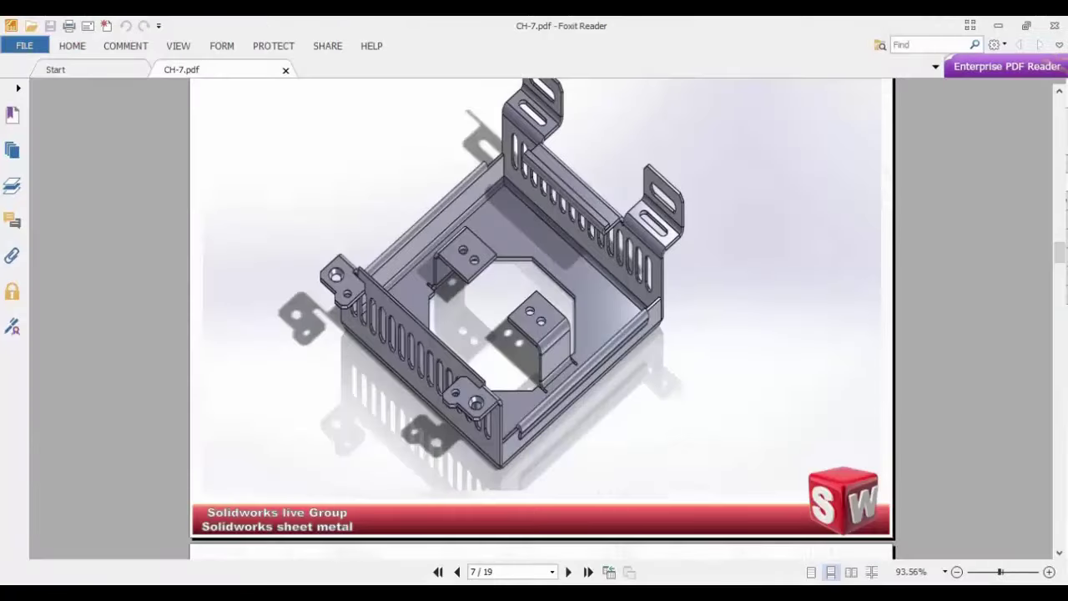
pyautogui.hotkey('alt', 'Tab')
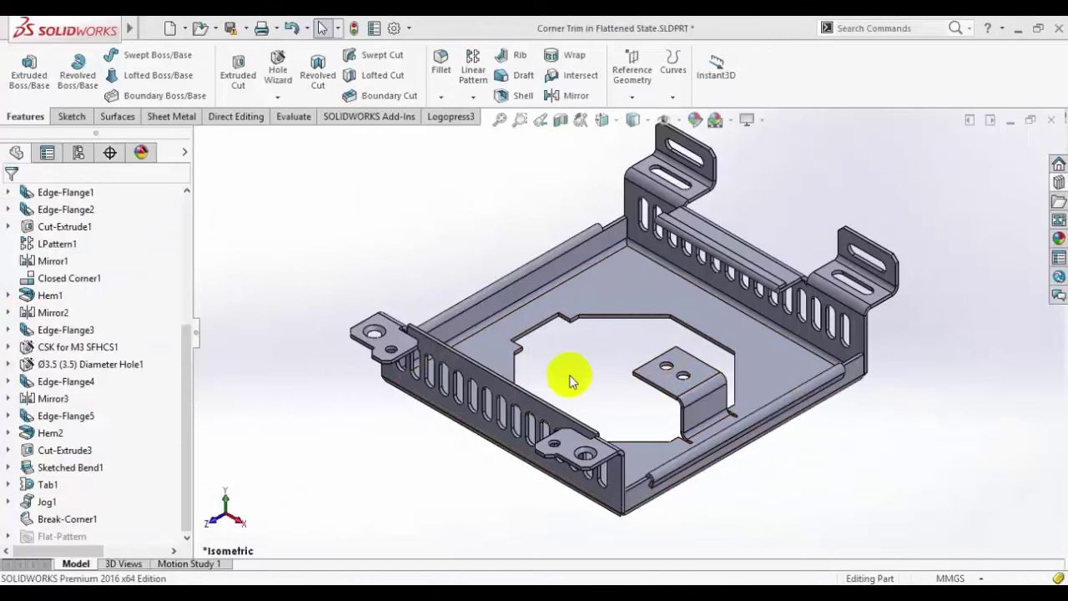
pyautogui.scroll(-1, 599, 373)
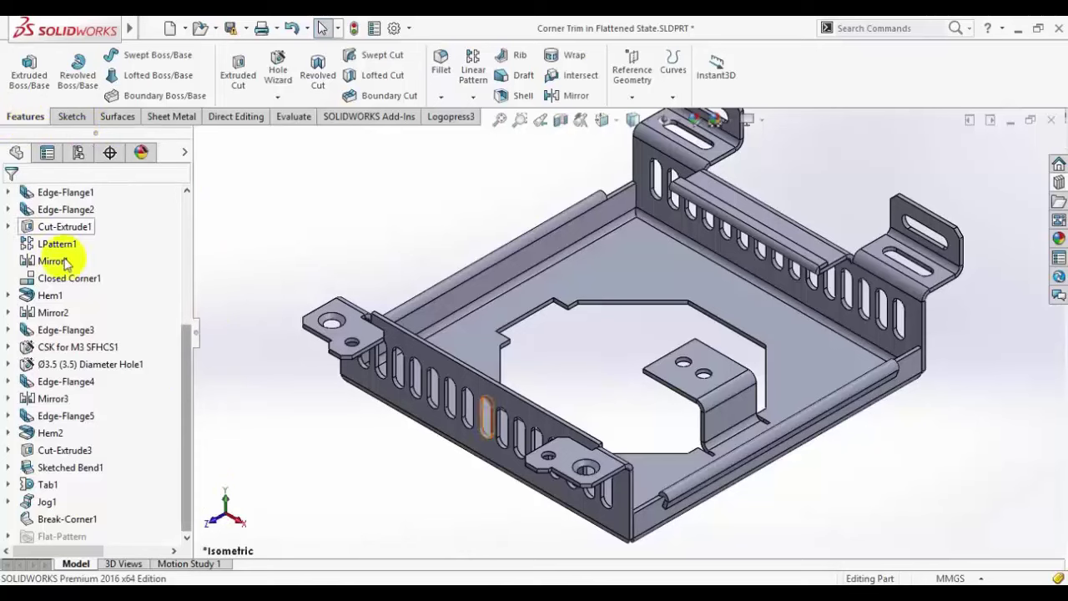
# Step: Mirror Tab1 with its two holes about the Right Plane, creating Mirror4
pyautogui.scroll(5, 54, 251)
pyautogui.click(60, 347)
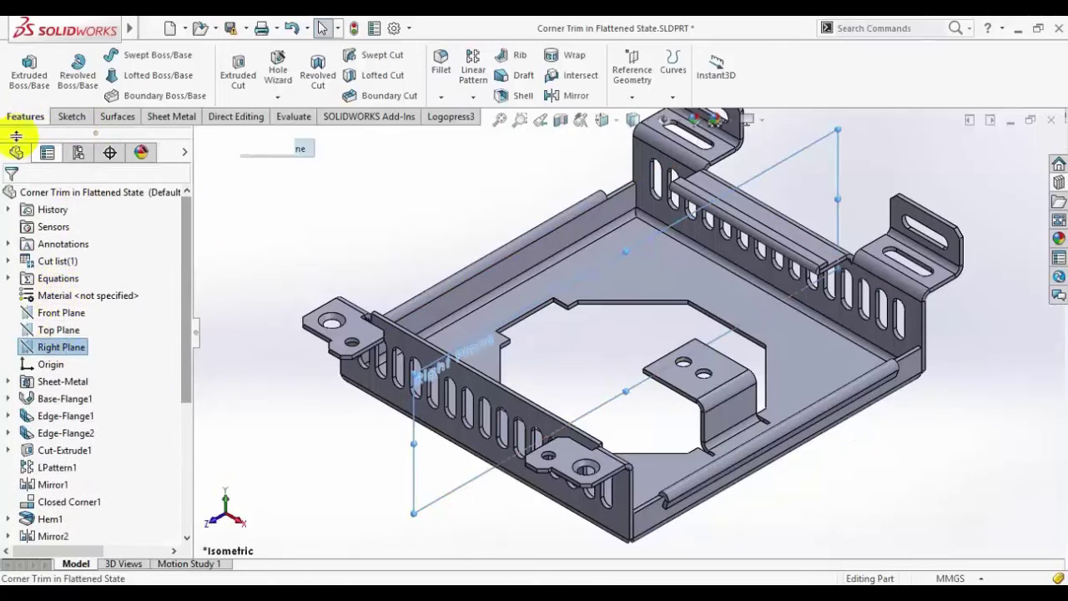
pyautogui.click(573, 97)
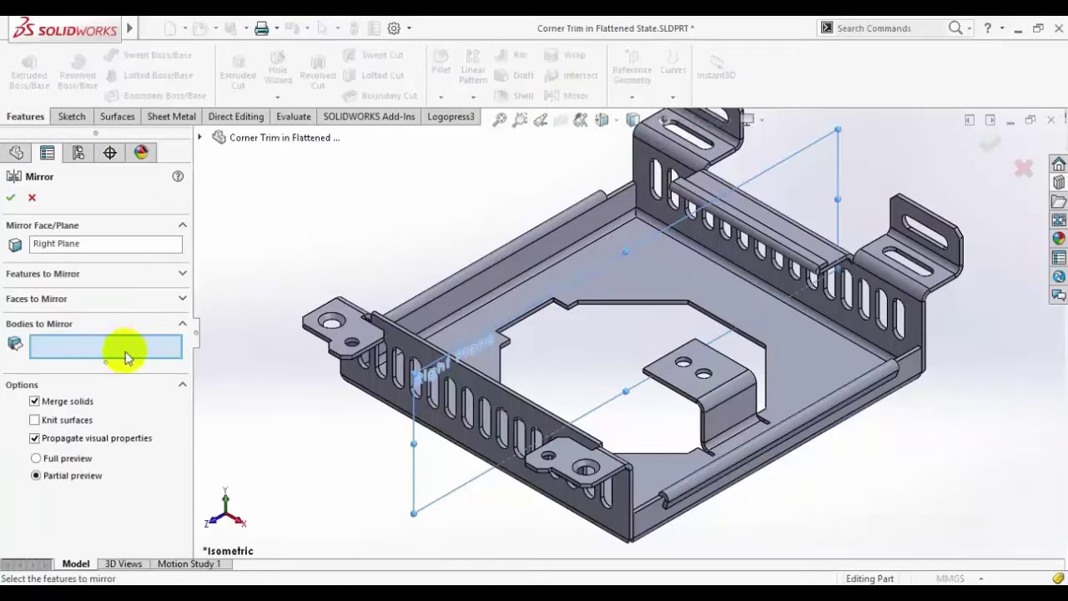
pyautogui.click(51, 280)
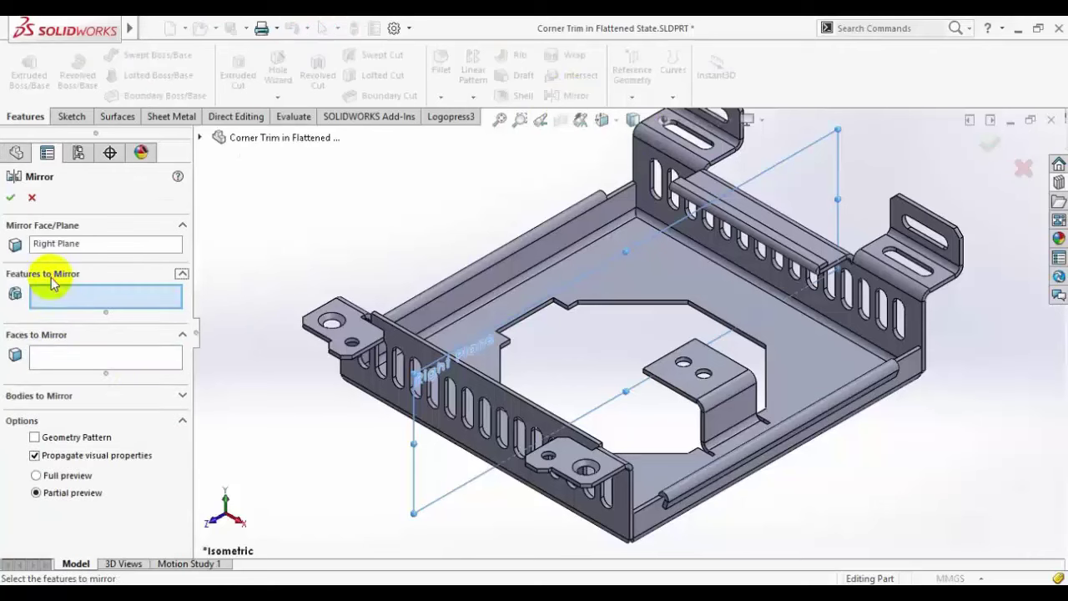
pyautogui.click(198, 139)
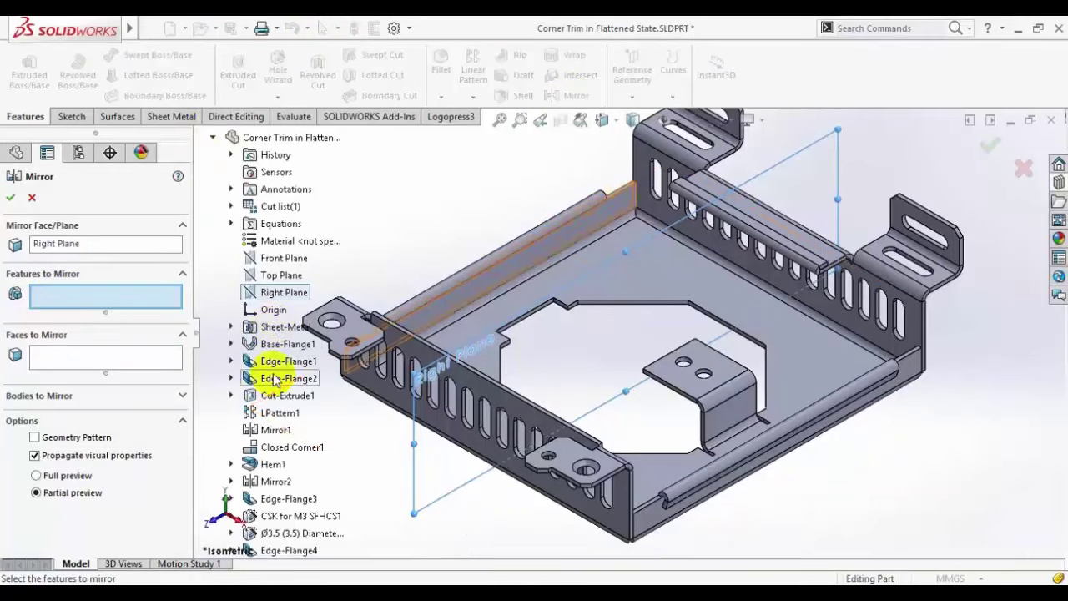
pyautogui.scroll(-4, 272, 375)
pyautogui.click(269, 482)
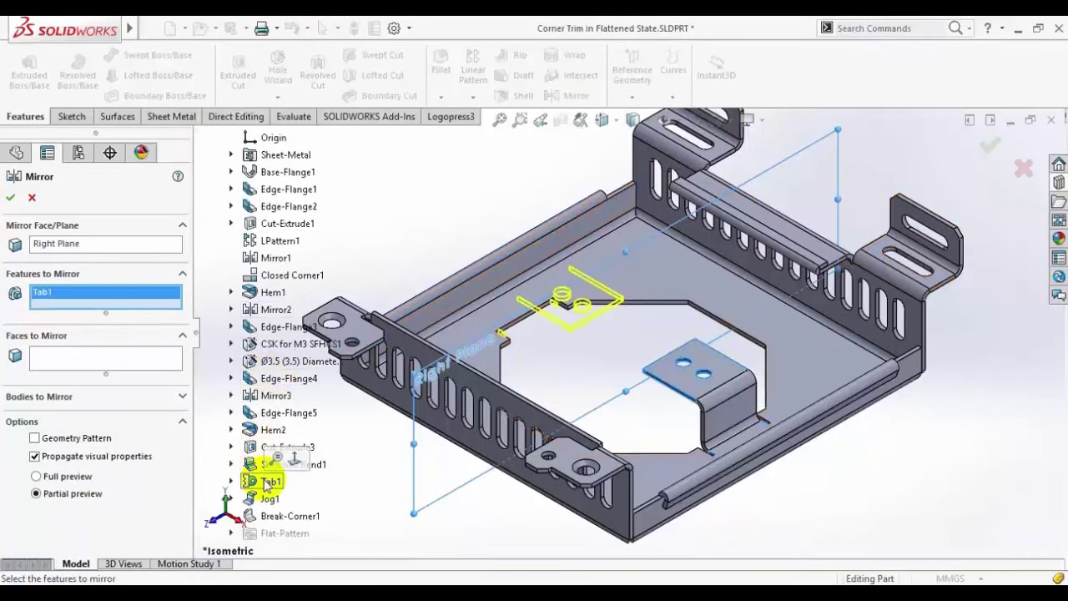
pyautogui.click(9, 197)
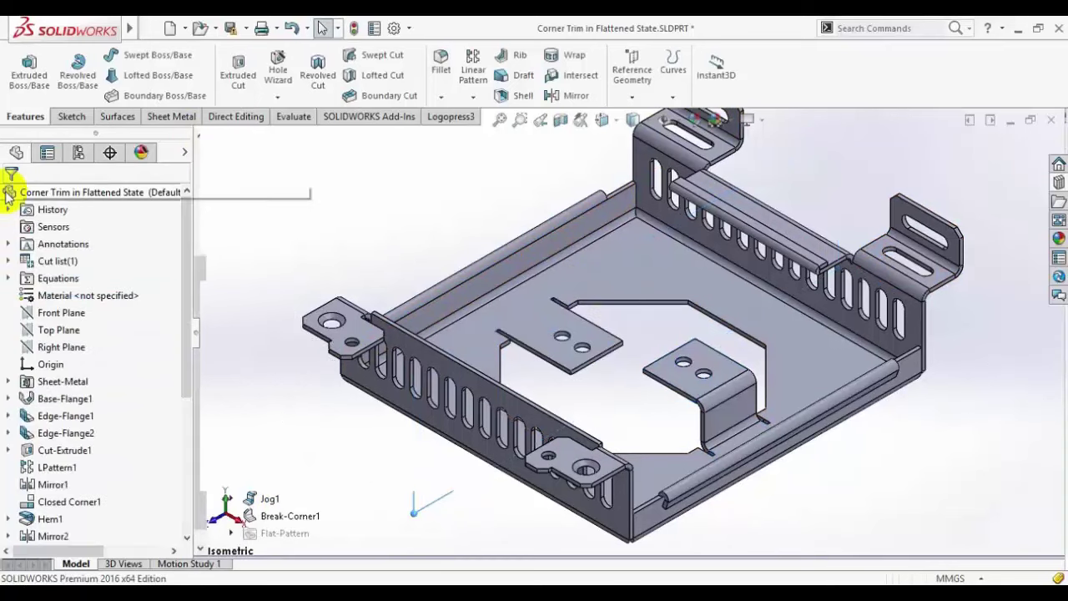
pyautogui.scroll(-4, 167, 393)
pyautogui.scroll(-1, 160, 401)
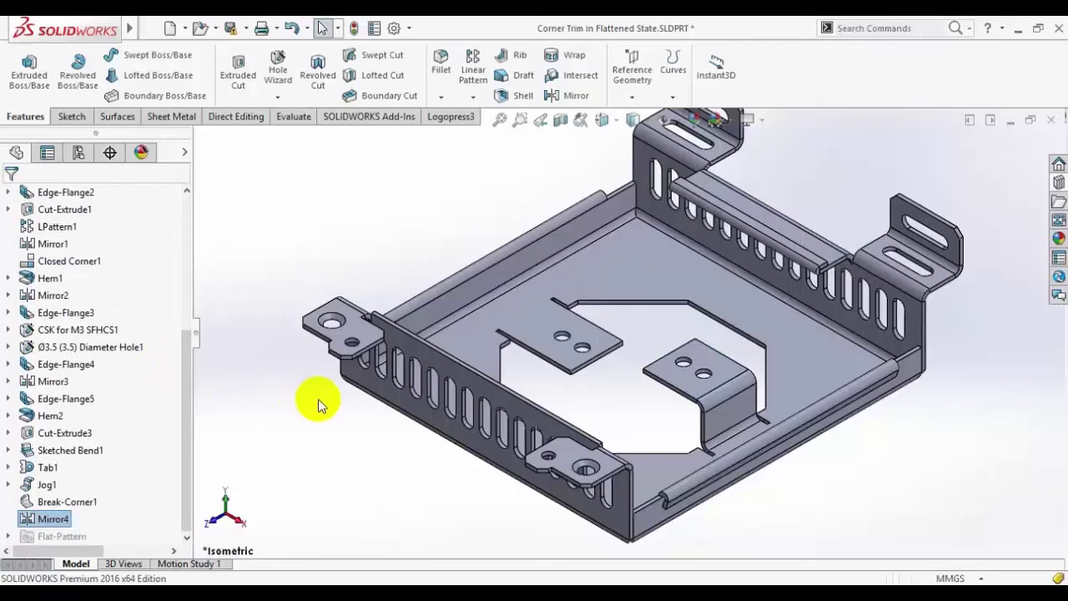
pyautogui.scroll(-3, 697, 403)
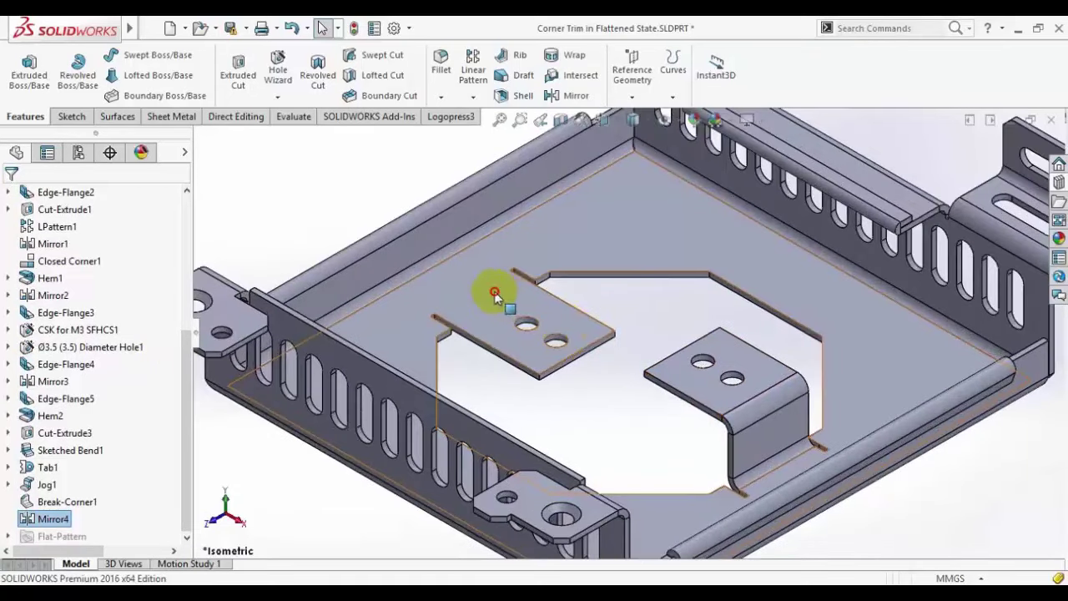
# Step: Sketch a line on the base-flange face across the second tab's root, between the slot ends
pyautogui.click(494, 291)
pyautogui.click(72, 116)
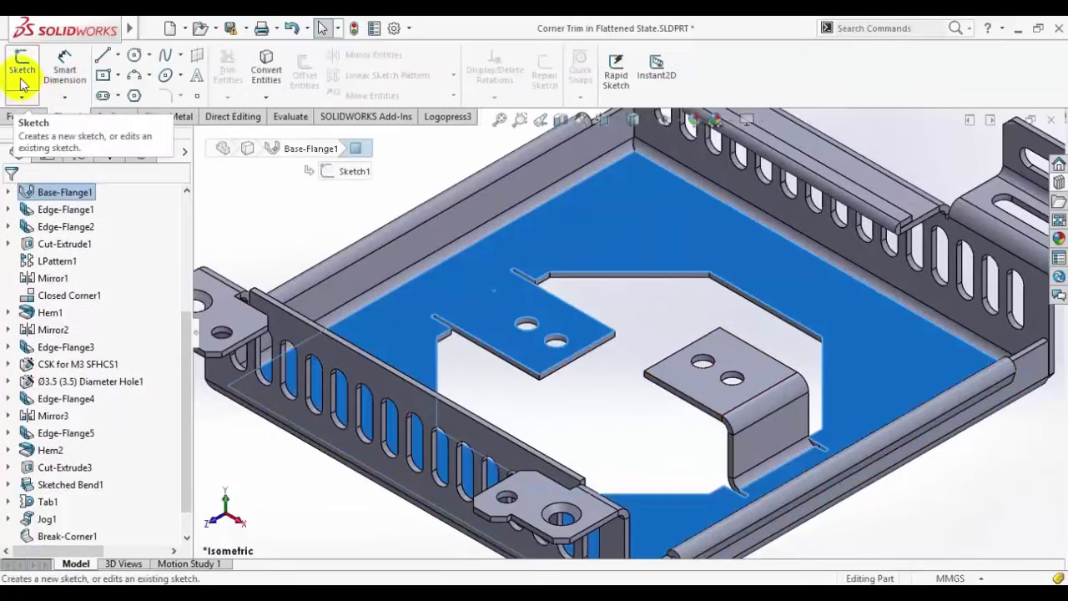
pyautogui.click(22, 65)
pyautogui.click(103, 54)
pyautogui.scroll(-5, 573, 298)
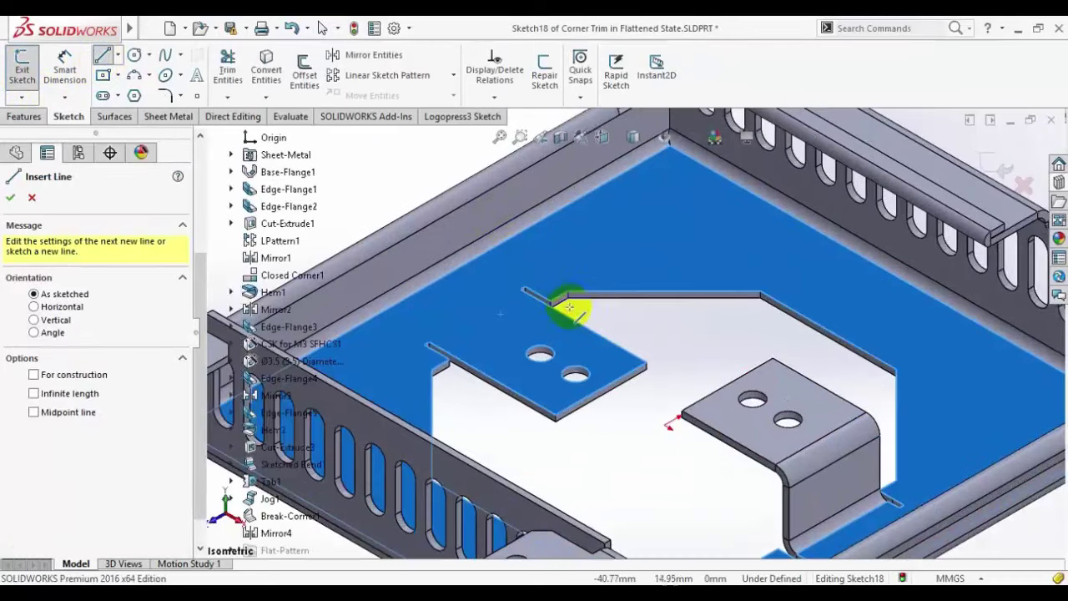
pyautogui.click(582, 354)
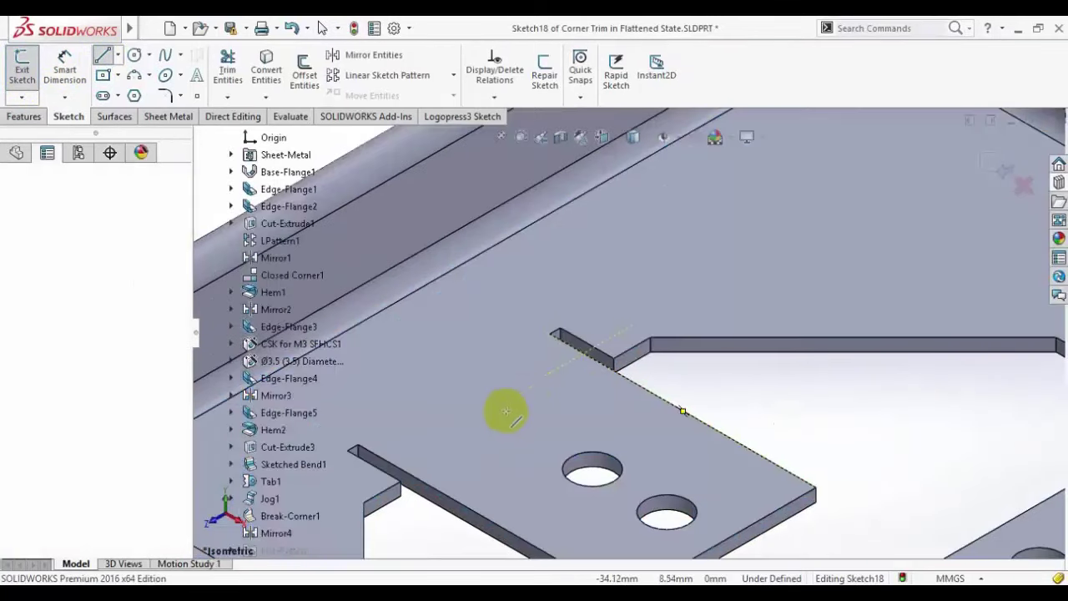
pyautogui.scroll(3, 394, 463)
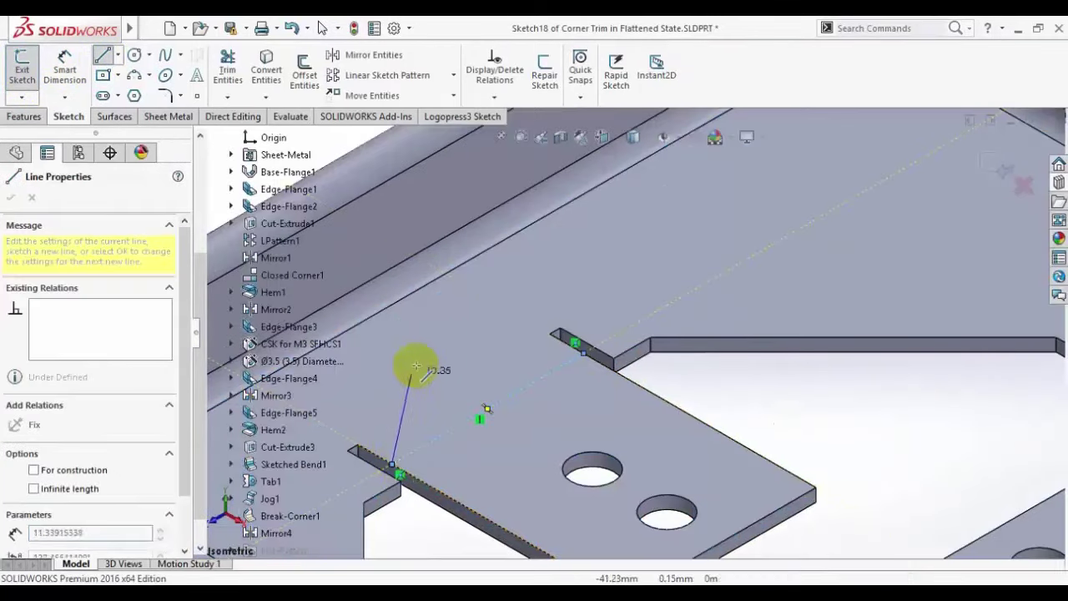
pyautogui.click(420, 365)
pyautogui.rightClick(418, 313)
pyautogui.click(453, 375)
pyautogui.scroll(3, 538, 397)
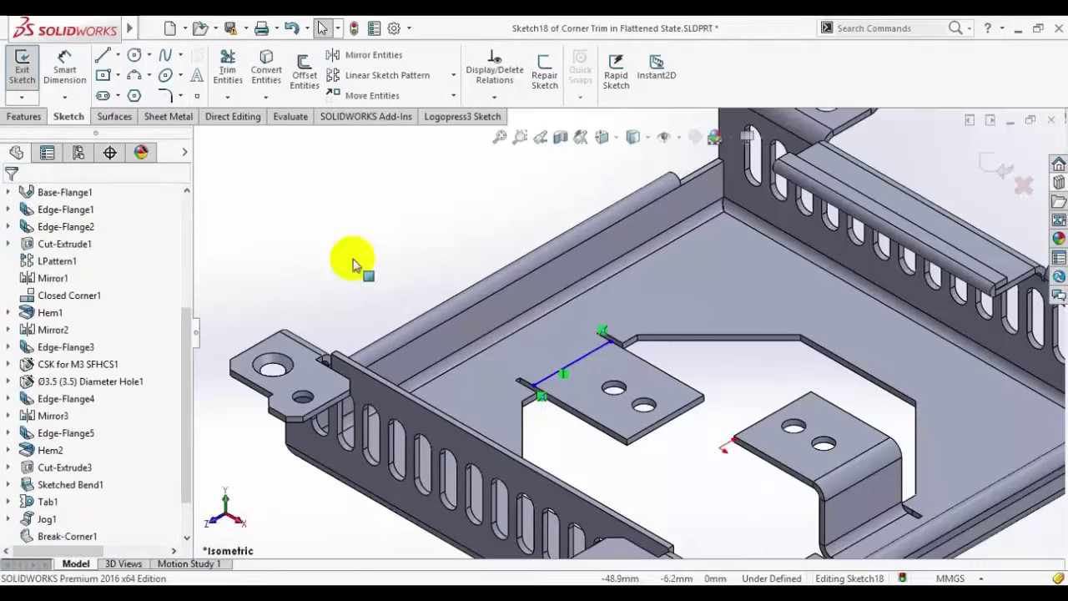
# Step: Dimension the bend line 4 mm from the slot edge and exit the sketch
pyautogui.click(65, 66)
pyautogui.scroll(-5, 596, 389)
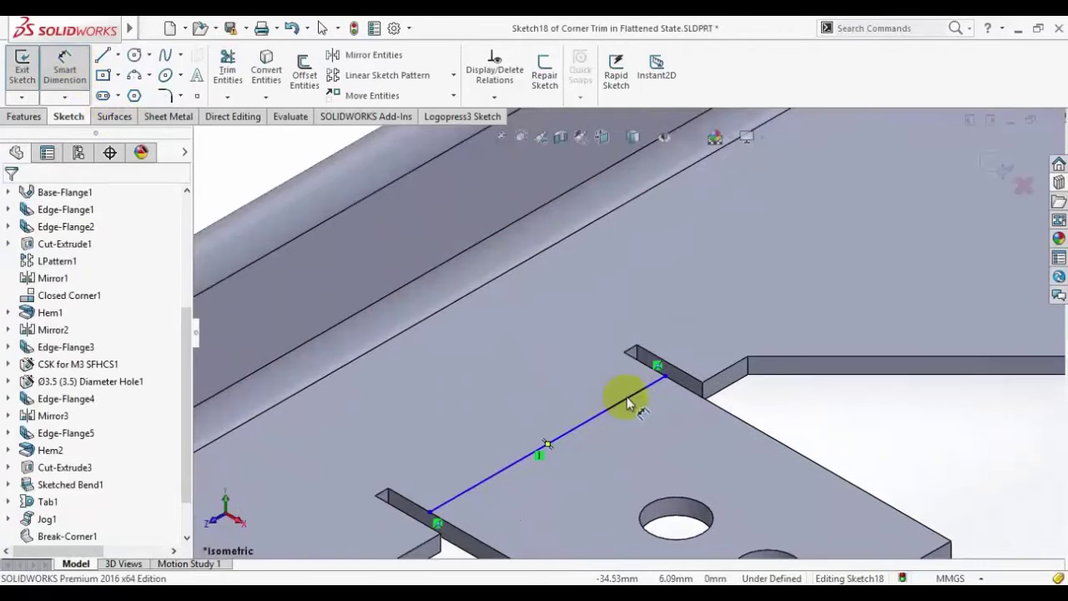
pyautogui.click(628, 398)
pyautogui.click(624, 357)
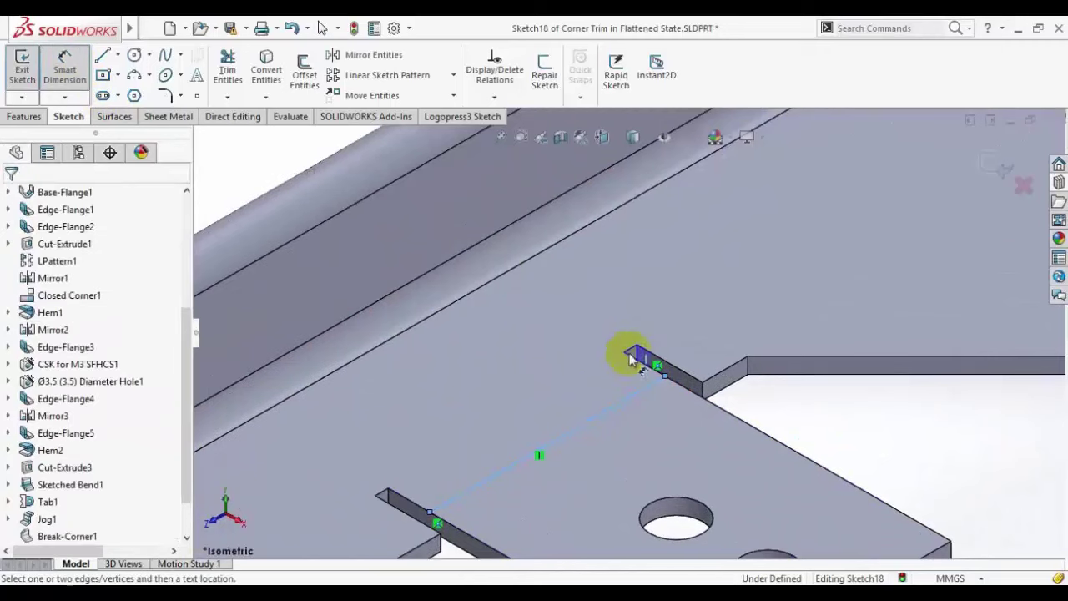
pyautogui.click(703, 334)
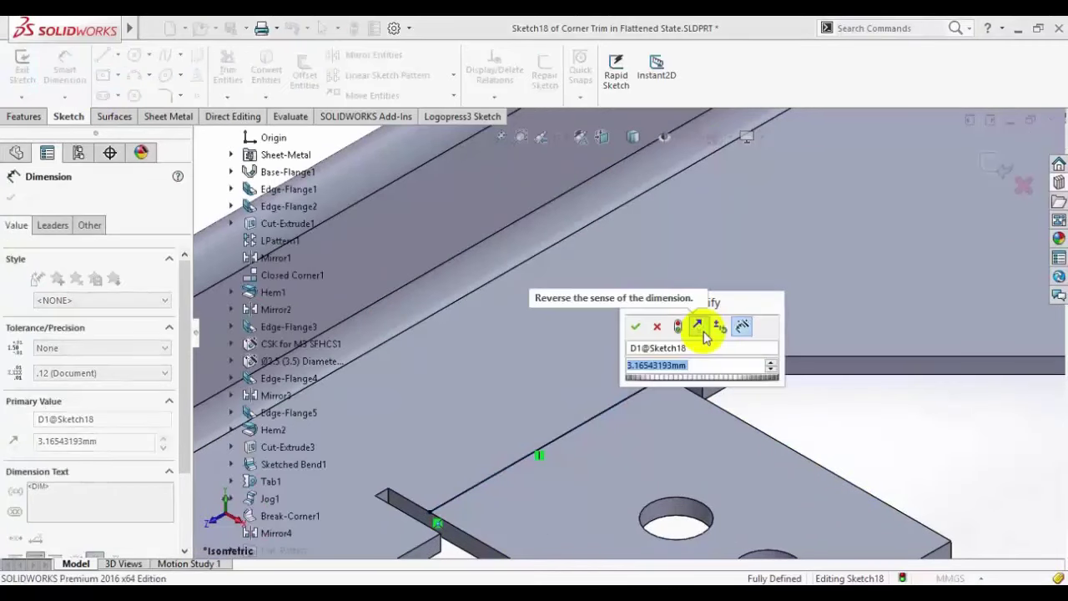
pyautogui.write('4')
pyautogui.press('Return')
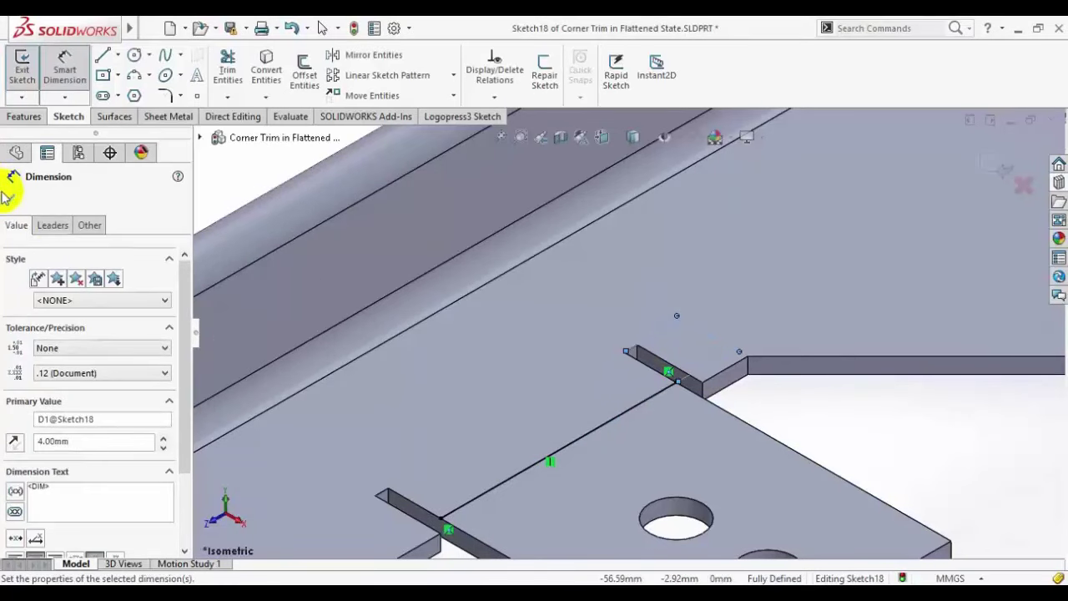
pyautogui.click(10, 195)
pyautogui.click(969, 164)
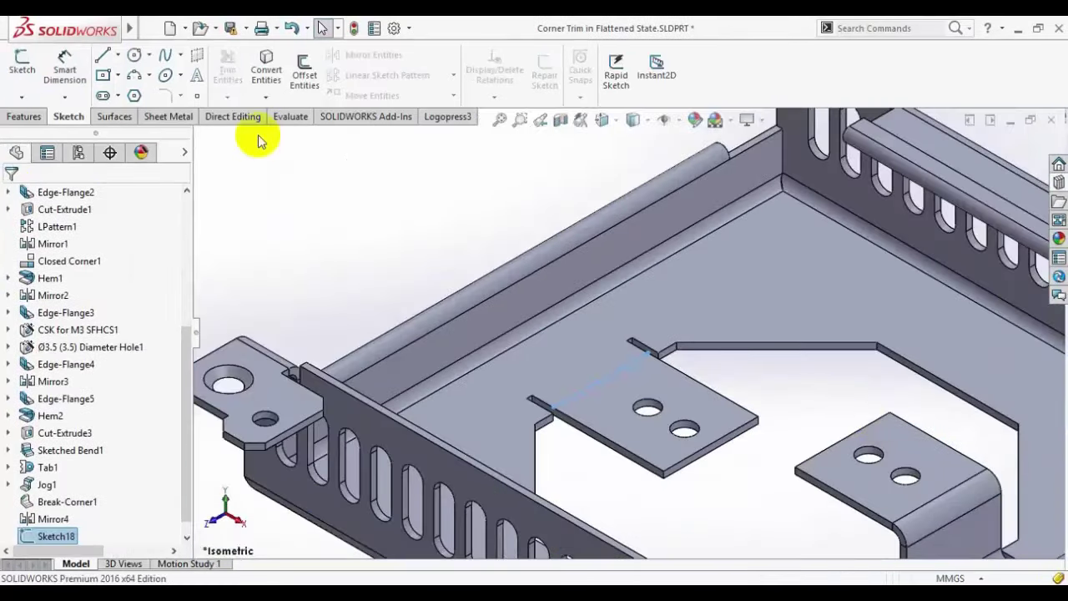
# Step: Jog the second tab along the sketched line with the default 20 mm Blind offset
pyautogui.click(169, 116)
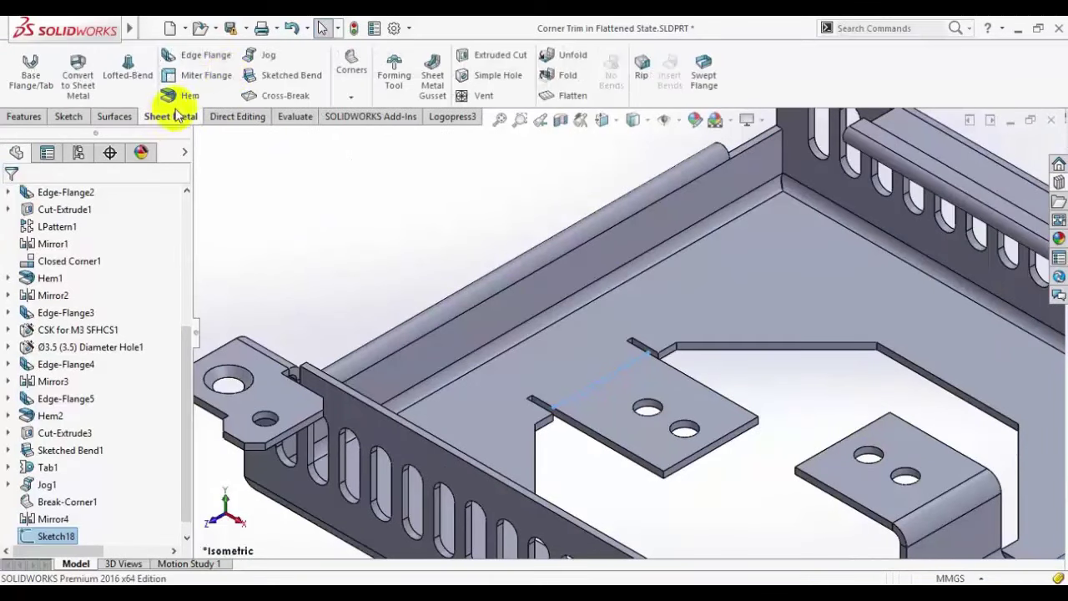
pyautogui.click(271, 57)
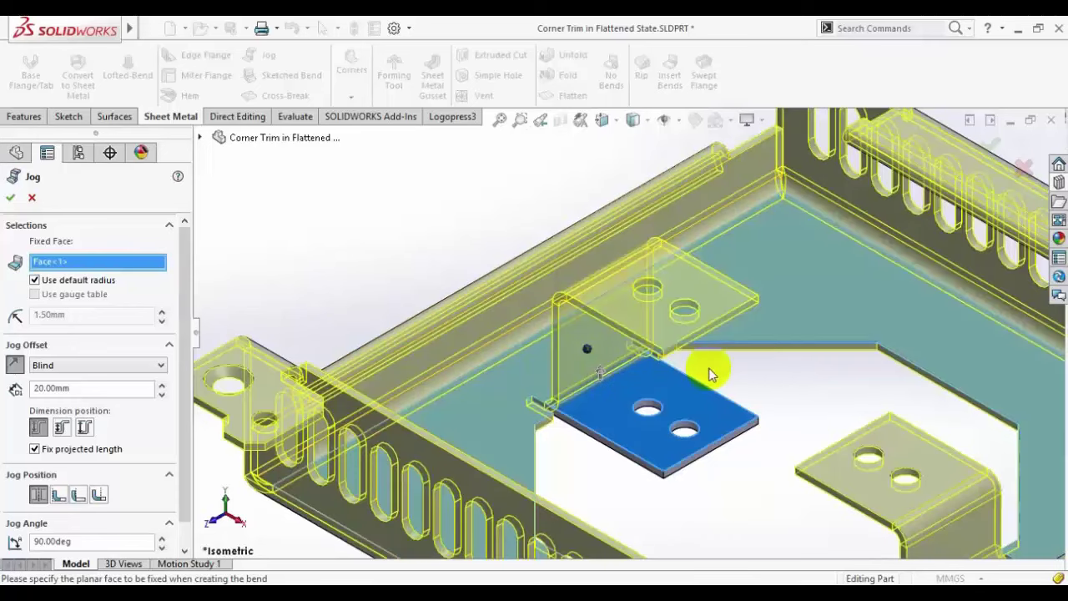
pyautogui.scroll(2, 710, 370)
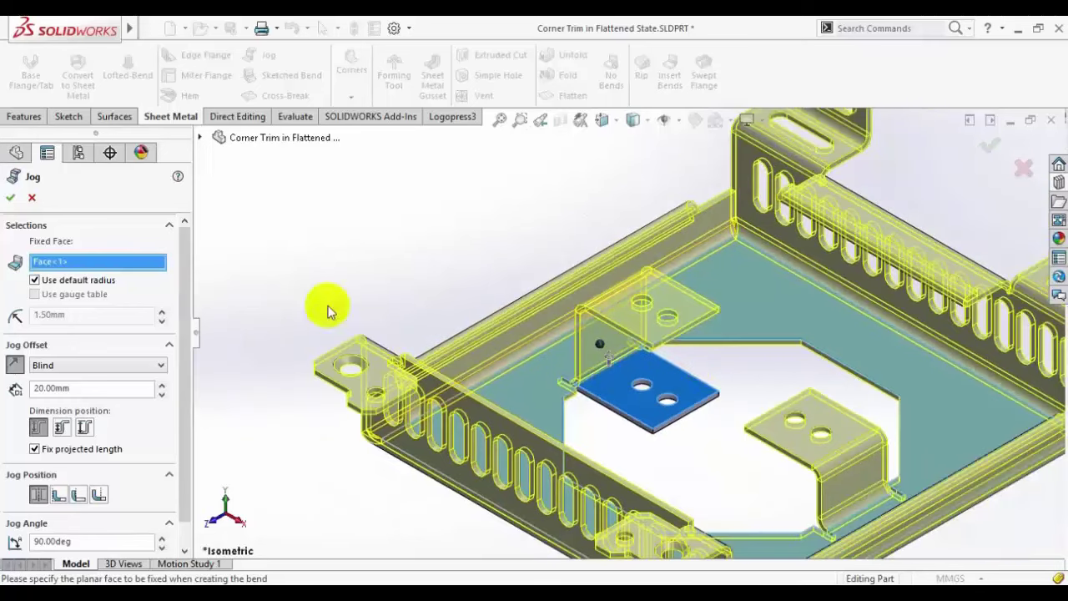
pyautogui.click(10, 199)
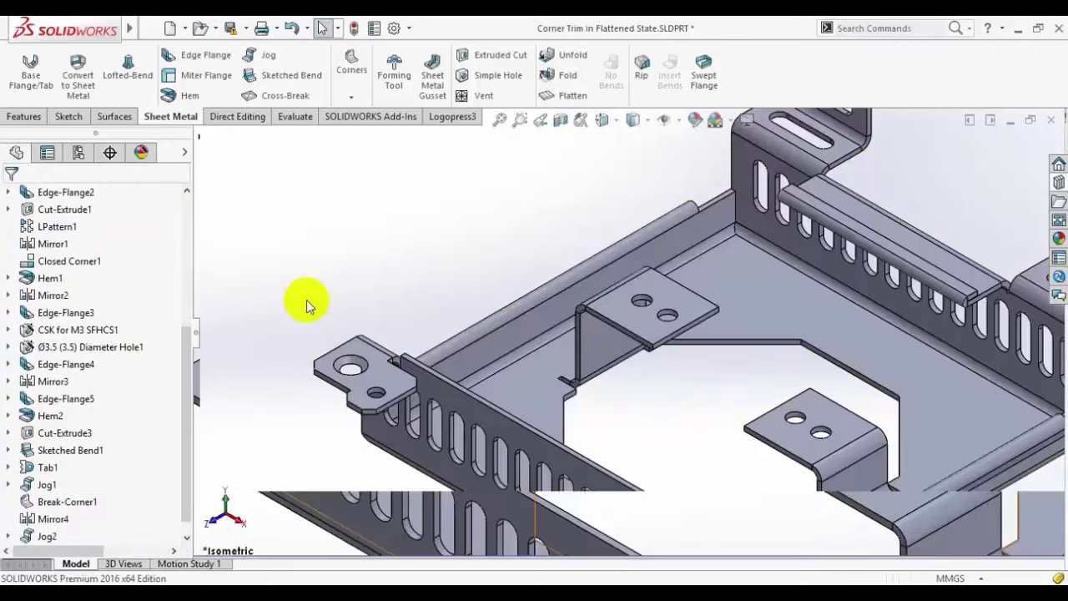
# Step: Fit and orbit the tray to inspect both raised tabs, then bring up the reference PDF
pyautogui.press('f')
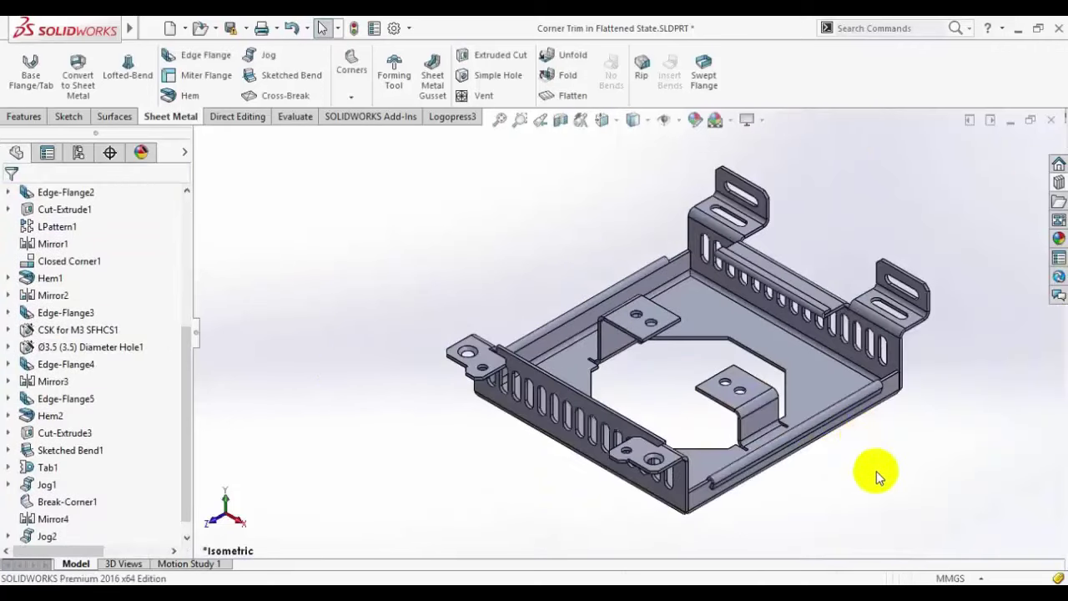
pyautogui.moveTo(872, 491); pyautogui.dragTo(873, 539, button='middle')
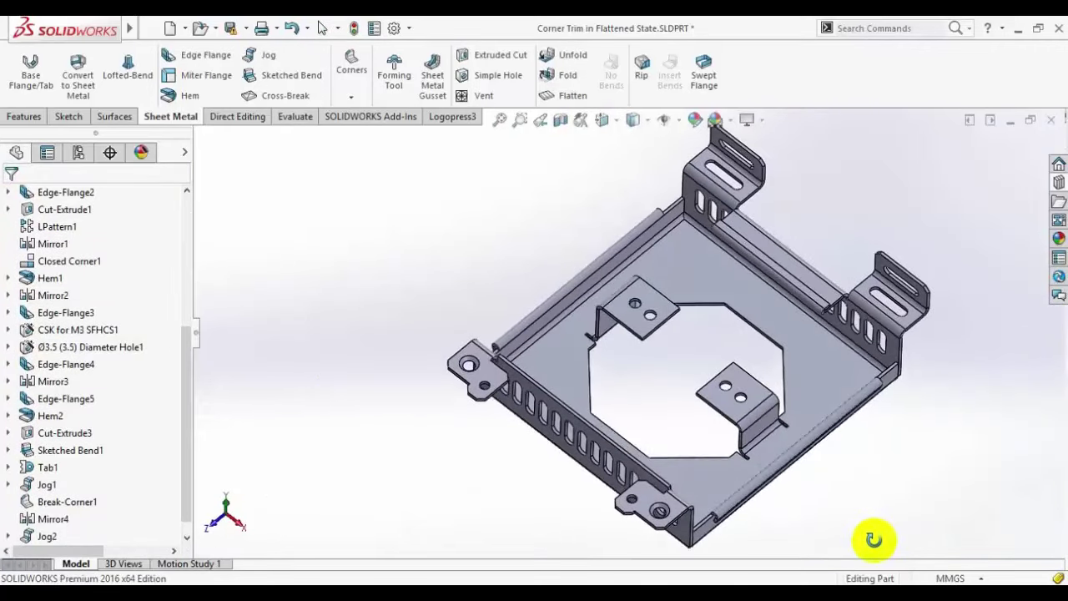
pyautogui.scroll(-2, 776, 383)
pyautogui.scroll(2, 834, 392)
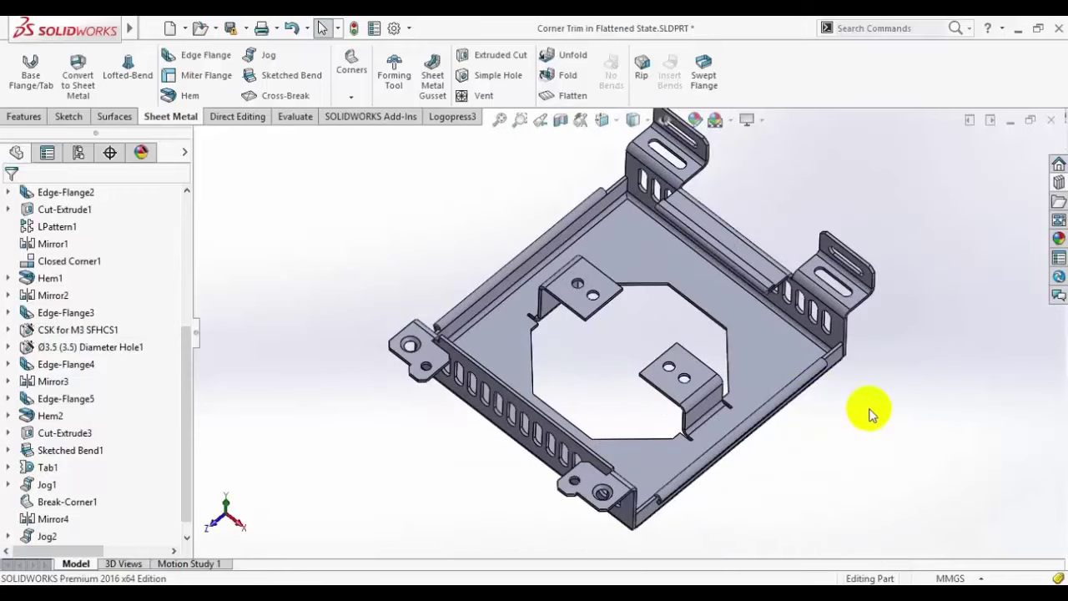
pyautogui.scroll(1, 589, 327)
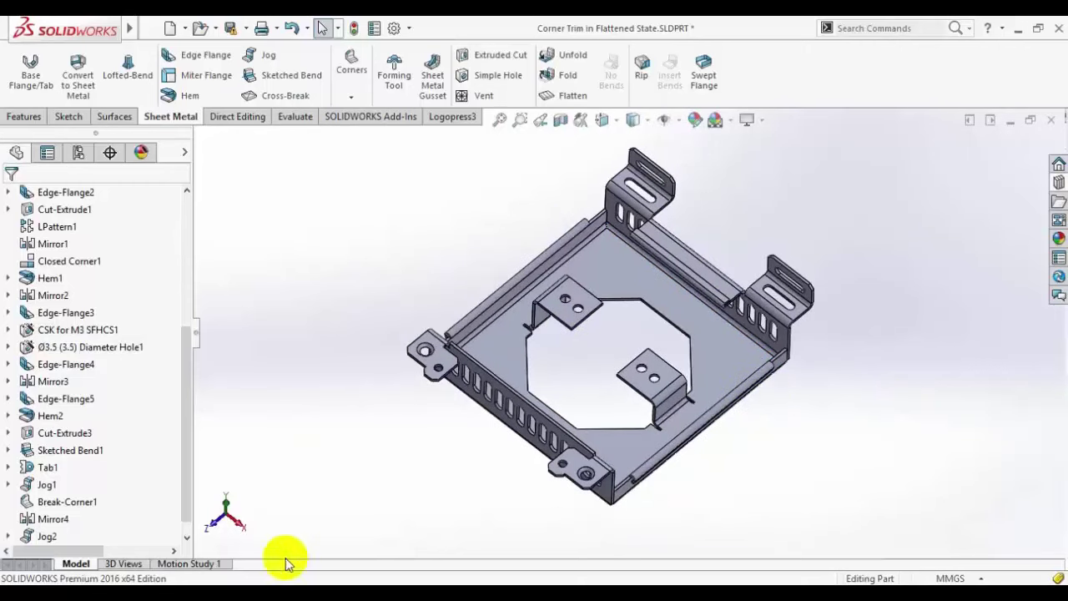
pyautogui.click(288, 595)
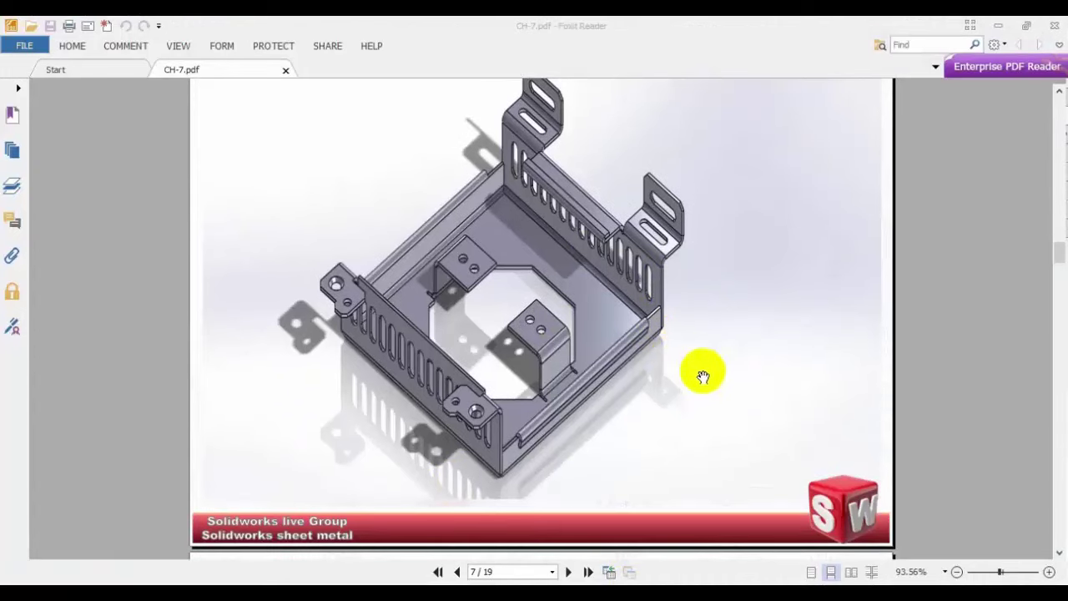
# Step: Scroll CH-7.pdf to page 8's louvered tray, then return to SOLIDWORKS
pyautogui.scroll(-5, 699, 357)
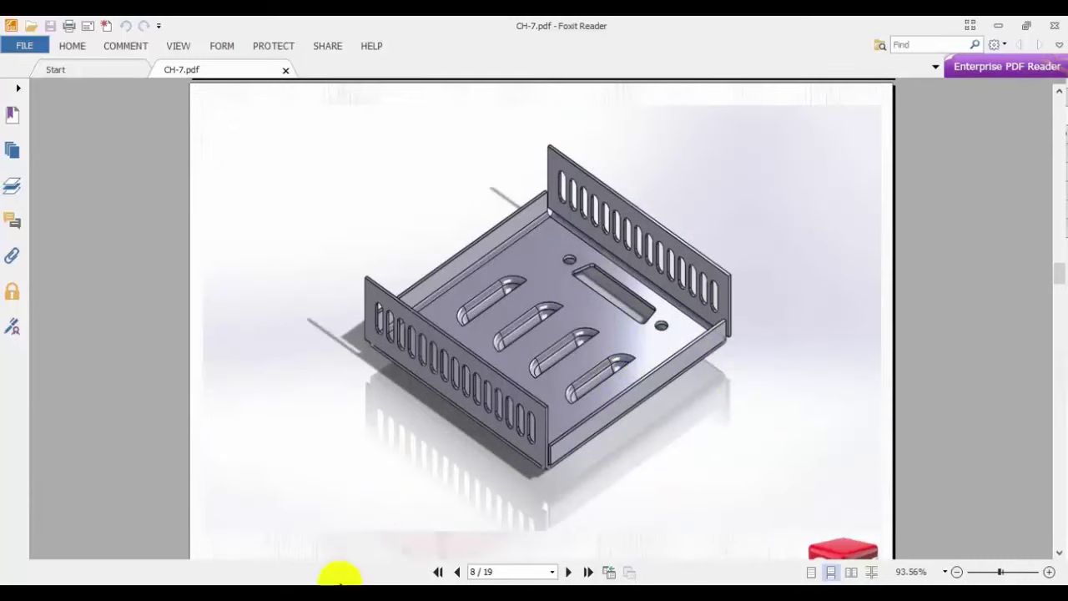
pyautogui.click(313, 509)
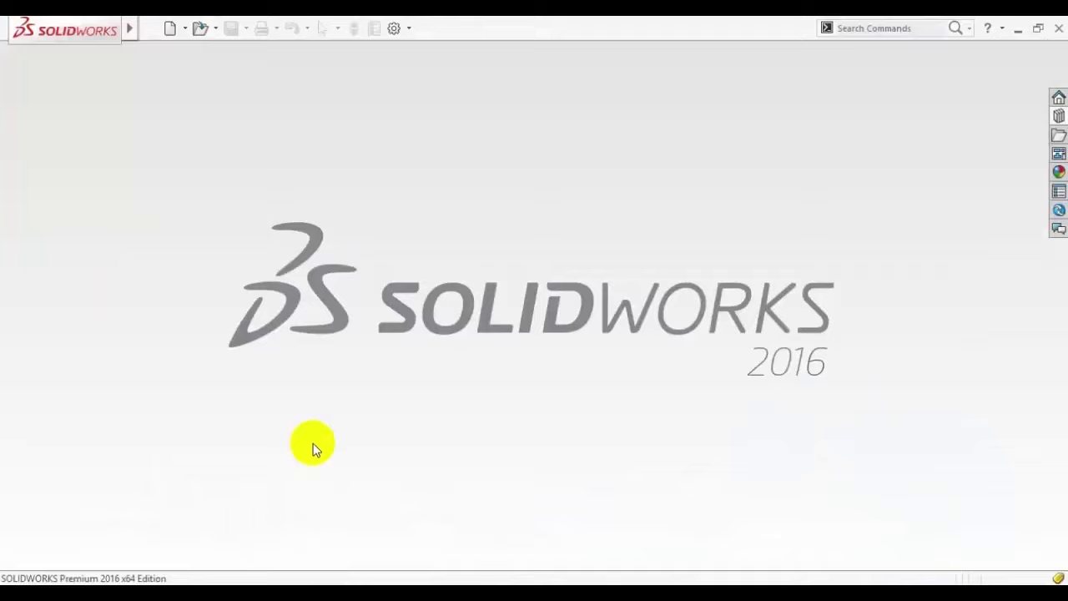
# Step: Create a new part and sketch a center rectangle from the origin on the Top Plane
pyautogui.click(168, 31)
pyautogui.doubleClick(136, 191)
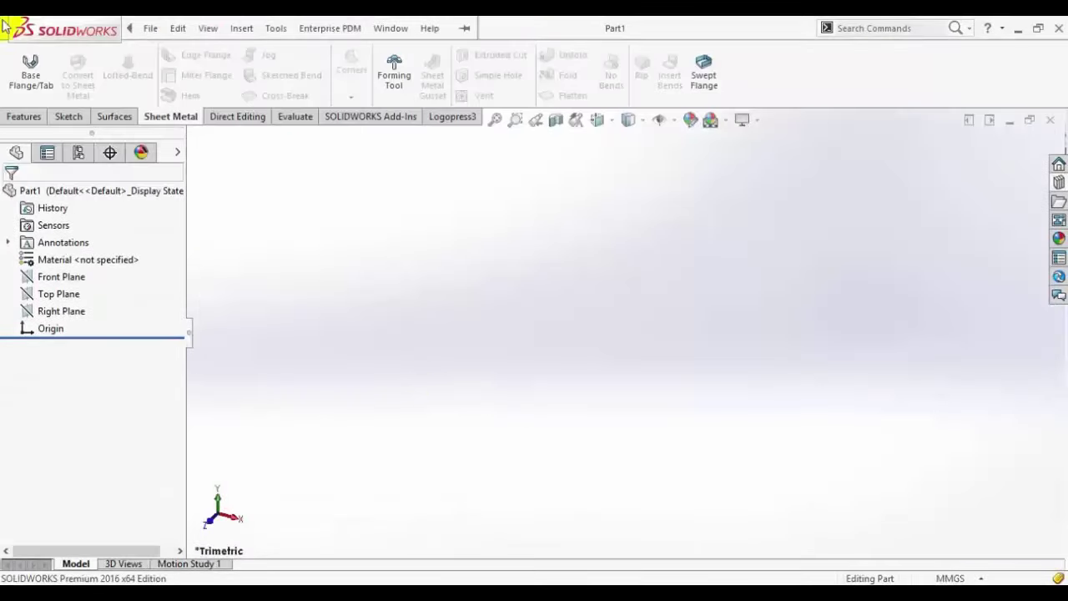
pyautogui.click(69, 116)
pyautogui.click(22, 63)
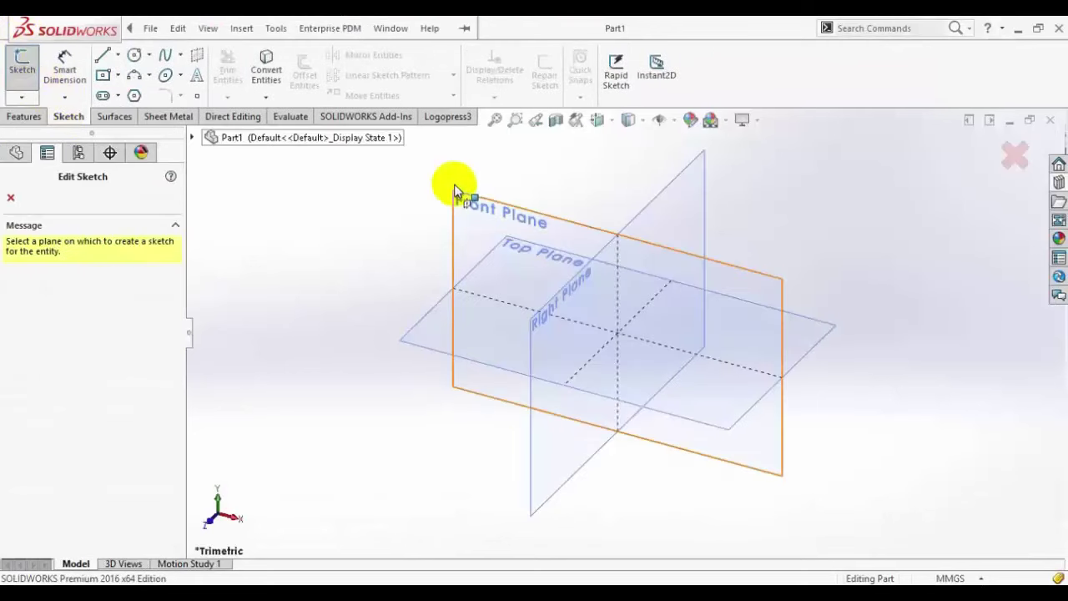
pyautogui.click(428, 324)
pyautogui.click(103, 74)
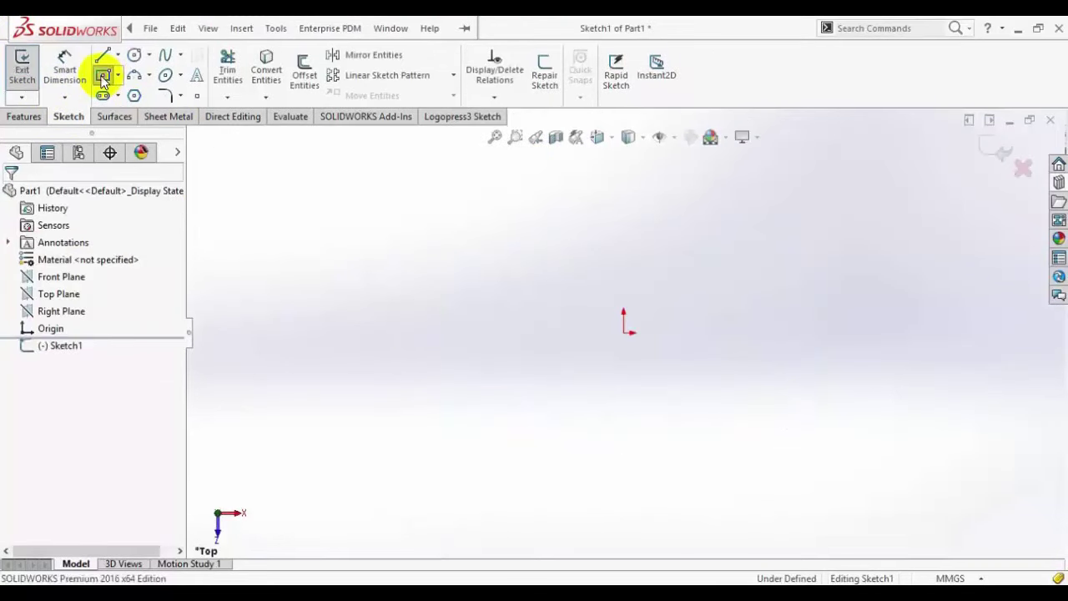
pyautogui.click(624, 332)
pyautogui.click(817, 431)
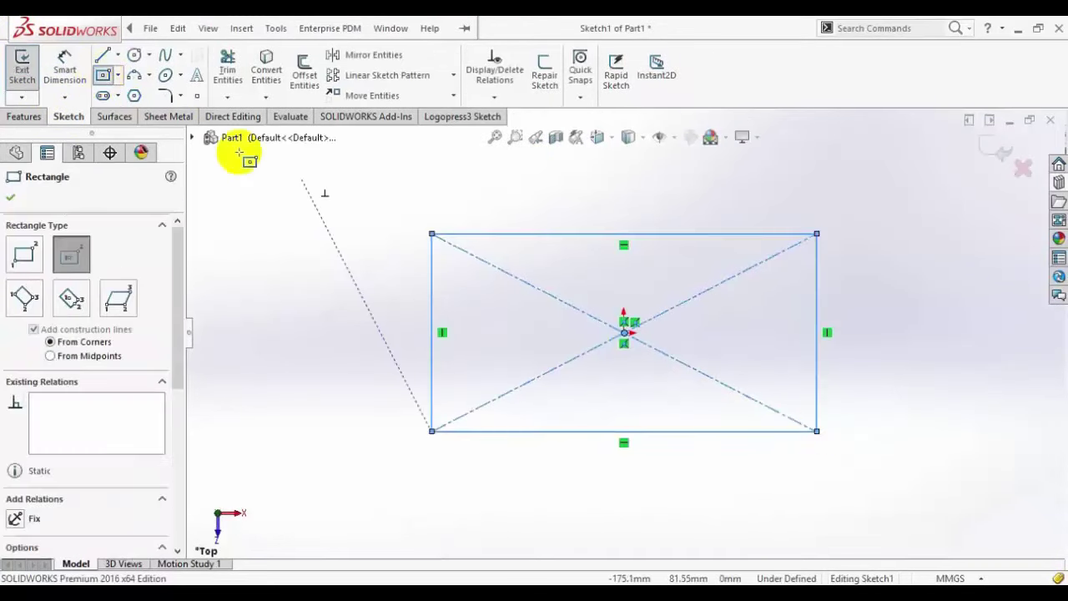
# Step: Dimension the rectangle's width and height to 150 mm each
pyautogui.click(65, 68)
pyautogui.click(482, 235)
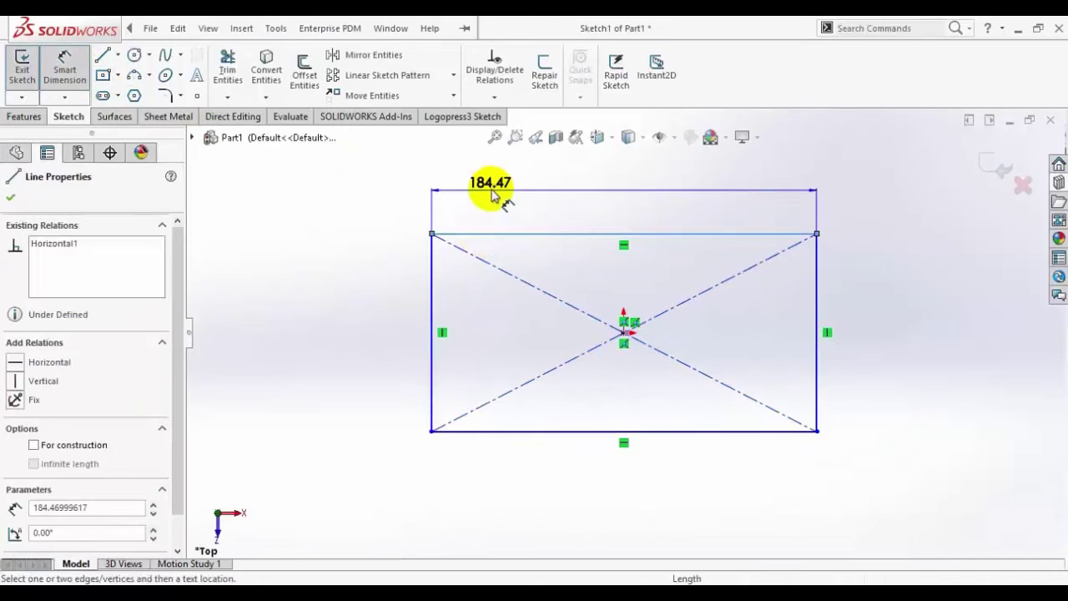
pyautogui.click(493, 192)
pyautogui.write('150')
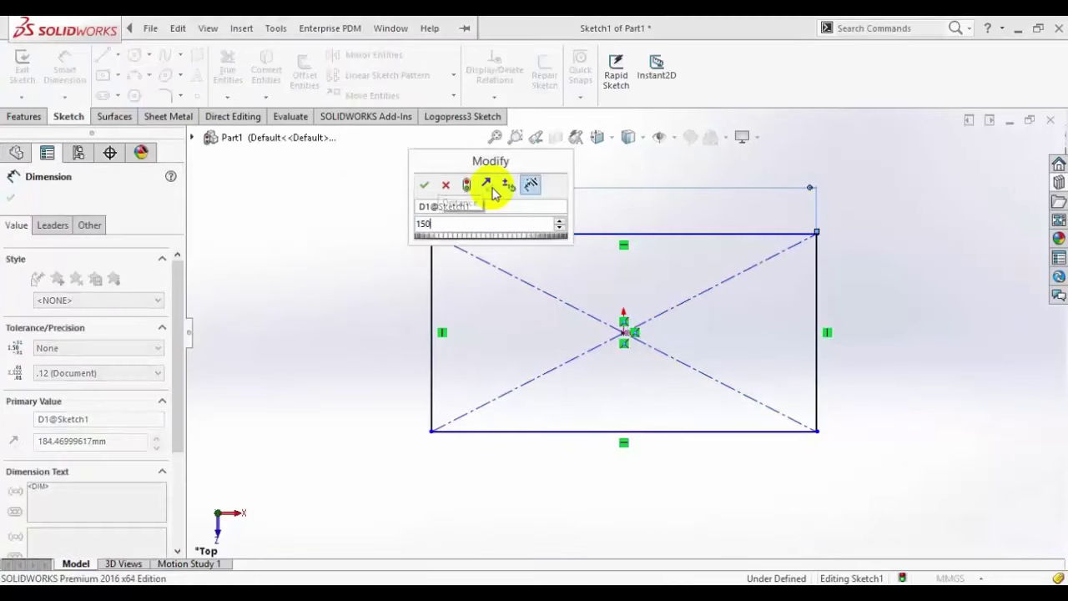
pyautogui.press('Return')
pyautogui.click(434, 267)
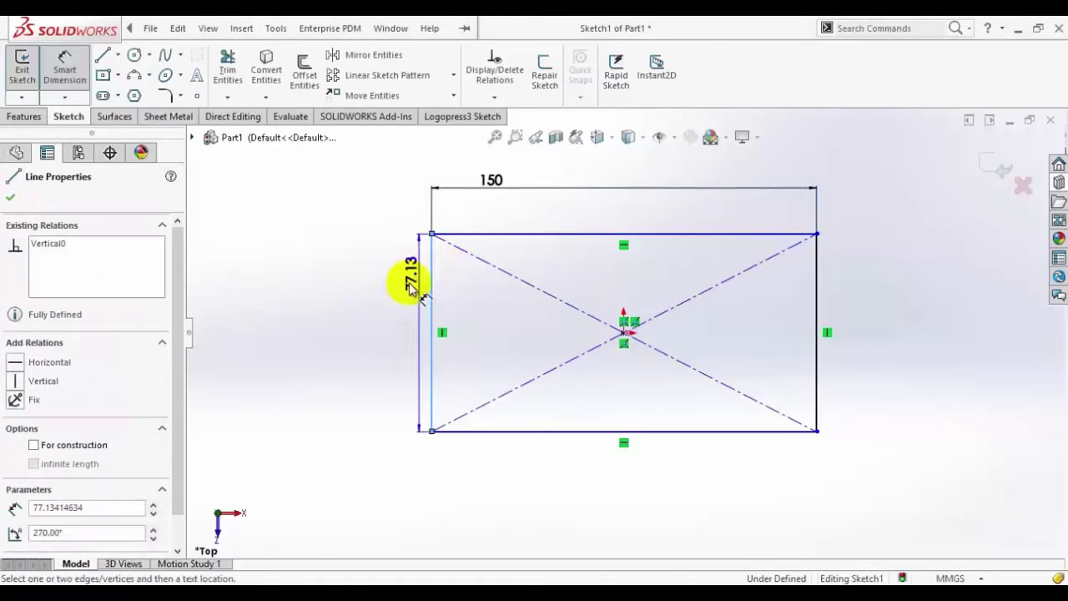
pyautogui.click(403, 283)
pyautogui.write('150')
pyautogui.press('Return')
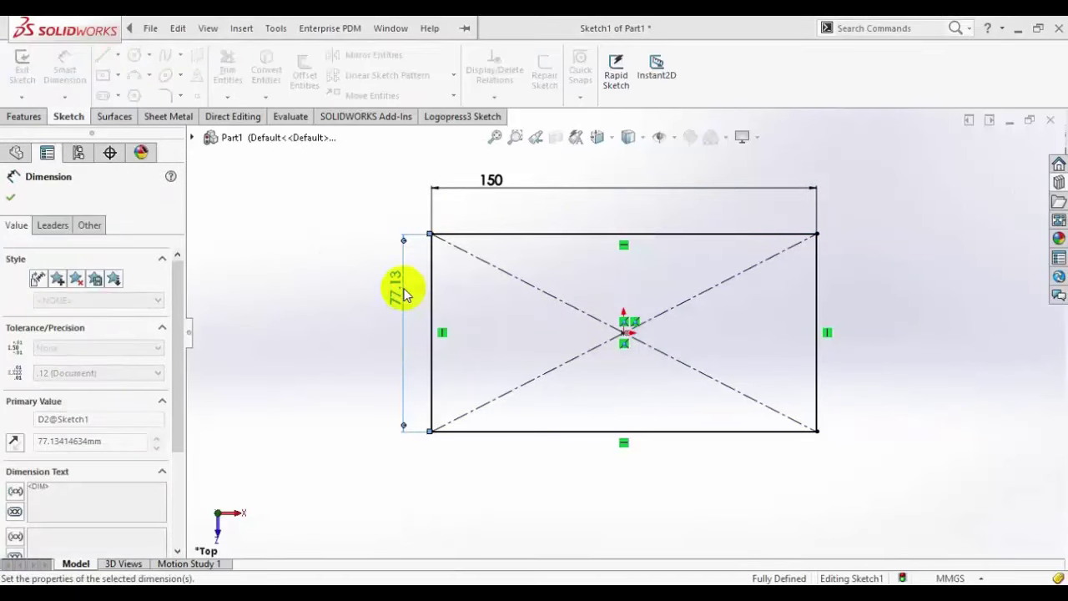
pyautogui.click(10, 197)
pyautogui.press('f')
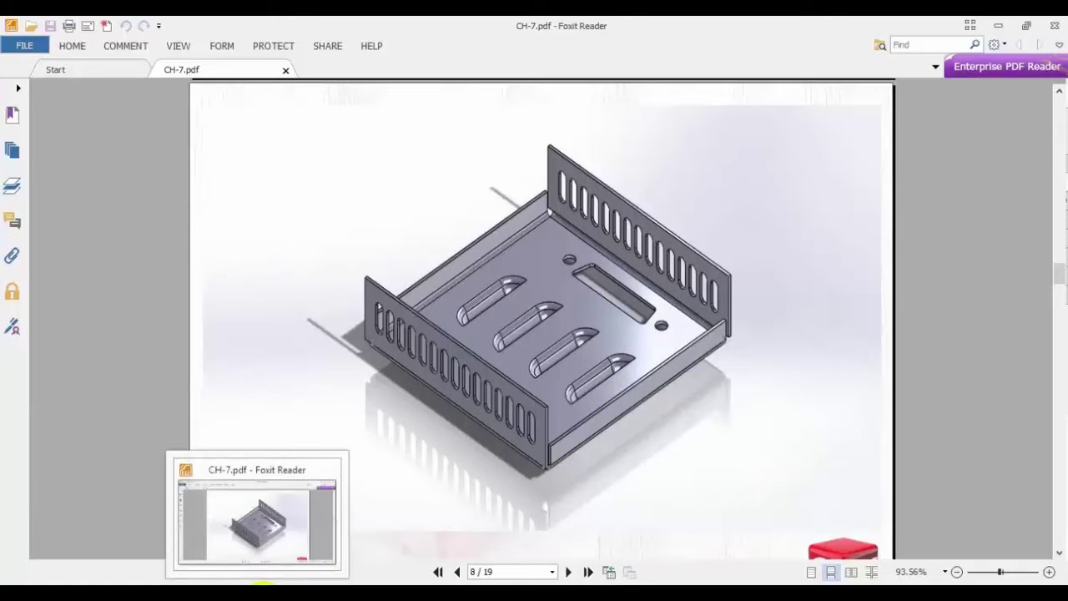
# Step: Return from Foxit Reader to the 150 × 150 square sketch in SOLIDWORKS
pyautogui.click(260, 587)
# Step: Draw a vertical centreline up from the origin and a small circle to its upper right
pyautogui.scroll(-1, 607, 307)
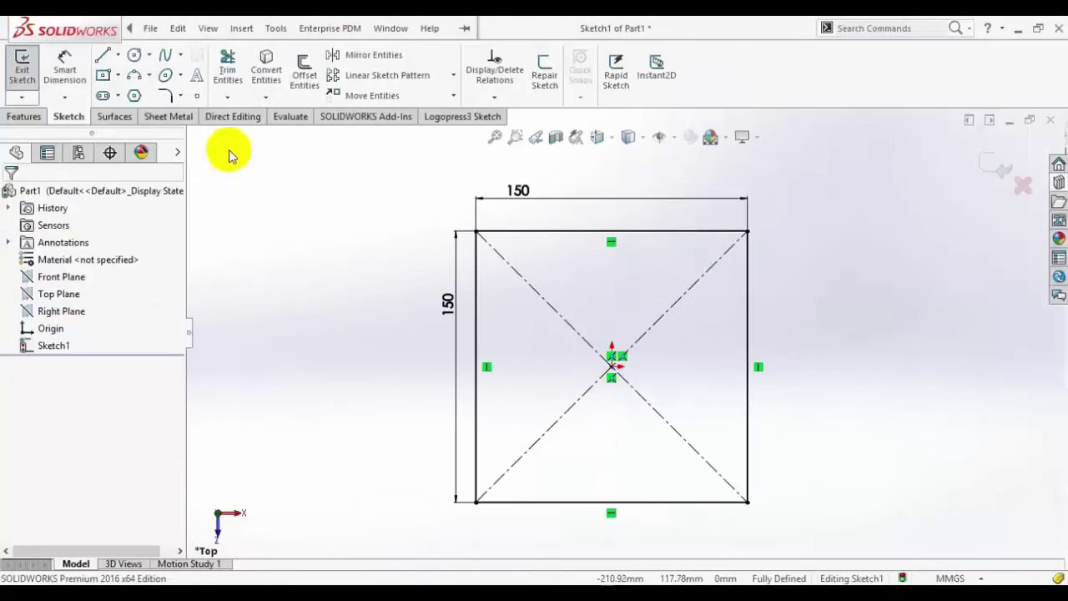
pyautogui.click(117, 56)
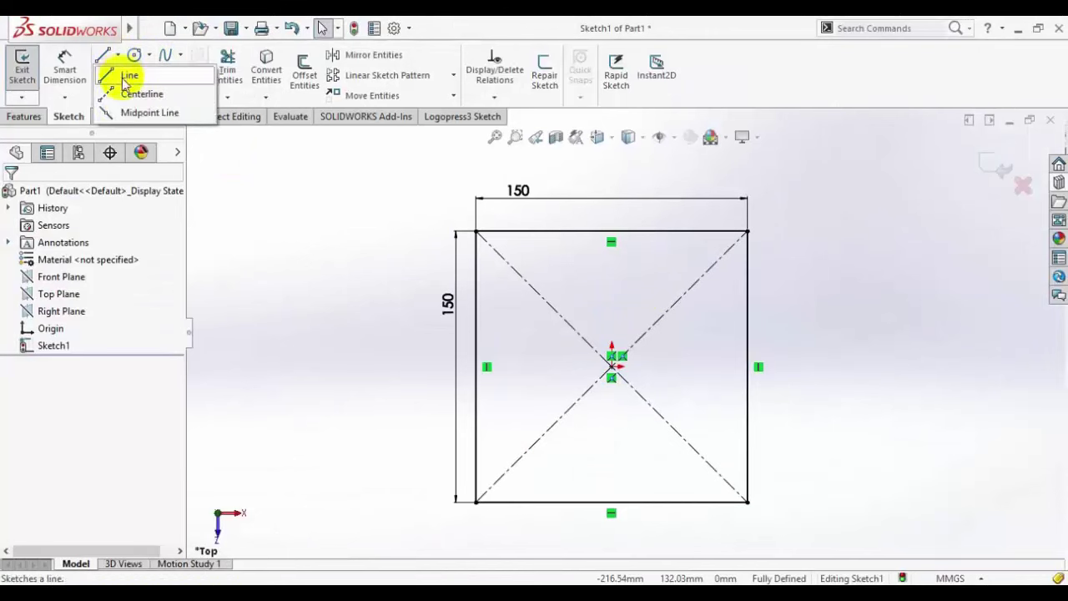
pyautogui.click(132, 93)
pyautogui.click(612, 362)
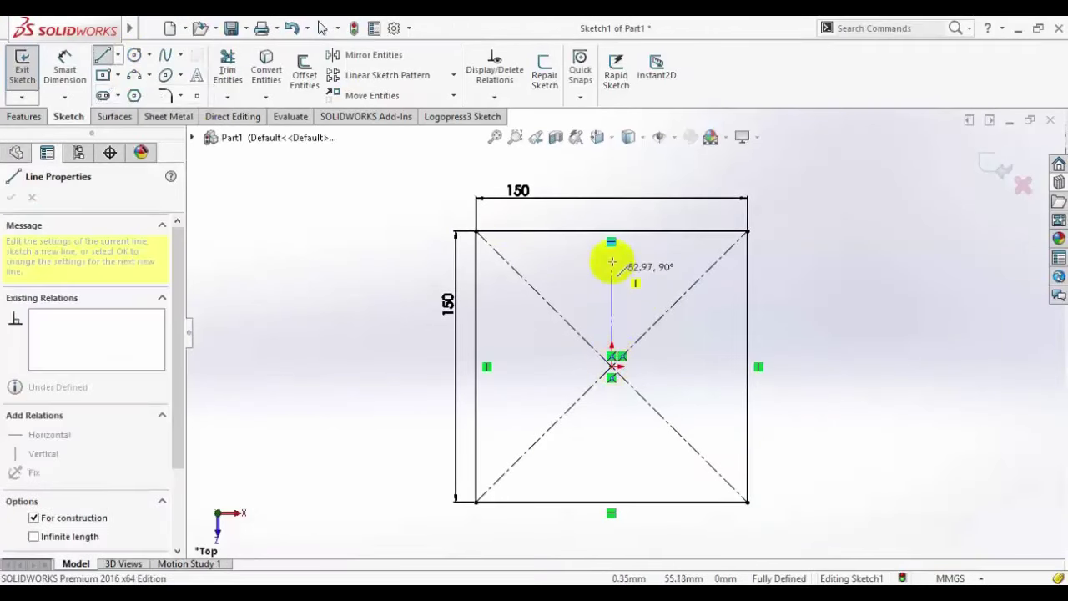
pyautogui.click(613, 262)
pyautogui.rightClick(272, 166)
pyautogui.click(282, 182)
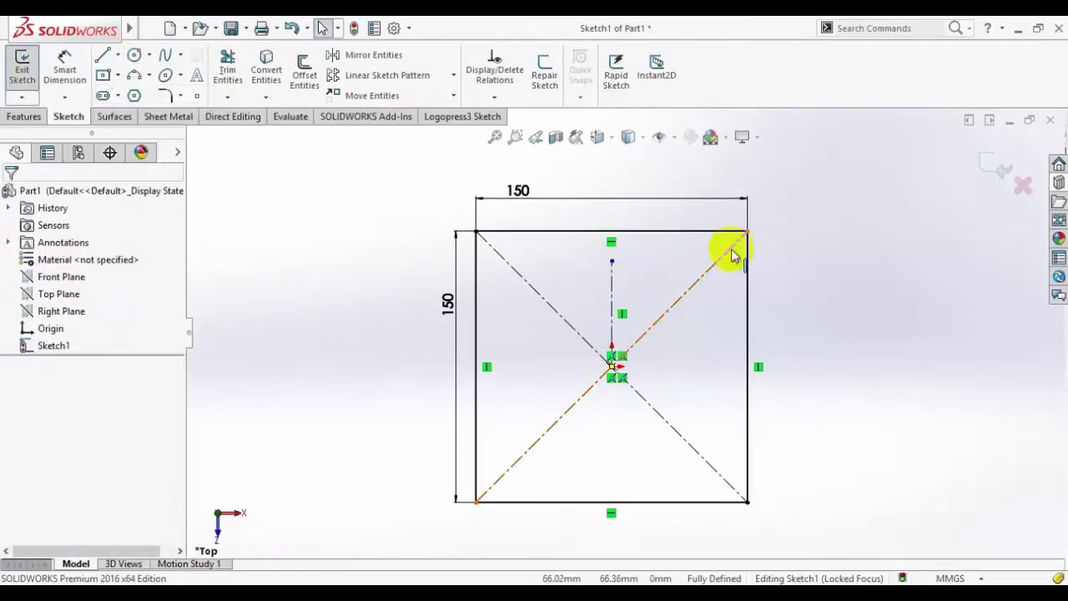
pyautogui.scroll(-3, 731, 248)
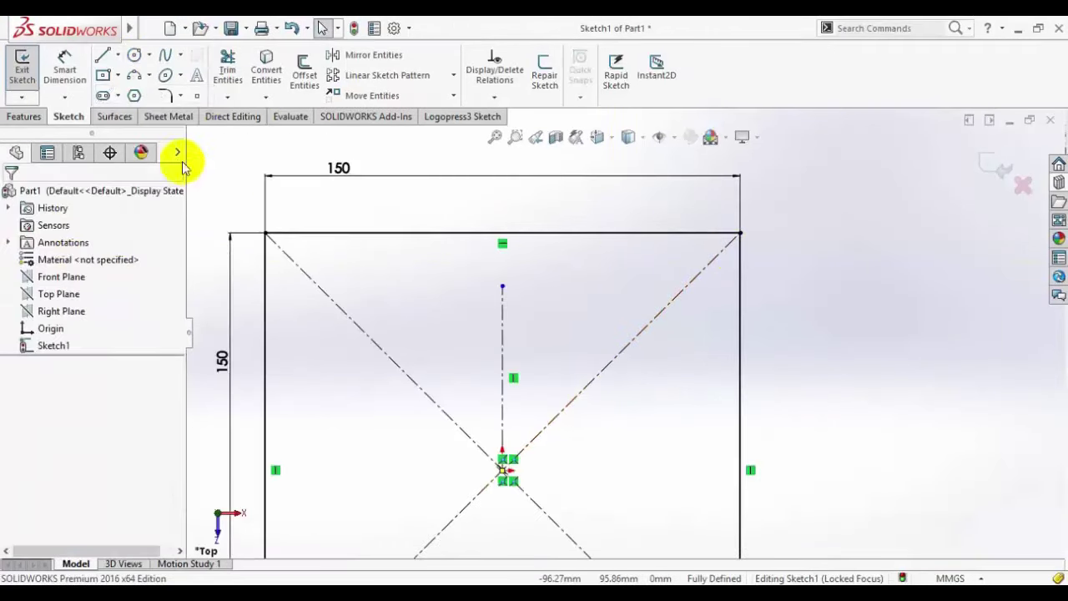
pyautogui.click(641, 271)
pyautogui.click(658, 291)
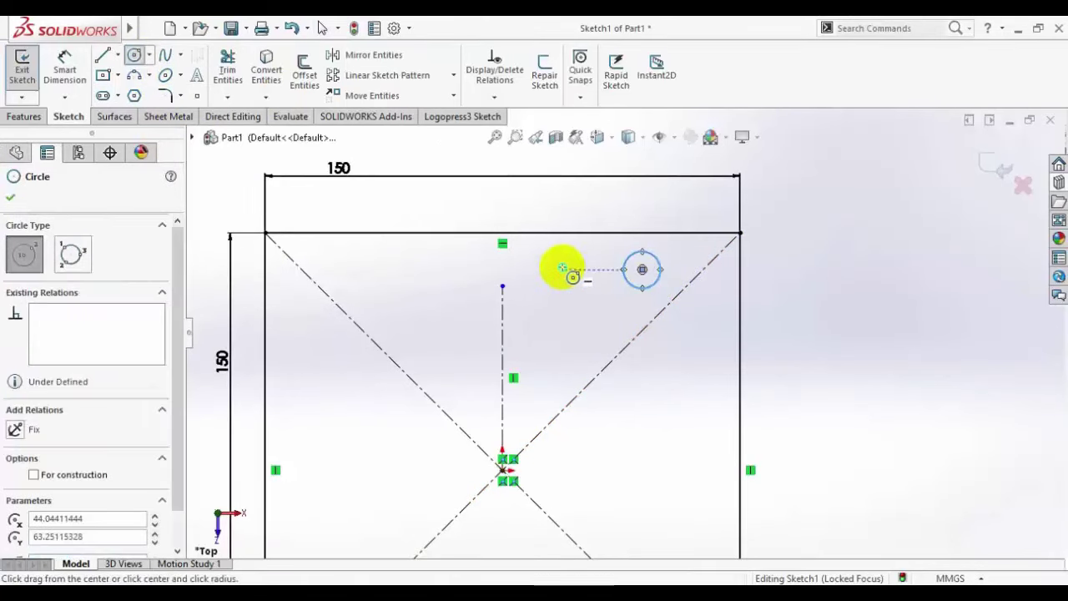
pyautogui.rightClick(570, 281)
pyautogui.click(573, 281)
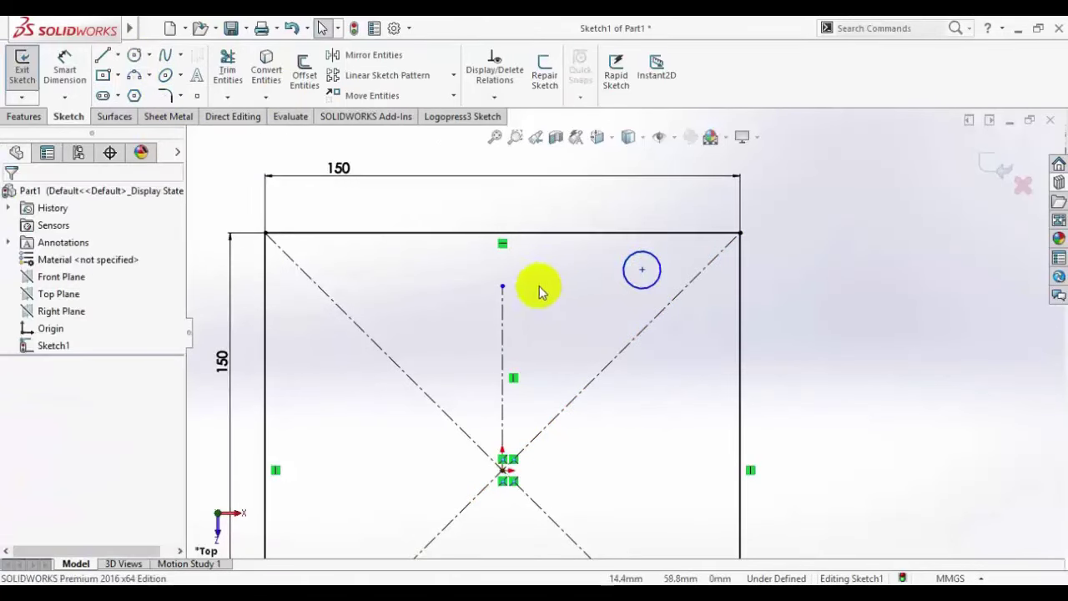
# Step: Draw an open half-slot profile with a slanted end, starting and ending on the centreline
pyautogui.click(103, 56)
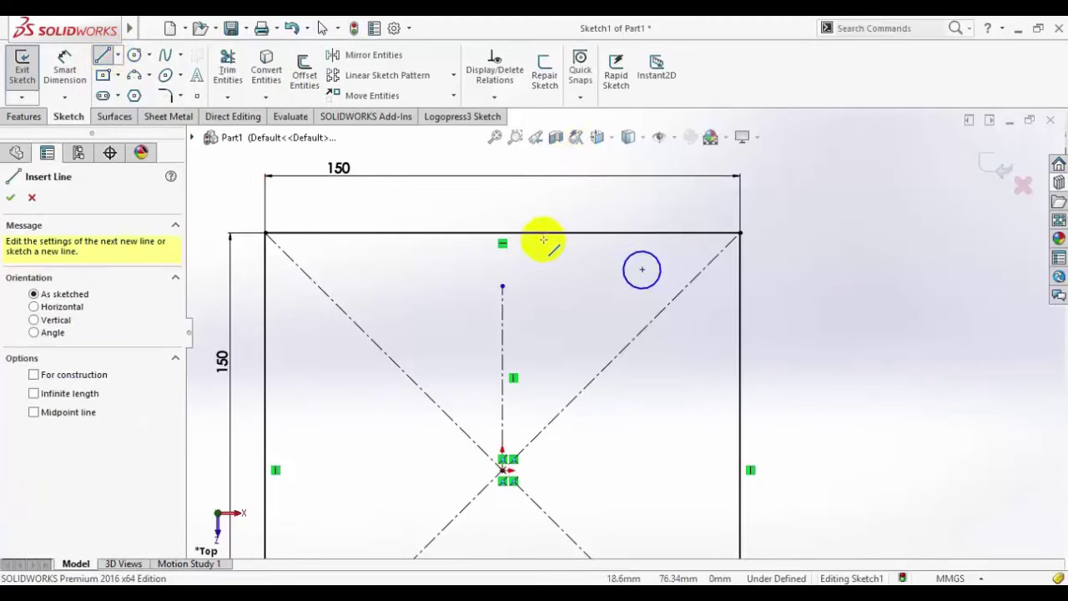
pyautogui.click(502, 256)
pyautogui.click(568, 256)
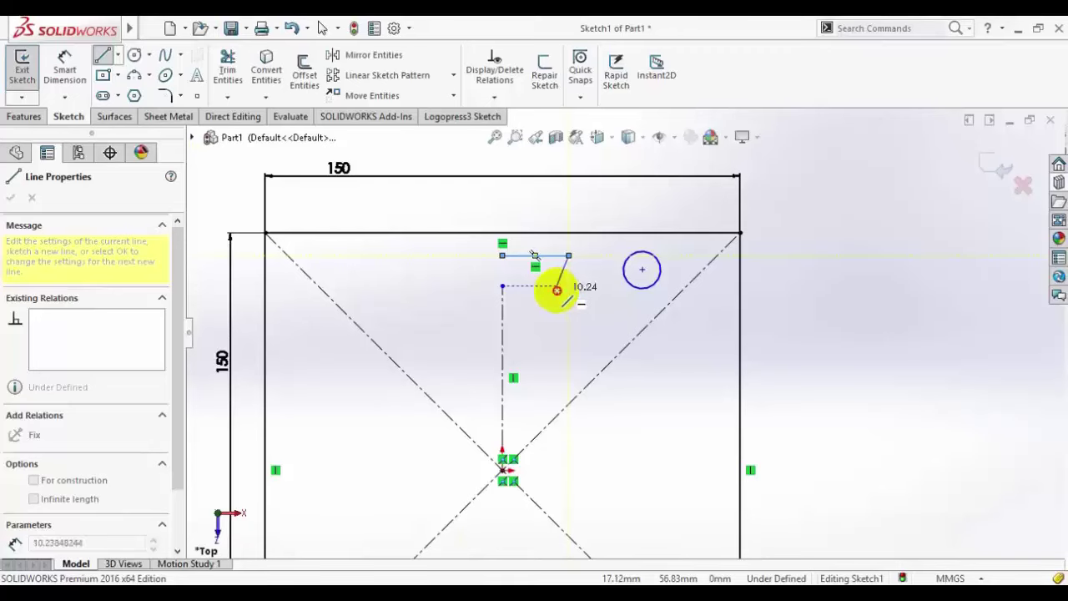
pyautogui.click(557, 286)
pyautogui.click(502, 286)
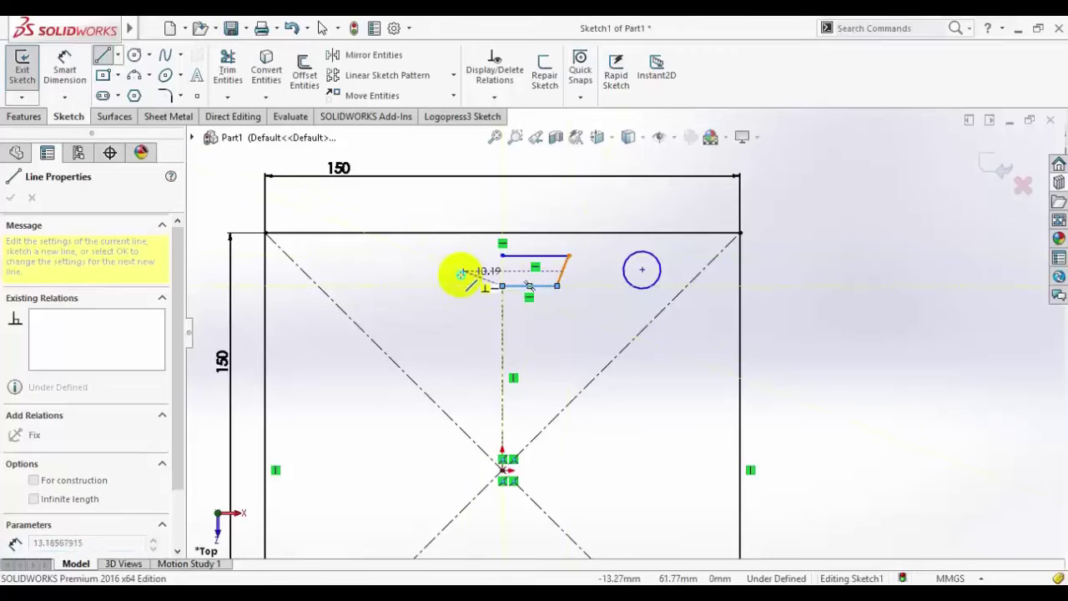
pyautogui.rightClick(467, 279)
pyautogui.click(470, 281)
pyautogui.scroll(2, 529, 270)
pyautogui.scroll(-2, 551, 294)
pyautogui.scroll(-1, 551, 295)
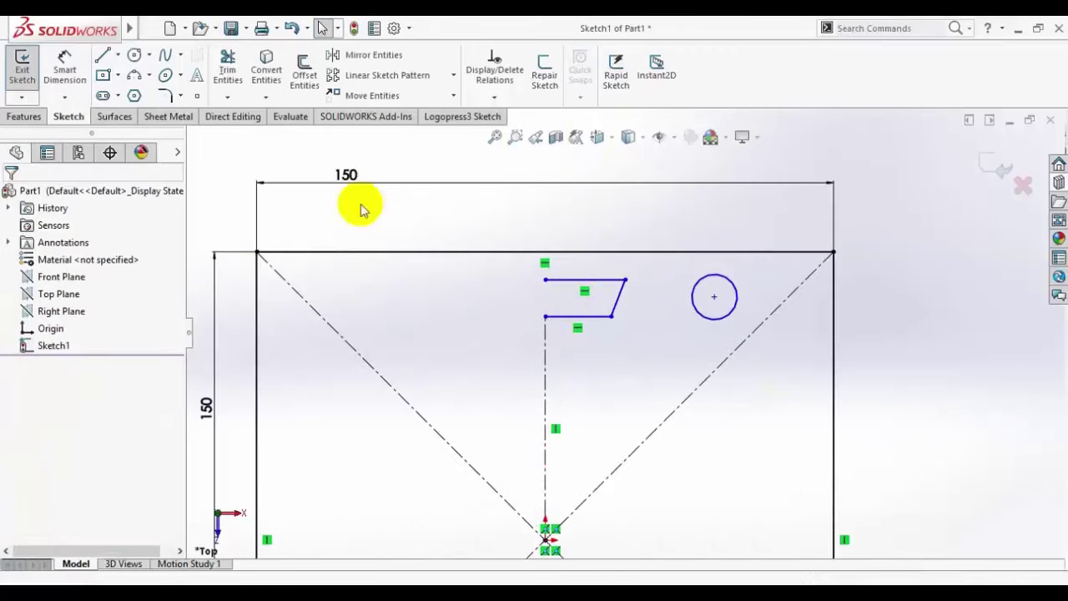
# Step: Fillet the profile's two slanted-end corners with a 1 mm radius
pyautogui.click(165, 95)
pyautogui.scroll(-3, 636, 287)
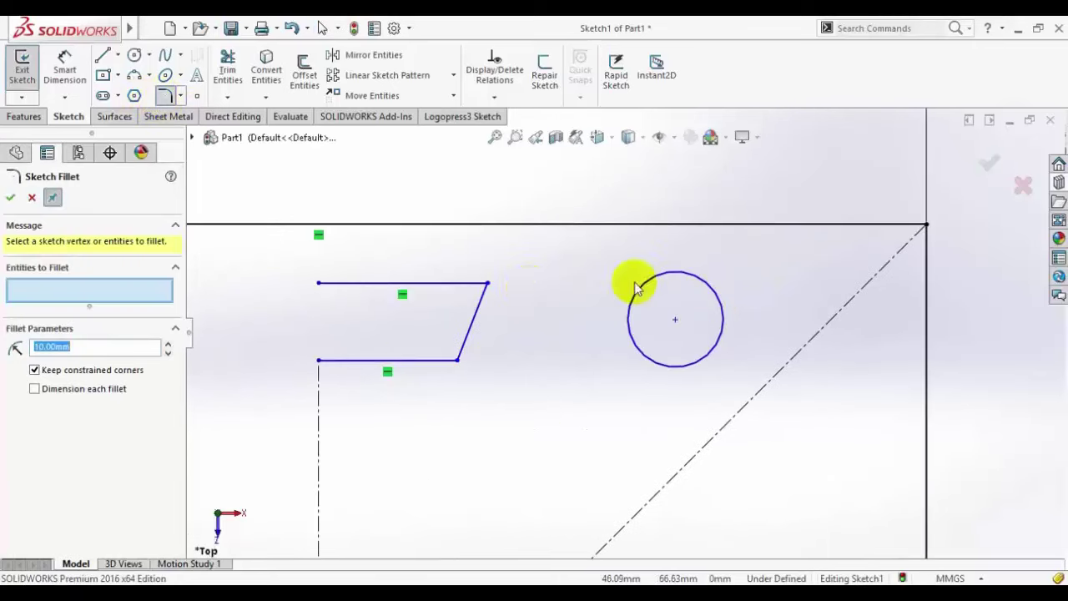
pyautogui.click(489, 285)
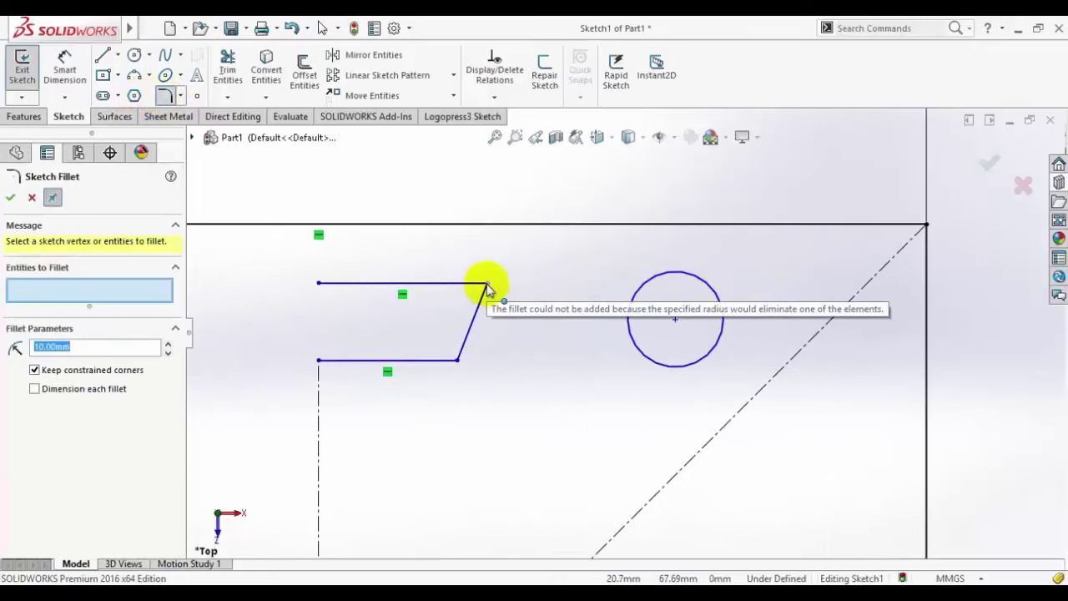
pyautogui.click(136, 348)
pyautogui.write('1')
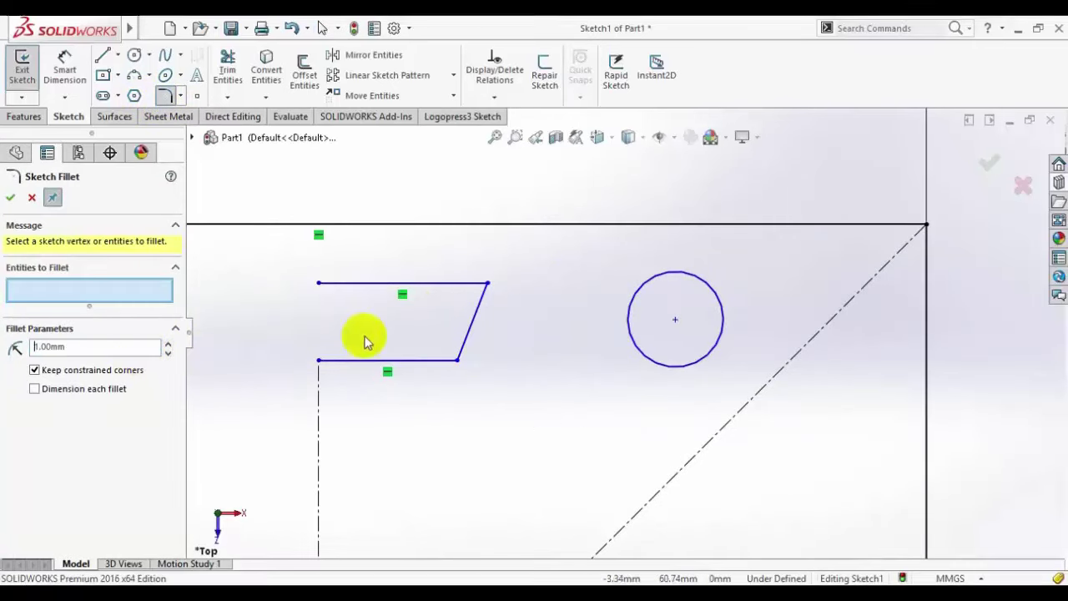
pyautogui.click(489, 285)
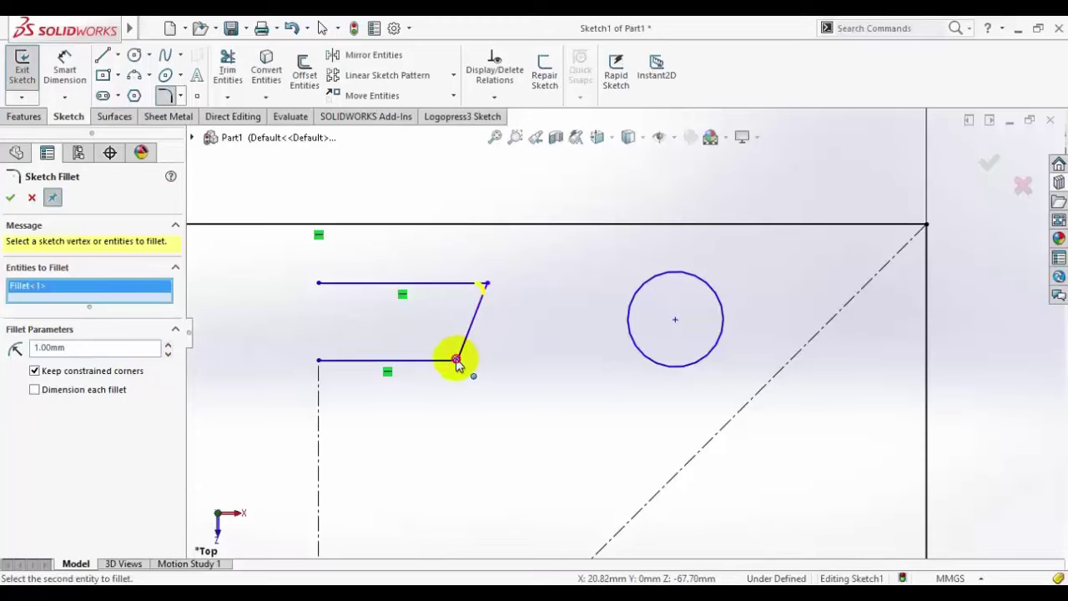
pyautogui.click(456, 359)
pyautogui.click(11, 199)
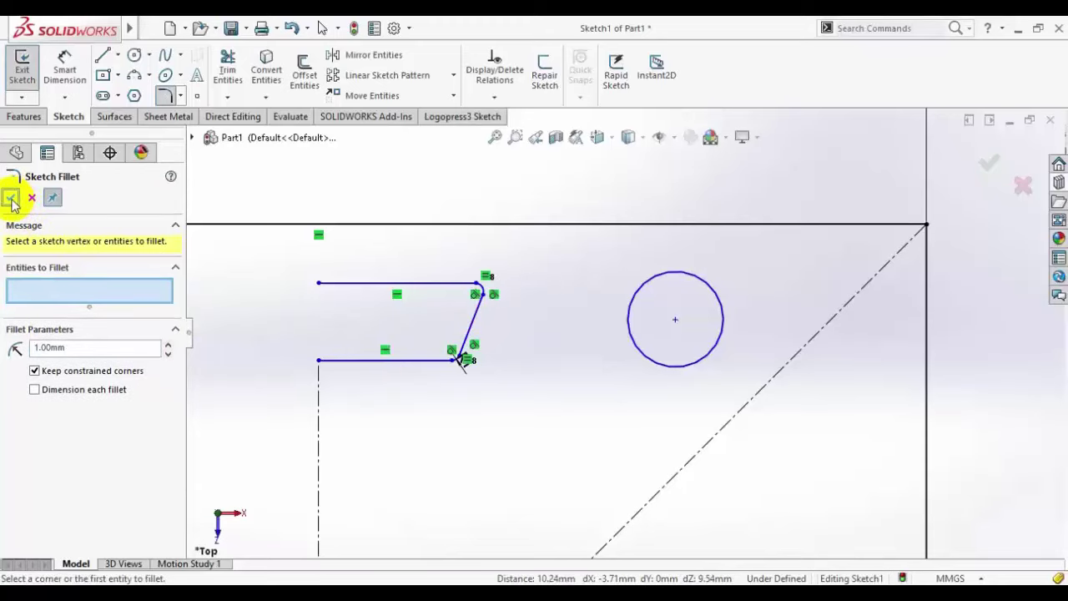
pyautogui.click(12, 199)
# Step: Mirror the circle and filleted half-slot about the vertical centreline, then recentre the sketch
pyautogui.press('f')
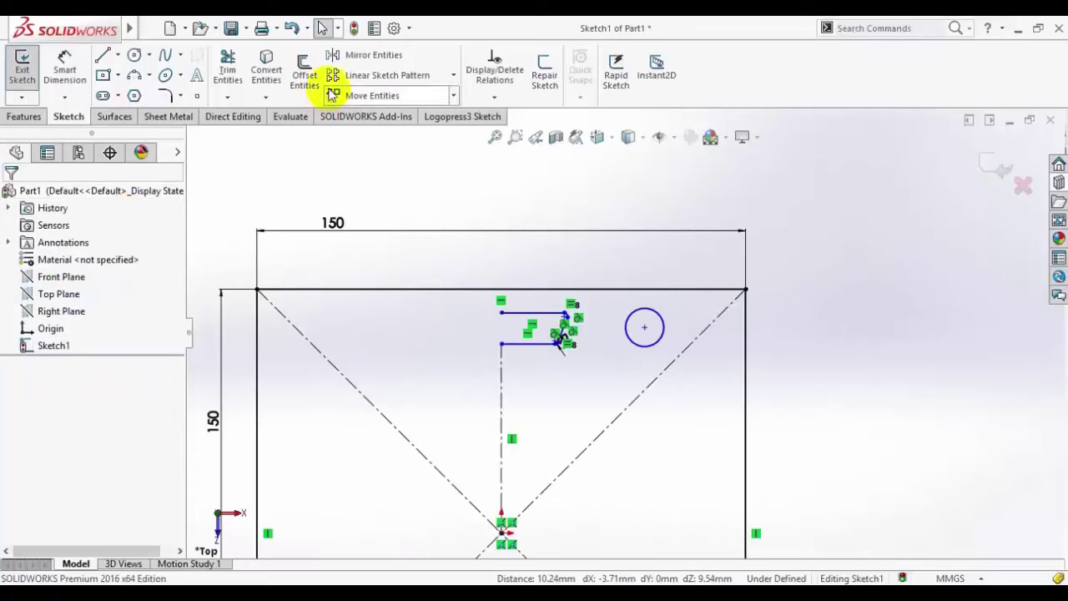
pyautogui.click(370, 54)
pyautogui.click(628, 326)
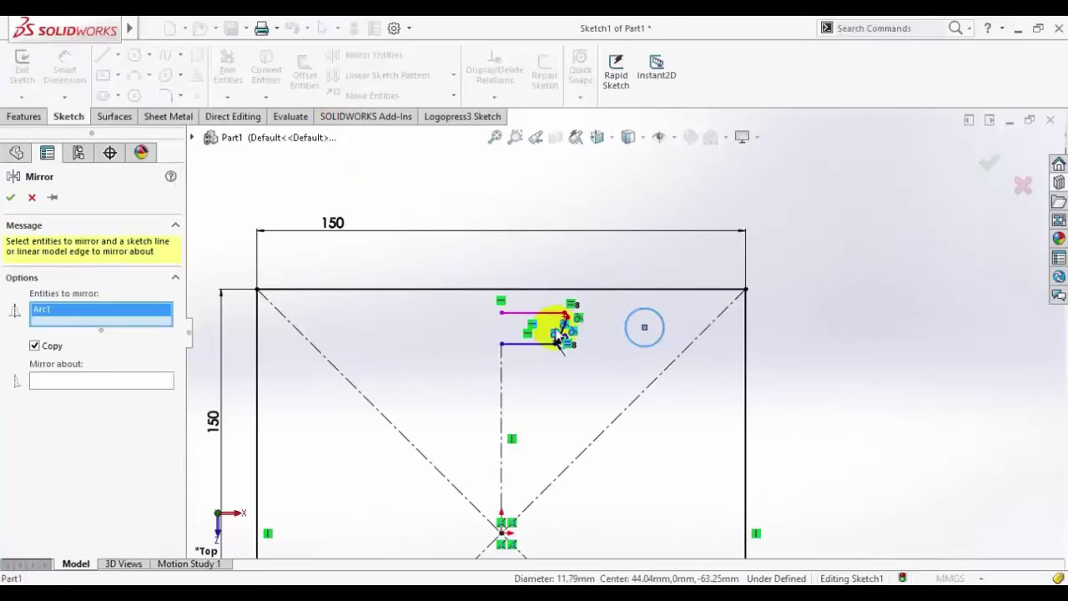
pyautogui.scroll(-4, 534, 337)
pyautogui.moveTo(663, 424); pyautogui.dragTo(522, 276)
pyautogui.rightClick(493, 370)
pyautogui.click(162, 443)
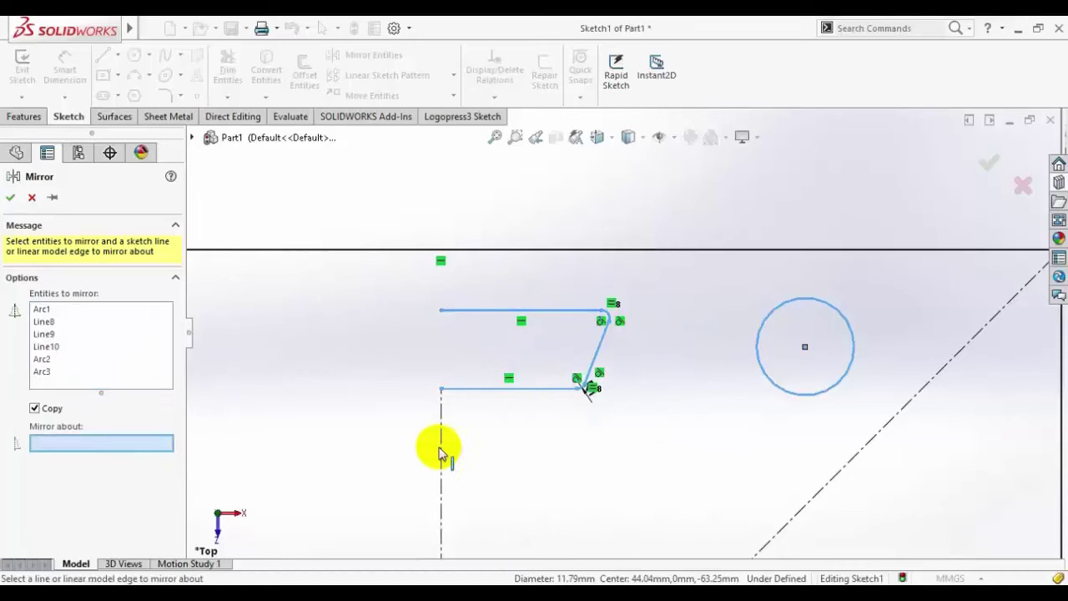
pyautogui.click(440, 447)
pyautogui.scroll(3, 329, 387)
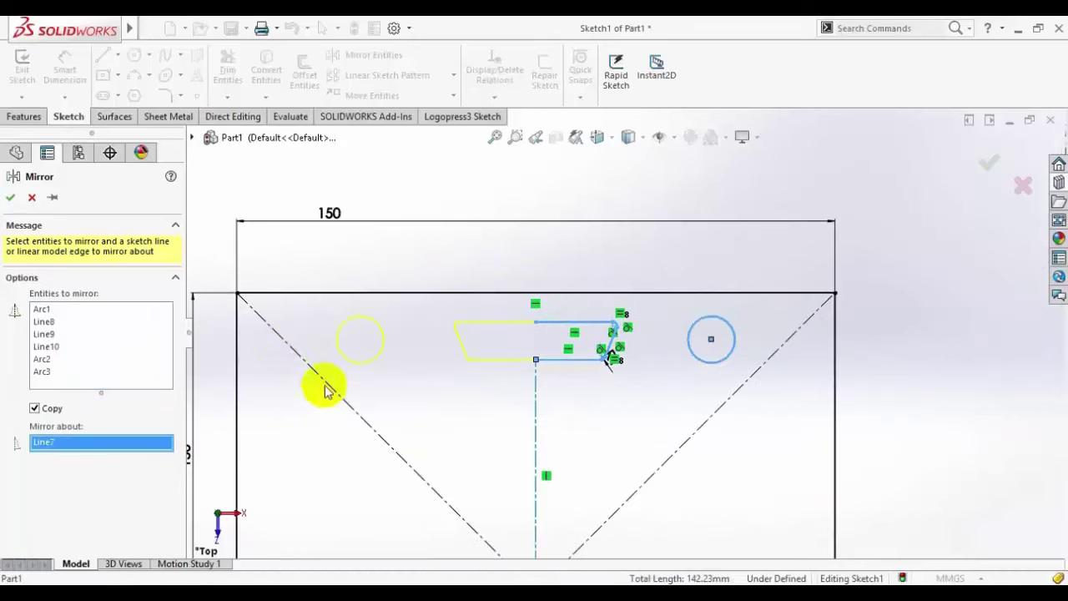
pyautogui.click(11, 199)
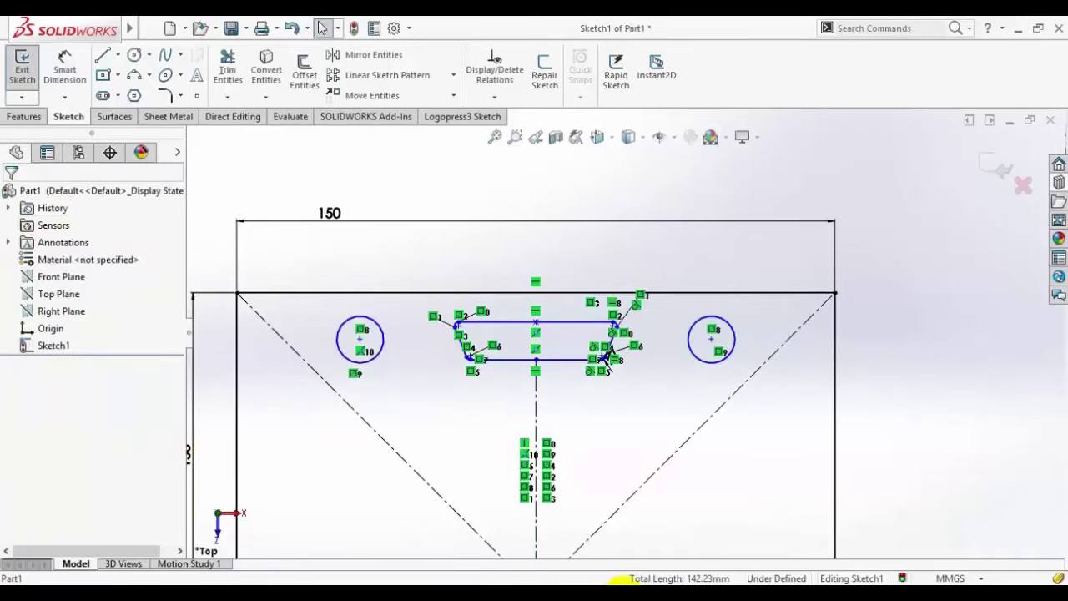
pyautogui.scroll(3, 568, 527)
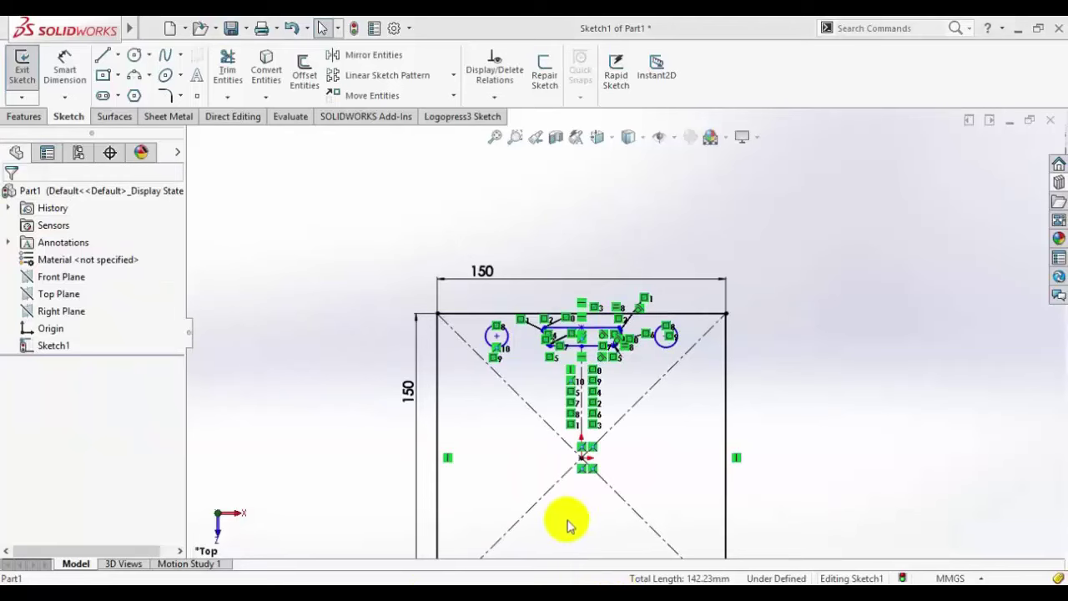
pyautogui.keyDown('ctrl'); pyautogui.moveTo(567, 517); pyautogui.dragTo(601, 436, button='middle'); pyautogui.keyUp('ctrl')
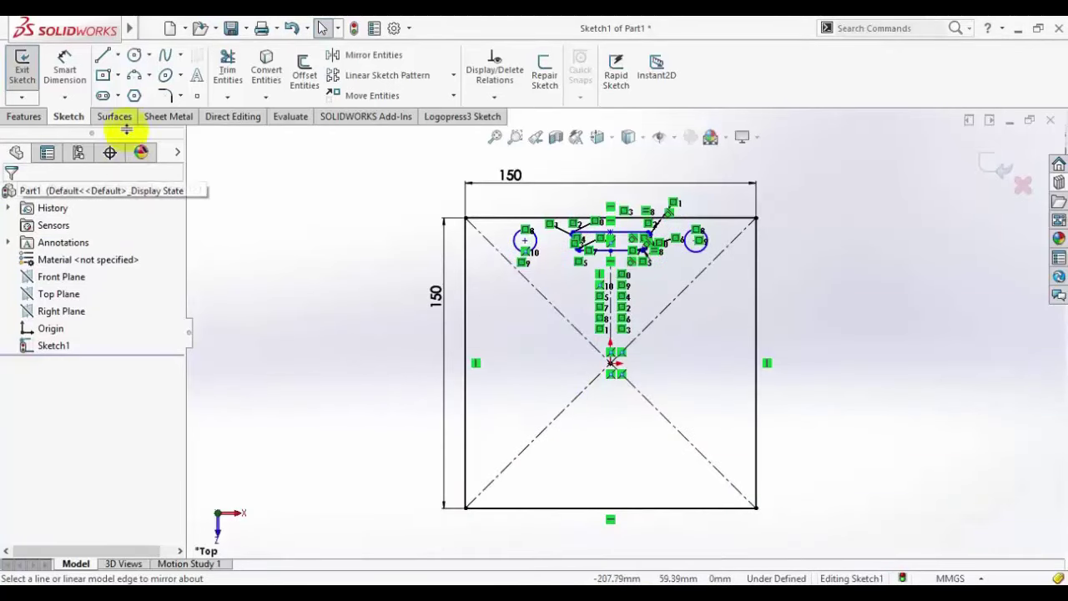
# Step: Create a 2 mm thick Base Flange from Sketch1, then glance at the tray reference PDF
pyautogui.click(159, 116)
pyautogui.click(31, 74)
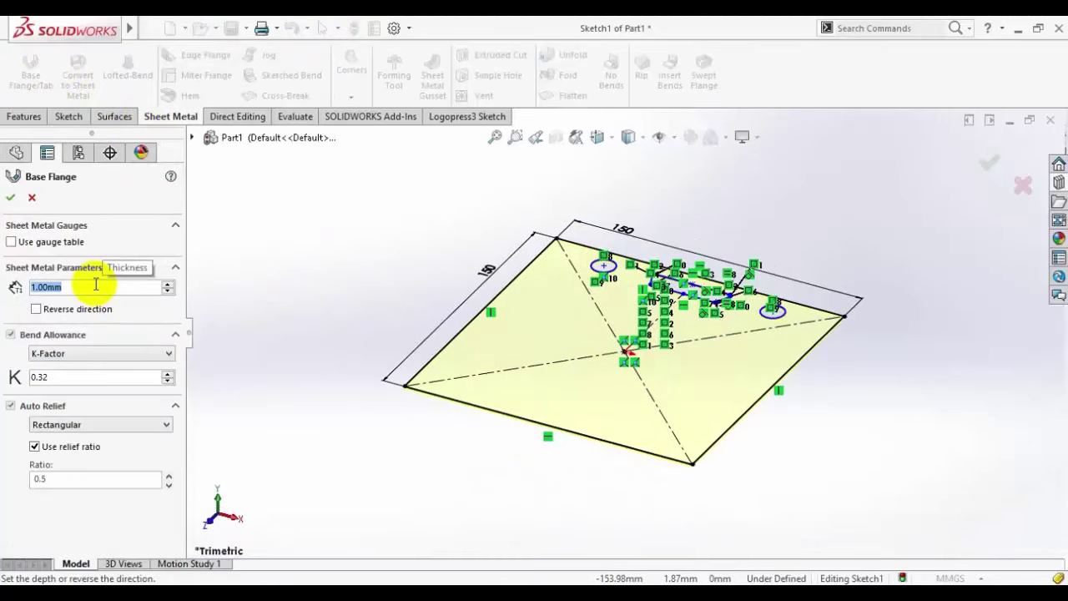
pyautogui.write('2')
pyautogui.press('Return')
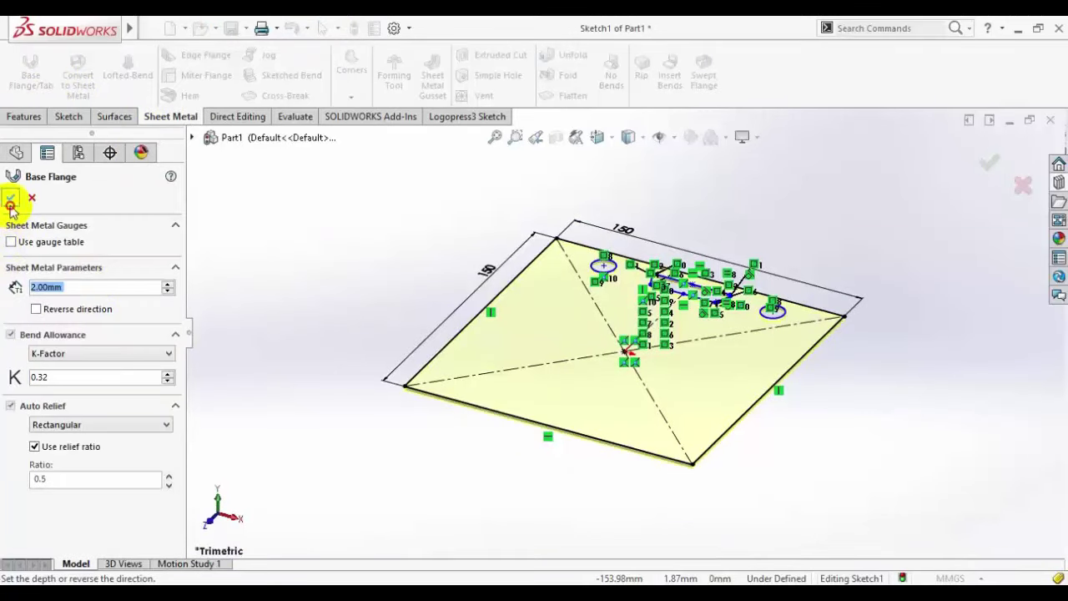
pyautogui.click(10, 200)
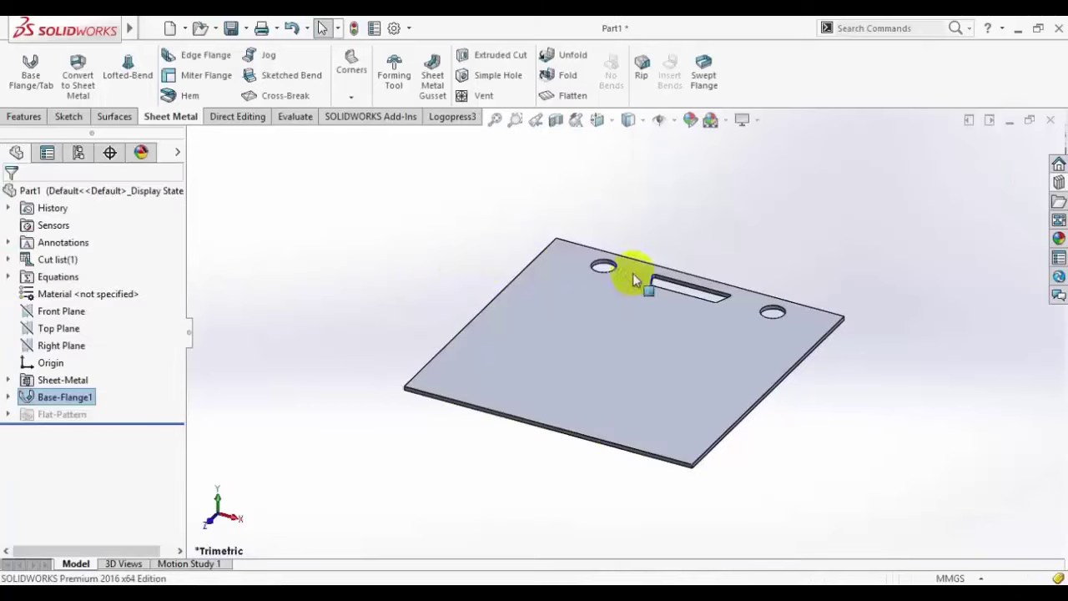
pyautogui.click(261, 582)
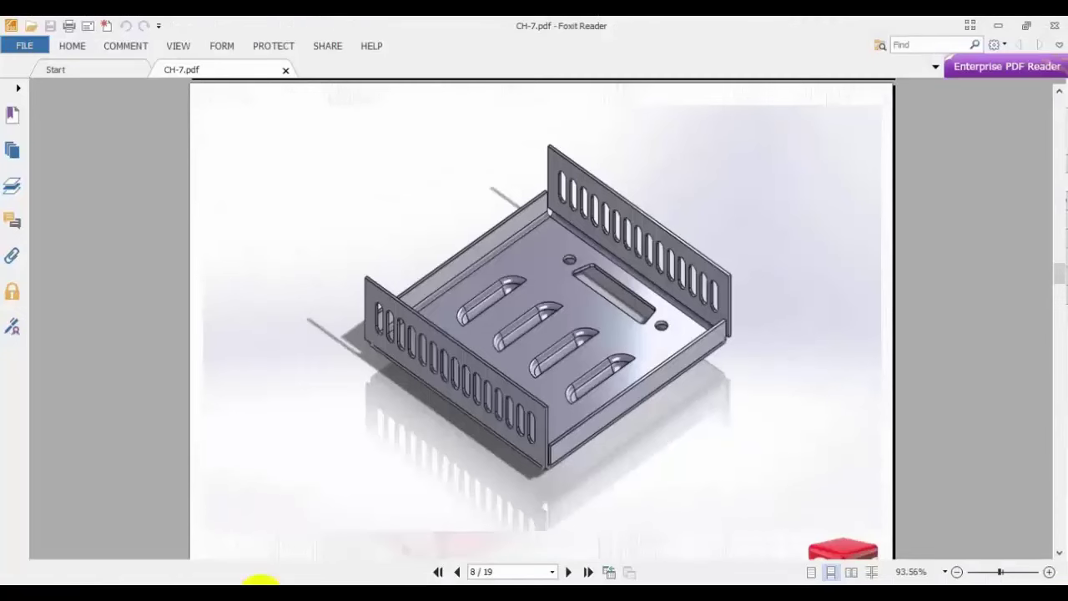
pyautogui.click(317, 582)
# Step: Drop a louver forming tool from the Design Library onto the plate's top face
pyautogui.click(1057, 185)
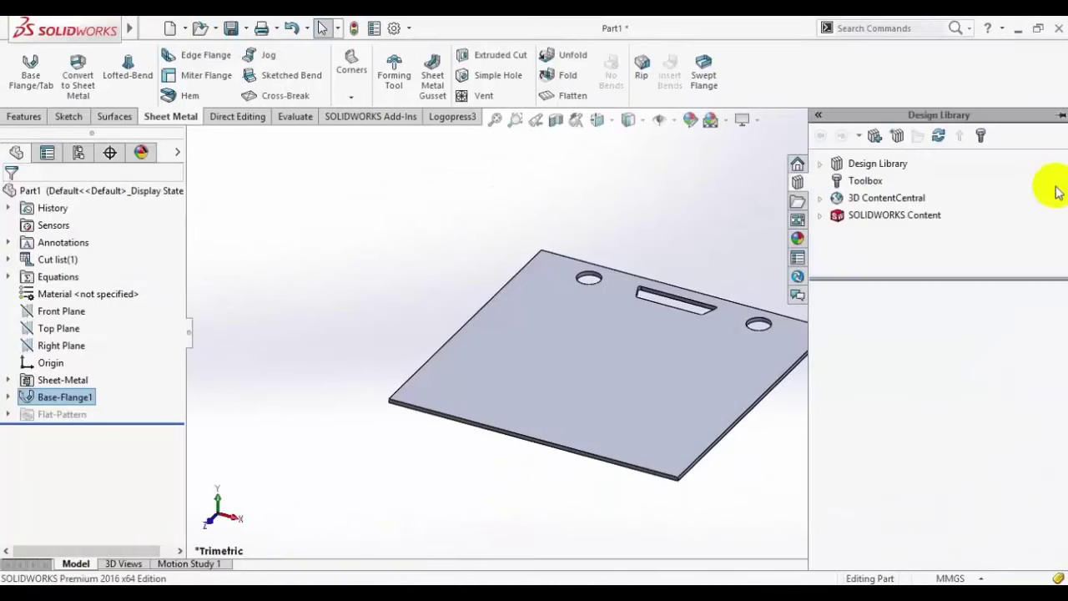
pyautogui.click(820, 164)
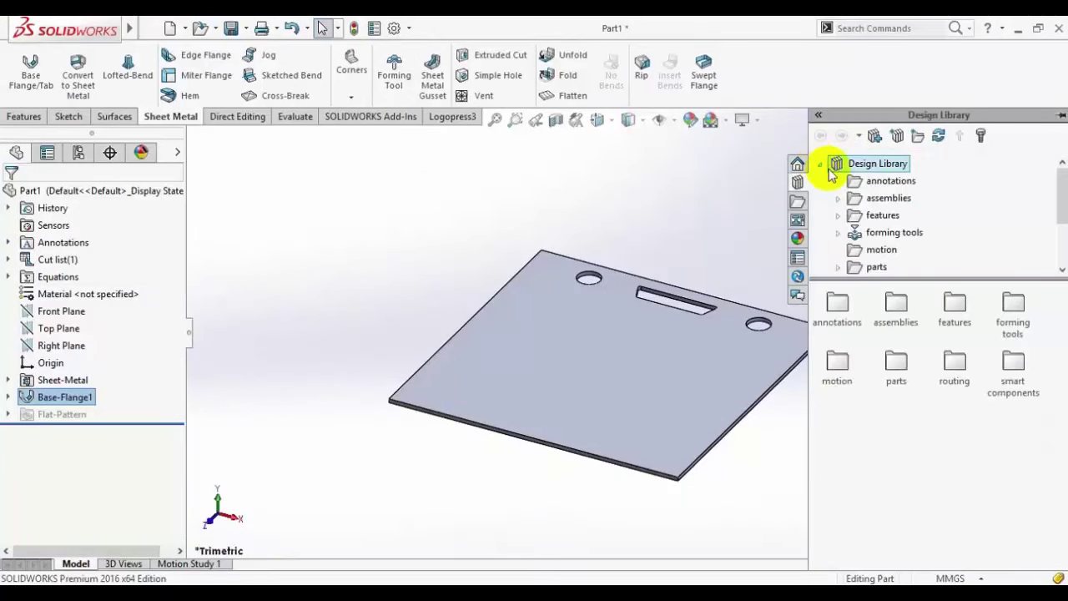
pyautogui.click(843, 233)
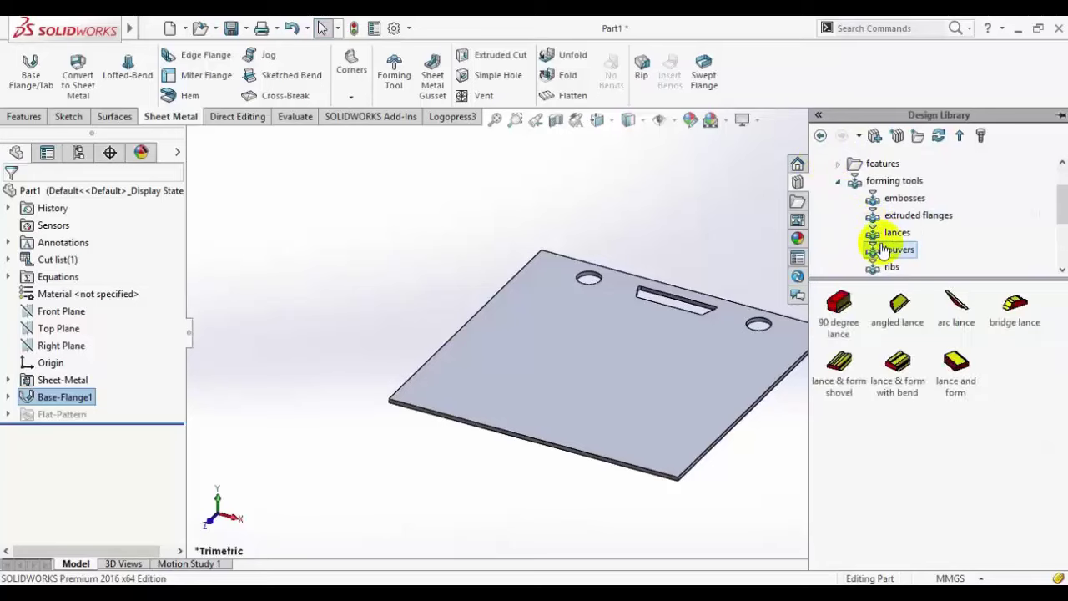
pyautogui.click(889, 250)
pyautogui.moveTo(838, 302); pyautogui.dragTo(673, 409)
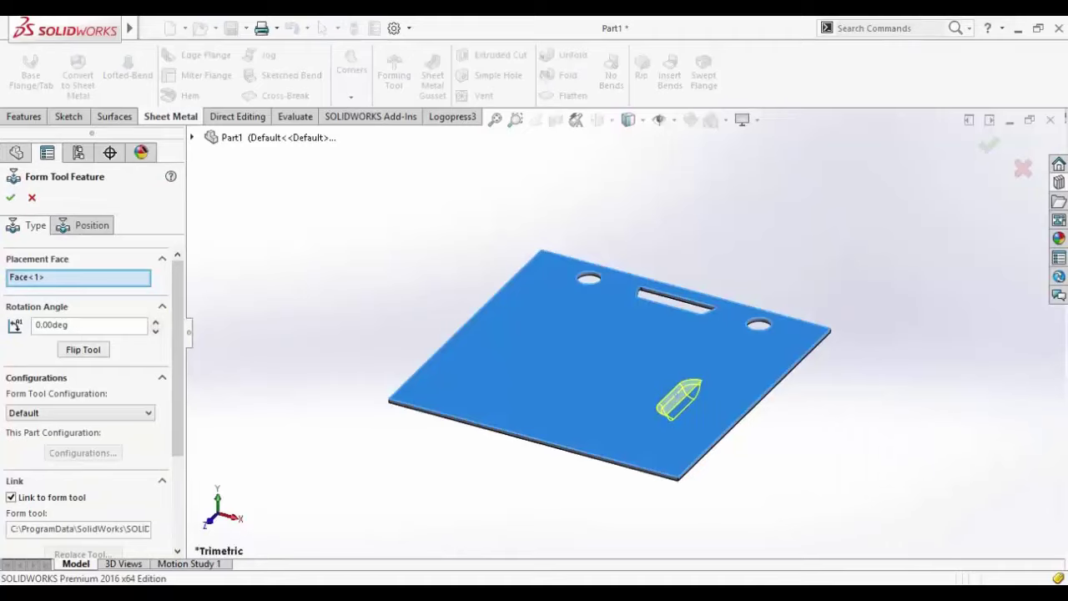
pyautogui.hotkey('alt', 'Tab')
pyautogui.hotkey('alt', 'Tab')
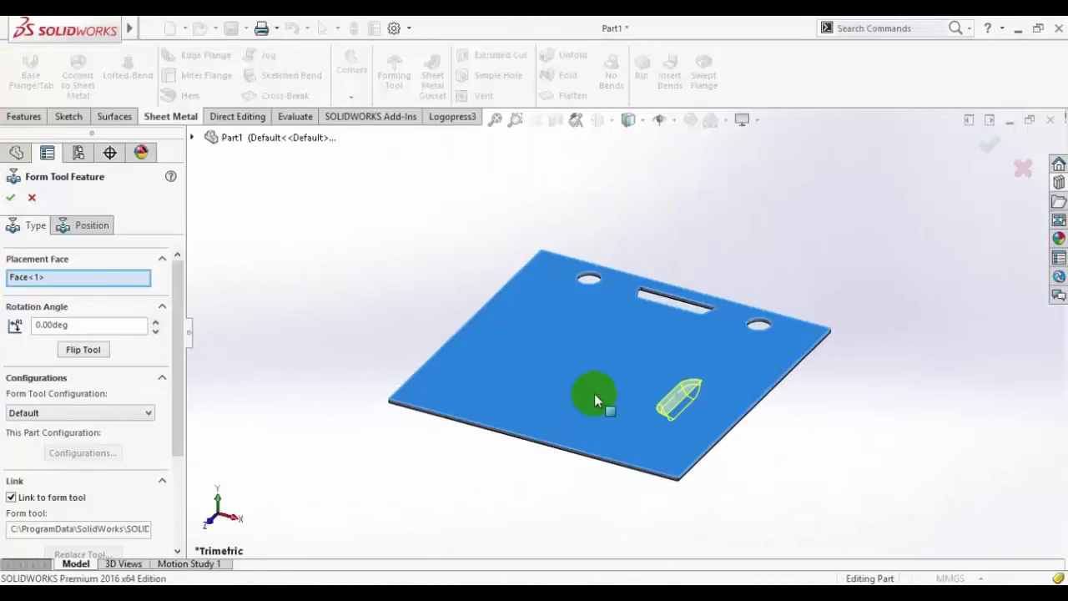
pyautogui.scroll(-3, 596, 392)
# Step: Position the louver in Top view and pattern it into 5 instances 20 mm apart, reversed
pyautogui.click(84, 226)
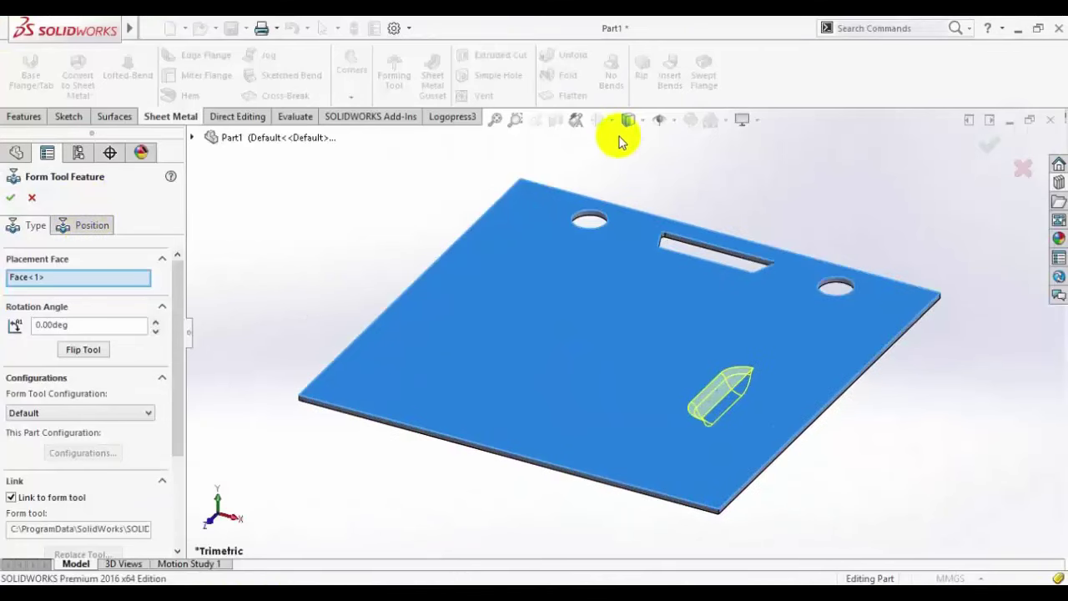
pyautogui.click(90, 226)
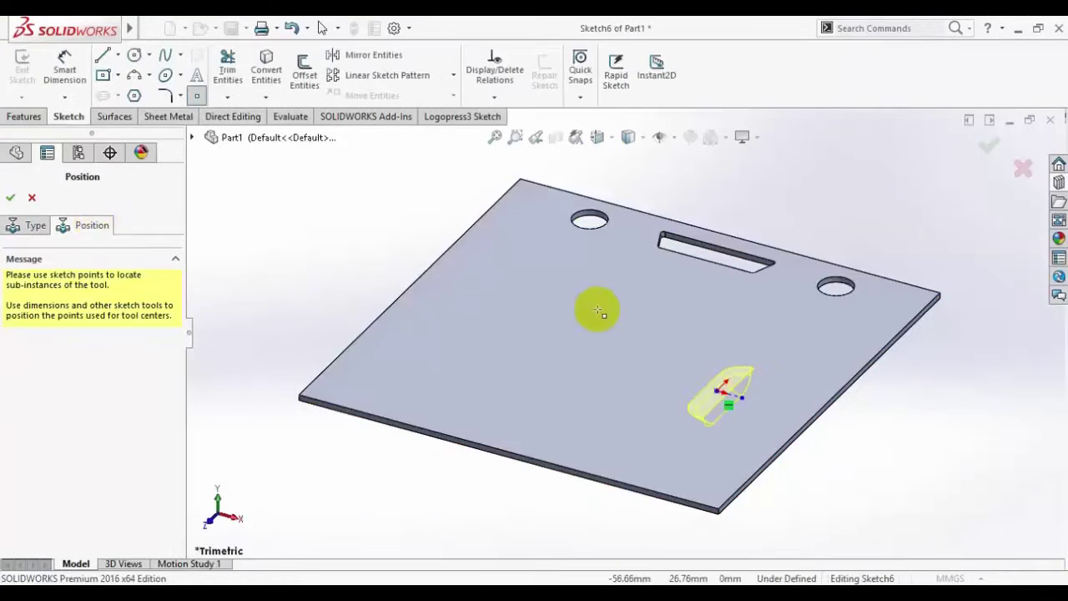
pyautogui.scroll(-3, 609, 267)
pyautogui.click(598, 137)
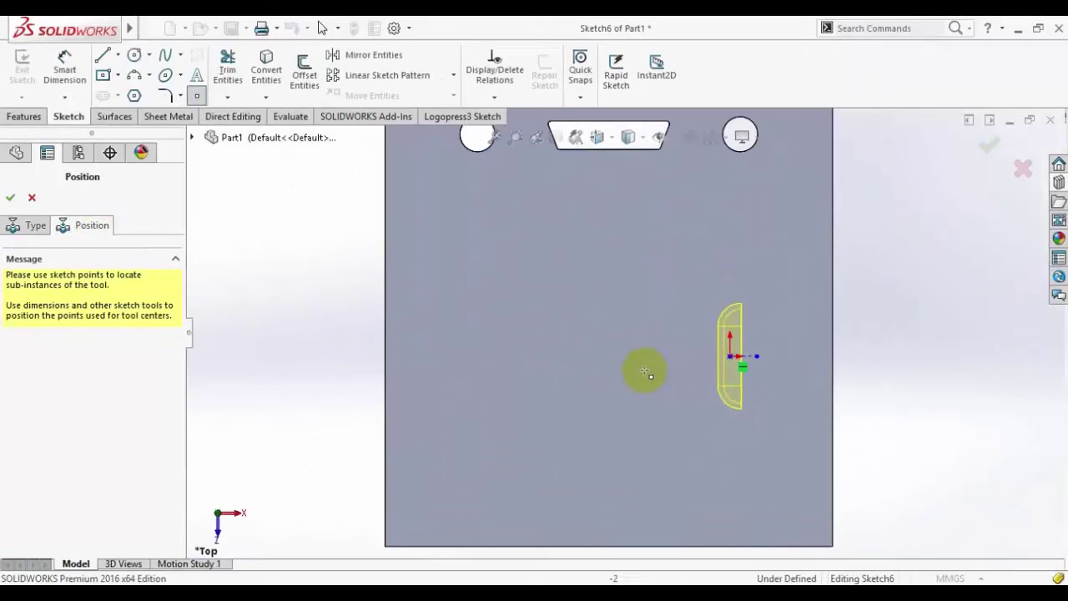
pyautogui.click(342, 79)
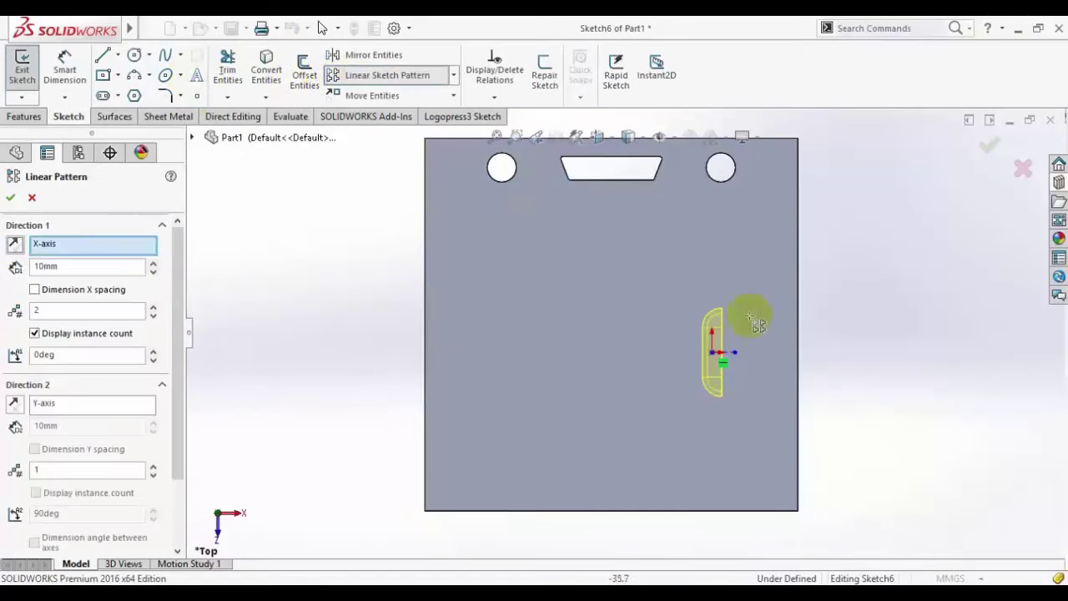
pyautogui.click(714, 357)
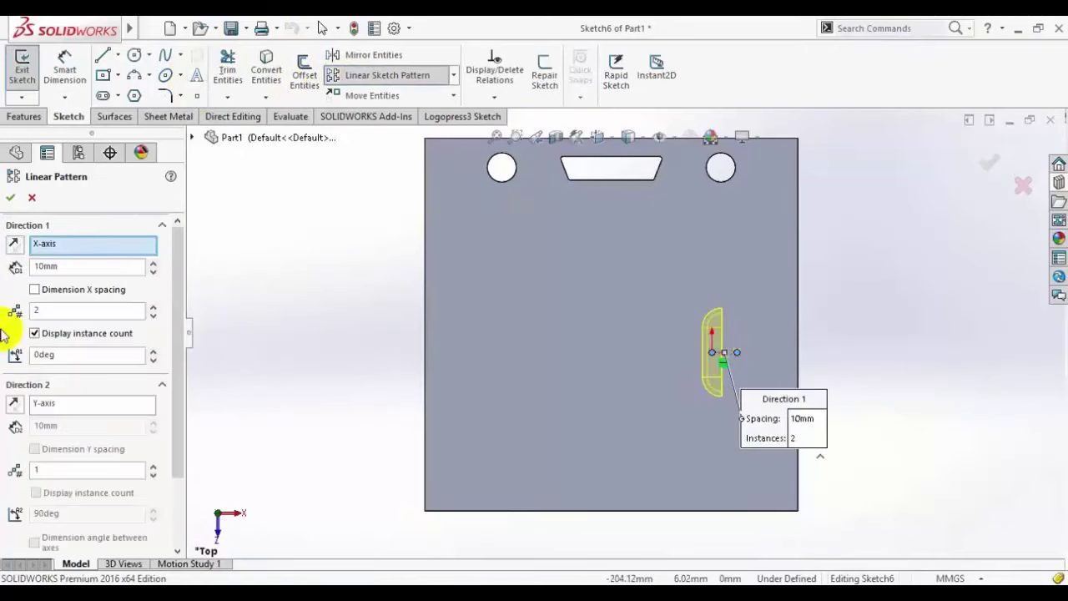
pyautogui.click(15, 246)
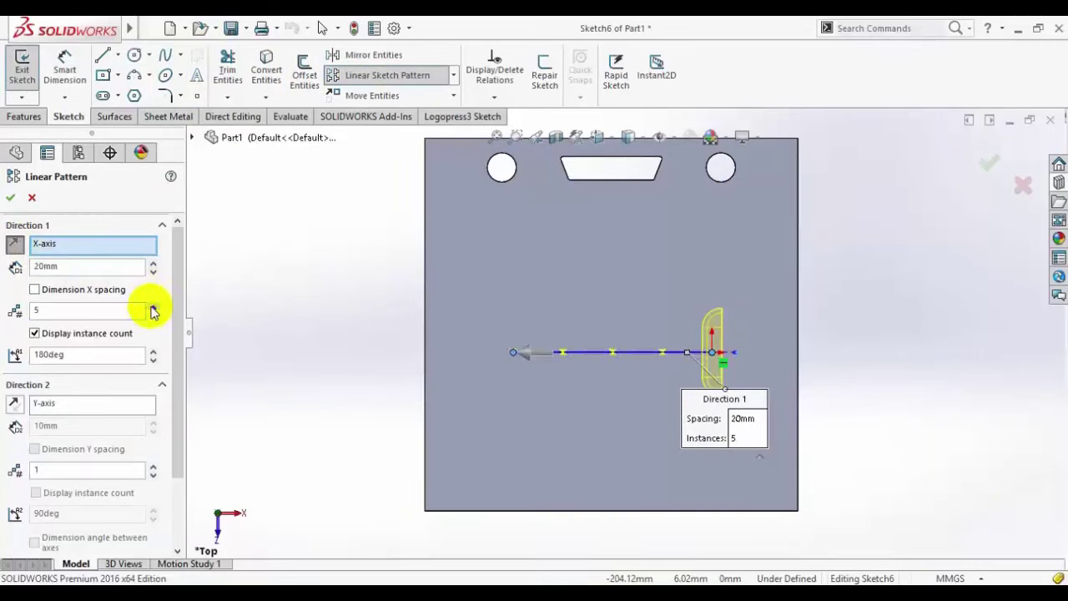
pyautogui.click(10, 200)
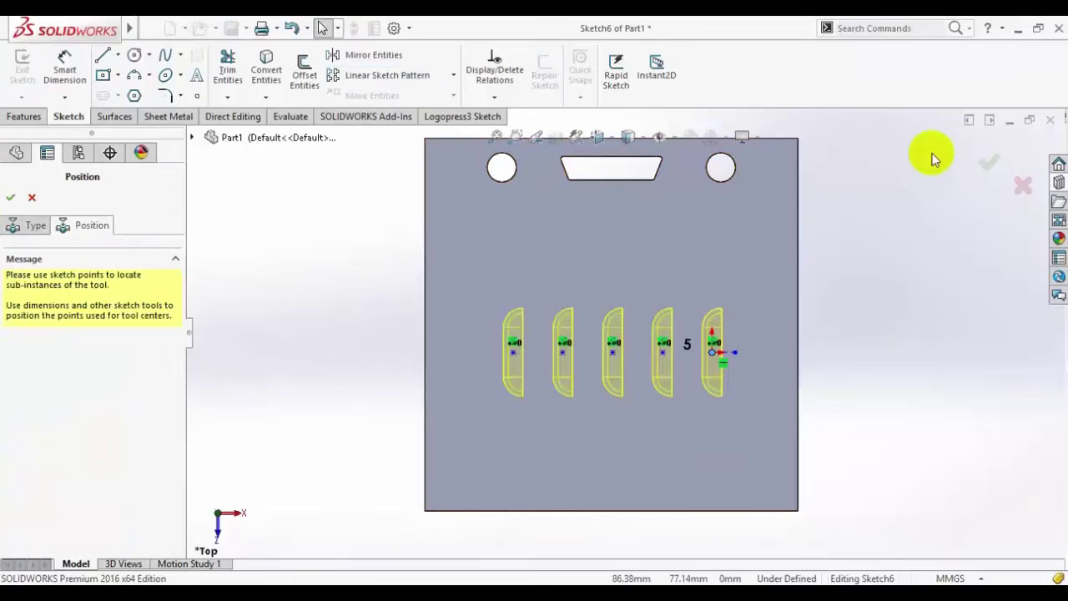
pyautogui.click(988, 159)
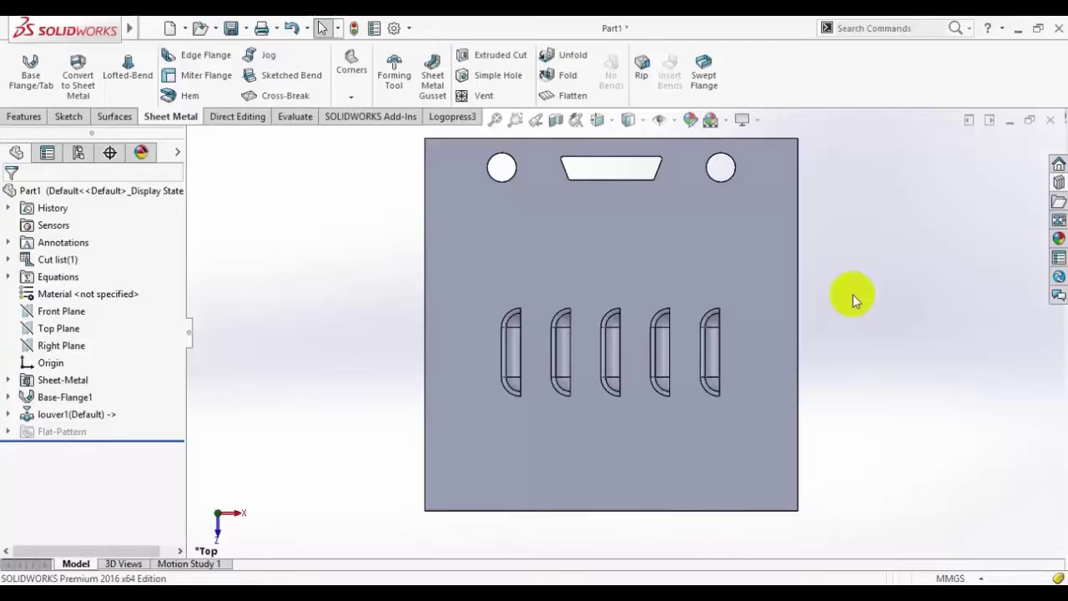
# Step: Orbit the louvered plate into a tilted 3D view and compare it with the reference PDF
pyautogui.scroll(3, 843, 300)
pyautogui.moveTo(834, 305); pyautogui.dragTo(605, 278, button='middle')
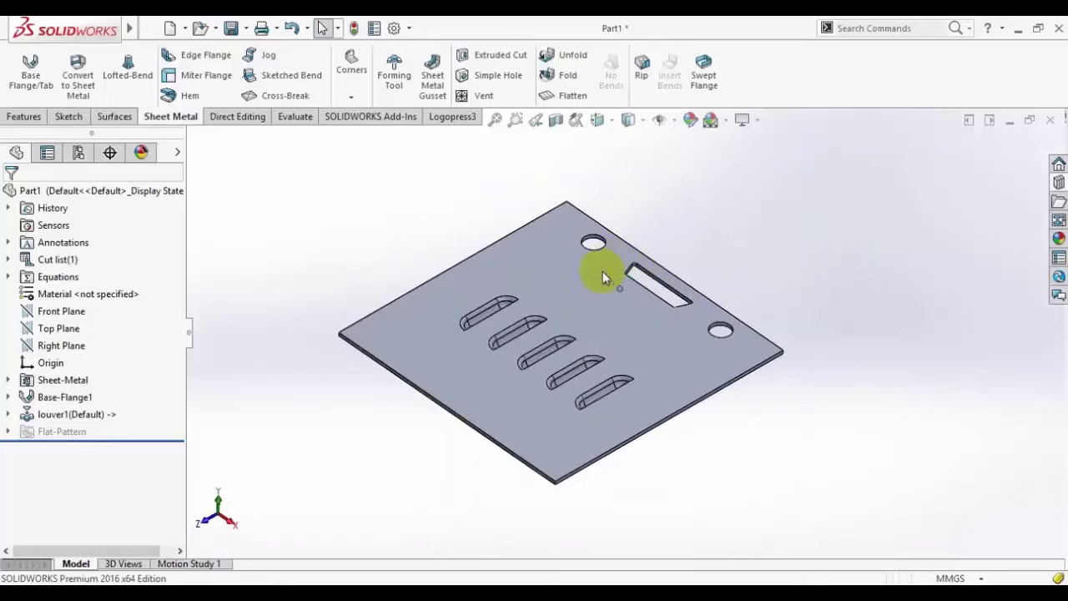
pyautogui.click(285, 582)
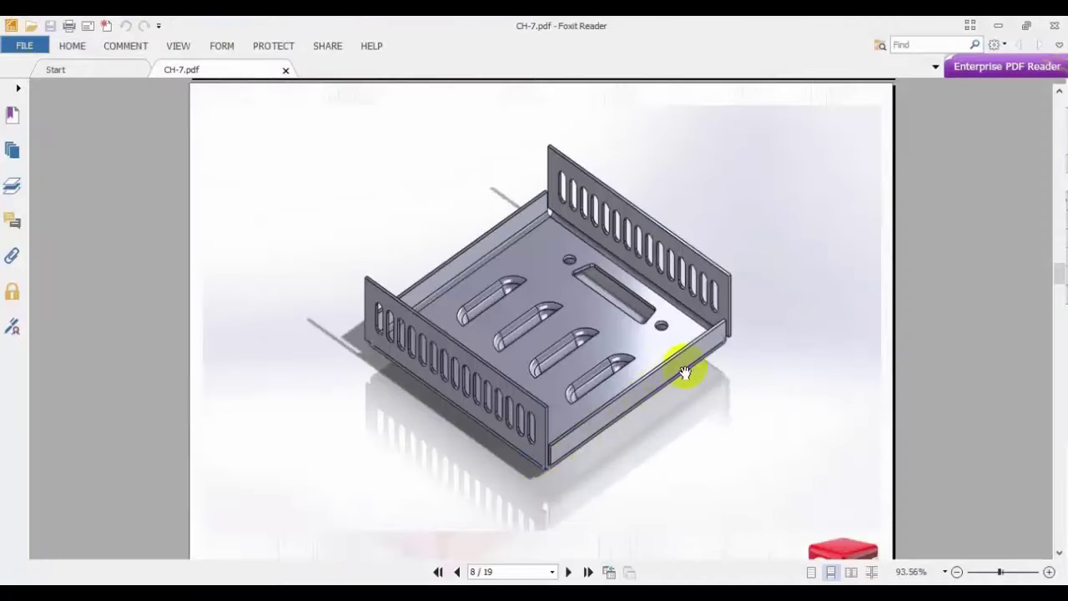
# Step: Add 25 mm Edge Flanges on two opposite plate edges with Material Outside
pyautogui.click(316, 582)
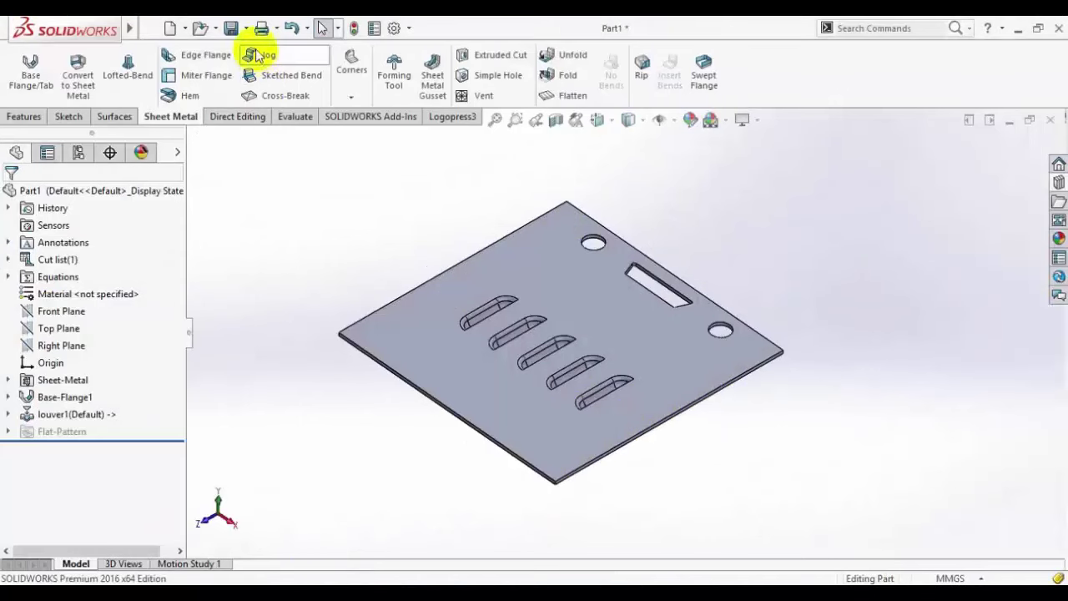
pyautogui.click(199, 55)
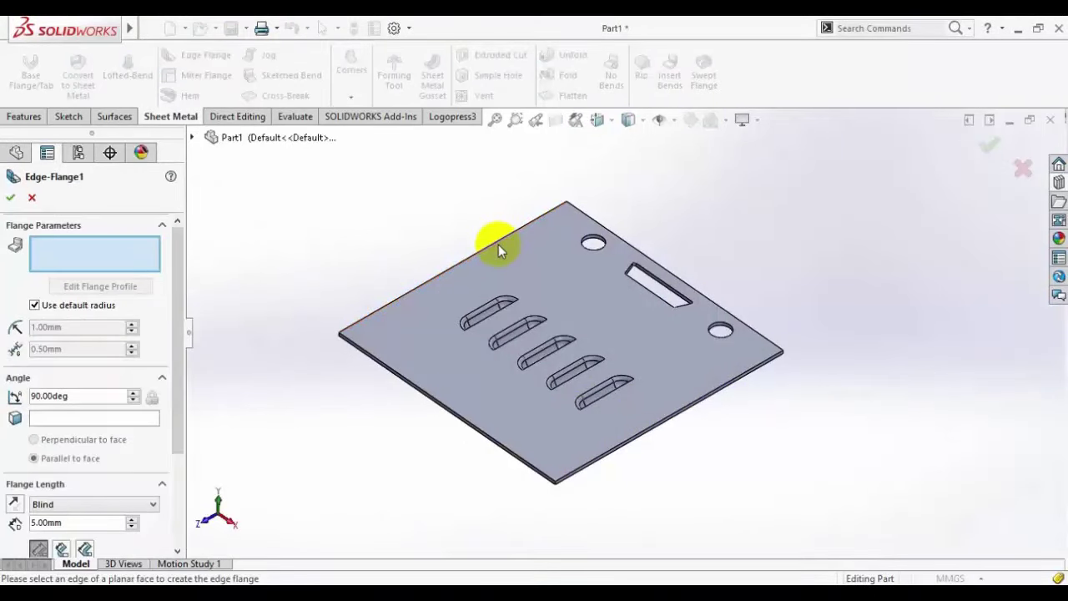
pyautogui.click(497, 242)
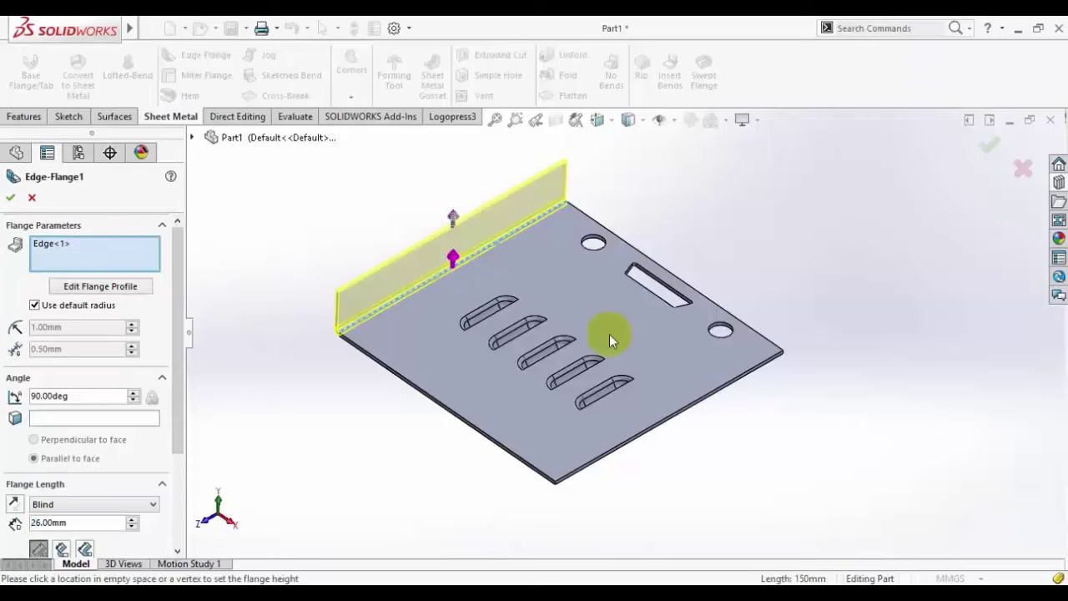
pyautogui.click(665, 428)
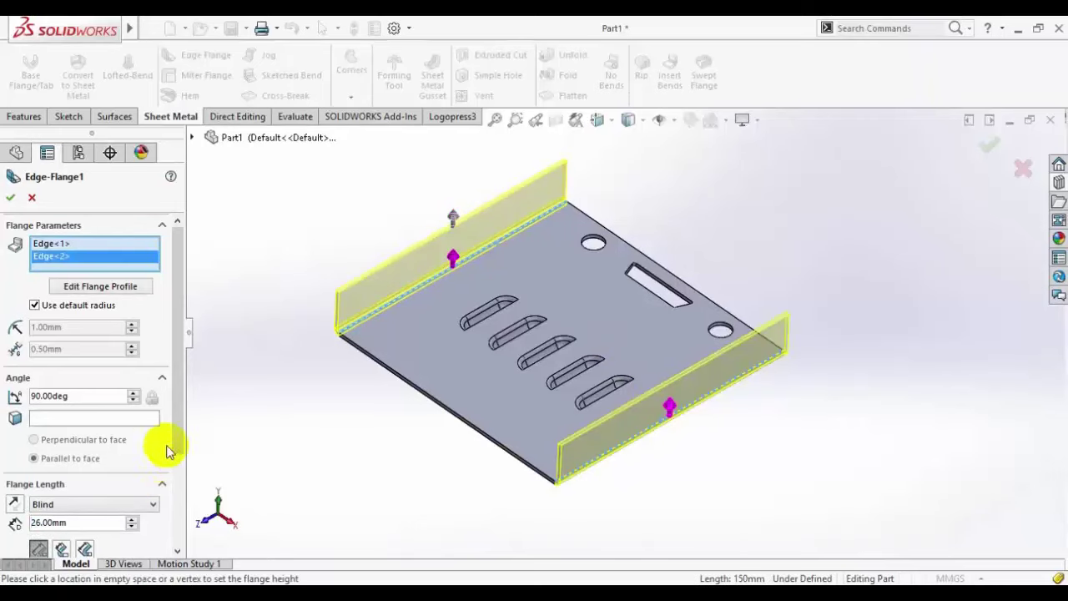
pyautogui.scroll(-1, 179, 441)
pyautogui.click(116, 489)
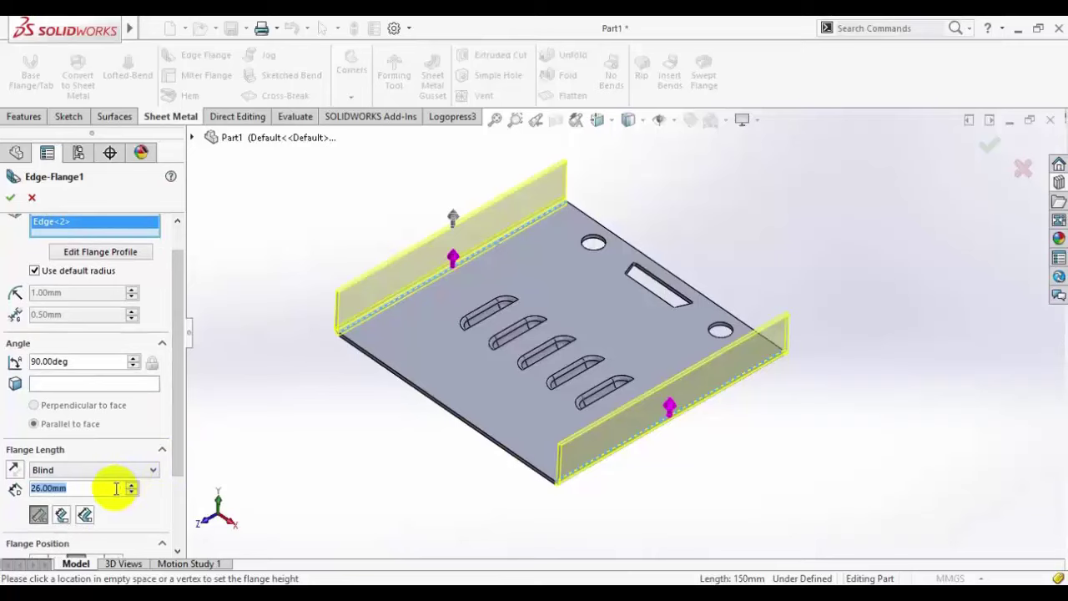
pyautogui.write('25')
pyautogui.press('Return')
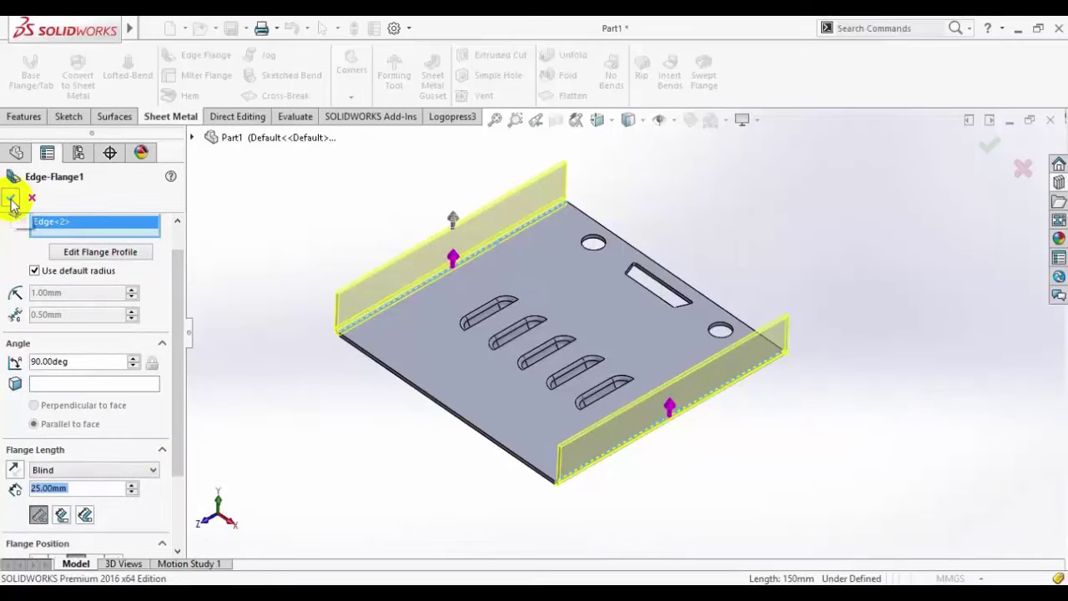
pyautogui.moveTo(176, 359); pyautogui.dragTo(192, 435)
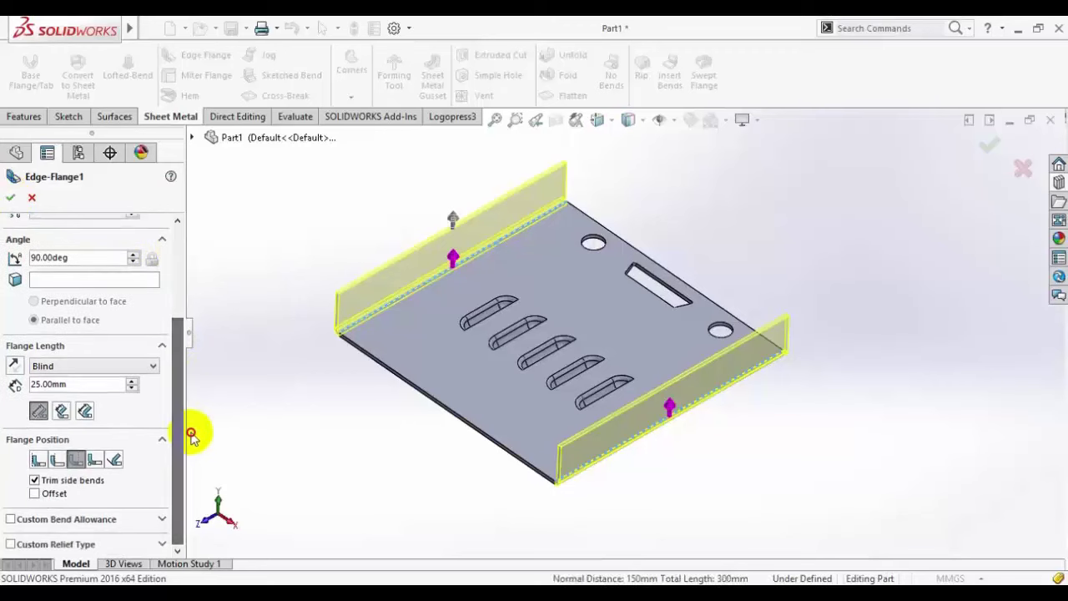
pyautogui.click(56, 461)
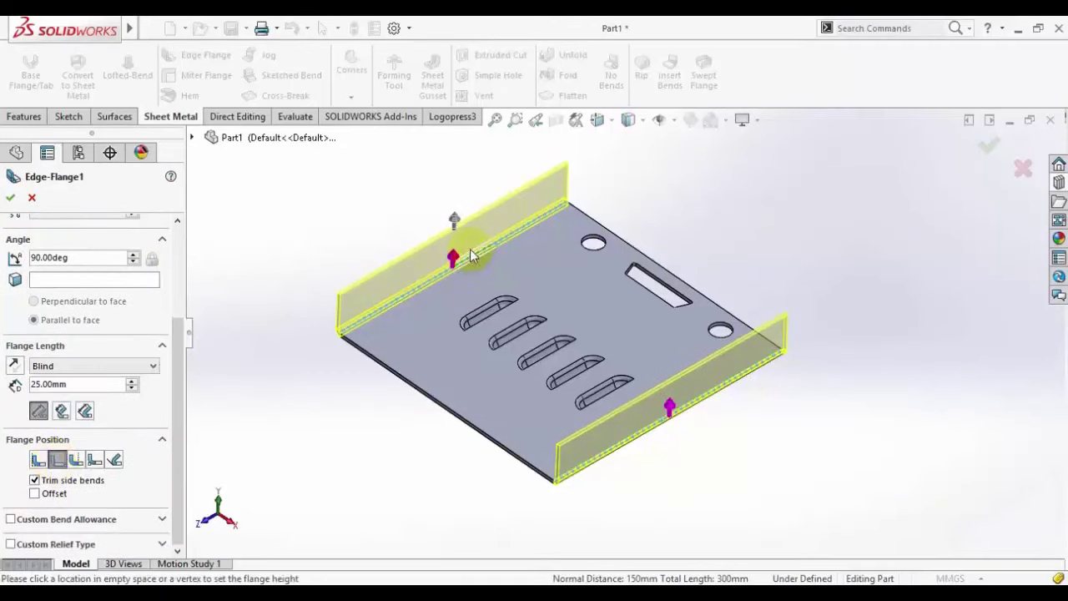
pyautogui.scroll(-2, 472, 255)
pyautogui.click(13, 198)
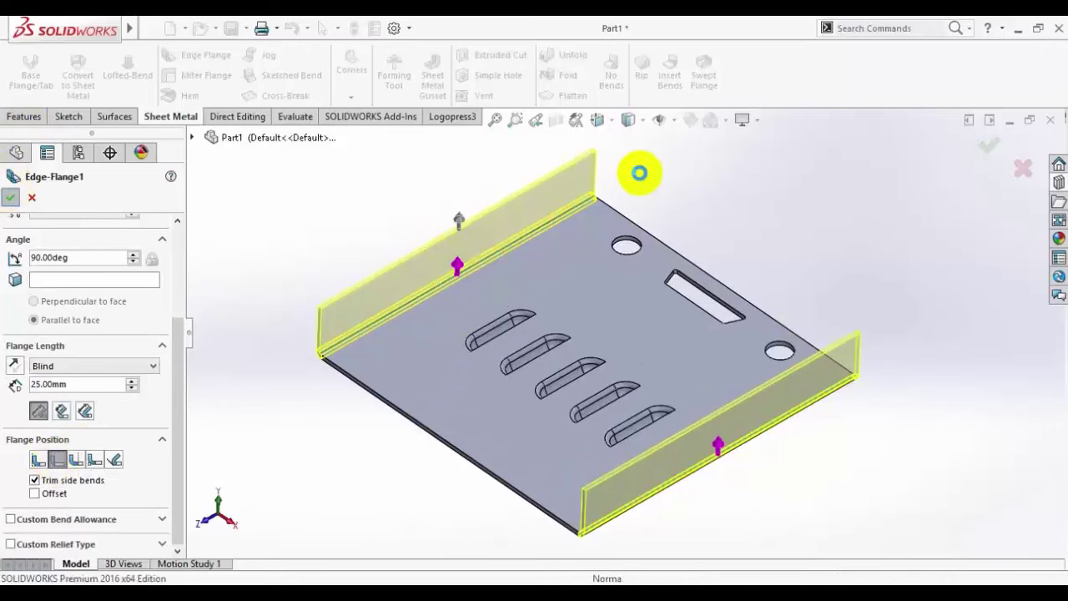
pyautogui.press('f')
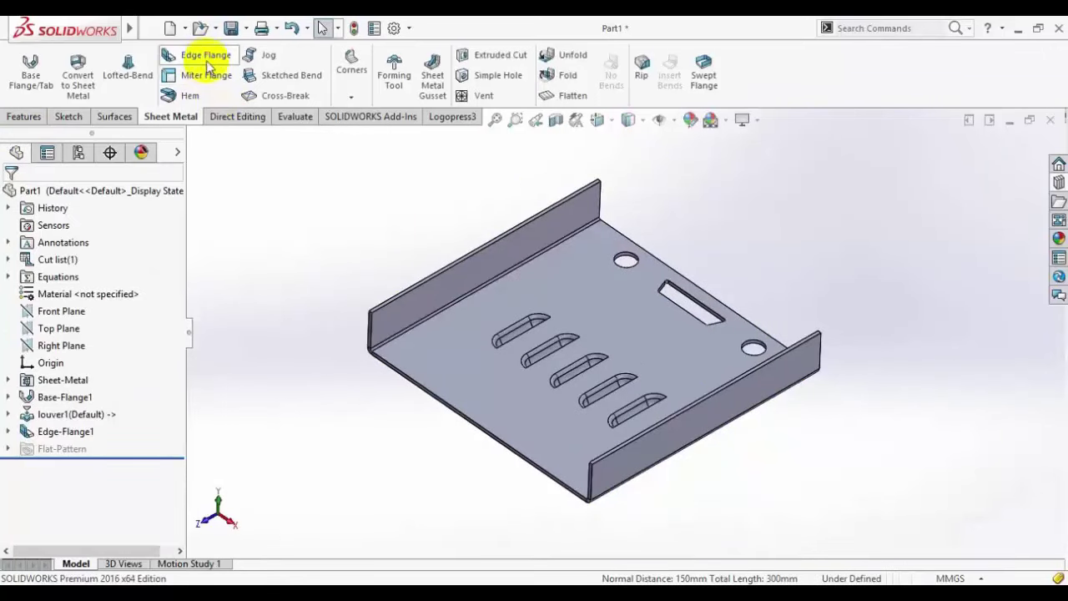
# Step: Add an edge flange with two 60 mm, 90° walls along the plate's two remaining edges
pyautogui.click(436, 399)
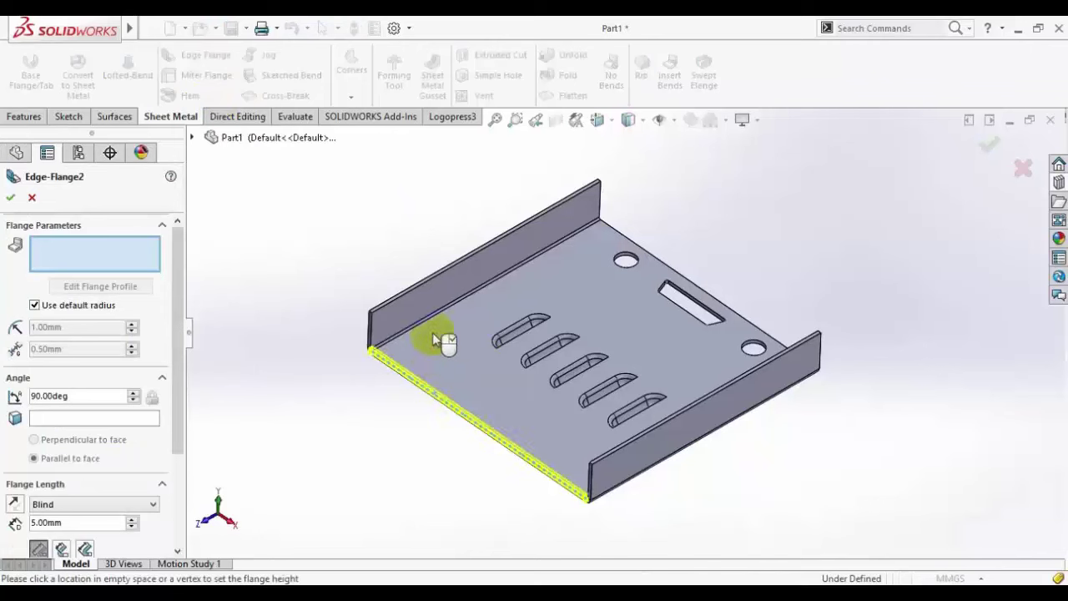
pyautogui.click(673, 267)
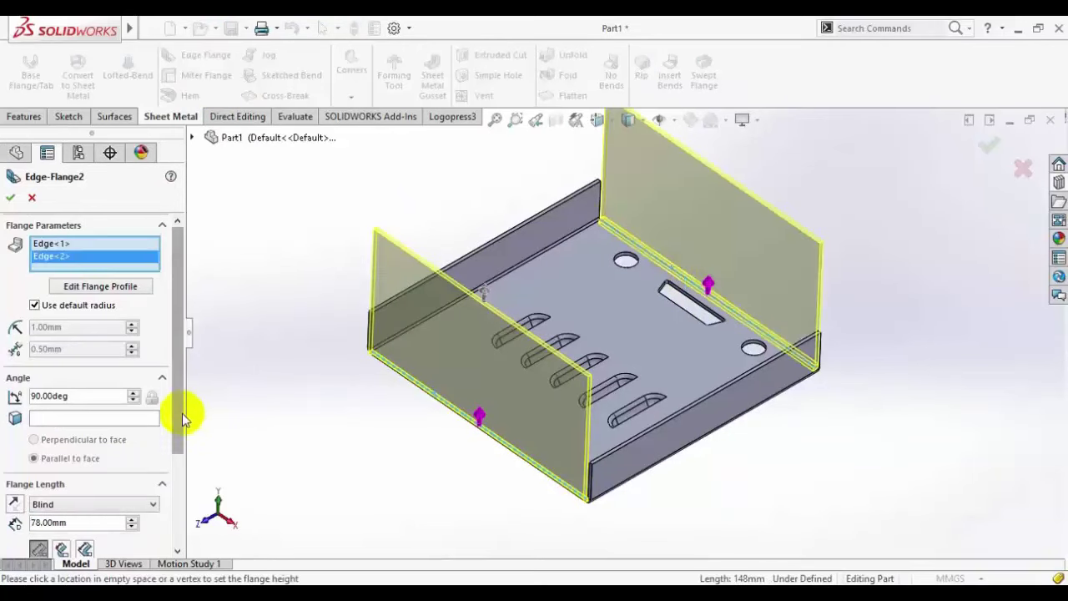
pyautogui.moveTo(176, 415); pyautogui.dragTo(181, 500)
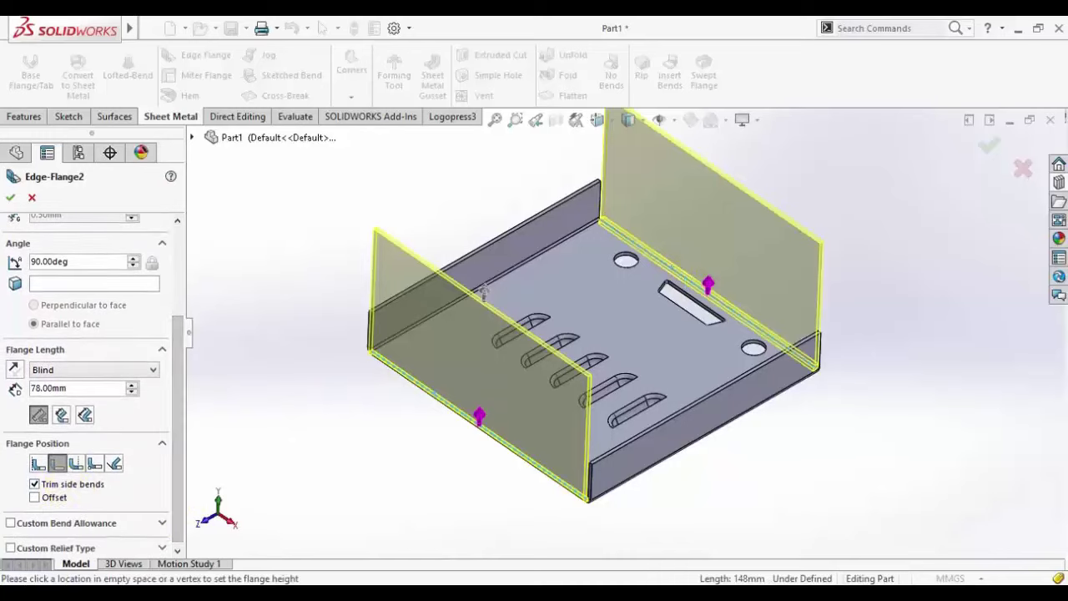
pyautogui.click(250, 583)
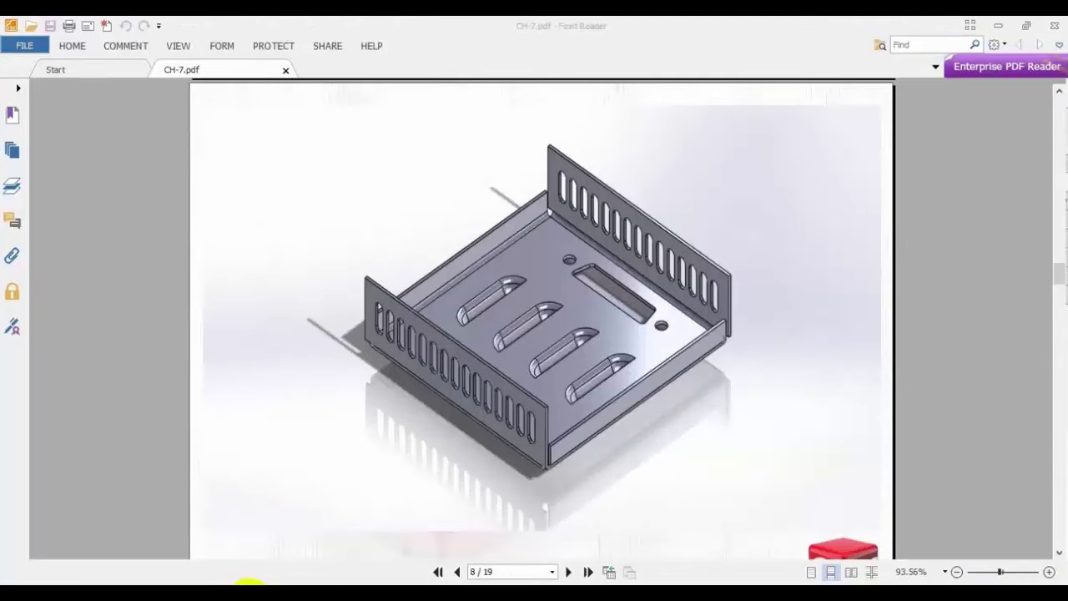
pyautogui.click(250, 583)
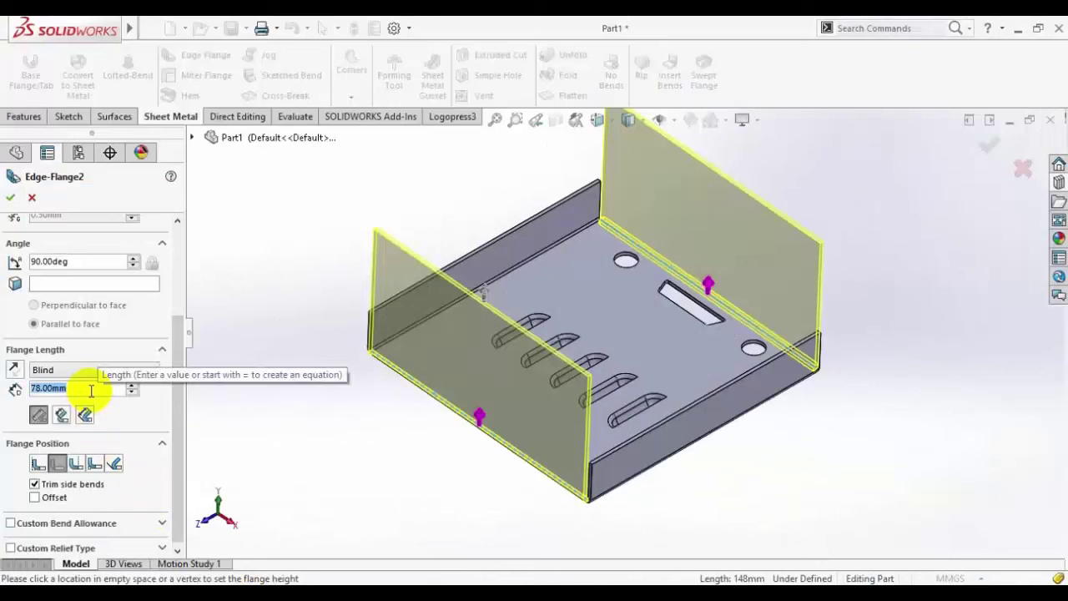
pyautogui.write('60')
pyautogui.press('Return')
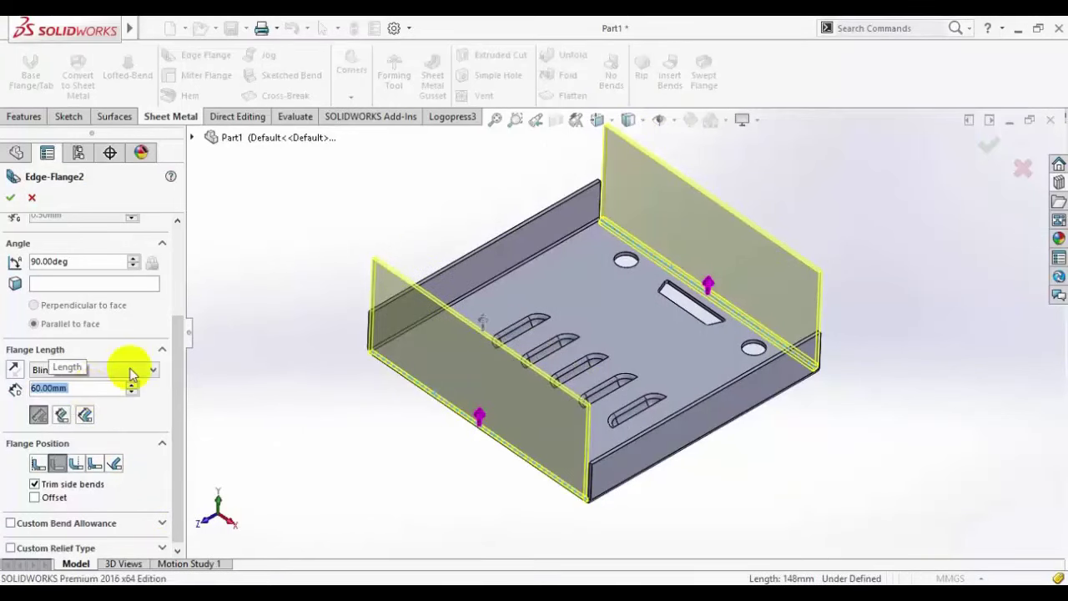
pyautogui.click(10, 198)
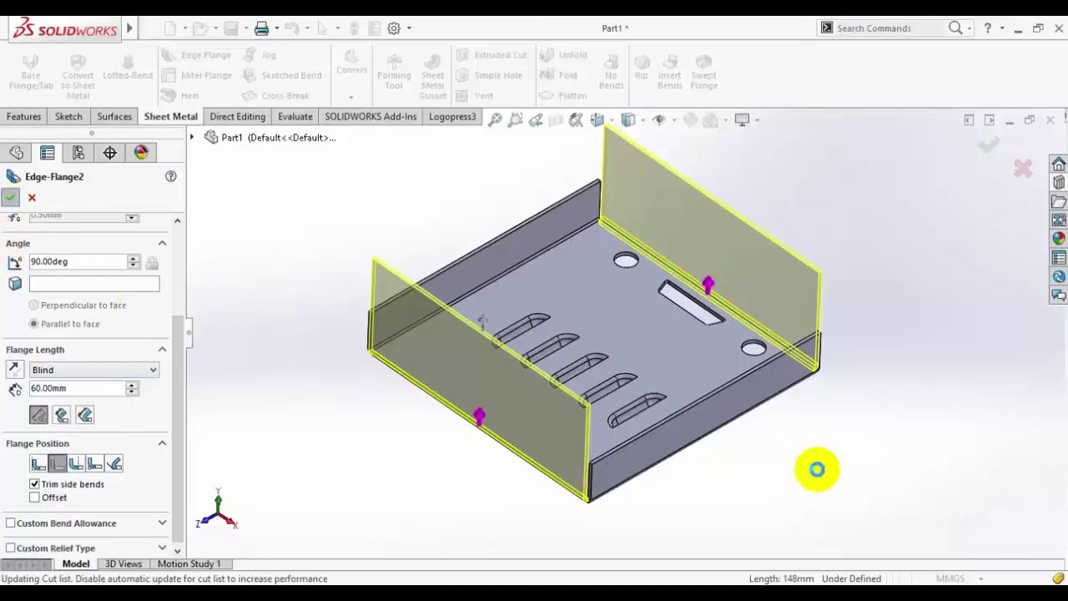
pyautogui.scroll(-6, 606, 499)
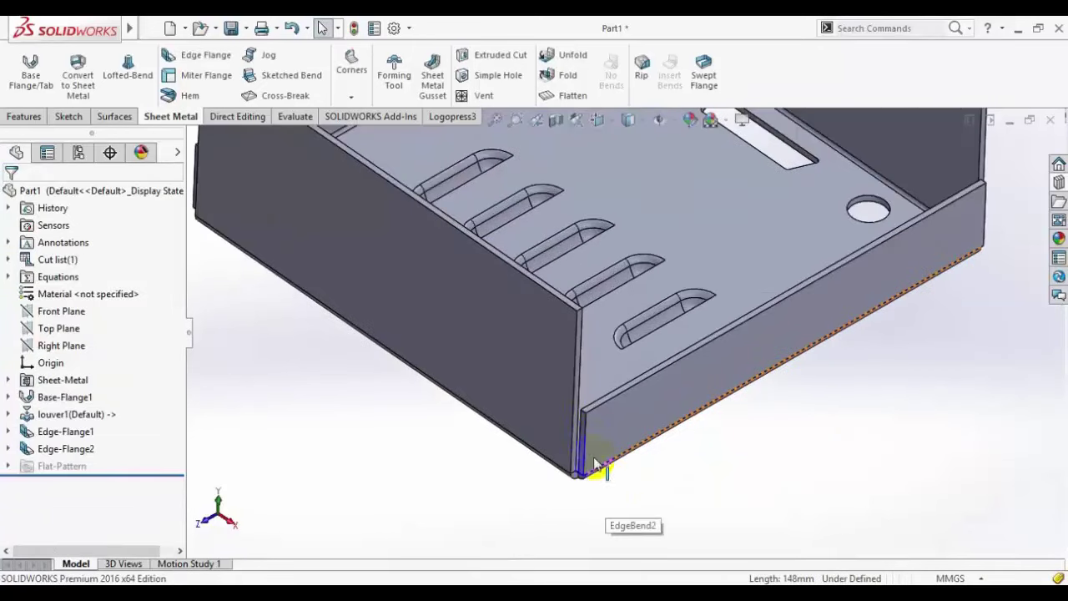
# Step: Start a Closed Corner feature and pick the faces of the first two tray corners
pyautogui.click(351, 69)
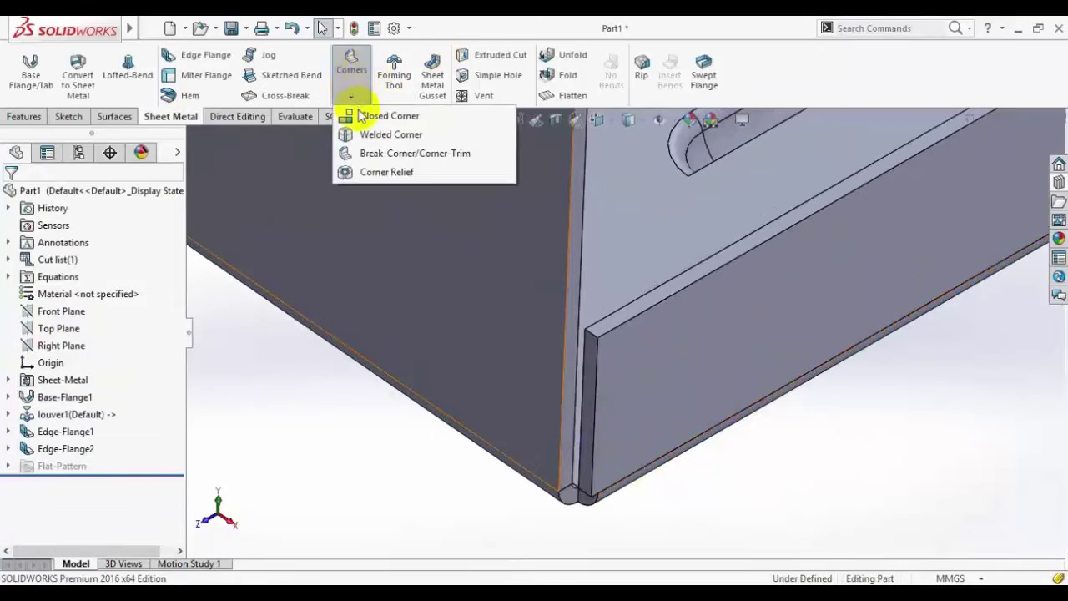
pyautogui.click(380, 114)
pyautogui.click(494, 390)
pyautogui.scroll(8, 906, 262)
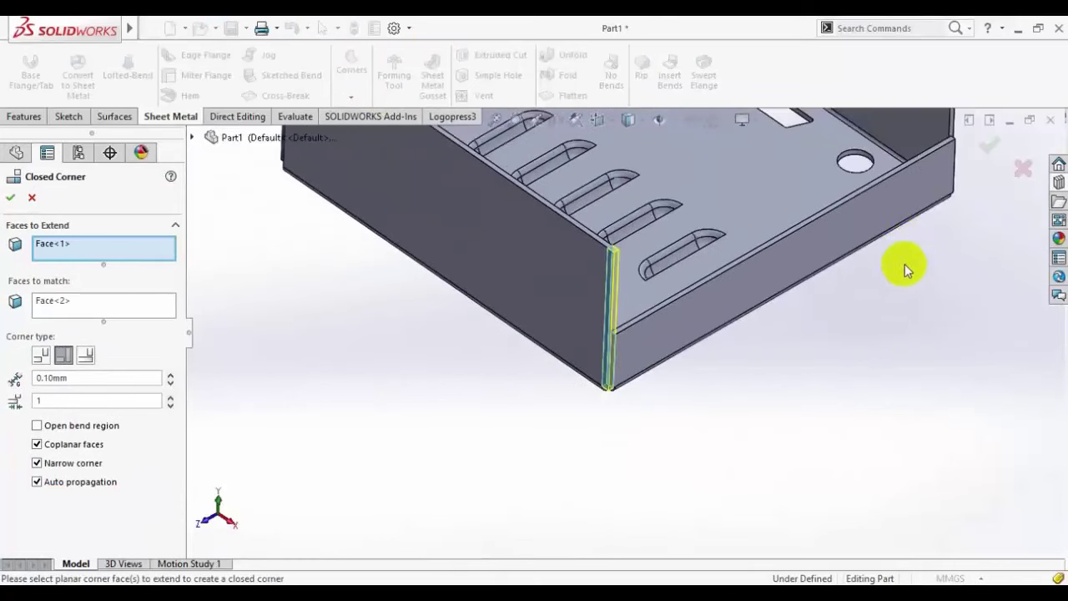
pyautogui.scroll(-6, 620, 267)
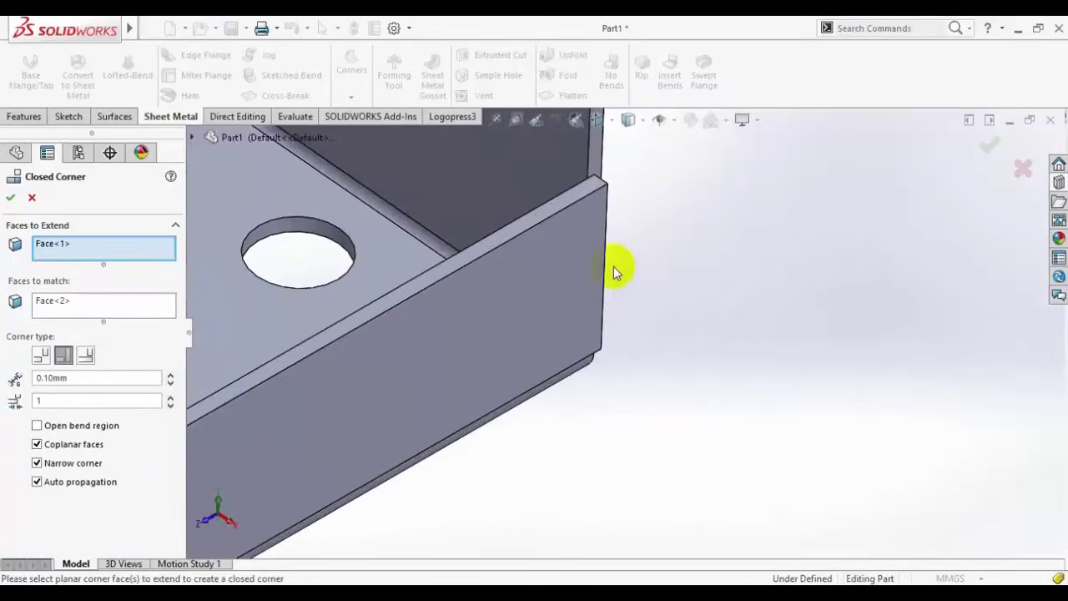
pyautogui.click(599, 164)
pyautogui.scroll(8, 544, 304)
pyautogui.moveTo(585, 467); pyautogui.dragTo(776, 472, button='middle')
pyautogui.scroll(-6, 588, 430)
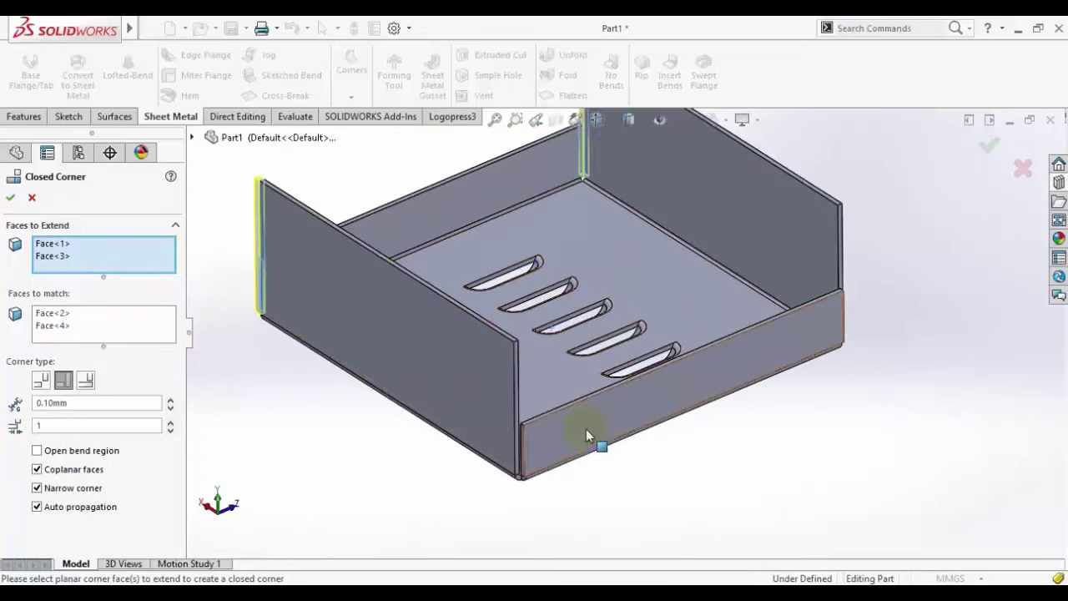
# Step: Add the last two corner faces, set the corner gap to 0.50 mm, and accept
pyautogui.click(430, 360)
pyautogui.scroll(6, 868, 309)
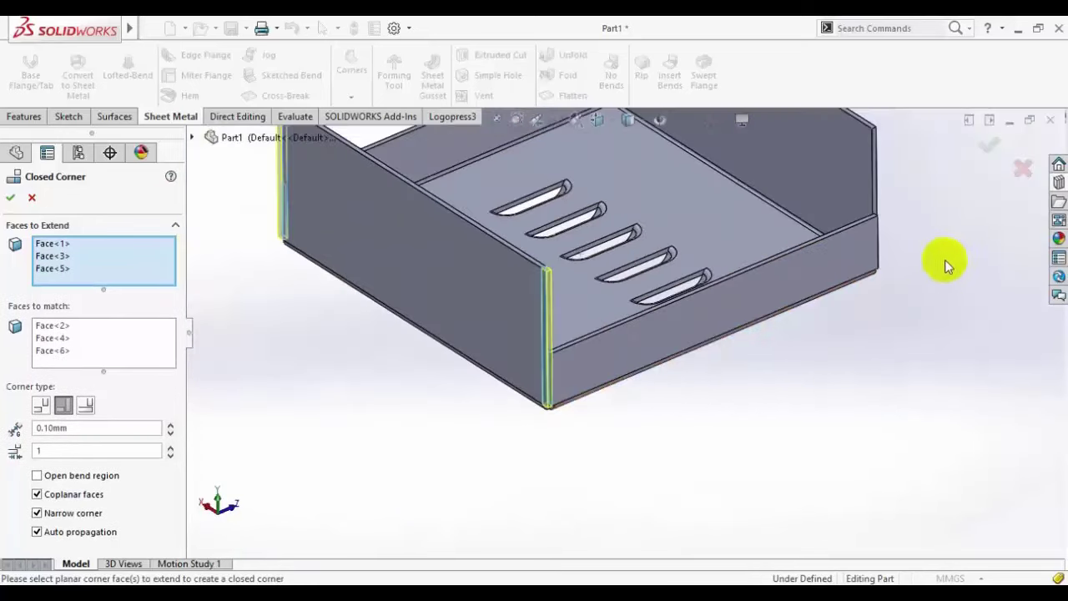
pyautogui.moveTo(877, 258); pyautogui.dragTo(708, 298, button='middle')
pyautogui.scroll(-8, 674, 270)
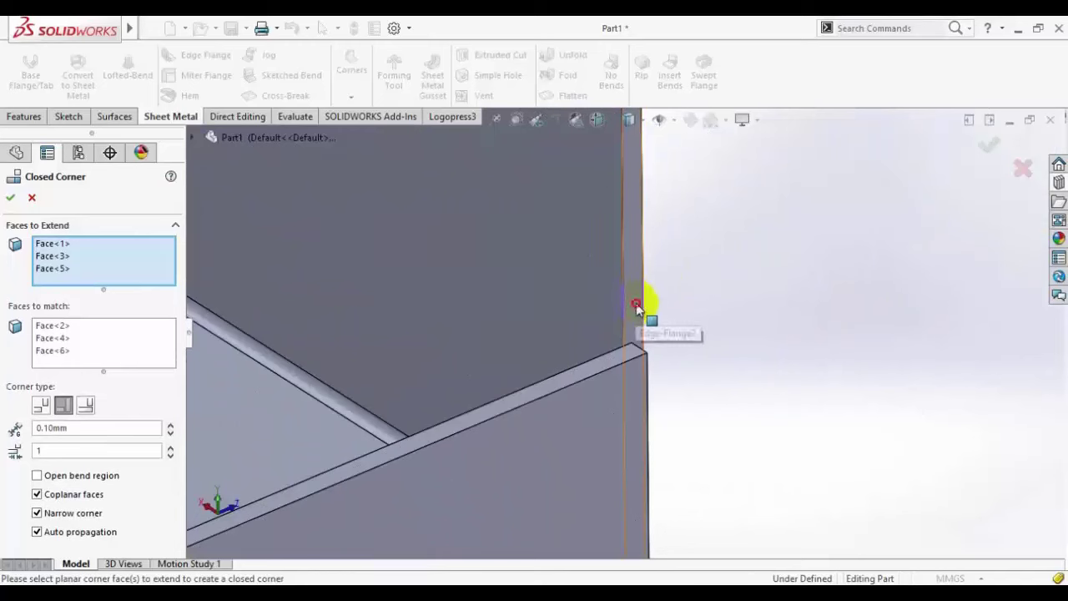
pyautogui.click(627, 298)
pyautogui.scroll(8, 493, 348)
pyautogui.scroll(-3, 249, 264)
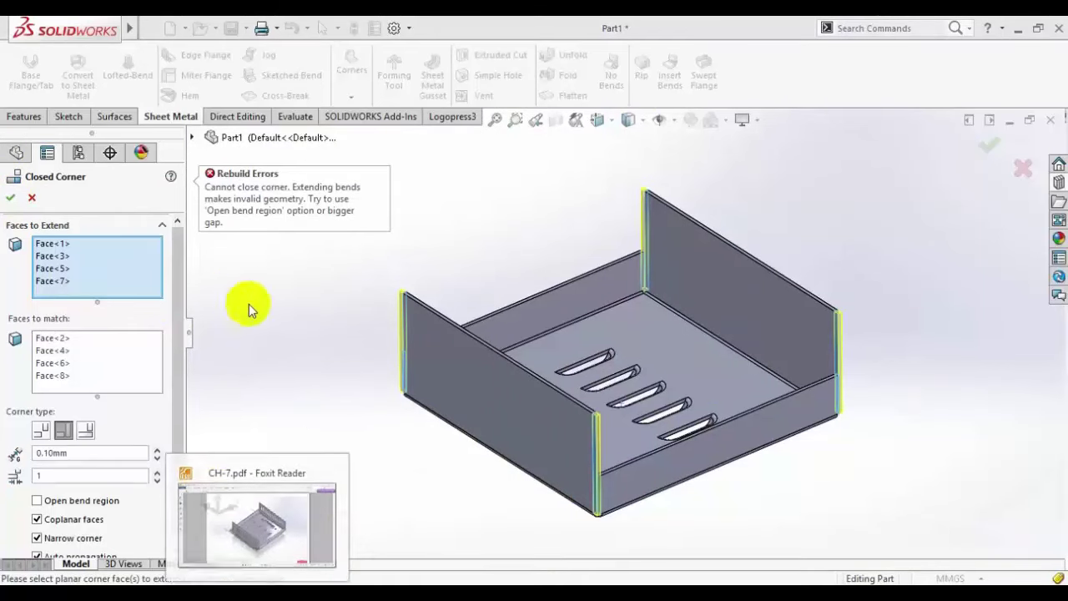
pyautogui.scroll(-5, 835, 386)
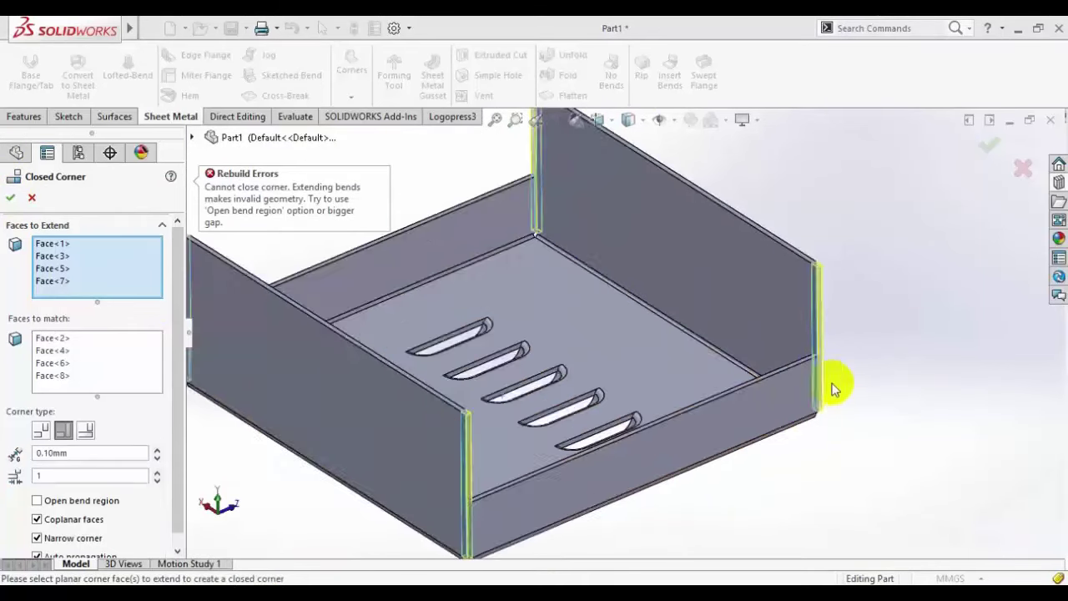
pyautogui.doubleClick(75, 454)
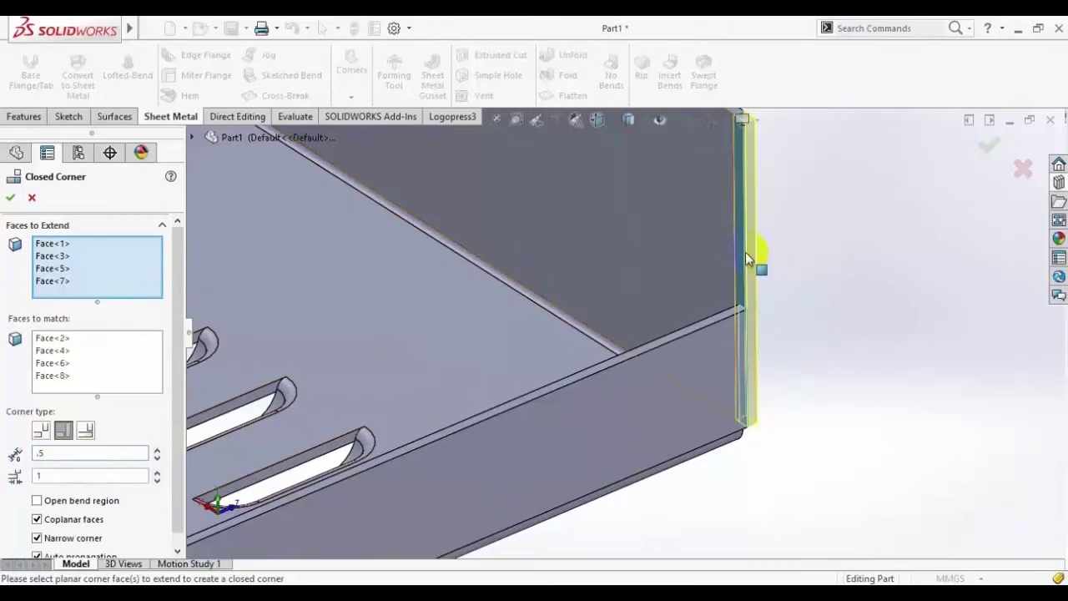
pyautogui.scroll(5, 530, 310)
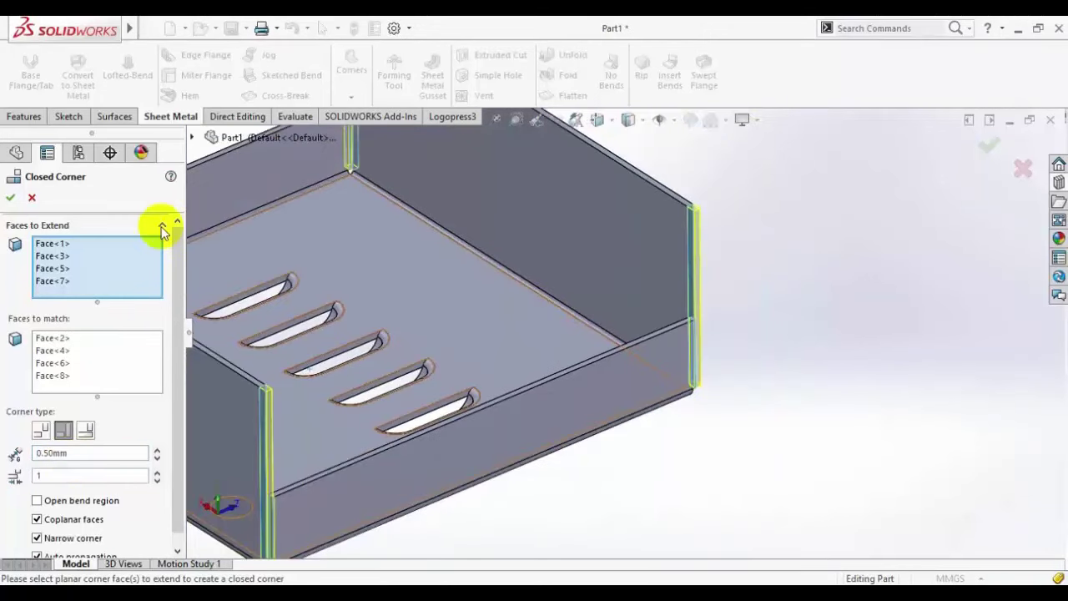
pyautogui.click(15, 197)
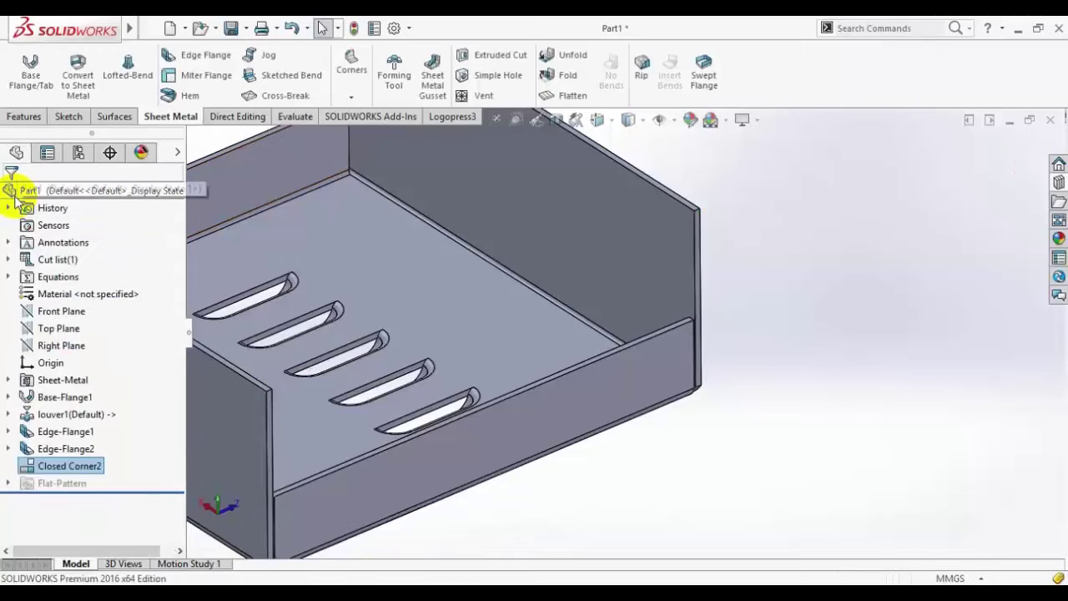
# Step: Turn the view normal to the tall front wall and start a sketch on it
pyautogui.moveTo(476, 303); pyautogui.dragTo(340, 351, button='middle')
pyautogui.scroll(3, 412, 331)
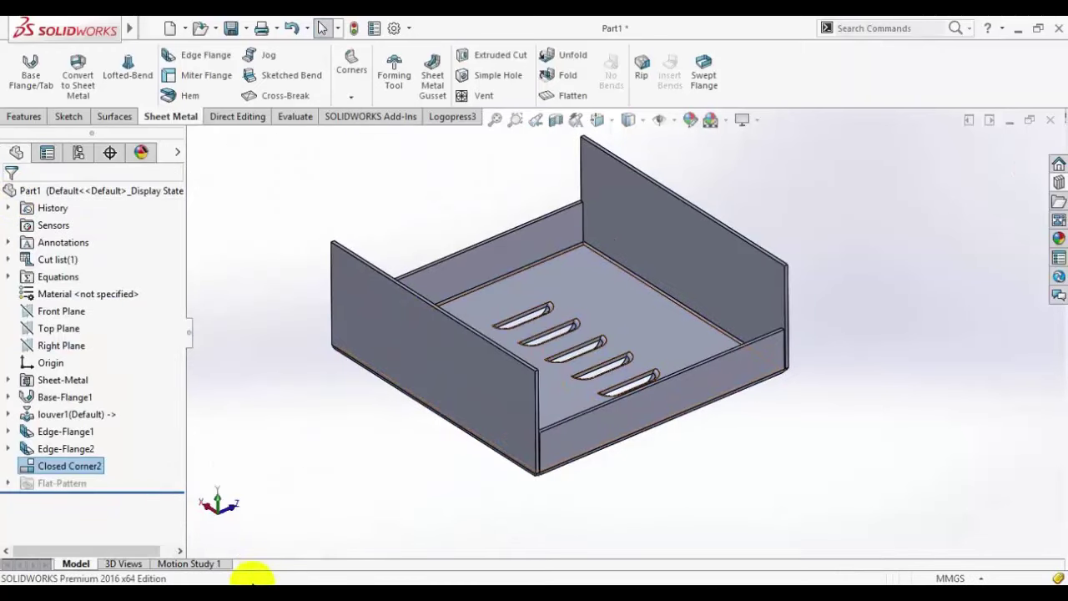
pyautogui.hotkey('alt', 'Tab')
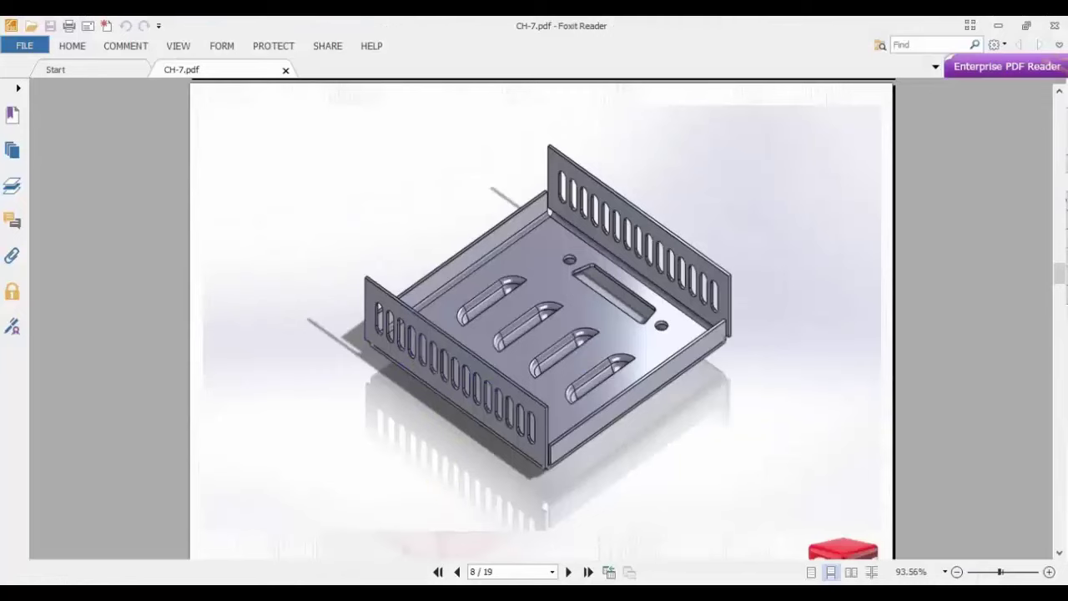
pyautogui.hotkey('alt', 'Tab')
pyautogui.click(467, 400)
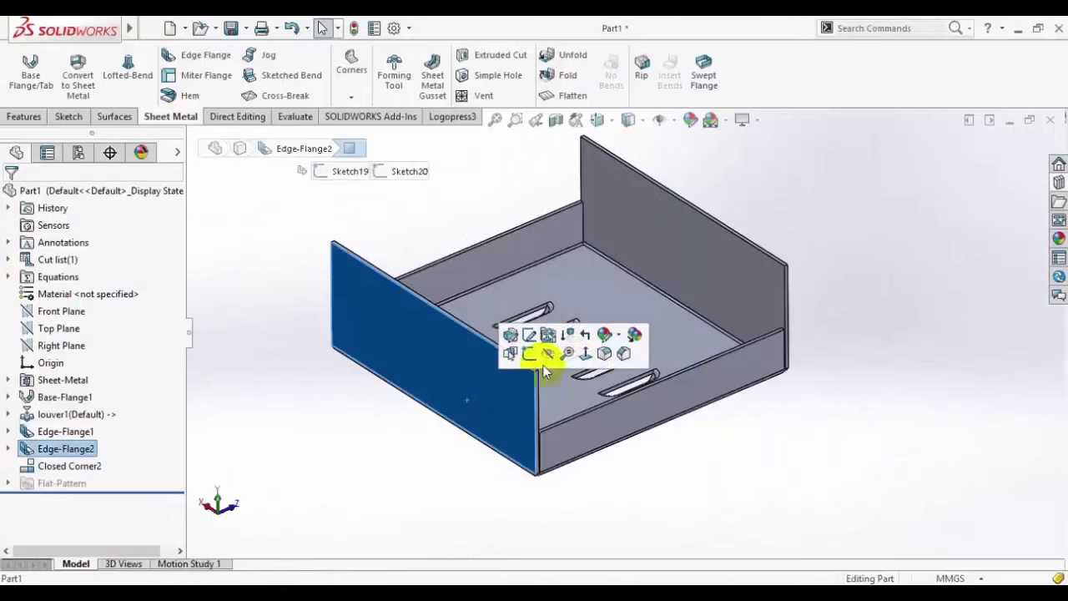
pyautogui.click(587, 357)
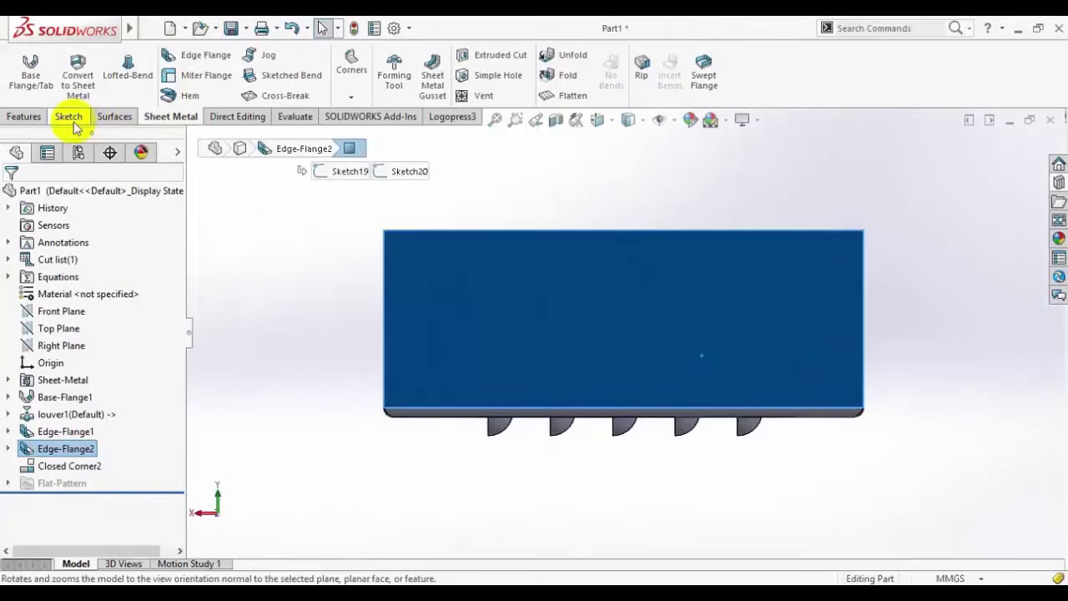
pyautogui.click(69, 117)
pyautogui.click(23, 63)
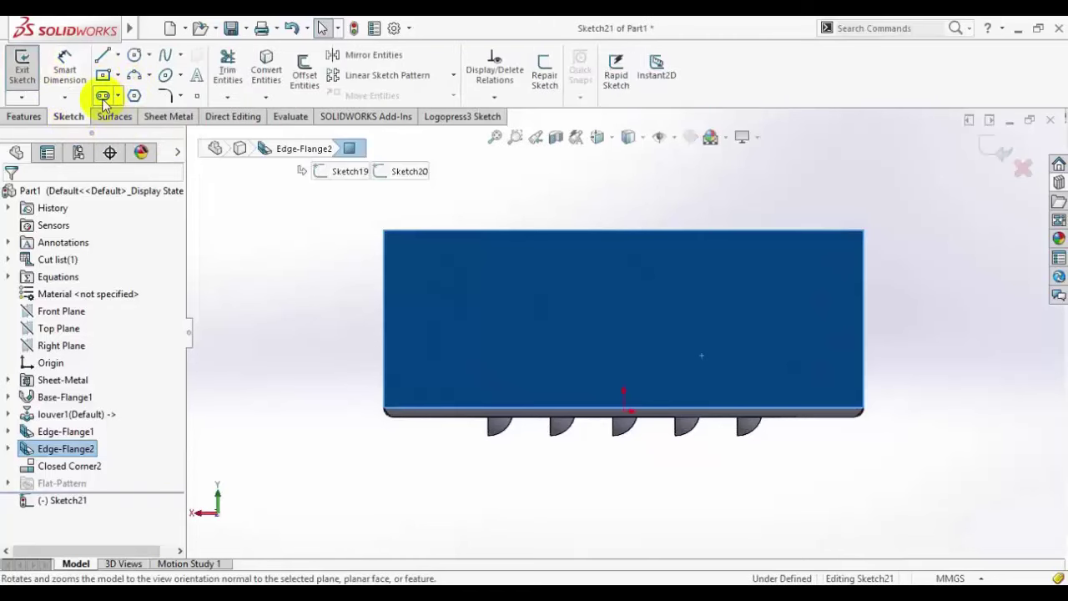
# Step: Draw one vertical straight slot near the right end of the wall
pyautogui.click(103, 95)
pyautogui.scroll(-2, 751, 275)
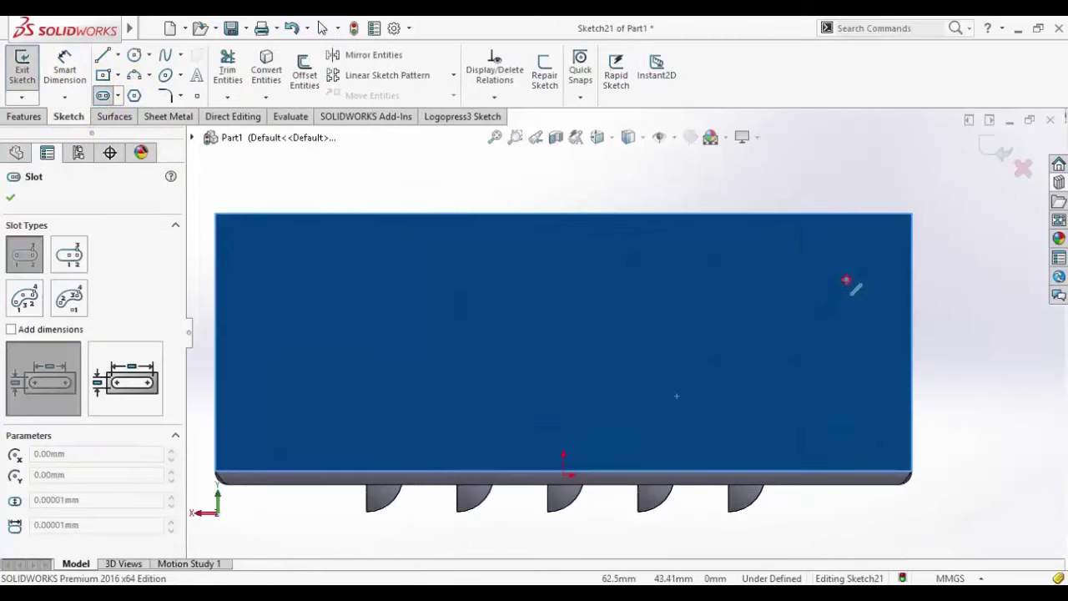
pyautogui.click(847, 281)
pyautogui.click(848, 418)
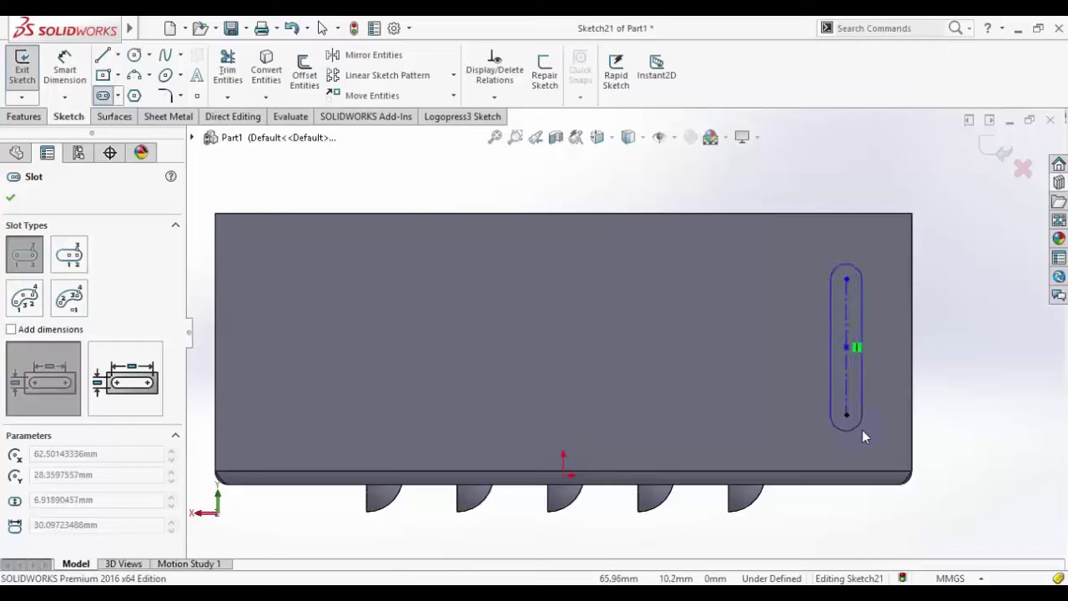
pyautogui.click(862, 430)
pyautogui.rightClick(970, 252)
pyautogui.click(972, 257)
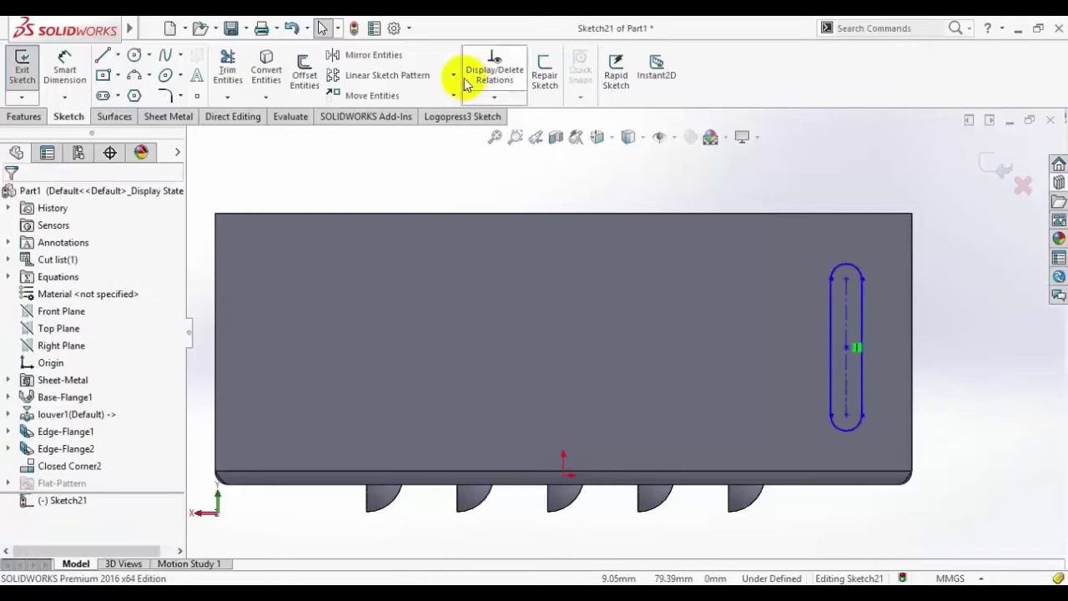
# Step: Linear-pattern the slot into 14 copies 10 mm apart running left, then exit the sketch
pyautogui.click(387, 75)
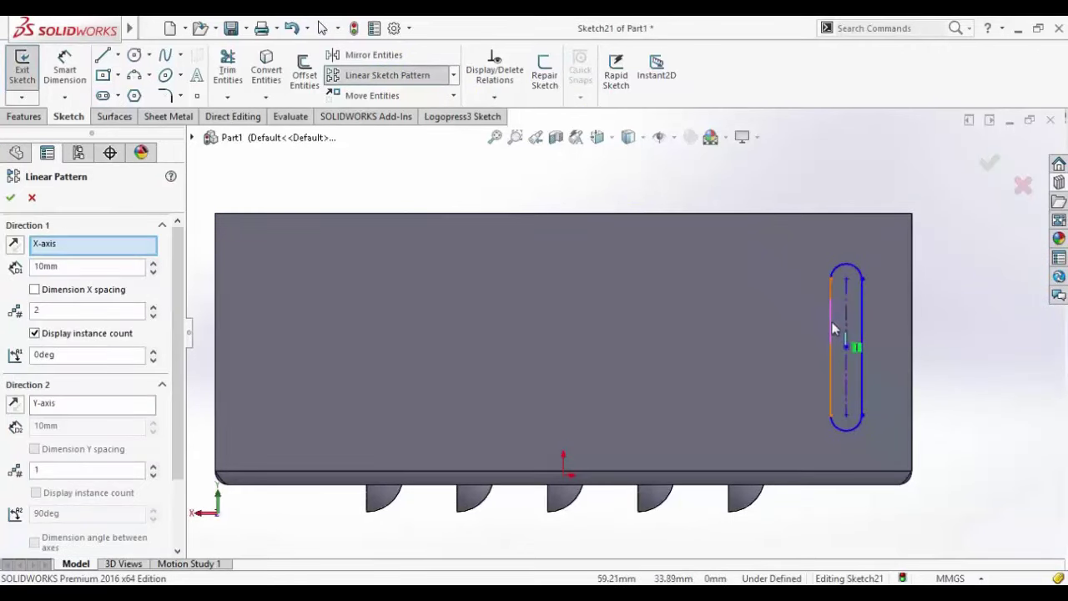
pyautogui.click(831, 332)
pyautogui.click(14, 243)
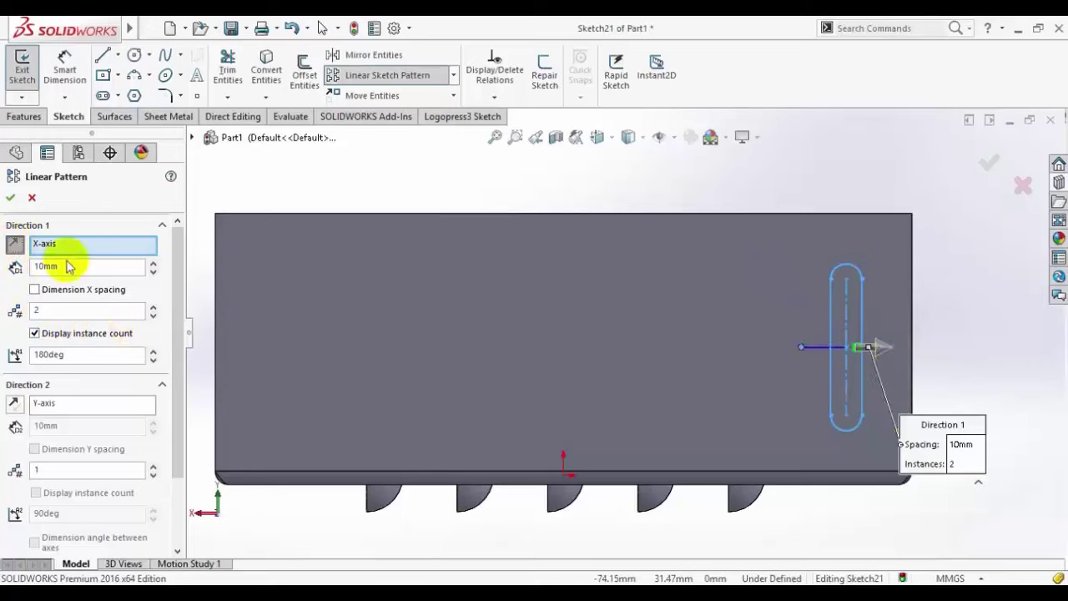
pyautogui.moveTo(151, 310); pyautogui.dragTo(153, 311)
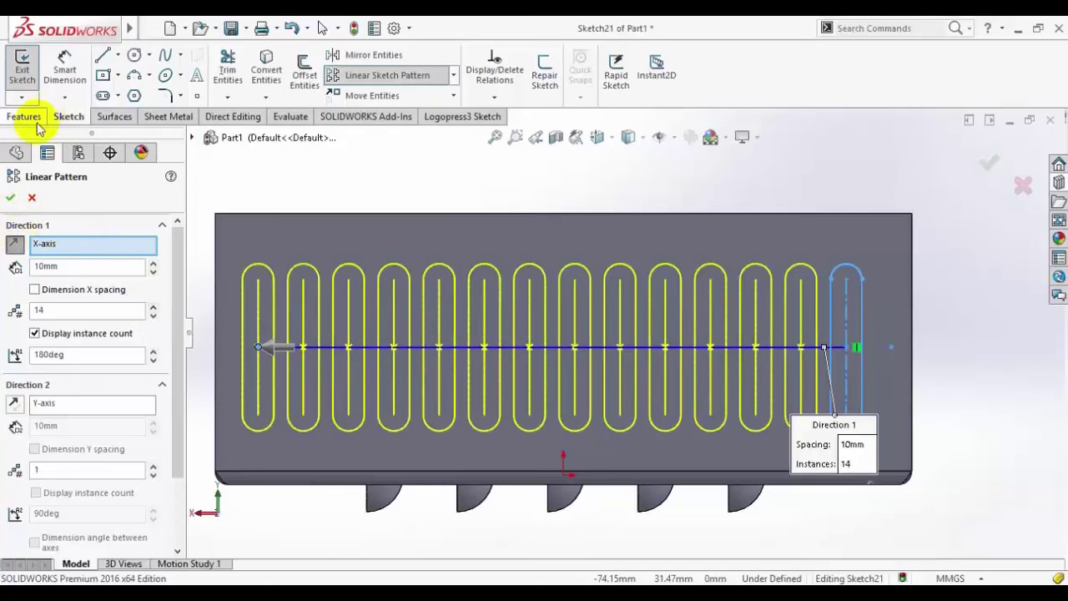
pyautogui.click(10, 197)
pyautogui.click(989, 166)
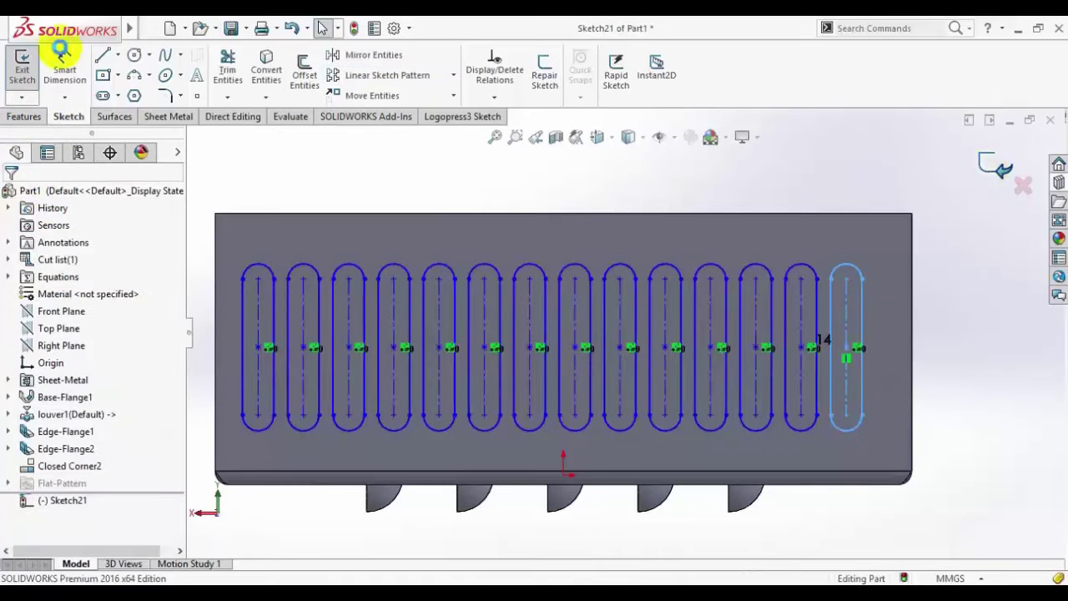
# Step: Extrude-cut the slot sketch as a 177 mm Blind cut passing through both tall walls
pyautogui.click(168, 116)
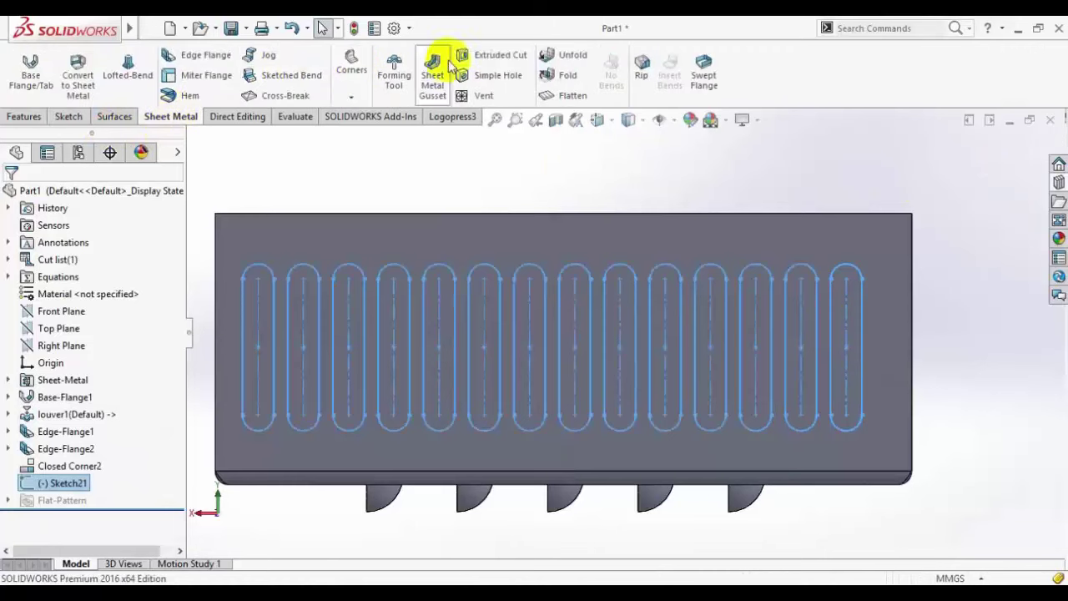
pyautogui.click(499, 56)
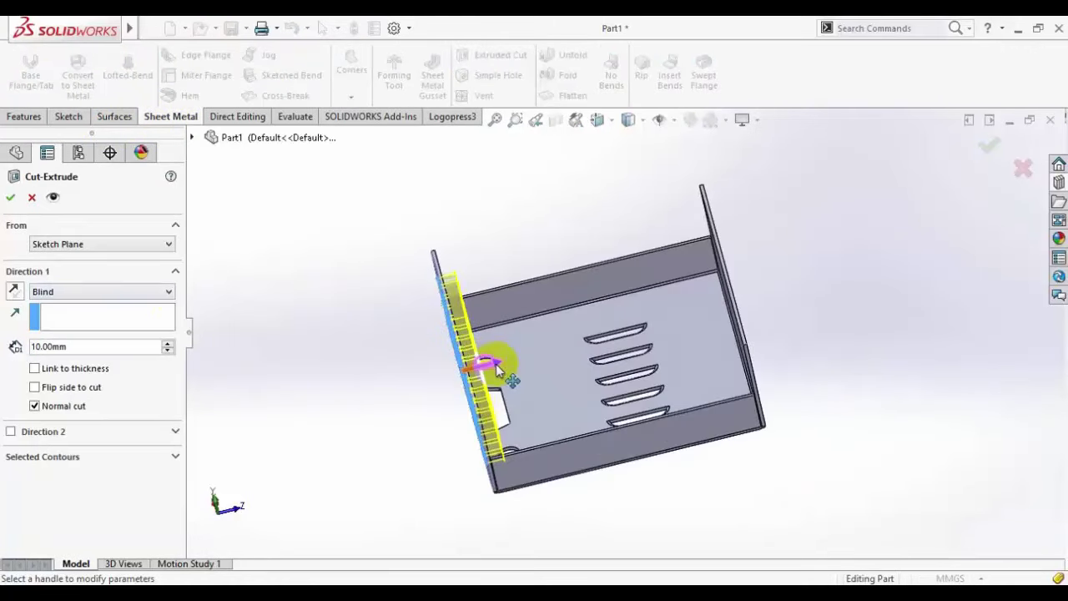
pyautogui.moveTo(496, 369); pyautogui.dragTo(453, 370)
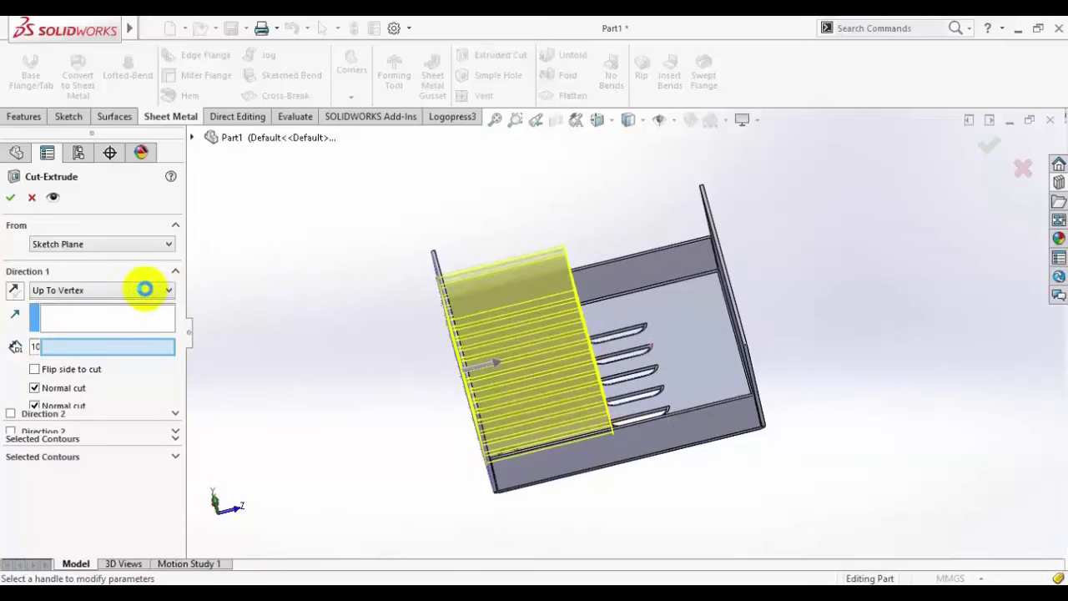
pyautogui.click(602, 284)
pyautogui.click(94, 288)
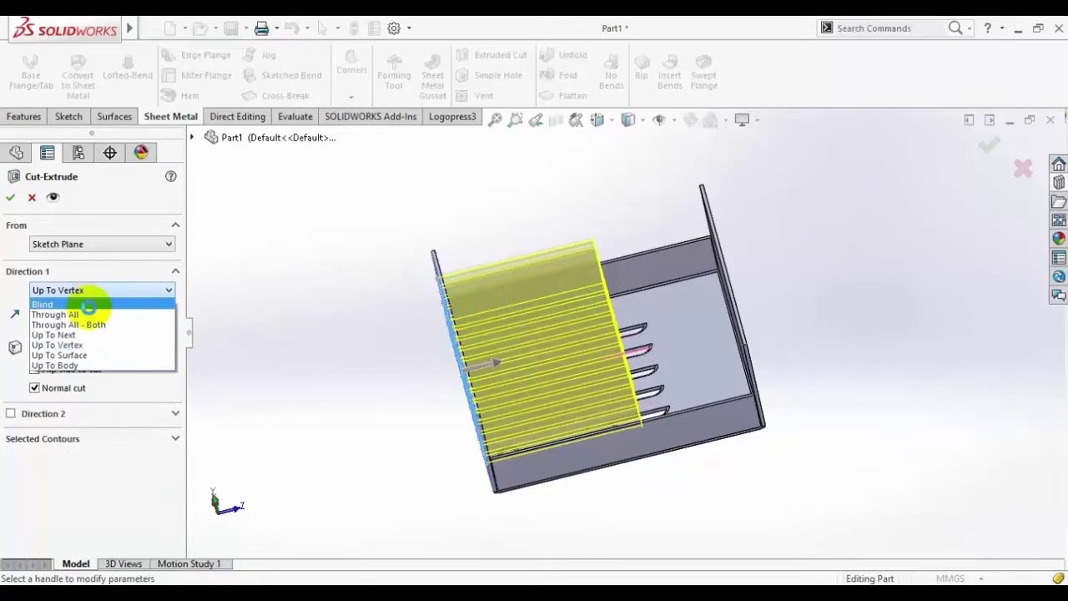
pyautogui.click(88, 305)
pyautogui.moveTo(498, 370); pyautogui.dragTo(788, 299)
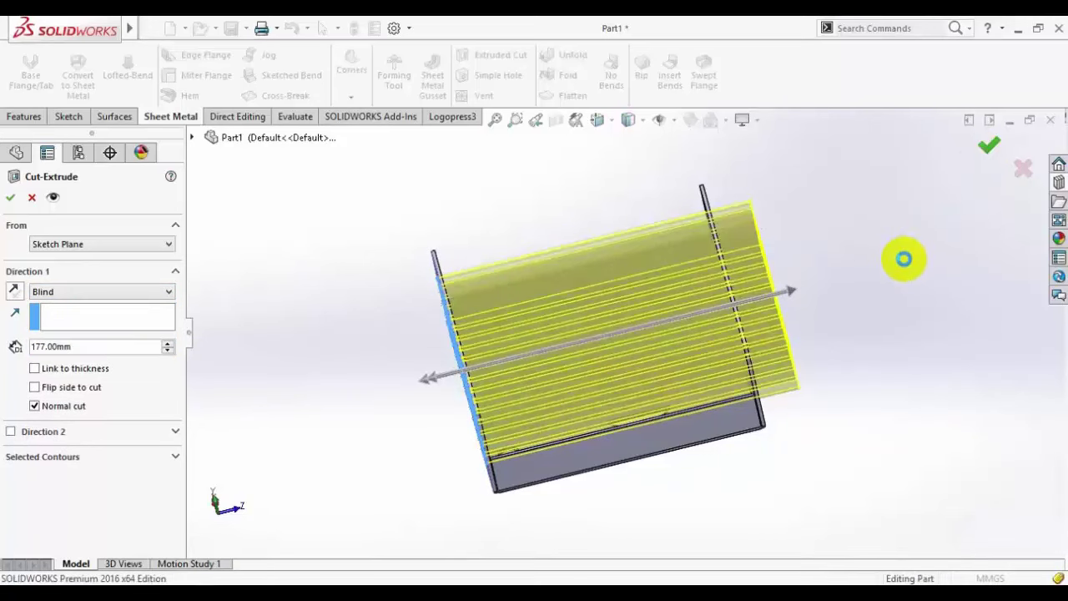
pyautogui.press('Return')
pyautogui.moveTo(839, 326); pyautogui.dragTo(908, 309, button='middle')
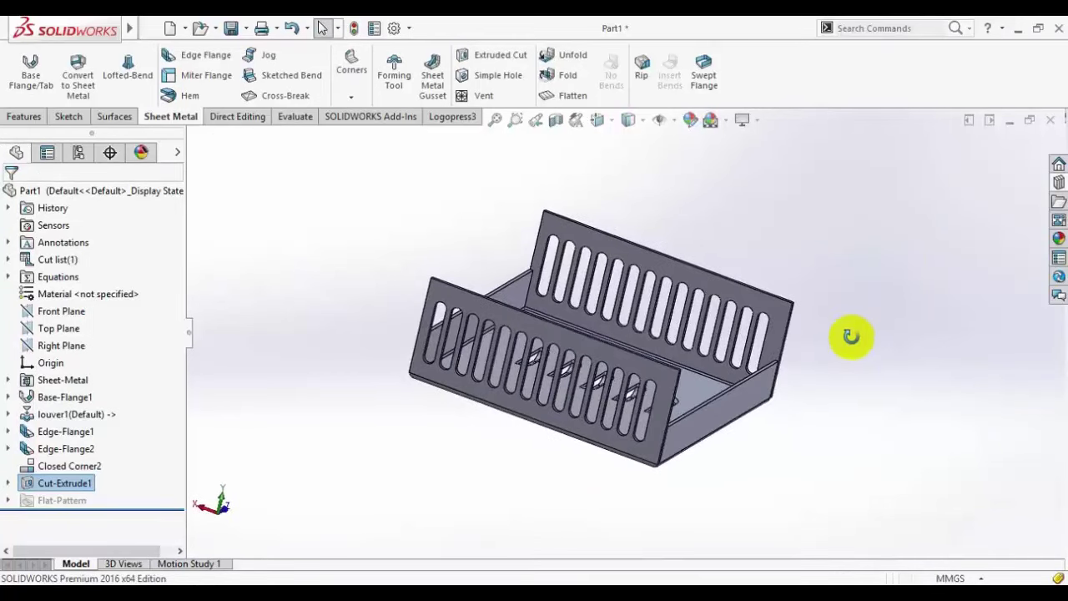
pyautogui.moveTo(852, 335); pyautogui.dragTo(823, 385, button='middle')
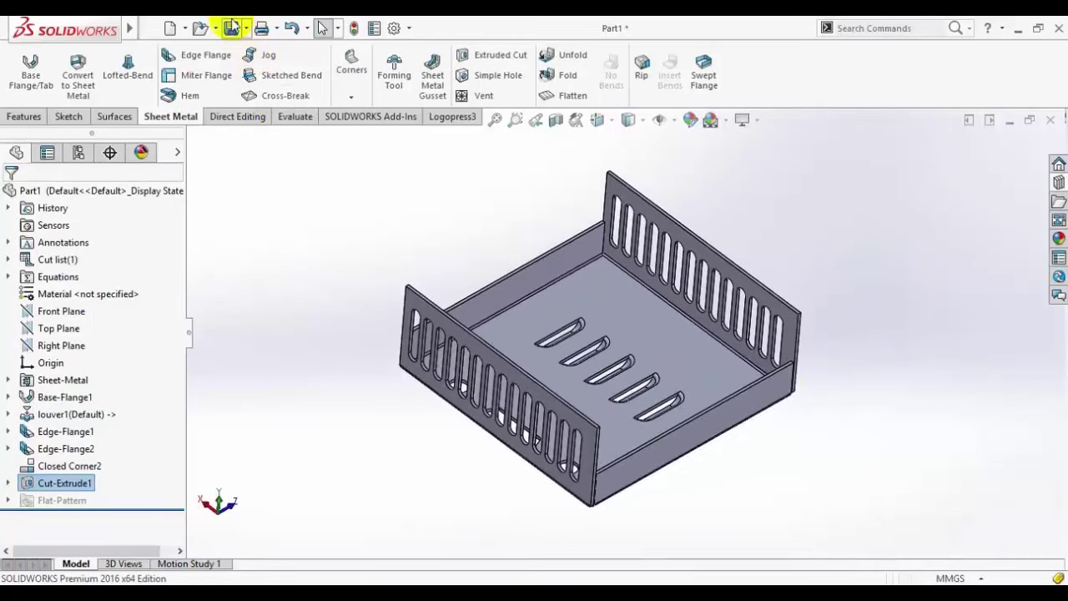
# Step: Open Save As and enter 10 as the part's file name in the Training parts folder
pyautogui.click(231, 27)
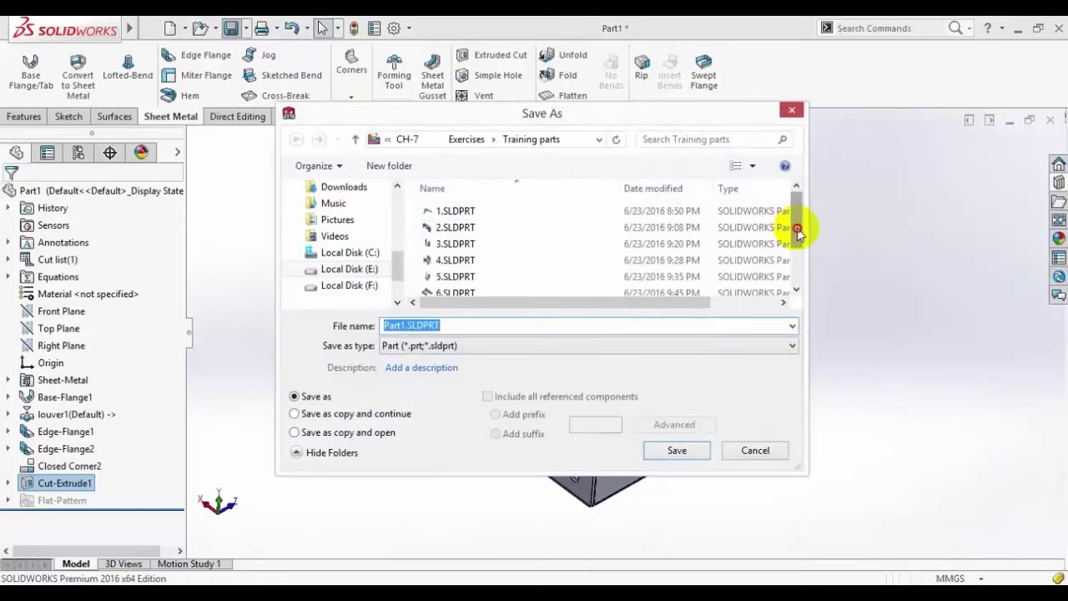
pyautogui.moveTo(799, 226); pyautogui.dragTo(807, 288)
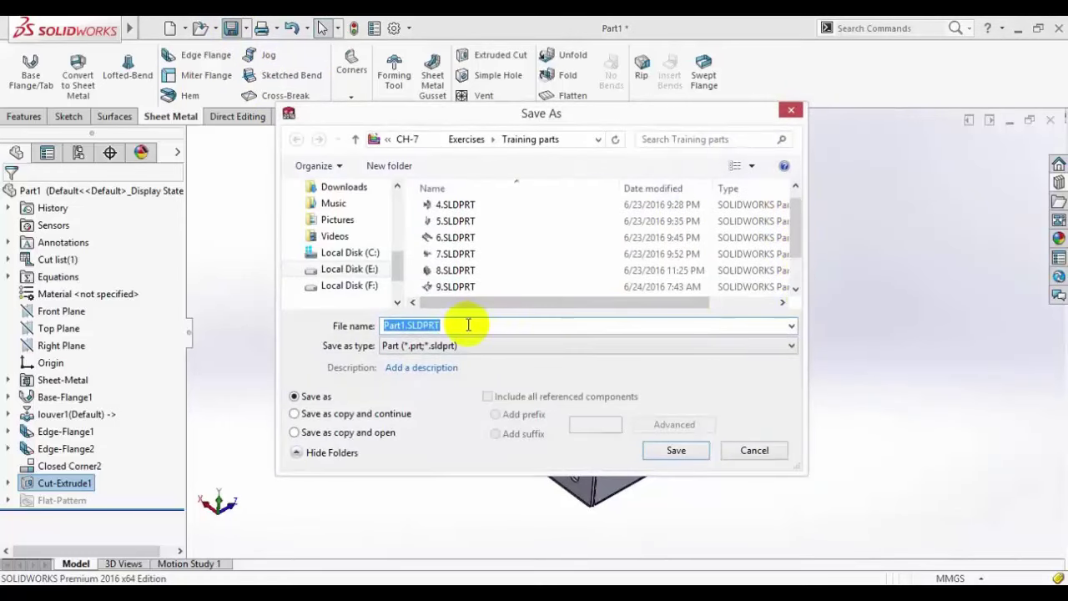
pyautogui.write('10')
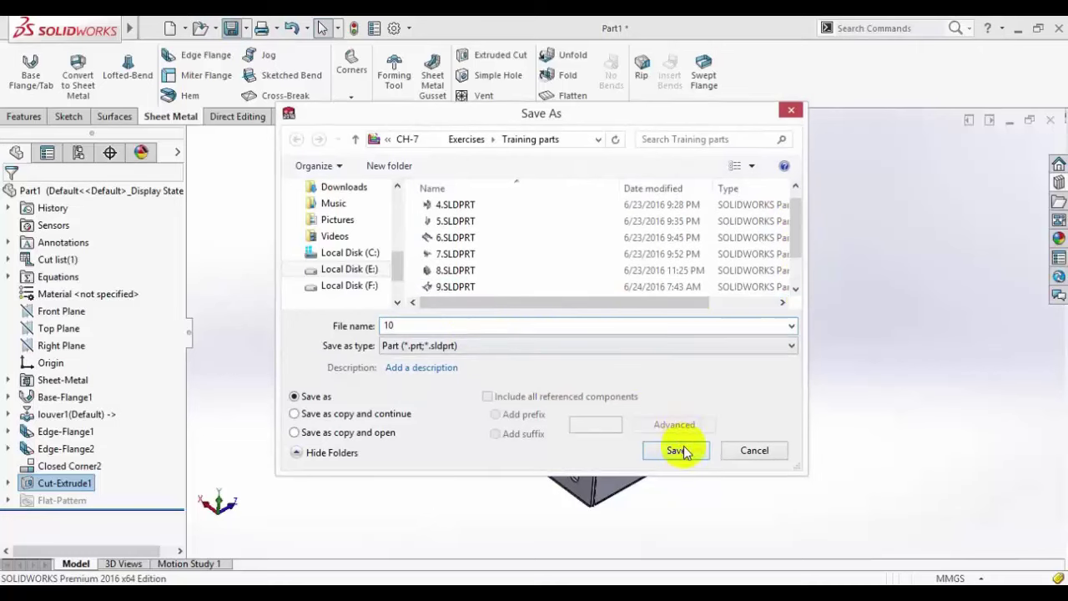